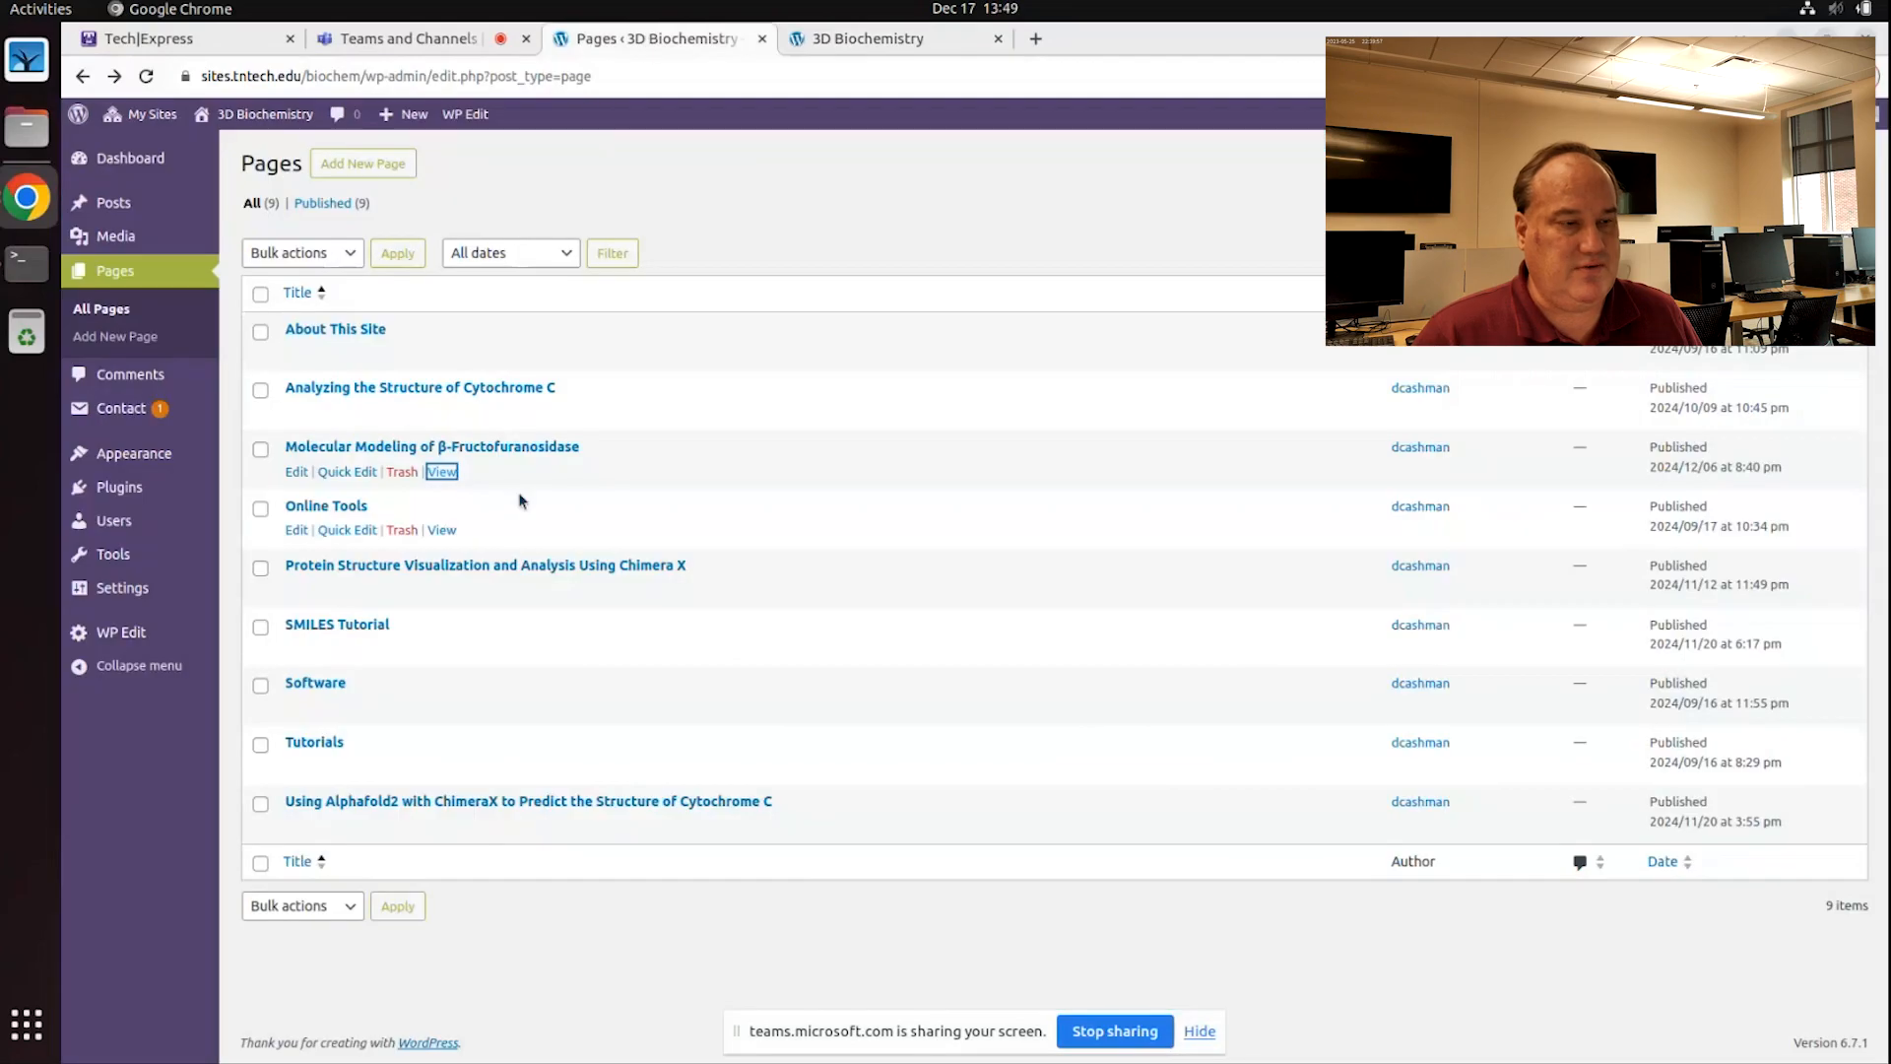
Step: Open the 'Molecular Modeling of β-Fructofuranosidase' page in a new browser tab and switch to it
{"action": "right_click", "coordinate": [456, 478]}
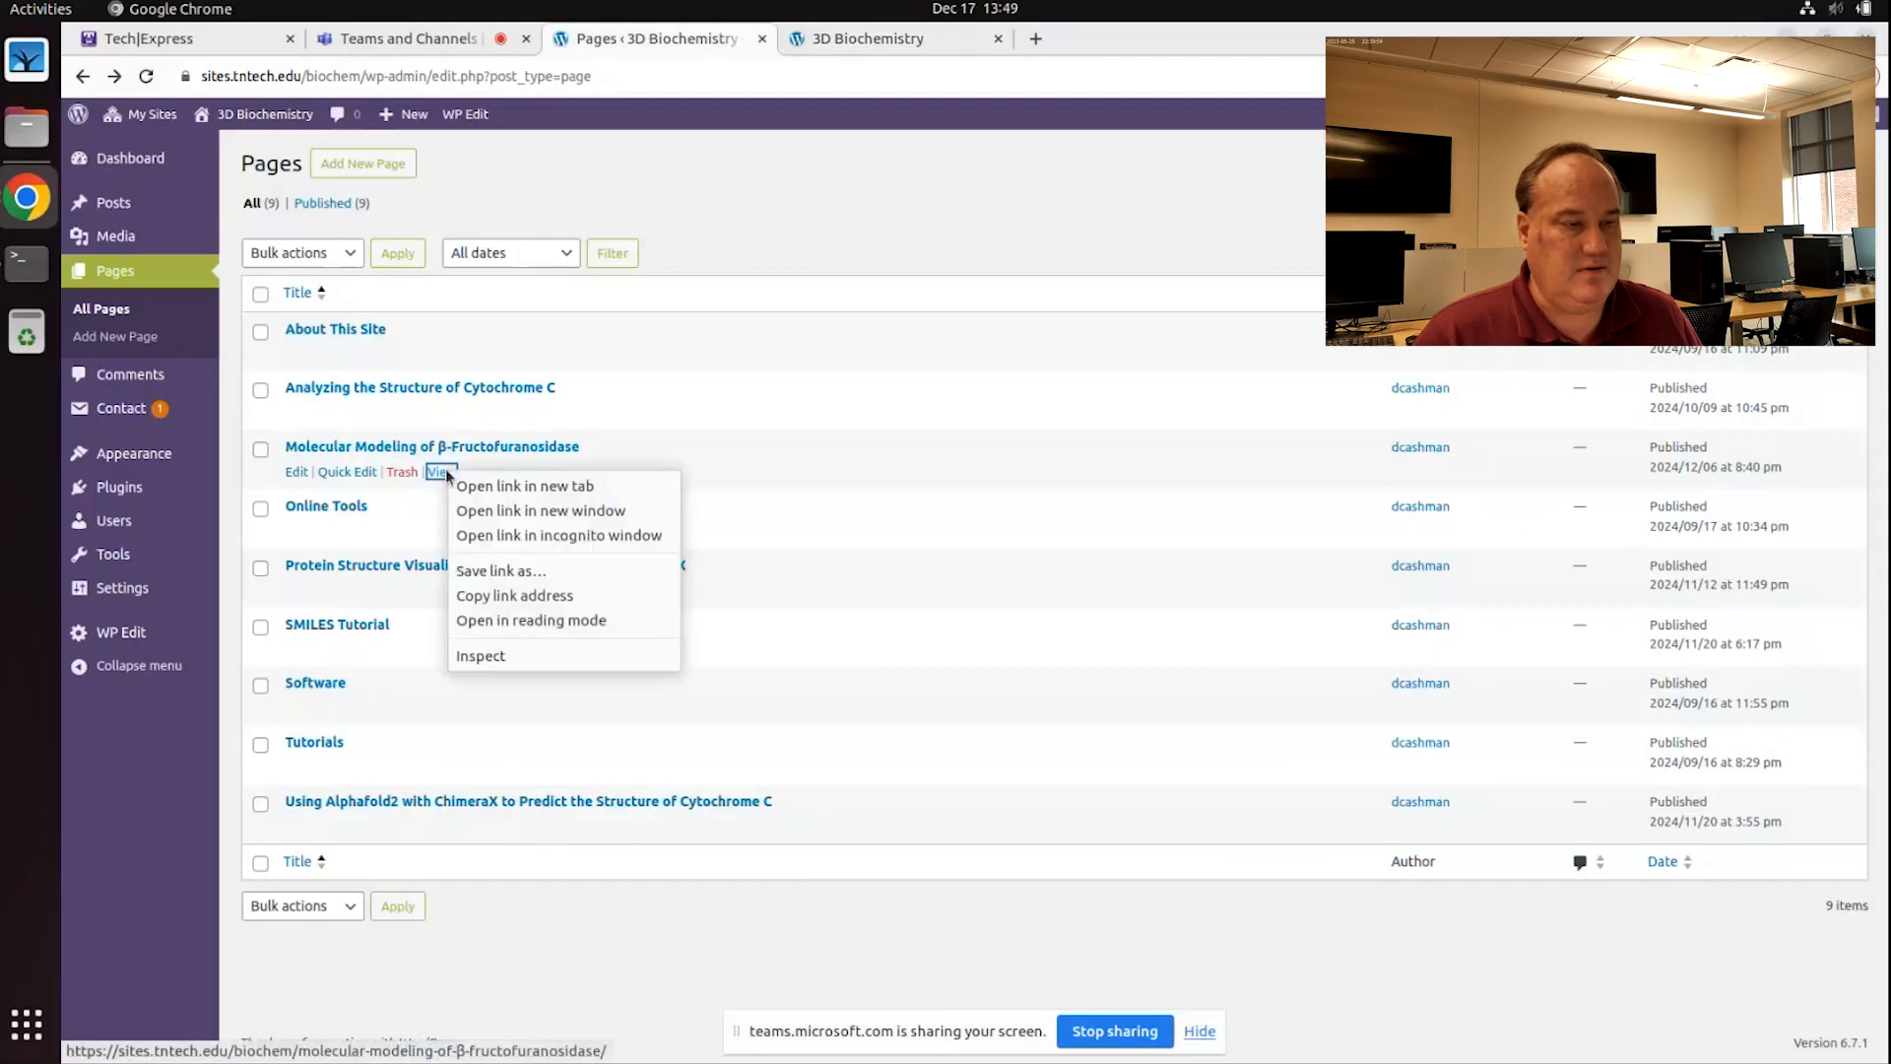
{"action": "left_click", "coordinate": [508, 497]}
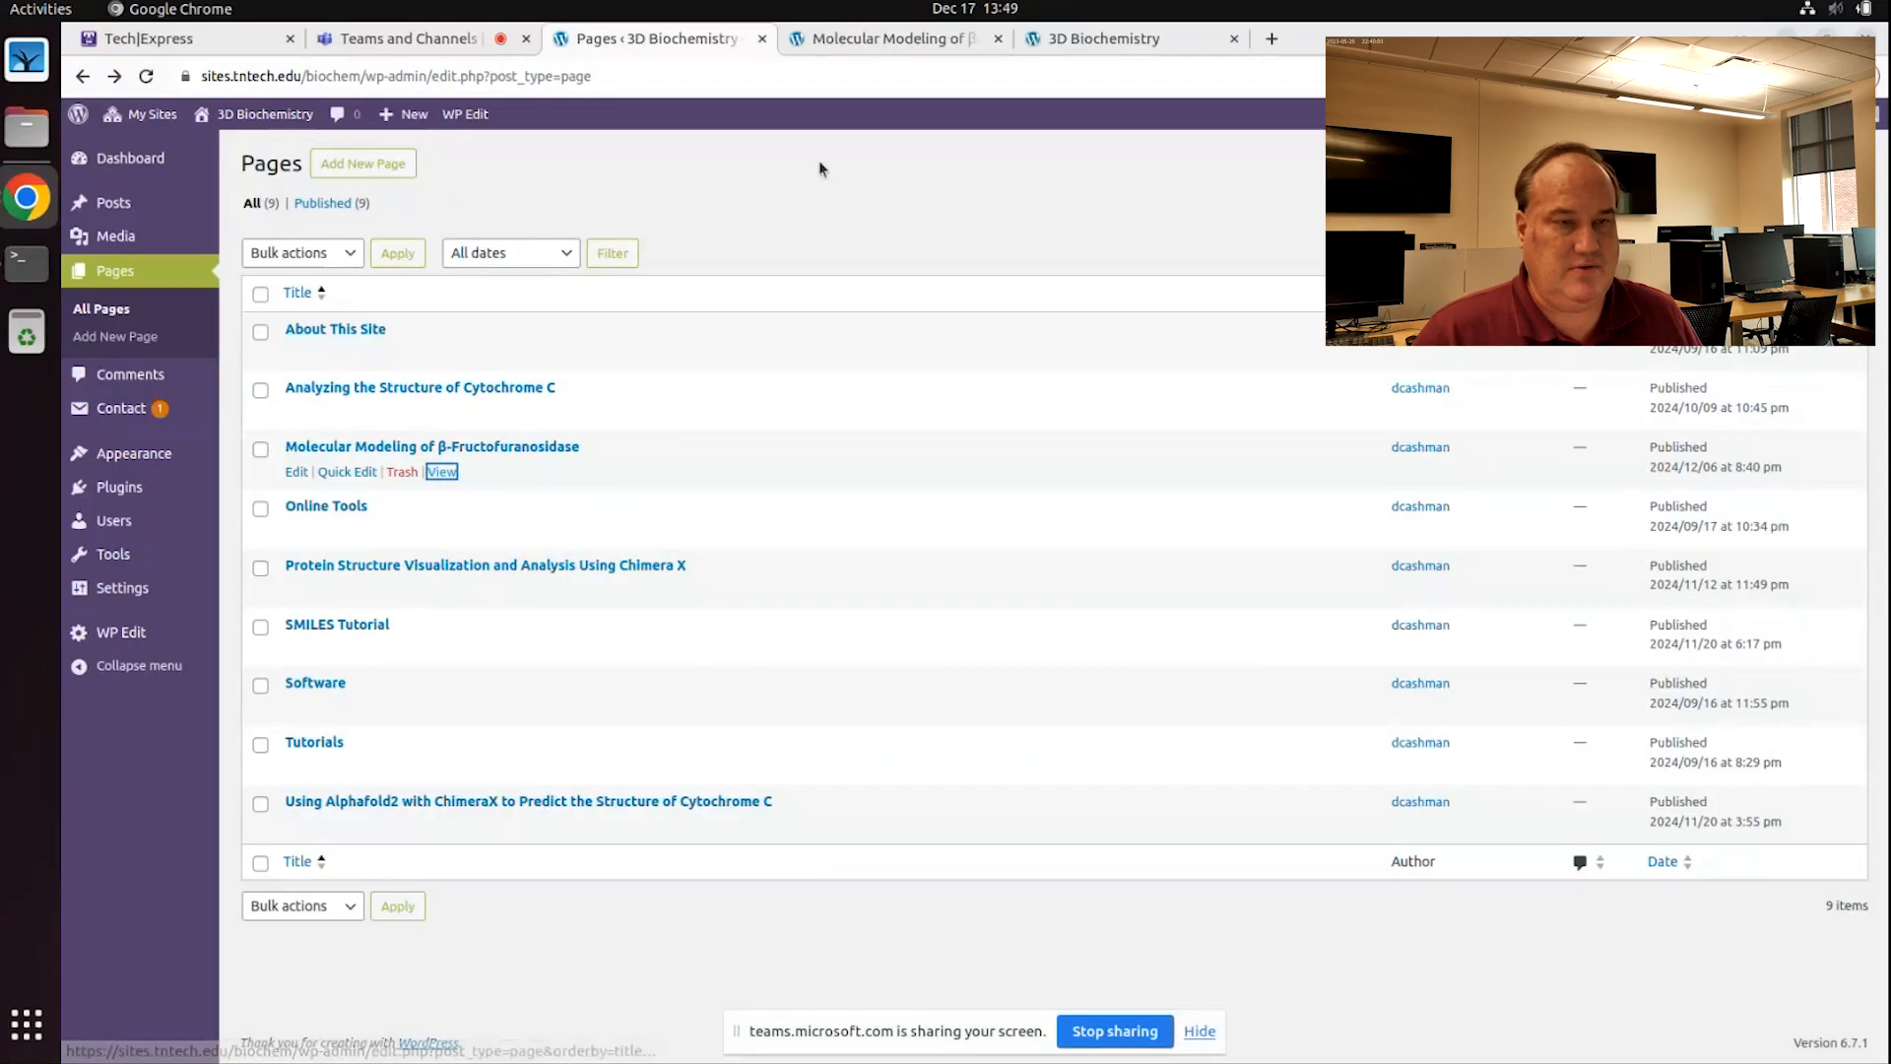
{"action": "left_click", "coordinate": [916, 38]}
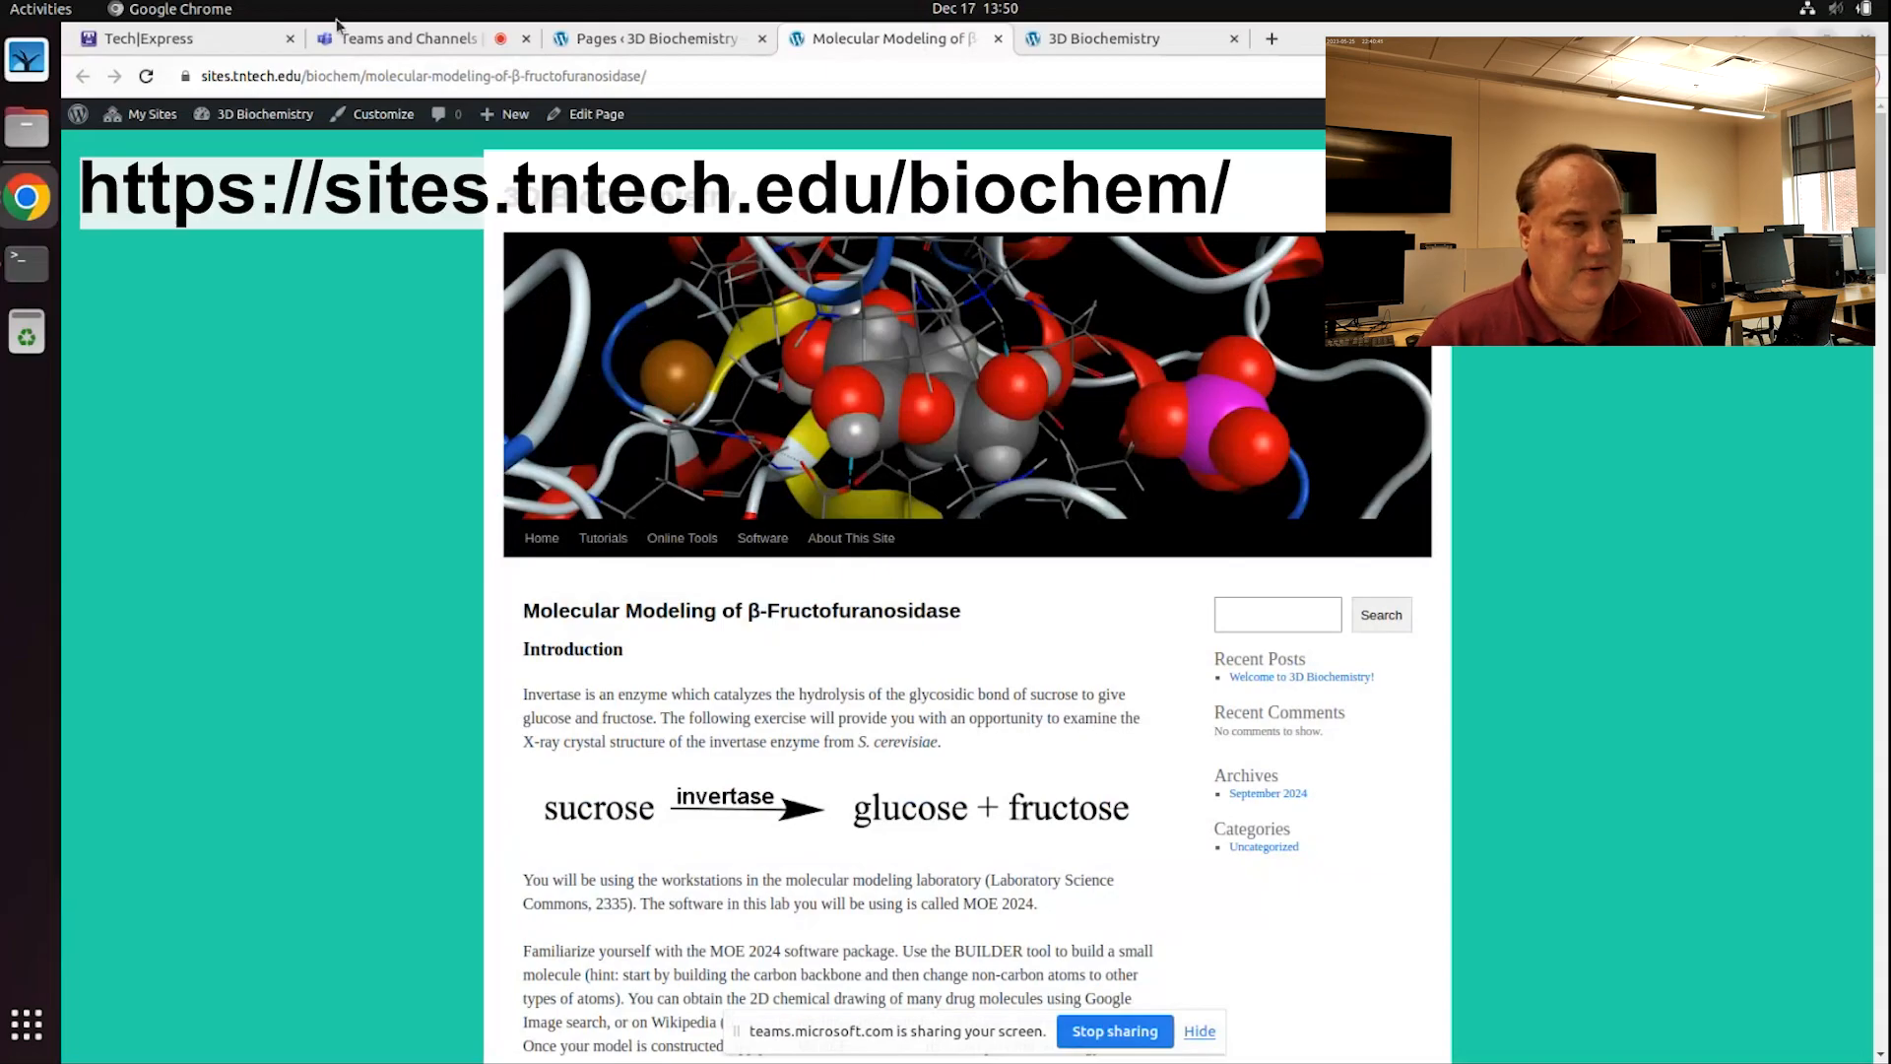
Step: Select the lab page's full web address and hide the screen-sharing notice
{"action": "left_click", "coordinate": [367, 79]}
{"action": "left_click", "coordinate": [384, 79]}
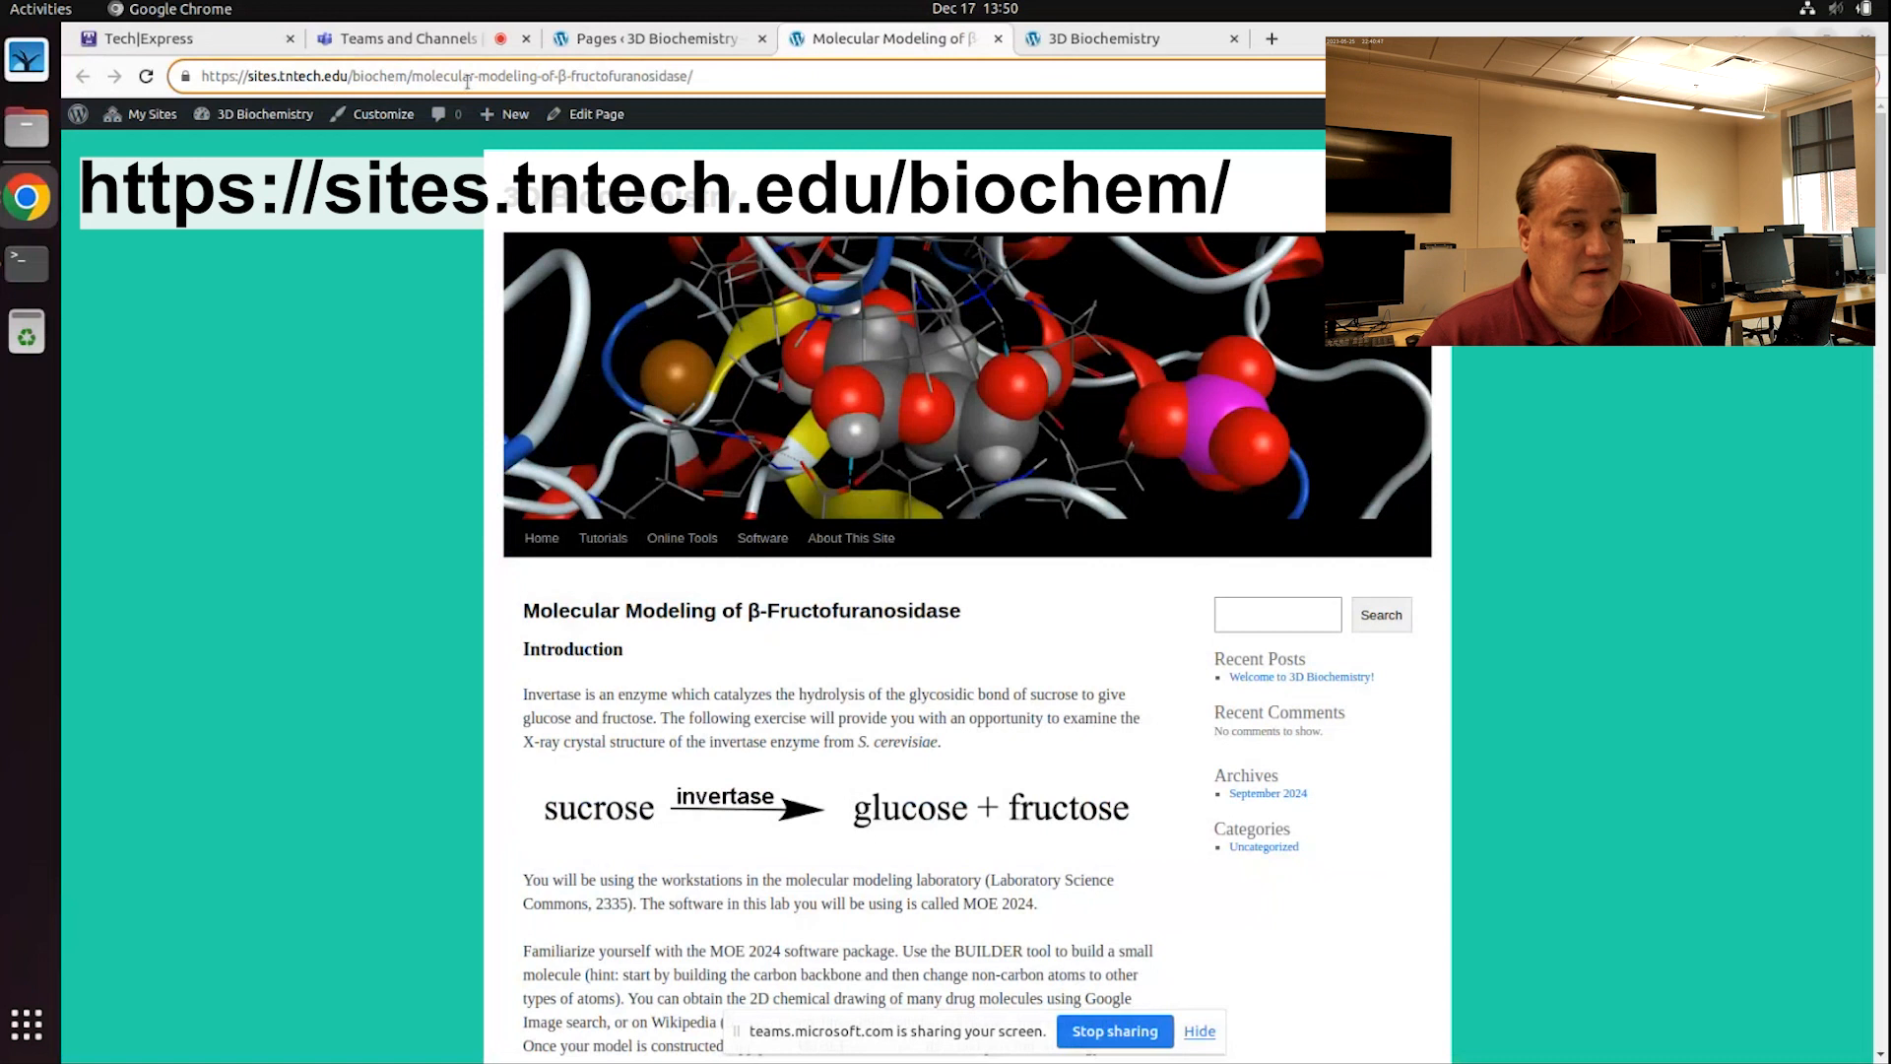
{"action": "left_click_drag", "start_coordinate": [689, 76], "coordinate": [147, 103]}
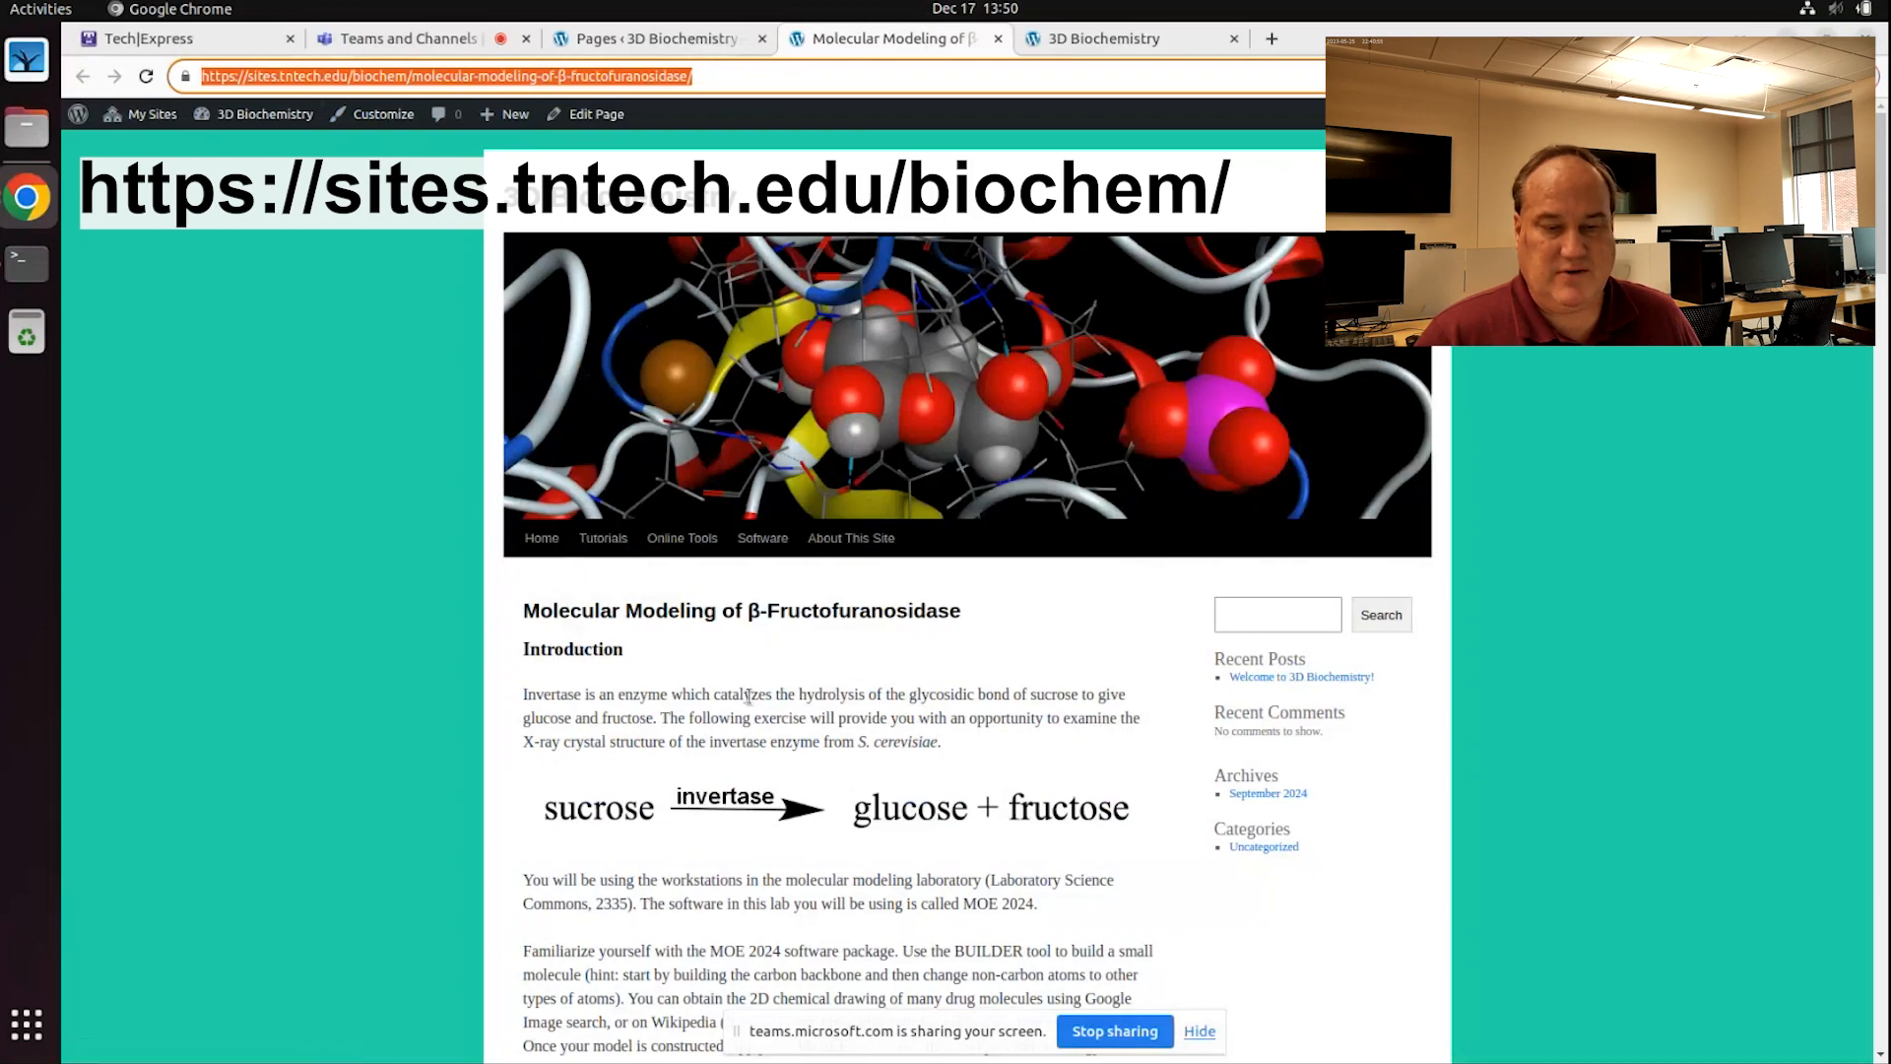
{"action": "left_click", "coordinate": [1198, 1032]}
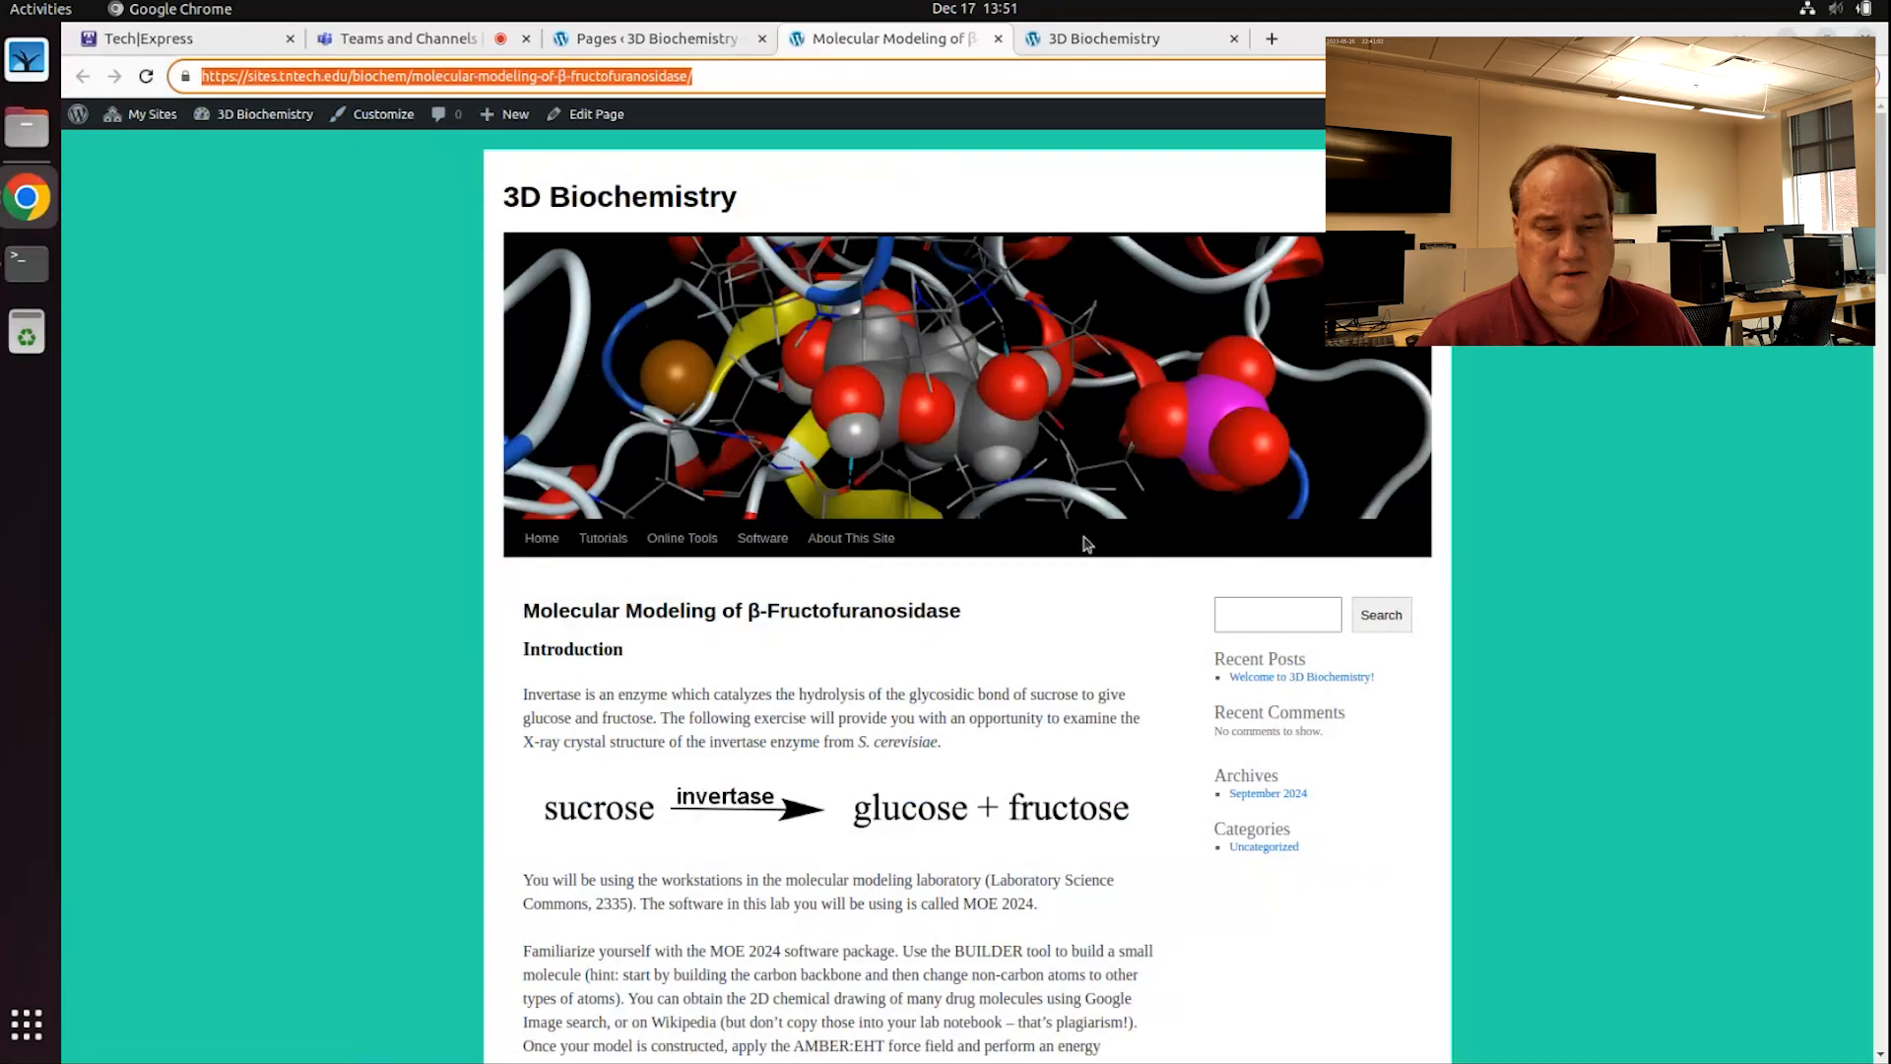
Step: Highlight 'MOE 2024' in the introduction paragraph, then minimize the browser
{"action": "scroll", "coordinate": [1080, 539], "scroll_direction": "down", "scroll_amount": 2}
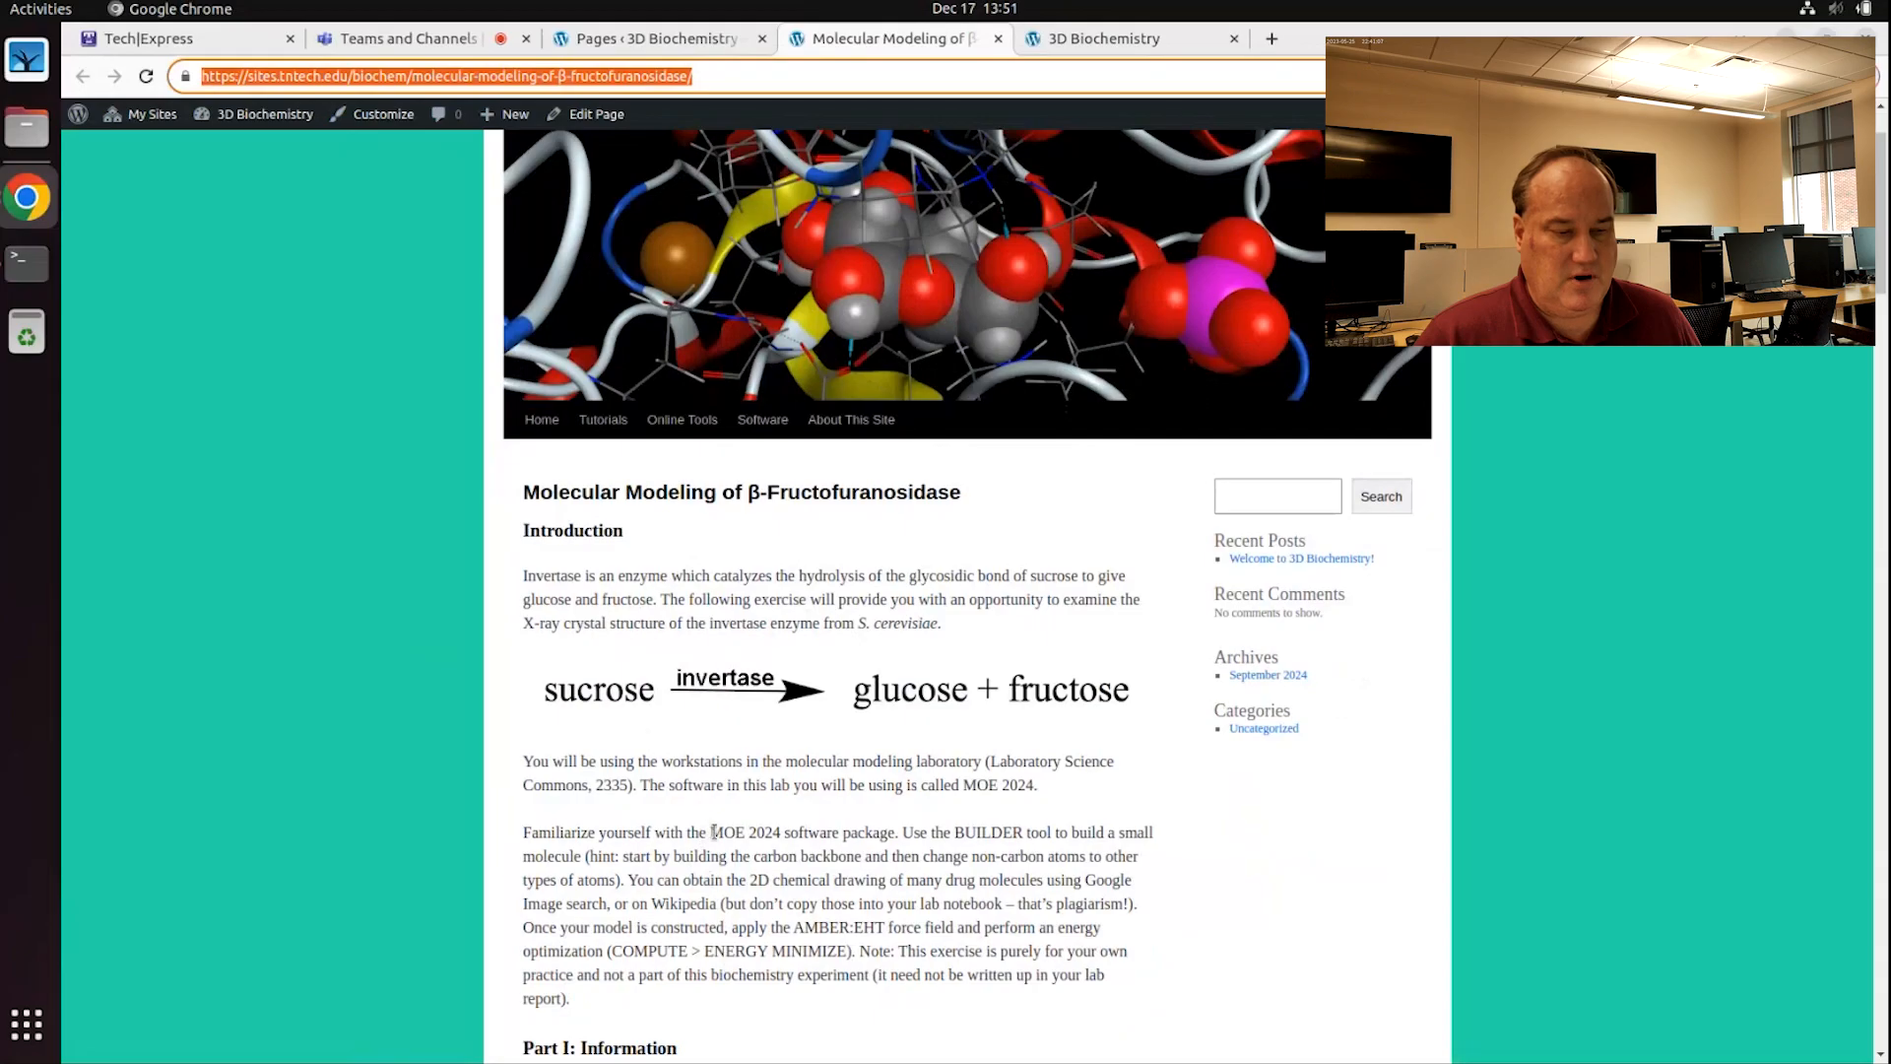
{"action": "left_click_drag", "start_coordinate": [711, 832], "coordinate": [780, 833]}
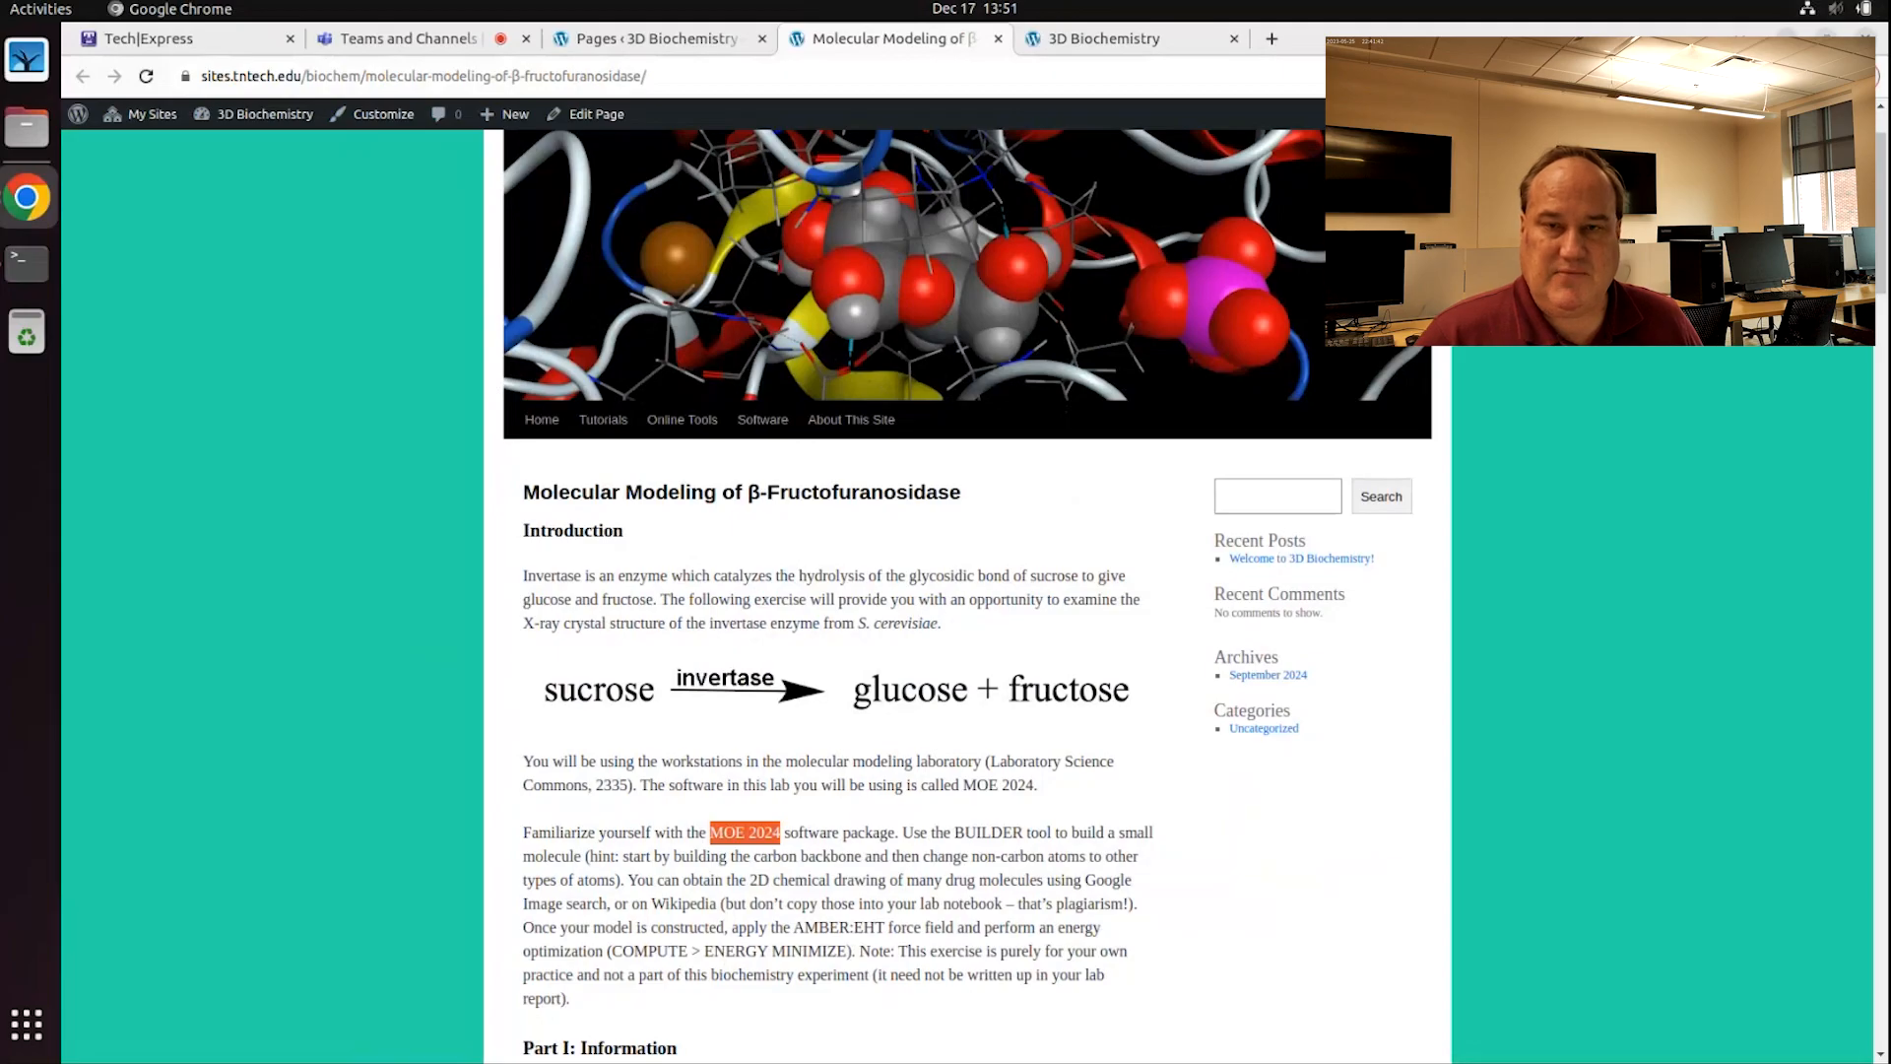
{"action": "left_click", "coordinate": [1787, 37]}
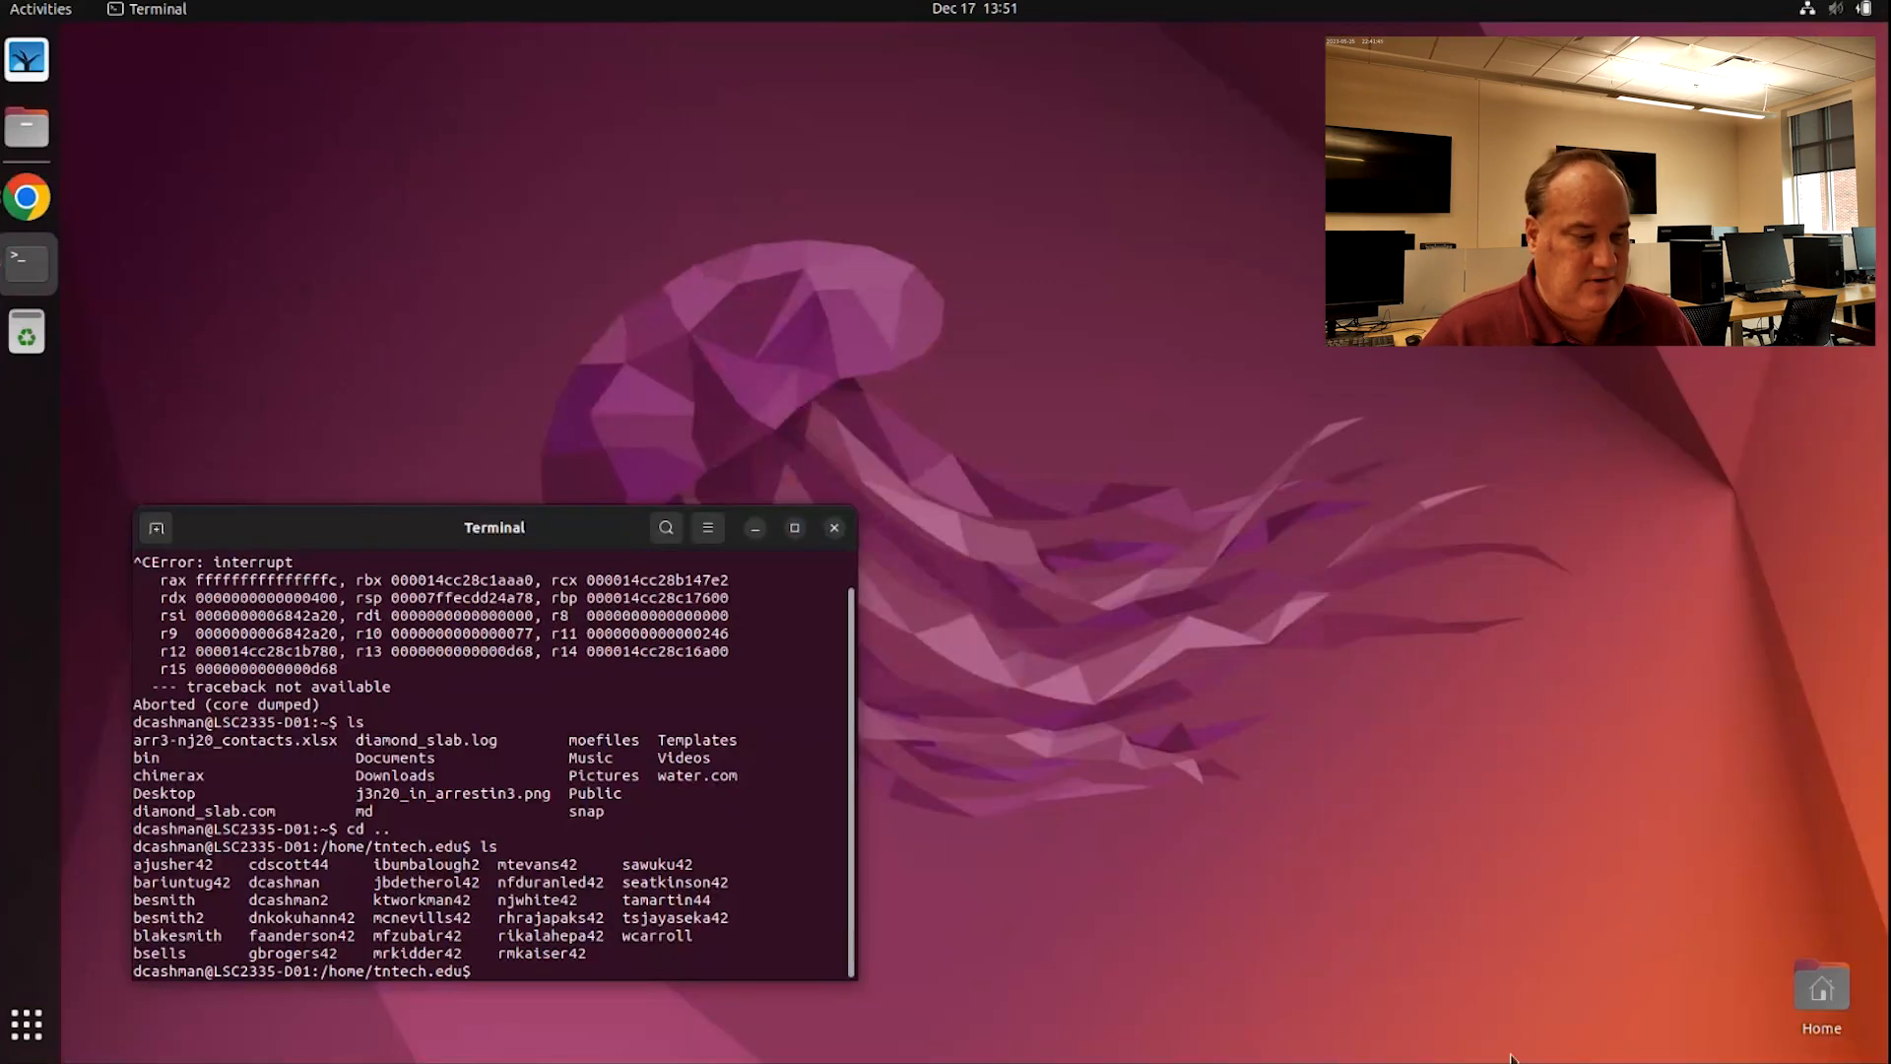
Step: Return to the home directory, clear the terminal, and launch MOE 2024 with moe
{"action": "type", "text": "cd"}
{"action": "key", "text": "Return"}
{"action": "type", "text": "clear"}
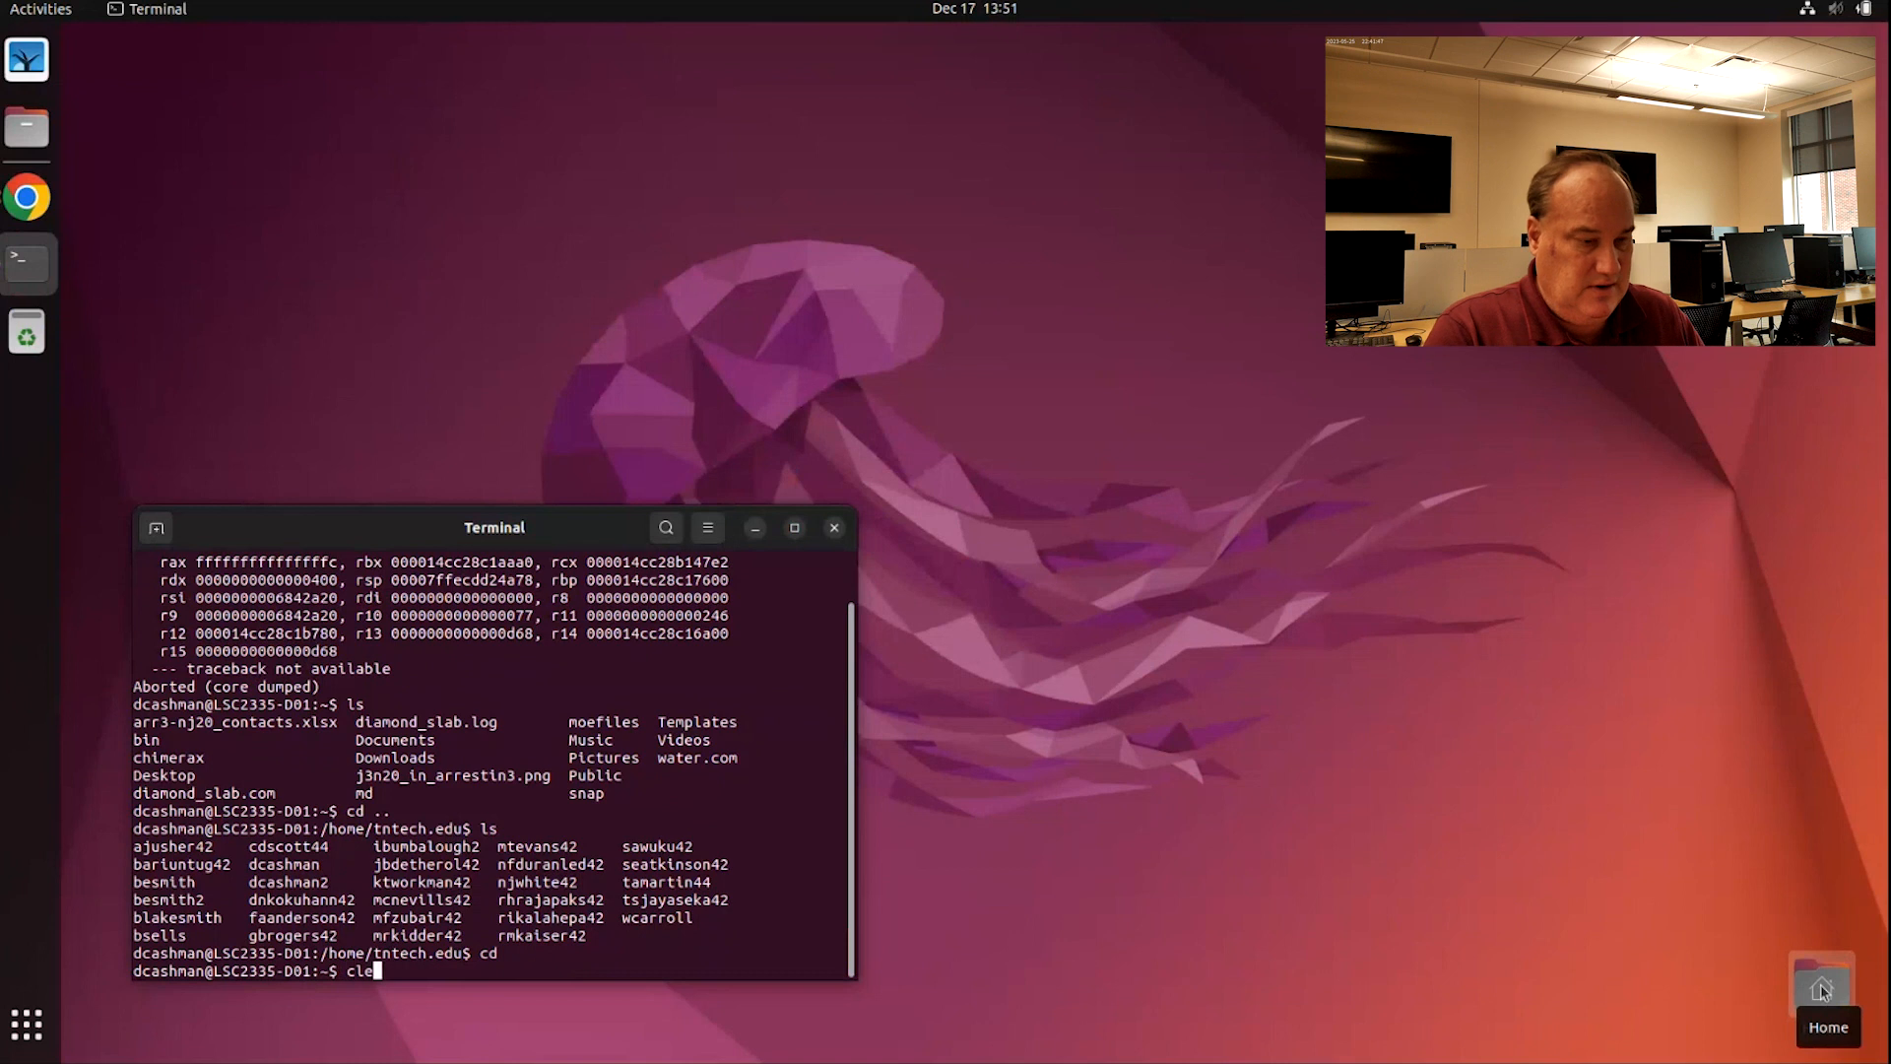
{"action": "key", "text": "Return"}
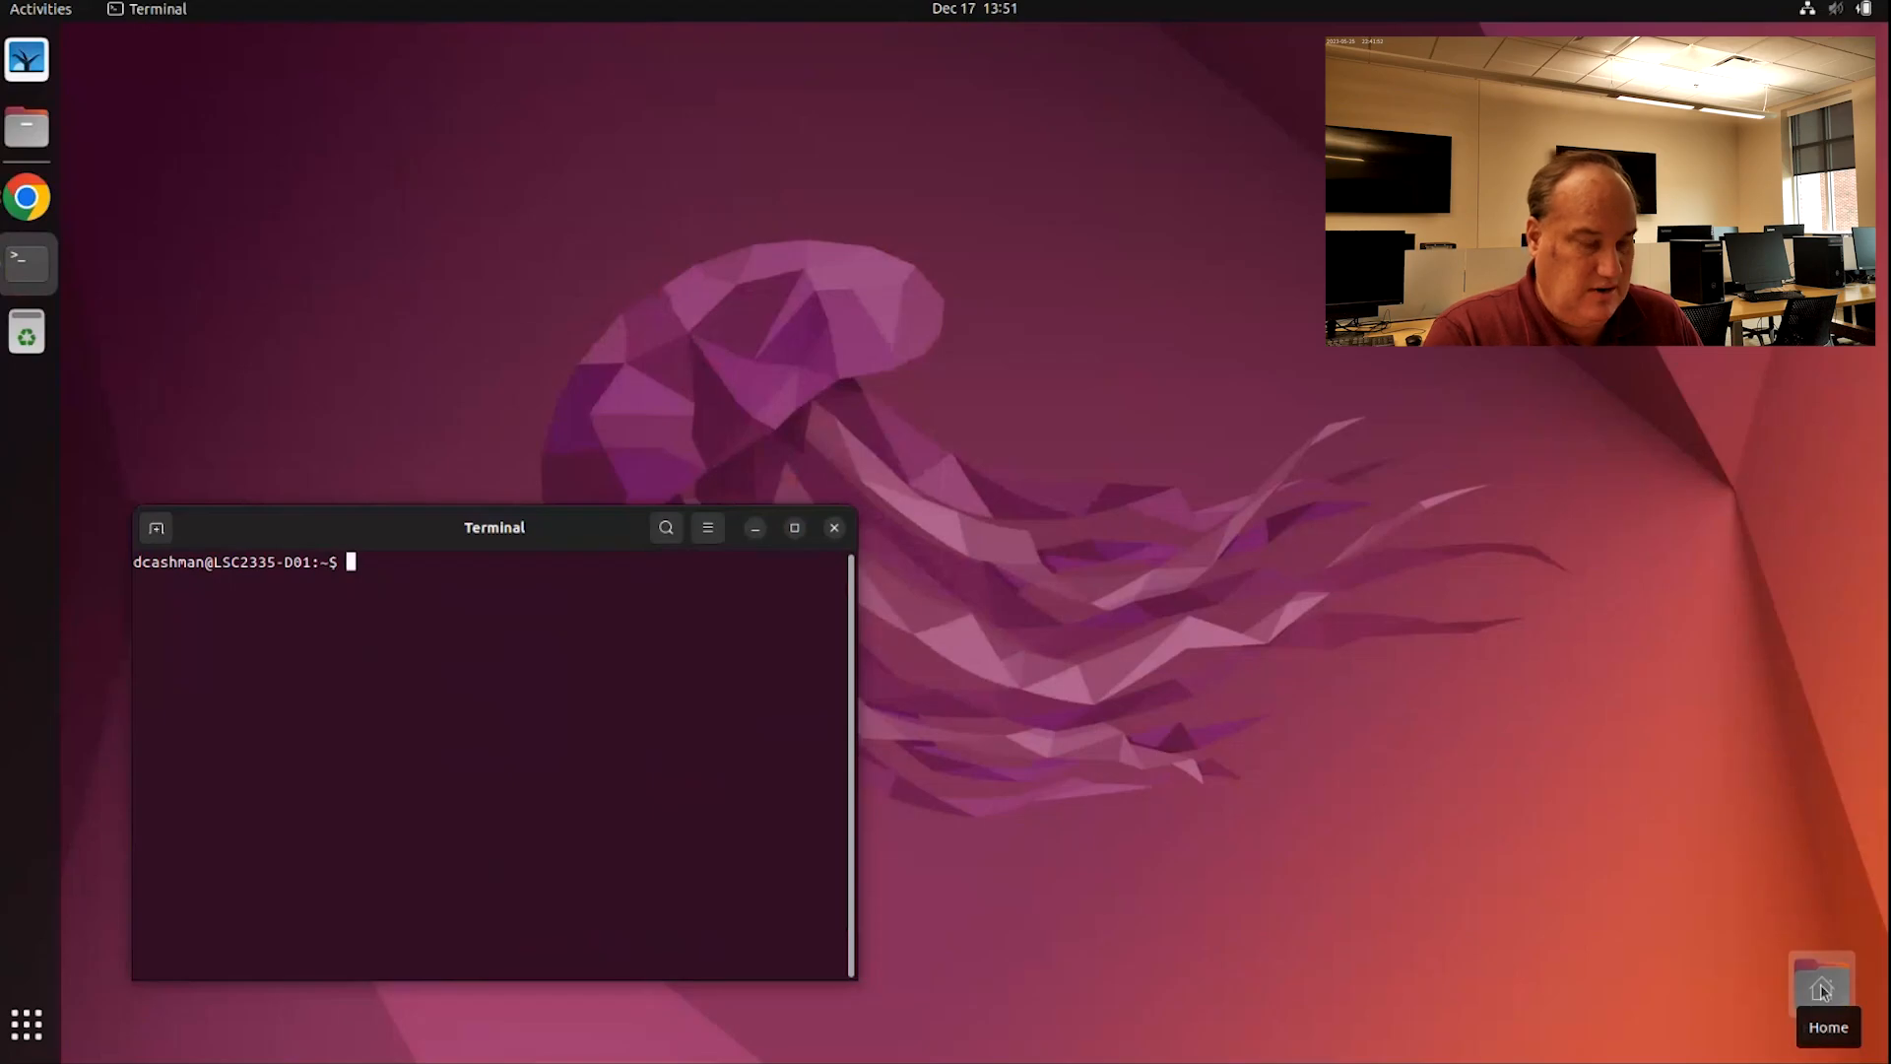
{"action": "type", "text": "moe"}
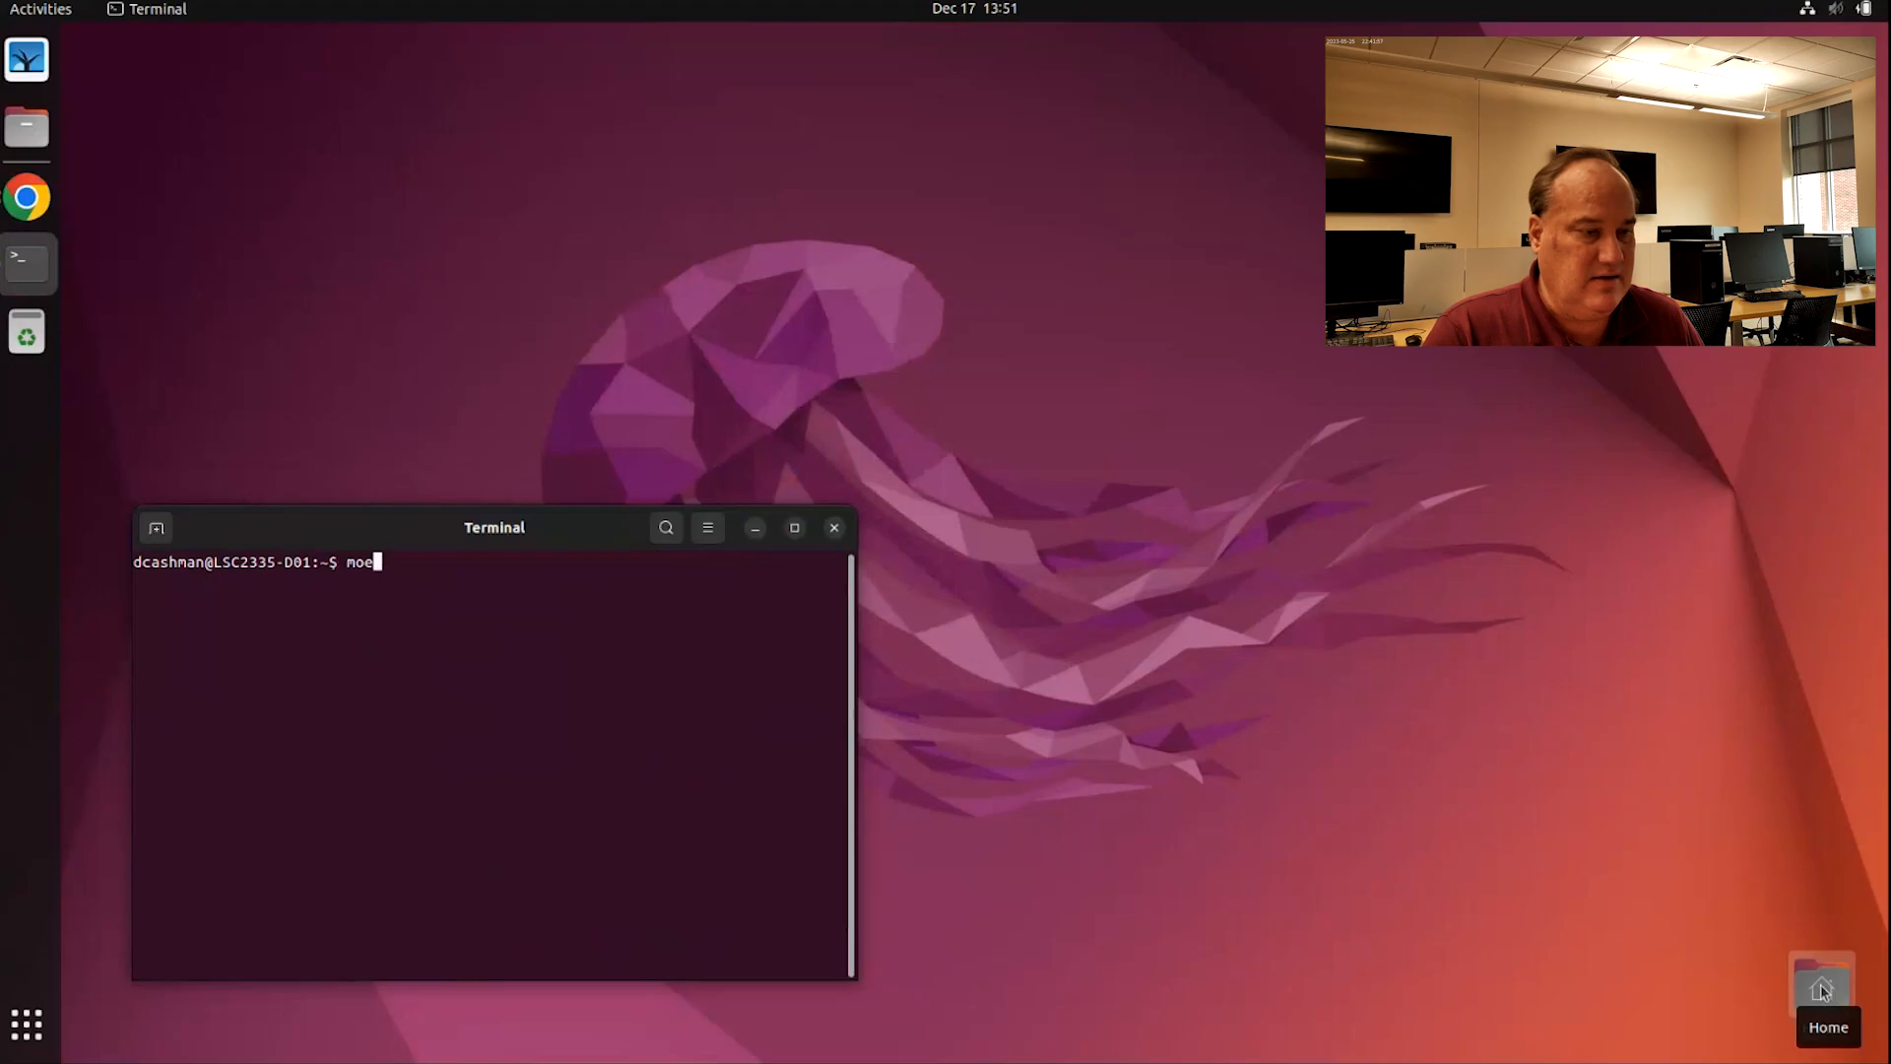
{"action": "key", "text": "Return"}
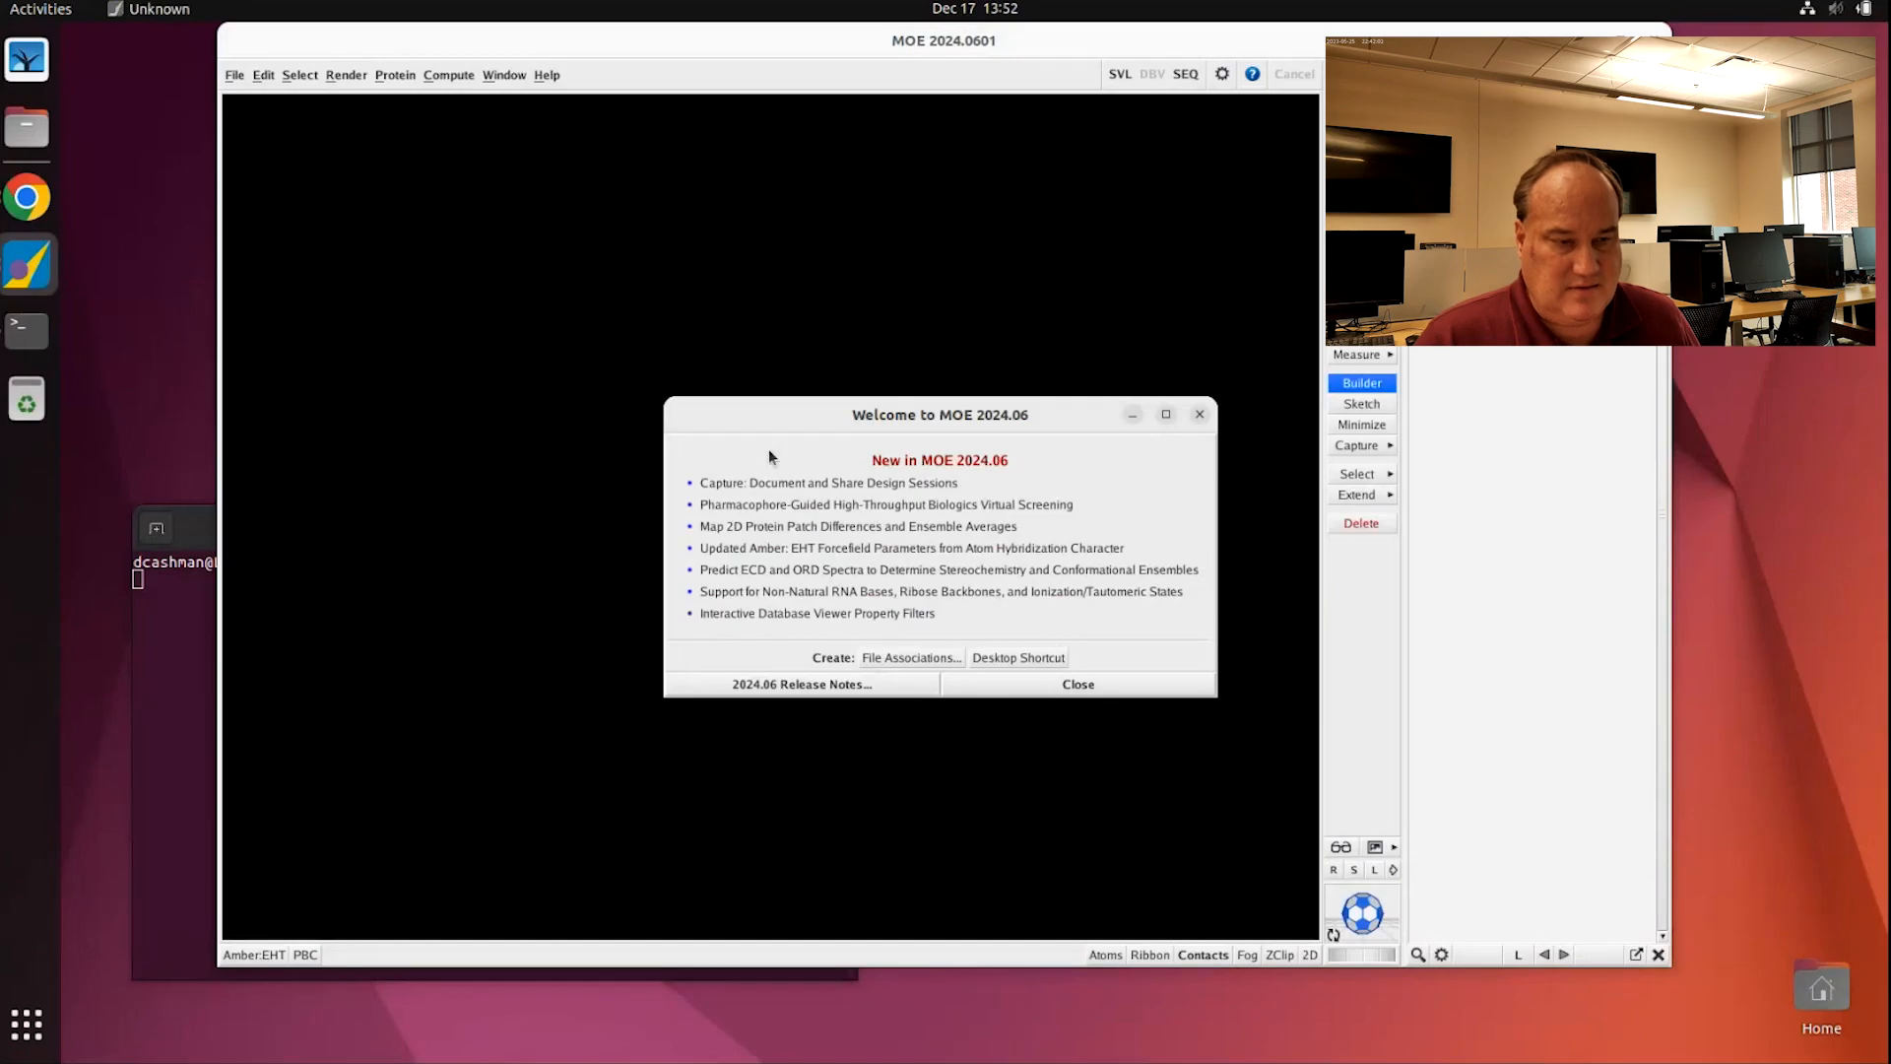
Step: Close the 'Welcome to MOE 2024.06' dialog and maximize the MOE main window
{"action": "left_click", "coordinate": [1043, 684]}
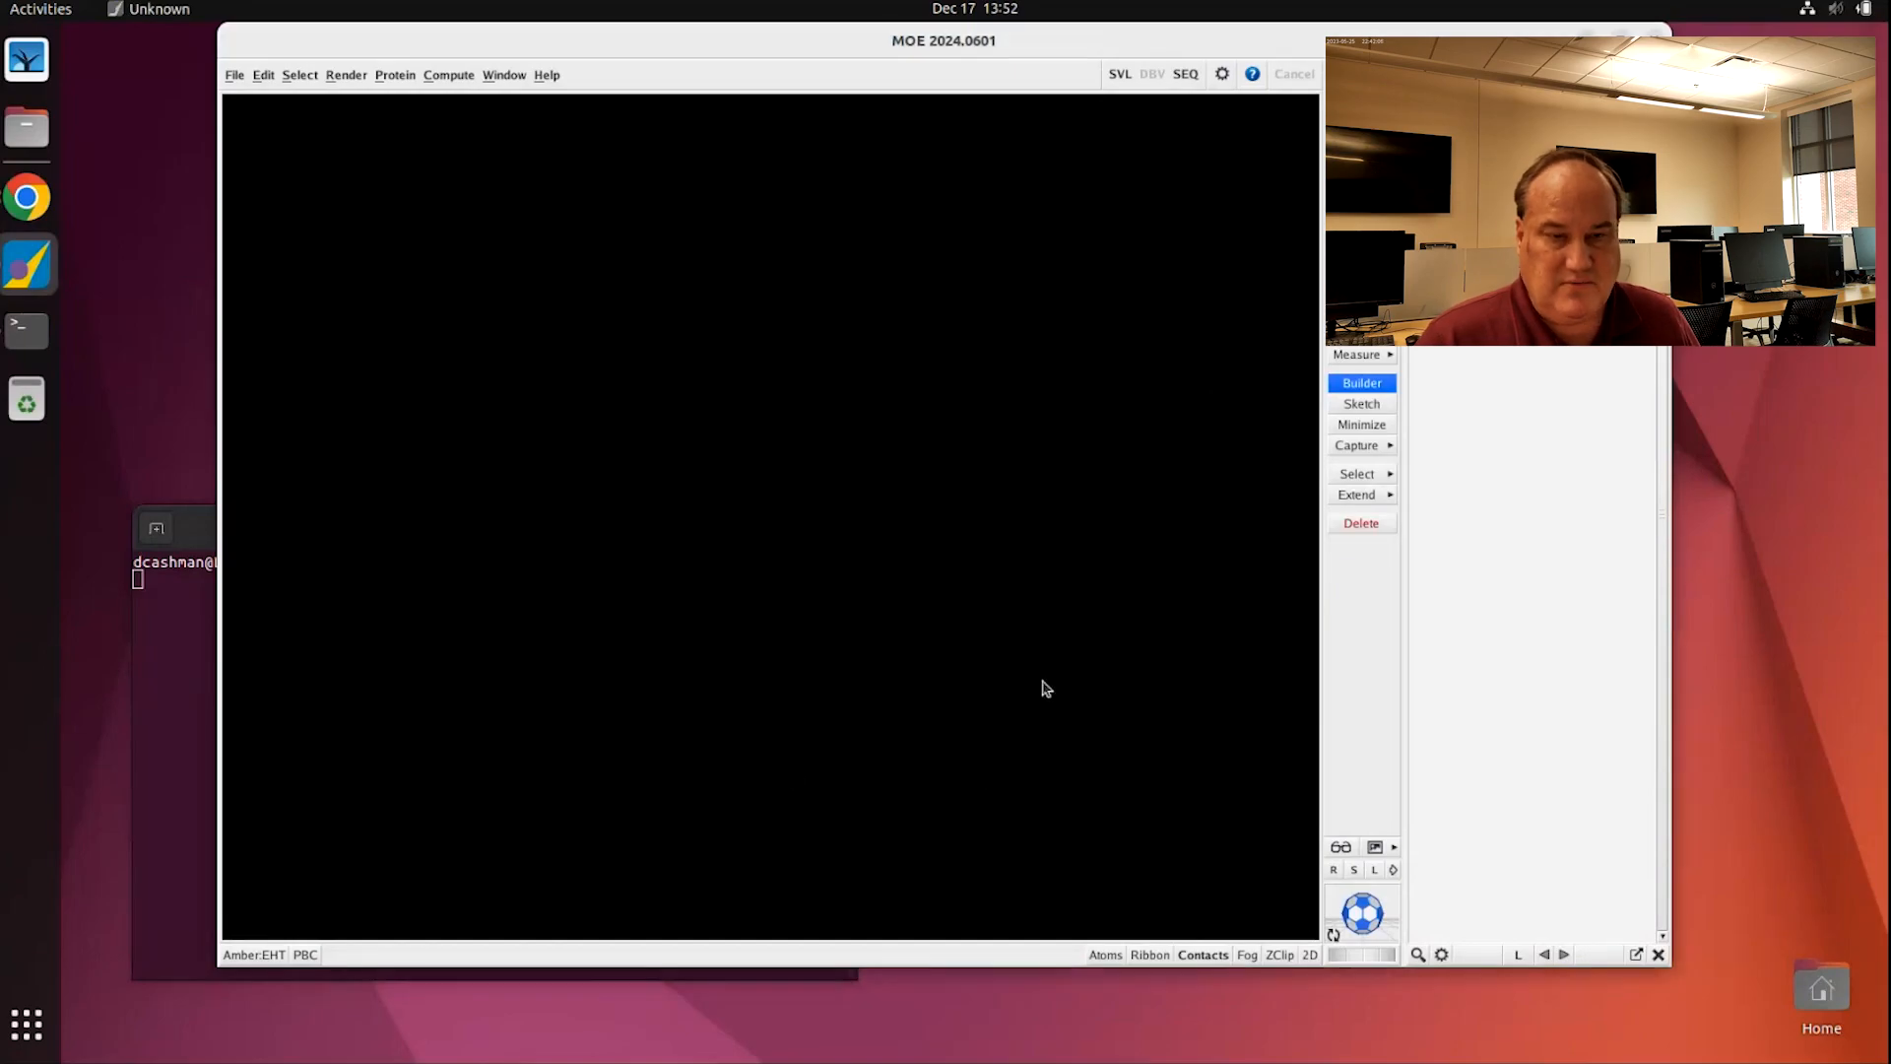
{"action": "double_click", "coordinate": [1141, 41]}
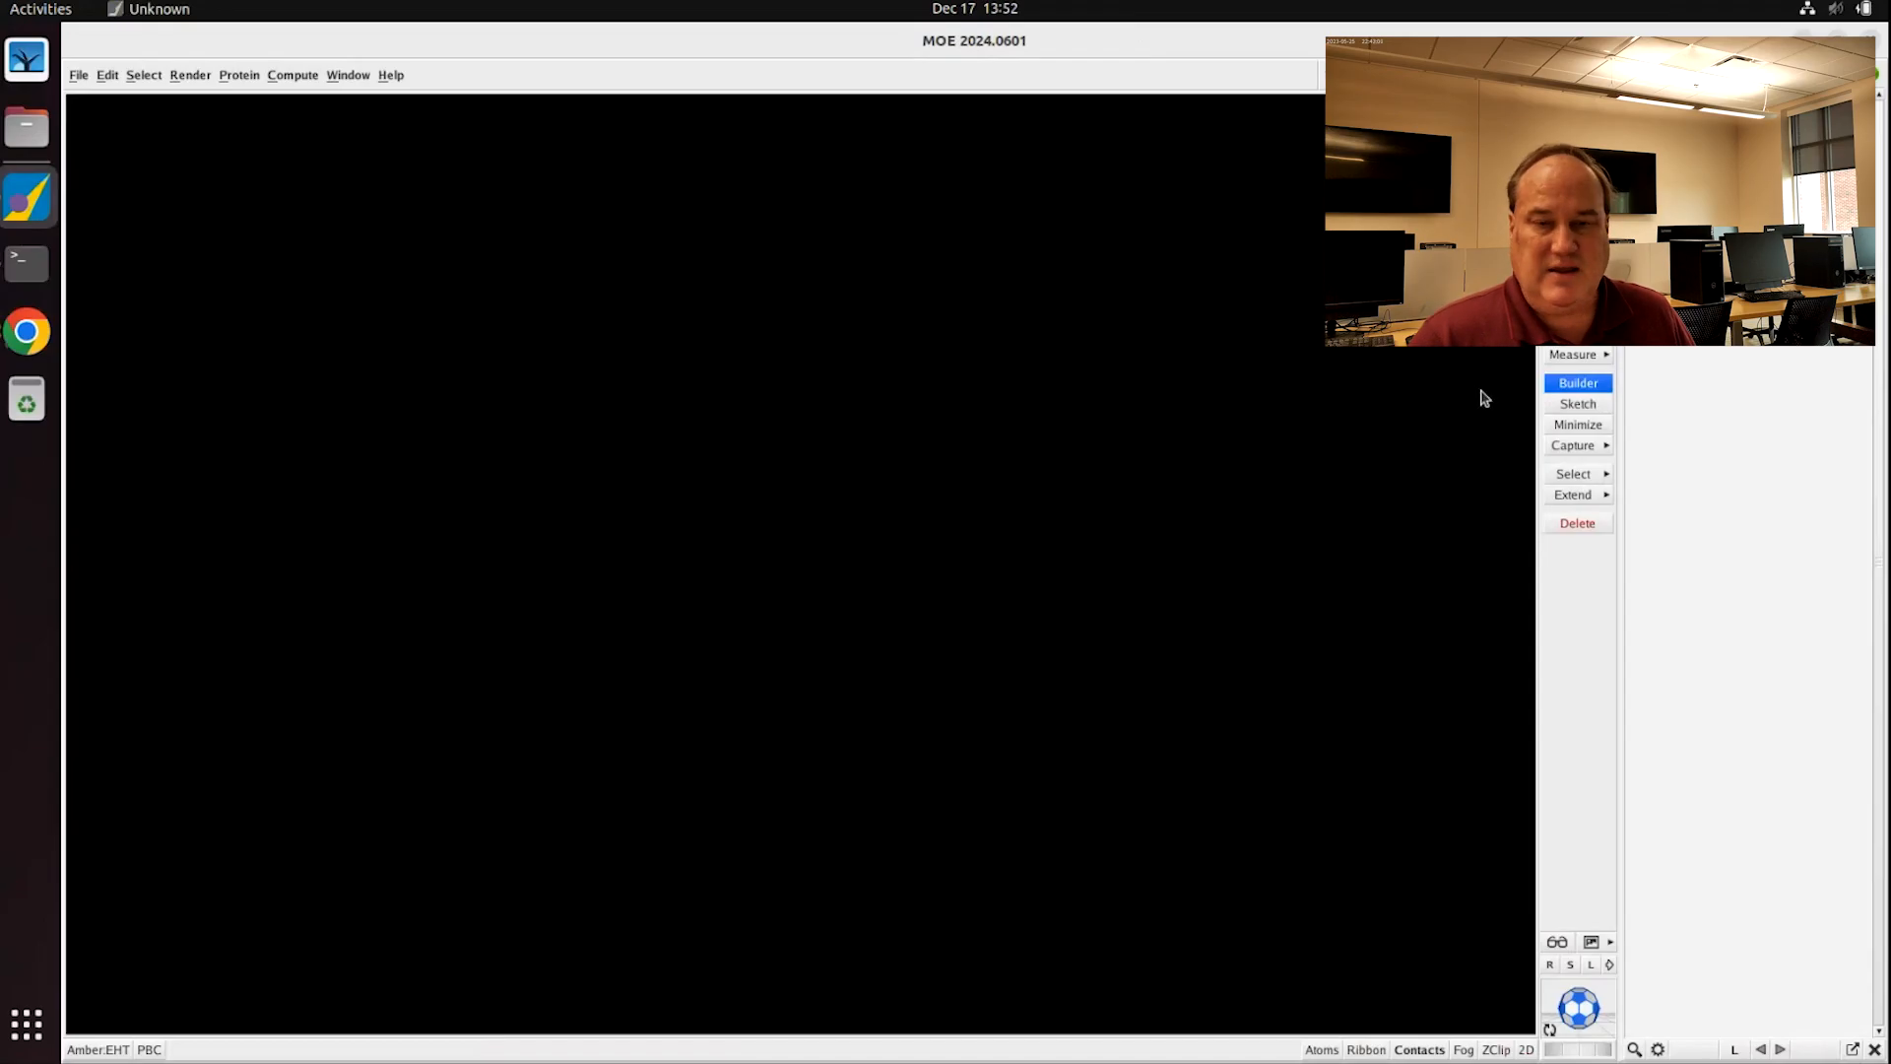
Step: Open the Builder panel and attach it inside the MOE main window
{"action": "left_click", "coordinate": [1580, 390]}
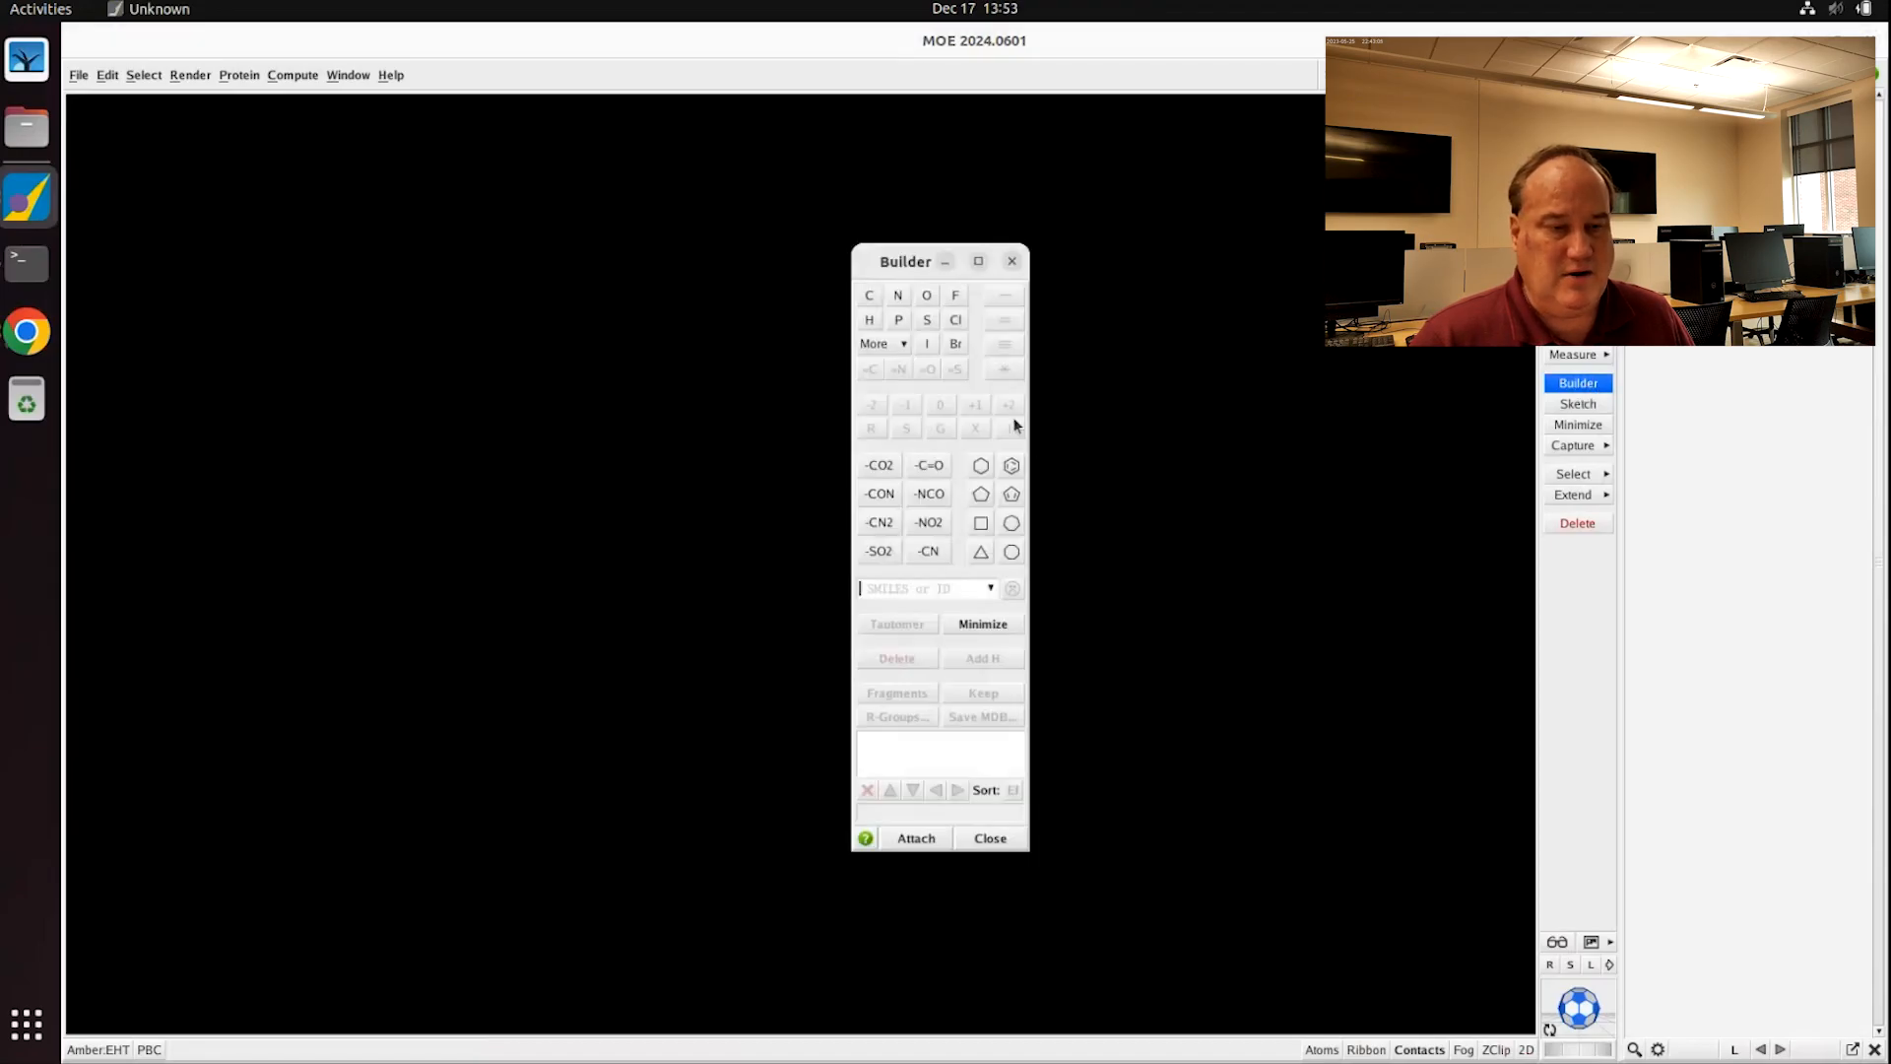
{"action": "left_click_drag", "start_coordinate": [864, 264], "coordinate": [783, 292]}
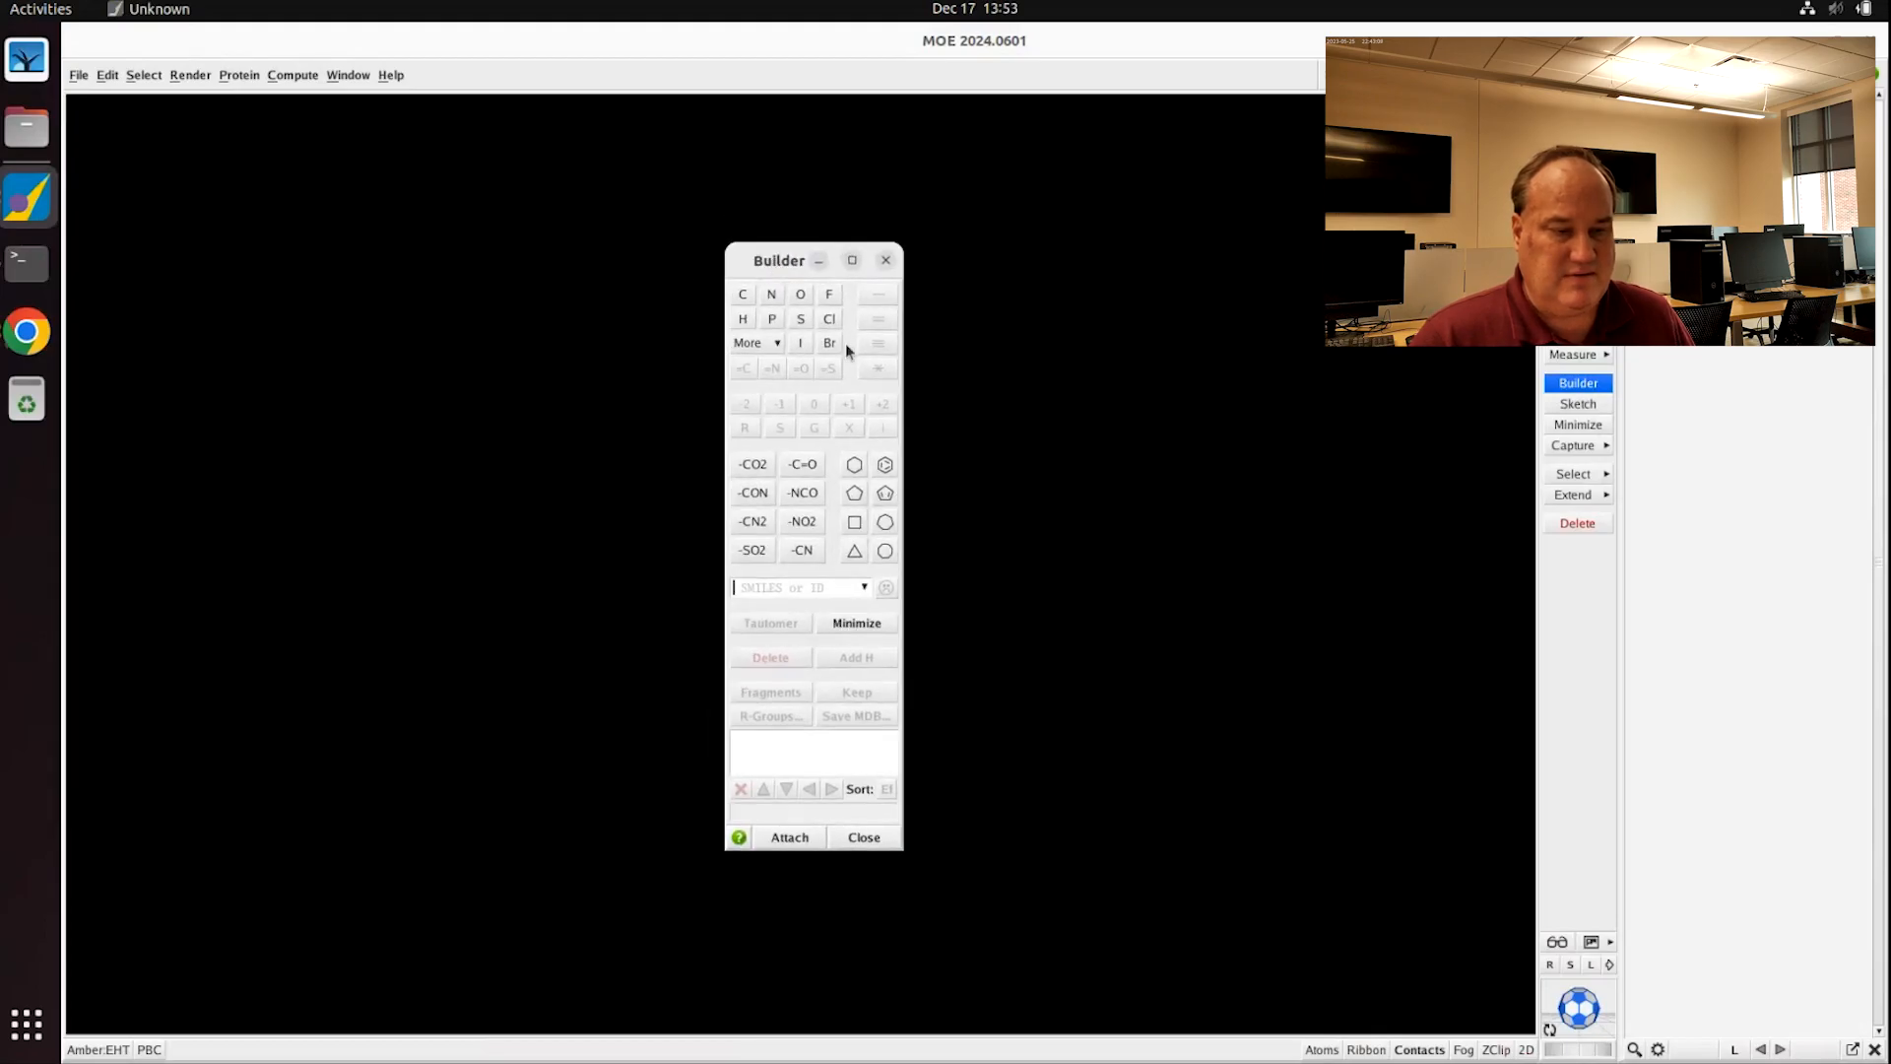
{"action": "left_click", "coordinate": [780, 837]}
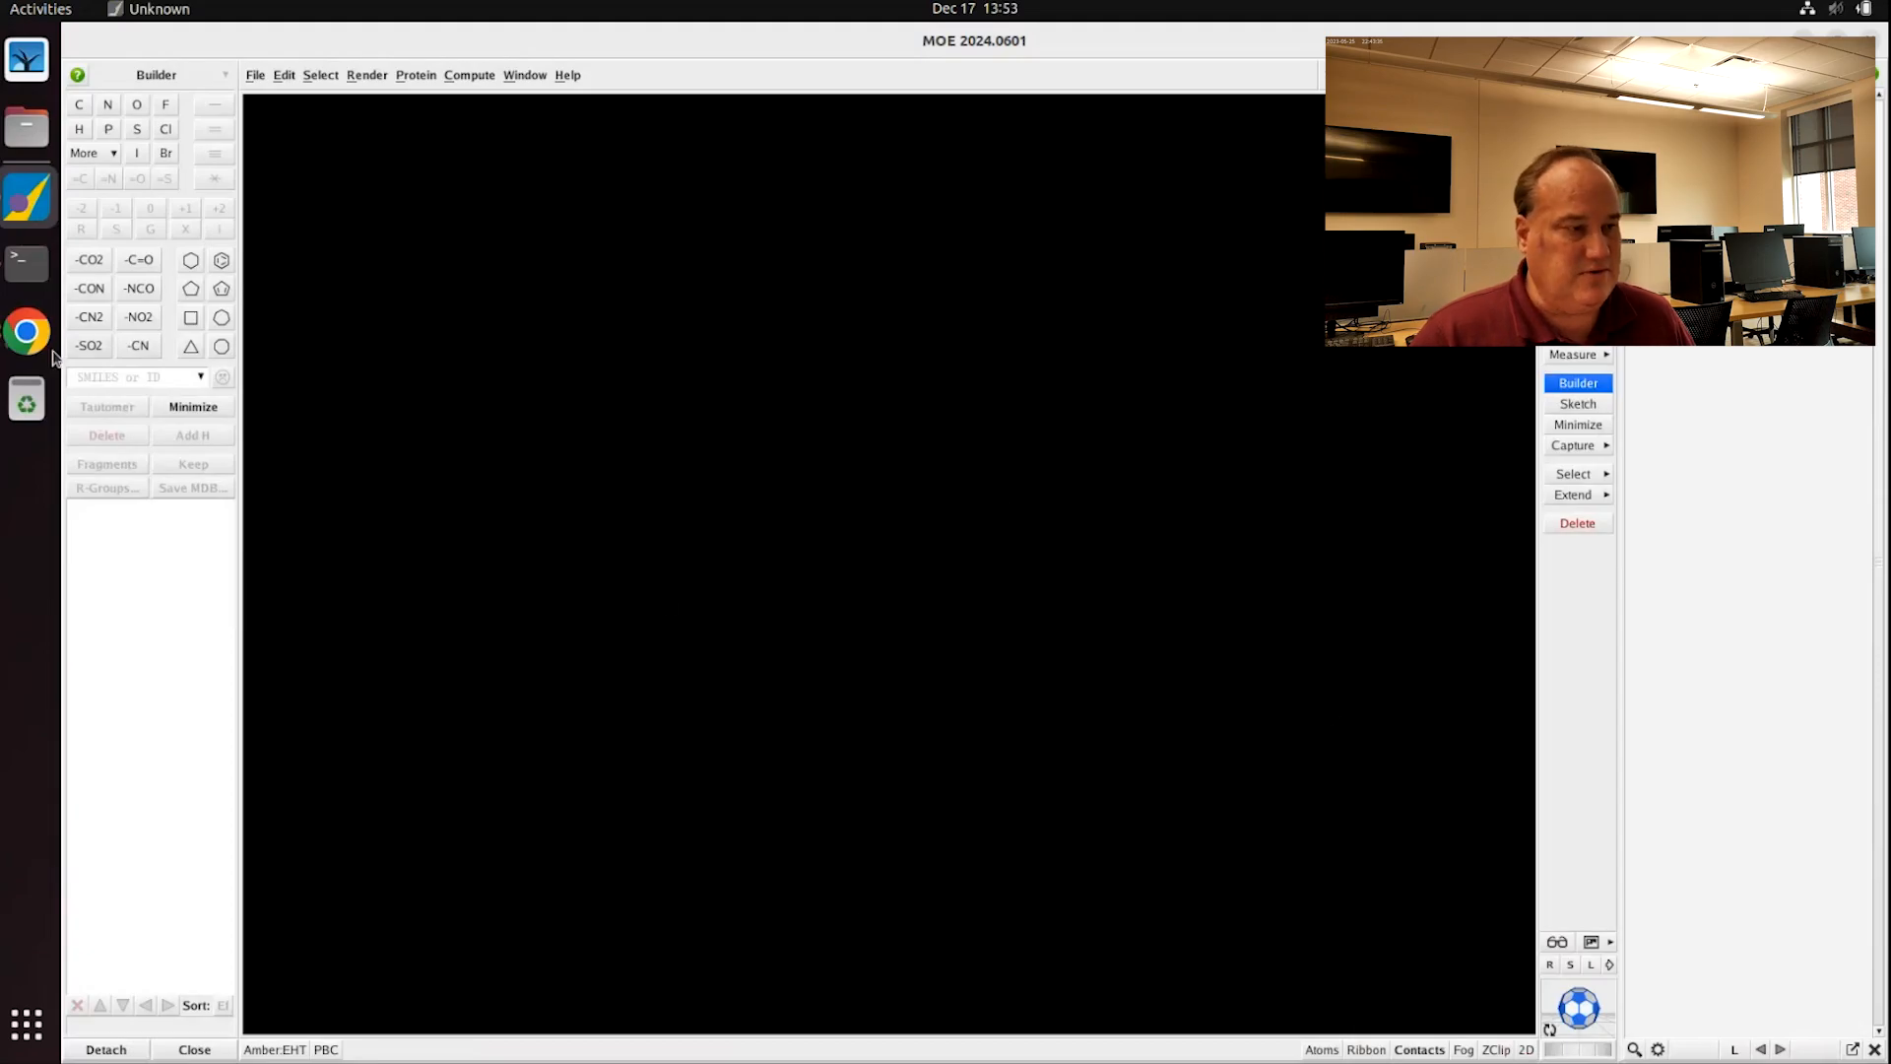
{"action": "left_click", "coordinate": [27, 332]}
{"action": "scroll", "coordinate": [912, 989], "scroll_direction": "down", "scroll_amount": 7}
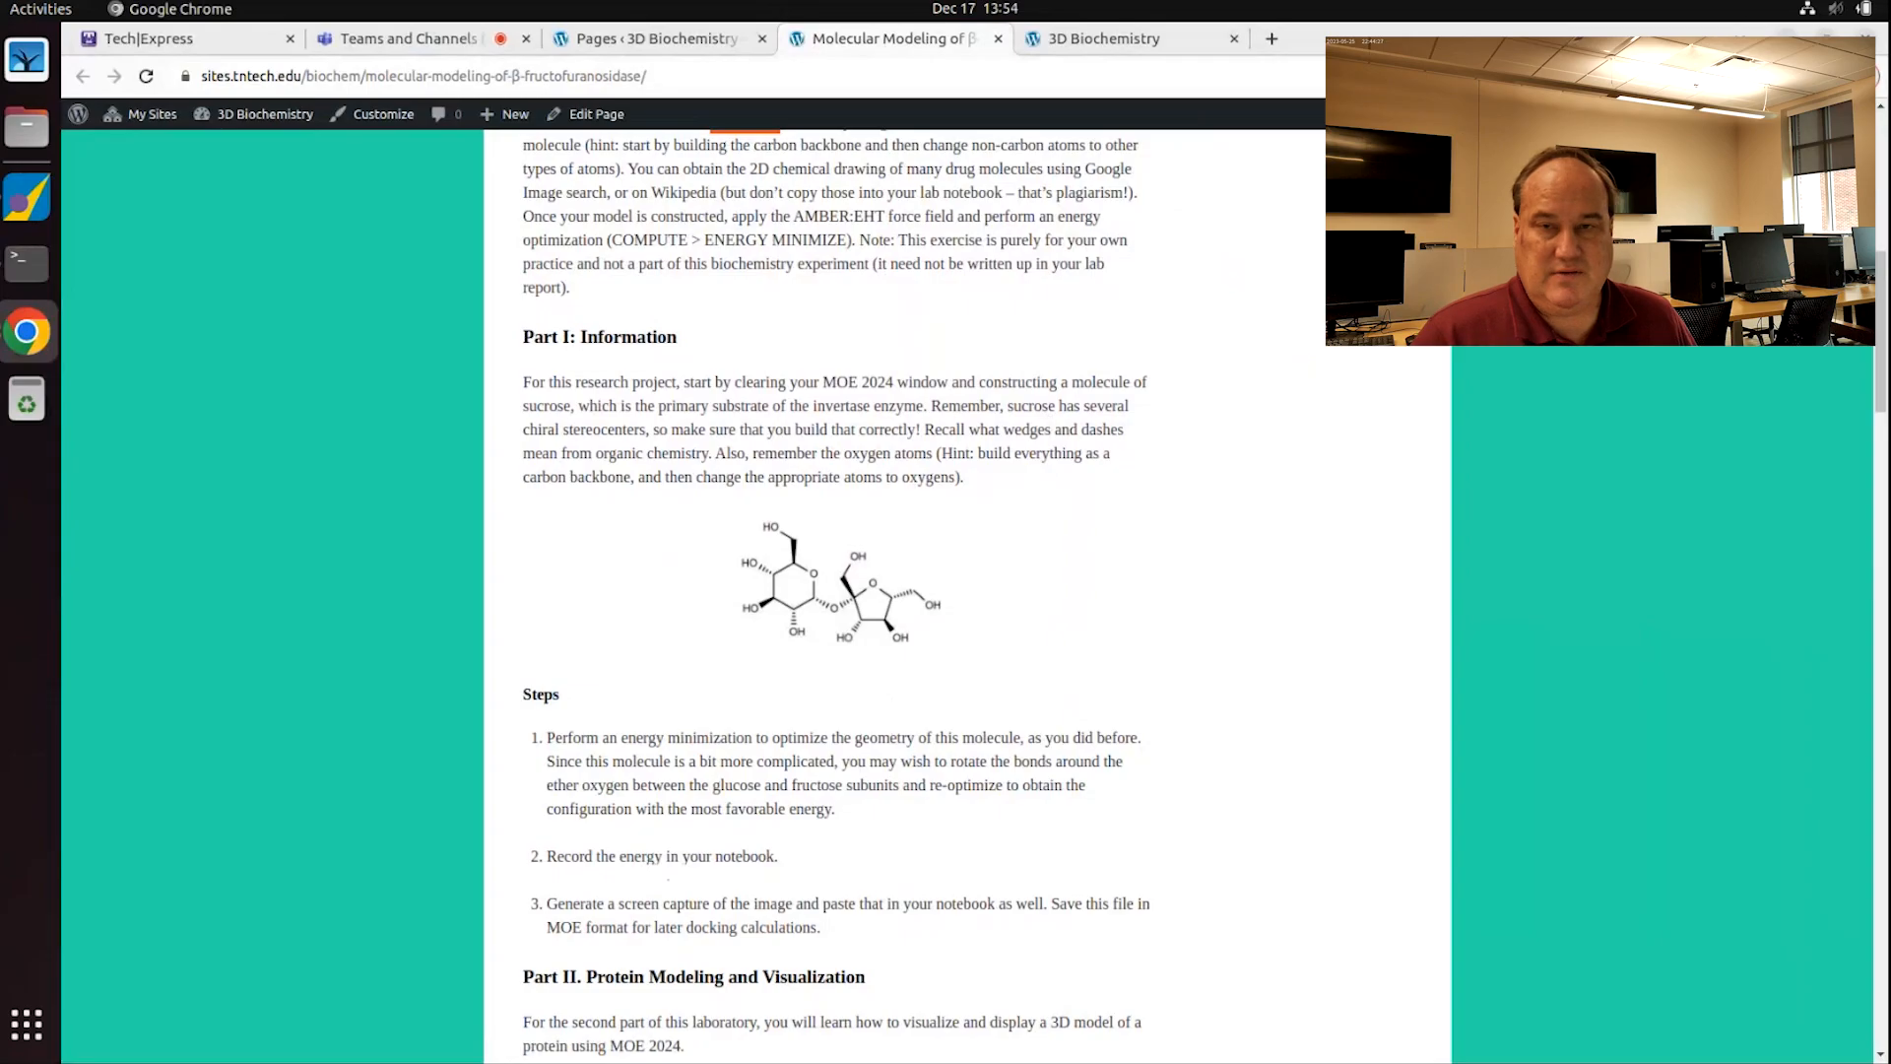
{"action": "key", "text": "alt+Tab"}
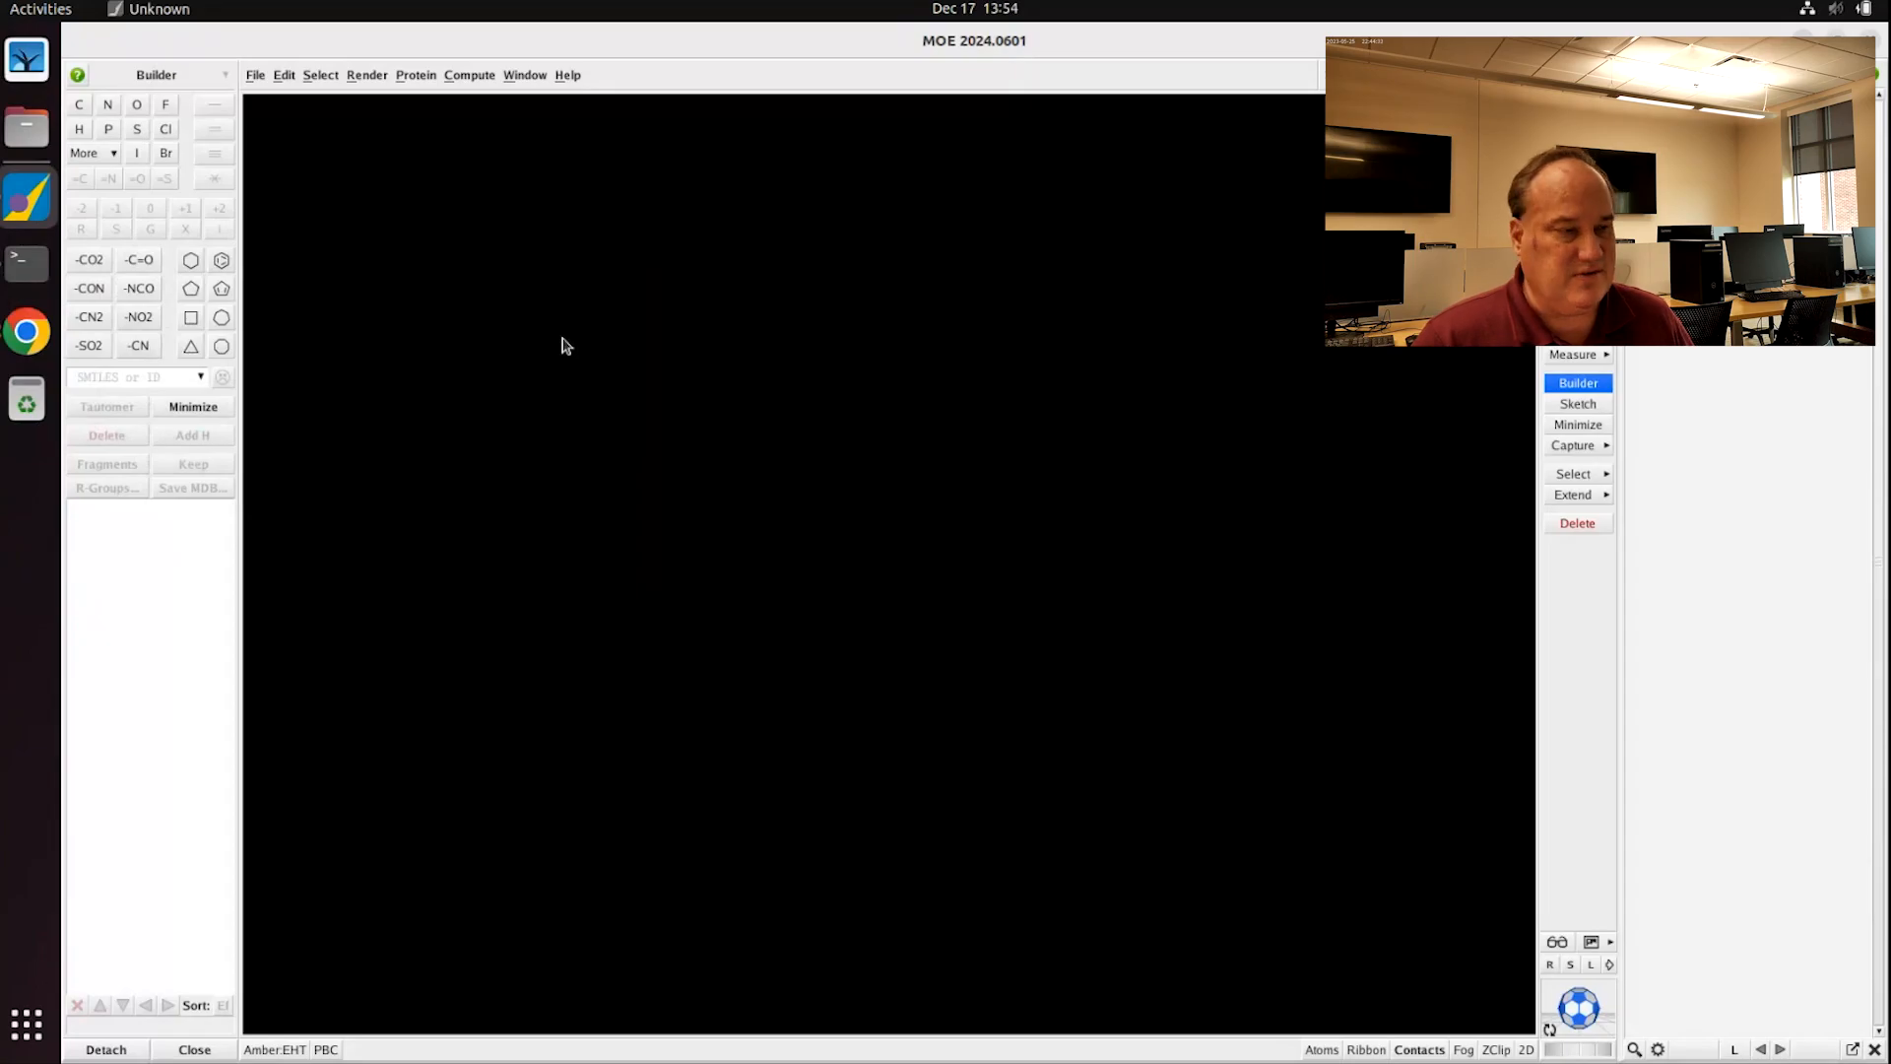
Step: Create a new molecule named 'sucrose' from a six-membered carbon ring
{"action": "left_click", "coordinate": [192, 262]}
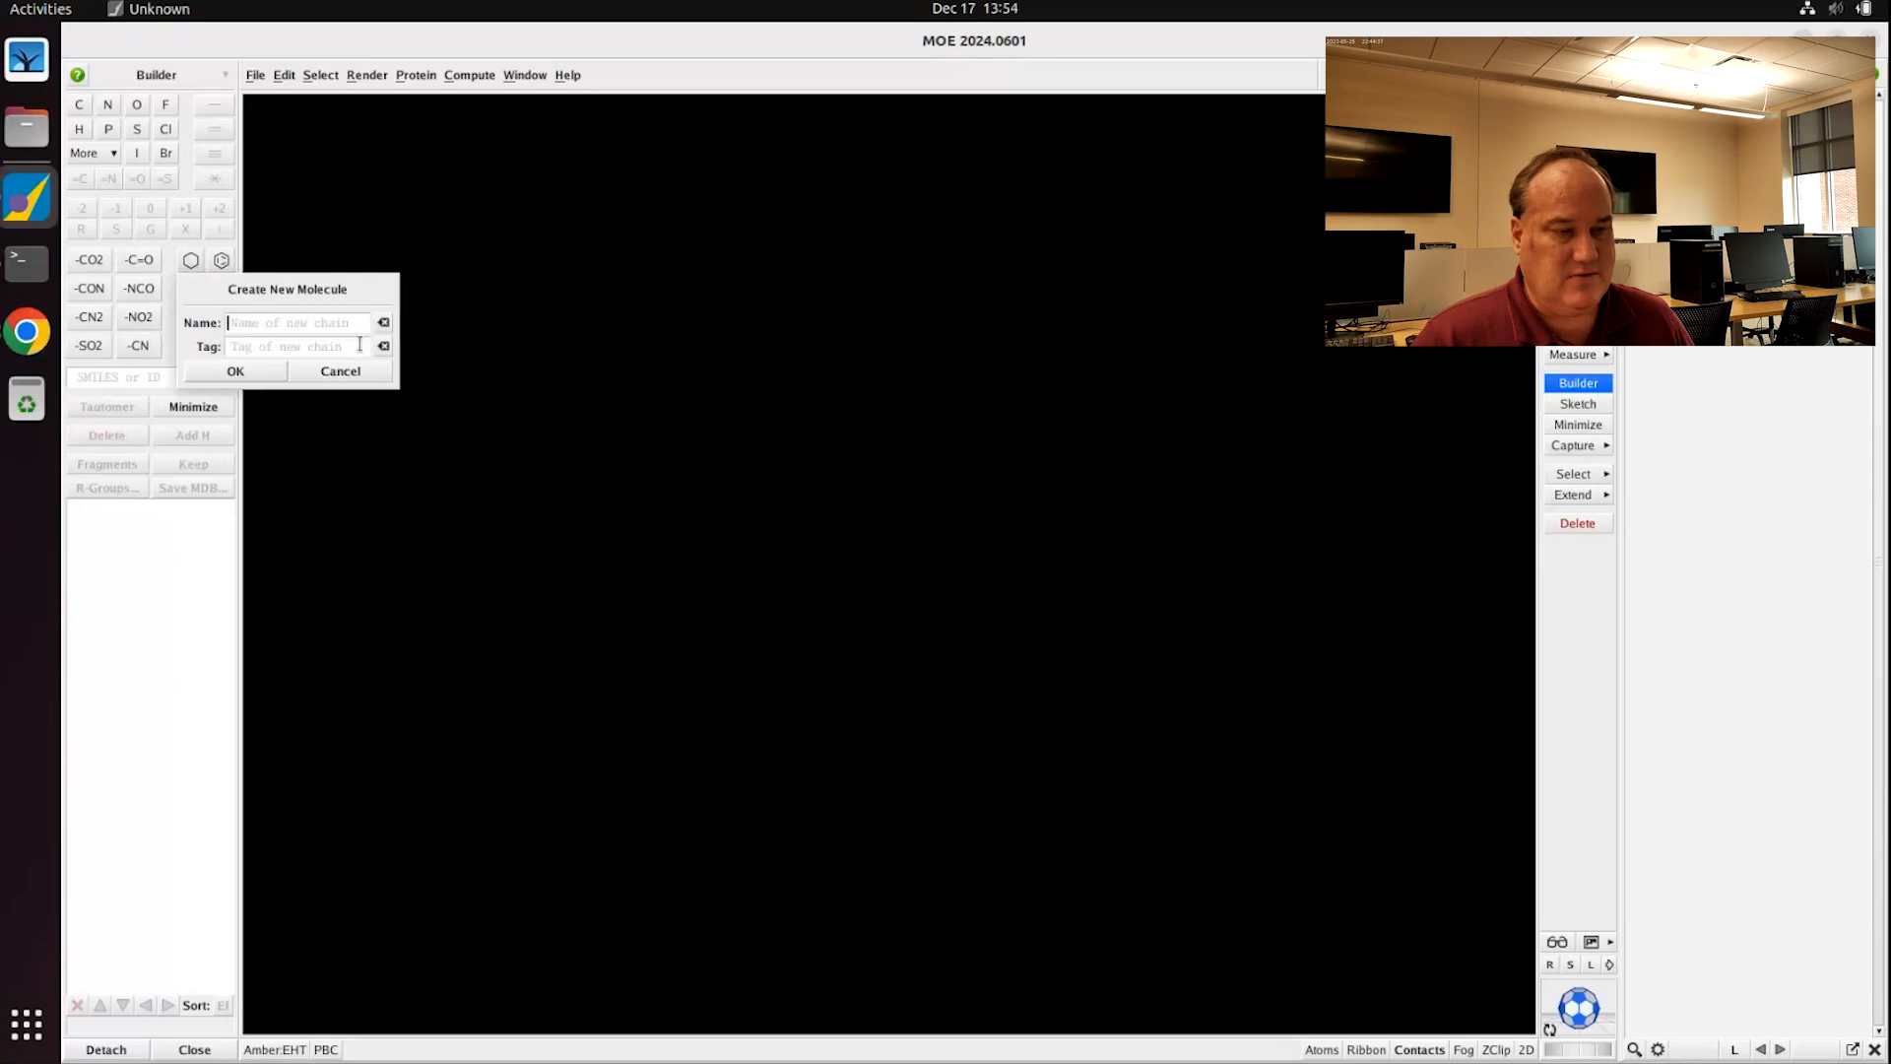
{"action": "type", "text": "sucr"}
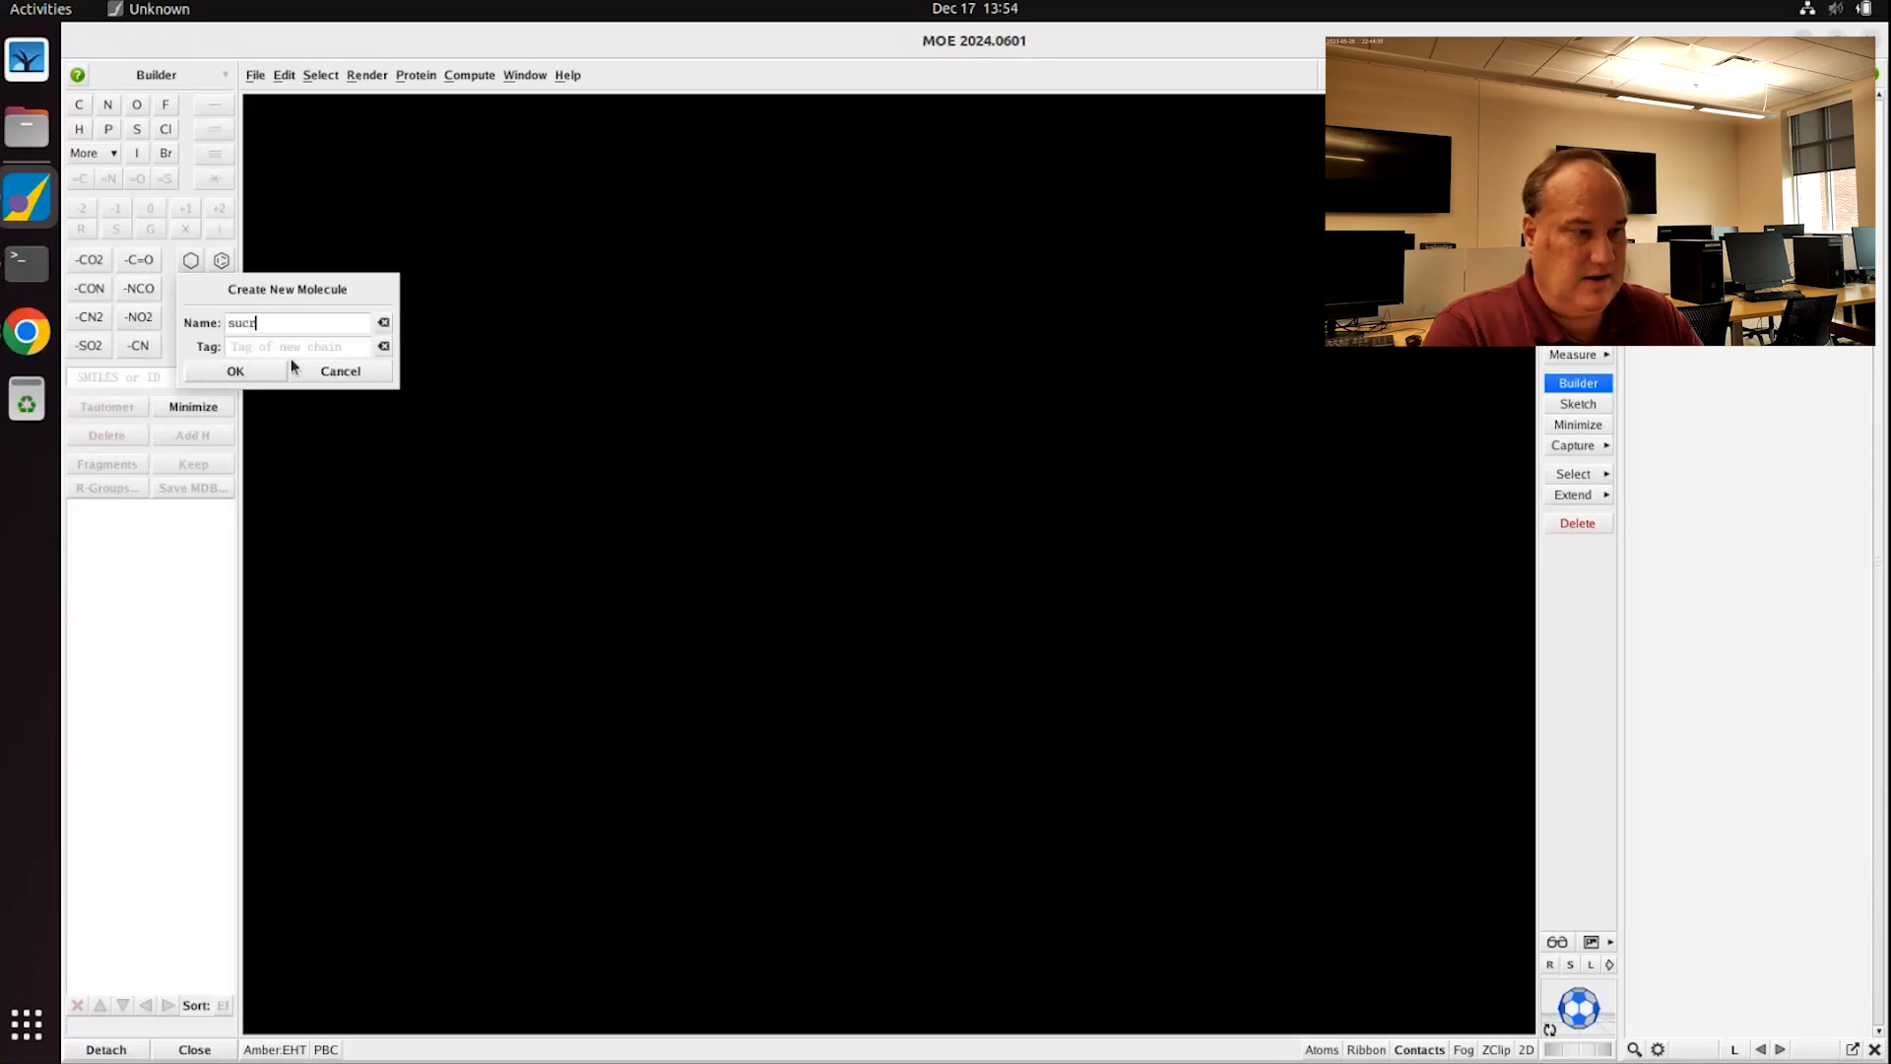
{"action": "type", "text": "ose"}
{"action": "key", "text": "Return"}
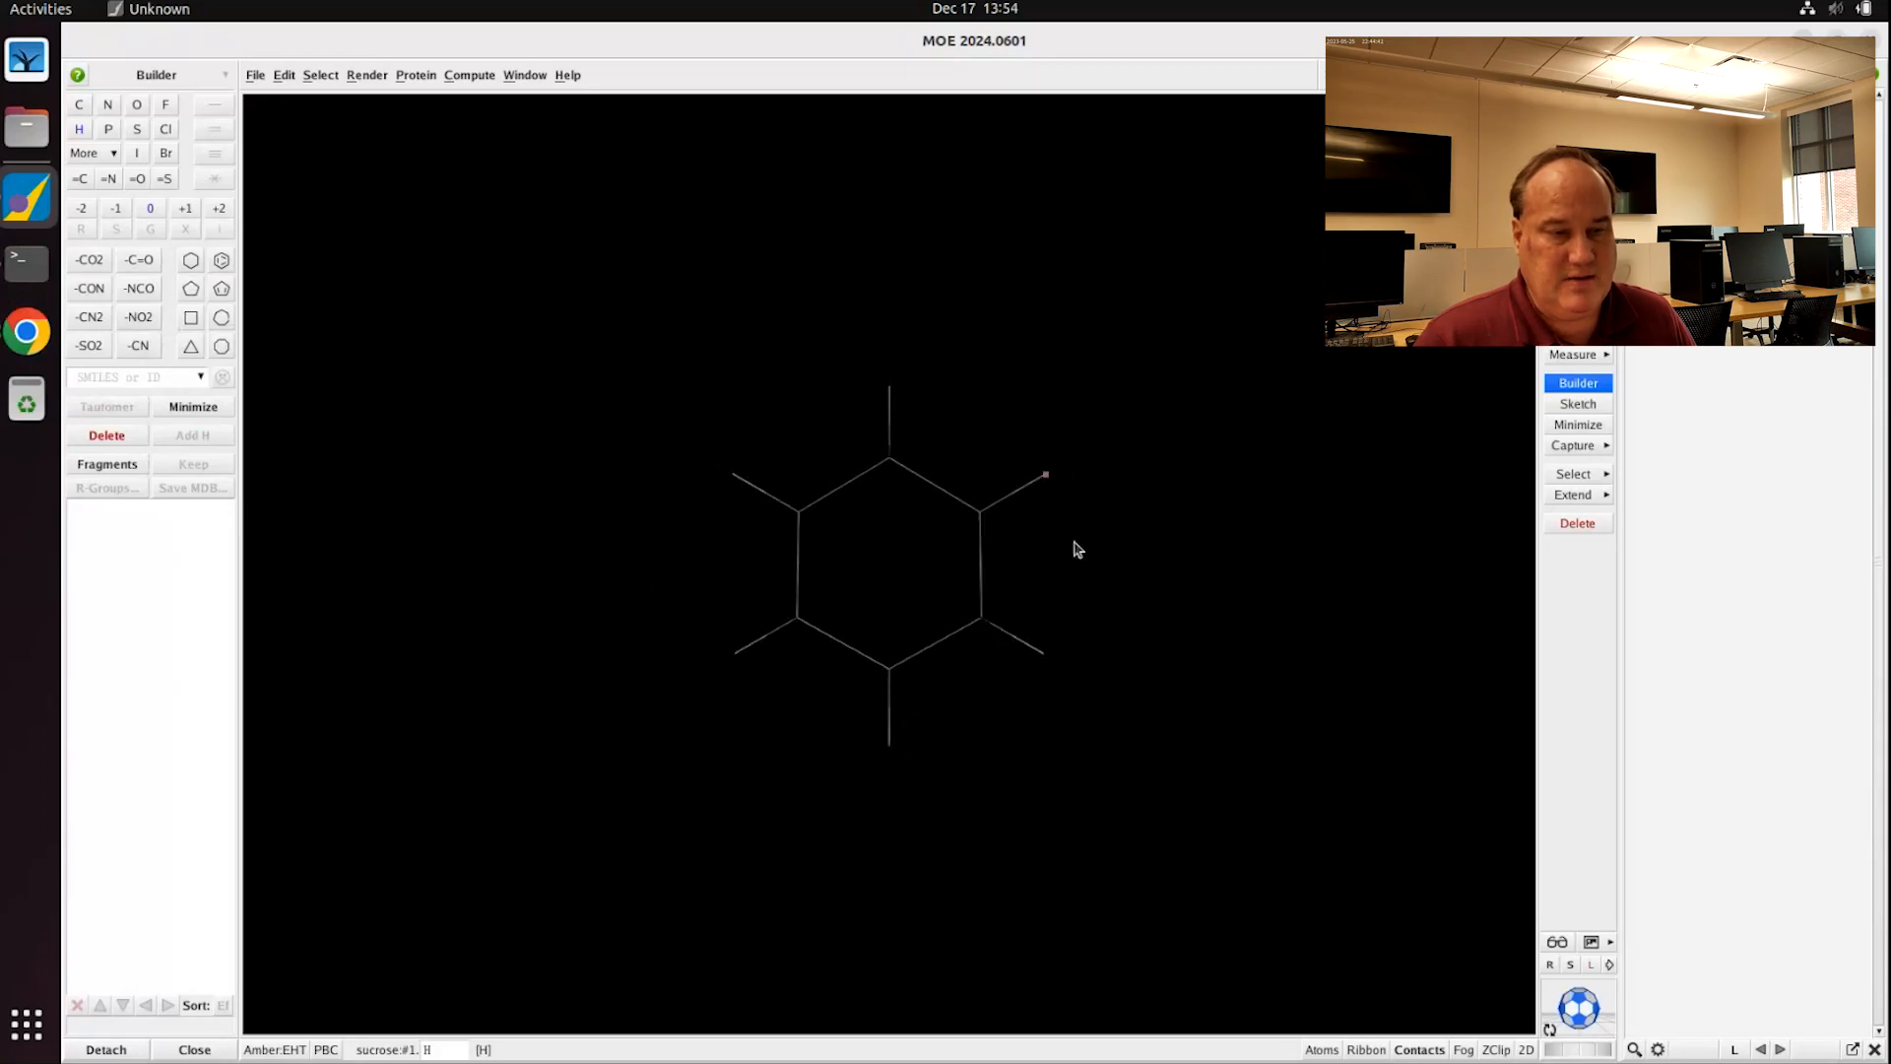
Step: Show the ring atoms in ball-and-stick style and rotate it slightly
{"action": "right_click", "coordinate": [1017, 399]}
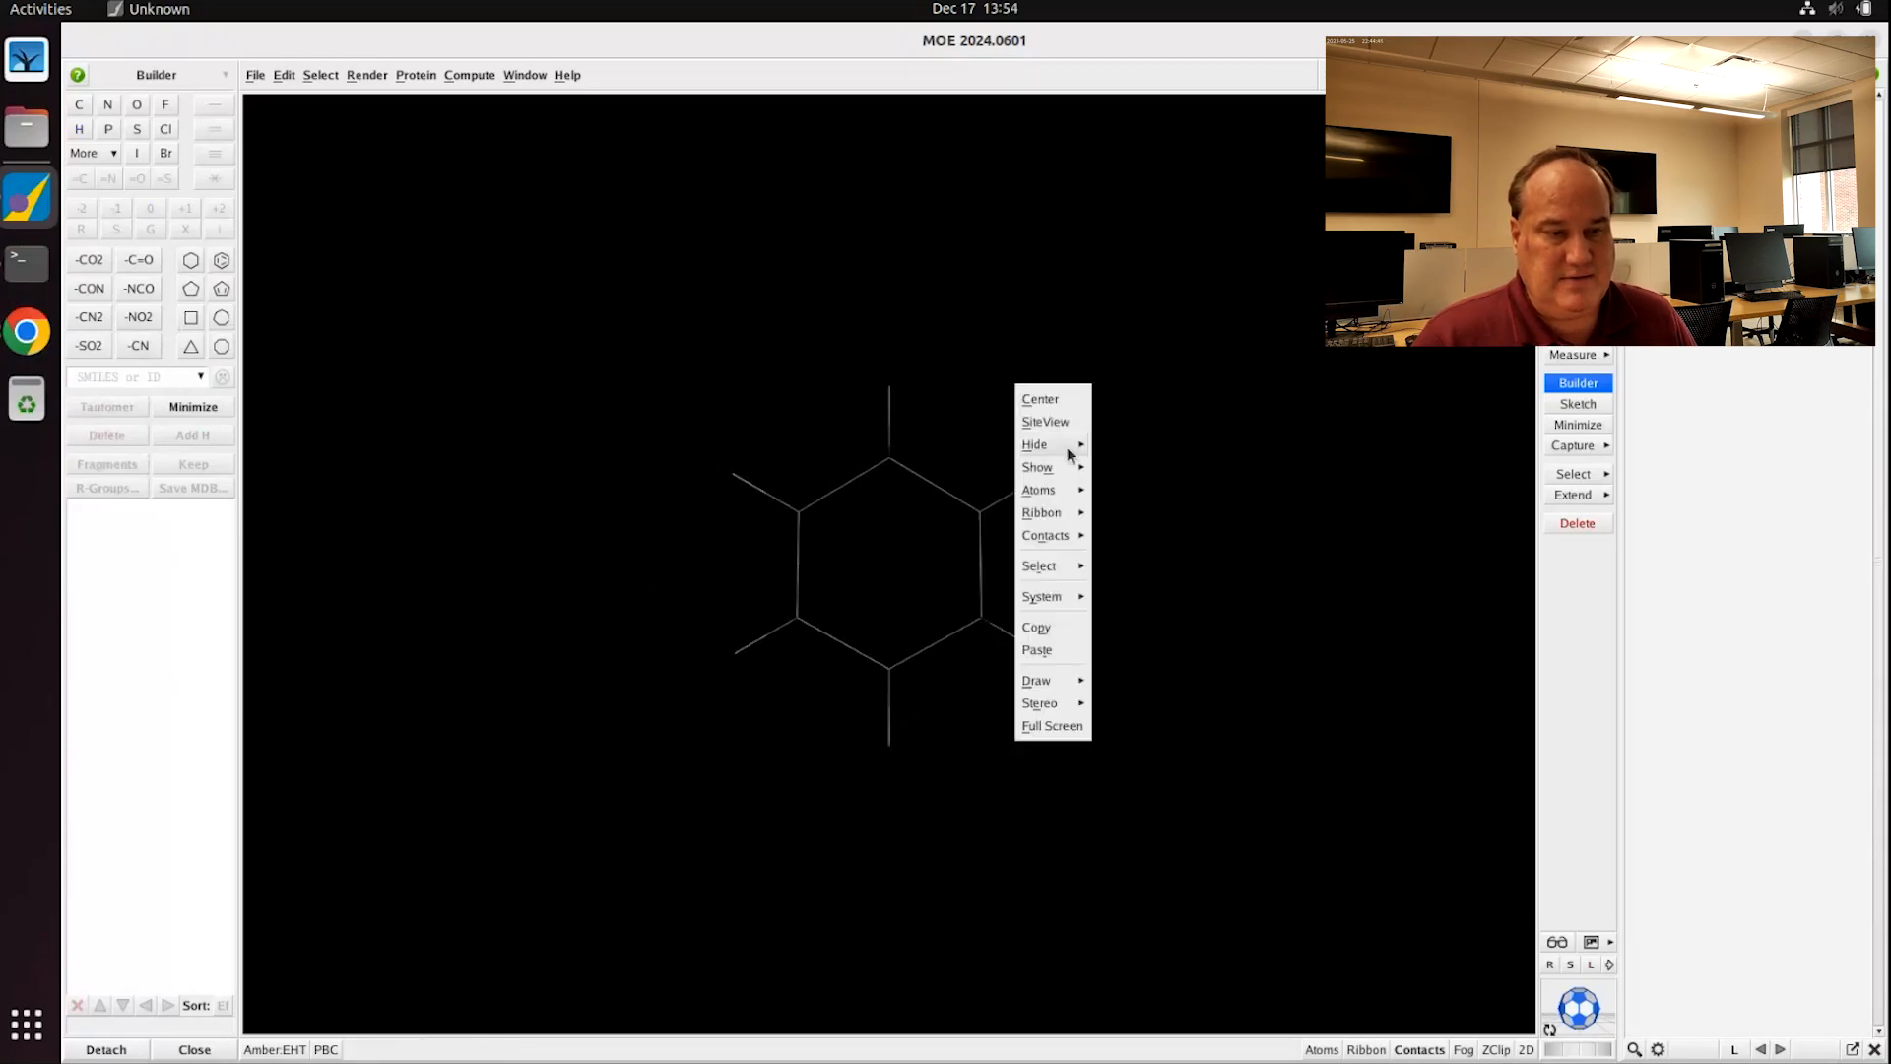
{"action": "mouse_move", "coordinate": [1048, 493]}
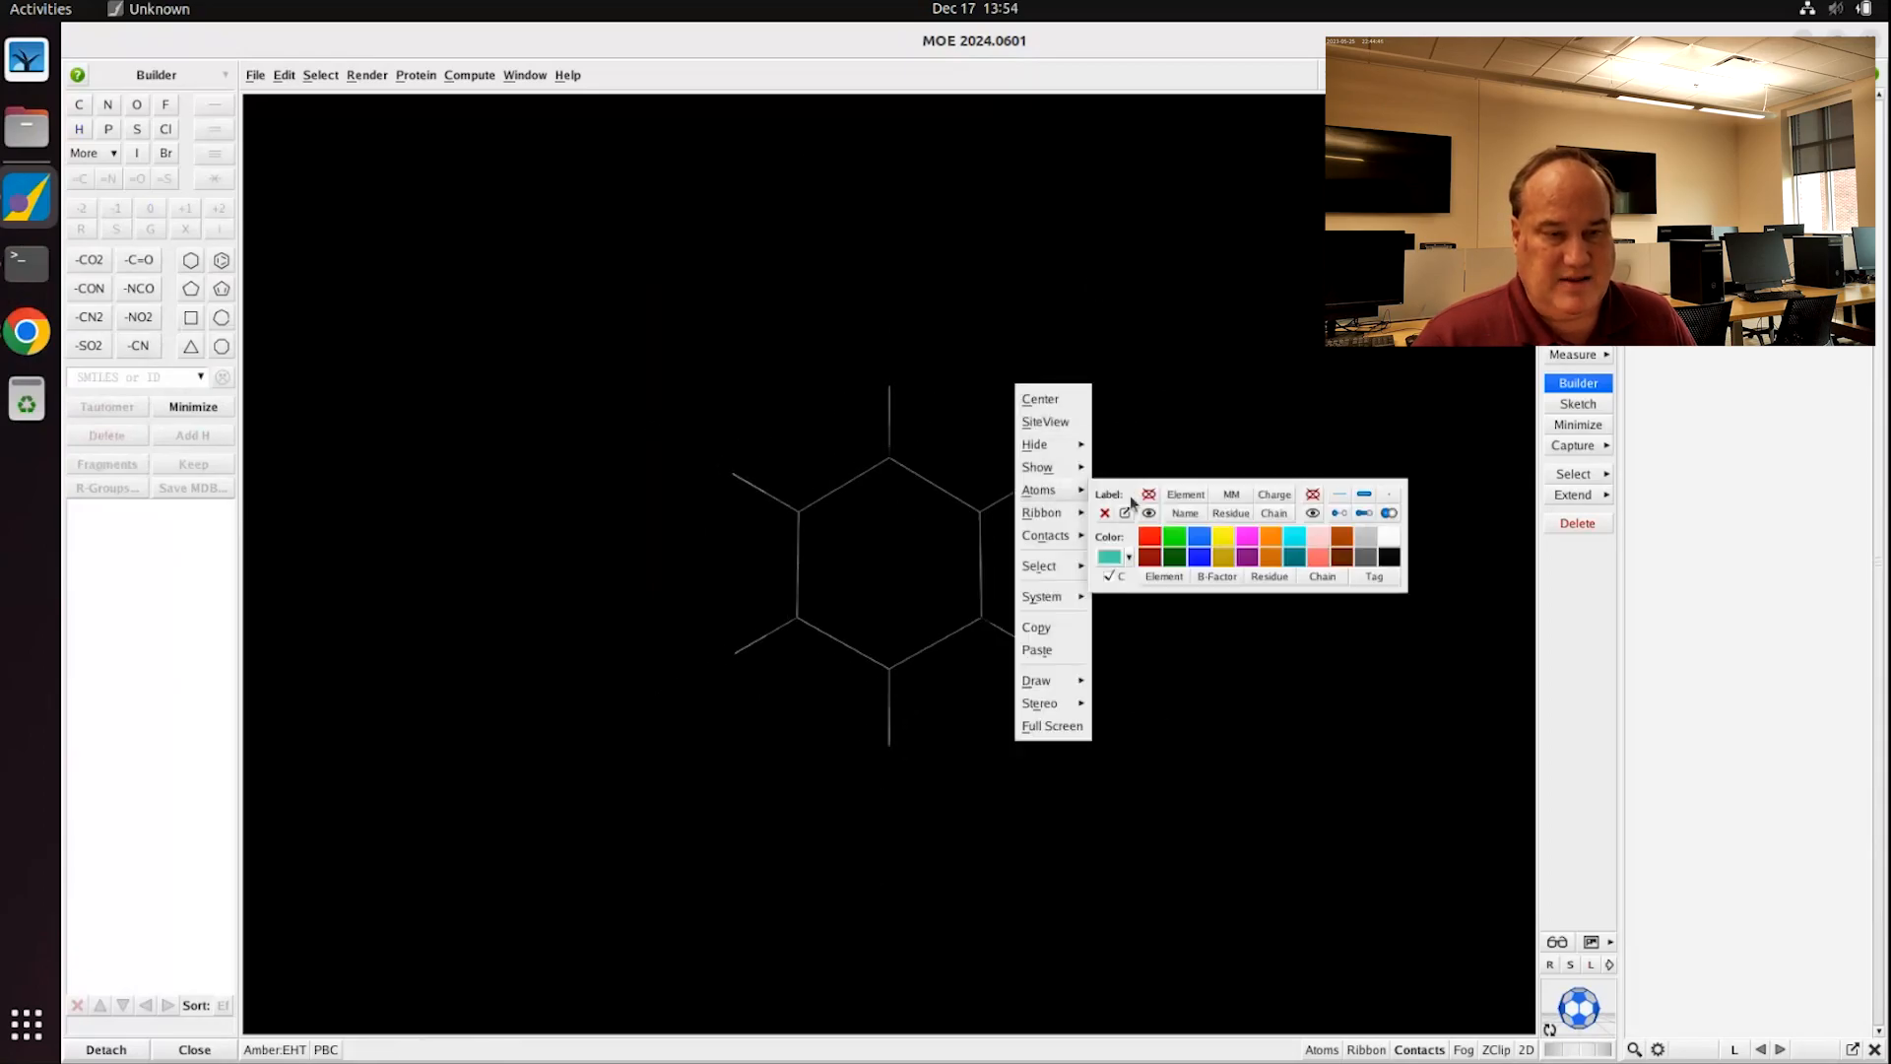
{"action": "left_click", "coordinate": [1366, 513]}
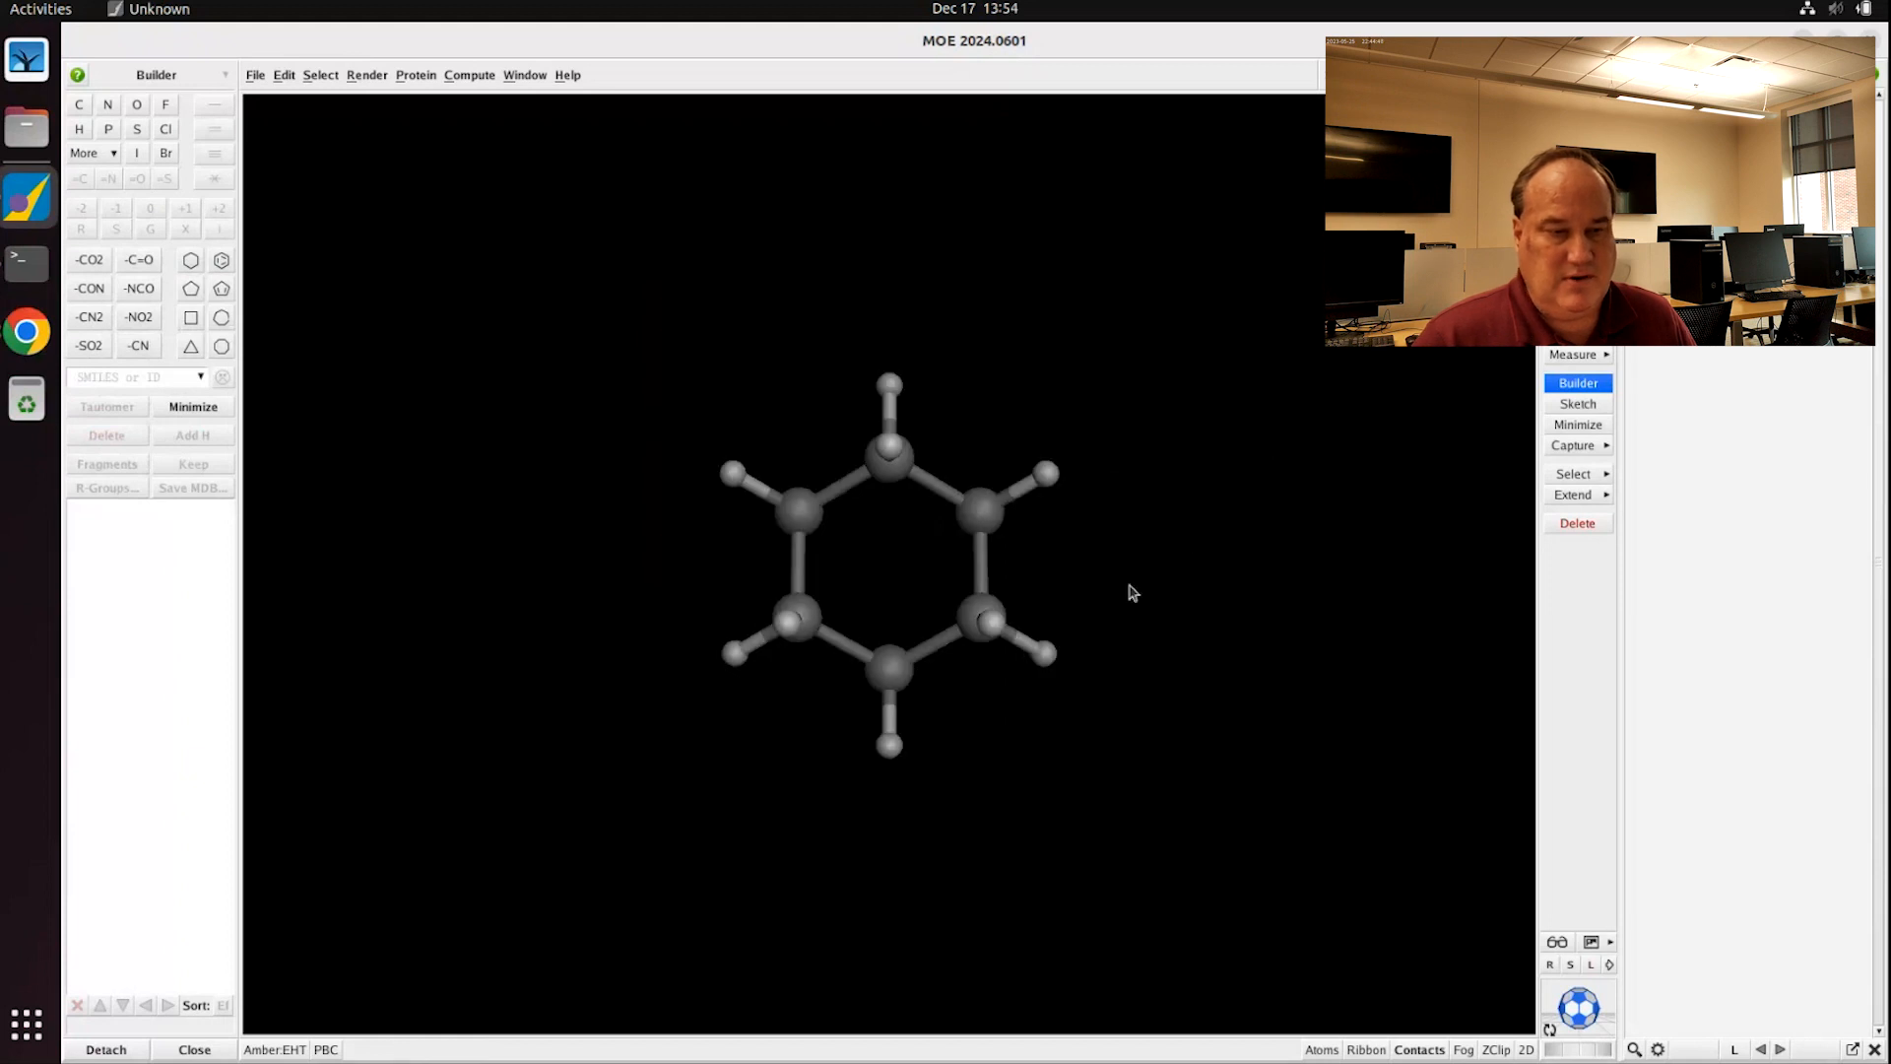
{"action": "middle_click_drag", "start_coordinate": [1162, 606], "coordinate": [1195, 528]}
Step: Replace the upper-left hydrogen on the ring's top carbon with a hydroxyl group
{"action": "scroll", "coordinate": [1085, 547], "scroll_direction": "up", "scroll_amount": 3}
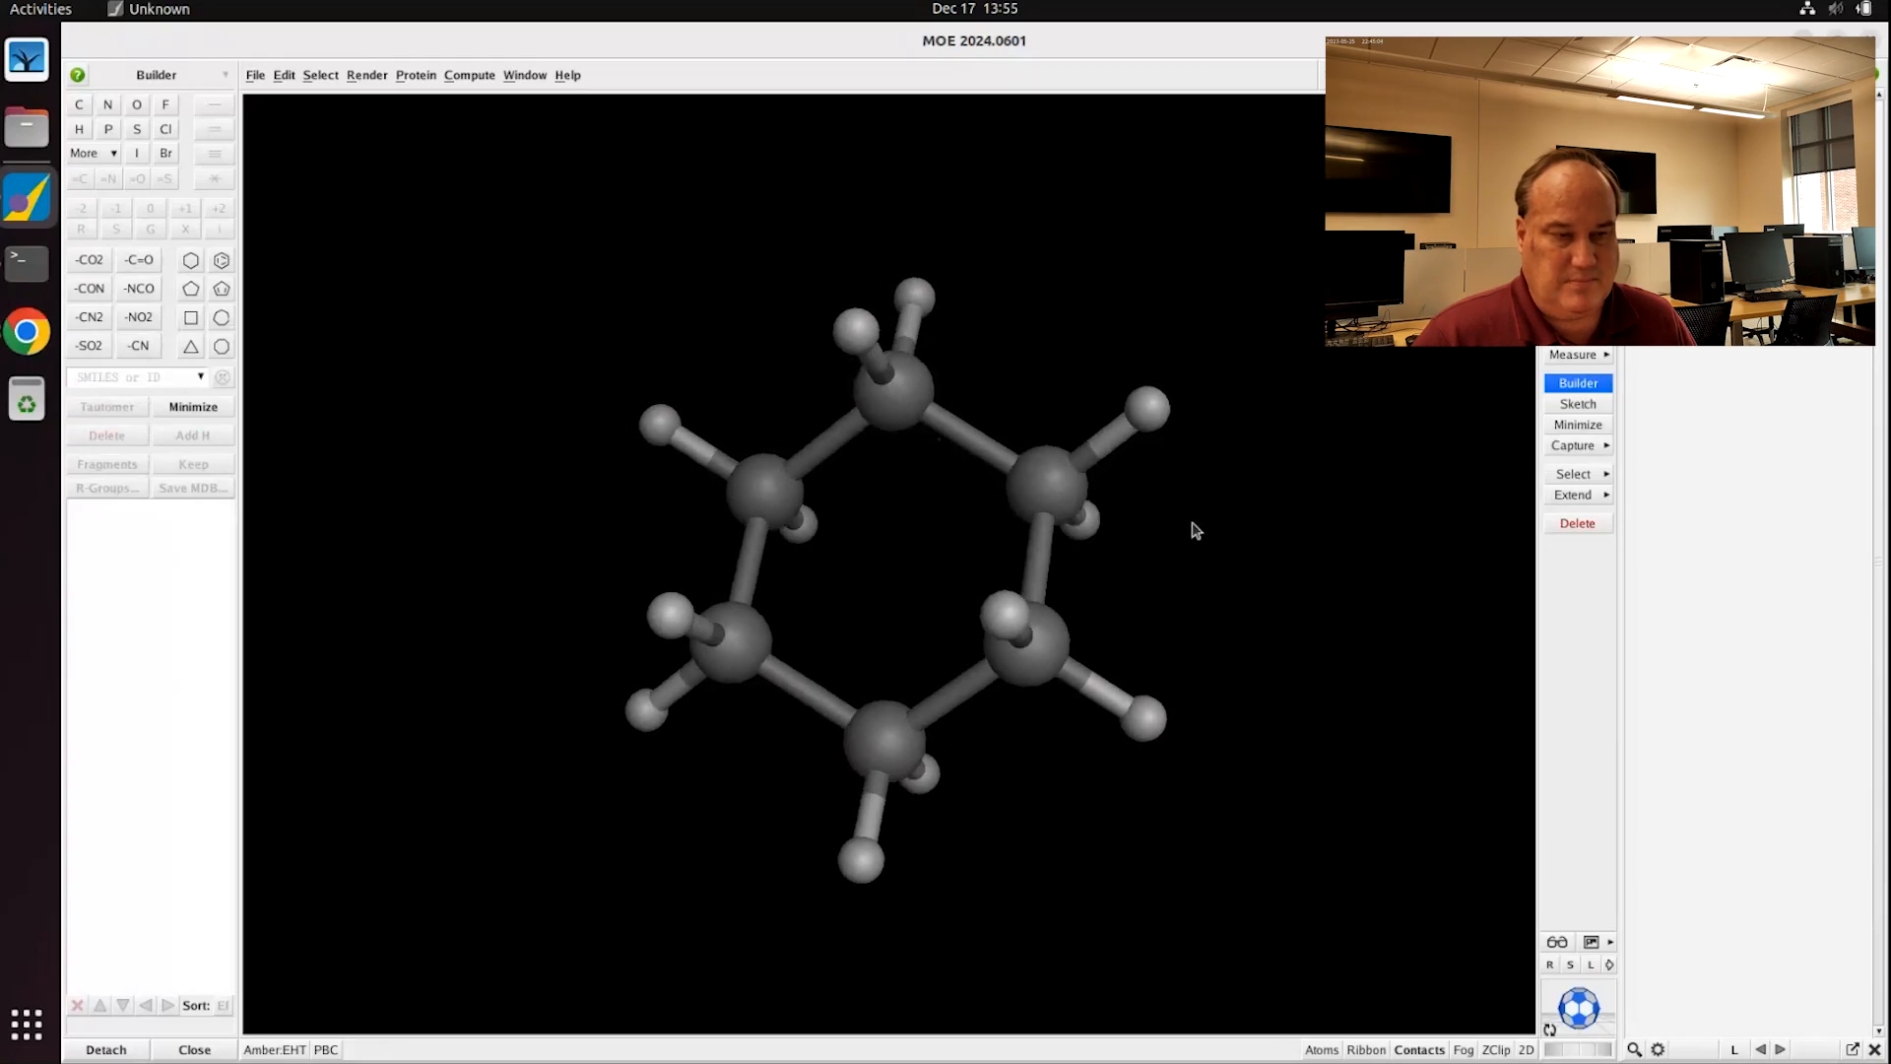
{"action": "left_click", "coordinate": [895, 395]}
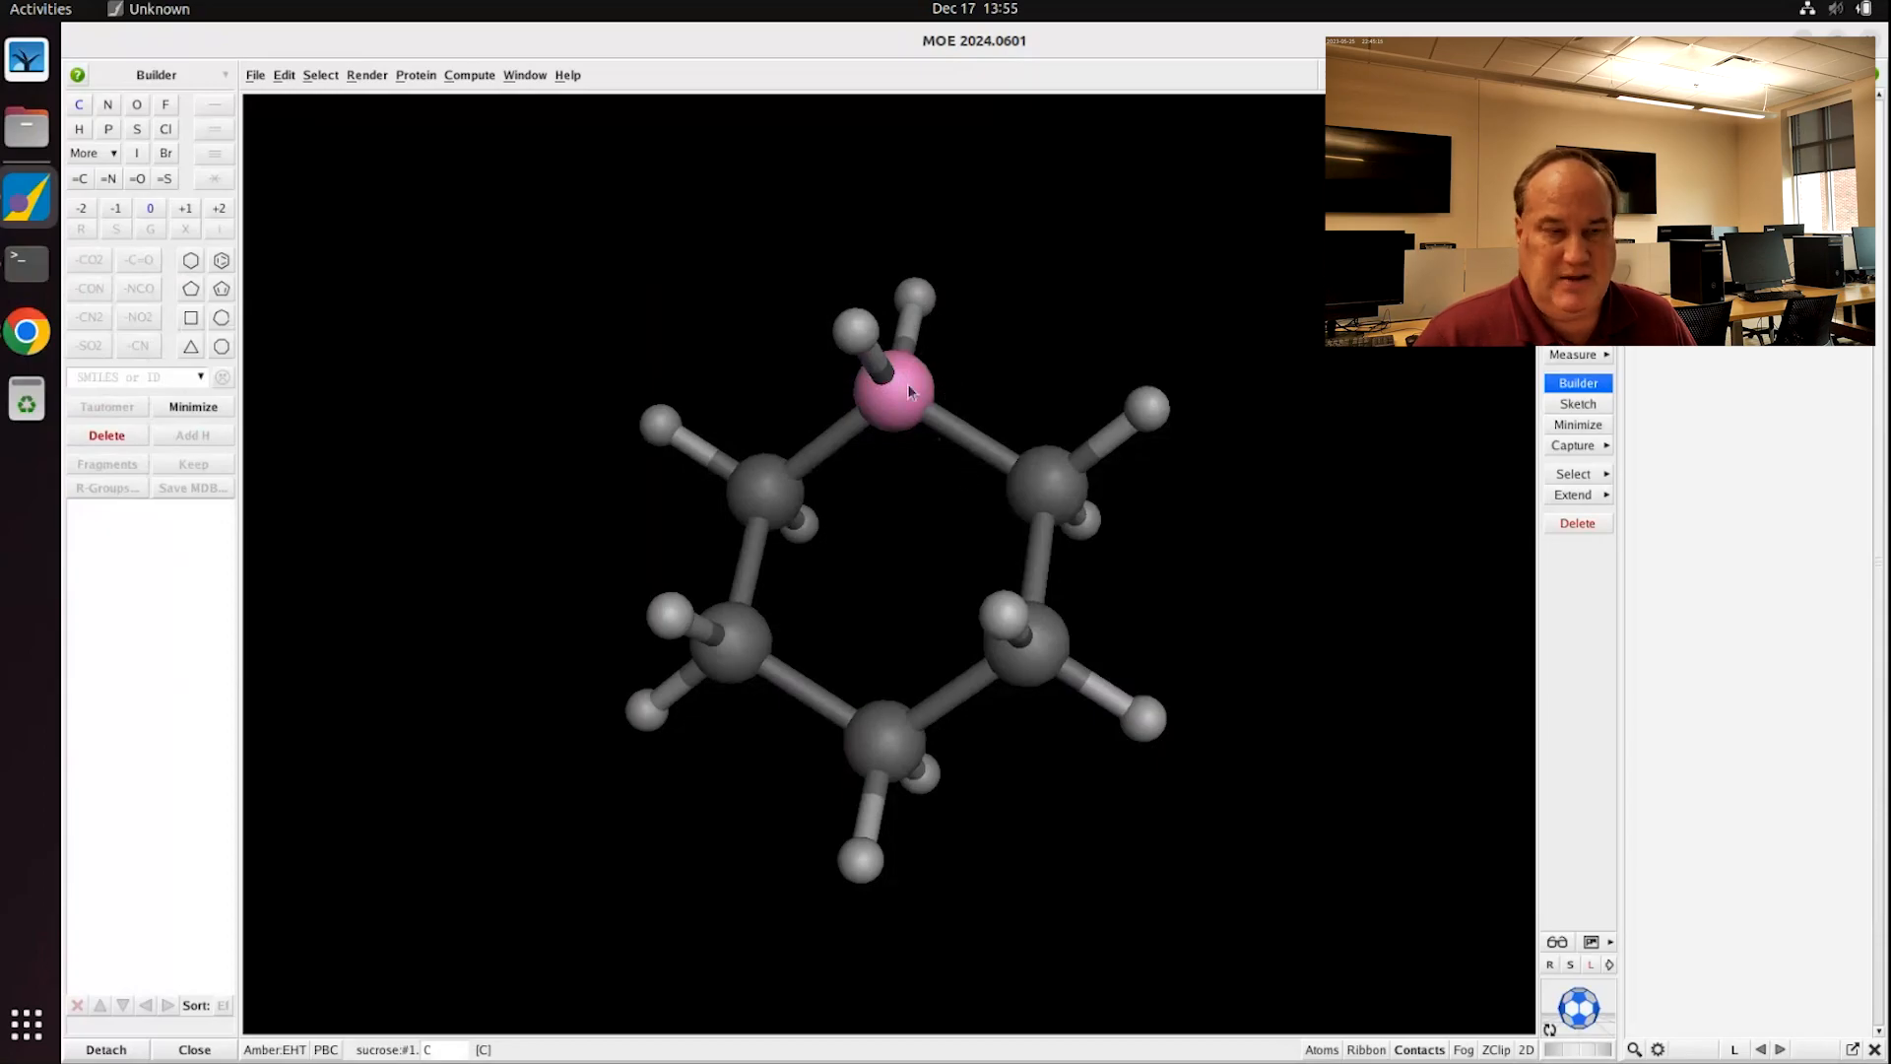
{"action": "left_click", "coordinate": [855, 335]}
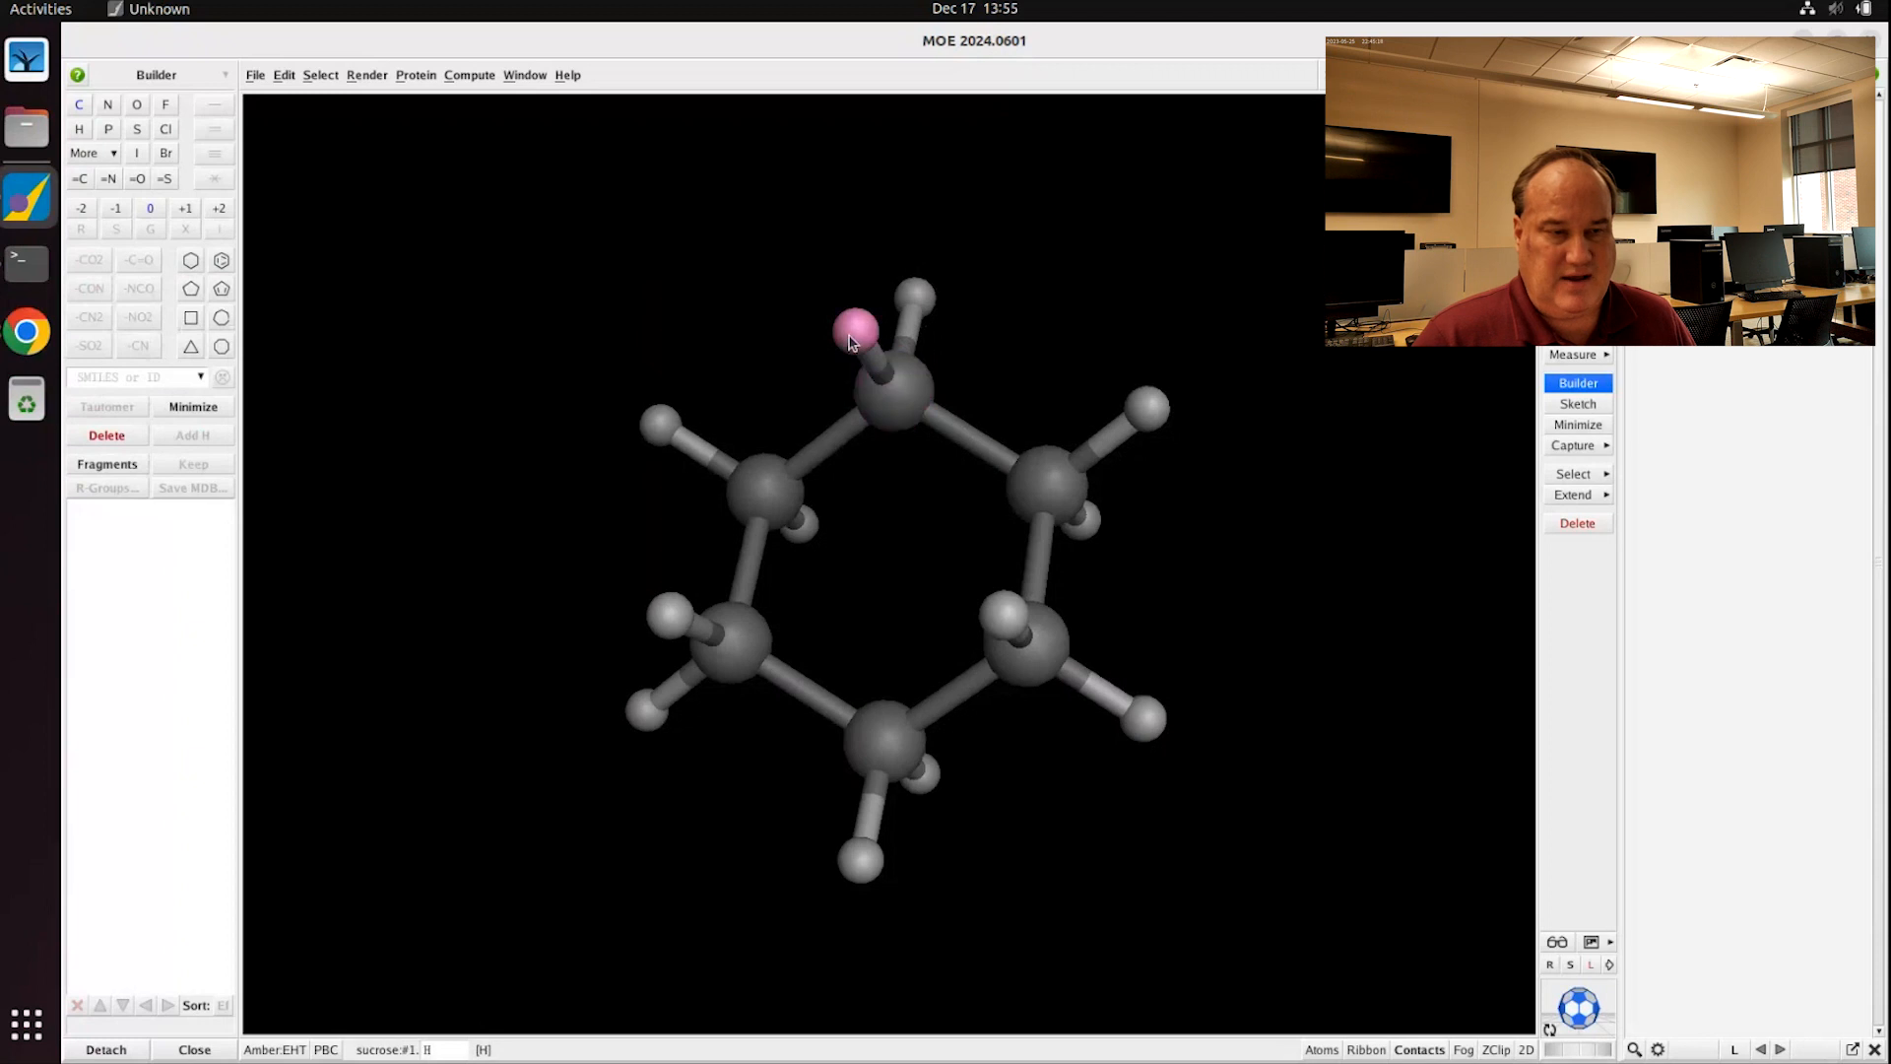
{"action": "left_click", "coordinate": [78, 105]}
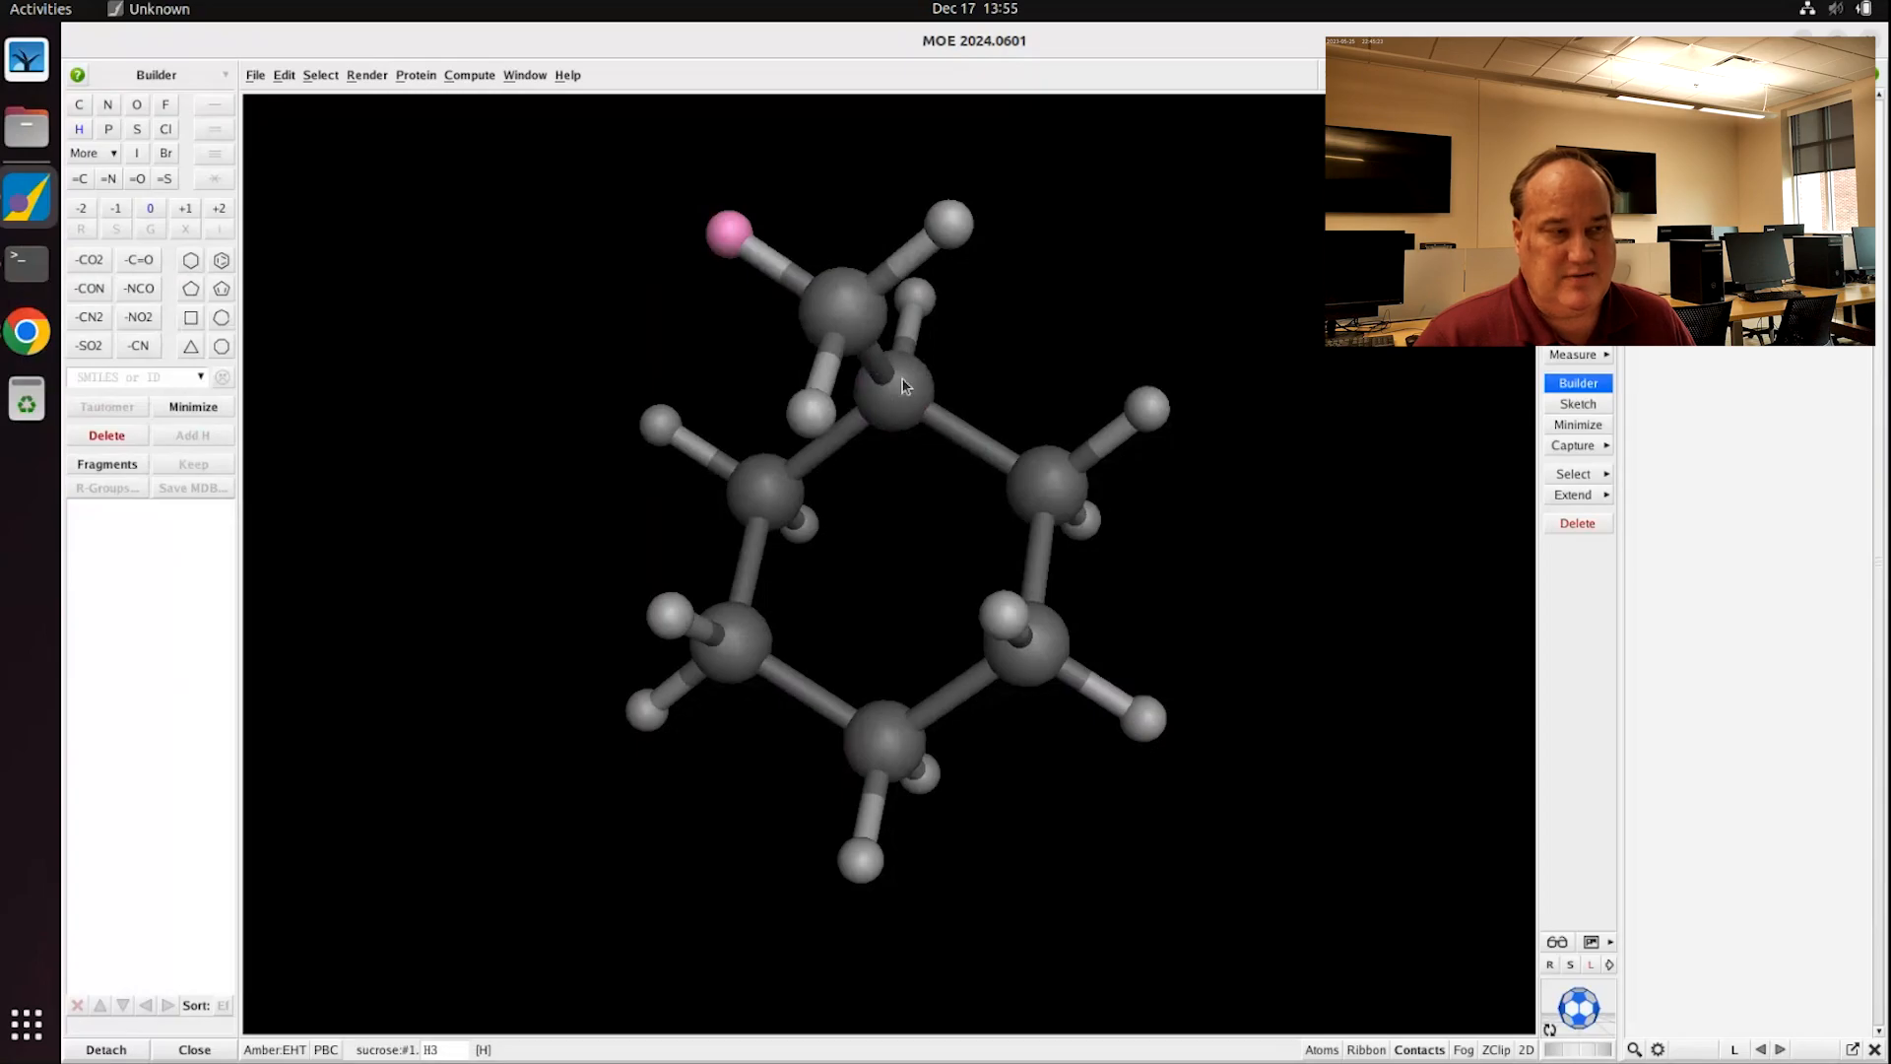
{"action": "left_click", "coordinate": [136, 105]}
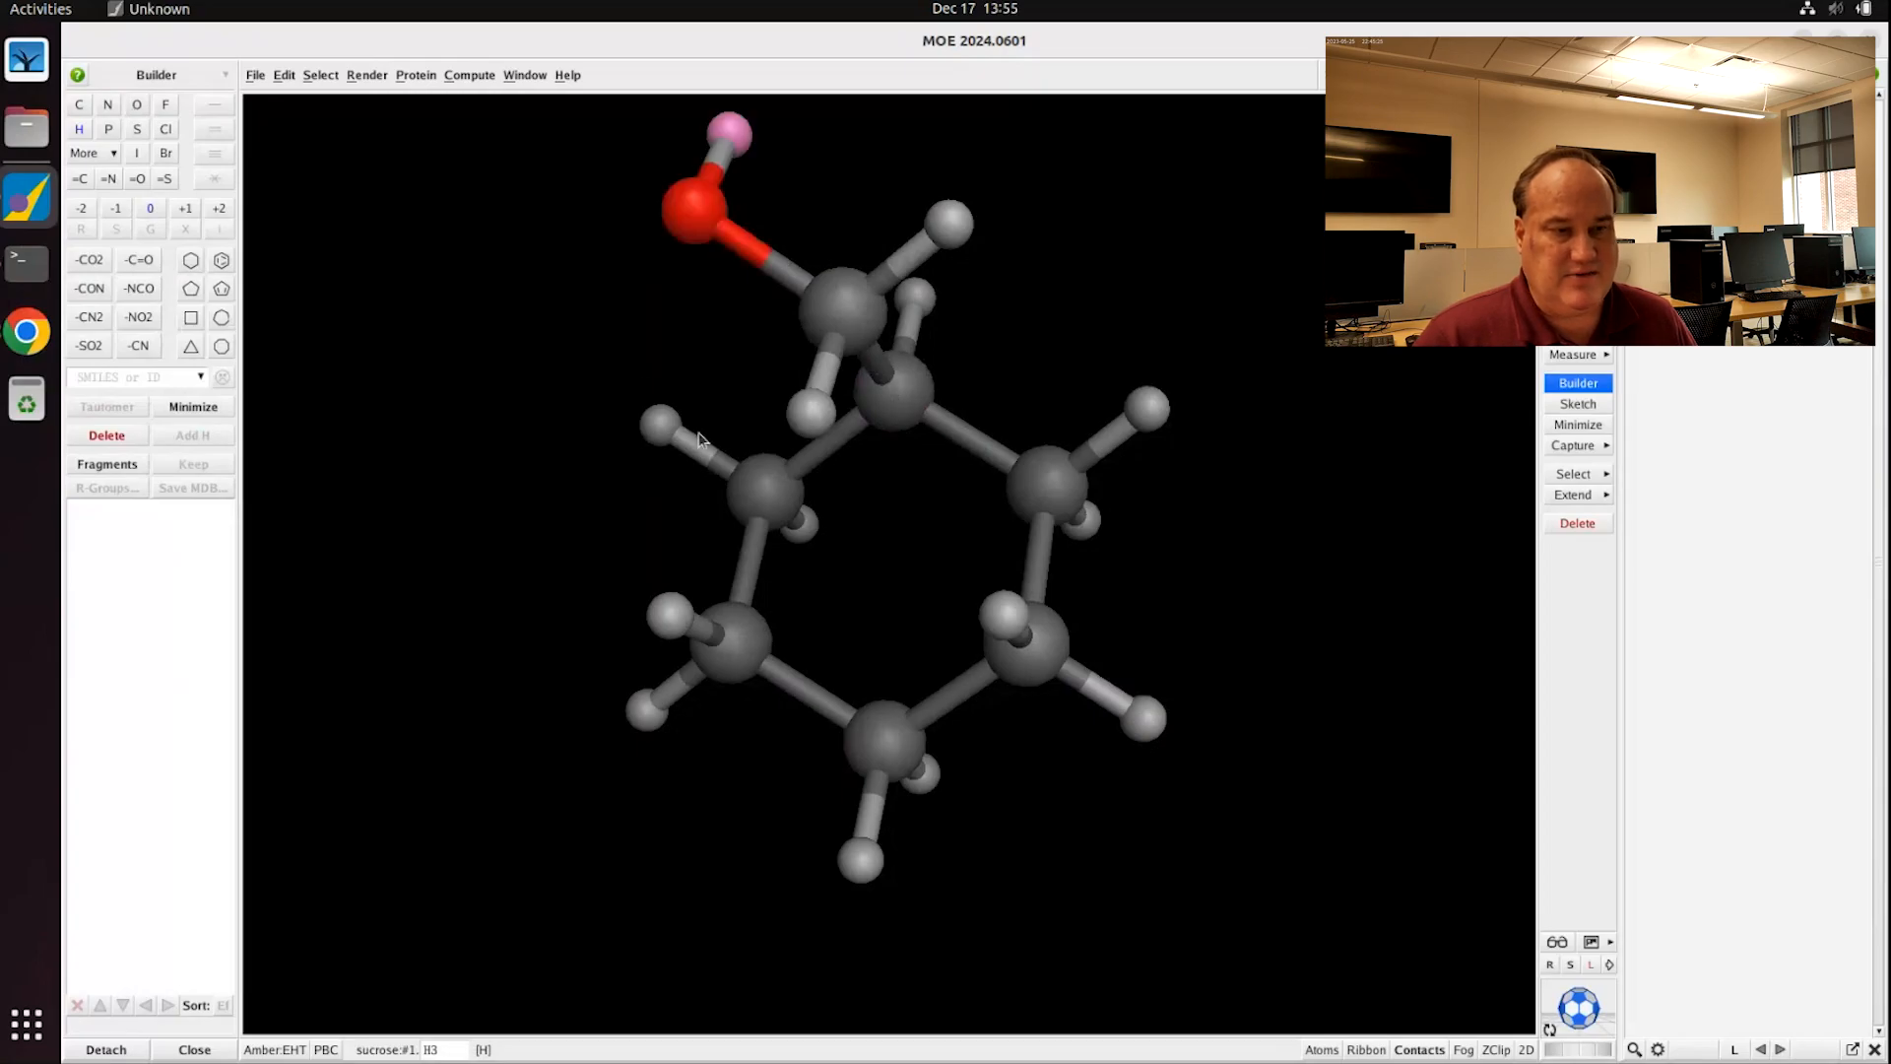
{"action": "left_click", "coordinate": [1089, 300]}
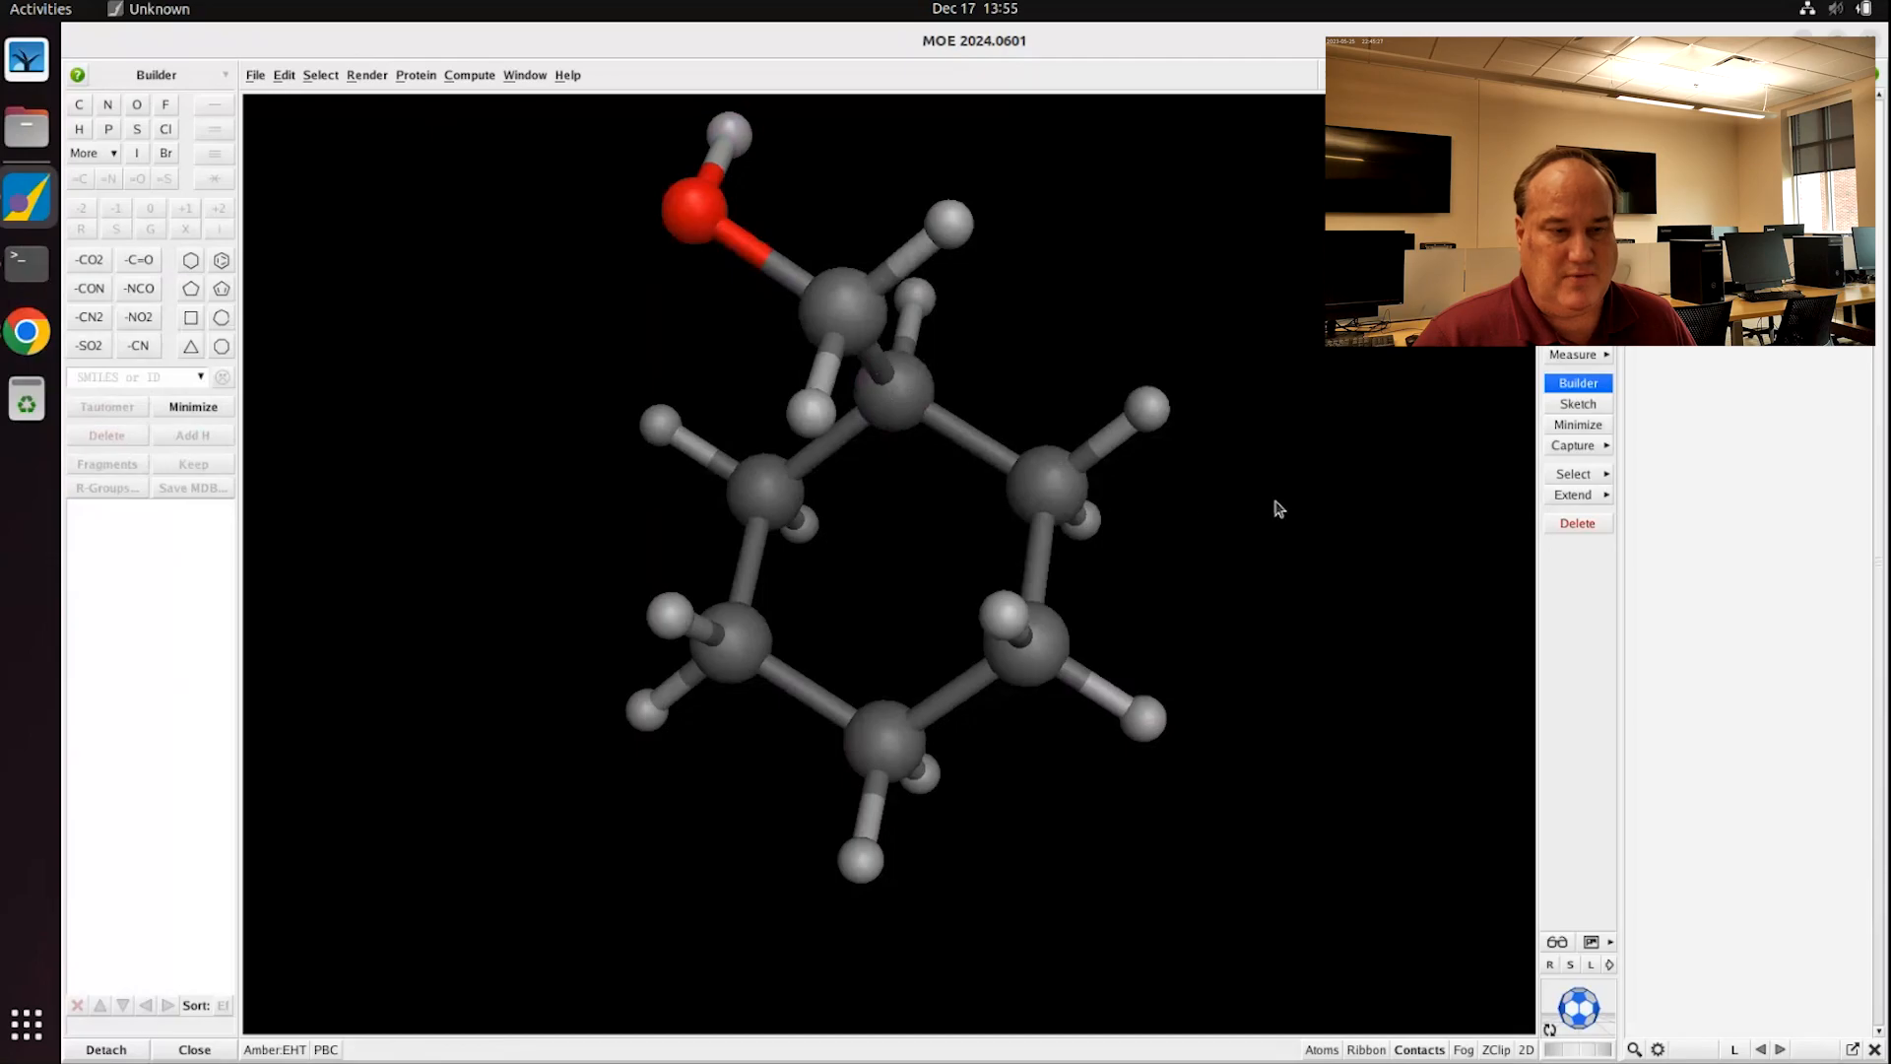
{"action": "scroll", "coordinate": [1262, 492], "scroll_direction": "down", "scroll_amount": 3}
{"action": "middle_click_drag", "start_coordinate": [1104, 508], "coordinate": [1207, 707]}
{"action": "middle_click_drag", "start_coordinate": [1250, 571], "coordinate": [1074, 536]}
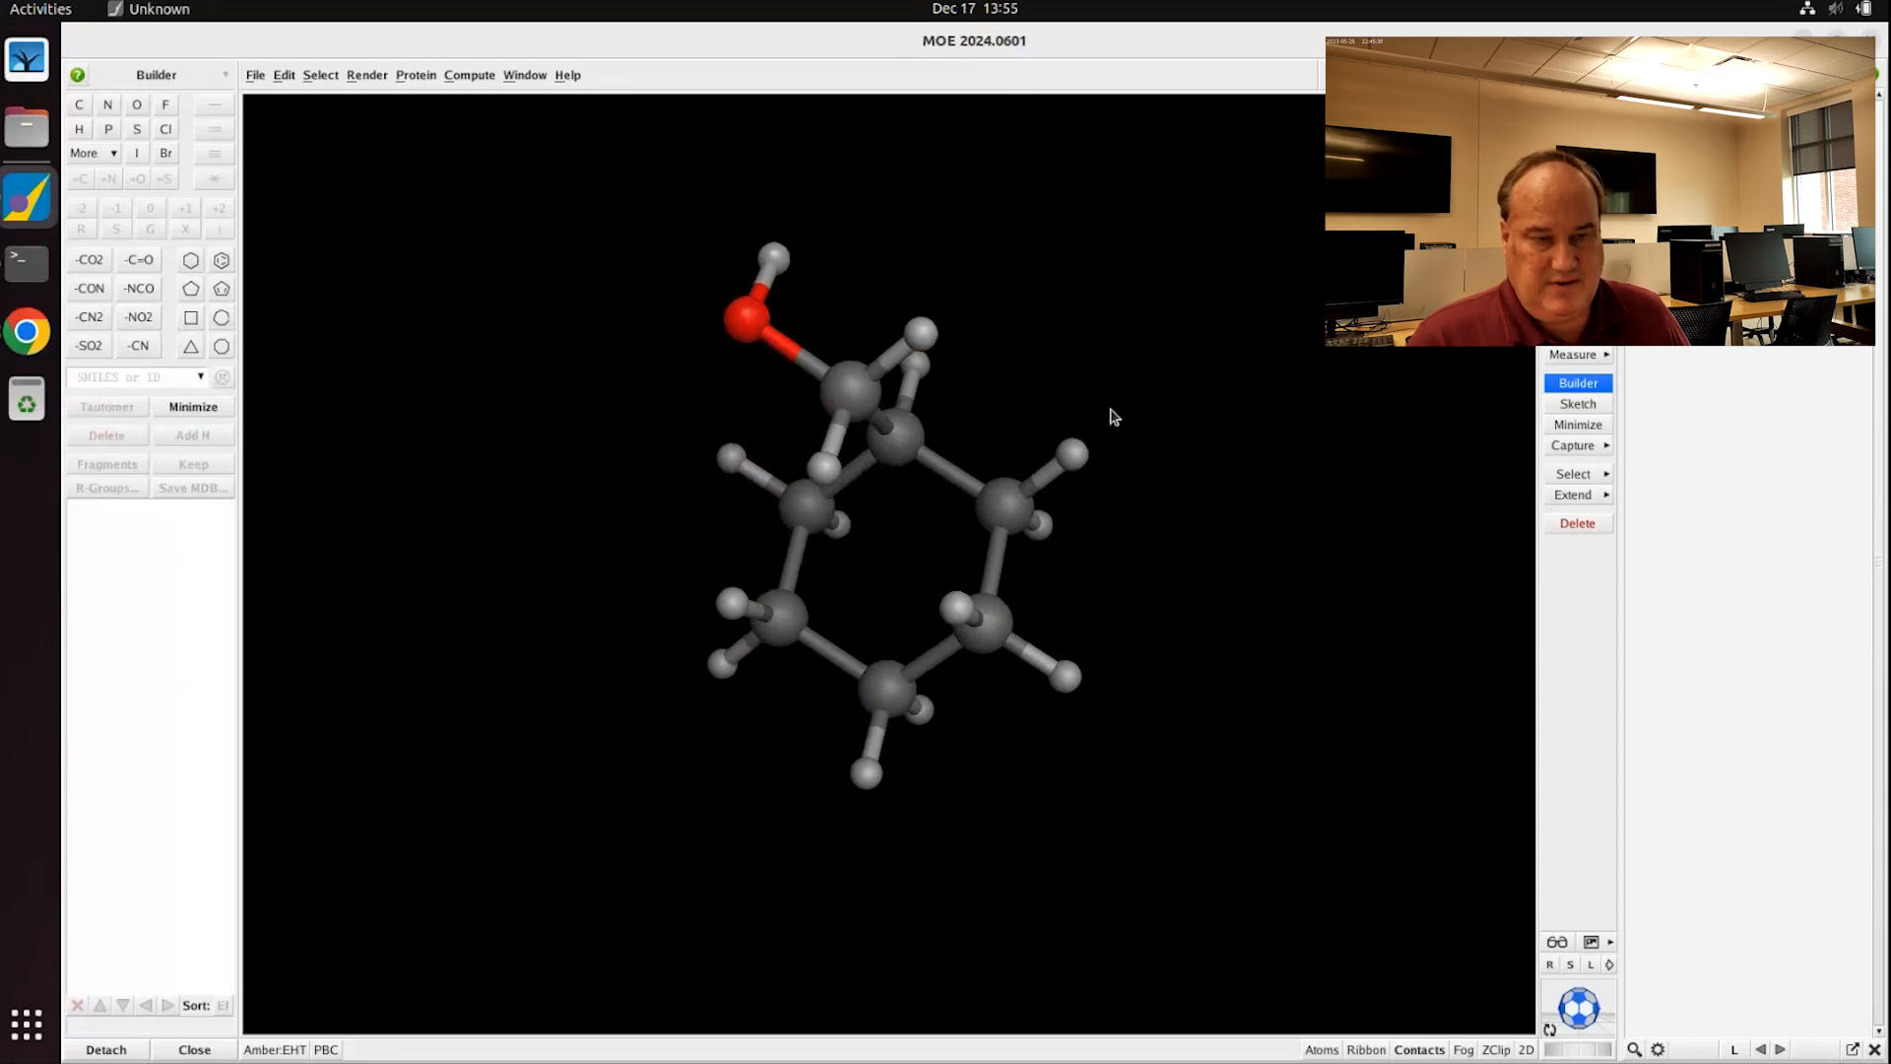
{"action": "middle_click_drag", "start_coordinate": [1110, 414], "coordinate": [1884, 4]}
{"action": "middle_click_drag", "start_coordinate": [1447, 236], "coordinate": [1555, 170], "text": "shift"}
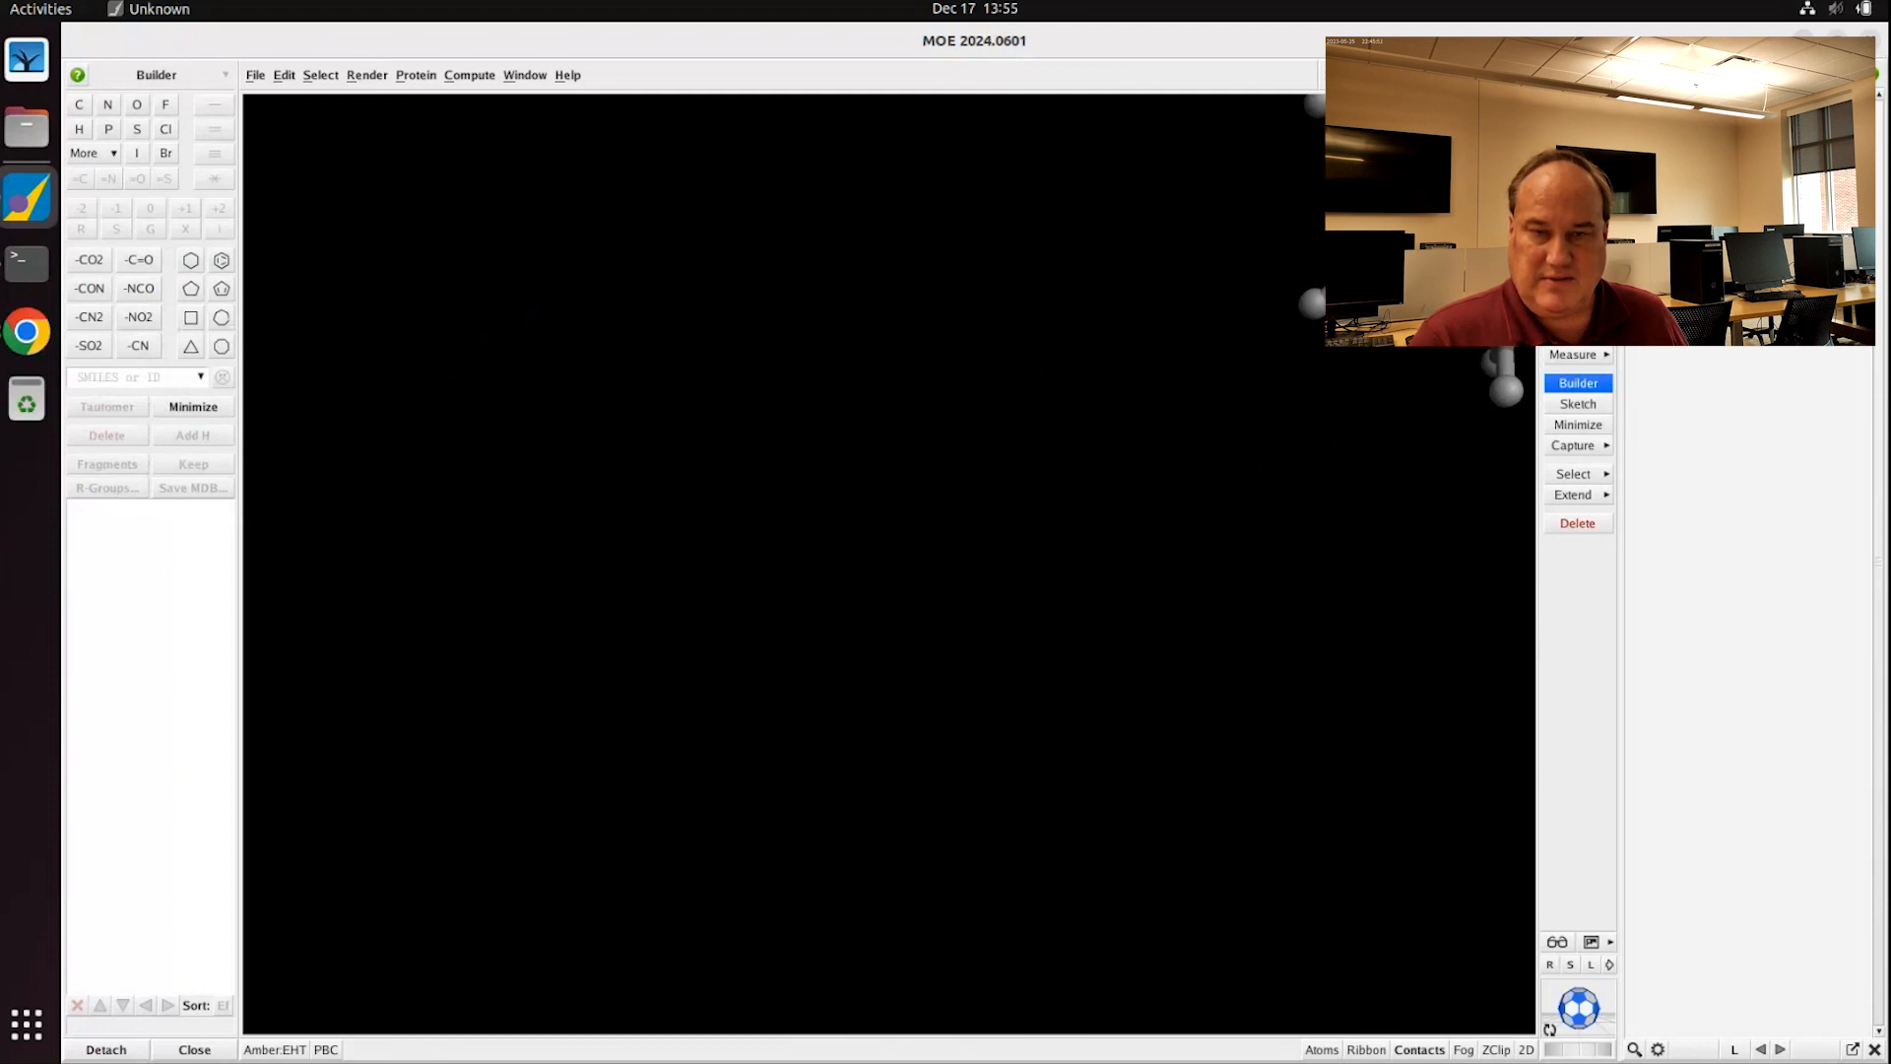
{"action": "middle_click_drag", "start_coordinate": [1574, 253], "coordinate": [1051, 573], "text": "shift"}
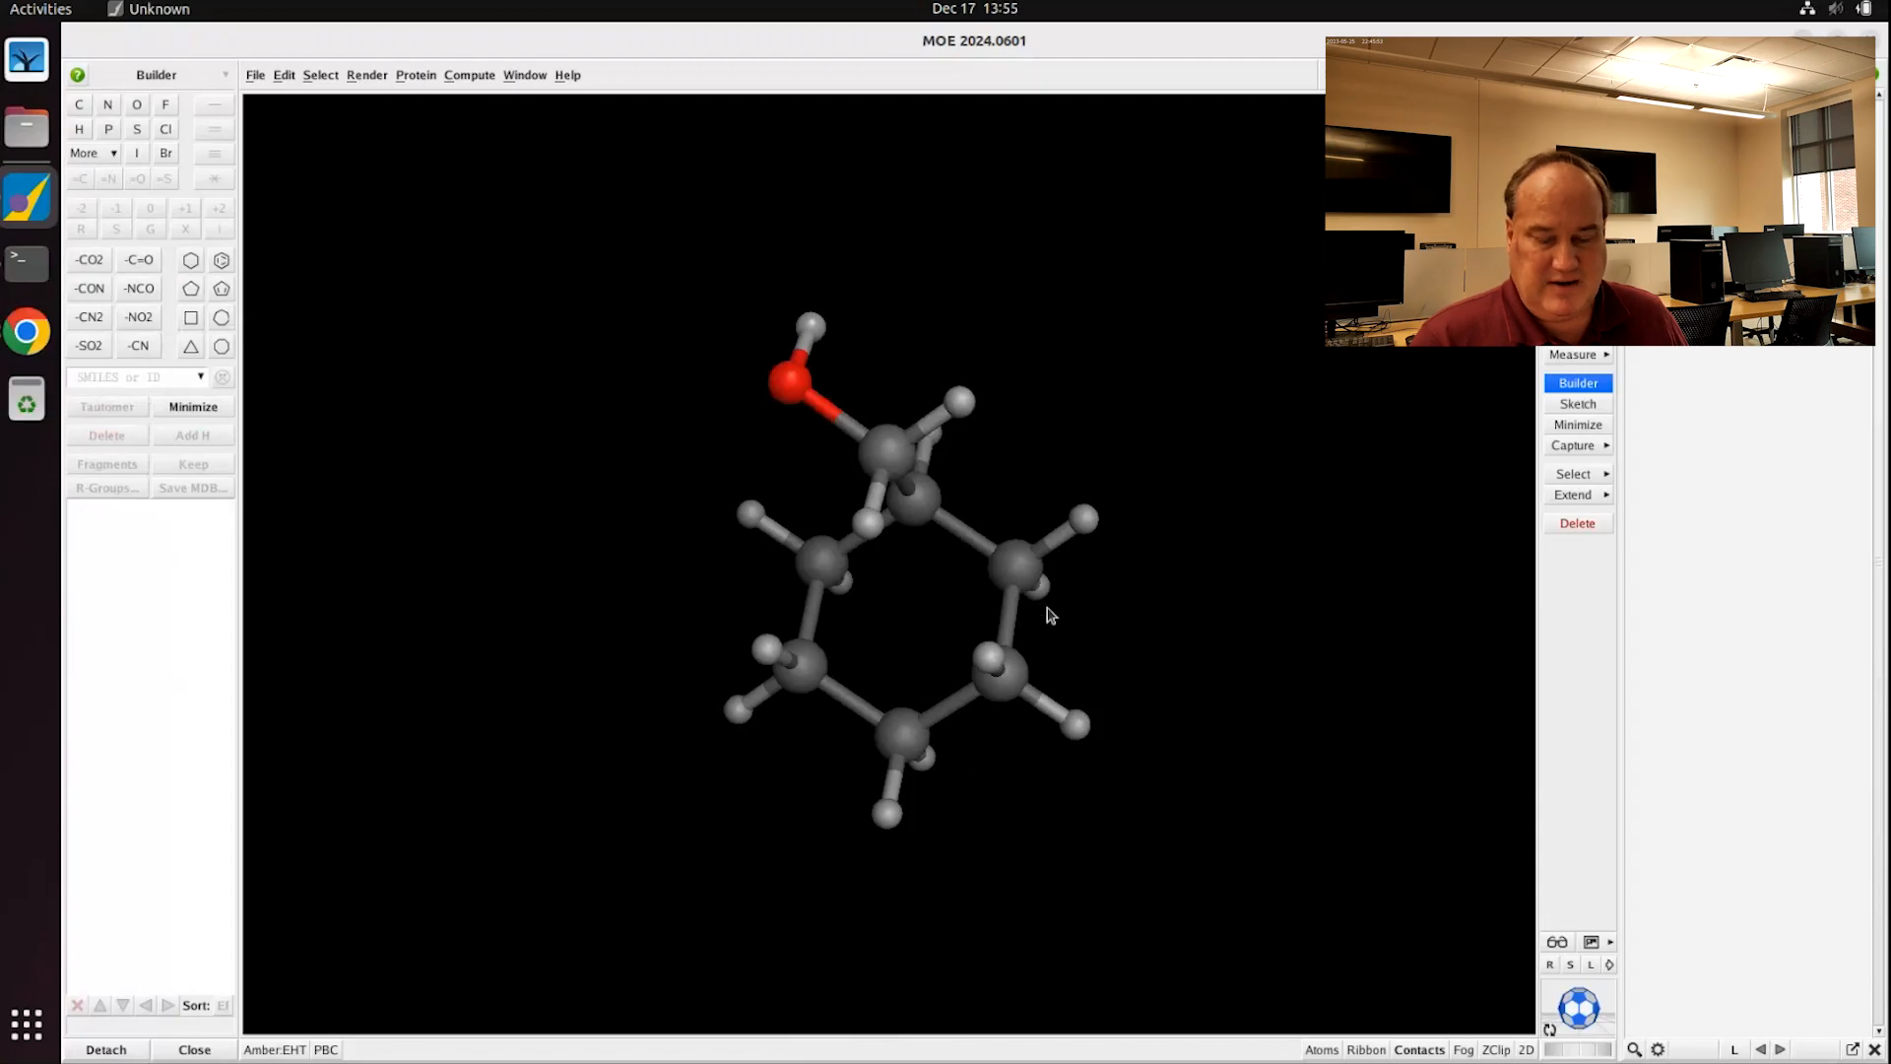
{"action": "right_click", "coordinate": [1157, 441]}
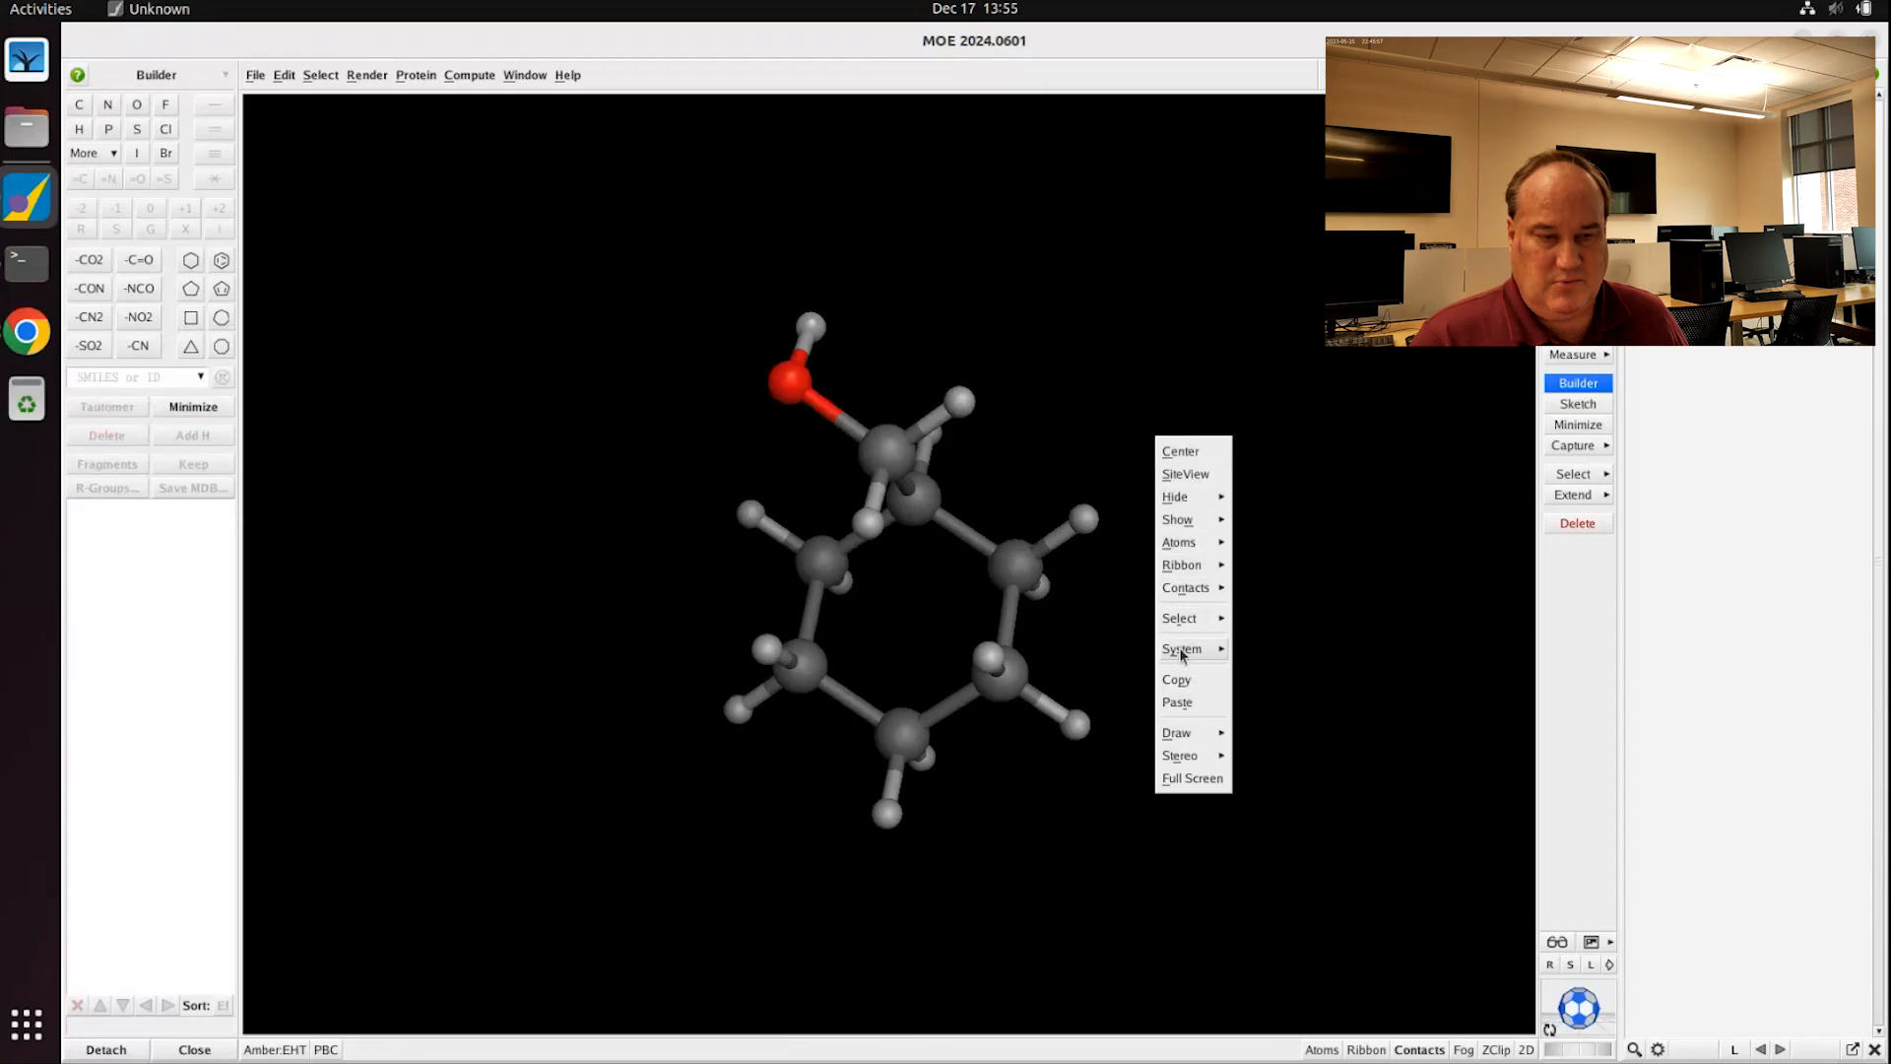
{"action": "mouse_move", "coordinate": [1192, 544]}
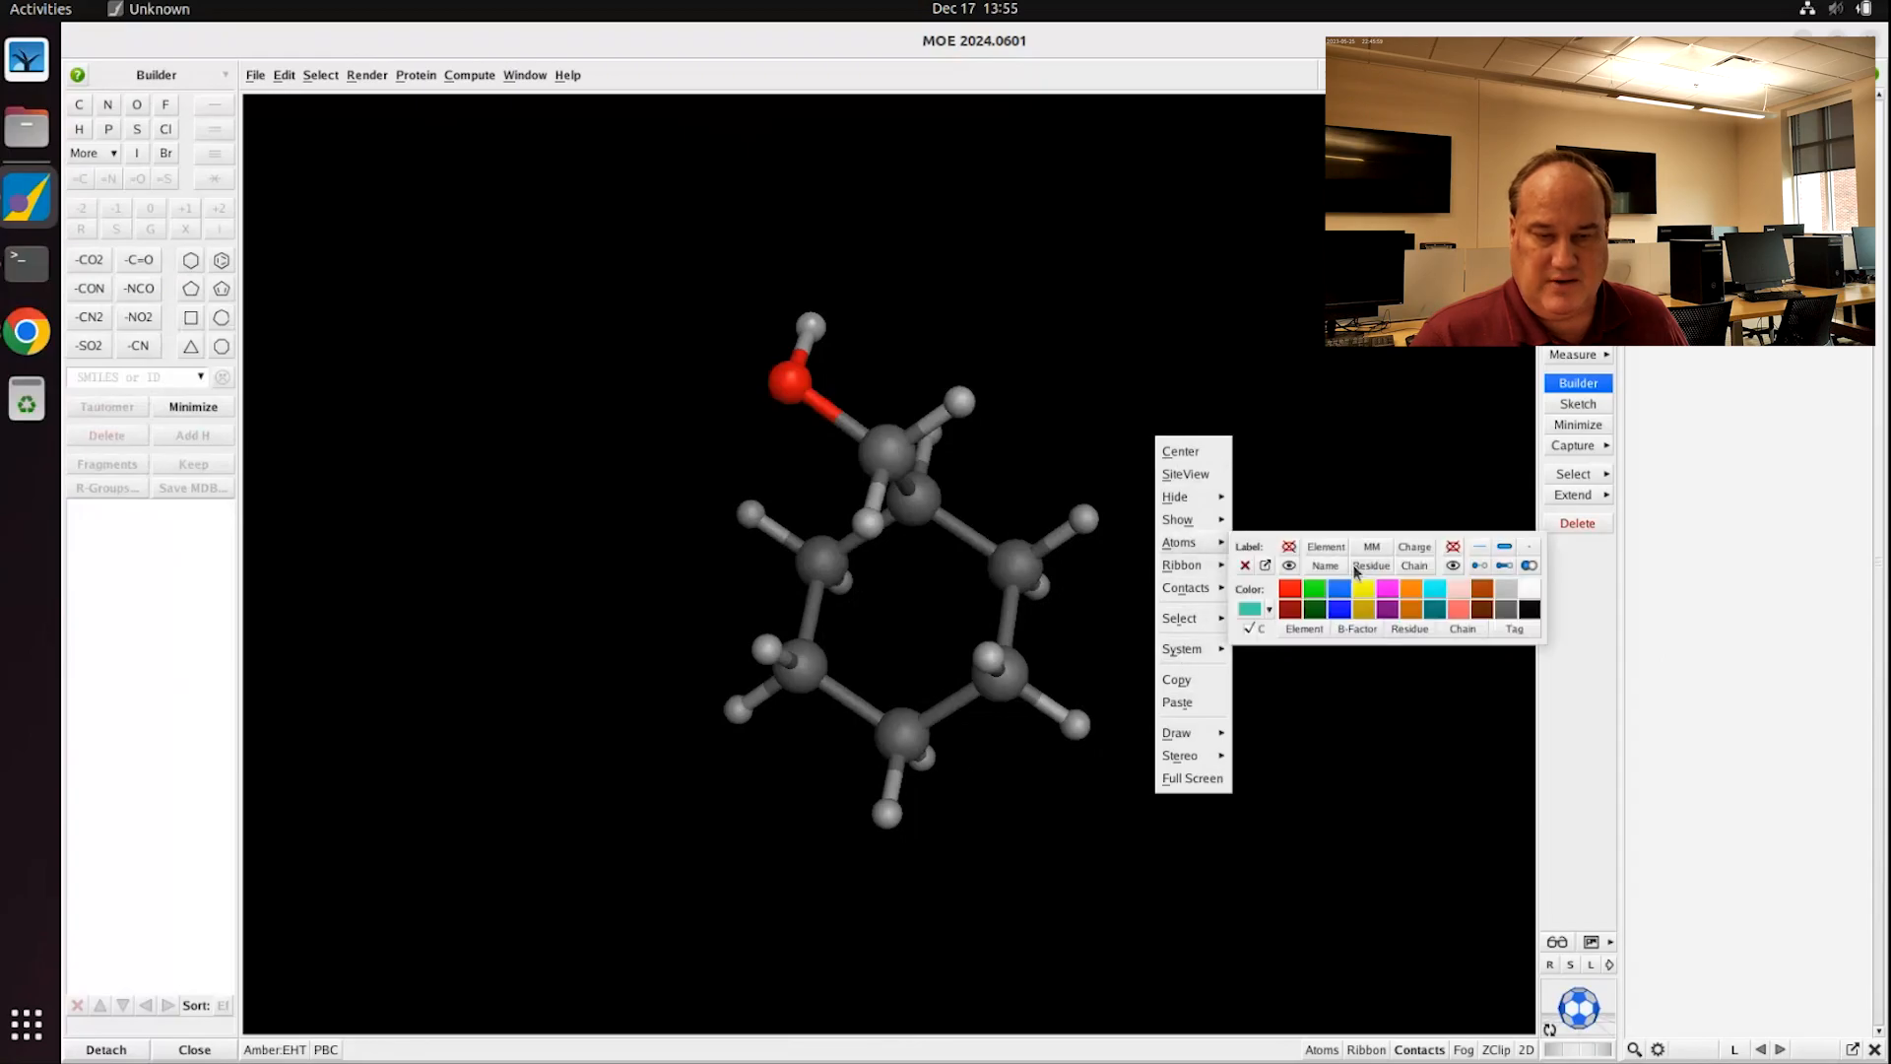
{"action": "left_click", "coordinate": [1089, 408]}
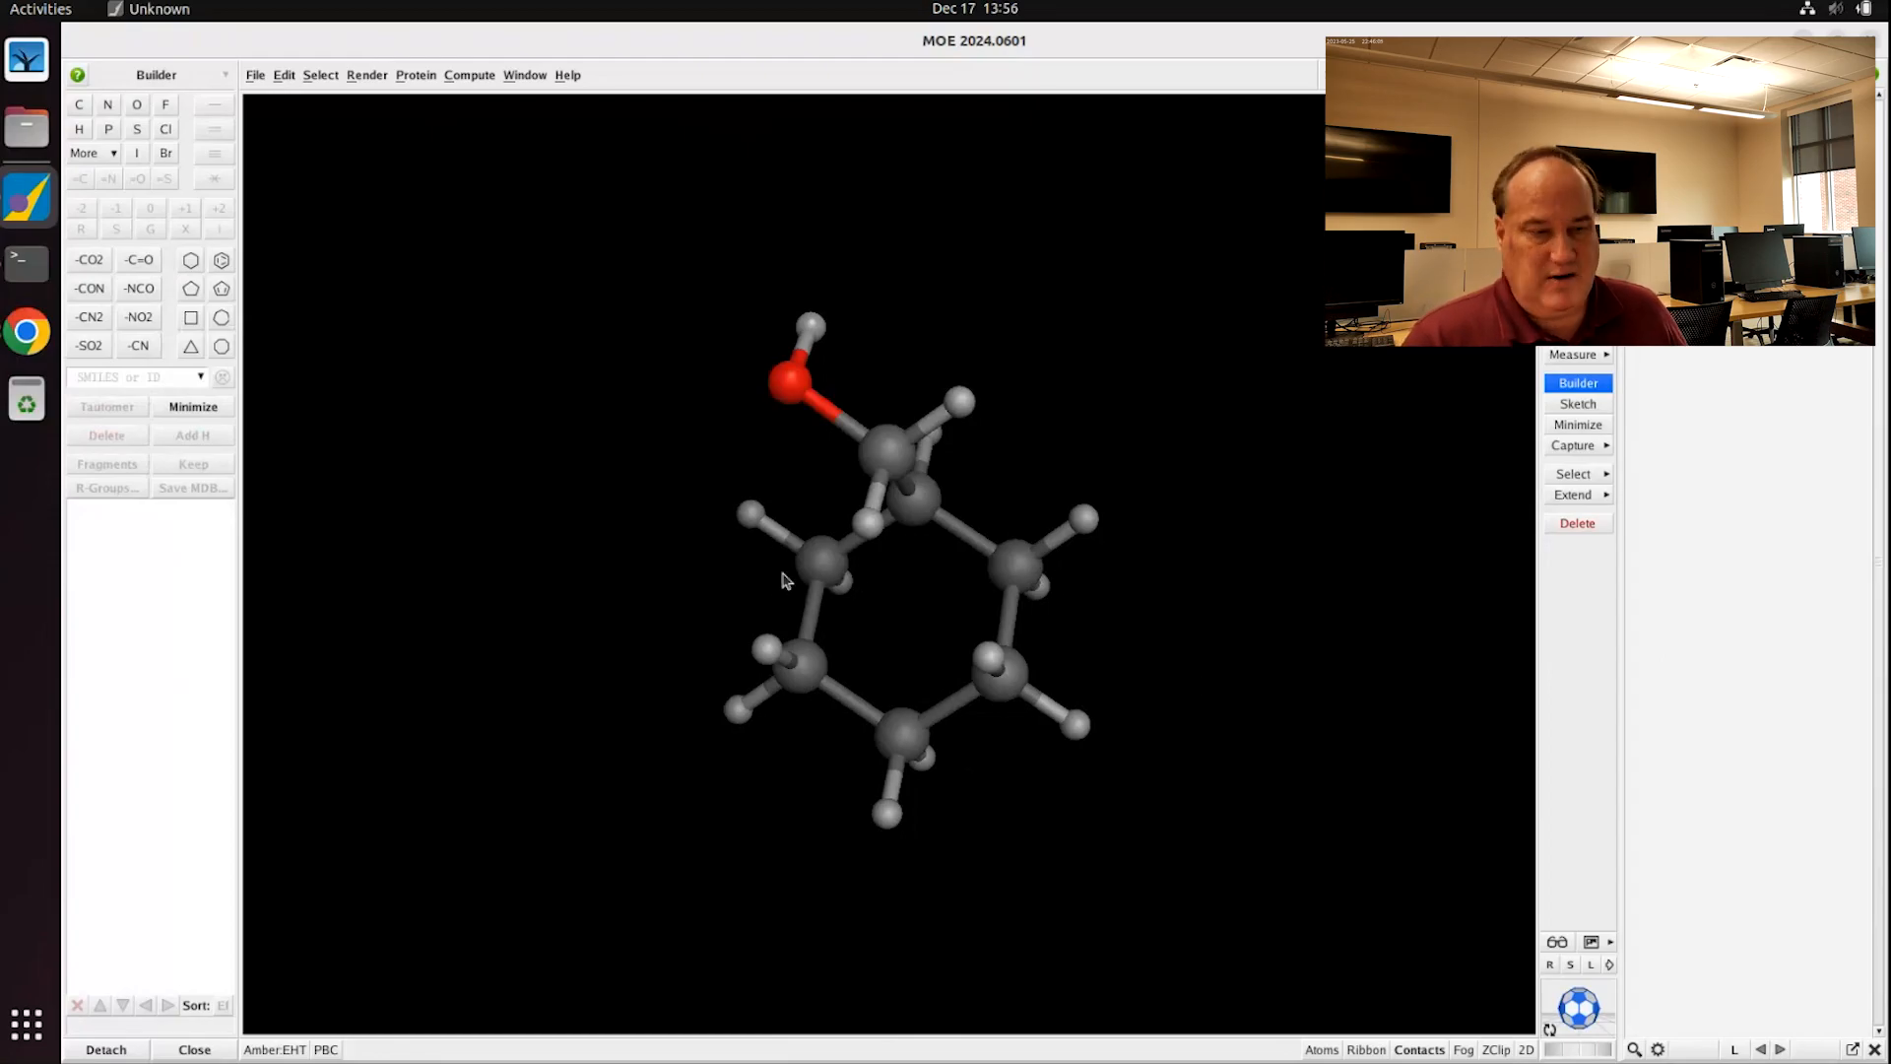
Step: Add hydroxyl groups to the lower-left, bottom and lower-right ring carbons
{"action": "left_click", "coordinate": [823, 563]}
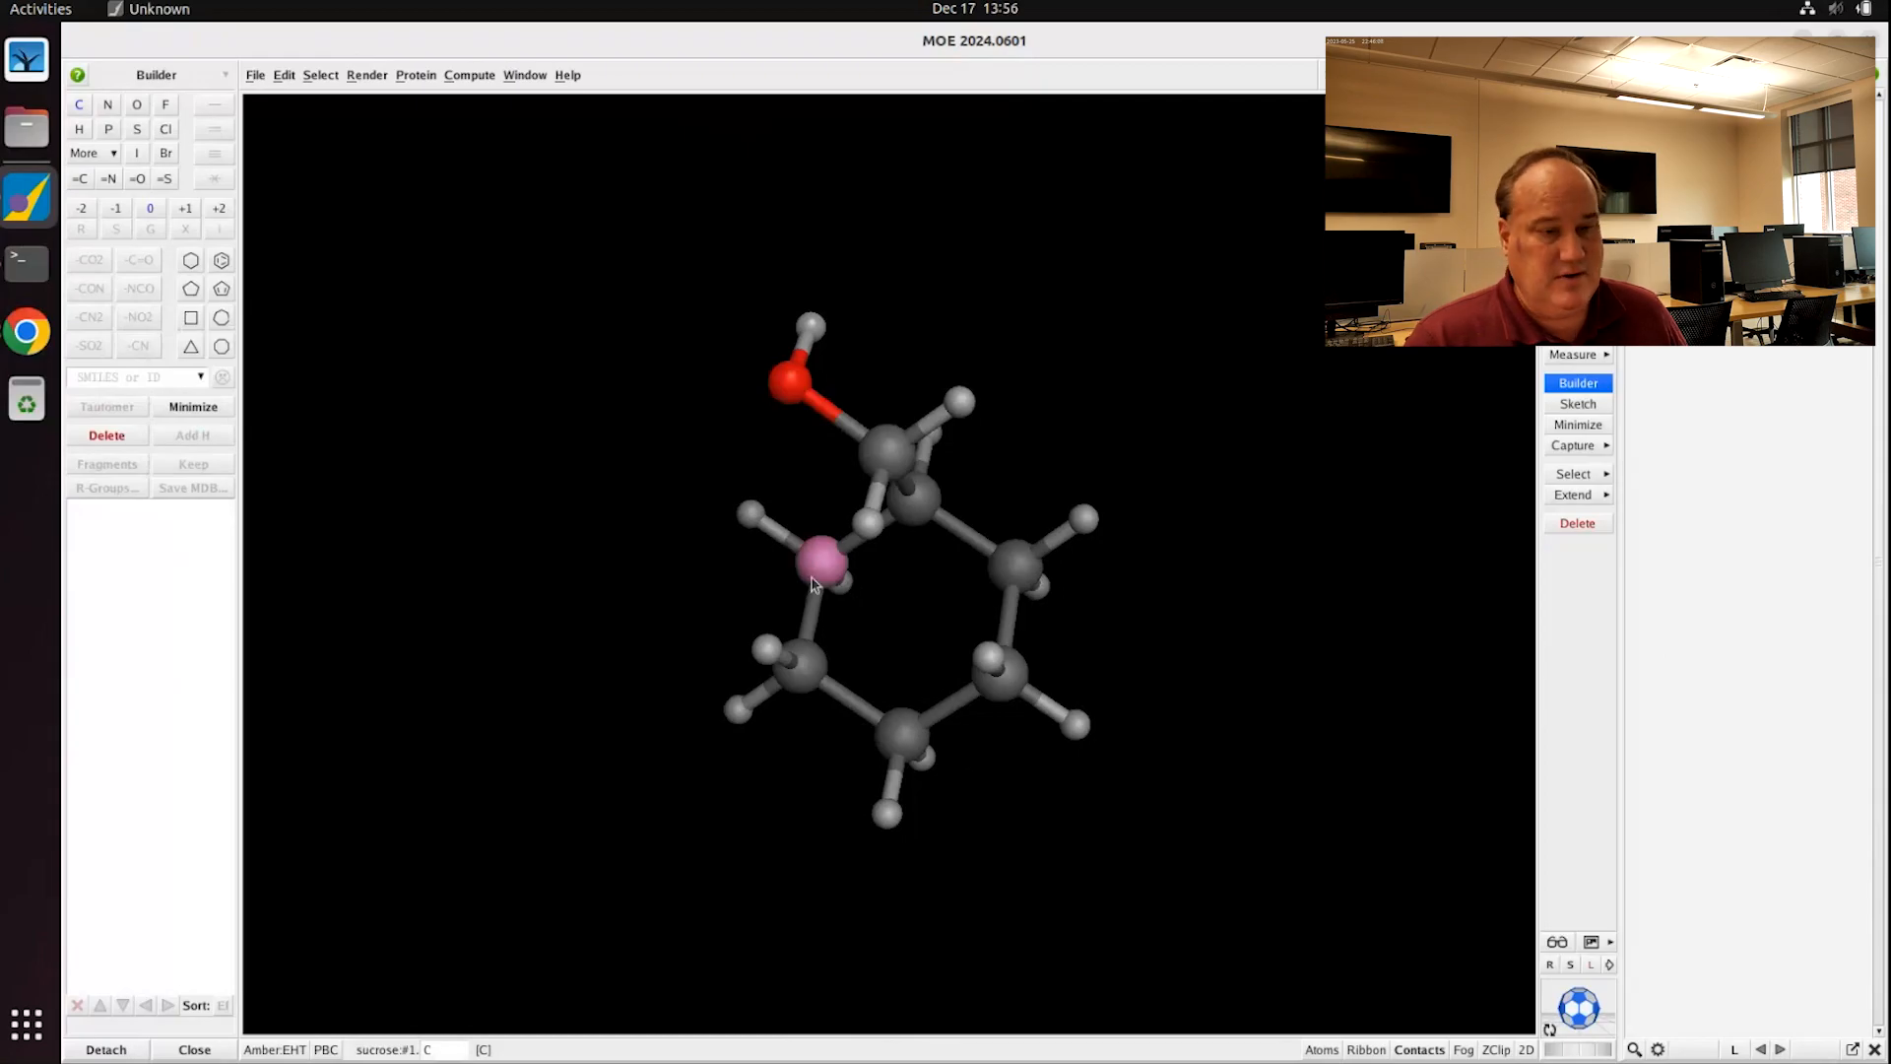
{"action": "left_click", "coordinate": [847, 589]}
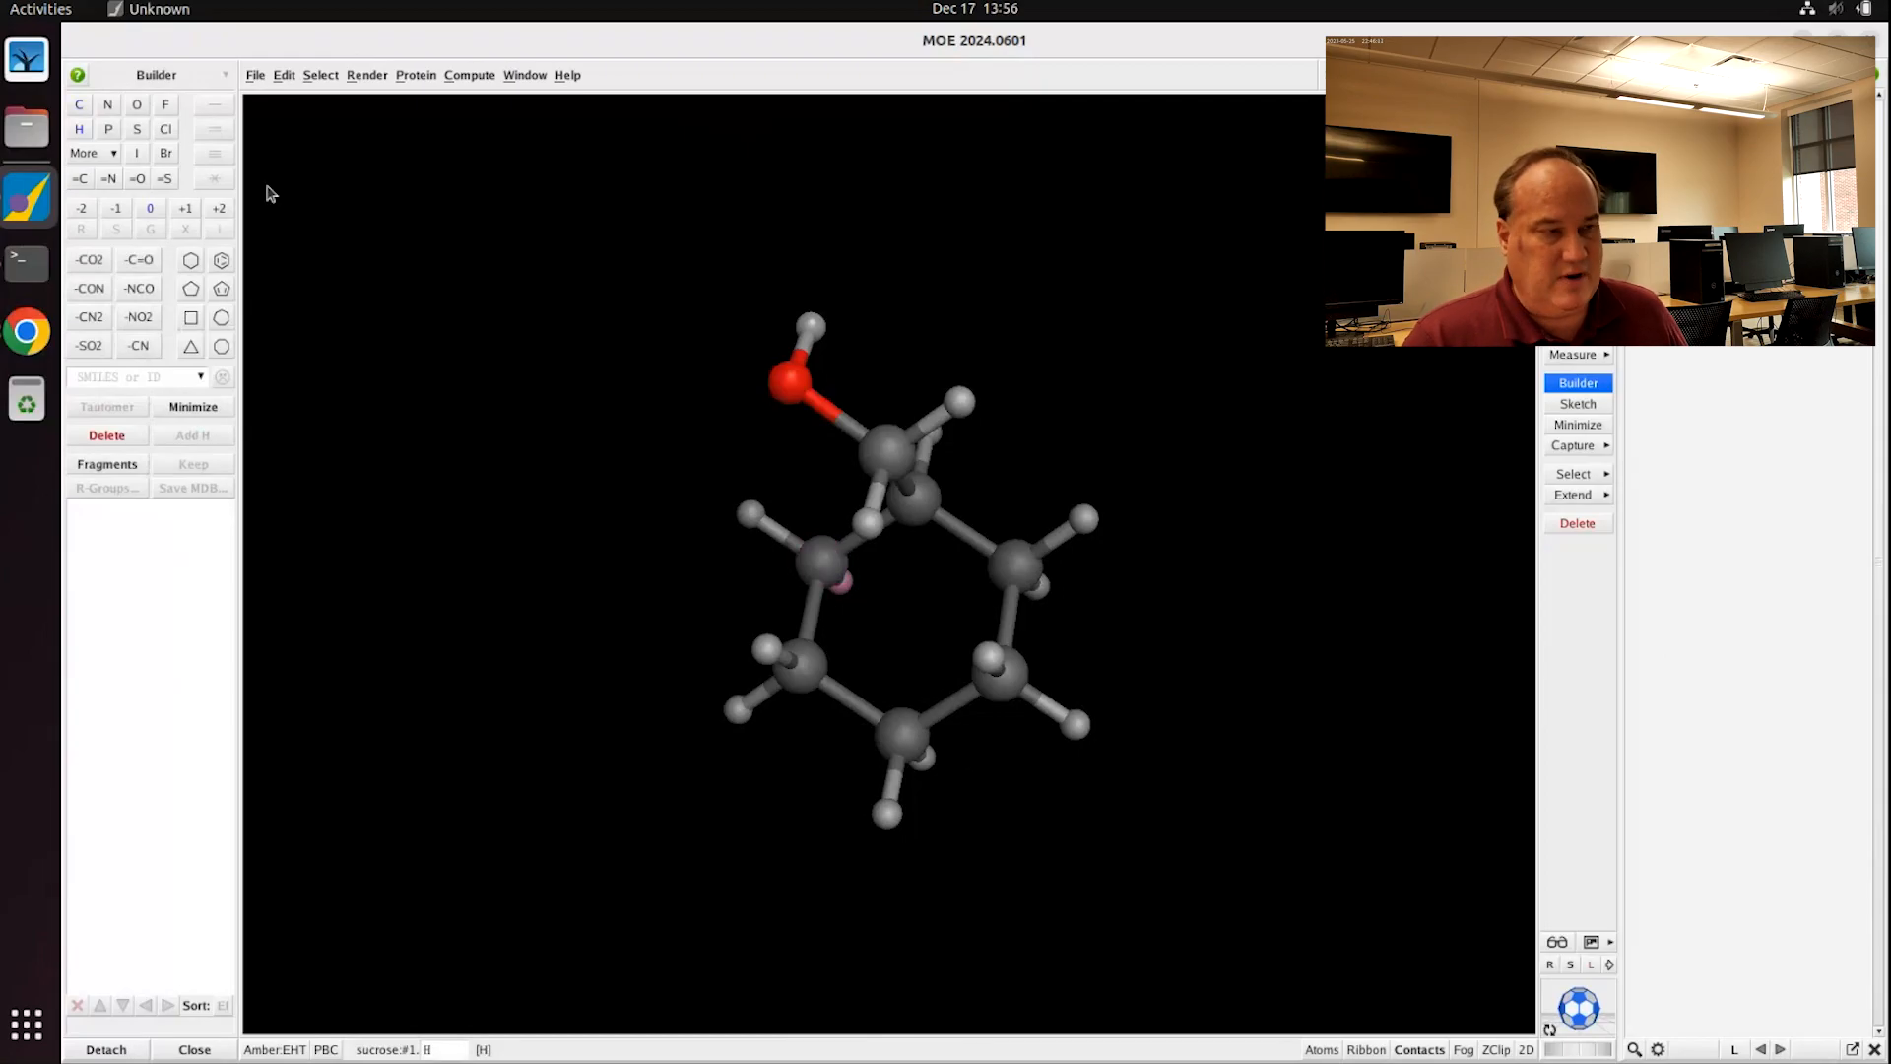
{"action": "left_click", "coordinate": [140, 106]}
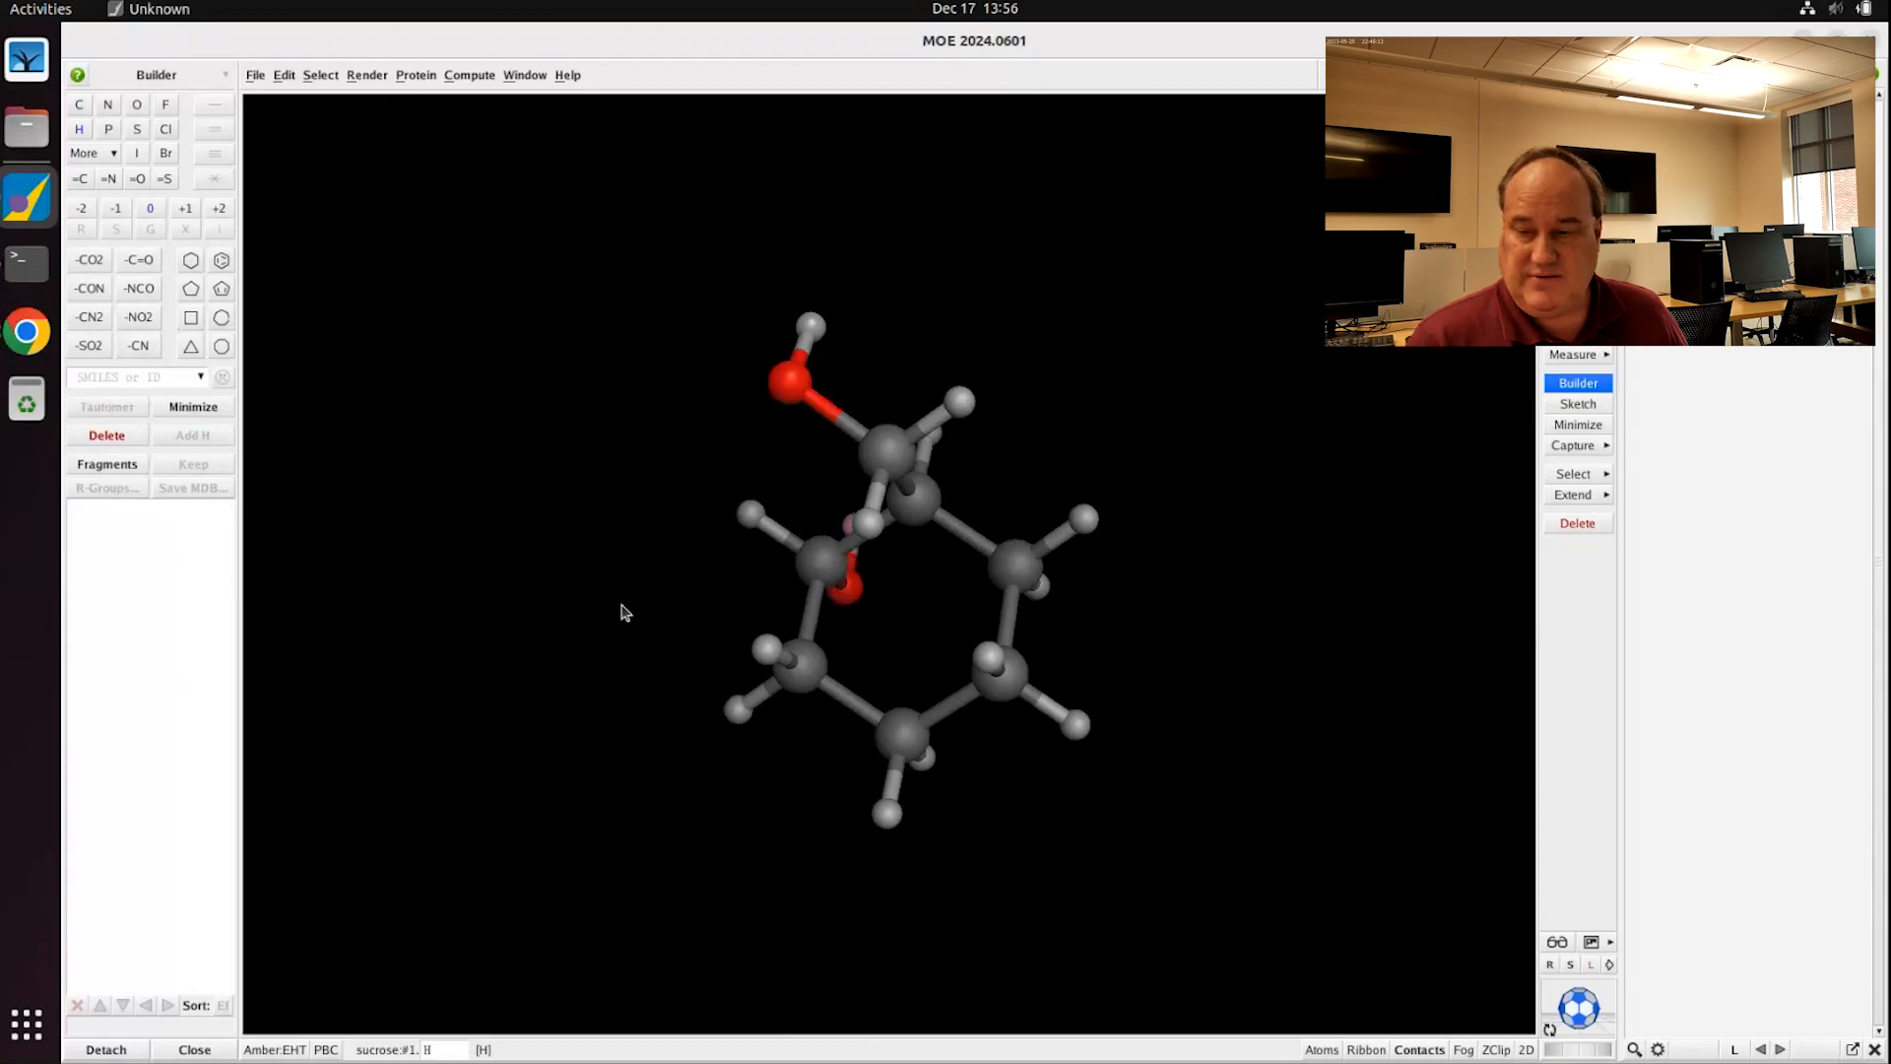
{"action": "left_click", "coordinate": [802, 668]}
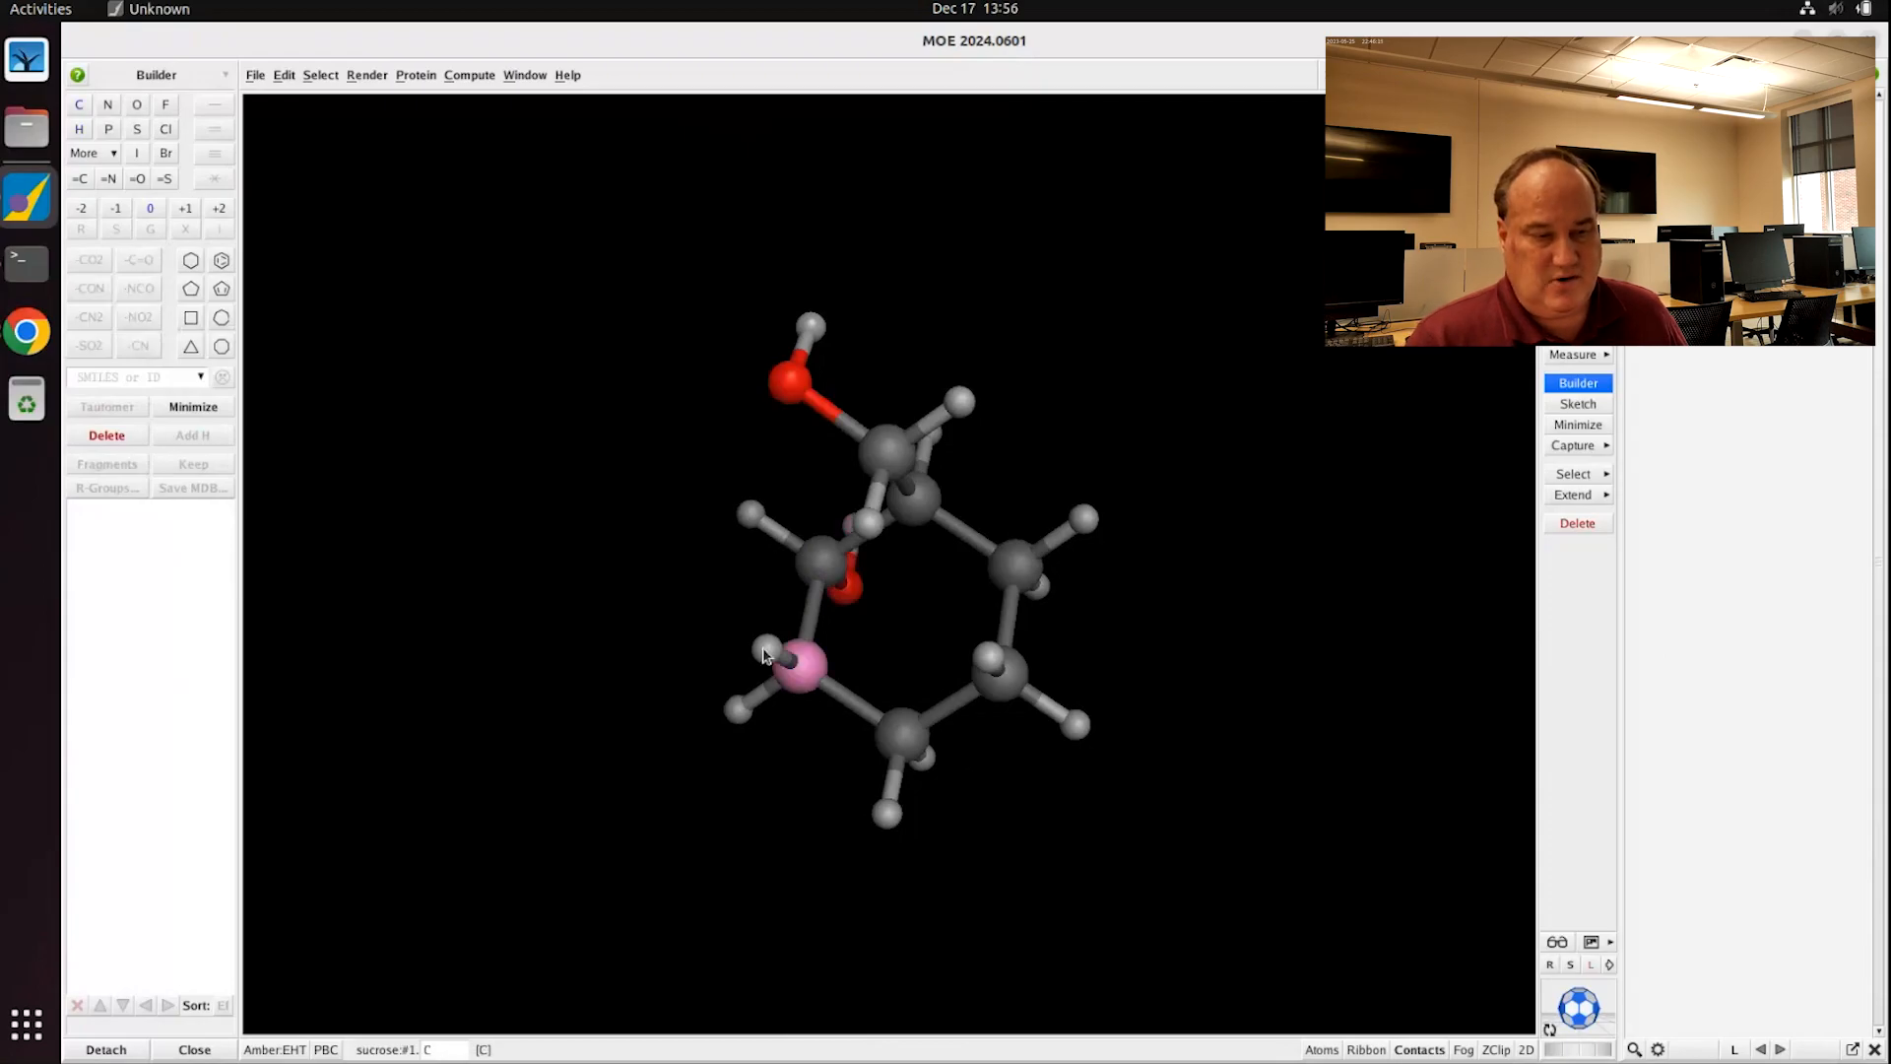
{"action": "left_click", "coordinate": [765, 655]}
{"action": "left_click", "coordinate": [137, 106]}
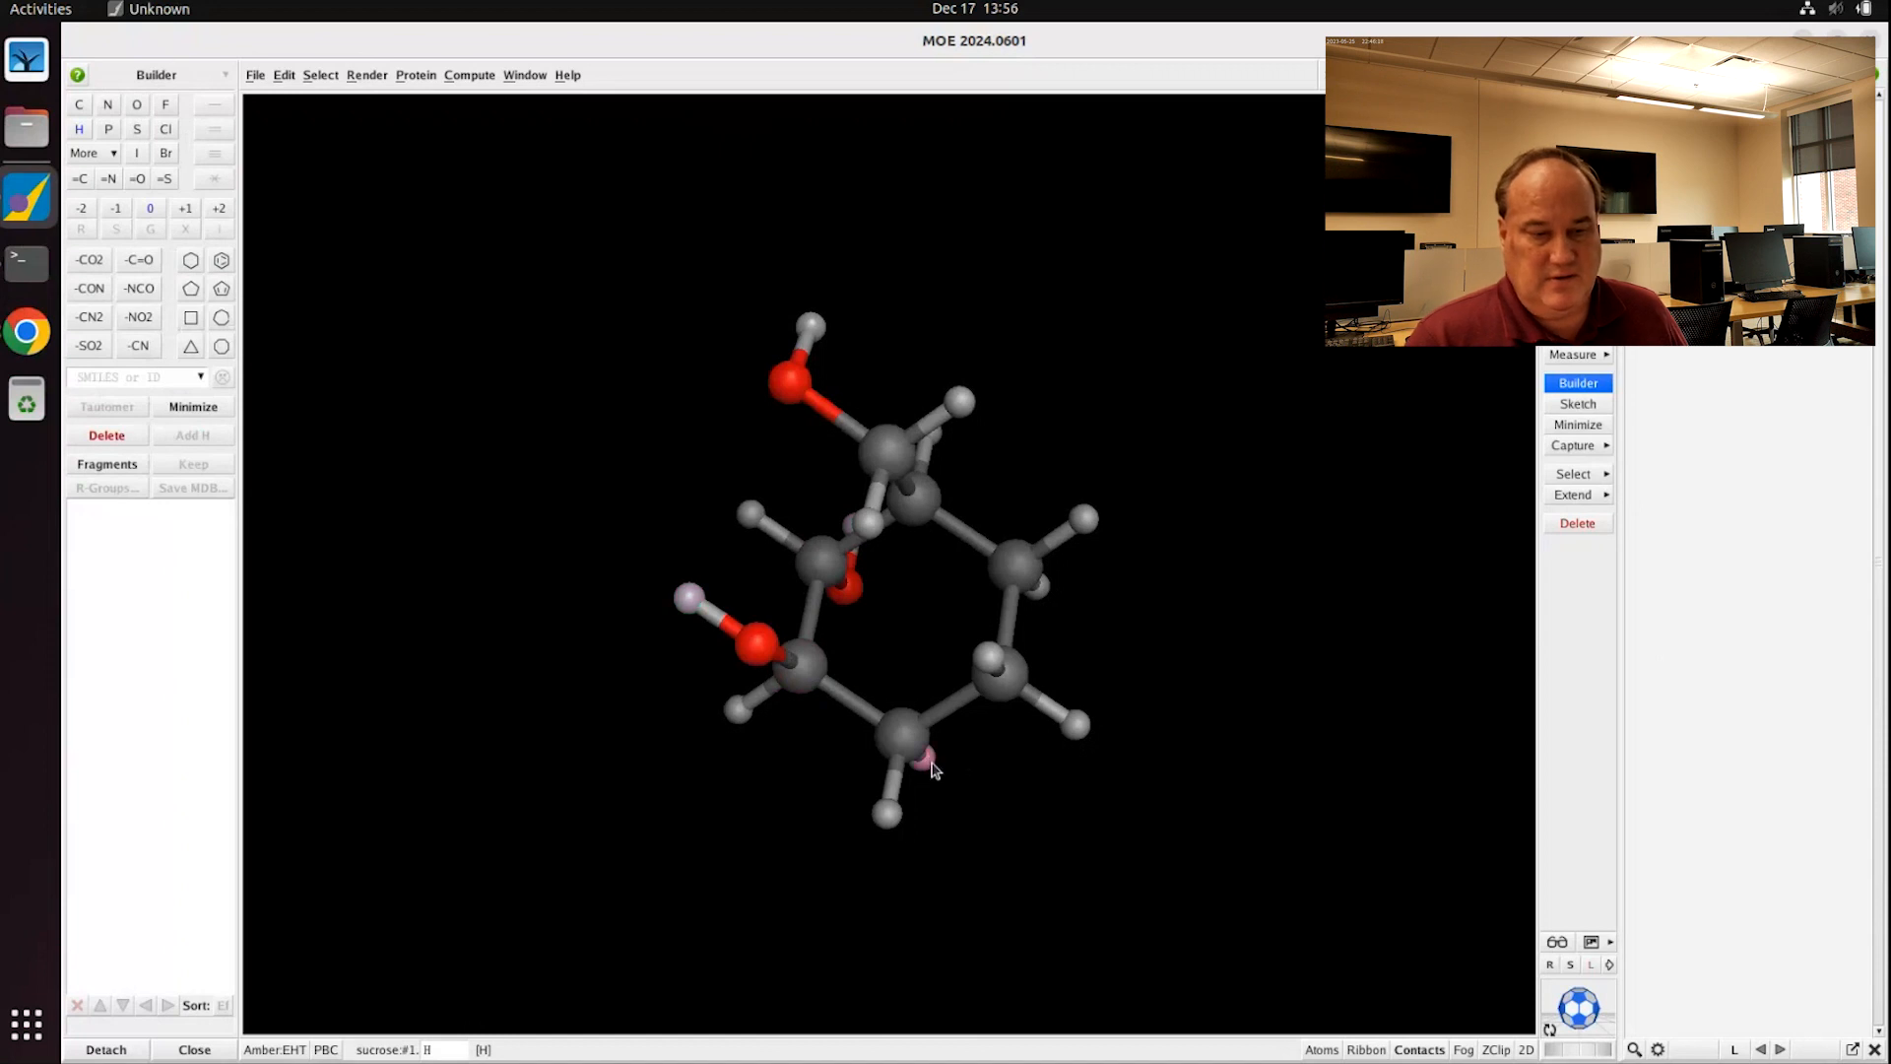
{"action": "left_click", "coordinate": [137, 105]}
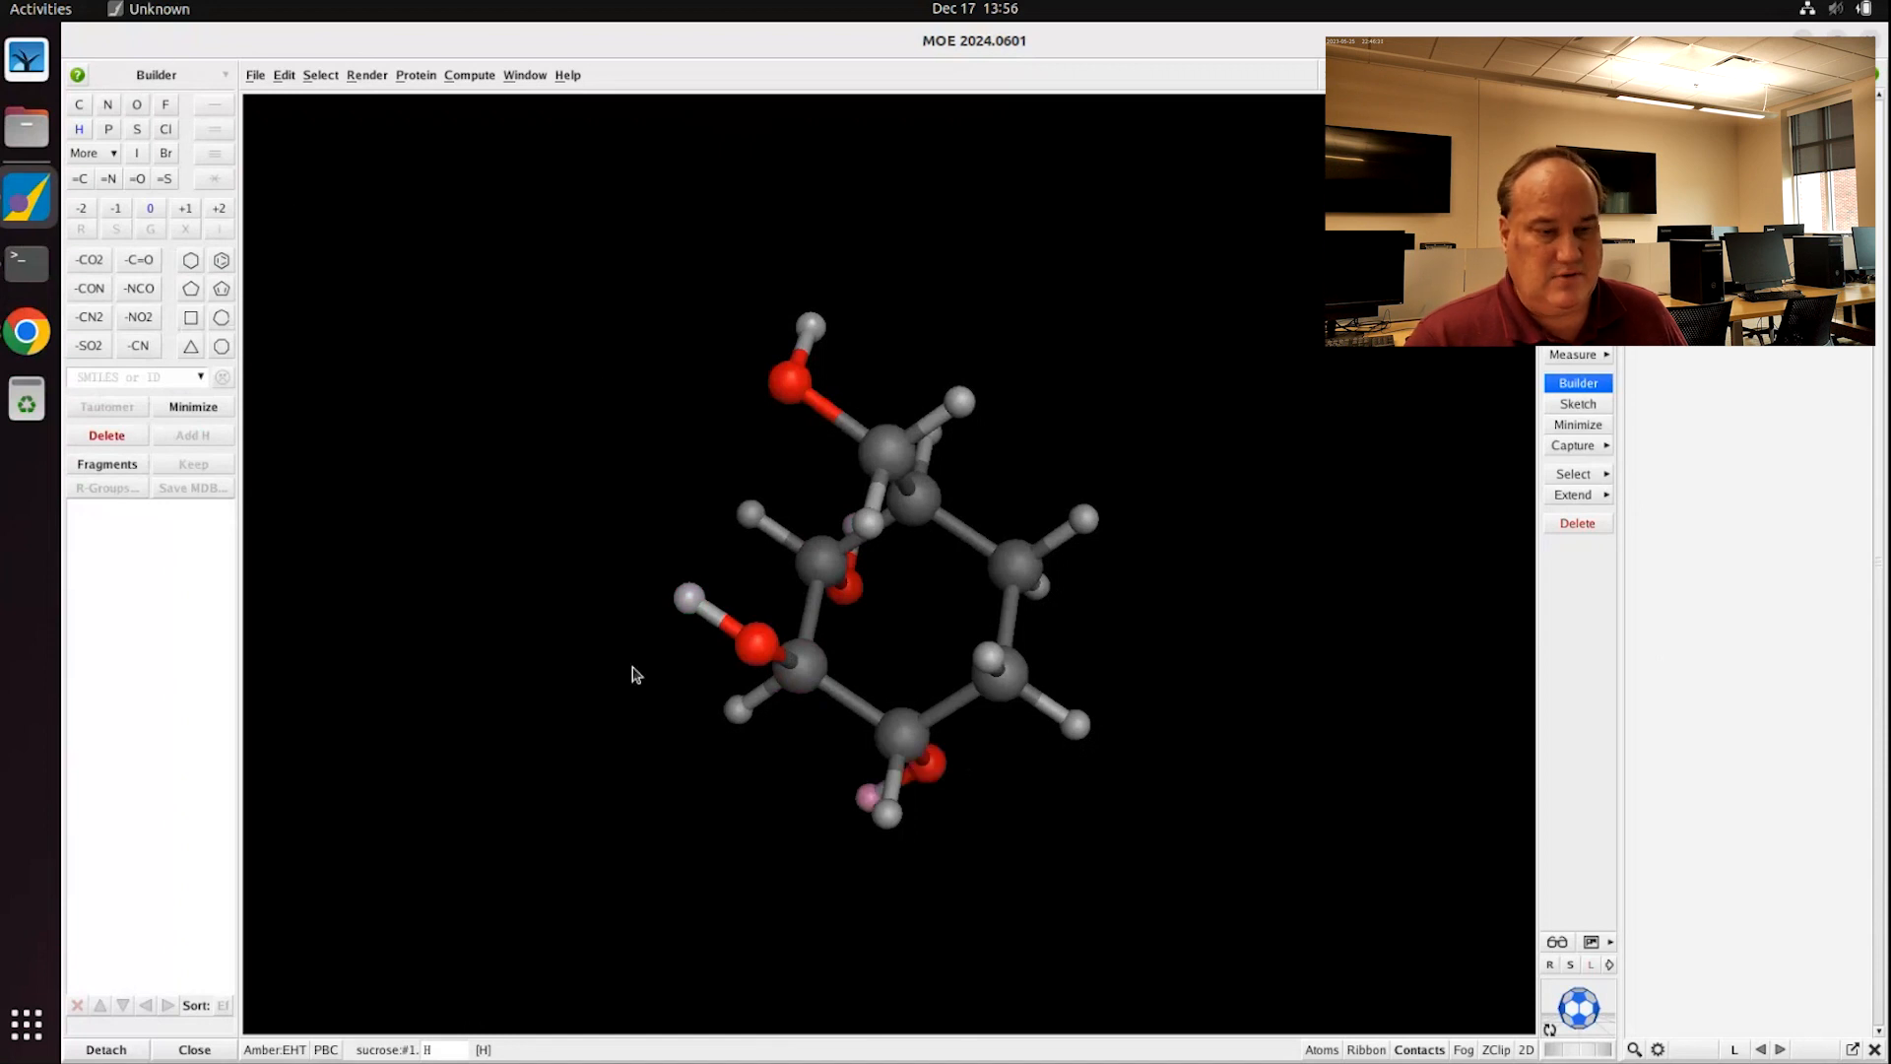
{"action": "left_click", "coordinate": [1077, 728]}
{"action": "left_click", "coordinate": [136, 105]}
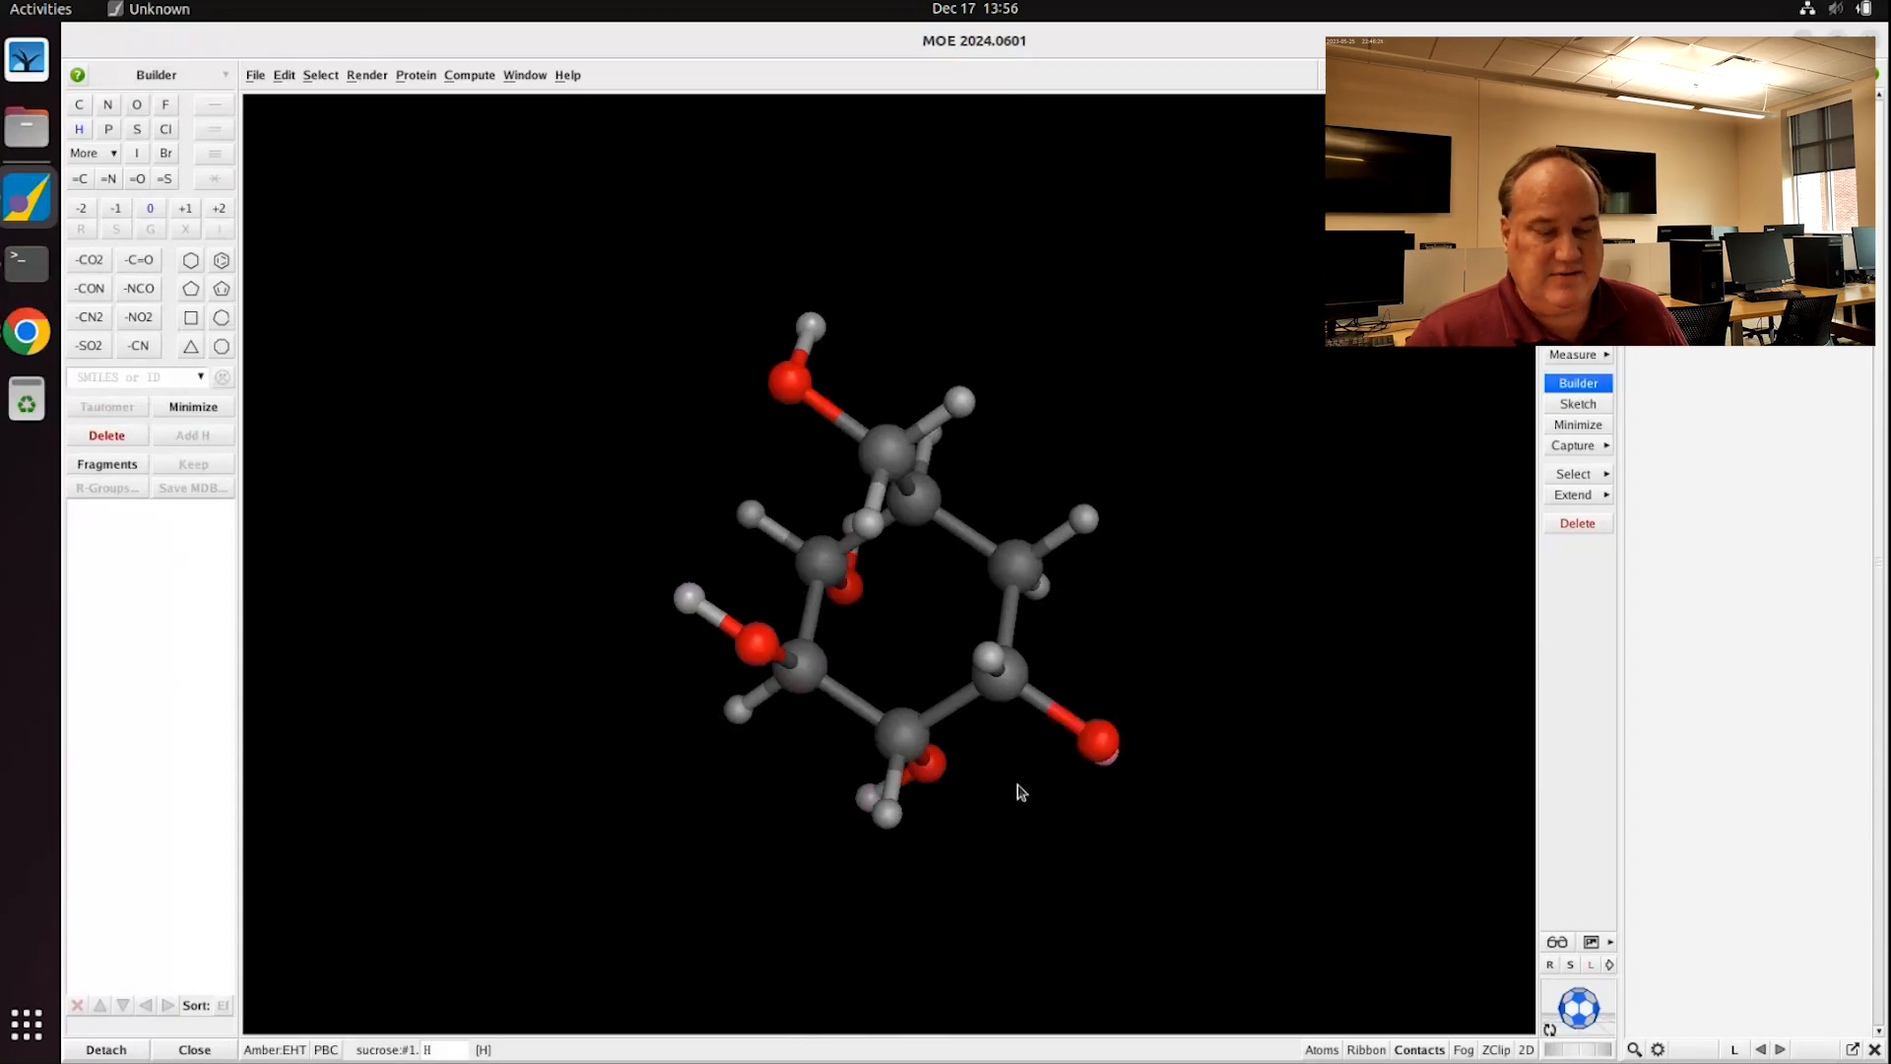
Step: Convert the ring carbon beside the side chain into the ring oxygen
{"action": "left_click", "coordinate": [1017, 565]}
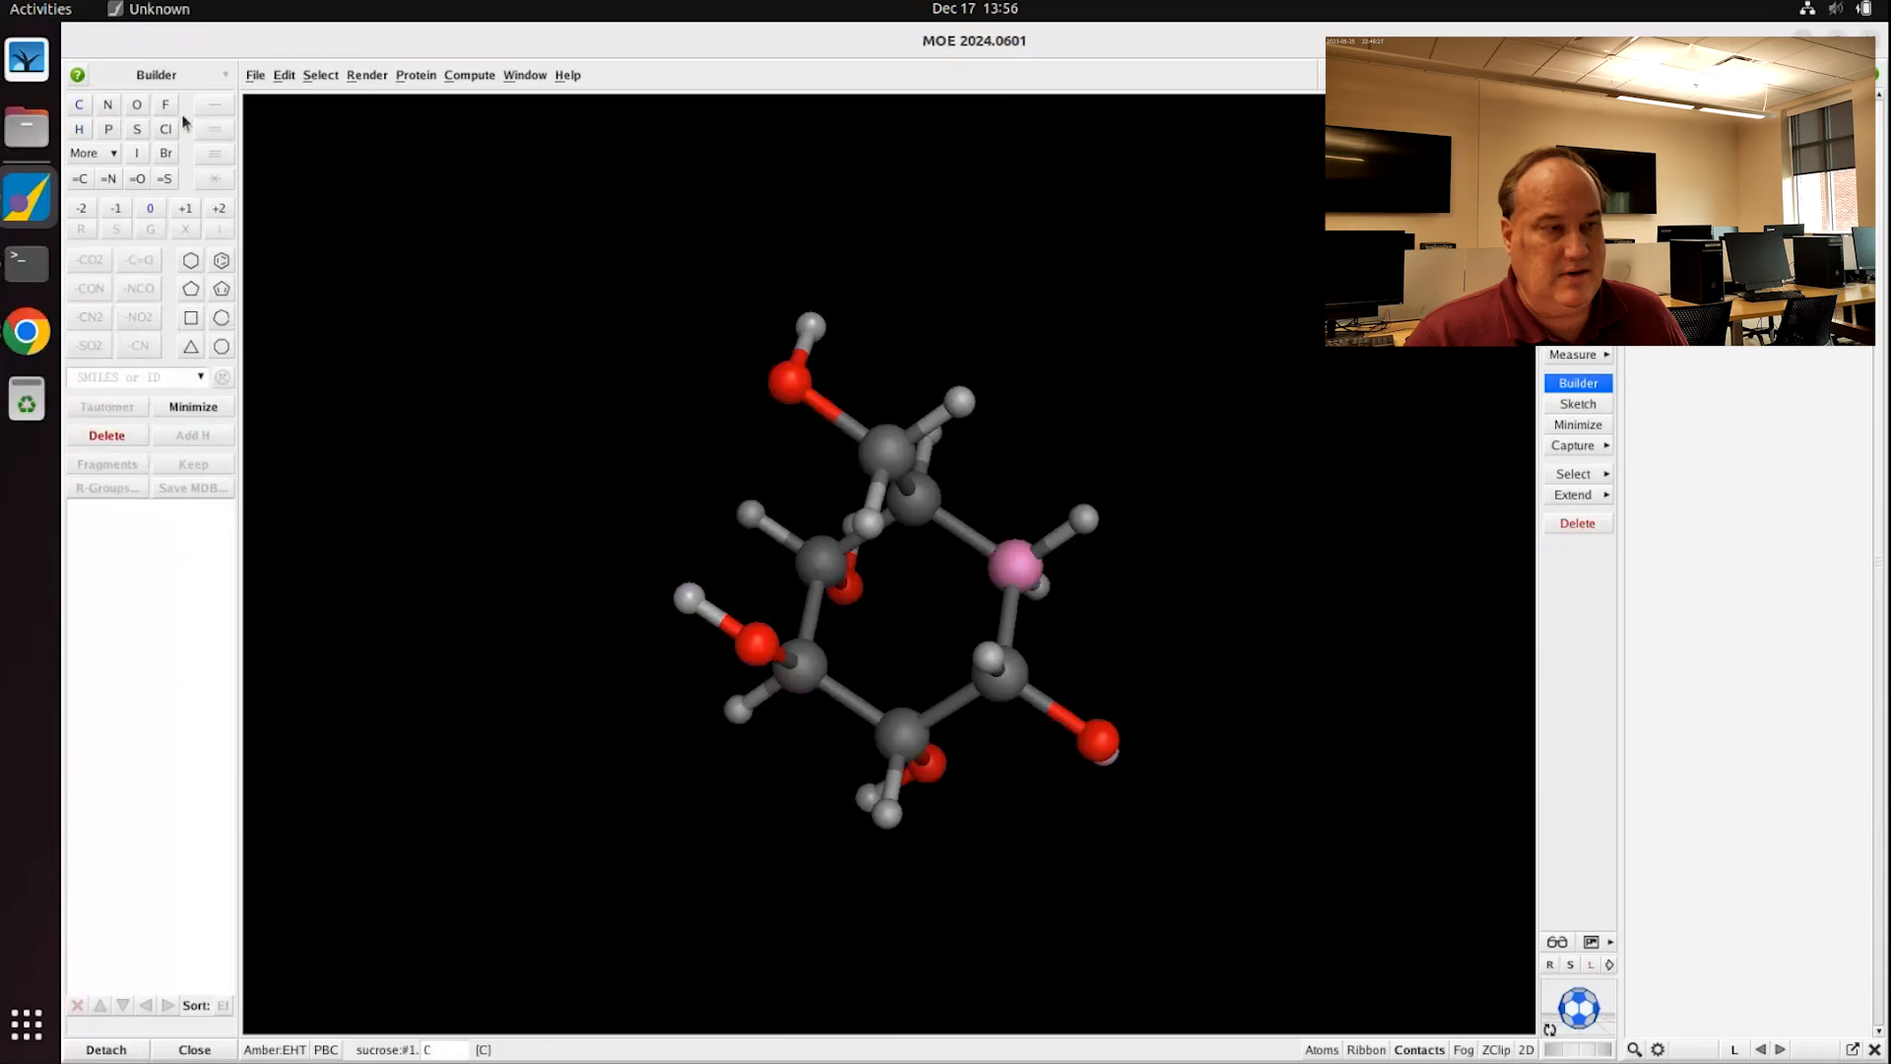
{"action": "left_click", "coordinate": [137, 106]}
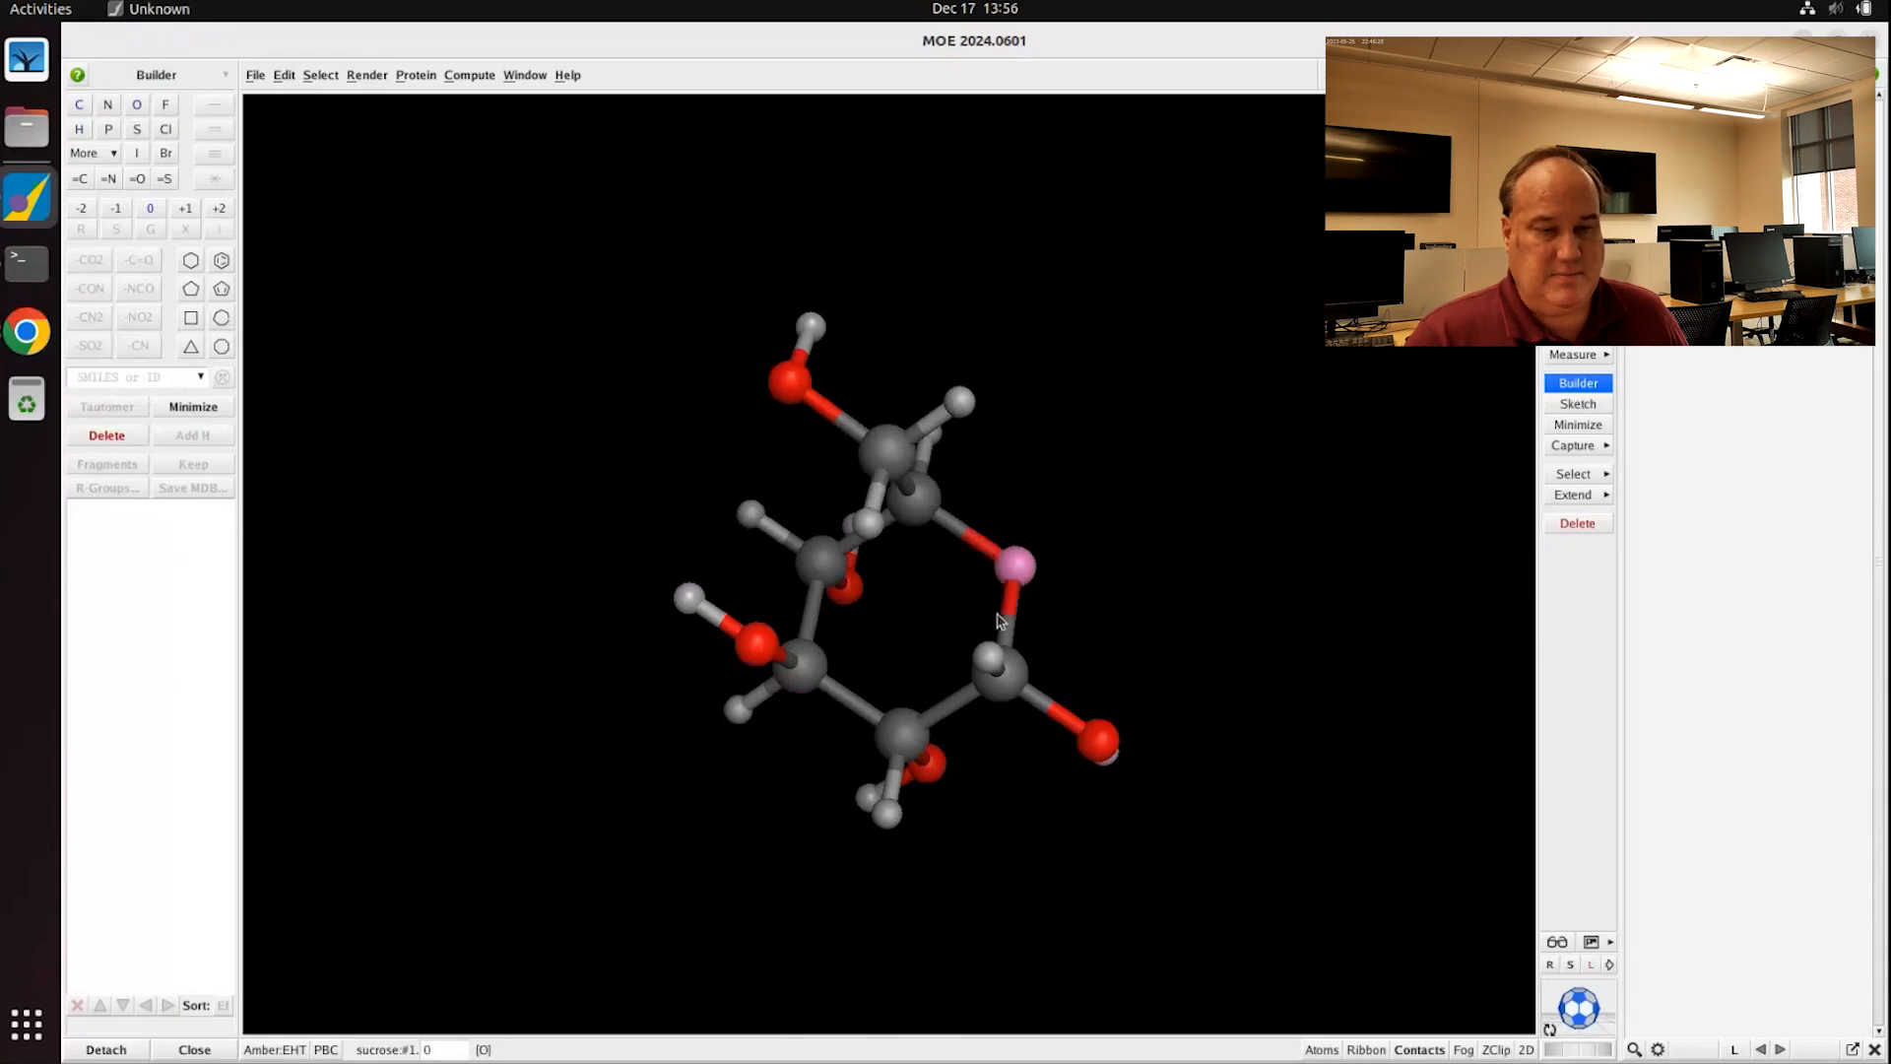
{"action": "left_click", "coordinate": [1183, 582]}
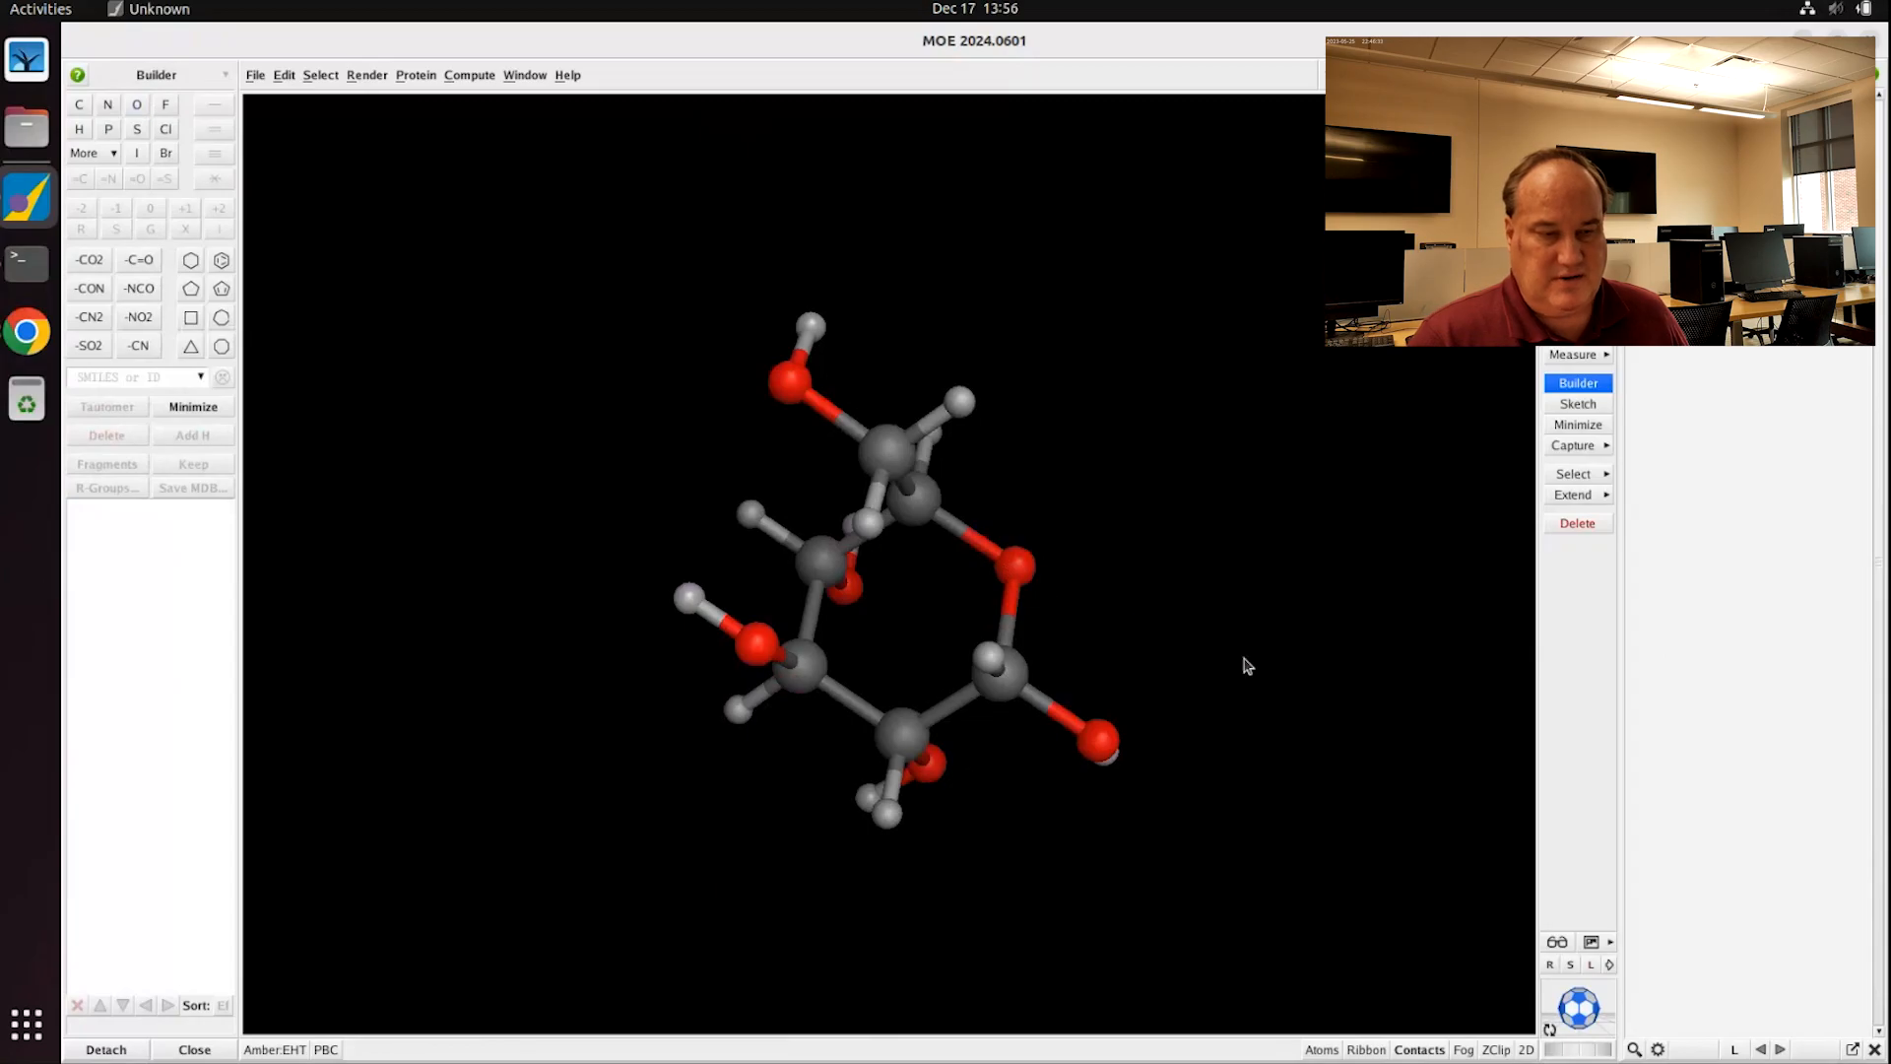
Step: Spin the lower-right hydroxyl's hydrogen around its C–O bond, then select that hydrogen
{"action": "mouse_move", "coordinate": [1245, 663]}
{"action": "middle_mouse_down"}
{"action": "mouse_move", "coordinate": [1186, 620]}
{"action": "mouse_move", "coordinate": [1270, 663]}
{"action": "mouse_move", "coordinate": [1261, 629]}
{"action": "mouse_move", "coordinate": [1224, 637]}
{"action": "mouse_move", "coordinate": [1265, 635]}
{"action": "middle_mouse_up"}
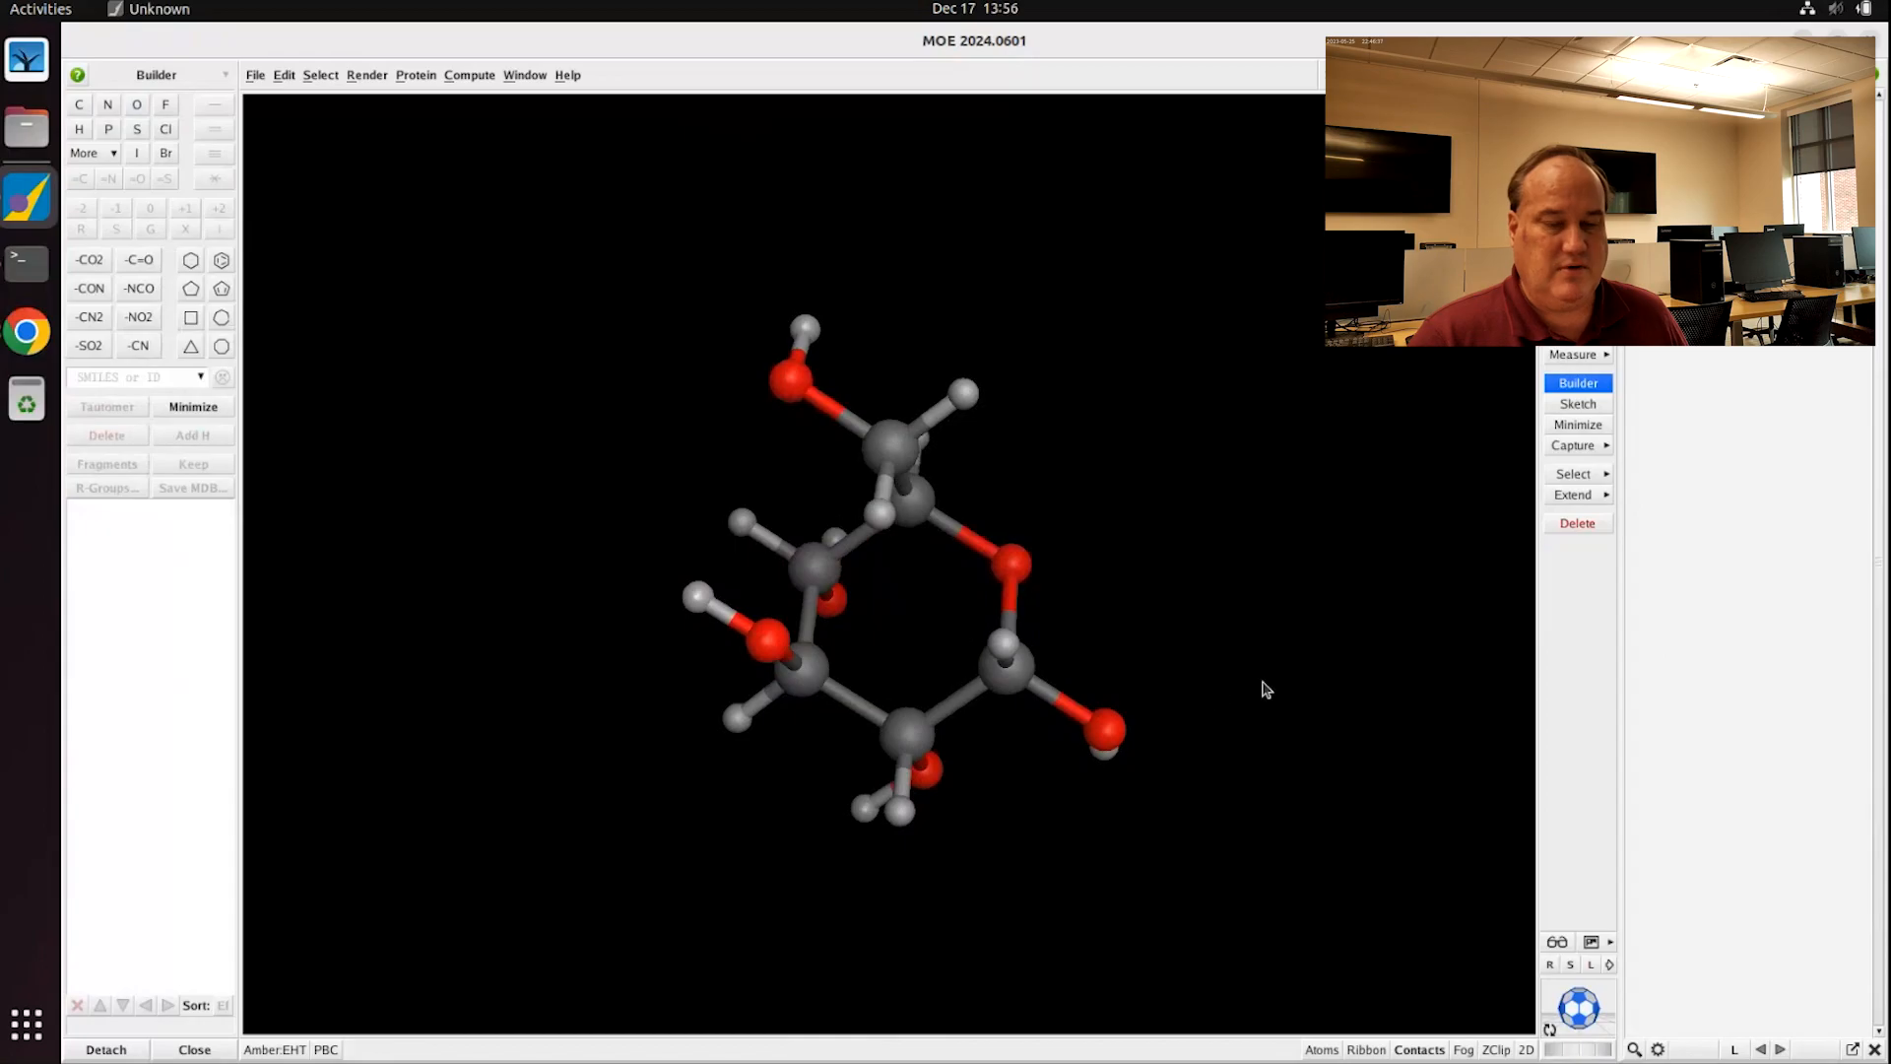
{"action": "middle_click_drag", "start_coordinate": [1262, 682], "coordinate": [1124, 826]}
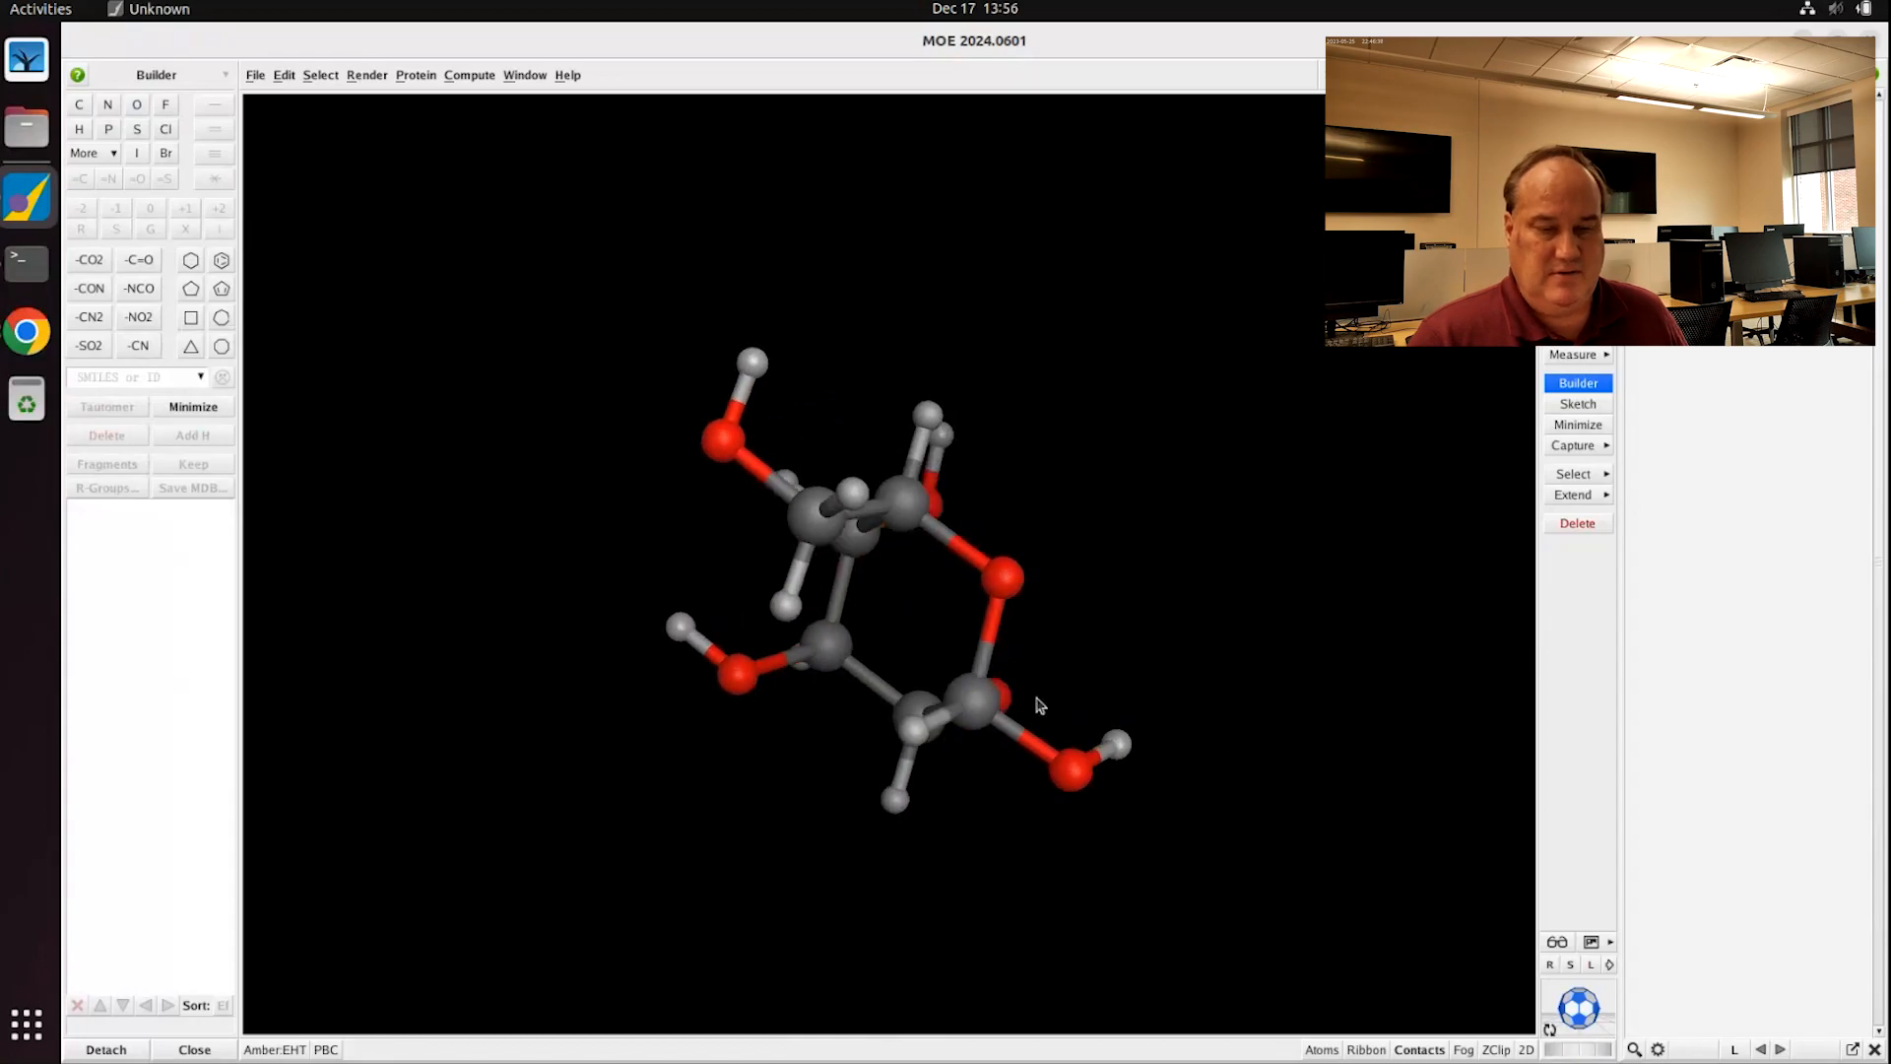
{"action": "left_click_drag", "start_coordinate": [1031, 674], "coordinate": [1253, 873]}
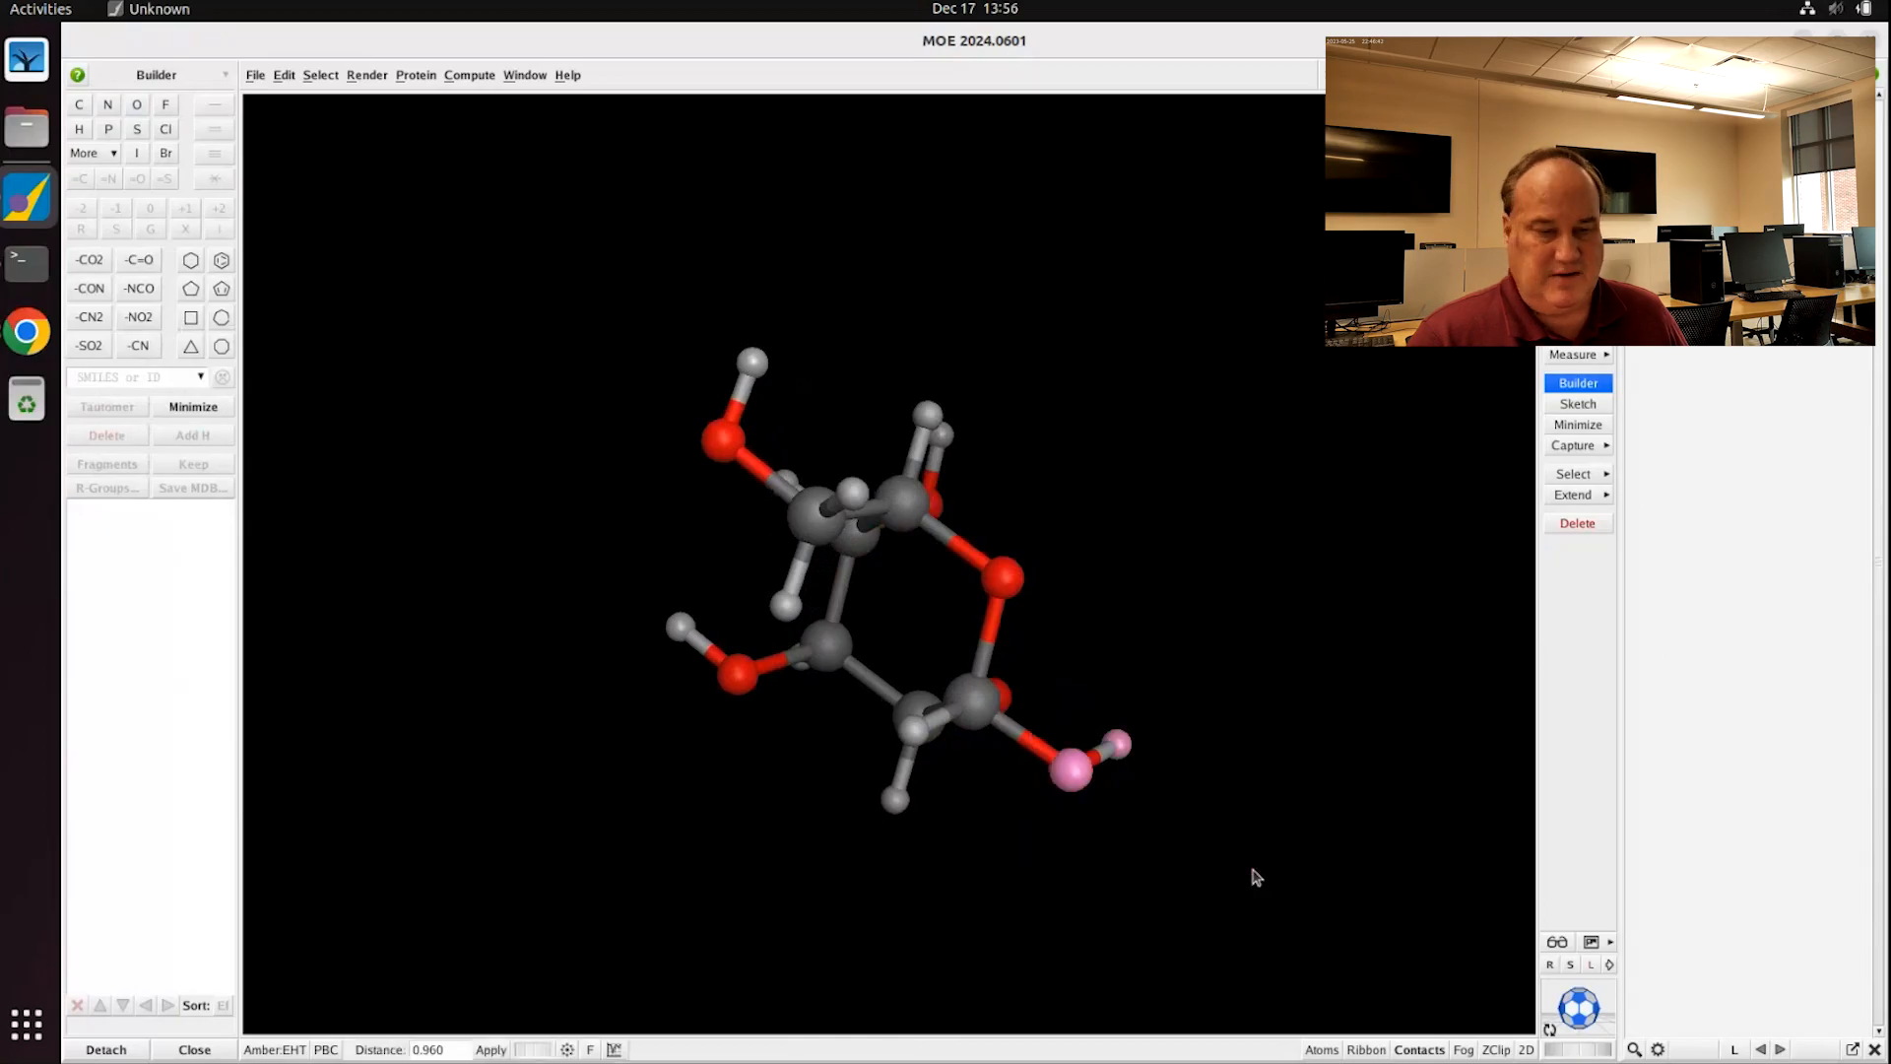
{"action": "middle_click_drag", "start_coordinate": [1195, 848], "coordinate": [1208, 742]}
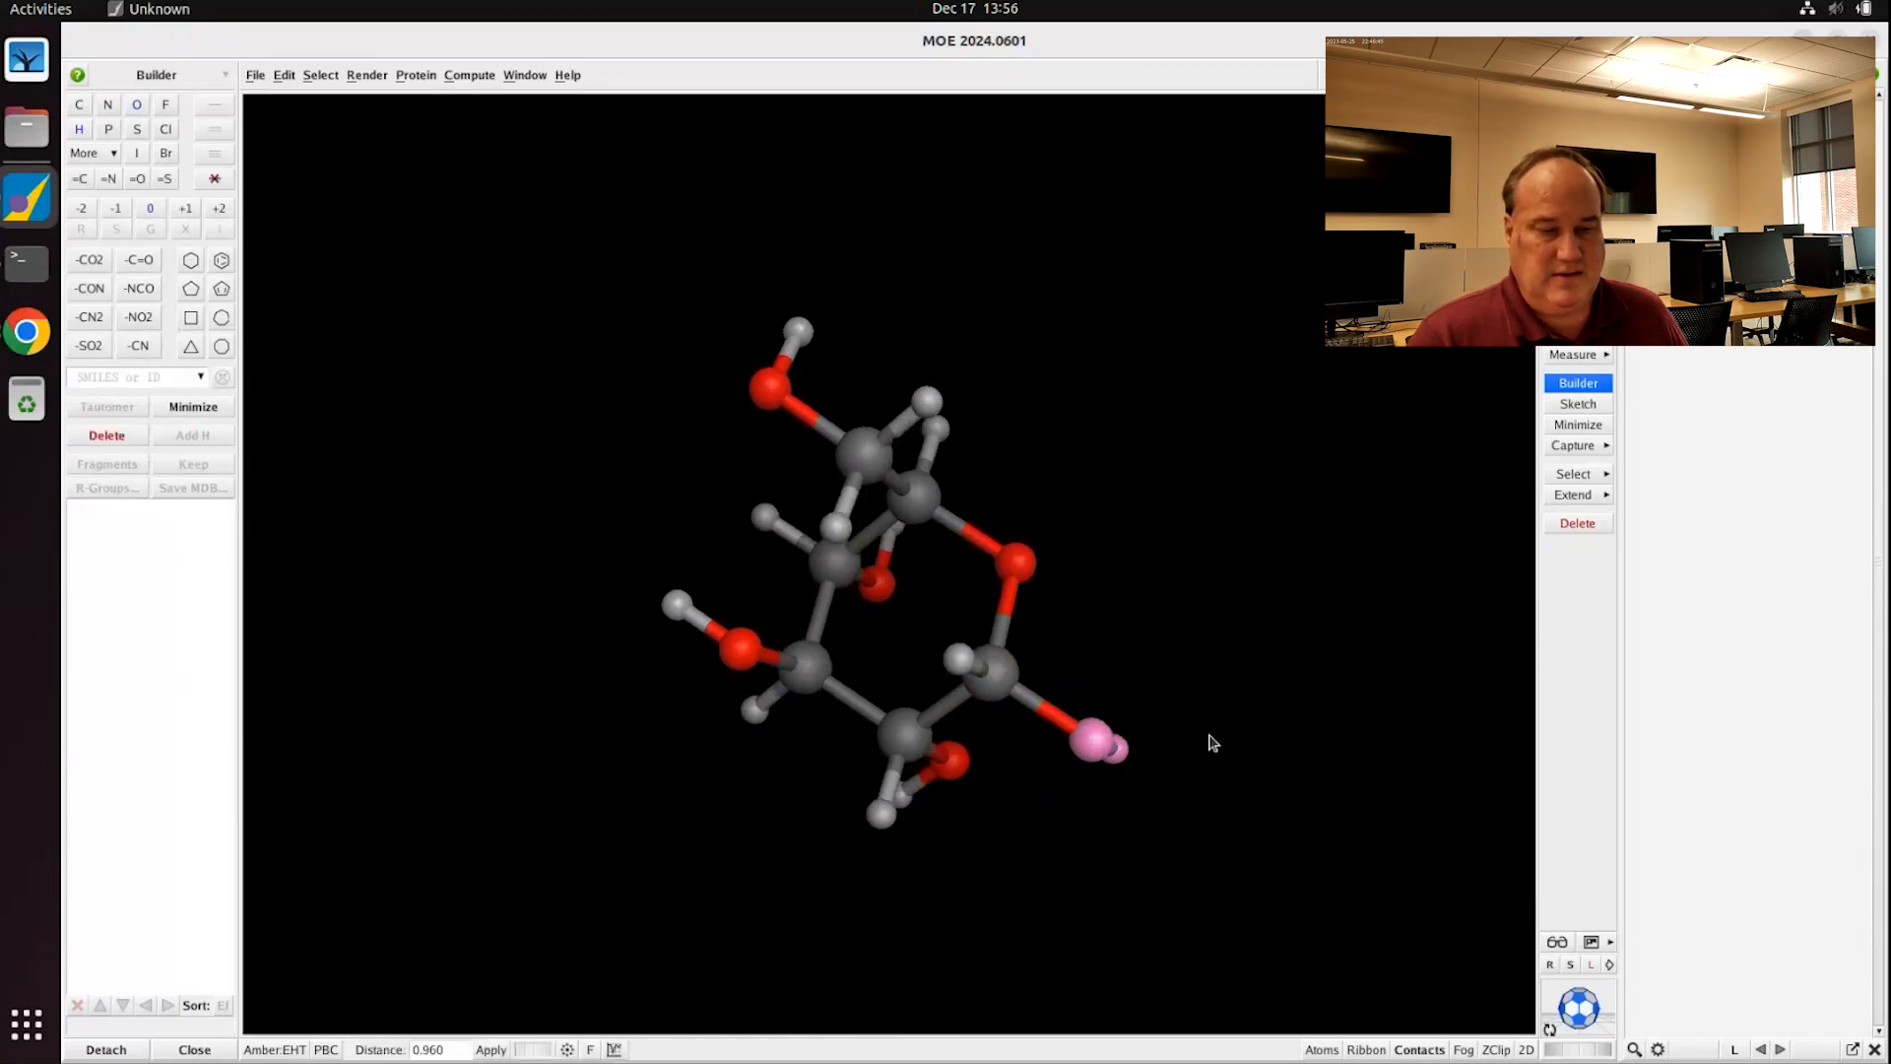
{"action": "left_click", "coordinate": [1055, 720]}
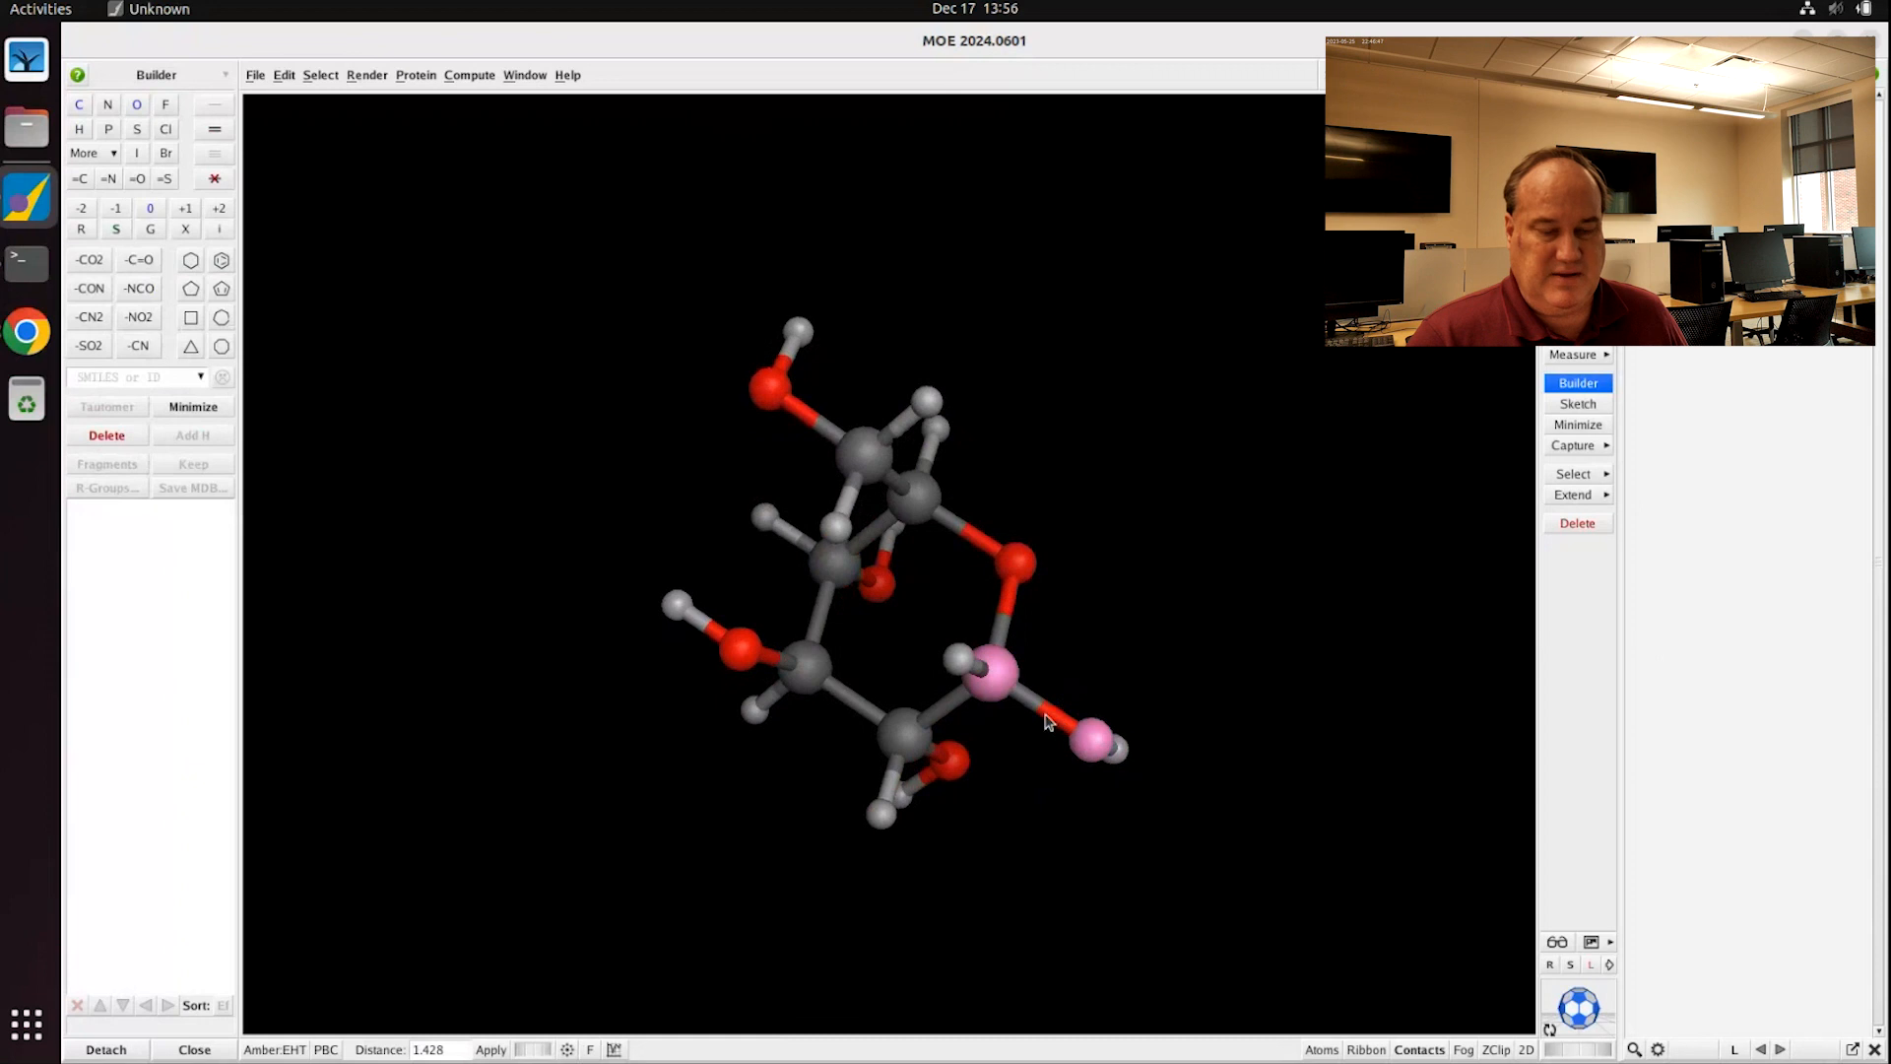
{"action": "left_click_drag", "start_coordinate": [531, 1050], "coordinate": [970, 1051]}
{"action": "middle_click_drag", "start_coordinate": [780, 825], "coordinate": [1014, 768]}
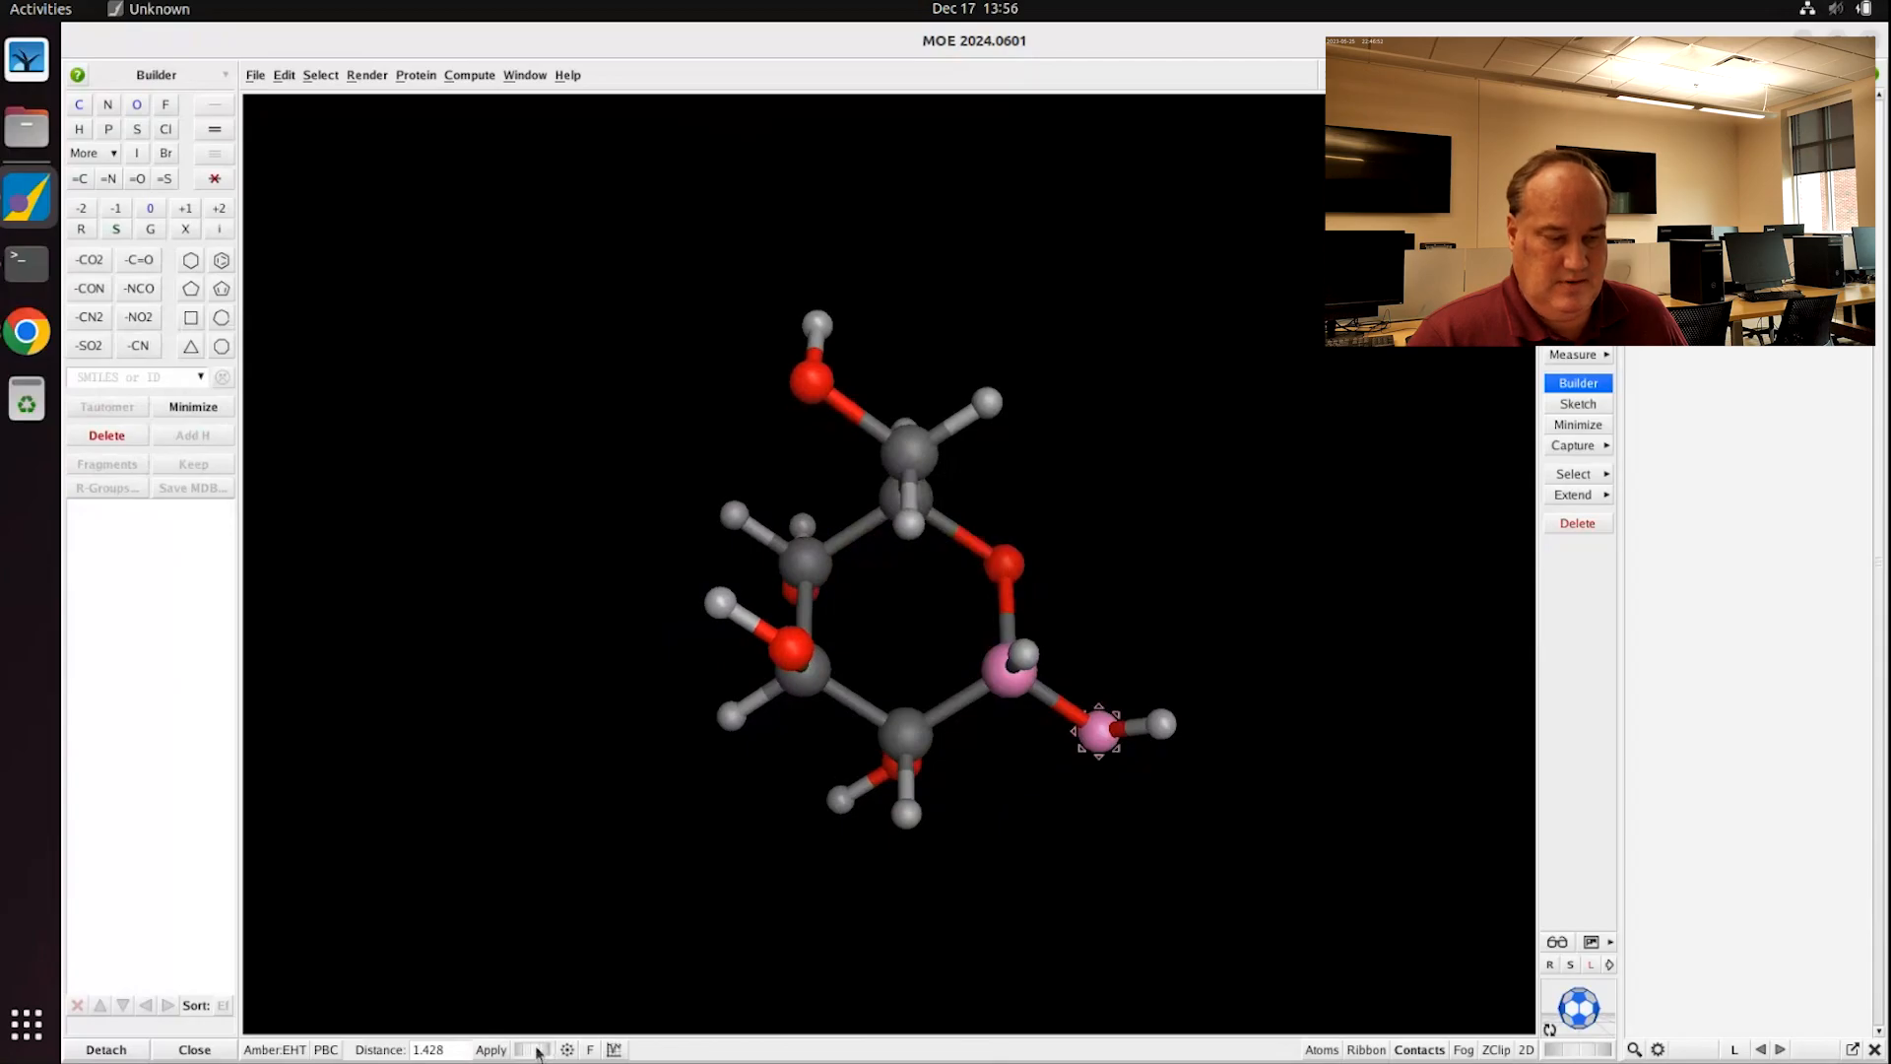
{"action": "left_click_drag", "start_coordinate": [536, 1053], "coordinate": [497, 1063]}
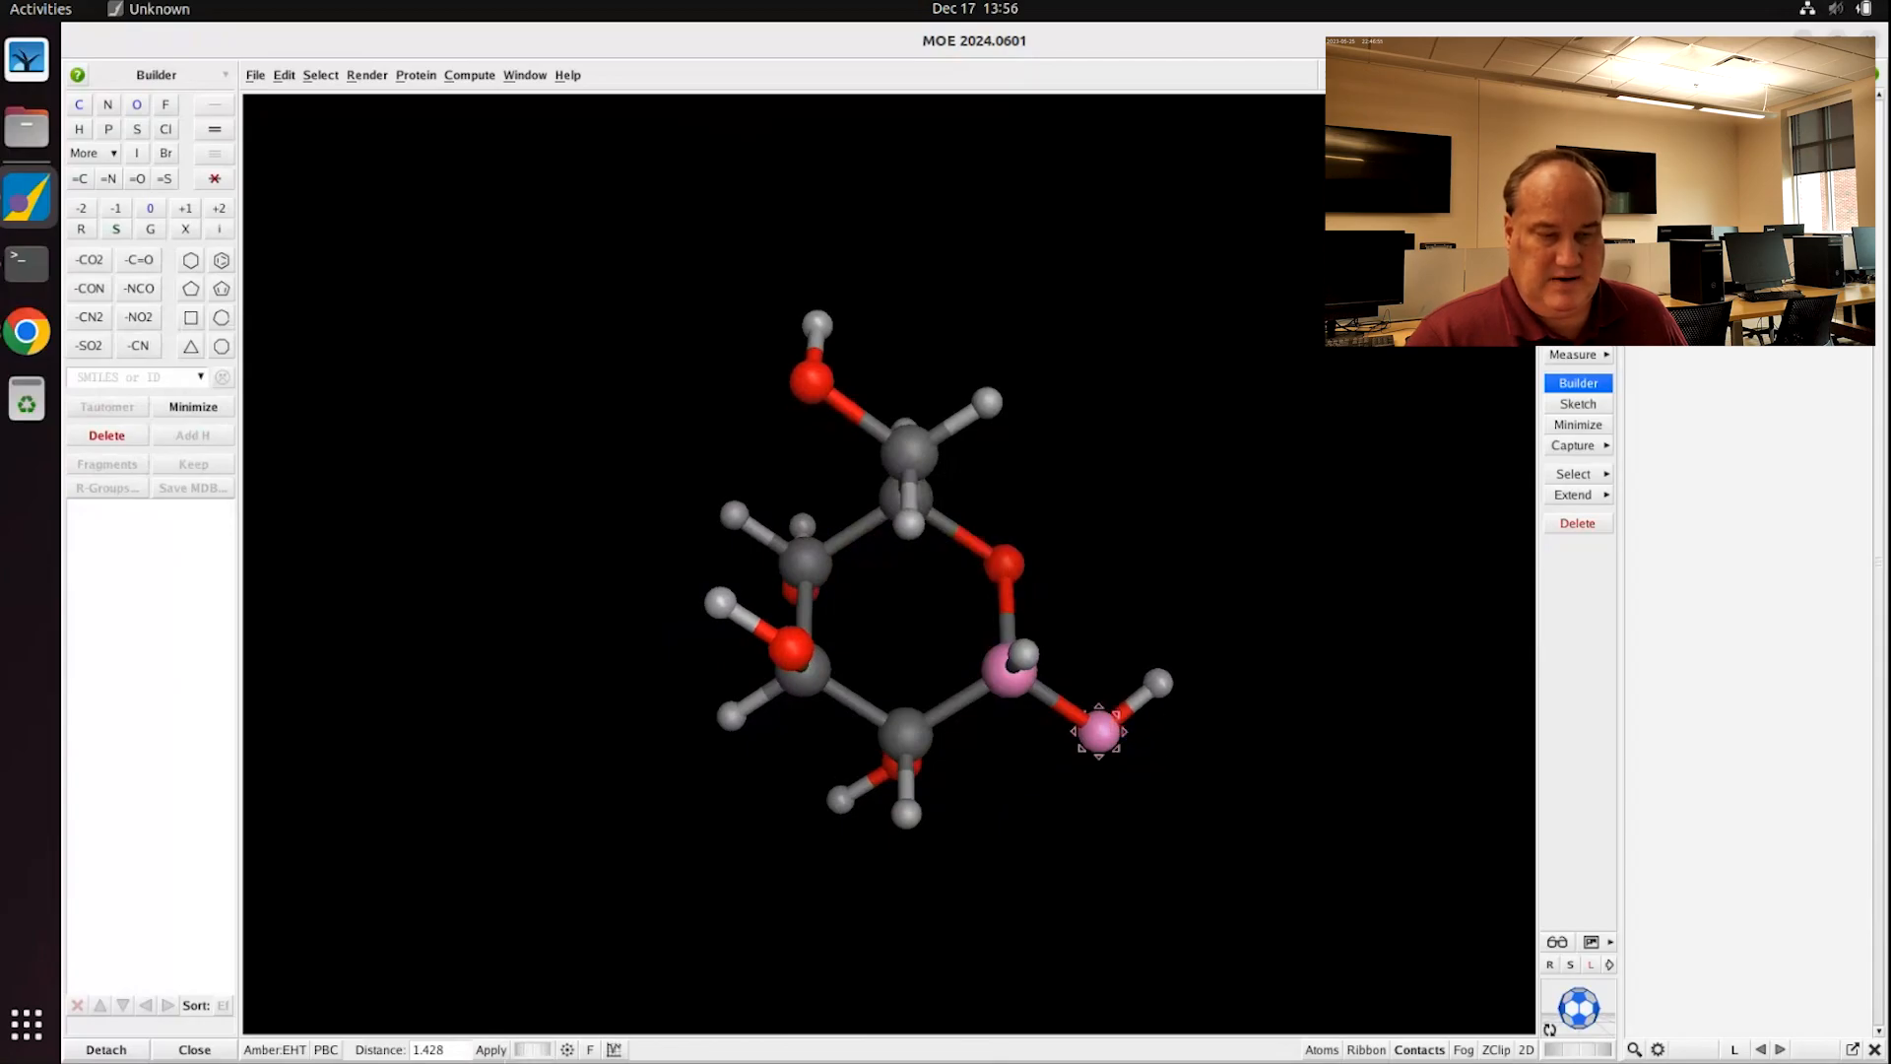
{"action": "left_click", "coordinate": [1260, 724]}
{"action": "left_click", "coordinate": [1159, 683]}
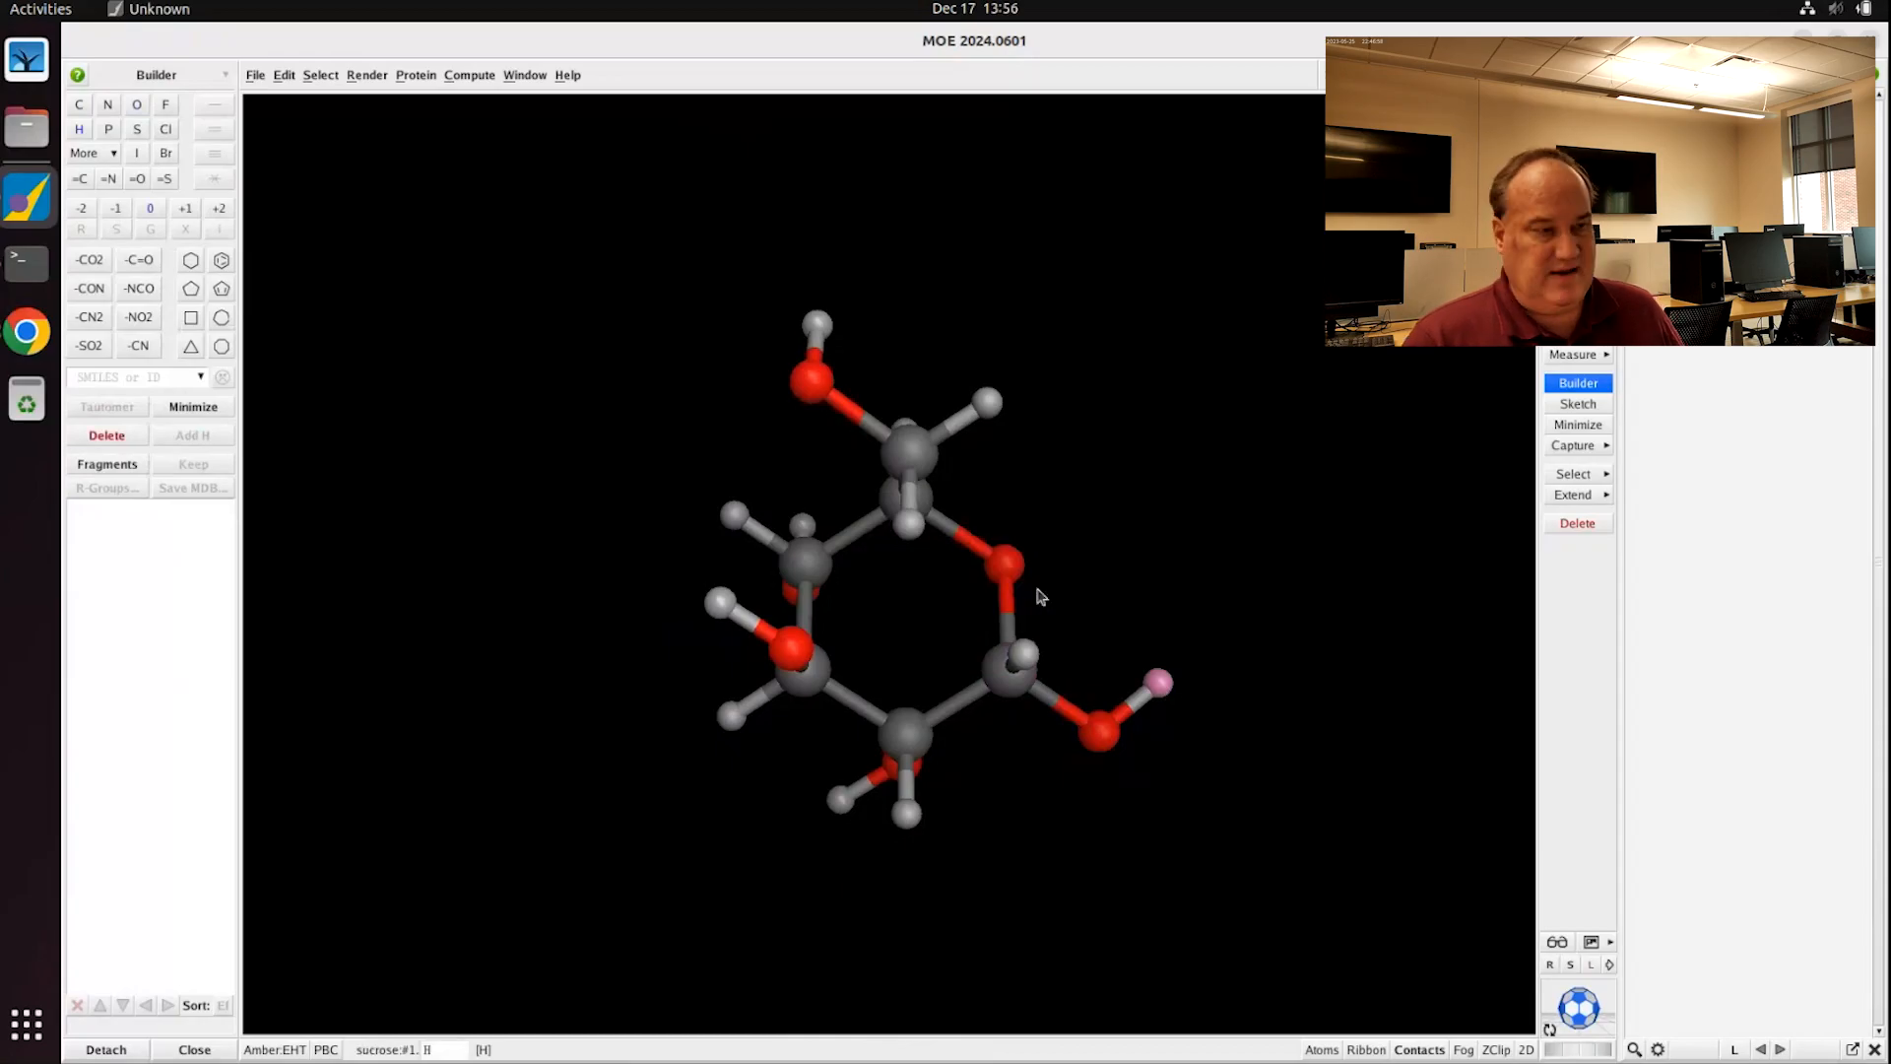
Step: Replace the hydroxyl hydrogen with a five-membered carbon ring and inspect the linkage
{"action": "left_click", "coordinate": [196, 292]}
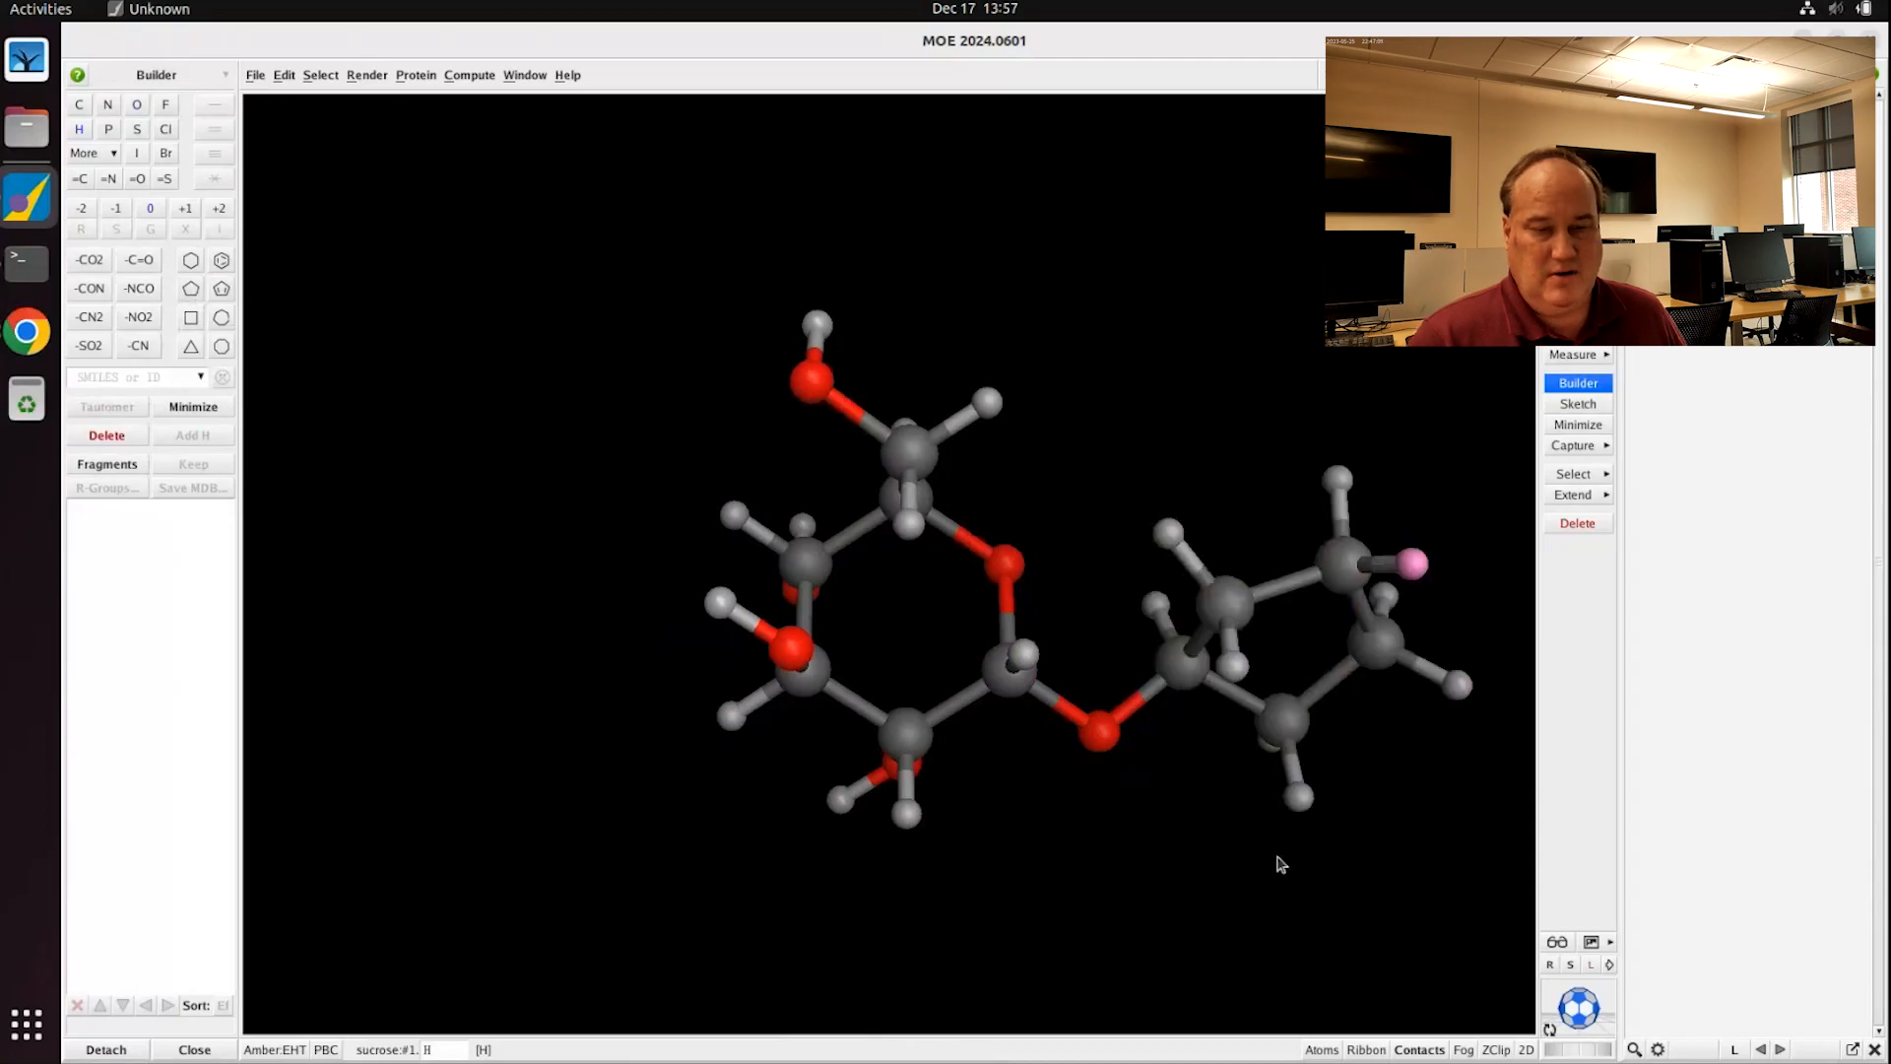
{"action": "mouse_move", "coordinate": [1247, 855]}
{"action": "middle_mouse_down"}
{"action": "mouse_move", "coordinate": [1226, 718]}
{"action": "mouse_move", "coordinate": [1247, 904]}
{"action": "mouse_move", "coordinate": [1265, 884]}
{"action": "middle_mouse_up"}
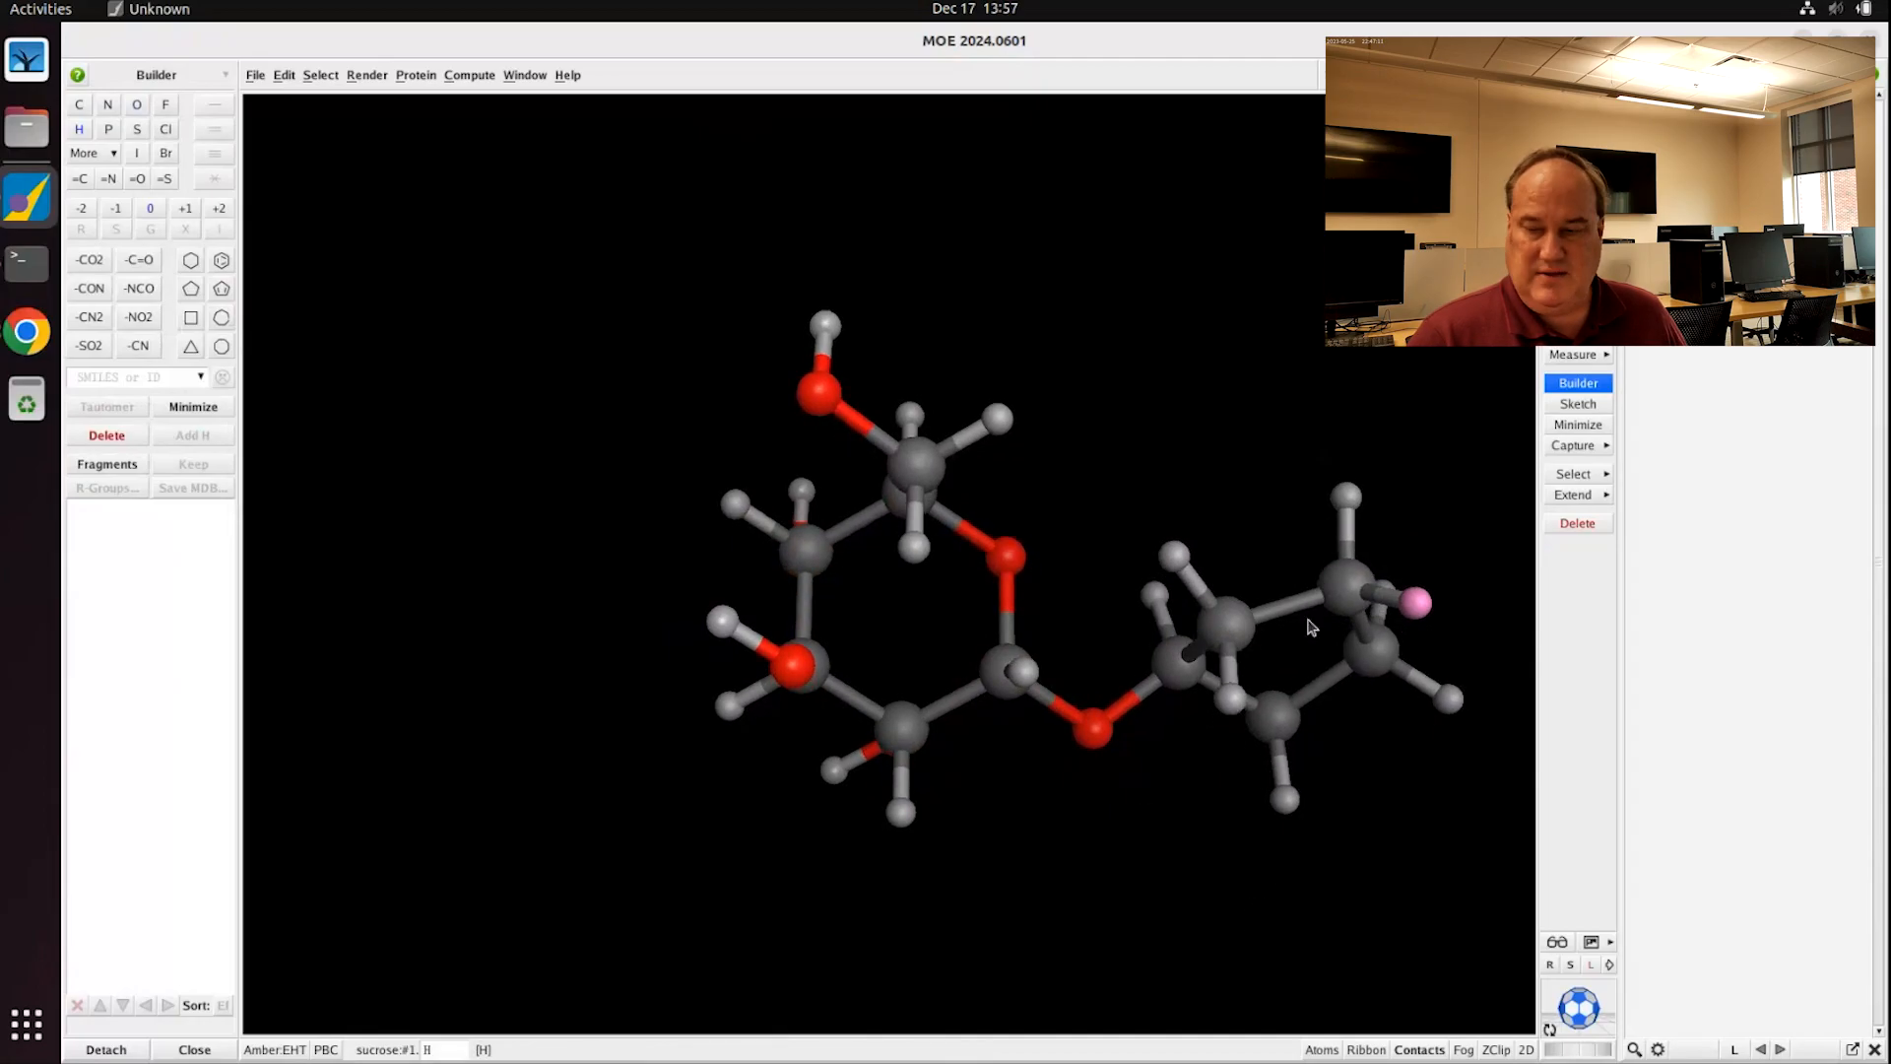
{"action": "middle_click_drag", "start_coordinate": [1266, 532], "coordinate": [862, 567]}
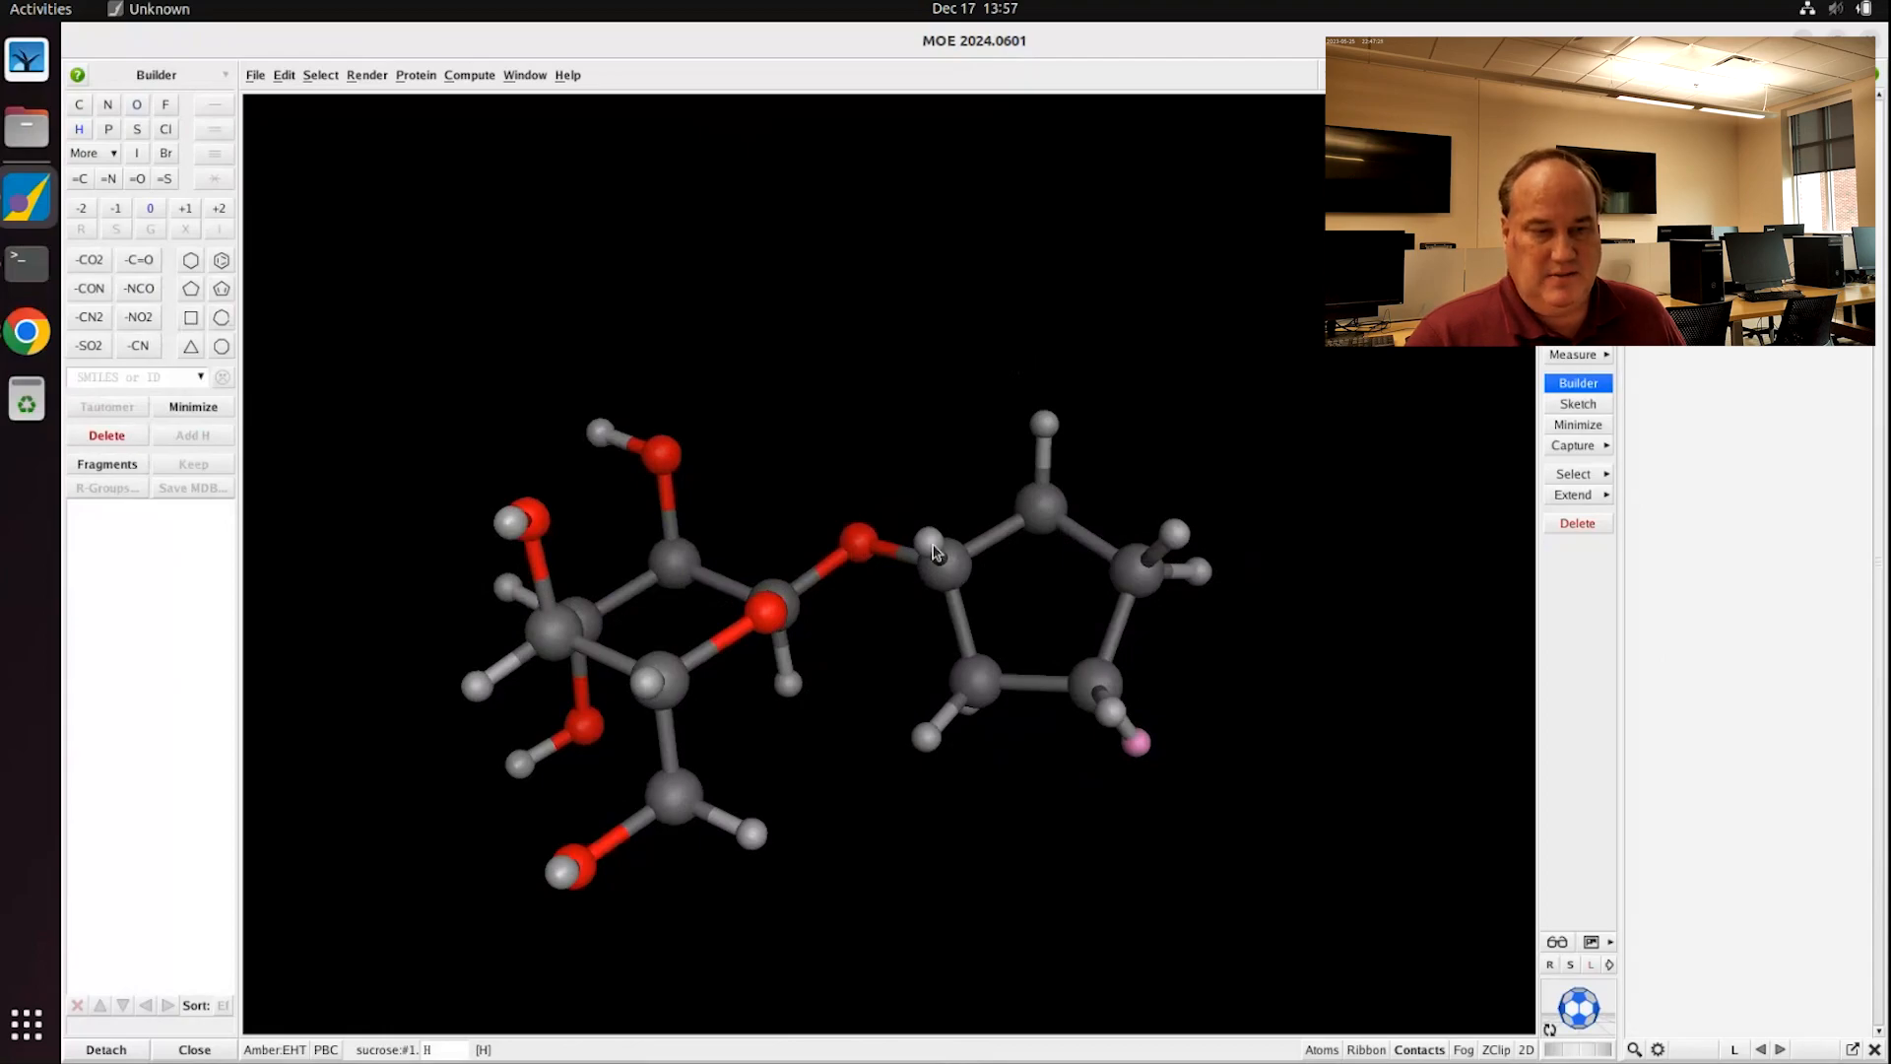
Step: Add a CH2OH group to the five-membered ring and convert a ring carbon to the ring oxygen
{"action": "left_click", "coordinate": [932, 548]}
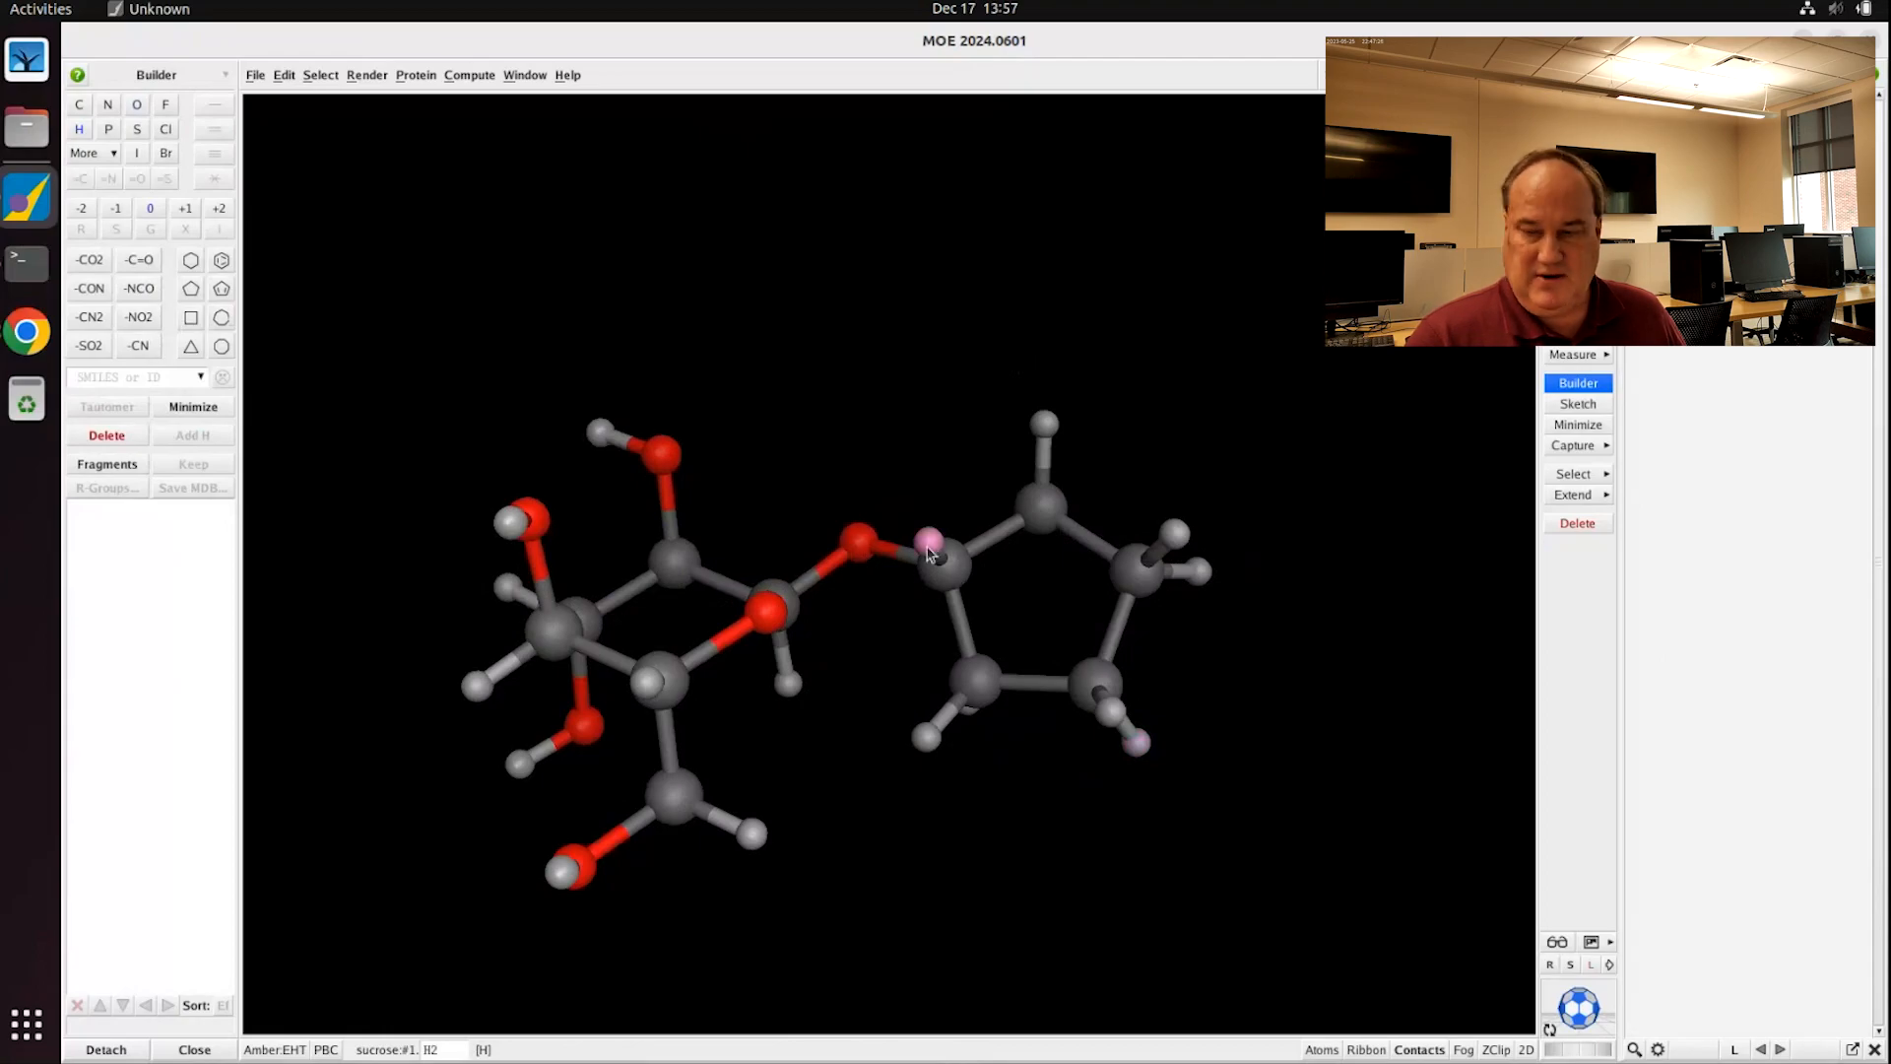
{"action": "left_click", "coordinate": [81, 105]}
{"action": "left_click", "coordinate": [137, 105]}
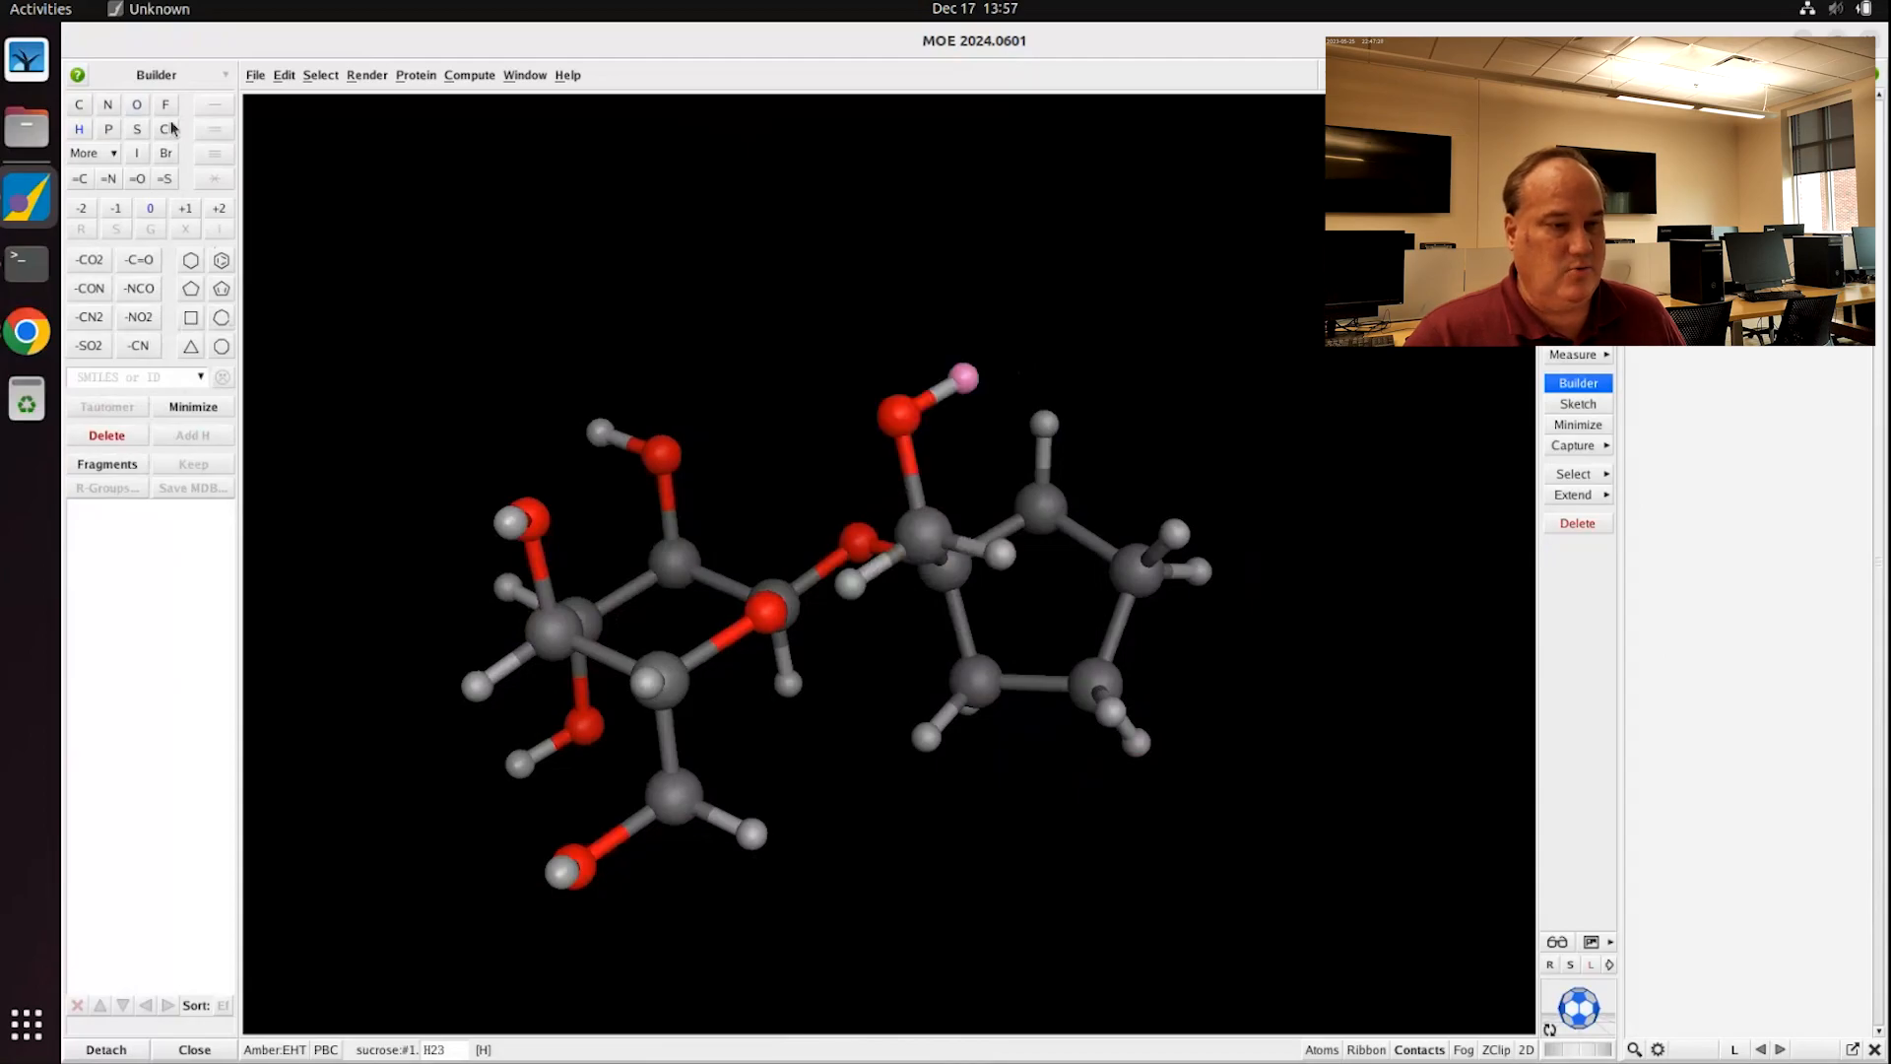
{"action": "left_click", "coordinate": [1041, 509]}
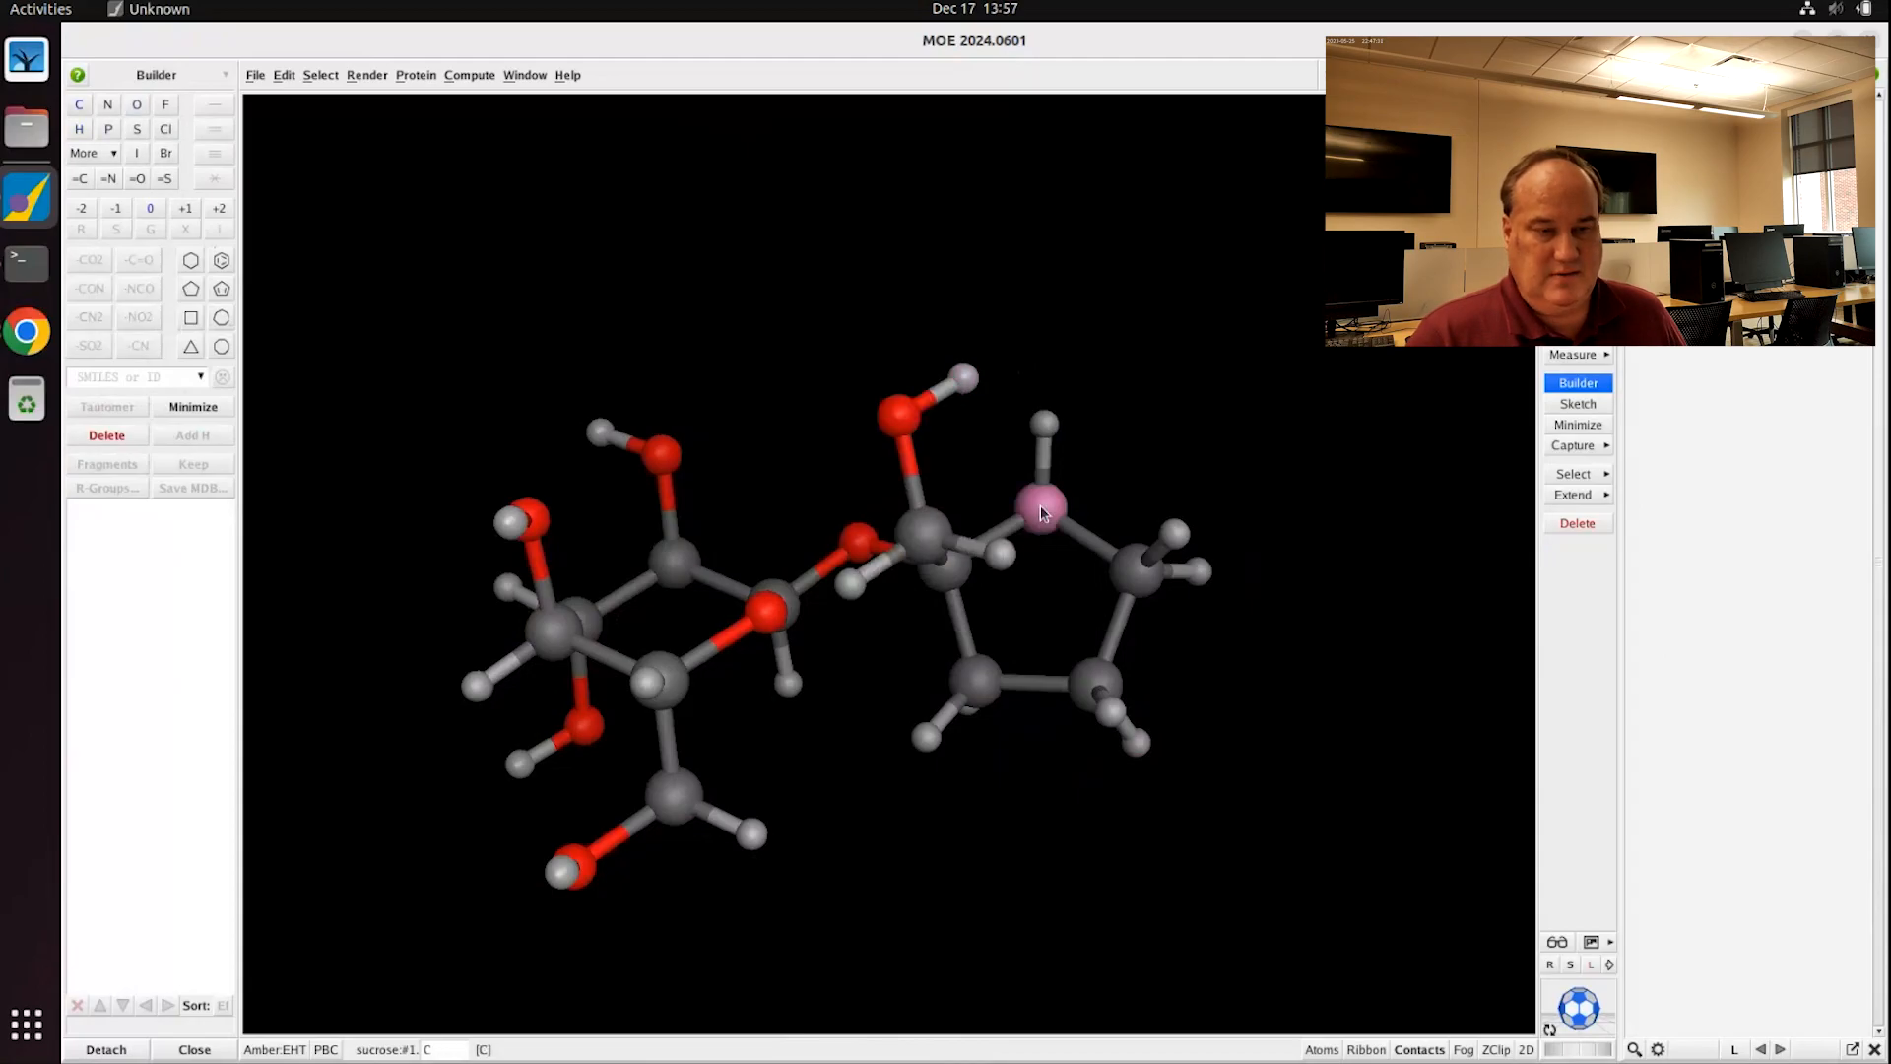
{"action": "left_click", "coordinate": [137, 106]}
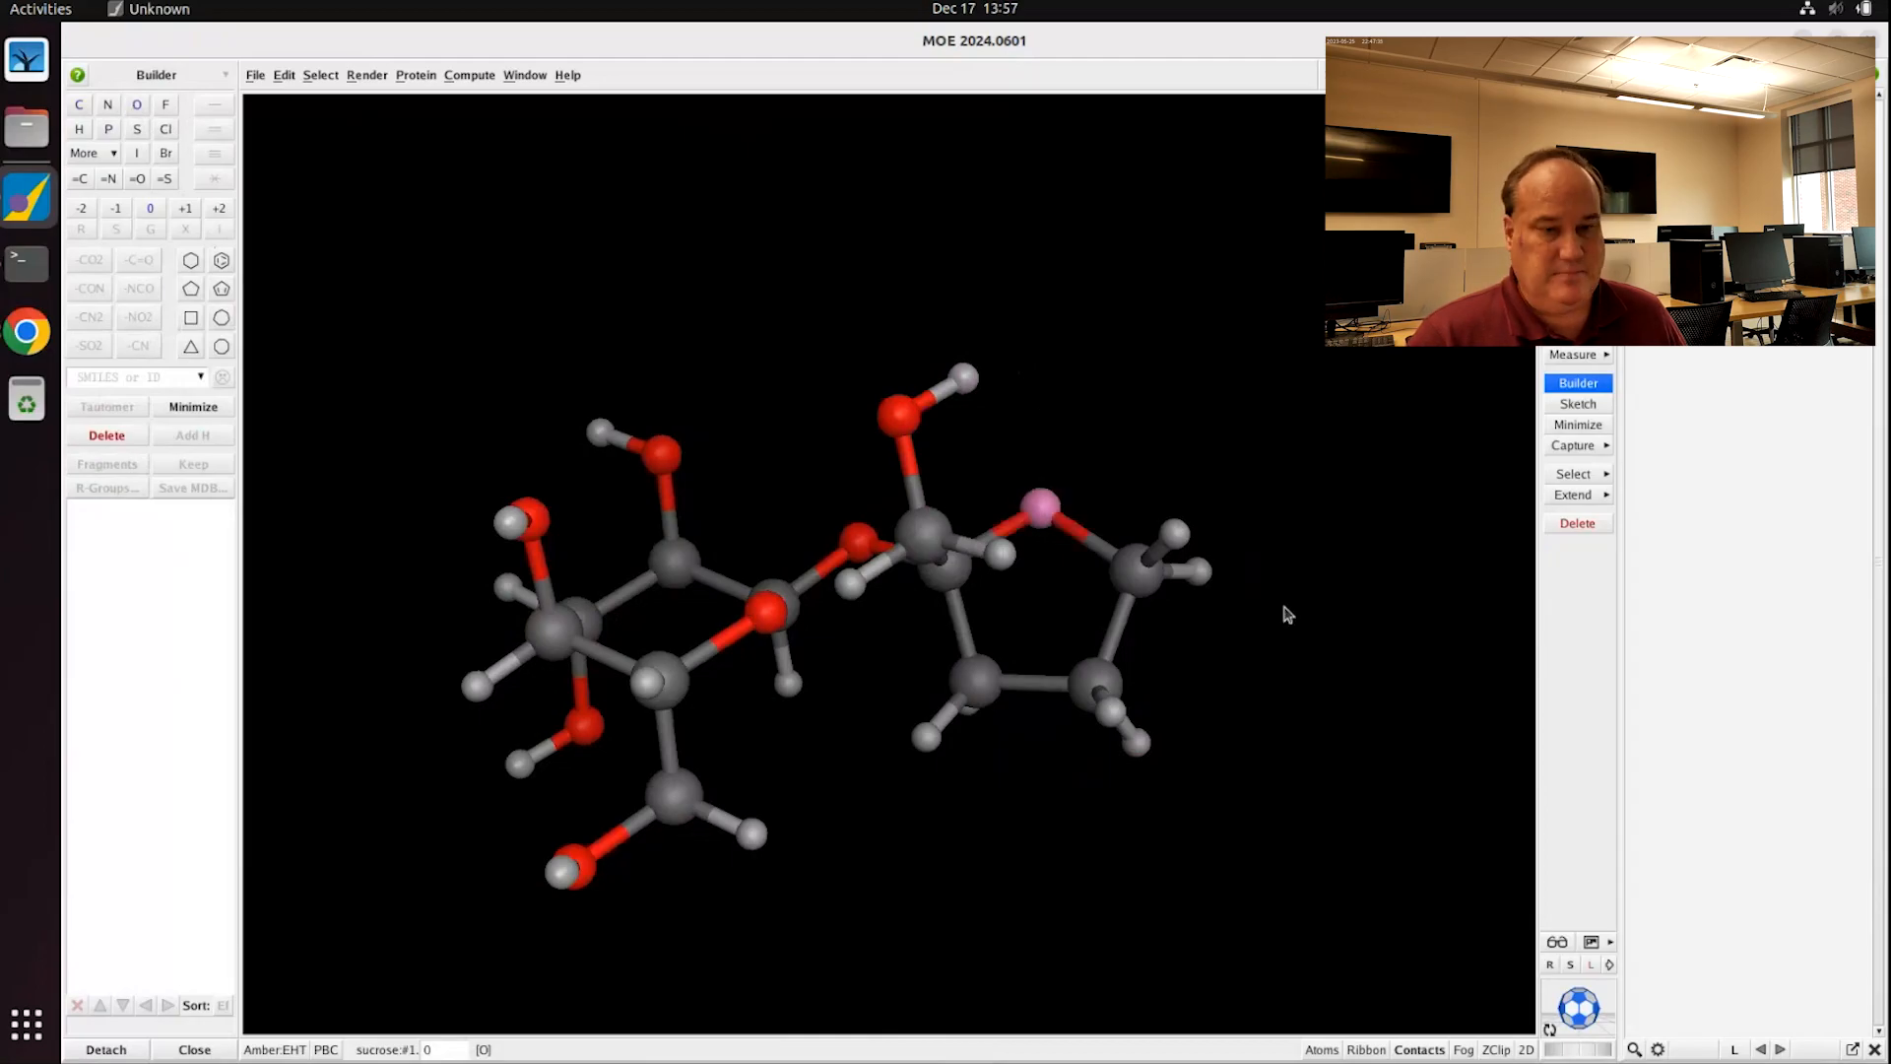
Step: Grow a second CH2OH group from the hydrogen at the ring's right end
{"action": "left_click", "coordinate": [1199, 571]}
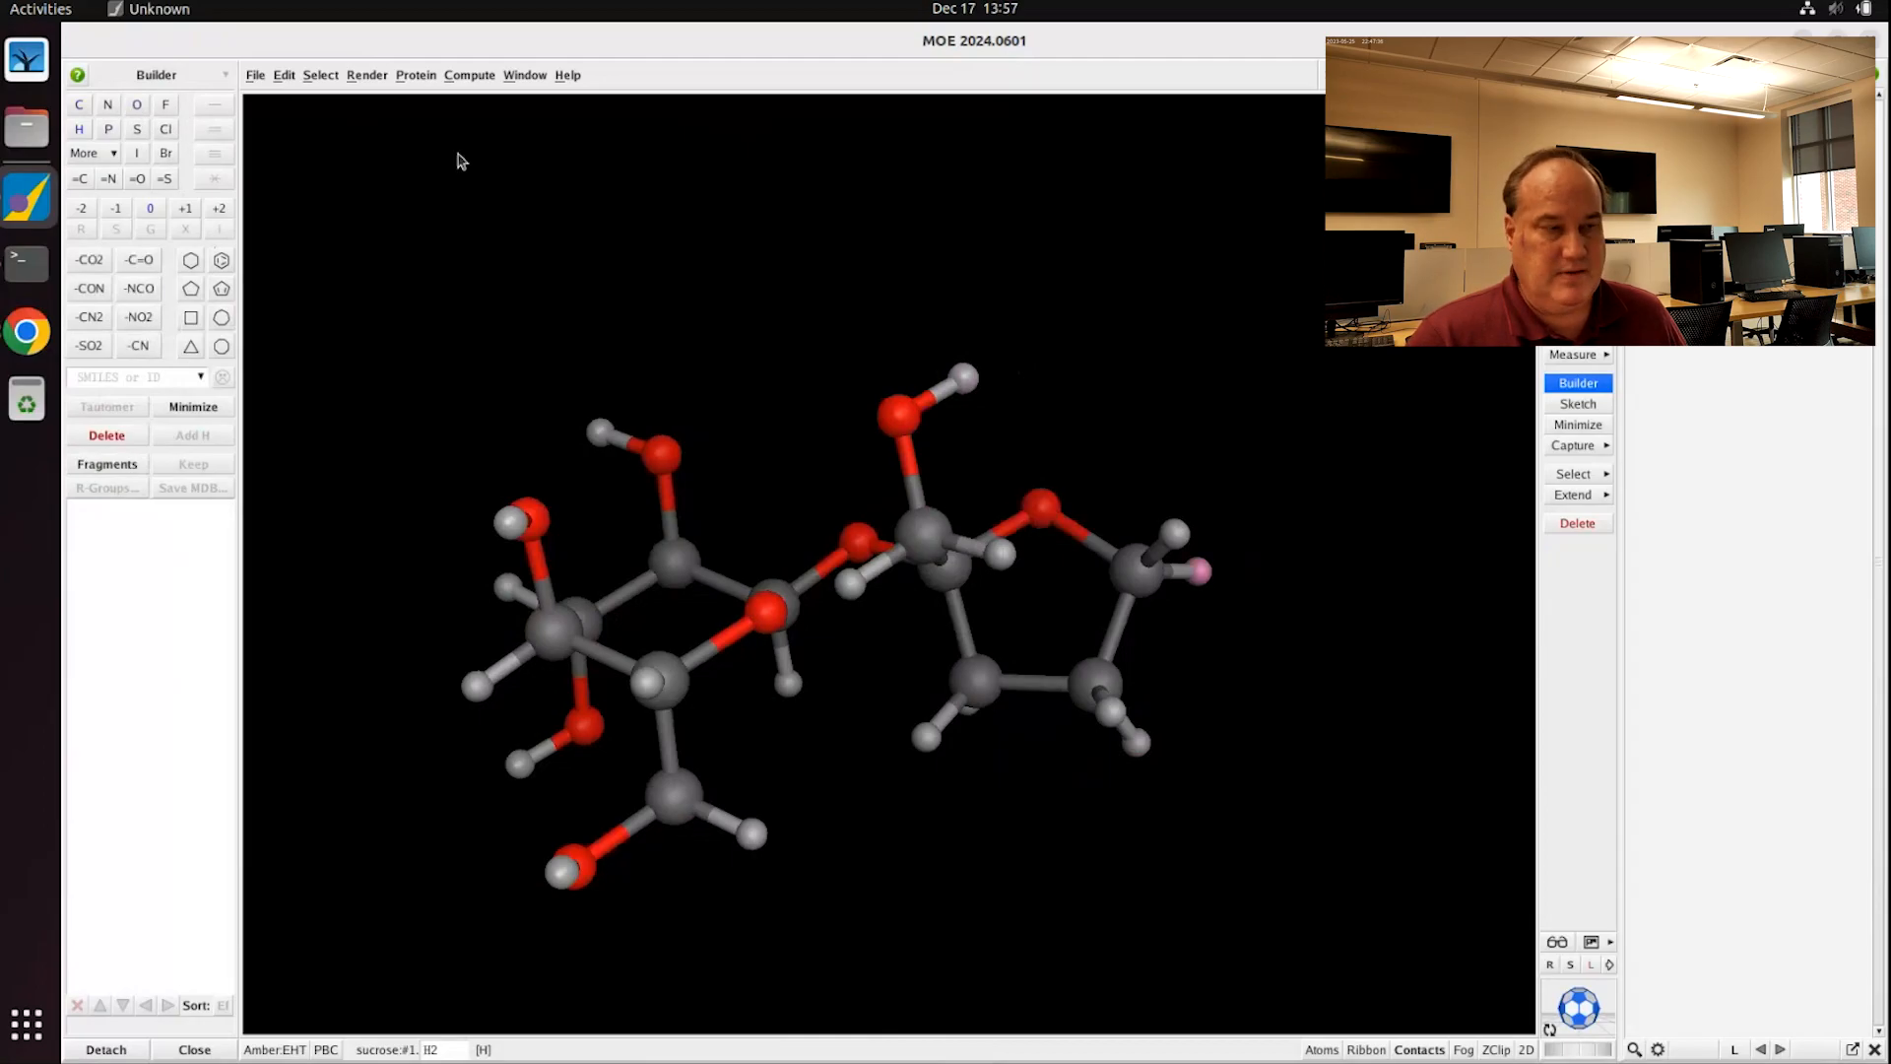
{"action": "left_click", "coordinate": [81, 105]}
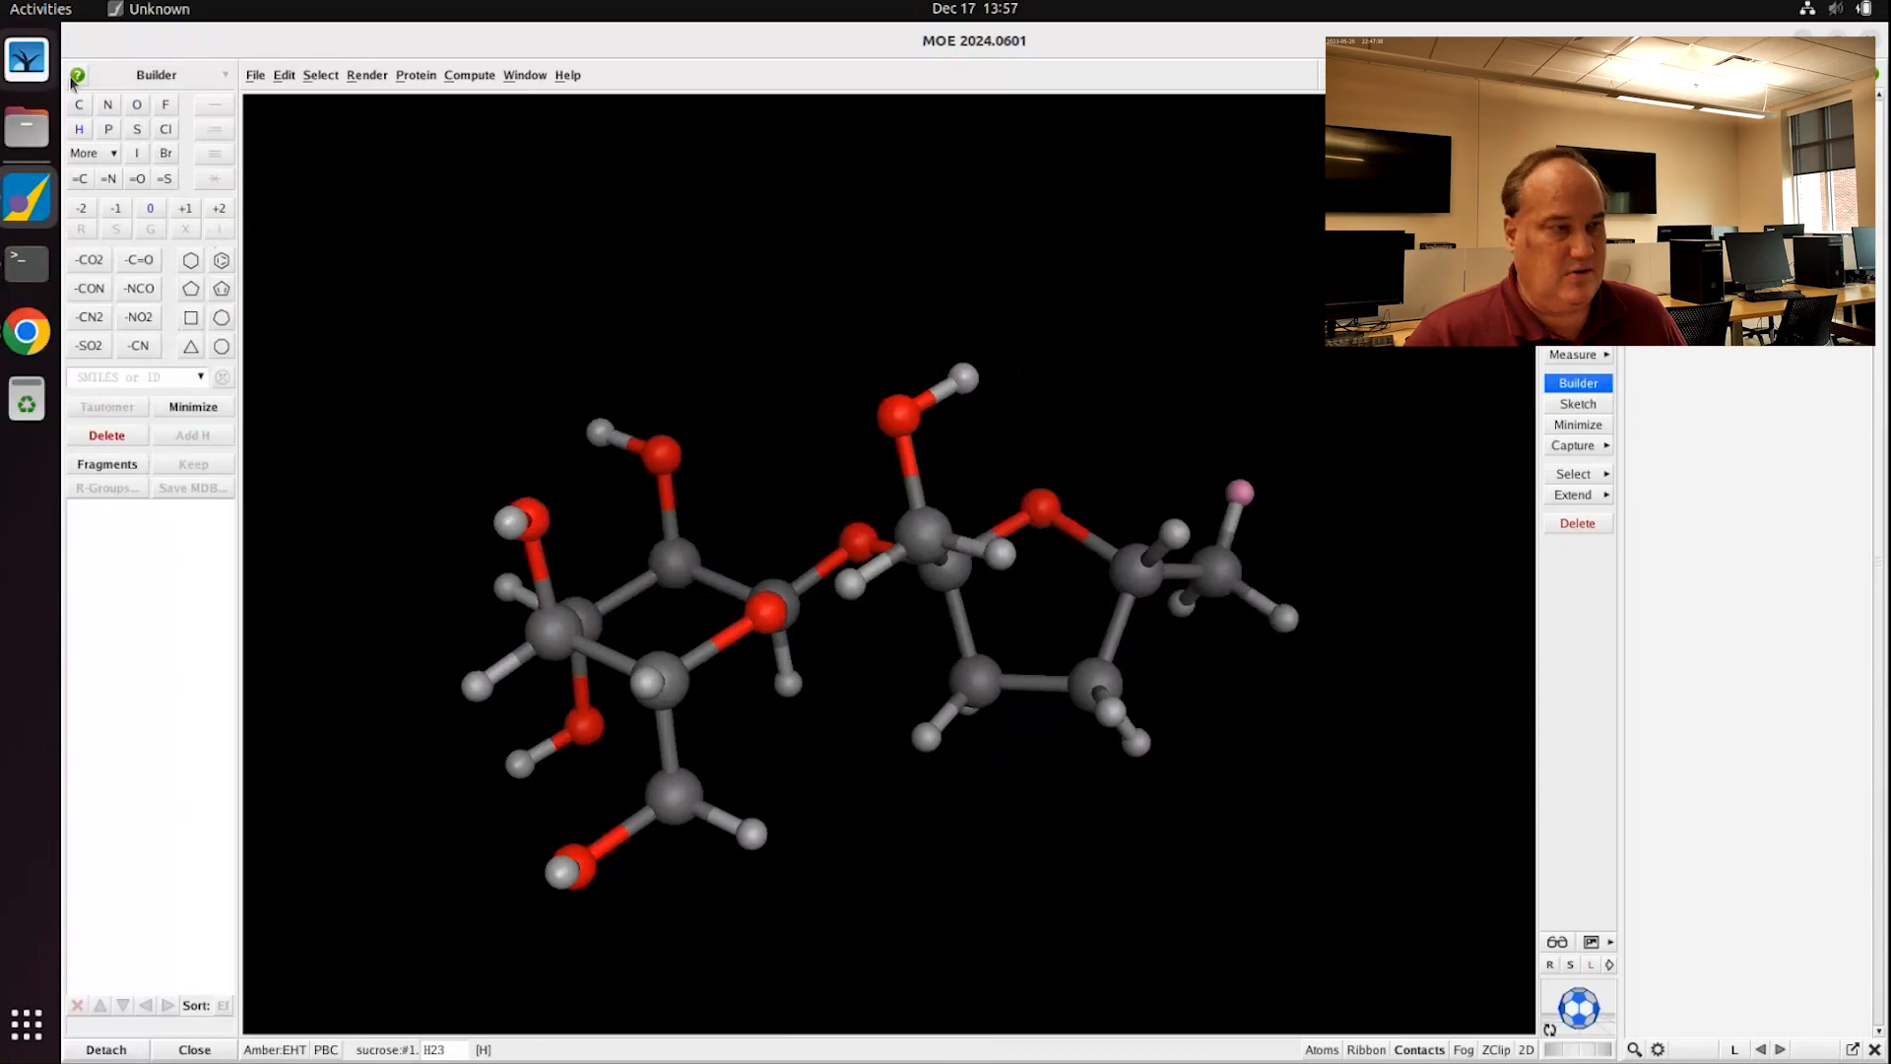
{"action": "left_click", "coordinate": [136, 107]}
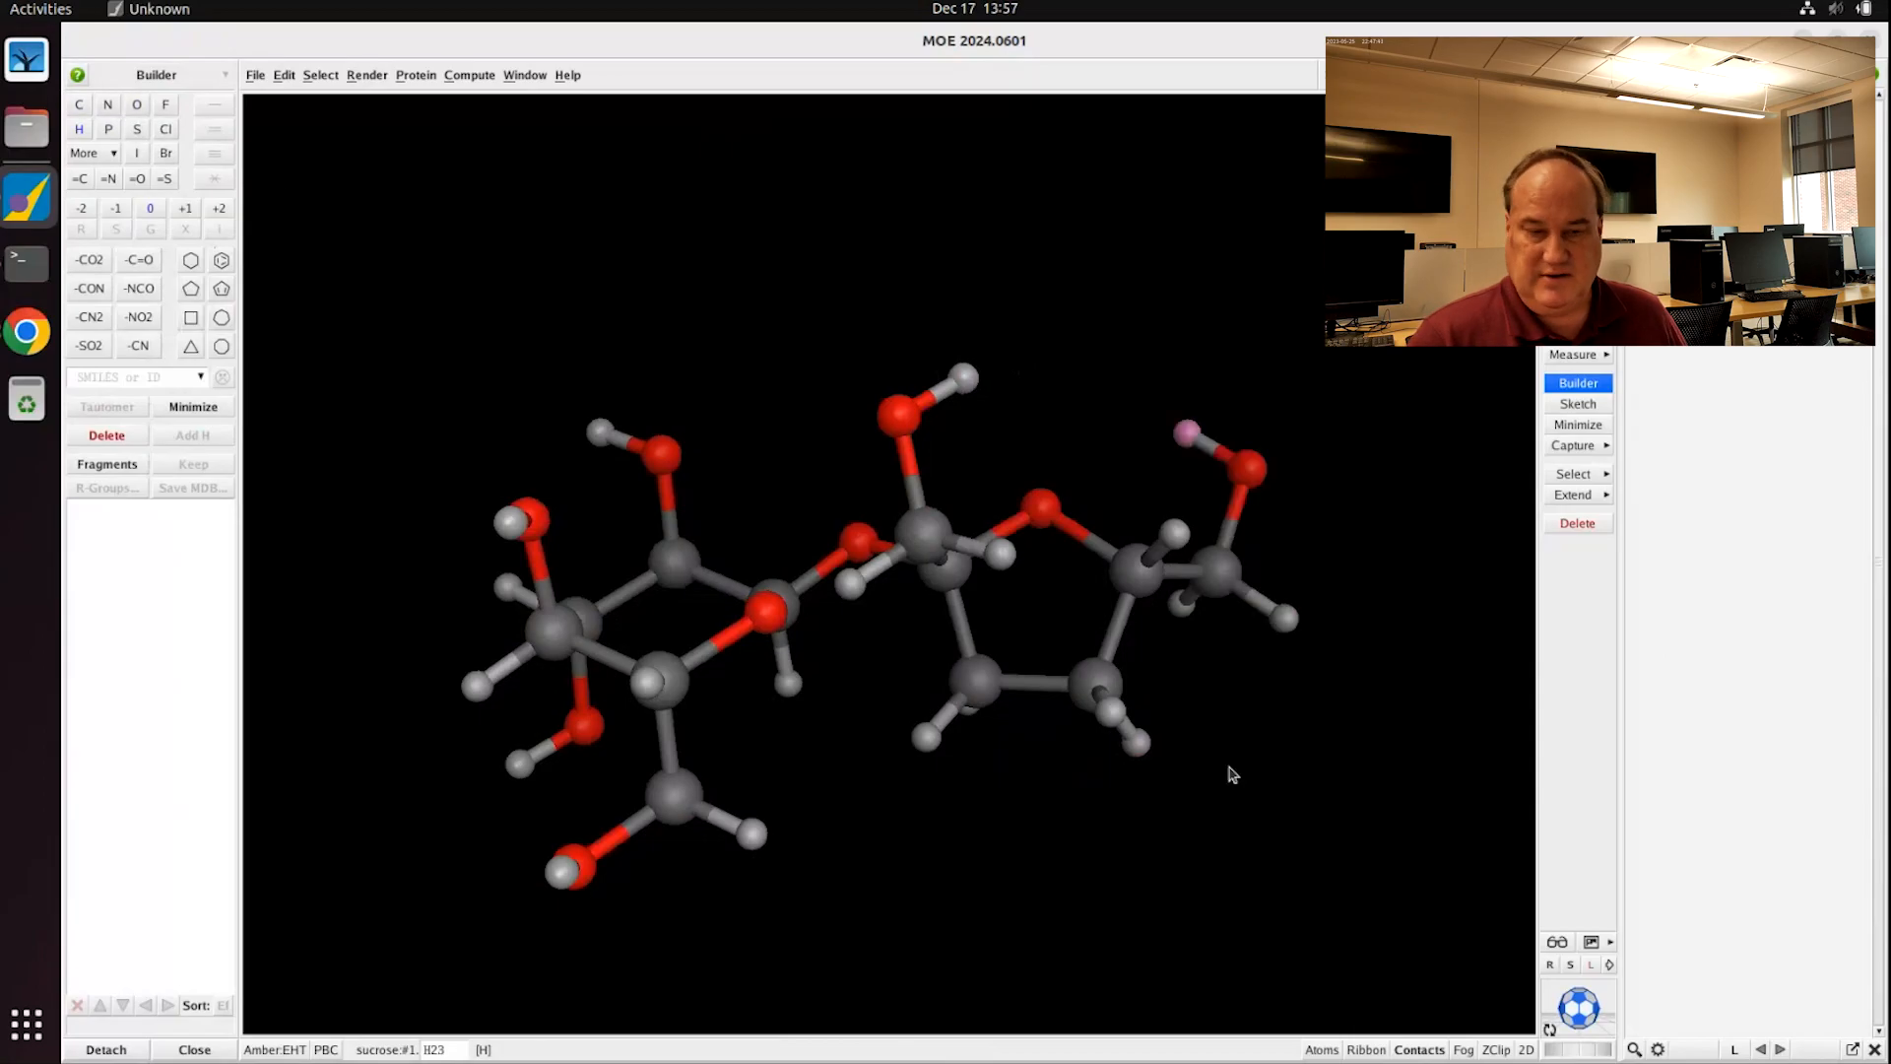
Step: Turn the hydrogens on the lower and bottom ring carbons into hydroxyl groups
{"action": "left_click", "coordinate": [1104, 714]}
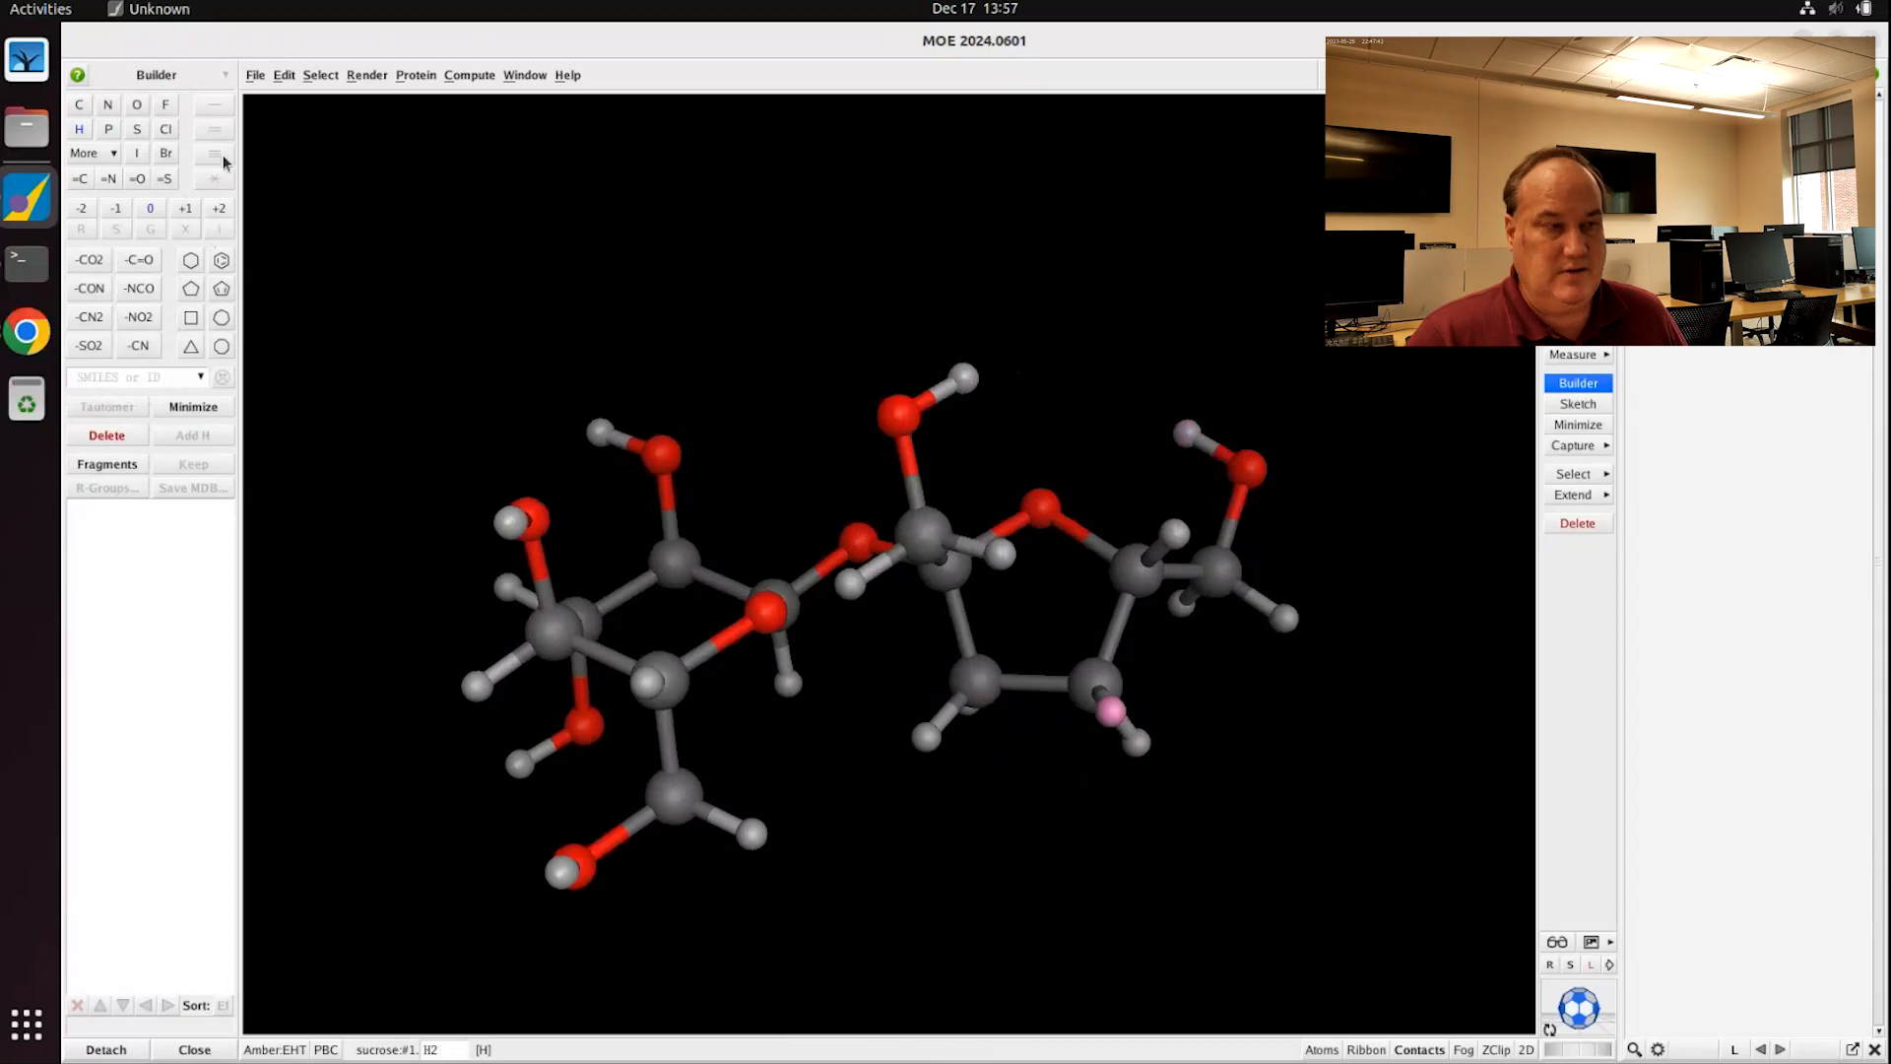
{"action": "left_click", "coordinate": [137, 106]}
{"action": "middle_click_drag", "start_coordinate": [982, 722], "coordinate": [1003, 602]}
{"action": "left_click", "coordinate": [970, 757]}
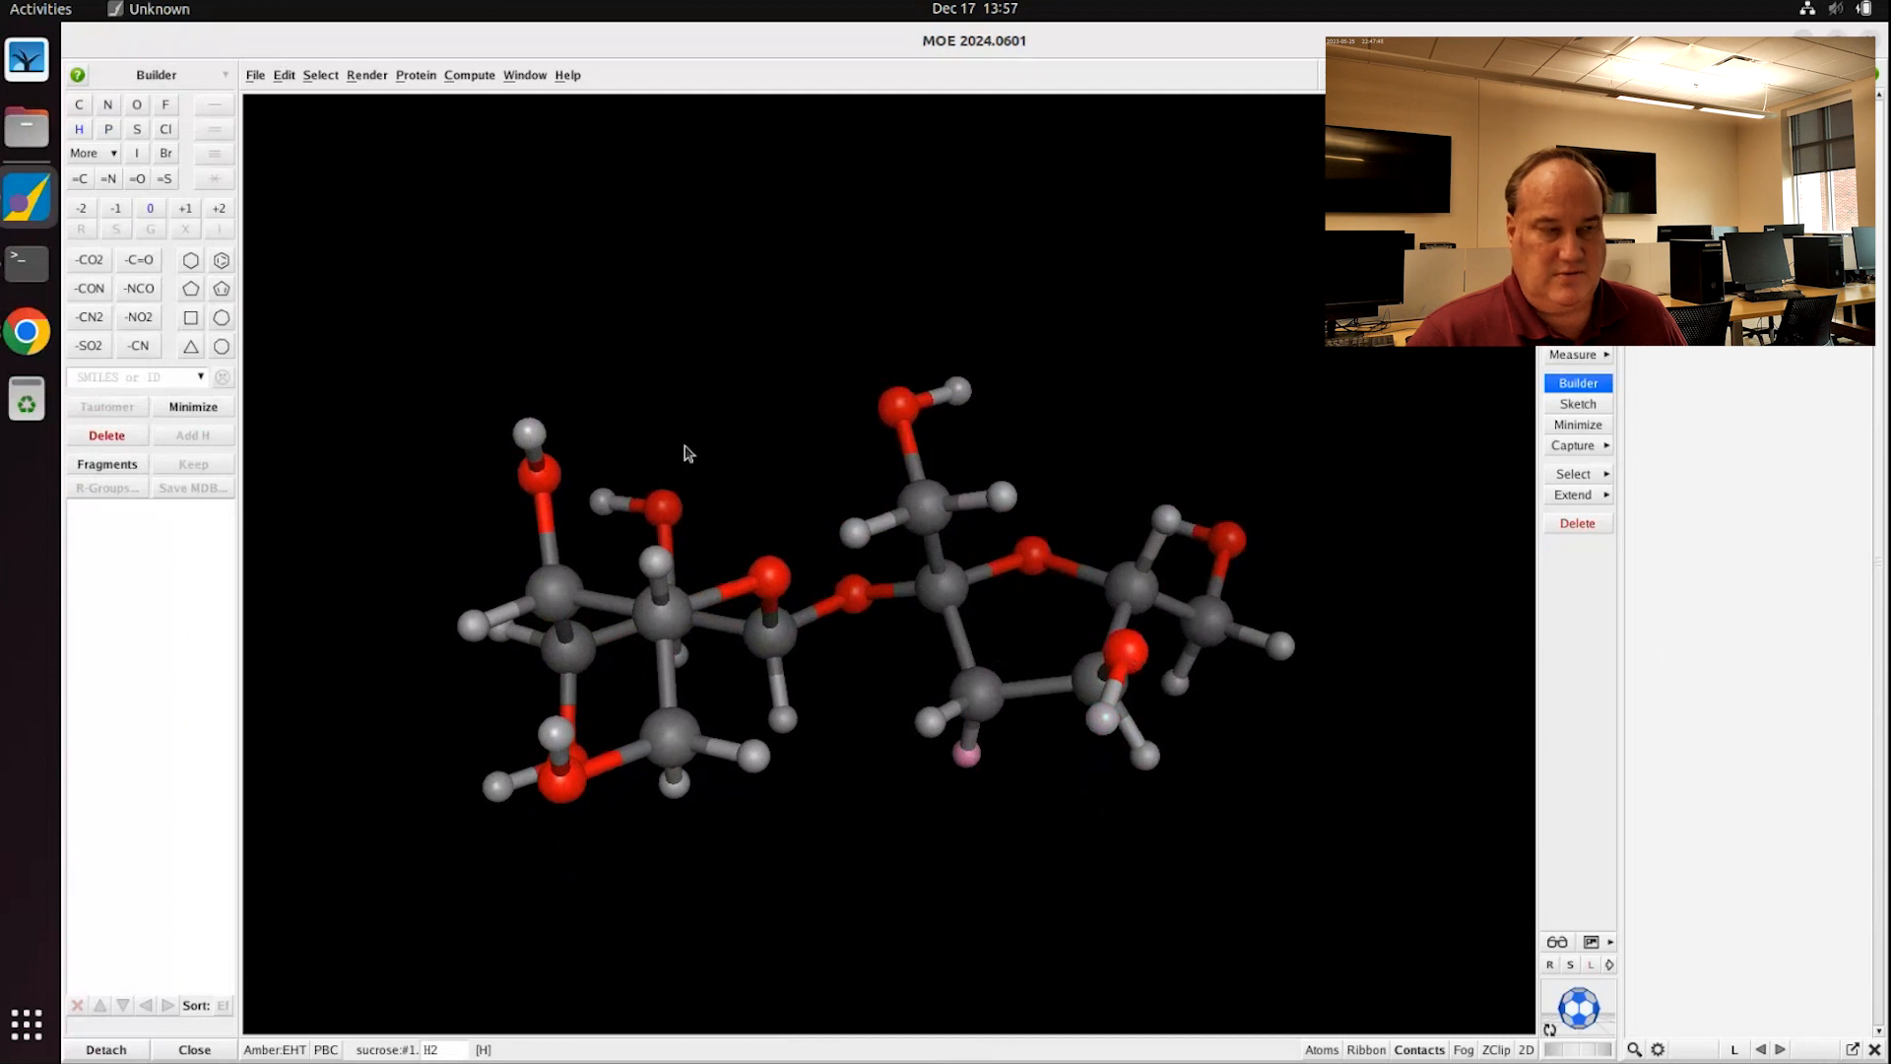
{"action": "left_click", "coordinate": [135, 106]}
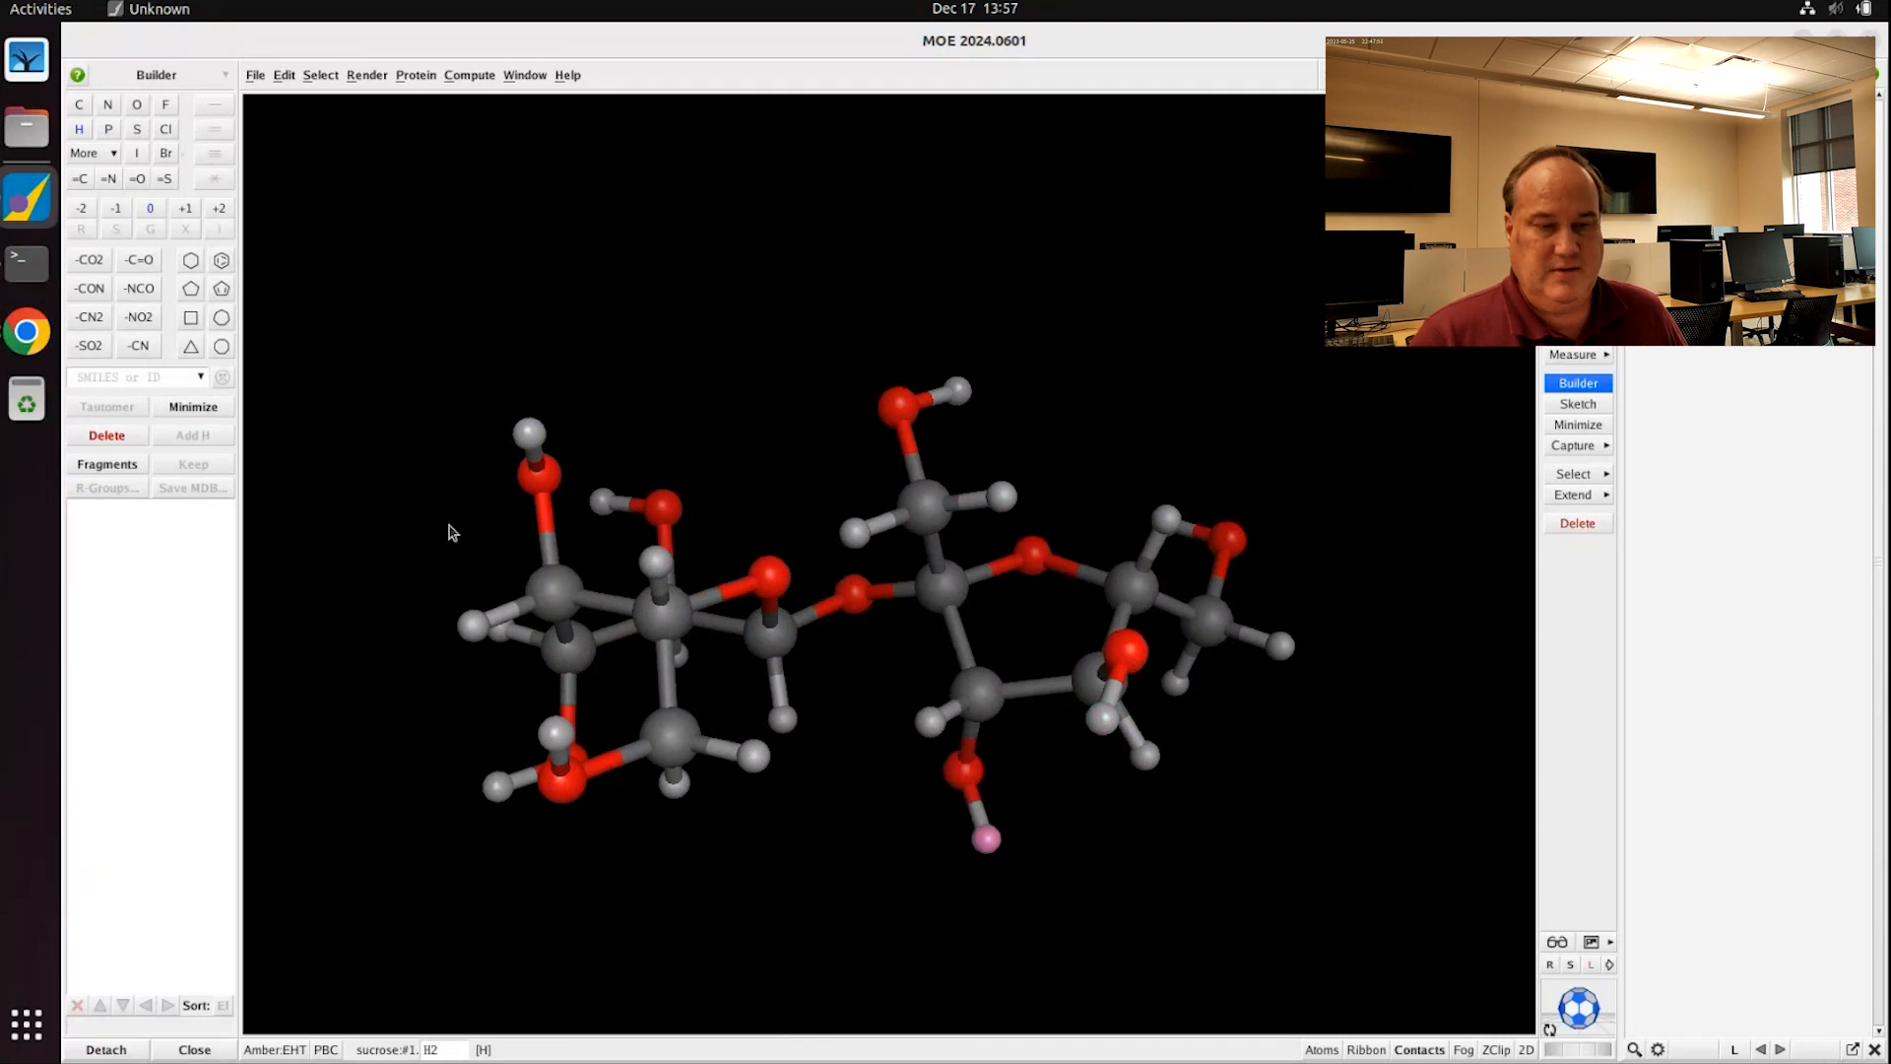
Step: Clear the selection and rotate the finished sucrose to inspect it
{"action": "left_click", "coordinate": [1297, 412]}
{"action": "middle_click_drag", "start_coordinate": [1223, 324], "coordinate": [1208, 414]}
{"action": "middle_click_drag", "start_coordinate": [1068, 469], "coordinate": [923, 450], "text": "shift"}
{"action": "left_click", "coordinate": [26, 332]}
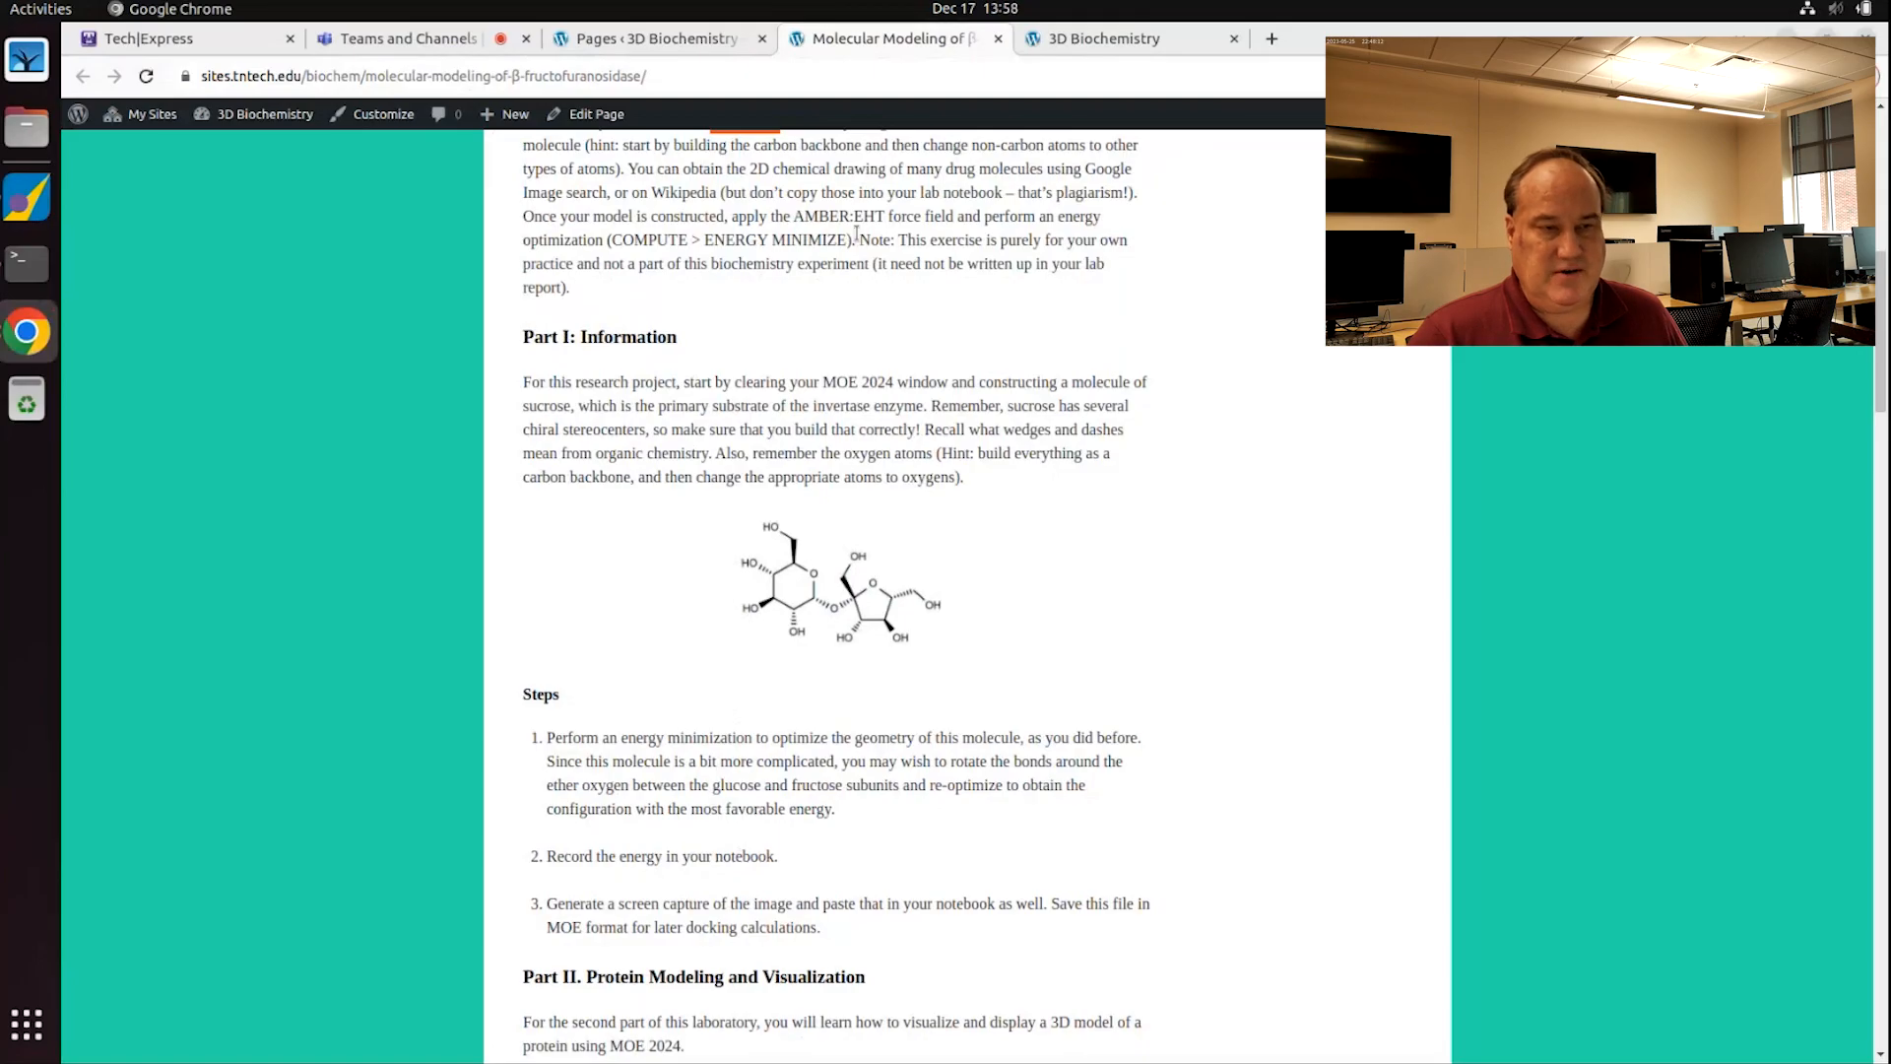
{"action": "left_click_drag", "start_coordinate": [789, 212], "coordinate": [854, 244]}
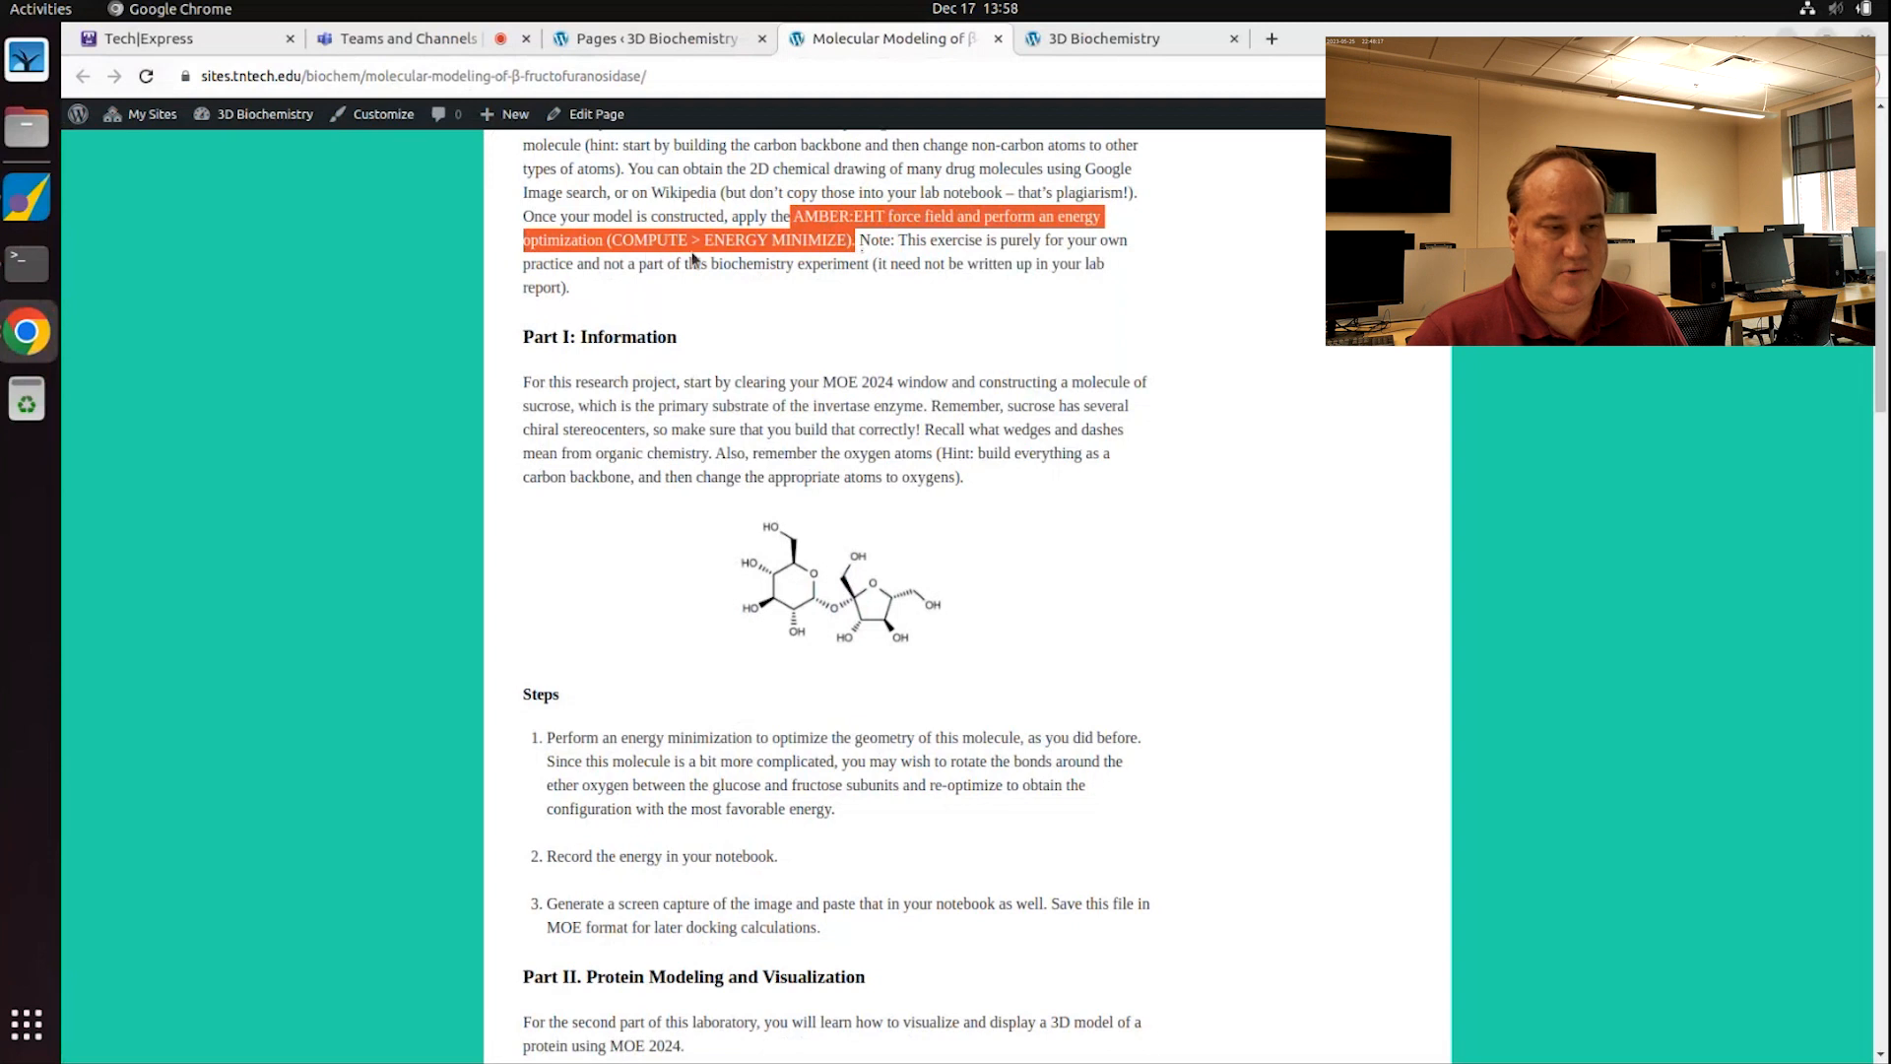
{"action": "key", "text": "alt+Tab"}
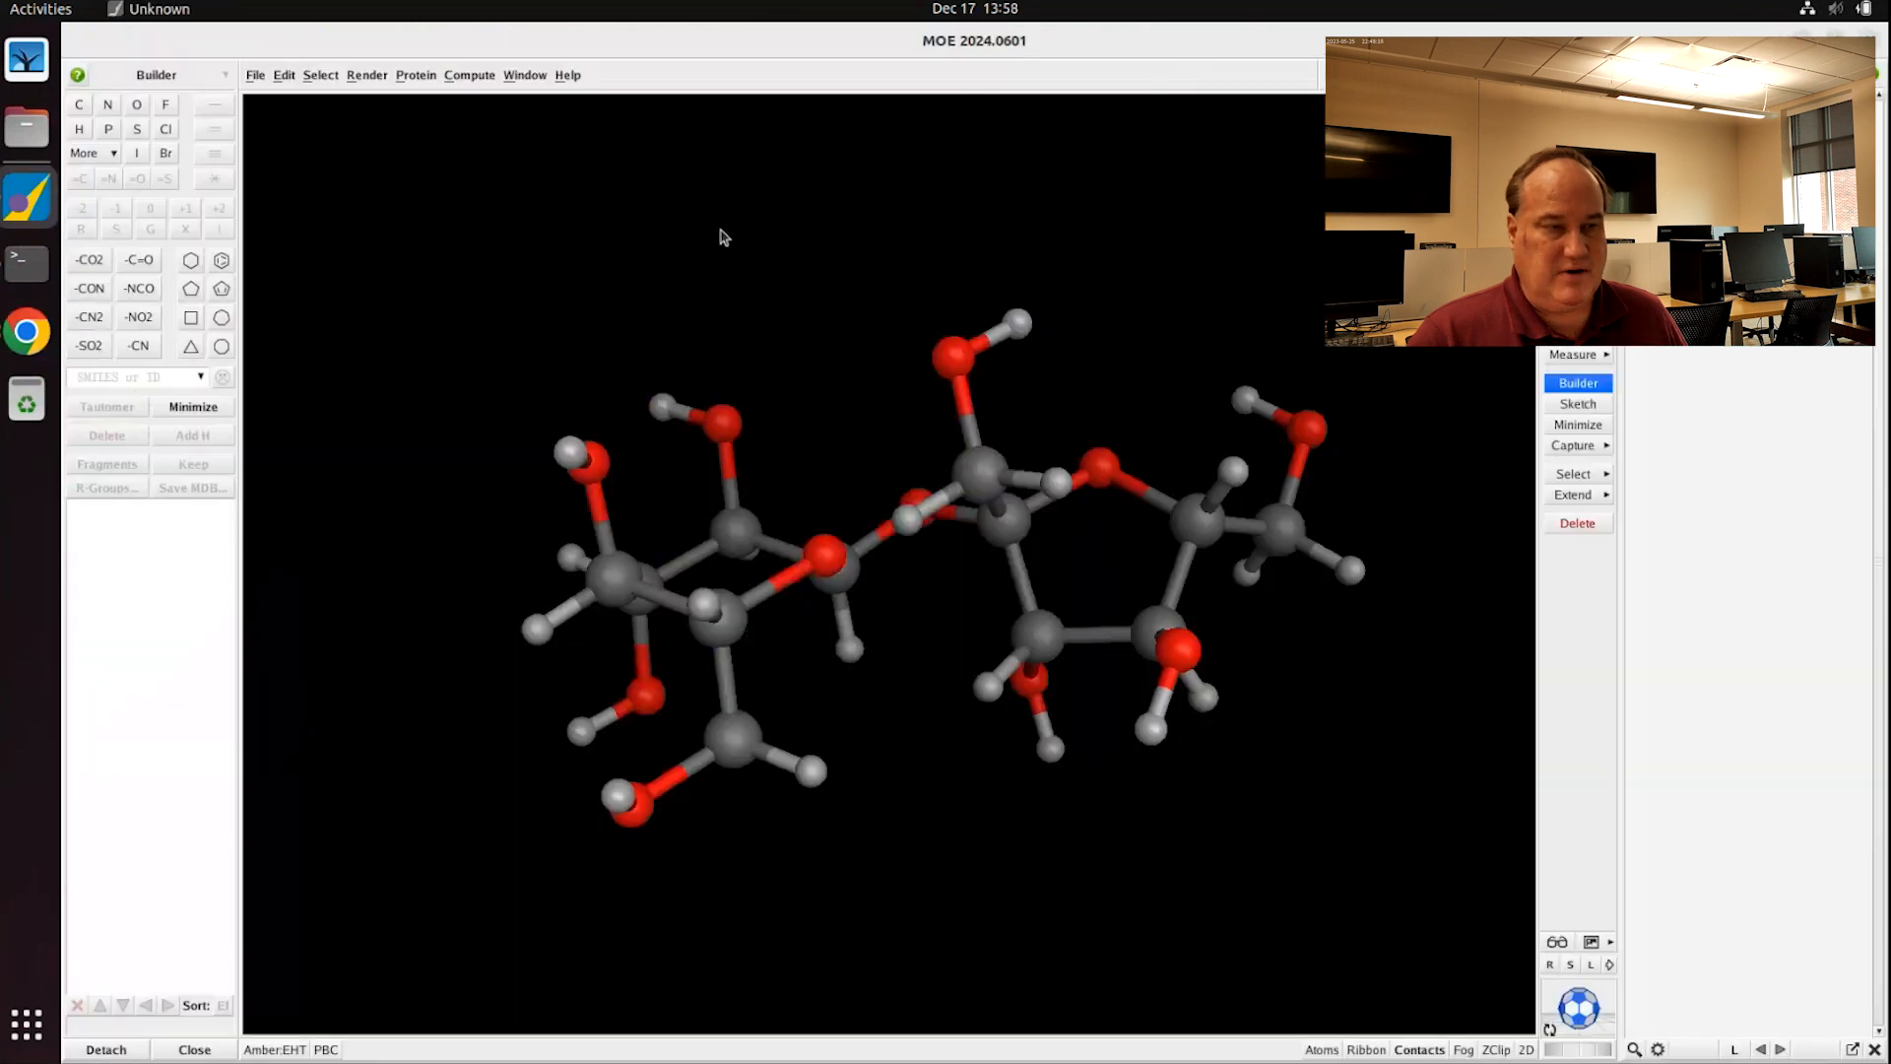
Step: Use Fix Charges in the Amber:EHT potential setup to assign partial charges to sucrose
{"action": "left_click", "coordinate": [271, 1050]}
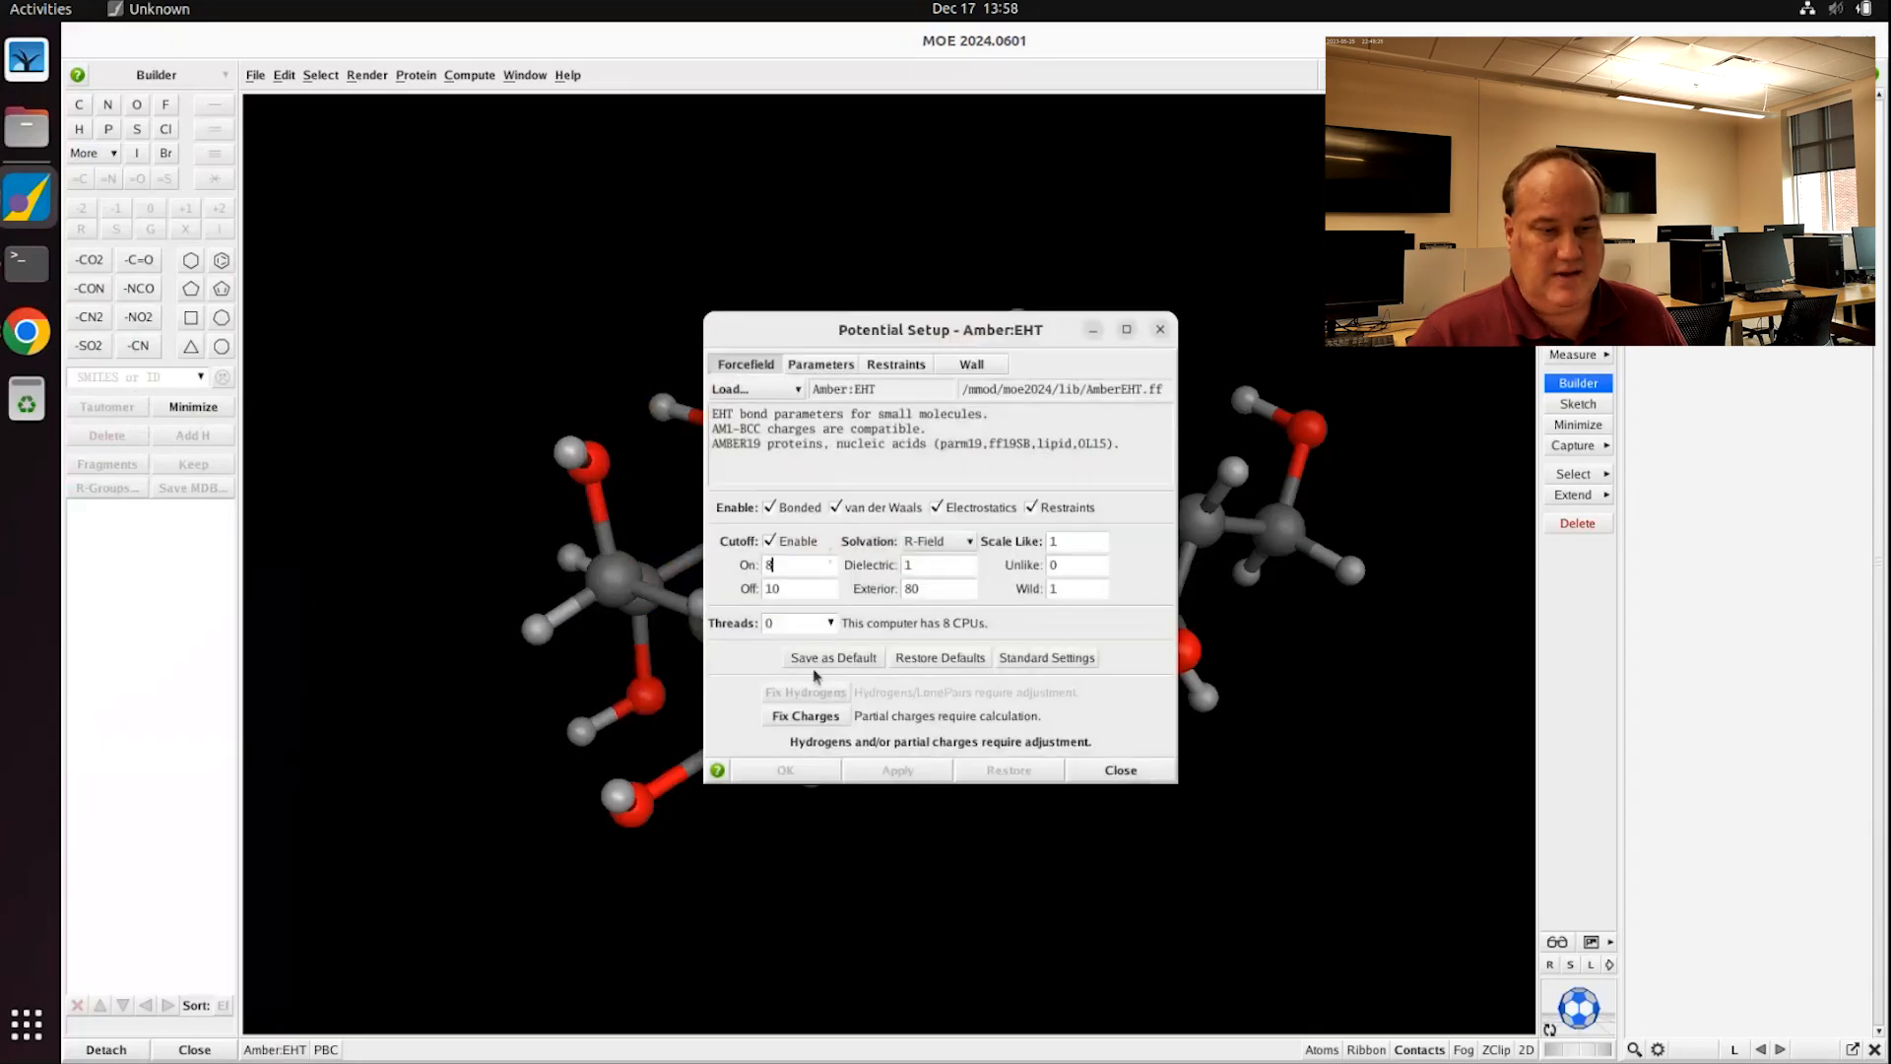
{"action": "left_click", "coordinate": [806, 716]}
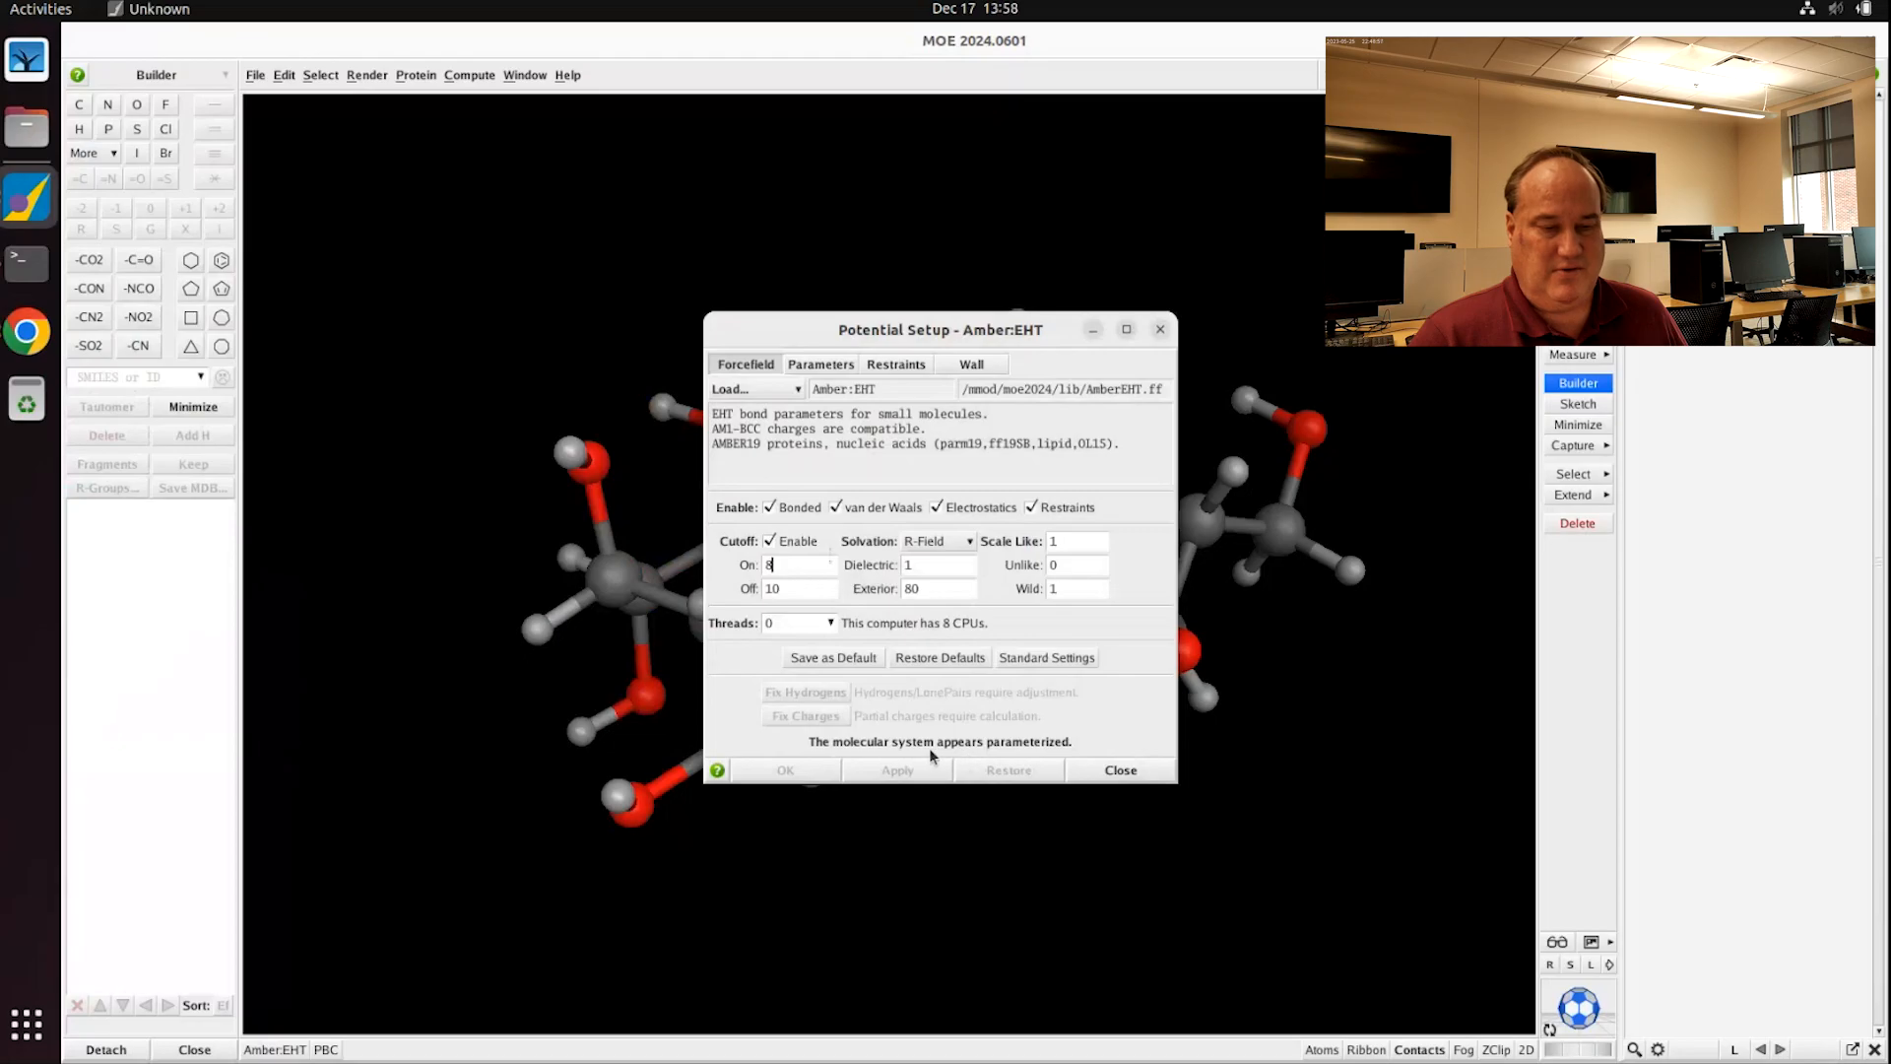
{"action": "left_click", "coordinate": [1122, 771]}
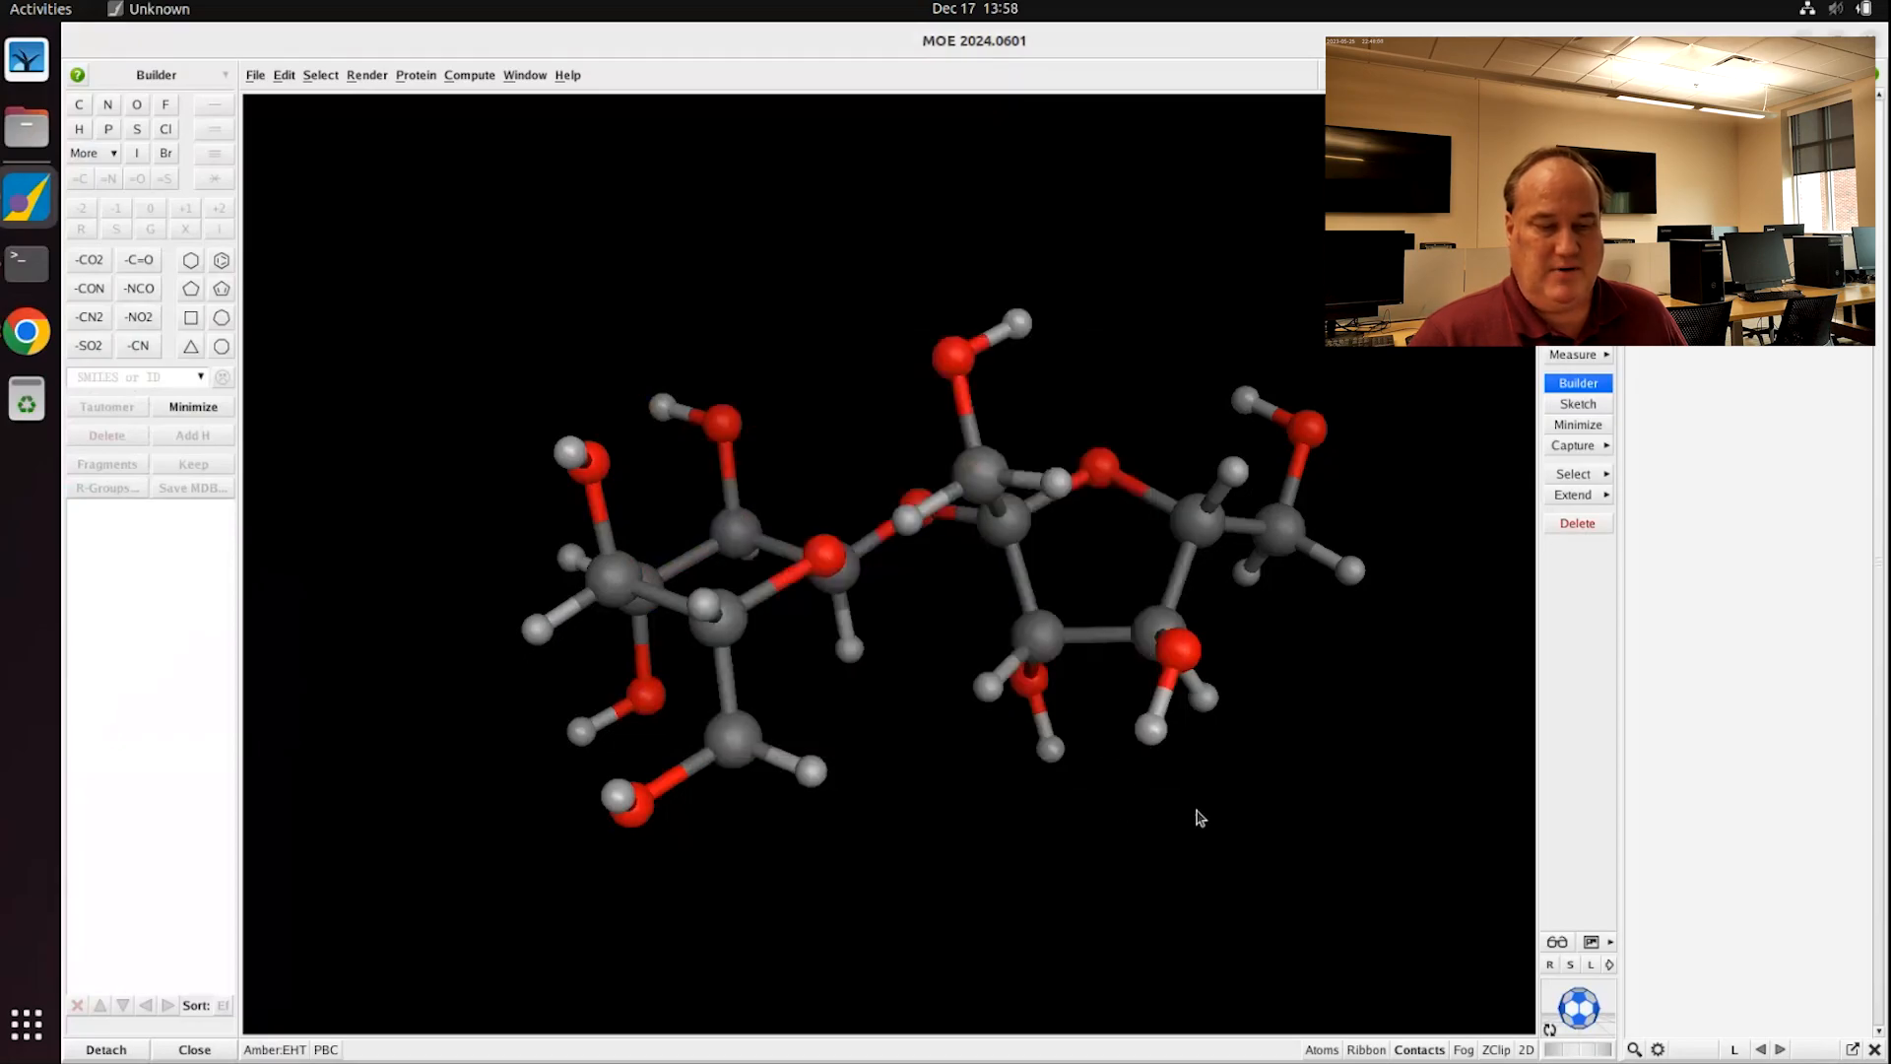
Step: Run Energy Minimize on sucrose with the gradient stopping criterion set to 0.01
{"action": "left_click", "coordinate": [468, 77]}
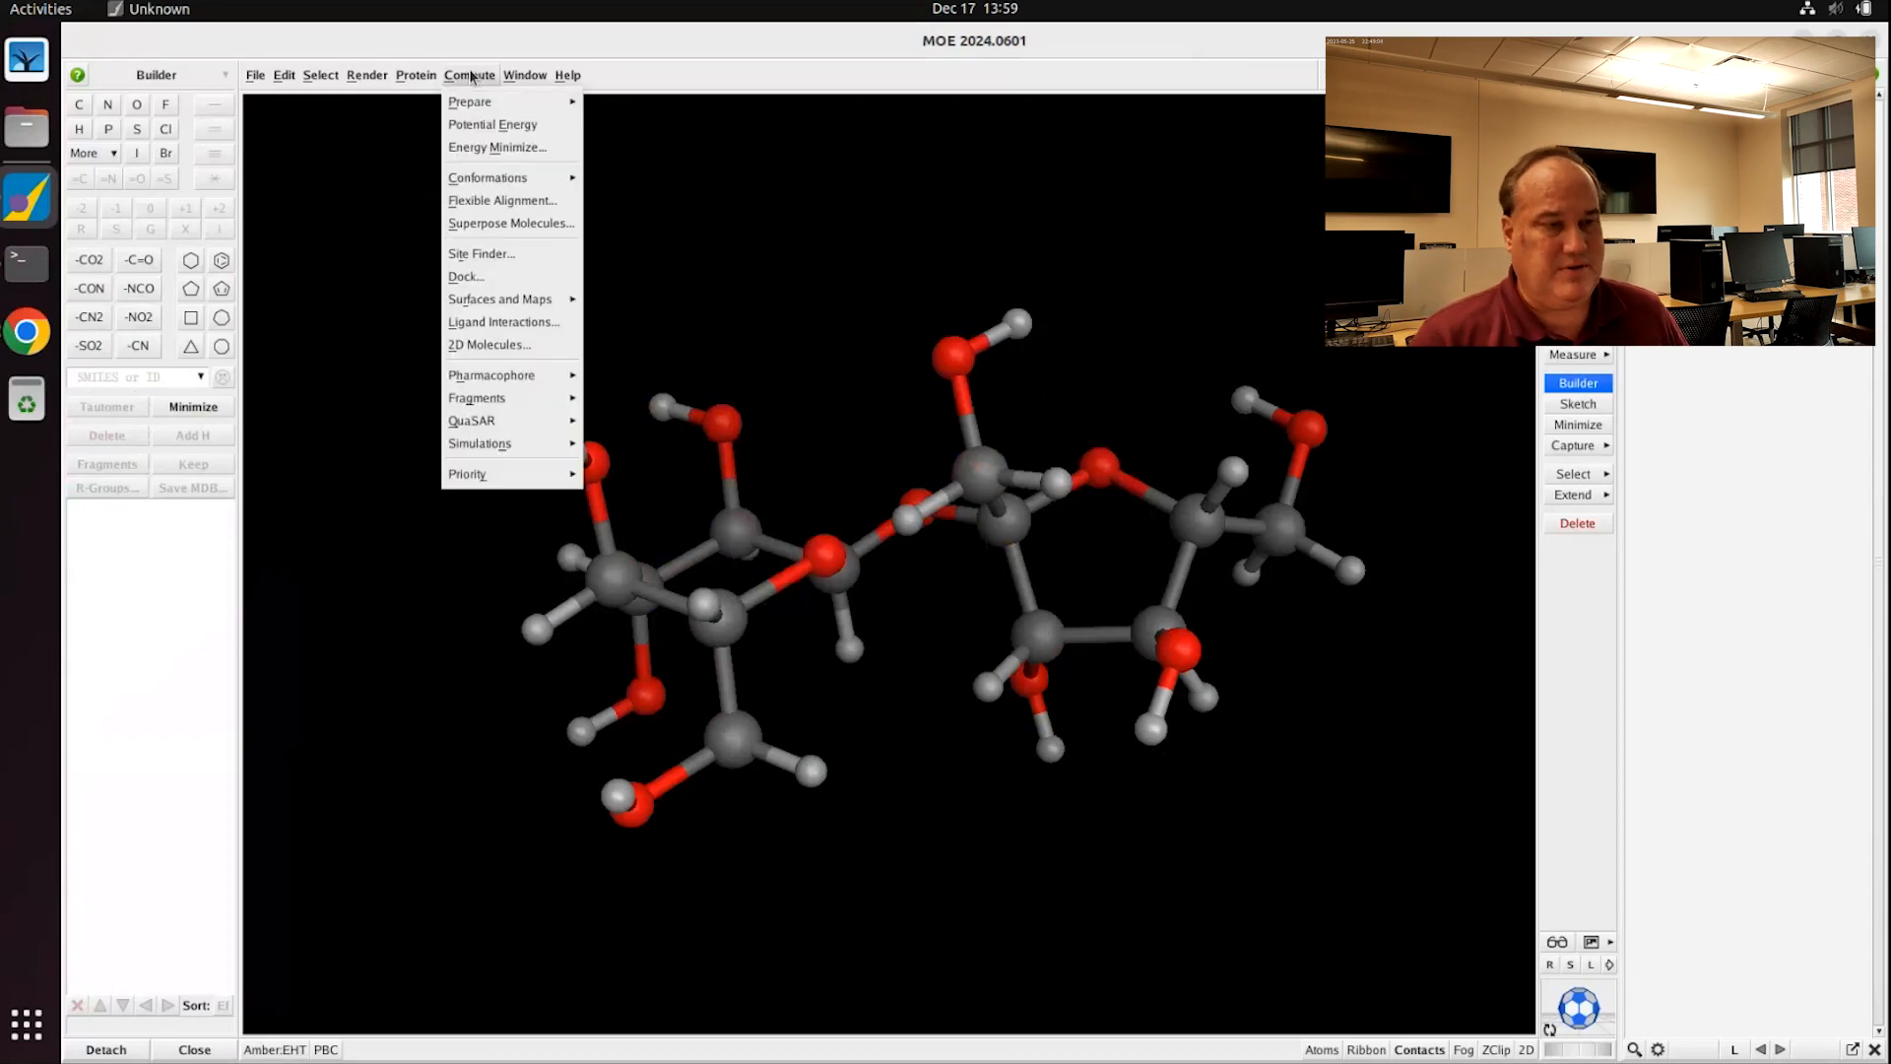
{"action": "left_click", "coordinate": [481, 146]}
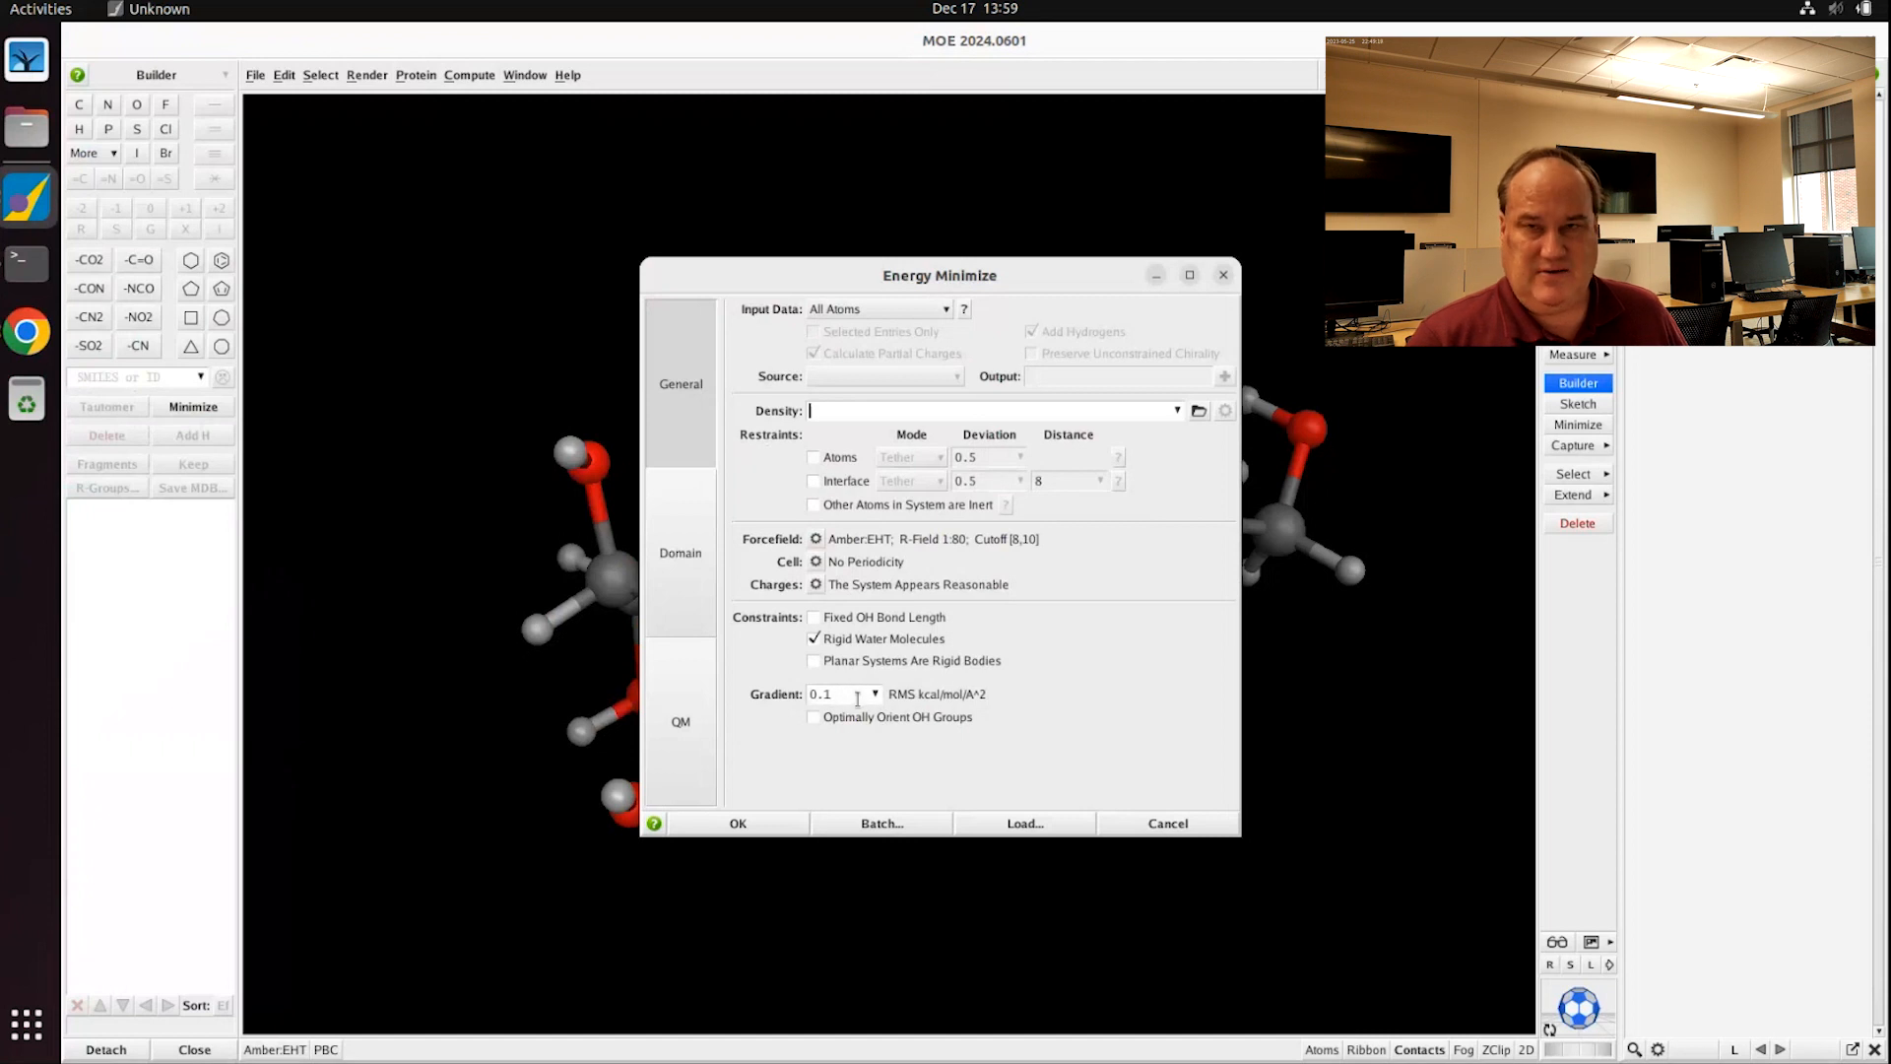
{"action": "mouse_move", "coordinate": [857, 699]}
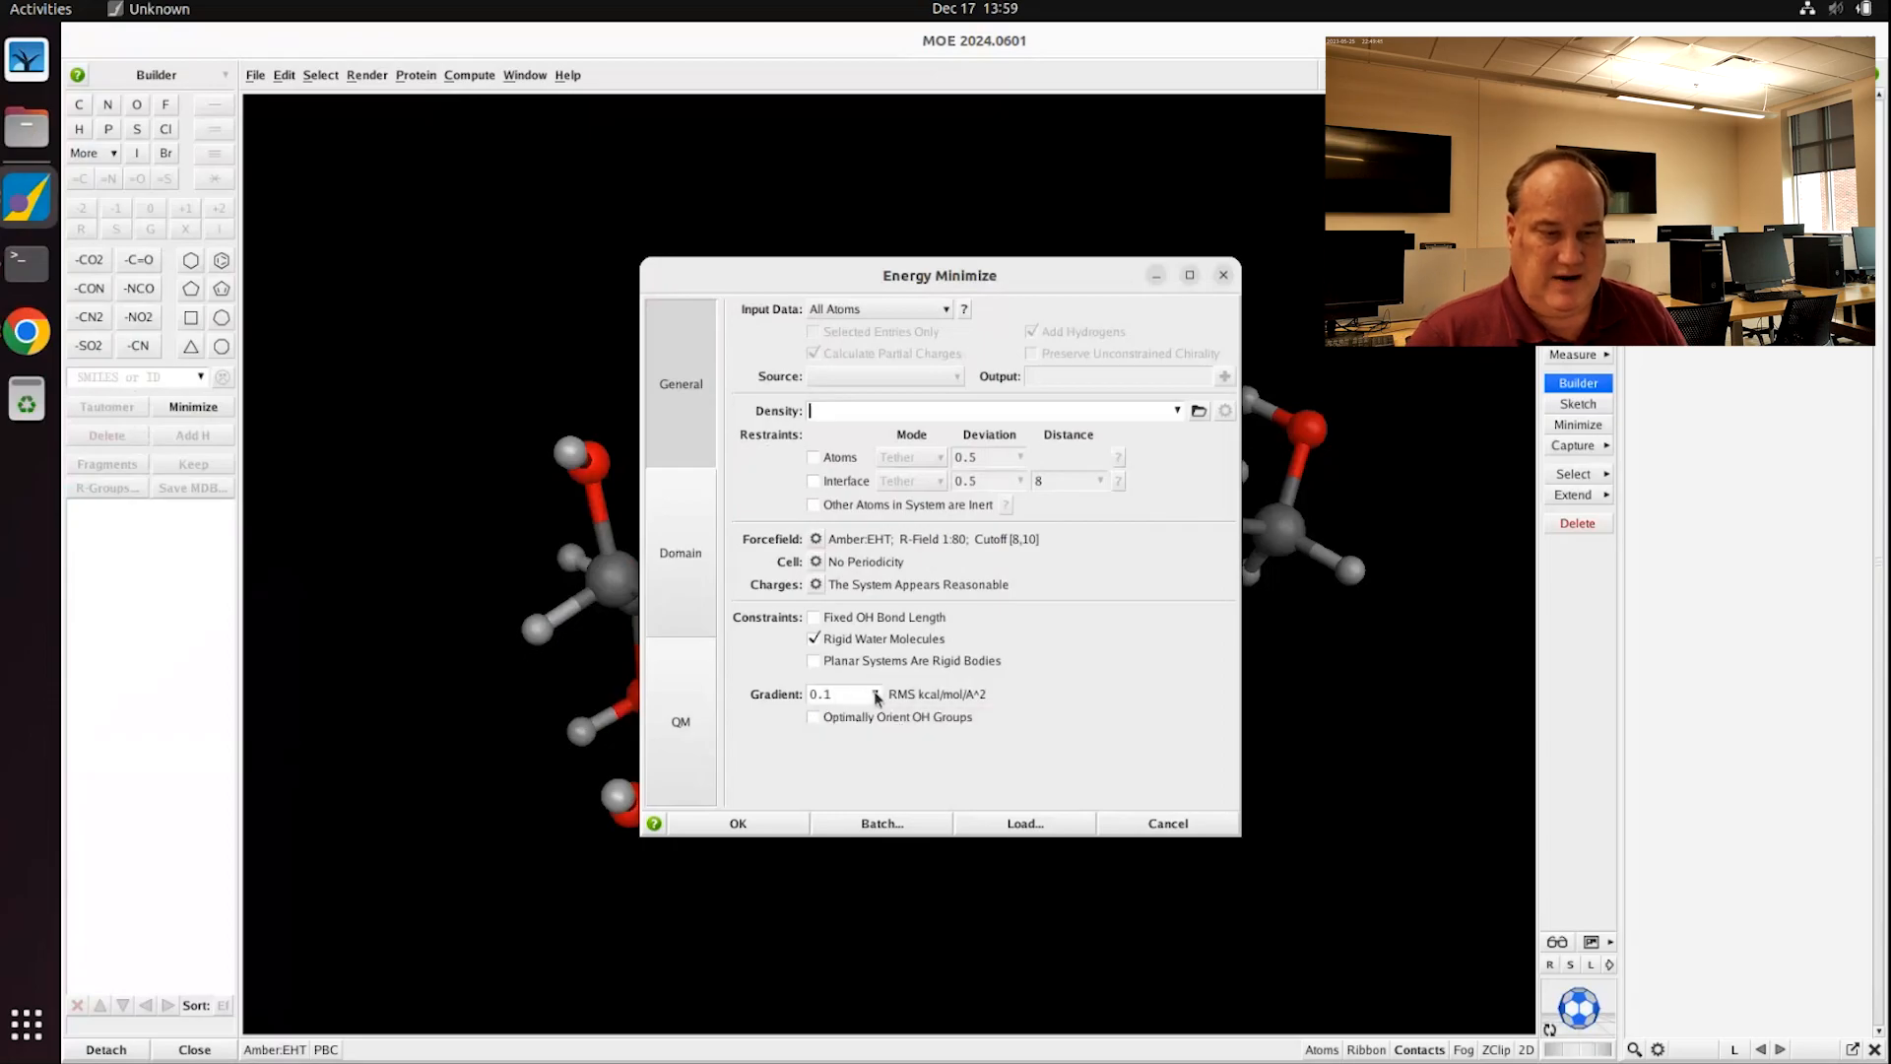
{"action": "left_click", "coordinate": [875, 694]}
{"action": "left_click", "coordinate": [853, 758]}
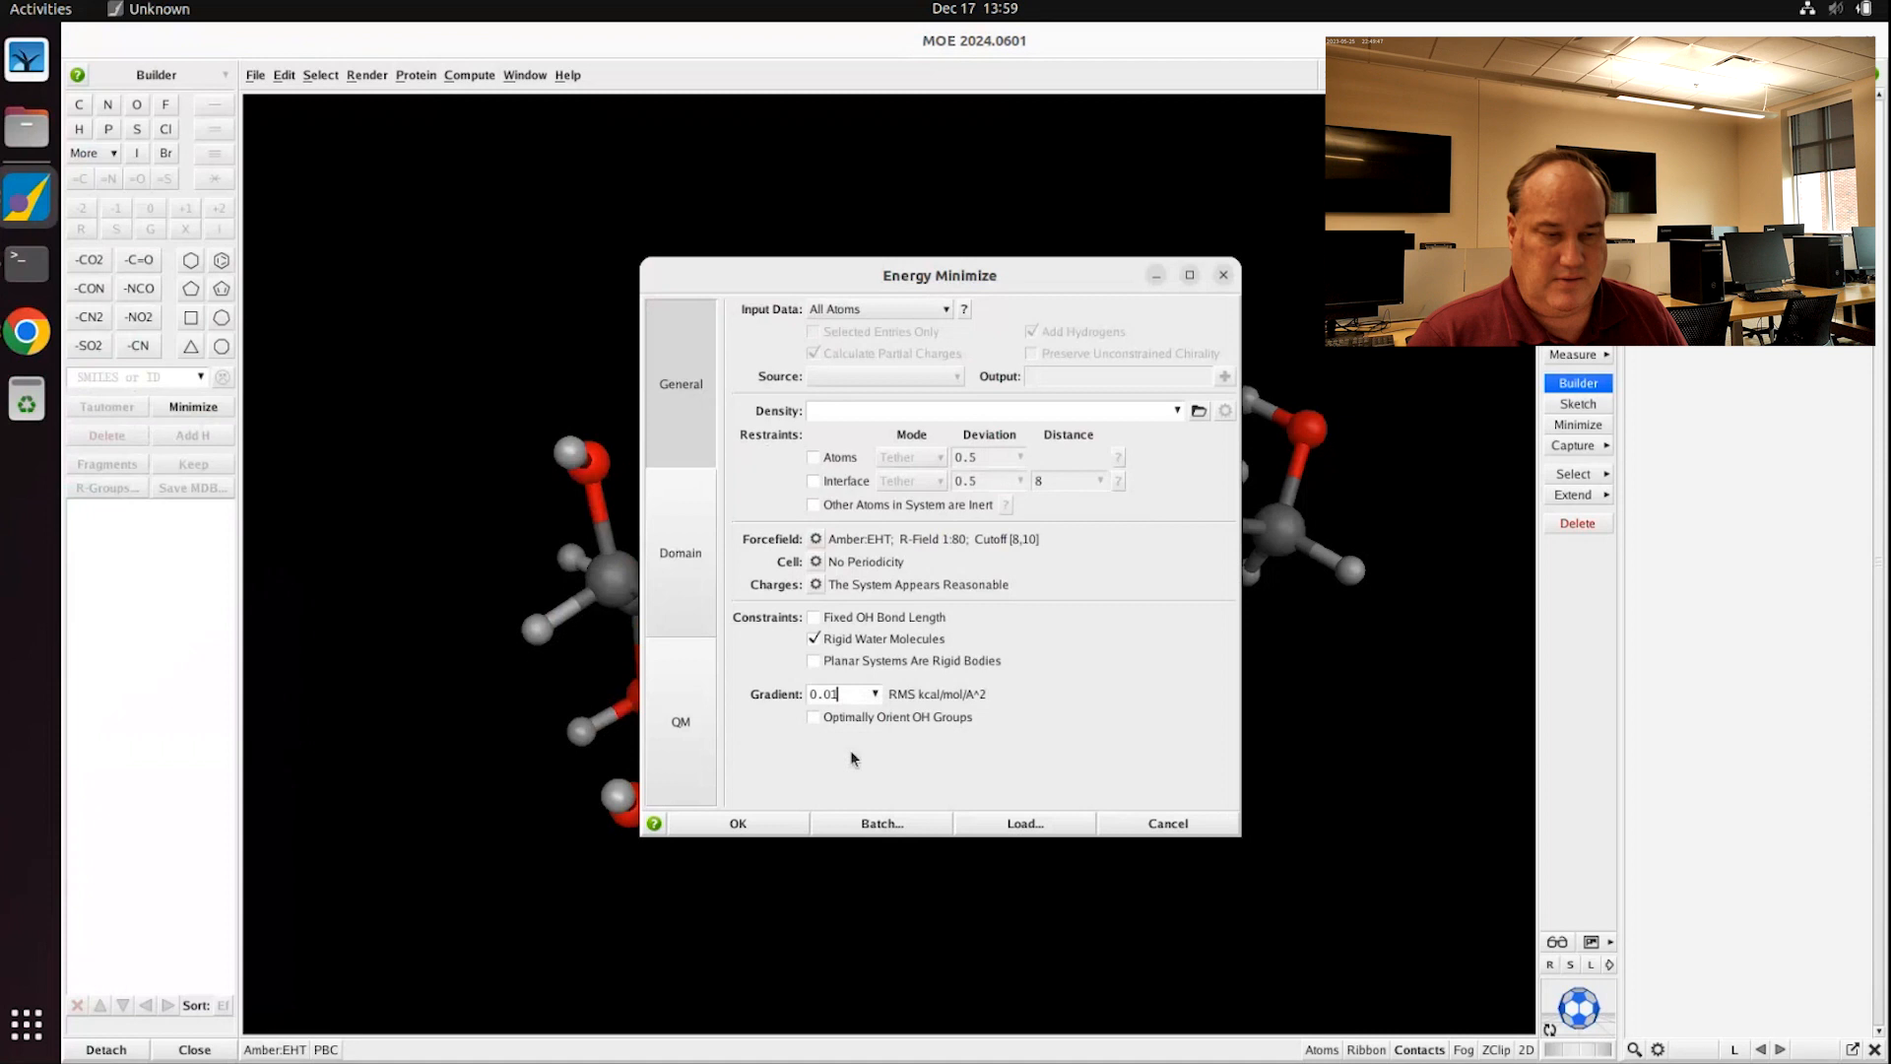
{"action": "left_click", "coordinate": [875, 695]}
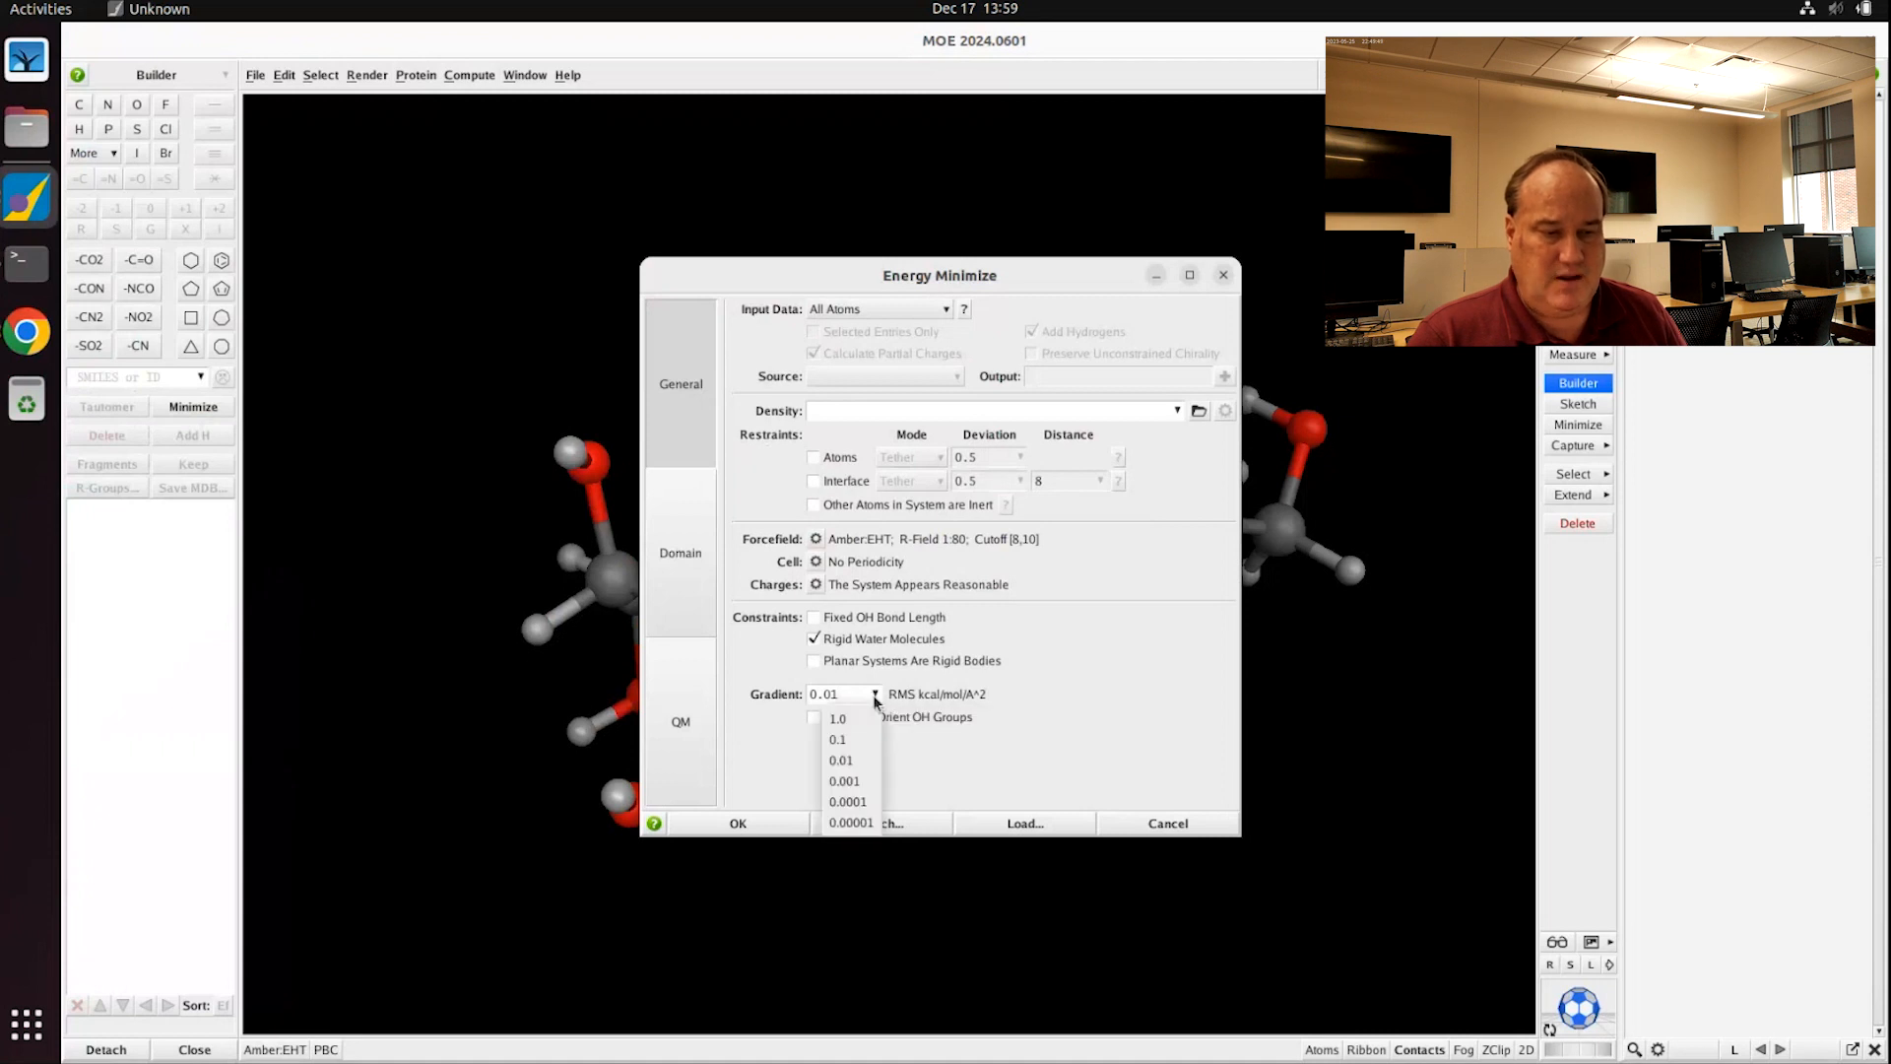
{"action": "left_click", "coordinate": [852, 824]}
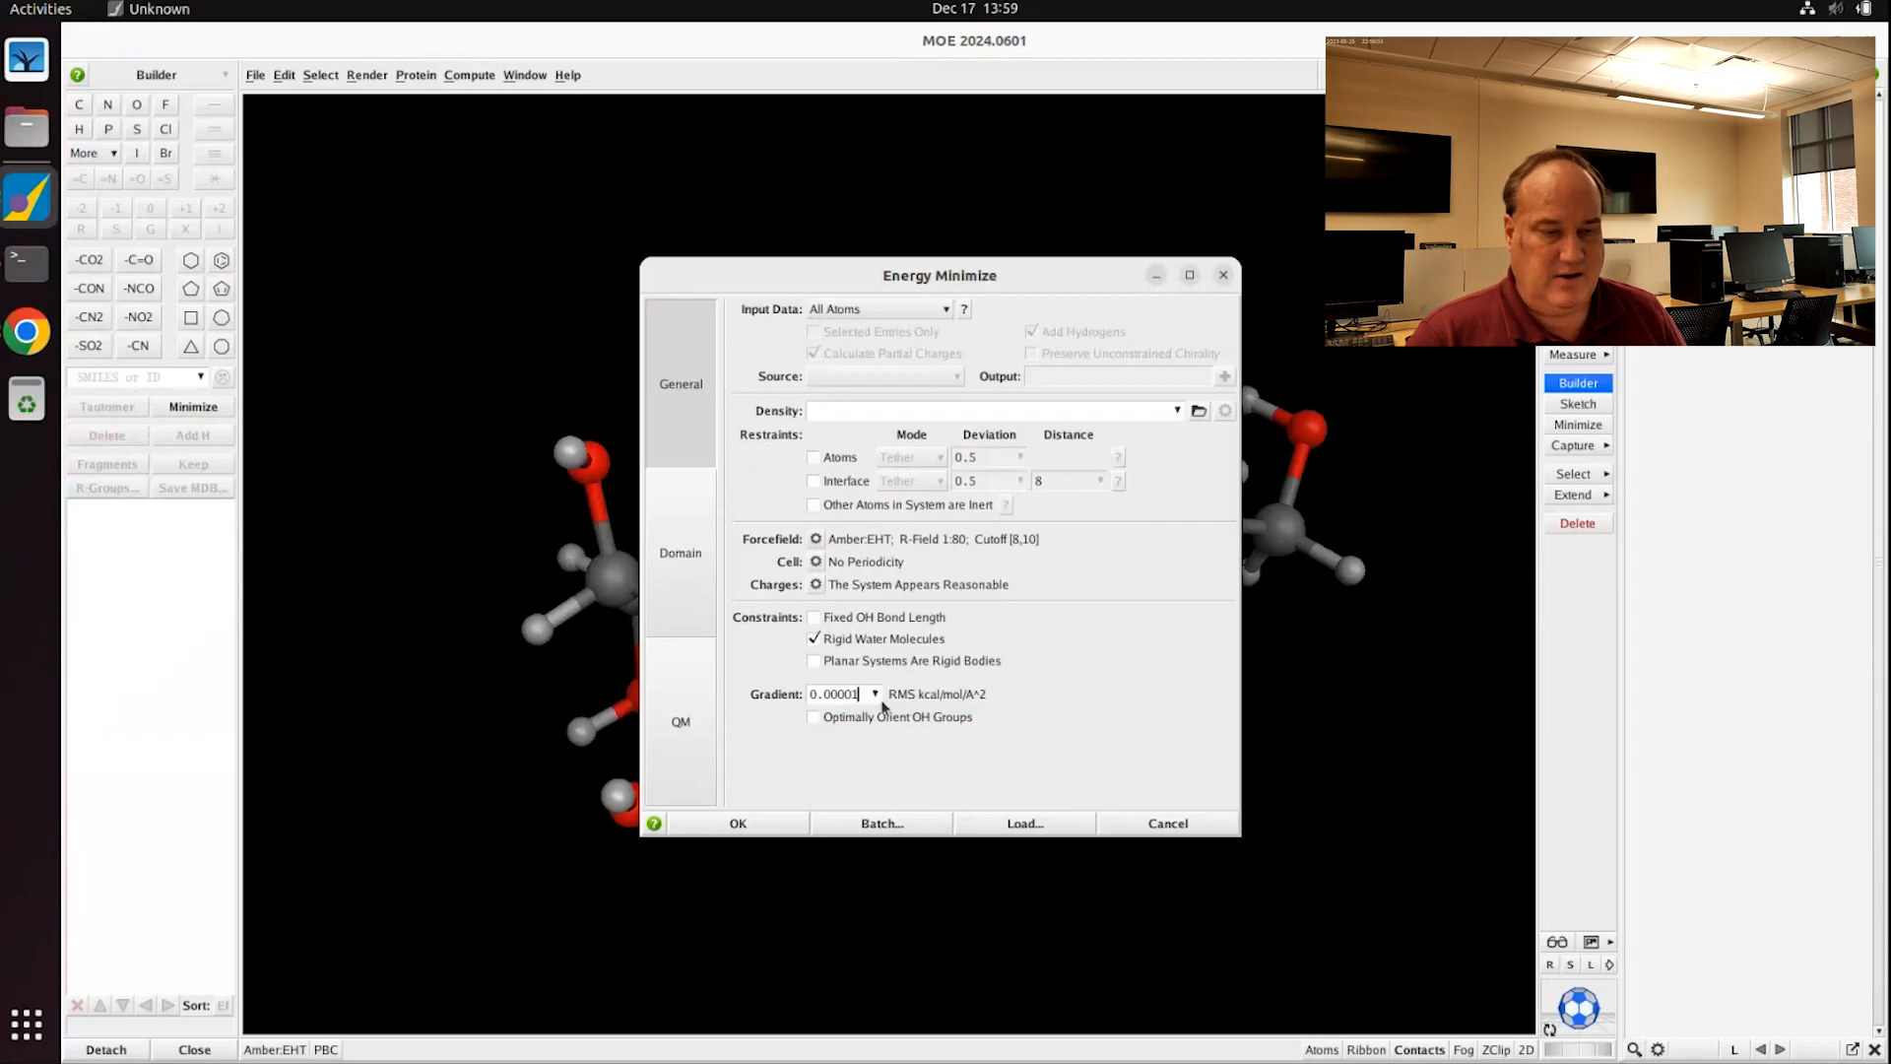
{"action": "left_click", "coordinate": [875, 693]}
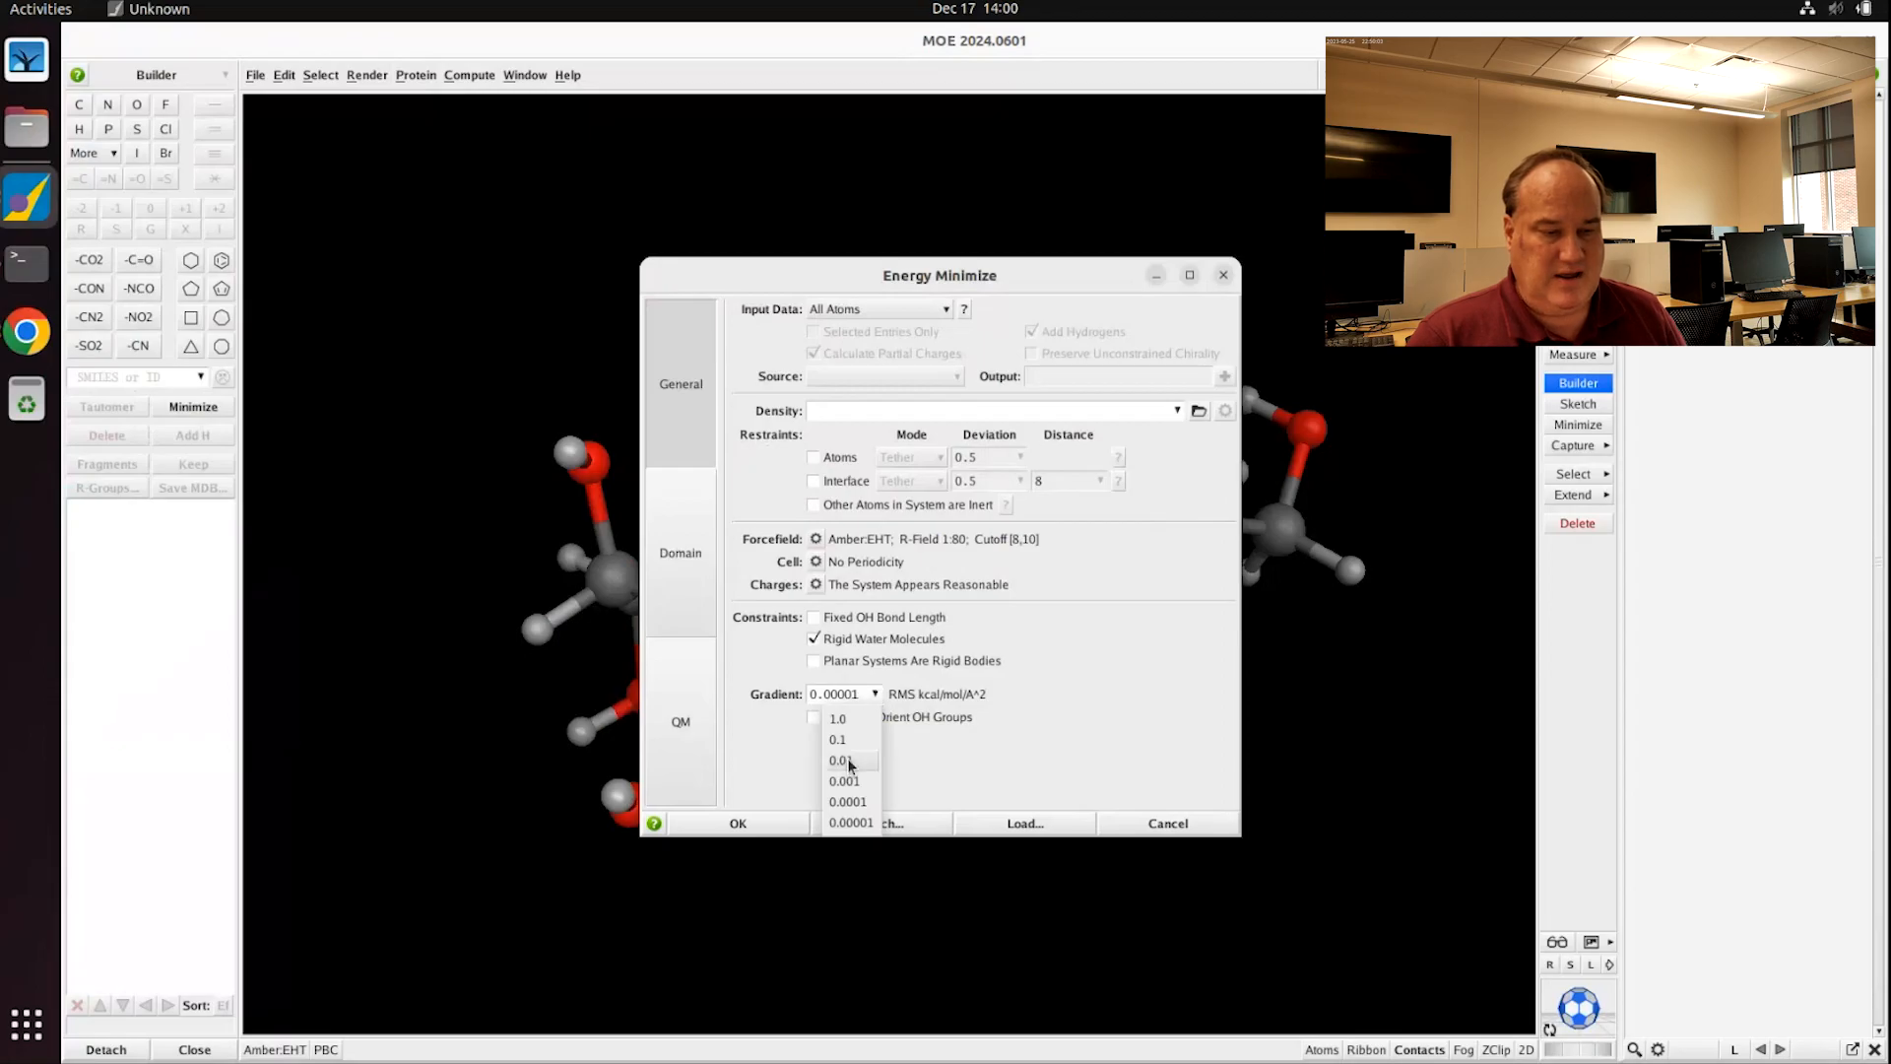
{"action": "left_click", "coordinate": [852, 822]}
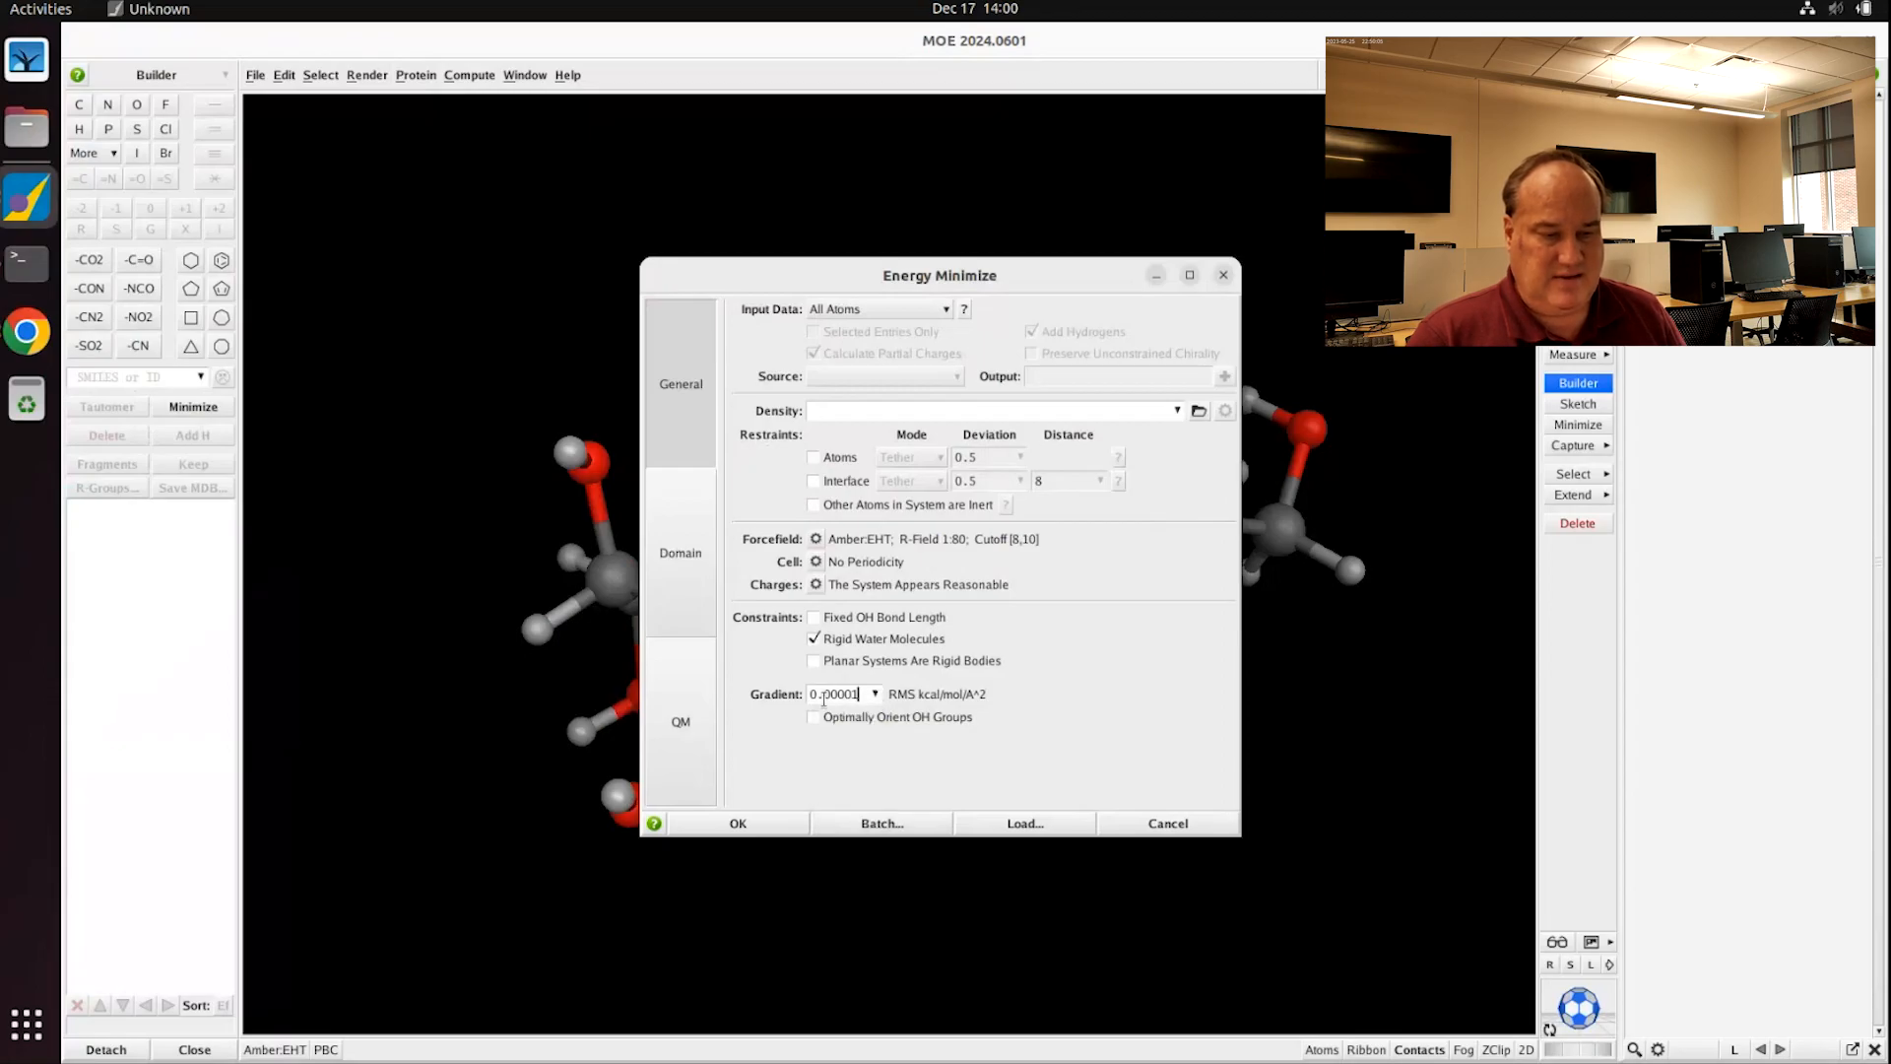
{"action": "left_click", "coordinate": [875, 694]}
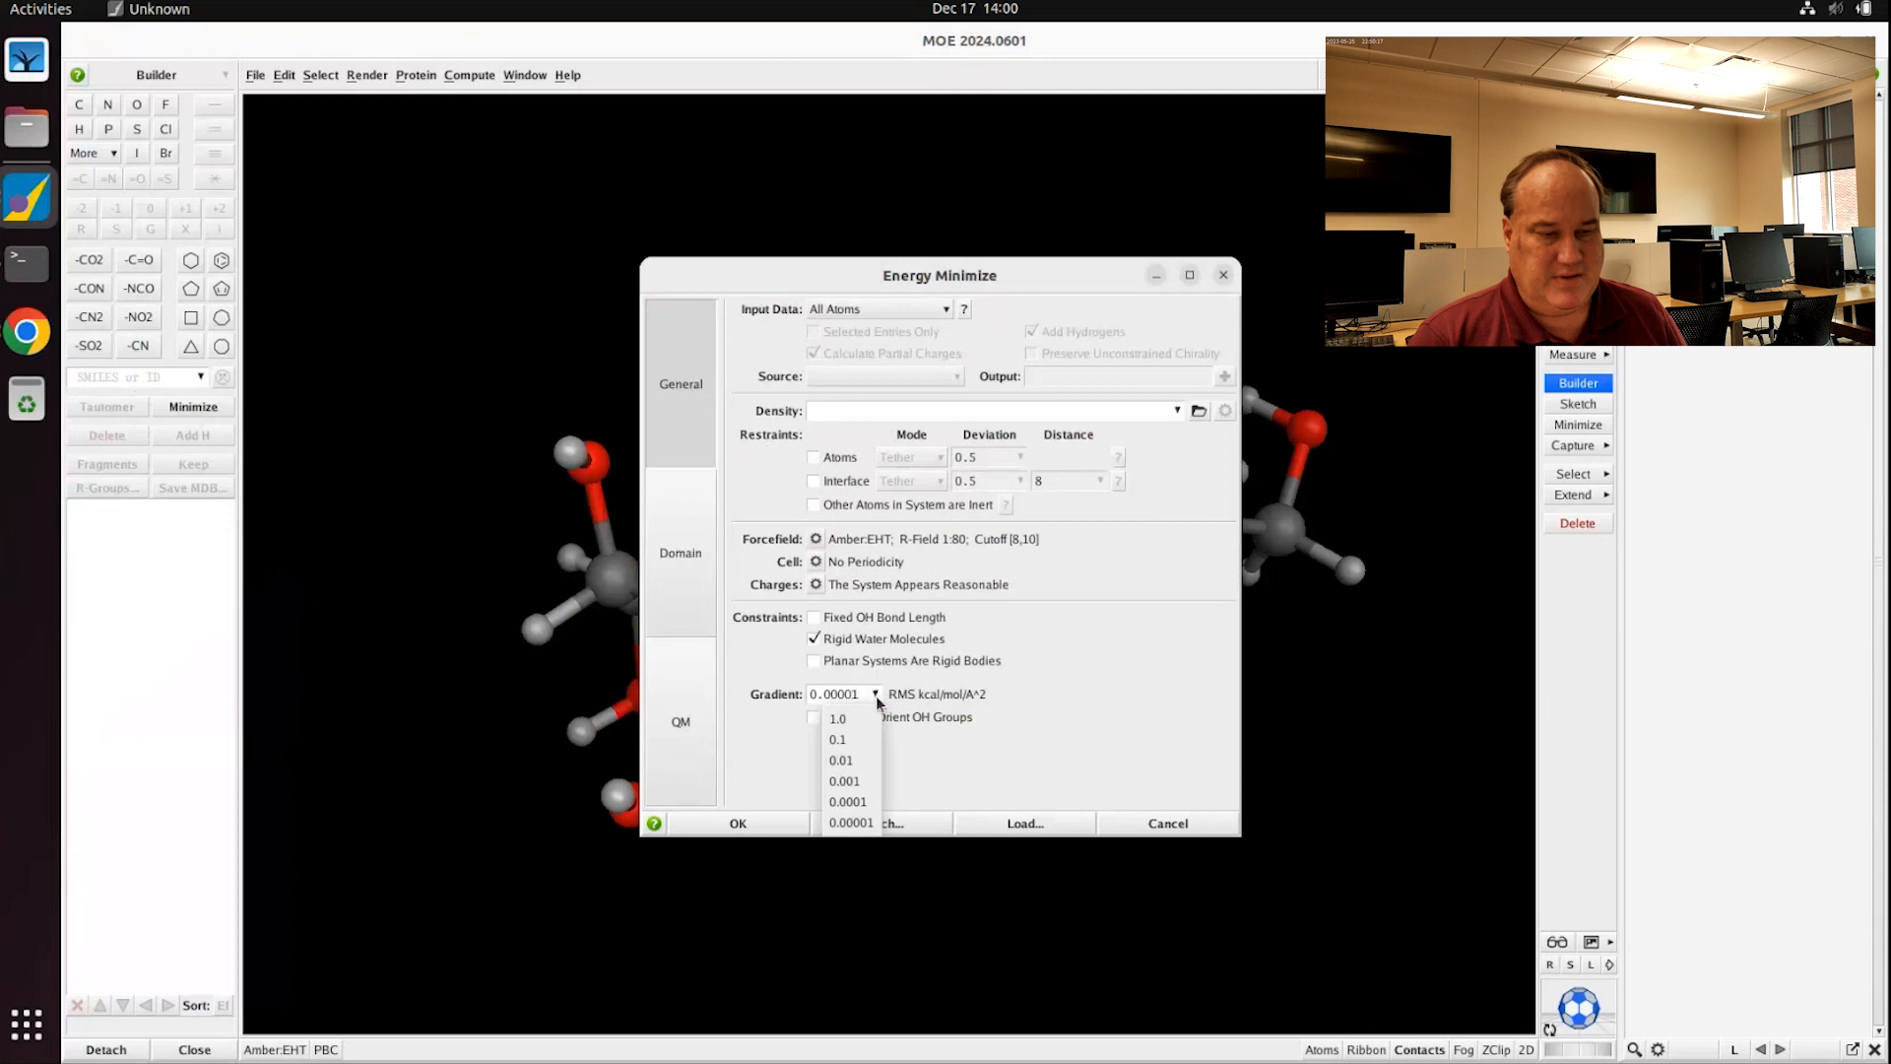
{"action": "left_click", "coordinate": [860, 756]}
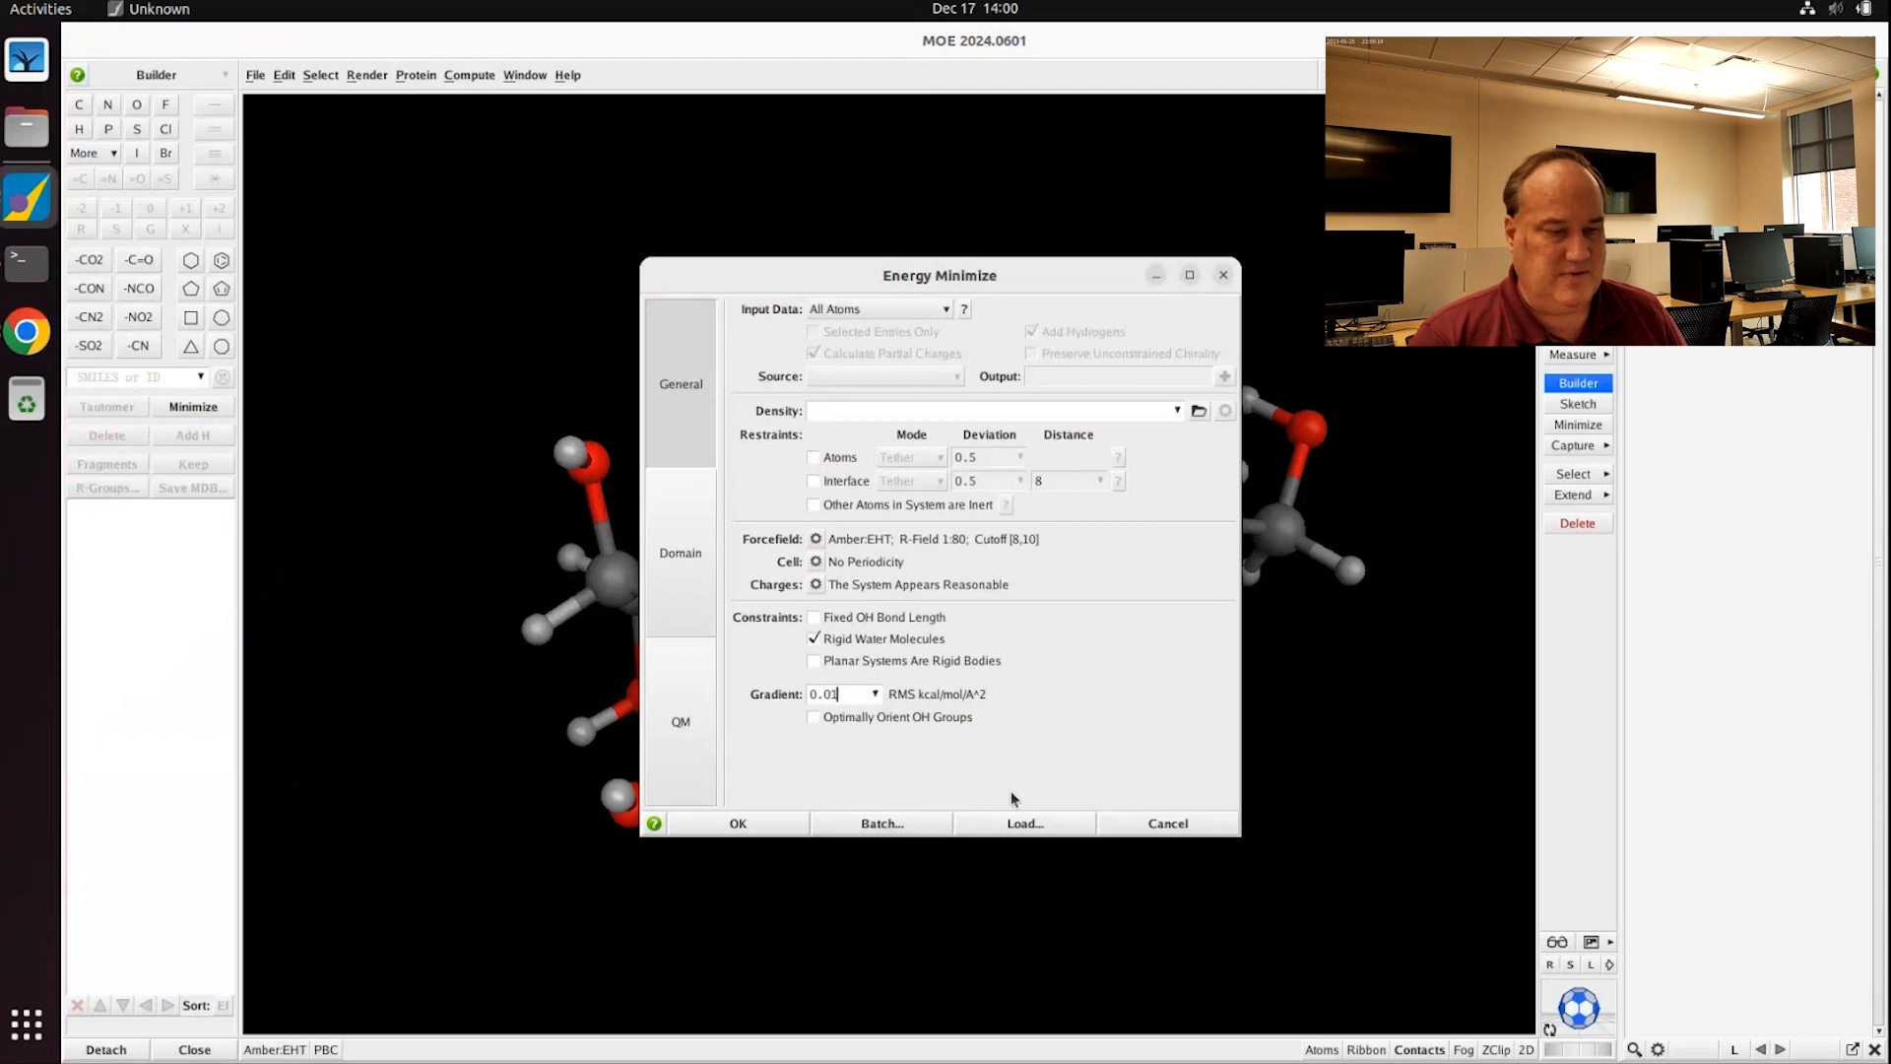
{"action": "left_click", "coordinate": [739, 823]}
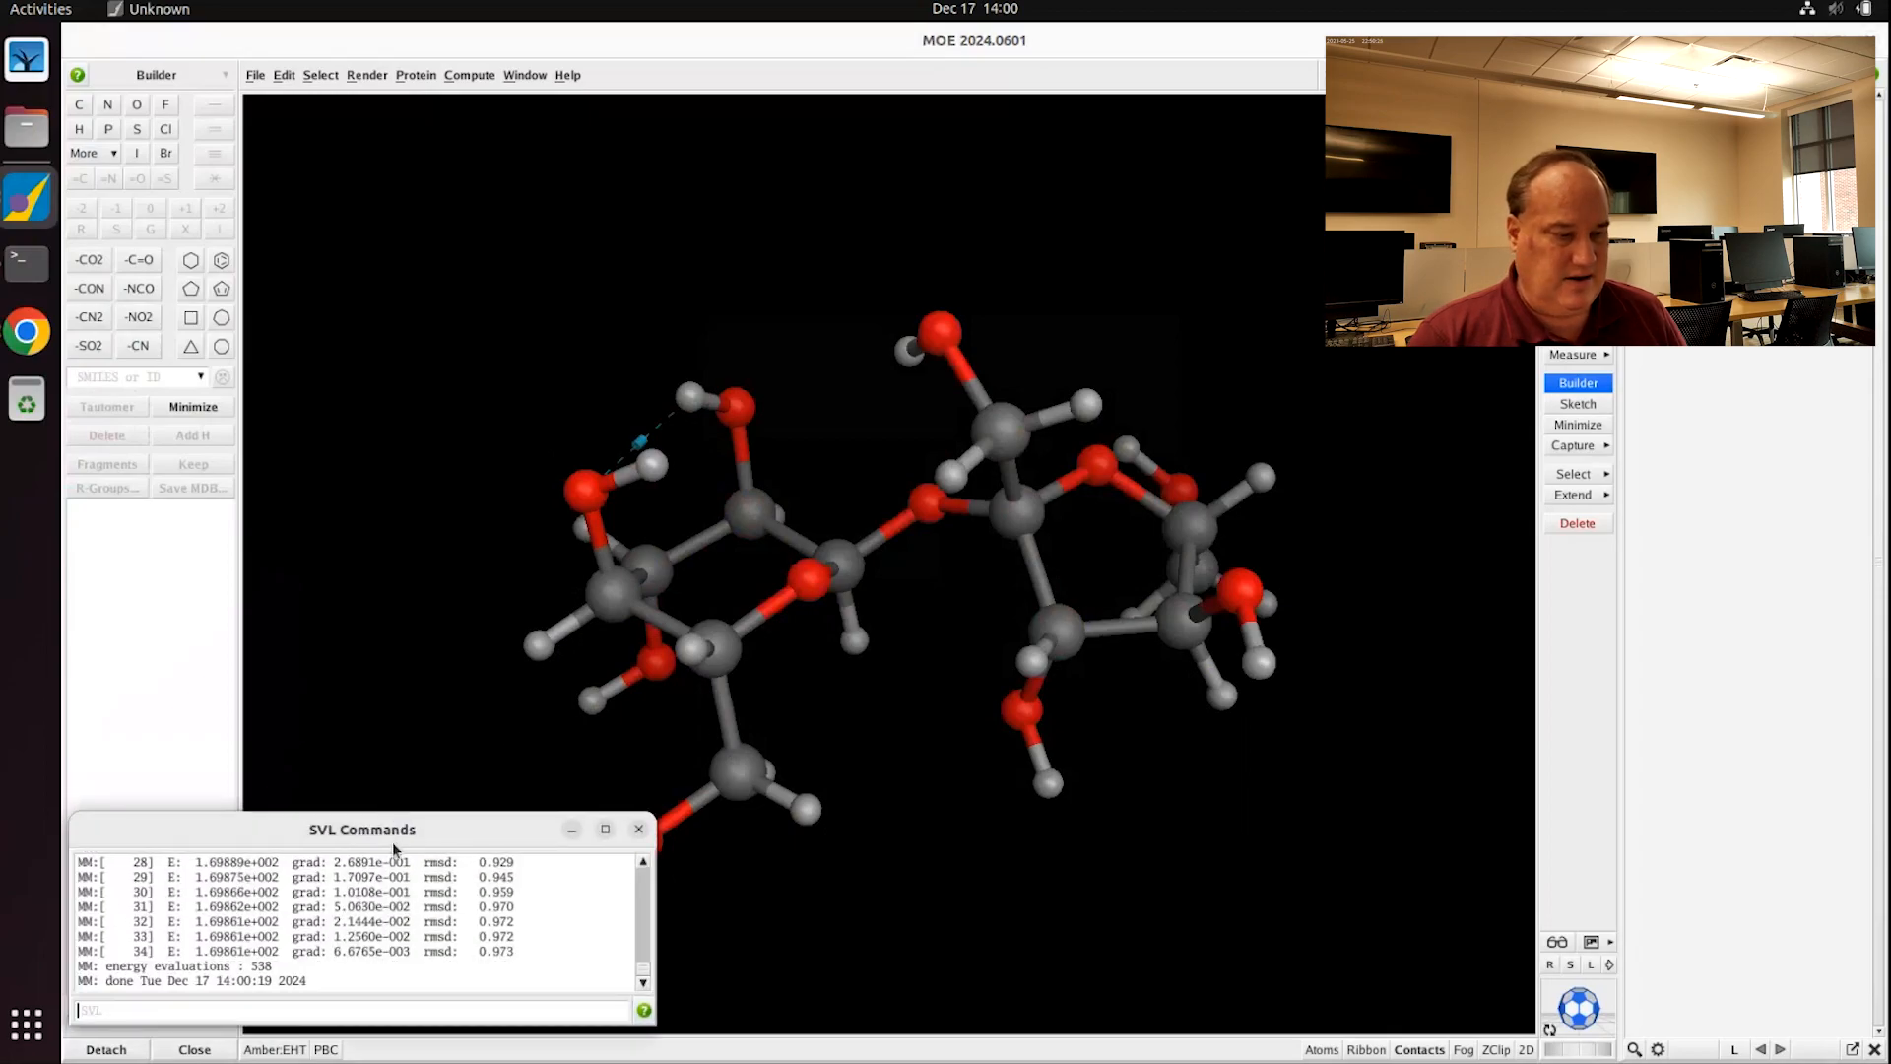
Step: Move and enlarge the minimization log to show its full output
{"action": "left_click_drag", "start_coordinate": [394, 817], "coordinate": [630, 149]}
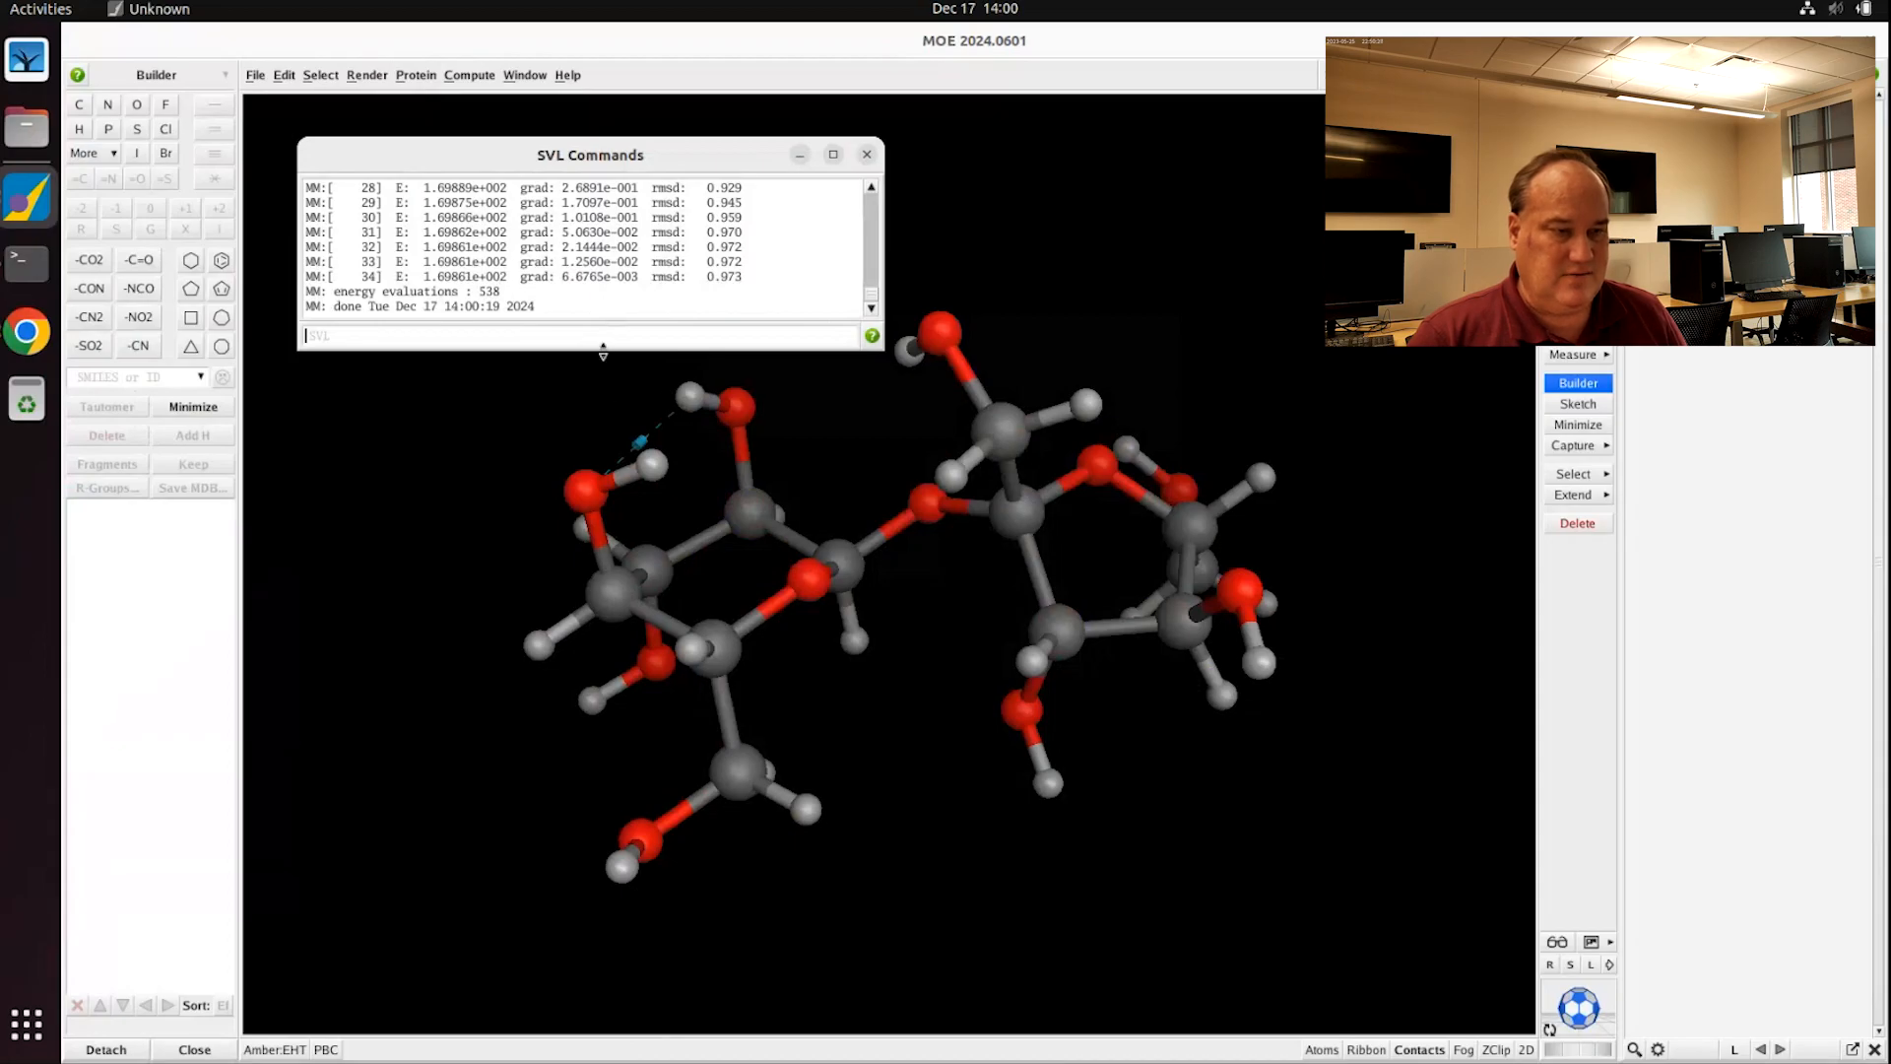
{"action": "left_click_drag", "start_coordinate": [603, 351], "coordinate": [615, 898]}
{"action": "scroll", "coordinate": [433, 383], "scroll_direction": "up", "scroll_amount": 7}
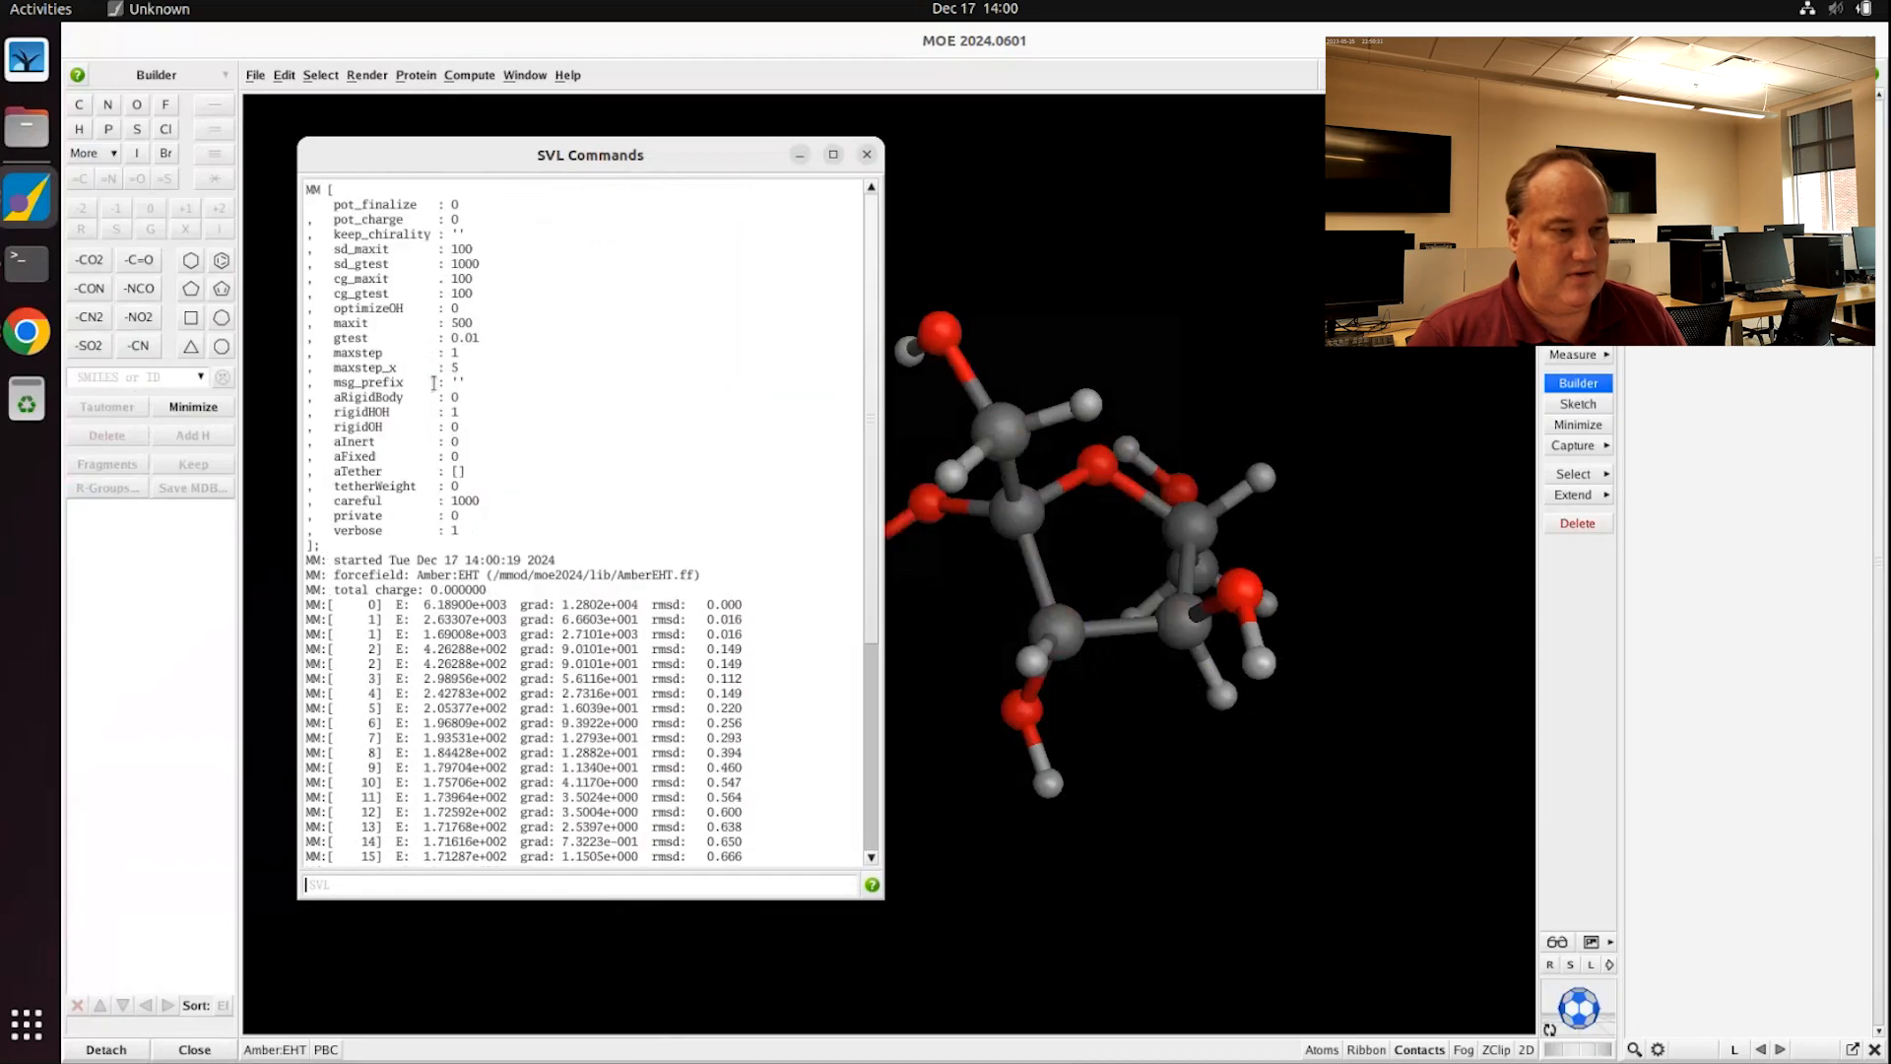
{"action": "scroll", "coordinate": [369, 280], "scroll_direction": "down", "scroll_amount": 7}
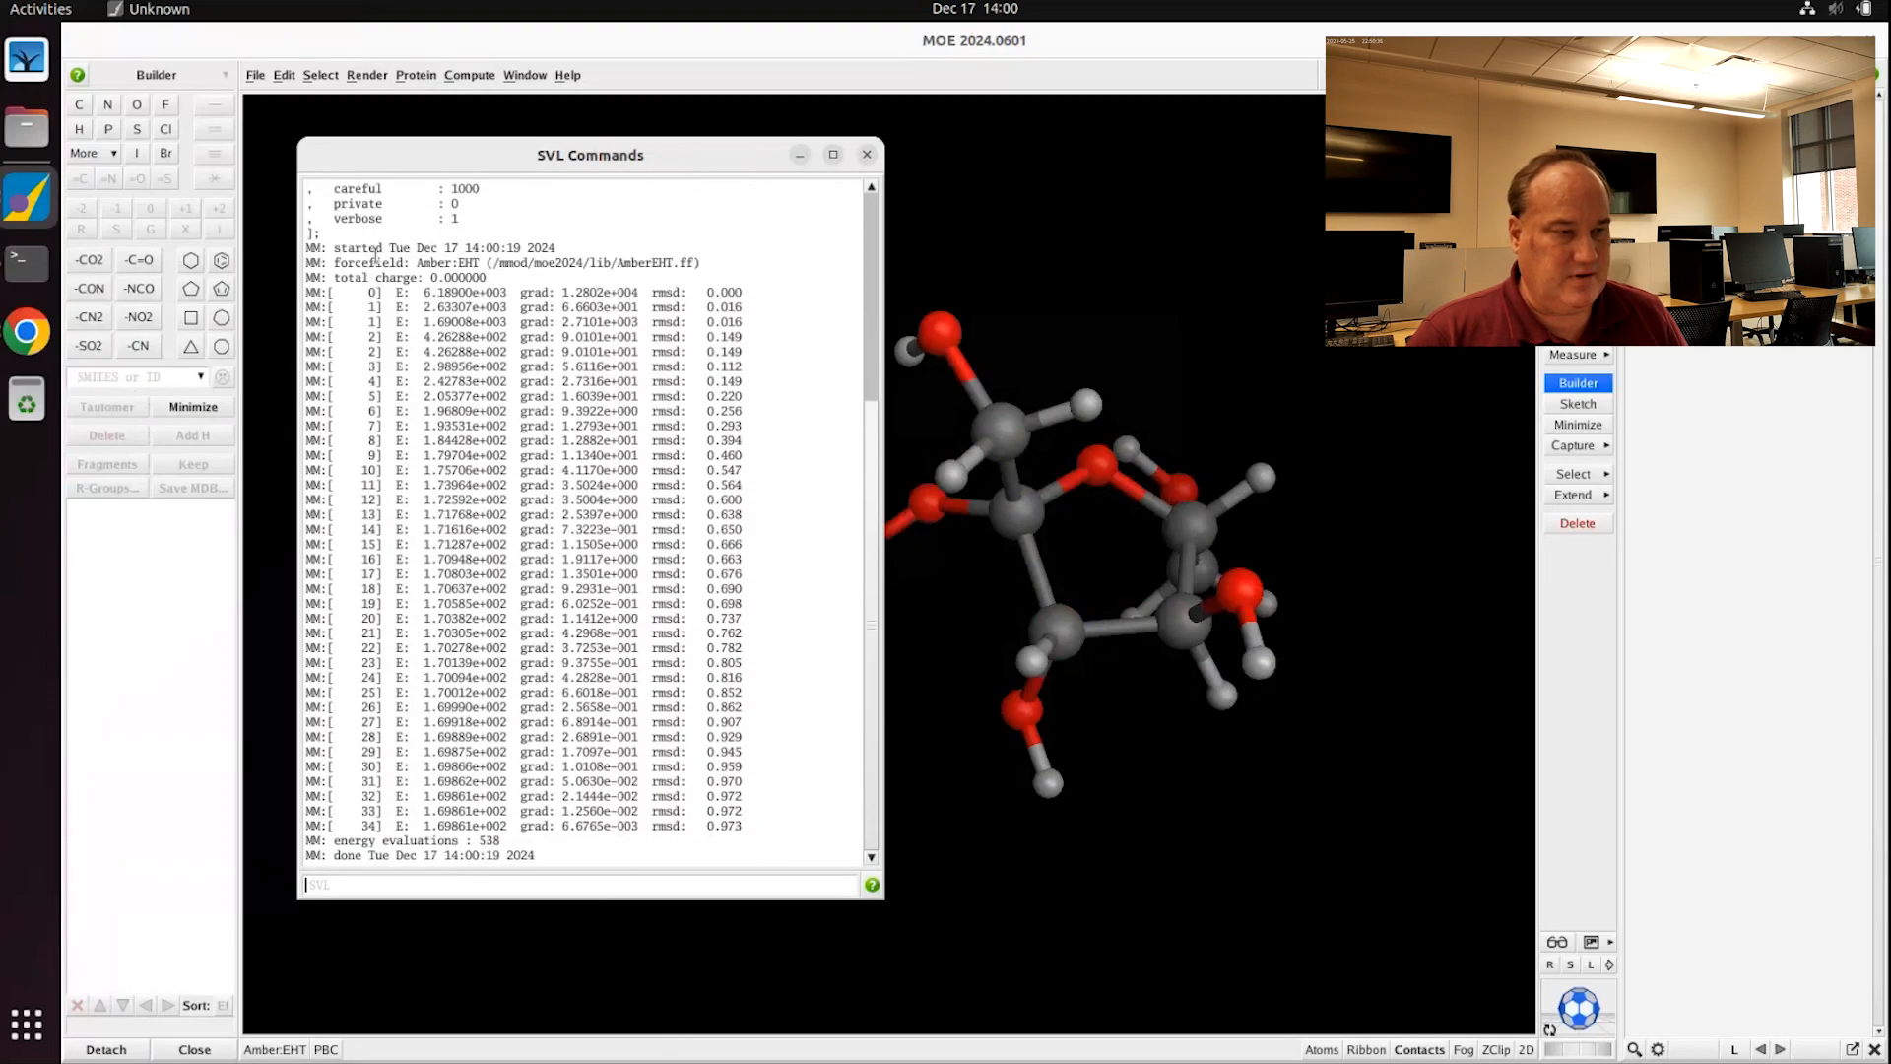
Step: Highlight iteration 34's final energy, gradient 6.6765e-003 and rmsd 0.973 in the log
{"action": "left_click_drag", "start_coordinate": [334, 261], "coordinate": [734, 255]}
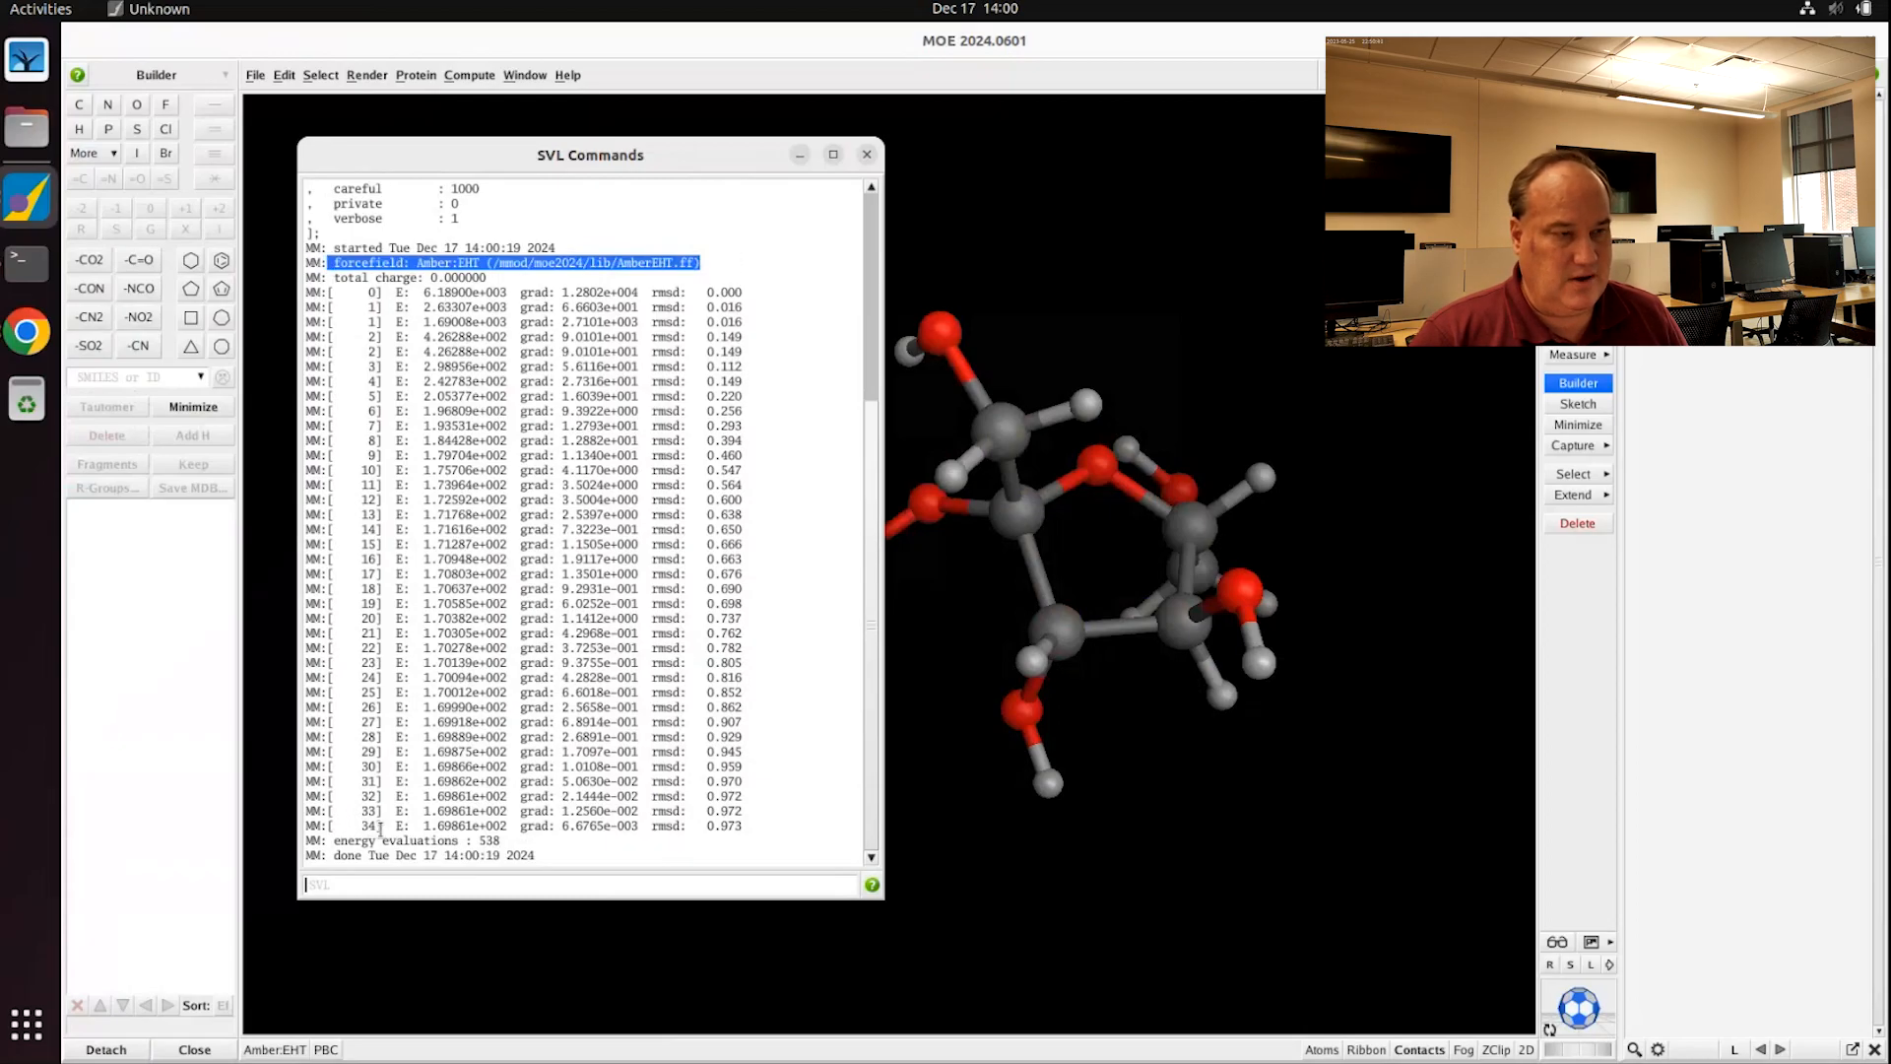
{"action": "left_click_drag", "start_coordinate": [377, 831], "coordinate": [513, 831]}
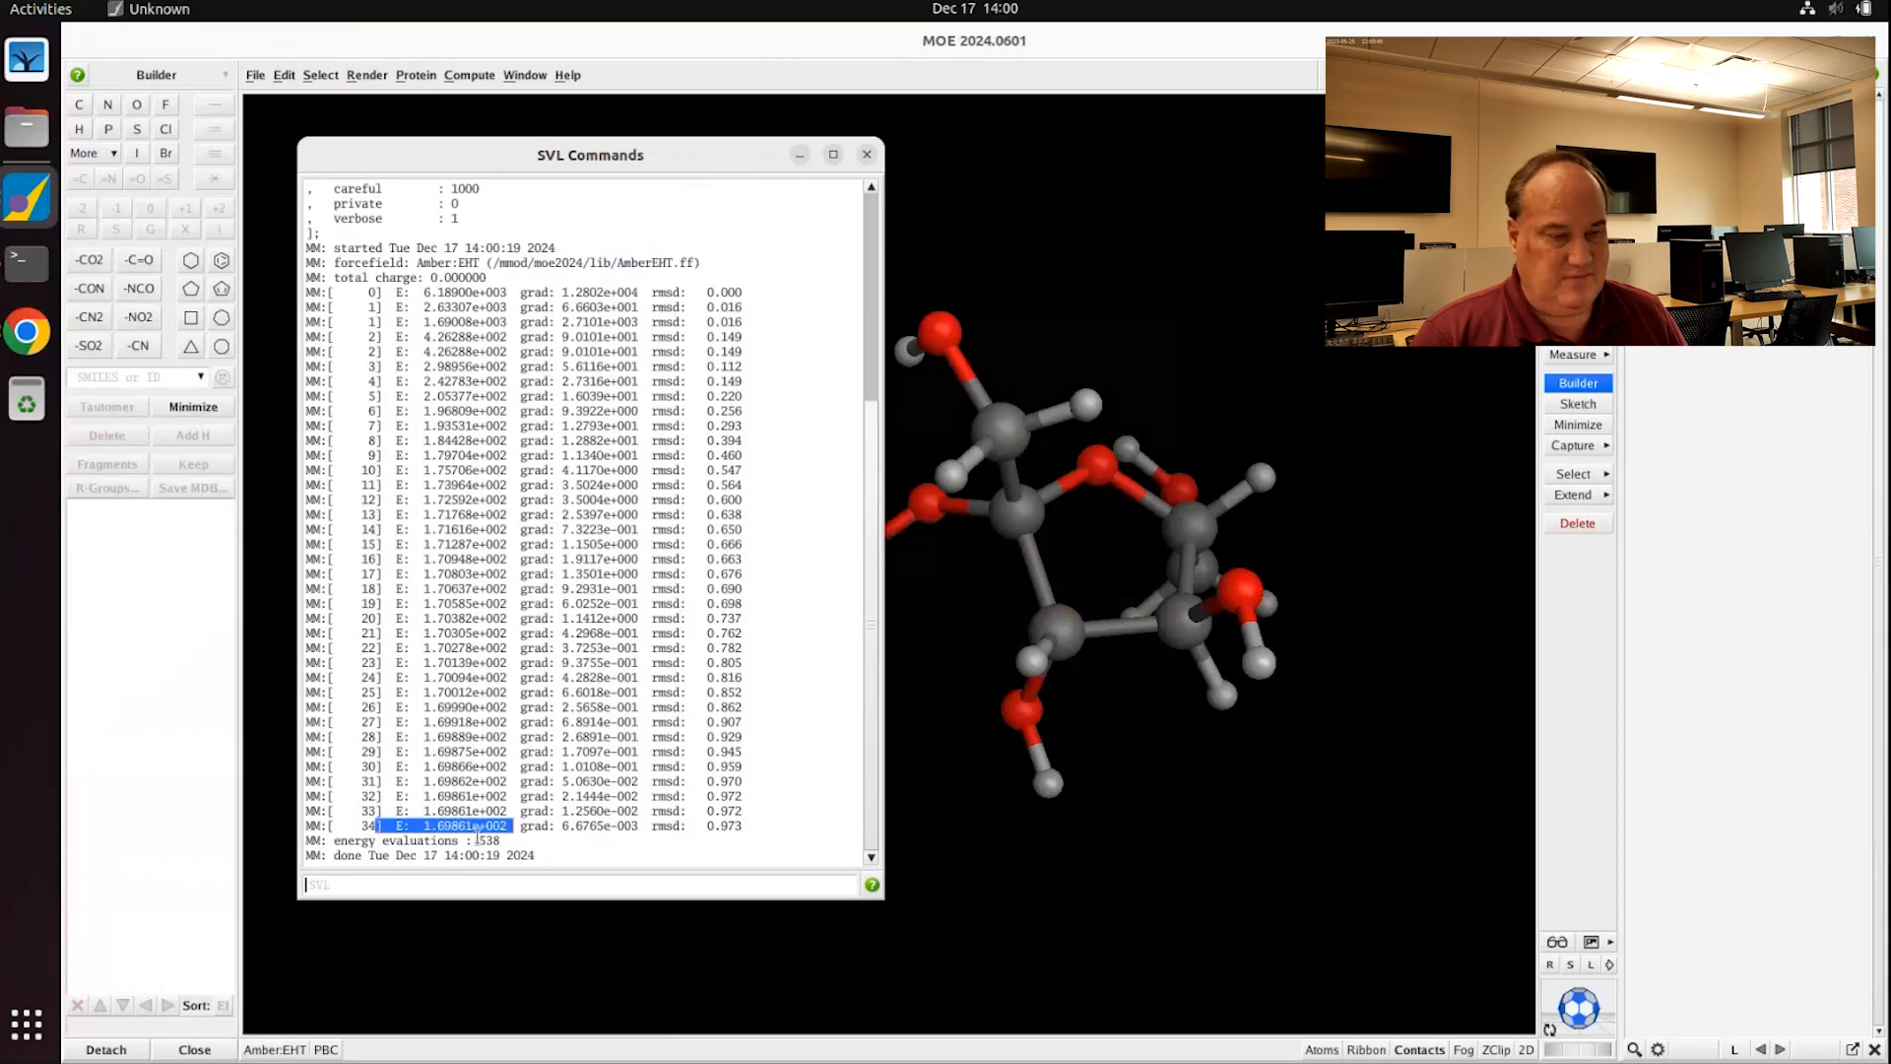
{"action": "left_click", "coordinate": [404, 827]}
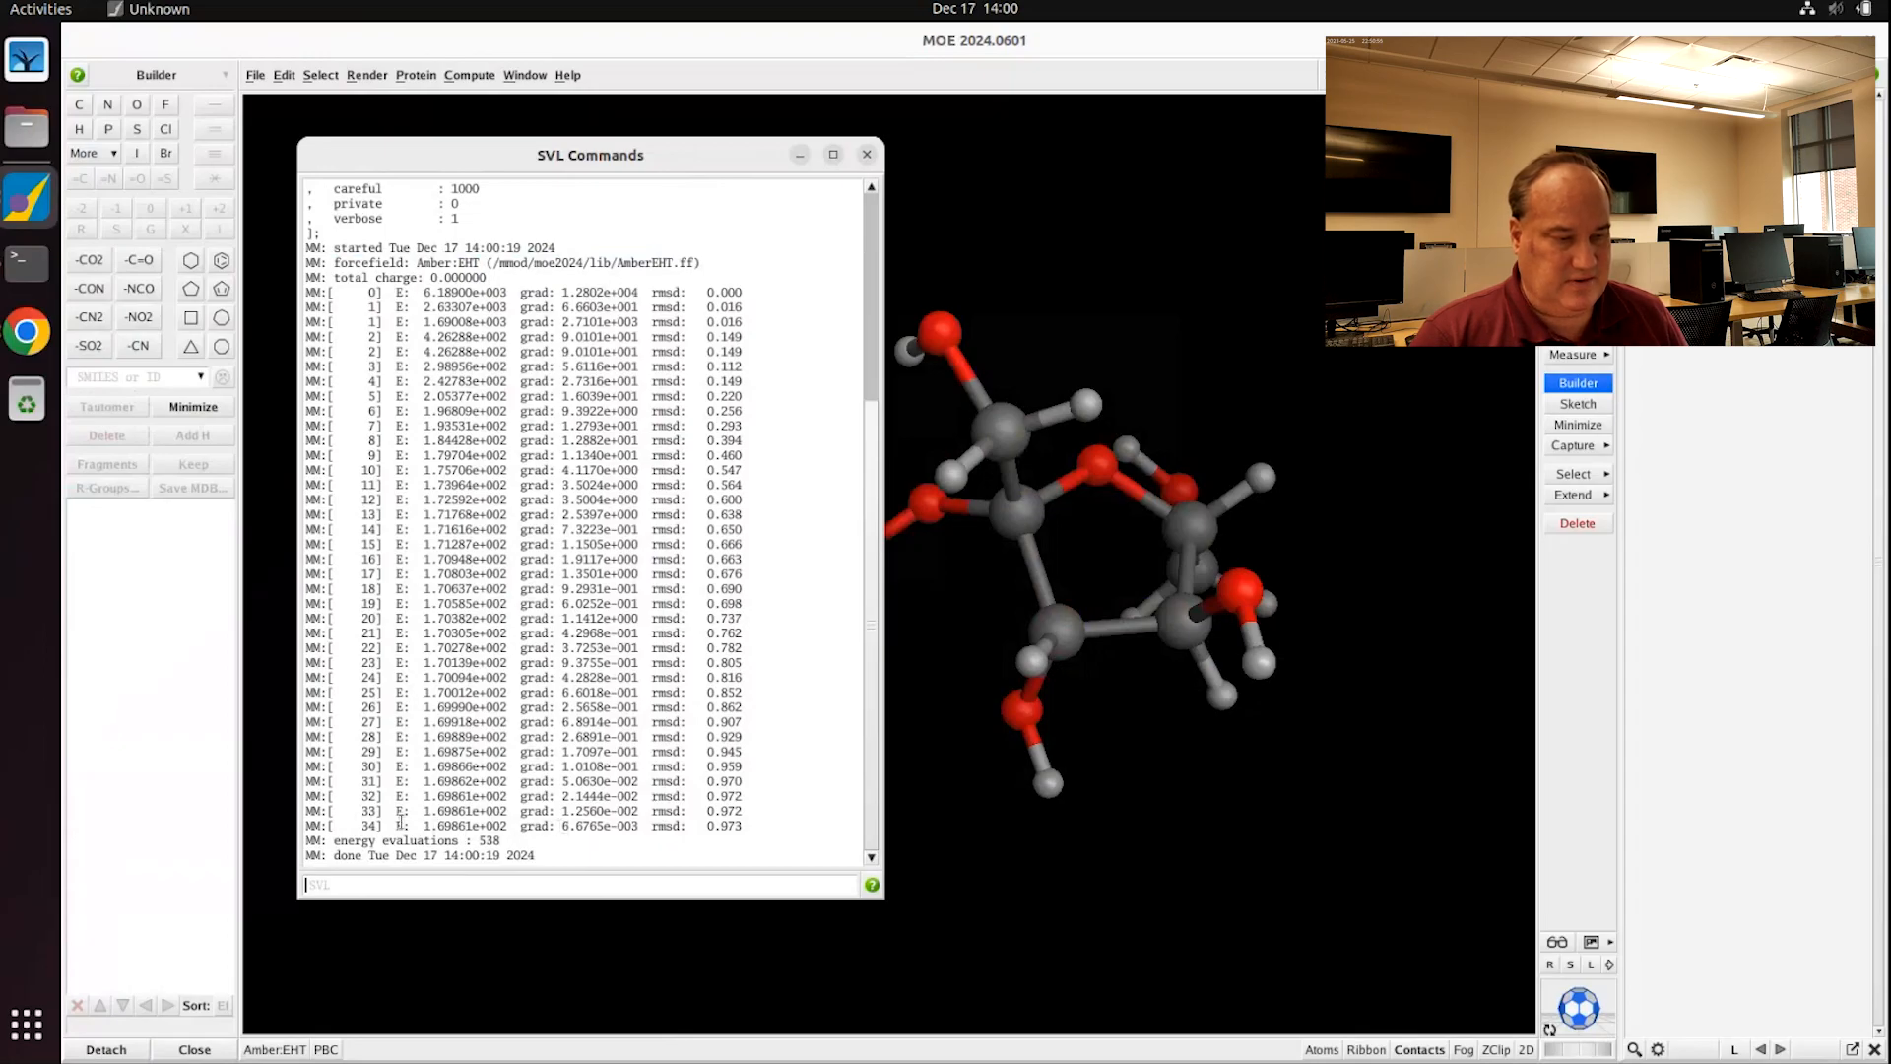
{"action": "left_click_drag", "start_coordinate": [390, 827], "coordinate": [511, 829]}
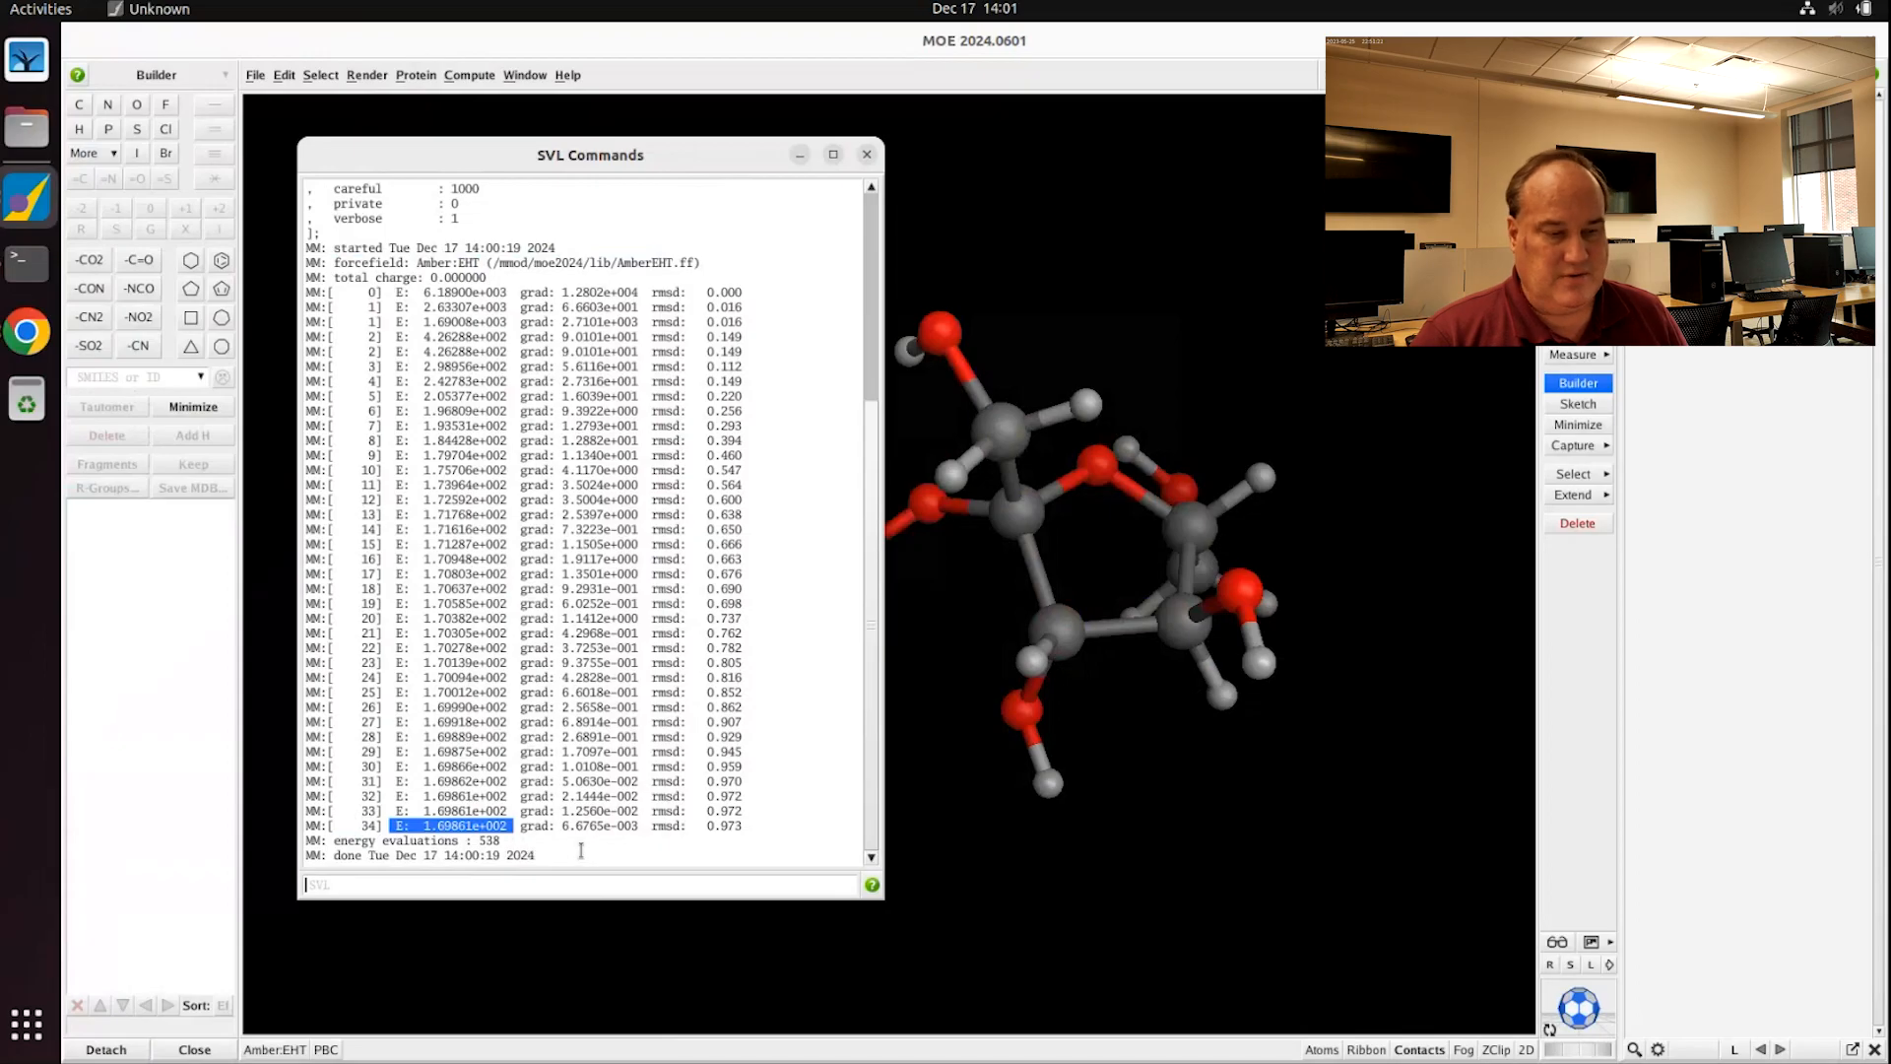
{"action": "left_click_drag", "start_coordinate": [562, 825], "coordinate": [638, 828]}
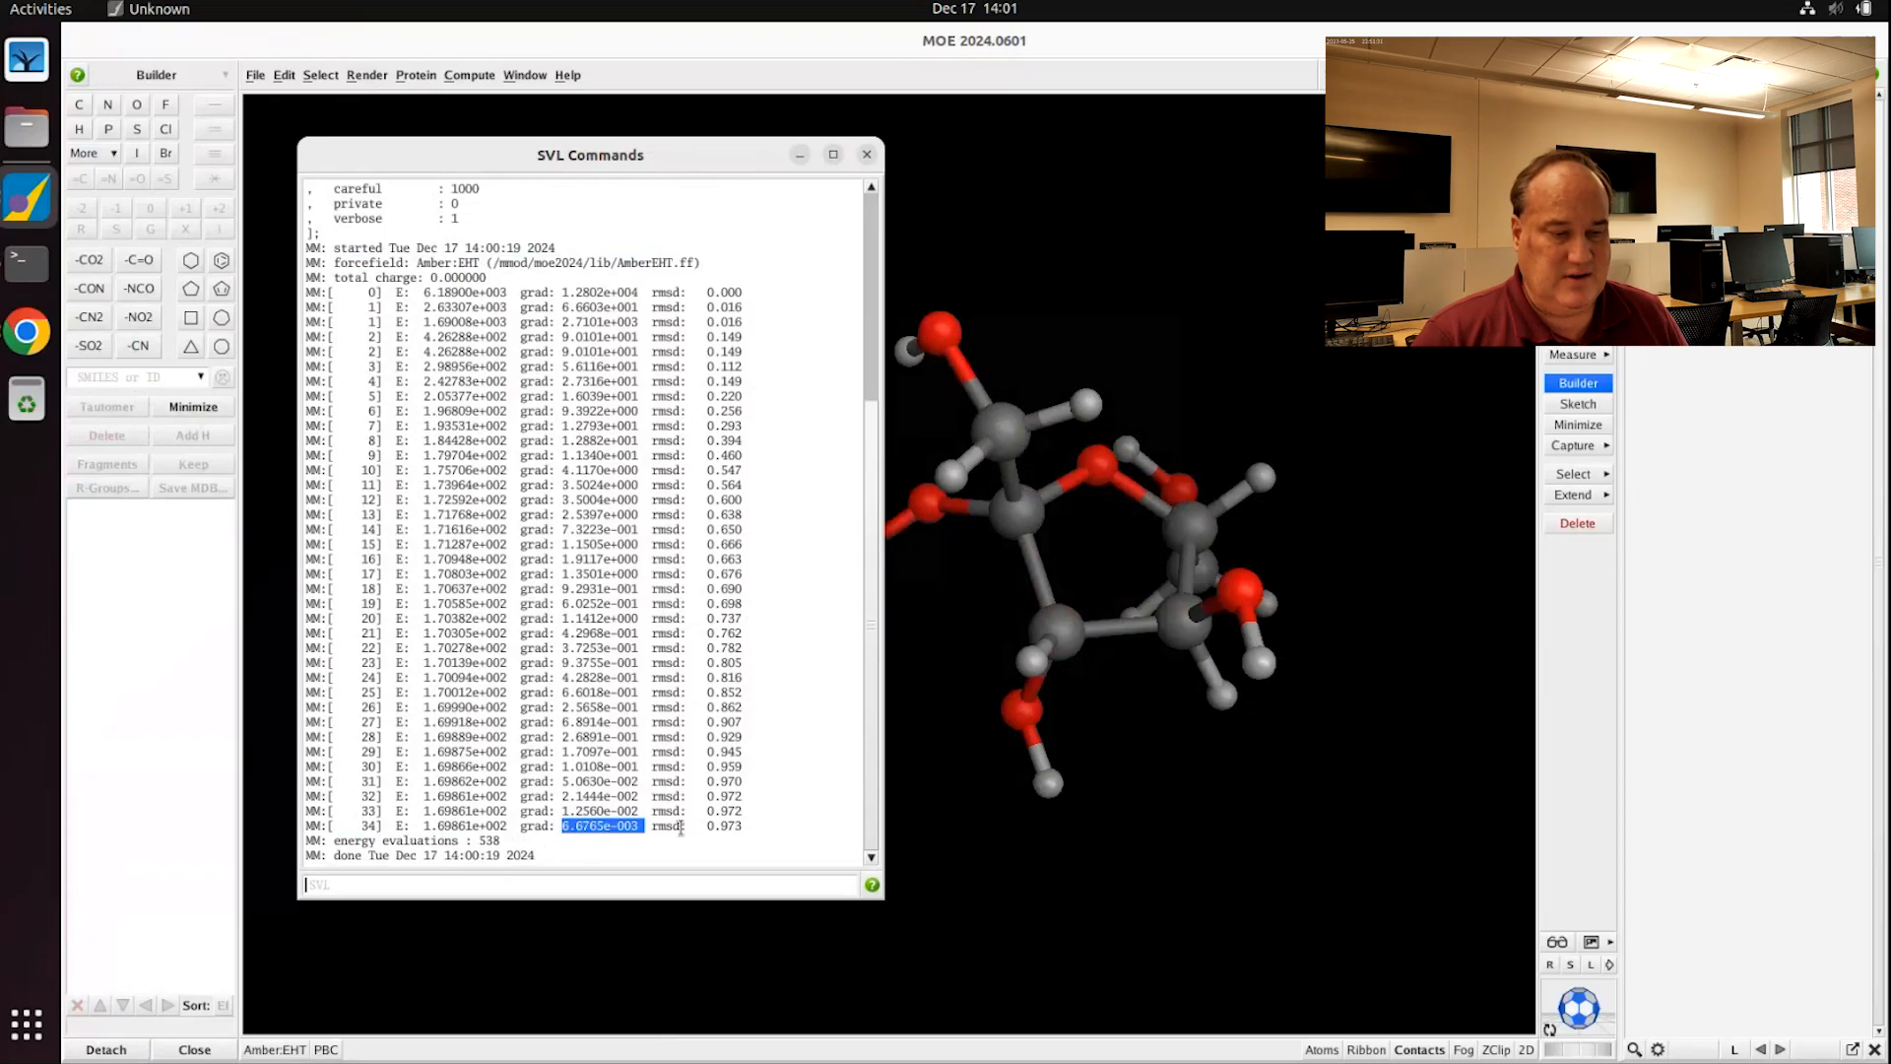
{"action": "left_click_drag", "start_coordinate": [652, 827], "coordinate": [752, 821]}
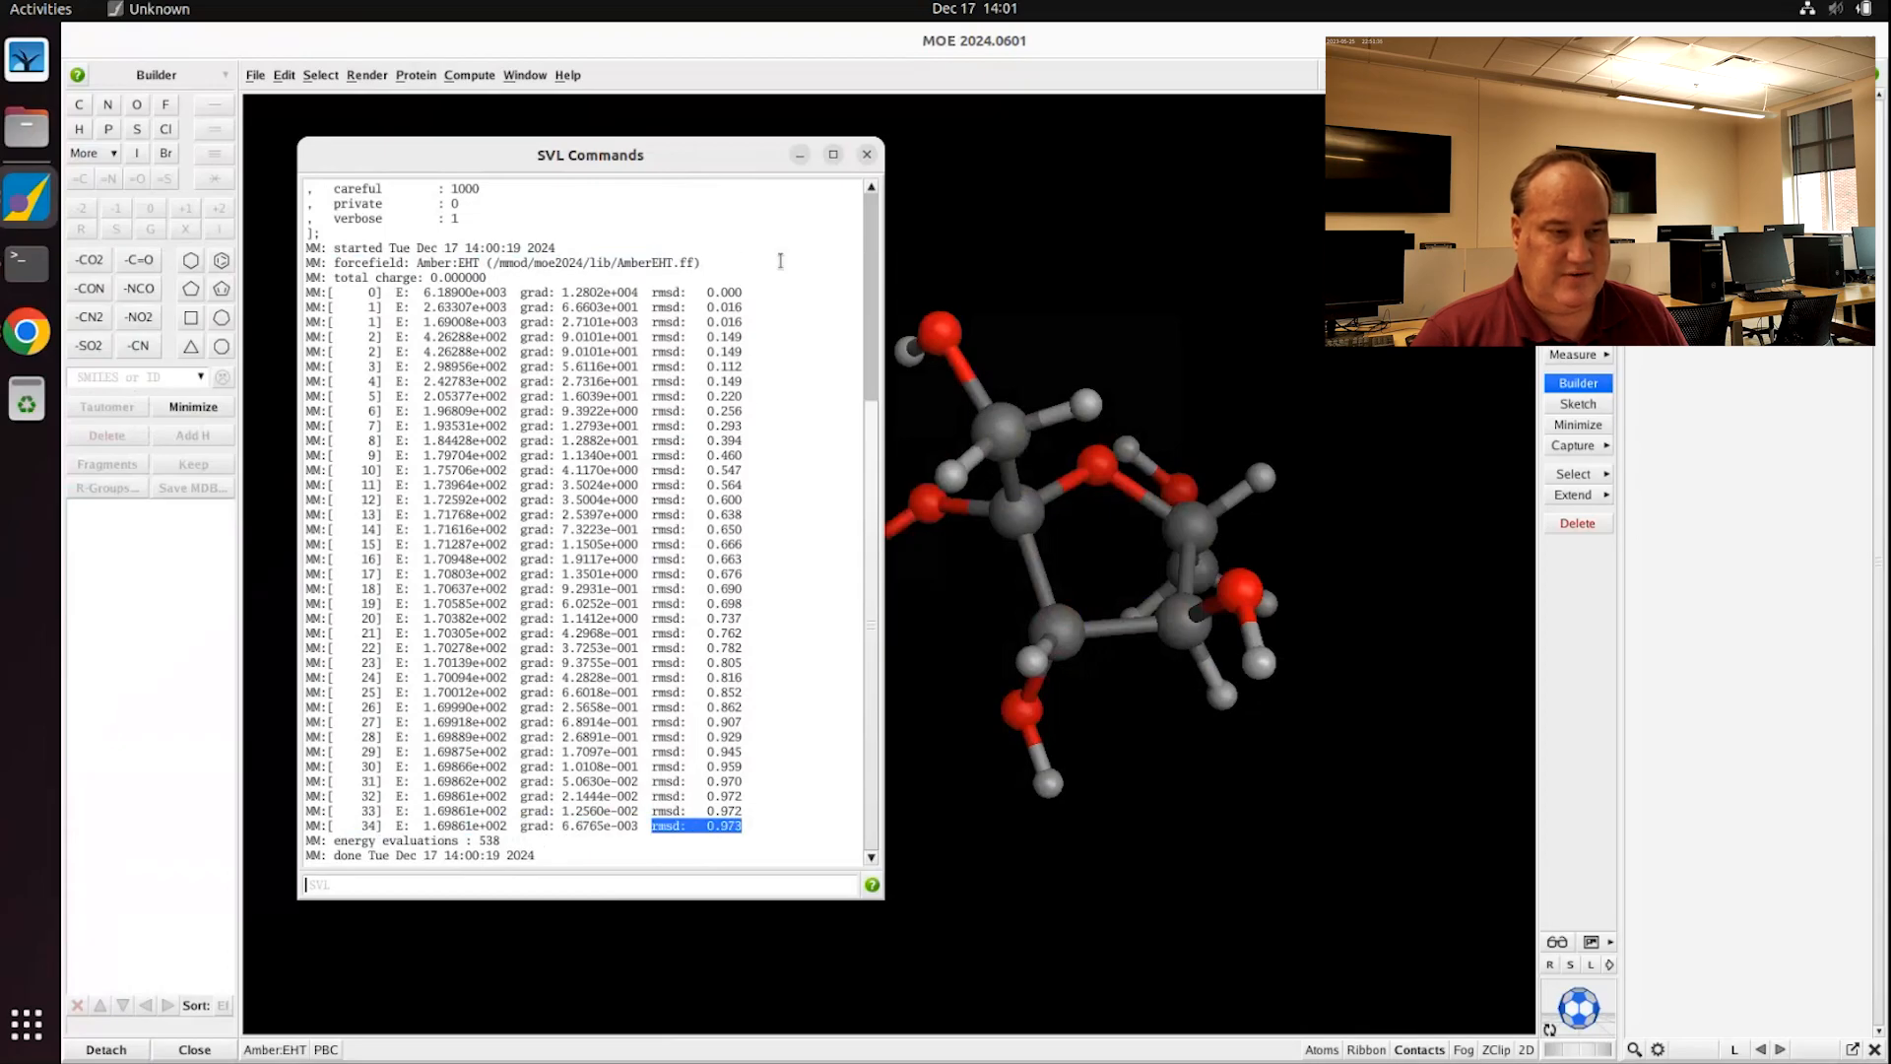
{"action": "left_click_drag", "start_coordinate": [700, 291], "coordinate": [740, 288]}
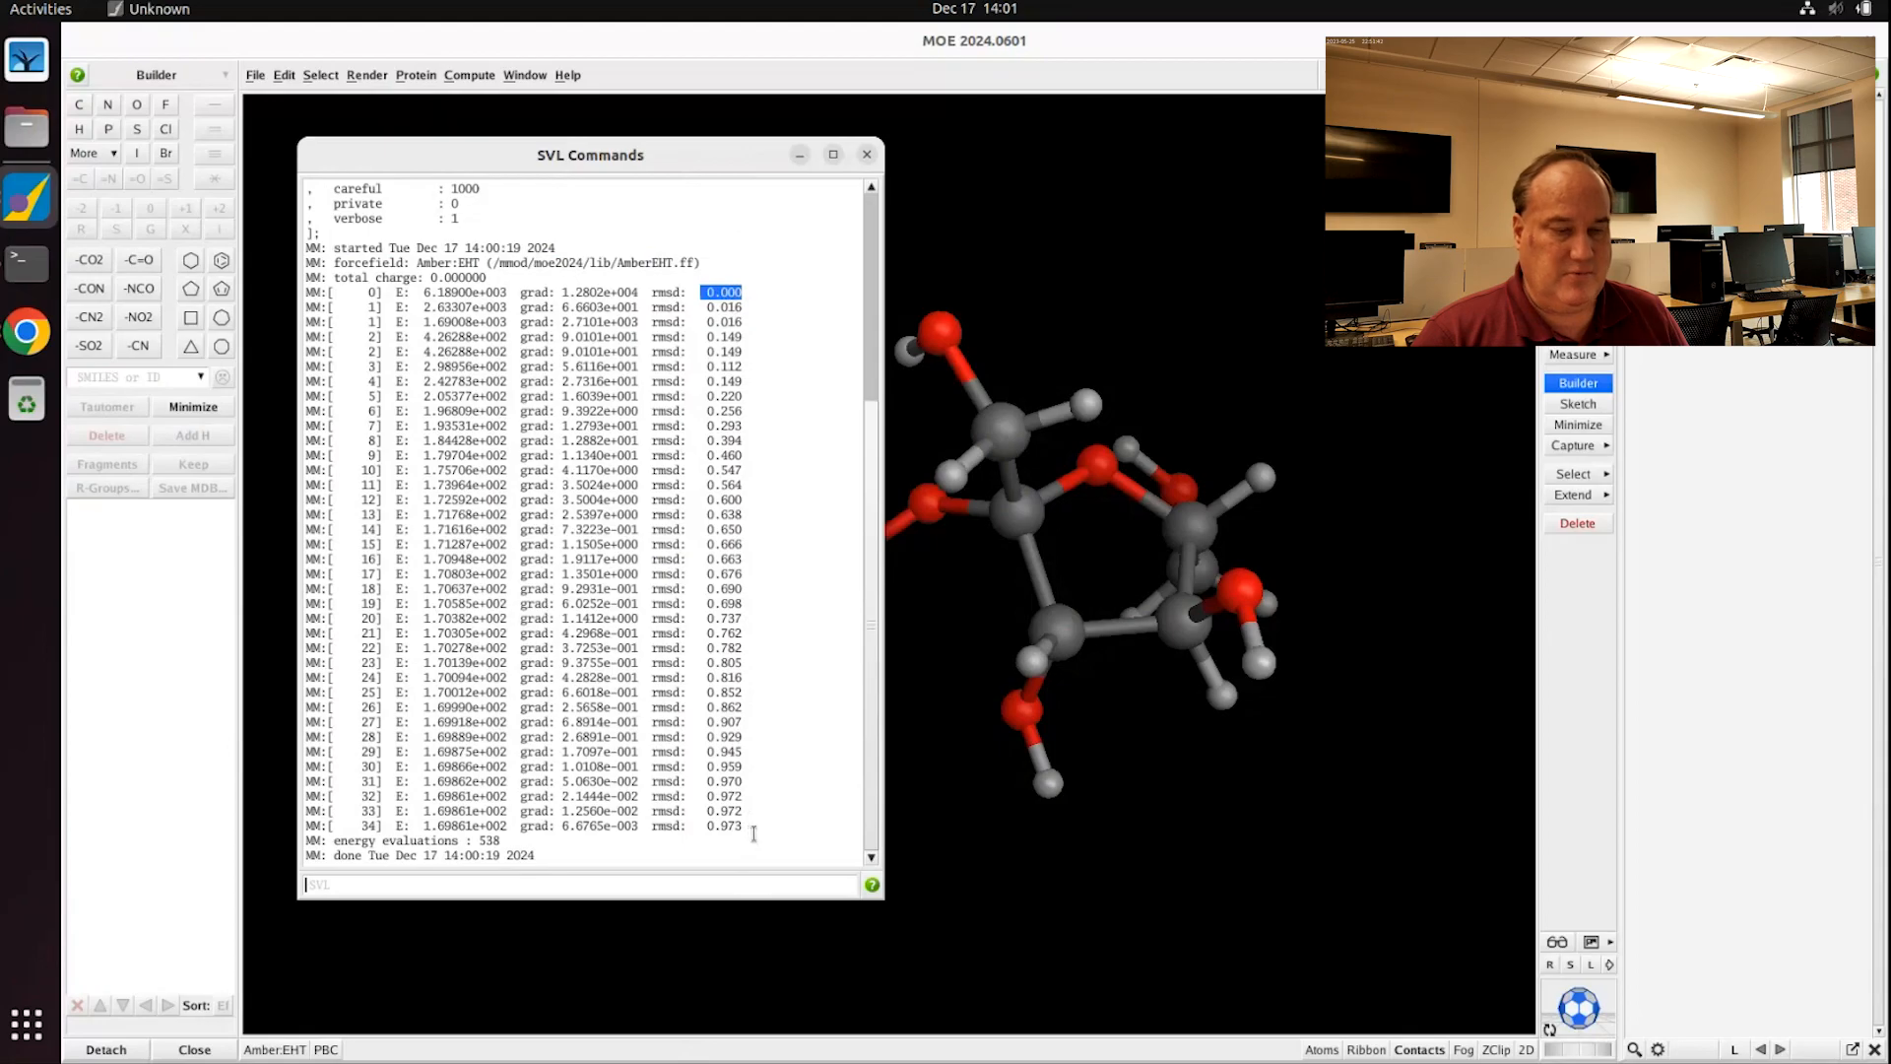
Step: Select the whole minimization output, then close the SVL Commands log
{"action": "left_click", "coordinate": [866, 154]}
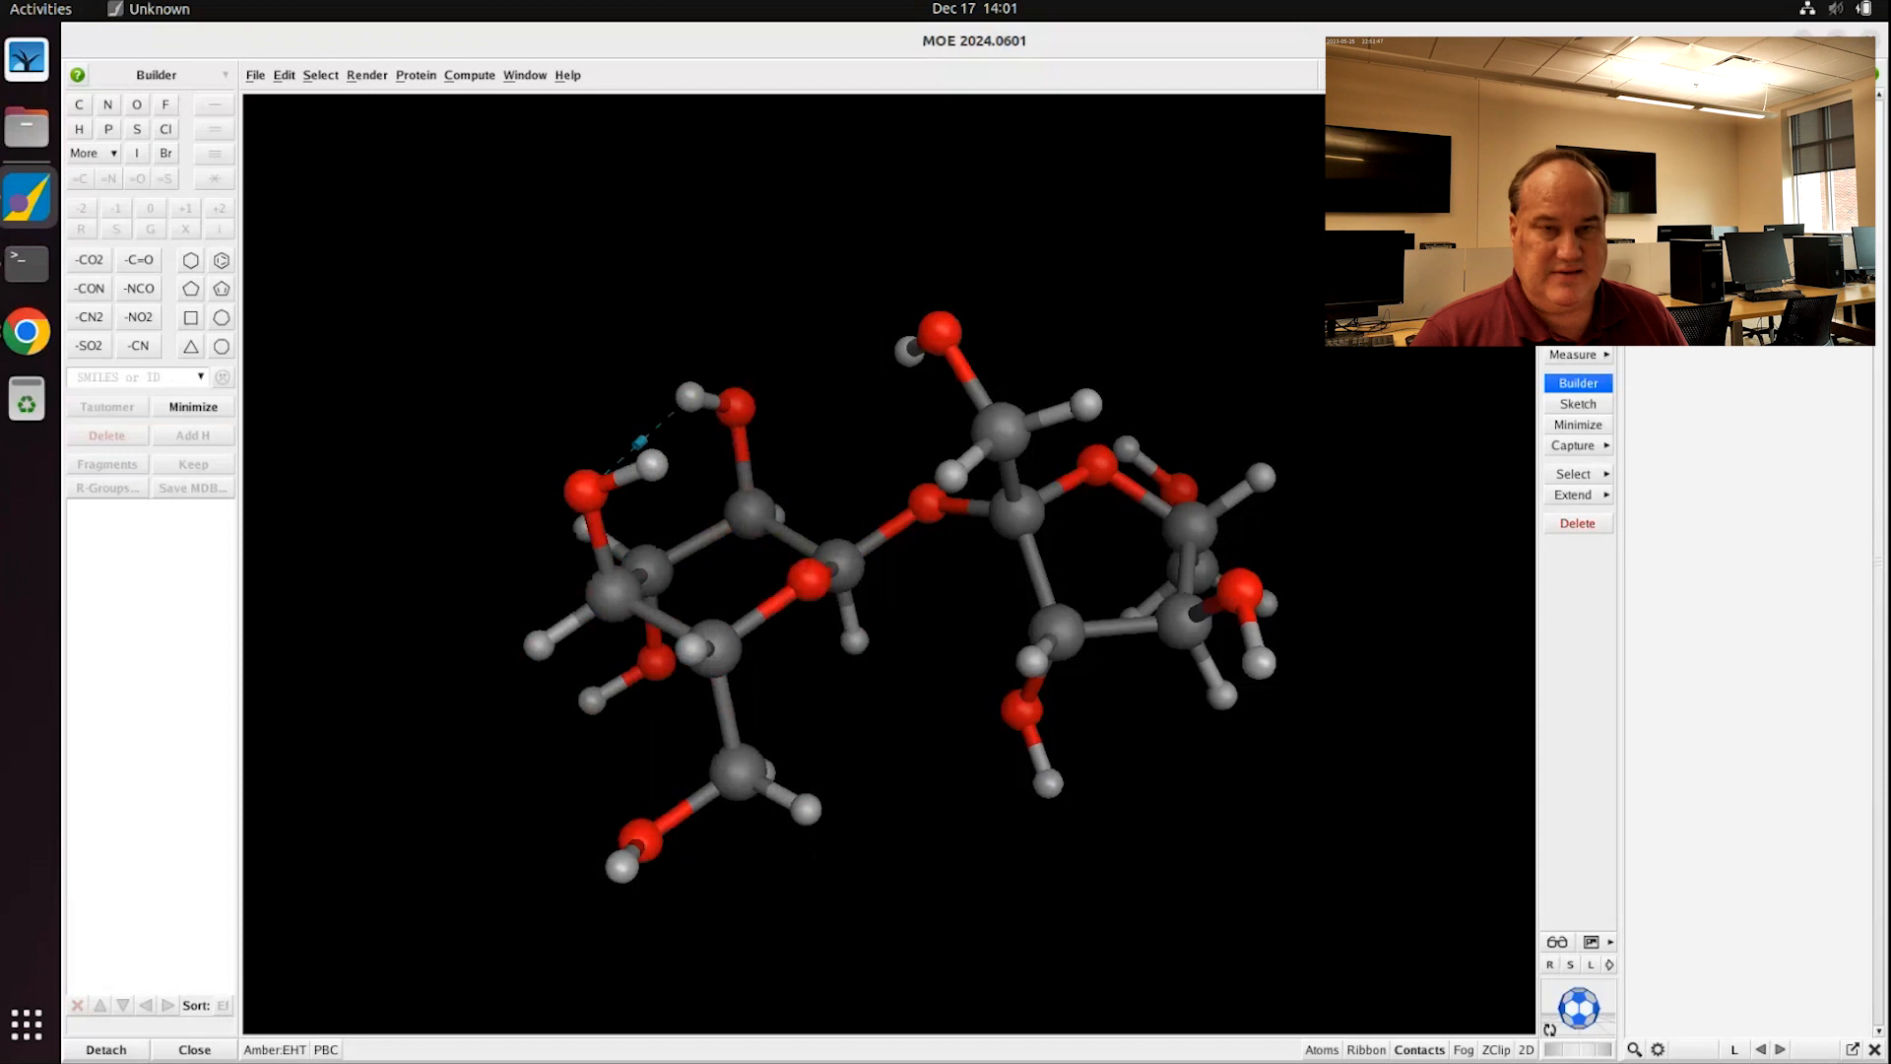
{"action": "left_click", "coordinate": [1536, 75]}
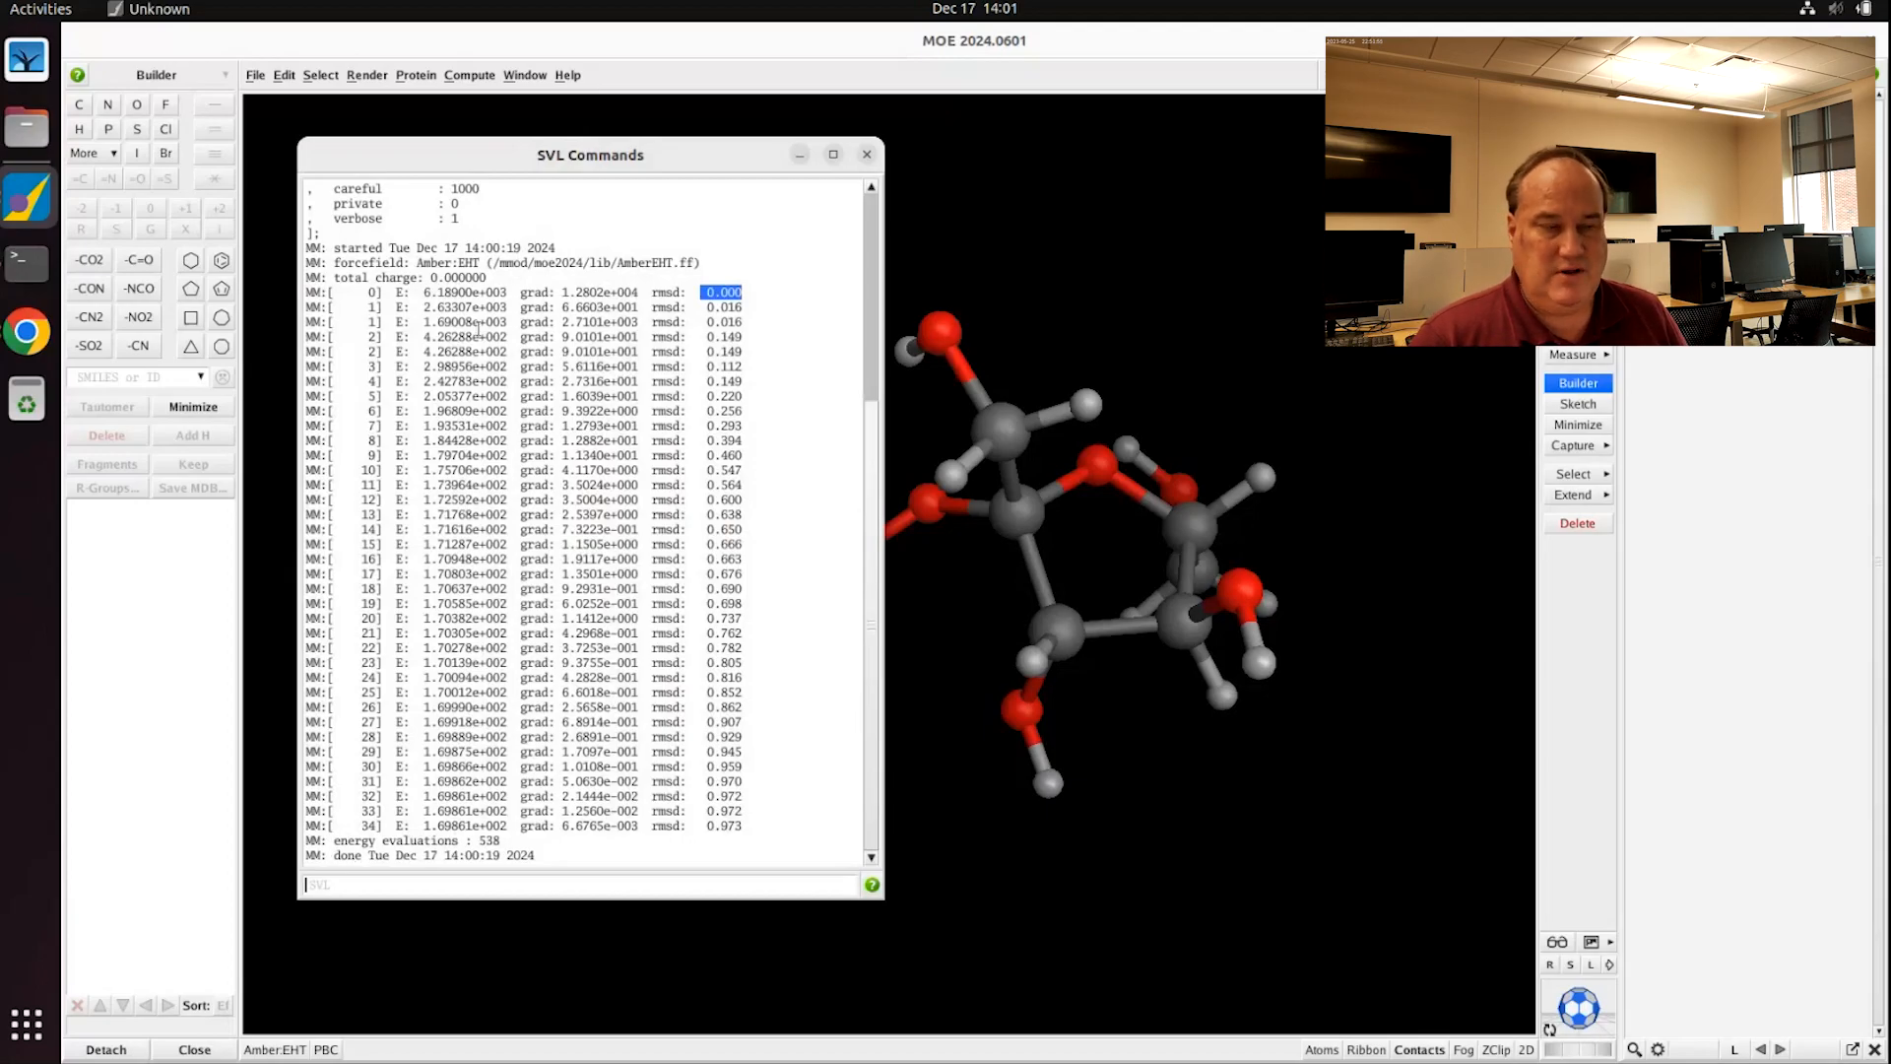
{"action": "left_click_drag", "start_coordinate": [322, 247], "coordinate": [790, 851]}
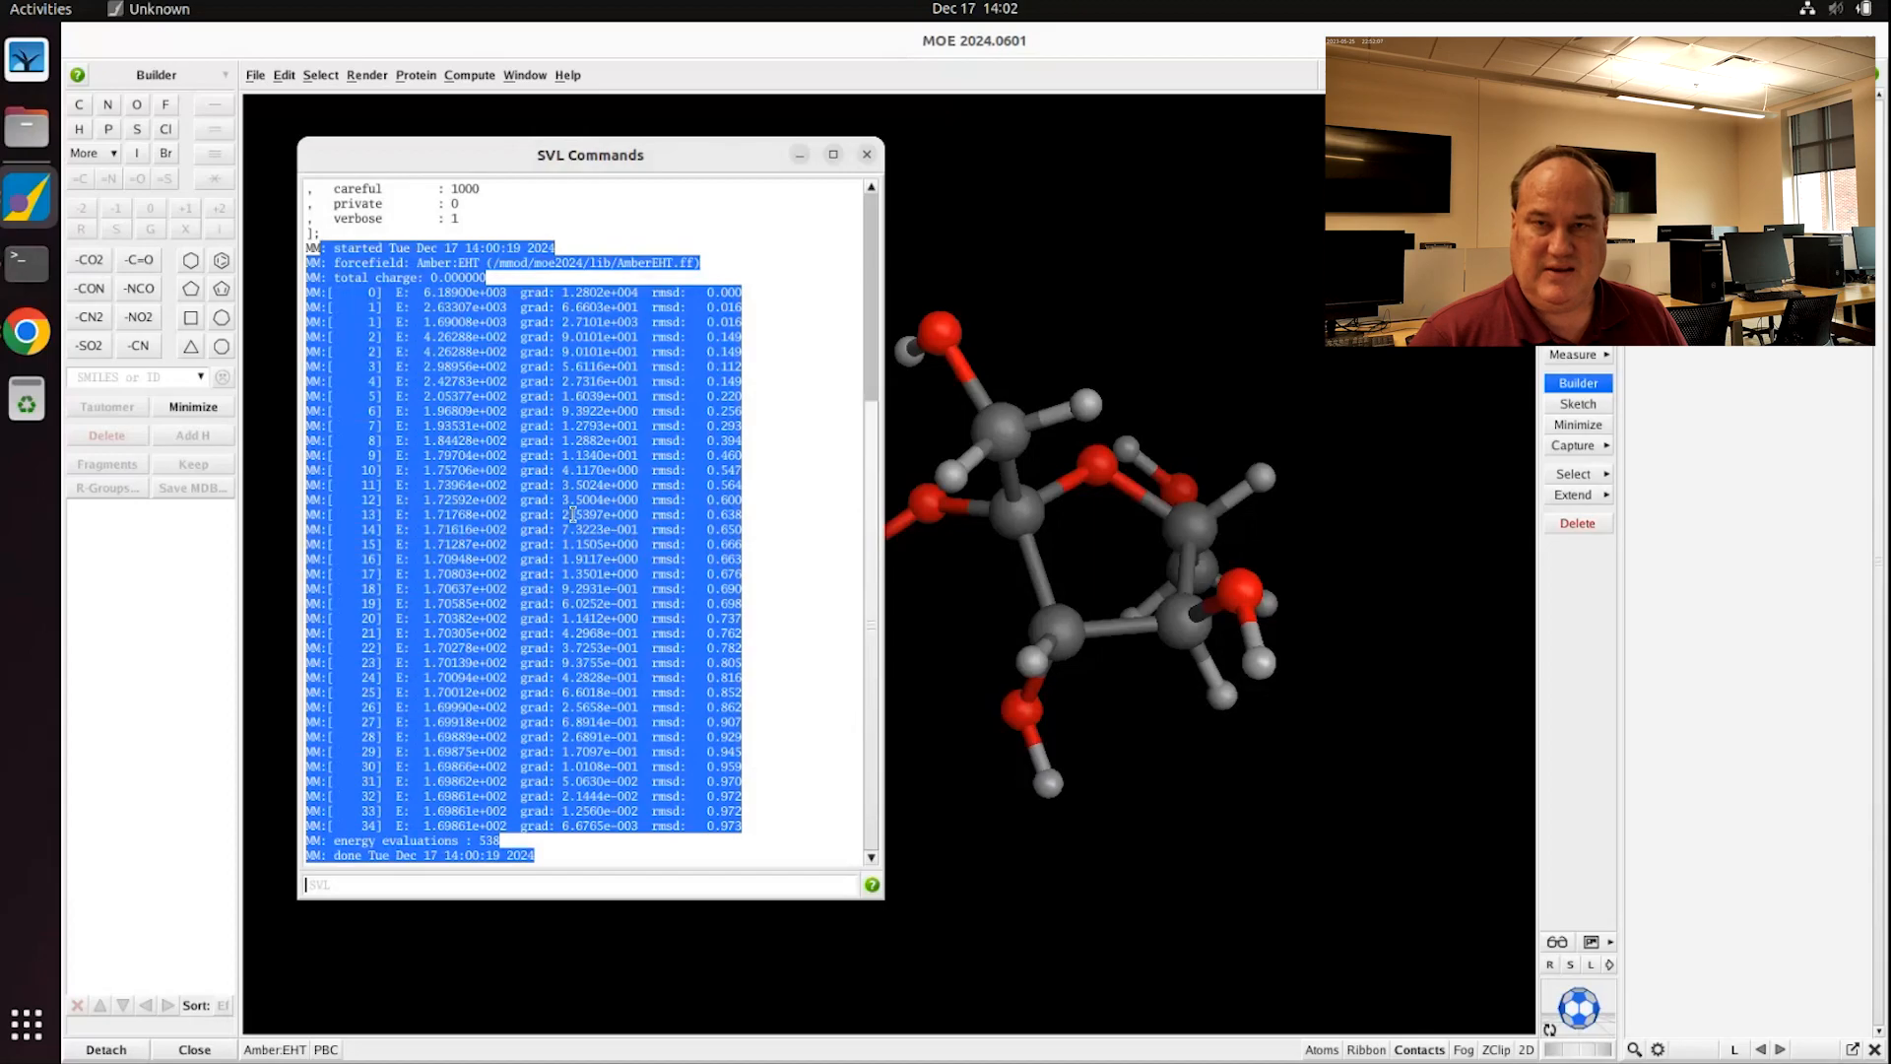
{"action": "left_click", "coordinate": [867, 155]}
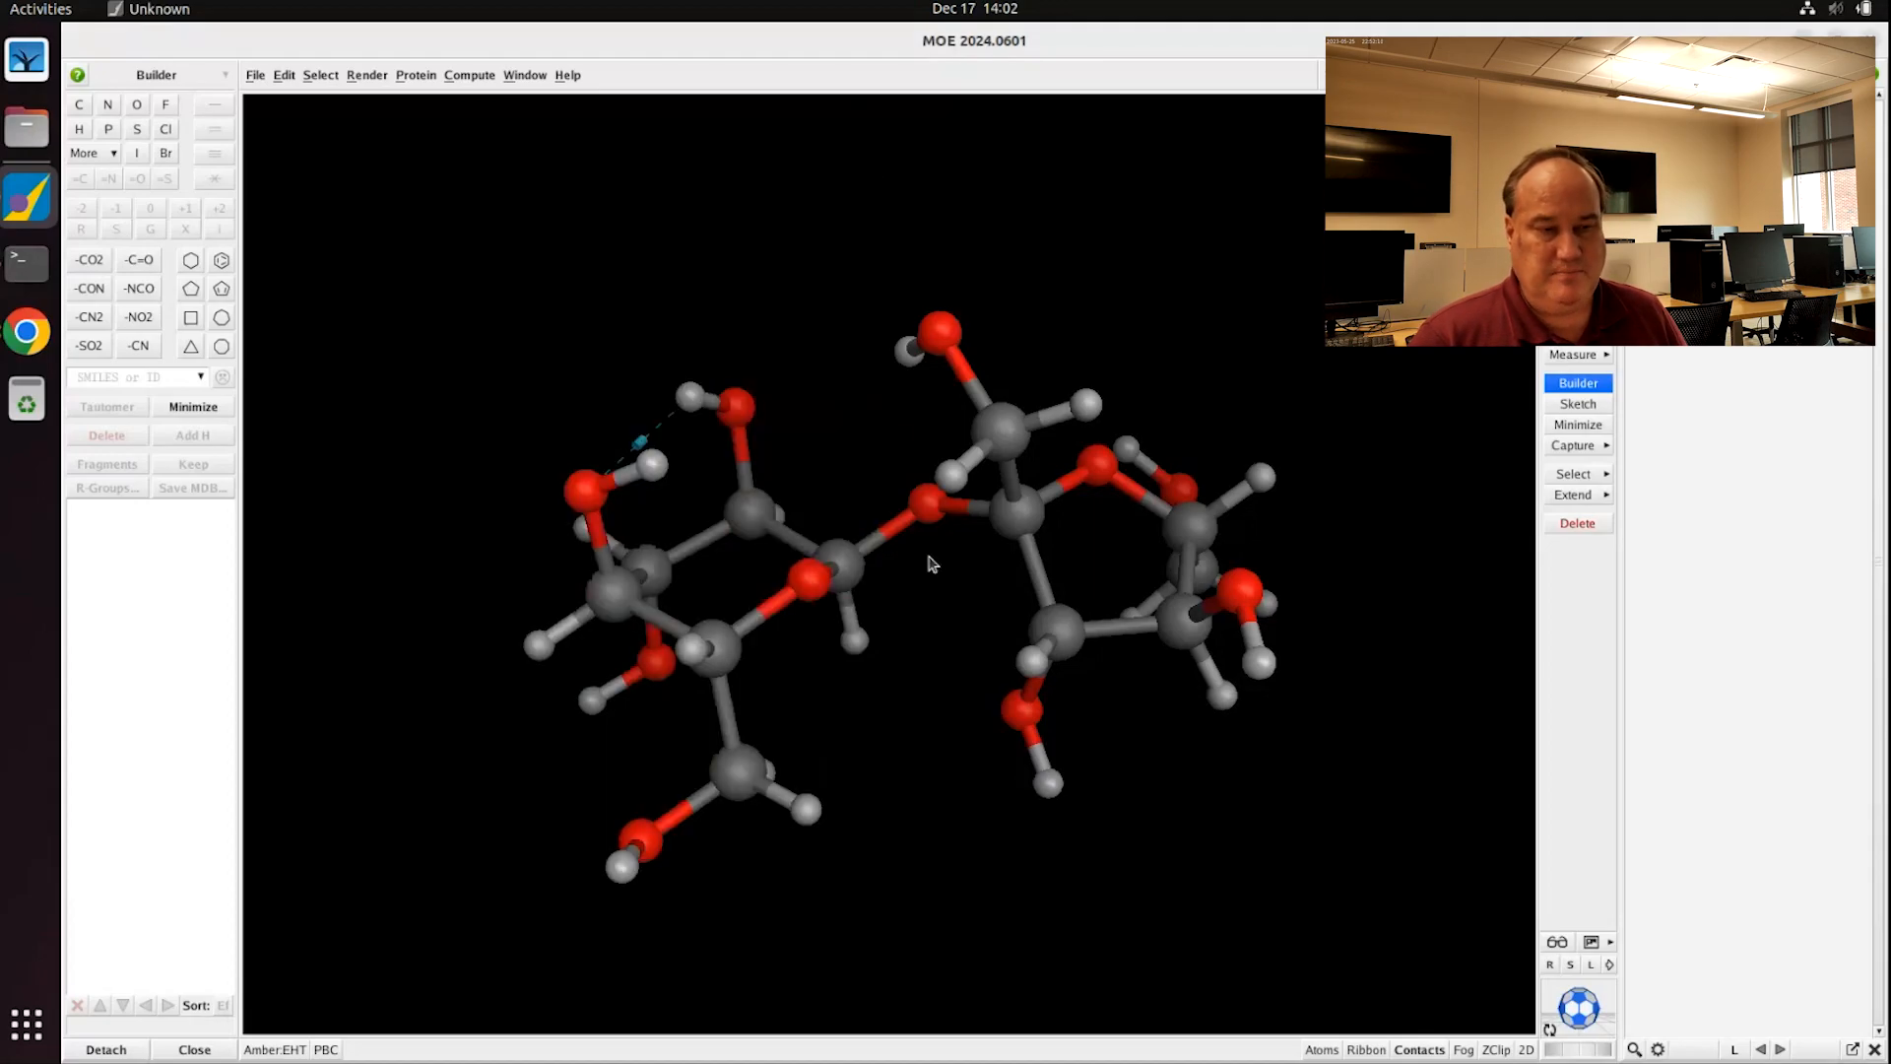
Step: Save the current view as the picture sucrose.png with Save Picture
{"action": "left_click", "coordinate": [1612, 945]}
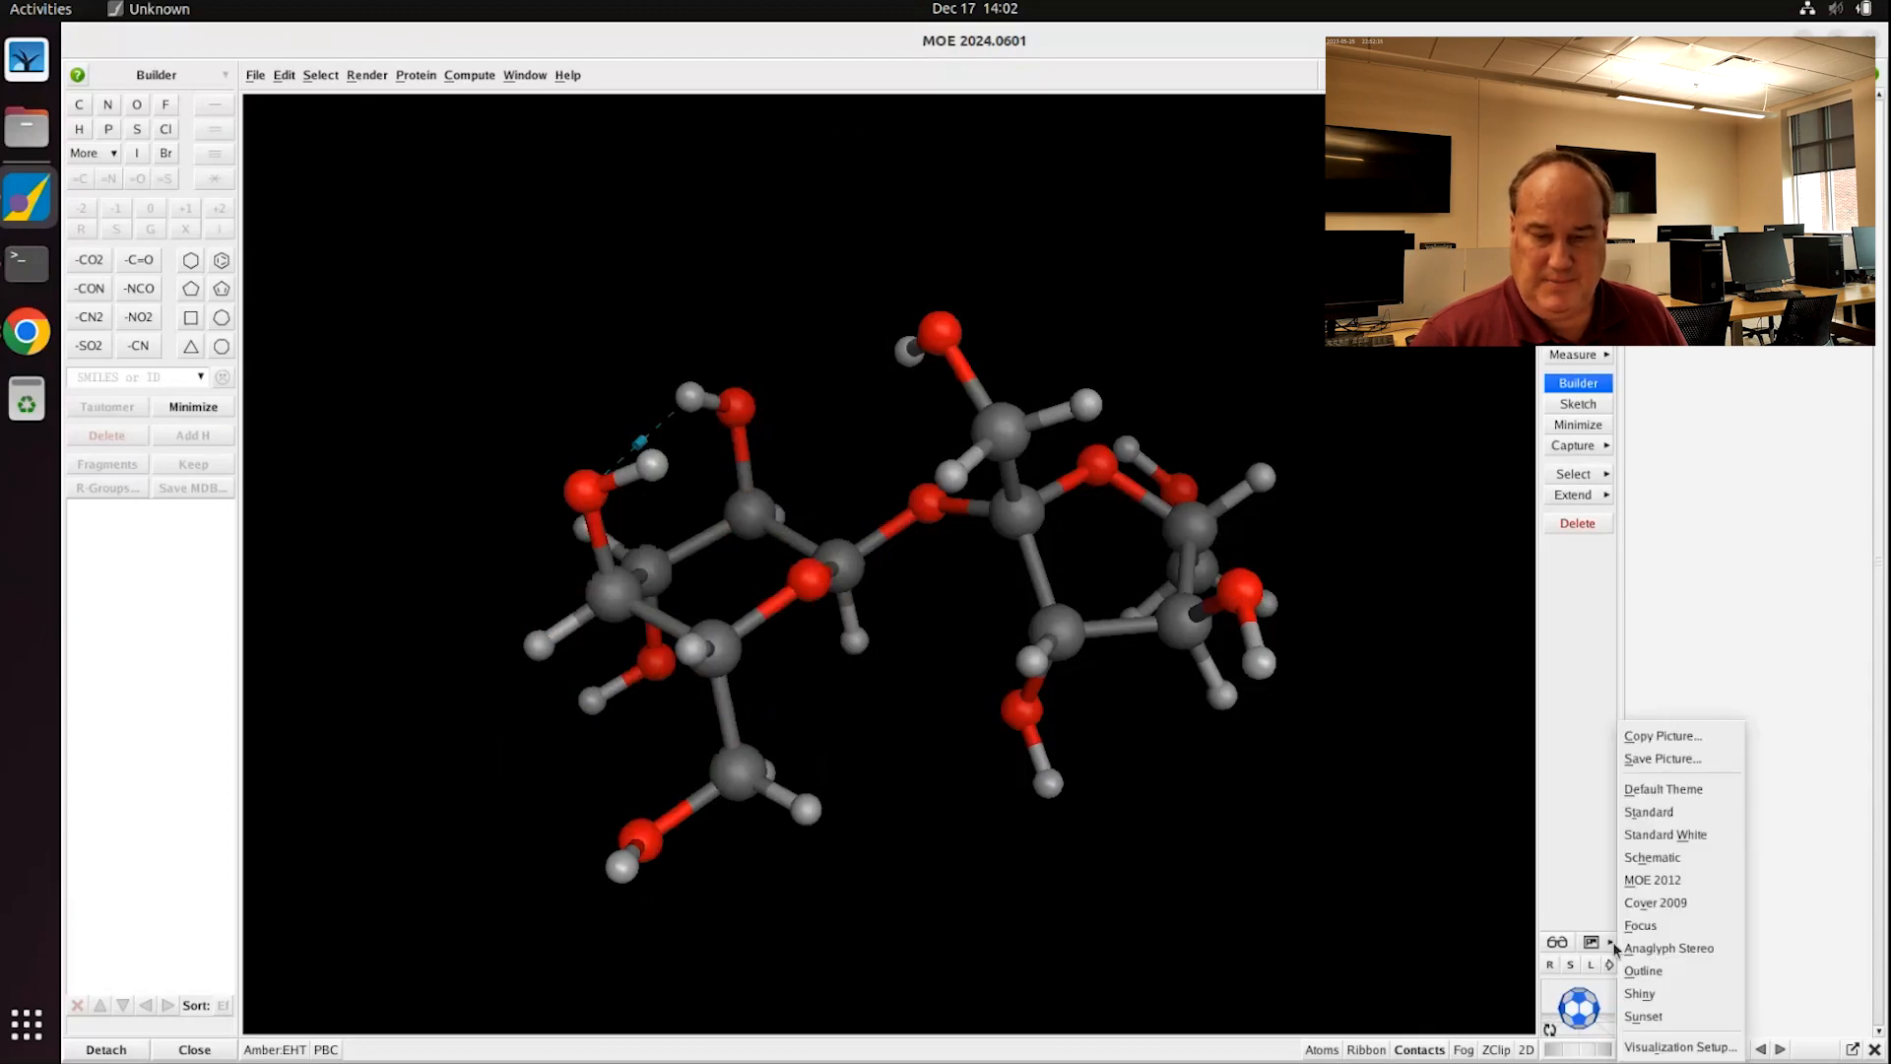
{"action": "left_click", "coordinate": [1676, 759]}
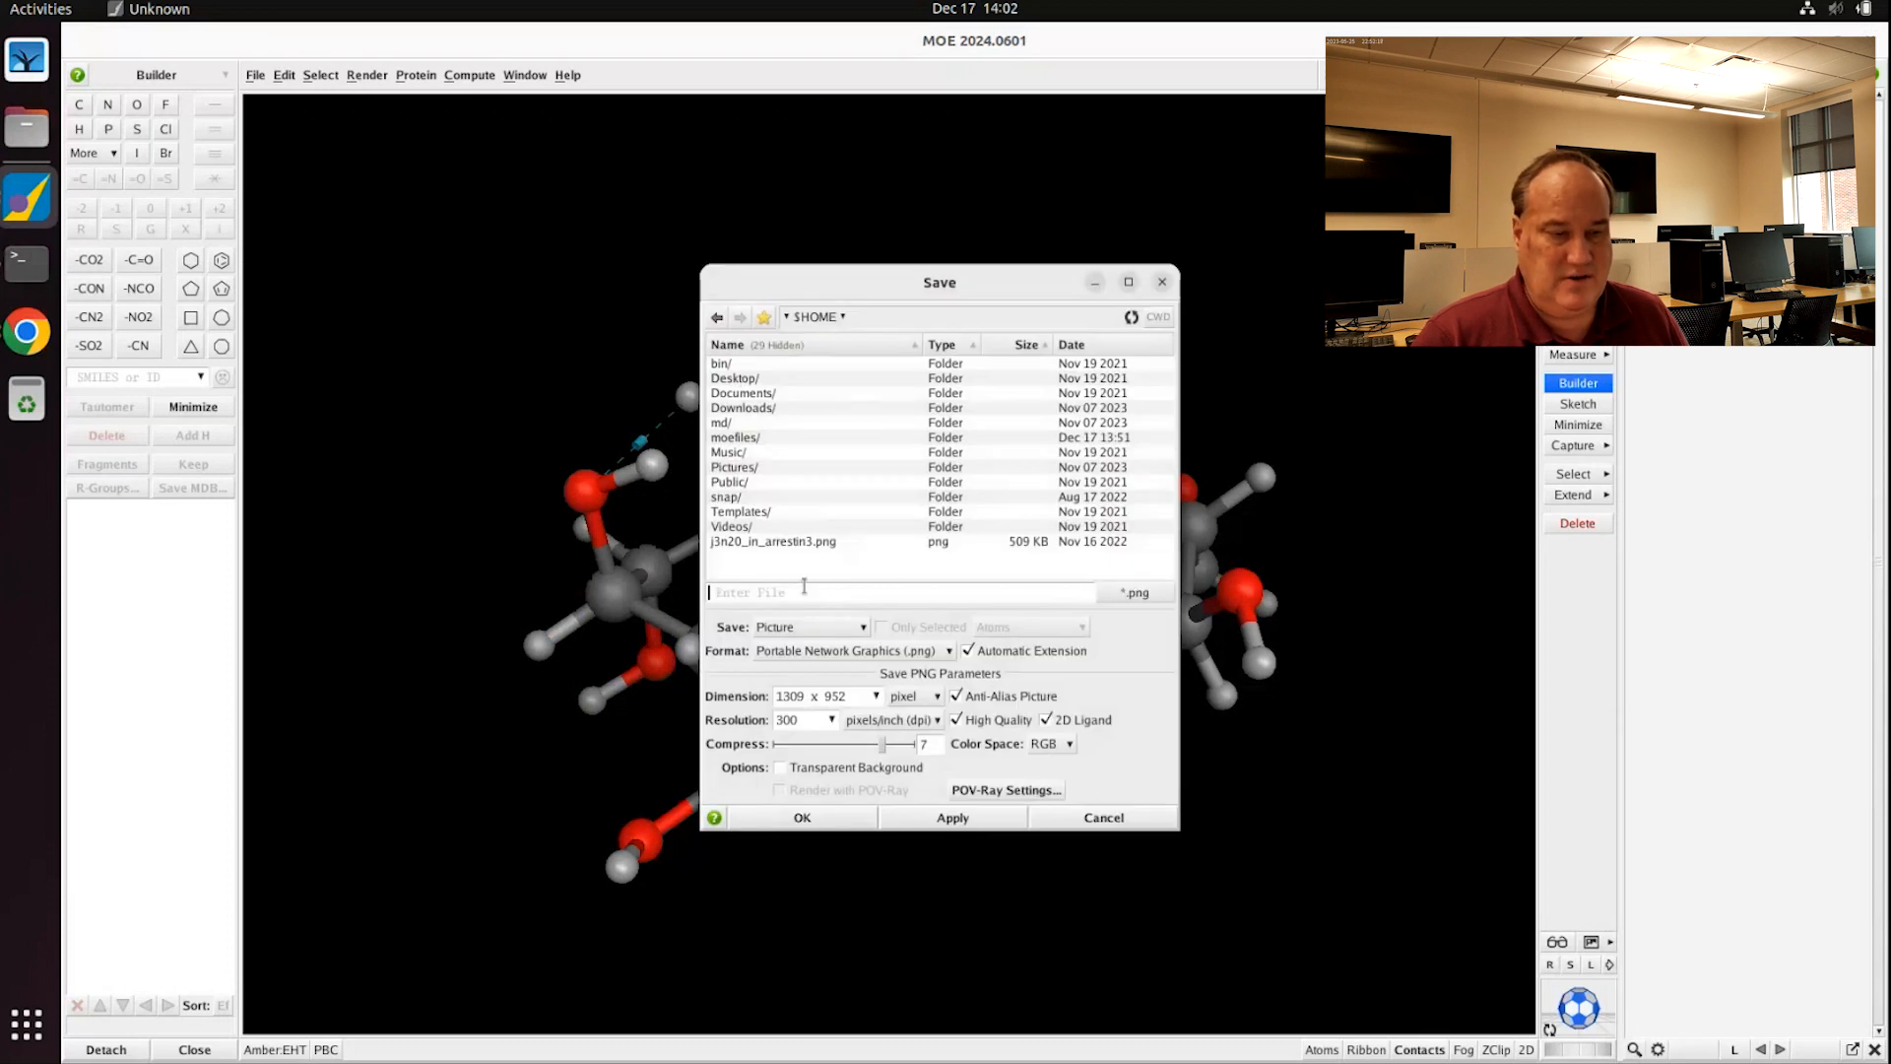
{"action": "type", "text": "sucr"}
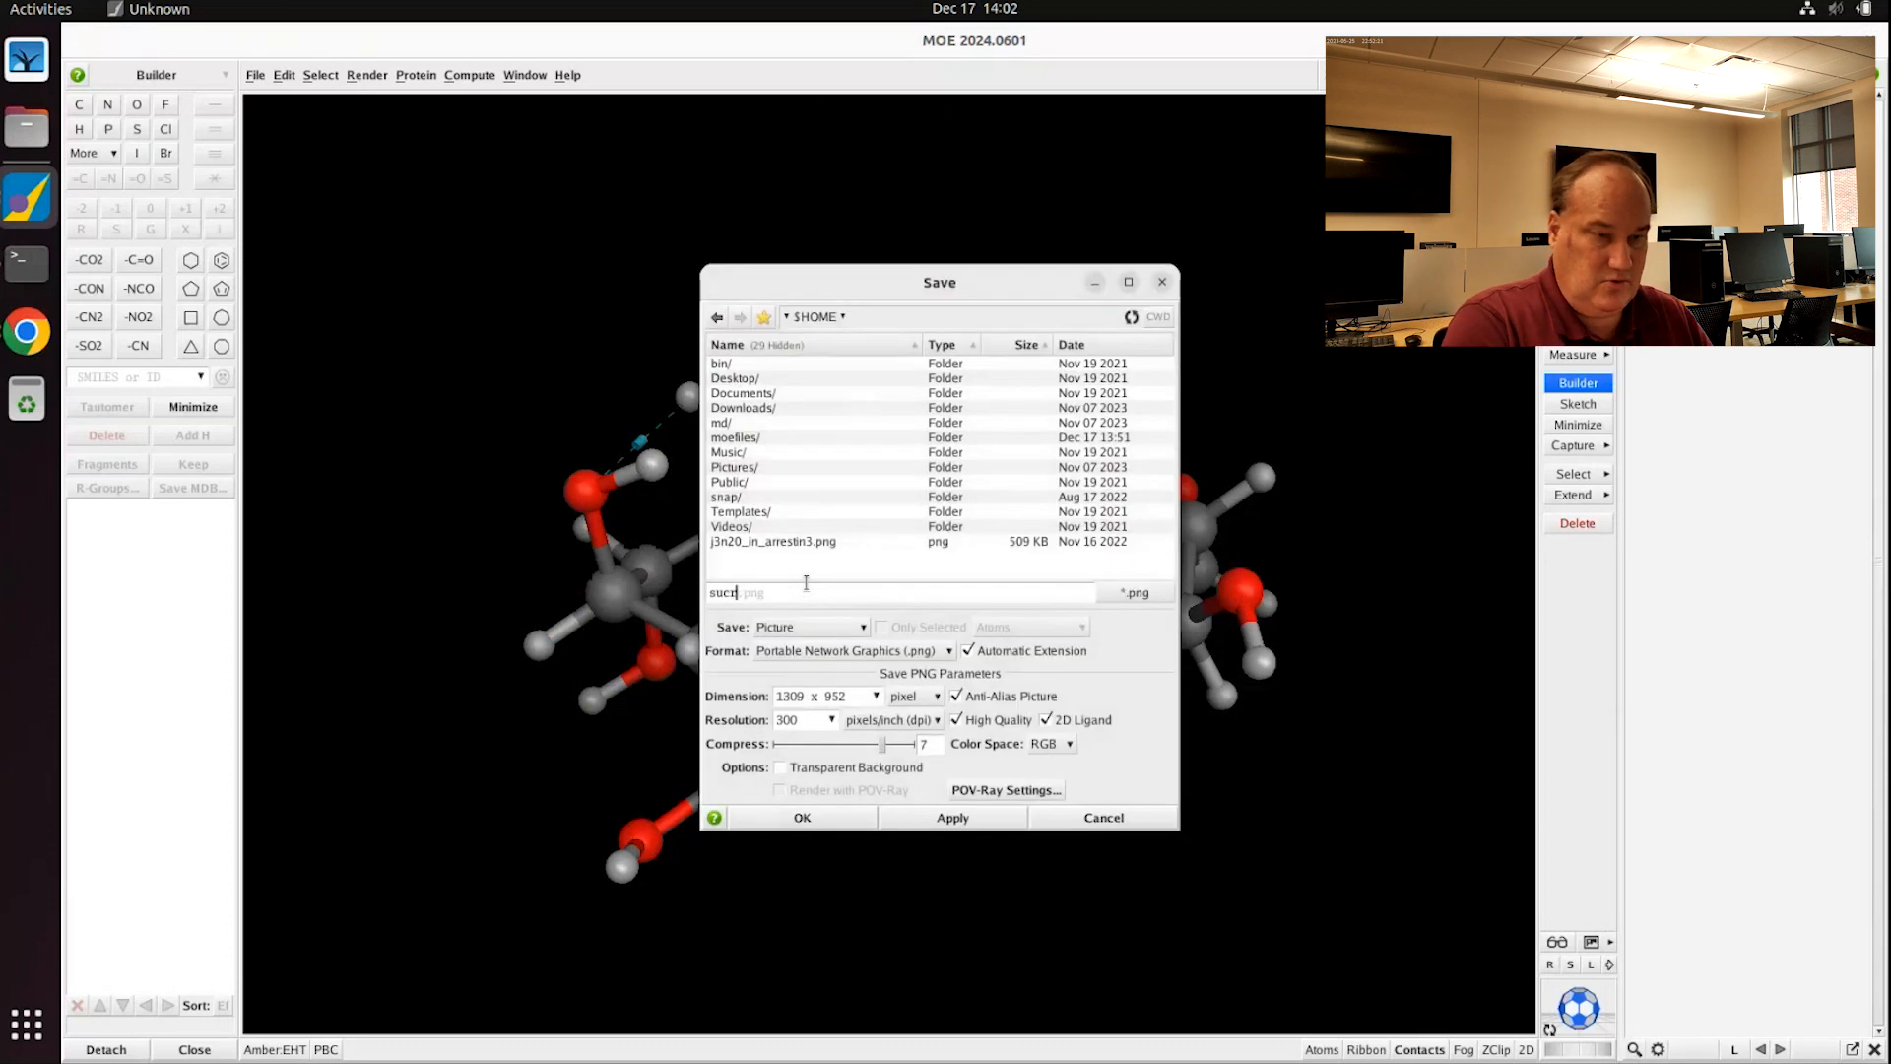
{"action": "type", "text": "oser"}
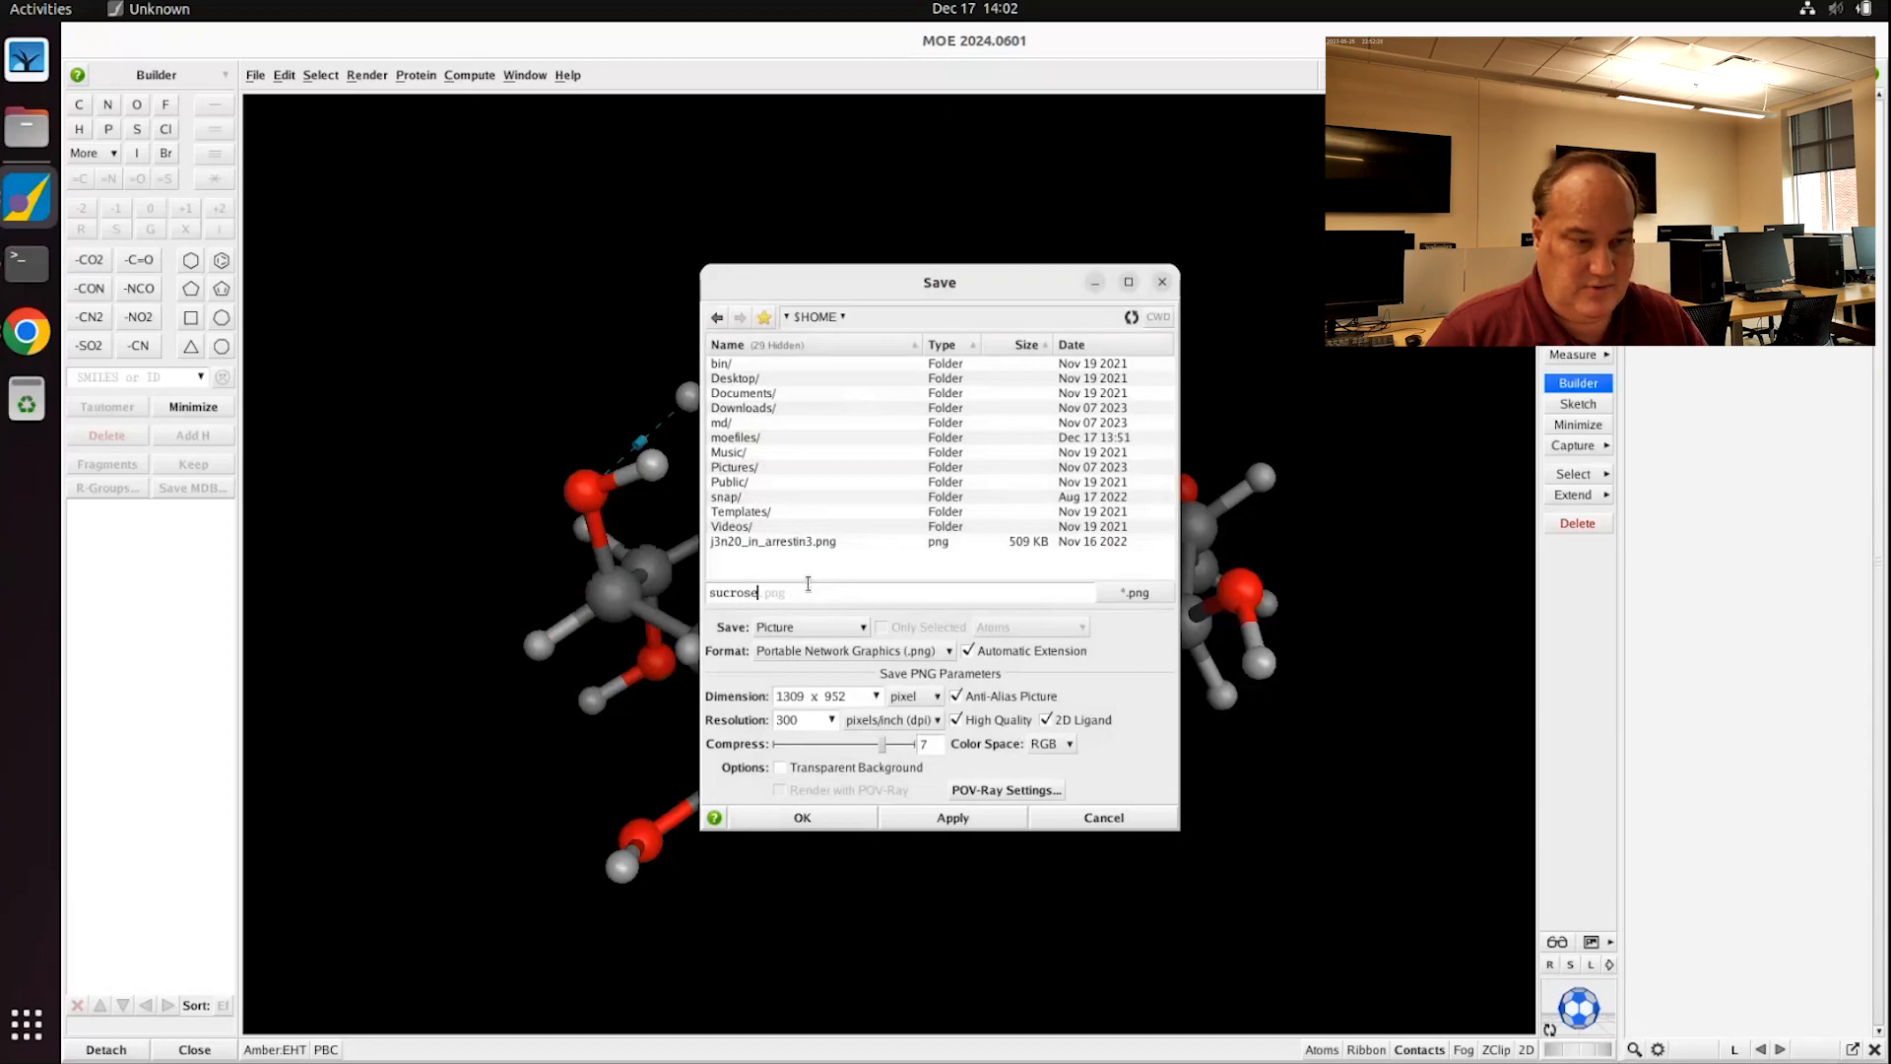
{"action": "left_click", "coordinate": [804, 818]}
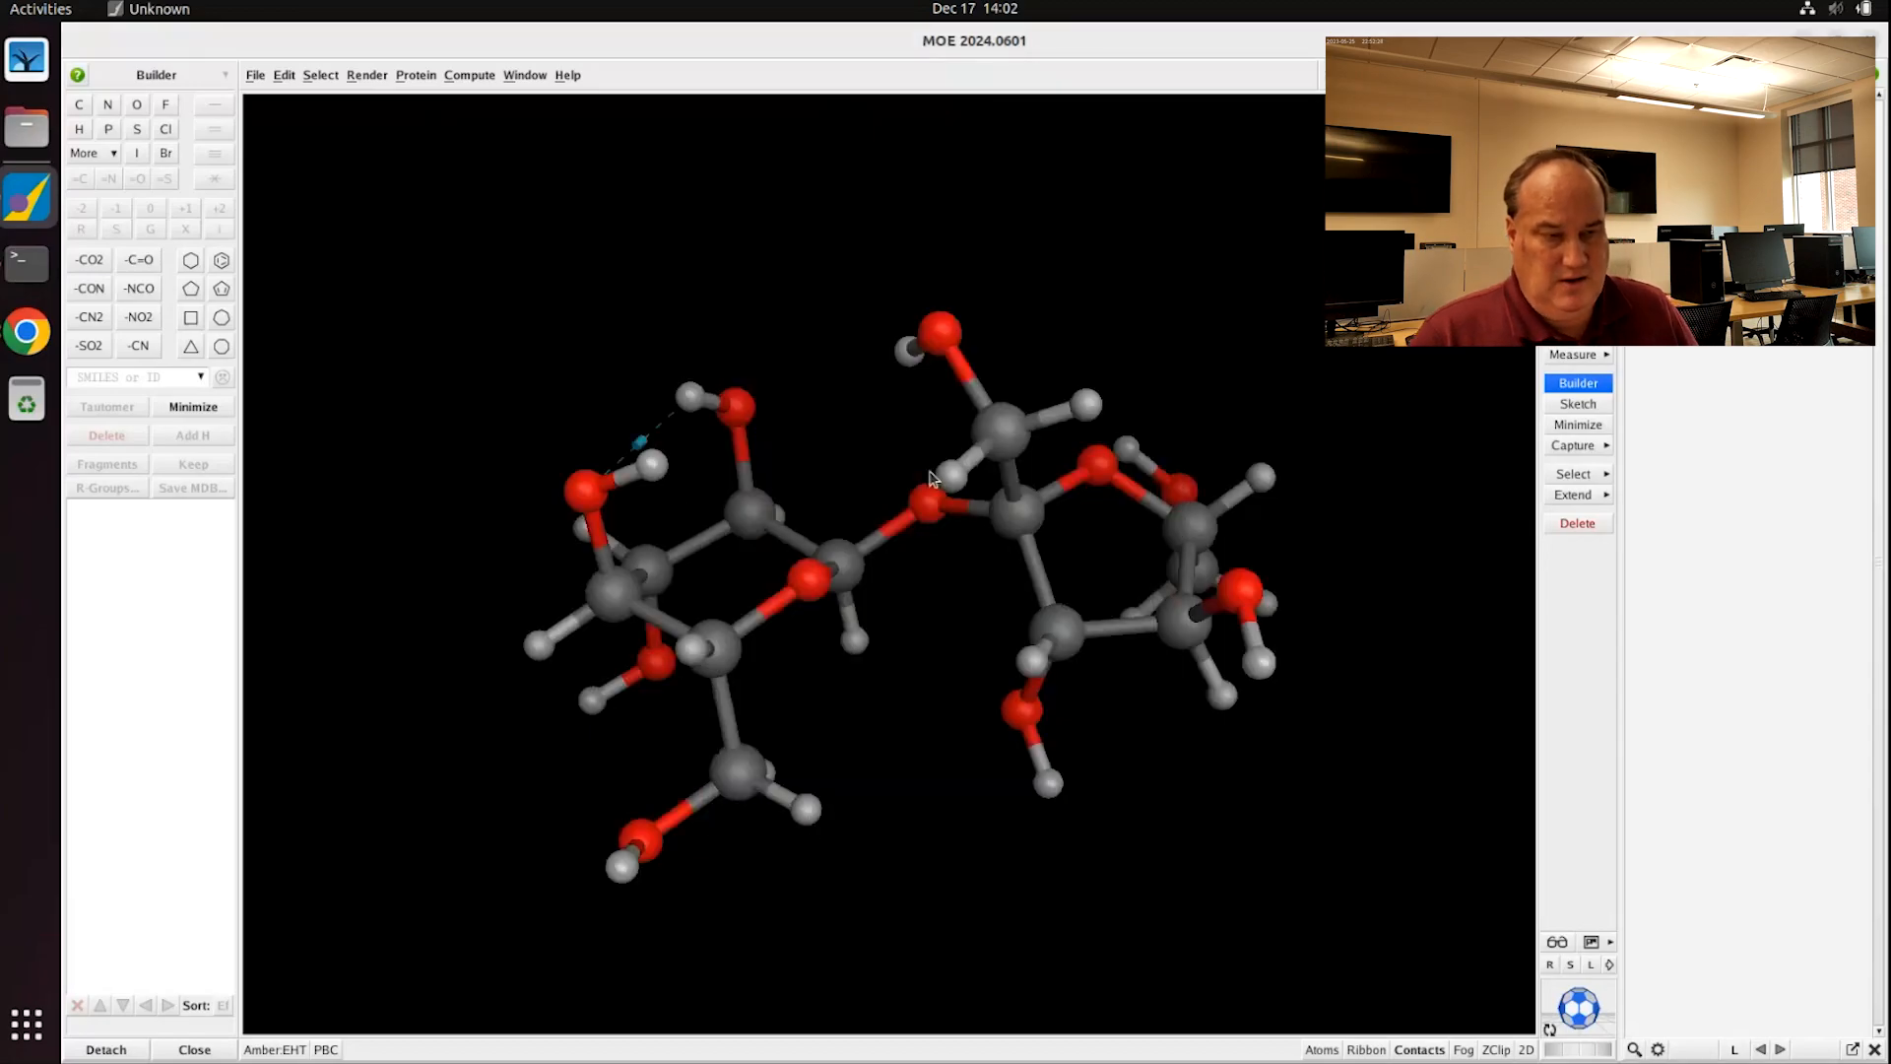
Step: Switch to the Standard White render theme and zoom in on the molecule
{"action": "left_click", "coordinate": [1609, 946]}
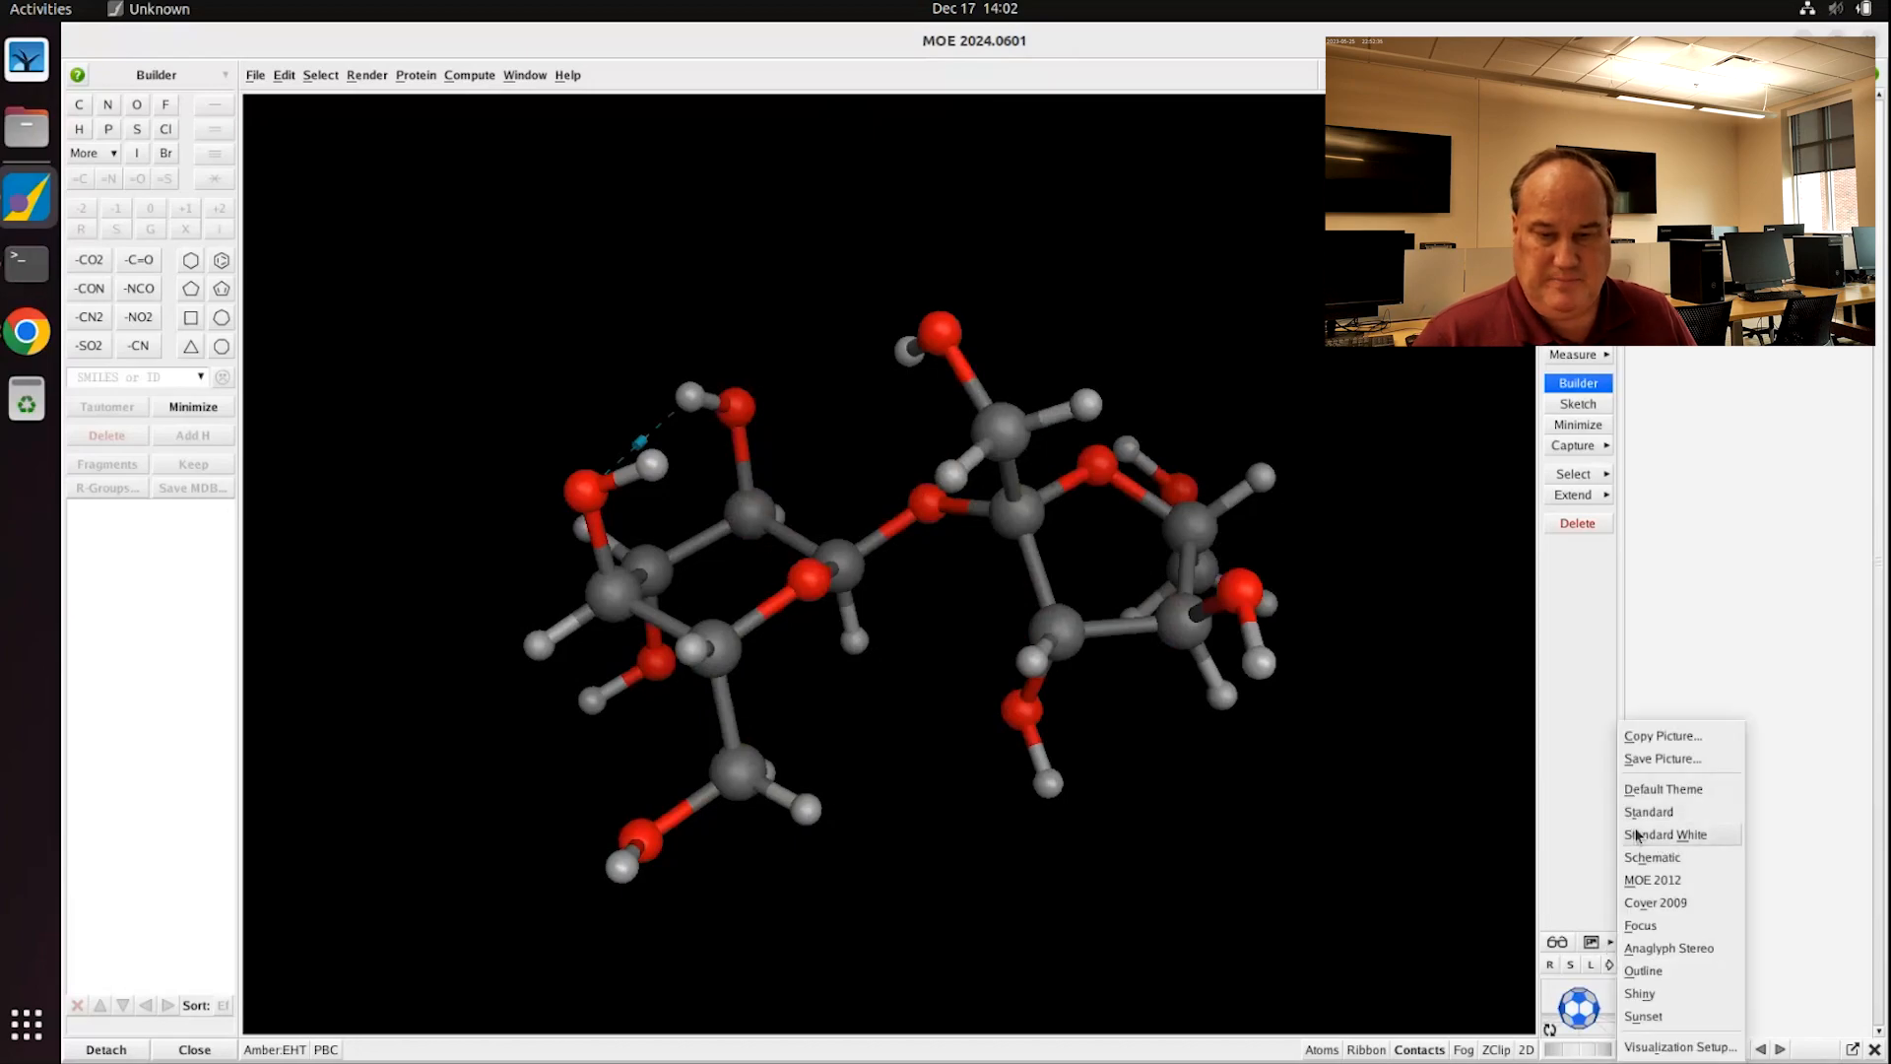
{"action": "left_click", "coordinate": [907, 602]}
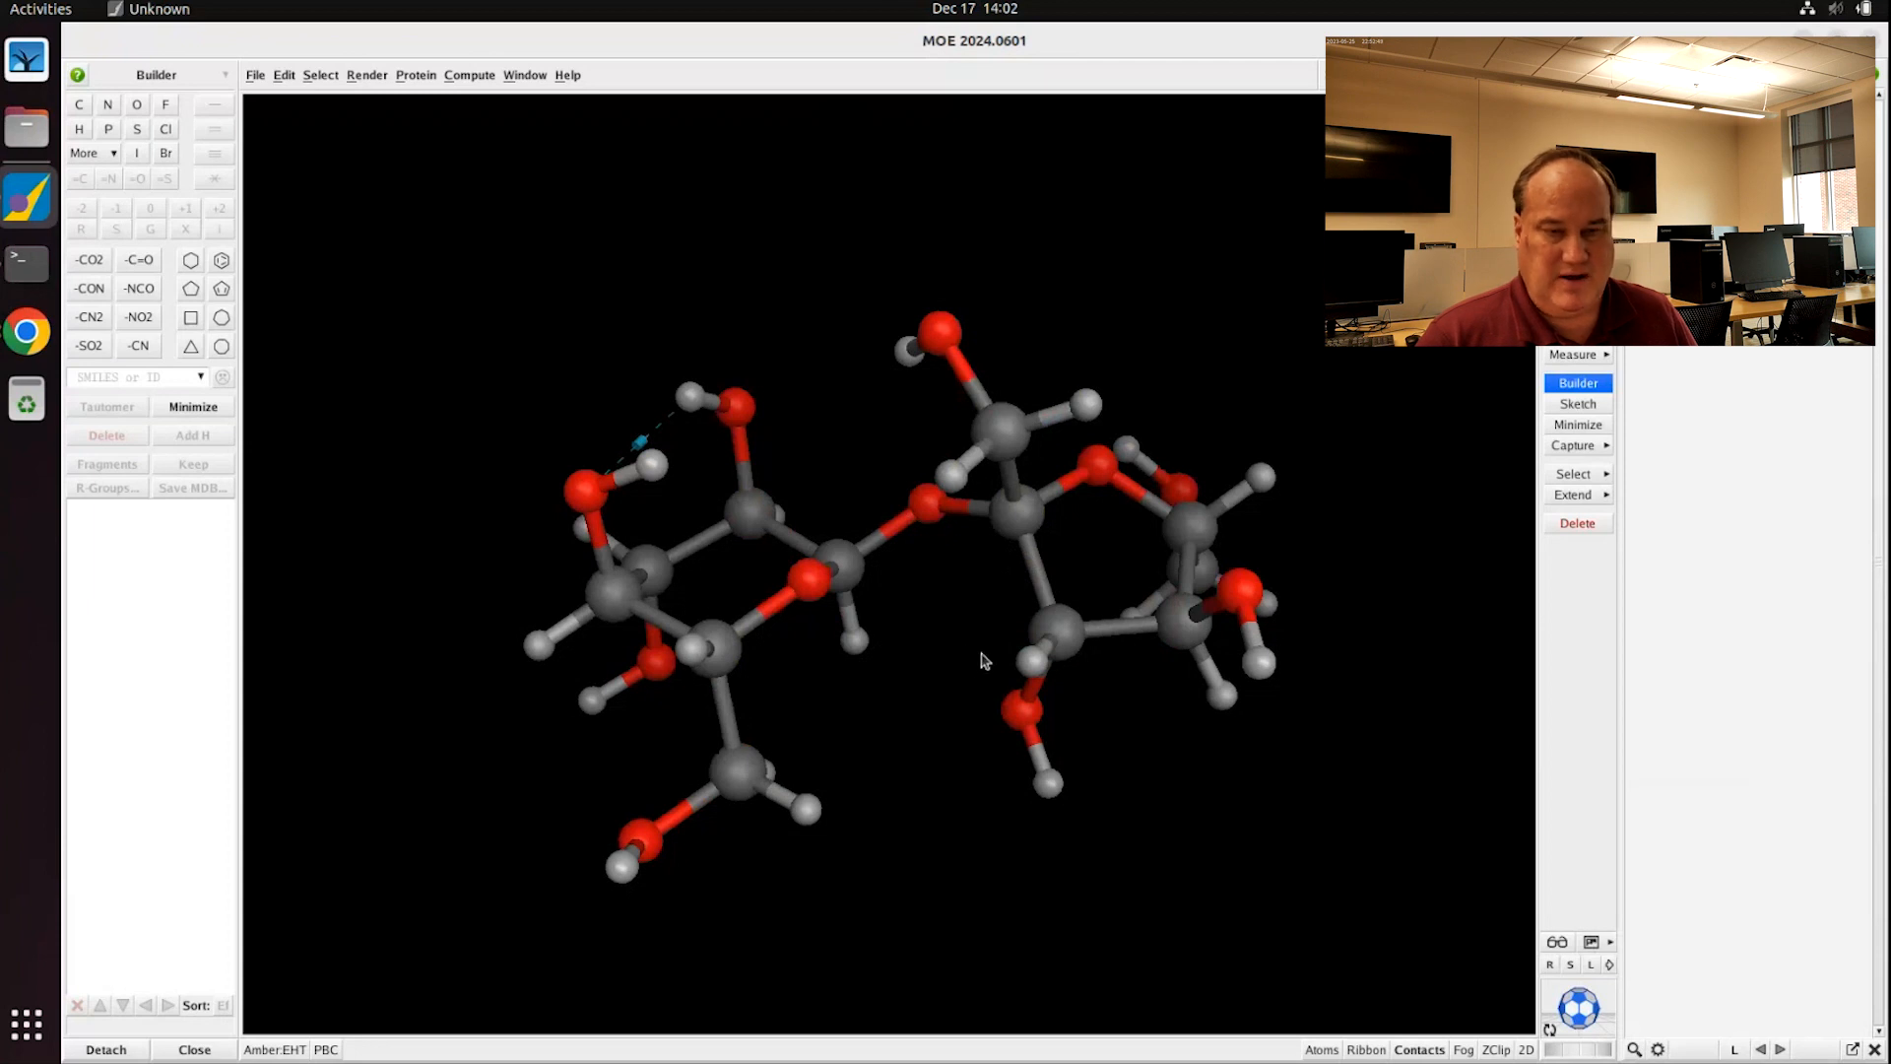
{"action": "left_click", "coordinate": [1611, 942]}
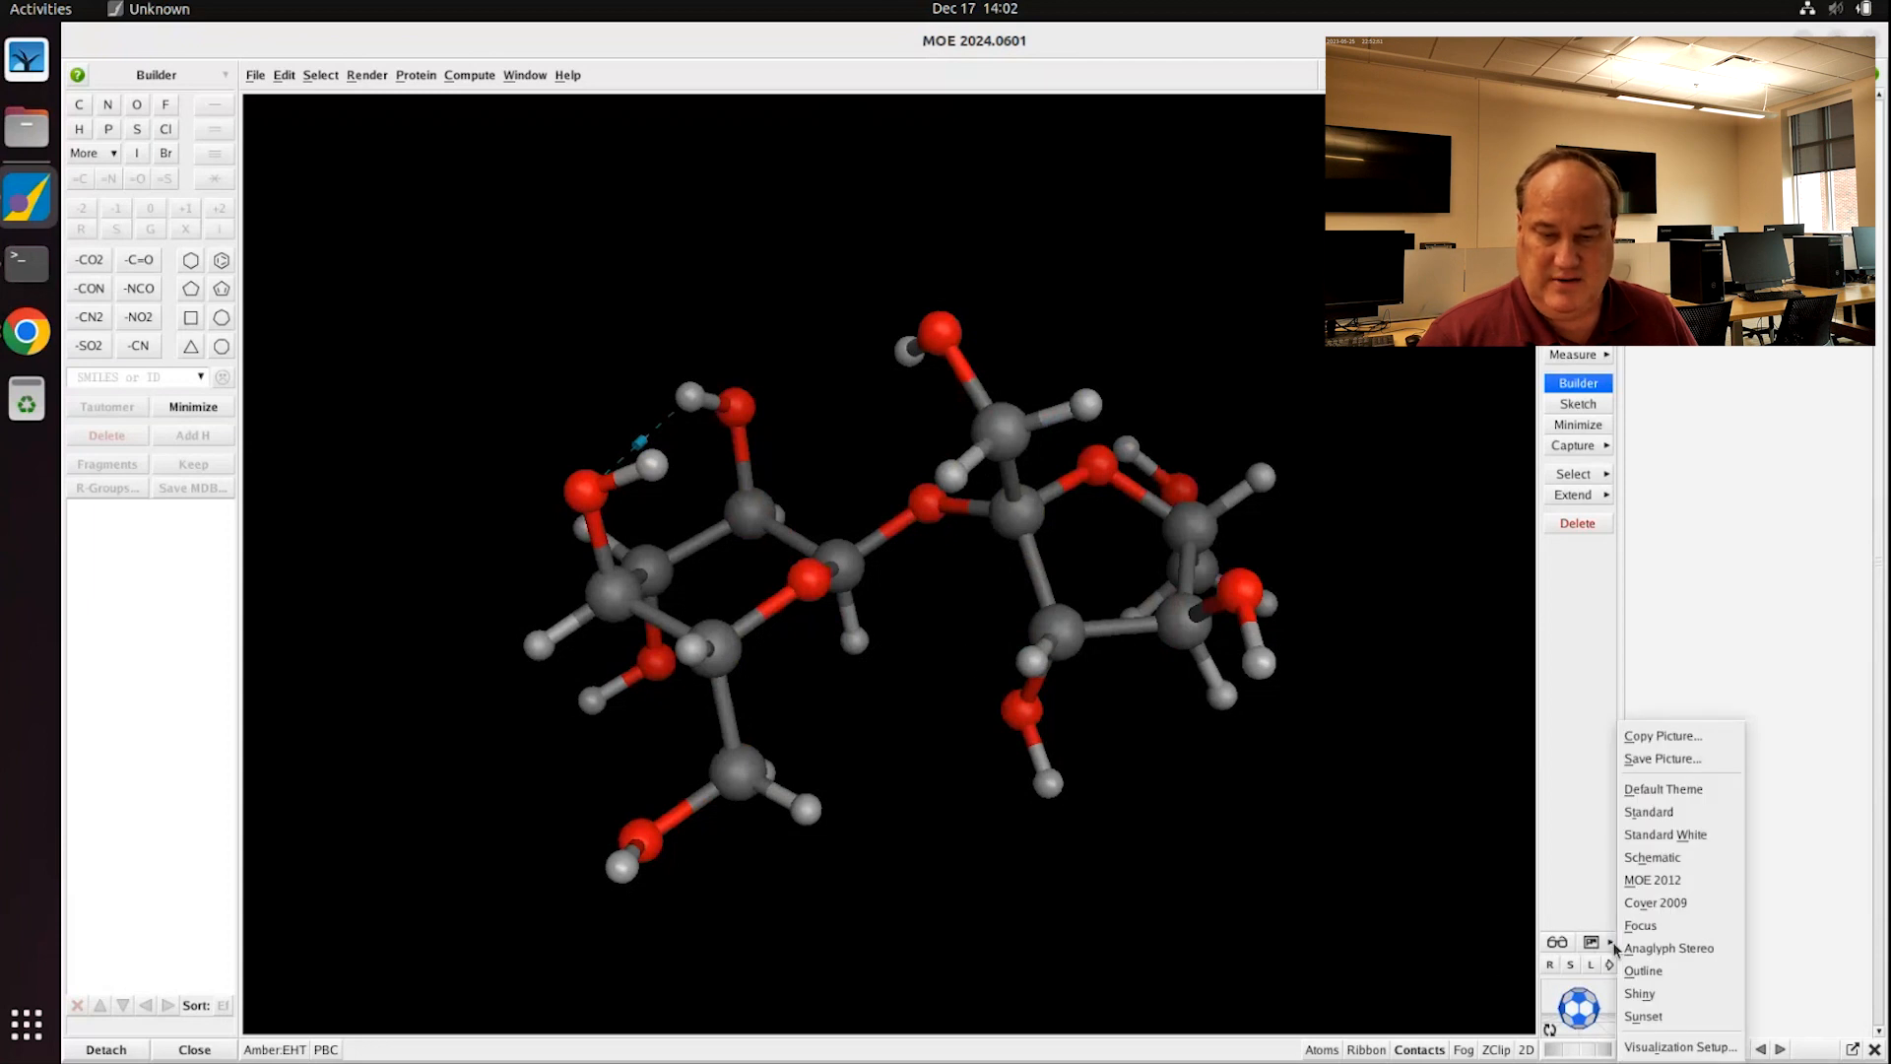
{"action": "left_click", "coordinate": [1660, 847]}
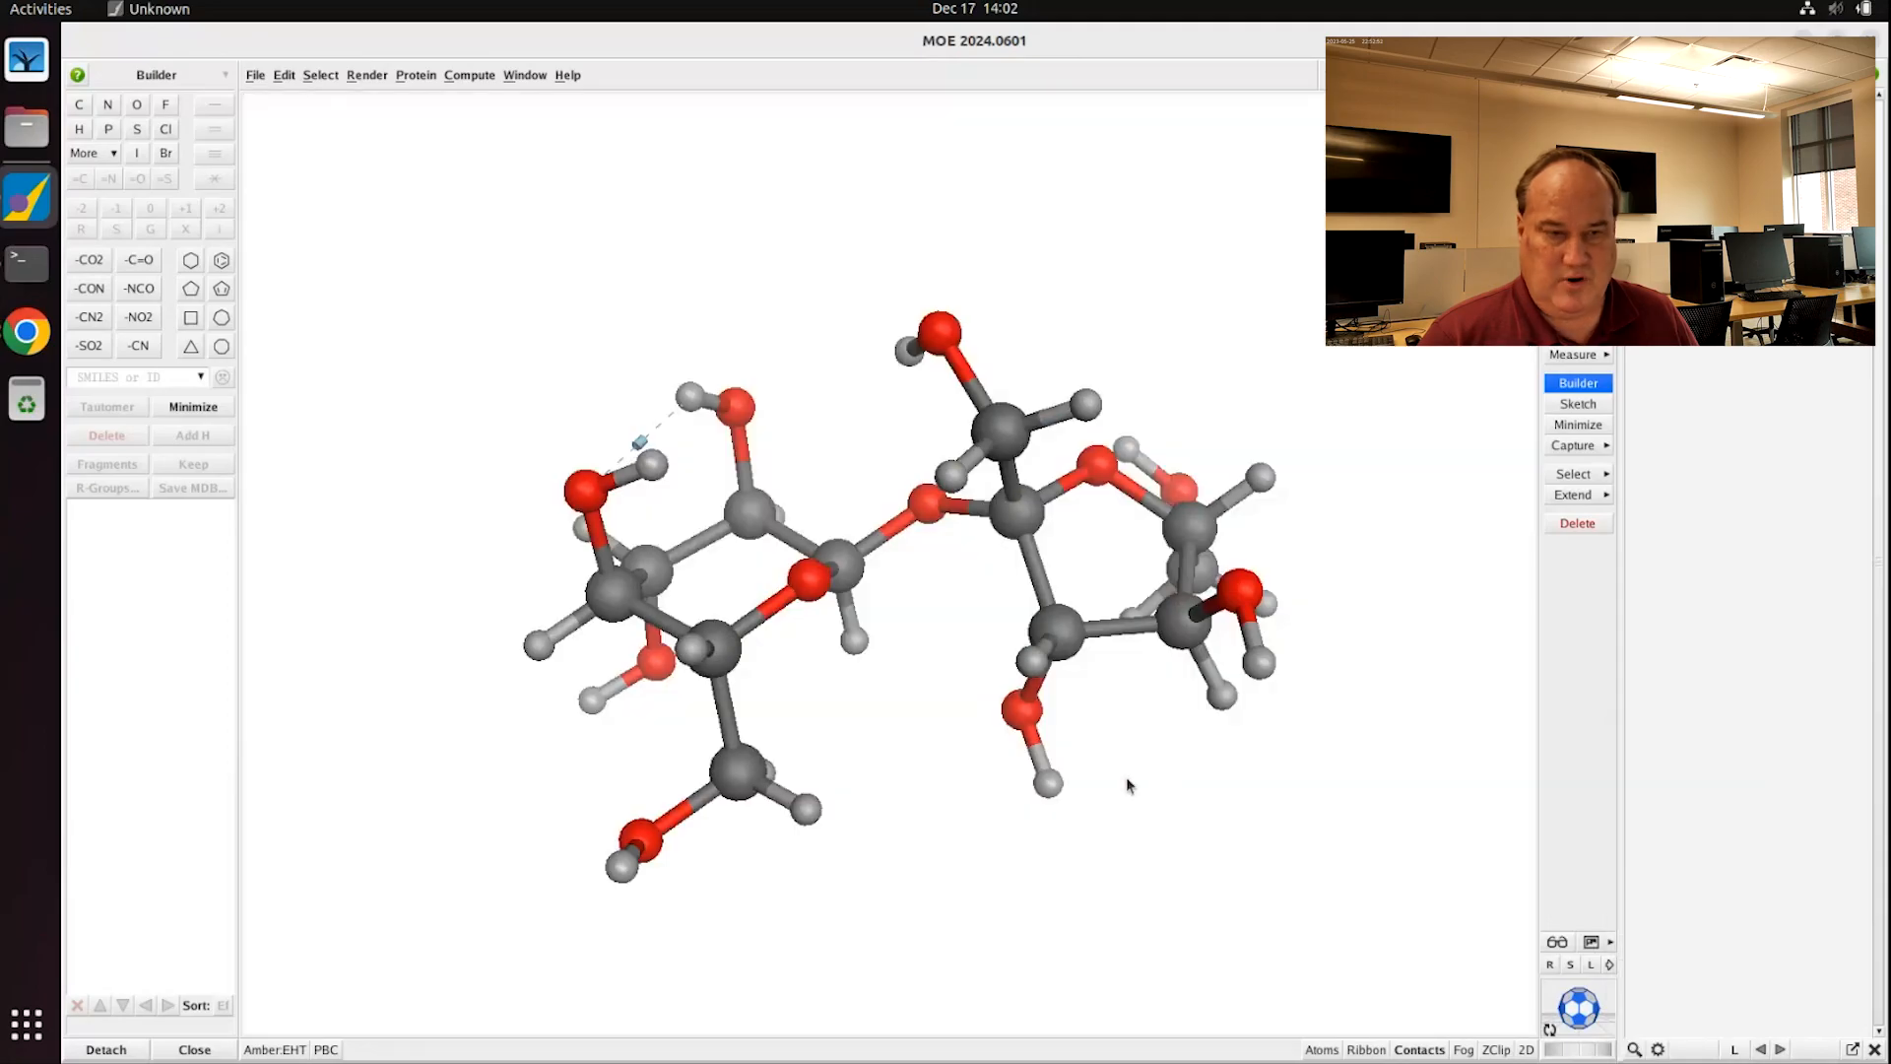
{"action": "scroll", "coordinate": [960, 725], "scroll_direction": "up", "scroll_amount": 3}
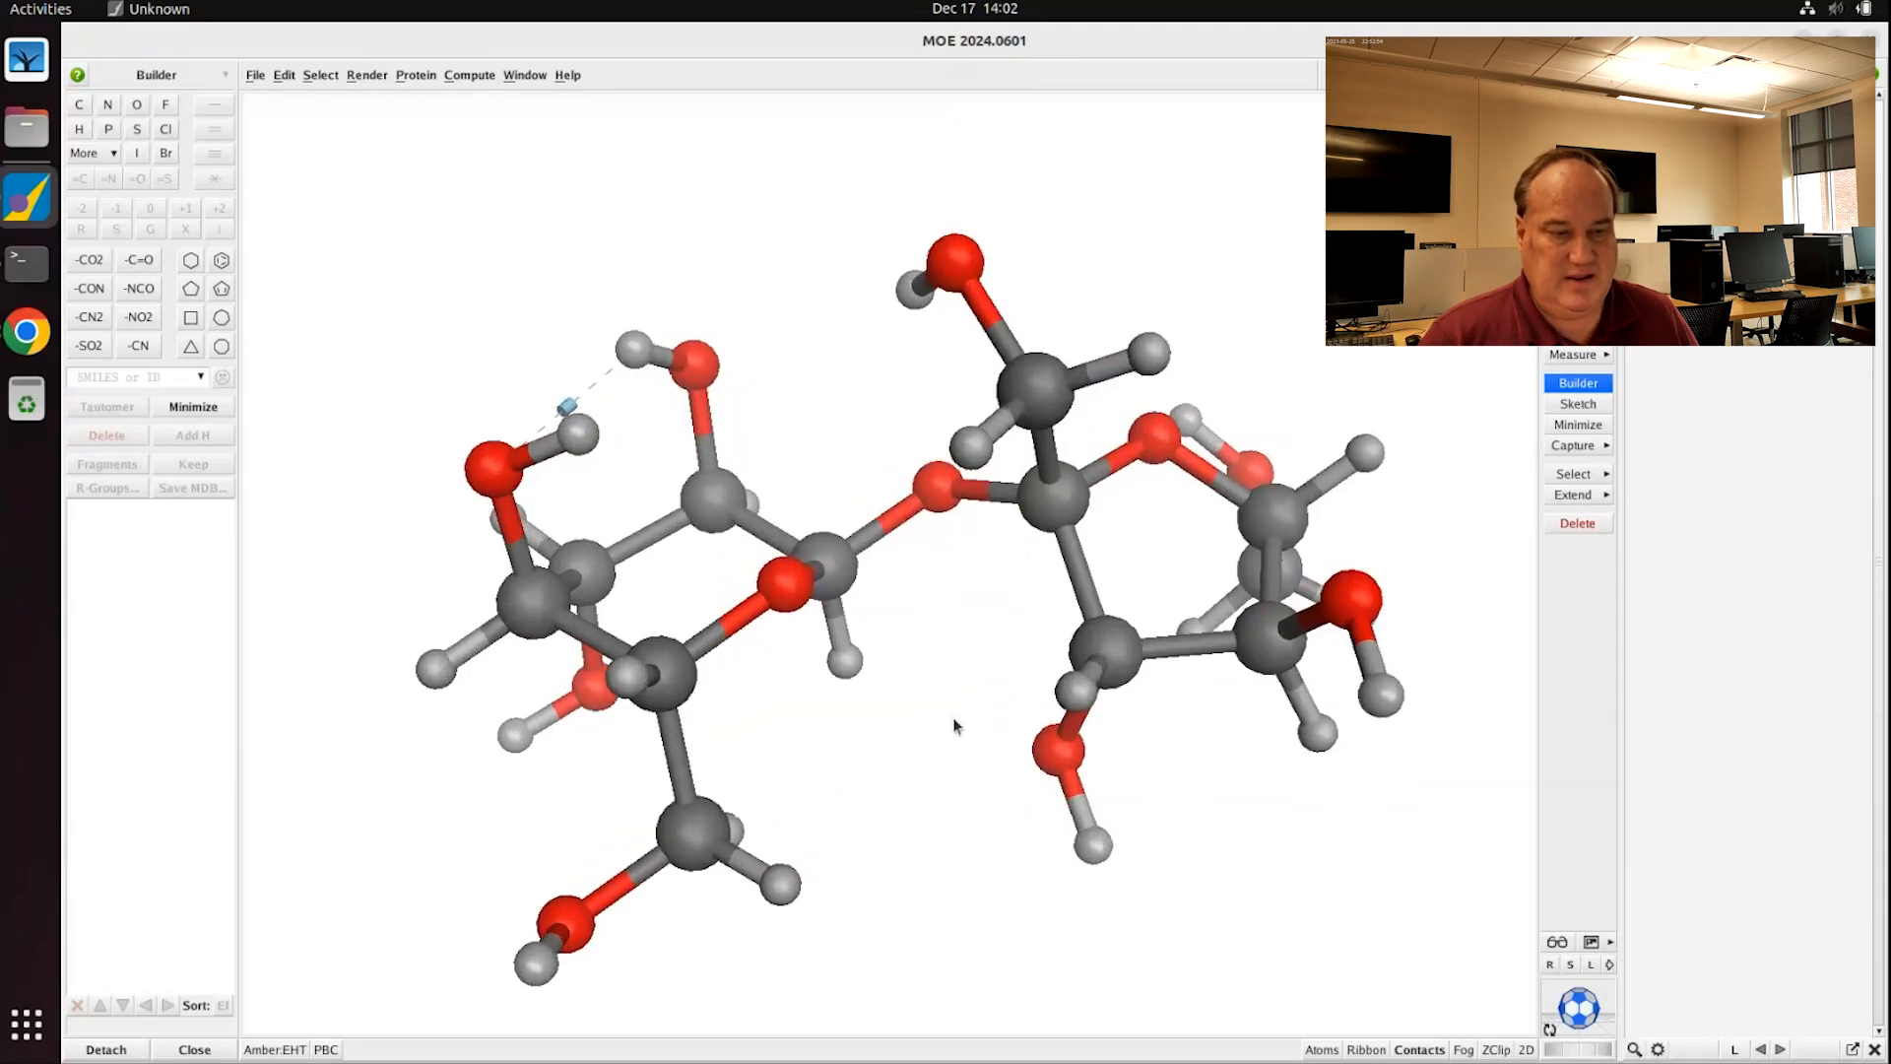
Step: Save the picture as sucrose.png, overwriting the existing file
{"action": "left_click", "coordinate": [1611, 942]}
{"action": "left_click", "coordinate": [1662, 759]}
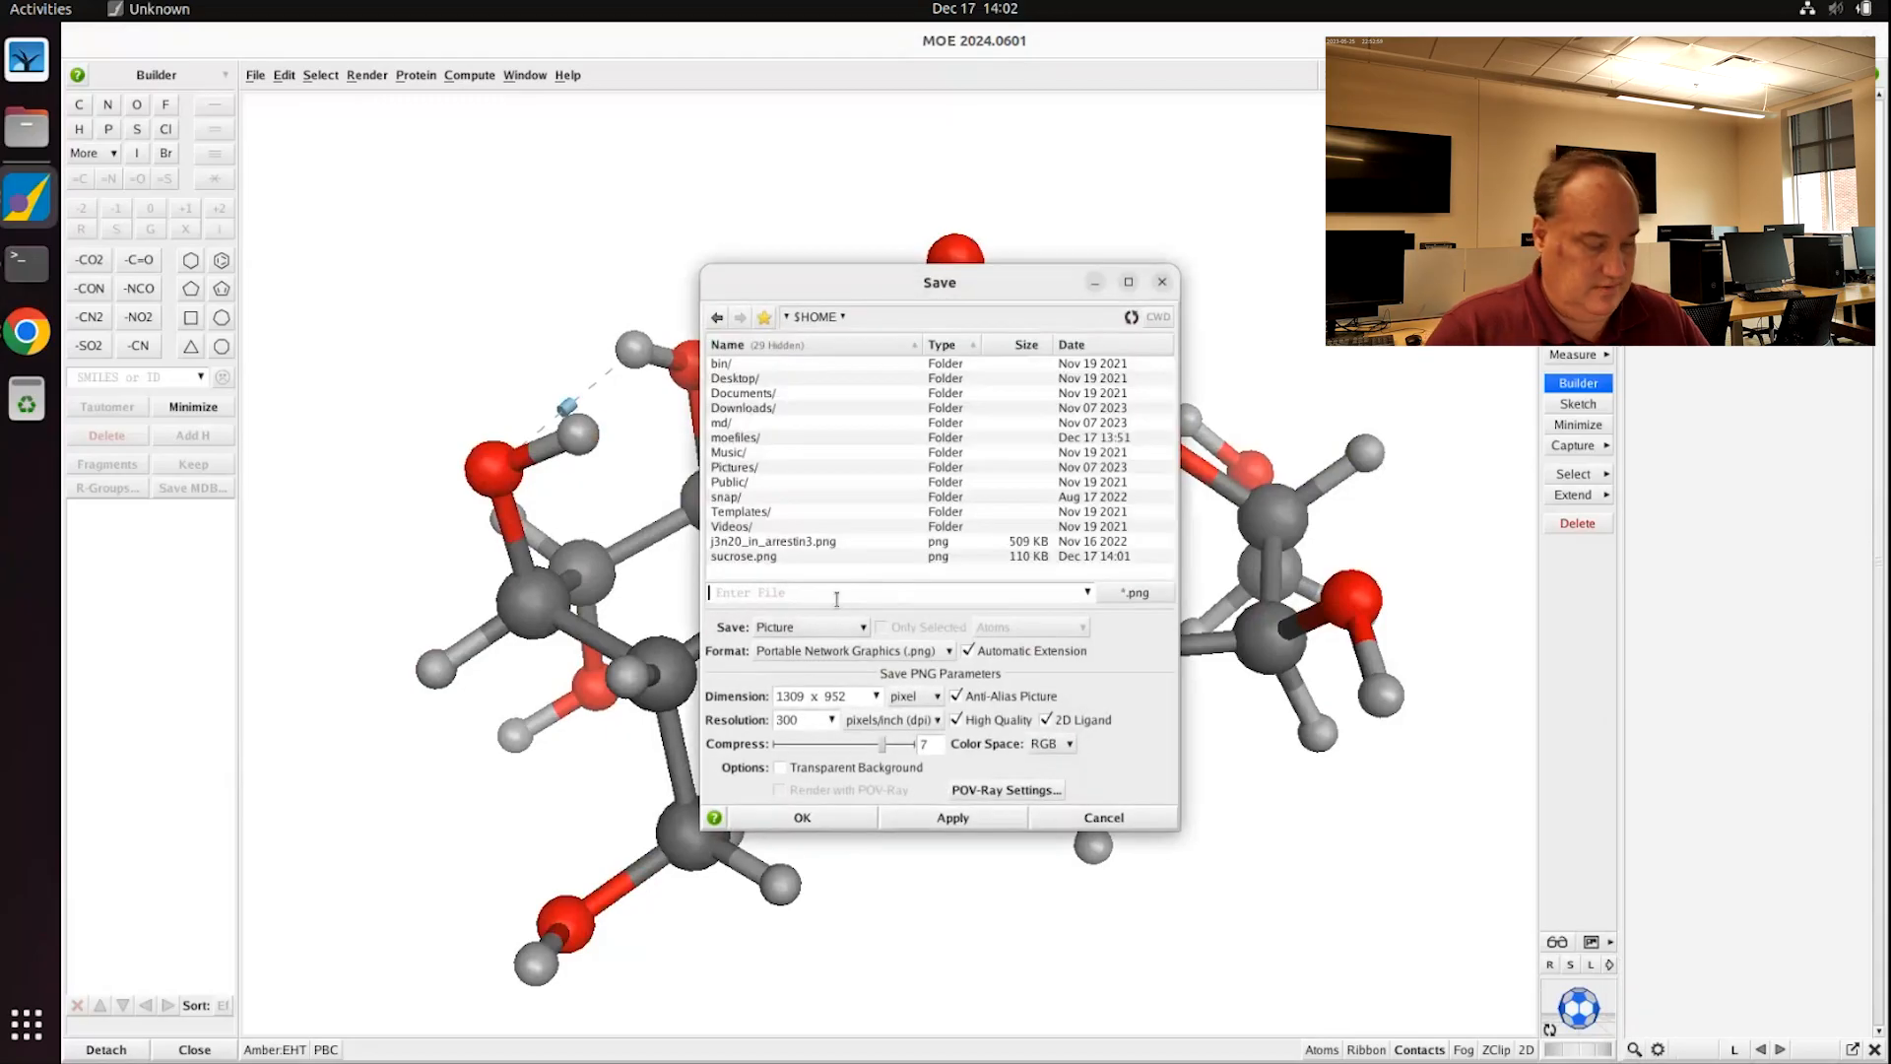
{"action": "type", "text": "sucrose"}
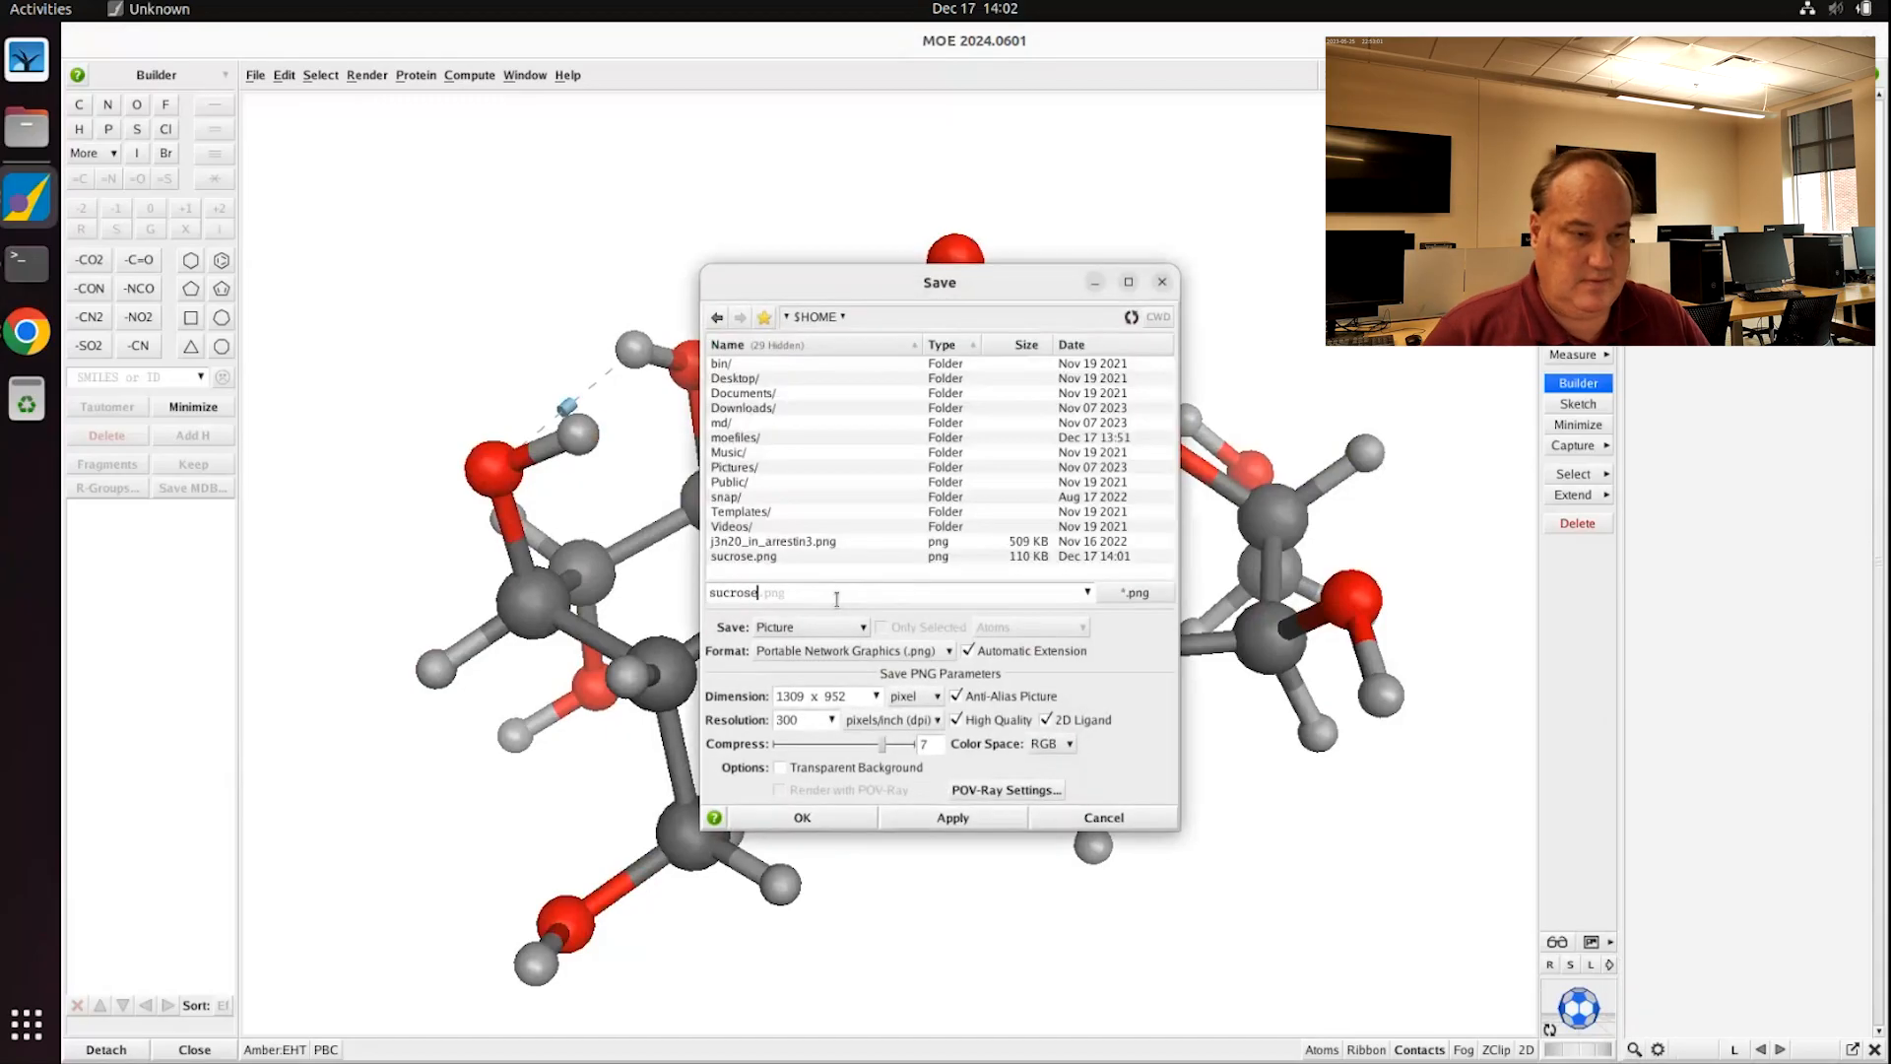
{"action": "left_click", "coordinate": [821, 818]}
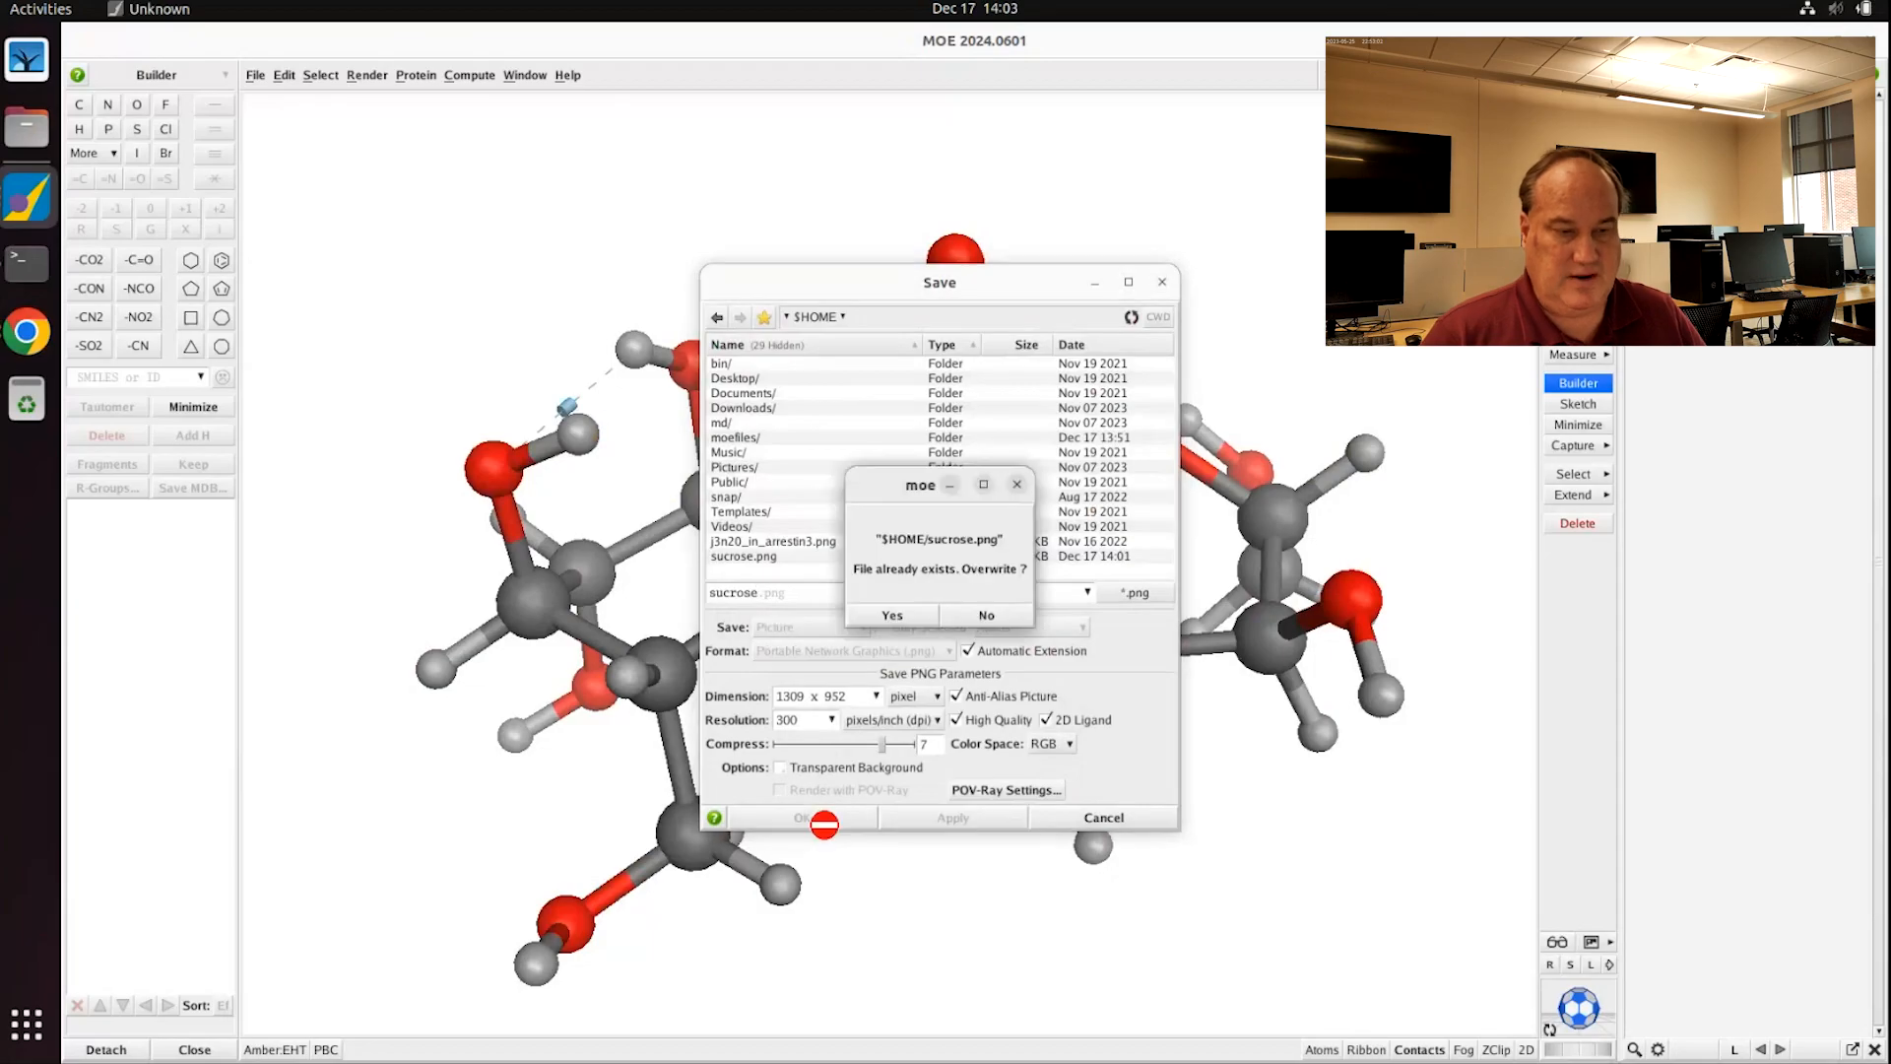
{"action": "left_click", "coordinate": [889, 616]}
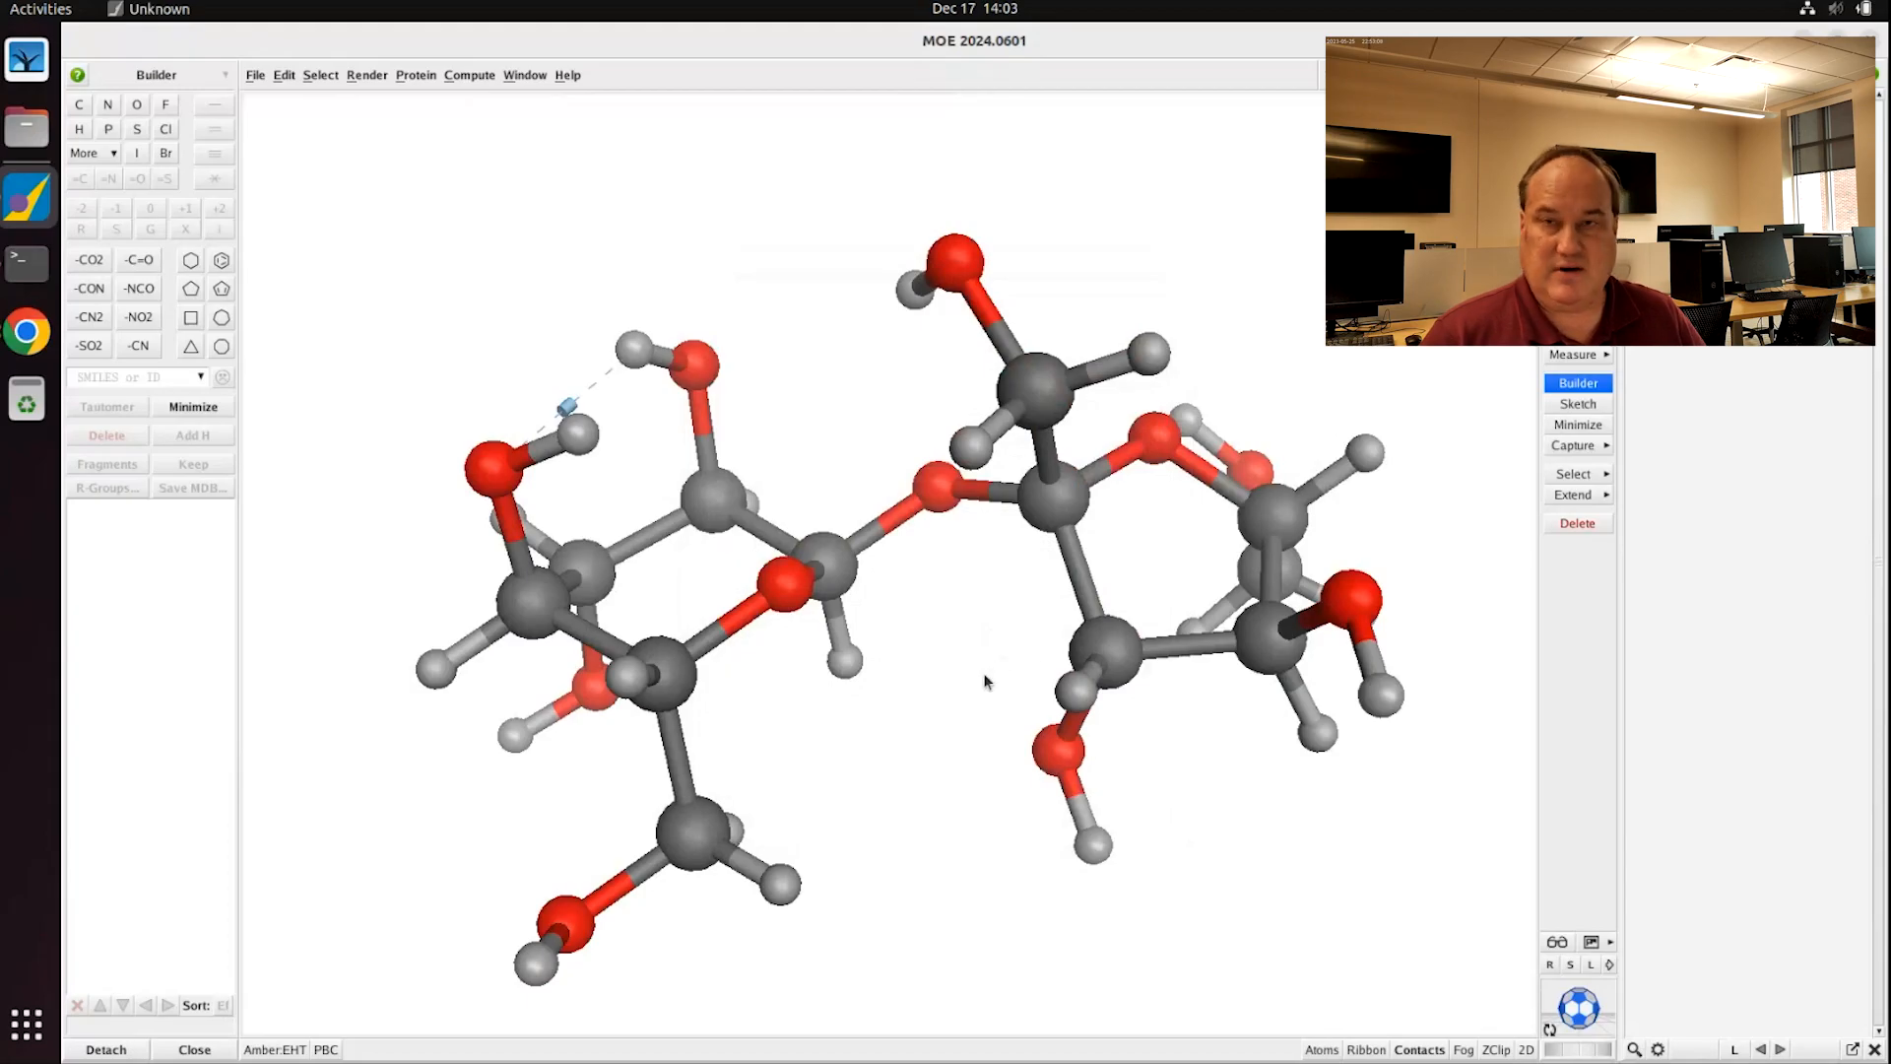
Step: Restore the standard black background render theme
{"action": "left_click", "coordinate": [1609, 942]}
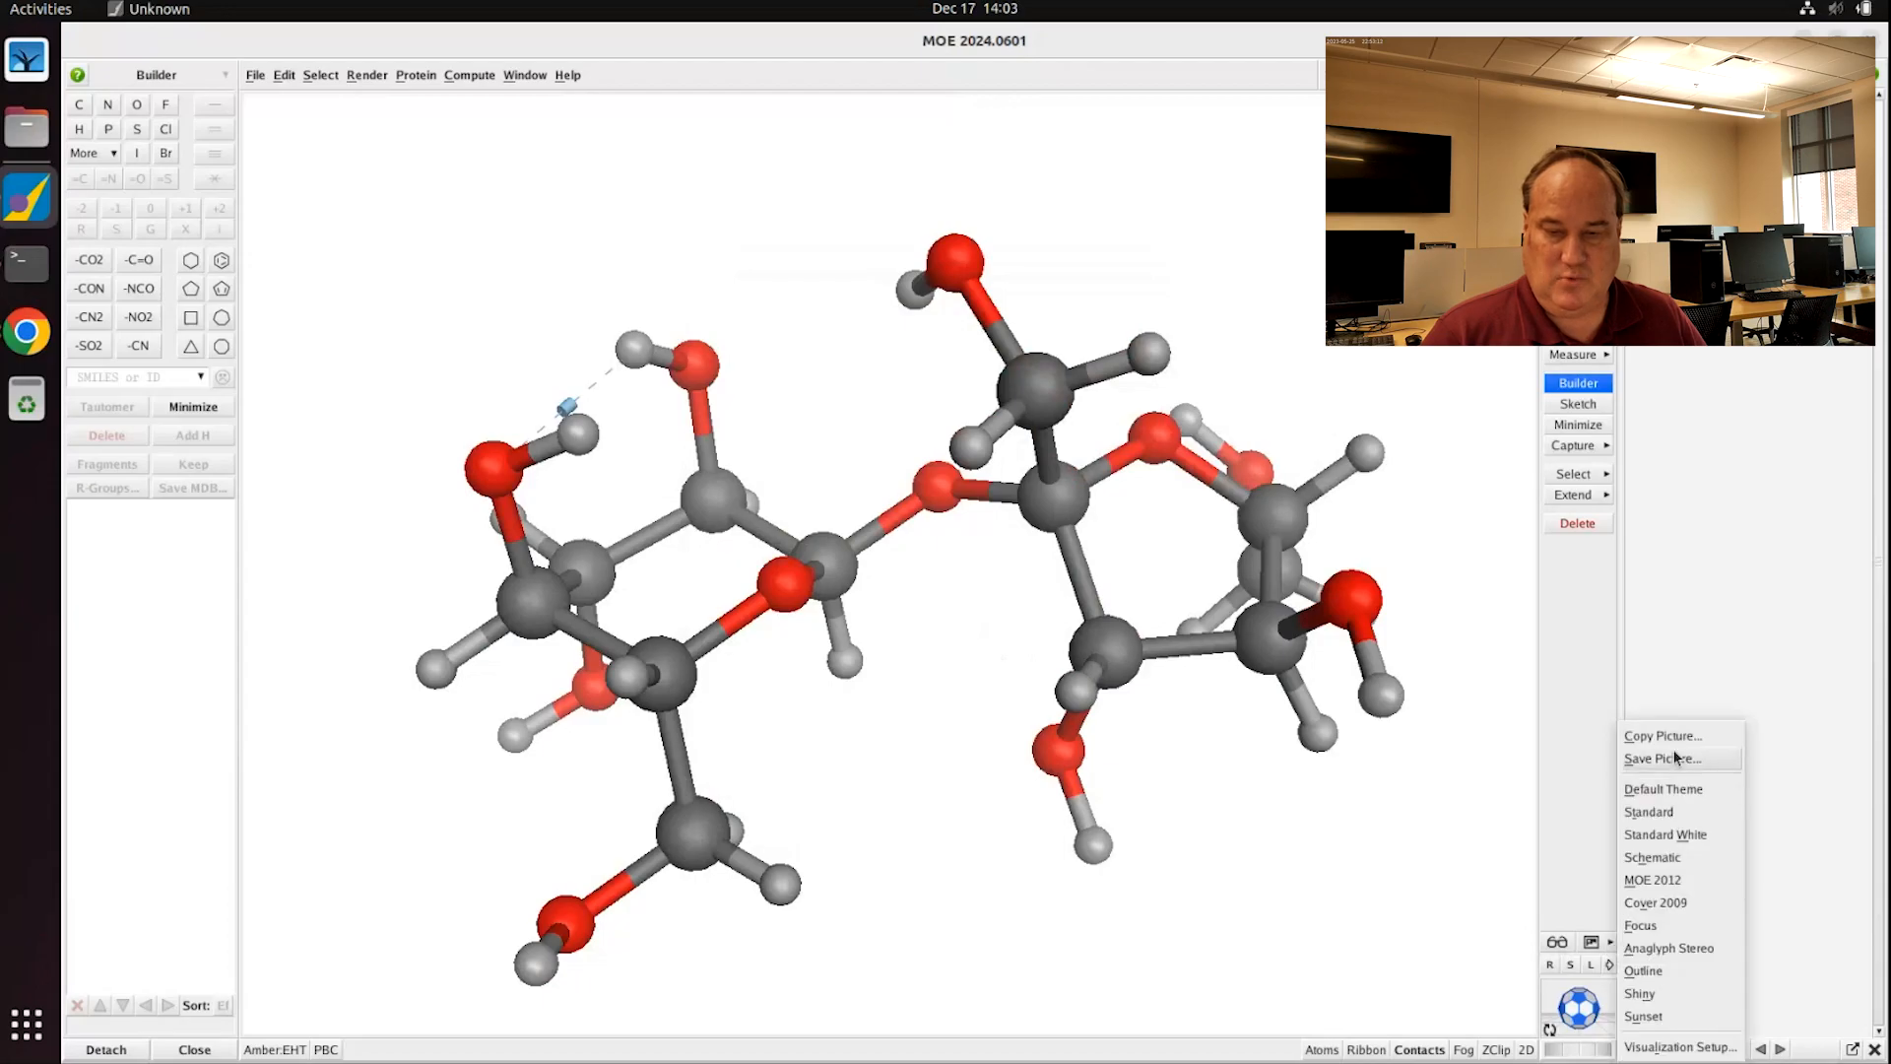
{"action": "left_click", "coordinate": [1664, 815]}
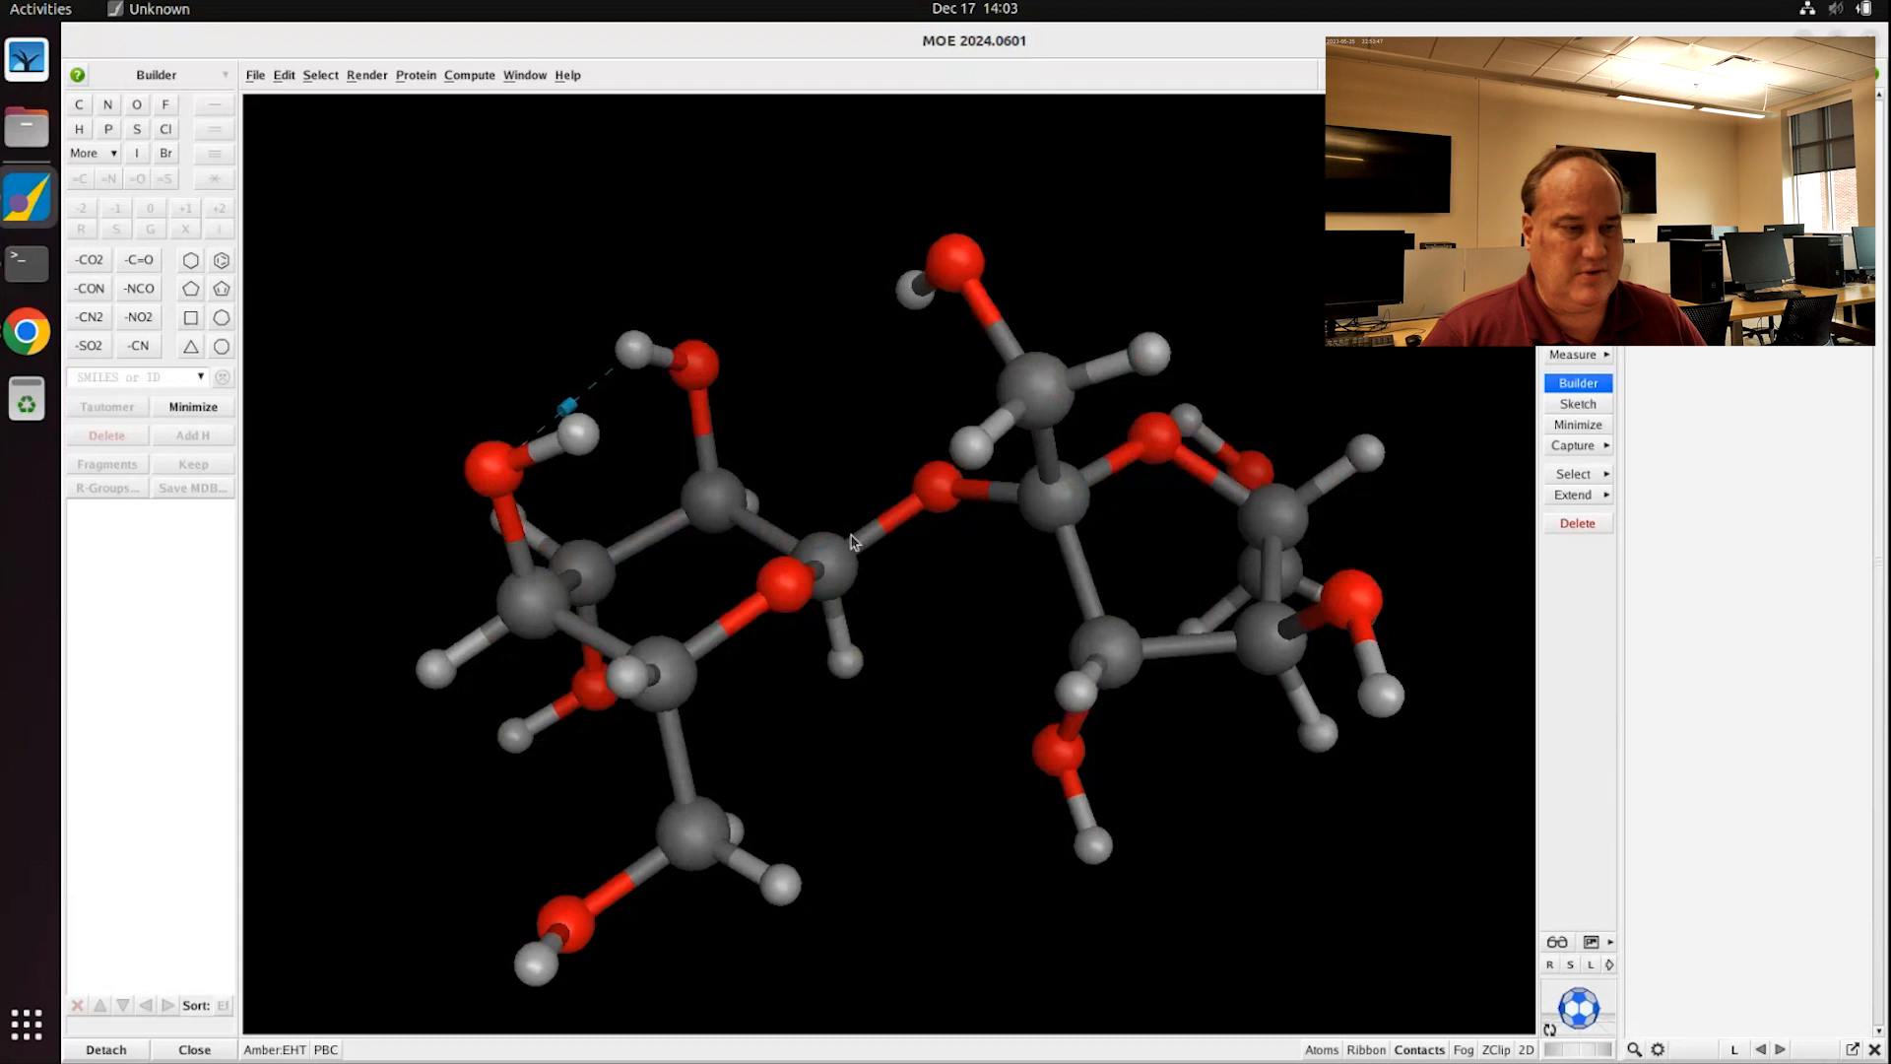
{"action": "scroll", "coordinate": [857, 540], "scroll_direction": "down", "scroll_amount": 2}
{"action": "scroll", "coordinate": [857, 541], "scroll_direction": "up", "scroll_amount": 2}
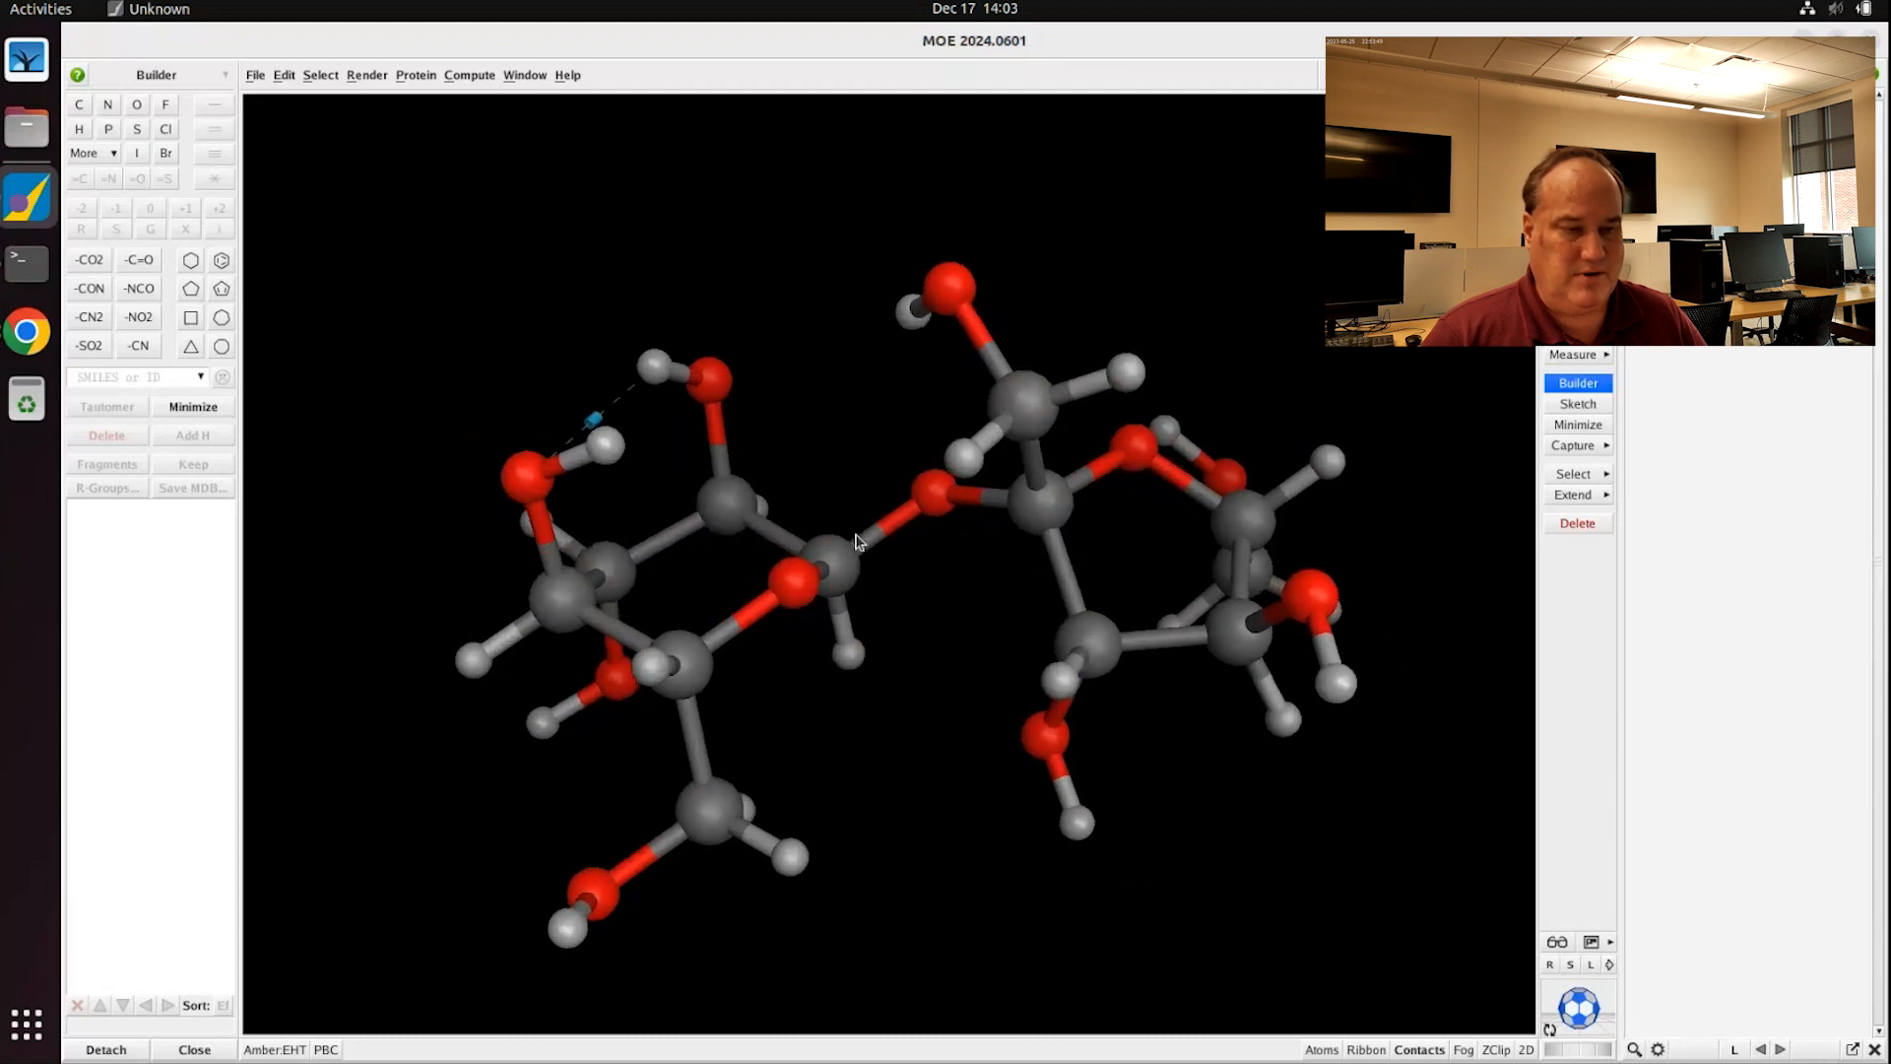
Step: Rotate the sucrose until the hydrogen bond between the left ring's hydroxyls shows
{"action": "middle_click_drag", "start_coordinate": [789, 427], "coordinate": [857, 440]}
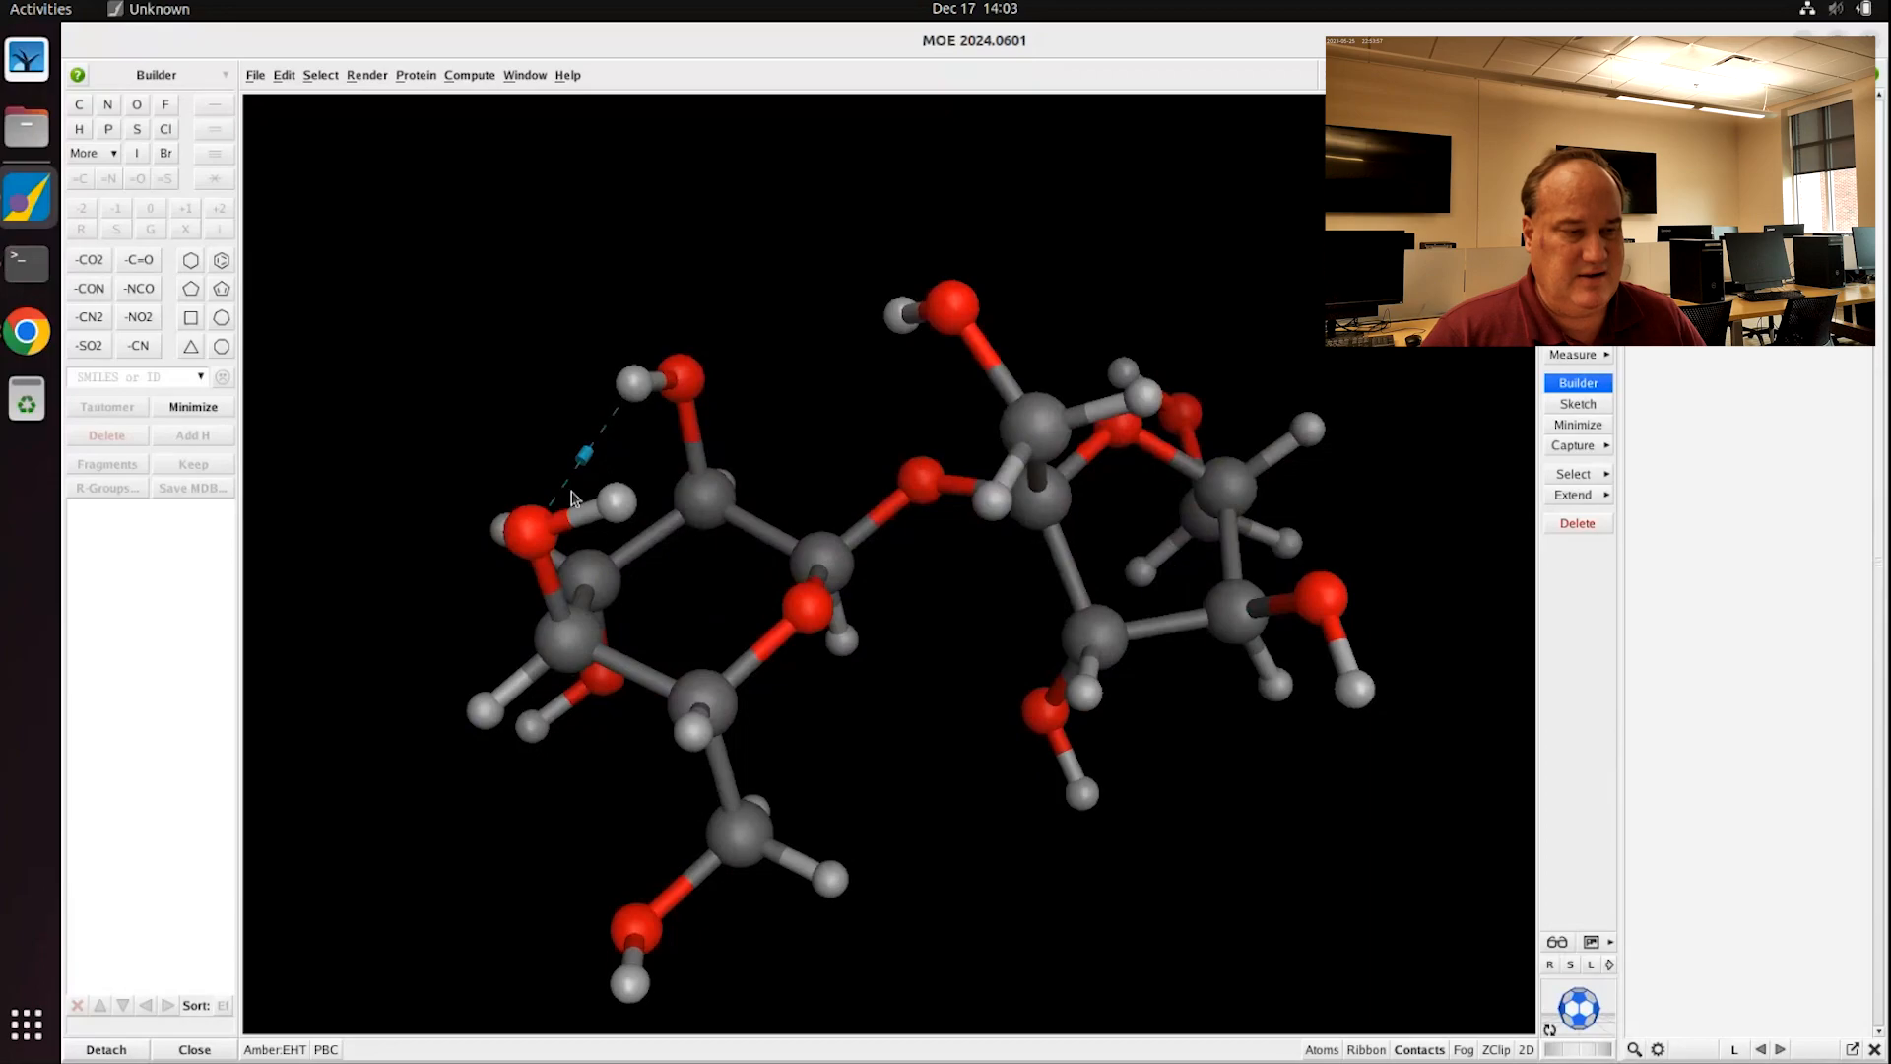
{"action": "middle_click_drag", "start_coordinate": [571, 491], "coordinate": [512, 517]}
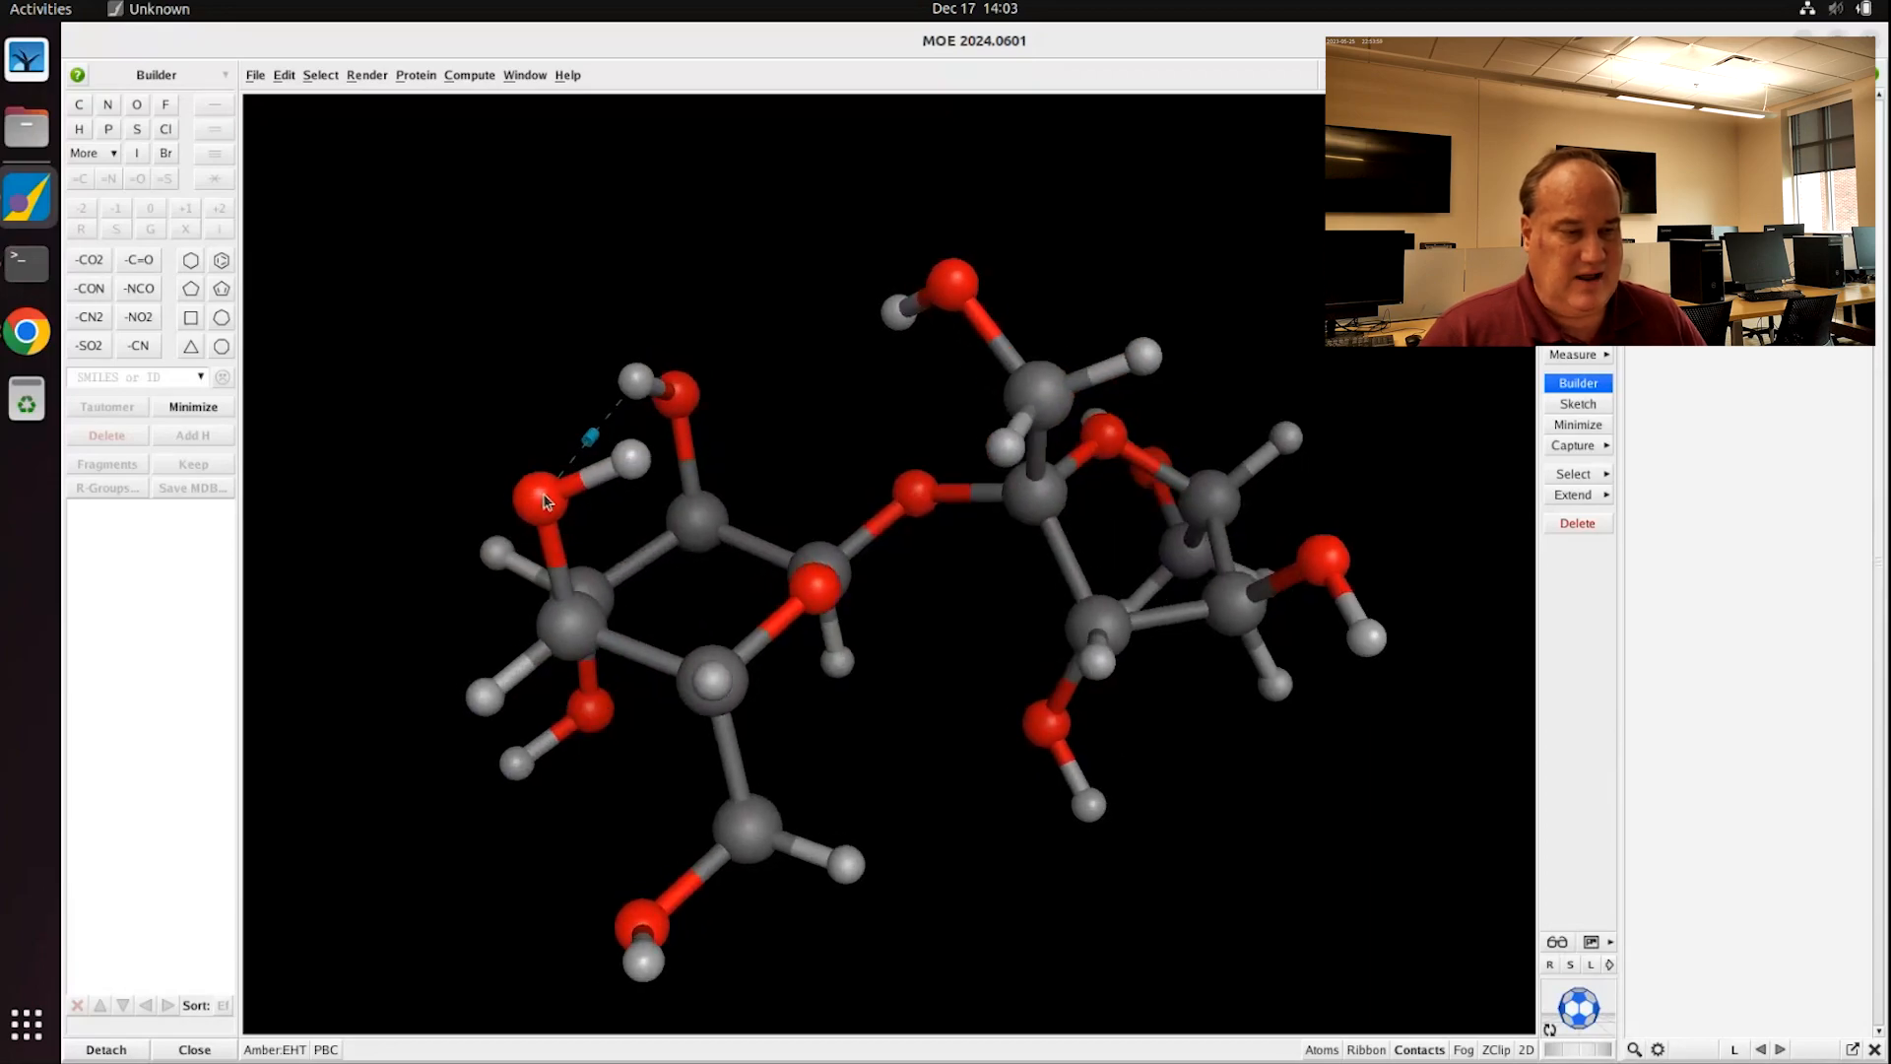
{"action": "middle_click_drag", "start_coordinate": [637, 389], "coordinate": [622, 454]}
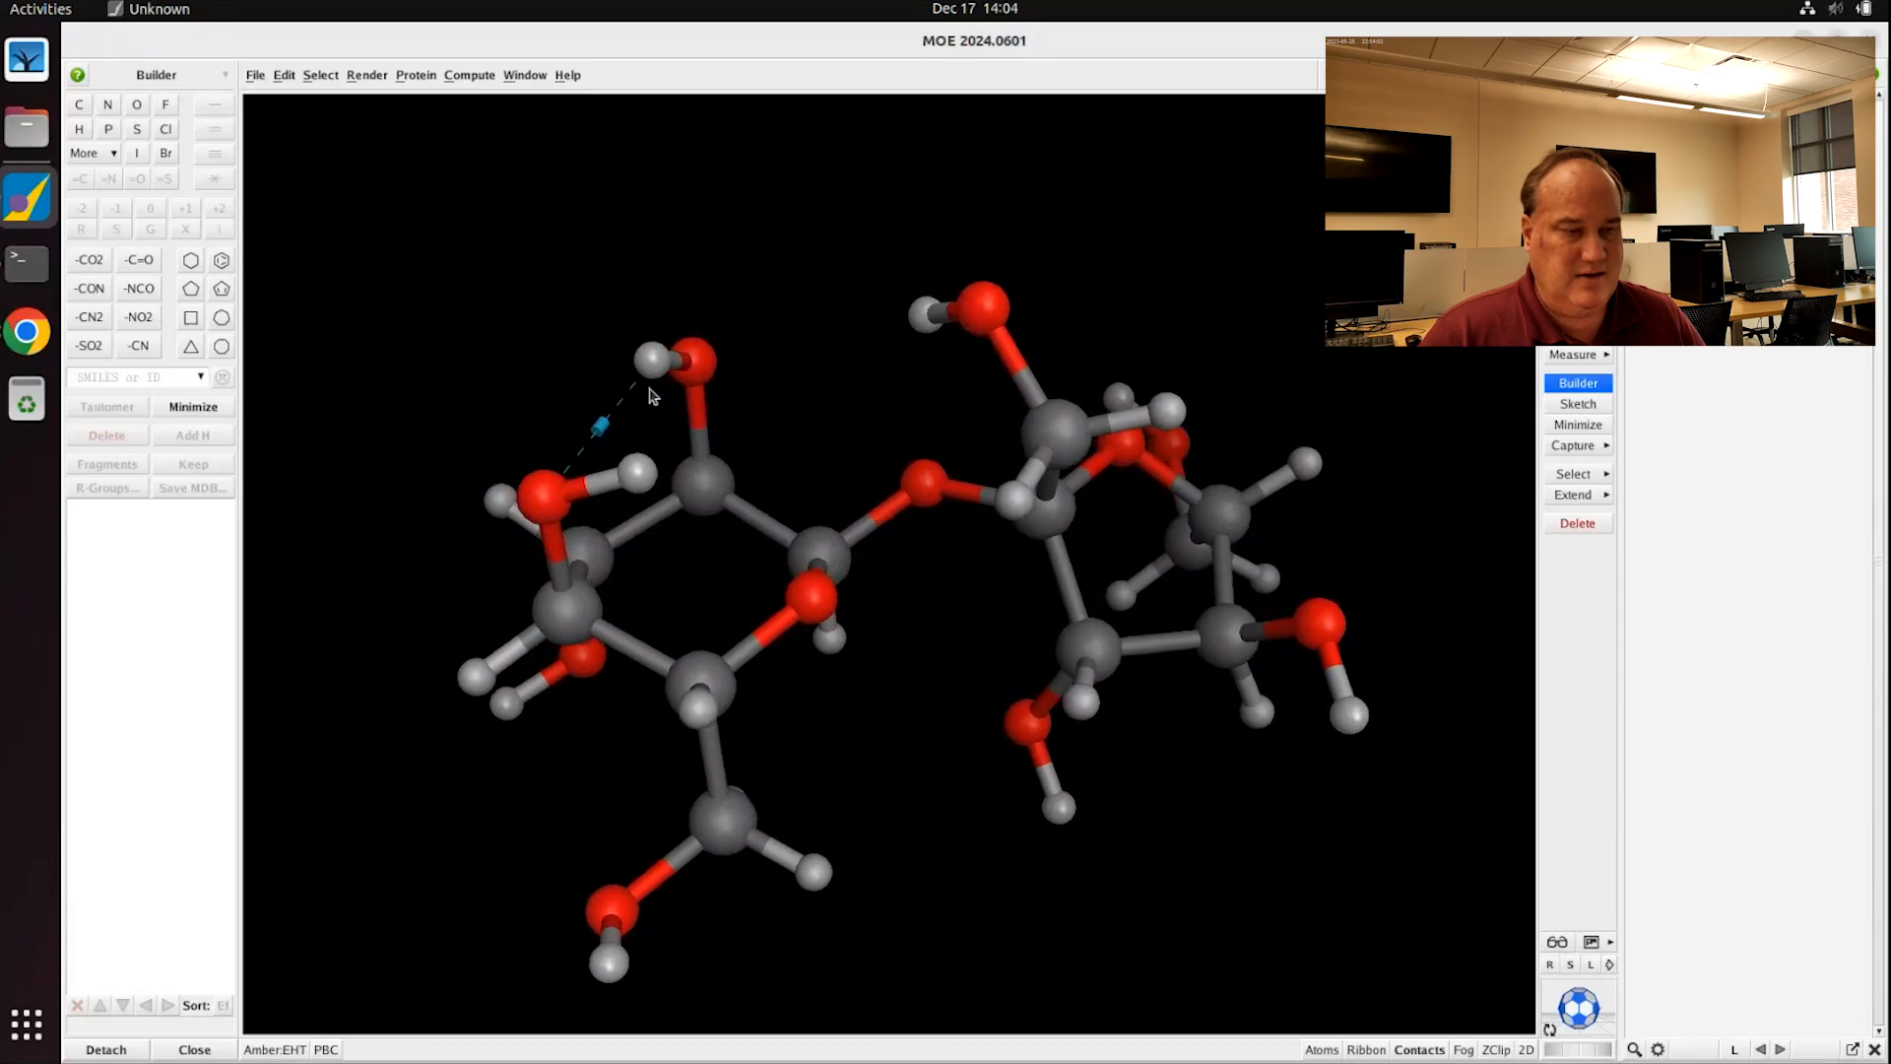
{"action": "mouse_move", "coordinate": [882, 391]}
{"action": "middle_mouse_down"}
{"action": "mouse_move", "coordinate": [832, 447]}
{"action": "mouse_move", "coordinate": [866, 464]}
{"action": "mouse_move", "coordinate": [897, 415]}
{"action": "middle_mouse_up"}
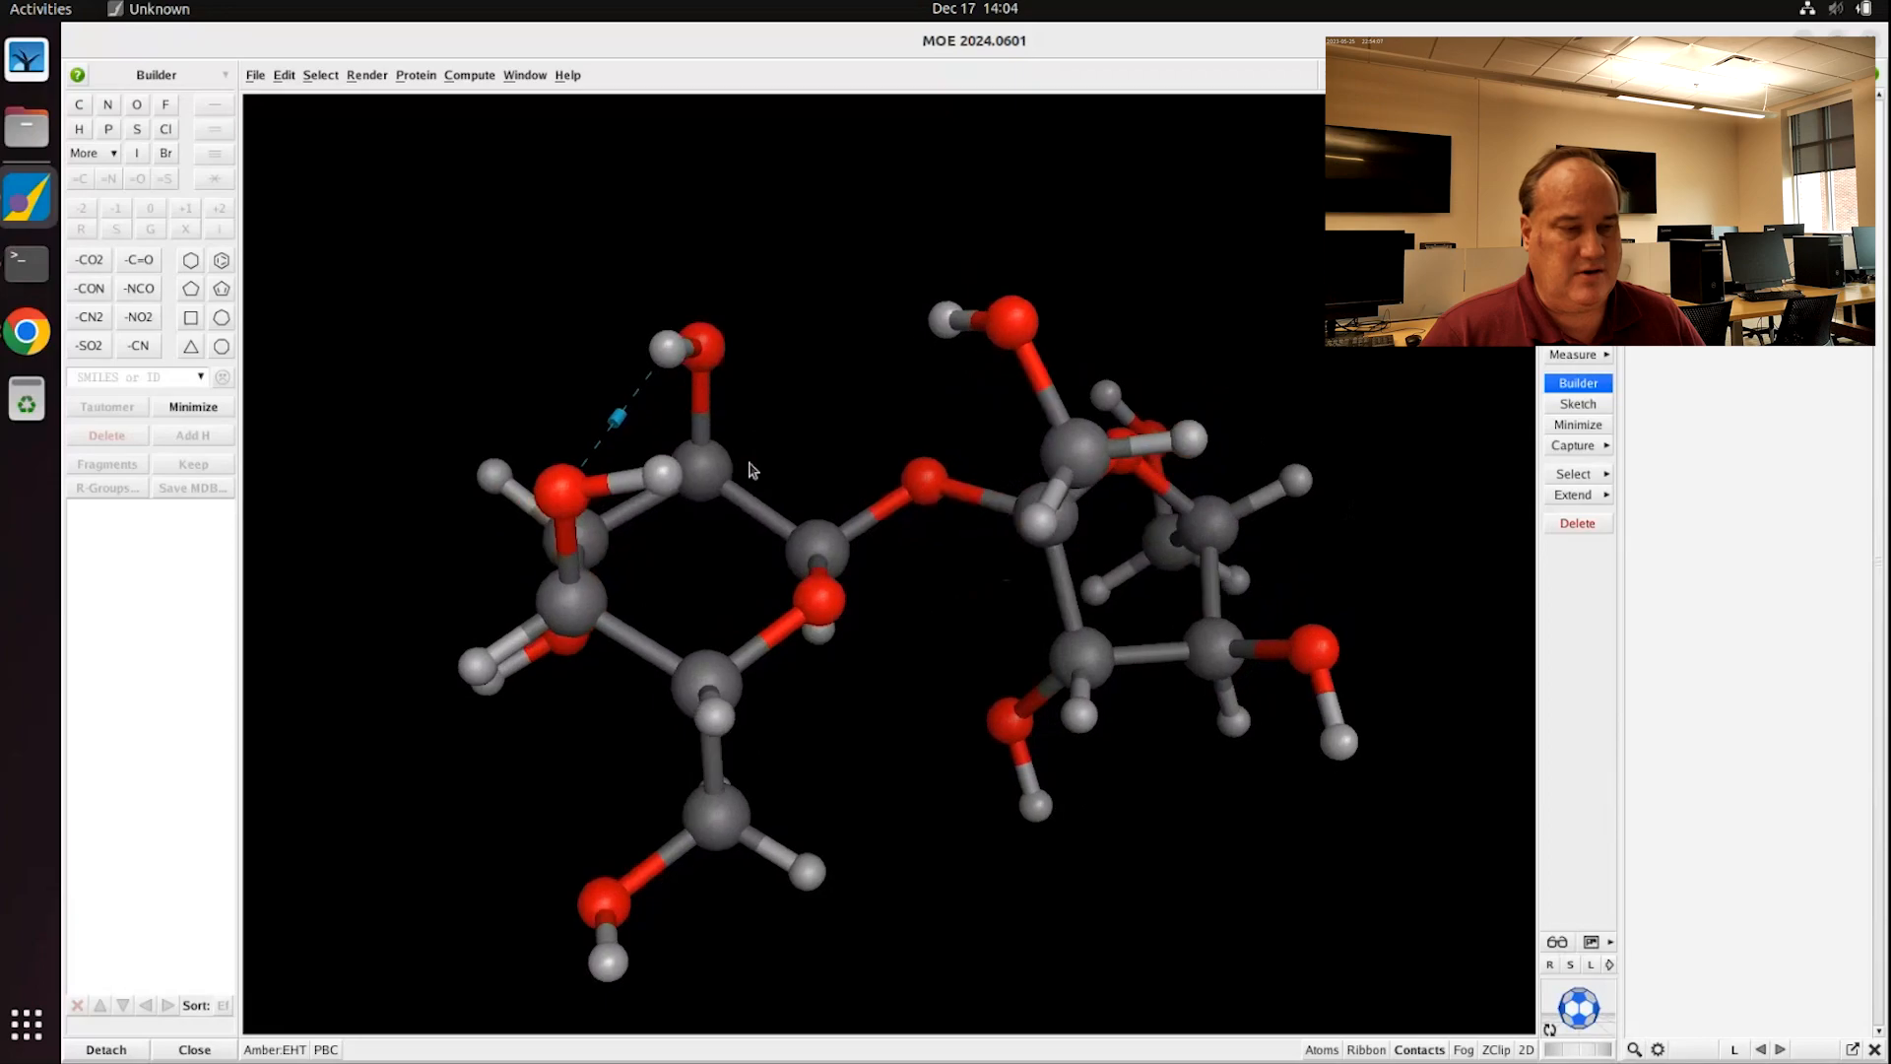
{"action": "mouse_move", "coordinate": [781, 408]}
{"action": "middle_mouse_down"}
{"action": "mouse_move", "coordinate": [739, 397]}
{"action": "mouse_move", "coordinate": [764, 405]}
{"action": "middle_mouse_up"}
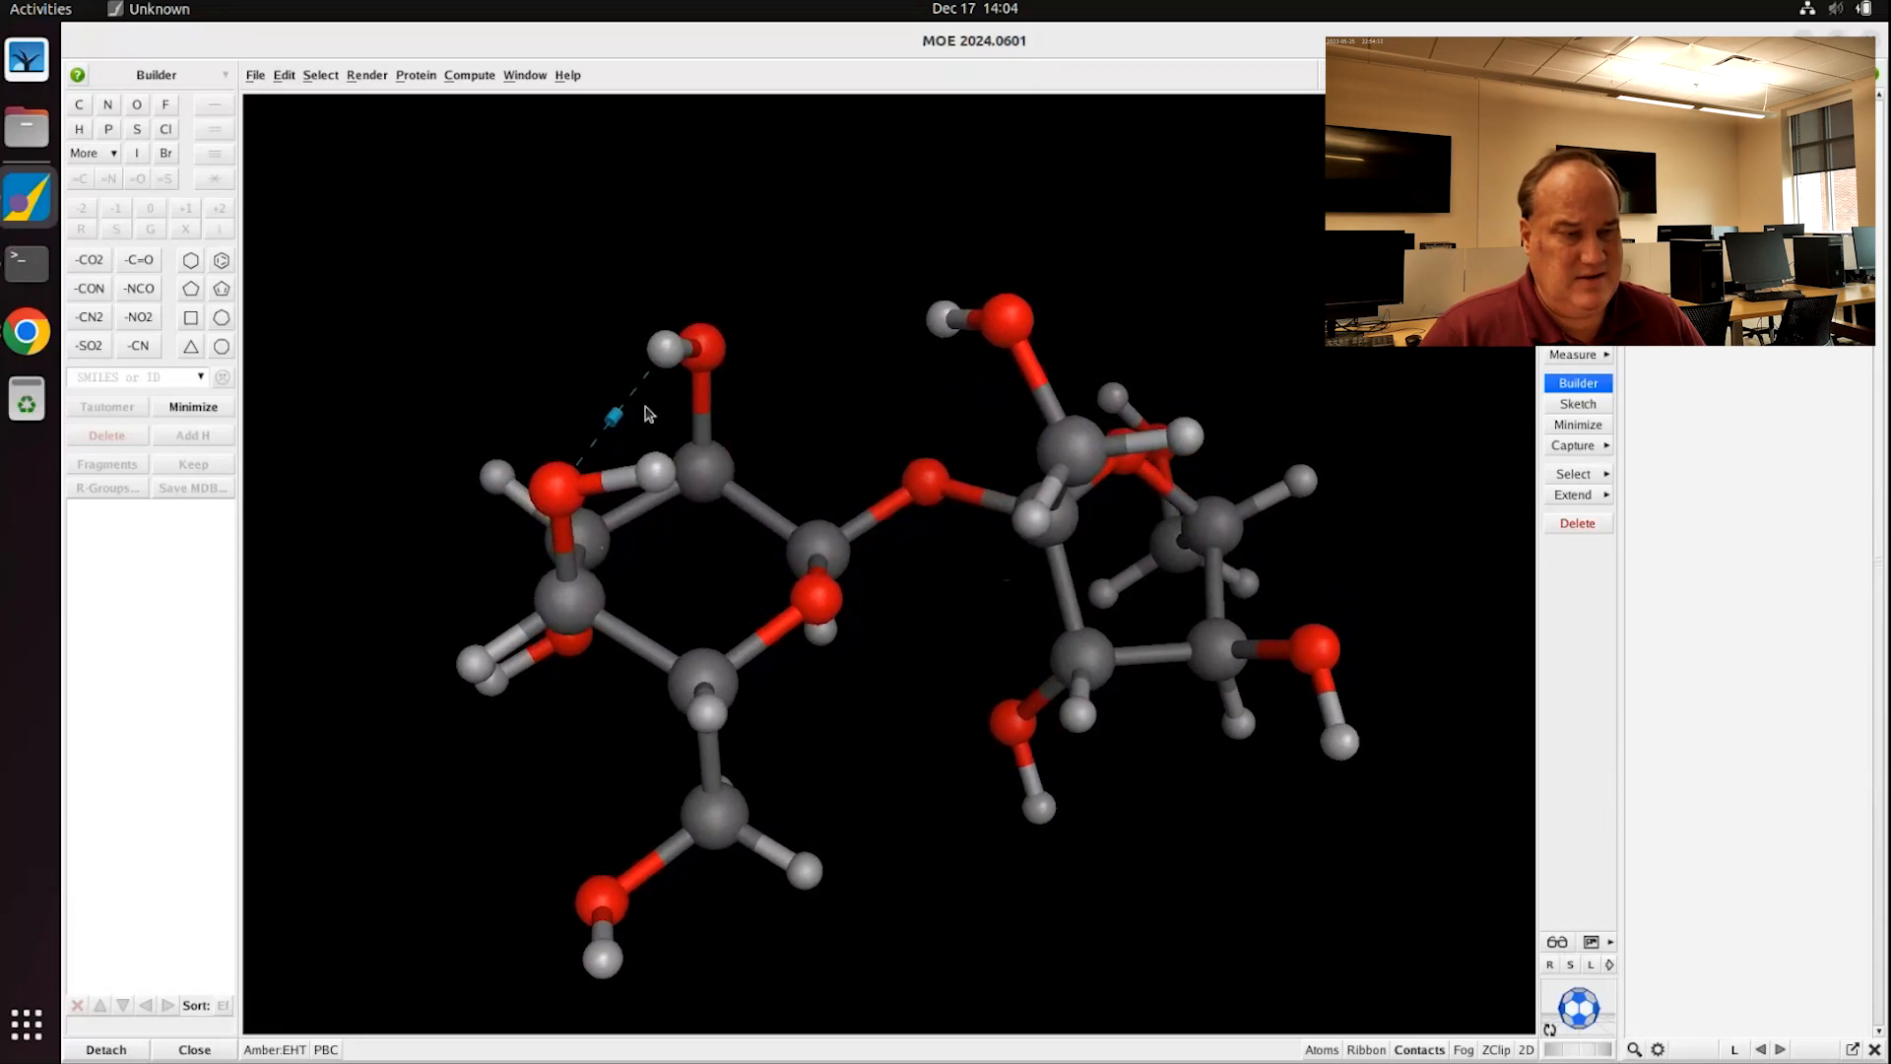
{"action": "middle_click_drag", "start_coordinate": [650, 408], "coordinate": [608, 438]}
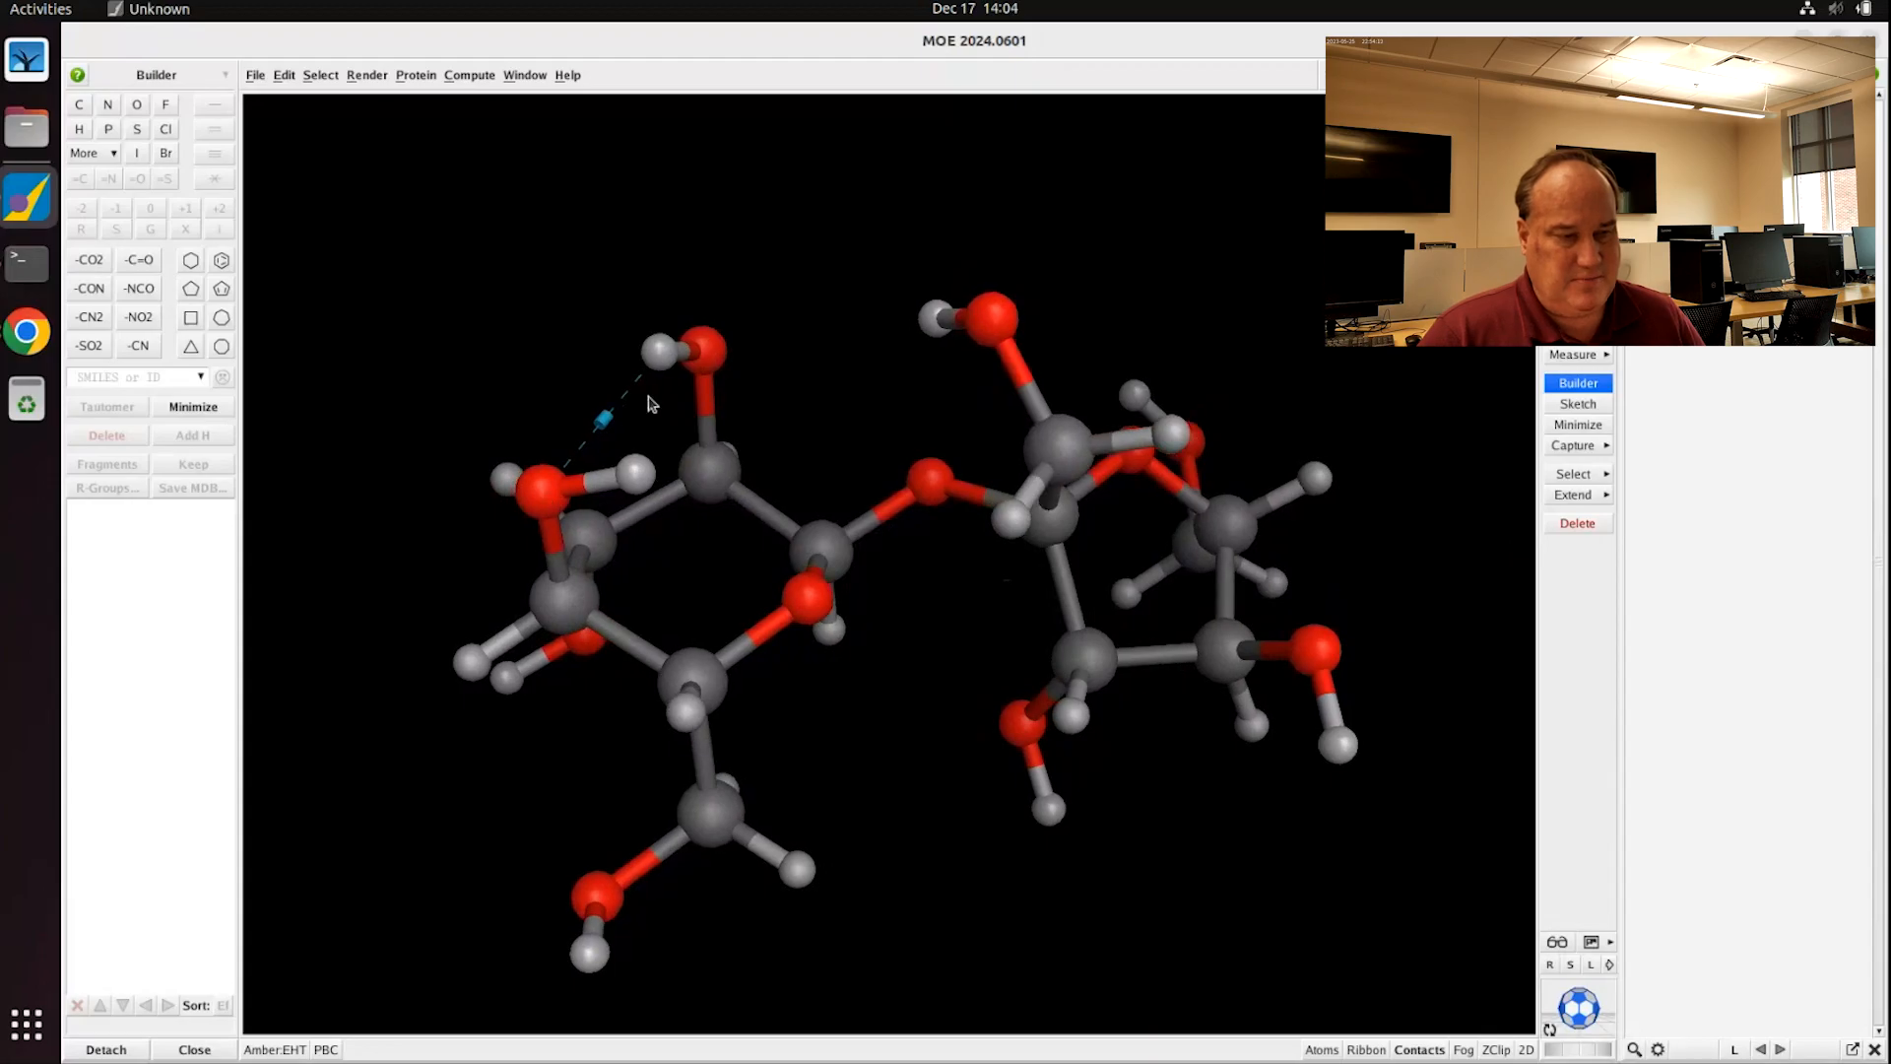
Step: Select the left and upper hydrogen-bonded hydroxyl oxygens
{"action": "left_click", "coordinate": [539, 489]}
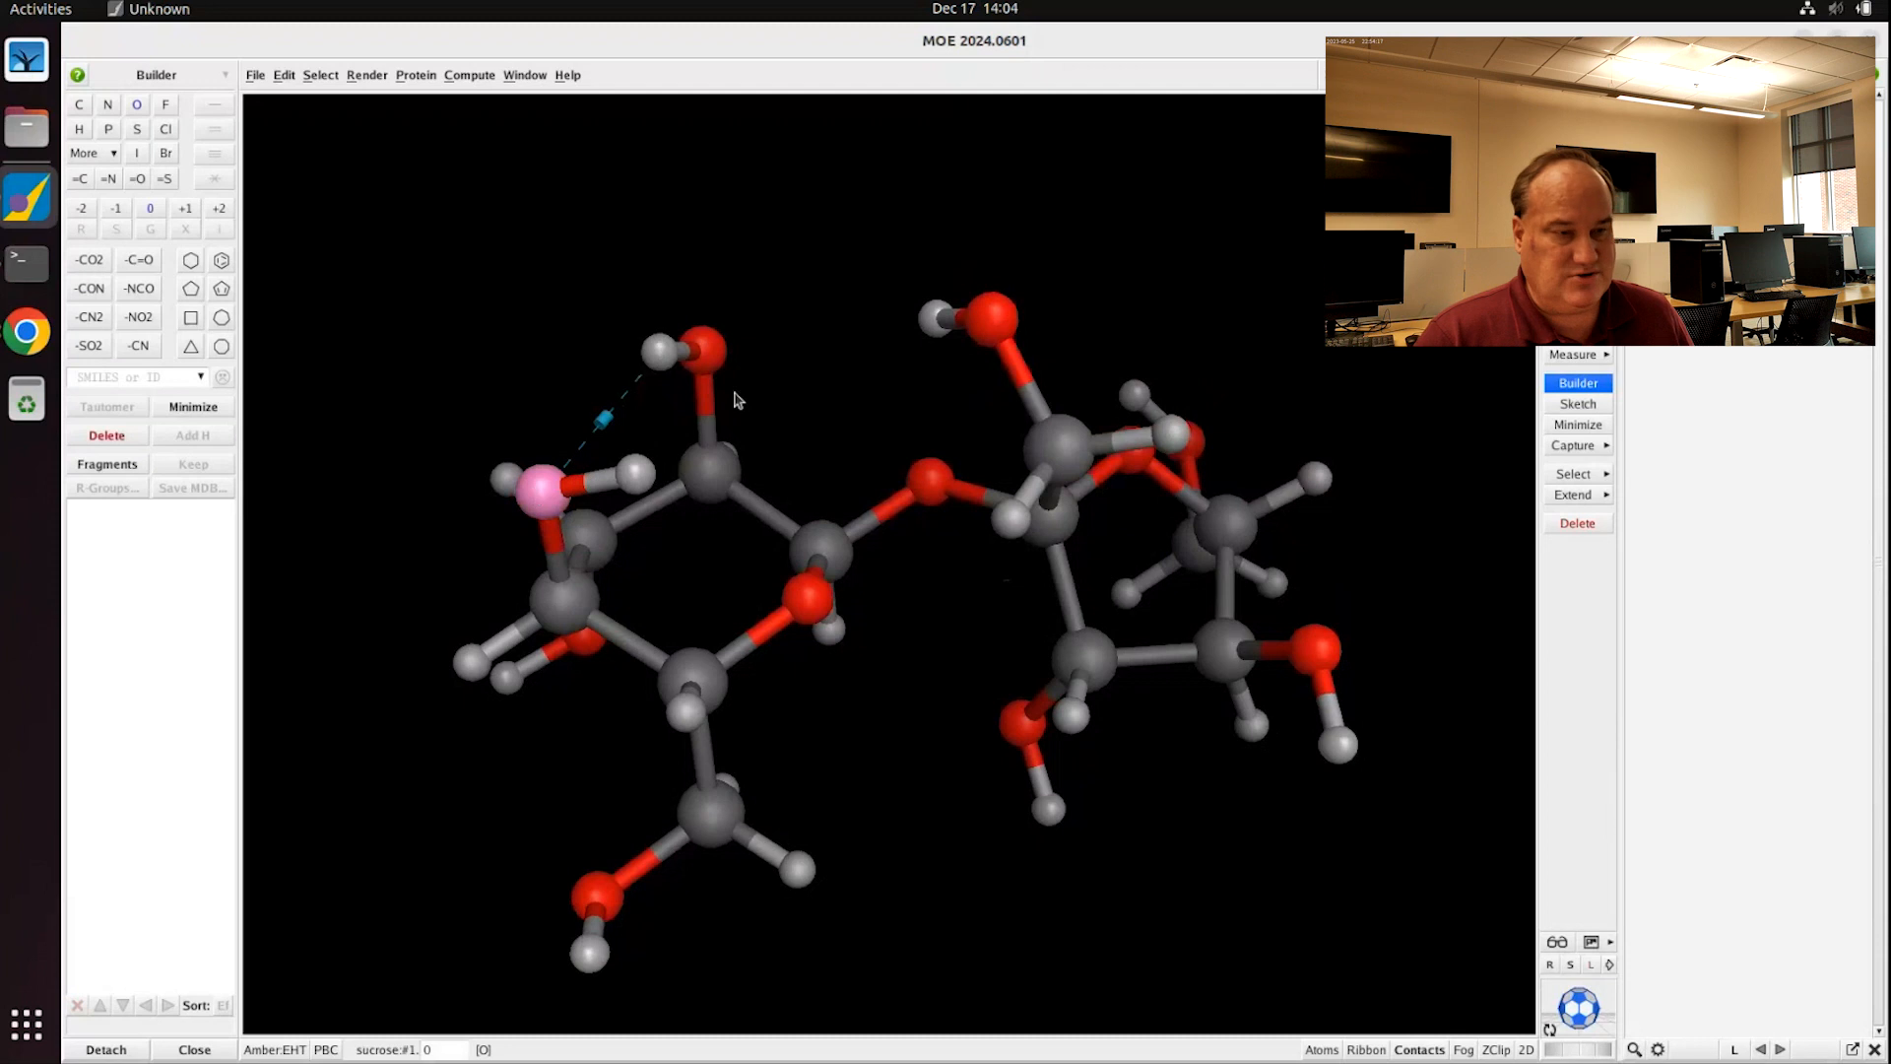
{"action": "double_click", "coordinate": [712, 353]}
{"action": "left_click", "coordinate": [703, 354]}
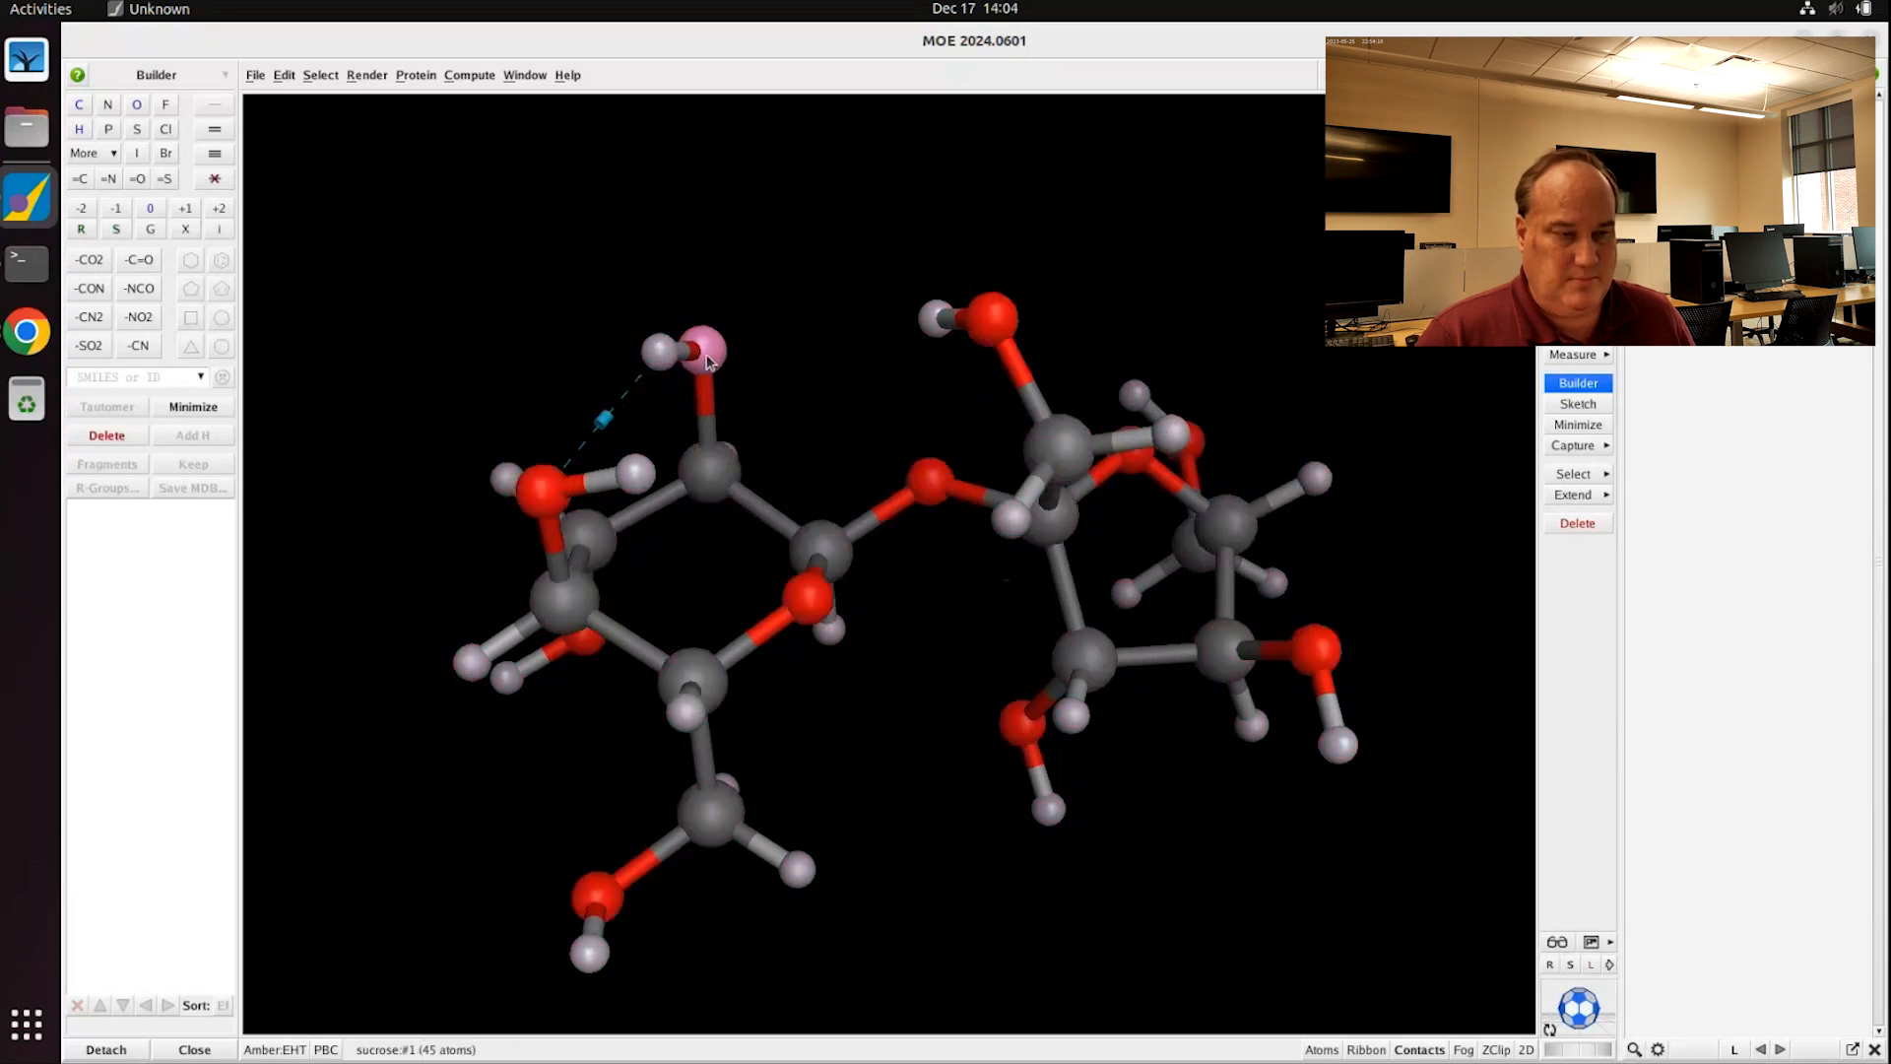
{"action": "left_click", "coordinate": [545, 489], "text": "shift"}
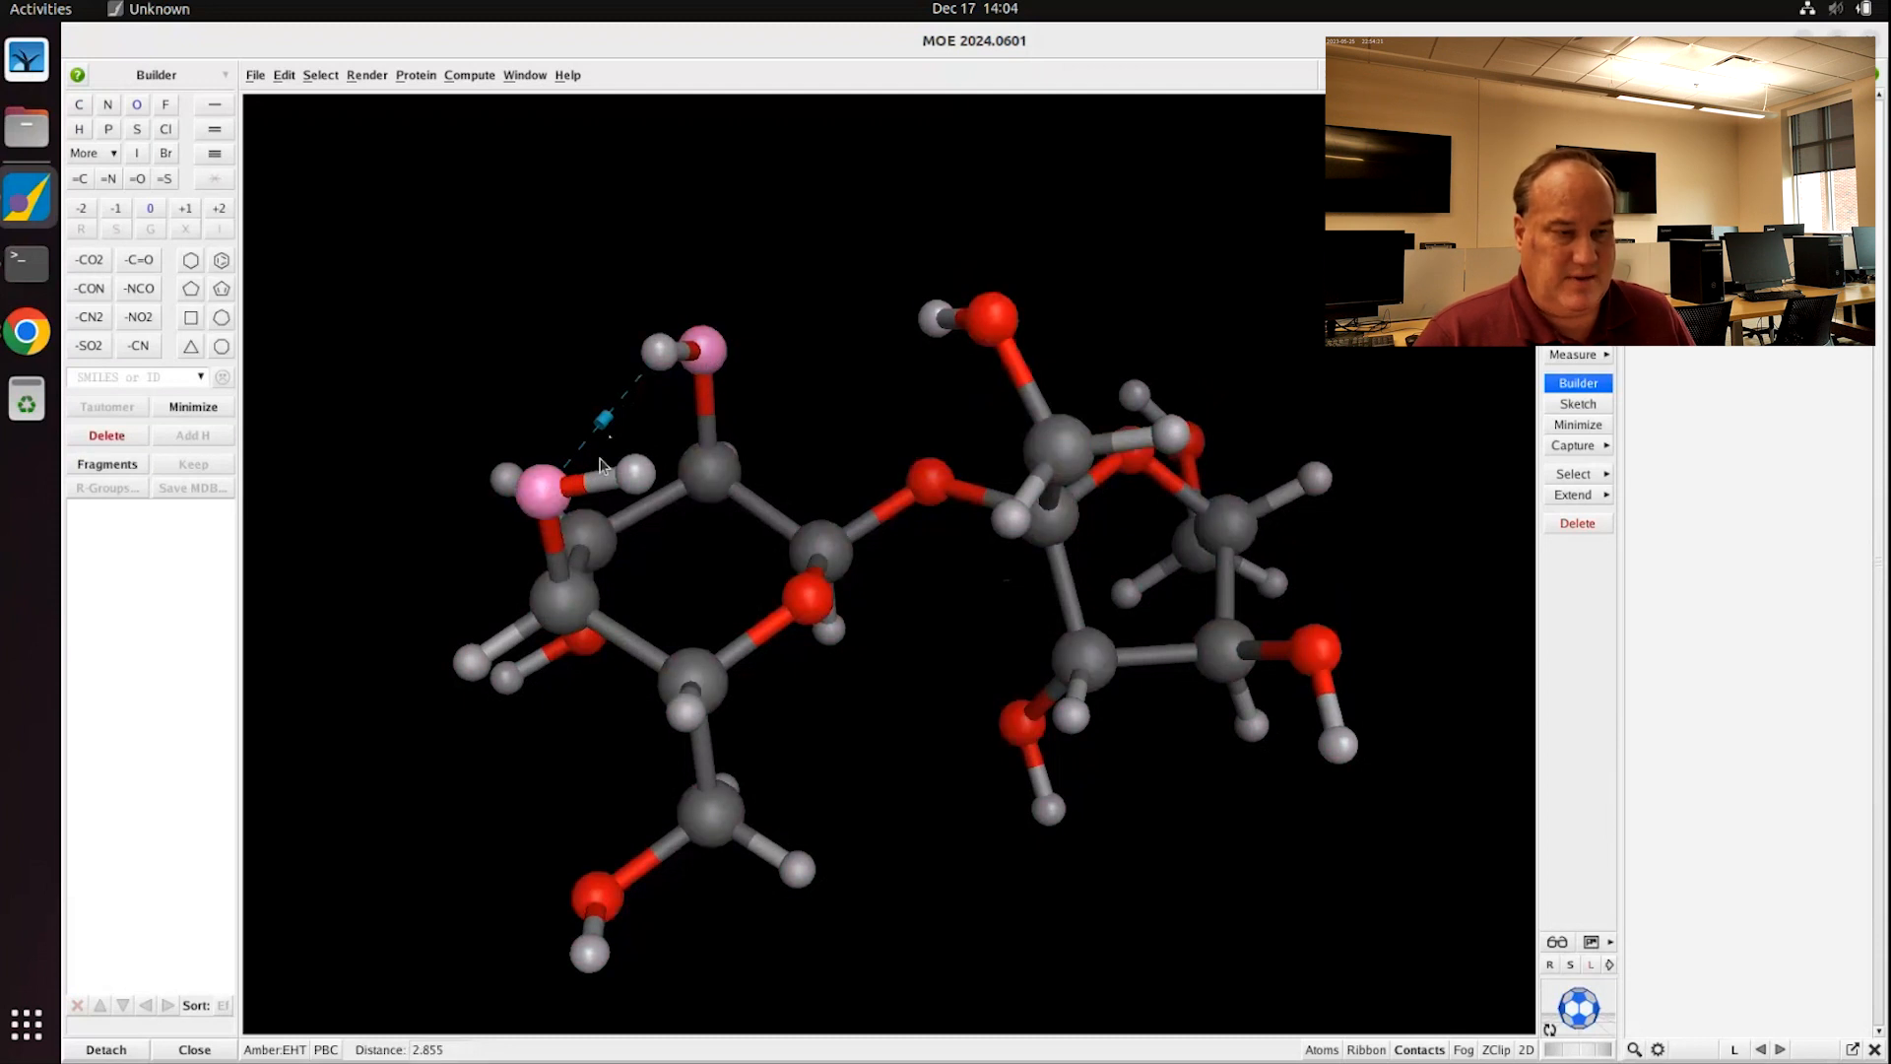
Step: Start an angle measurement and pick the left and top hydroxyl oxygens
{"action": "left_click", "coordinate": [1589, 352]}
{"action": "left_click", "coordinate": [1662, 379]}
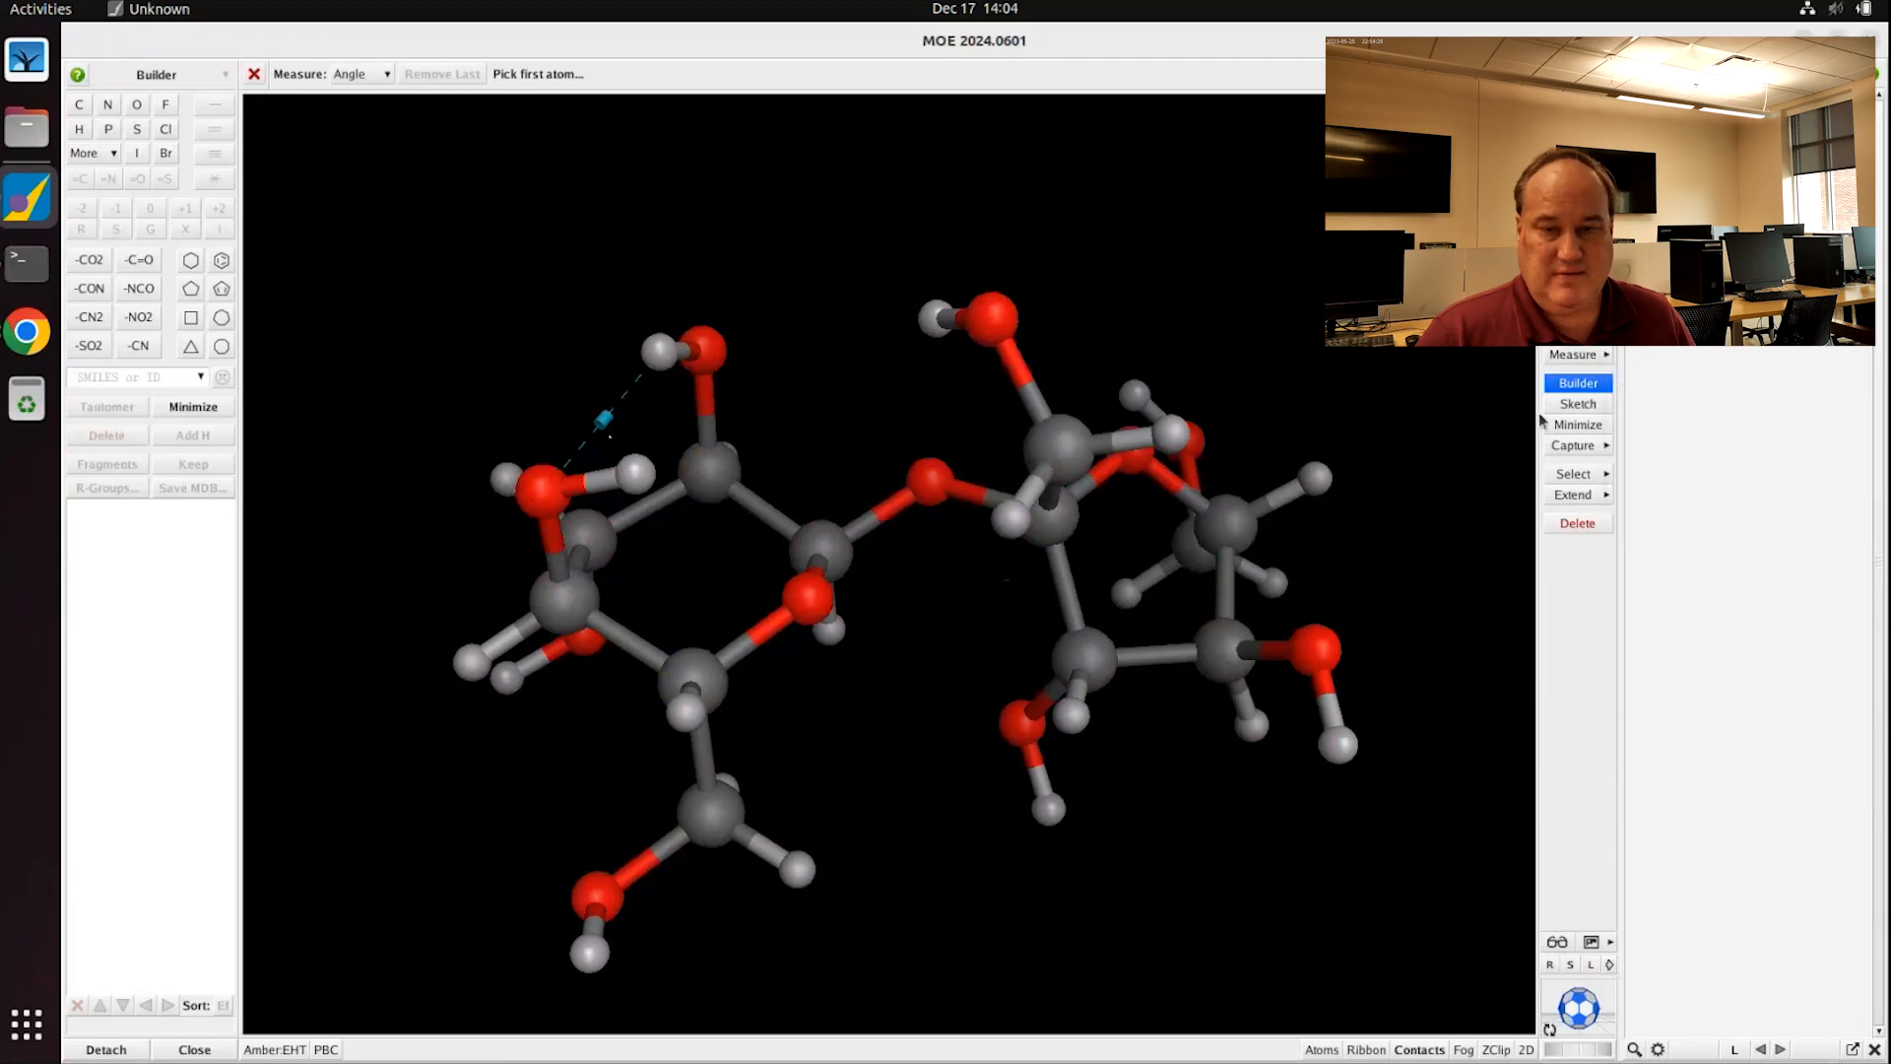
{"action": "left_click", "coordinate": [550, 486]}
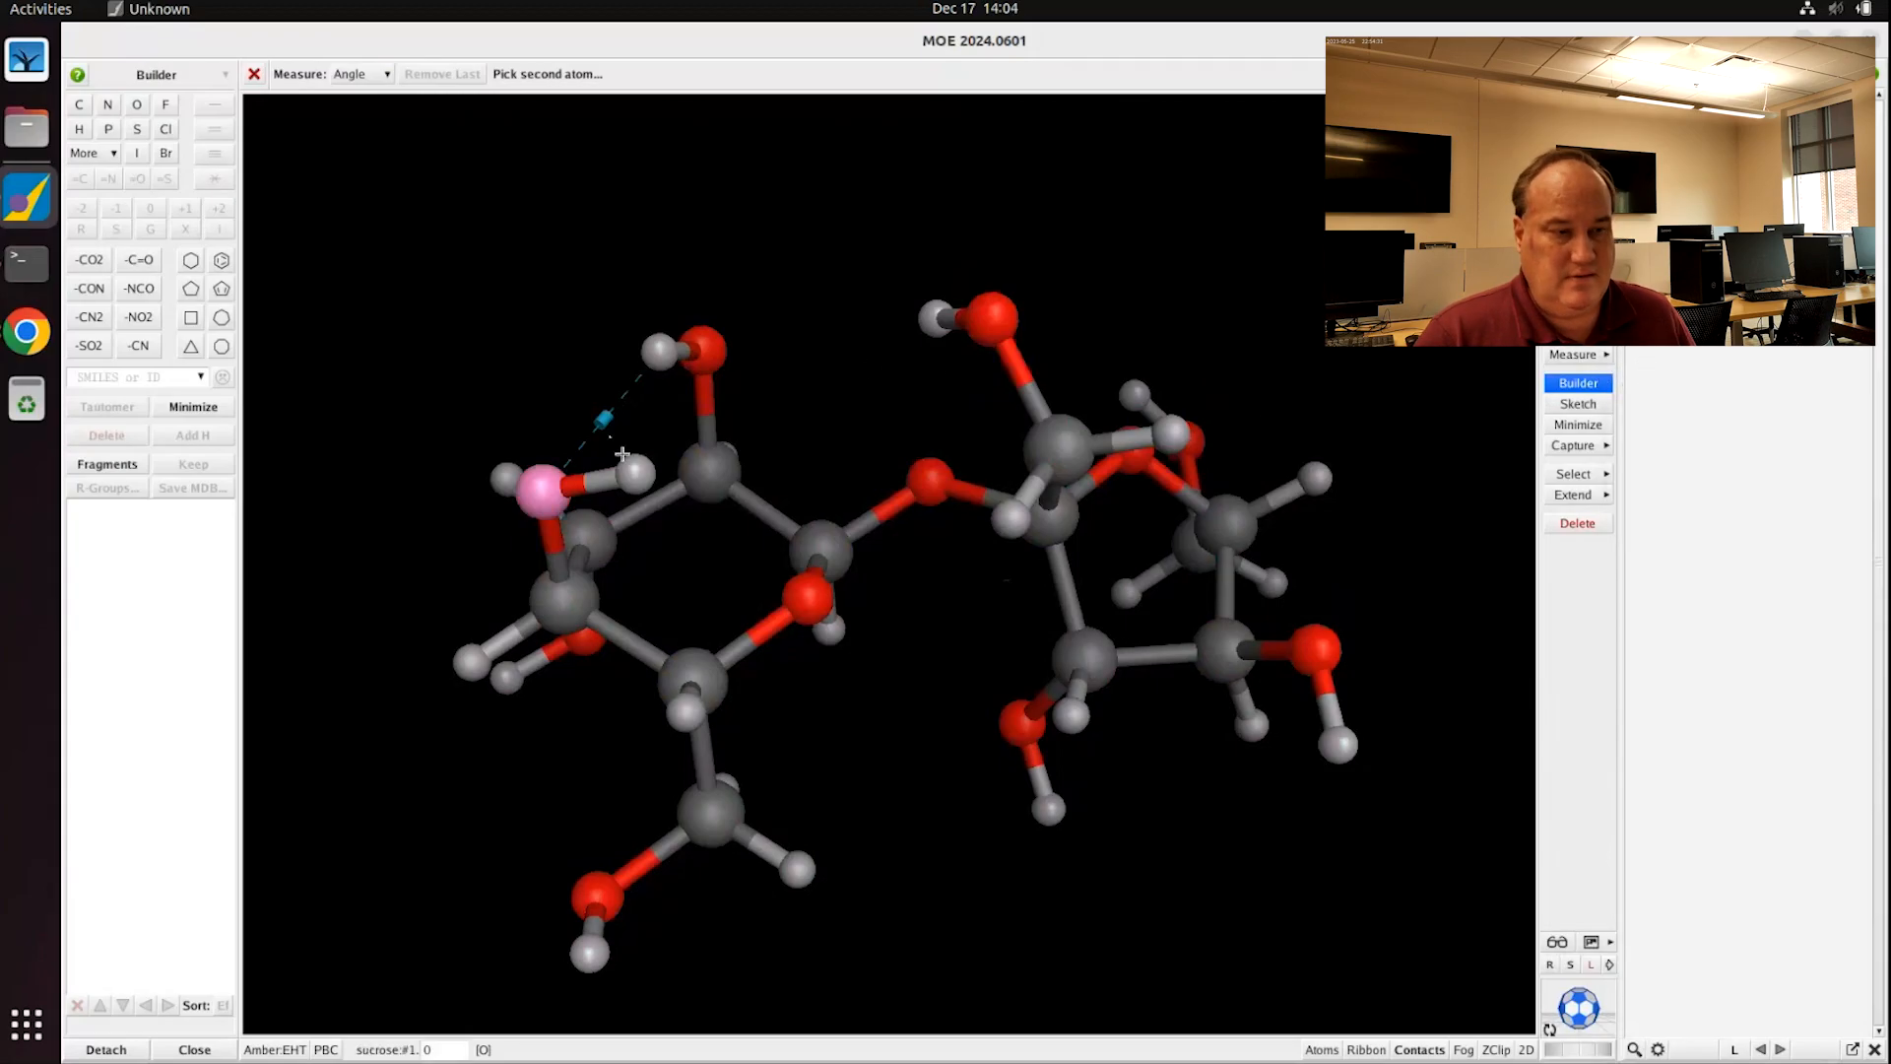
{"action": "left_click", "coordinate": [708, 348]}
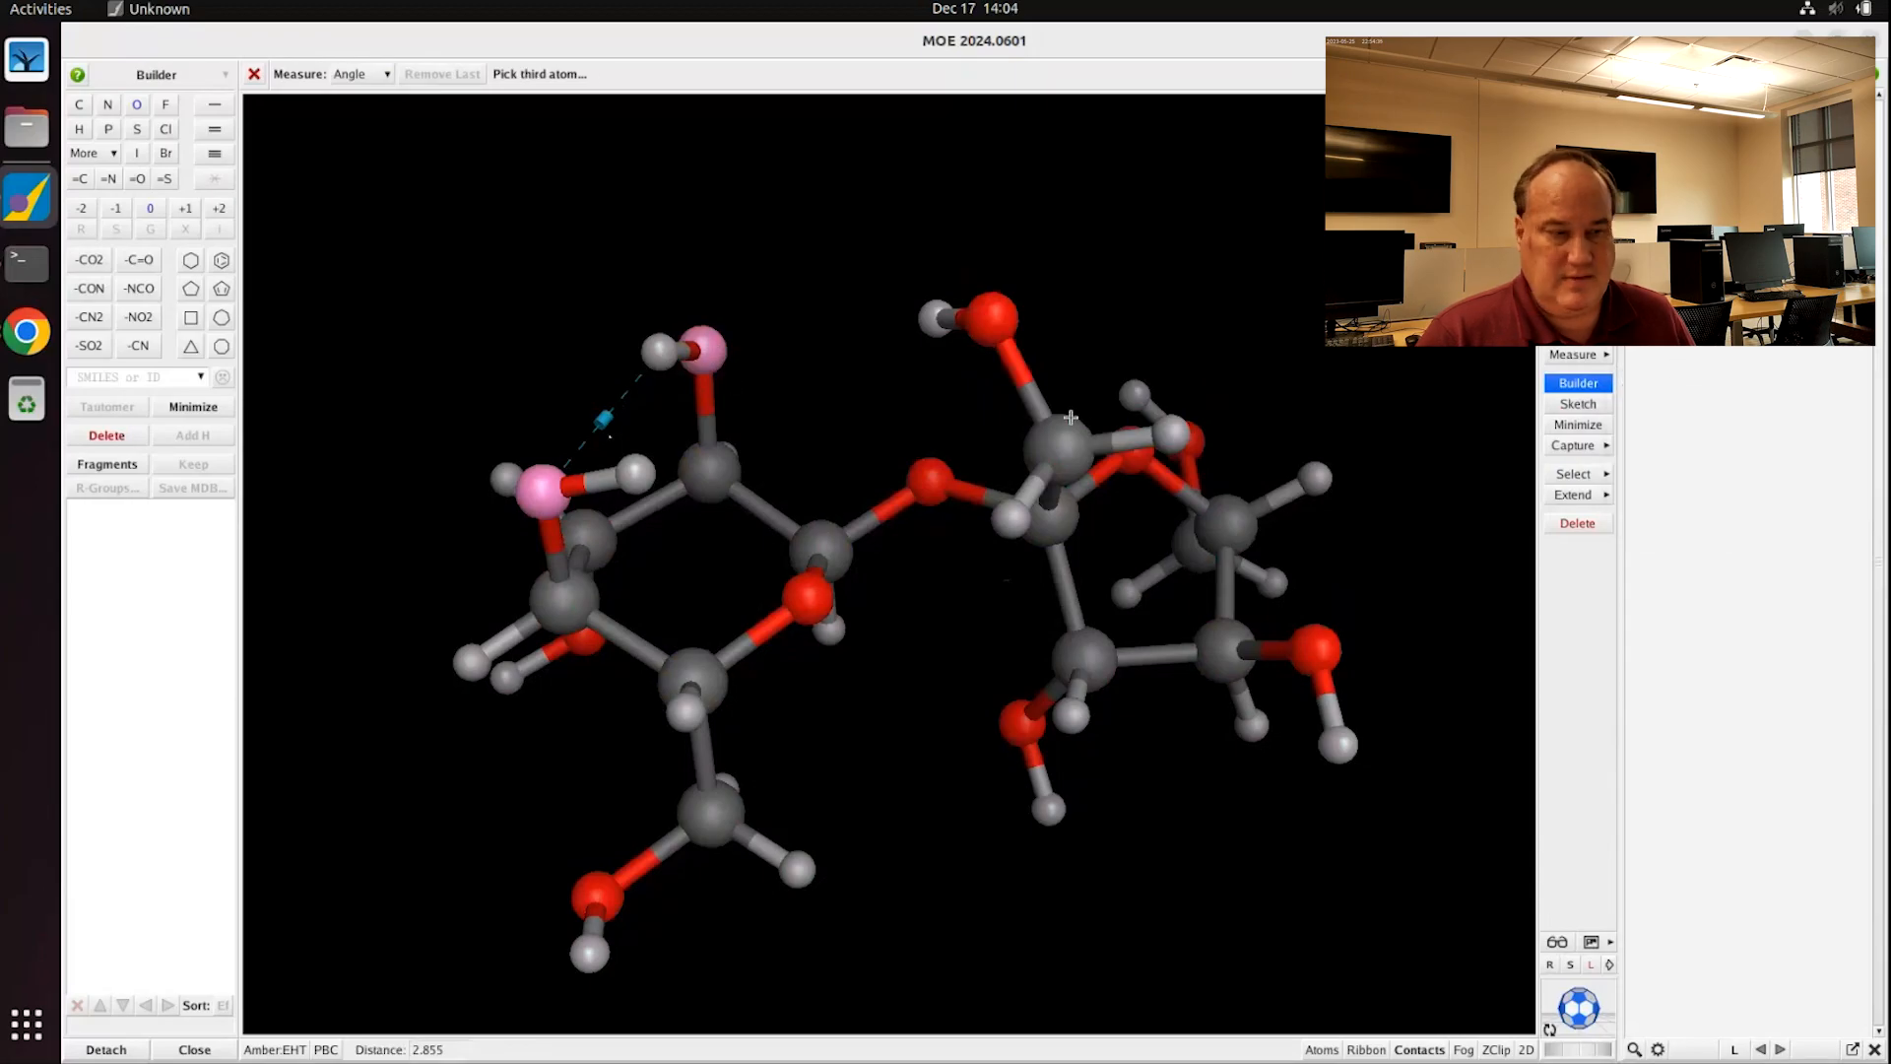
{"action": "left_click", "coordinate": [696, 349]}
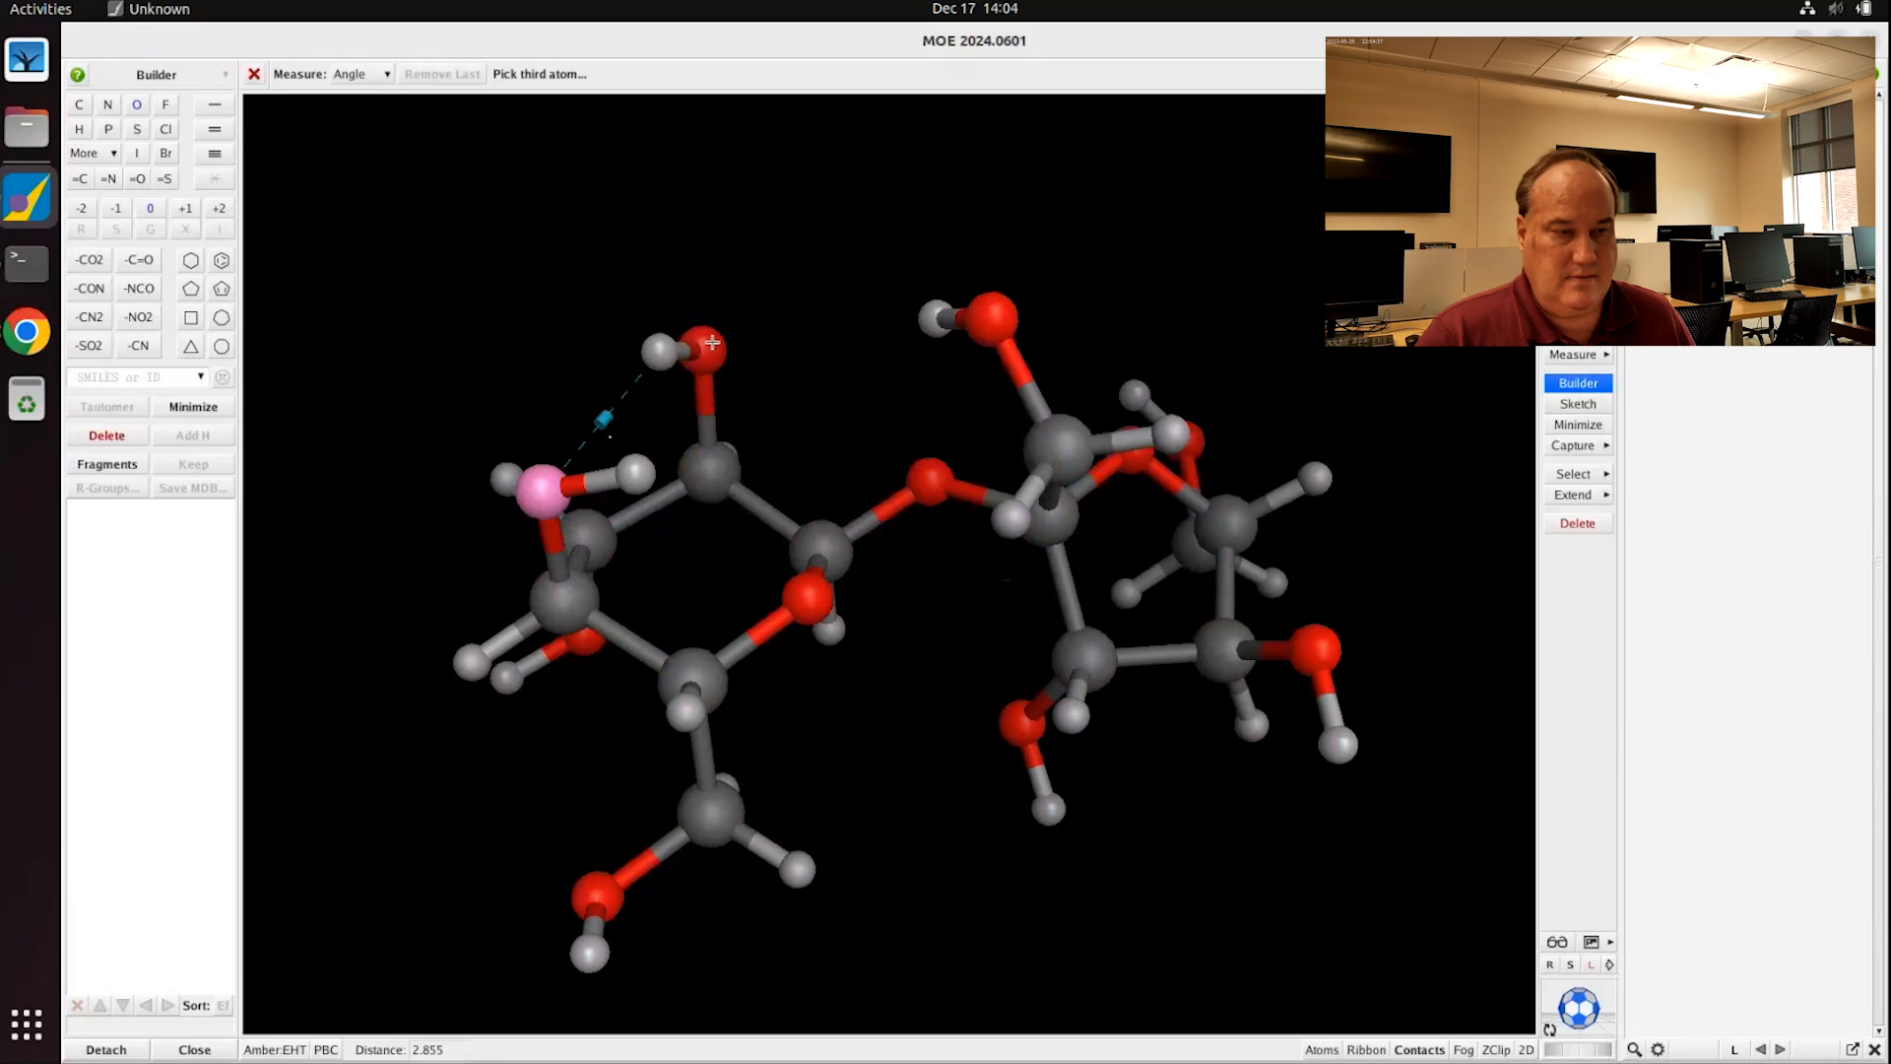
{"action": "left_click", "coordinate": [539, 491]}
{"action": "left_click", "coordinate": [537, 491]}
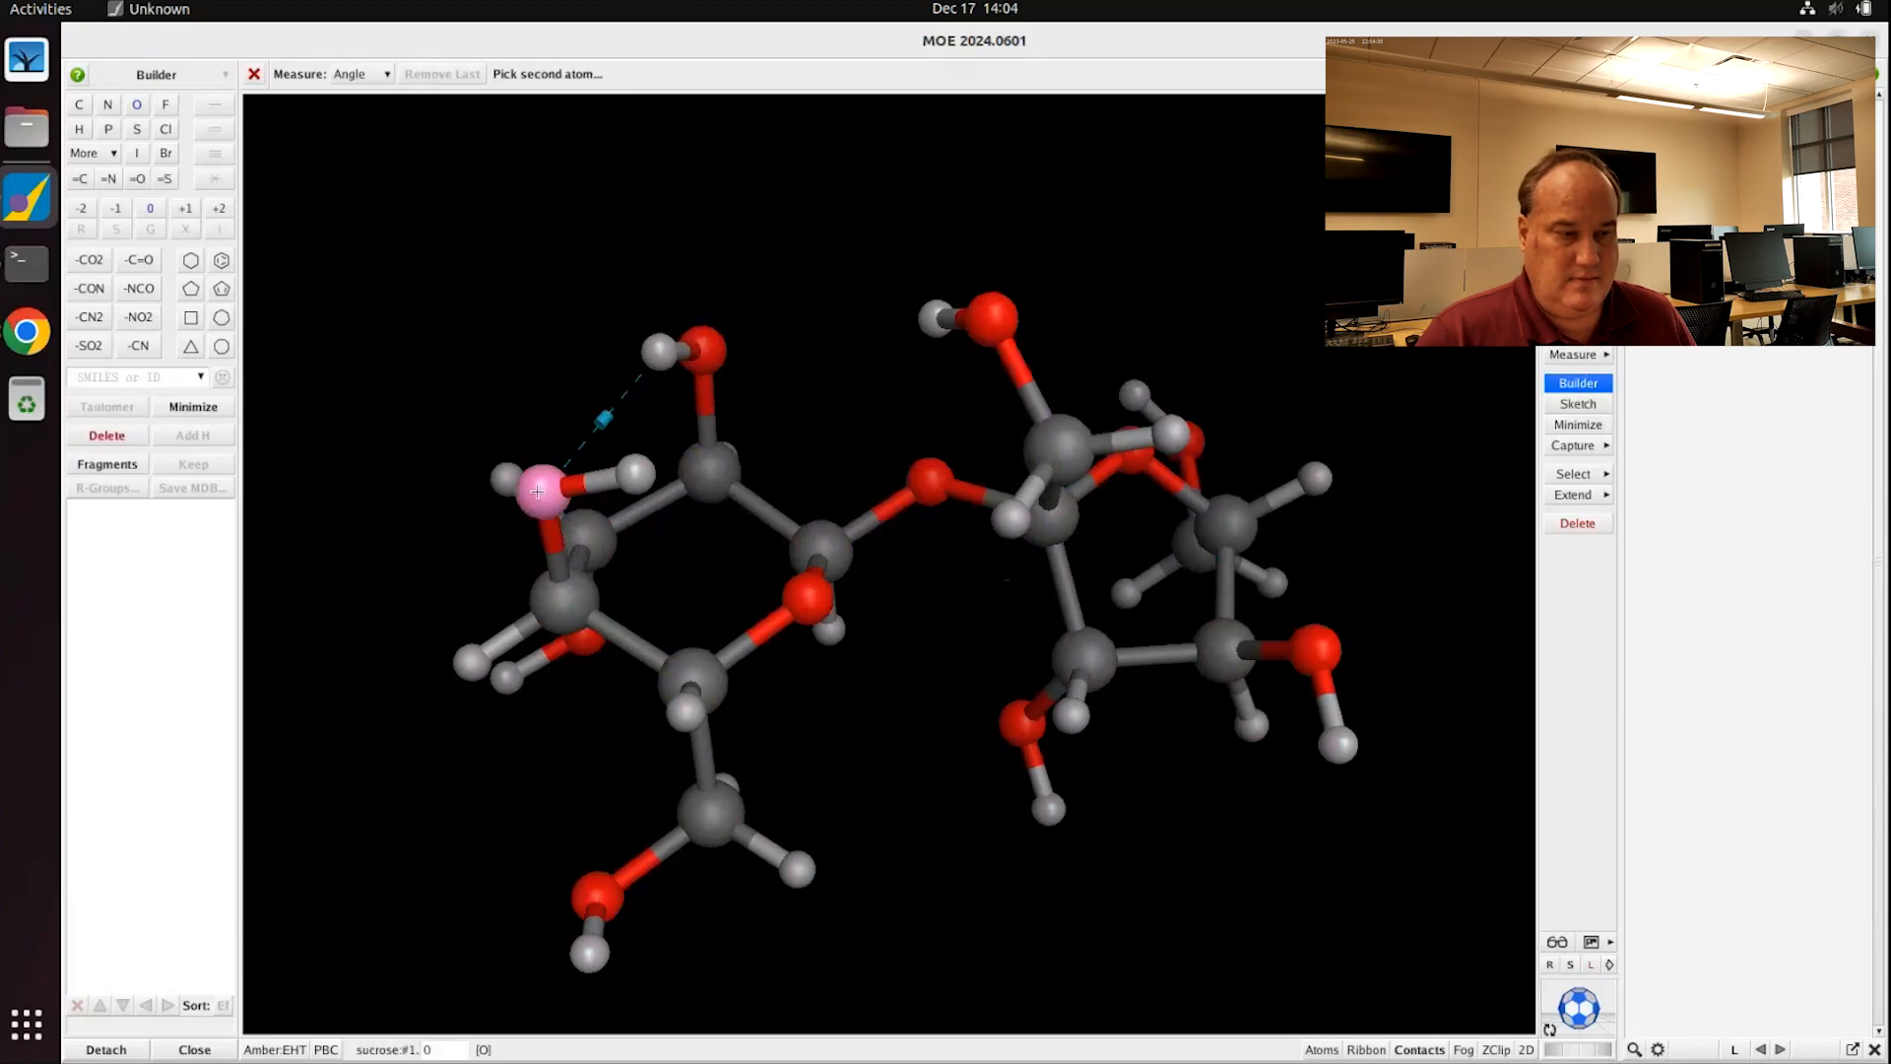
{"action": "left_click", "coordinate": [709, 349]}
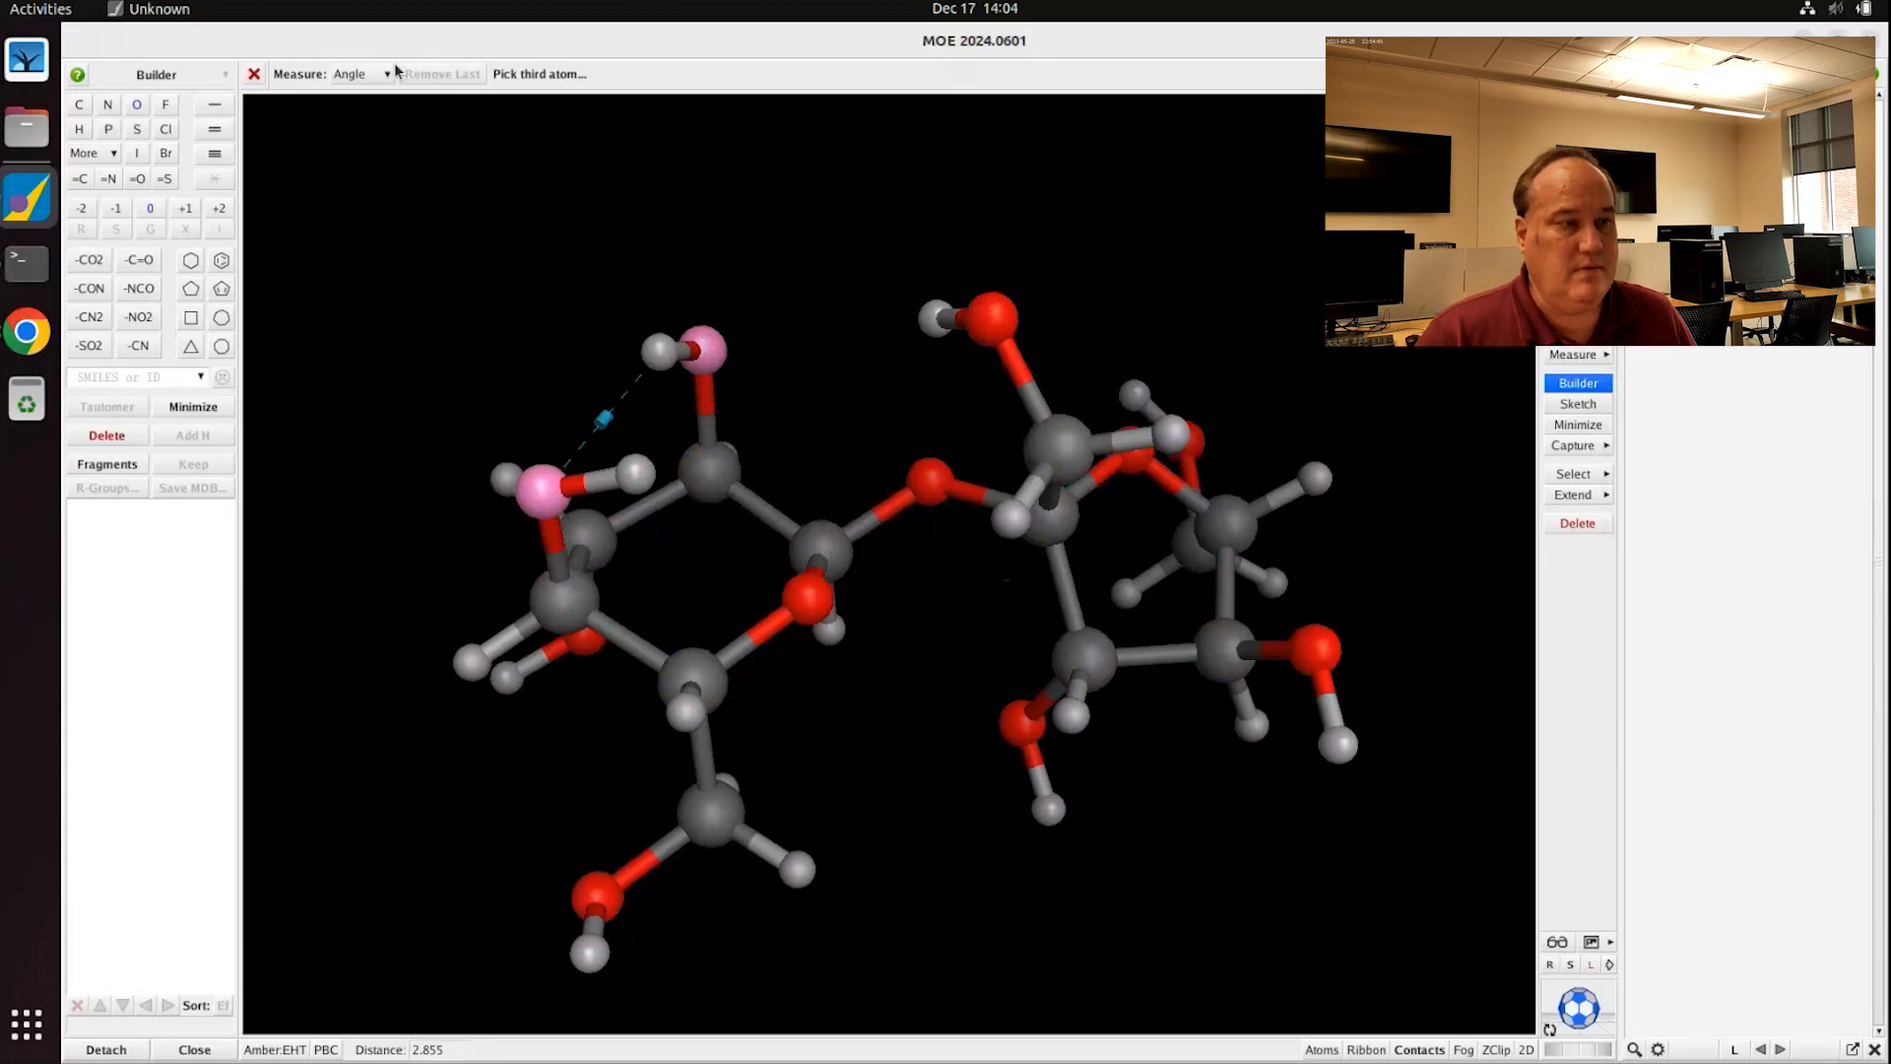
Step: Measure the 2.86 distance between the two hydroxyl oxygens and rotate to check it
{"action": "left_click", "coordinate": [346, 75]}
{"action": "left_click", "coordinate": [340, 98]}
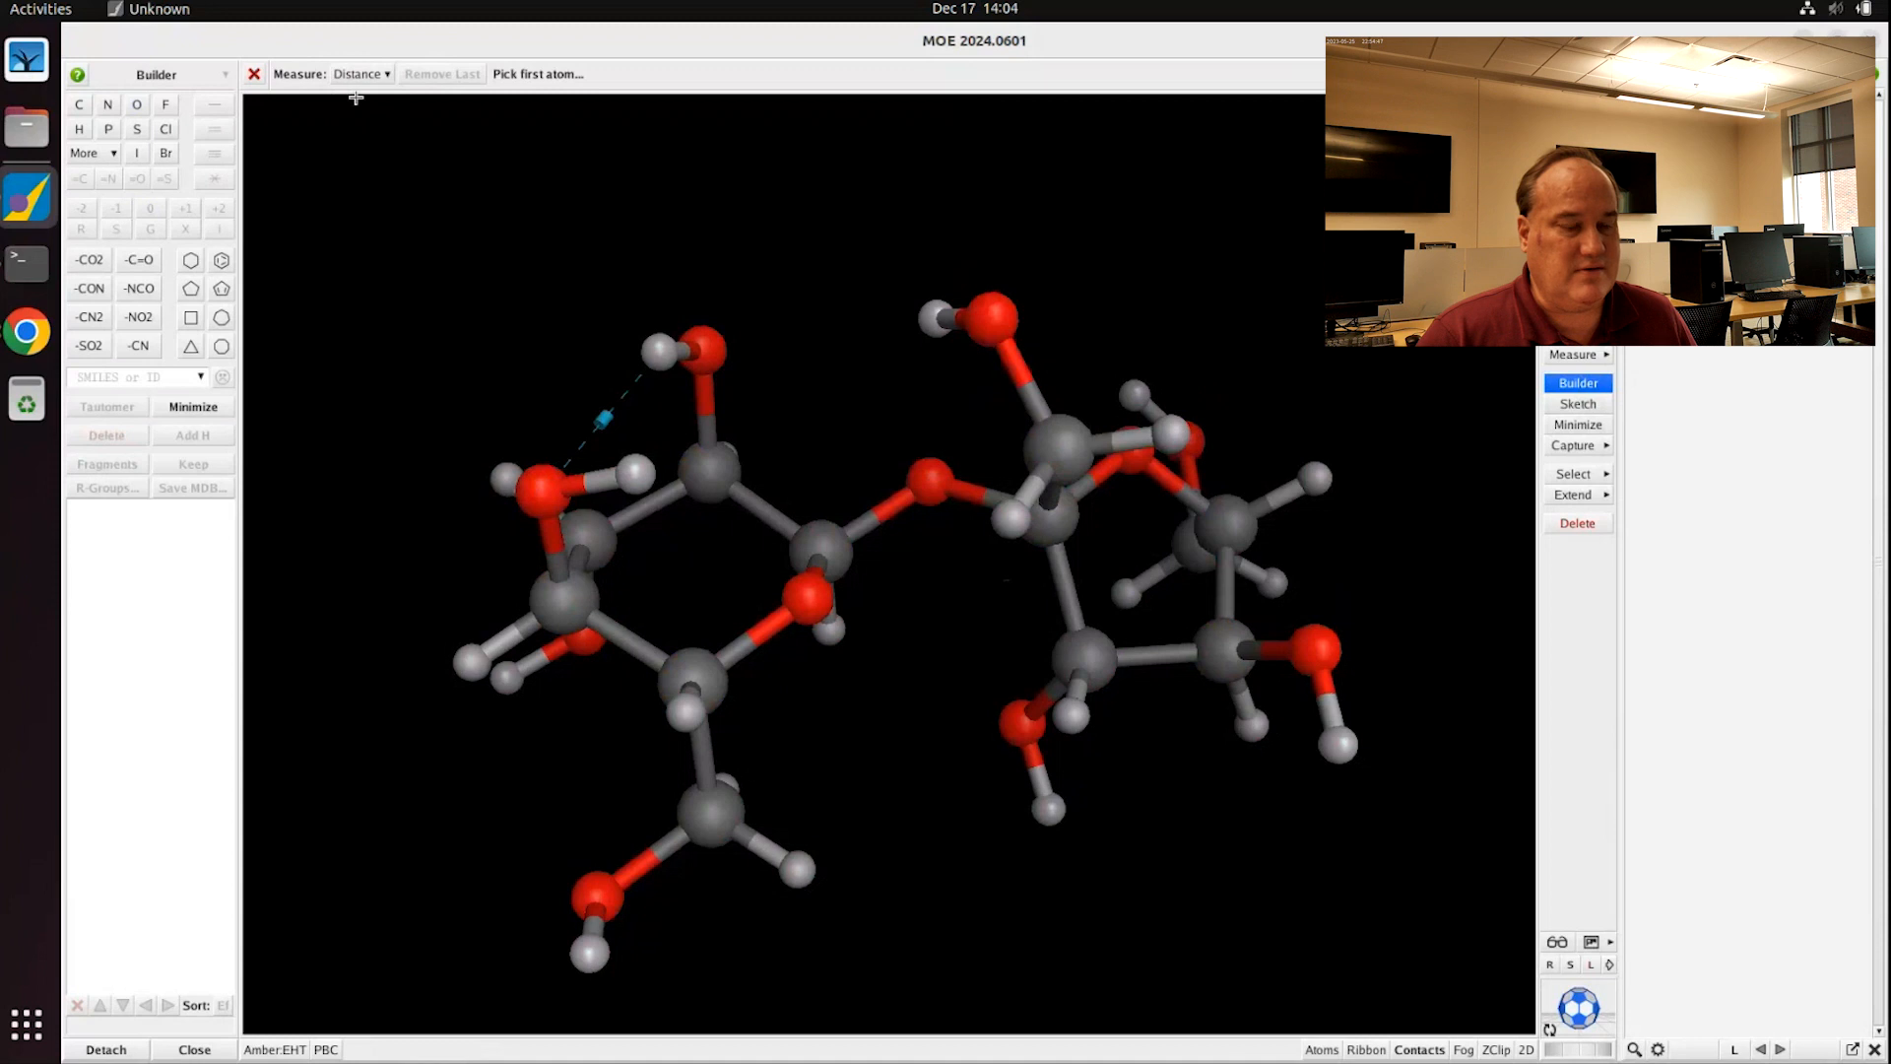
{"action": "left_click", "coordinate": [532, 486]}
{"action": "left_click", "coordinate": [710, 359]}
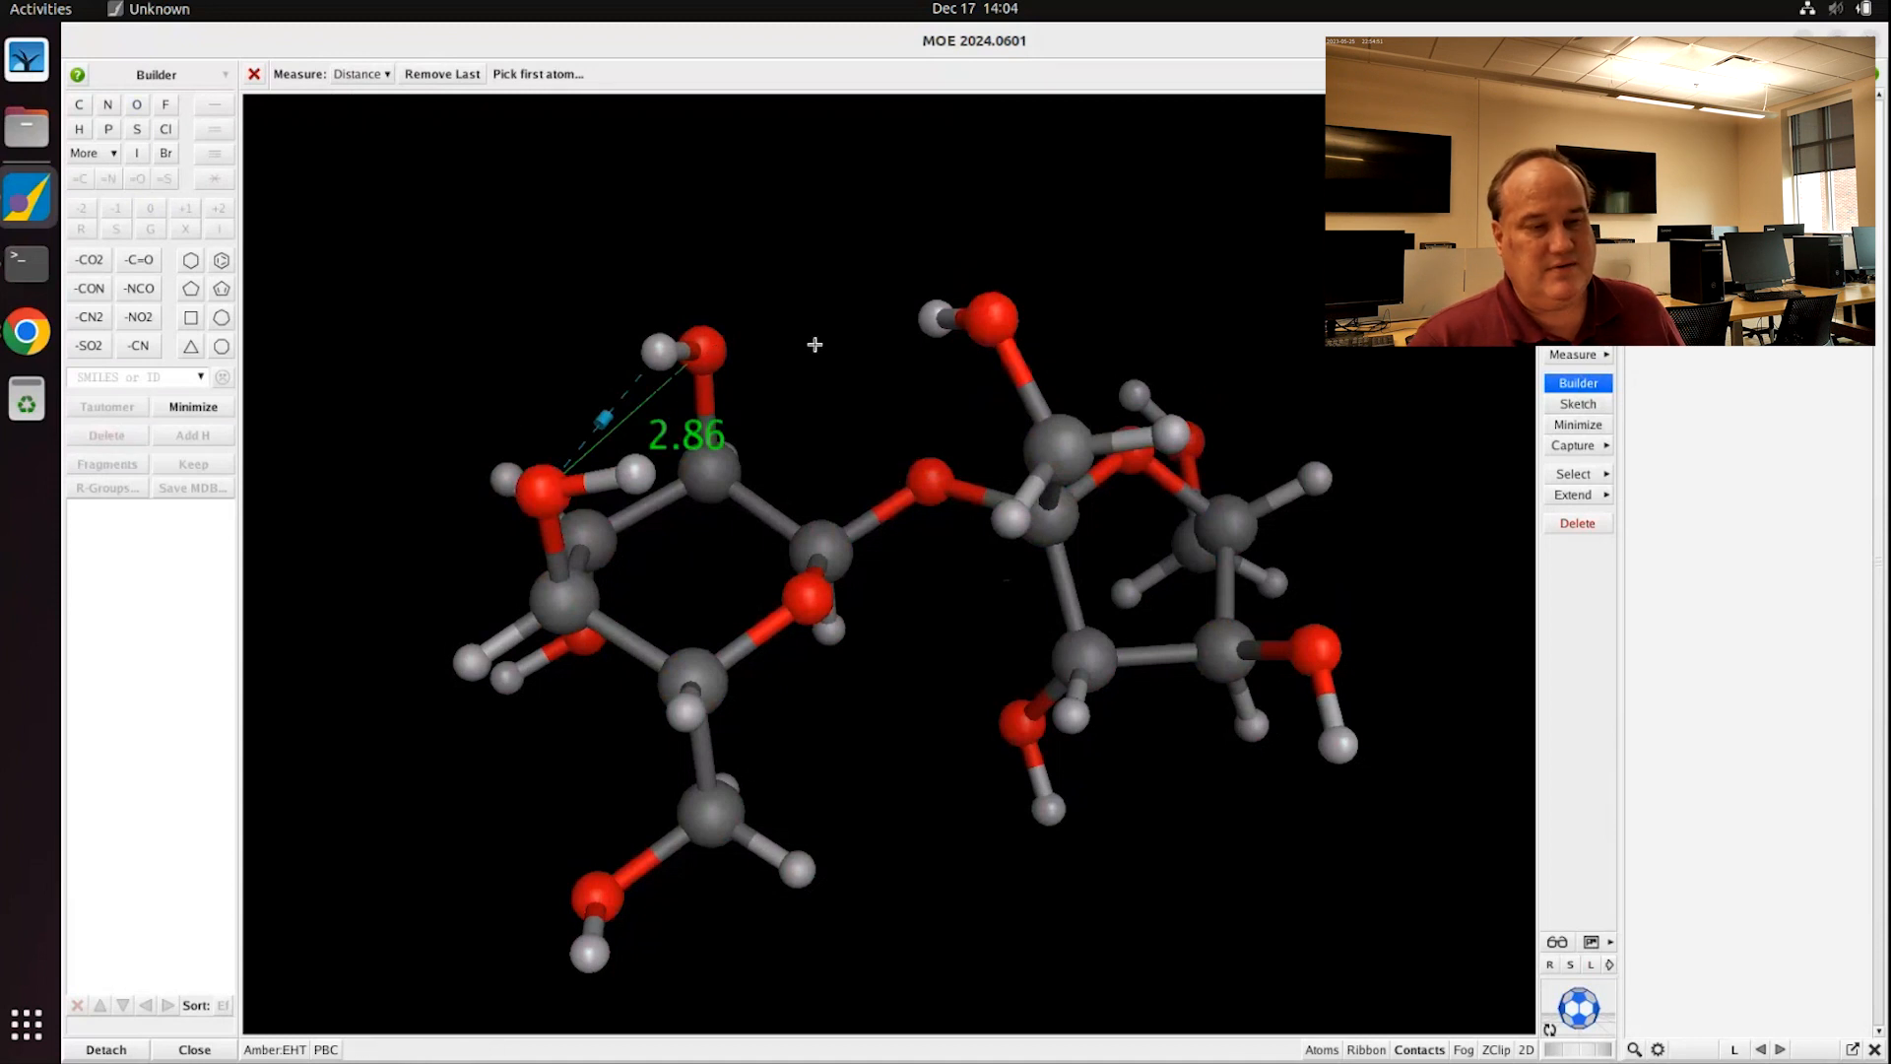
{"action": "middle_click_drag", "start_coordinate": [842, 364], "coordinate": [649, 473]}
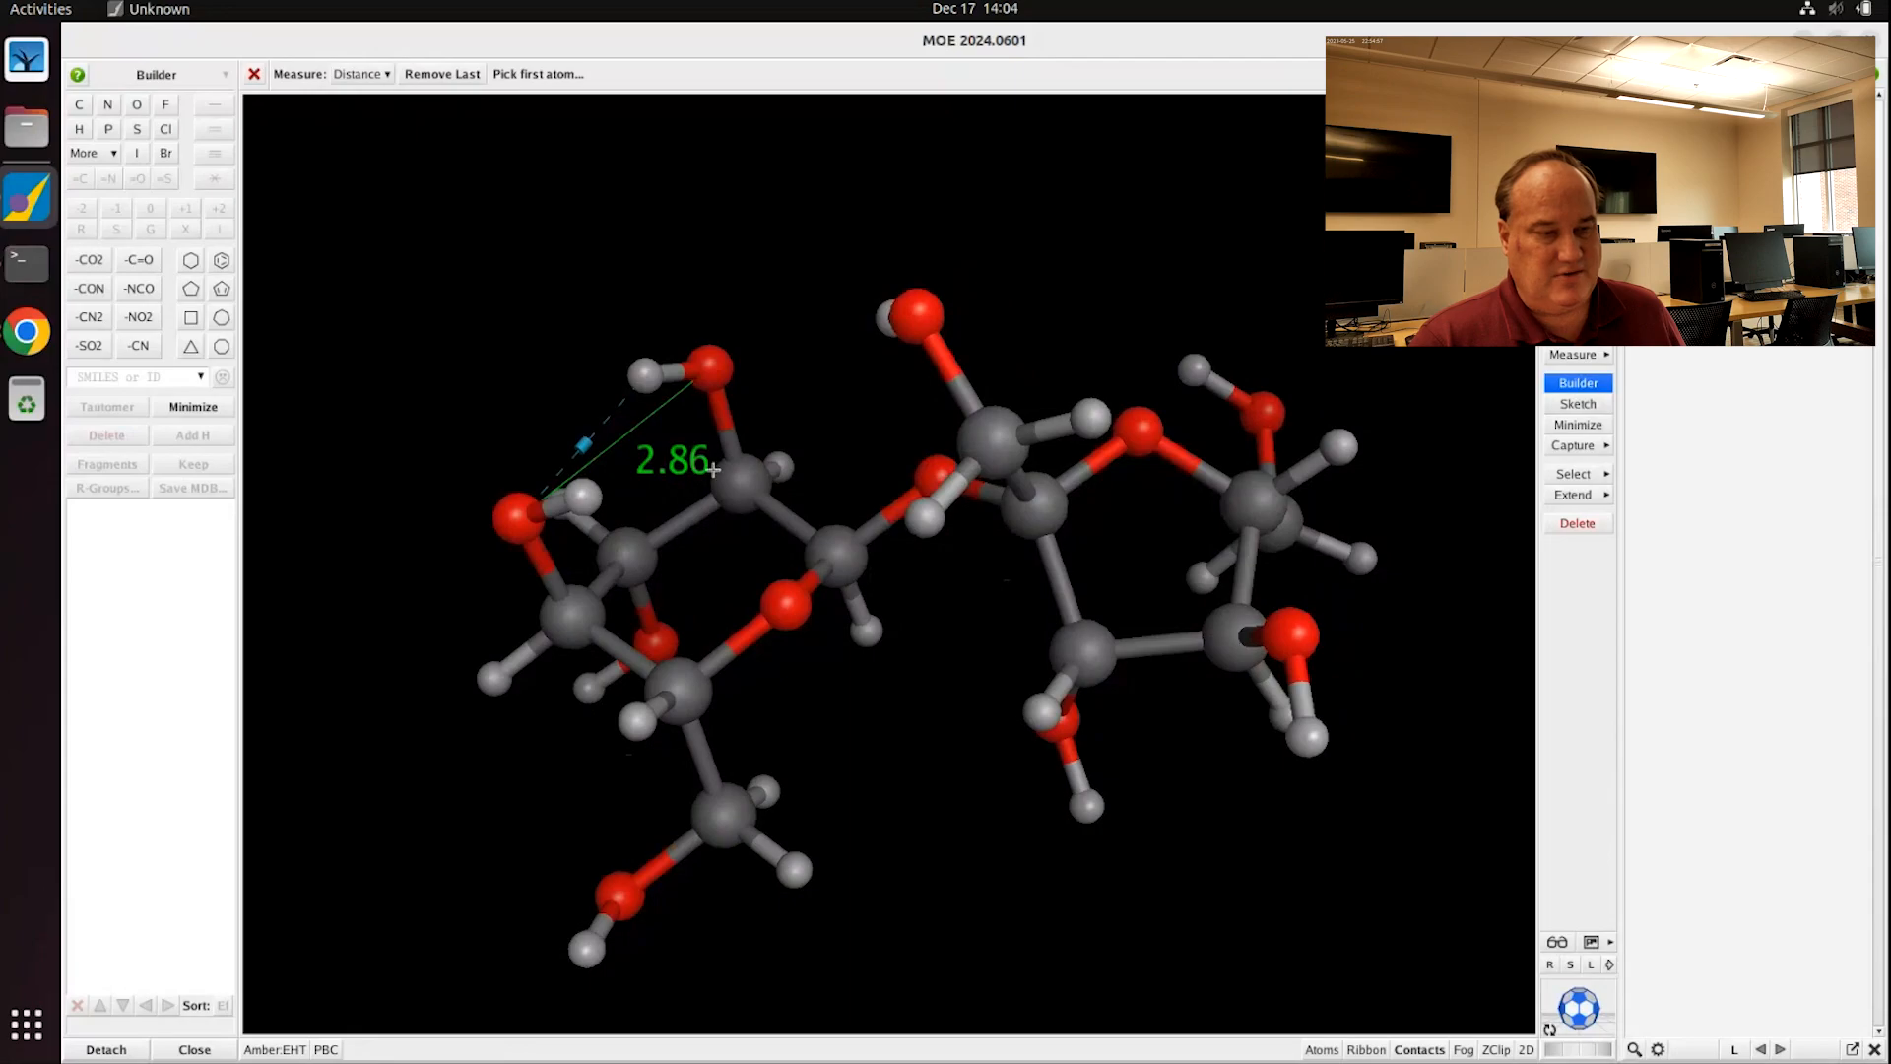
{"action": "middle_click_drag", "start_coordinate": [772, 427], "coordinate": [830, 430]}
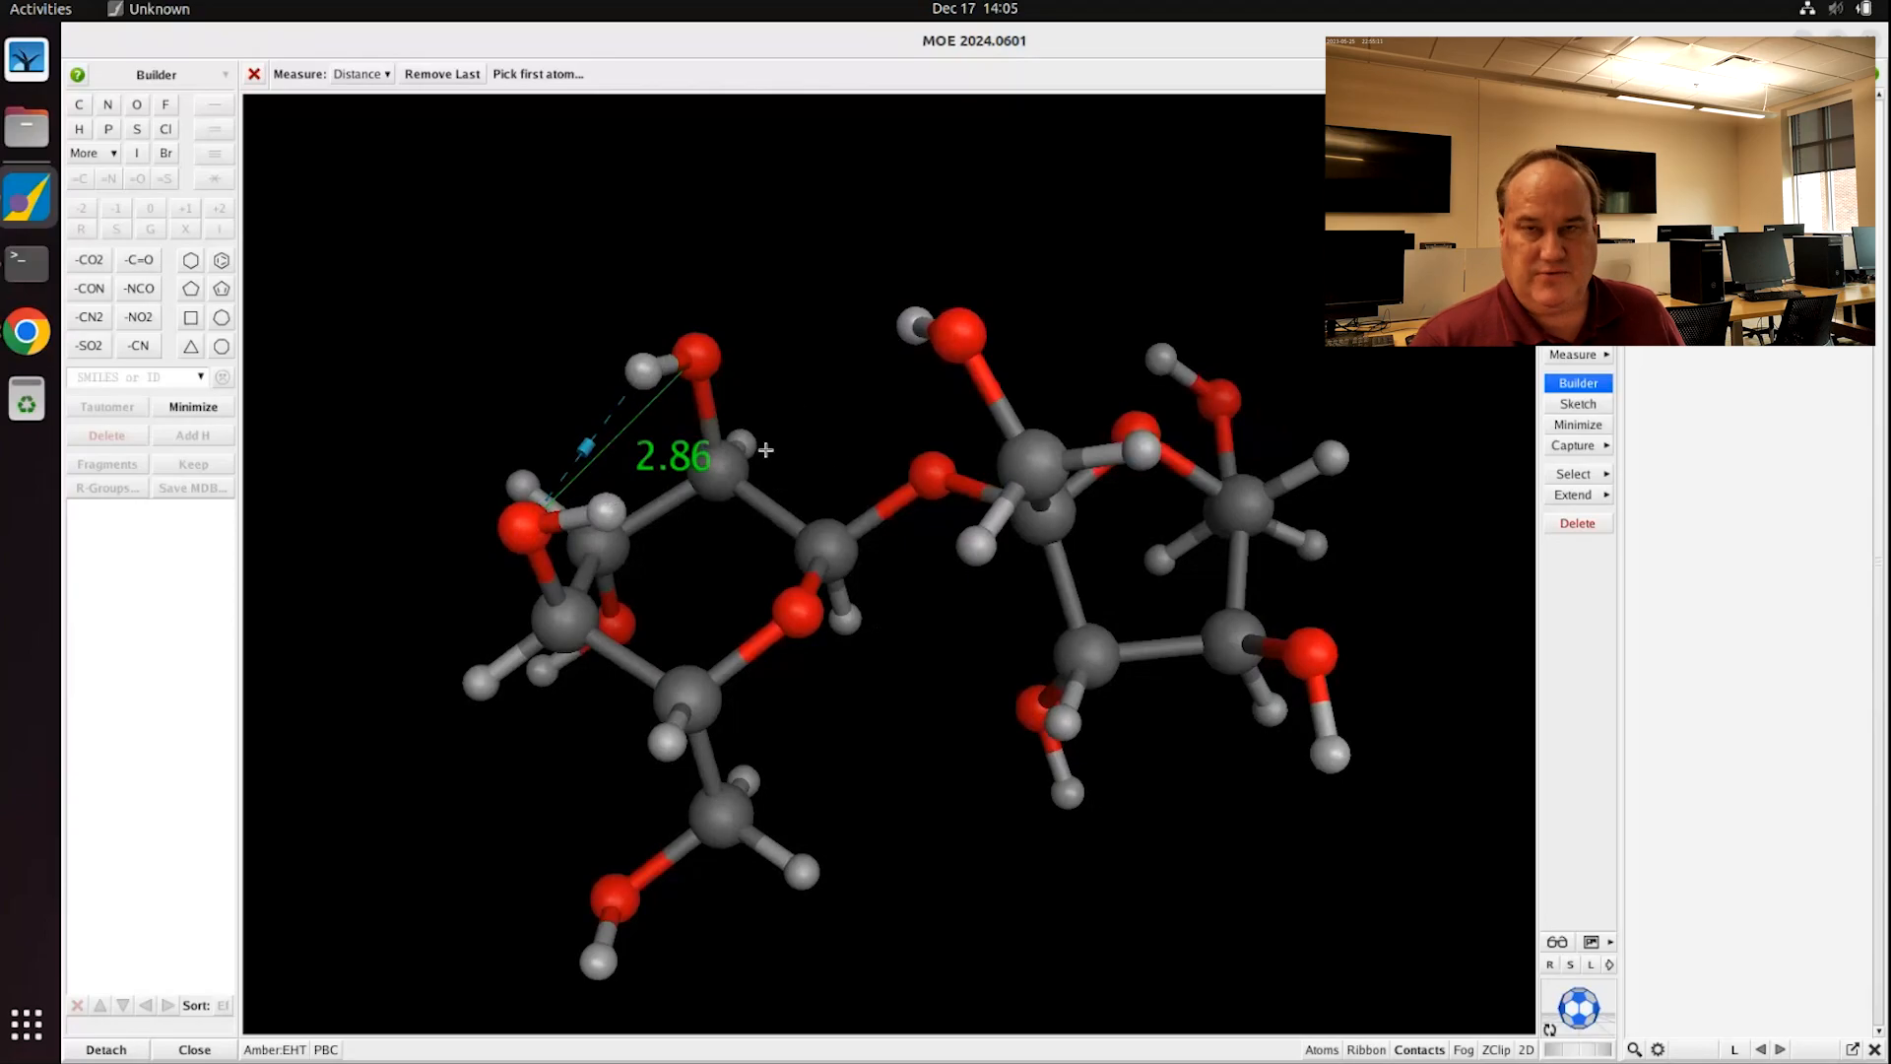
Step: Save the model as the MOE file sucrose, then close it
{"action": "left_click", "coordinate": [254, 74]}
{"action": "left_click", "coordinate": [255, 75]}
{"action": "left_click", "coordinate": [283, 149]}
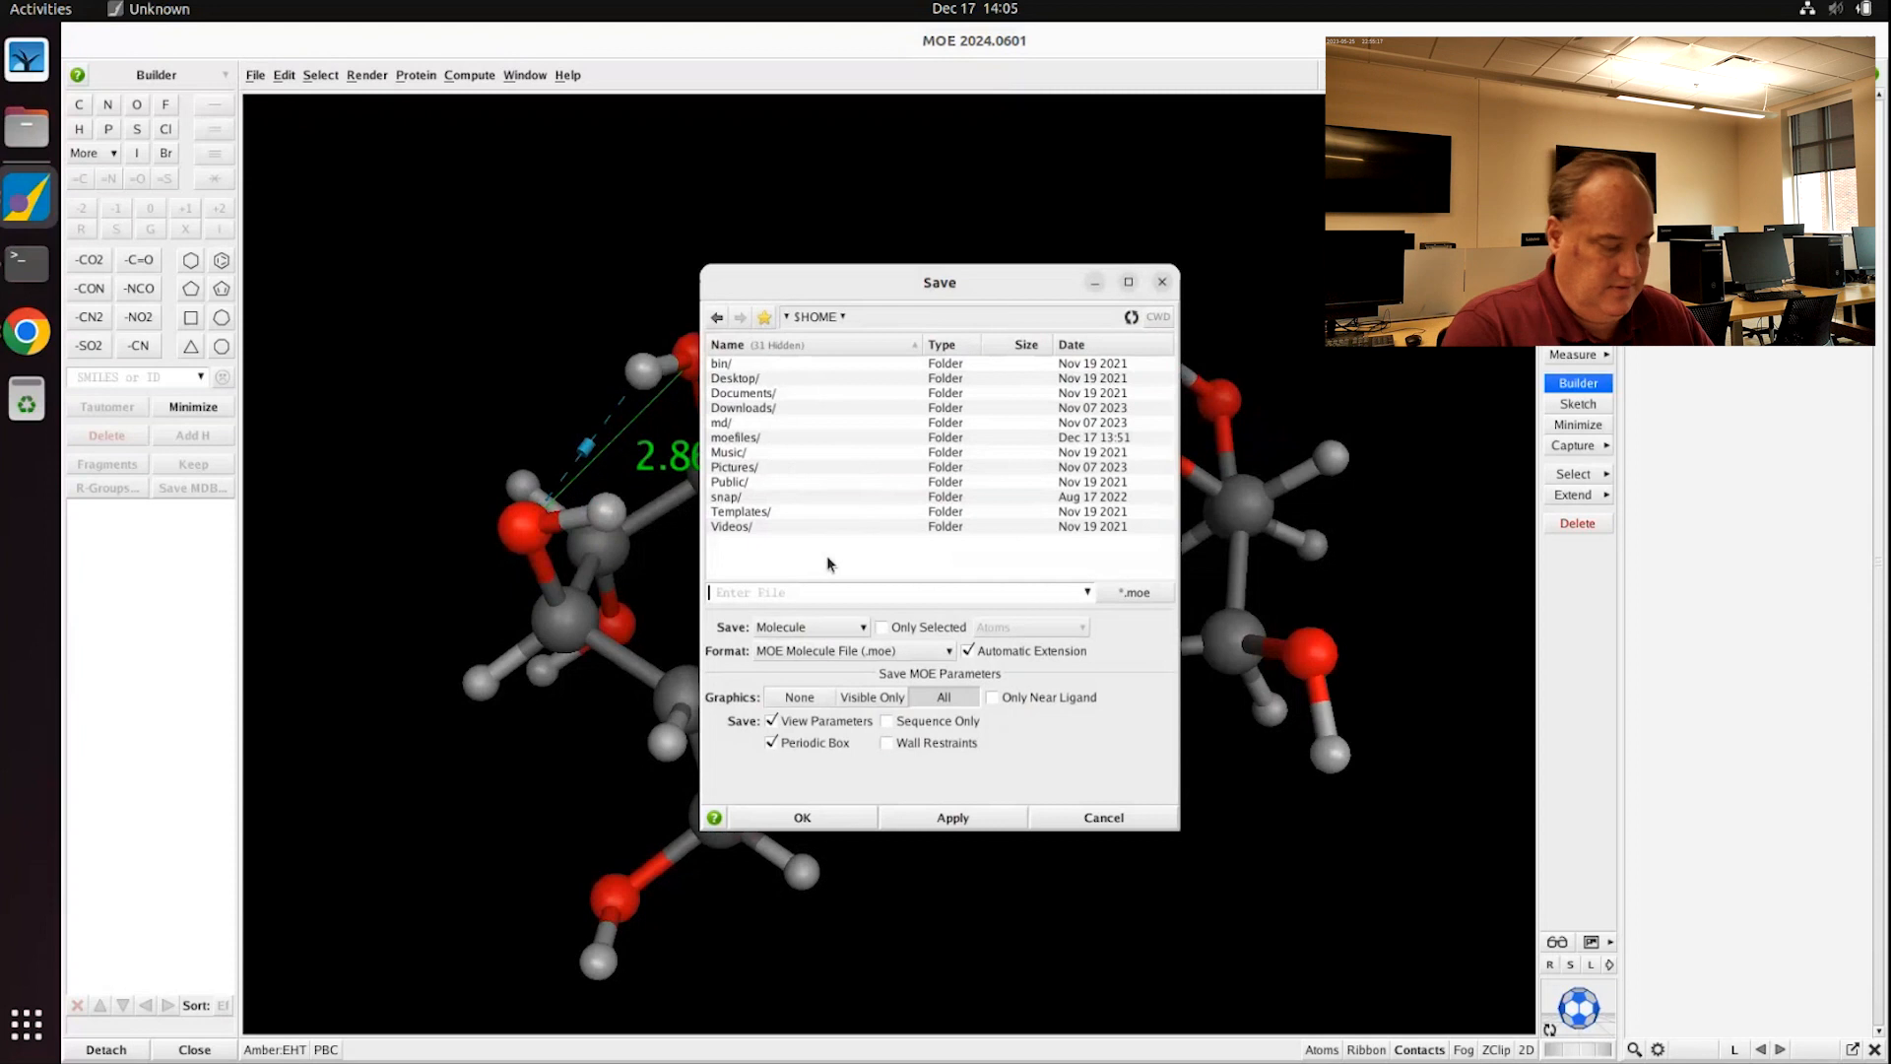
{"action": "type", "text": "sucrose"}
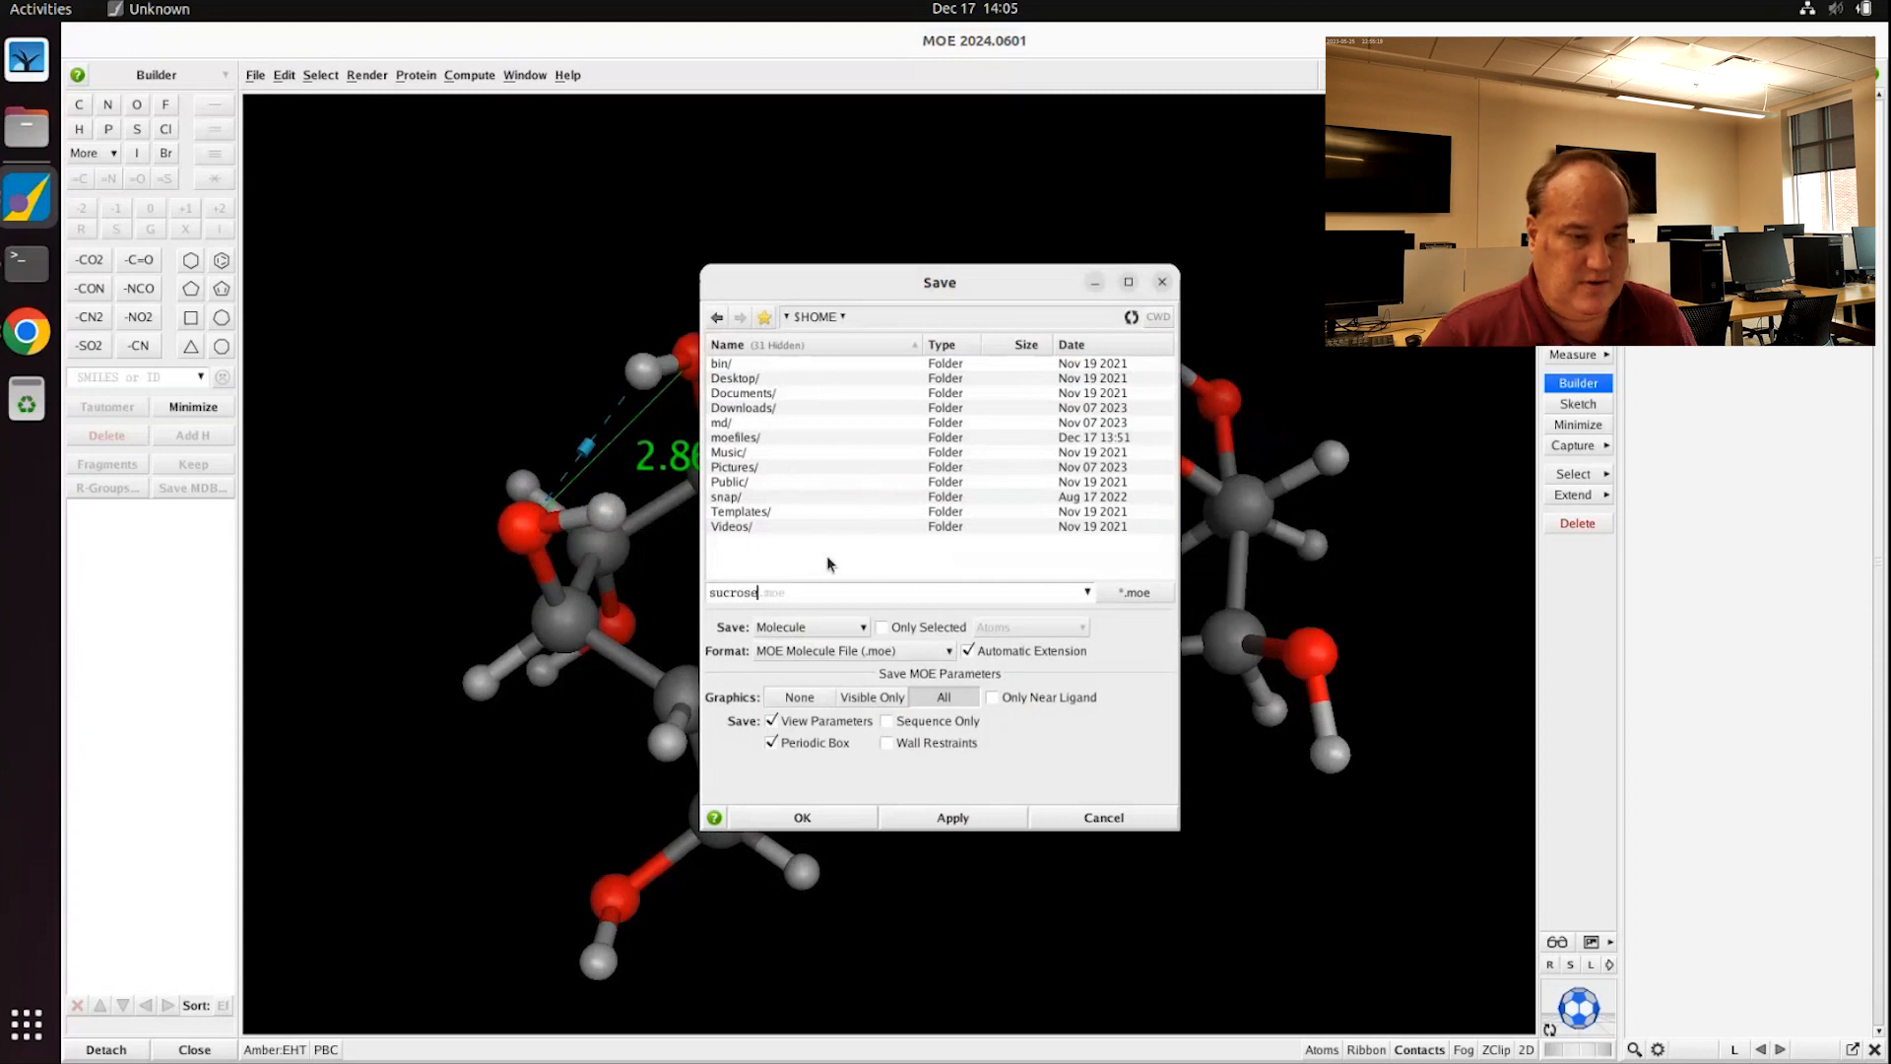
{"action": "left_click", "coordinate": [802, 818]}
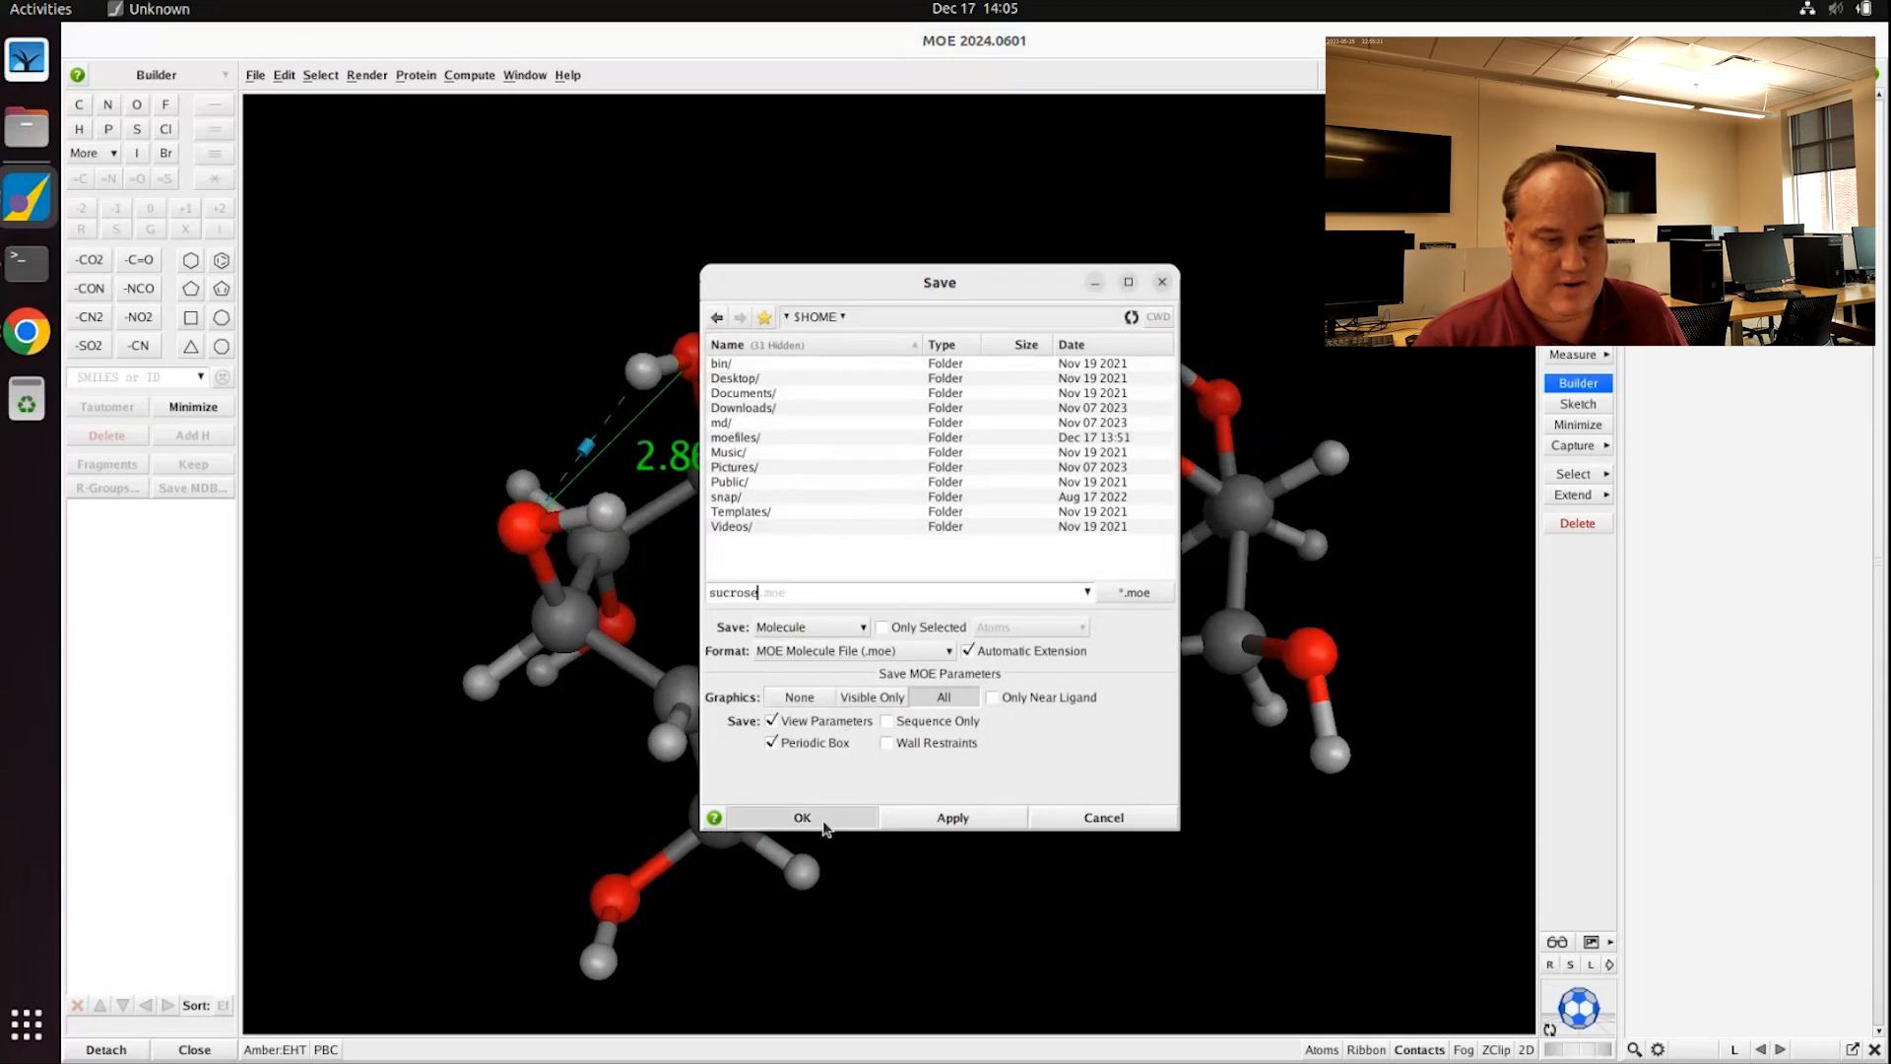
{"action": "left_click", "coordinate": [254, 76]}
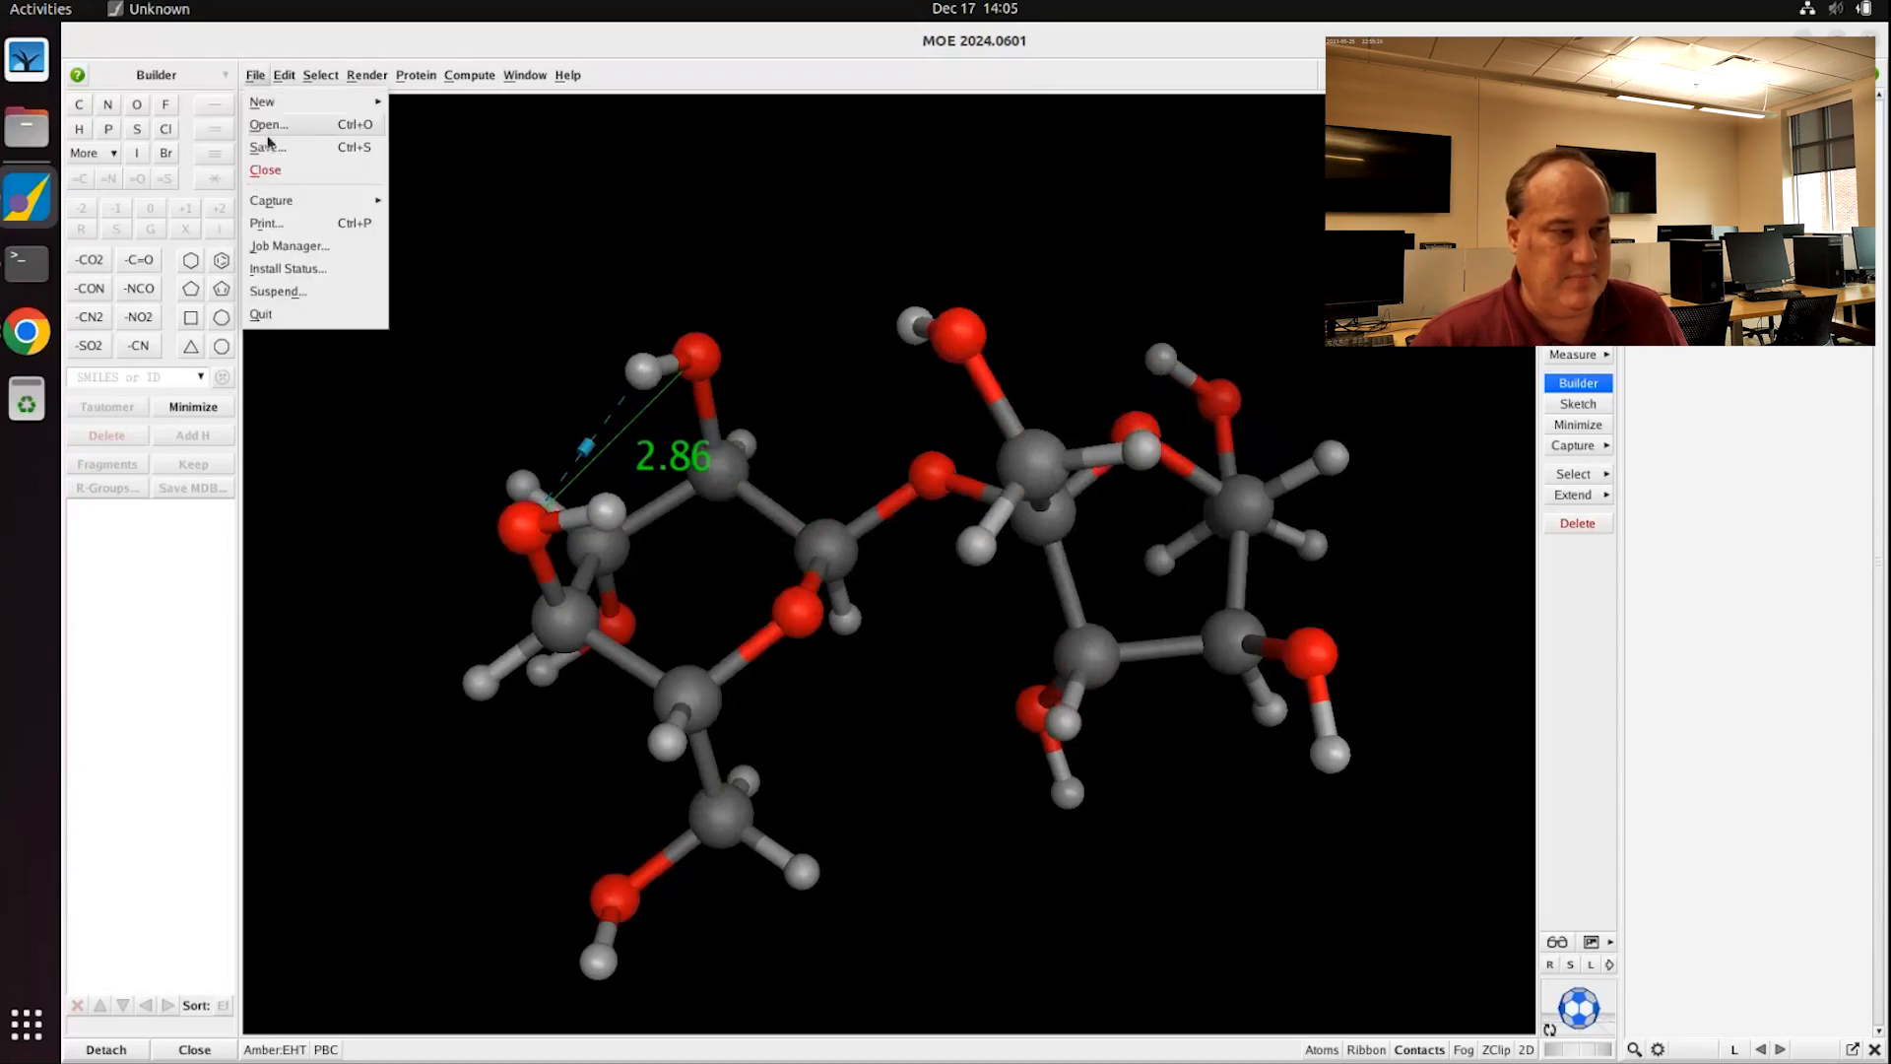
{"action": "left_click", "coordinate": [268, 171]}
Step: In the lab page's Part II, highlight S. cerevisiae and the accession code 4EQV
{"action": "left_click", "coordinate": [26, 335]}
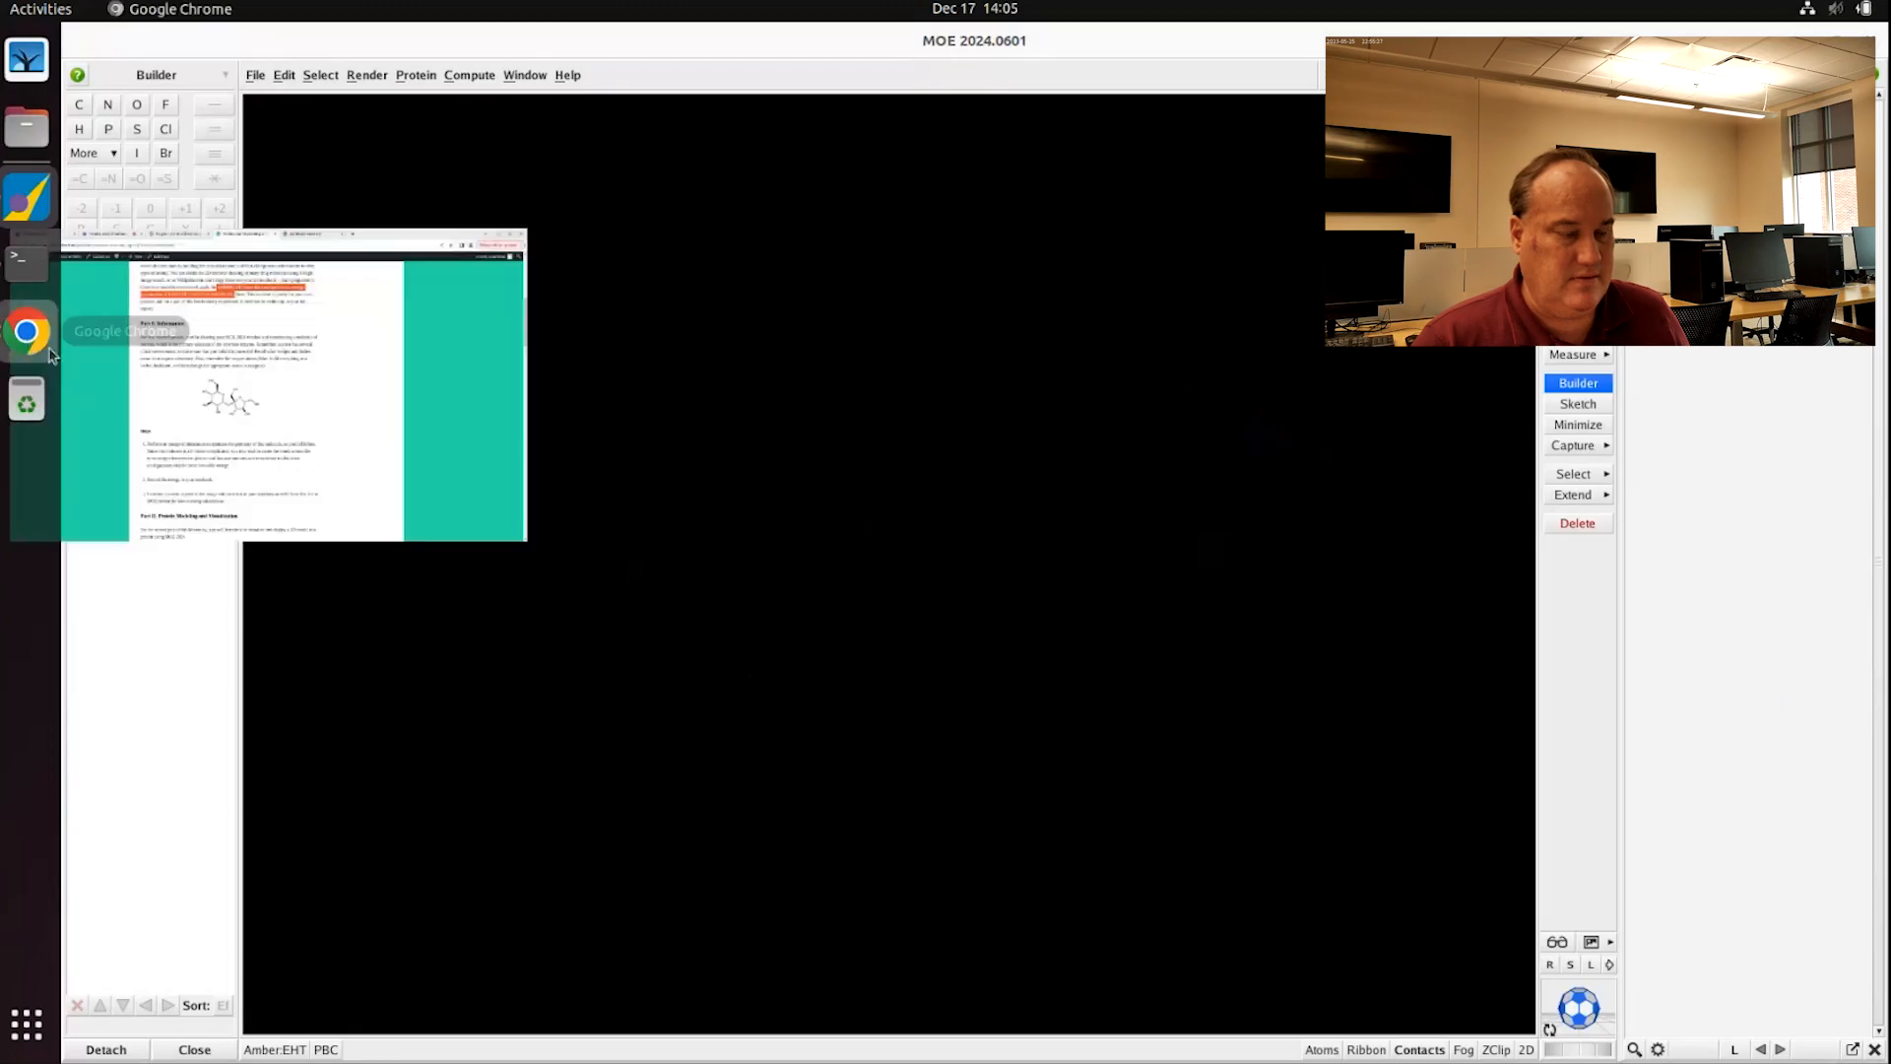
{"action": "scroll", "coordinate": [884, 657], "scroll_direction": "down", "scroll_amount": 8}
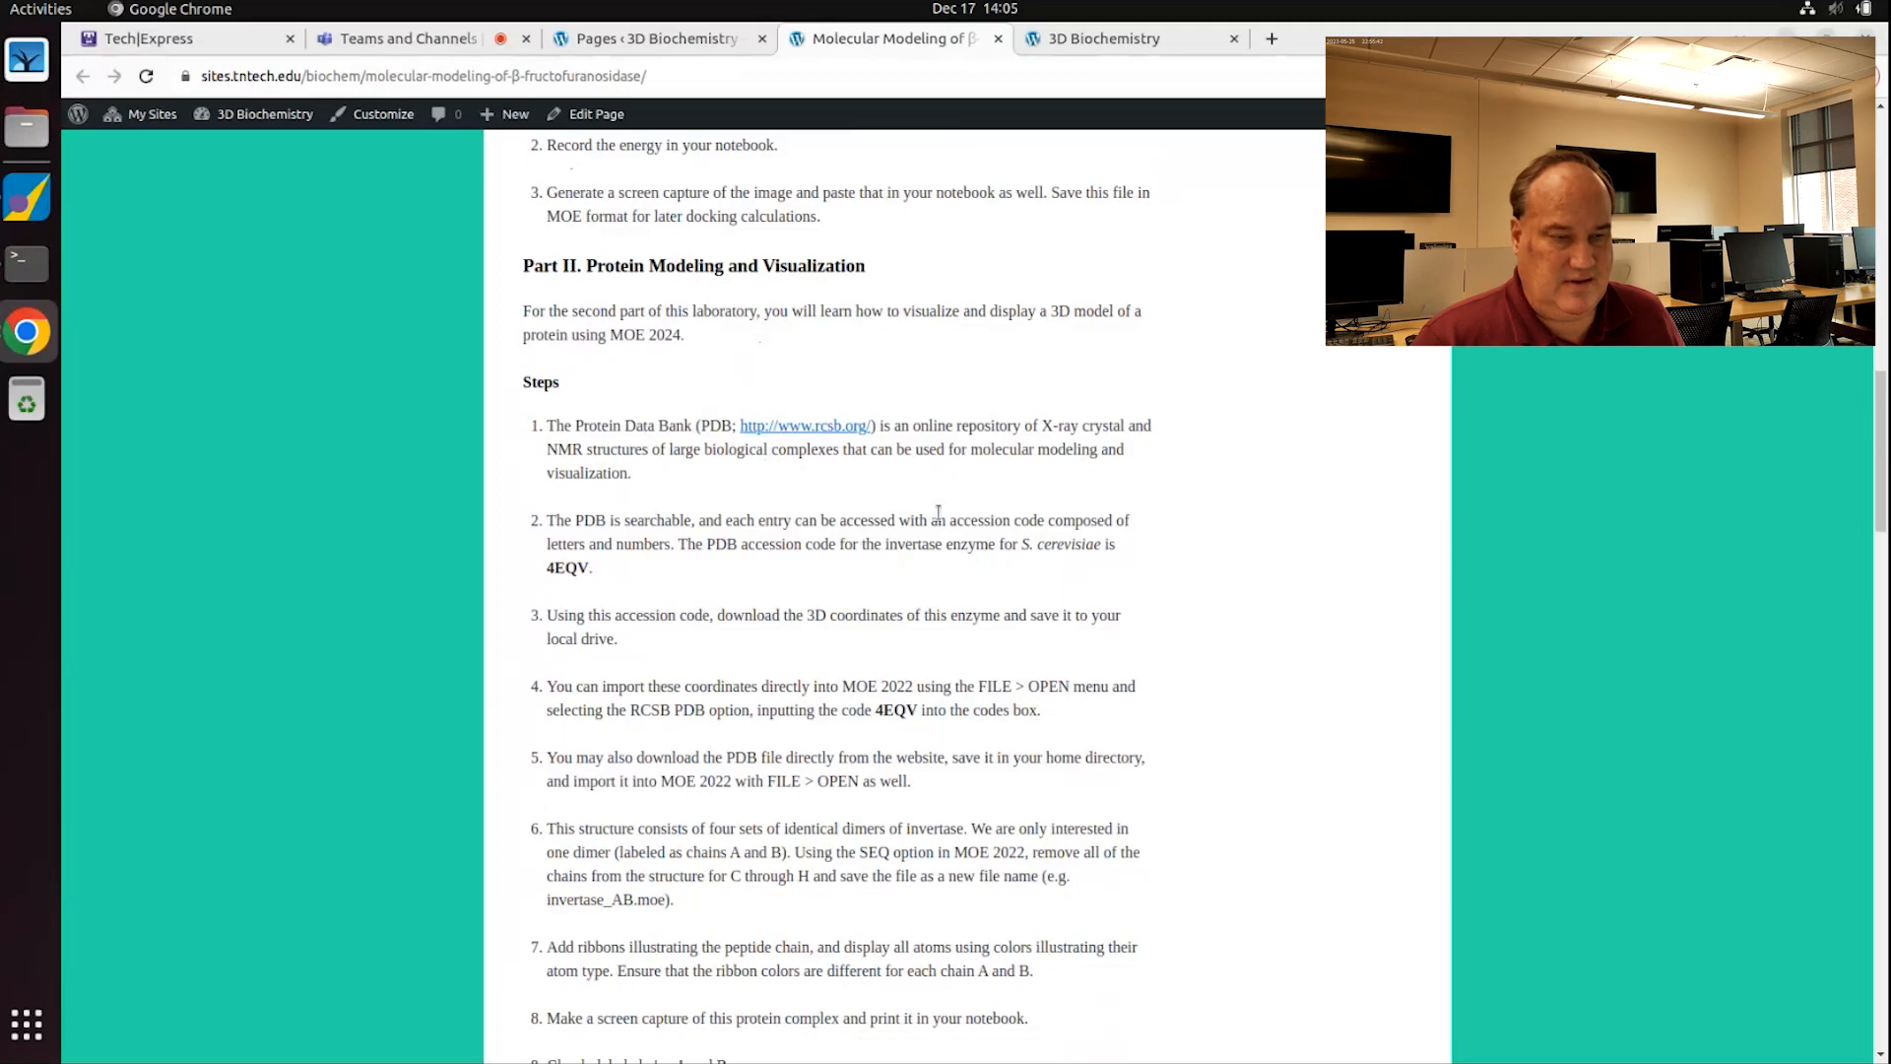
{"action": "left_click_drag", "start_coordinate": [1023, 546], "coordinate": [1105, 541]}
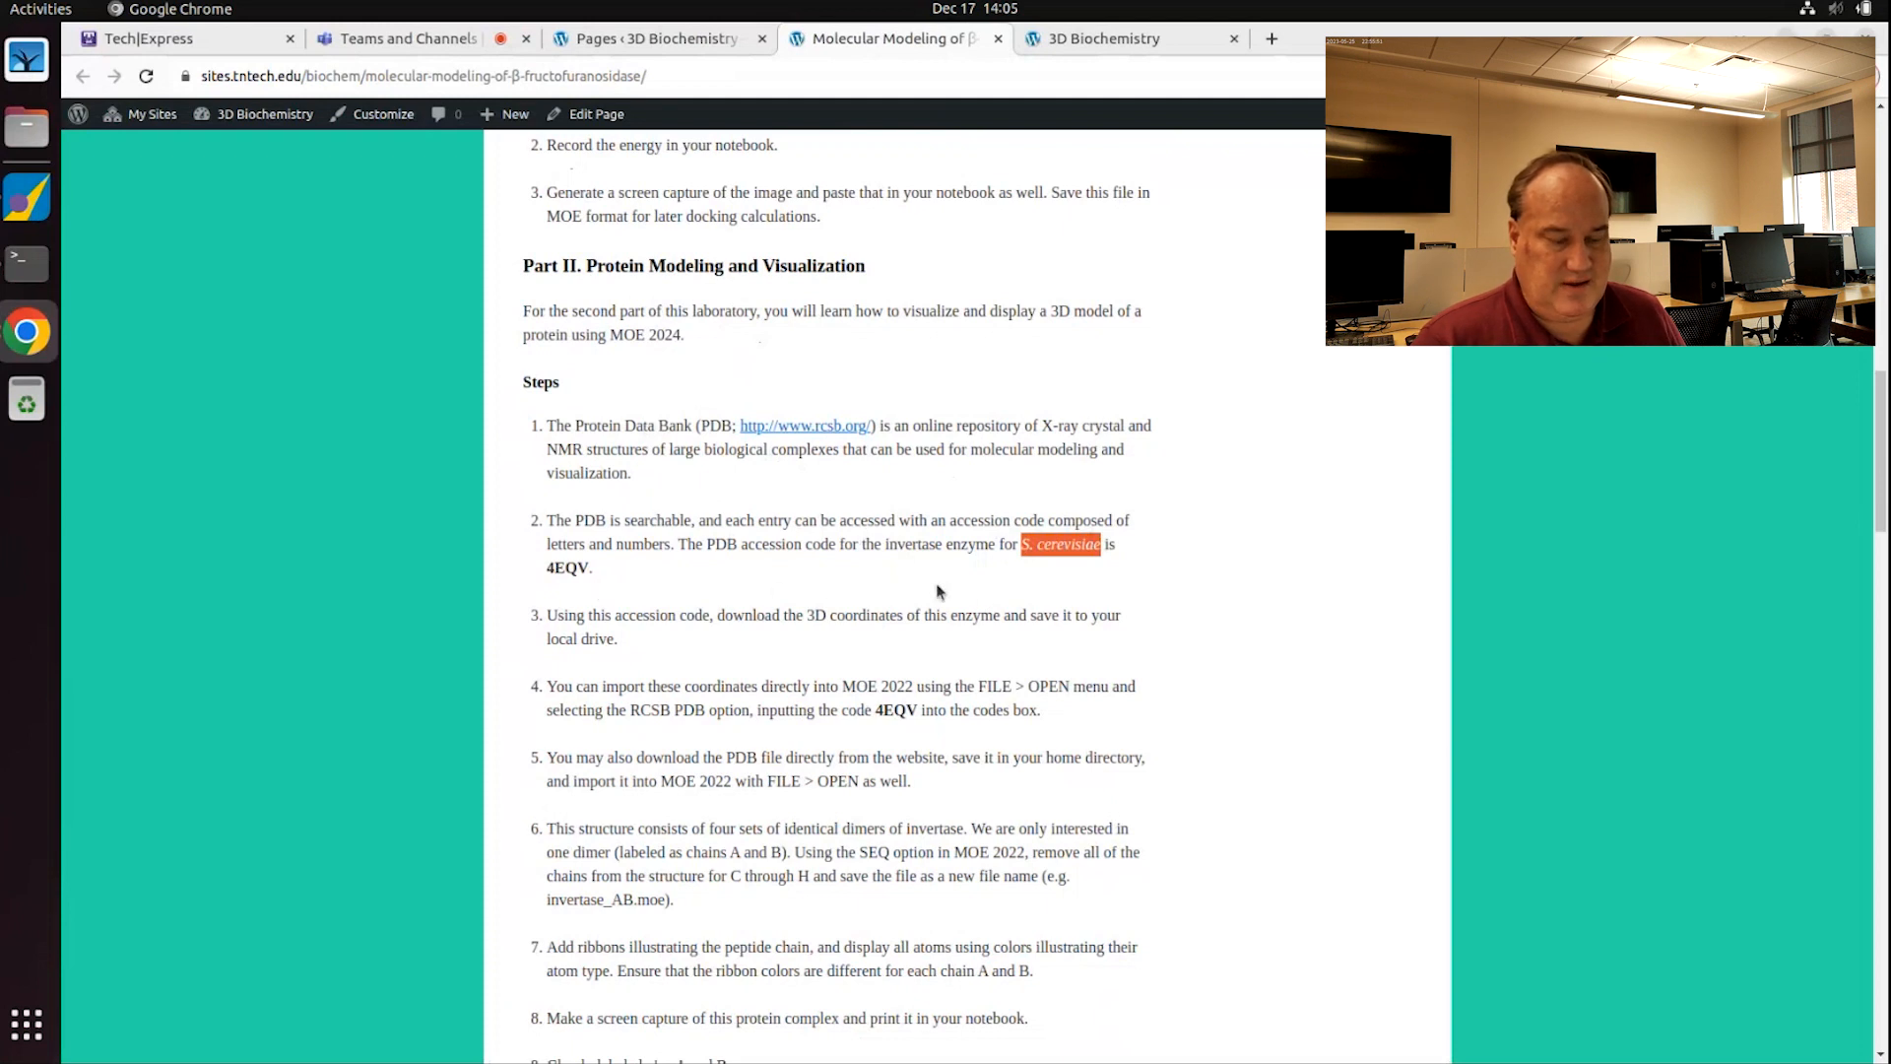
{"action": "left_click_drag", "start_coordinate": [547, 572], "coordinate": [587, 569]}
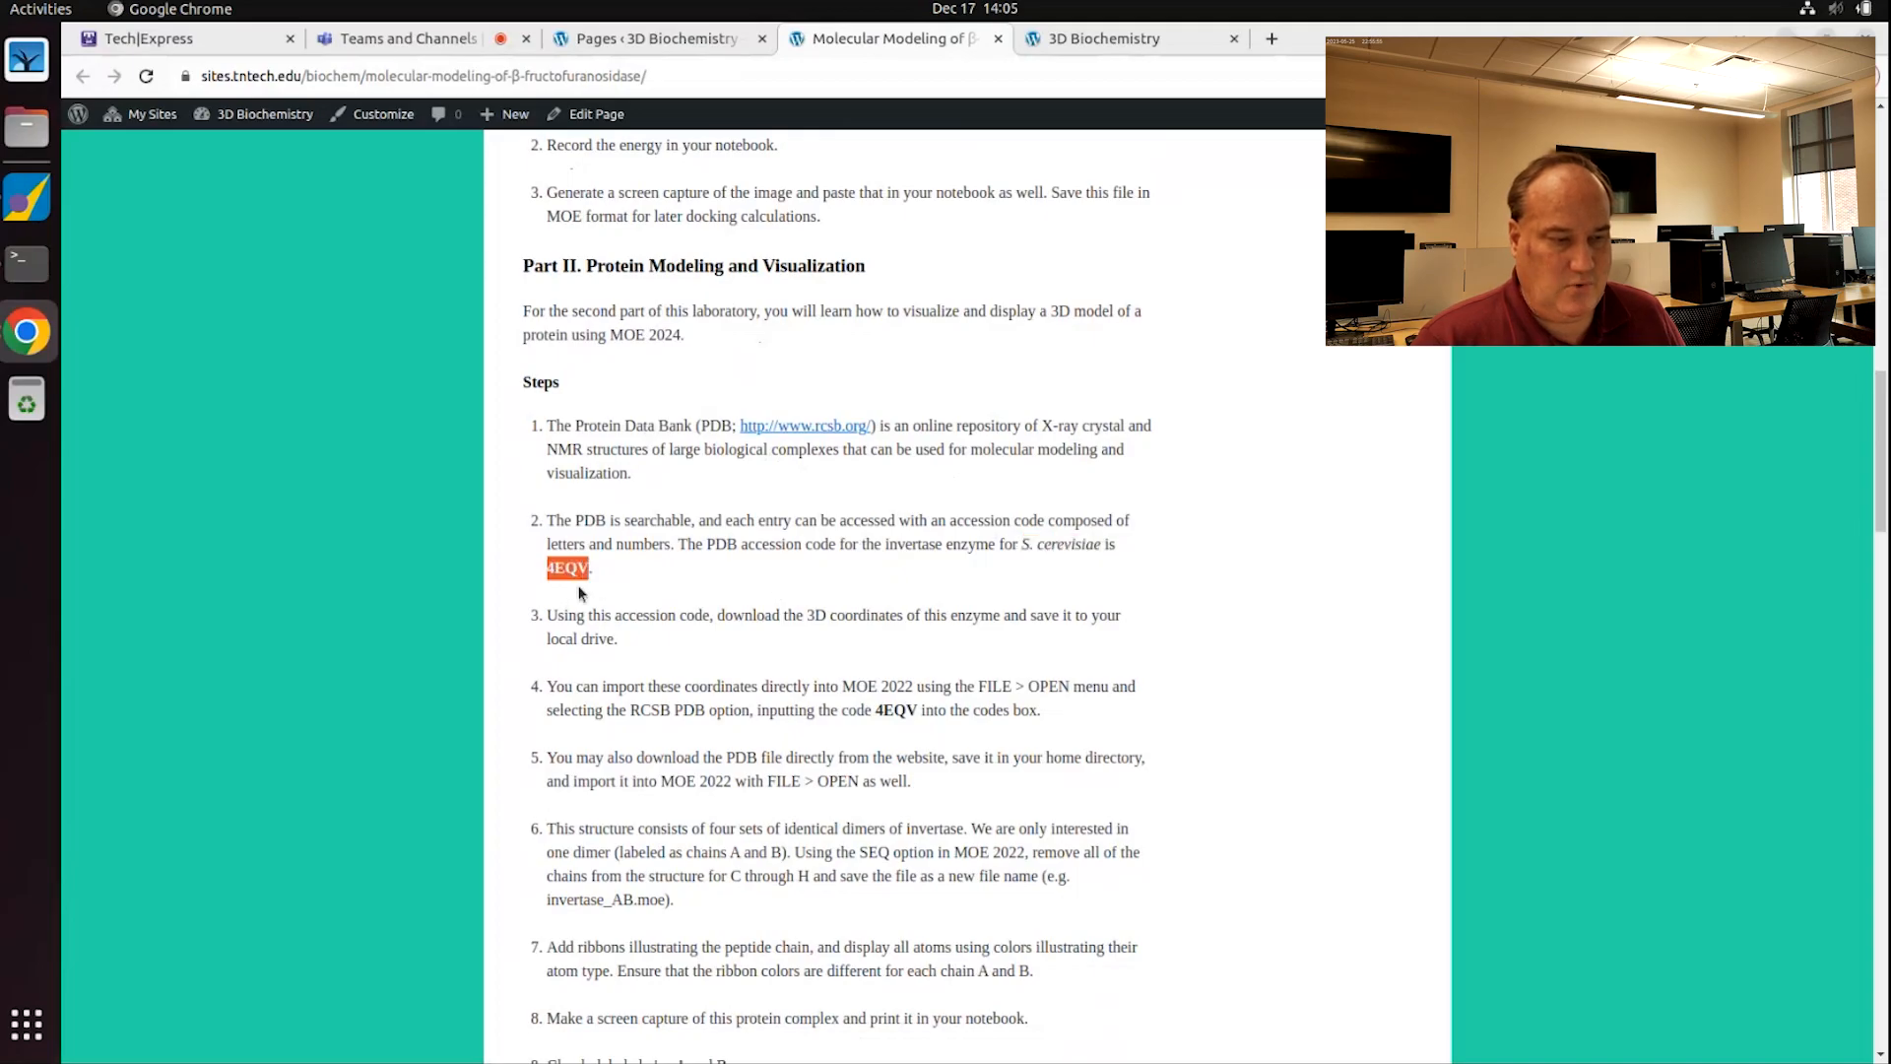
Step: Return to the course page window and open a new blank tab
{"action": "left_click", "coordinate": [27, 332]}
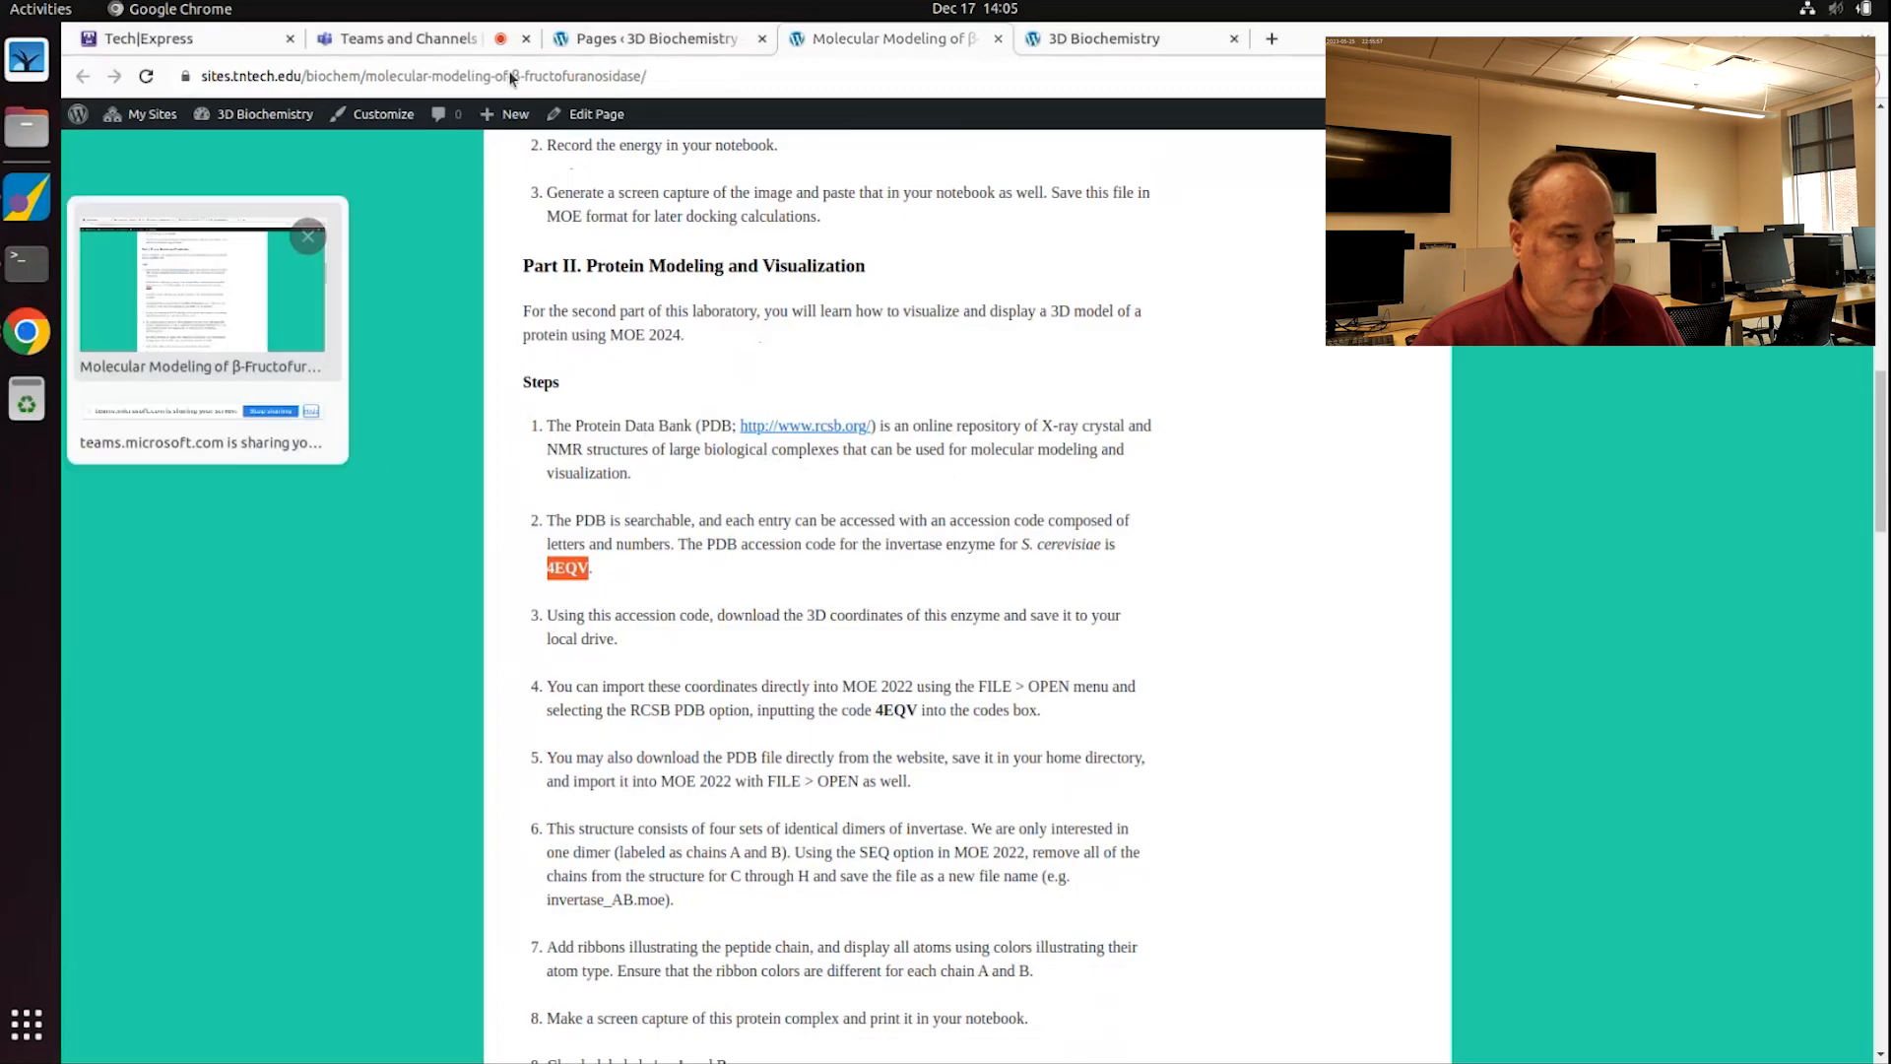
{"action": "left_click", "coordinate": [196, 289]}
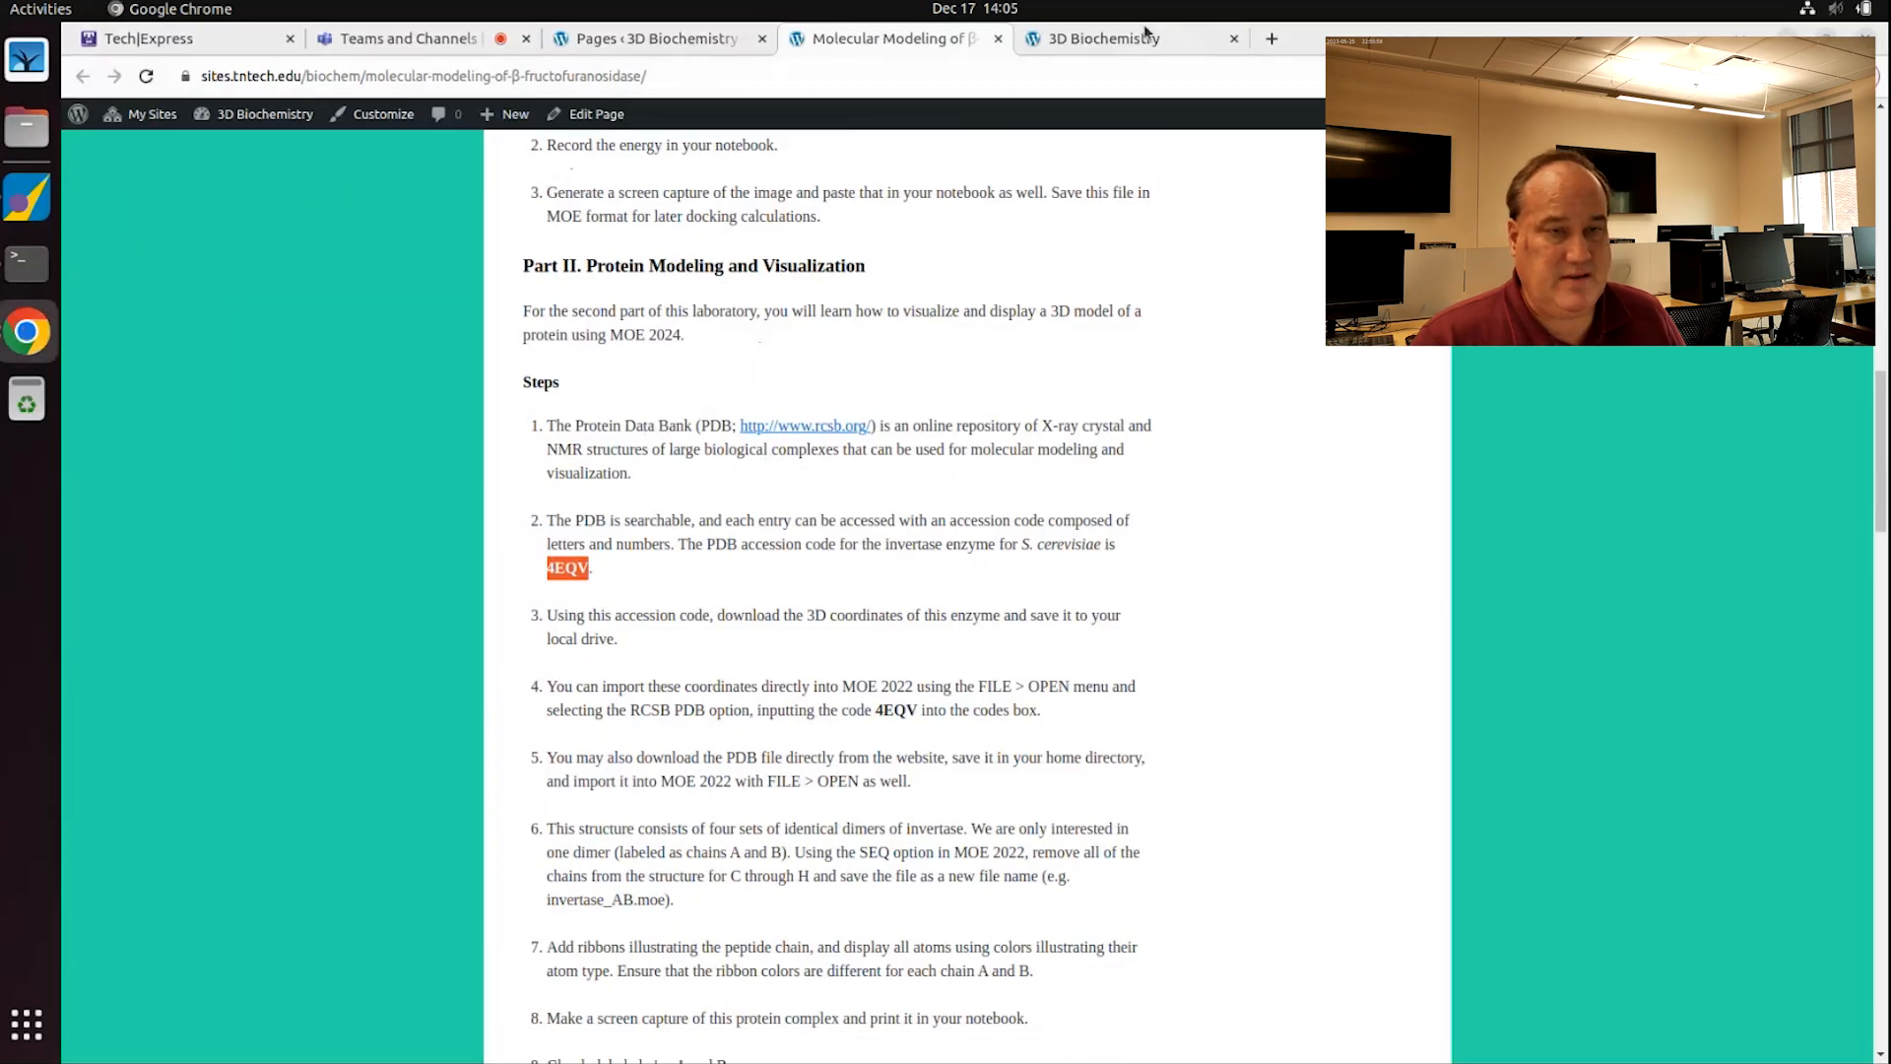
{"action": "left_click", "coordinate": [1273, 41]}
{"action": "left_click", "coordinate": [1179, 73]}
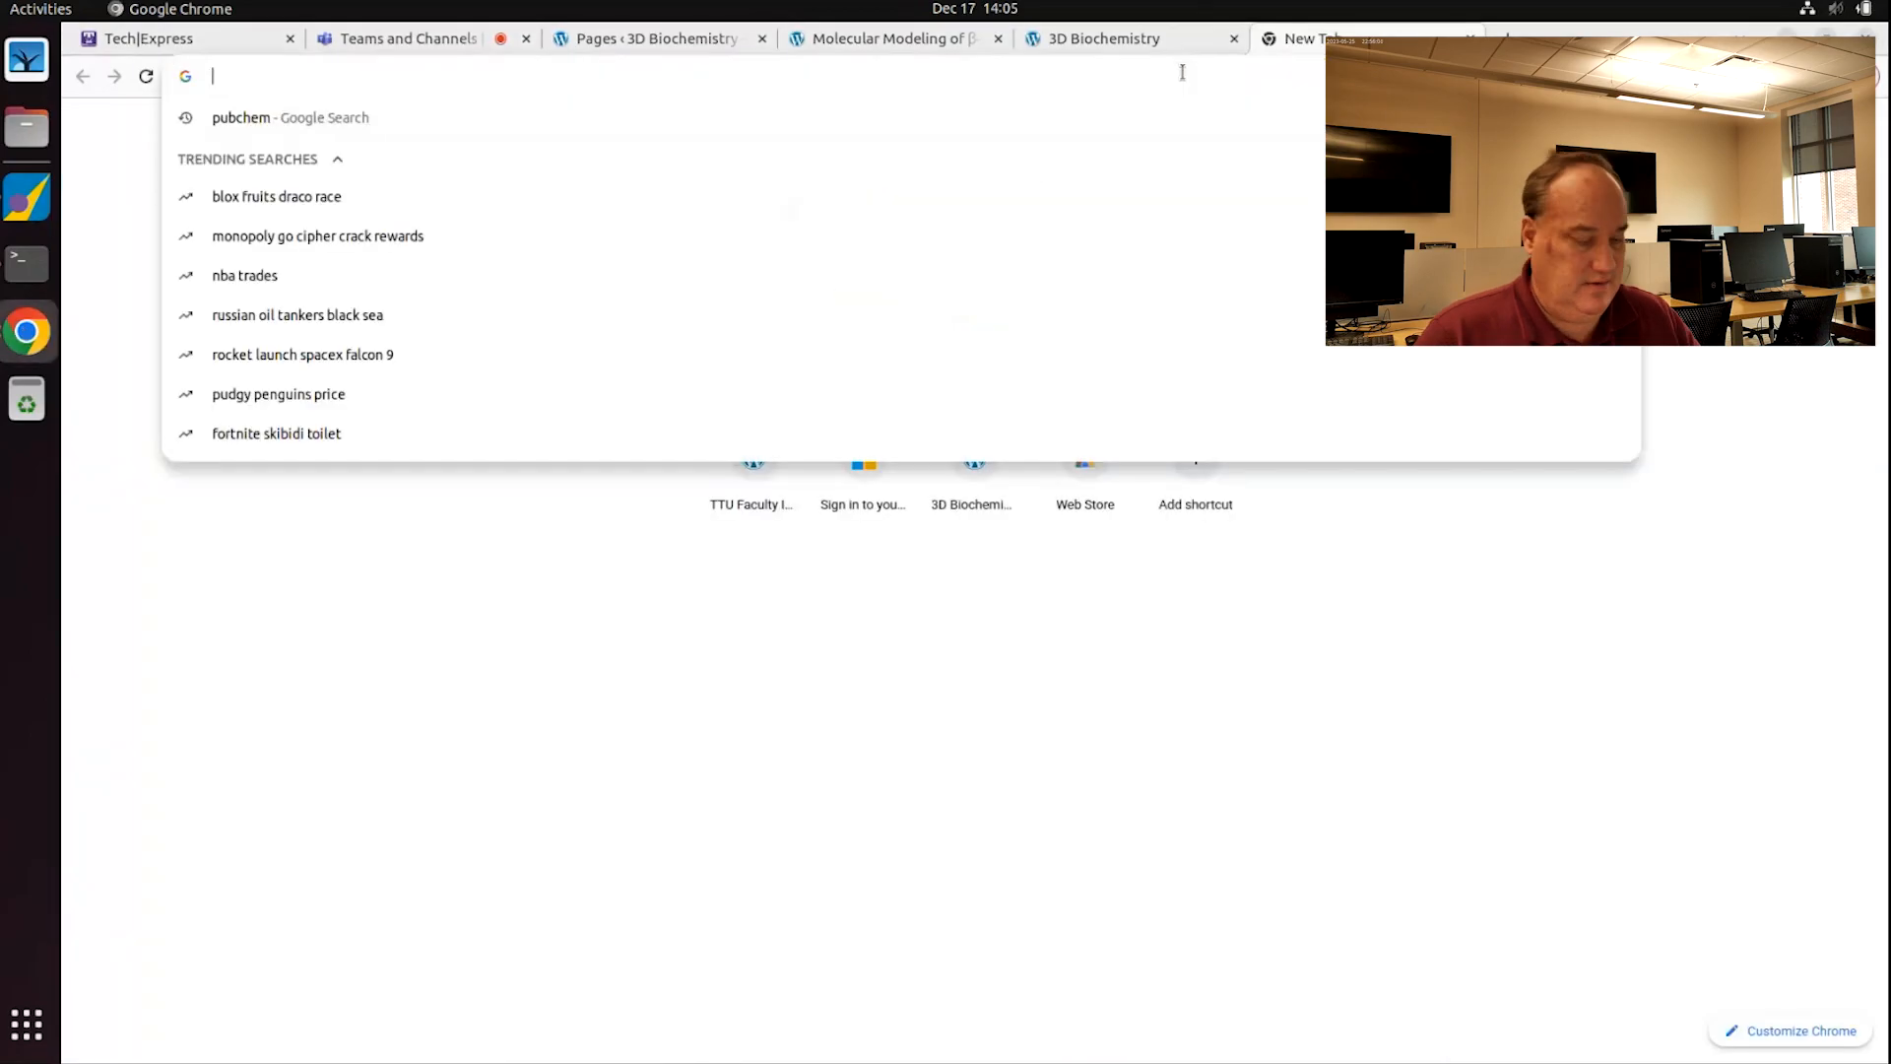
{"action": "type", "text": "www.rcs"}
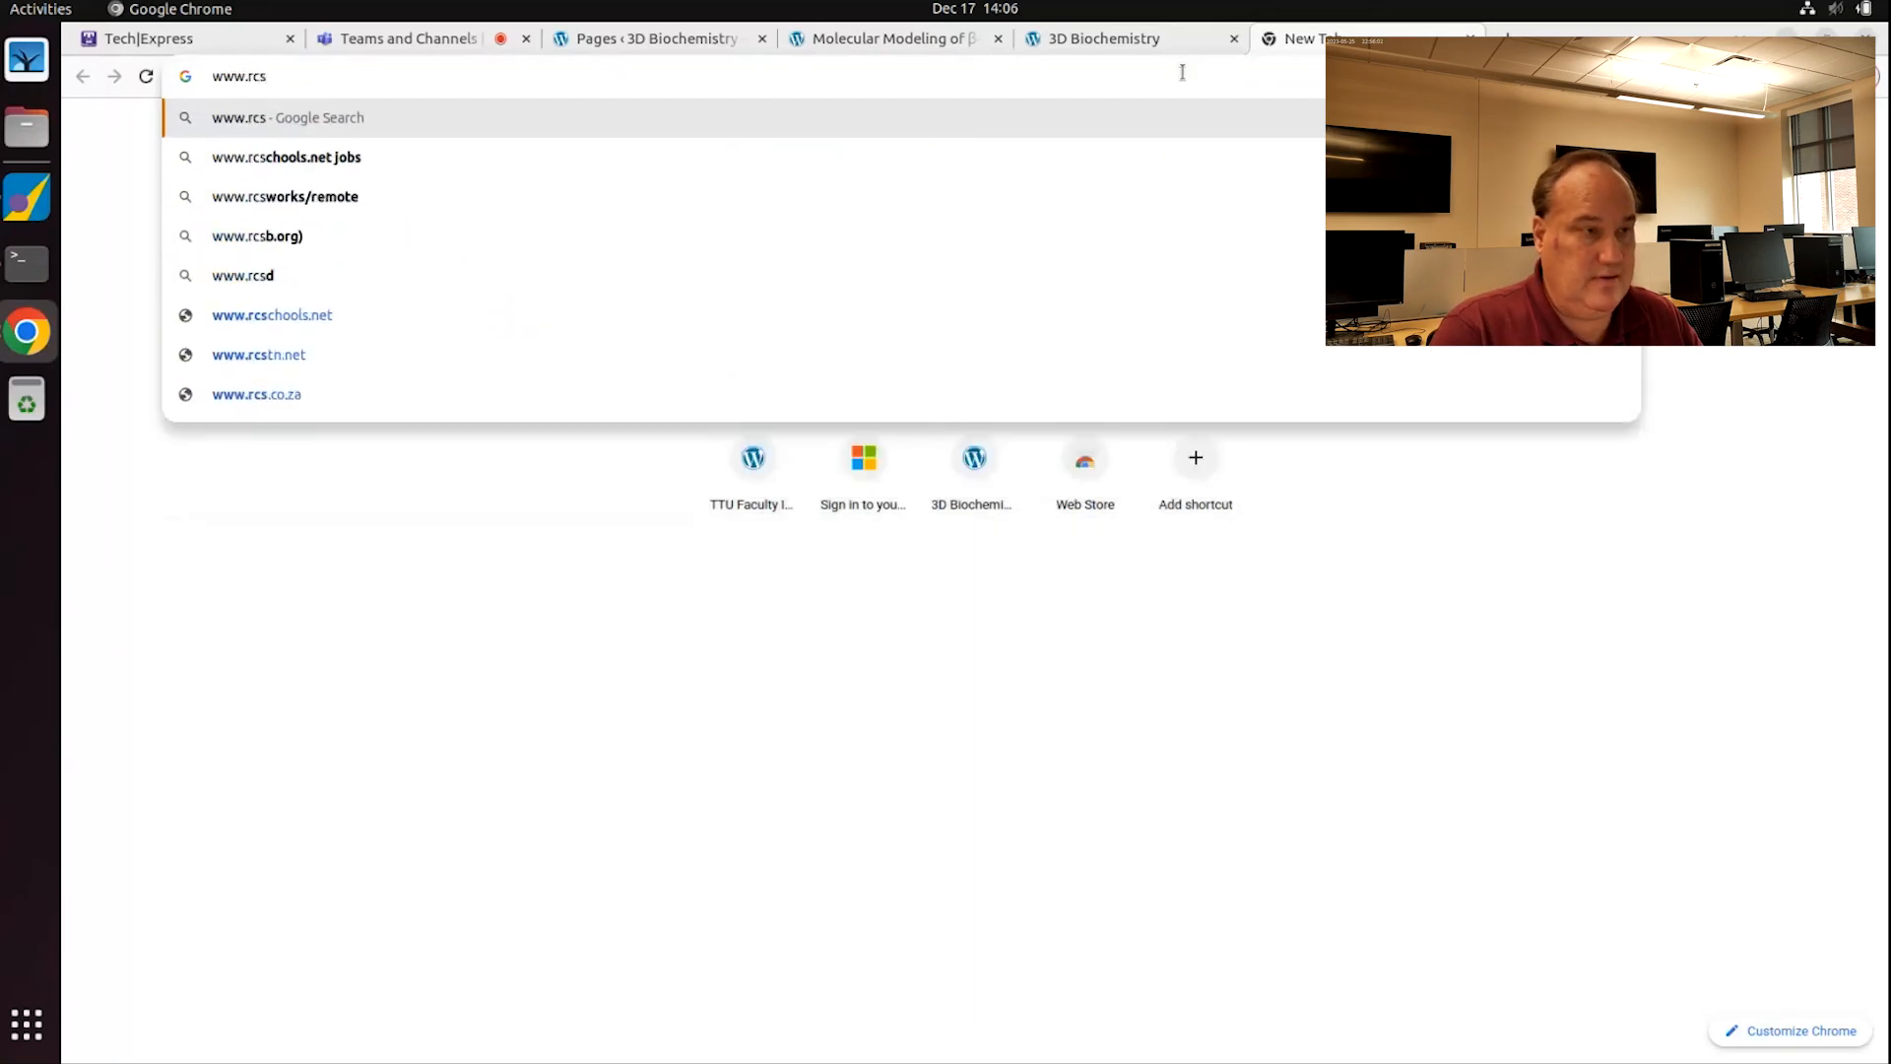
{"action": "type", "text": "b.org"}
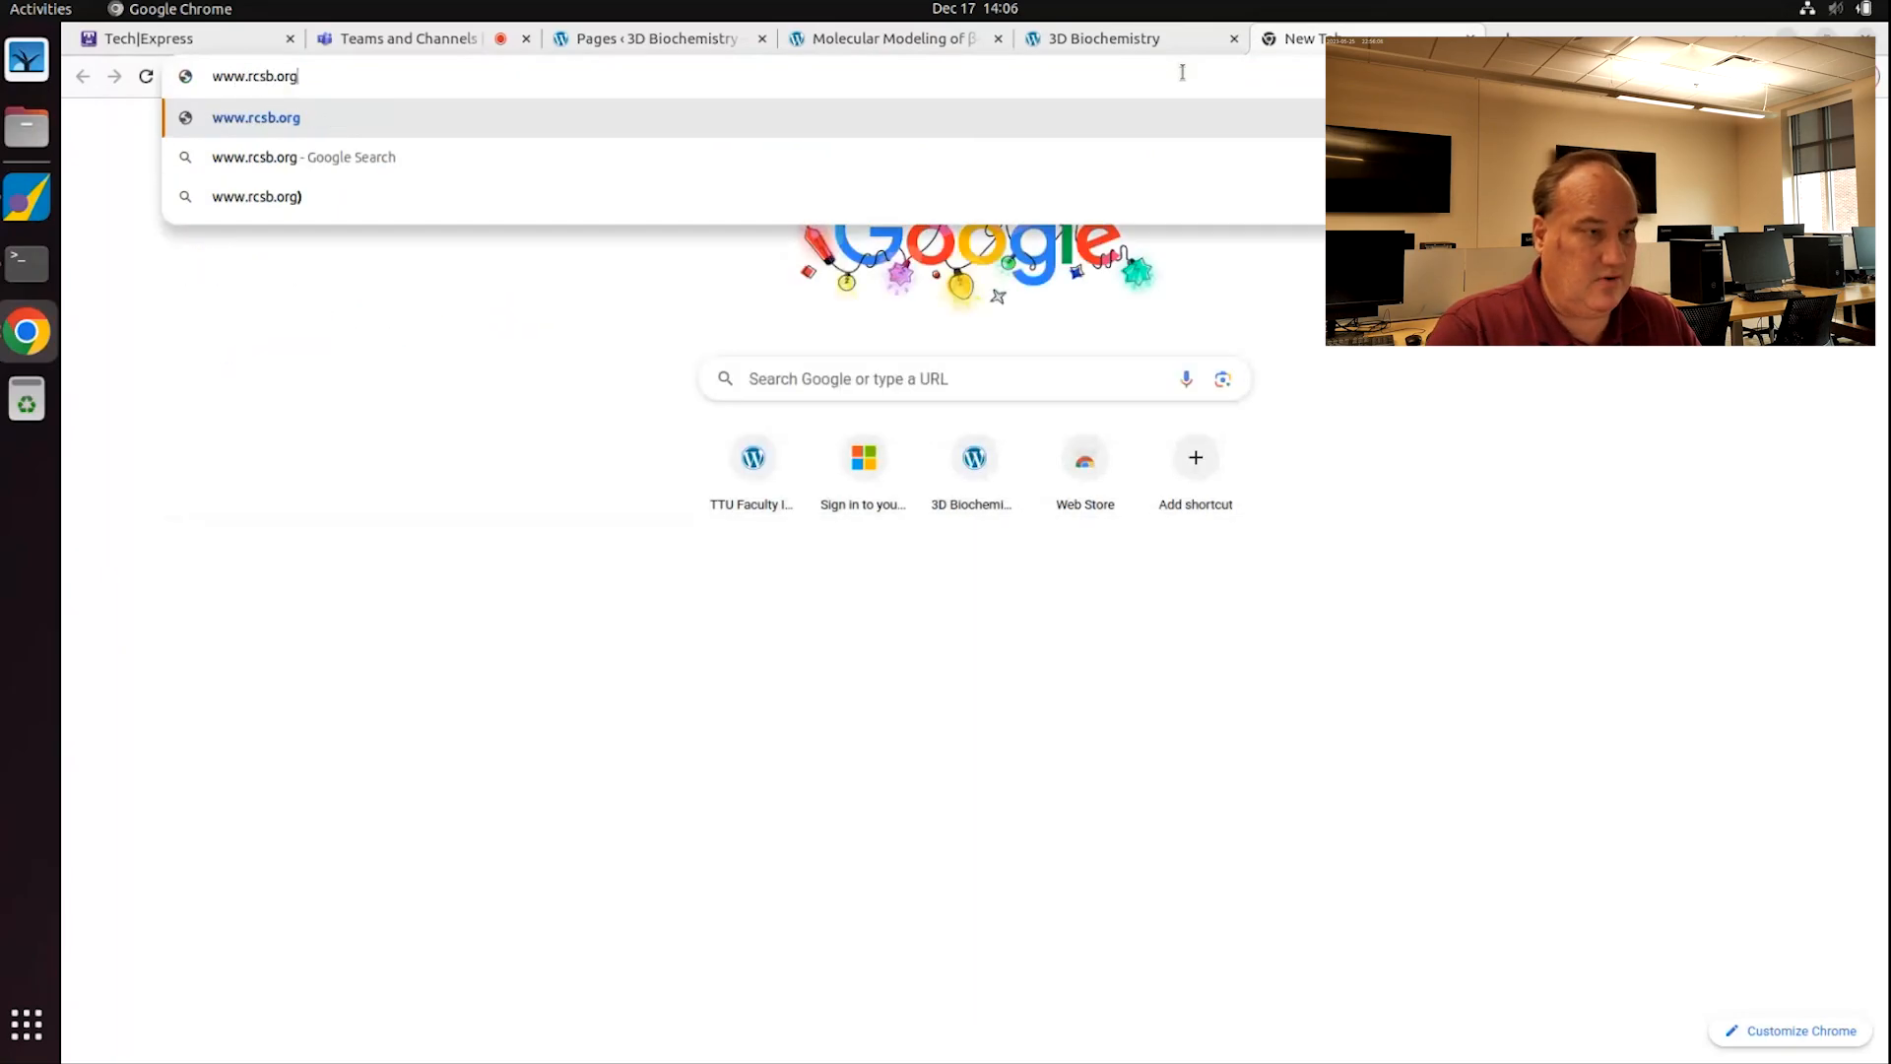
{"action": "key", "text": "Return"}
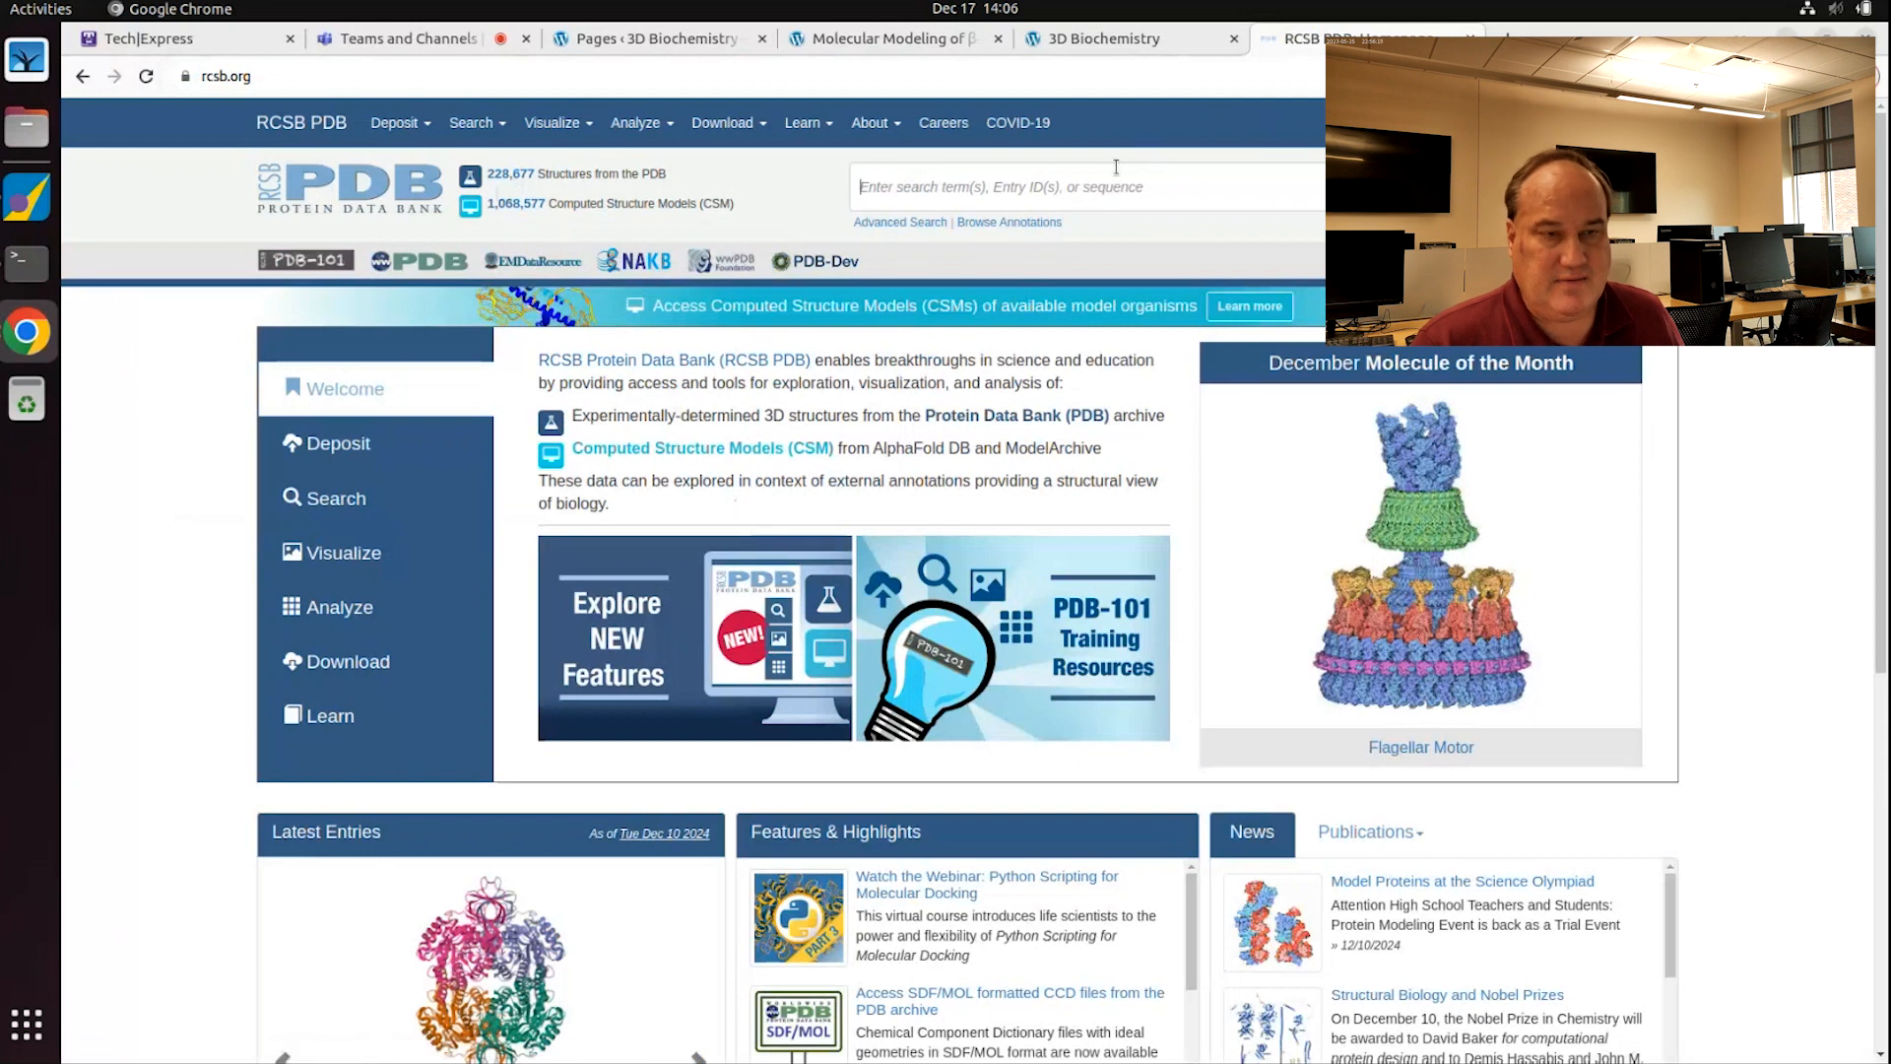
{"action": "type", "text": "4e"}
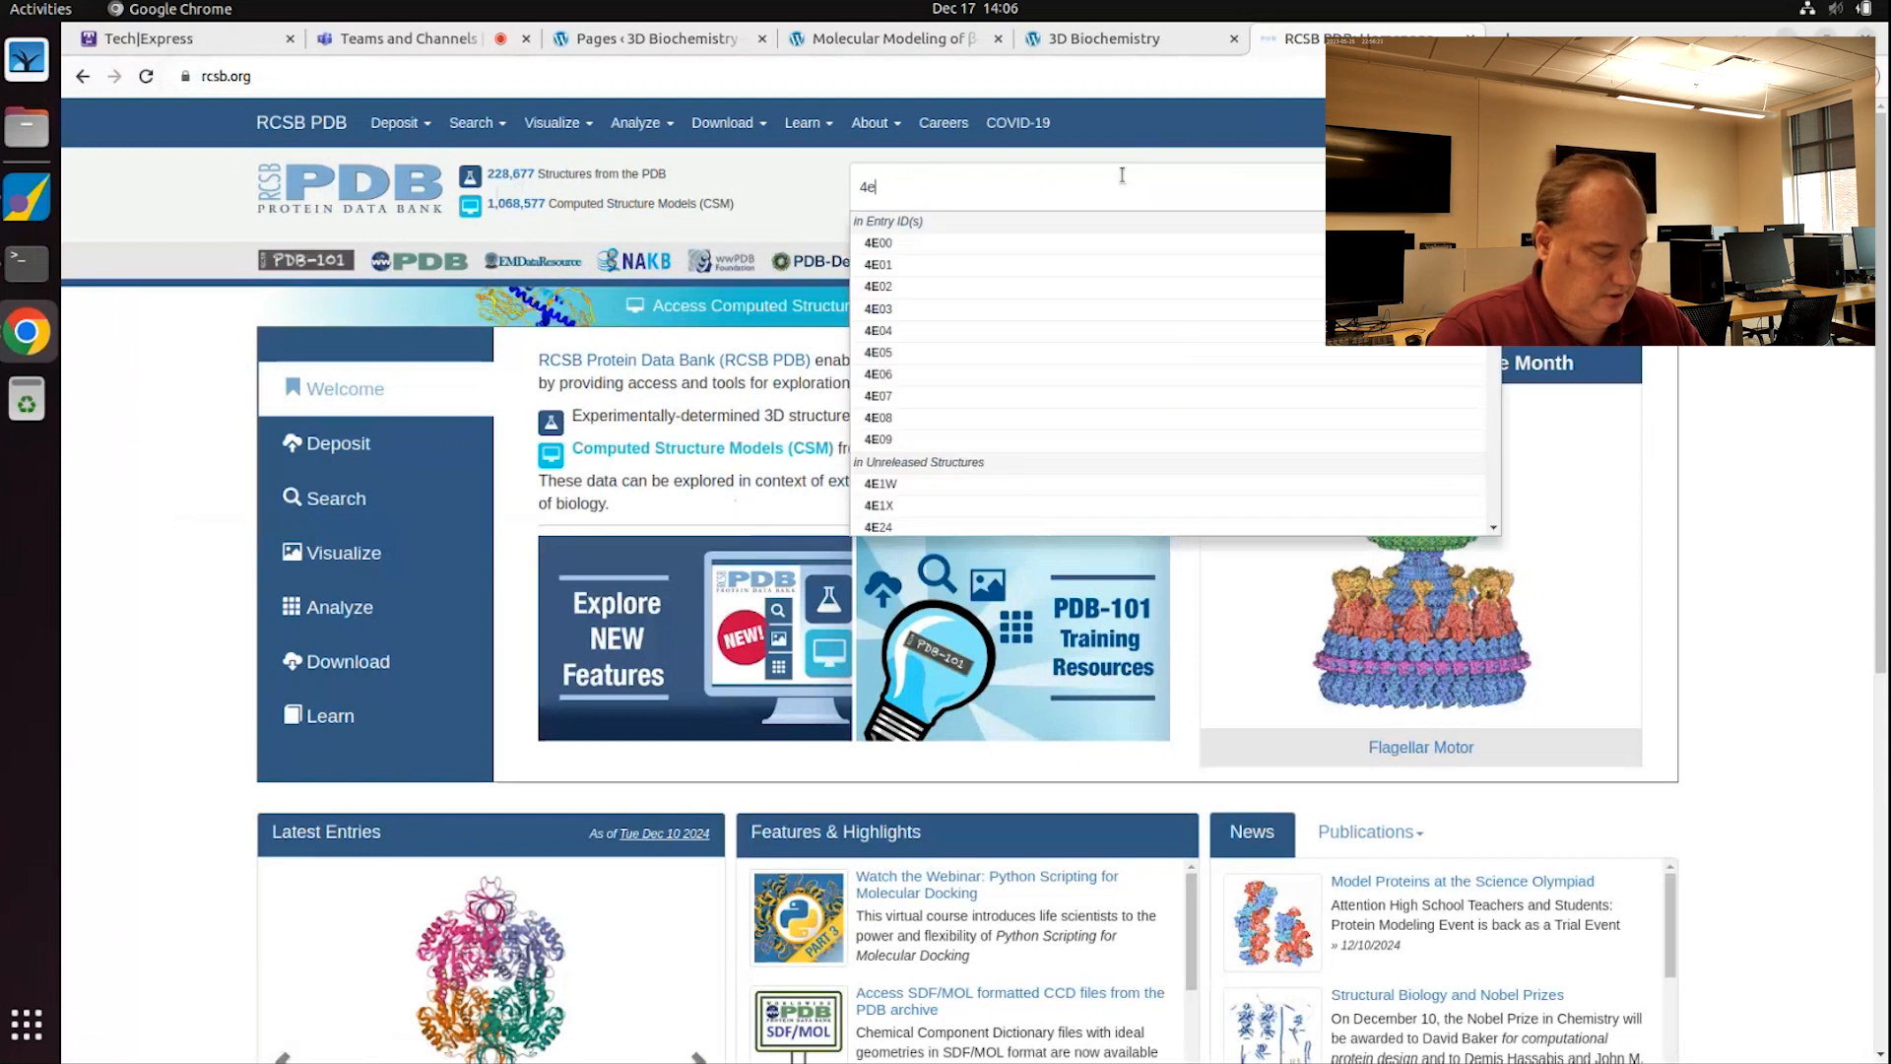
{"action": "type", "text": "qv"}
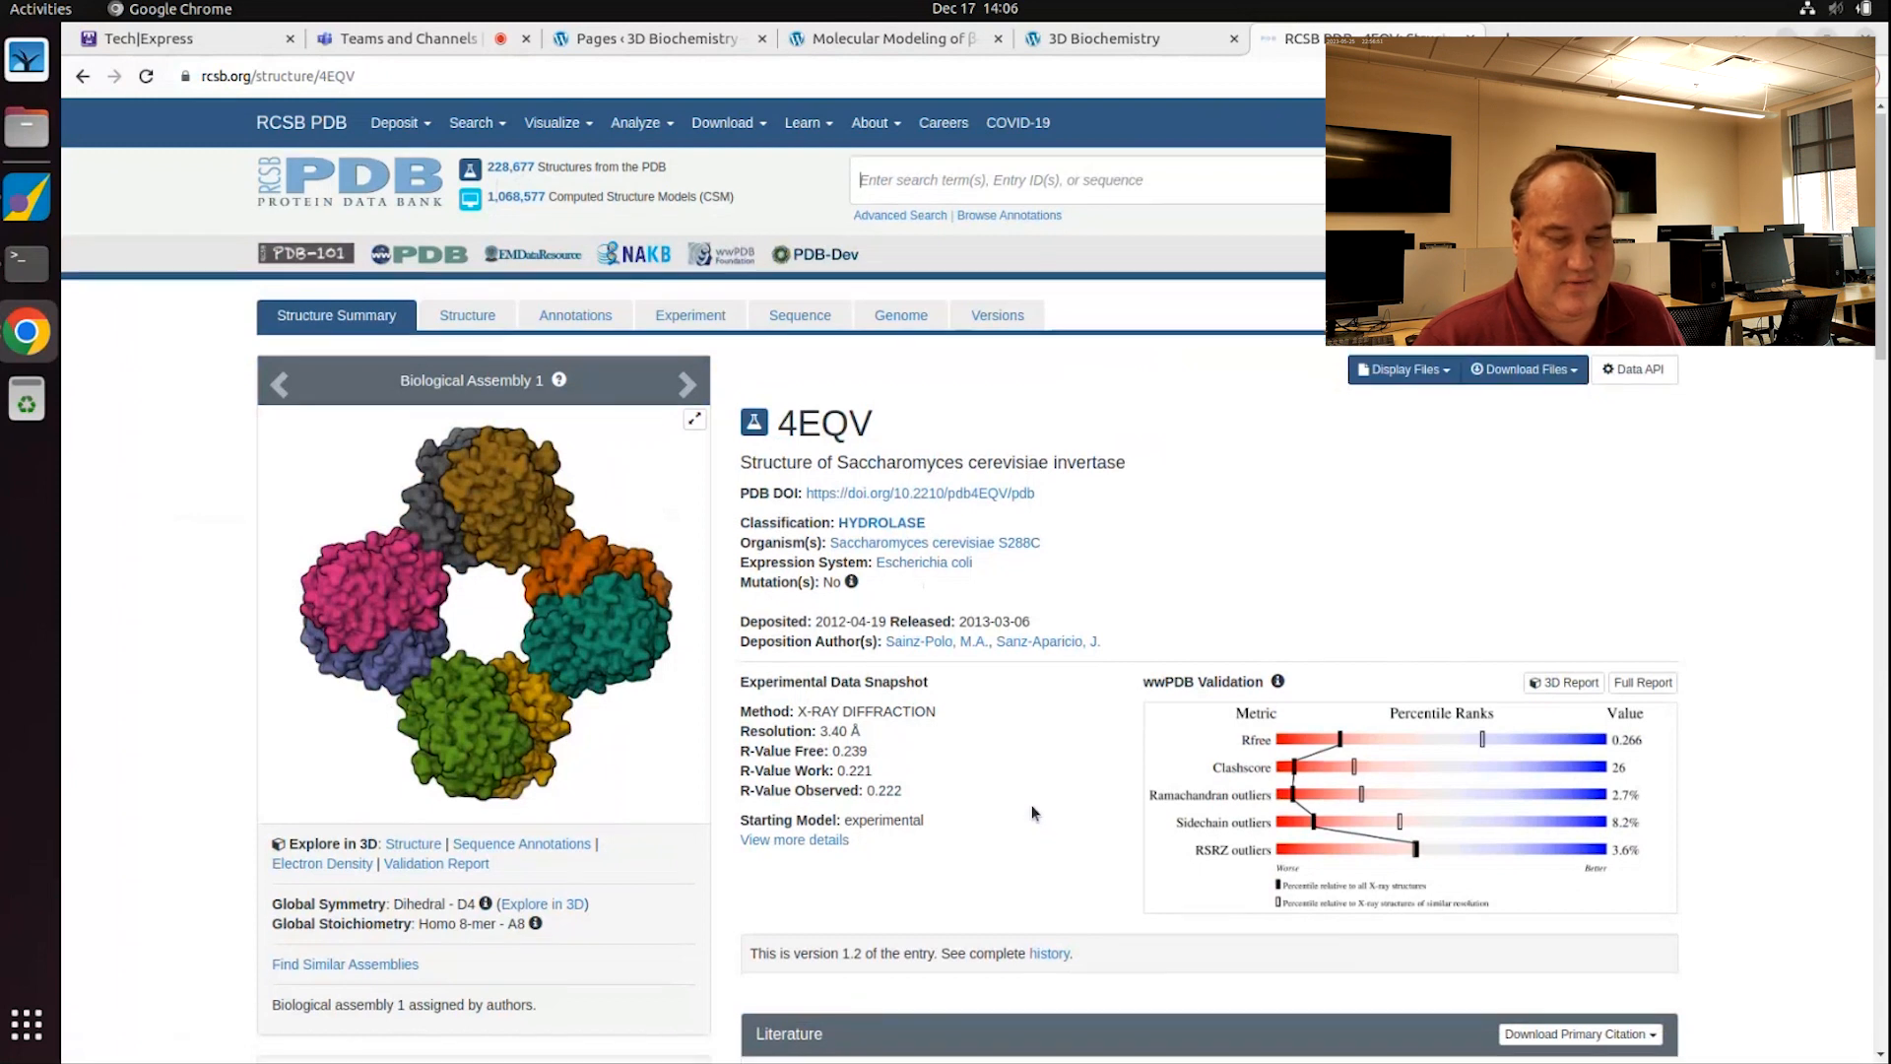
Step: Review the 4EQV Literature and Macromolecules sections, then minimize Chrome to return to MOE
{"action": "scroll", "coordinate": [1032, 806], "scroll_direction": "down", "scroll_amount": 5}
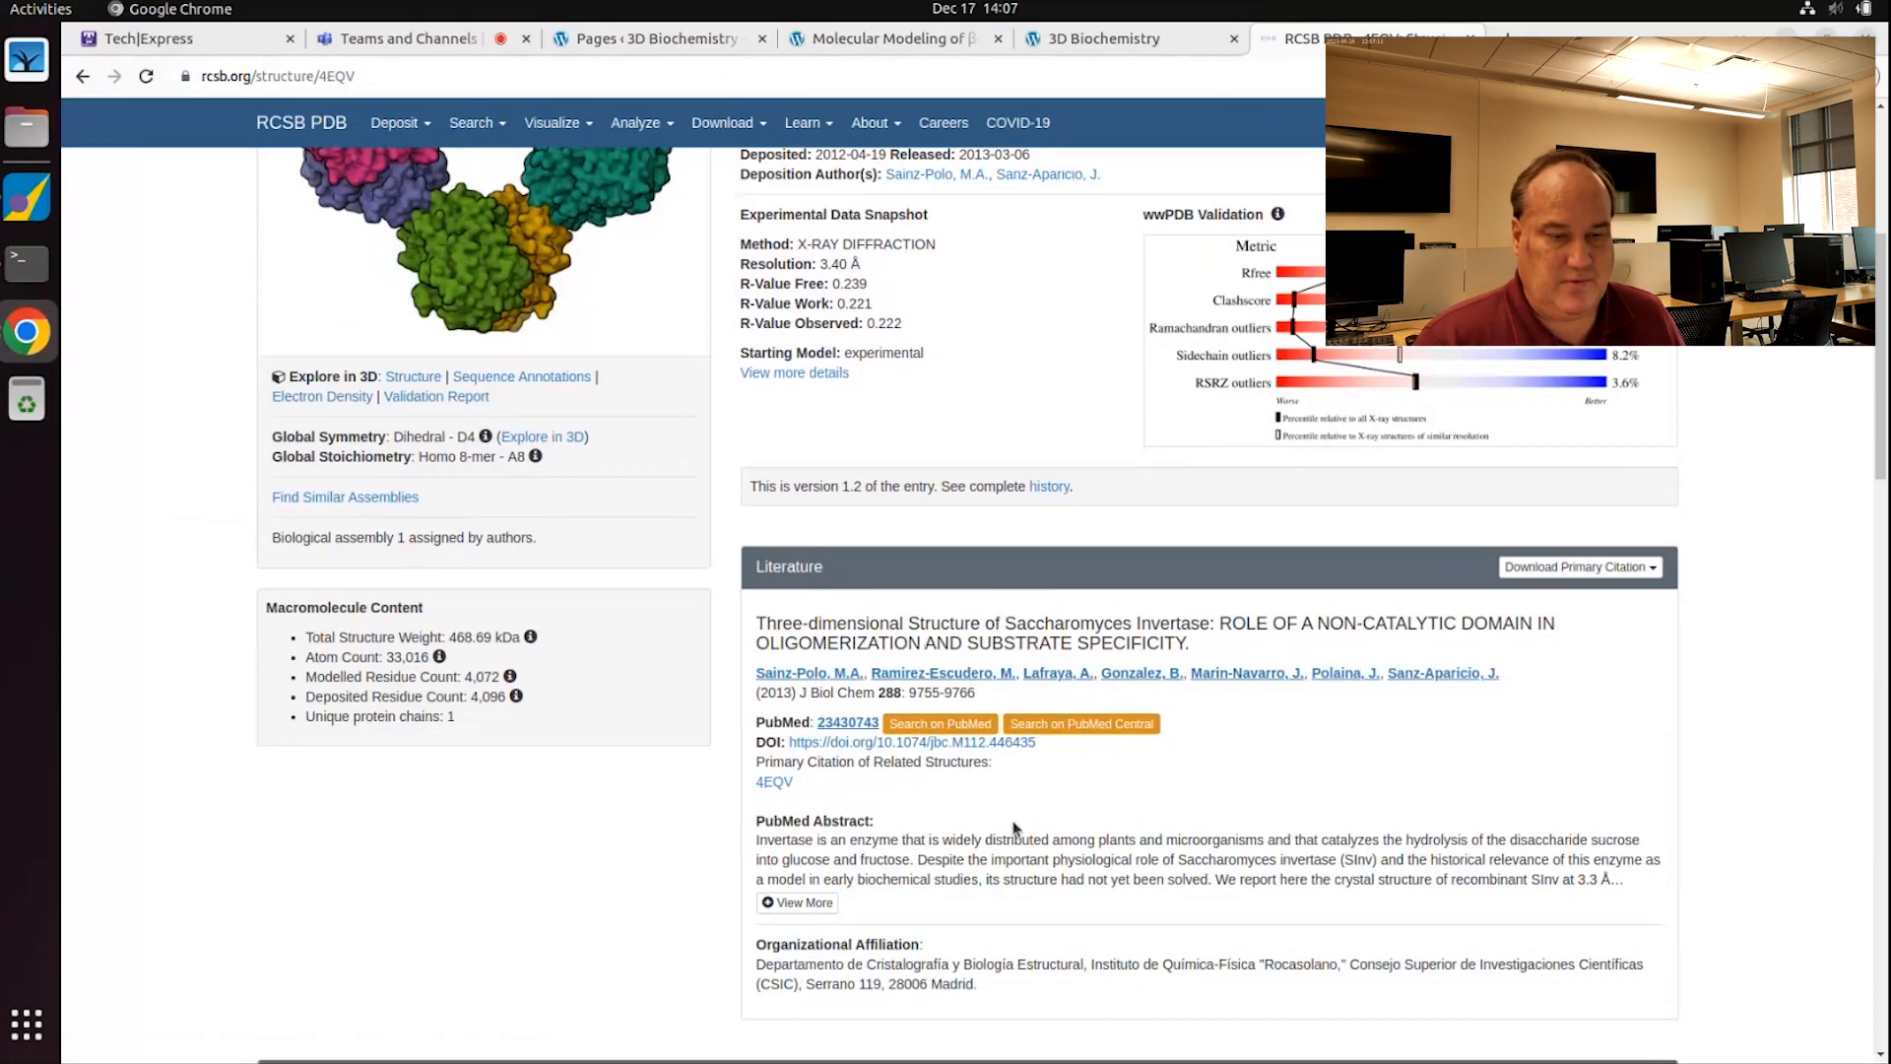
{"action": "scroll", "coordinate": [1014, 827], "scroll_direction": "down", "scroll_amount": 3}
{"action": "scroll", "coordinate": [1014, 830], "scroll_direction": "down", "scroll_amount": 4}
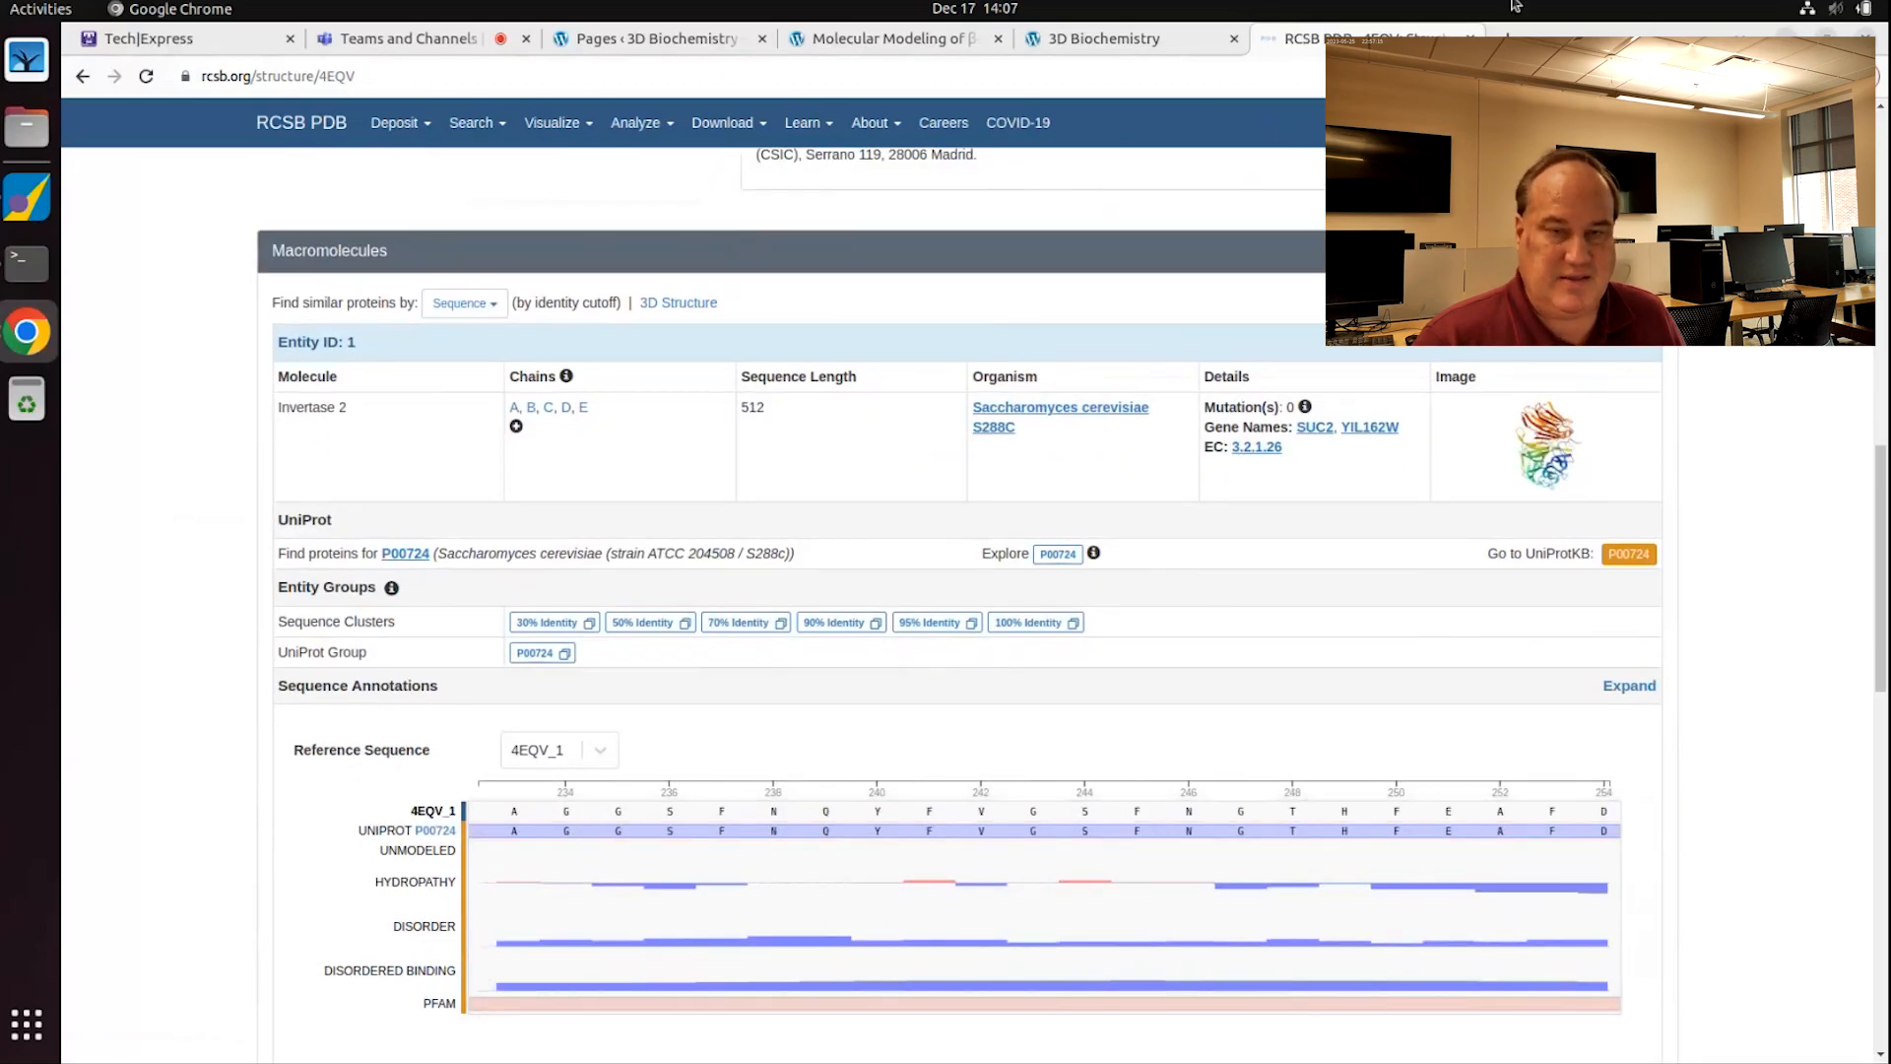
{"action": "left_click", "coordinate": [1787, 35]}
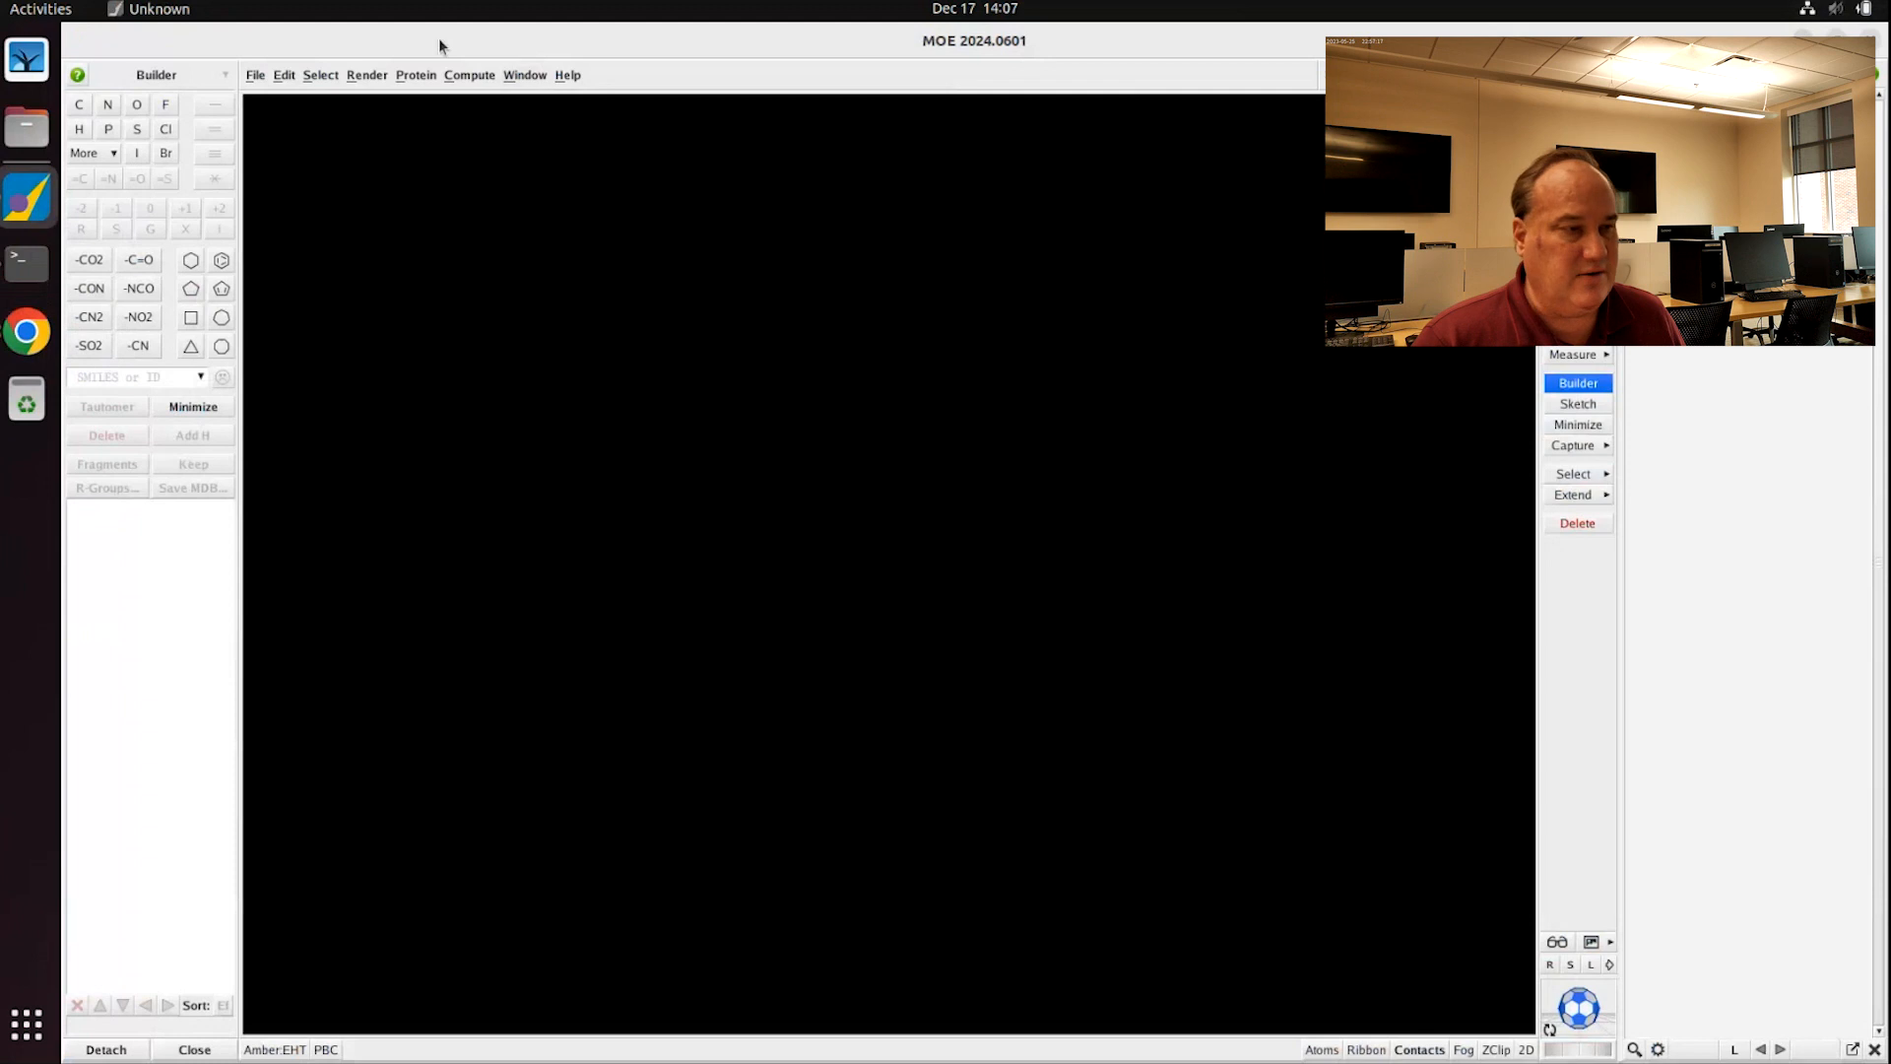
Step: Download PDB entry 4eqv through File > Open's PDB option and accept the CIF load options
{"action": "left_click", "coordinate": [258, 76]}
{"action": "left_click", "coordinate": [270, 128]}
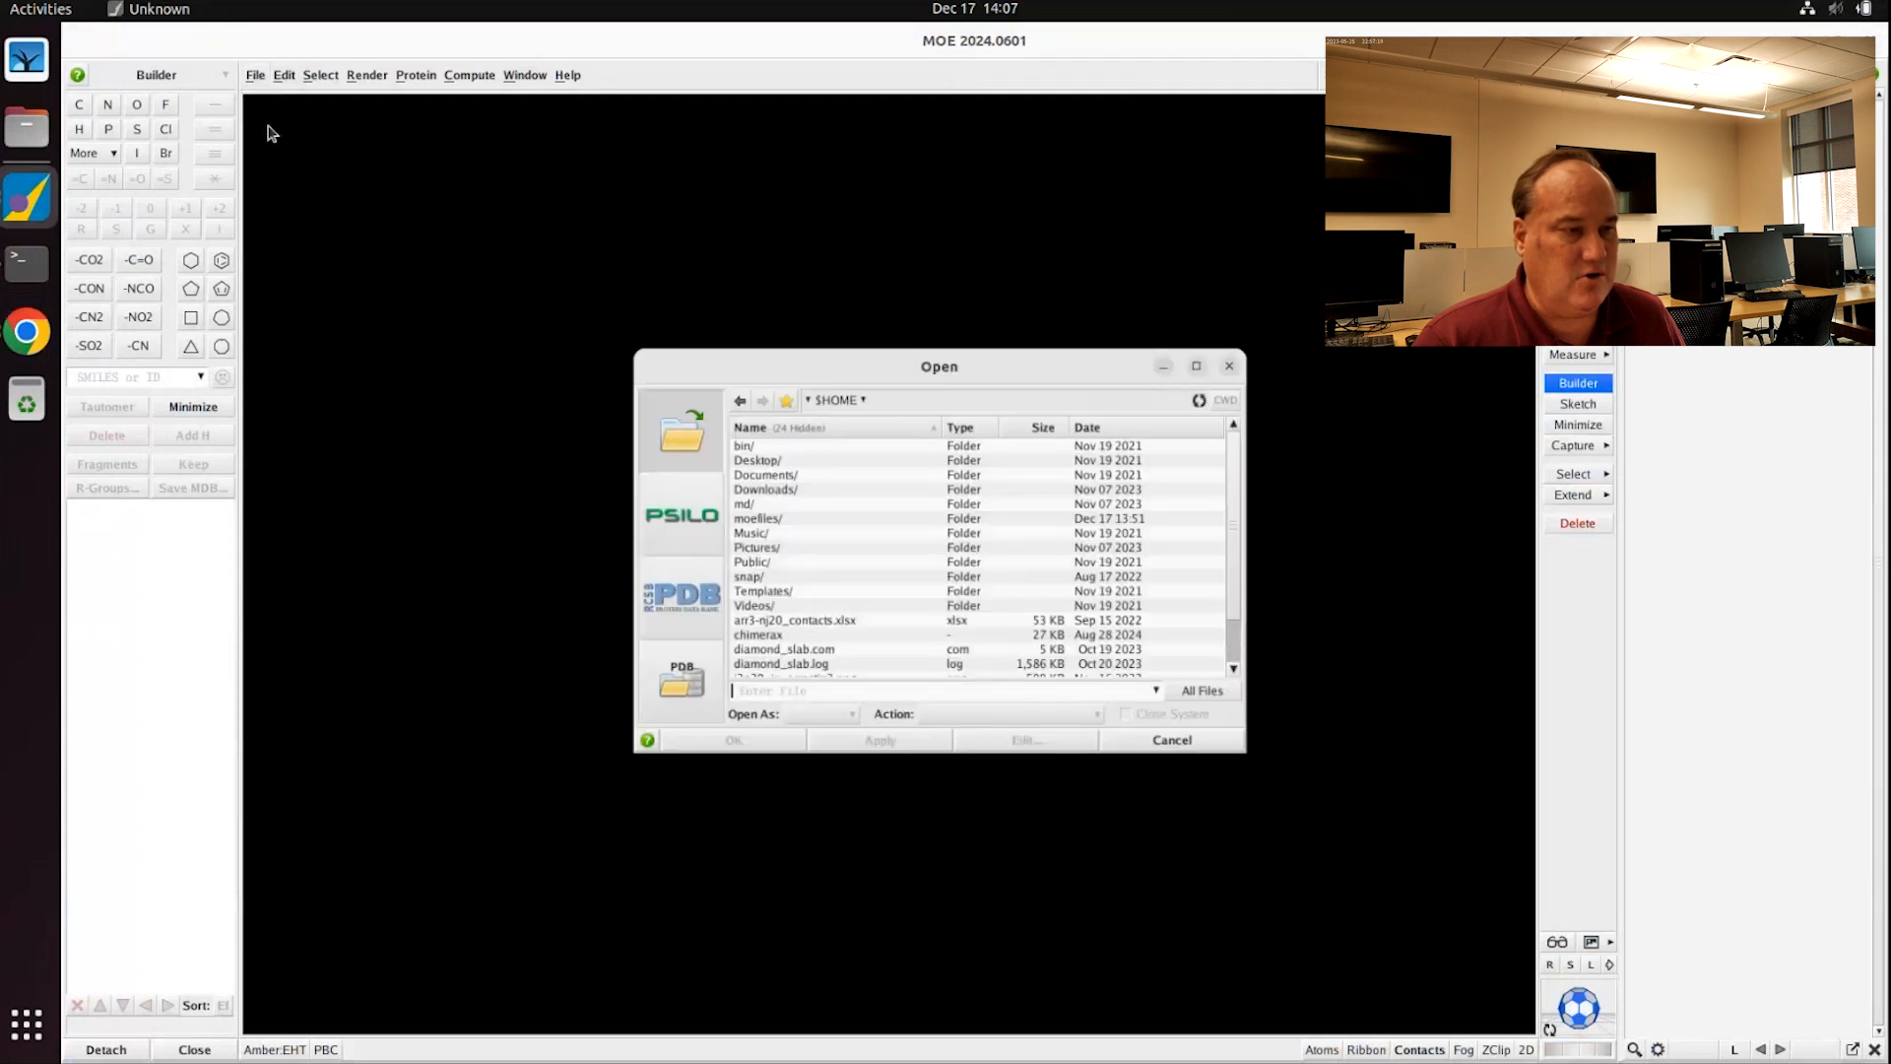
{"action": "left_click", "coordinate": [675, 596]}
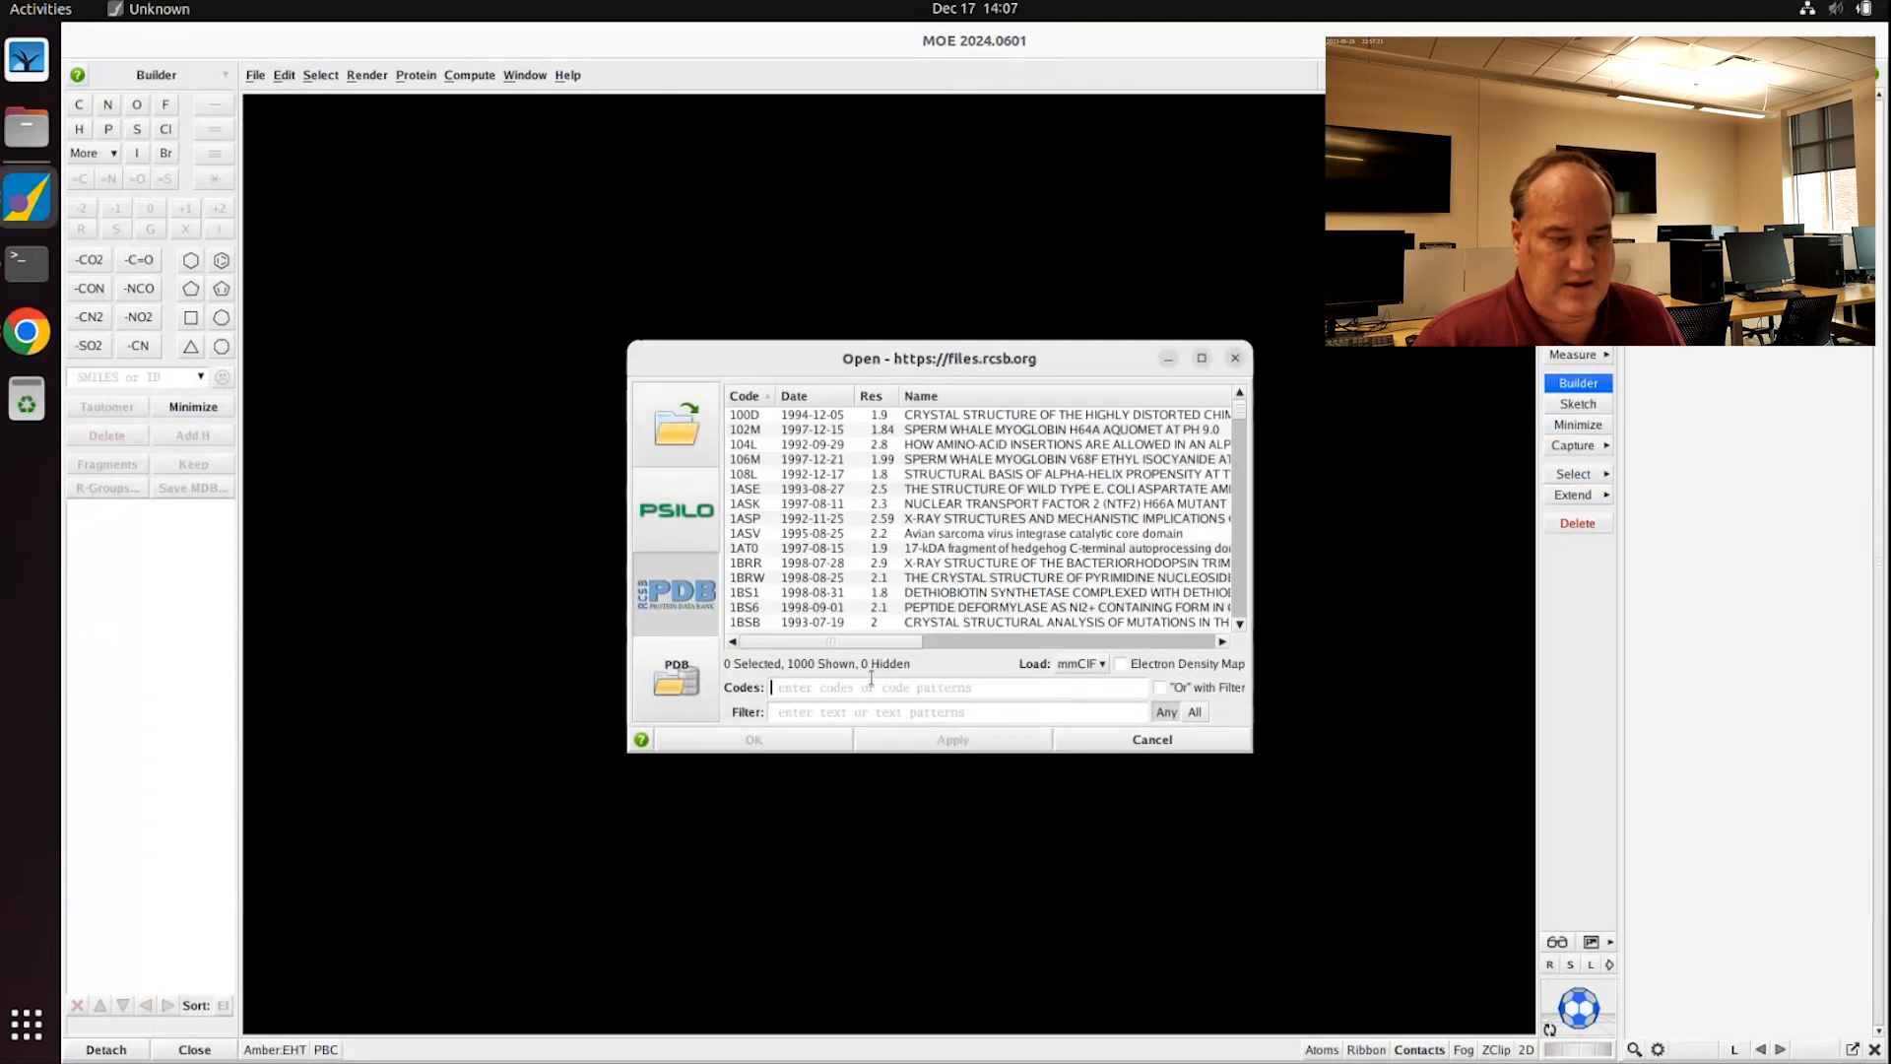
{"action": "type", "text": "4e"}
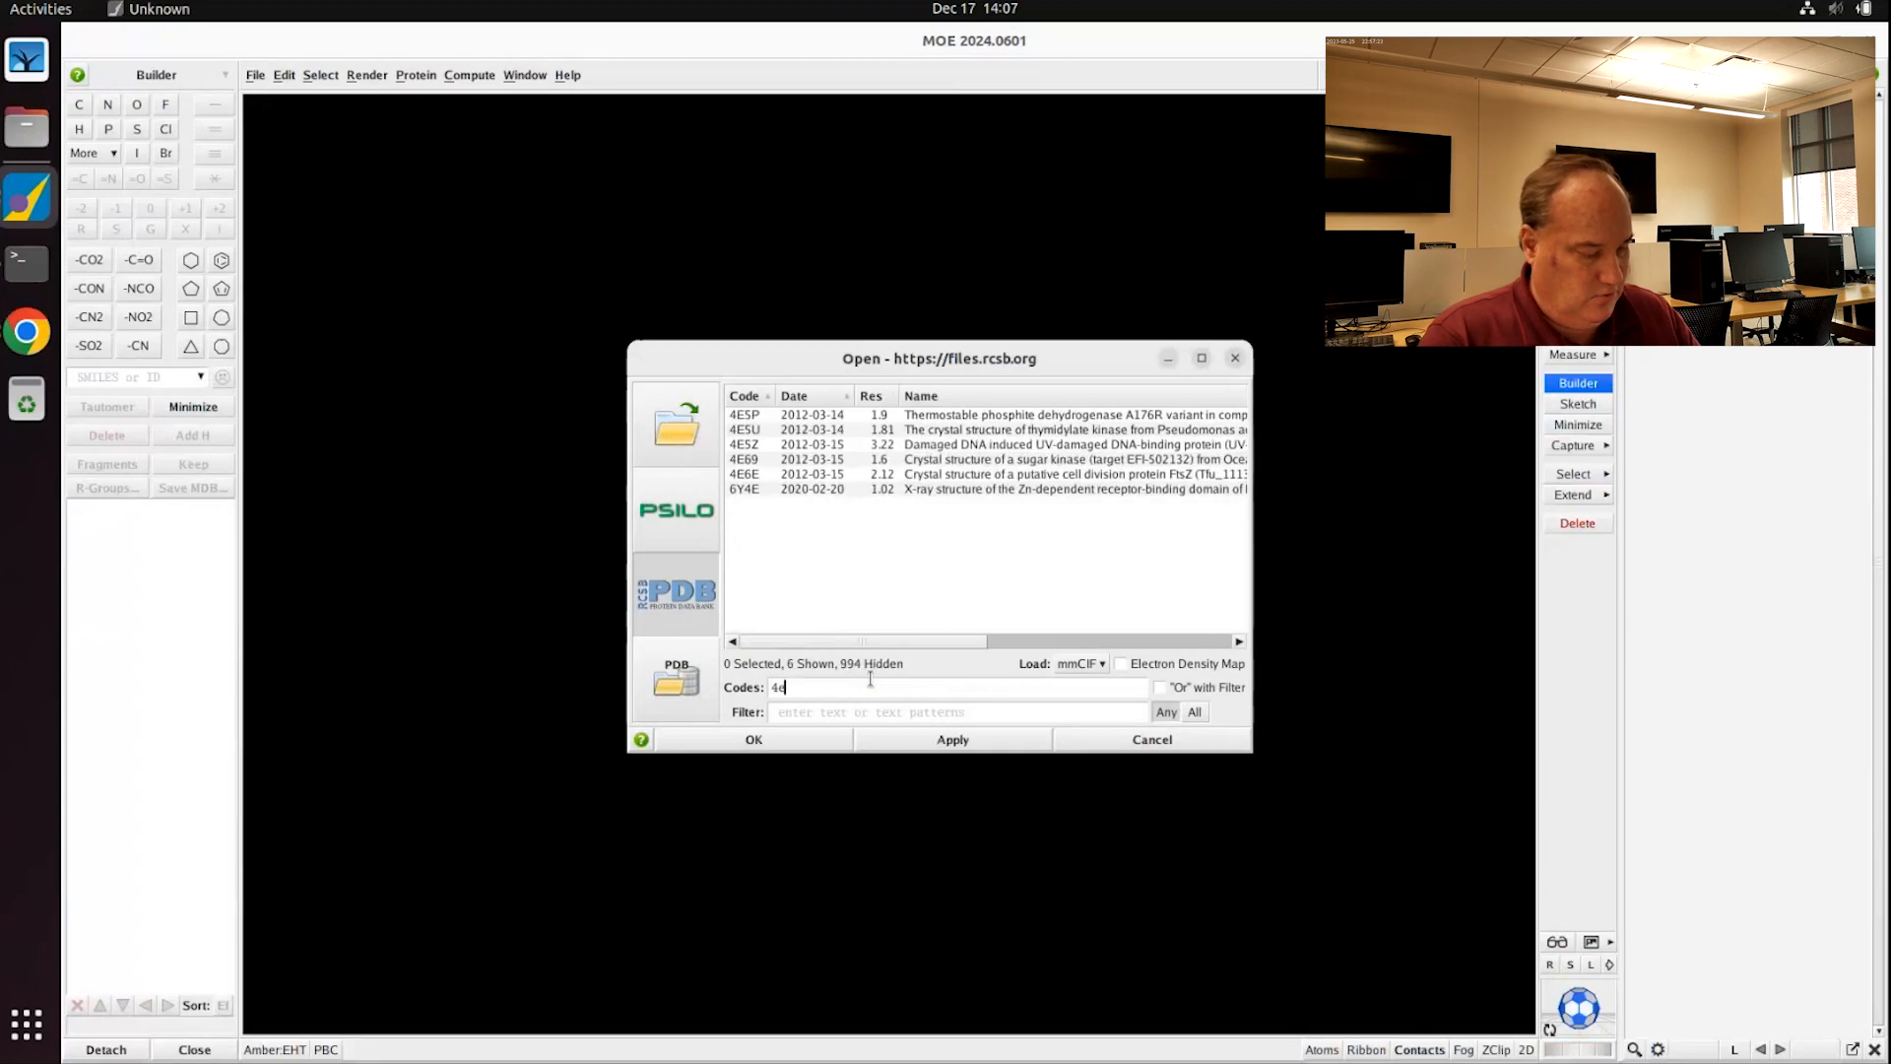
{"action": "type", "text": "qv"}
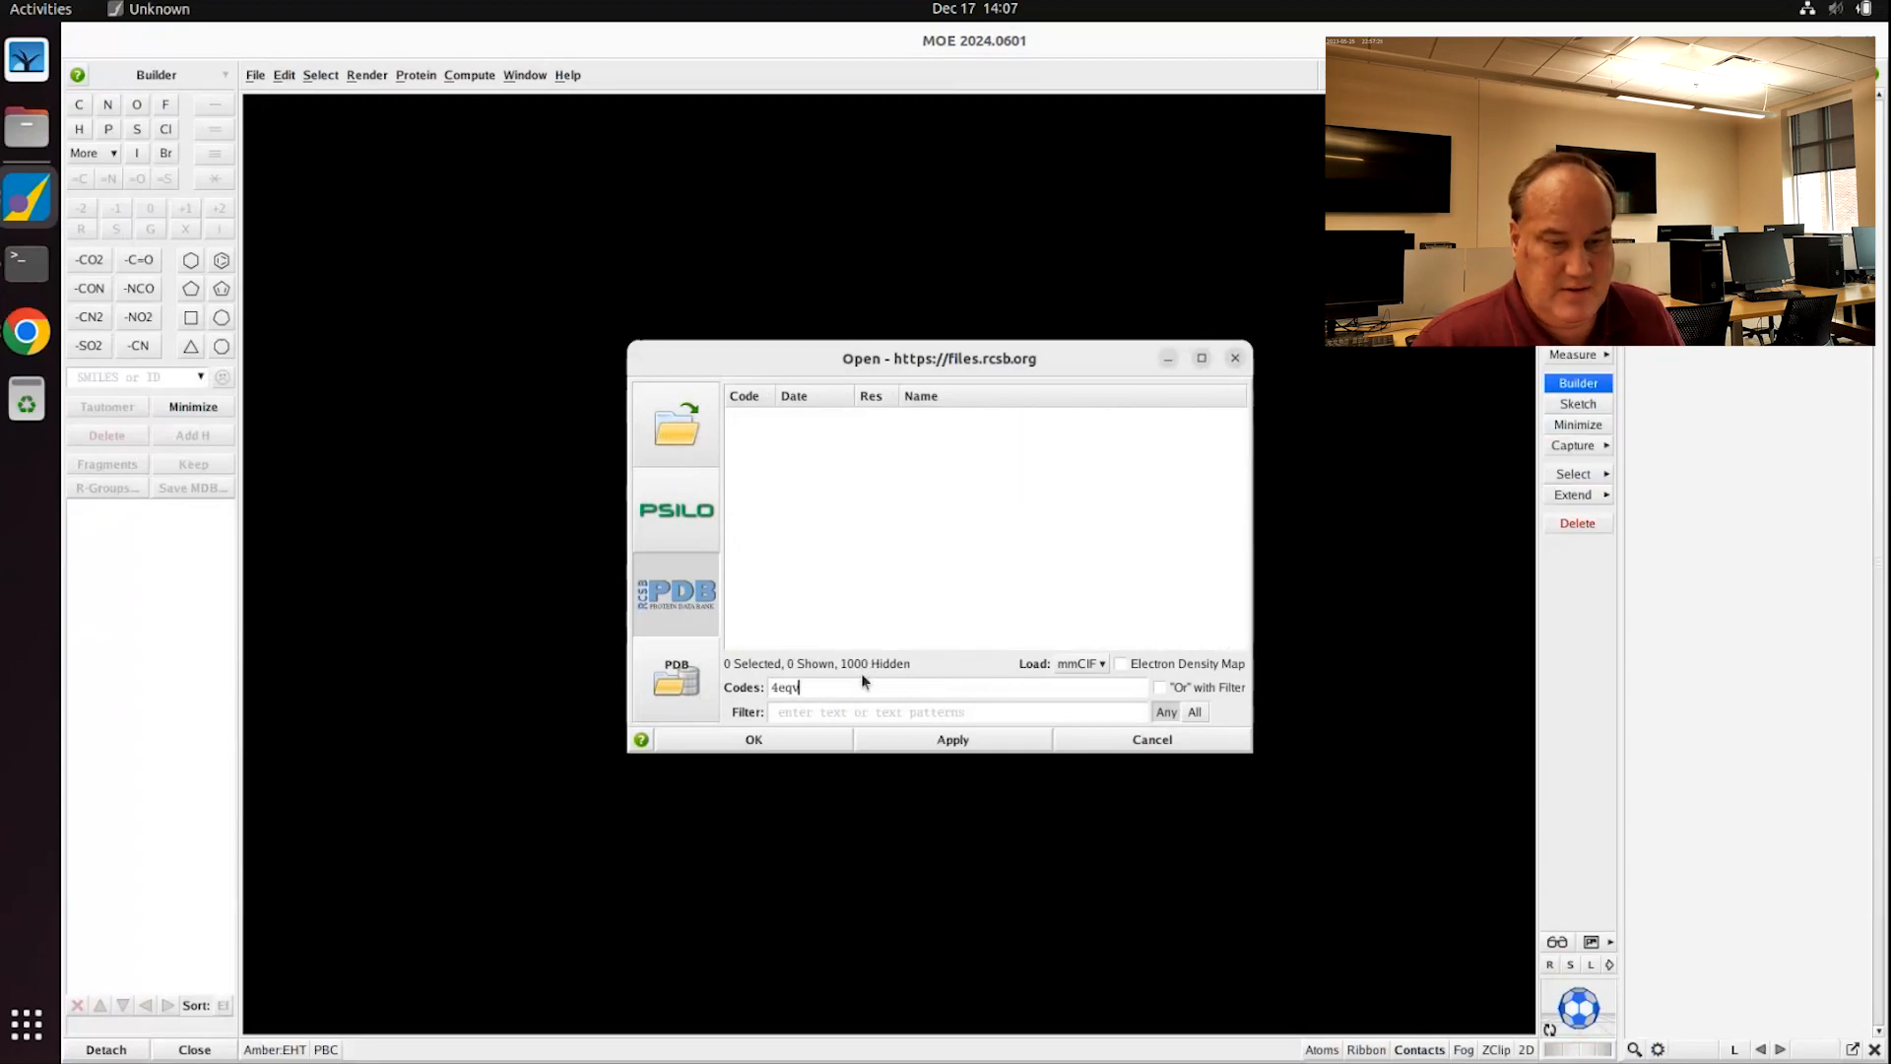
{"action": "key", "text": "Return"}
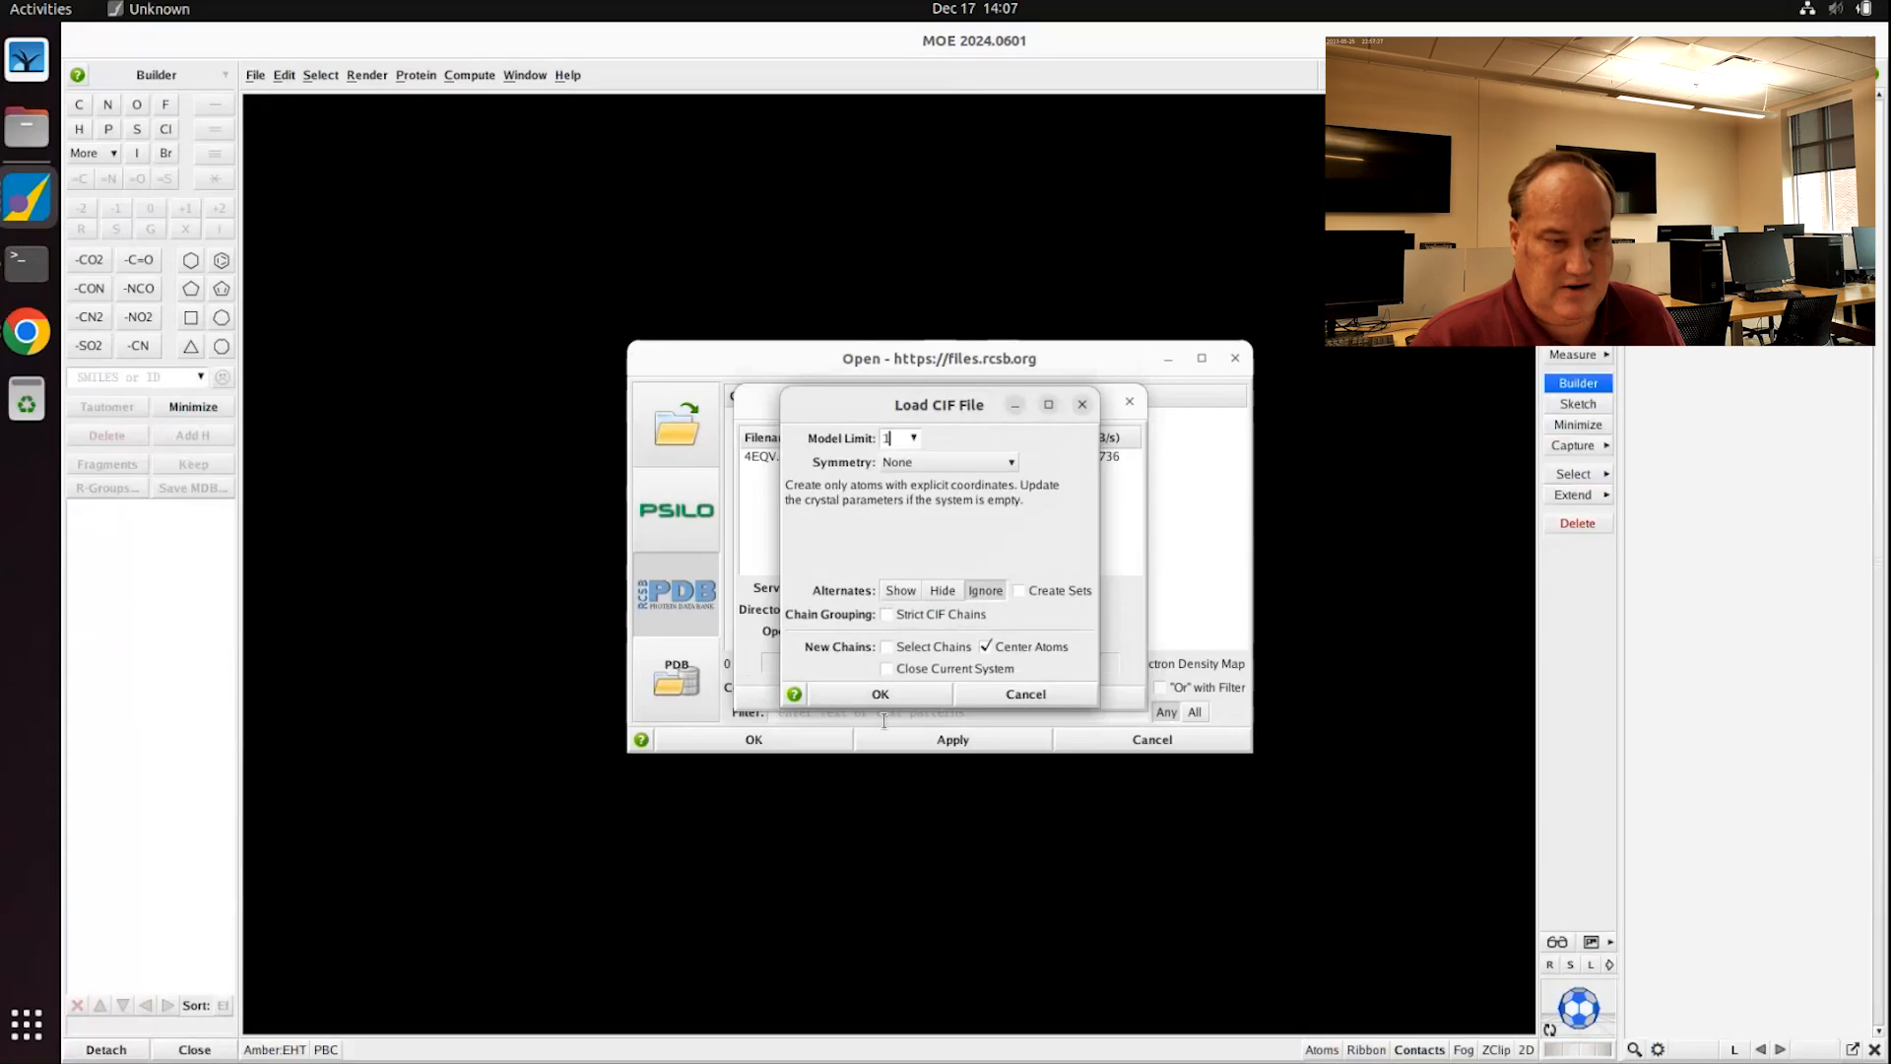
{"action": "left_click", "coordinate": [880, 694]}
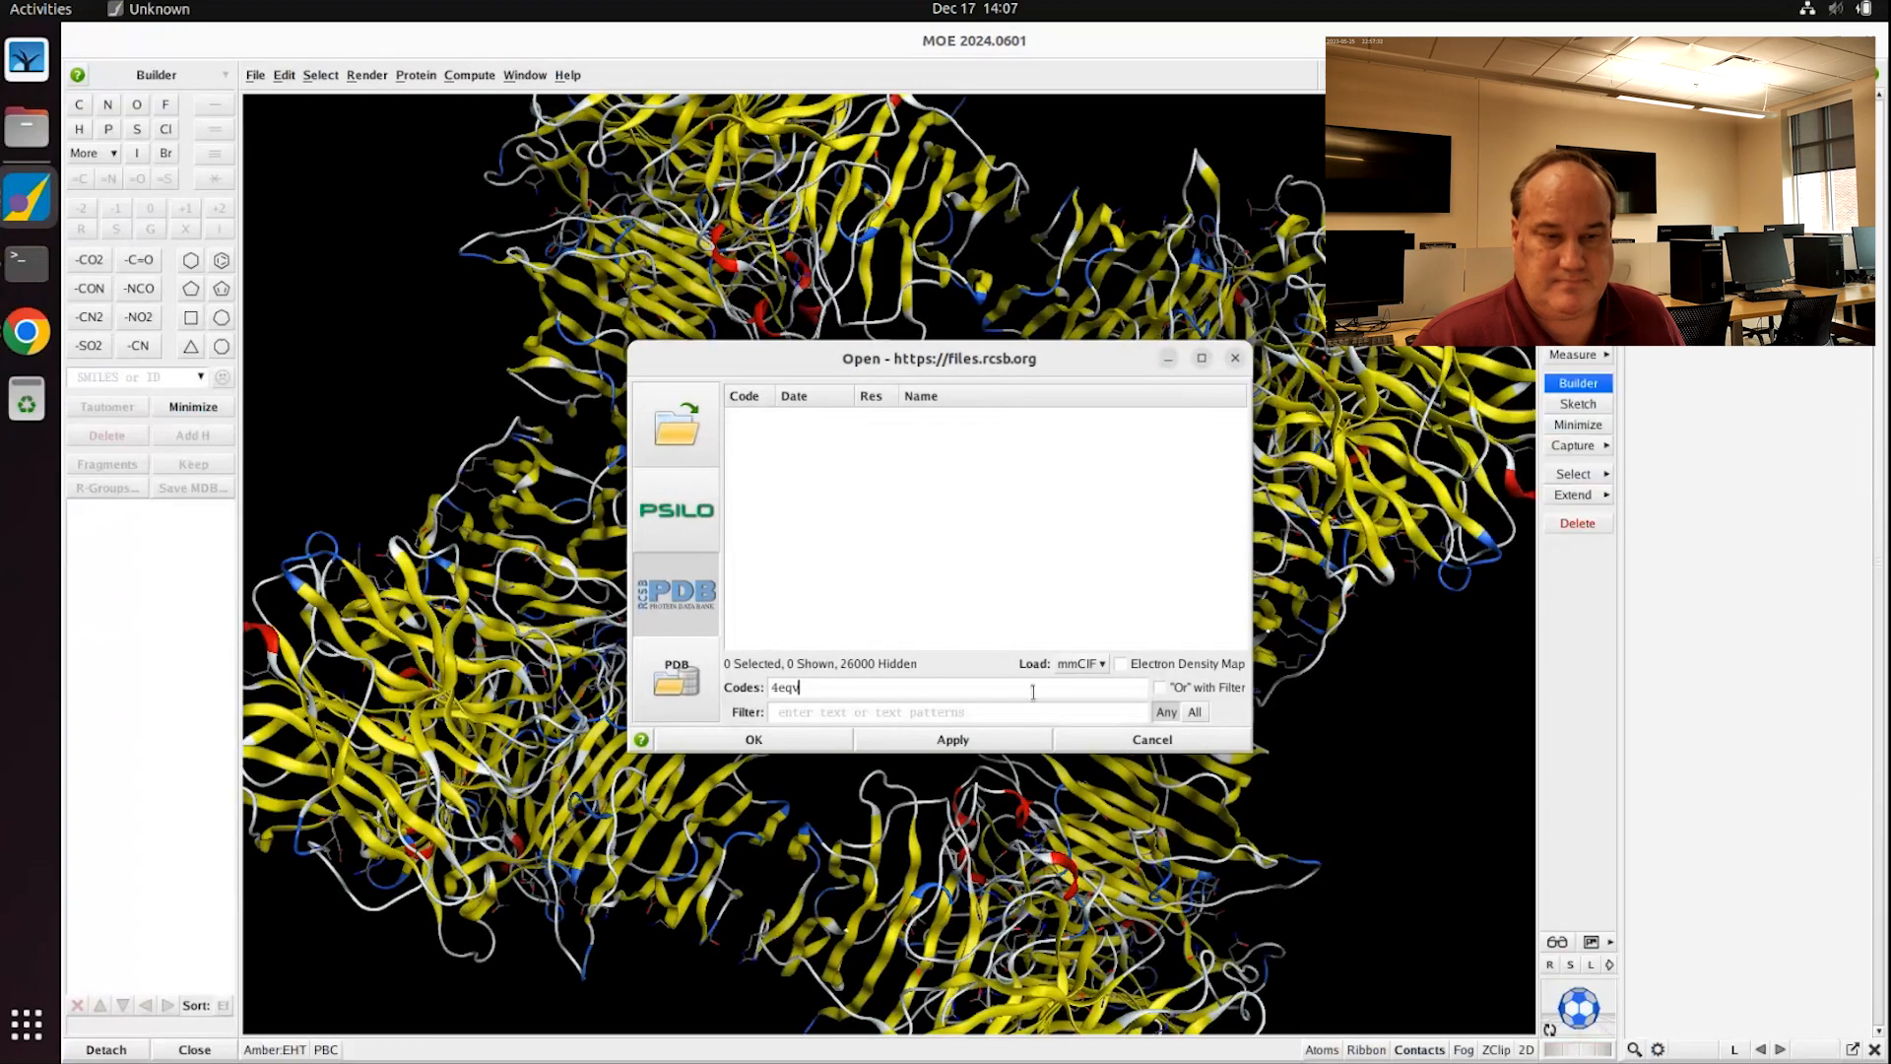
Step: Dismiss the Open dialog and rotate the loaded 4EQV chain ring to inspect it
{"action": "left_click", "coordinate": [1191, 739]}
{"action": "scroll", "coordinate": [1100, 800], "scroll_direction": "down", "scroll_amount": 5}
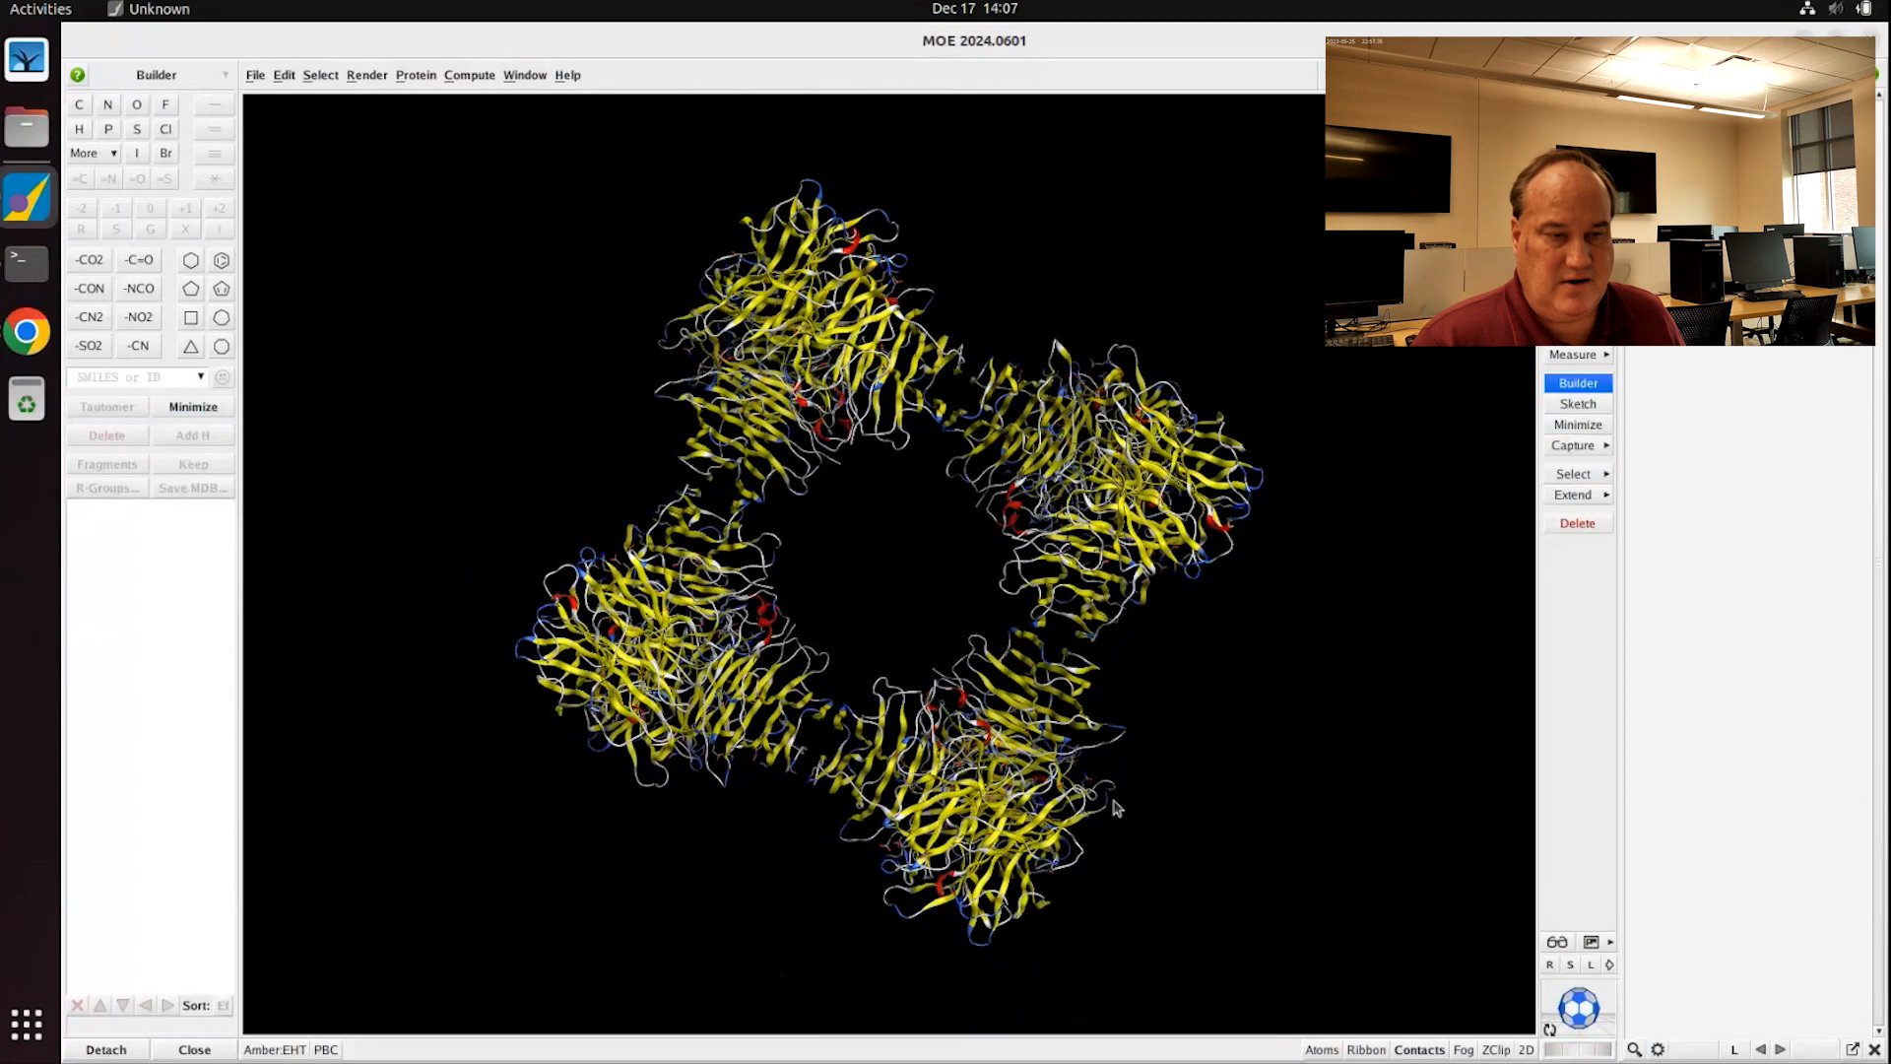
{"action": "middle_click_drag", "start_coordinate": [1110, 859], "coordinate": [1151, 712]}
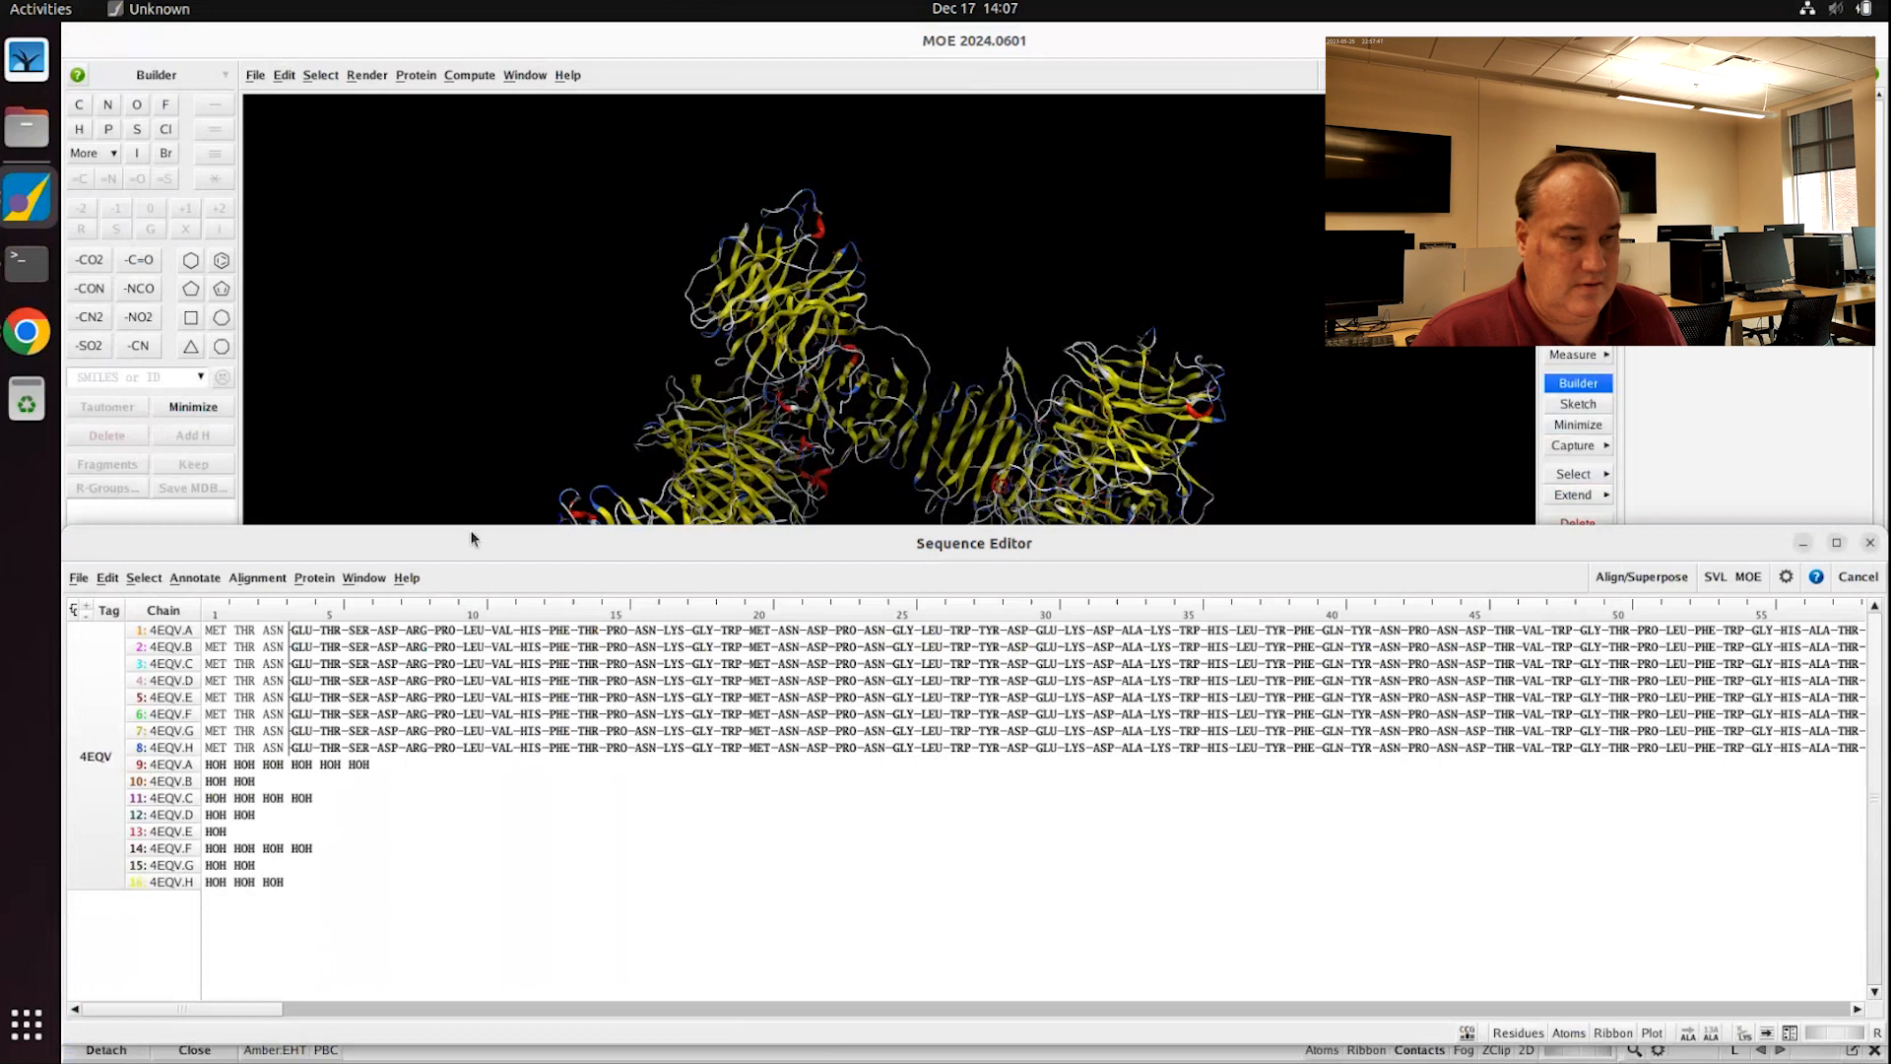
Step: Shrink the Sequence Editor, select all eight protein chains, and show single-letter residue codes
{"action": "left_click_drag", "start_coordinate": [471, 522], "coordinate": [461, 607]}
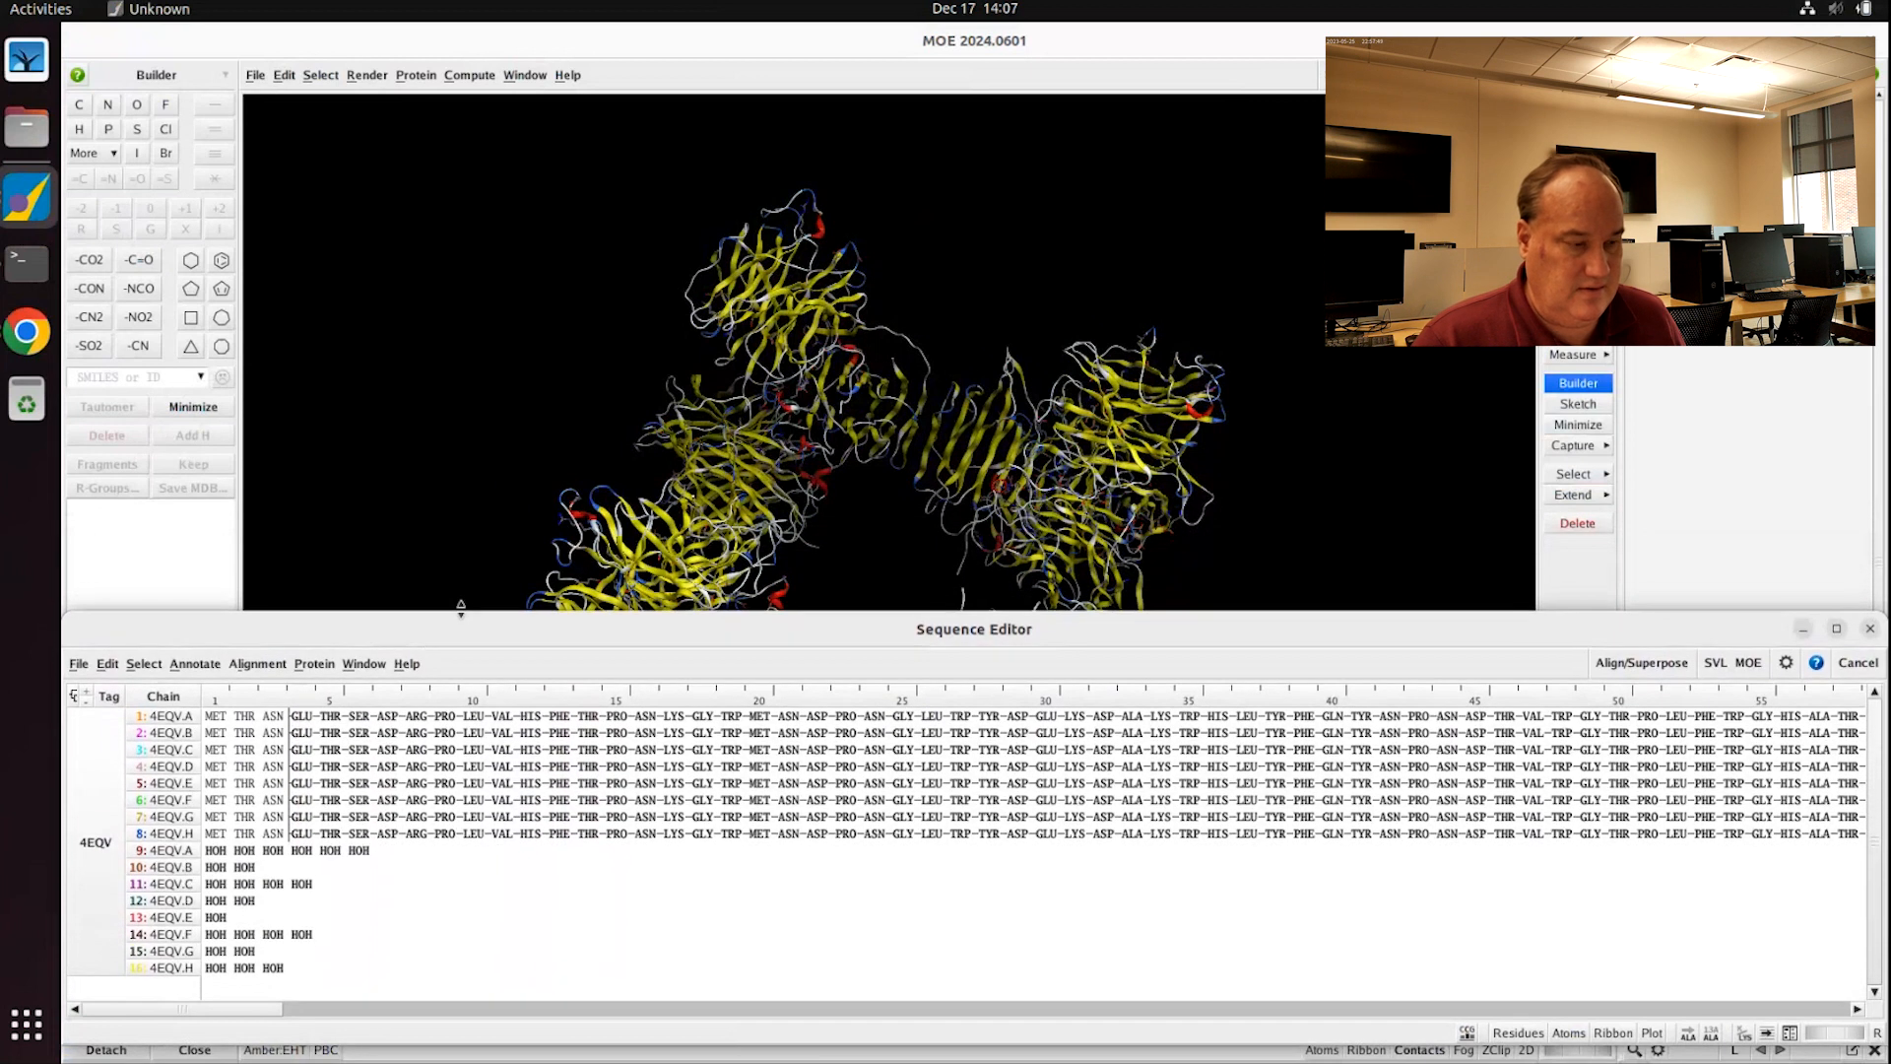
{"action": "left_click", "coordinate": [173, 722]}
{"action": "left_click", "coordinate": [174, 833], "text": "shift"}
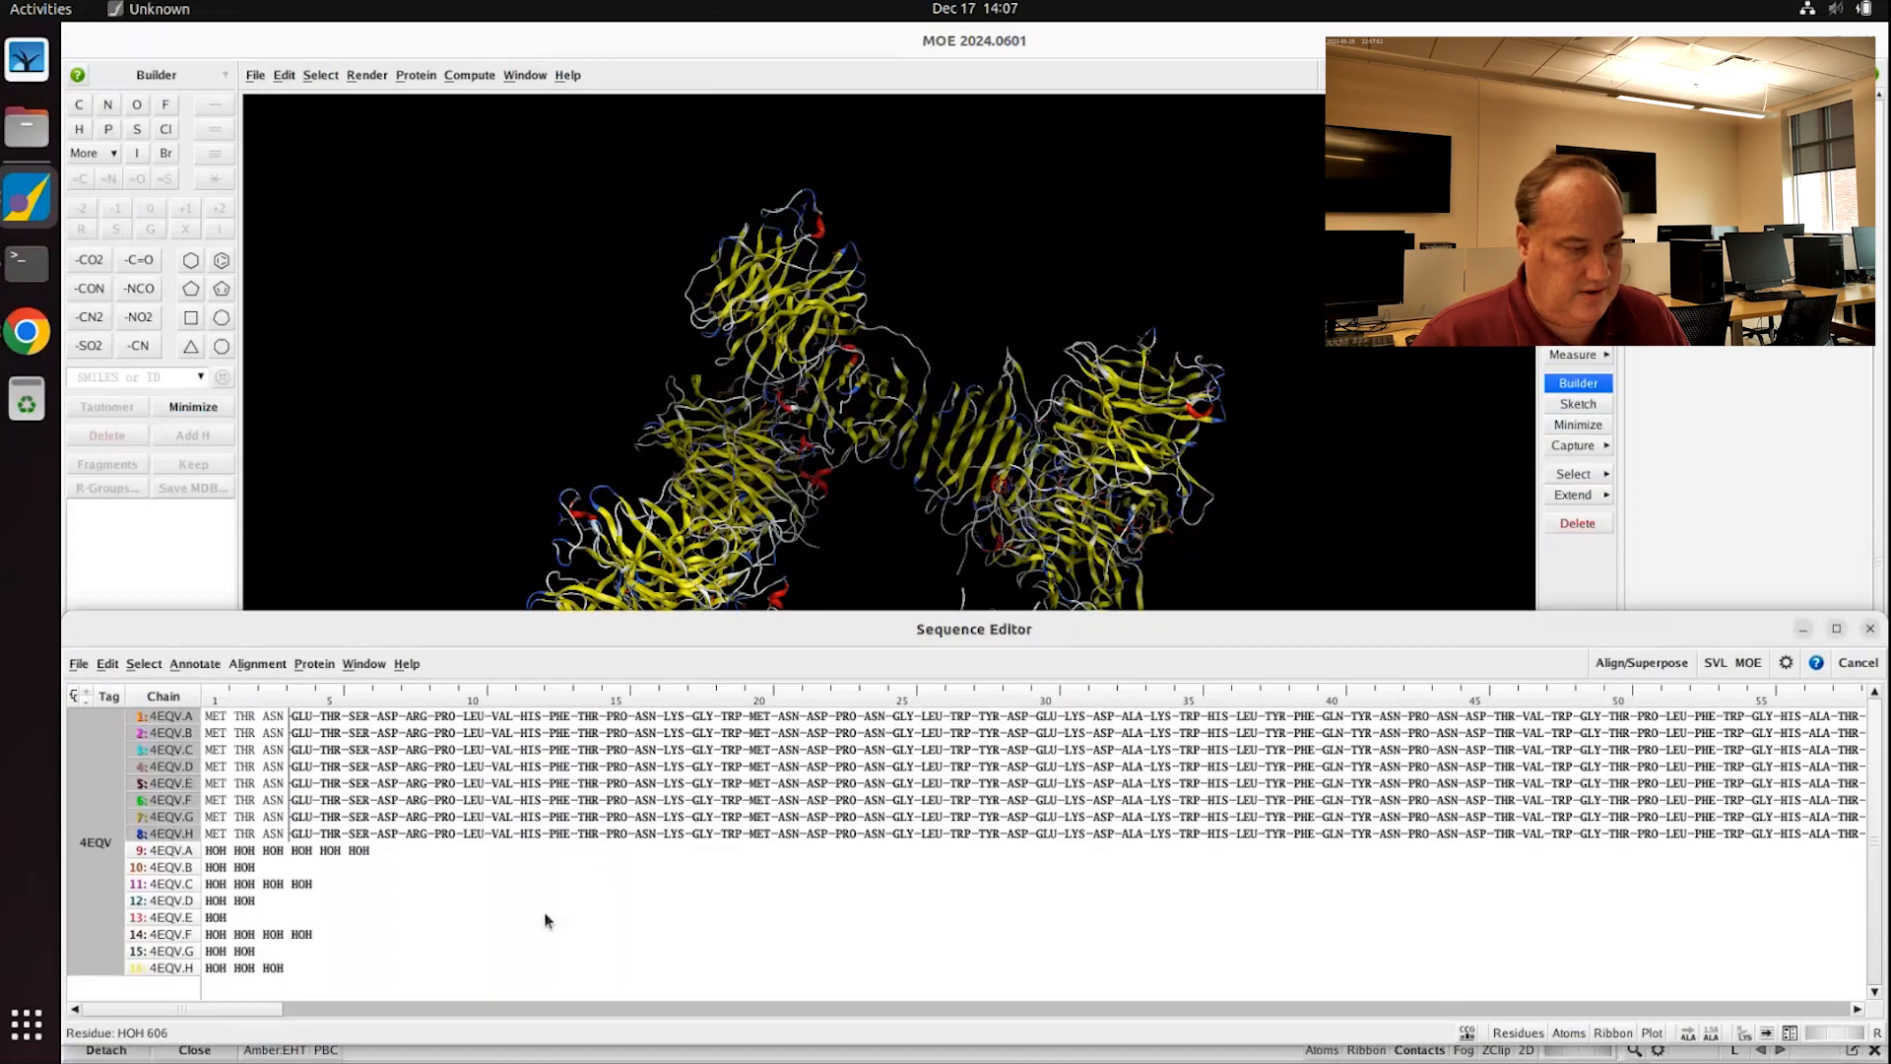
{"action": "left_click", "coordinate": [1744, 1036]}
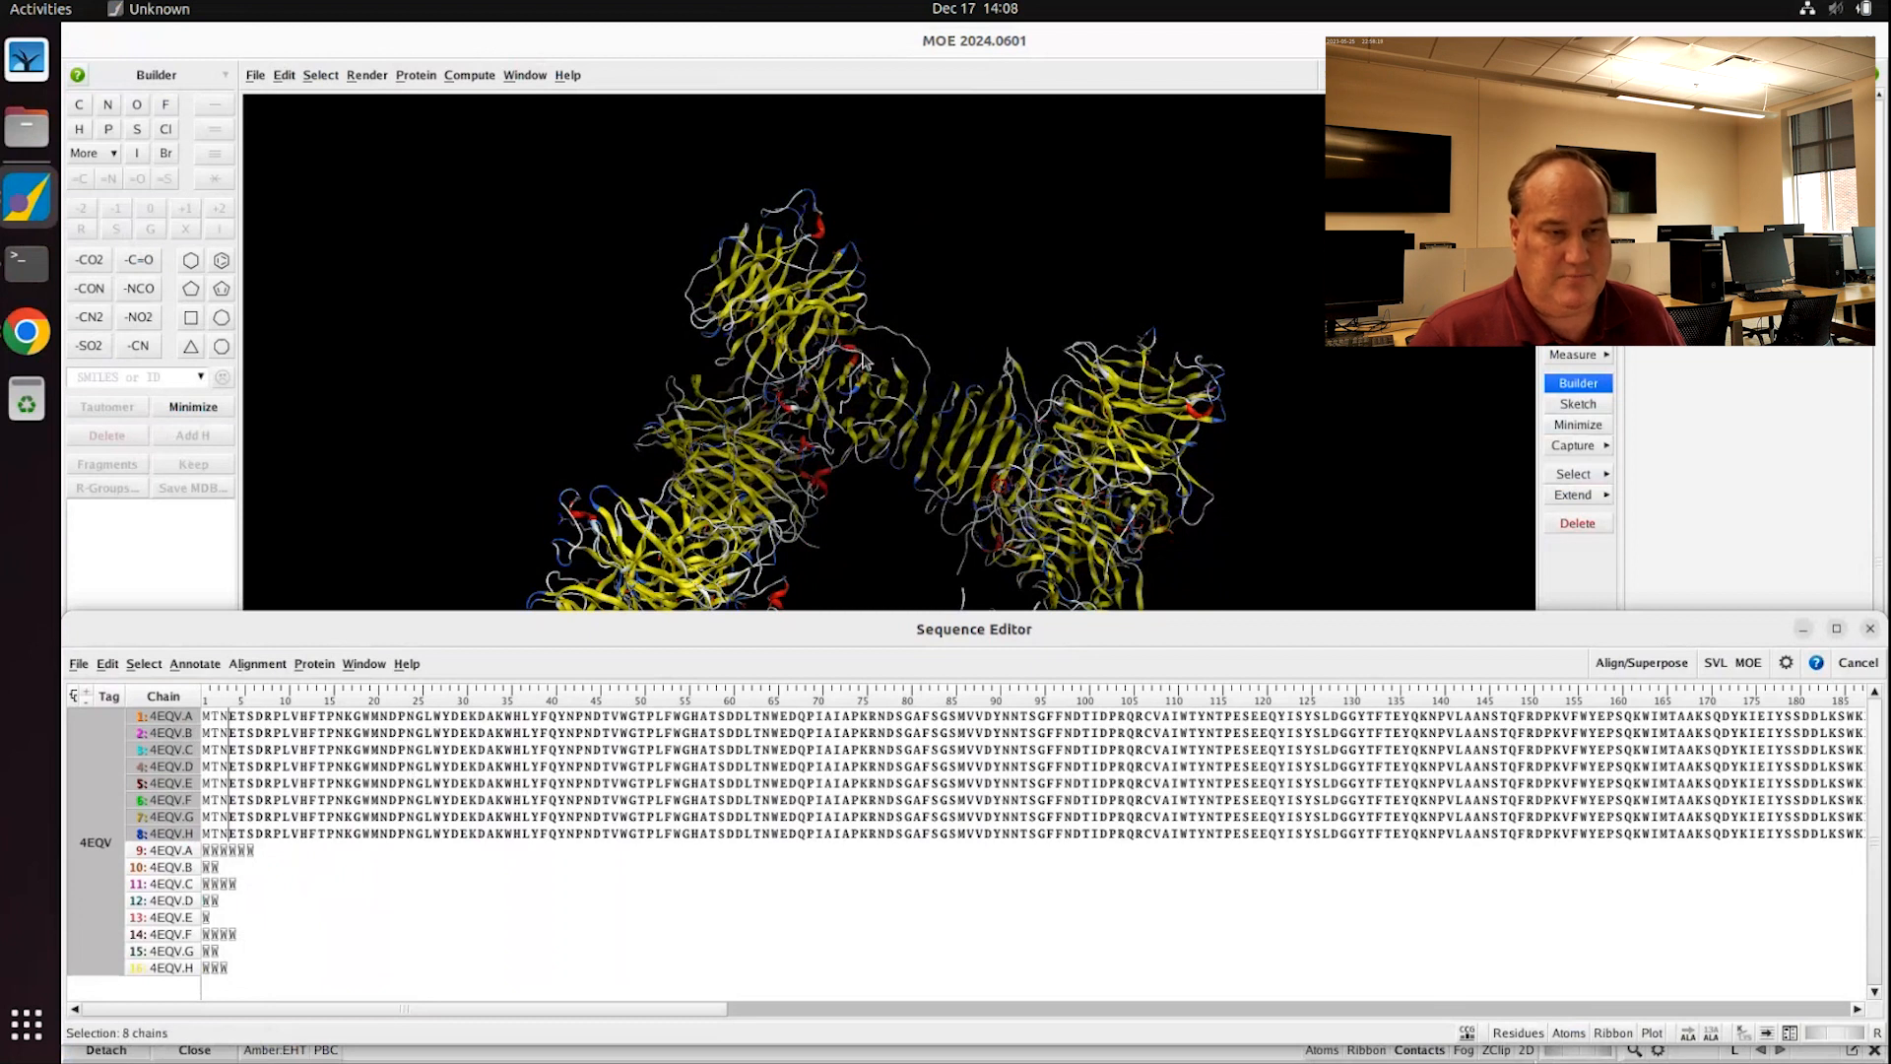
Step: Delete protein chains 4EQV.B through 4EQV.H, keeping only chain A
{"action": "left_click", "coordinate": [163, 741]}
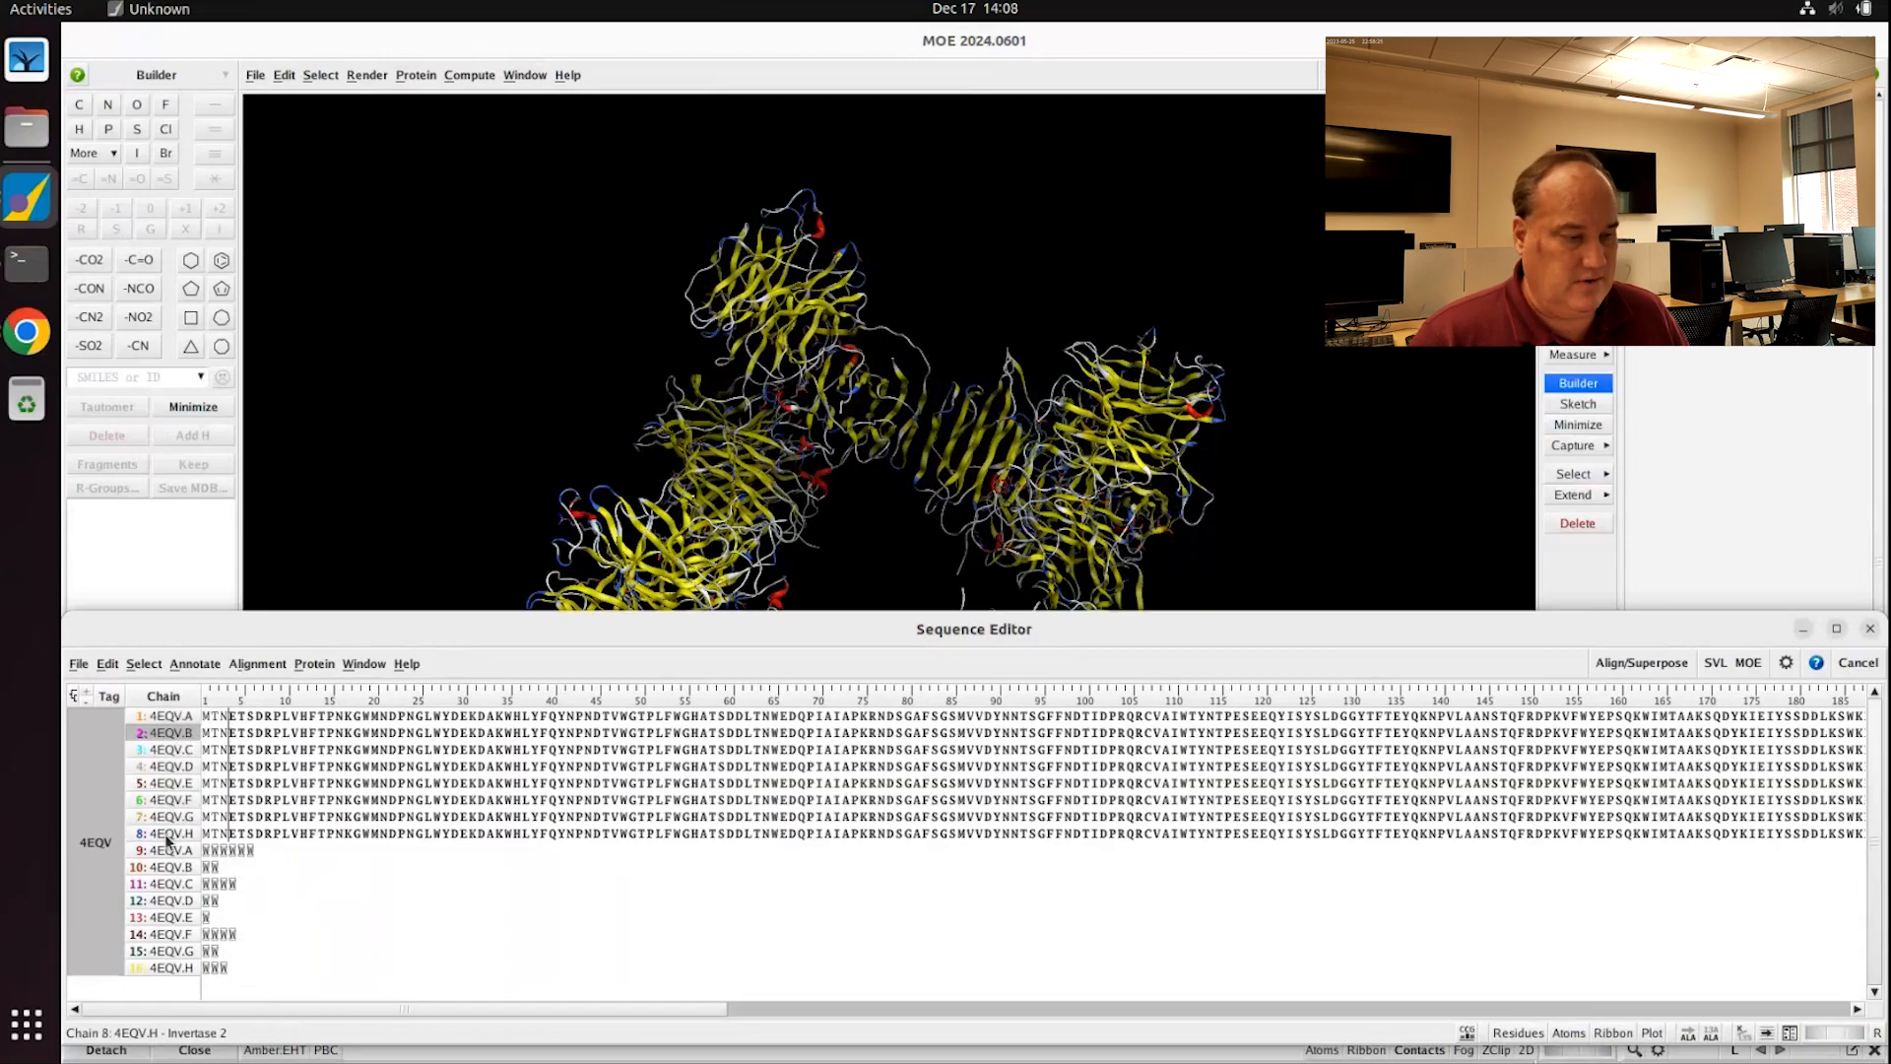
{"action": "left_click", "coordinate": [167, 839], "text": "shift"}
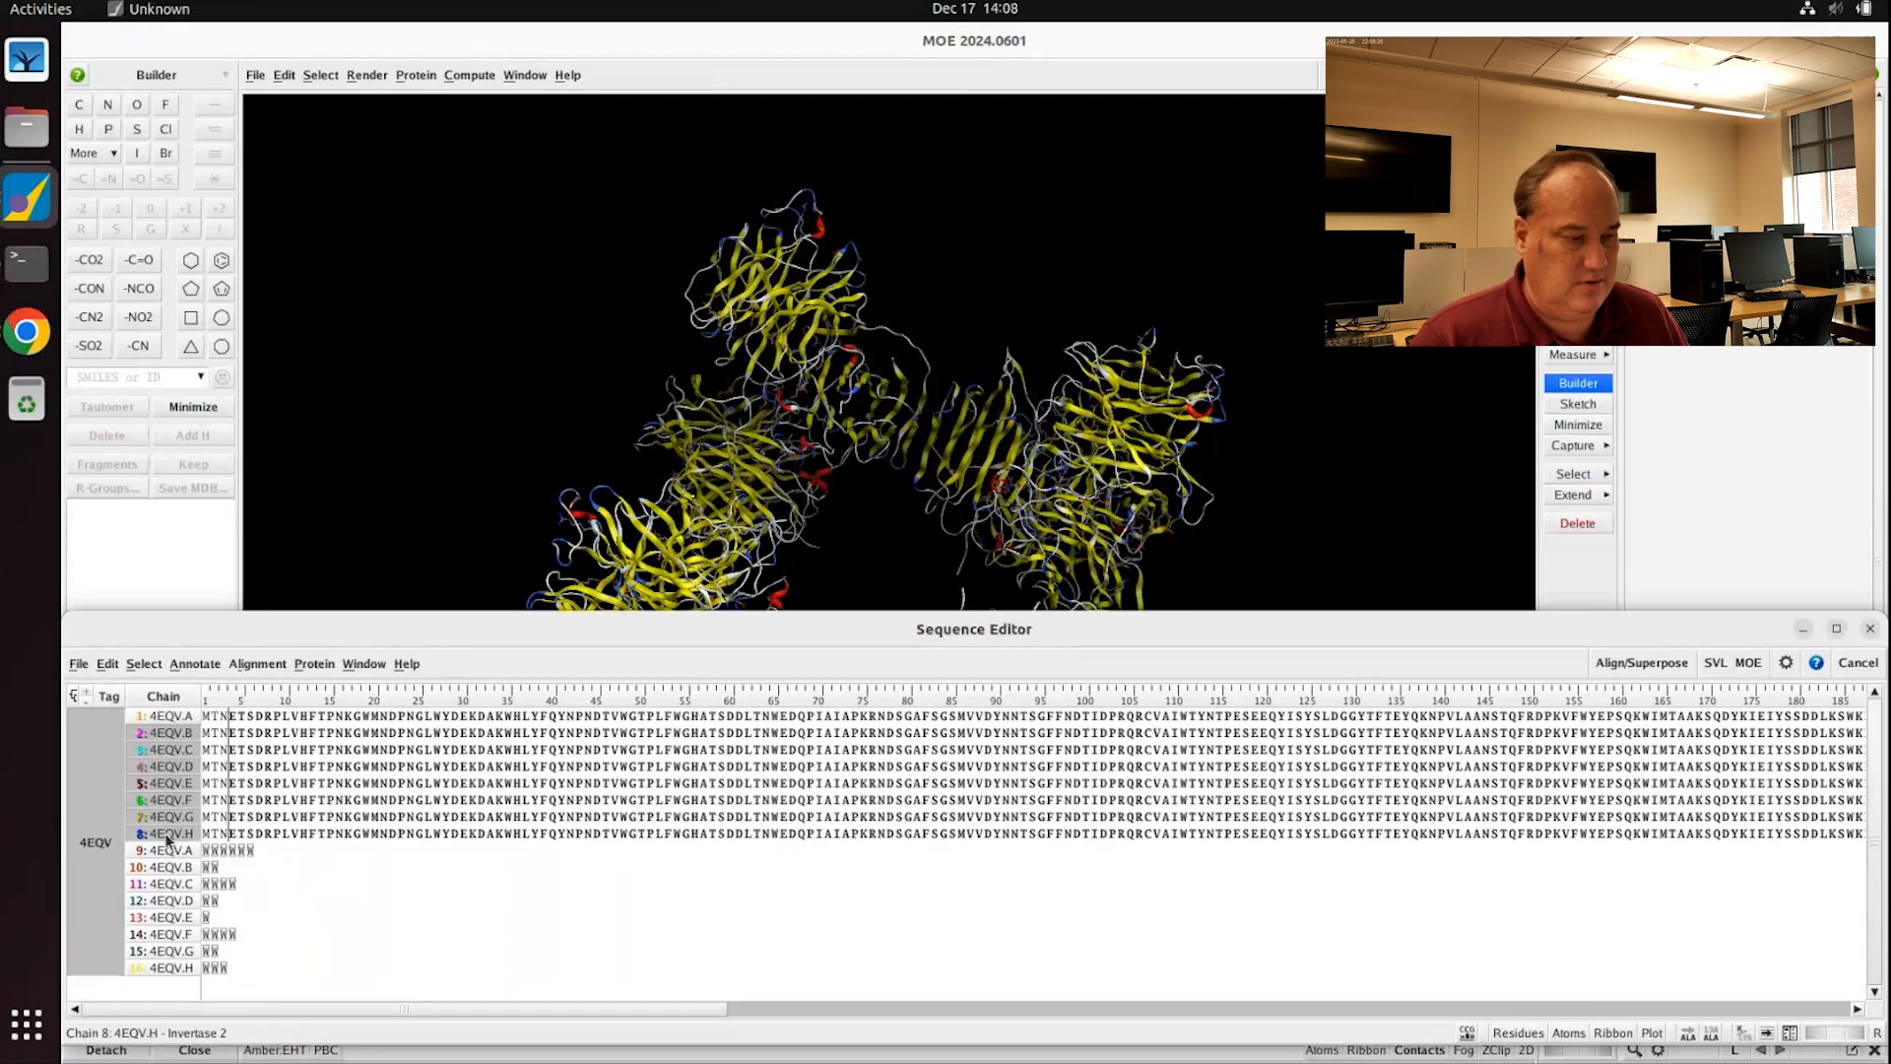
{"action": "right_click", "coordinate": [166, 748]}
{"action": "left_click", "coordinate": [188, 1019]}
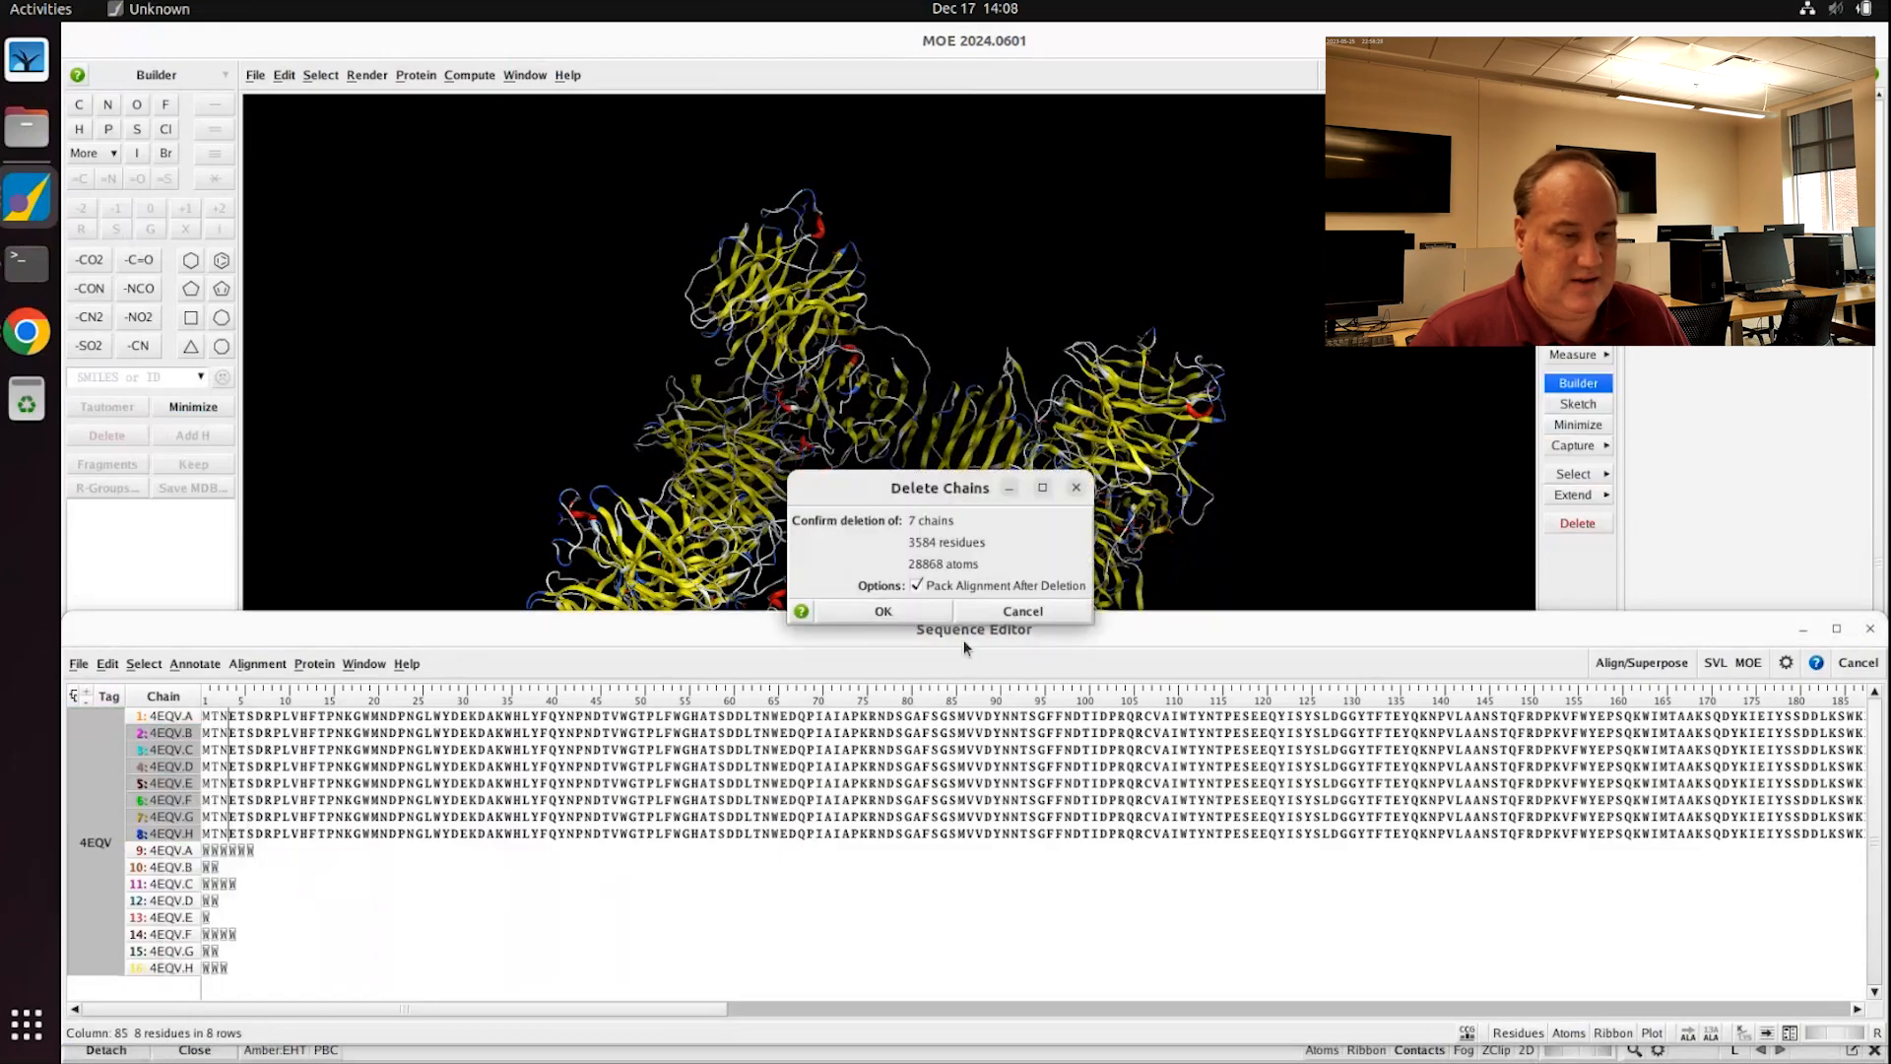
{"action": "left_click", "coordinate": [882, 611]}
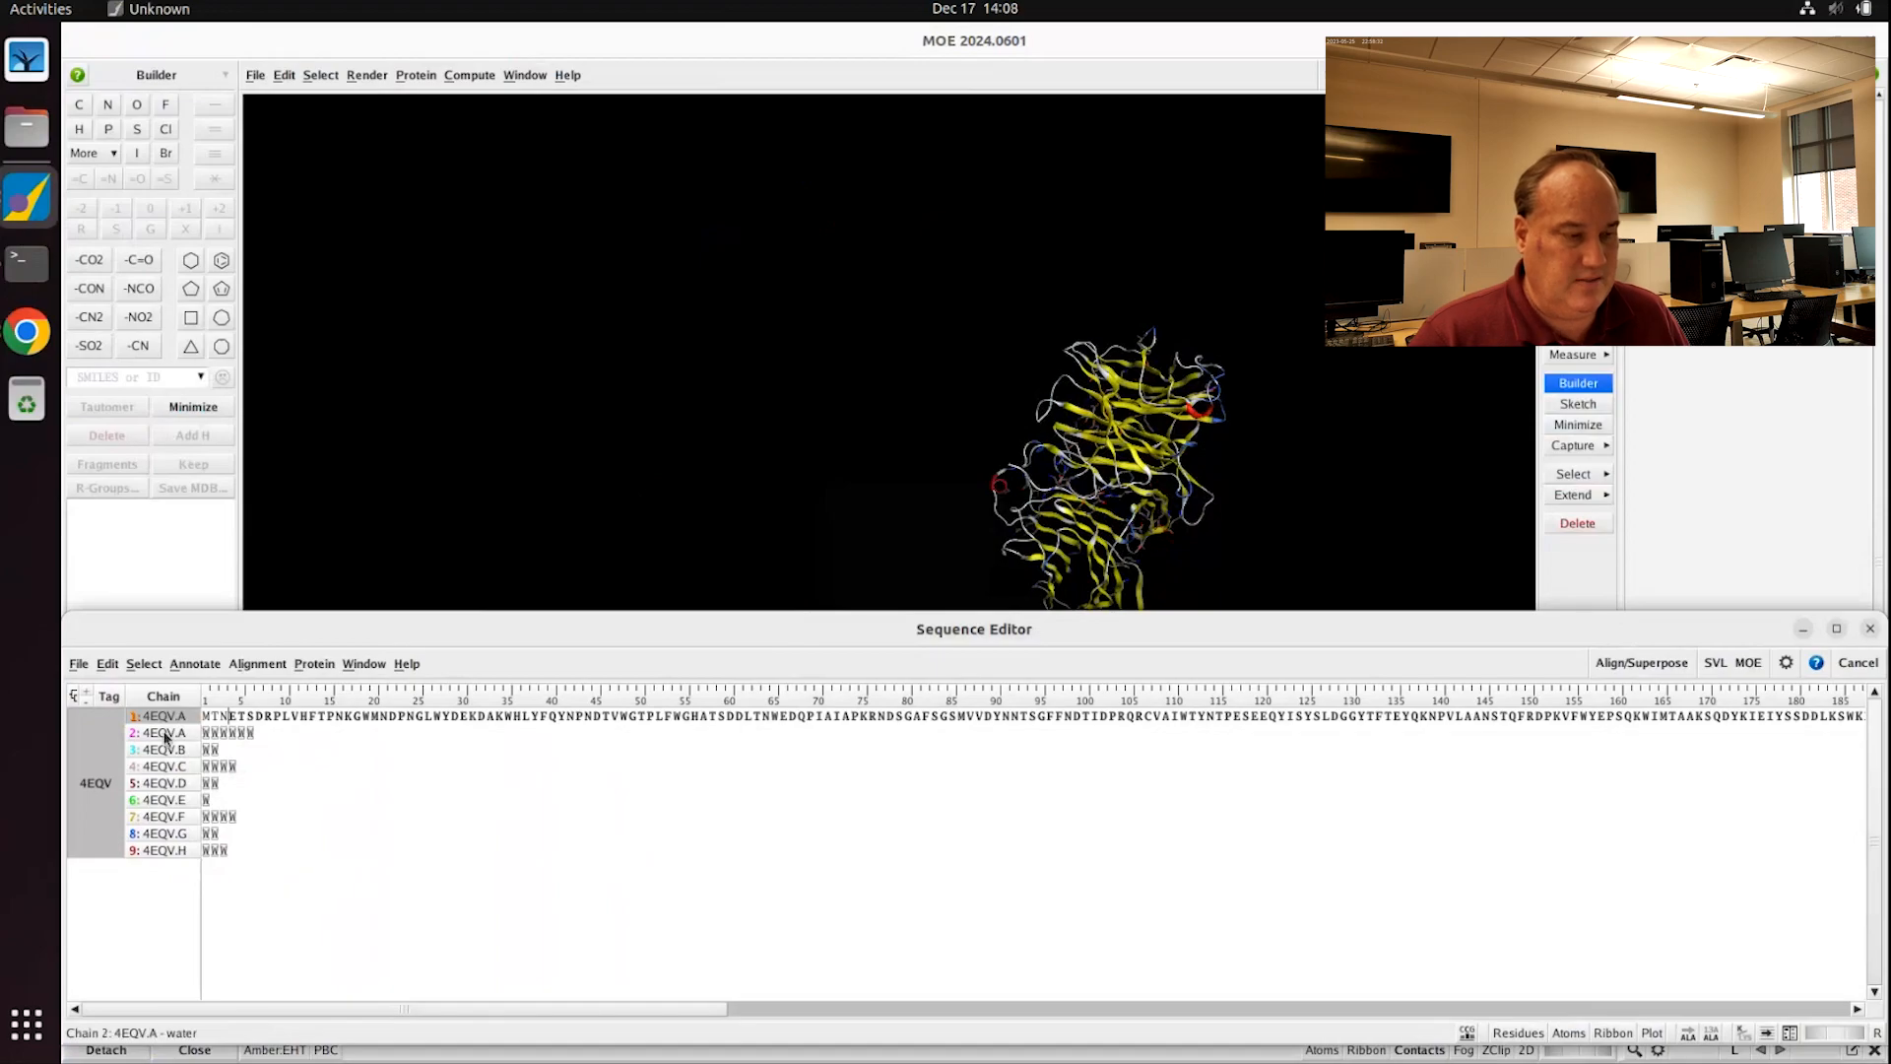
Step: Select all eight water chains and show their atoms
{"action": "left_click", "coordinate": [166, 735]}
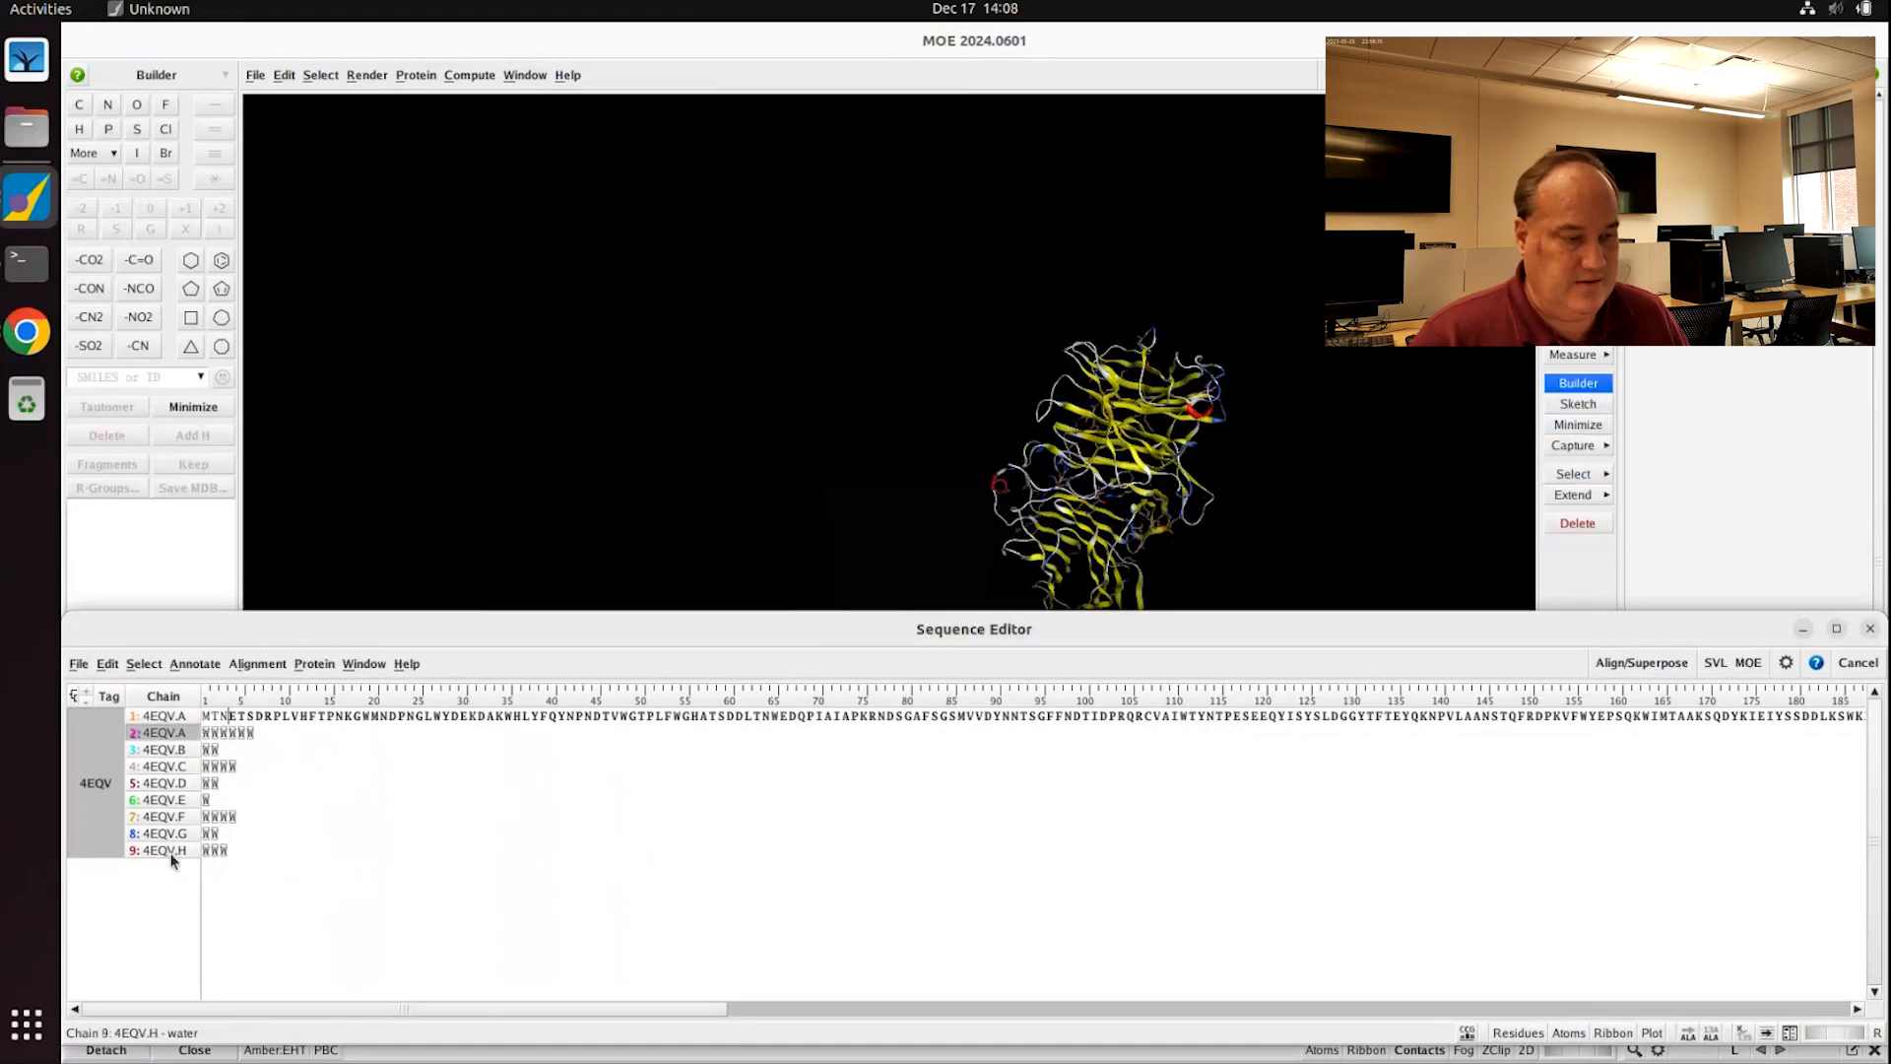
{"action": "left_click", "coordinate": [172, 853], "text": "shift"}
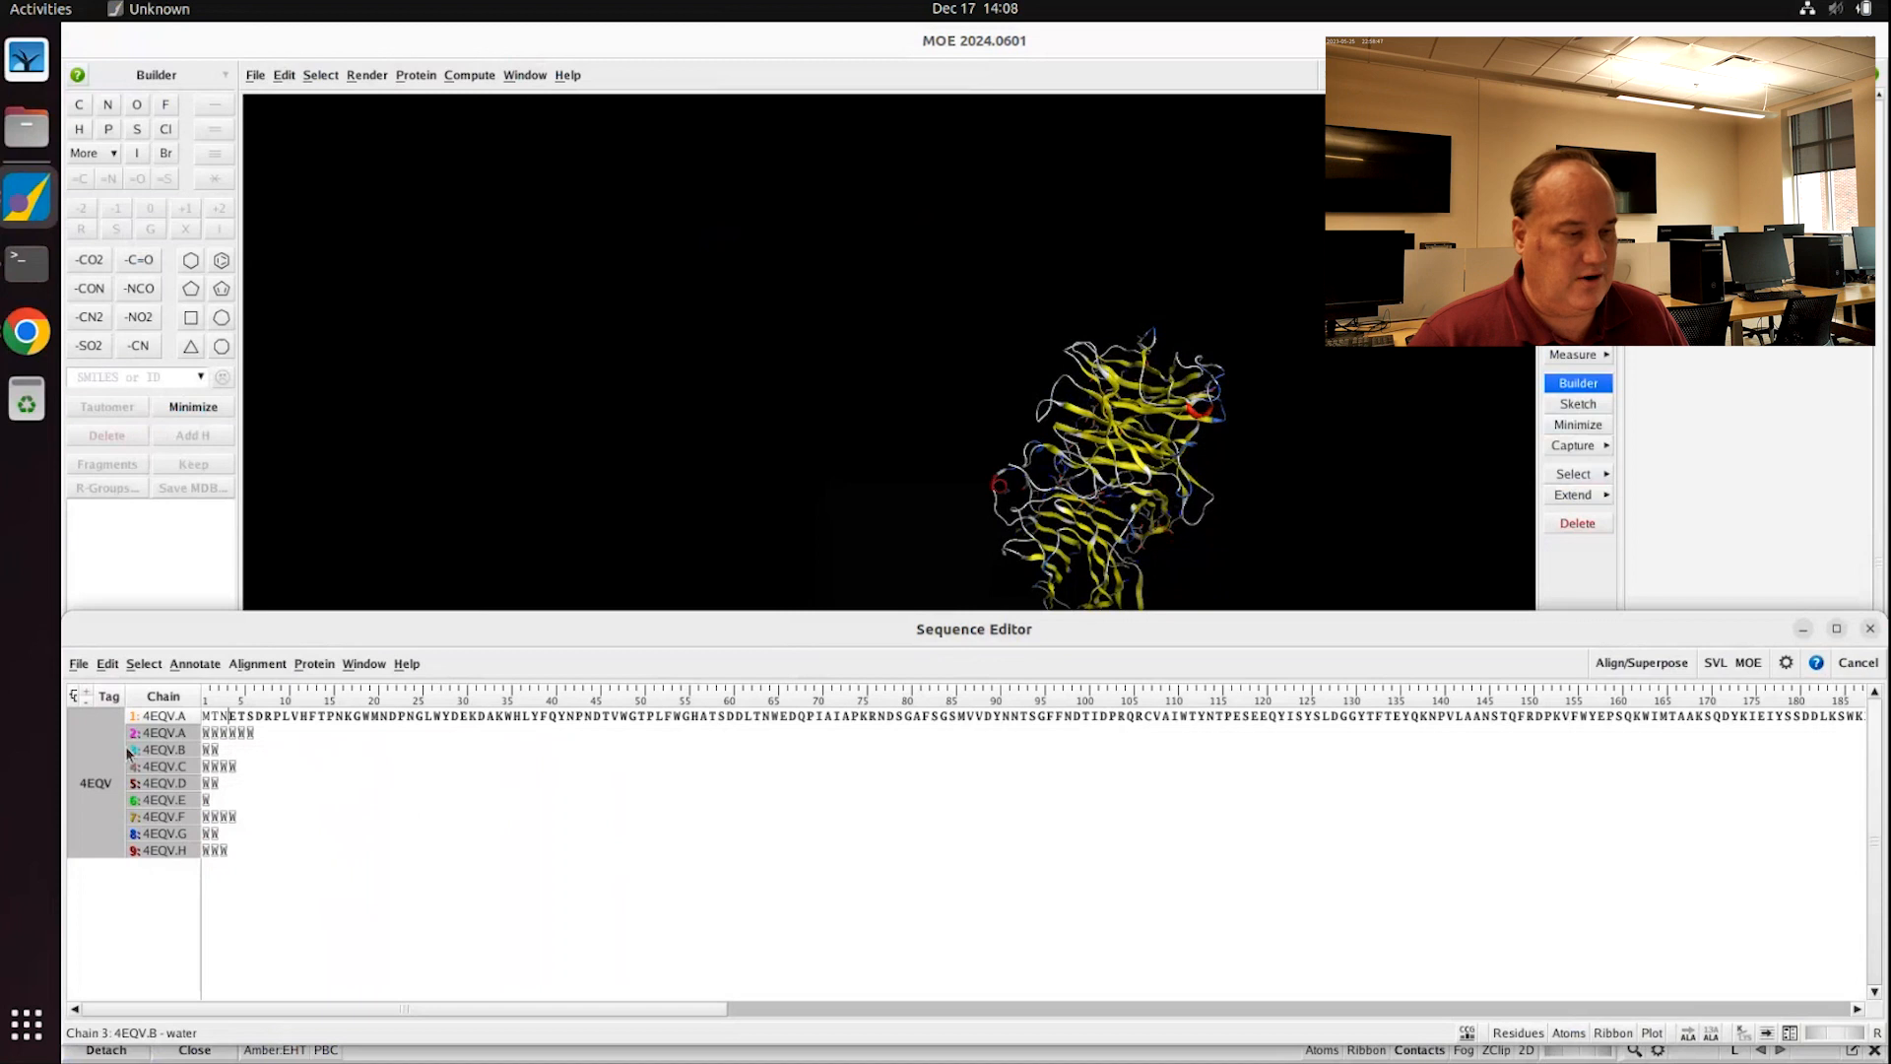
{"action": "right_click", "coordinate": [161, 740]}
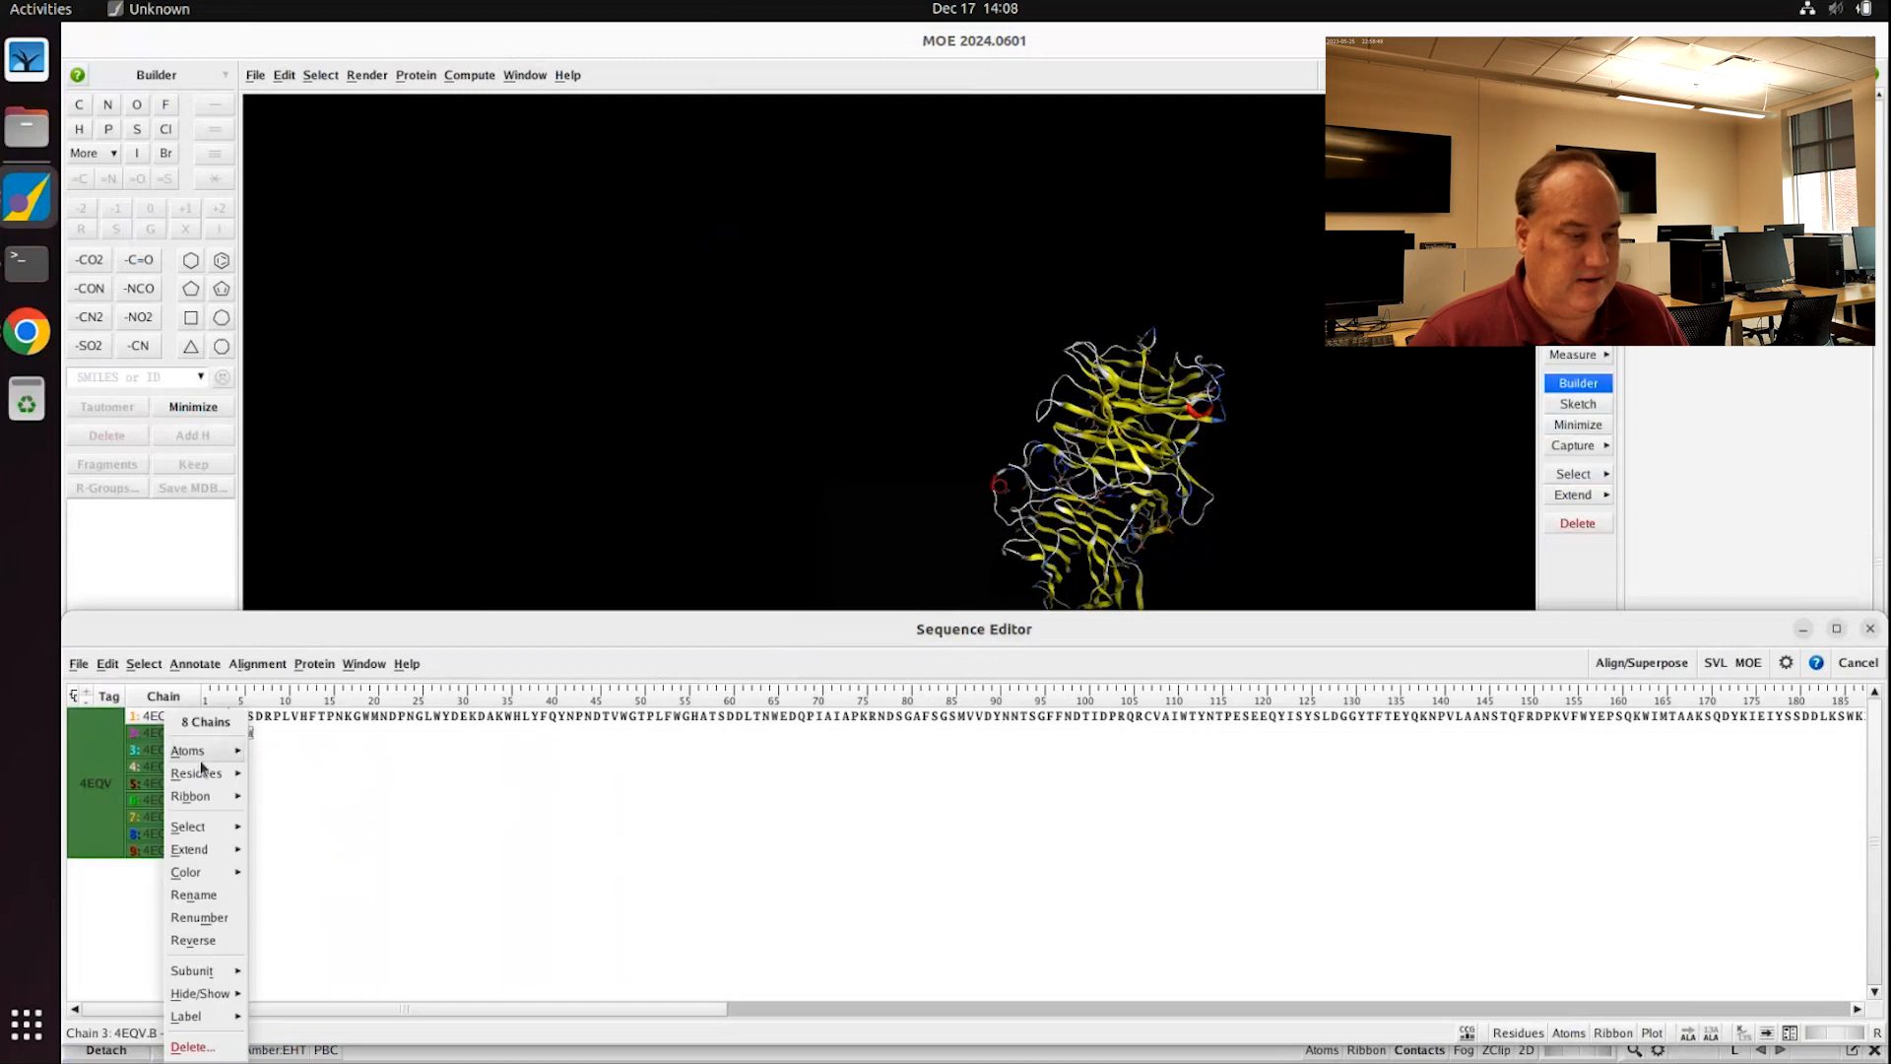
{"action": "mouse_move", "coordinate": [203, 754]}
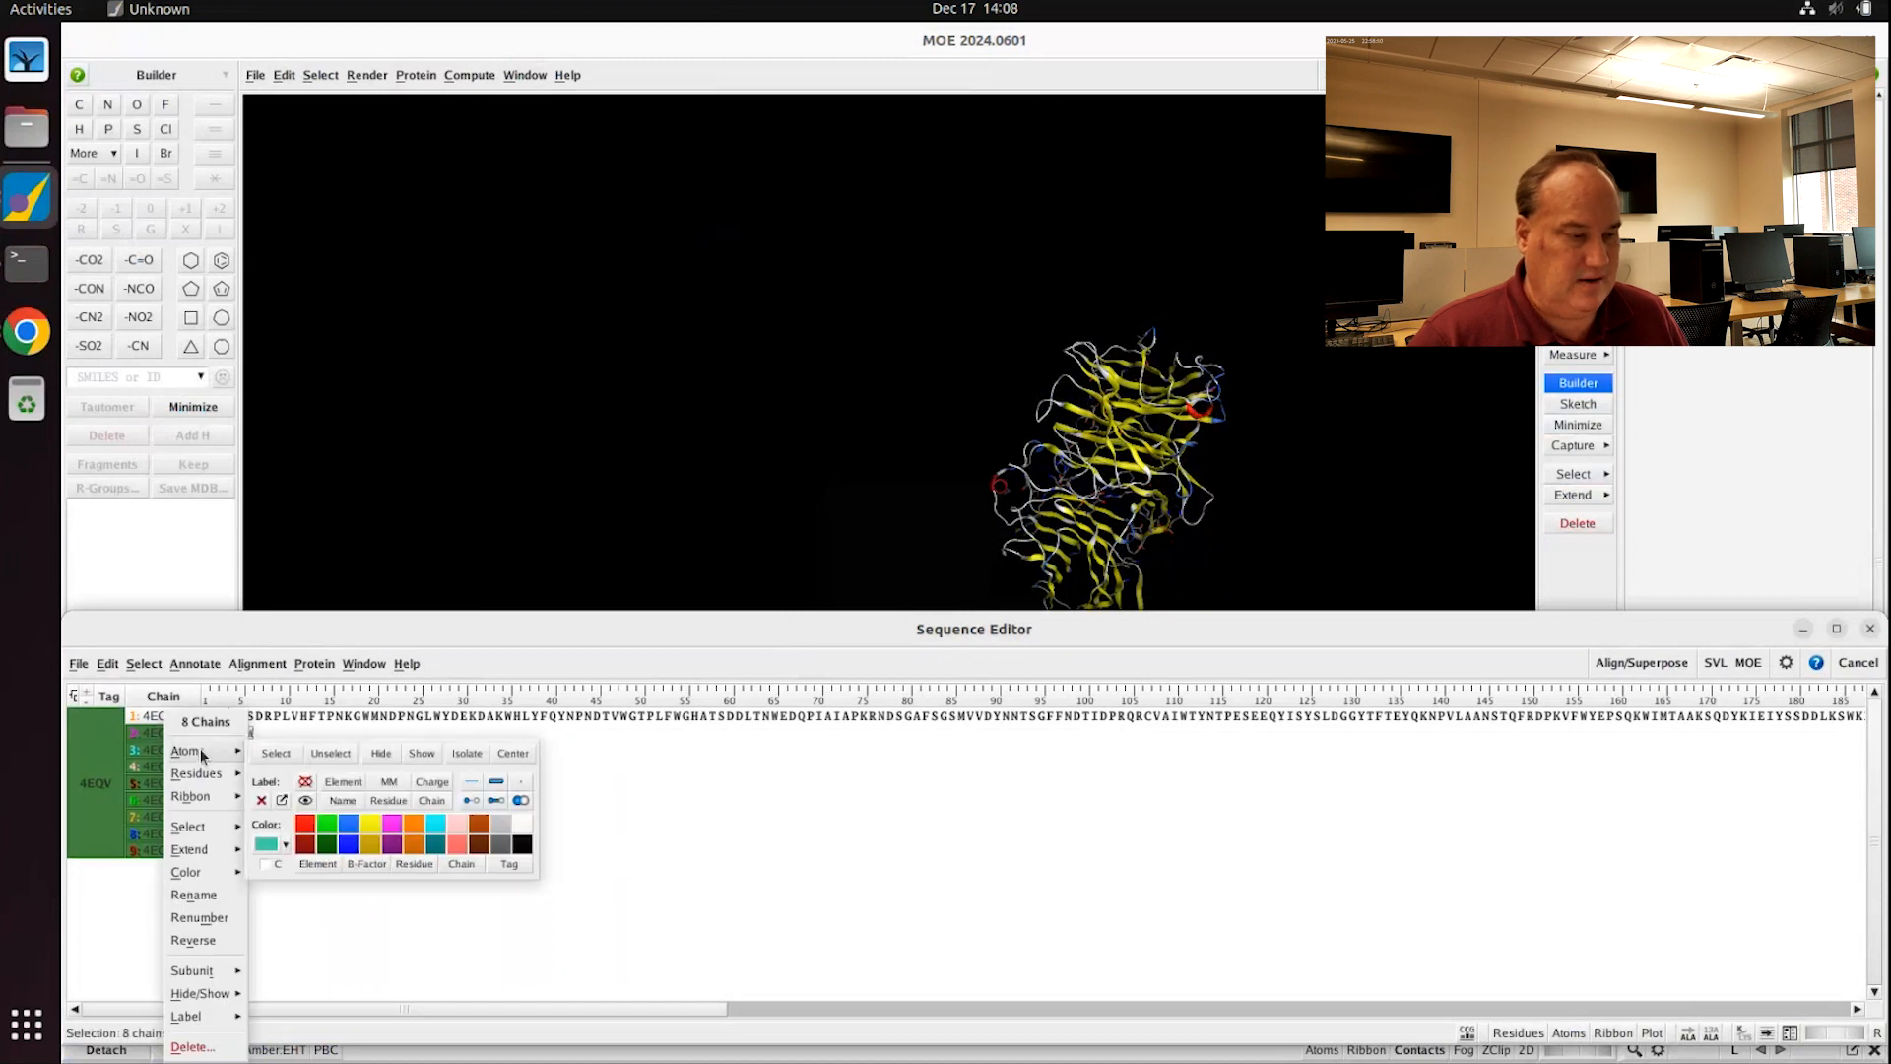
{"action": "left_click", "coordinate": [433, 759]}
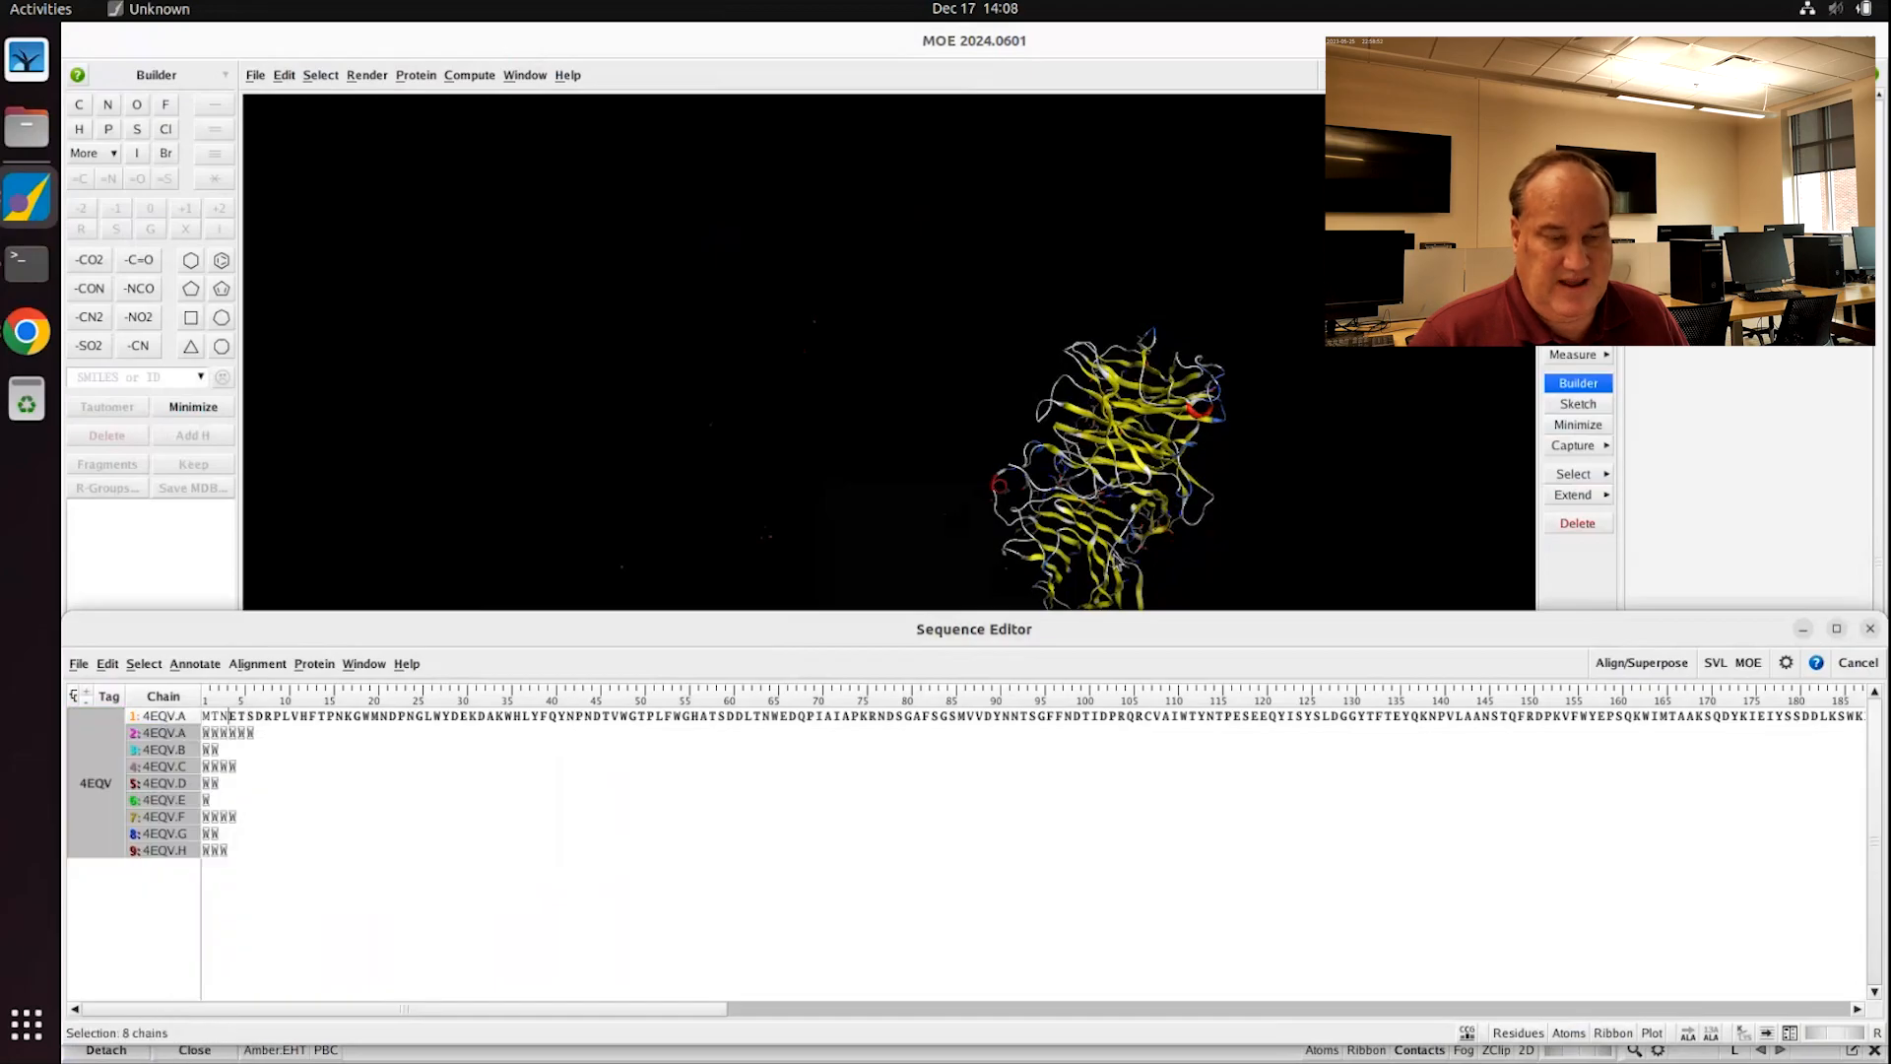
Step: Zoom, pan and rotate the 3D view to inspect the waters around chain A
{"action": "left_click", "coordinate": [1275, 485]}
{"action": "scroll", "coordinate": [1264, 513], "scroll_direction": "up", "scroll_amount": 5}
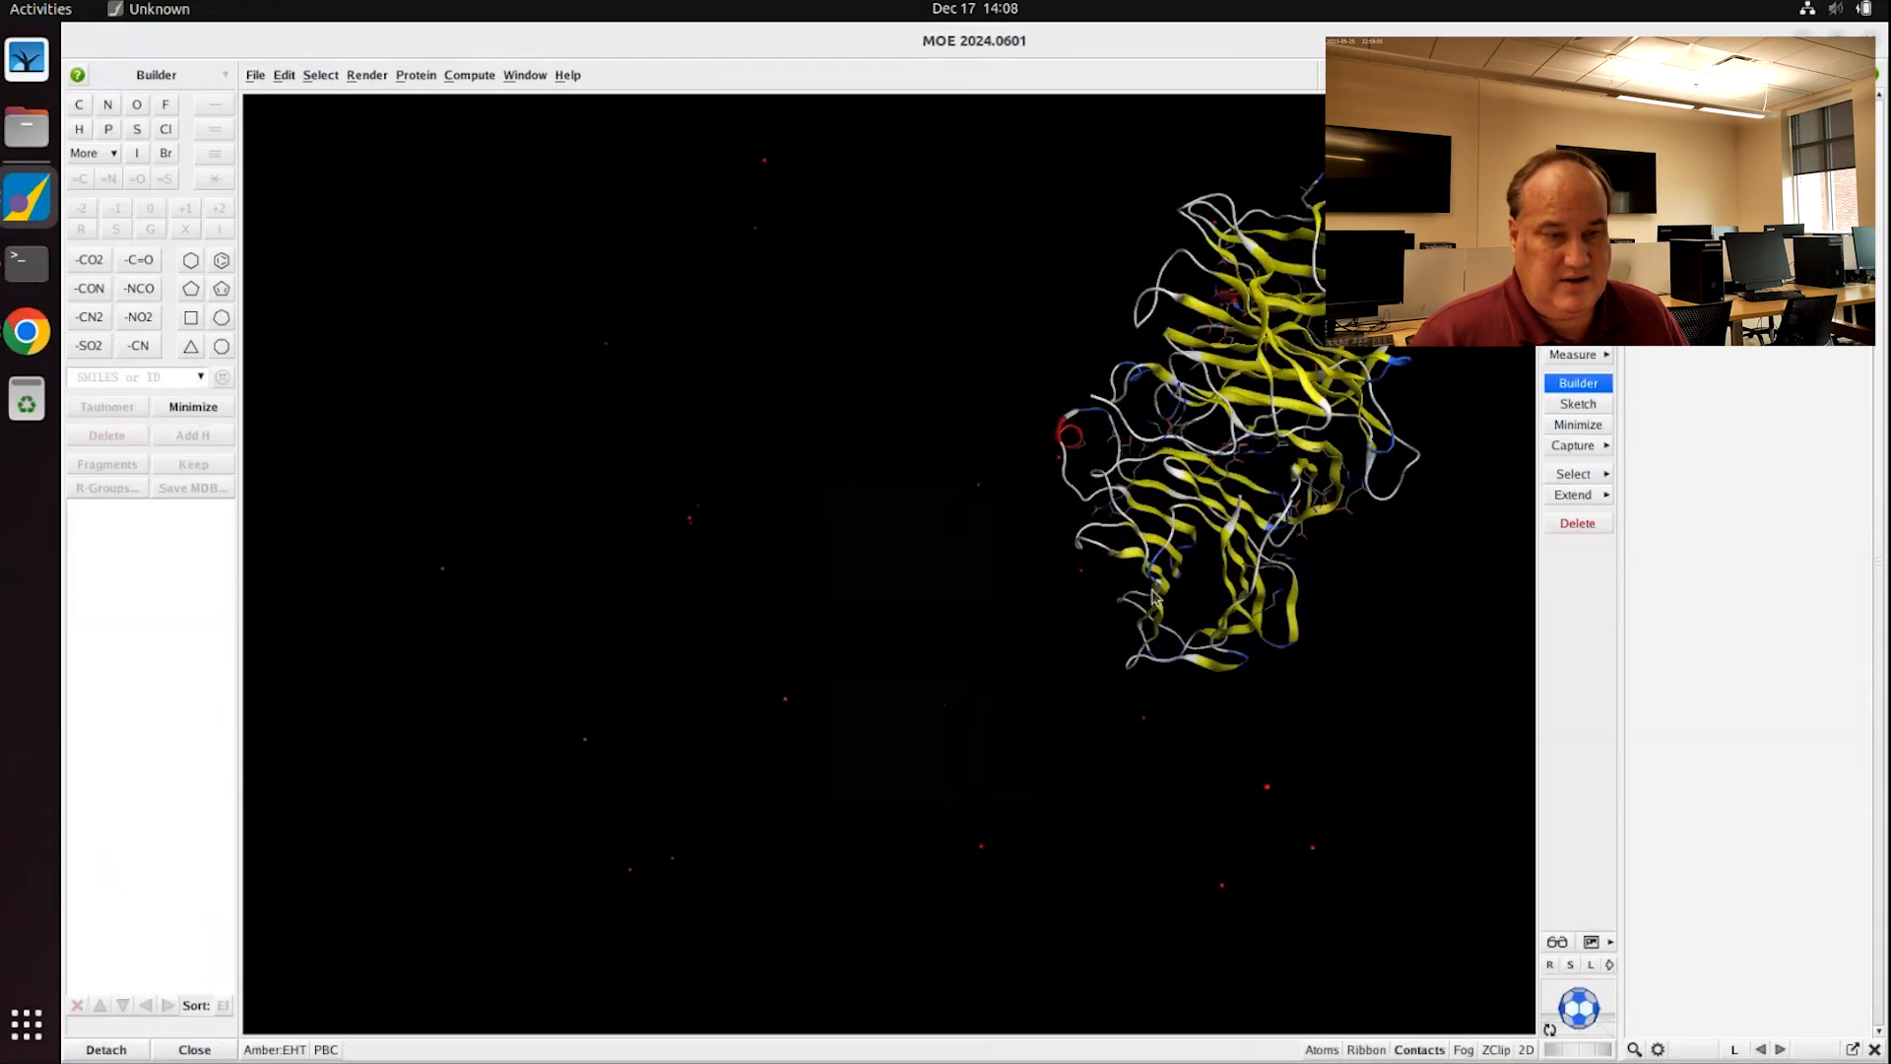
{"action": "middle_click_drag", "start_coordinate": [1217, 523], "coordinate": [987, 556], "text": "shift"}
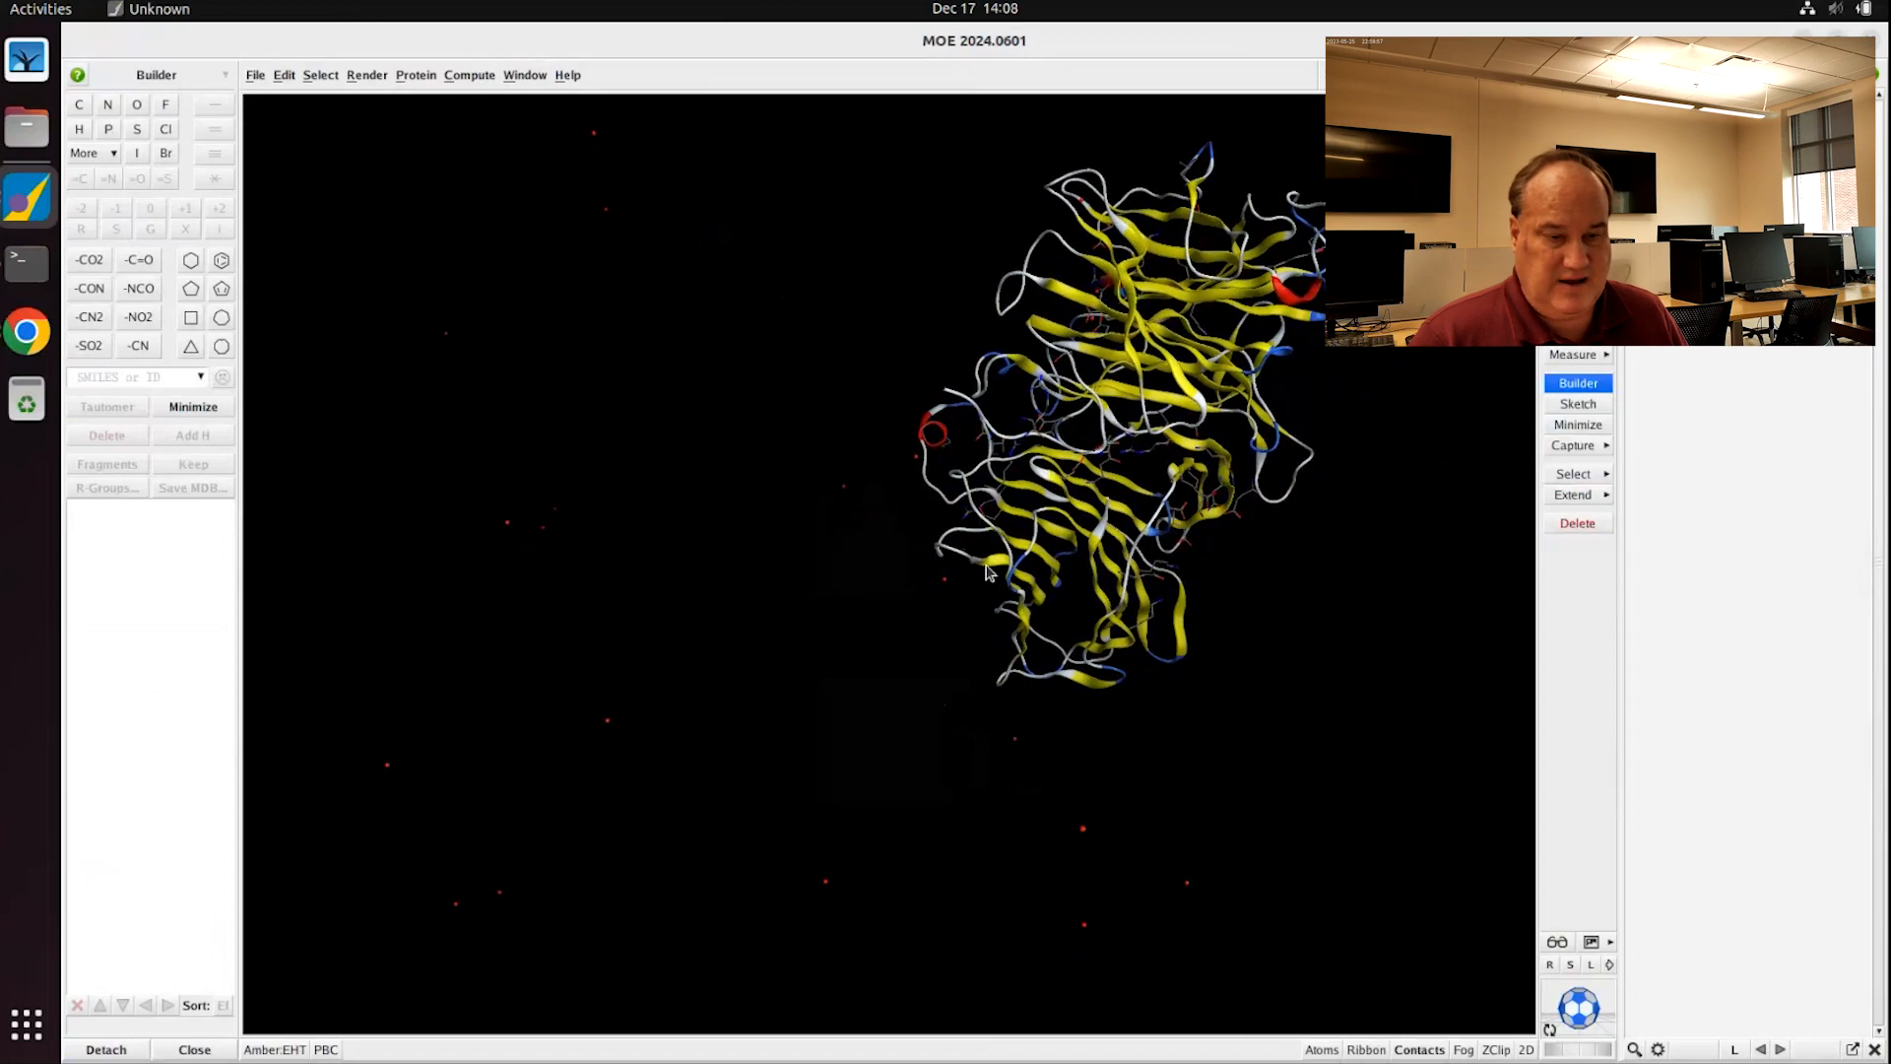
{"action": "scroll", "coordinate": [1029, 648], "scroll_direction": "down", "scroll_amount": 4}
{"action": "scroll", "coordinate": [1081, 662], "scroll_direction": "up", "scroll_amount": 3}
{"action": "middle_click_drag", "start_coordinate": [1090, 665], "coordinate": [1063, 603]}
{"action": "scroll", "coordinate": [1098, 655], "scroll_direction": "down", "scroll_amount": 3}
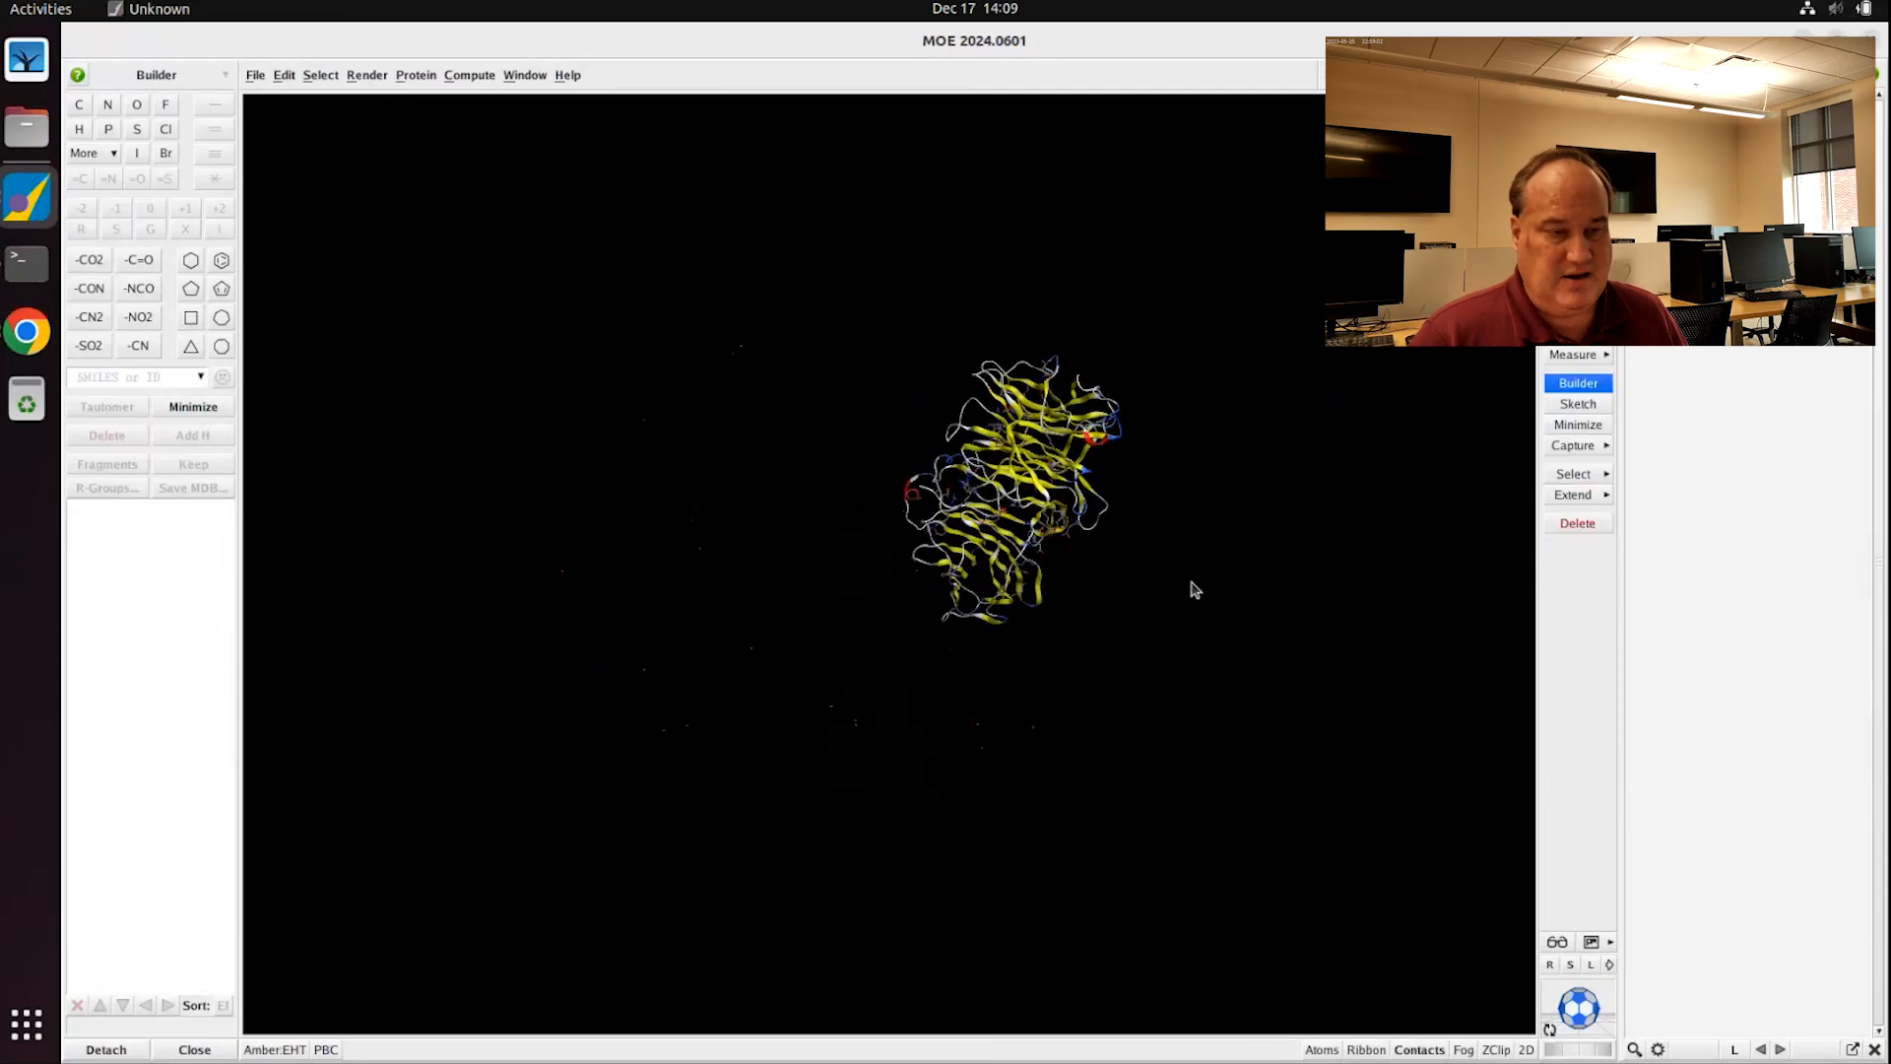
{"action": "middle_click_drag", "start_coordinate": [1188, 569], "coordinate": [1150, 543]}
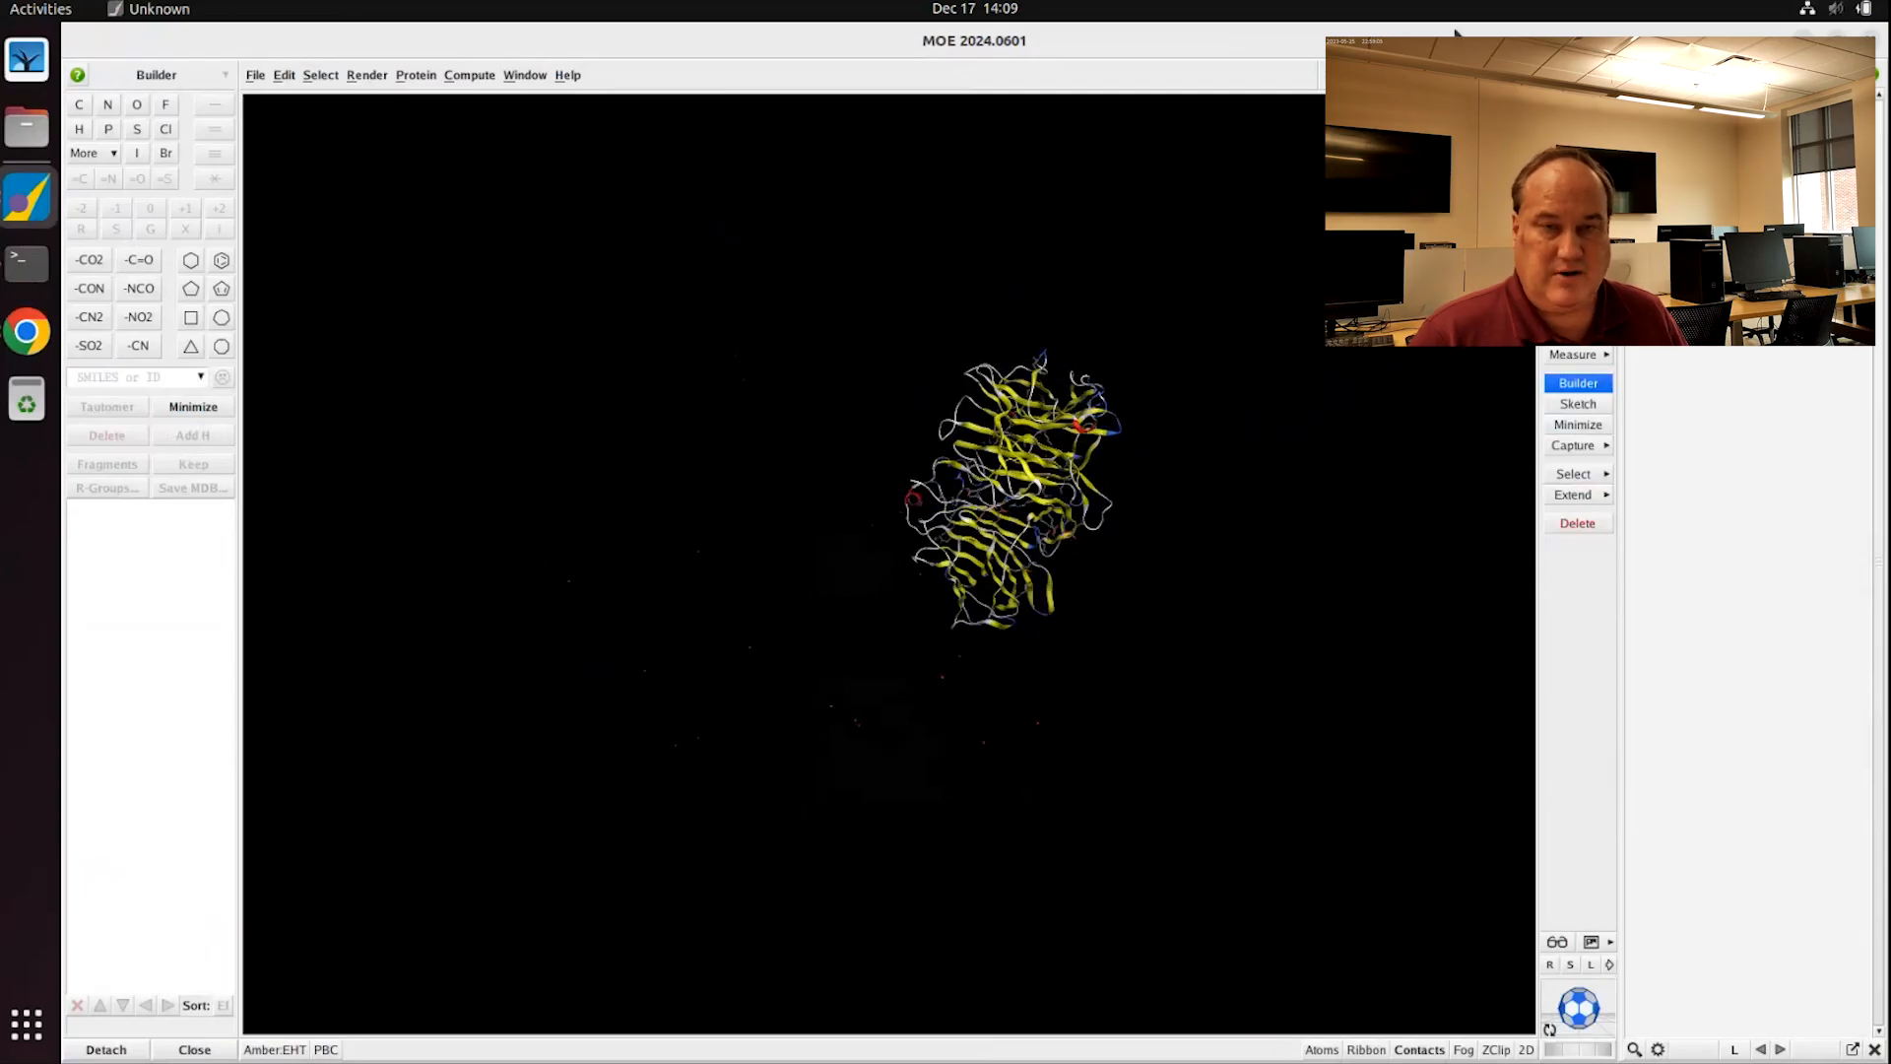
Step: Reopen the Sequence Editor and delete the eight water chains, leaving only 4EQV.A
{"action": "left_click", "coordinate": [1477, 74]}
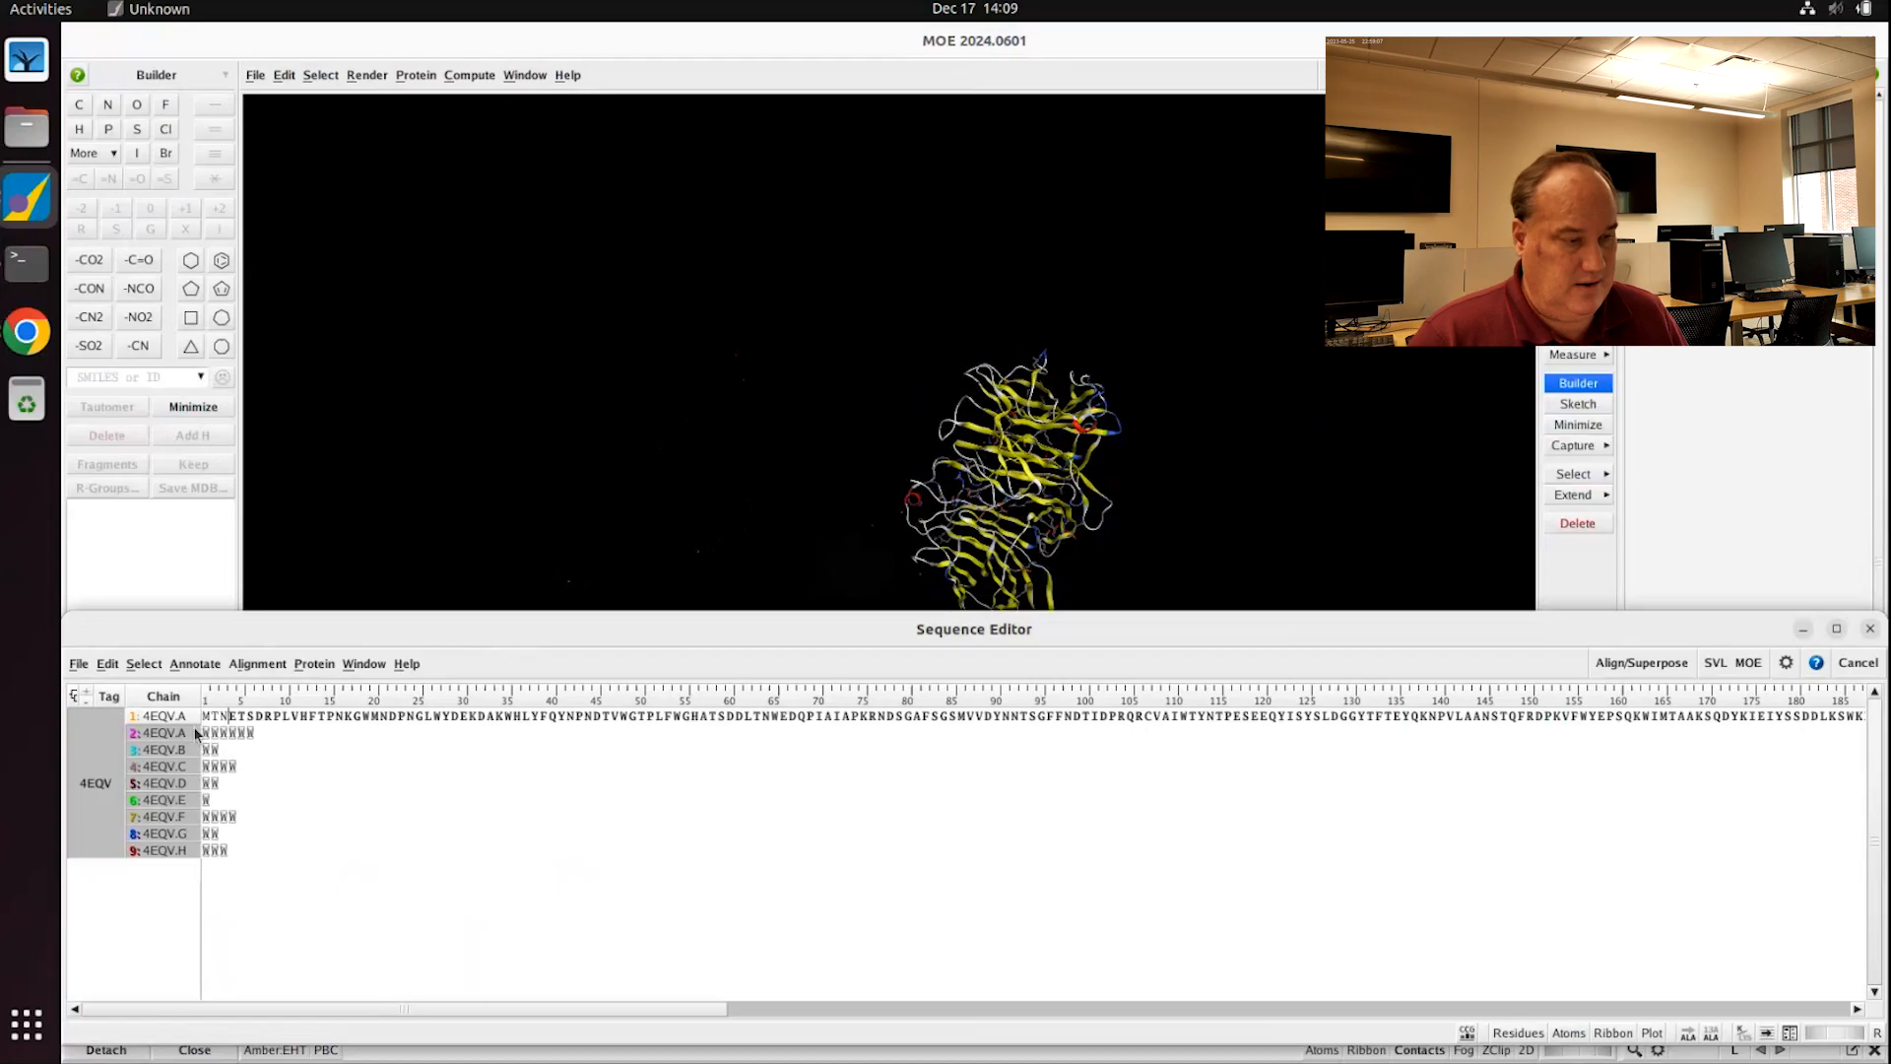
{"action": "left_click", "coordinate": [153, 752]}
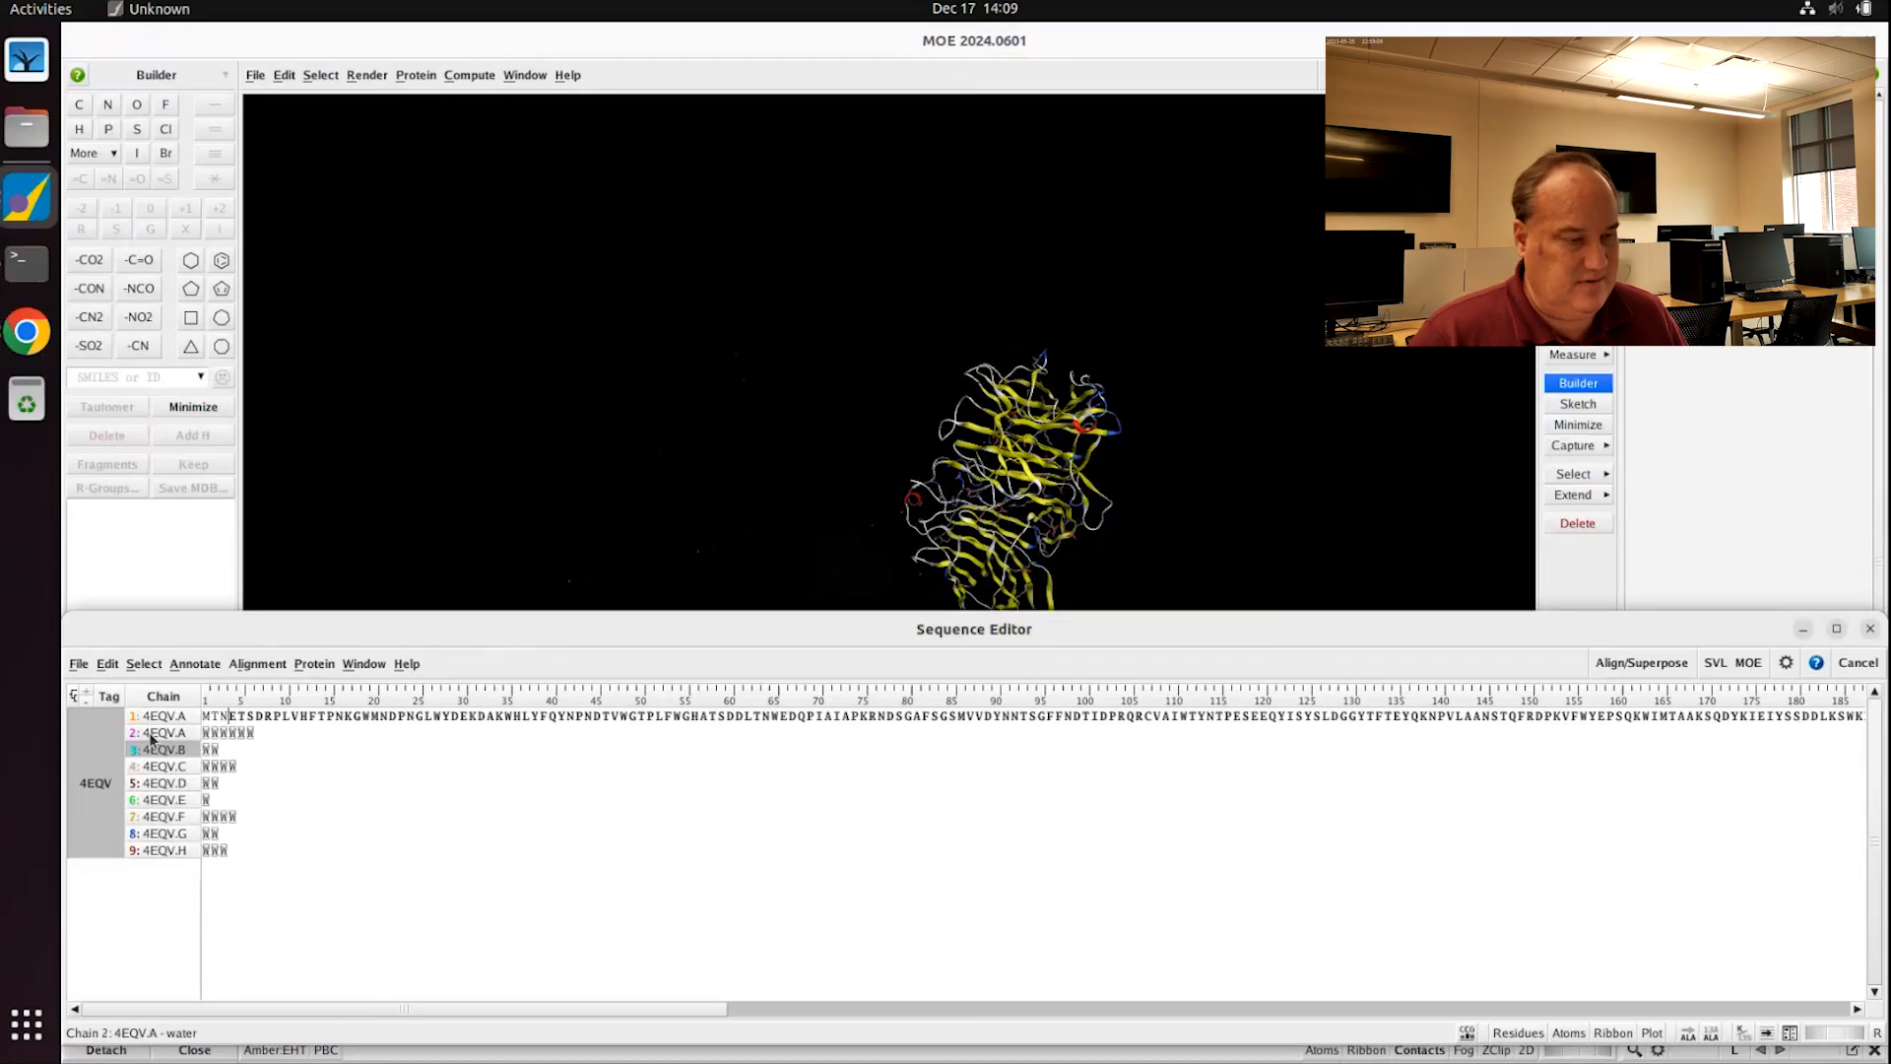
{"action": "left_click", "coordinate": [152, 734]}
{"action": "left_click", "coordinate": [169, 851], "text": "shift"}
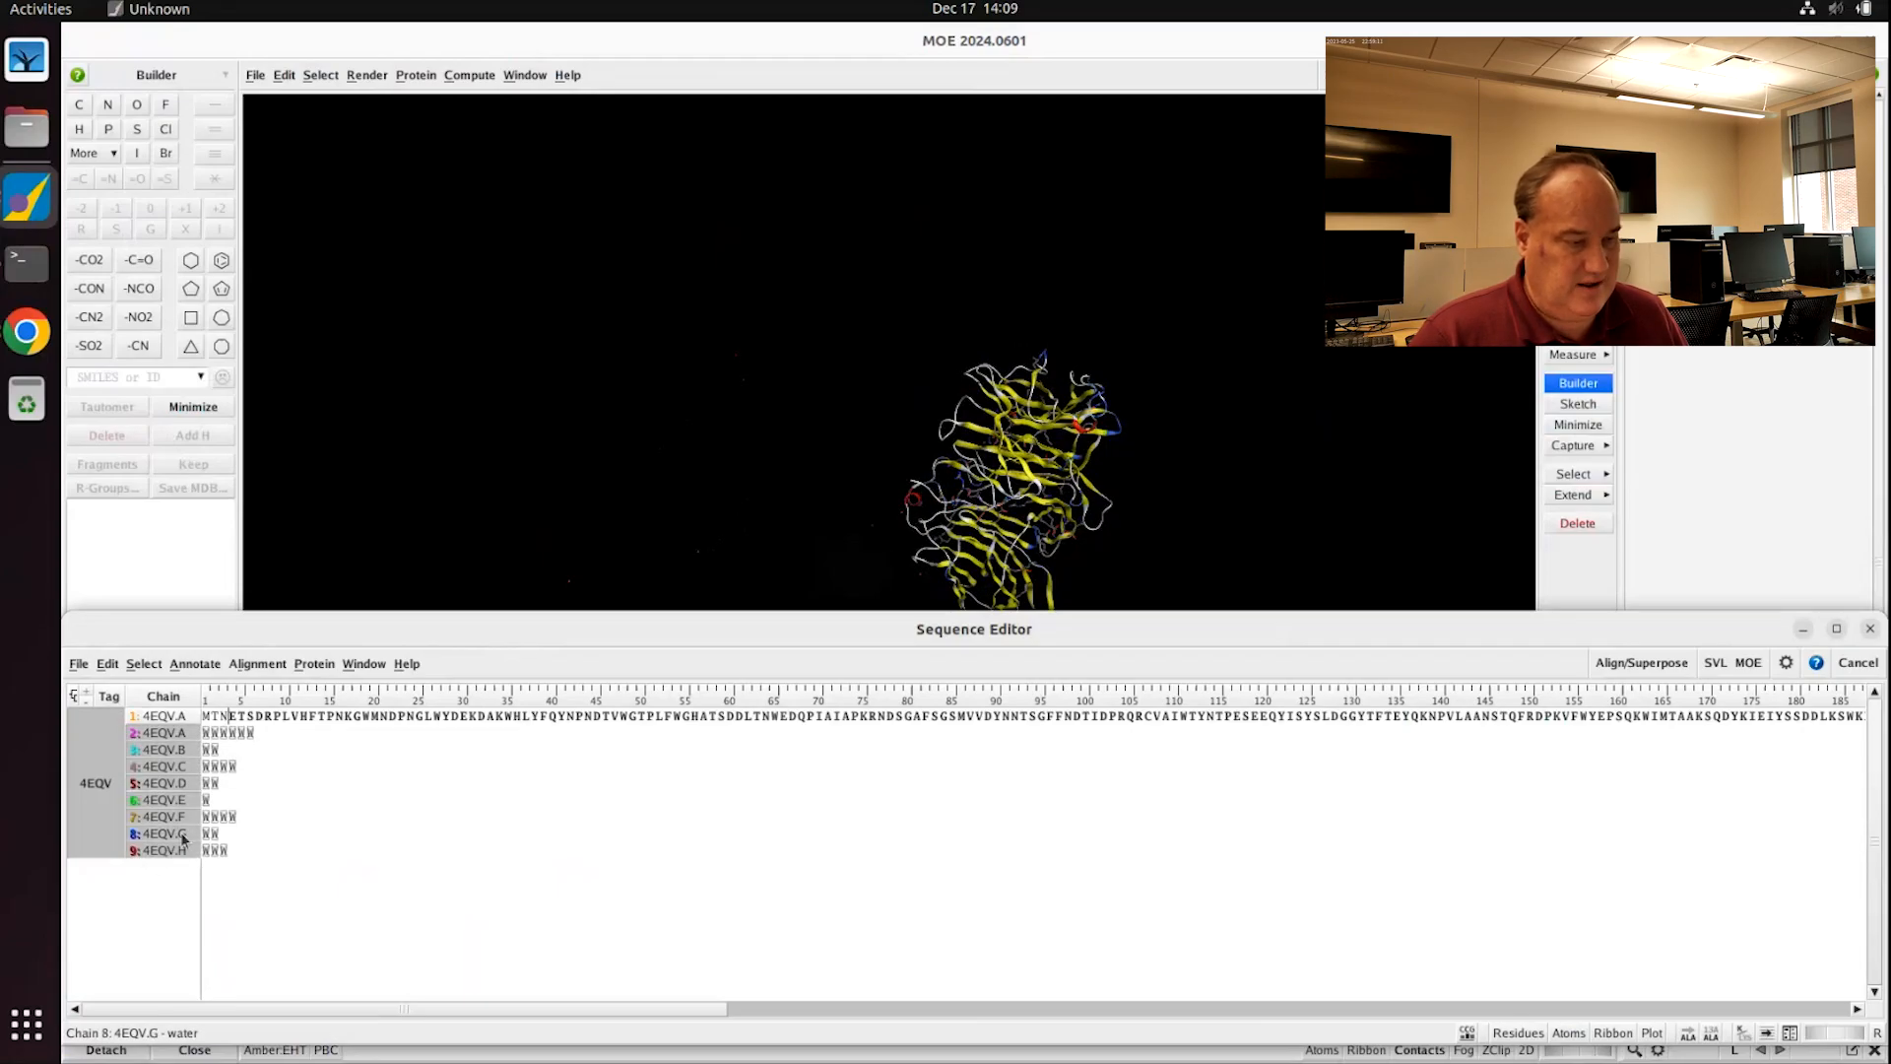
{"action": "right_click", "coordinate": [153, 782]}
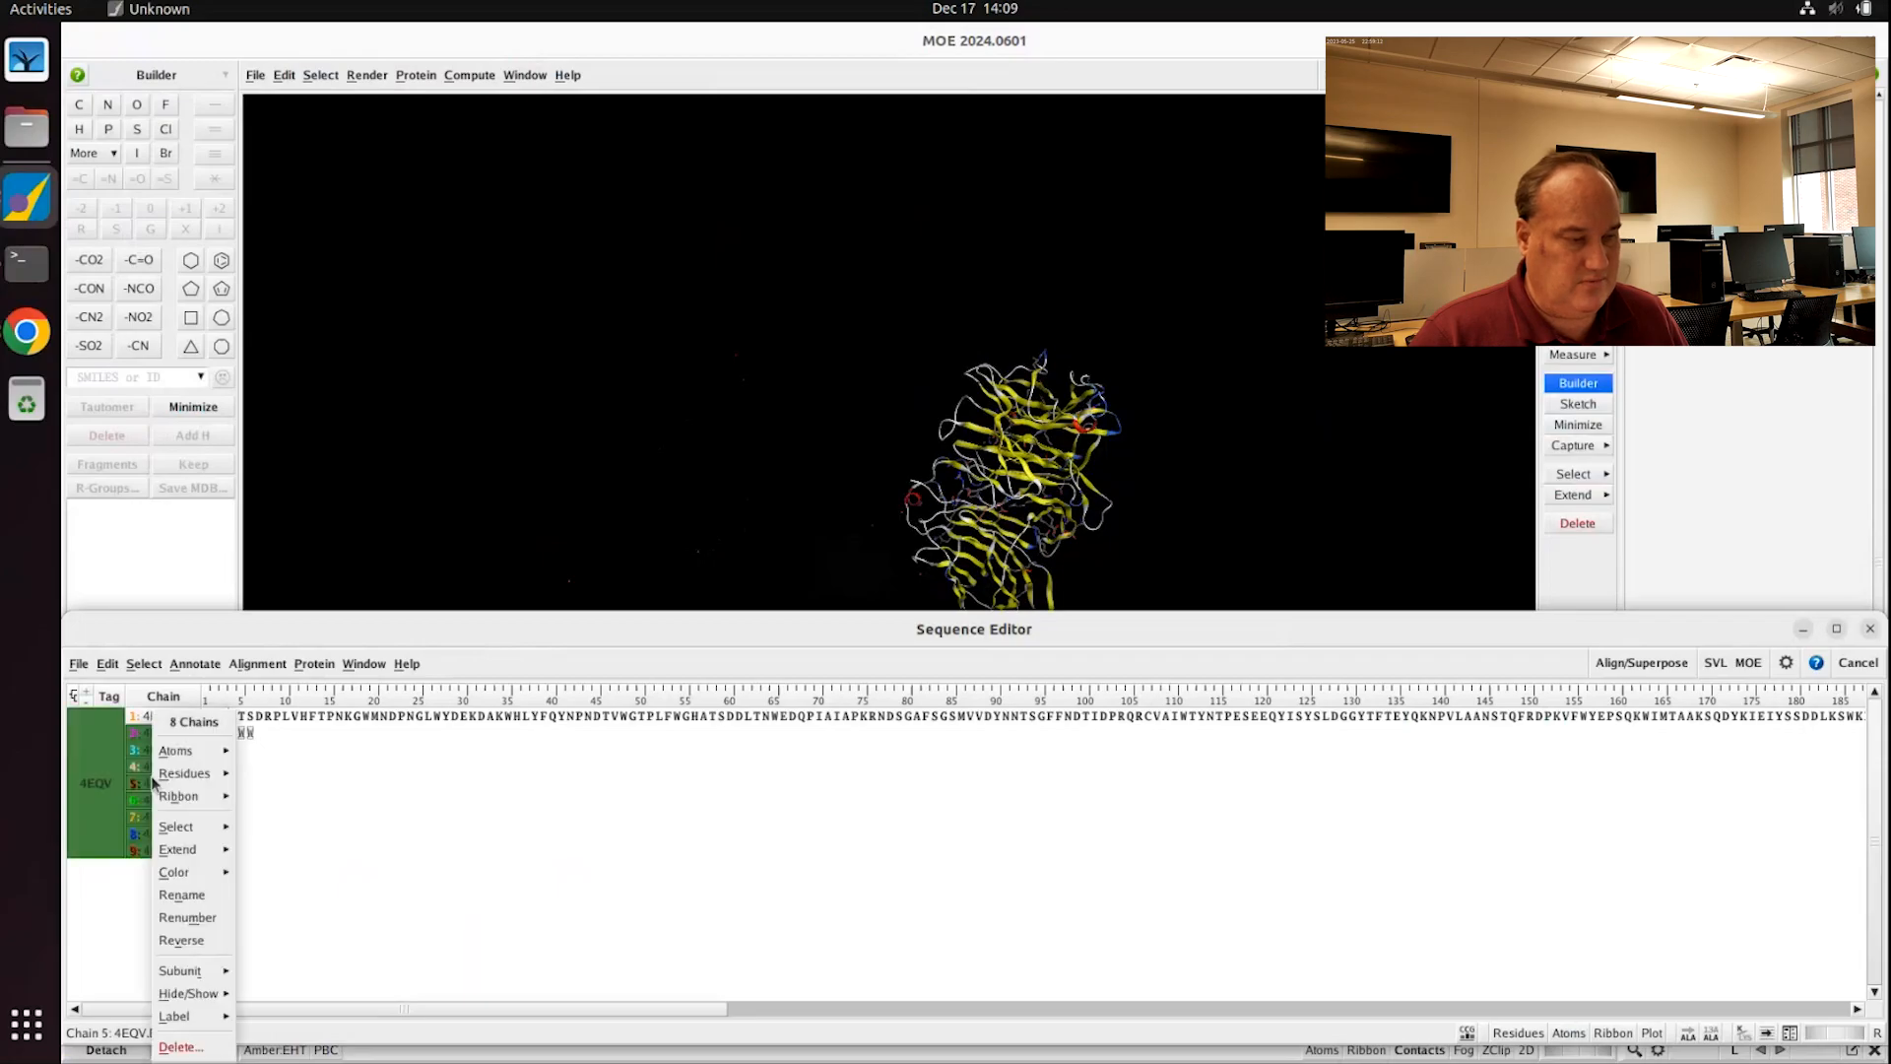
{"action": "left_click", "coordinate": [202, 1051]}
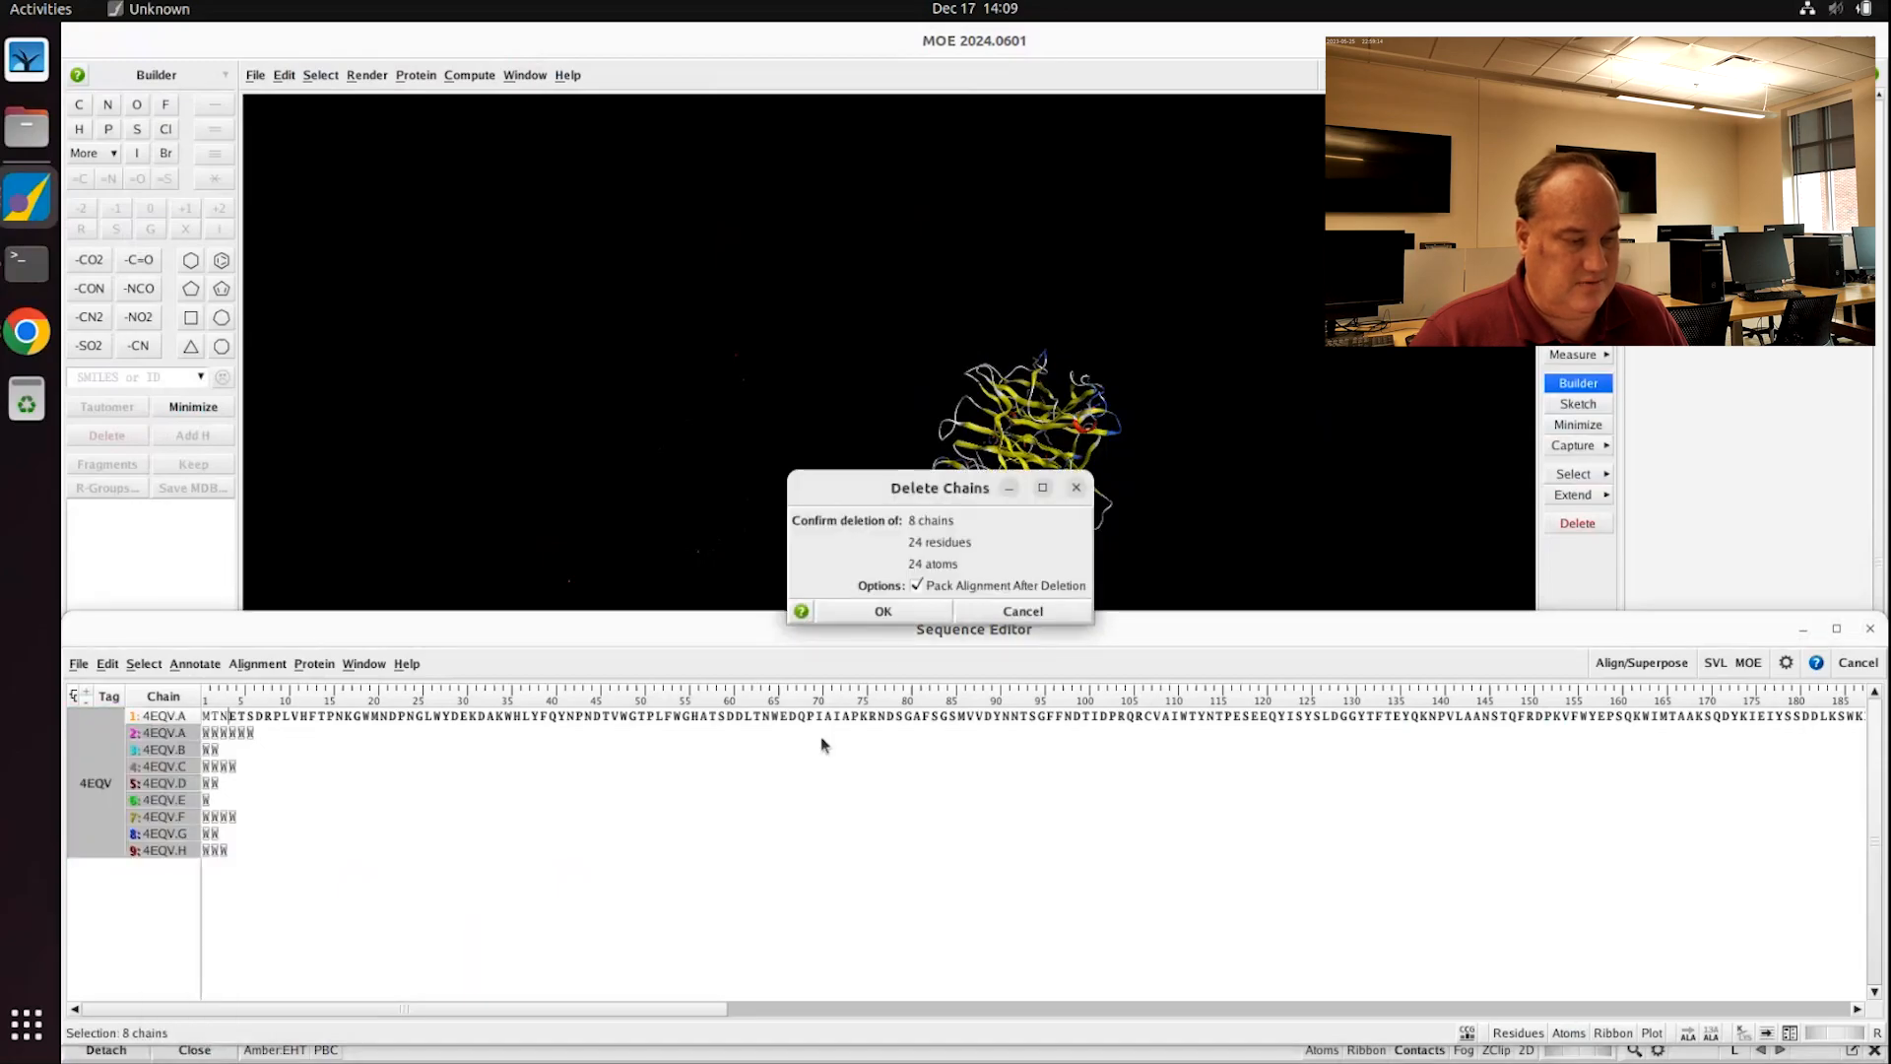
{"action": "left_click", "coordinate": [883, 613]}
{"action": "left_click", "coordinate": [1252, 403]}
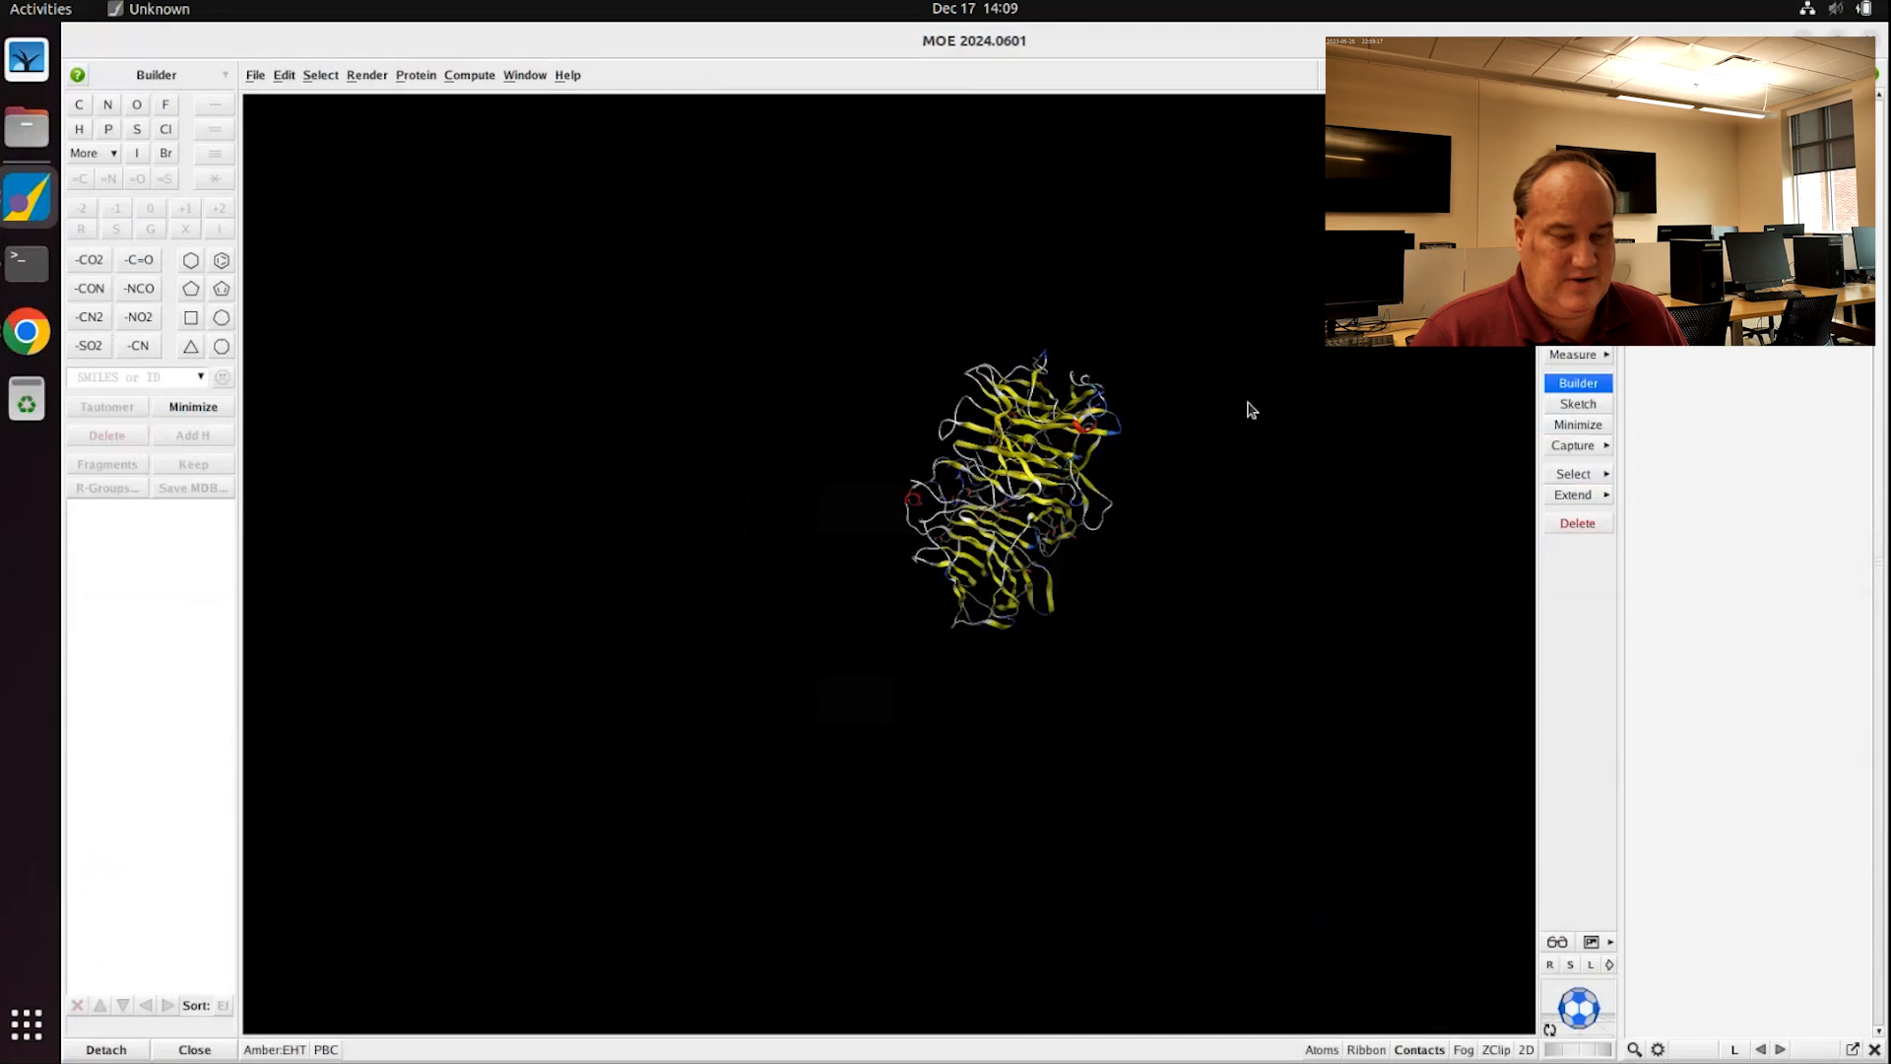
{"action": "scroll", "coordinate": [1094, 547], "scroll_direction": "up", "scroll_amount": 4}
{"action": "middle_click_drag", "start_coordinate": [1275, 341], "coordinate": [1069, 495], "text": "shift"}
Step: Show all atoms of chain A as lines with the ribbon, then rotate the view
{"action": "scroll", "coordinate": [1069, 495], "scroll_direction": "up", "scroll_amount": 3}
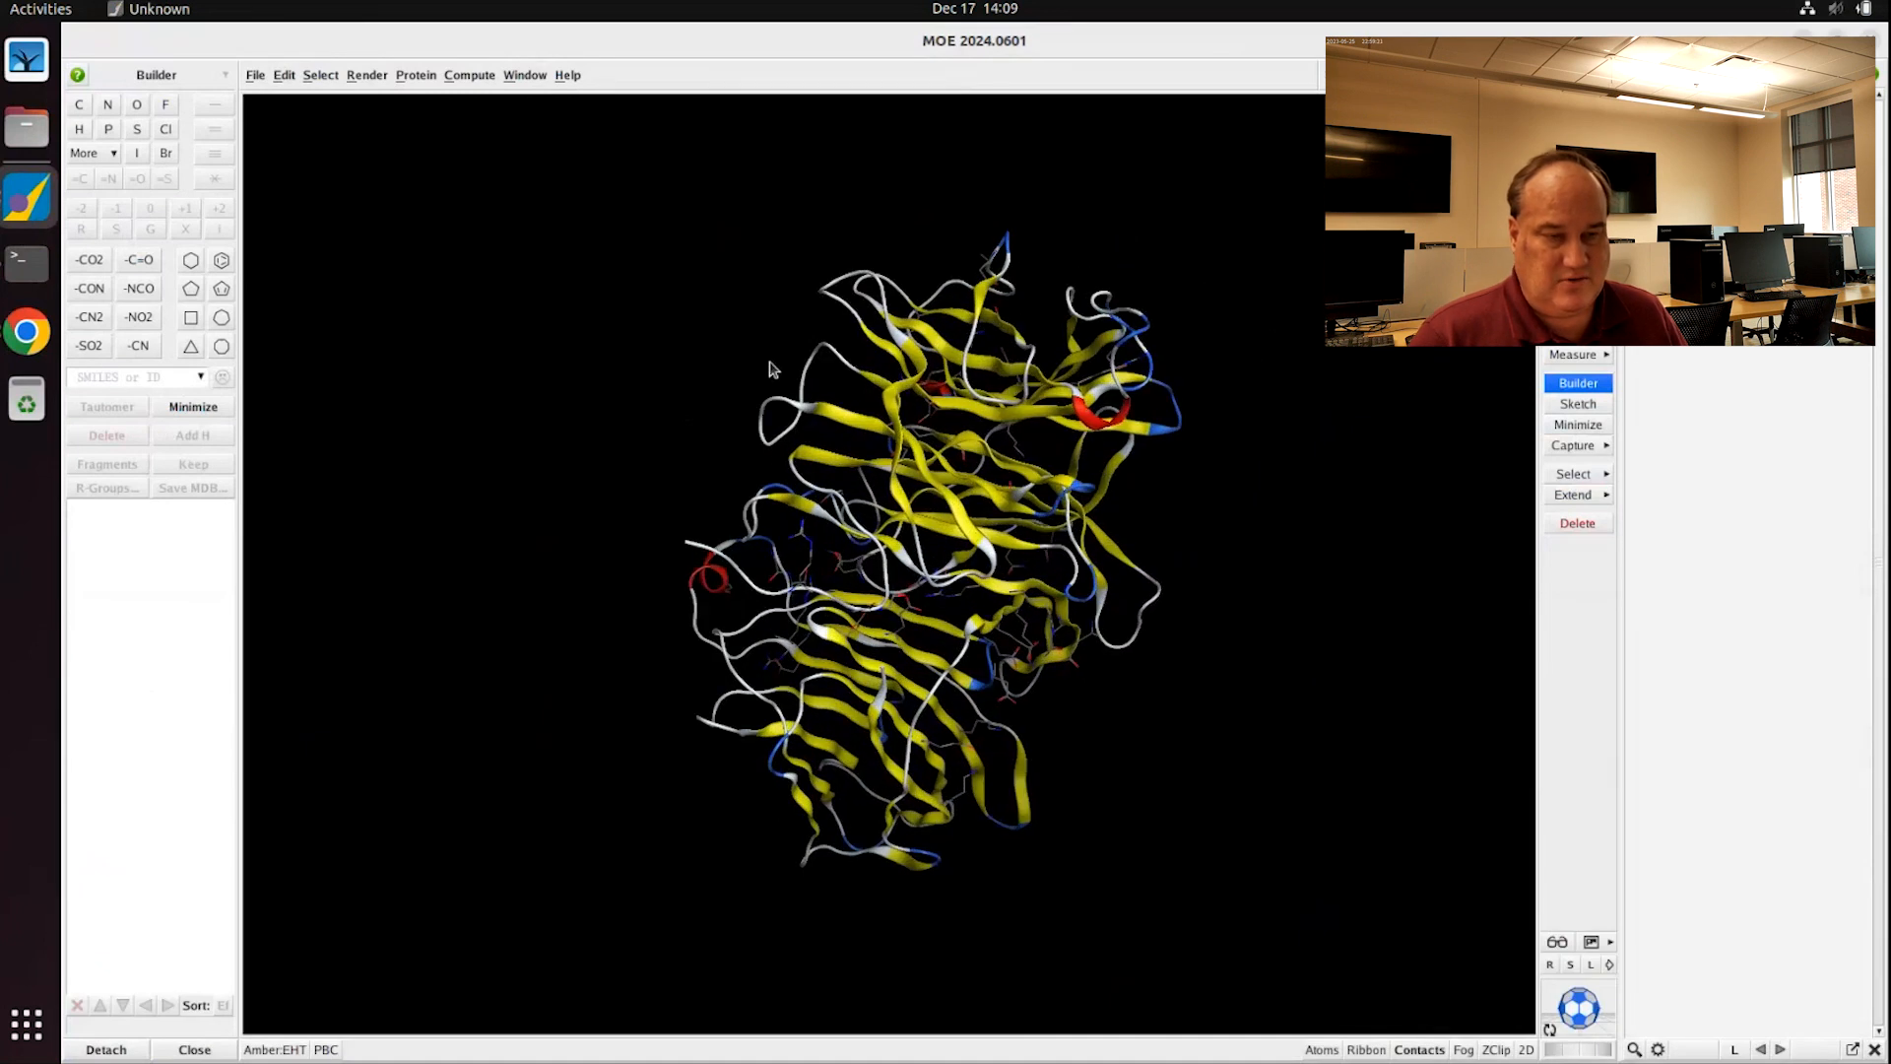
{"action": "right_click", "coordinate": [620, 289]}
{"action": "mouse_move", "coordinate": [680, 363]}
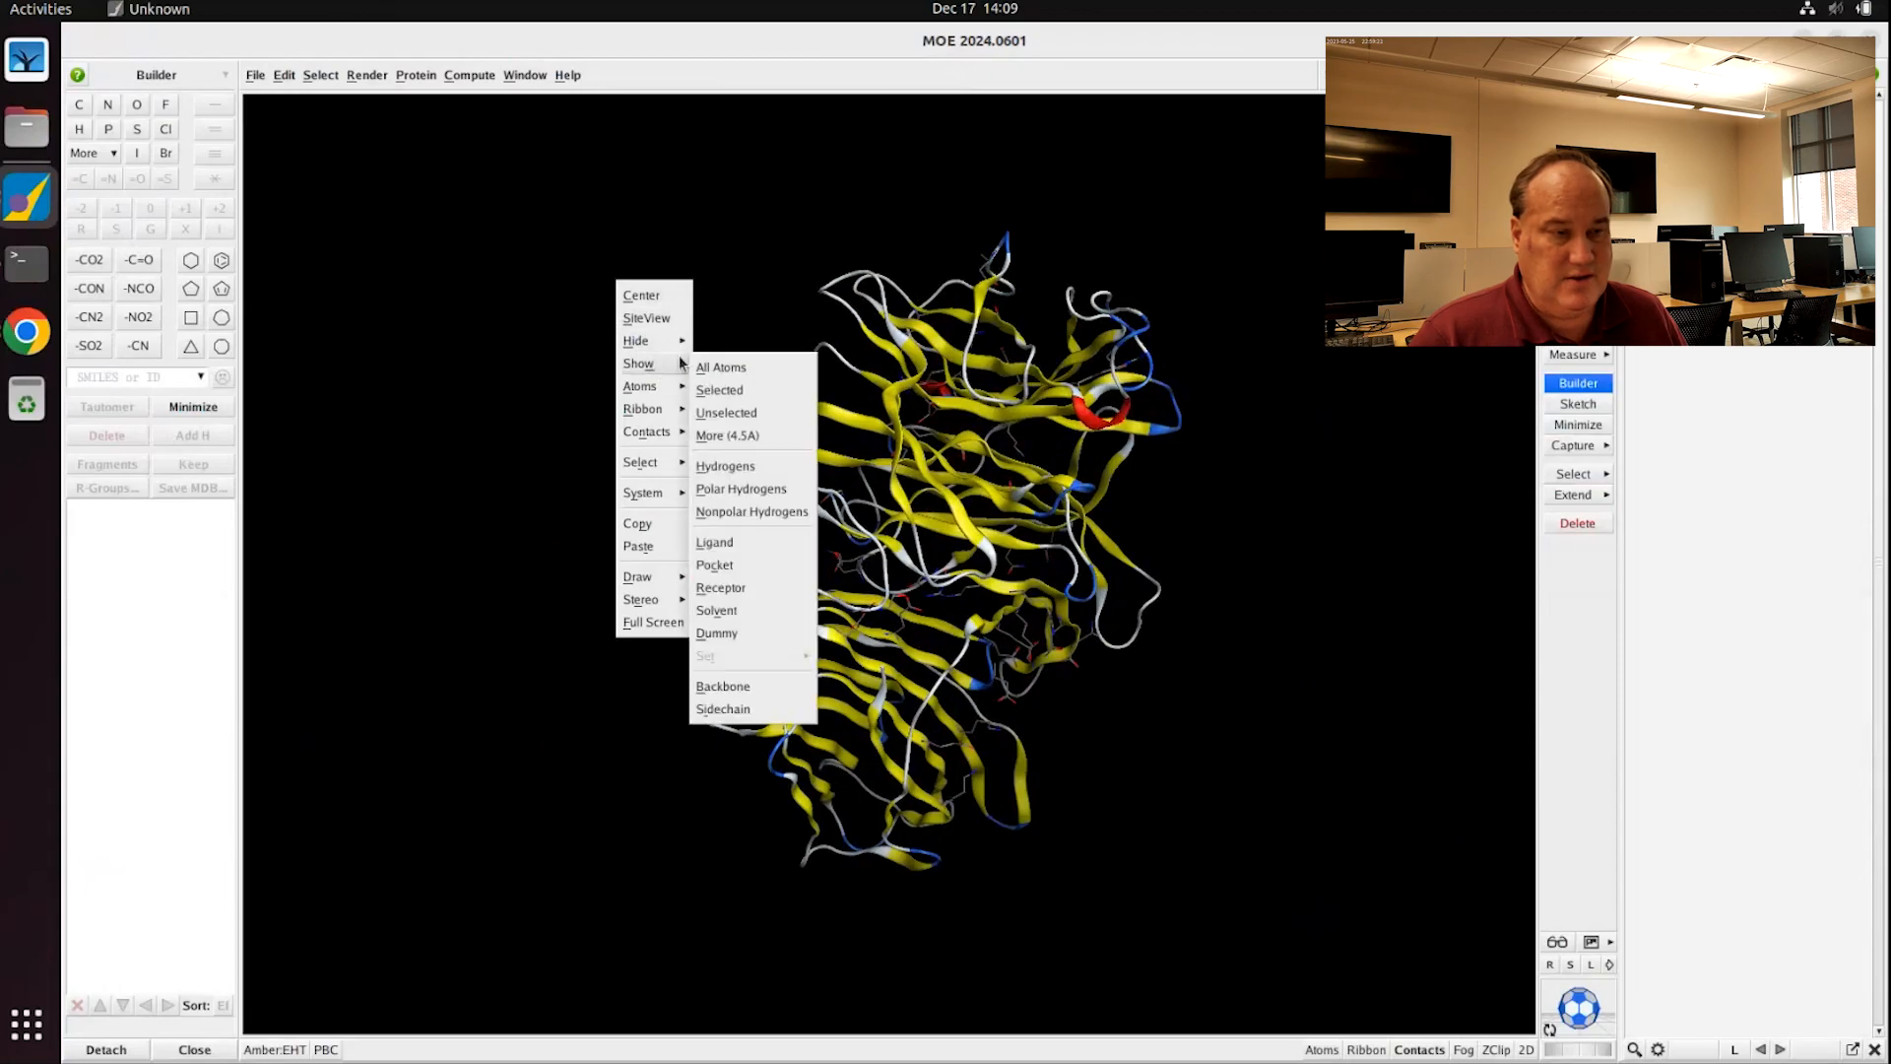
{"action": "left_click", "coordinate": [756, 372]}
{"action": "middle_click_drag", "start_coordinate": [1262, 464], "coordinate": [1054, 571]}
{"action": "scroll", "coordinate": [1060, 567], "scroll_direction": "down", "scroll_amount": 1}
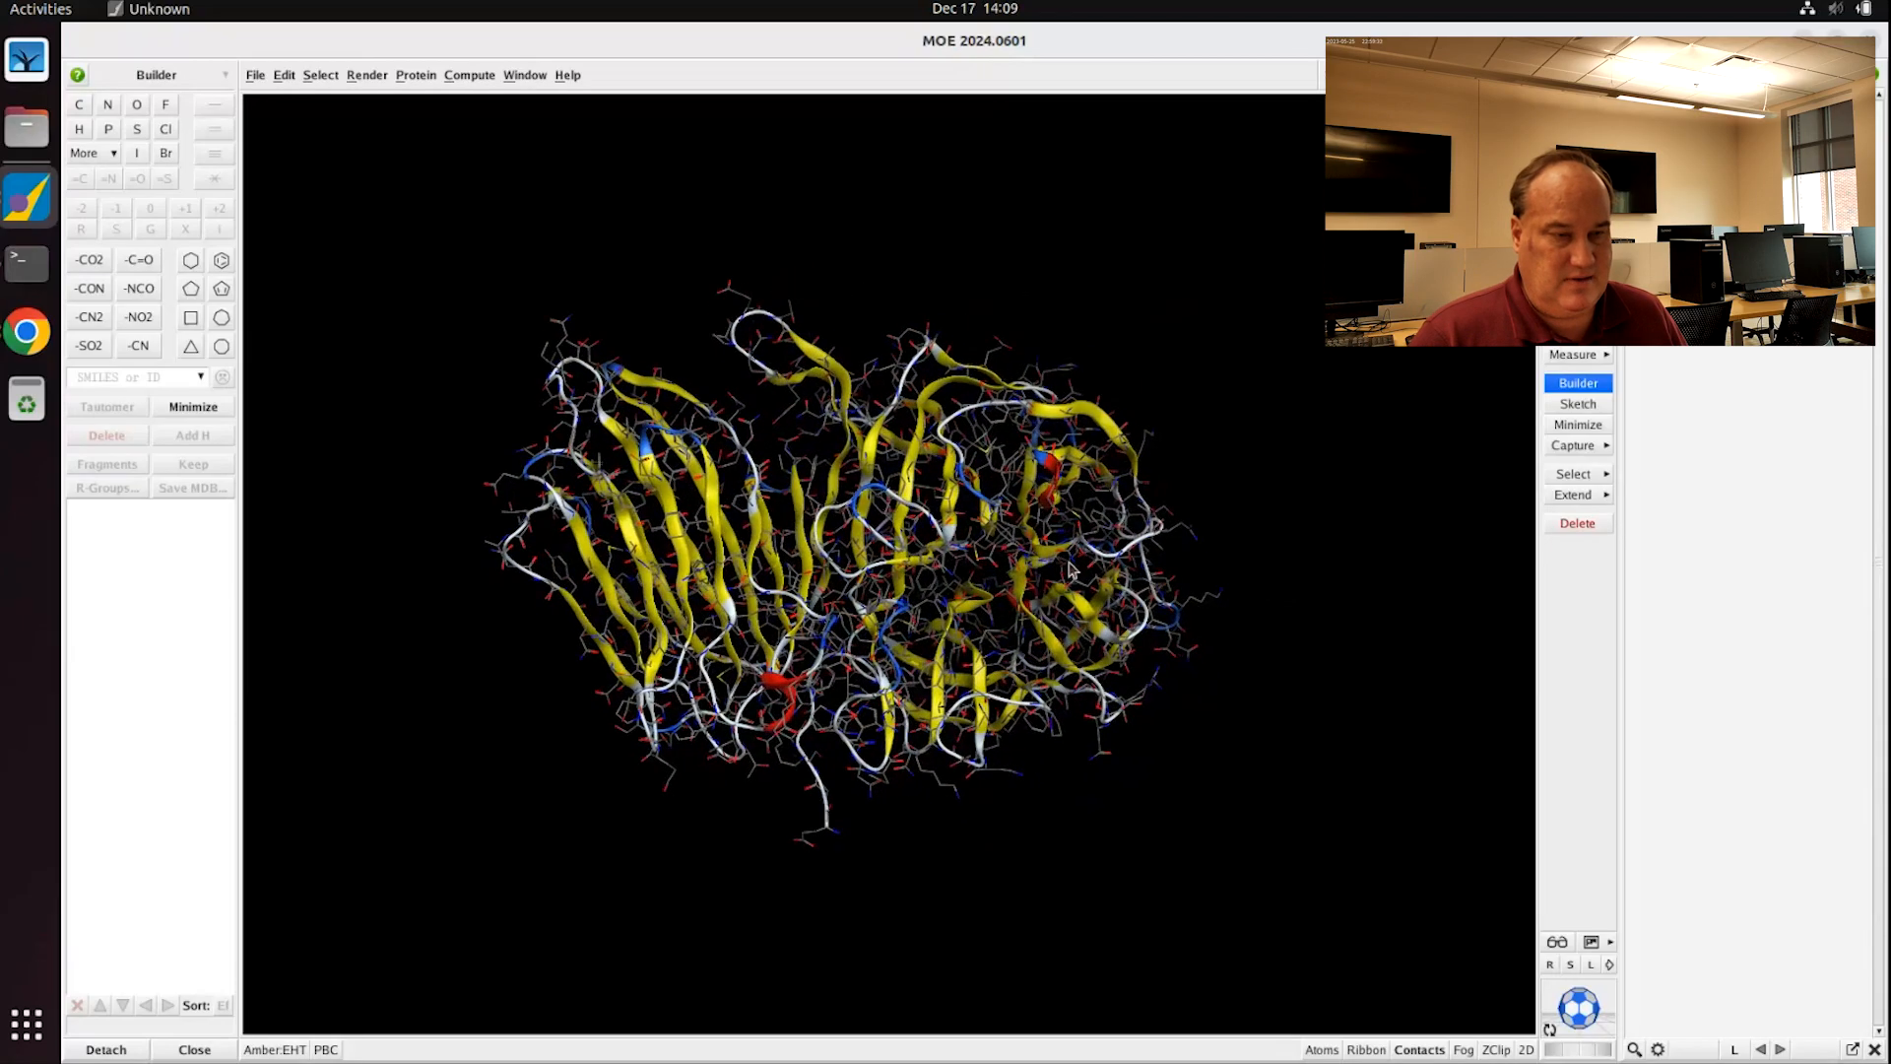
{"action": "scroll", "coordinate": [1069, 563], "scroll_direction": "up", "scroll_amount": 4}
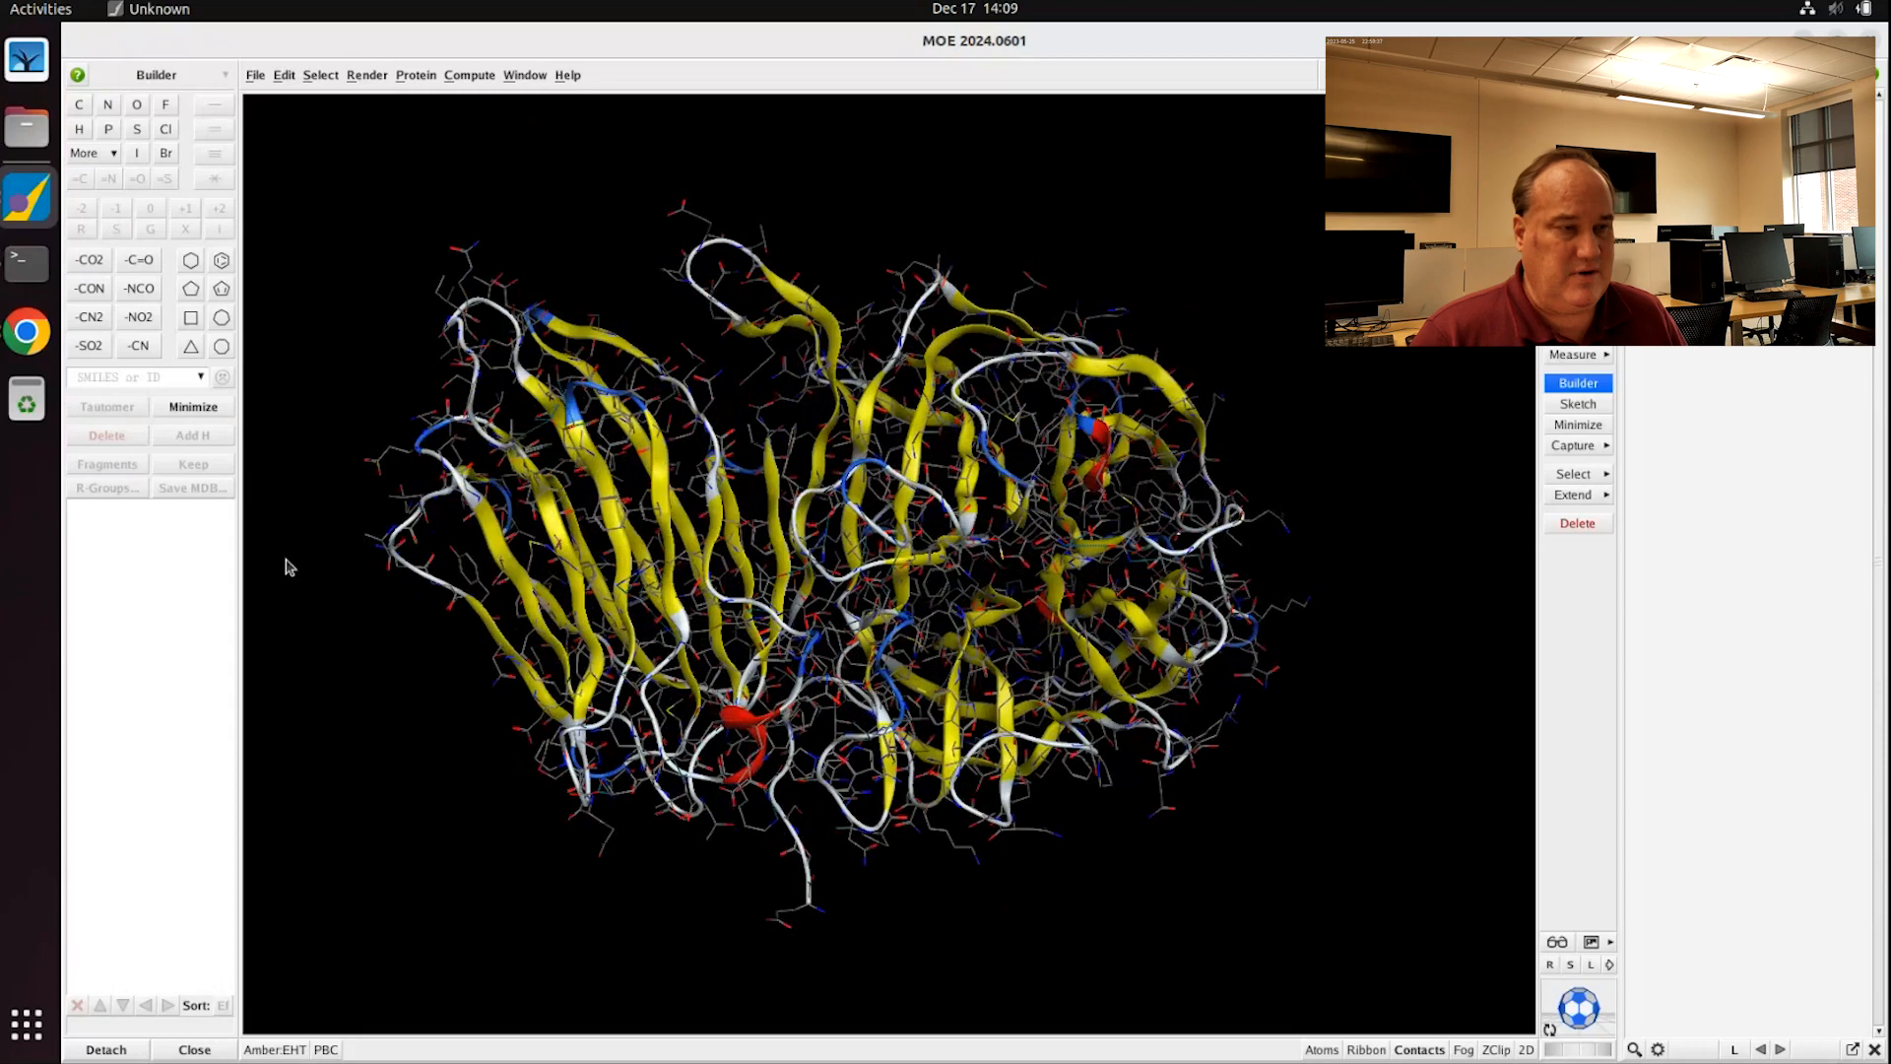
Step: In the Amber:EHT Potential Setup, fix hydrogens and fix charges, then close it
{"action": "left_click", "coordinate": [277, 1050]}
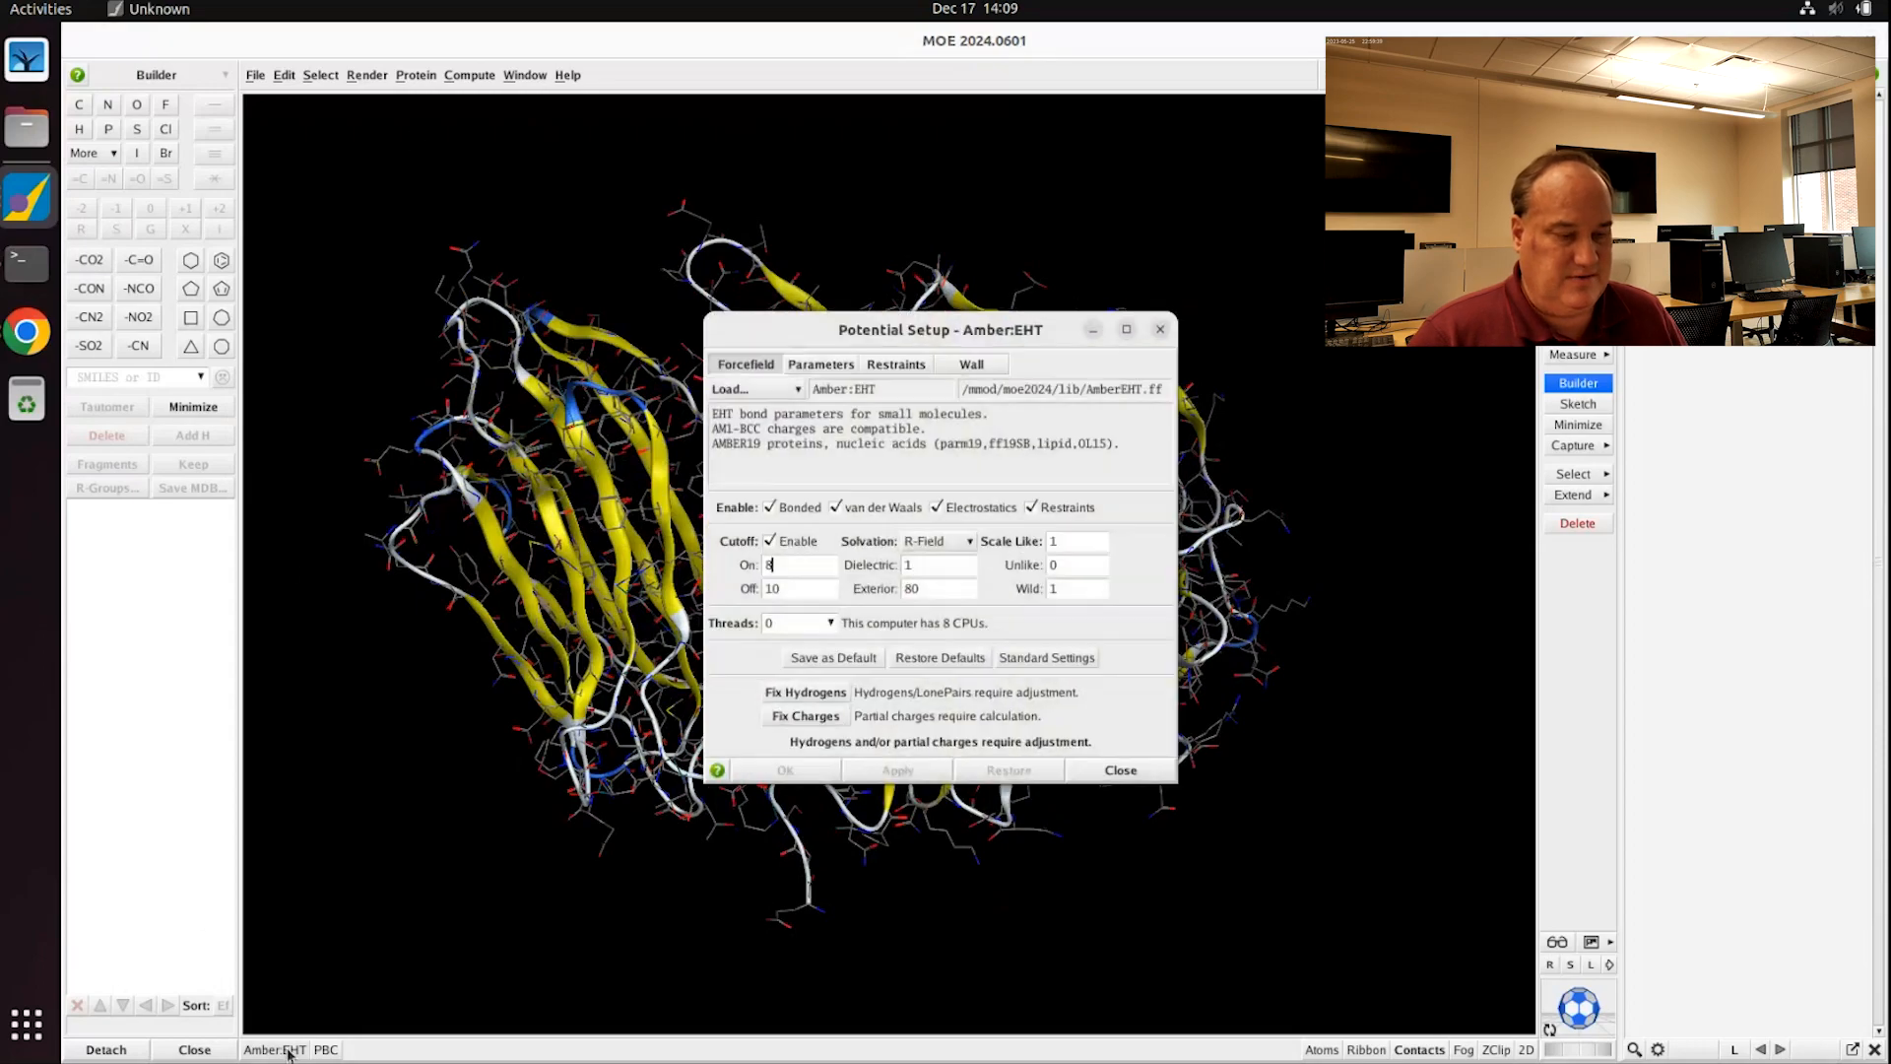
{"action": "left_click", "coordinate": [796, 695]}
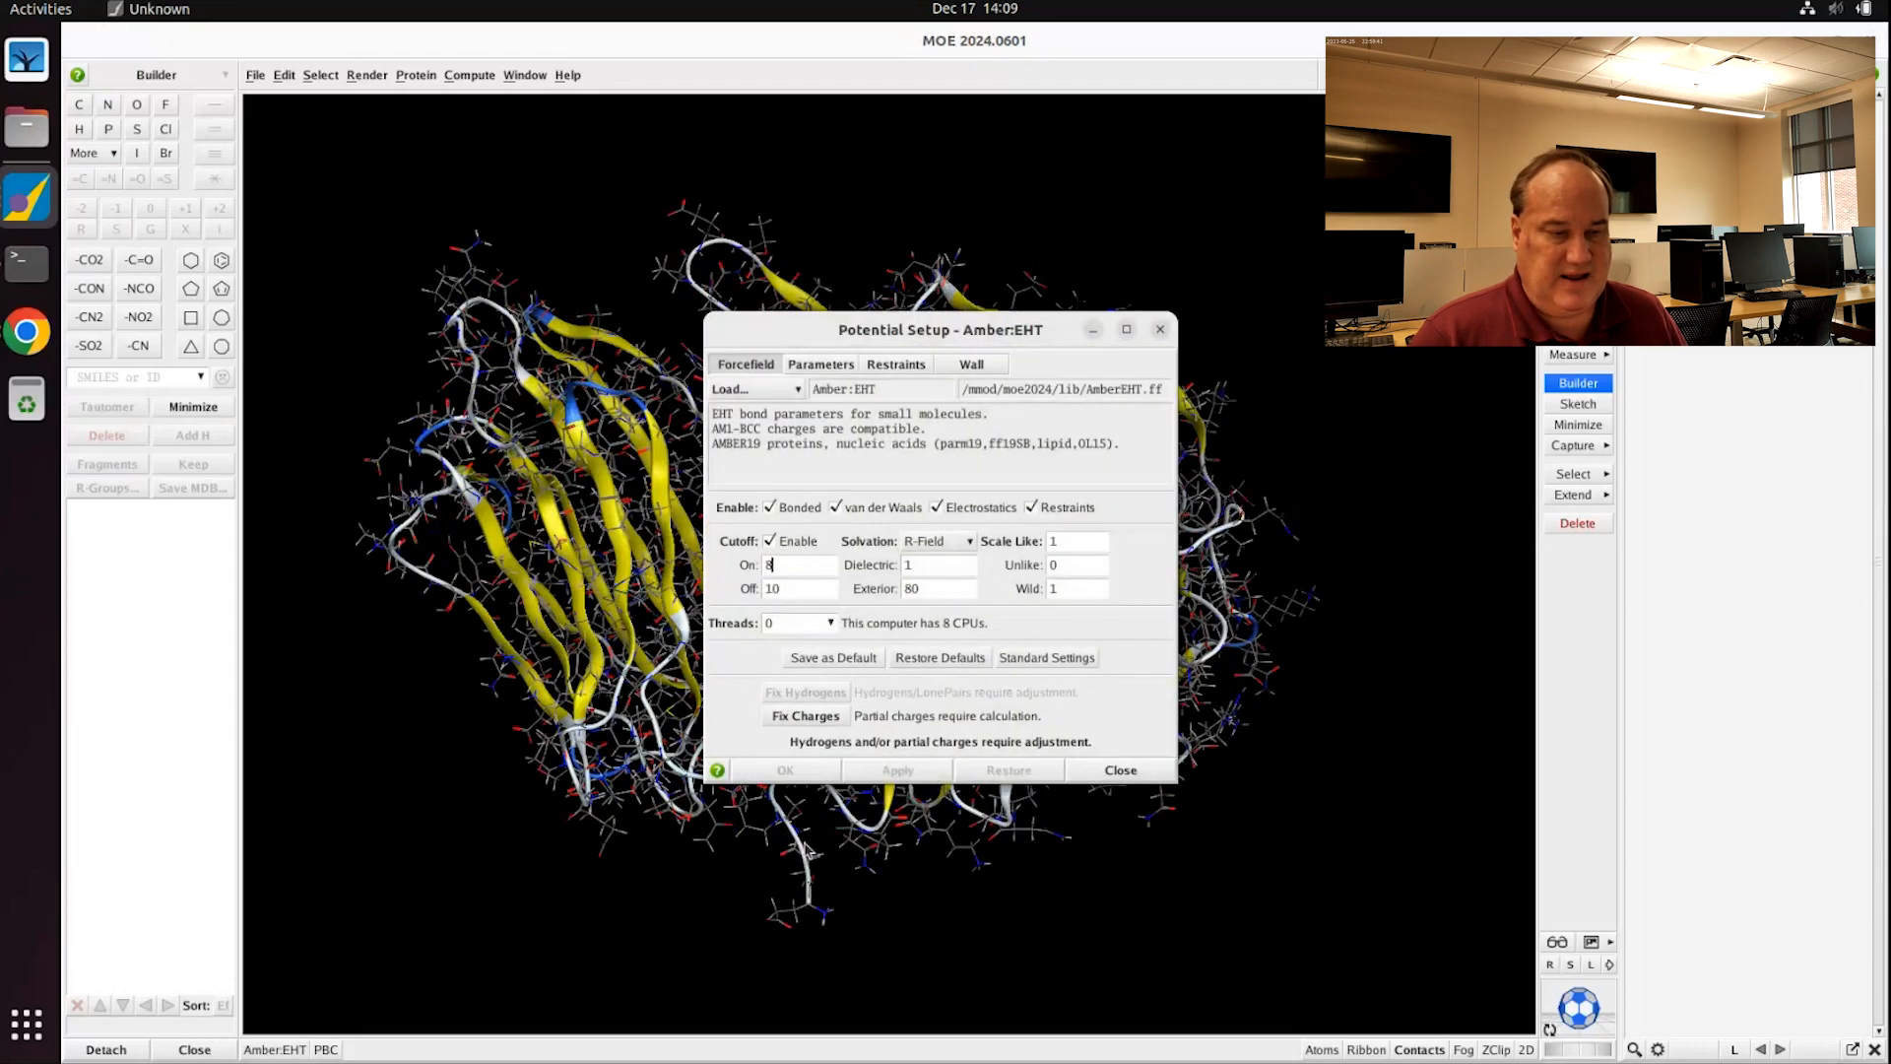
{"action": "left_click", "coordinate": [801, 717]}
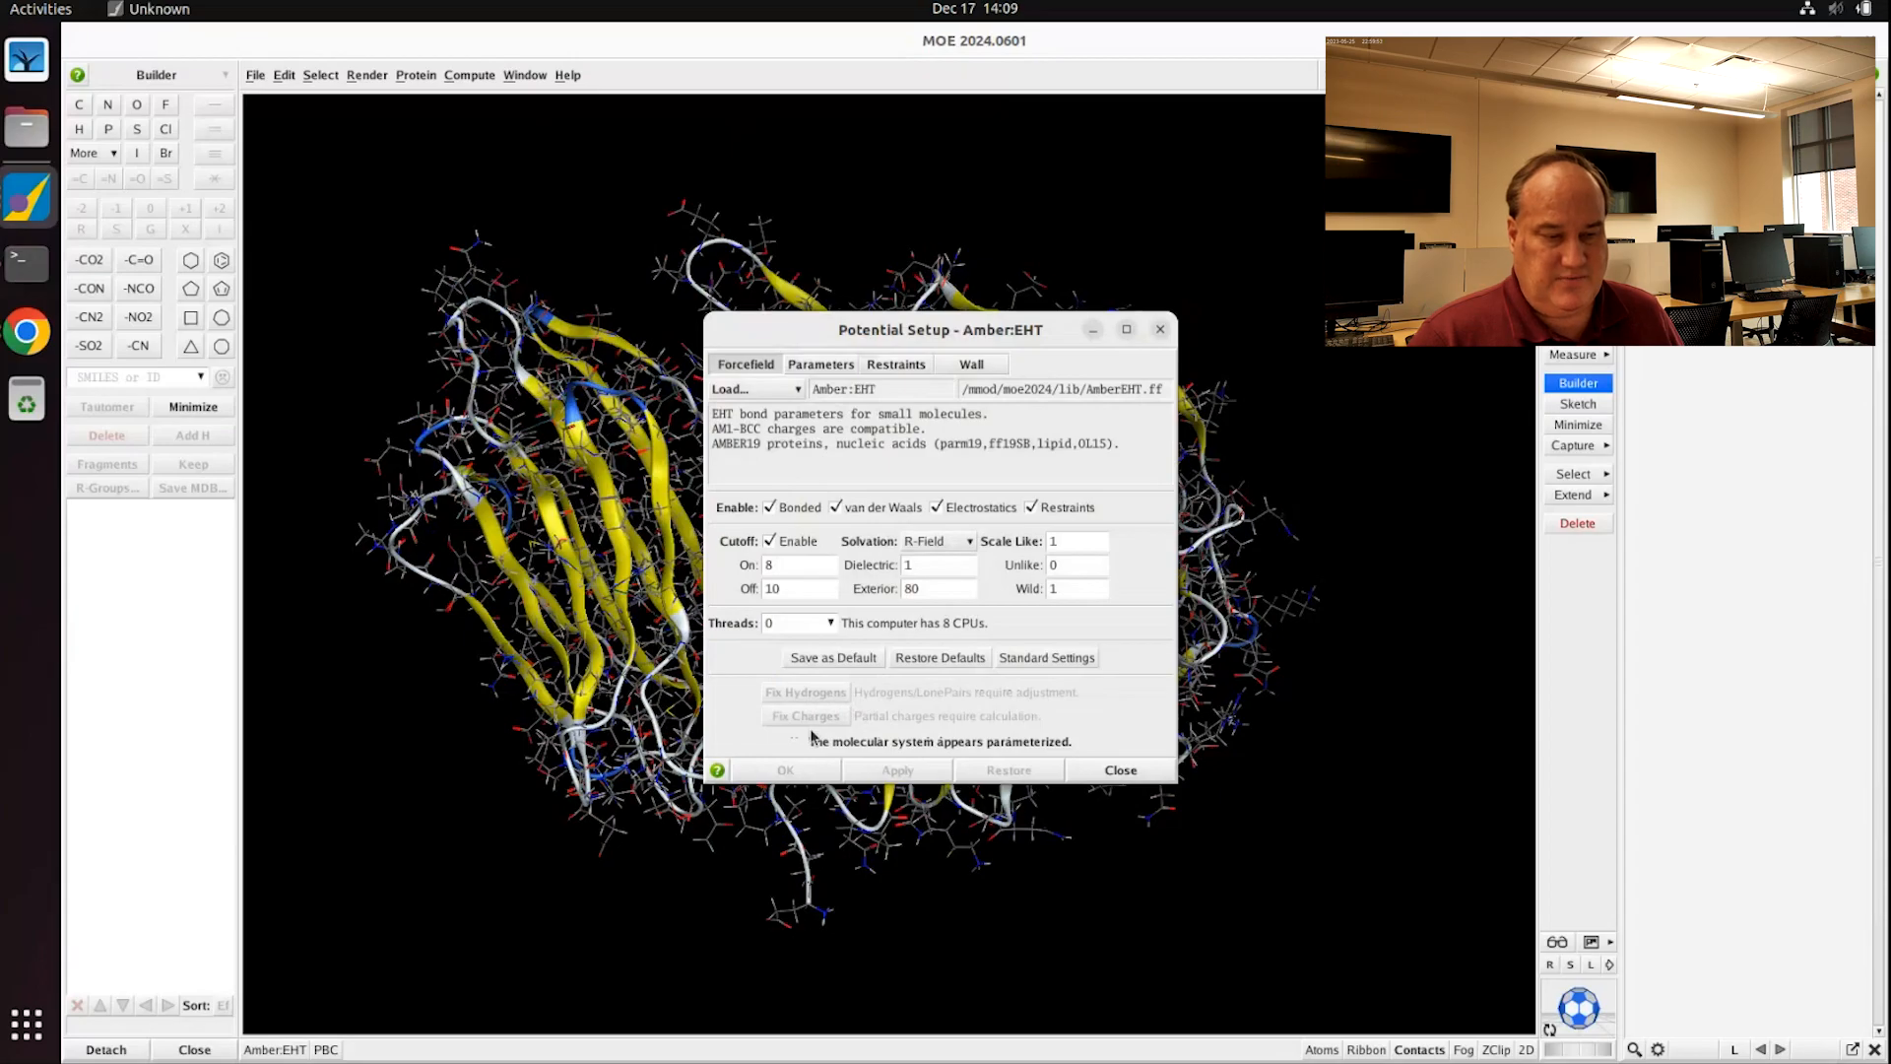
{"action": "left_click", "coordinate": [1120, 771]}
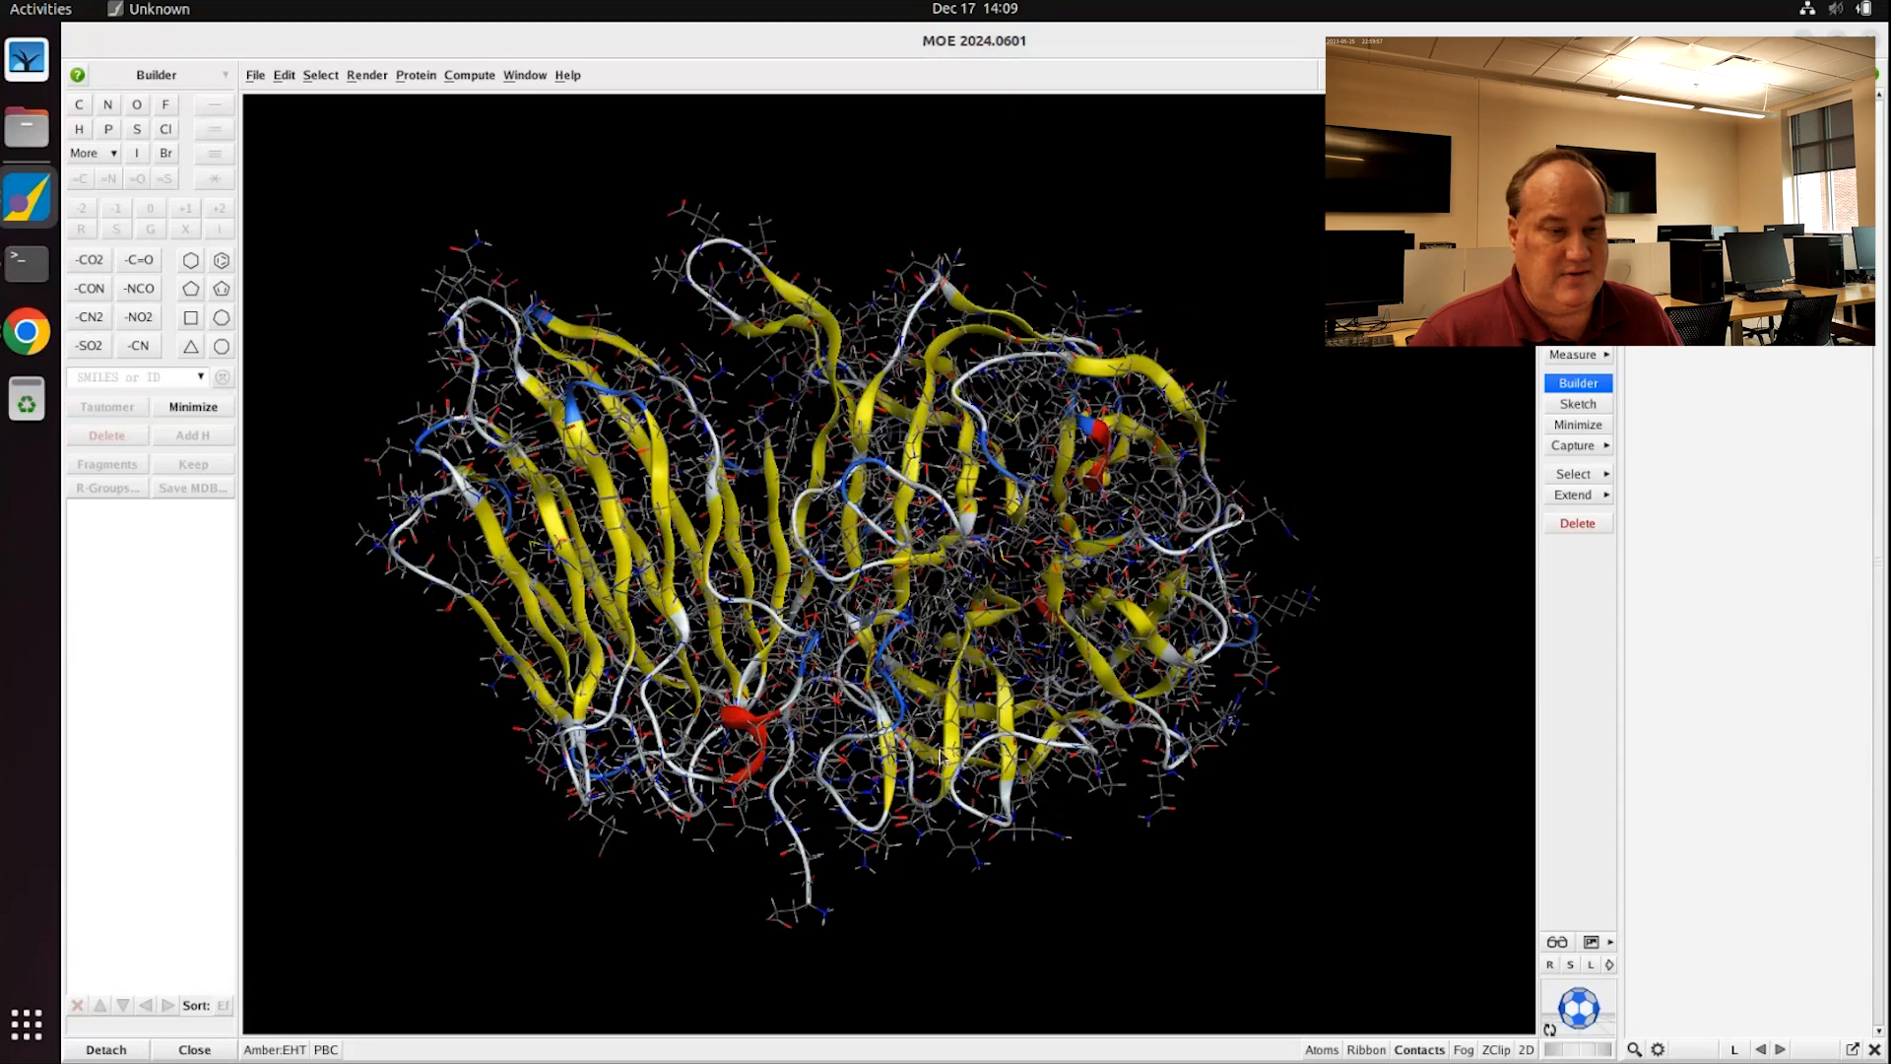
Step: Nudge the protein's orientation and open the Compute menu to reach Prepare
{"action": "mouse_move", "coordinate": [943, 704]}
{"action": "middle_mouse_down"}
{"action": "mouse_move", "coordinate": [928, 640]}
{"action": "mouse_move", "coordinate": [943, 717]}
{"action": "middle_mouse_up"}
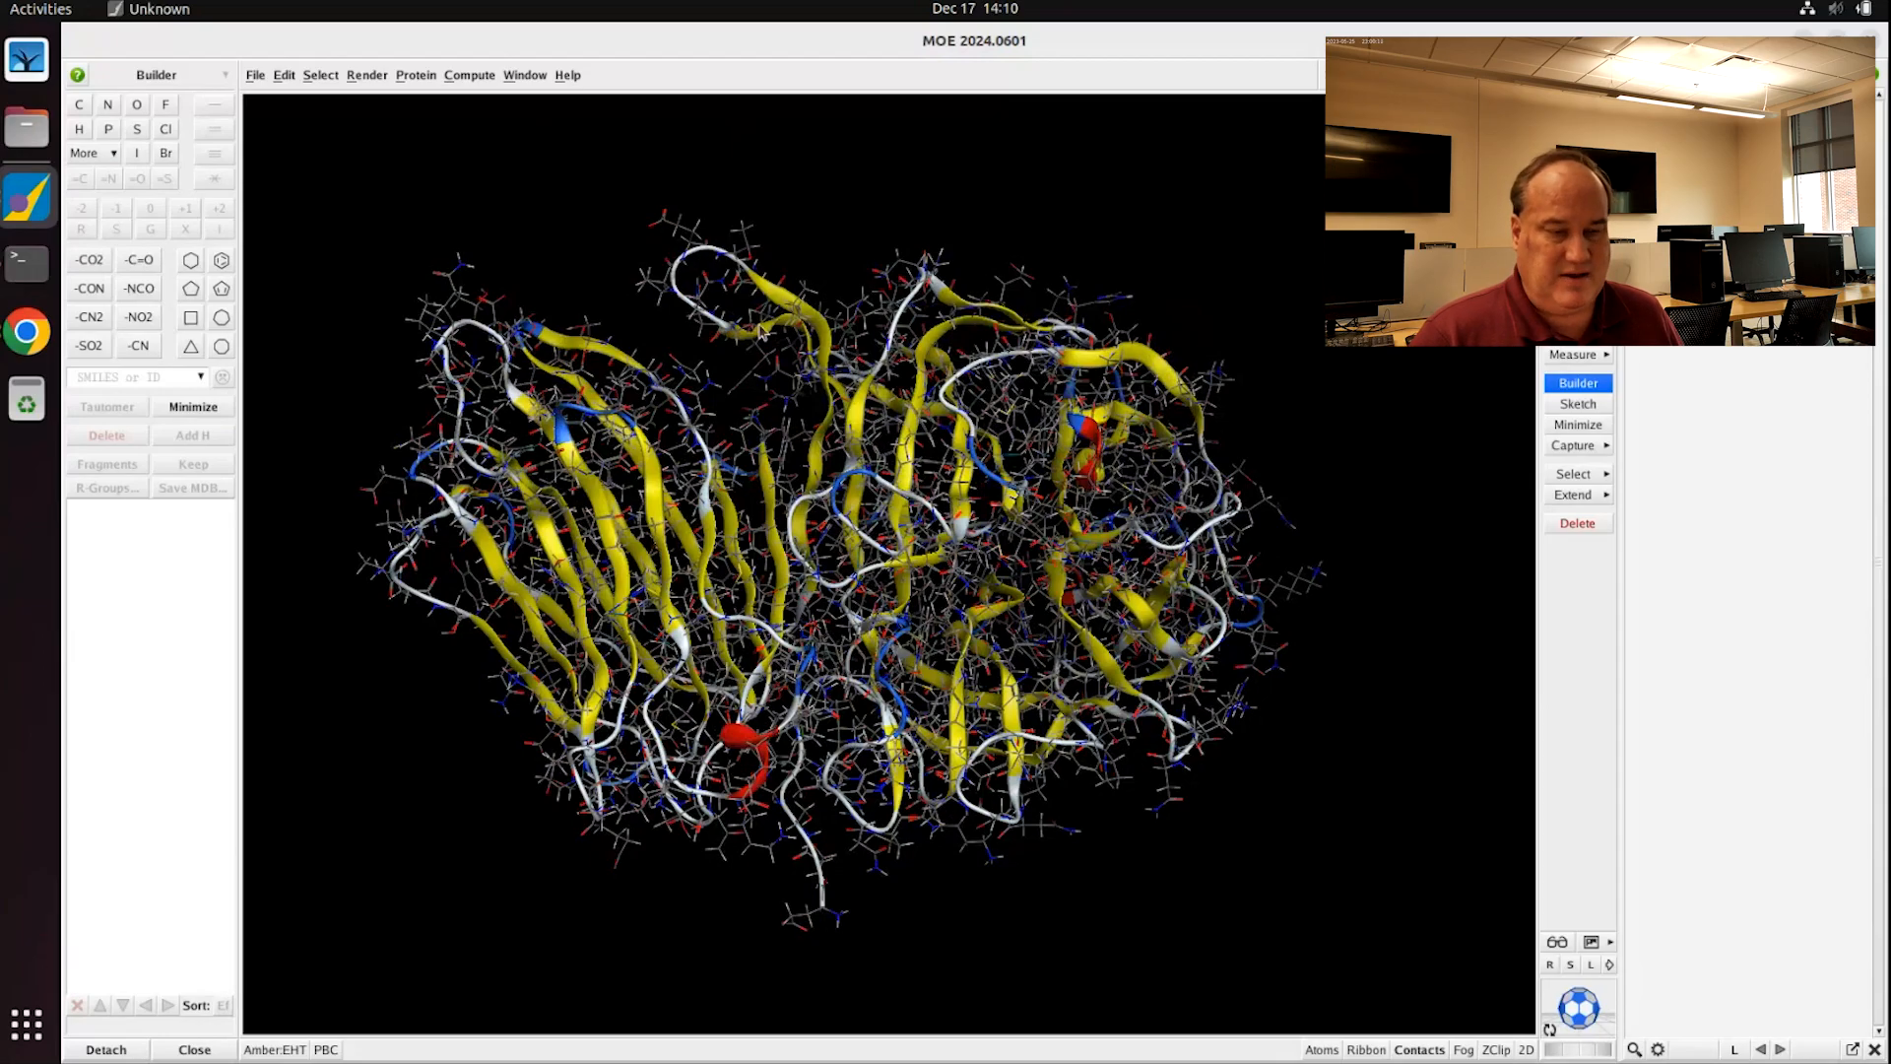
{"action": "left_click", "coordinate": [477, 79]}
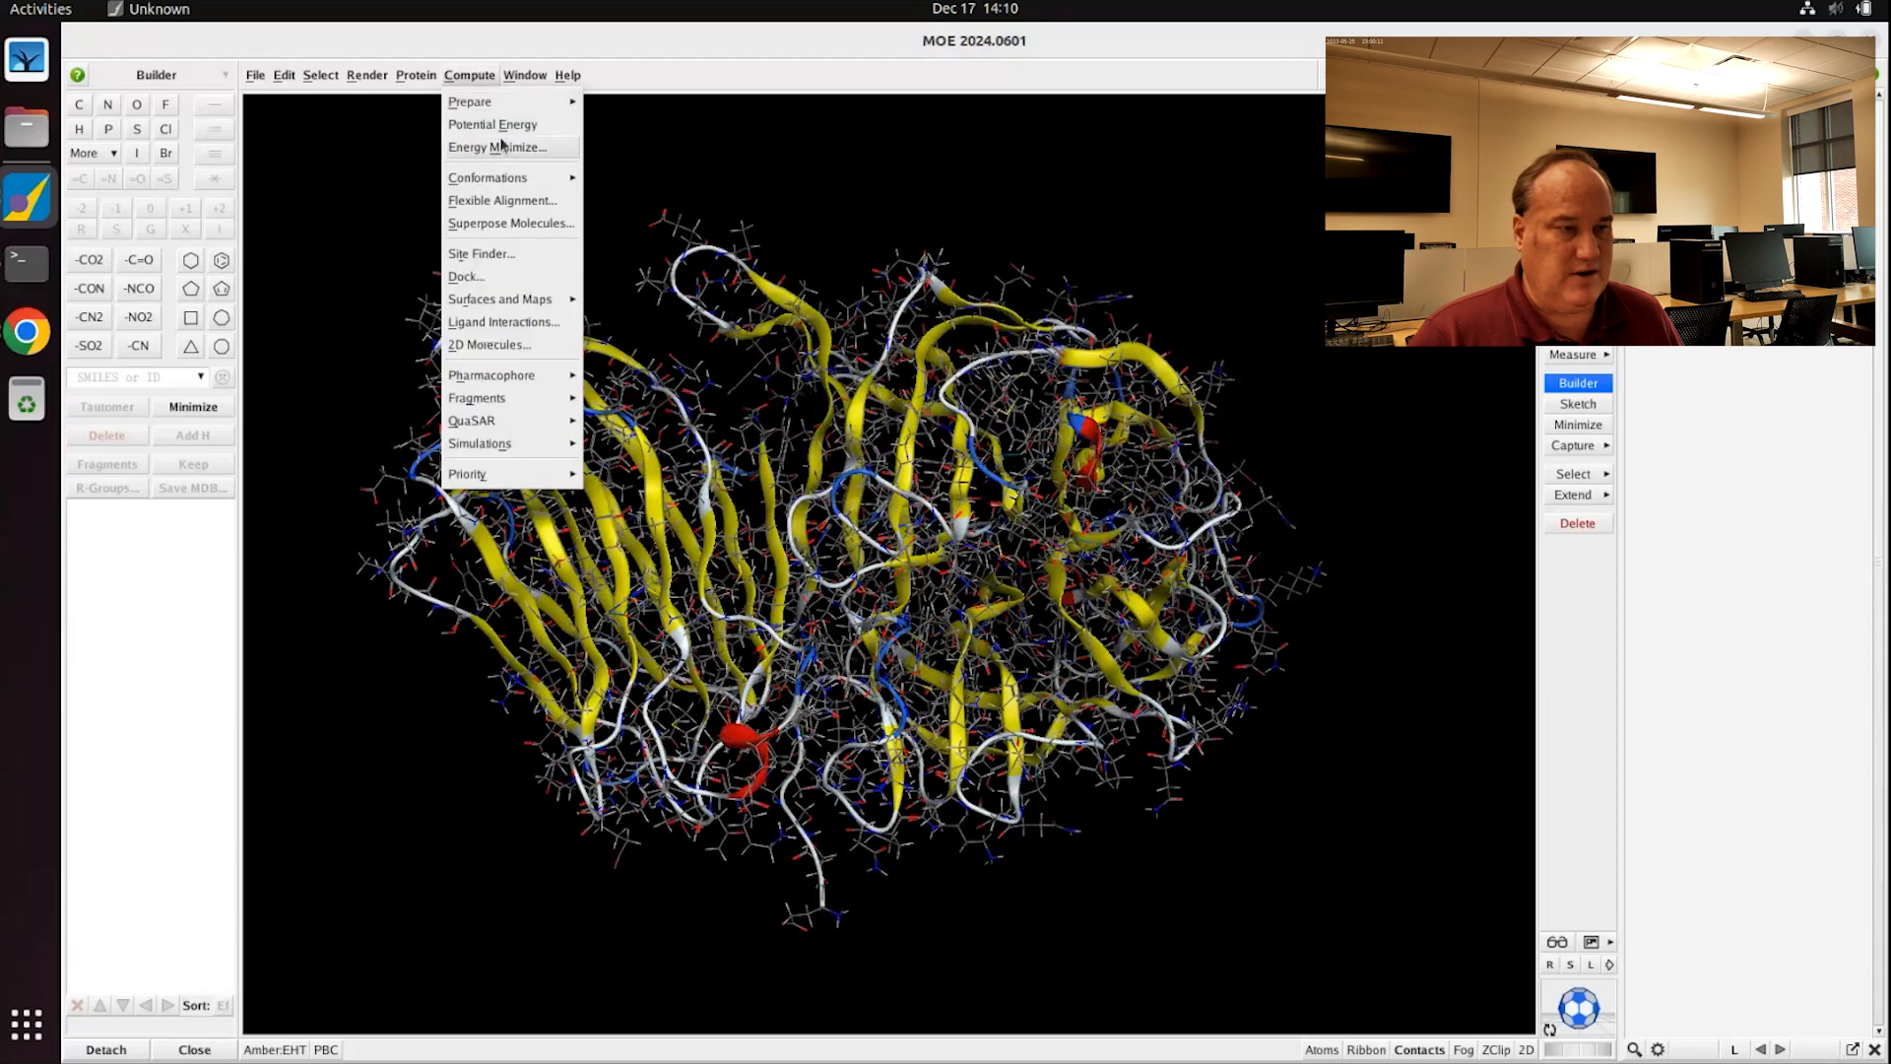
Step: Run Protonate 3D on the protein with temperature 310 K, pH 7 and salt 0.15
{"action": "mouse_move", "coordinate": [497, 103]}
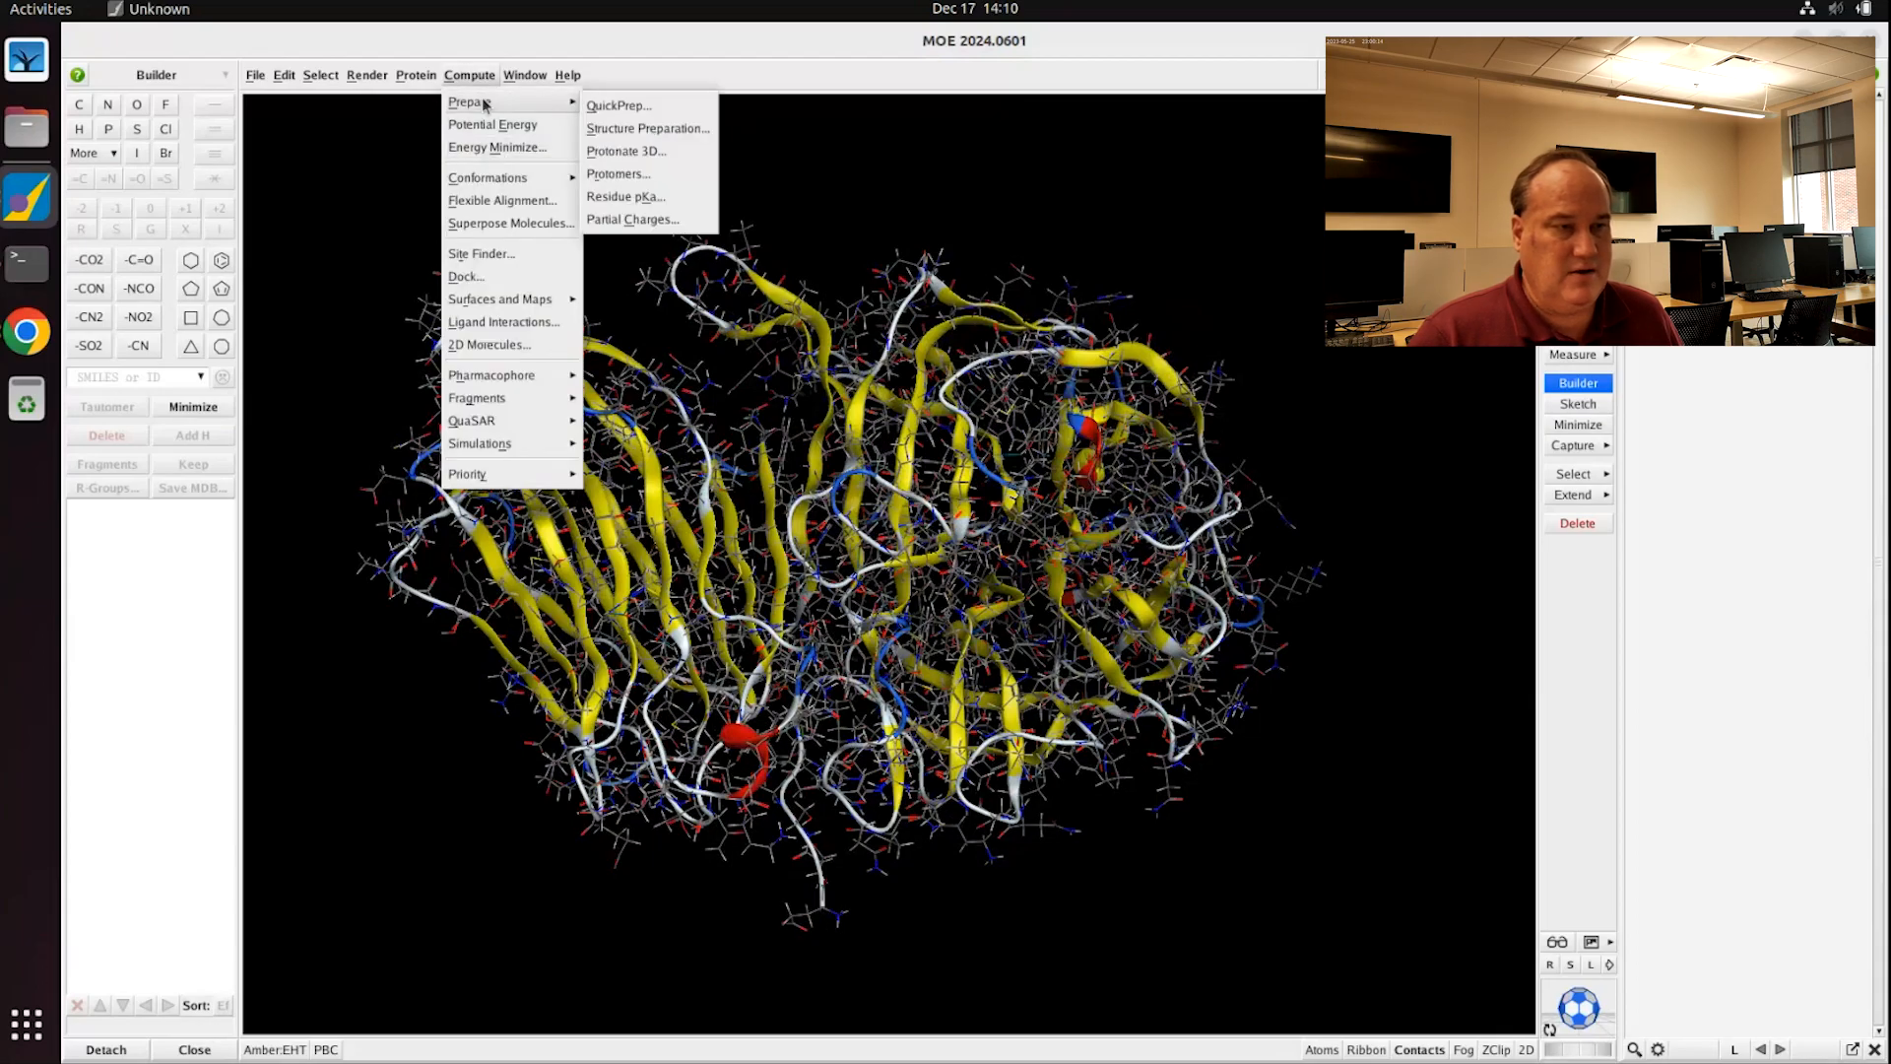
{"action": "left_click", "coordinate": [645, 151]}
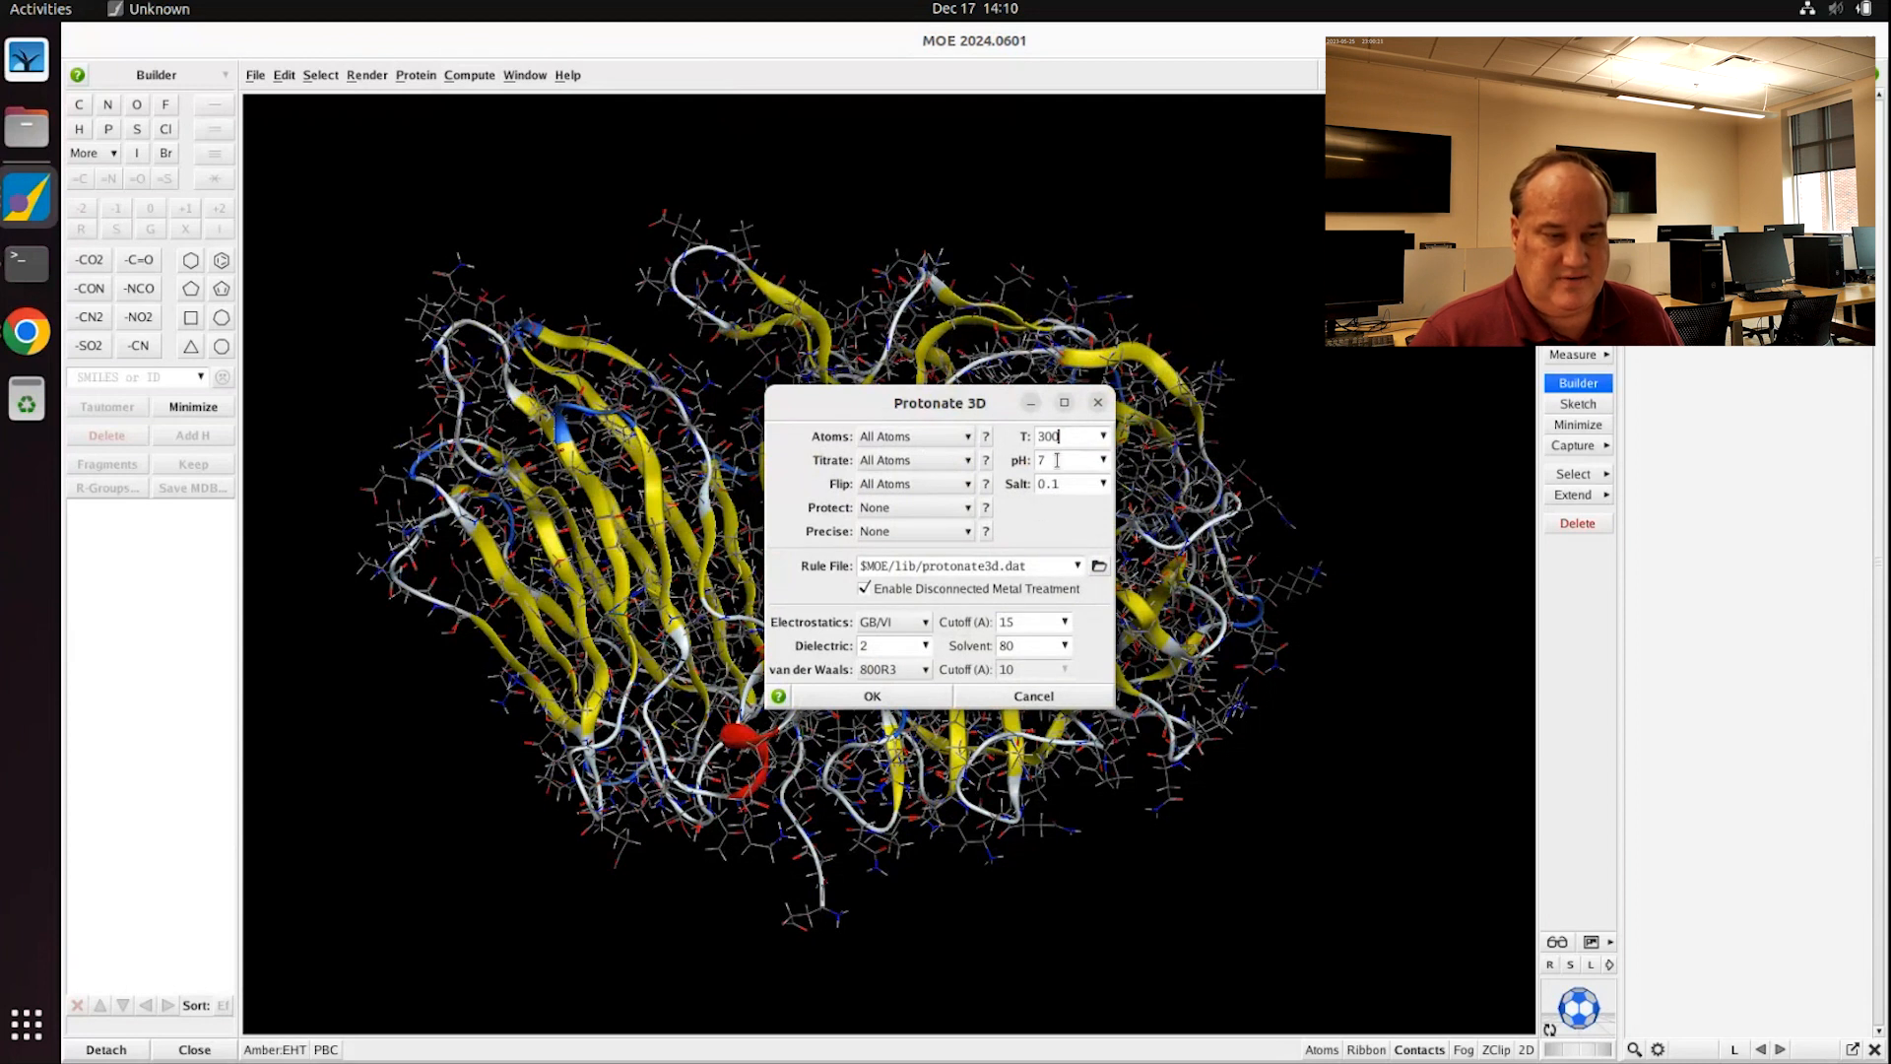
{"action": "left_click_drag", "start_coordinate": [848, 408], "coordinate": [1024, 212]}
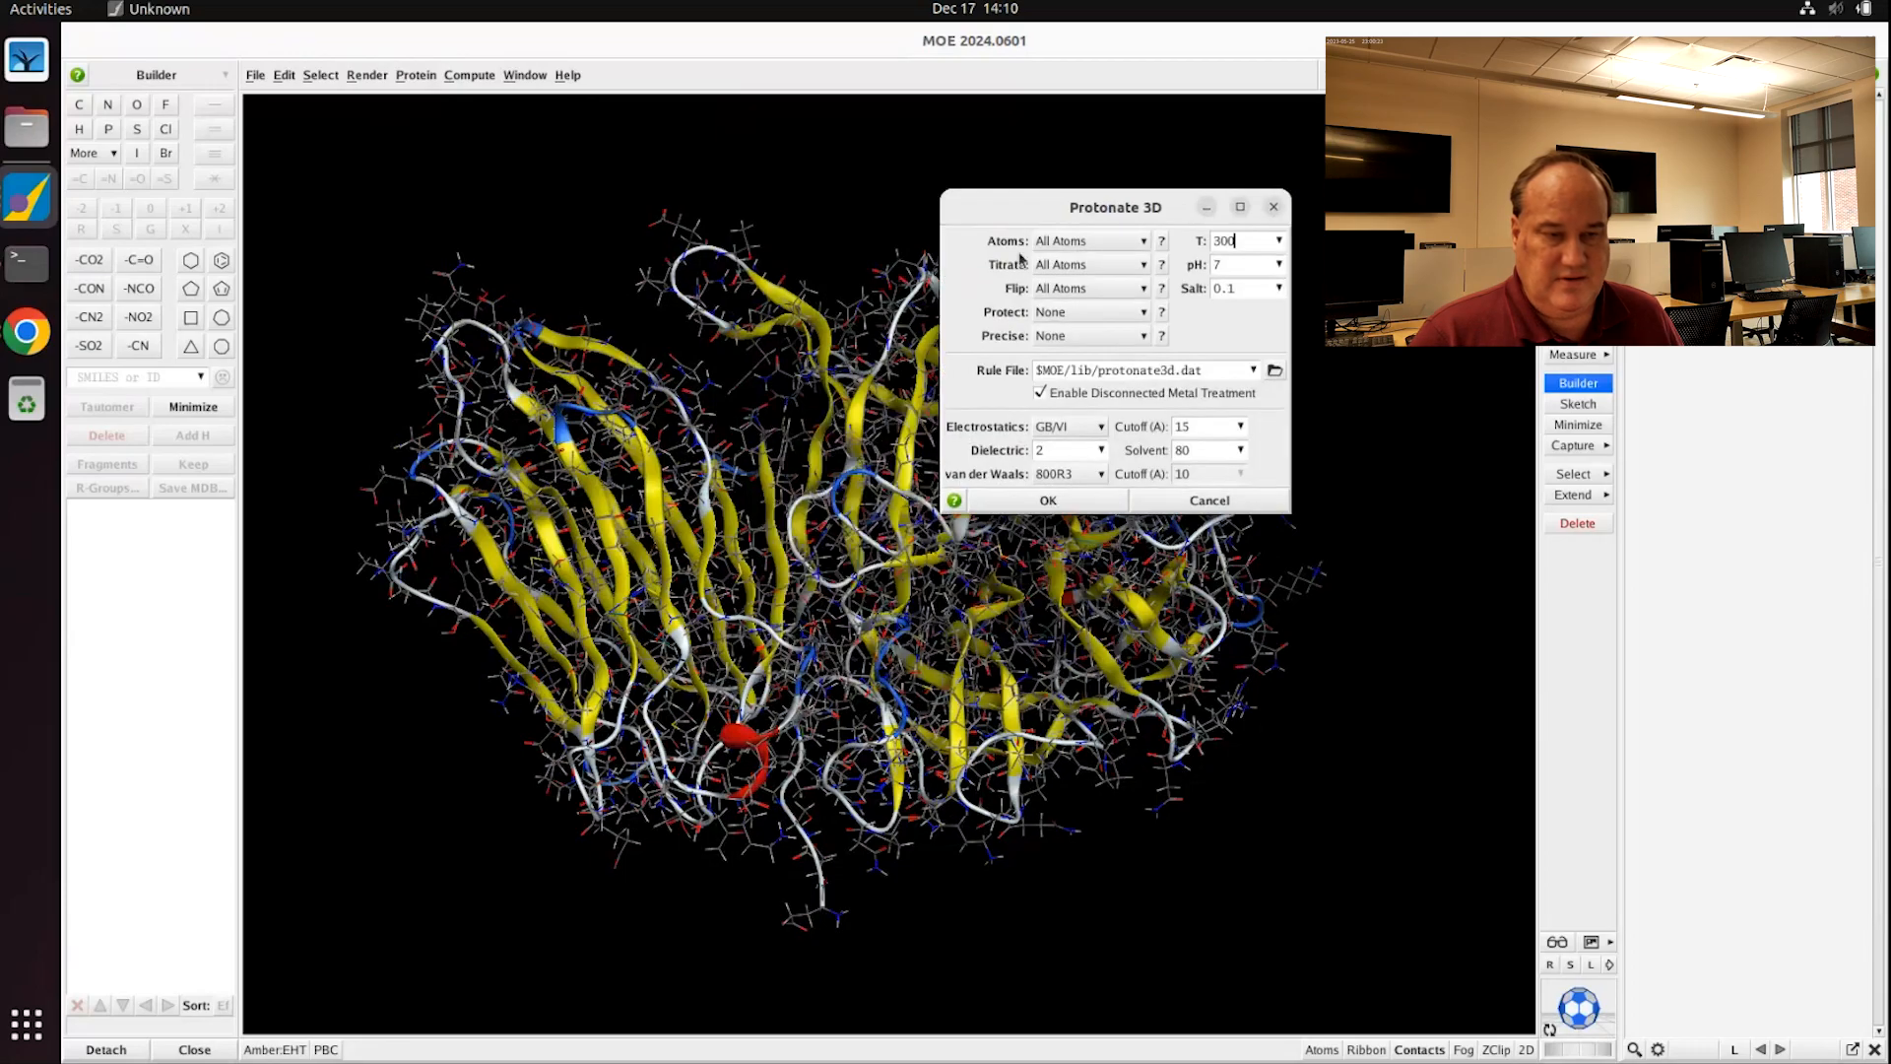
{"action": "key", "text": "BackSpace"}
{"action": "key", "text": "BackSpace"}
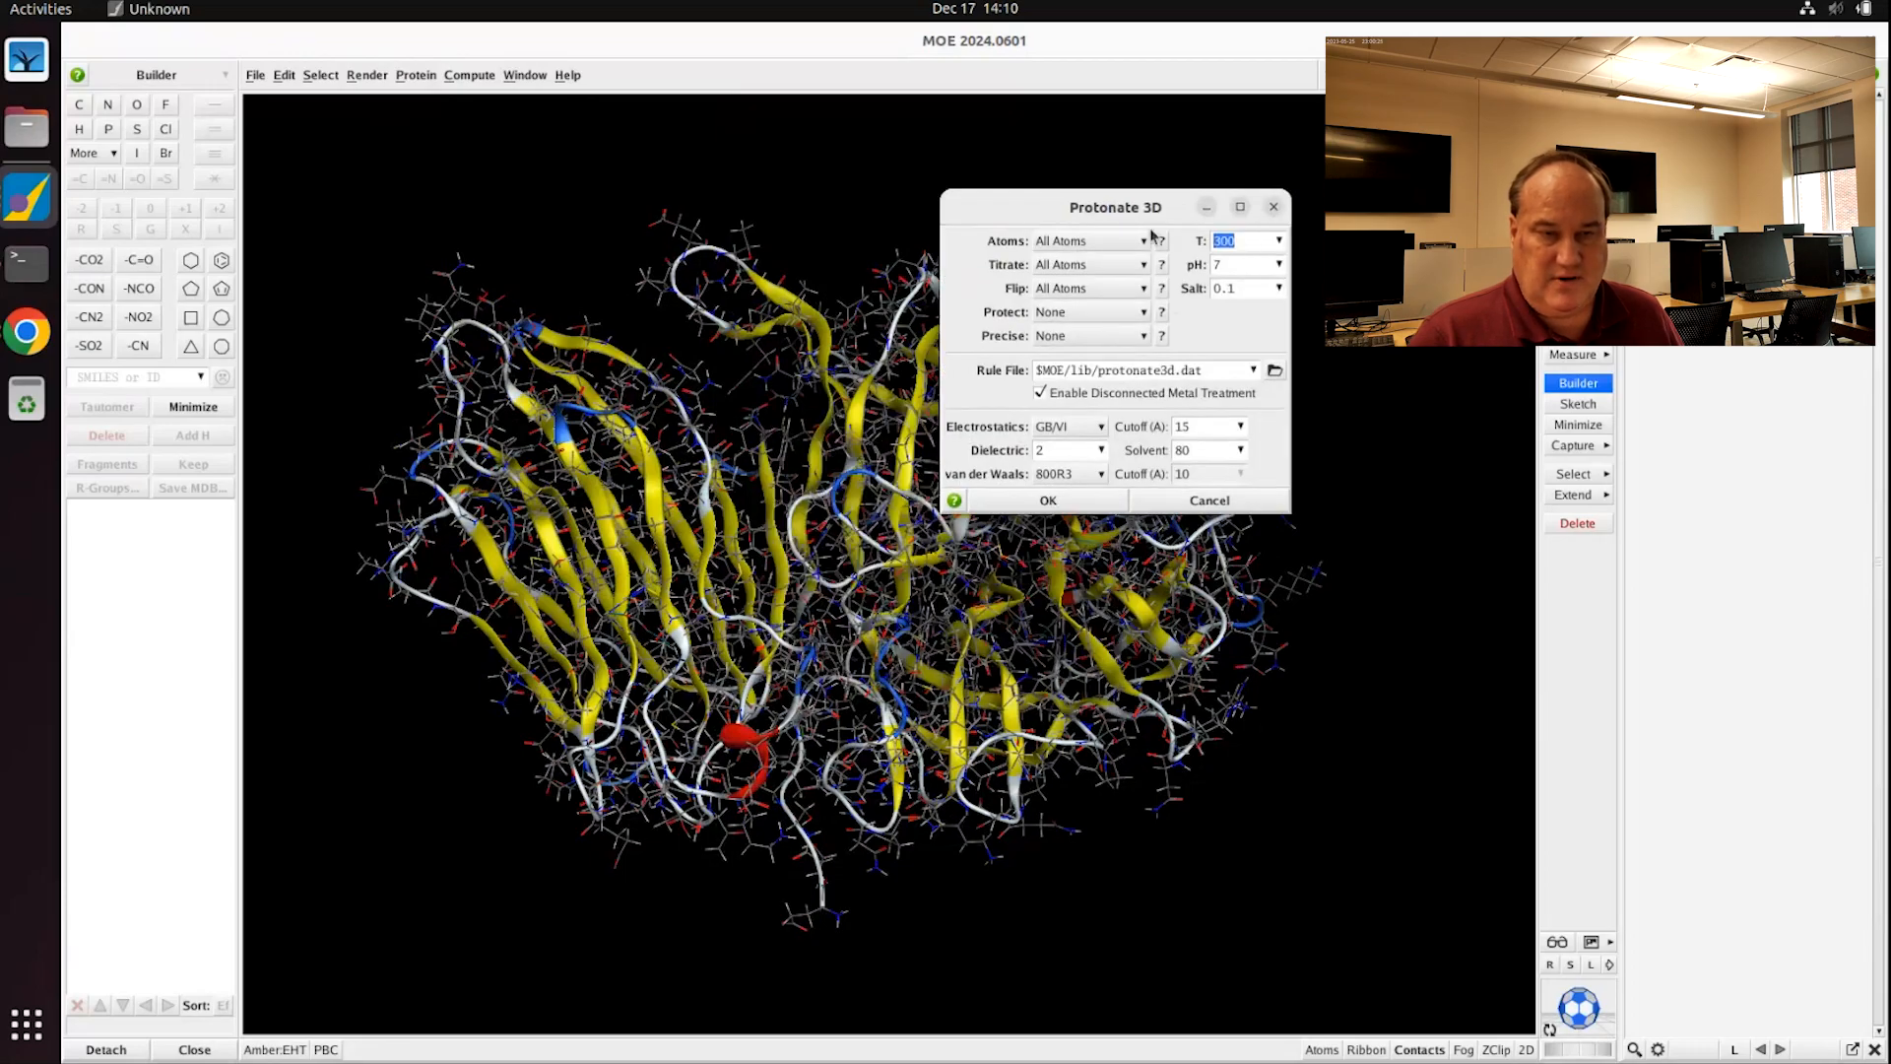
{"action": "type", "text": "1"}
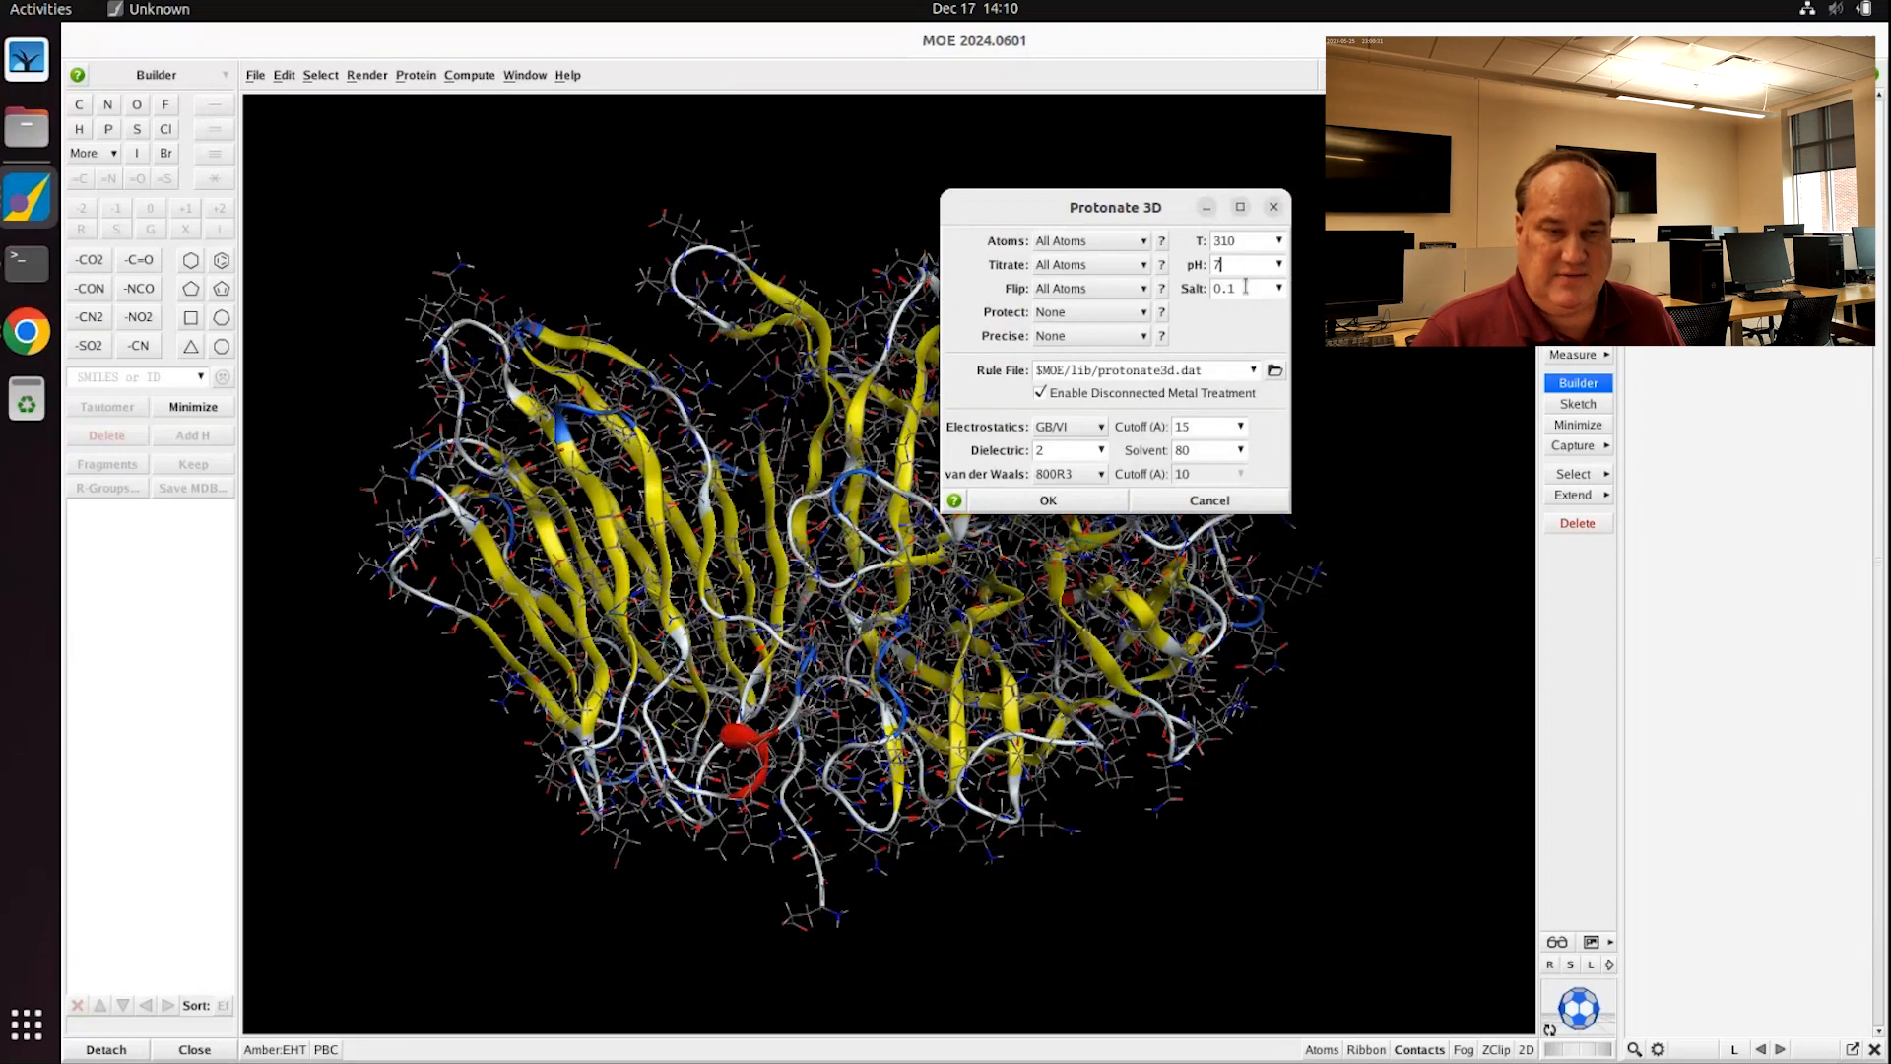
{"action": "left_click", "coordinate": [1246, 288]}
{"action": "type", "text": "5"}
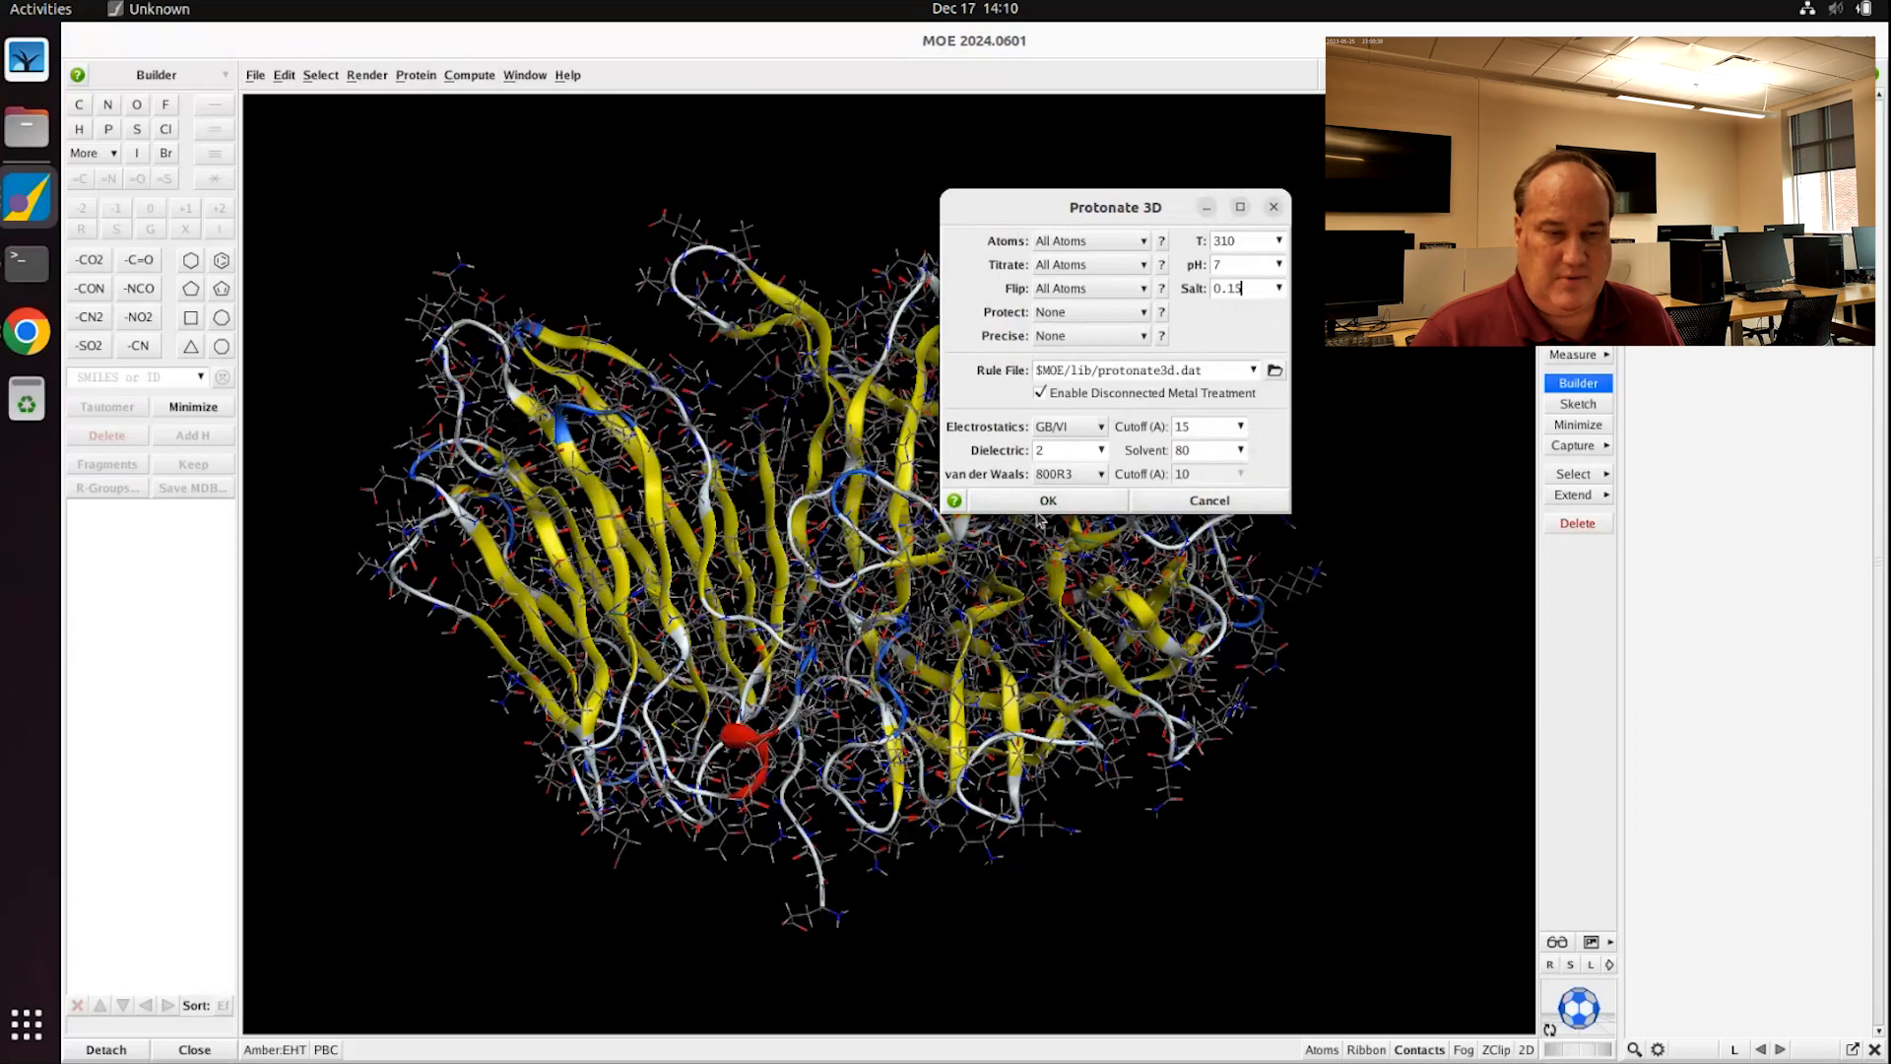
{"action": "left_click", "coordinate": [1040, 503]}
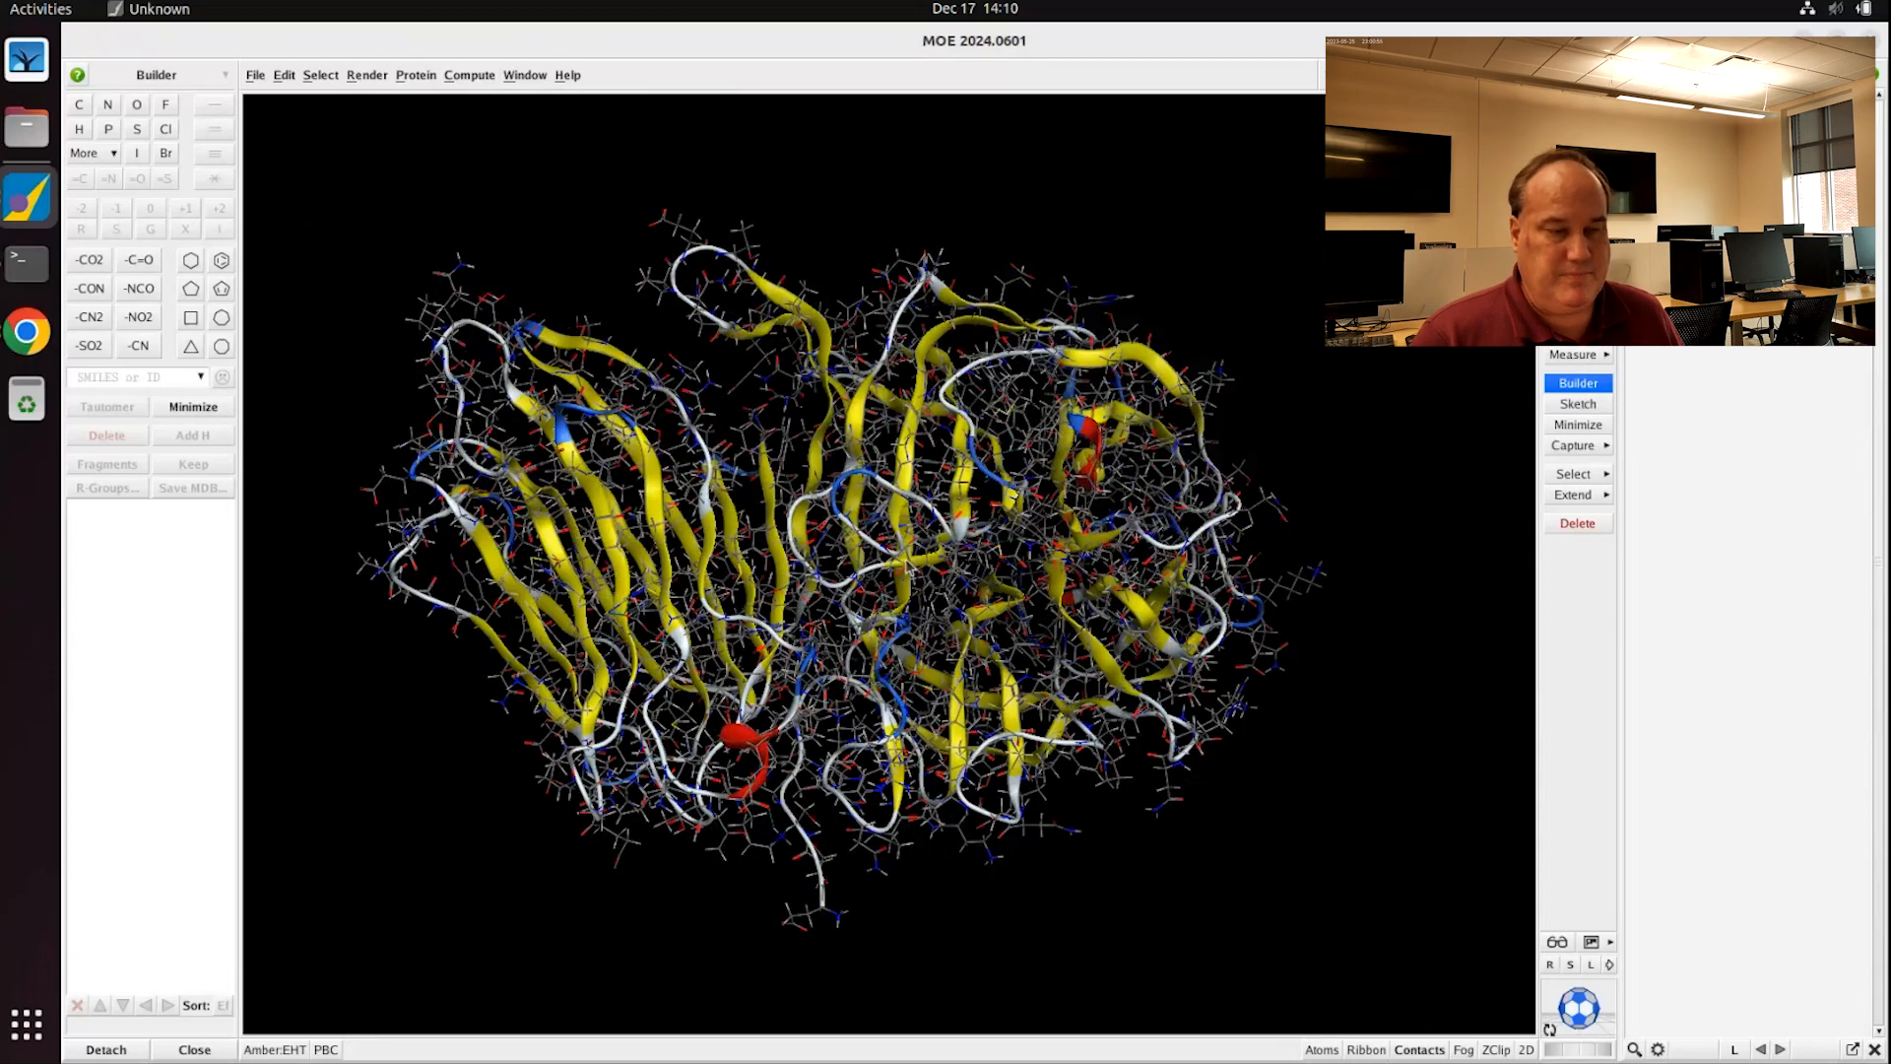
Step: Glance at the RCSB PDB page for 4EQV in the browser, then return to MOE
{"action": "scroll", "coordinate": [906, 566], "scroll_direction": "down", "scroll_amount": 3}
{"action": "scroll", "coordinate": [951, 620], "scroll_direction": "up", "scroll_amount": 5}
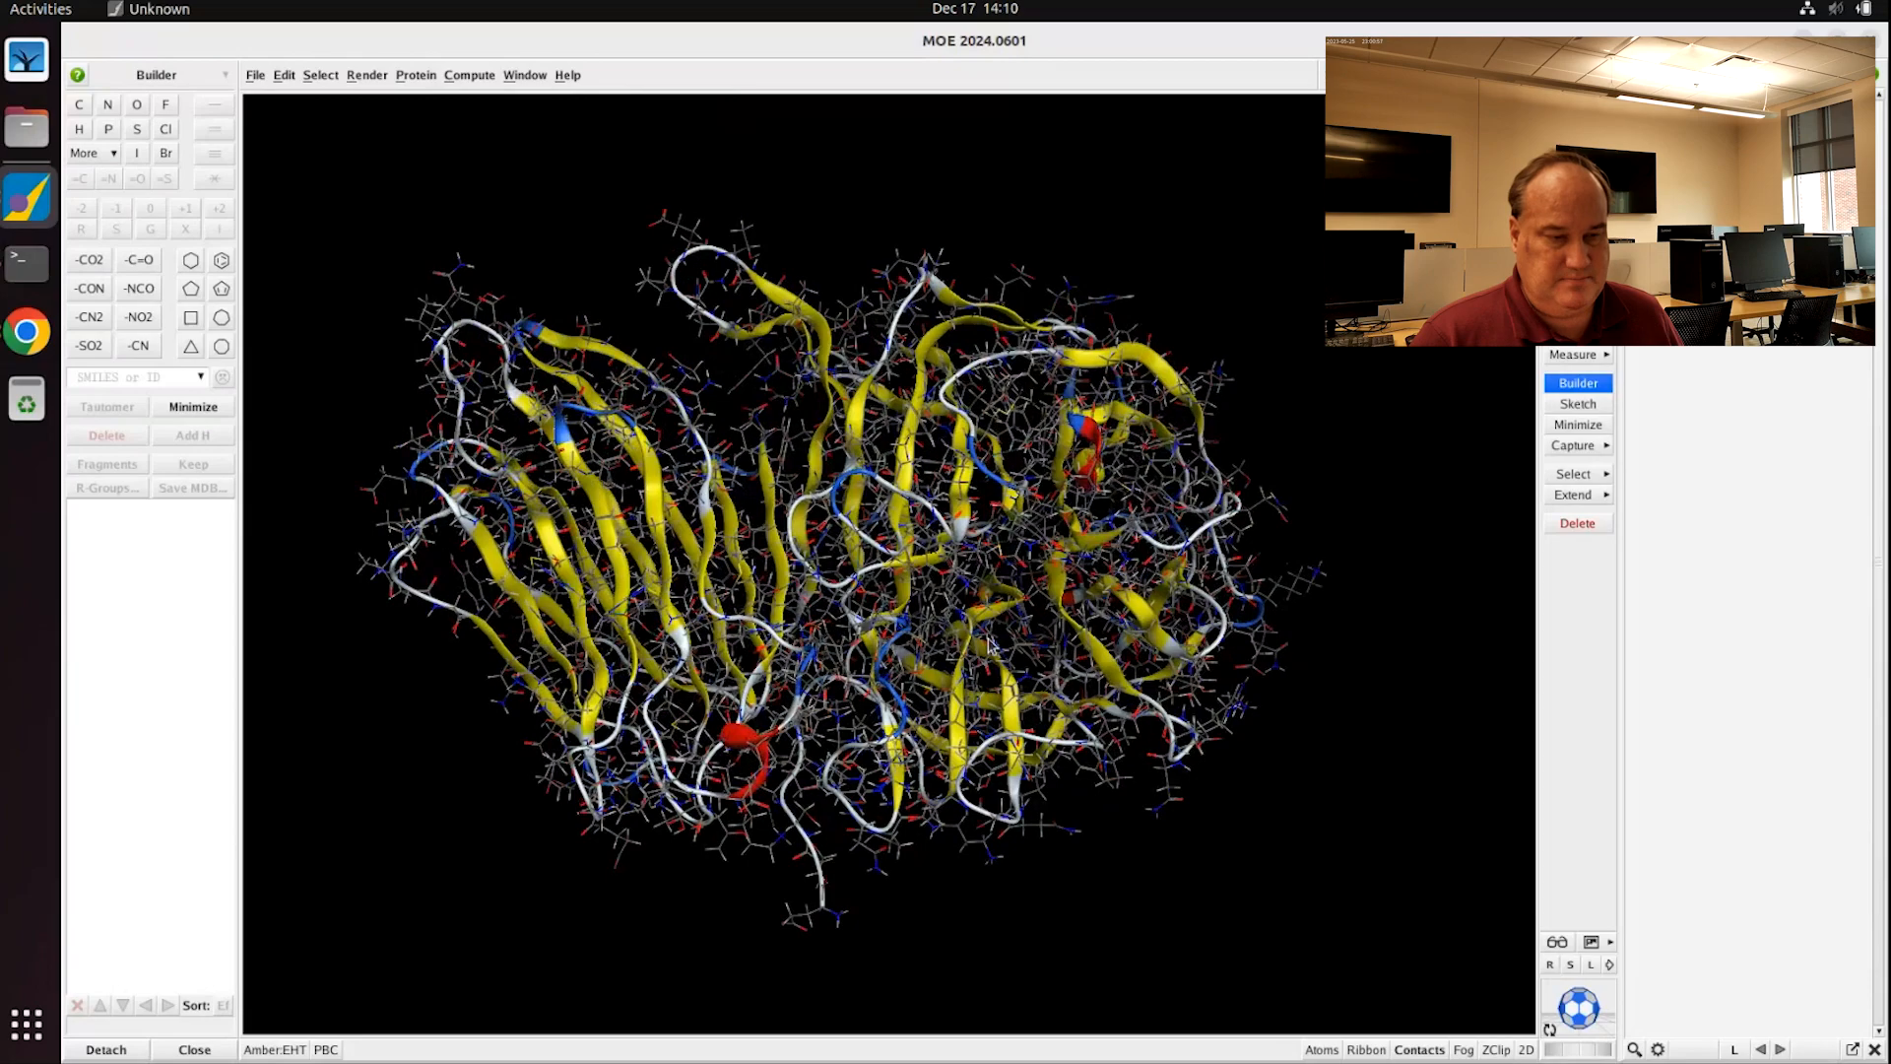
{"action": "left_click", "coordinate": [27, 332]}
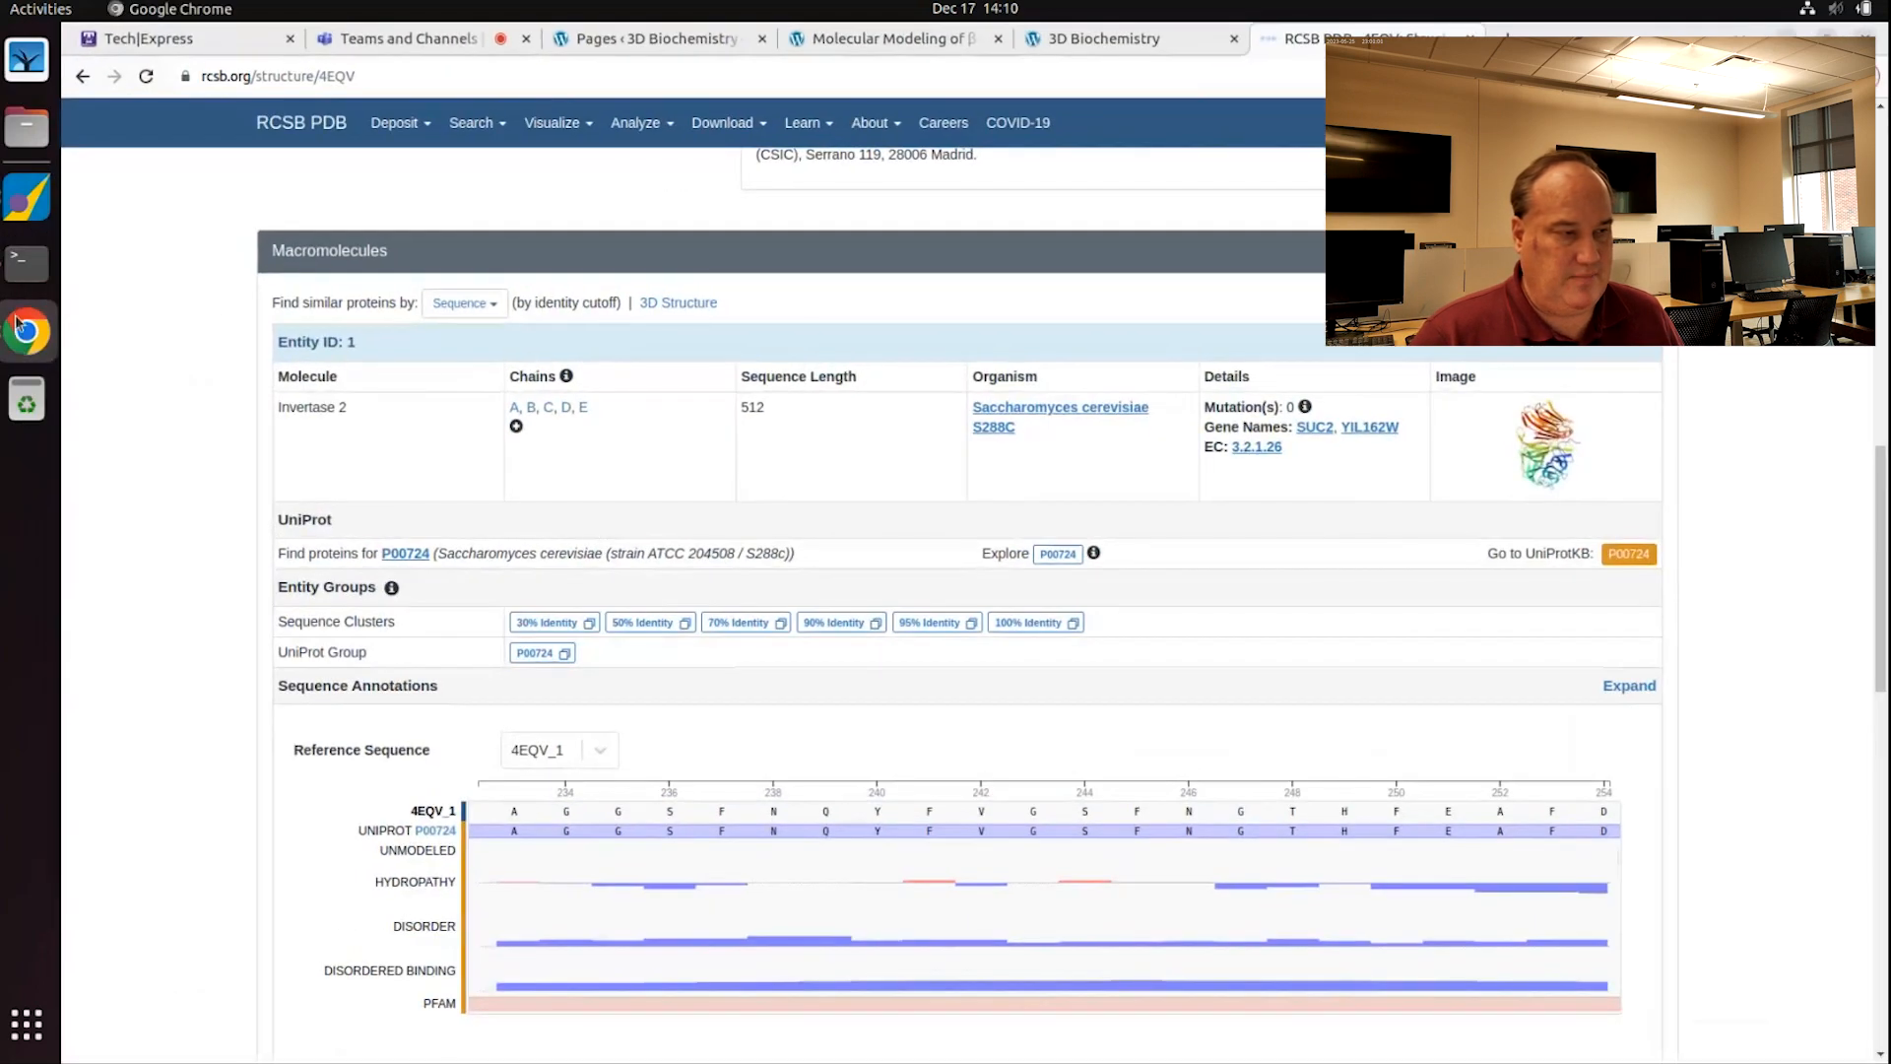
{"action": "left_click", "coordinate": [19, 327]}
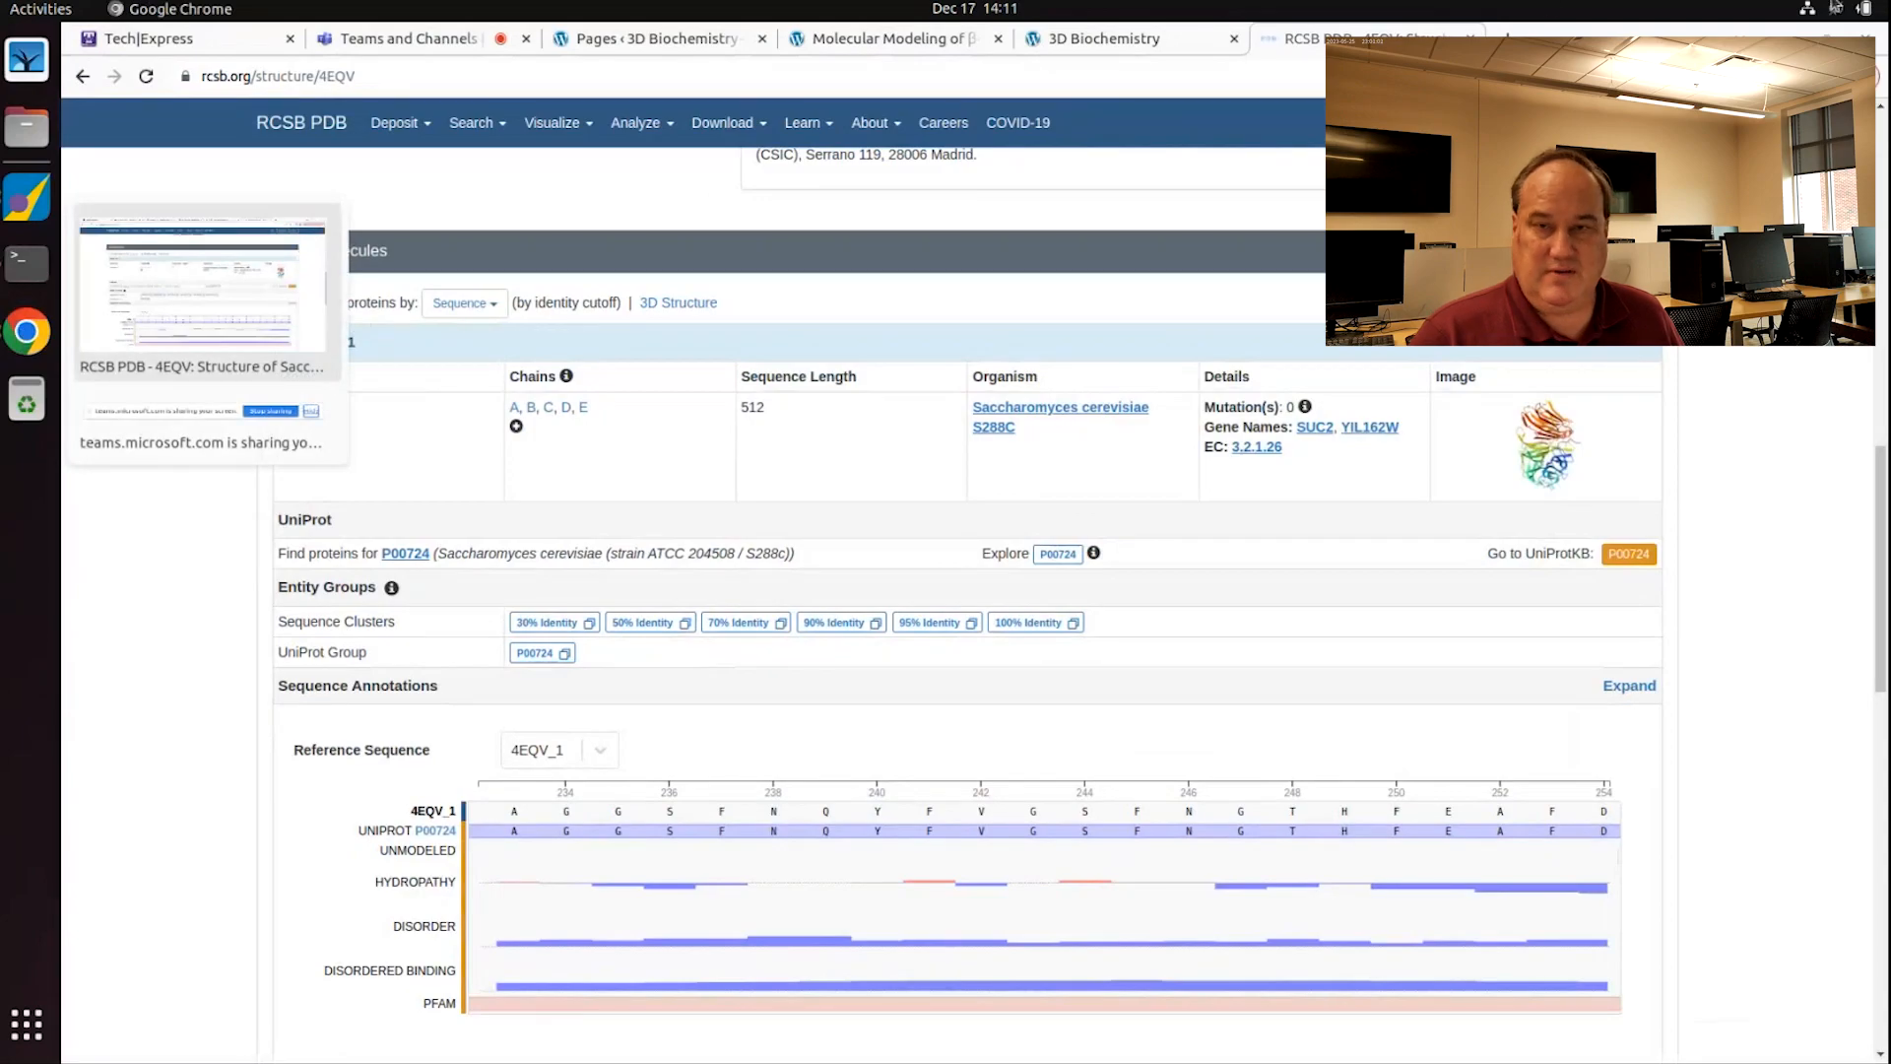
{"action": "left_click", "coordinate": [1788, 39]}
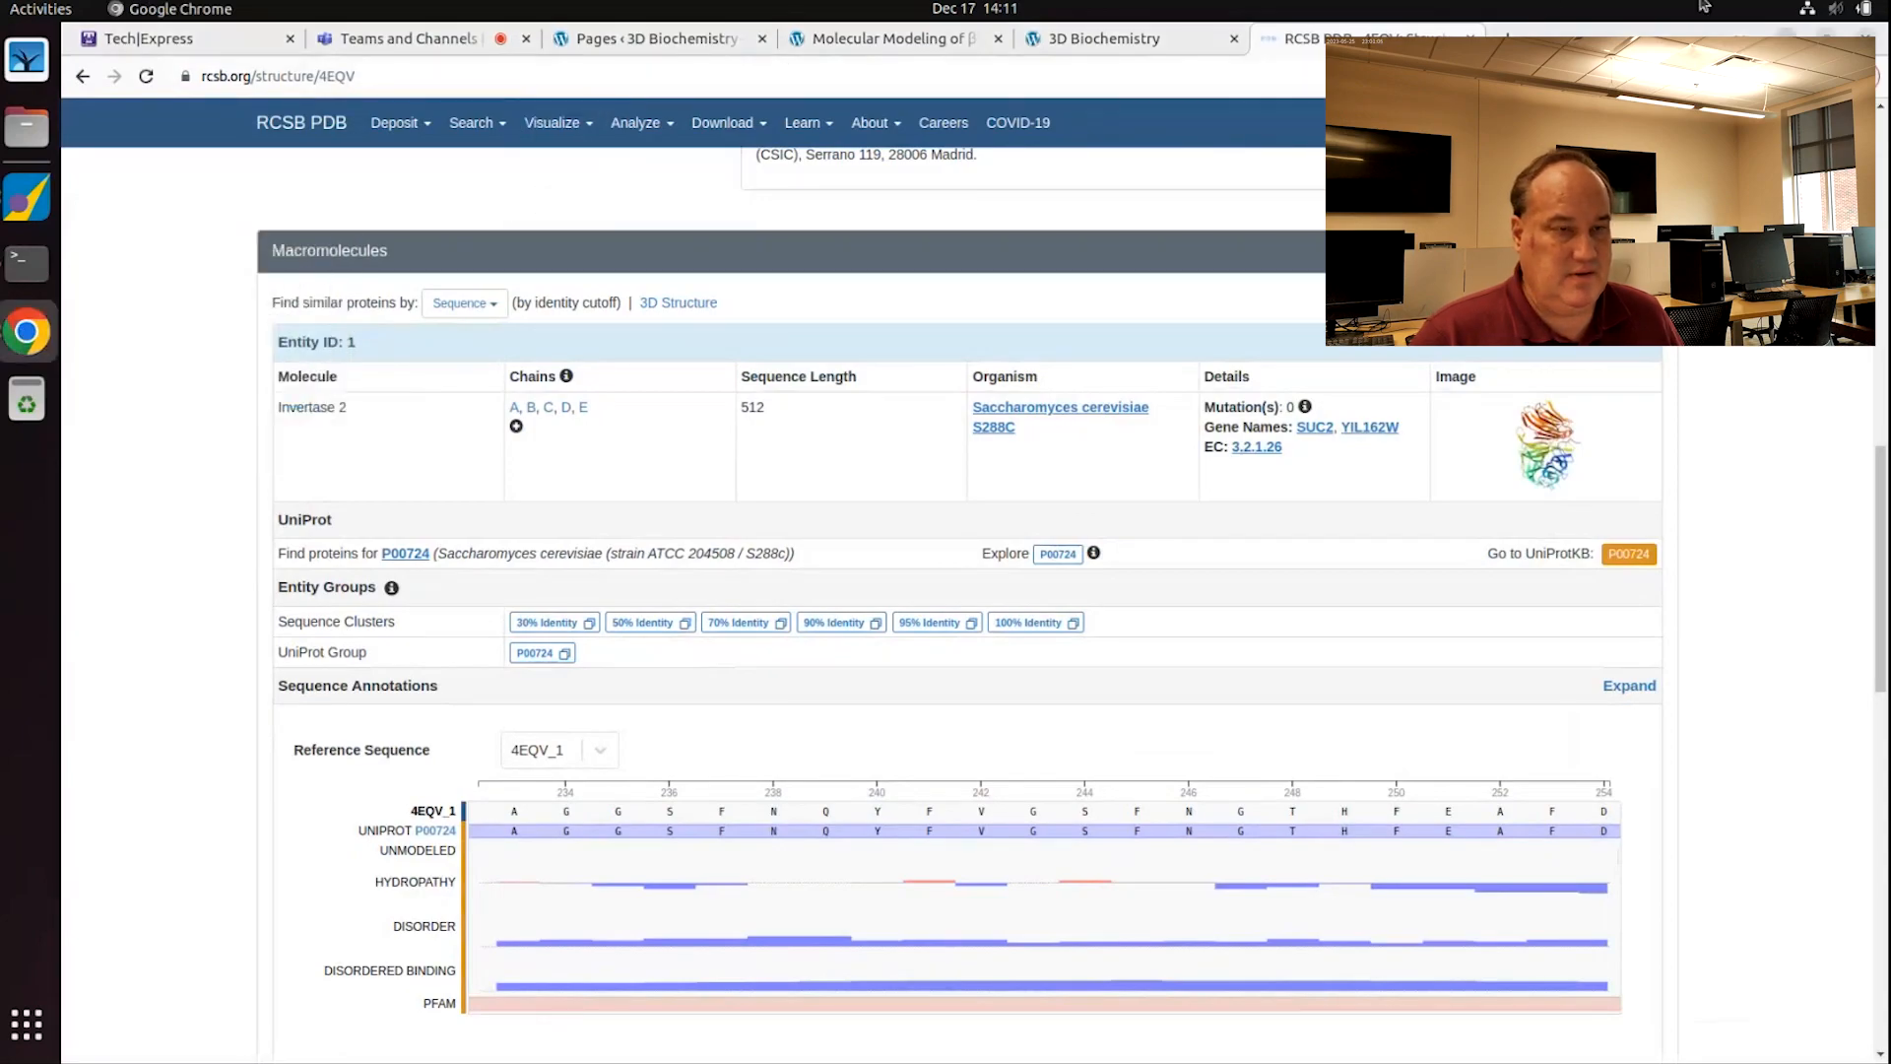
{"action": "left_click", "coordinate": [1787, 39]}
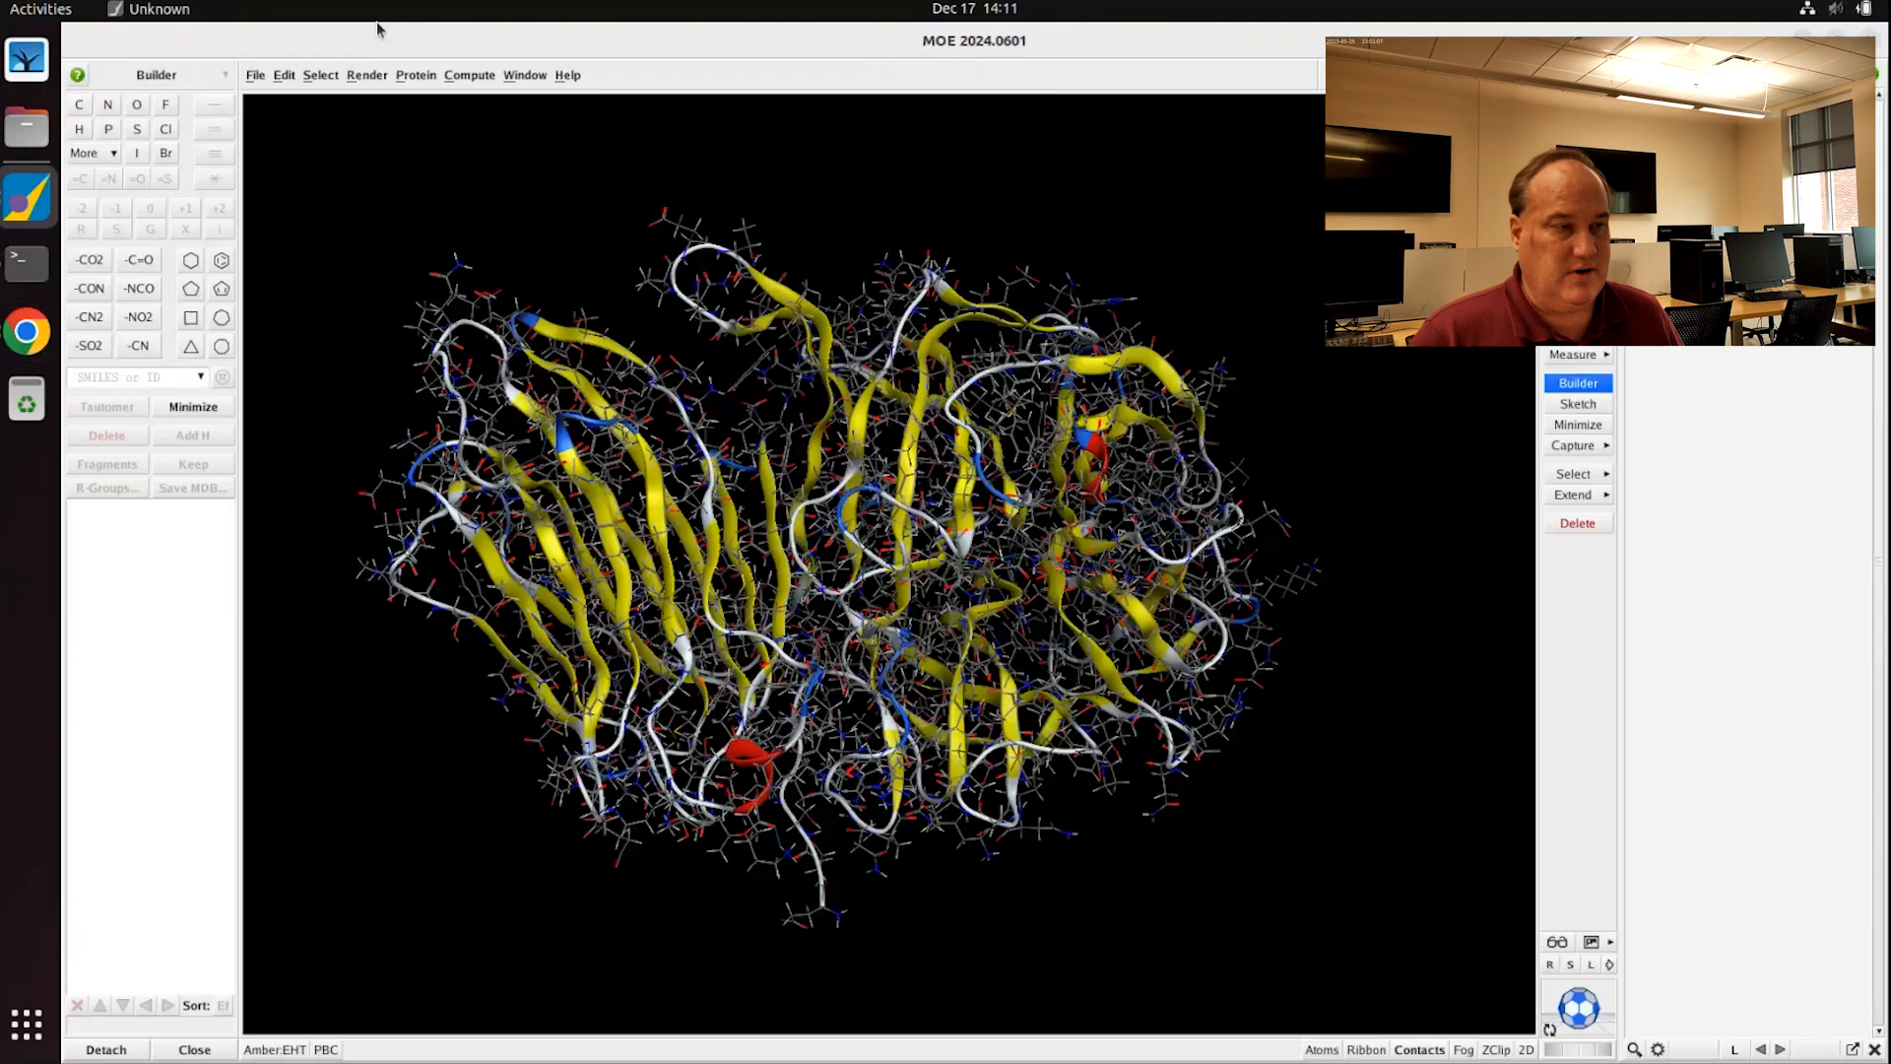
{"action": "left_click", "coordinate": [255, 75]}
Step: Save the protonated invertase chain A as a MOE Molecule File
{"action": "left_click", "coordinate": [270, 148]}
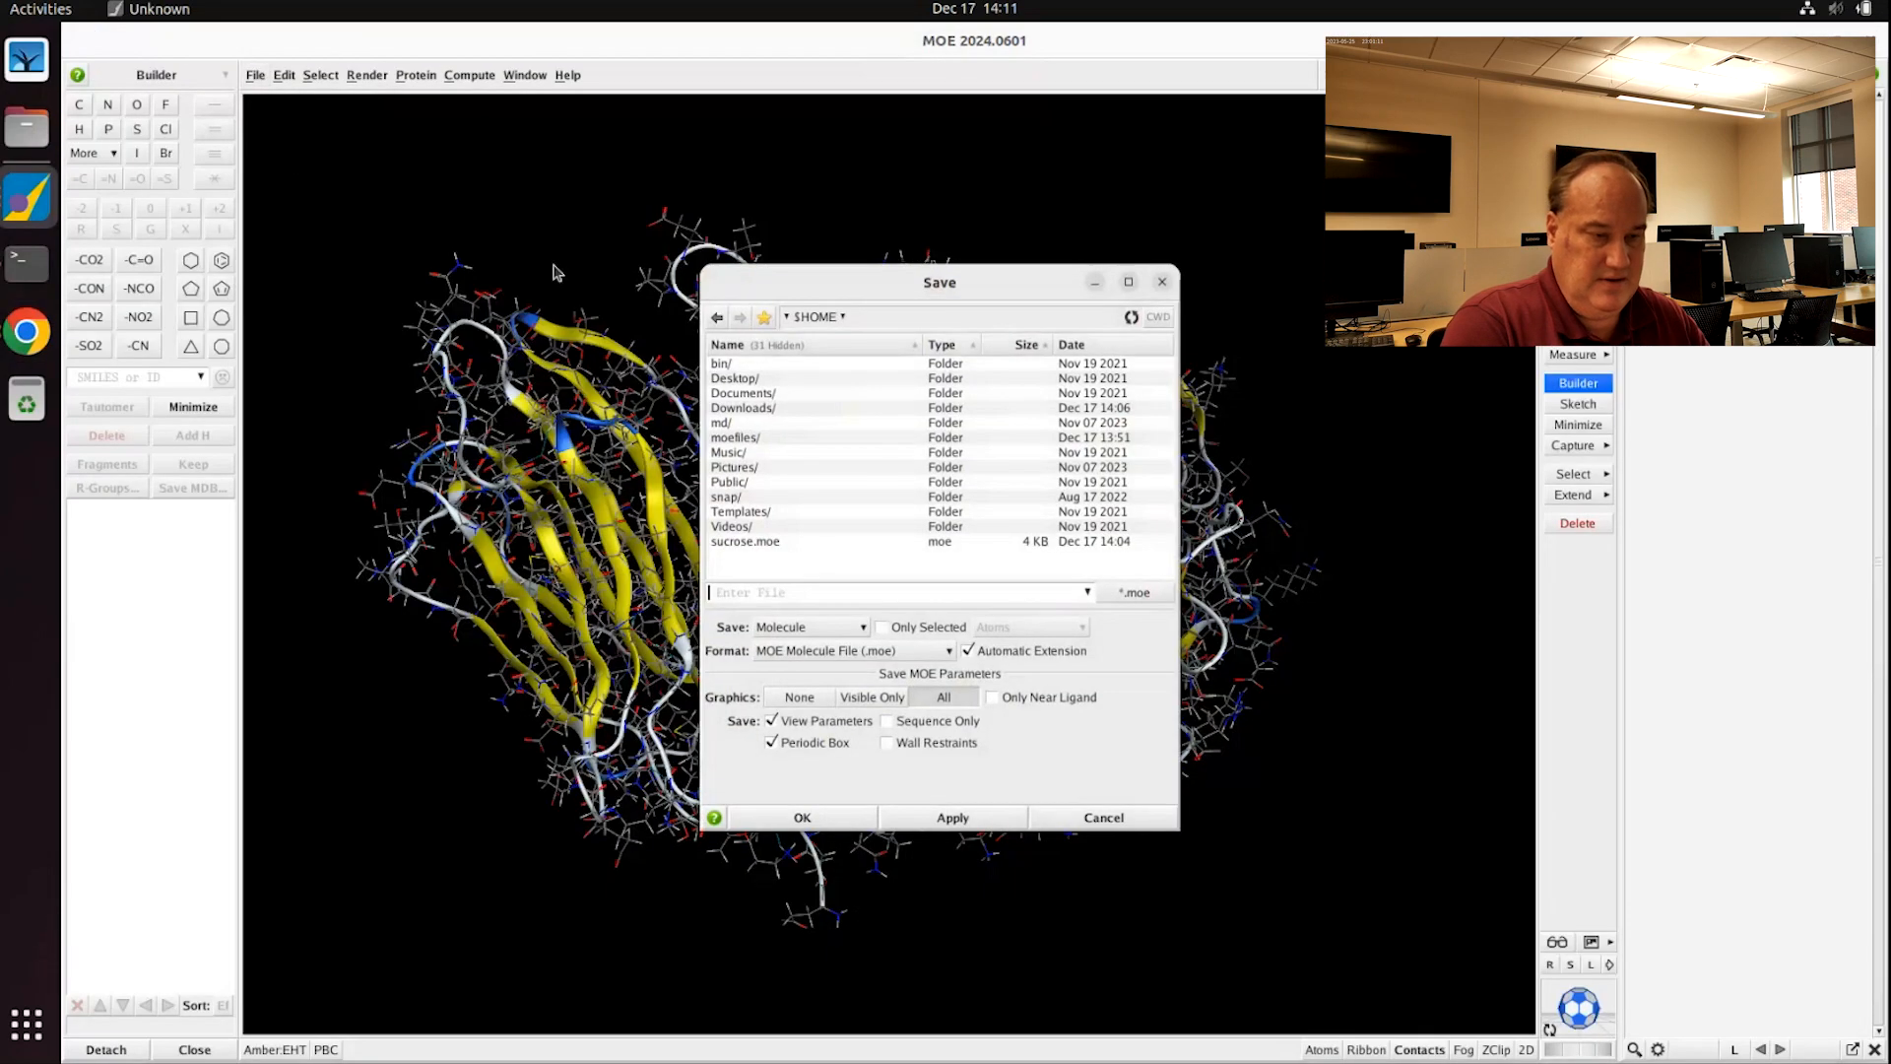
{"action": "type", "text": "invertase"}
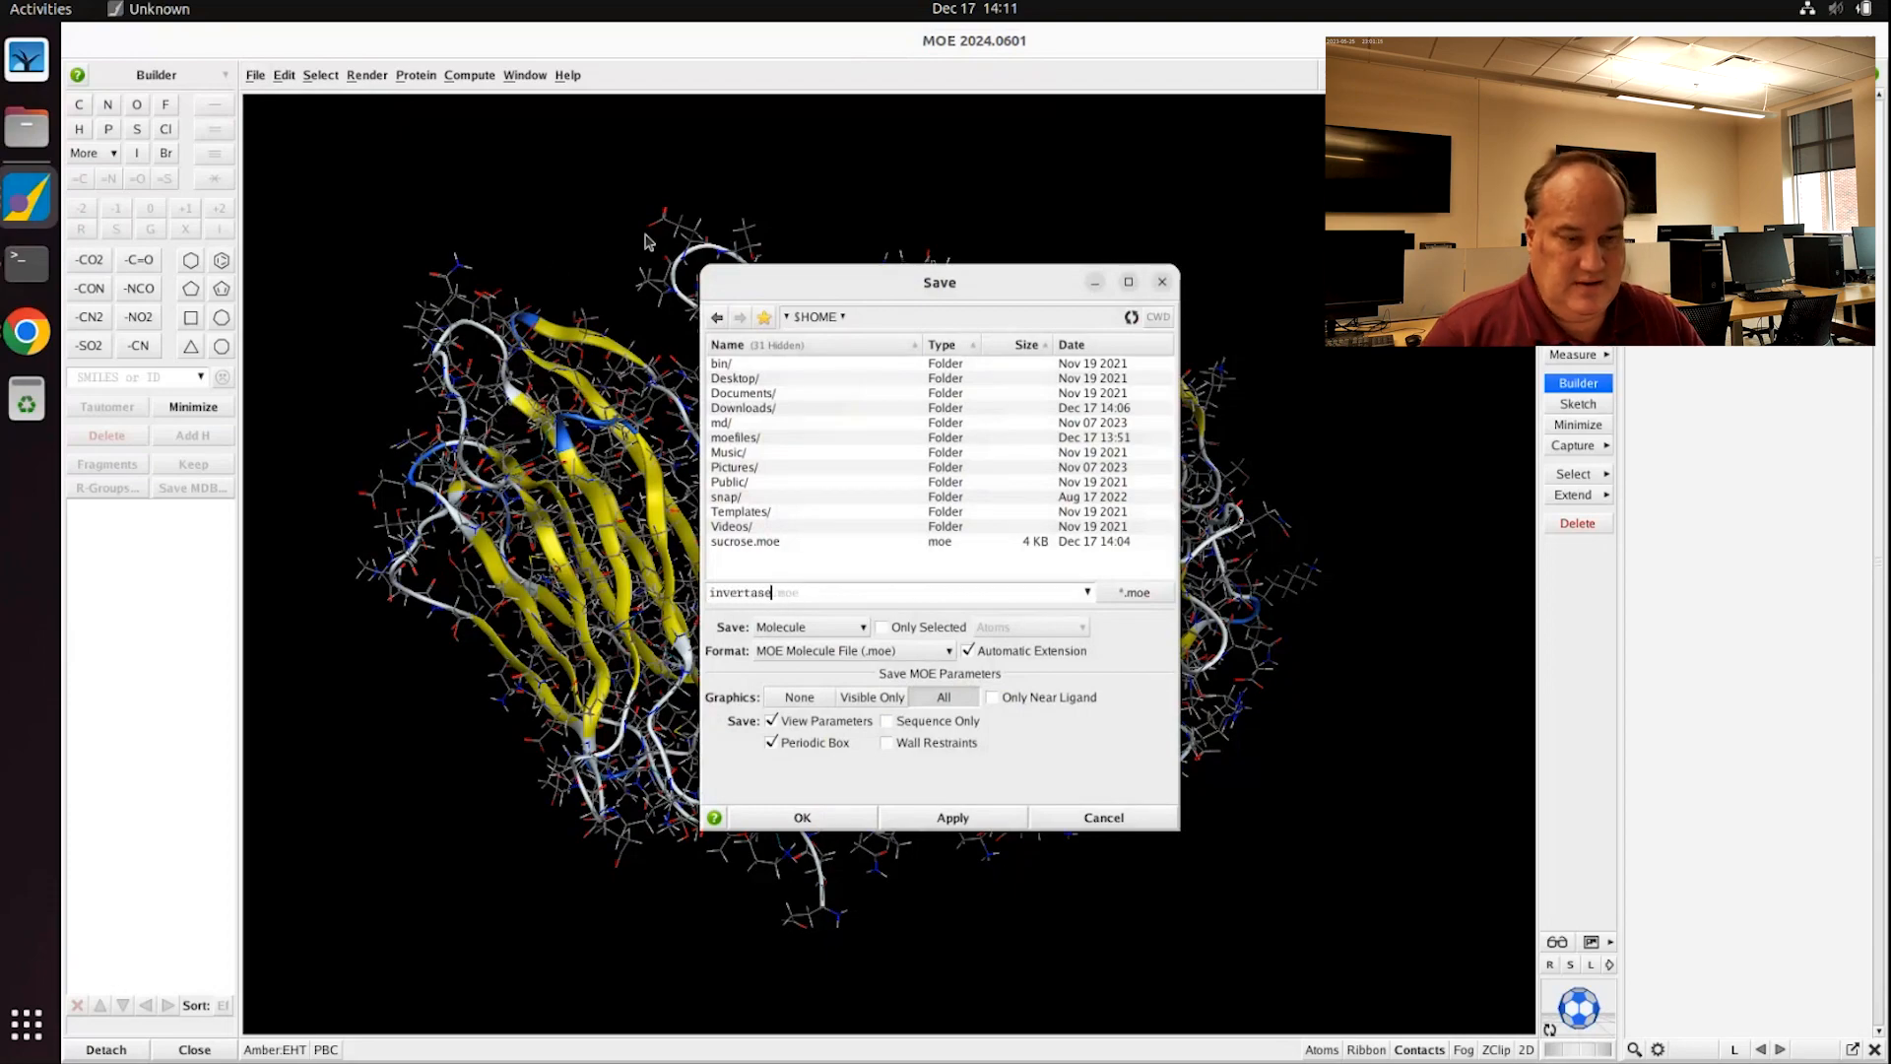
{"action": "left_click", "coordinate": [802, 817]}
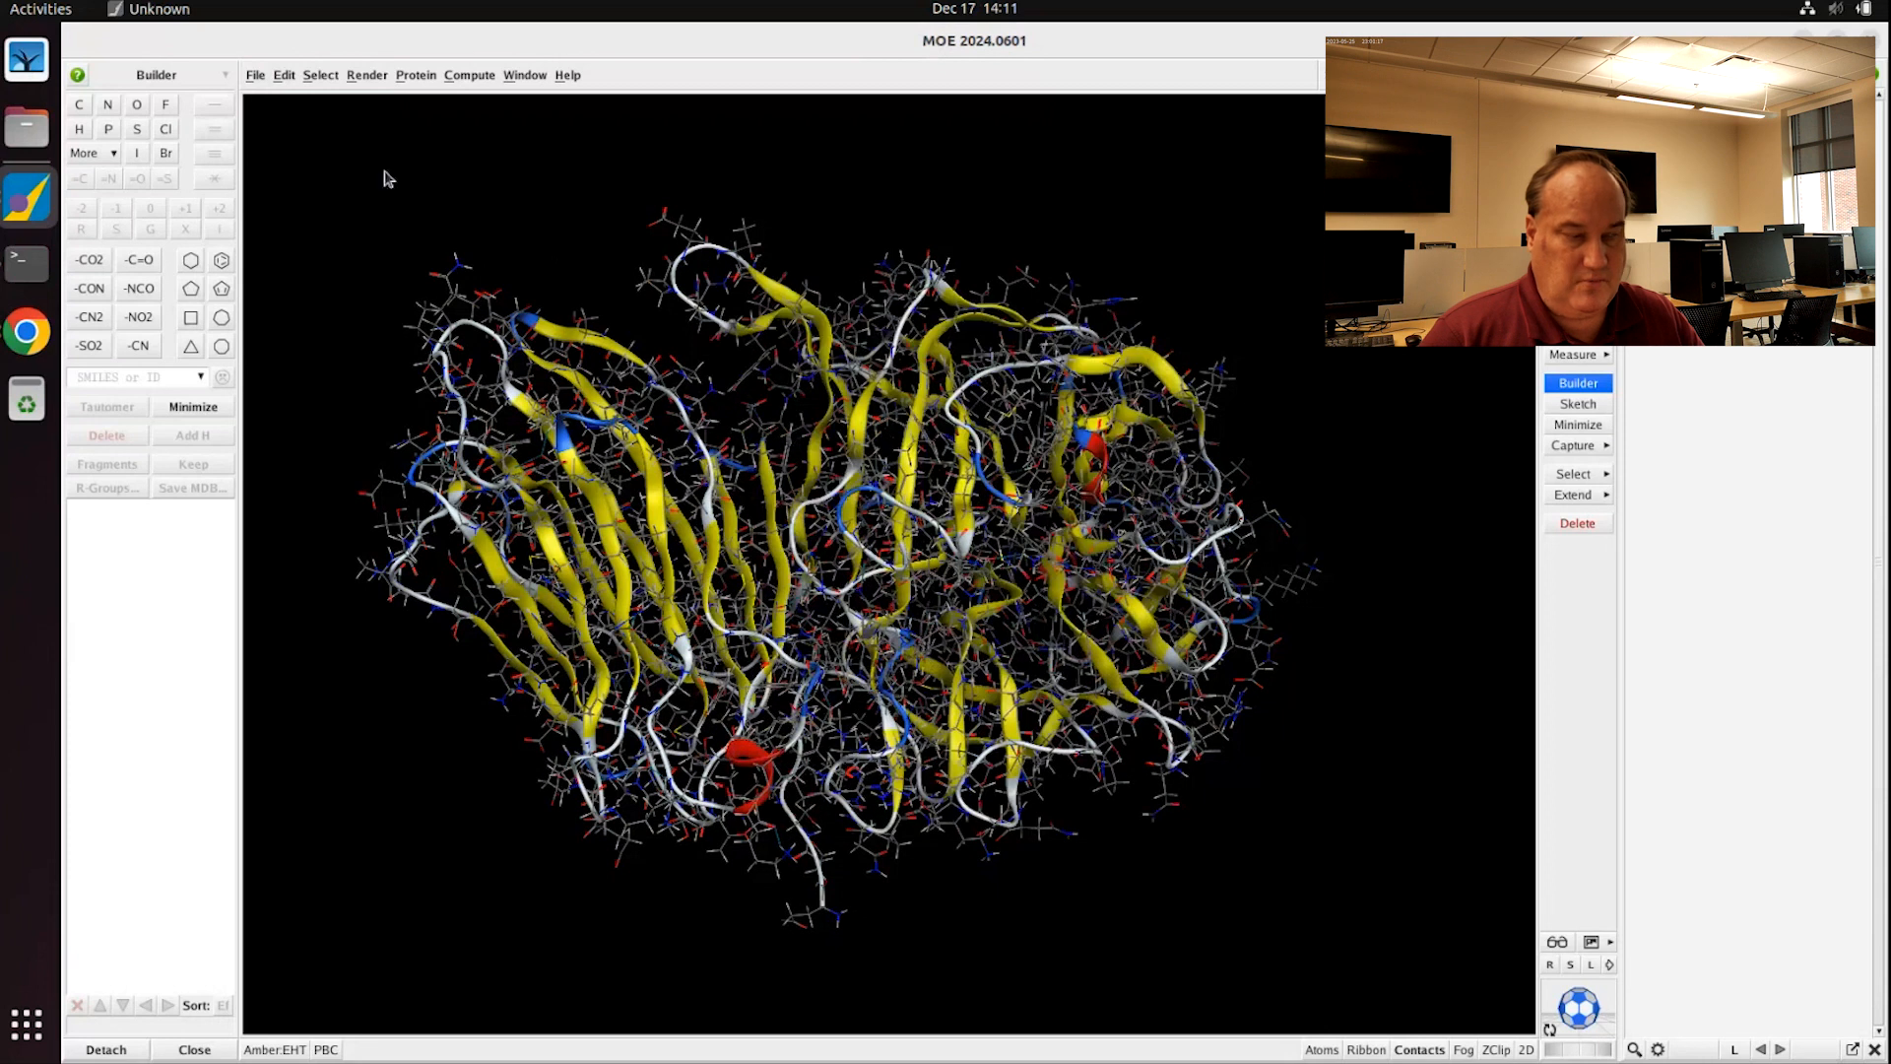
{"action": "left_click", "coordinate": [252, 79]}
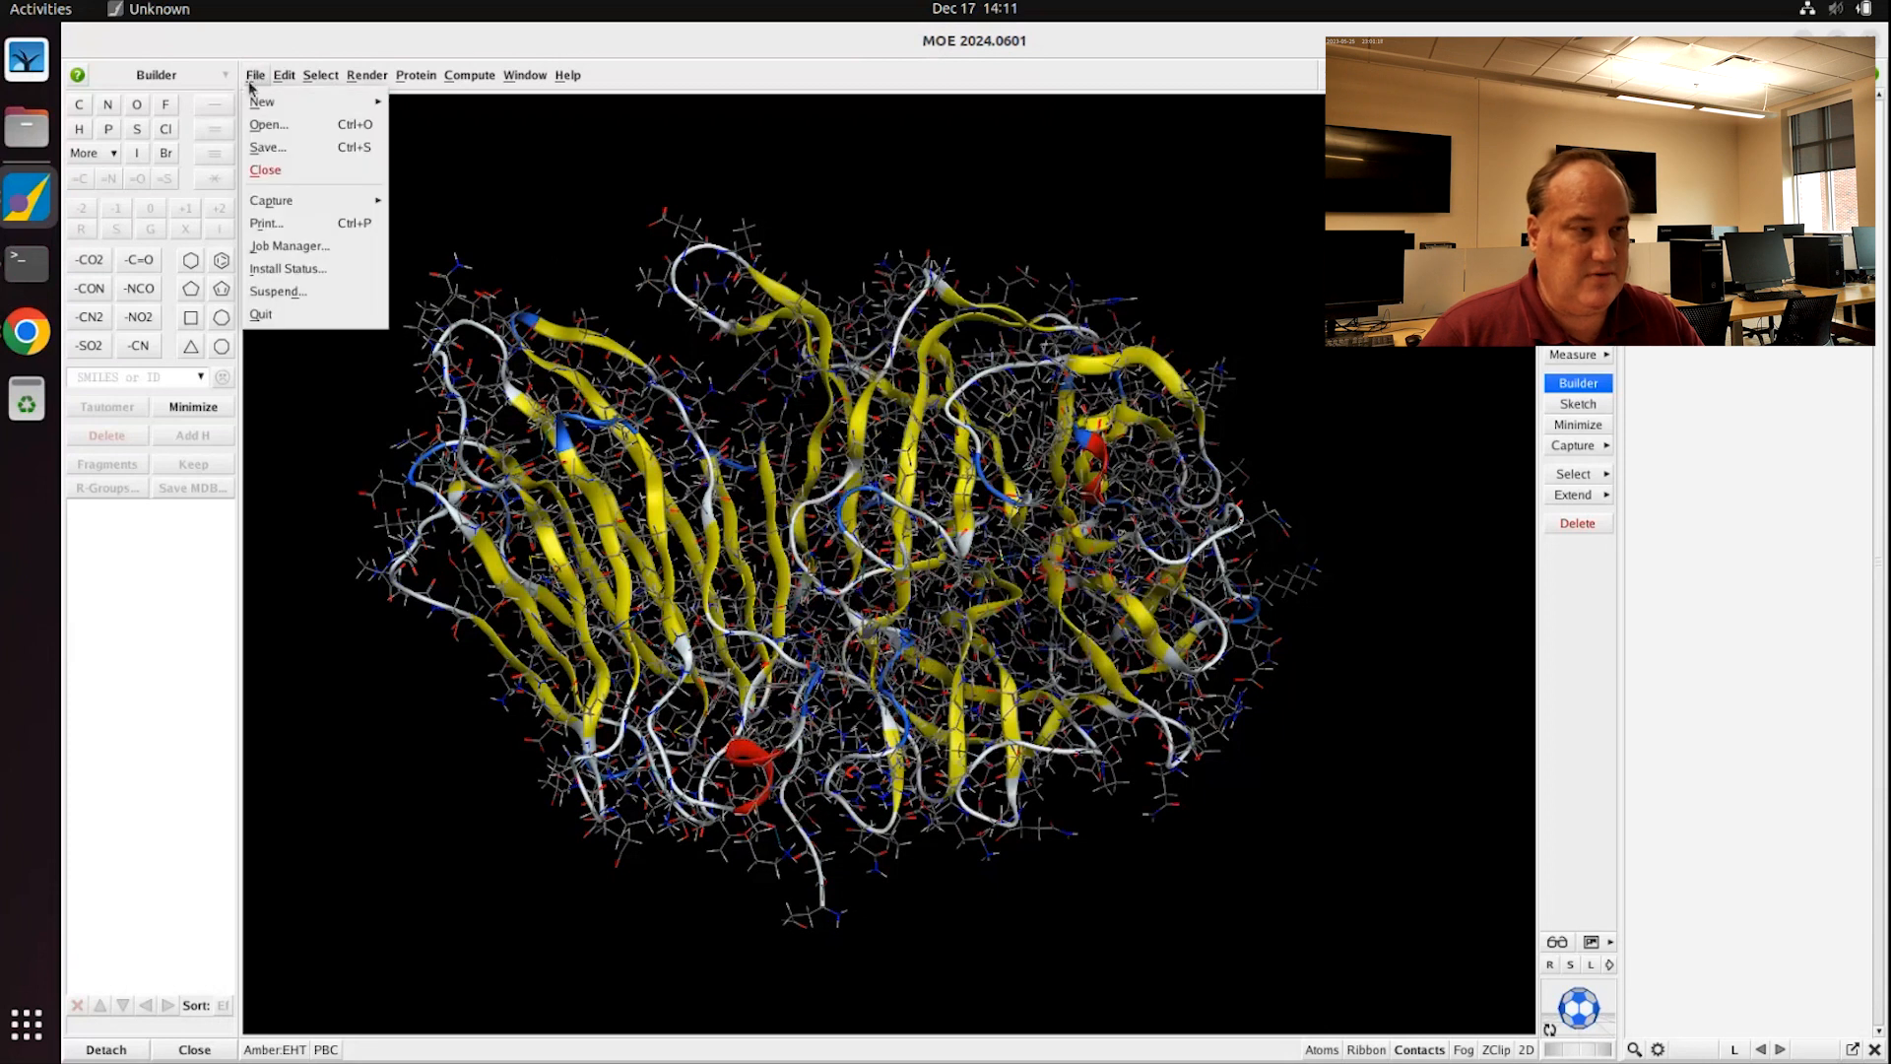
Step: Save the structure again as invertase.pdb in Protein Data Bank format
{"action": "left_click", "coordinate": [266, 146]}
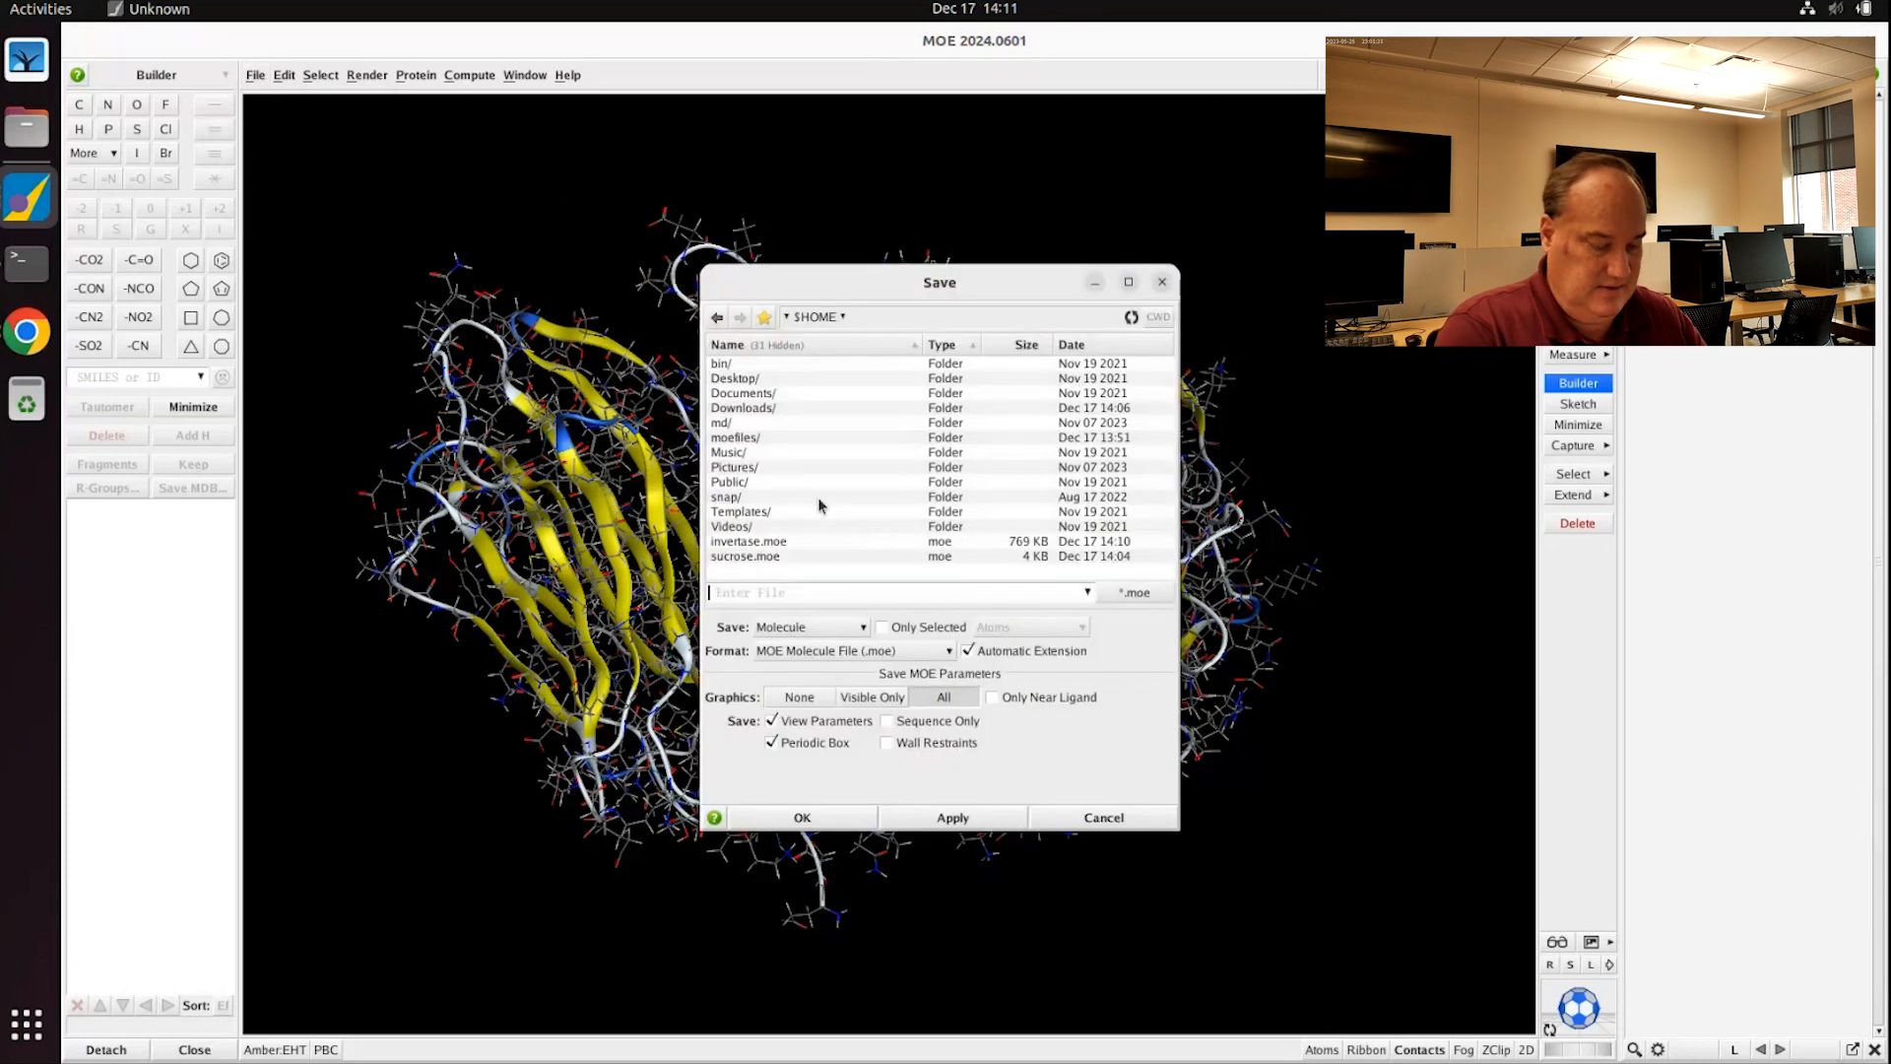
{"action": "type", "text": "invertase"}
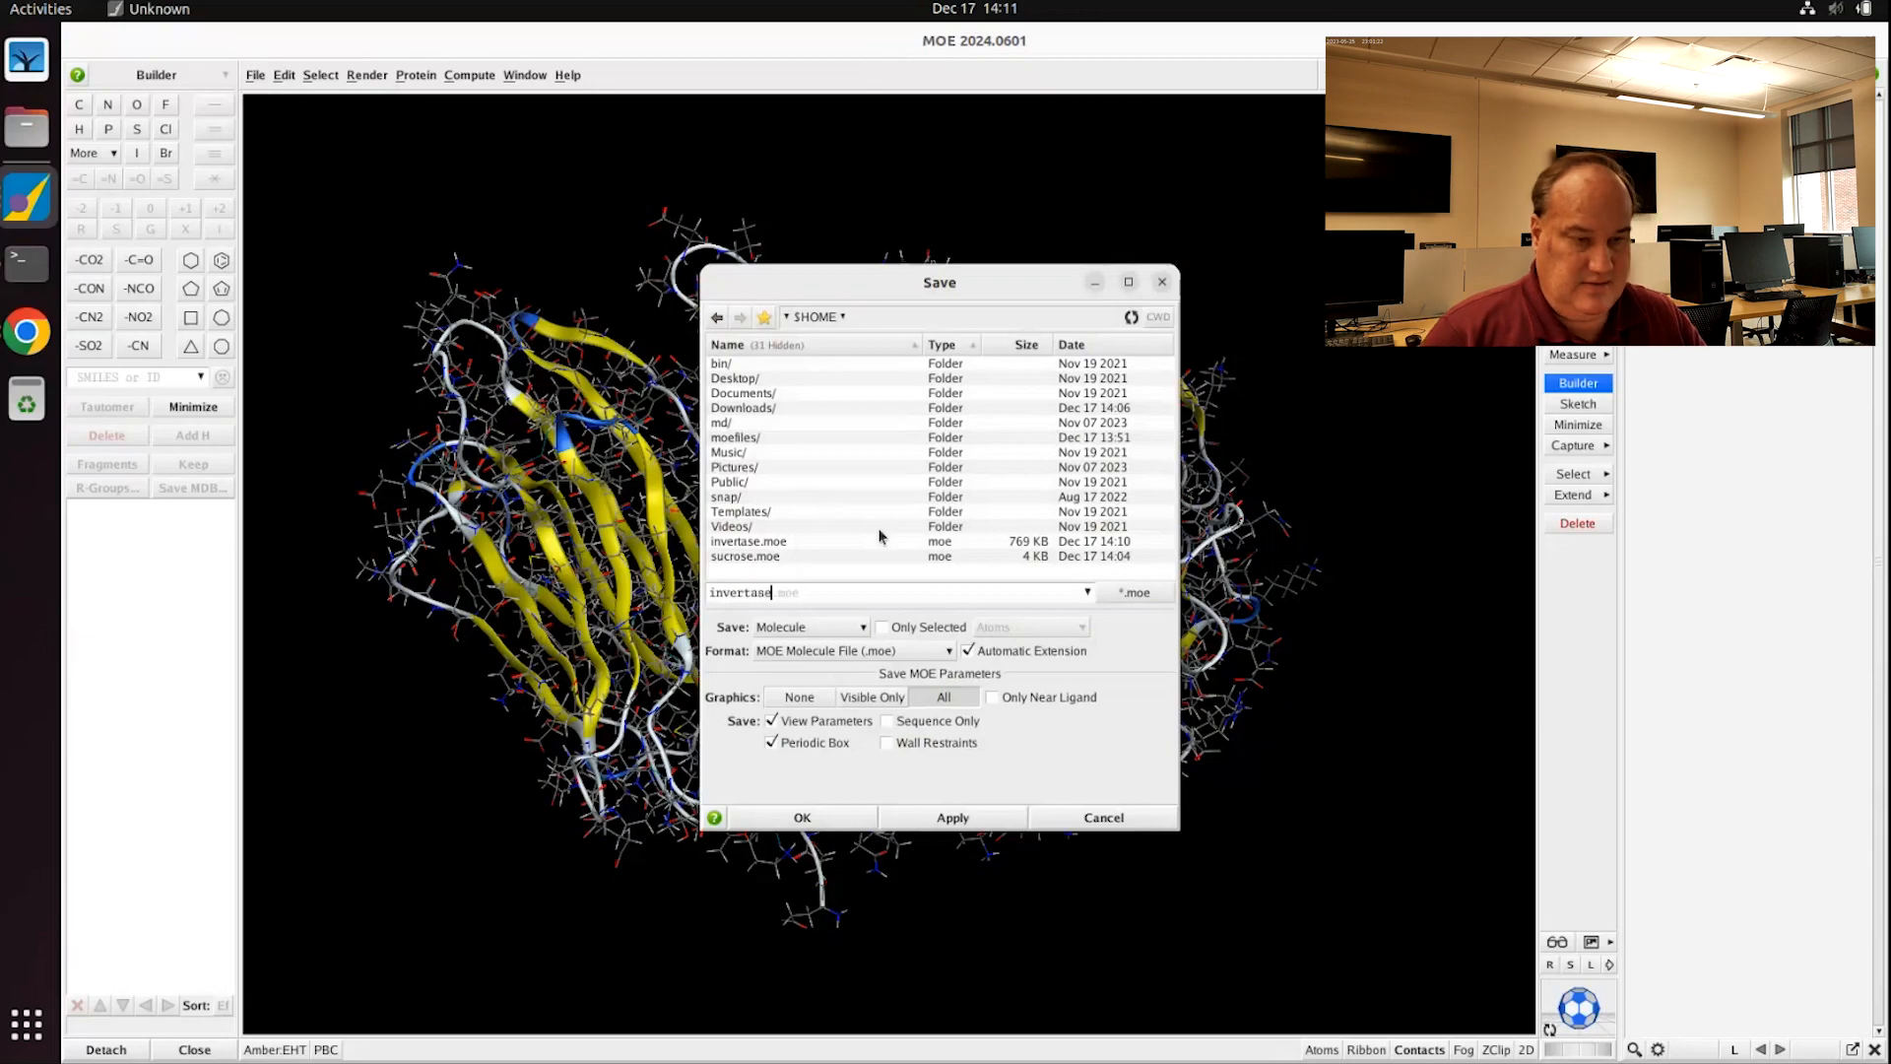
{"action": "left_click", "coordinate": [868, 653]}
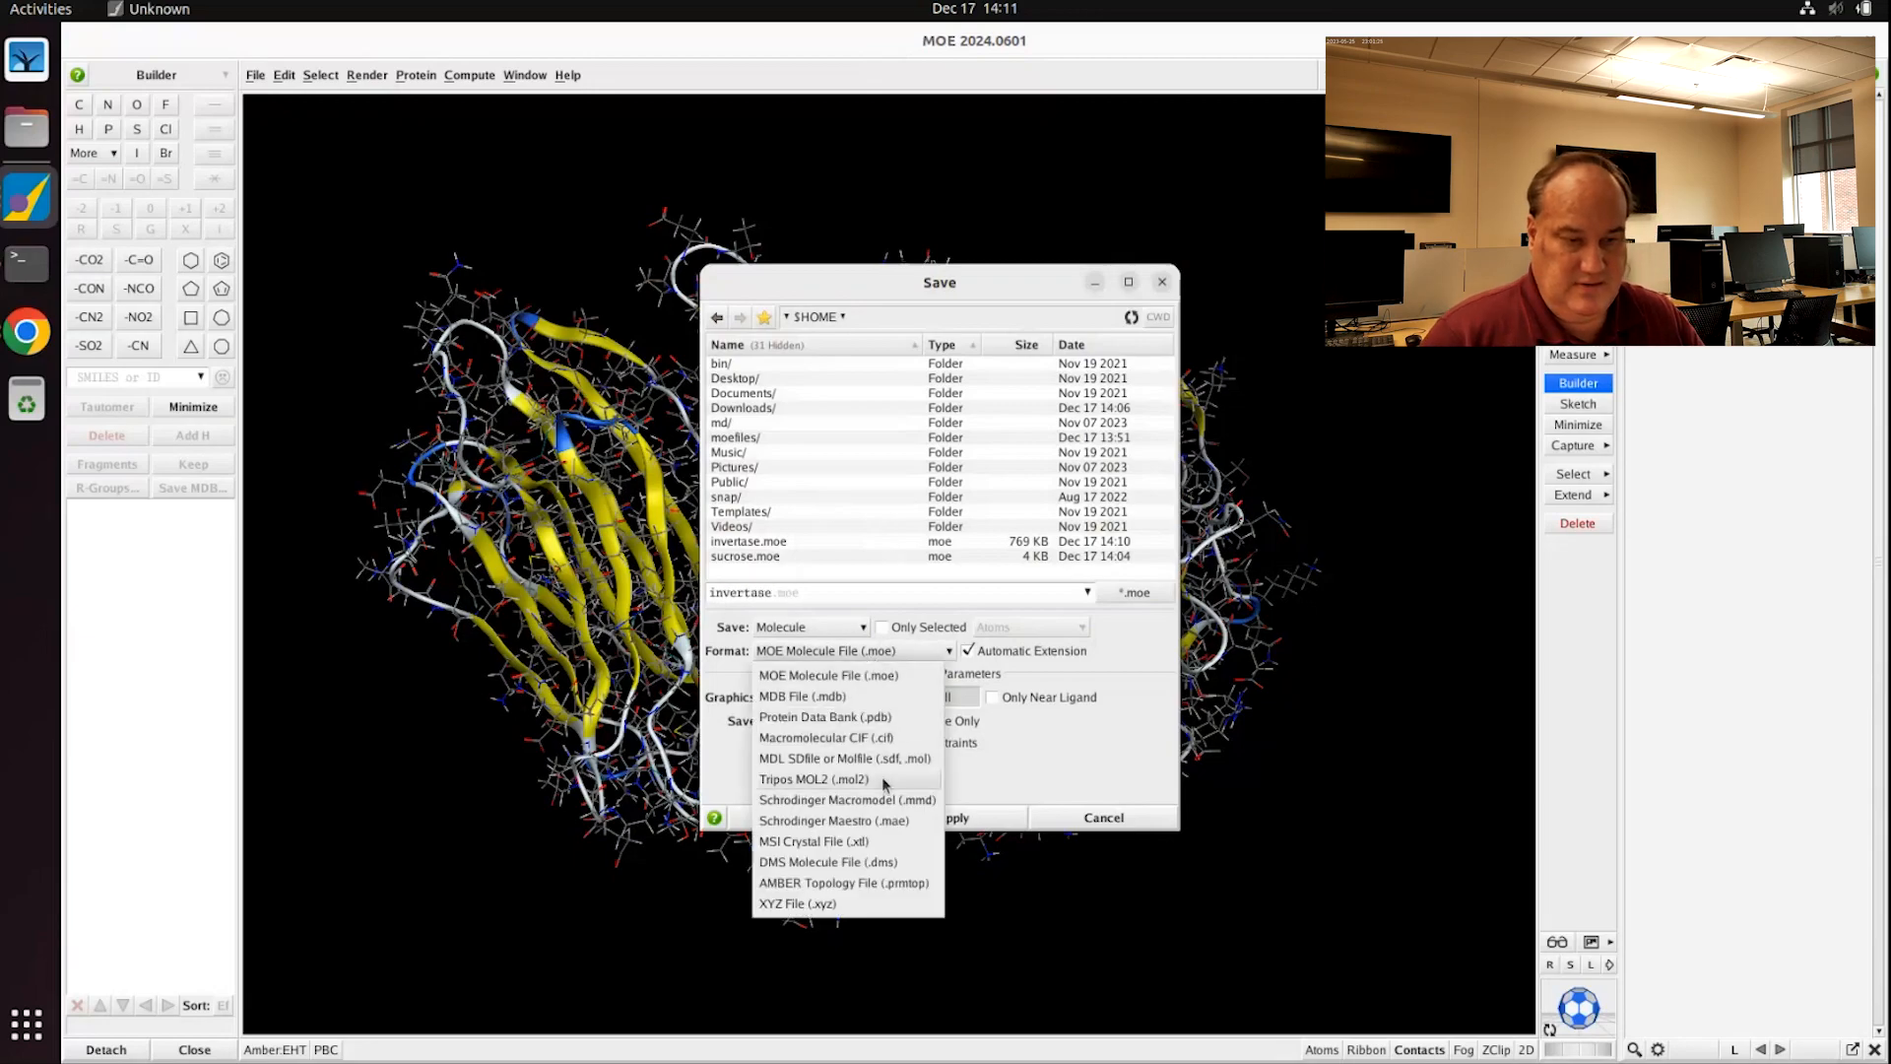
{"action": "left_click", "coordinate": [879, 717]}
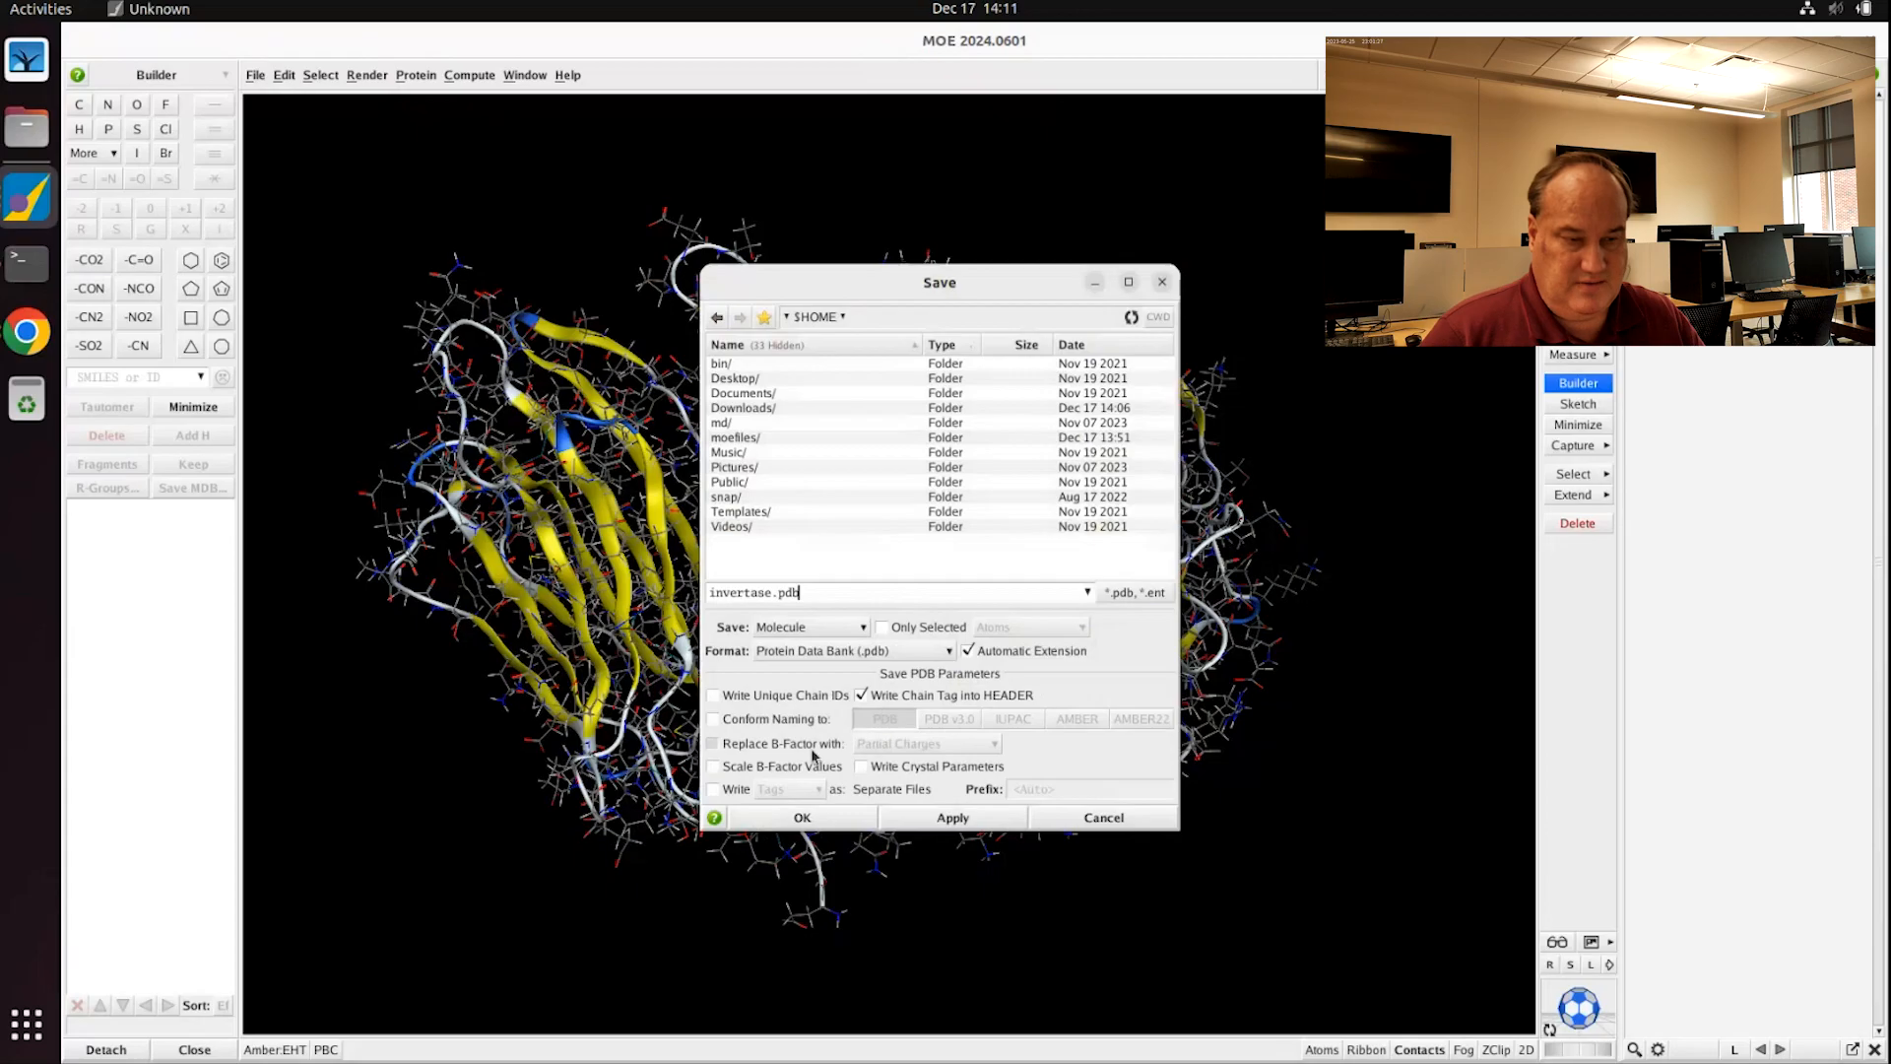
{"action": "left_click", "coordinate": [802, 819]}
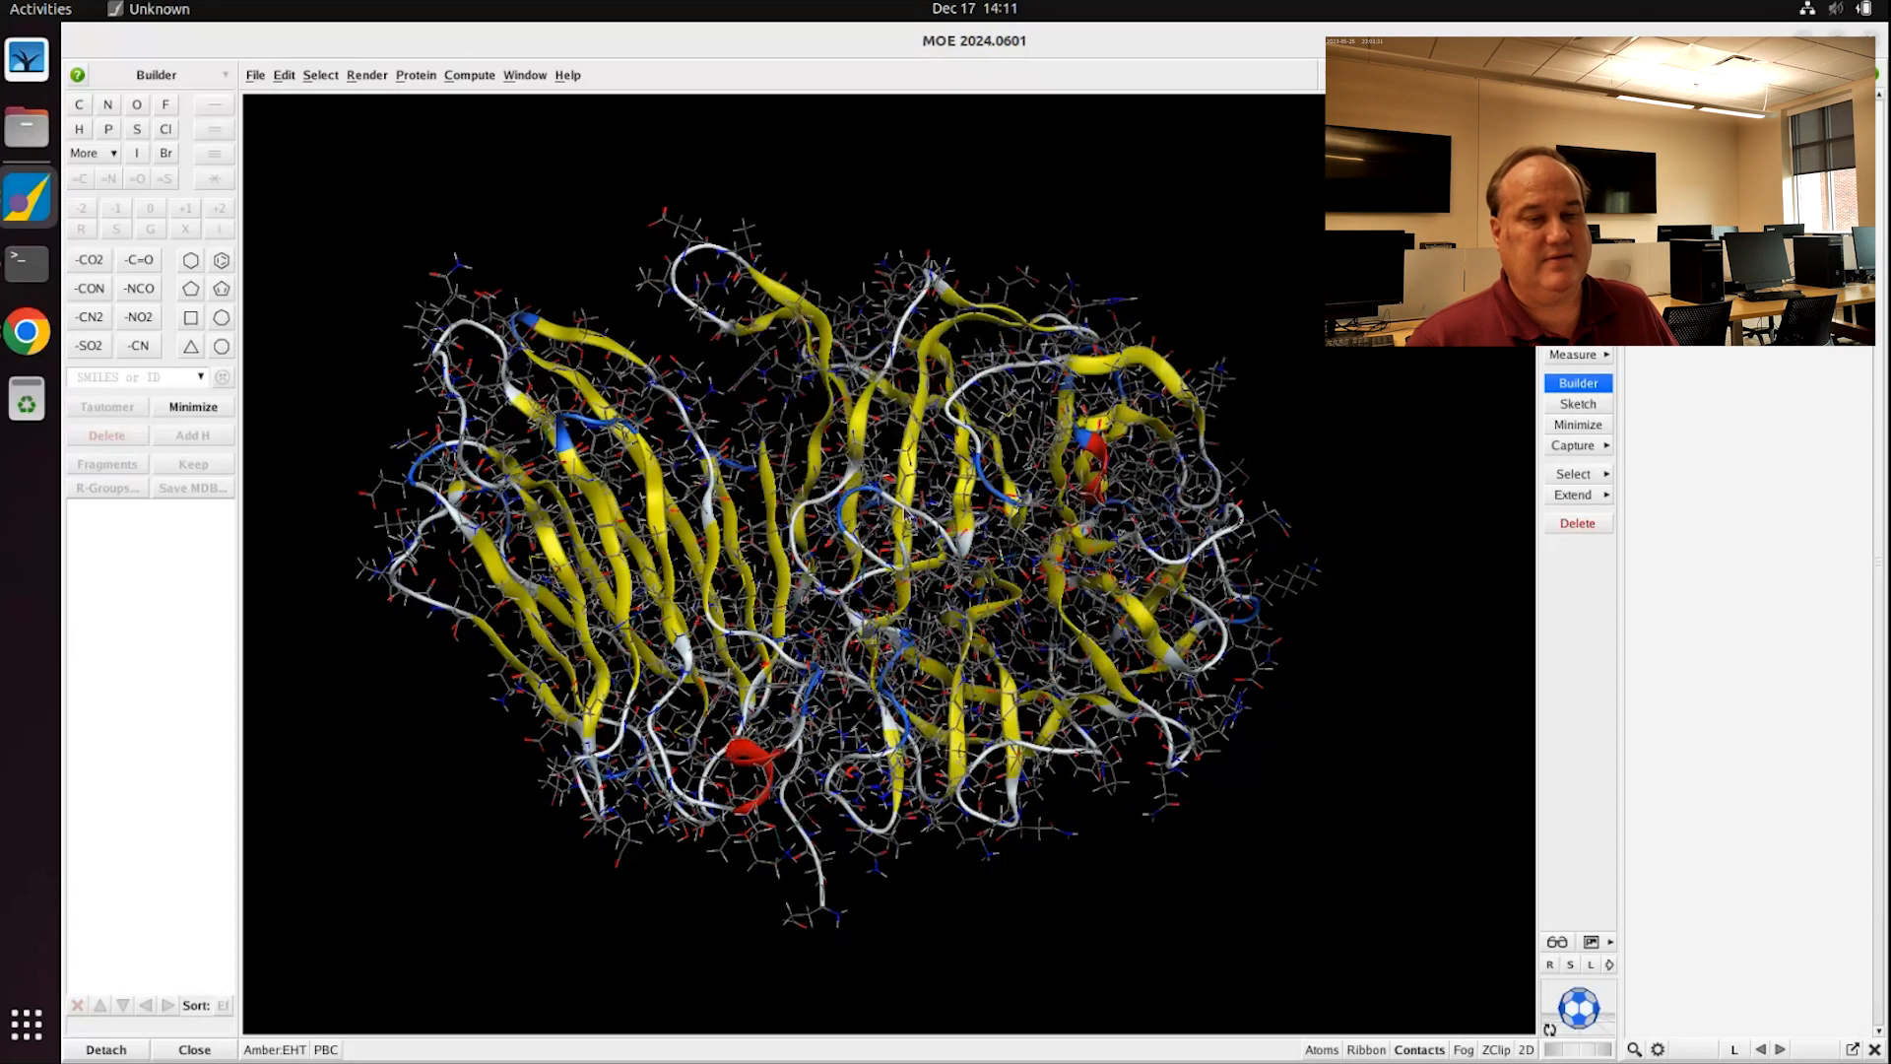
{"action": "scroll", "coordinate": [904, 508], "scroll_direction": "up", "scroll_amount": 1}
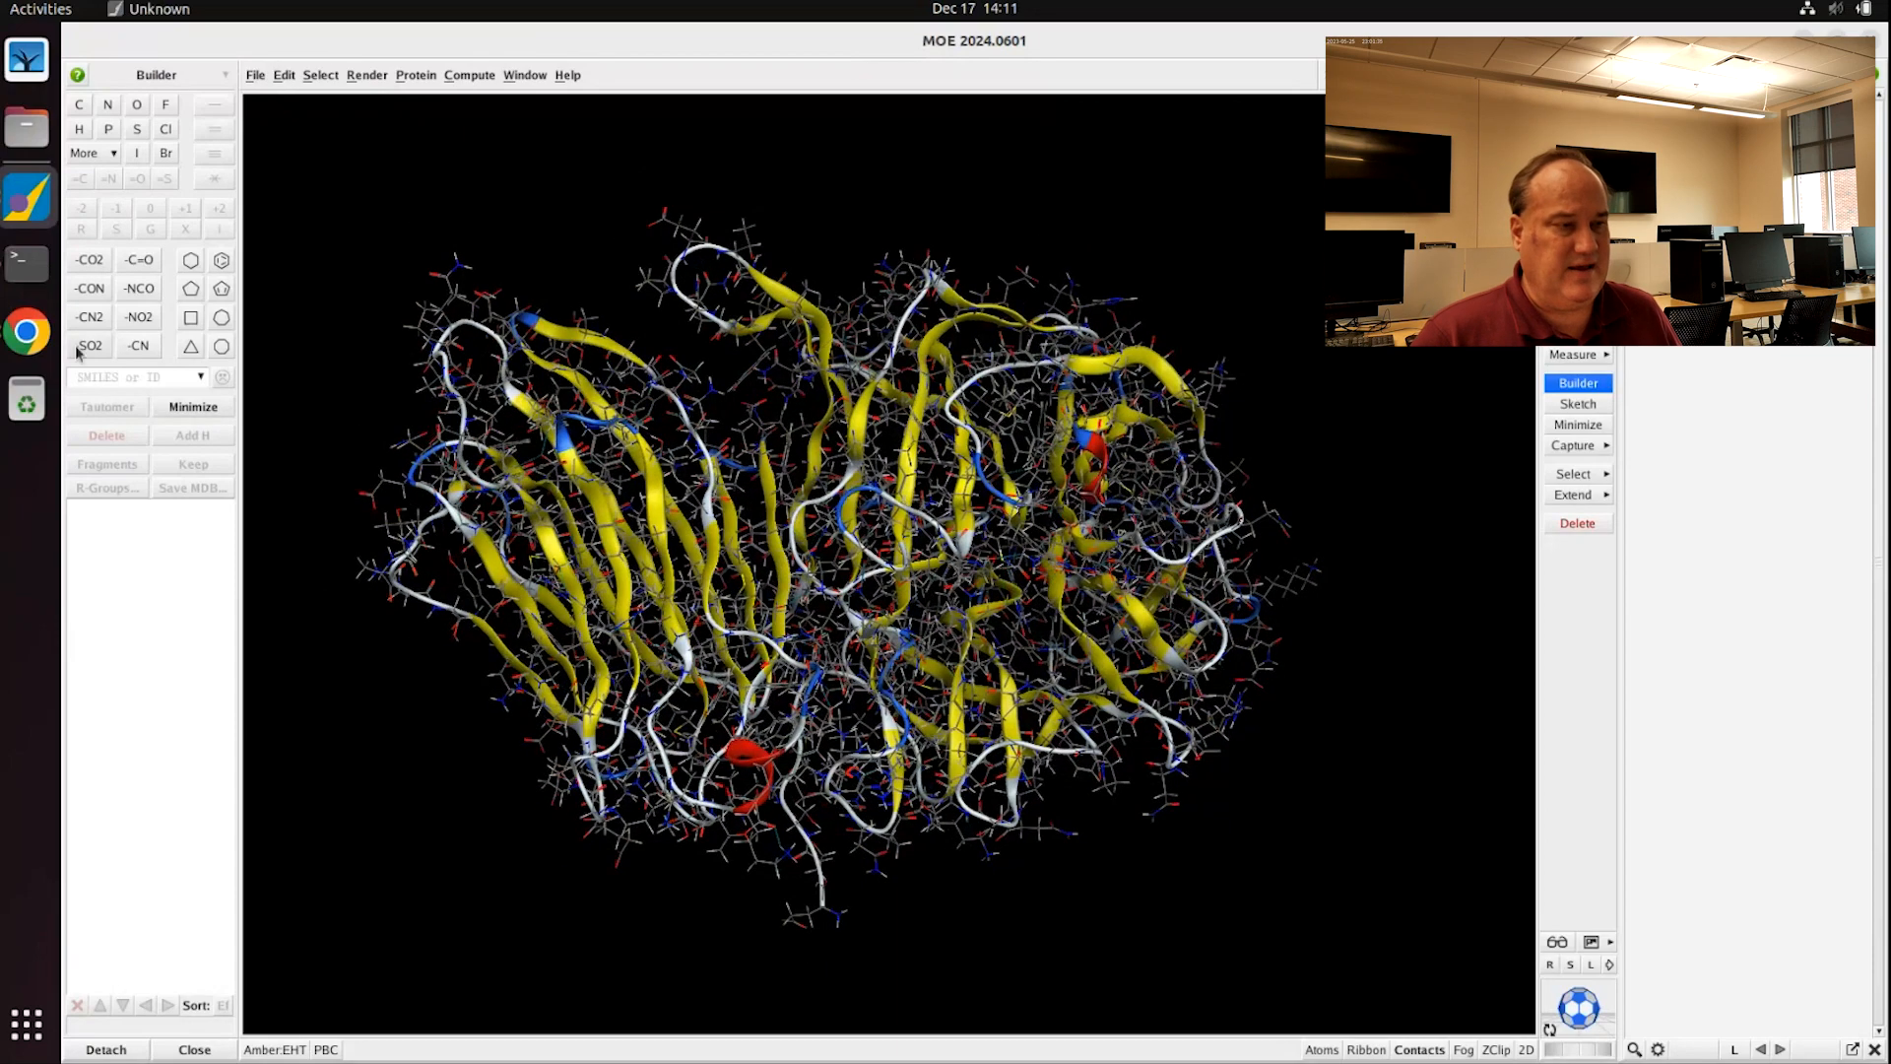
Step: In Chrome's Molecular Modeling lab tab, highlight the Protein Frustratometer name in its paragraph
{"action": "left_click", "coordinate": [26, 333]}
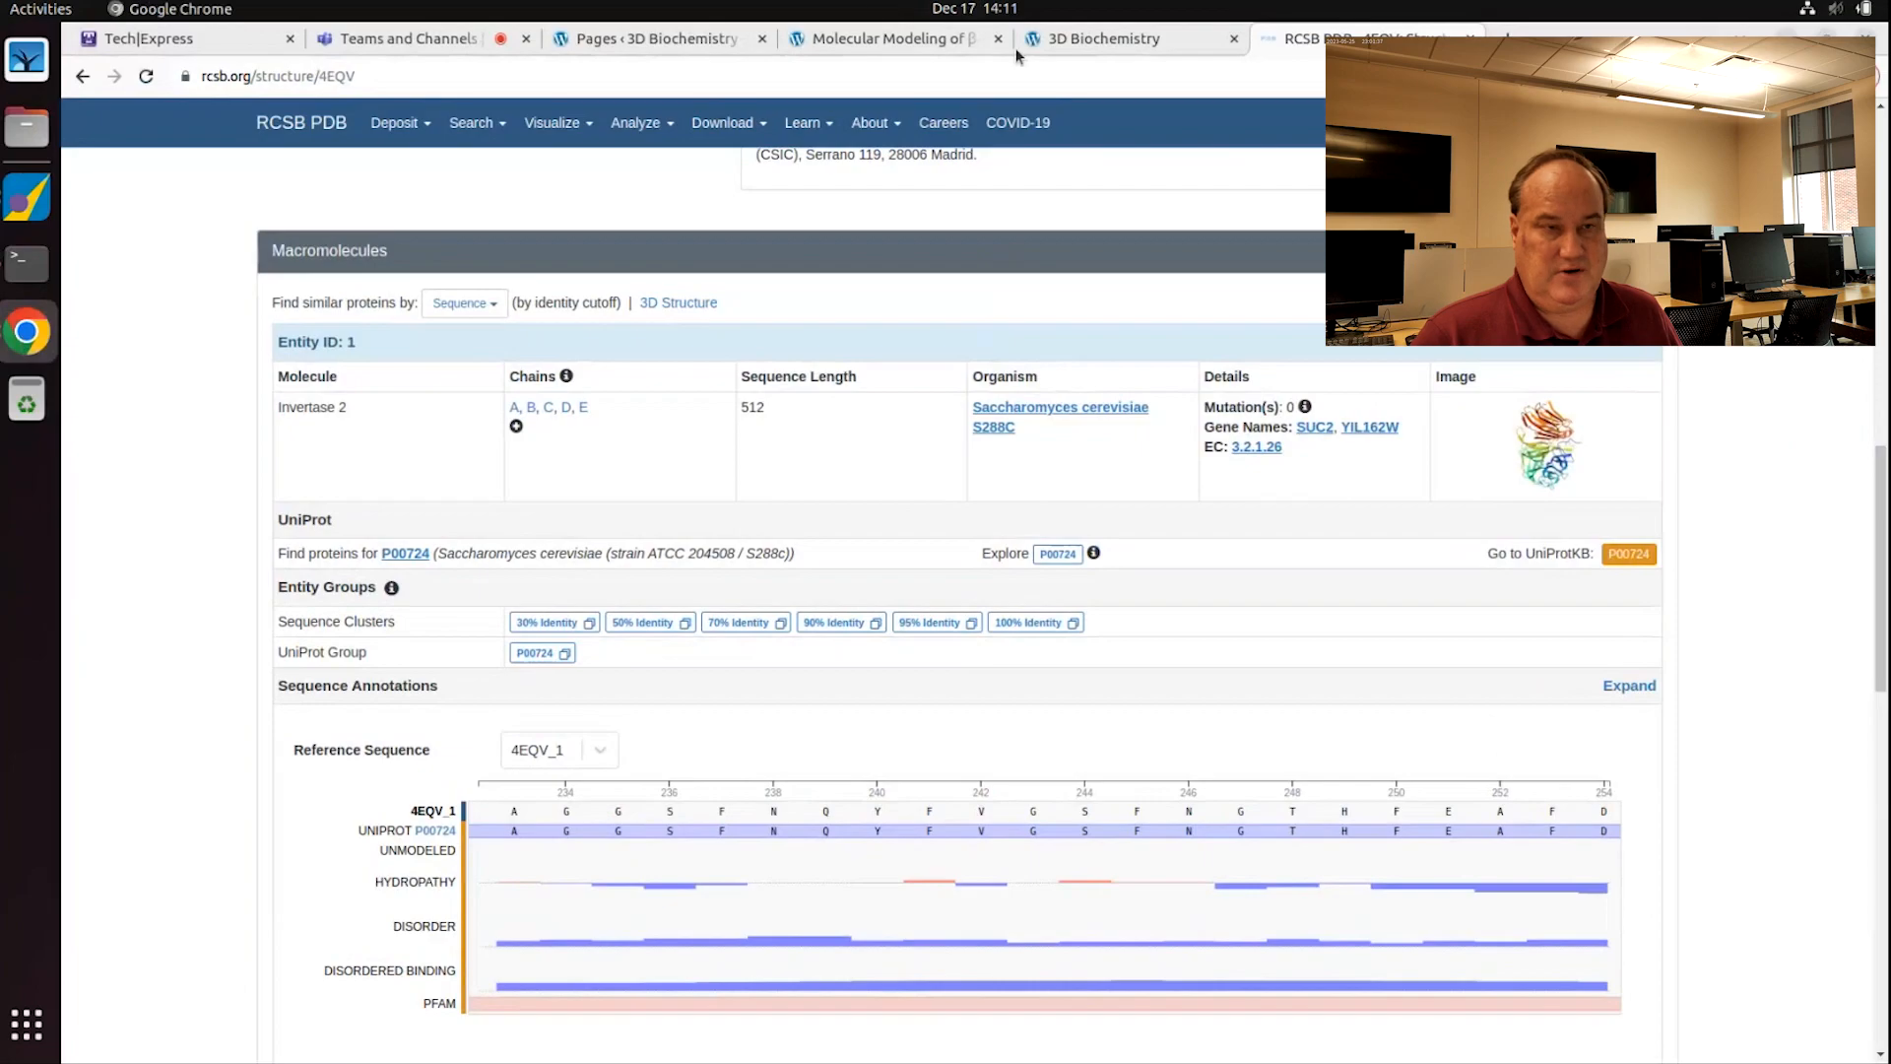
{"action": "left_click", "coordinate": [873, 49]}
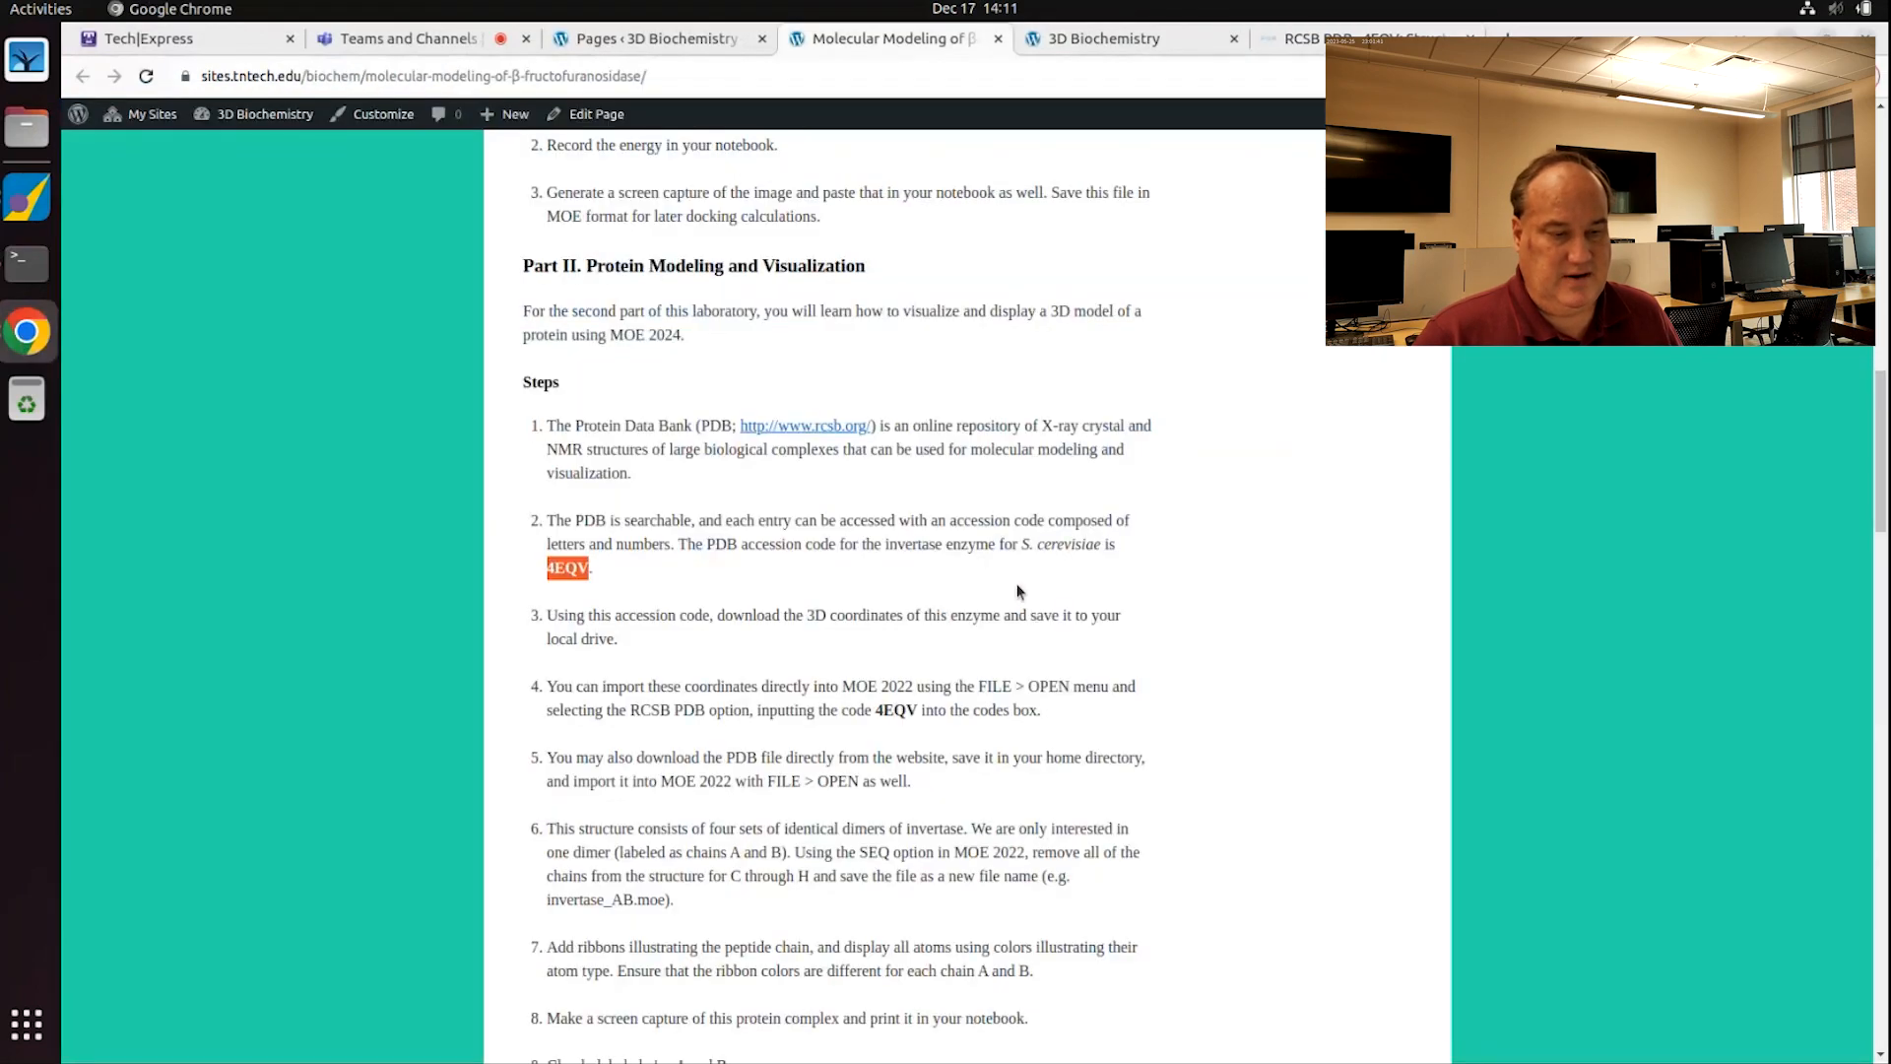
{"action": "scroll", "coordinate": [1032, 600], "scroll_direction": "down", "scroll_amount": 10}
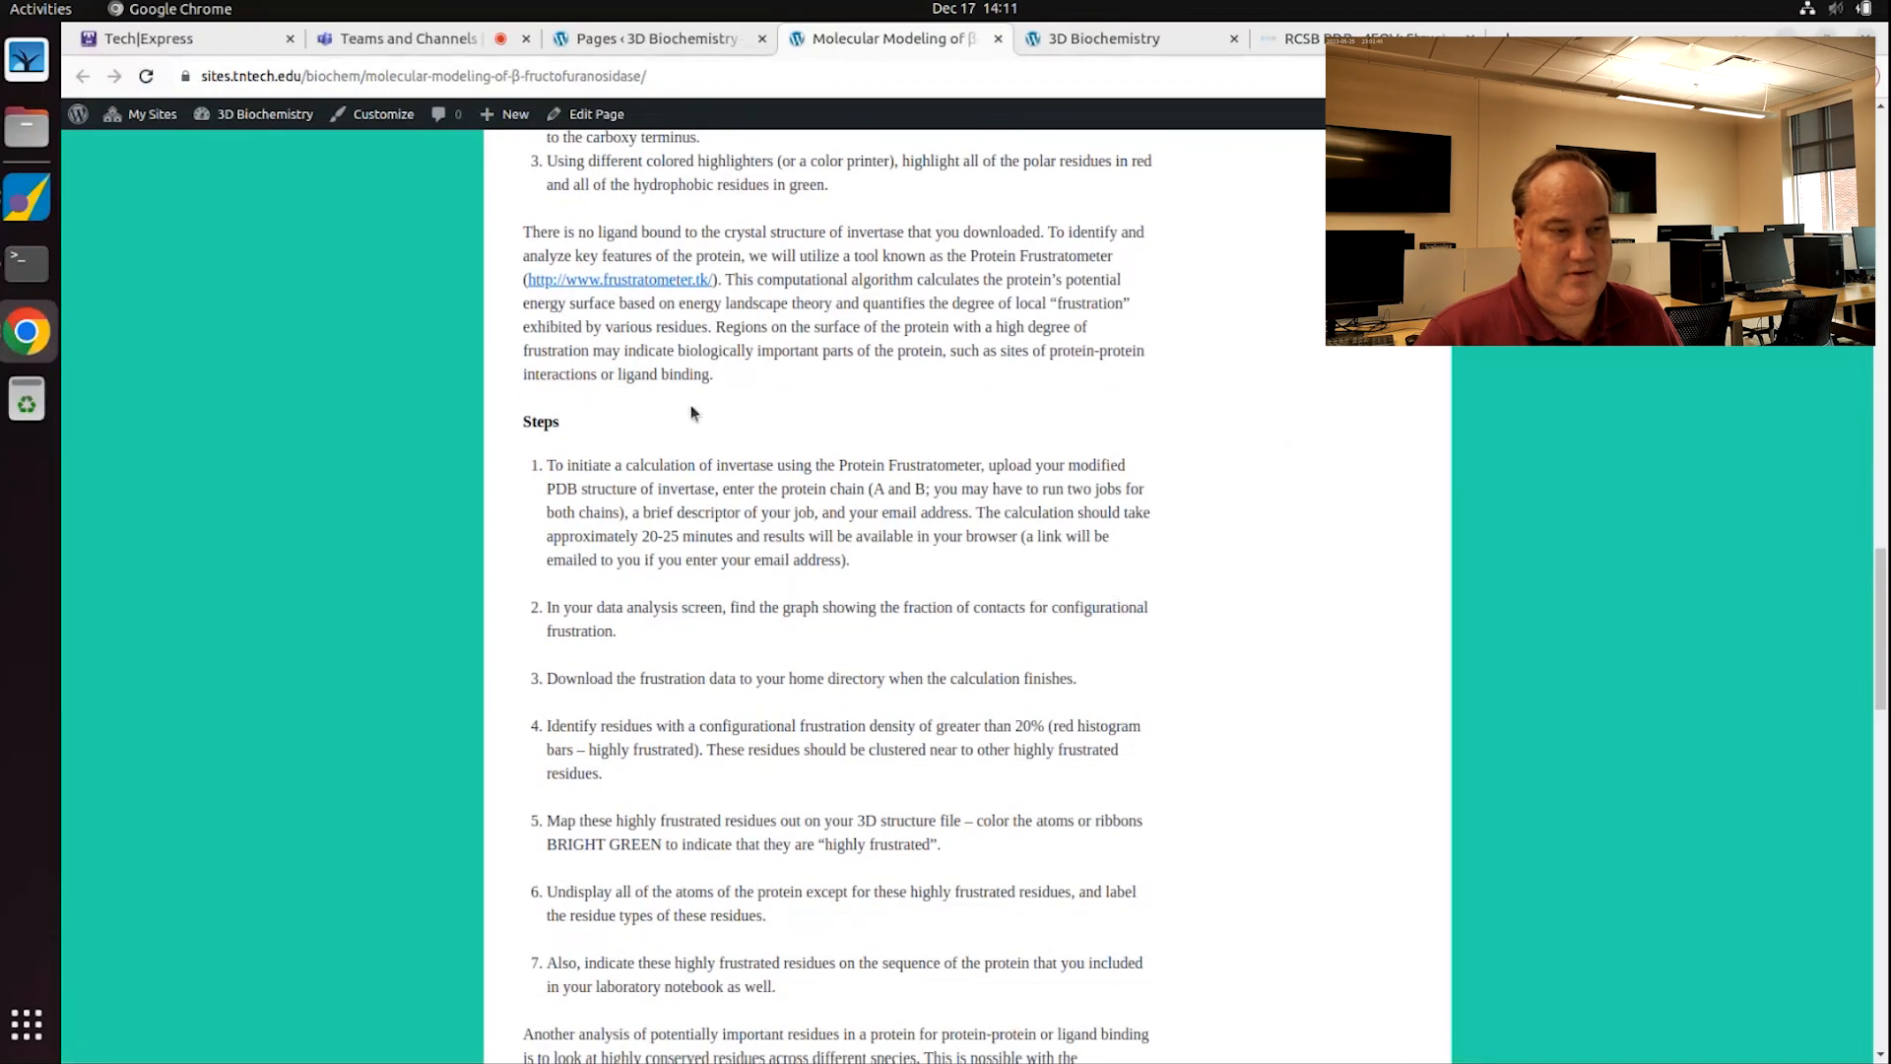
{"action": "scroll", "coordinate": [700, 422], "scroll_direction": "up", "scroll_amount": 2}
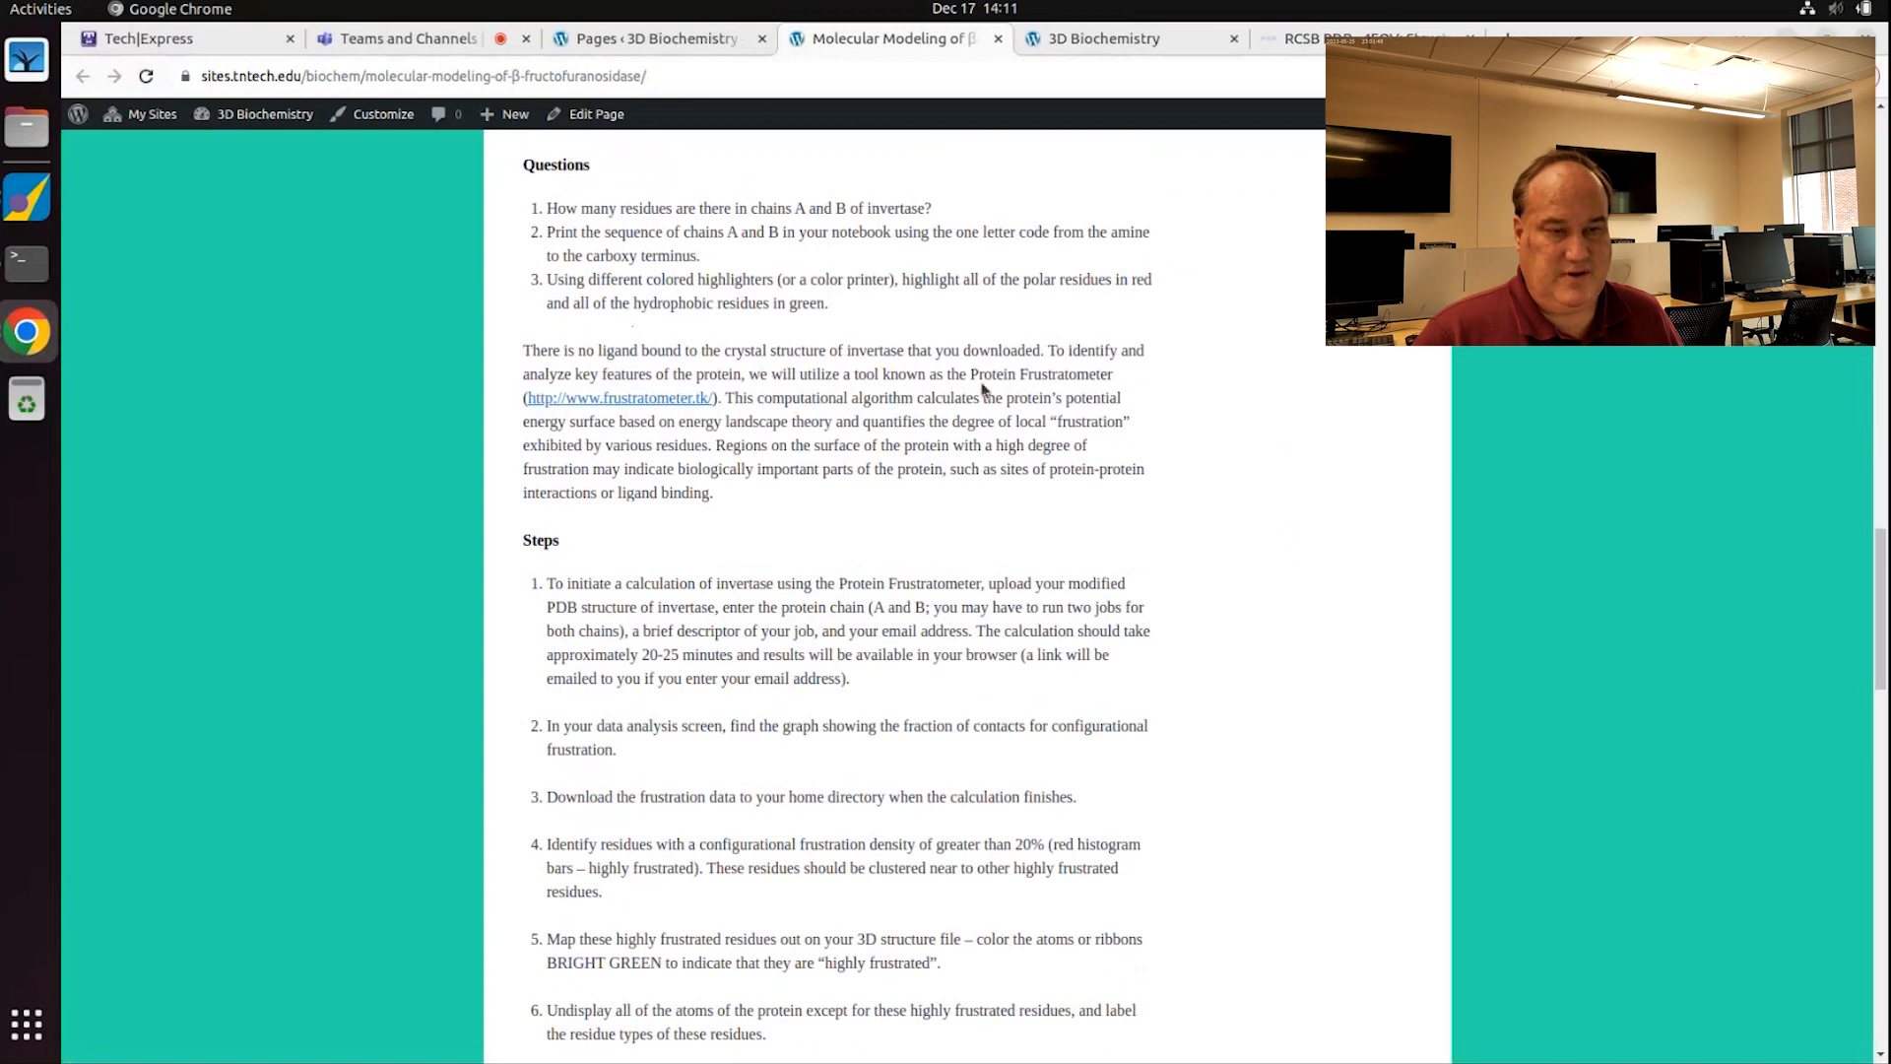
{"action": "left_click_drag", "start_coordinate": [969, 374], "coordinate": [1114, 371]}
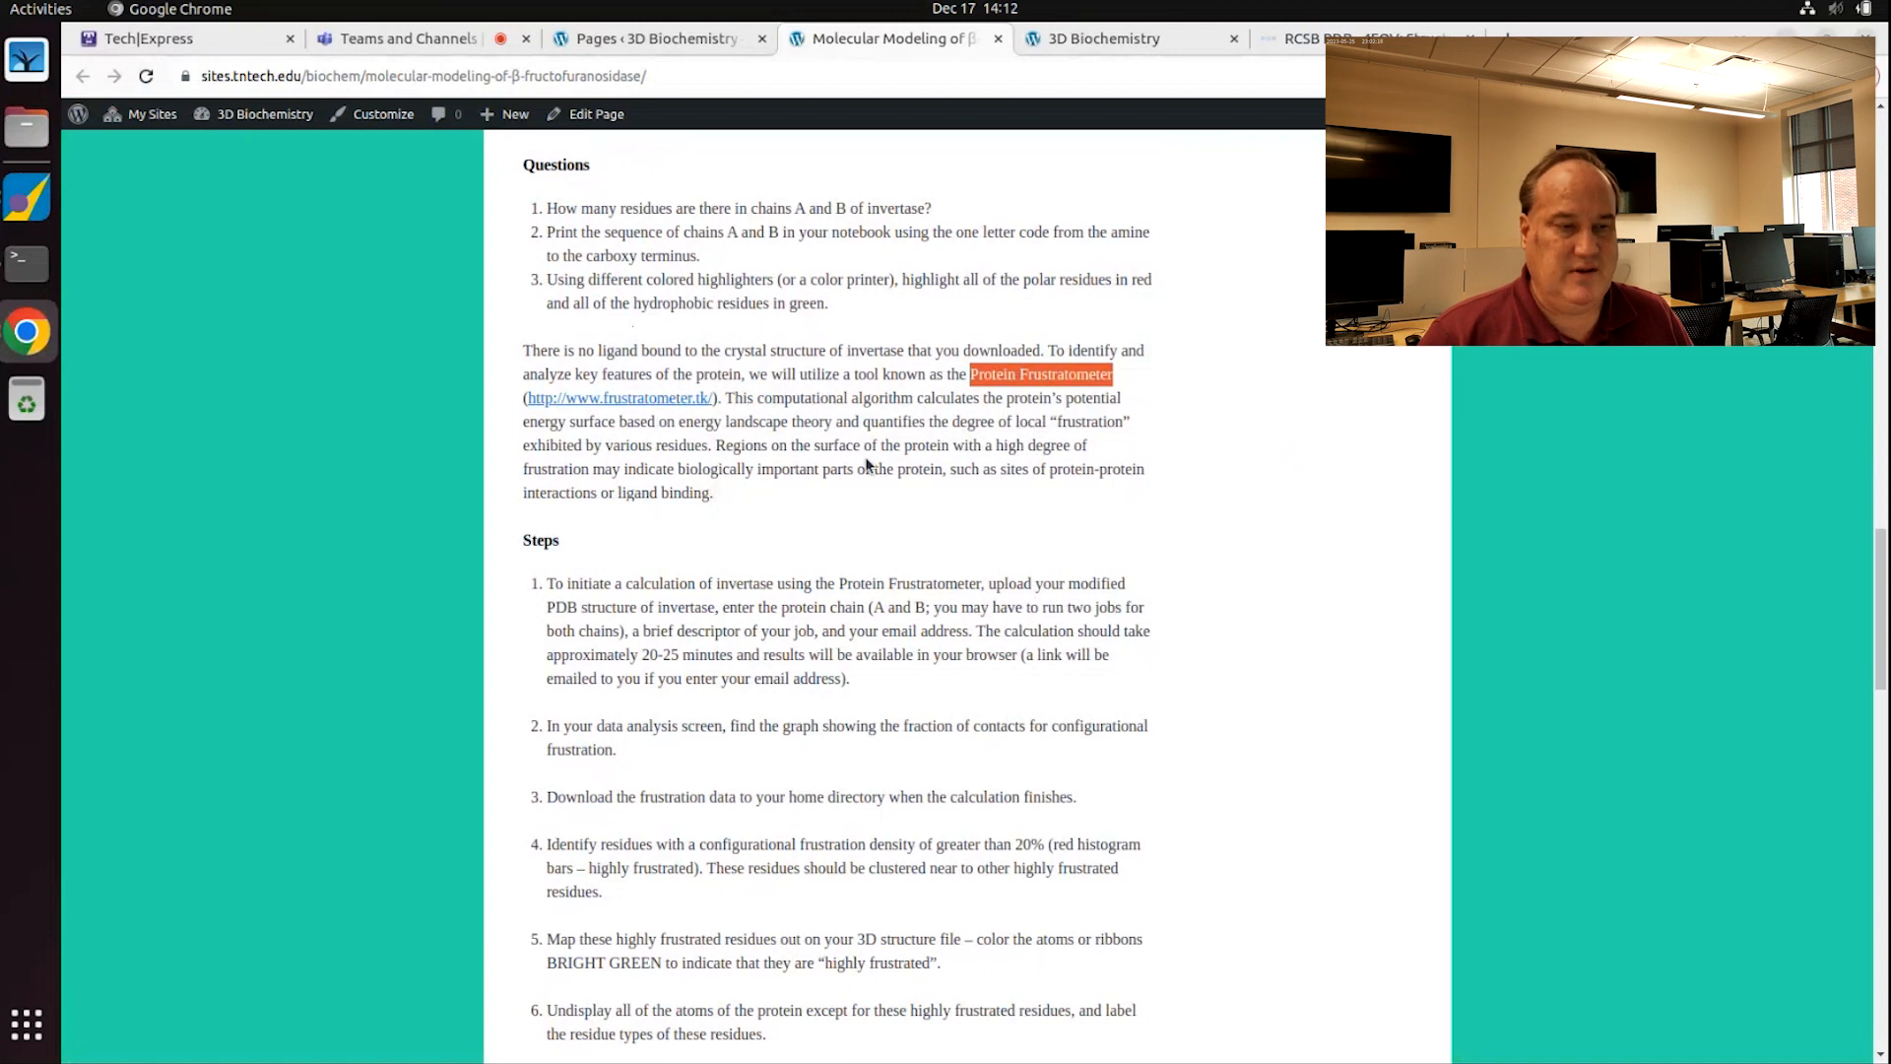
Step: Open the course's frustratometer.tk link in a new tab, which fails to load
{"action": "right_click", "coordinate": [639, 406]}
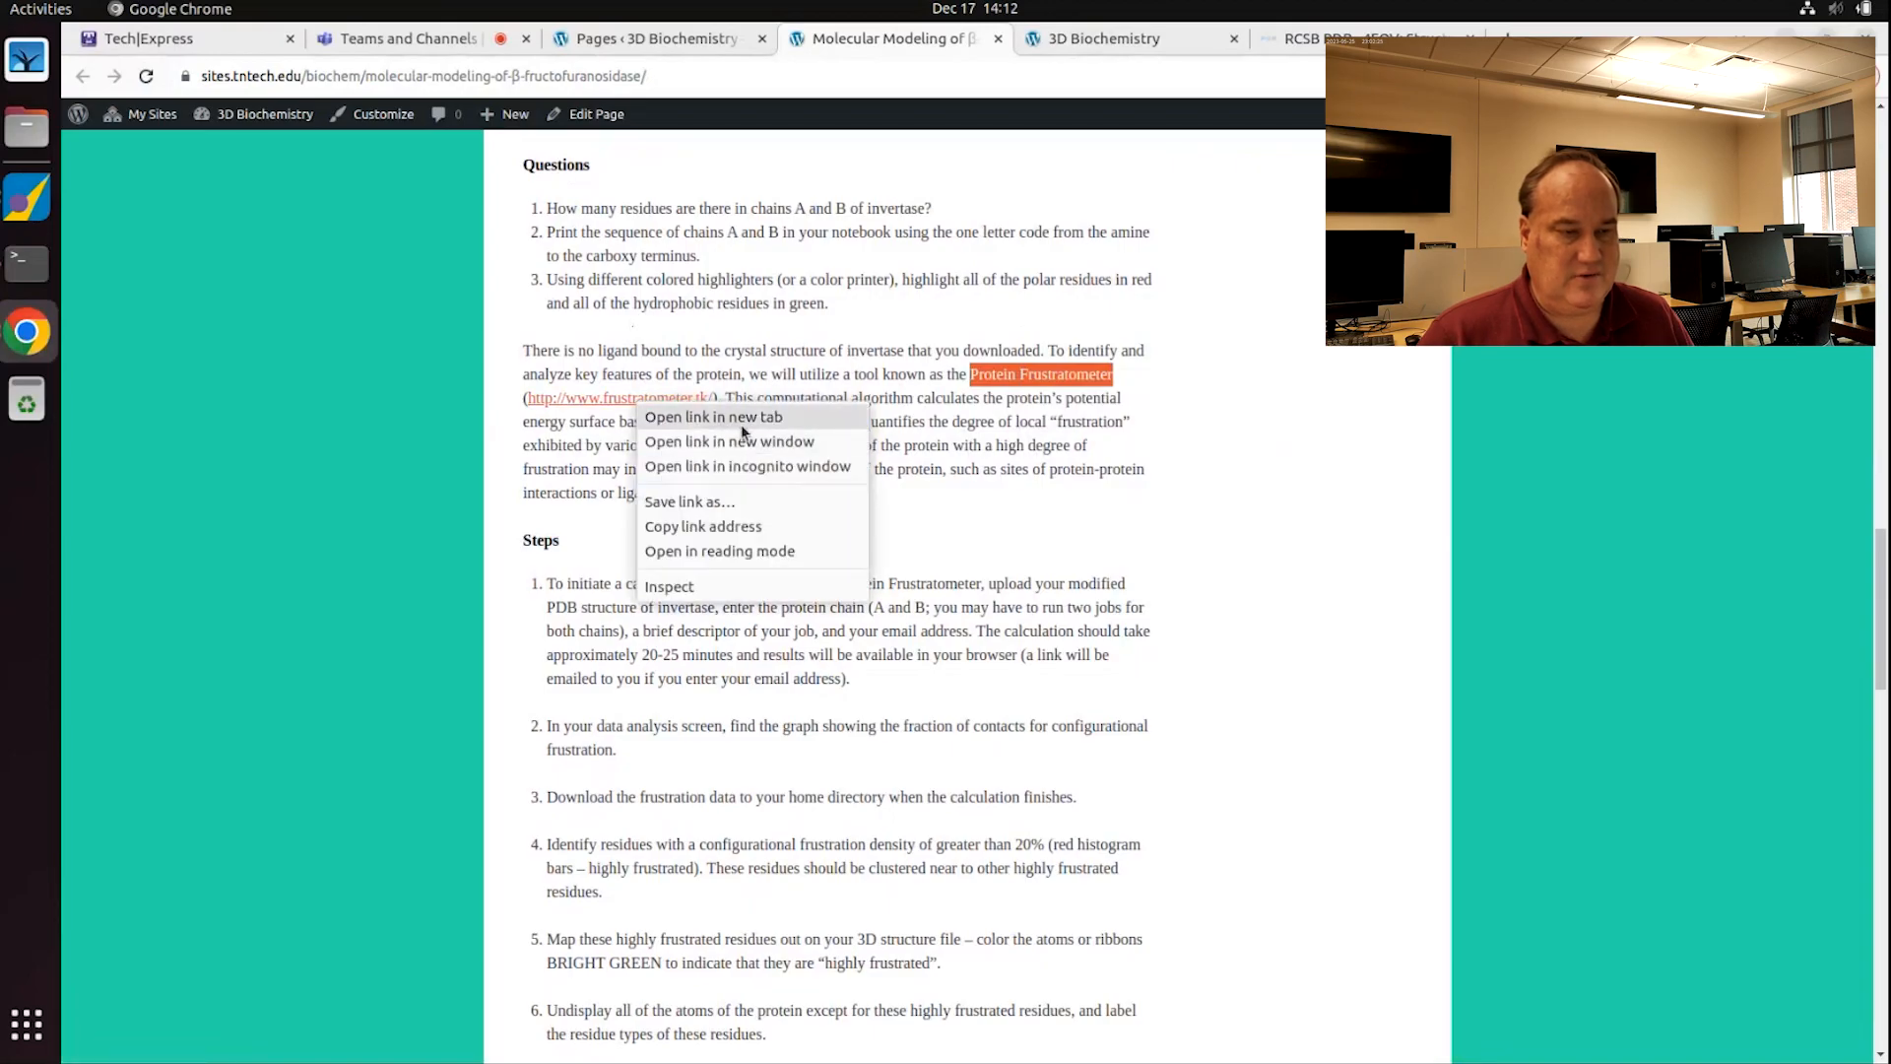
{"action": "left_click", "coordinate": [739, 415]}
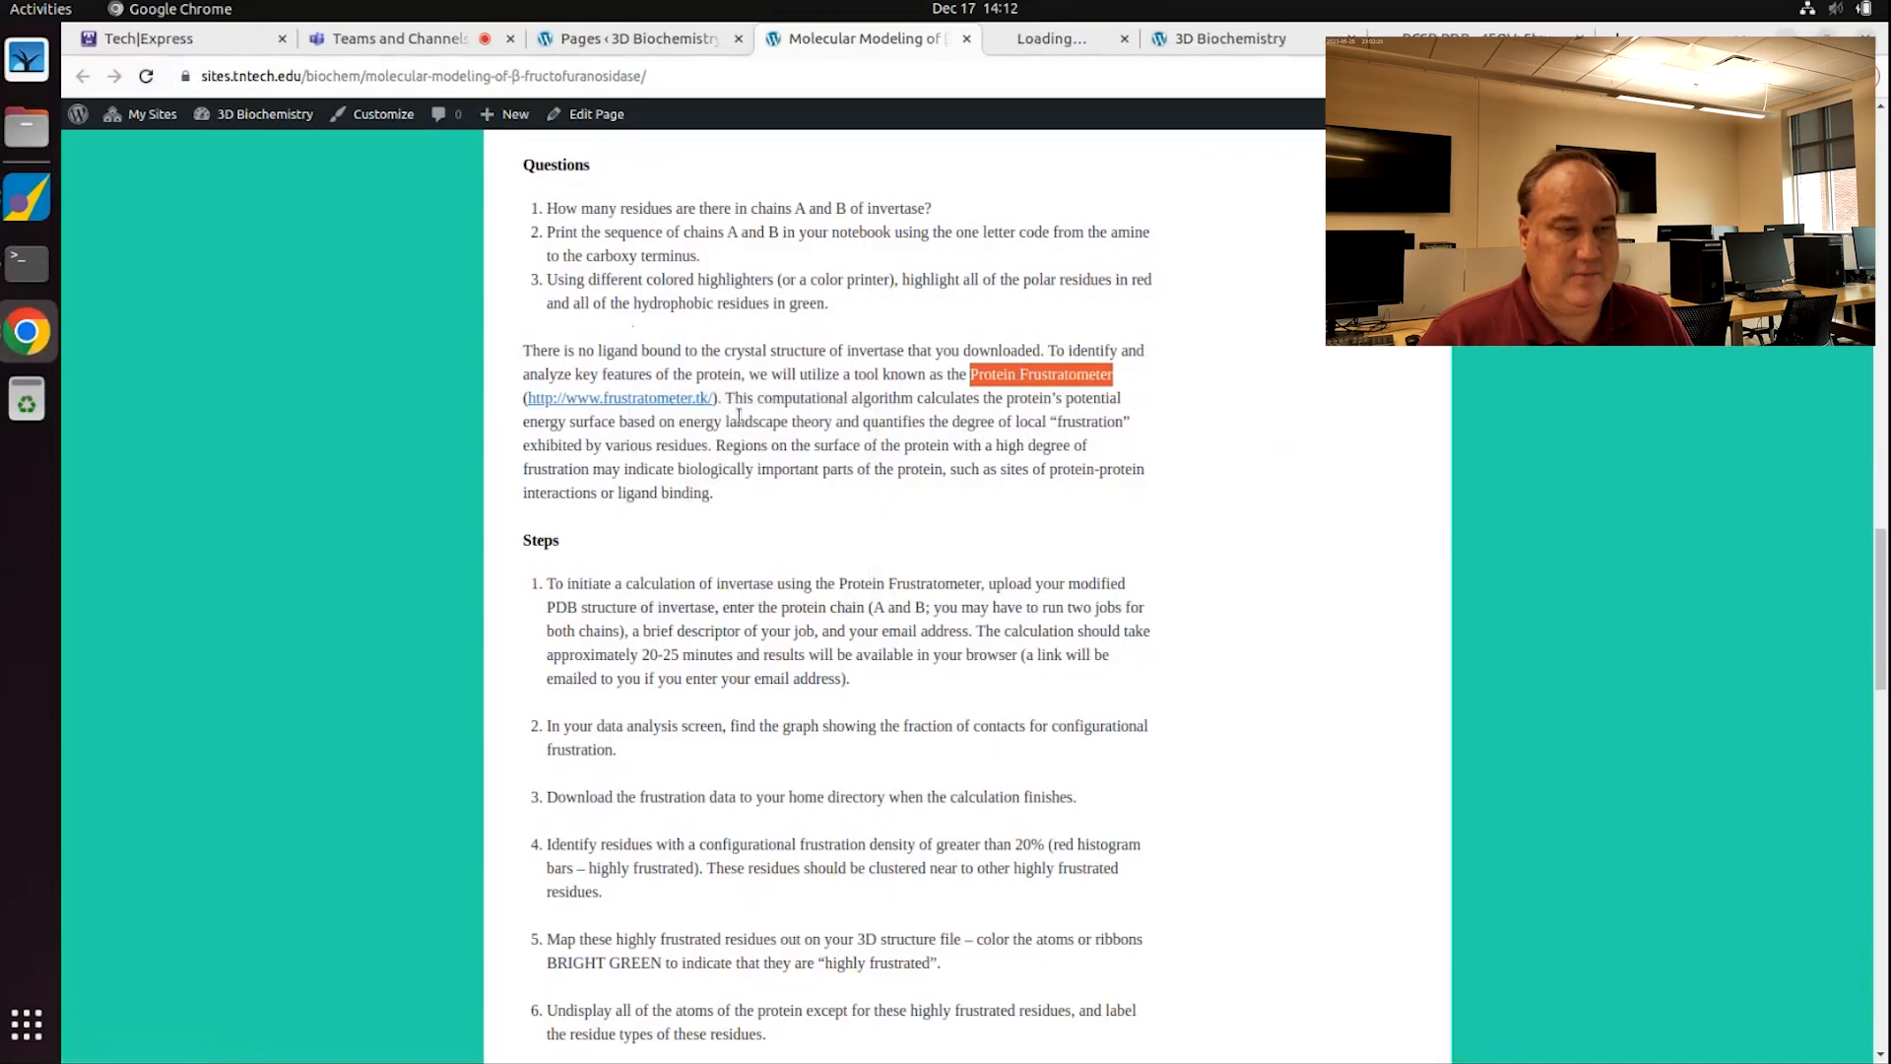
{"action": "left_click", "coordinate": [1054, 47]}
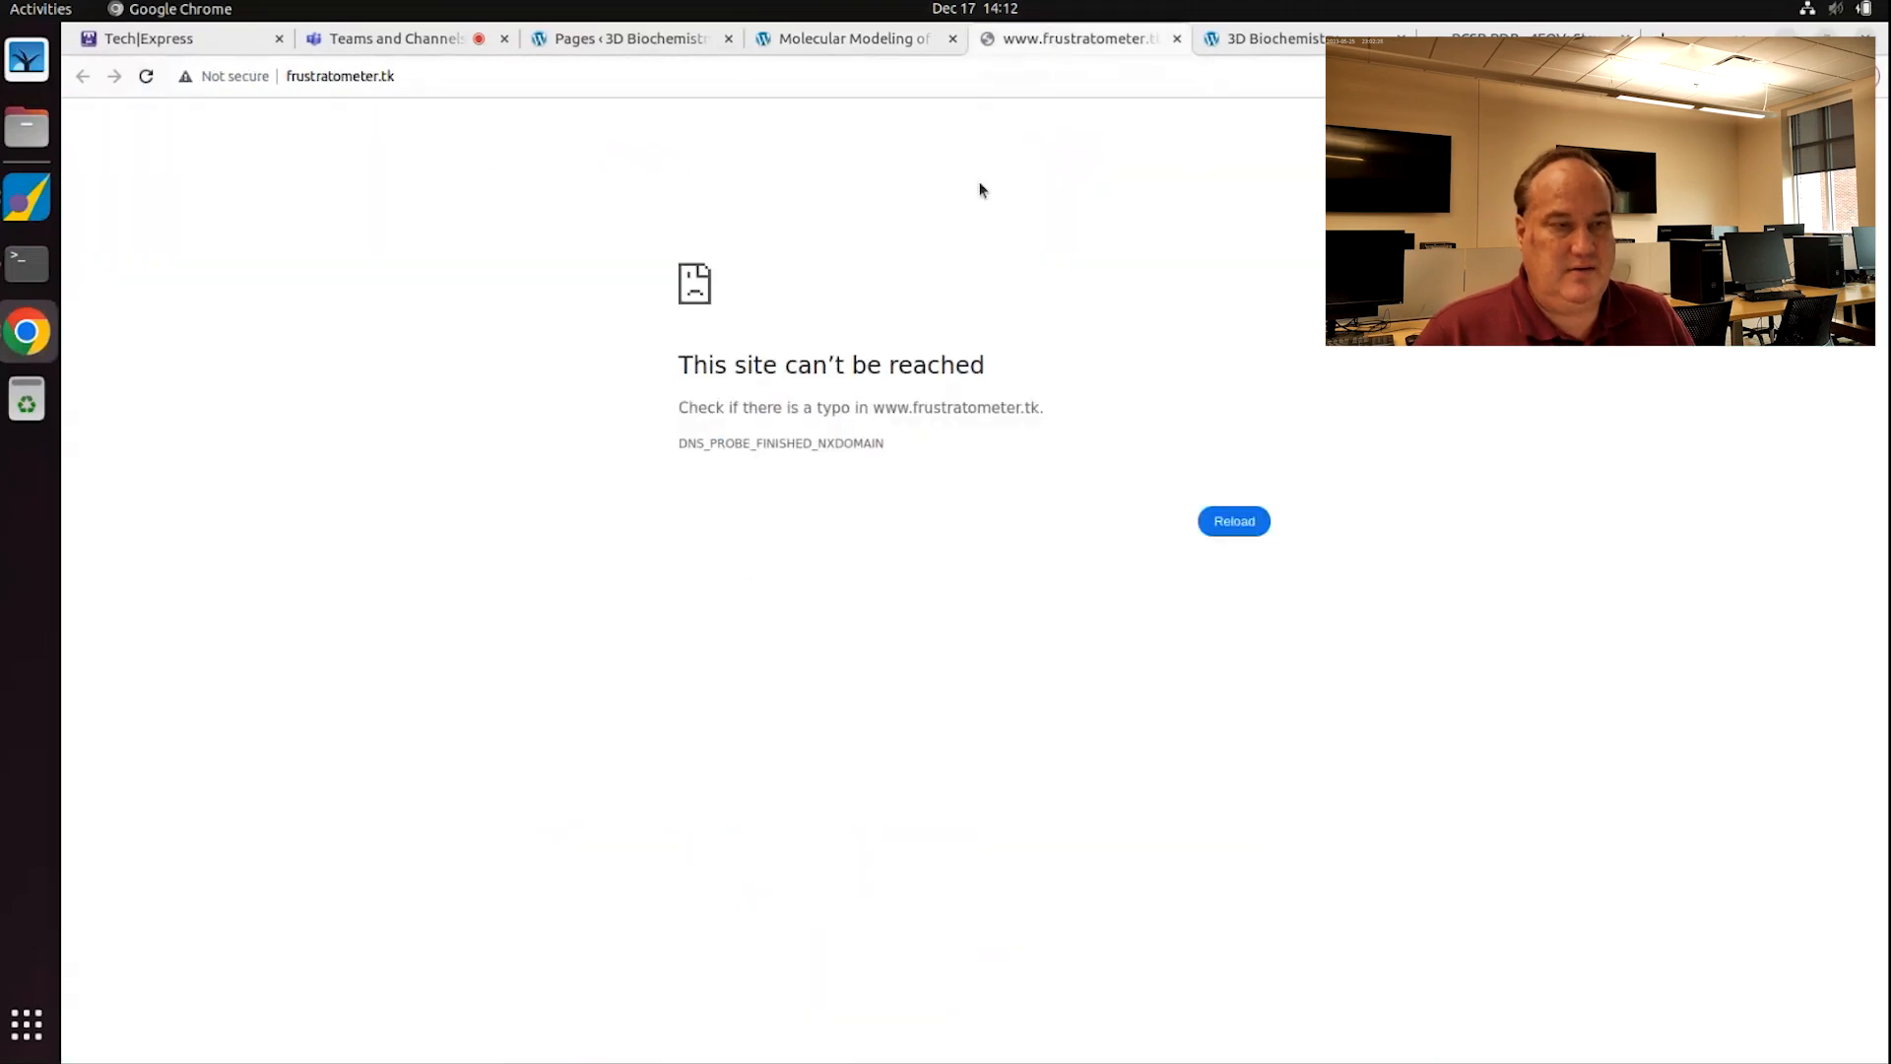
Step: Google 'protein frustratometer' and open the Frustratometer Server result
{"action": "left_click", "coordinate": [484, 75]}
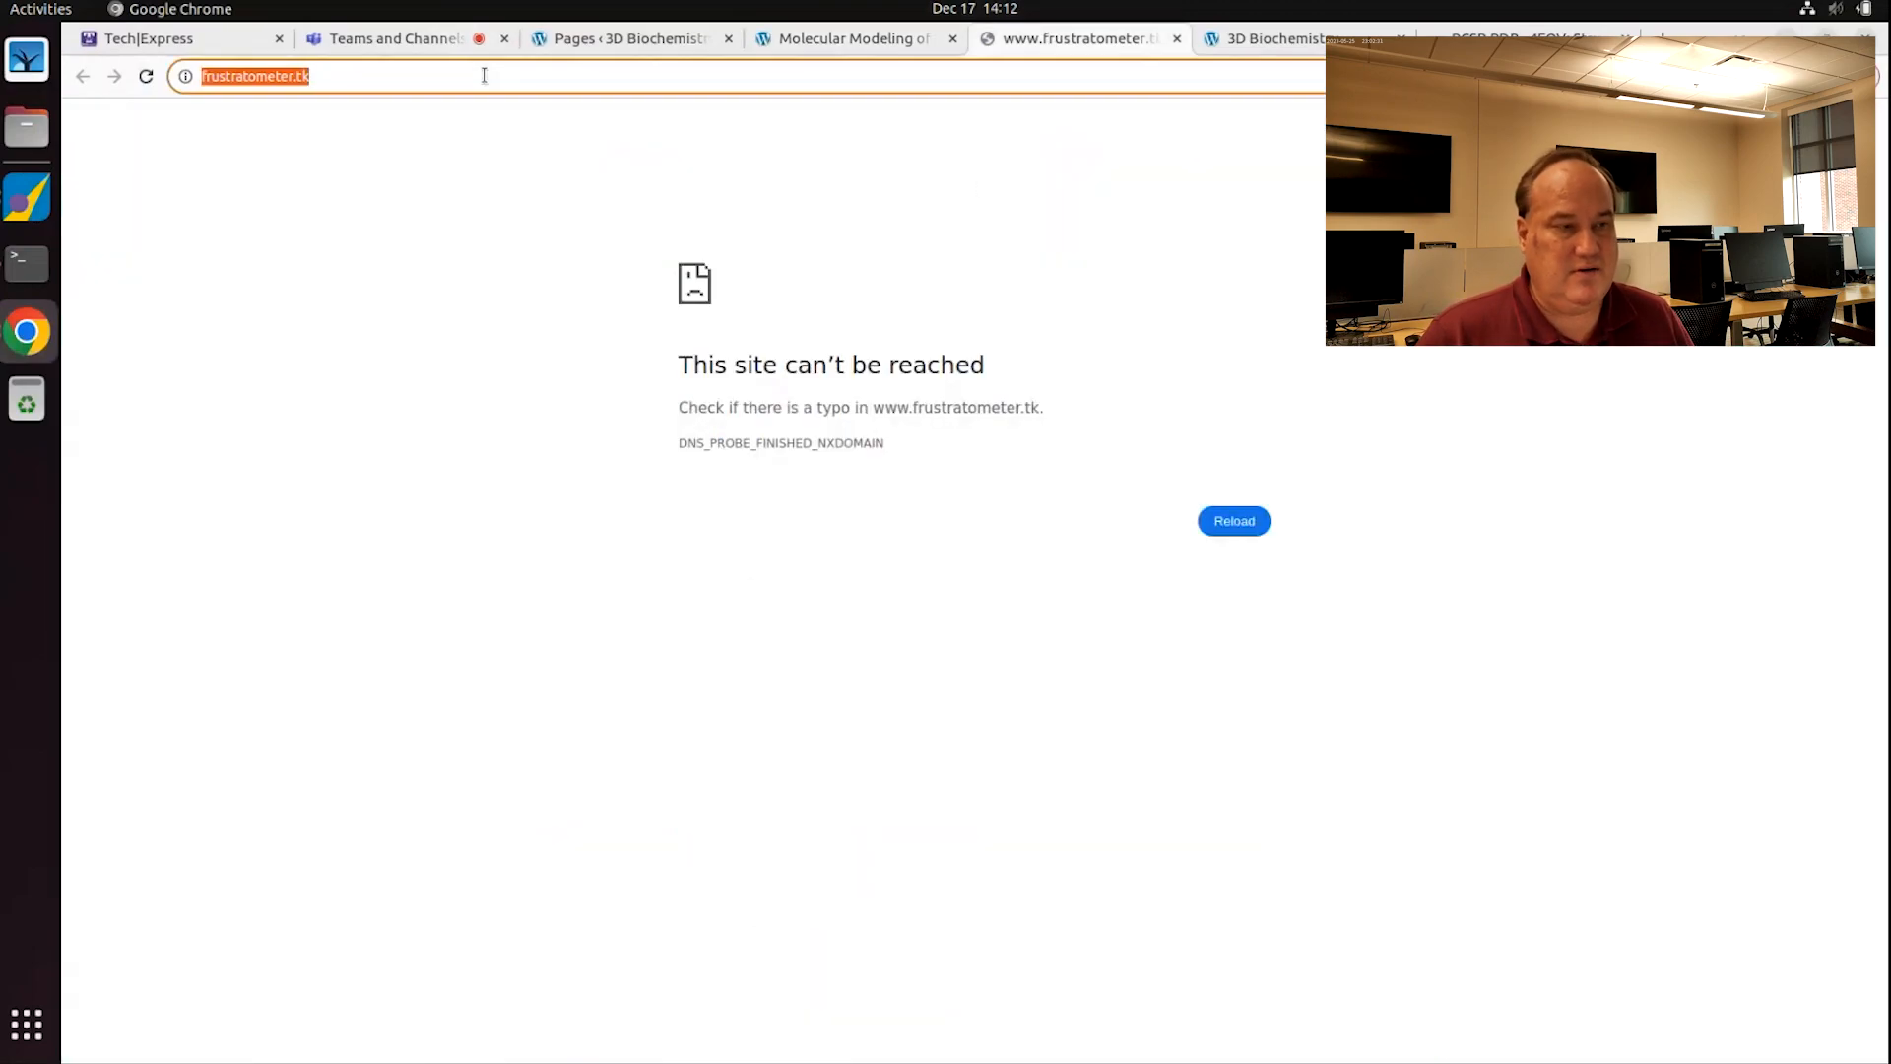
{"action": "left_click", "coordinate": [484, 75]}
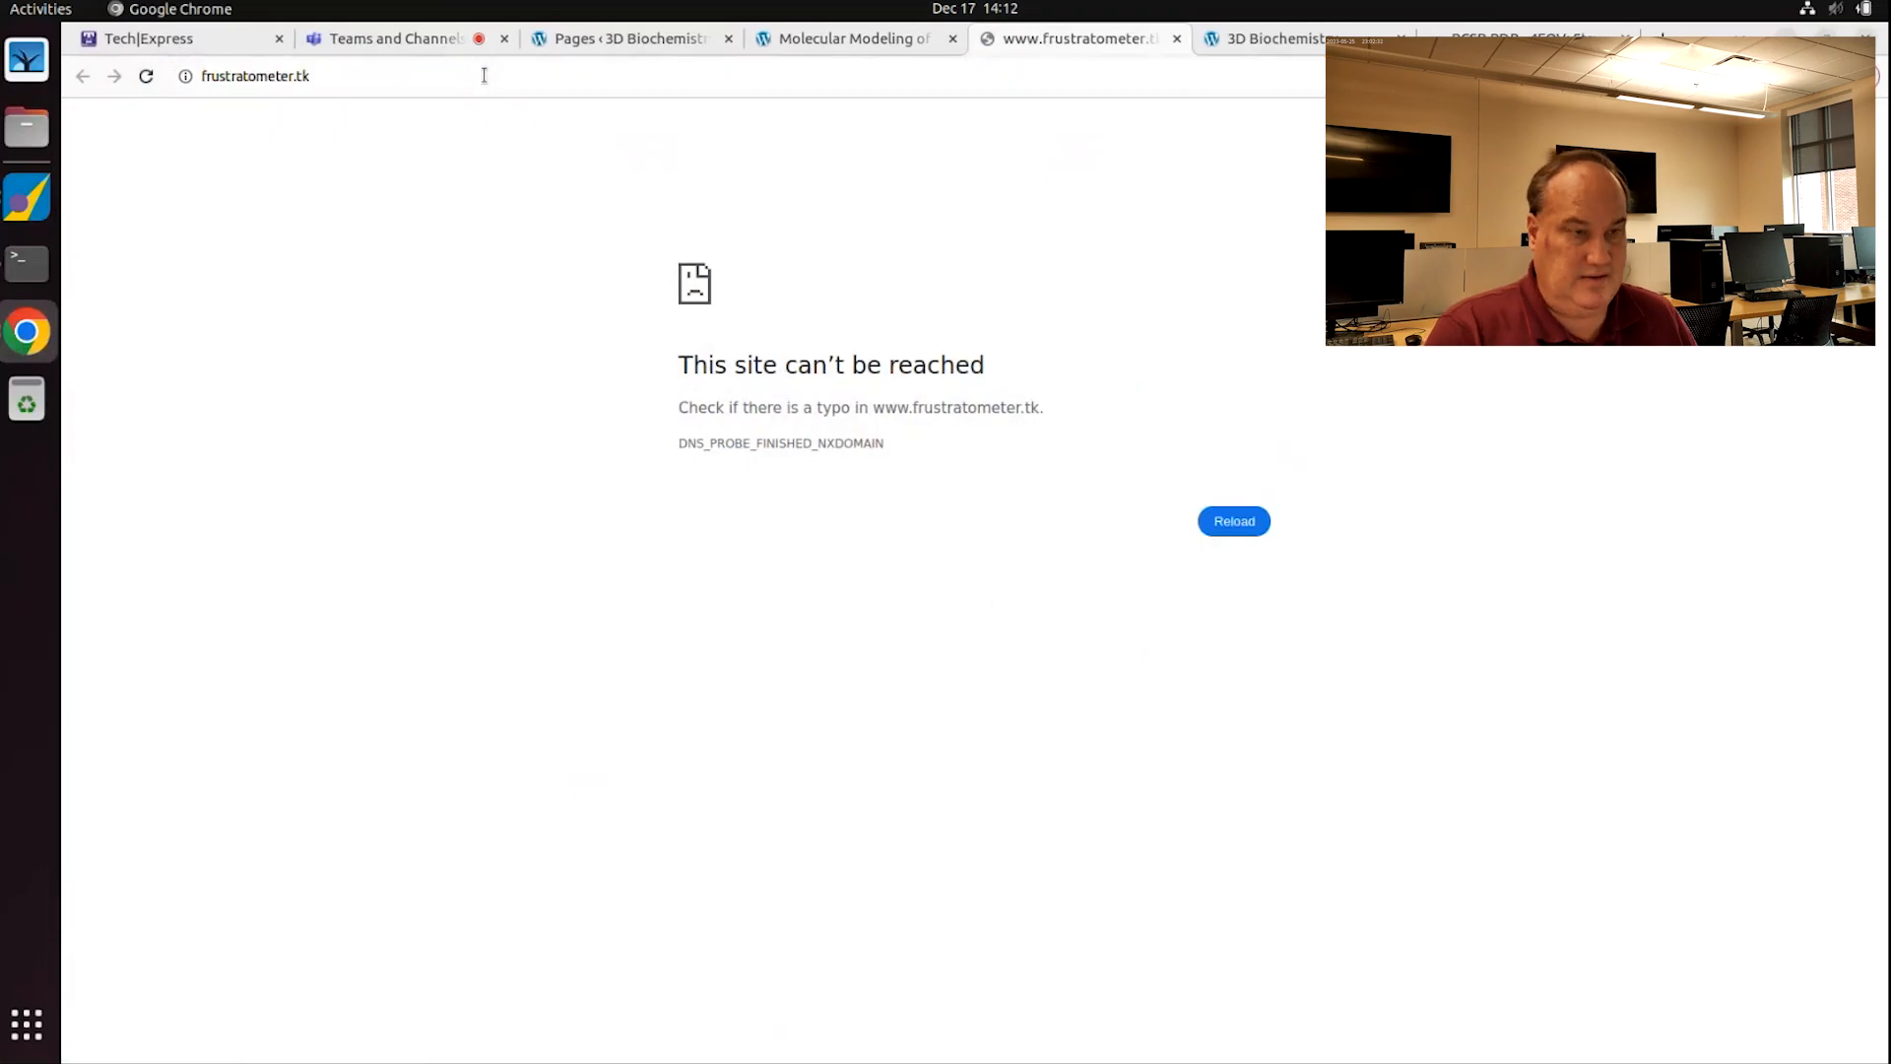
{"action": "left_click", "coordinate": [486, 76]}
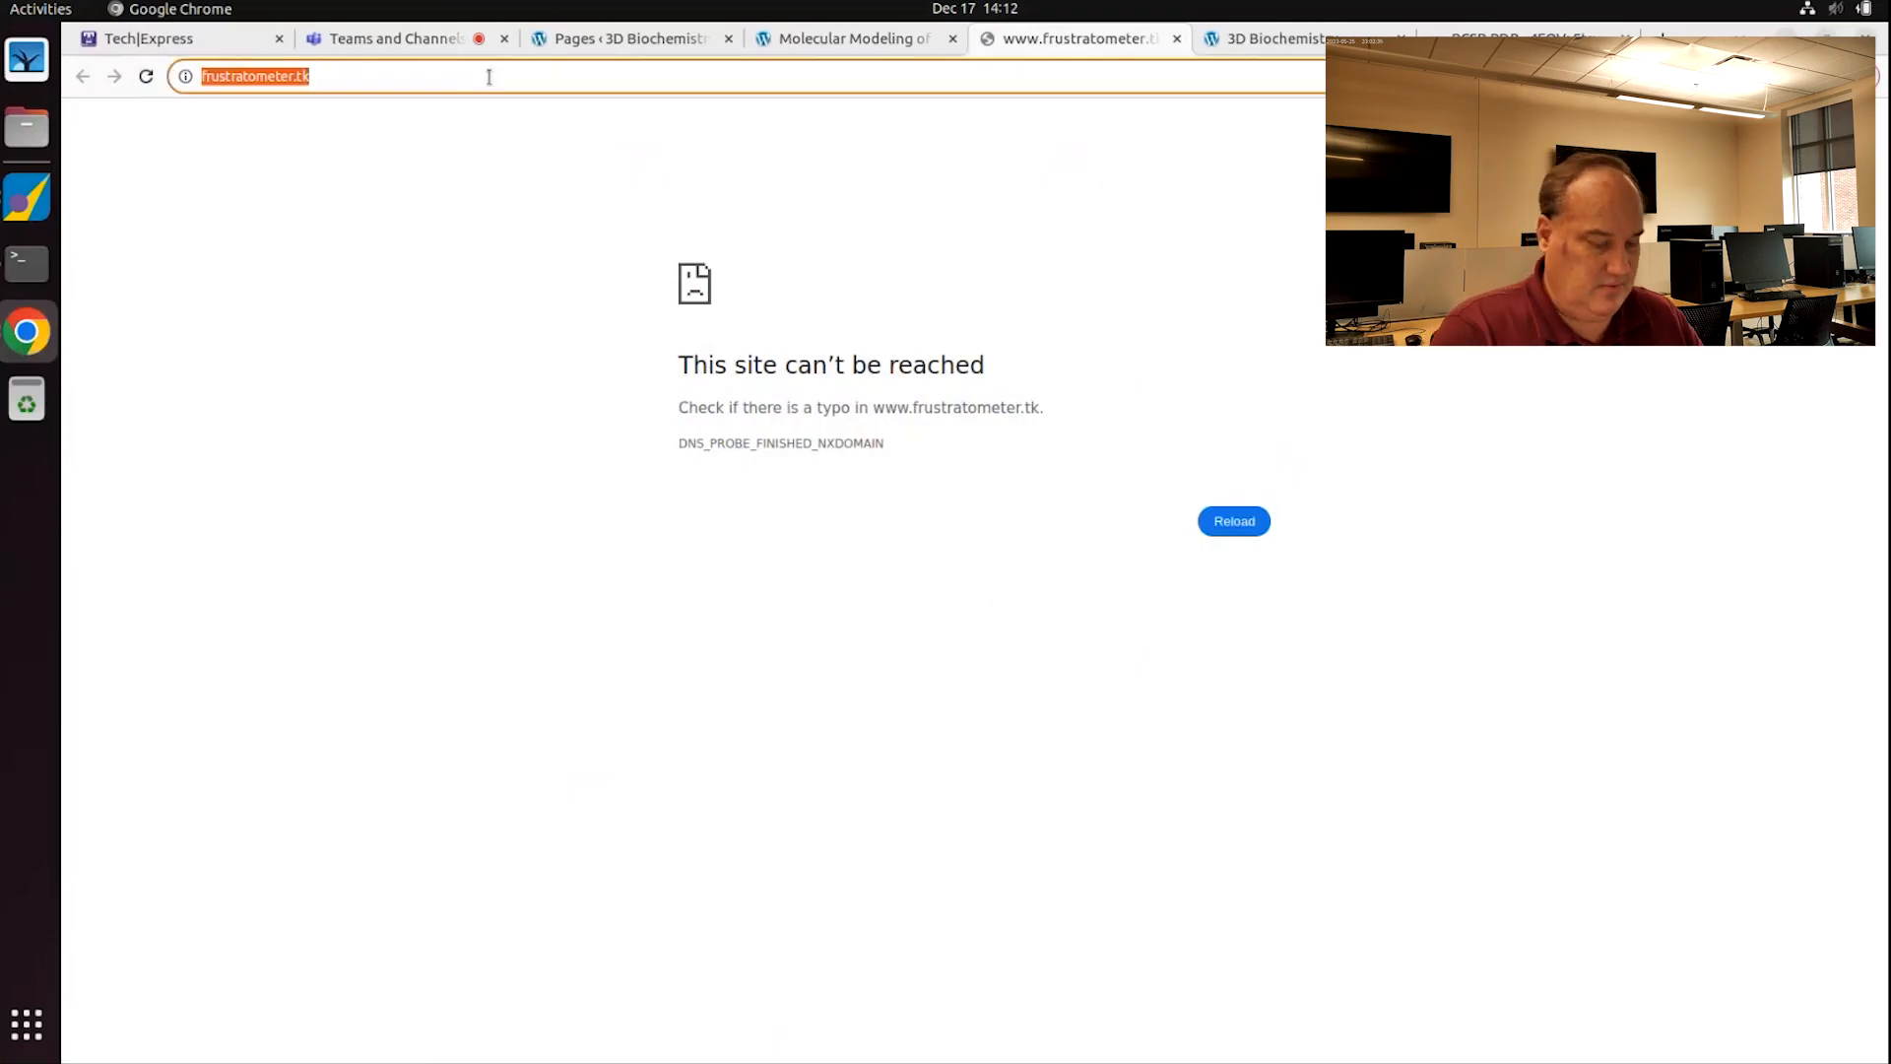
{"action": "type", "text": "google"}
{"action": "key", "text": "Return"}
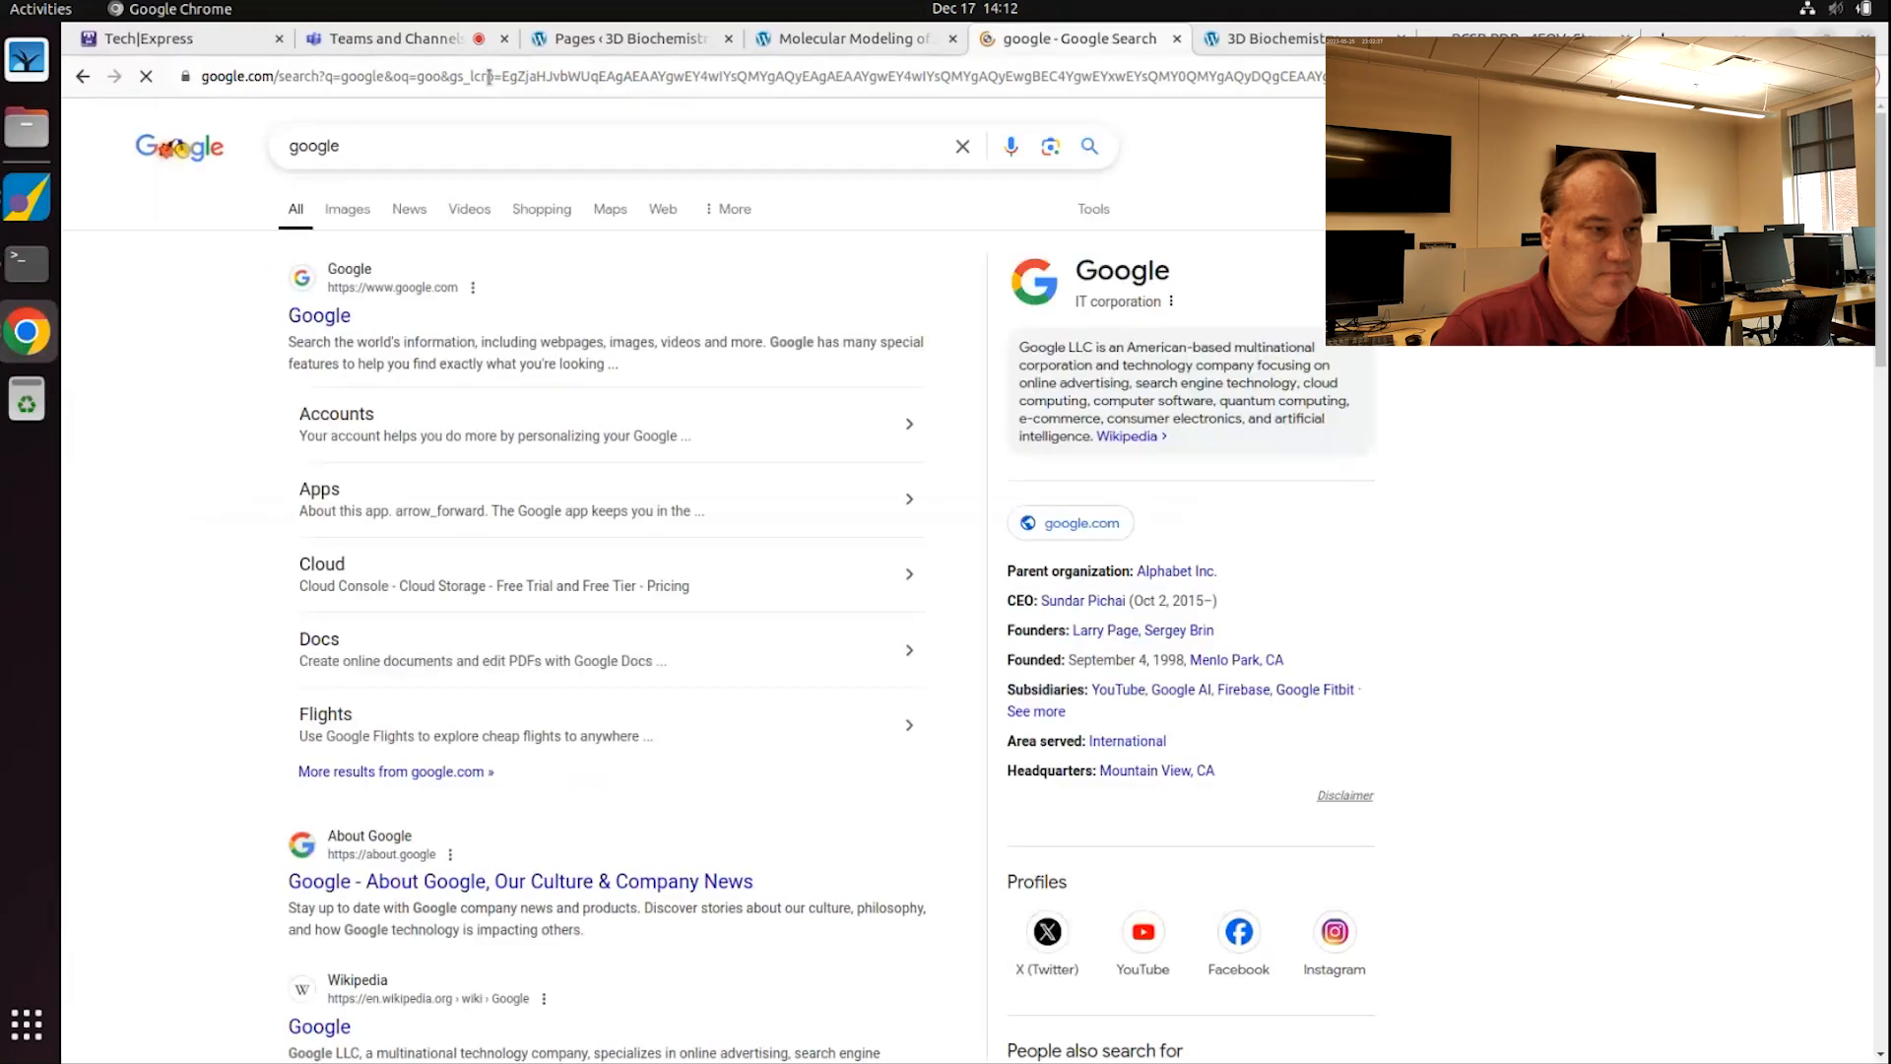
{"action": "left_click_drag", "start_coordinate": [381, 148], "coordinate": [180, 129]}
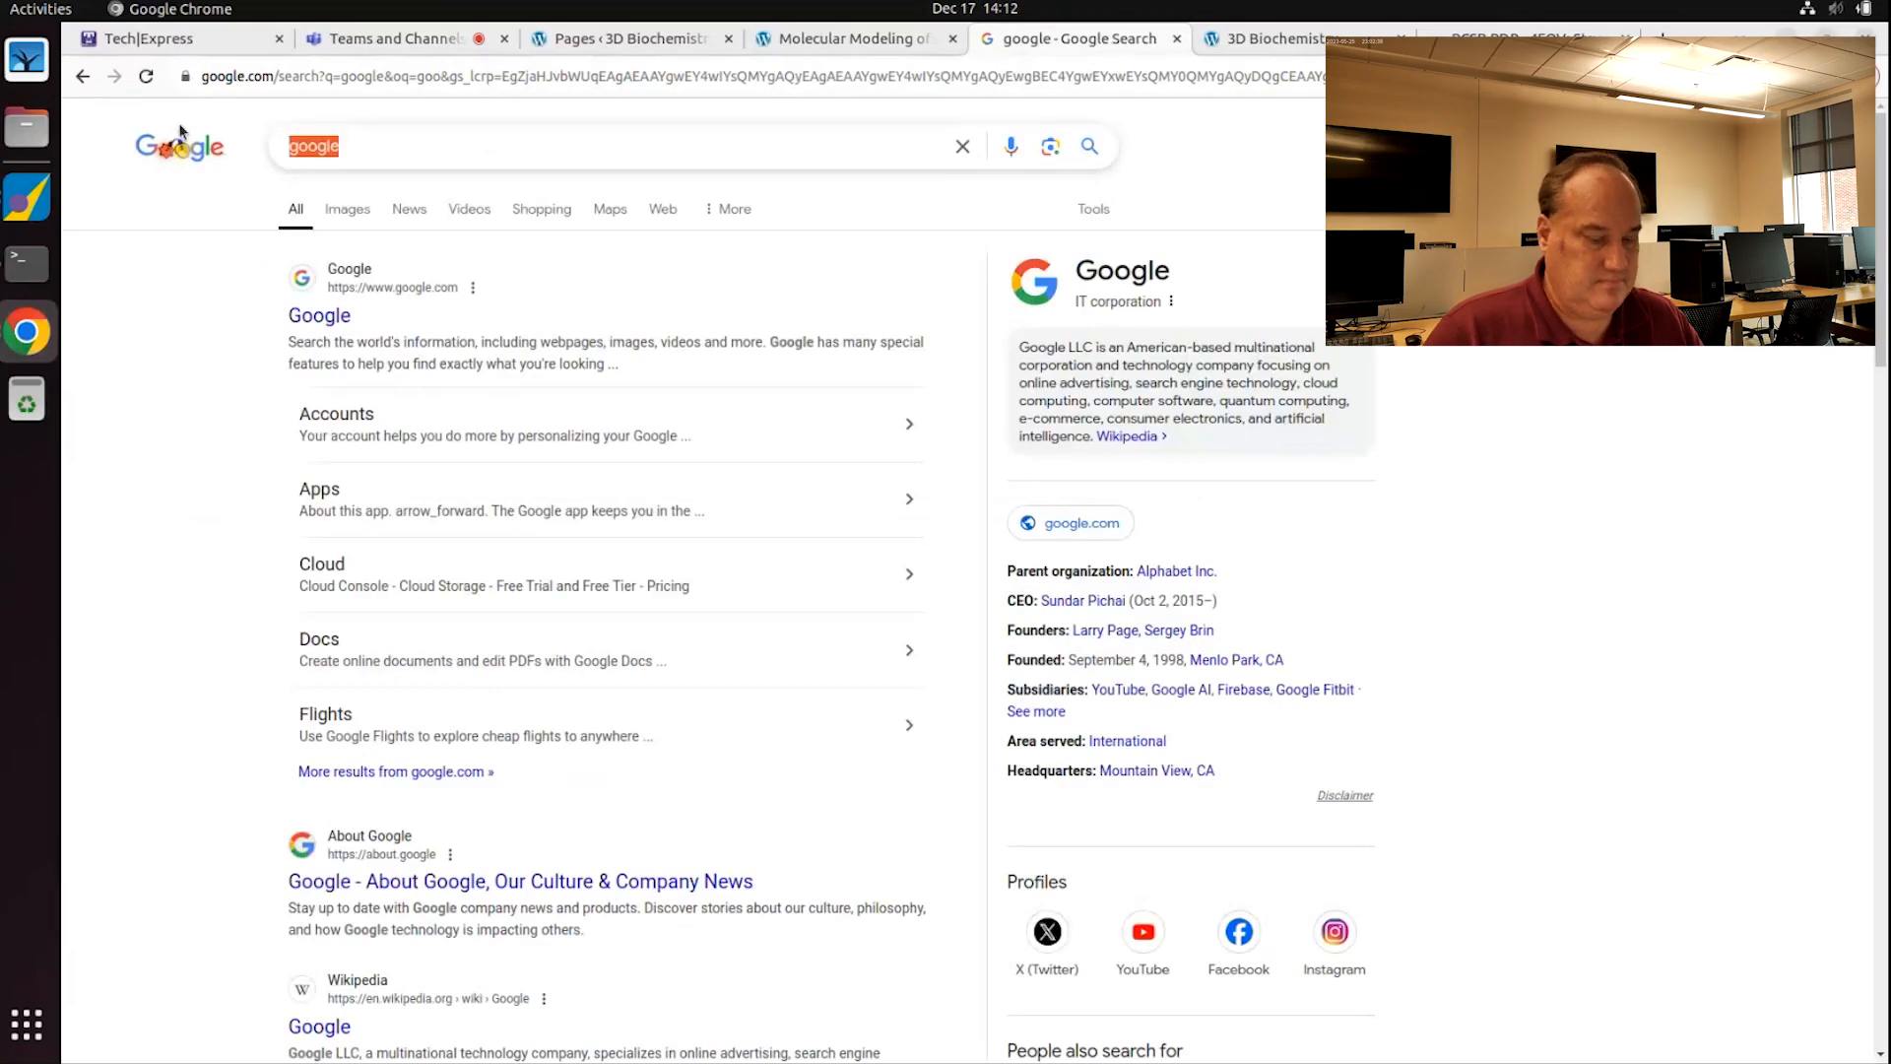
{"action": "type", "text": "prote3in"}
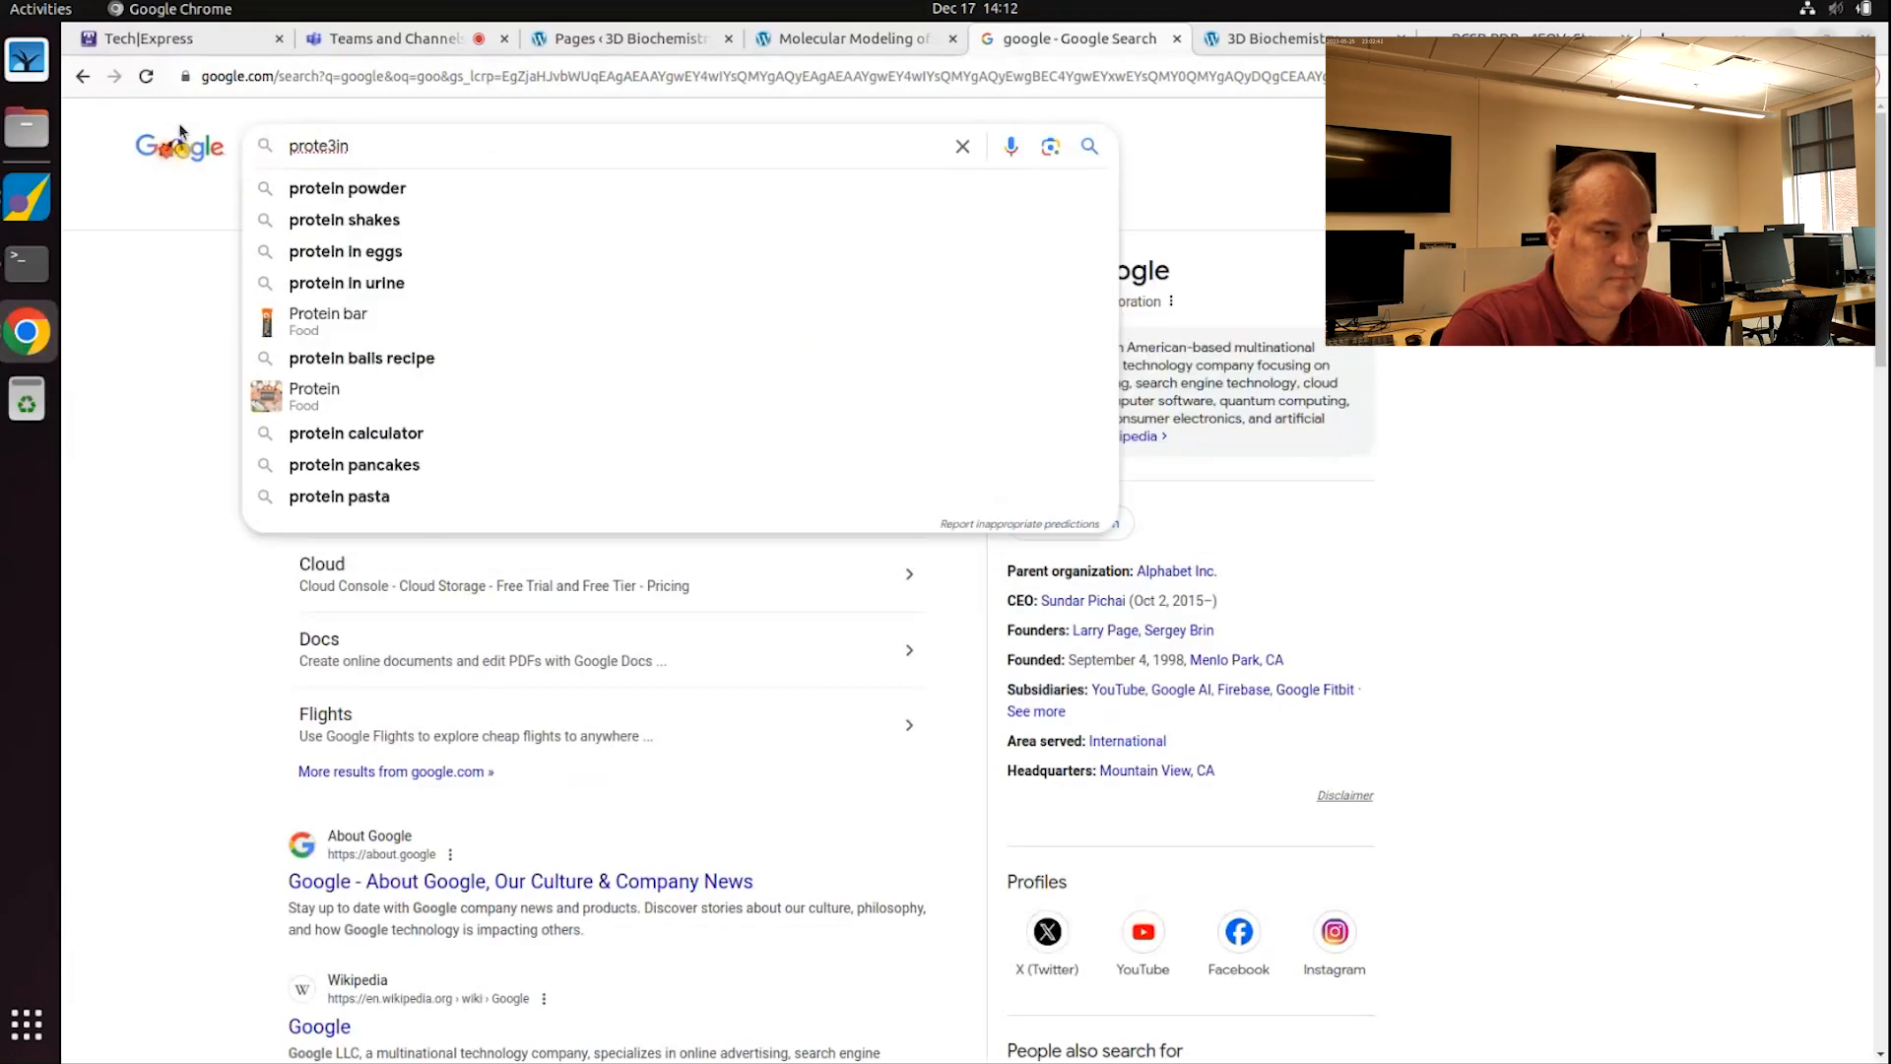
{"action": "key", "text": "BackSpace"}
{"action": "key", "text": "BackSpace"}
{"action": "key", "text": "BackSpace"}
{"action": "type", "text": "in fru"}
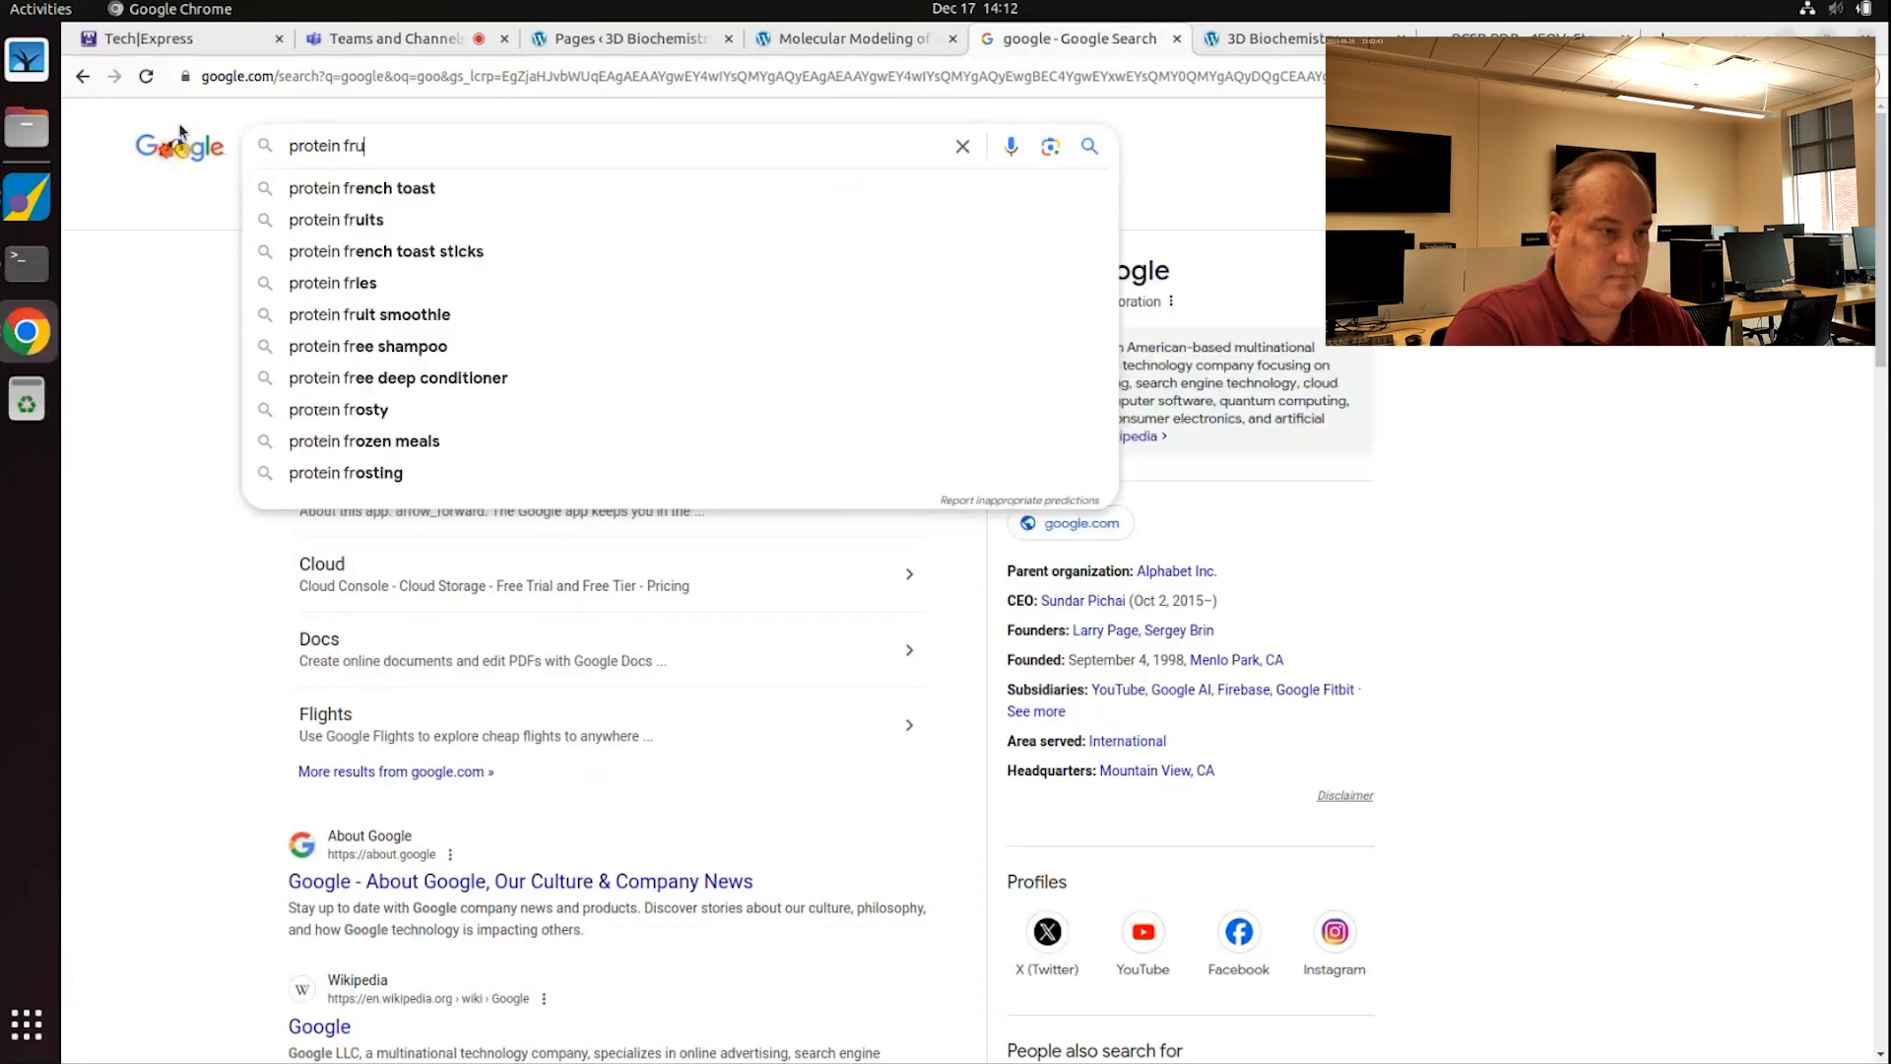
{"action": "type", "text": "stratometer"}
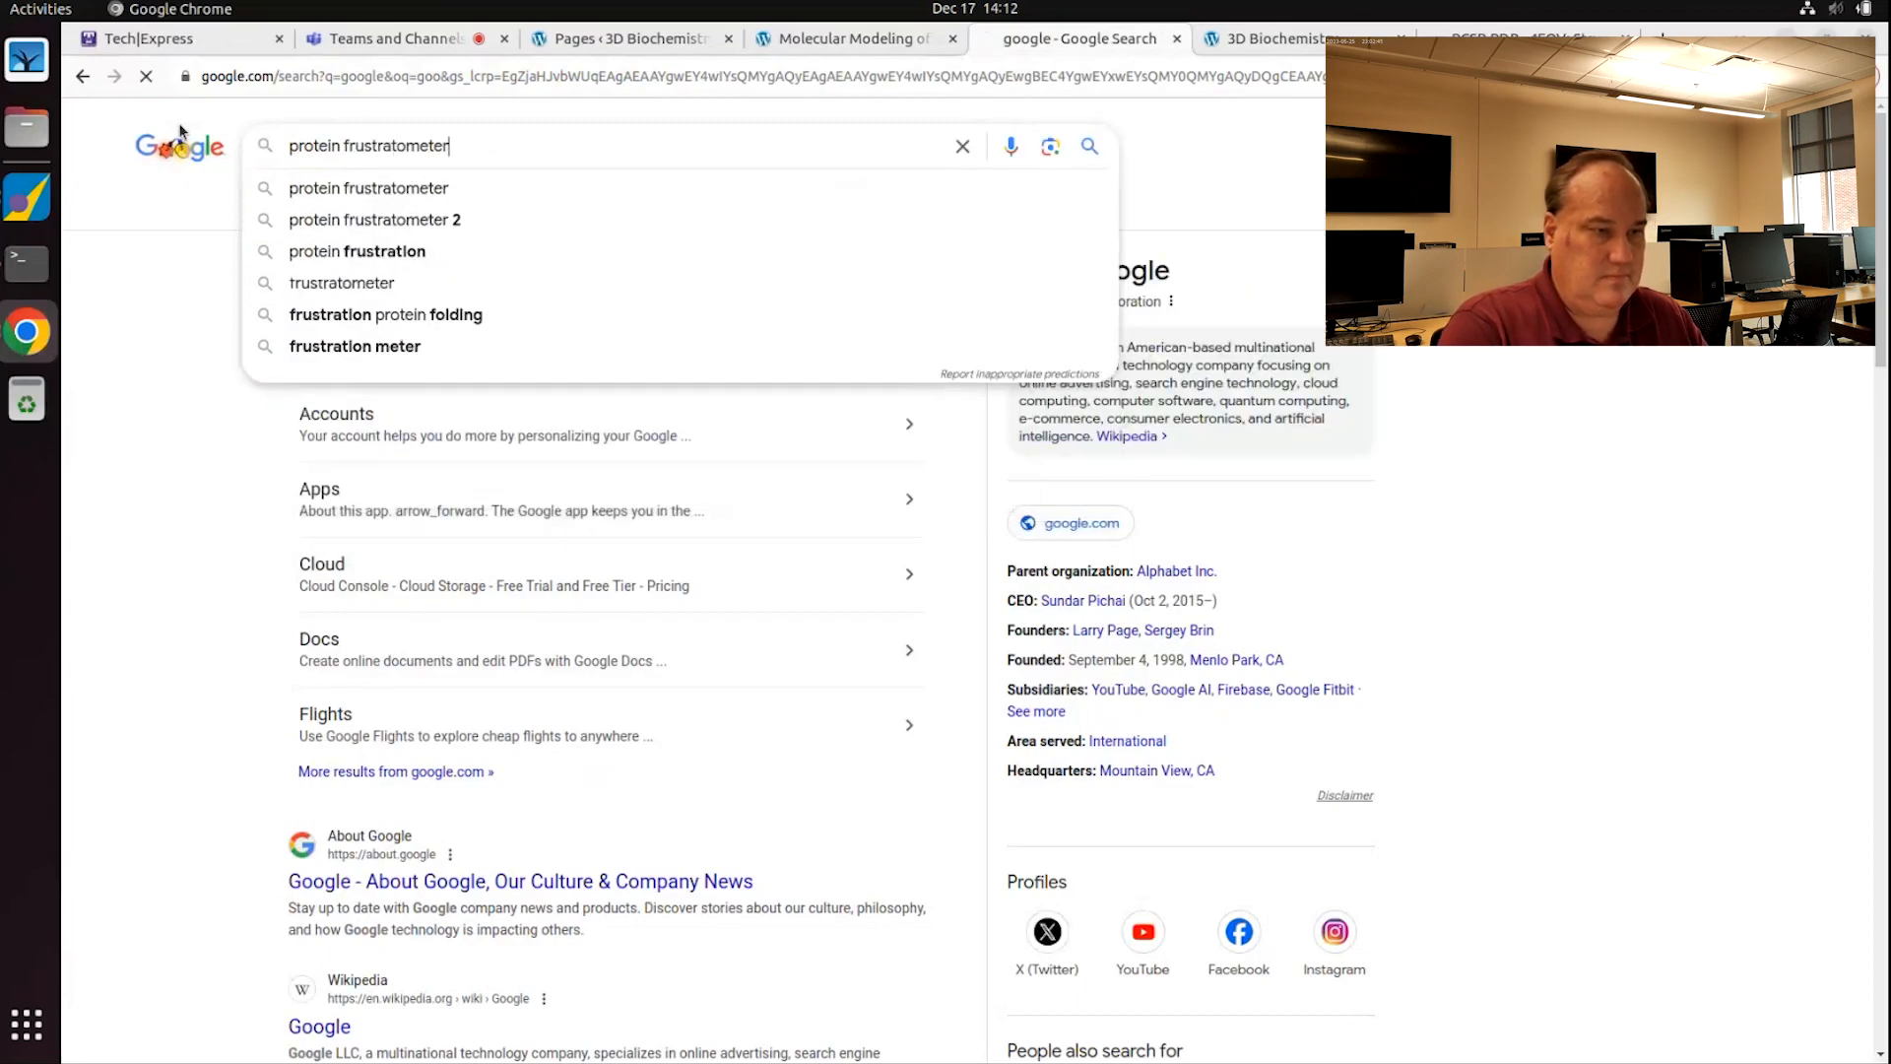
{"action": "key", "text": "Return"}
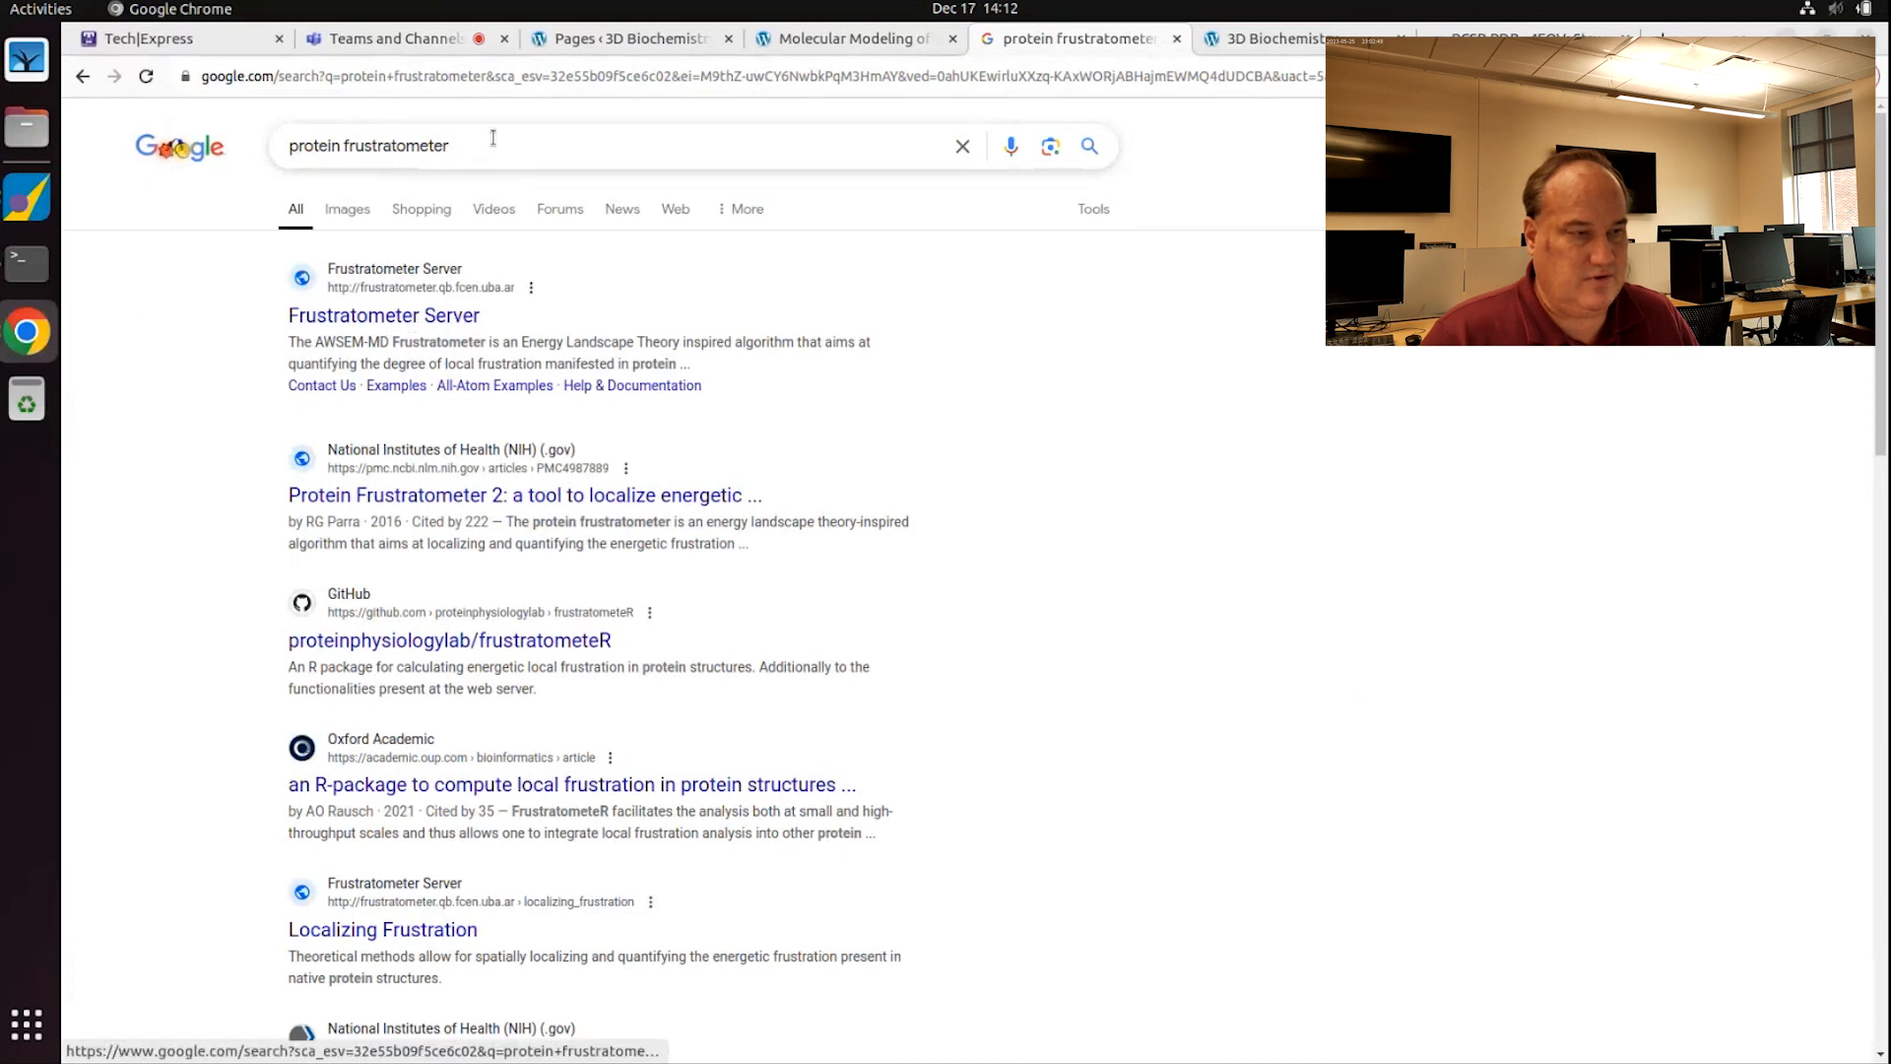
{"action": "left_click_drag", "start_coordinate": [449, 145], "coordinate": [280, 147]}
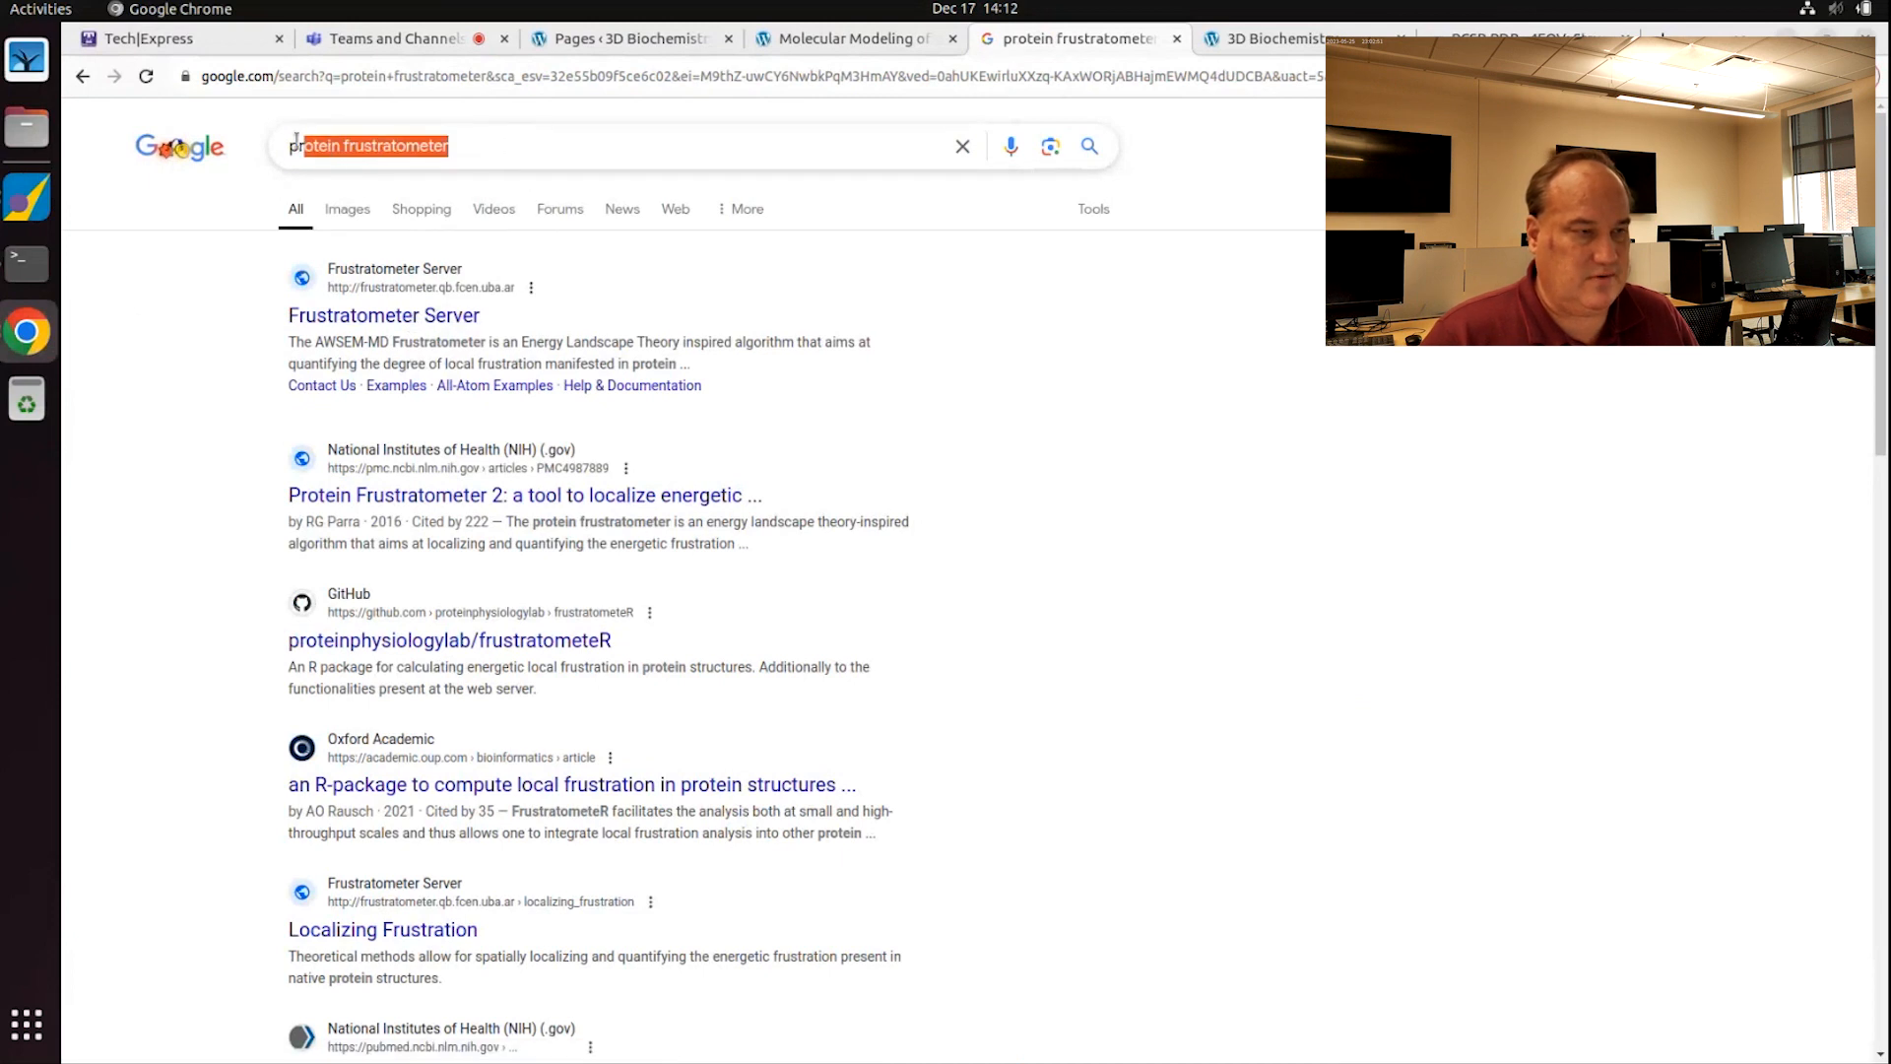
{"action": "left_click", "coordinate": [386, 317]}
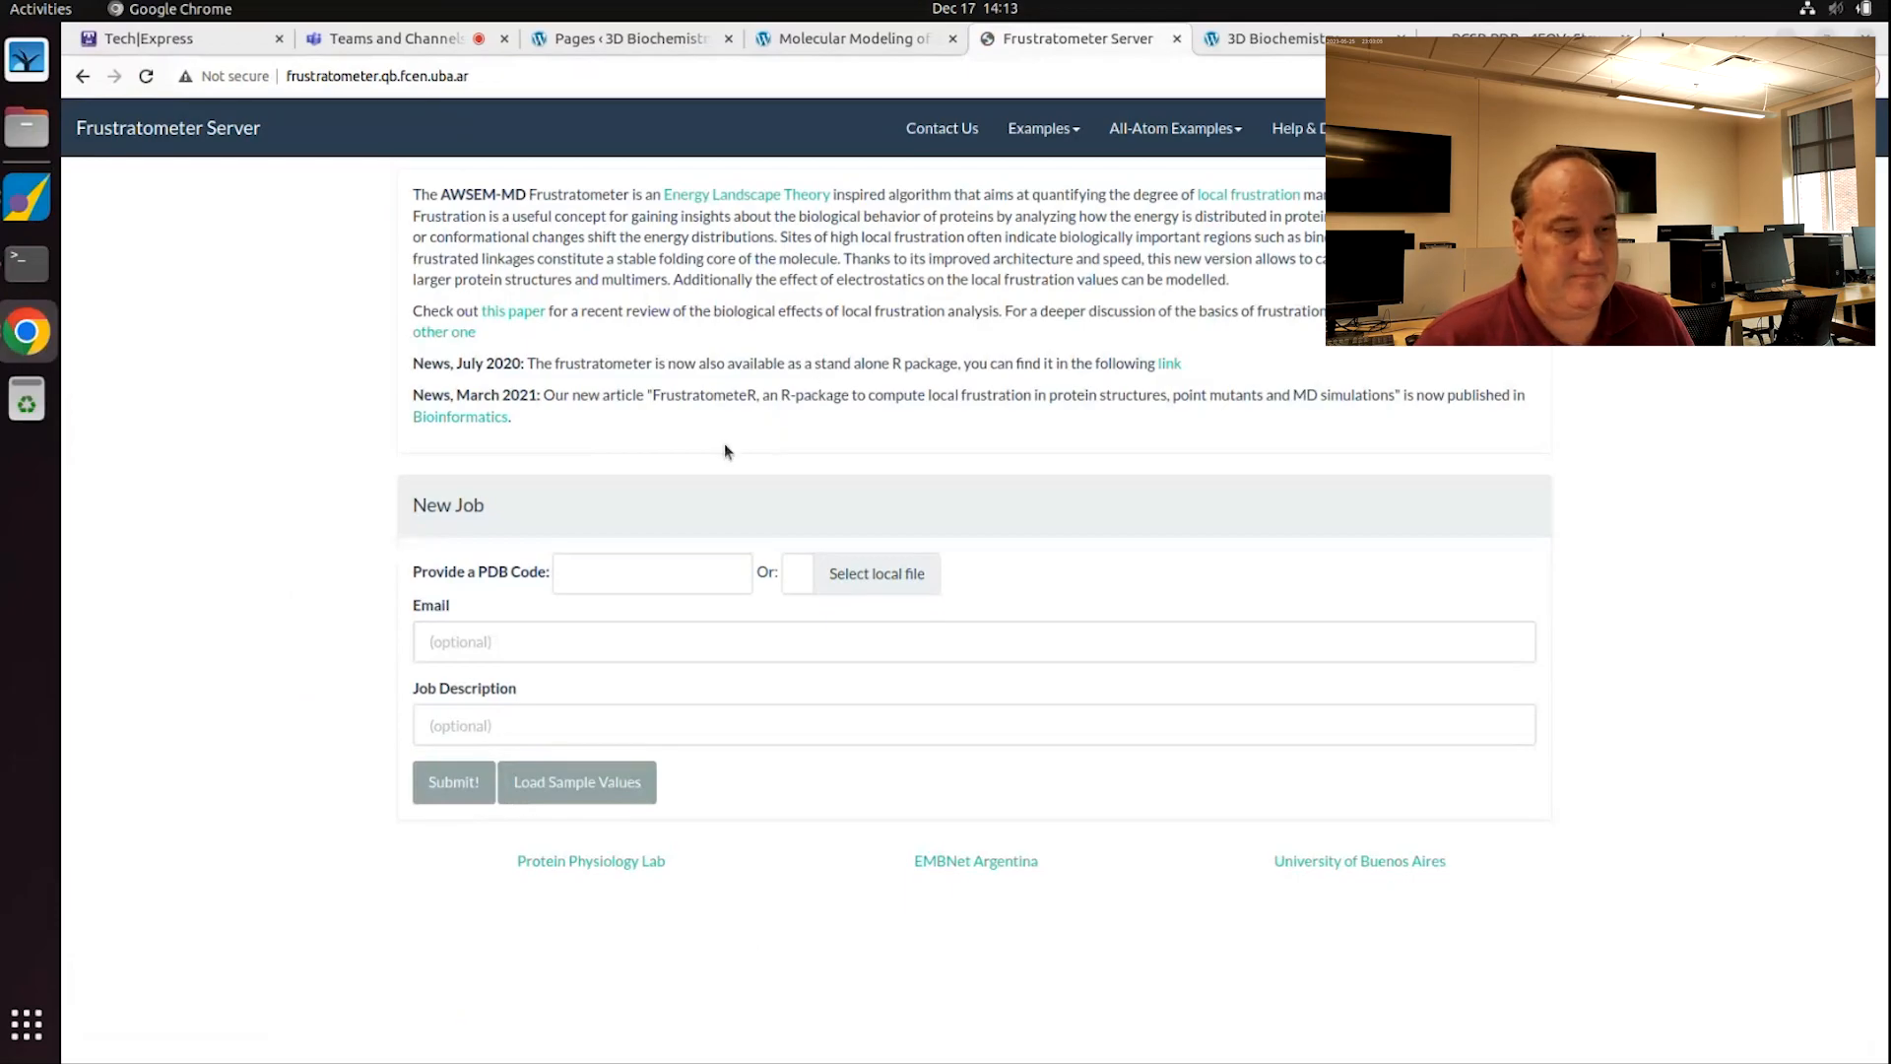
Step: Open the Energy Landscape page from the Help & Documentation menu
{"action": "left_click", "coordinate": [1320, 148]}
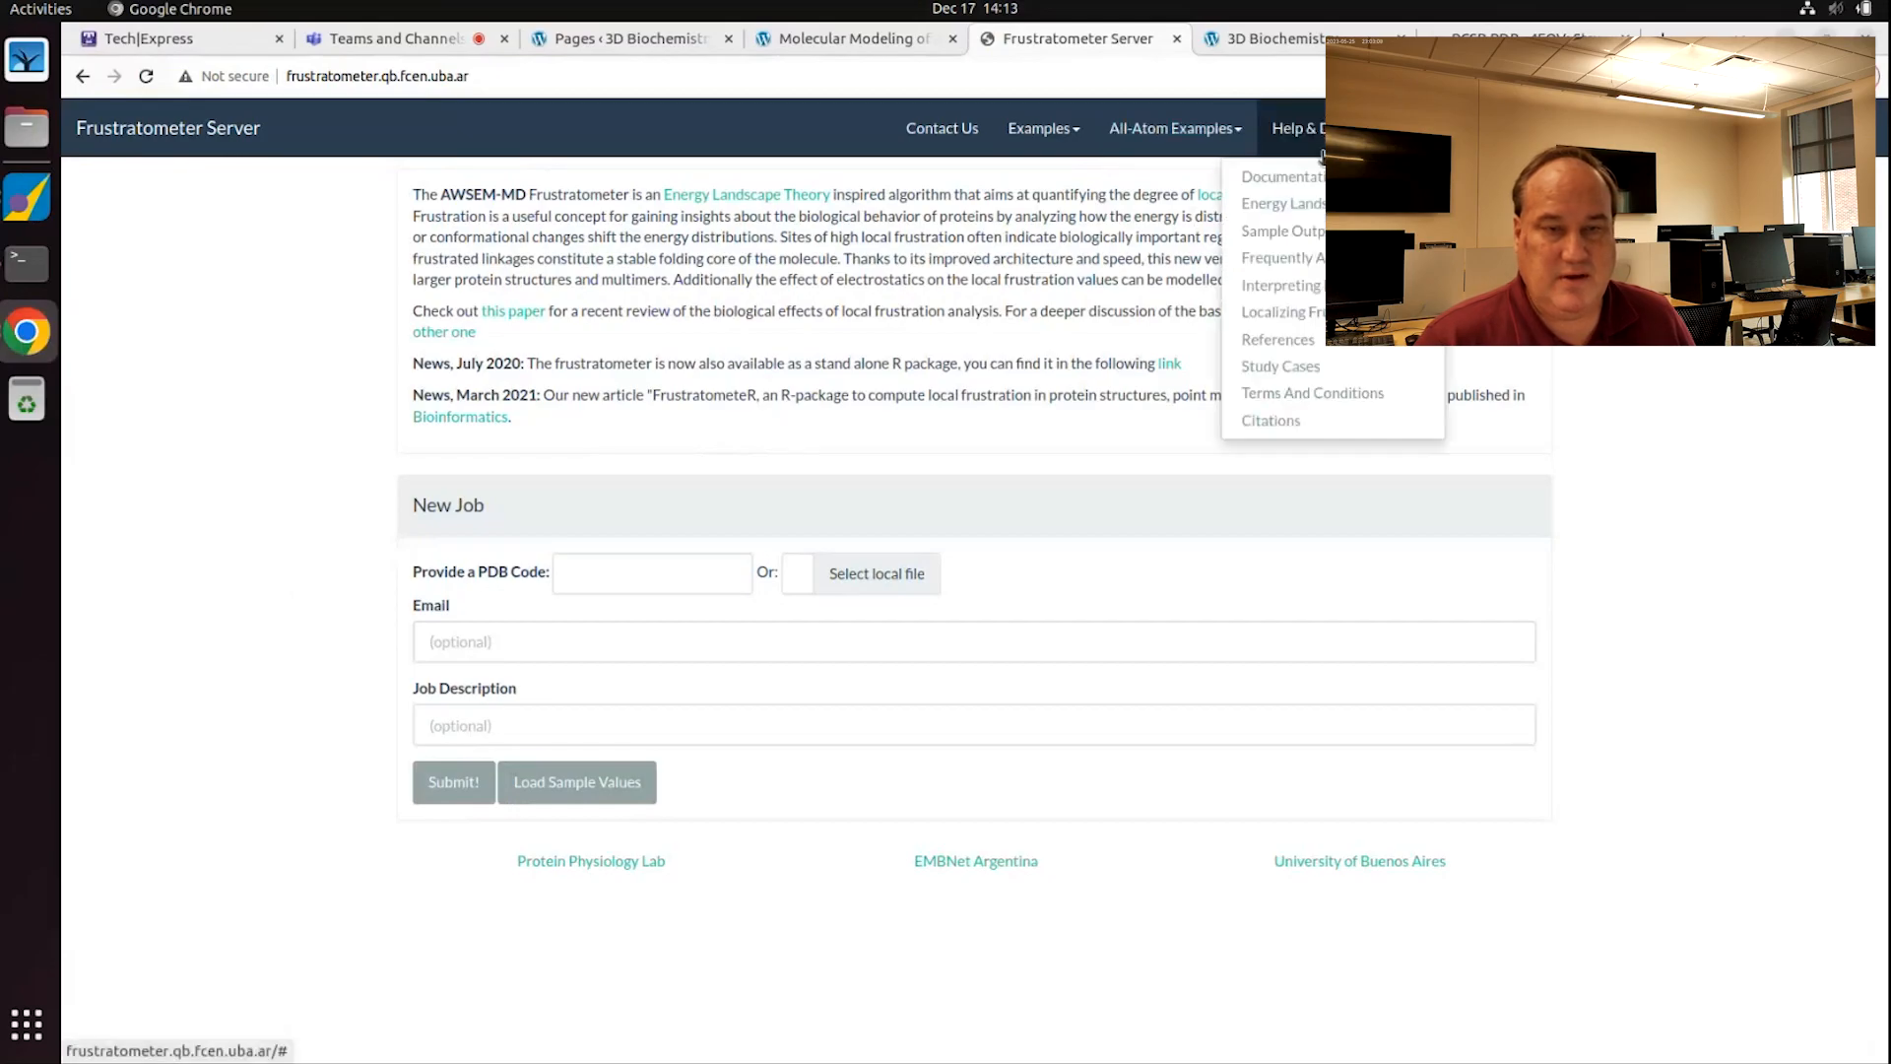
{"action": "left_click", "coordinate": [1302, 204]}
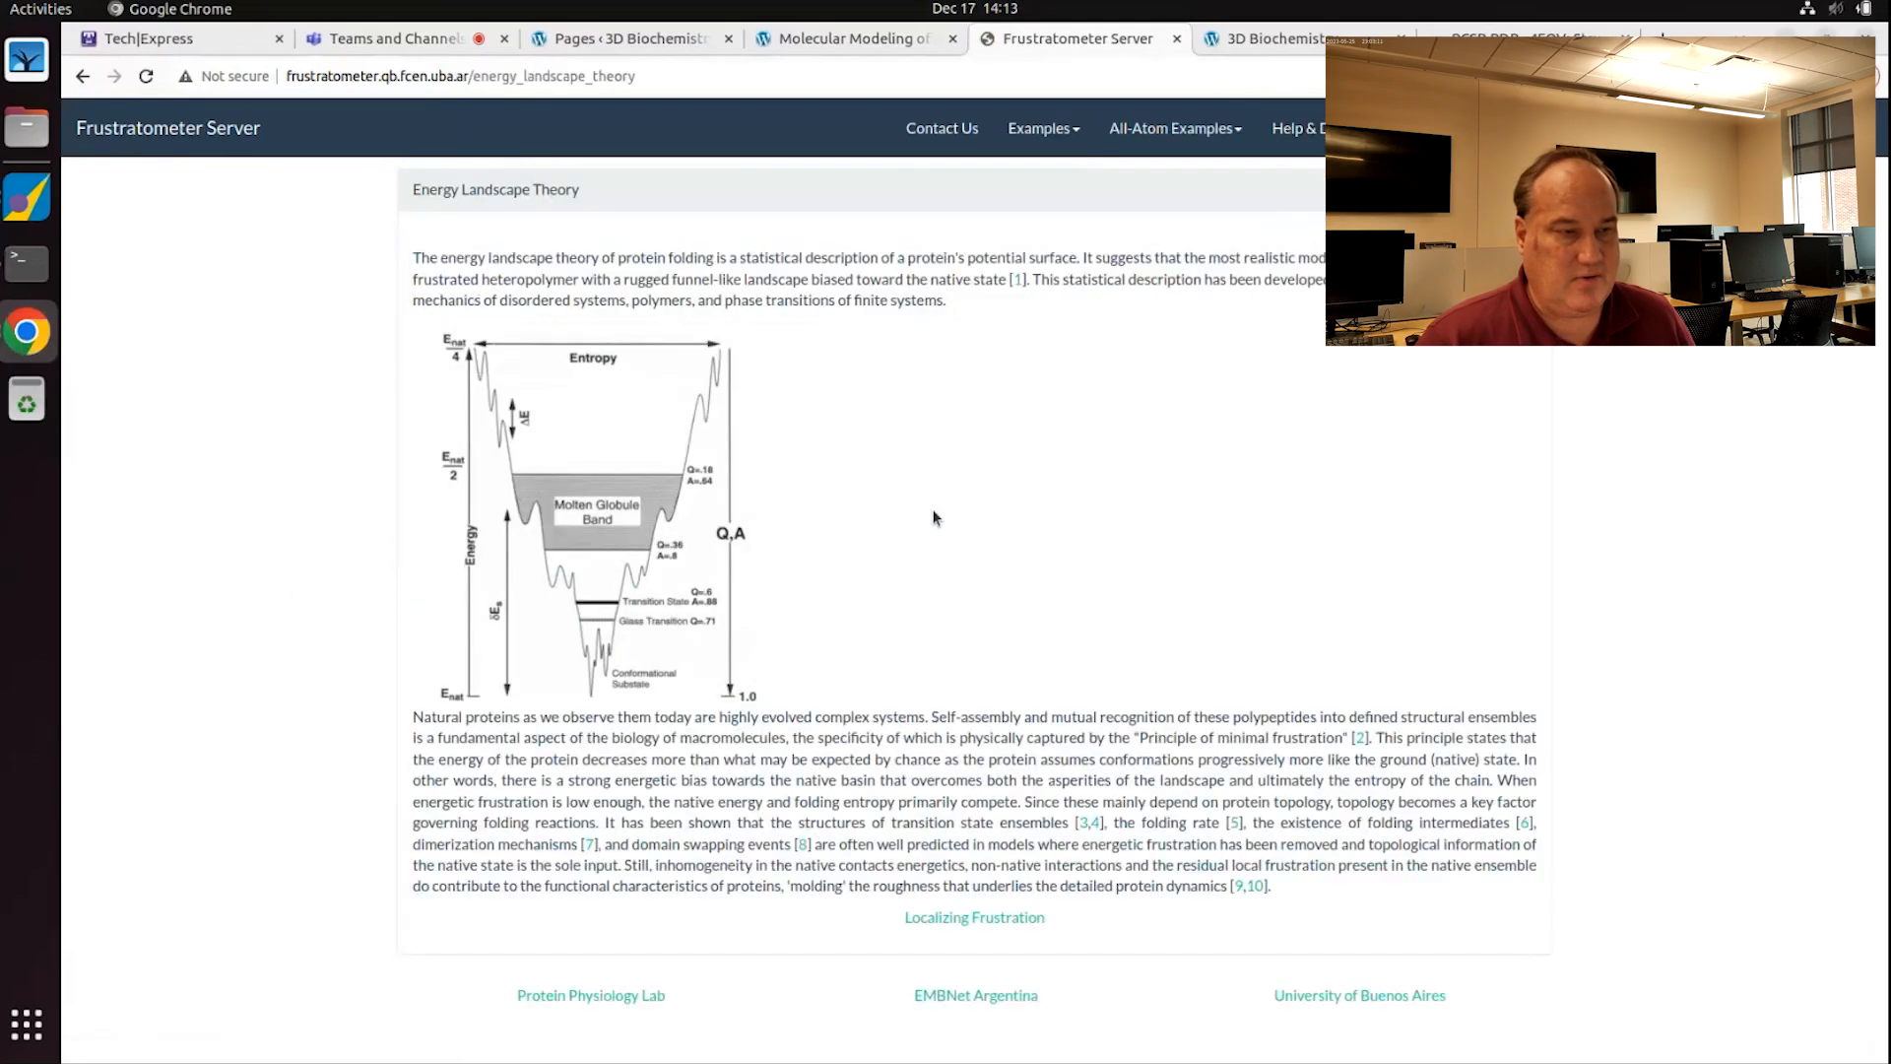
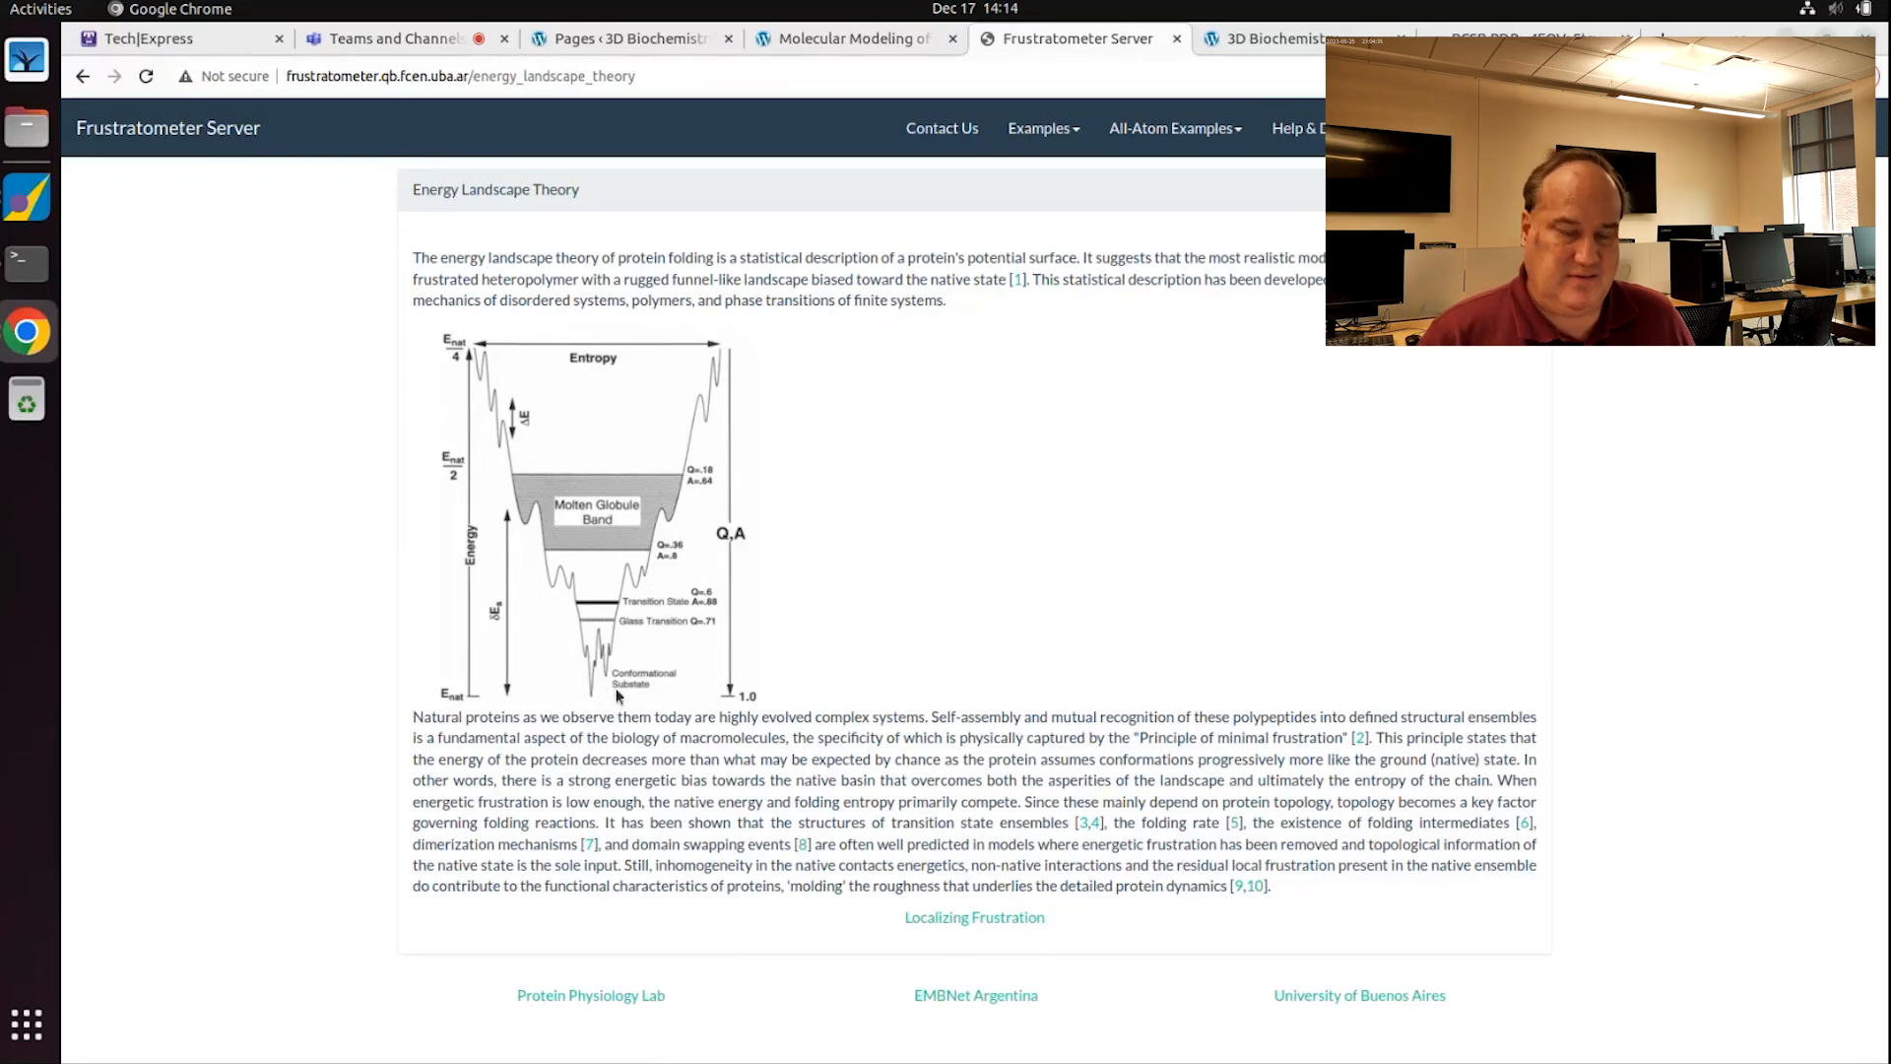
Step: Go back to the Frustratometer New Job form and bring up a chooser for a local structure file
{"action": "left_click", "coordinate": [82, 77]}
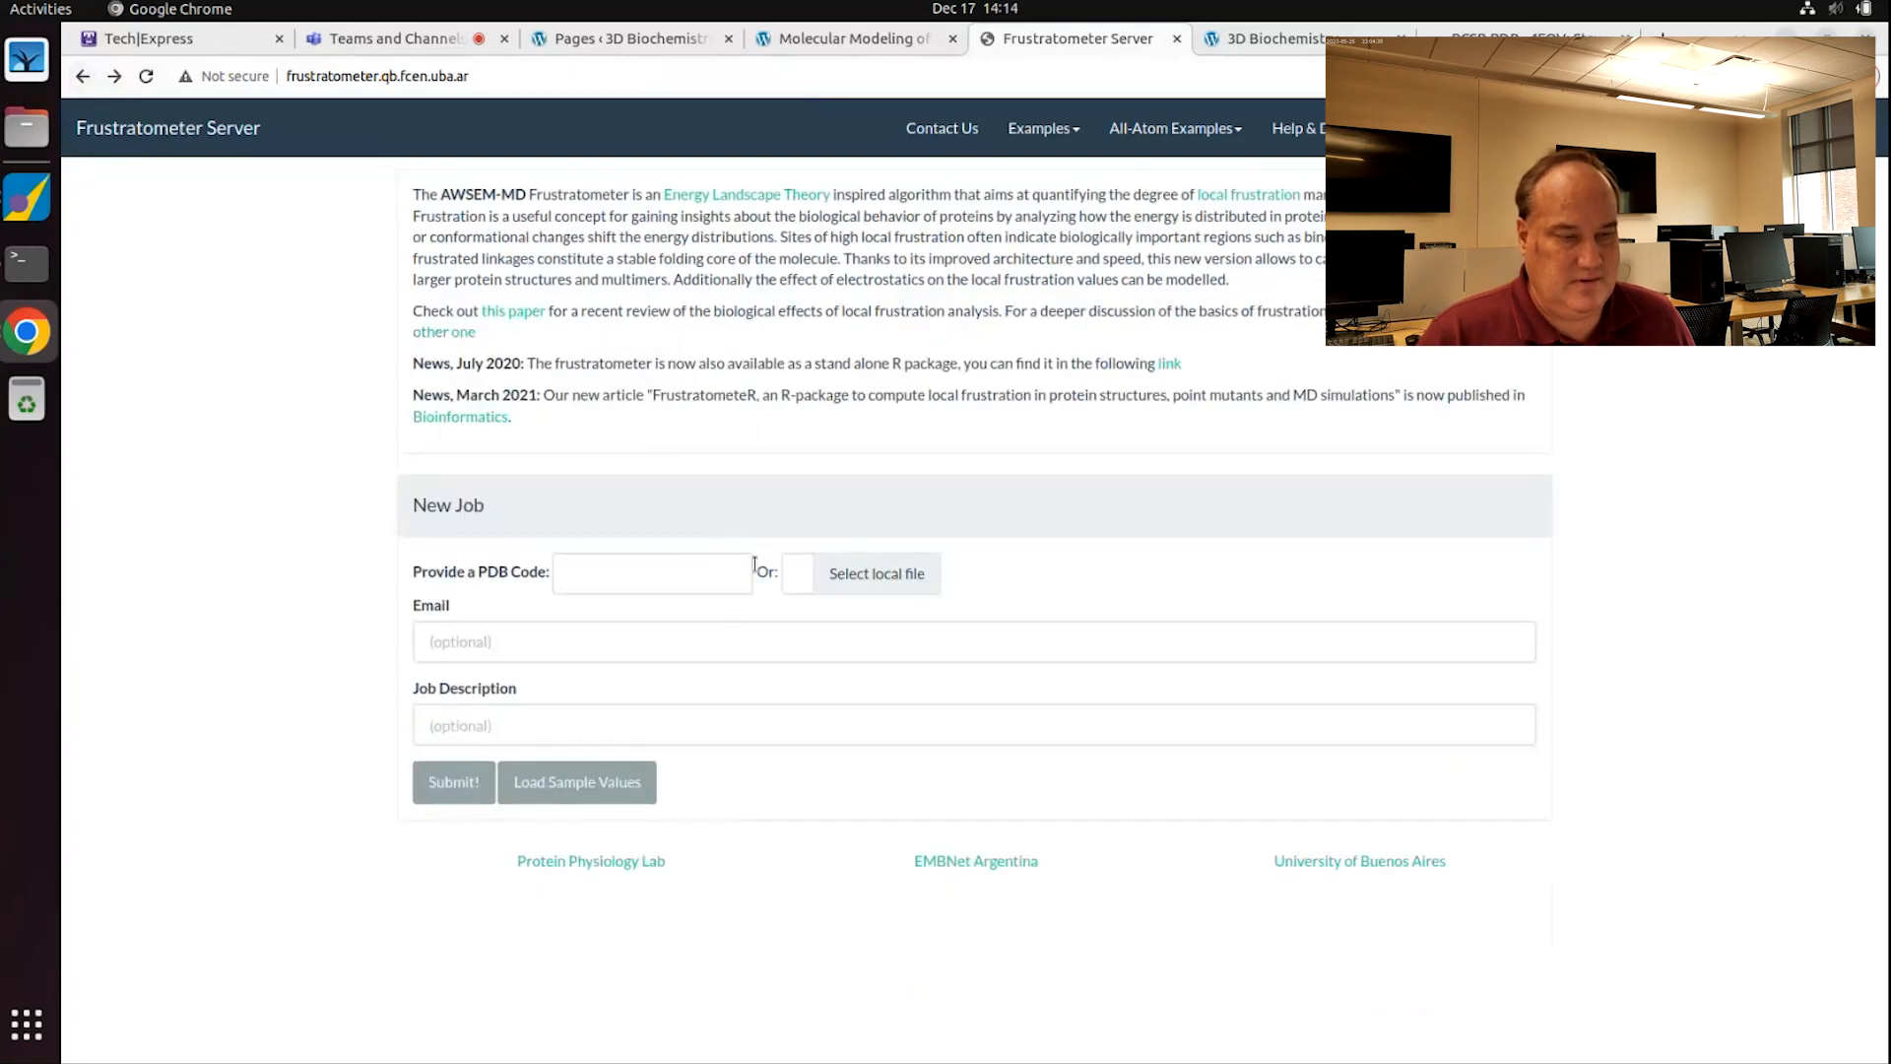
{"action": "left_click", "coordinate": [875, 573]}
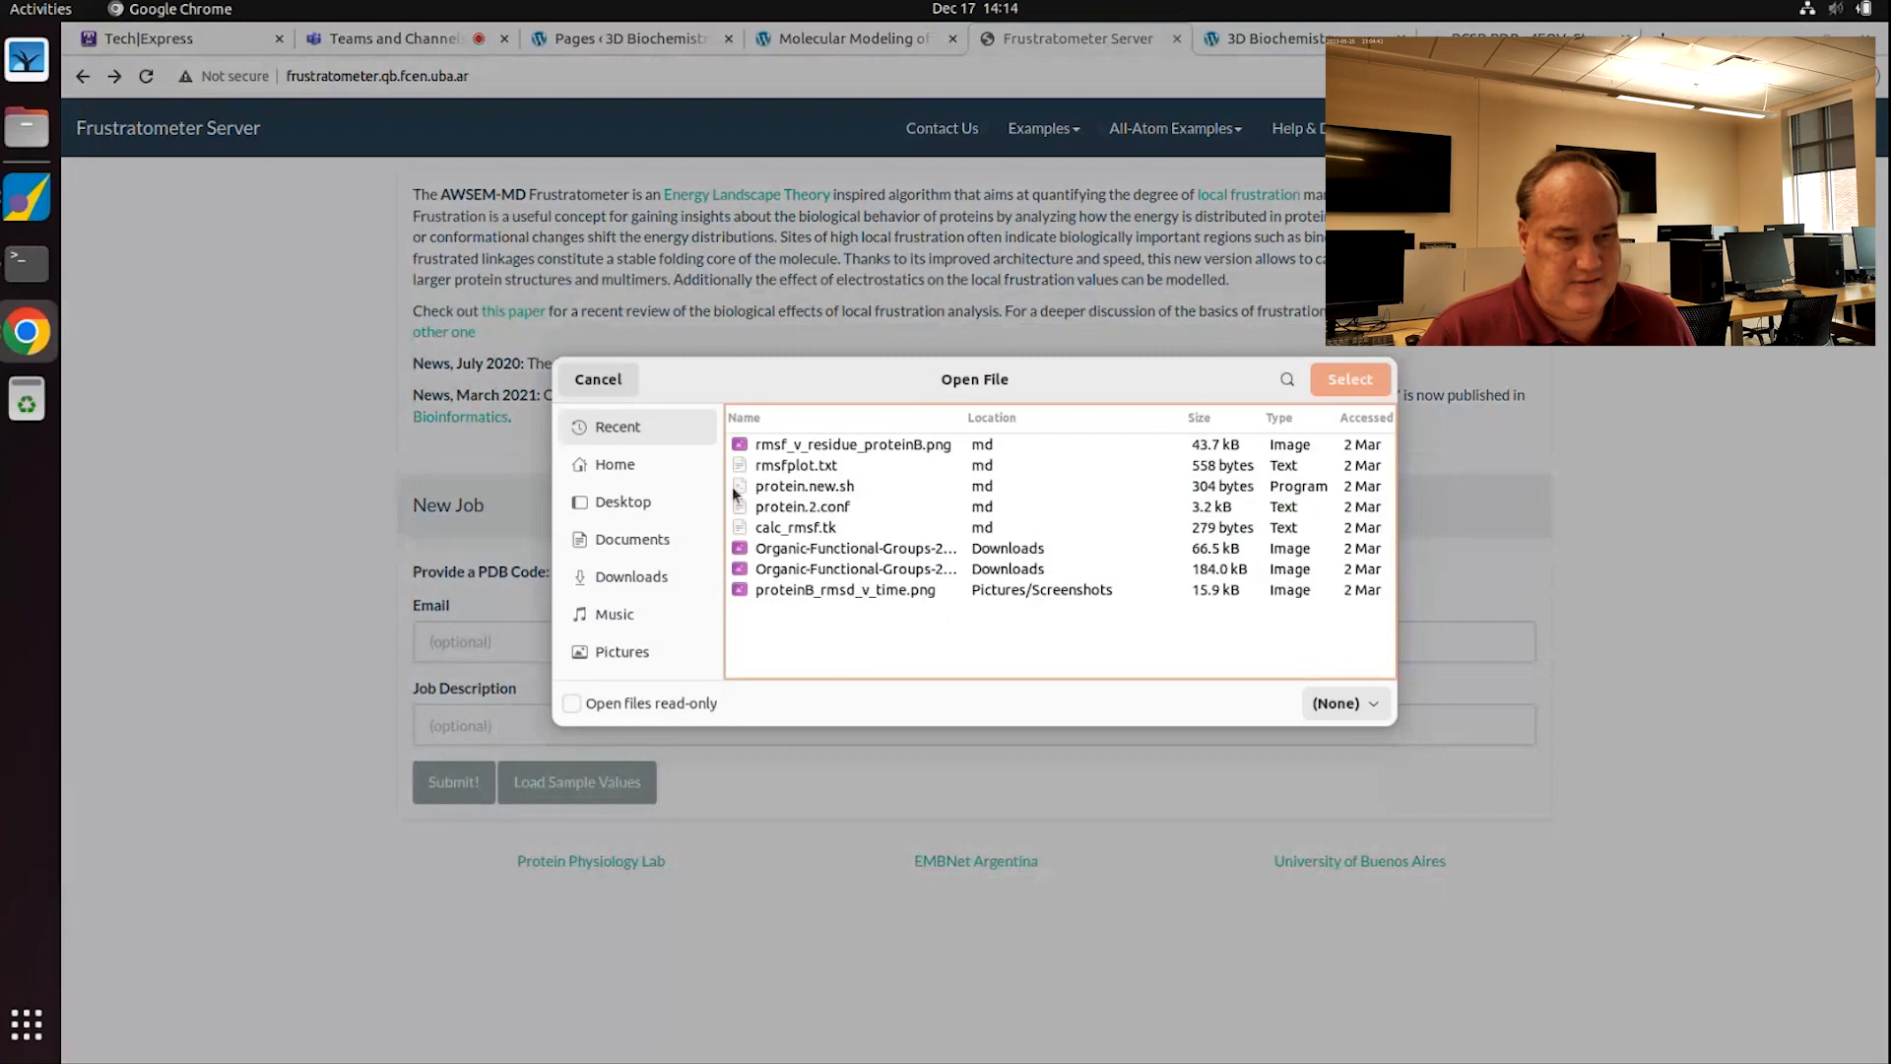
Step: Attach invertase.pdb from the home folder as the input structure
{"action": "left_click", "coordinate": [618, 460]}
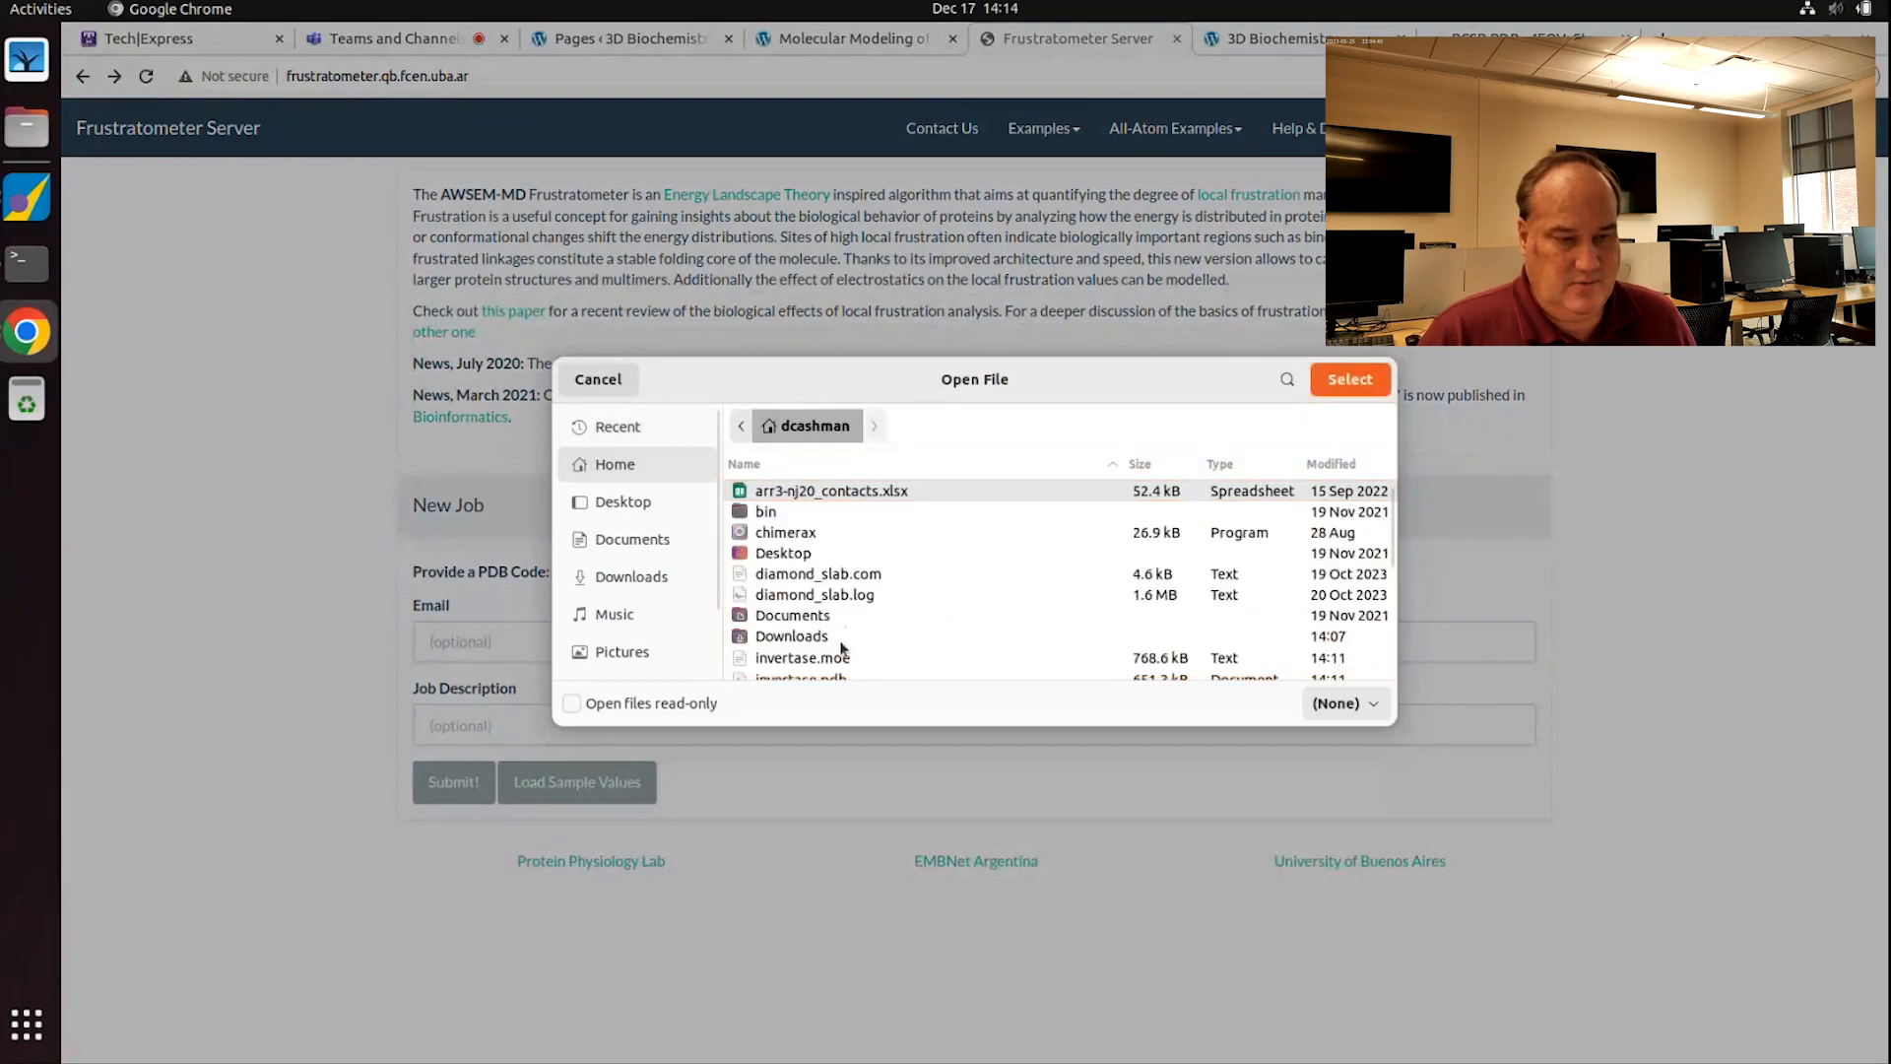
{"action": "scroll", "coordinate": [827, 670], "scroll_direction": "down", "scroll_amount": 1}
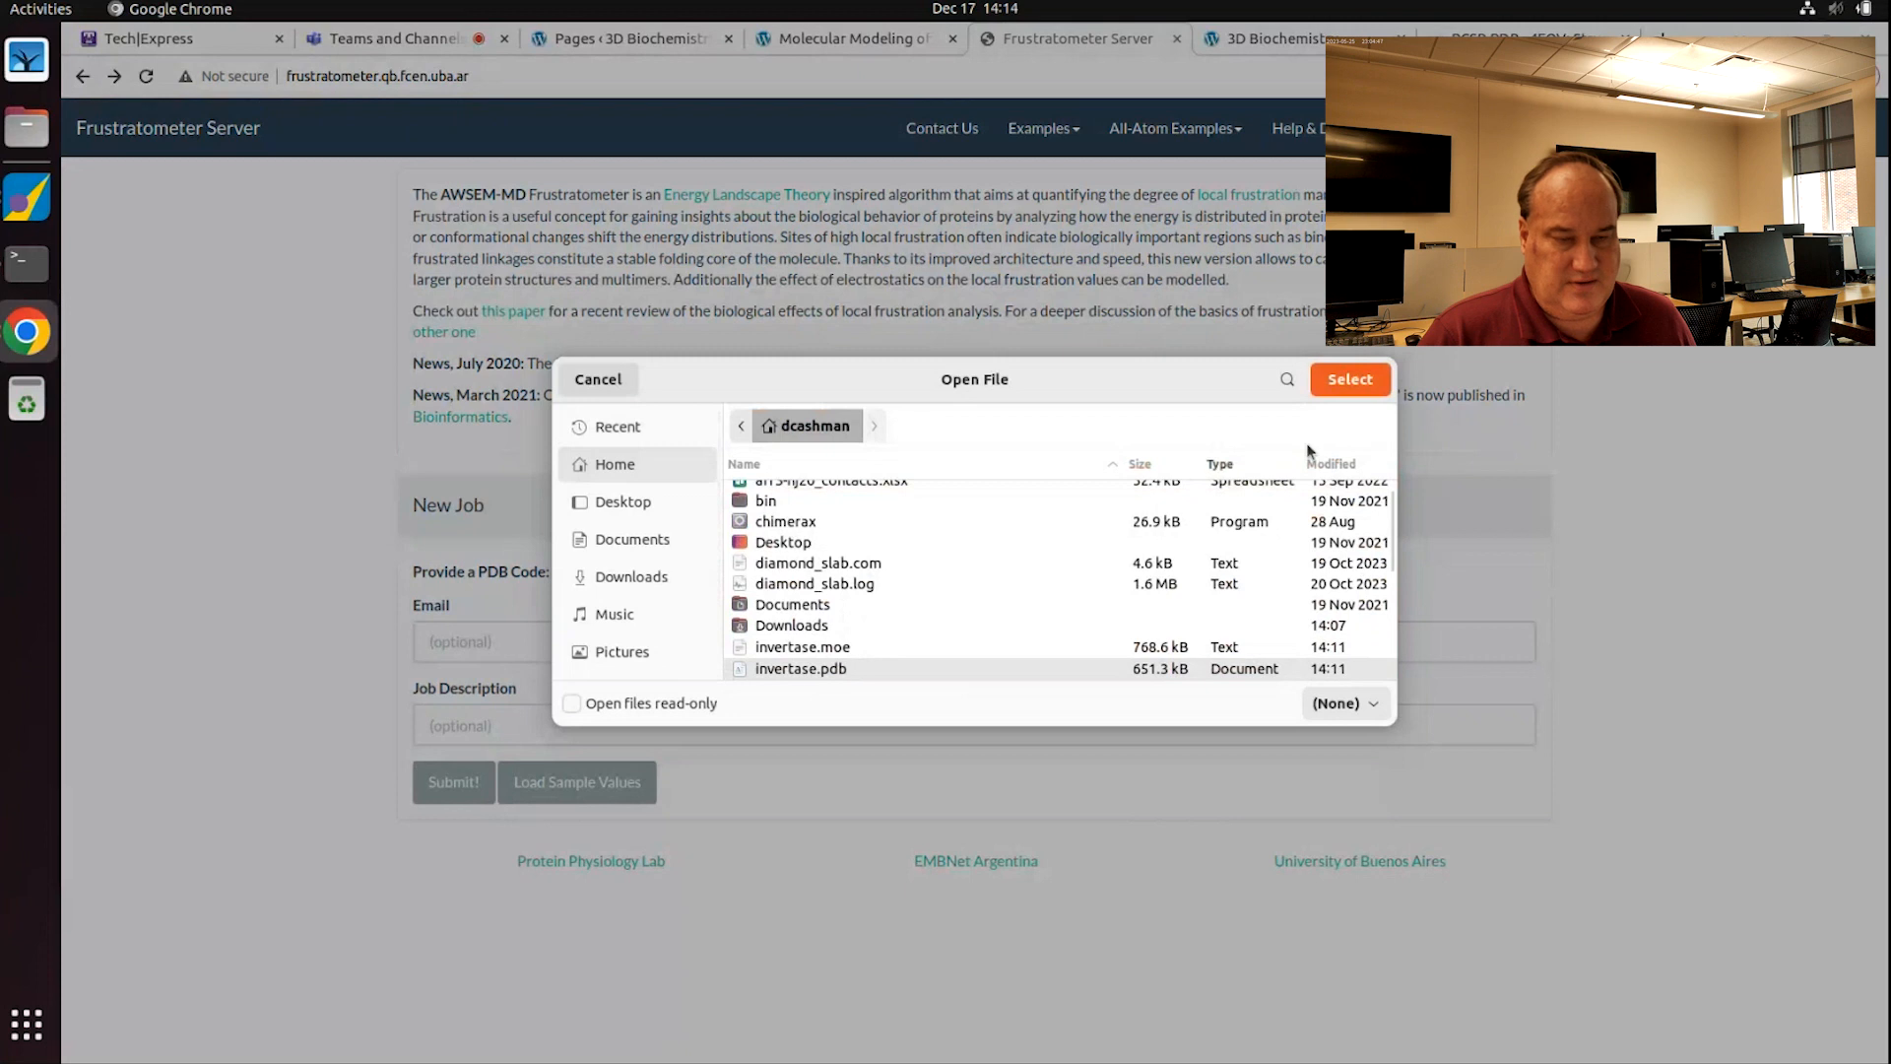
{"action": "left_click", "coordinate": [817, 669]}
{"action": "left_click", "coordinate": [1350, 379]}
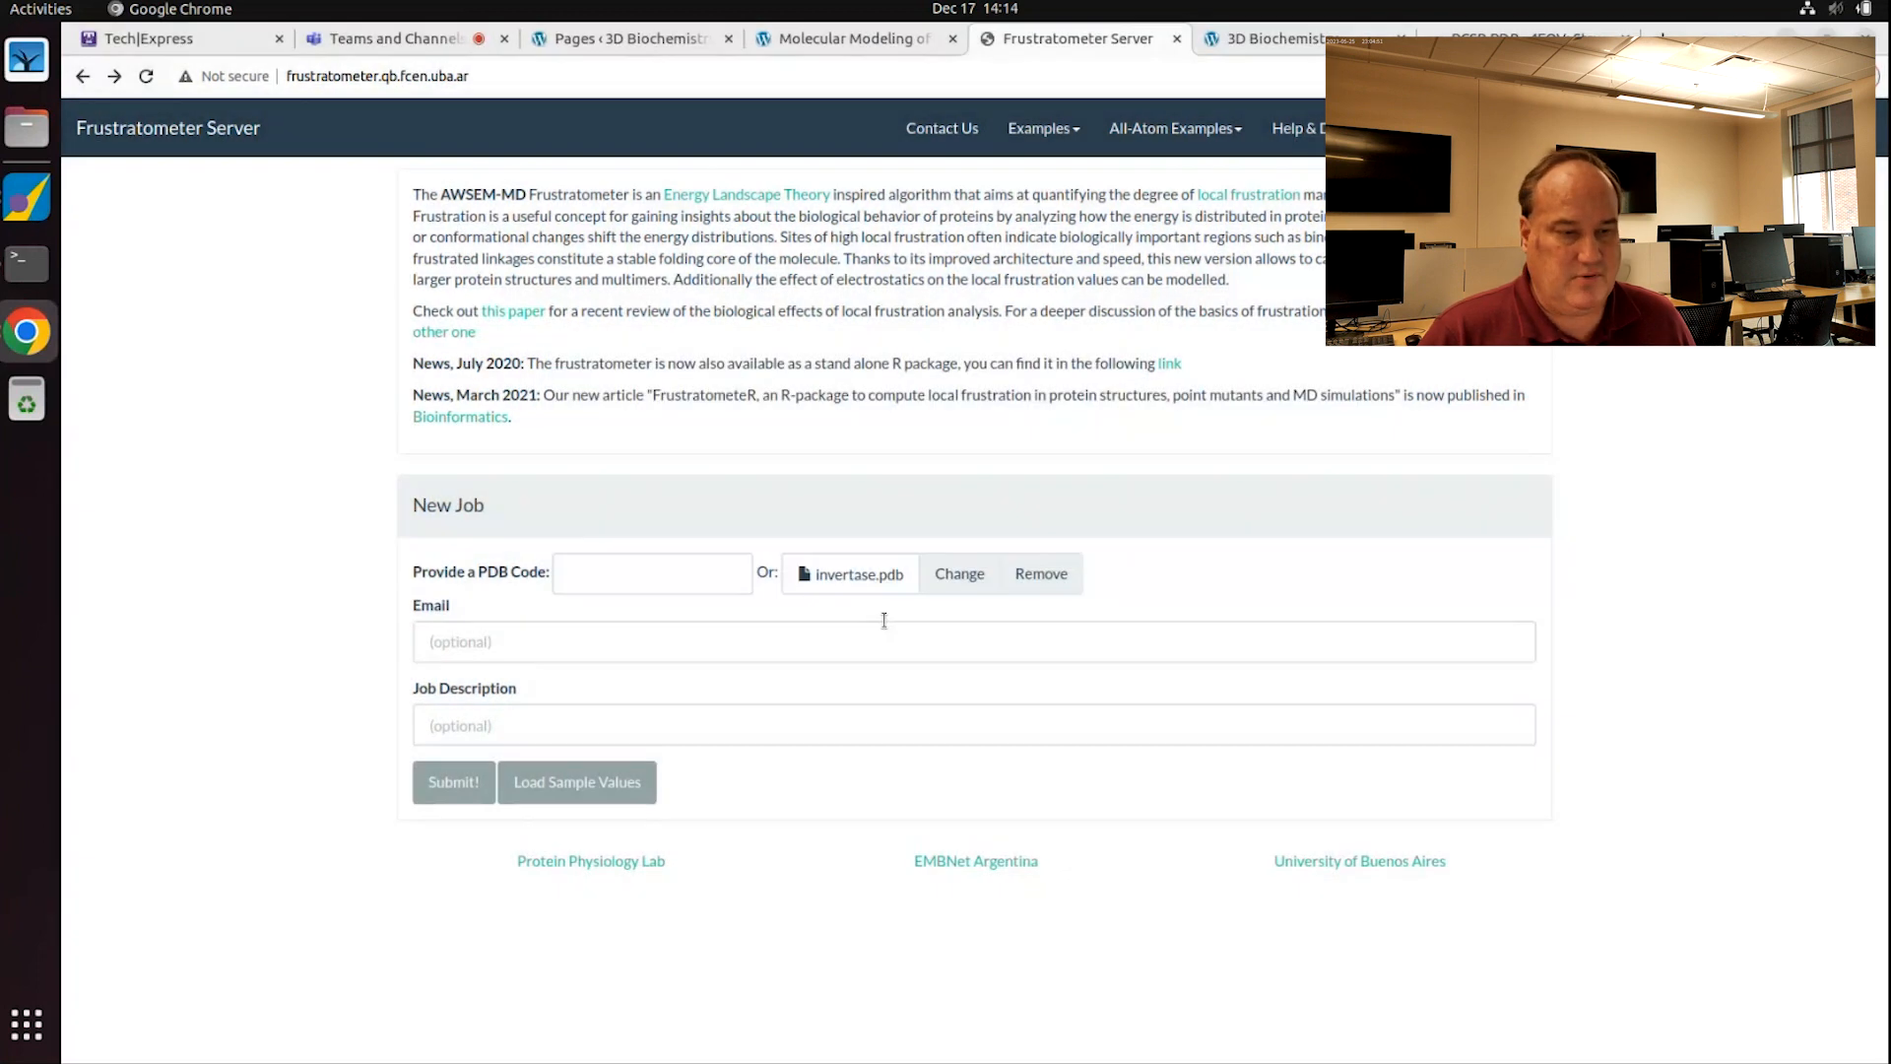
Step: Enter the contact e-mail address and the job description 'yeast invertase chain A'
{"action": "left_click", "coordinate": [542, 643]}
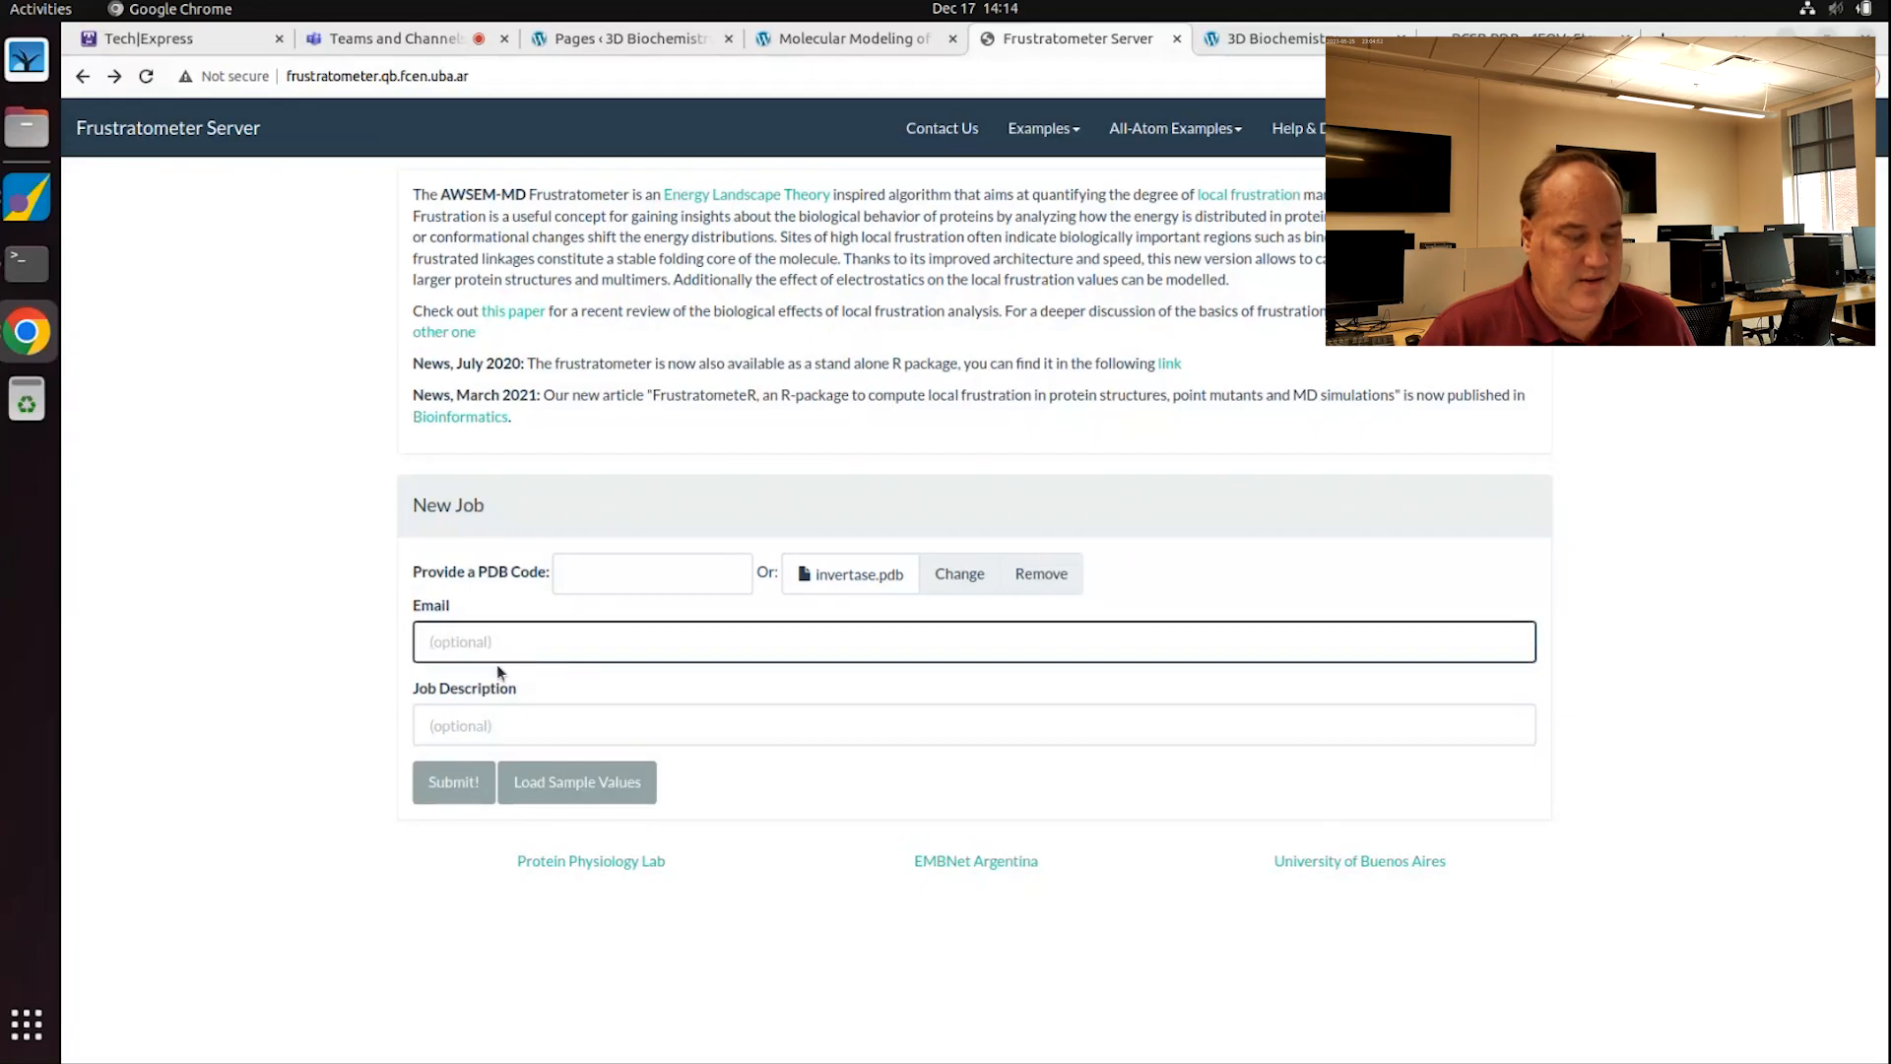
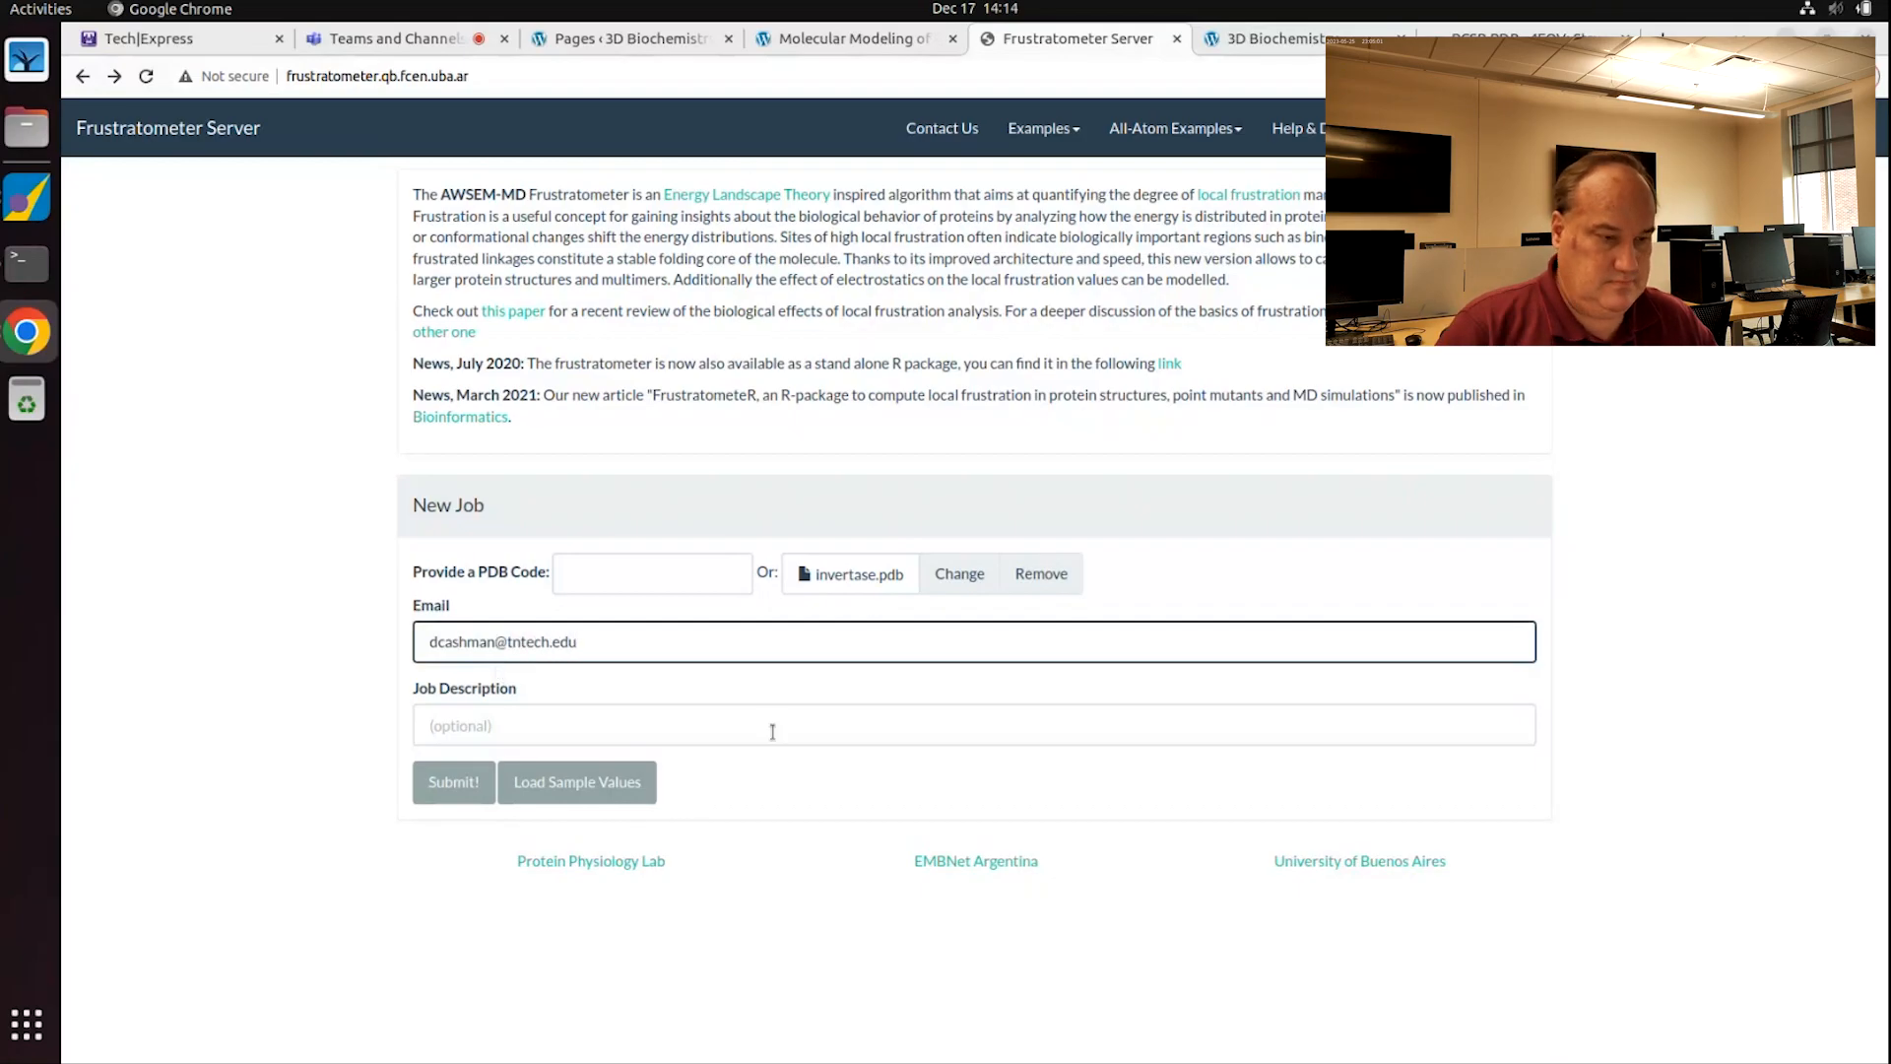
{"action": "left_click", "coordinate": [468, 714]}
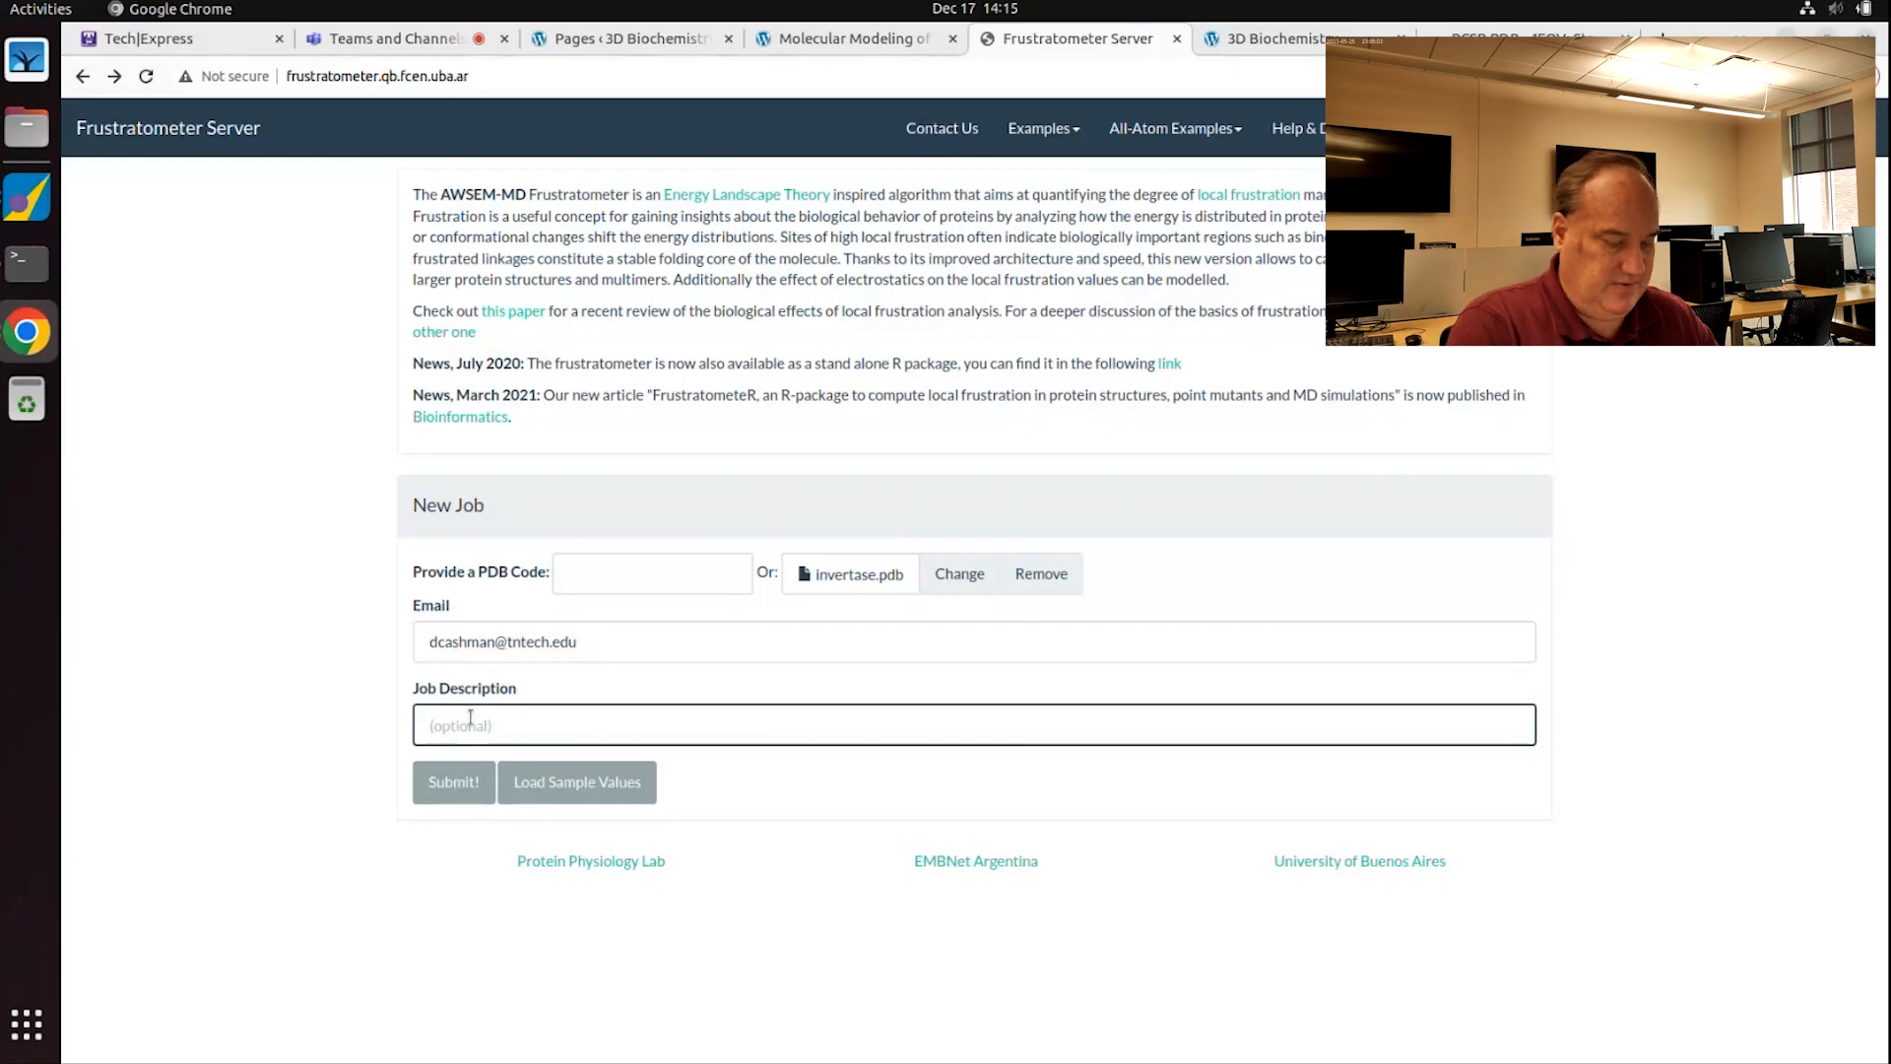
{"action": "type", "text": "yeast in"}
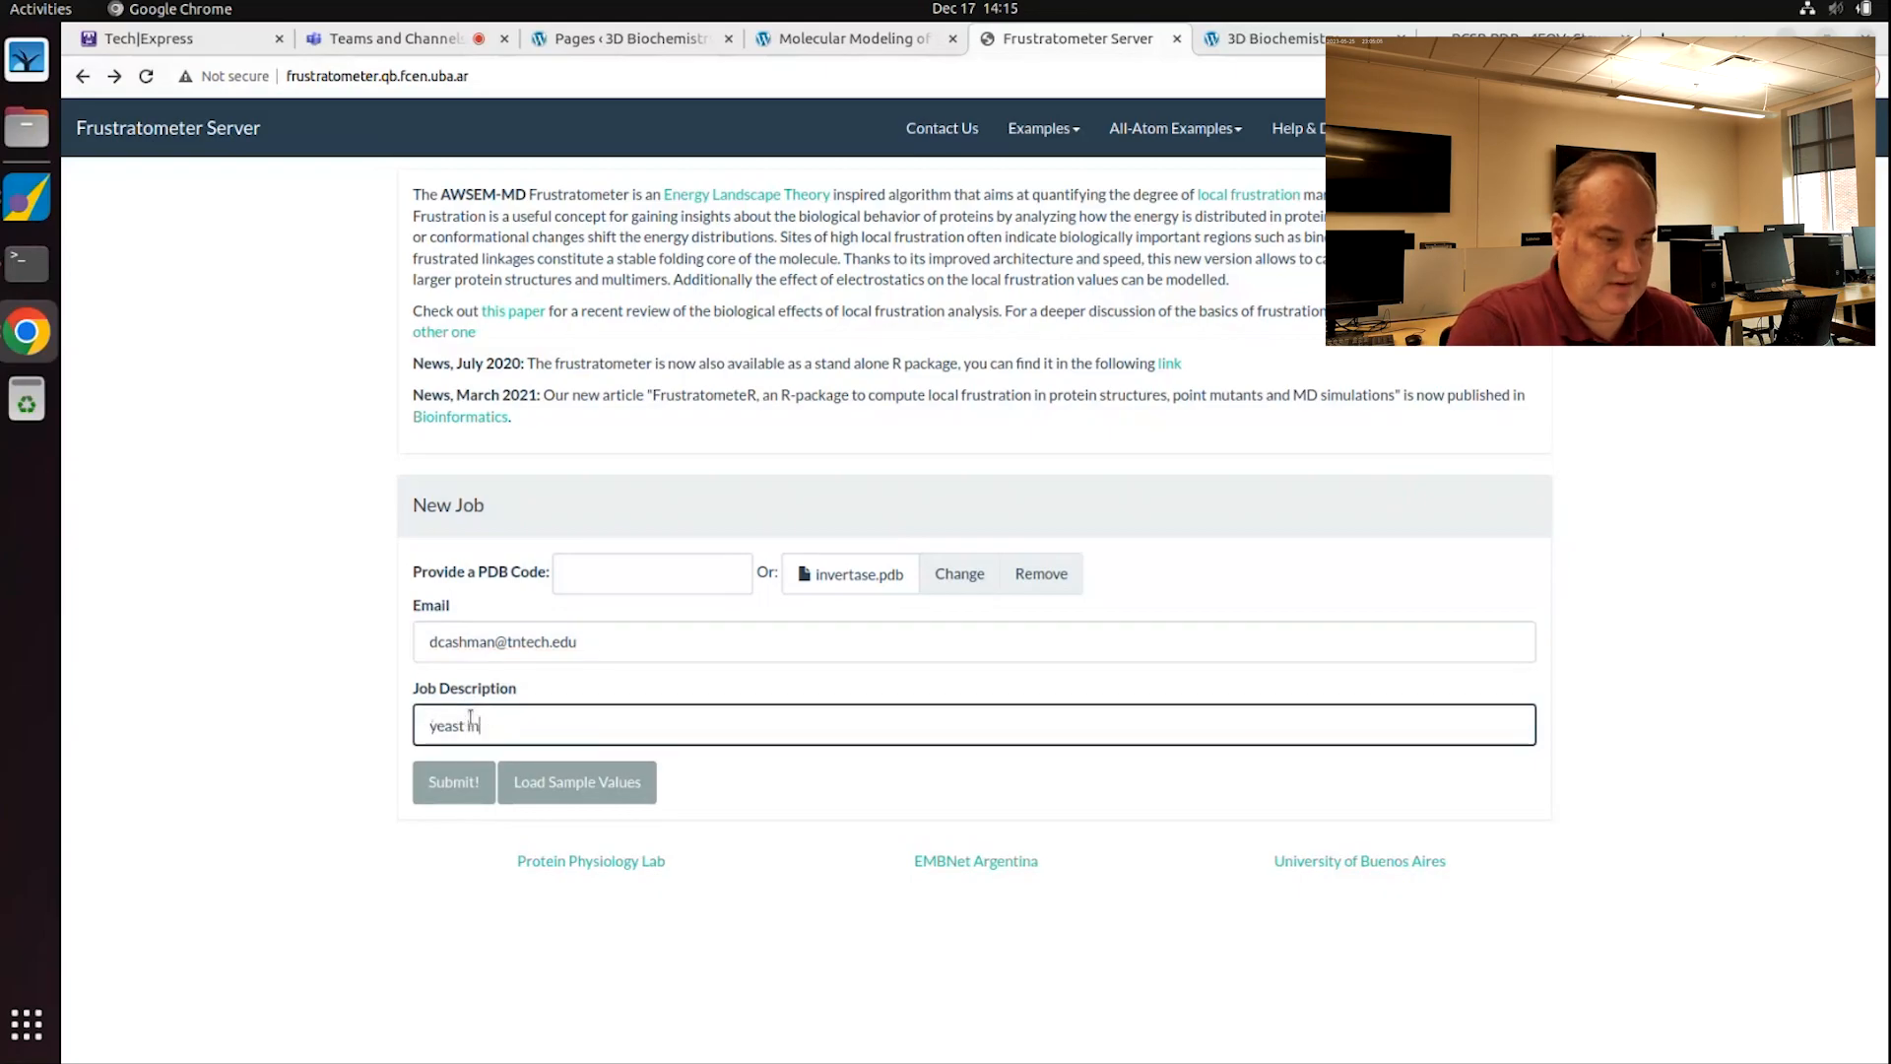
{"action": "type", "text": "vertase cjhainm"}
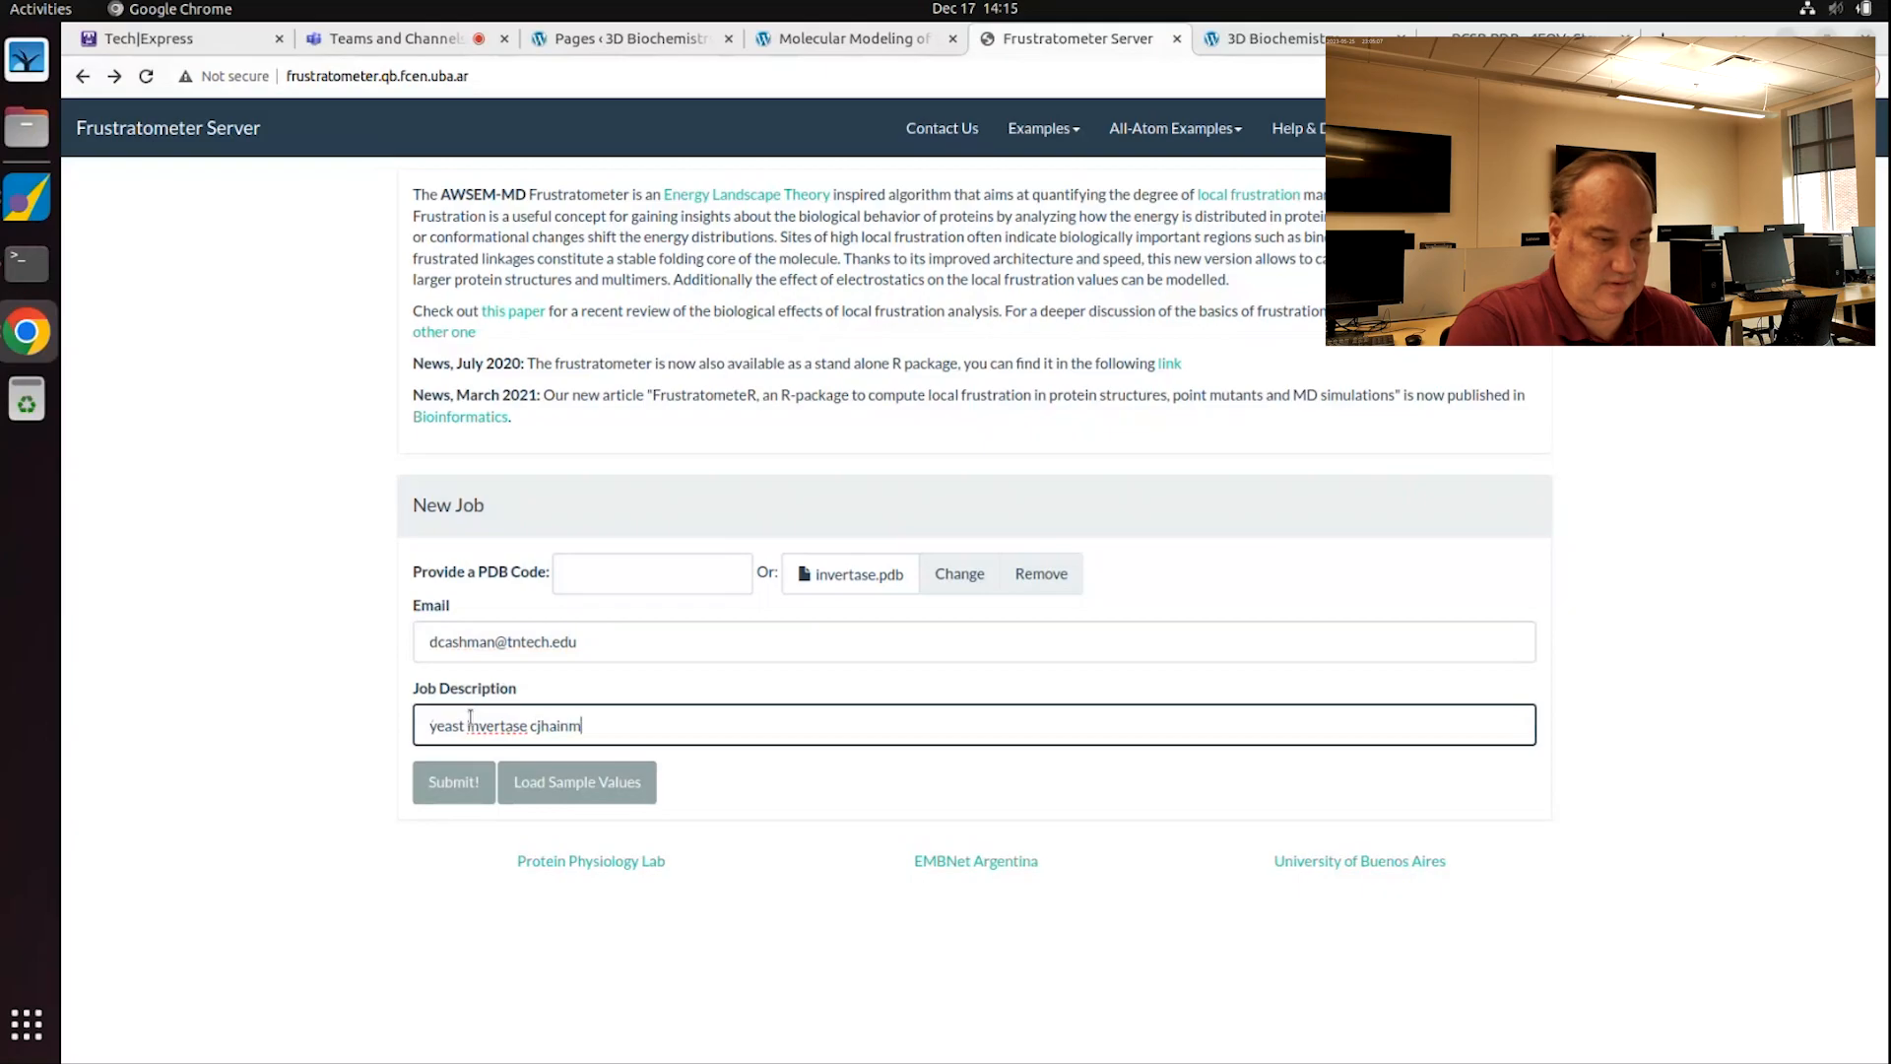
{"action": "key", "text": "BackSpace"}
{"action": "key", "text": "BackSpace"}
{"action": "key", "text": "BackSpace"}
{"action": "key", "text": "BackSpace"}
{"action": "key", "text": "BackSpace"}
{"action": "key", "text": "BackSpace"}
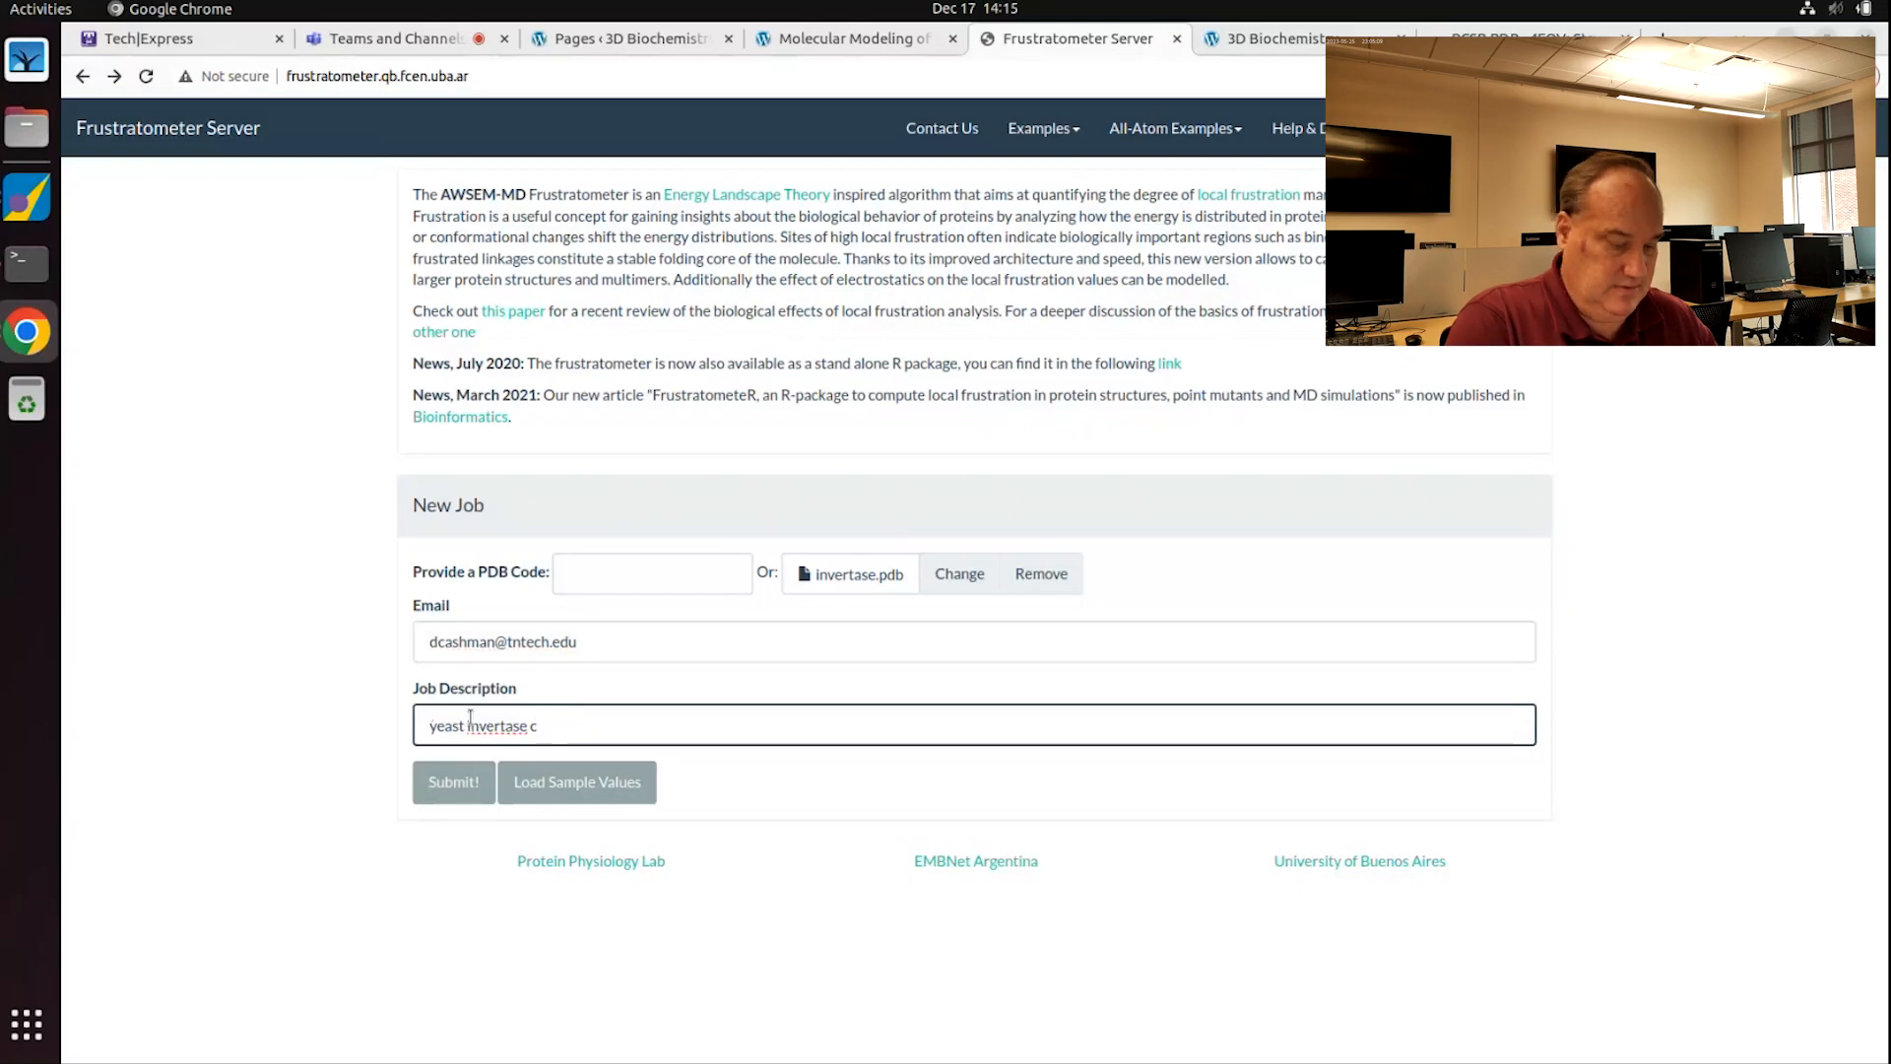
{"action": "type", "text": "hain A"}
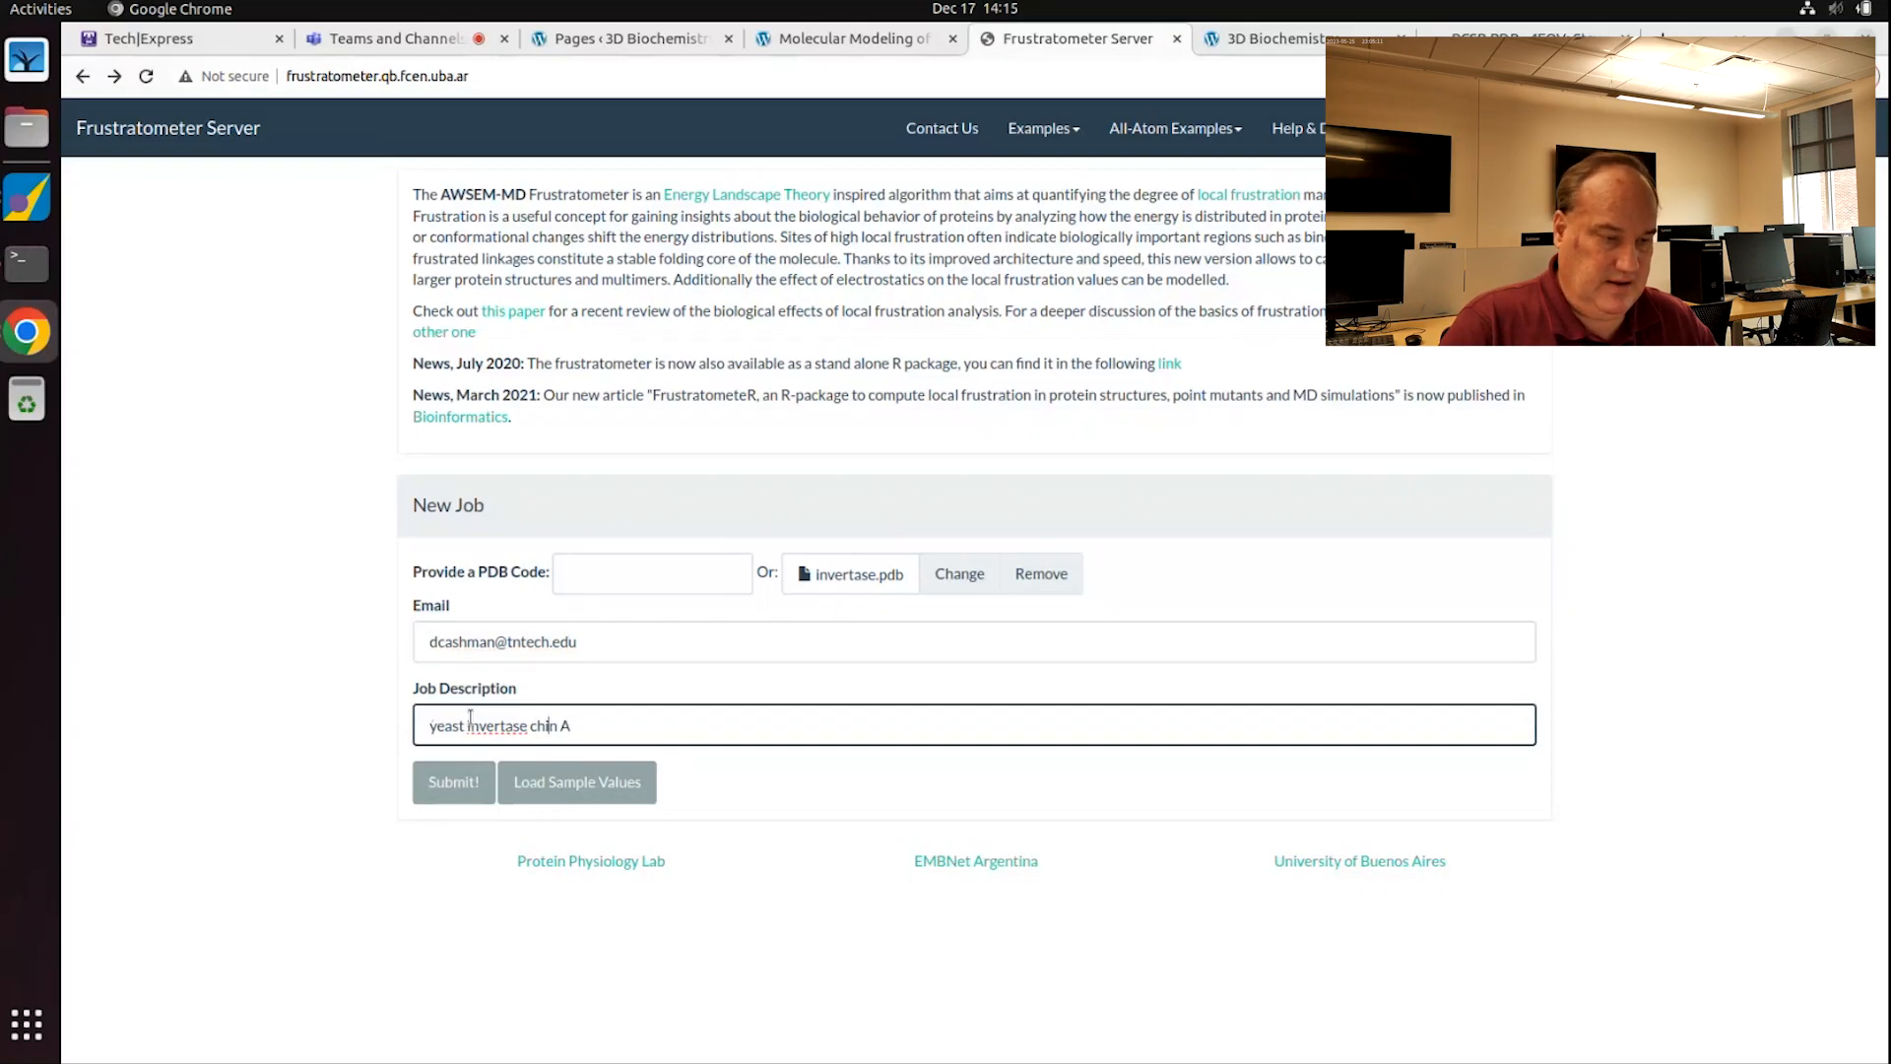
Step: Submit the form, keep chain A, apply Electrostatics with constant 4.15, and submit the job
{"action": "left_click", "coordinate": [451, 784]}
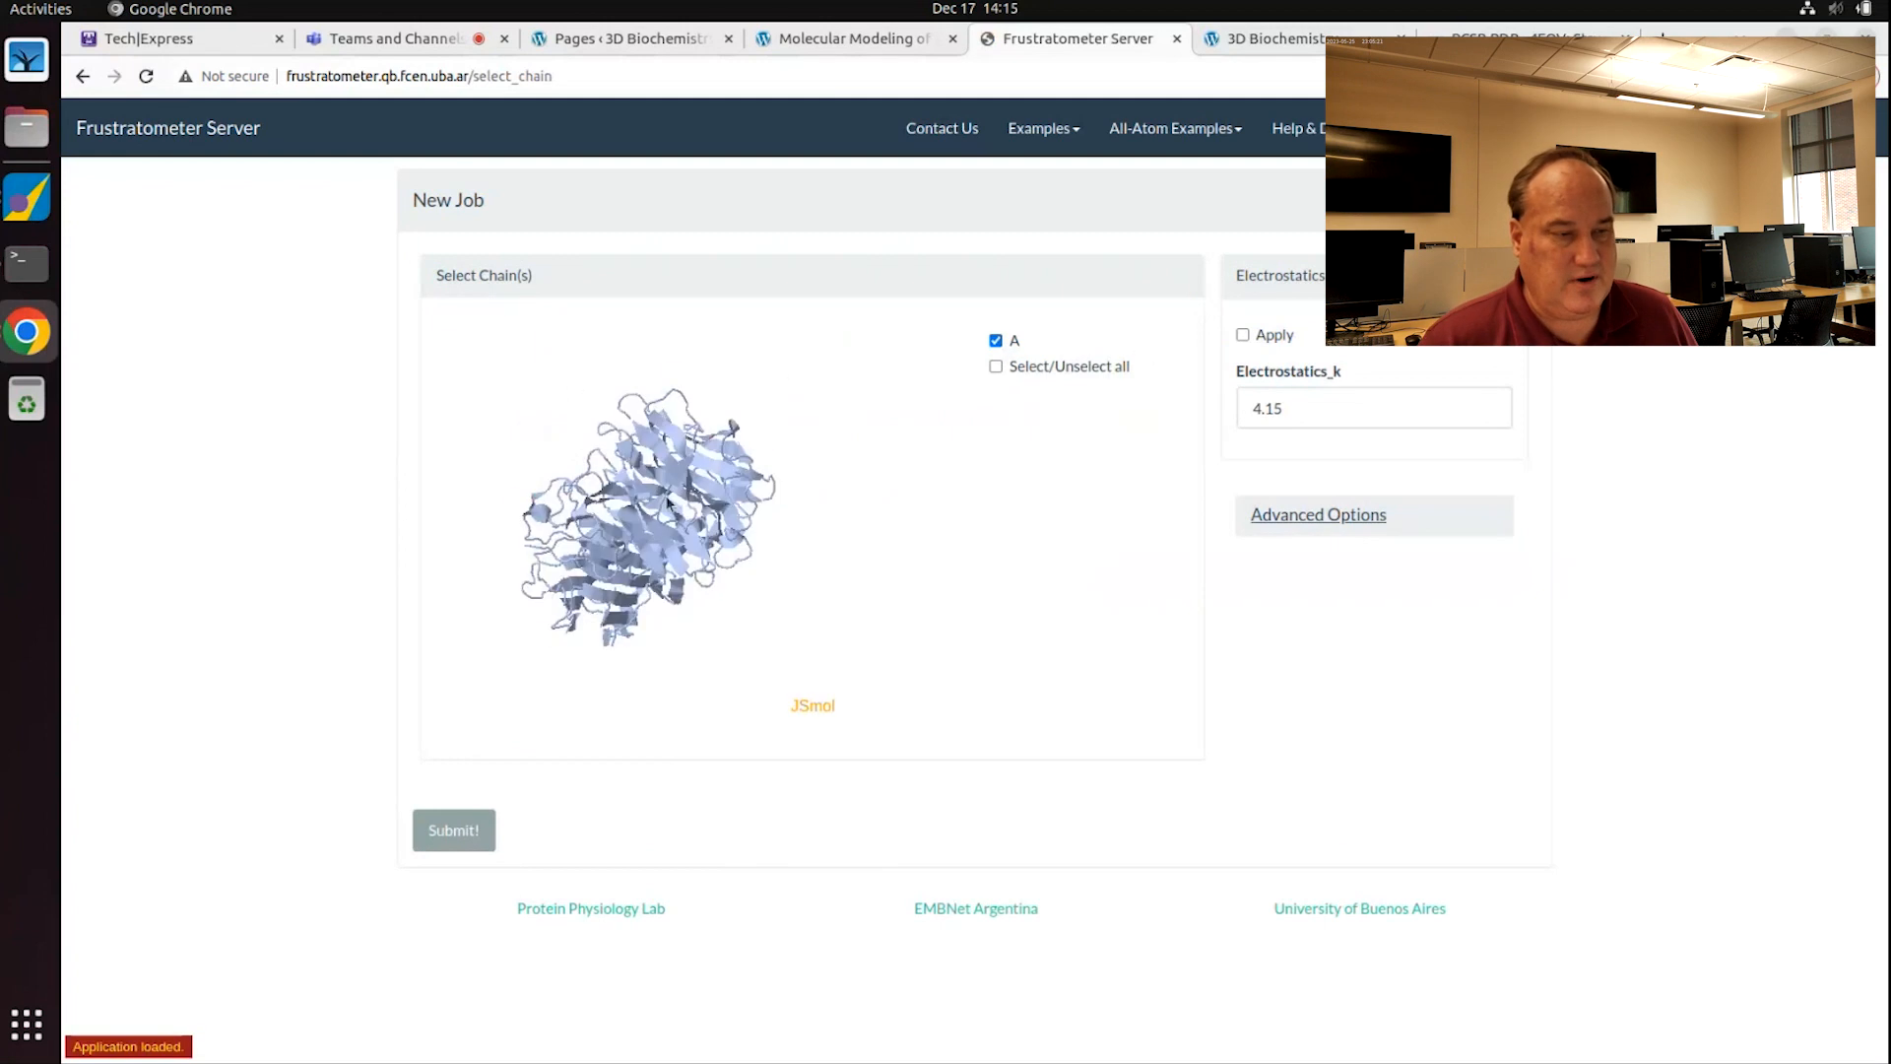
{"action": "left_click_drag", "start_coordinate": [682, 489], "coordinate": [737, 445]}
{"action": "scroll", "coordinate": [737, 445], "scroll_direction": "up", "scroll_amount": 3}
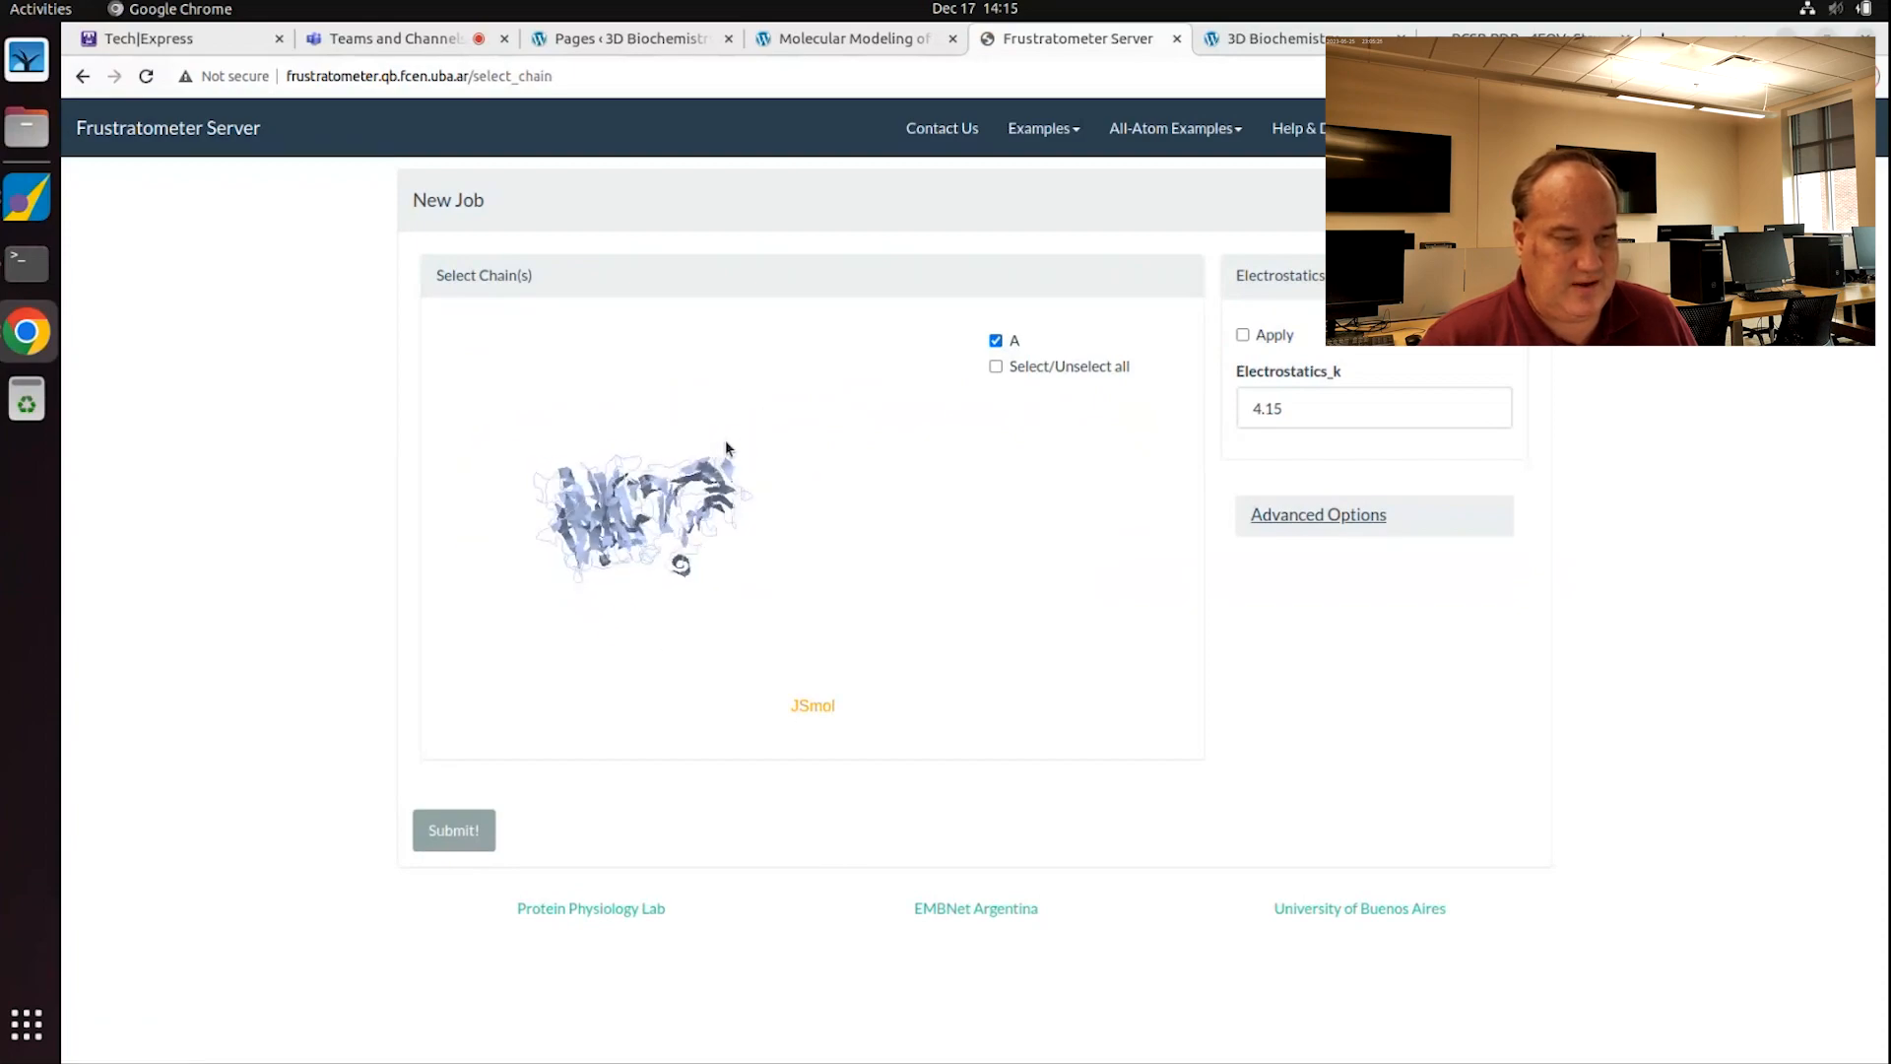
{"action": "scroll", "coordinate": [737, 453], "scroll_direction": "down", "scroll_amount": 8}
{"action": "scroll", "coordinate": [738, 517], "scroll_direction": "up", "scroll_amount": 6}
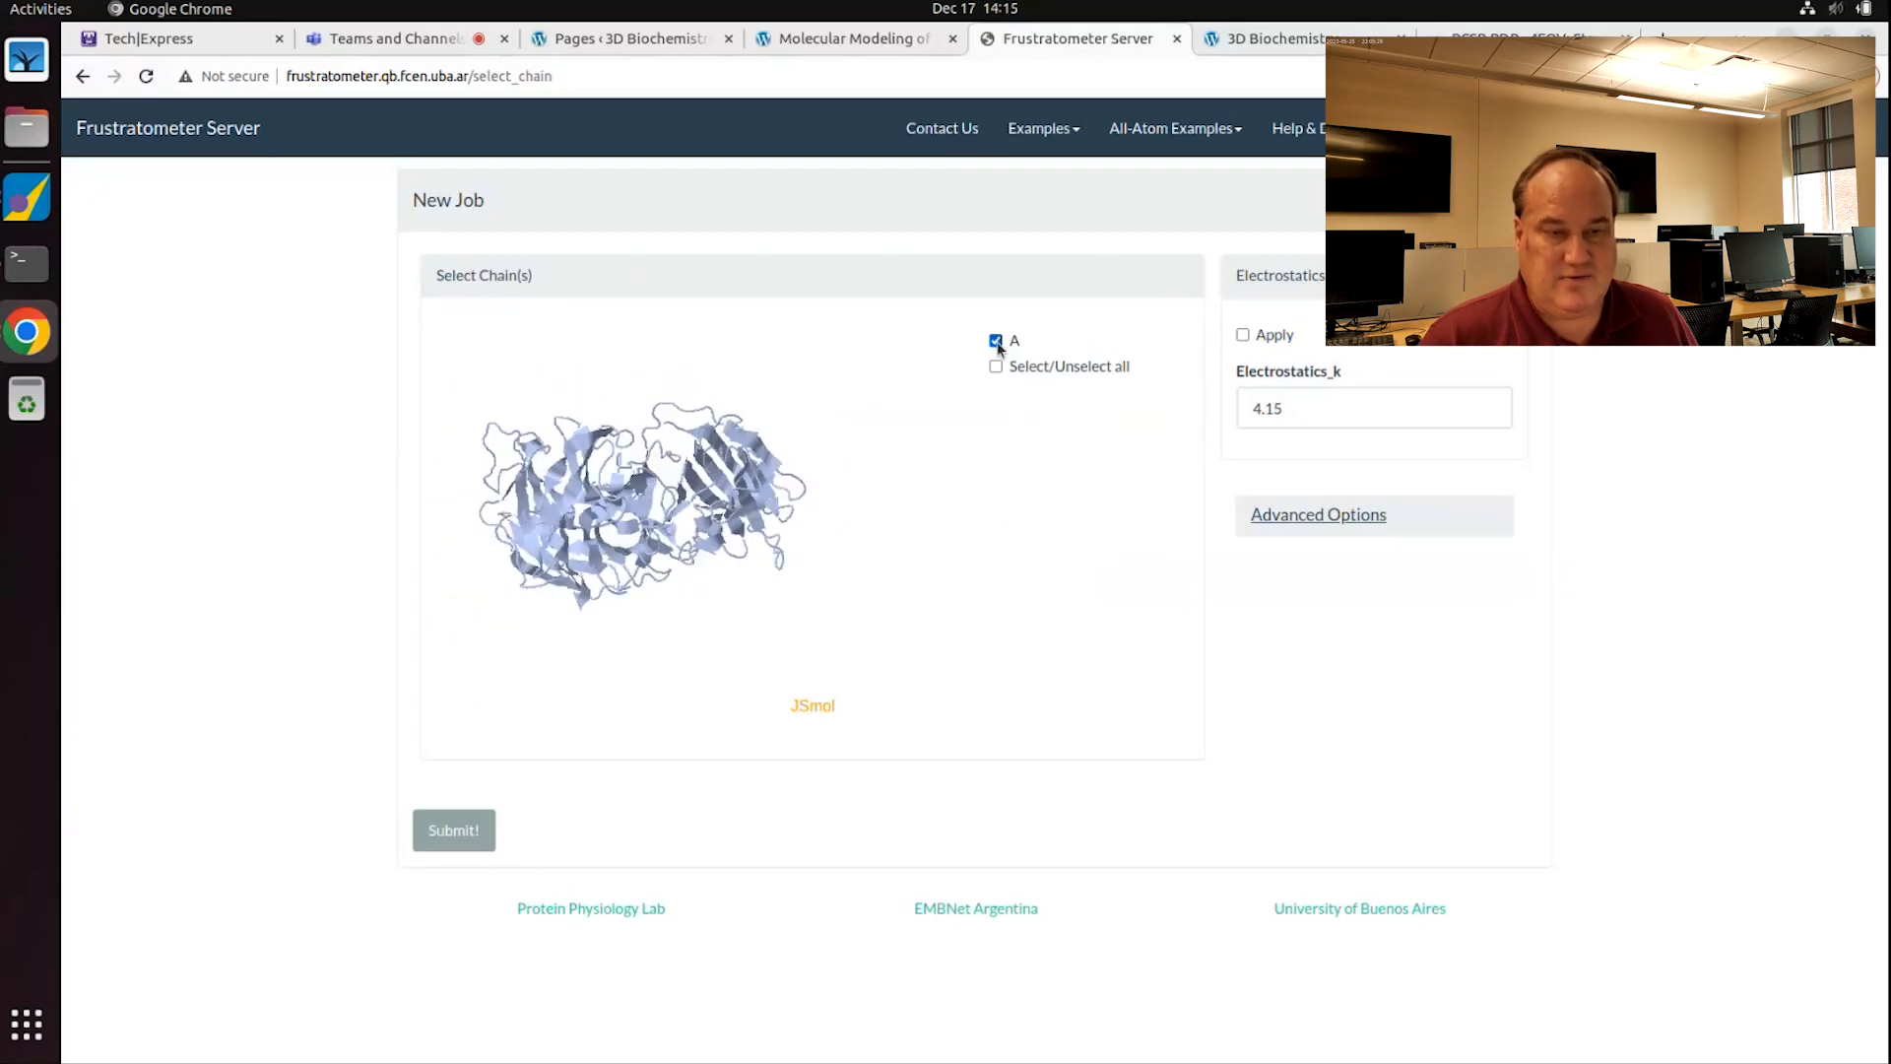
{"action": "left_click", "coordinate": [1243, 335]}
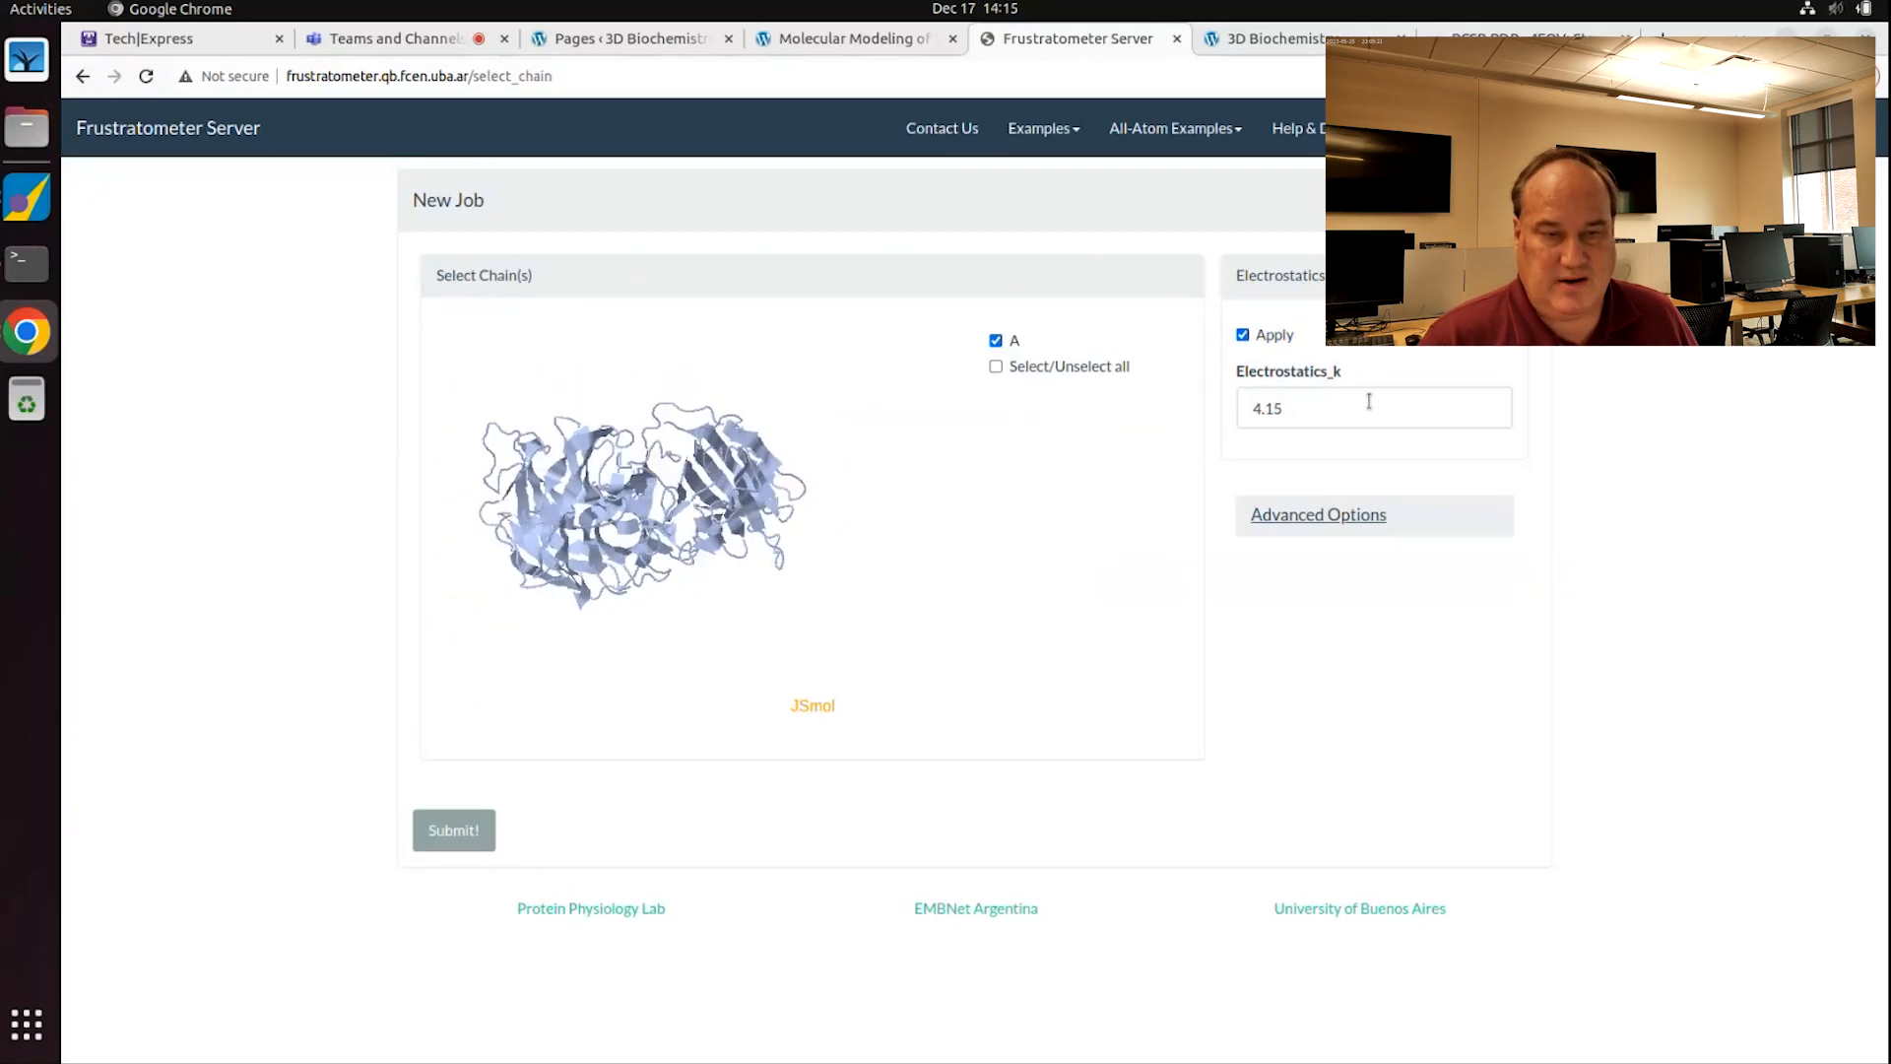
{"action": "left_click", "coordinate": [1367, 412]}
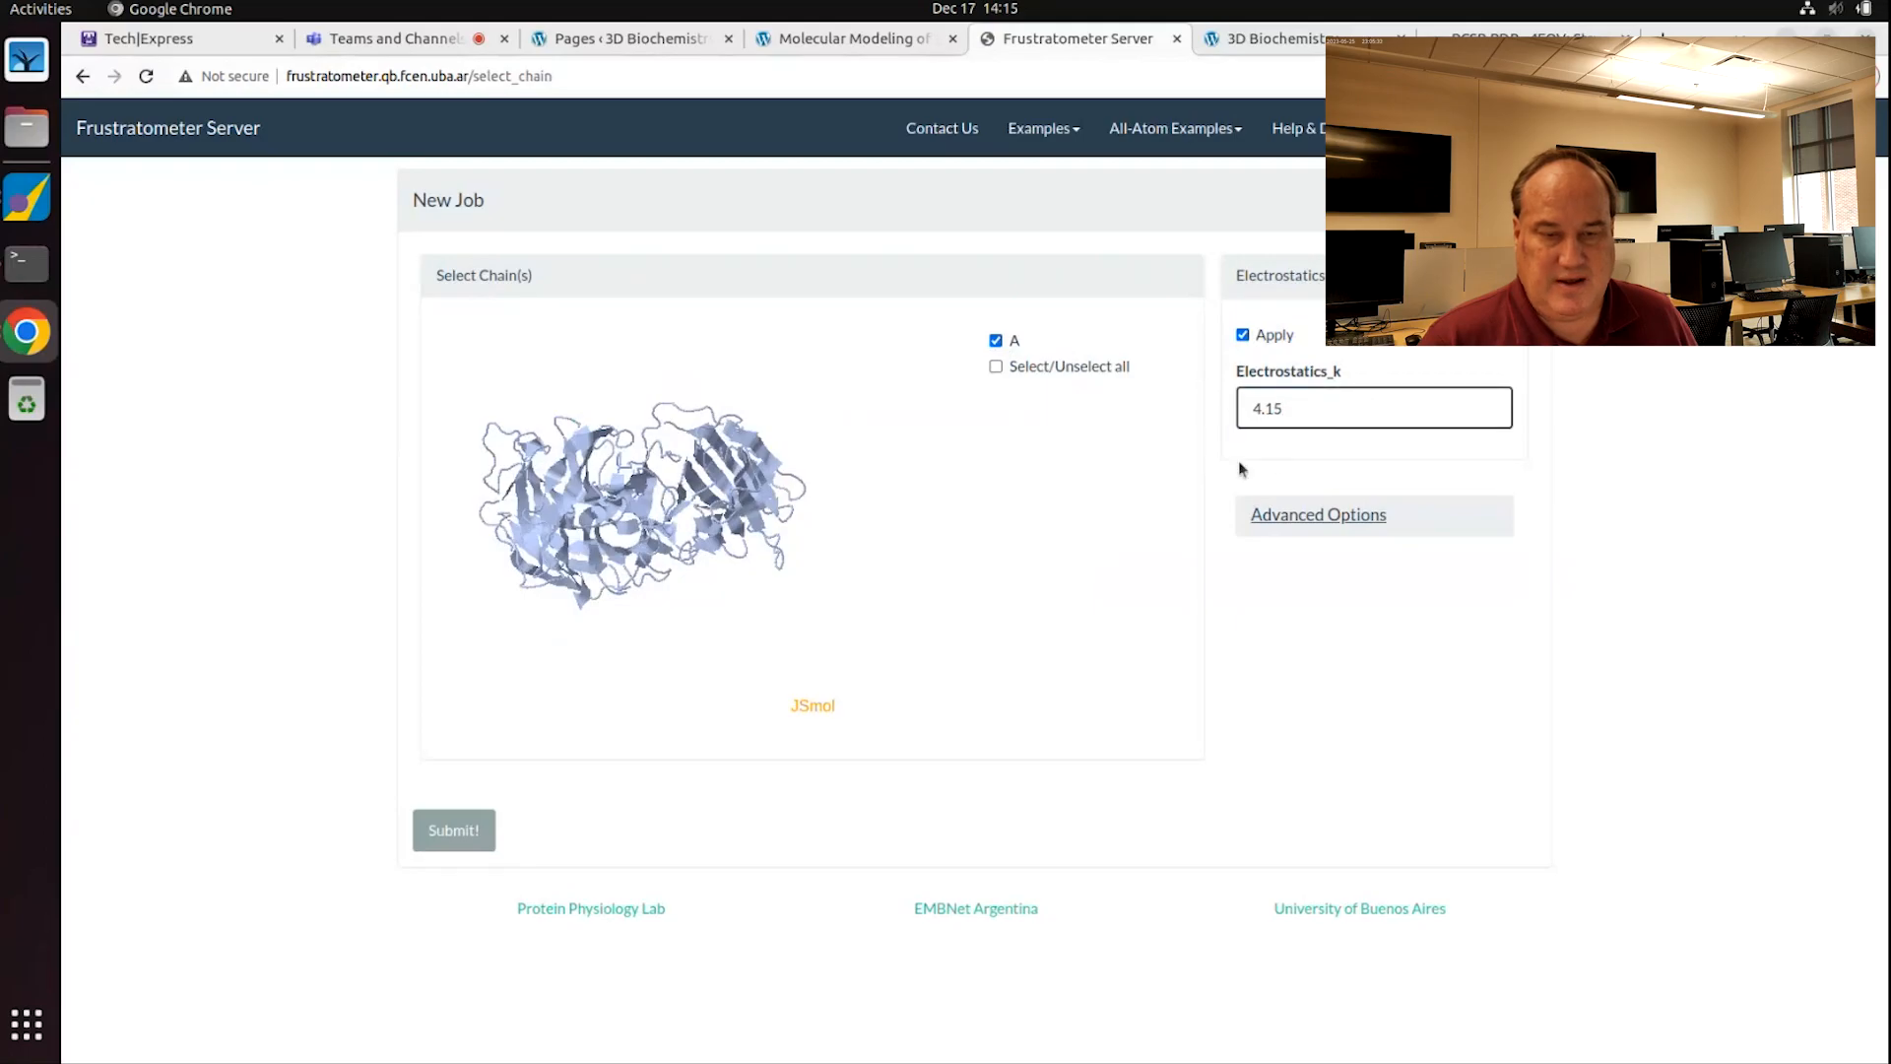
{"action": "left_click", "coordinate": [454, 832]}
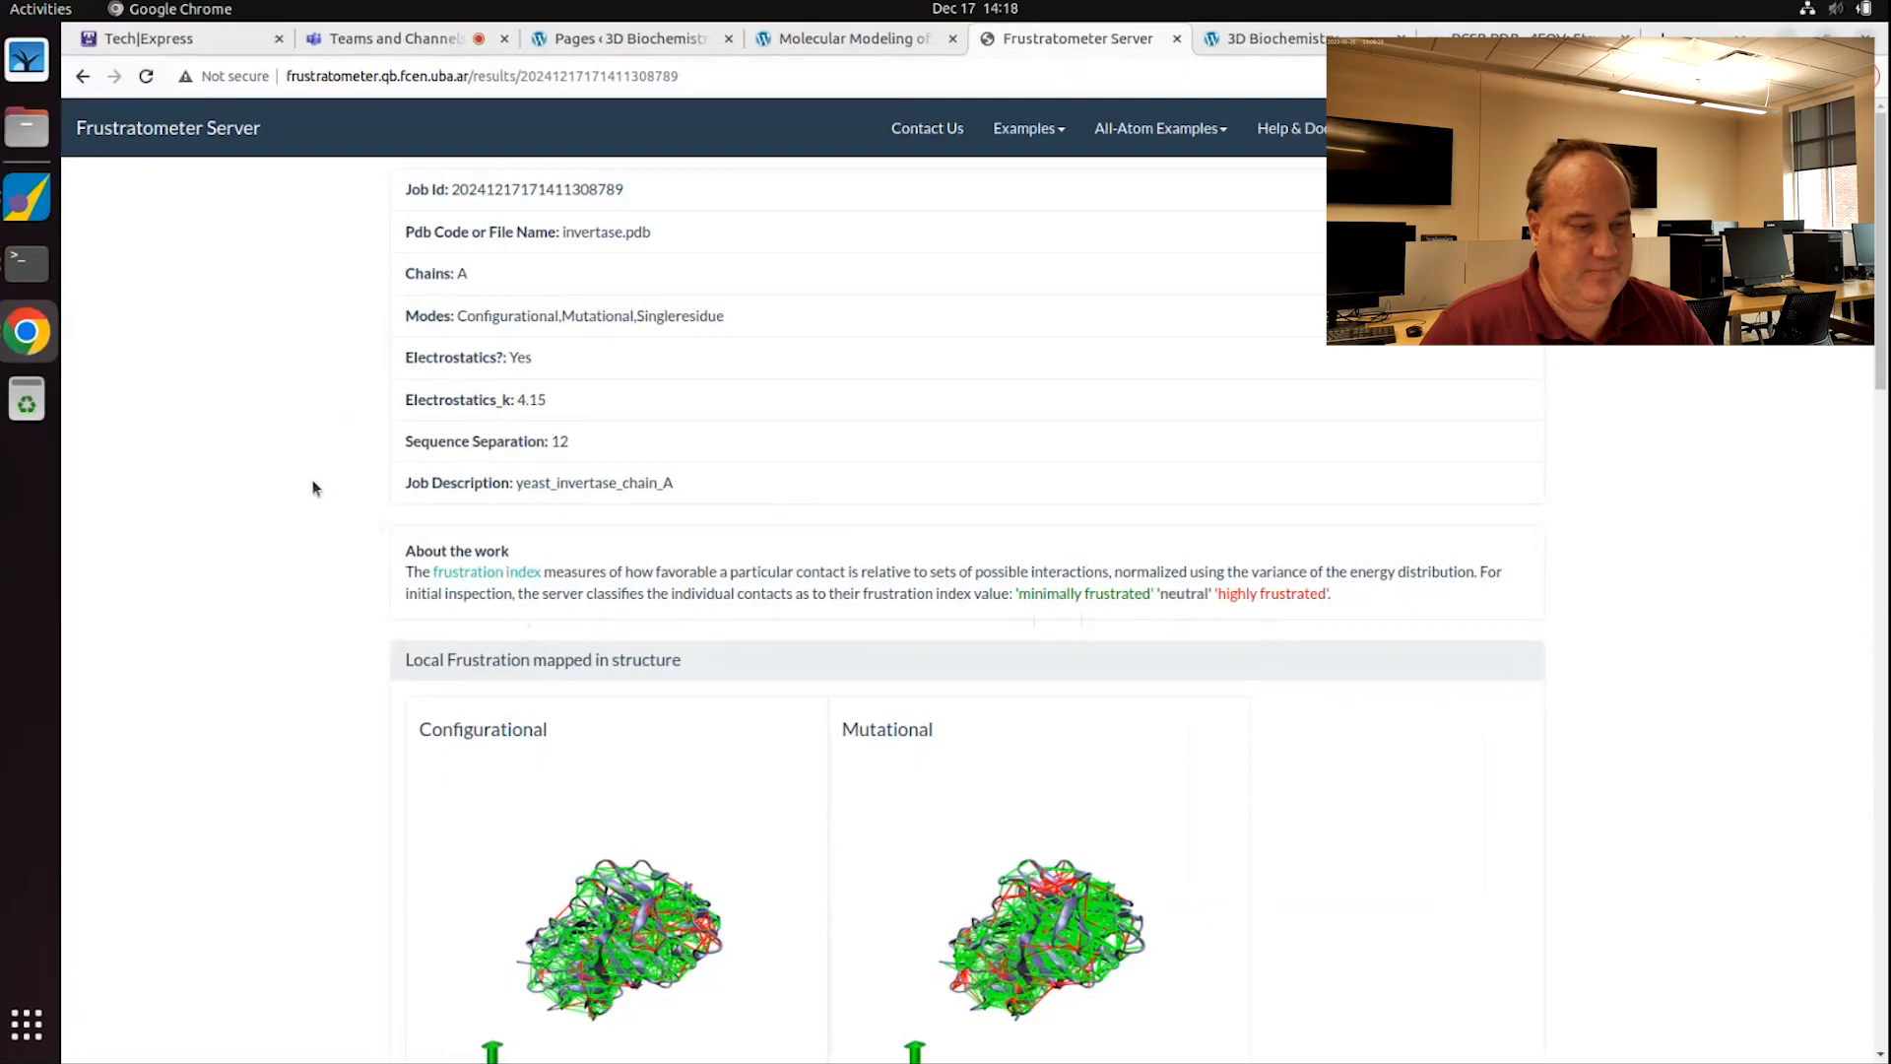
Step: Review the Configurational and Mutational frustration plots and download the full results archive
{"action": "scroll", "coordinate": [310, 486], "scroll_direction": "down", "scroll_amount": 3}
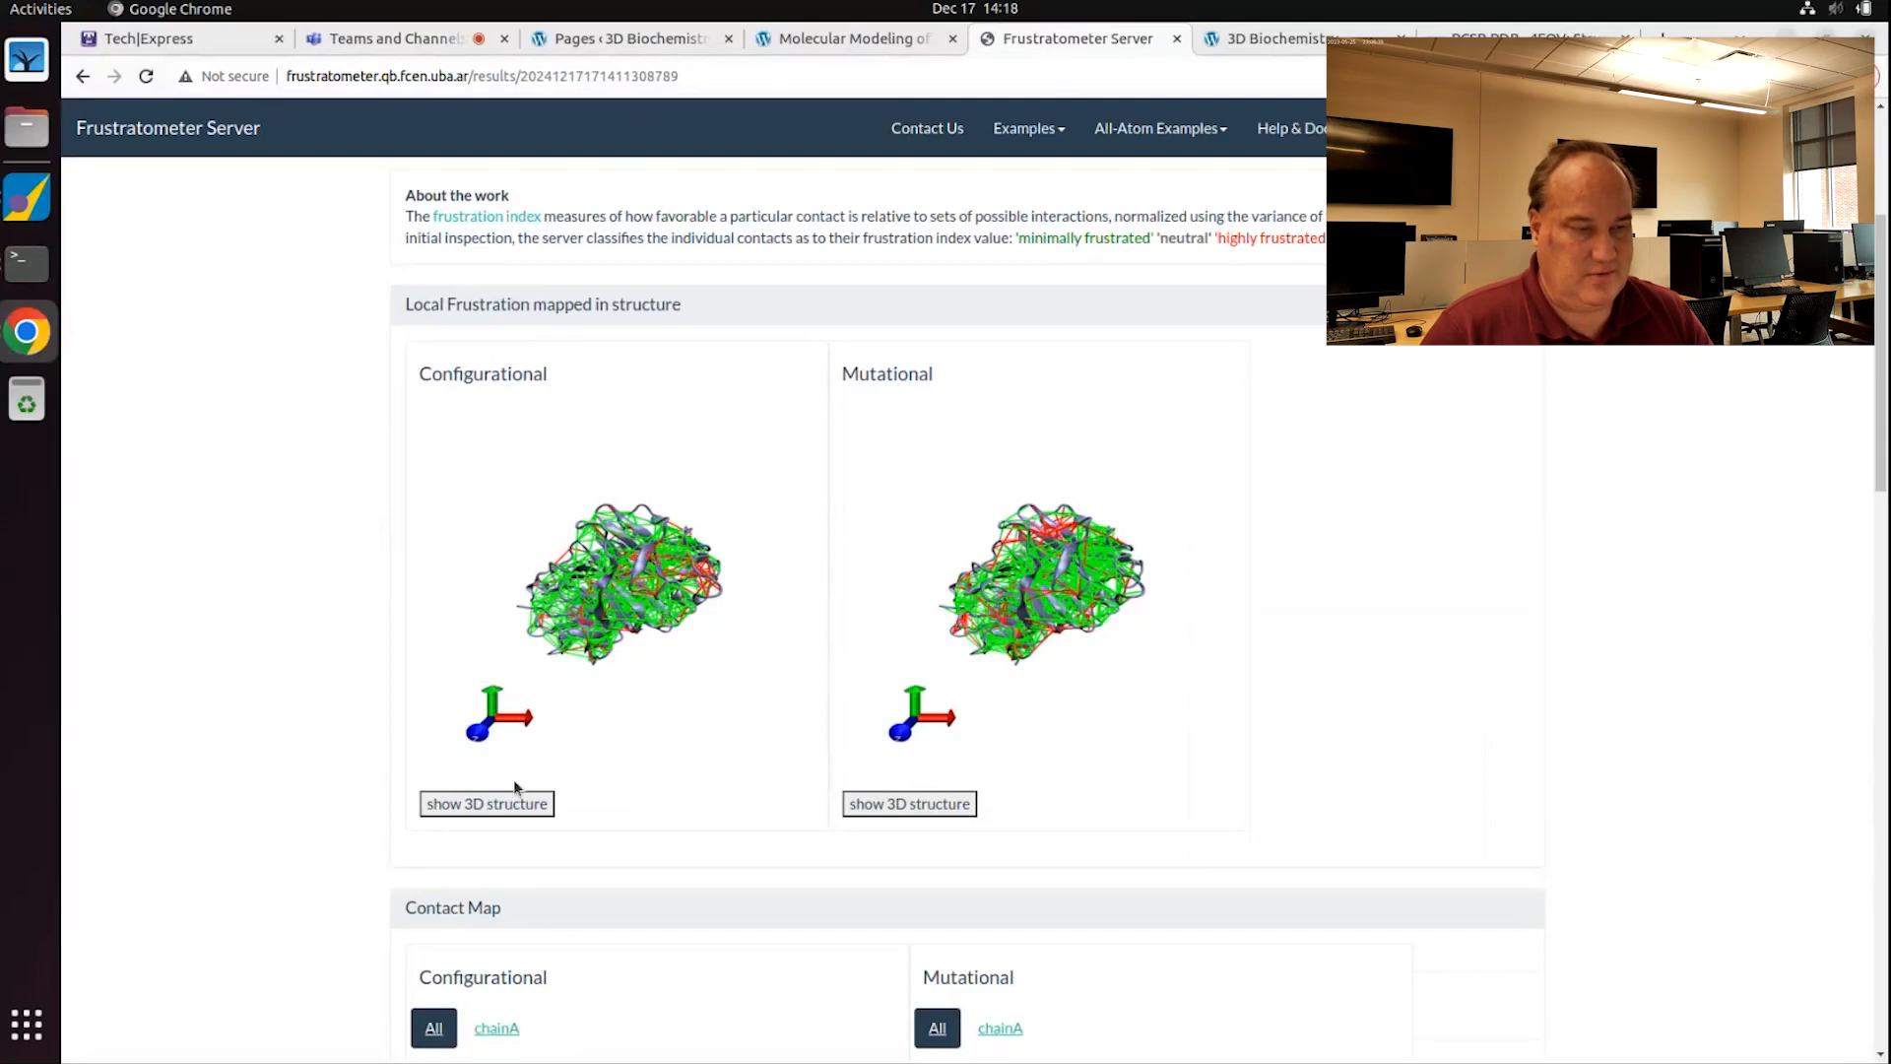
{"action": "scroll", "coordinate": [339, 727], "scroll_direction": "down", "scroll_amount": 3}
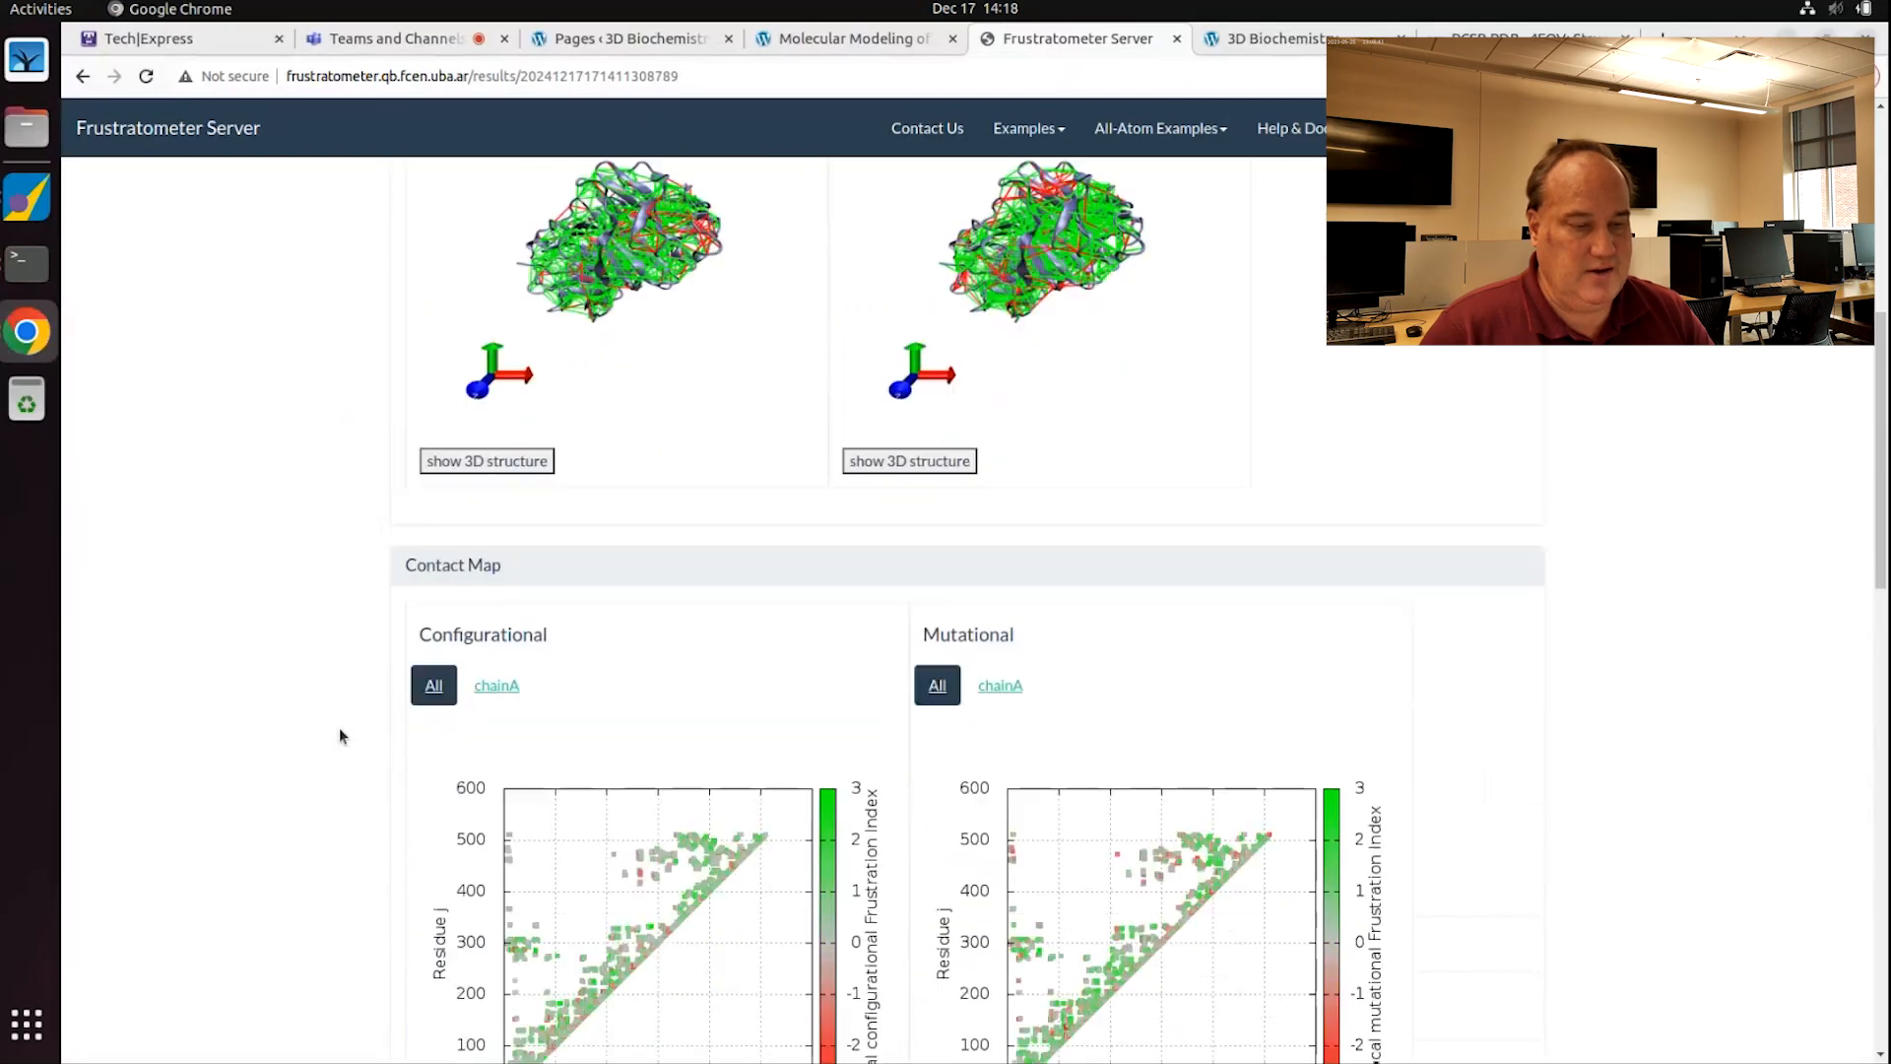
{"action": "scroll", "coordinate": [339, 737], "scroll_direction": "down", "scroll_amount": 10}
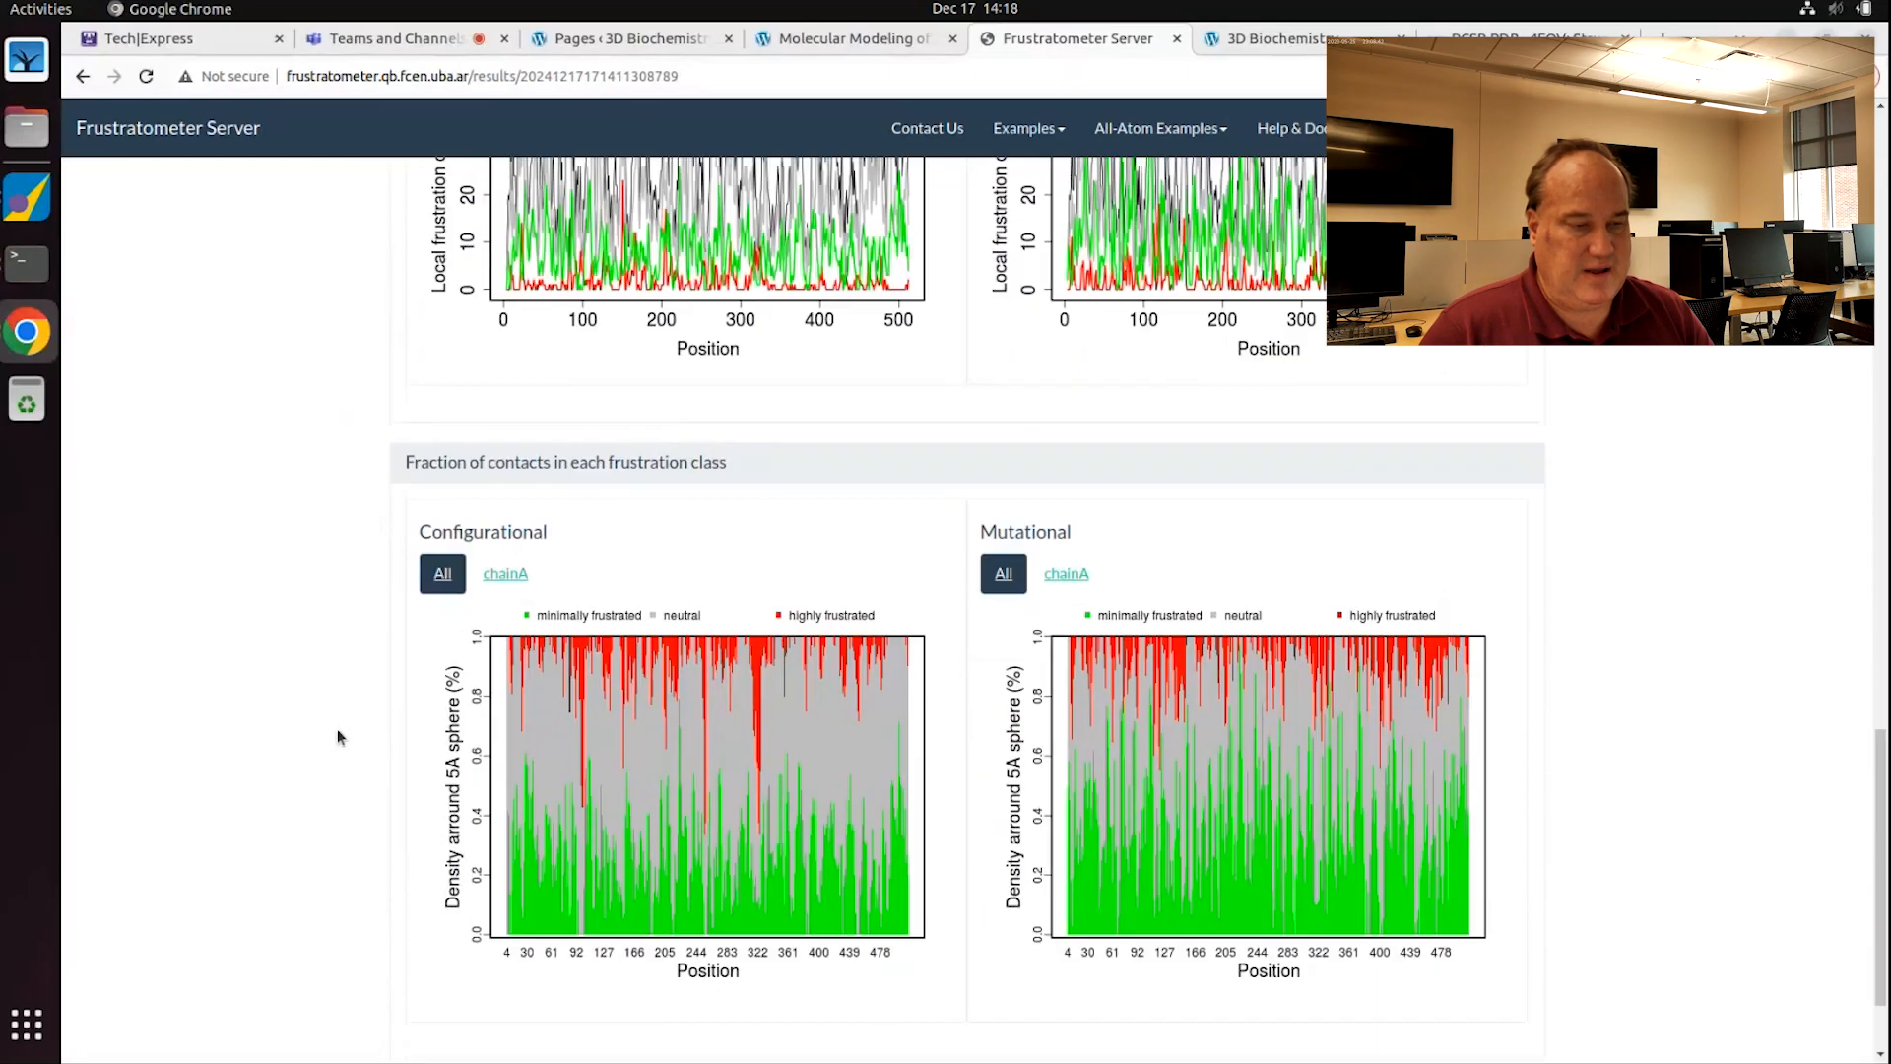
{"action": "scroll", "coordinate": [336, 737], "scroll_direction": "down", "scroll_amount": 2}
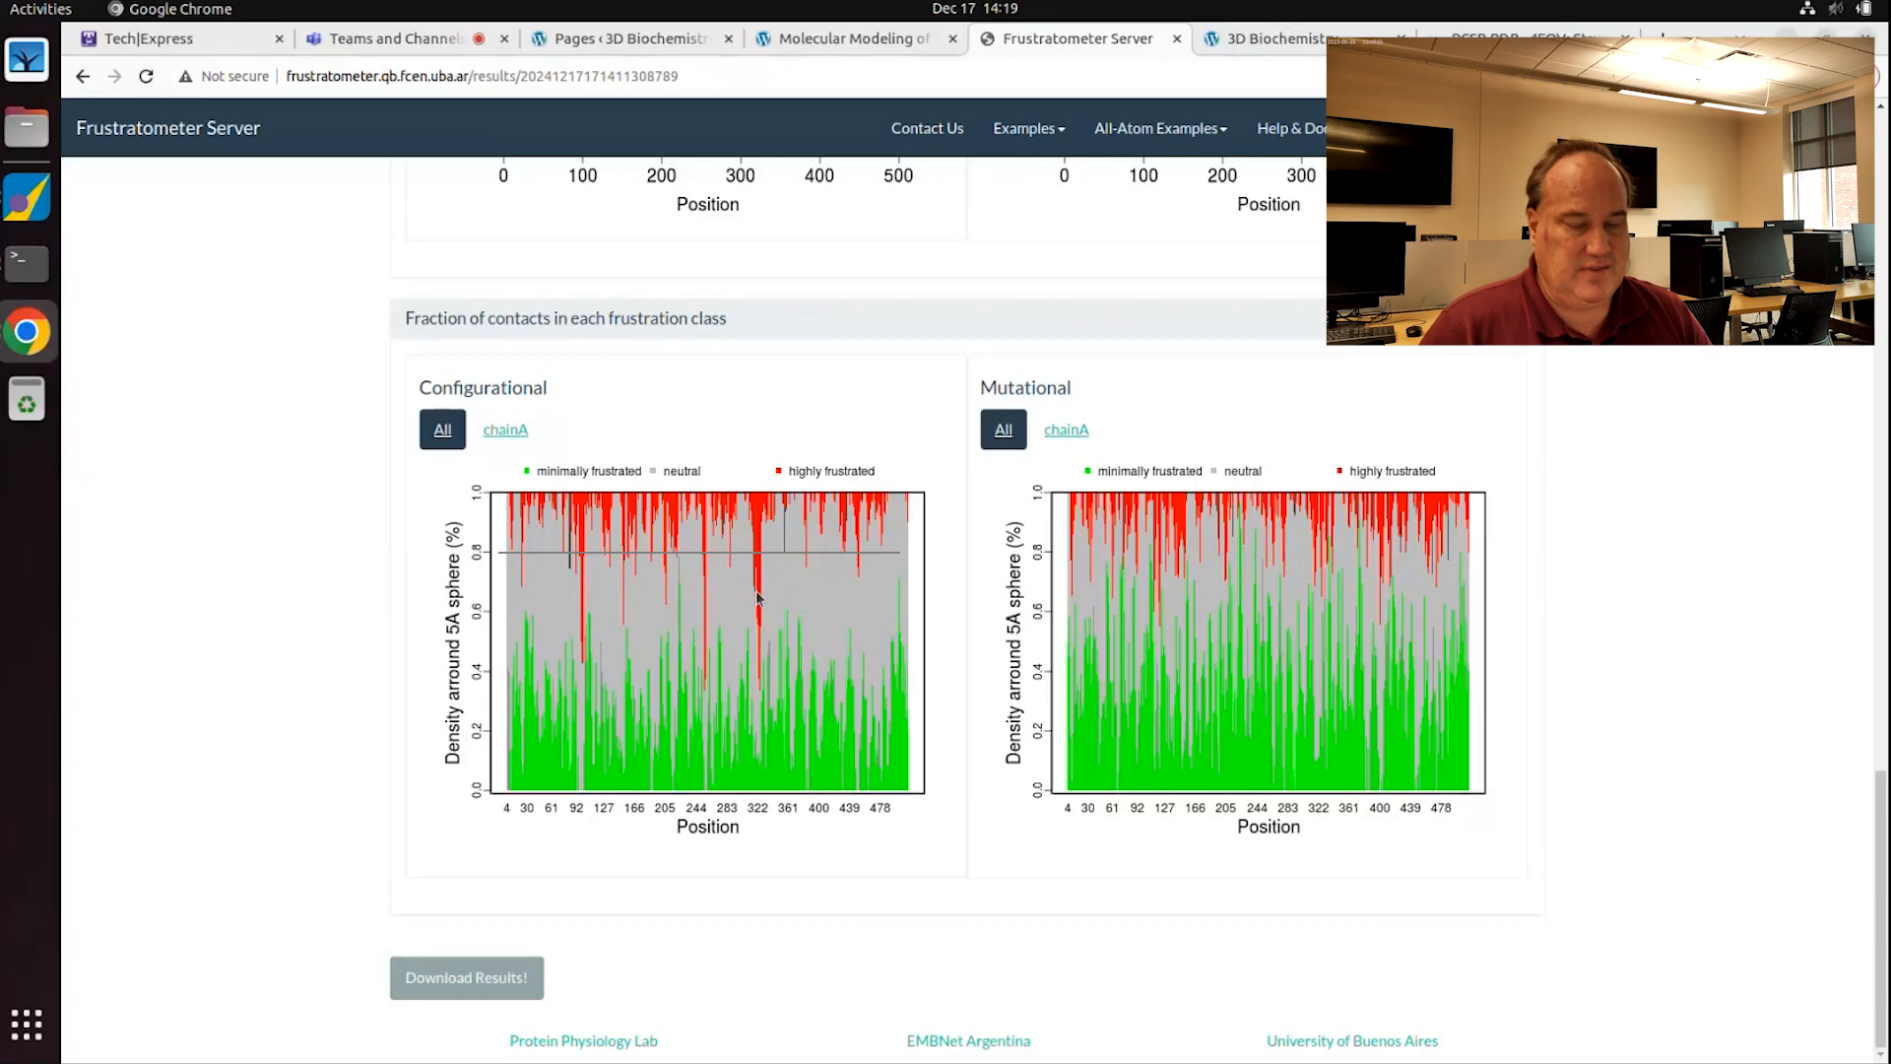
{"action": "left_click", "coordinate": [533, 968]}
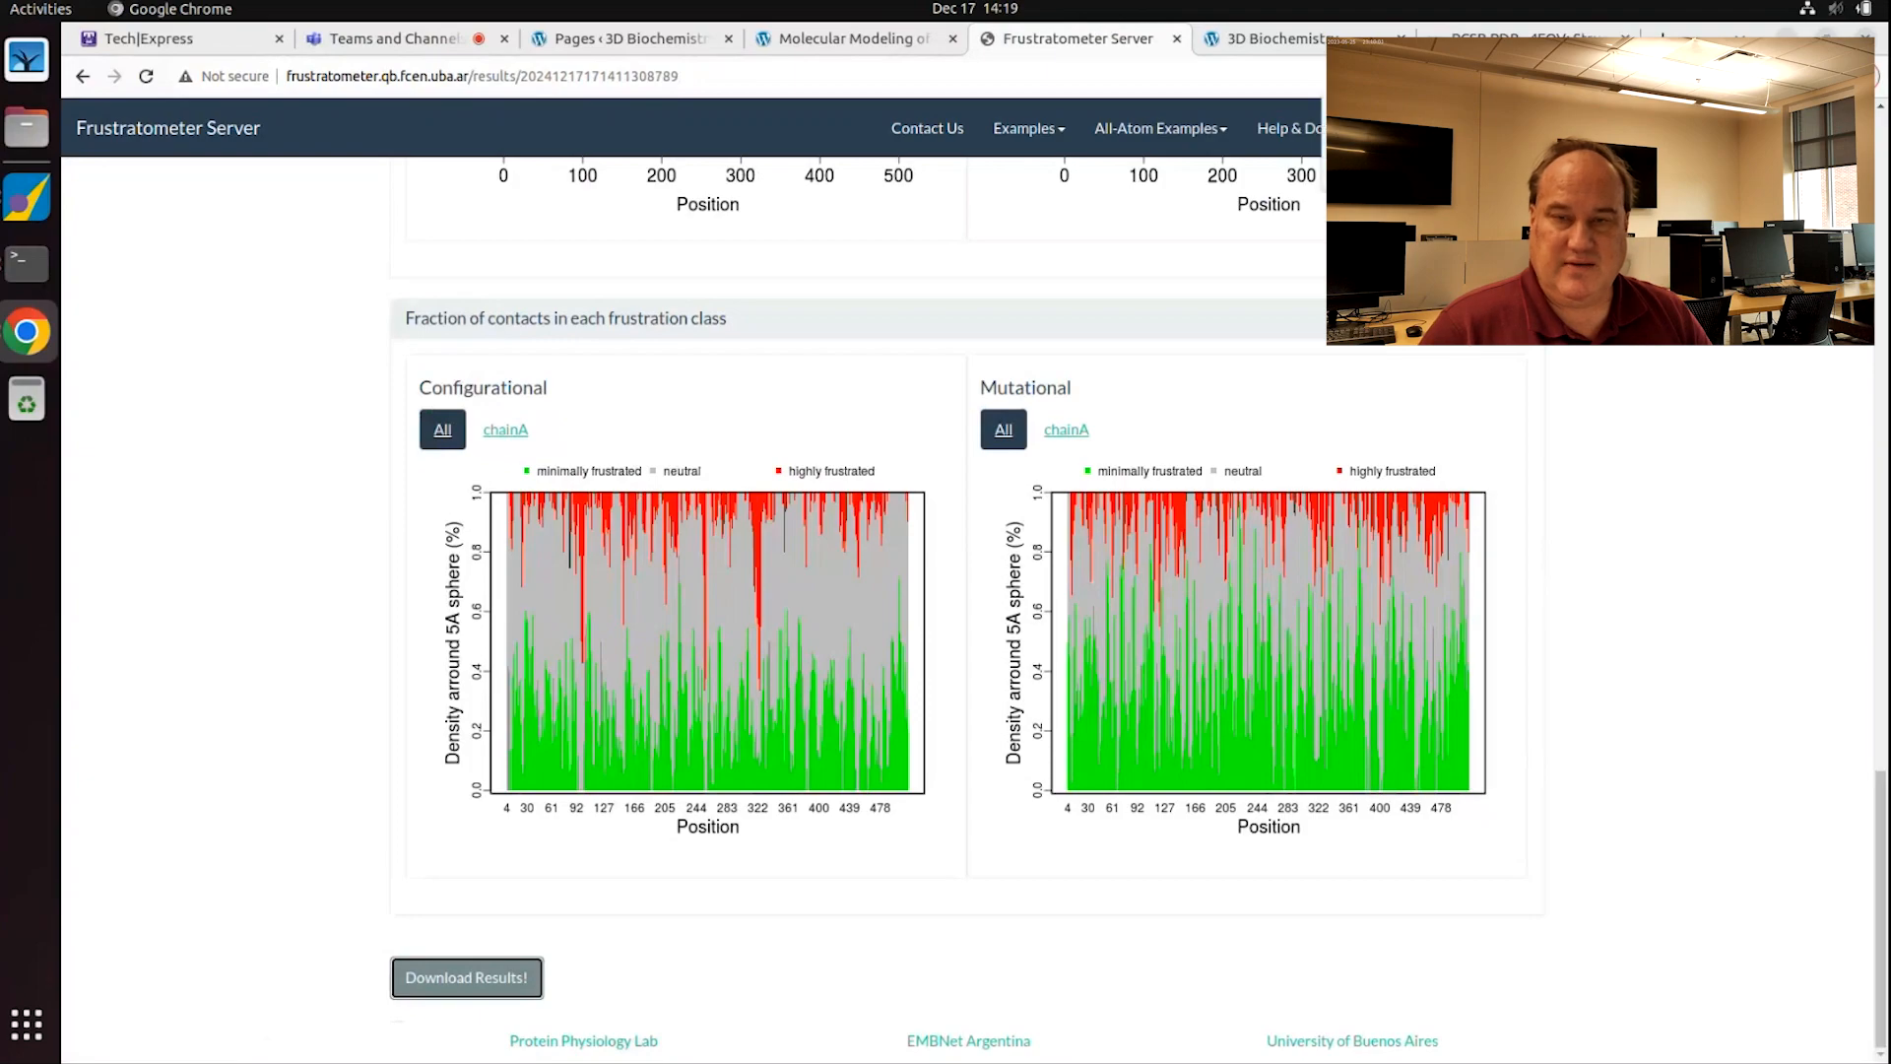
Step: Open the results archive and select the configurational 5adens file in the FrustrationData folder
{"action": "left_click", "coordinate": [1487, 133]}
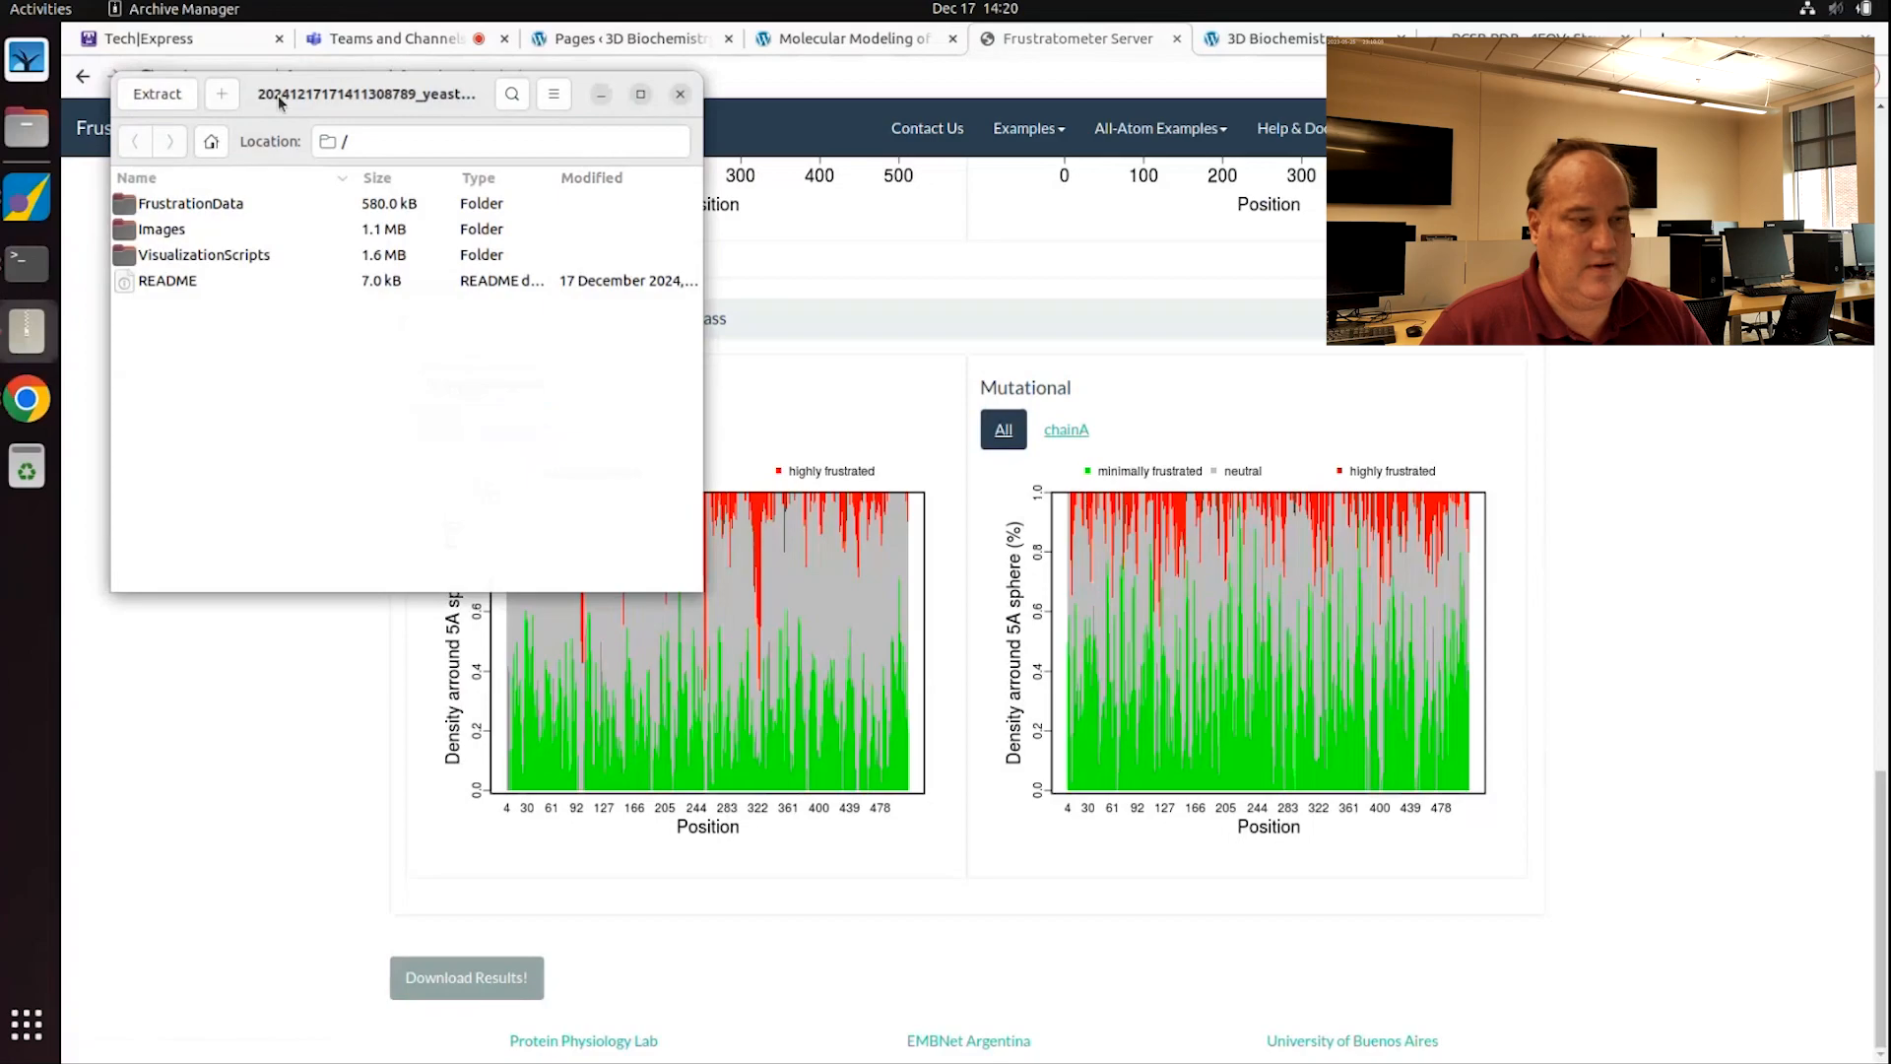
{"action": "left_click_drag", "start_coordinate": [288, 99], "coordinate": [833, 318]}
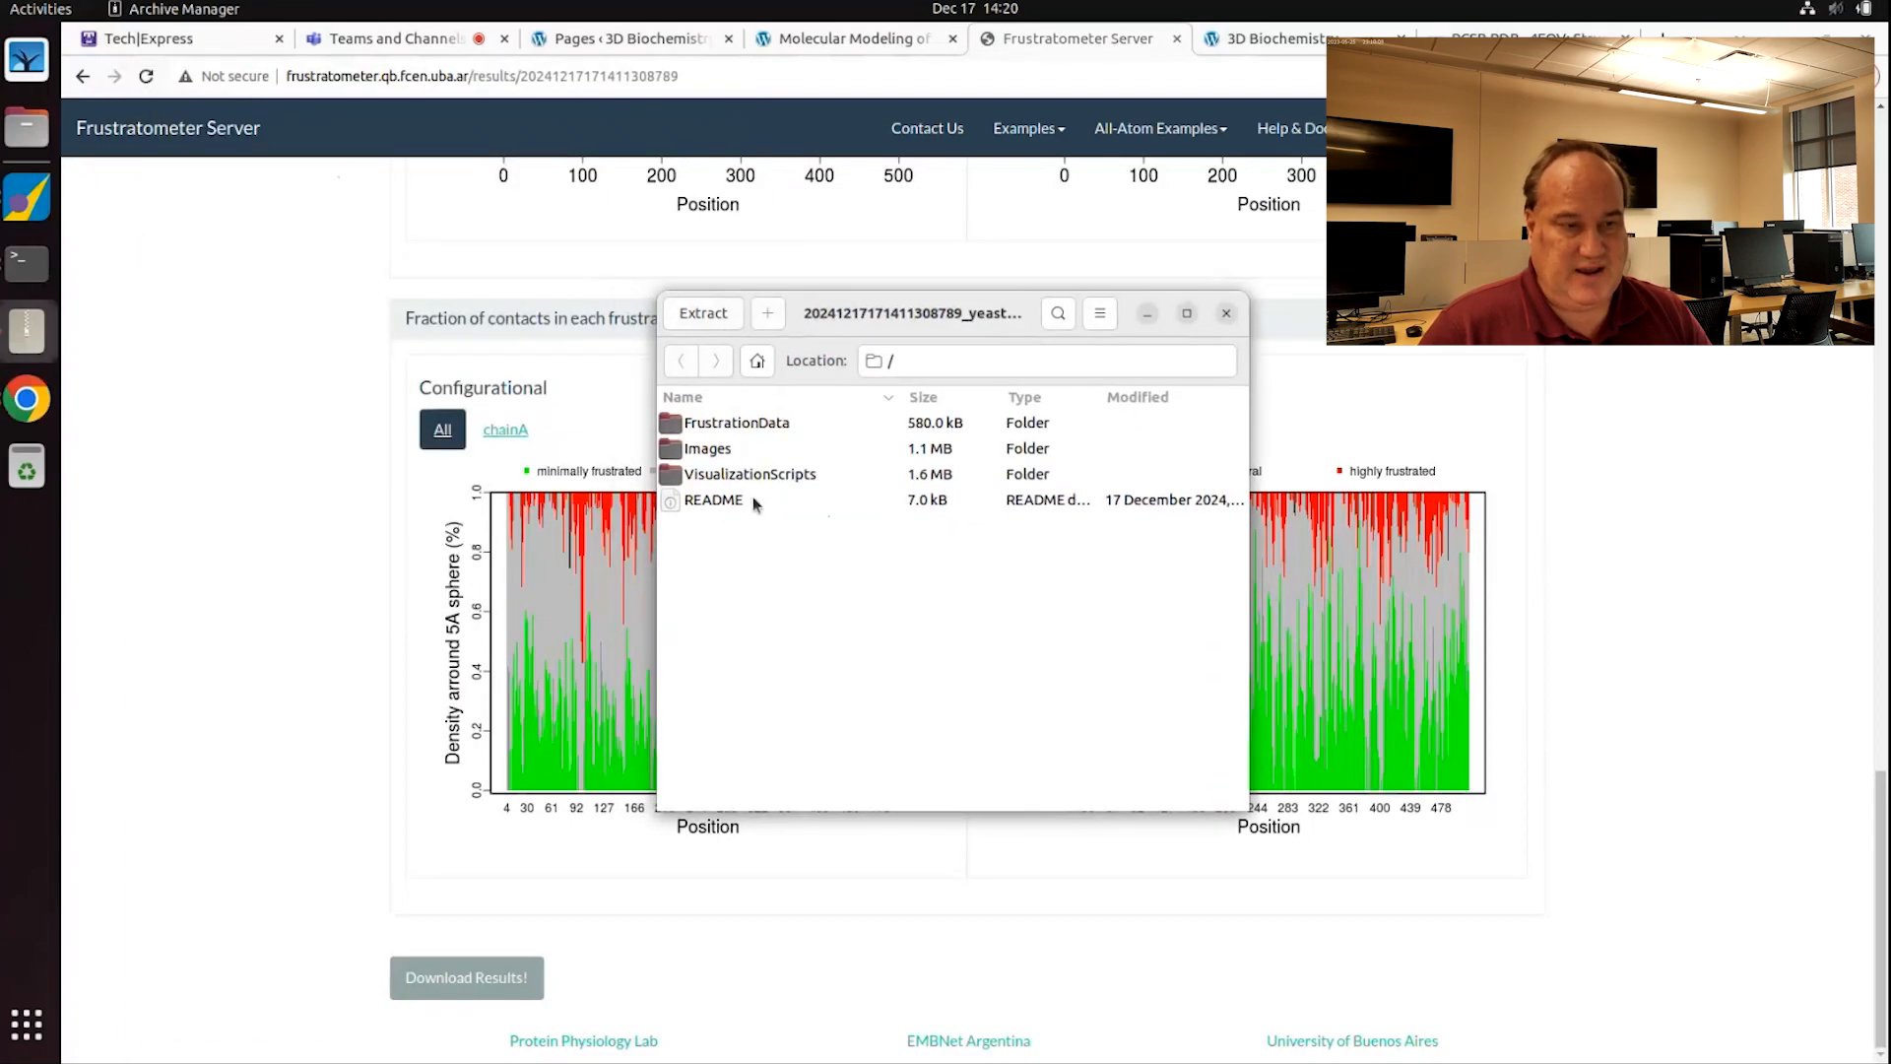
{"action": "double_click", "coordinate": [723, 423]}
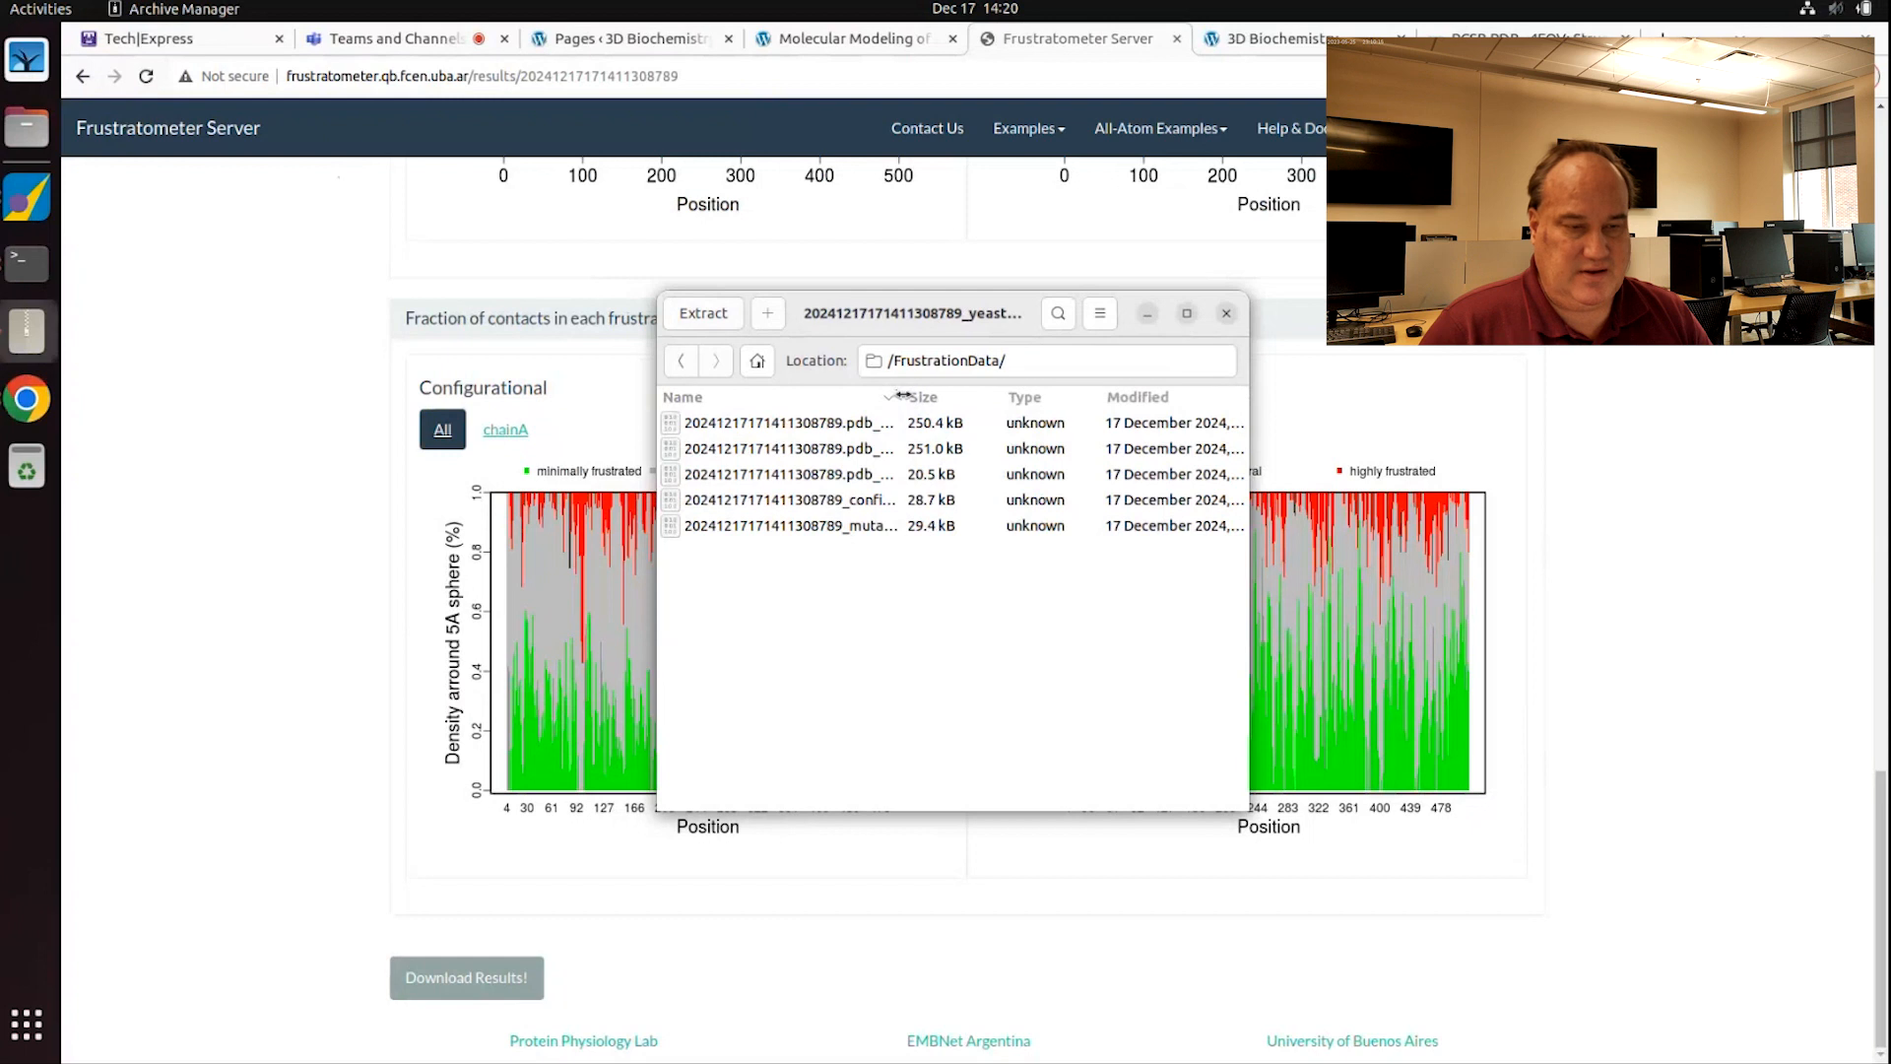
{"action": "left_click_drag", "start_coordinate": [903, 394], "coordinate": [1103, 396]}
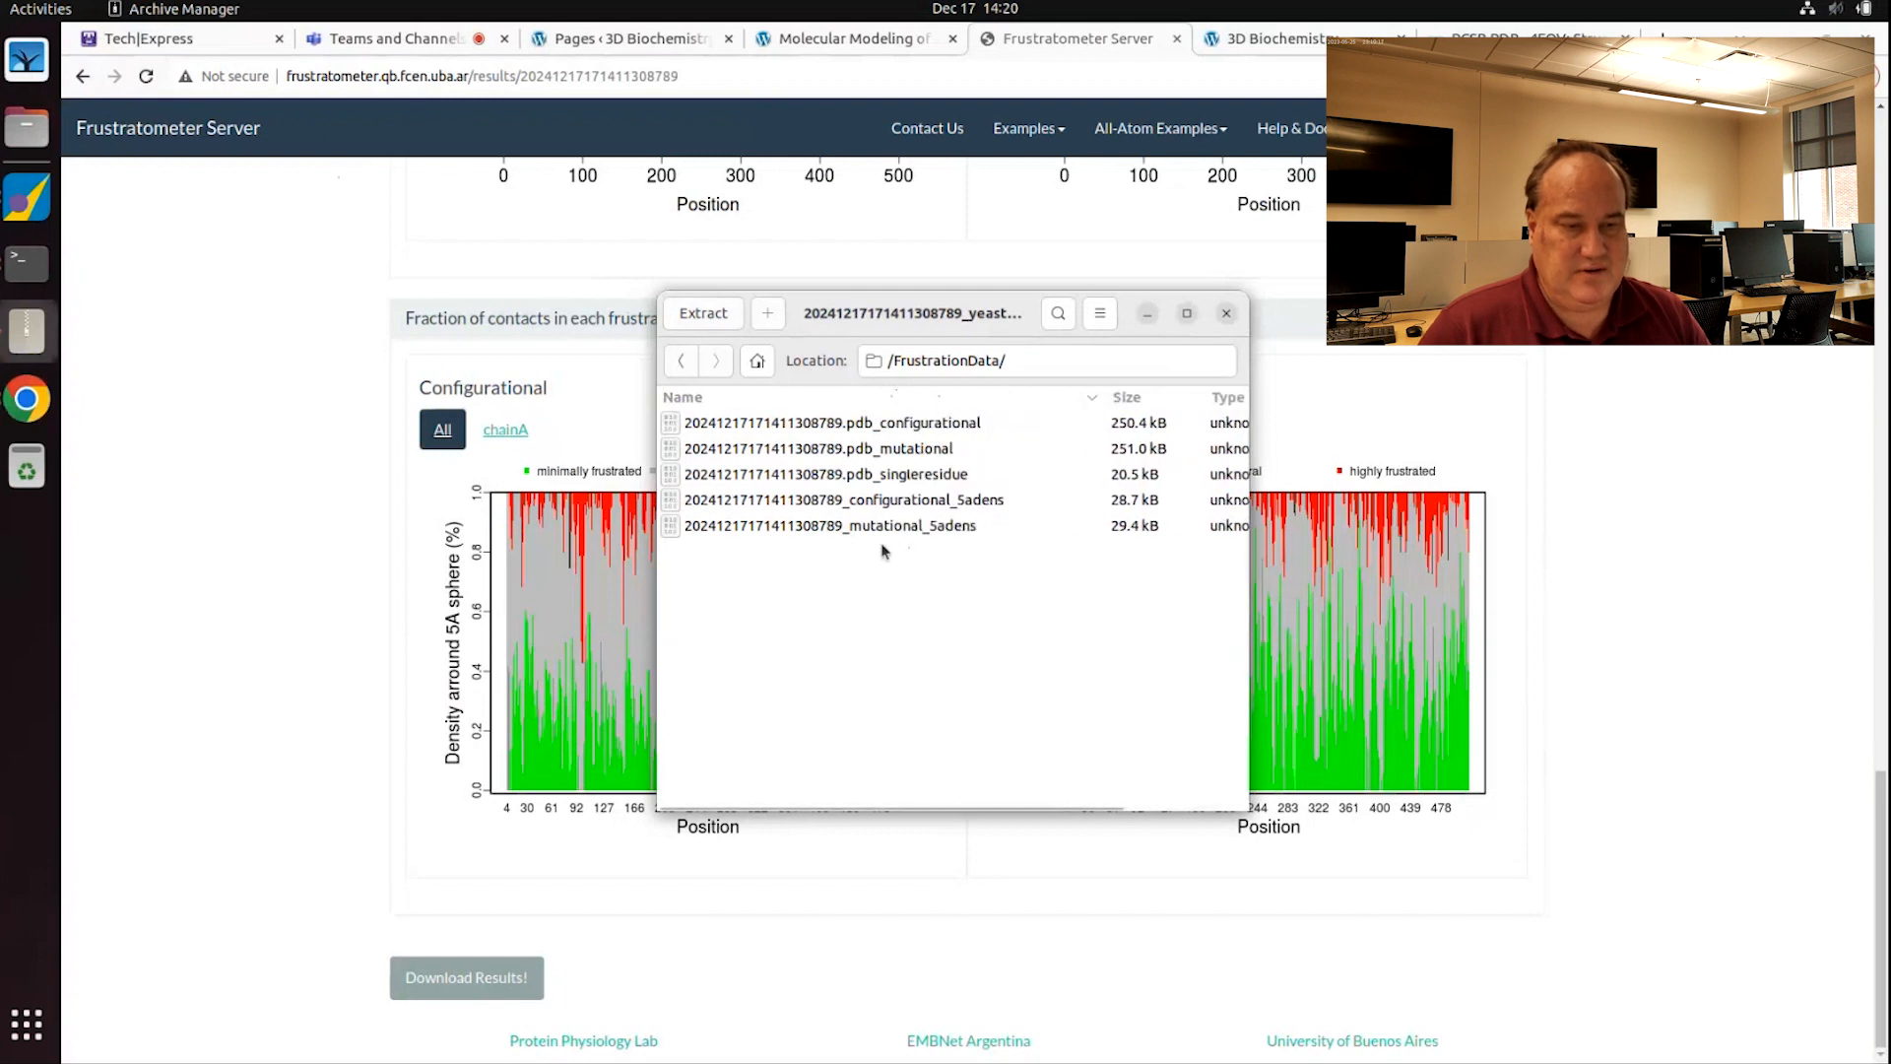
{"action": "left_click", "coordinate": [814, 502]}
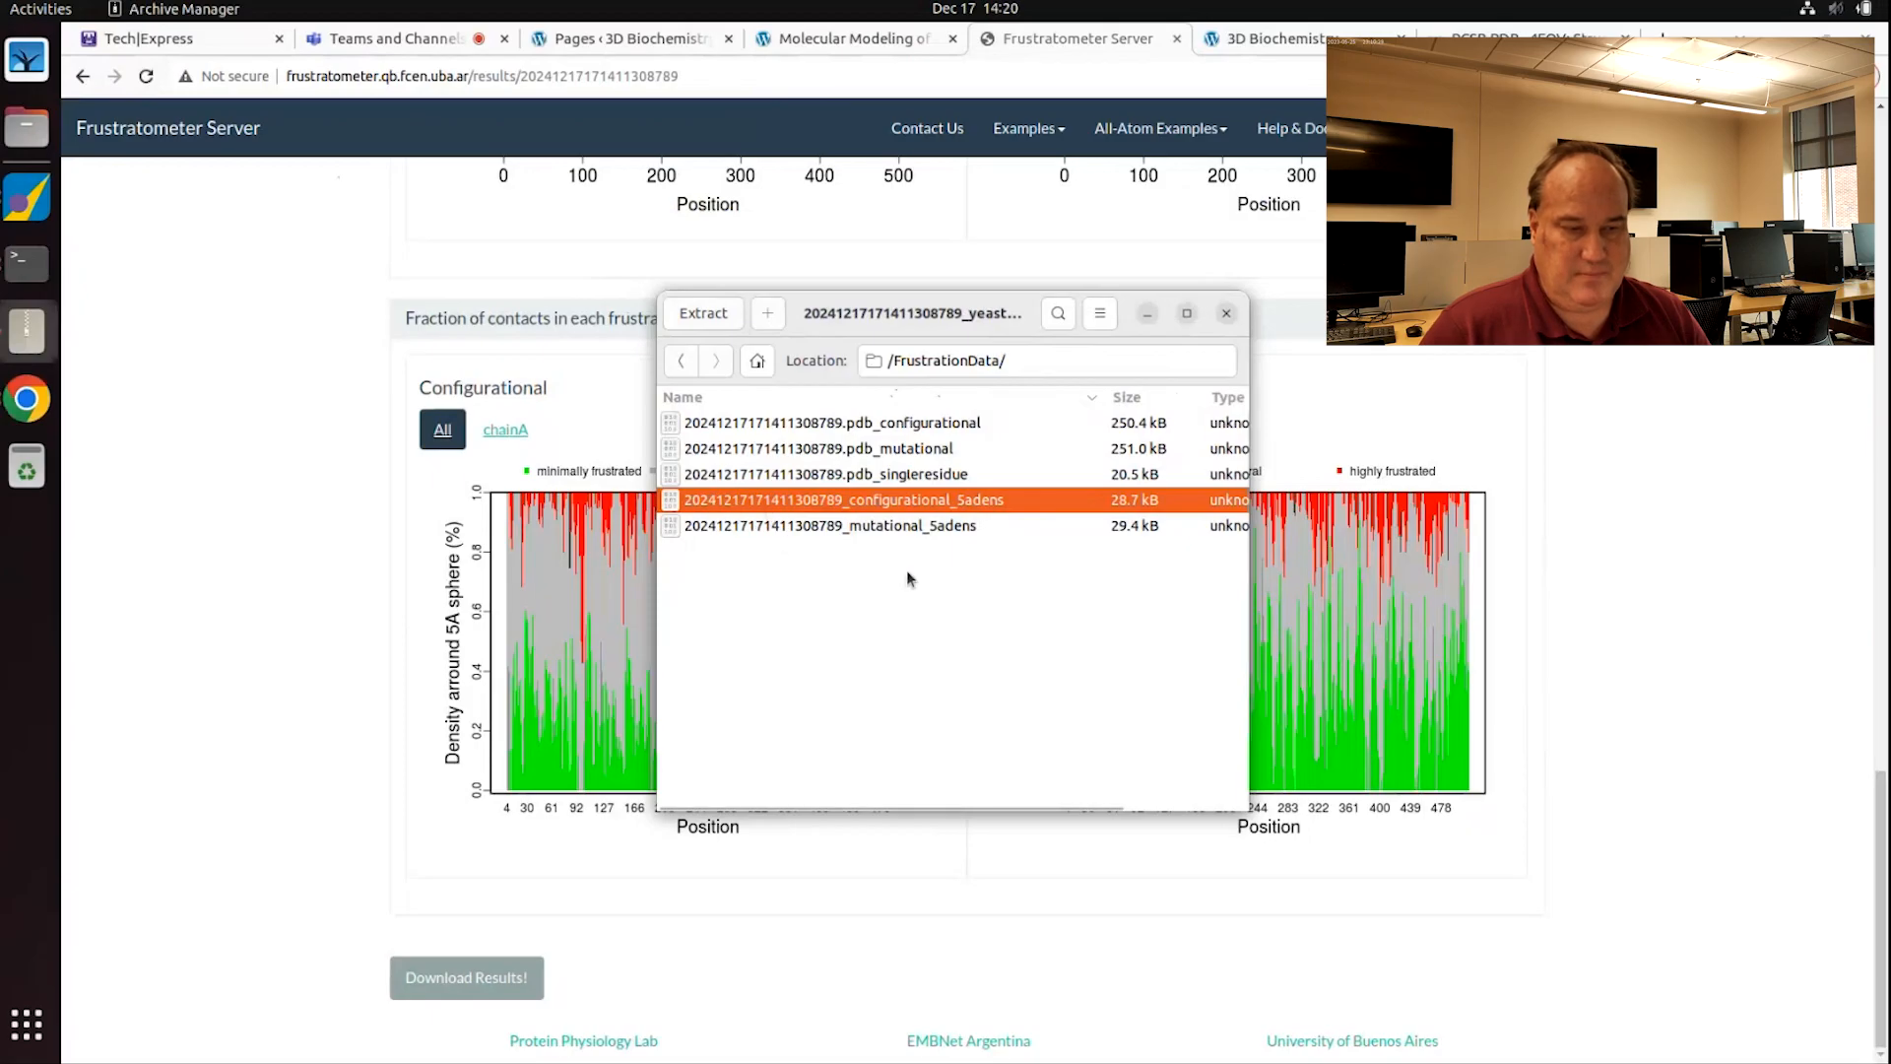
Step: Extract the configurational 5adens file into the home folder and show it in Files
{"action": "right_click", "coordinate": [823, 508]}
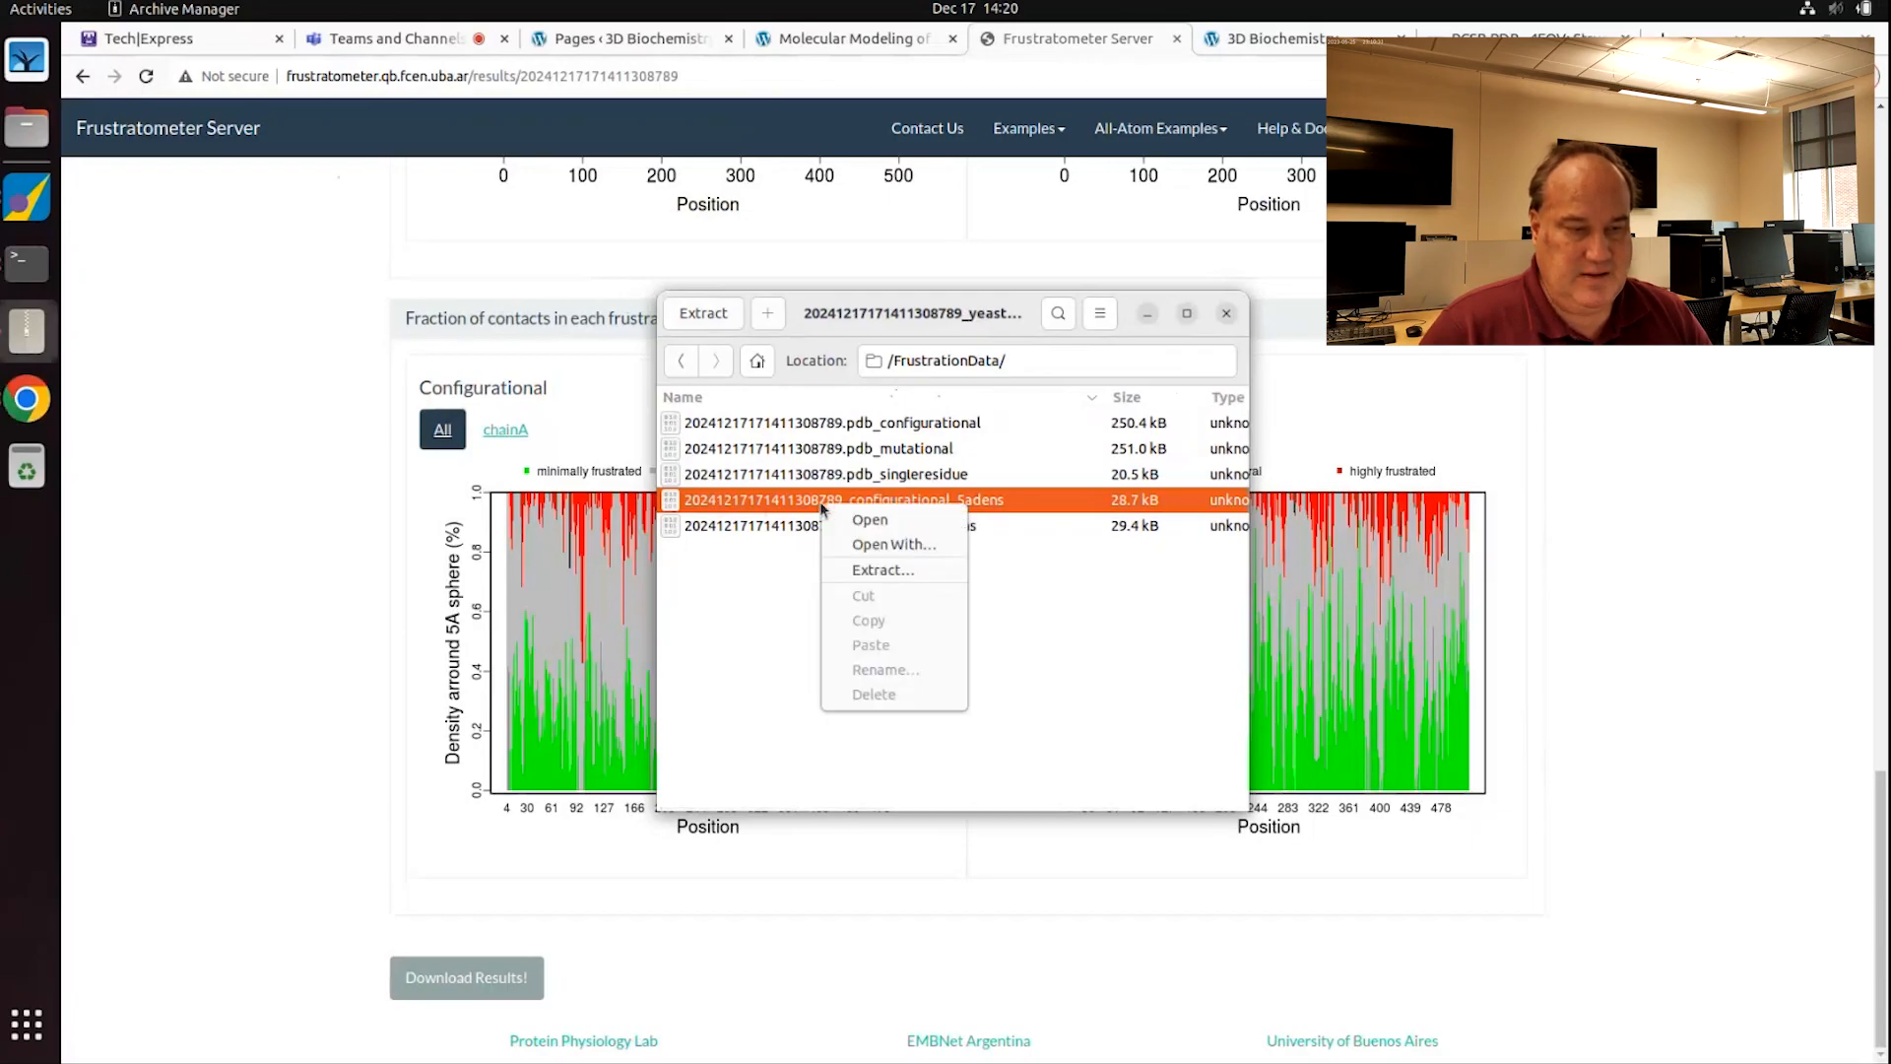
{"action": "left_click", "coordinate": [877, 571]}
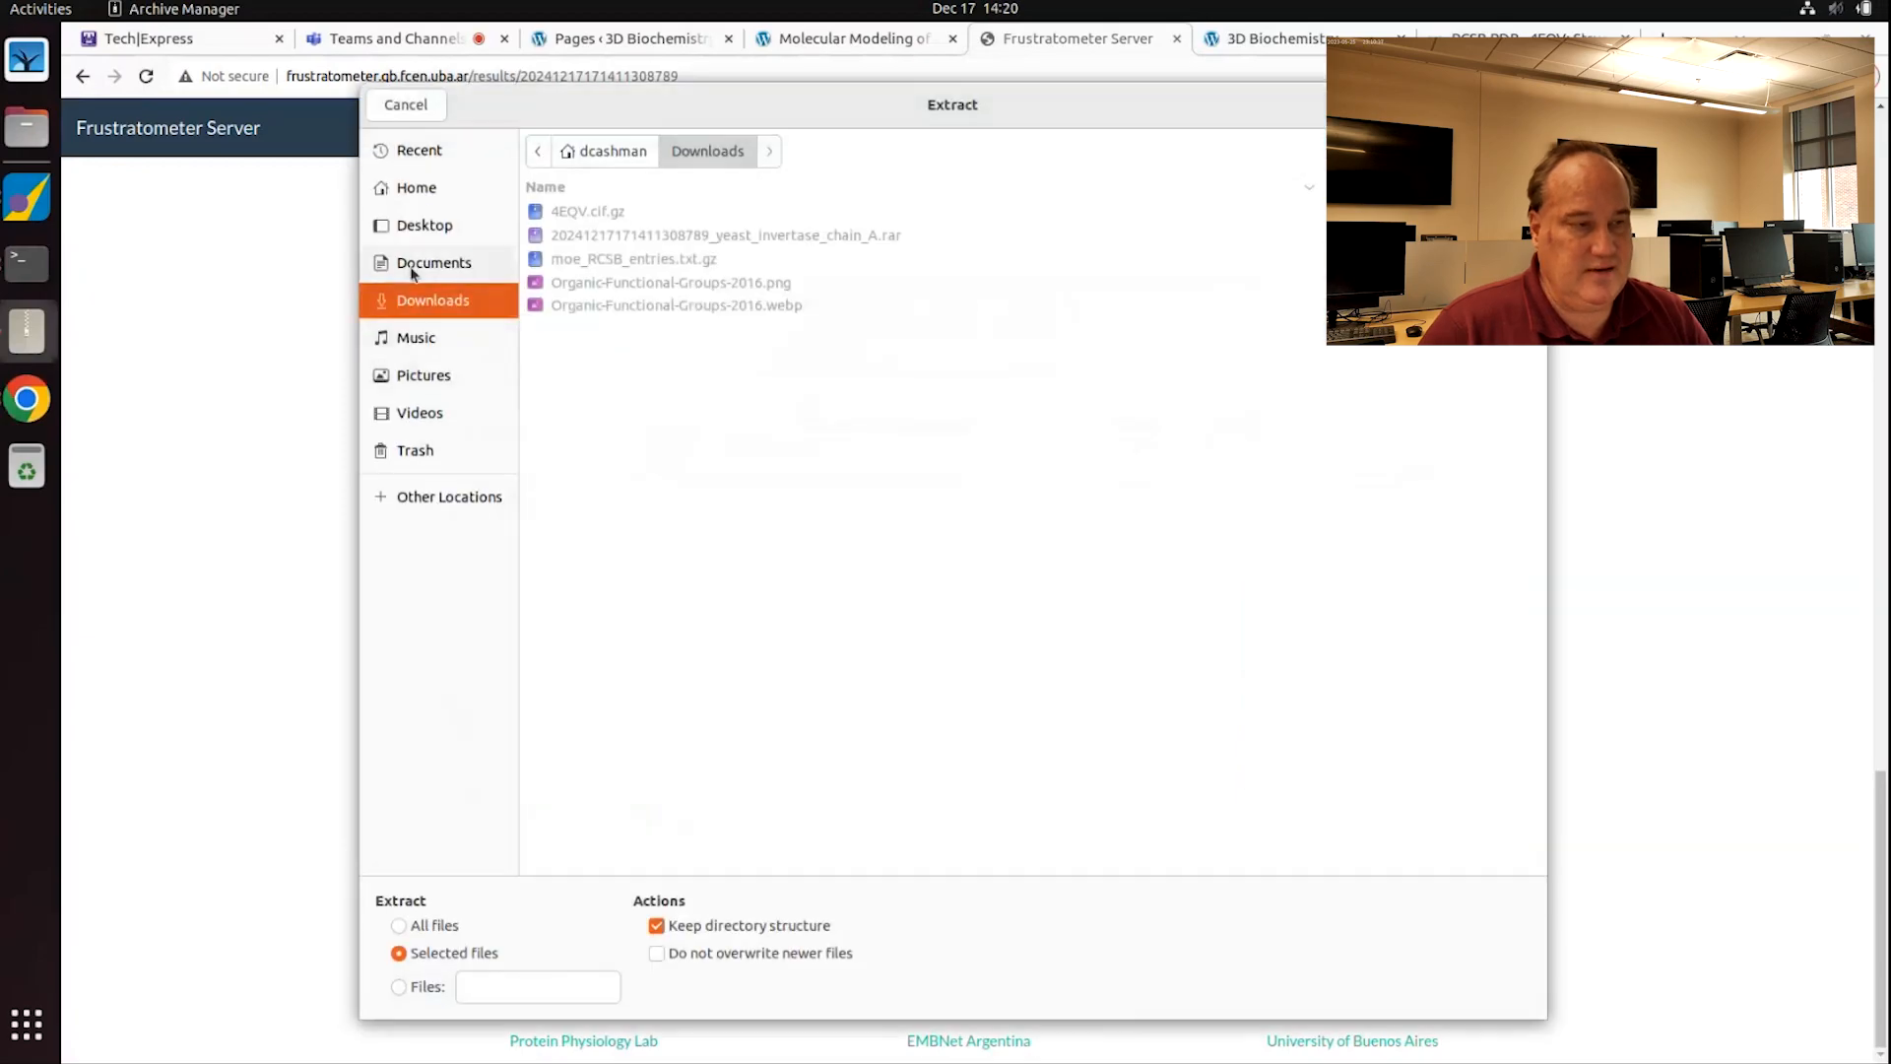
{"action": "left_click", "coordinate": [405, 189]}
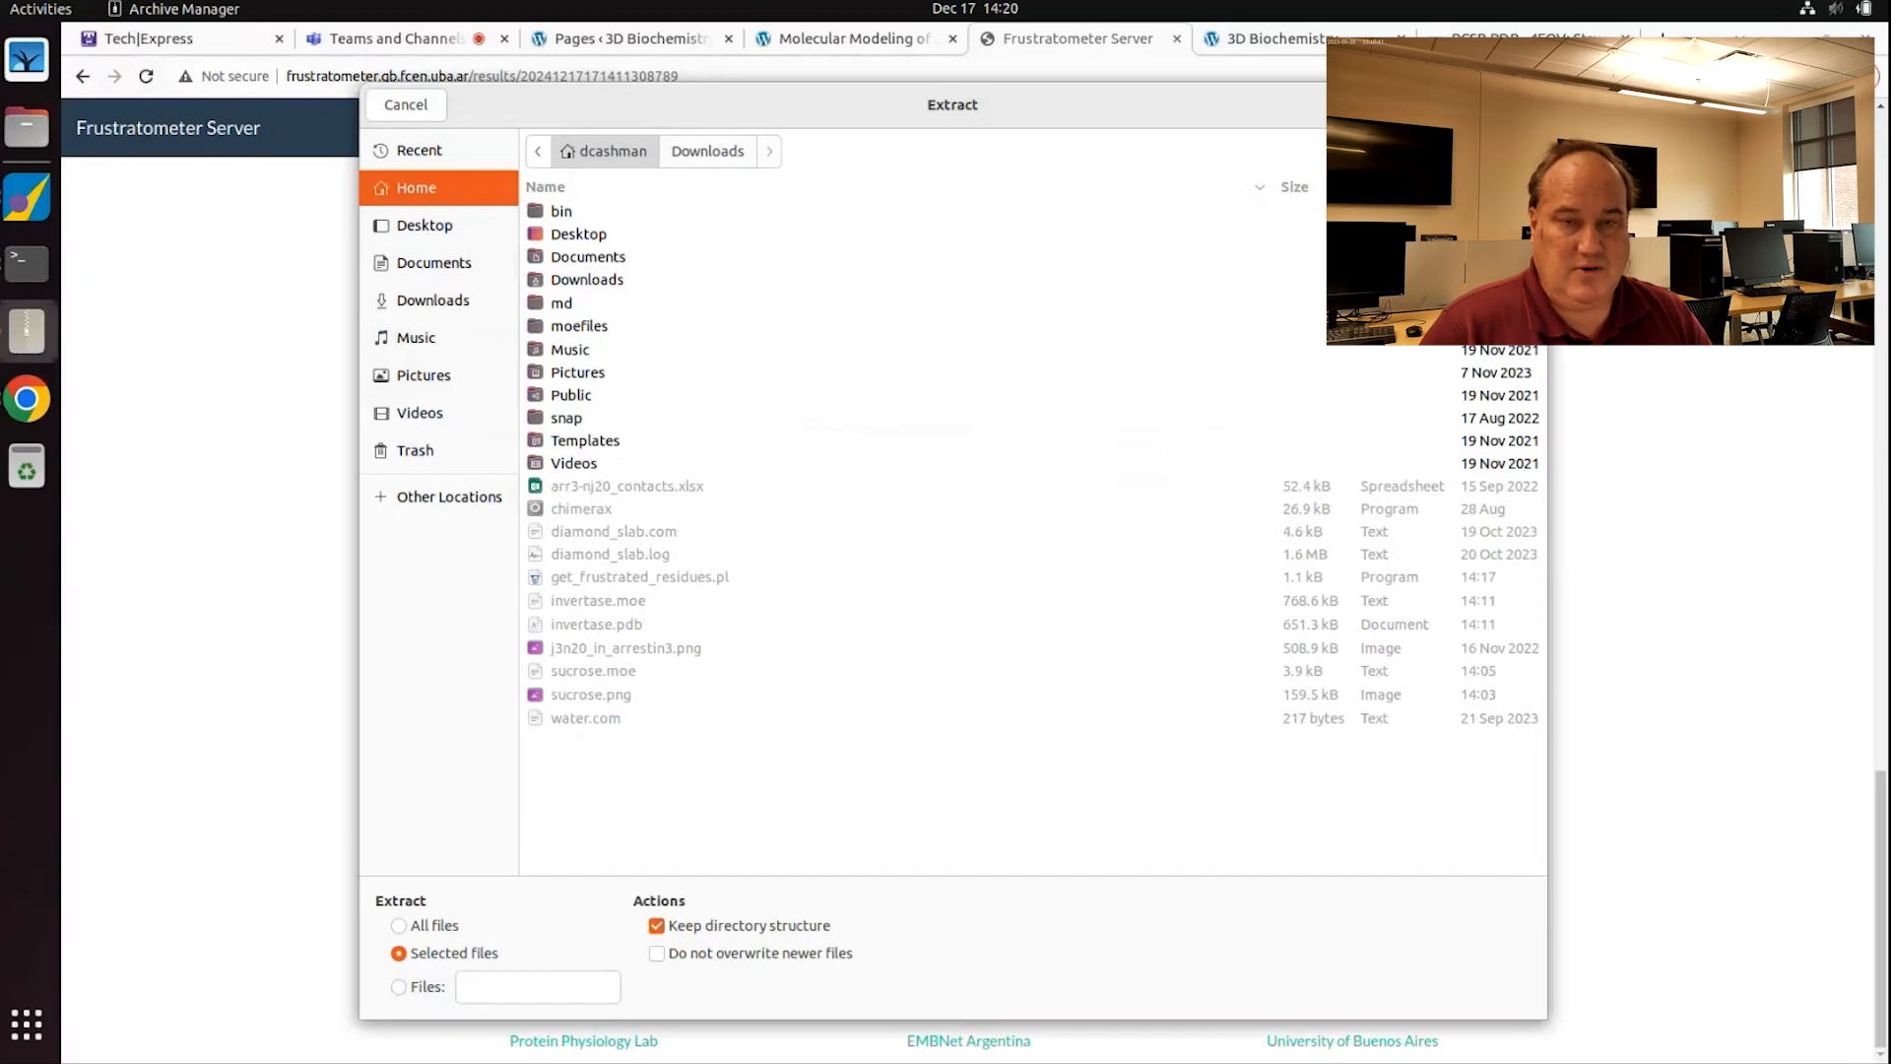
{"action": "left_click", "coordinate": [1501, 105]}
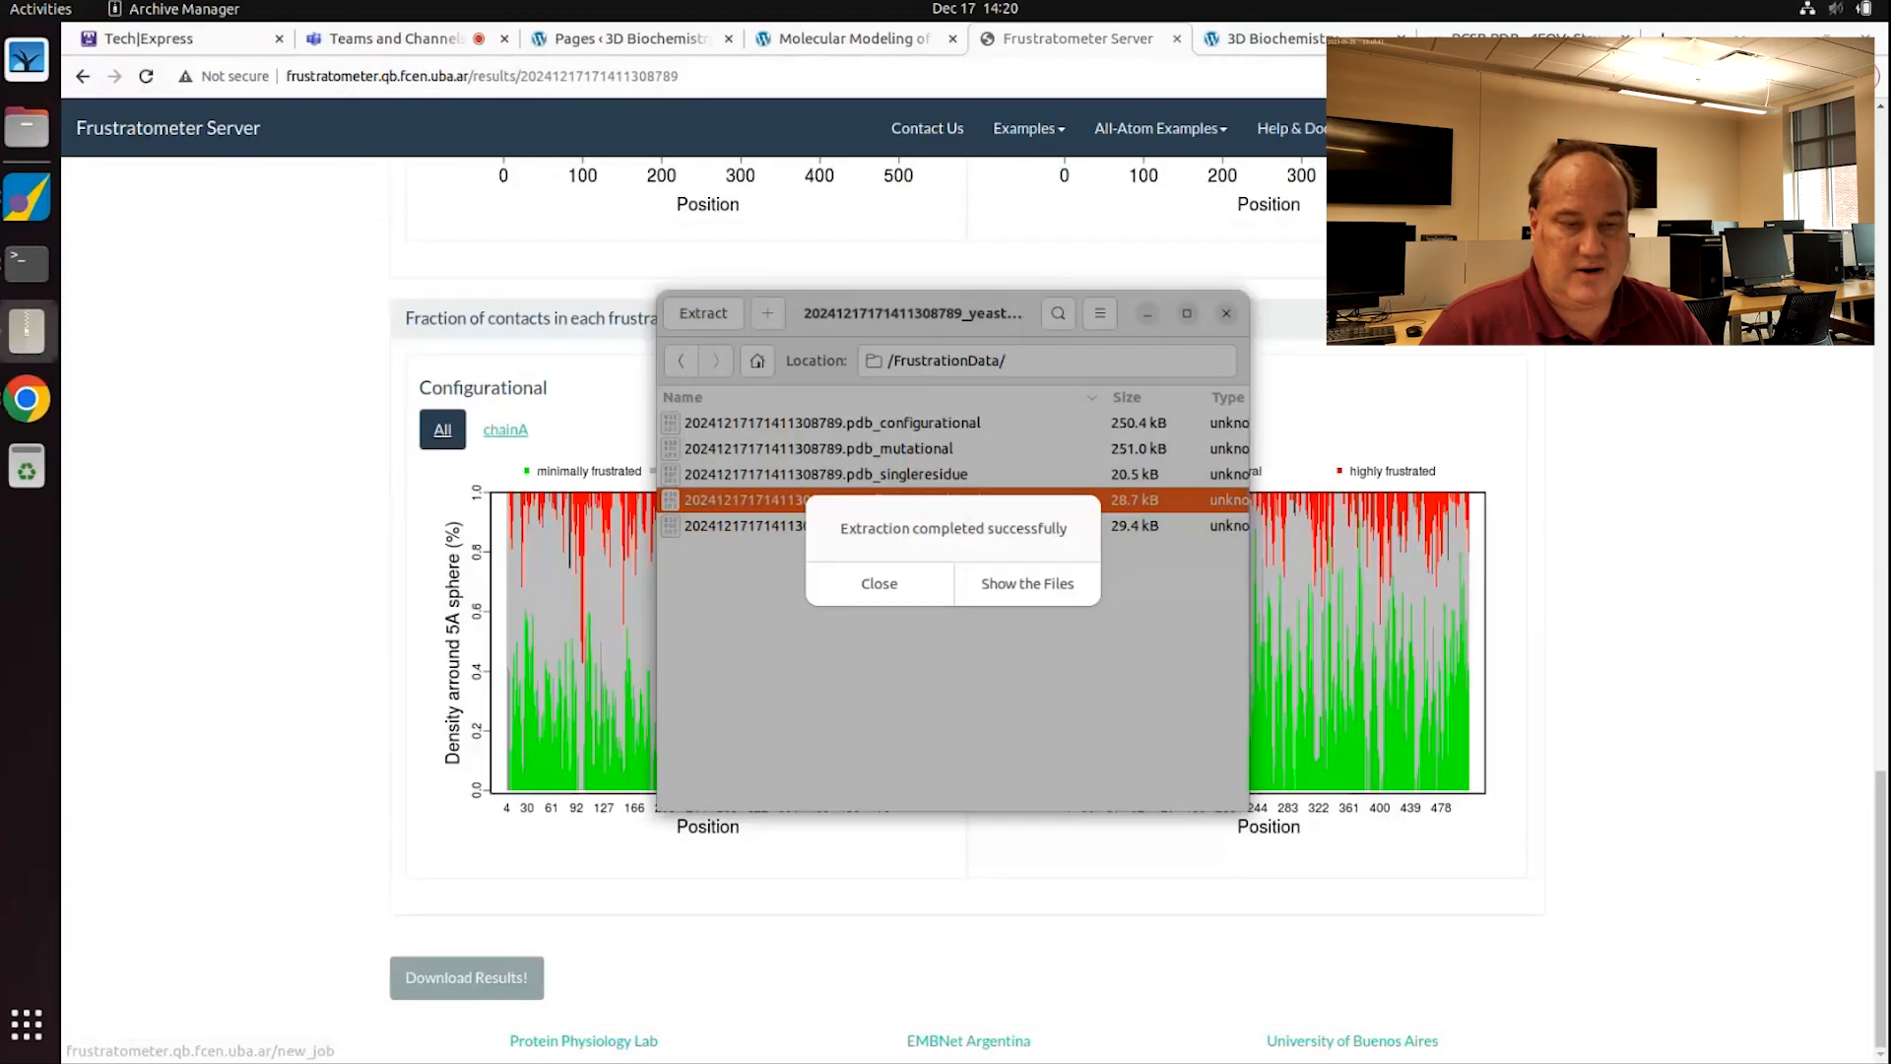
{"action": "left_click", "coordinate": [1027, 583]}
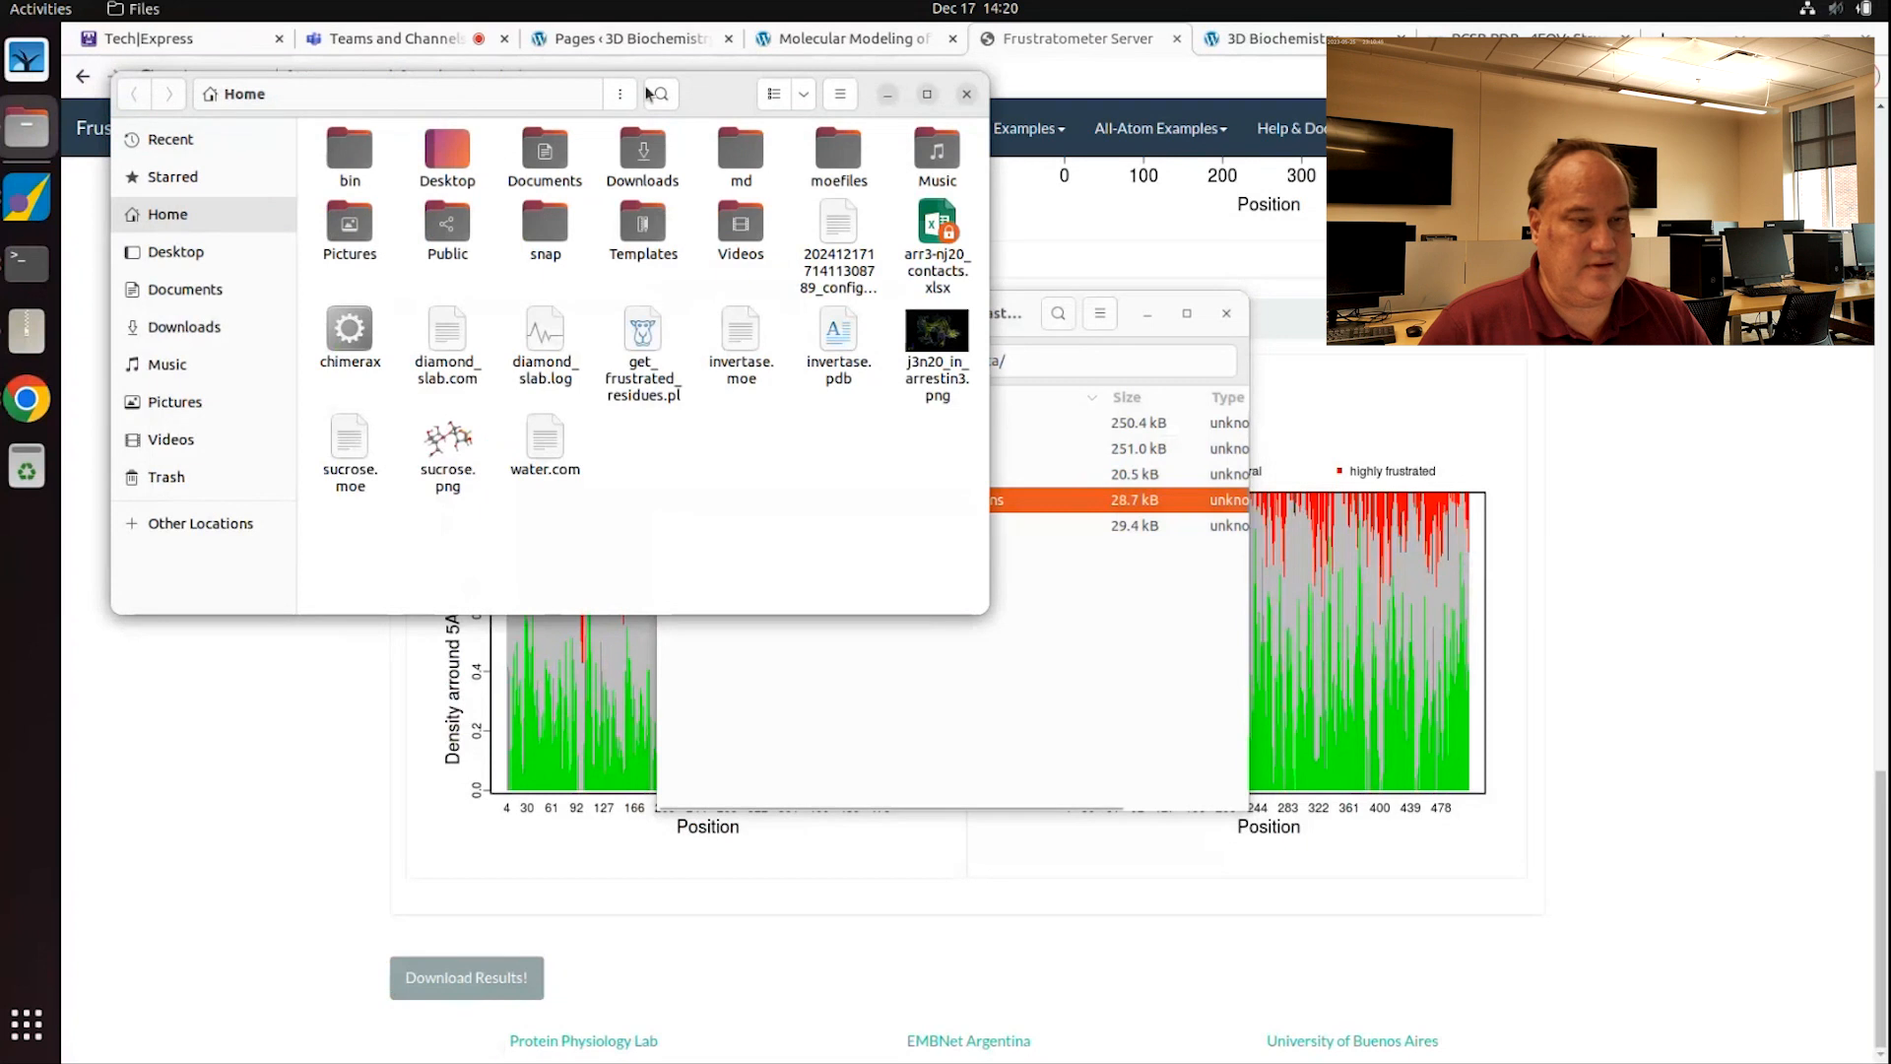
Step: Close Archive Manager and rename the extracted configurational 5adens file to frustrated_data.dat
{"action": "left_click_drag", "start_coordinate": [721, 93], "coordinate": [883, 204]}
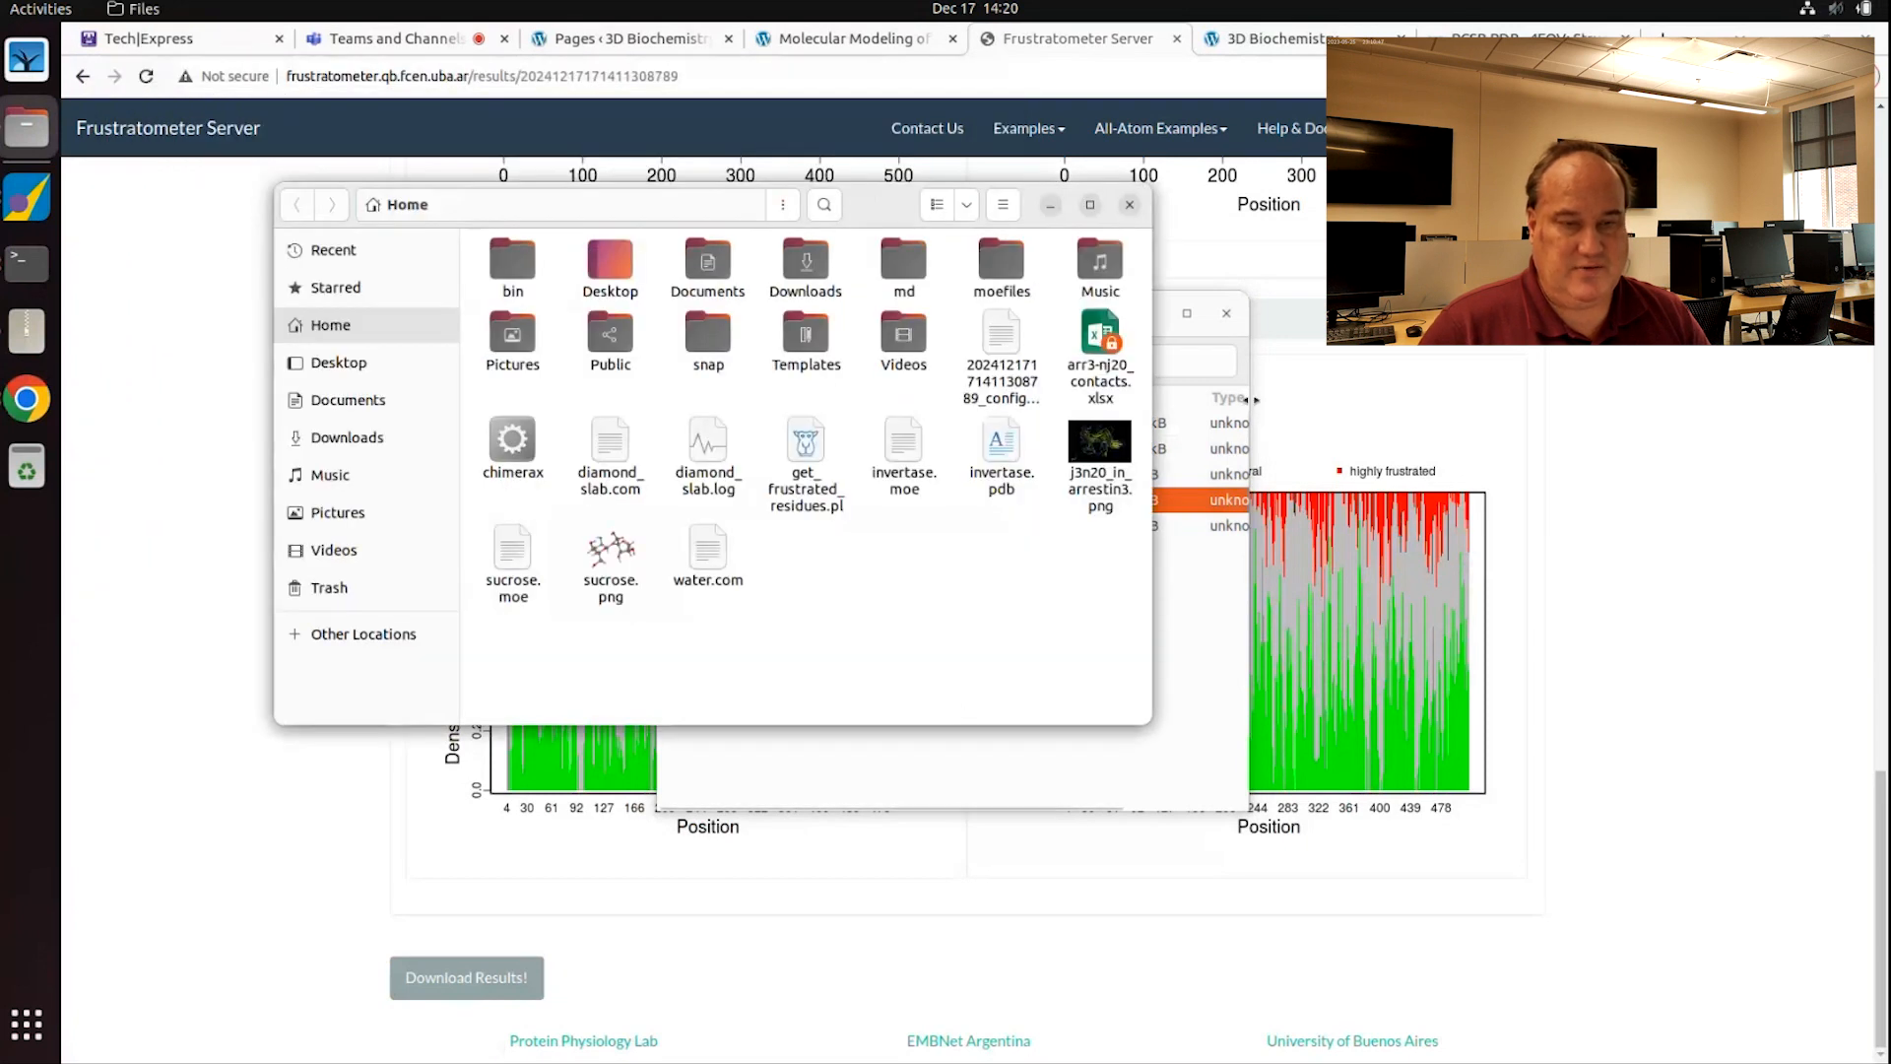
{"action": "left_click", "coordinate": [1233, 327]}
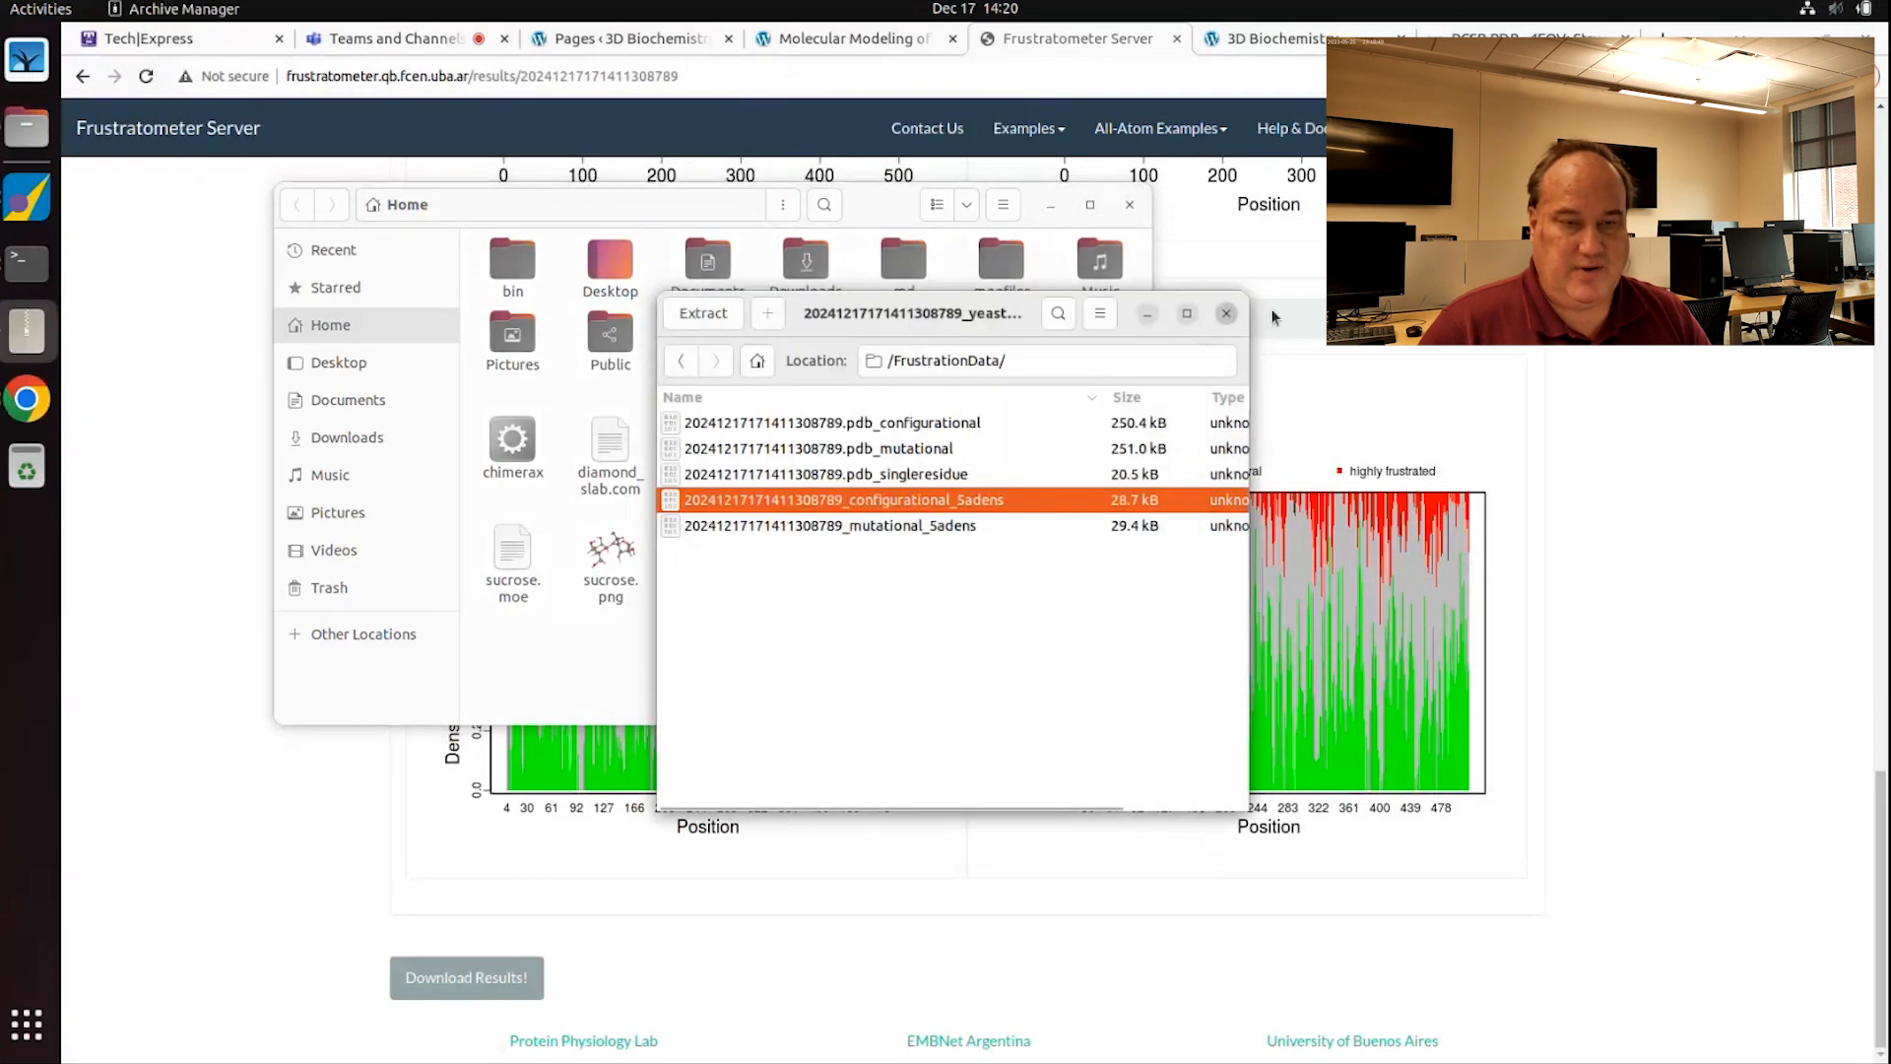
{"action": "left_click", "coordinate": [1228, 315]}
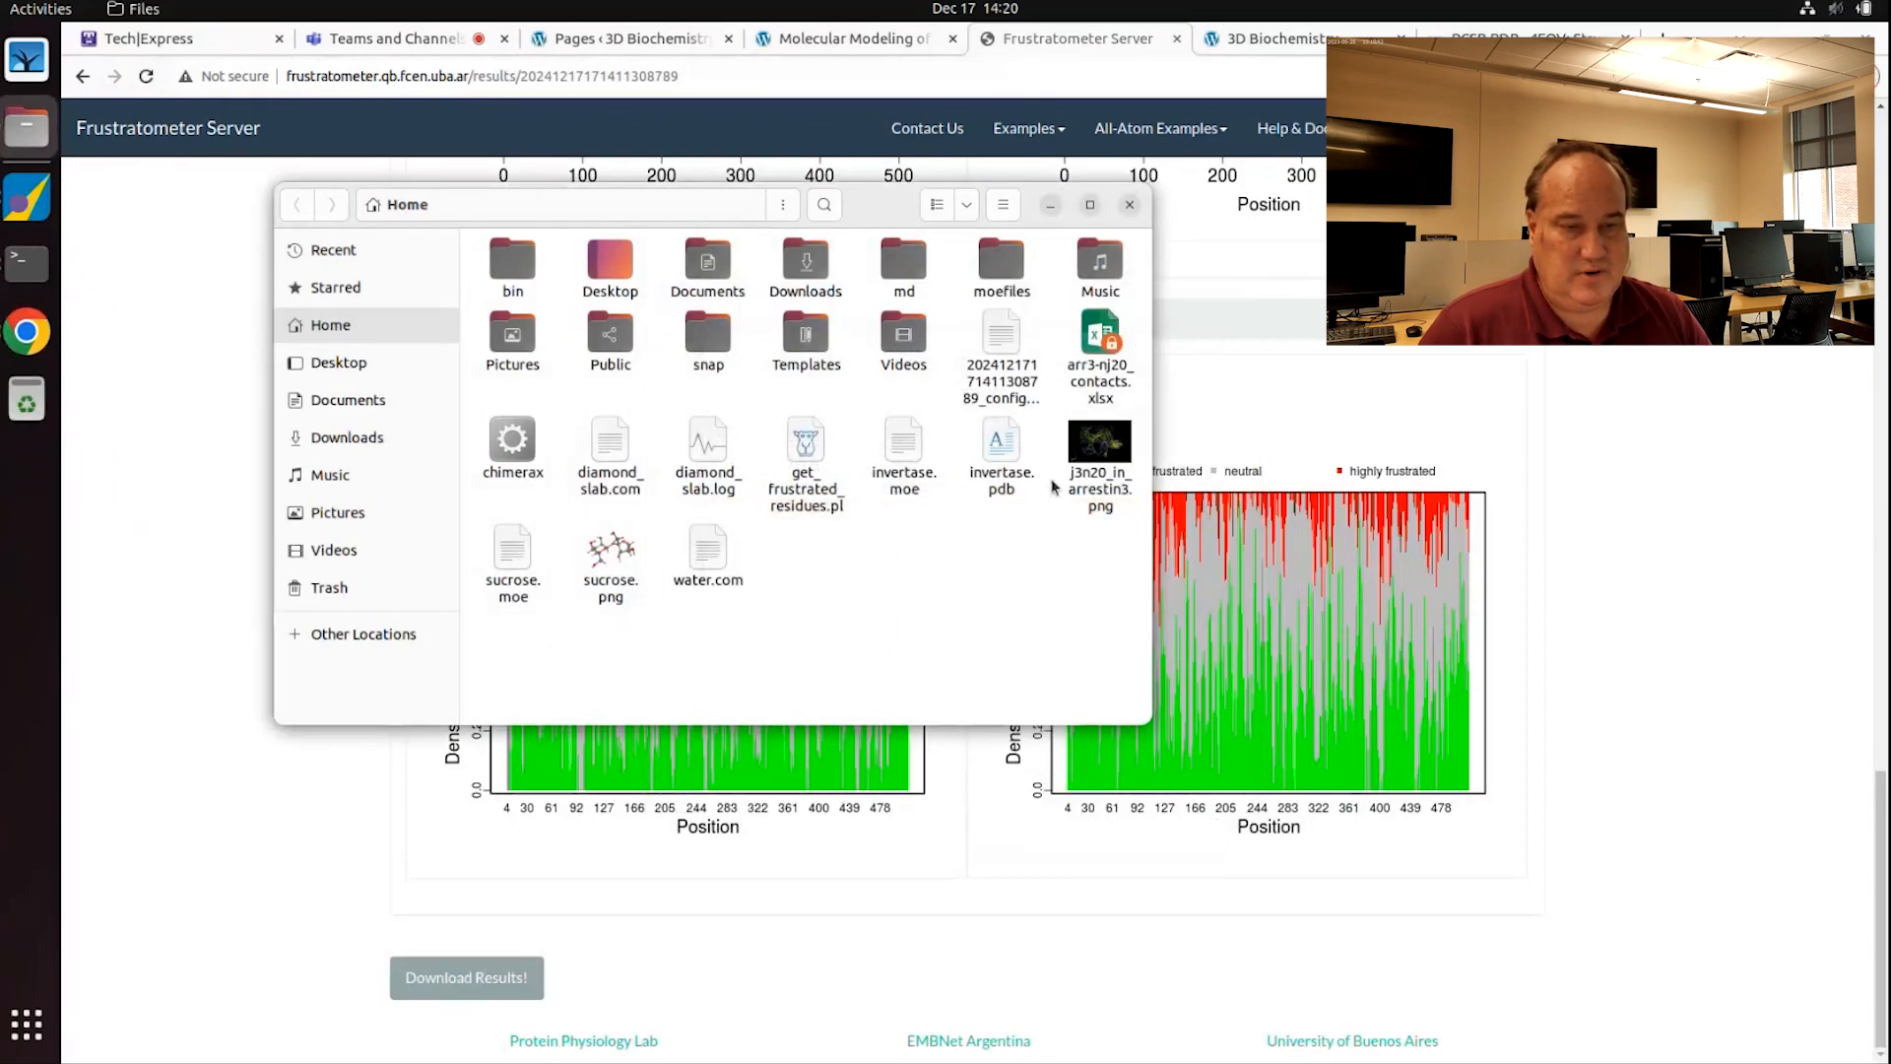
{"action": "left_click", "coordinate": [1000, 340]}
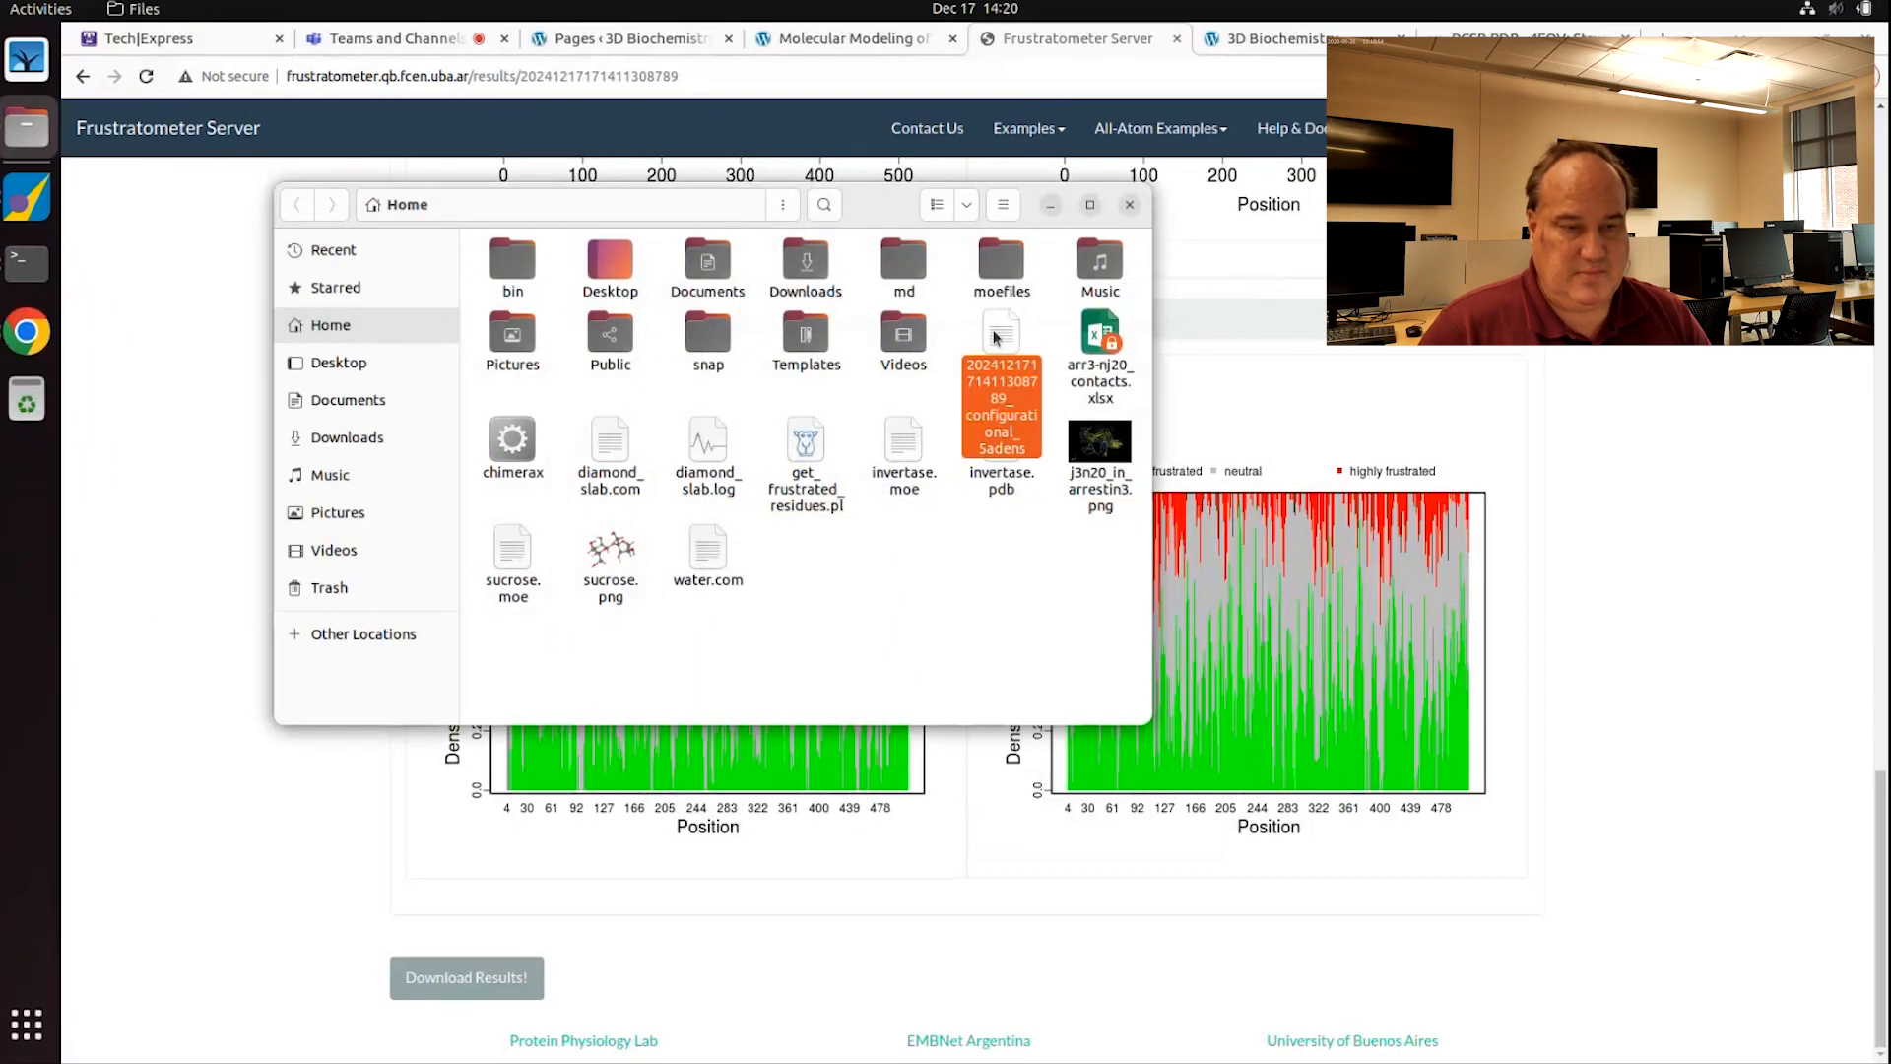
{"action": "right_click", "coordinate": [1004, 397]}
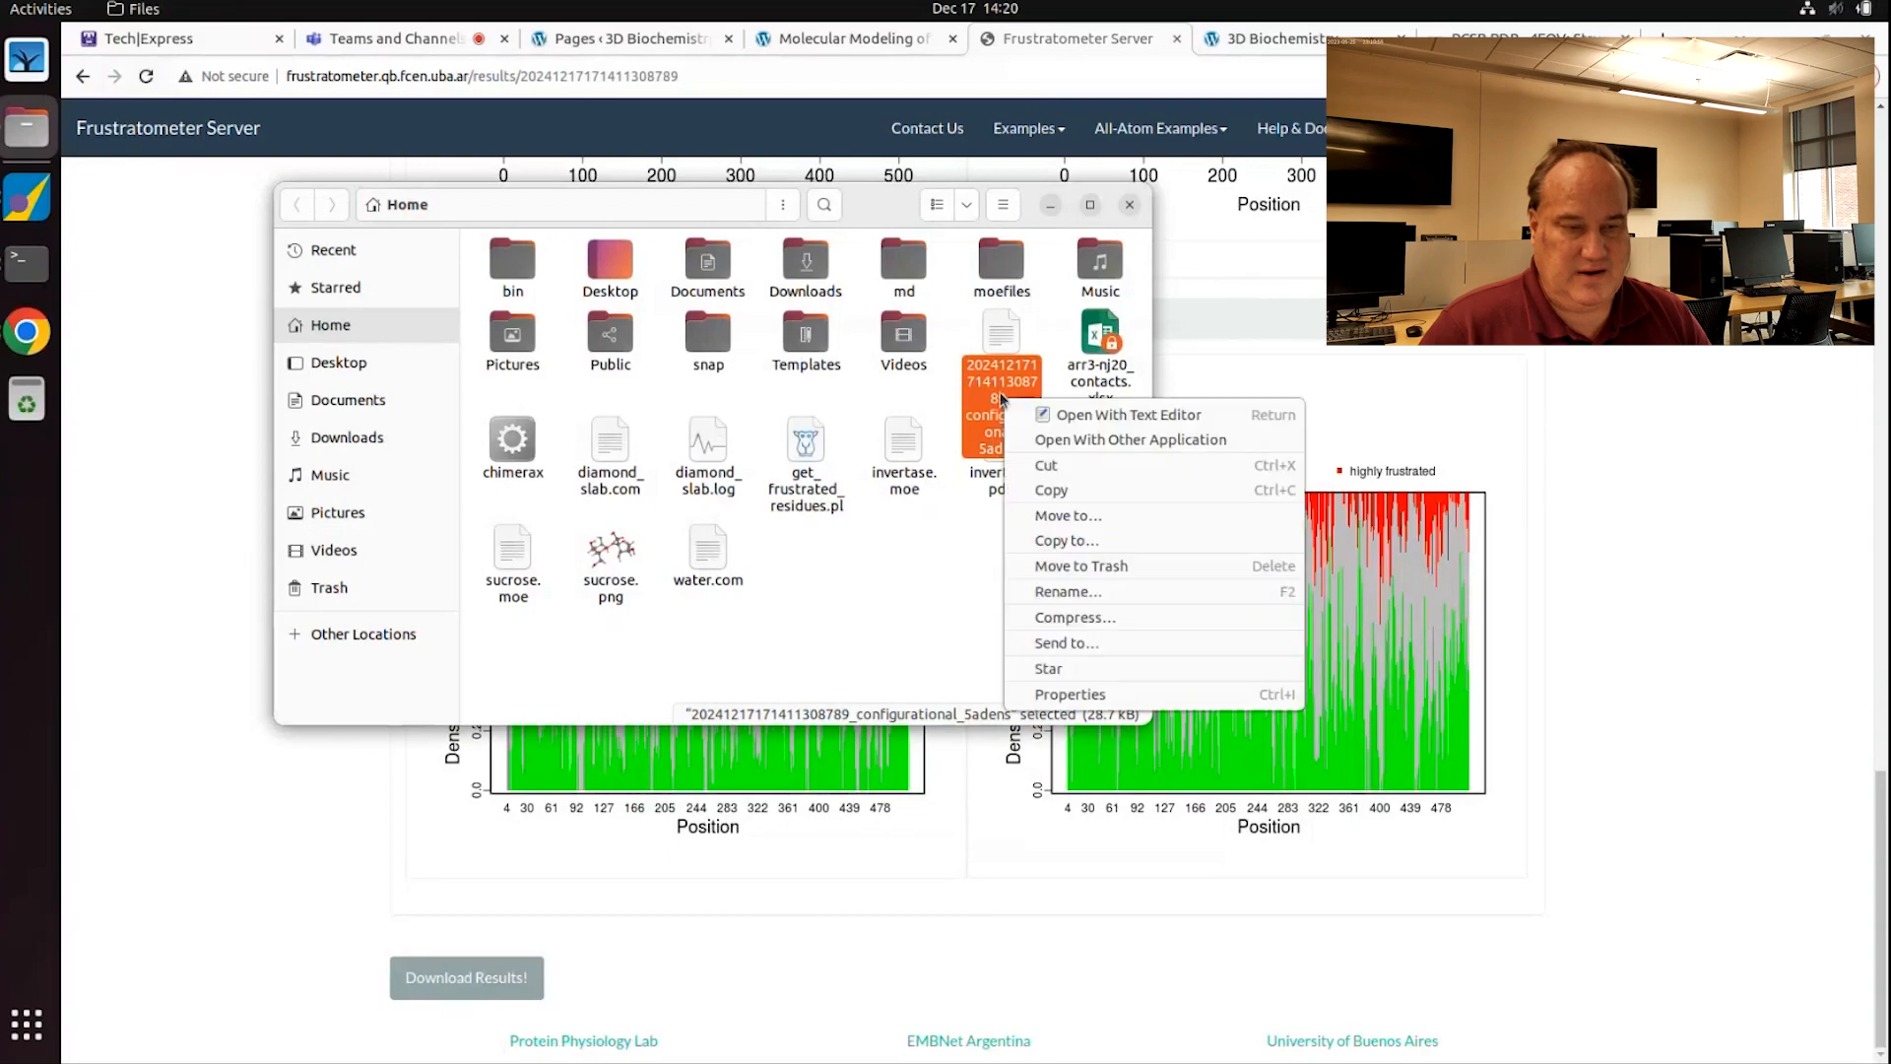
{"action": "left_click", "coordinate": [1080, 592]}
{"action": "type", "text": "frust"}
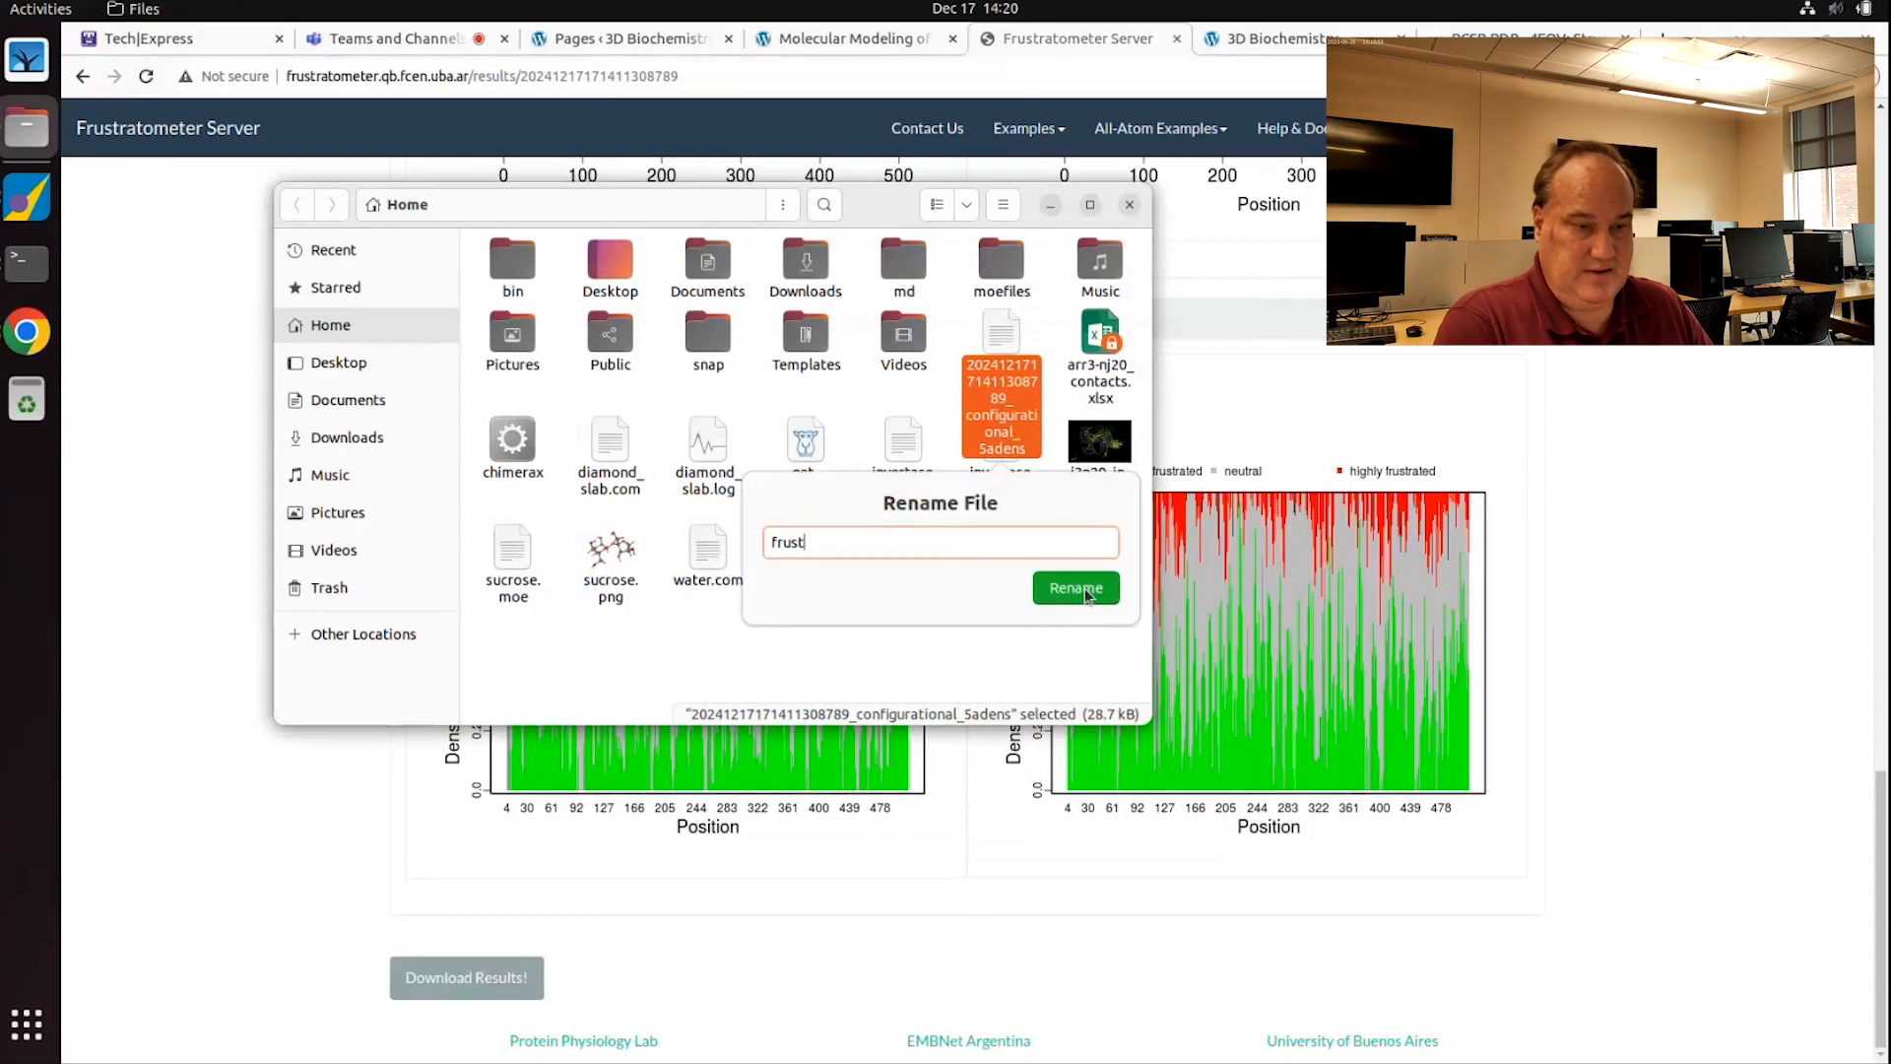
{"action": "type", "text": "rate"}
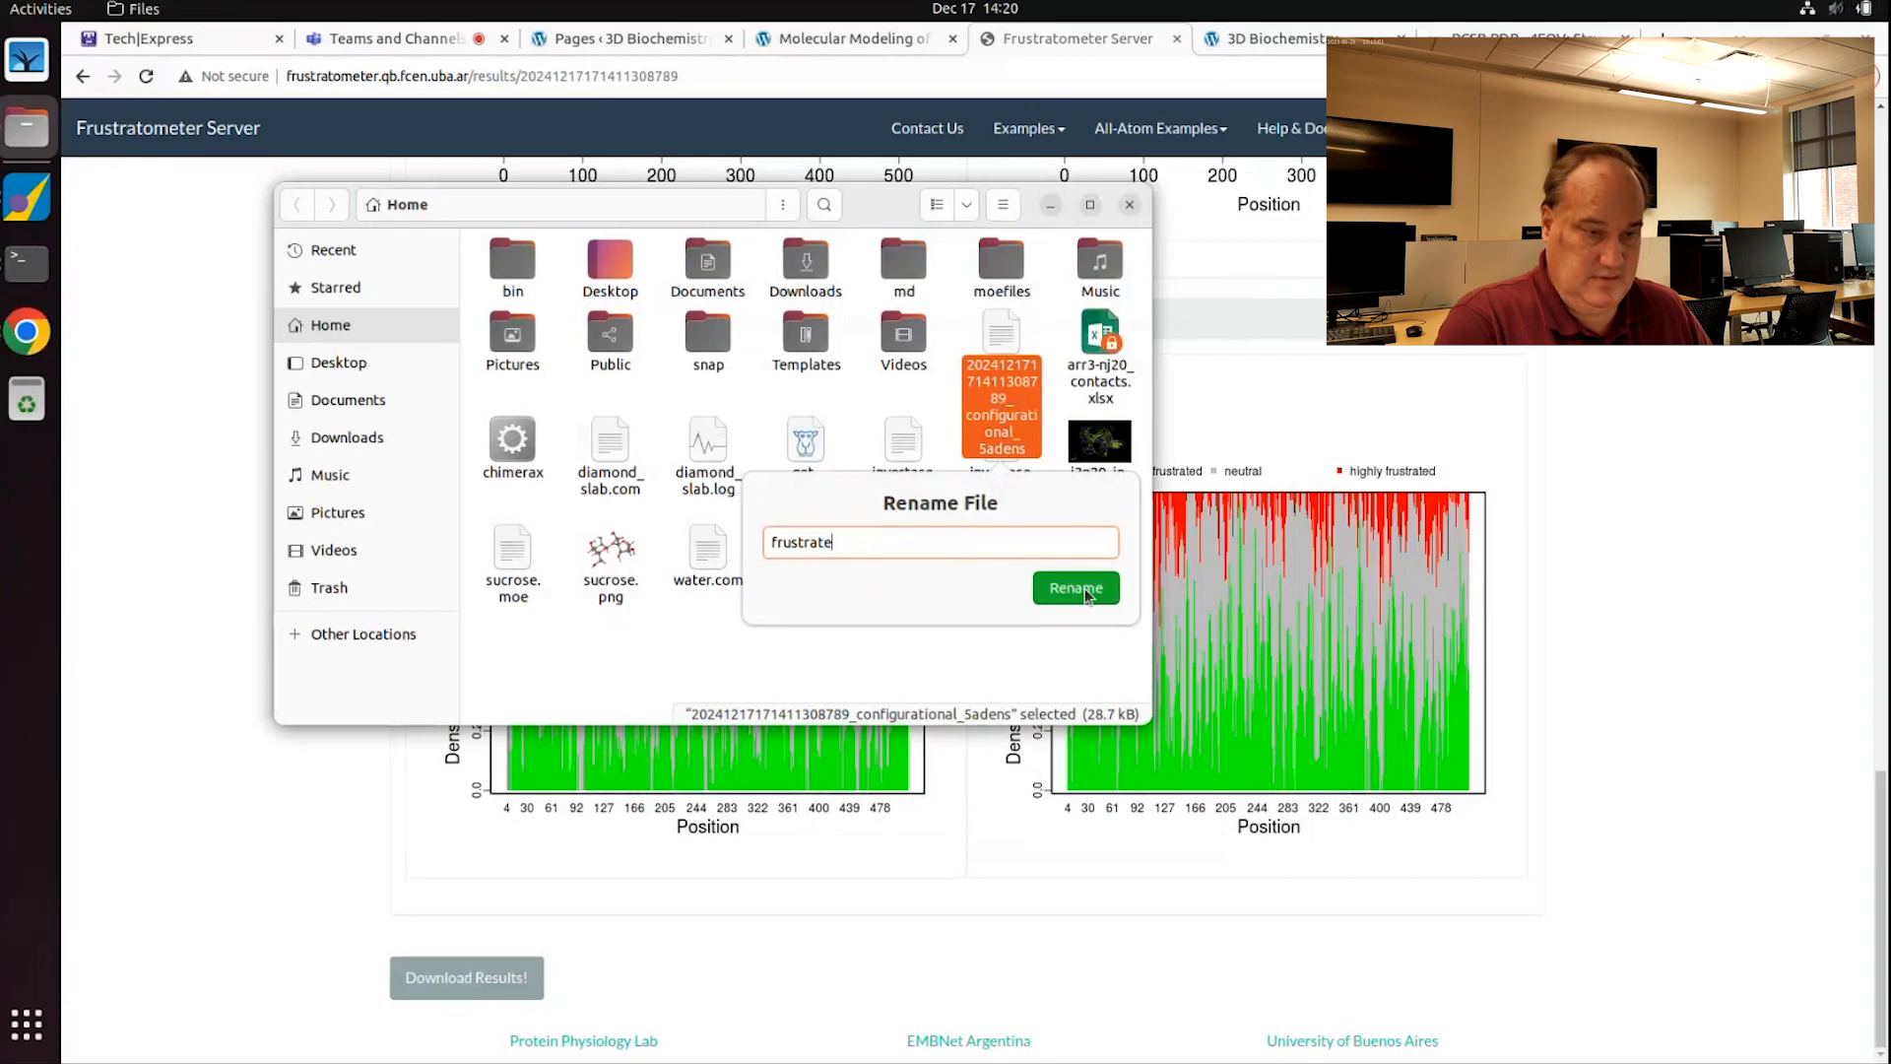
{"action": "type", "text": "ed_data"}
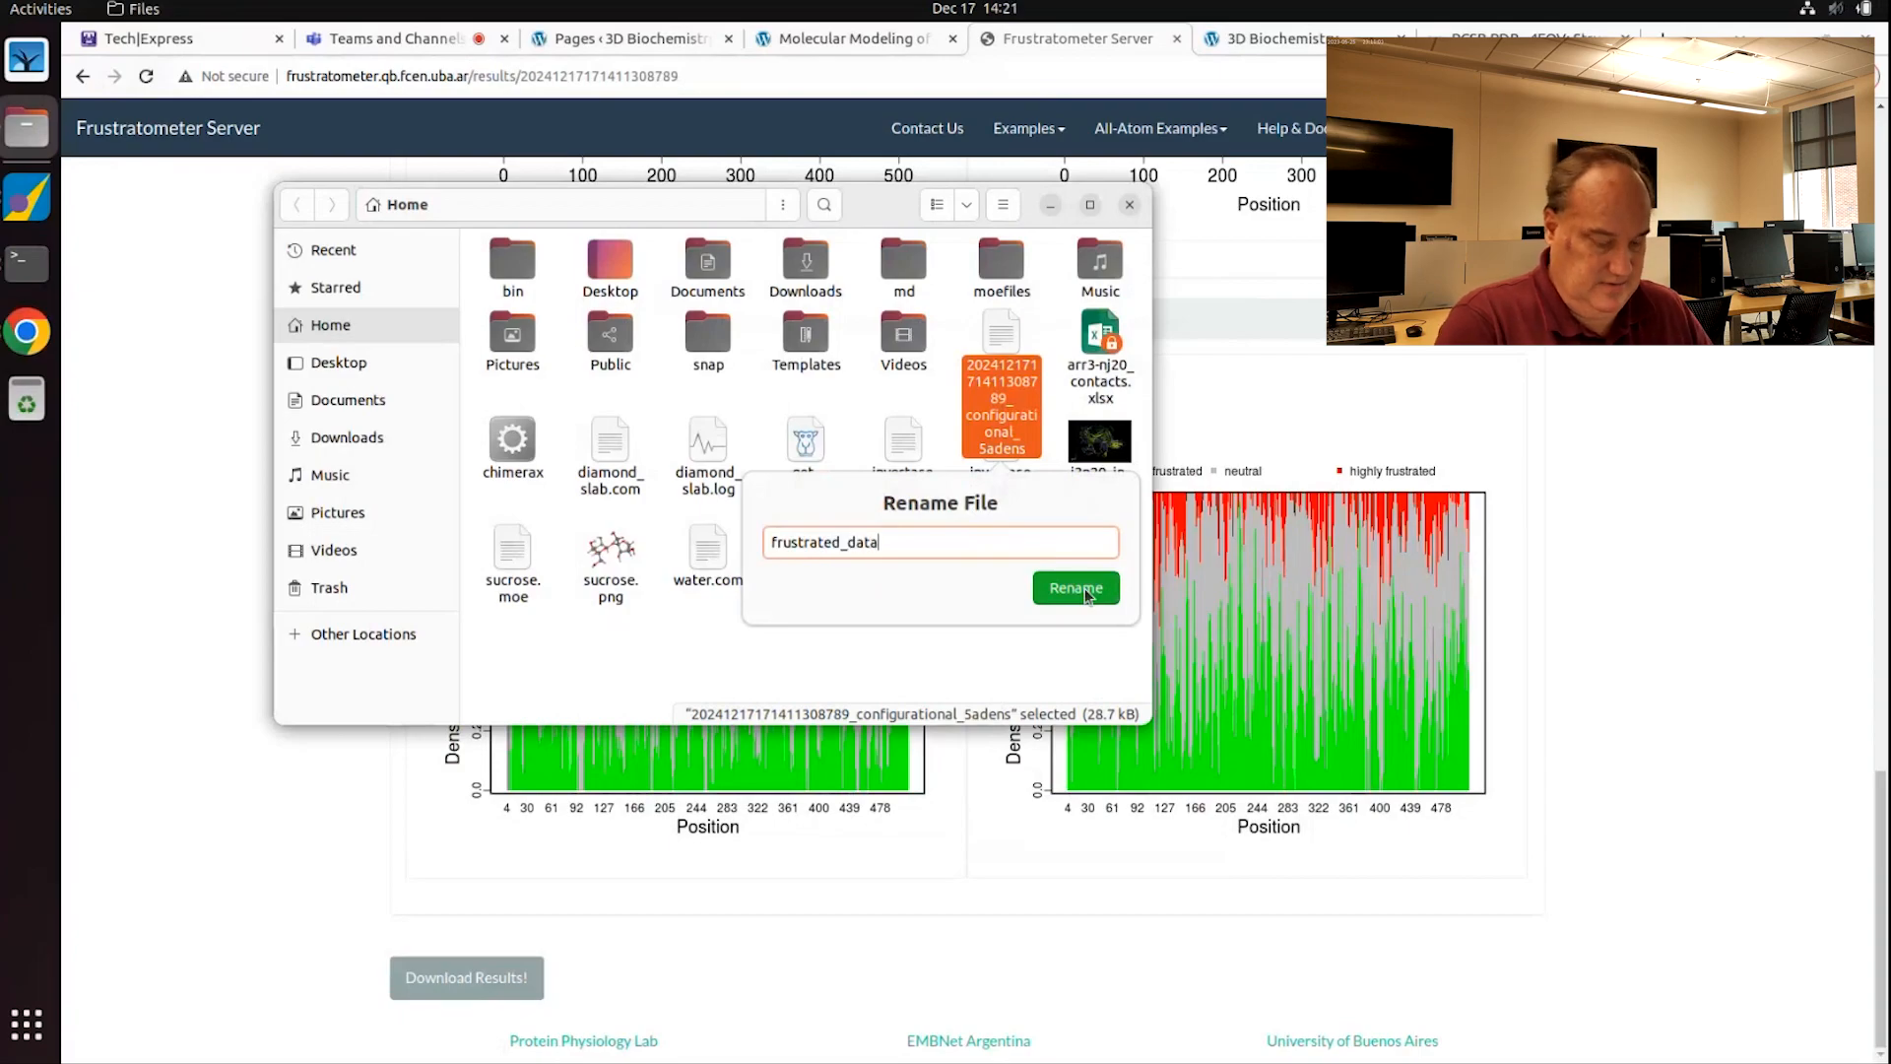
{"action": "type", "text": ".dat"}
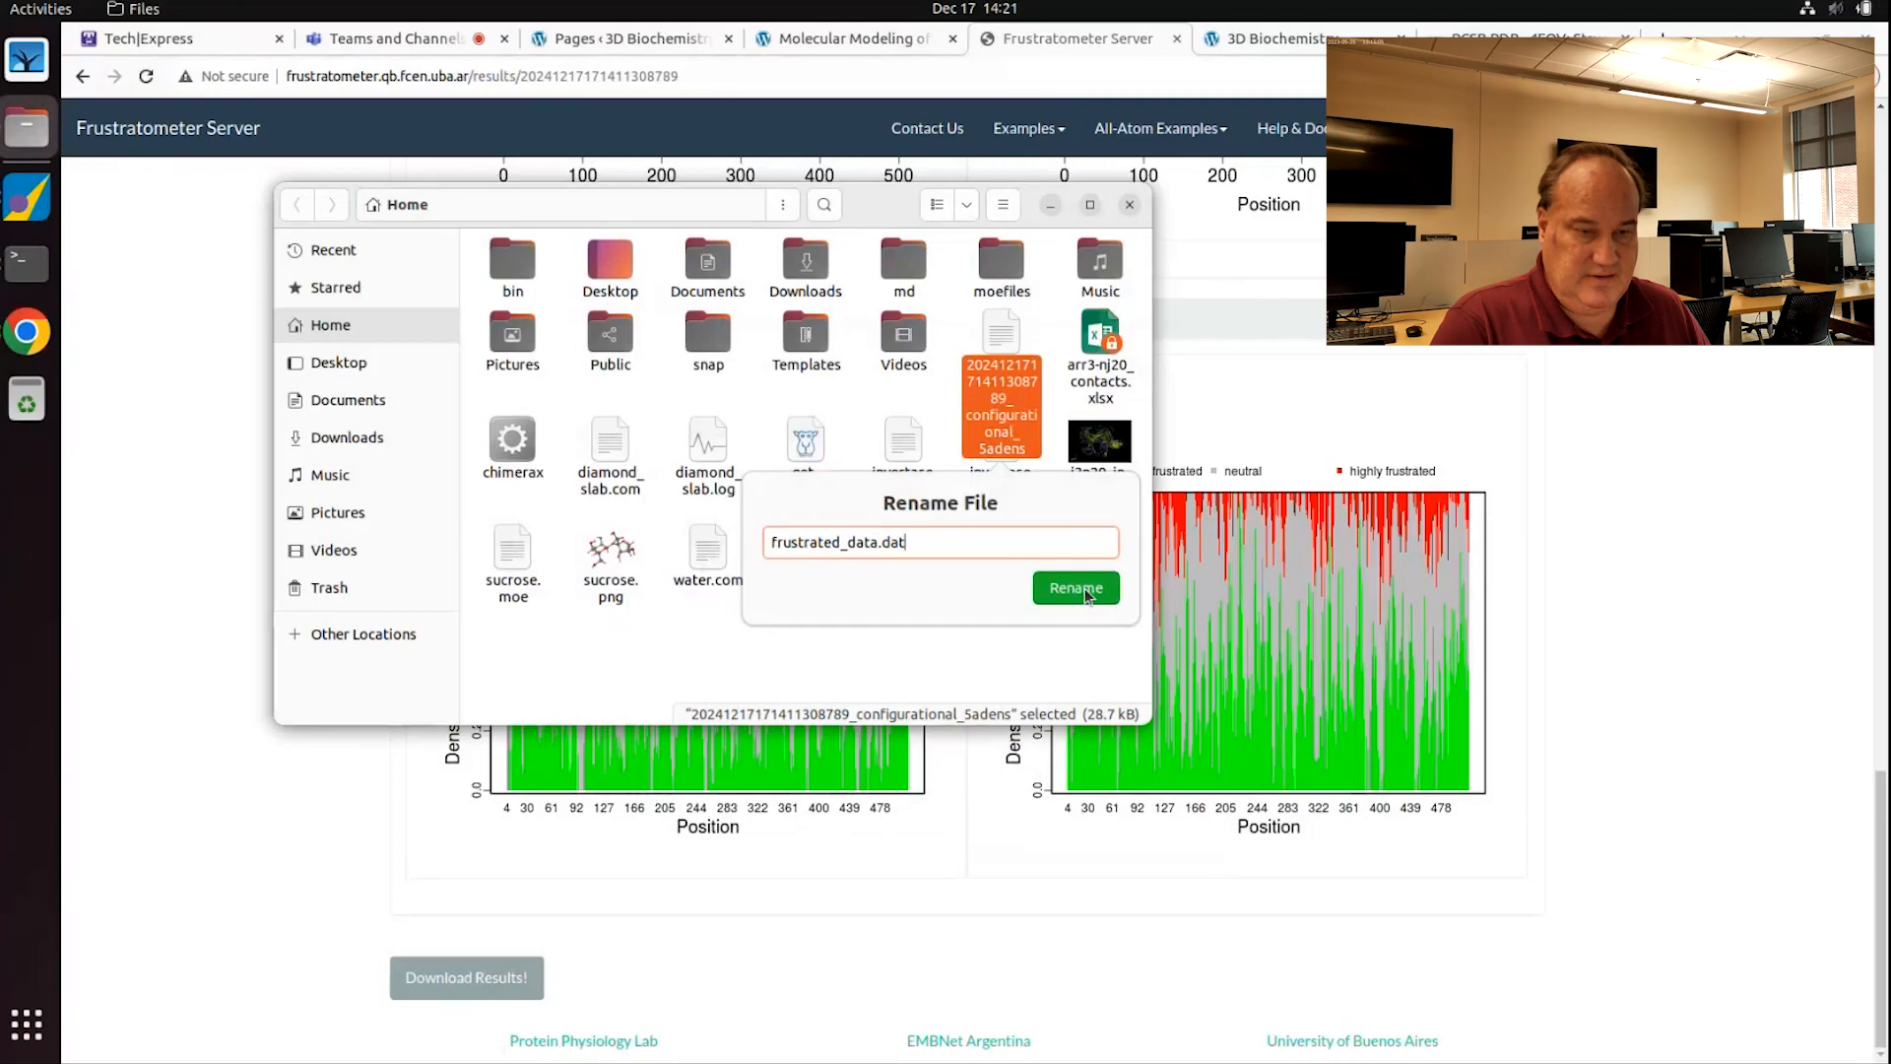
{"action": "left_click", "coordinate": [1085, 592]}
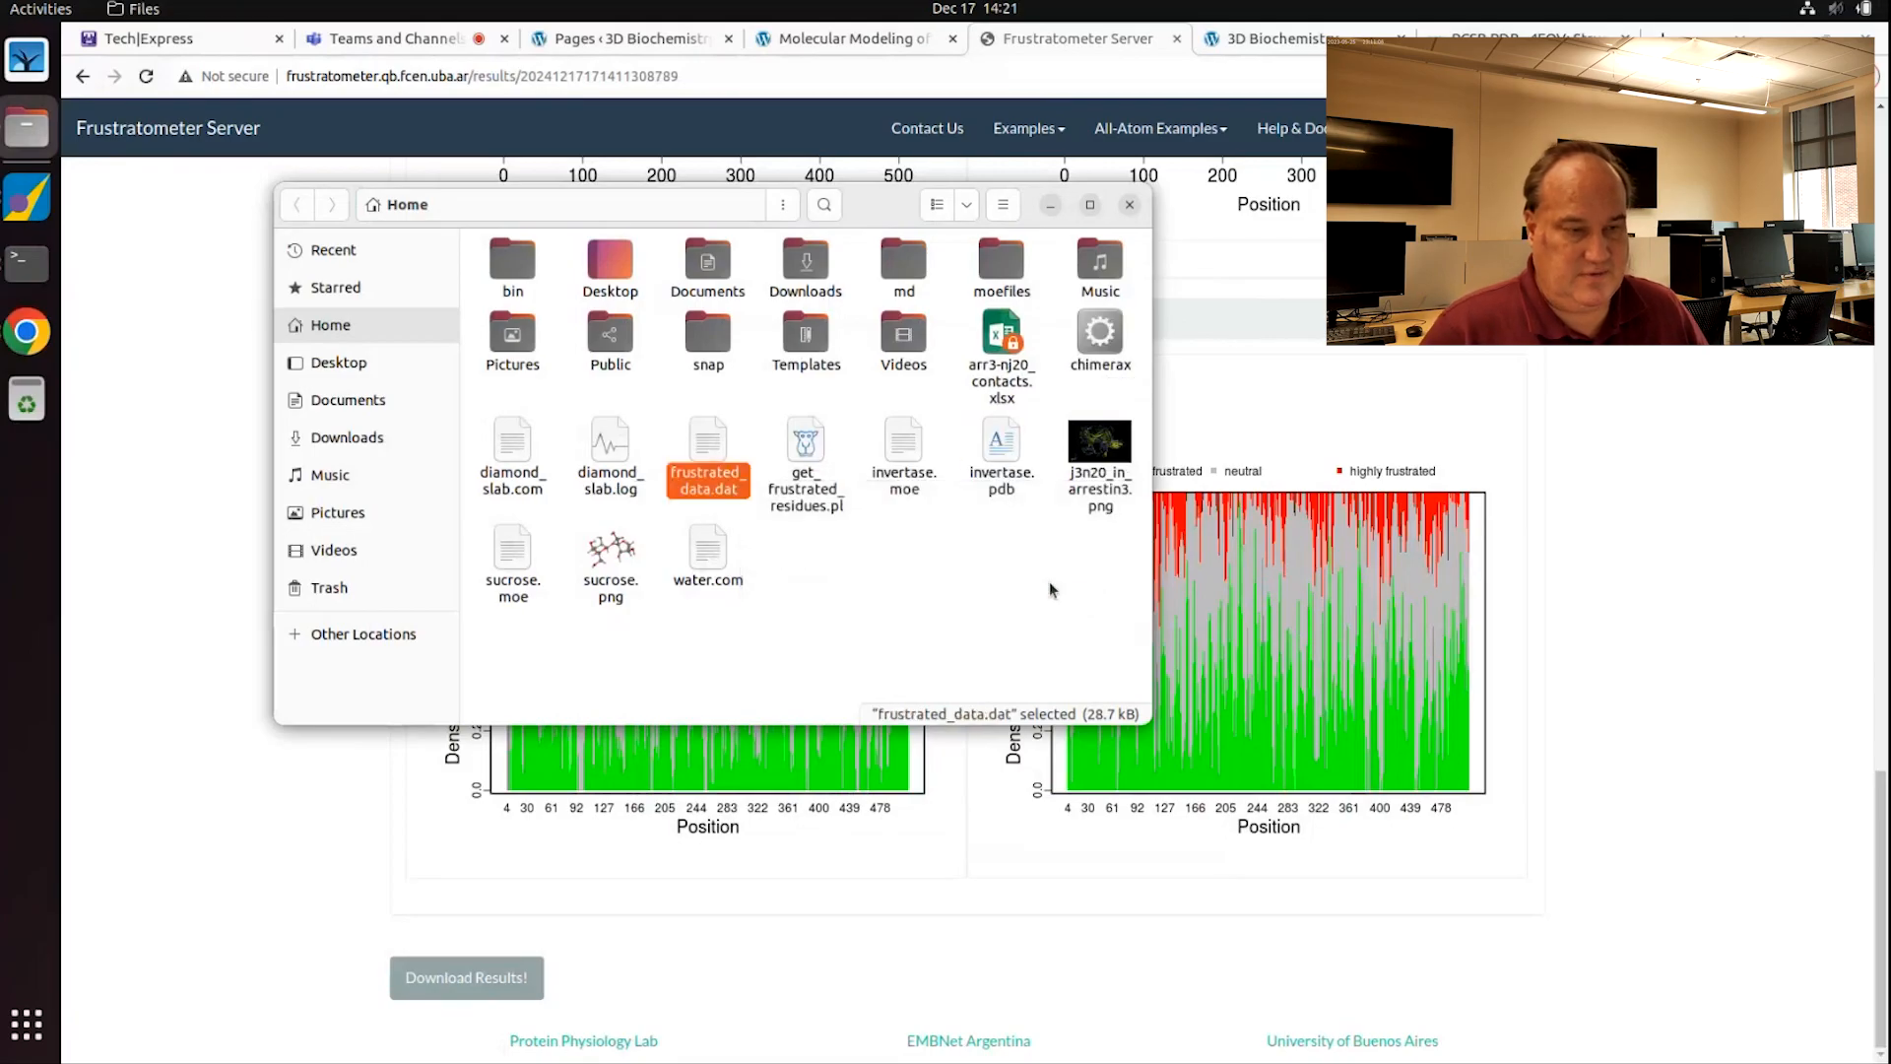
Step: View frustrated_data.dat's per-residue density table in a maximized Text Editor window
{"action": "double_click", "coordinate": [717, 444]}
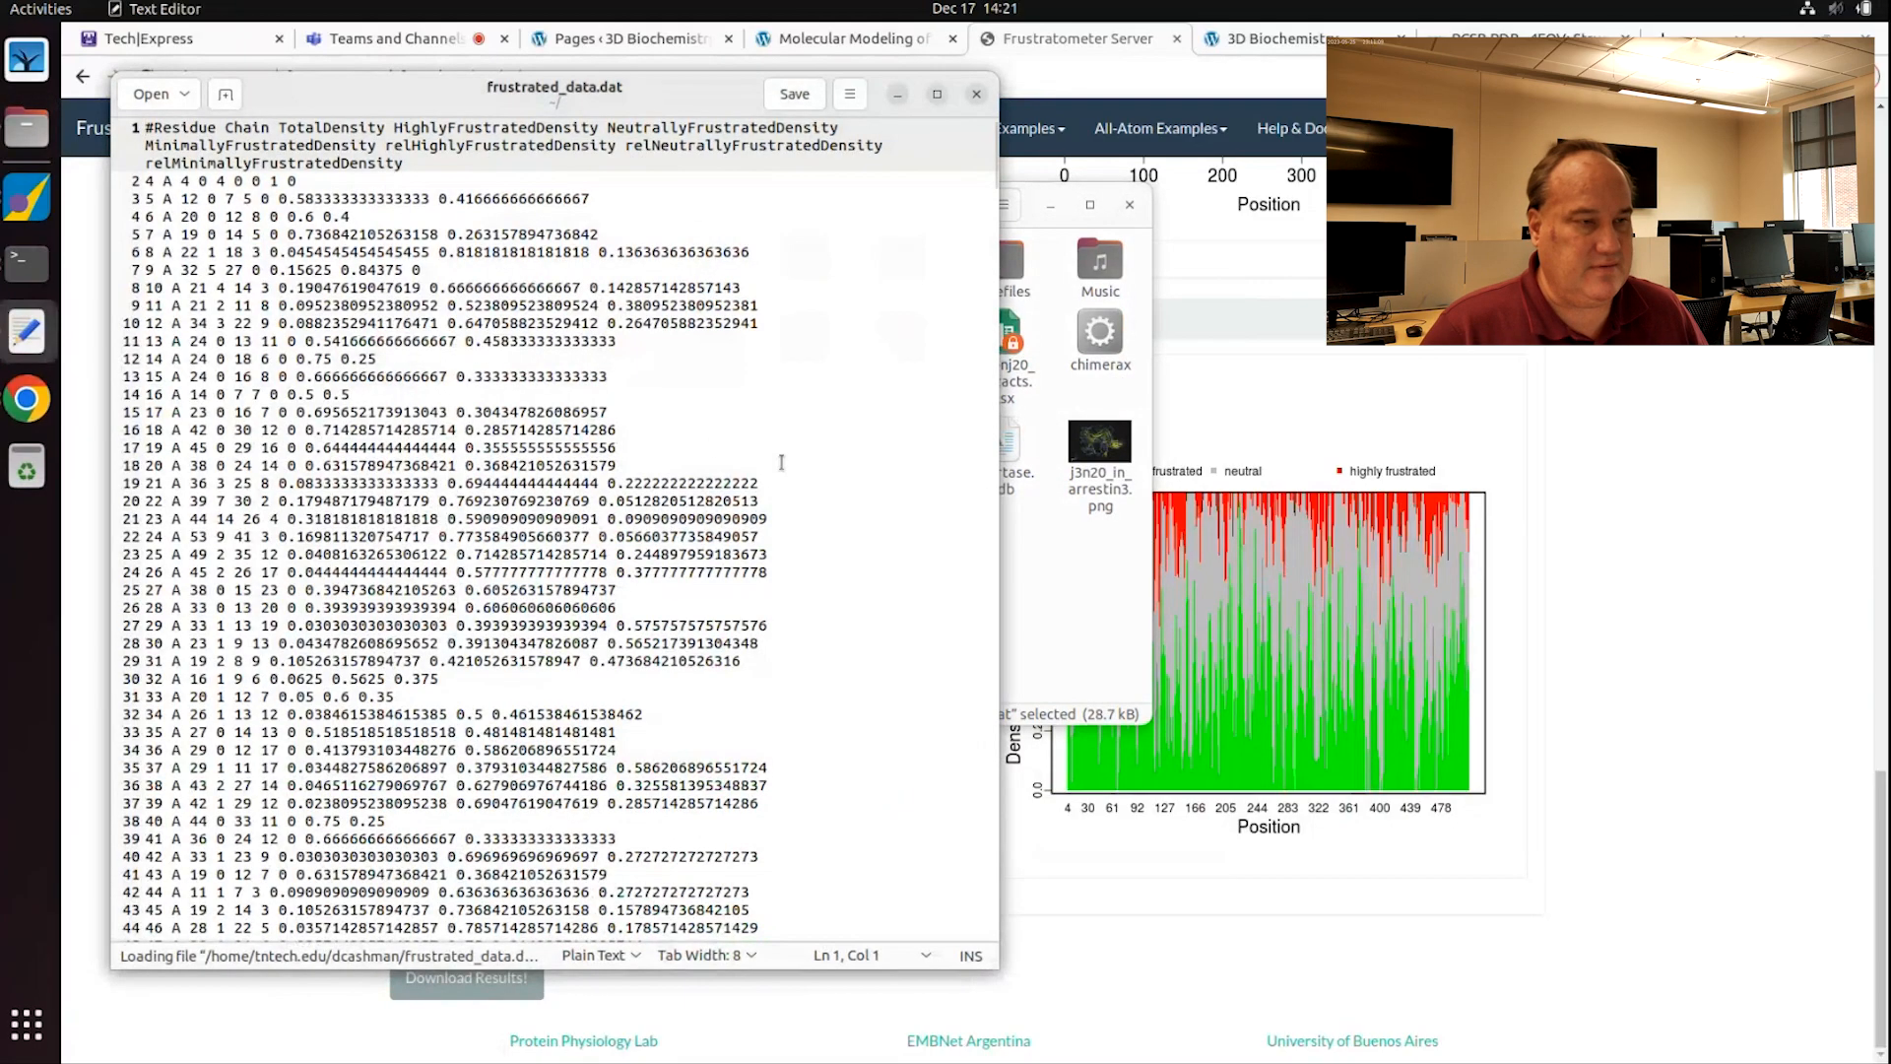
{"action": "left_click_drag", "start_coordinate": [418, 83], "coordinate": [717, 95]}
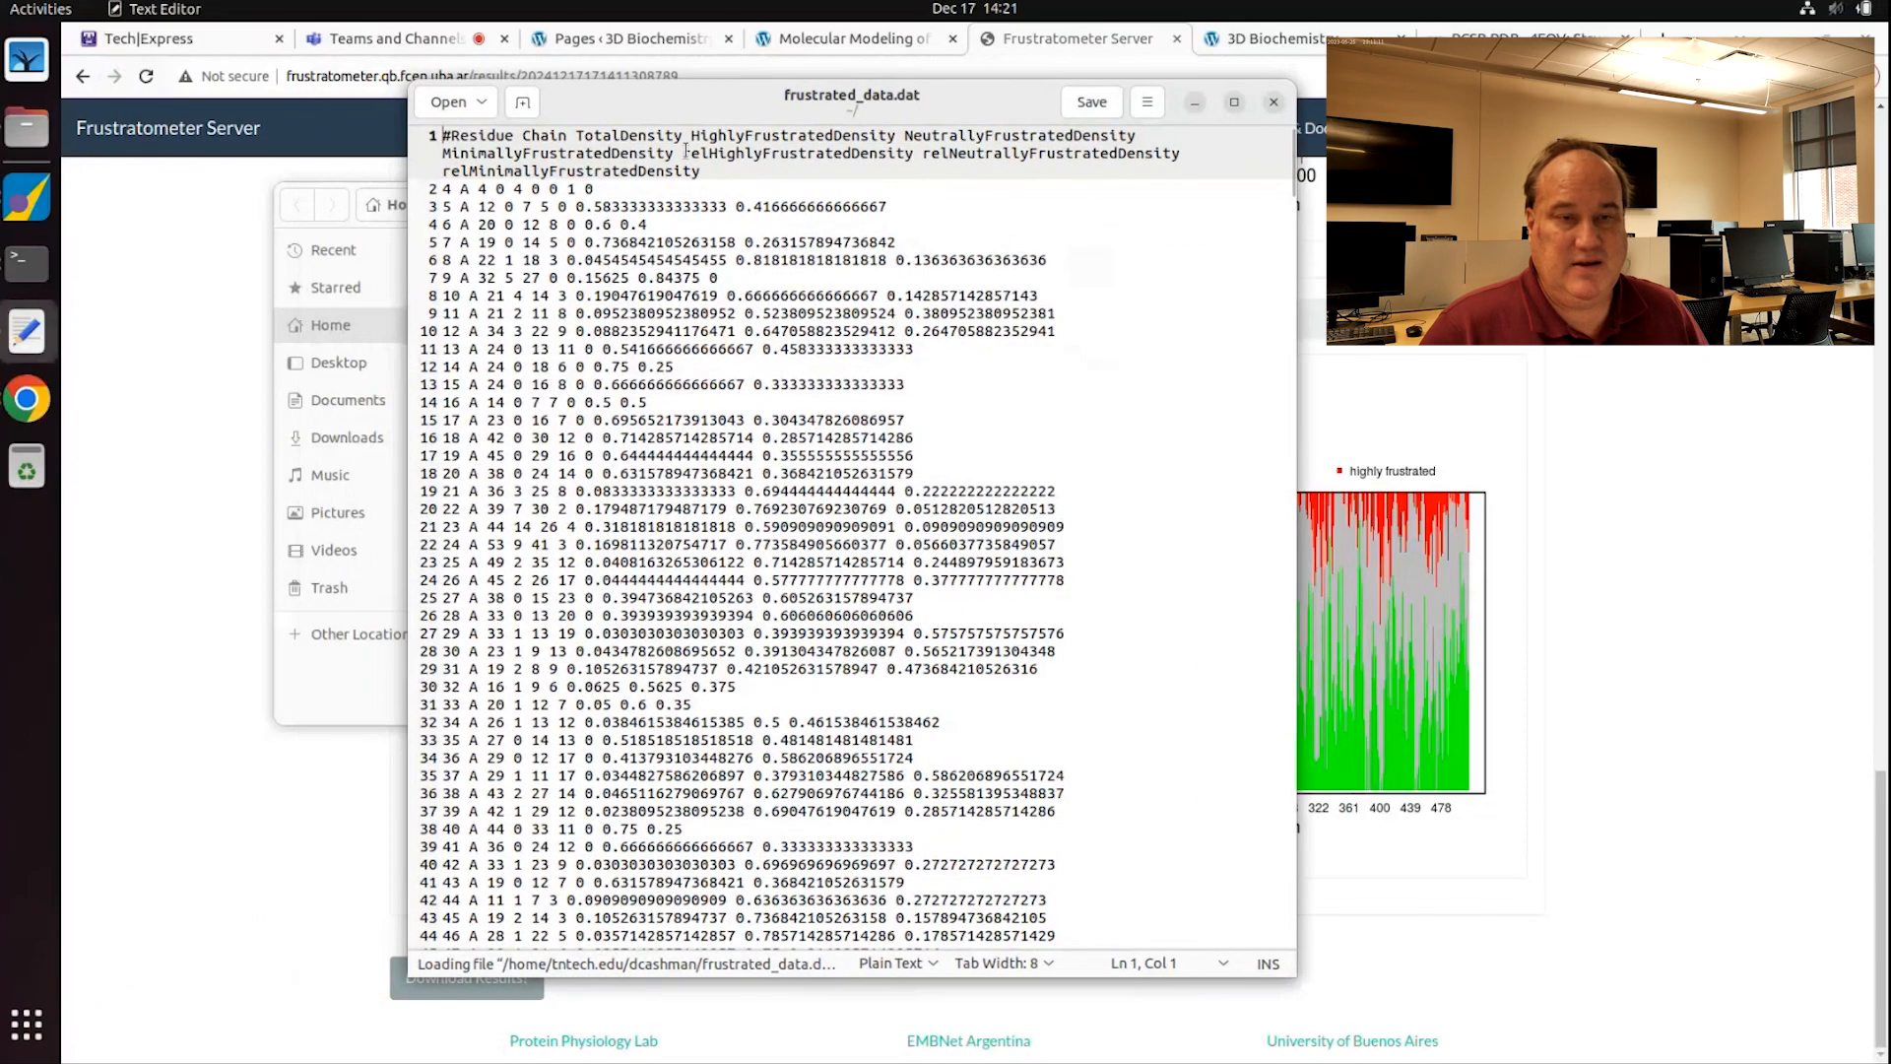
{"action": "double_click", "coordinate": [929, 102]}
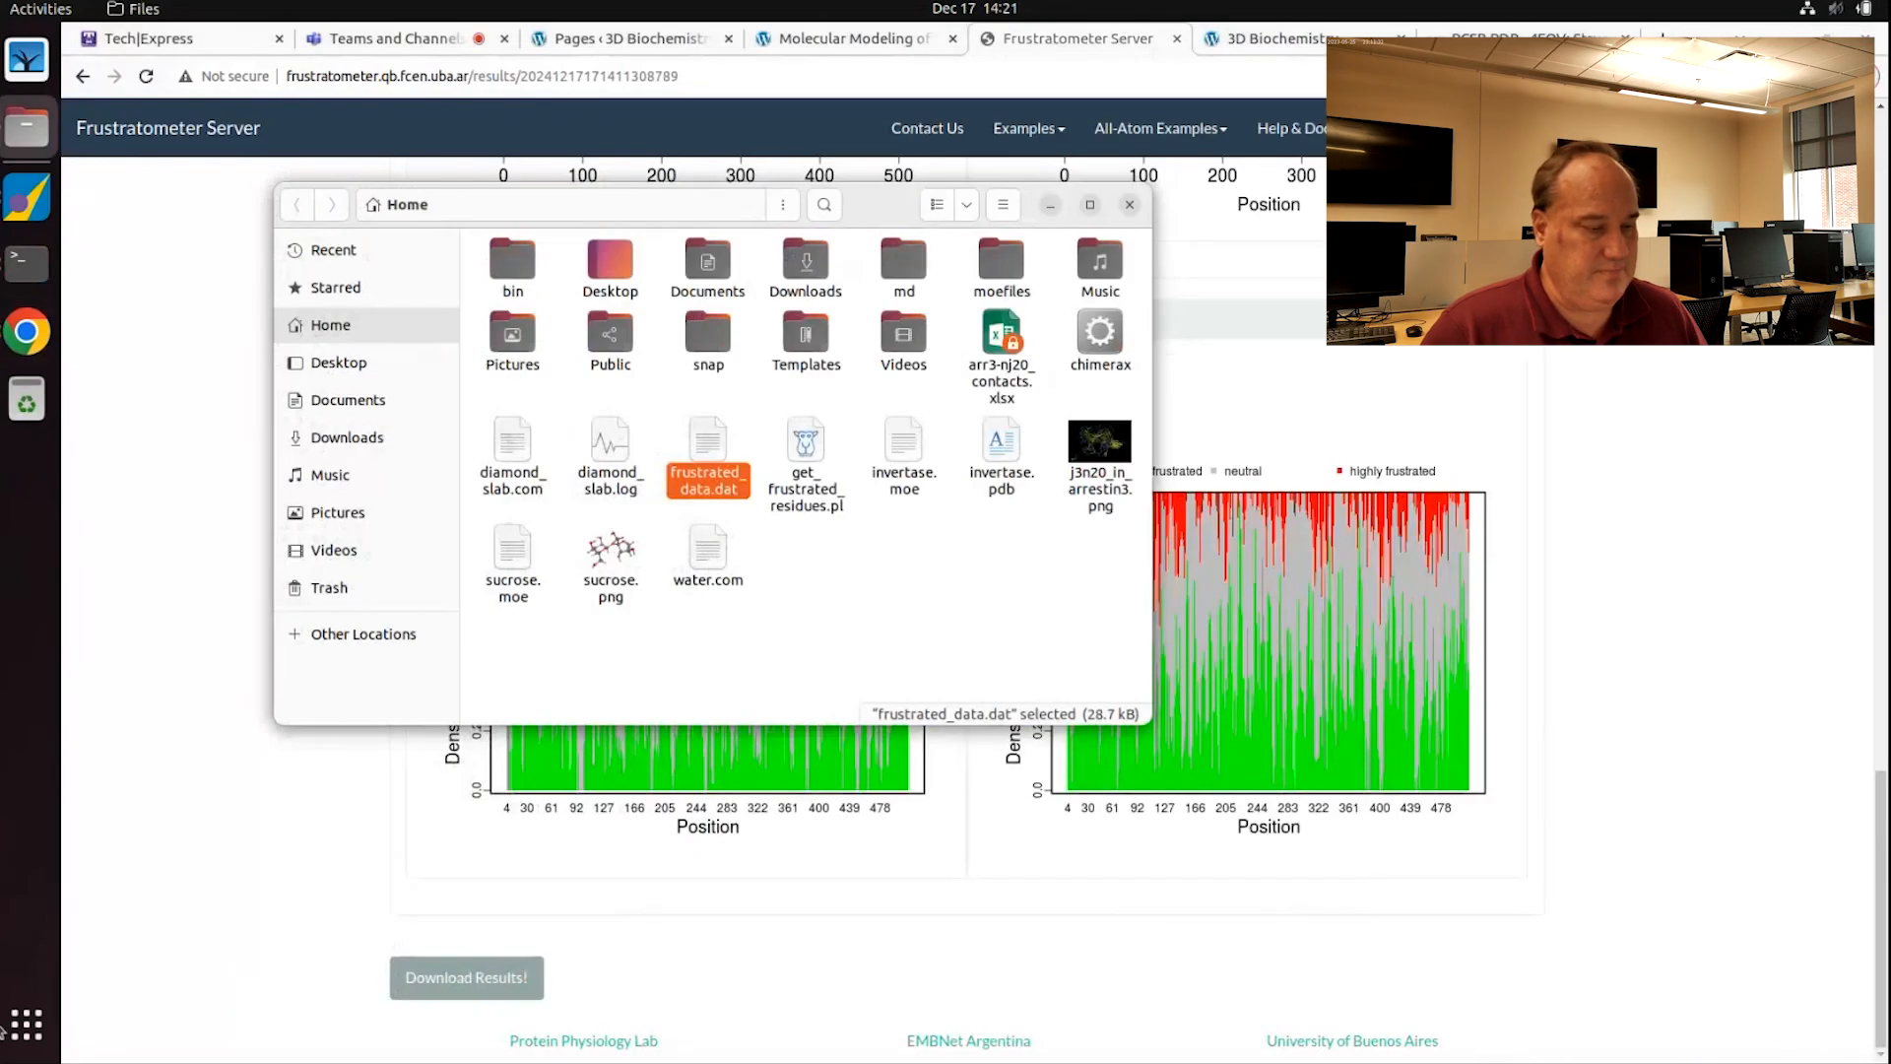
Step: Launch LibreOffice Calc, place it on the right, and drop frustrated_data.dat onto the blank sheet
{"action": "left_click", "coordinate": [44, 1025]}
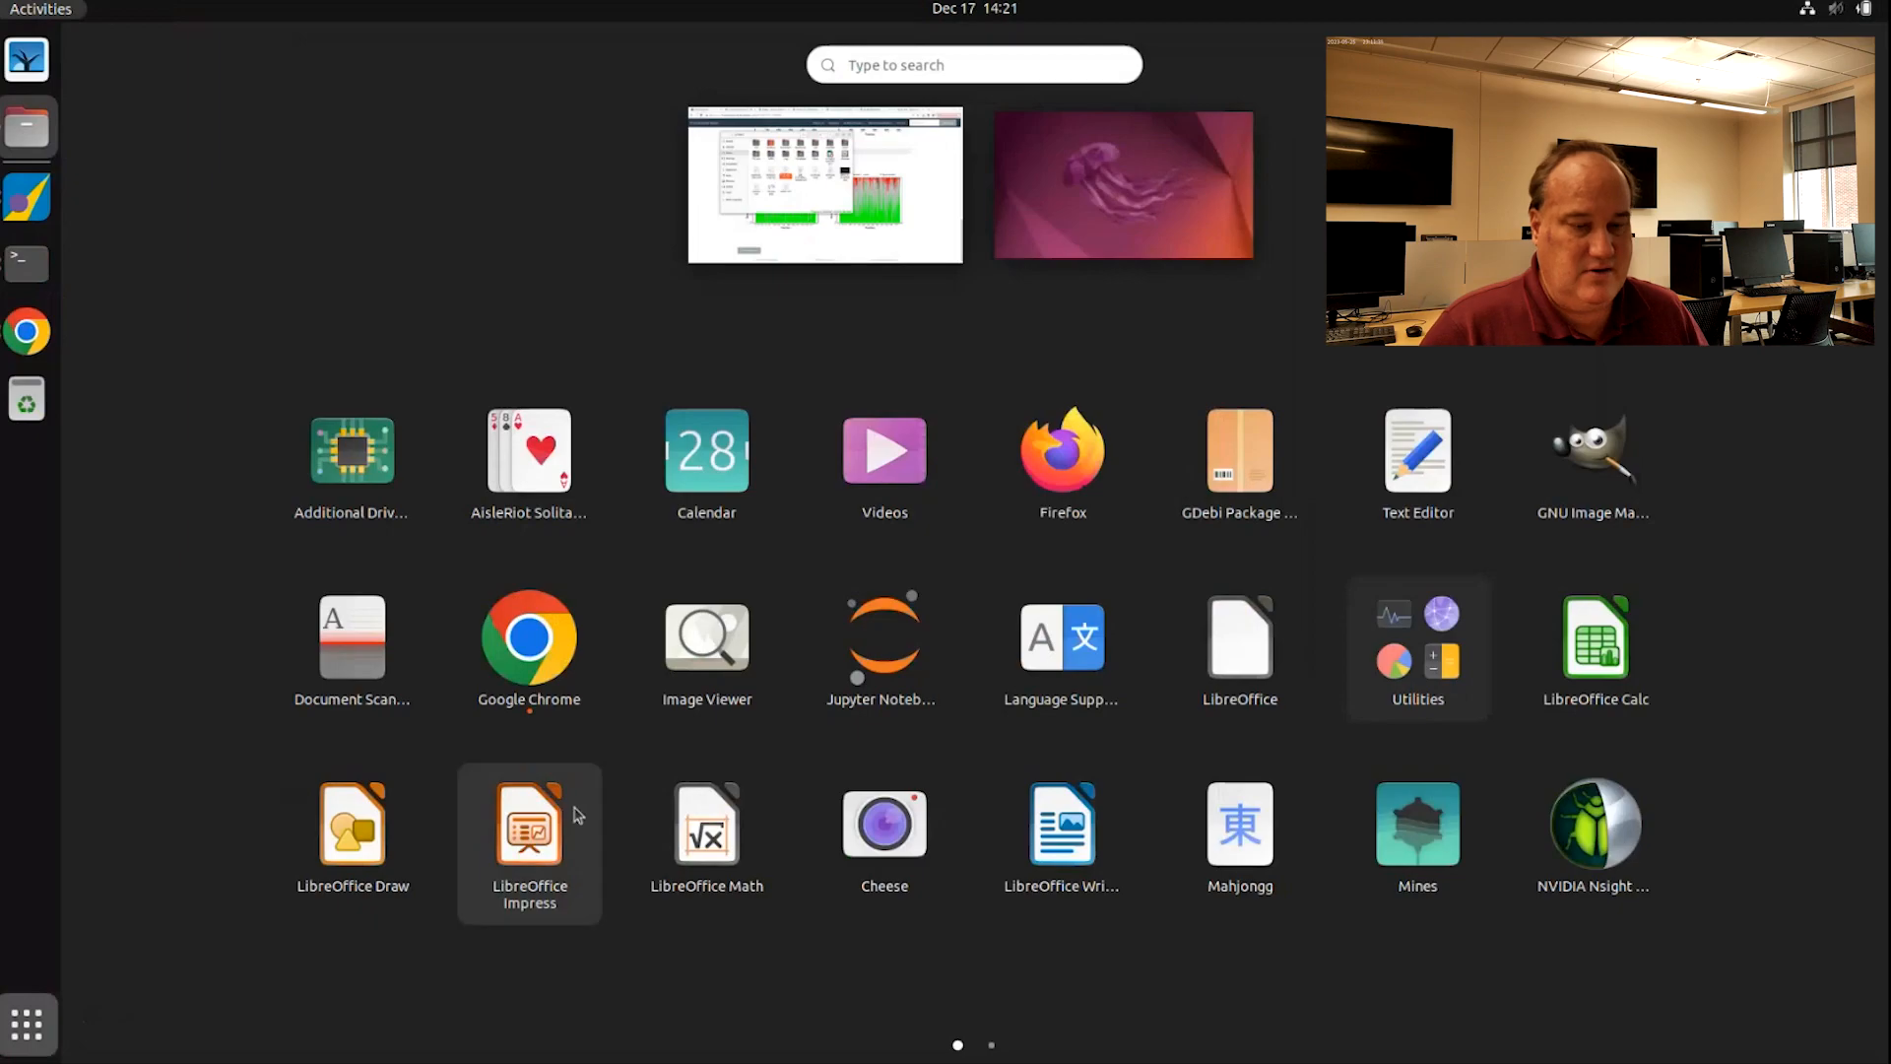
{"action": "type", "text": "excell"}
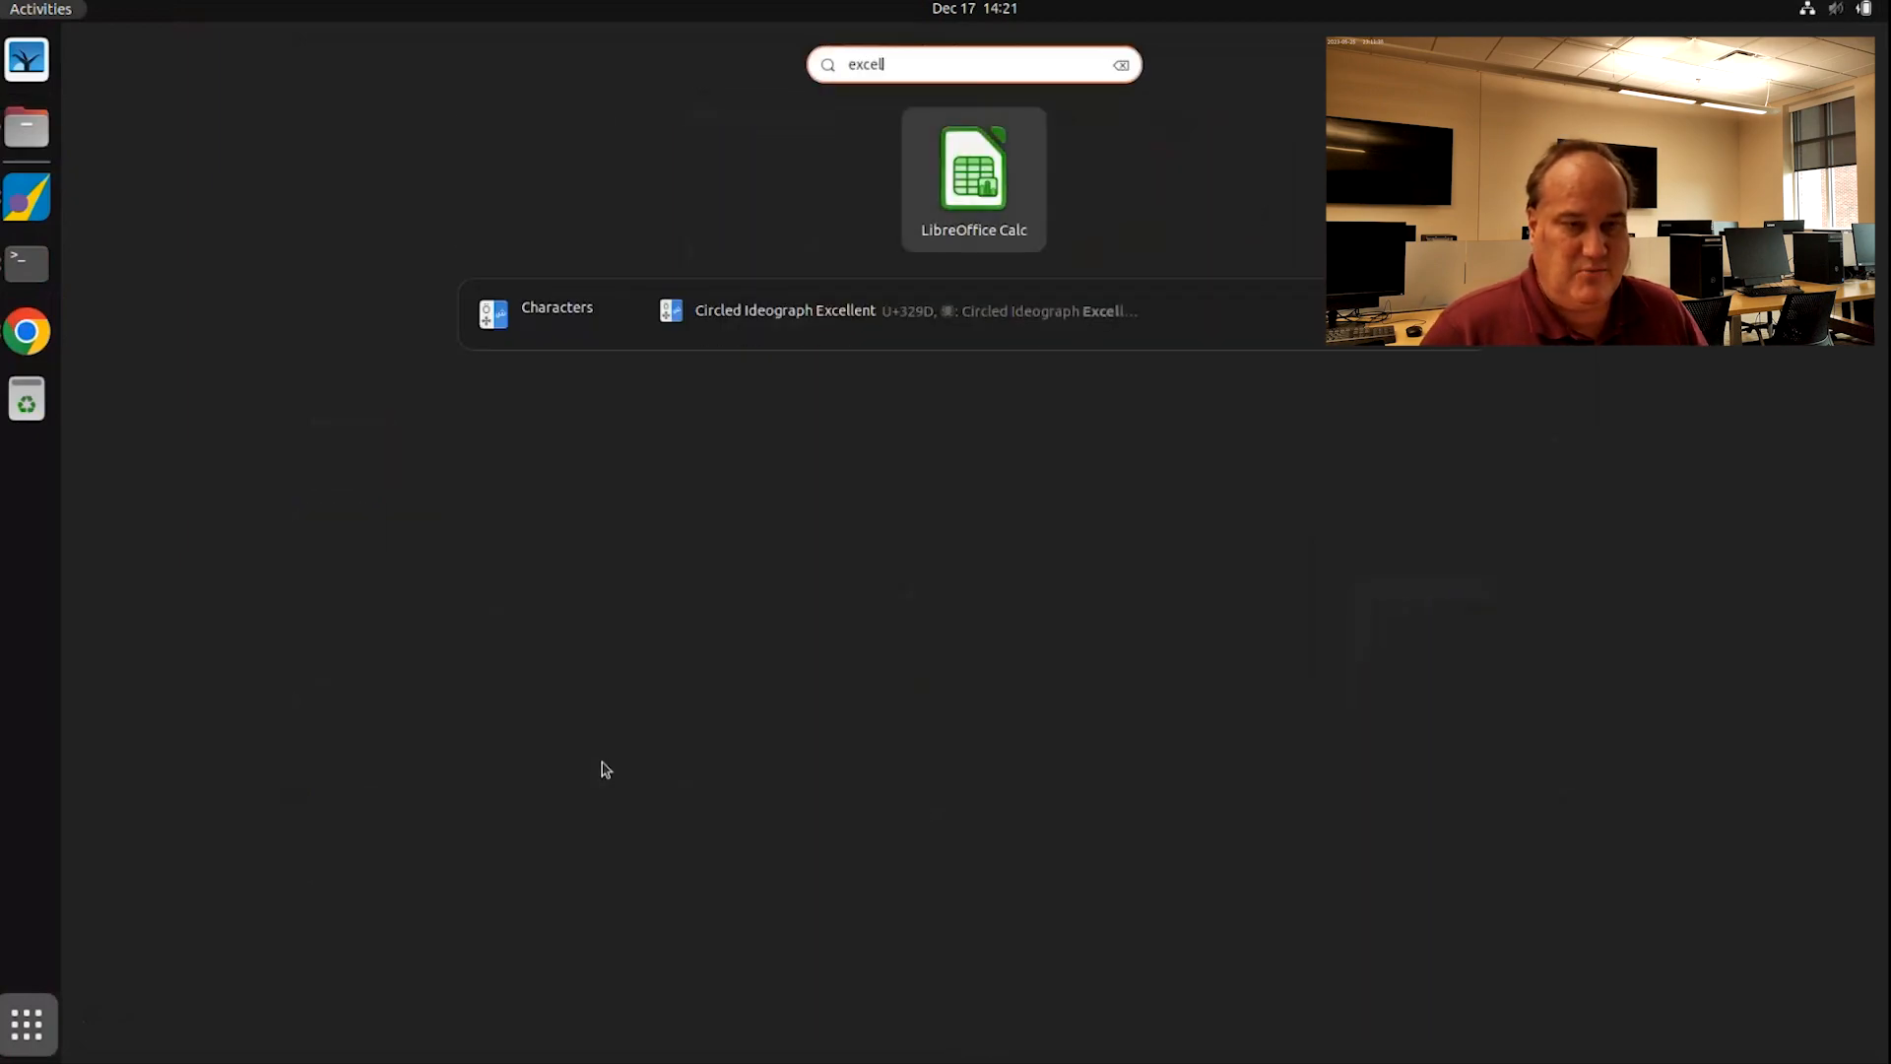
{"action": "left_click", "coordinate": [974, 182]}
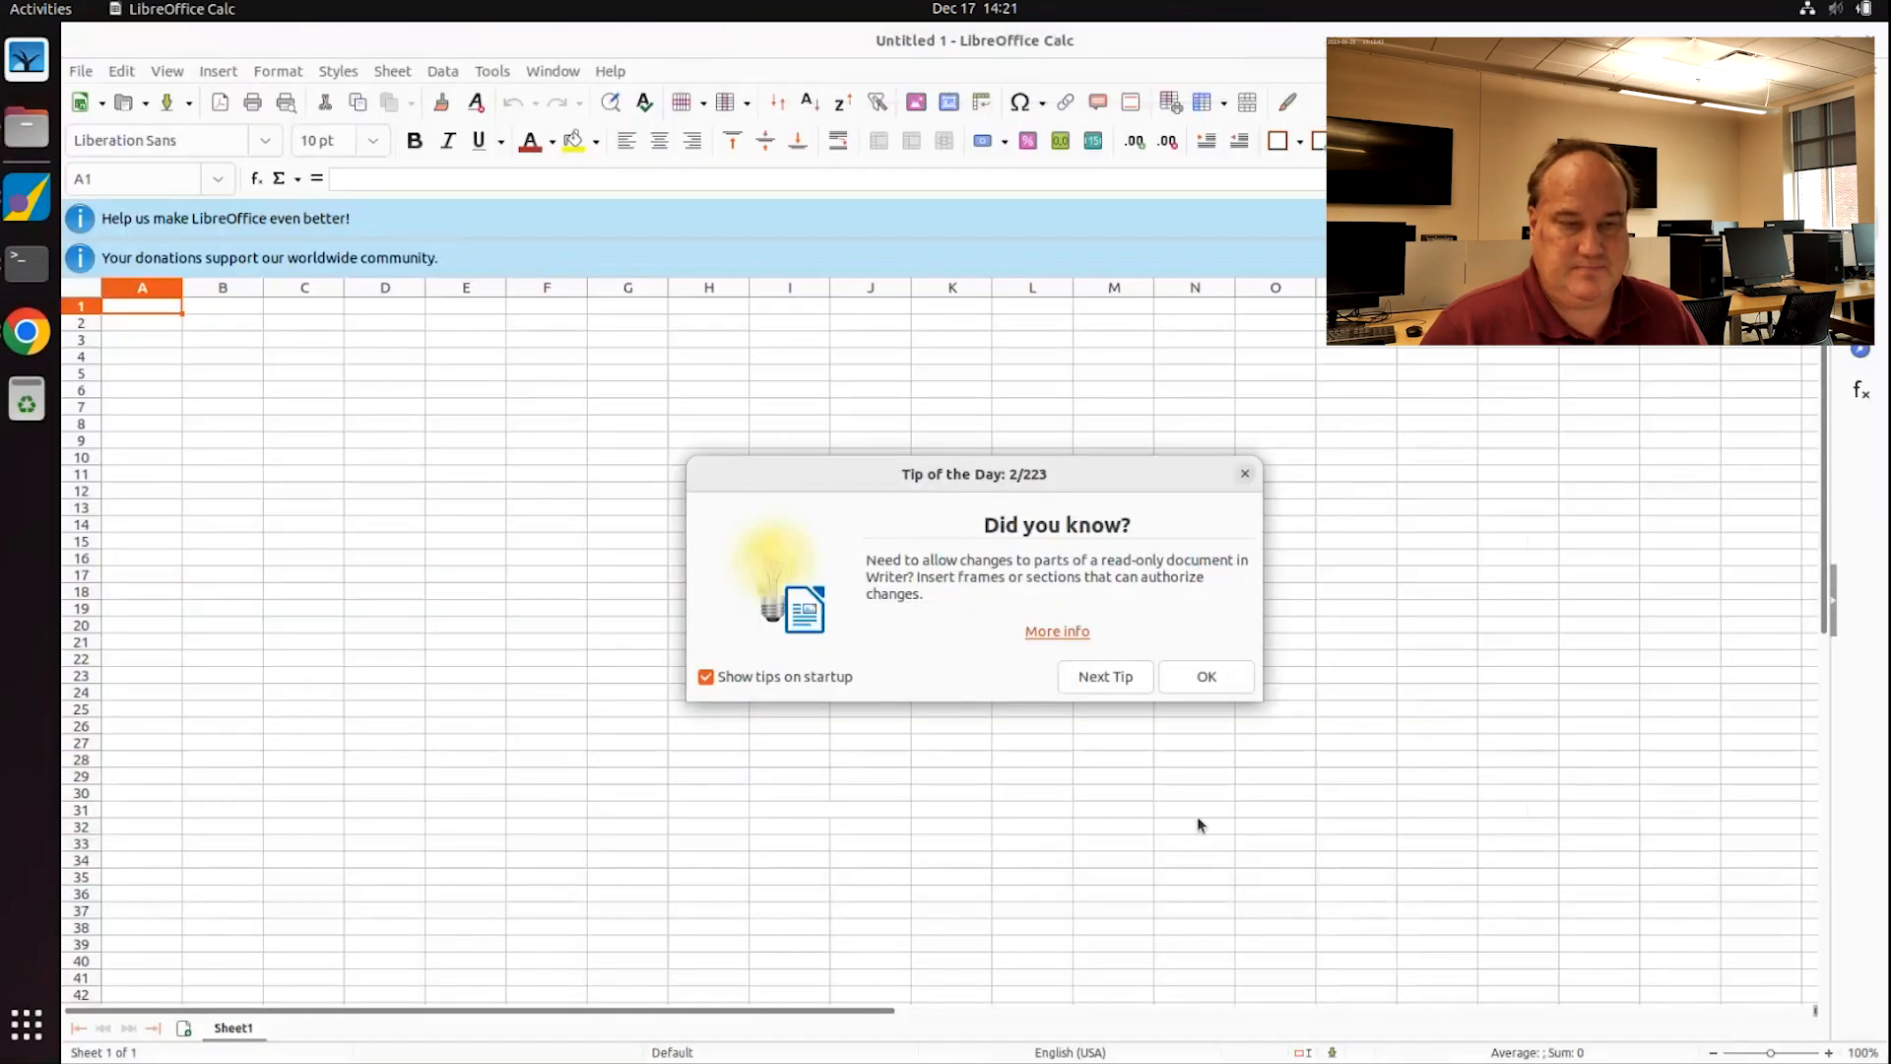
{"action": "left_click", "coordinate": [1213, 676]}
{"action": "double_click", "coordinate": [731, 34]}
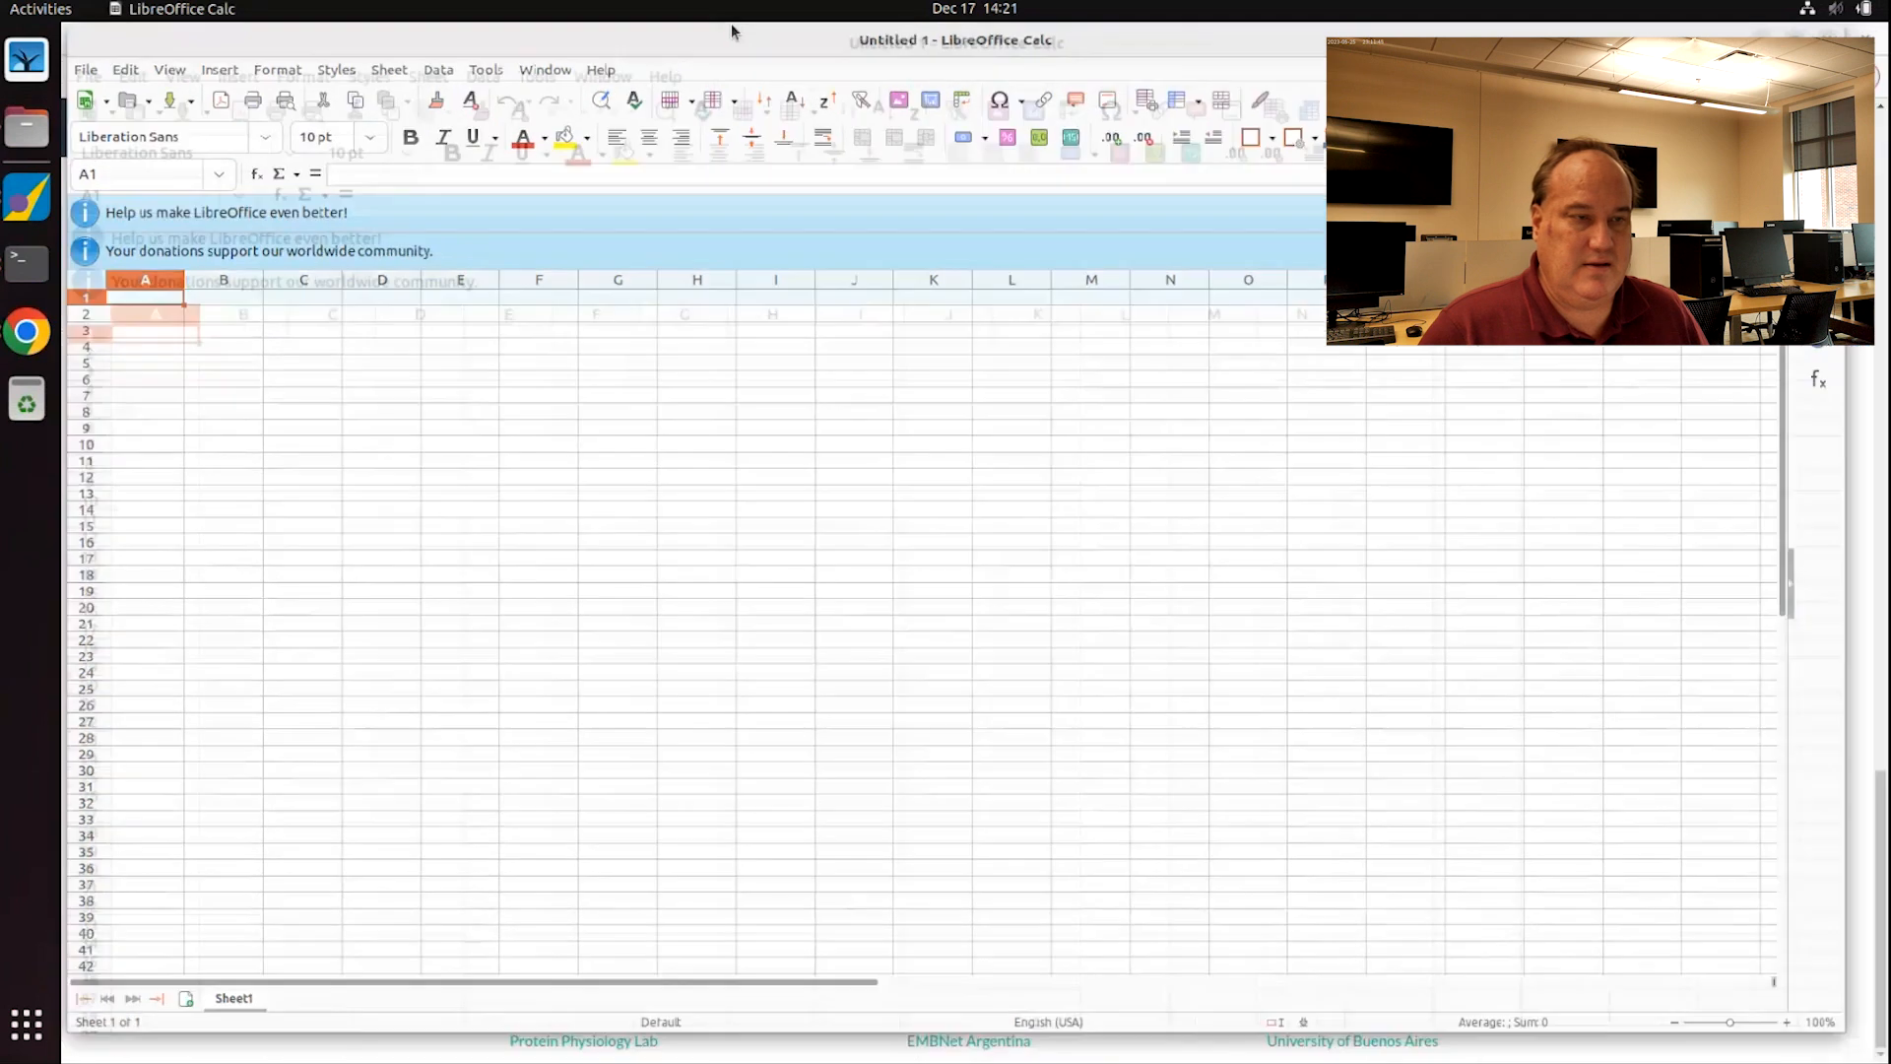
{"action": "left_click_drag", "start_coordinate": [731, 34], "coordinate": [1536, 88]}
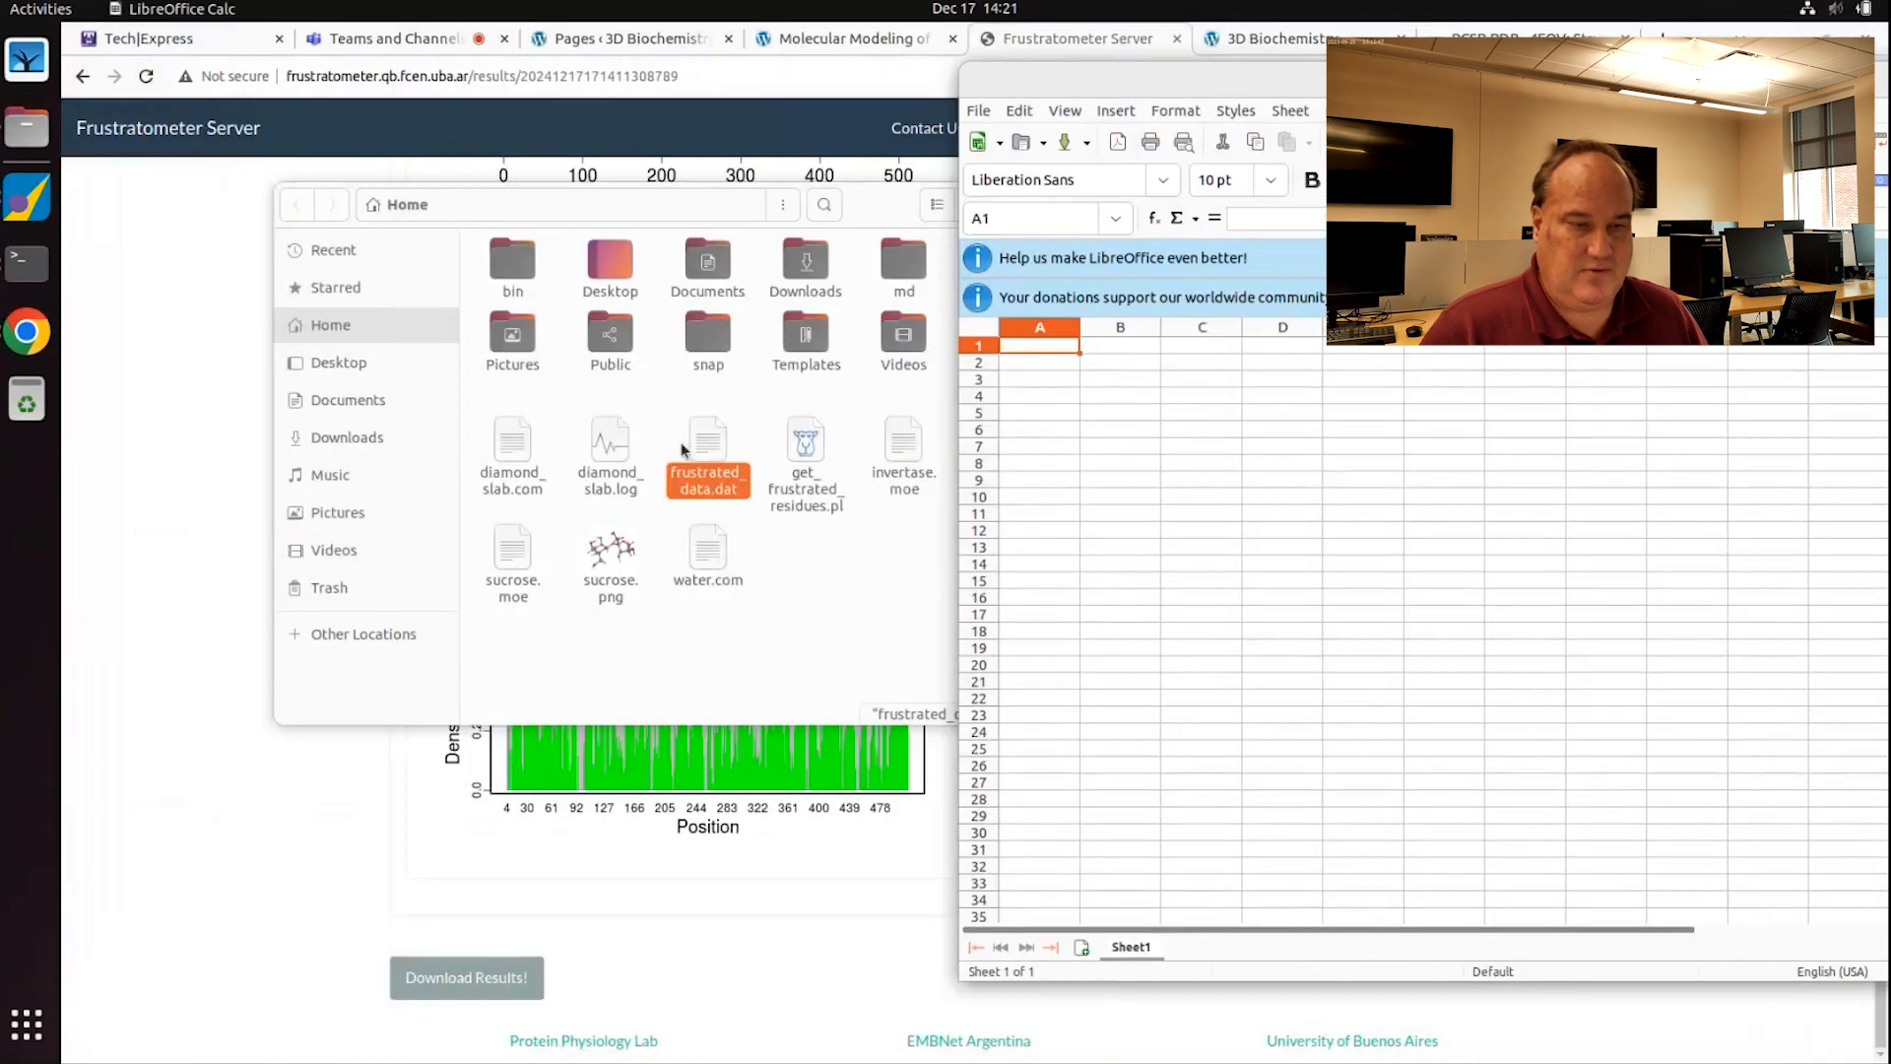
{"action": "left_click_drag", "start_coordinate": [682, 449], "coordinate": [1283, 423]}
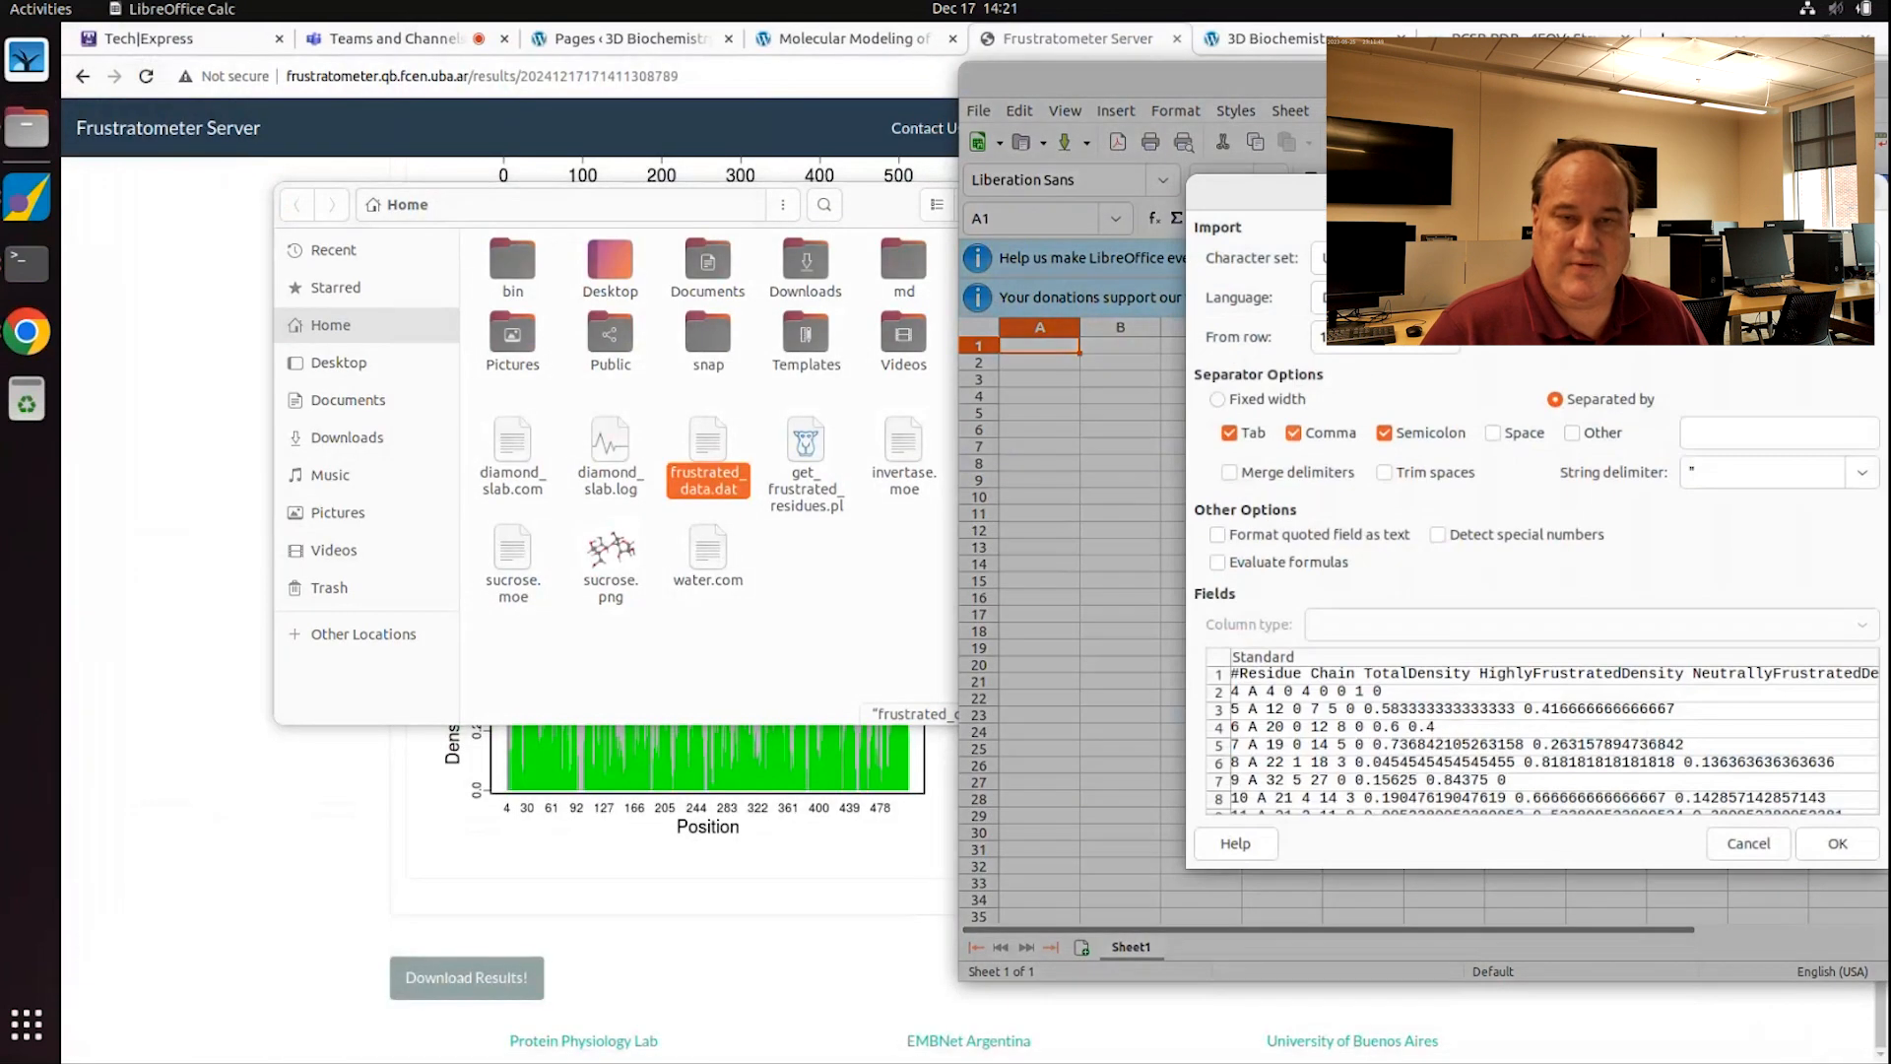
Step: Import frustrated_data.dat split on spaces into columns like Residue, Chain and TotalDensity
{"action": "left_click", "coordinate": [1710, 31]}
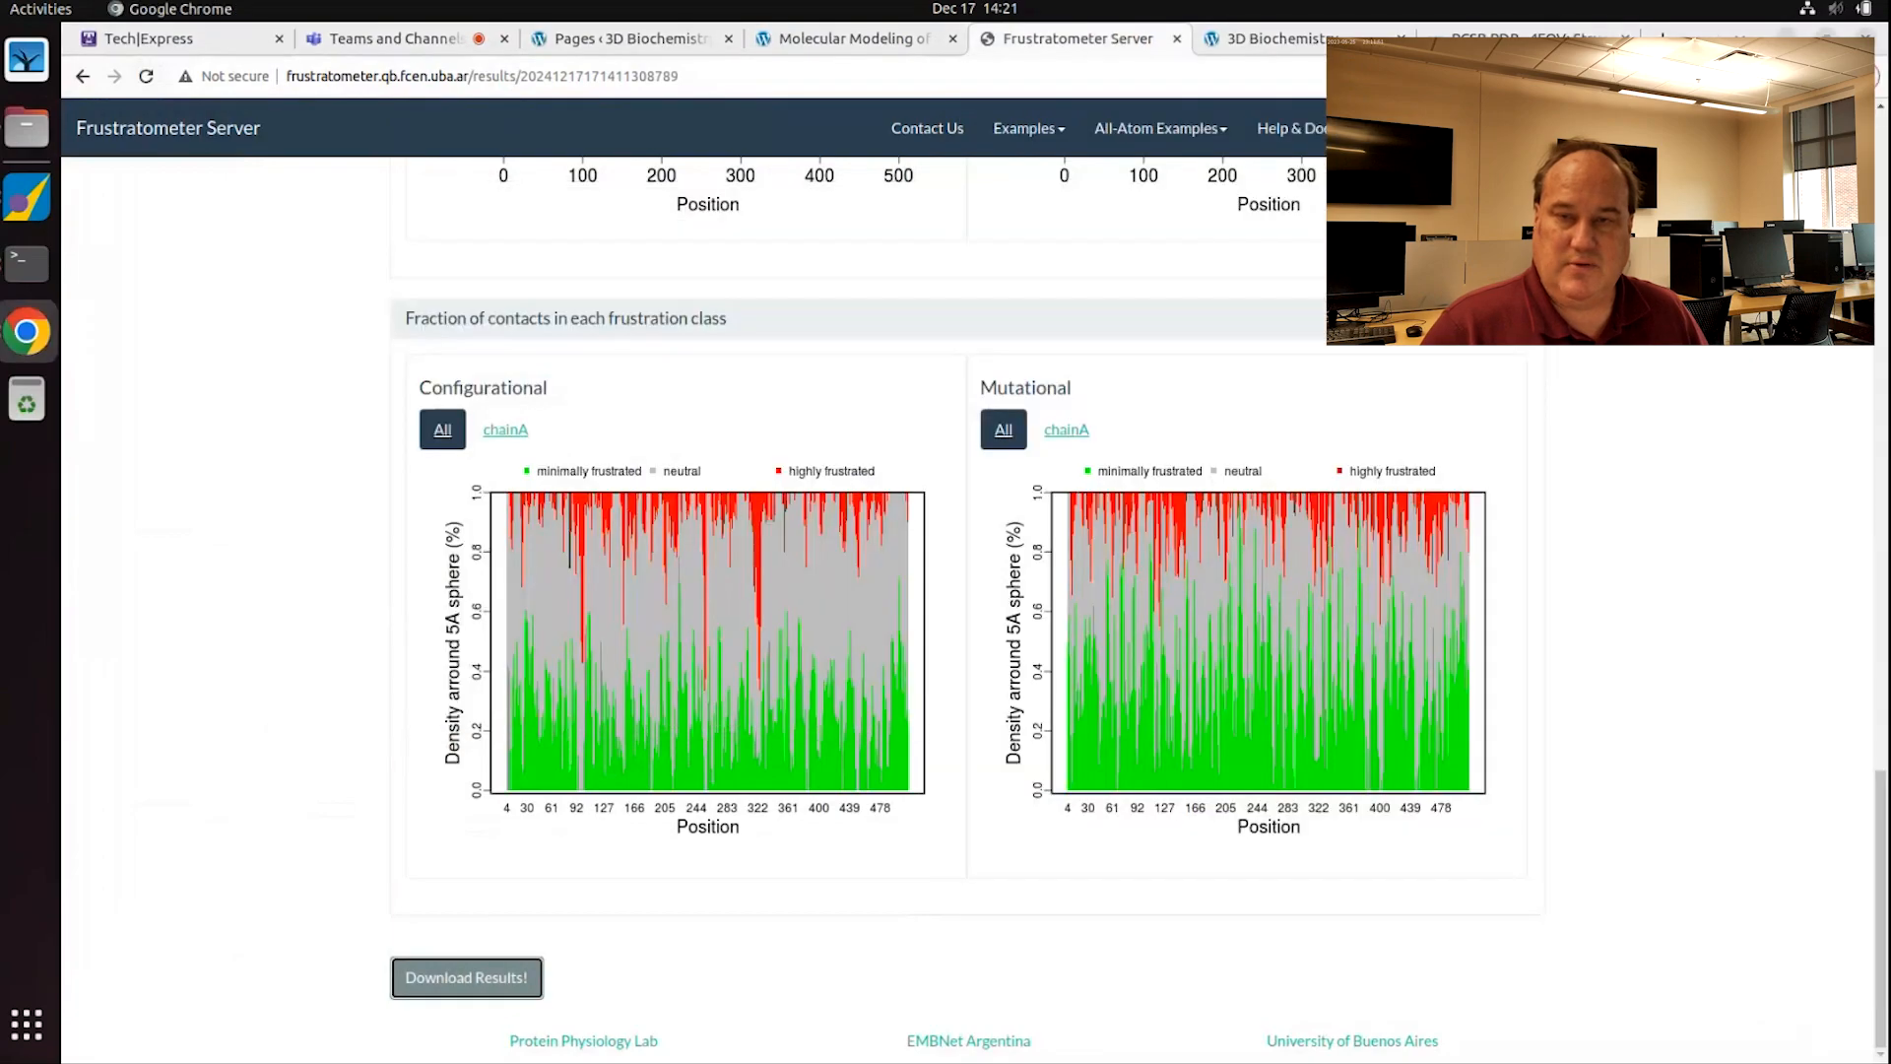
{"action": "left_click", "coordinate": [1785, 38]}
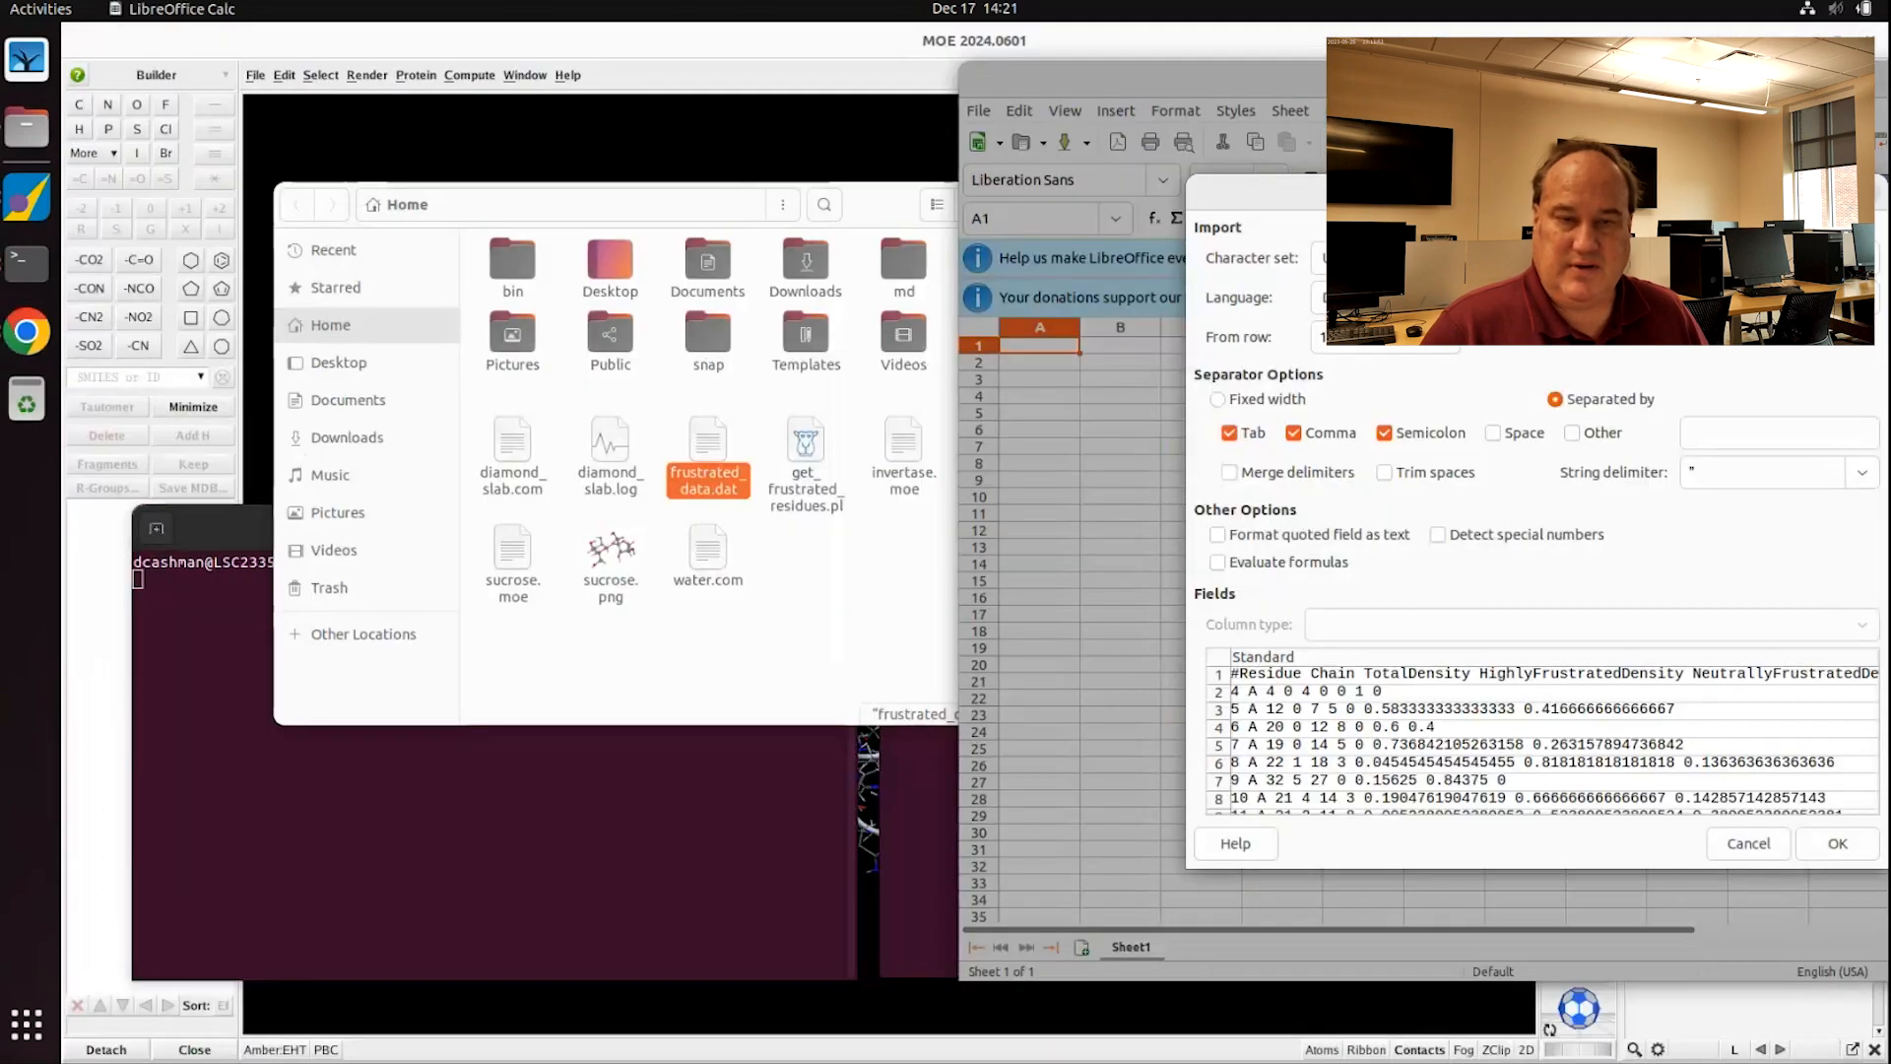
{"action": "left_click_drag", "start_coordinate": [1536, 192], "coordinate": [1144, 181]}
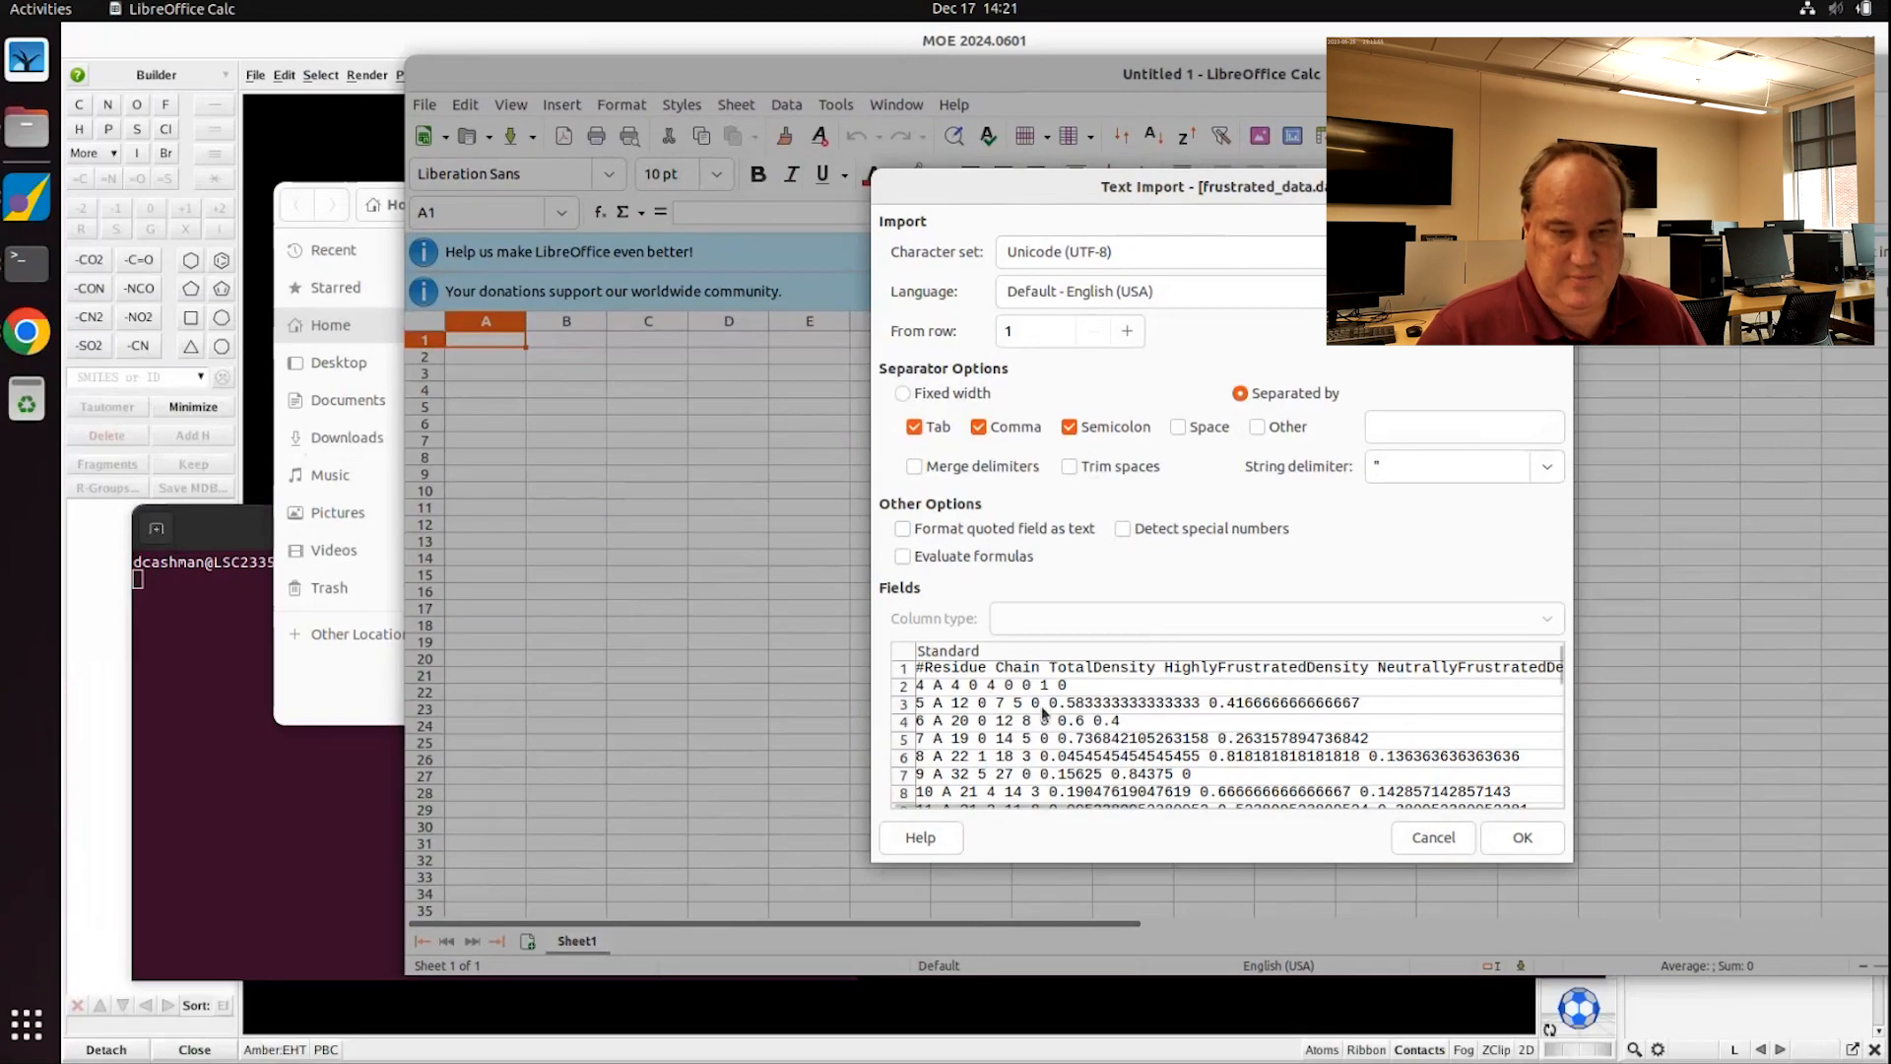
{"action": "left_click", "coordinate": [1178, 426]}
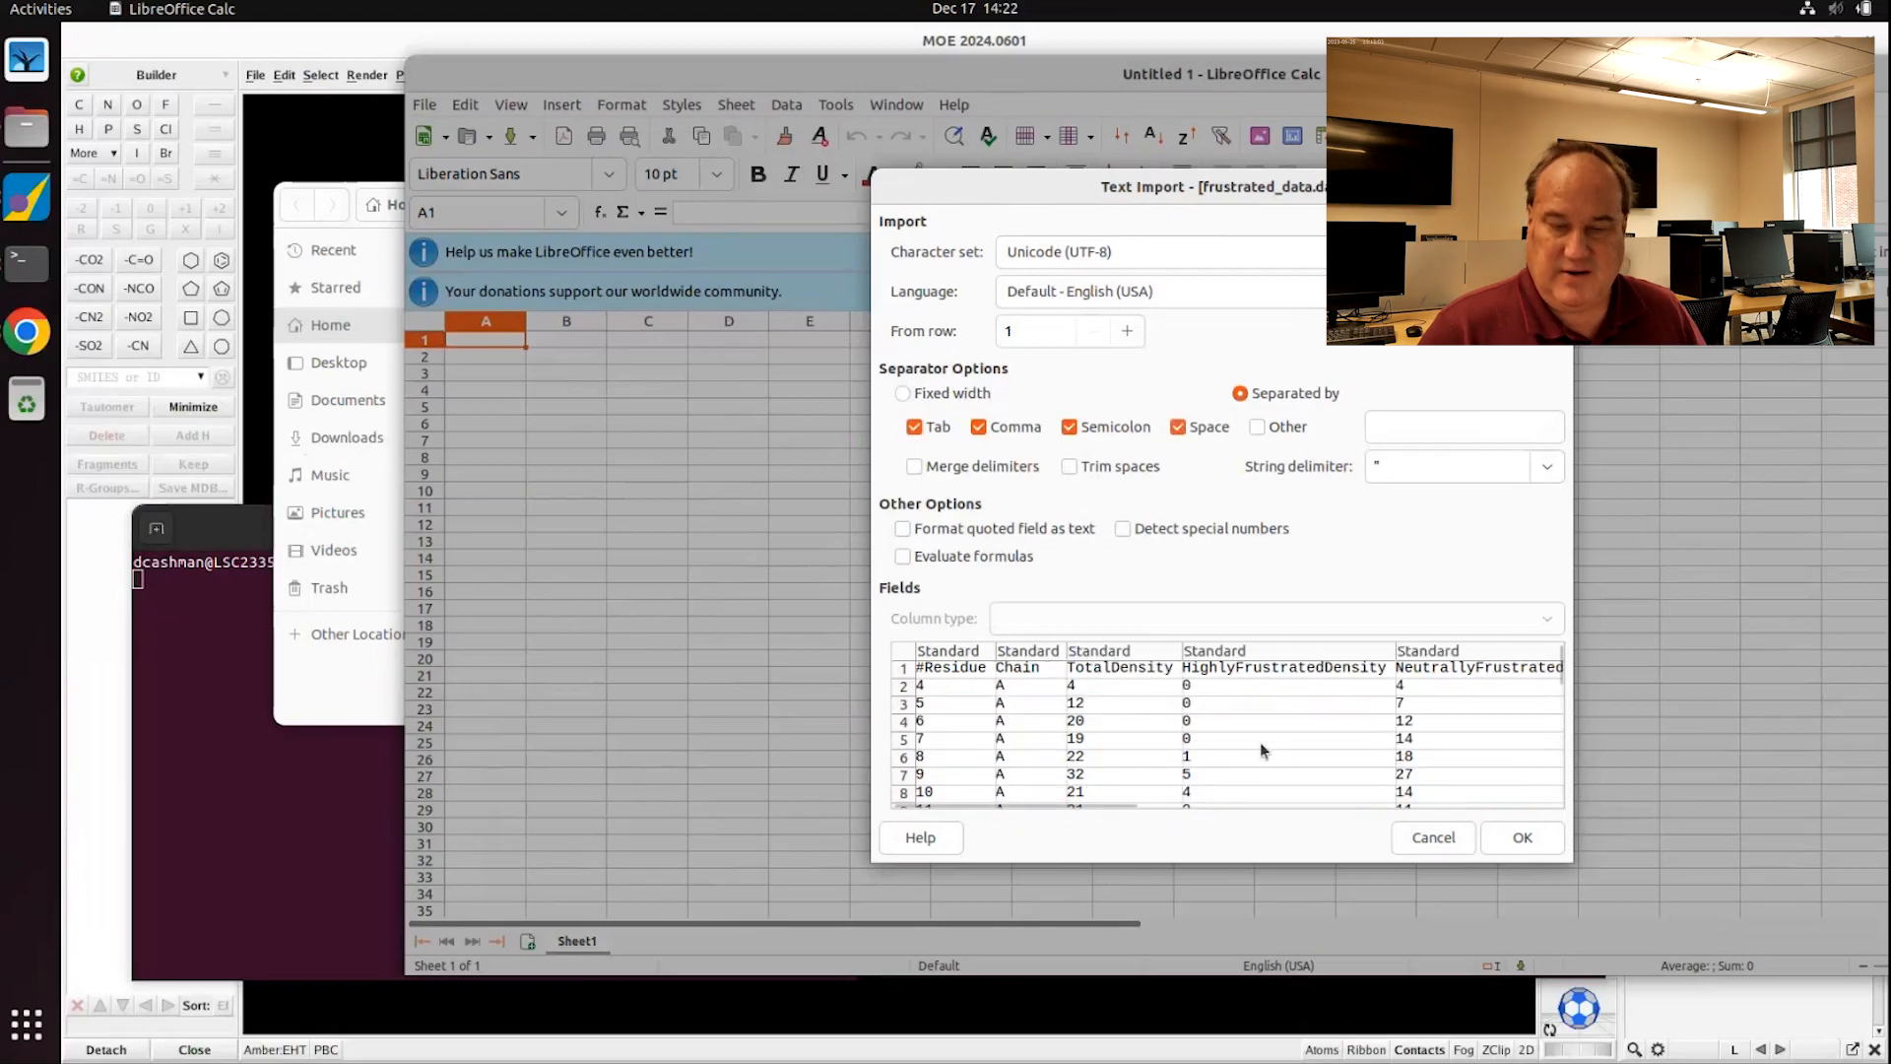
{"action": "left_click", "coordinate": [1522, 837]}
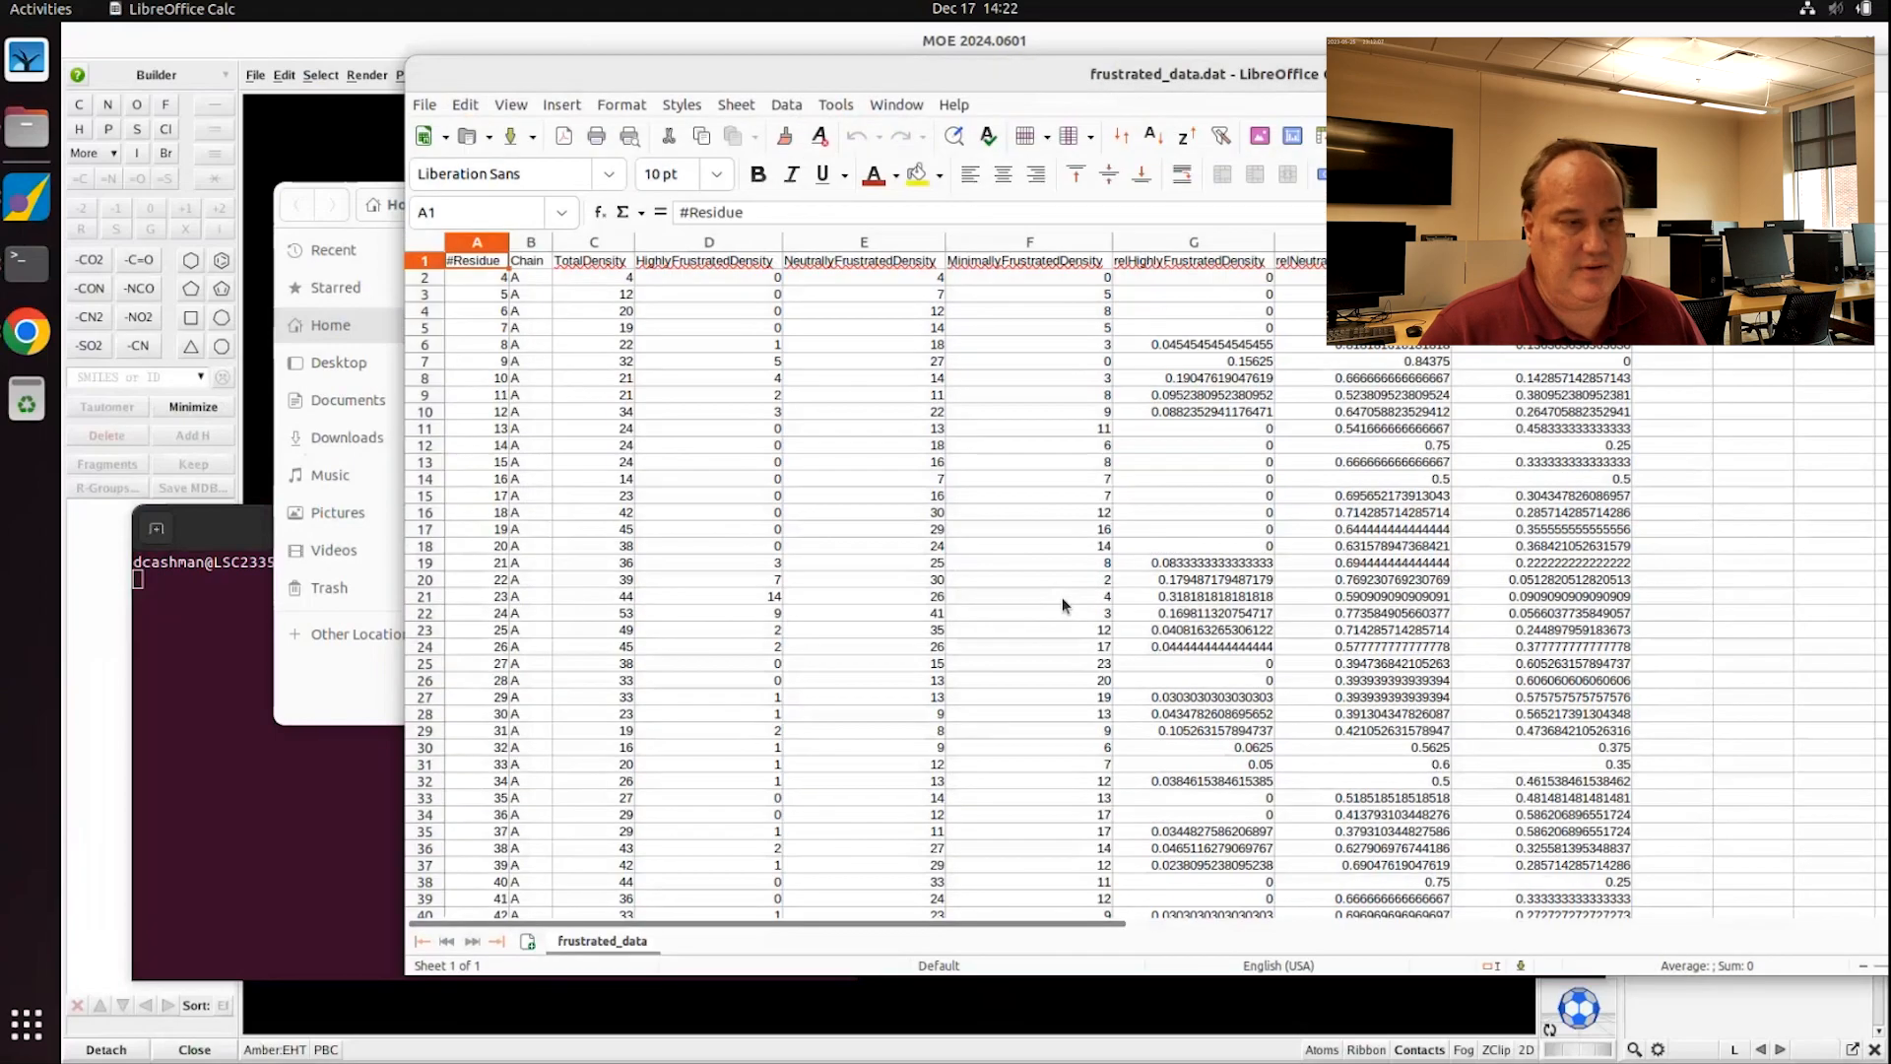
Step: Inspect the relHighlyFrustratedDensity column (G21 = 0.318181818181818), then close the Calc spreadsheet
{"action": "left_click_drag", "start_coordinate": [467, 263], "coordinate": [497, 632]}
{"action": "left_click", "coordinate": [530, 283]}
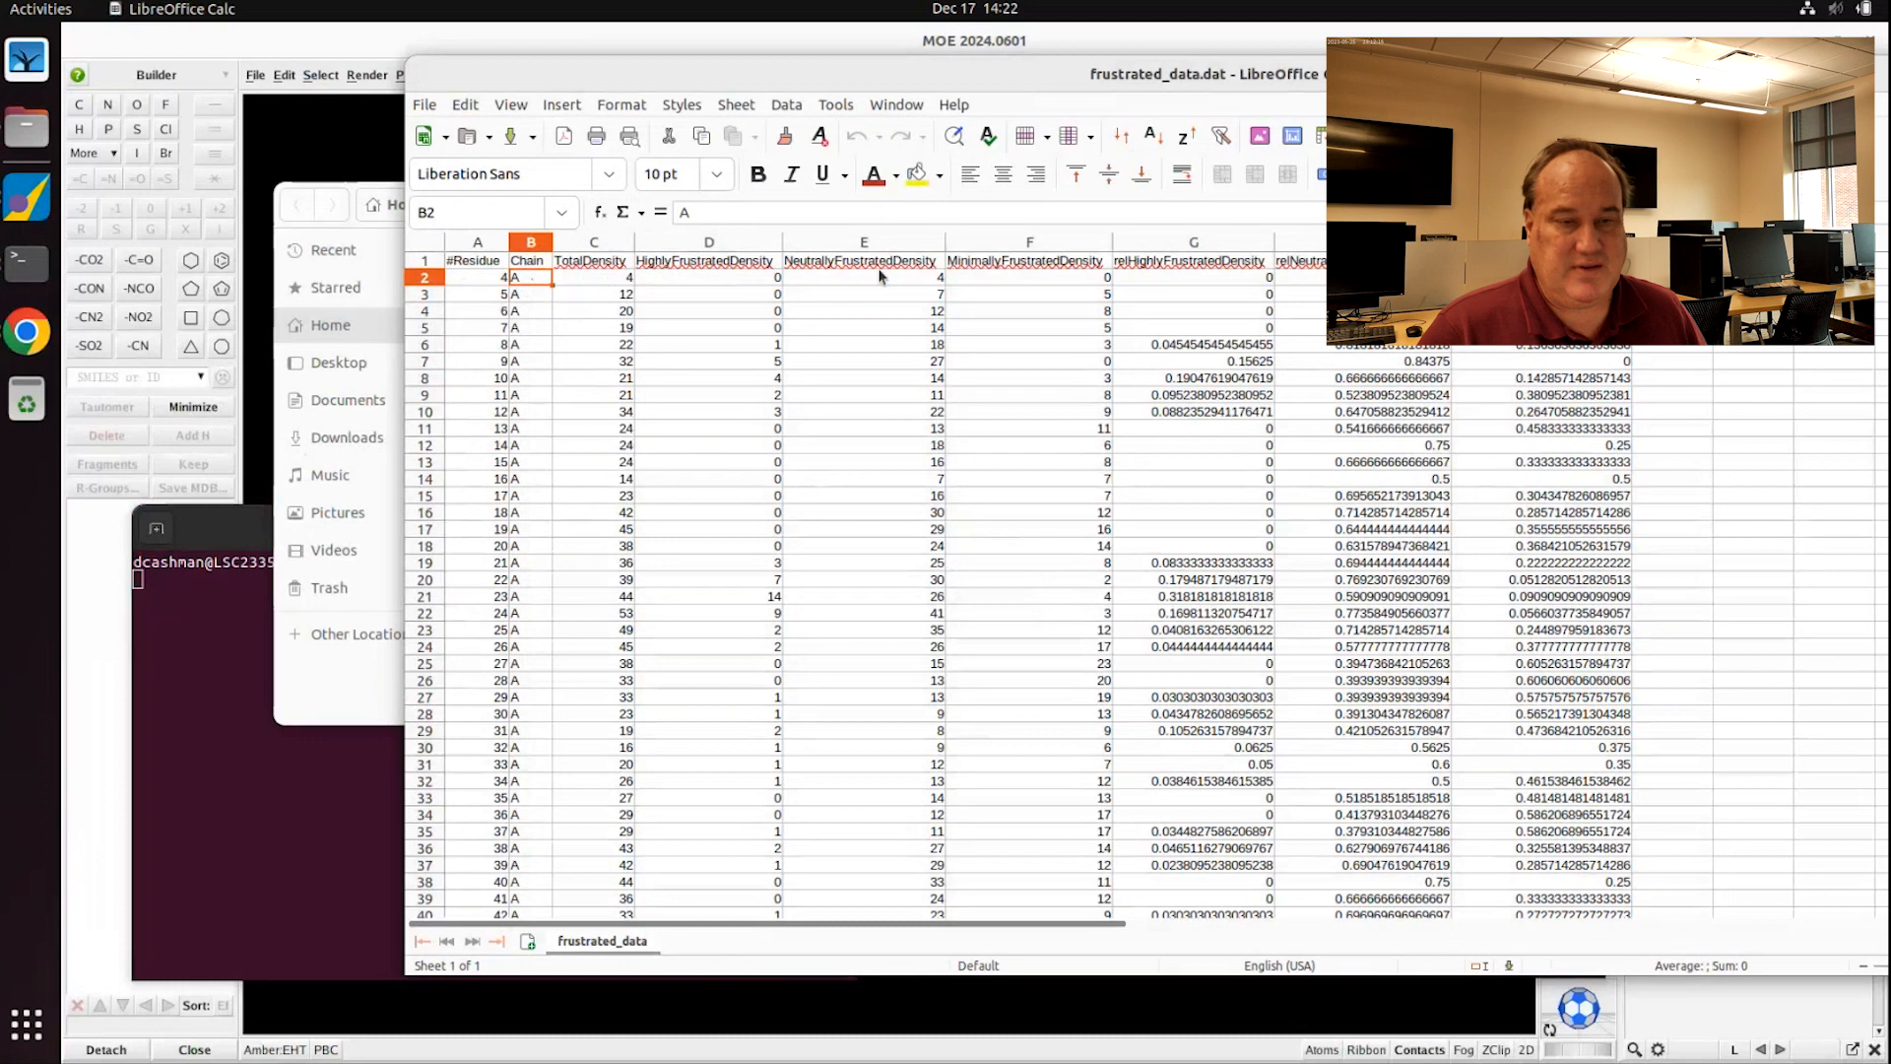
{"action": "left_click", "coordinate": [1173, 243]}
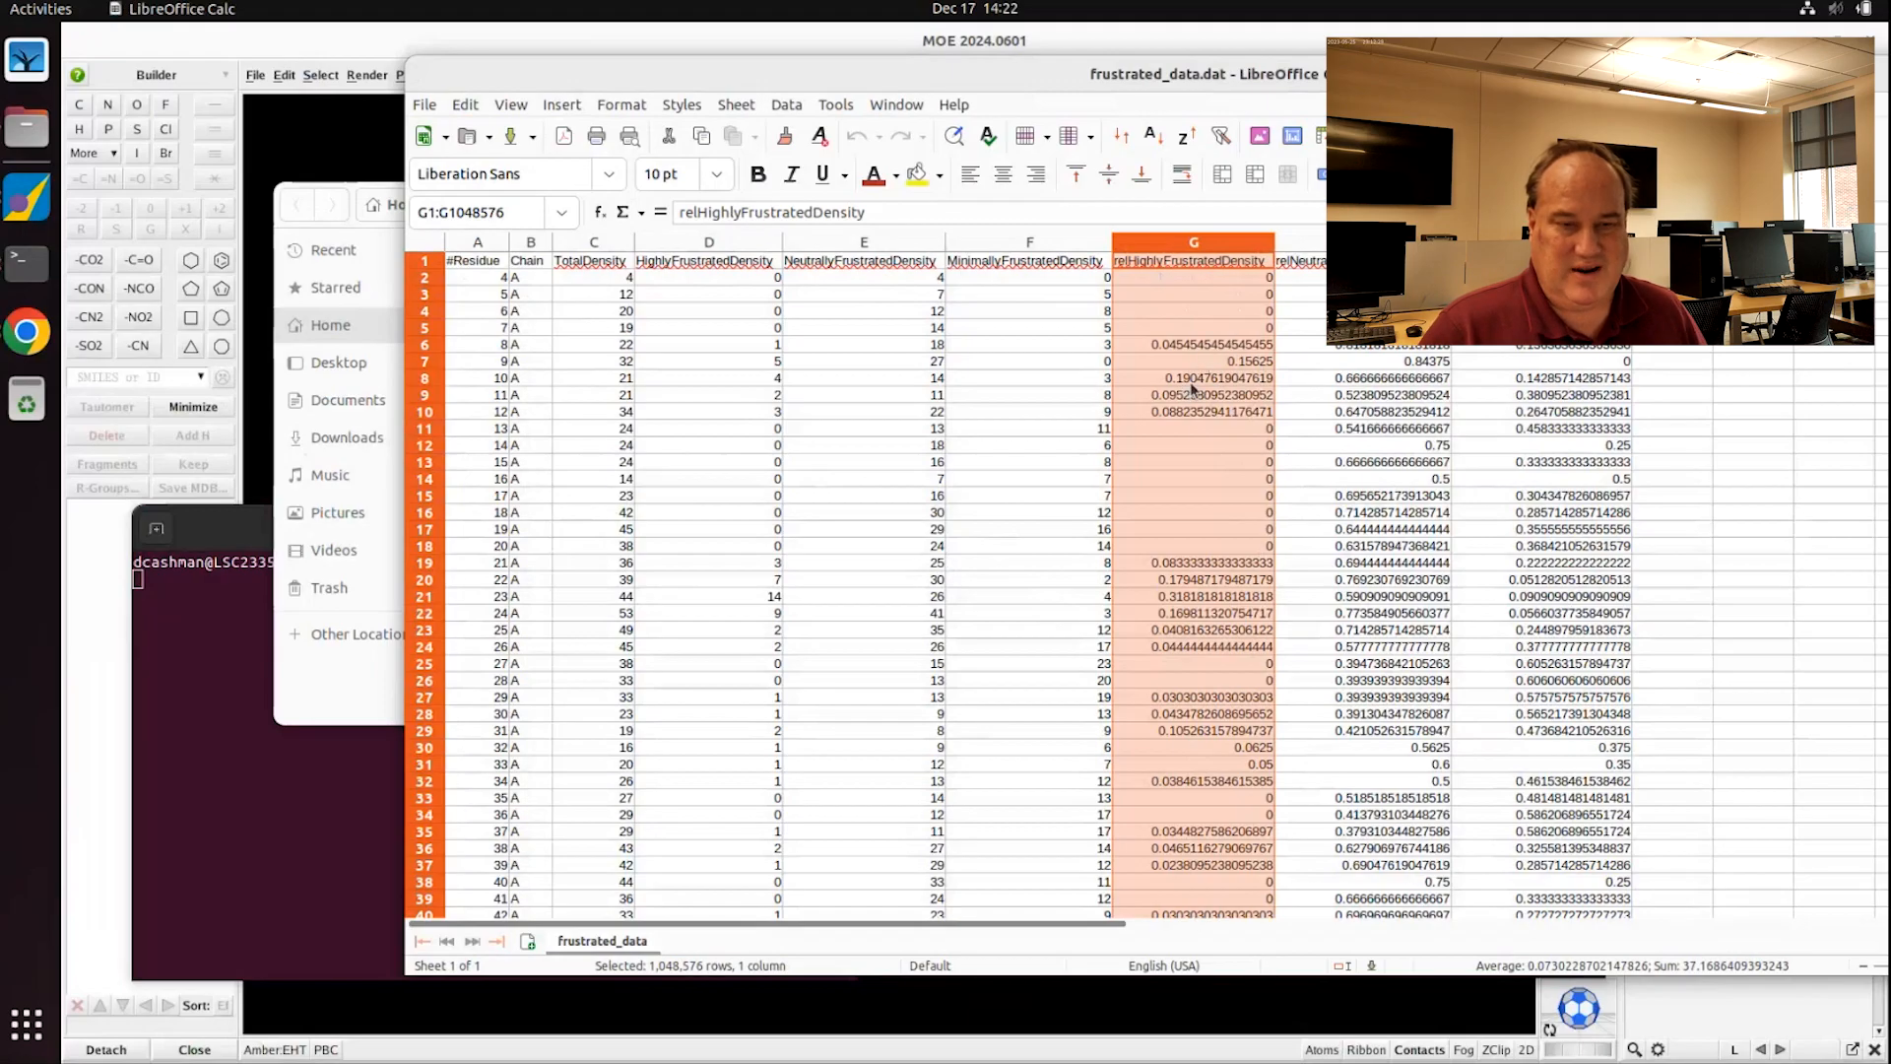
{"action": "left_click", "coordinate": [1182, 598]}
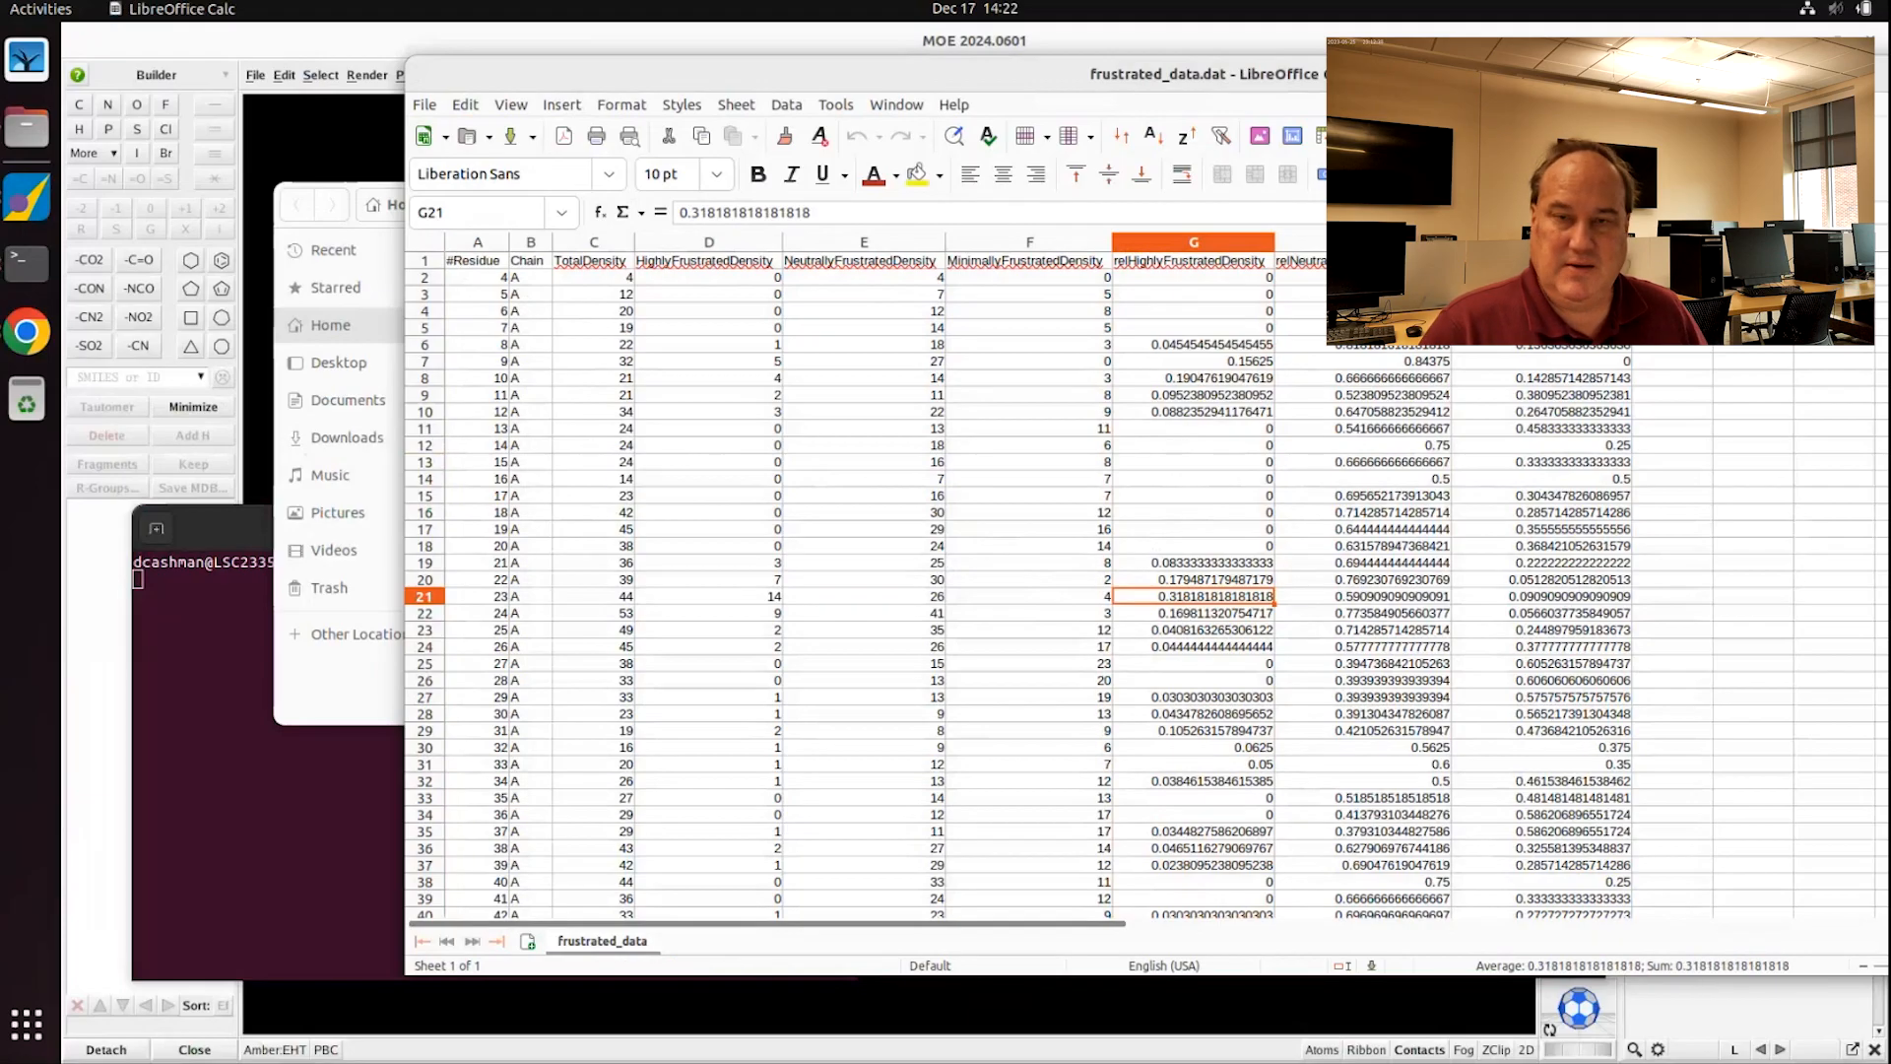
{"action": "left_click_drag", "start_coordinate": [1595, 74], "coordinate": [1371, 80]}
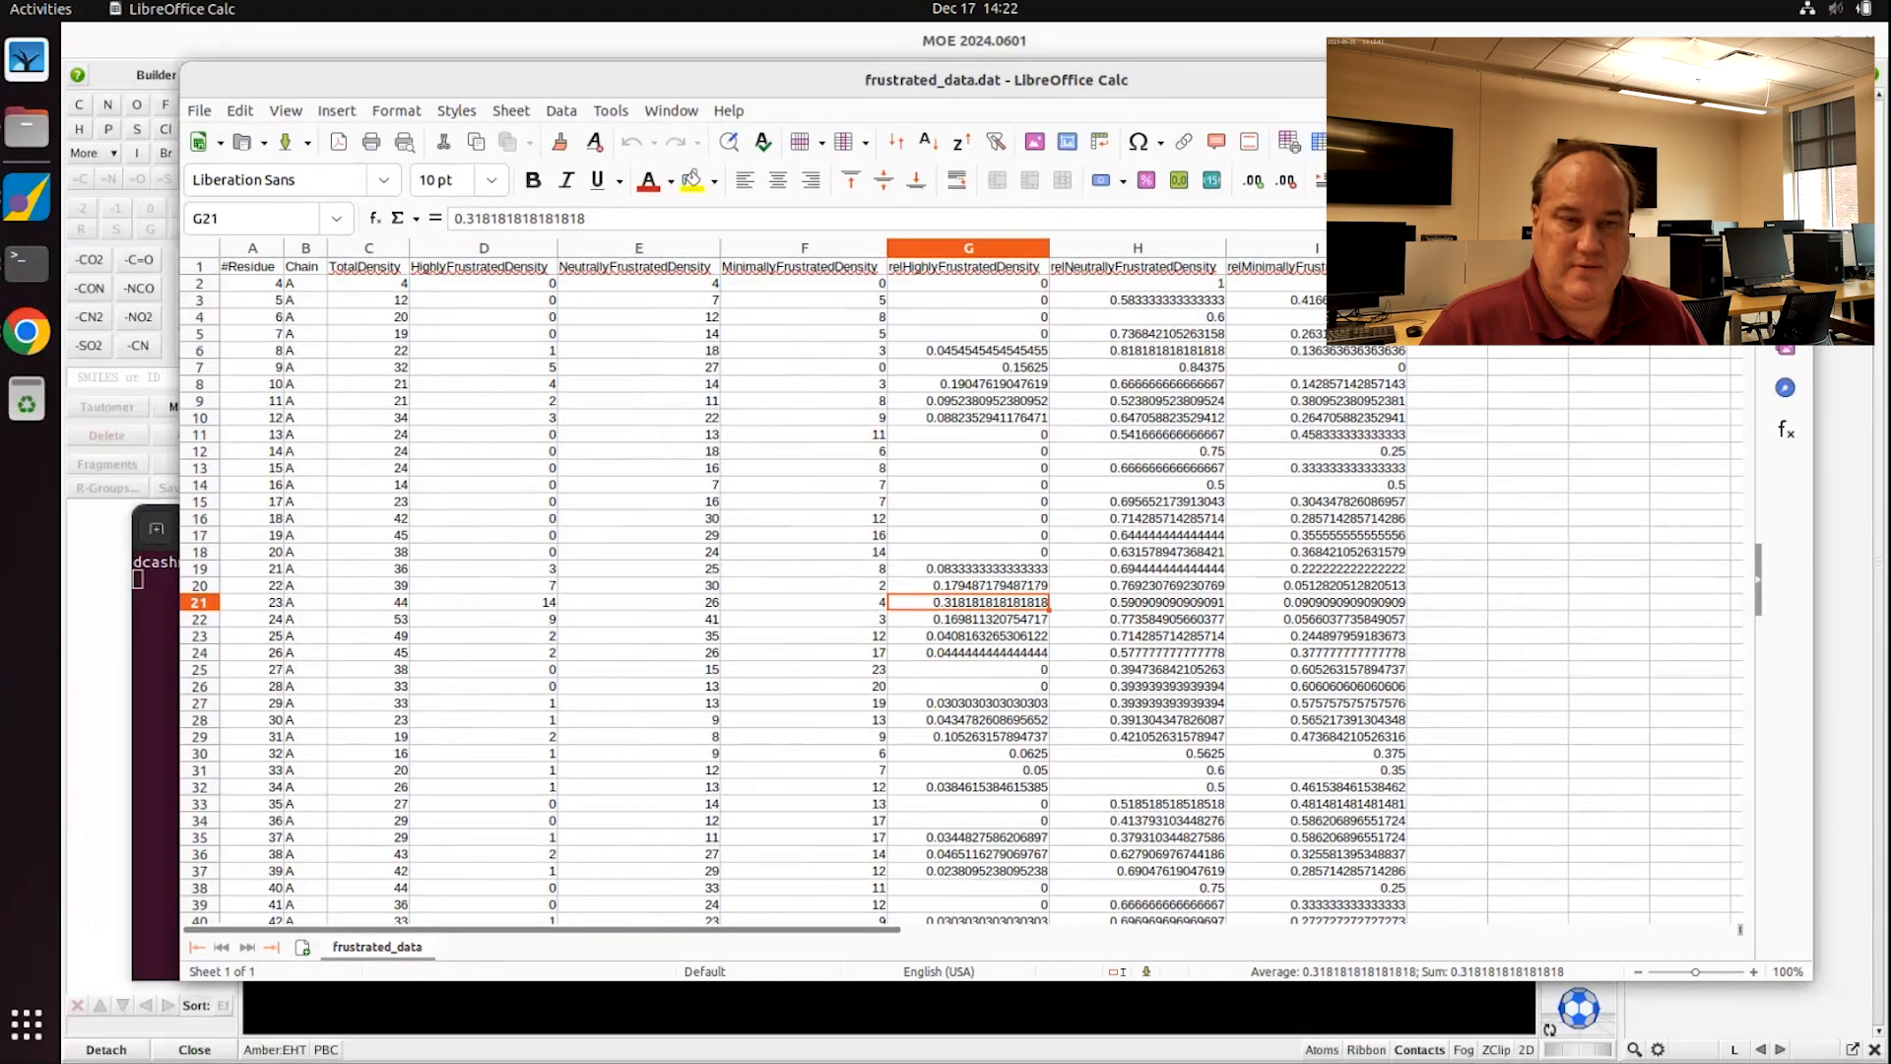
{"action": "left_click", "coordinate": [1789, 80]}
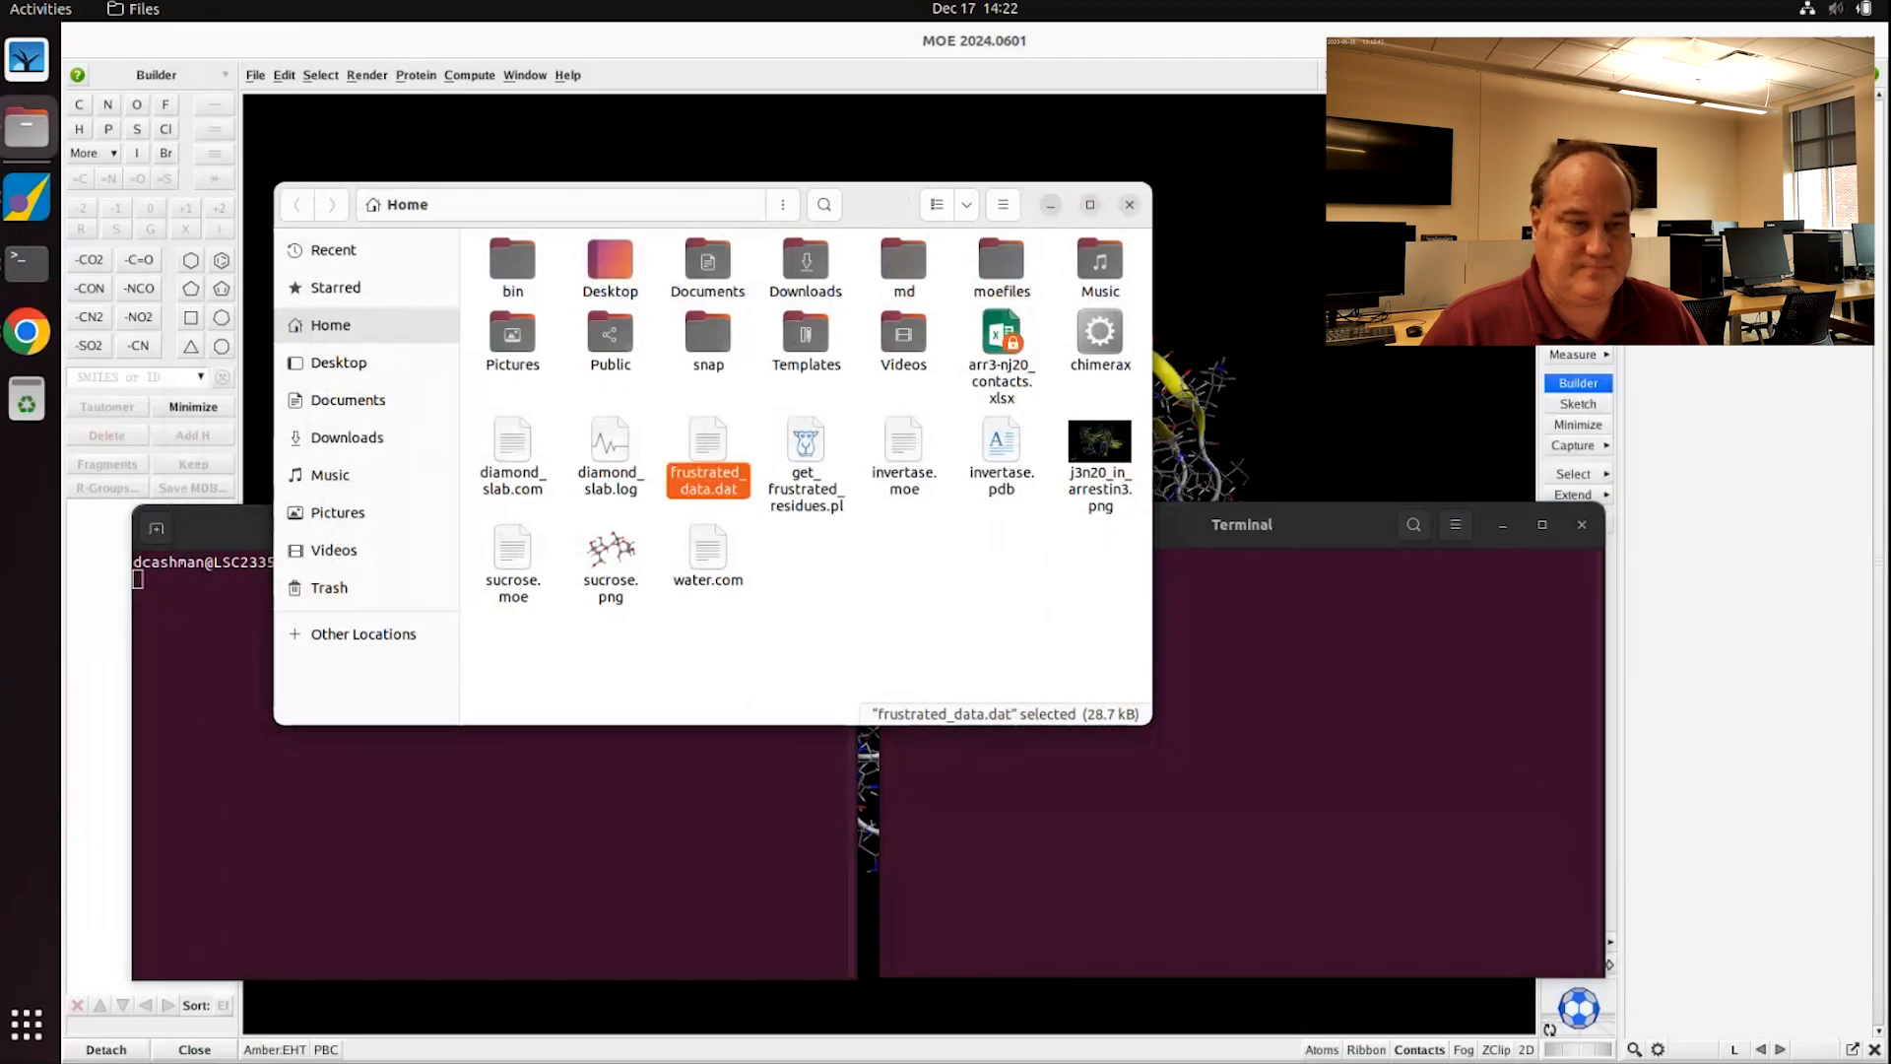
Step: Hide MOE, move the home folder window to the upper right, and focus the second terminal
{"action": "left_click", "coordinate": [1803, 41]}
{"action": "left_click_drag", "start_coordinate": [884, 208], "coordinate": [1522, 90]}
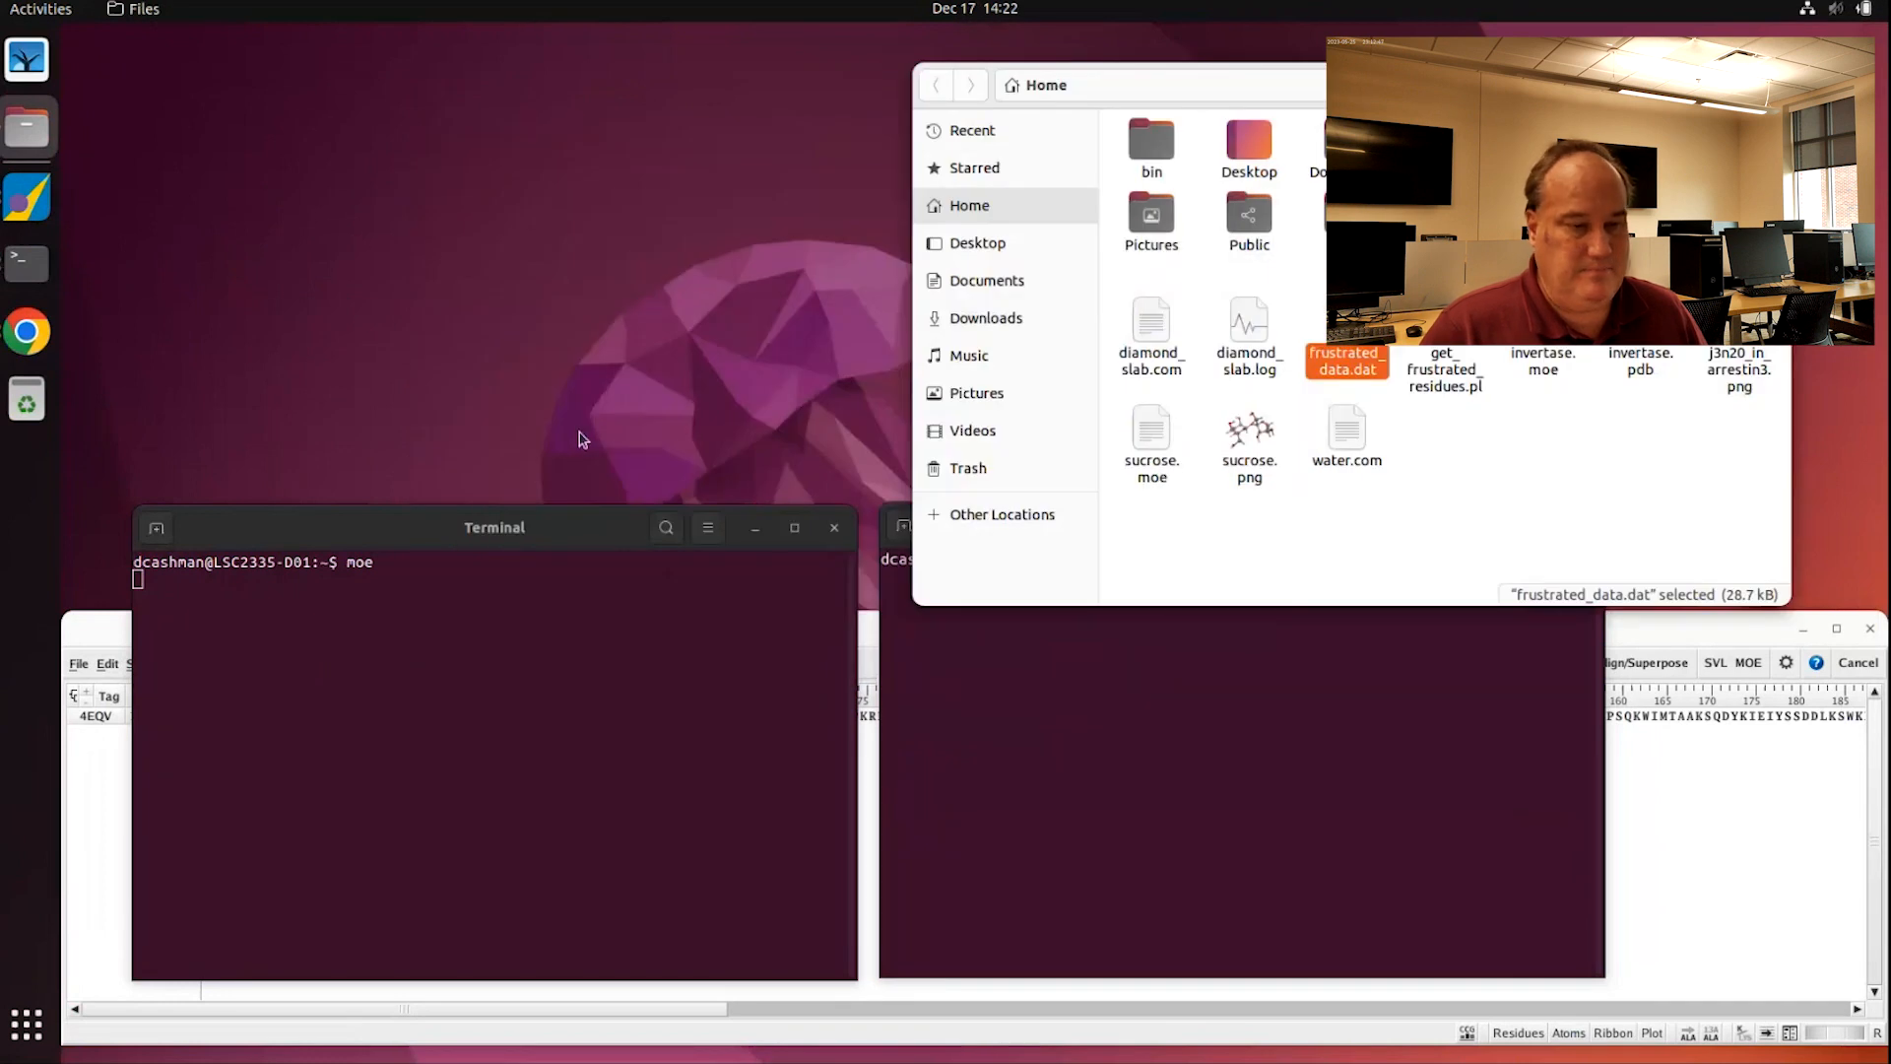
{"action": "left_click", "coordinate": [896, 678]}
Step: List the home folder and open get_frustrated_residues.pl in gedit in the background
{"action": "type", "text": "ls"}
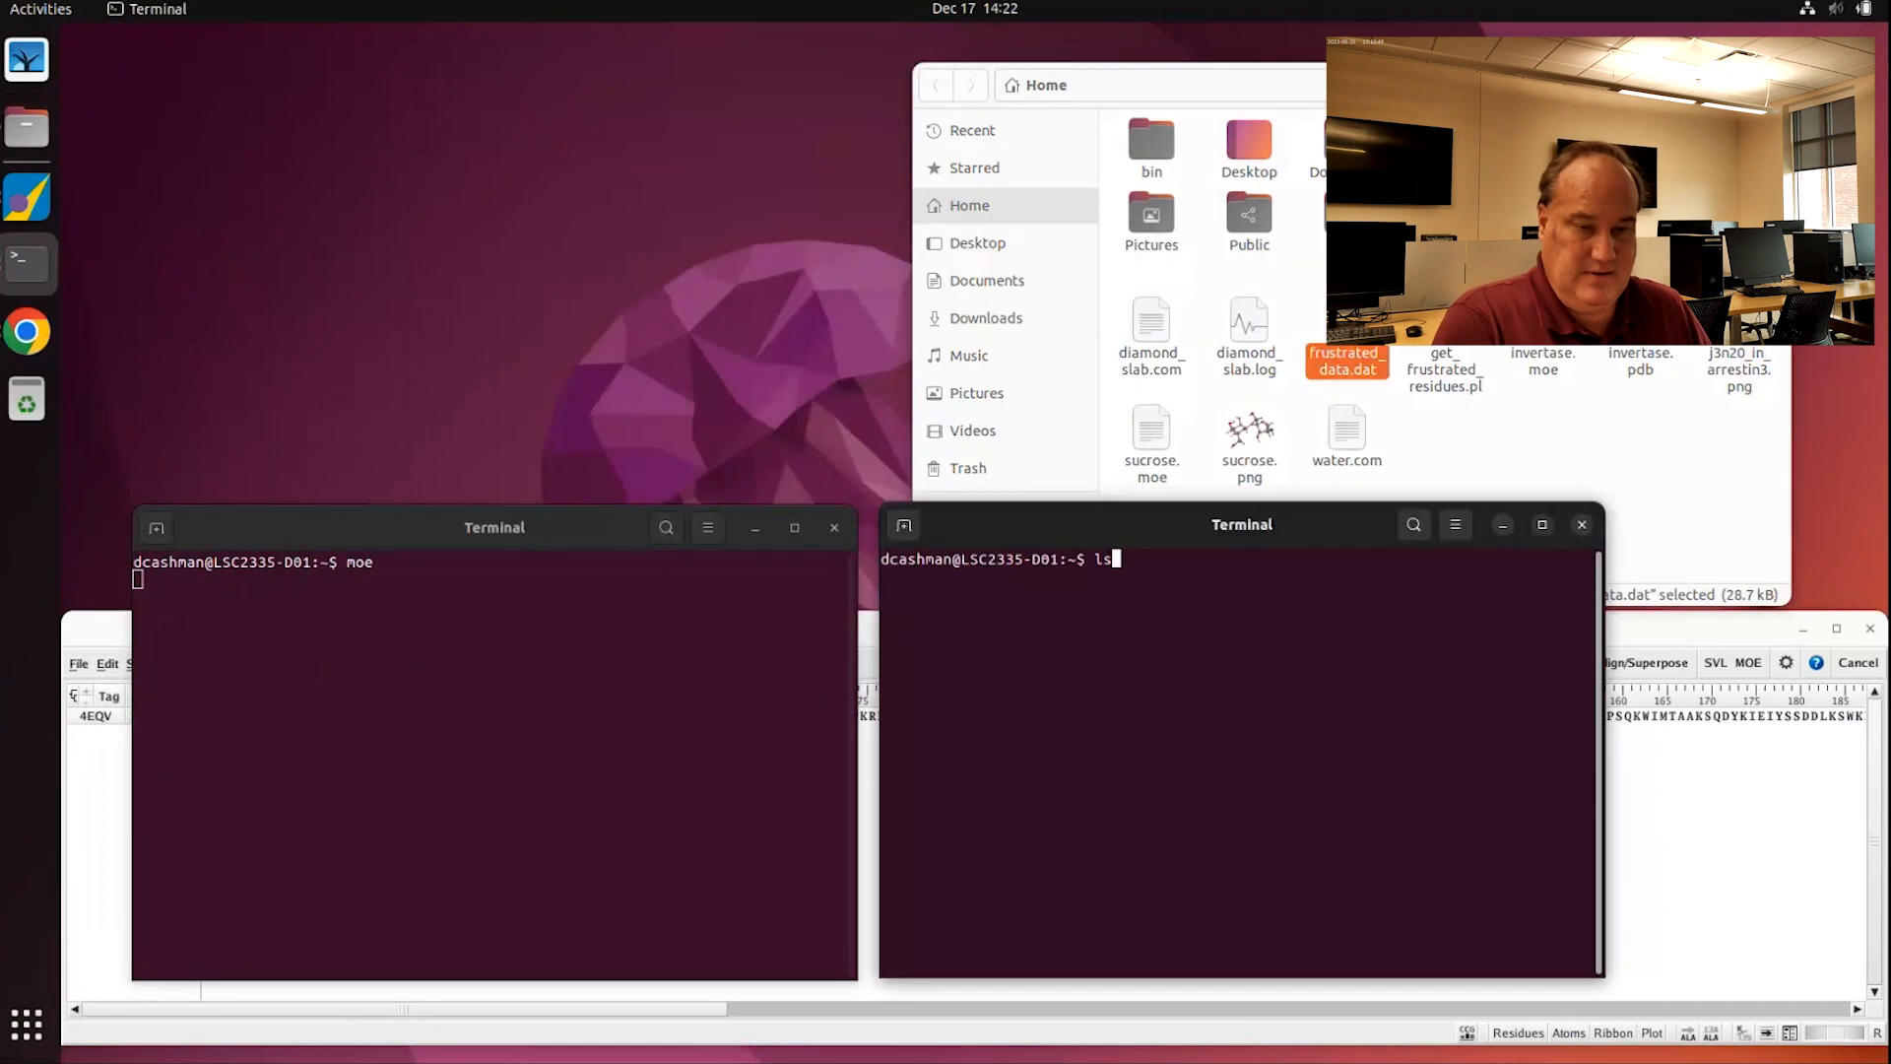
{"action": "key", "text": "Return"}
{"action": "type", "text": "gedit get_"}
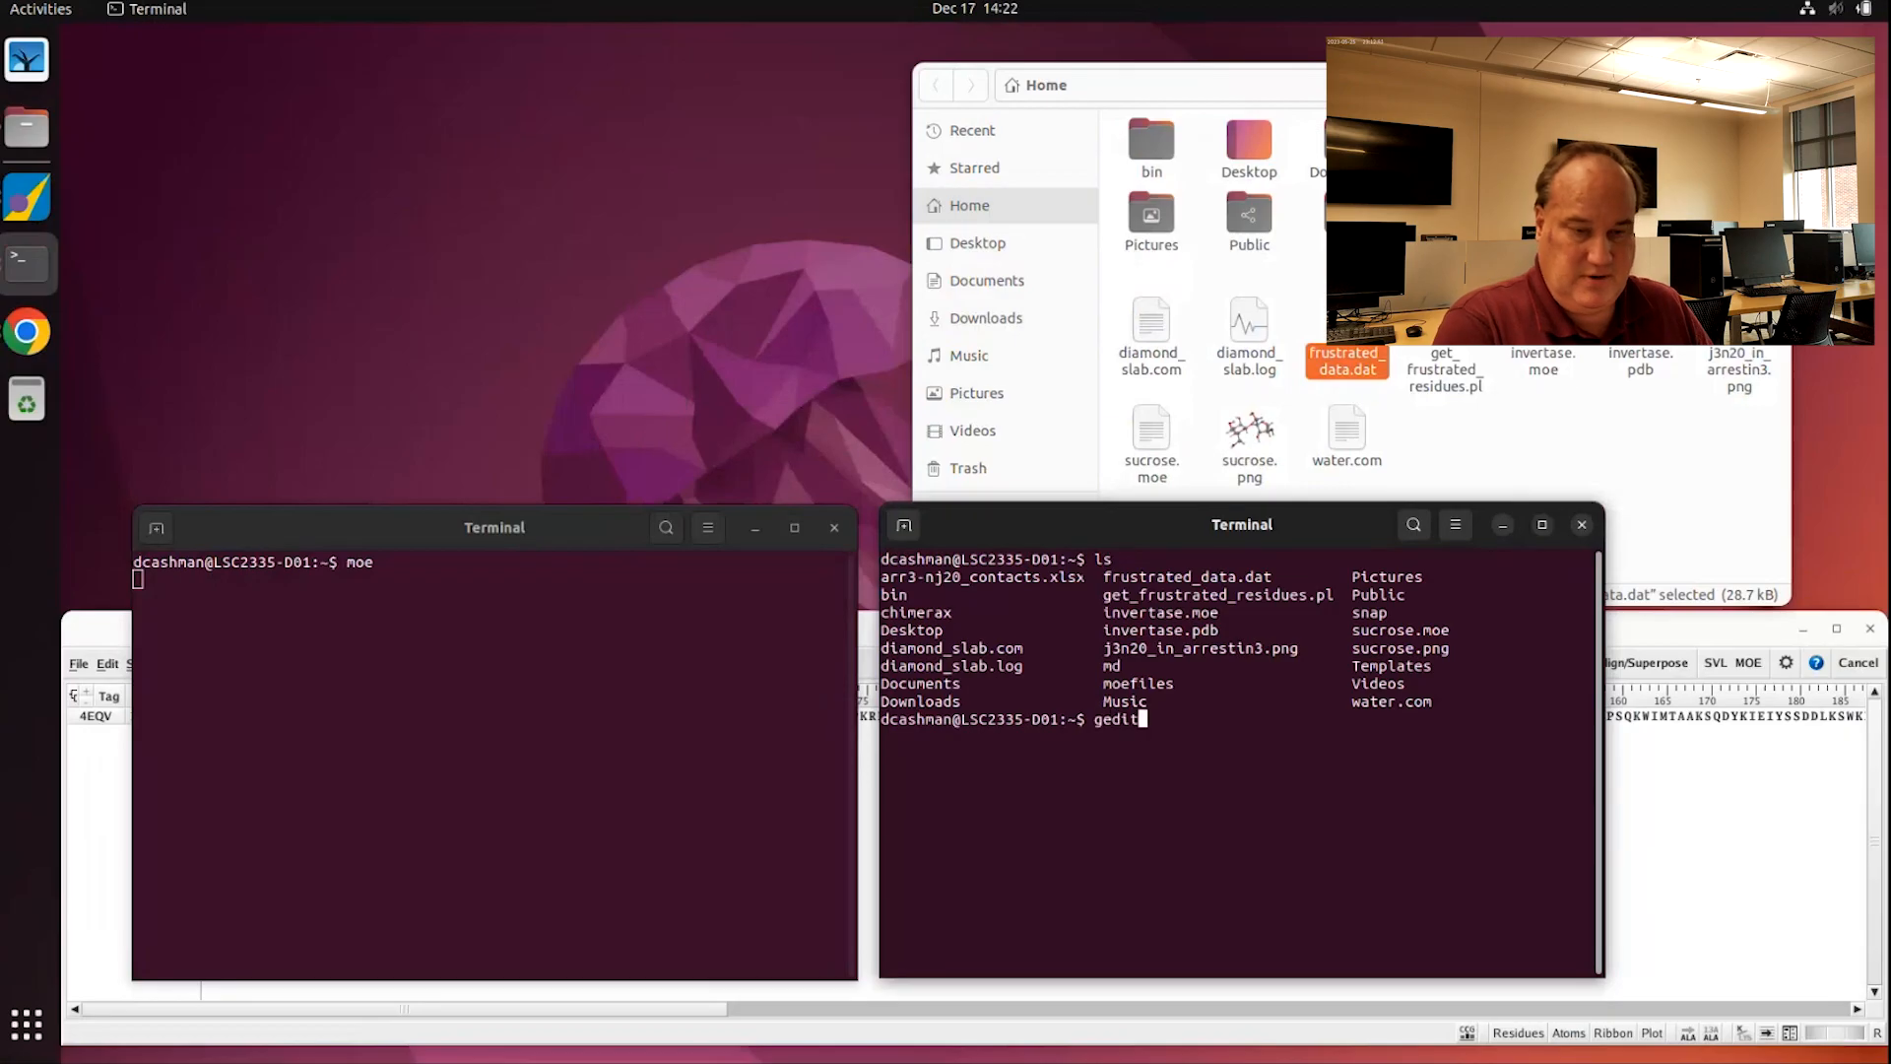
{"action": "key", "text": "Tab"}
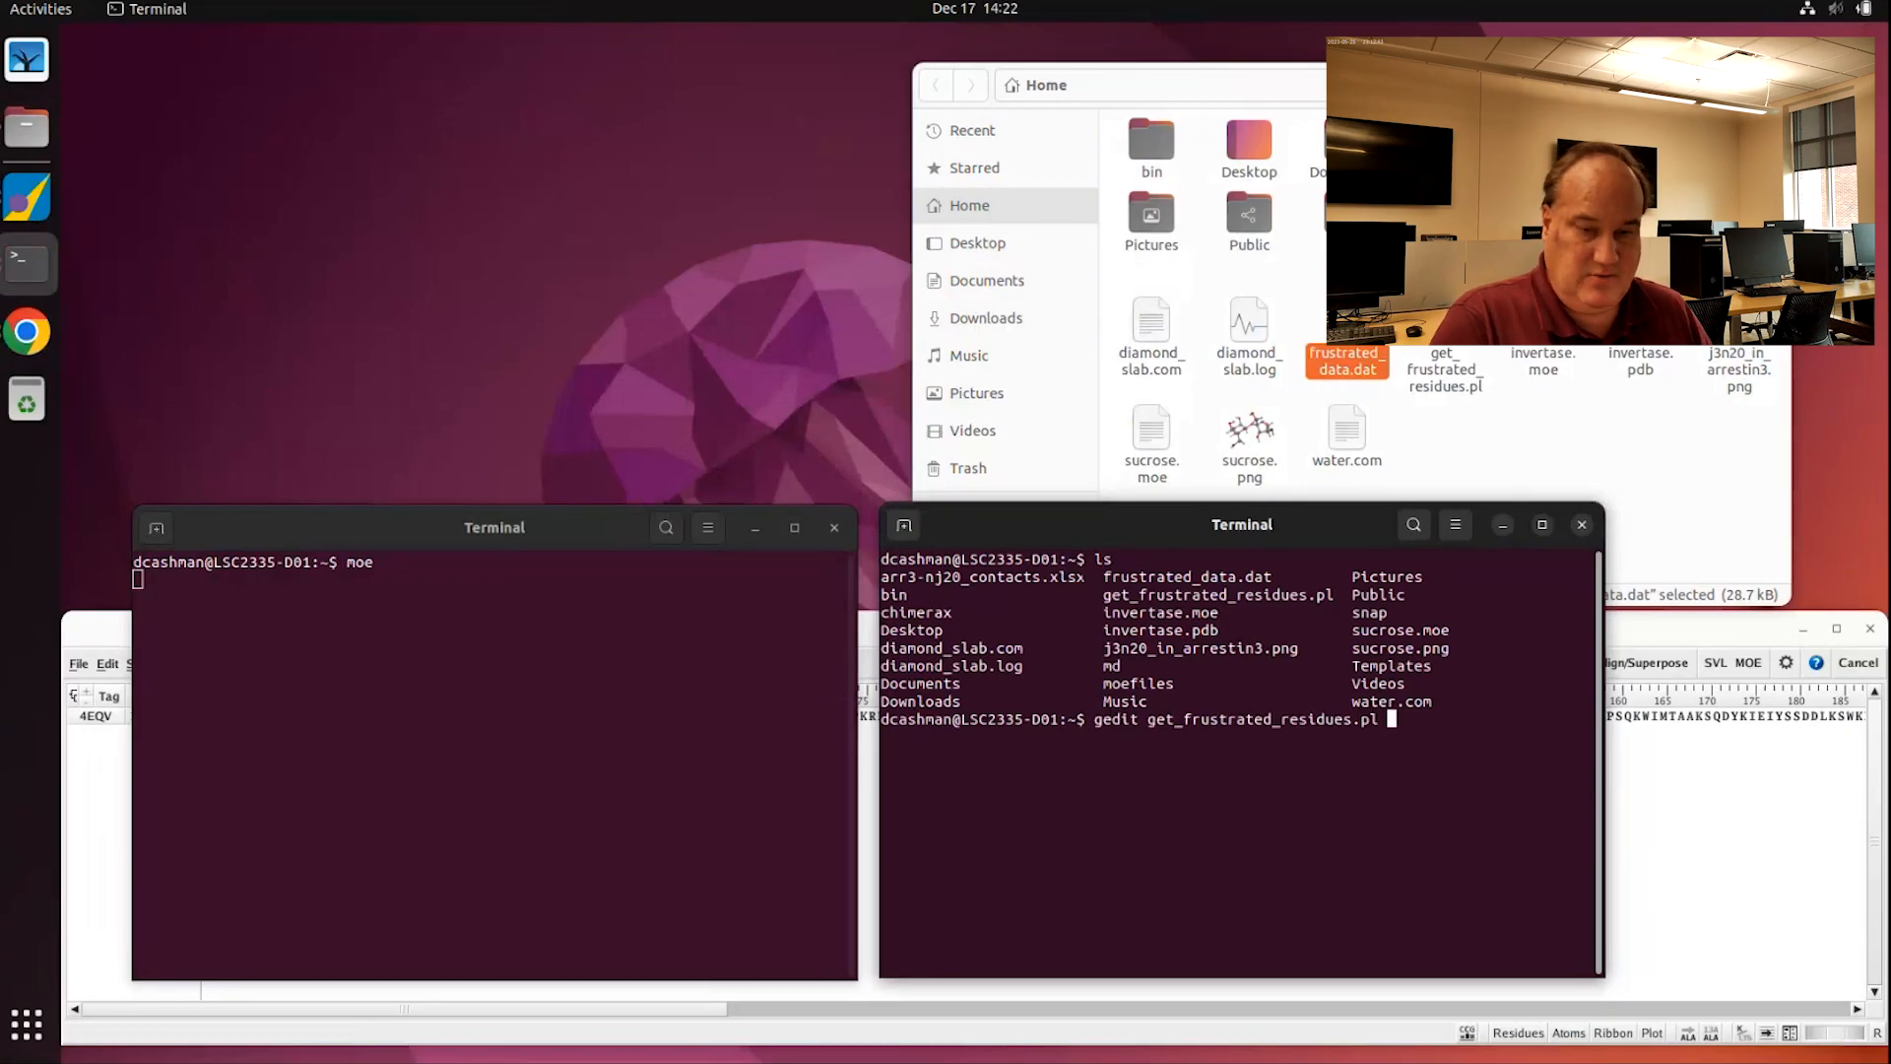
{"action": "type", "text": "&"}
{"action": "key", "text": "Return"}
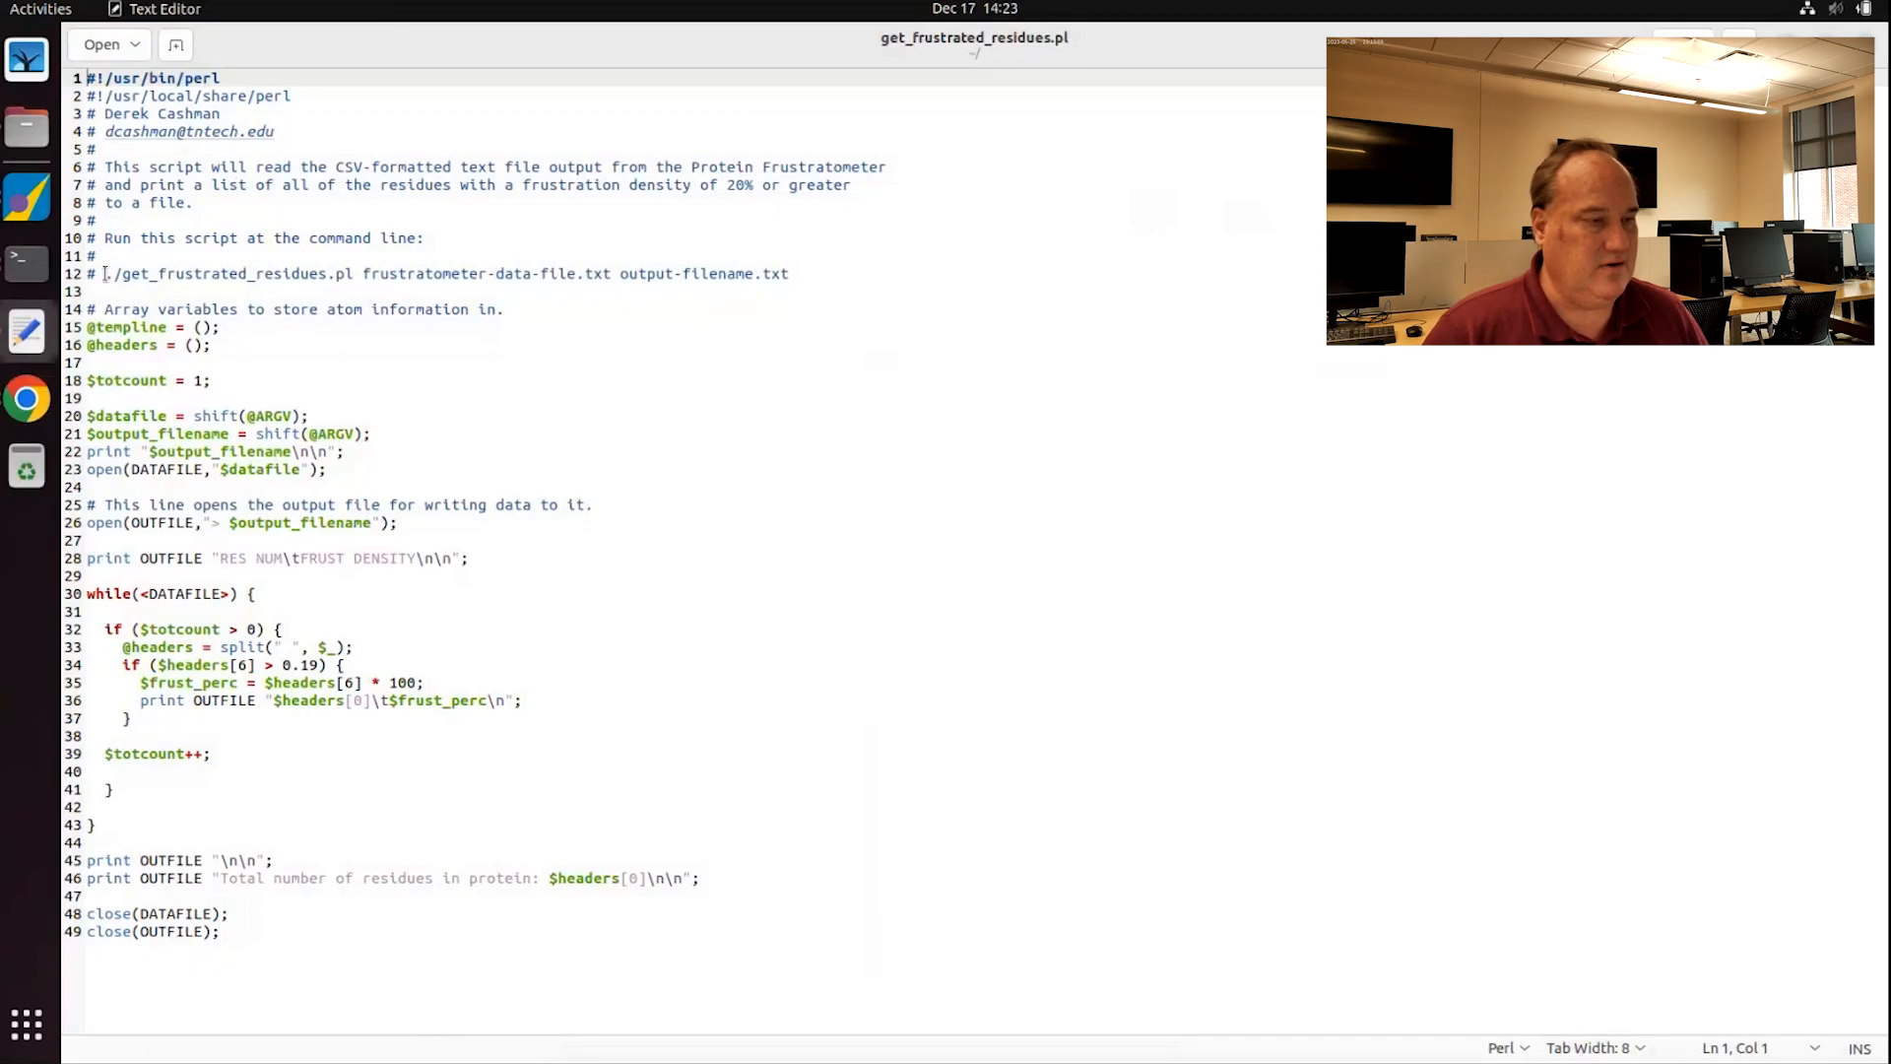
{"action": "left_click_drag", "start_coordinate": [105, 274], "coordinate": [356, 269]}
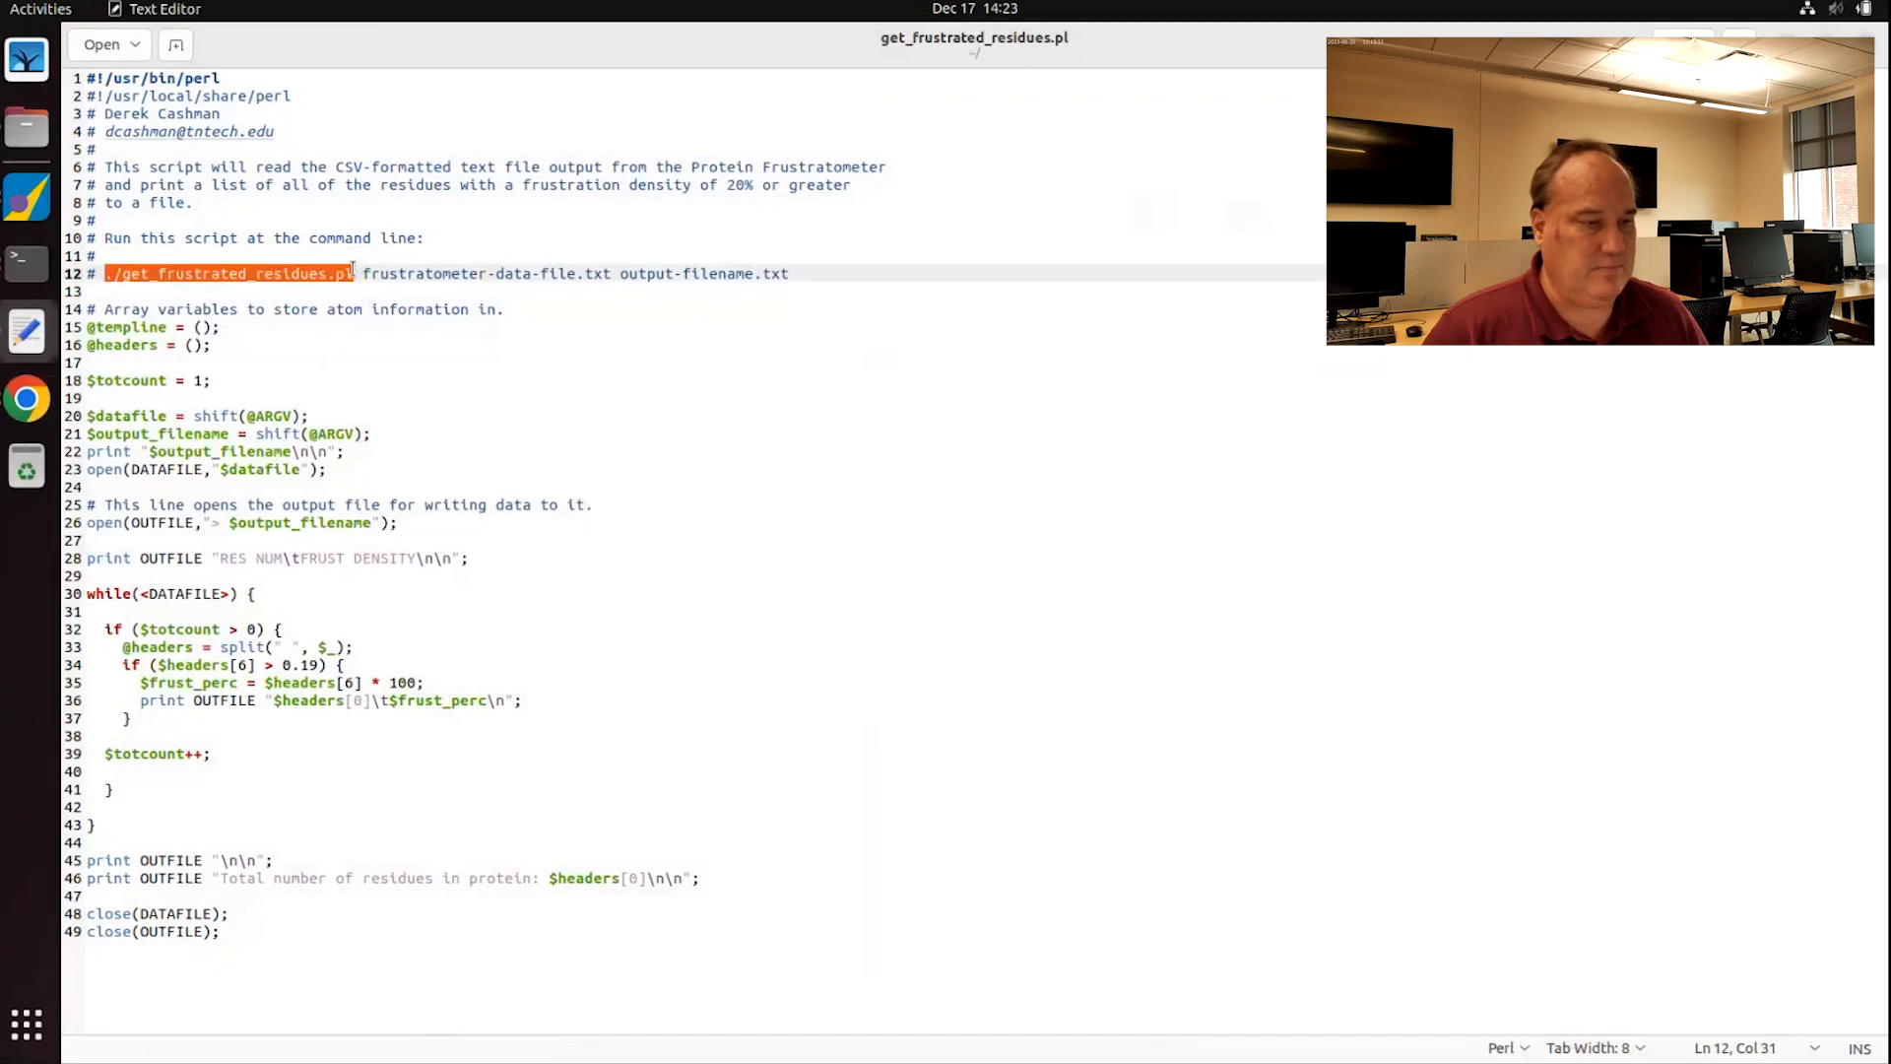
{"action": "left_click_drag", "start_coordinate": [362, 273], "coordinate": [610, 270]}
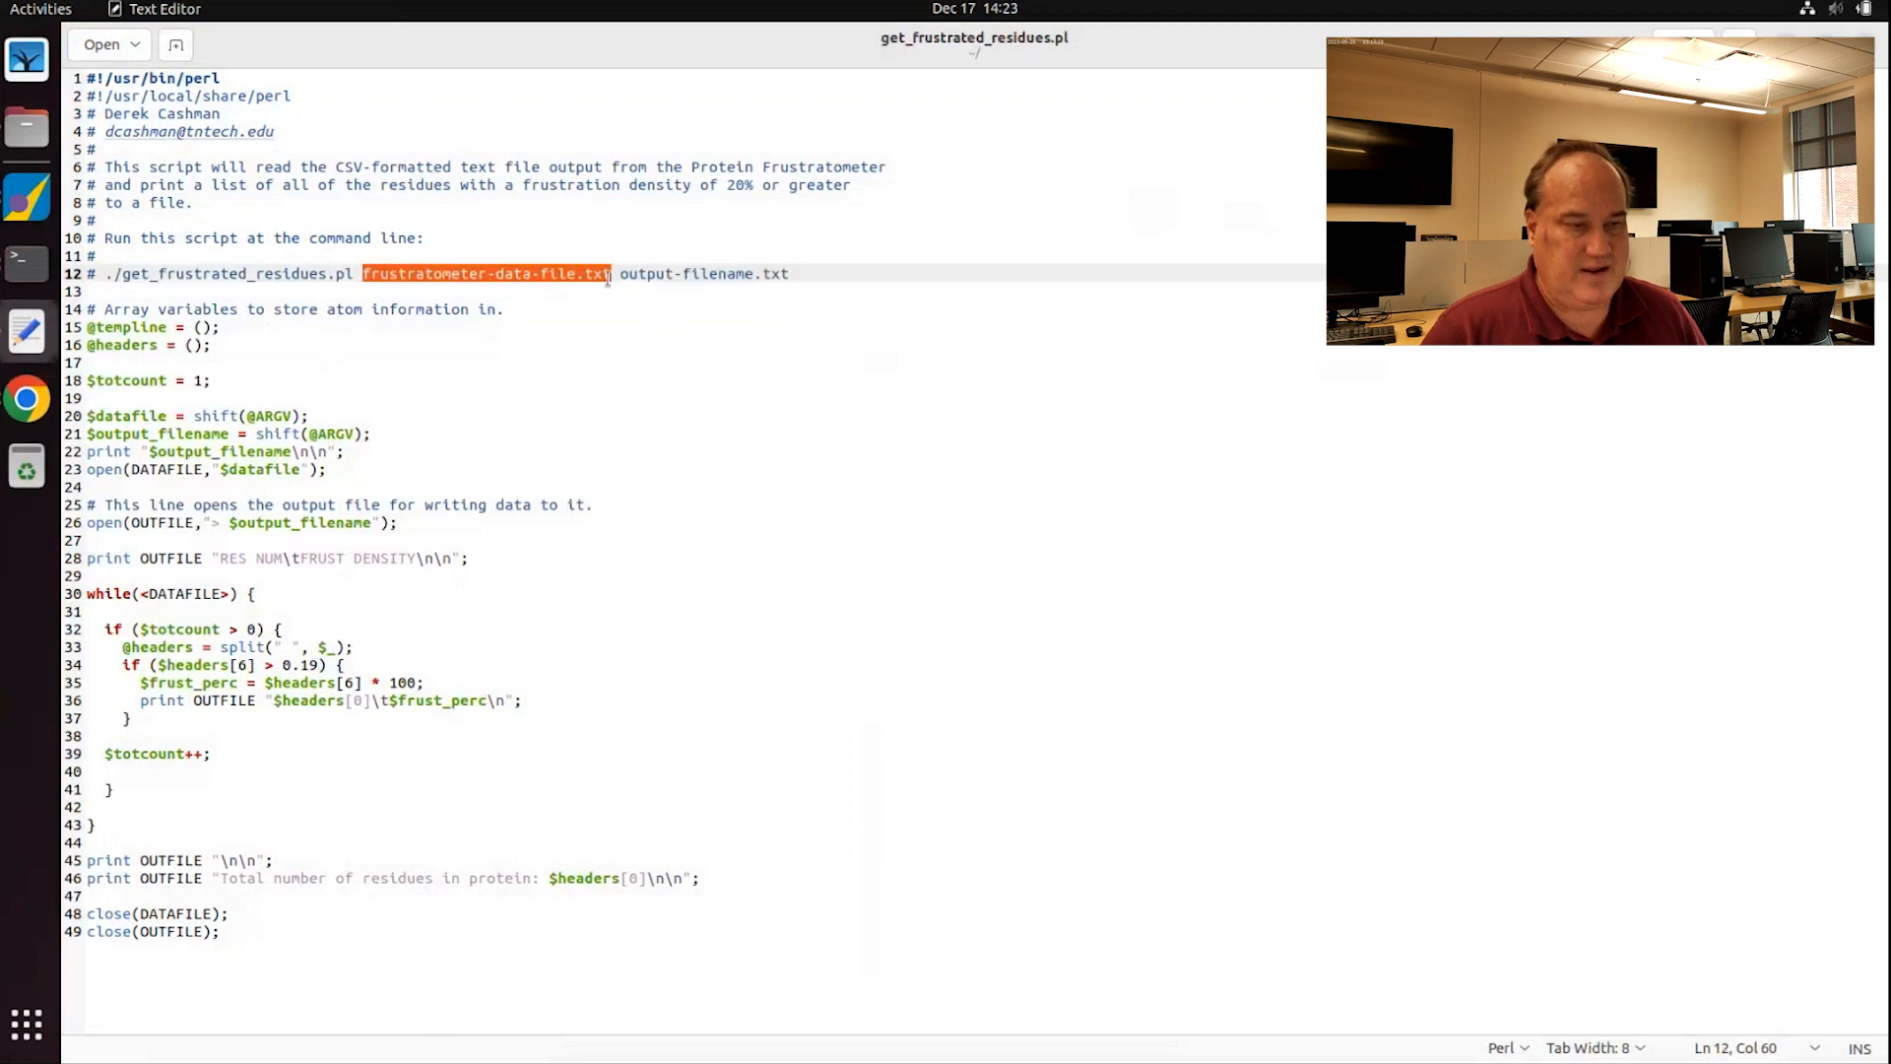
{"action": "left_click_drag", "start_coordinate": [618, 275], "coordinate": [789, 266]}
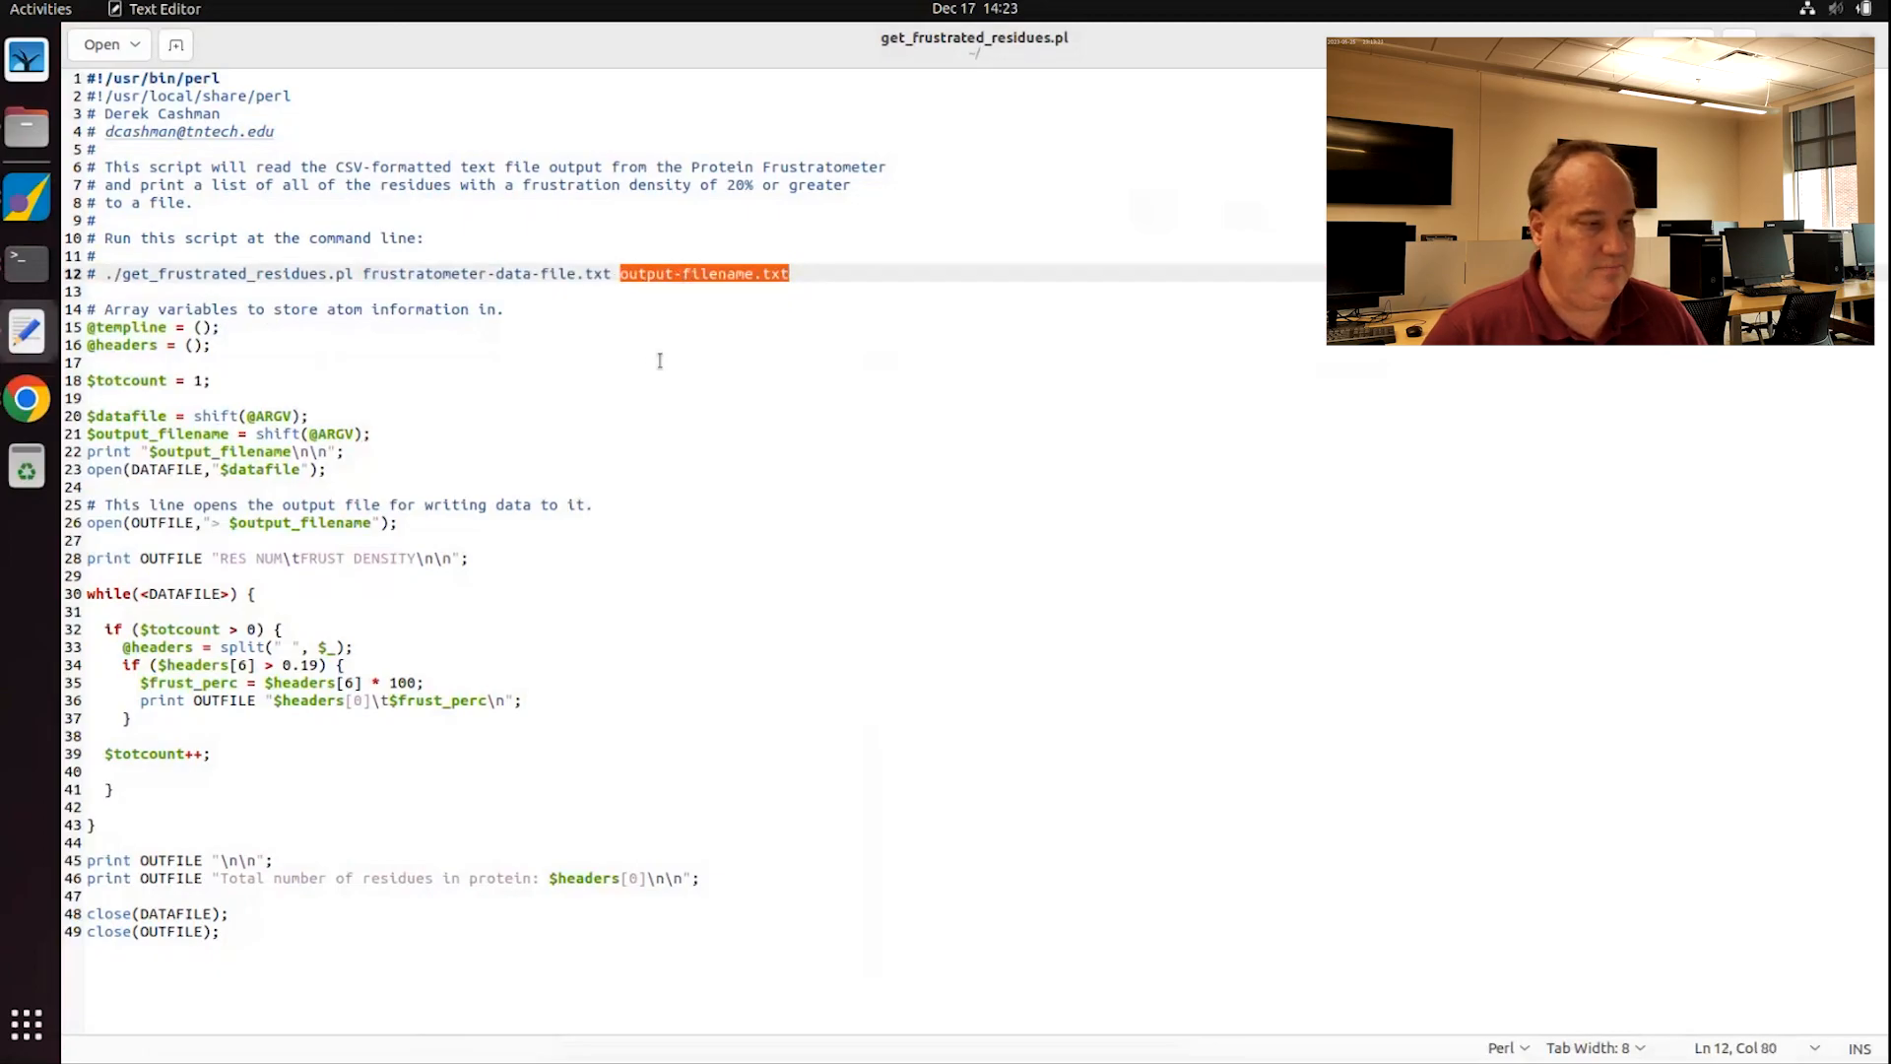
{"action": "left_click", "coordinate": [112, 294]}
{"action": "left_click_drag", "start_coordinate": [89, 302], "coordinate": [256, 349]}
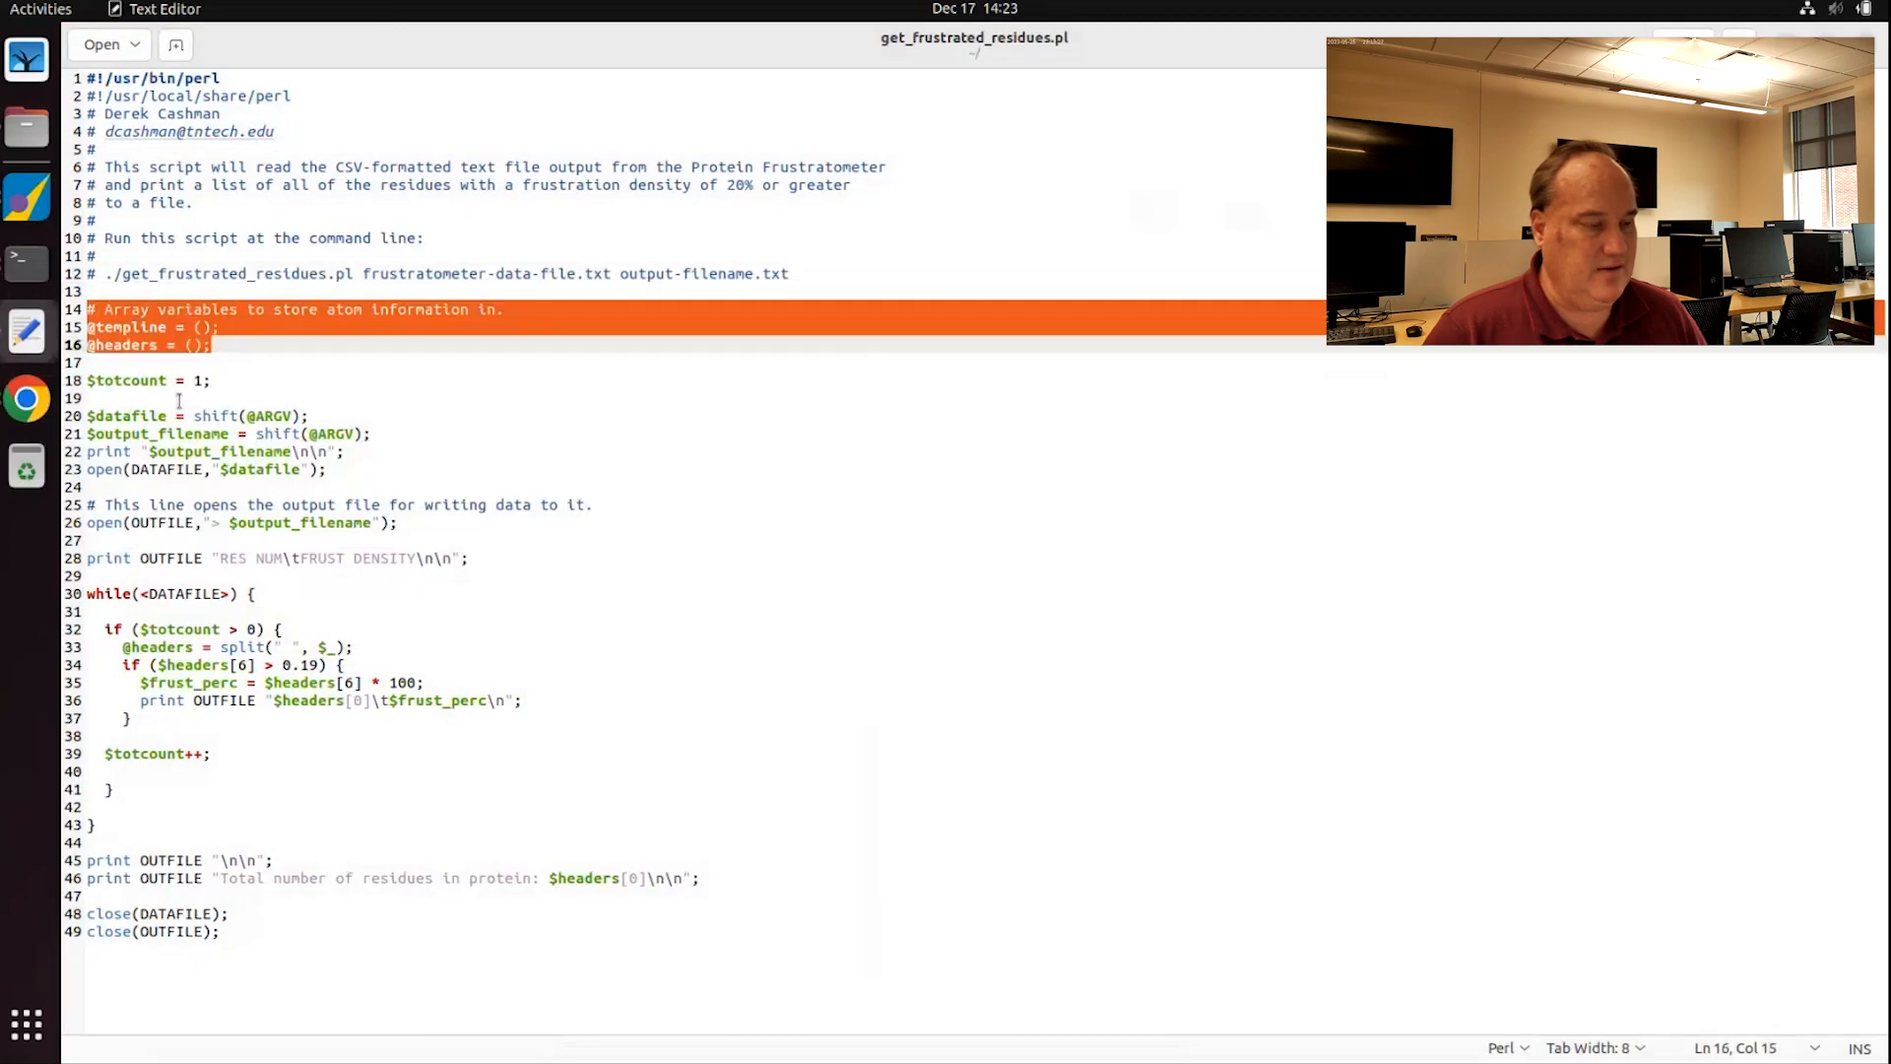
{"action": "left_click", "coordinate": [227, 381]}
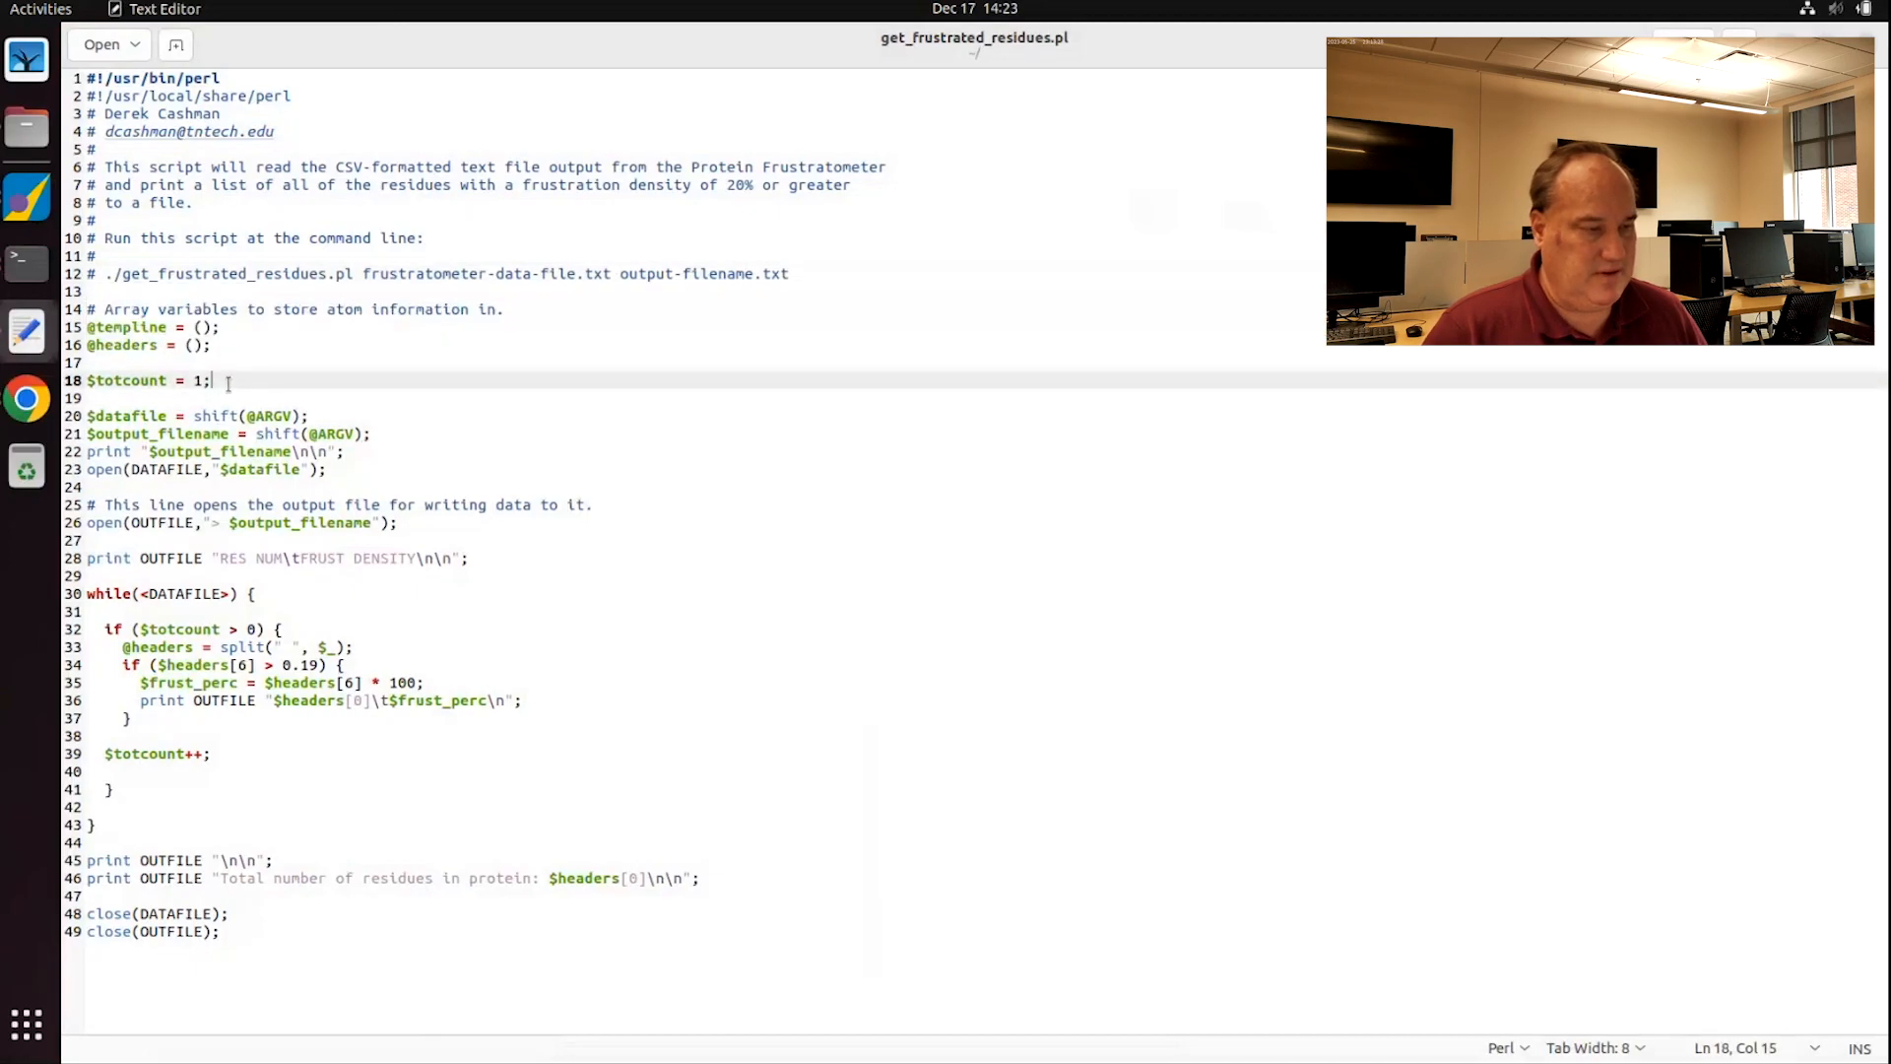
{"action": "left_click_drag", "start_coordinate": [91, 416], "coordinate": [415, 429]}
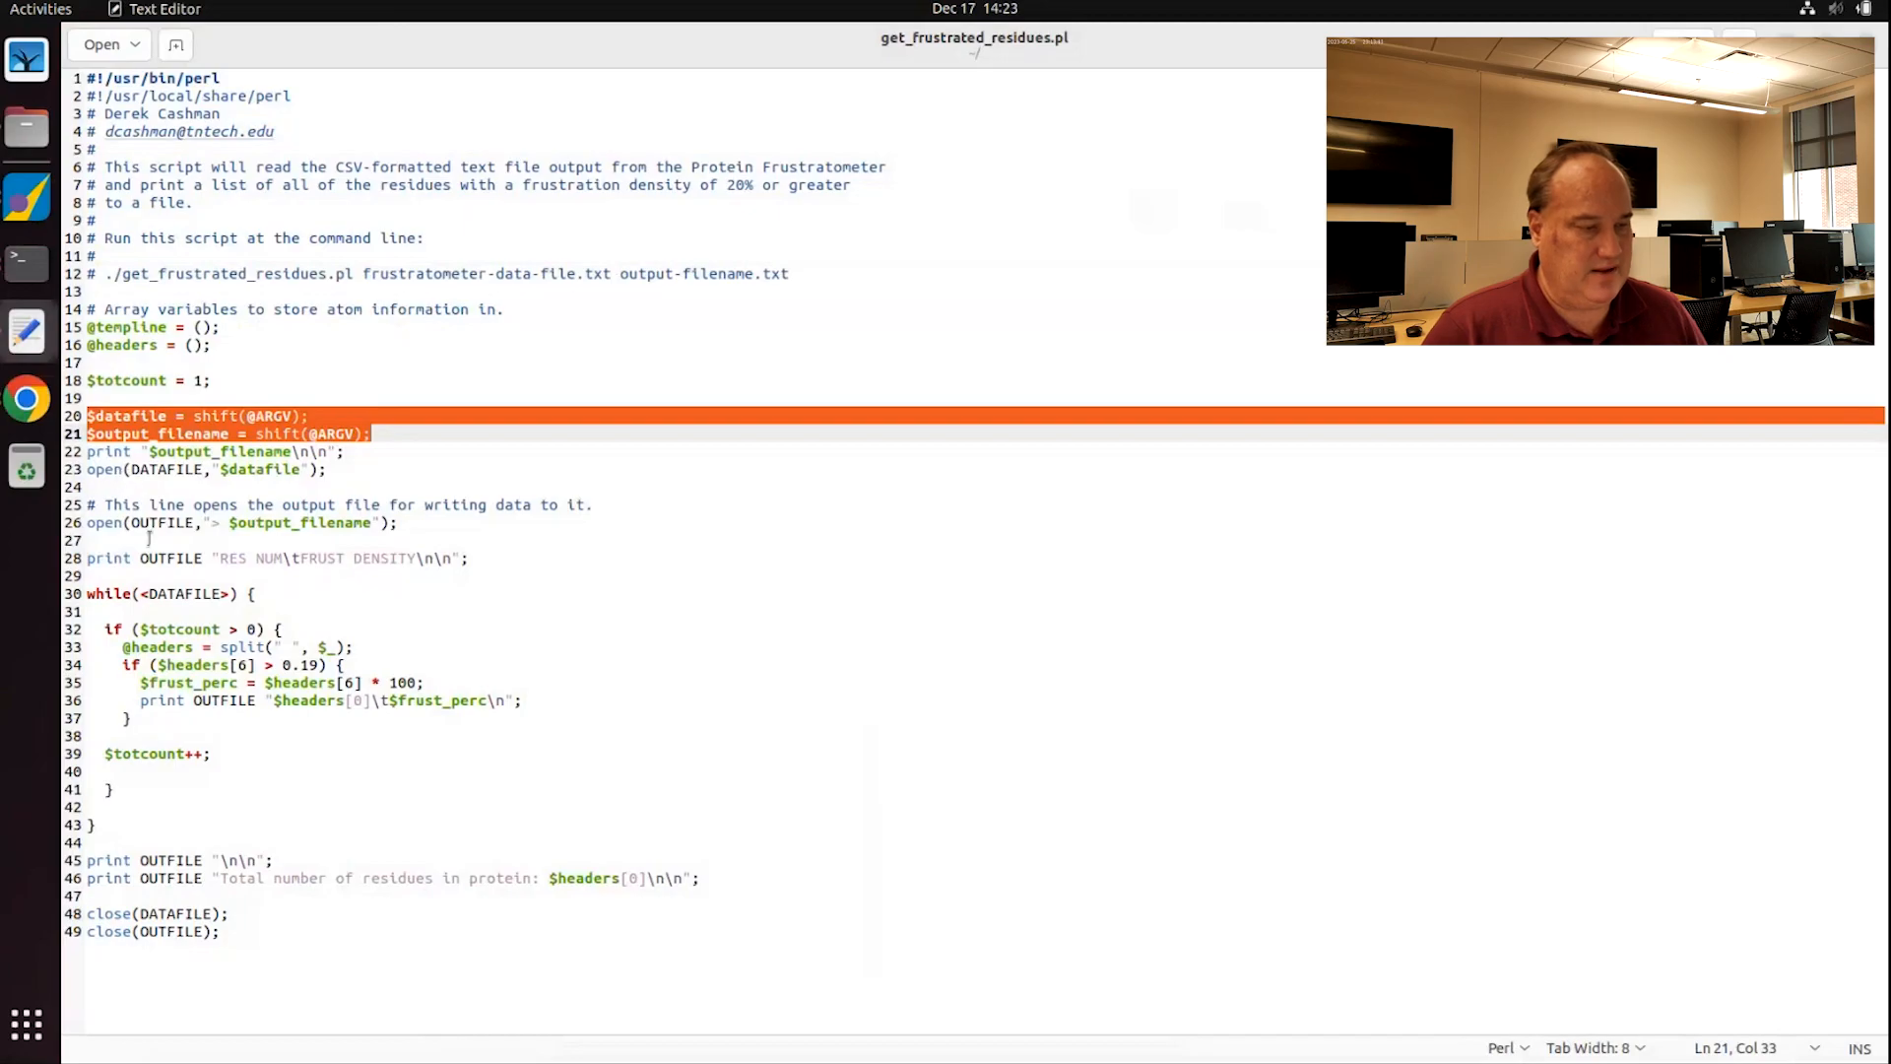
{"action": "left_click_drag", "start_coordinate": [85, 589], "coordinate": [137, 824]}
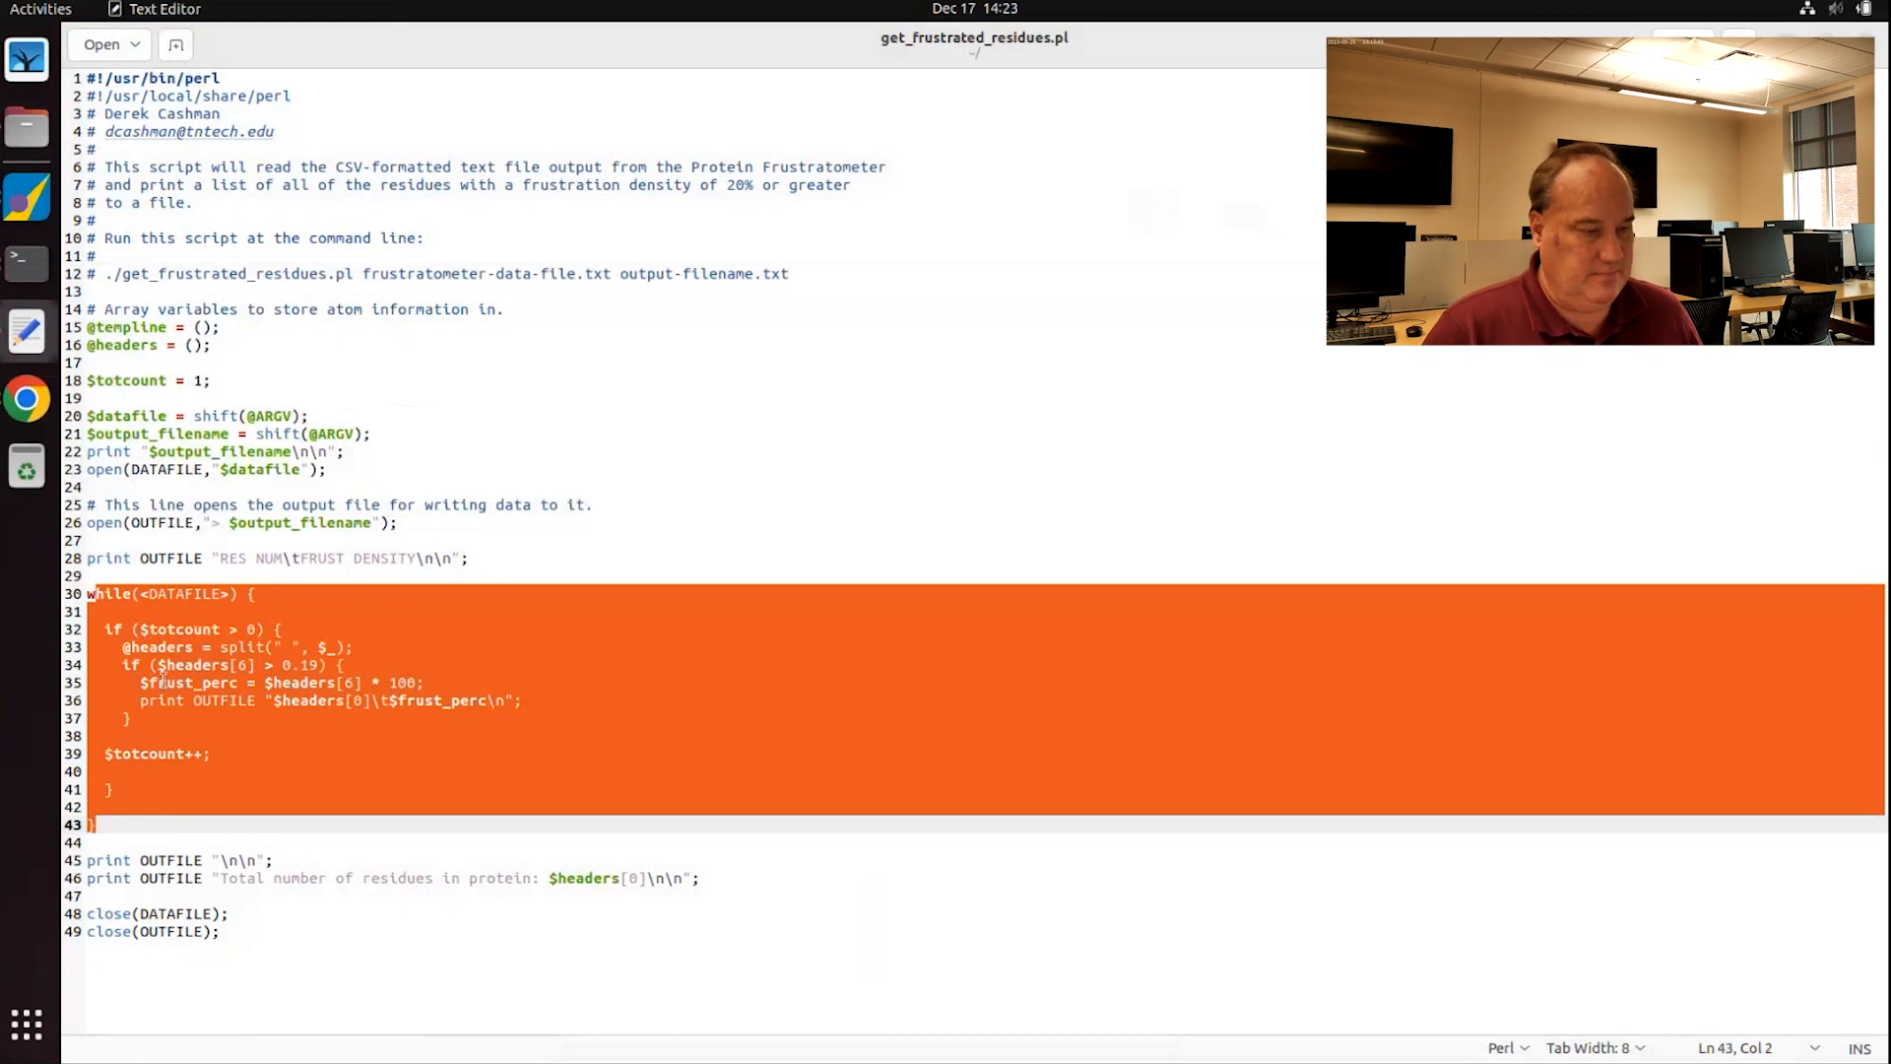
{"action": "left_click", "coordinate": [181, 667]}
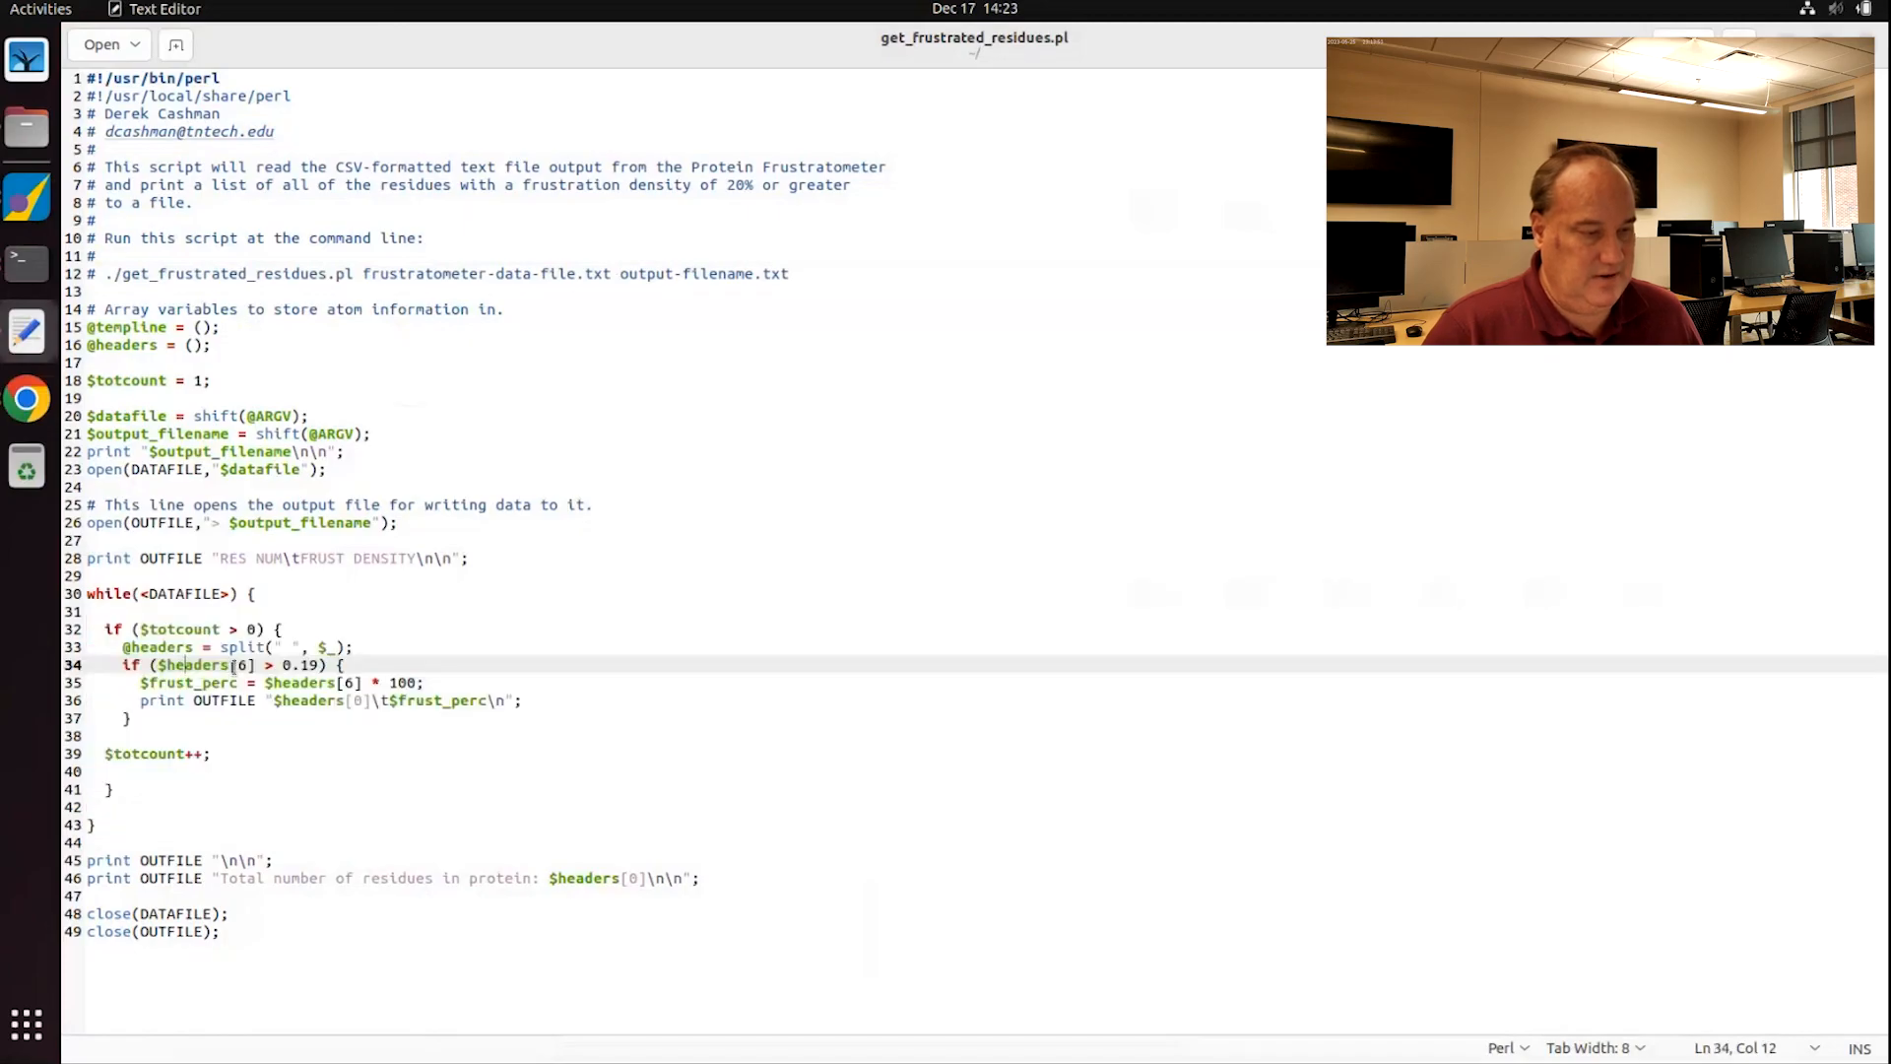
{"action": "left_click_drag", "start_coordinate": [238, 665], "coordinate": [254, 665]}
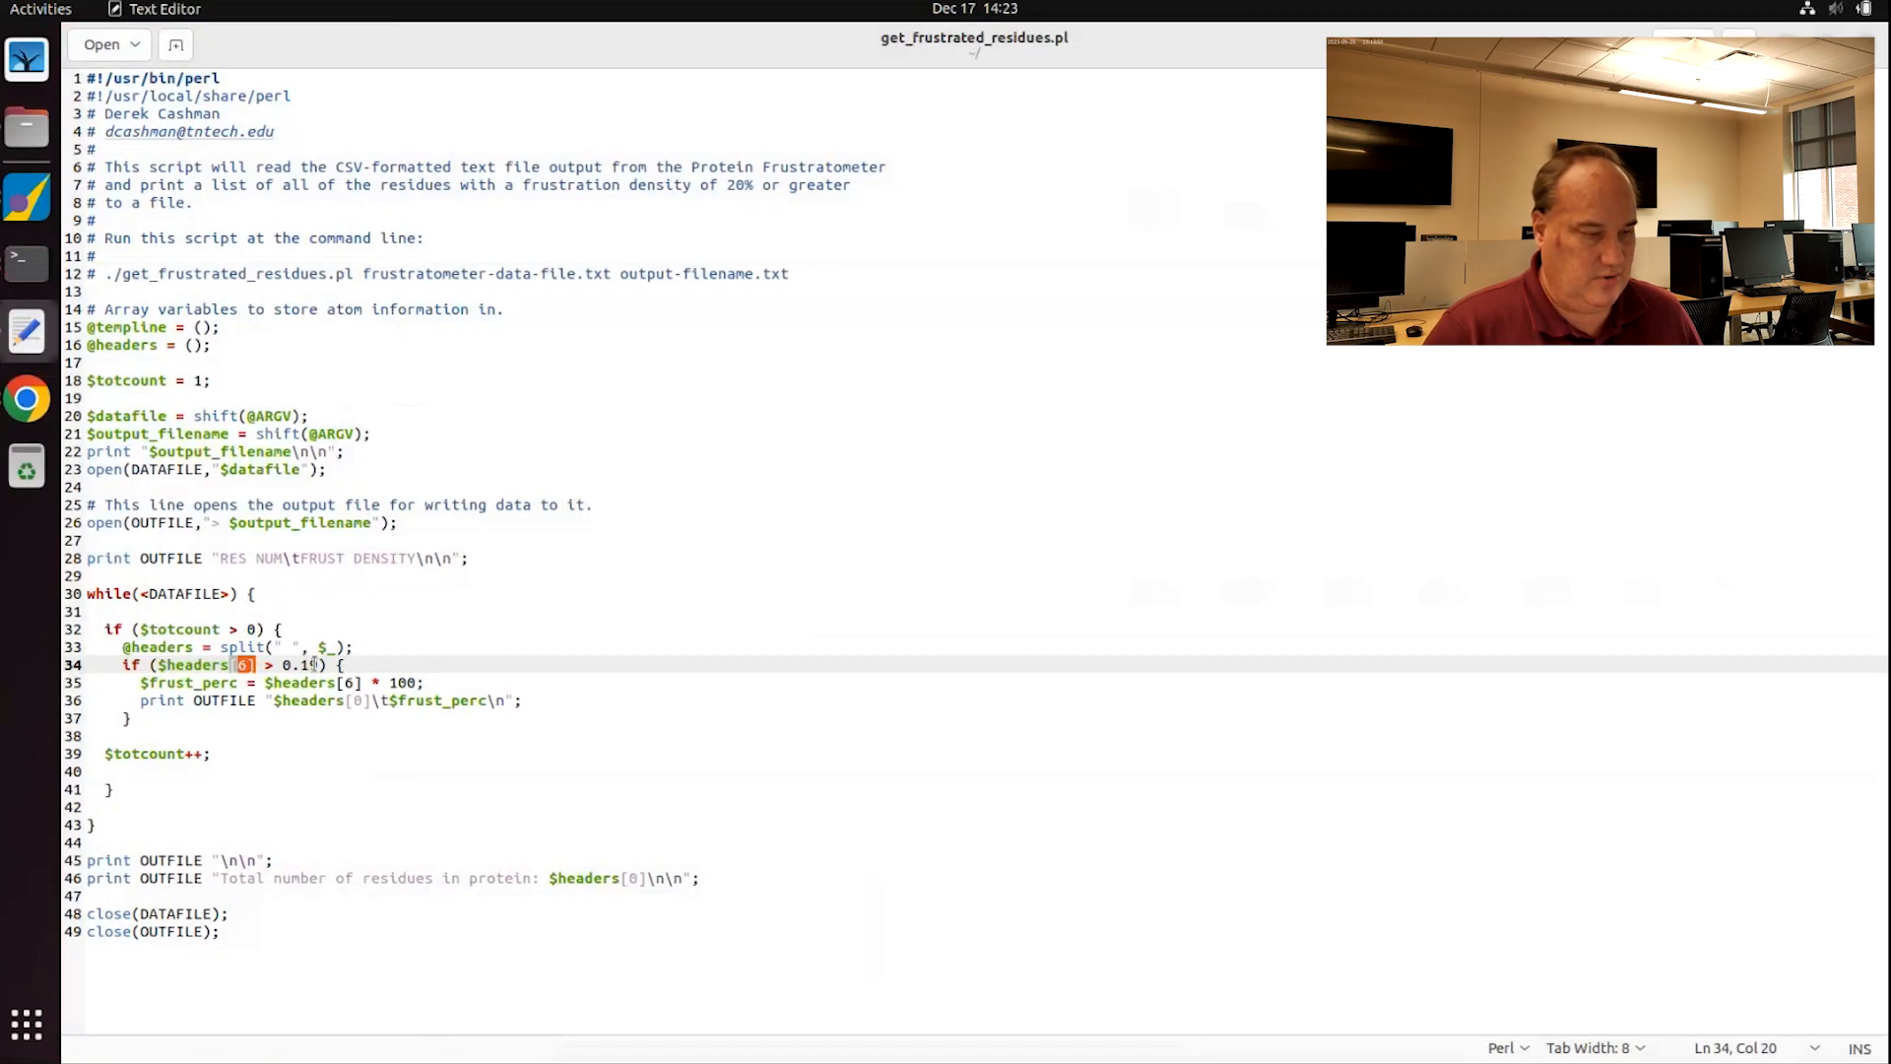
{"action": "left_click_drag", "start_coordinate": [140, 683], "coordinate": [436, 682]}
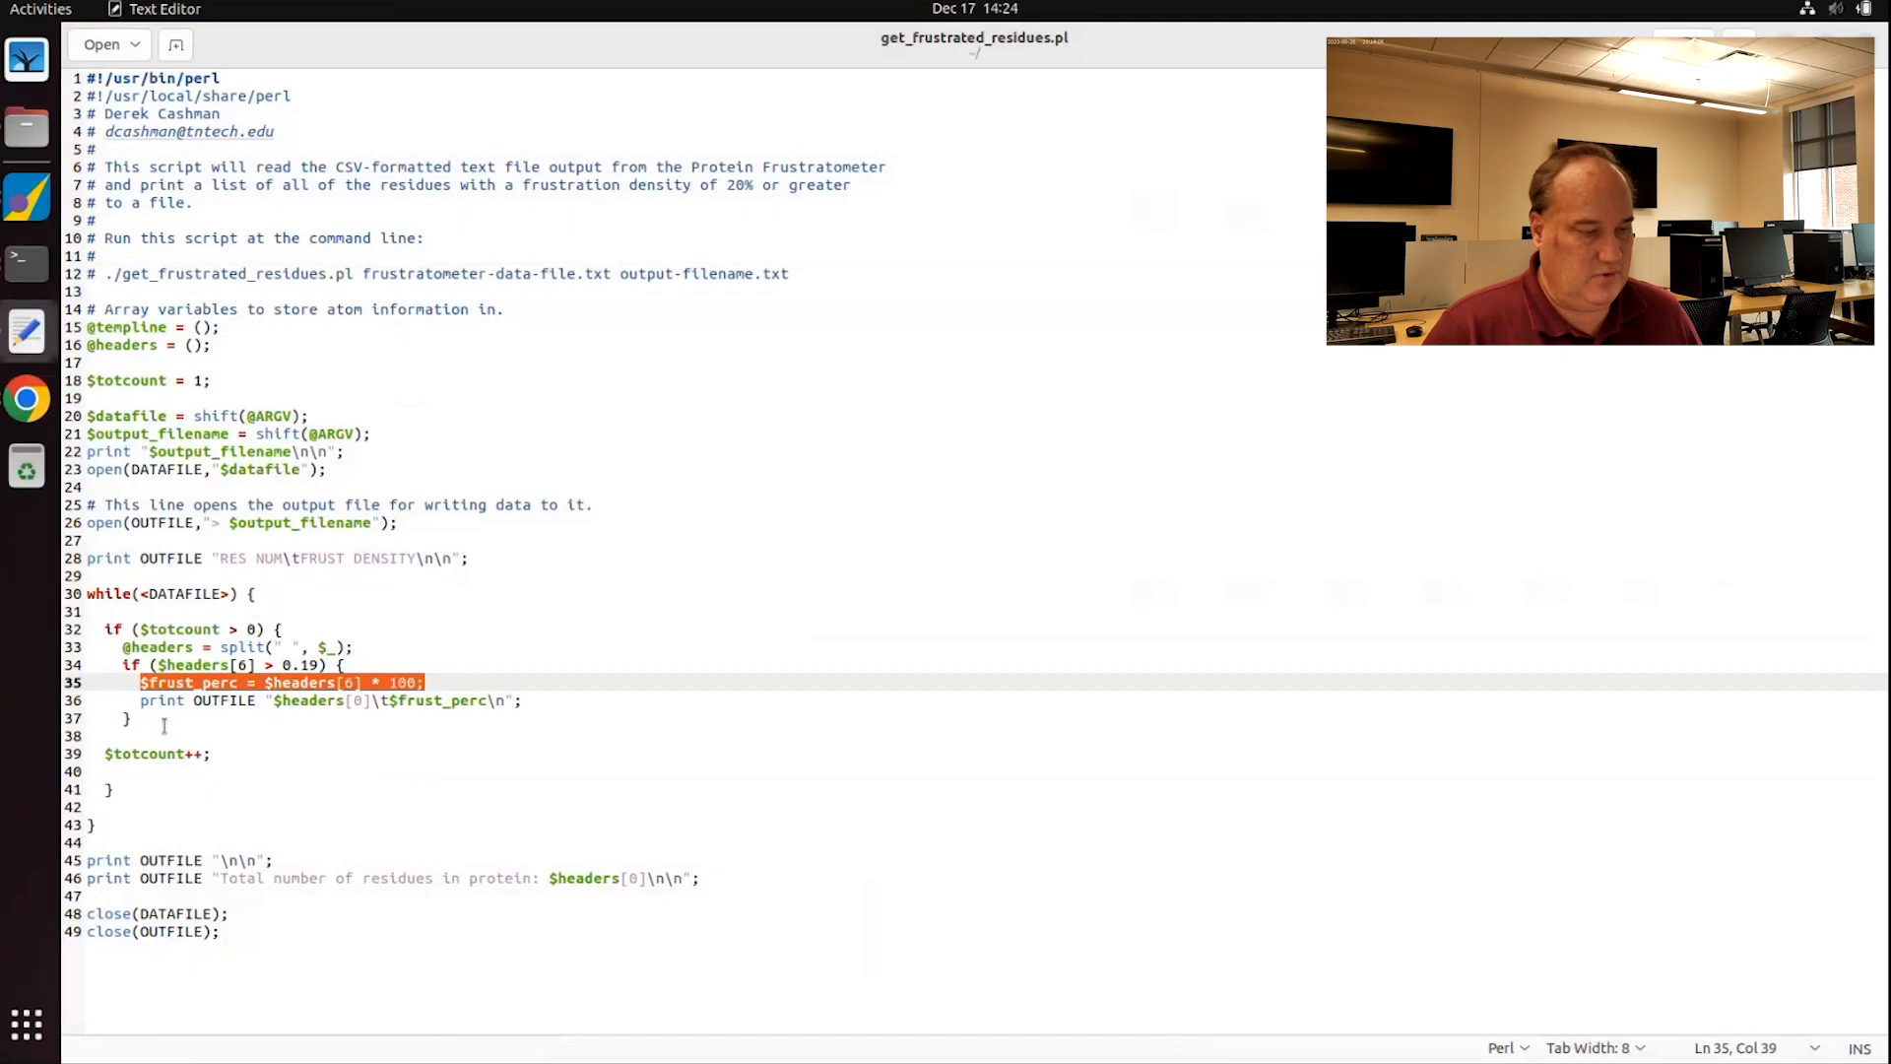
{"action": "left_click_drag", "start_coordinate": [141, 700], "coordinate": [555, 700]}
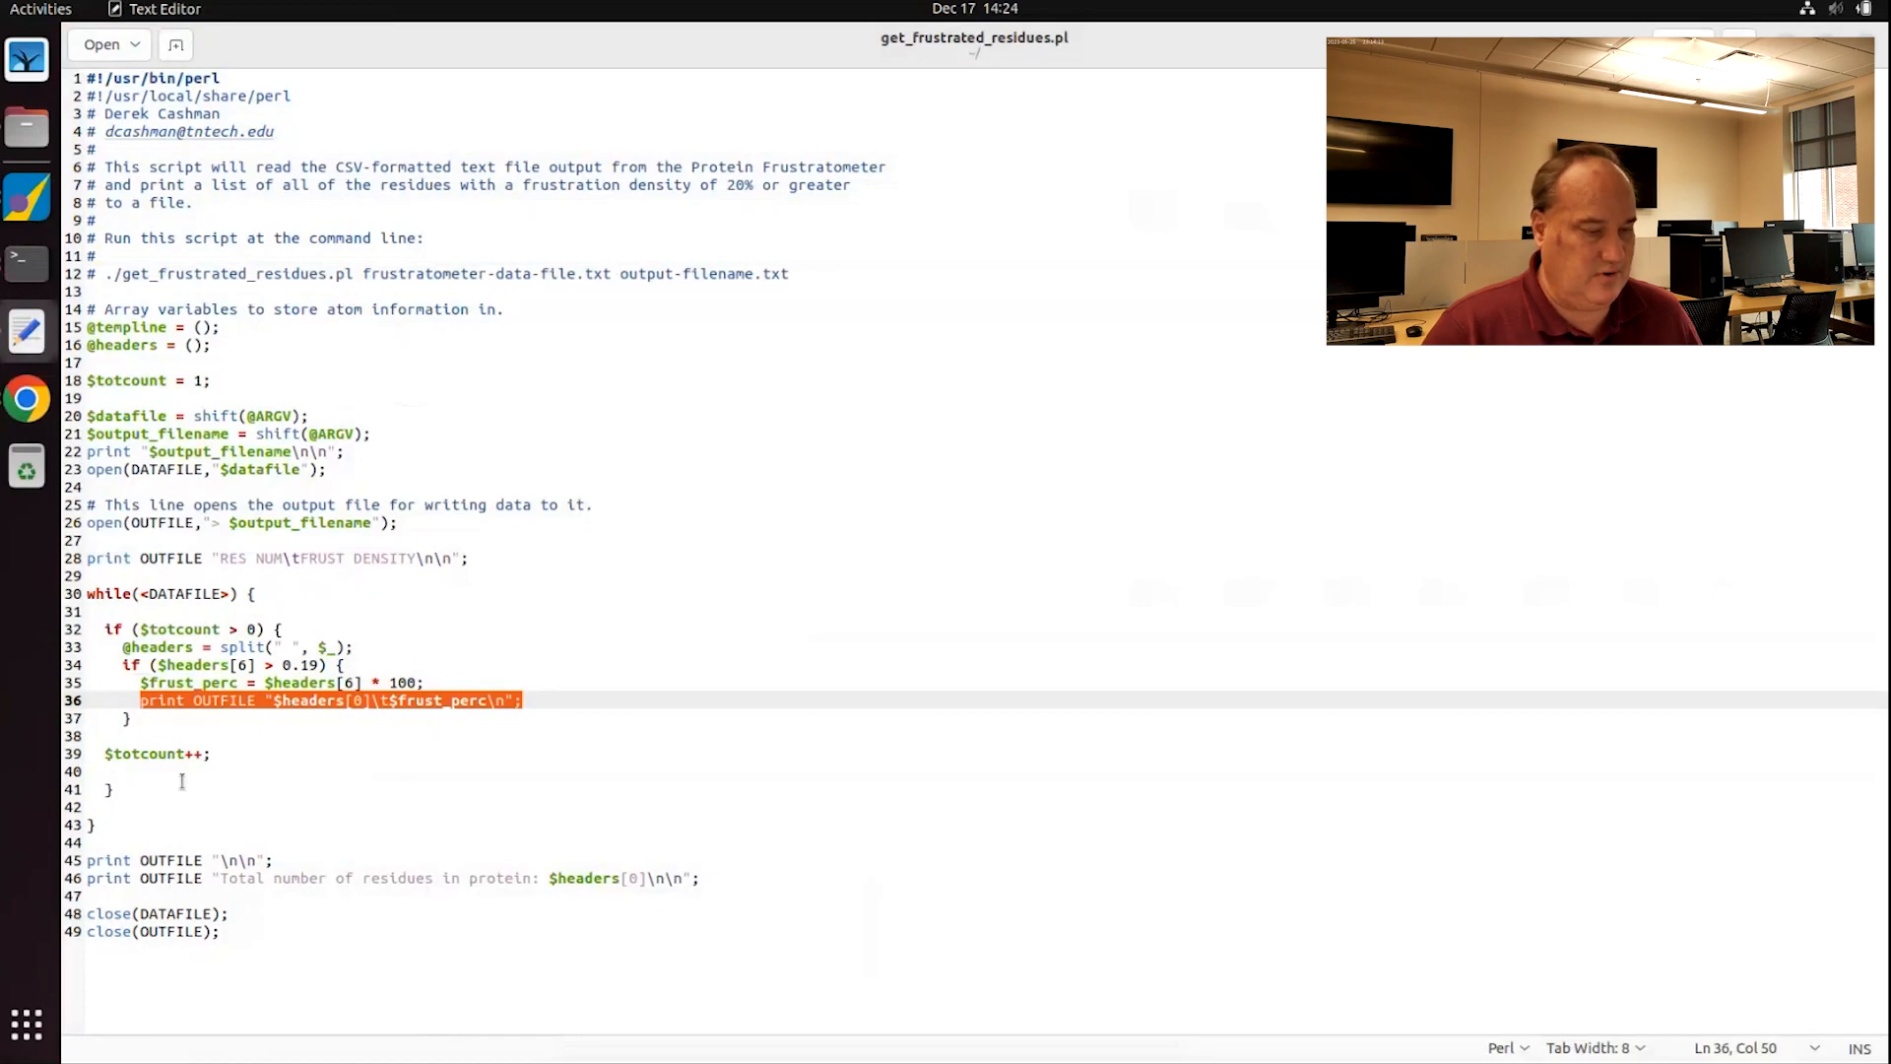
{"action": "left_click_drag", "start_coordinate": [227, 878], "coordinate": [709, 895]}
{"action": "left_click", "coordinate": [720, 878]}
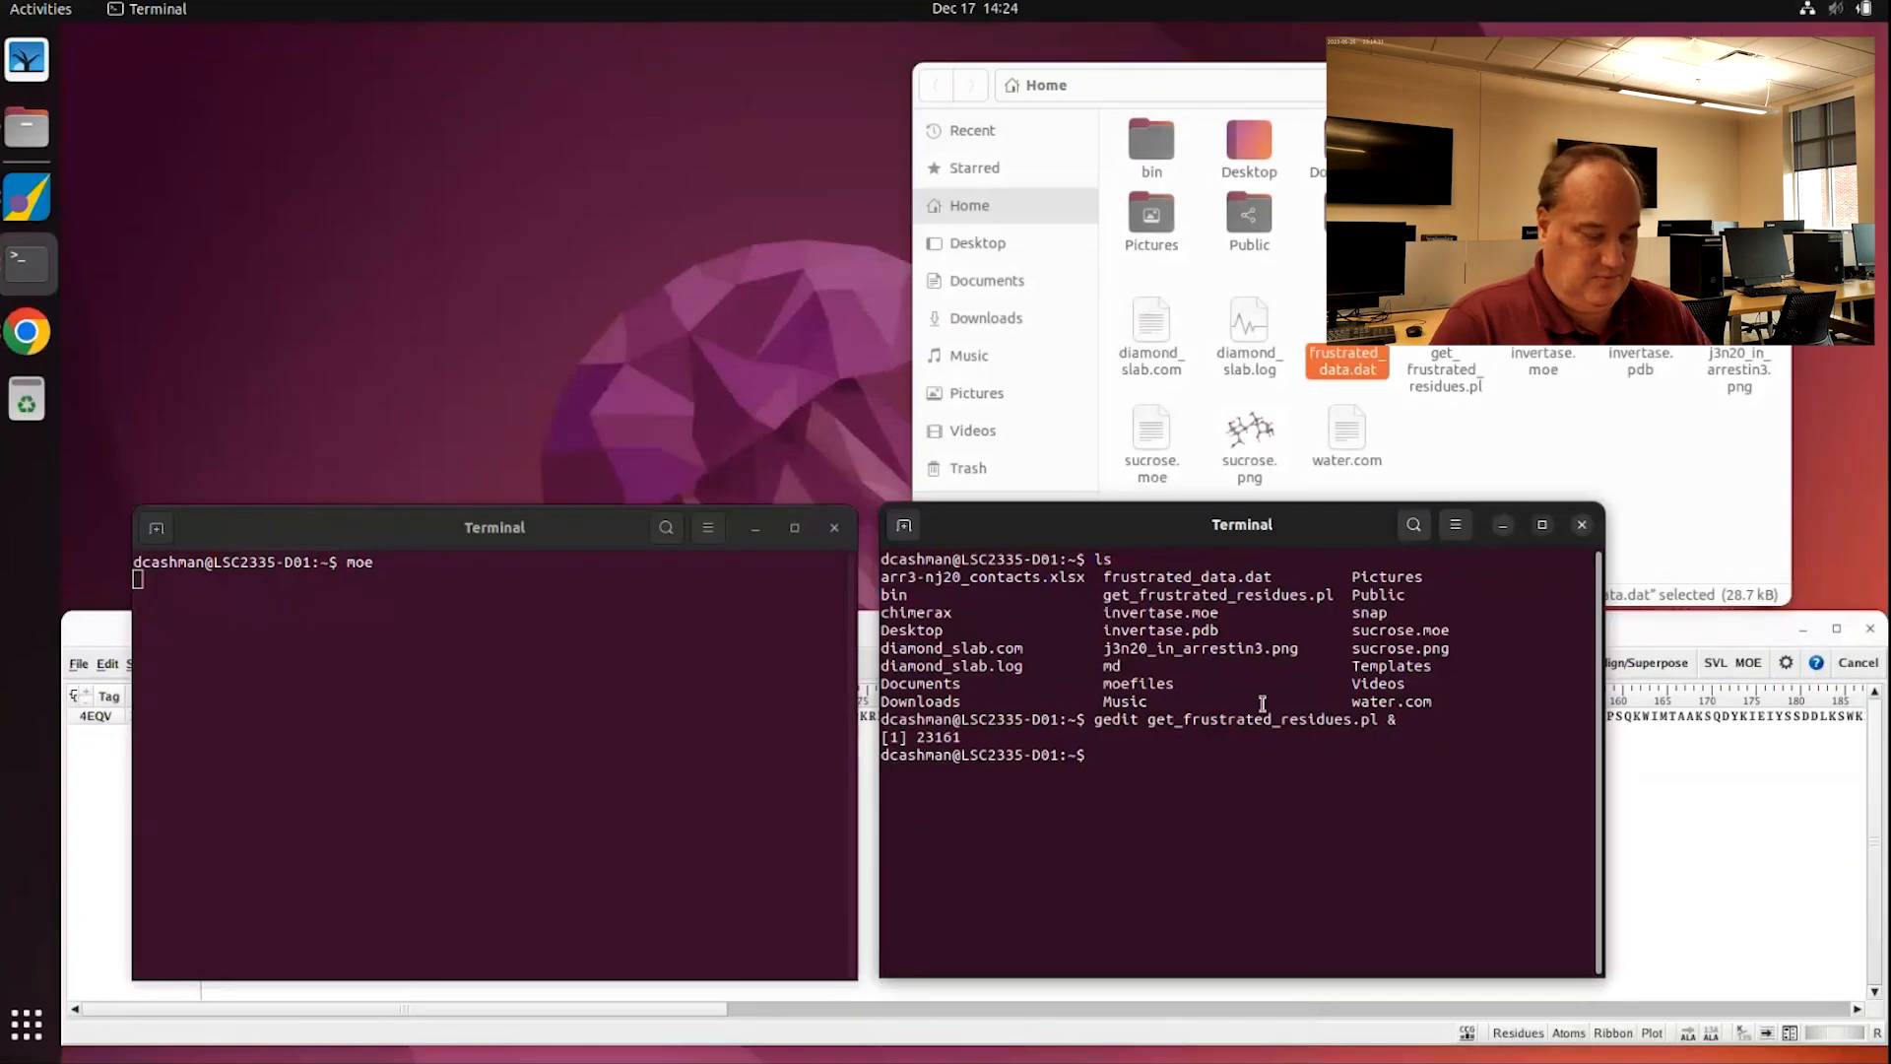
Step: Run ./get_frustrated_residues.pl on frustrated_data.dat to write frustrated_residues.txt
{"action": "type", "text": "ls"}
{"action": "key", "text": "Return"}
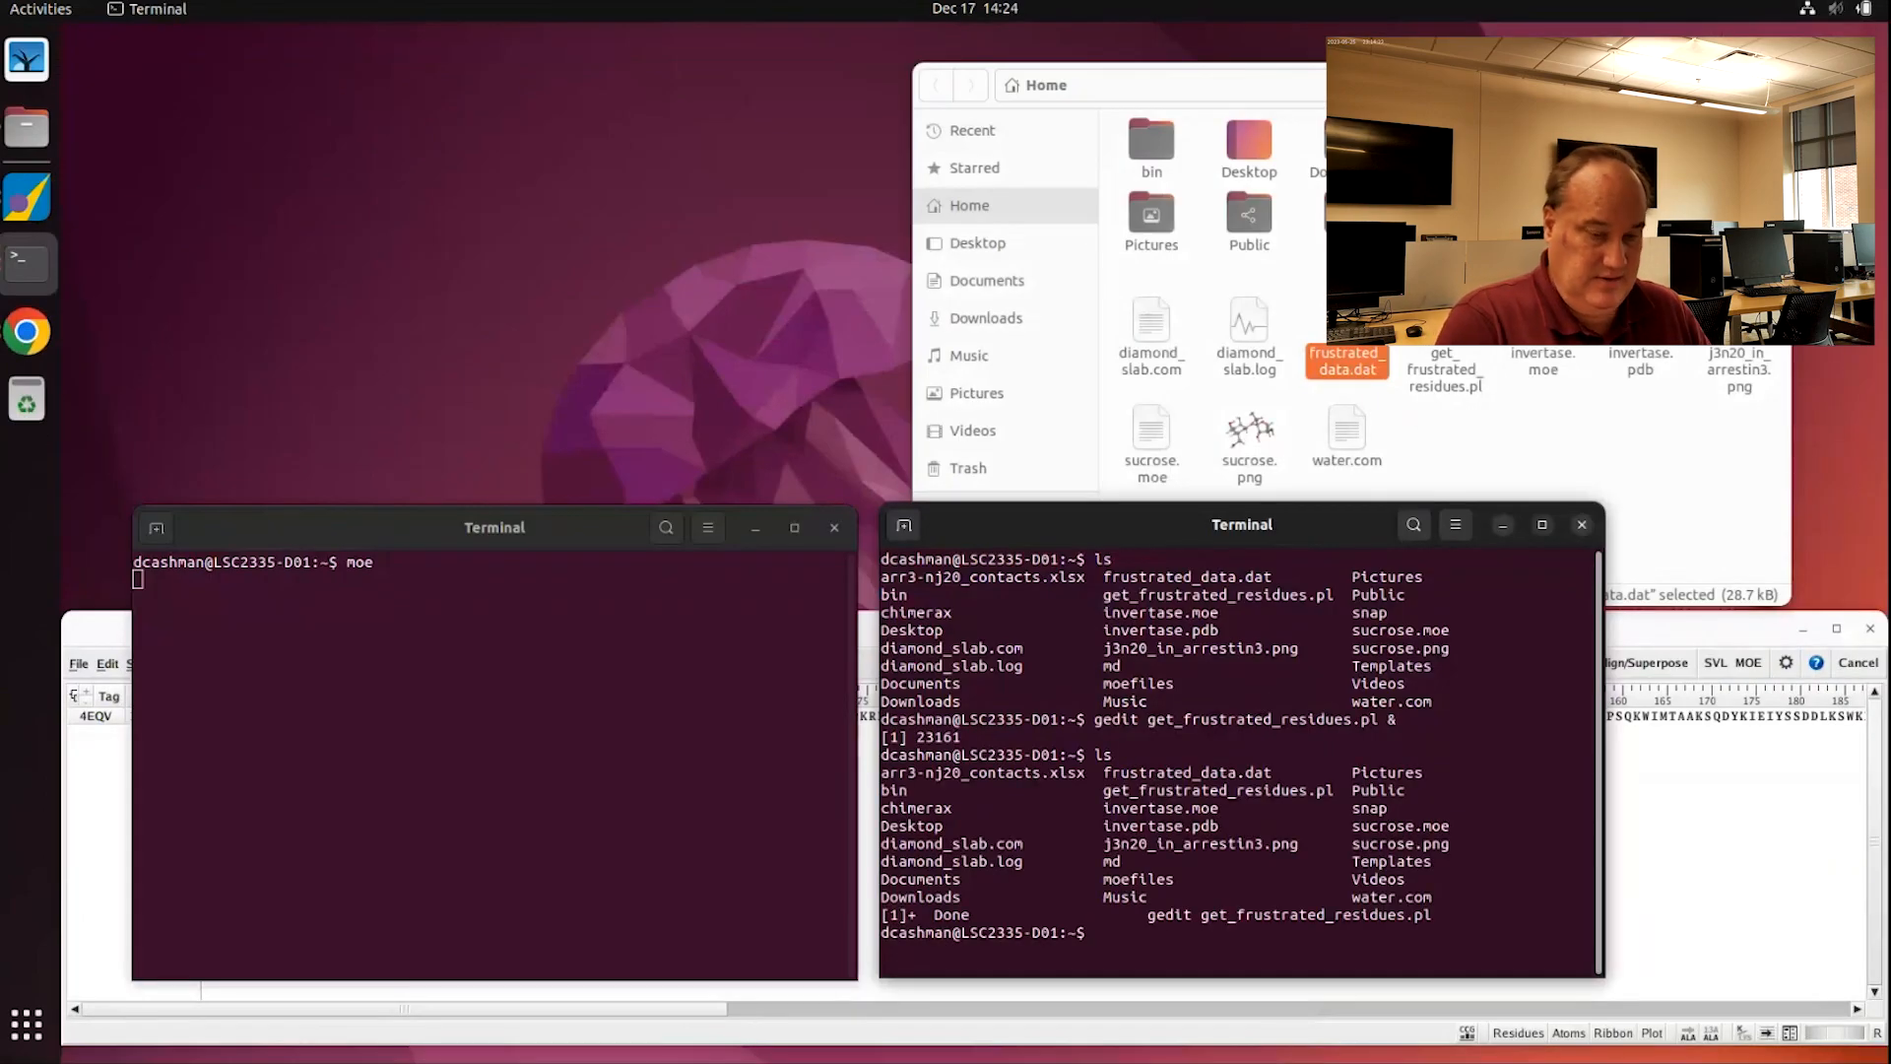
{"action": "type", "text": "./get"}
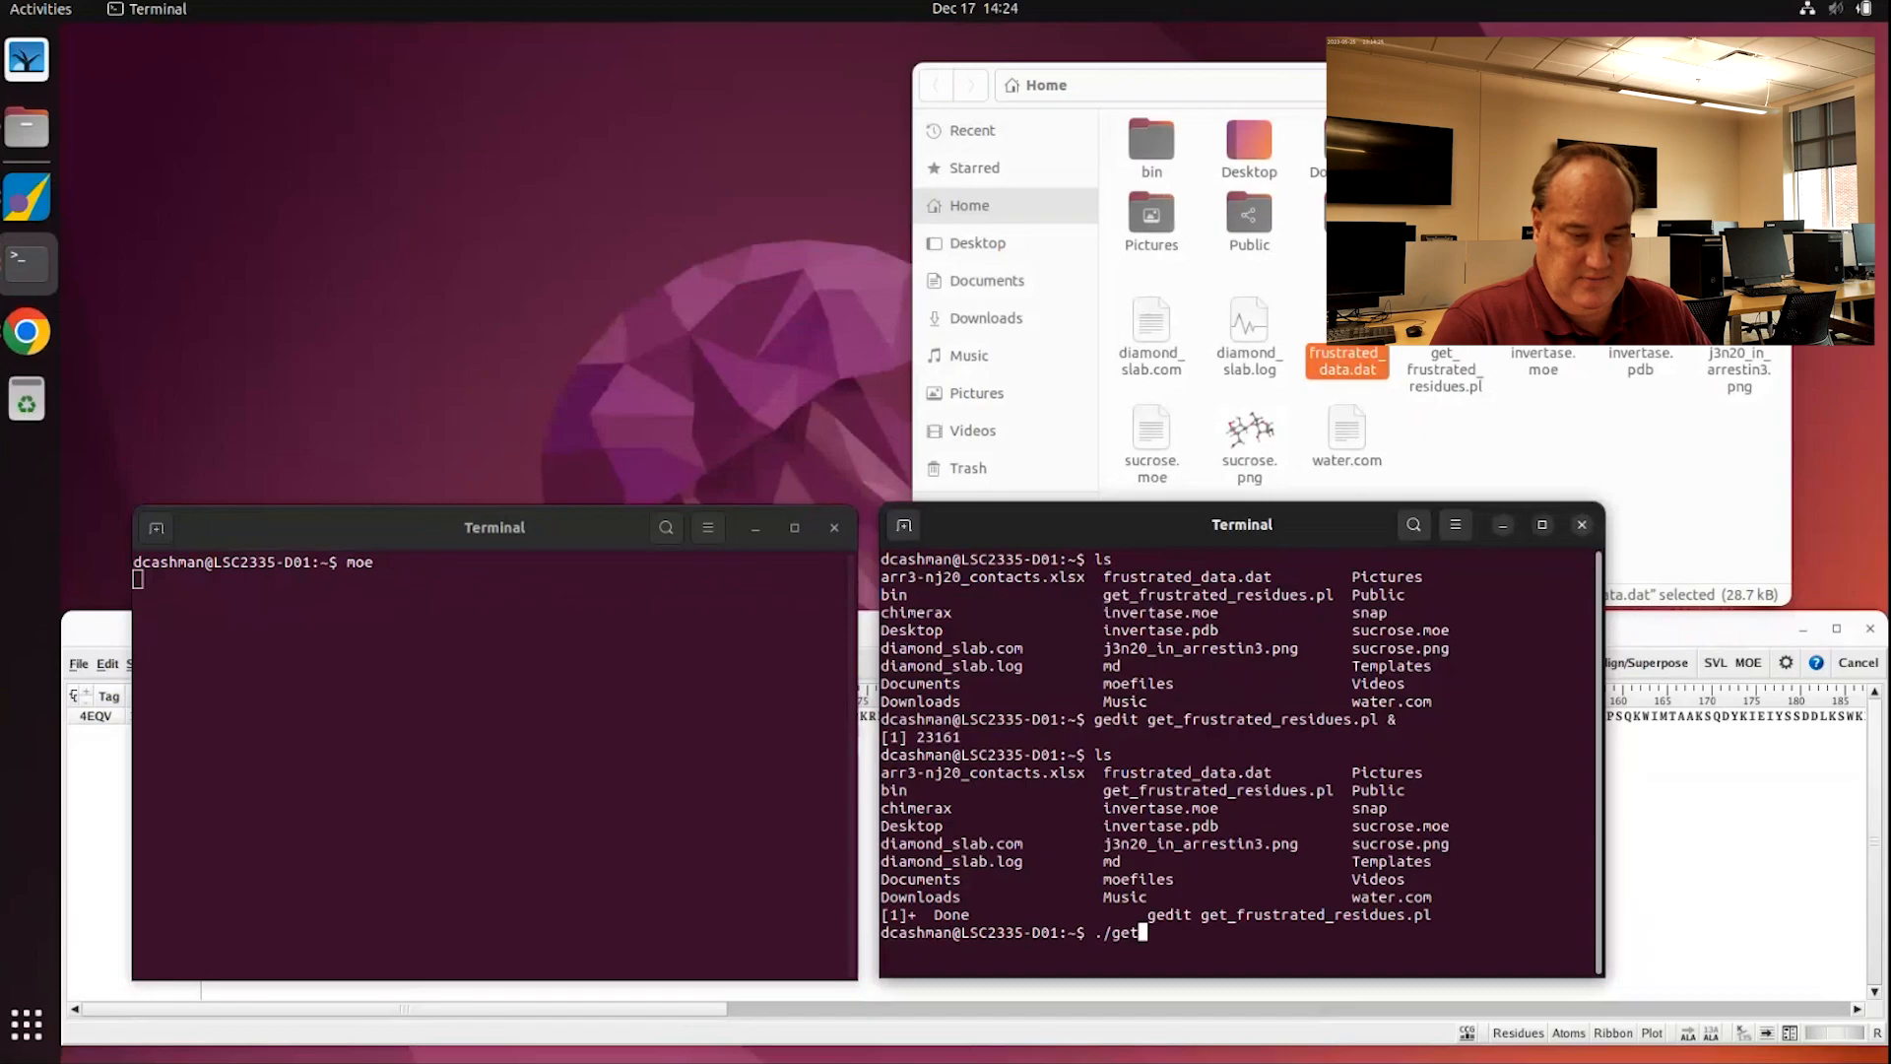
{"action": "key", "text": "Tab"}
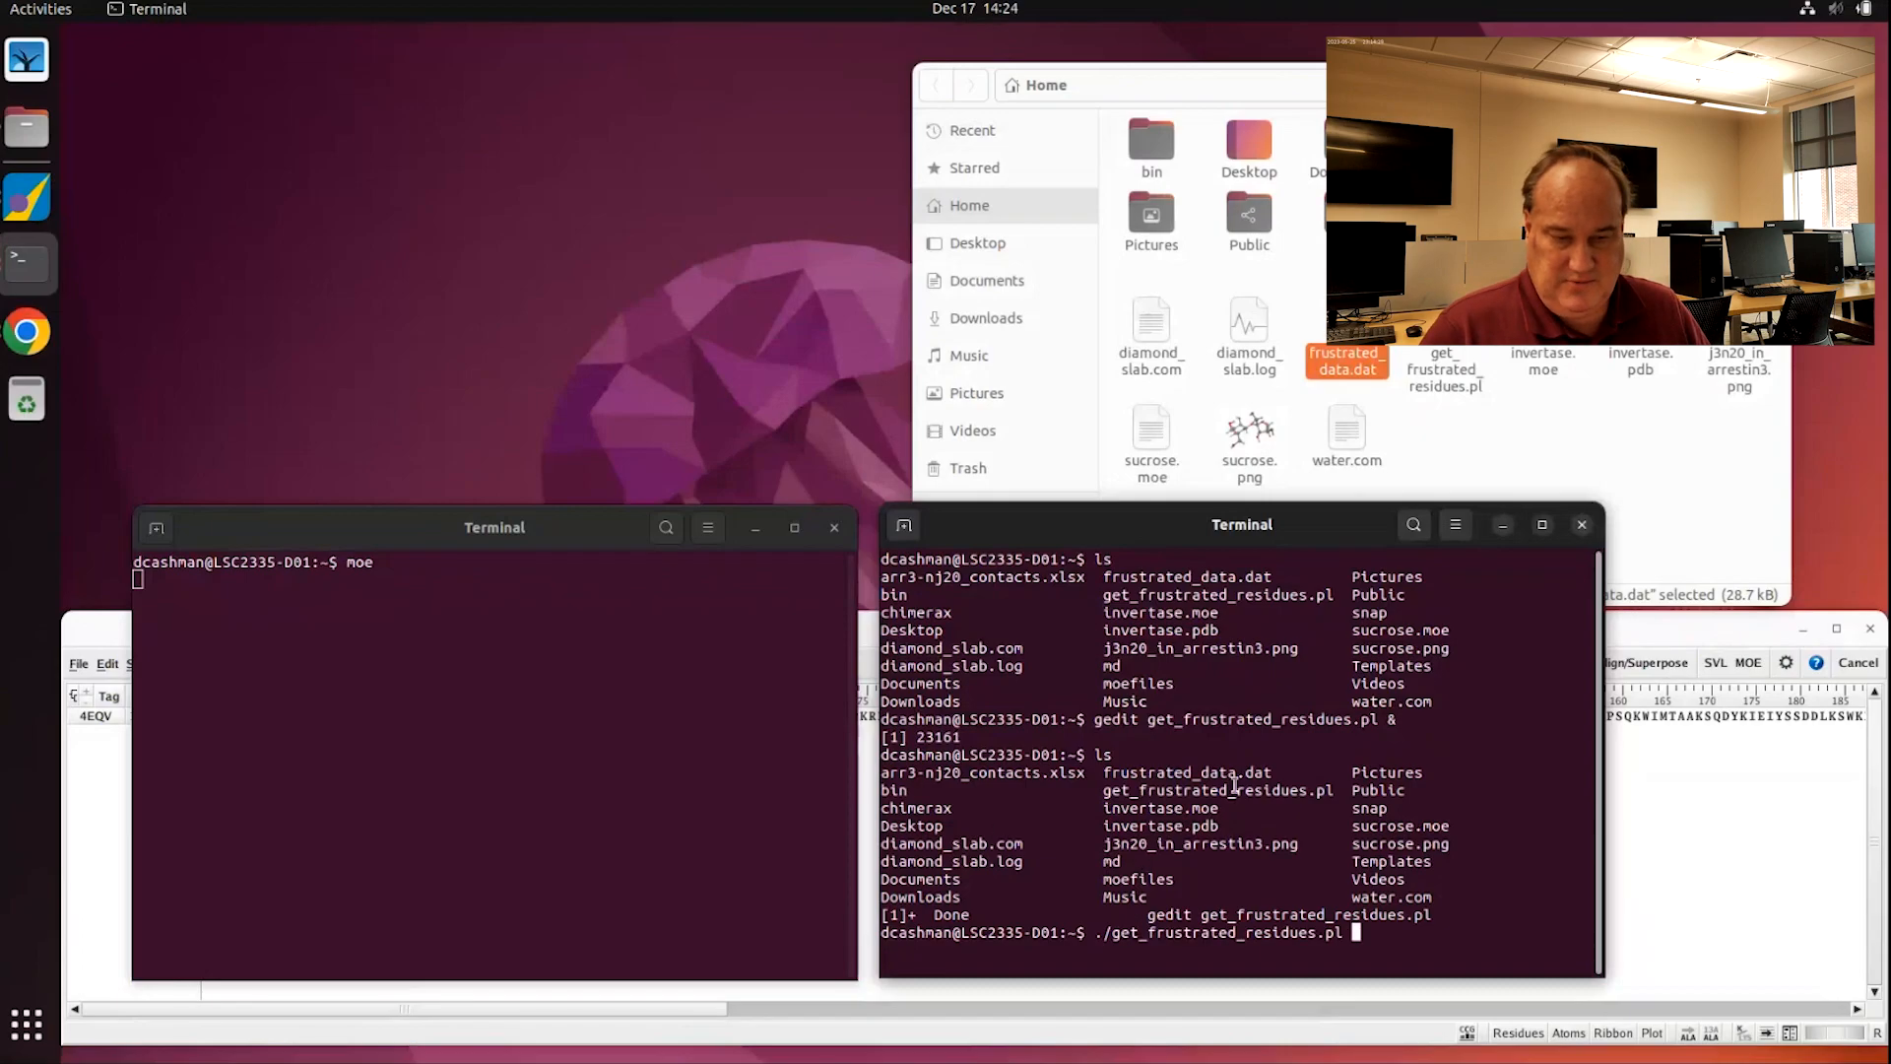
{"action": "double_click", "coordinate": [1188, 774]}
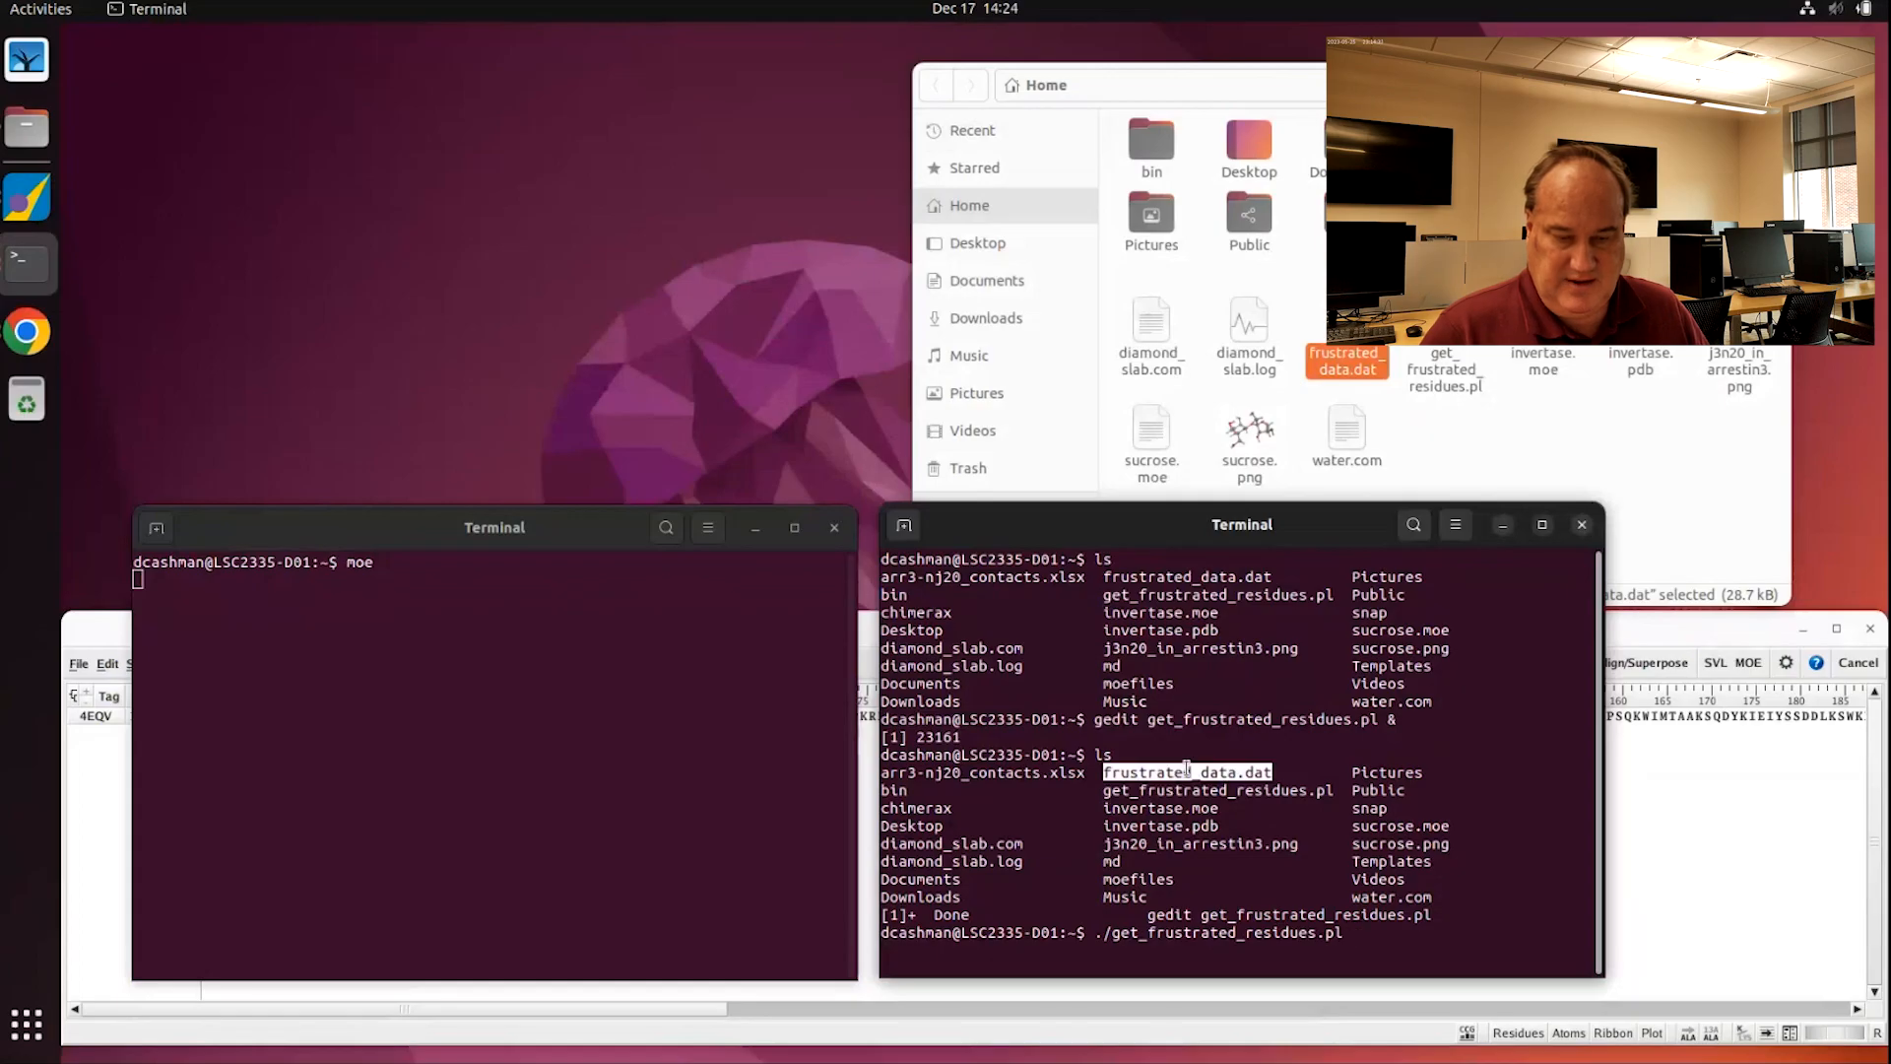
{"action": "middle_click", "coordinate": [1267, 822]}
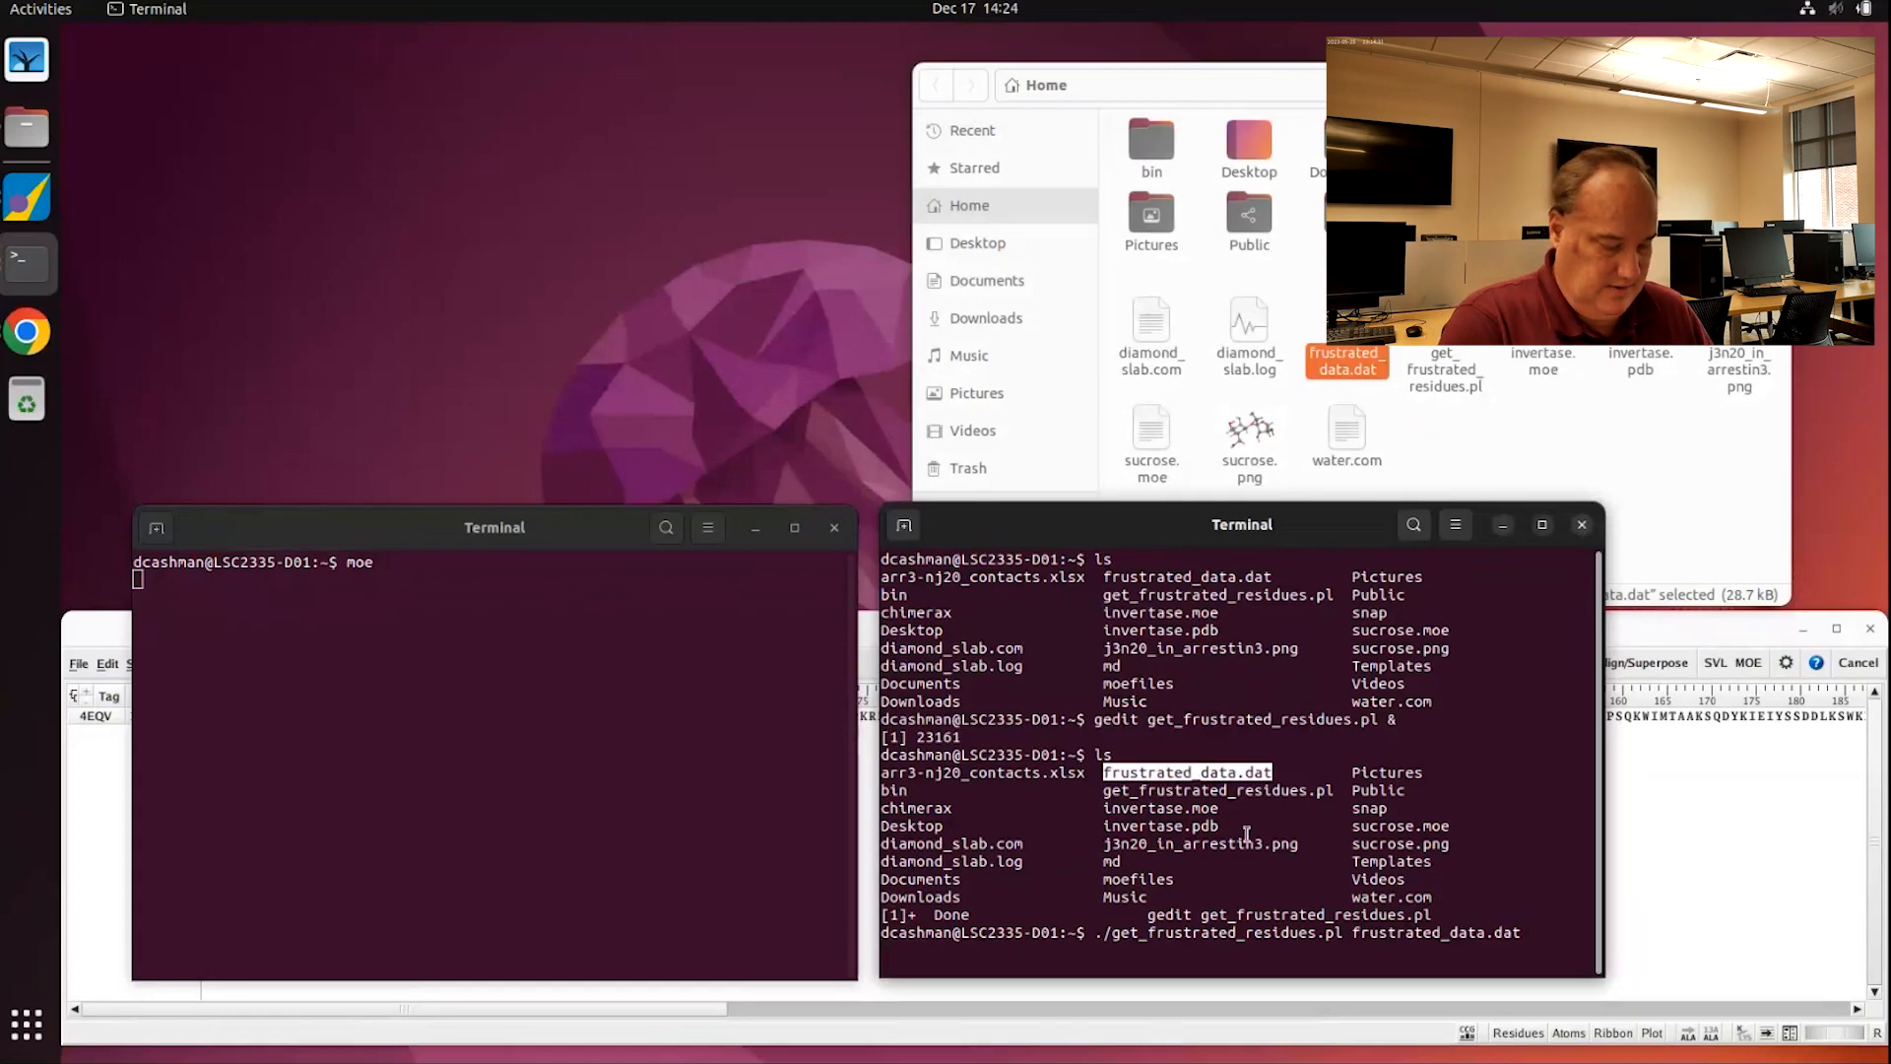
{"action": "type", "text": "frustrate4d"}
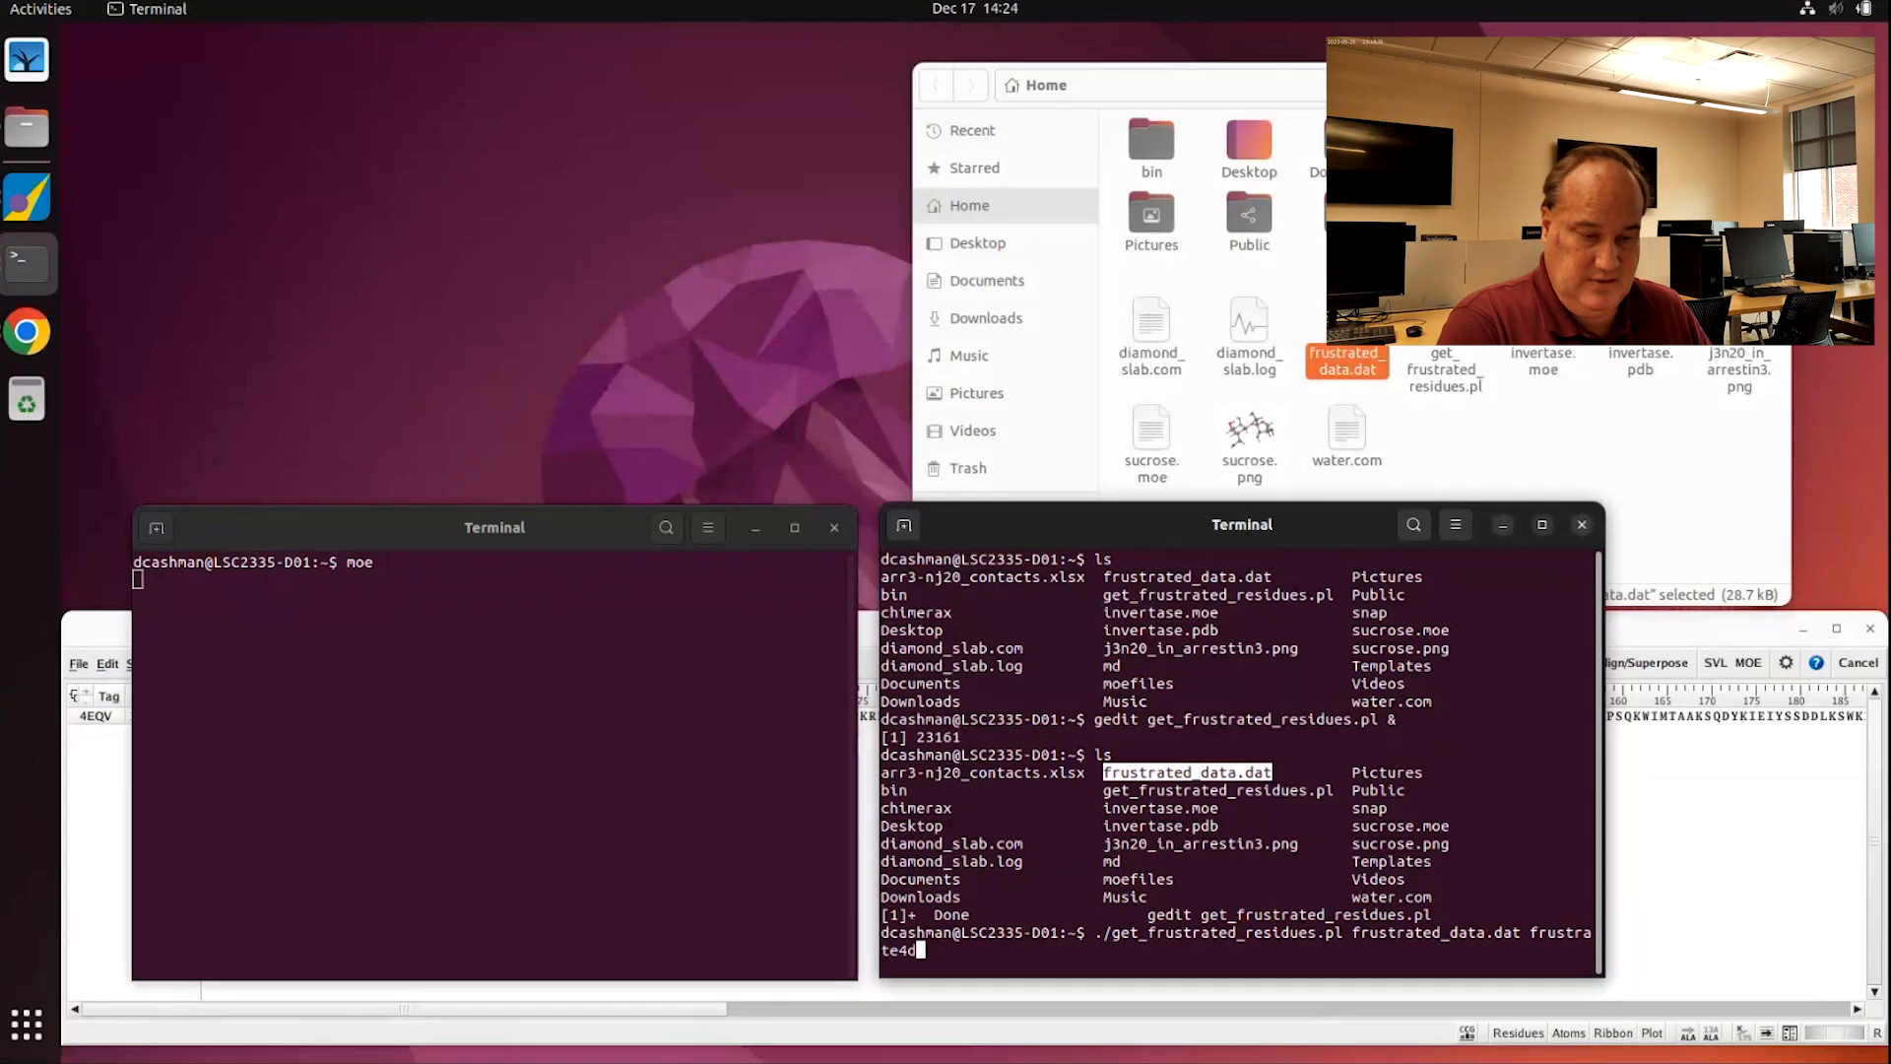
{"action": "key", "text": "BackSpace"}
{"action": "key", "text": "BackSpace"}
{"action": "type", "text": "d_residues.te"}
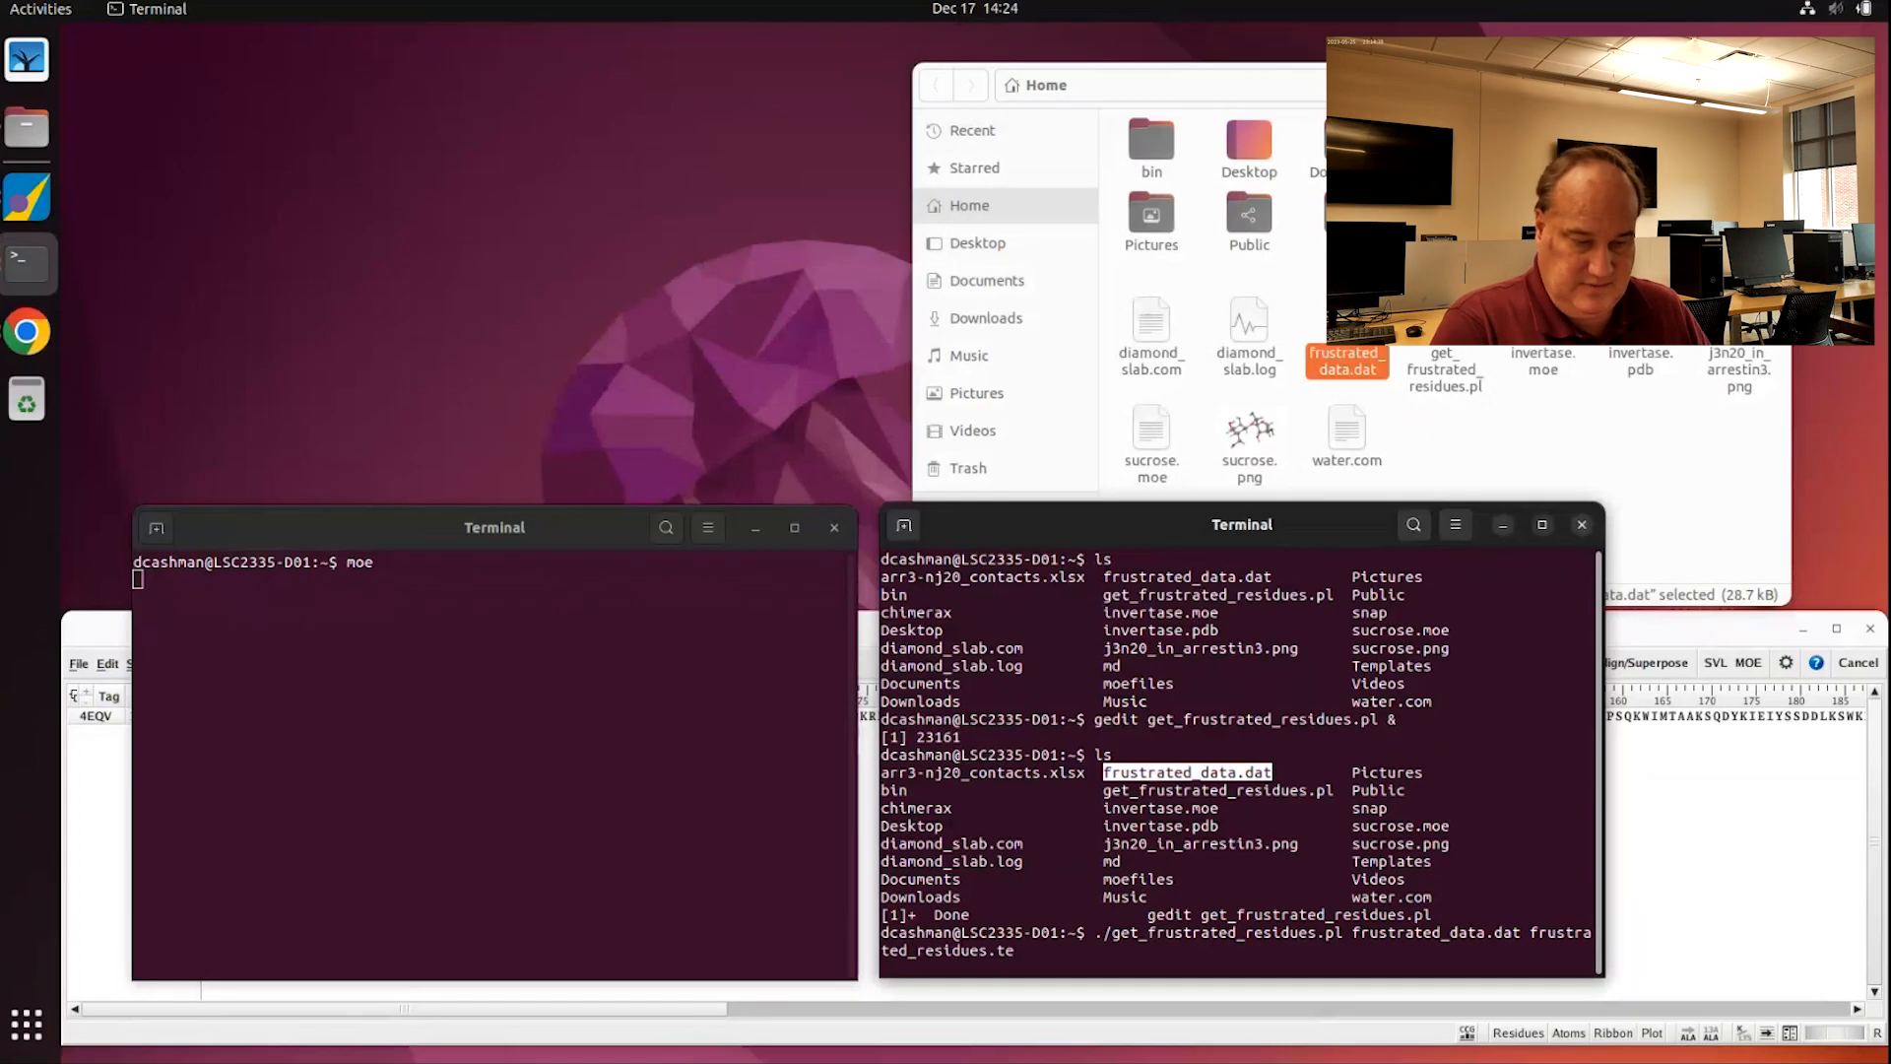
{"action": "key", "text": "BackSpace"}
{"action": "type", "text": "xt"}
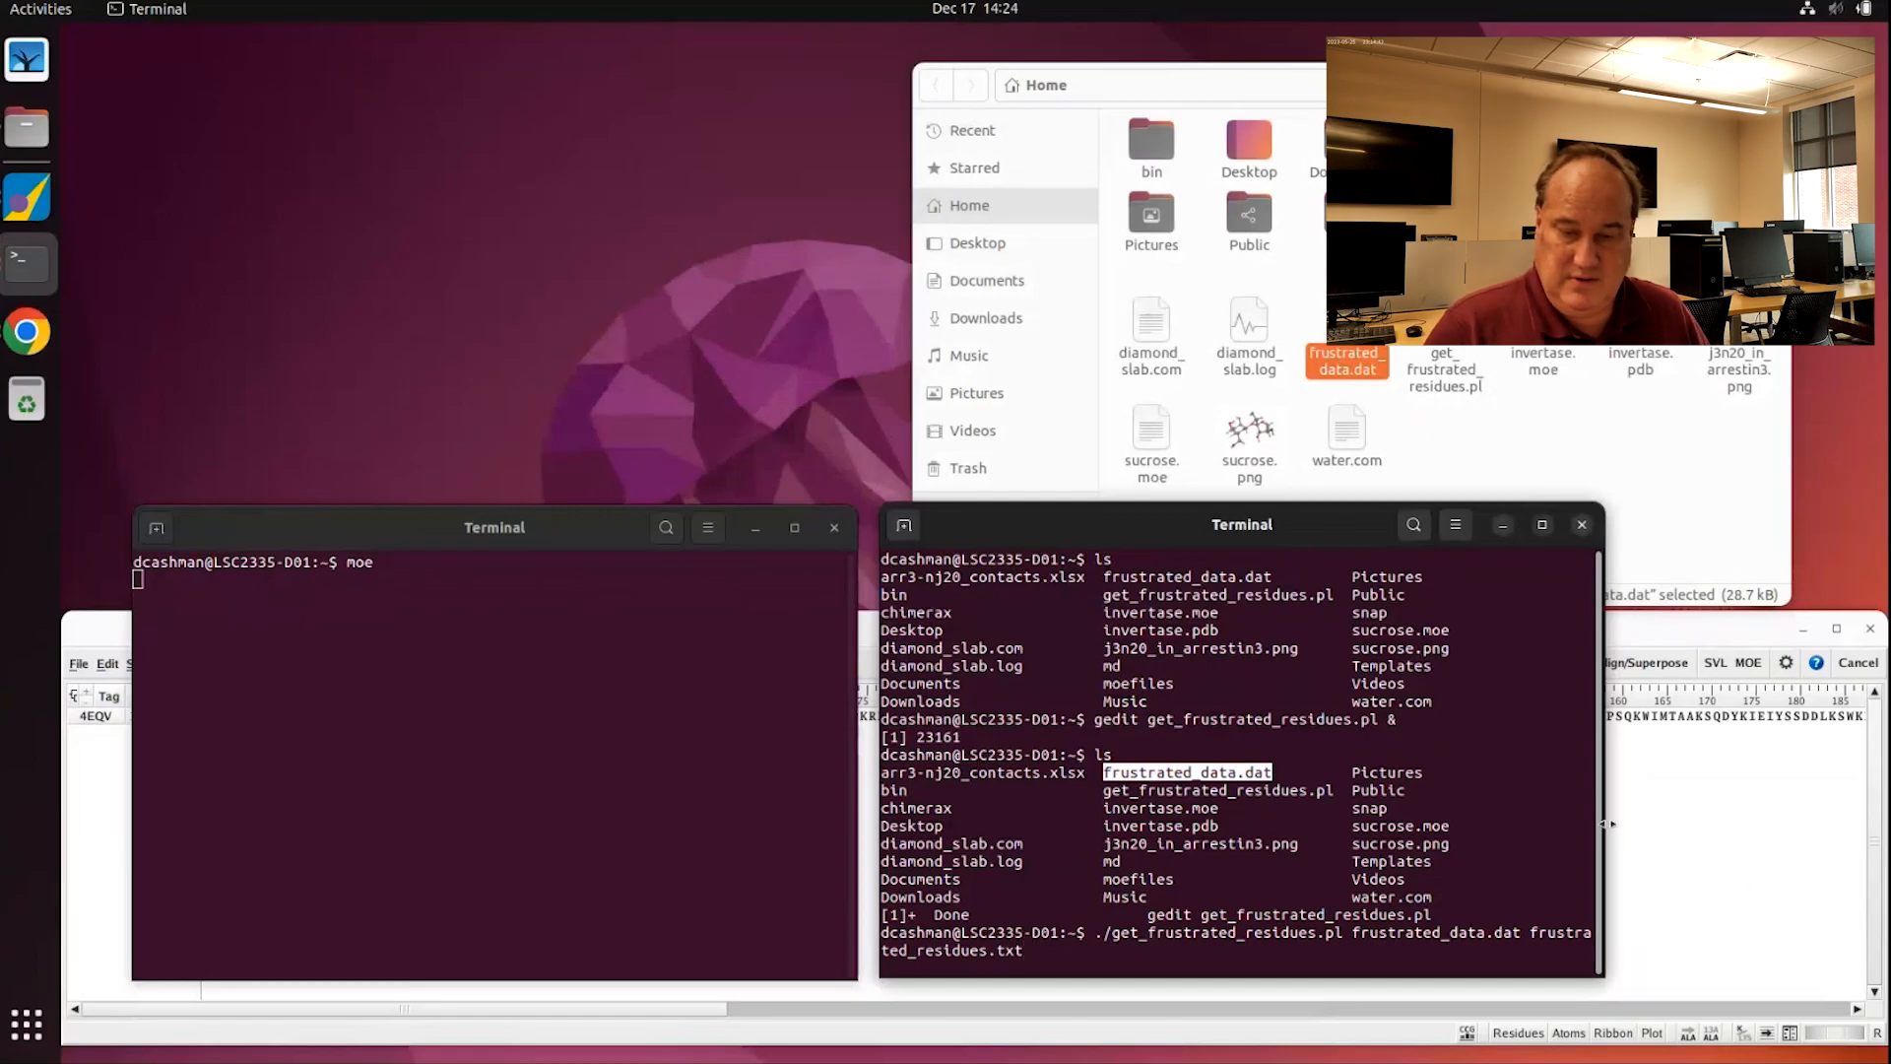
{"action": "left_click_drag", "start_coordinate": [1604, 813], "coordinate": [1815, 810]}
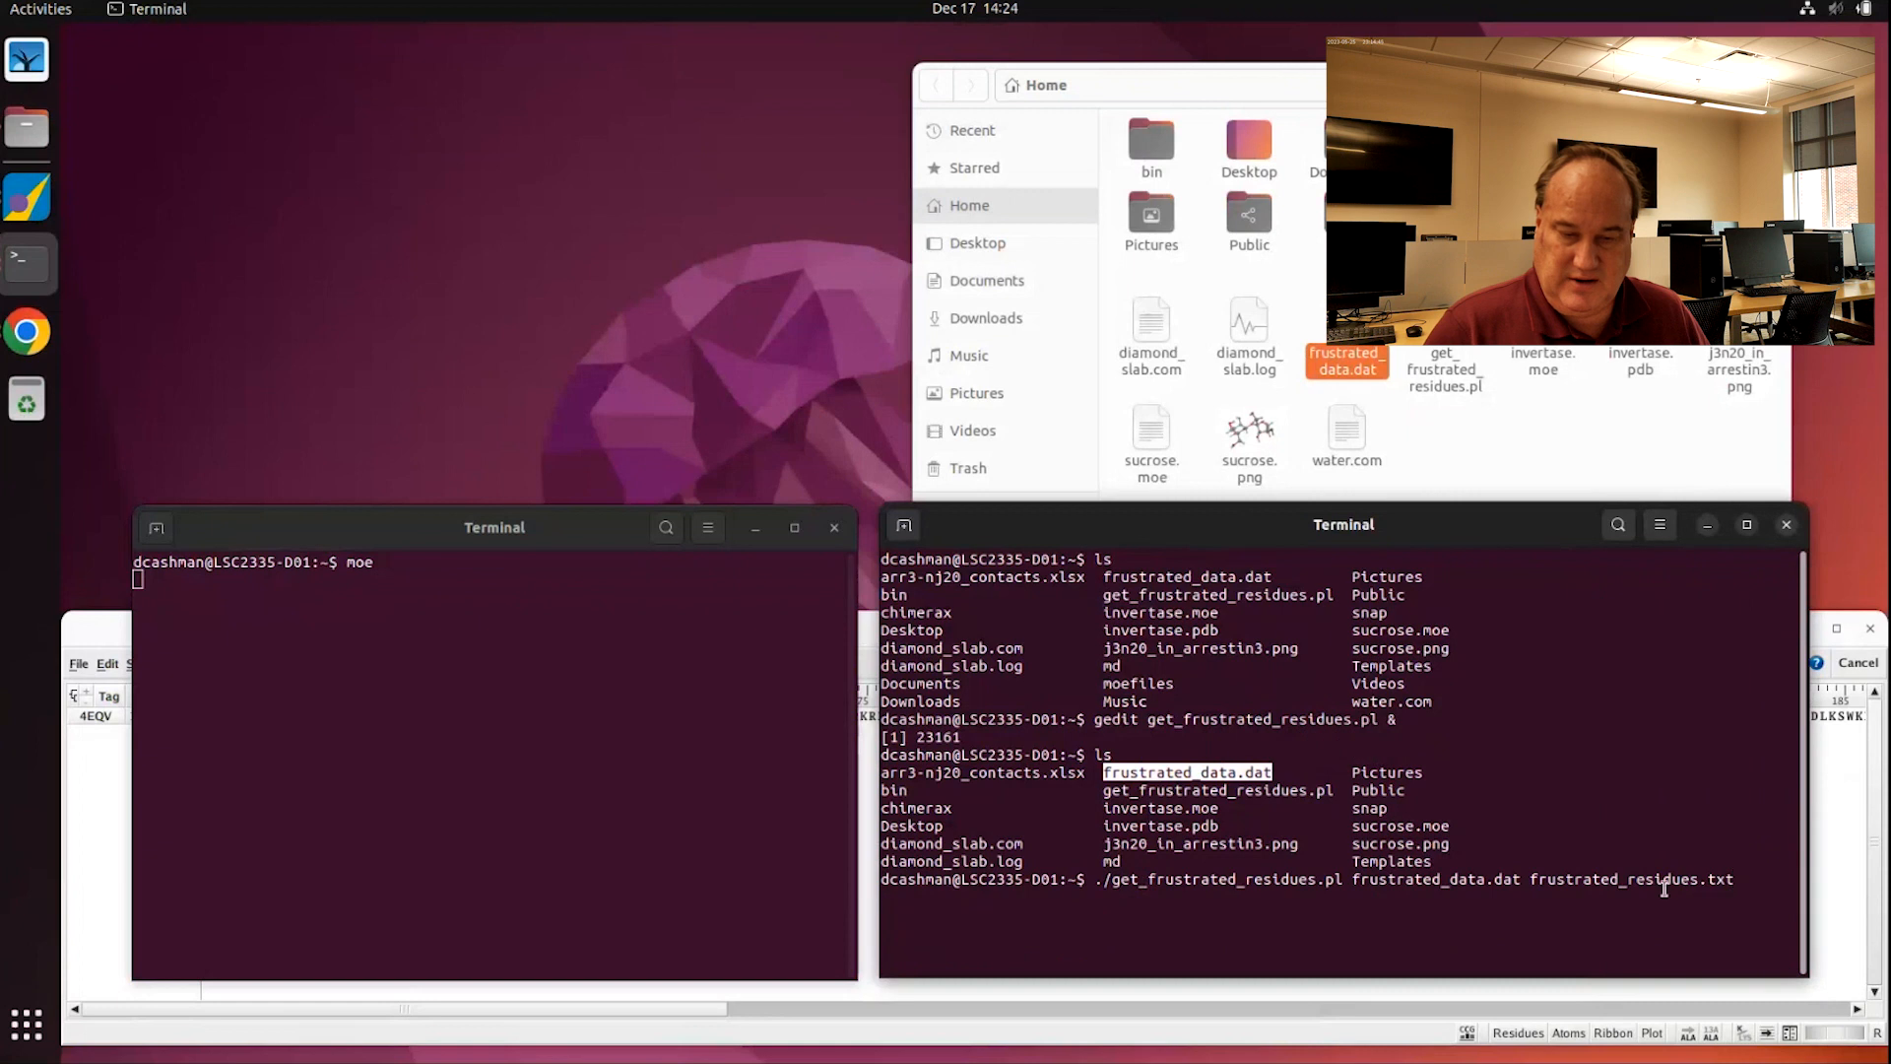
{"action": "key", "text": "Return"}
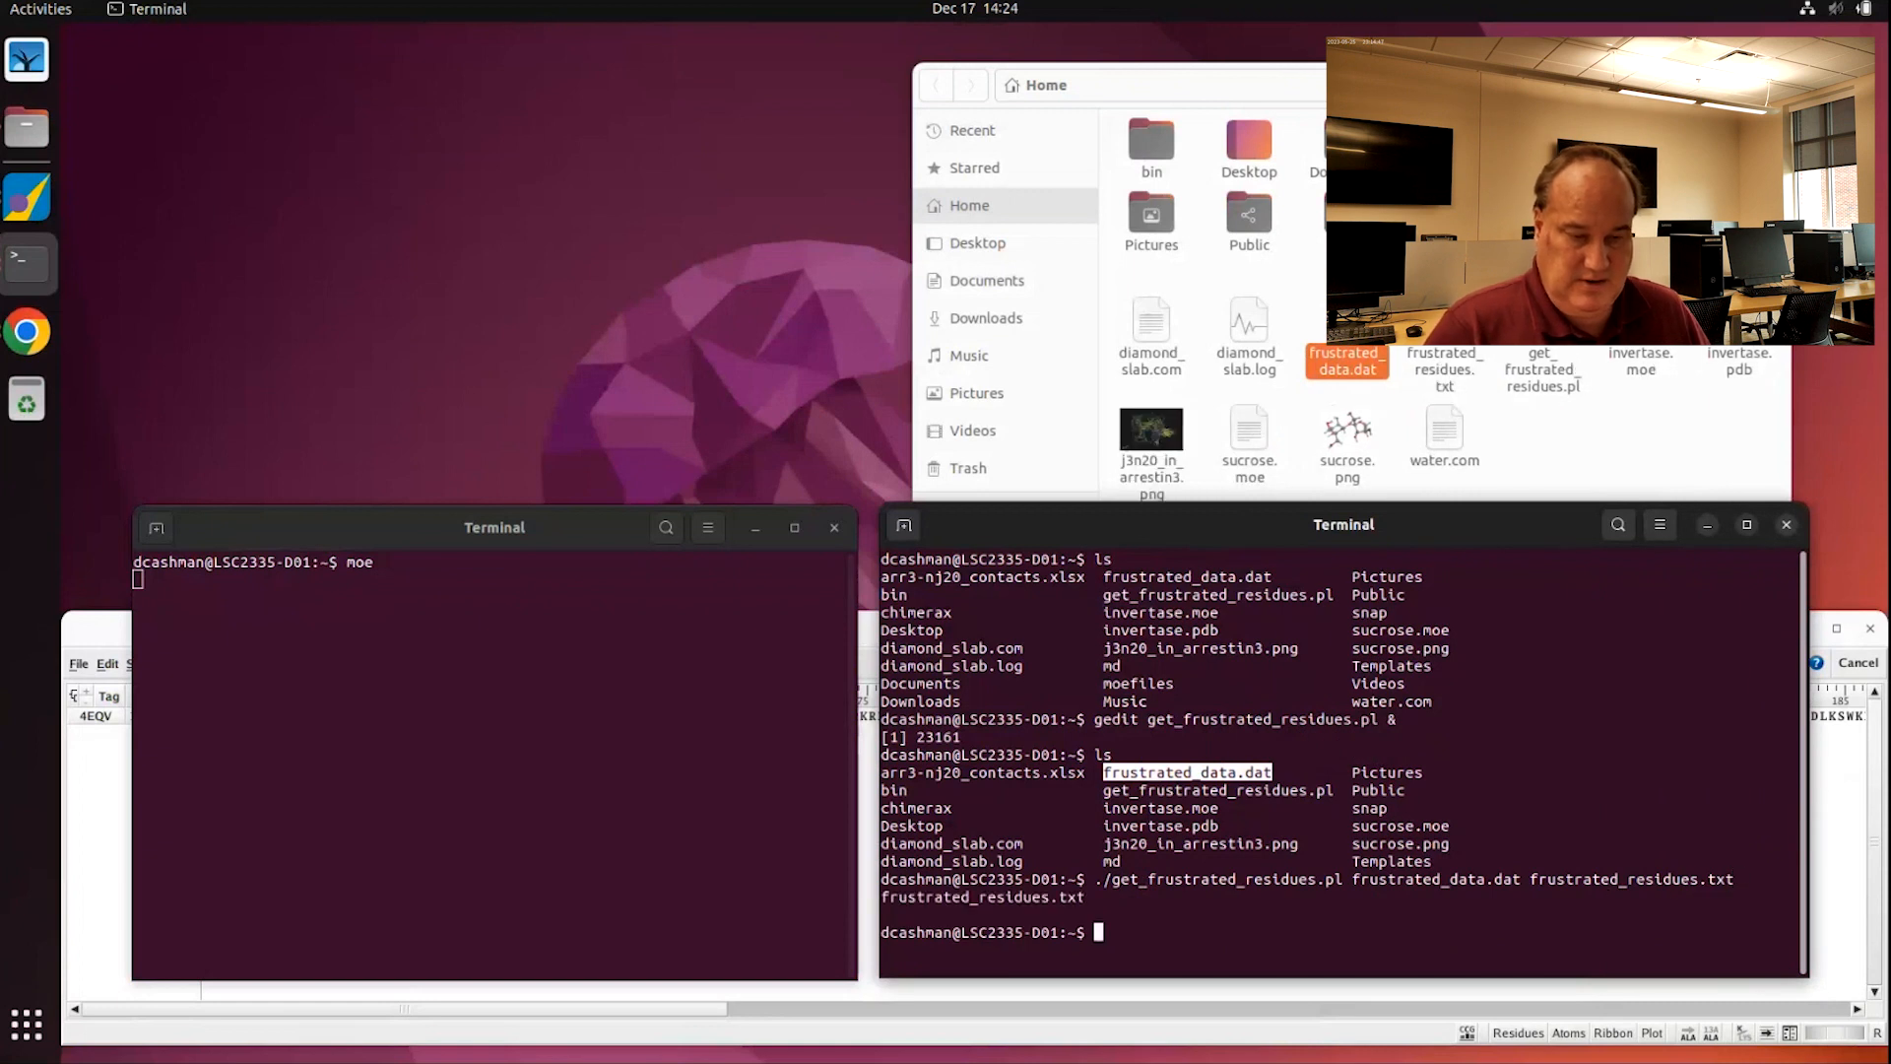
Step: List the folder and prepare the command 'gedit frustrated_residues.txt' at the prompt
{"action": "type", "text": "ls"}
{"action": "key", "text": "Return"}
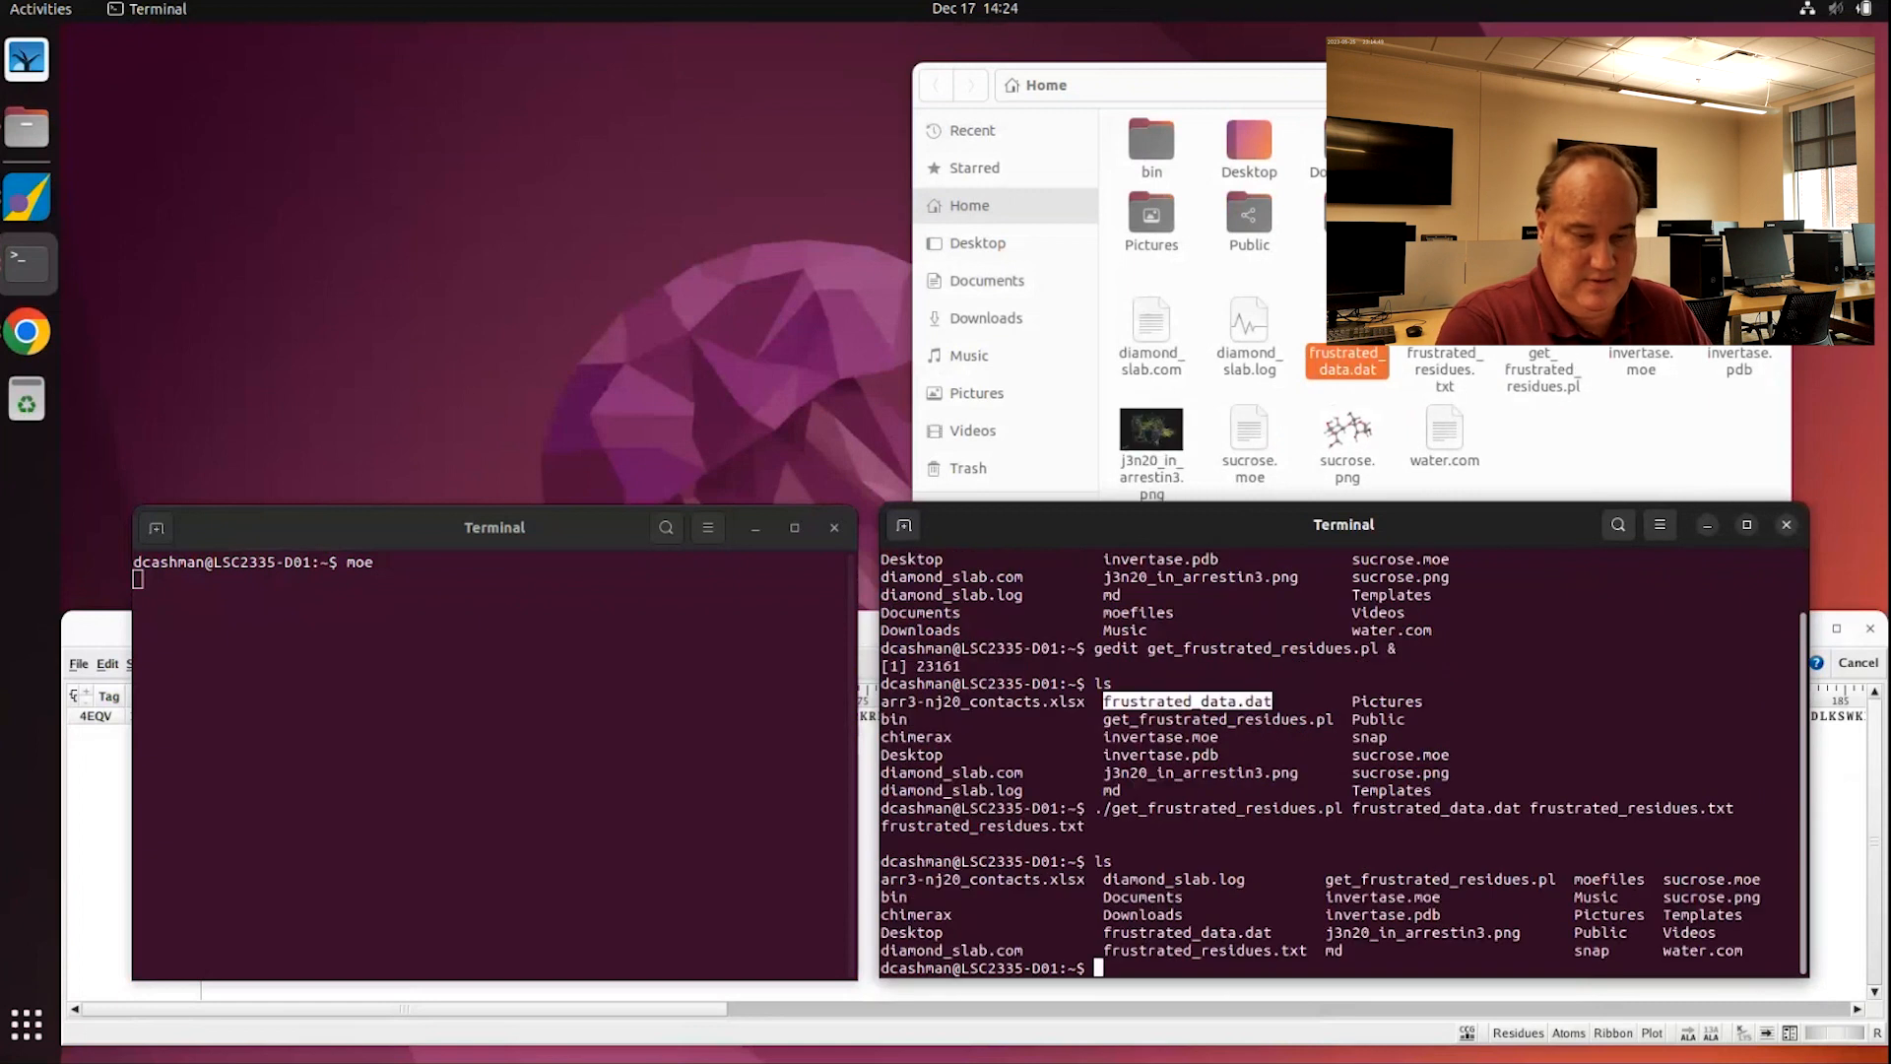
{"action": "type", "text": "gedit"}
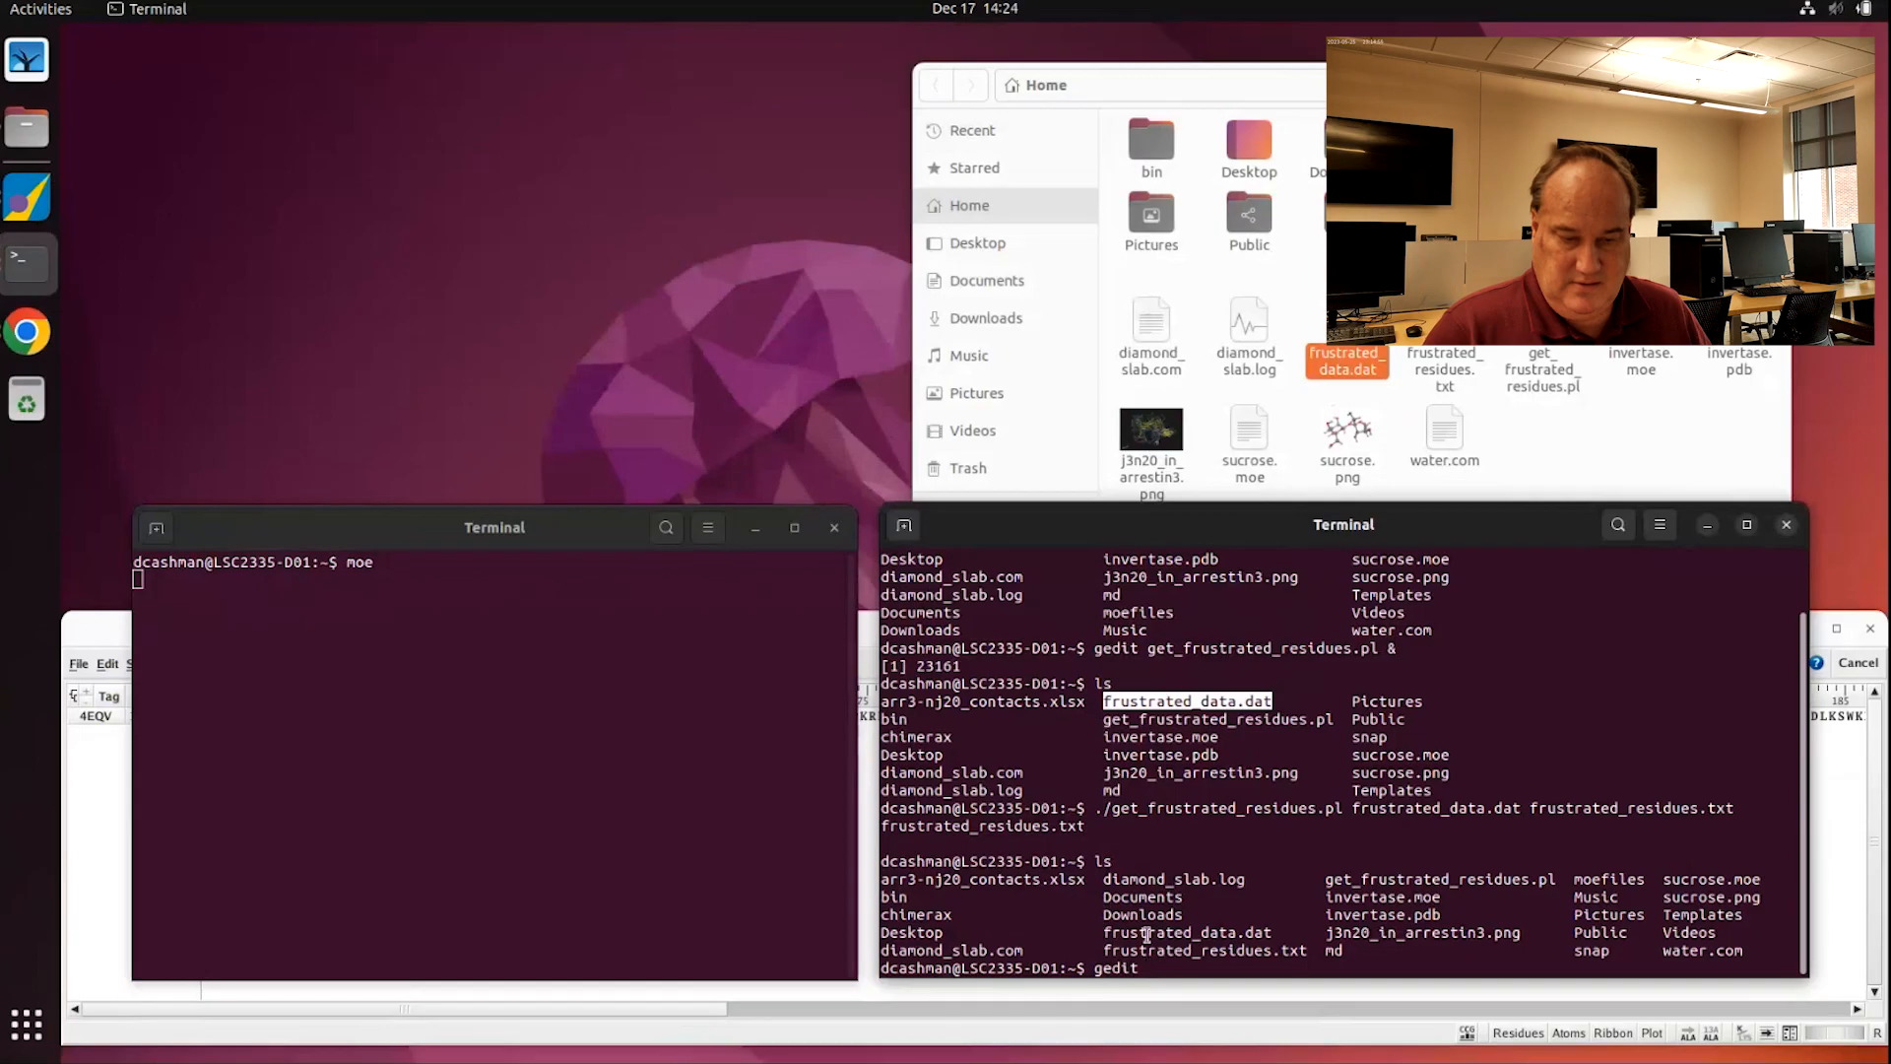
{"action": "double_click", "coordinate": [1190, 953]}
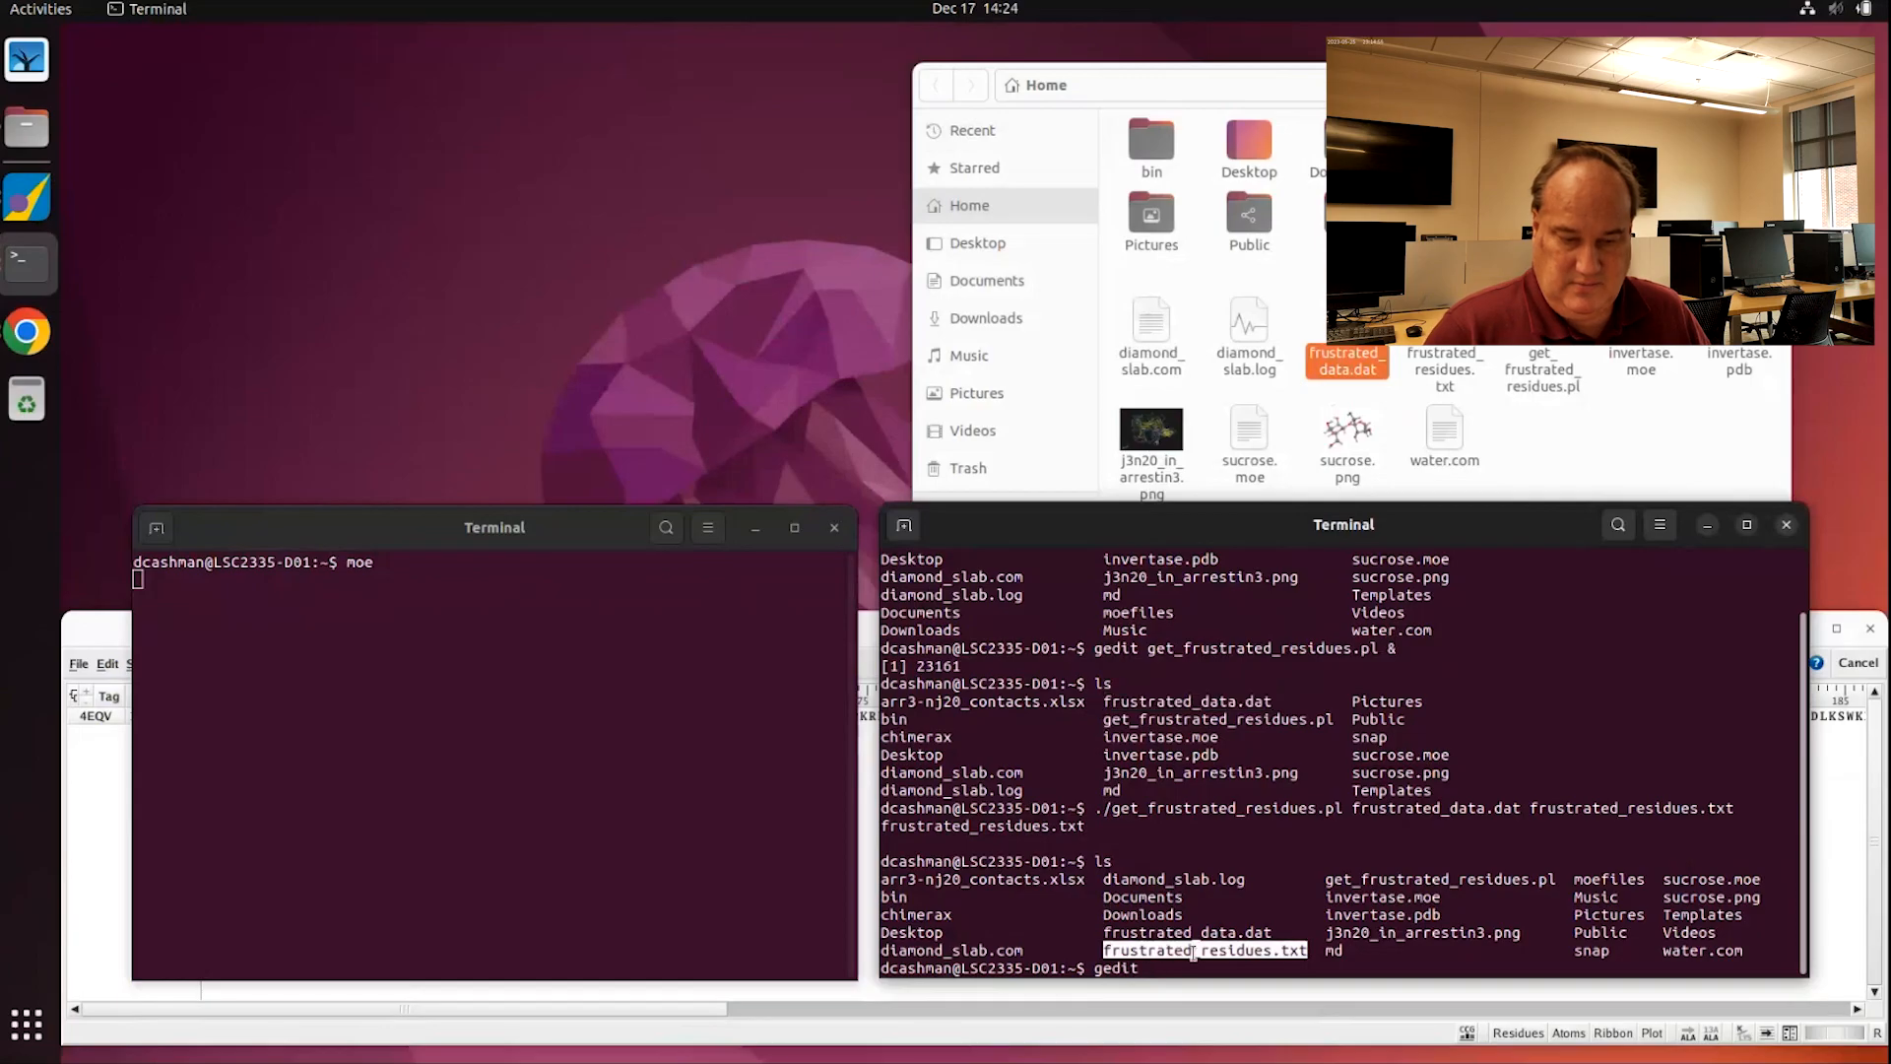
{"action": "middle_click", "coordinate": [1345, 937]}
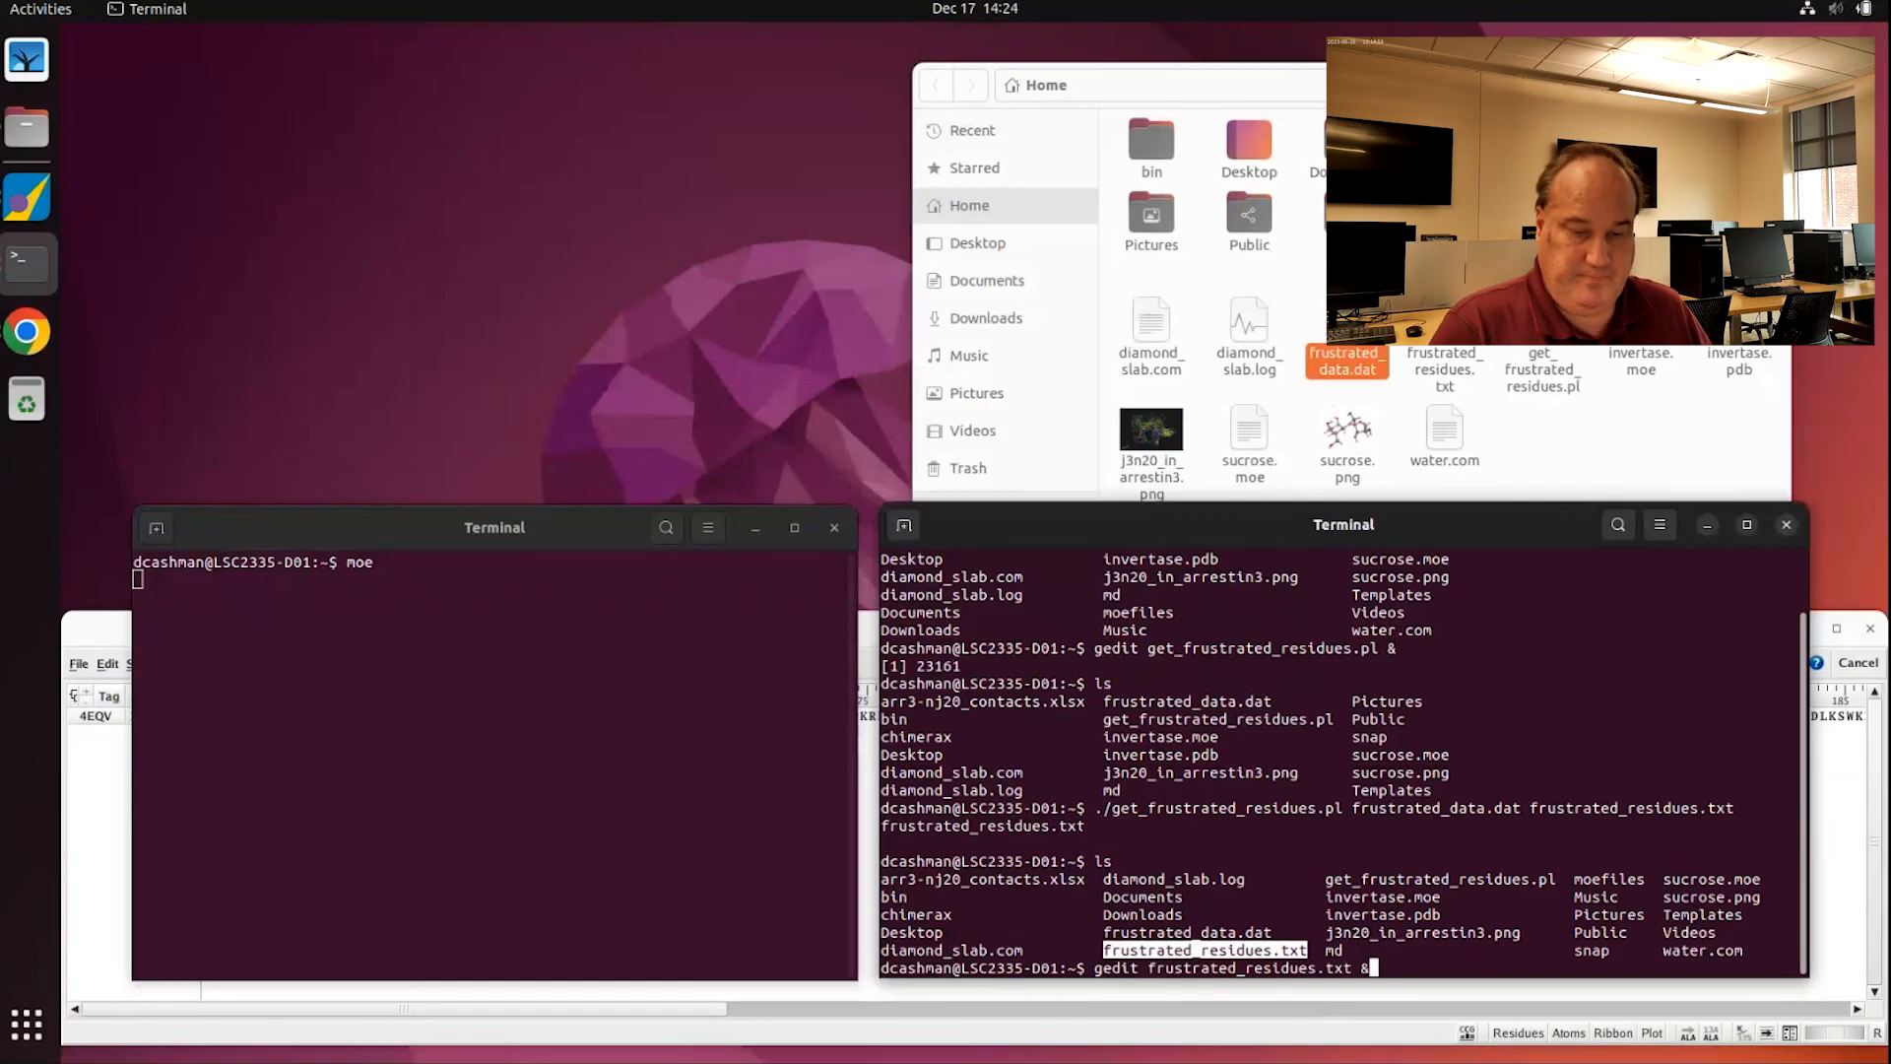
Step: Open frustrated_residues.txt in a narrow gedit window at the left, then bring MOE forward
{"action": "key", "text": "Return"}
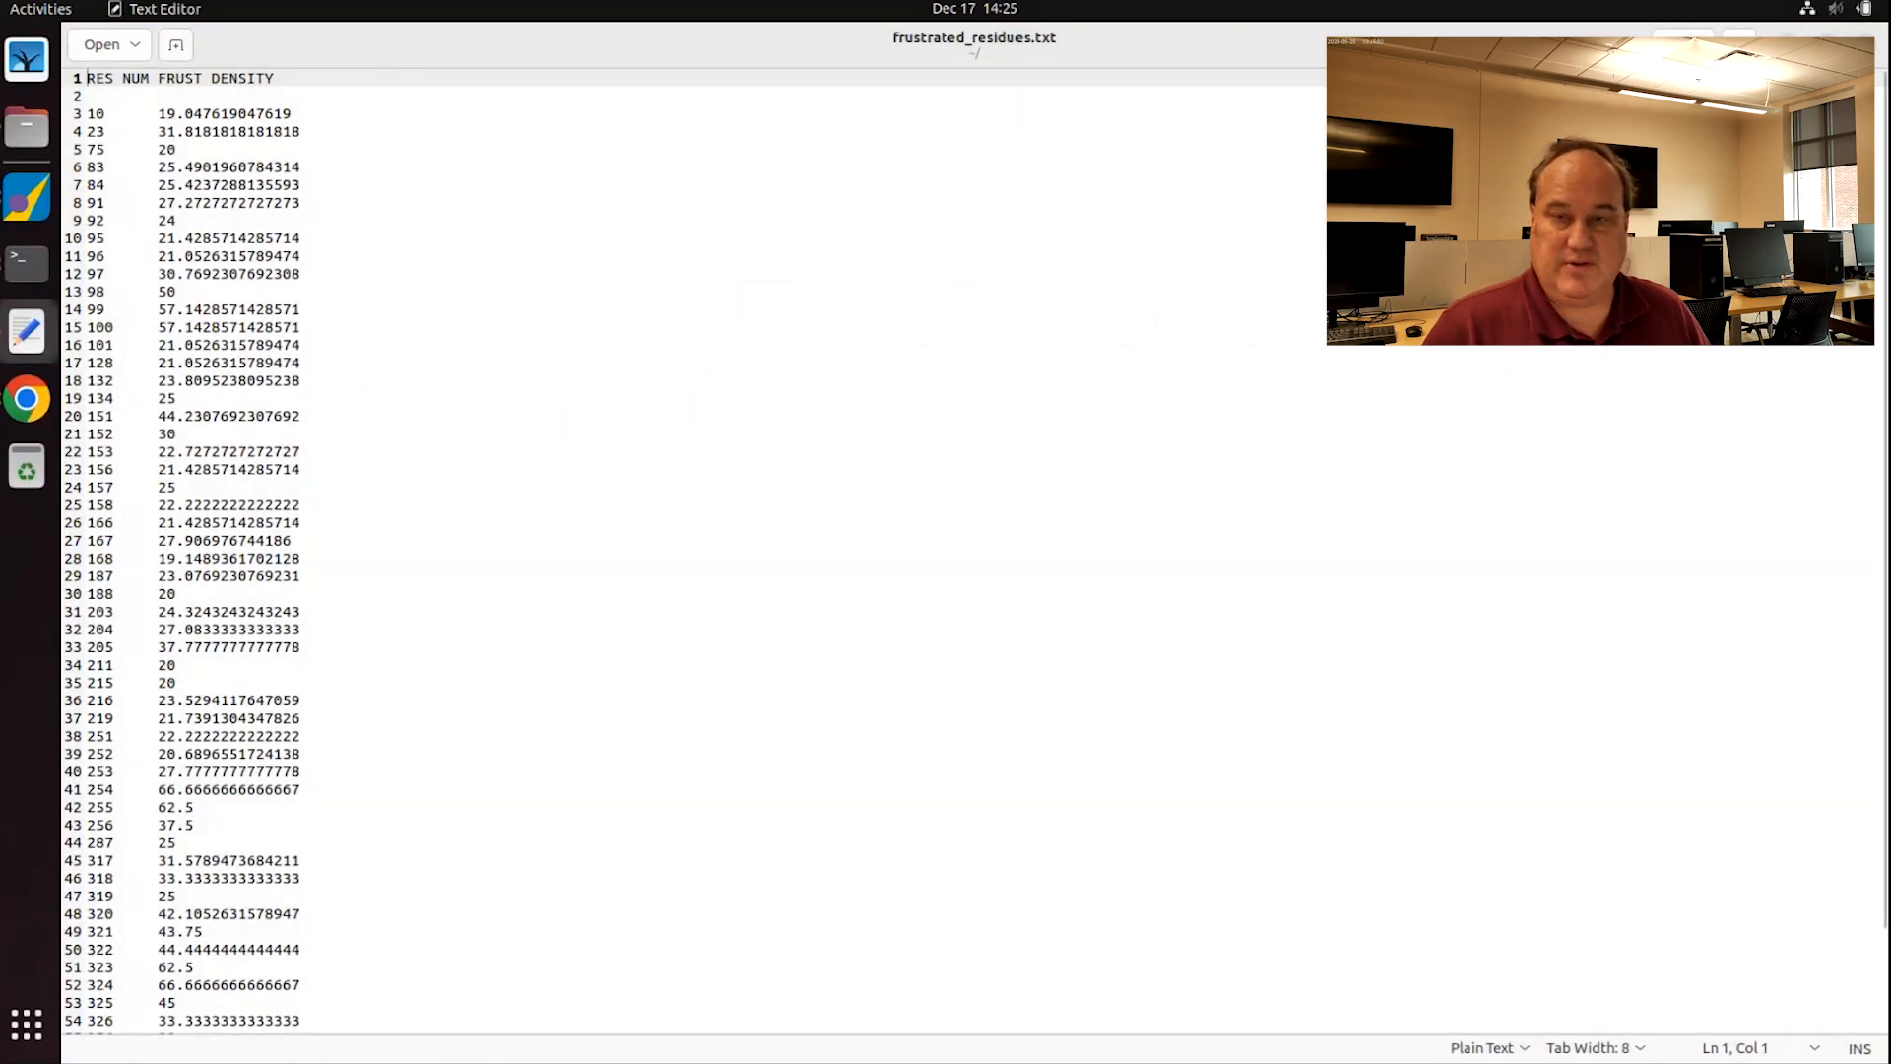
{"action": "left_click", "coordinate": [1827, 45]}
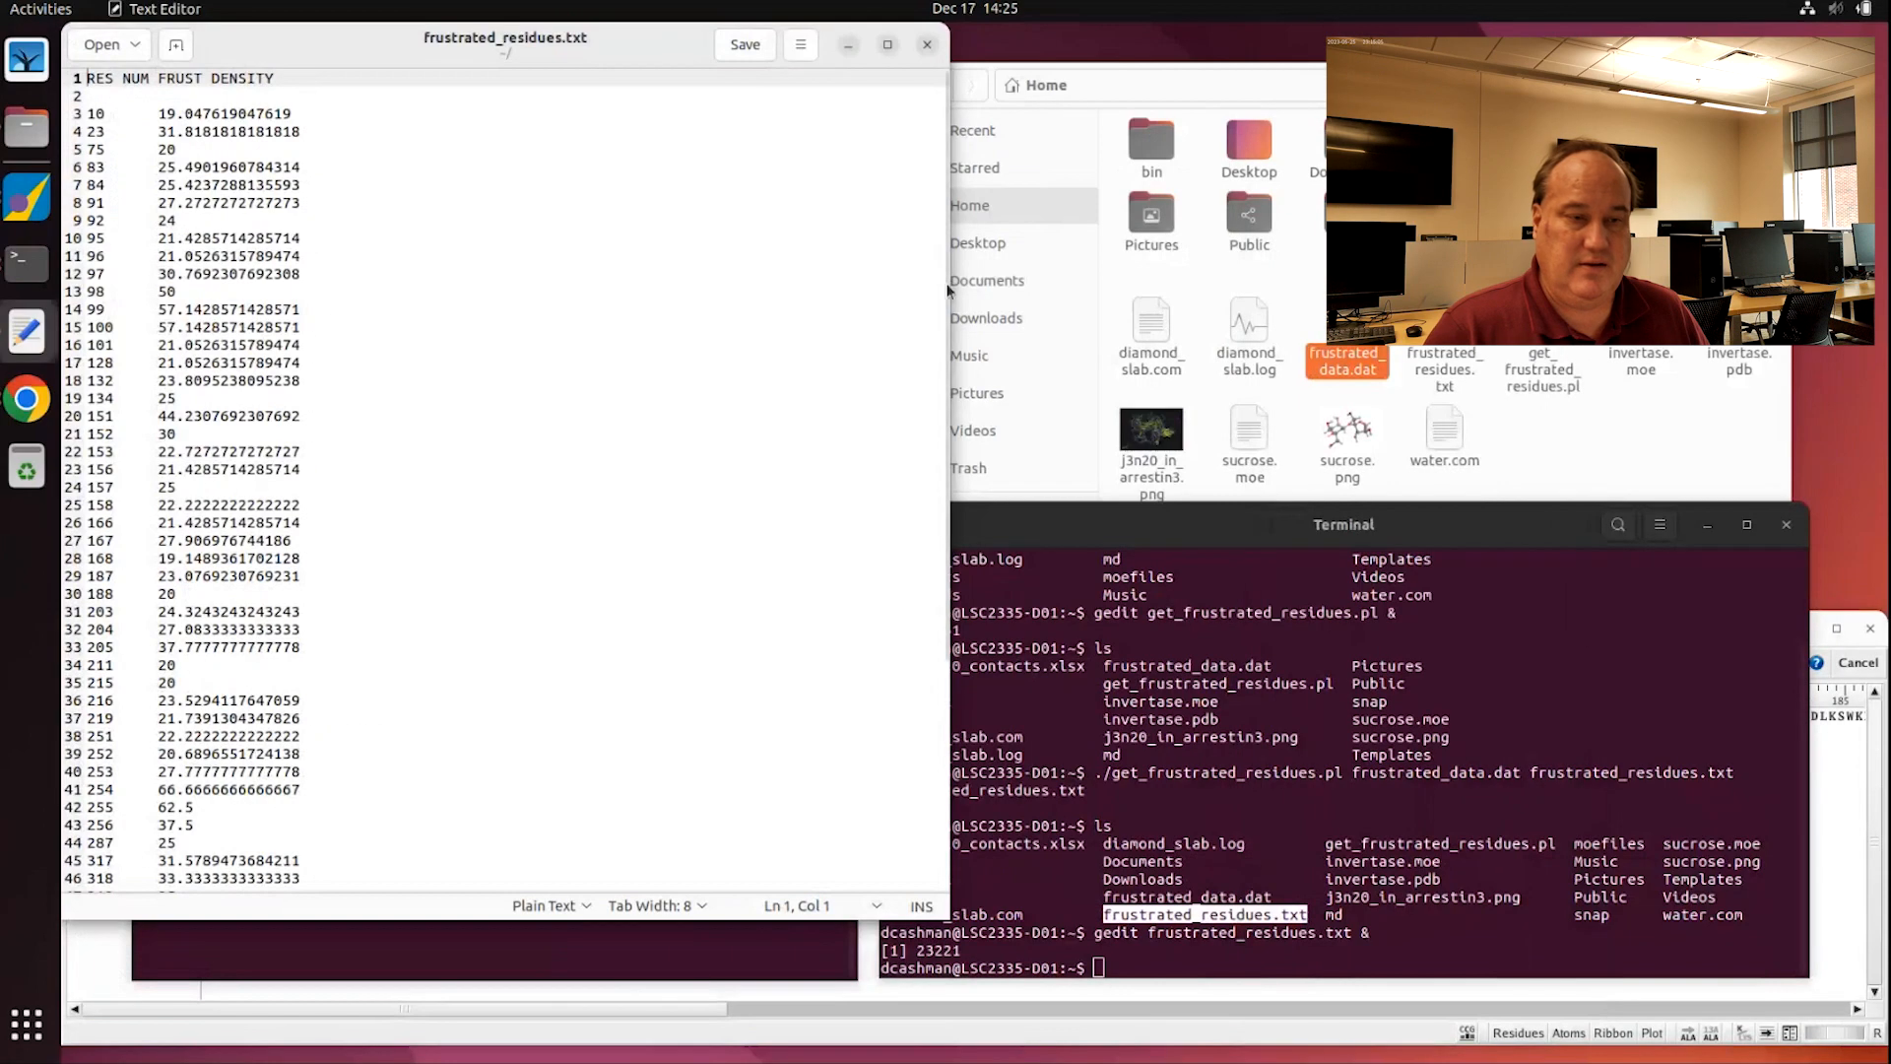
{"action": "left_click_drag", "start_coordinate": [953, 286], "coordinate": [510, 287]}
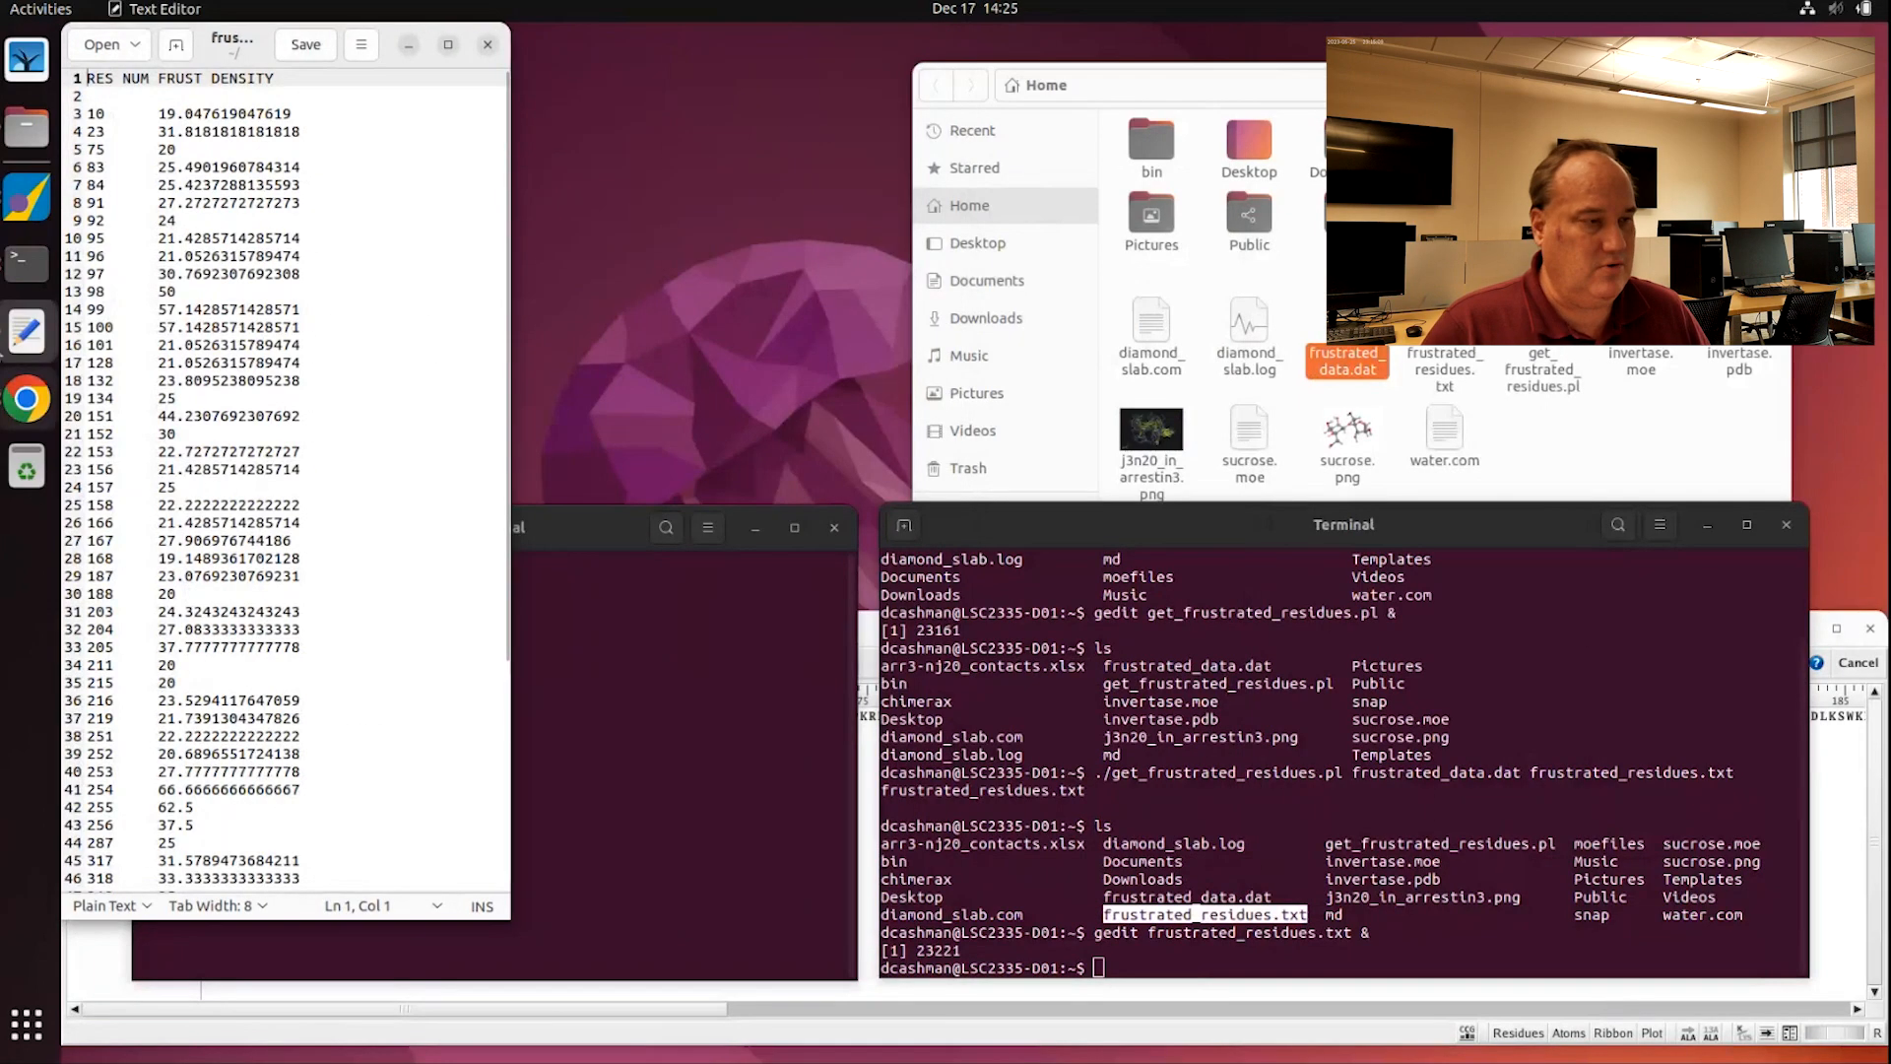
{"action": "left_click", "coordinate": [18, 197]}
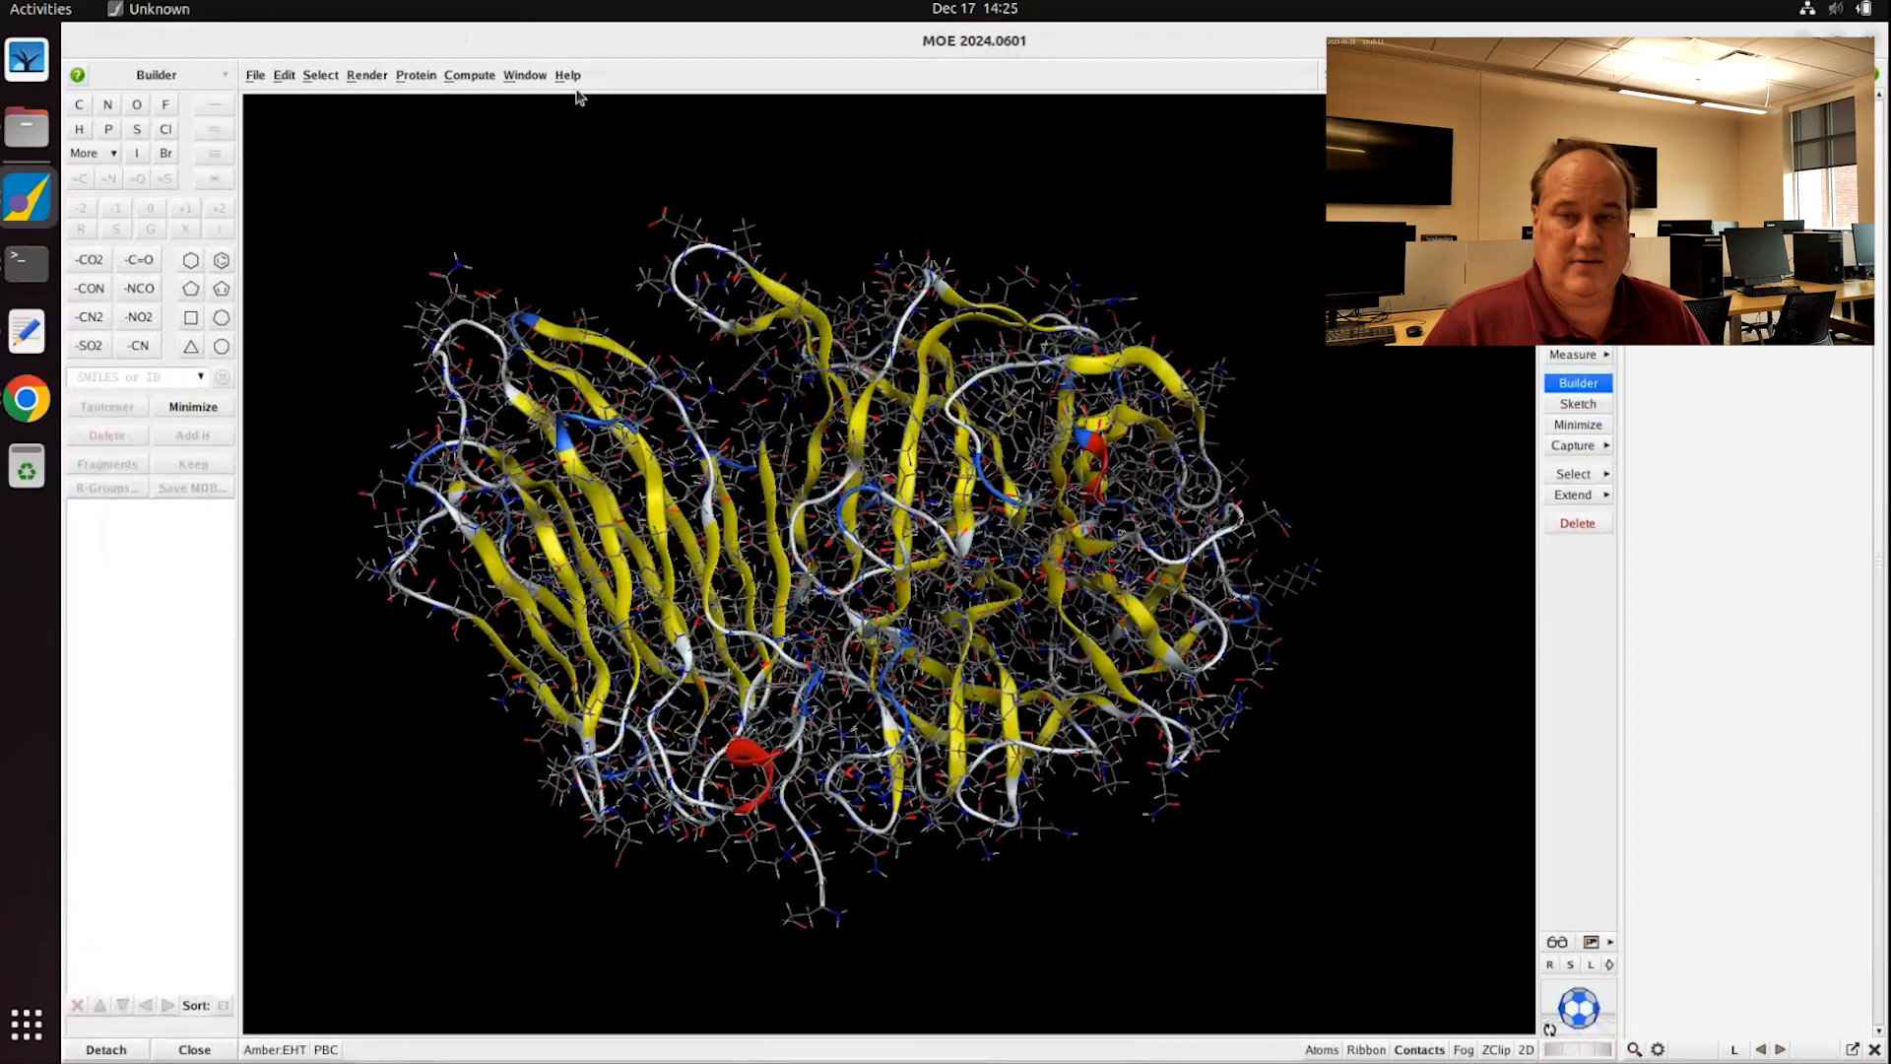
Step: Restore the MOE window beside the residue list and rotate the protein to a new orientation
{"action": "double_click", "coordinate": [1268, 41]}
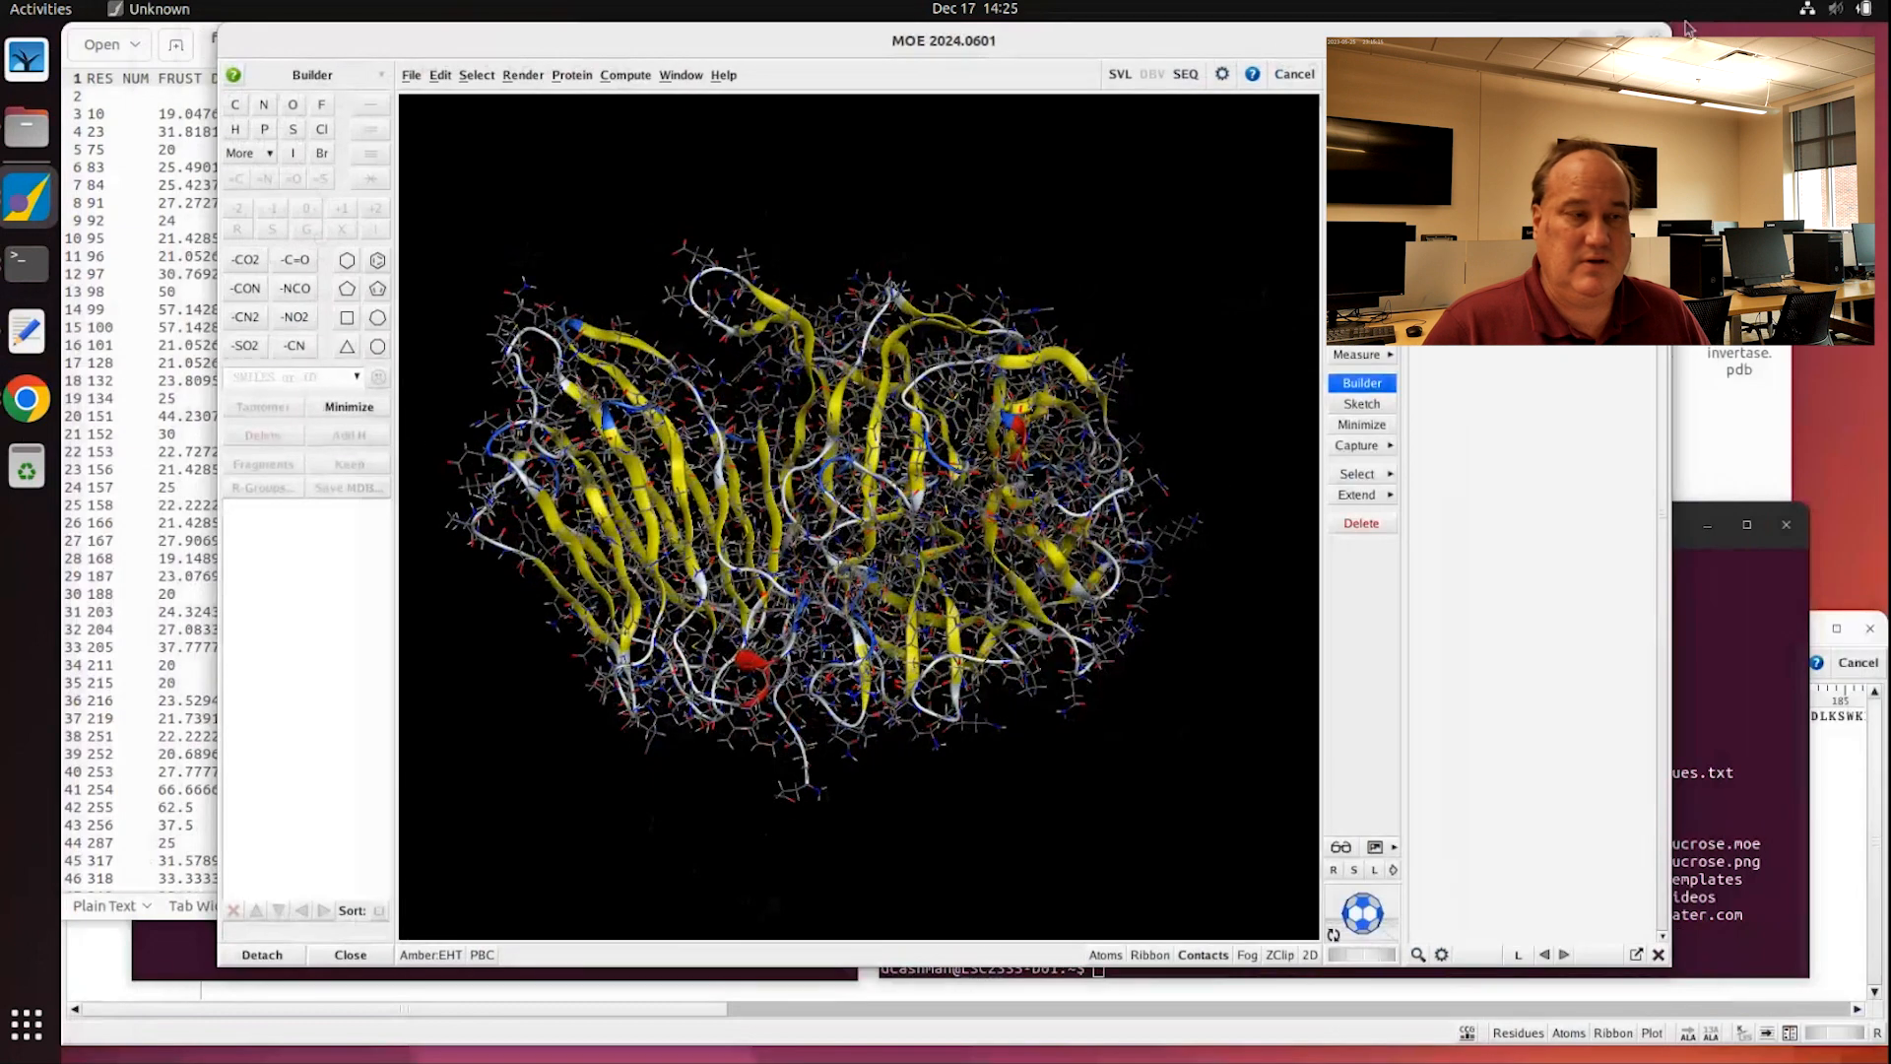
{"action": "left_click_drag", "start_coordinate": [1451, 31], "coordinate": [1479, 30]}
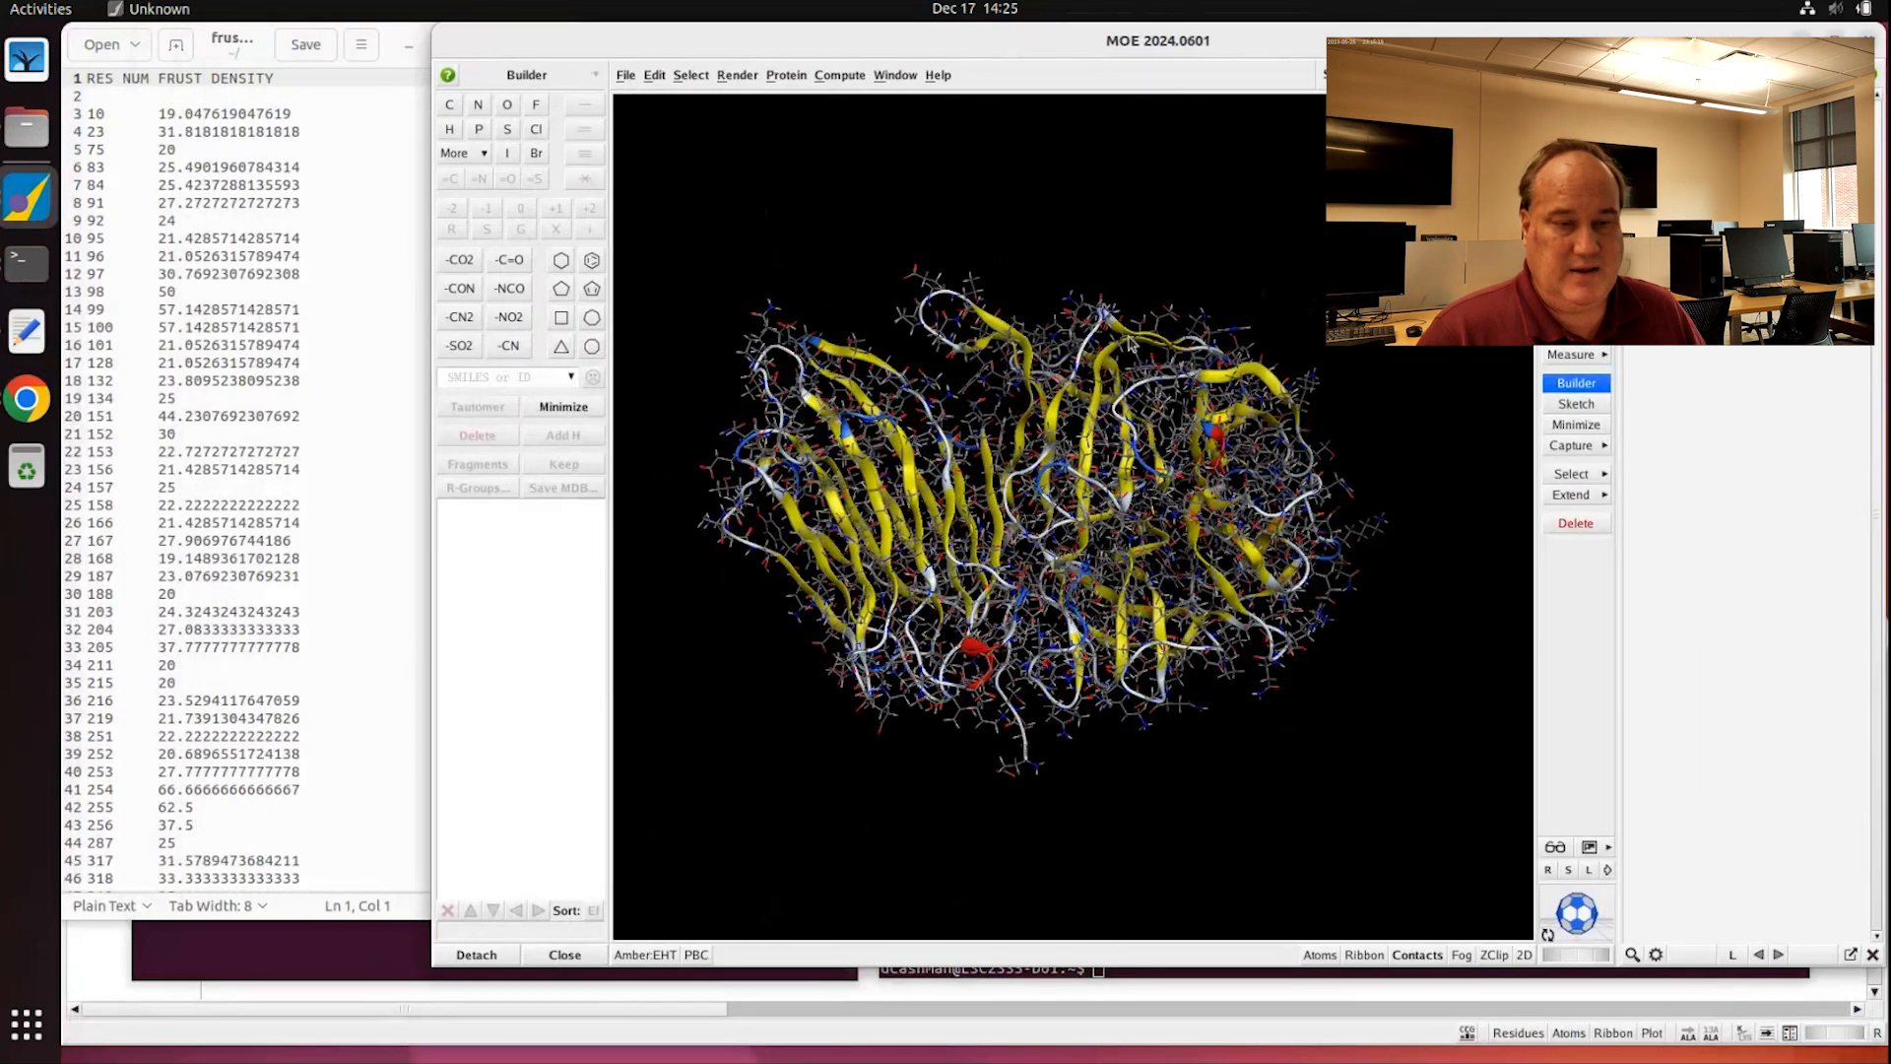
{"action": "scroll", "coordinate": [1167, 264], "scroll_direction": "down", "scroll_amount": 3}
{"action": "middle_click_drag", "start_coordinate": [1222, 246], "coordinate": [1170, 246]}
{"action": "scroll", "coordinate": [1211, 251], "scroll_direction": "up", "scroll_amount": 2}
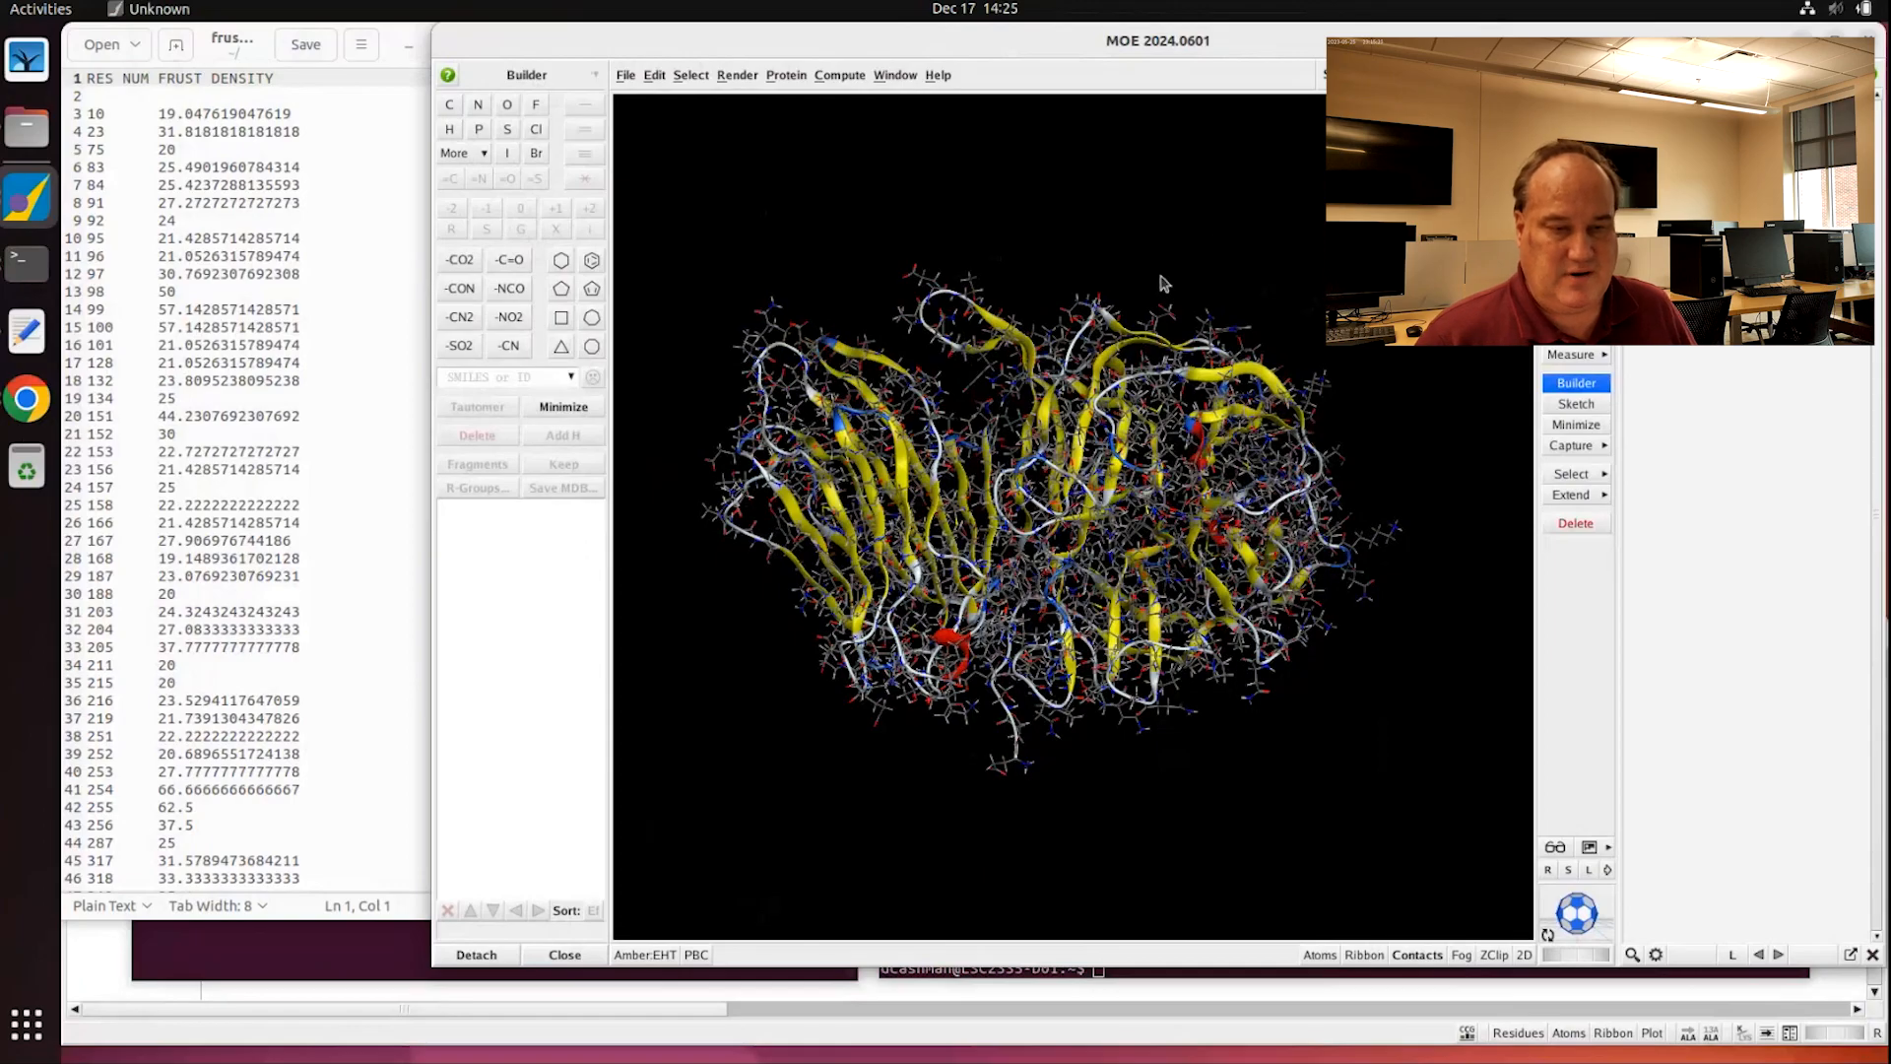
{"action": "middle_click_drag", "start_coordinate": [1162, 279], "coordinate": [889, 717]}
{"action": "middle_click_drag", "start_coordinate": [1112, 578], "coordinate": [886, 642]}
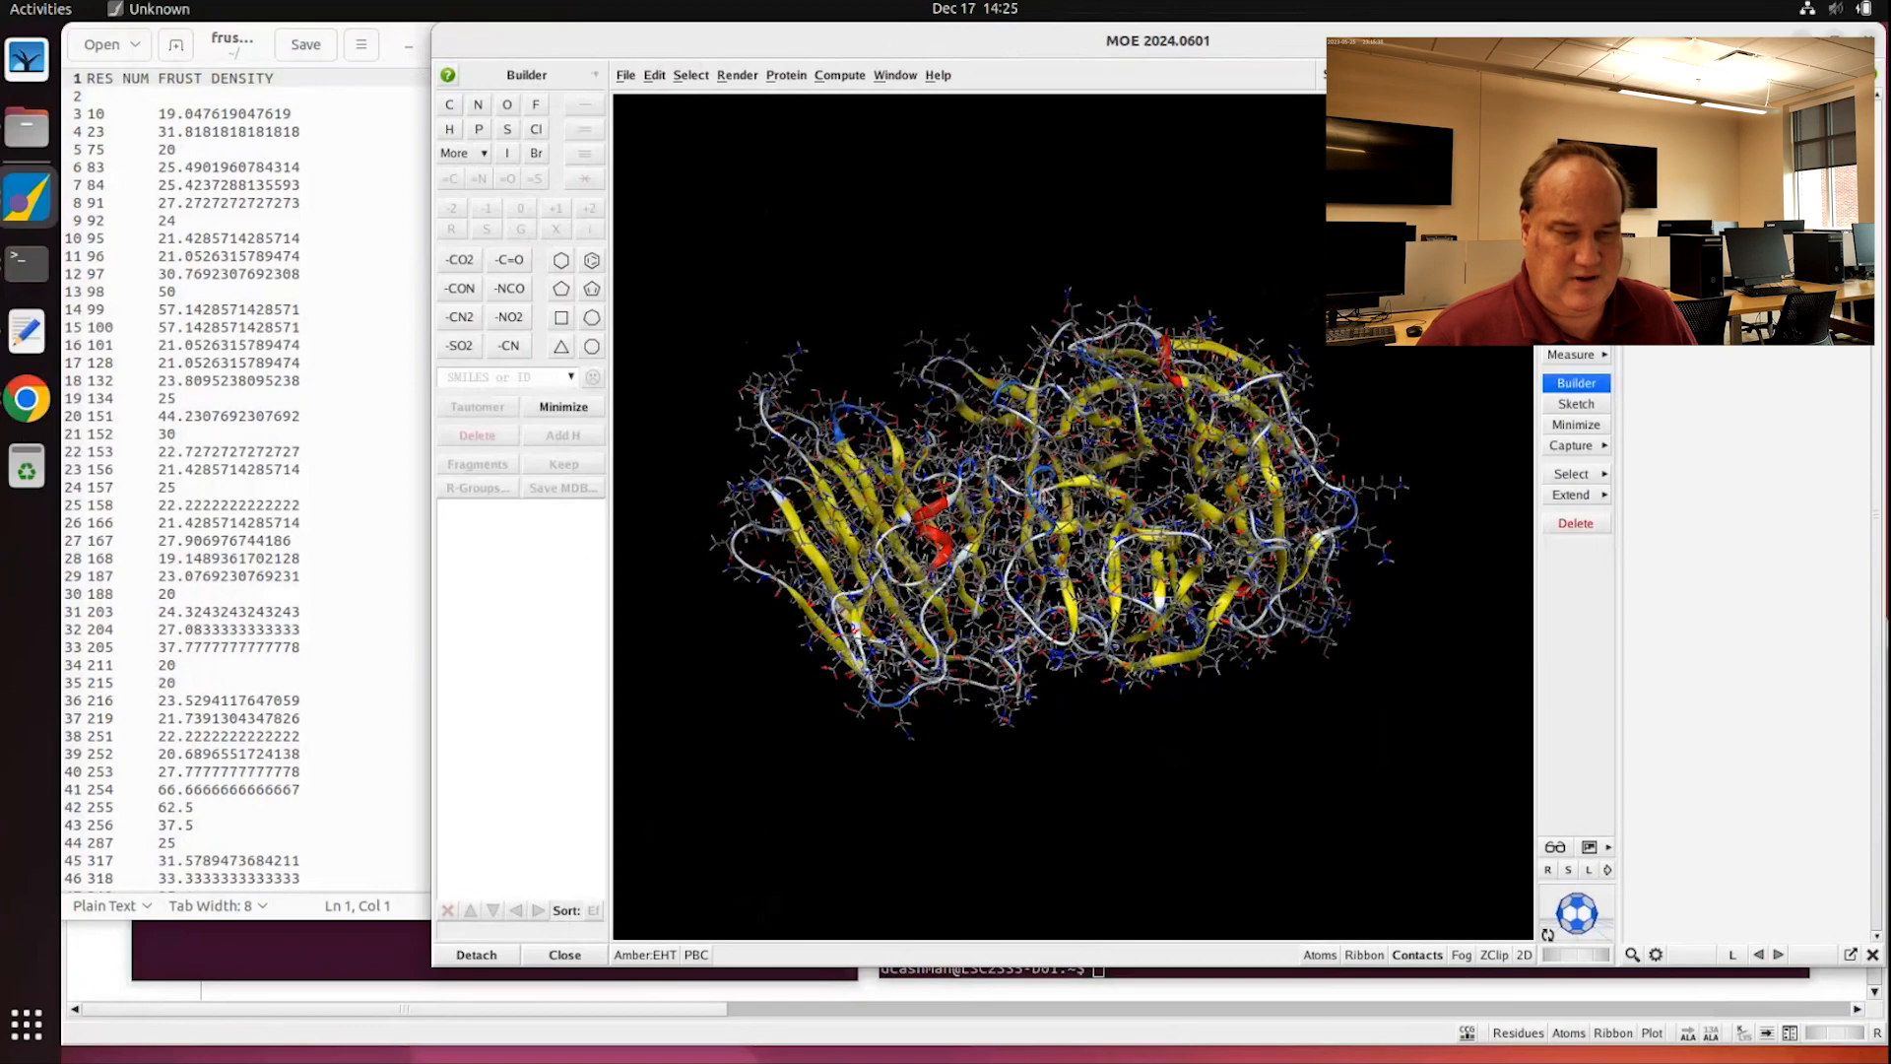
{"action": "middle_click_drag", "start_coordinate": [1049, 498], "coordinate": [1071, 539]}
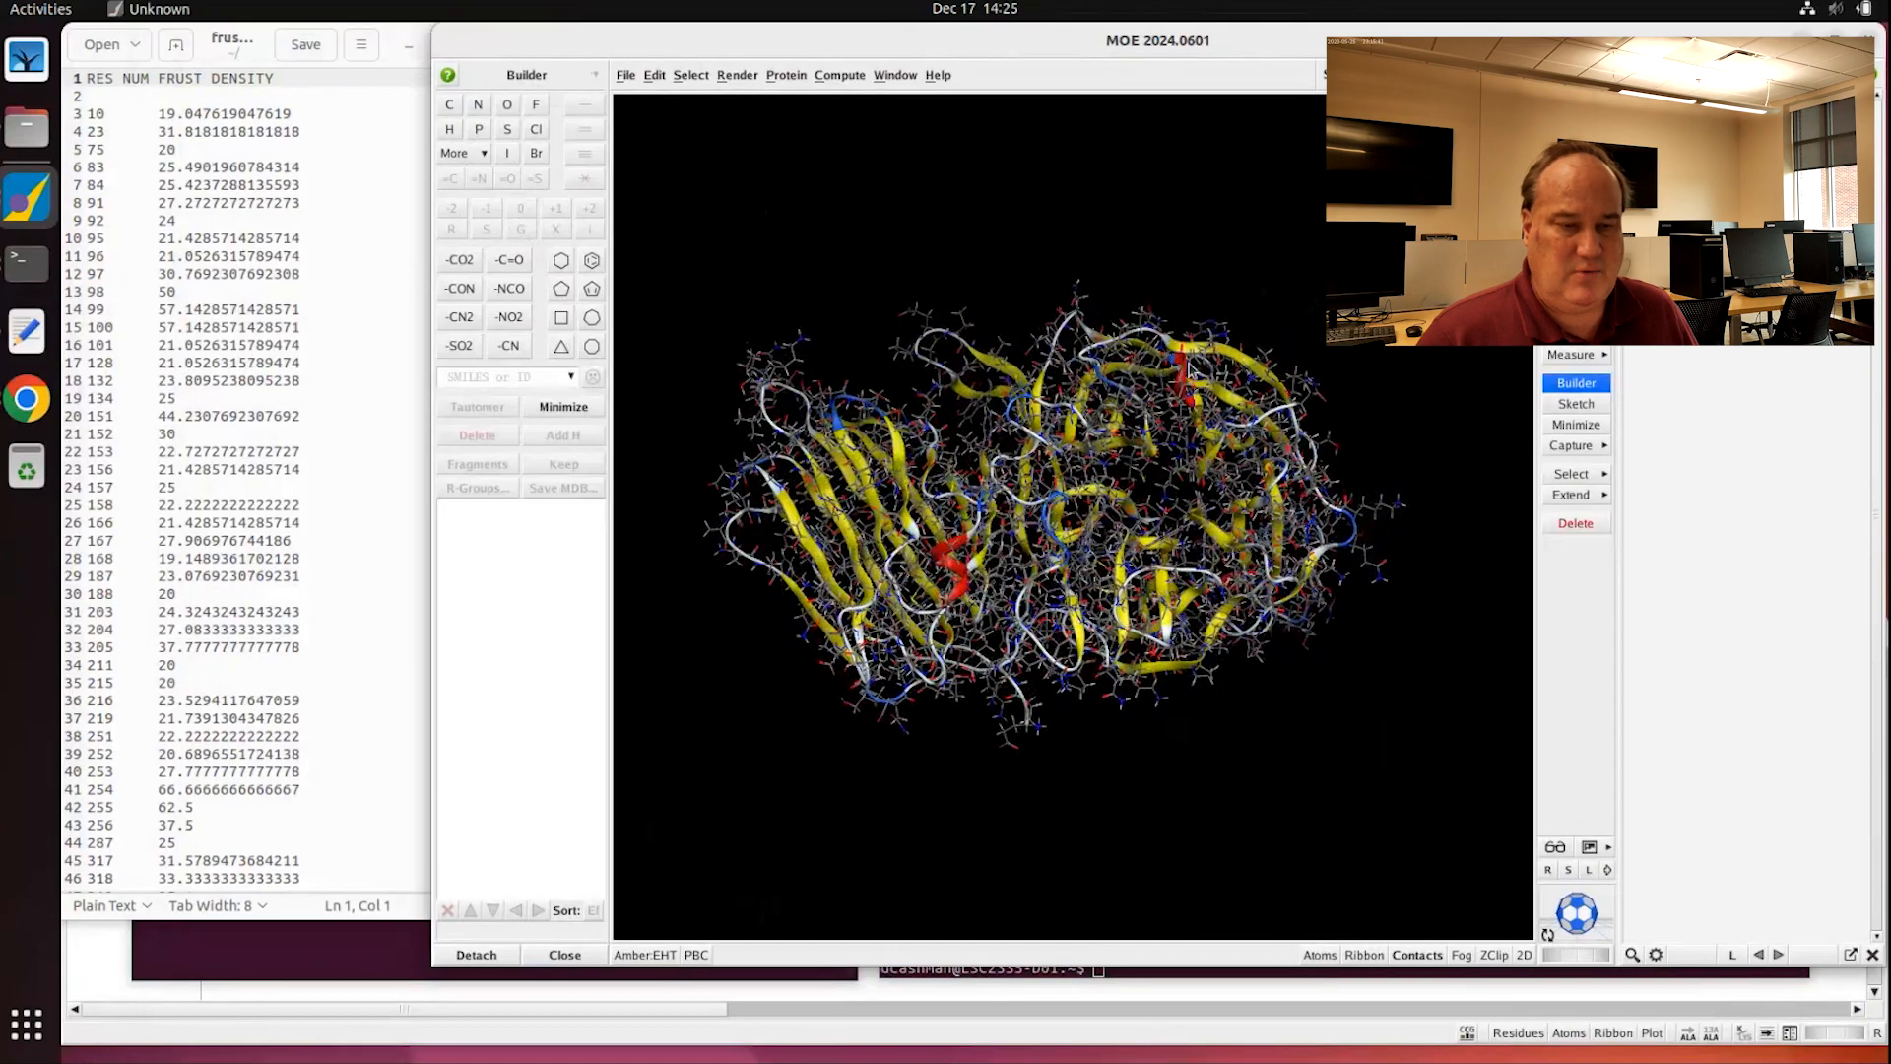
{"action": "middle_click_drag", "start_coordinate": [1088, 400], "coordinate": [1108, 193]}
Step: Colour the whole ribbon plain light grey
{"action": "right_click", "coordinate": [1108, 193]}
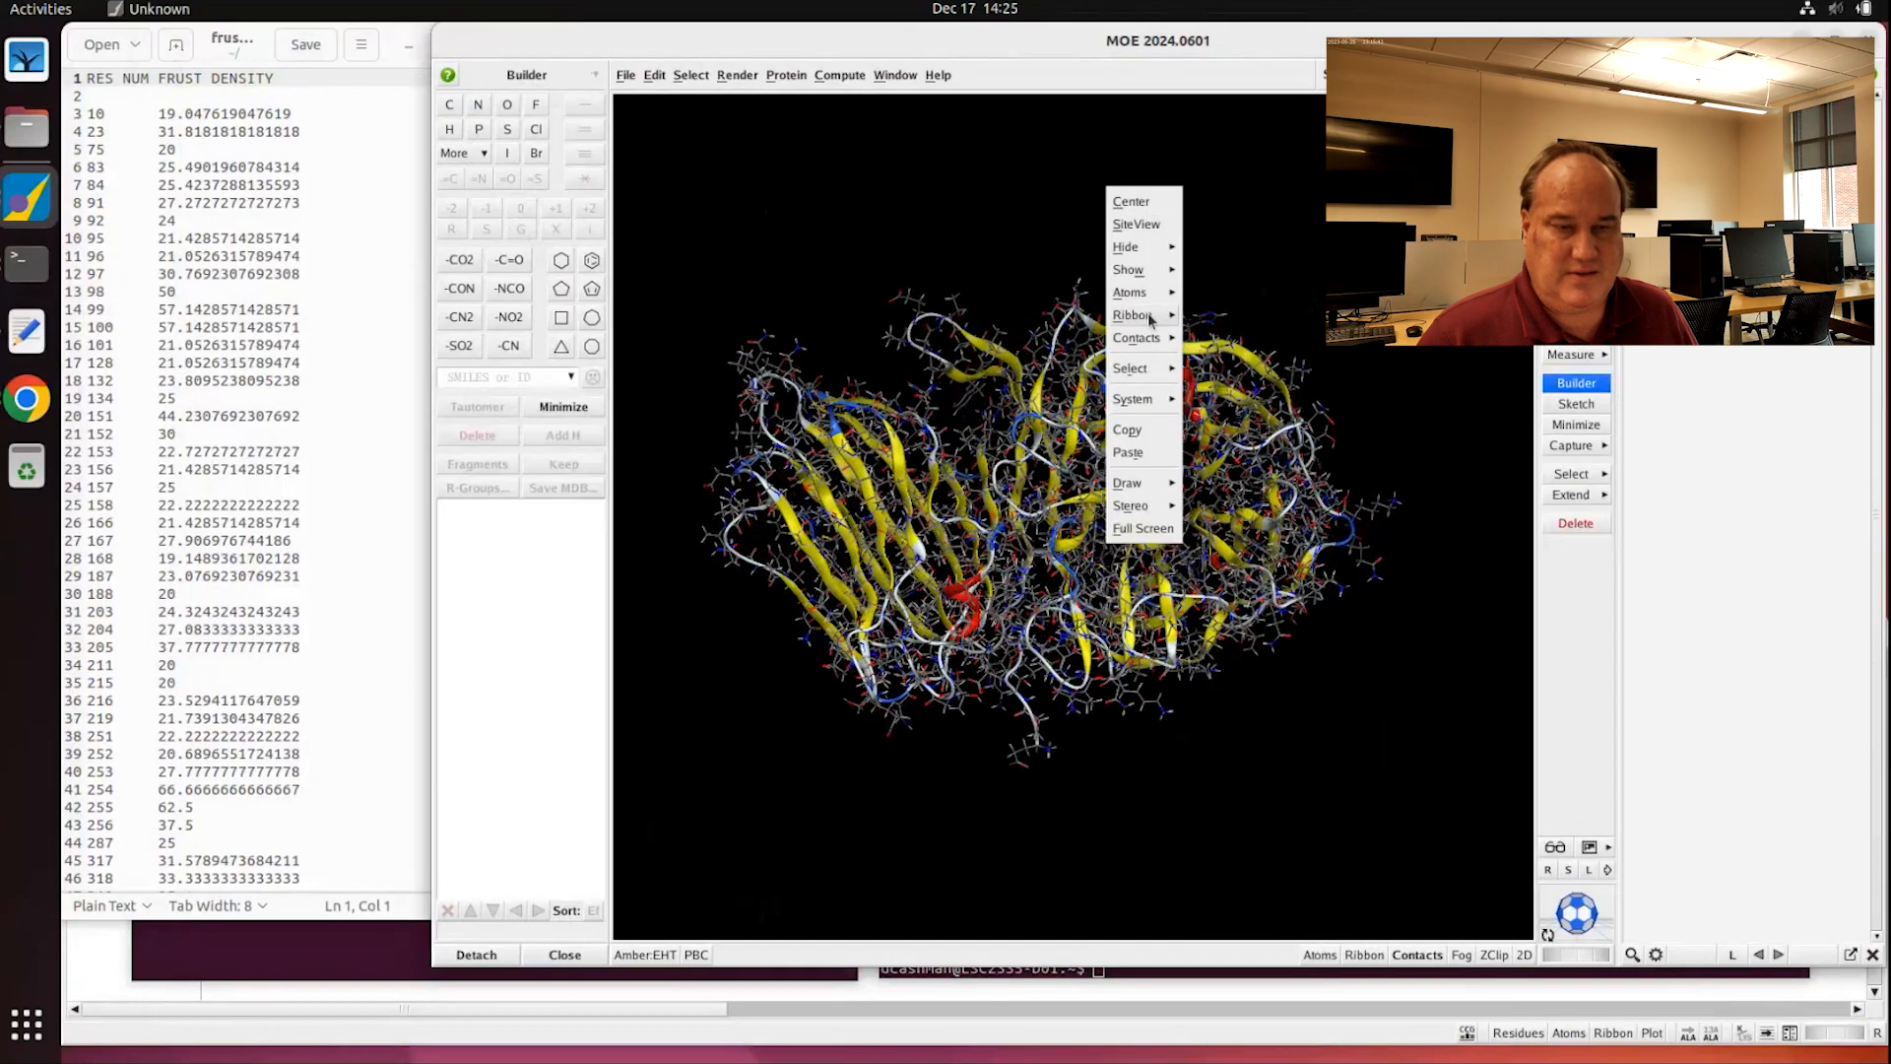
{"action": "mouse_move", "coordinate": [1153, 315]}
{"action": "left_click", "coordinate": [1432, 360]}
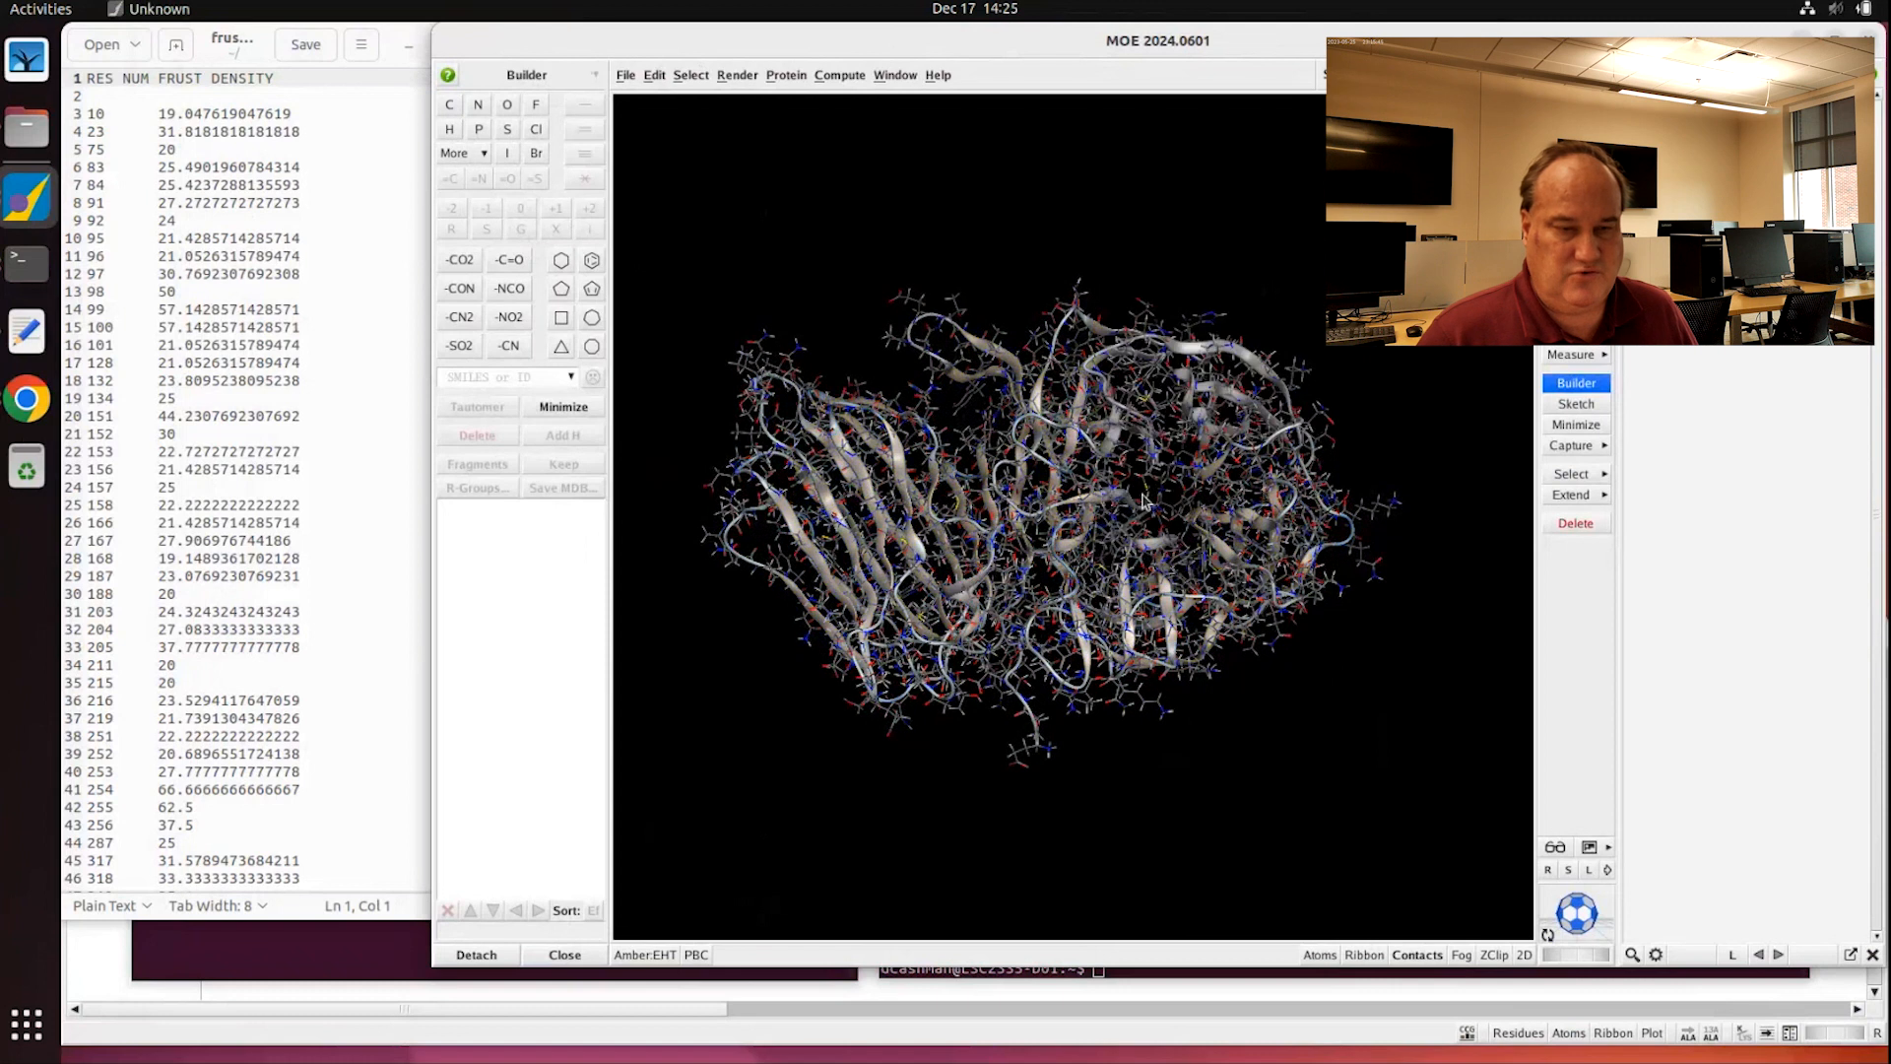
{"action": "mouse_move", "coordinate": [1201, 275]}
{"action": "middle_mouse_down"}
{"action": "mouse_move", "coordinate": [1203, 313]}
{"action": "mouse_move", "coordinate": [1235, 272]}
{"action": "middle_mouse_up"}
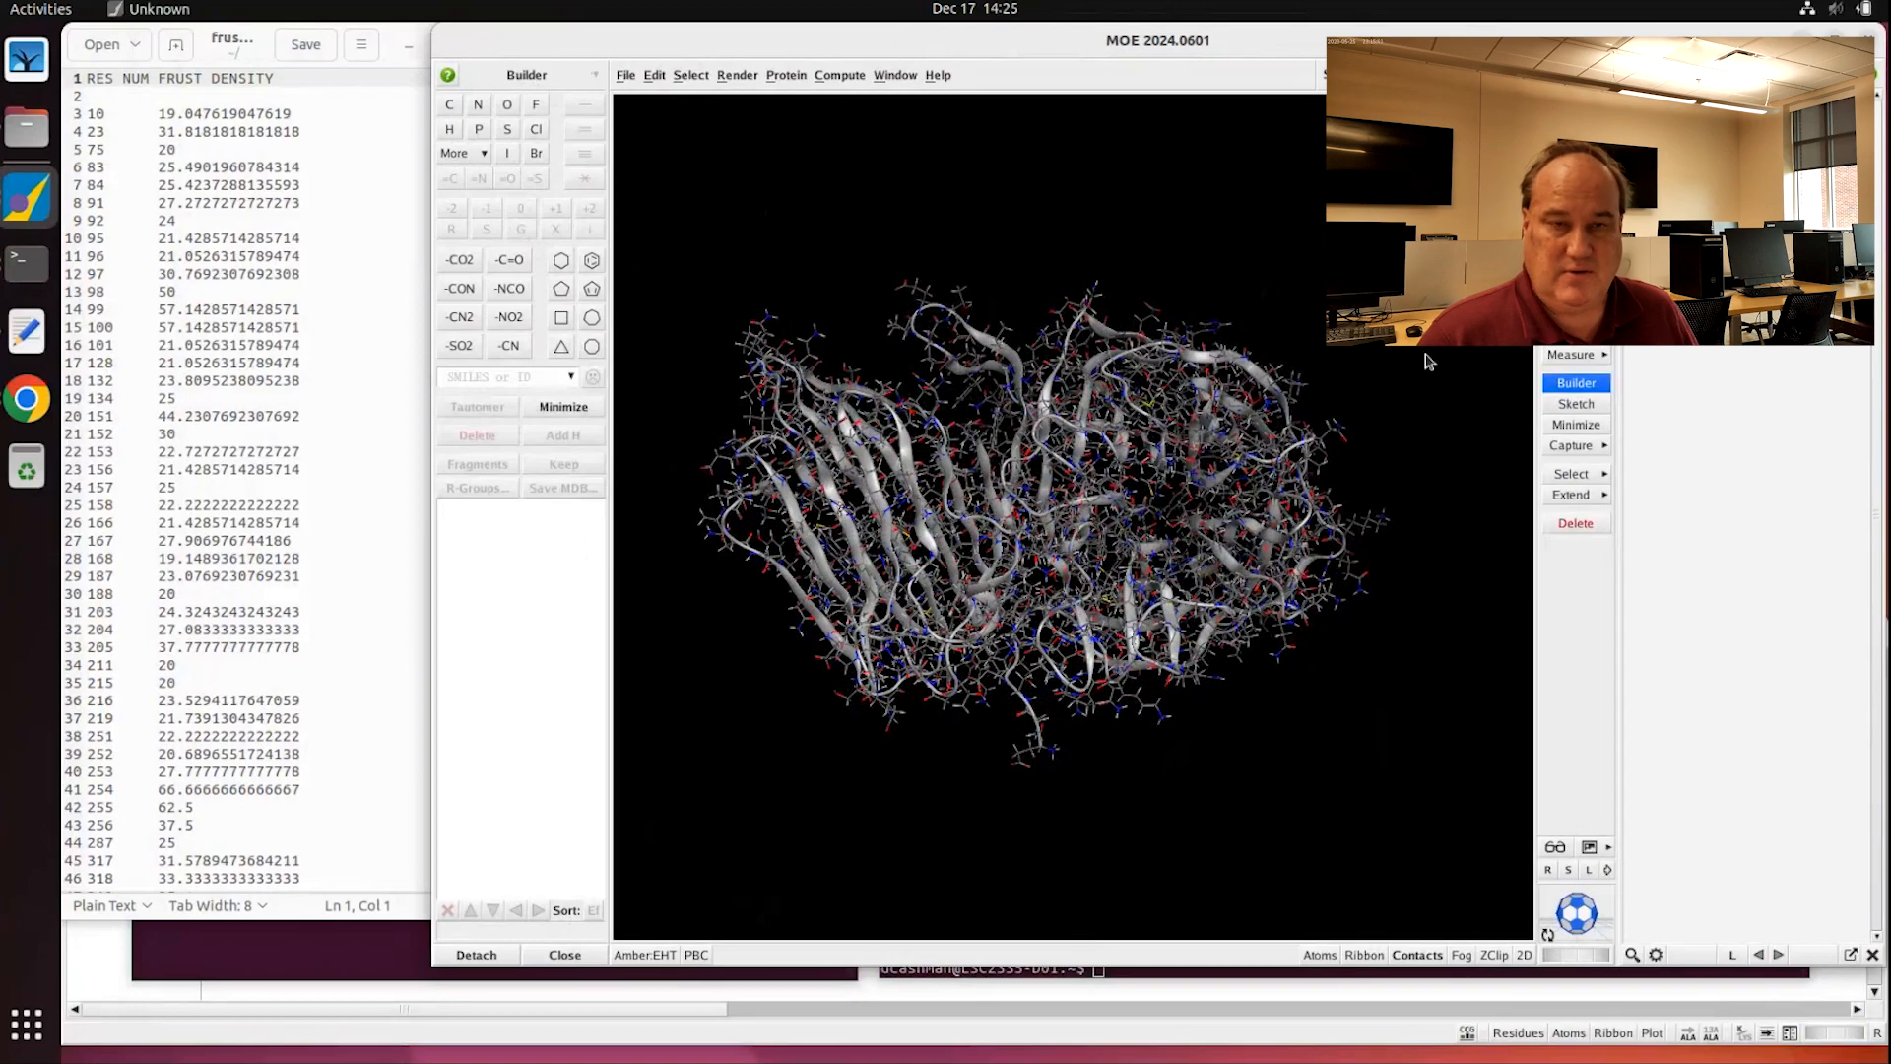
Step: Open the chain 4EQV.A sequence and select residues 10, 23, 75 and 83
{"action": "left_click", "coordinate": [1478, 75]}
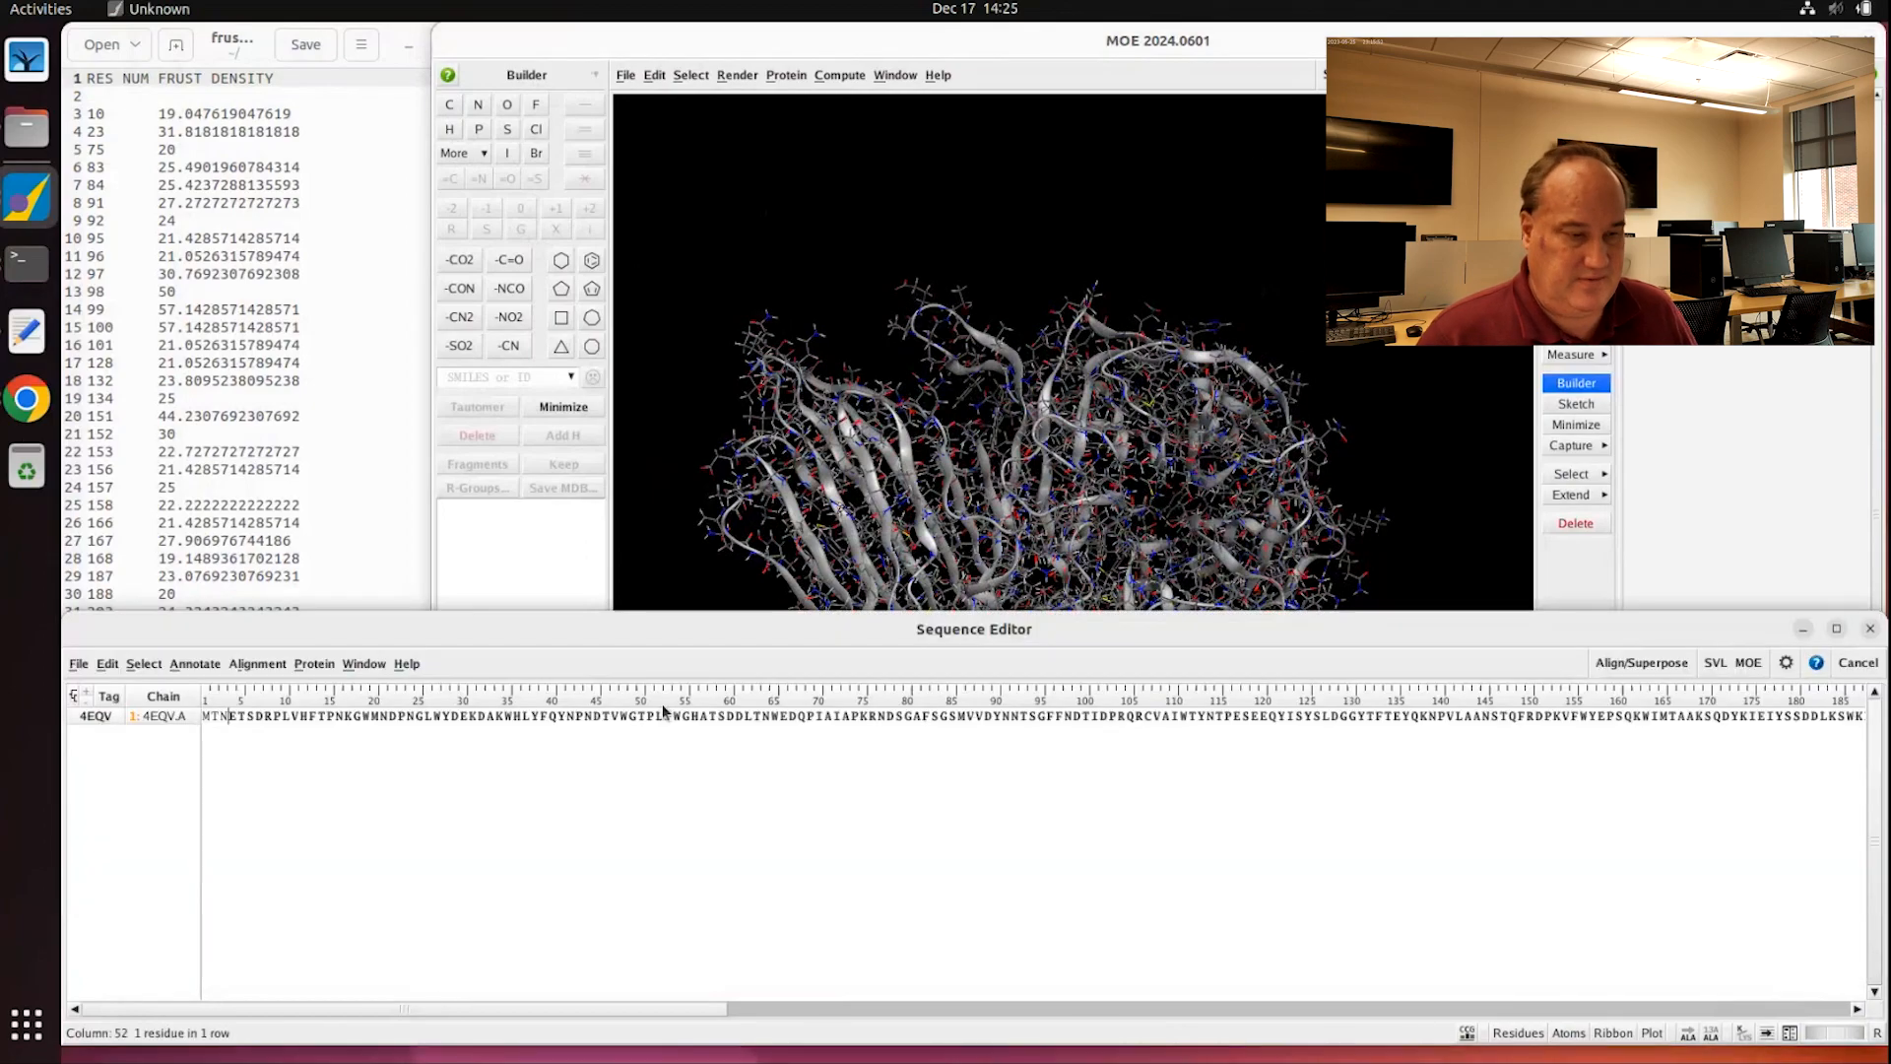
{"action": "left_click_drag", "start_coordinate": [637, 611], "coordinate": [630, 851]}
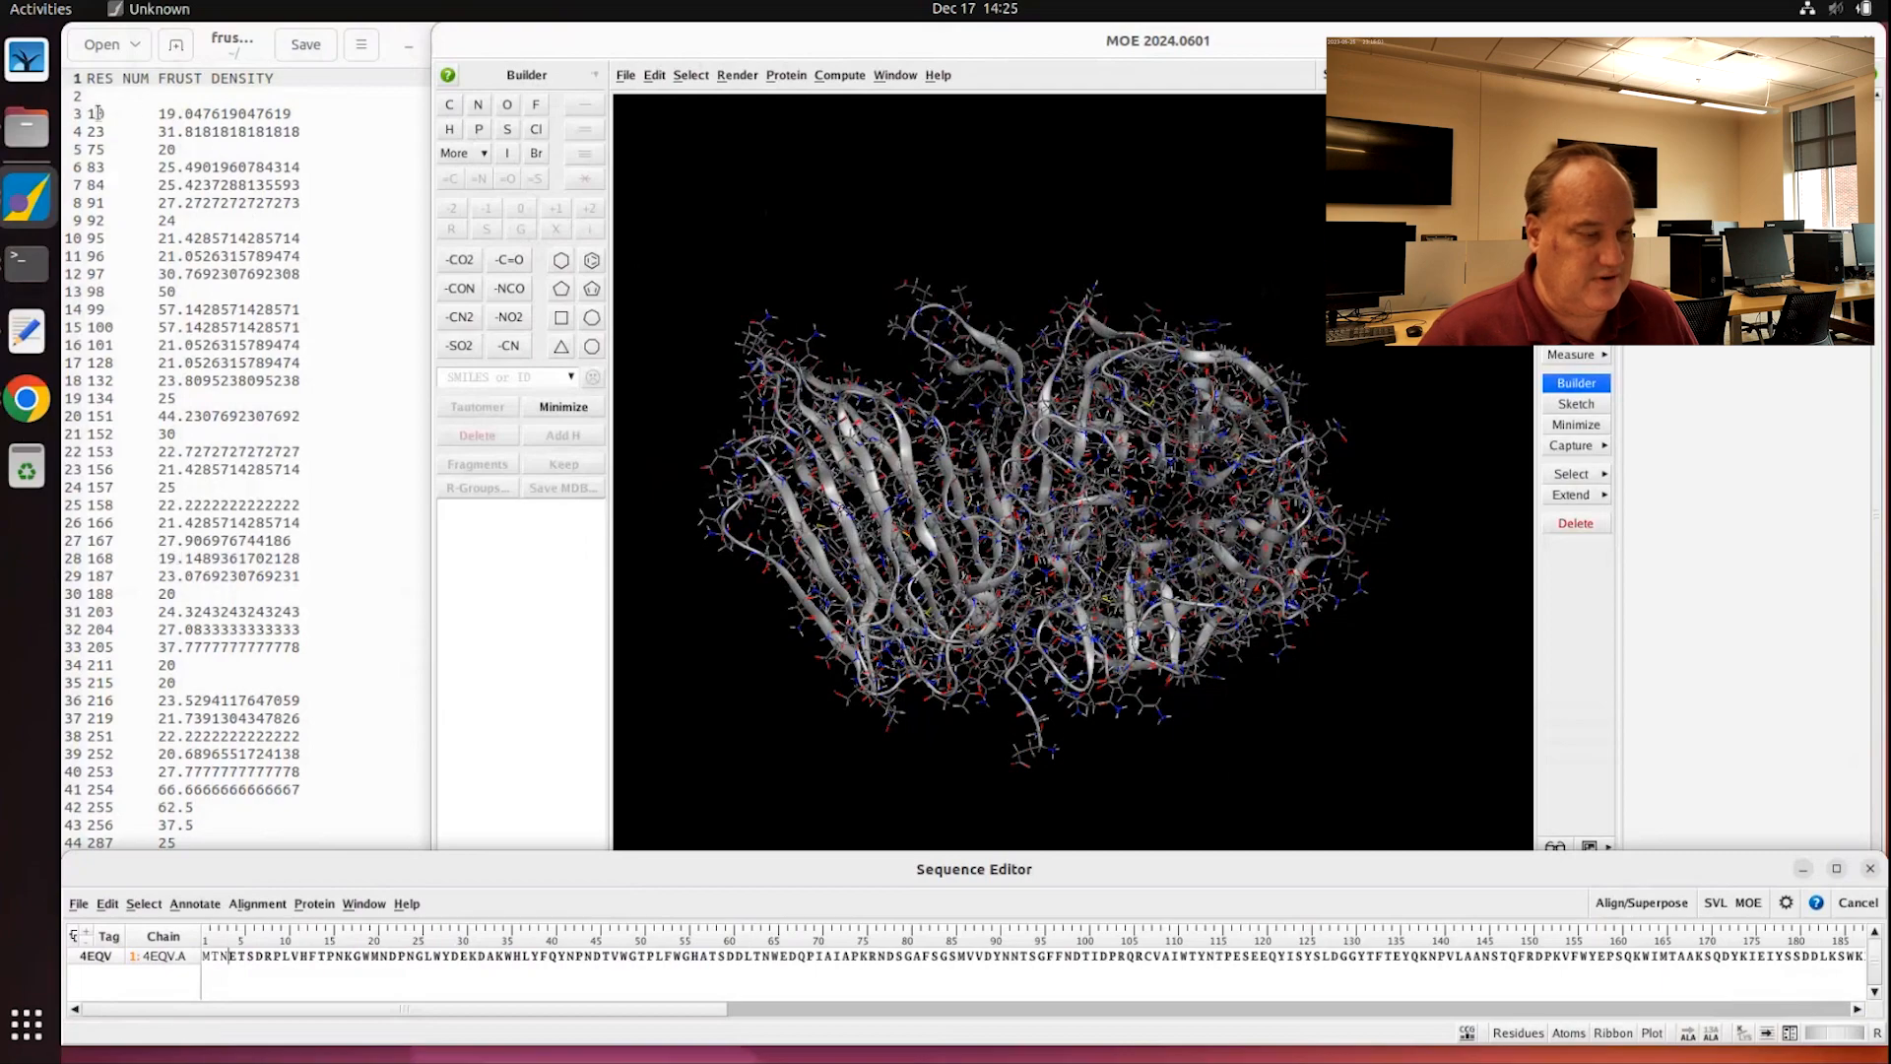
{"action": "left_click", "coordinate": [287, 957]}
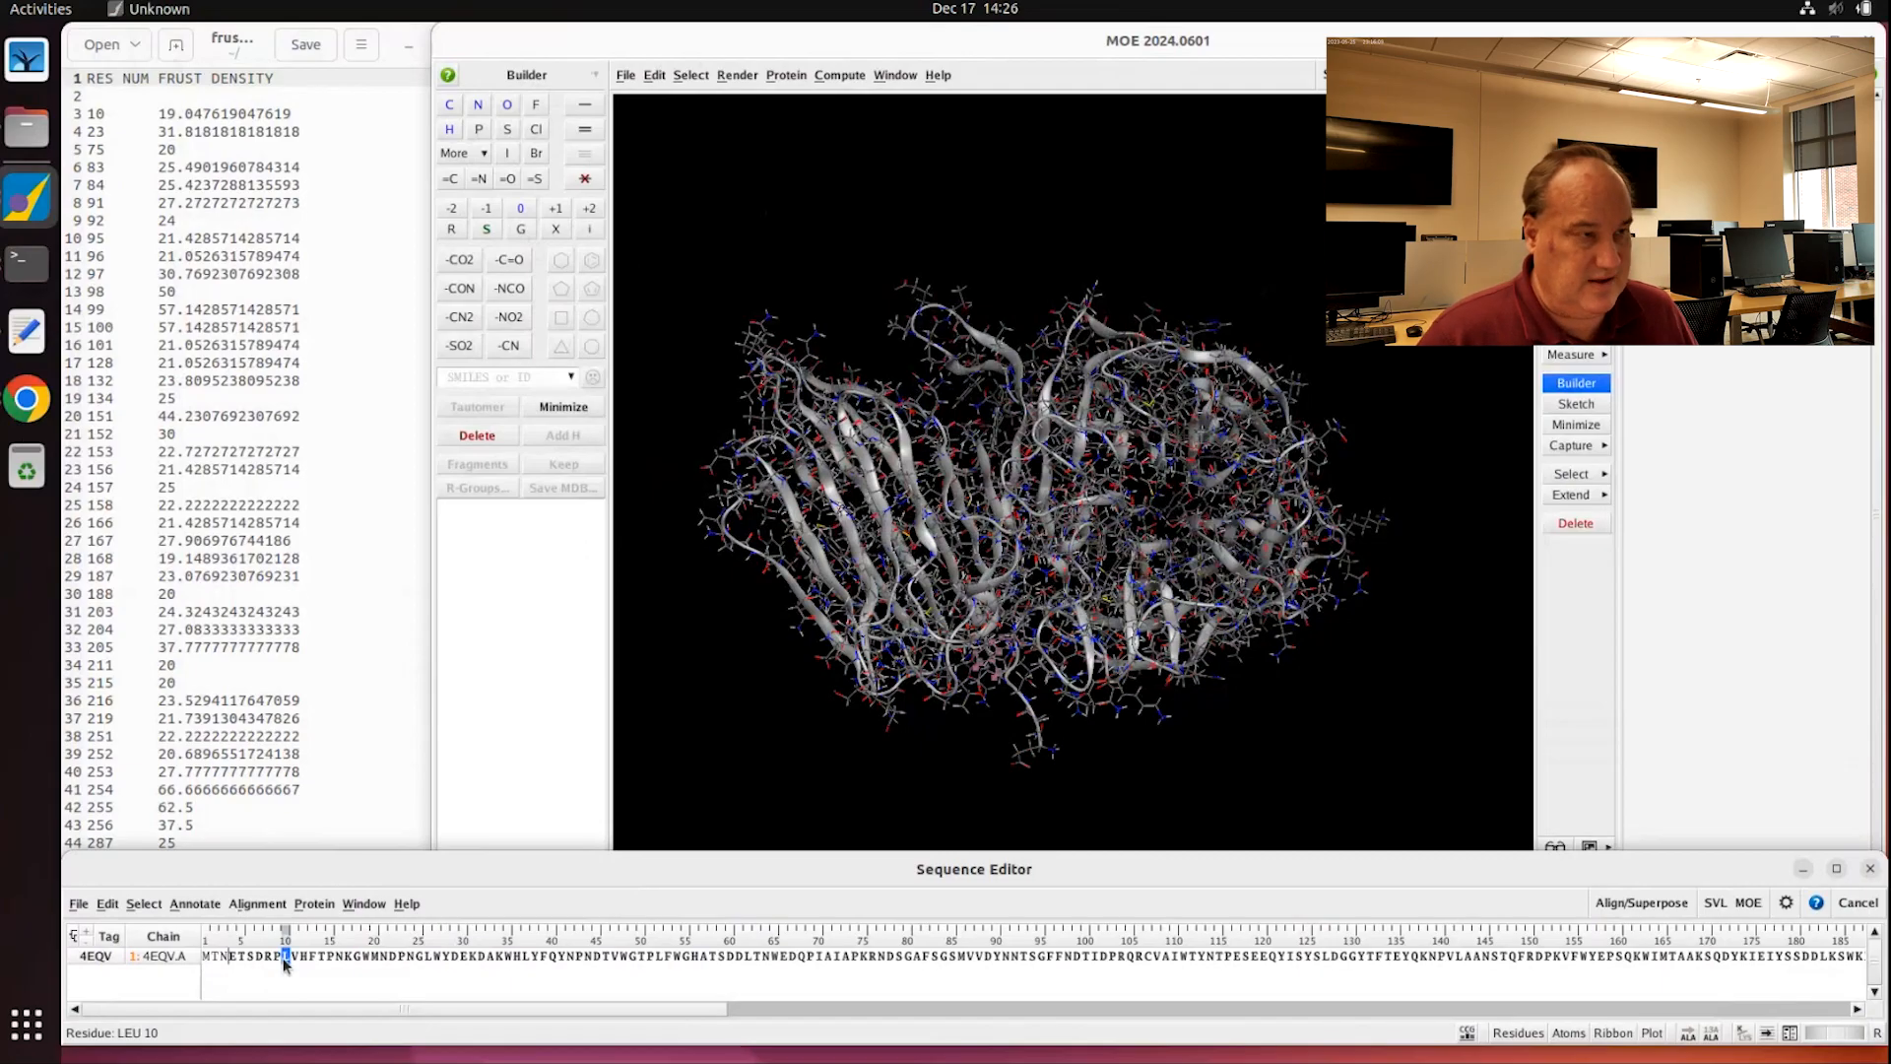
{"action": "left_click", "coordinate": [401, 957], "text": "ctrl"}
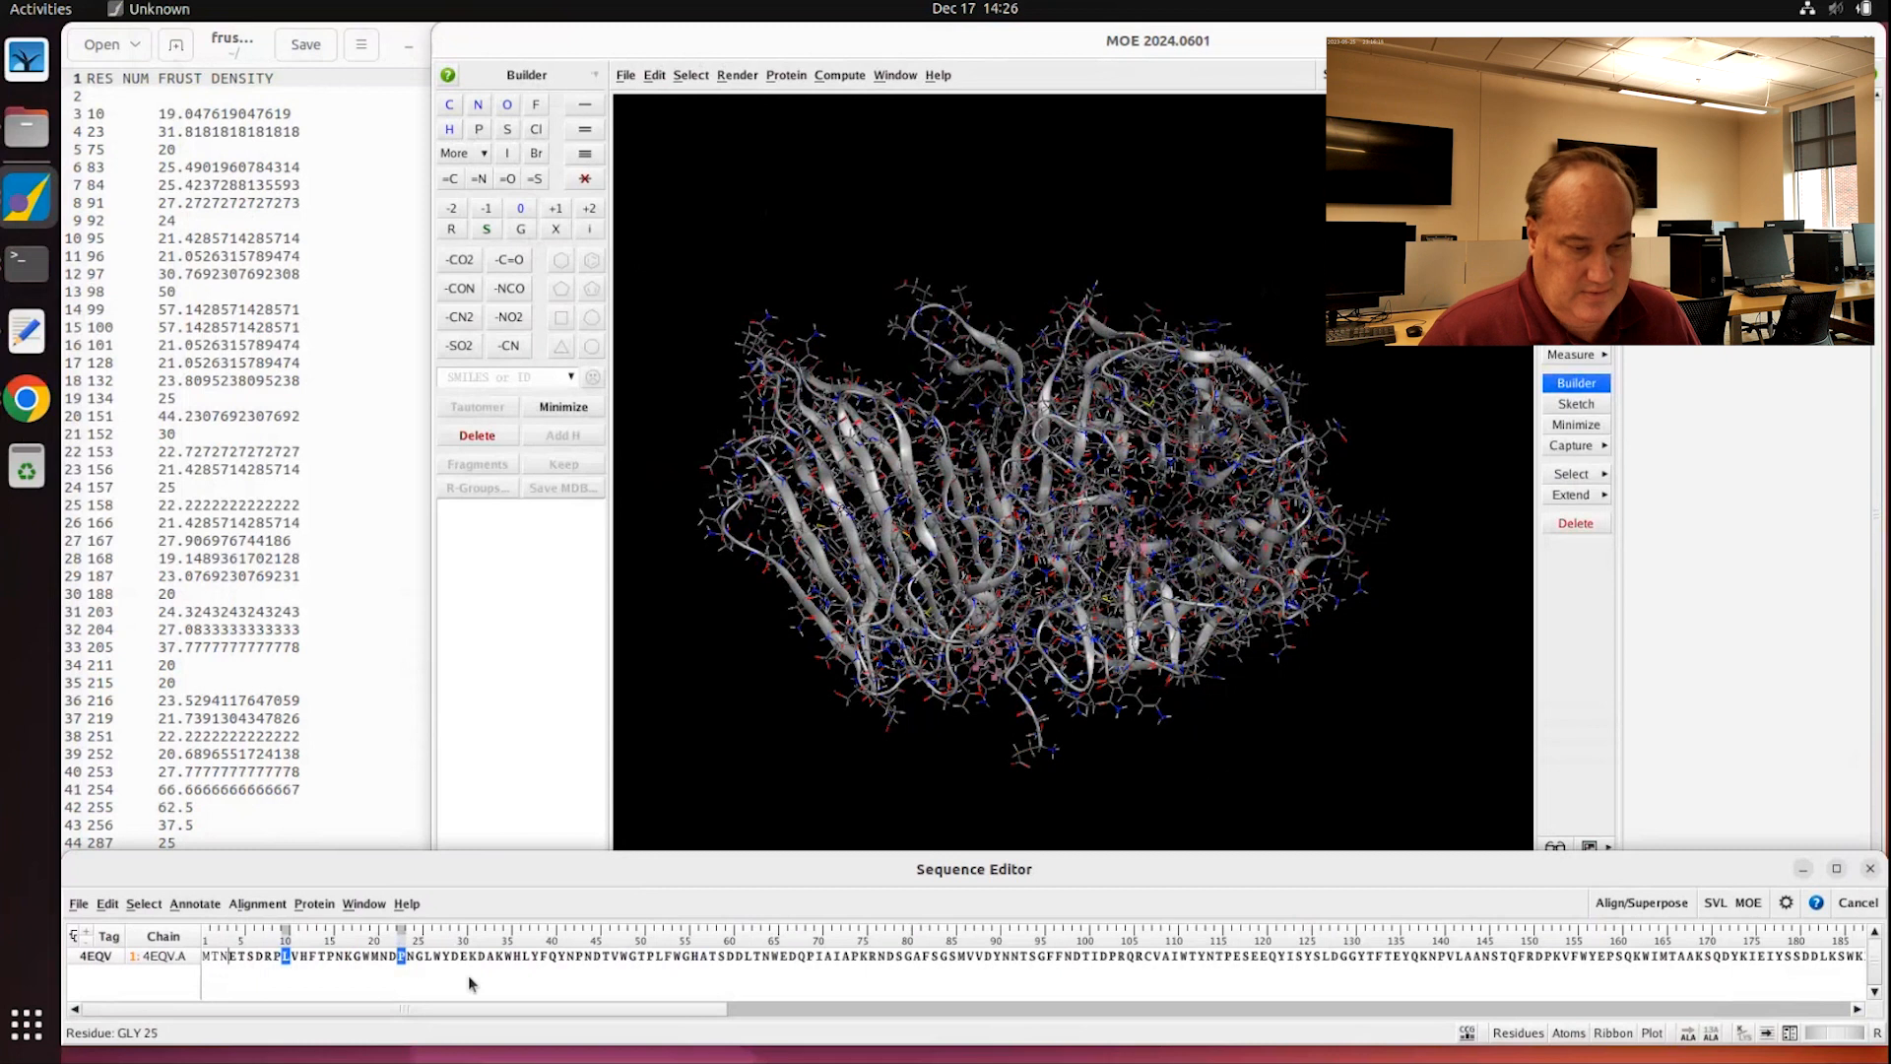
{"action": "left_click", "coordinate": [863, 958], "text": "ctrl"}
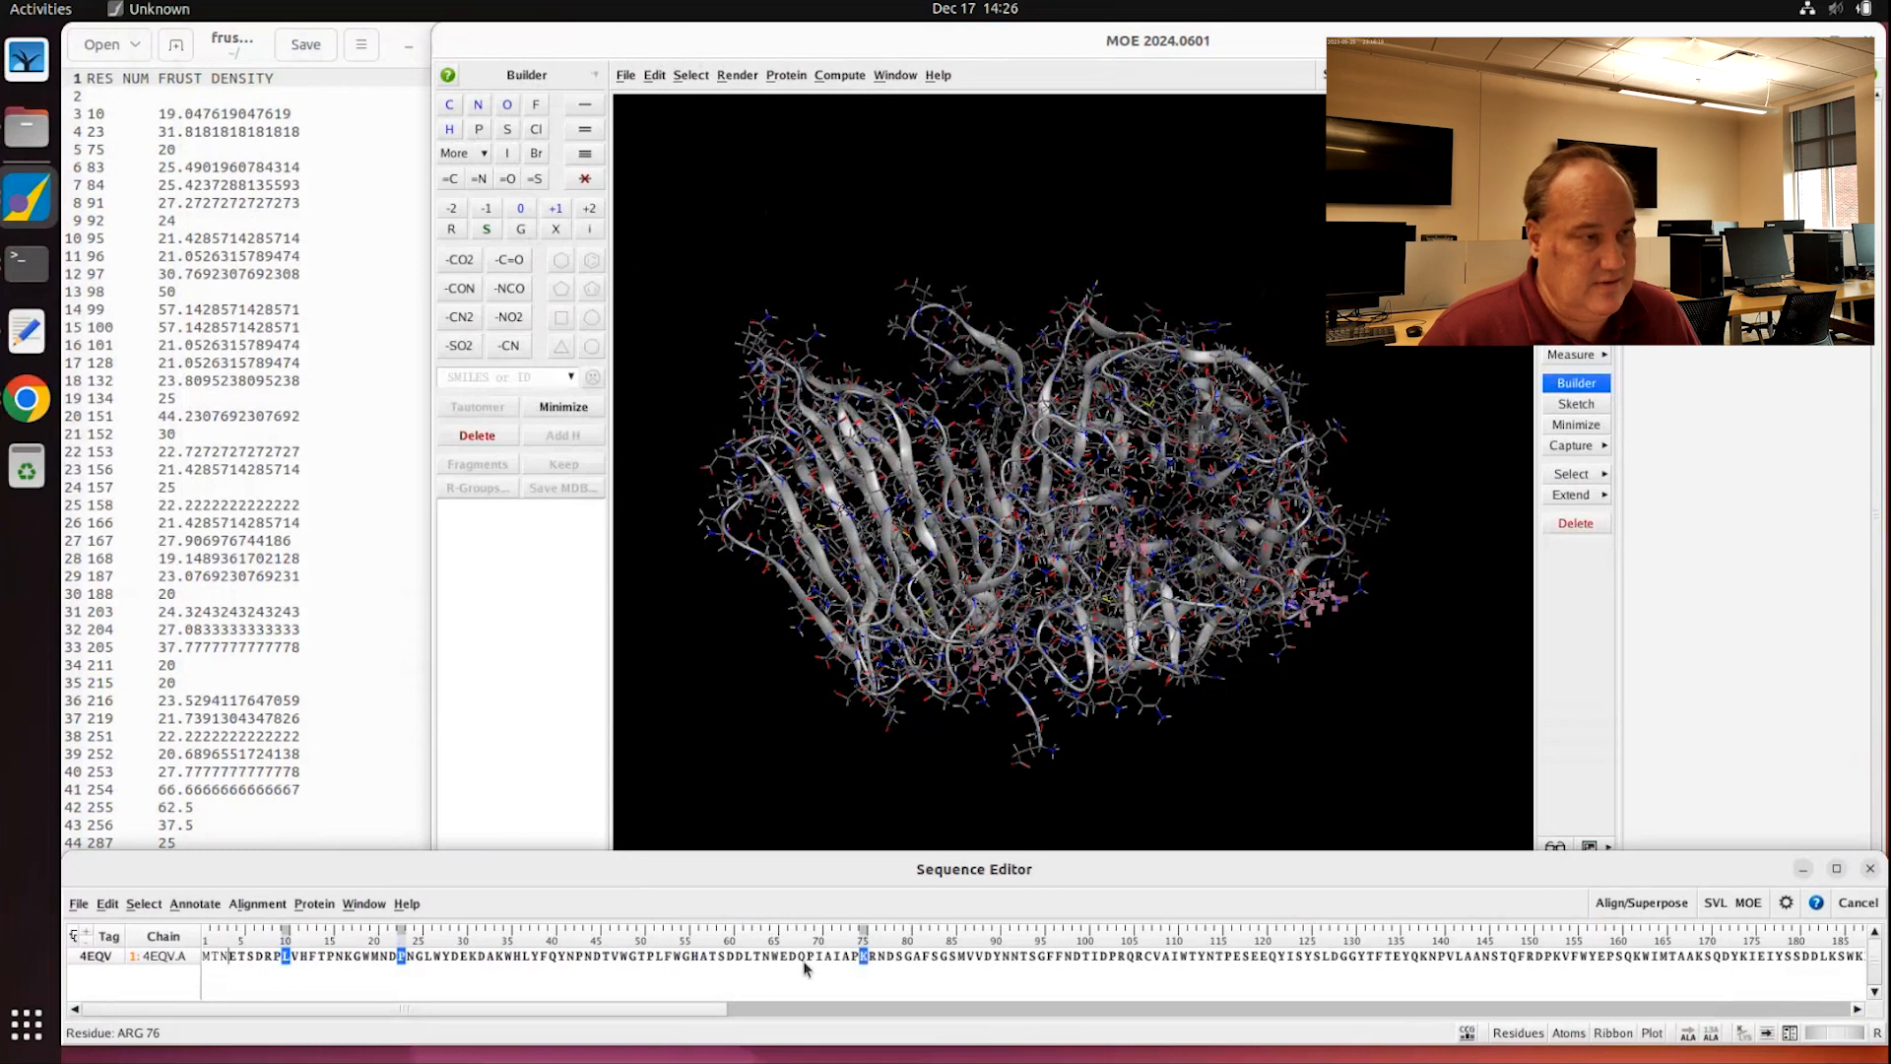
{"action": "left_click", "coordinate": [933, 958], "text": "ctrl"}
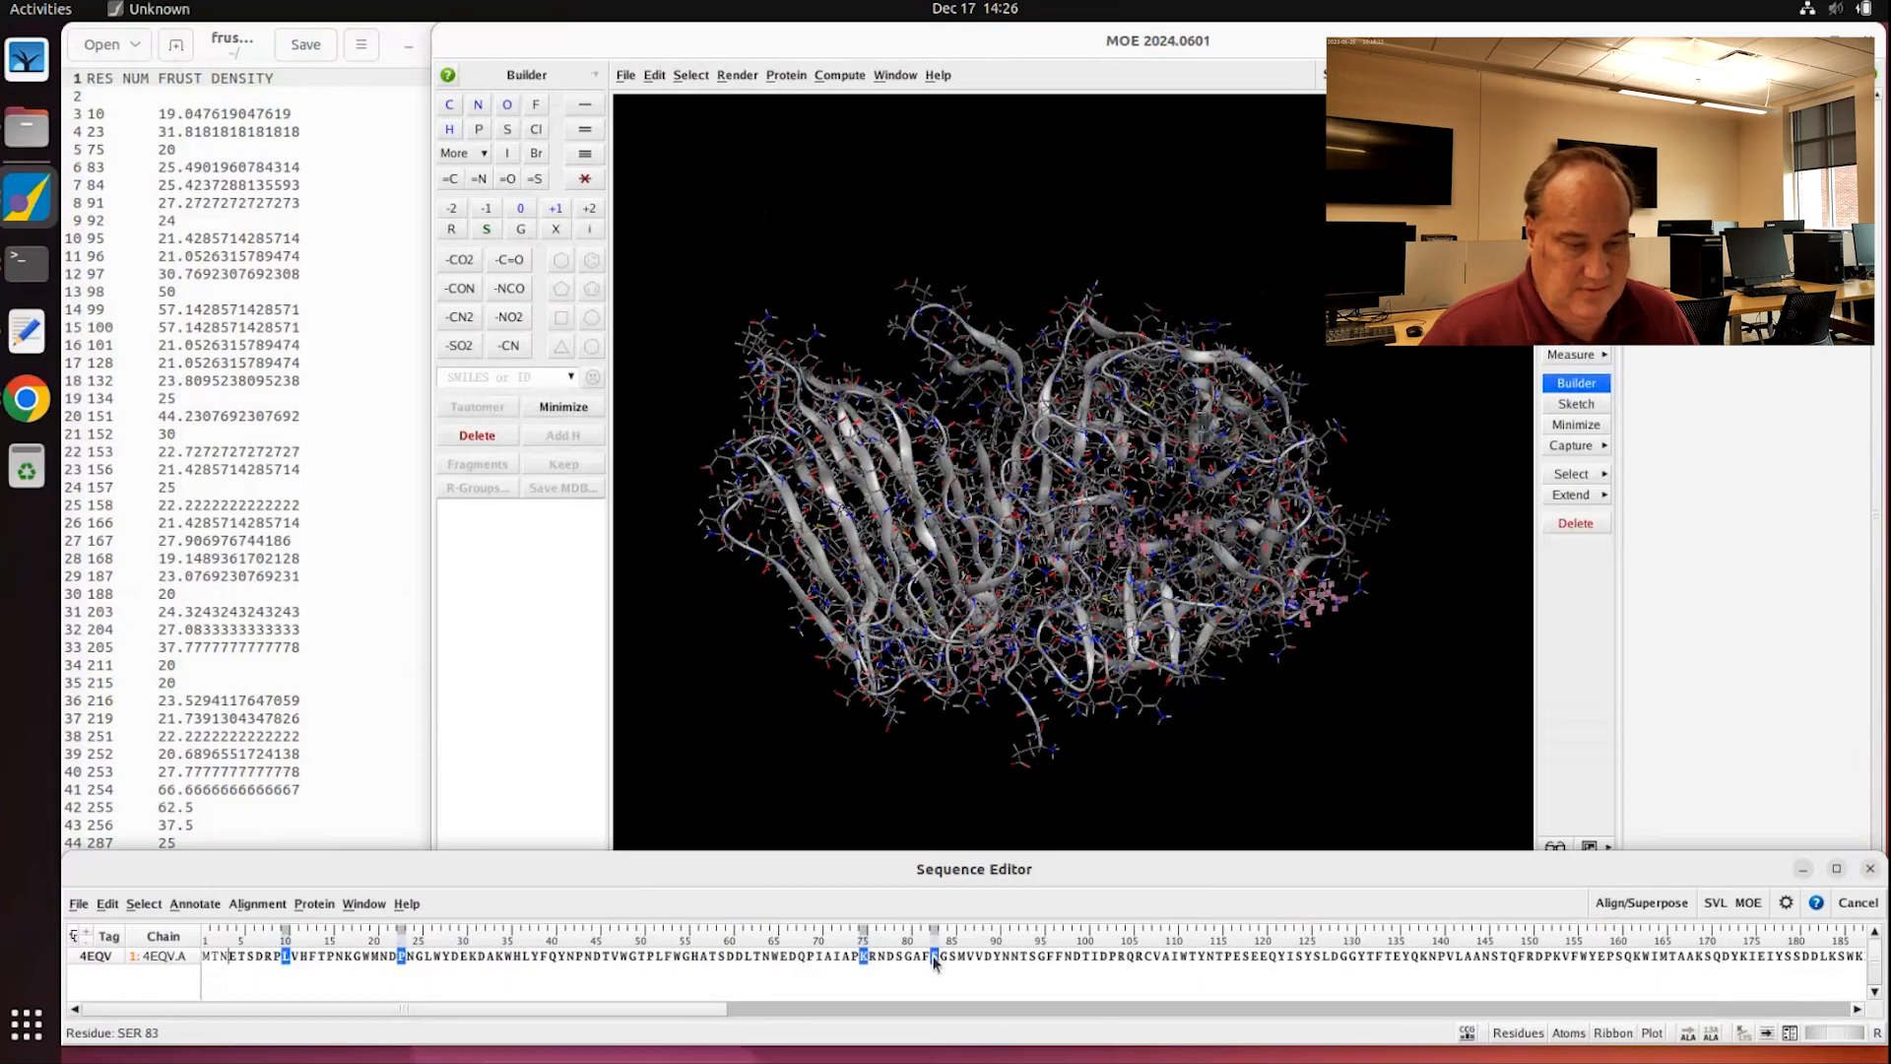
Step: Colour the four selected residues and their ribbon green
{"action": "right_click", "coordinate": [933, 960]}
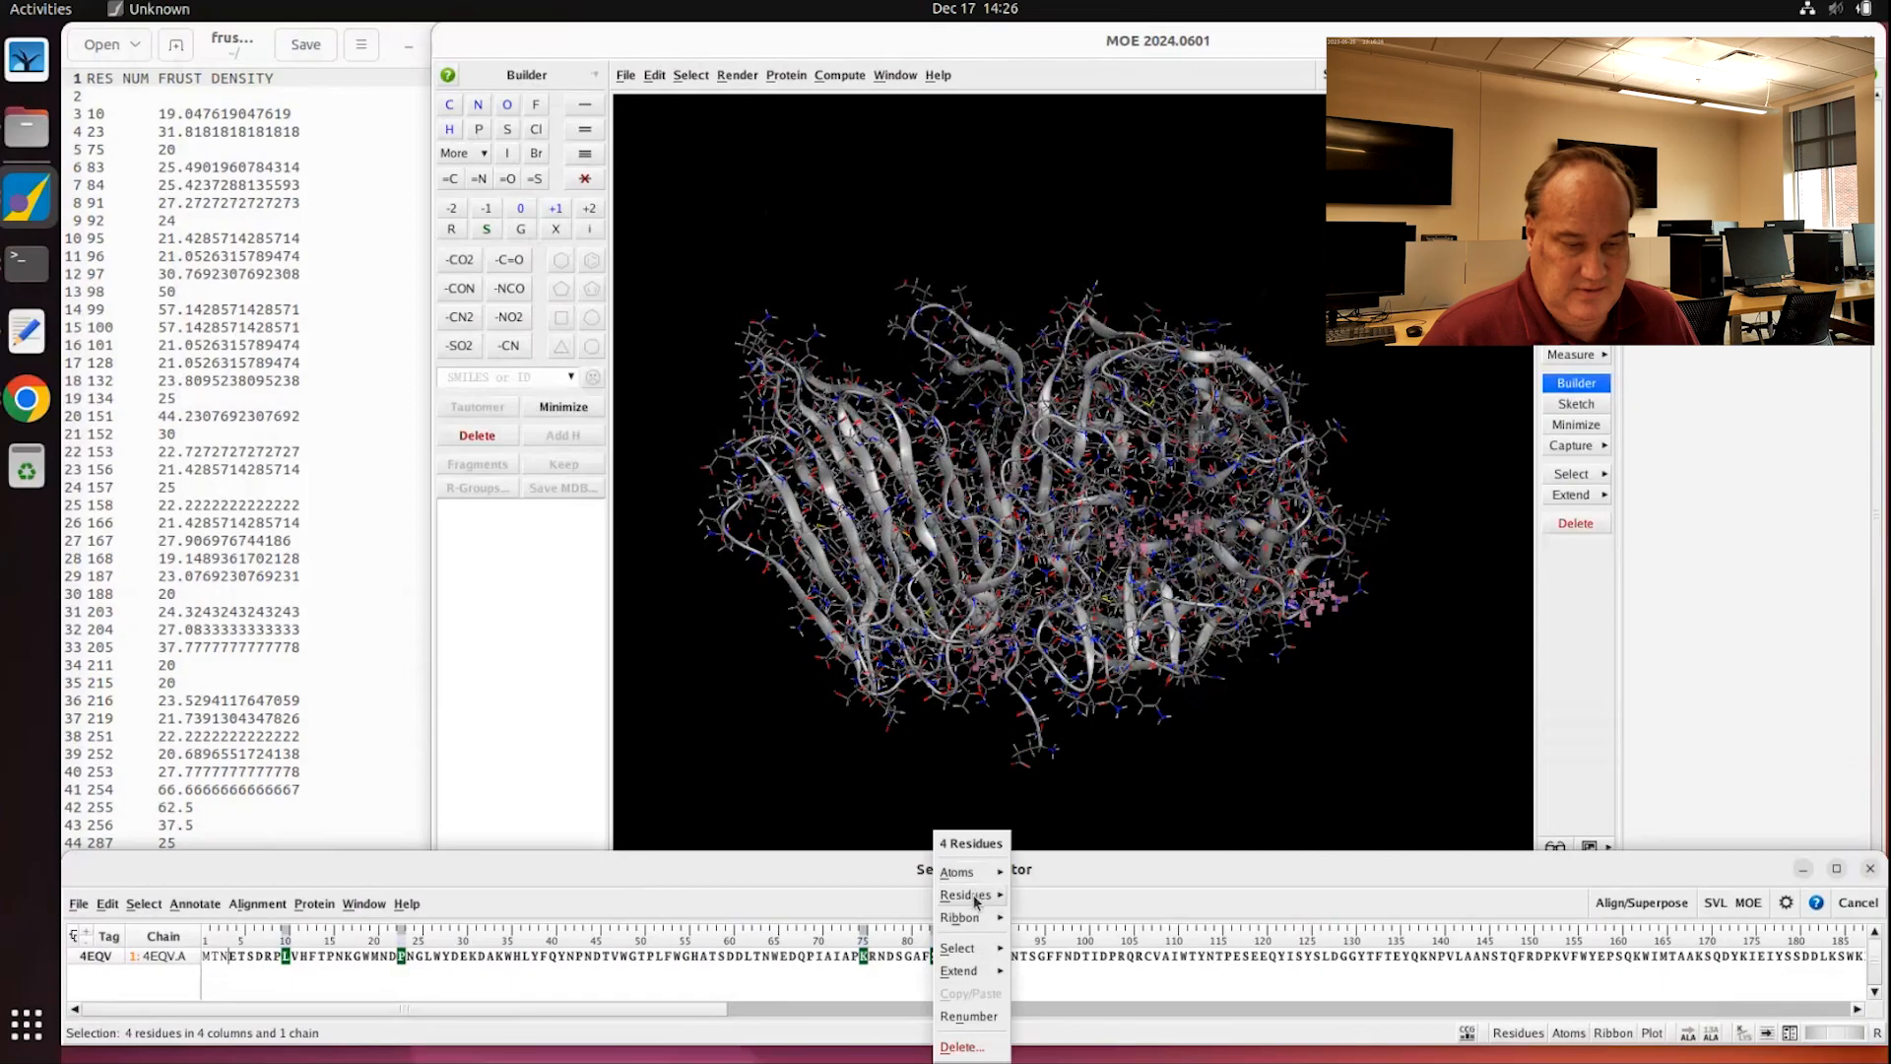
{"action": "mouse_move", "coordinate": [977, 896]}
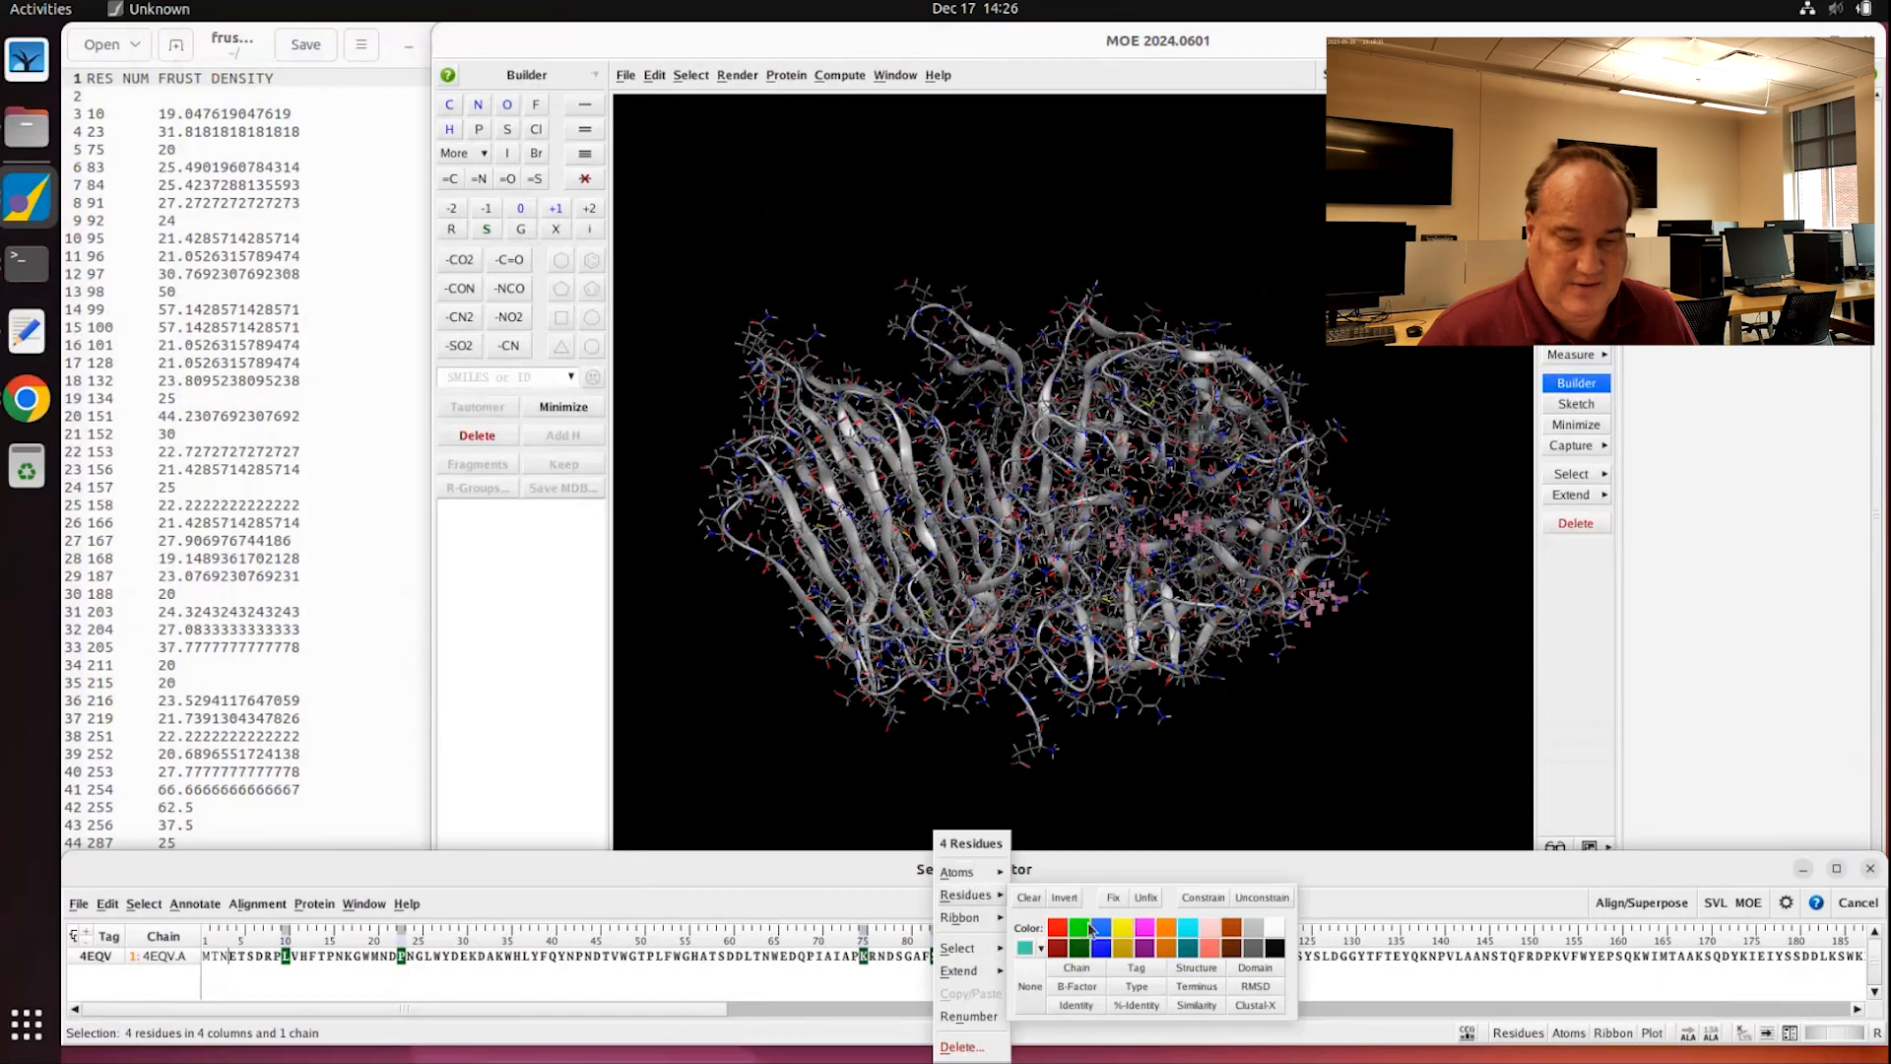
{"action": "left_click", "coordinate": [1086, 930]}
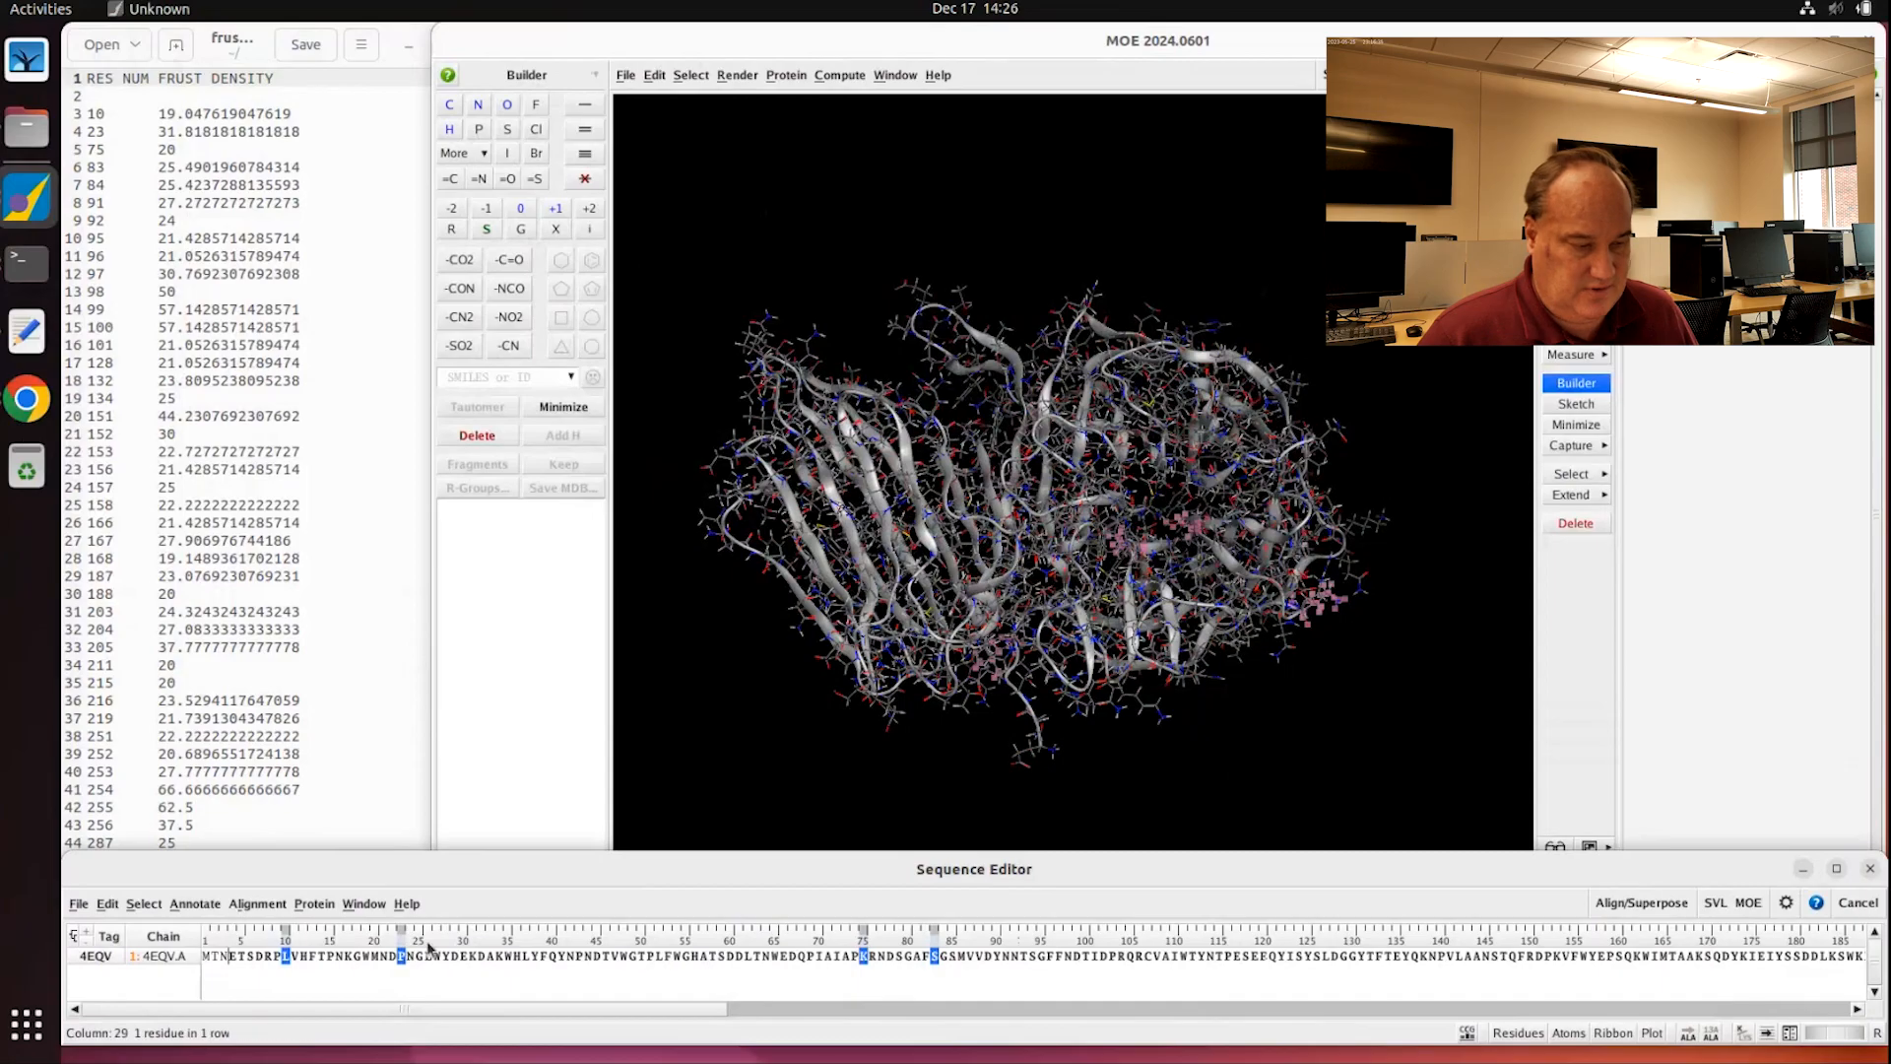
{"action": "right_click", "coordinate": [859, 961]}
{"action": "mouse_move", "coordinate": [889, 919]}
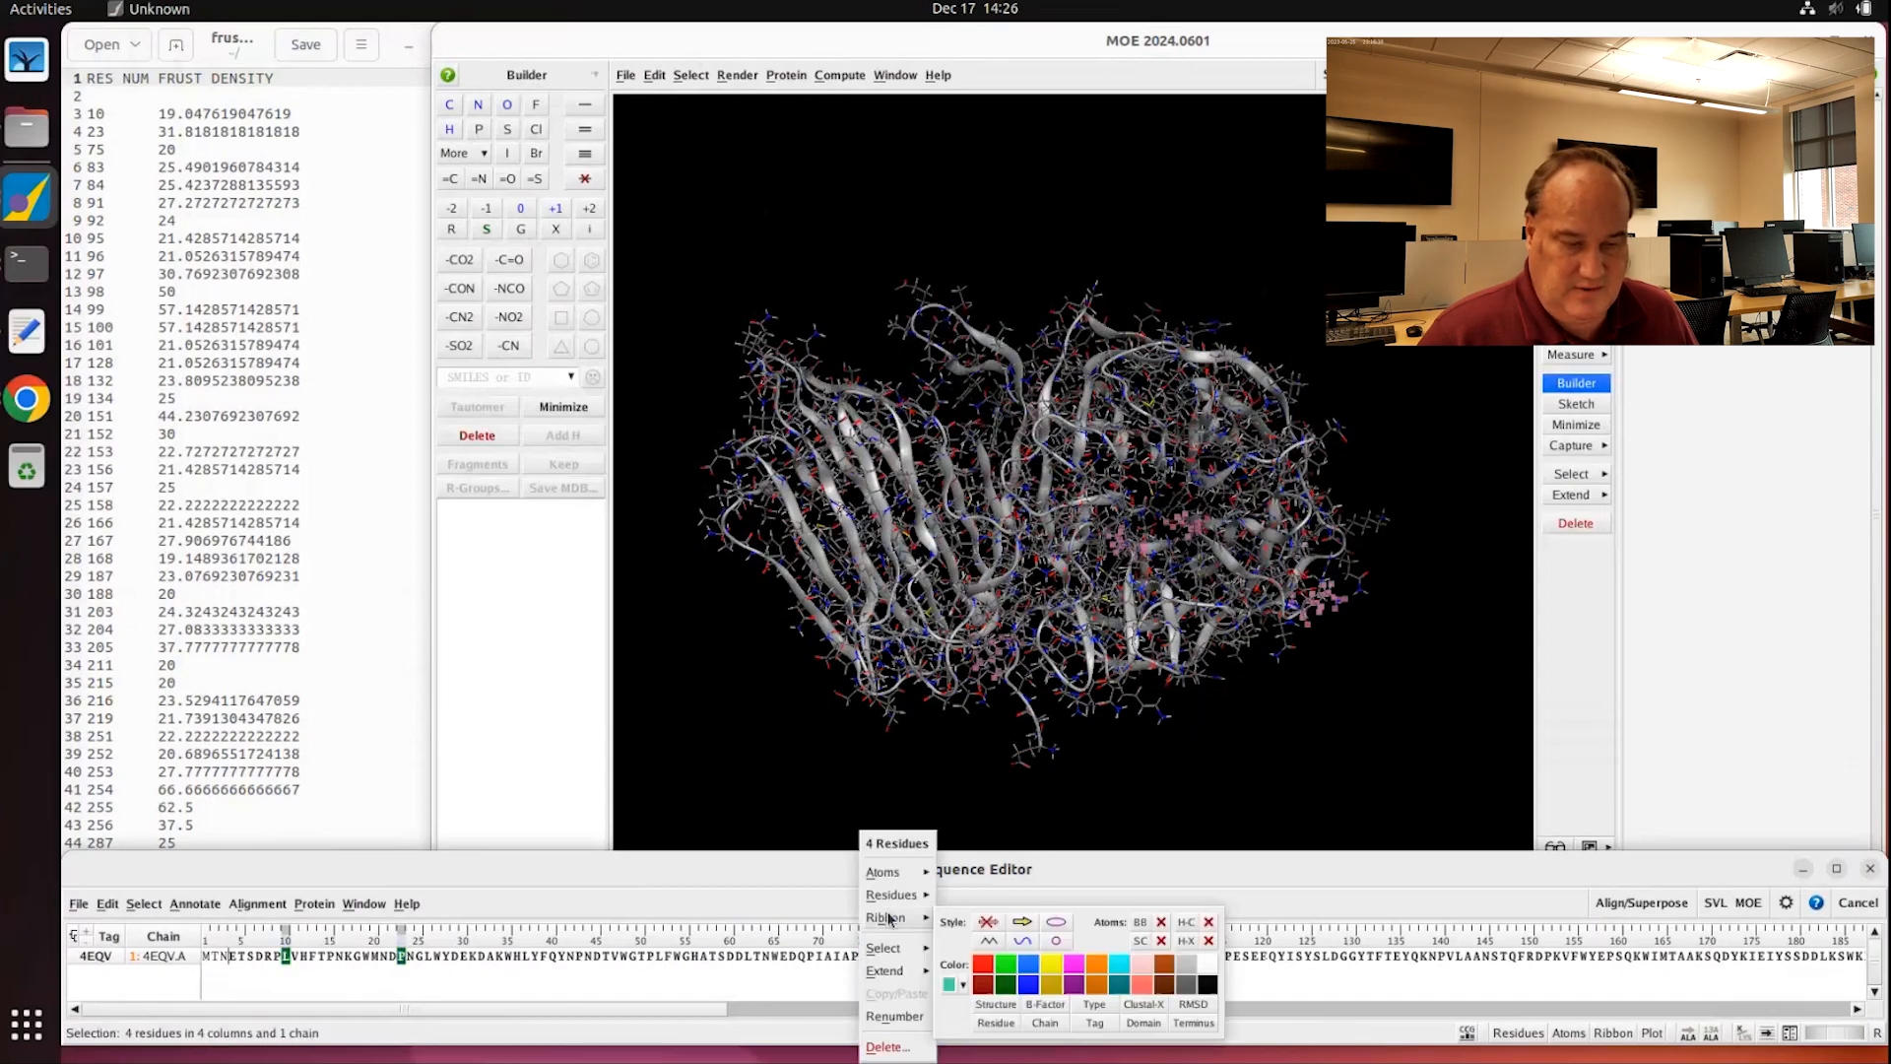
{"action": "left_click", "coordinate": [1010, 965]}
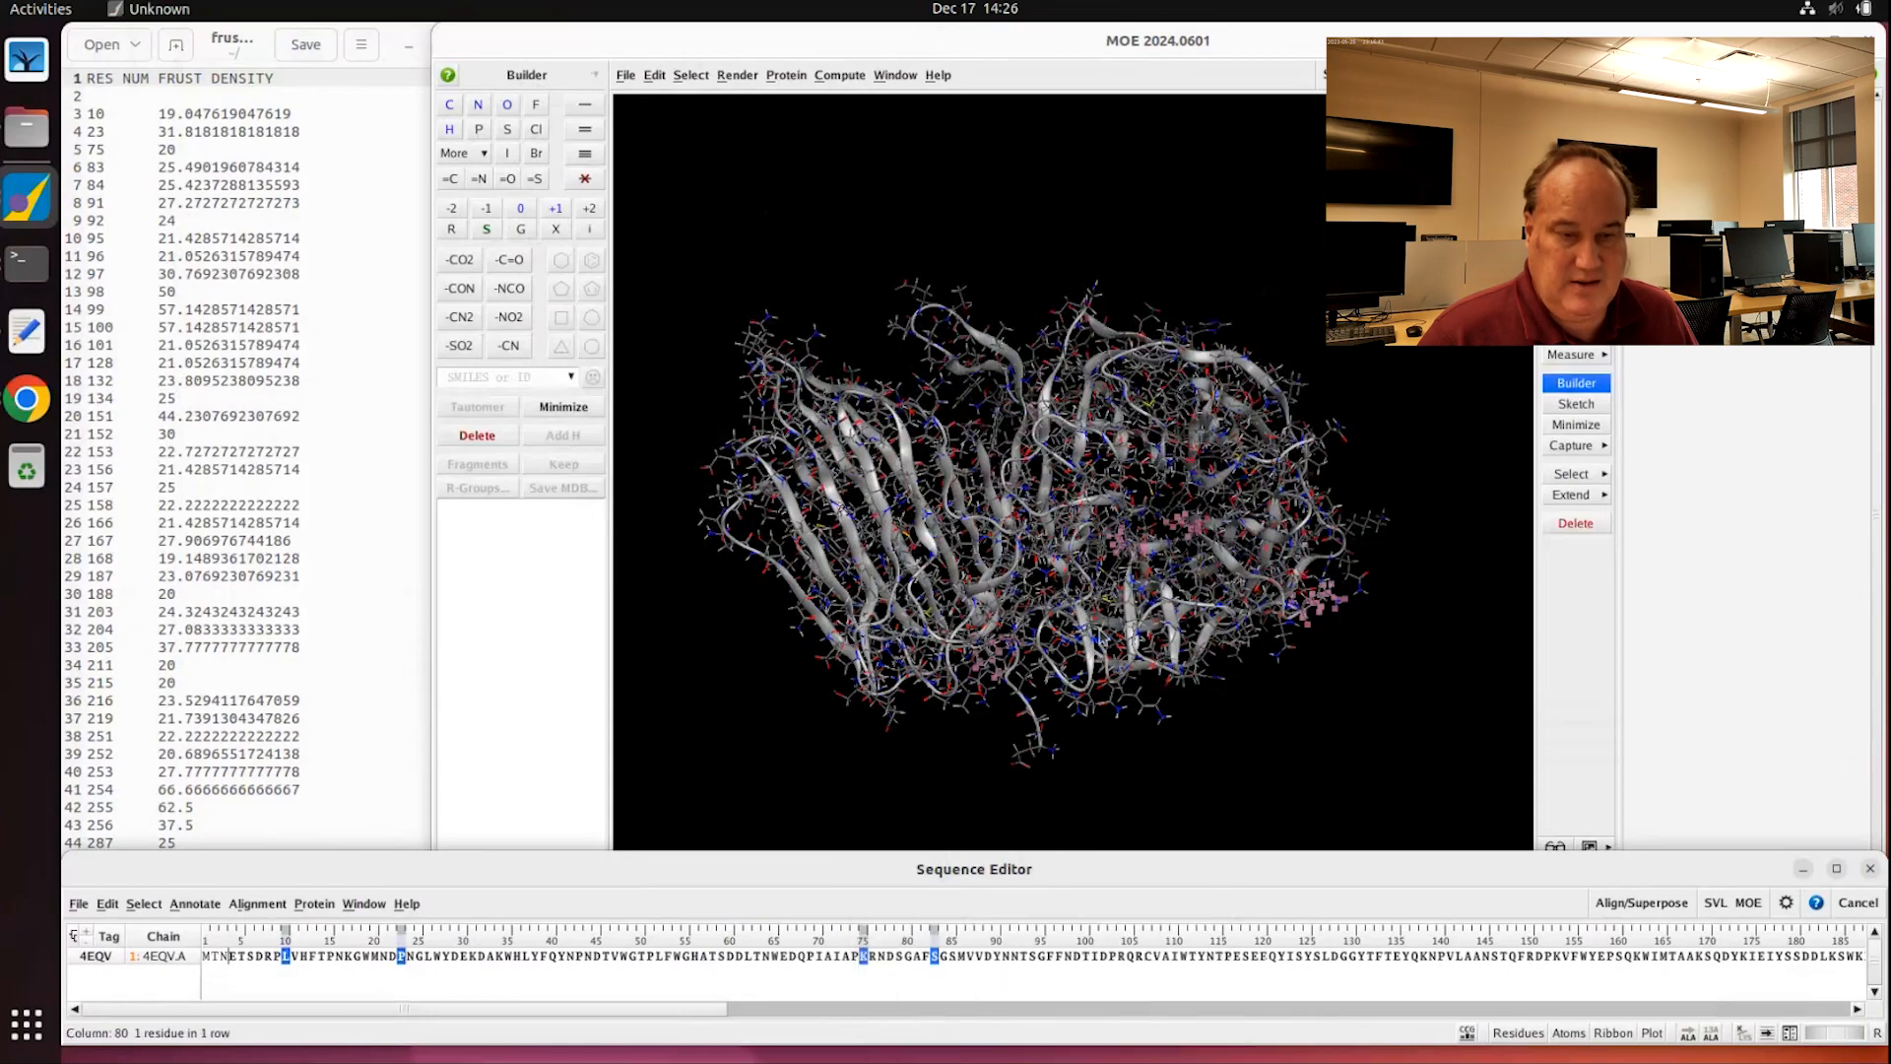
{"action": "left_click", "coordinate": [1302, 680]}
Step: Check the green ribbon patches, then clear the residue selection in the Sequence Editor
{"action": "middle_click_drag", "start_coordinate": [1310, 638], "coordinate": [1136, 551]}
{"action": "scroll", "coordinate": [1140, 561], "scroll_direction": "up", "scroll_amount": 8}
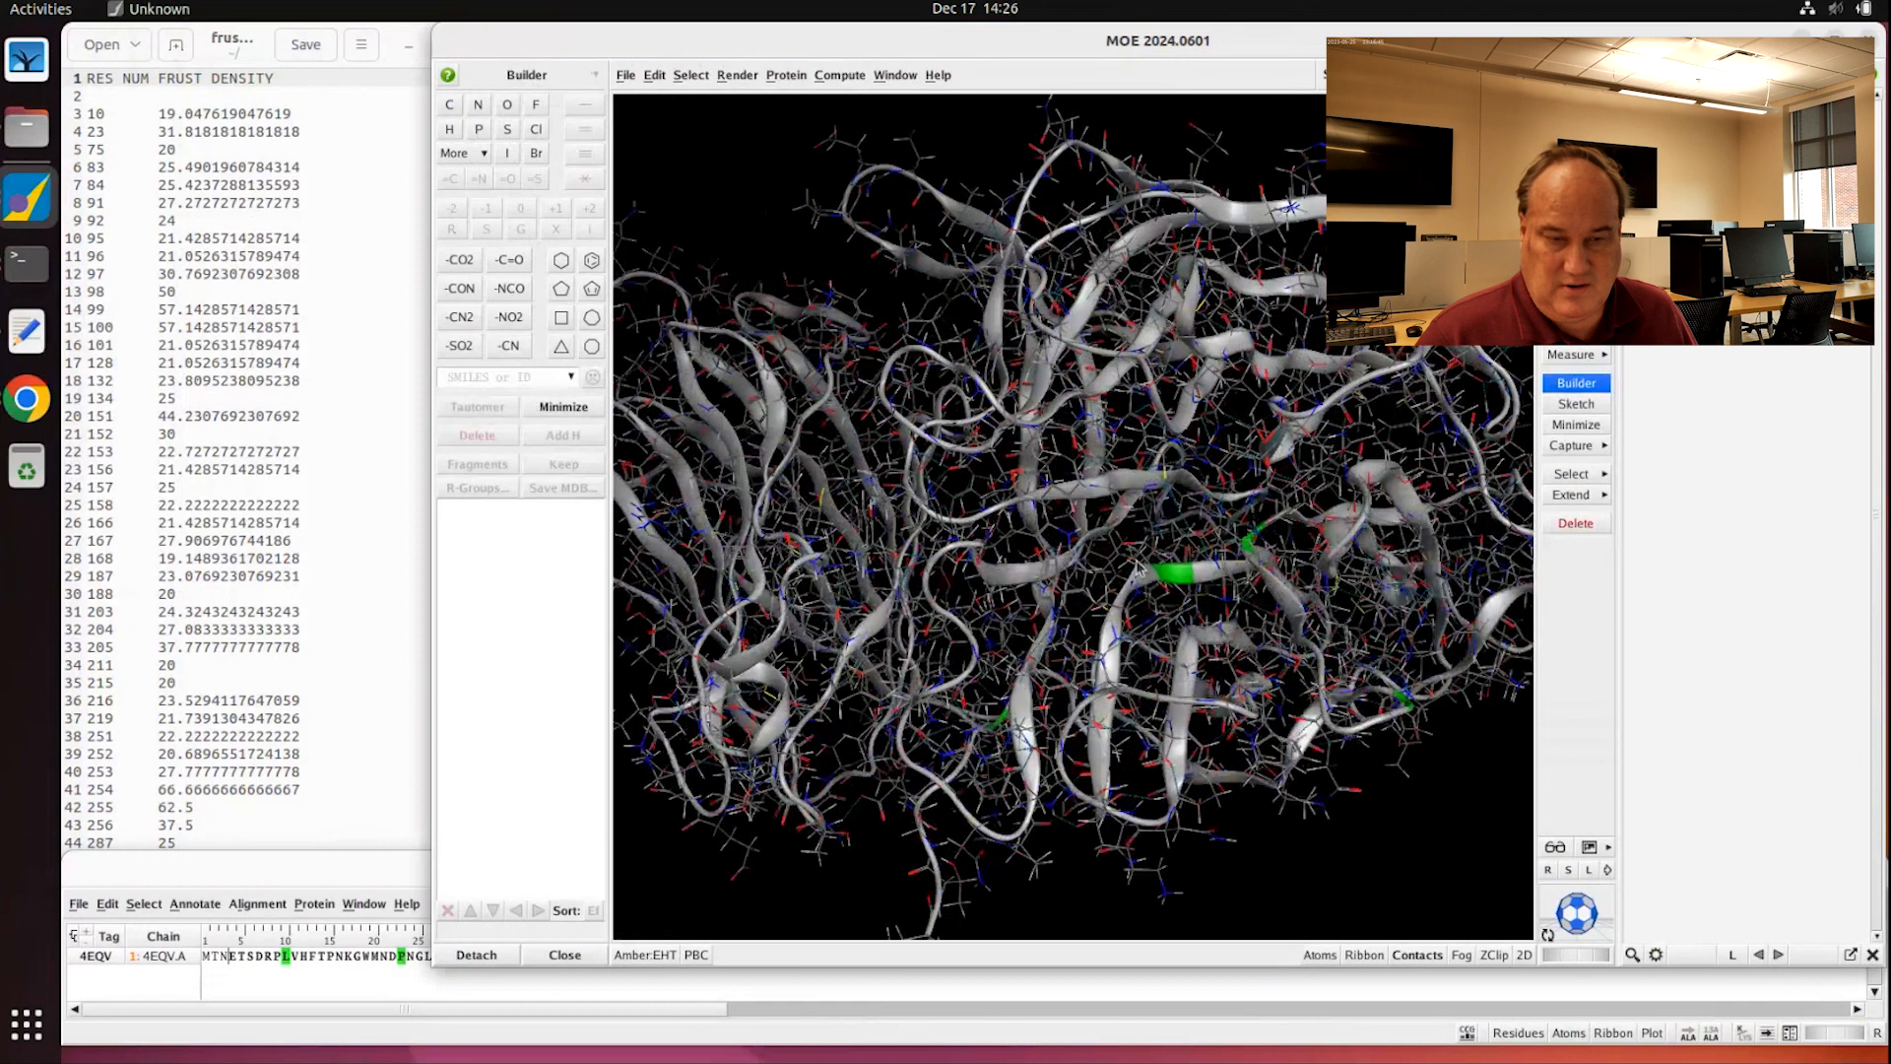
{"action": "scroll", "coordinate": [1278, 658], "scroll_direction": "down", "scroll_amount": 8}
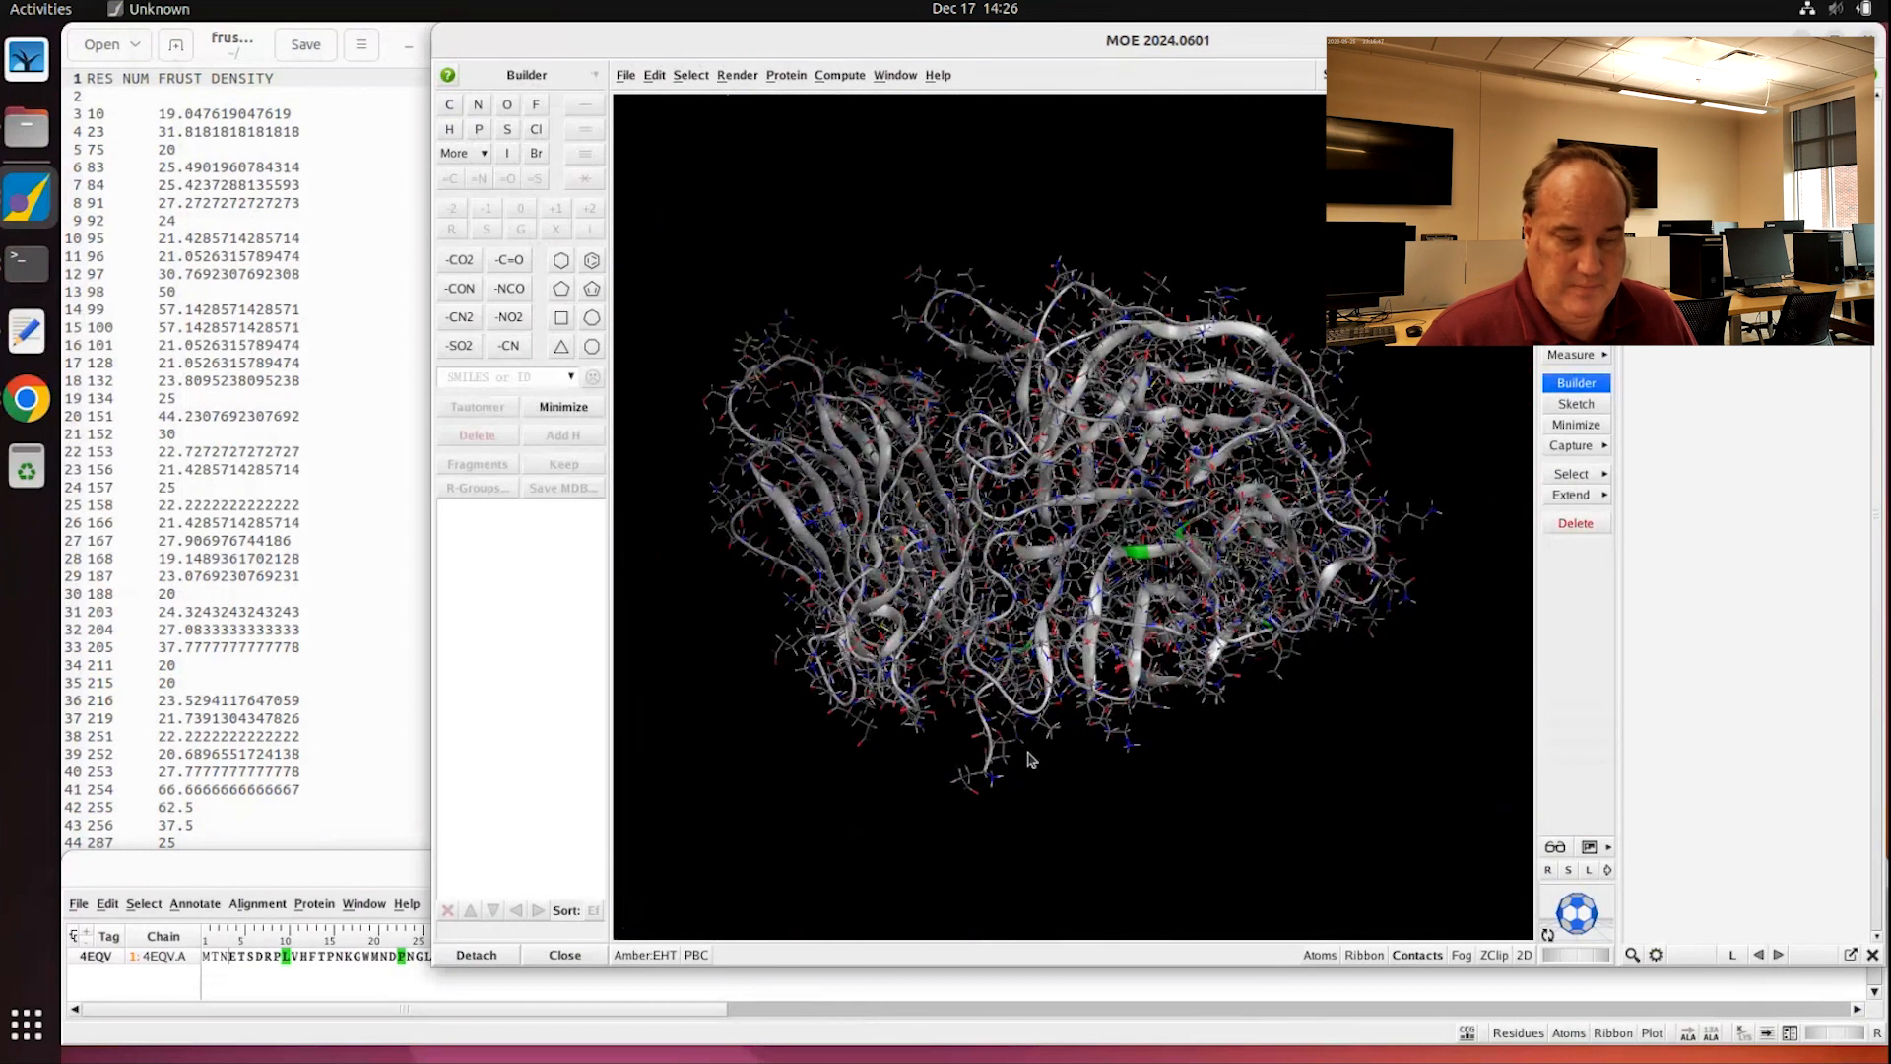
{"action": "left_click", "coordinate": [307, 996]}
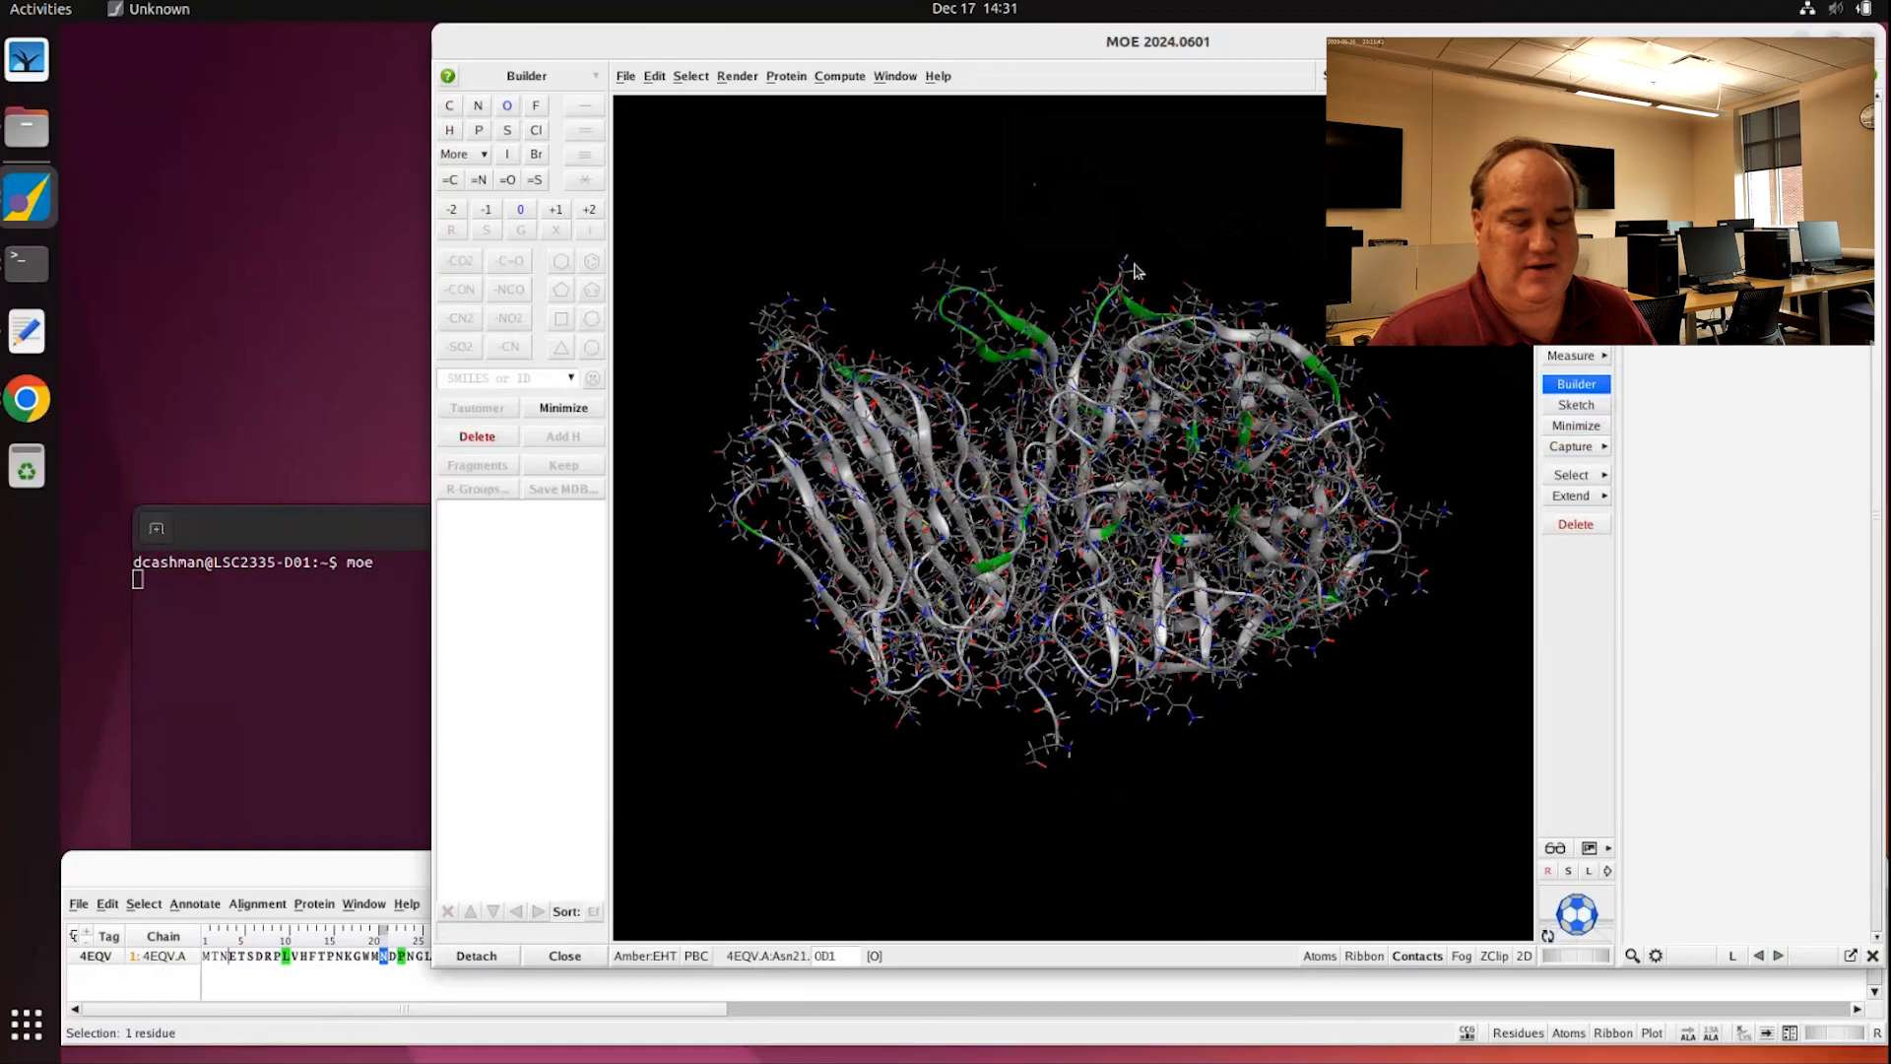
{"action": "left_click", "coordinate": [301, 871]}
{"action": "left_click", "coordinate": [484, 987]}
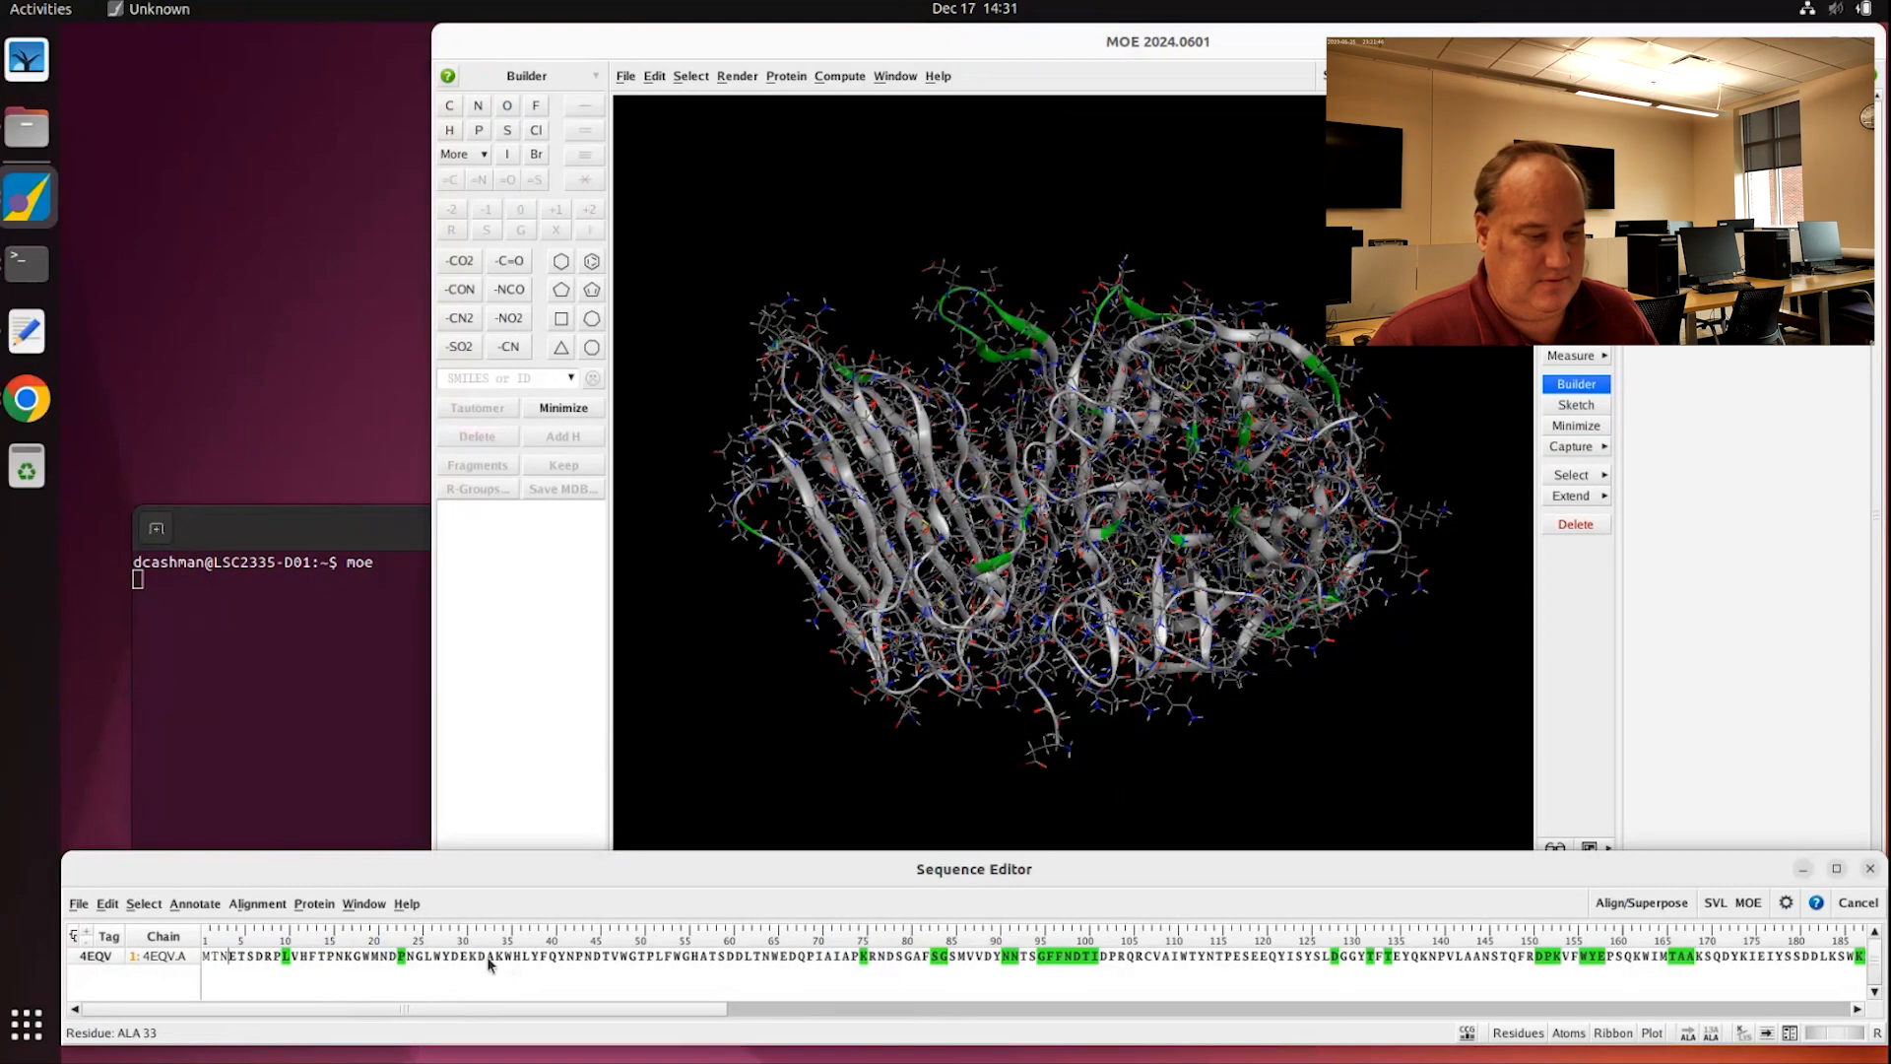
{"action": "mouse_move", "coordinate": [591, 1012]}
{"action": "left_mouse_down"}
{"action": "mouse_move", "coordinate": [1753, 1002]}
{"action": "mouse_move", "coordinate": [594, 1020]}
{"action": "left_mouse_up"}
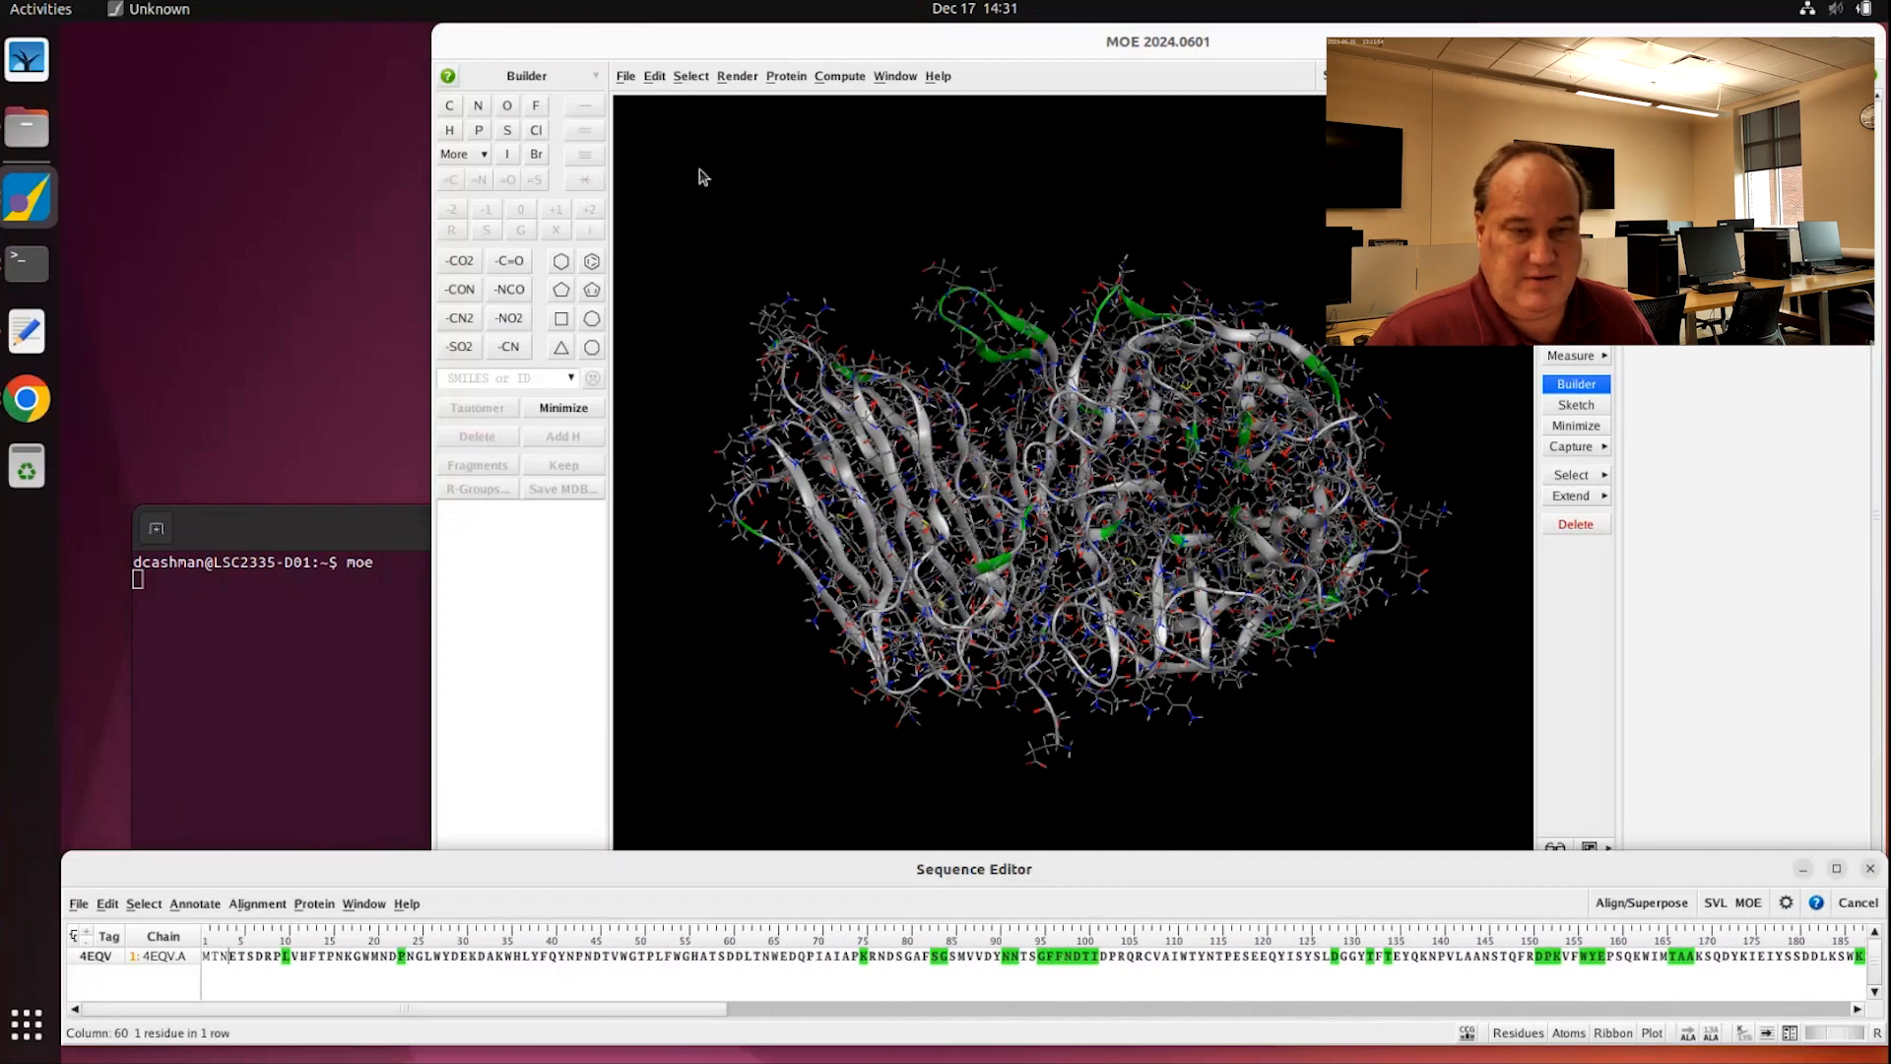
Step: Save the structure as invertase_frustration in the home folder
{"action": "left_click", "coordinate": [627, 77]}
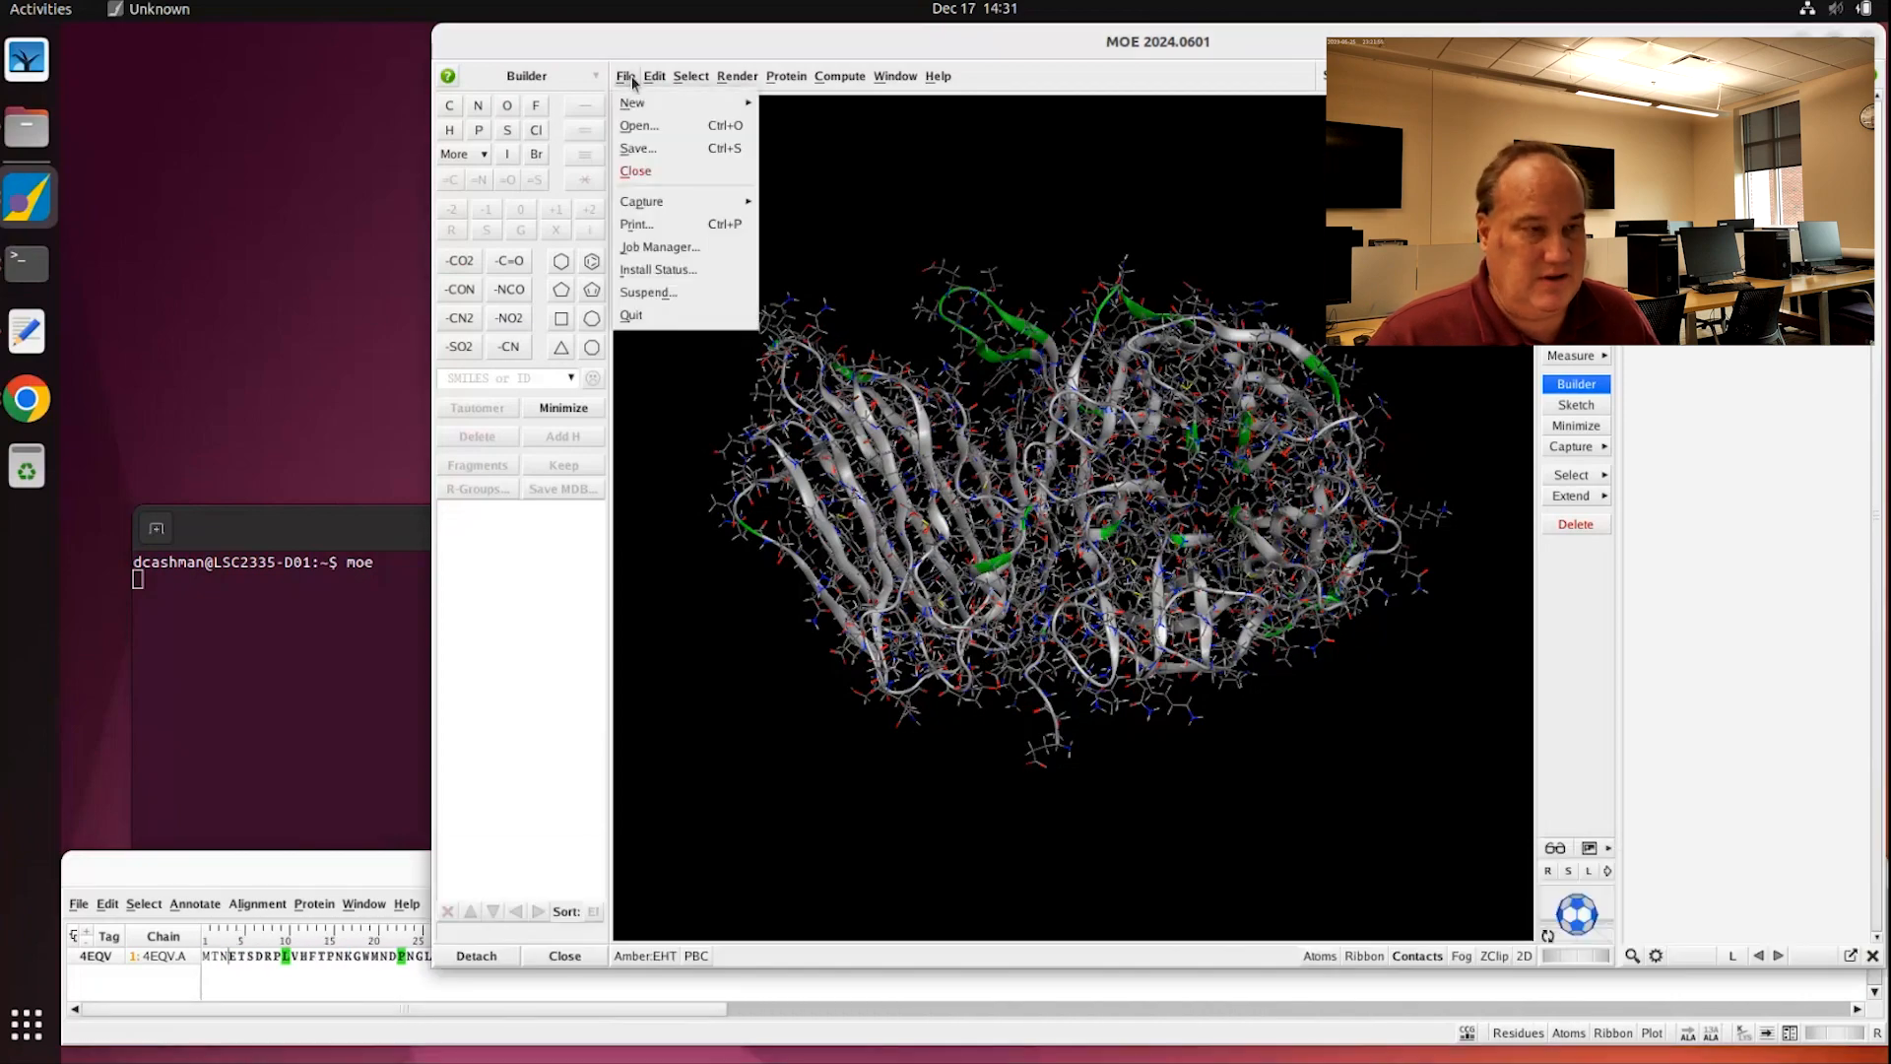
{"action": "left_click", "coordinate": [637, 148]}
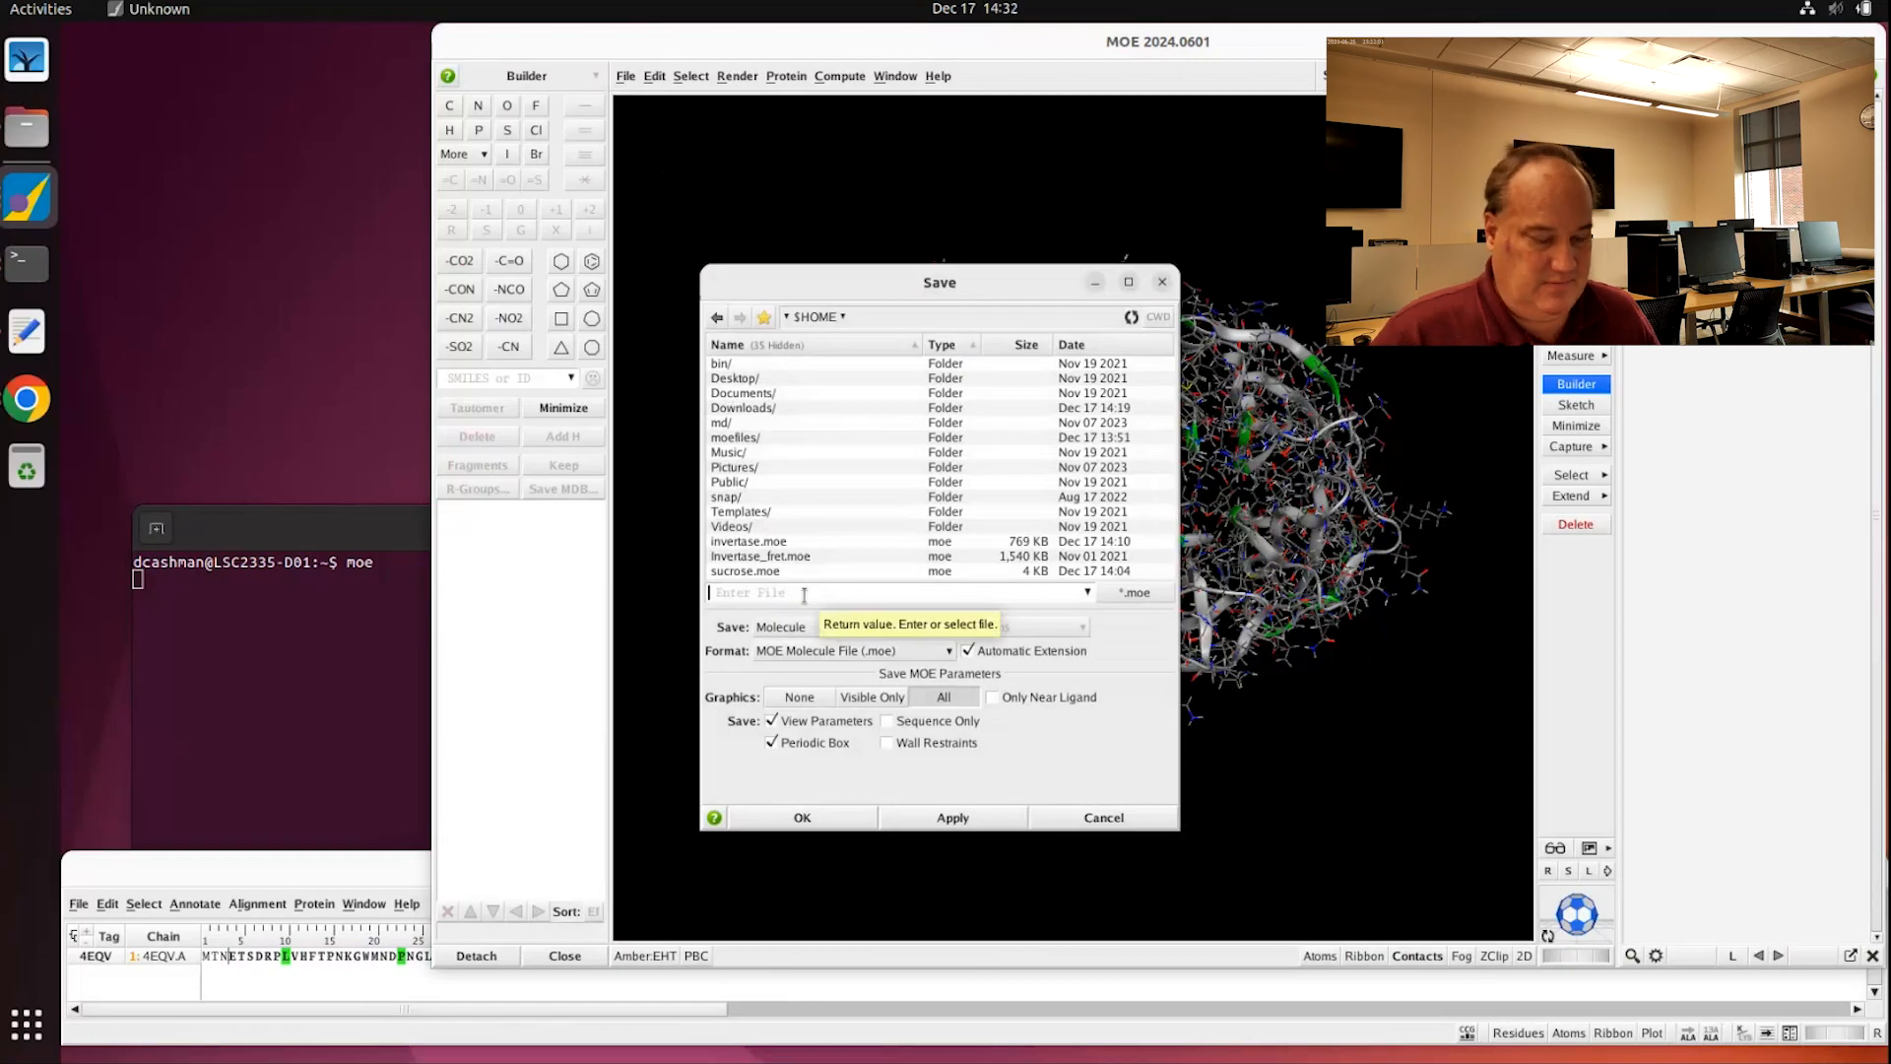
{"action": "type", "text": "INVERTASE"}
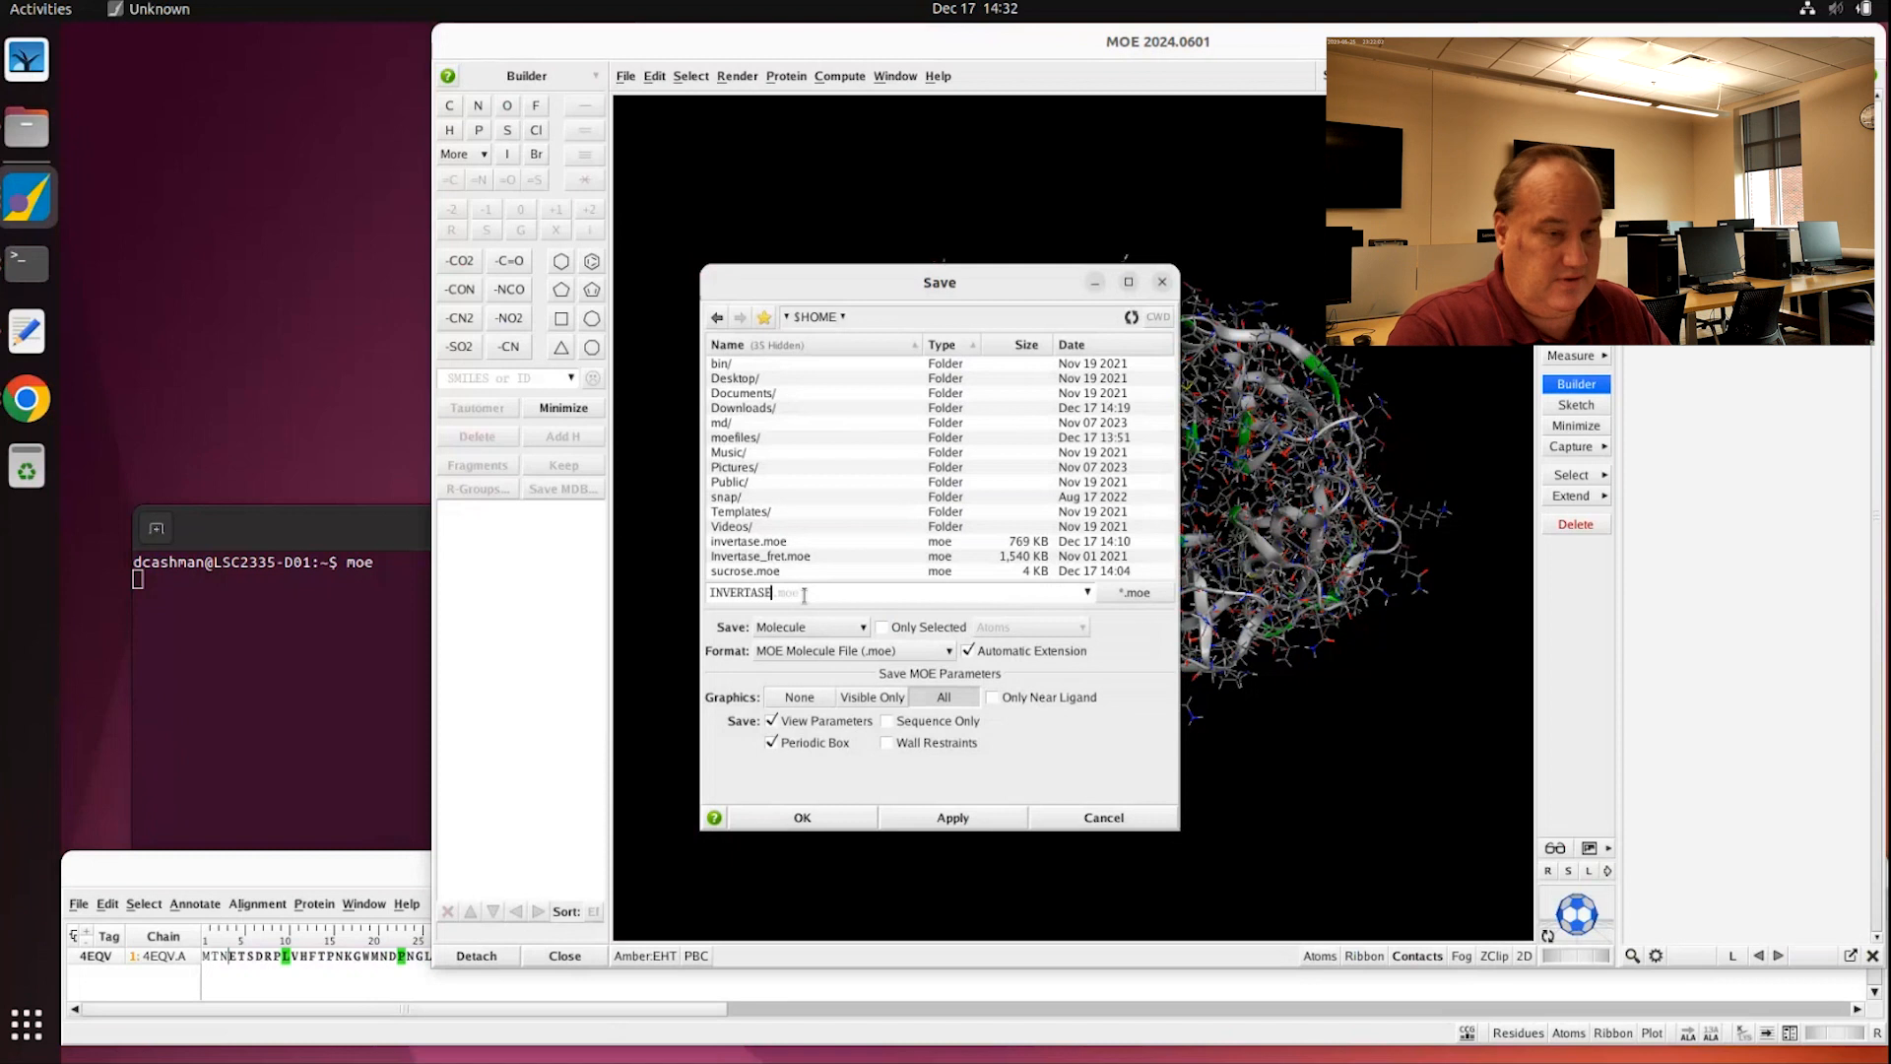
{"action": "type", "text": "A"}
{"action": "key", "text": "BackSpace"}
{"action": "key", "text": "BackSpace"}
{"action": "key", "text": "BackSpace"}
{"action": "key", "text": "BackSpace"}
{"action": "key", "text": "BackSpace"}
{"action": "key", "text": "BackSpace"}
{"action": "key", "text": "BackSpace"}
{"action": "type", "text": "i"}
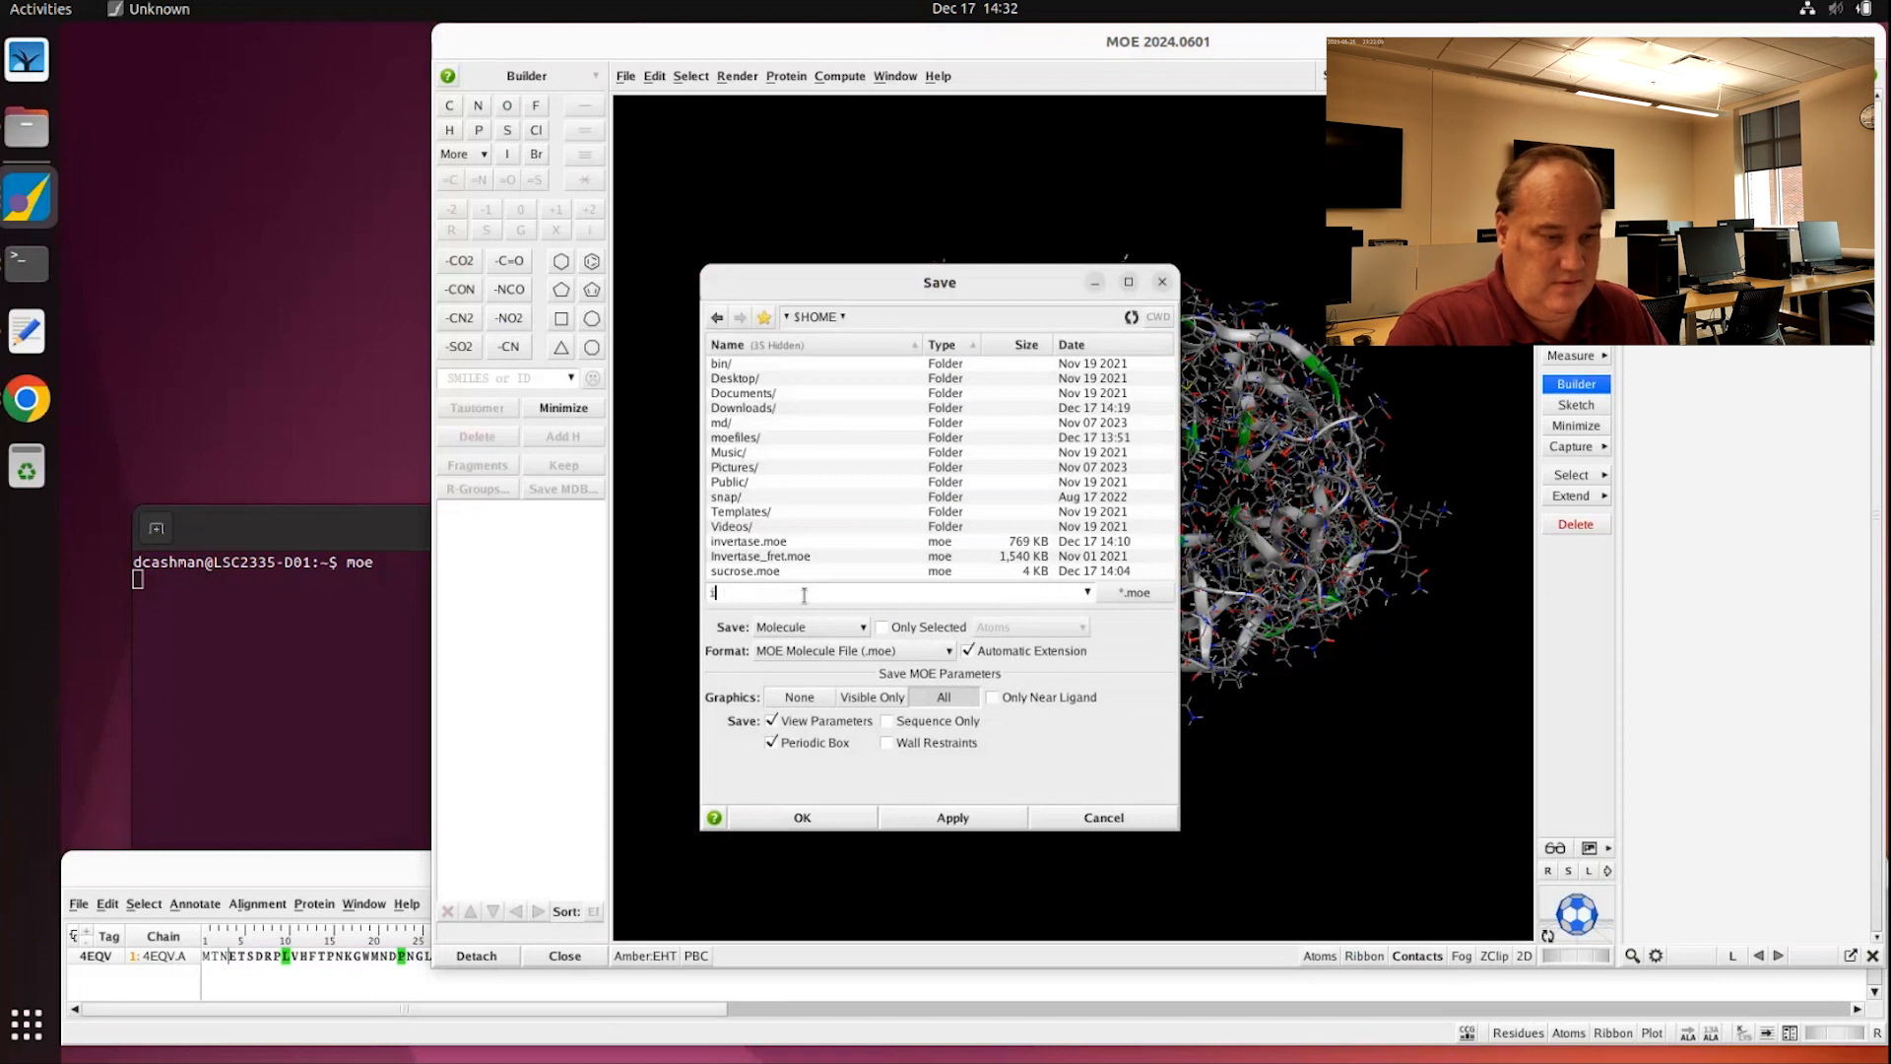
{"action": "type", "text": "nvertase"}
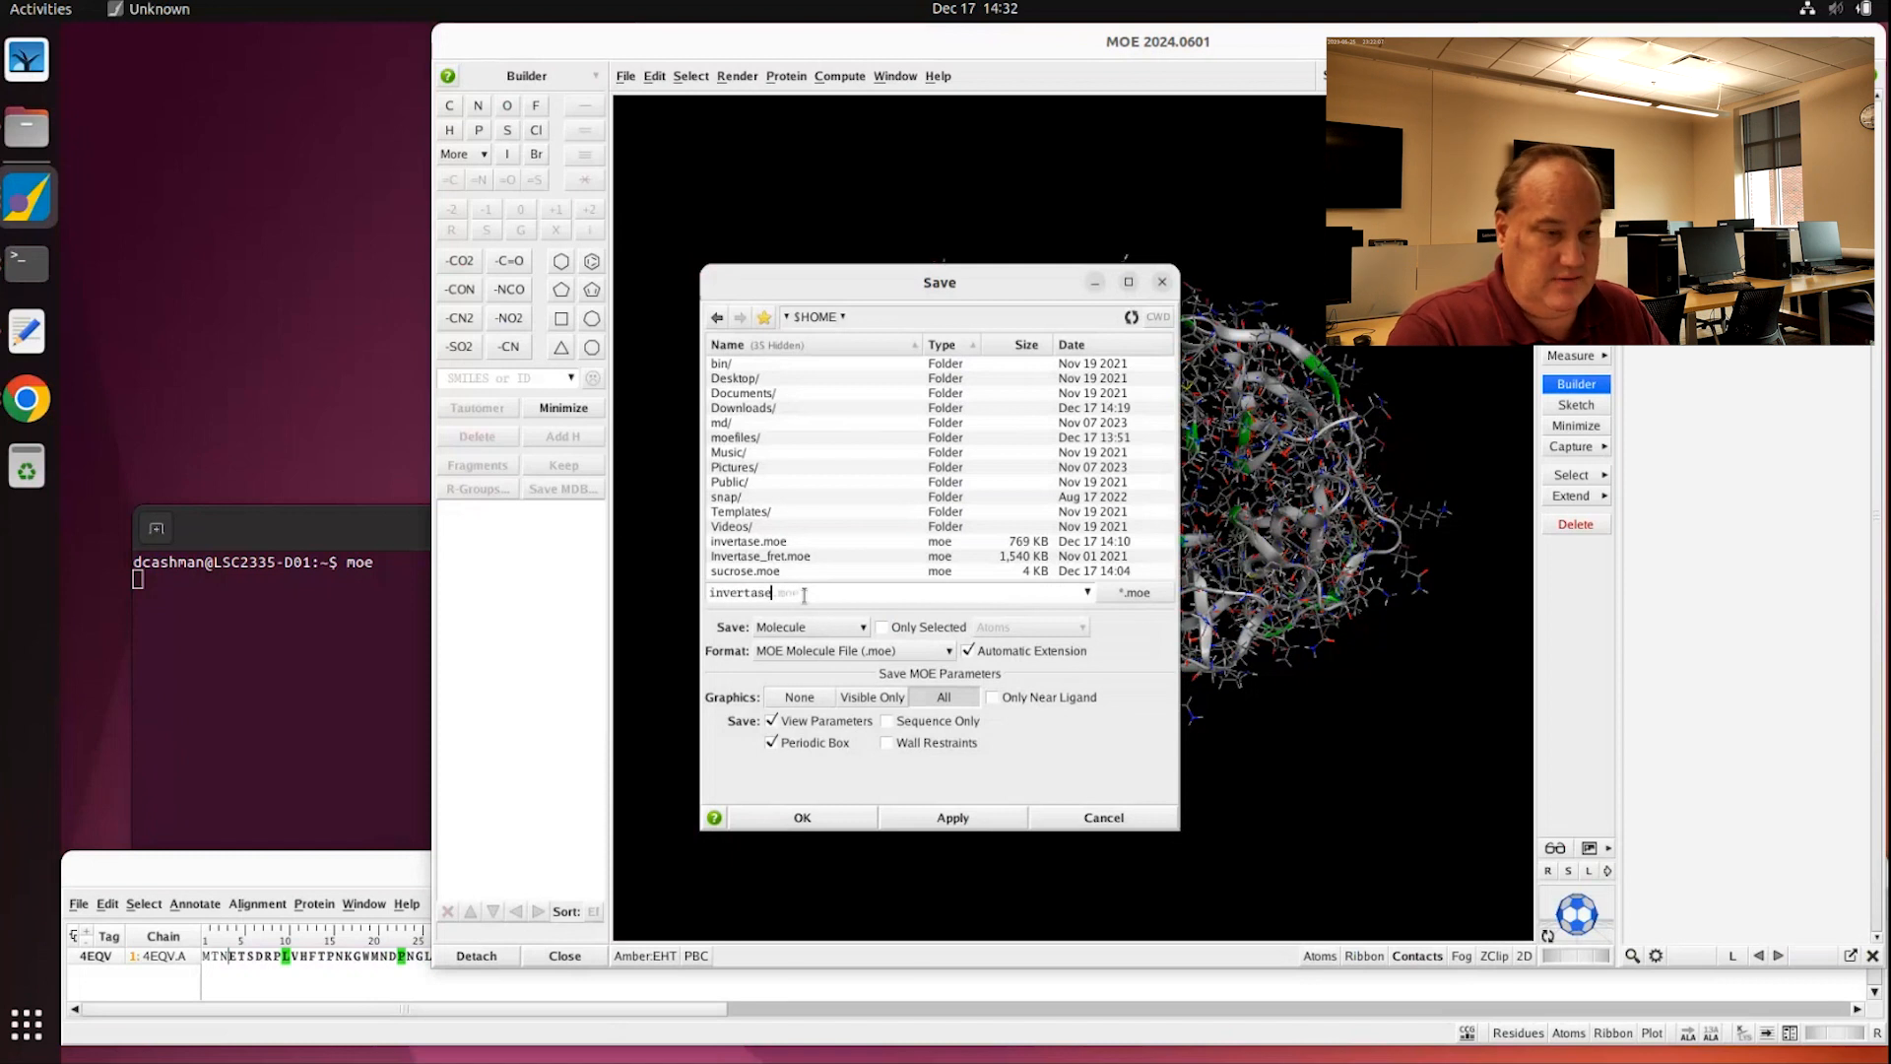
{"action": "type", "text": "_frustratioonm"}
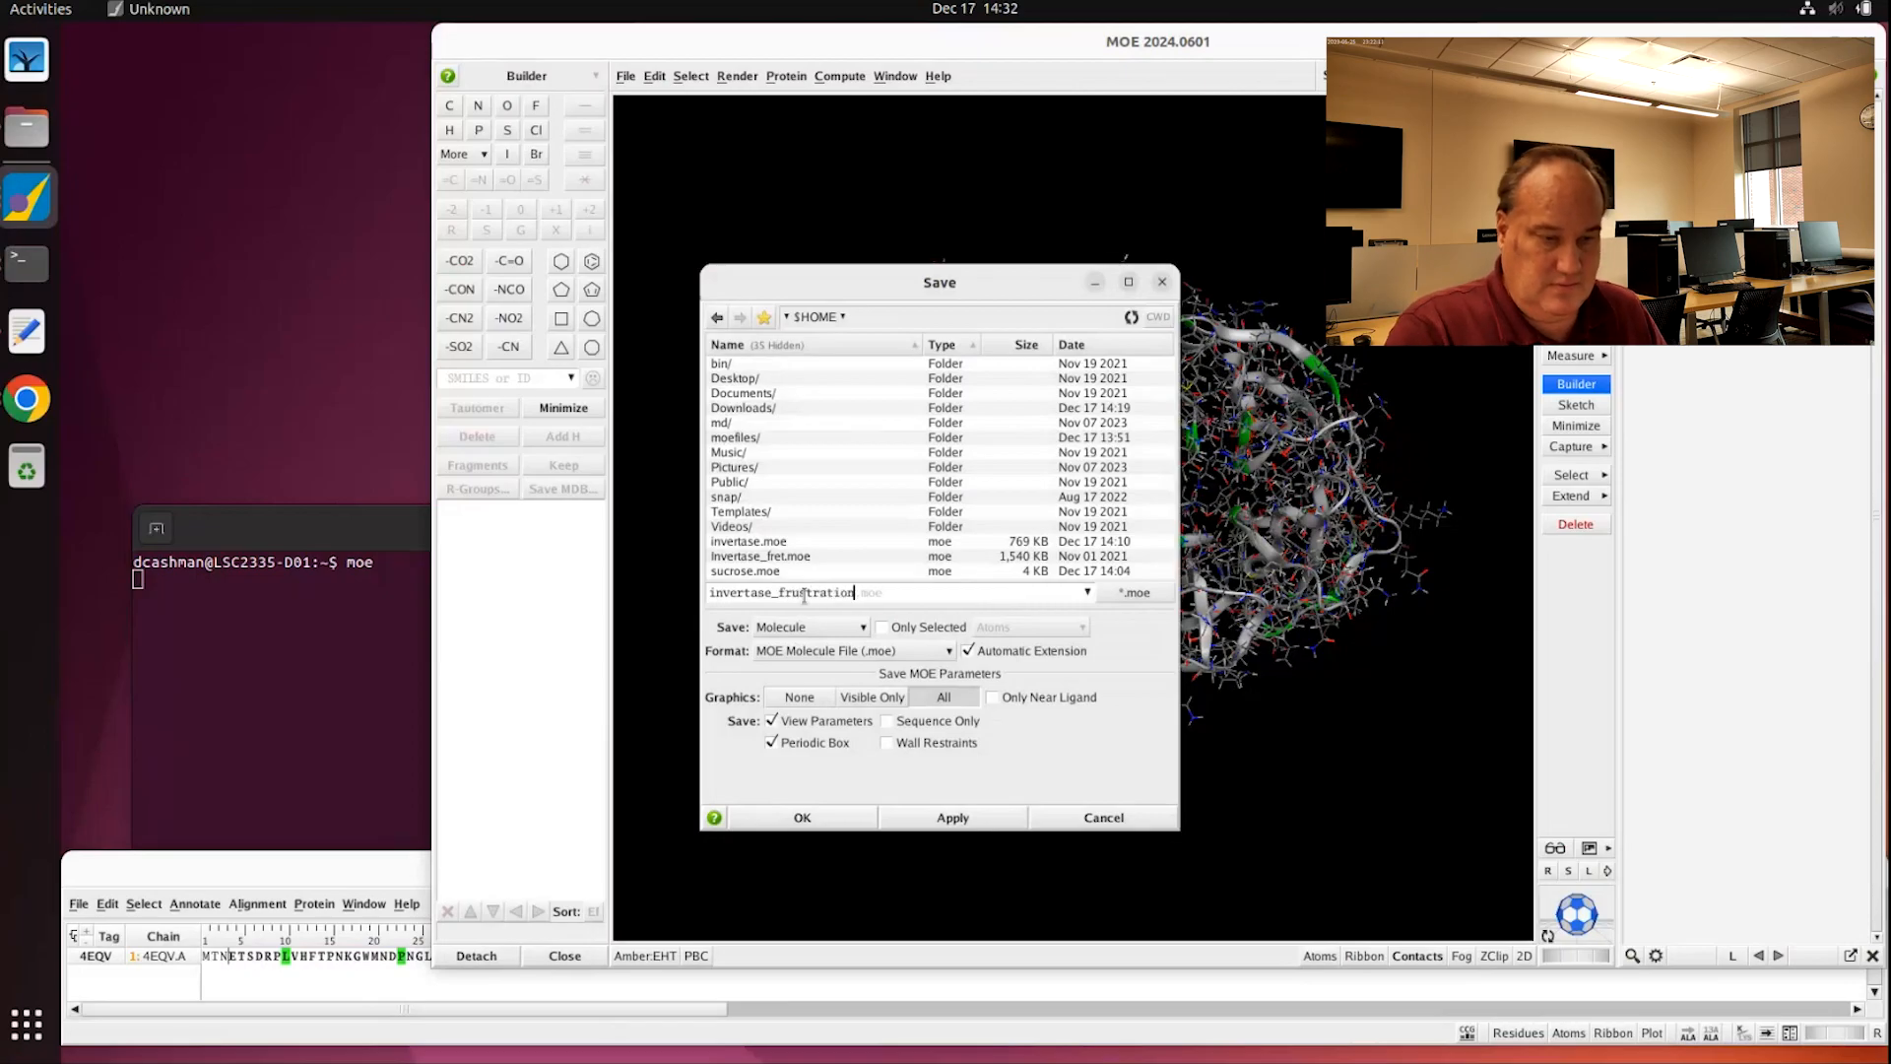
{"action": "left_click", "coordinate": [825, 818]}
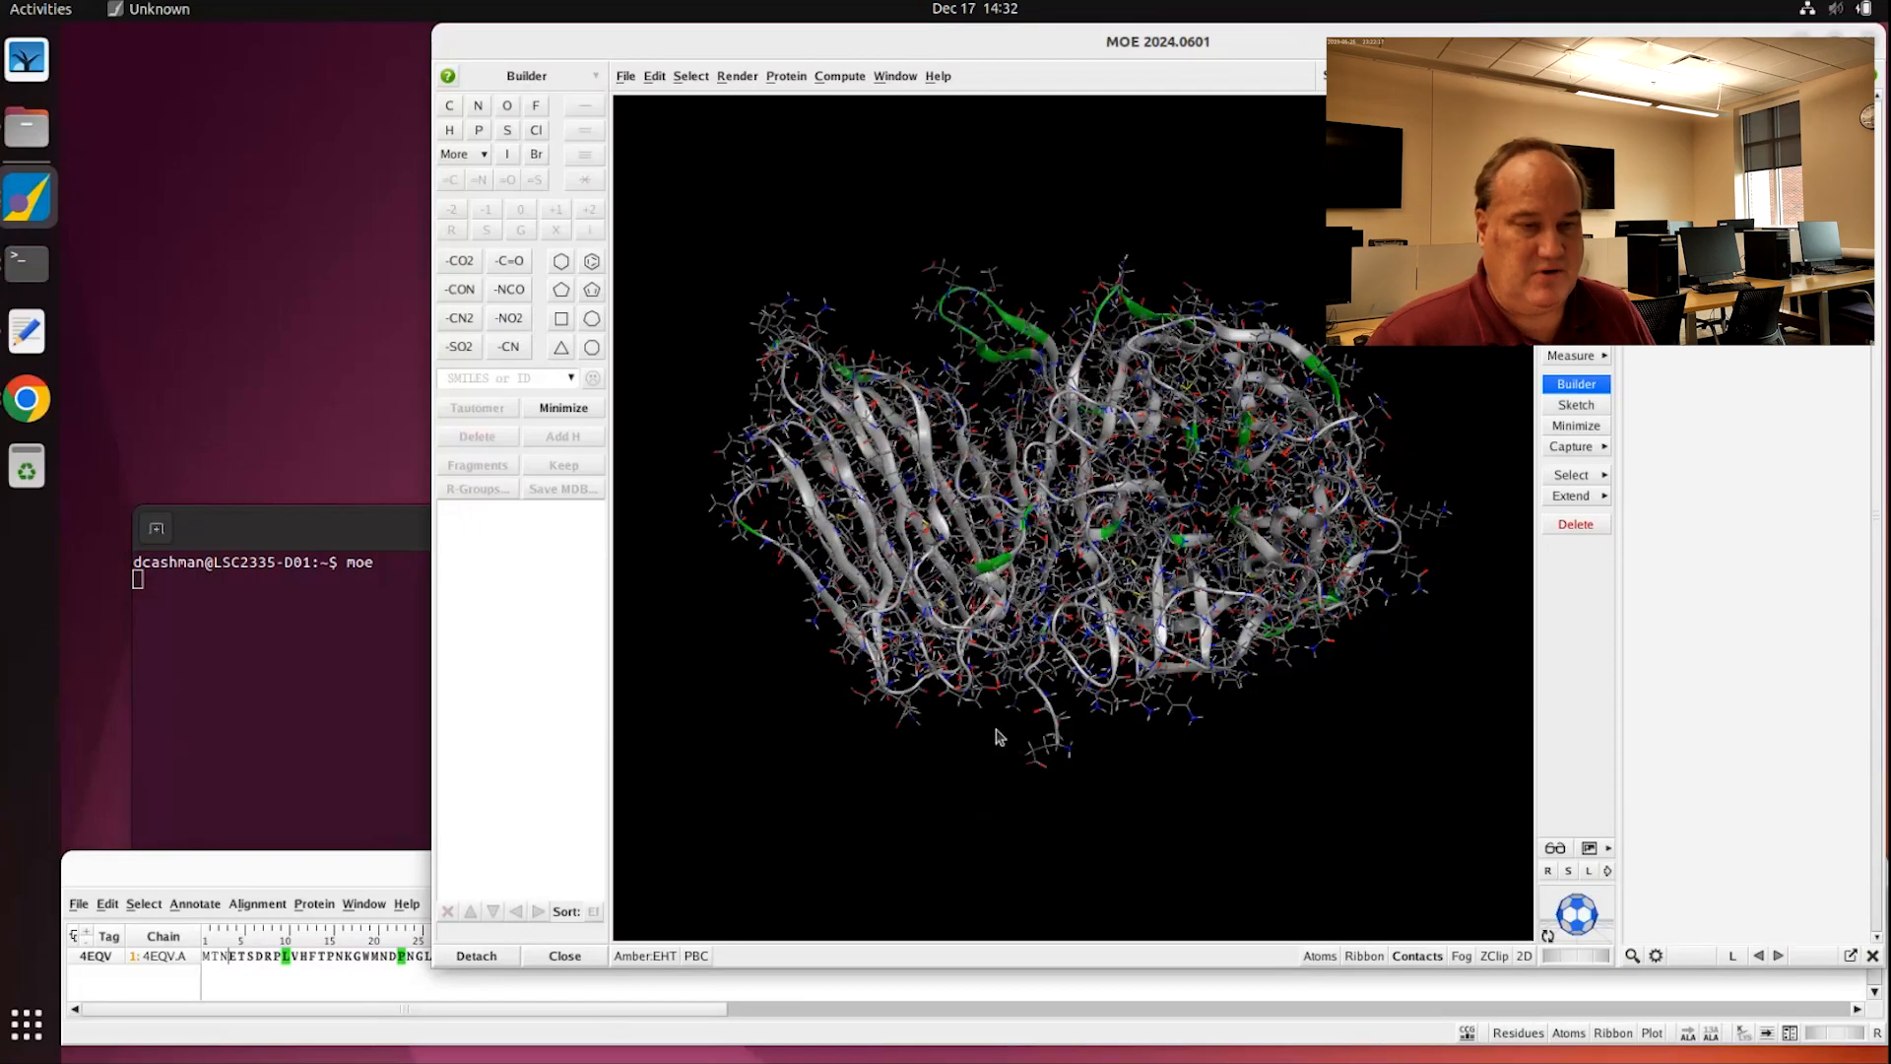
Step: Rotate and zoom the protein to inspect the green patches on the grey ribbon
{"action": "middle_click_drag", "start_coordinate": [1129, 420], "coordinate": [1137, 492]}
{"action": "mouse_move", "coordinate": [1003, 318]}
{"action": "middle_mouse_down"}
{"action": "mouse_move", "coordinate": [1031, 268]}
{"action": "mouse_move", "coordinate": [1015, 326]}
{"action": "middle_mouse_up"}
{"action": "middle_click_drag", "start_coordinate": [1039, 529], "coordinate": [1172, 514]}
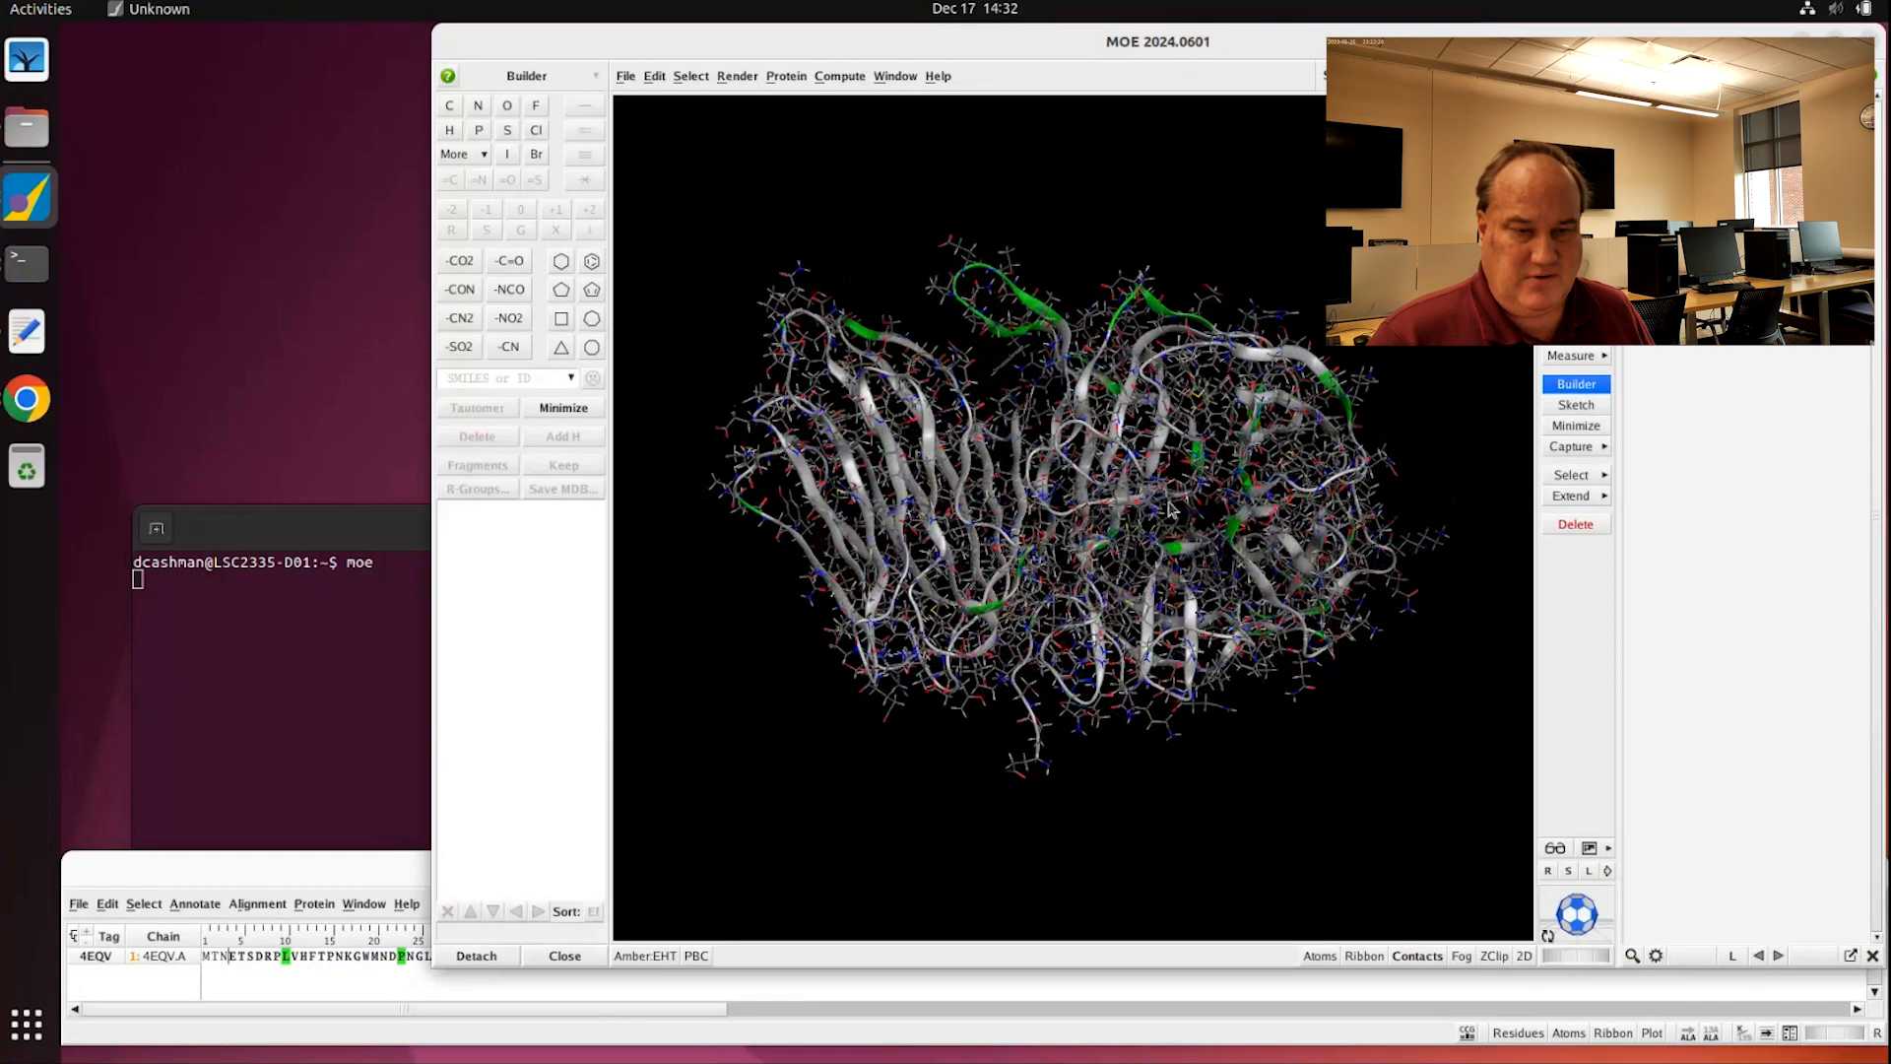
{"action": "scroll", "coordinate": [1202, 502], "scroll_direction": "up", "scroll_amount": 5}
{"action": "middle_click_drag", "start_coordinate": [1302, 507], "coordinate": [1265, 533]}
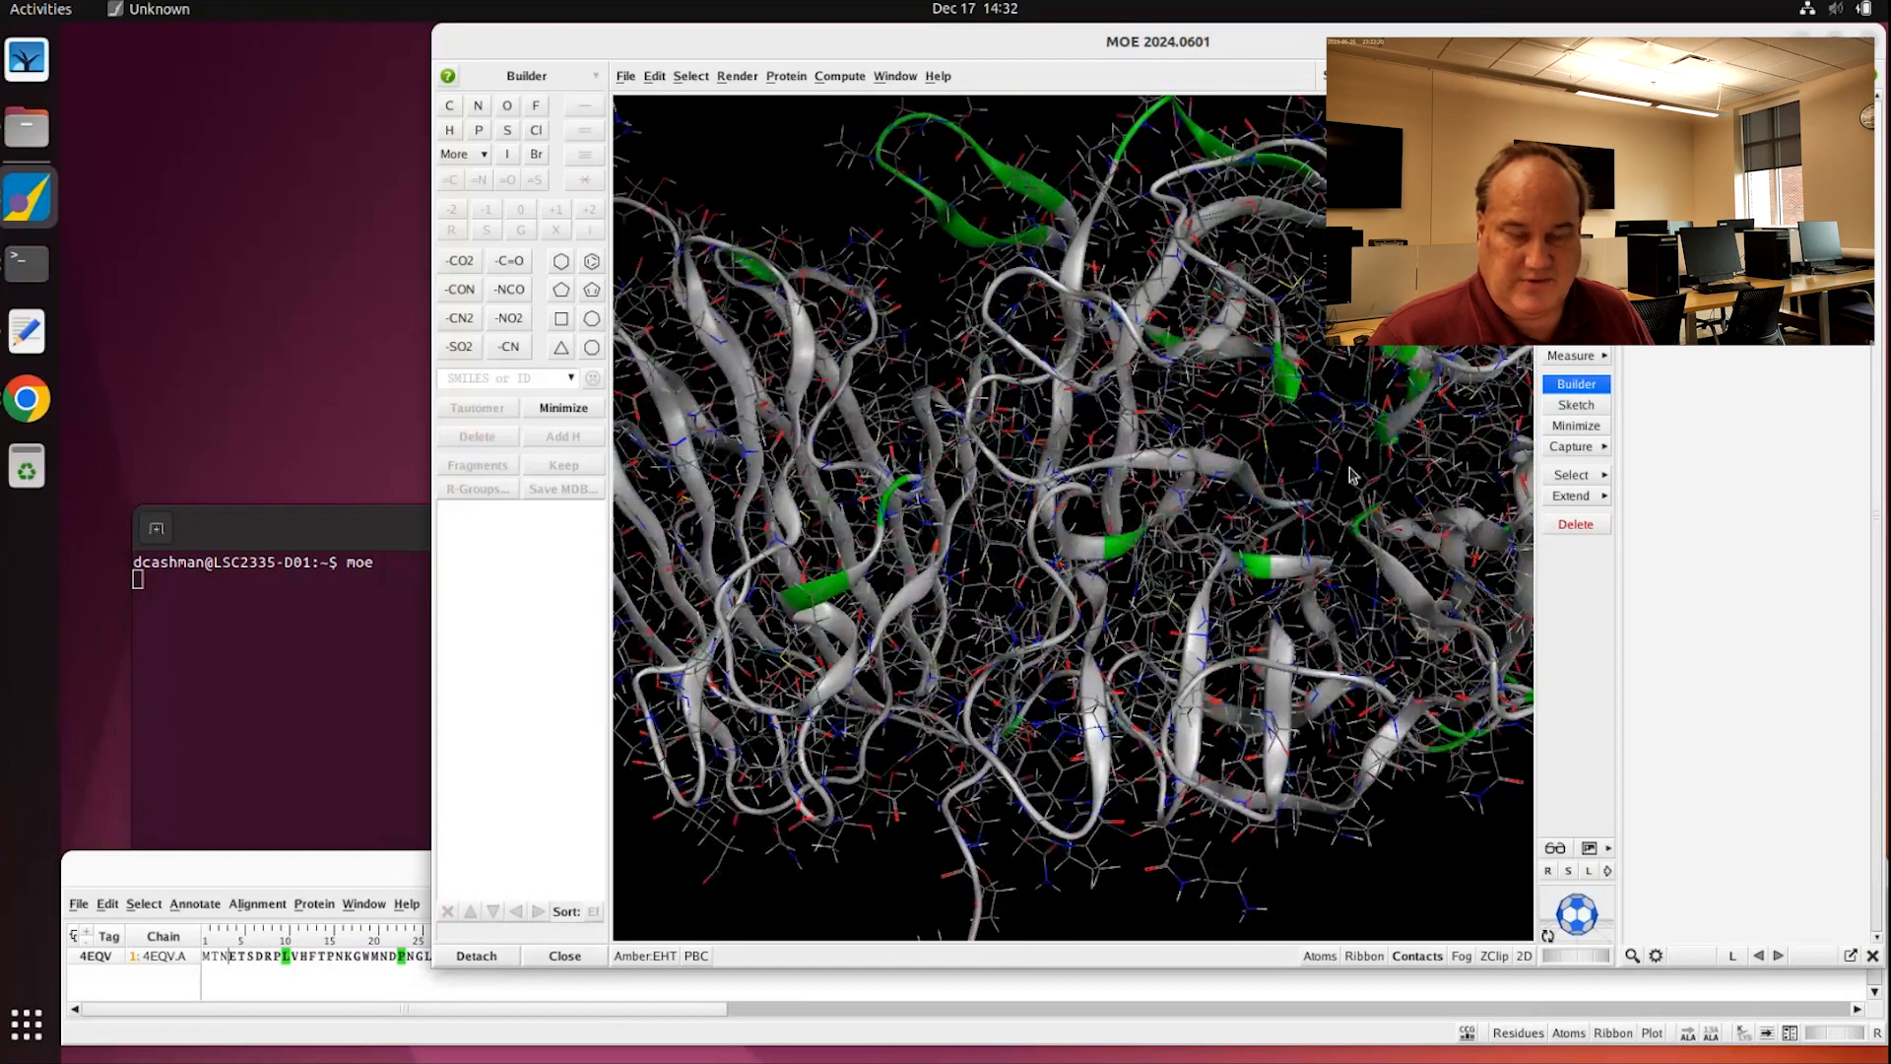
{"action": "middle_click_drag", "start_coordinate": [1349, 476], "coordinate": [1175, 639]}
{"action": "scroll", "coordinate": [1258, 542], "scroll_direction": "down", "scroll_amount": 5}
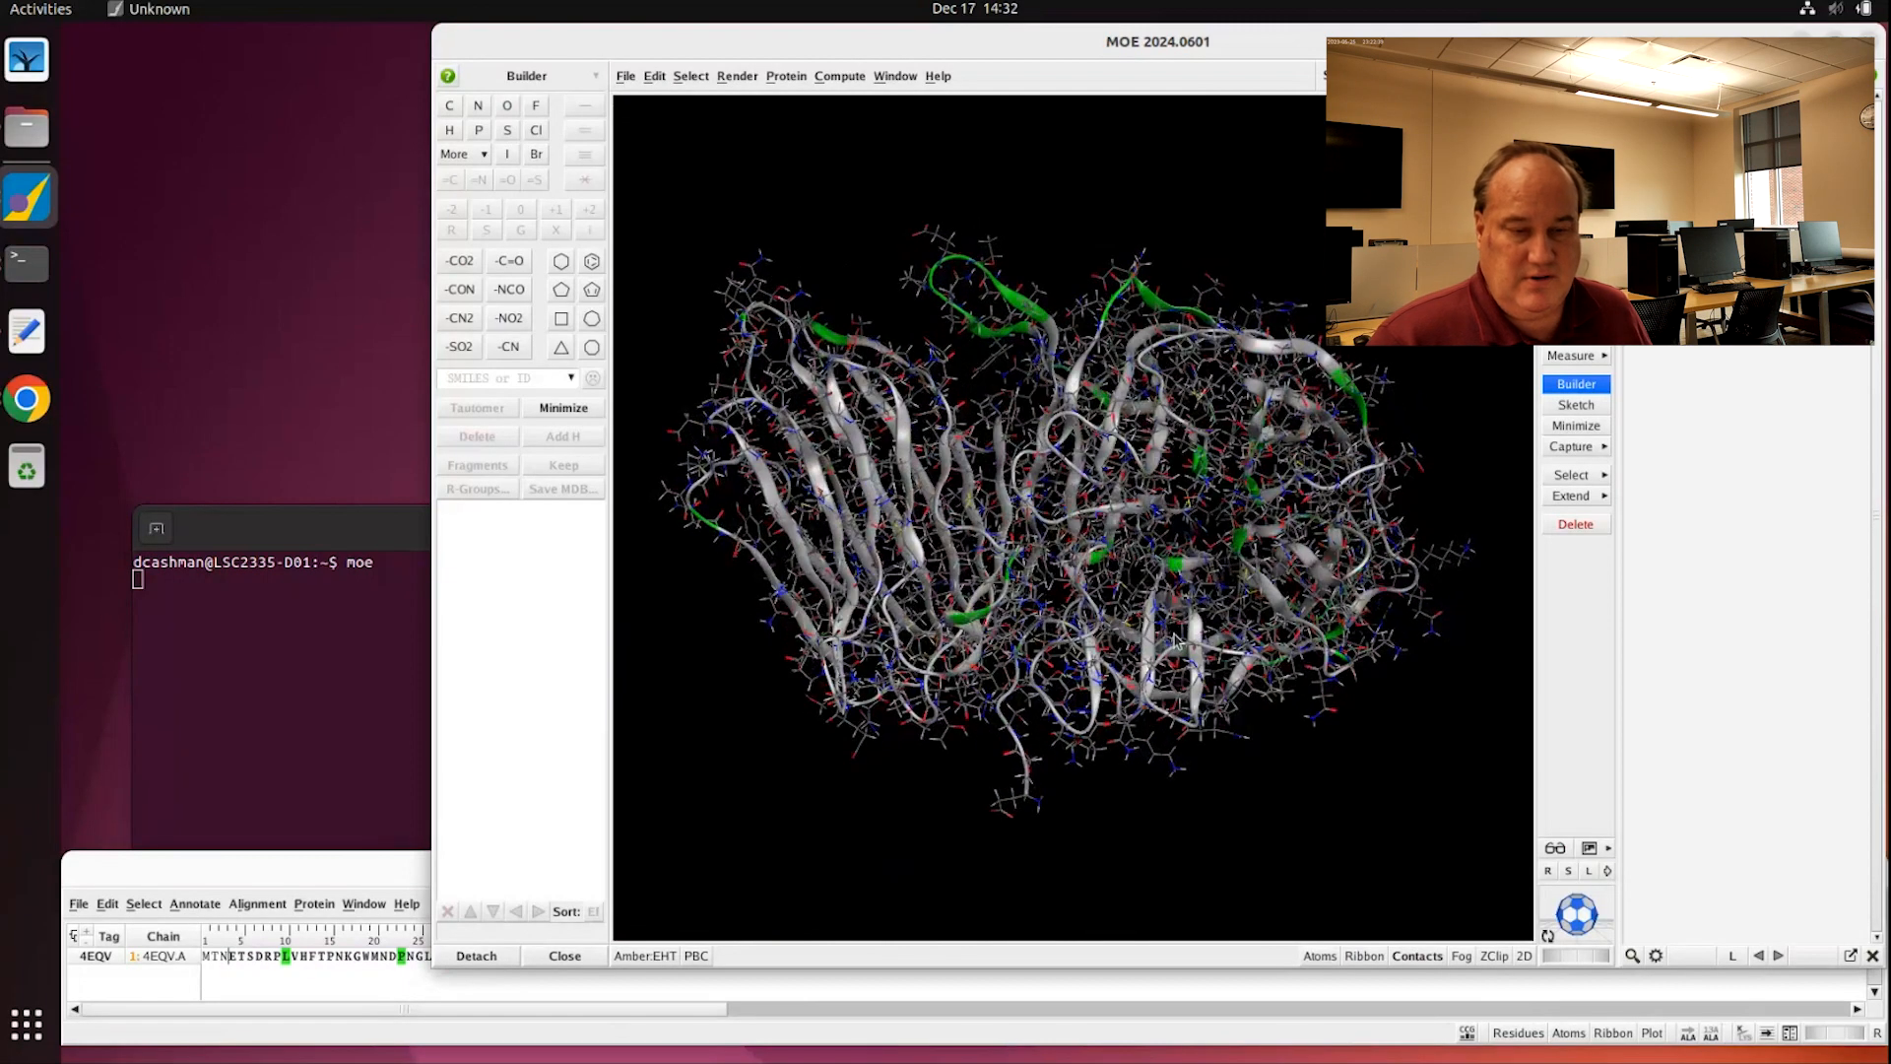
Step: Load Google in the RCSB tab, then scroll the course page to the Evolutionary Trace steps
{"action": "left_click", "coordinate": [26, 399]}
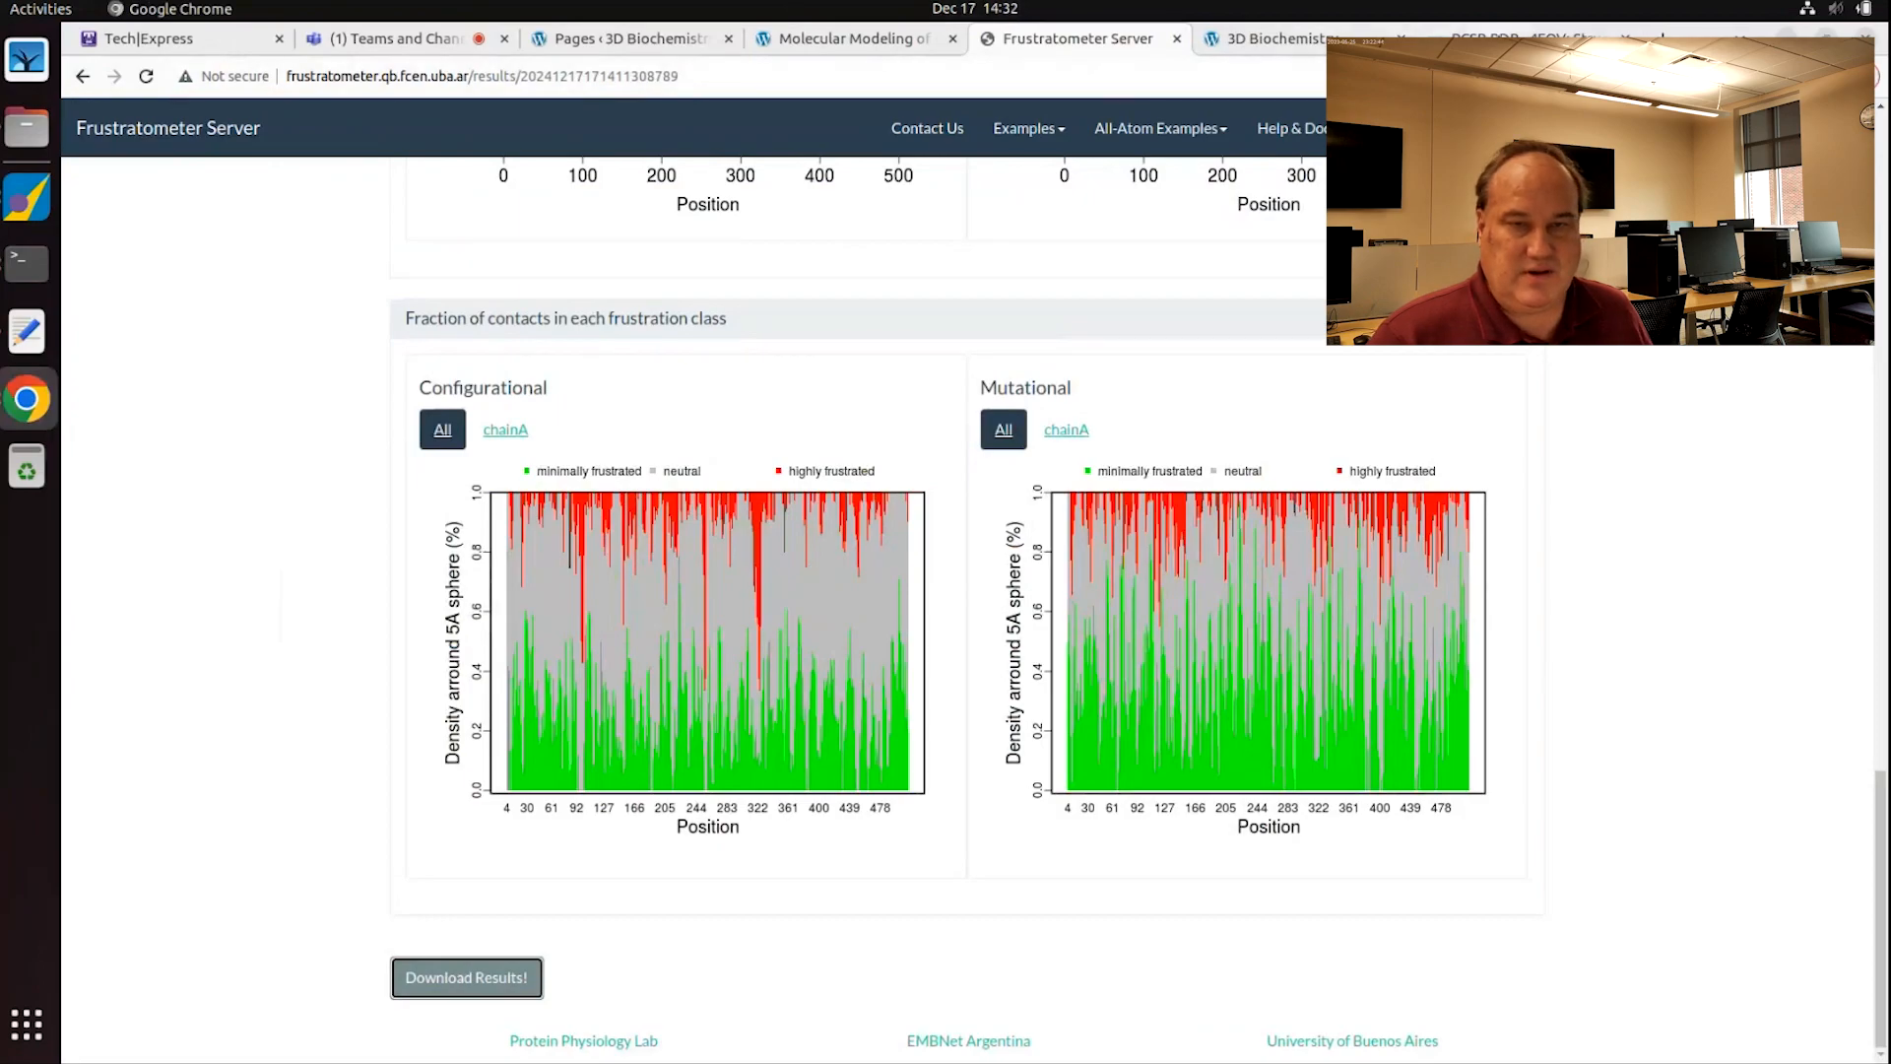
{"action": "left_click", "coordinate": [1522, 40]}
{"action": "left_click", "coordinate": [1398, 75]}
{"action": "type", "text": "g"}
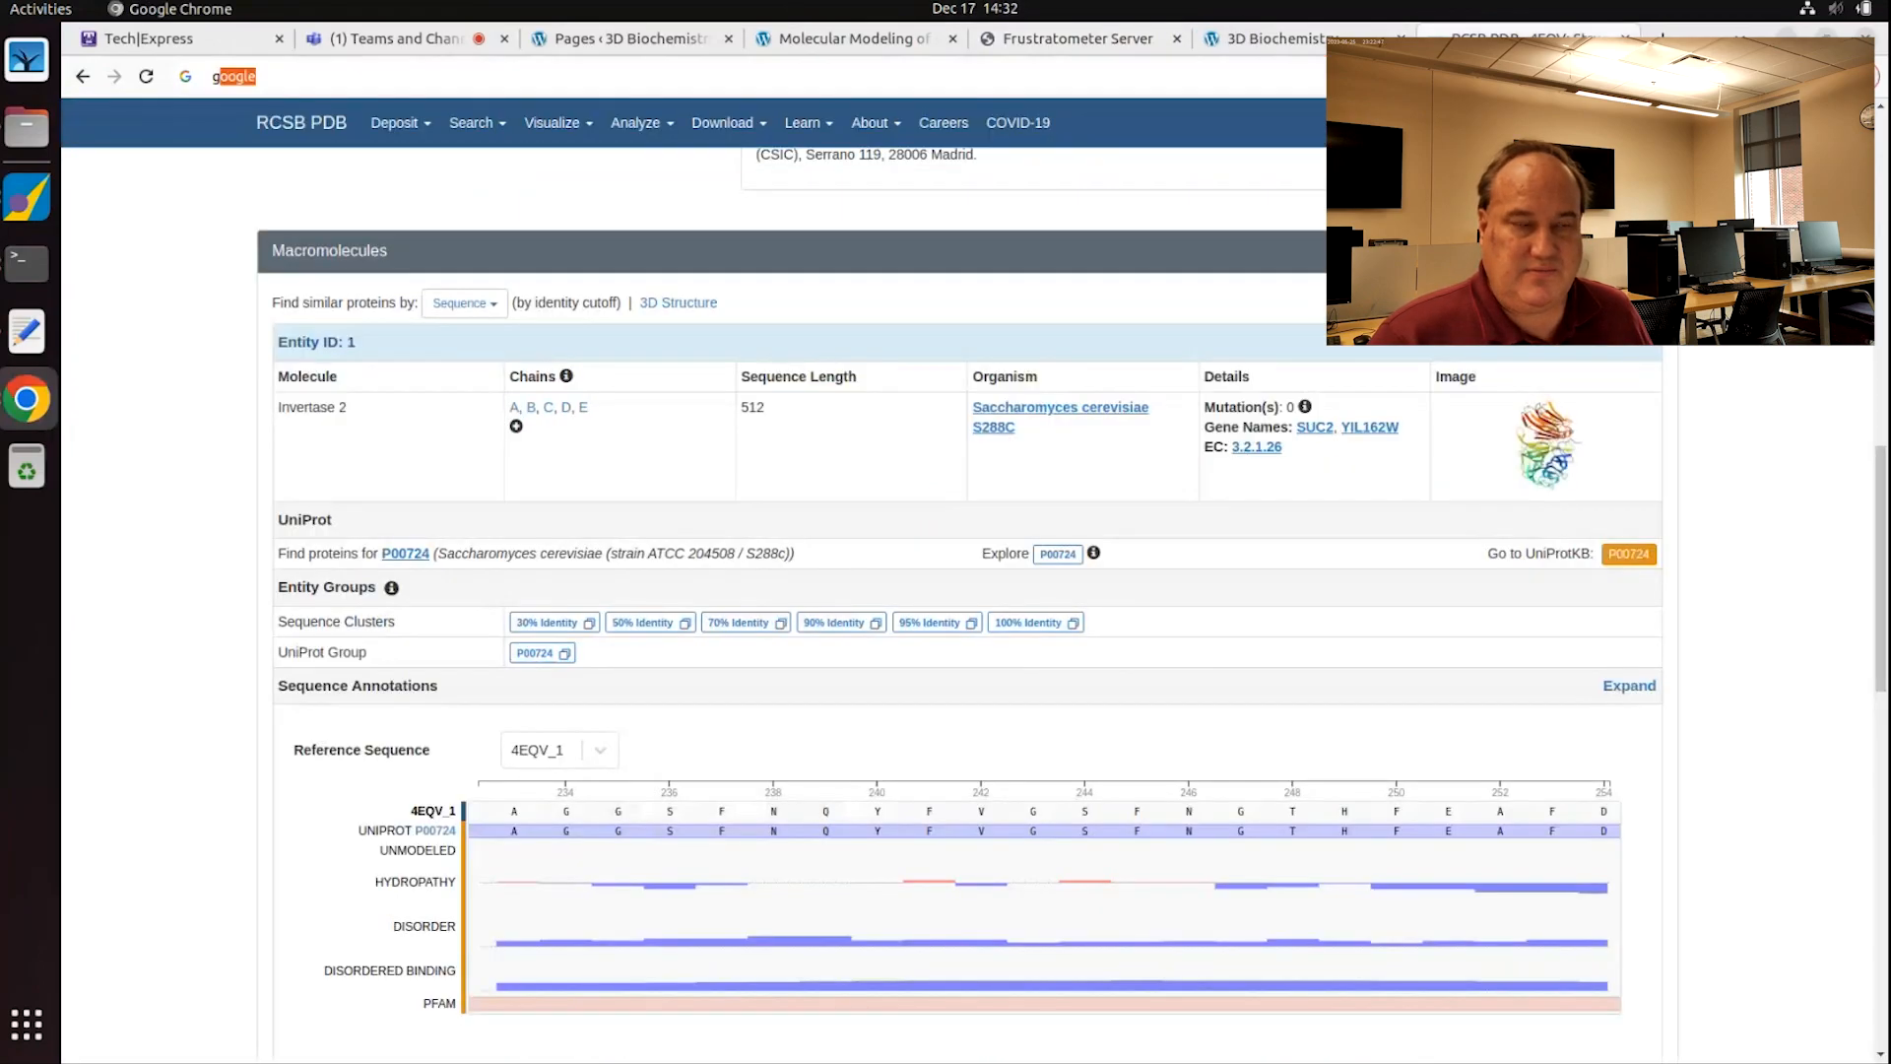
{"action": "type", "text": "oog"}
{"action": "key", "text": "Return"}
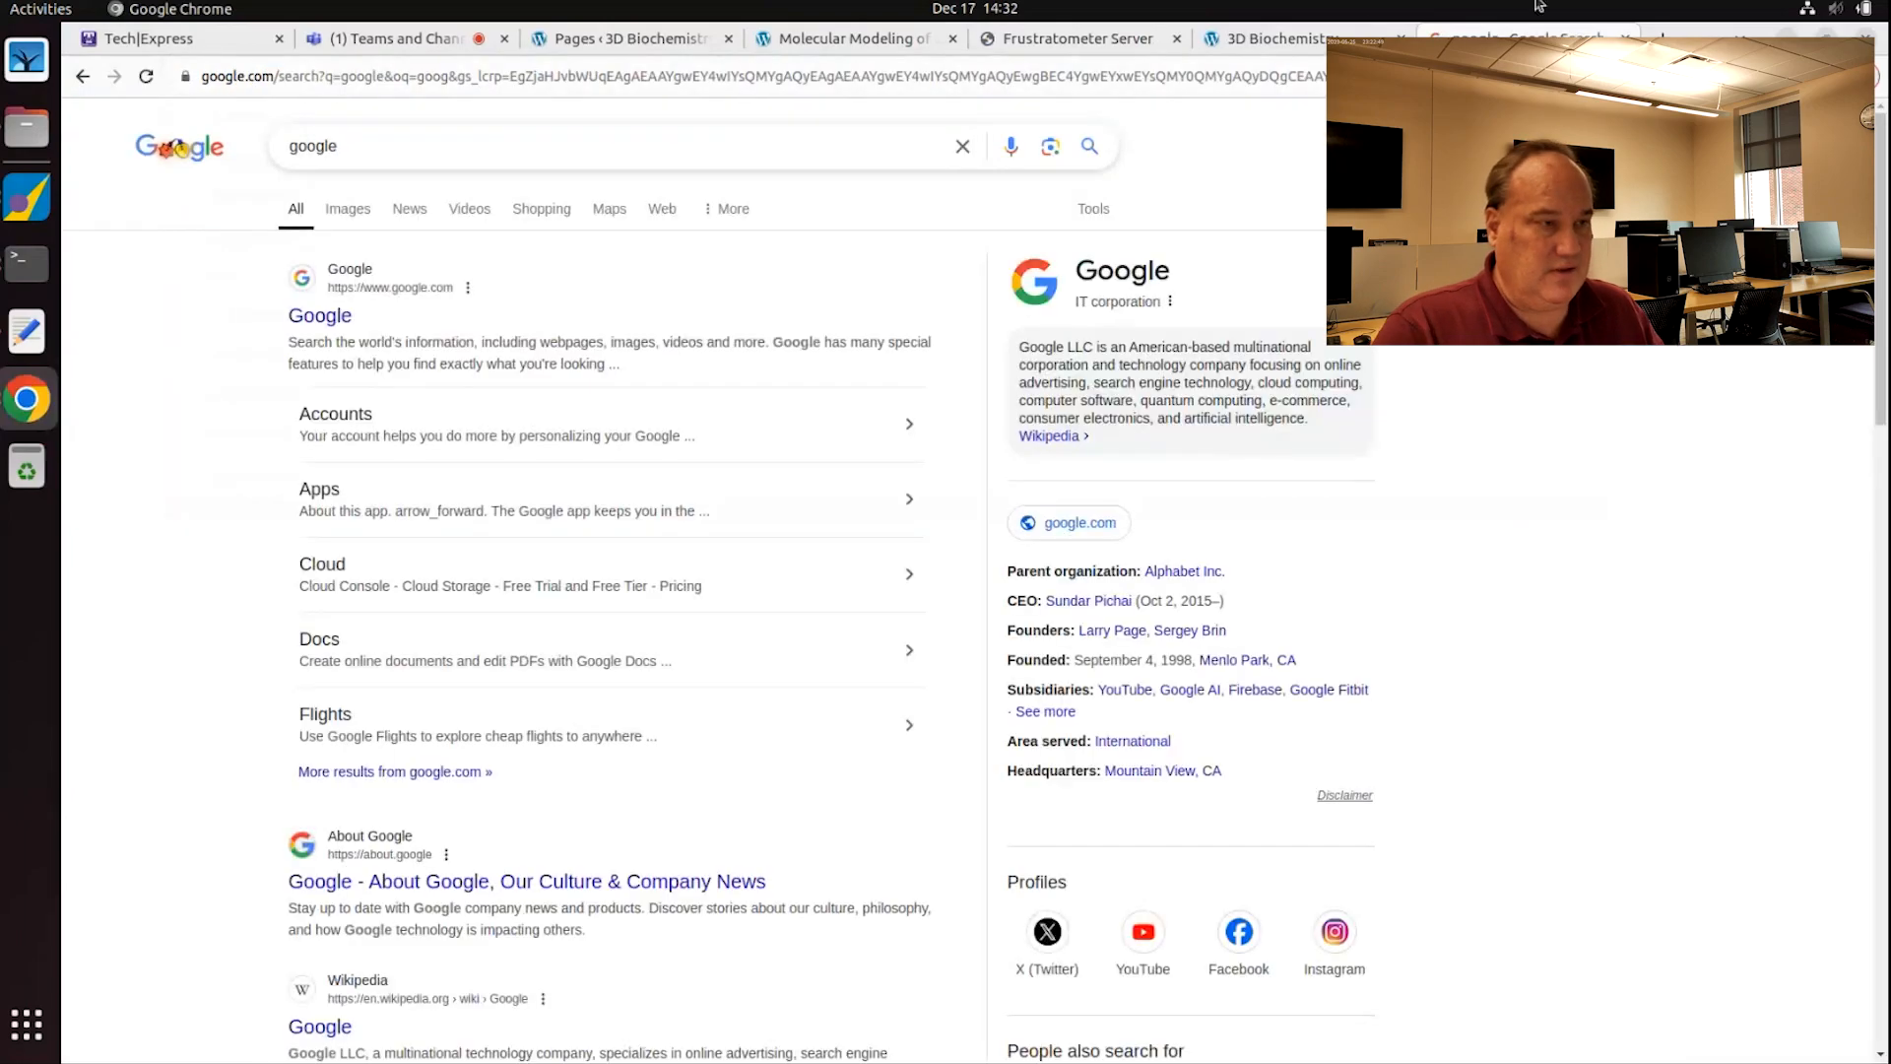
{"action": "left_click", "coordinate": [843, 38]}
{"action": "scroll", "coordinate": [788, 598], "scroll_direction": "down", "scroll_amount": 10}
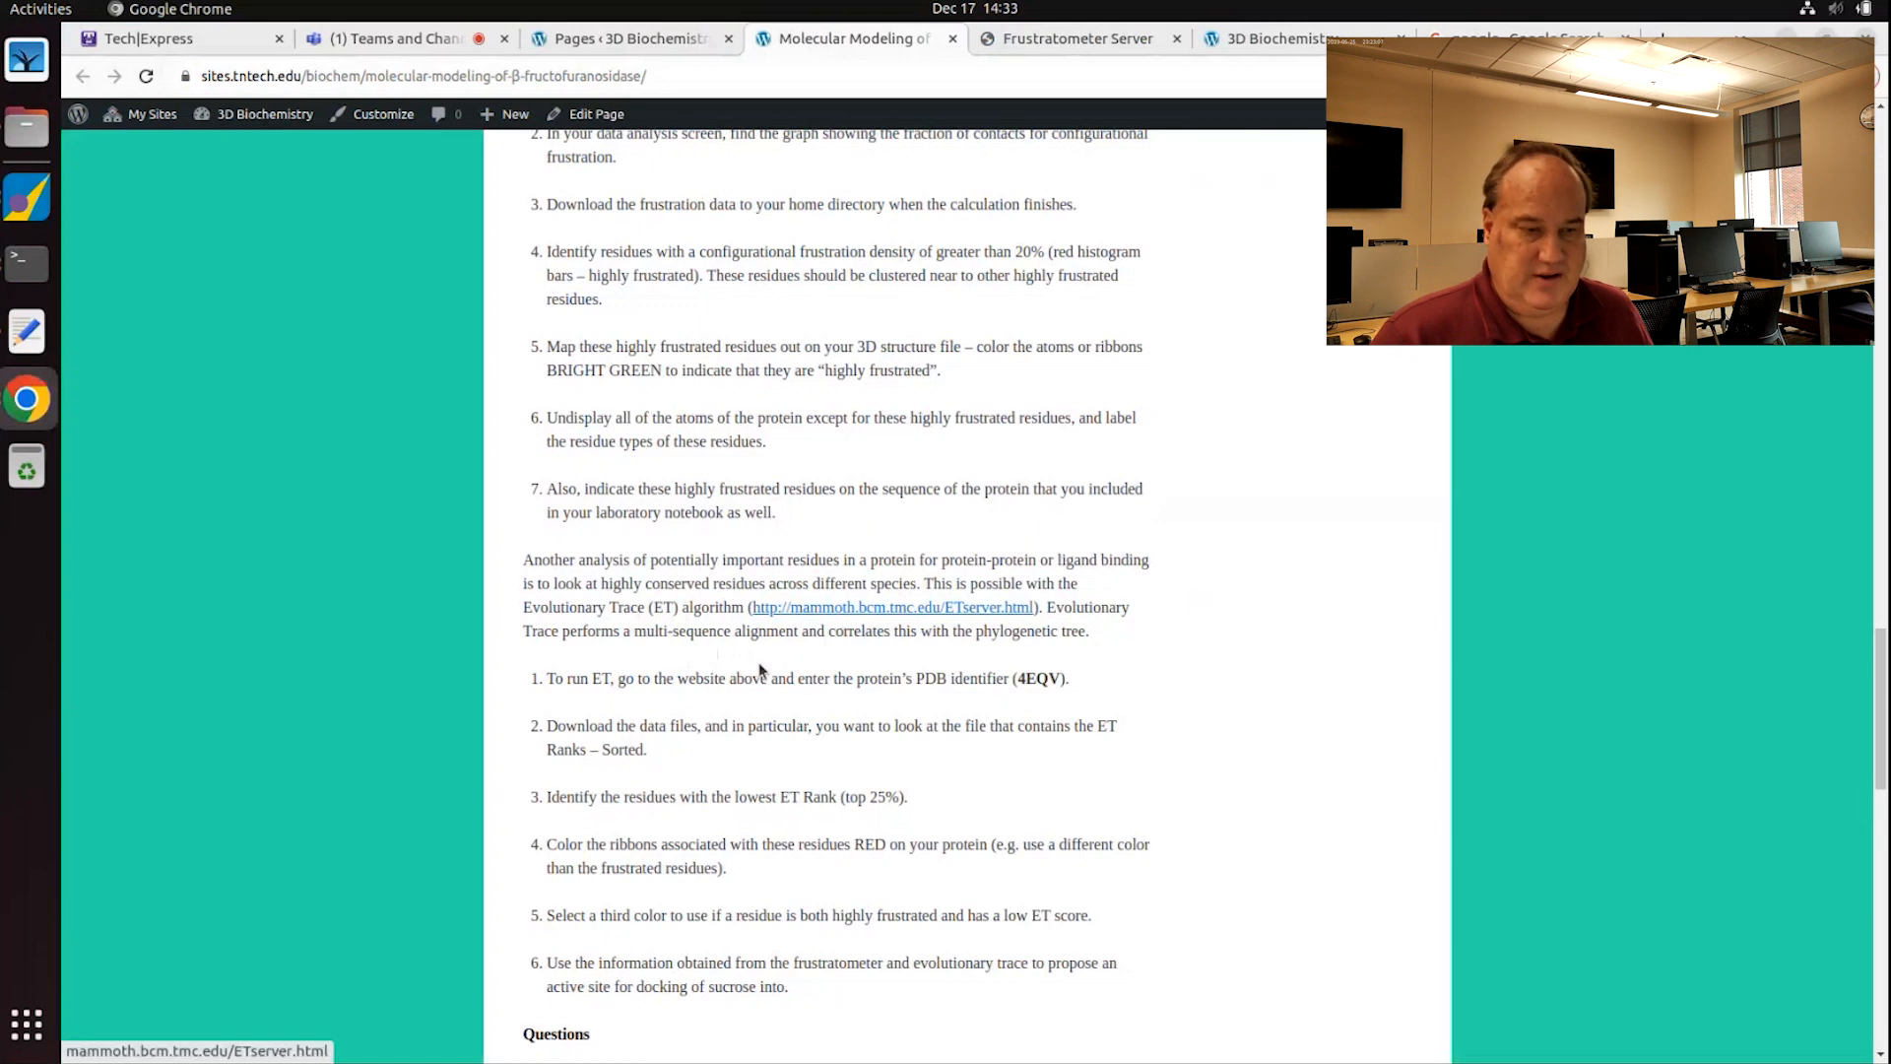
Step: Open the ET server link in a new tab and select its failing page address
{"action": "right_click", "coordinate": [895, 617]}
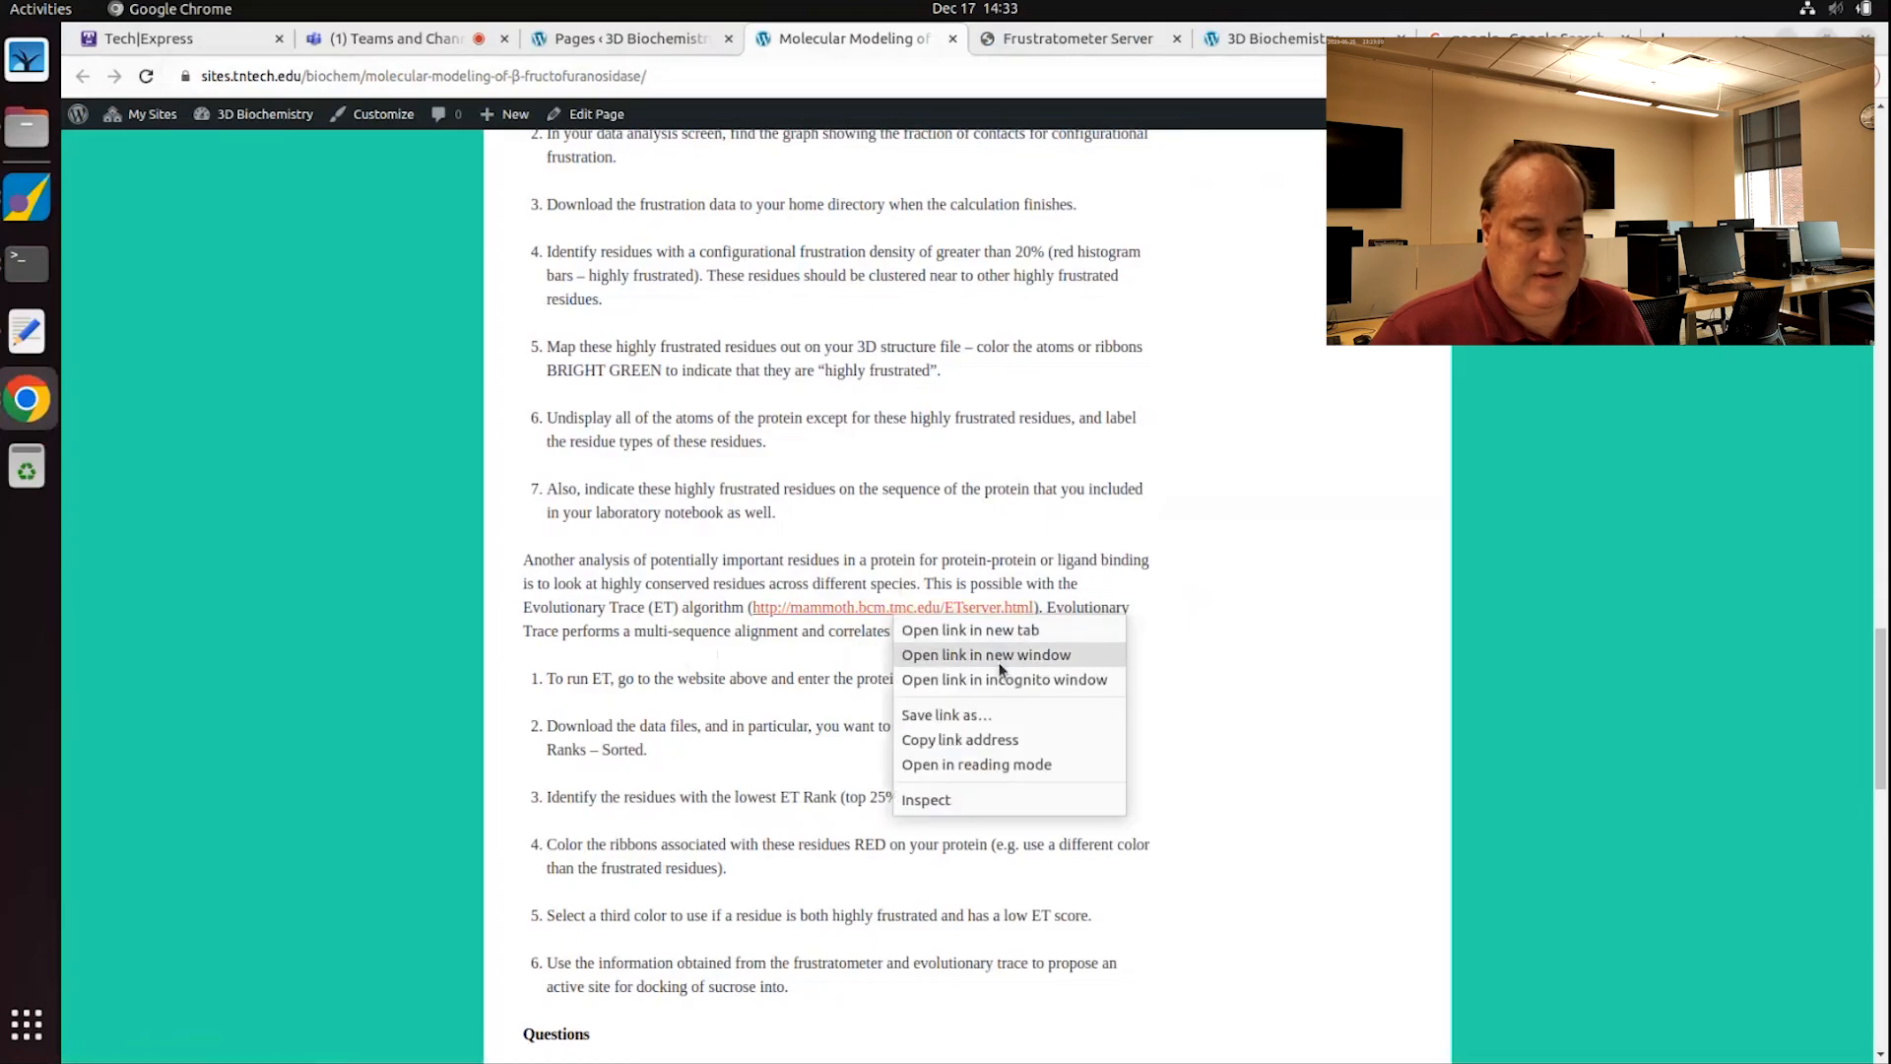
{"action": "left_click", "coordinate": [997, 632]}
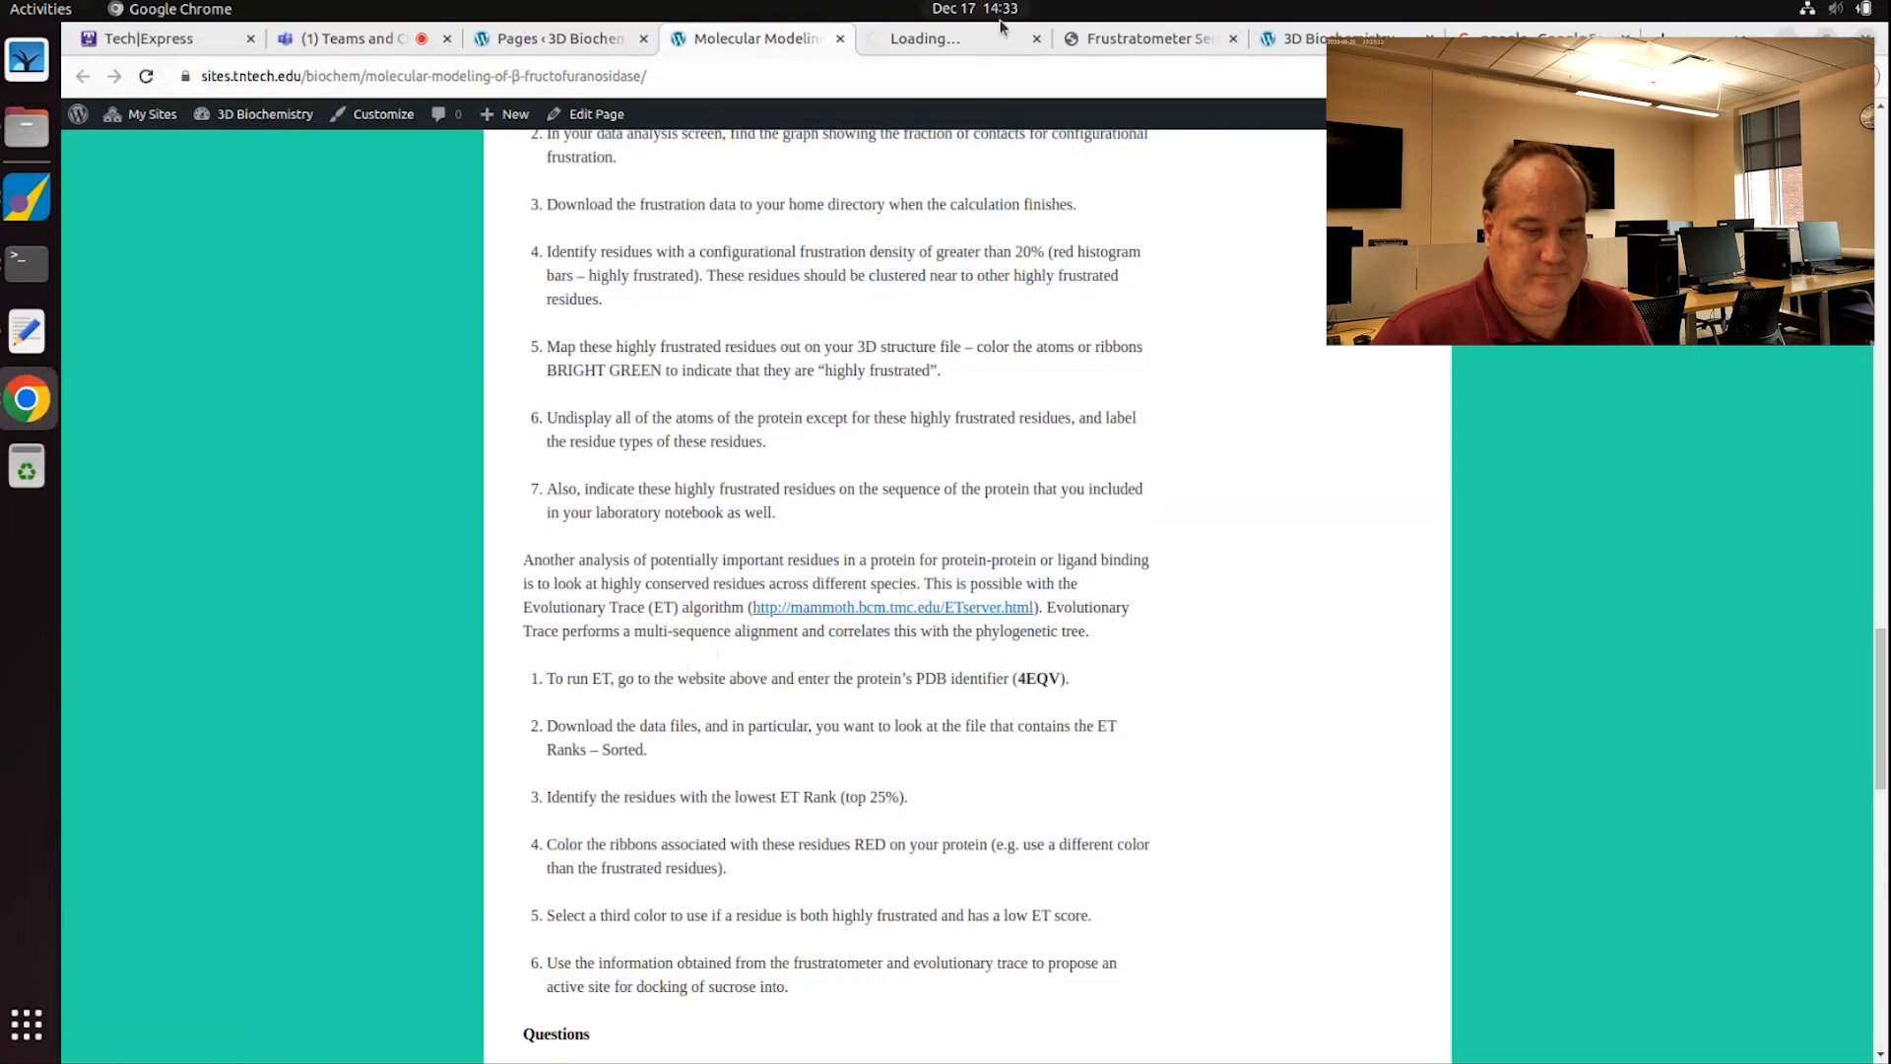
{"action": "left_click", "coordinate": [933, 40]}
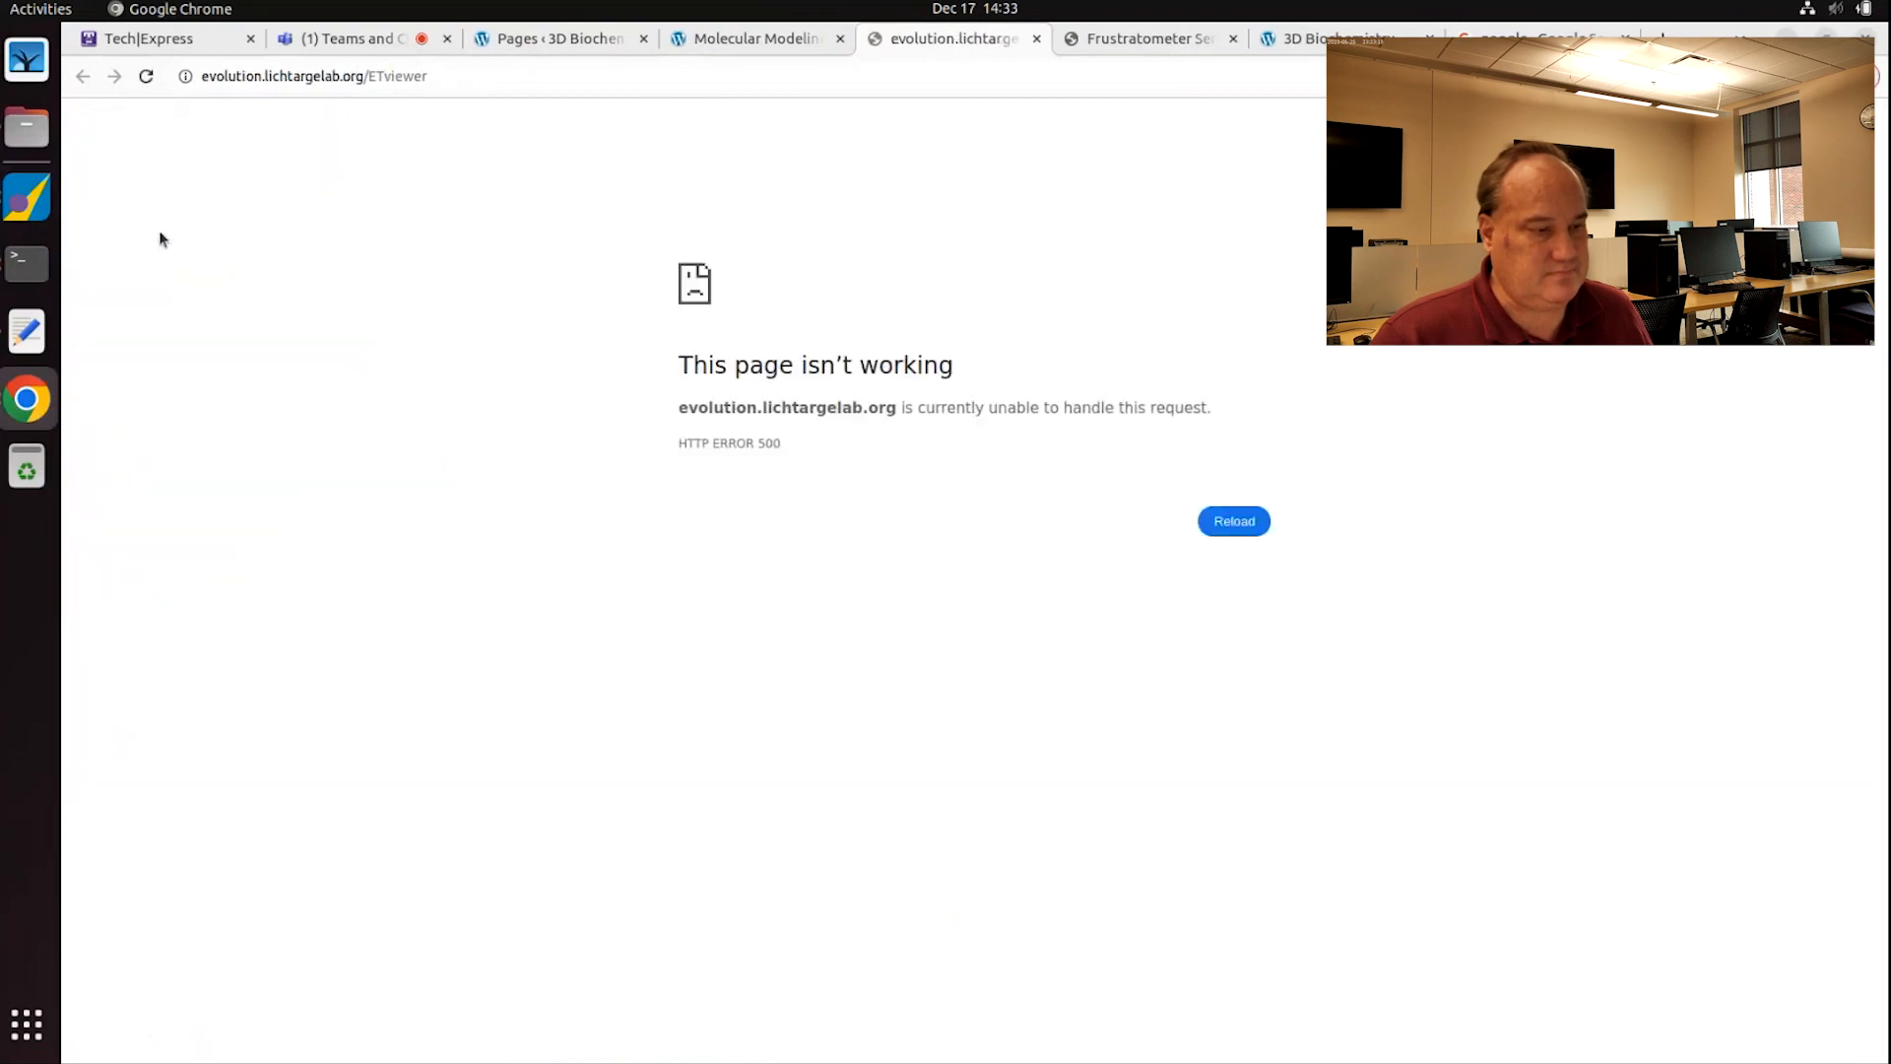
{"action": "left_click", "coordinate": [483, 83]}
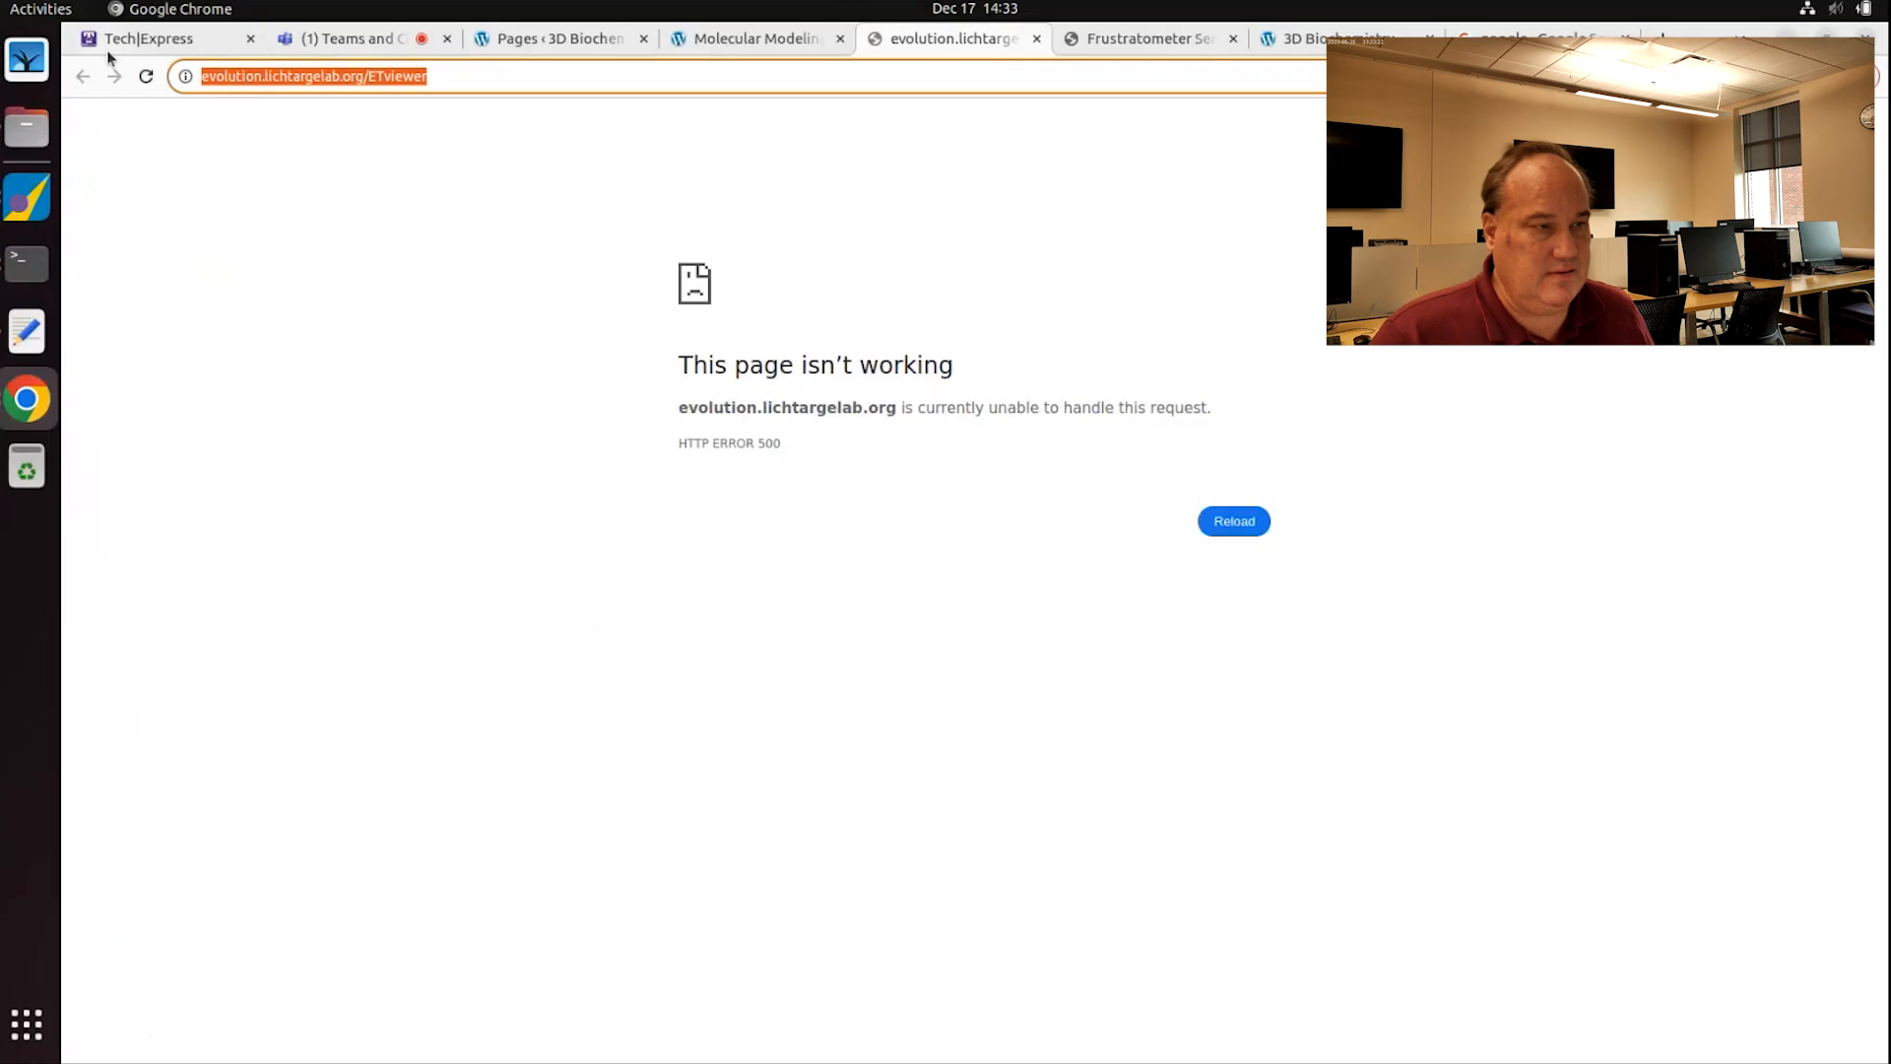
Step: Load Google and search for 'evolutionary trace'
{"action": "type", "text": "goo"}
{"action": "key", "text": "Return"}
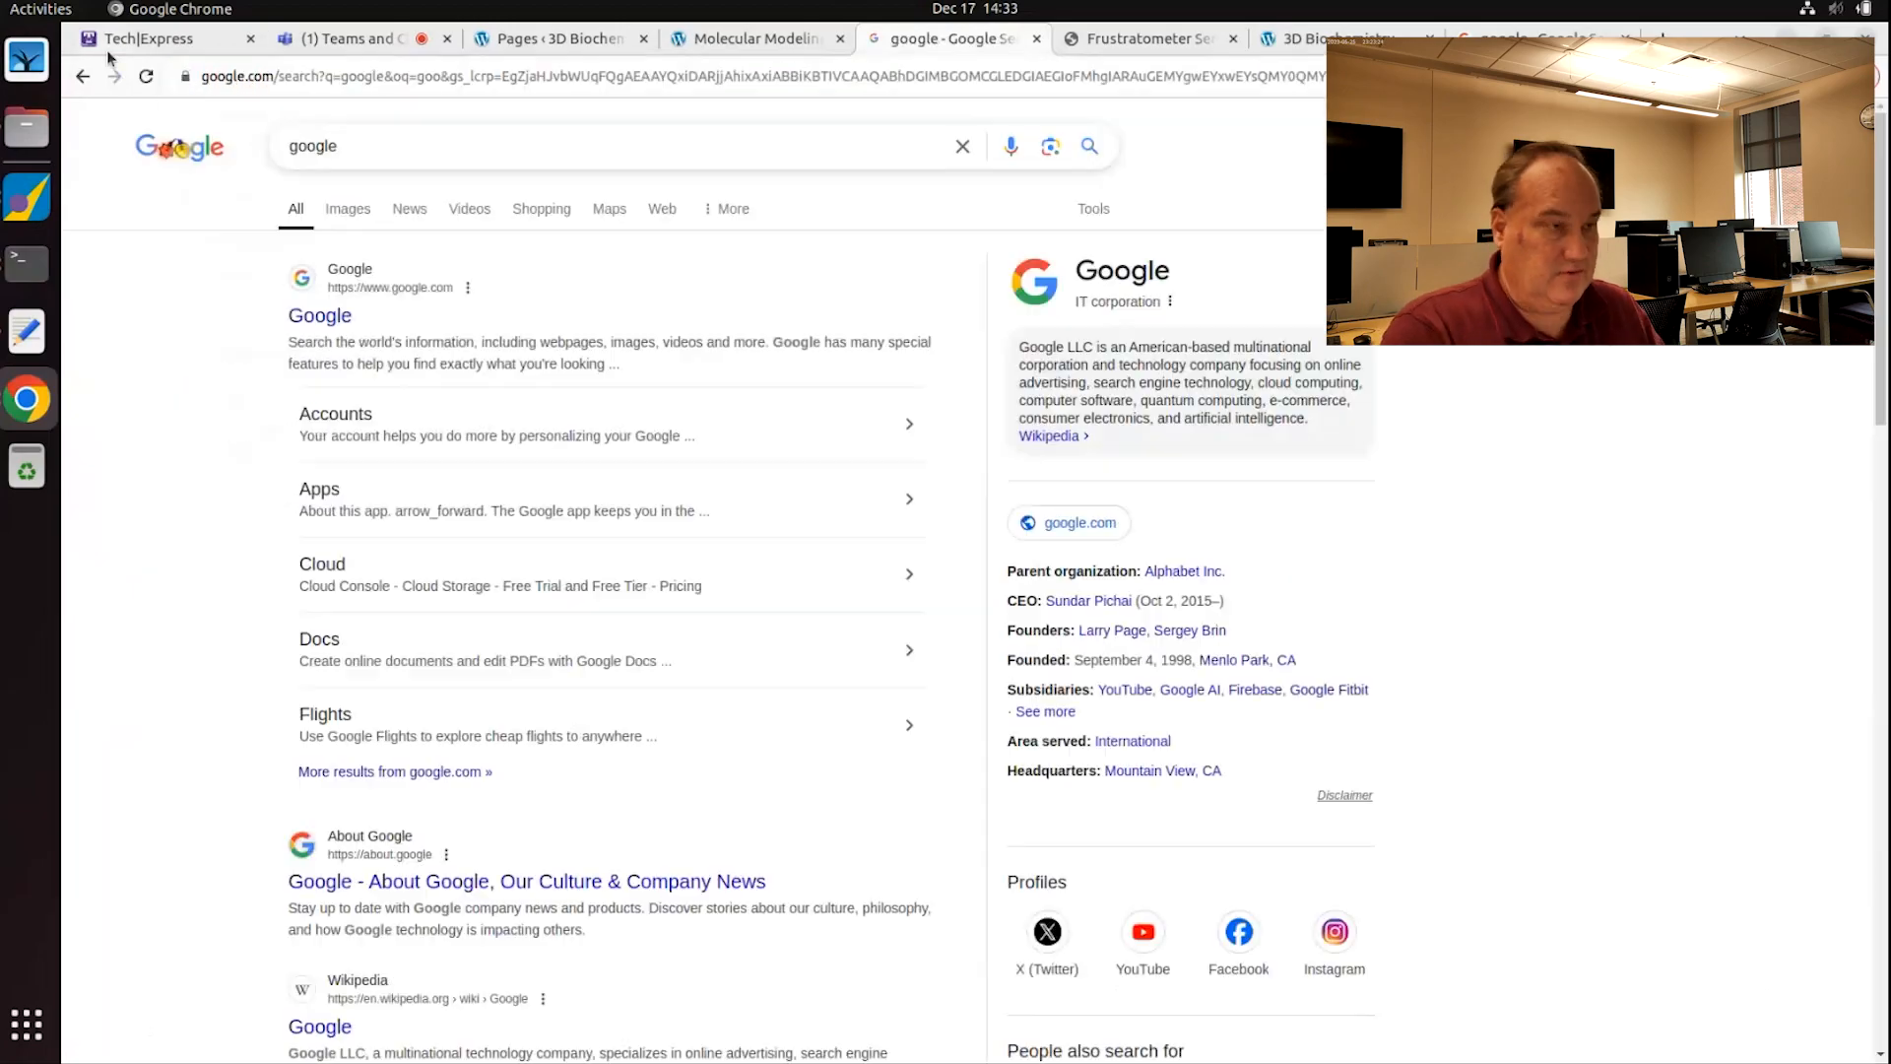
{"action": "double_click", "coordinate": [379, 148]}
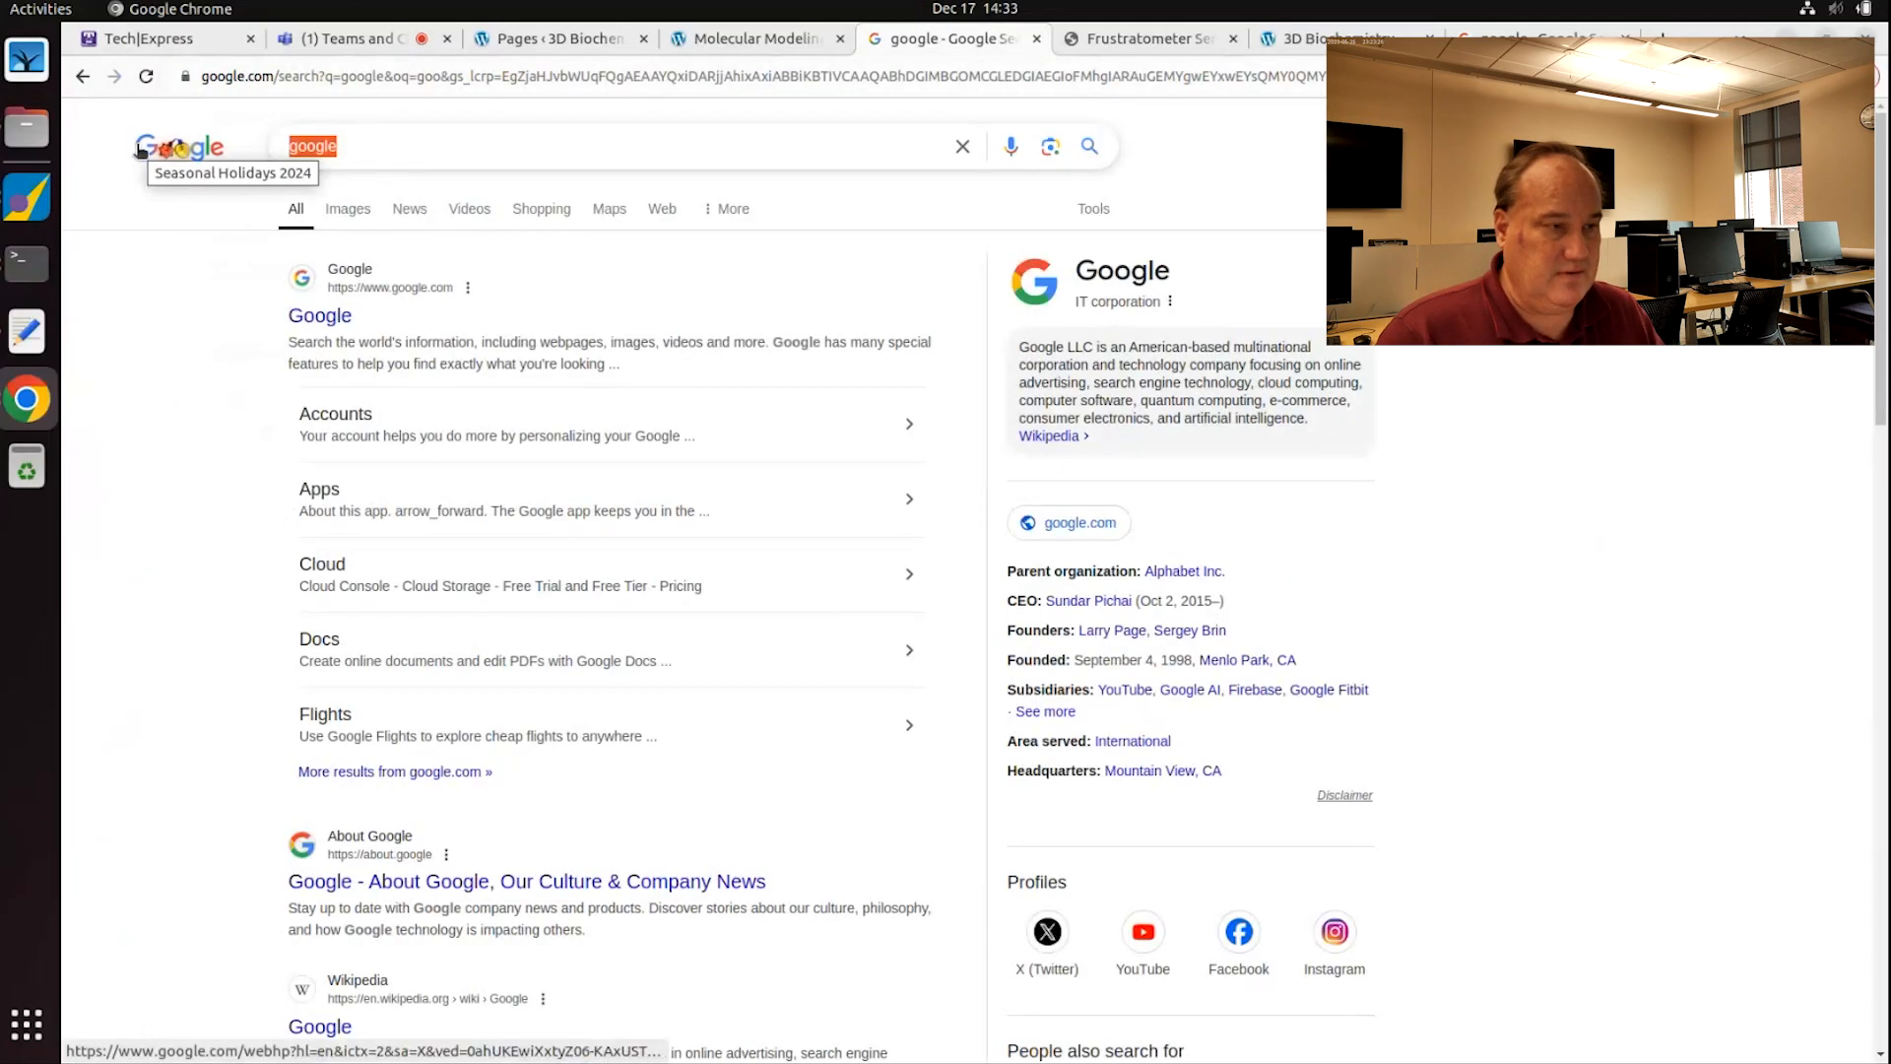
{"action": "type", "text": "evolutiom"}
{"action": "key", "text": "BackSpace"}
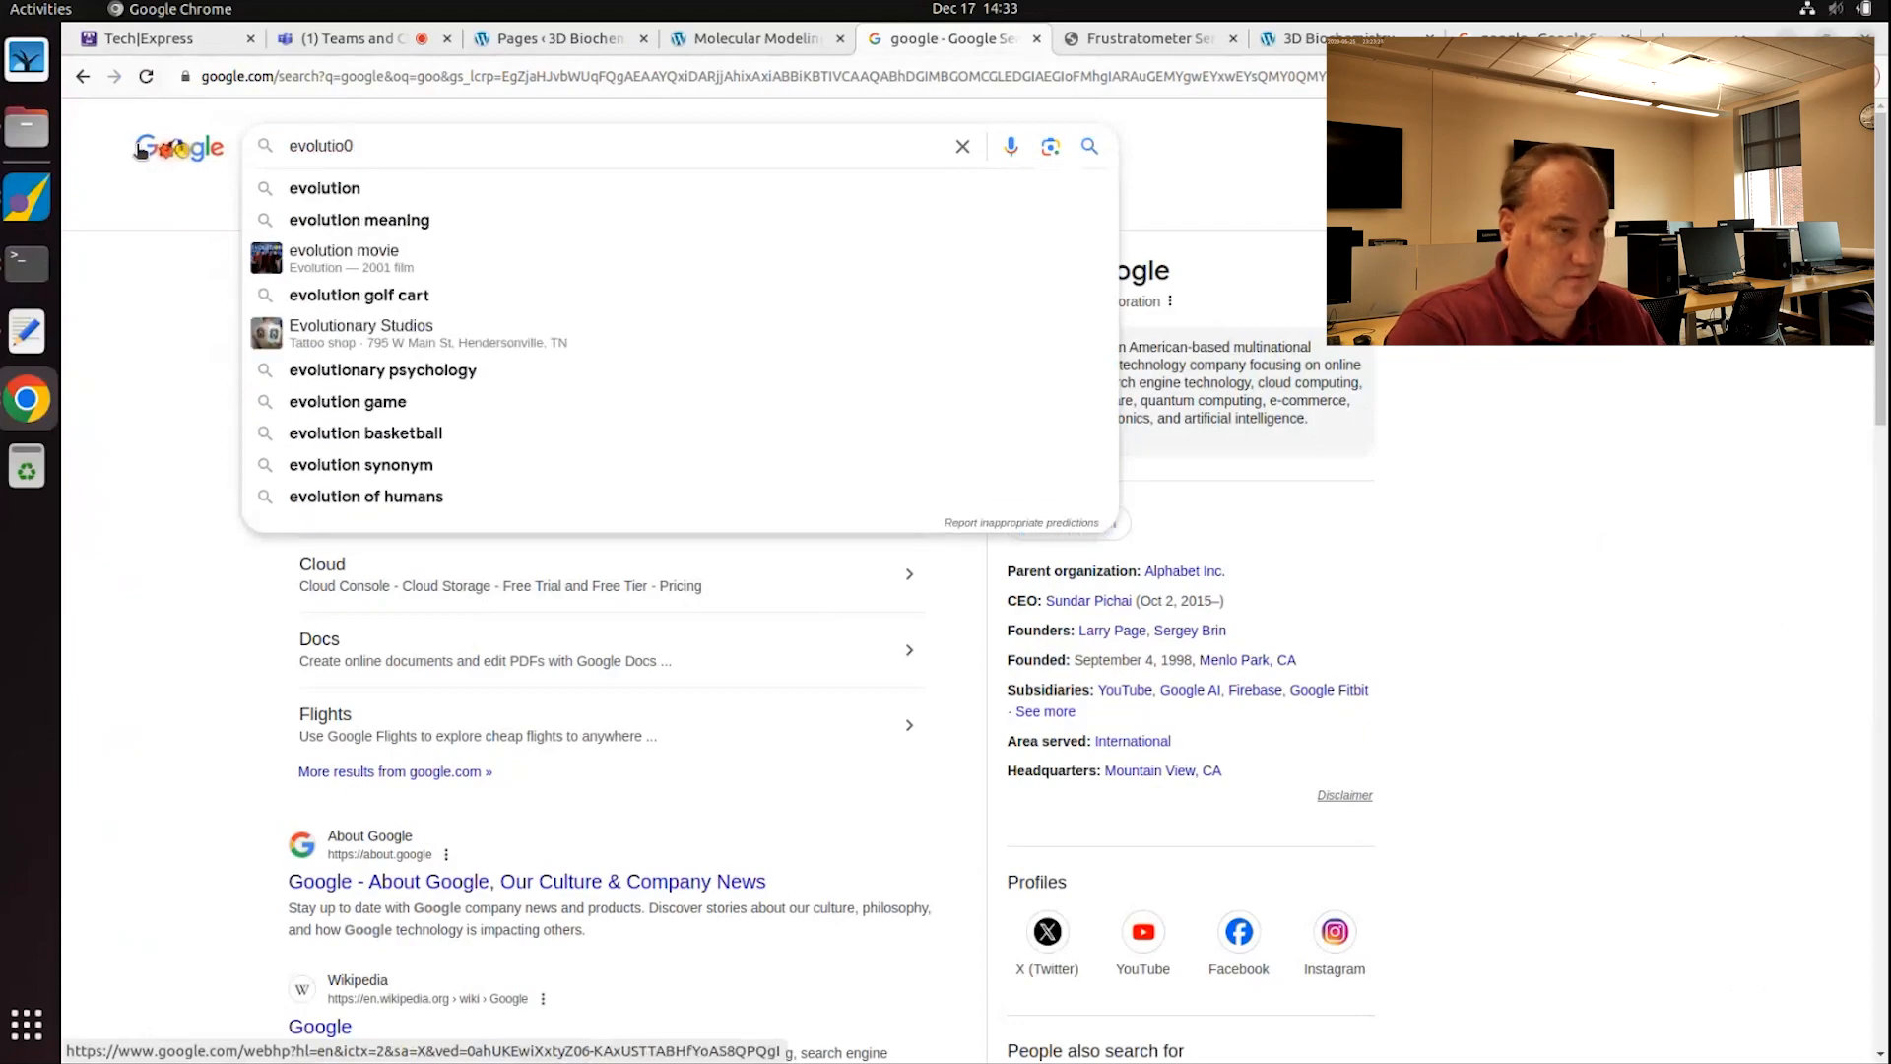
{"action": "type", "text": "nary trace"}
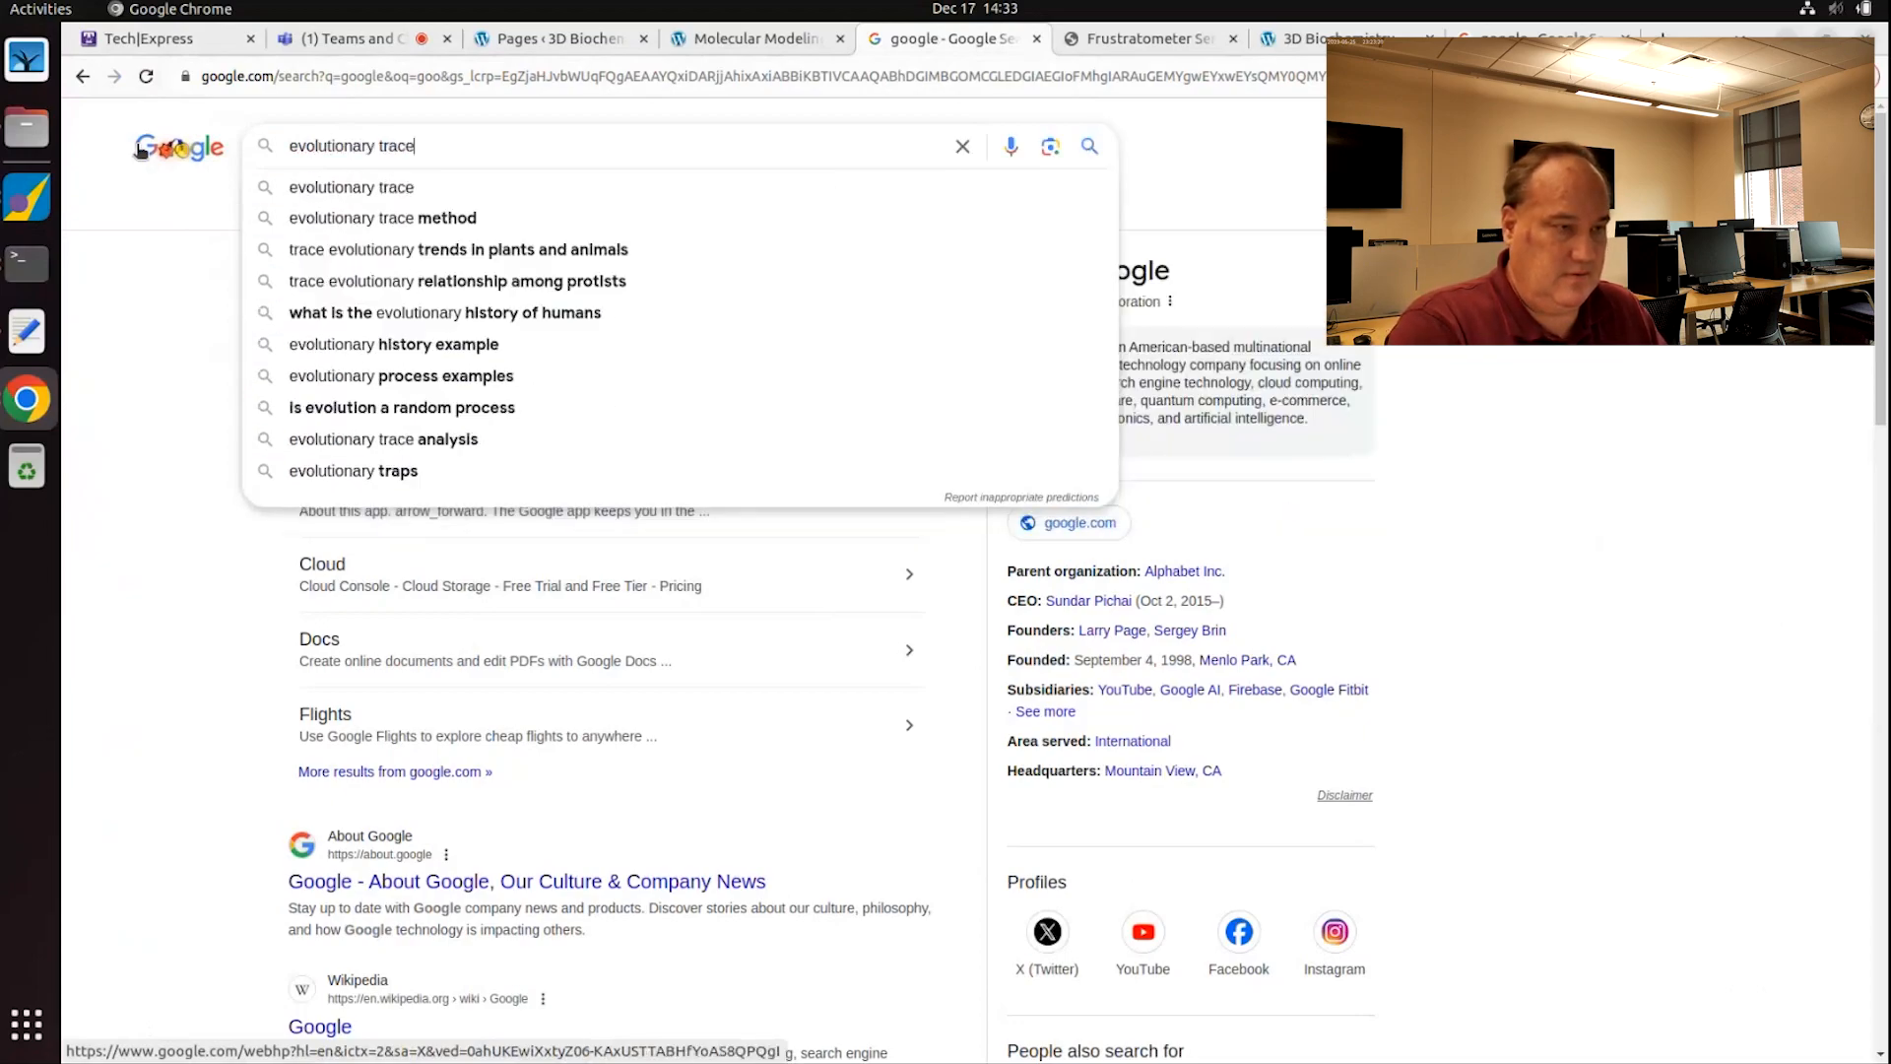
{"action": "key", "text": "Return"}
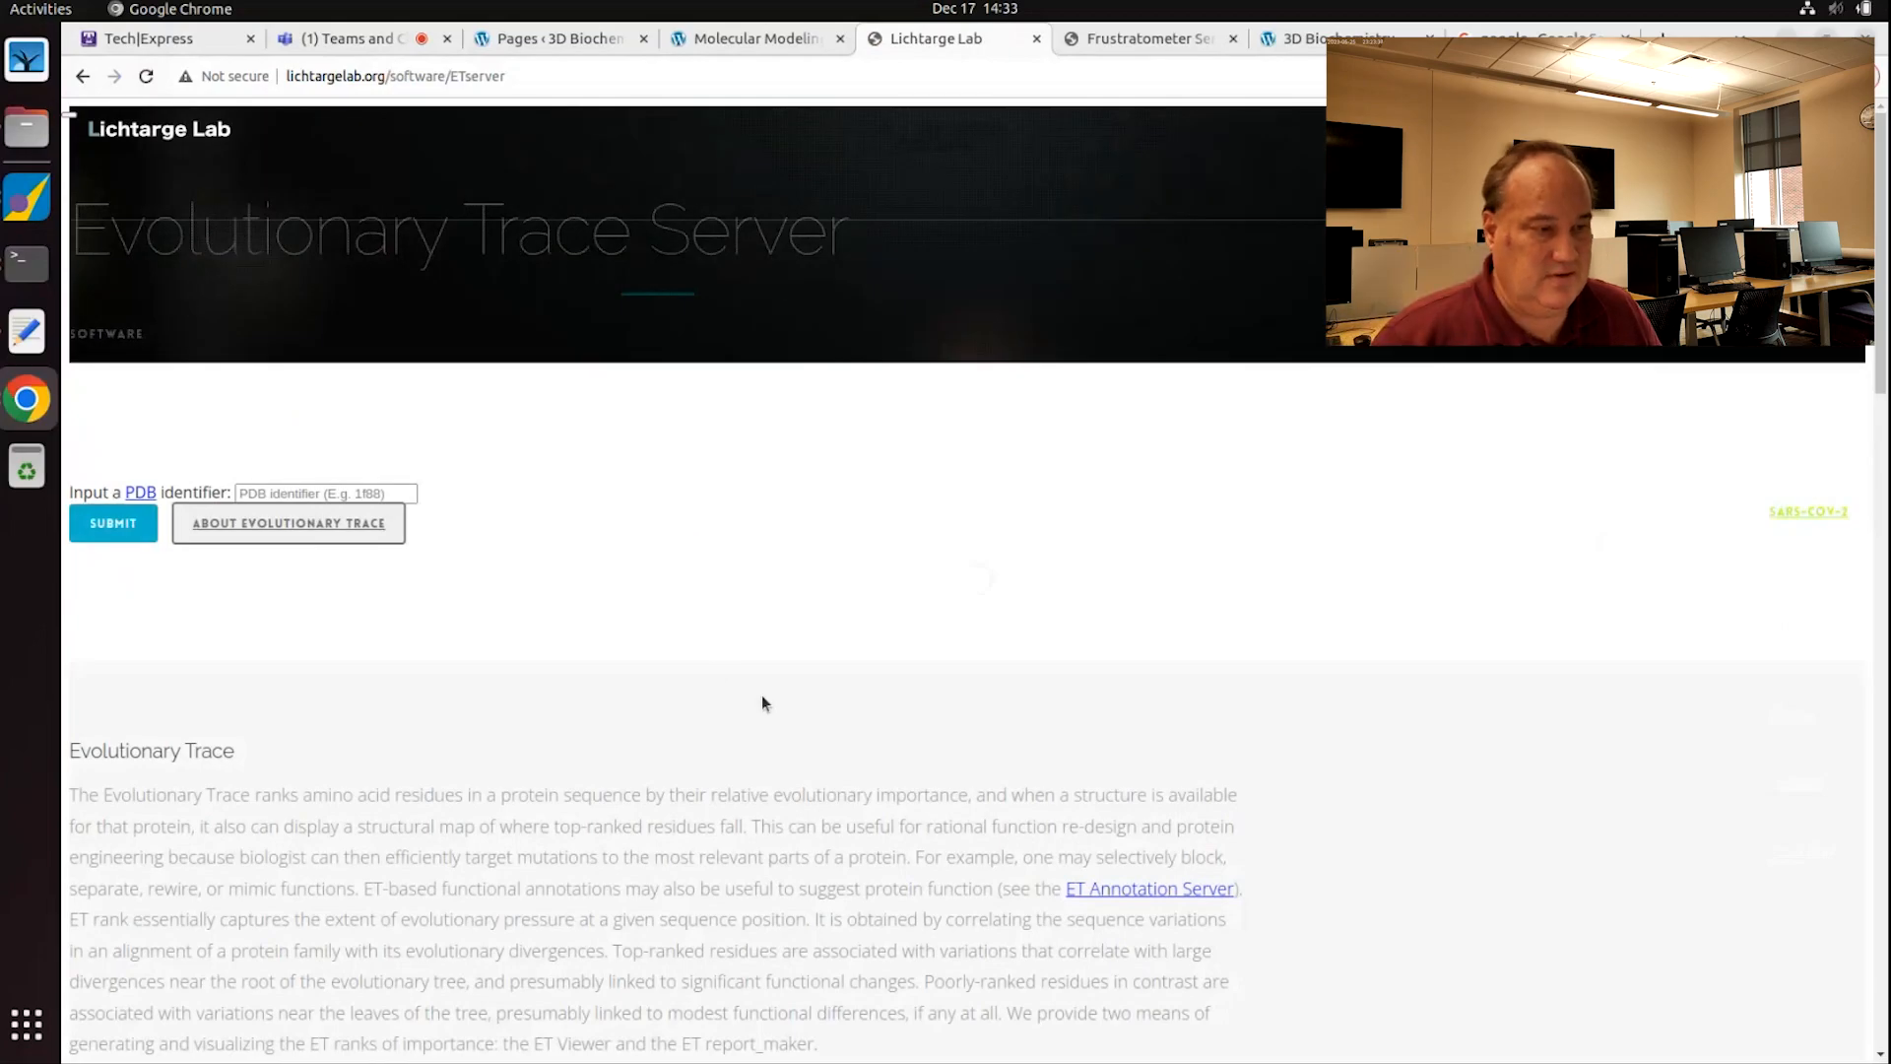
Step: Enter 4eqv as the PDB identifier and submit it for evolutionary trace analysis
{"action": "left_click", "coordinate": [291, 497]}
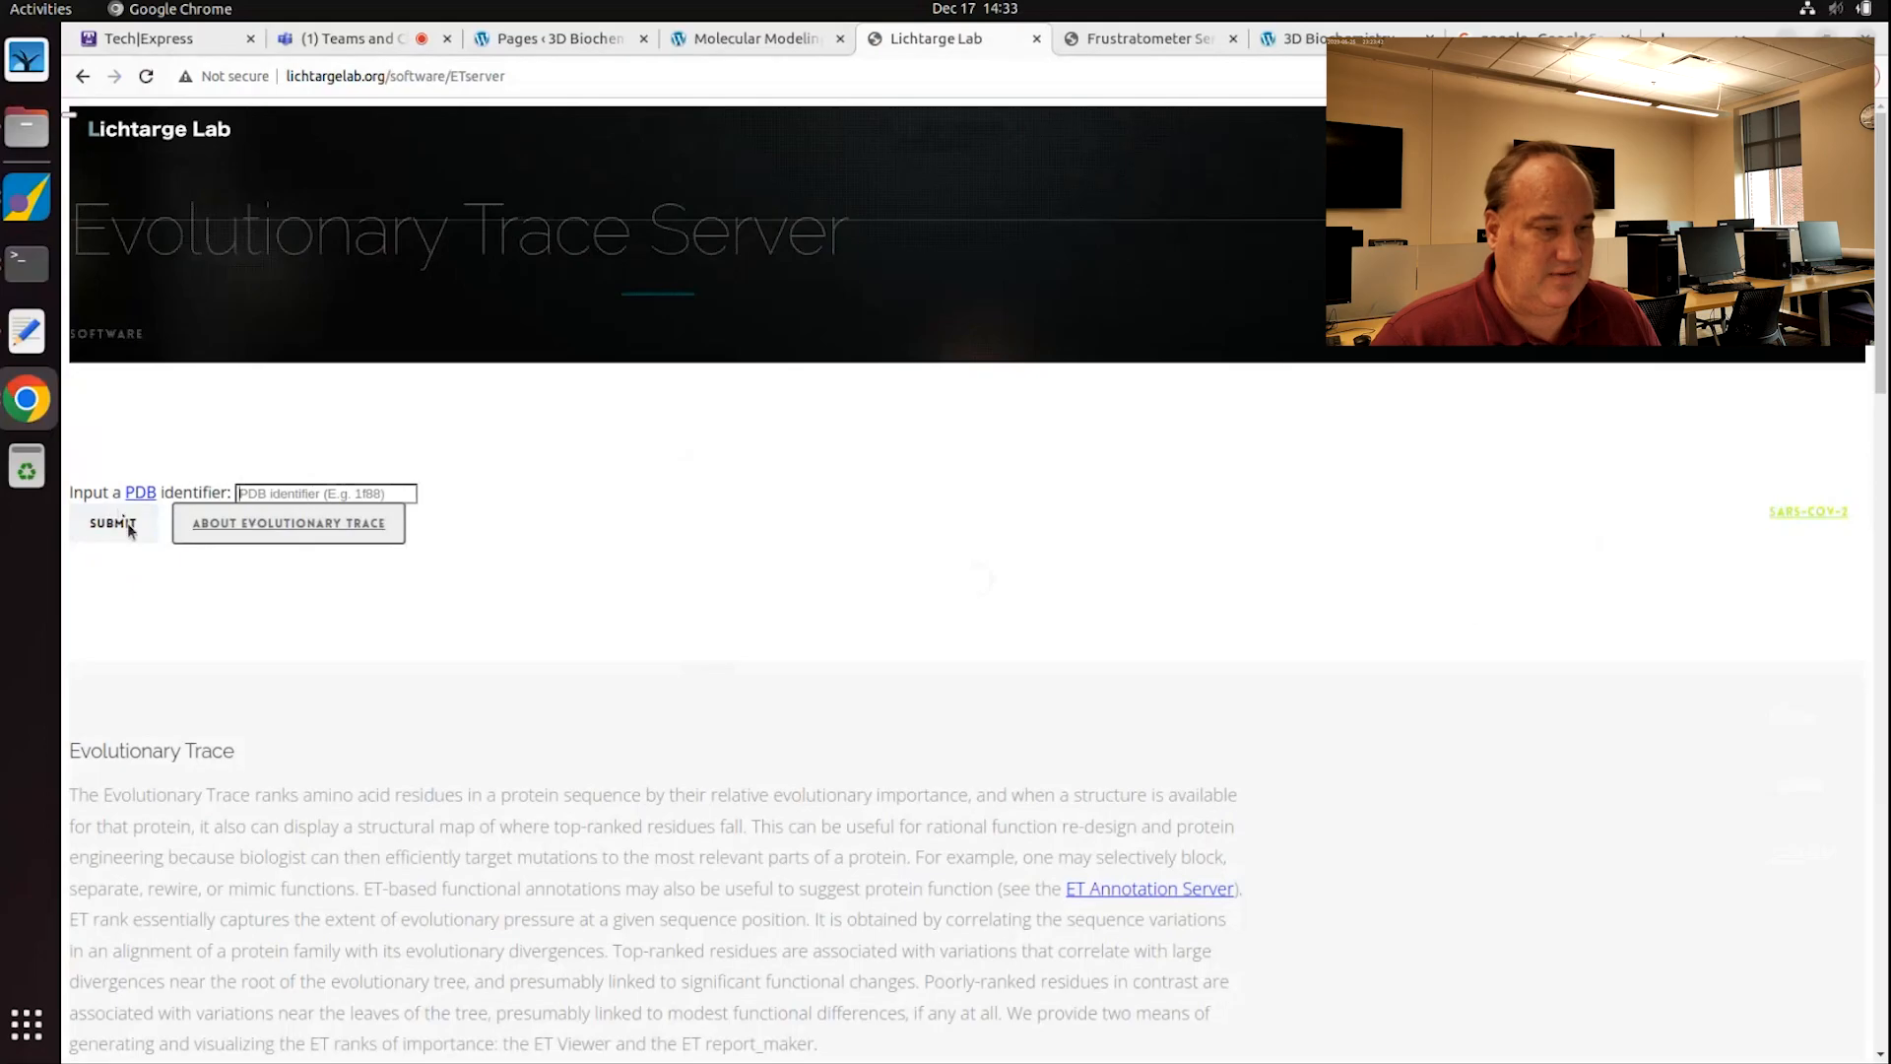
{"action": "scroll", "coordinate": [305, 658], "scroll_direction": "down", "scroll_amount": 2}
{"action": "scroll", "coordinate": [310, 662], "scroll_direction": "down", "scroll_amount": 2}
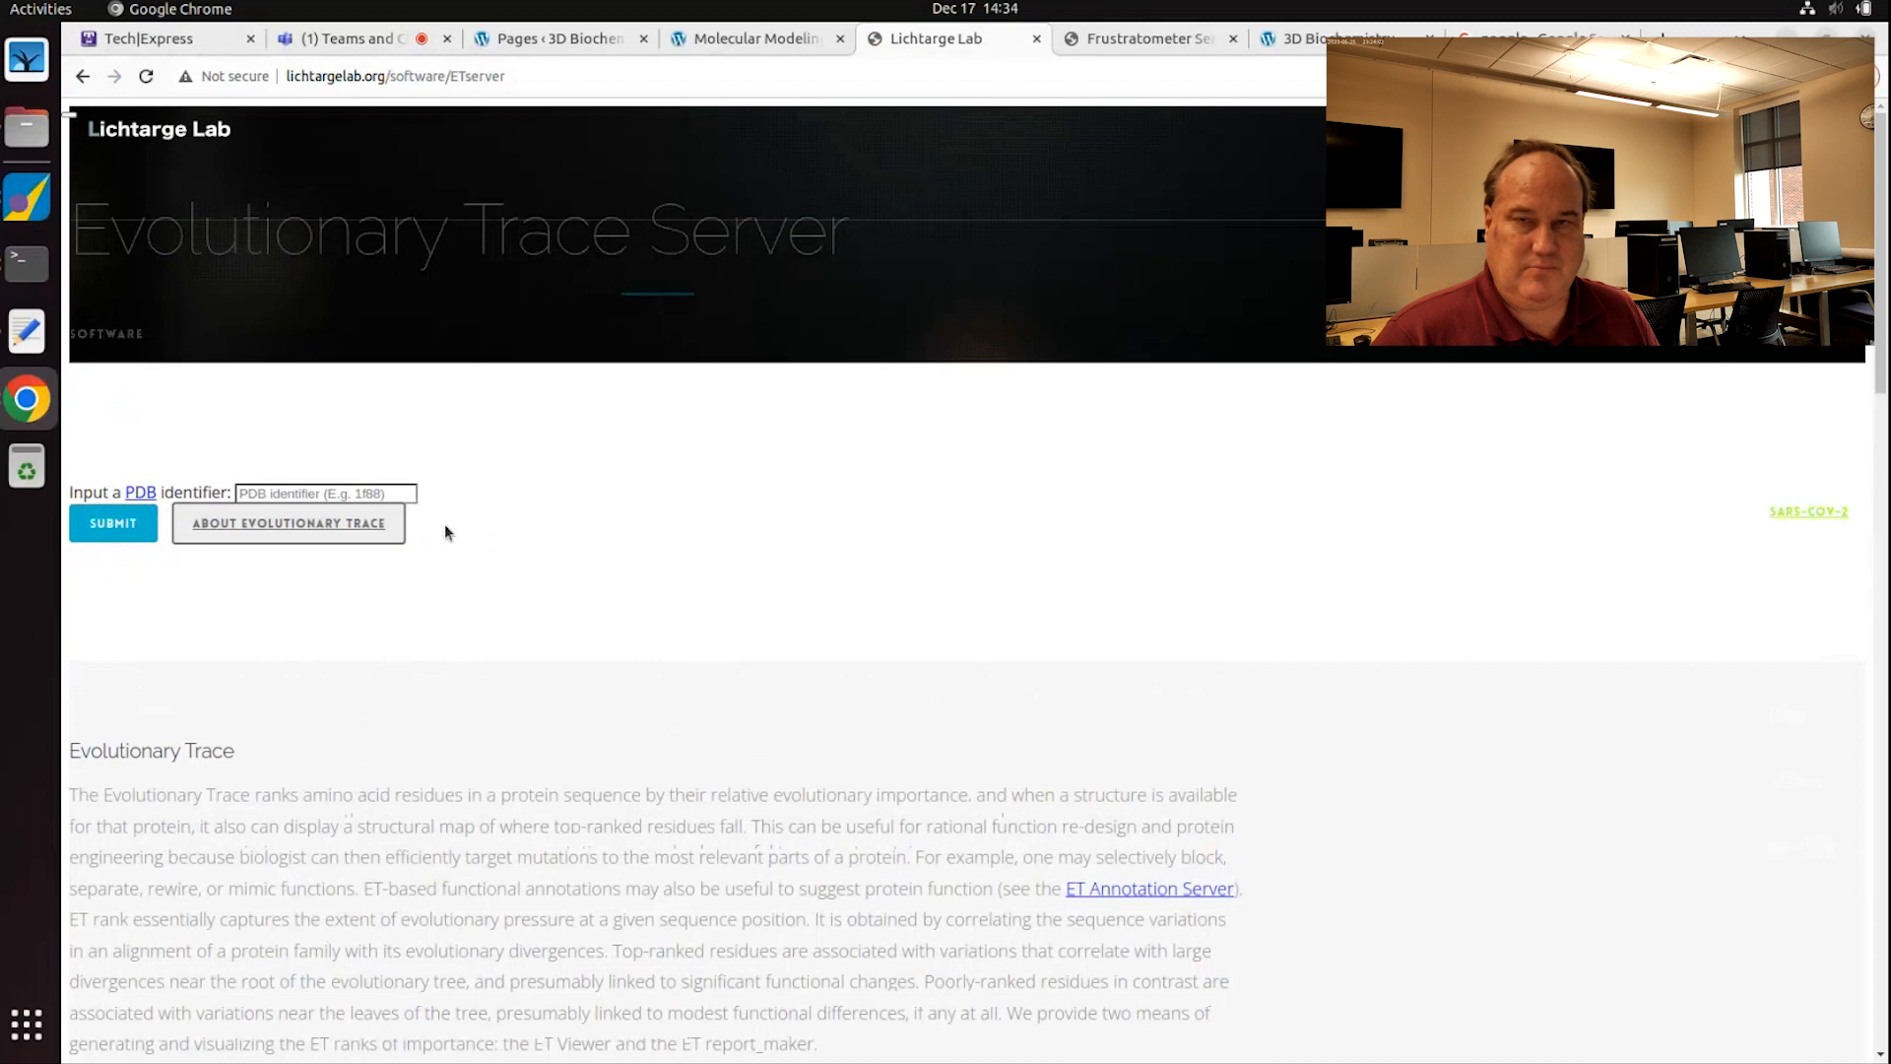
{"action": "type", "text": "4e"}
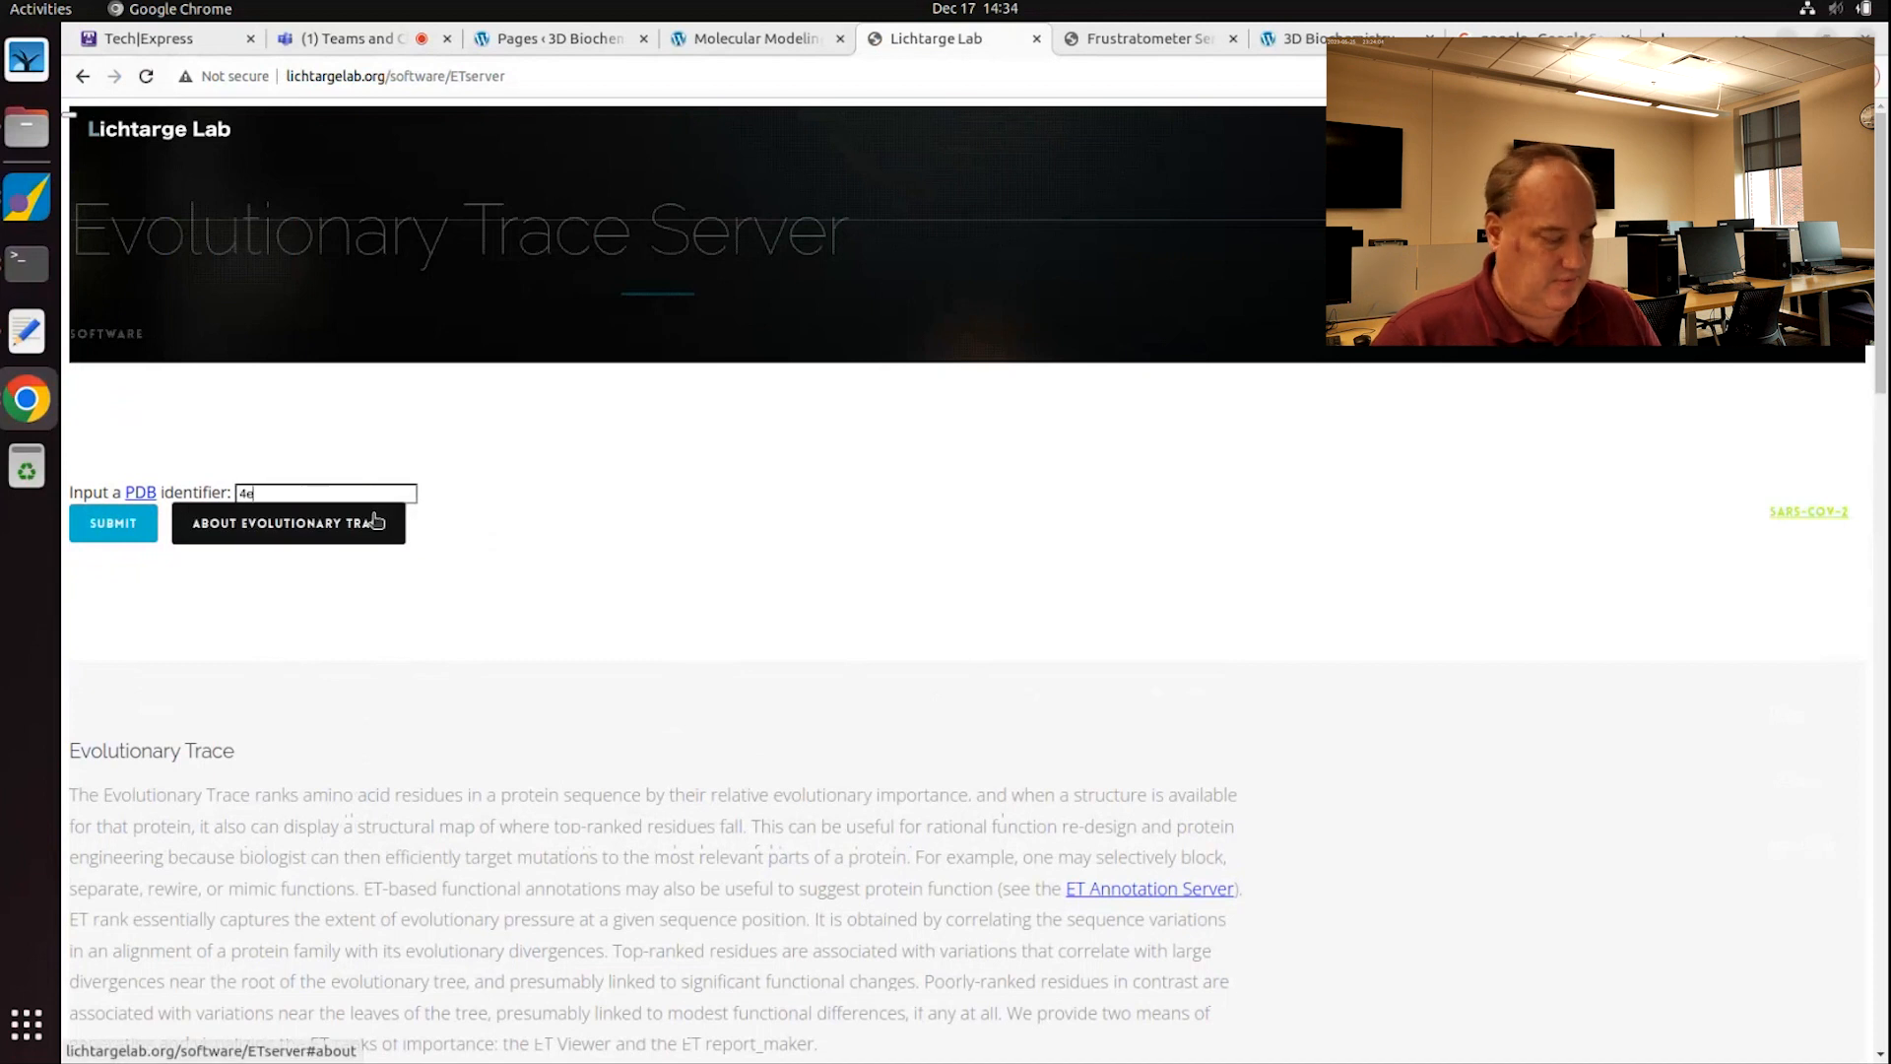
{"action": "type", "text": "qv"}
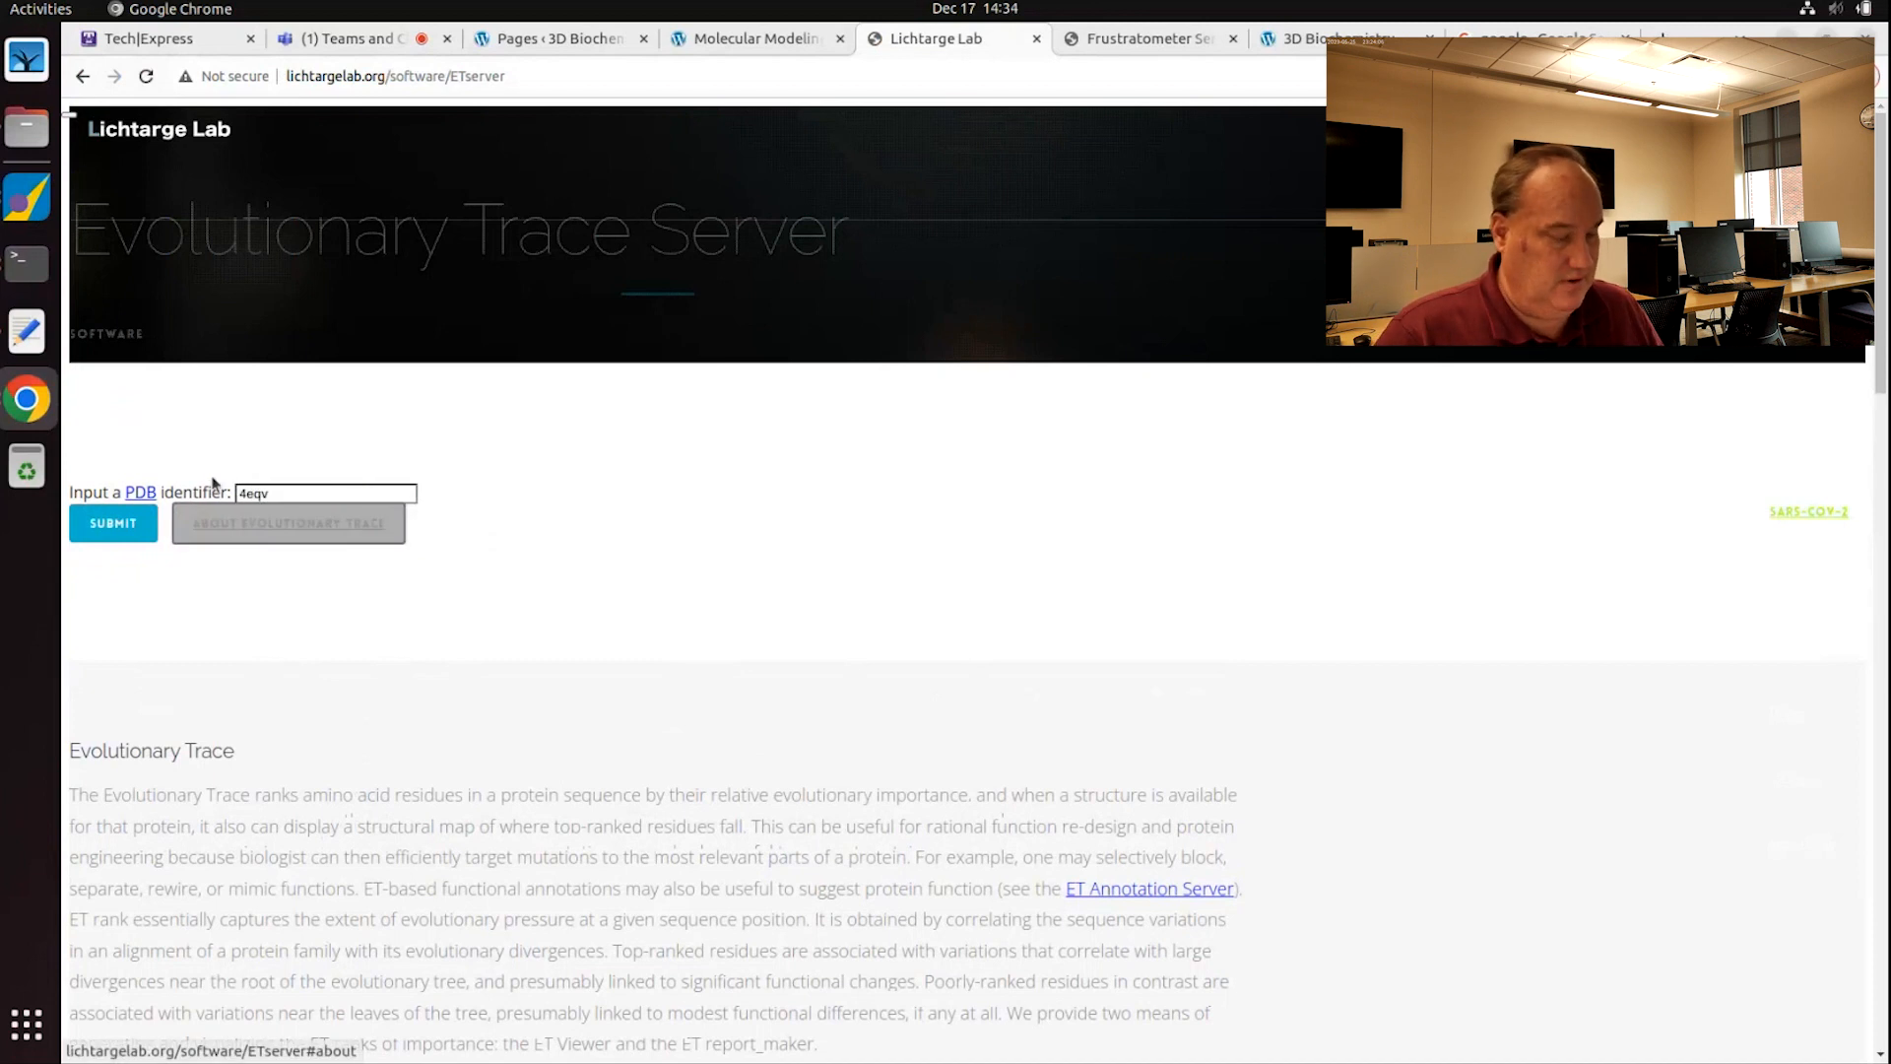
{"action": "left_click", "coordinate": [113, 525]}
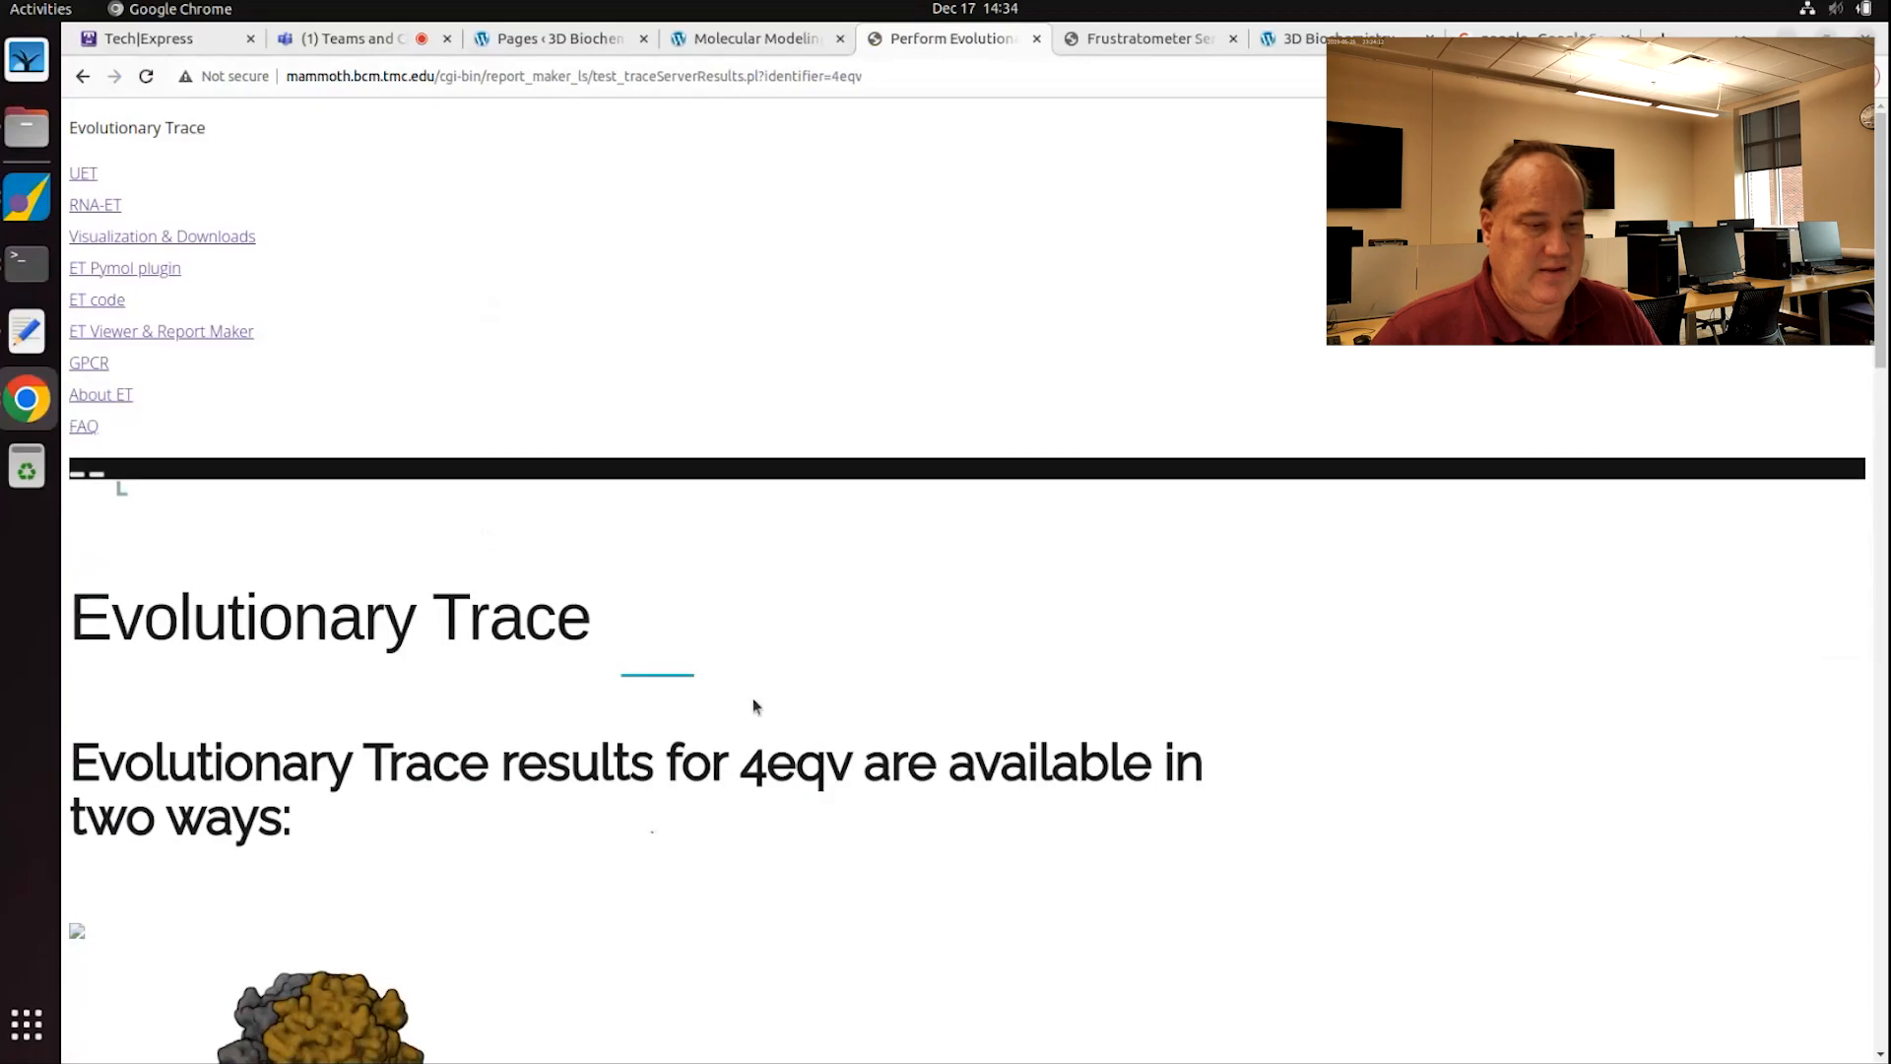
Step: Open the 4eqvA chain results and download the 4eqvA.zip all-data-files archive
{"action": "scroll", "coordinate": [468, 587], "scroll_direction": "down", "scroll_amount": 5}
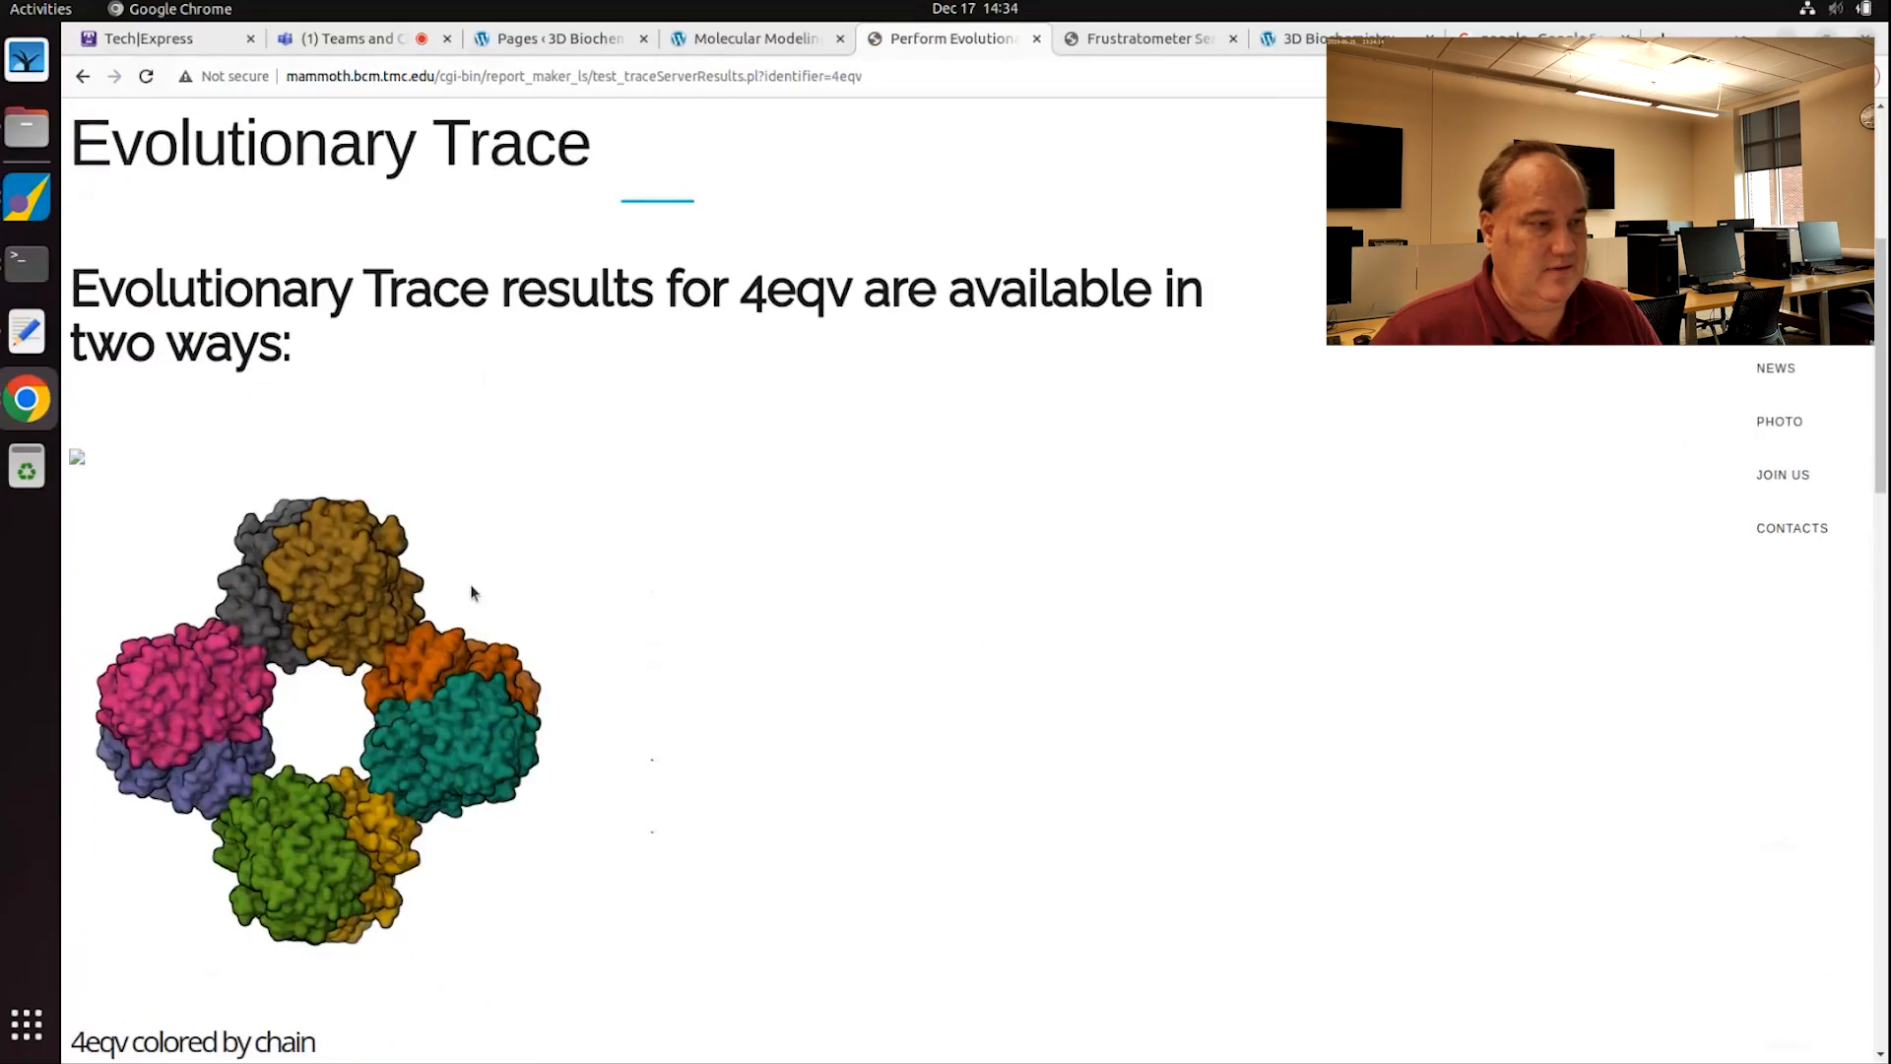
{"action": "scroll", "coordinate": [472, 593], "scroll_direction": "down", "scroll_amount": 5}
{"action": "scroll", "coordinate": [477, 595], "scroll_direction": "down", "scroll_amount": 3}
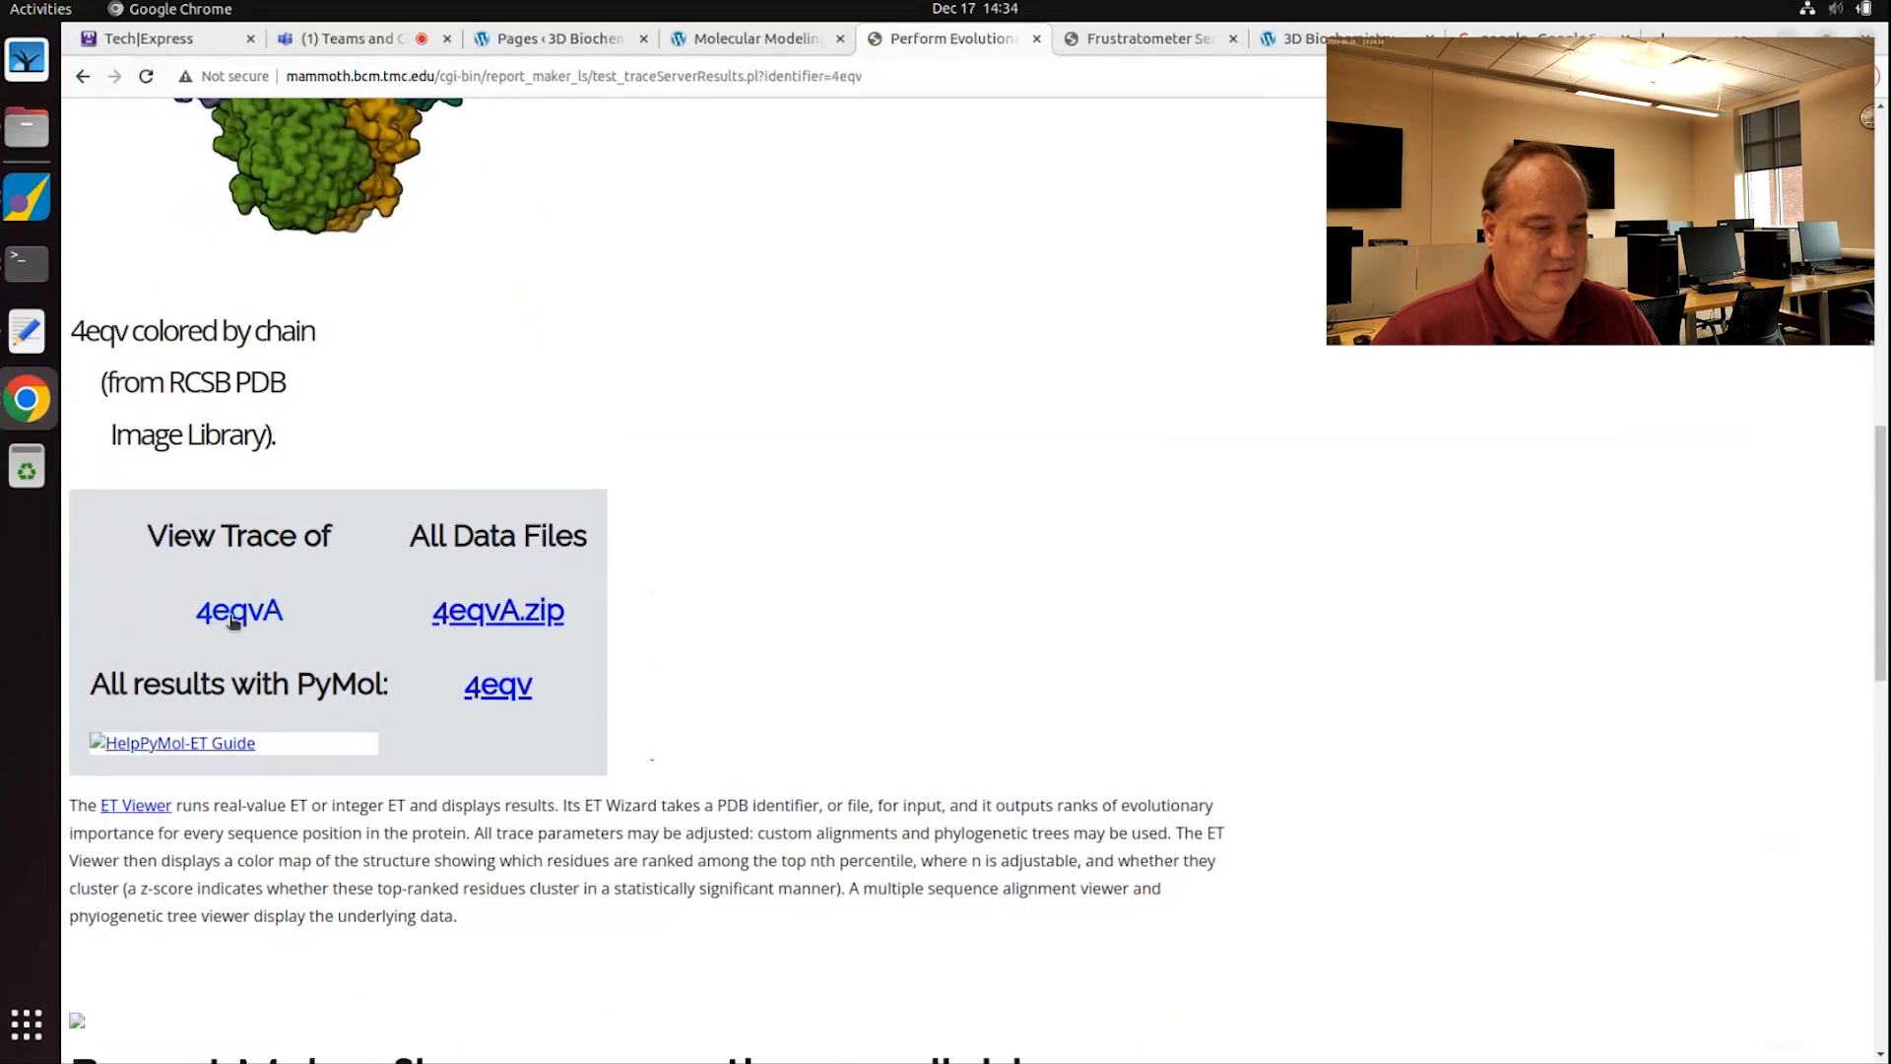
{"action": "left_click", "coordinate": [234, 618]}
{"action": "scroll", "coordinate": [254, 614], "scroll_direction": "down", "scroll_amount": 3}
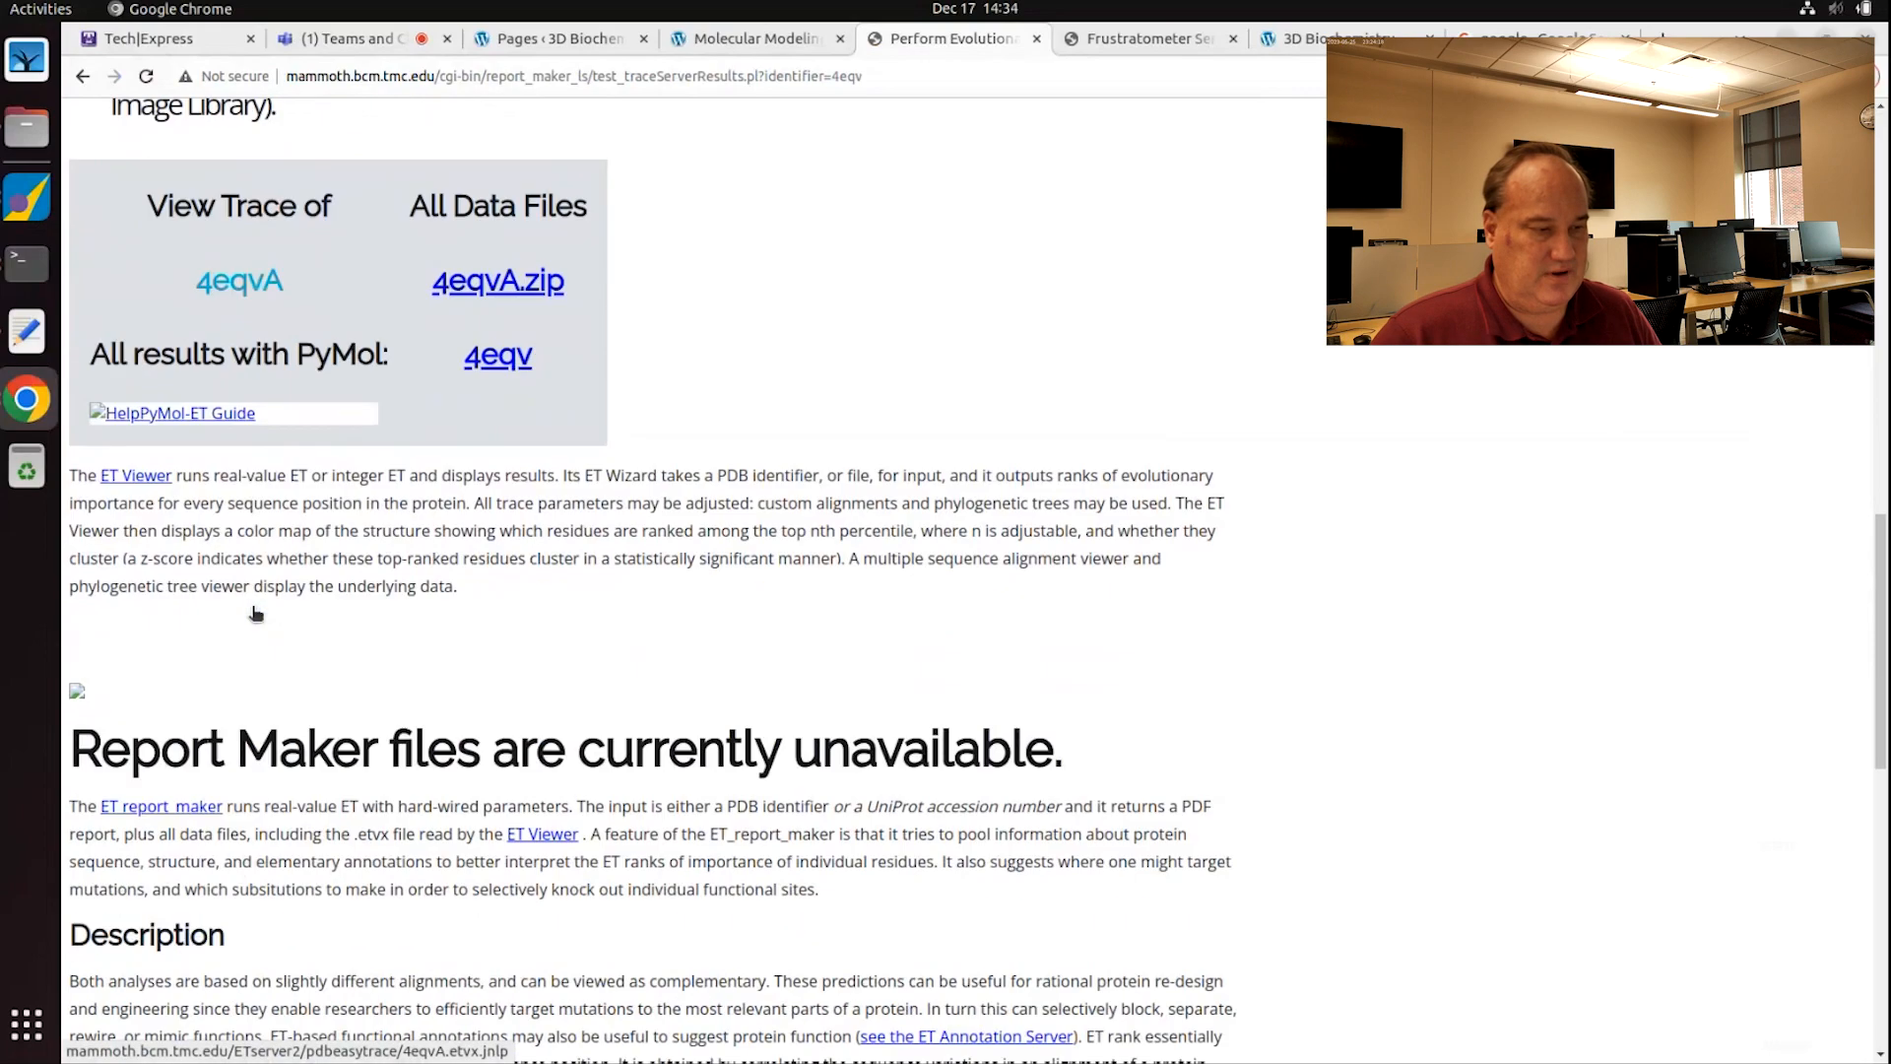
{"action": "scroll", "coordinate": [294, 415], "scroll_direction": "down", "scroll_amount": 3}
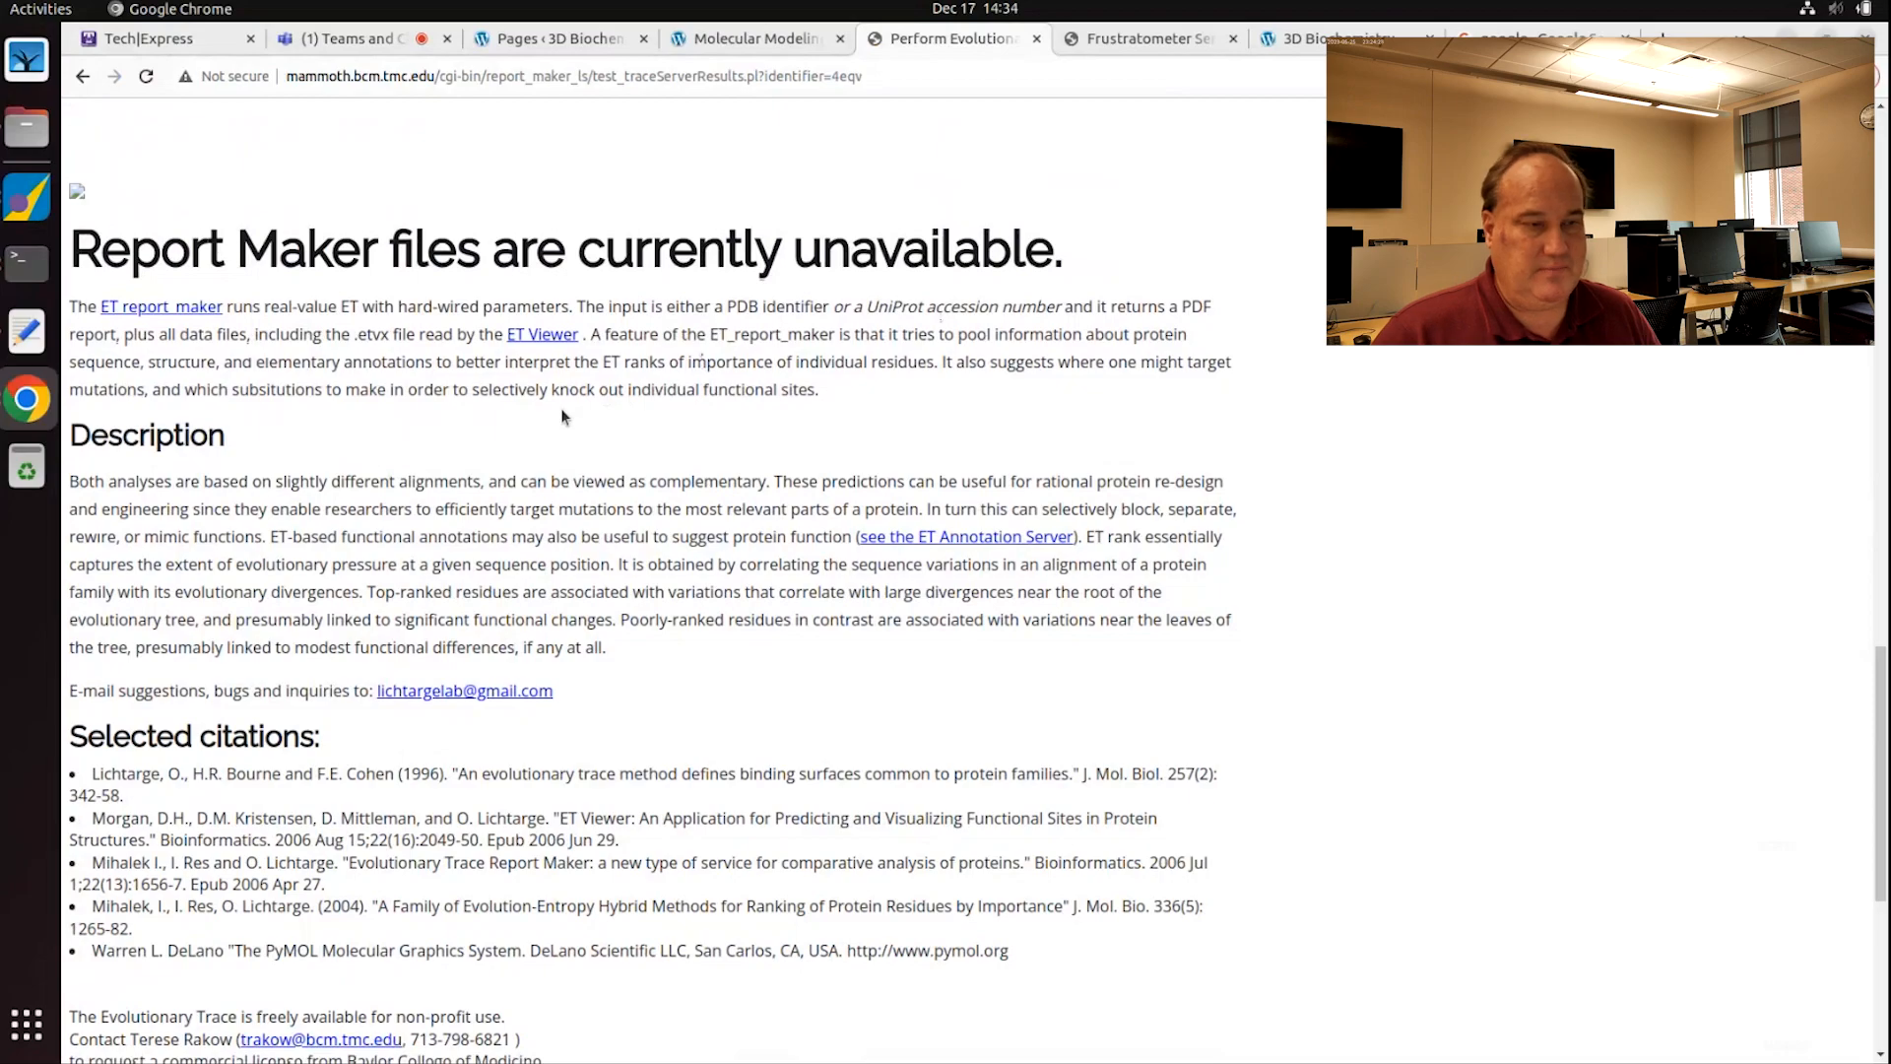
{"action": "scroll", "coordinate": [566, 418], "scroll_direction": "up", "scroll_amount": 10}
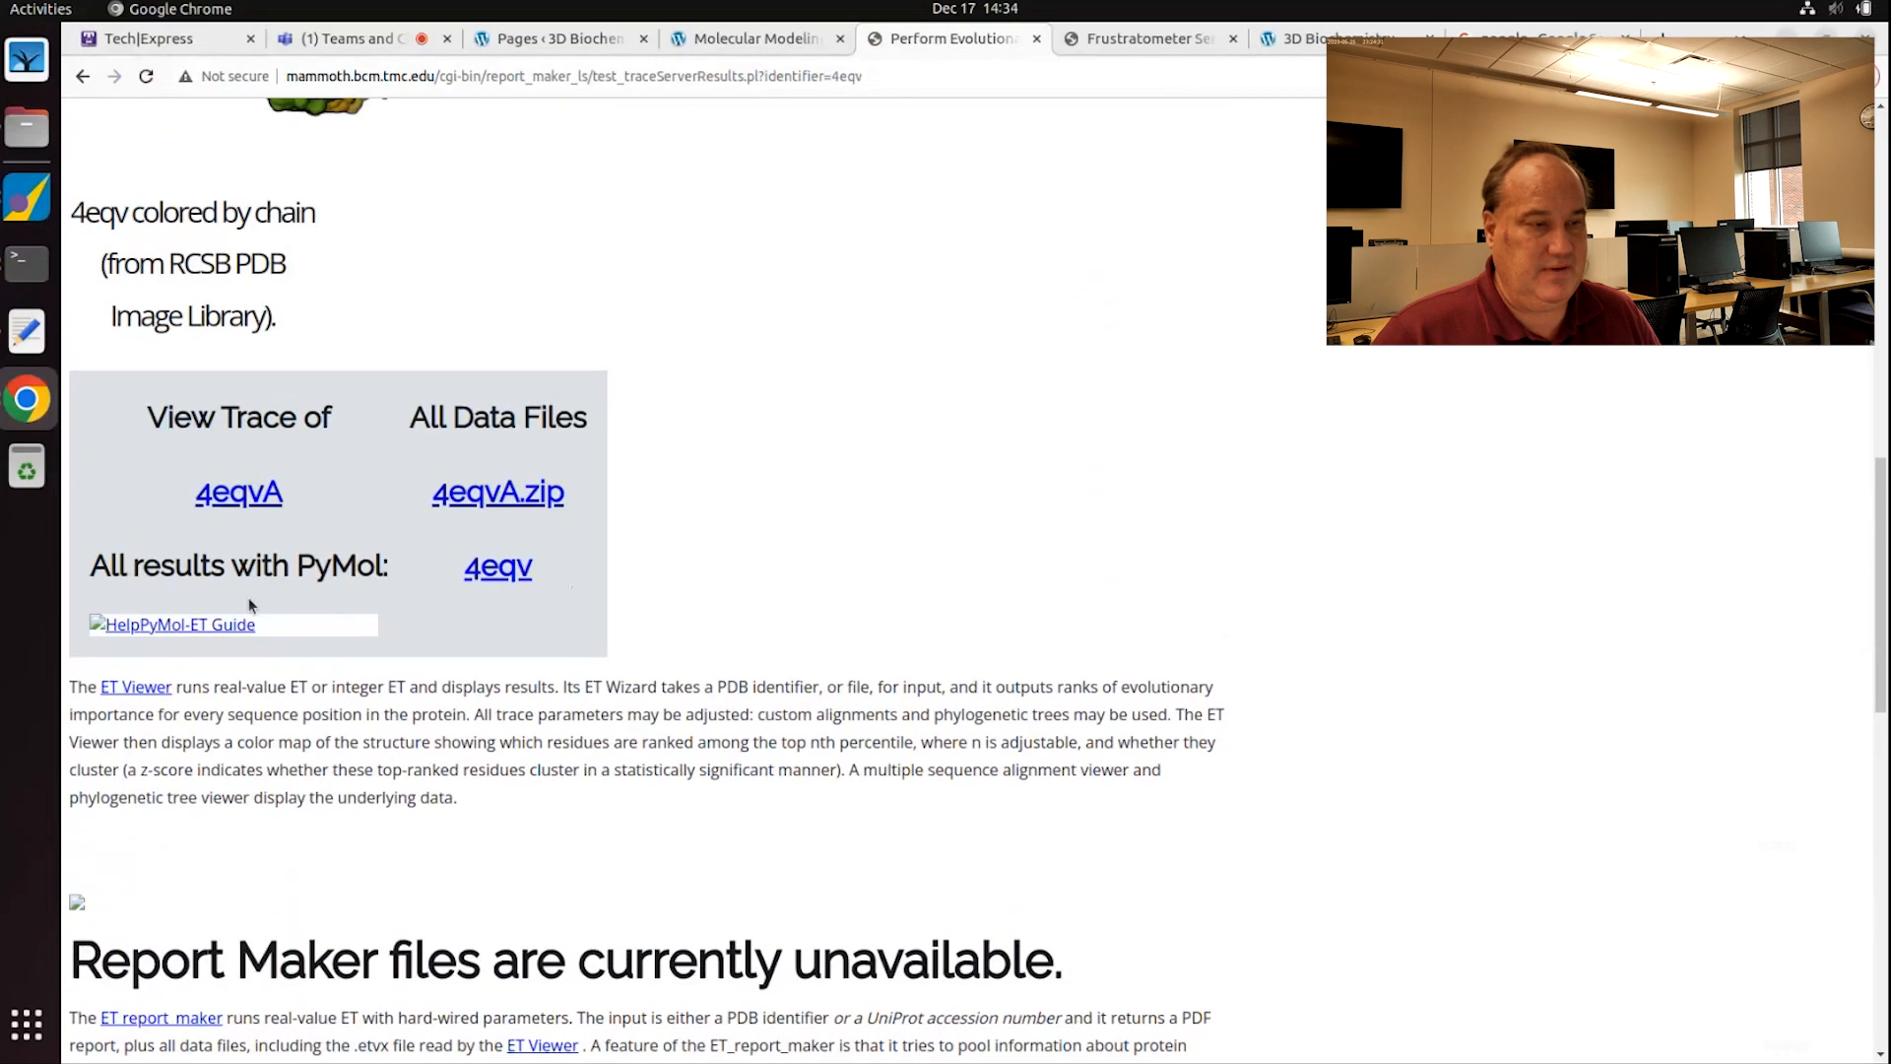
{"action": "left_click", "coordinate": [489, 499]}
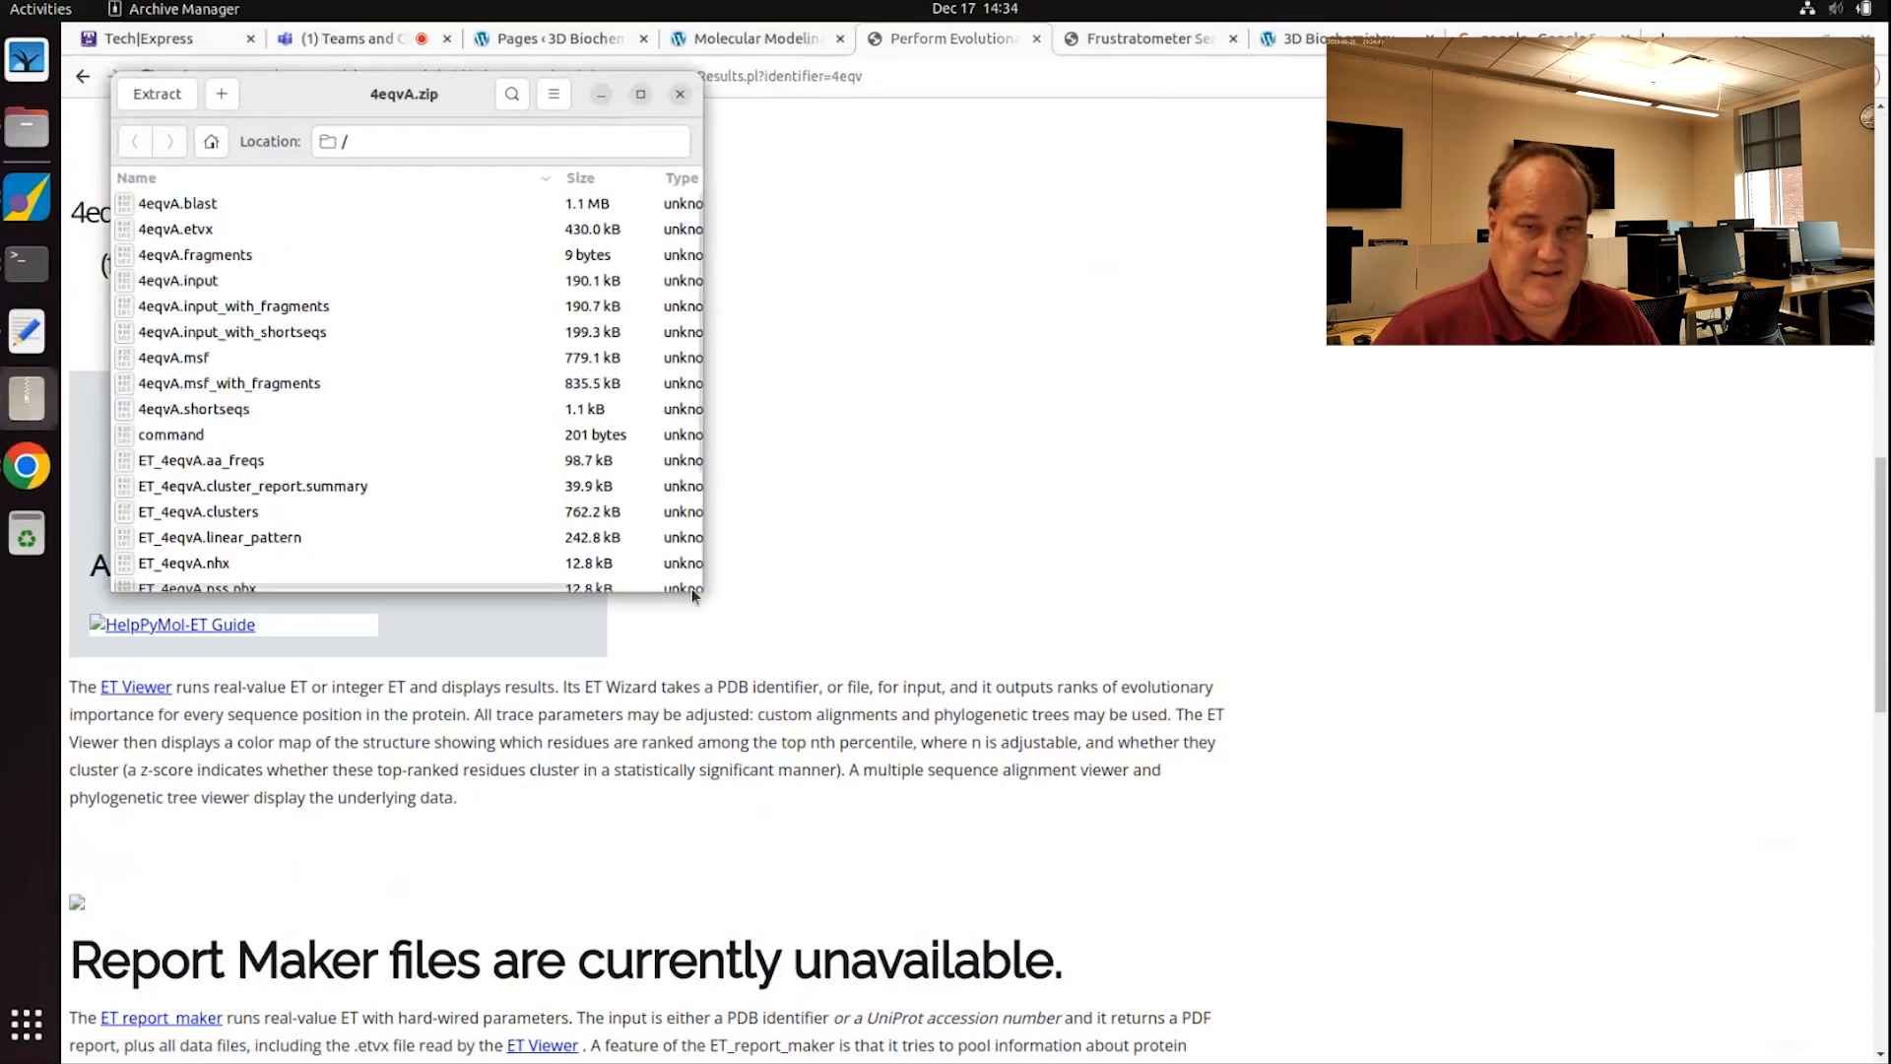
Step: Extract ET_4eqvA.ranks_sorted from 4eqvA.zip into Downloads and open it in Text Editor
{"action": "left_click_drag", "start_coordinate": [702, 591], "coordinate": [1130, 987]}
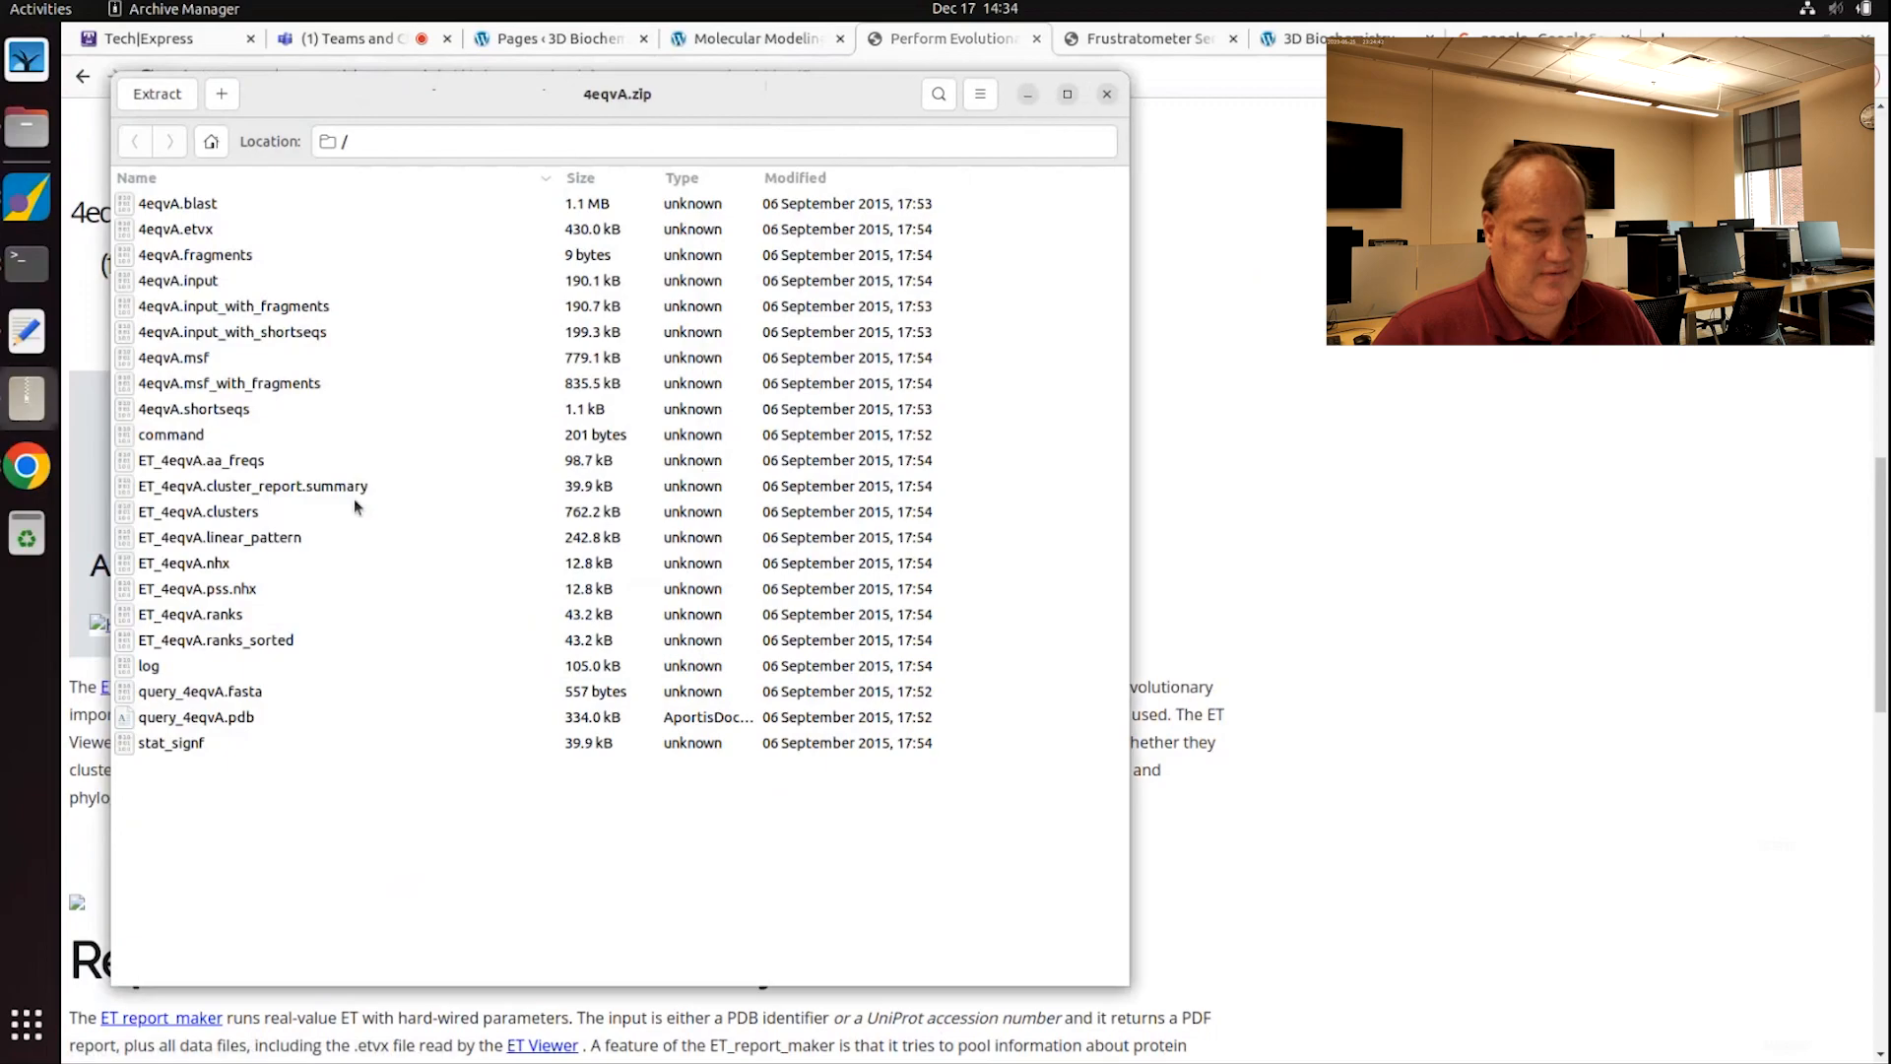
{"action": "left_click", "coordinate": [205, 205]}
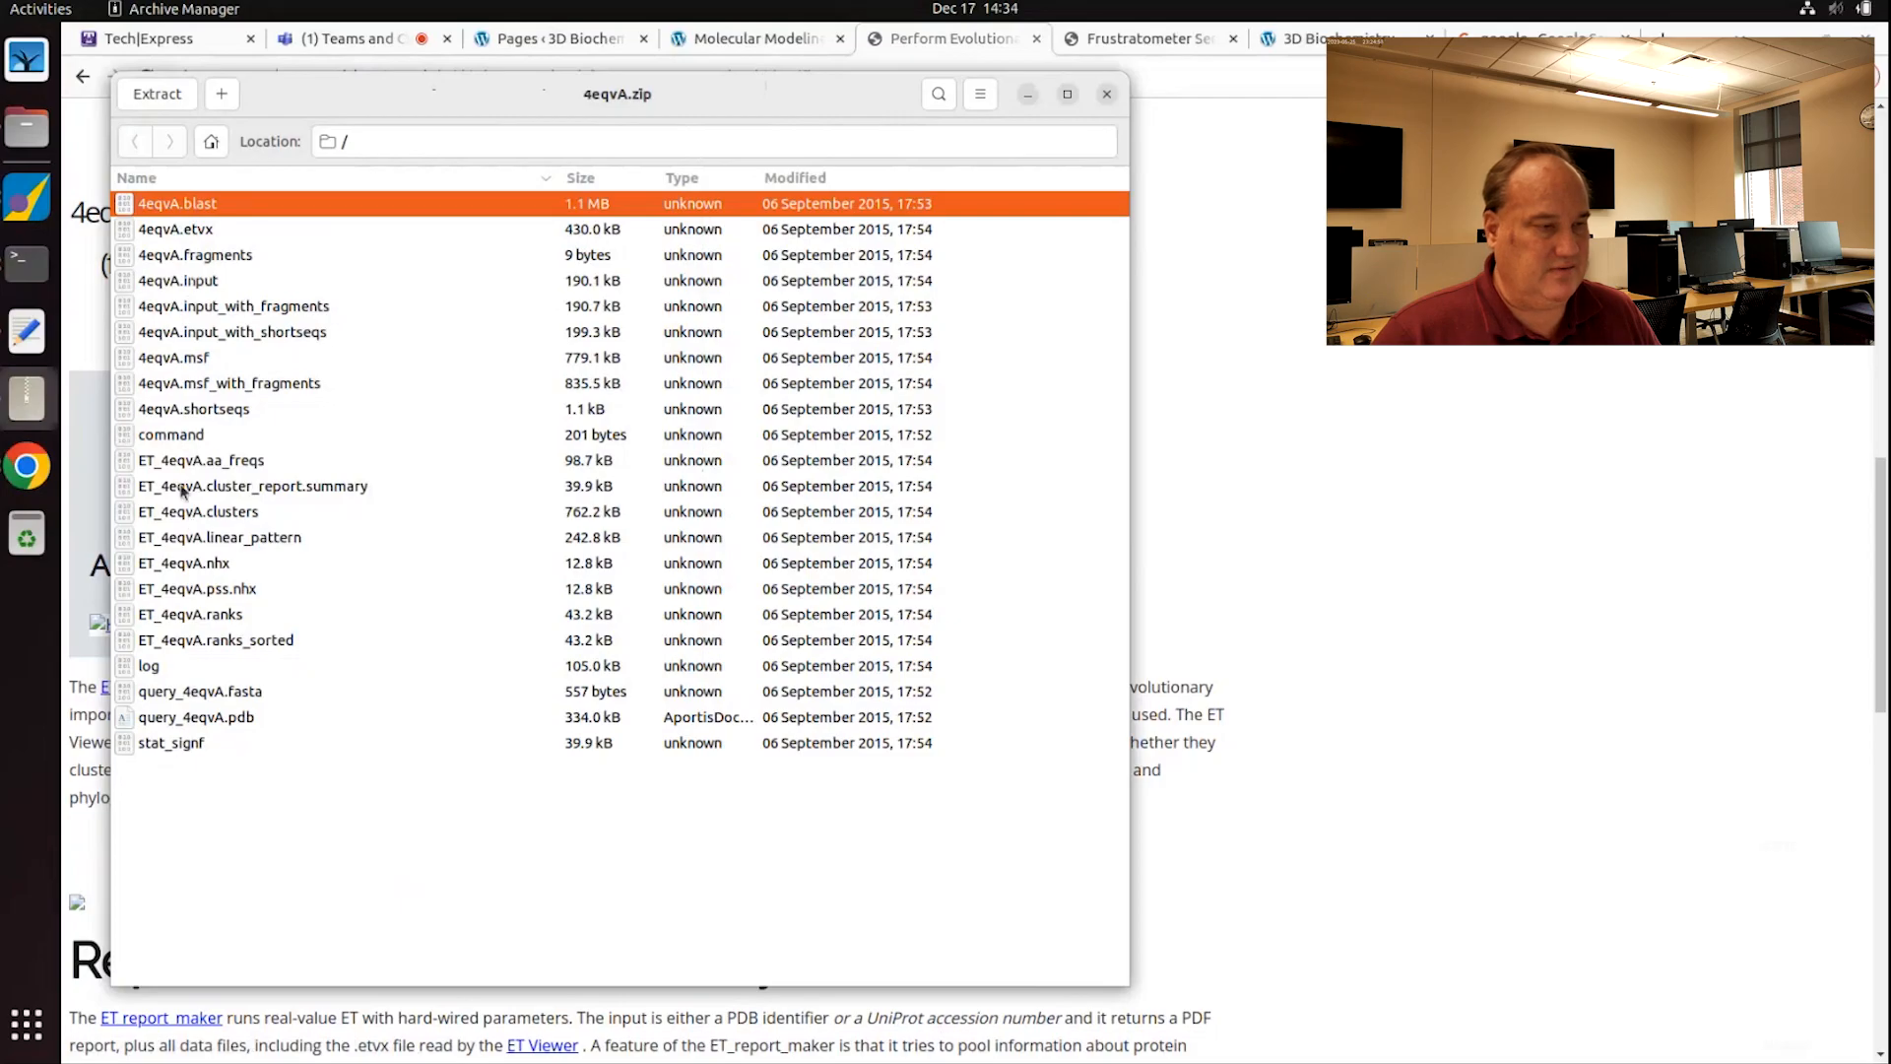
{"action": "left_click", "coordinate": [212, 642]}
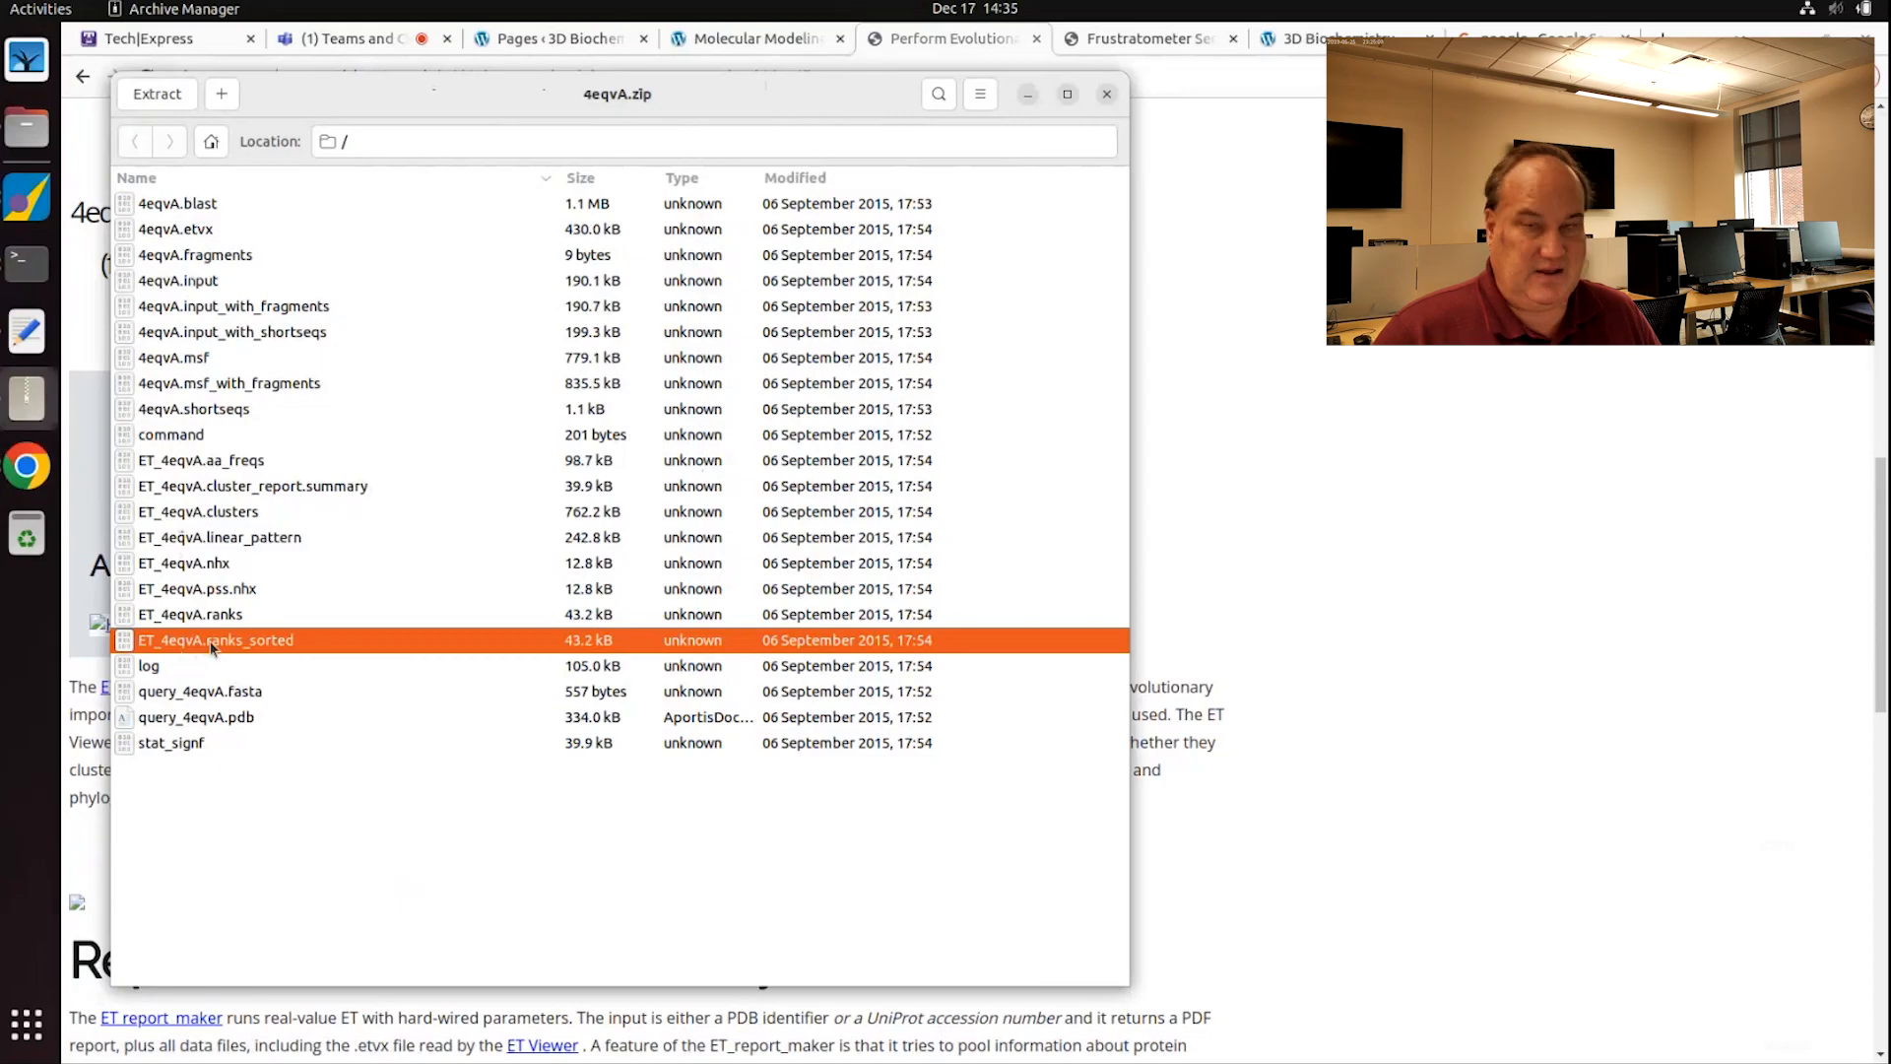
{"action": "right_click", "coordinate": [213, 646]}
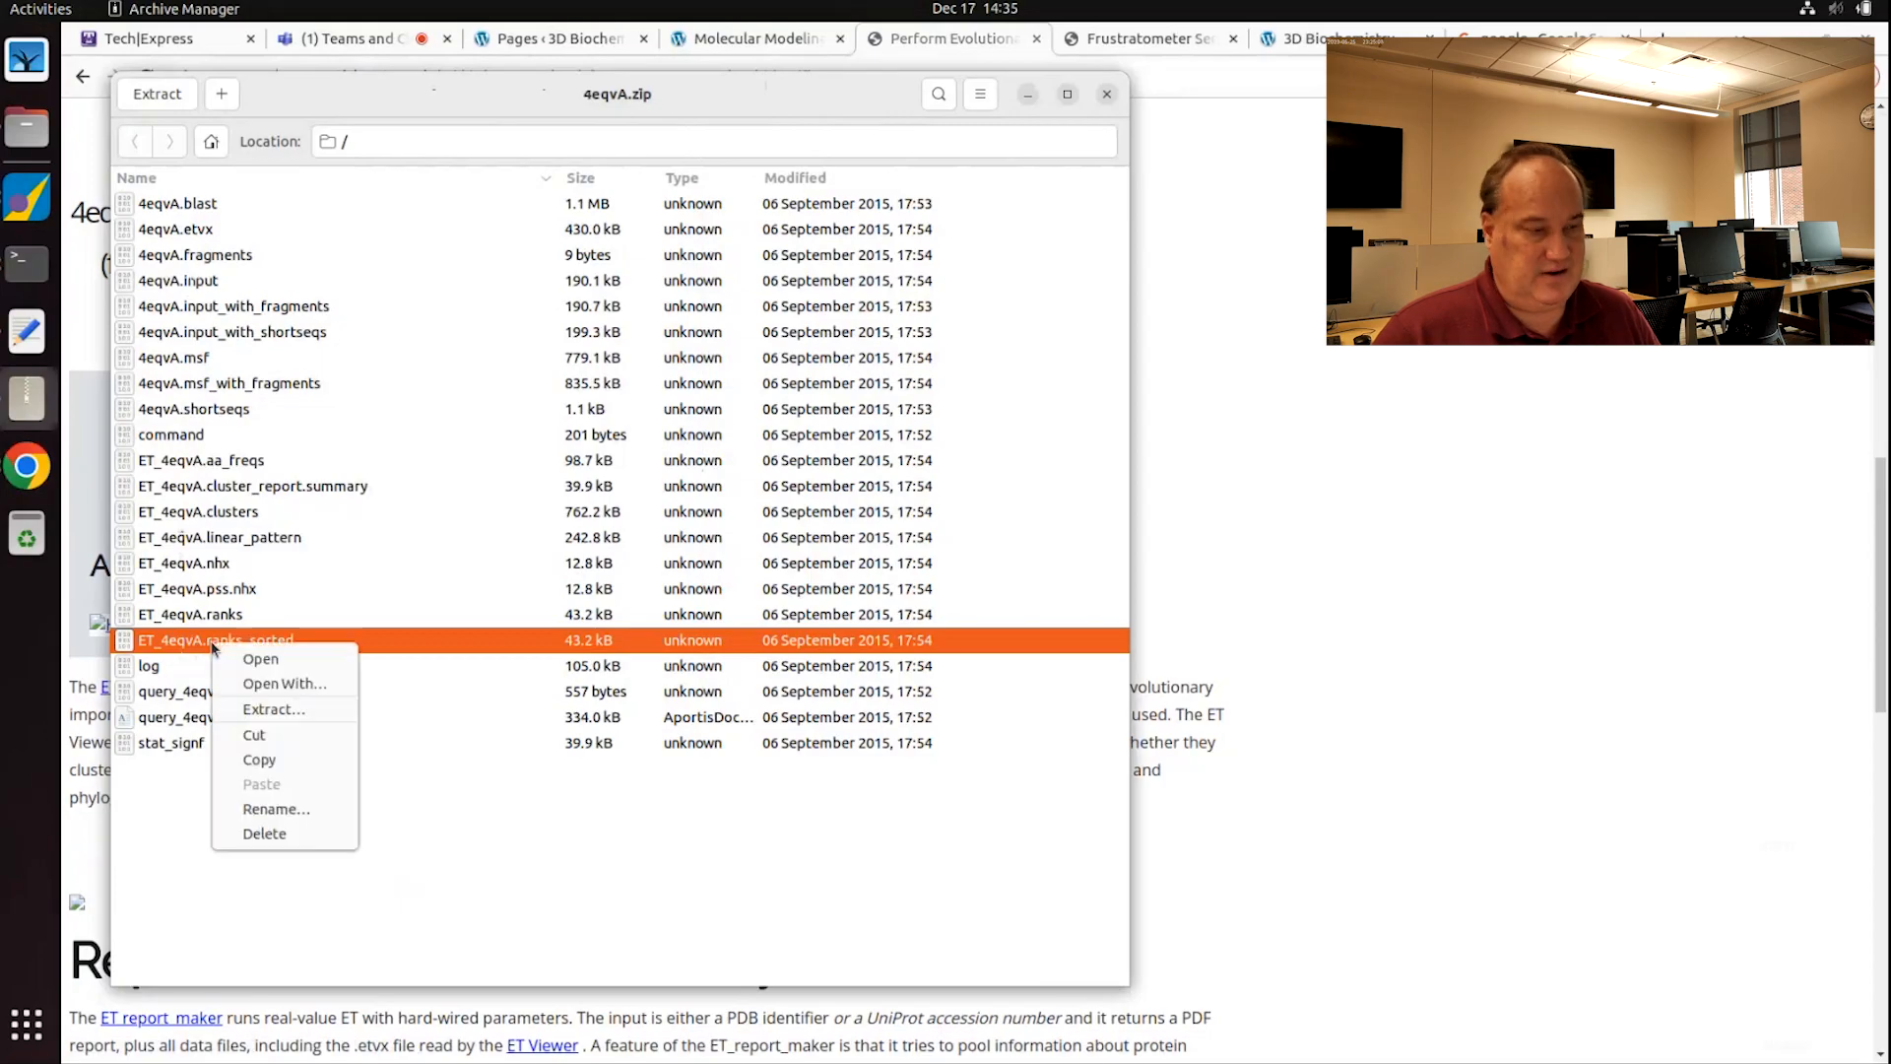
{"action": "left_click", "coordinate": [285, 710]}
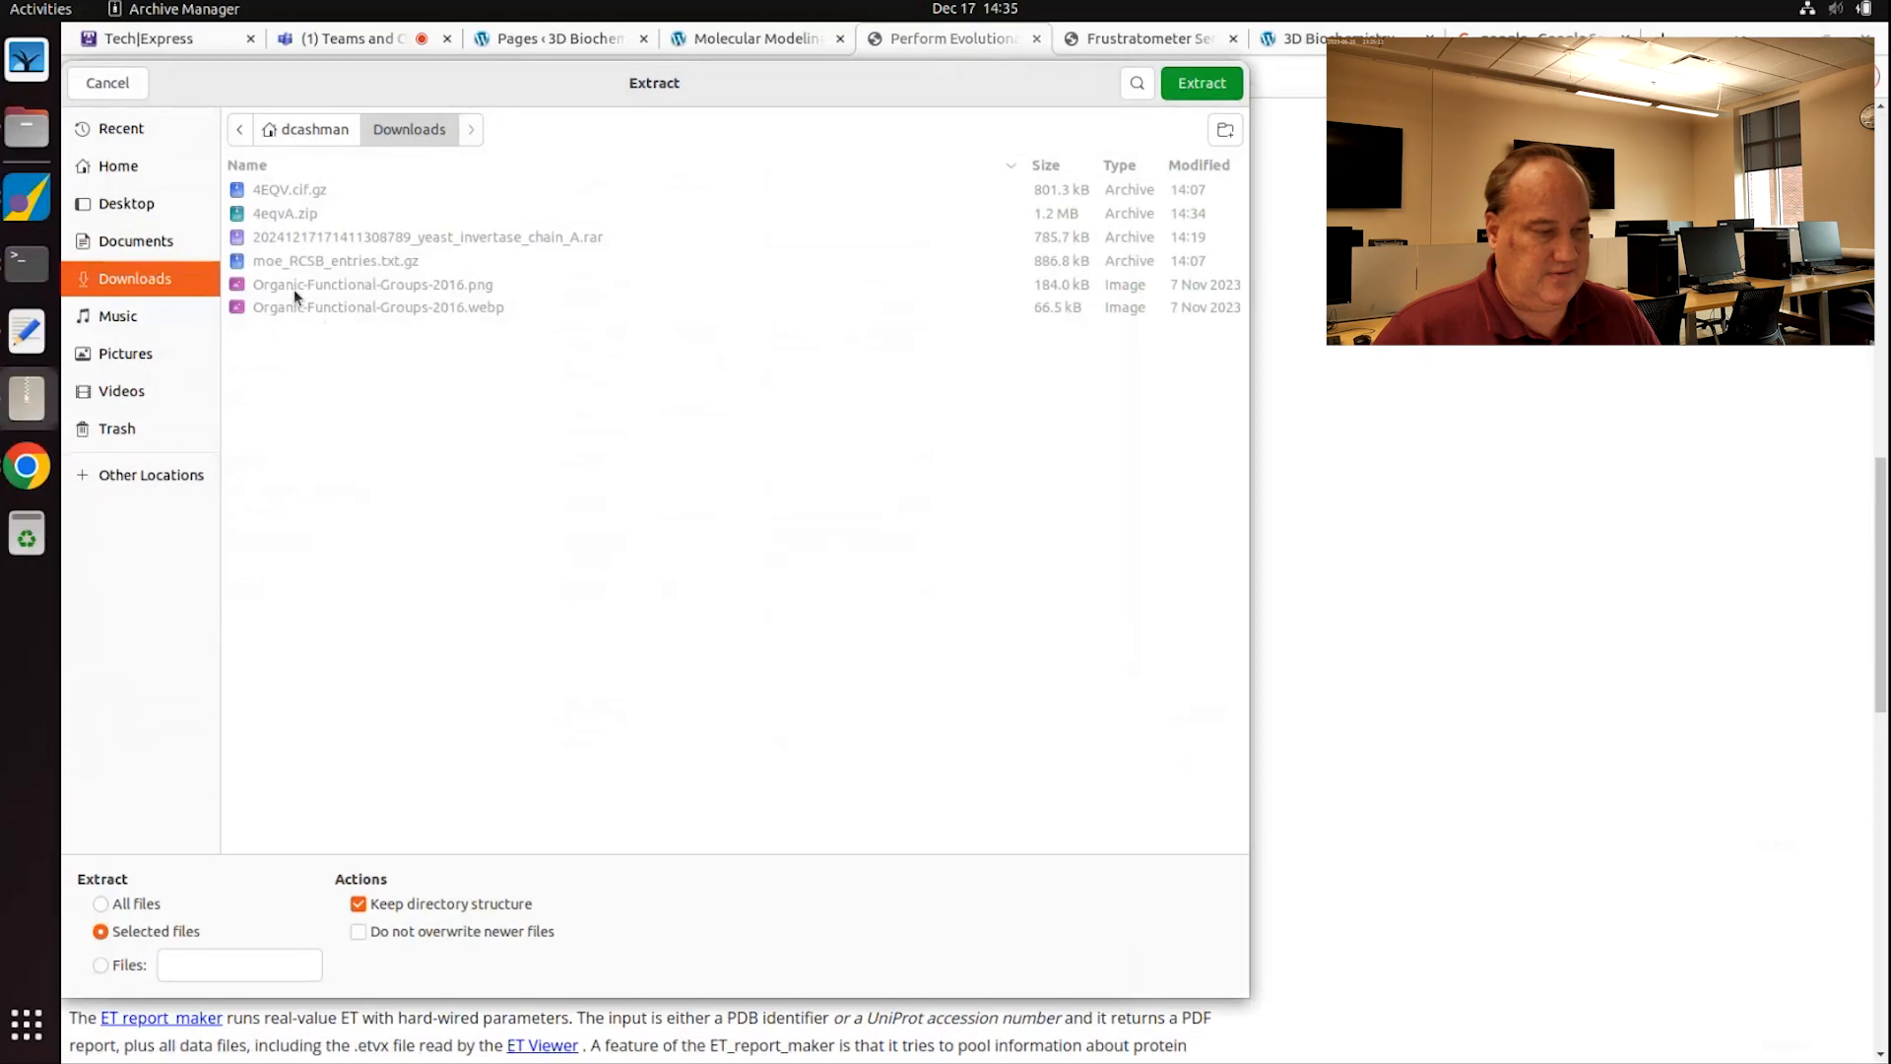
{"action": "left_click", "coordinate": [1206, 83]}
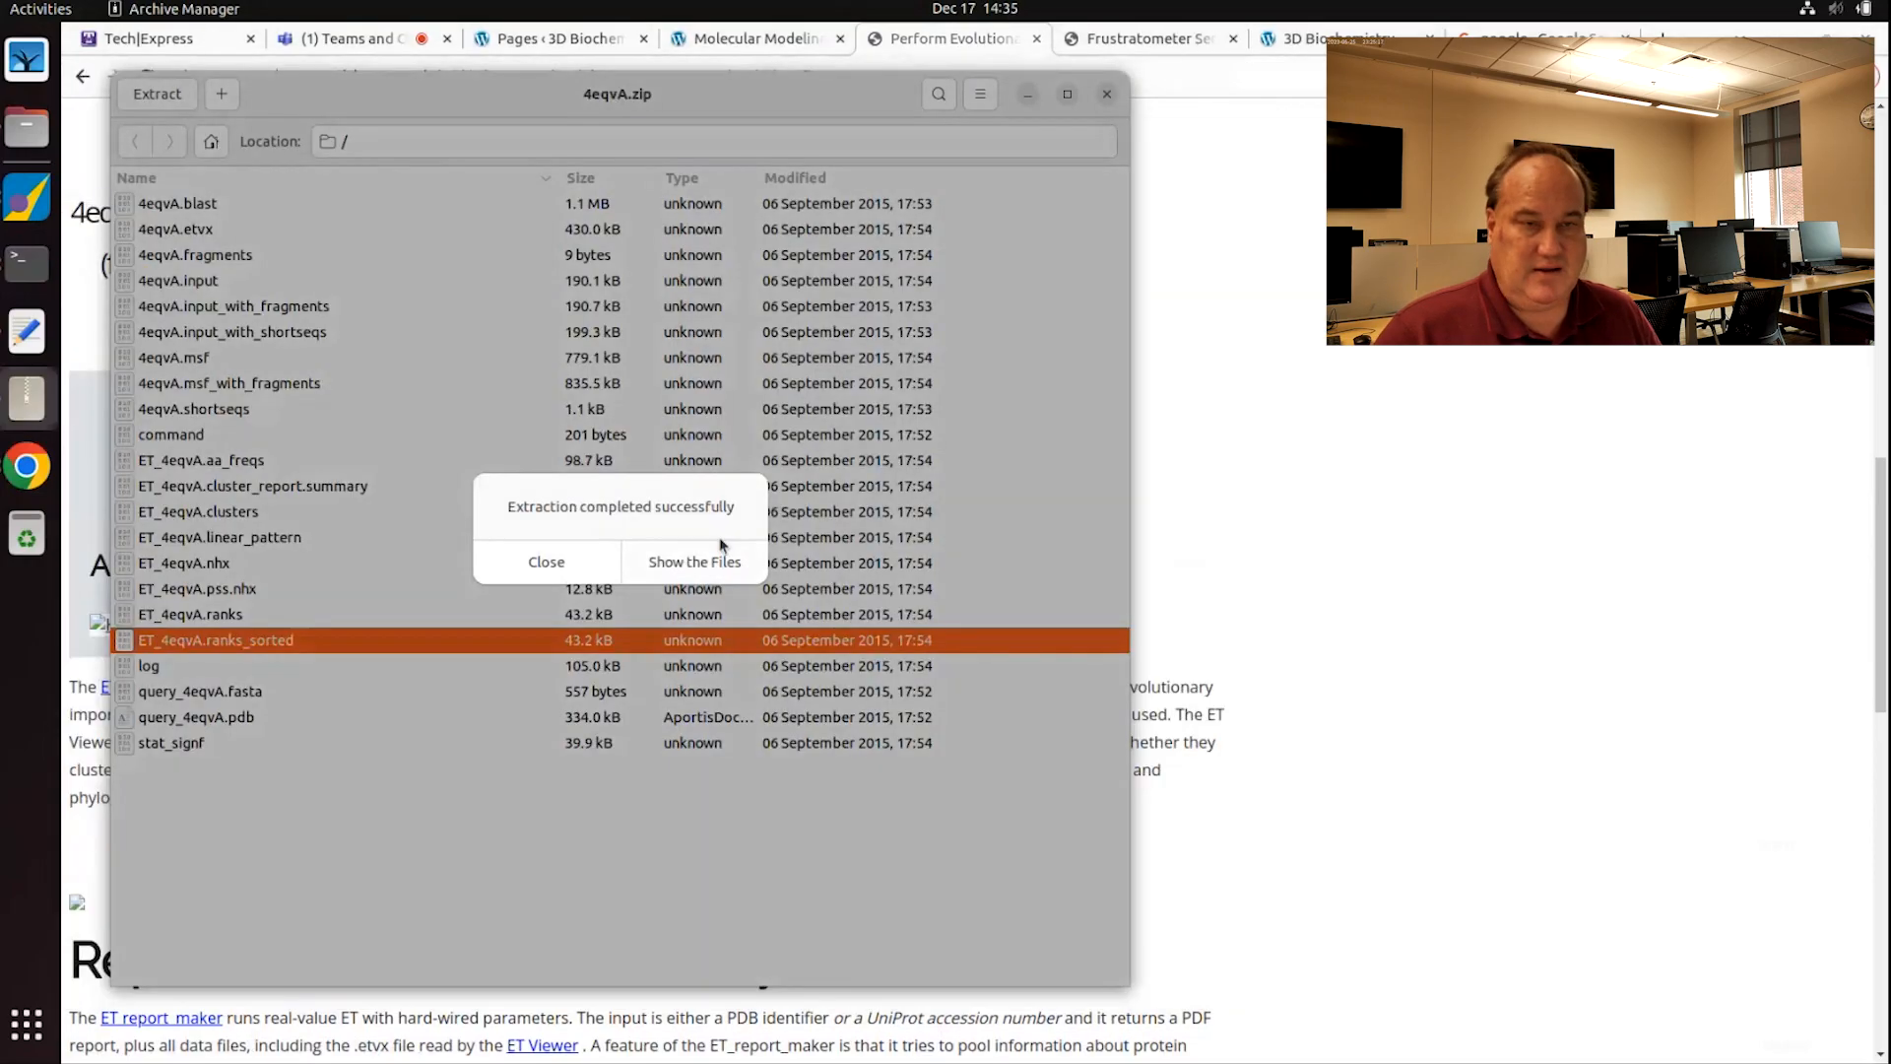
{"action": "left_click", "coordinate": [720, 562]}
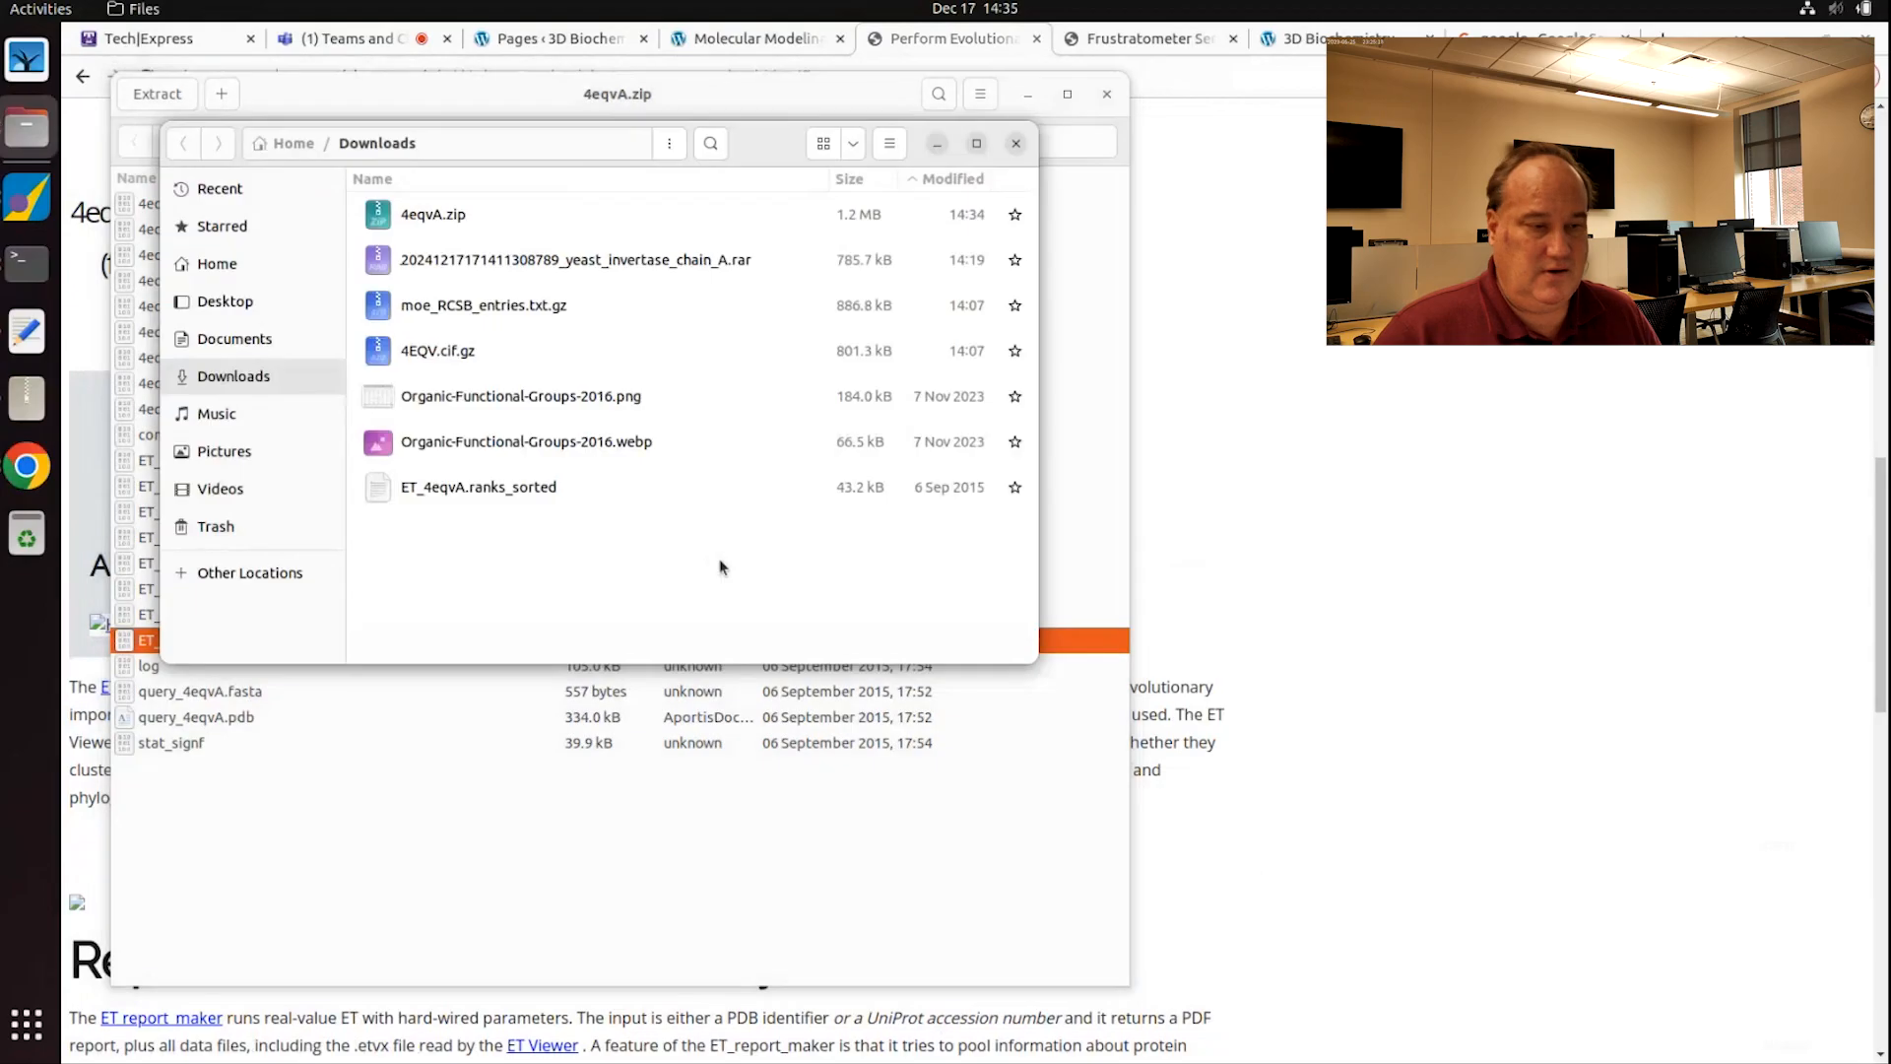
{"action": "double_click", "coordinate": [490, 486]}
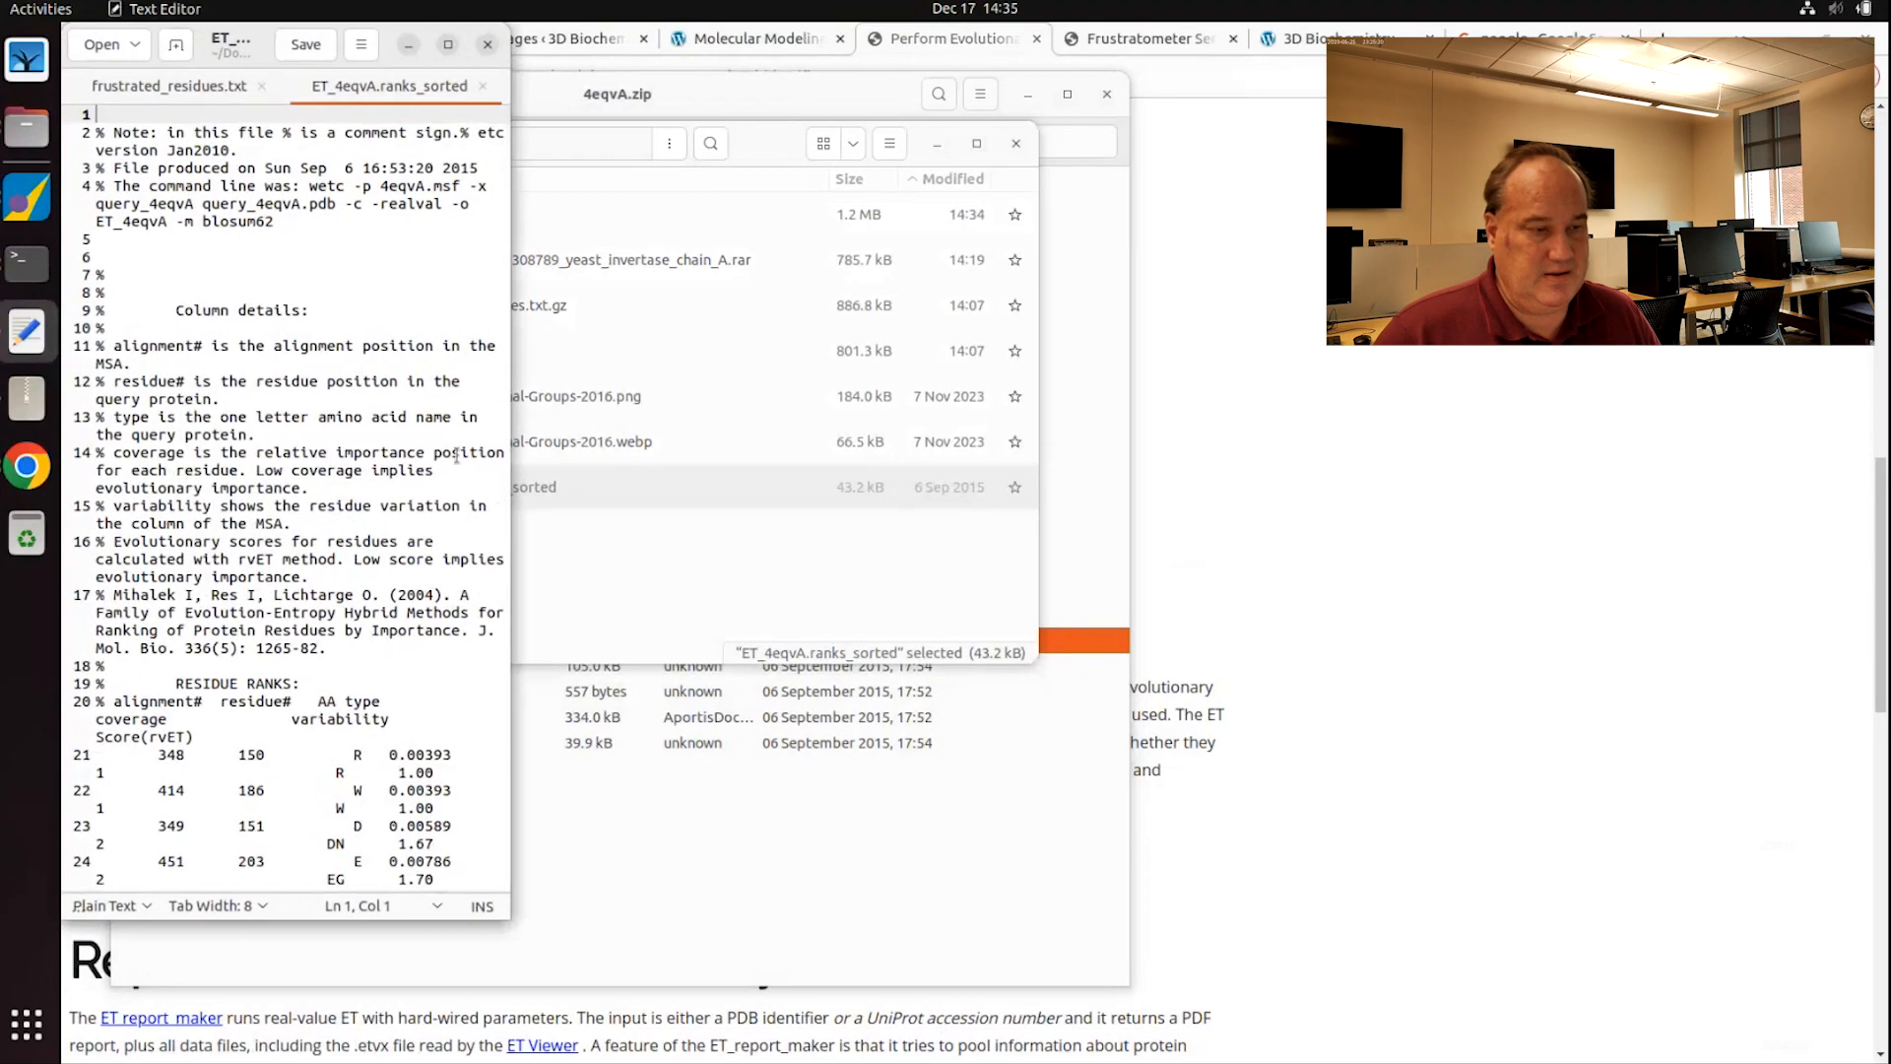
Step: Maximize Text Editor and inspect the alignment, residue and amino acid columns and header notes
{"action": "double_click", "coordinate": [236, 41]}
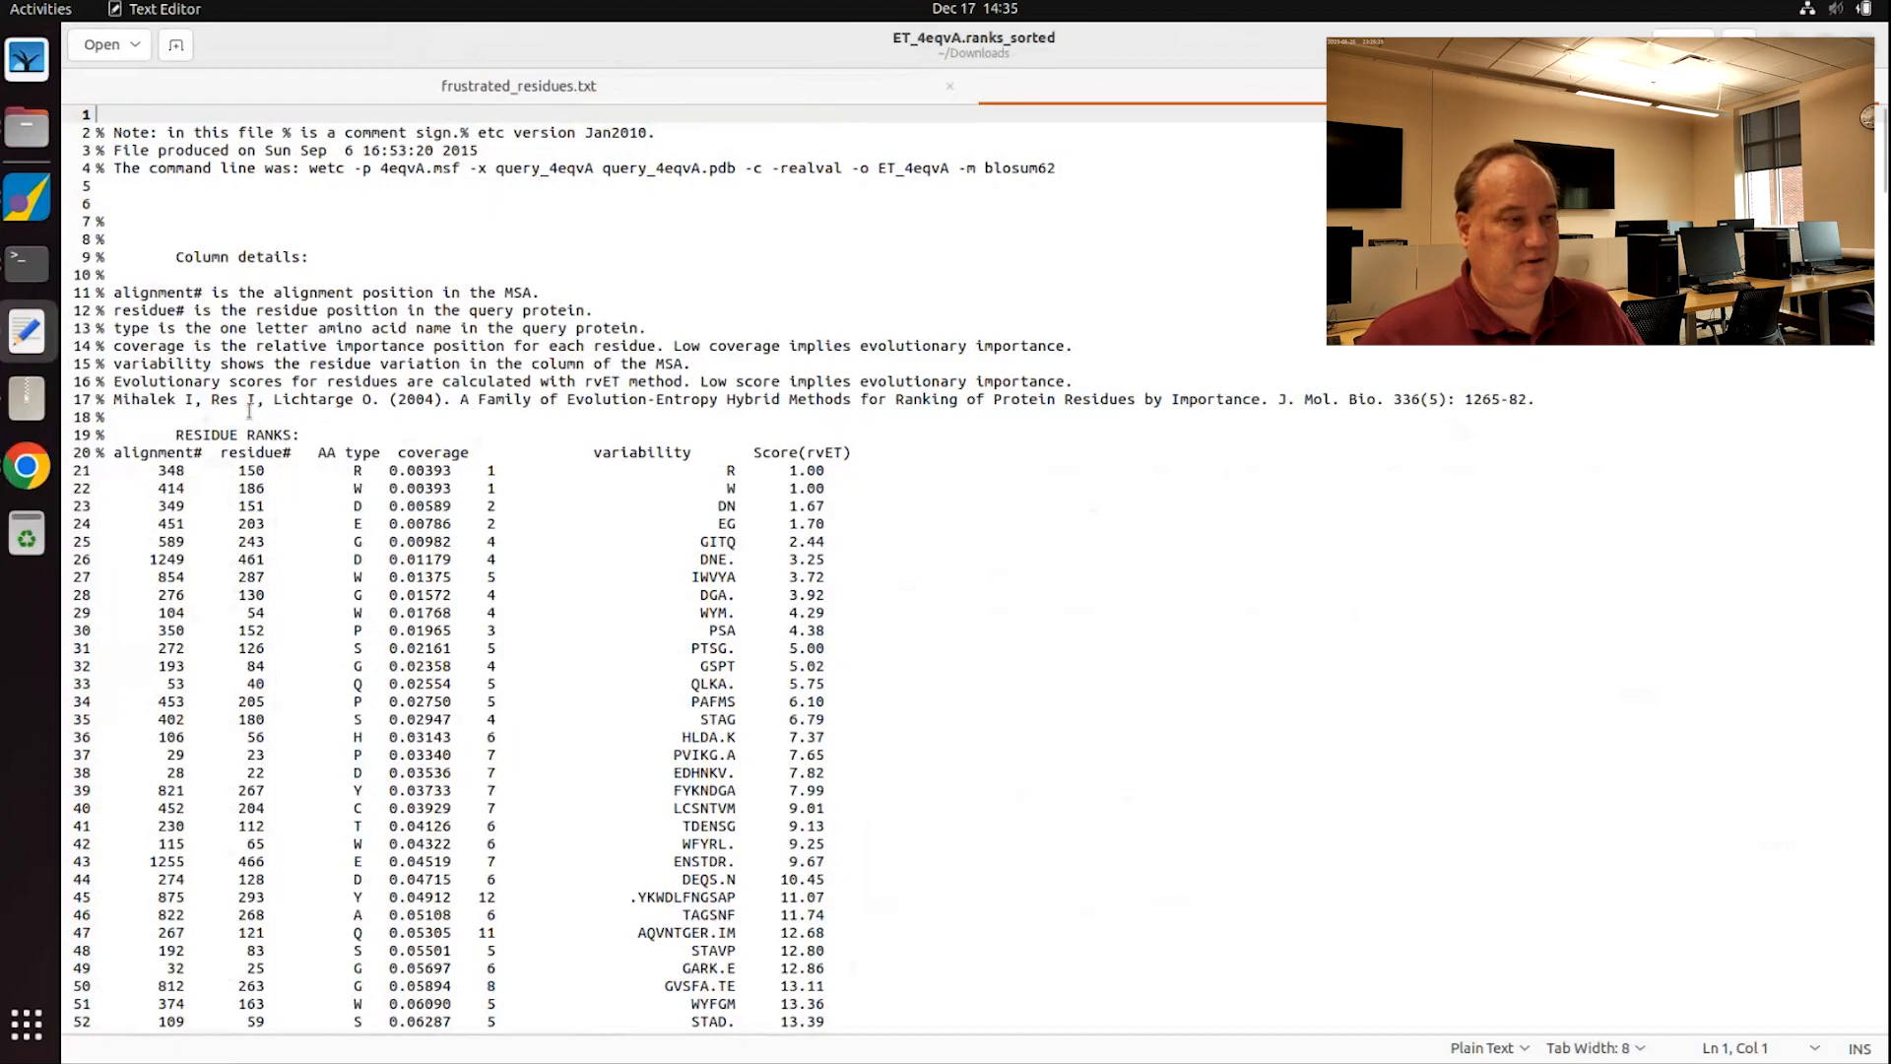
{"action": "double_click", "coordinate": [160, 469]}
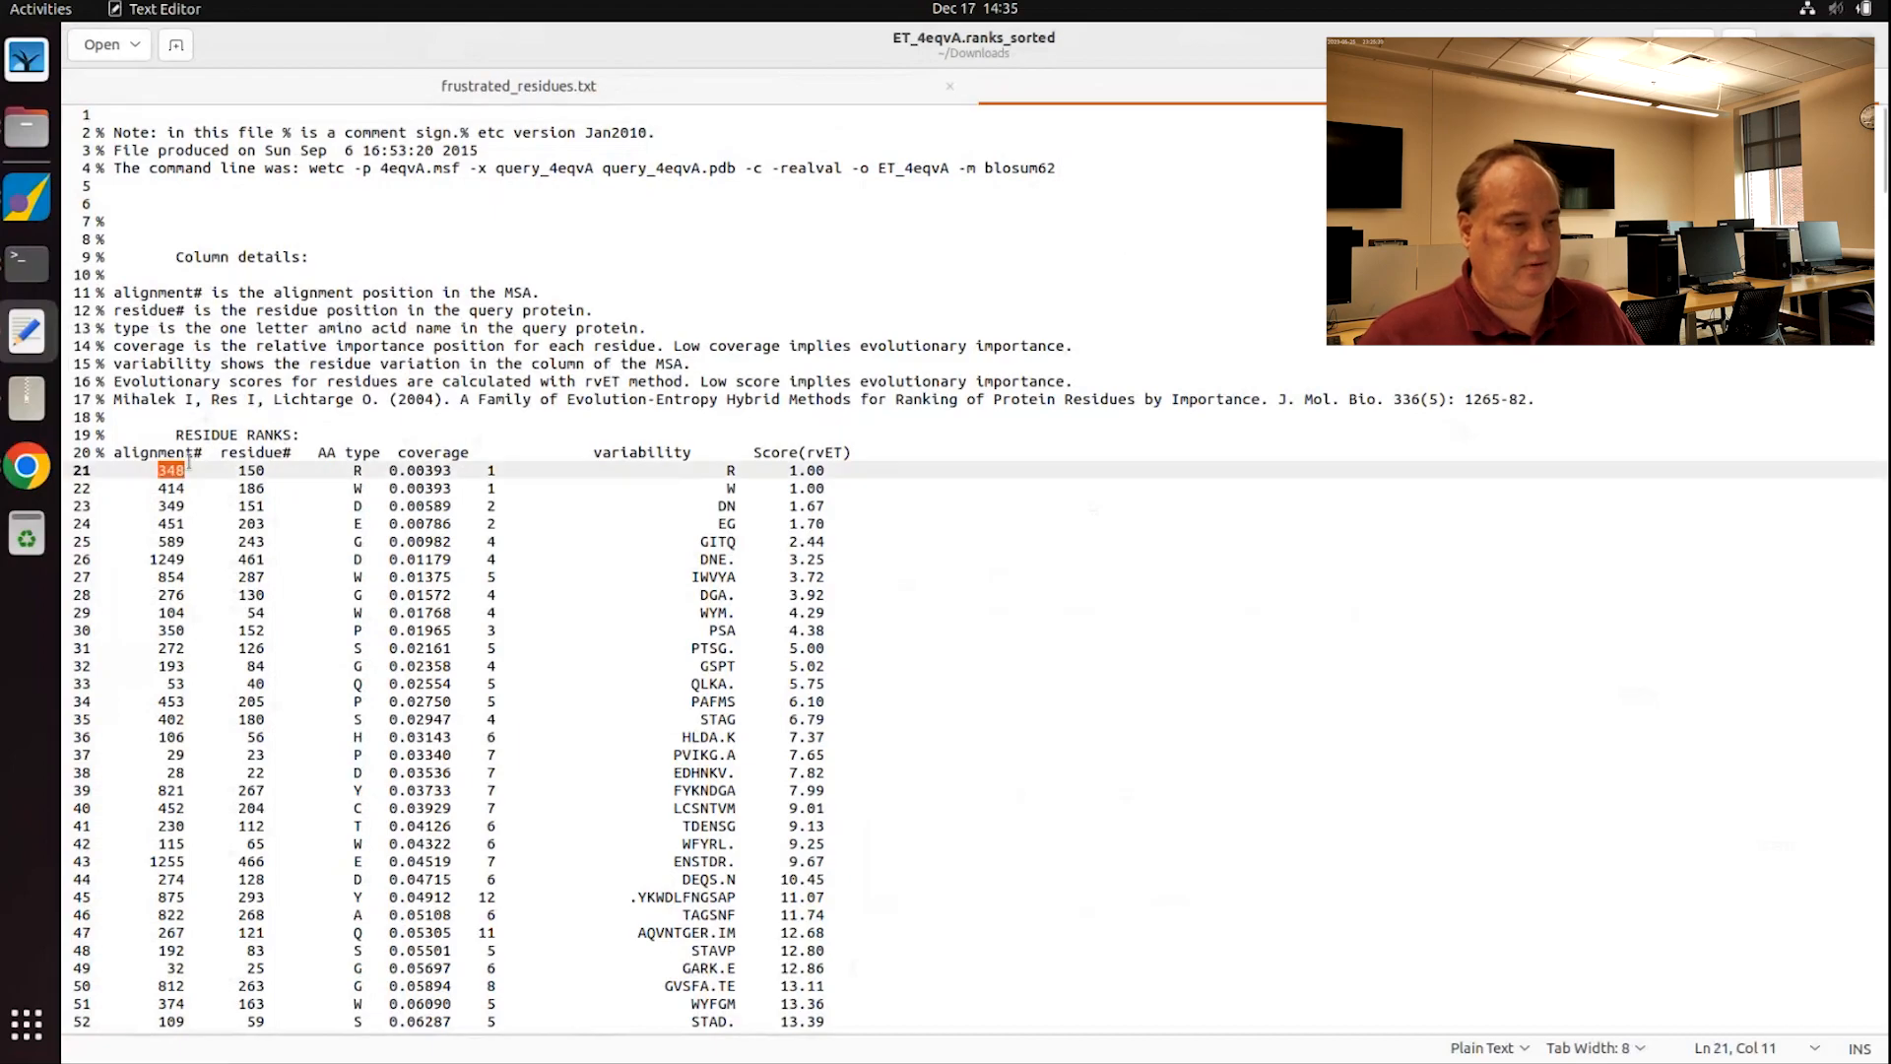
{"action": "double_click", "coordinate": [258, 471]}
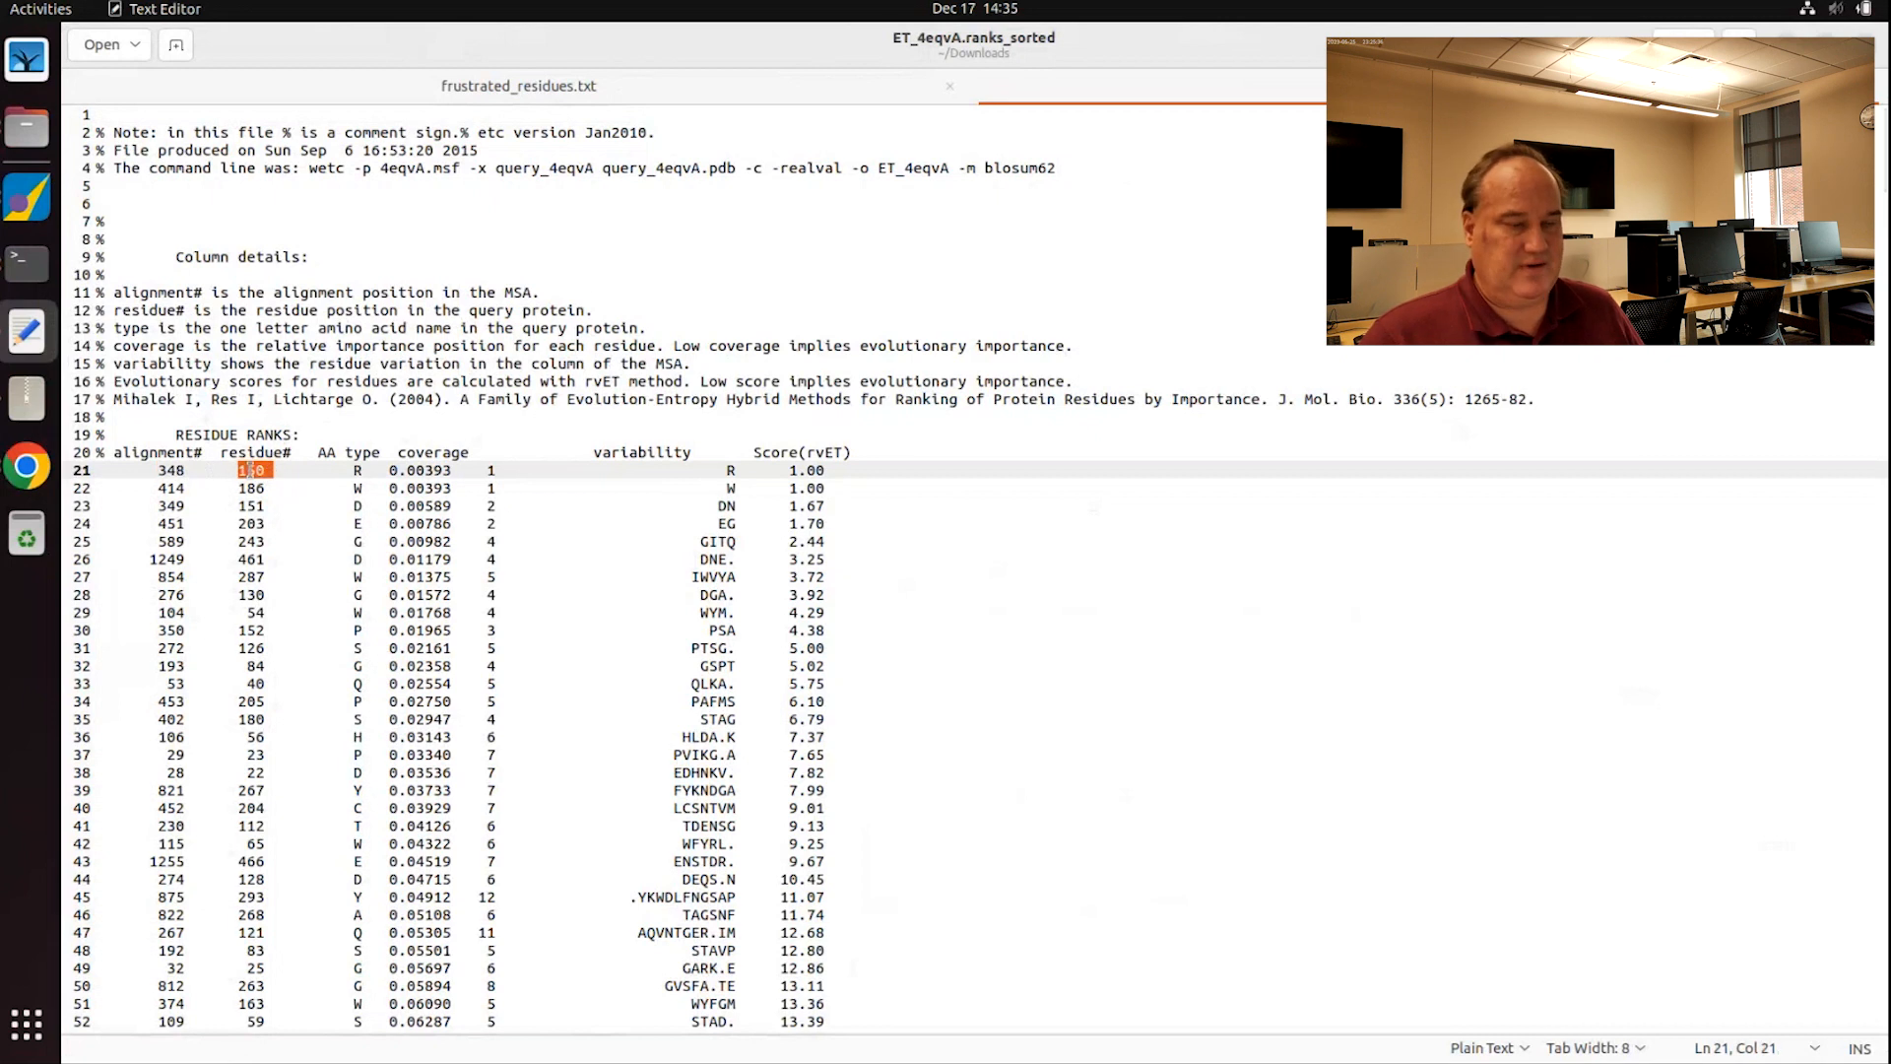
{"action": "double_click", "coordinate": [357, 470]}
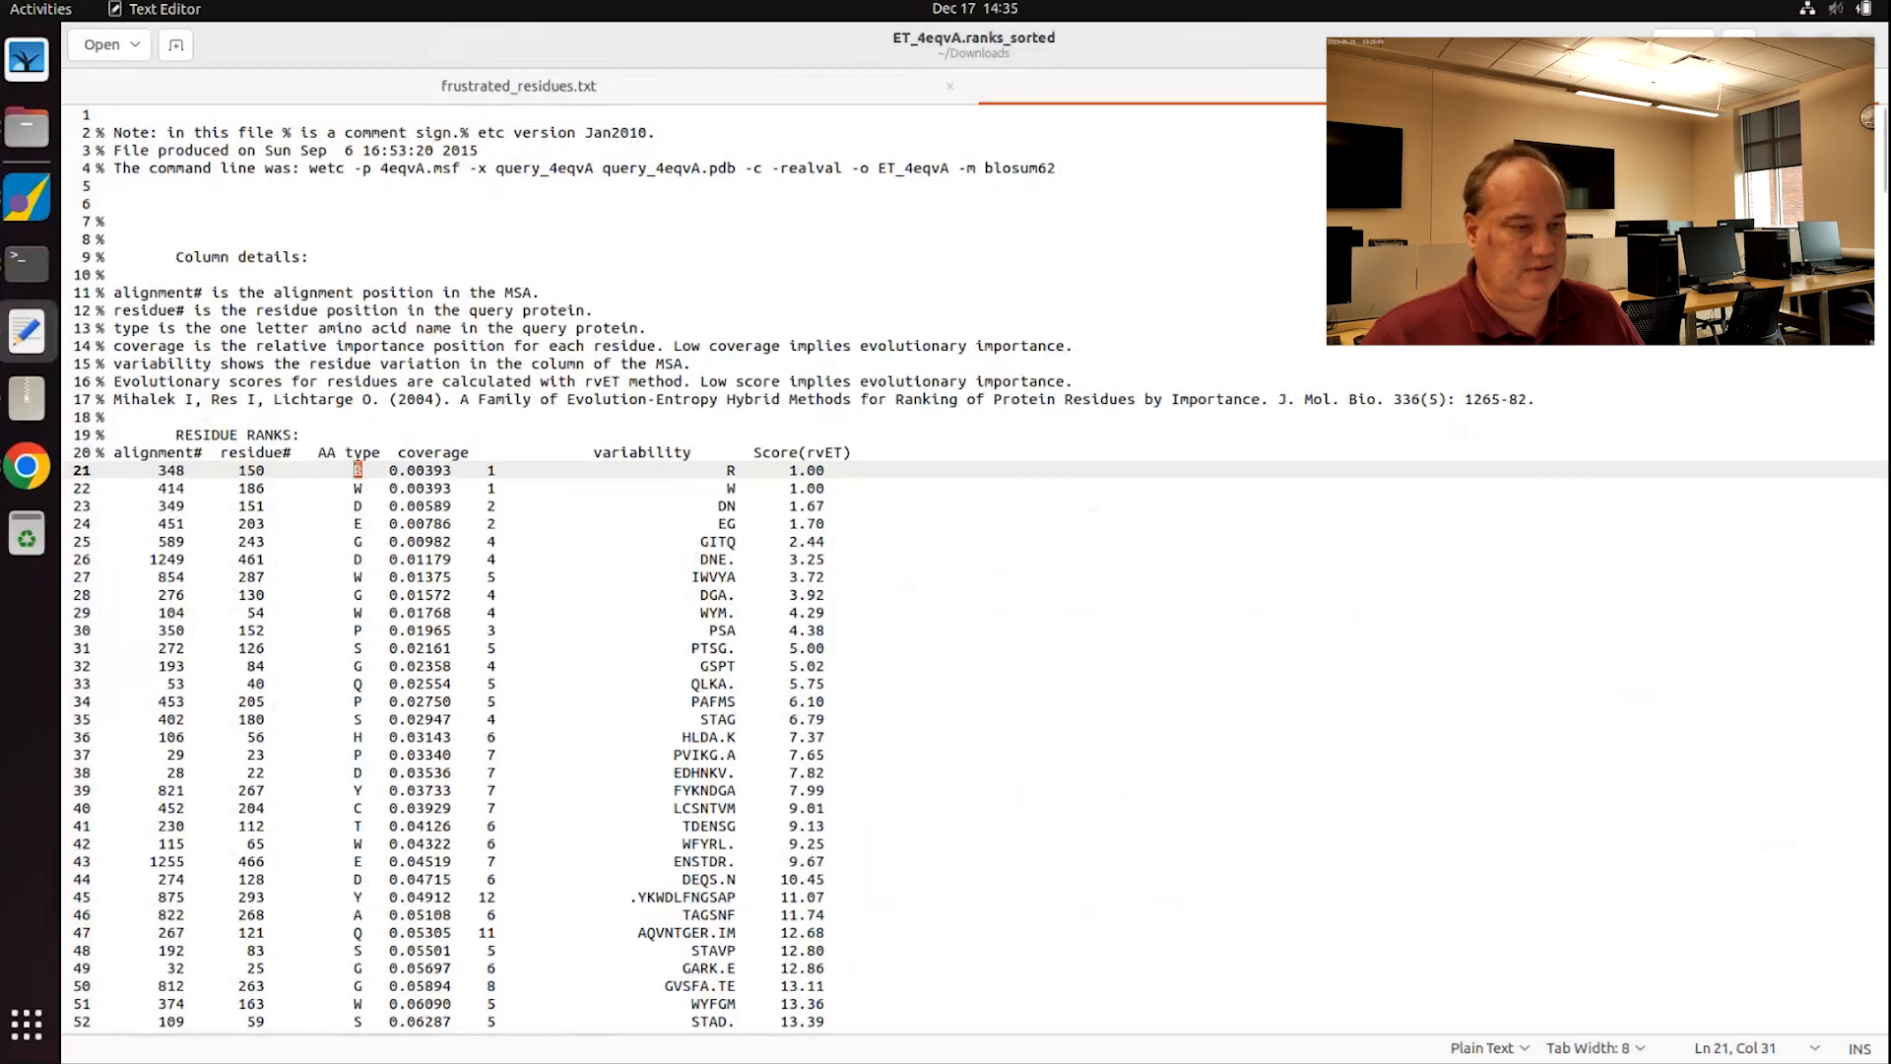
{"action": "double_click", "coordinate": [358, 485]}
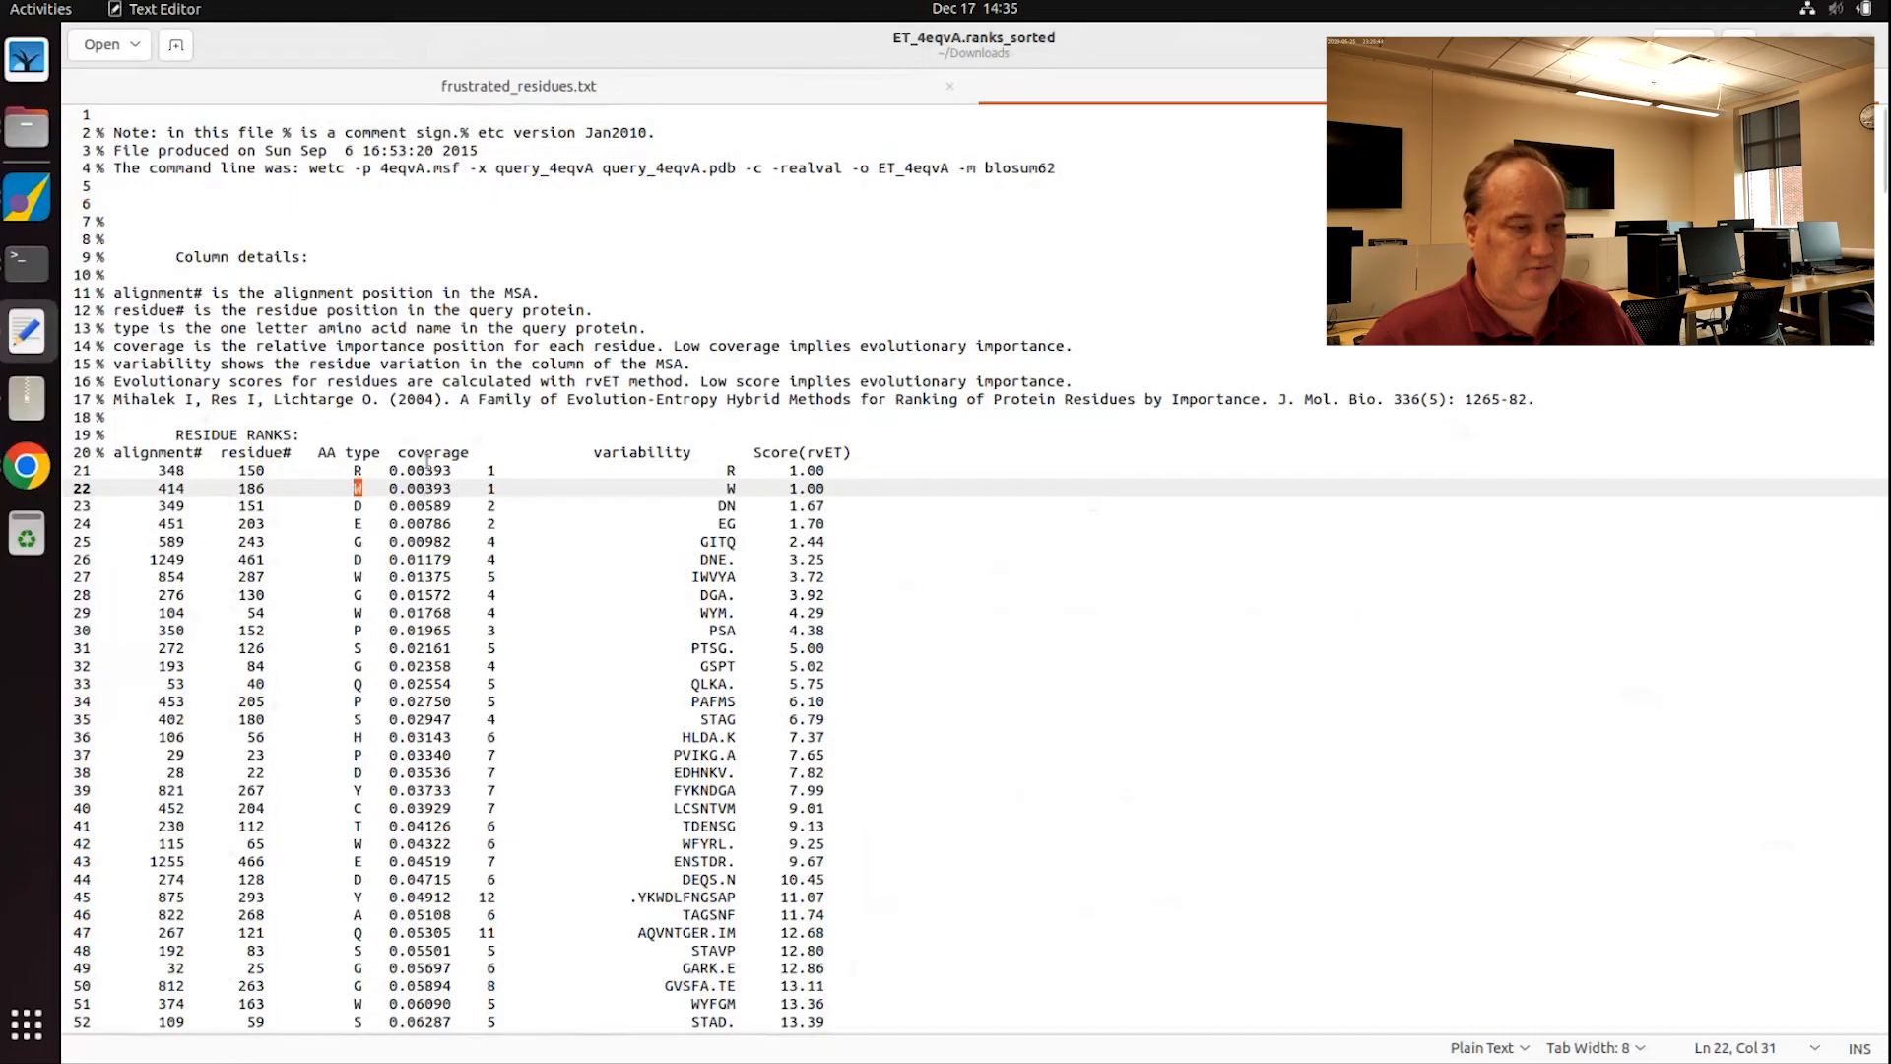
{"action": "left_click_drag", "start_coordinate": [110, 346], "coordinate": [1117, 352]}
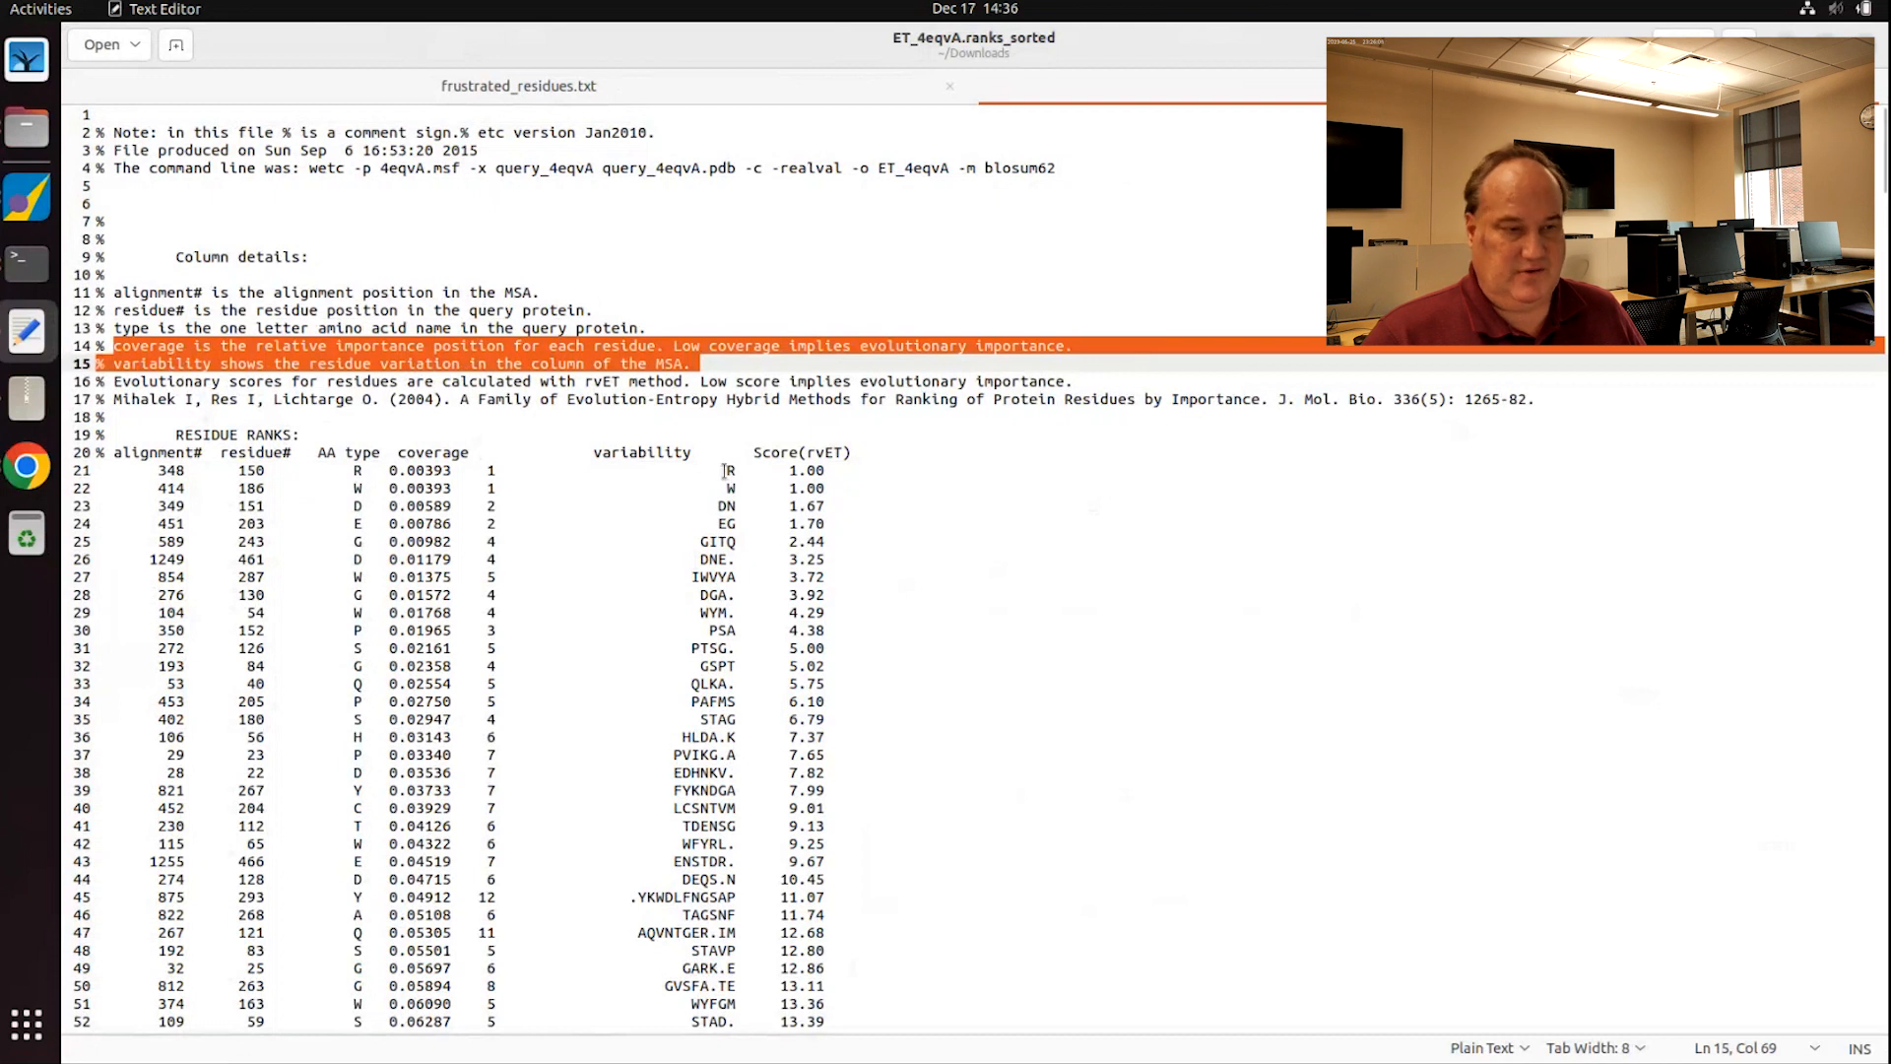
Step: Check the top-ranked rows' variability entries, the 1.00 score, and the final 119.75 score
{"action": "left_click_drag", "start_coordinate": [849, 490], "coordinate": [98, 470]}
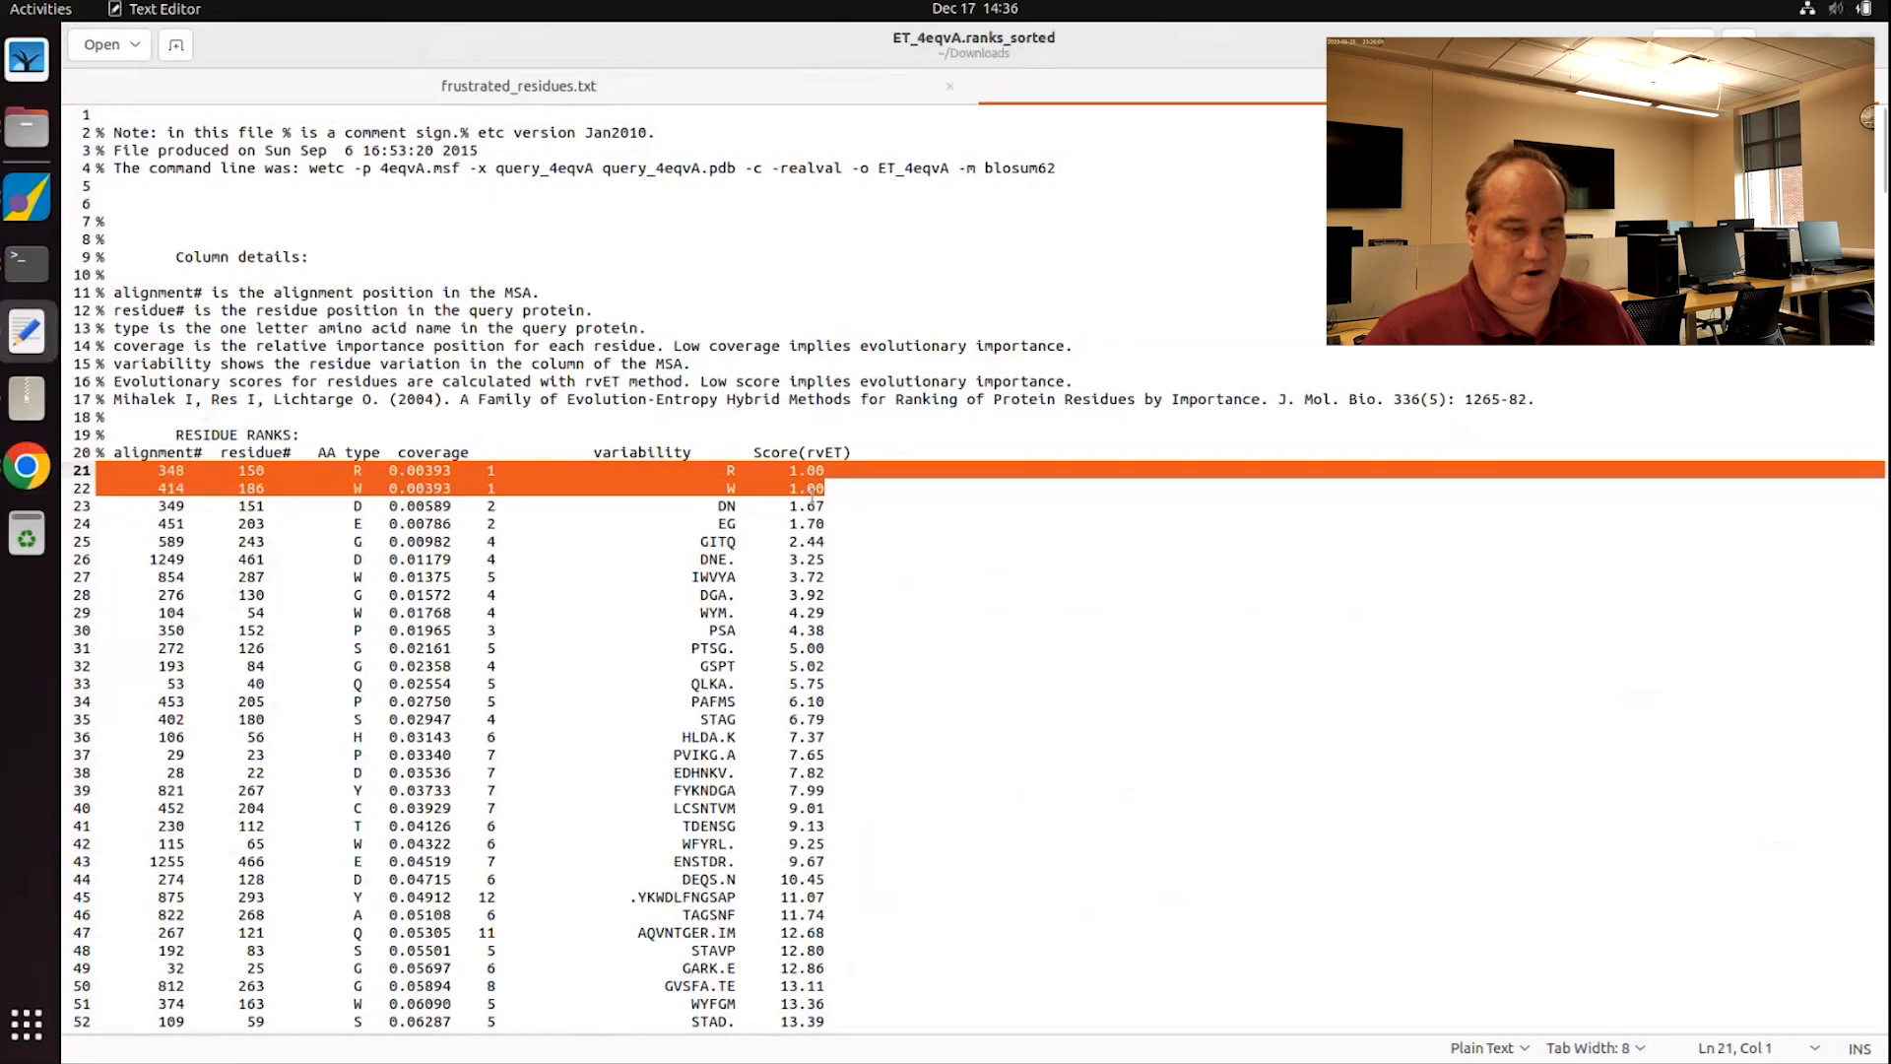
{"action": "left_click", "coordinate": [718, 504]}
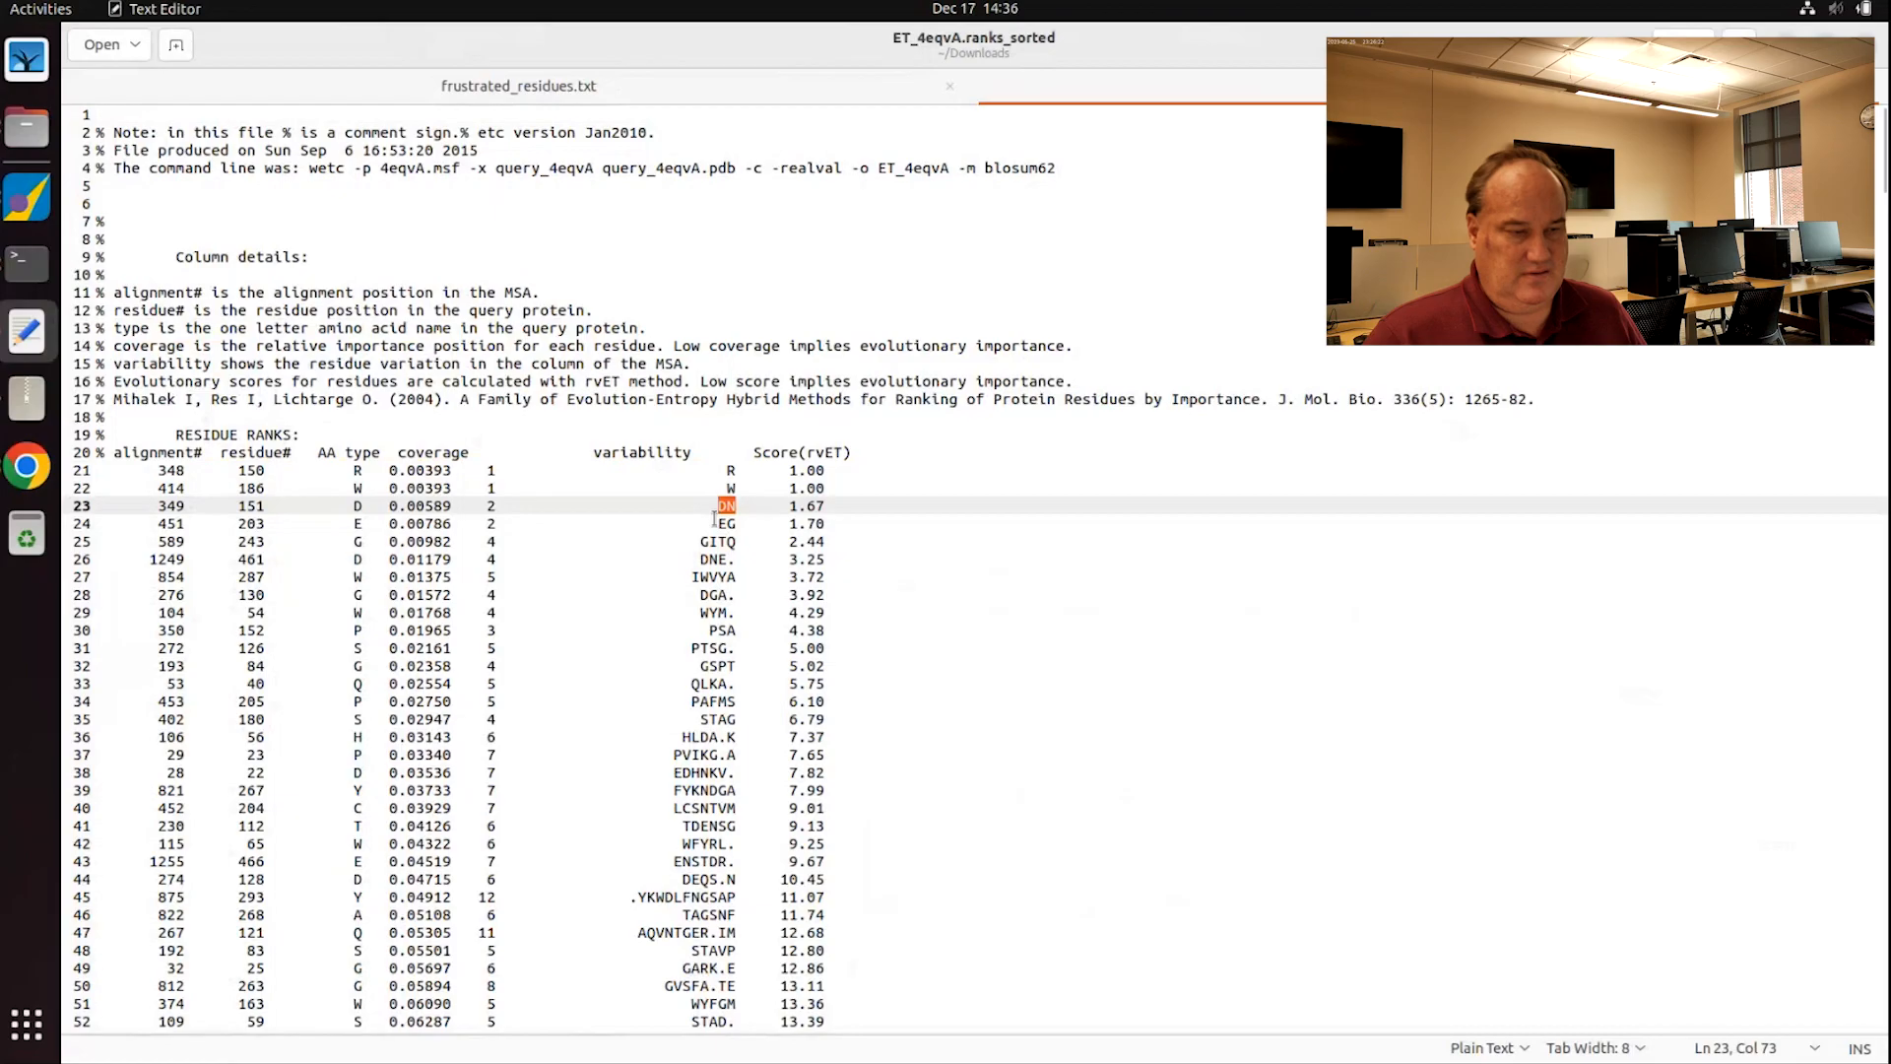
{"action": "left_click_drag", "start_coordinate": [718, 522], "coordinate": [727, 523]}
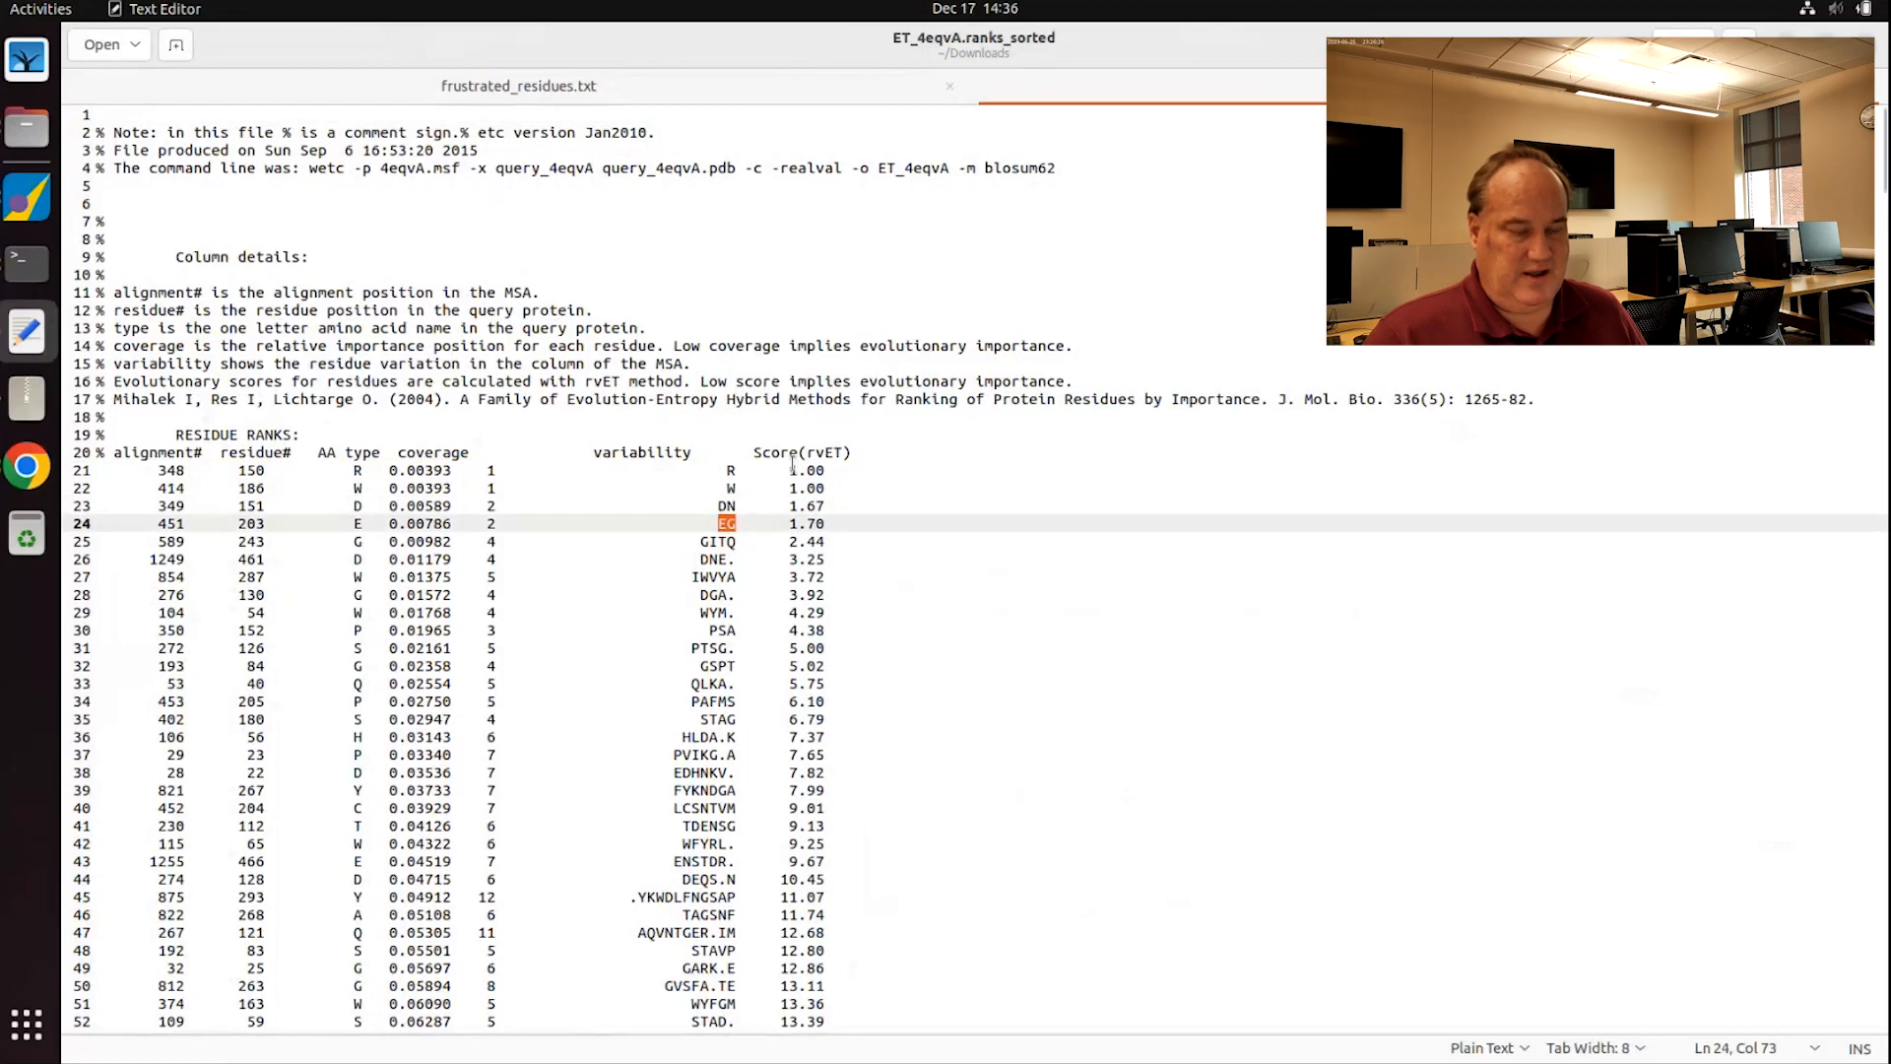
{"action": "left_click_drag", "start_coordinate": [790, 470], "coordinate": [823, 470]}
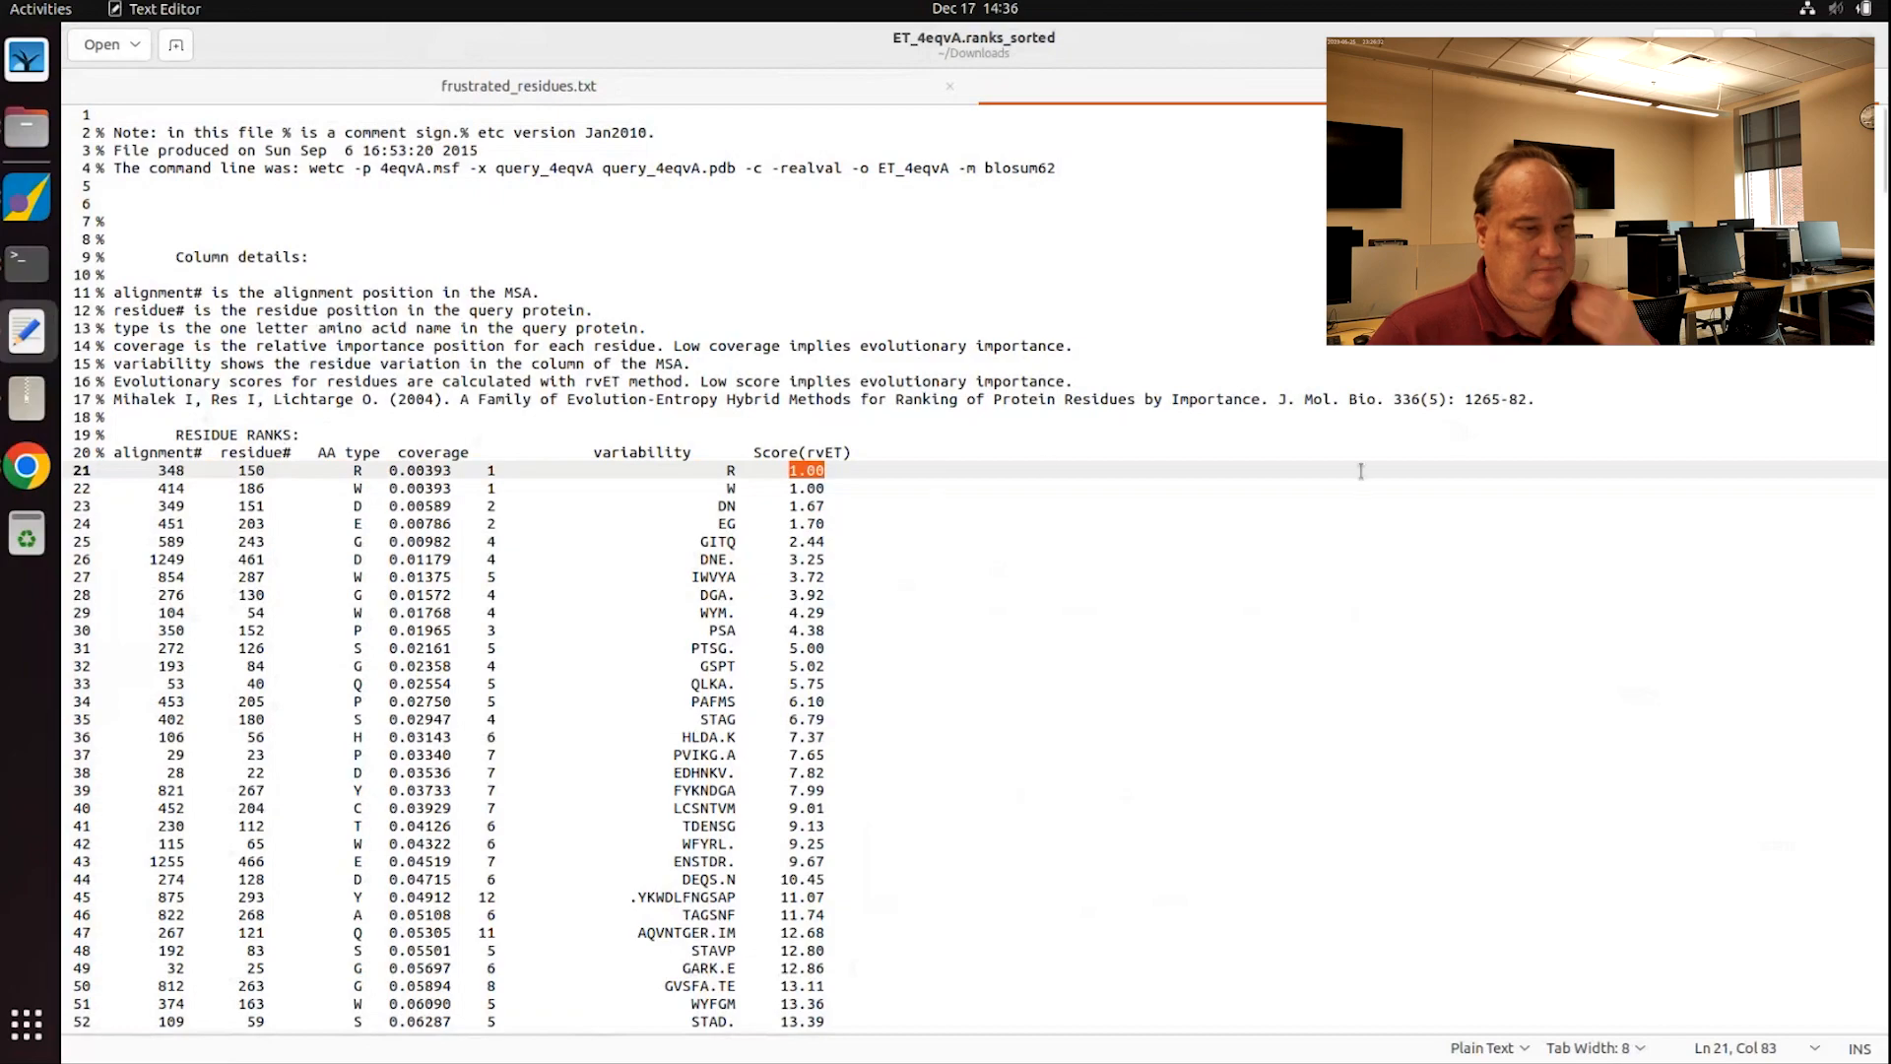
{"action": "left_click_drag", "start_coordinate": [1882, 158], "coordinate": [1814, 995]}
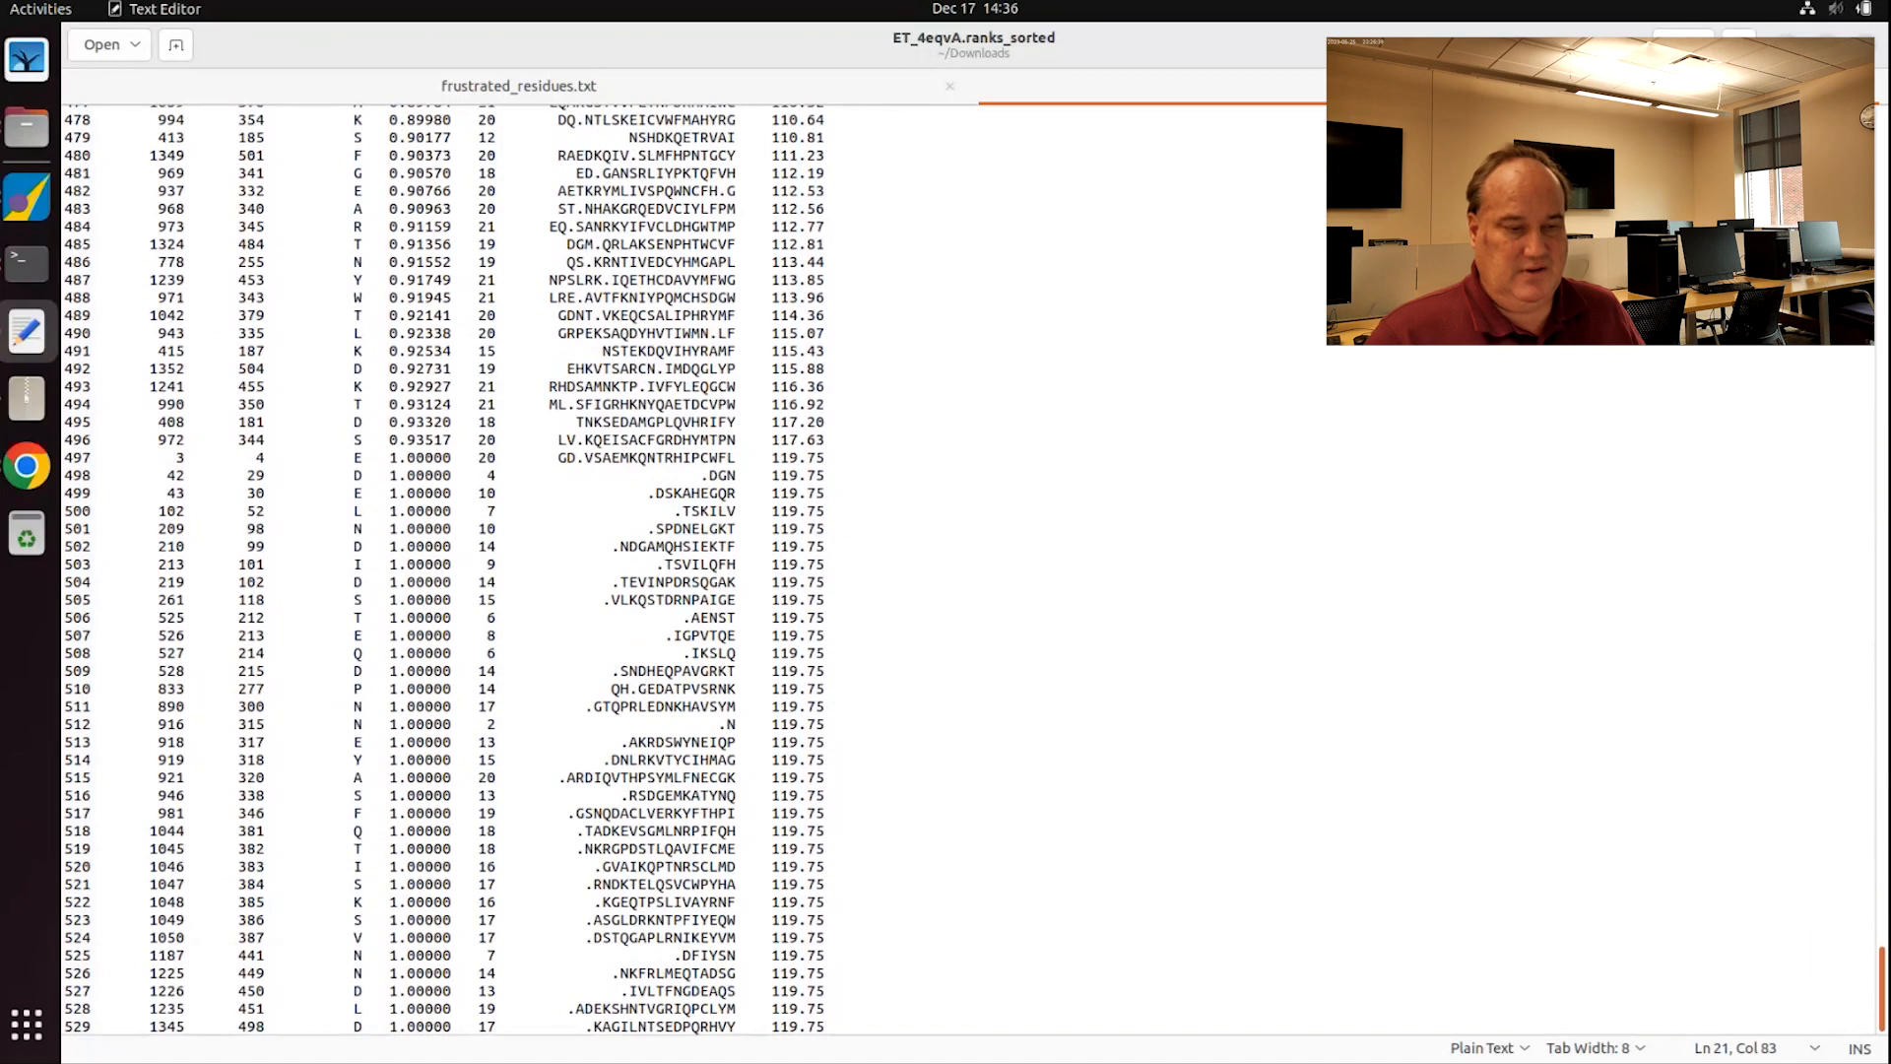
{"action": "left_click", "coordinate": [839, 1027]}
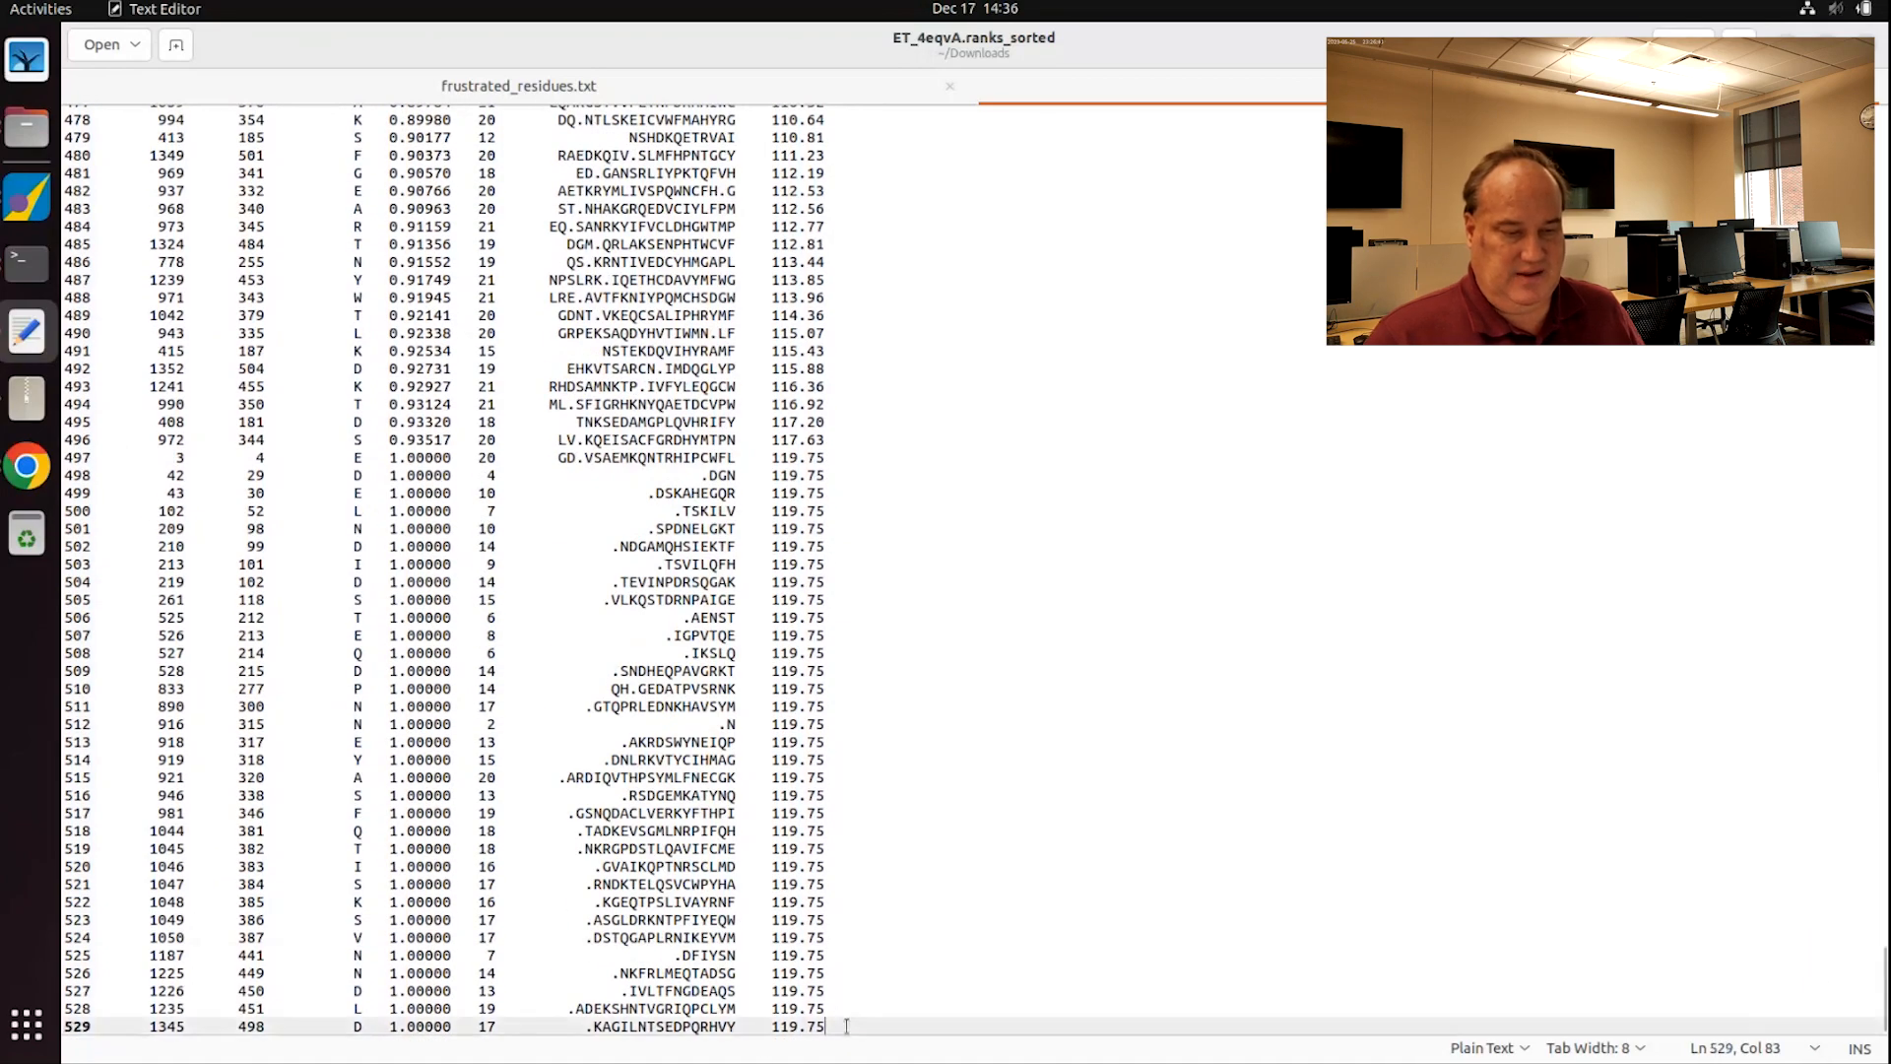
{"action": "key", "text": "ctrl+shift+Left"}
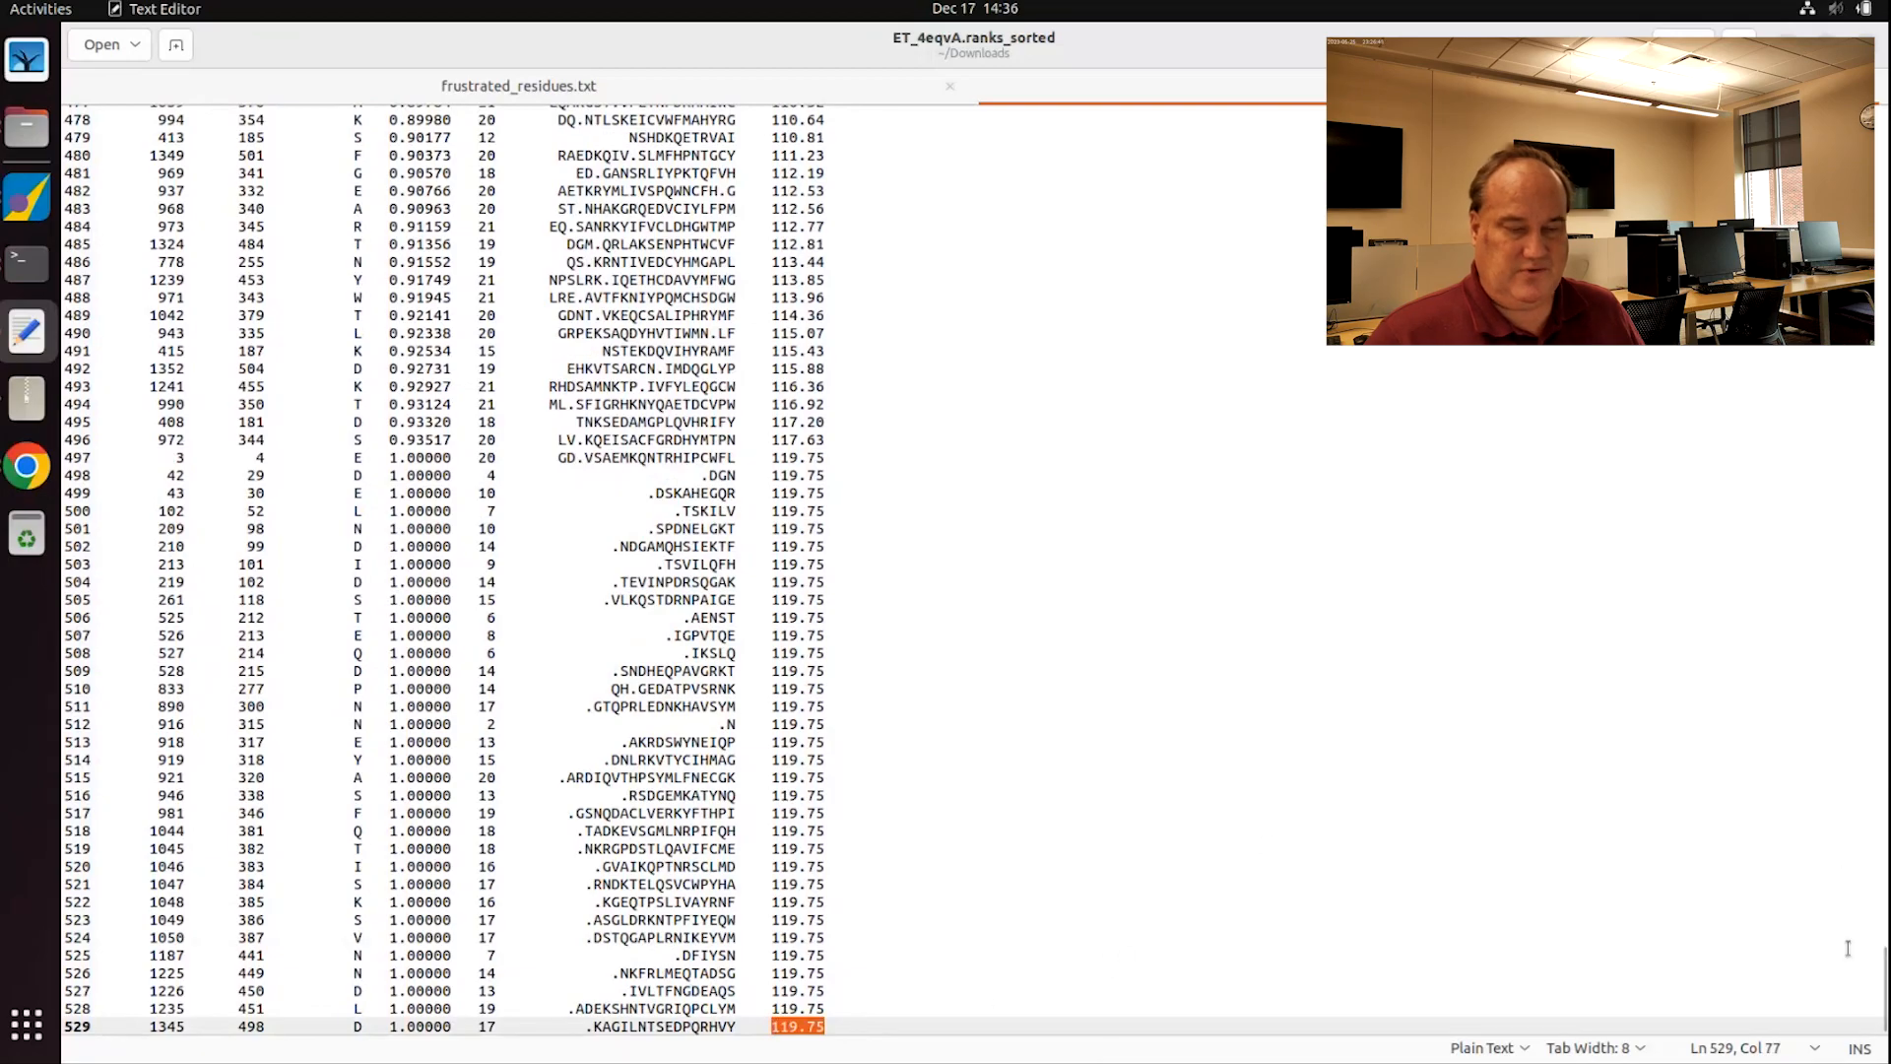
{"action": "left_click_drag", "start_coordinate": [1883, 1005], "coordinate": [1881, 147]}
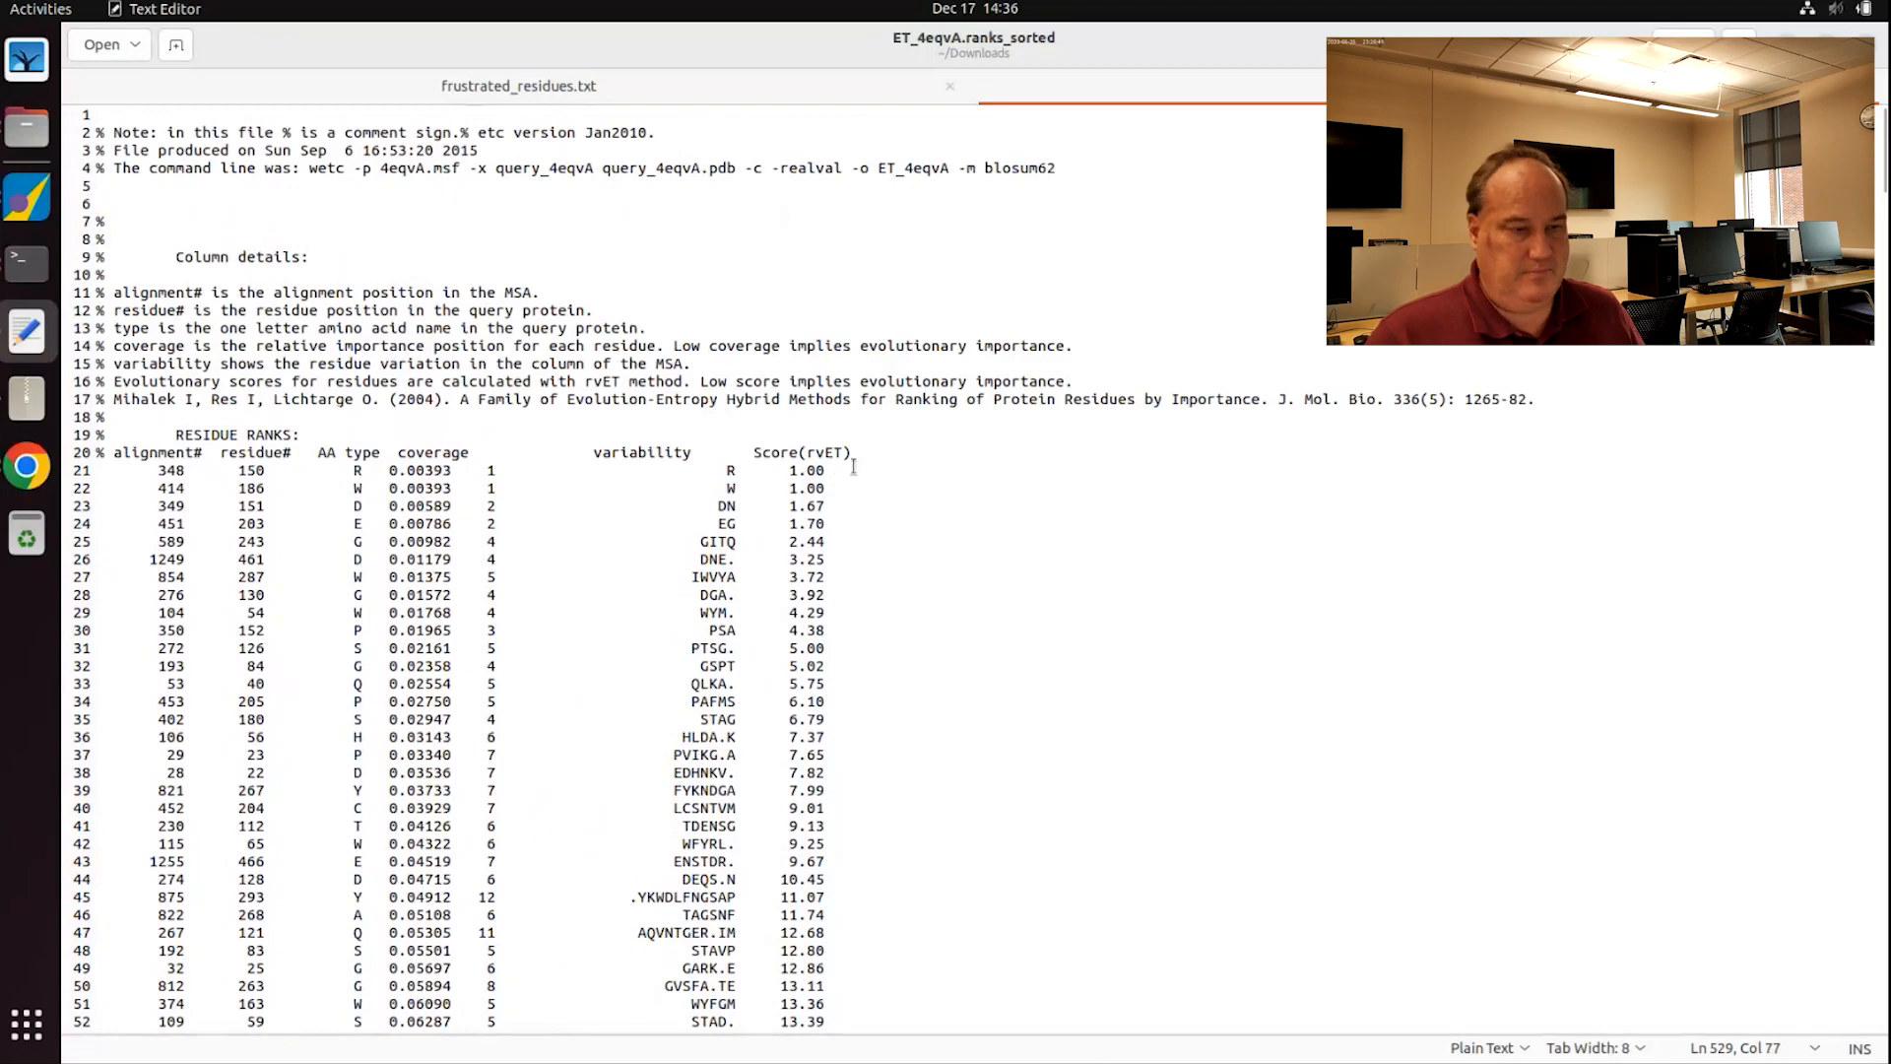
{"action": "left_click_drag", "start_coordinate": [837, 470], "coordinate": [6, 793]}
Step: Delete comment header lines 1–19 and the blank first line, then save ET_4eqvA.ranks_sorted
{"action": "left_click", "coordinate": [160, 471]}
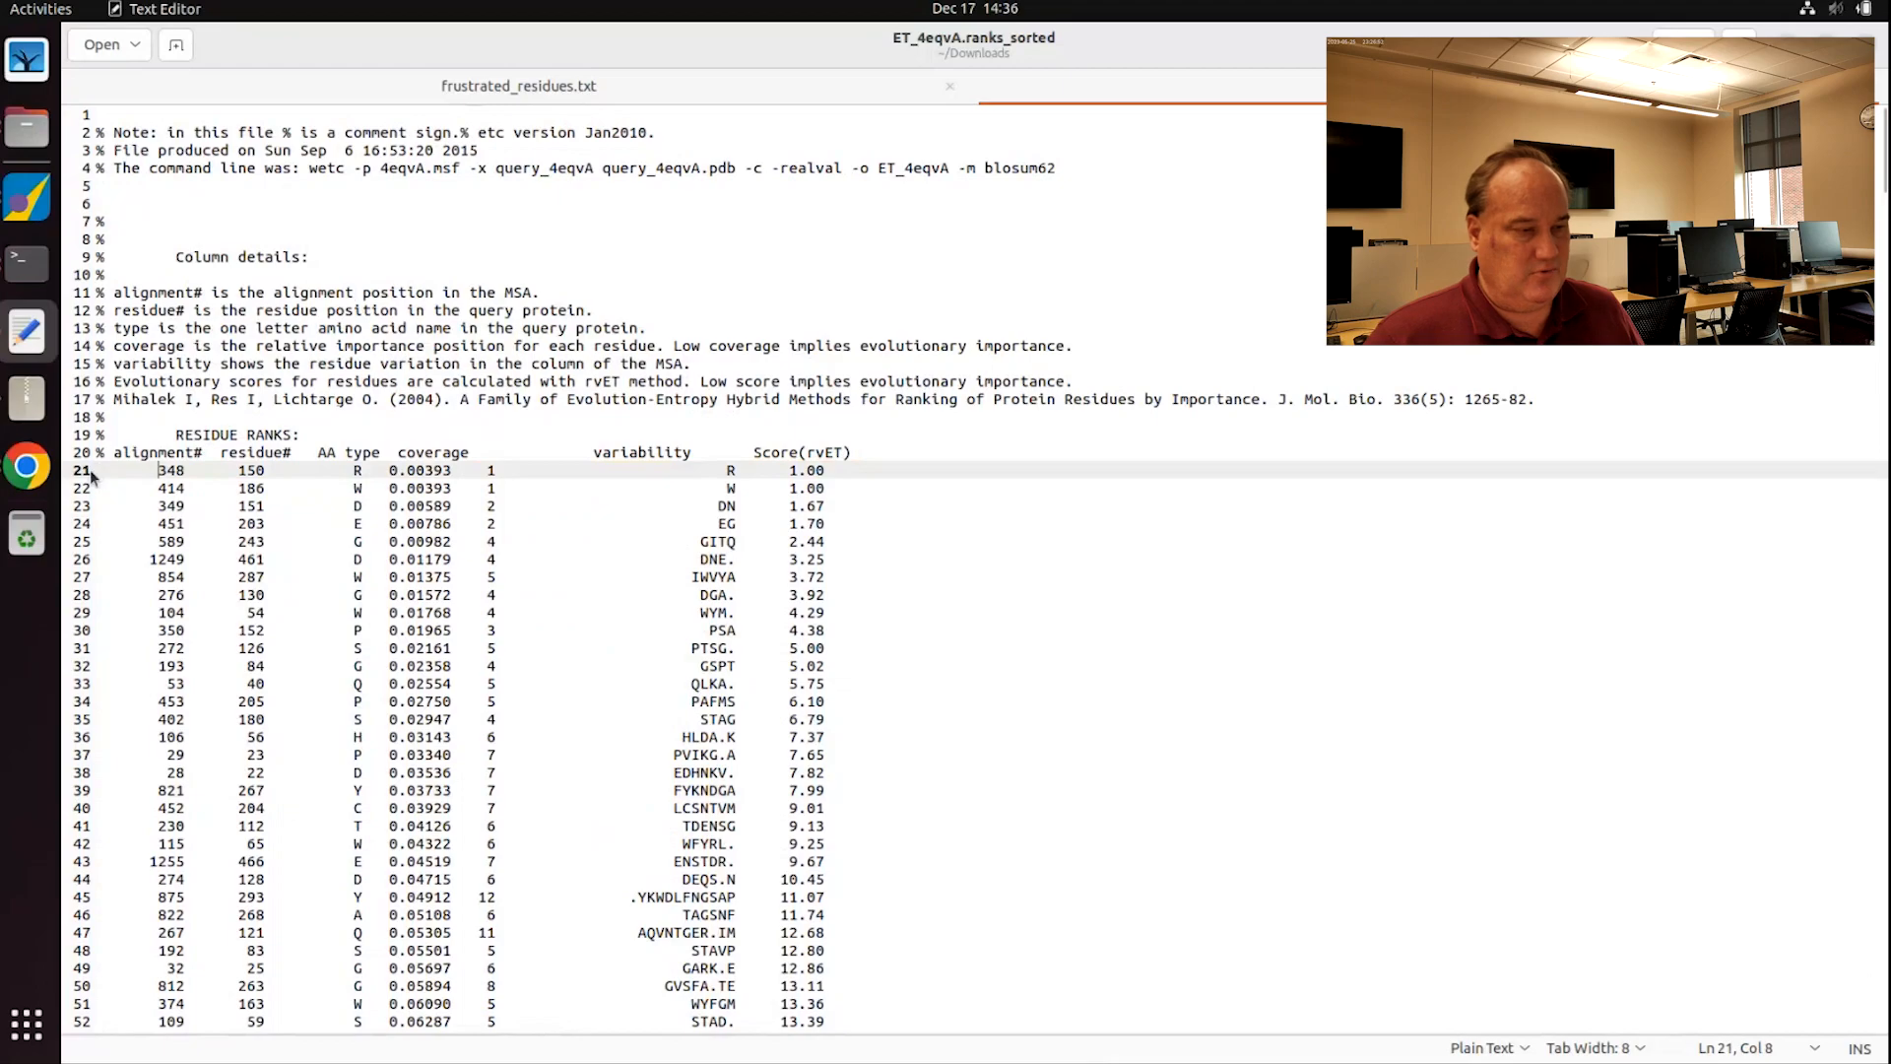
{"action": "left_click_drag", "start_coordinate": [94, 471], "coordinate": [1169, 998]}
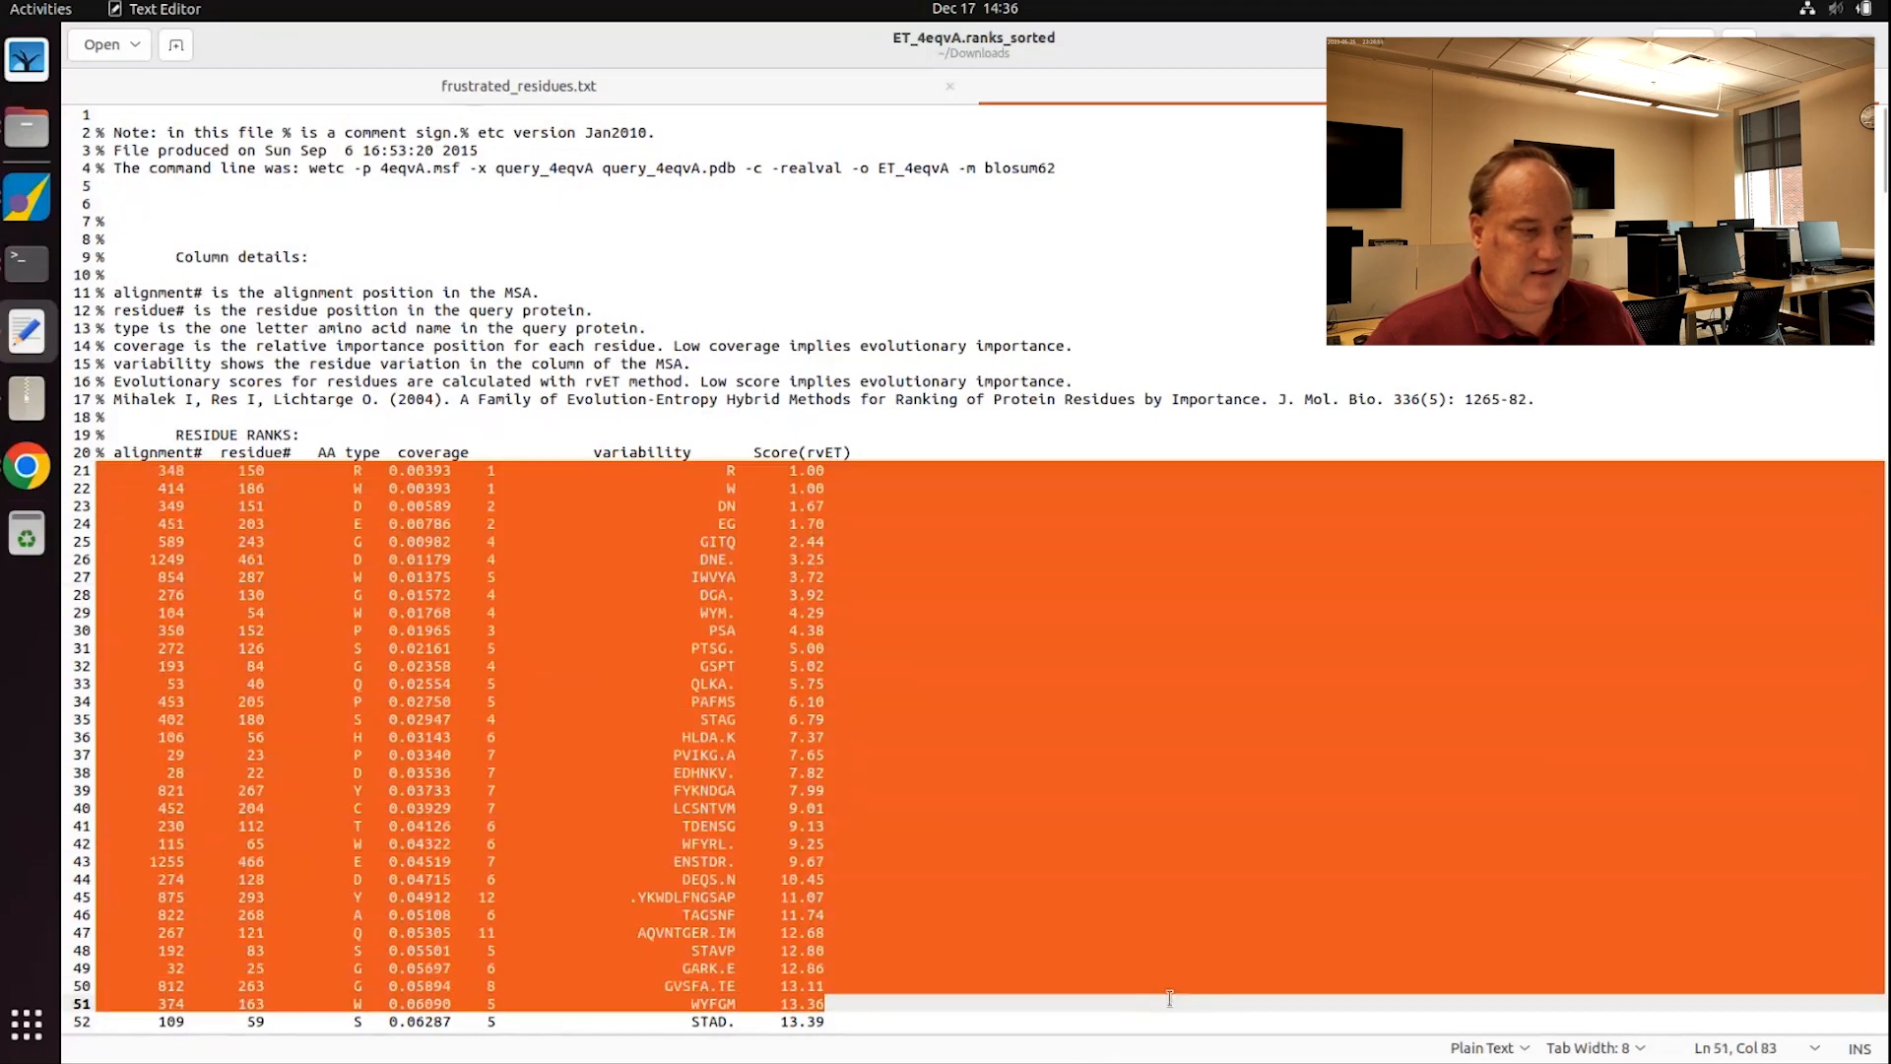
{"action": "scroll", "coordinate": [783, 745], "scroll_direction": "down", "scroll_amount": 5}
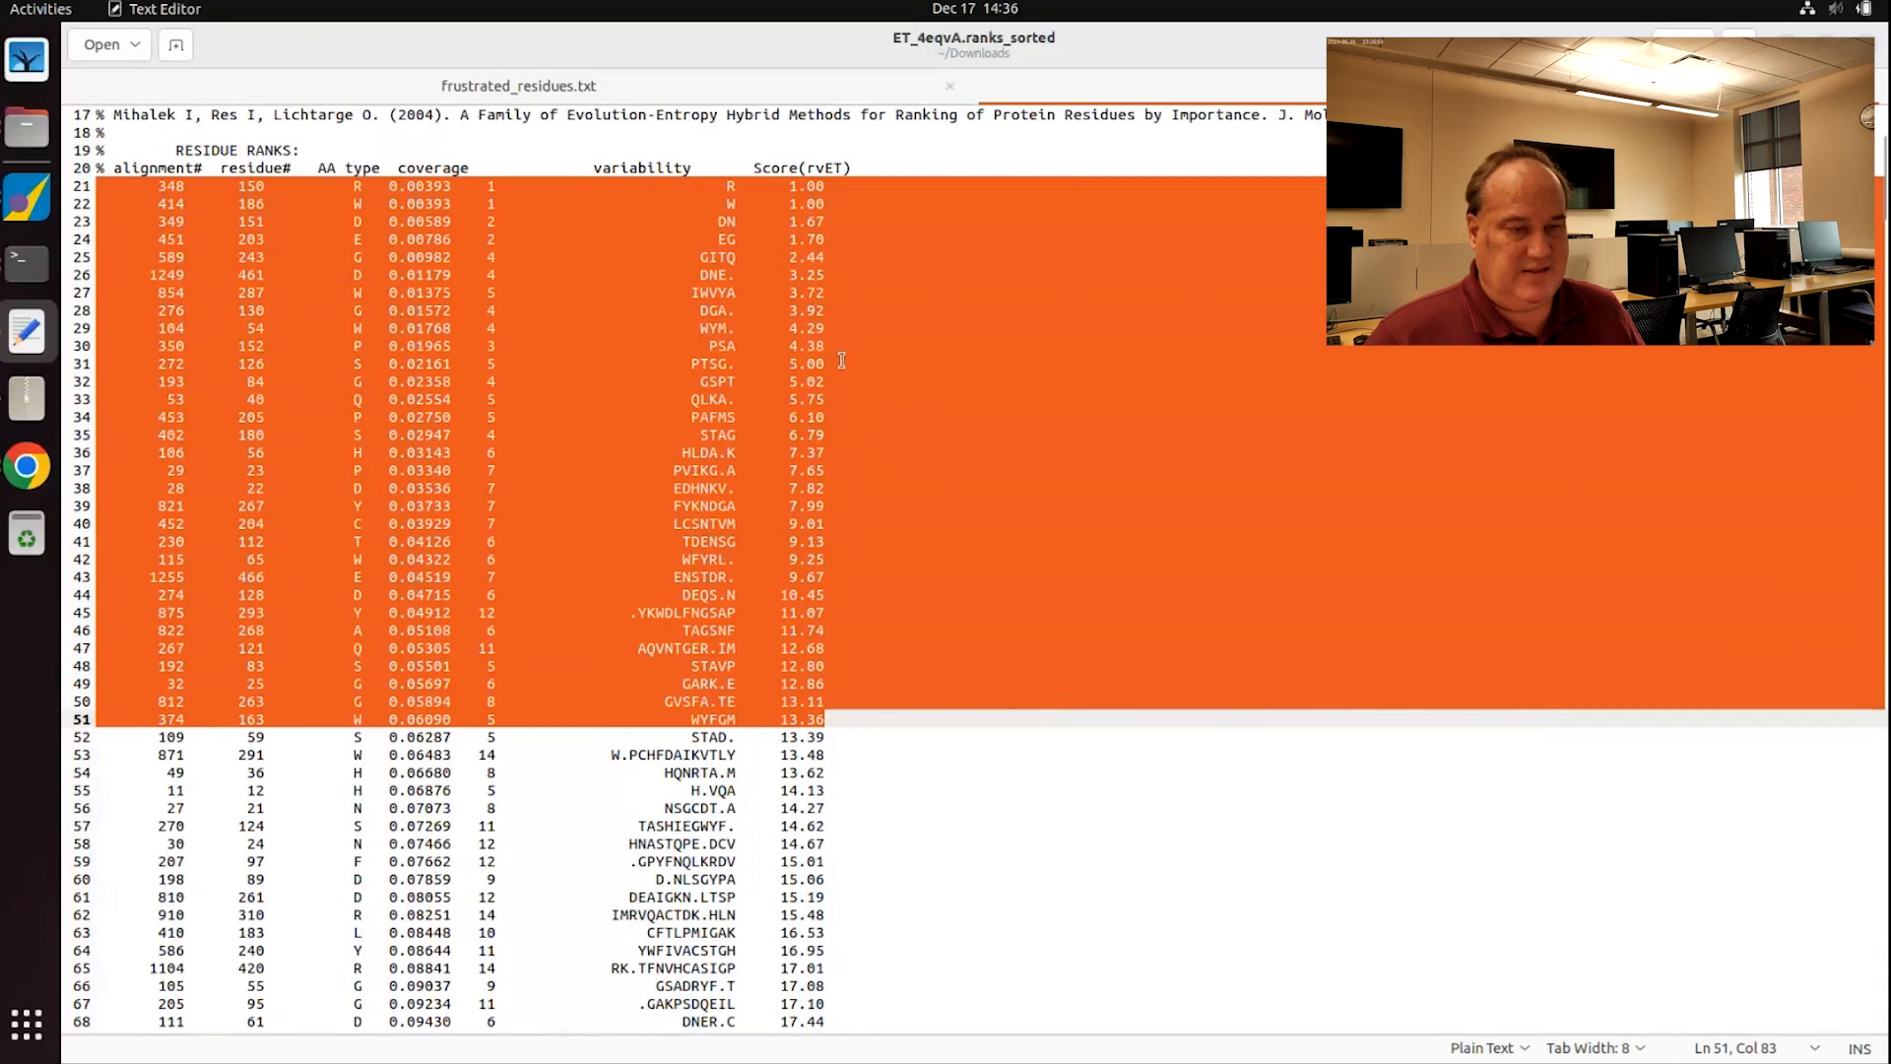
{"action": "scroll", "coordinate": [1303, 132], "scroll_direction": "up", "scroll_amount": 5}
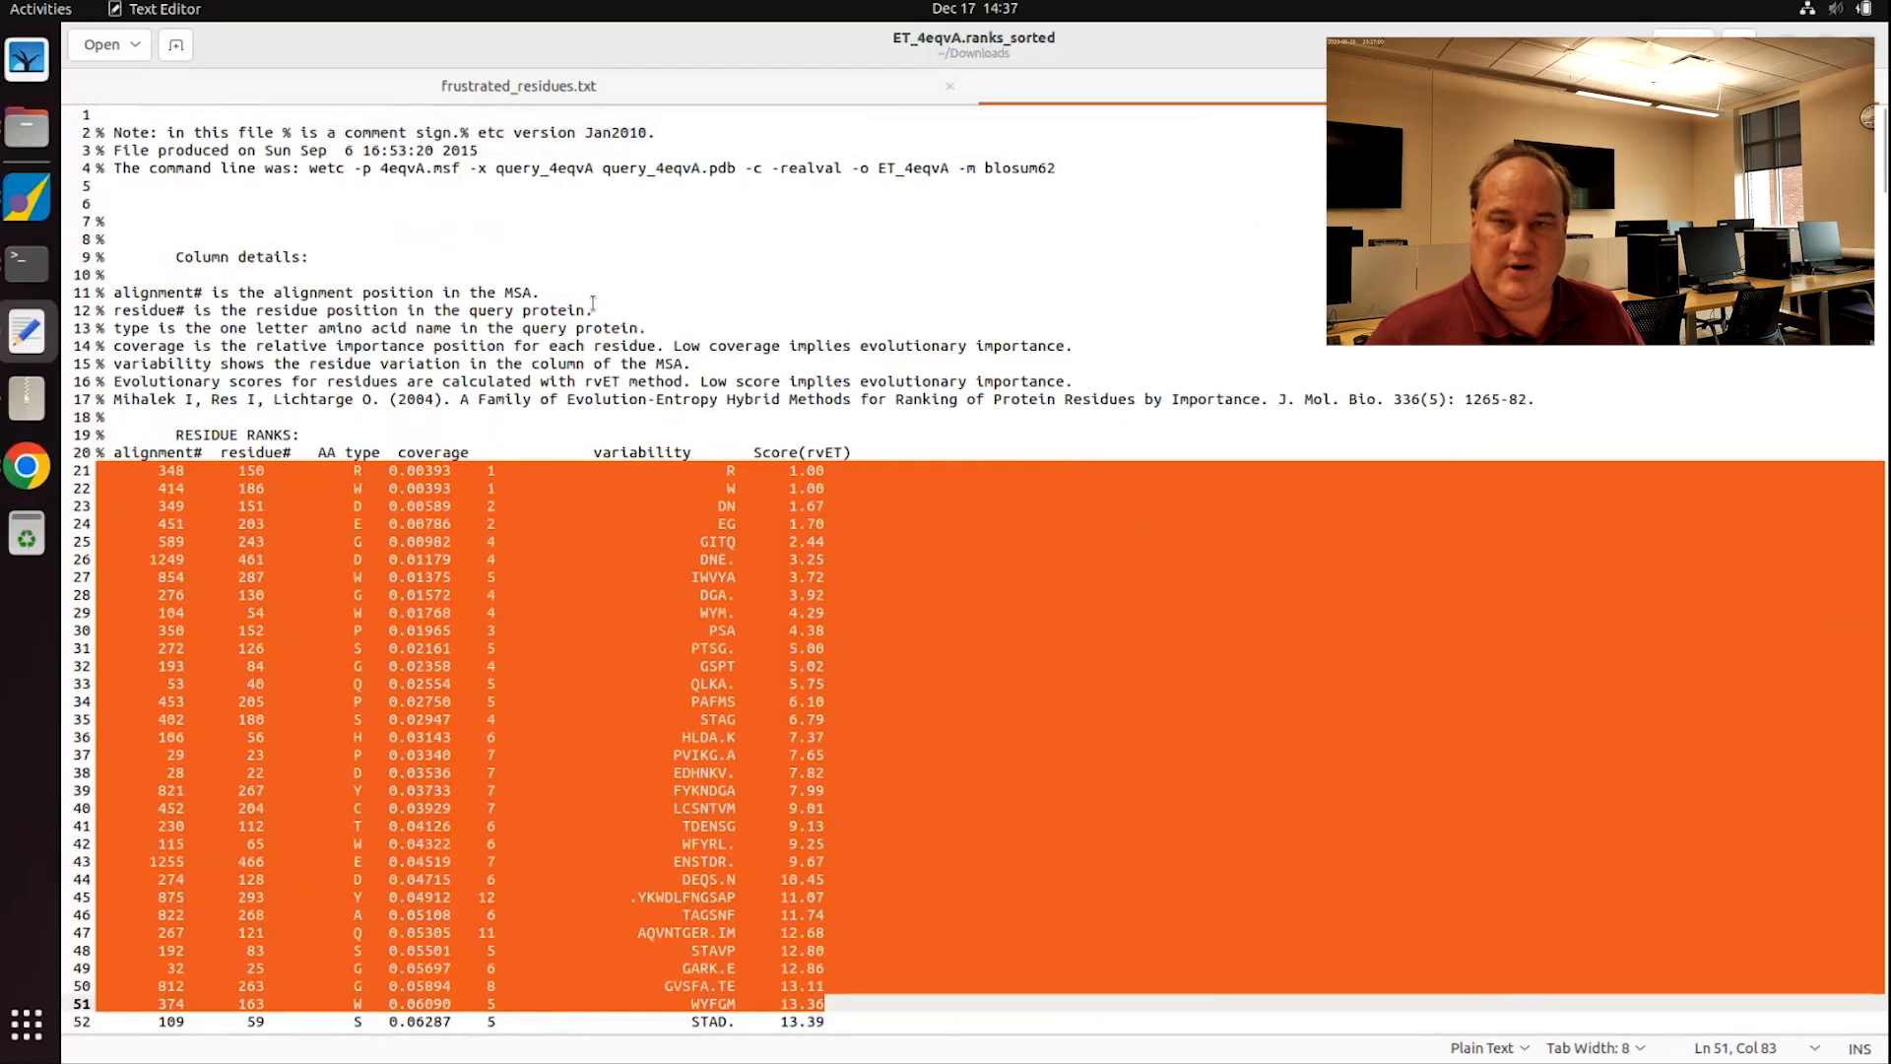
{"action": "left_click", "coordinate": [336, 424]}
{"action": "left_click_drag", "start_coordinate": [382, 435], "coordinate": [56, 90]}
{"action": "key", "text": "Delete"}
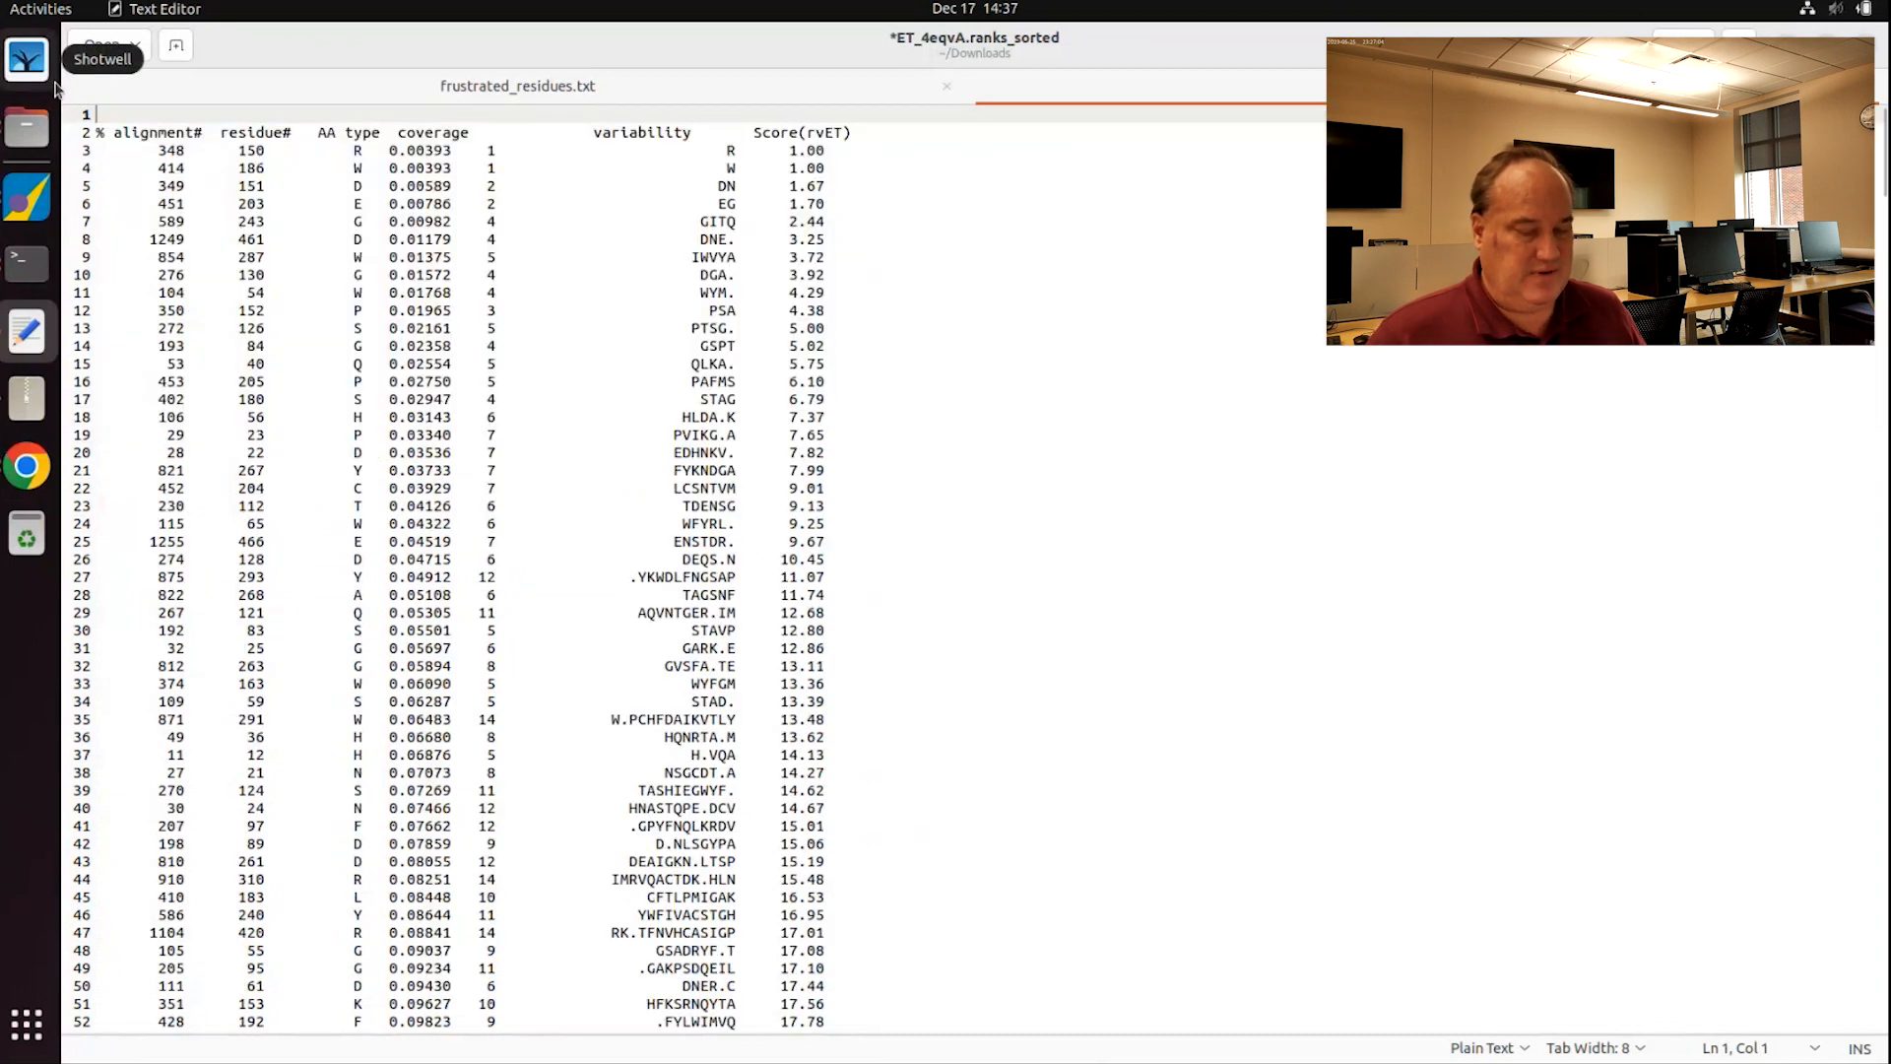
{"action": "key", "text": "Delete"}
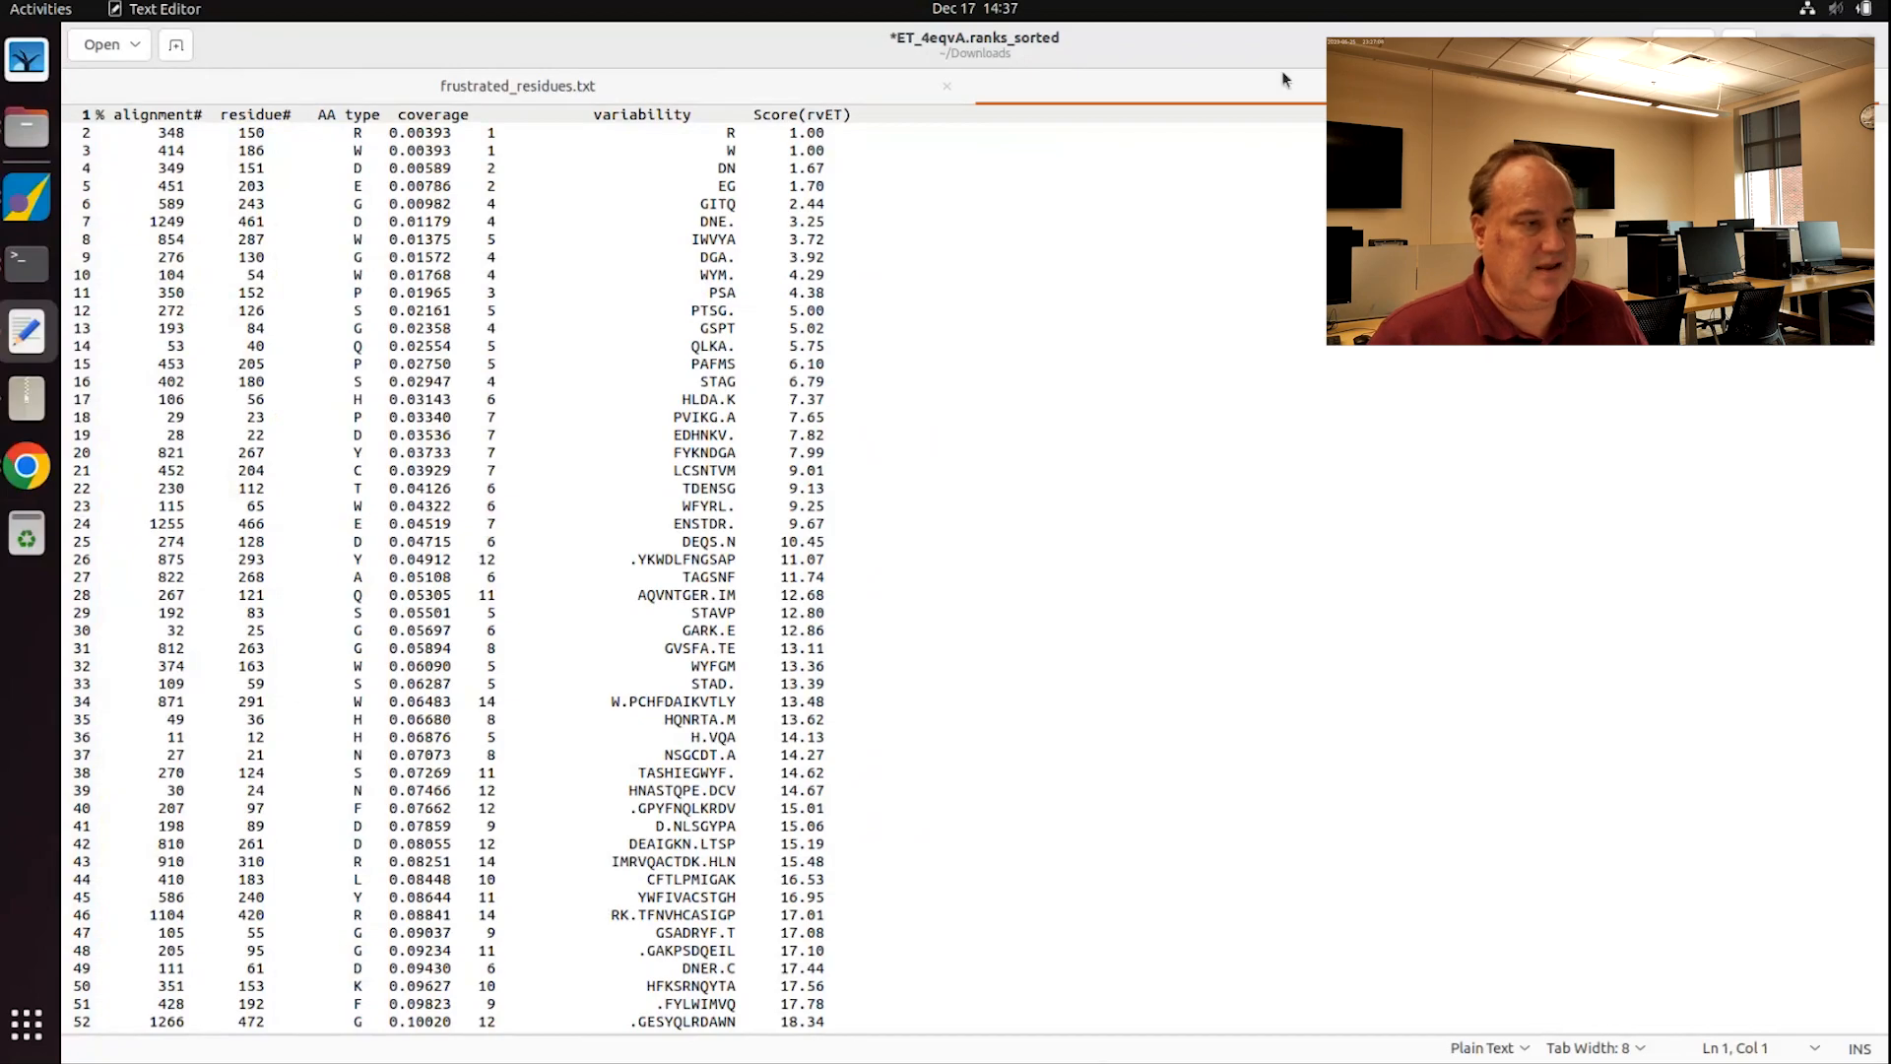
{"action": "key", "text": "ctrl+s"}
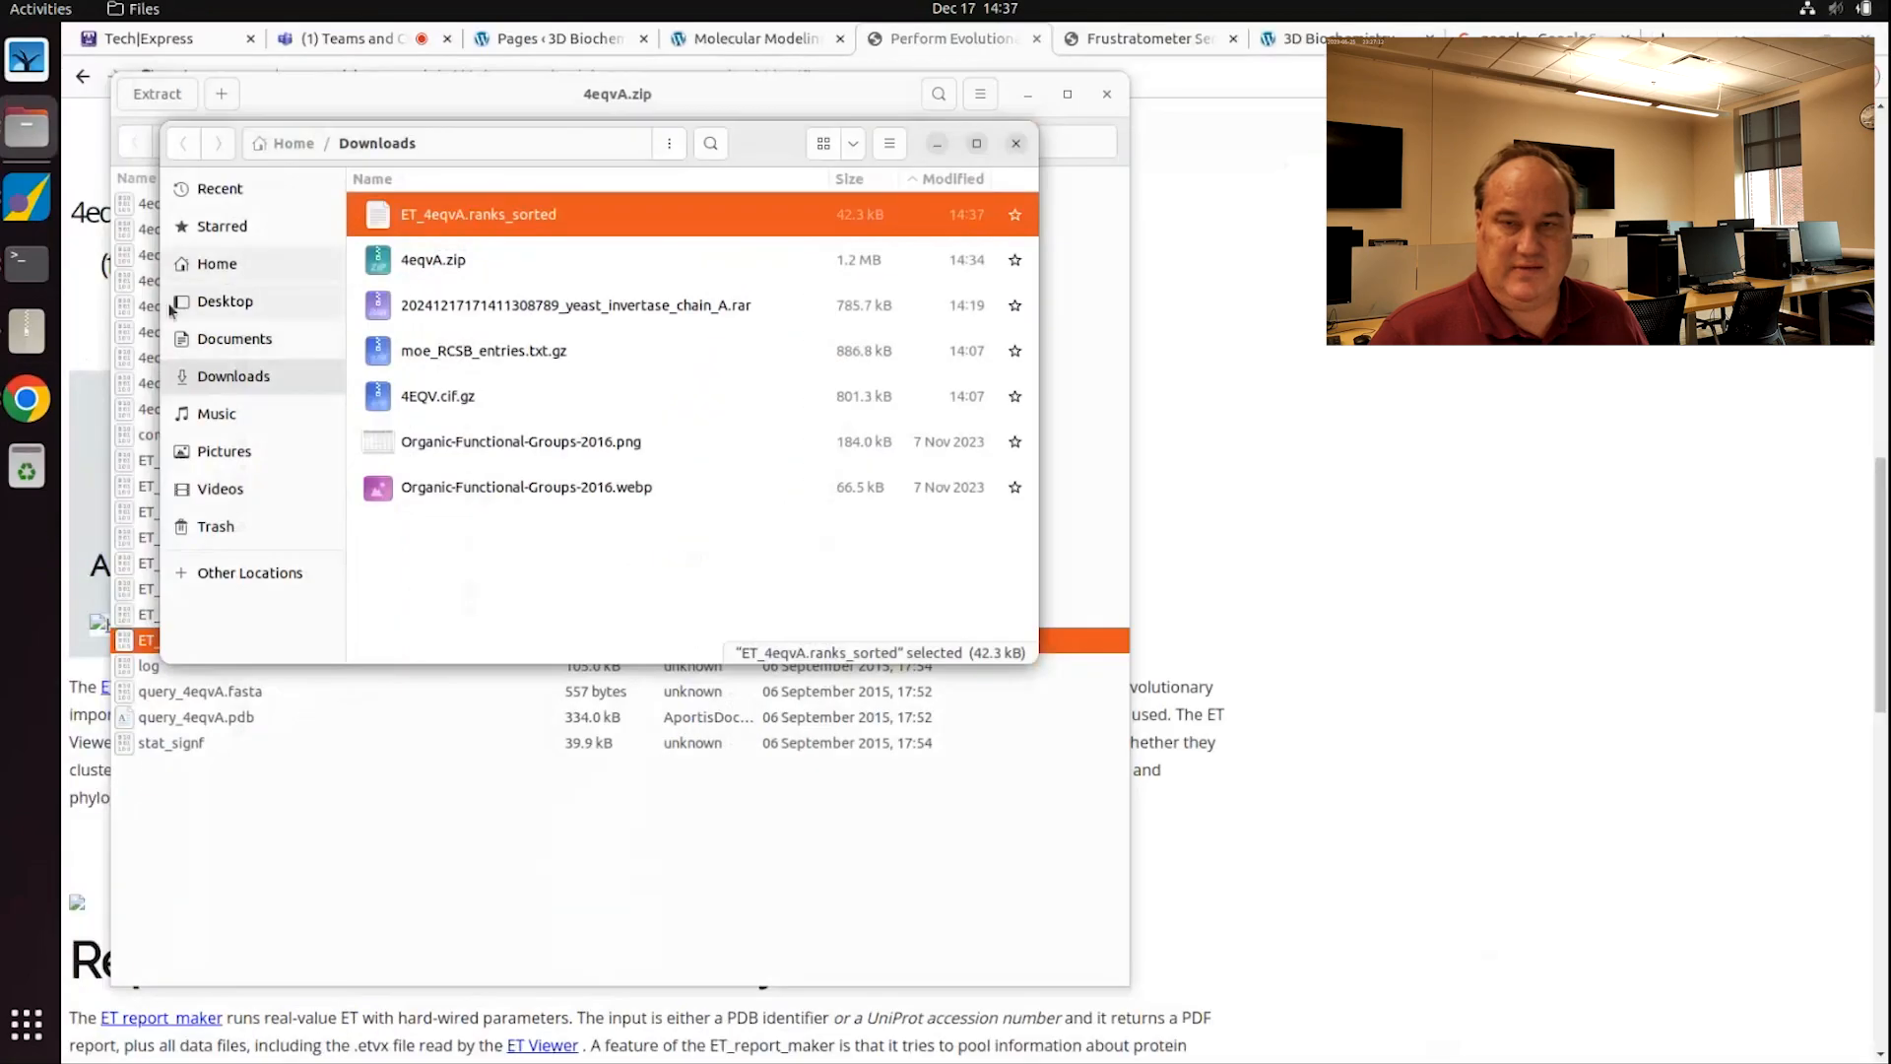
Step: Launch LibreOffice Calc by searching 'excell' and move its window to the right
{"action": "left_click", "coordinate": [26, 1025]}
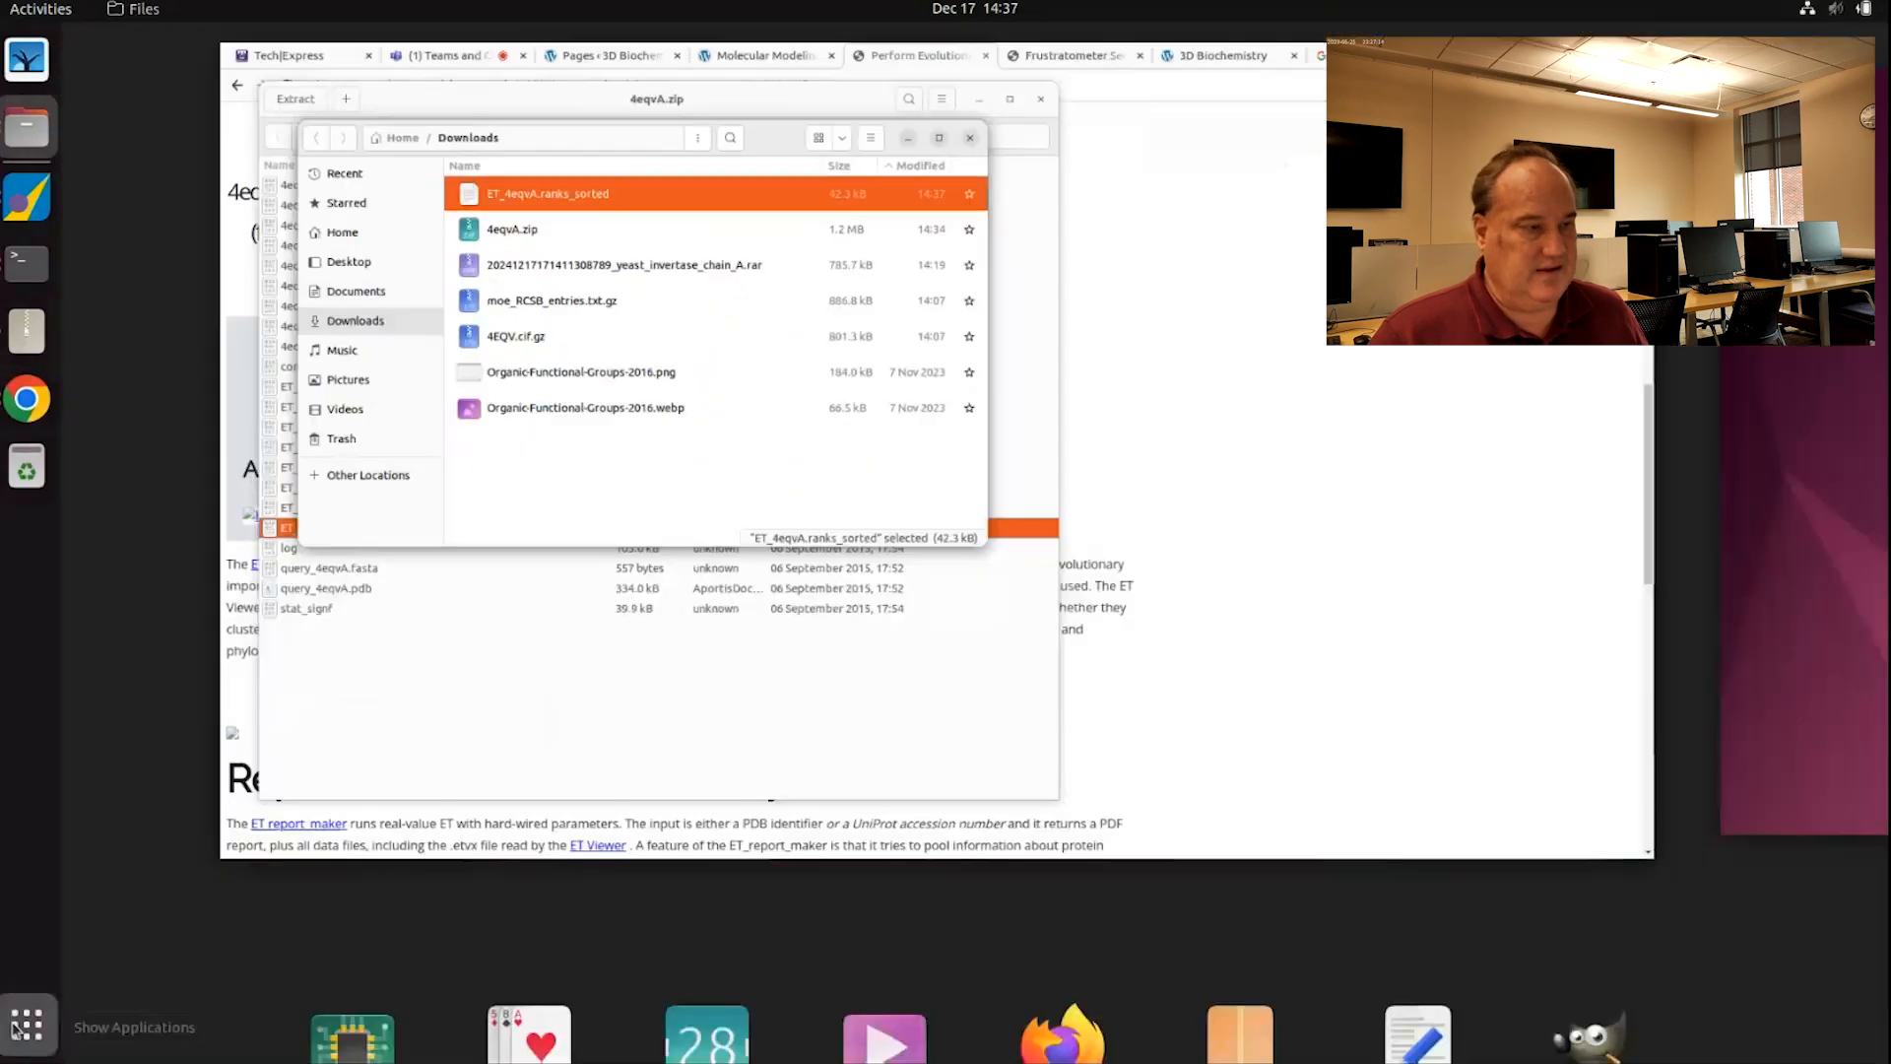
{"action": "type", "text": "excel"}
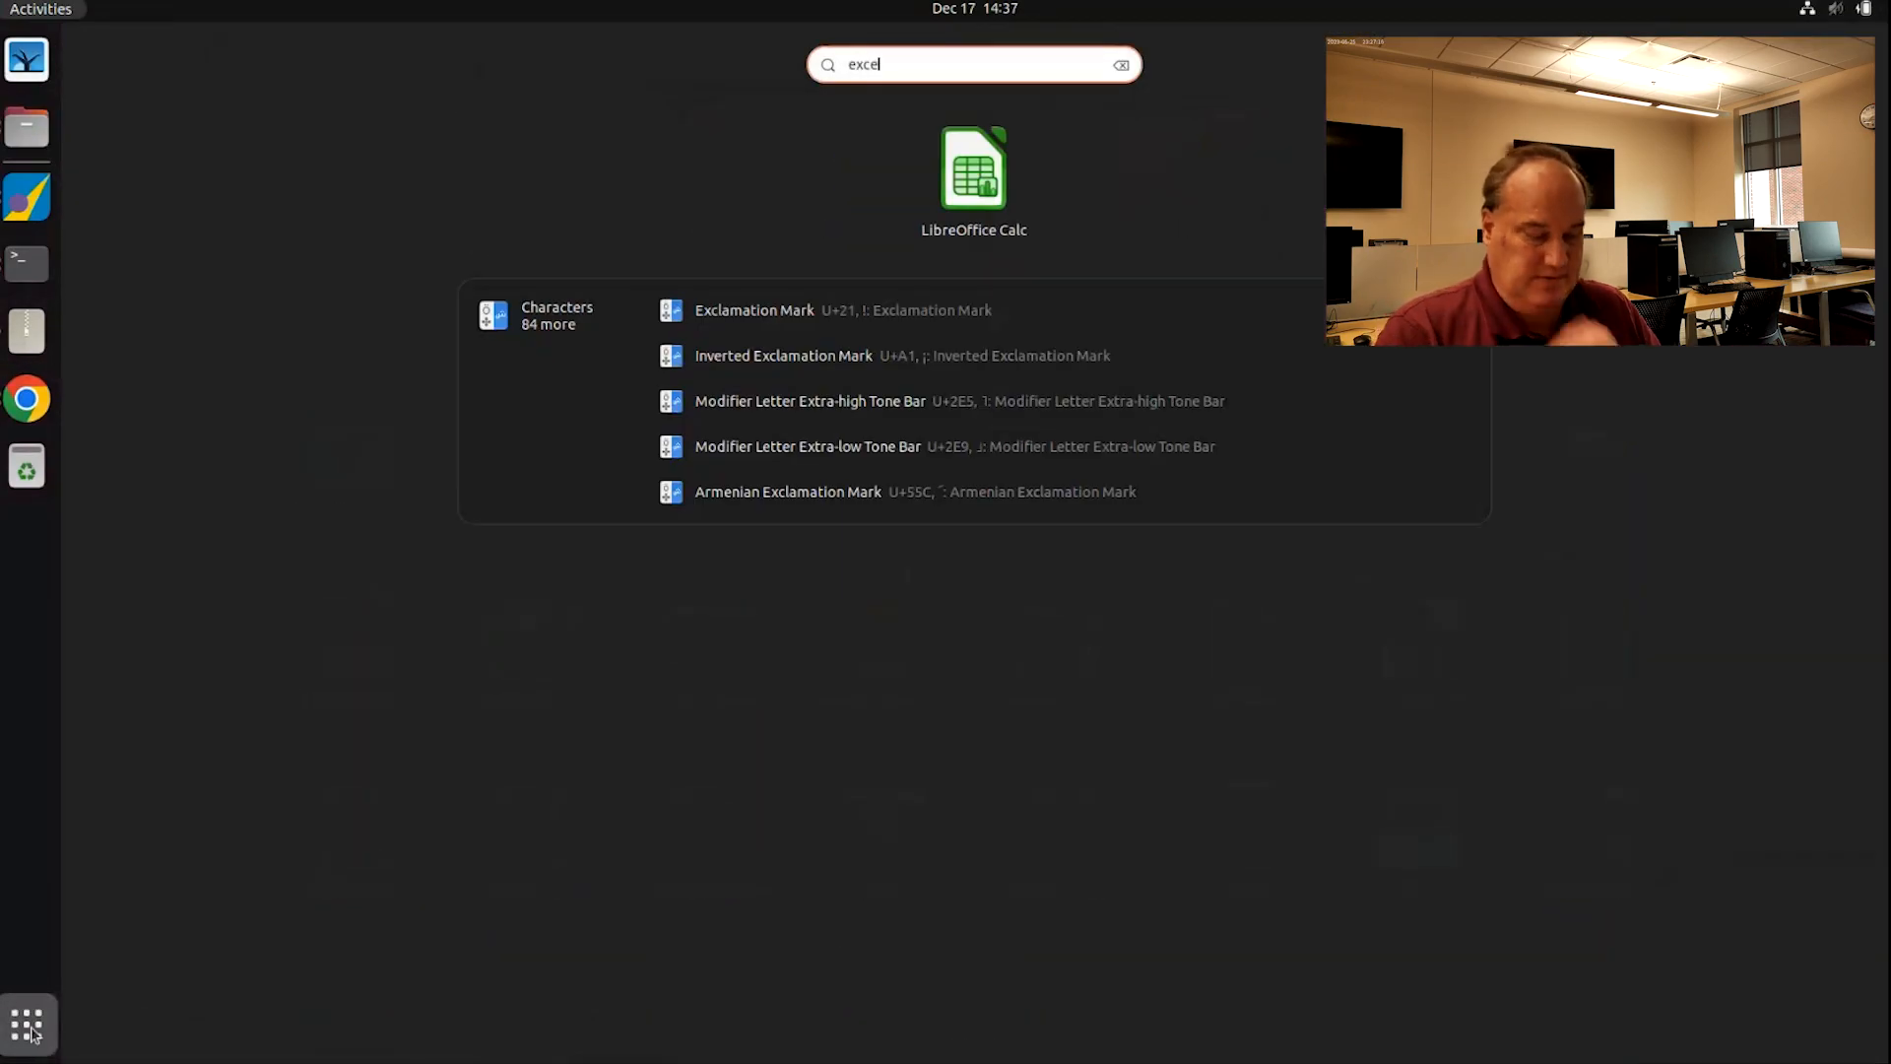
{"action": "type", "text": "l"}
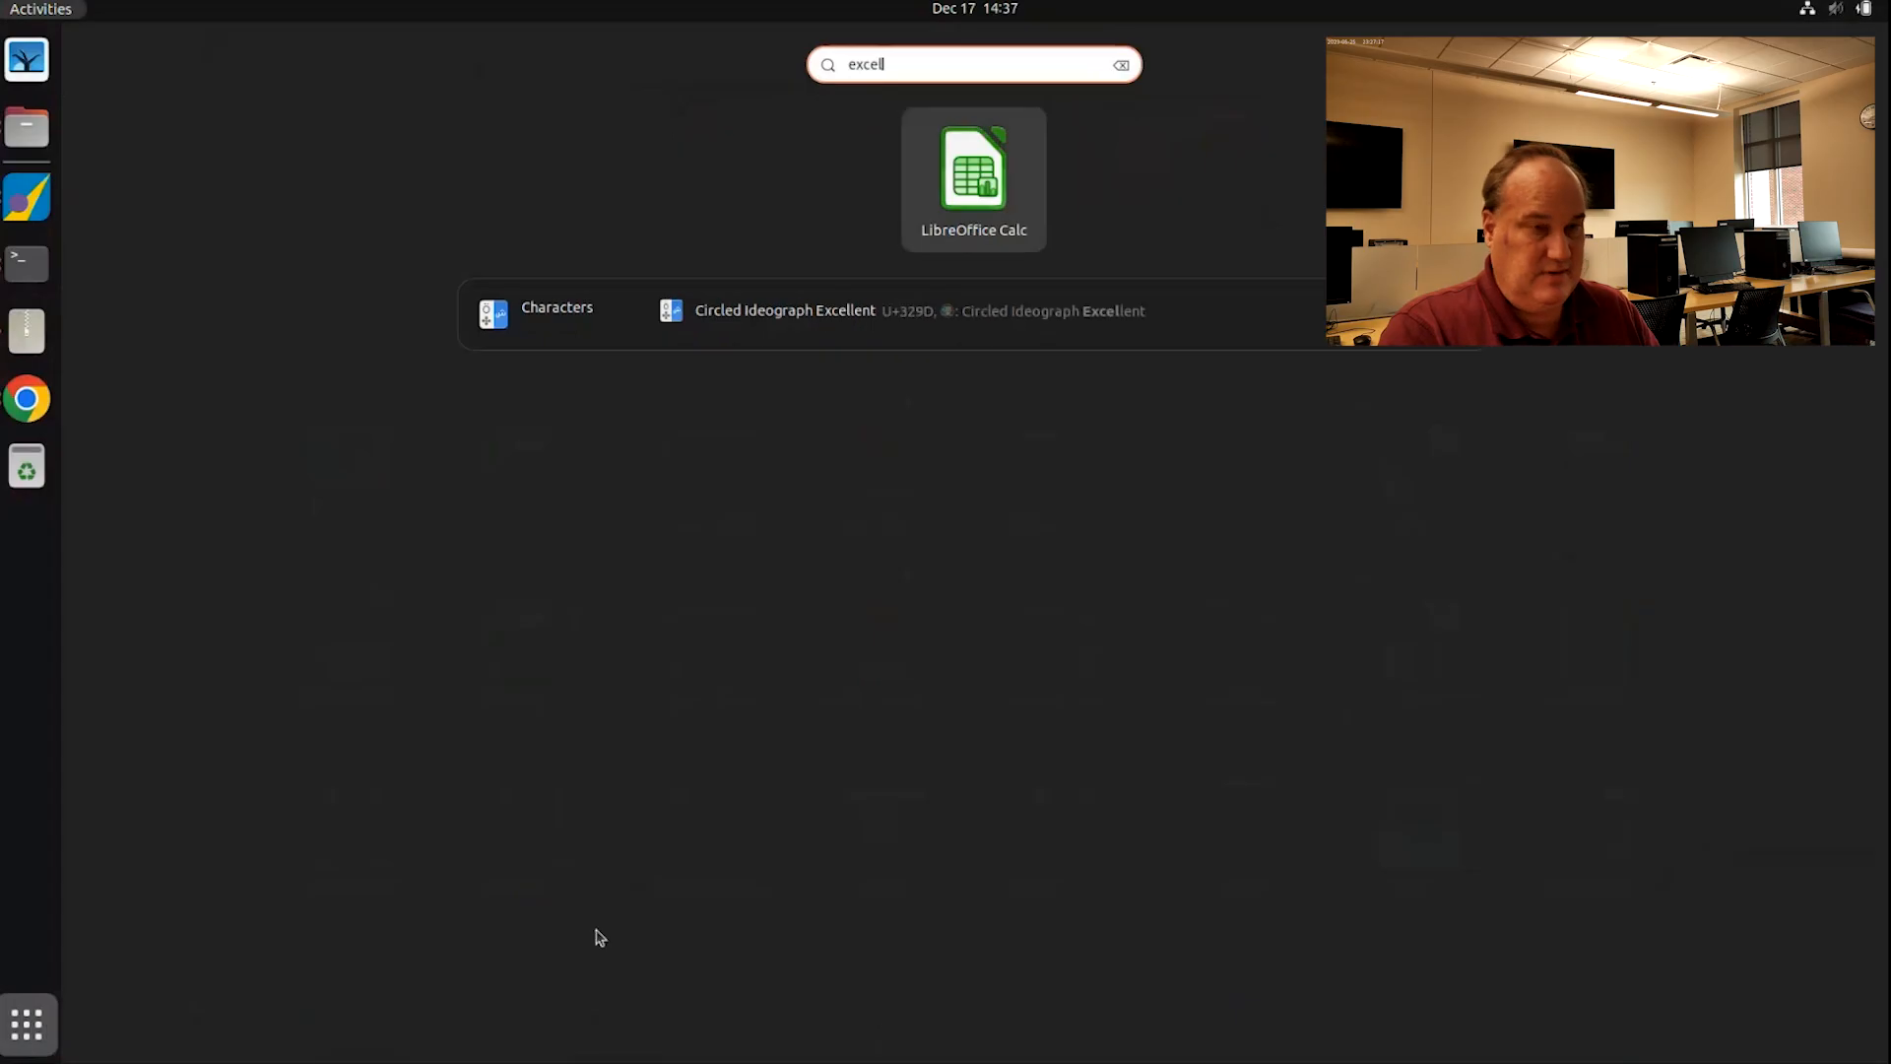
{"action": "left_click", "coordinate": [981, 187]}
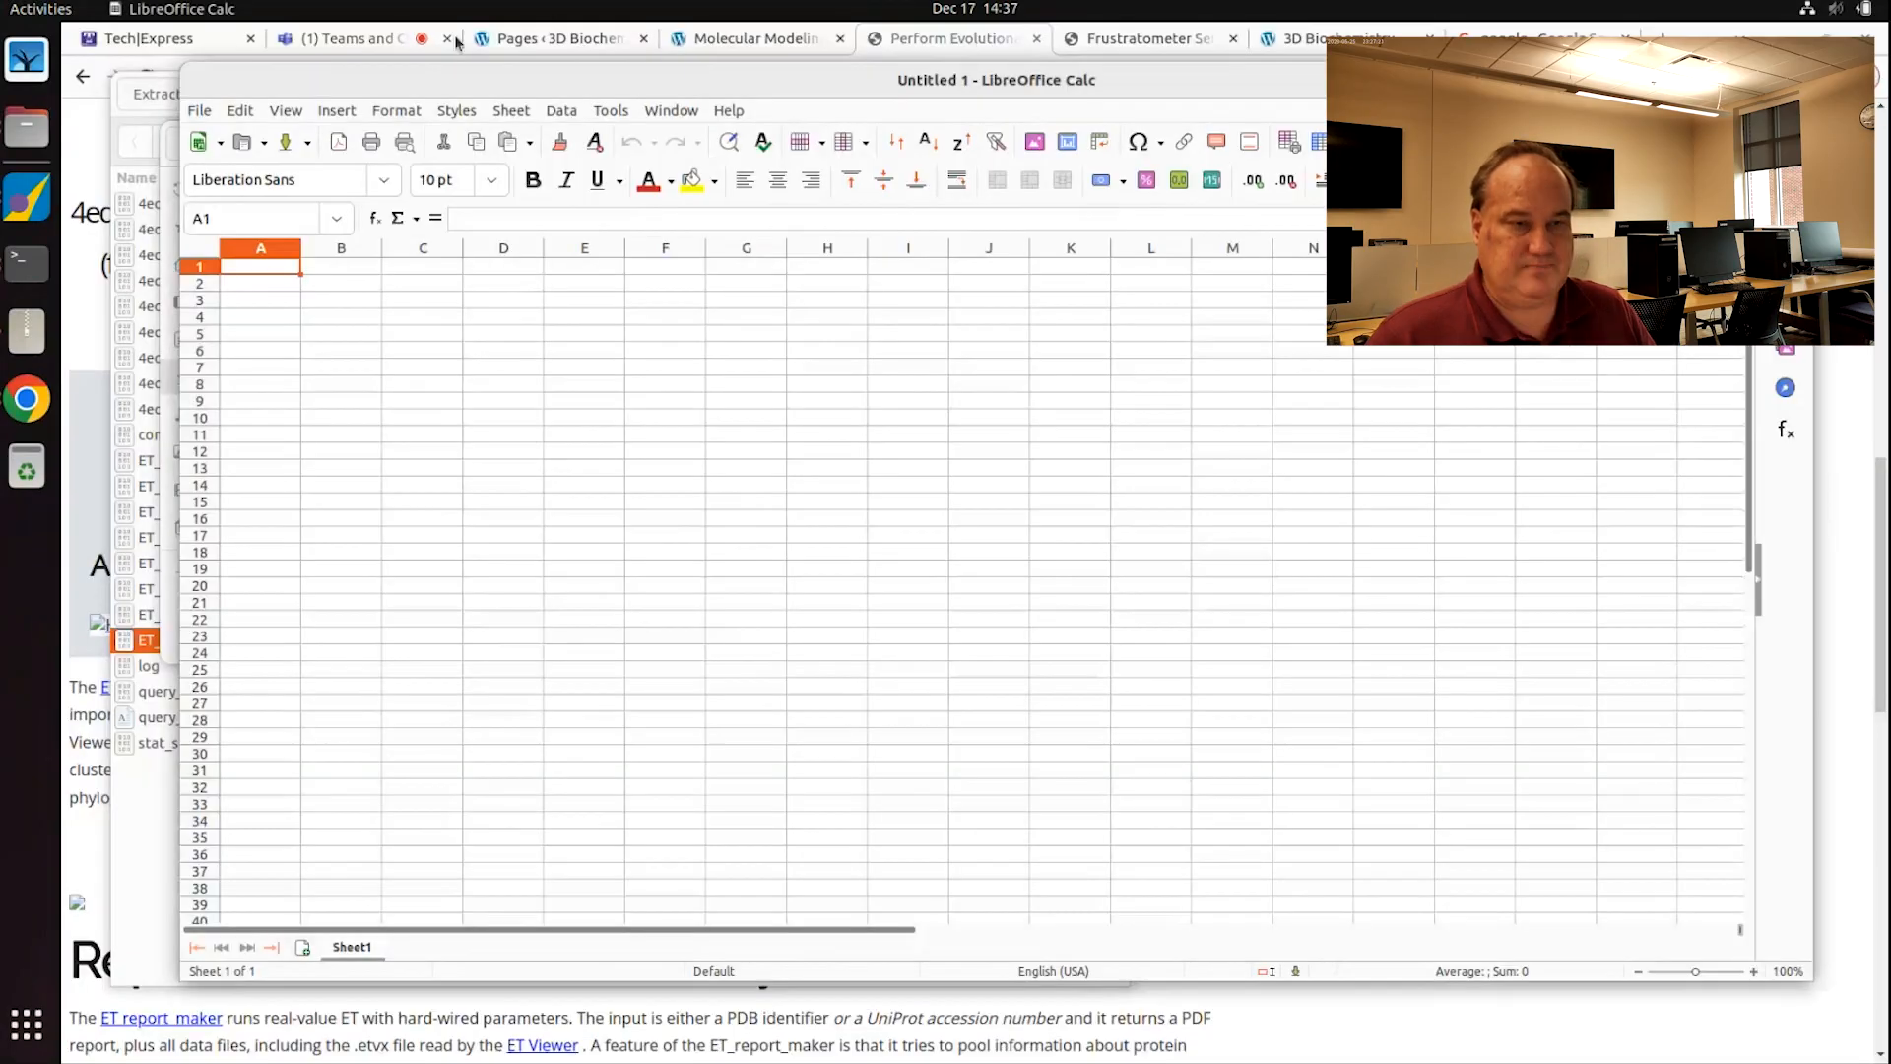
{"action": "left_click_drag", "start_coordinate": [448, 78], "coordinate": [1360, 77]}
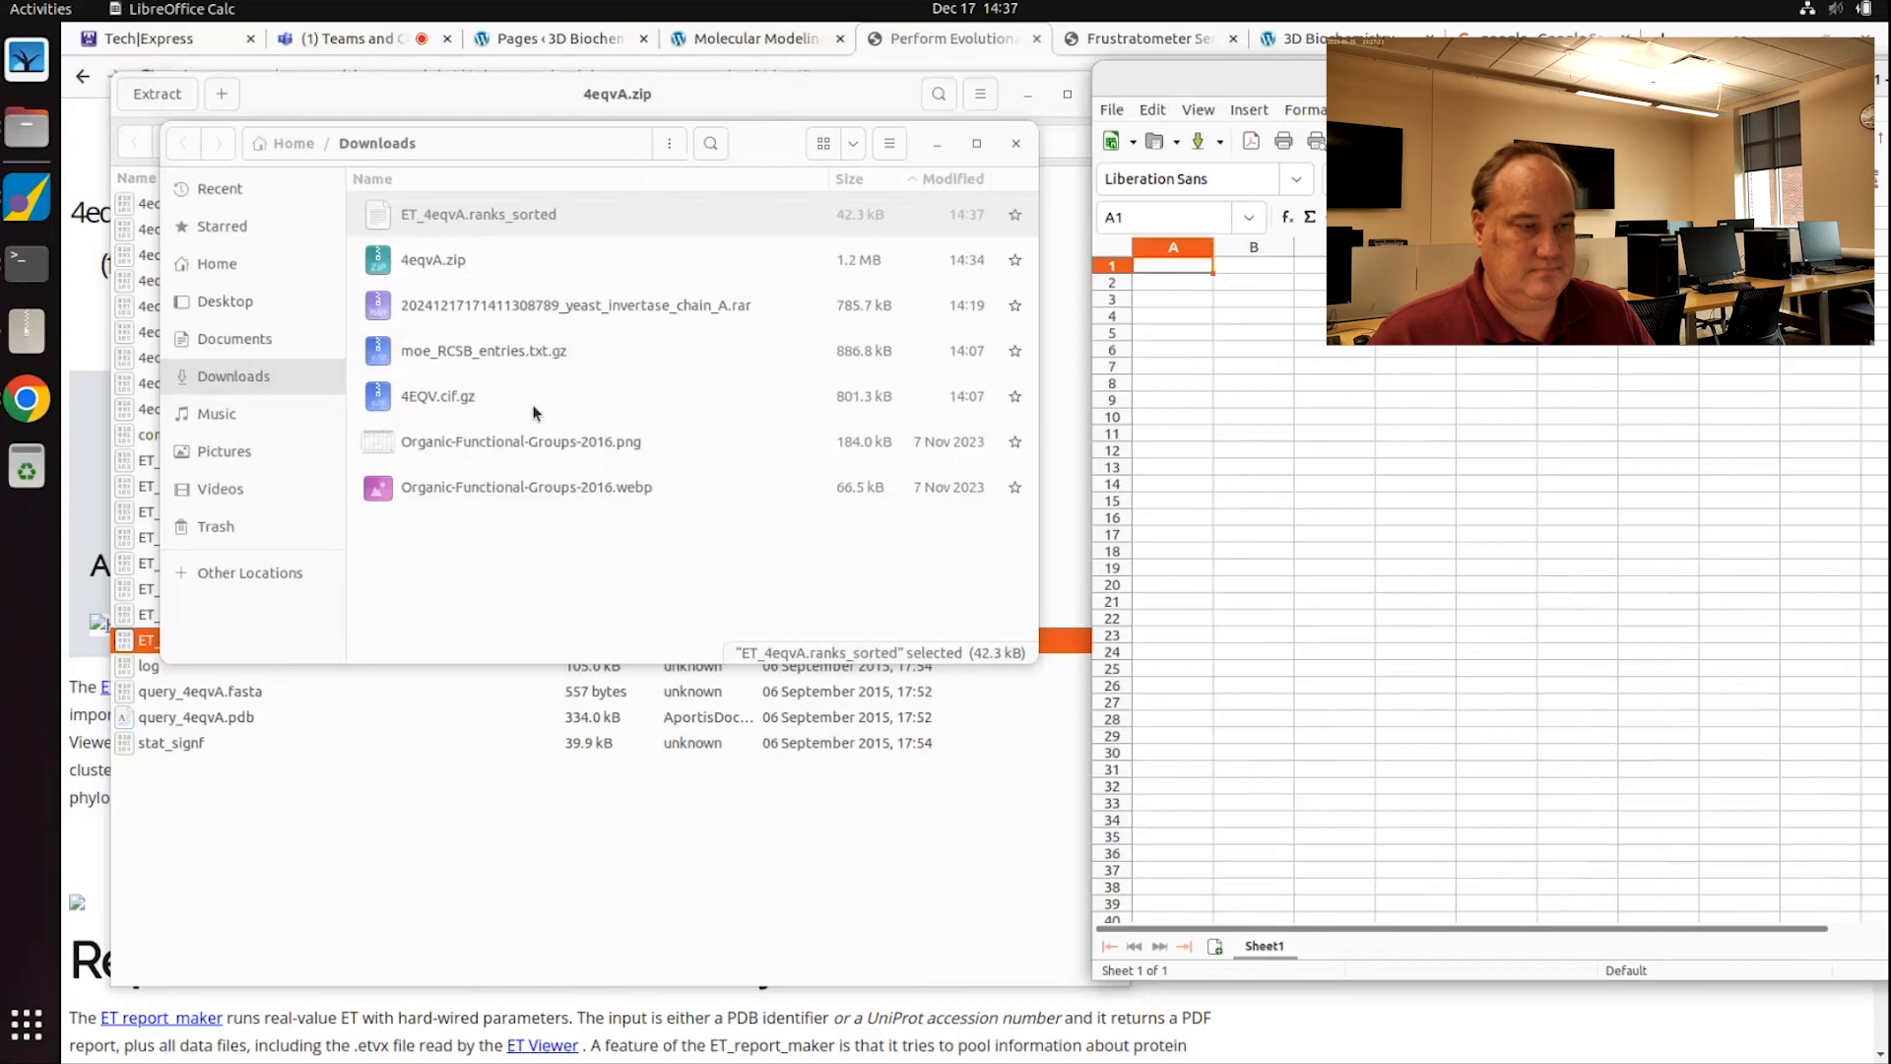
Step: Browse to Downloads and drag ET_4eqvA.ranks_sorted into the Calc window
{"action": "left_click", "coordinate": [229, 303]}
{"action": "left_click", "coordinate": [213, 268]}
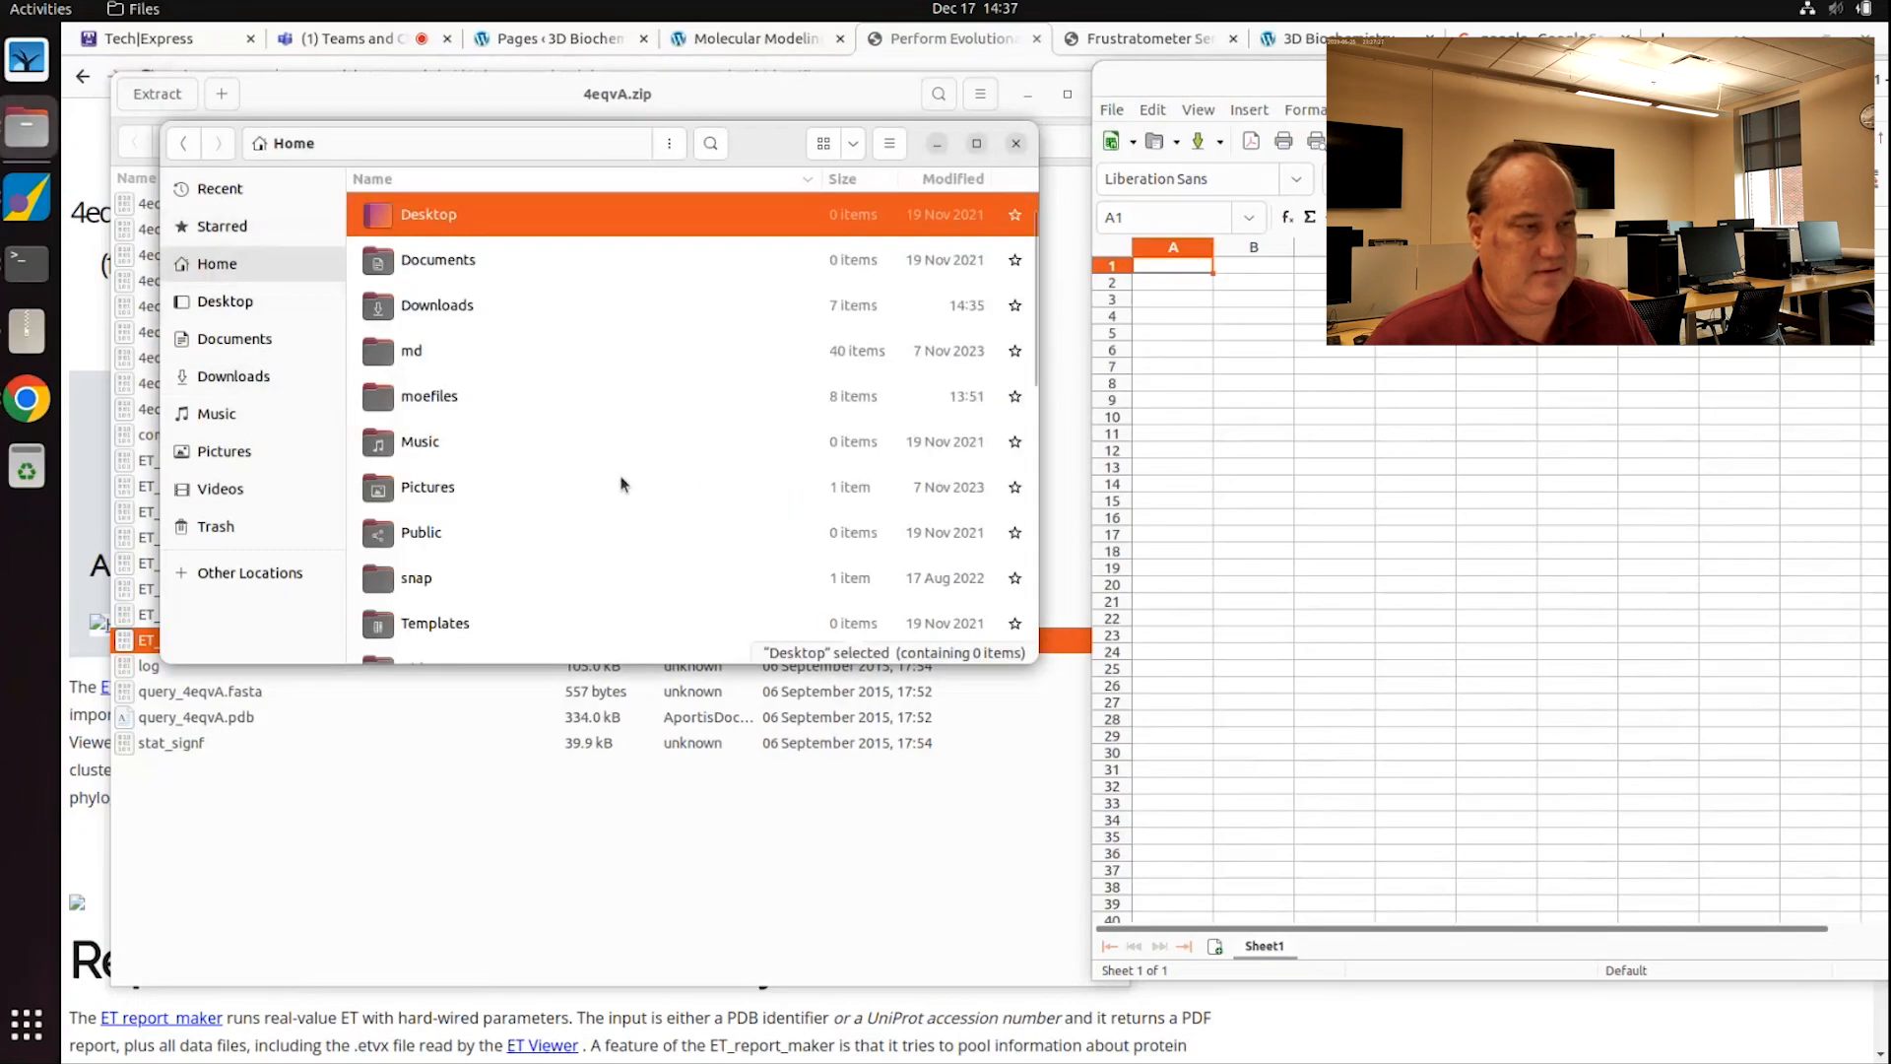
{"action": "scroll", "coordinate": [625, 487], "scroll_direction": "down", "scroll_amount": 5}
{"action": "scroll", "coordinate": [625, 486], "scroll_direction": "down", "scroll_amount": 4}
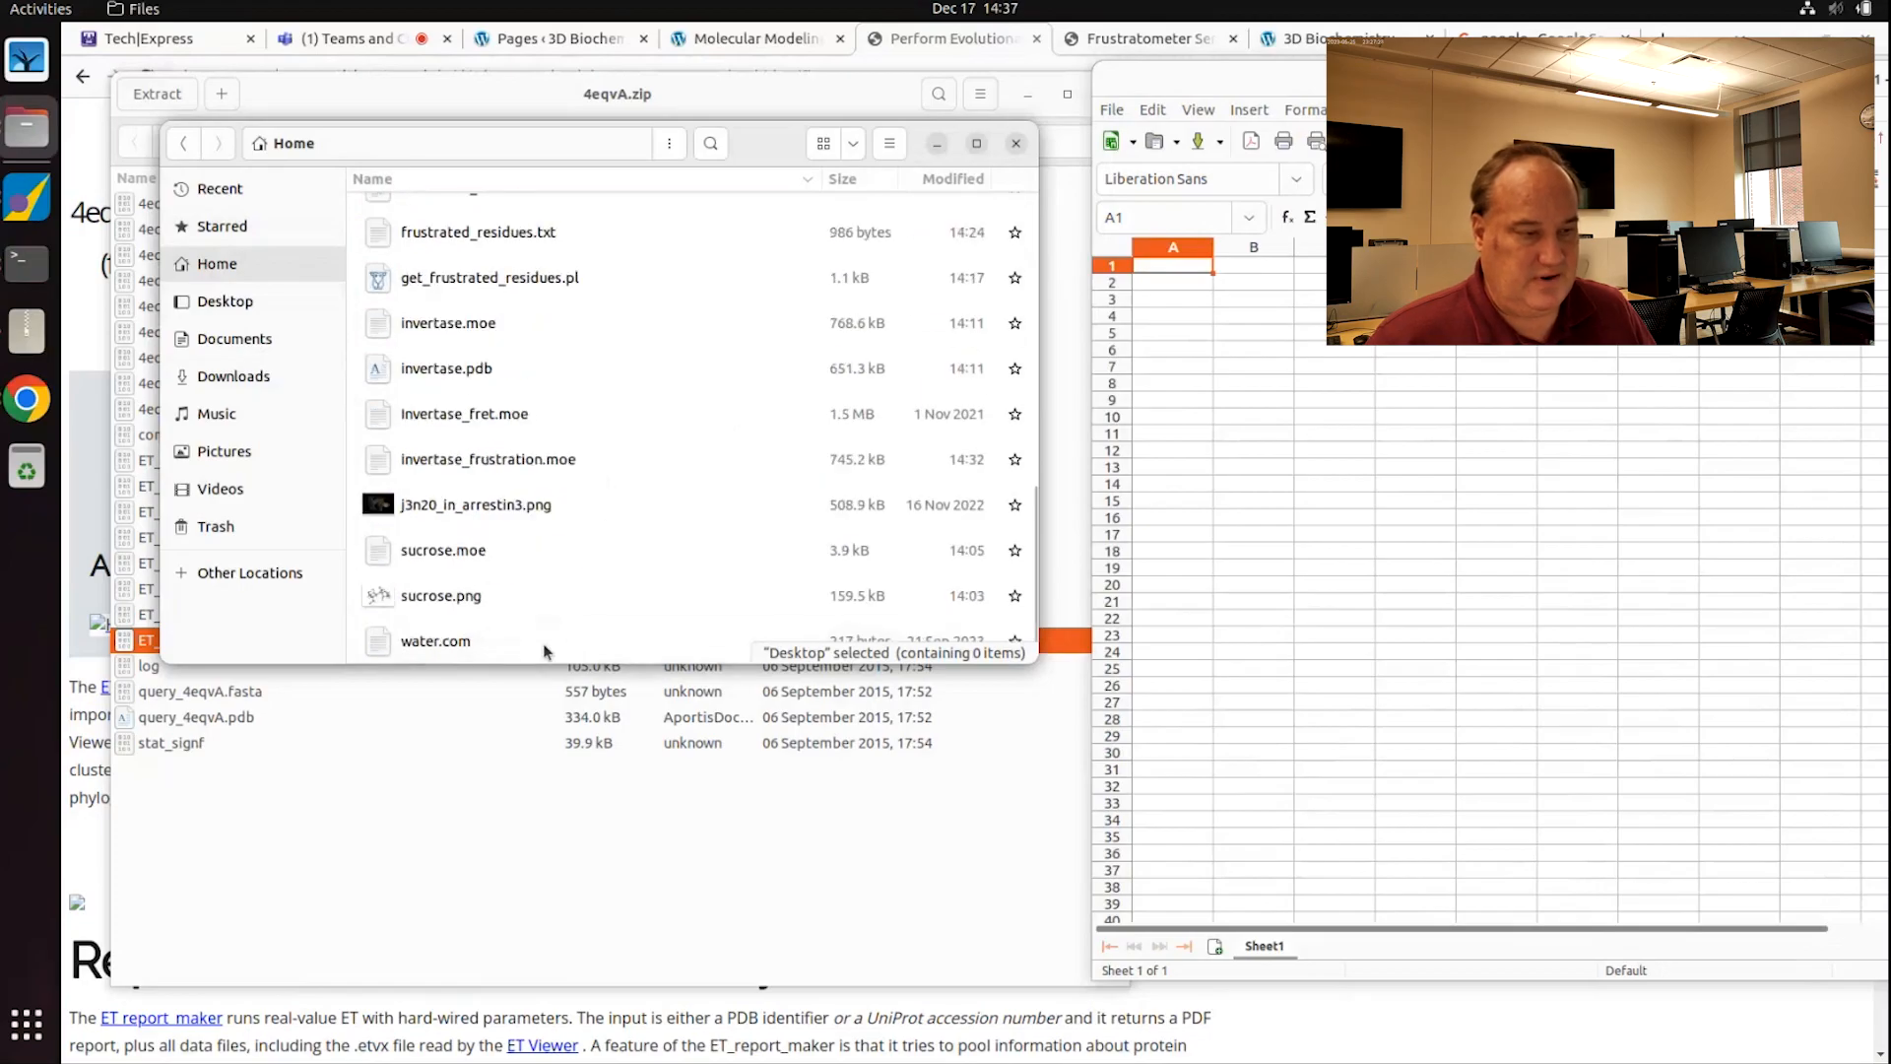
{"action": "scroll", "coordinate": [560, 385], "scroll_direction": "up", "scroll_amount": 1}
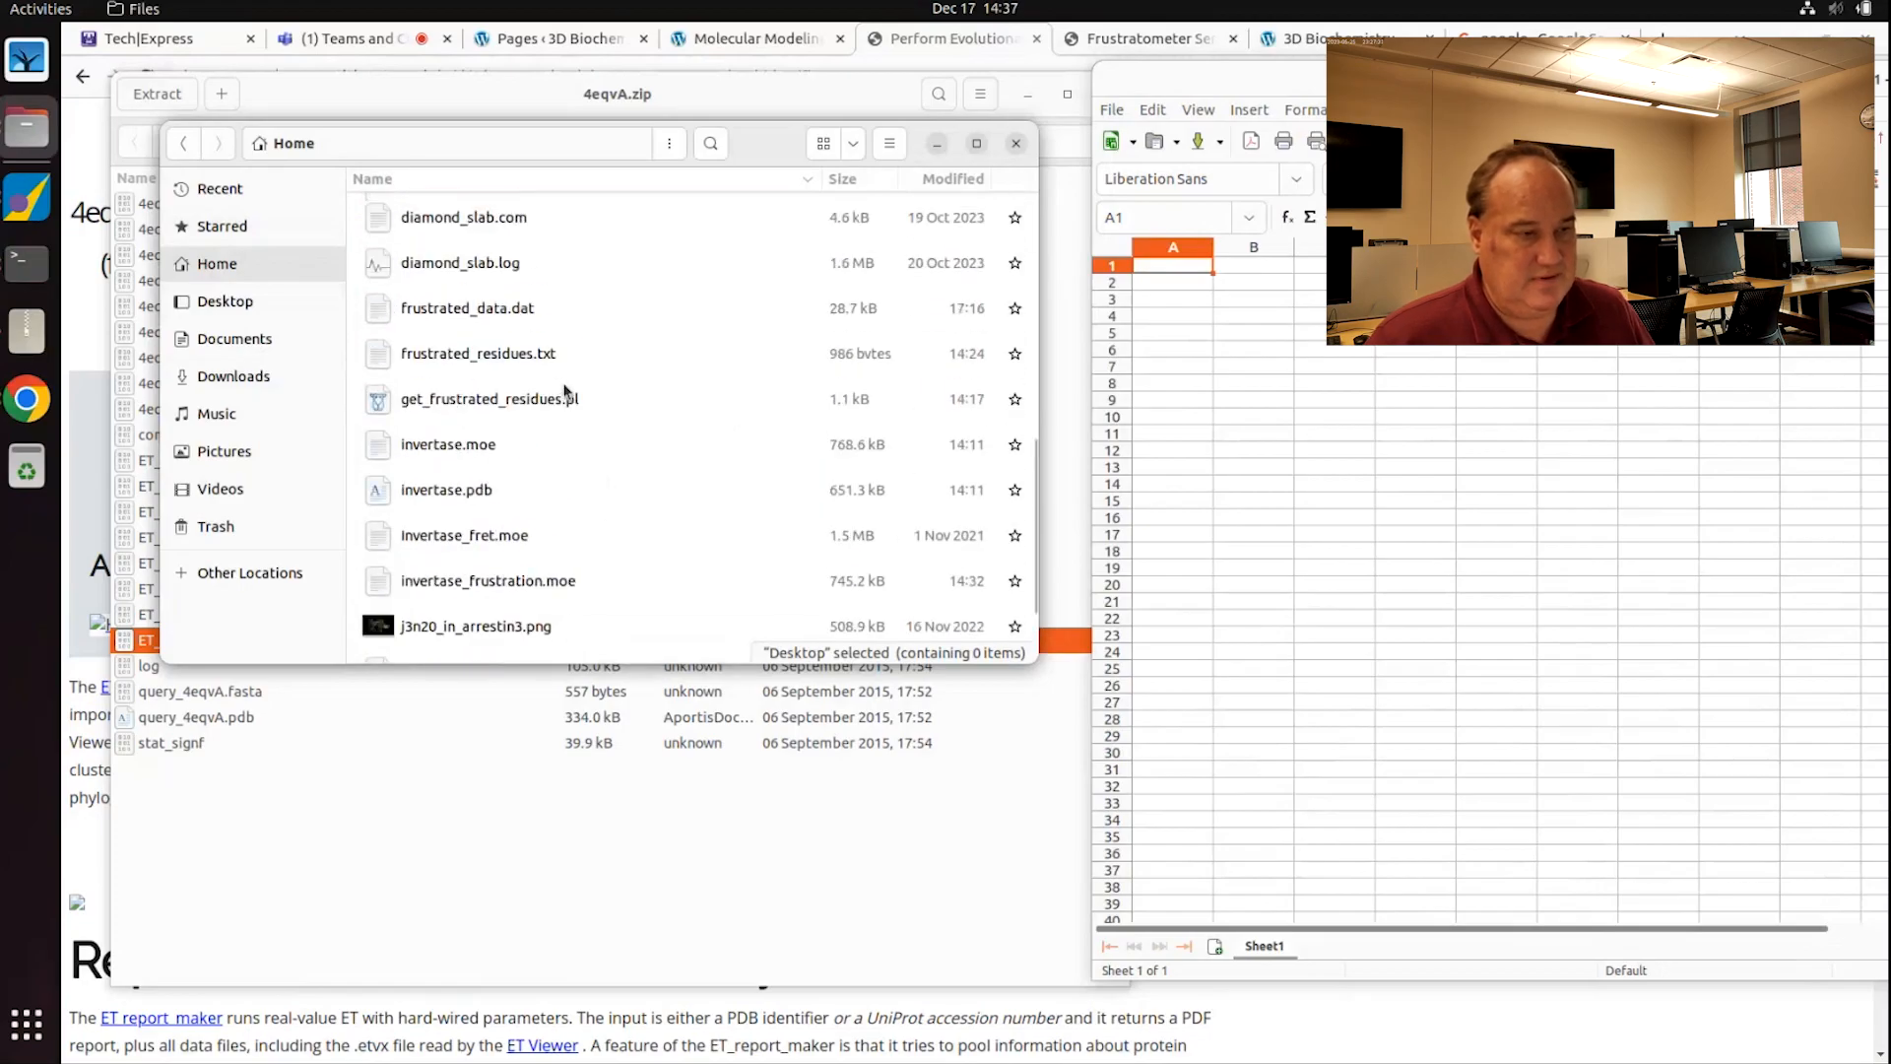
{"action": "scroll", "coordinate": [566, 391], "scroll_direction": "up", "scroll_amount": 1}
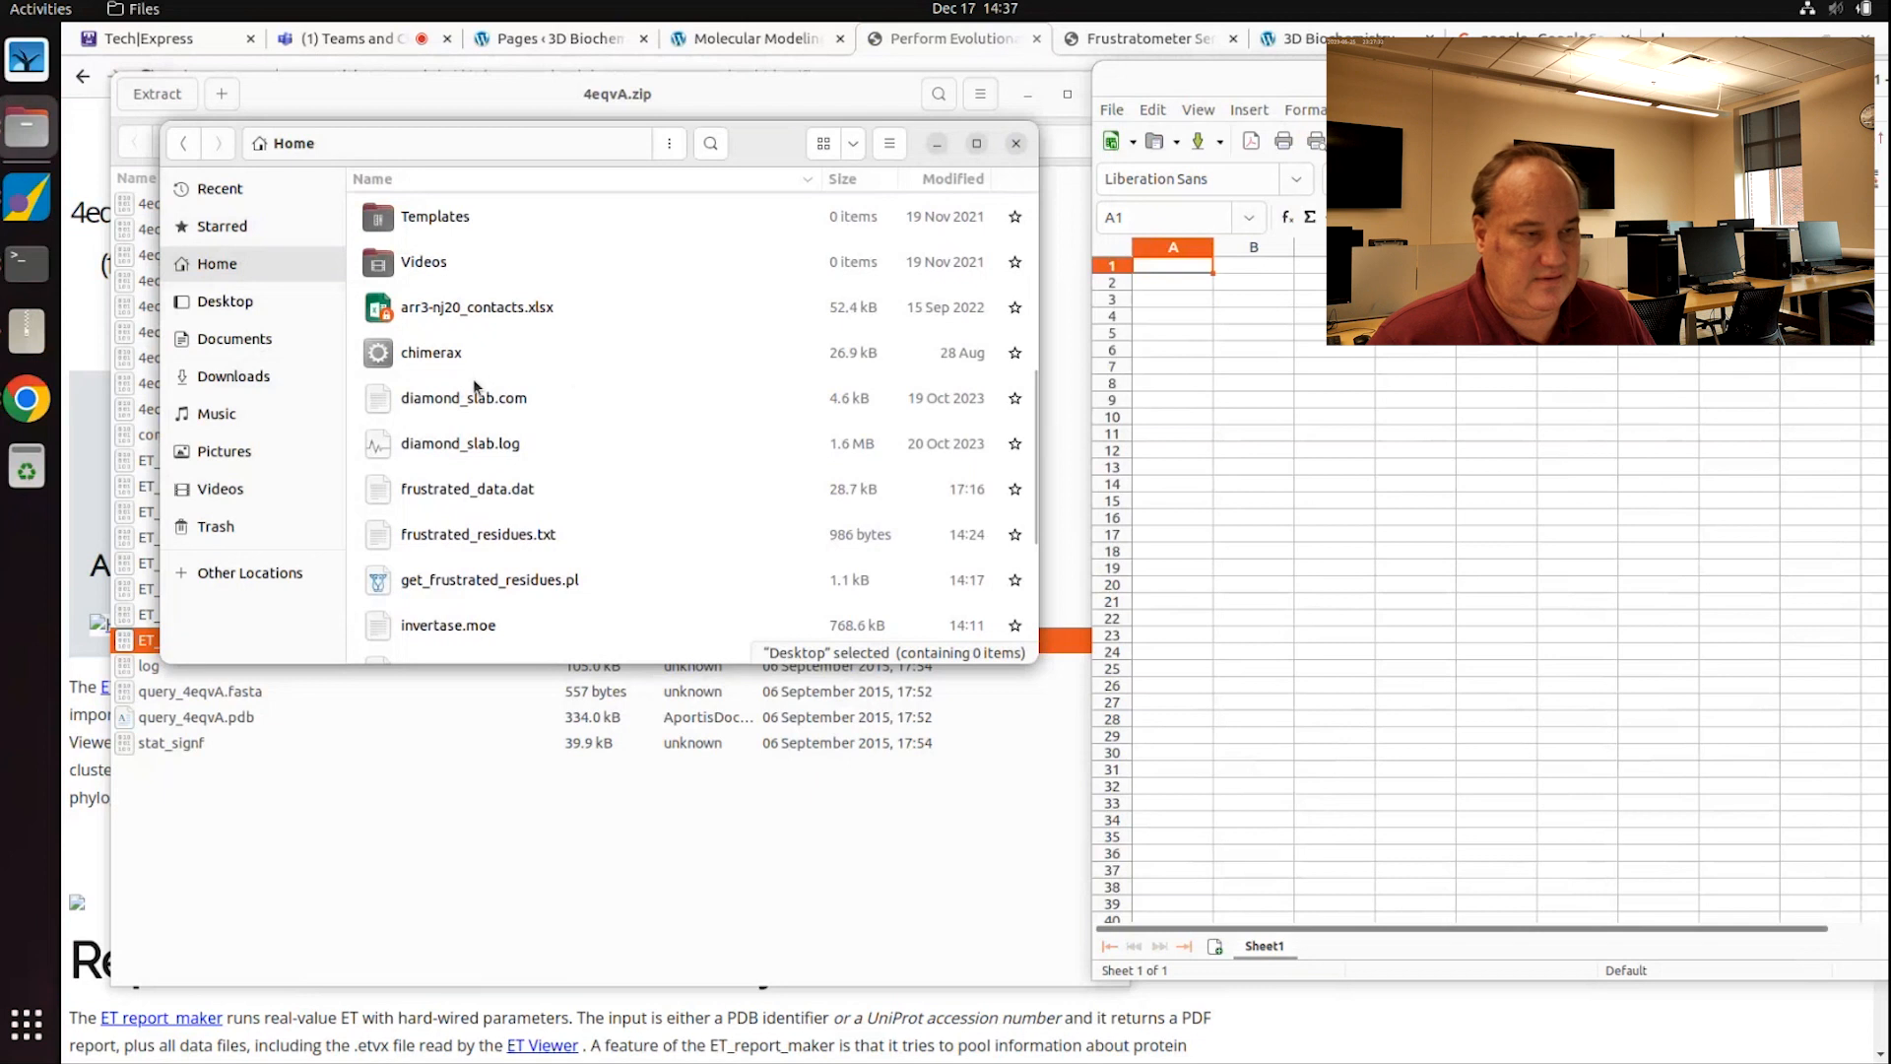
{"action": "scroll", "coordinate": [473, 385], "scroll_direction": "down", "scroll_amount": 2}
{"action": "scroll", "coordinate": [485, 385], "scroll_direction": "down", "scroll_amount": 1}
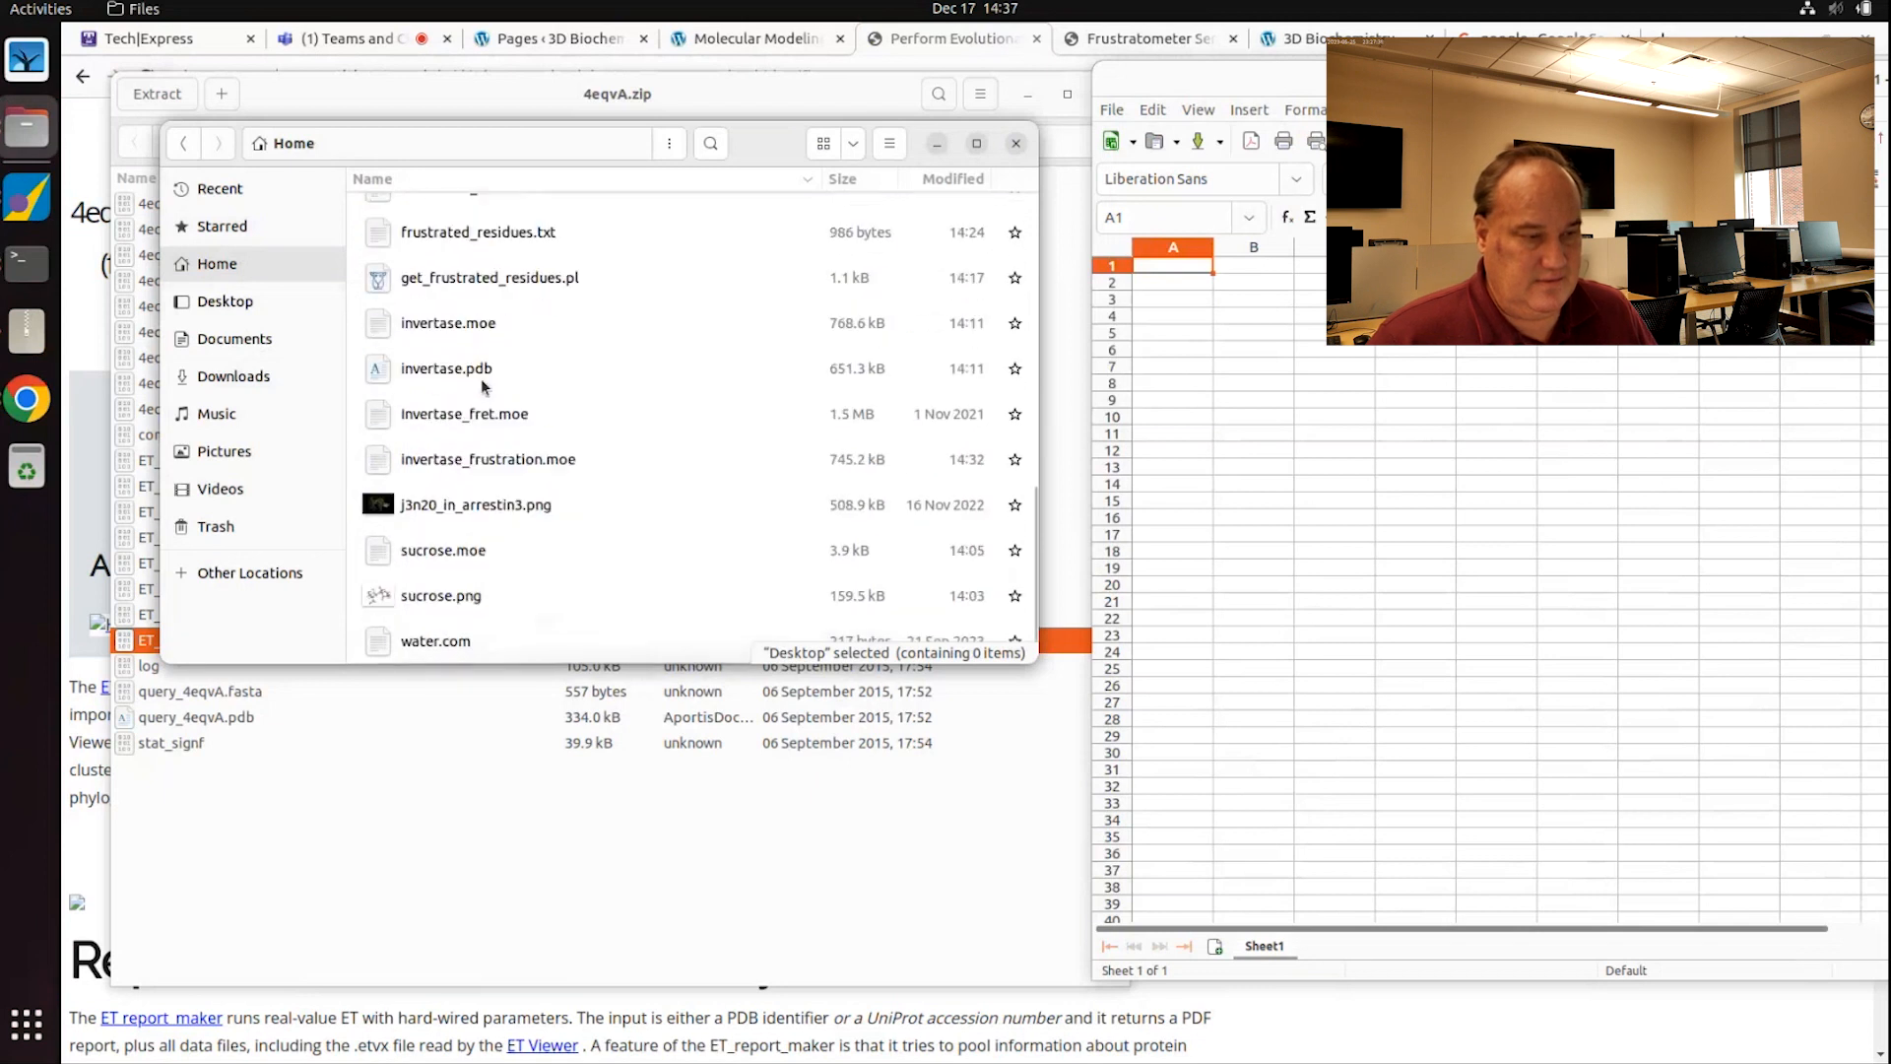
{"action": "scroll", "coordinate": [495, 552], "scroll_direction": "up", "scroll_amount": 3}
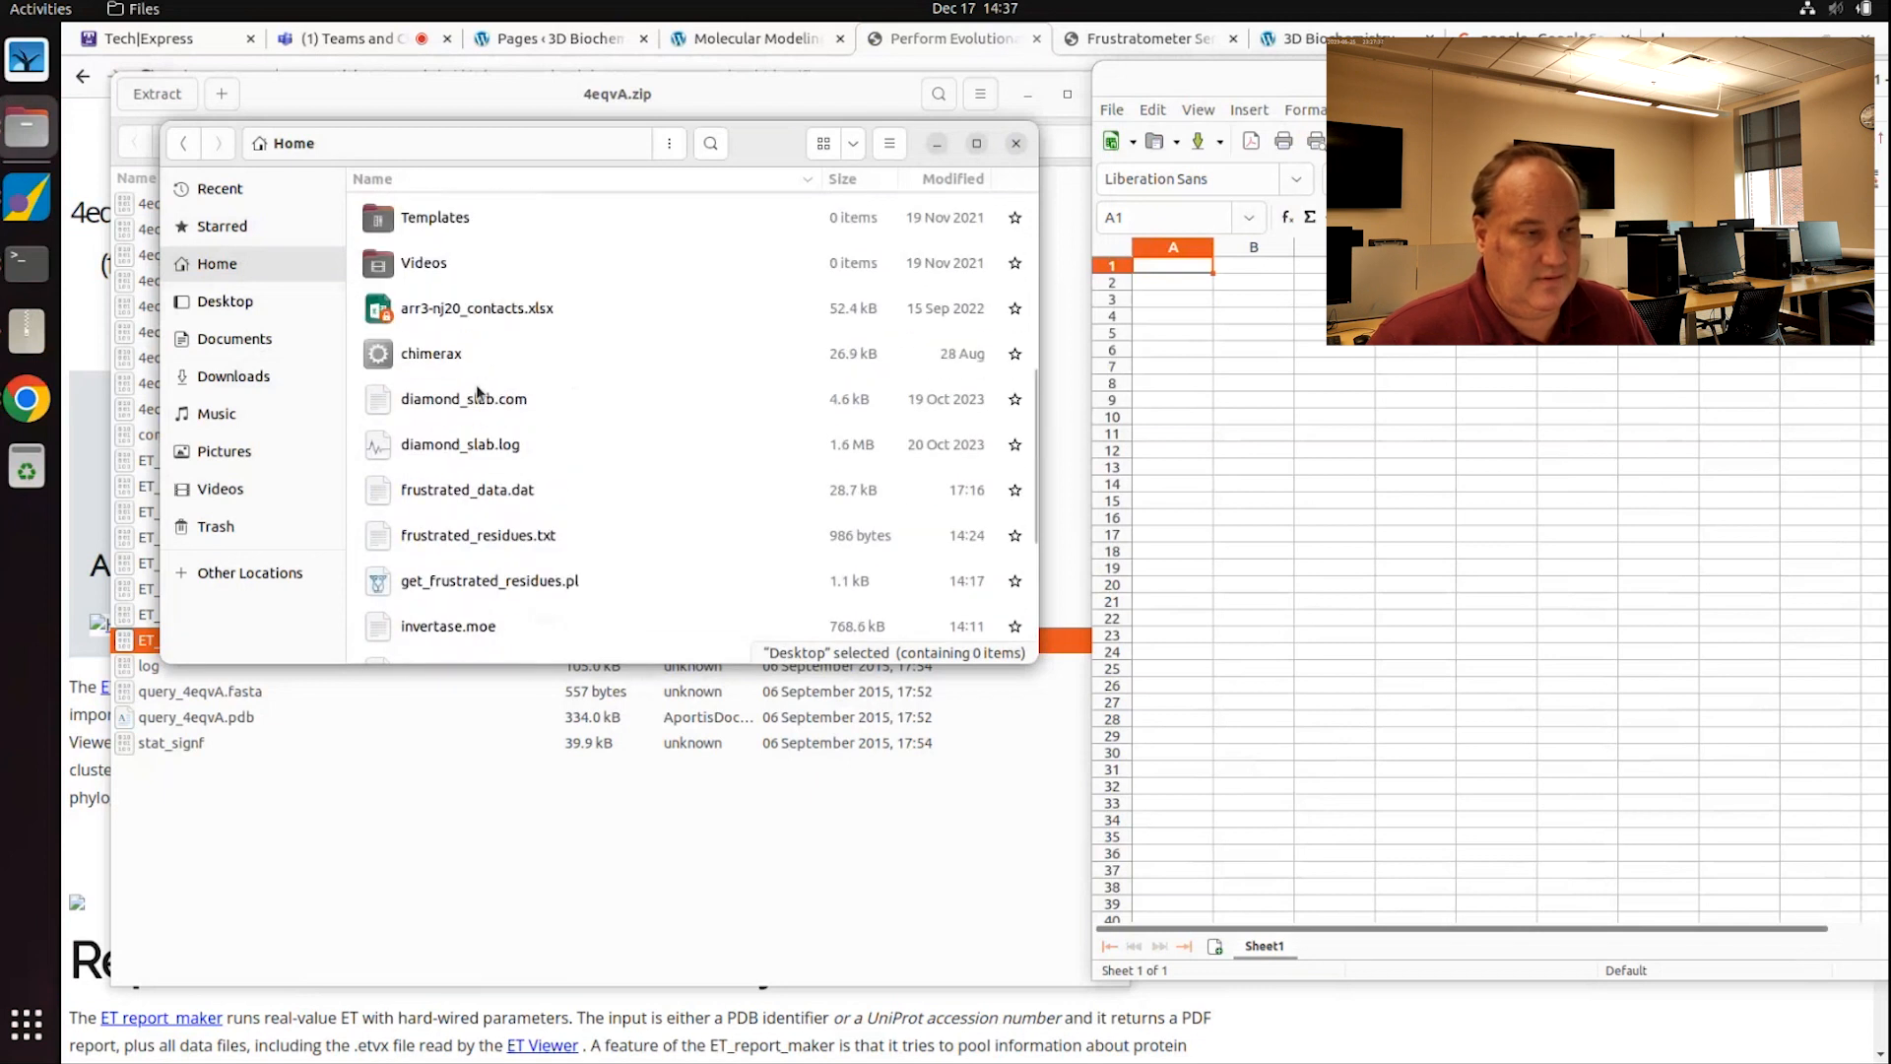
{"action": "left_click", "coordinate": [304, 377]}
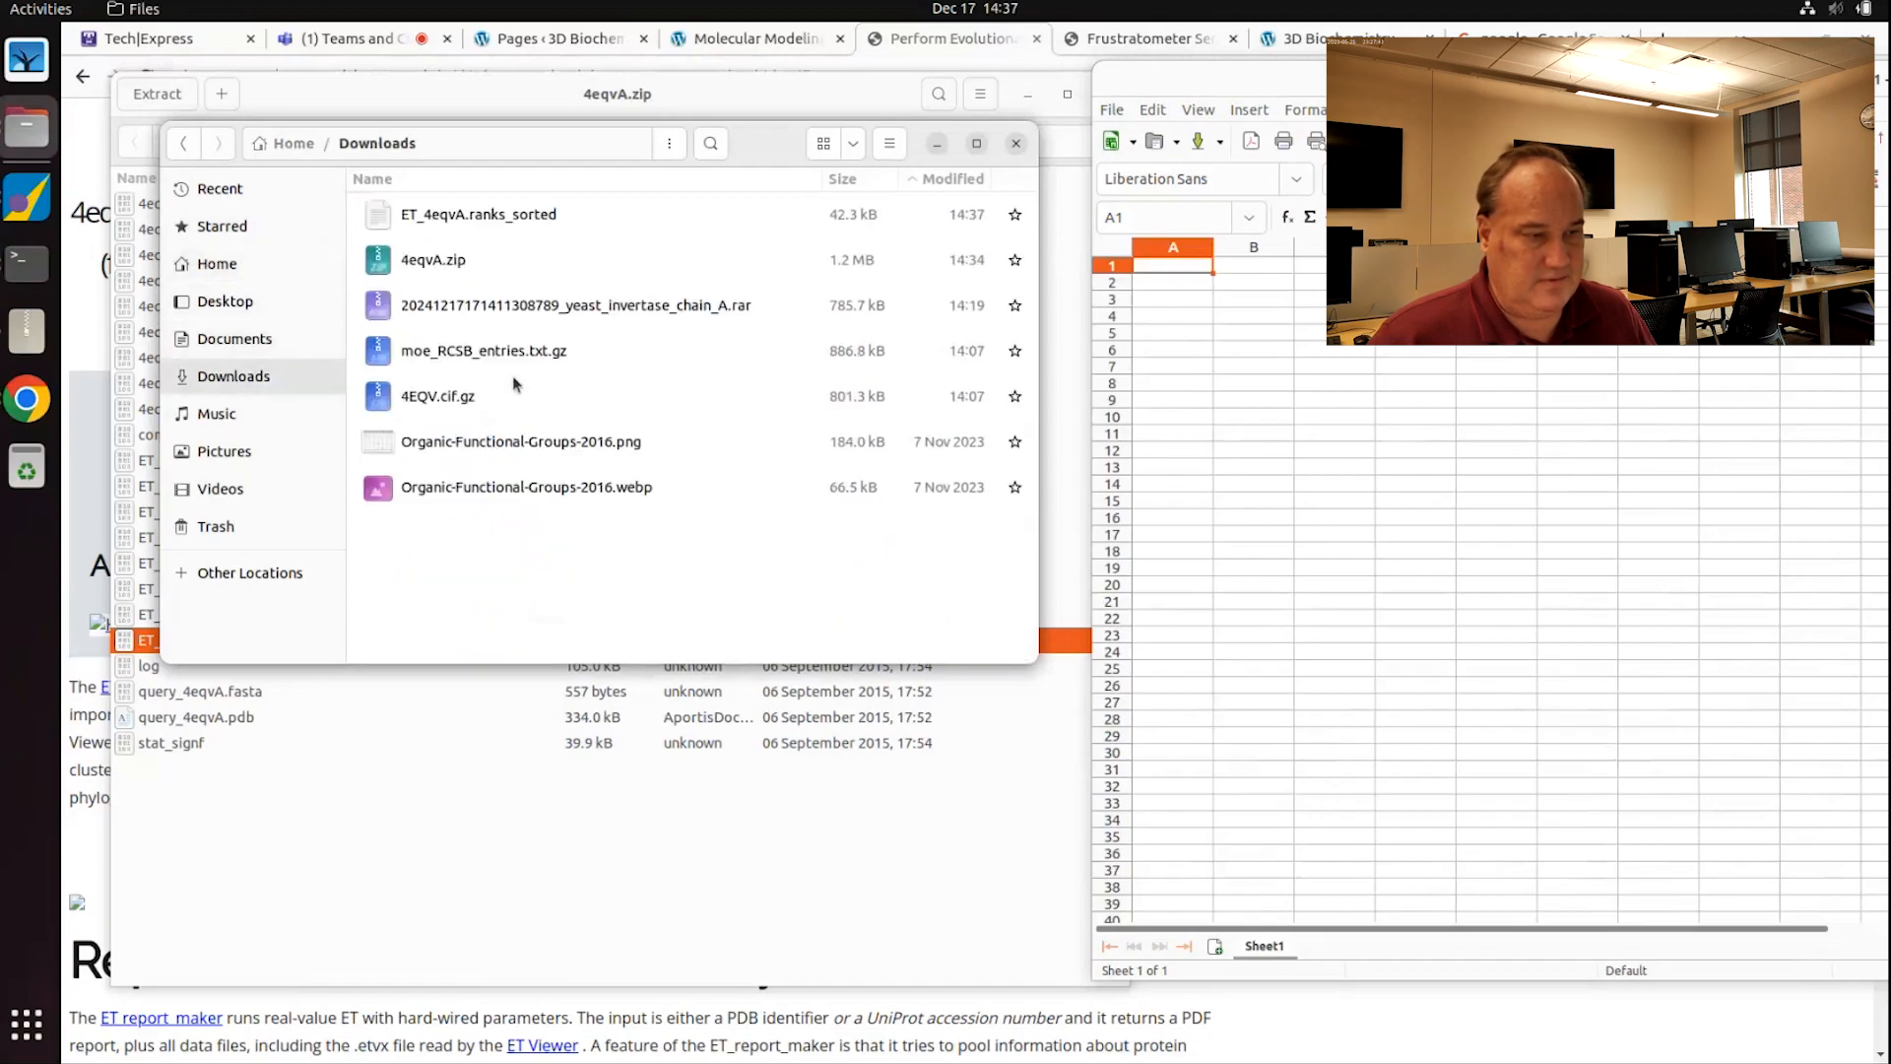
{"action": "left_click_drag", "start_coordinate": [474, 211], "coordinate": [1225, 306]}
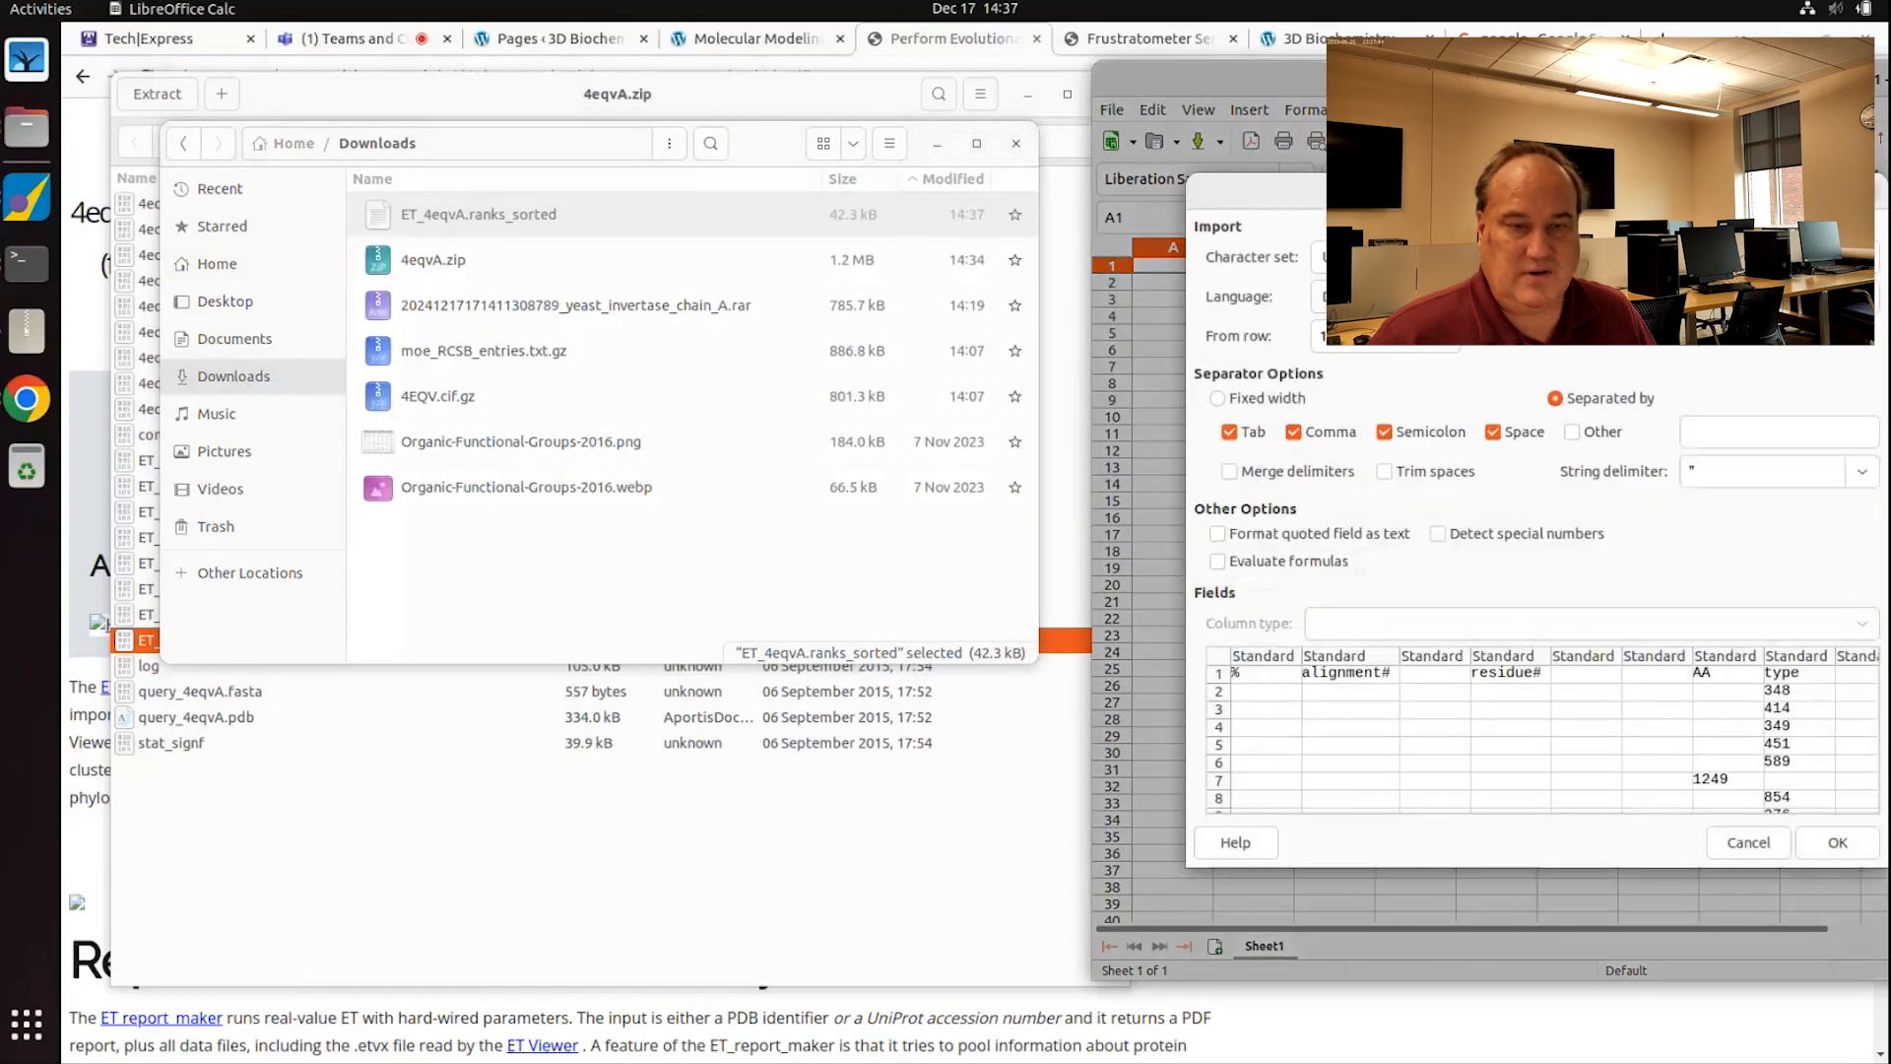
Step: Import the file with Space as separator and Merge delimiters enabled
{"action": "left_click_drag", "start_coordinate": [1629, 196], "coordinate": [804, 205]}
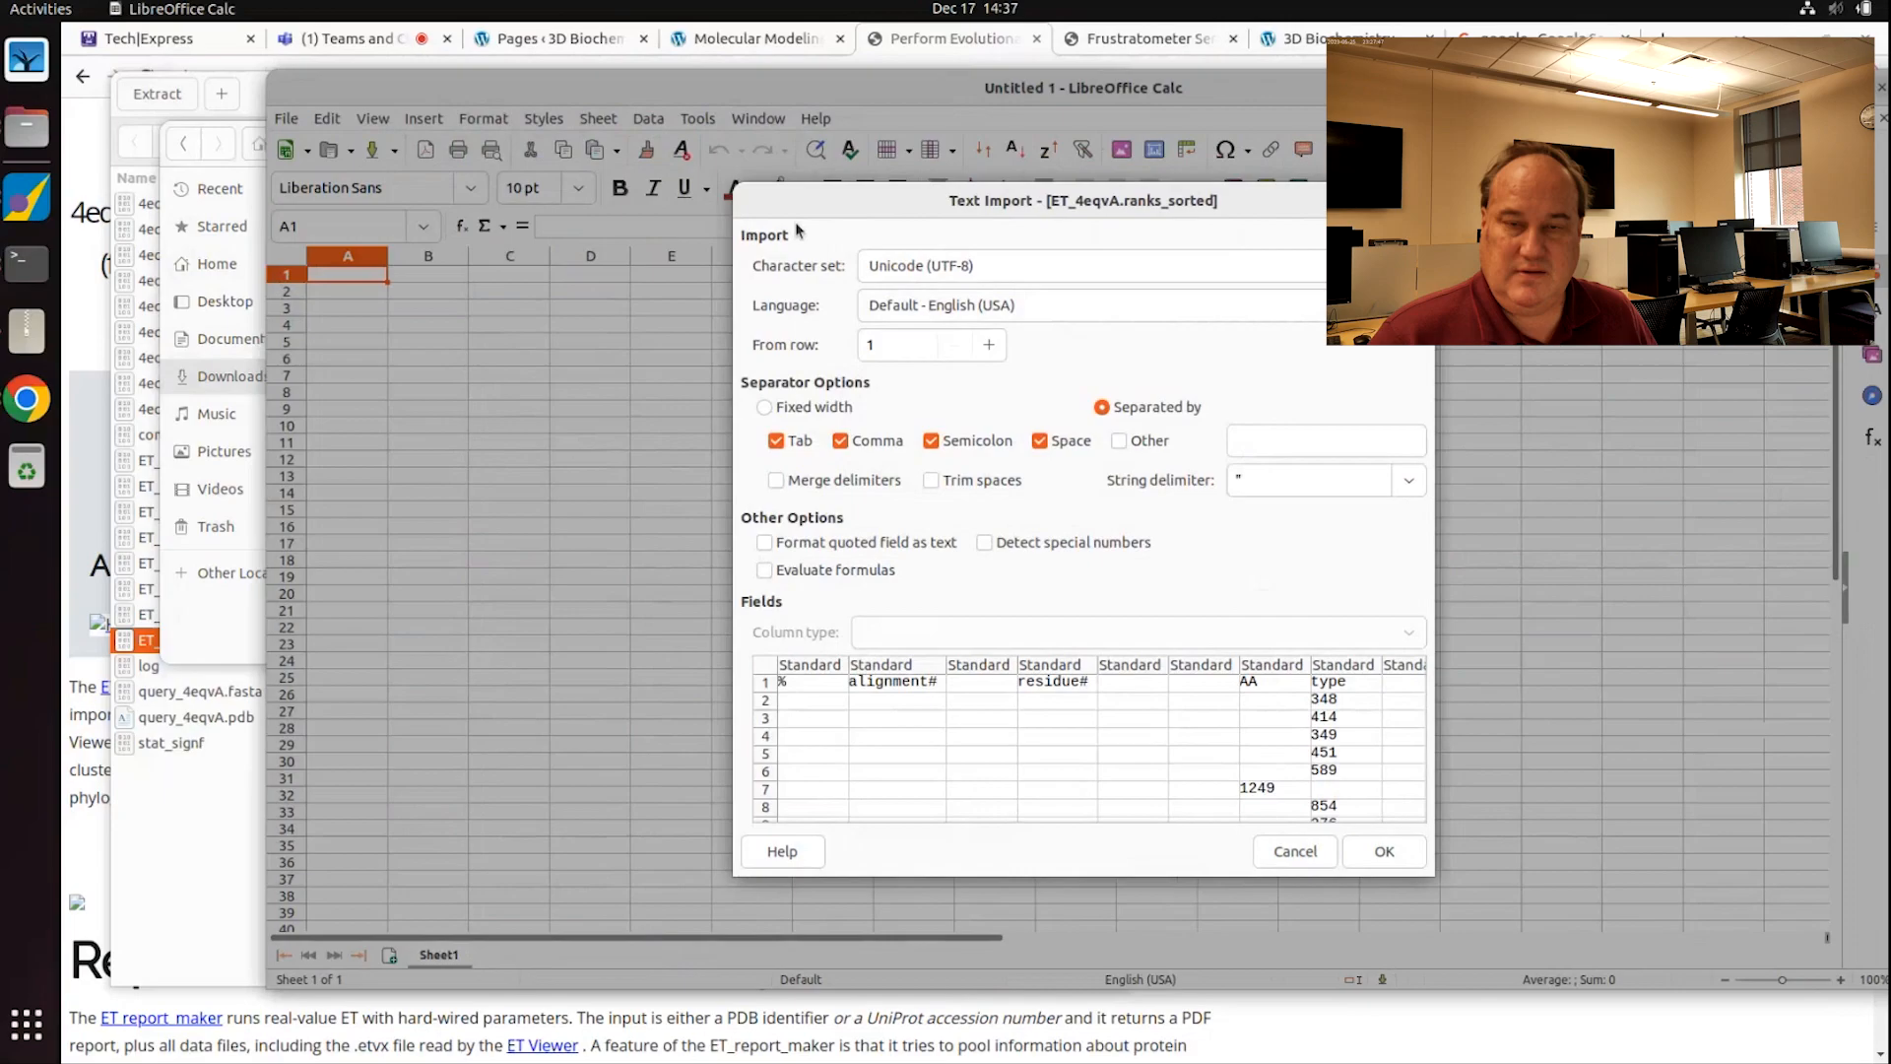
{"action": "left_click", "coordinate": [1055, 447]}
{"action": "left_click", "coordinate": [1055, 446]}
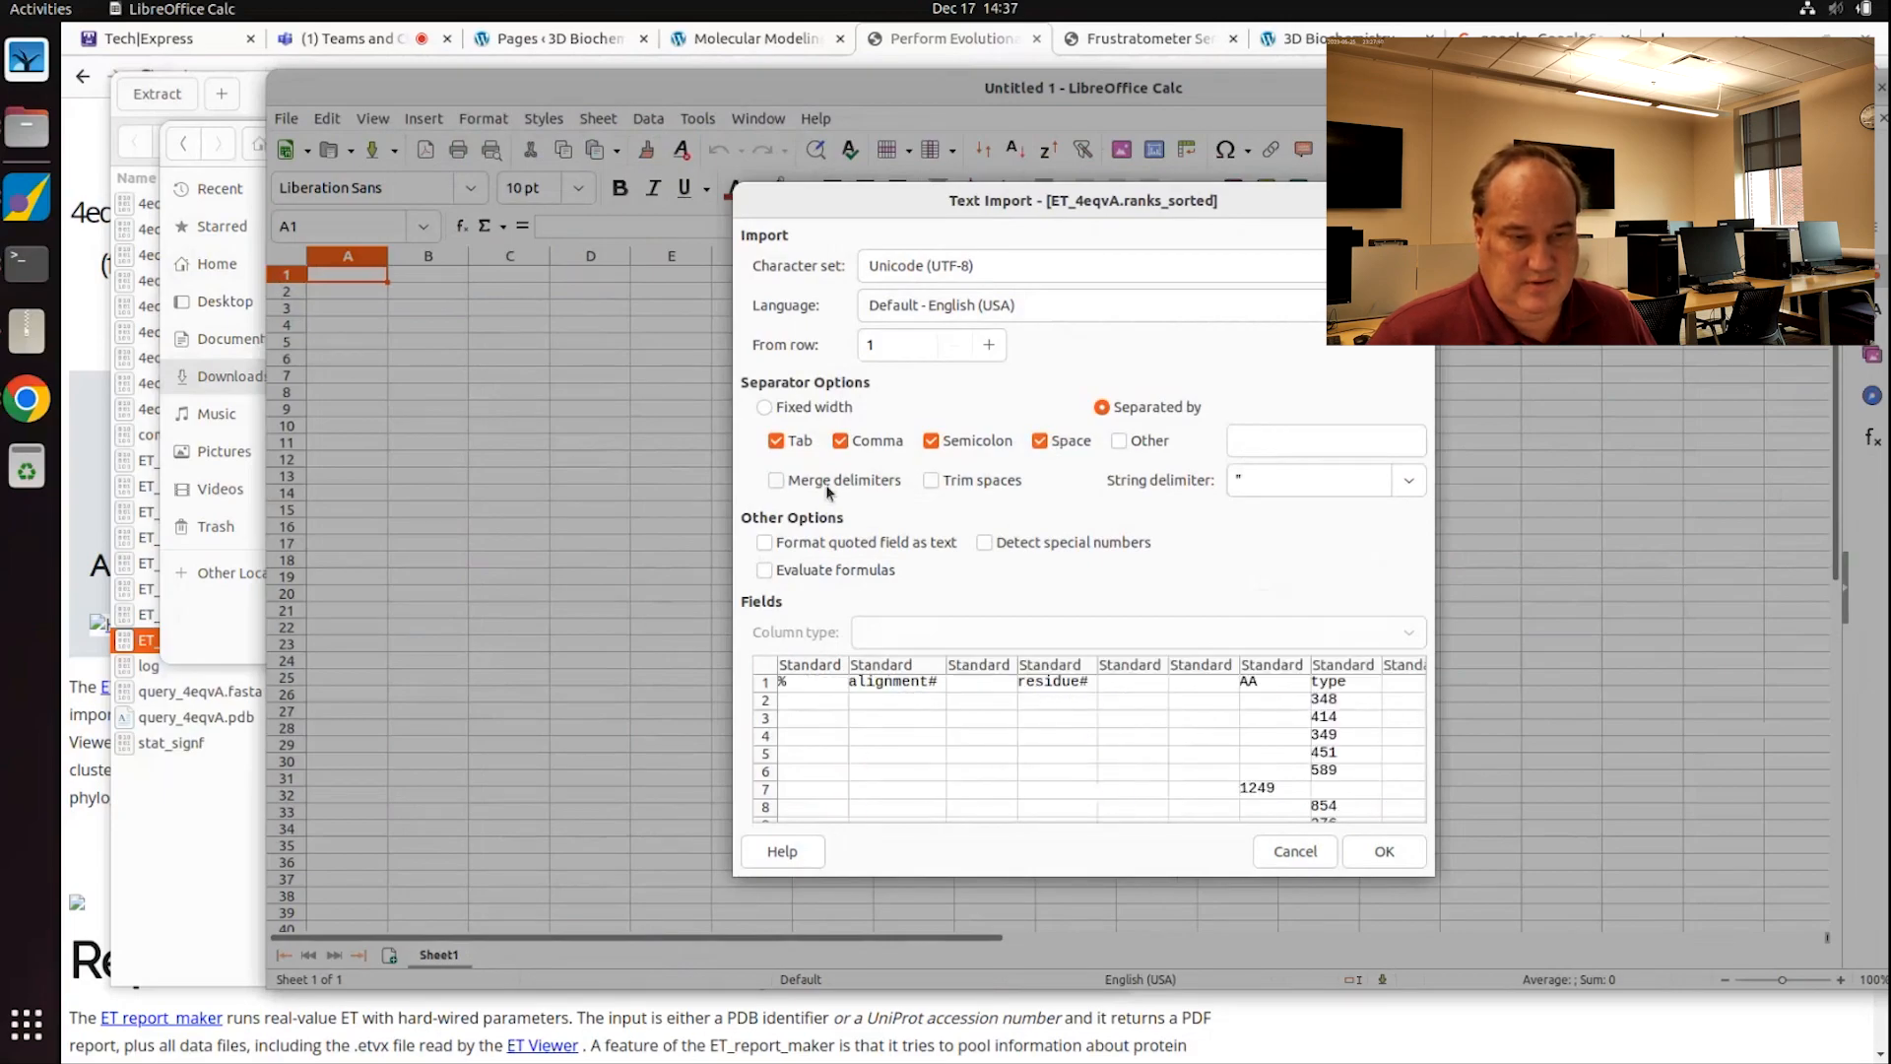
{"action": "left_click", "coordinate": [827, 486]}
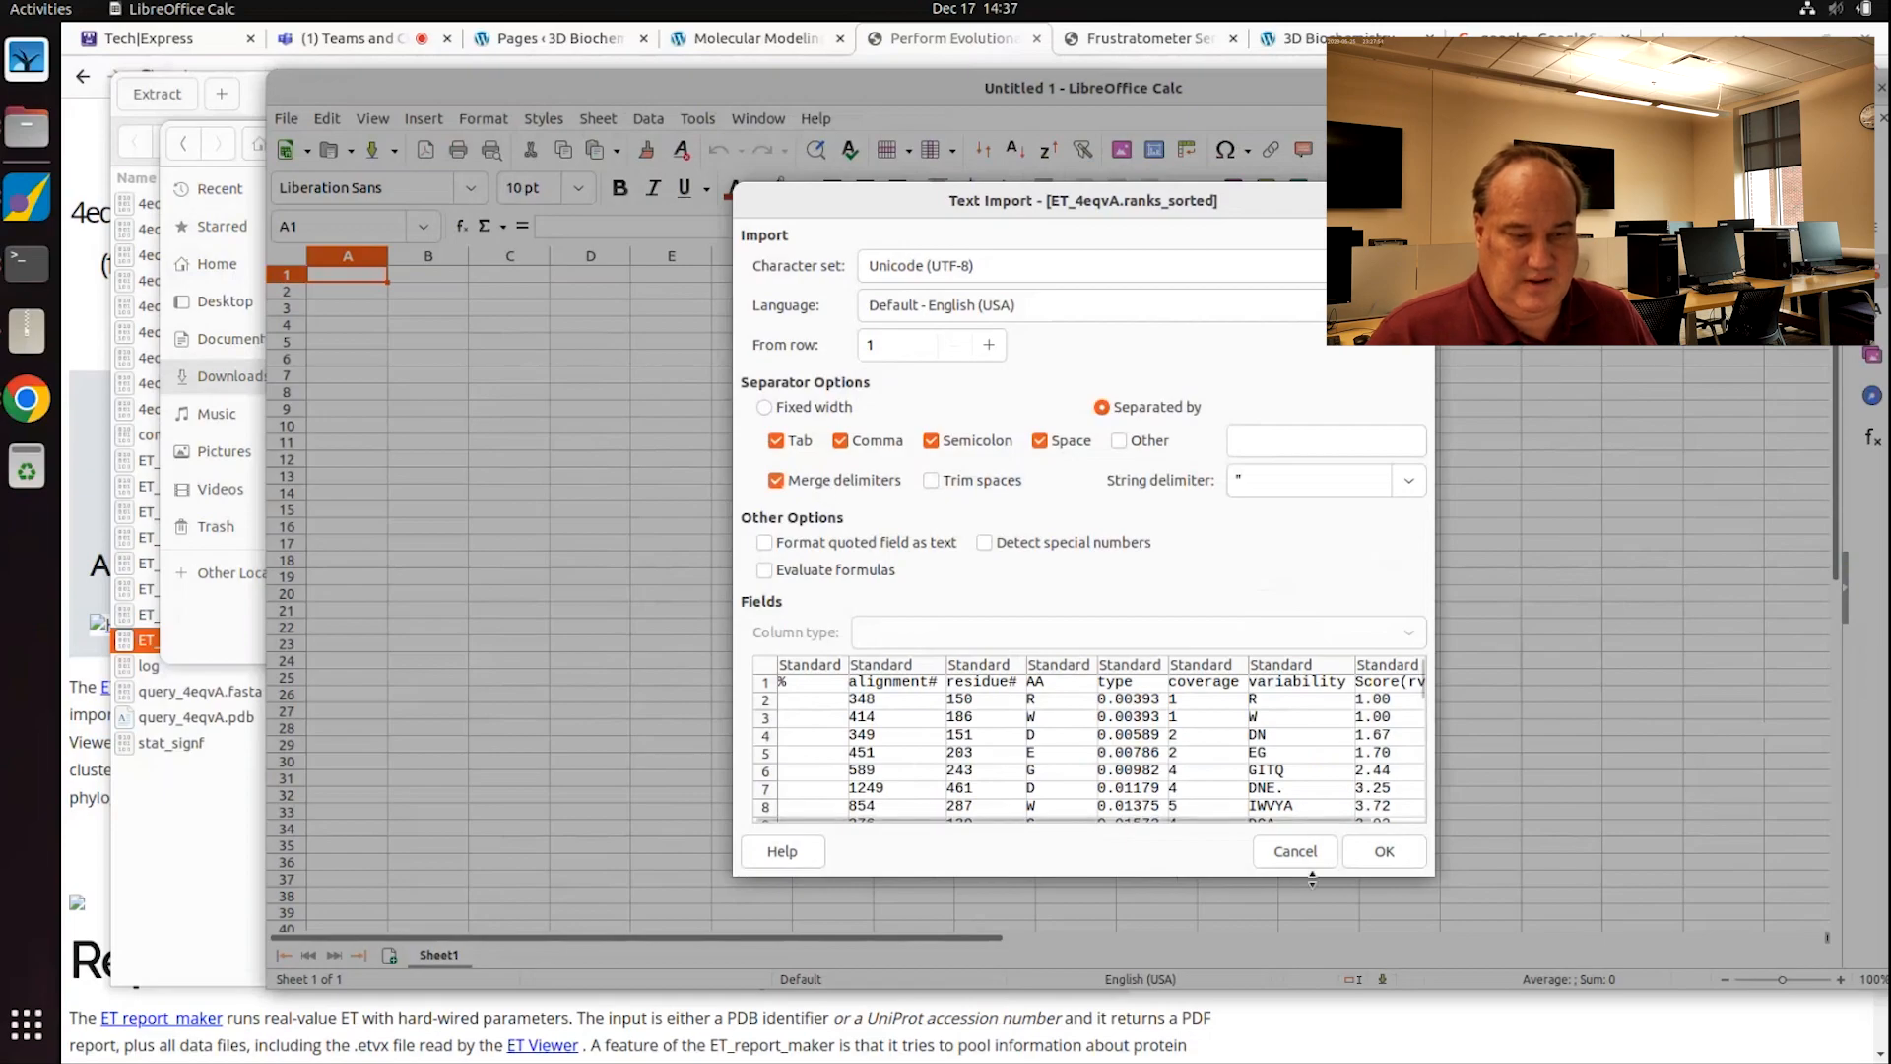
{"action": "left_click", "coordinate": [1398, 862]}
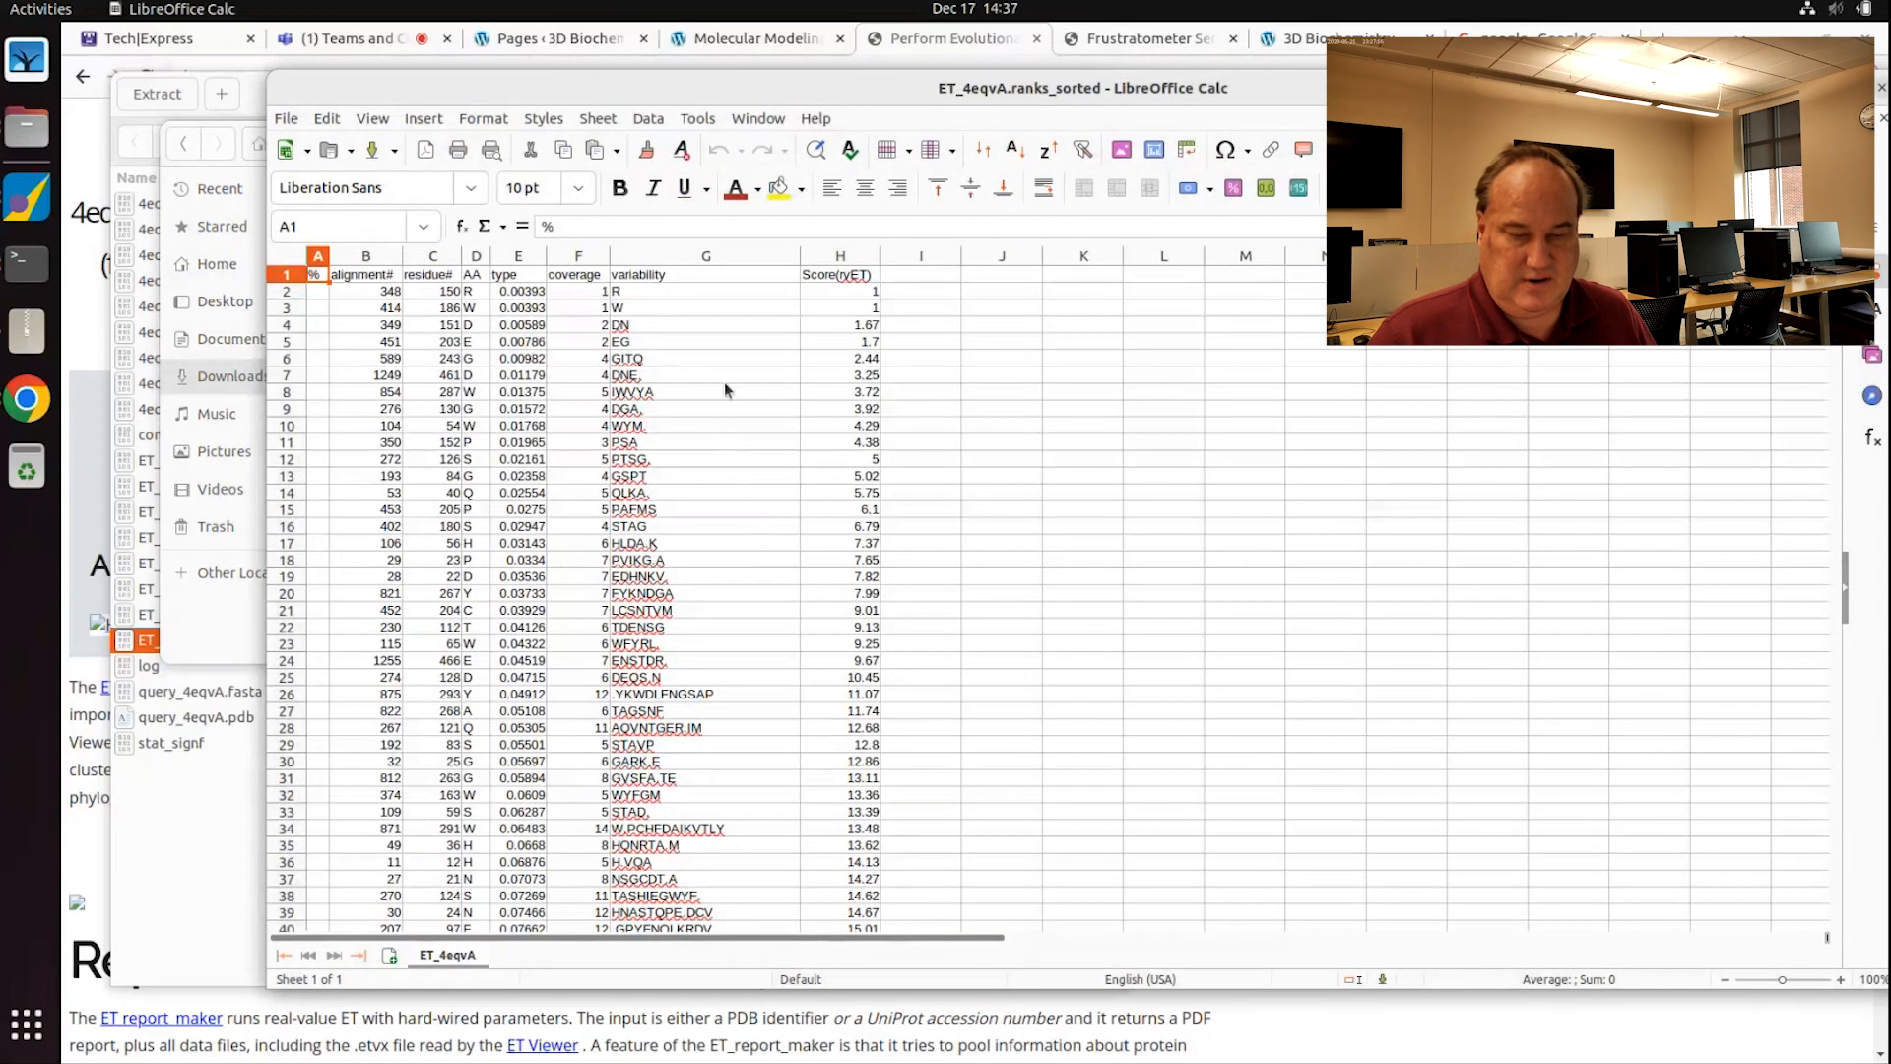
Step: Inspect cells G5 and B2, then scroll down to row 100, the top-100 cutoff
{"action": "left_click", "coordinate": [682, 343]}
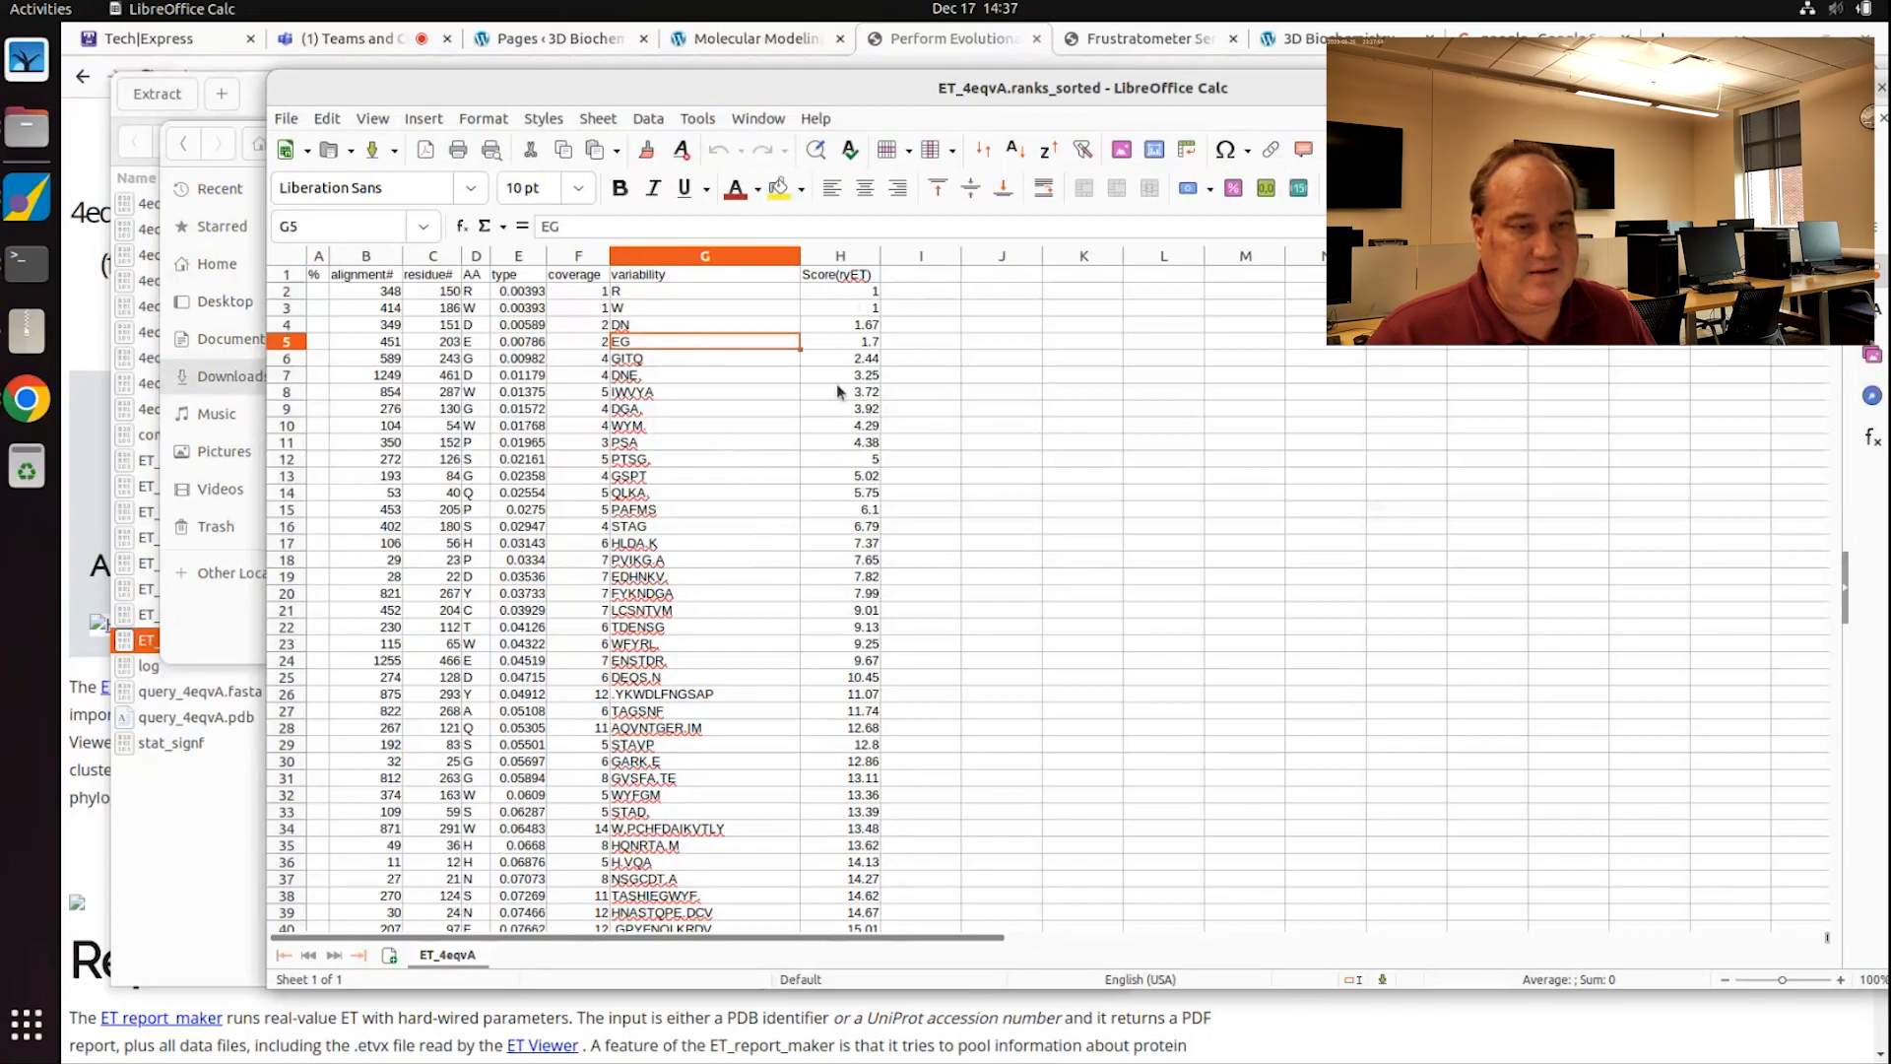
{"action": "left_click", "coordinate": [333, 292]}
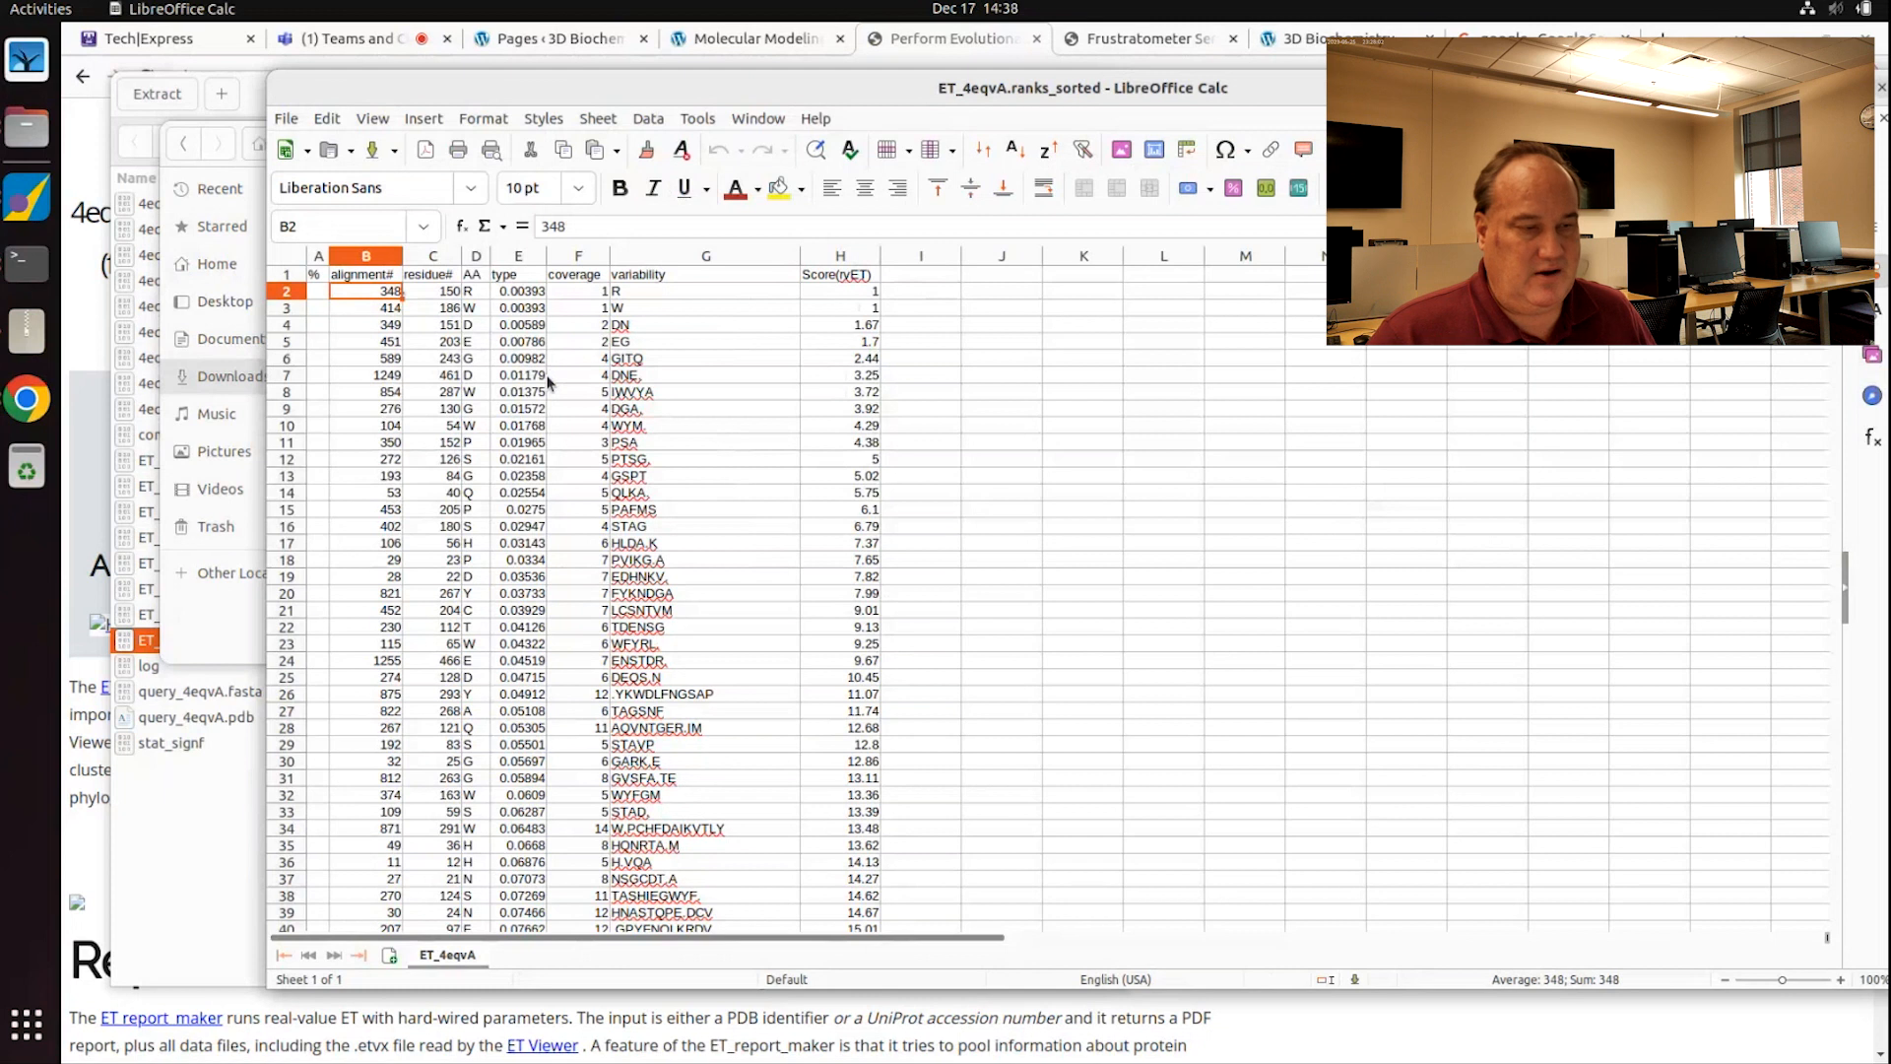
{"action": "scroll", "coordinate": [374, 414], "scroll_direction": "down", "scroll_amount": 15}
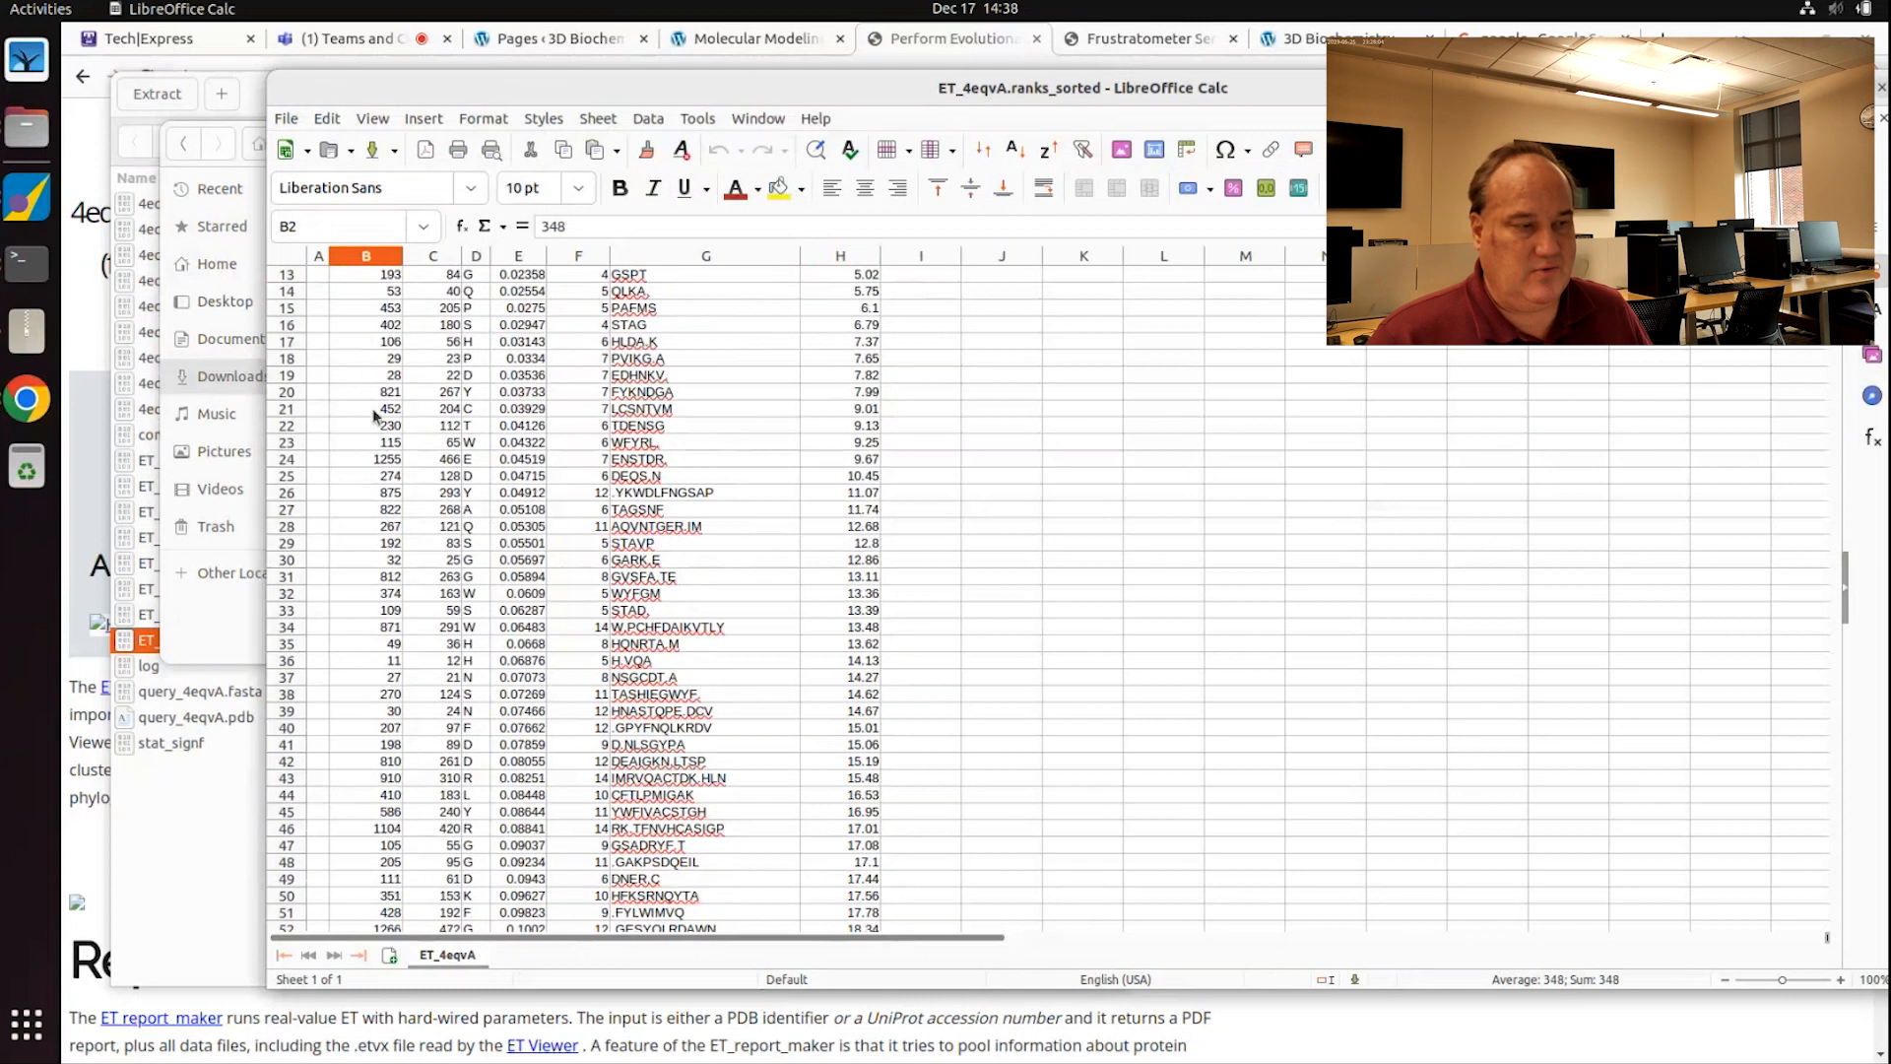
{"action": "scroll", "coordinate": [376, 591], "scroll_direction": "down", "scroll_amount": 7}
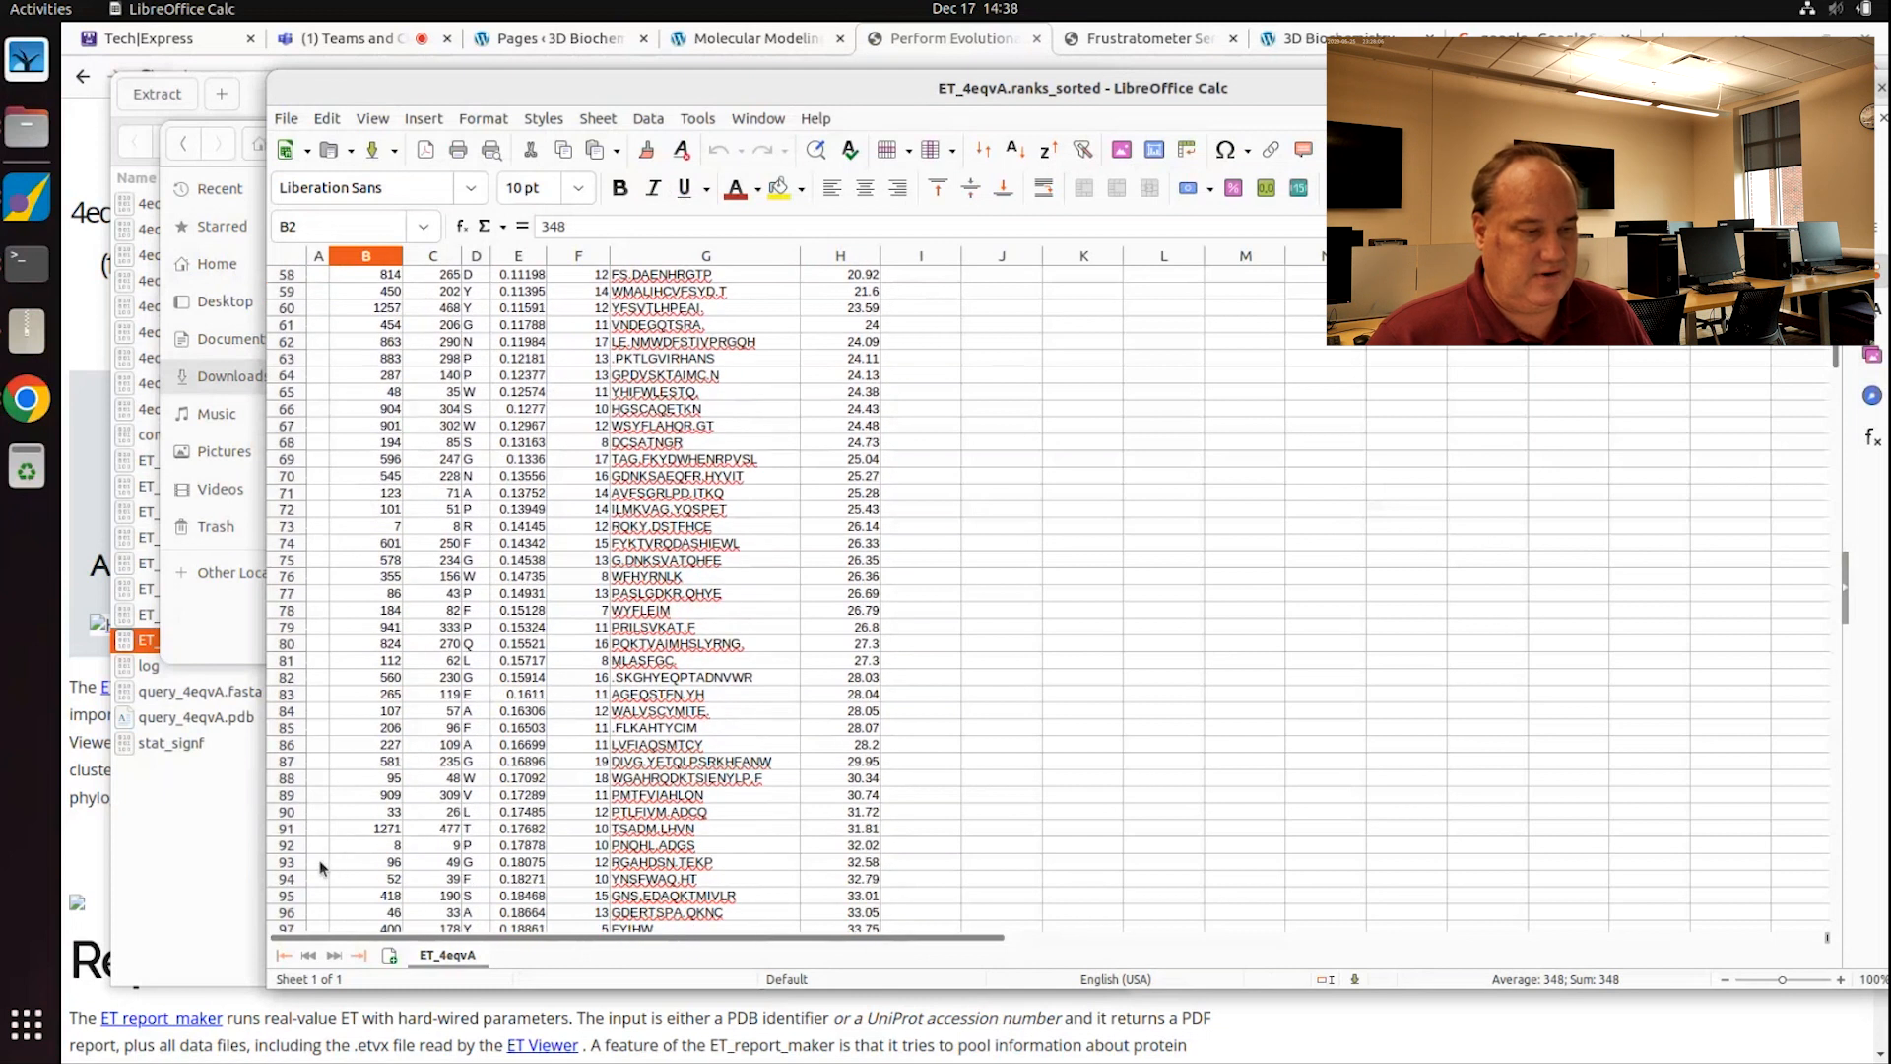
{"action": "left_click", "coordinate": [339, 829]}
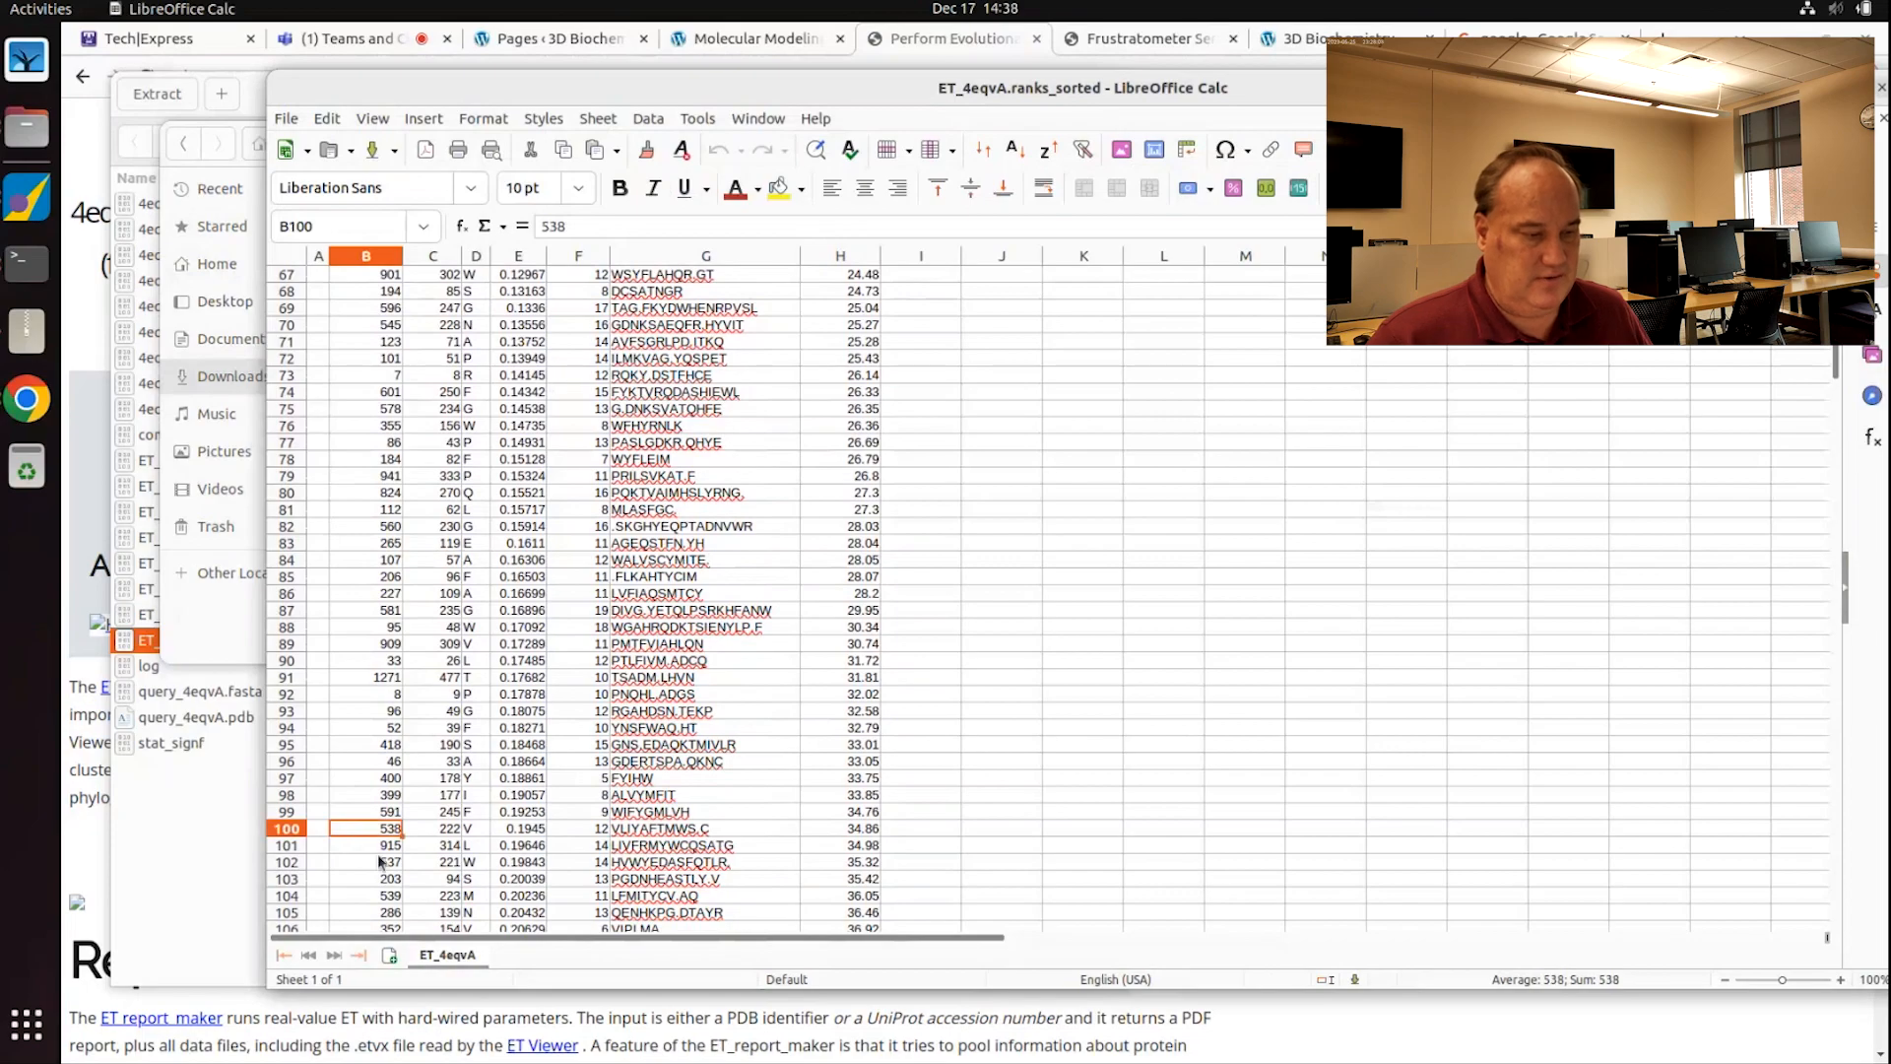
Step: Select B102:J525 and clear all residues ranked below the top 100
{"action": "left_click", "coordinate": [379, 860]}
{"action": "key", "text": "shift+Right"}
{"action": "key", "text": "shift+Right"}
{"action": "key", "text": "shift+Right"}
{"action": "key", "text": "shift+Right"}
{"action": "key", "text": "shift+Right"}
{"action": "key", "text": "shift+Right"}
{"action": "key", "text": "shift+Right"}
{"action": "key", "text": "shift+Right"}
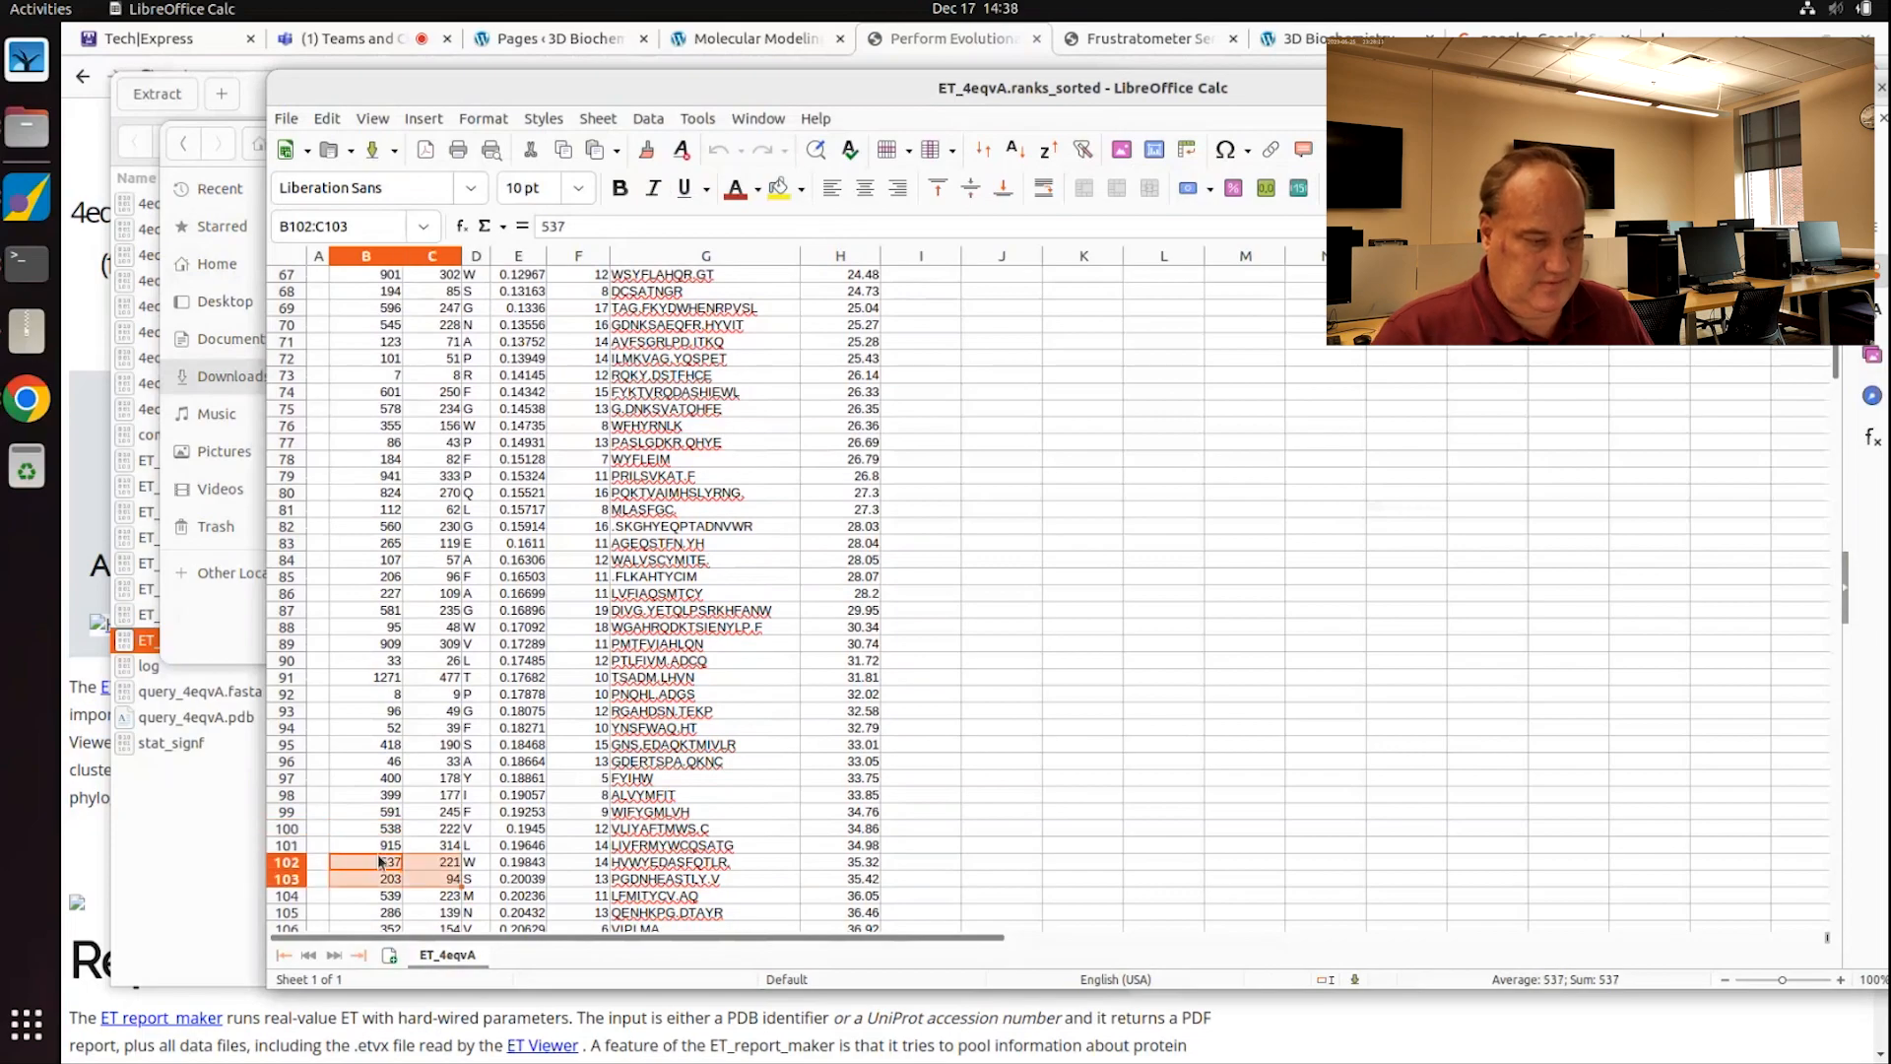
{"action": "key", "text": "shift+Down"}
{"action": "key", "text": "shift+Down"}
{"action": "key", "text": "shift+Down"}
{"action": "key", "text": "shift+Down"}
{"action": "key", "text": "shift+Down"}
{"action": "key", "text": "shift+Down"}
{"action": "key", "text": "shift+Down"}
{"action": "key", "text": "shift+Down"}
{"action": "key", "text": "shift+Down"}
{"action": "key", "text": "shift+Down"}
{"action": "key", "text": "shift+Down"}
{"action": "key", "text": "shift+Down"}
{"action": "key", "text": "shift+Down"}
{"action": "key", "text": "shift+Down"}
{"action": "key", "text": "shift+Down"}
{"action": "key", "text": "shift+Down"}
{"action": "key", "text": "shift+Down"}
{"action": "key", "text": "shift+Down"}
{"action": "key", "text": "shift+Down"}
{"action": "key", "text": "shift+Down"}
{"action": "key", "text": "shift+Down"}
{"action": "key", "text": "shift+Down"}
{"action": "key", "text": "shift+Down"}
{"action": "key", "text": "shift+Down"}
{"action": "key", "text": "shift+Down"}
{"action": "key", "text": "shift+Down"}
{"action": "key", "text": "shift+Down"}
{"action": "key", "text": "shift+Down"}
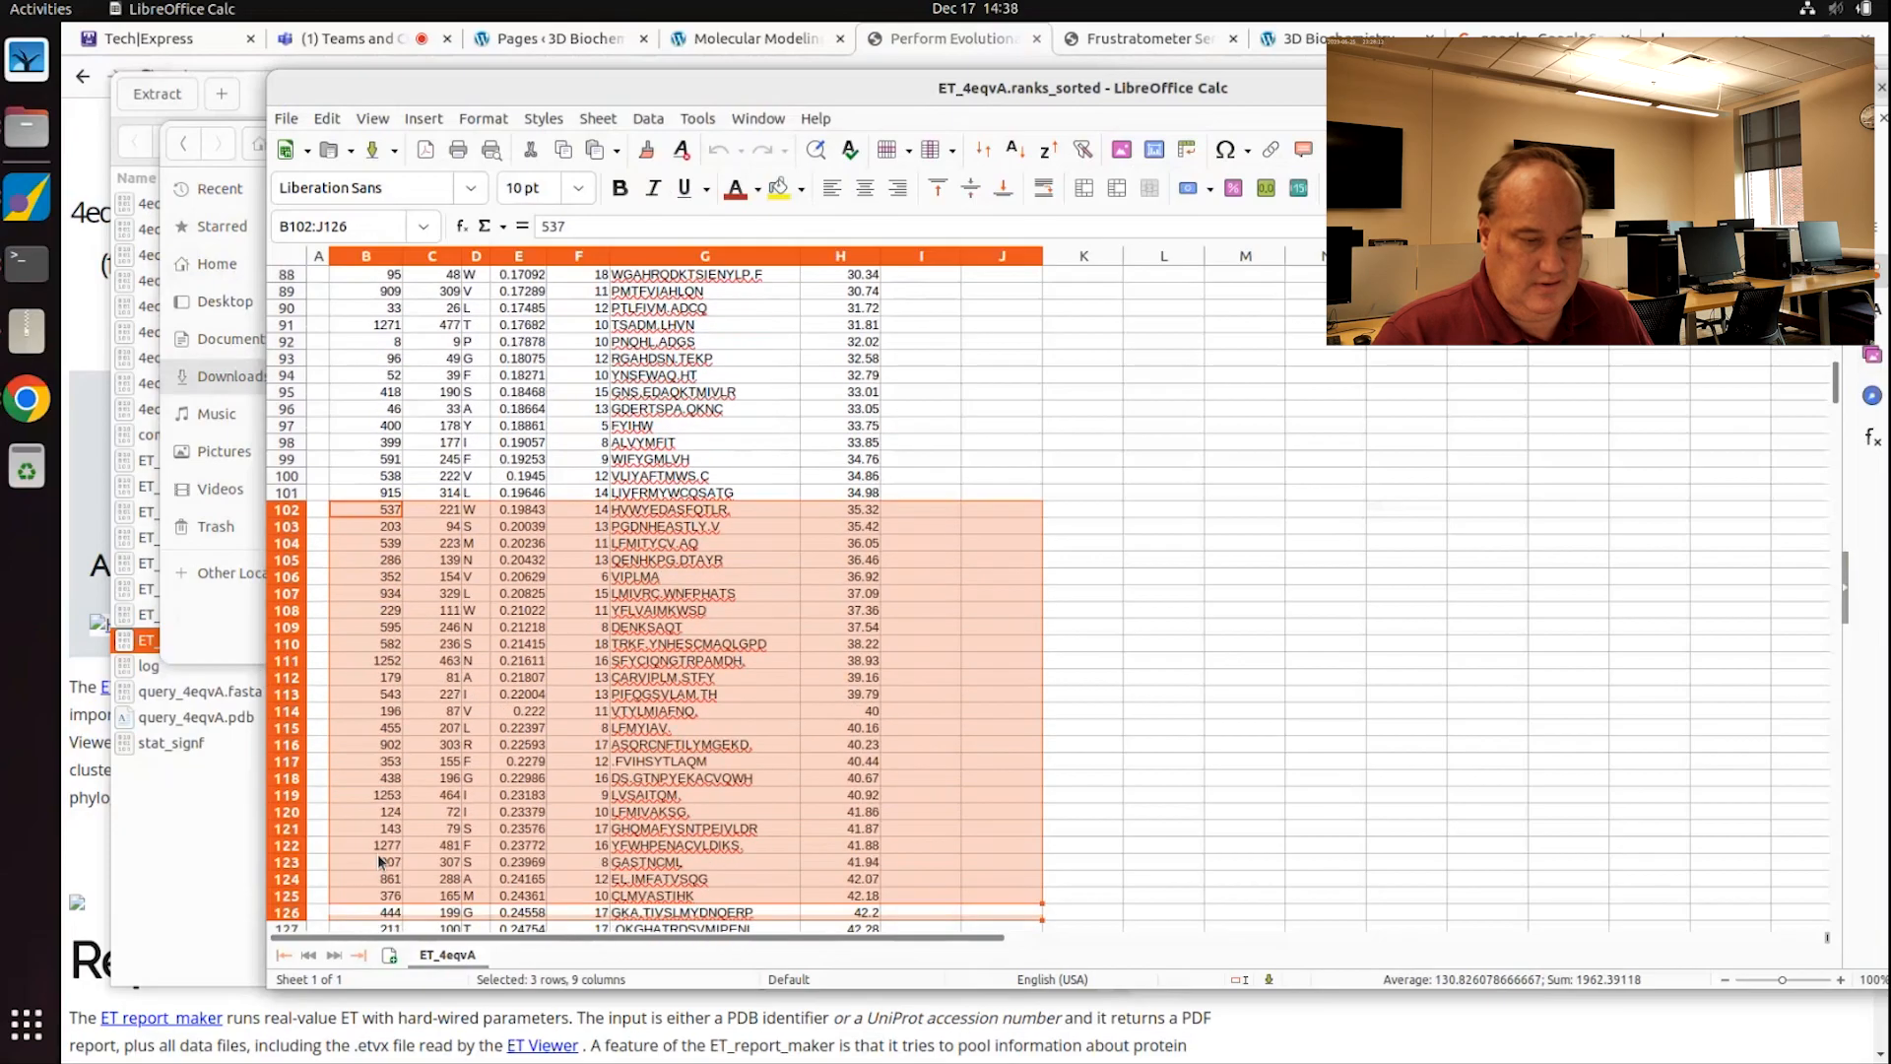
{"action": "key", "text": "shift+Down"}
{"action": "key", "text": "shift+Down"}
{"action": "key", "text": "shift+Down"}
{"action": "key", "text": "shift+Down"}
{"action": "key", "text": "shift+Down"}
{"action": "key", "text": "shift+Down"}
{"action": "key", "text": "shift+Down"}
{"action": "key", "text": "shift+Down"}
{"action": "key", "text": "shift+Down"}
{"action": "key", "text": "shift+Down"}
{"action": "key", "text": "shift+Down"}
{"action": "key", "text": "shift+Down"}
{"action": "key", "text": "shift+Down"}
{"action": "key", "text": "shift+Down"}
{"action": "key", "text": "shift+Down"}
{"action": "key", "text": "shift+Down"}
{"action": "key", "text": "shift+Down"}
{"action": "key", "text": "shift+Down"}
{"action": "key", "text": "shift+Down"}
{"action": "key", "text": "shift+Down"}
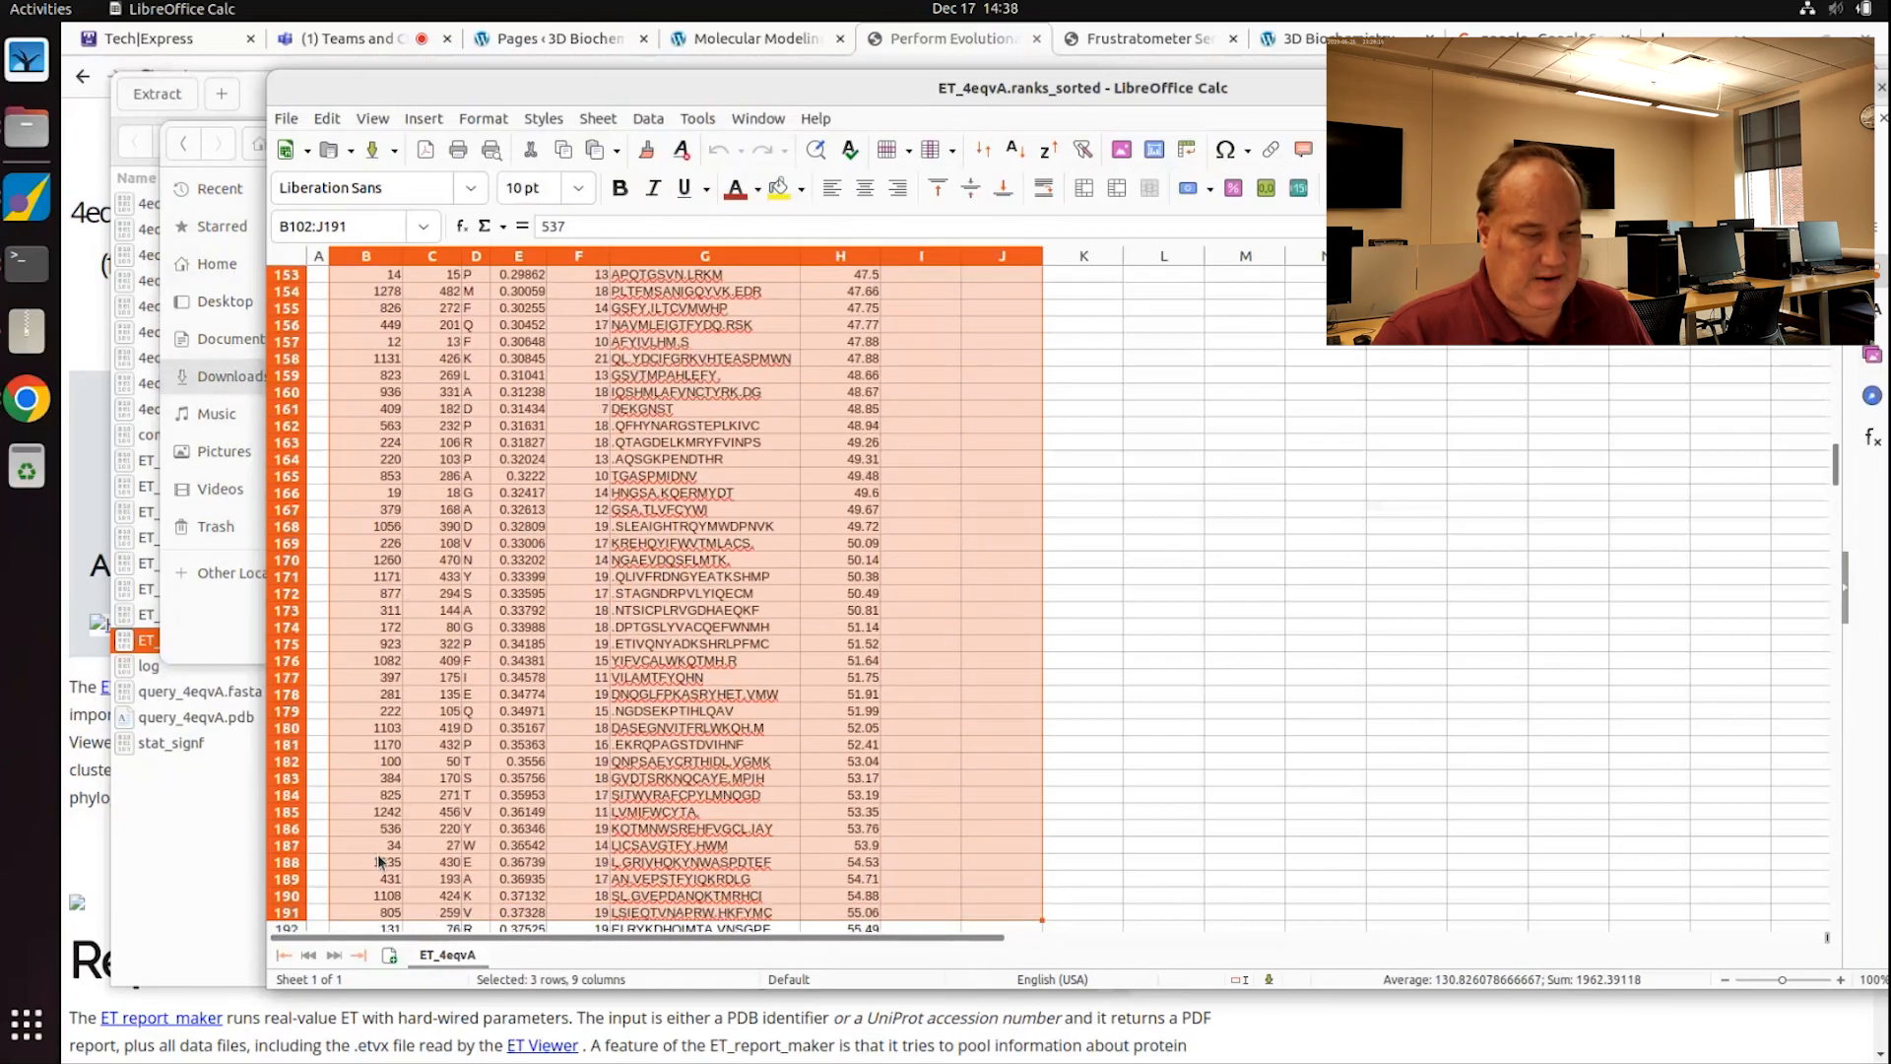
{"action": "key", "text": "shift+Down"}
{"action": "key", "text": "shift+Down"}
{"action": "key", "text": "shift+Down"}
{"action": "key", "text": "shift+Down"}
{"action": "key", "text": "shift+Down"}
{"action": "key", "text": "shift+Down"}
{"action": "key", "text": "shift+Down"}
{"action": "key", "text": "shift+Down"}
{"action": "key", "text": "shift+Down"}
{"action": "key", "text": "shift+Down"}
{"action": "key", "text": "shift+Down"}
{"action": "key", "text": "shift+Down"}
{"action": "key", "text": "shift+Down"}
{"action": "key", "text": "shift+Down"}
{"action": "key", "text": "shift+Down"}
{"action": "key", "text": "shift+Down"}
{"action": "key", "text": "shift+Down"}
{"action": "key", "text": "shift+Down"}
{"action": "key", "text": "shift+Down"}
{"action": "key", "text": "shift+Down"}
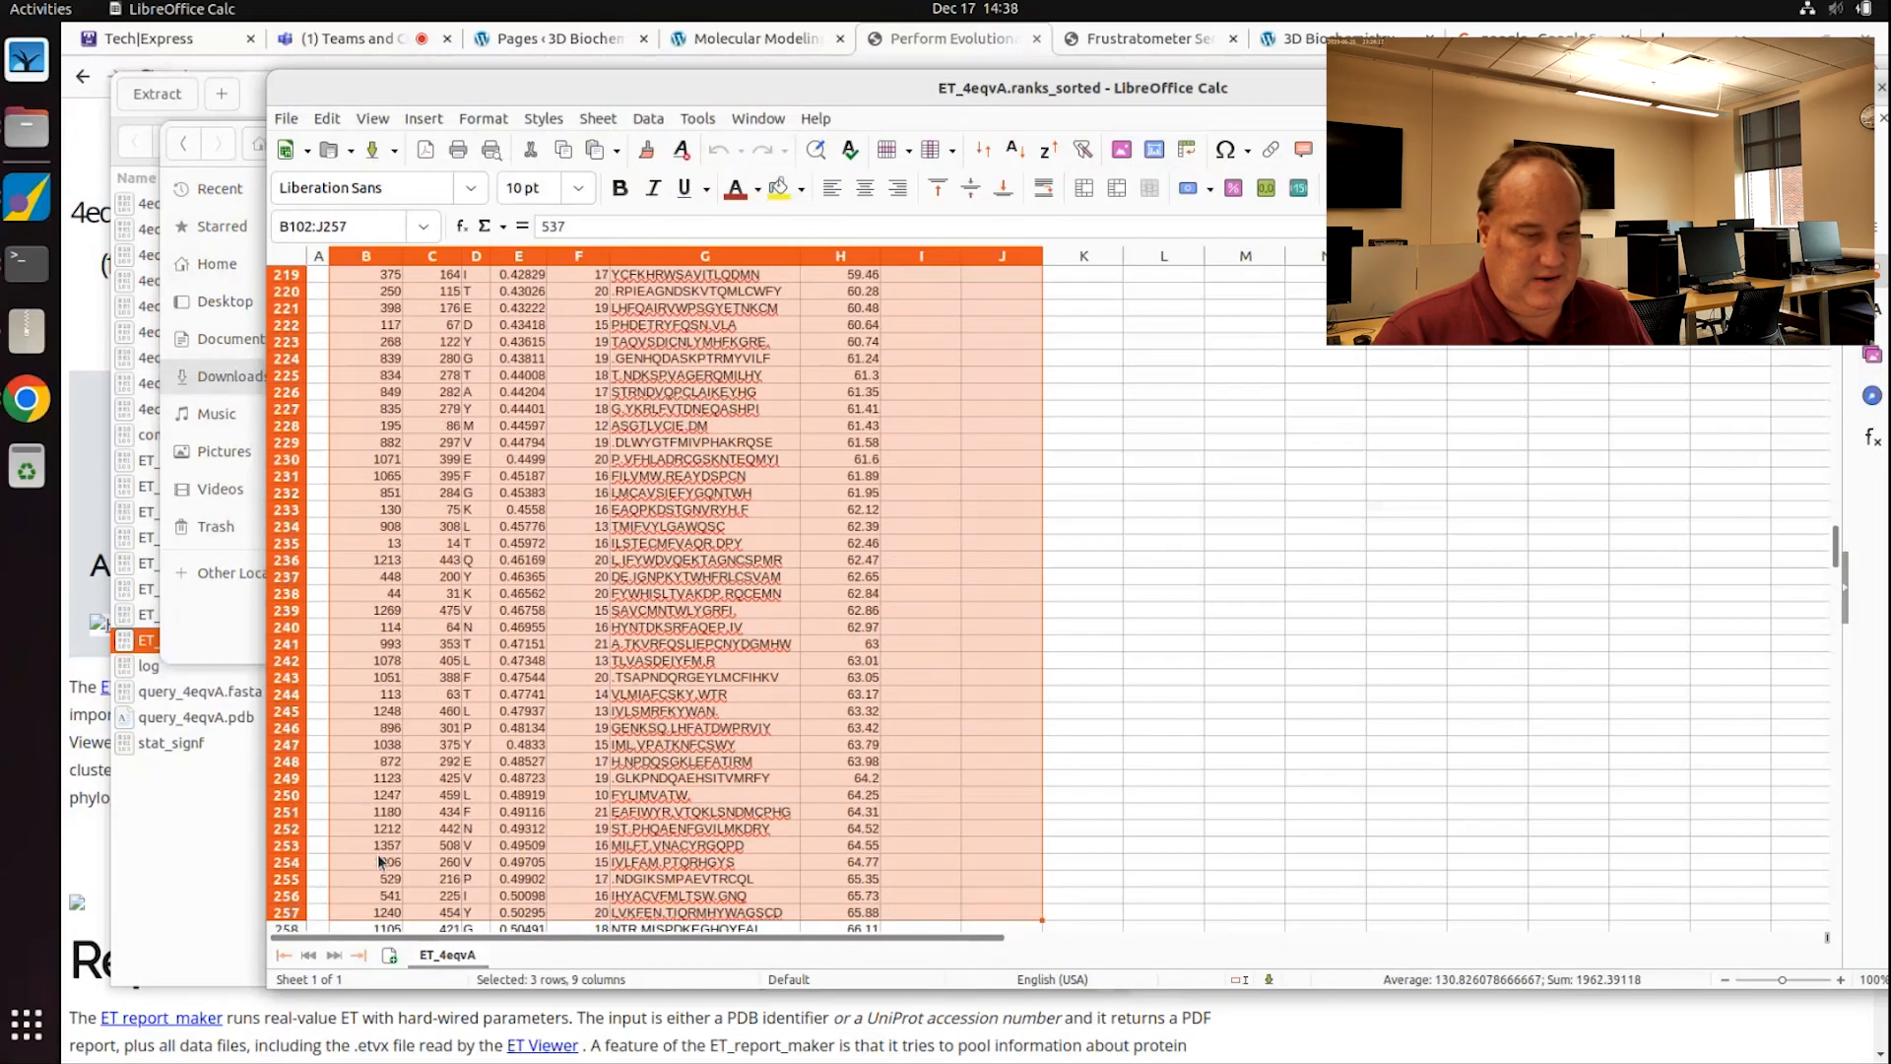
{"action": "key", "text": "shift+Down"}
{"action": "key", "text": "shift+Down"}
{"action": "key", "text": "shift+Down"}
{"action": "key", "text": "shift+Down"}
{"action": "key", "text": "shift+Down"}
{"action": "key", "text": "shift+Down"}
{"action": "key", "text": "shift+Down"}
{"action": "key", "text": "shift+Down"}
{"action": "key", "text": "shift+Down"}
{"action": "key", "text": "shift+Down"}
{"action": "key", "text": "shift+Down"}
{"action": "key", "text": "shift+Down"}
{"action": "key", "text": "shift+Down"}
{"action": "key", "text": "shift+Down"}
{"action": "key", "text": "shift+Down"}
{"action": "key", "text": "shift+Down"}
{"action": "key", "text": "shift+Down"}
{"action": "key", "text": "shift+Down"}
{"action": "key", "text": "shift+Down"}
{"action": "key", "text": "shift+Down"}
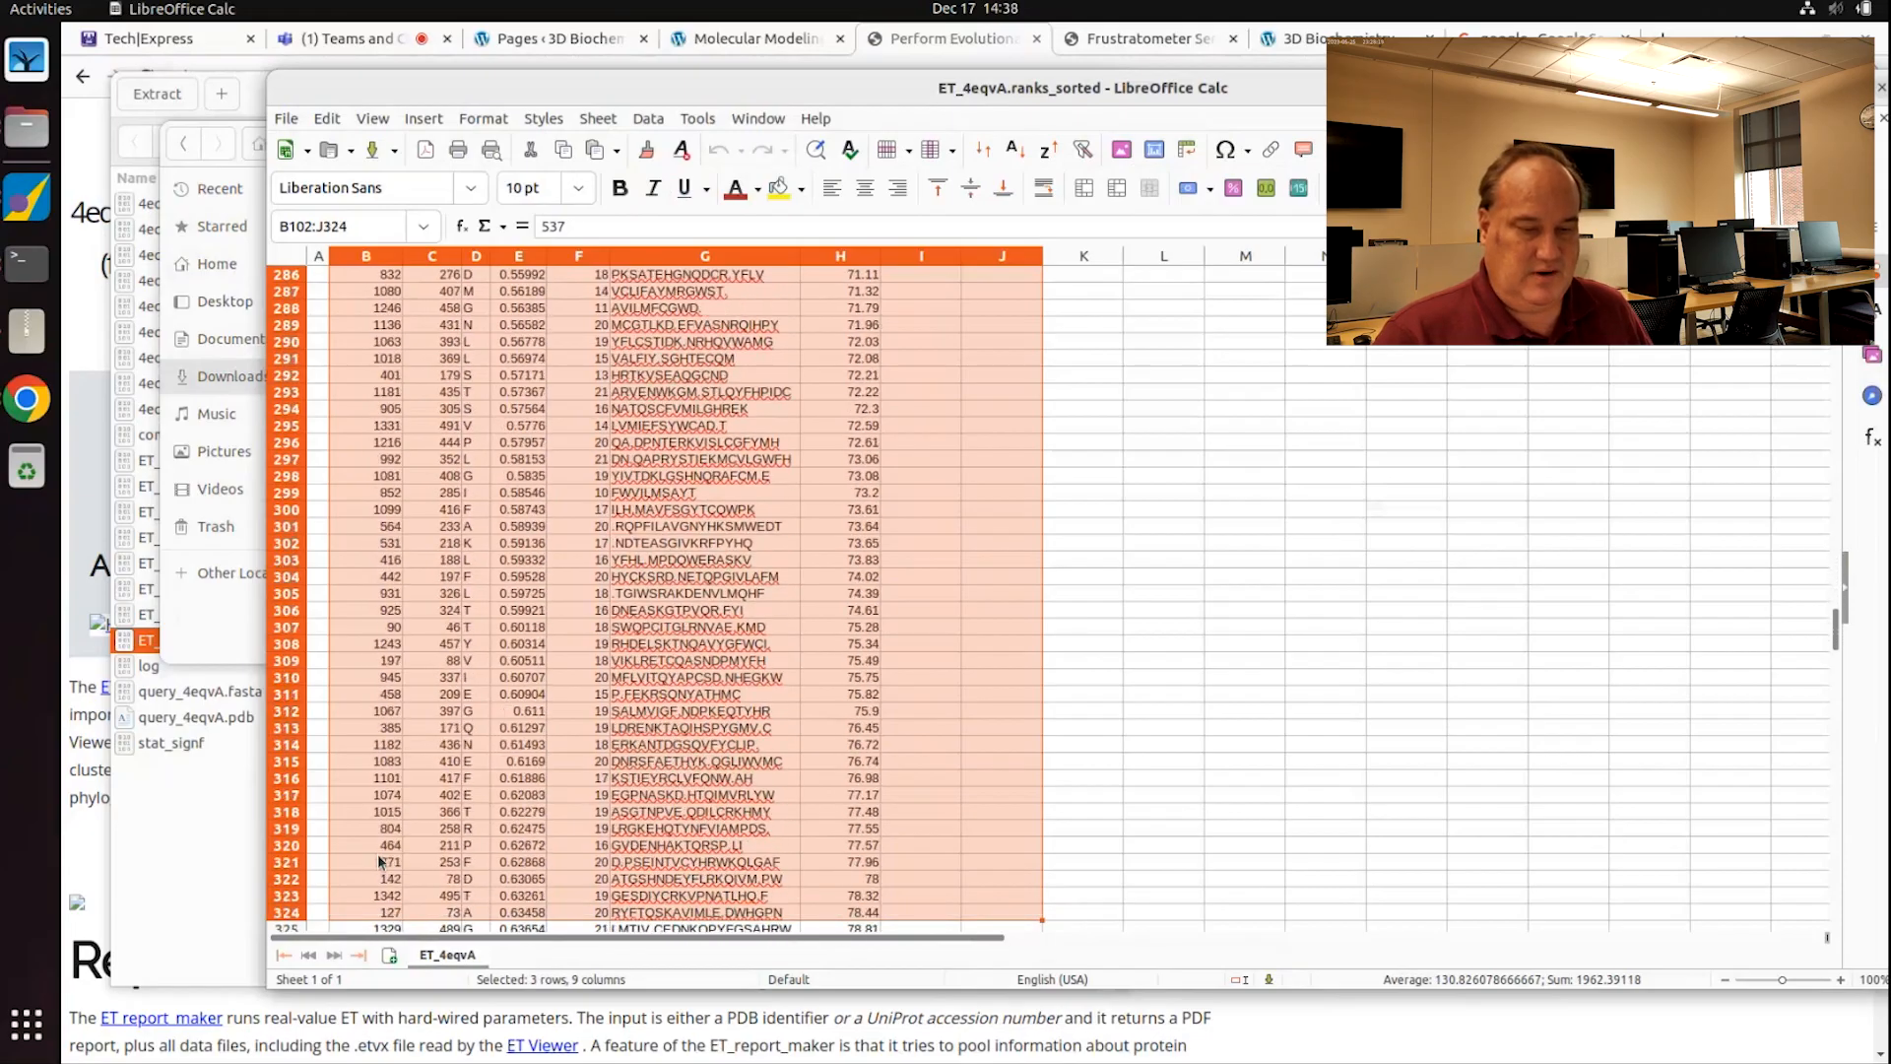
{"action": "key", "text": "shift+Down"}
{"action": "key", "text": "shift+Down"}
{"action": "key", "text": "shift+Down"}
{"action": "key", "text": "shift+Down"}
{"action": "key", "text": "shift+Down"}
{"action": "key", "text": "shift+Down"}
{"action": "key", "text": "shift+Down"}
{"action": "key", "text": "shift+Down"}
{"action": "key", "text": "shift+Down"}
{"action": "key", "text": "shift+Down"}
{"action": "key", "text": "shift+Down"}
{"action": "key", "text": "shift+Down"}
{"action": "key", "text": "shift+Down"}
{"action": "key", "text": "shift+Down"}
{"action": "key", "text": "shift+Down"}
{"action": "key", "text": "shift+Down"}
{"action": "key", "text": "shift+Down"}
{"action": "key", "text": "shift+Down"}
{"action": "key", "text": "shift+Down"}
{"action": "key", "text": "shift+Down"}
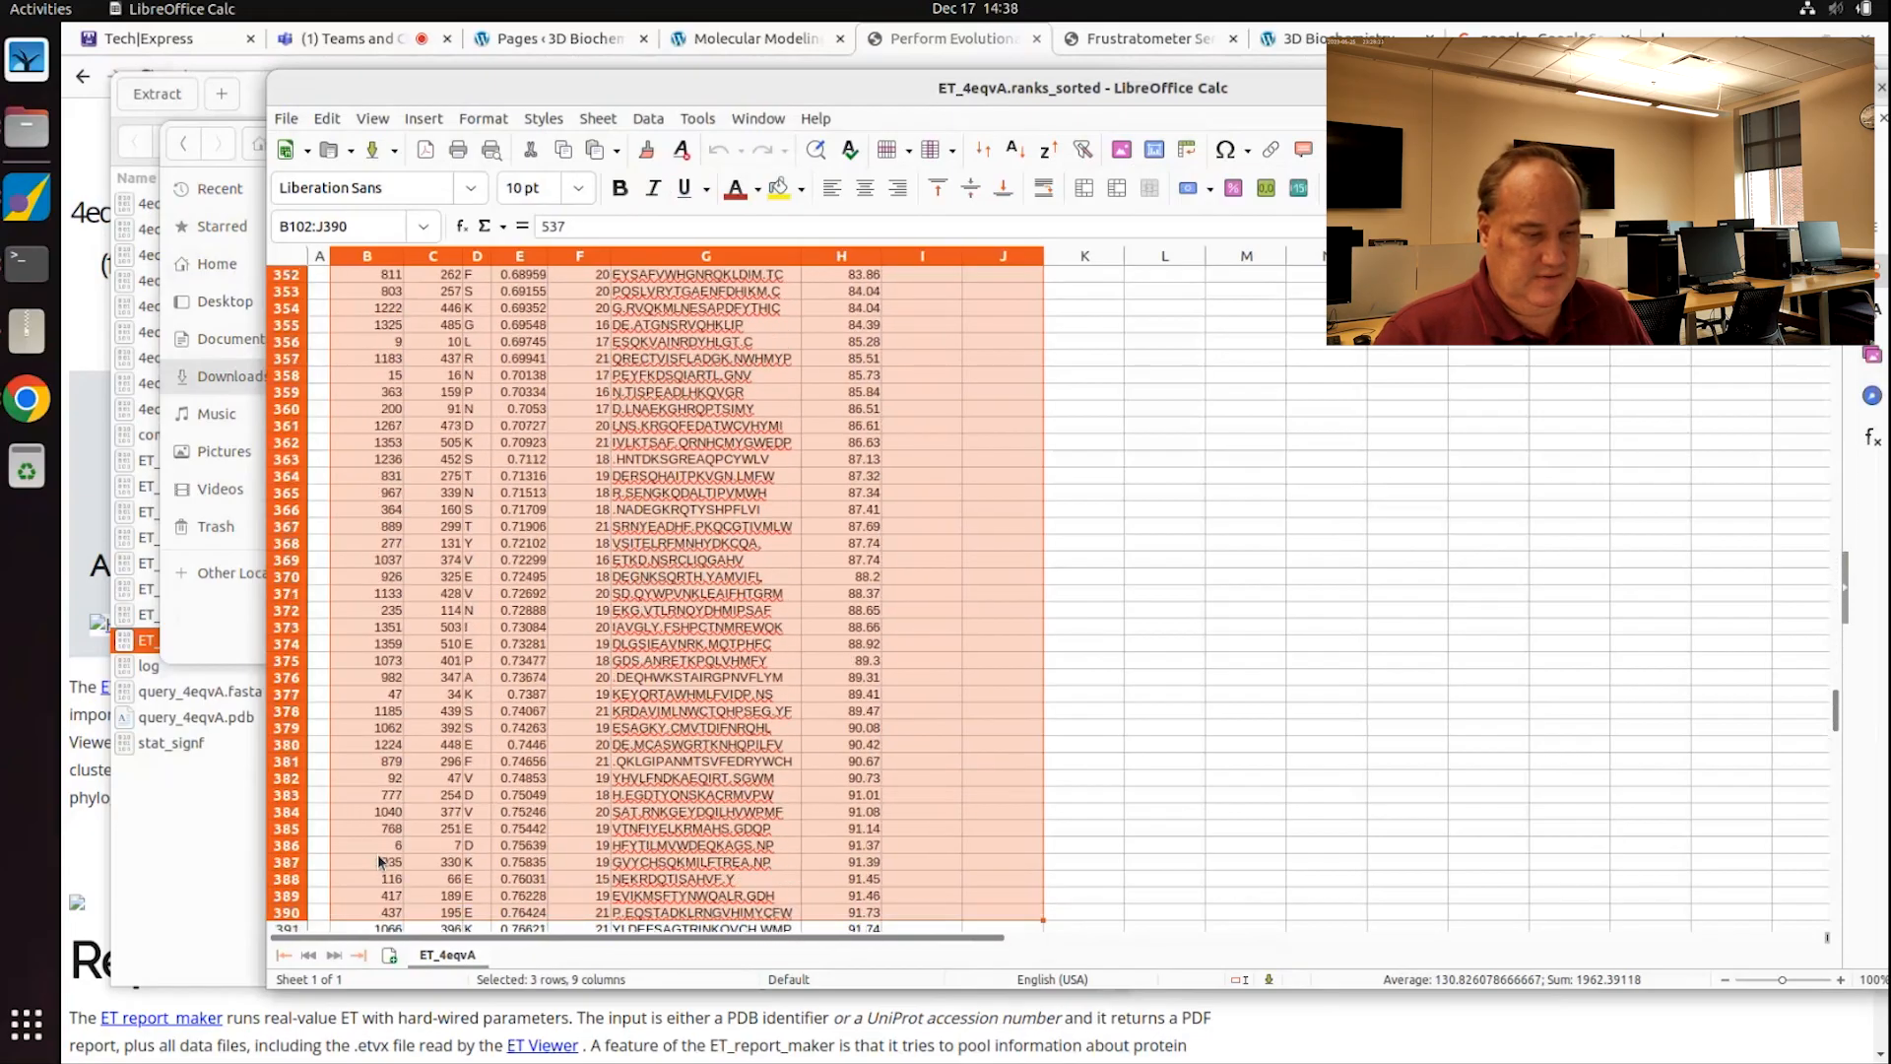
{"action": "key", "text": "shift+Down"}
{"action": "key", "text": "shift+Down"}
{"action": "key", "text": "shift+Down"}
{"action": "key", "text": "shift+Down"}
{"action": "key", "text": "shift+Down"}
{"action": "key", "text": "shift+Down"}
{"action": "key", "text": "shift+Down"}
{"action": "key", "text": "shift+Down"}
{"action": "key", "text": "shift+Down"}
{"action": "key", "text": "shift+Down"}
{"action": "key", "text": "shift+Down"}
{"action": "key", "text": "shift+Down"}
{"action": "key", "text": "shift+Down"}
{"action": "key", "text": "shift+Down"}
{"action": "key", "text": "shift+Down"}
{"action": "key", "text": "shift+Down"}
{"action": "key", "text": "shift+Down"}
{"action": "key", "text": "shift+Down"}
{"action": "key", "text": "shift+Down"}
{"action": "key", "text": "shift+Down"}
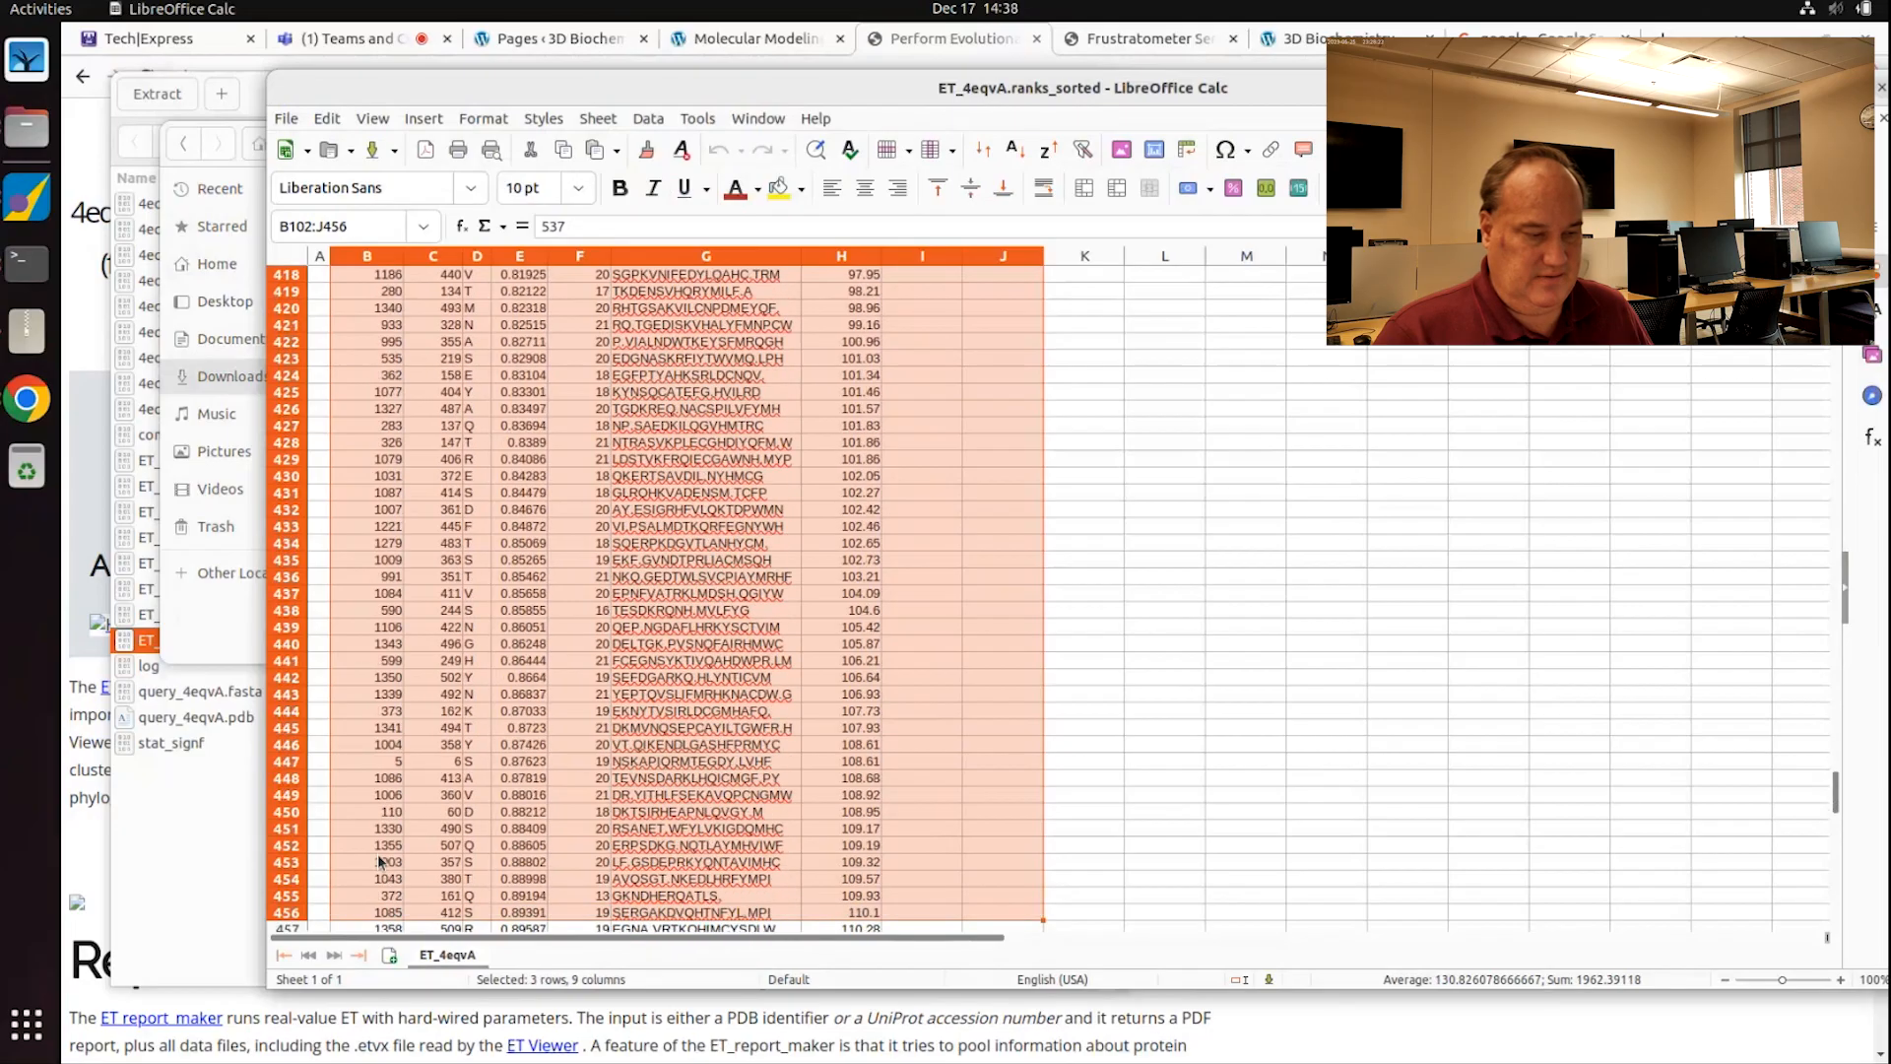
{"action": "key", "text": "shift+Down"}
{"action": "key", "text": "shift+Down"}
{"action": "key", "text": "shift+Down"}
{"action": "key", "text": "shift+Down"}
{"action": "key", "text": "shift+Down"}
{"action": "key", "text": "shift+Down"}
{"action": "key", "text": "shift+Down"}
{"action": "key", "text": "shift+Down"}
{"action": "key", "text": "shift+Down"}
{"action": "key", "text": "shift+Down"}
{"action": "key", "text": "shift+Down"}
{"action": "key", "text": "shift+Down"}
{"action": "key", "text": "shift+Down"}
{"action": "key", "text": "shift+Down"}
{"action": "key", "text": "shift+Down"}
{"action": "key", "text": "shift+Down"}
{"action": "key", "text": "shift+Down"}
{"action": "key", "text": "shift+Down"}
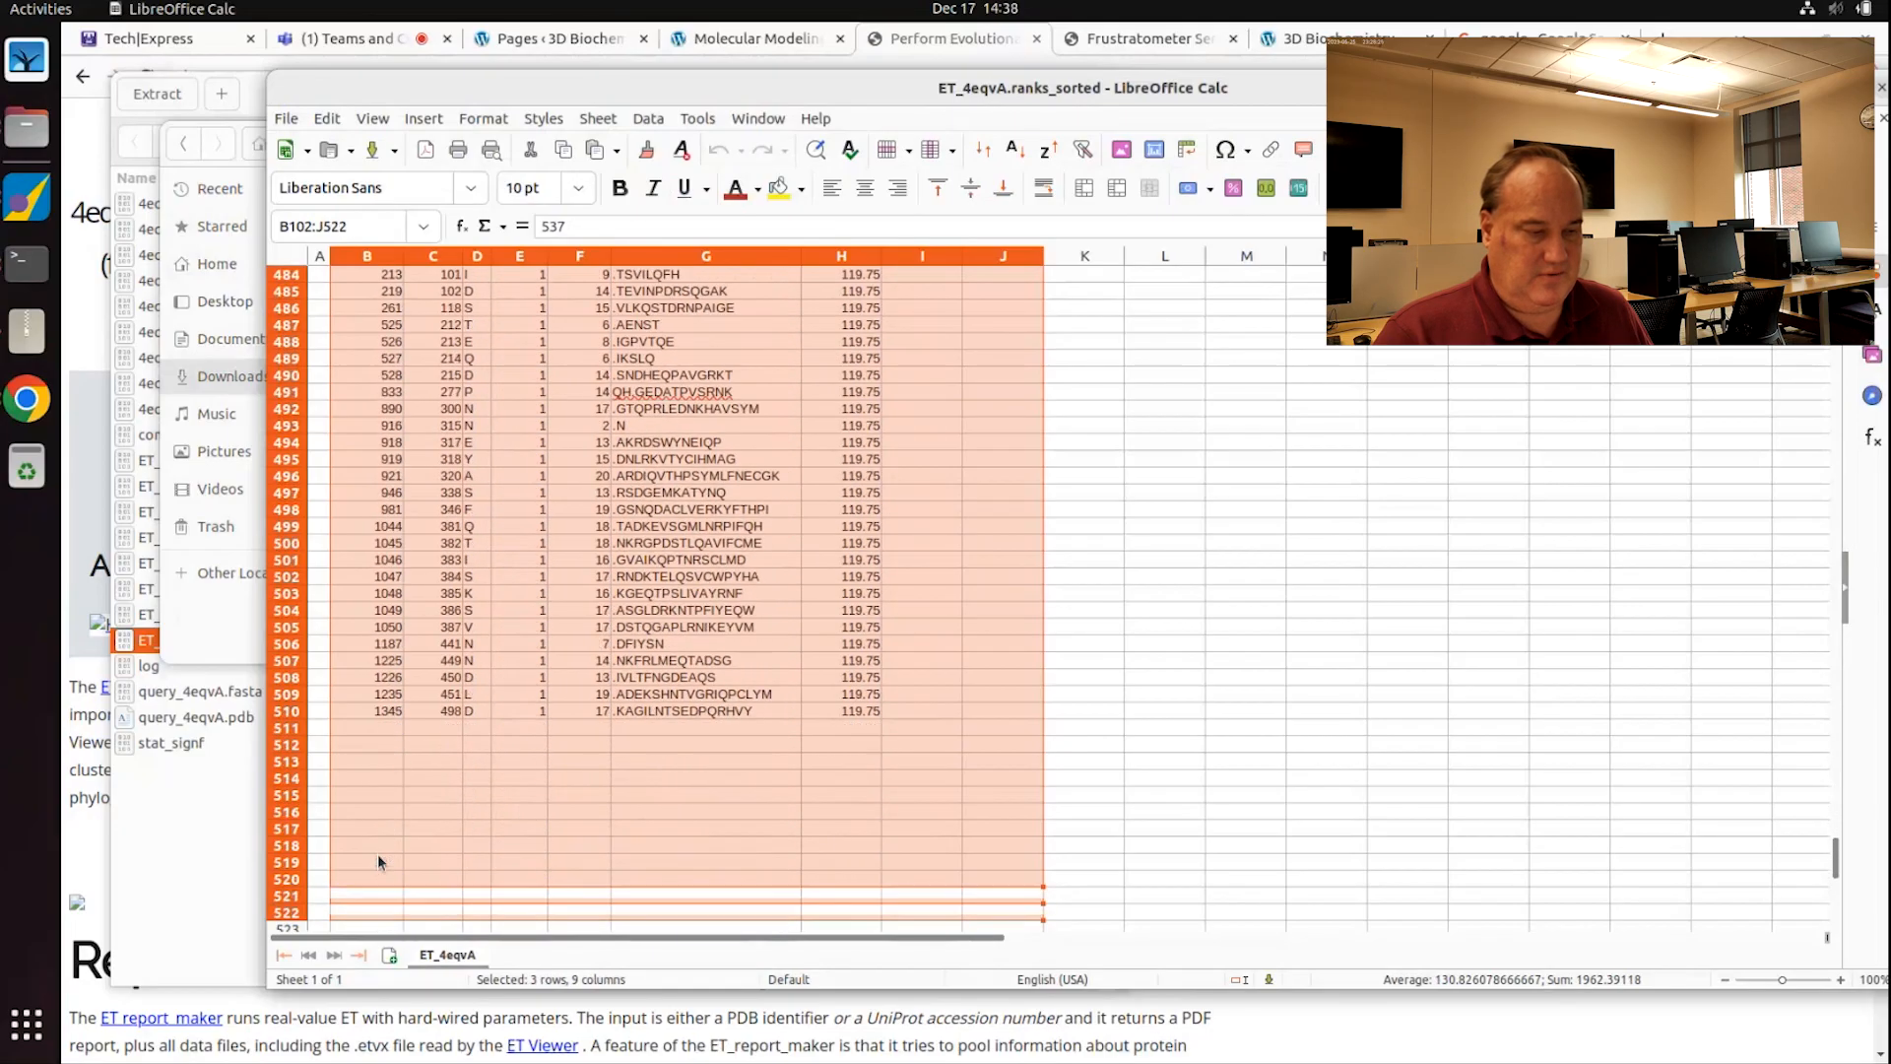
{"action": "key", "text": "Delete"}
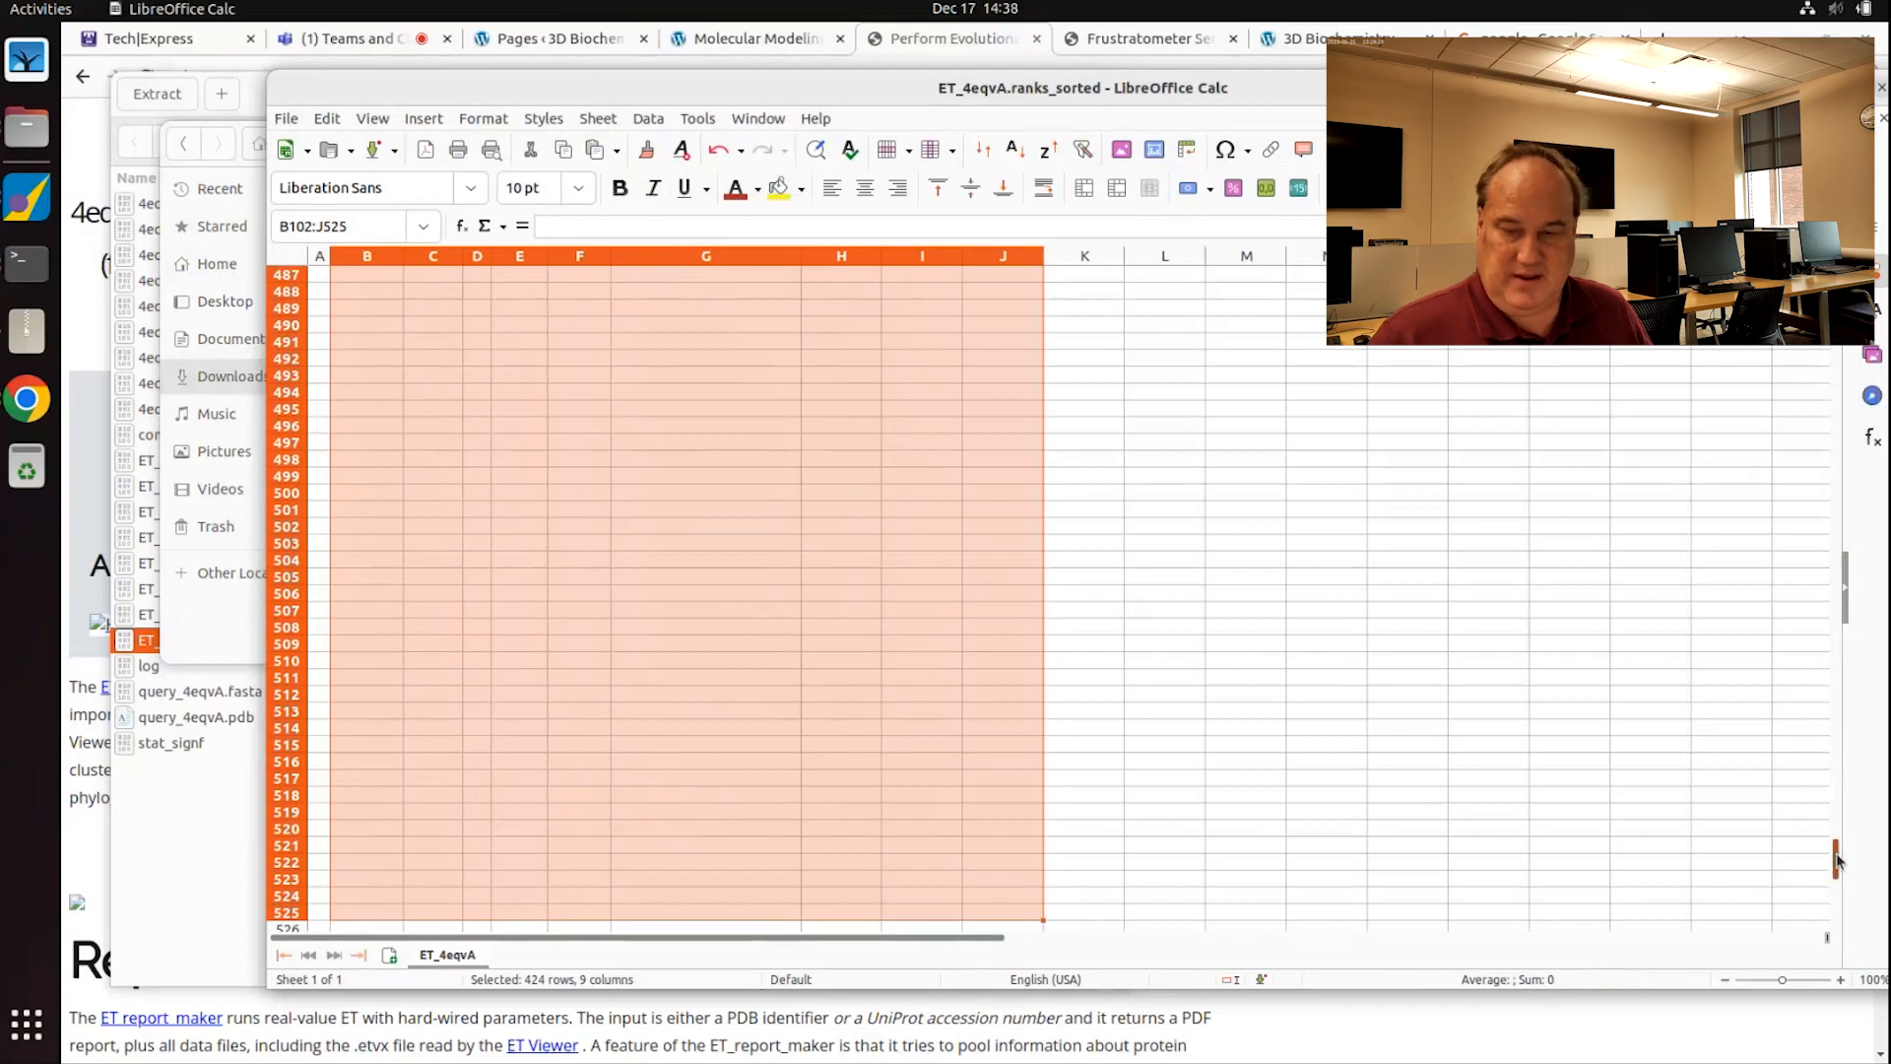
{"action": "left_click_drag", "start_coordinate": [1835, 857], "coordinate": [1759, 340]}
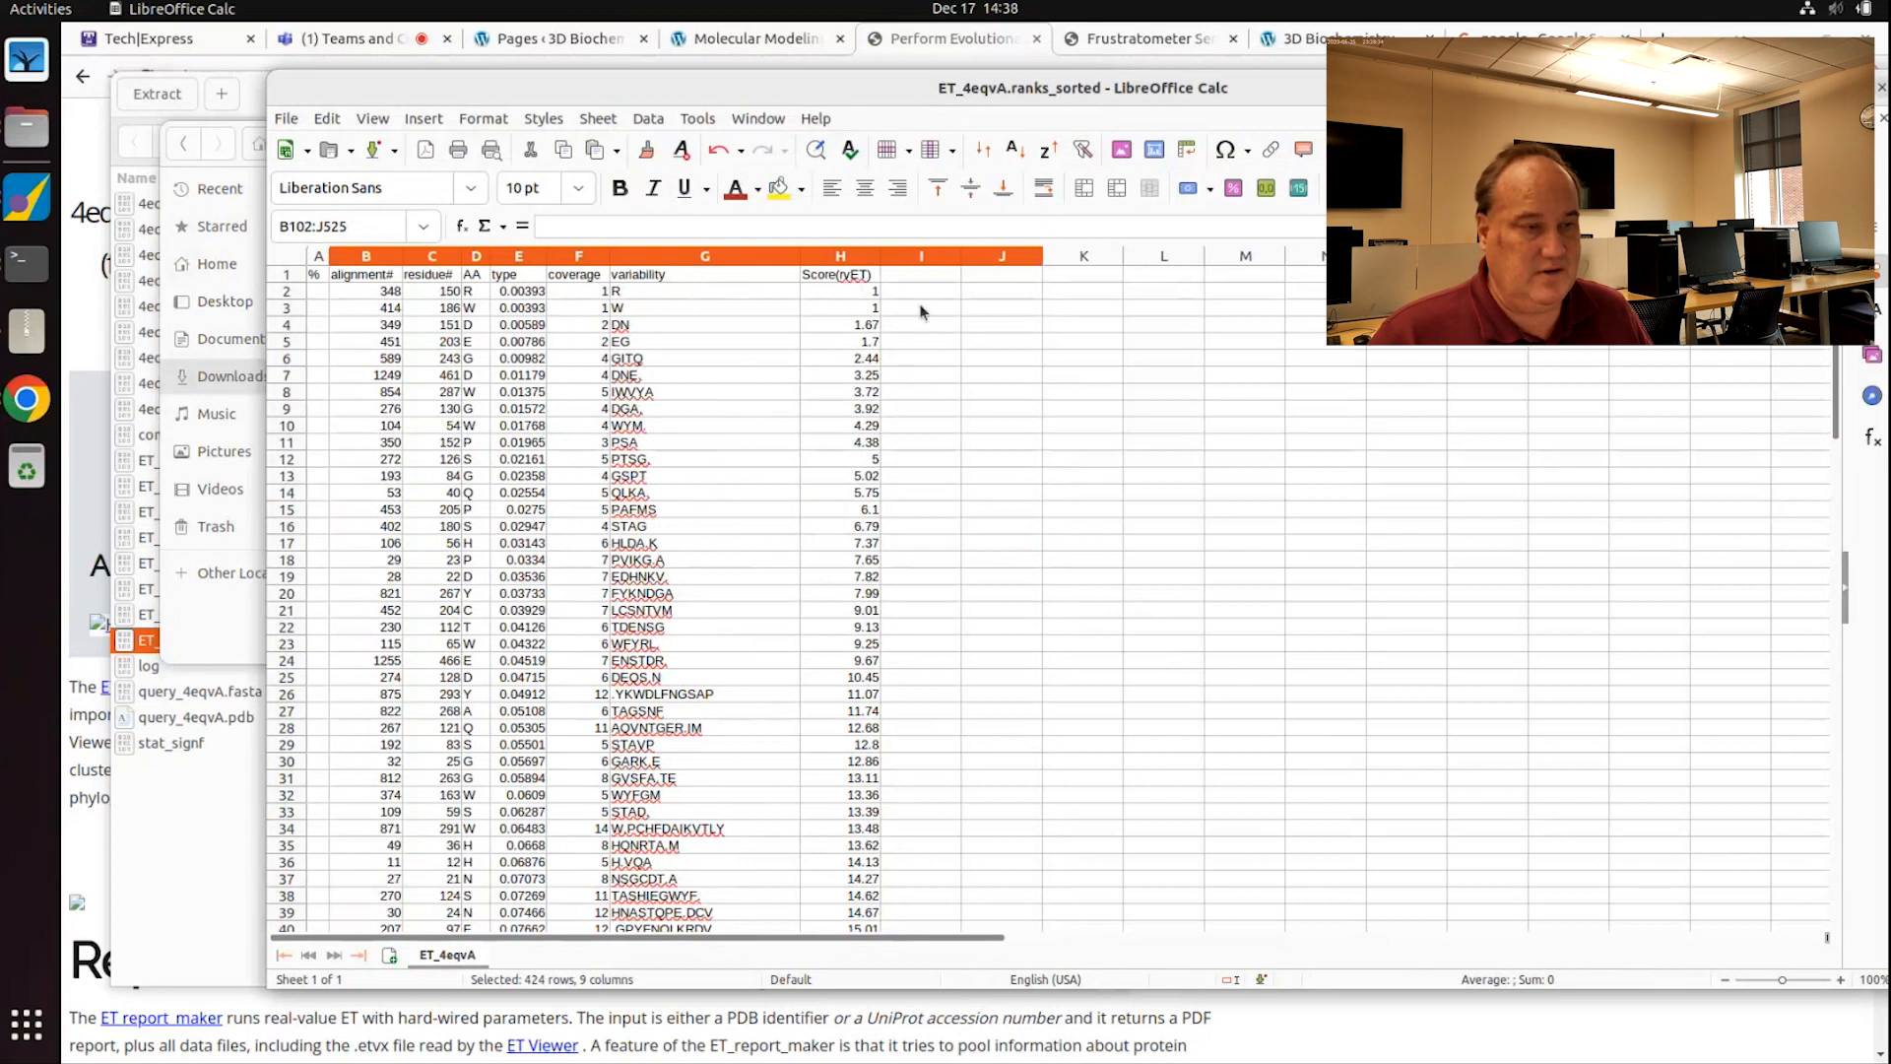
Step: Check the top row's score and residue number, then select A2:H101
{"action": "left_click", "coordinate": [840, 291]}
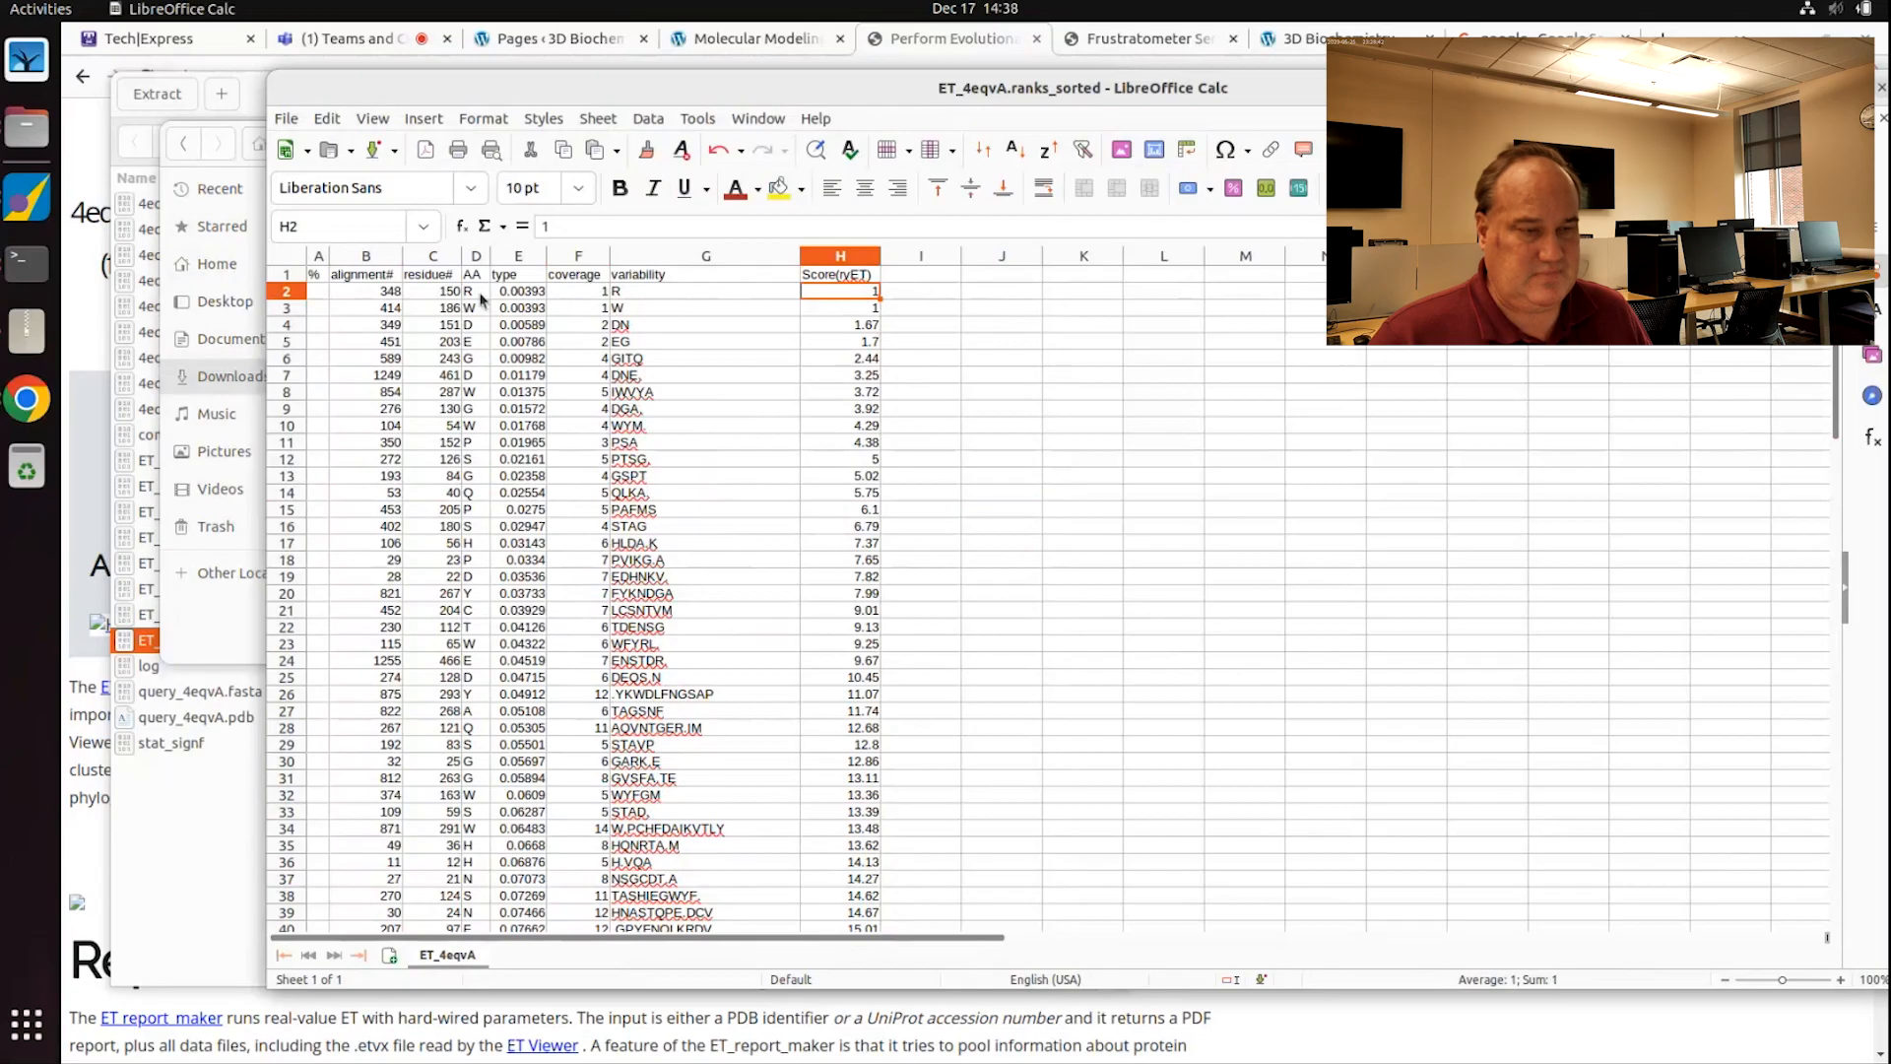
{"action": "left_click", "coordinate": [444, 299]}
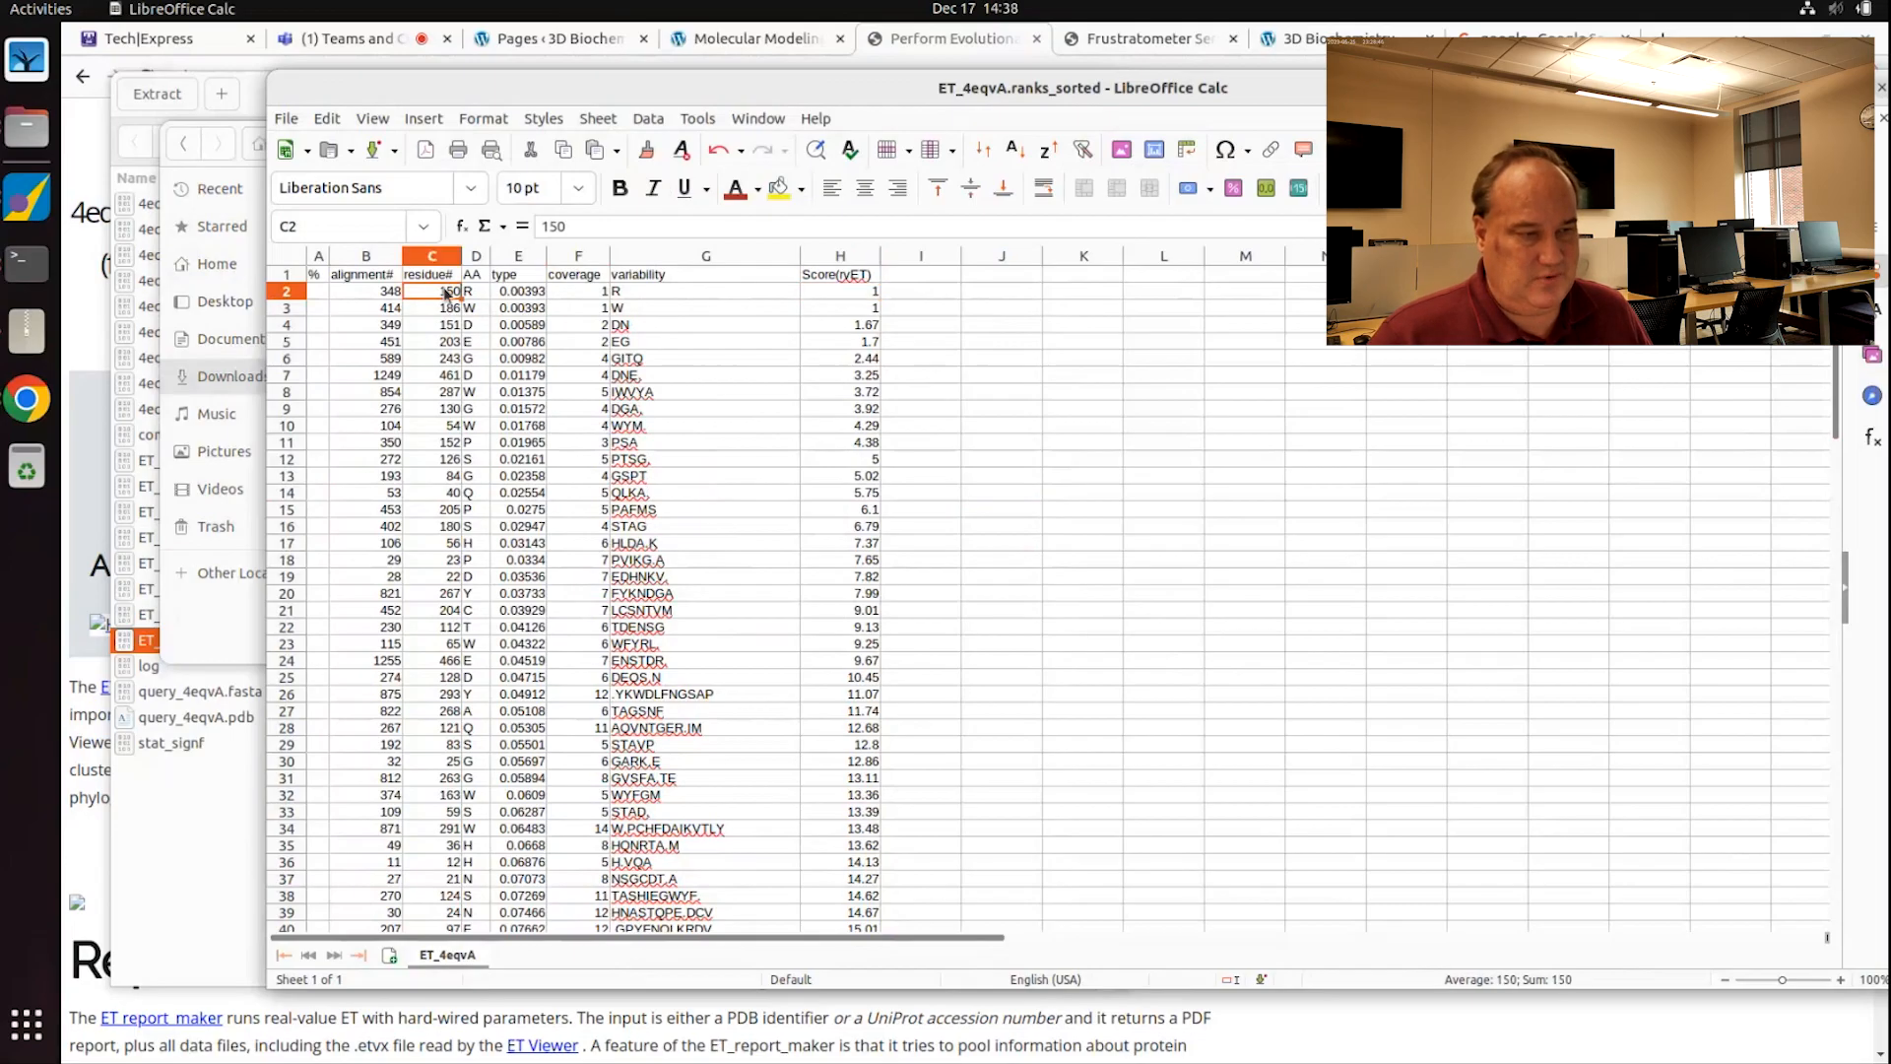
{"action": "left_click", "coordinate": [317, 292]}
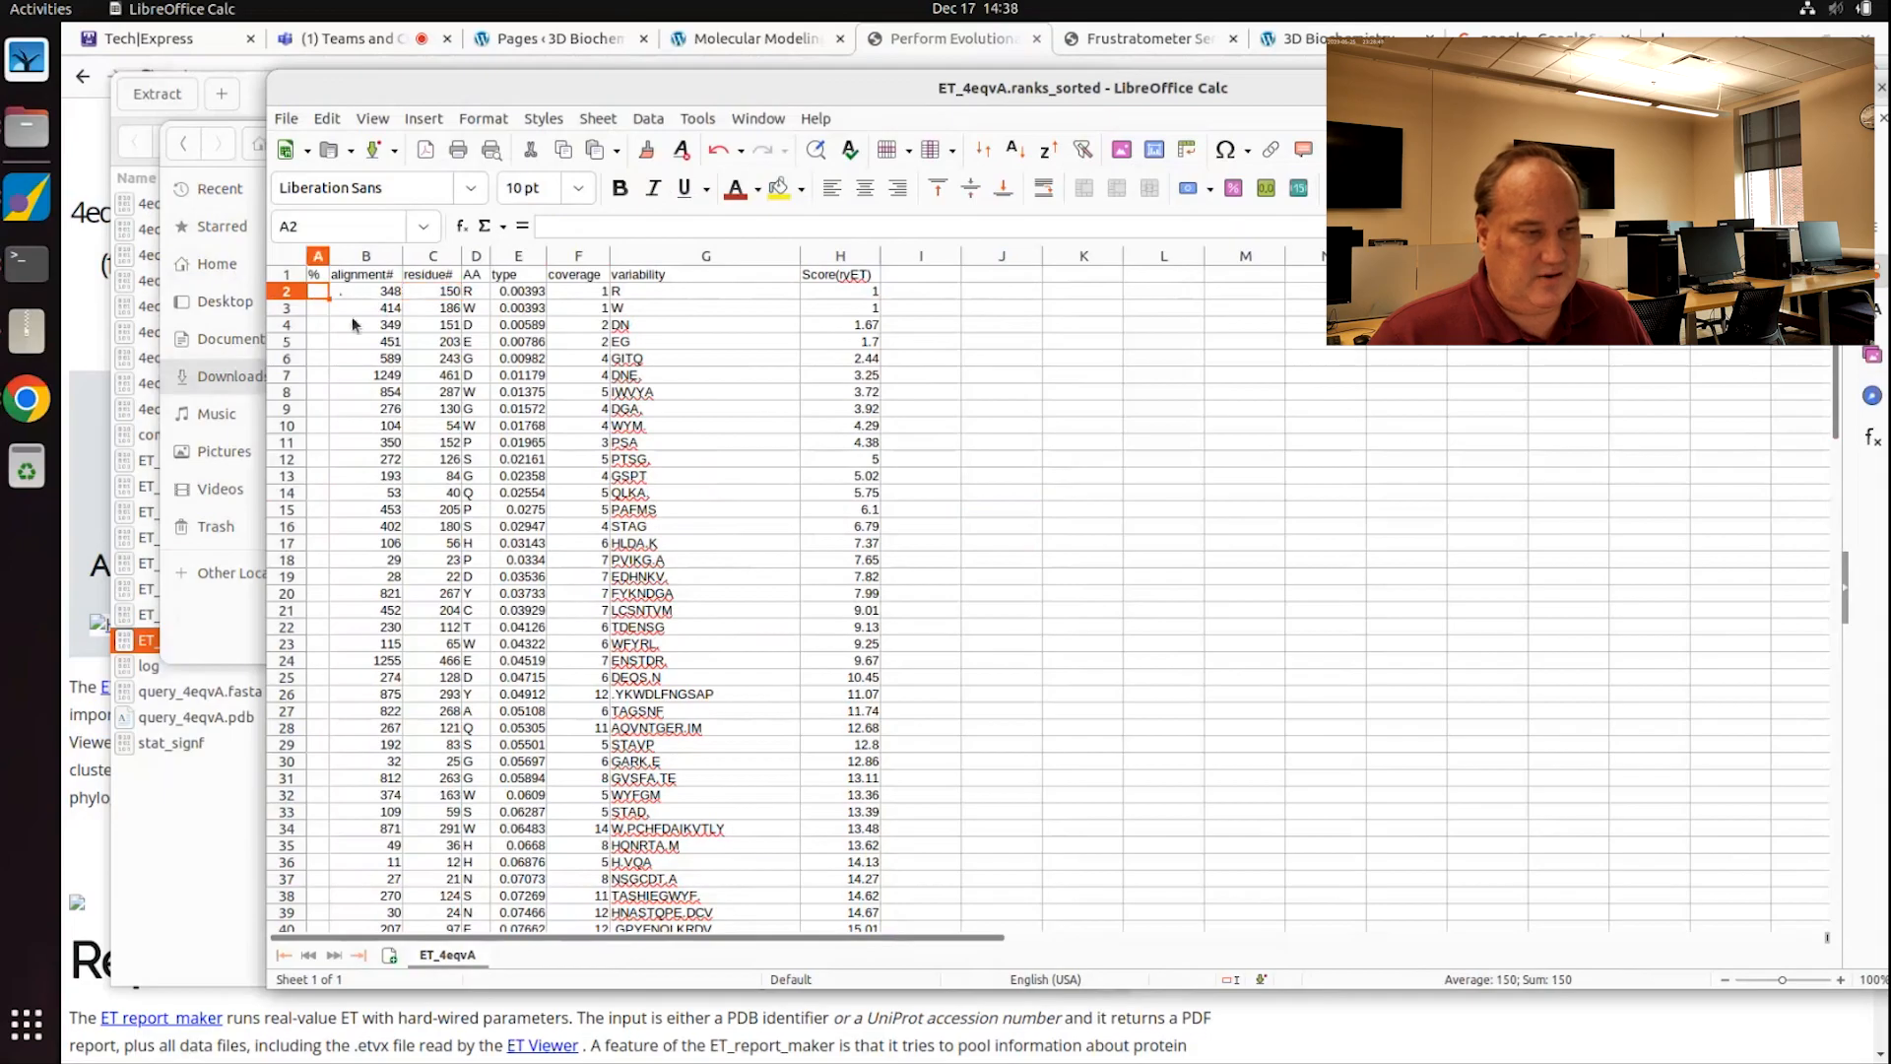
{"action": "key", "text": "shift+Down"}
{"action": "key", "text": "shift+Right"}
{"action": "key", "text": "shift+Right"}
{"action": "key", "text": "shift+Right"}
{"action": "key", "text": "shift+Right"}
{"action": "key", "text": "shift+Right"}
{"action": "key", "text": "shift+Right"}
{"action": "key", "text": "shift+Right"}
{"action": "key", "text": "shift+Right"}
{"action": "key", "text": "shift+Right"}
{"action": "key", "text": "shift+Right"}
{"action": "key", "text": "shift+Right"}
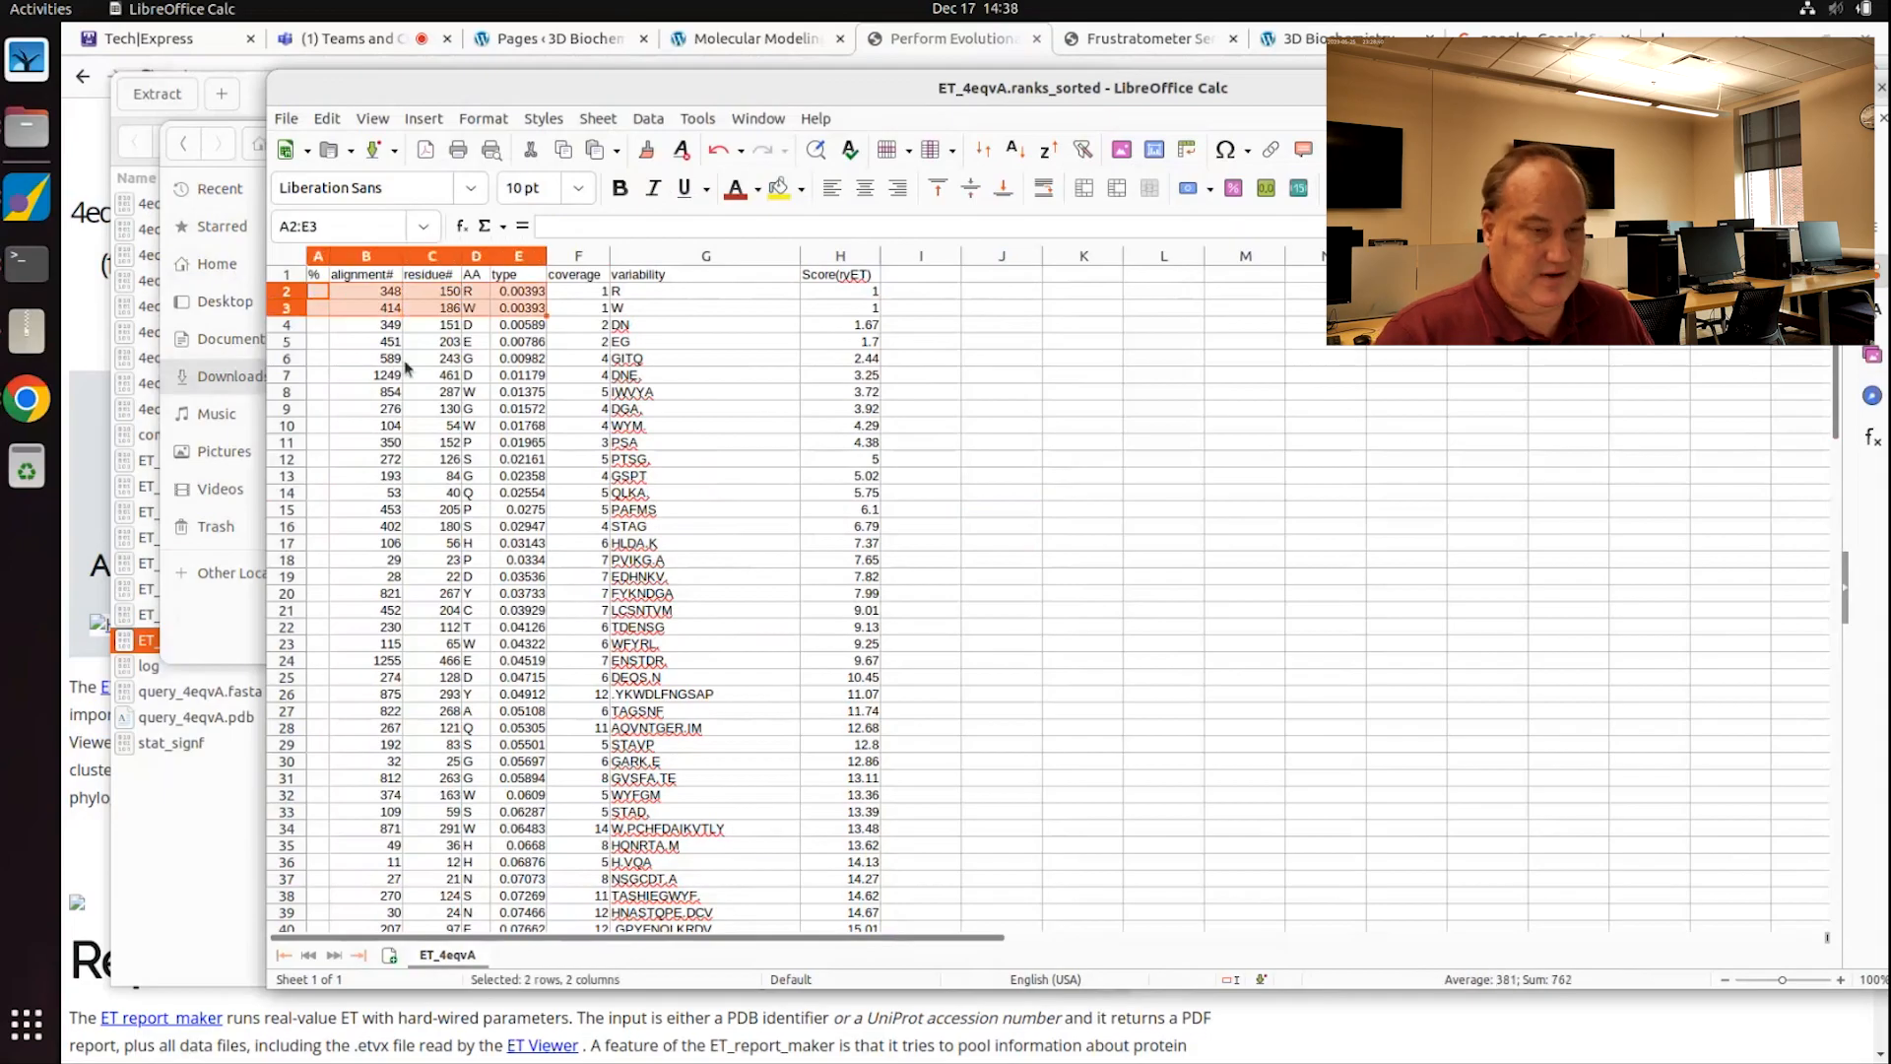
{"action": "key", "text": "shift+Left"}
{"action": "key", "text": "shift+Left"}
{"action": "key", "text": "shift+Left"}
{"action": "key", "text": "shift+Left"}
{"action": "key", "text": "shift+Down"}
{"action": "key", "text": "shift+Down"}
{"action": "key", "text": "shift+Down"}
{"action": "key", "text": "shift+Down"}
{"action": "key", "text": "shift+Down"}
{"action": "key", "text": "shift+Down"}
{"action": "key", "text": "shift+Down"}
{"action": "key", "text": "shift+Down"}
{"action": "key", "text": "shift+Down"}
{"action": "key", "text": "shift+Down"}
{"action": "key", "text": "shift+Down"}
{"action": "key", "text": "shift+Down"}
{"action": "key", "text": "shift+Down"}
{"action": "key", "text": "shift+Down"}
{"action": "key", "text": "shift+Down"}
{"action": "key", "text": "shift+Down"}
{"action": "key", "text": "shift+Down"}
{"action": "key", "text": "shift+Down"}
{"action": "key", "text": "shift+Down"}
{"action": "key", "text": "shift+Down"}
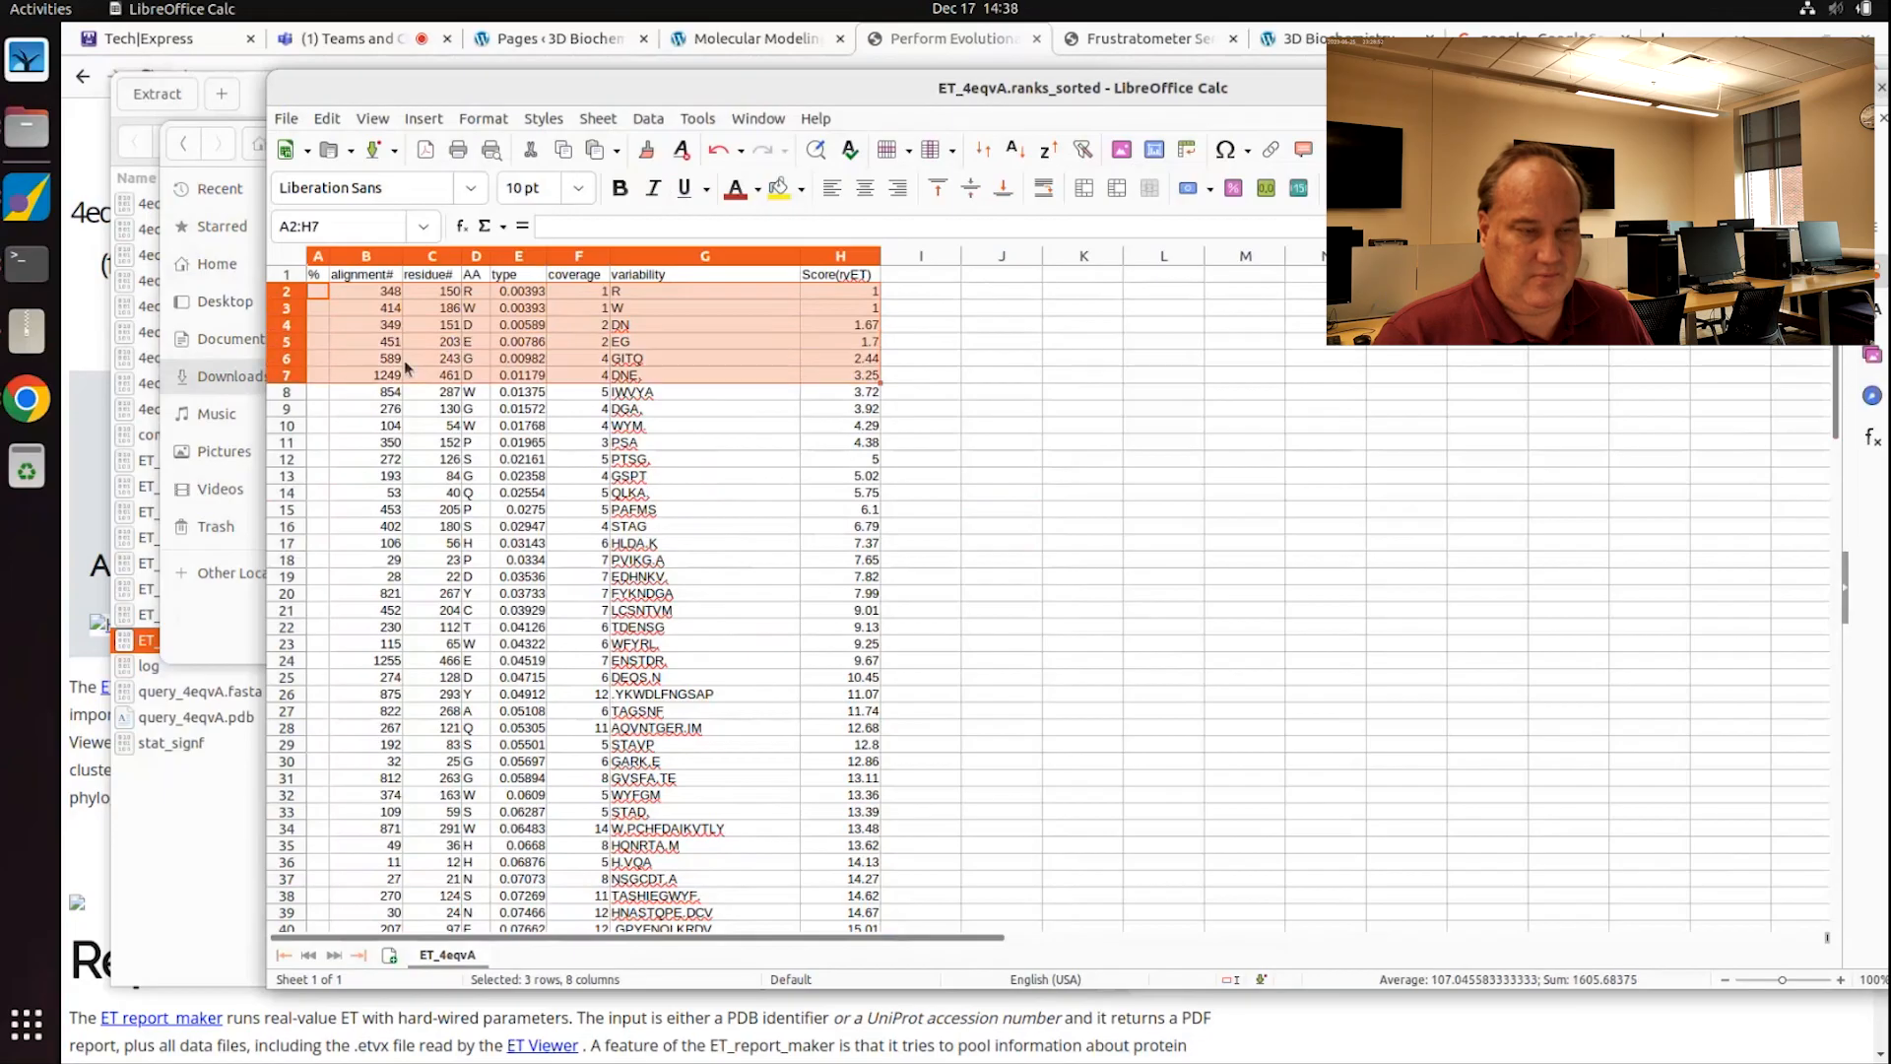
{"action": "key", "text": "shift+Down"}
{"action": "key", "text": "shift+Down"}
{"action": "key", "text": "shift+Down"}
{"action": "key", "text": "shift+Down"}
{"action": "key", "text": "shift+Down"}
{"action": "key", "text": "shift+Down"}
{"action": "key", "text": "shift+Down"}
{"action": "key", "text": "shift+Down"}
{"action": "key", "text": "shift+Down"}
{"action": "key", "text": "shift+Down"}
{"action": "key", "text": "shift+Down"}
{"action": "key", "text": "shift+Down"}
{"action": "key", "text": "shift+Down"}
{"action": "key", "text": "shift+Down"}
{"action": "key", "text": "shift+Down"}
{"action": "key", "text": "shift+Down"}
{"action": "key", "text": "shift+Down"}
{"action": "key", "text": "shift+Down"}
{"action": "key", "text": "shift+Down"}
{"action": "key", "text": "shift+Down"}
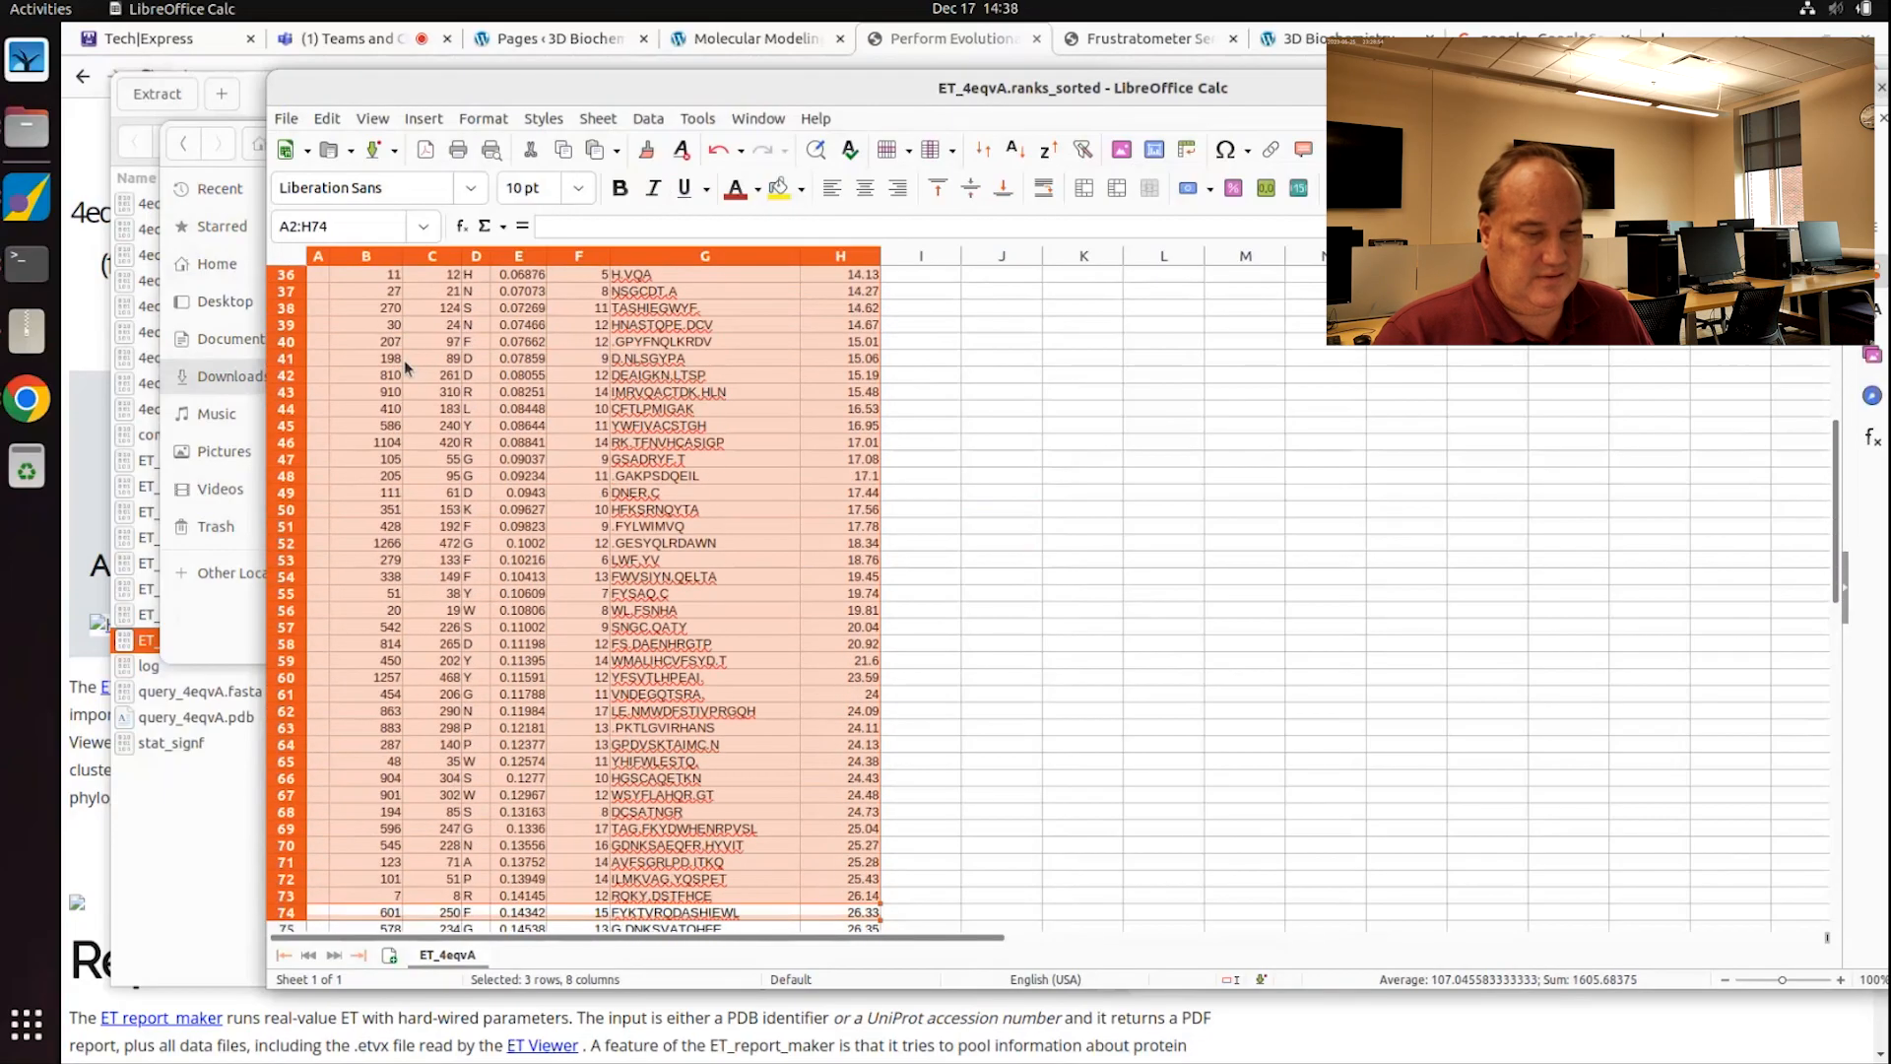
{"action": "key", "text": "shift+Down"}
{"action": "key", "text": "shift+Down"}
{"action": "key", "text": "shift+Down"}
{"action": "key", "text": "shift+Down"}
{"action": "key", "text": "shift+Down"}
{"action": "key", "text": "shift+Down"}
{"action": "key", "text": "shift+Down"}
{"action": "key", "text": "shift+Down"}
{"action": "key", "text": "shift+Down"}
{"action": "key", "text": "shift+Down"}
{"action": "key", "text": "shift+Down"}
{"action": "key", "text": "shift+Down"}
{"action": "key", "text": "shift+Down"}
{"action": "key", "text": "shift+Down"}
{"action": "key", "text": "shift+Down"}
{"action": "key", "text": "shift+Down"}
{"action": "key", "text": "shift+Down"}
{"action": "key", "text": "shift+Up"}
{"action": "key", "text": "shift+Up"}
{"action": "key", "text": "shift+Up"}
{"action": "key", "text": "shift+Up"}
{"action": "key", "text": "shift+Up"}
{"action": "key", "text": "shift+Up"}
{"action": "key", "text": "shift+Up"}
{"action": "key", "text": "shift+Up"}
{"action": "key", "text": "shift+Up"}
{"action": "key", "text": "shift+Up"}
{"action": "key", "text": "shift+Up"}
{"action": "key", "text": "shift+Up"}
{"action": "key", "text": "shift+Up"}
{"action": "key", "text": "shift+Up"}
{"action": "key", "text": "shift+Up"}
{"action": "key", "text": "shift+Up"}
{"action": "key", "text": "shift+Up"}
{"action": "key", "text": "shift+Up"}
{"action": "key", "text": "shift+Up"}
{"action": "key", "text": "shift+Up"}
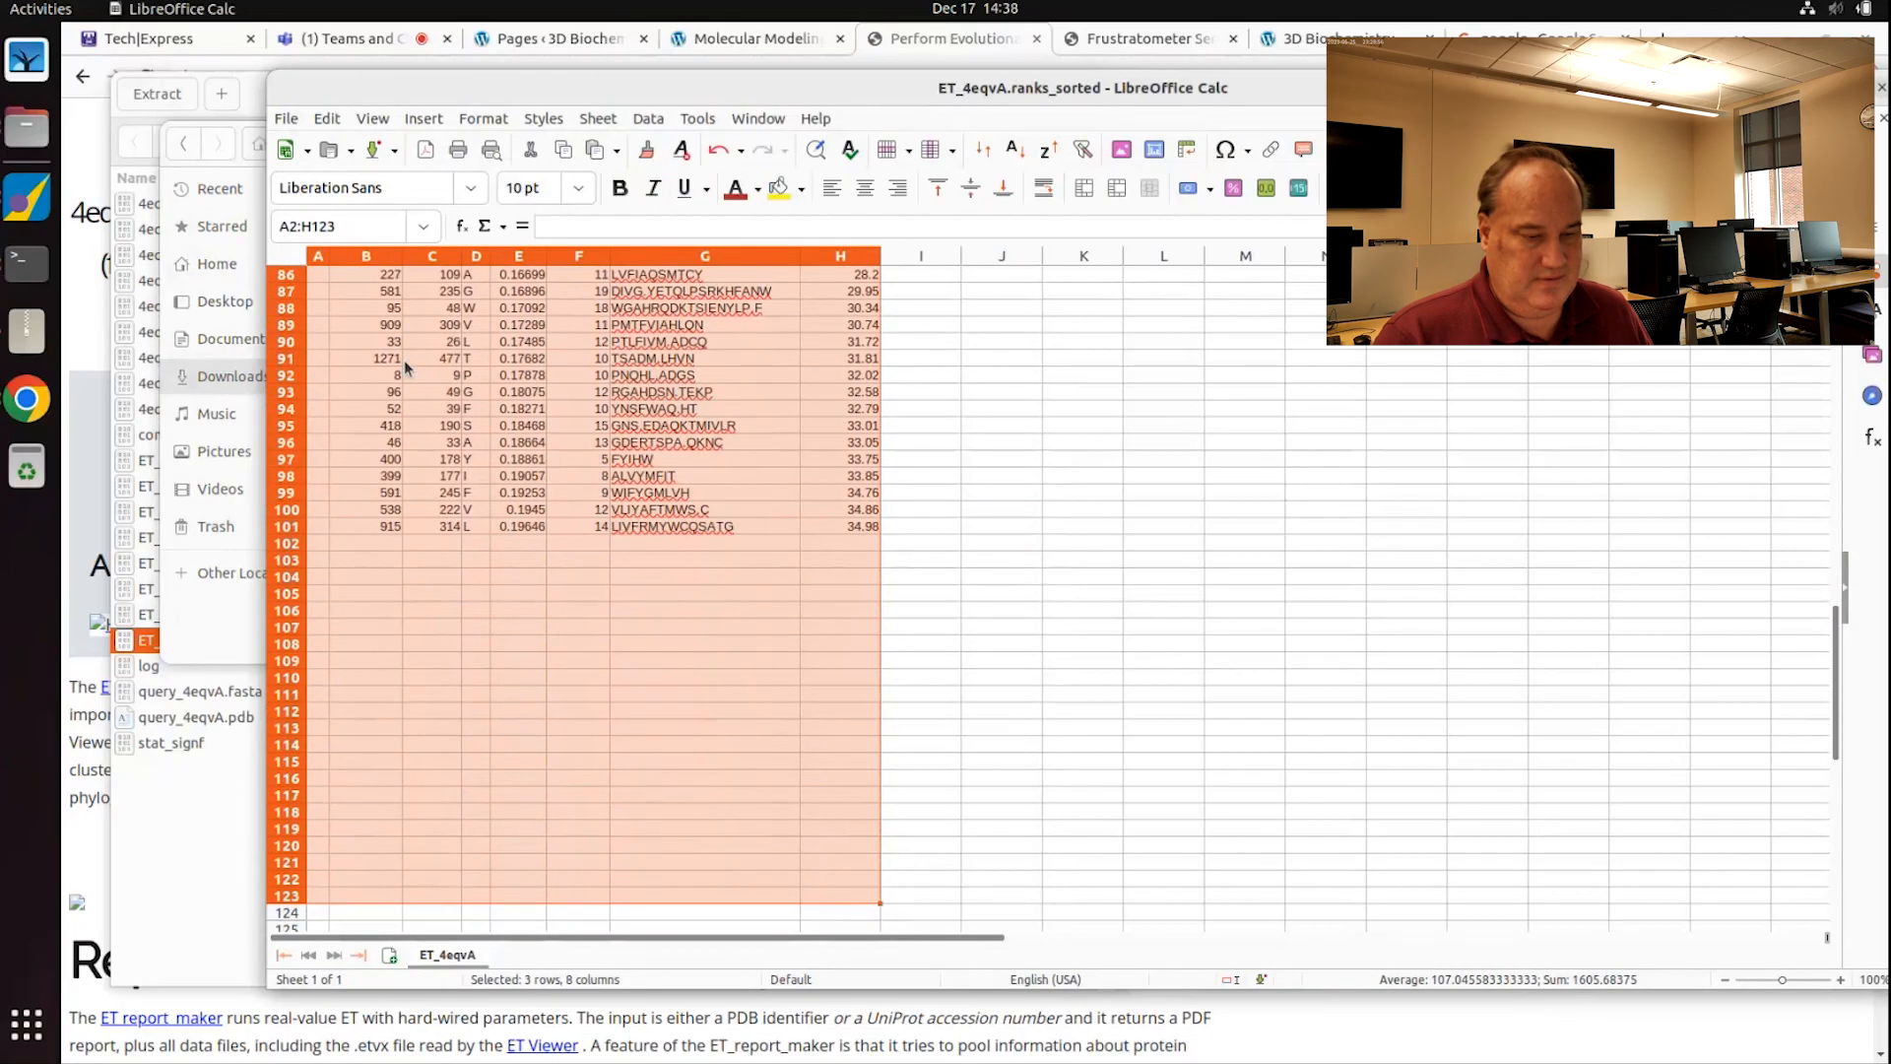
{"action": "key", "text": "shift+Up"}
{"action": "key", "text": "shift+Up"}
{"action": "key", "text": "shift+Up"}
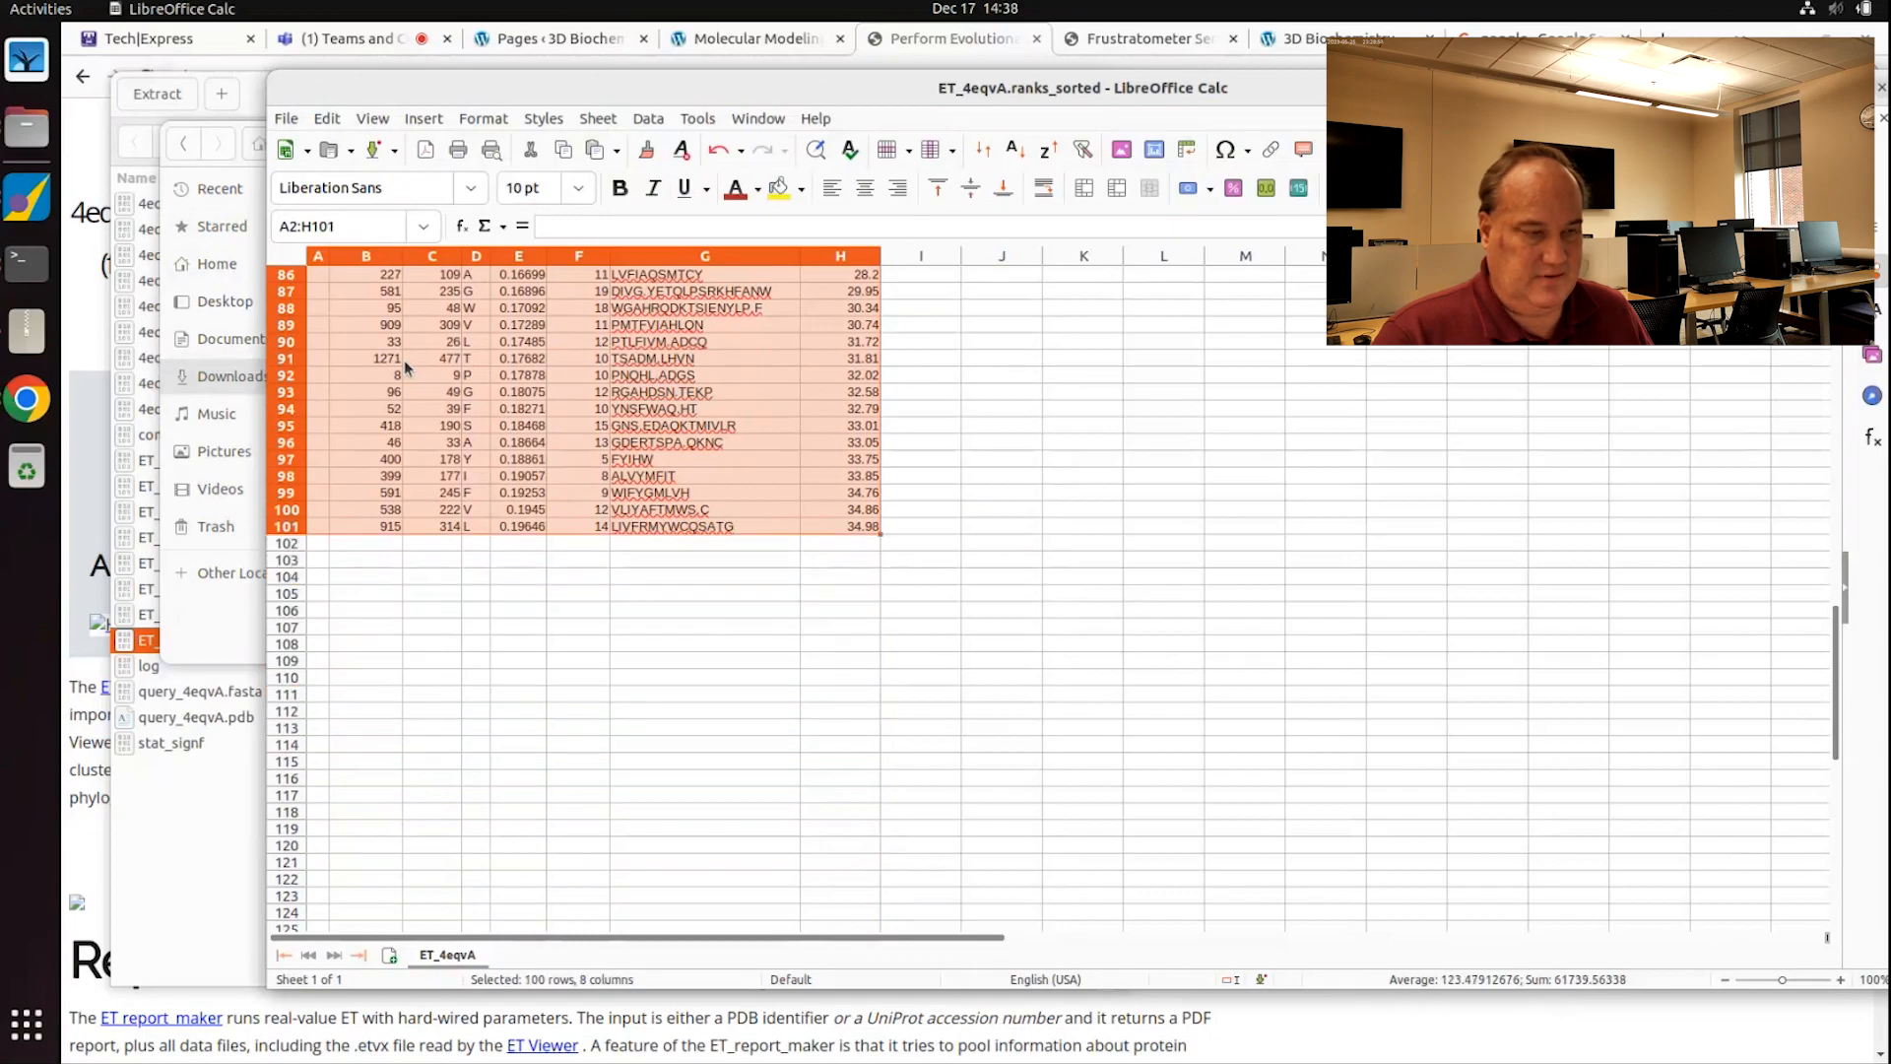
{"action": "scroll", "coordinate": [409, 350], "scroll_direction": "up", "scroll_amount": 18}
{"action": "scroll", "coordinate": [418, 332], "scroll_direction": "up", "scroll_amount": 10}
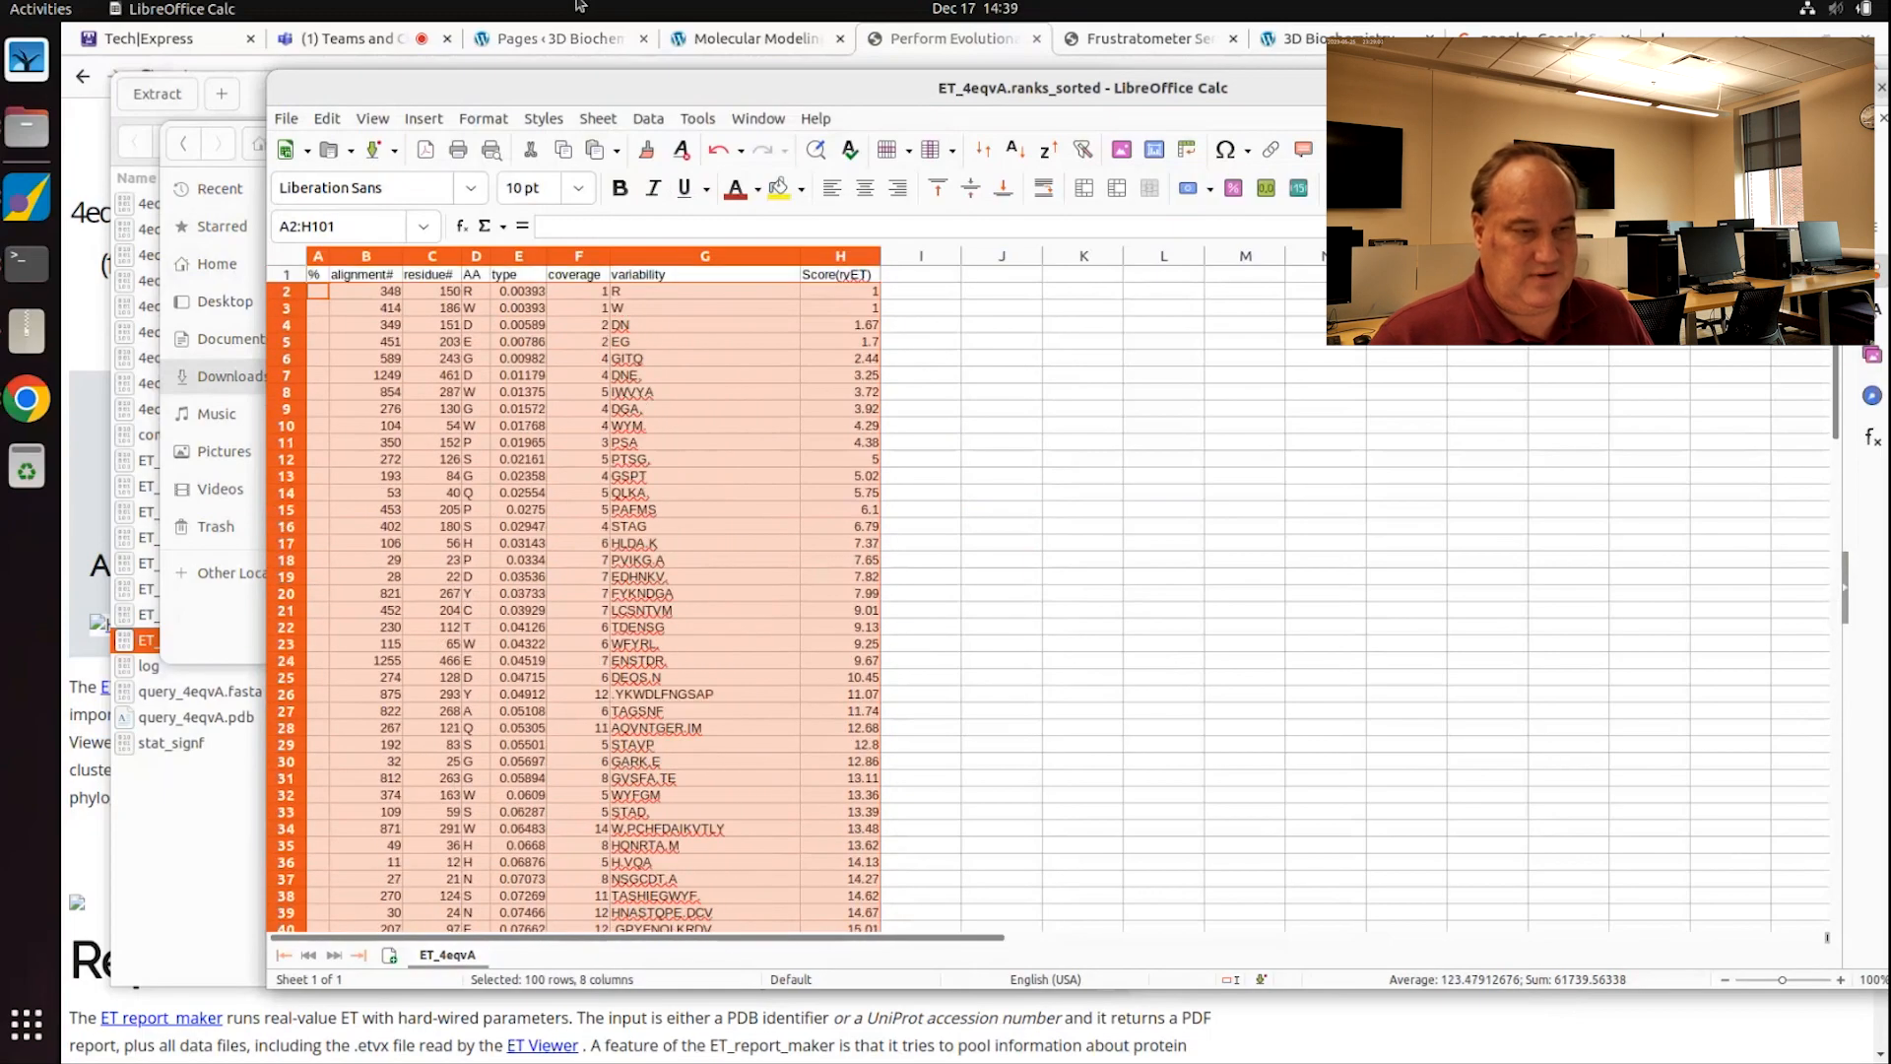
{"action": "left_click", "coordinate": [662, 120]}
Step: Sort the selected rows by column C (residue number) in ascending order
{"action": "left_click", "coordinate": [690, 144]}
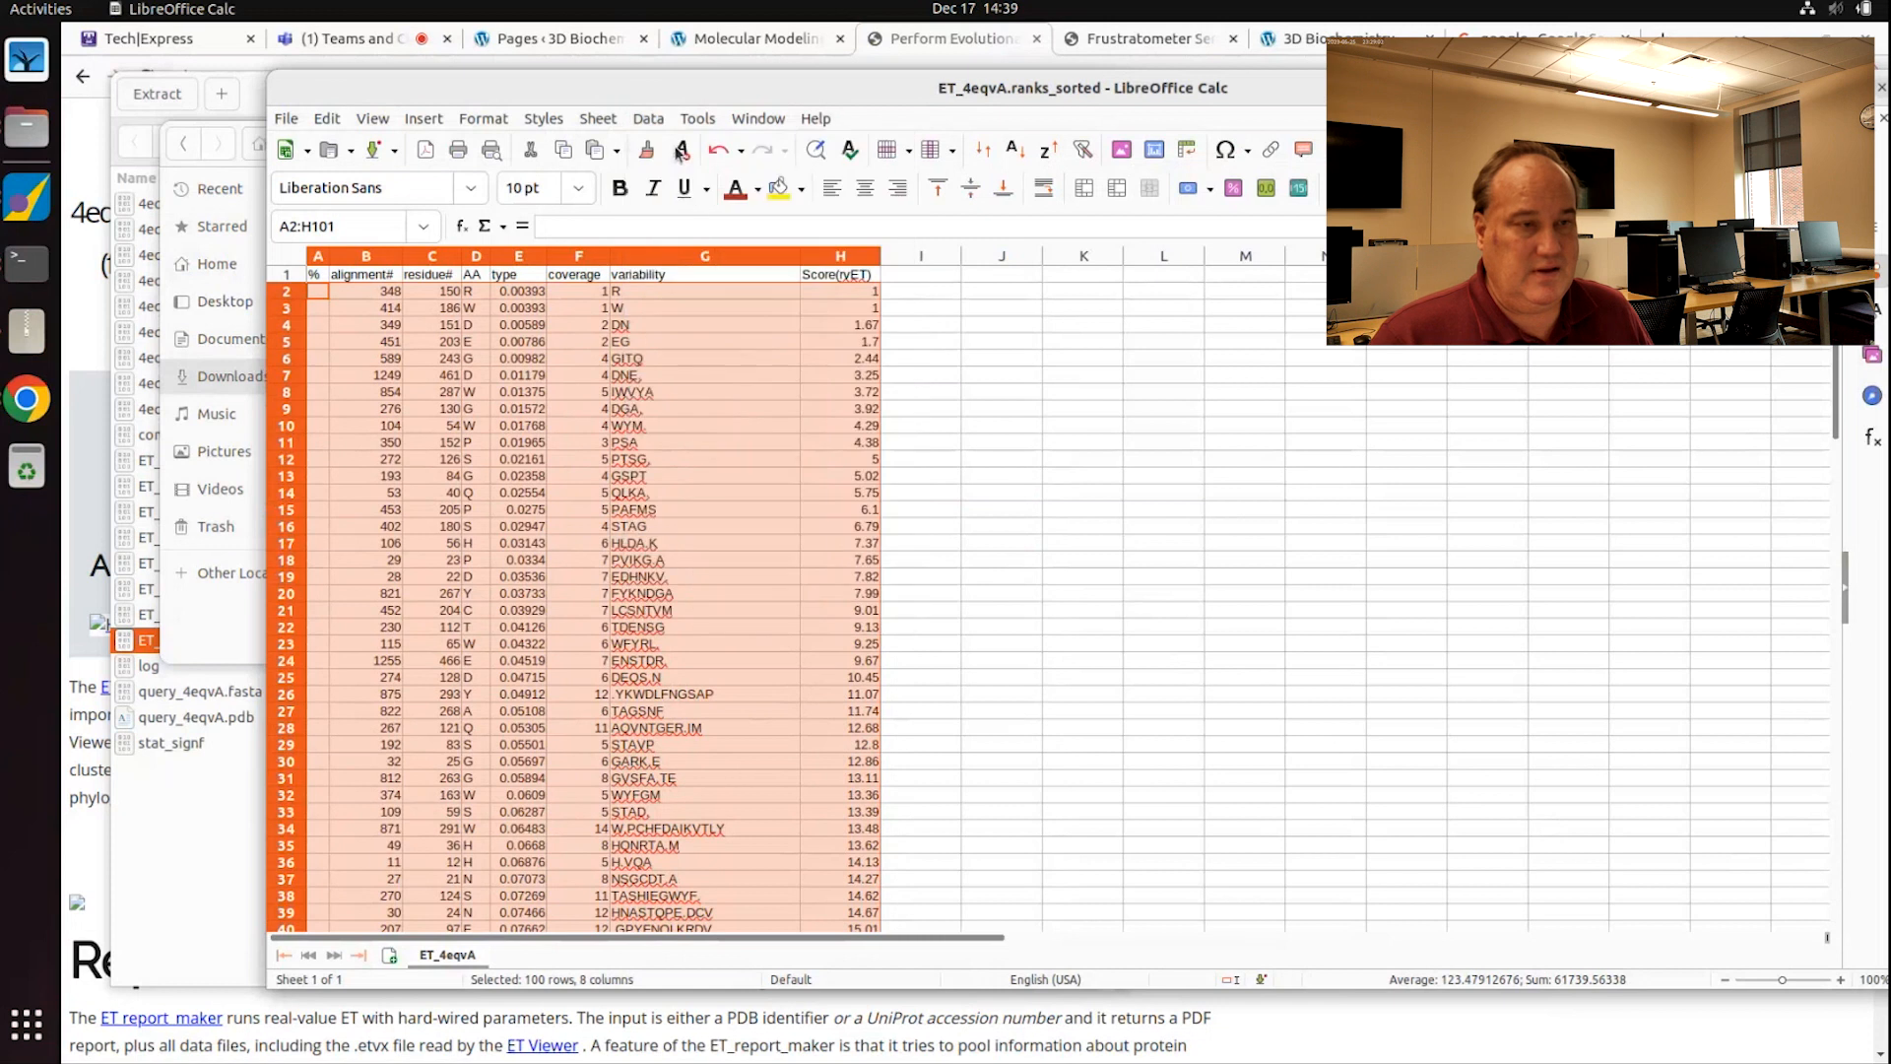
{"action": "left_click", "coordinate": [937, 362]}
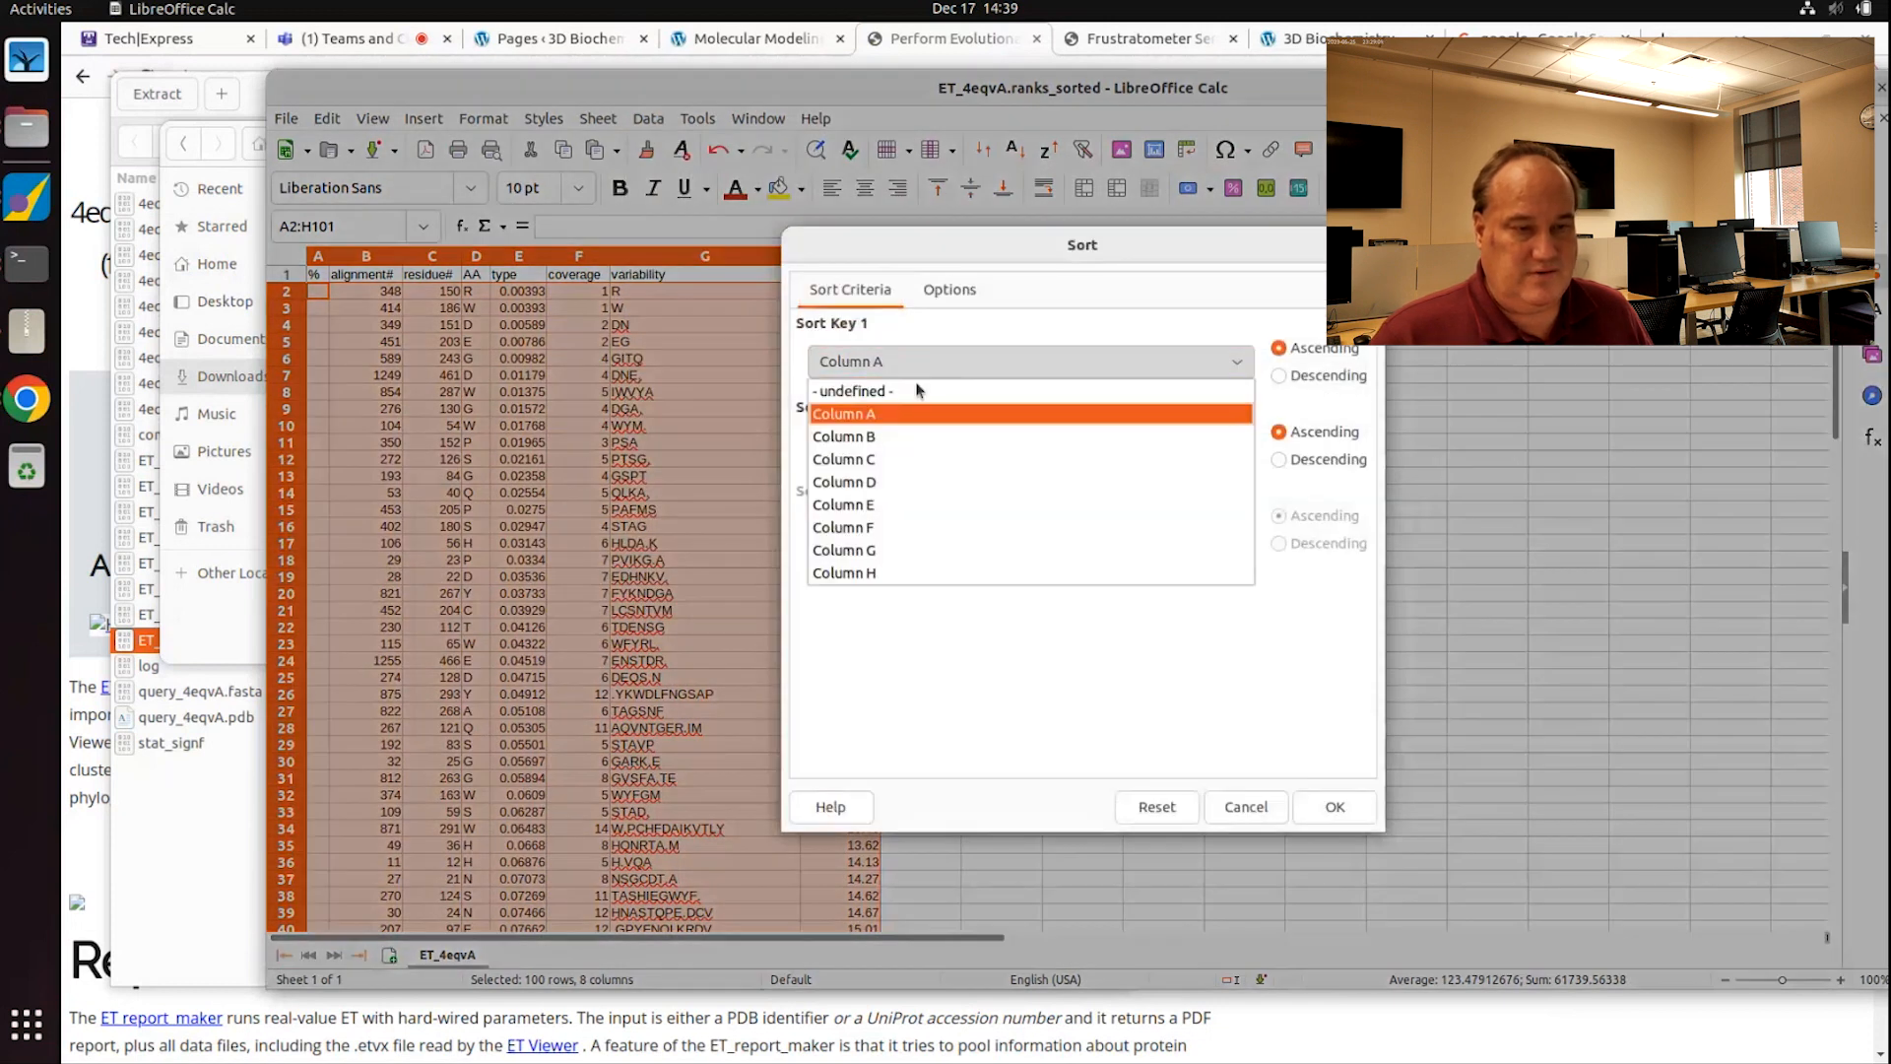
{"action": "left_click", "coordinate": [1083, 456]}
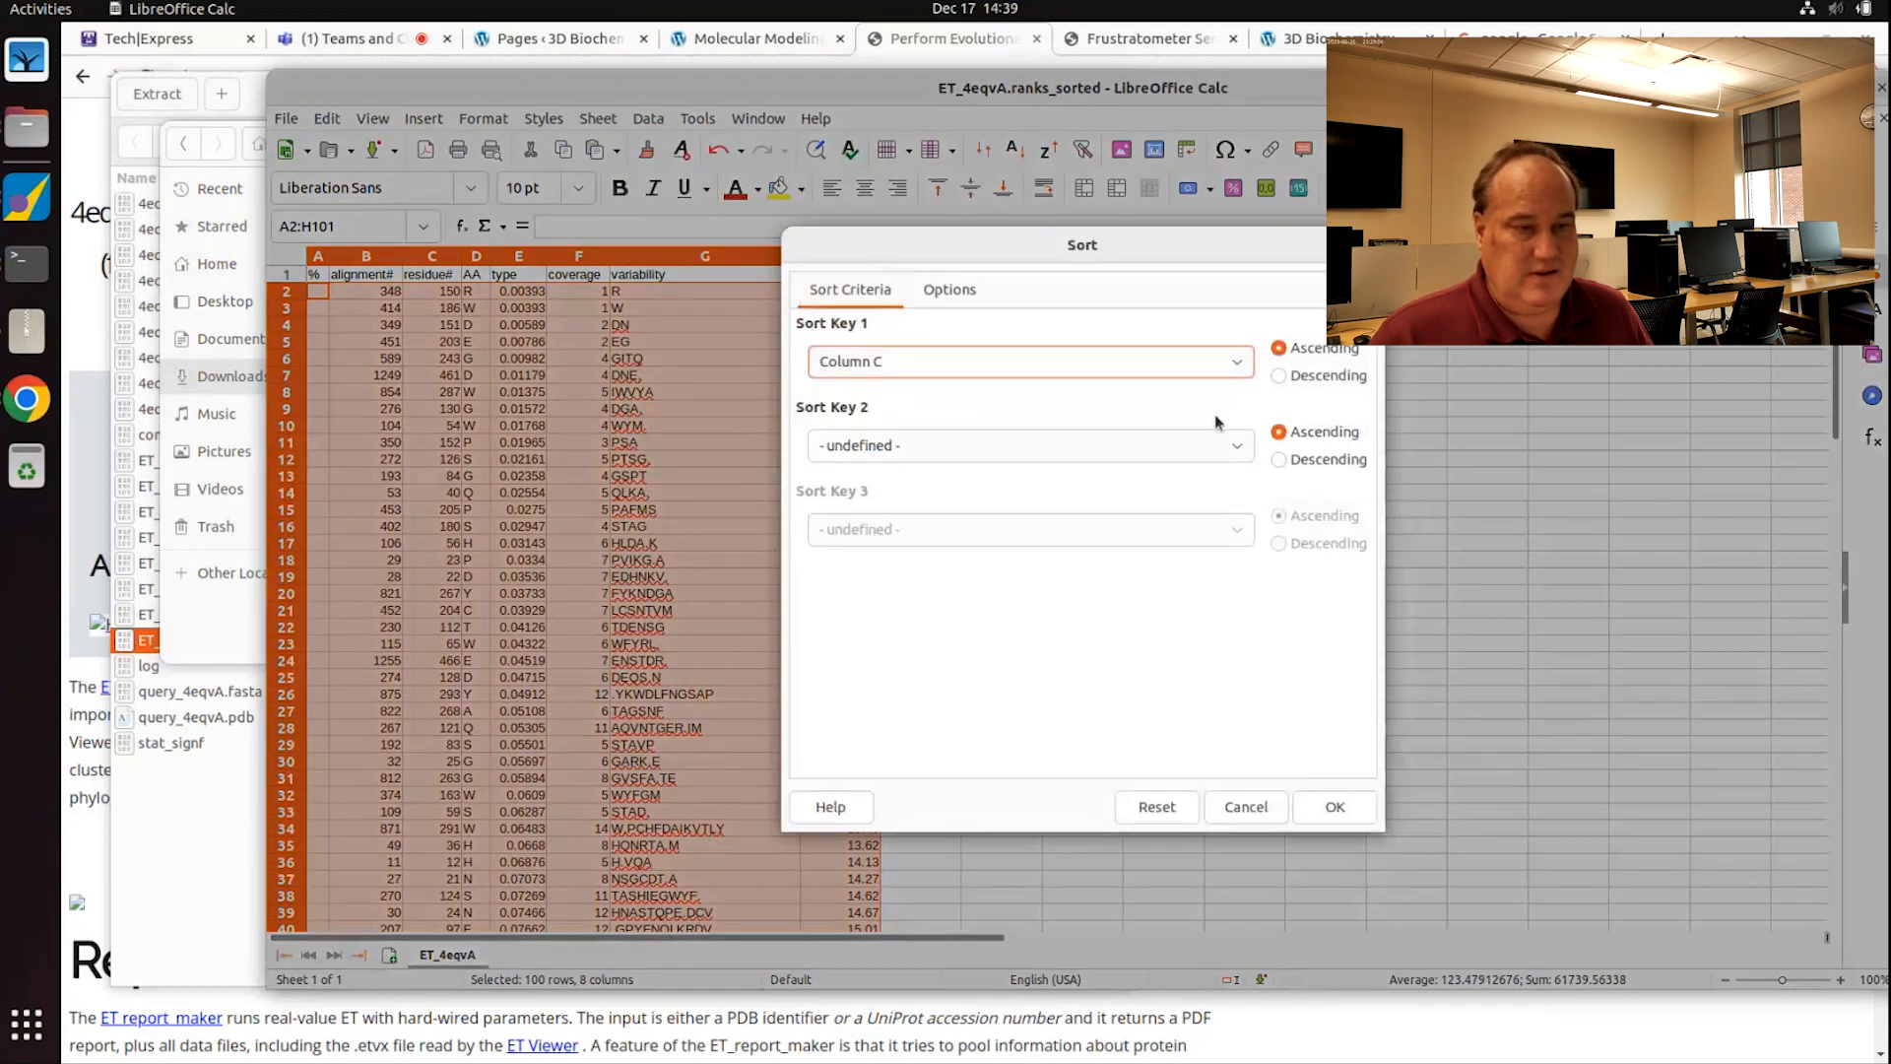
{"action": "left_click", "coordinate": [1312, 378]}
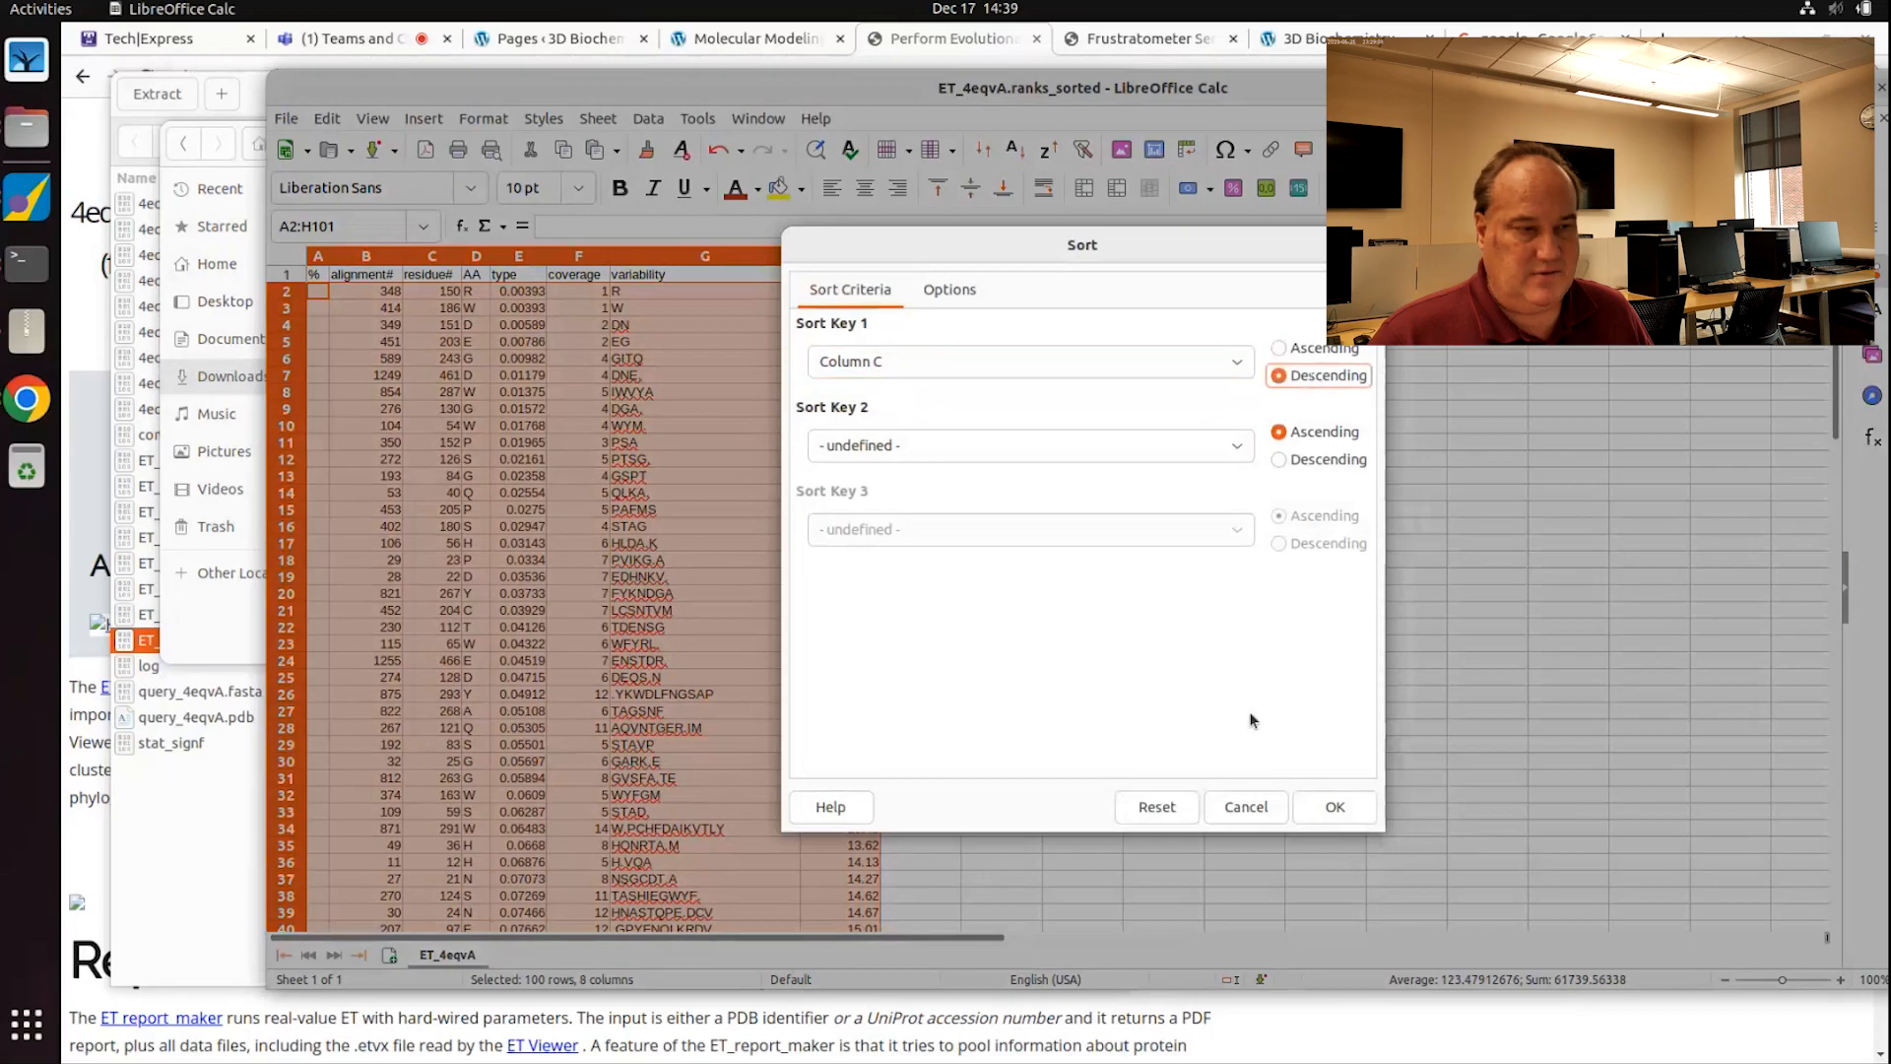
{"action": "left_click", "coordinate": [1334, 807]}
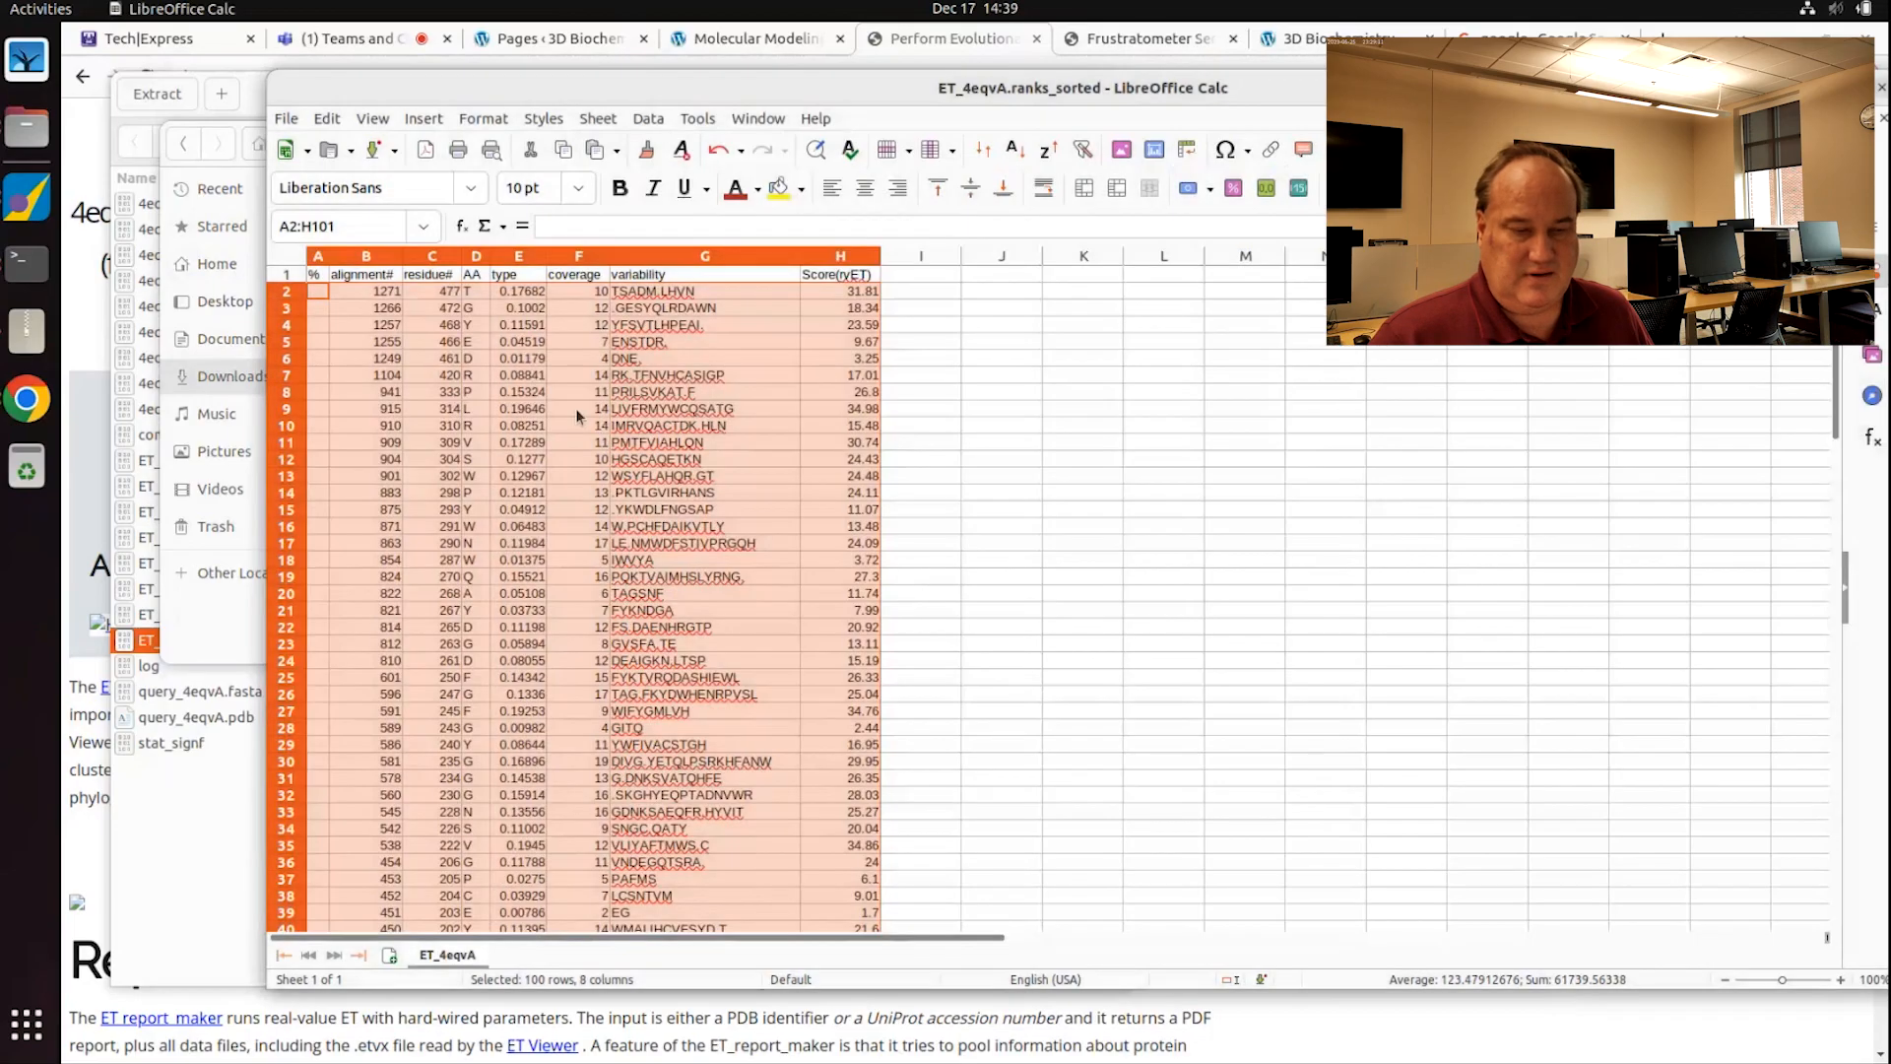
{"action": "left_click", "coordinate": [646, 119]}
{"action": "left_click", "coordinate": [667, 158]}
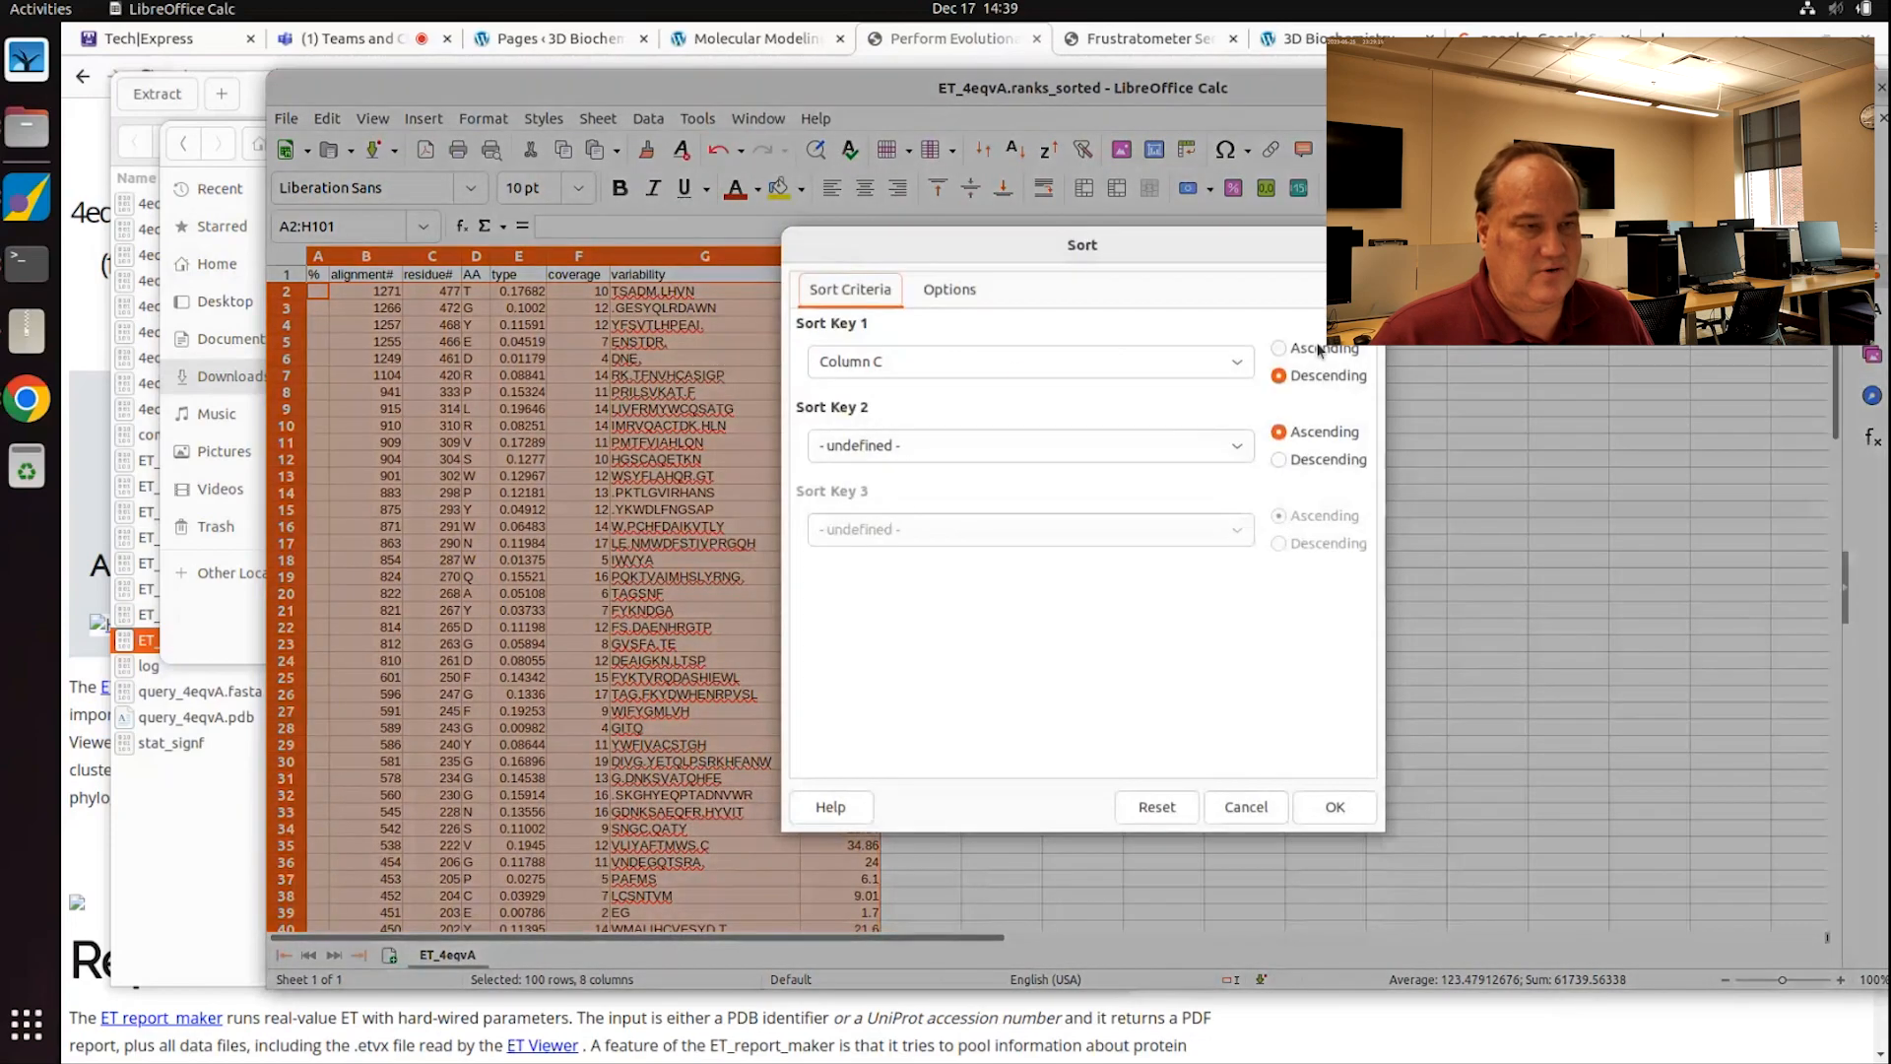
{"action": "left_click", "coordinate": [1280, 350]}
{"action": "left_click", "coordinate": [1334, 807]}
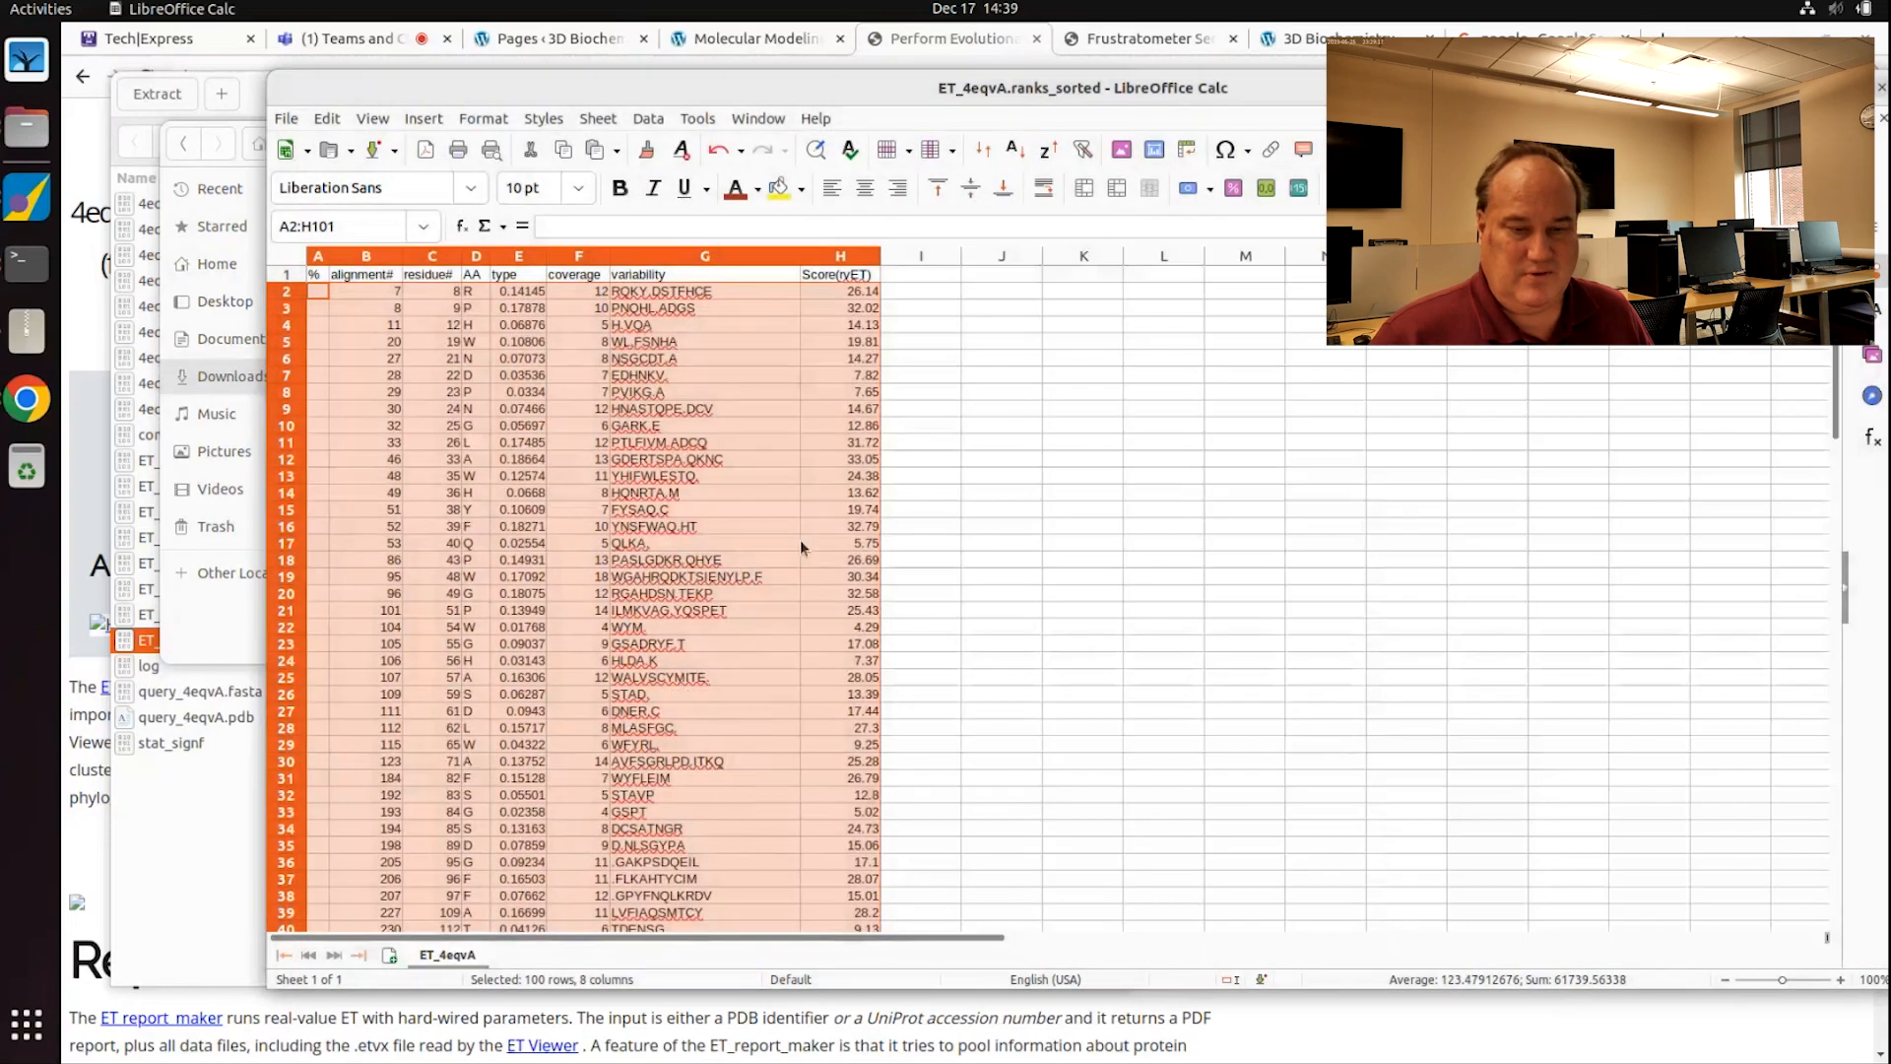
Step: Verify the first residue and score, select column C, and shrink Calc to a narrow left strip
{"action": "left_click", "coordinate": [429, 292]}
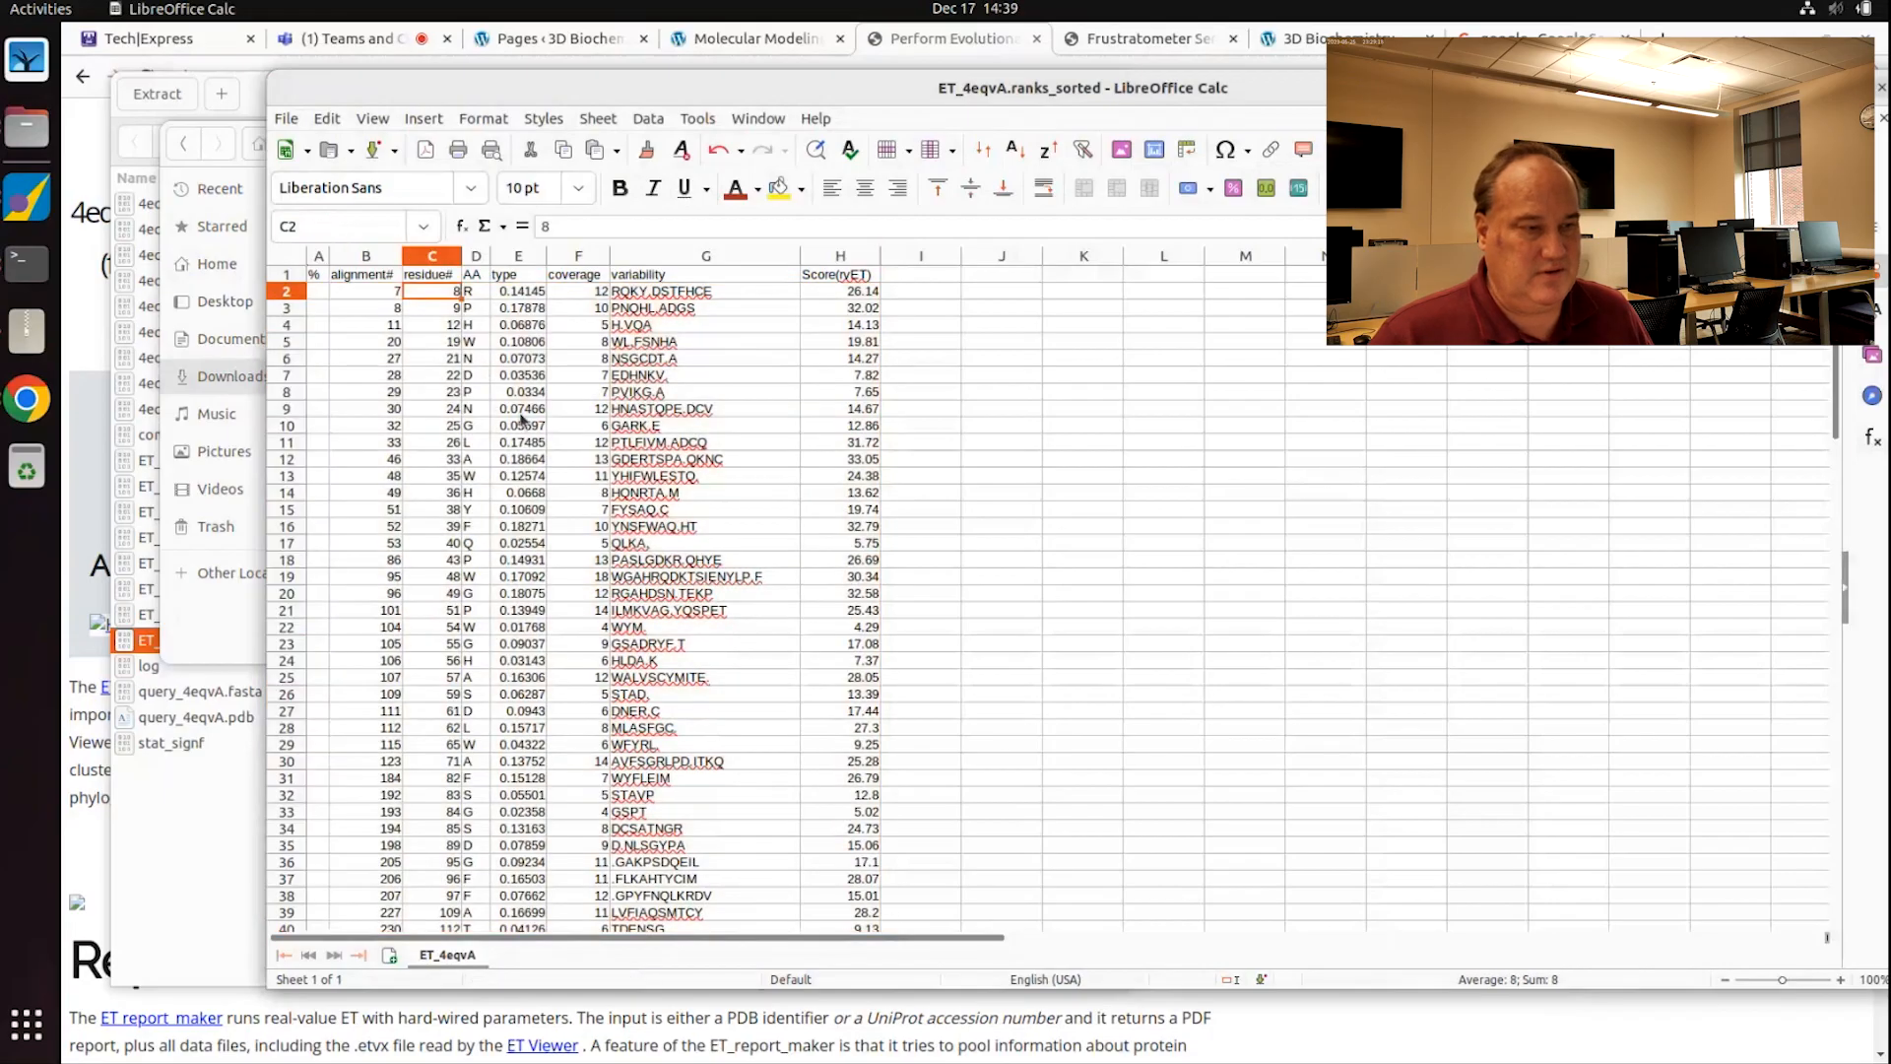
{"action": "key", "text": "shift+Down"}
{"action": "key", "text": "shift+Down"}
{"action": "key", "text": "shift+Down"}
{"action": "key", "text": "shift+Down"}
{"action": "key", "text": "shift+Down"}
{"action": "key", "text": "shift+Down"}
{"action": "key", "text": "shift+Down"}
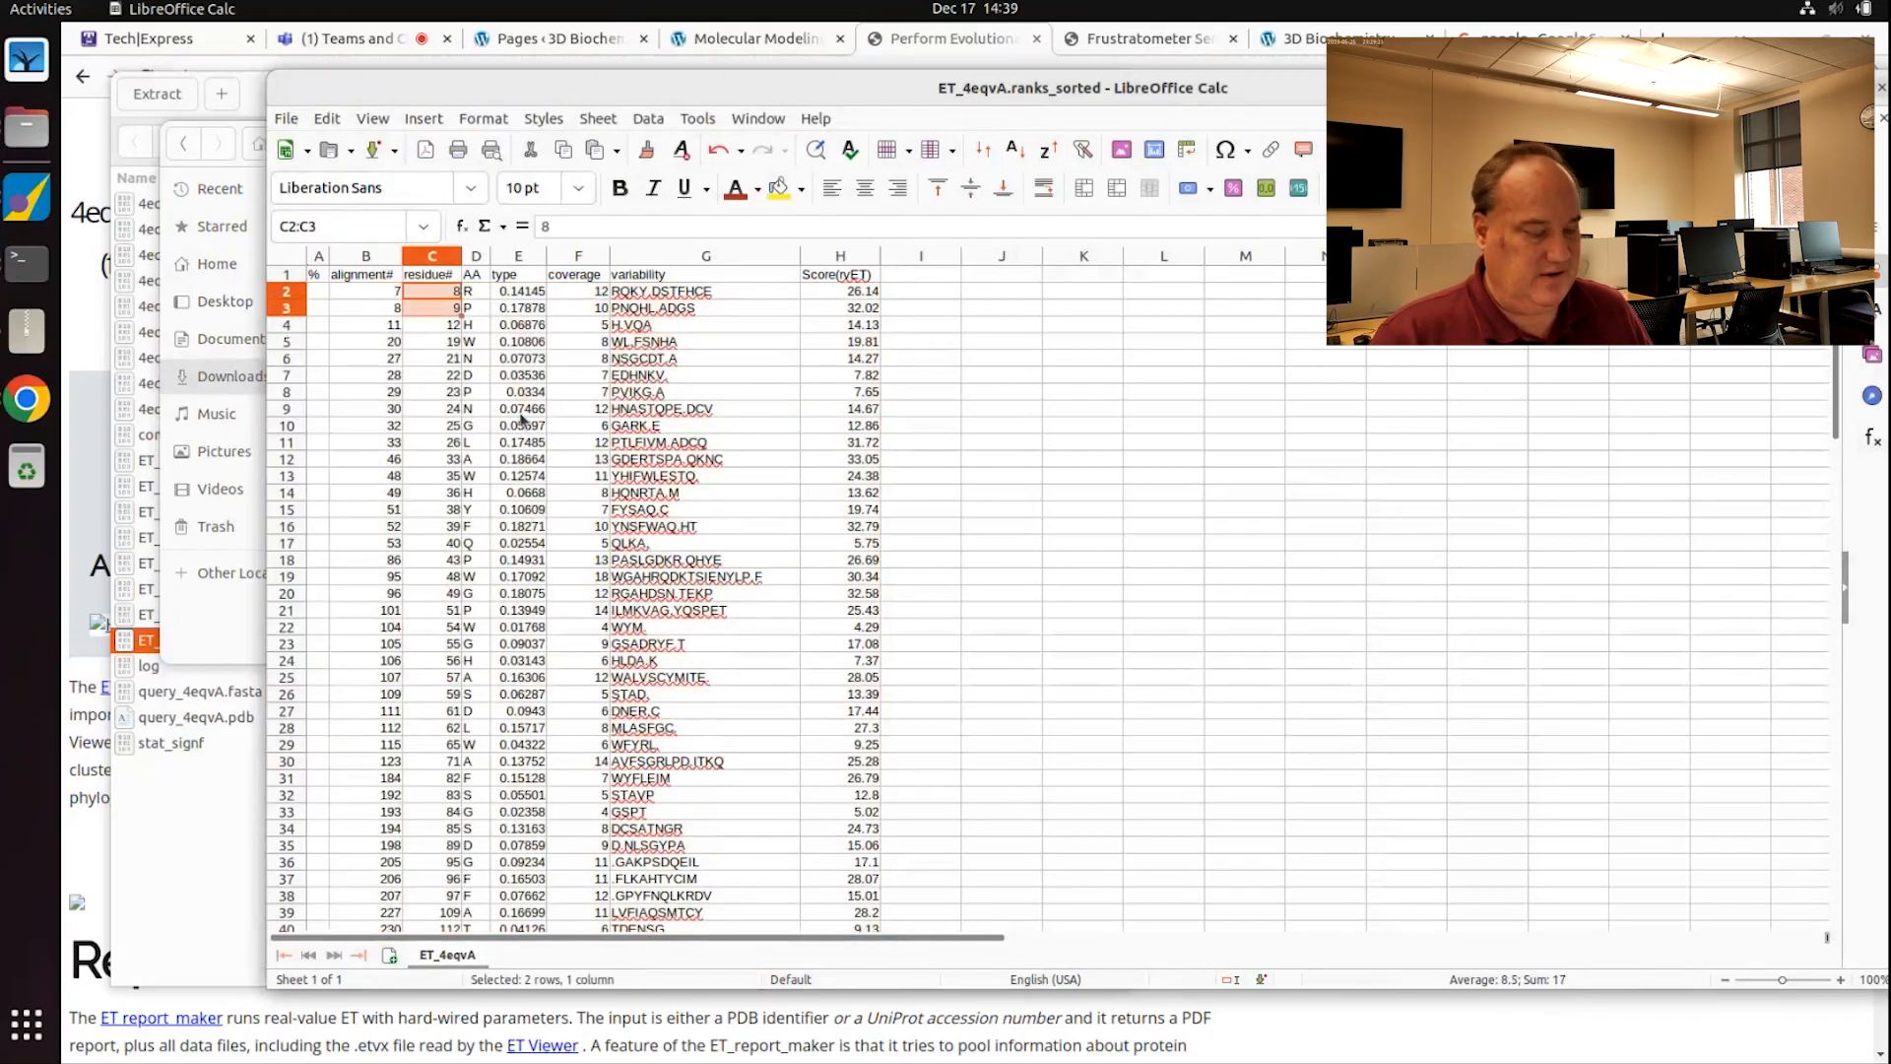
{"action": "left_click", "coordinate": [855, 294]}
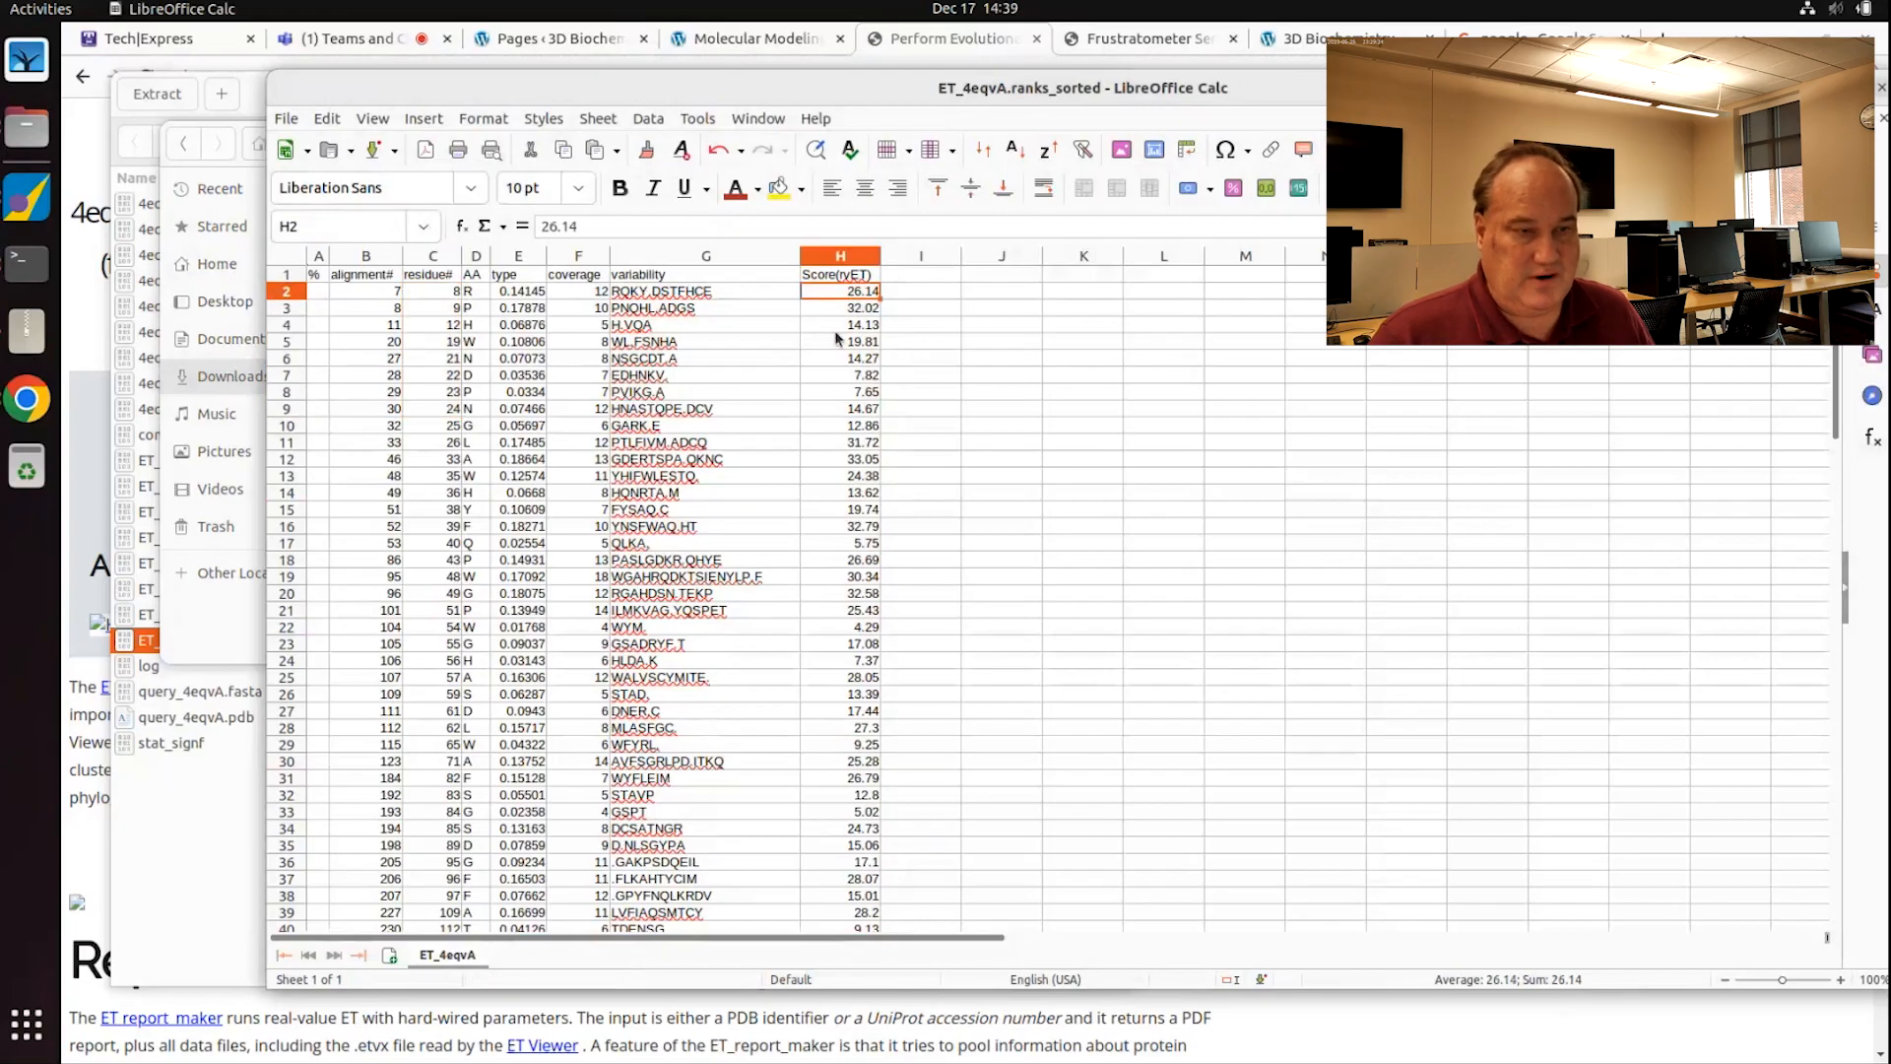
{"action": "left_click", "coordinate": [424, 292]}
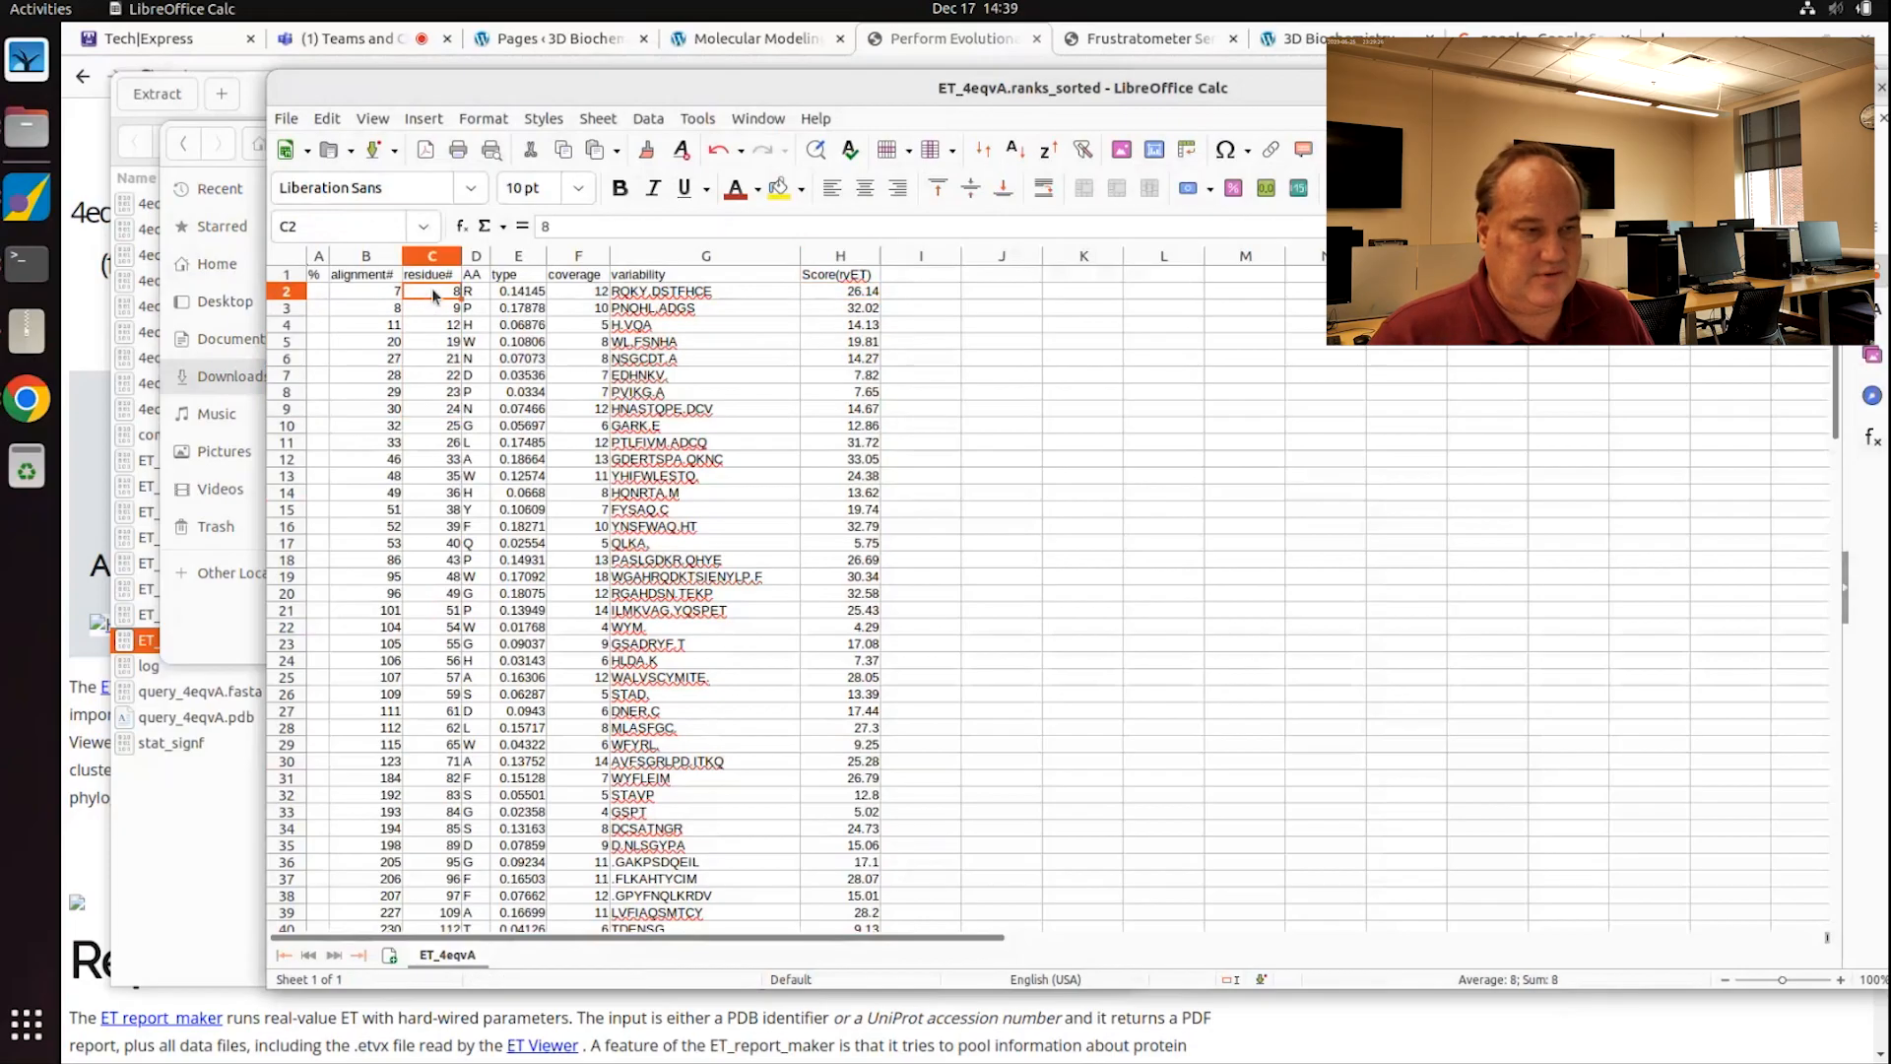
{"action": "left_click", "coordinate": [430, 258]}
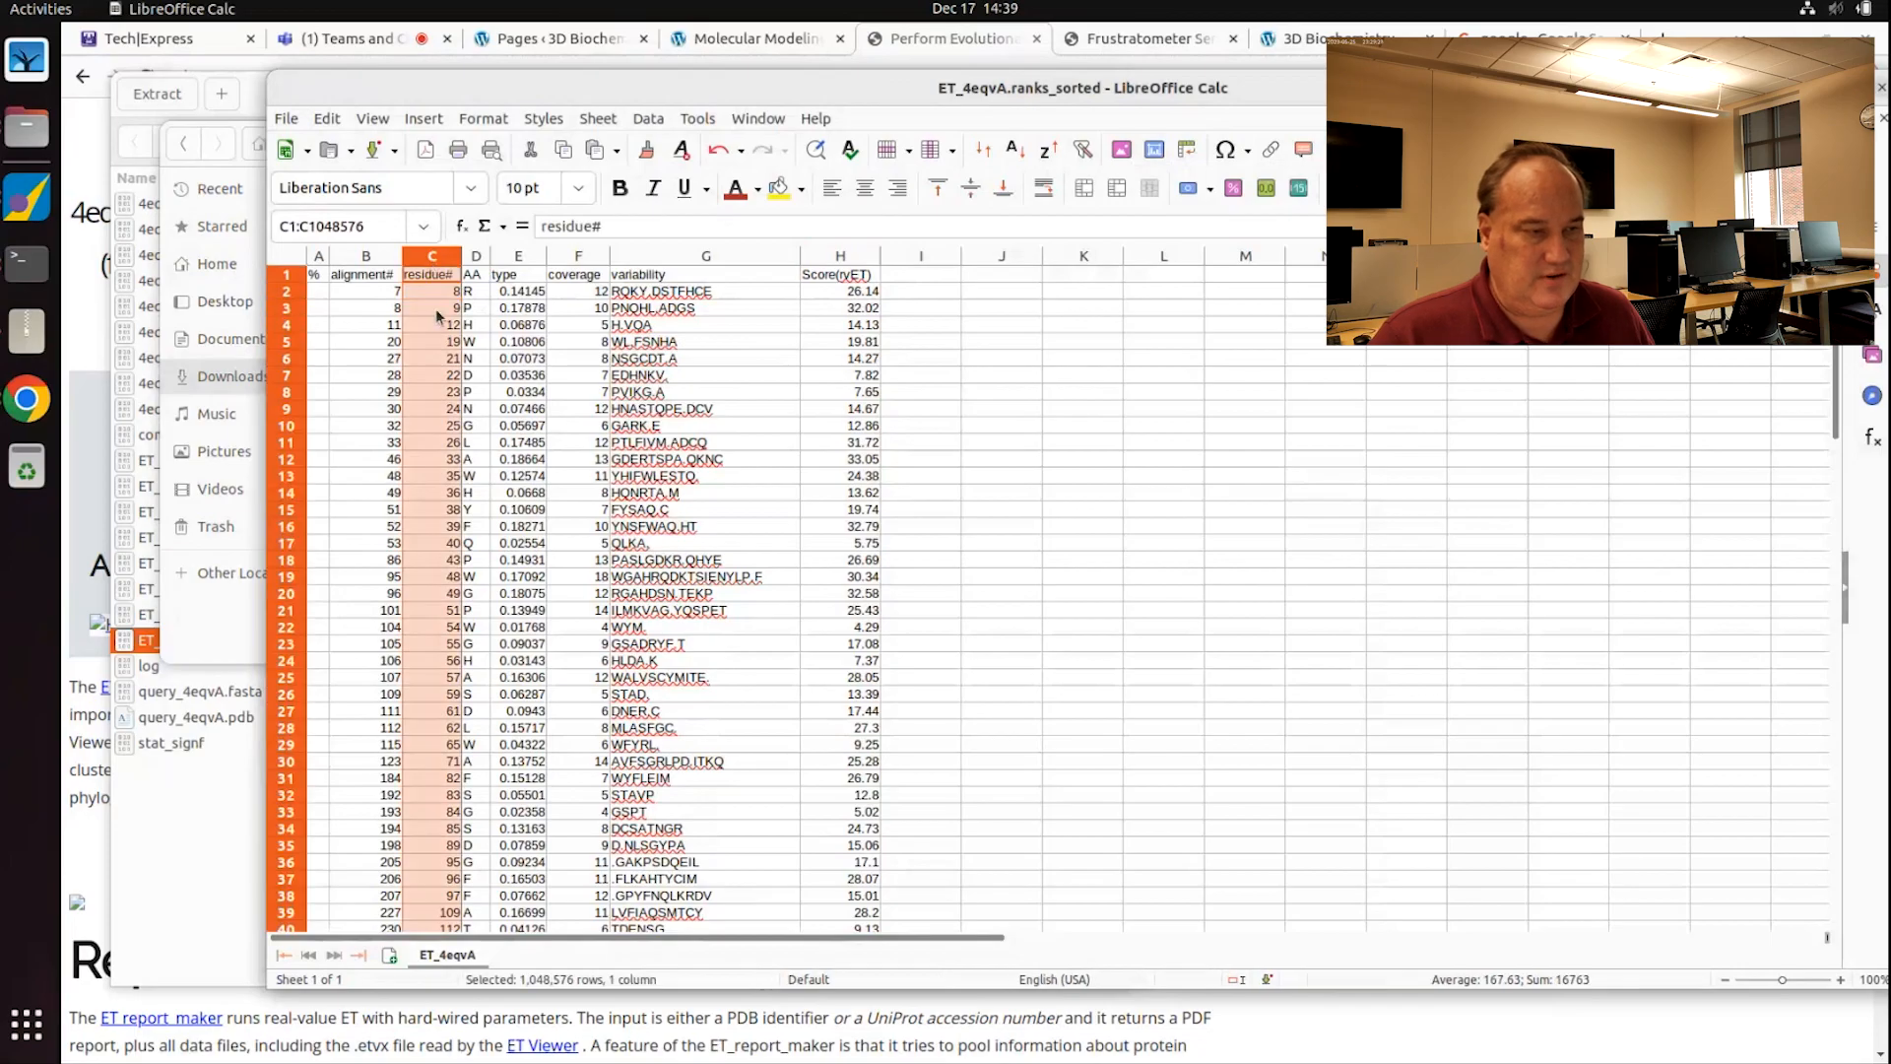
{"action": "left_click_drag", "start_coordinate": [1674, 88], "coordinate": [1485, 99]}
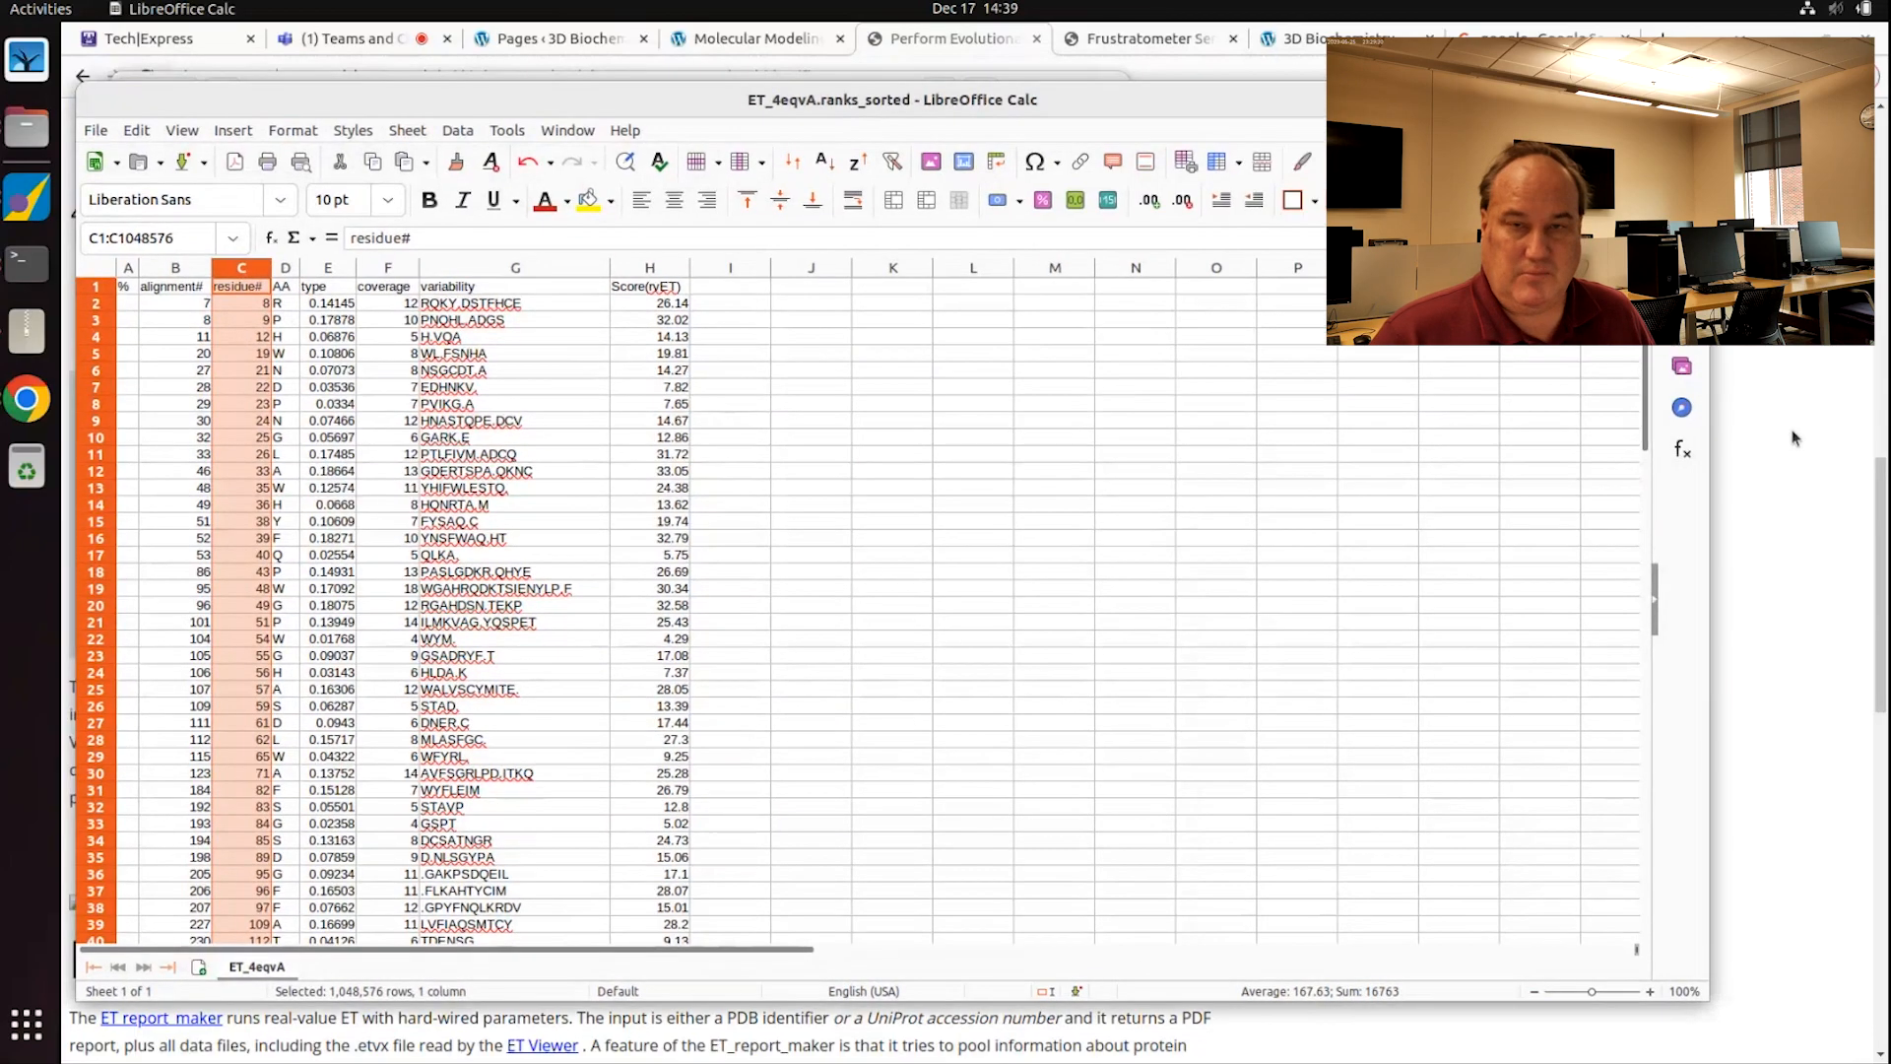
{"action": "left_click_drag", "start_coordinate": [1191, 405], "coordinate": [434, 413]}
{"action": "left_click_drag", "start_coordinate": [217, 111], "coordinate": [205, 60]}
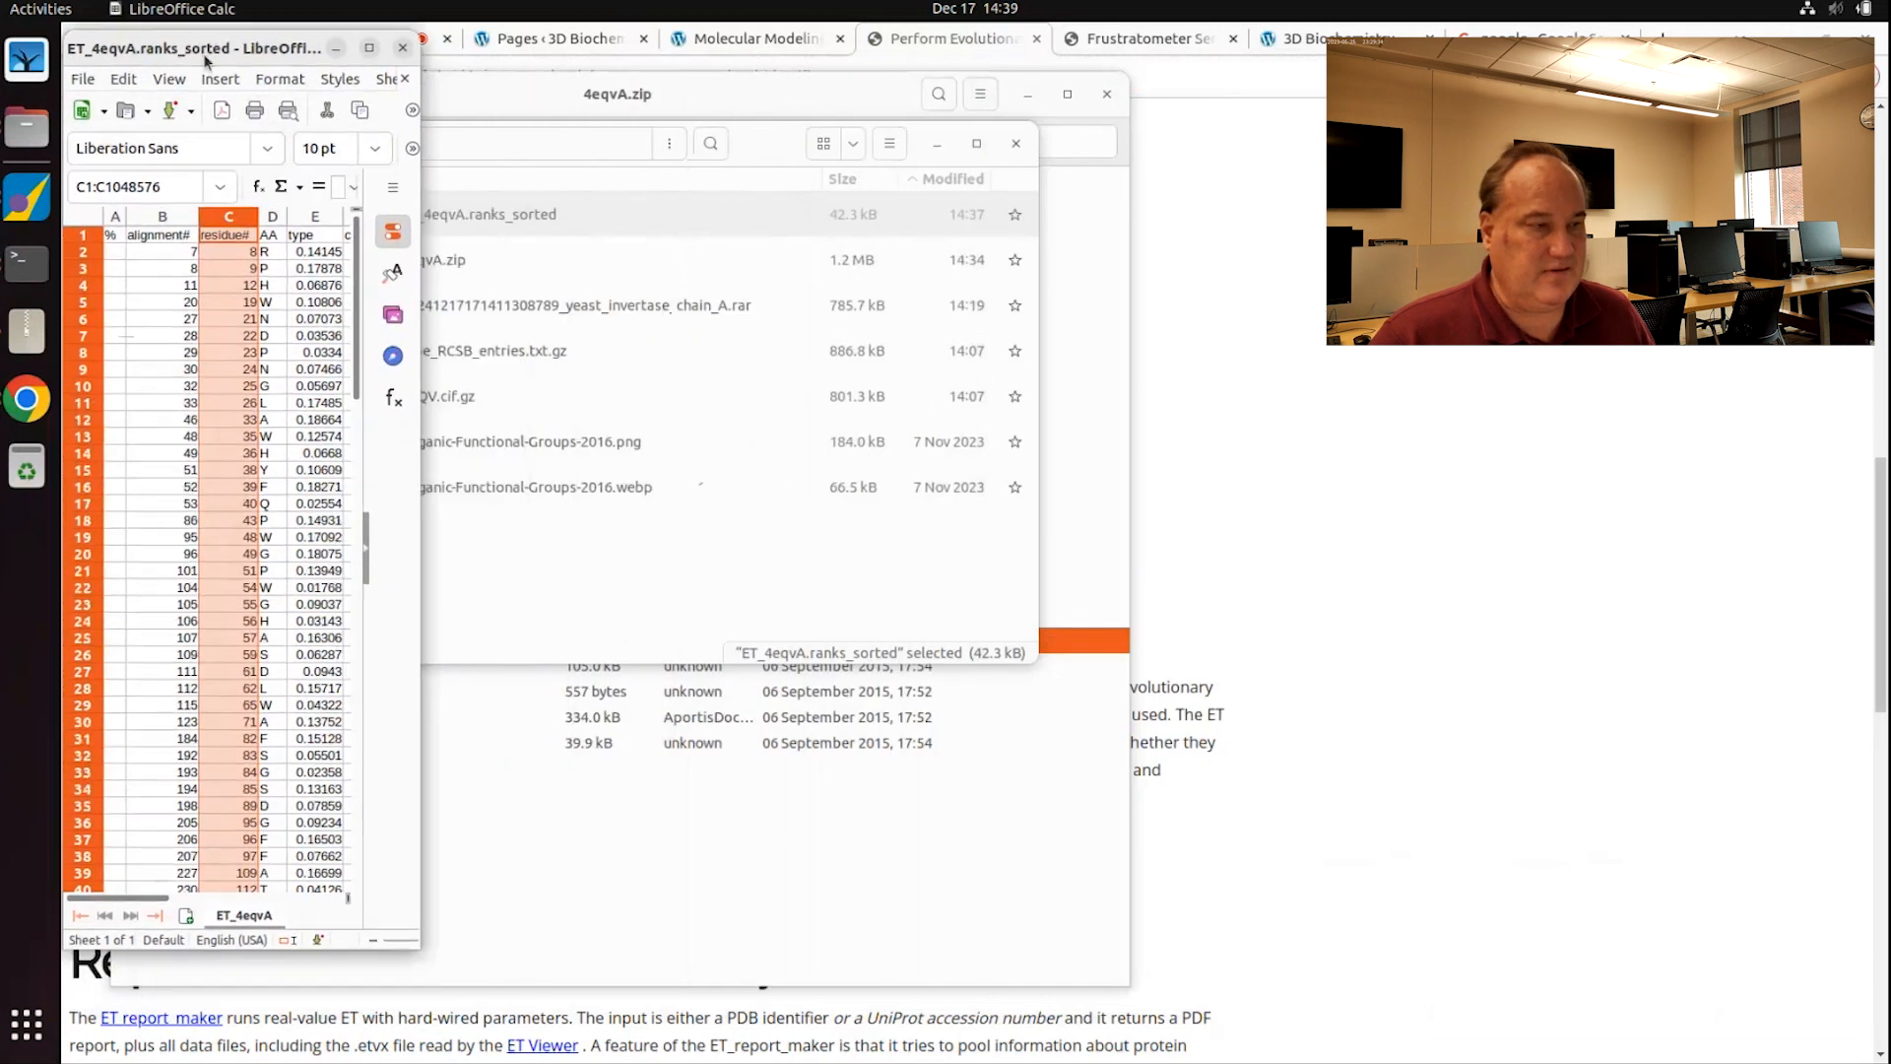
Step: Show the chain A sequence and select trace residues R8, P9, V11, M20, W27, D29, E30 and D32
{"action": "left_click", "coordinate": [27, 261]}
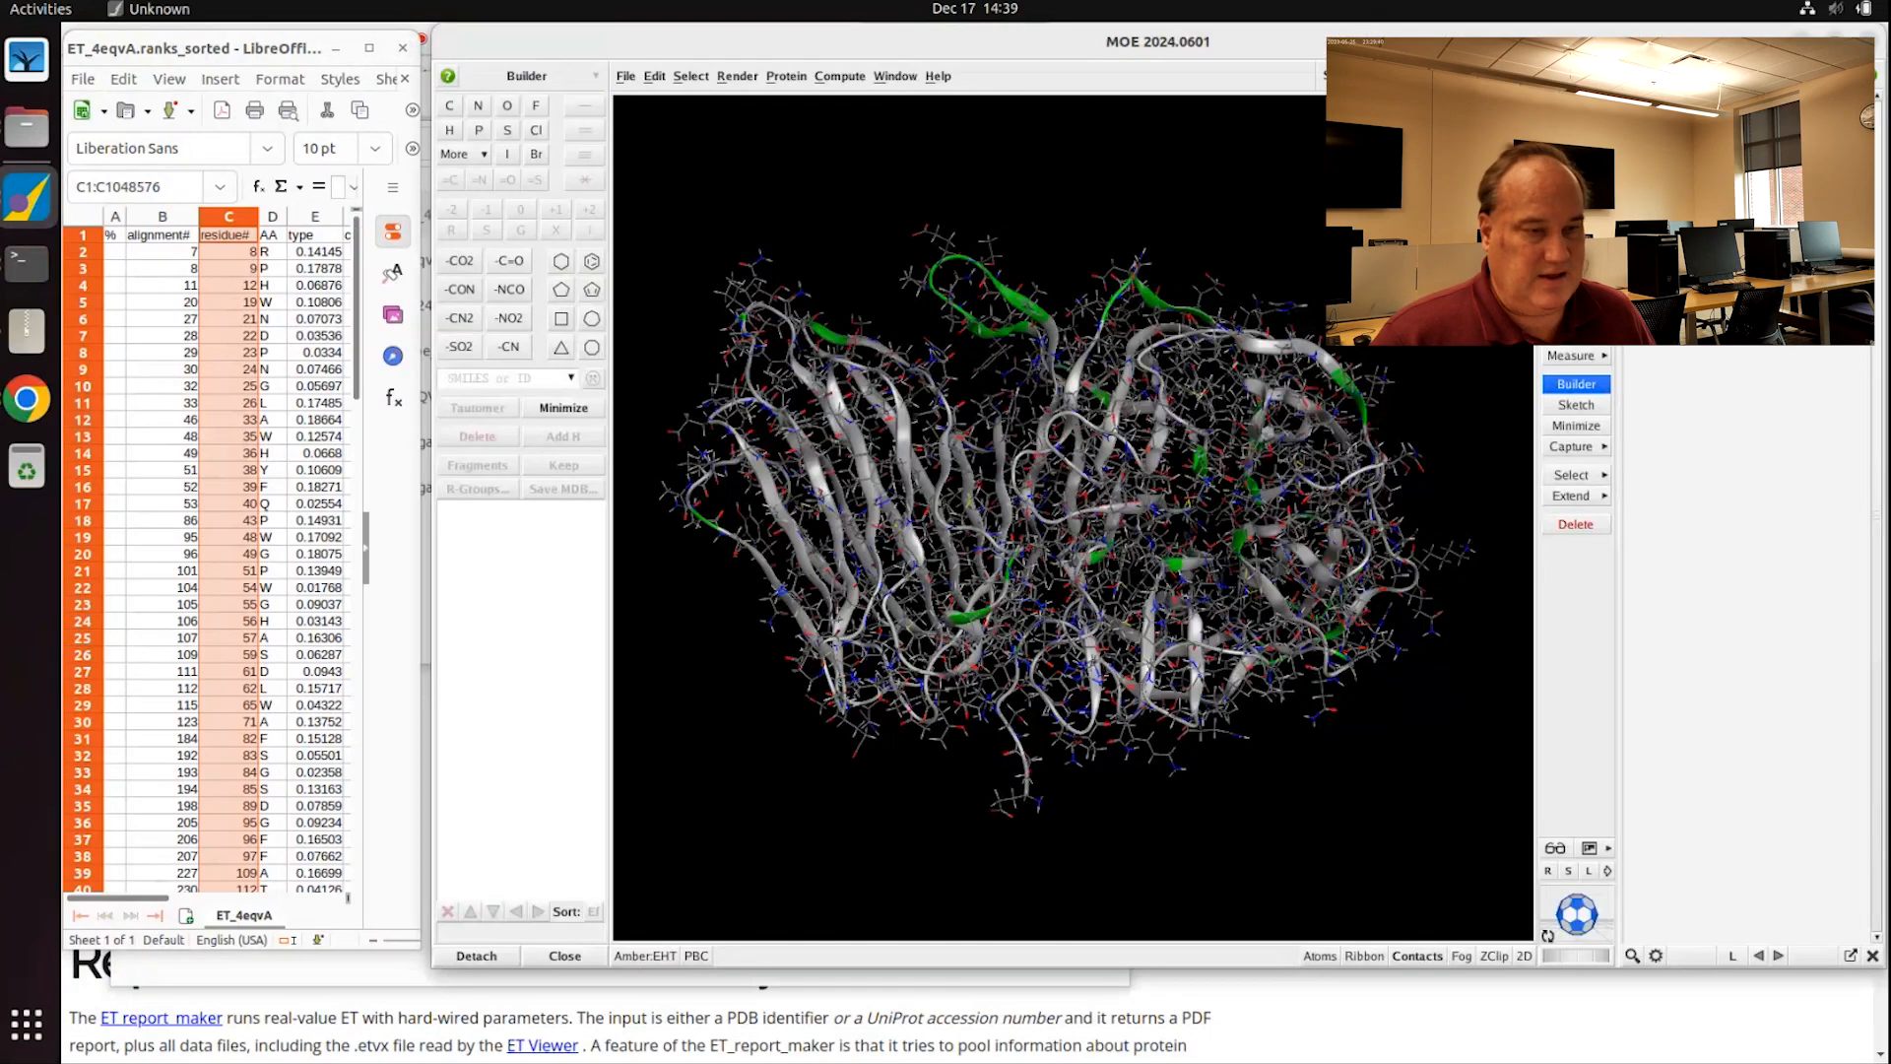
{"action": "key", "text": "ctrl+q"}
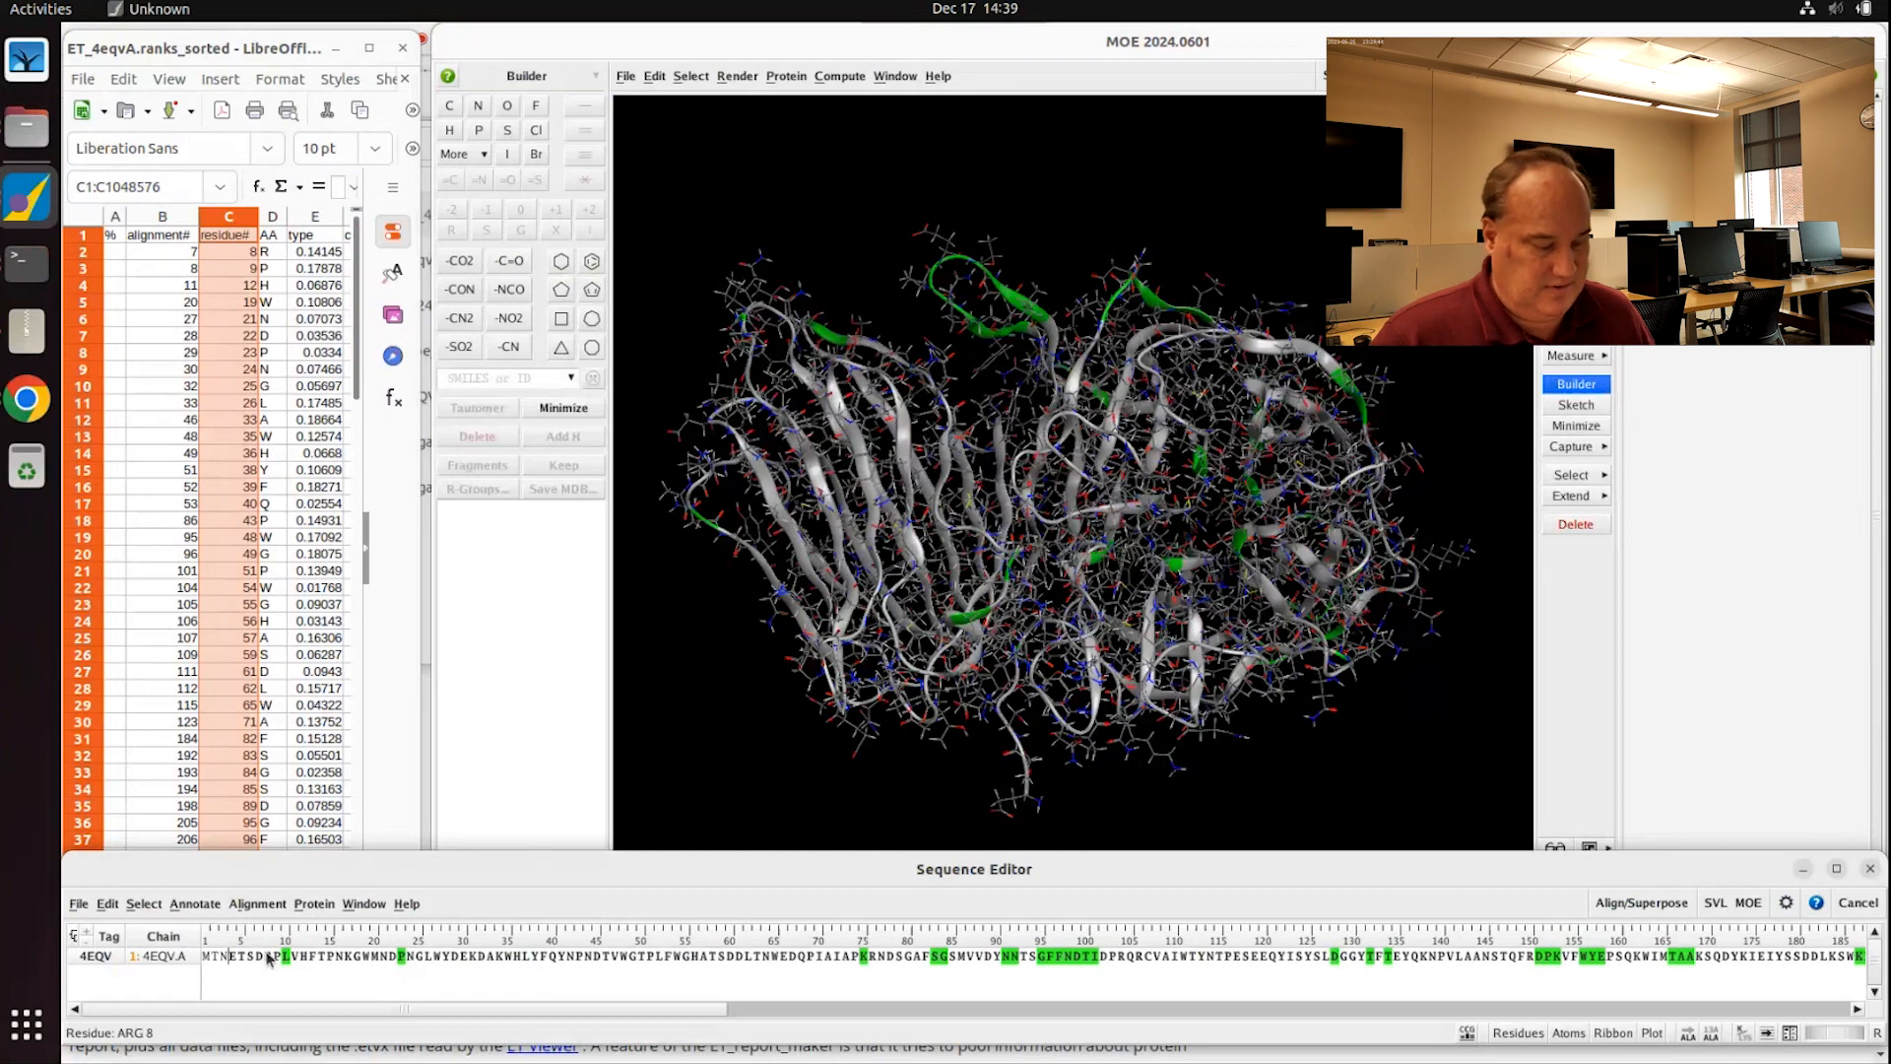
{"action": "left_click_drag", "start_coordinate": [269, 958], "coordinate": [279, 962]}
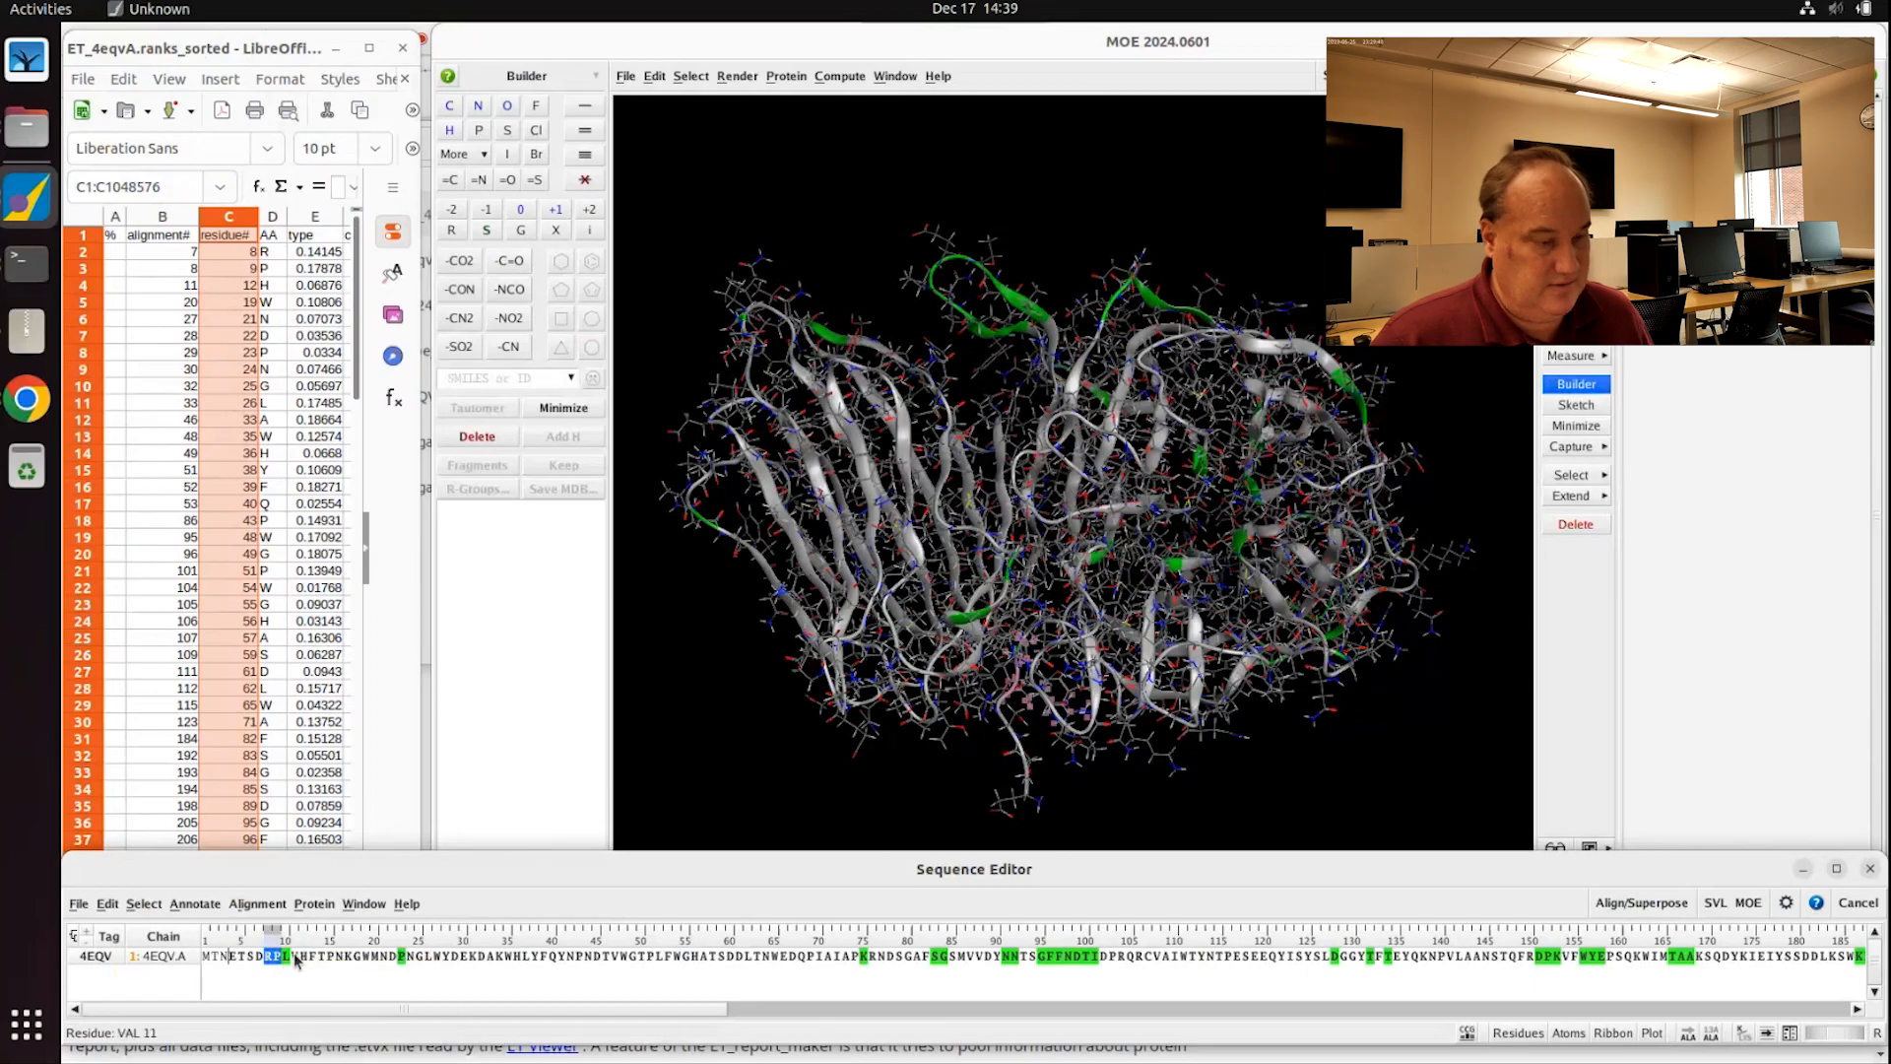
{"action": "left_click", "coordinate": [294, 960], "text": "shift"}
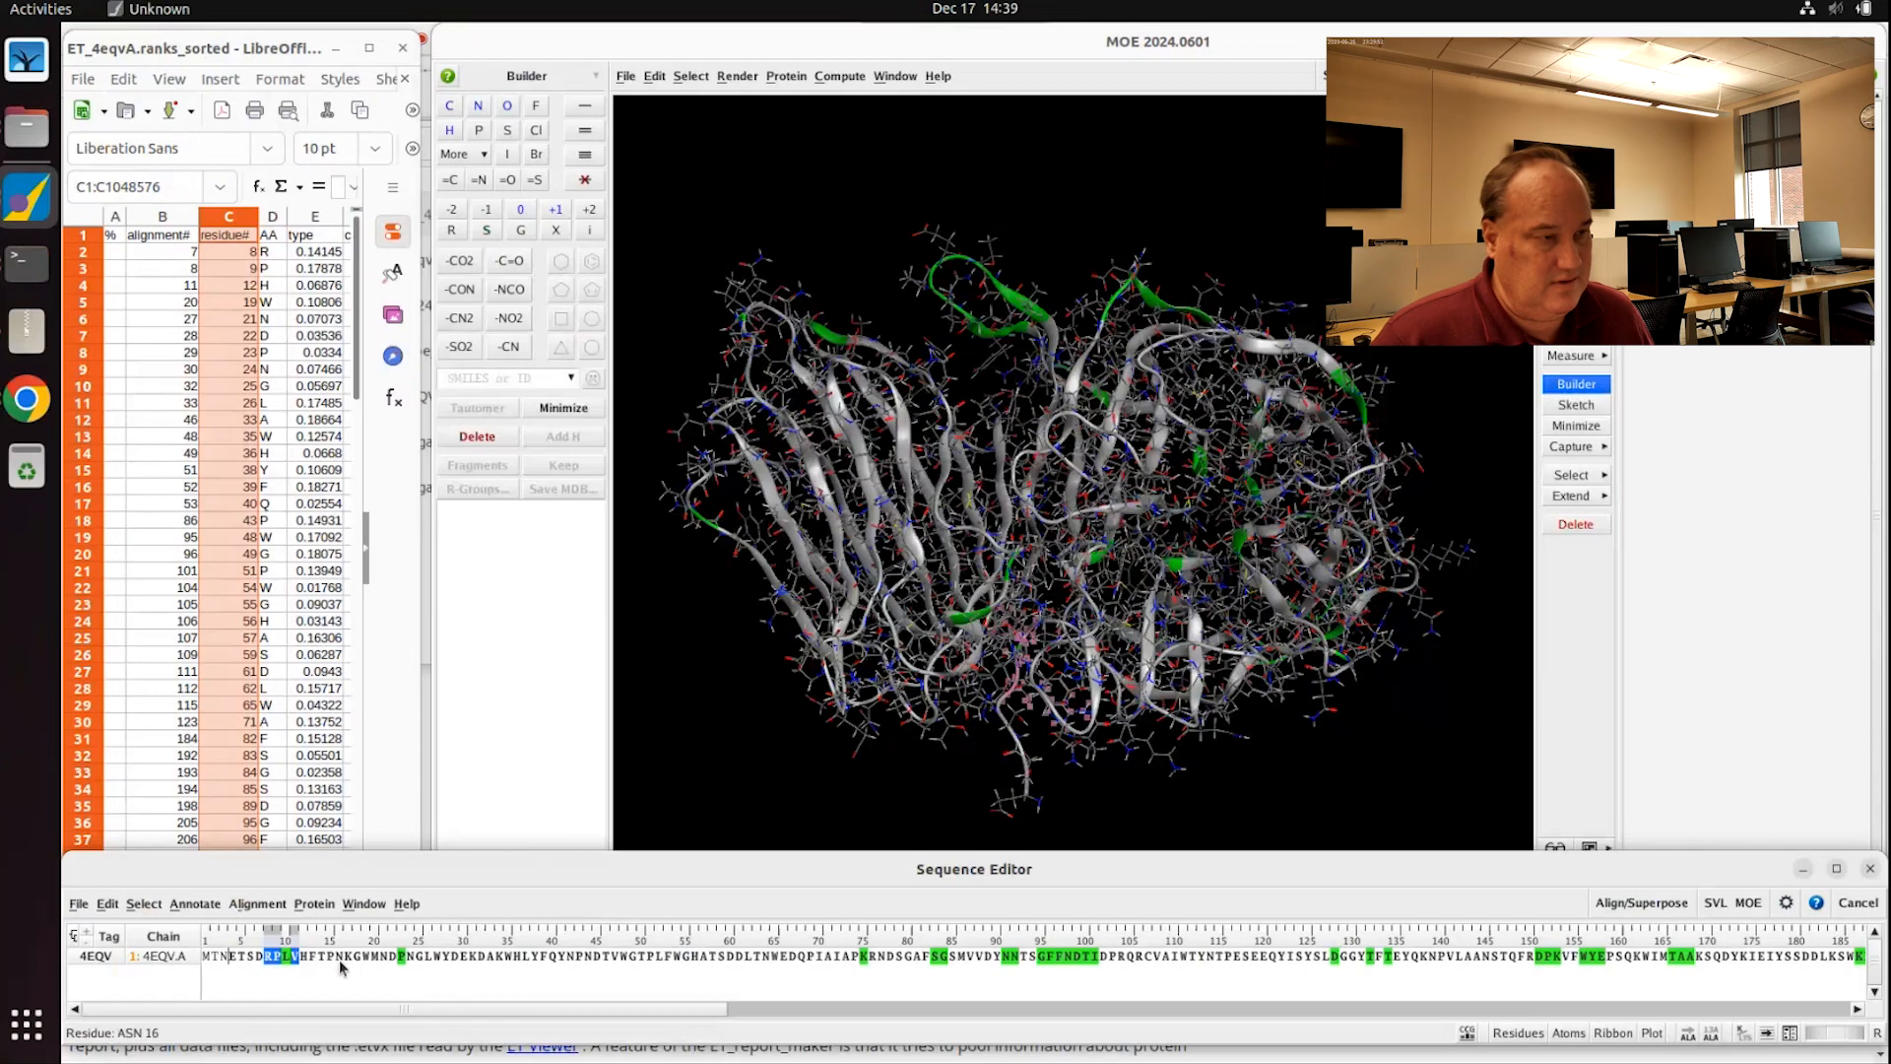
{"action": "left_click", "coordinate": [378, 956], "text": "shift"}
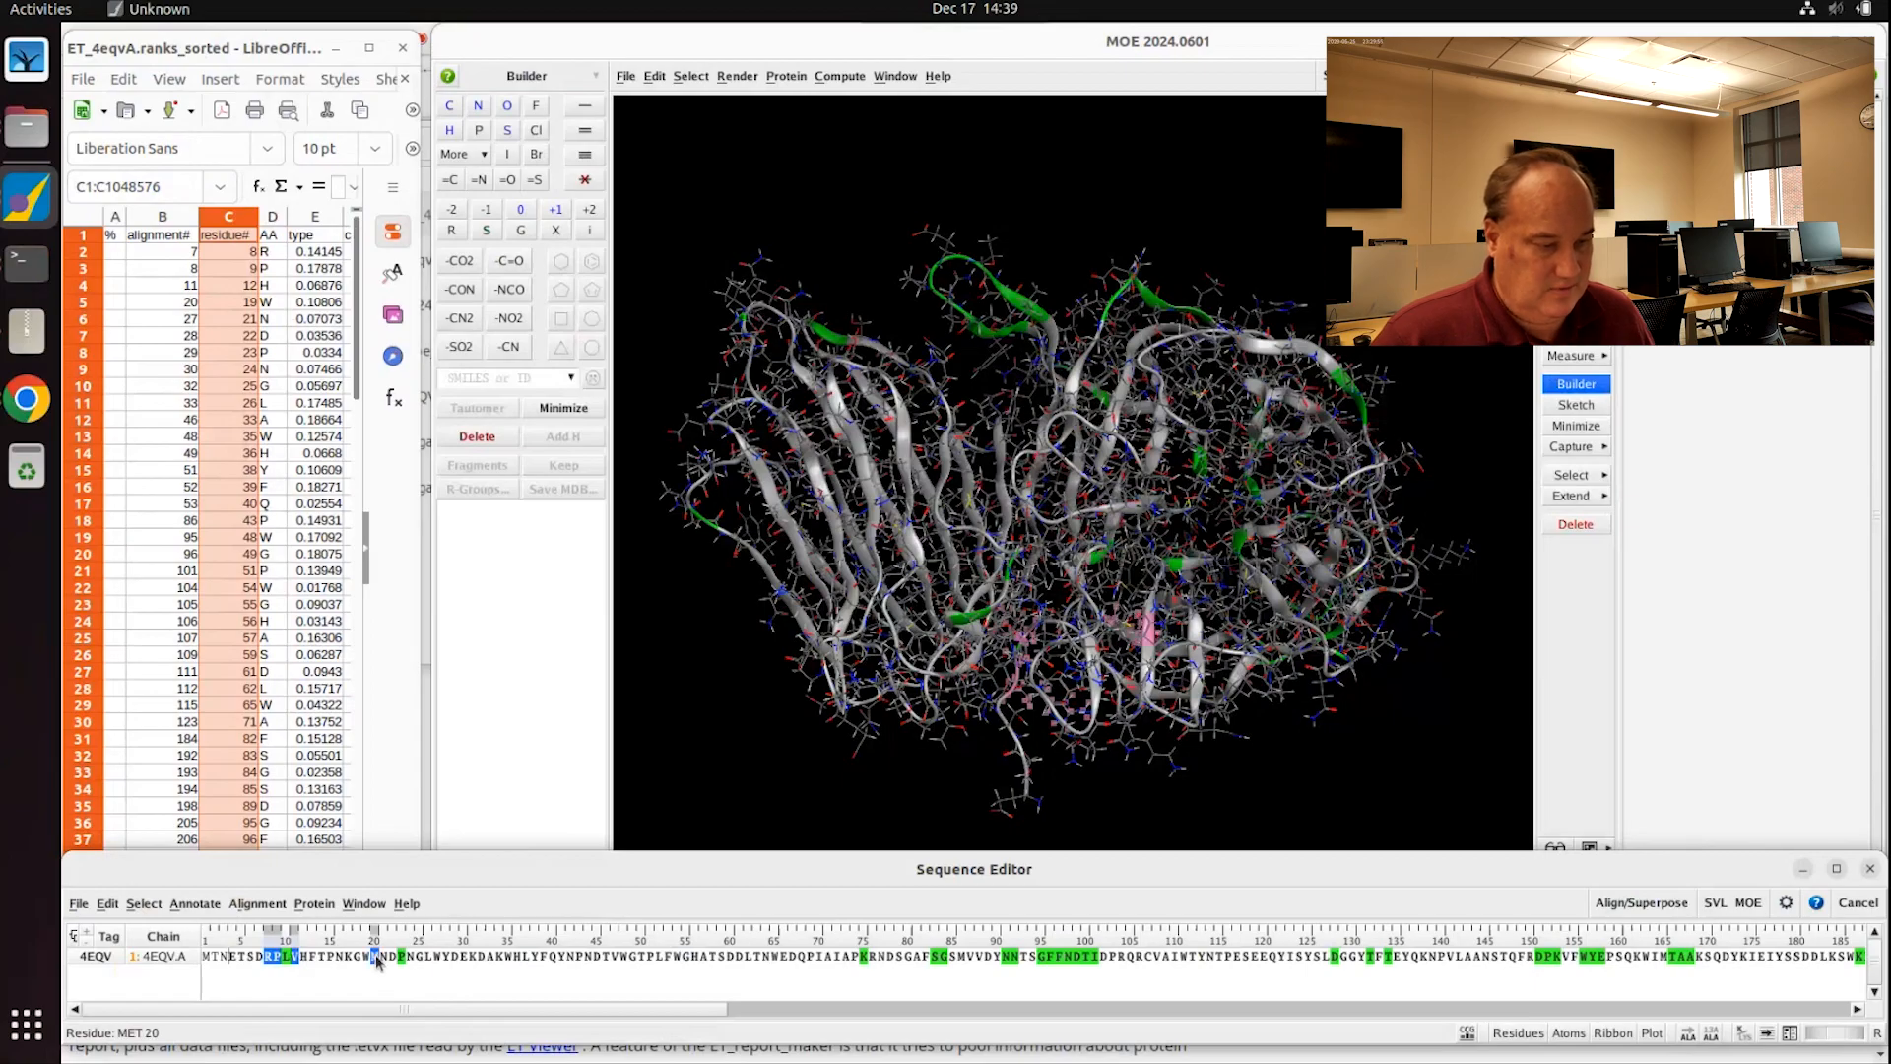
{"action": "left_click", "coordinate": [440, 956], "text": "shift"}
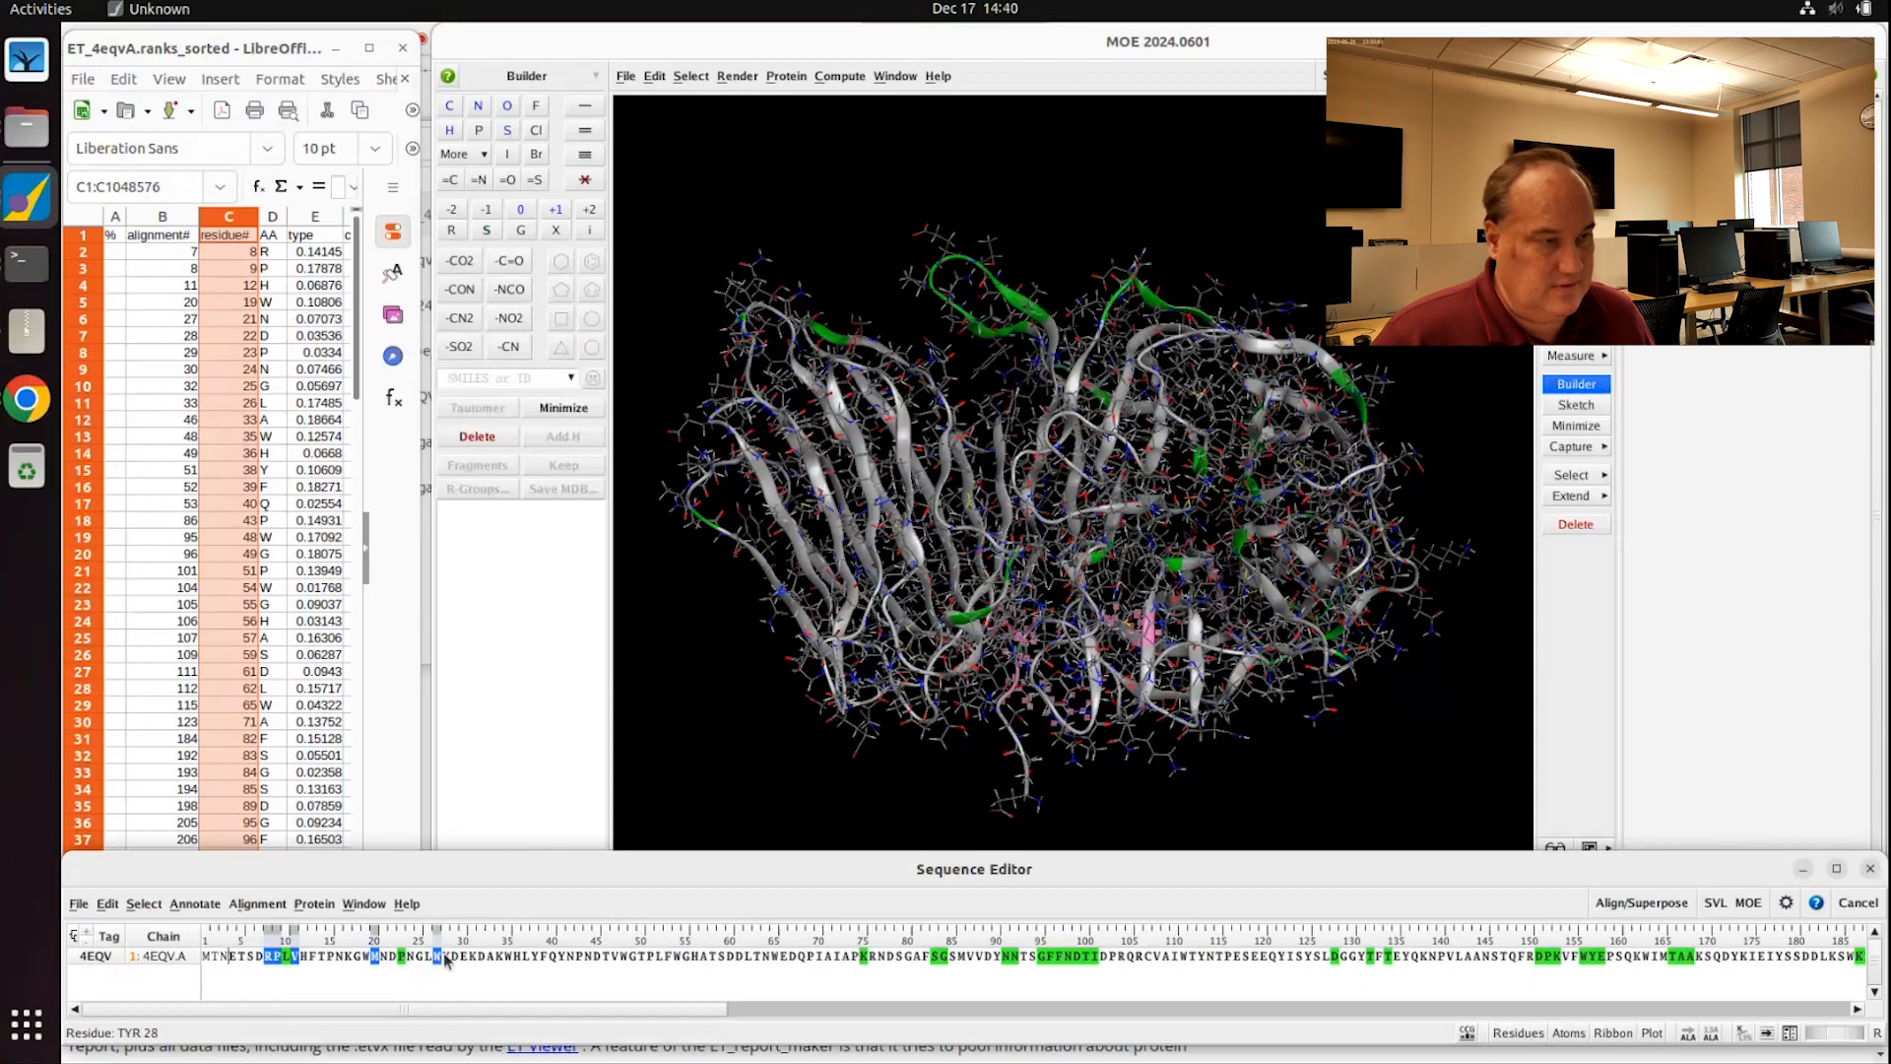
{"action": "left_click", "coordinate": [454, 958], "text": "shift"}
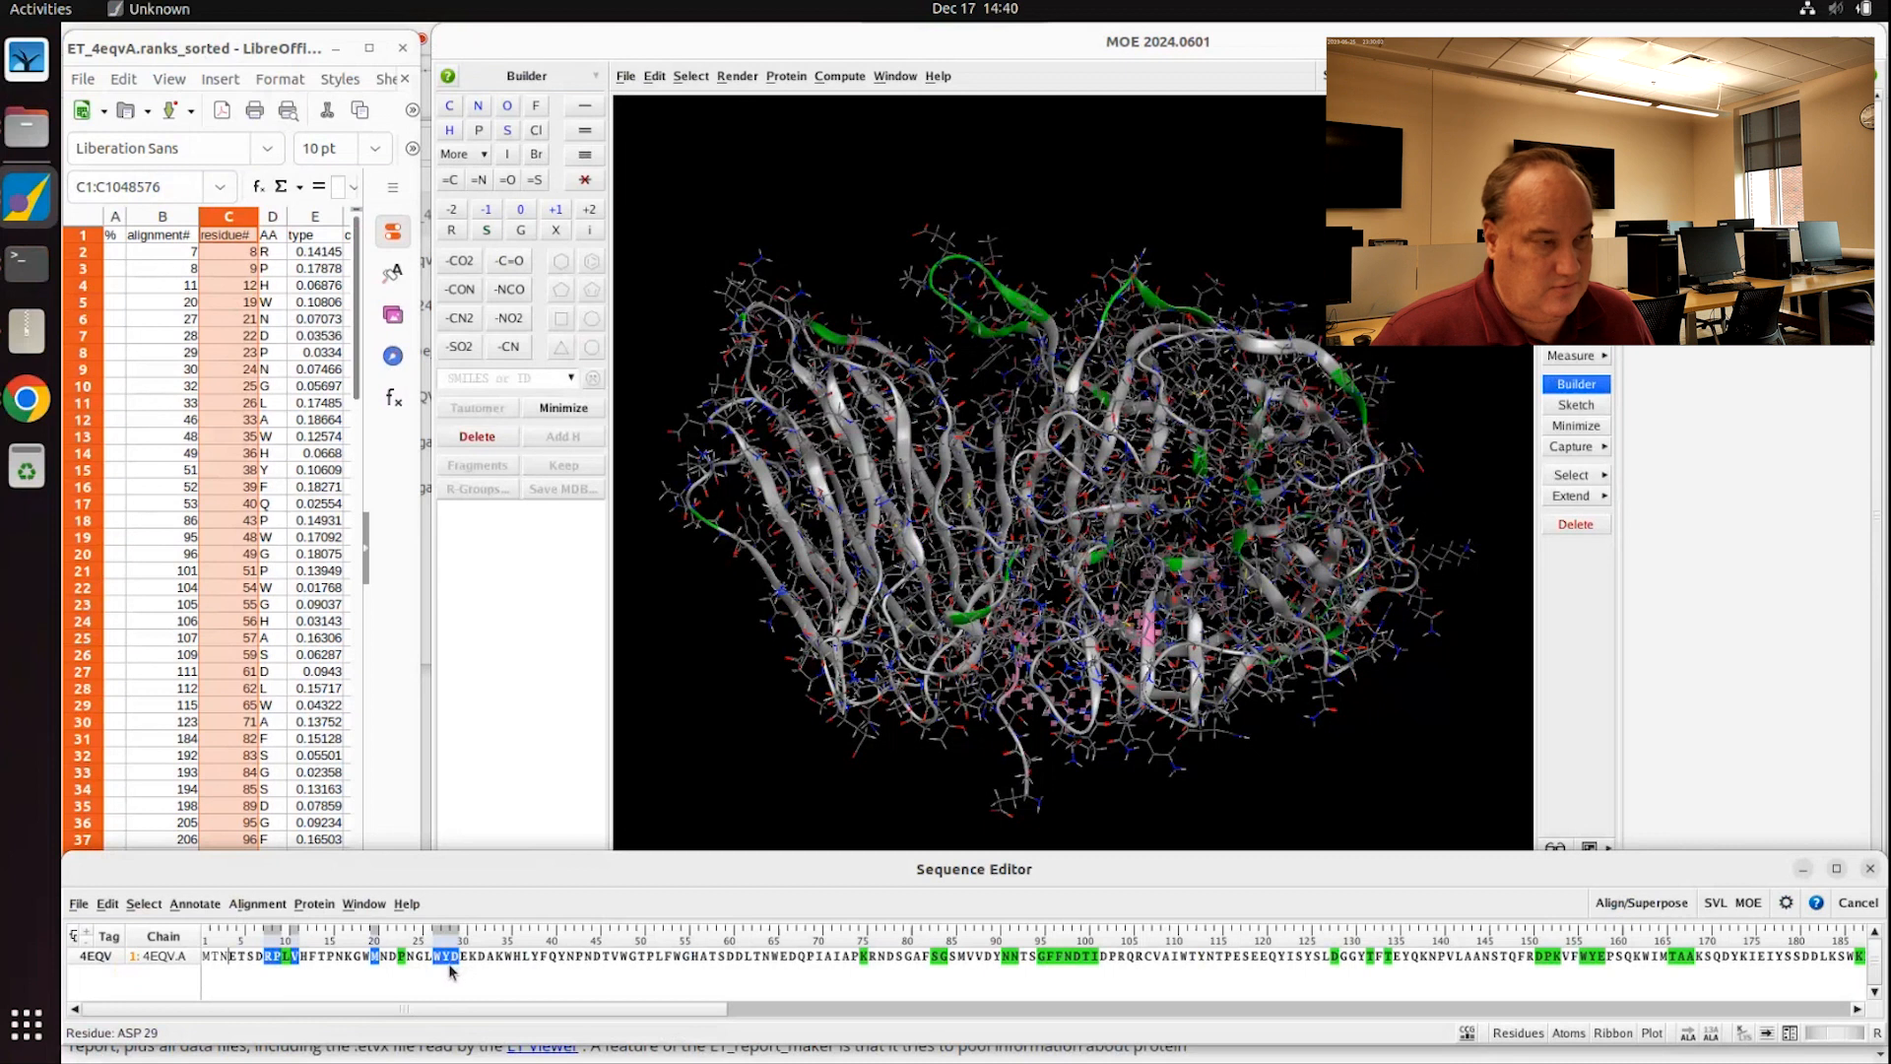
{"action": "left_click", "coordinate": [463, 961], "text": "shift"}
{"action": "left_click", "coordinate": [481, 960], "text": "shift"}
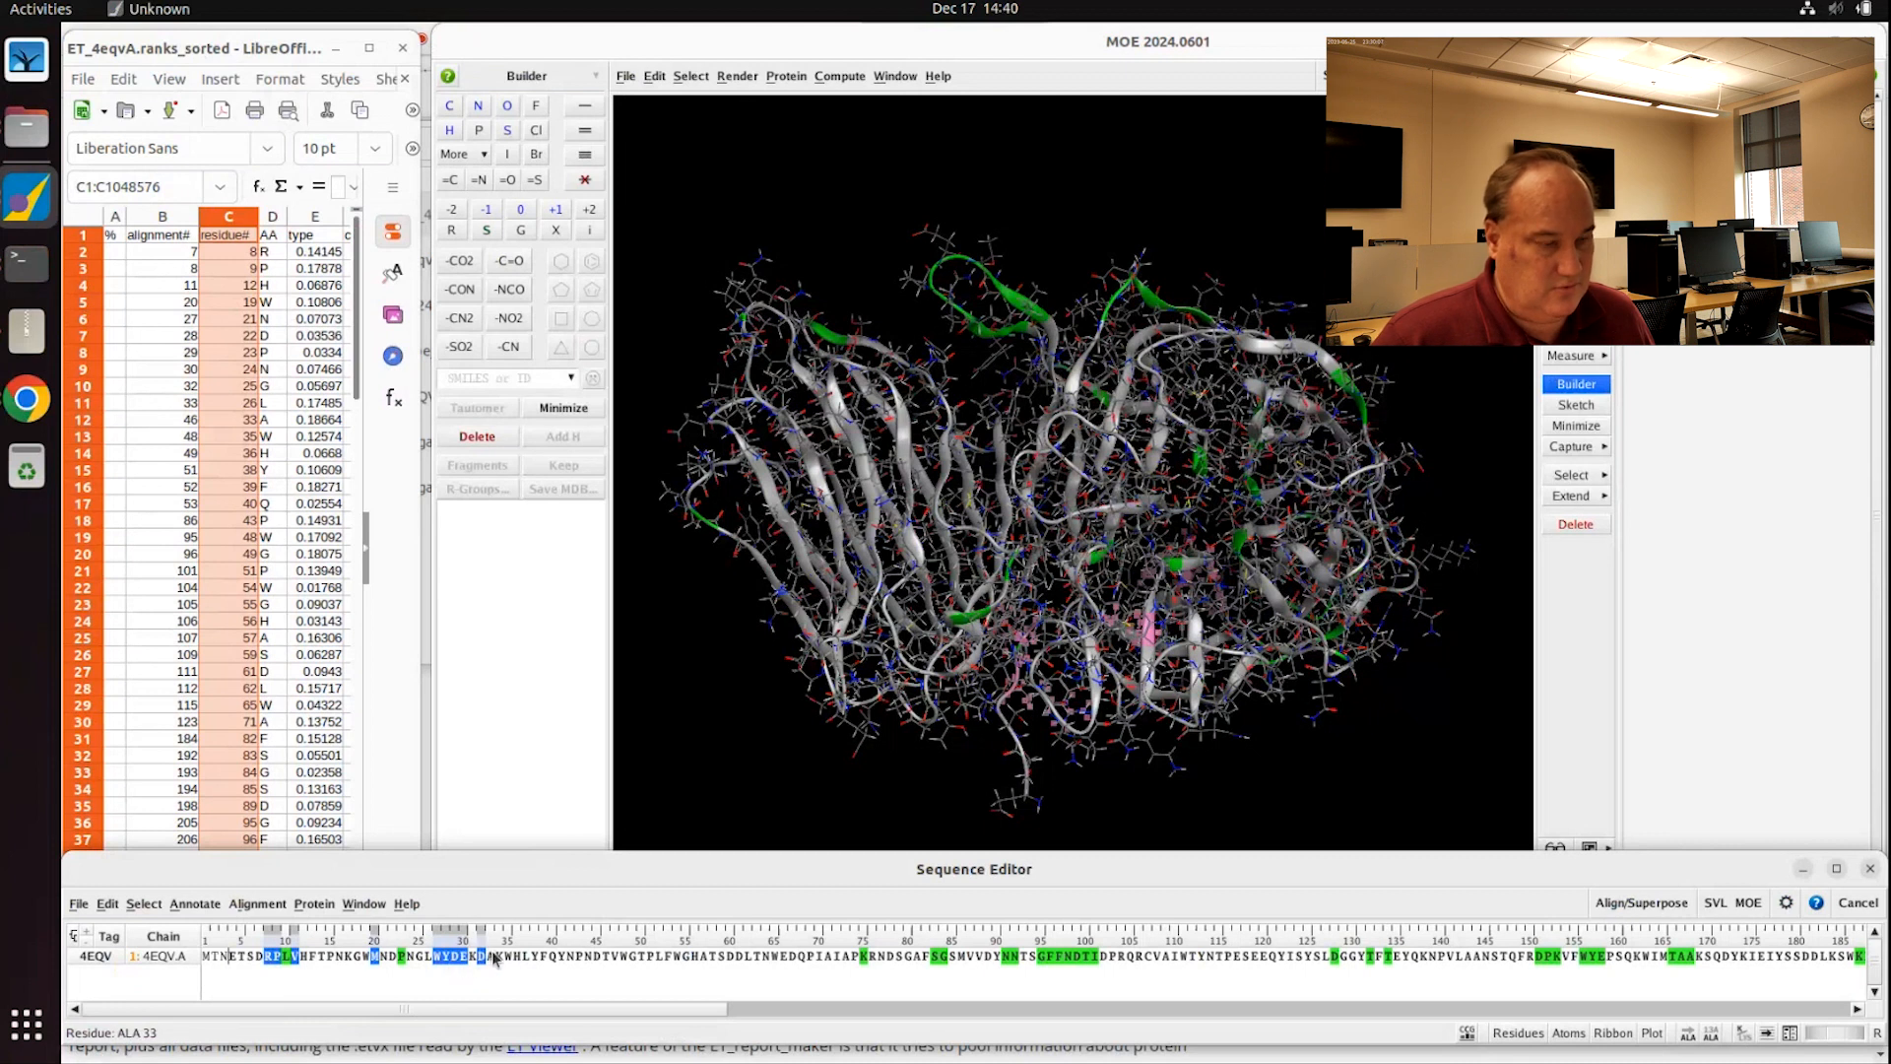
Step: Add A33, T46, W48, G49, P51, F53, W54, M86 and G95 to the selection
{"action": "left_click", "coordinate": [491, 957], "text": "shift"}
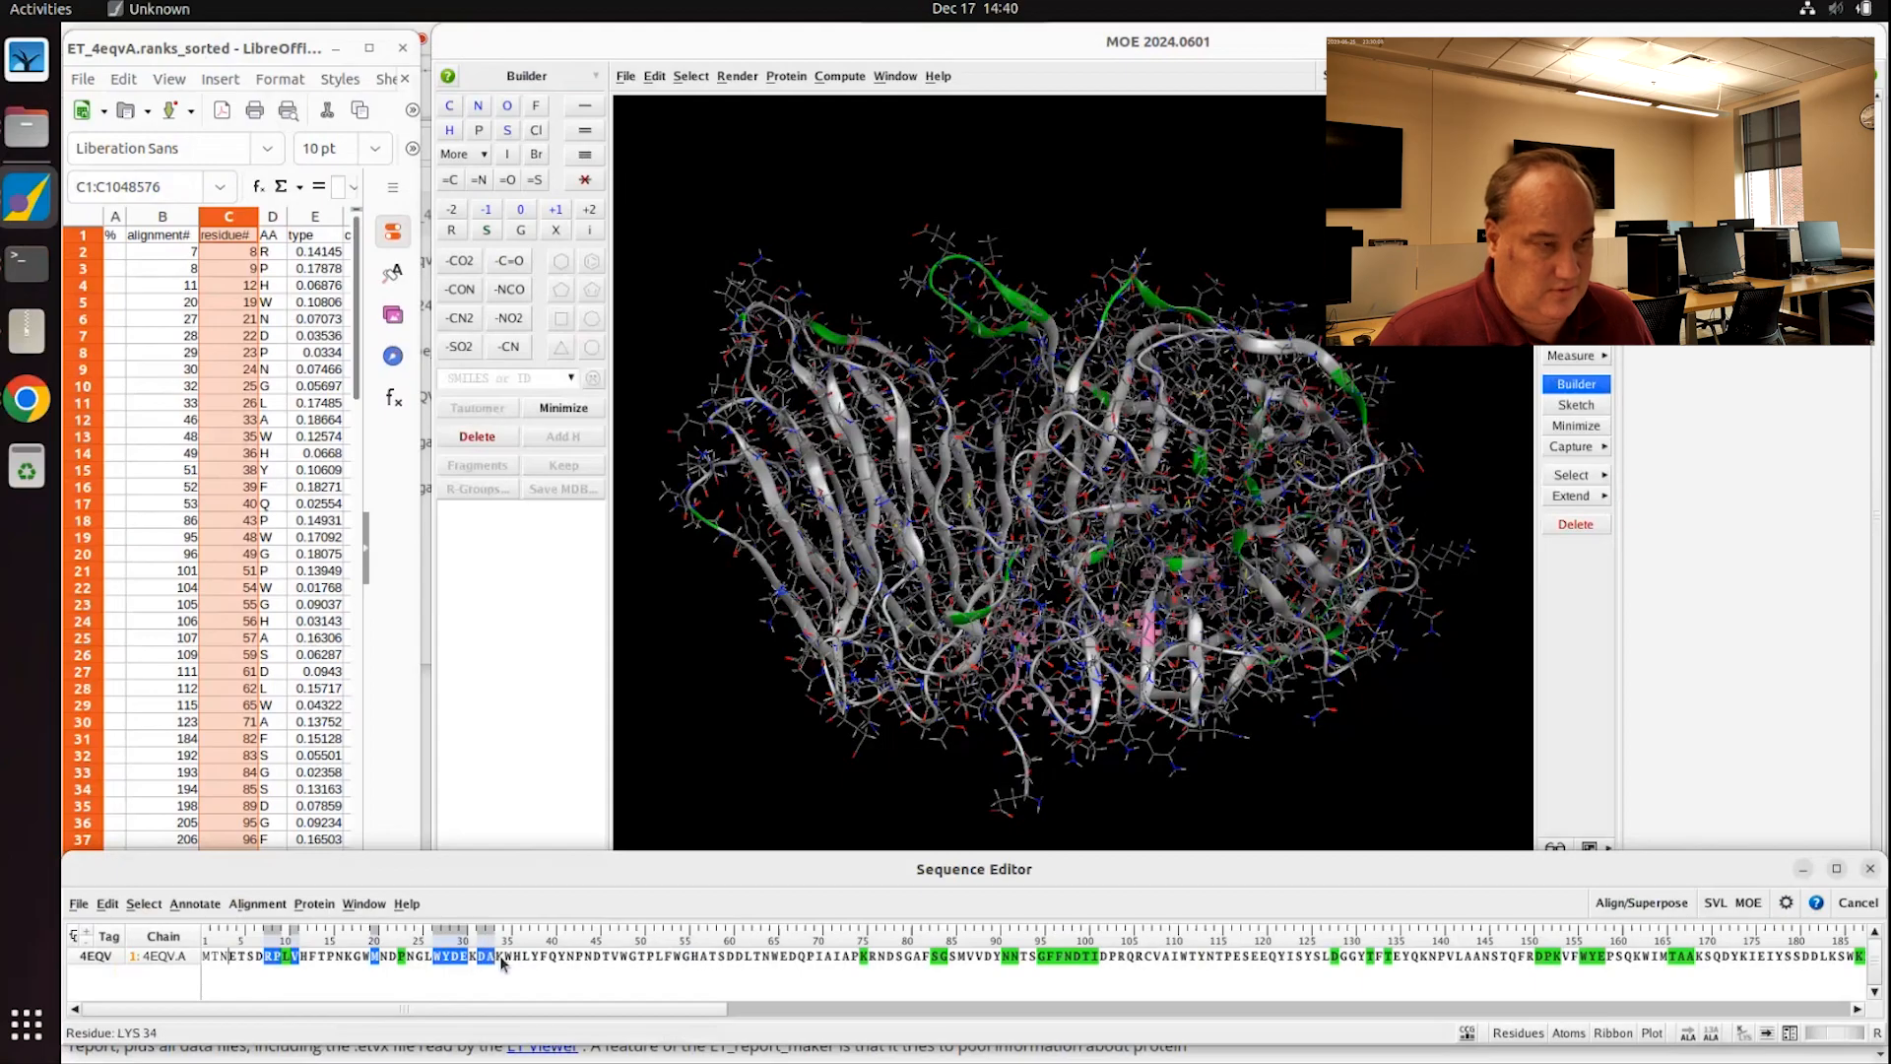
{"action": "left_click", "coordinate": [606, 957], "text": "shift"}
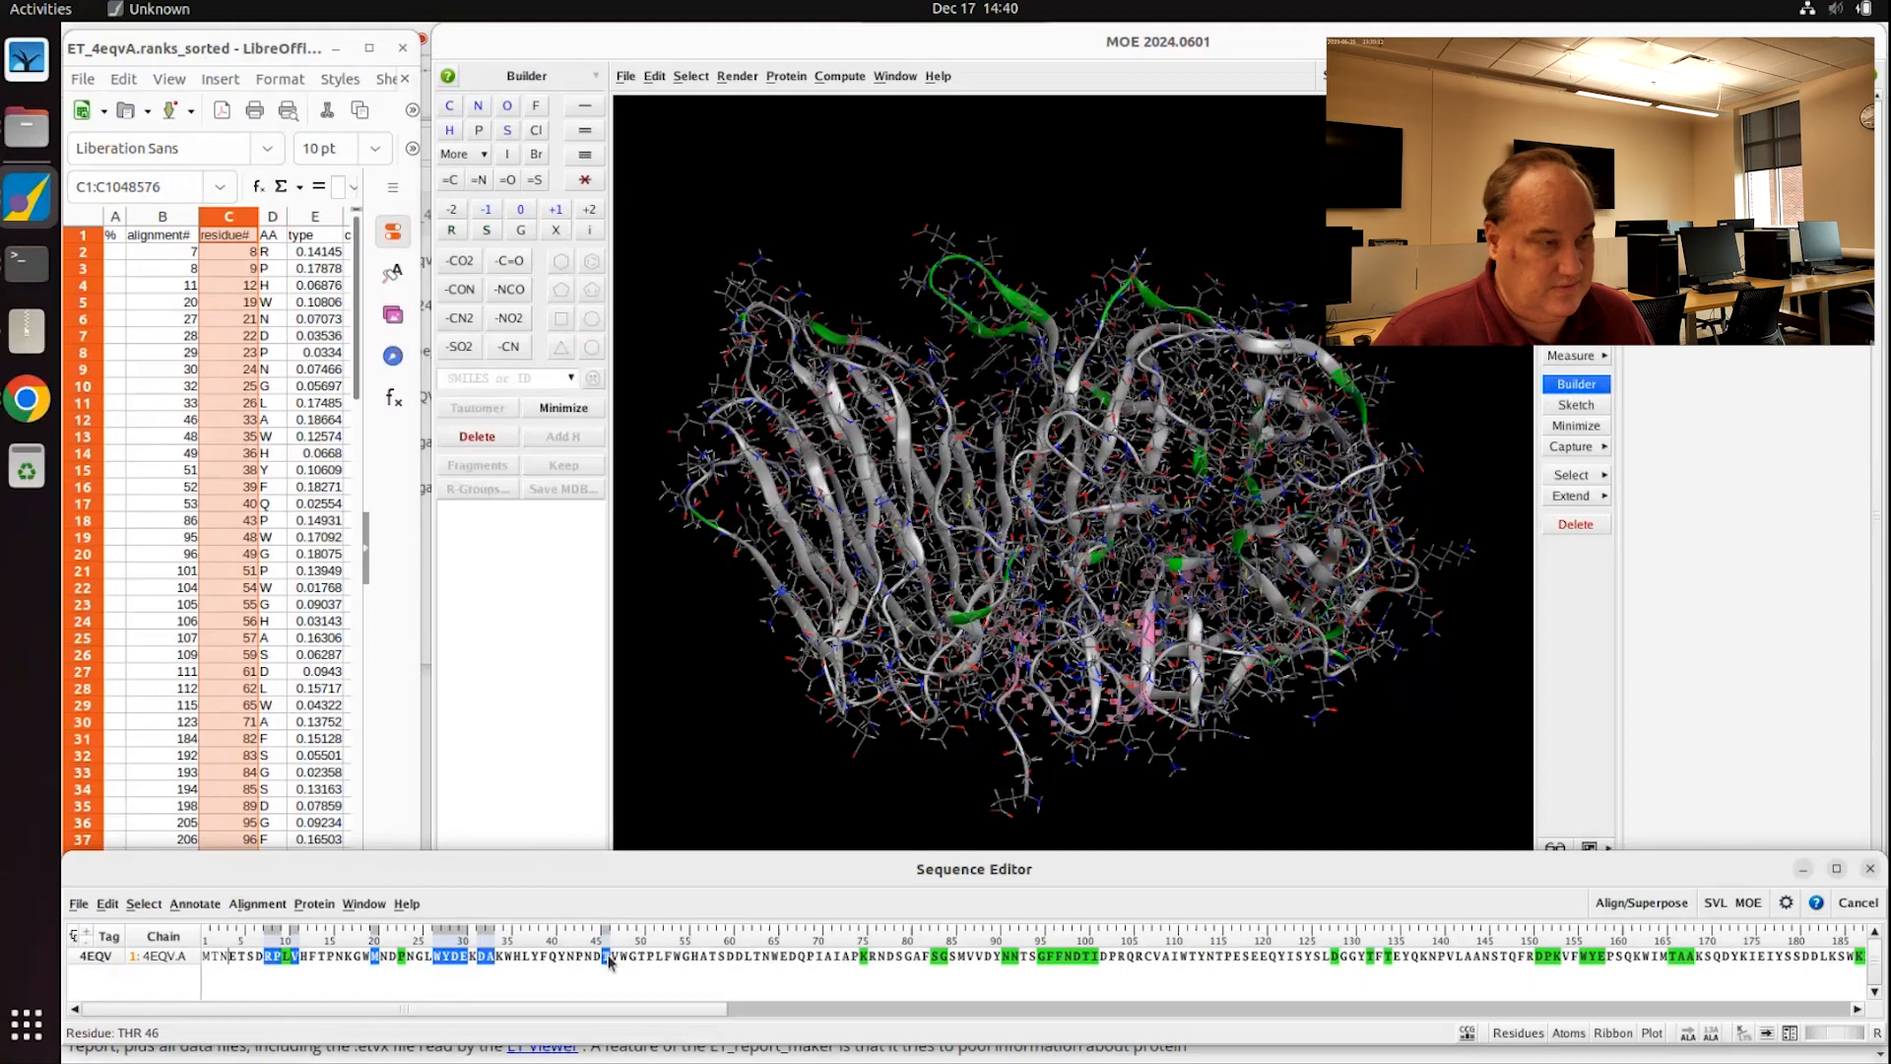
{"action": "left_click", "coordinate": [624, 957], "text": "shift"}
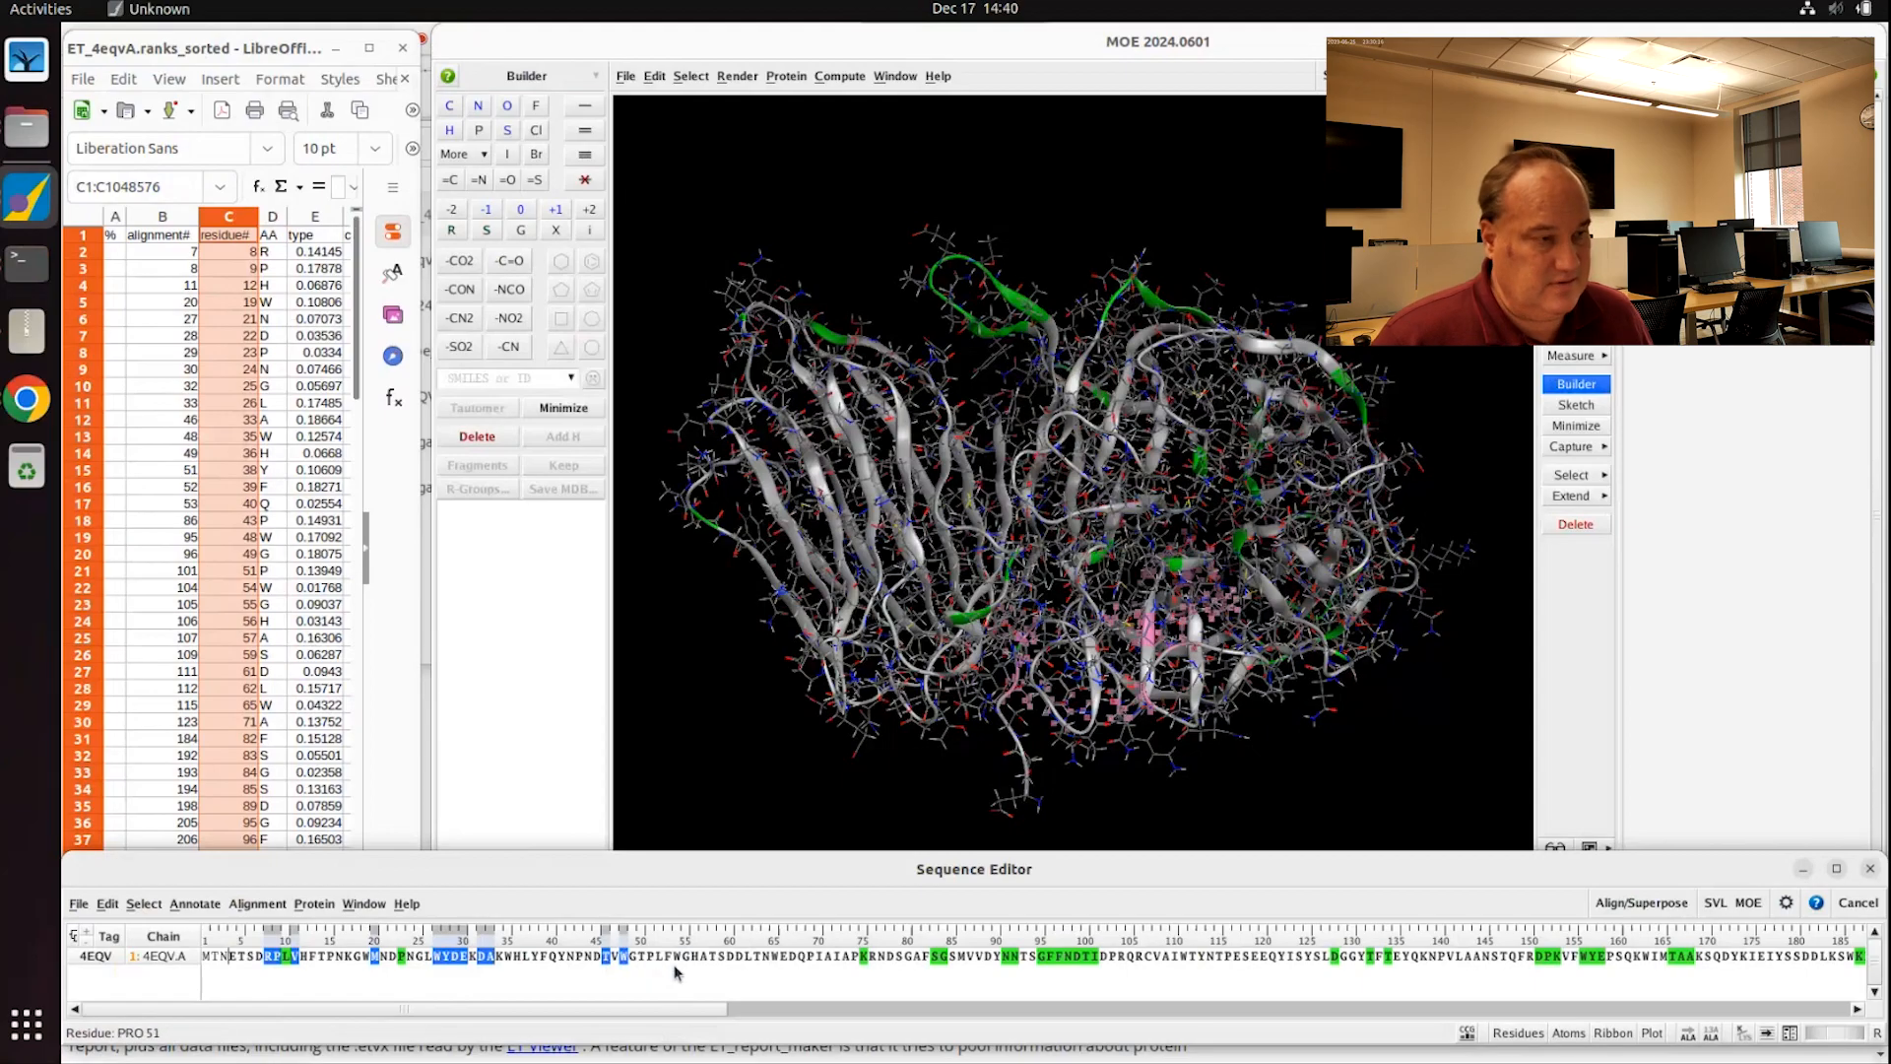
{"action": "left_click", "coordinate": [633, 957], "text": "shift"}
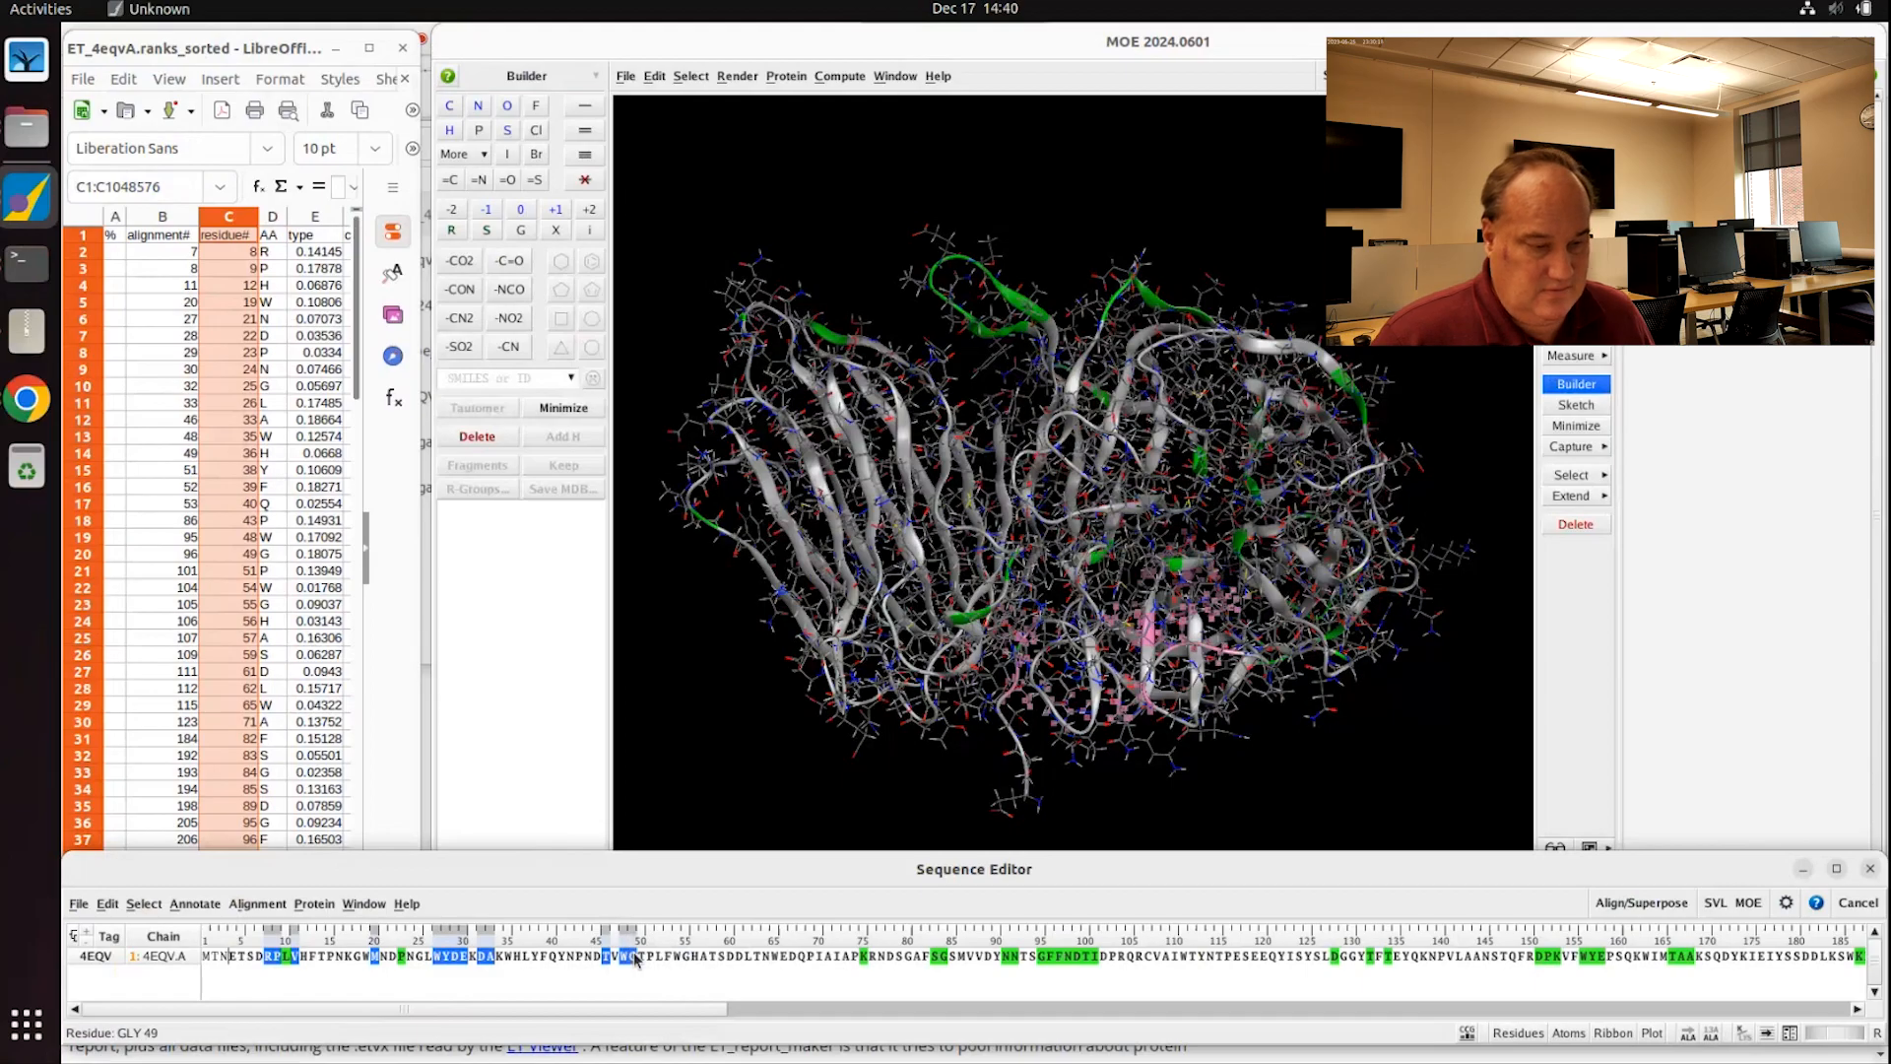
{"action": "left_click", "coordinate": [657, 957], "text": "shift"}
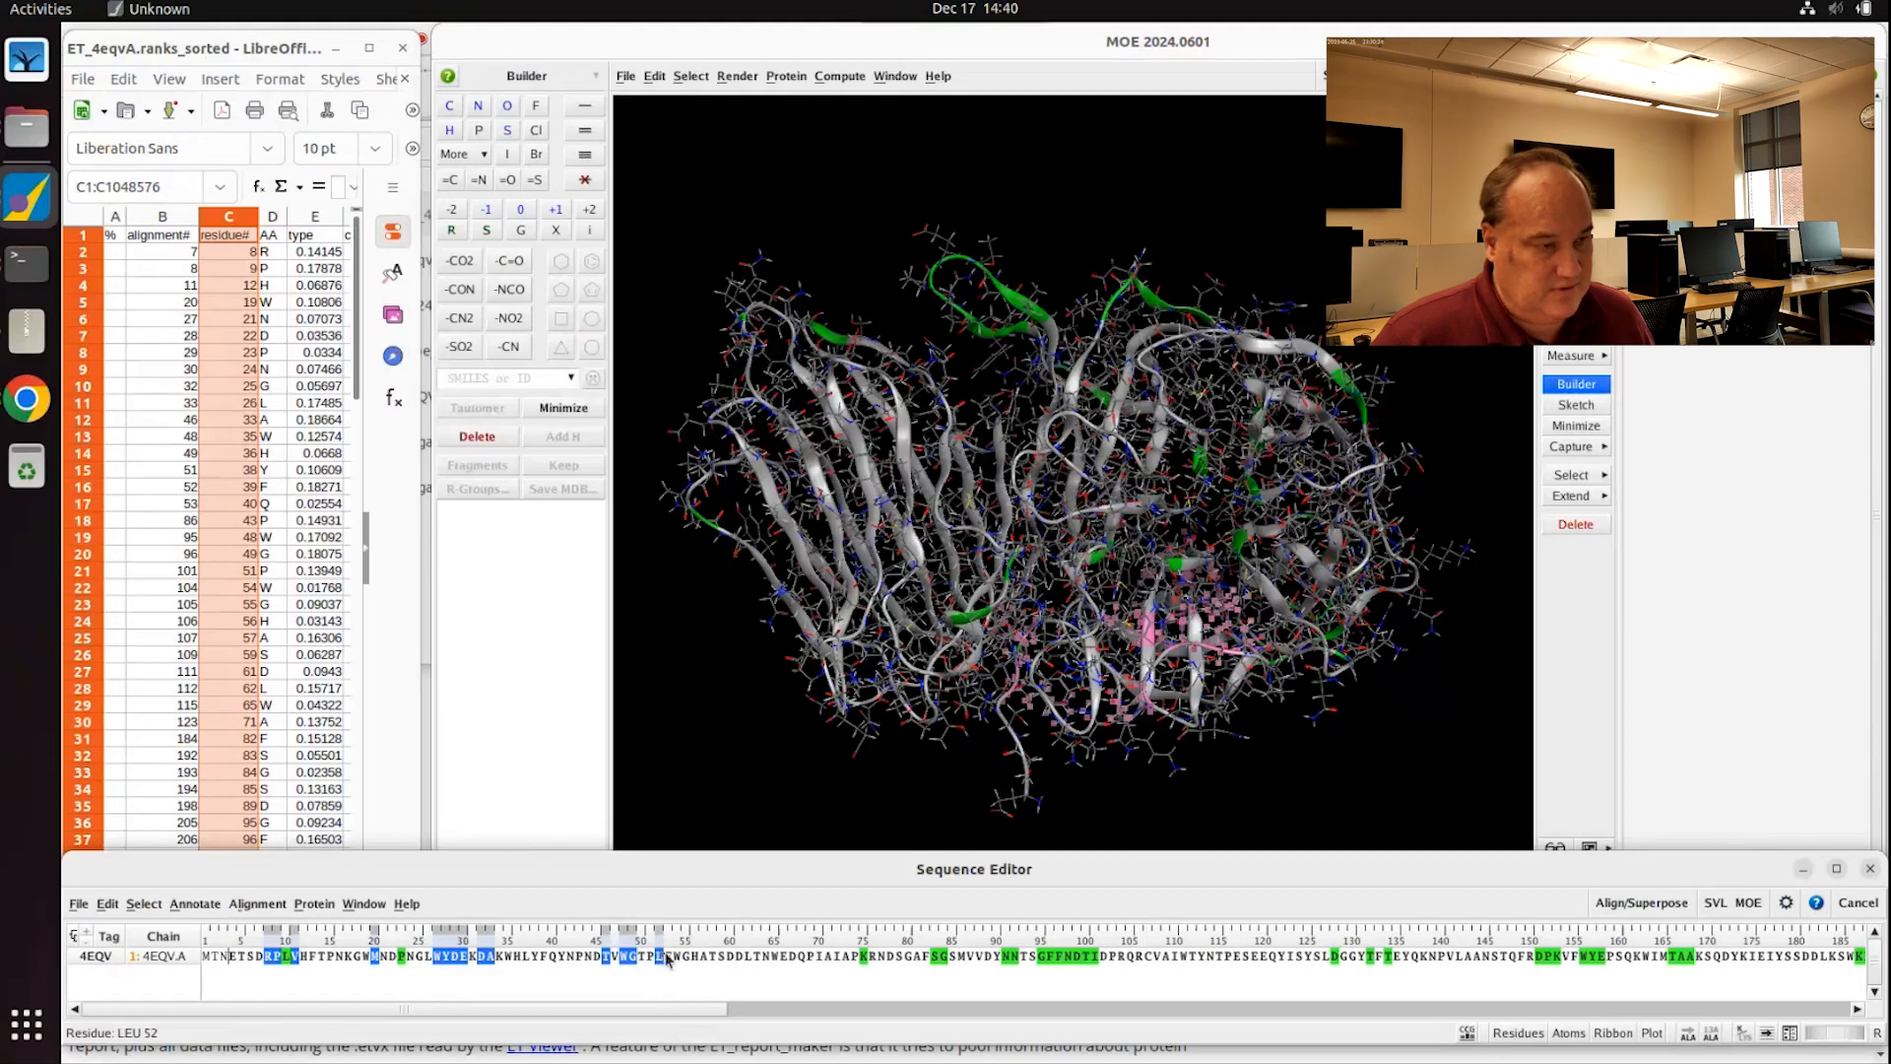
{"action": "left_click", "coordinate": [677, 958], "text": "shift"}
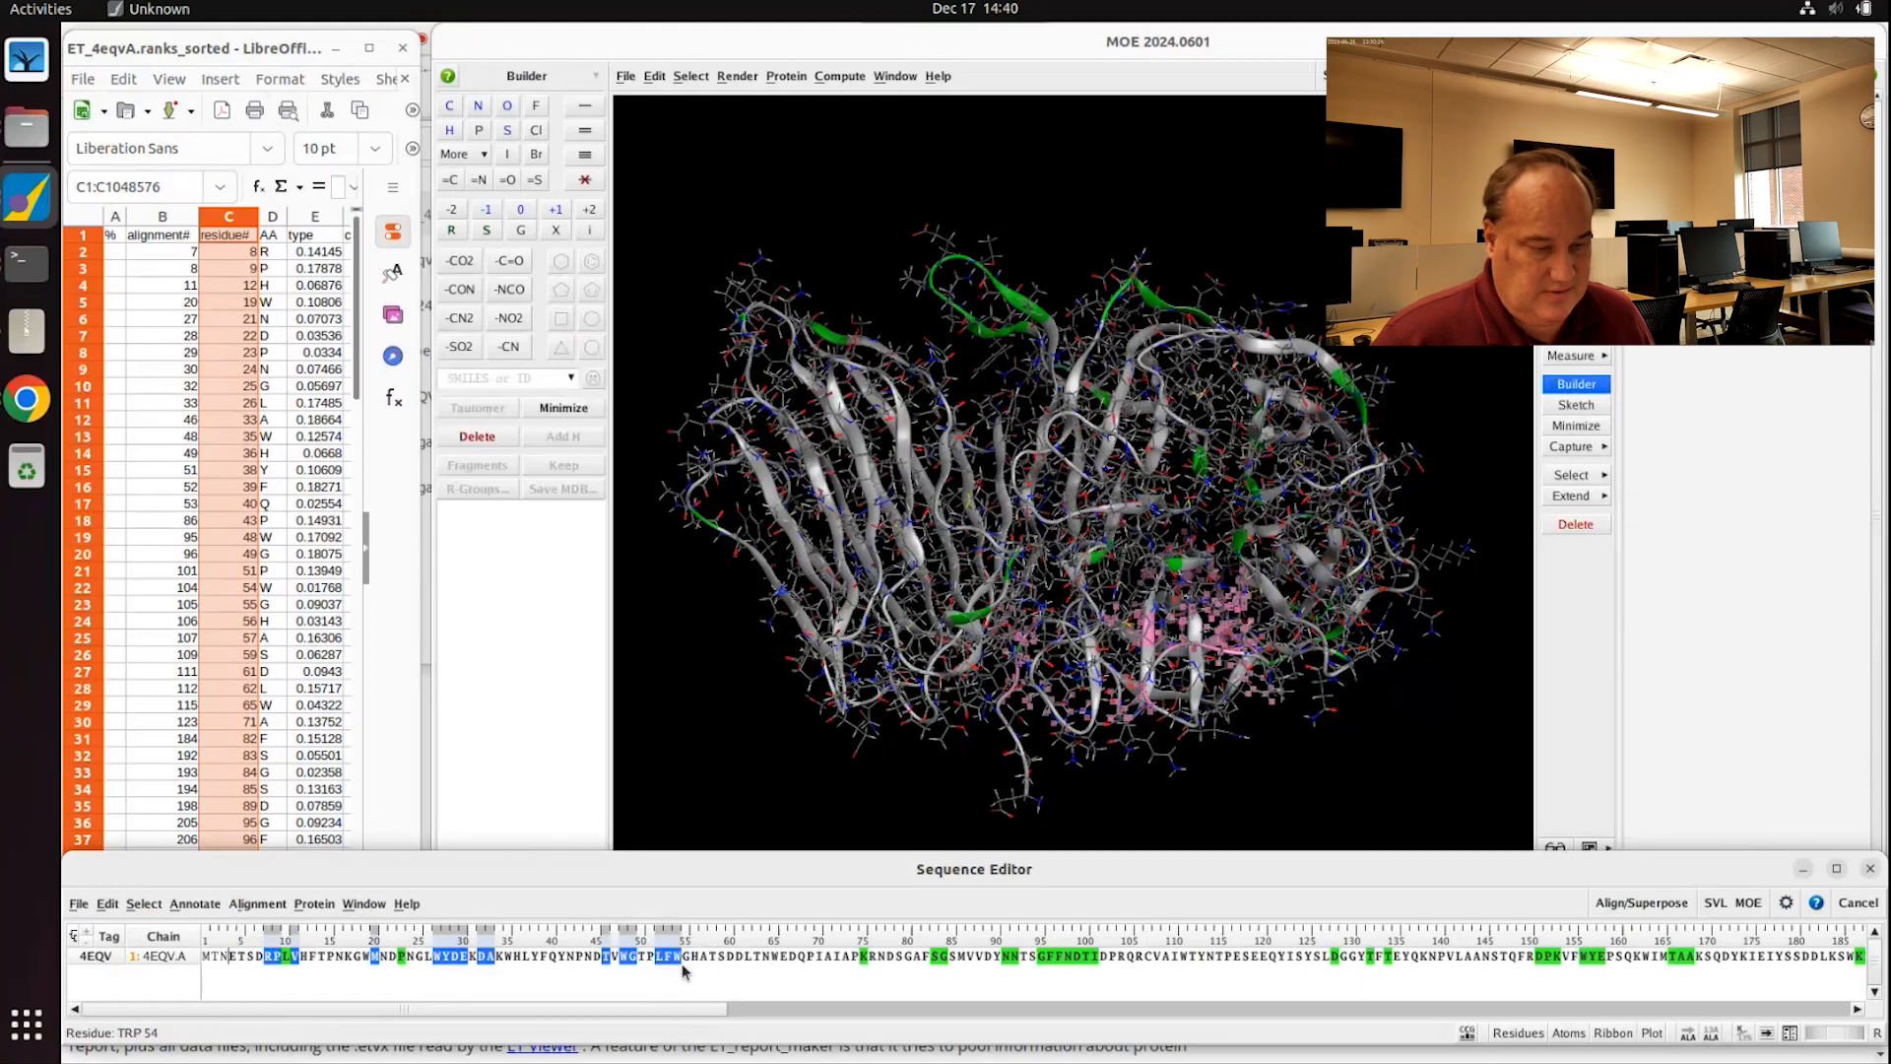
{"action": "left_click", "coordinate": [963, 957], "text": "ctrl"}
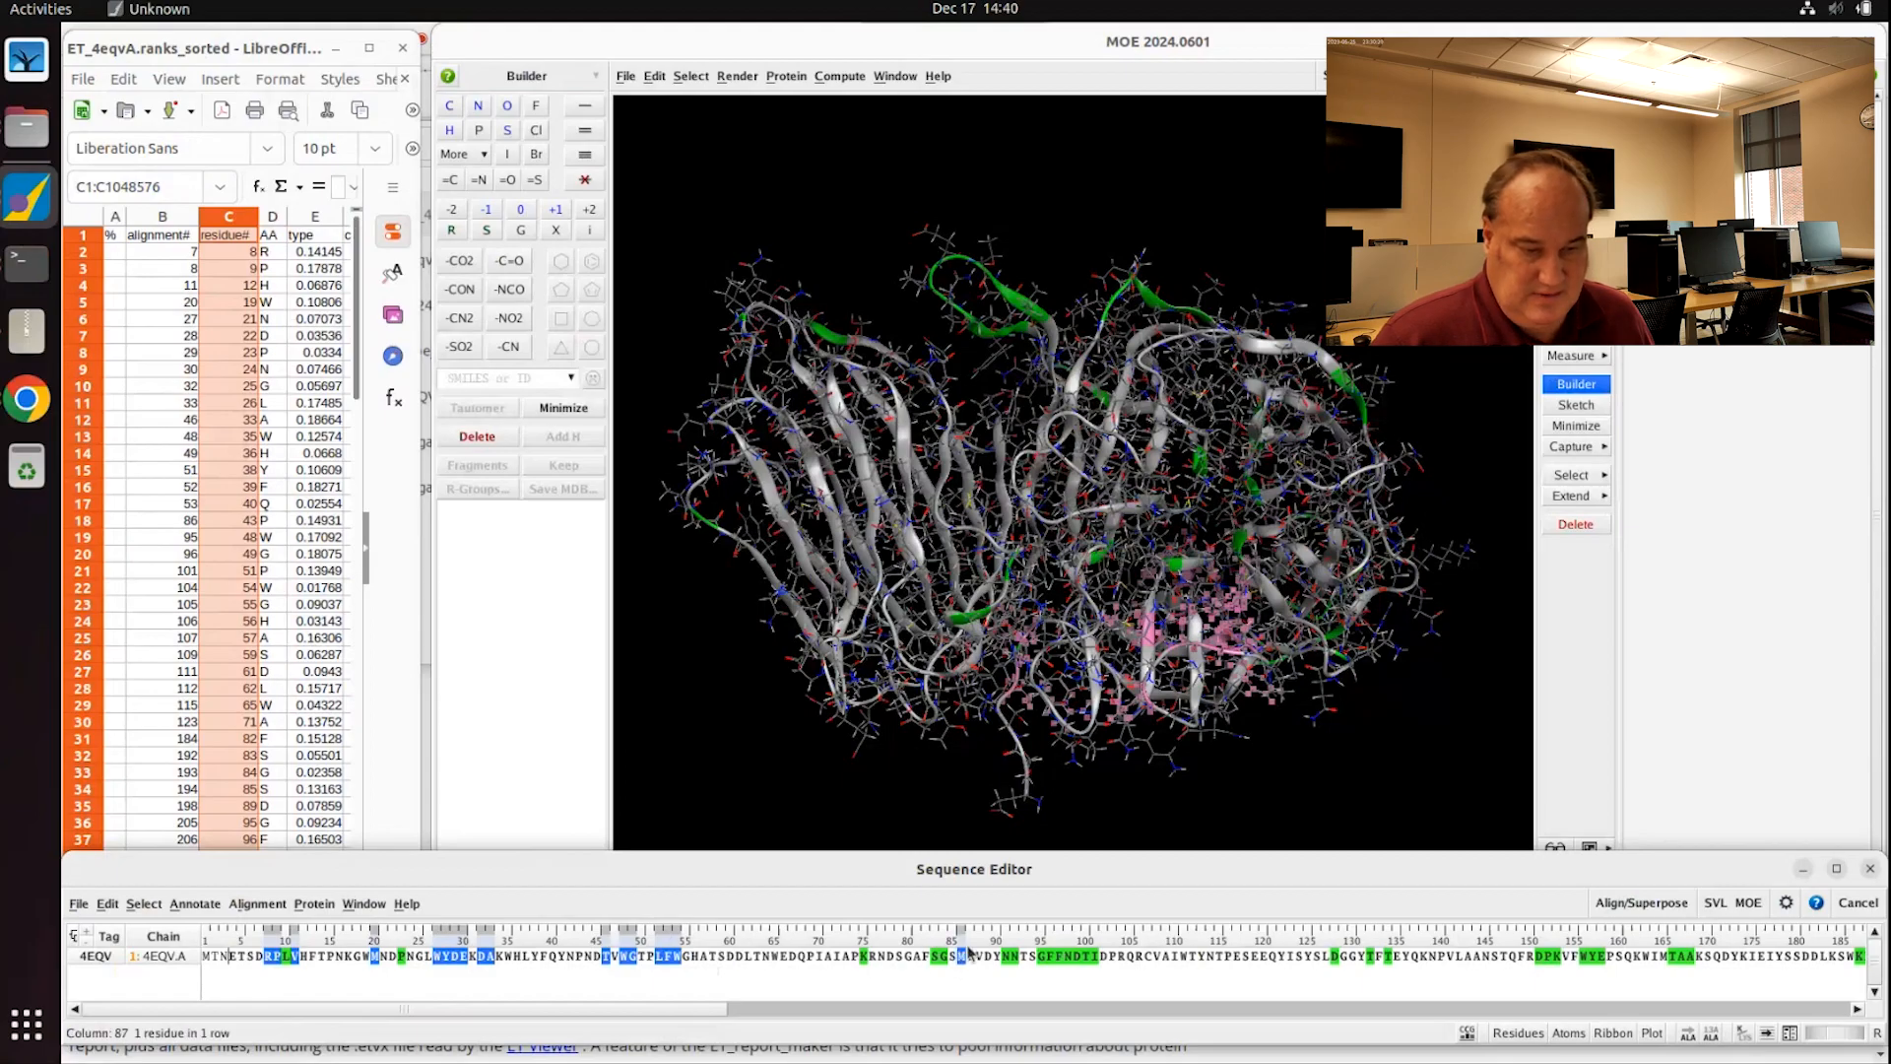
{"action": "left_click", "coordinate": [1045, 956], "text": "ctrl"}
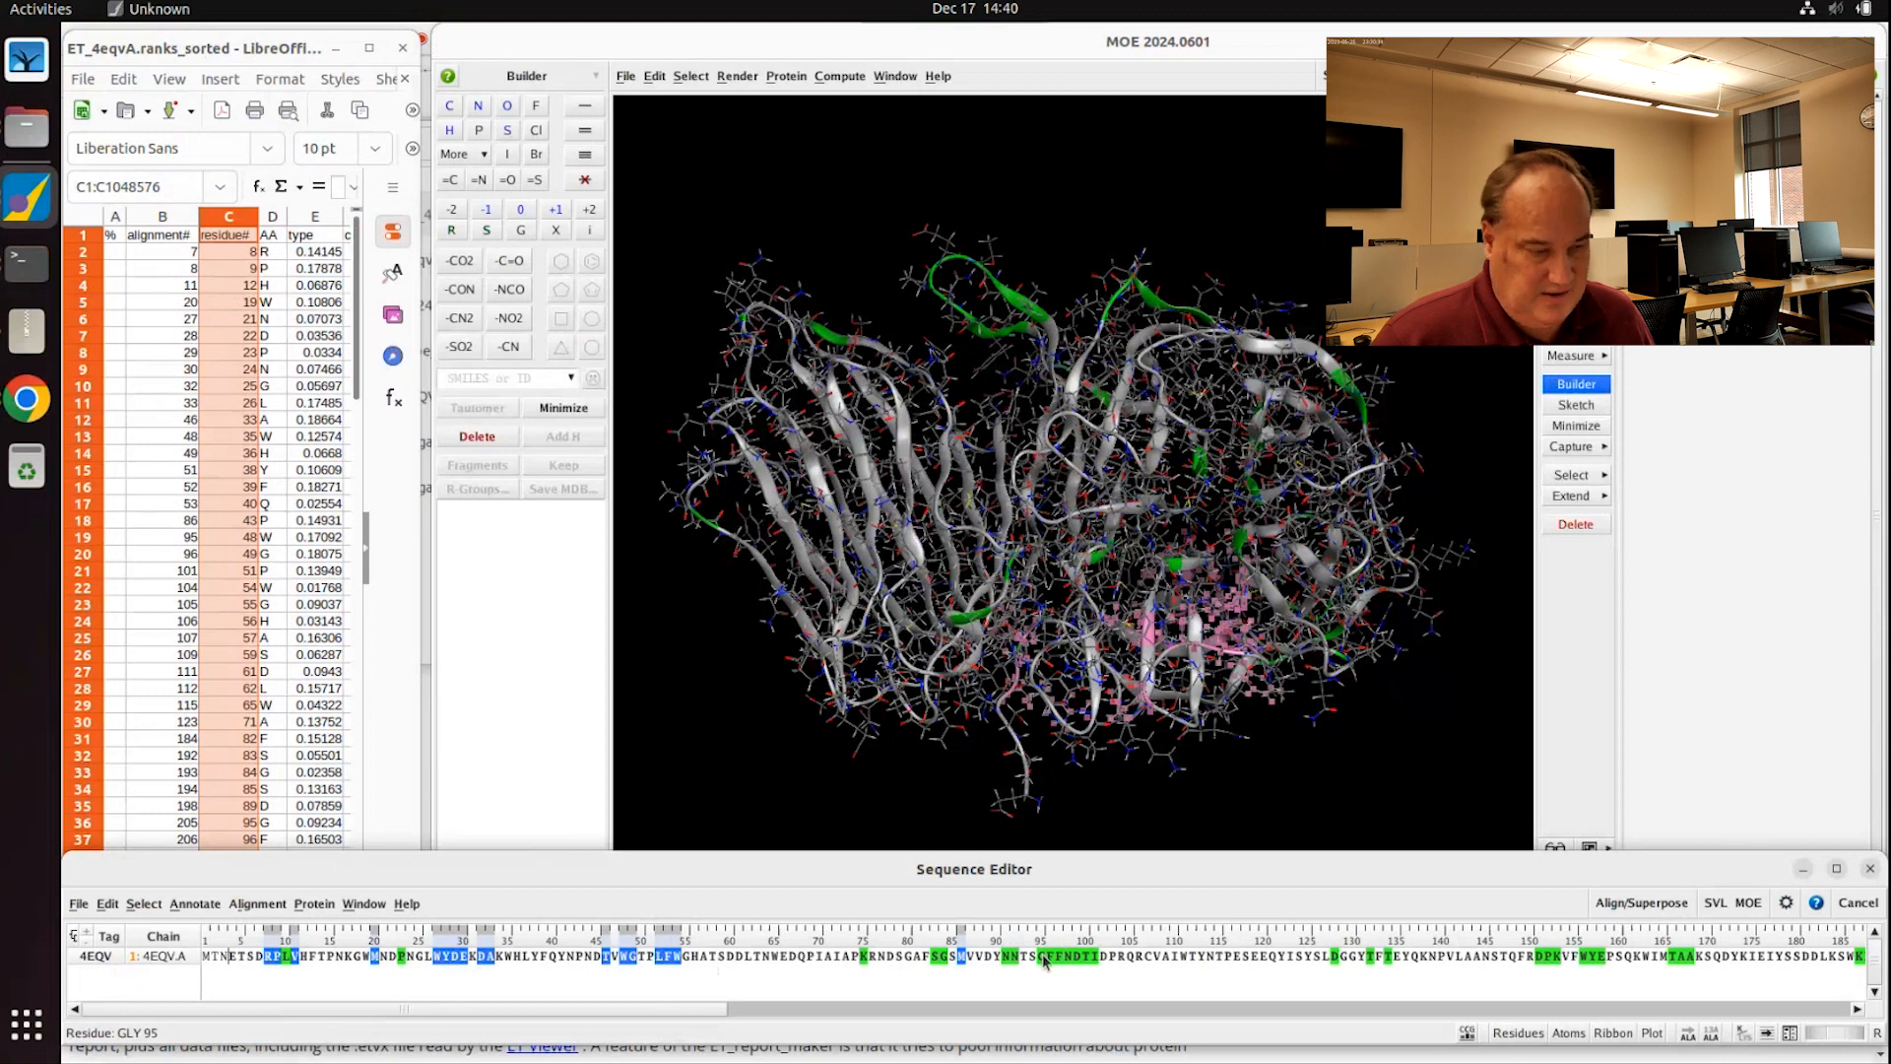
Step: Color the selected residues and their ribbon red, then deselect and rotate to inspect
{"action": "right_click", "coordinate": [969, 965]}
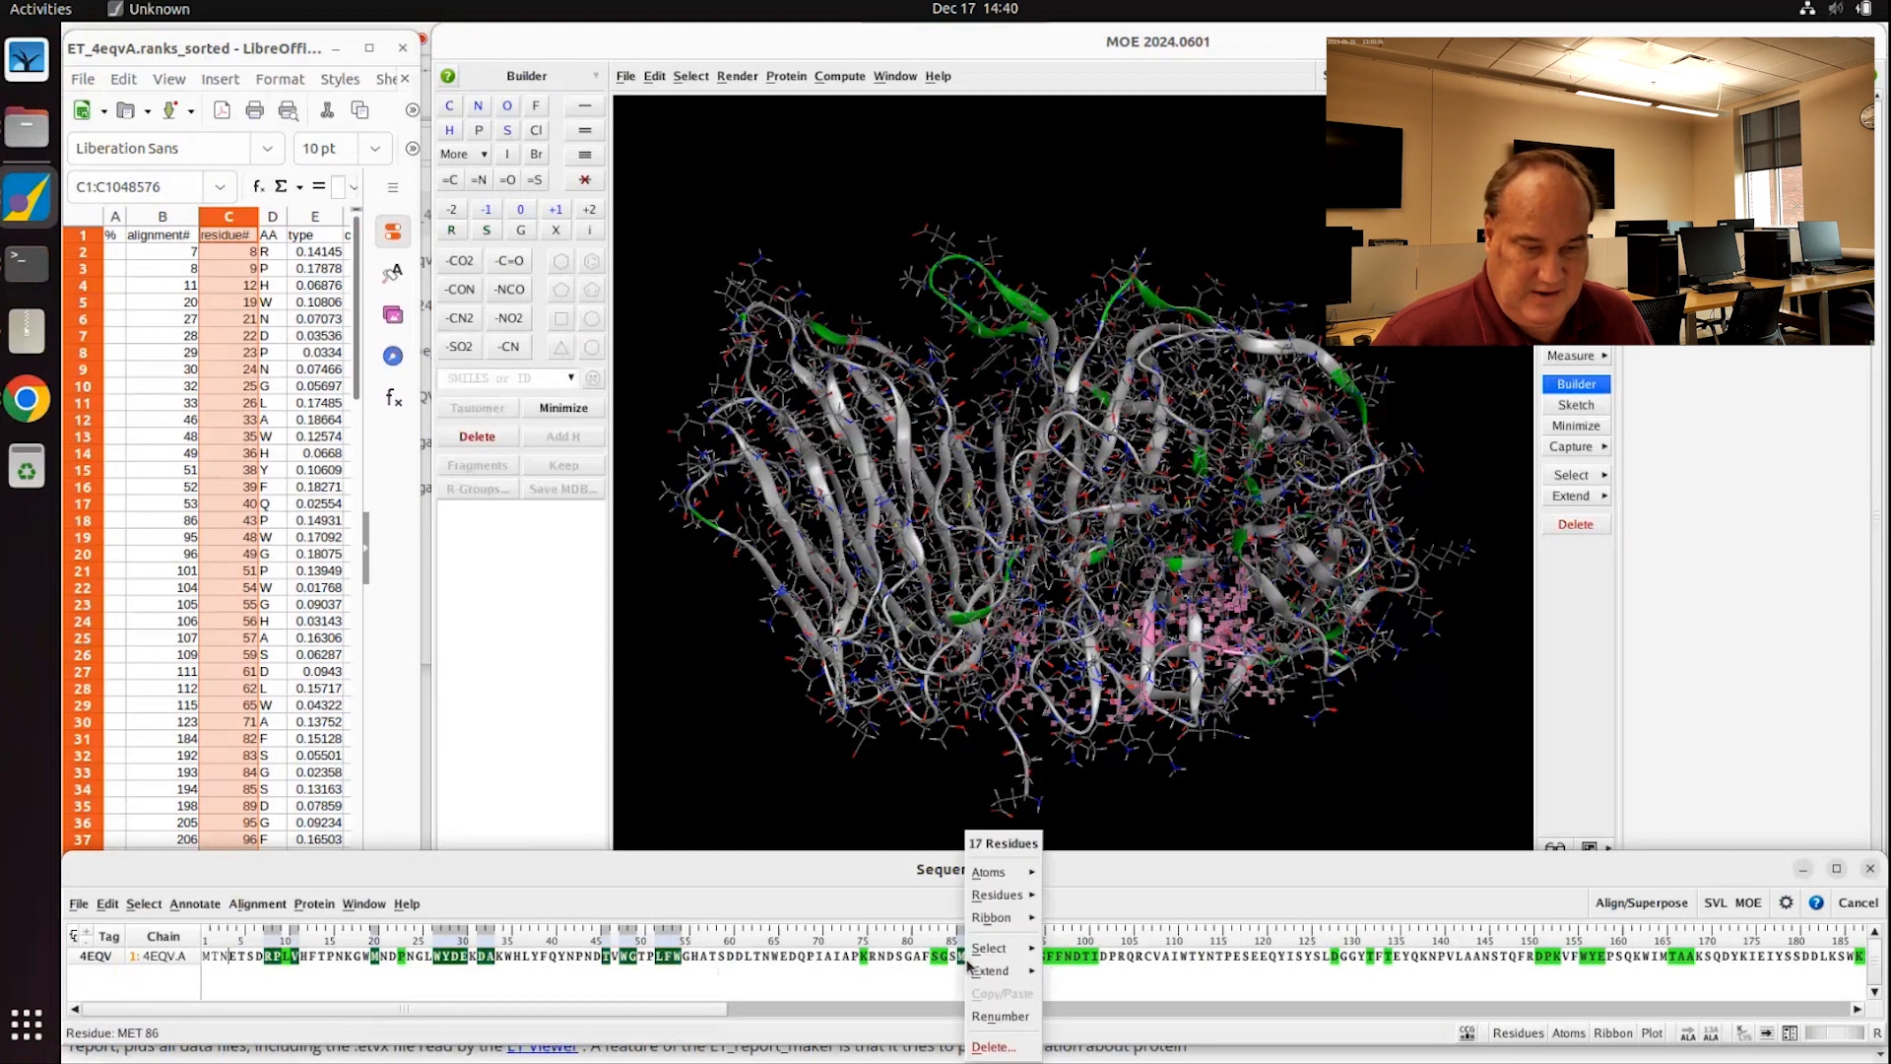
{"action": "mouse_move", "coordinate": [1008, 900]}
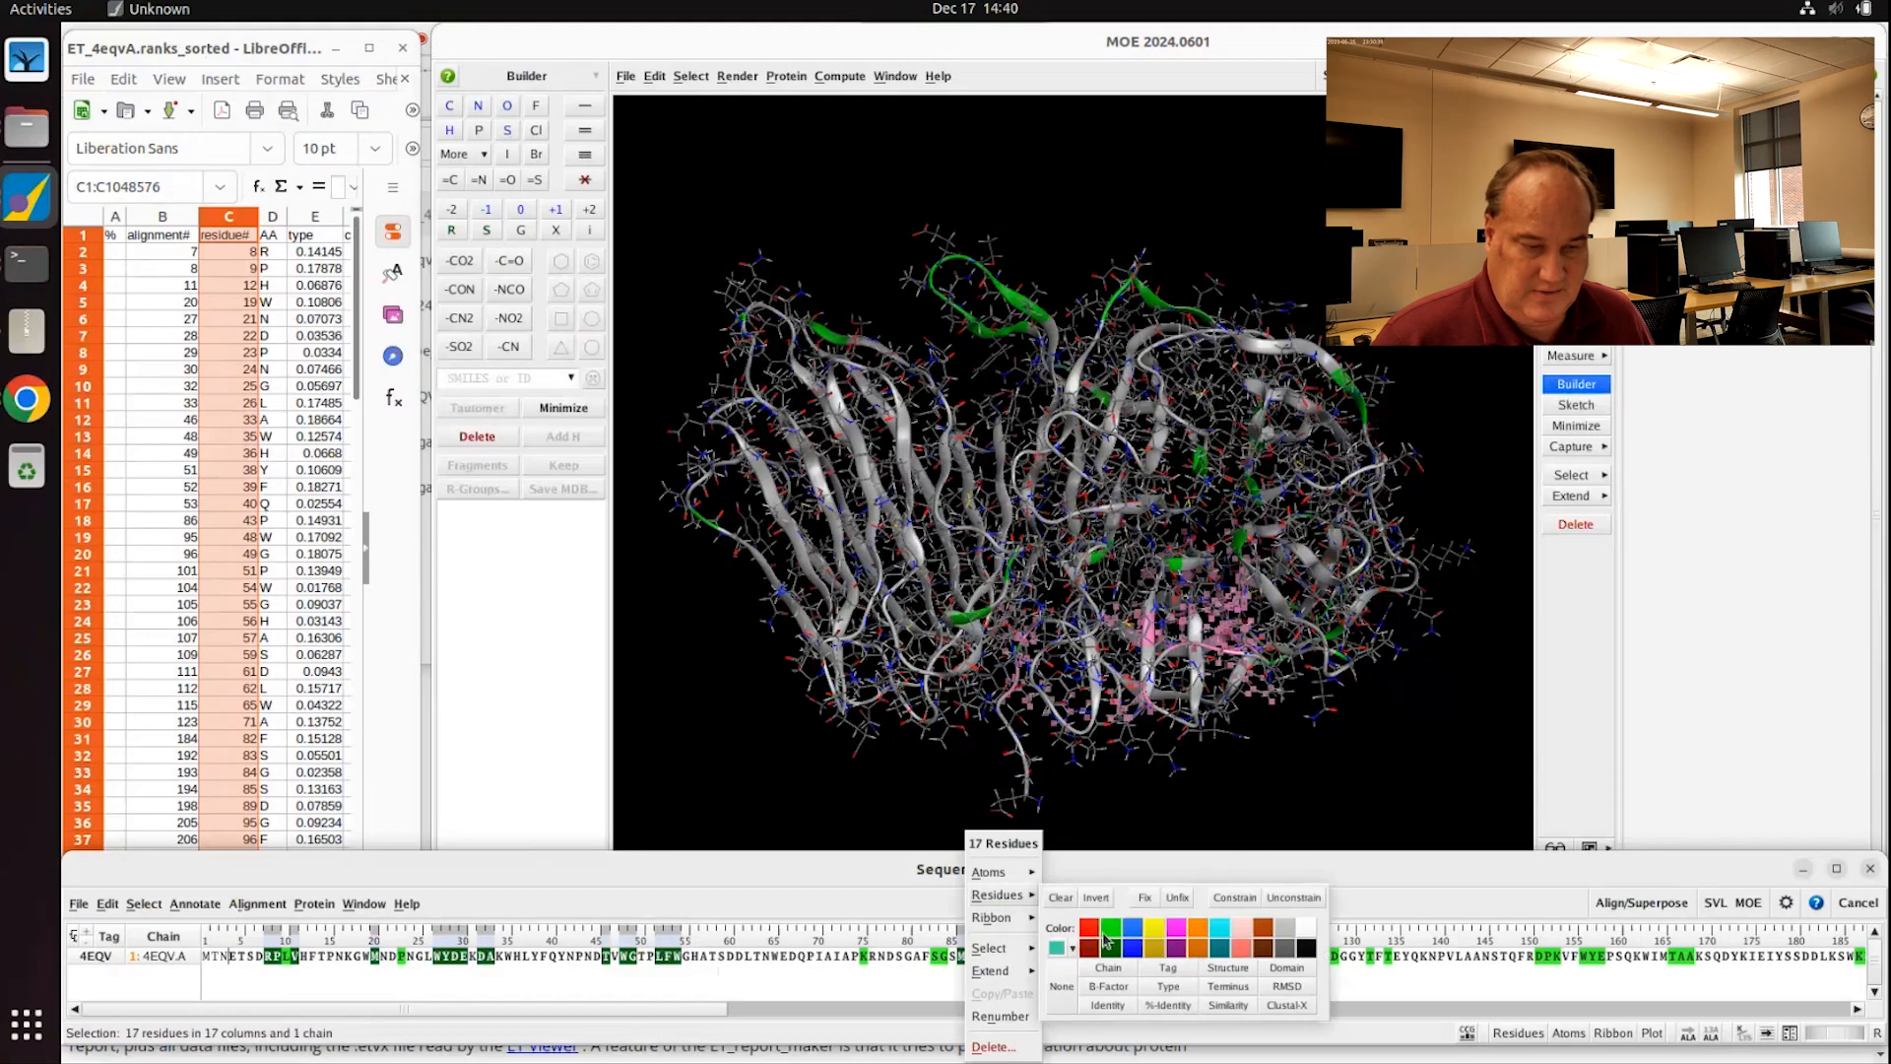
{"action": "left_click", "coordinate": [1087, 933]}
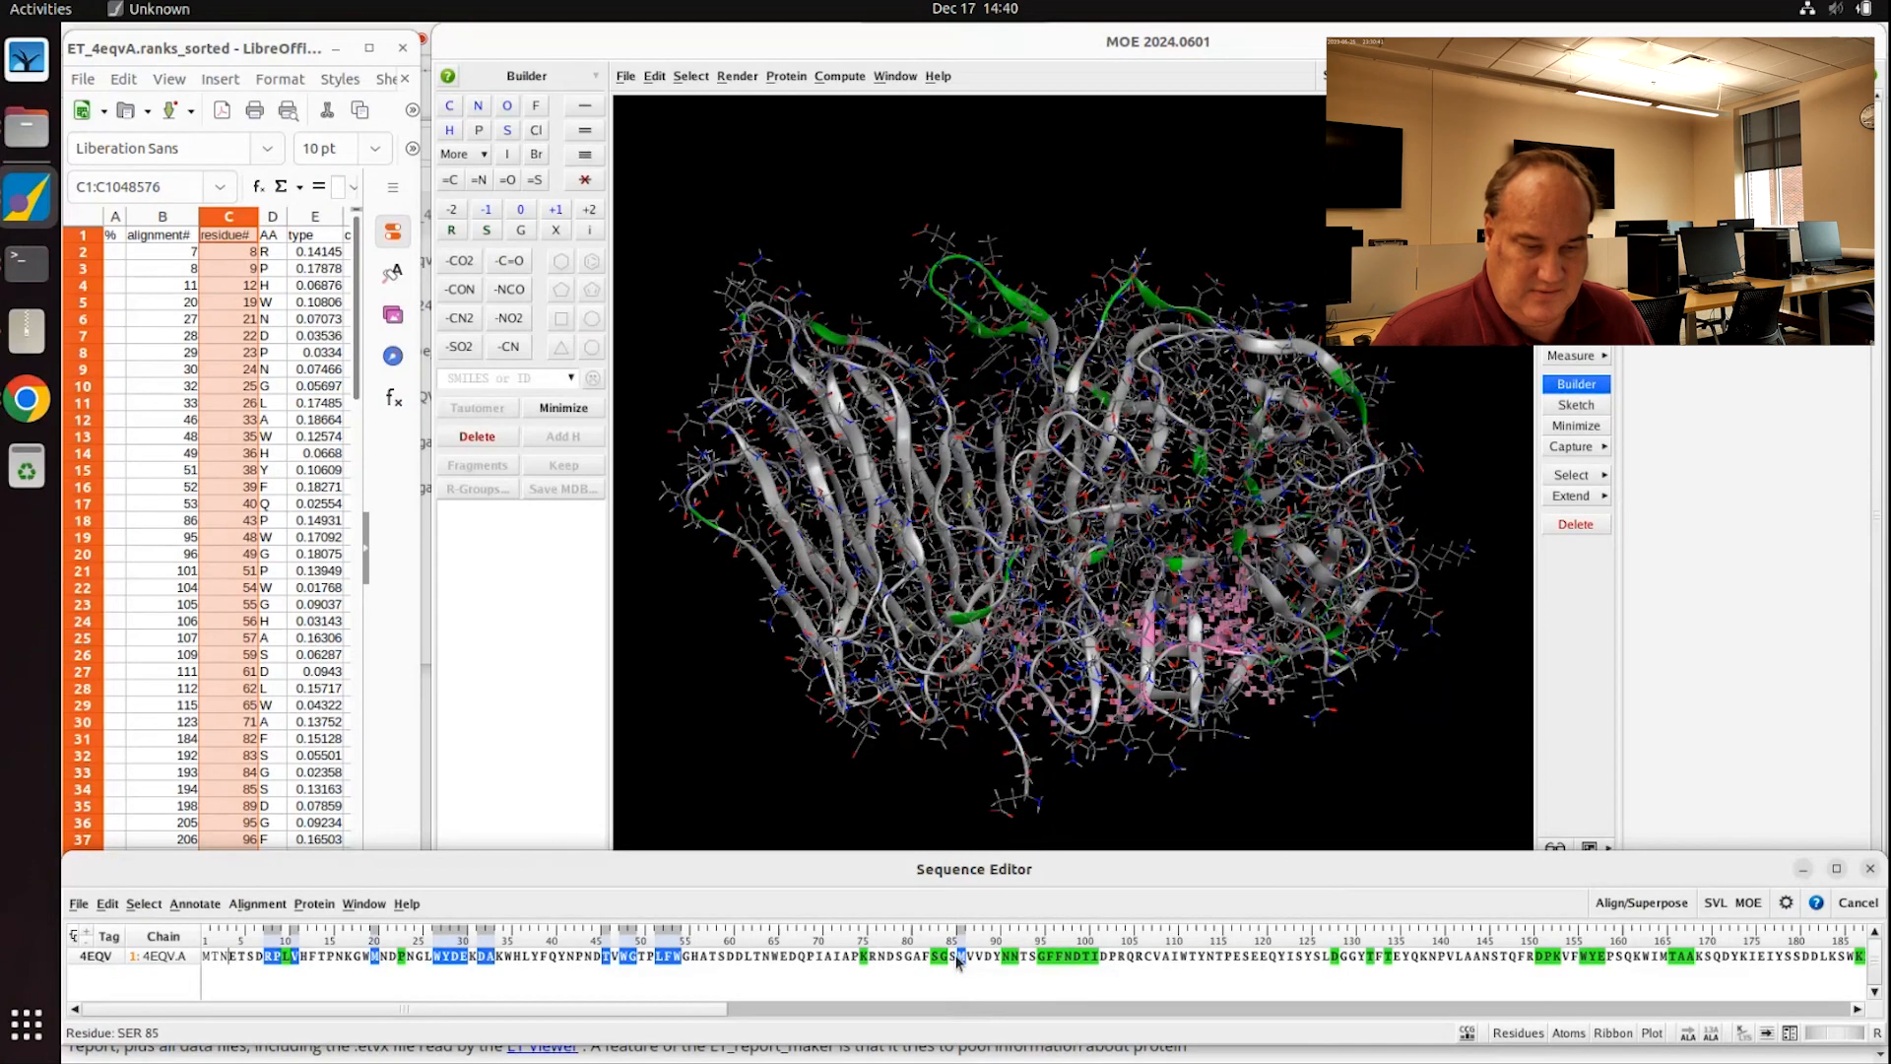
{"action": "right_click", "coordinate": [964, 960]}
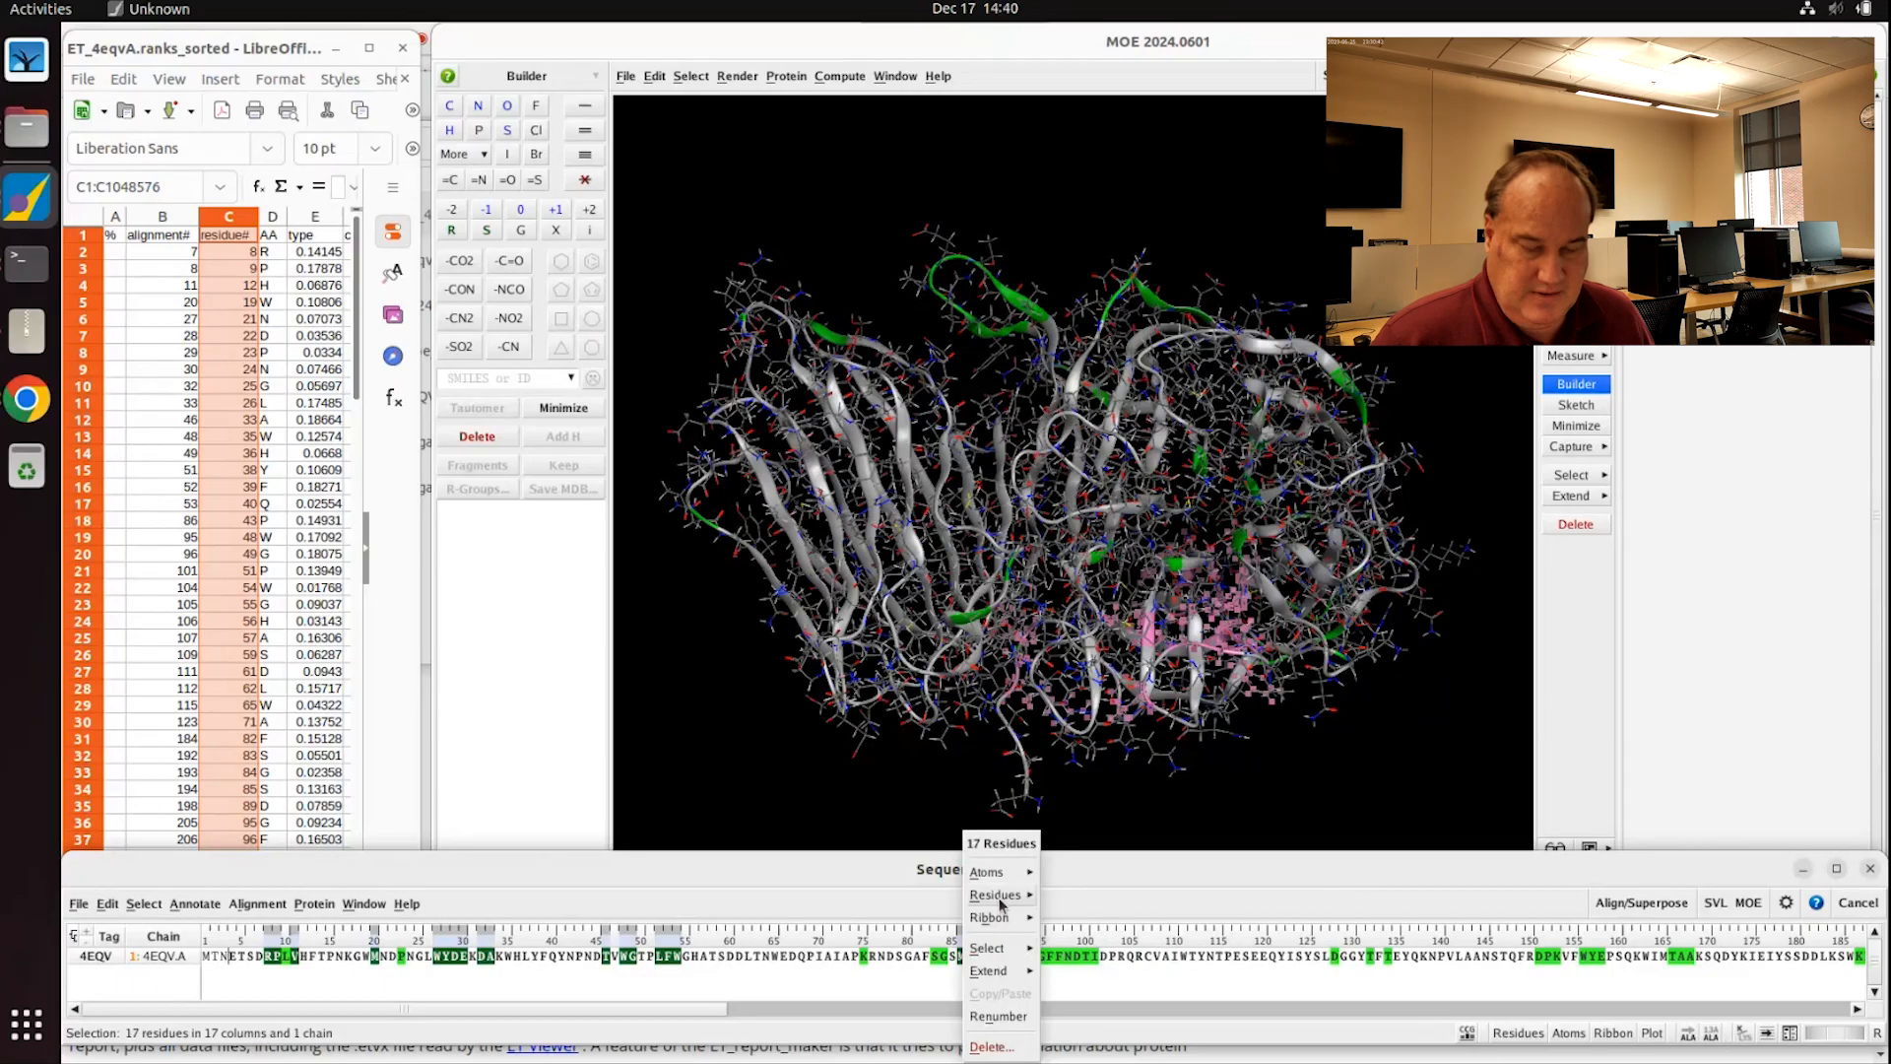
{"action": "mouse_move", "coordinate": [997, 922]}
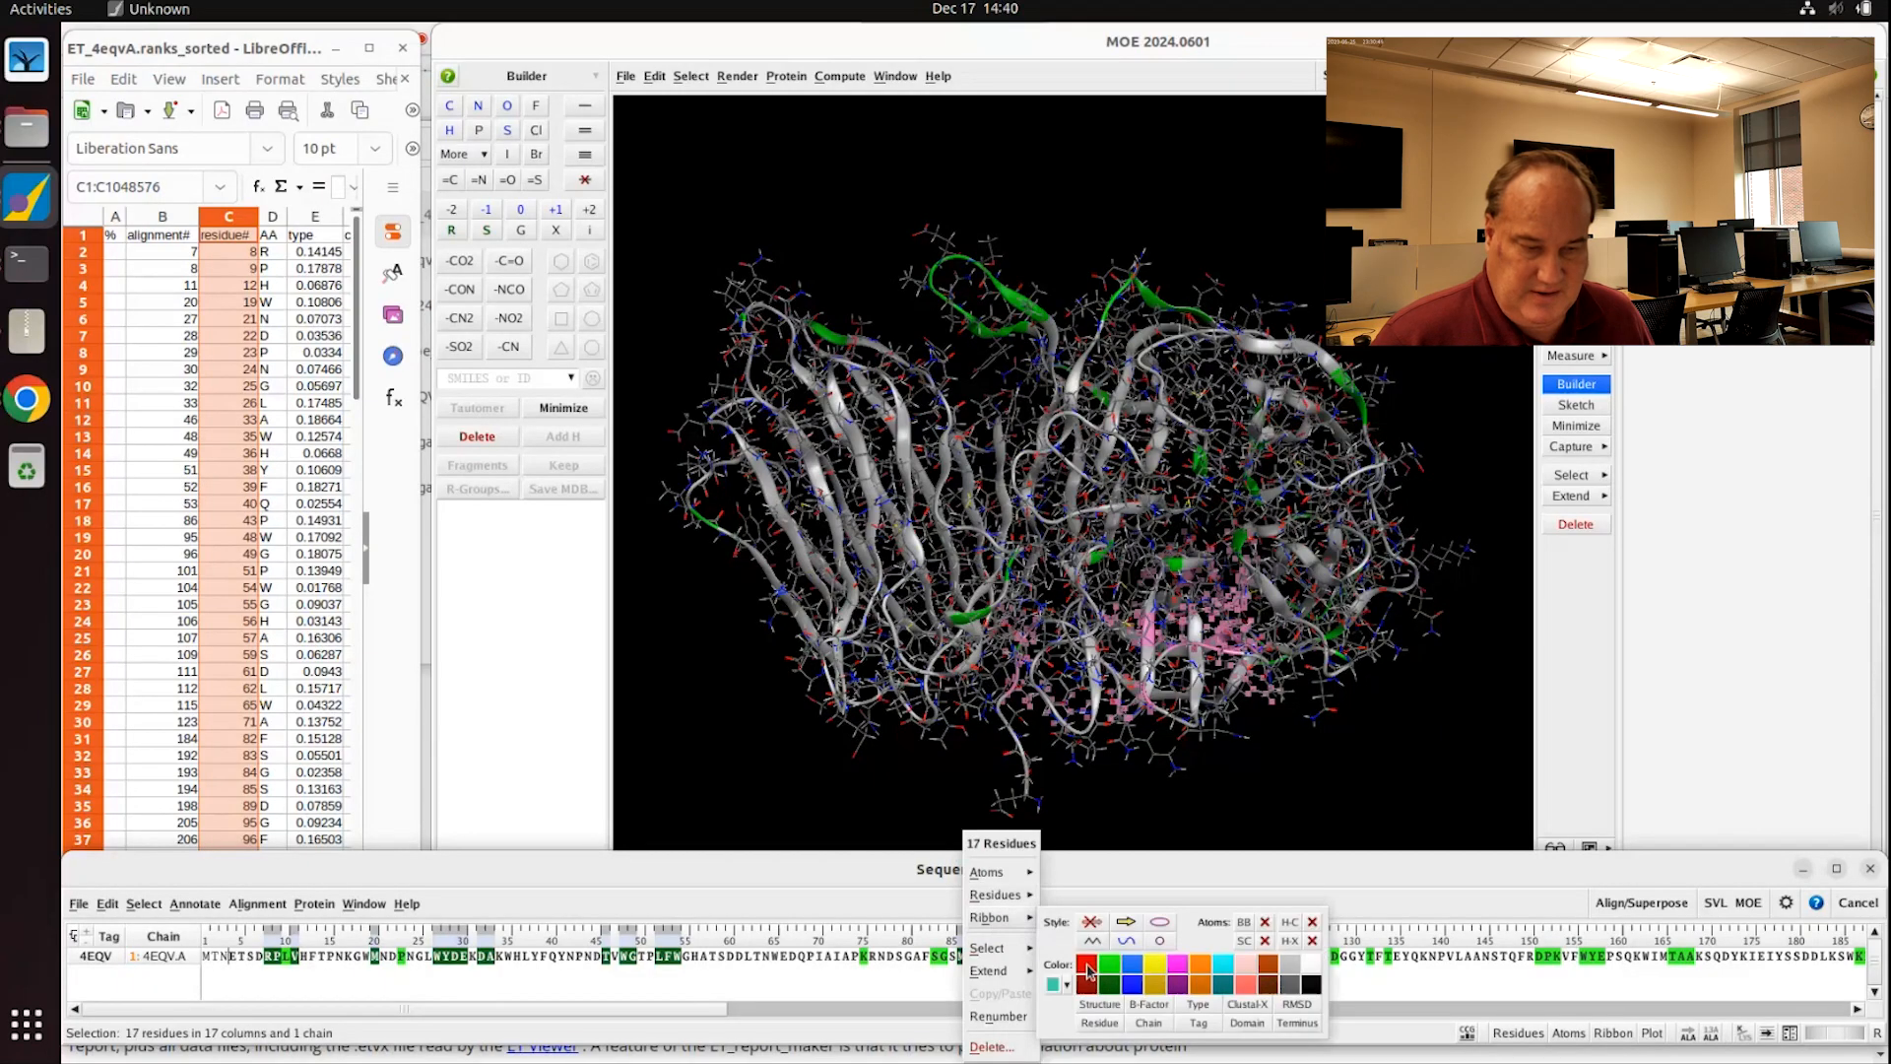
{"action": "left_click", "coordinate": [1086, 968]}
{"action": "left_click", "coordinate": [904, 993]}
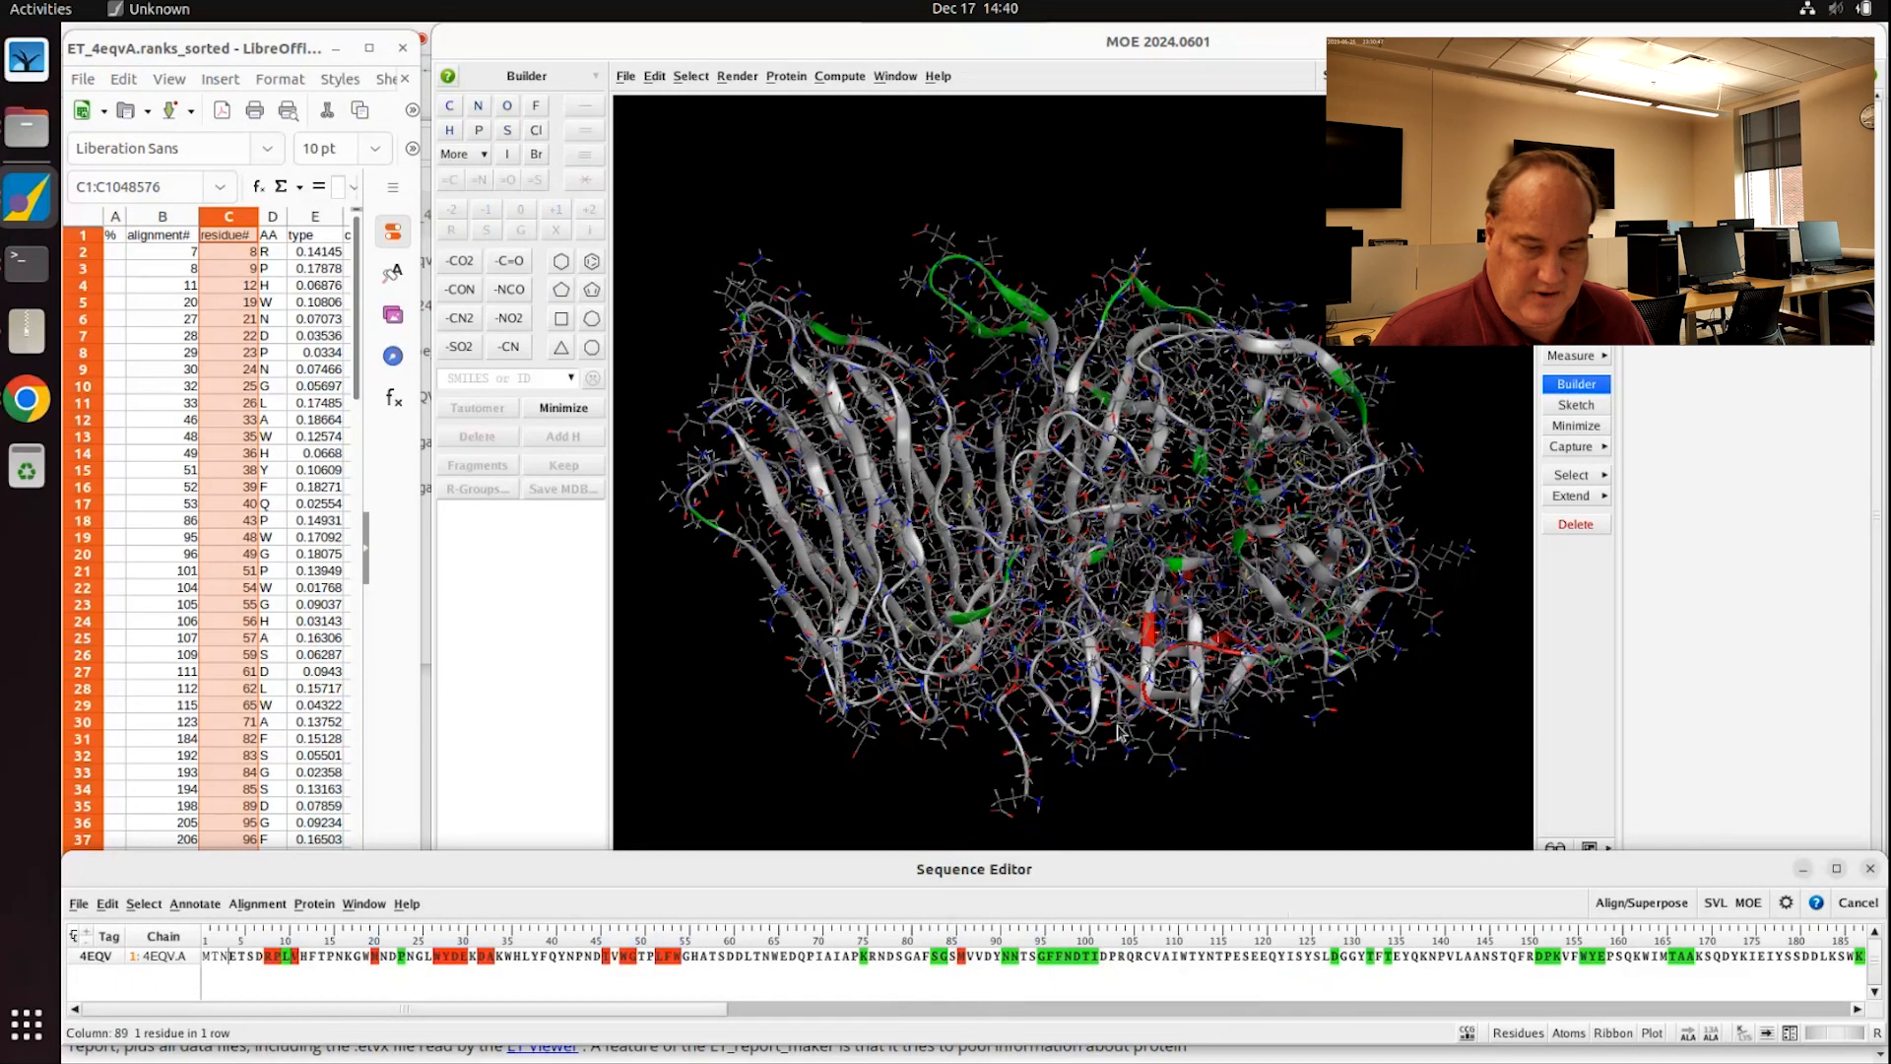
{"action": "middle_click_drag", "start_coordinate": [1158, 695], "coordinate": [1182, 734]}
Step: Recolor residue Gly95 and its ribbon on their own
{"action": "left_click", "coordinate": [368, 974]}
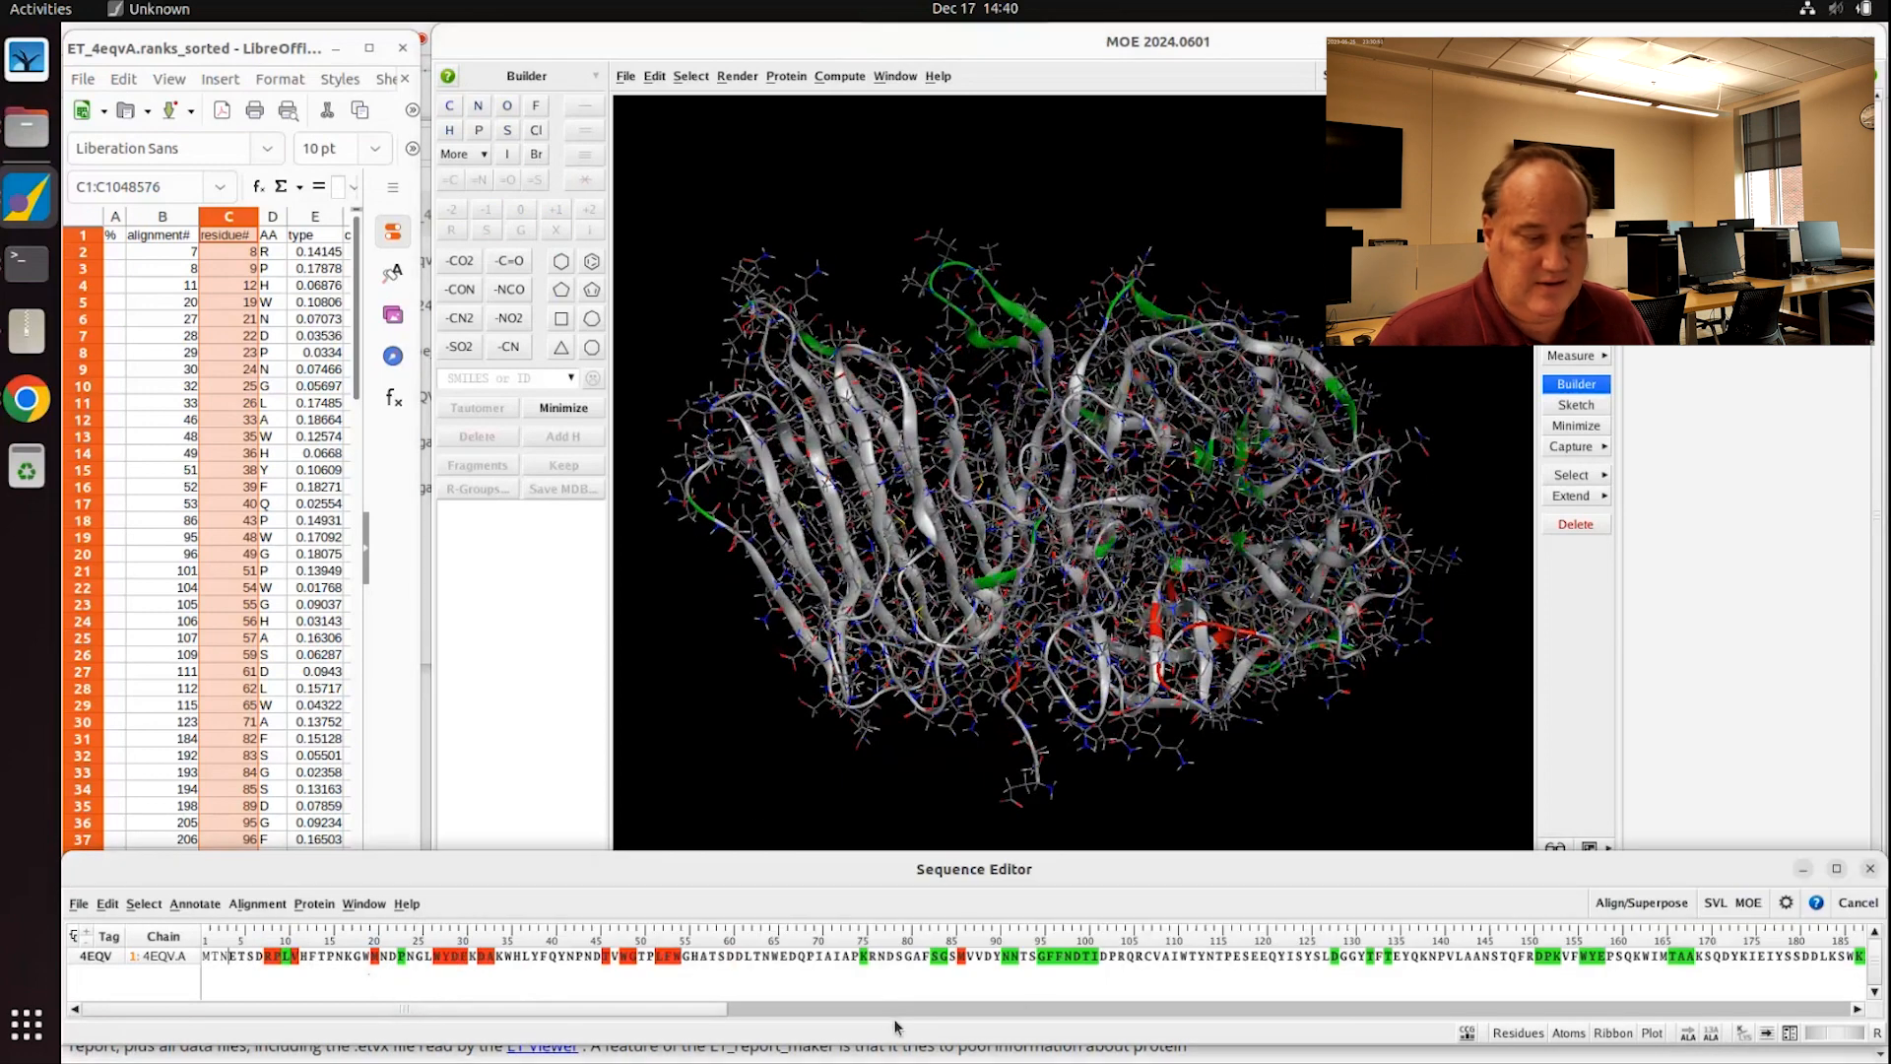
{"action": "left_click", "coordinate": [1043, 957]}
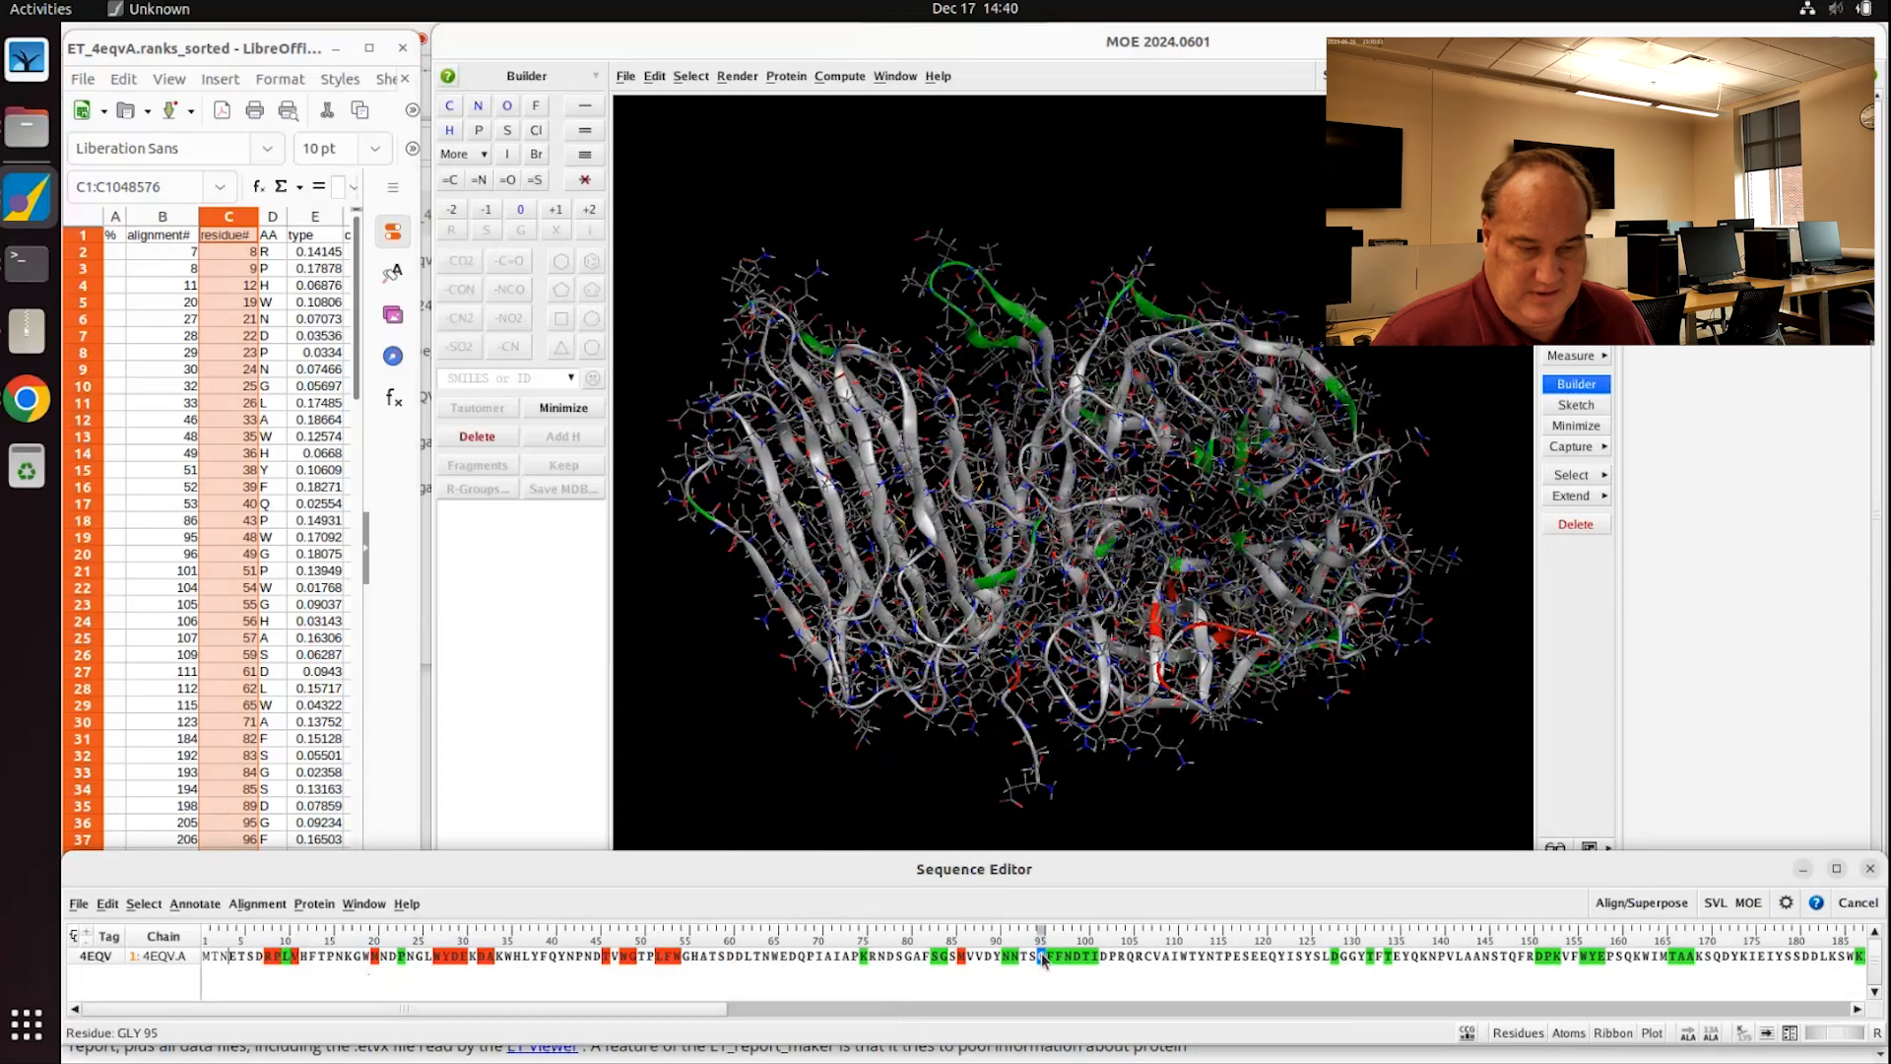
{"action": "right_click", "coordinate": [1043, 961]}
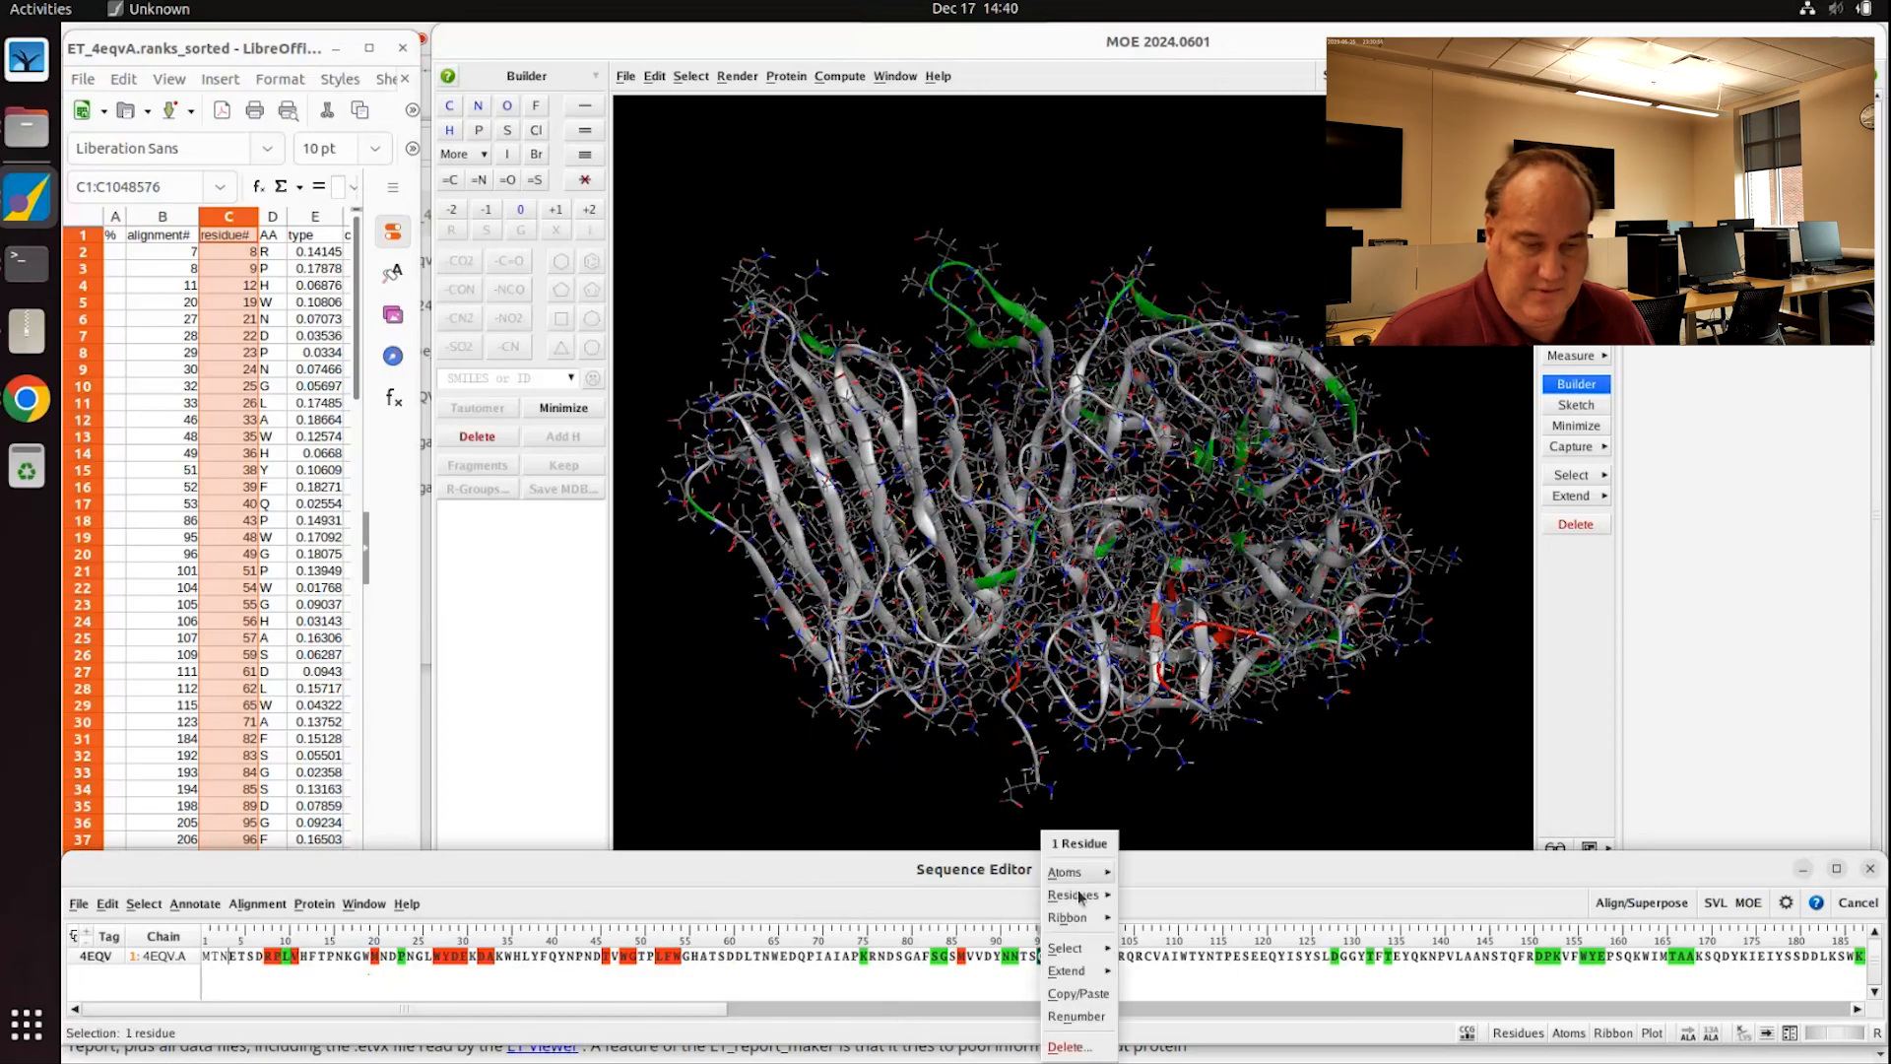
{"action": "mouse_move", "coordinate": [1073, 895]}
{"action": "left_click", "coordinate": [1035, 962]}
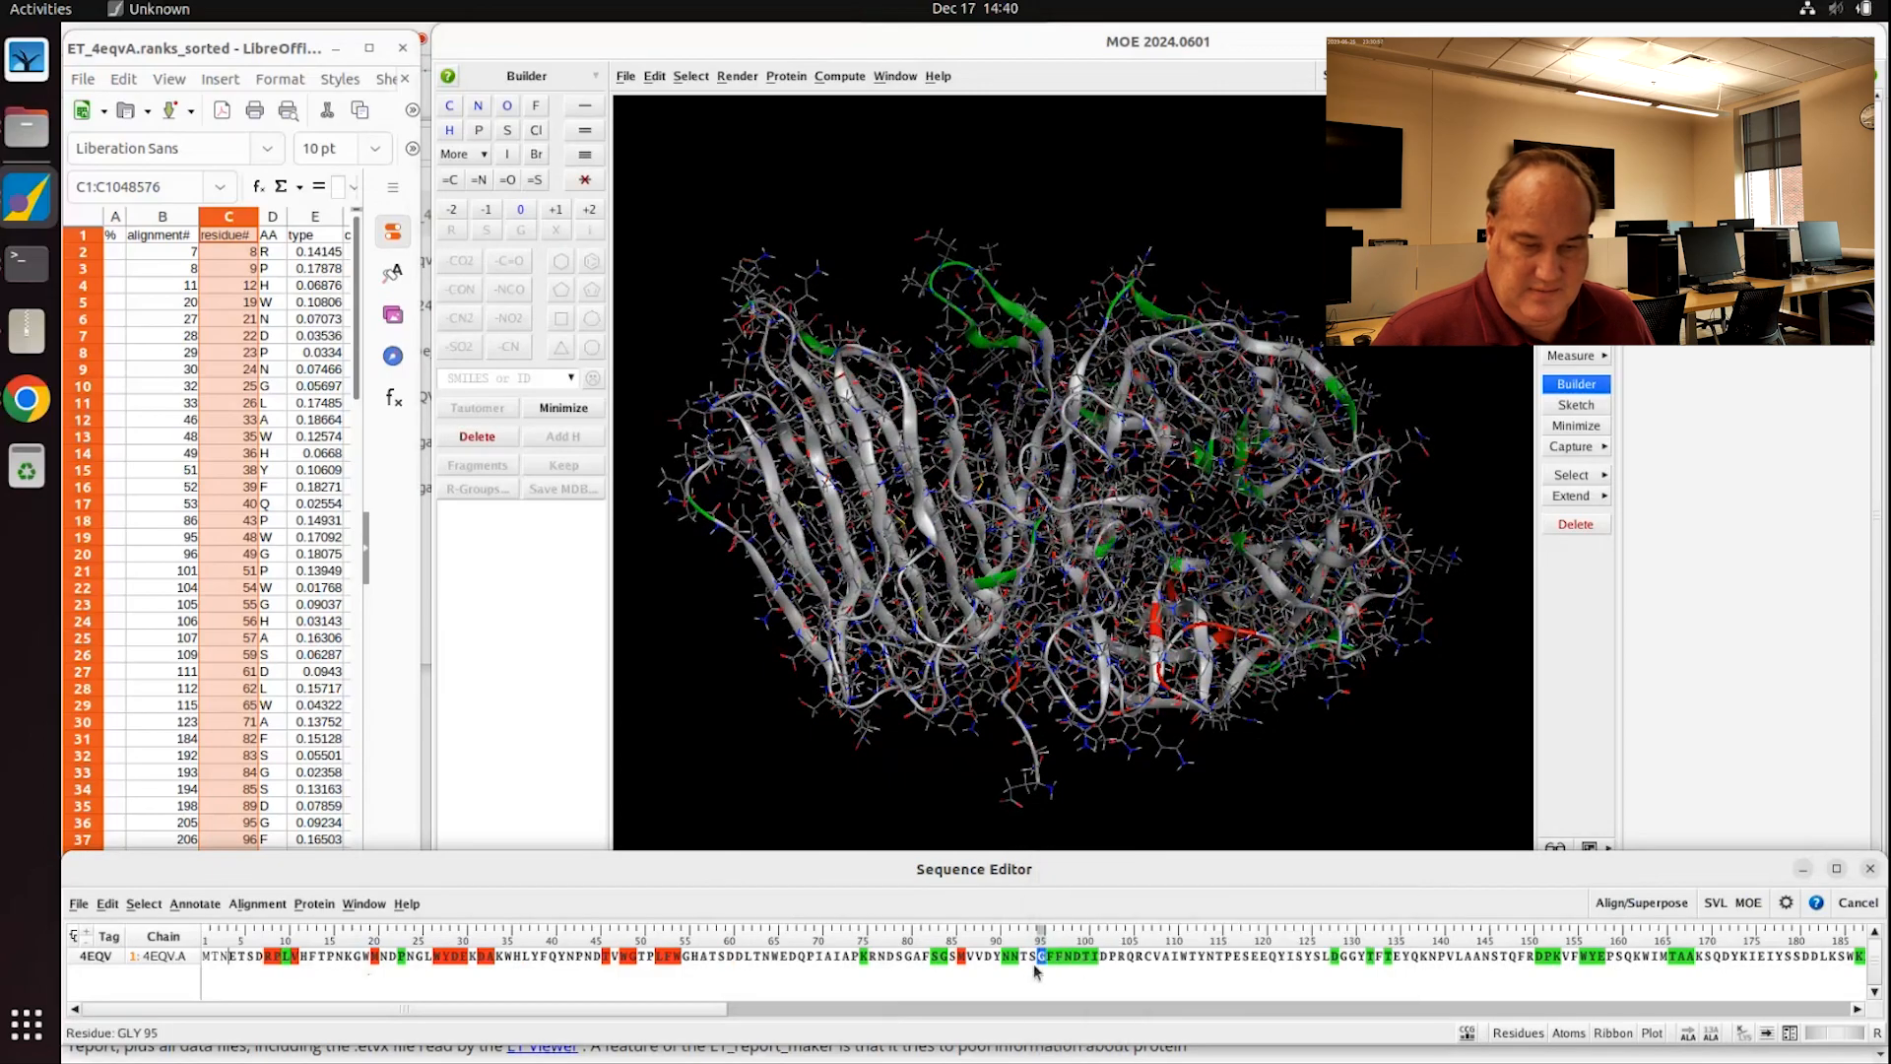
{"action": "right_click", "coordinate": [1045, 962]}
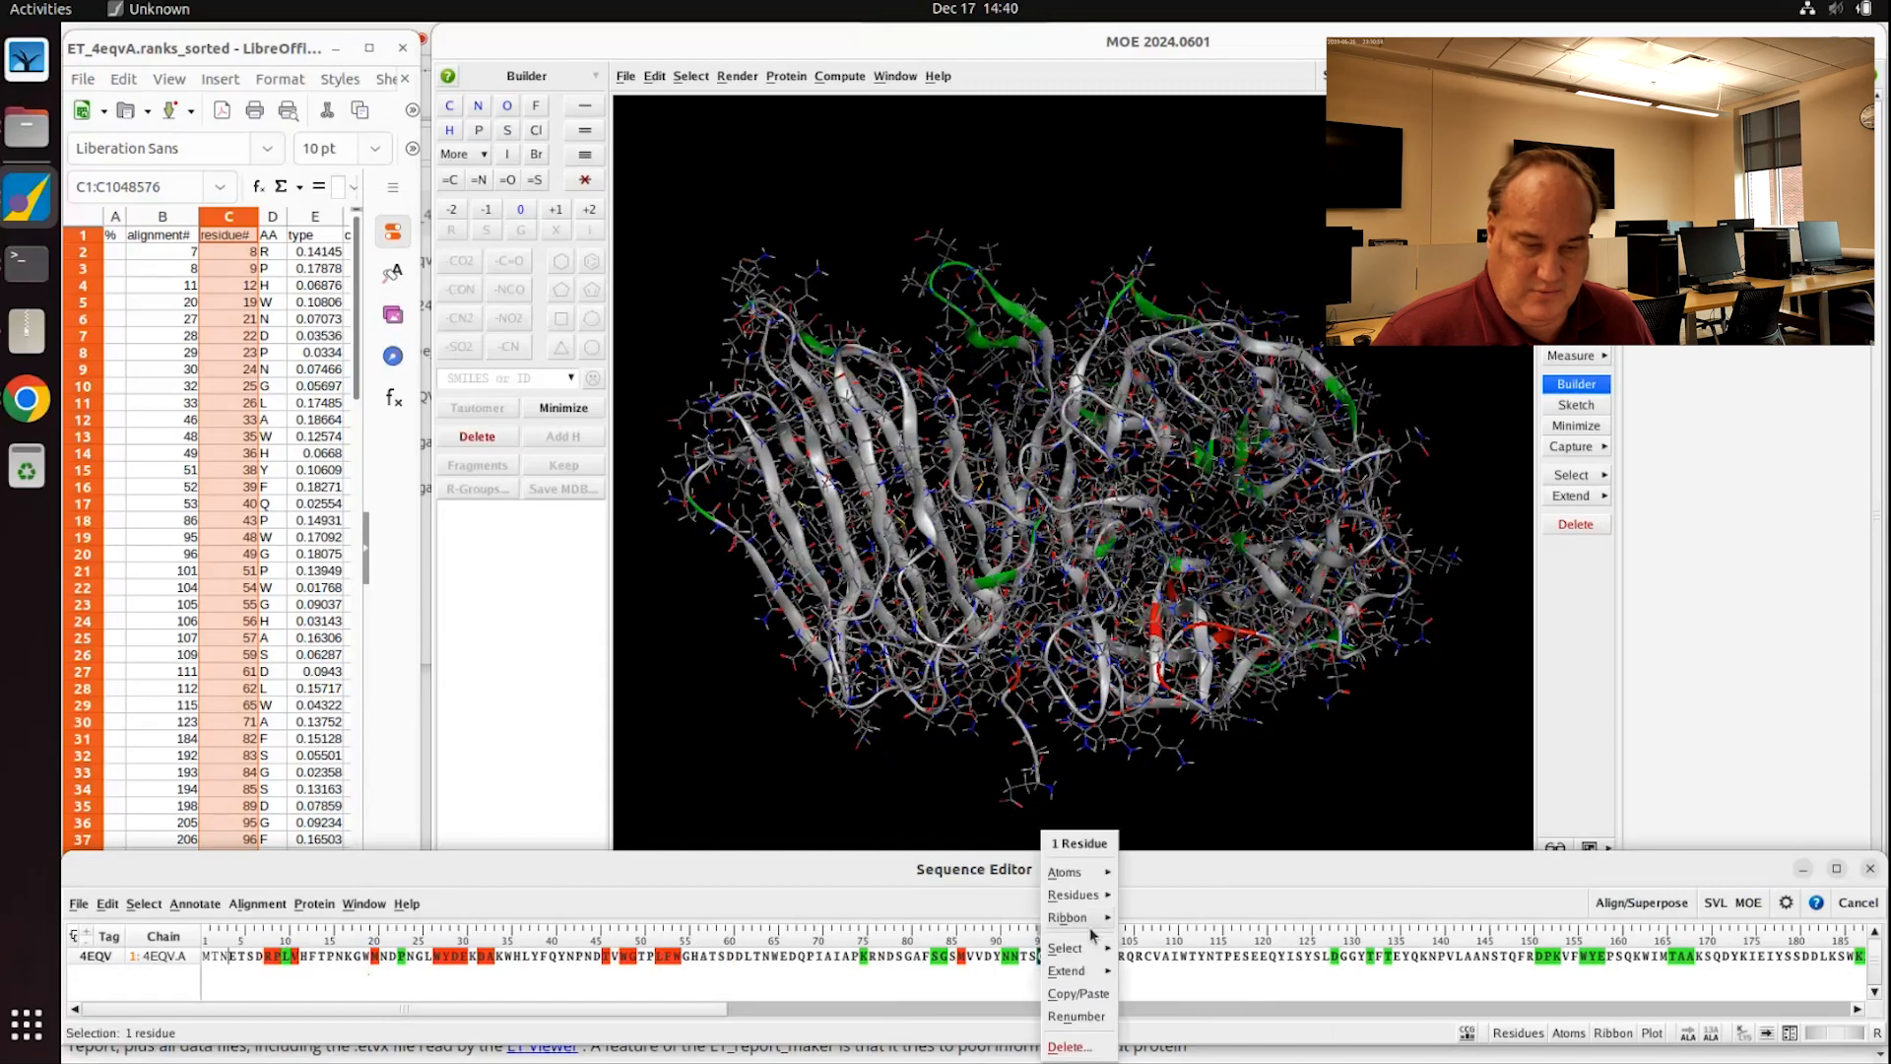
{"action": "mouse_move", "coordinate": [1075, 919]}
{"action": "left_click", "coordinate": [1205, 981]}
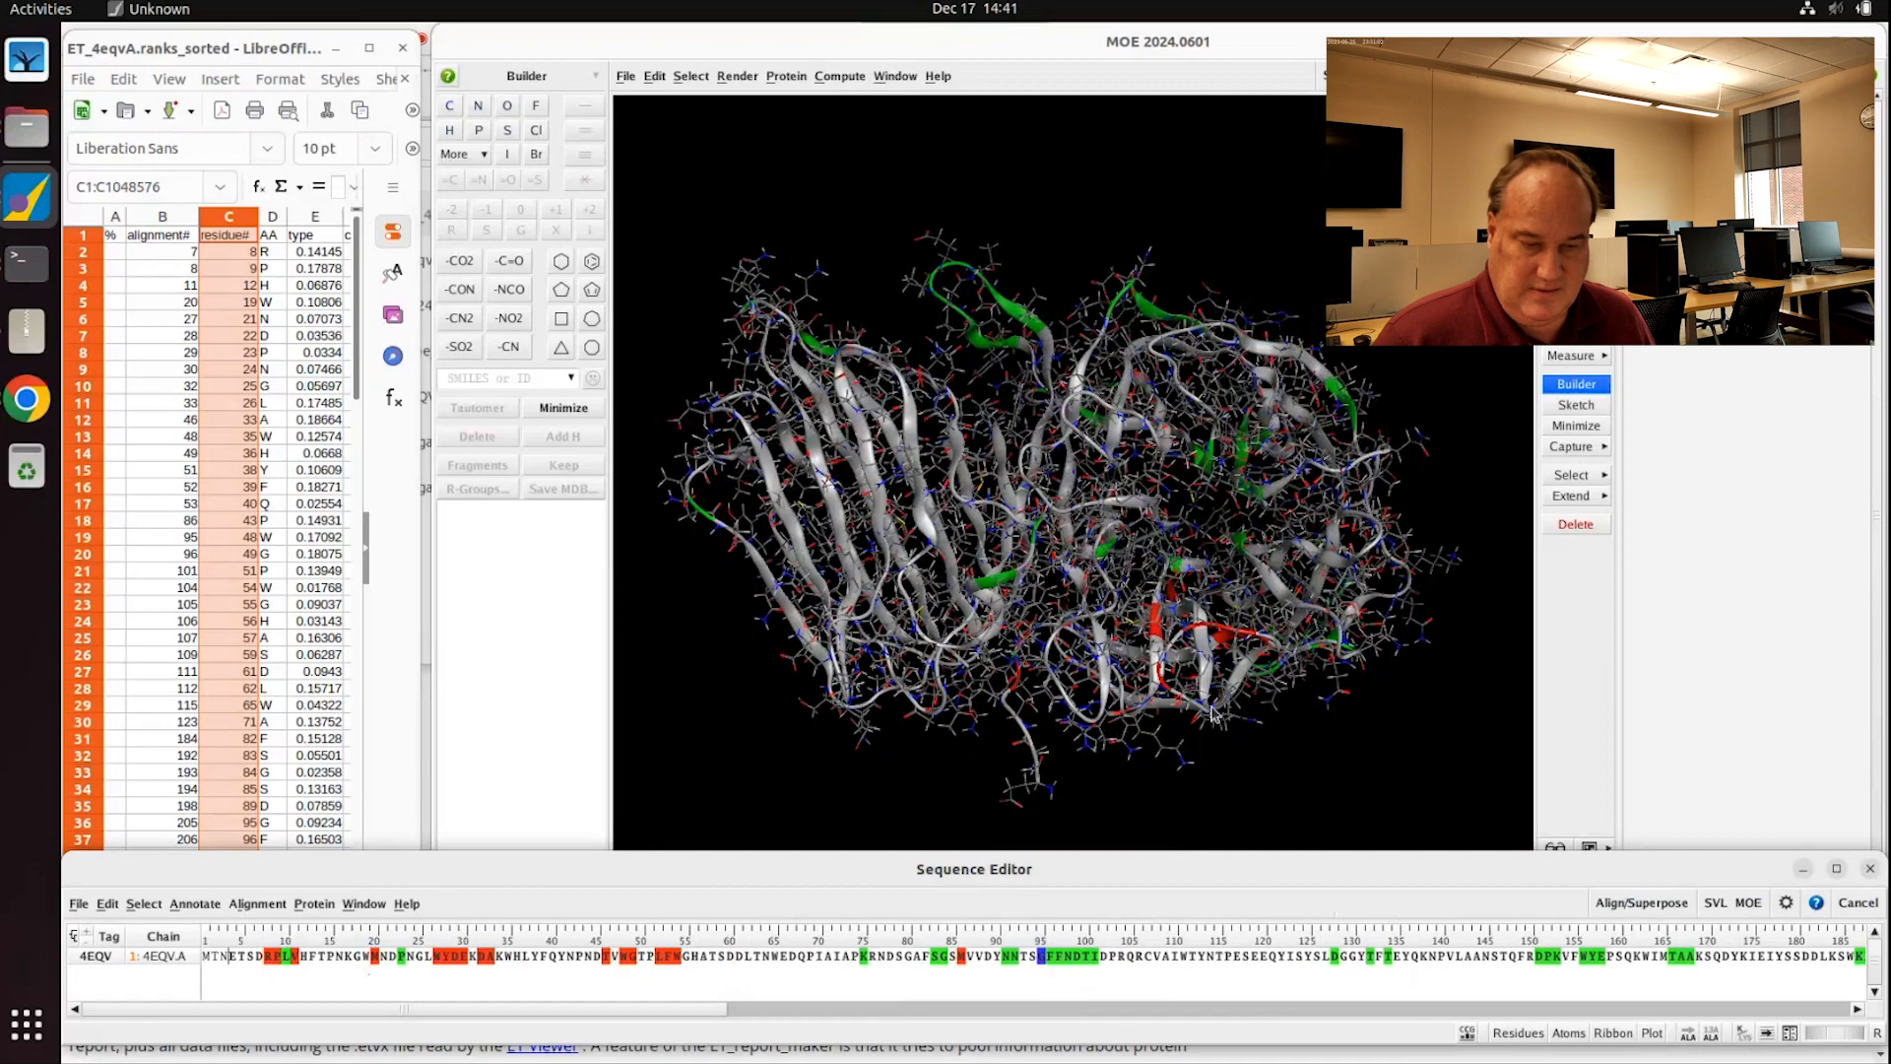
Step: Check cell C8 in the sorted rank spreadsheet and rotate the structure to review the red residues
{"action": "left_click", "coordinate": [1184, 767]}
{"action": "middle_click_drag", "start_coordinate": [1184, 767], "coordinate": [1112, 689]}
{"action": "left_click", "coordinate": [224, 350]}
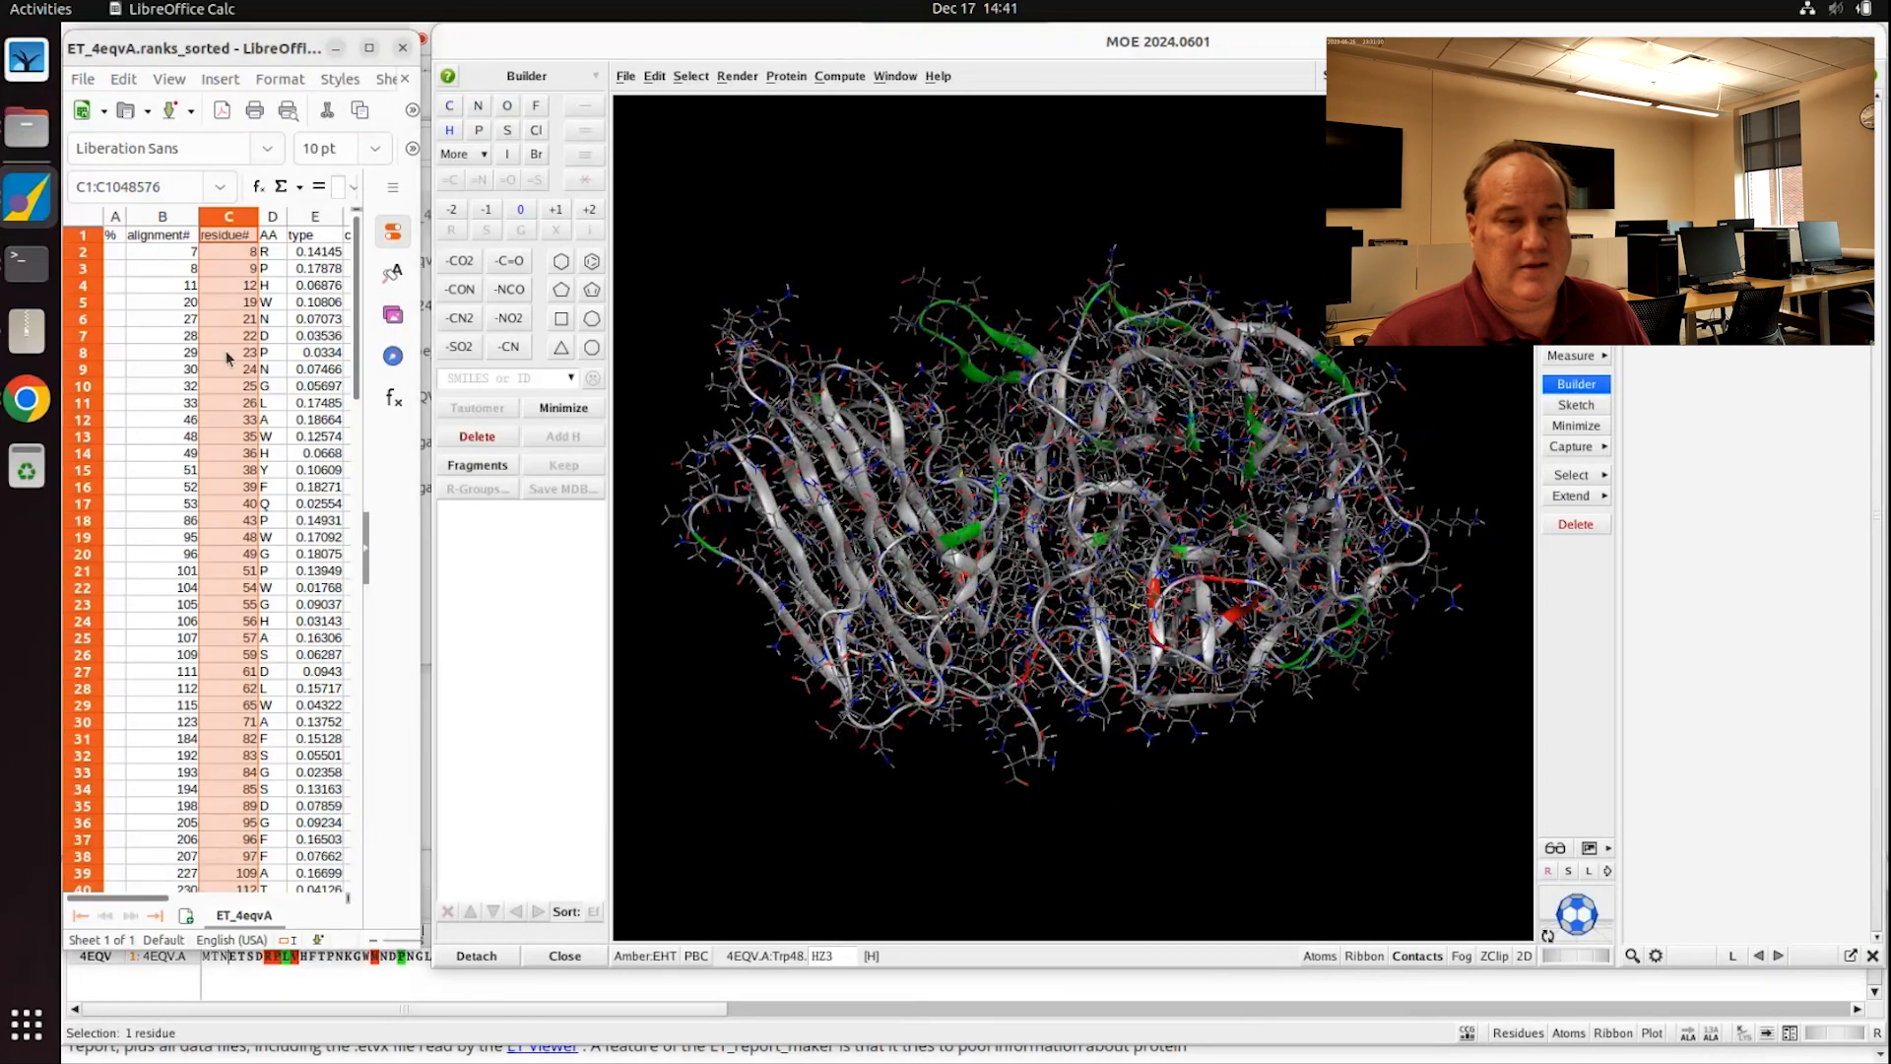
{"action": "left_click", "coordinate": [226, 355]}
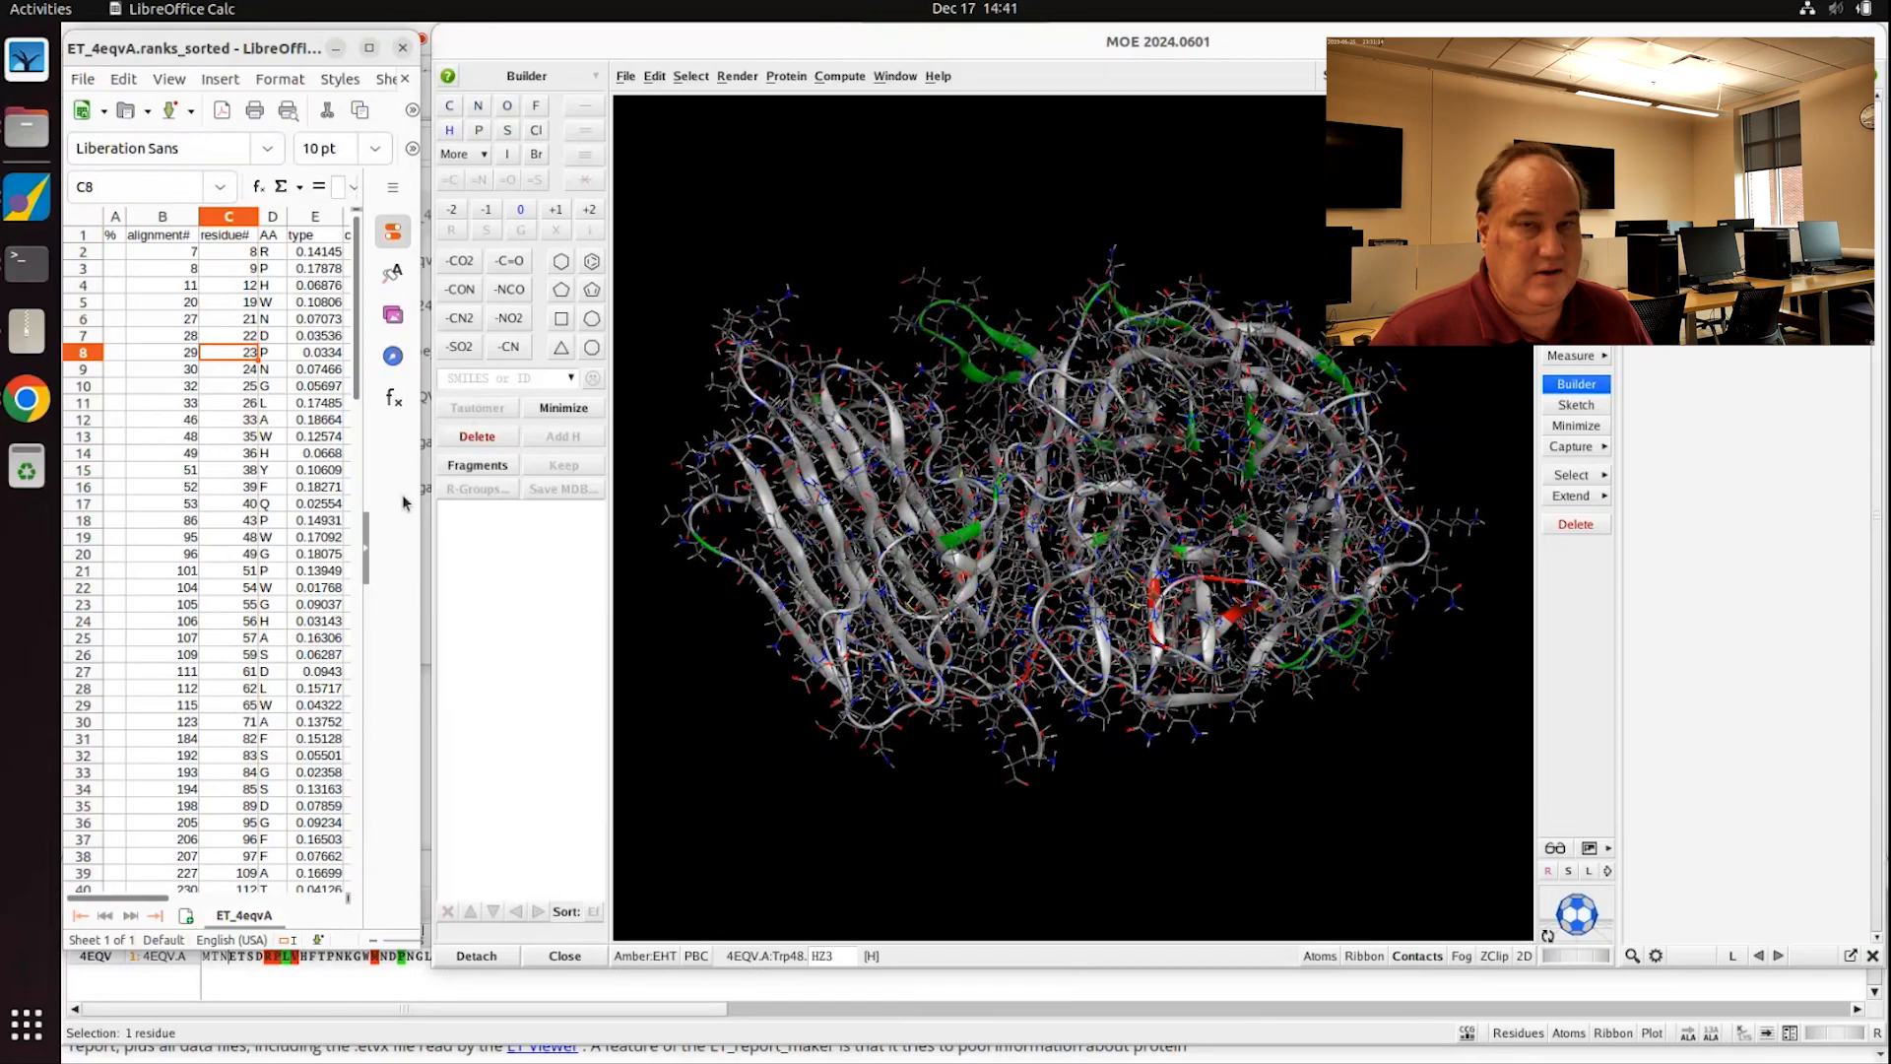
{"action": "left_click", "coordinate": [625, 75]}
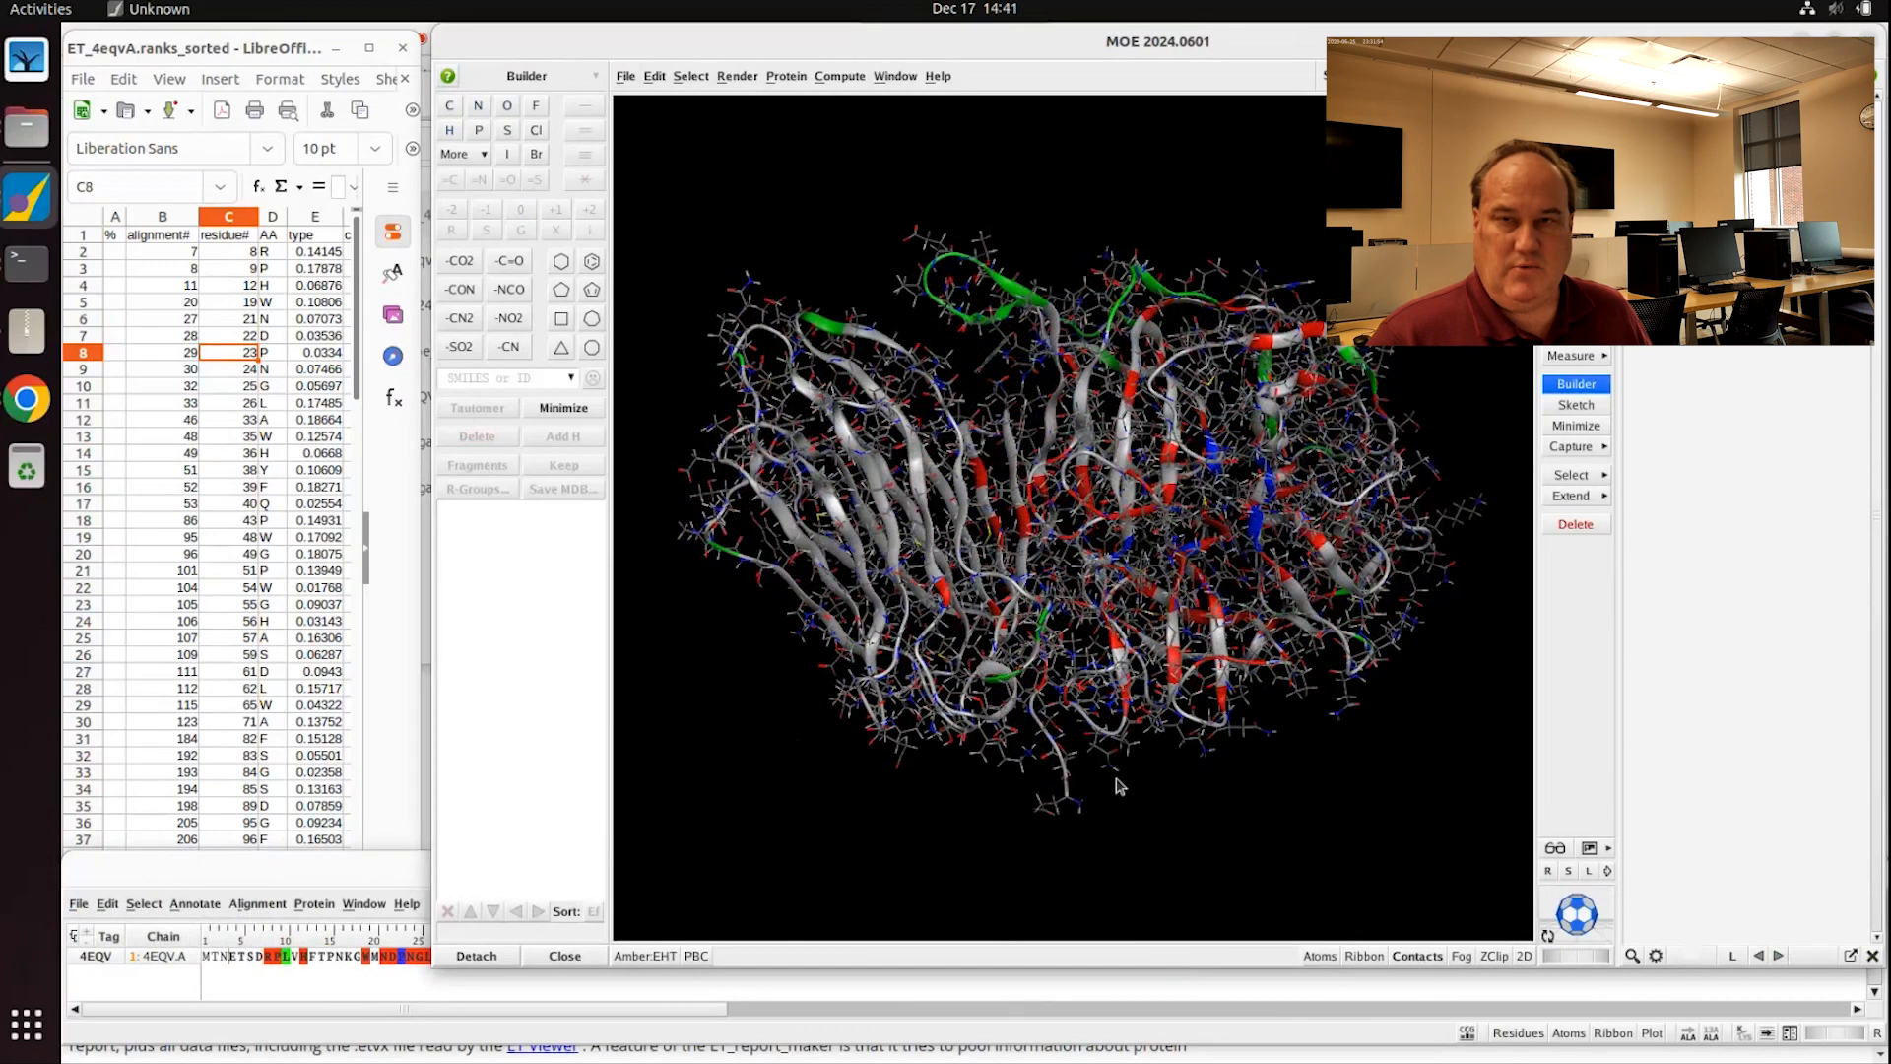
{"action": "mouse_move", "coordinate": [1108, 709]}
{"action": "middle_mouse_down"}
{"action": "mouse_move", "coordinate": [1113, 629]}
{"action": "mouse_move", "coordinate": [1111, 689]}
{"action": "middle_mouse_up"}
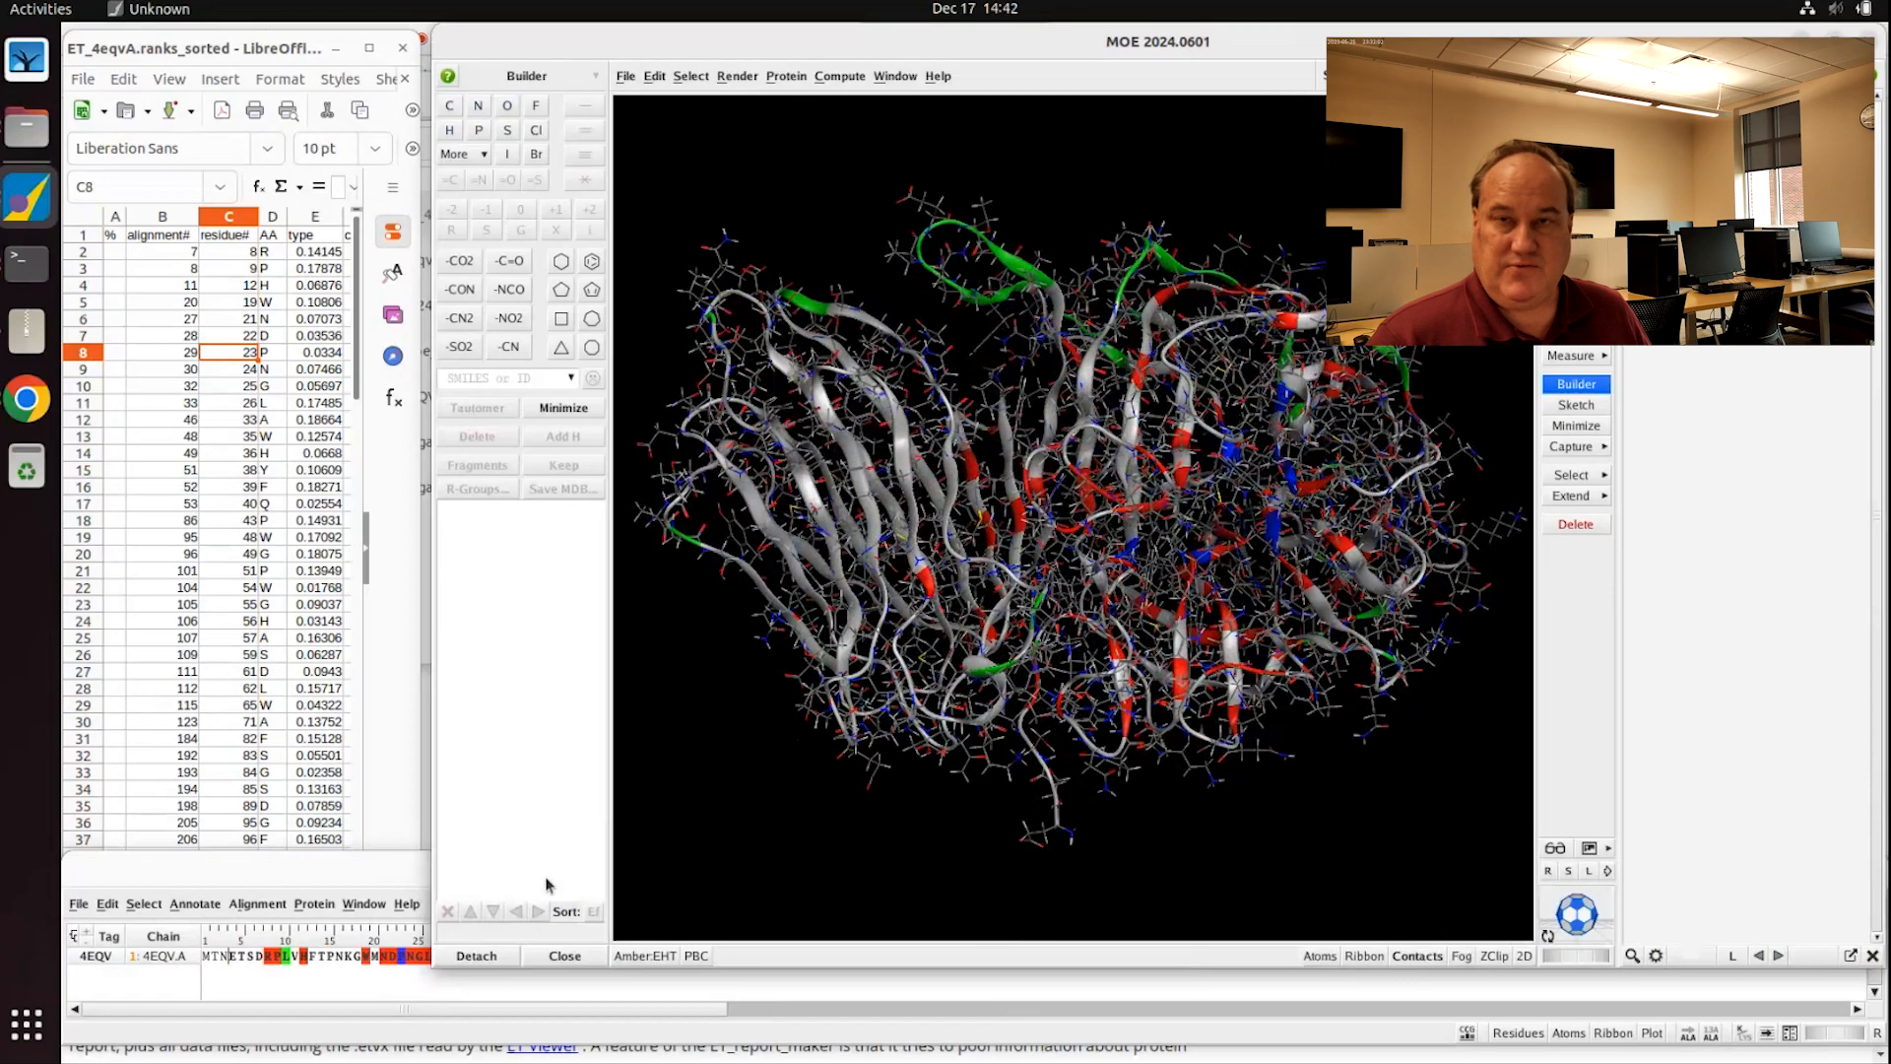
{"action": "left_click", "coordinate": [331, 990]}
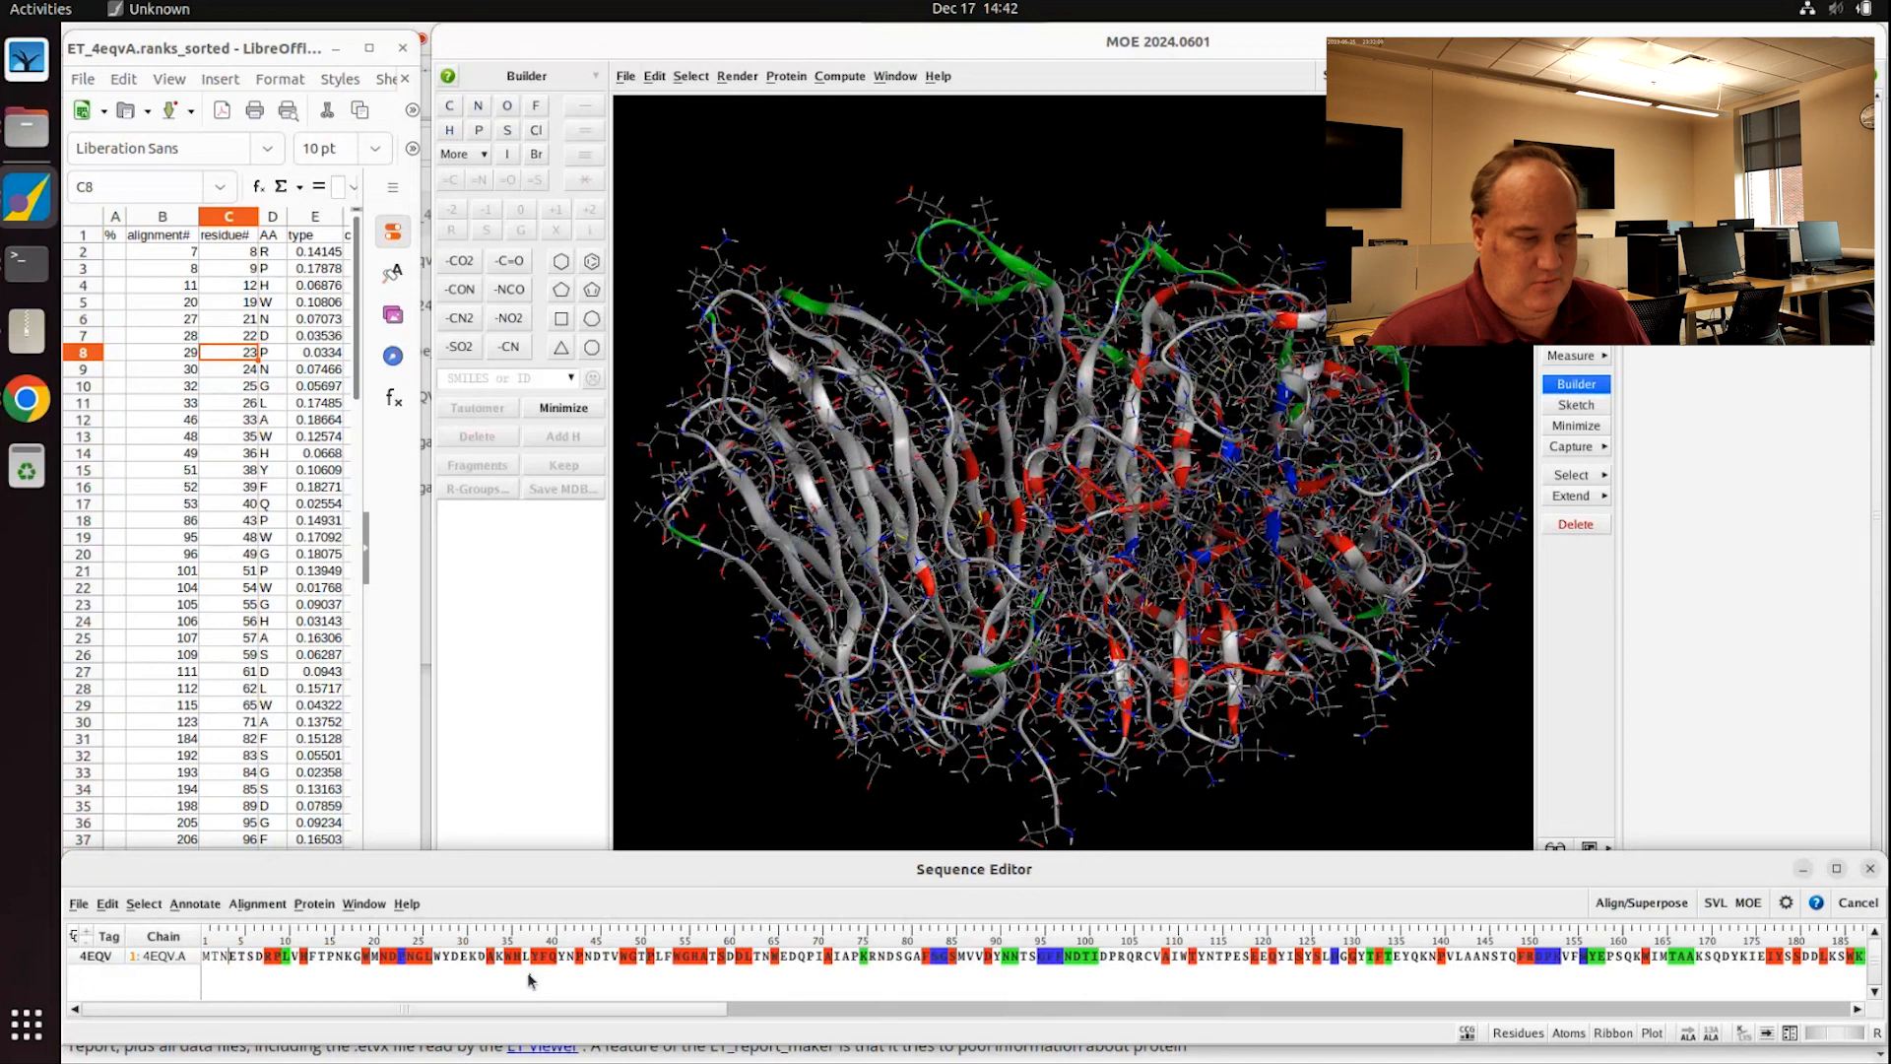
Step: Open the Print SE preview for the chain A sequence and move it aside
{"action": "left_click", "coordinate": [78, 905]}
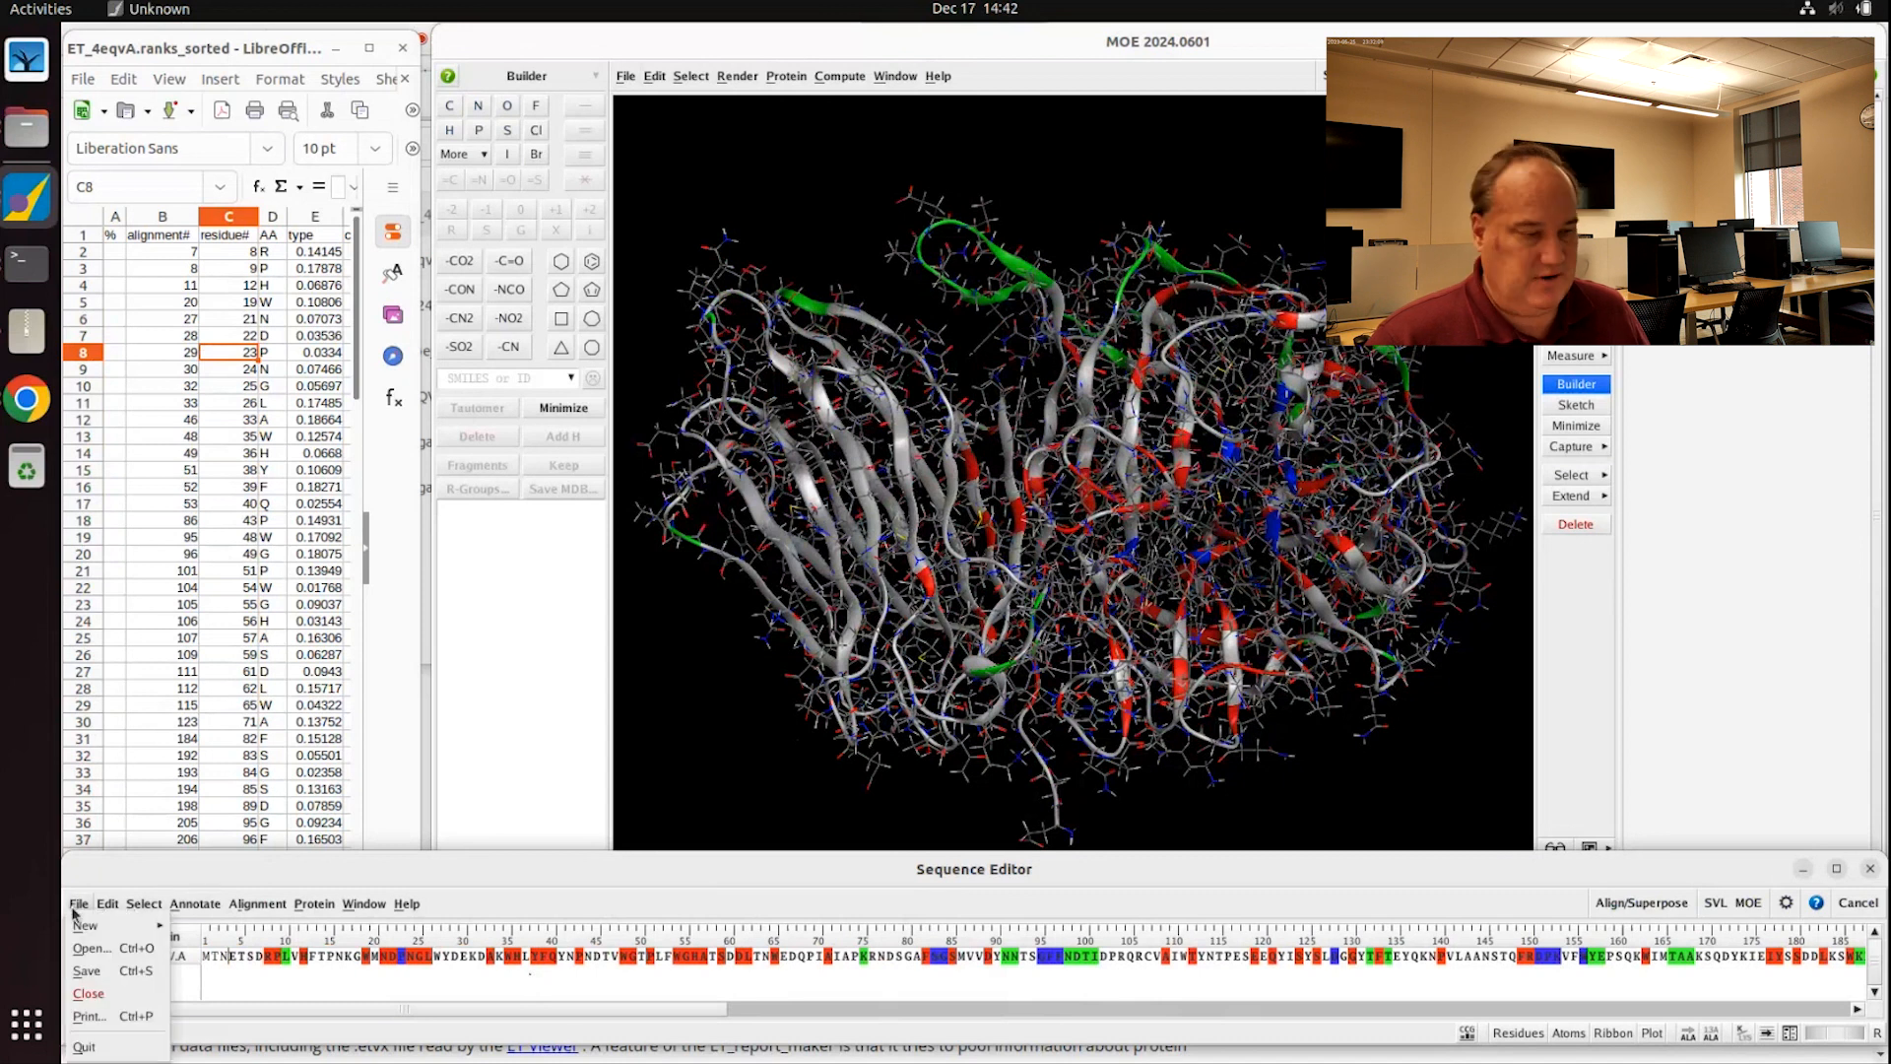
{"action": "left_click", "coordinate": [89, 1015]}
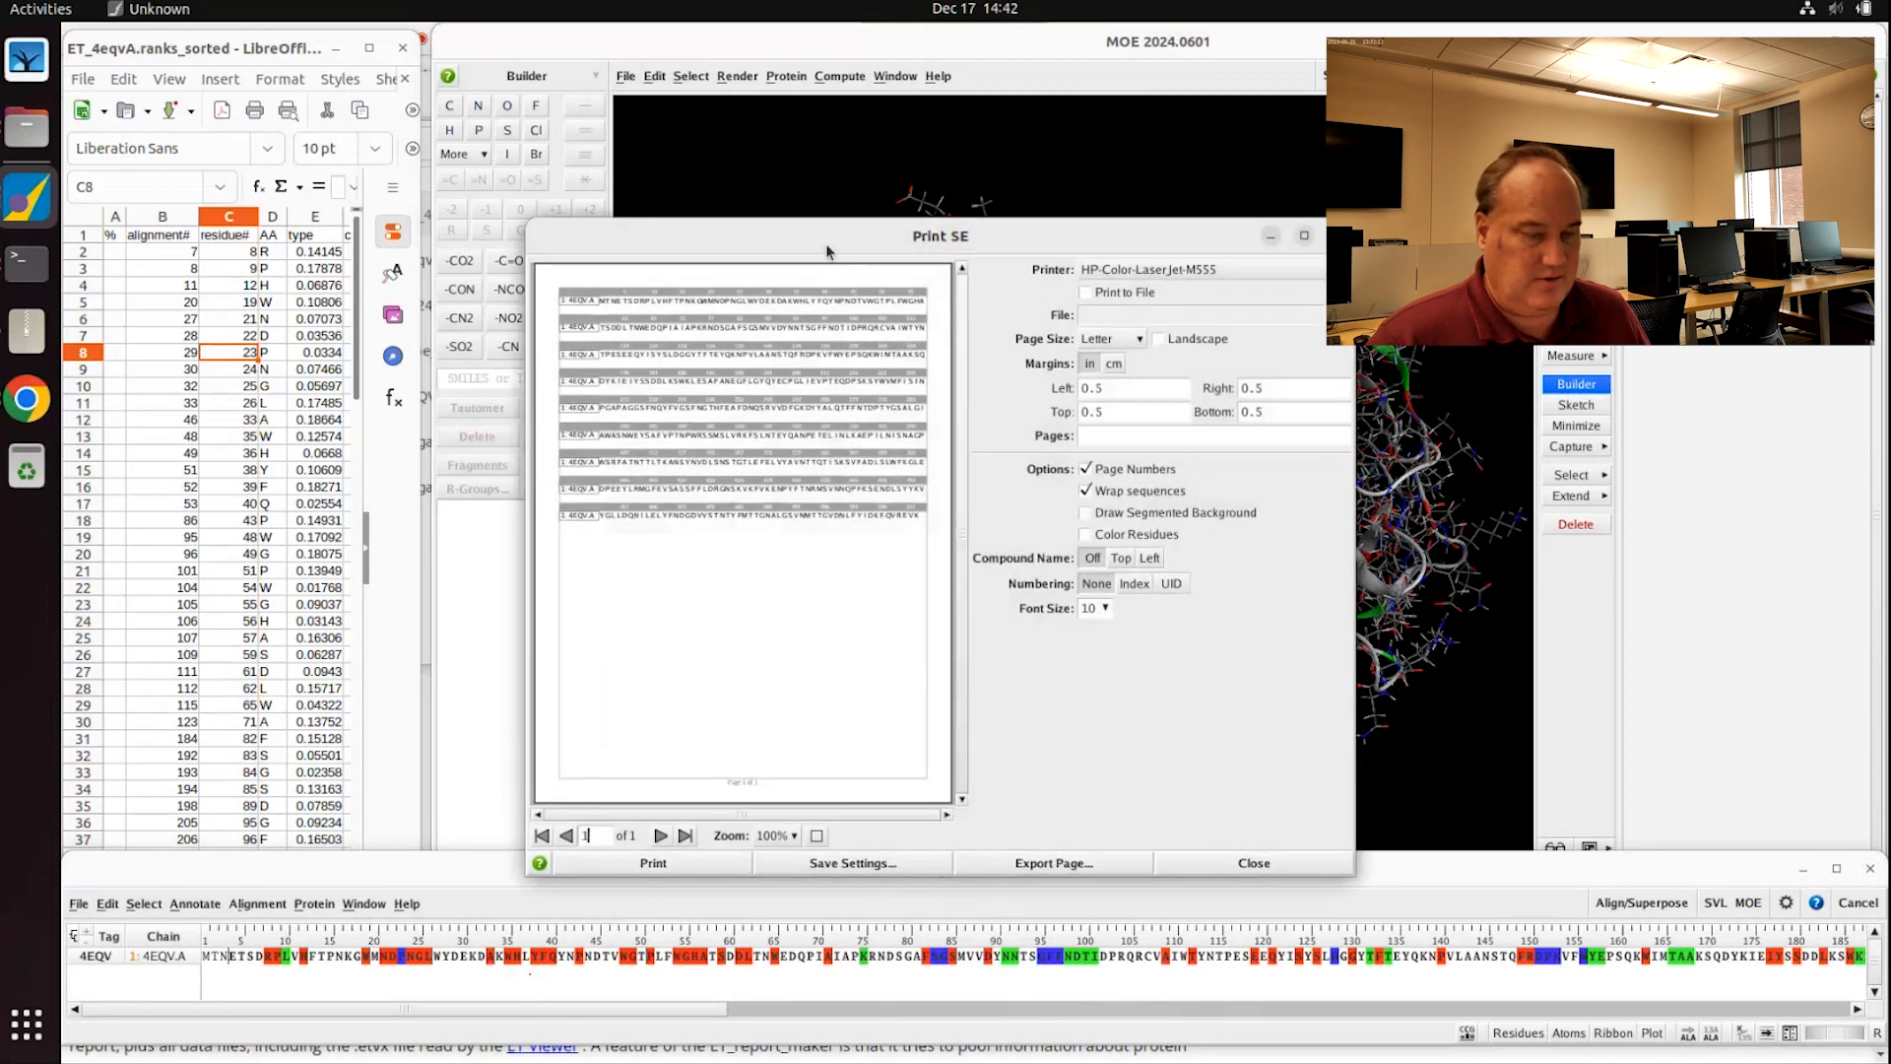
{"action": "left_click_drag", "start_coordinate": [818, 237], "coordinate": [964, 150]}
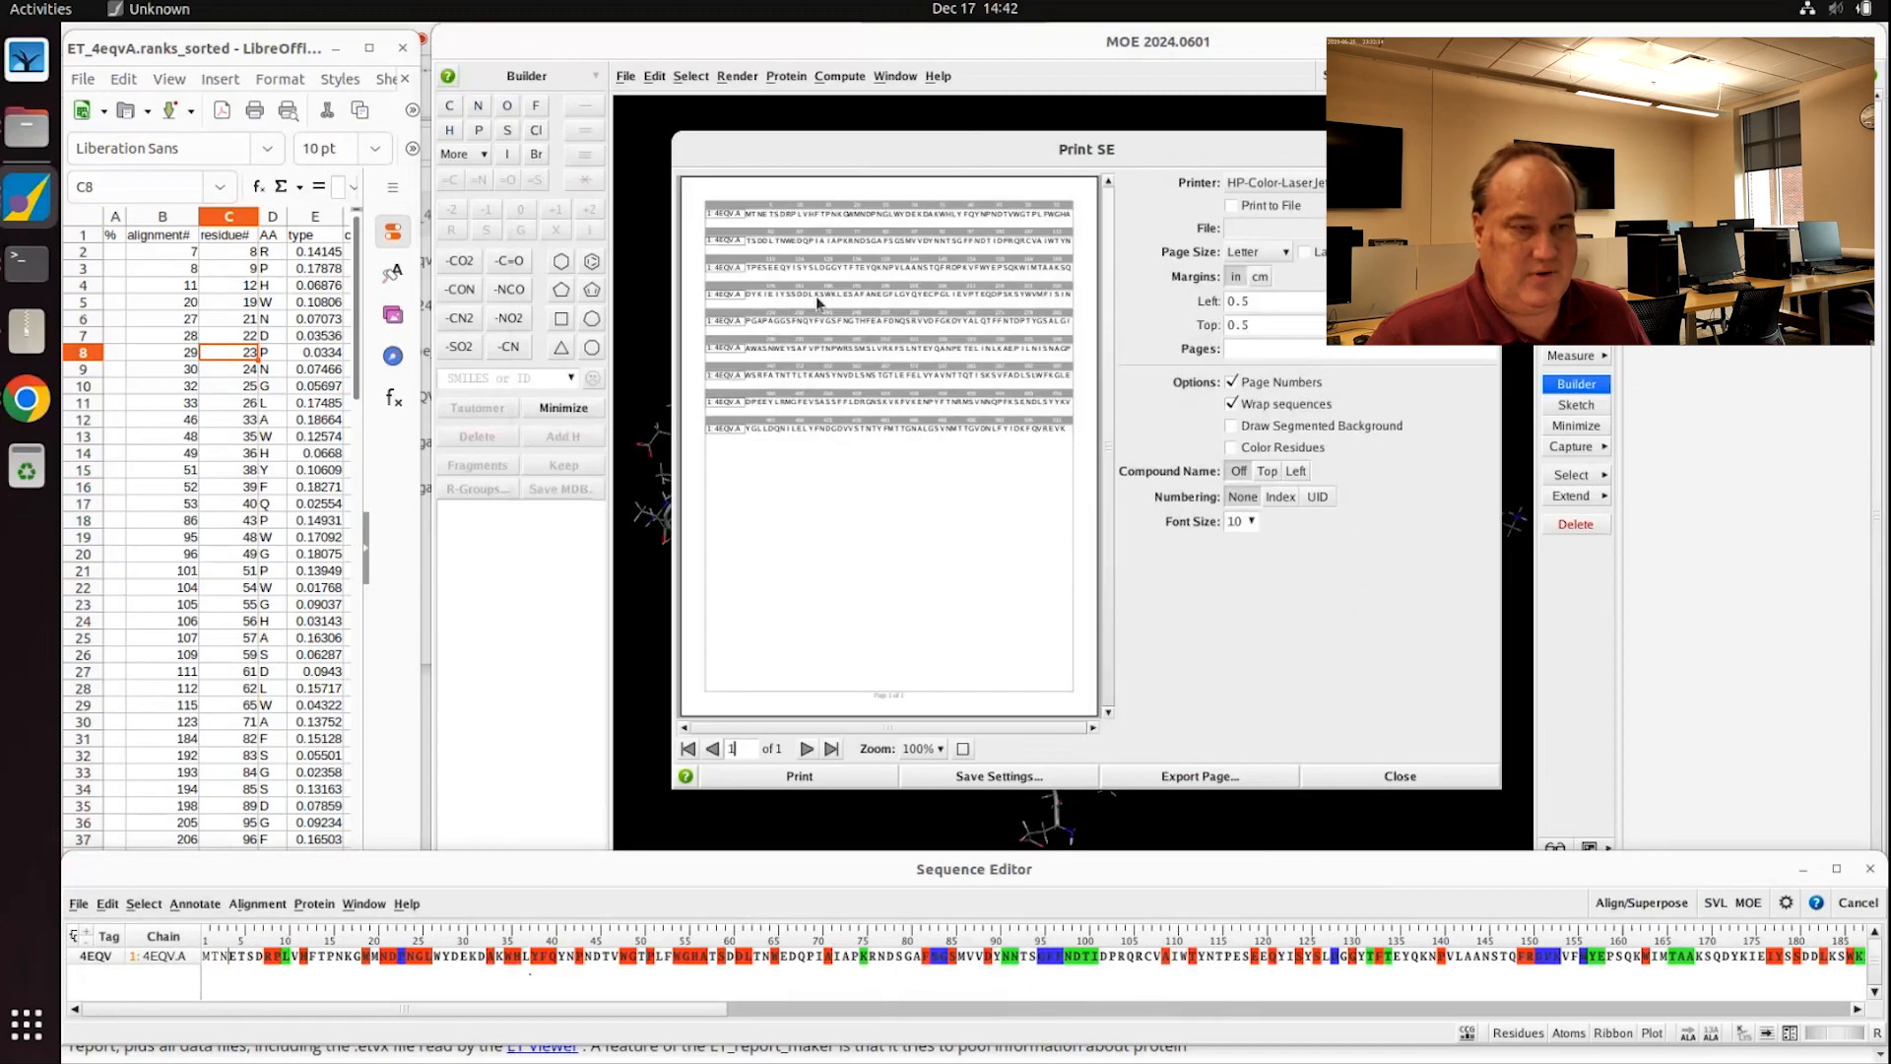
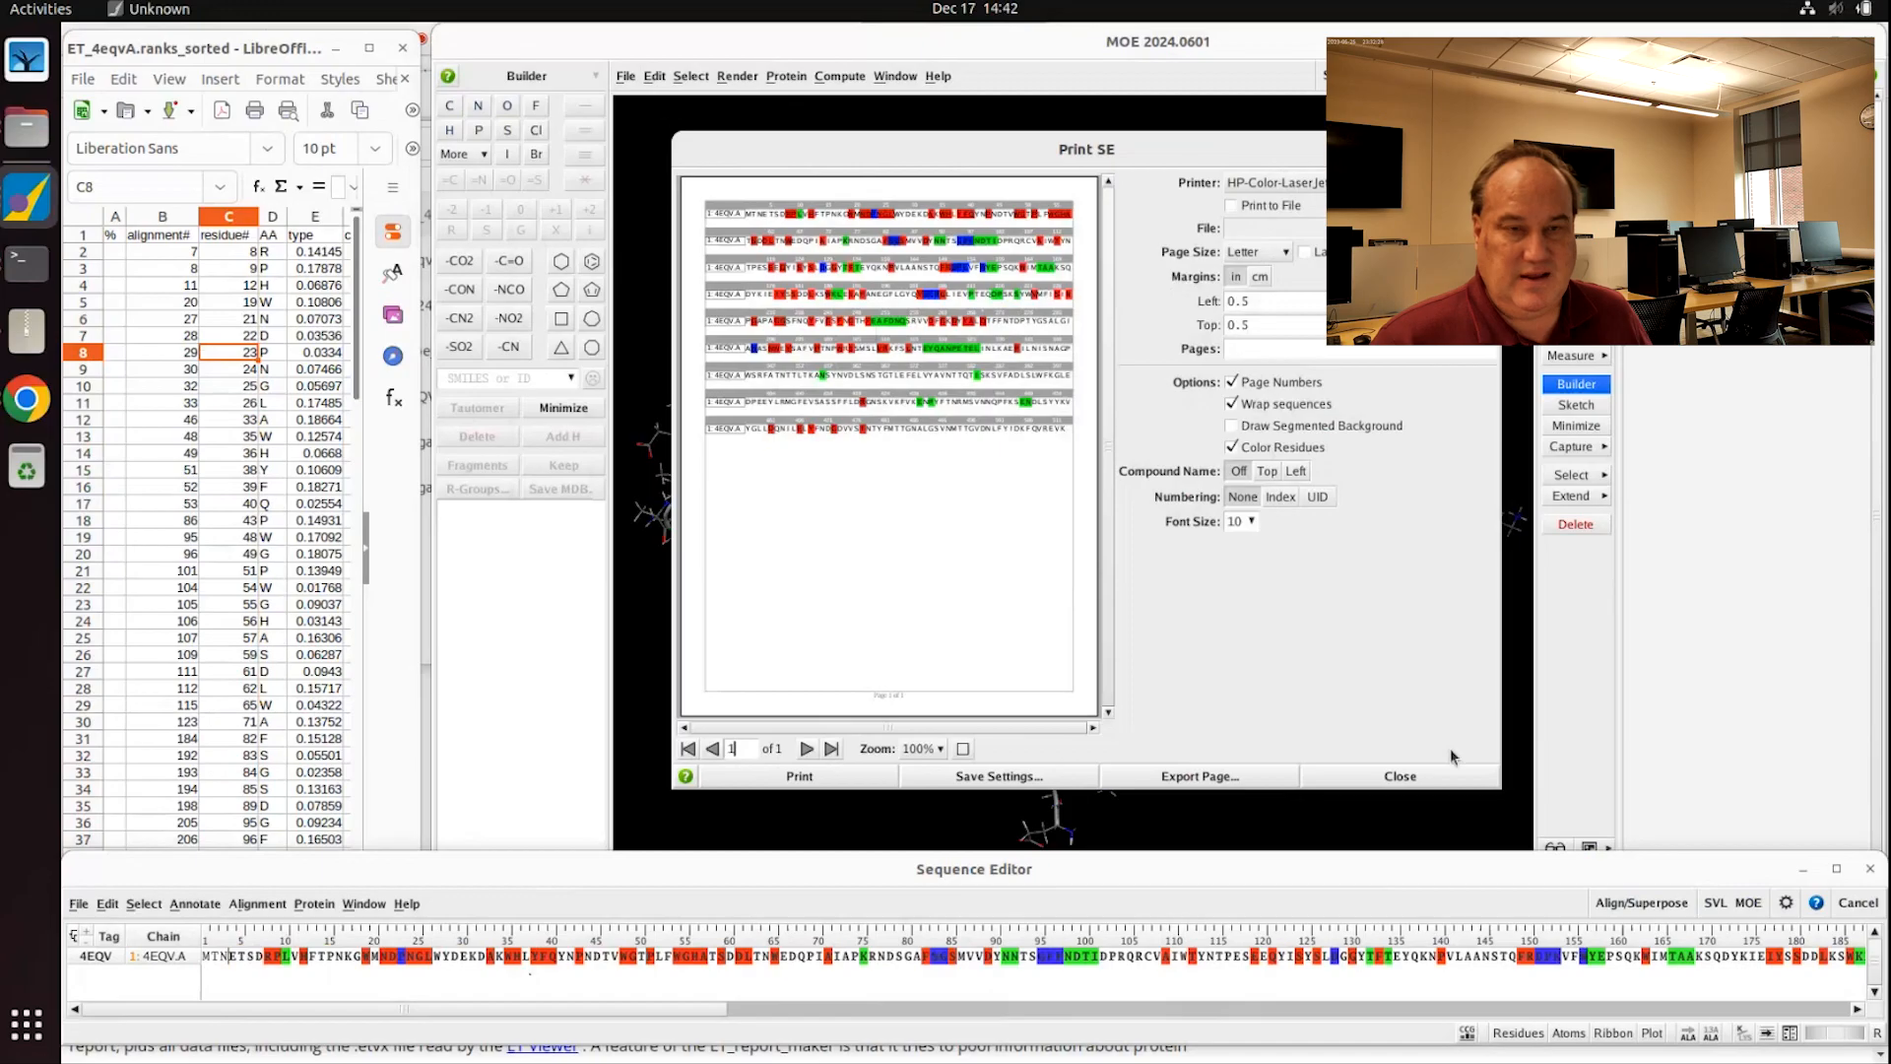
Step: Close the sequence print preview, try a white background, then restore the standard black theme
{"action": "left_click", "coordinate": [1401, 776]}
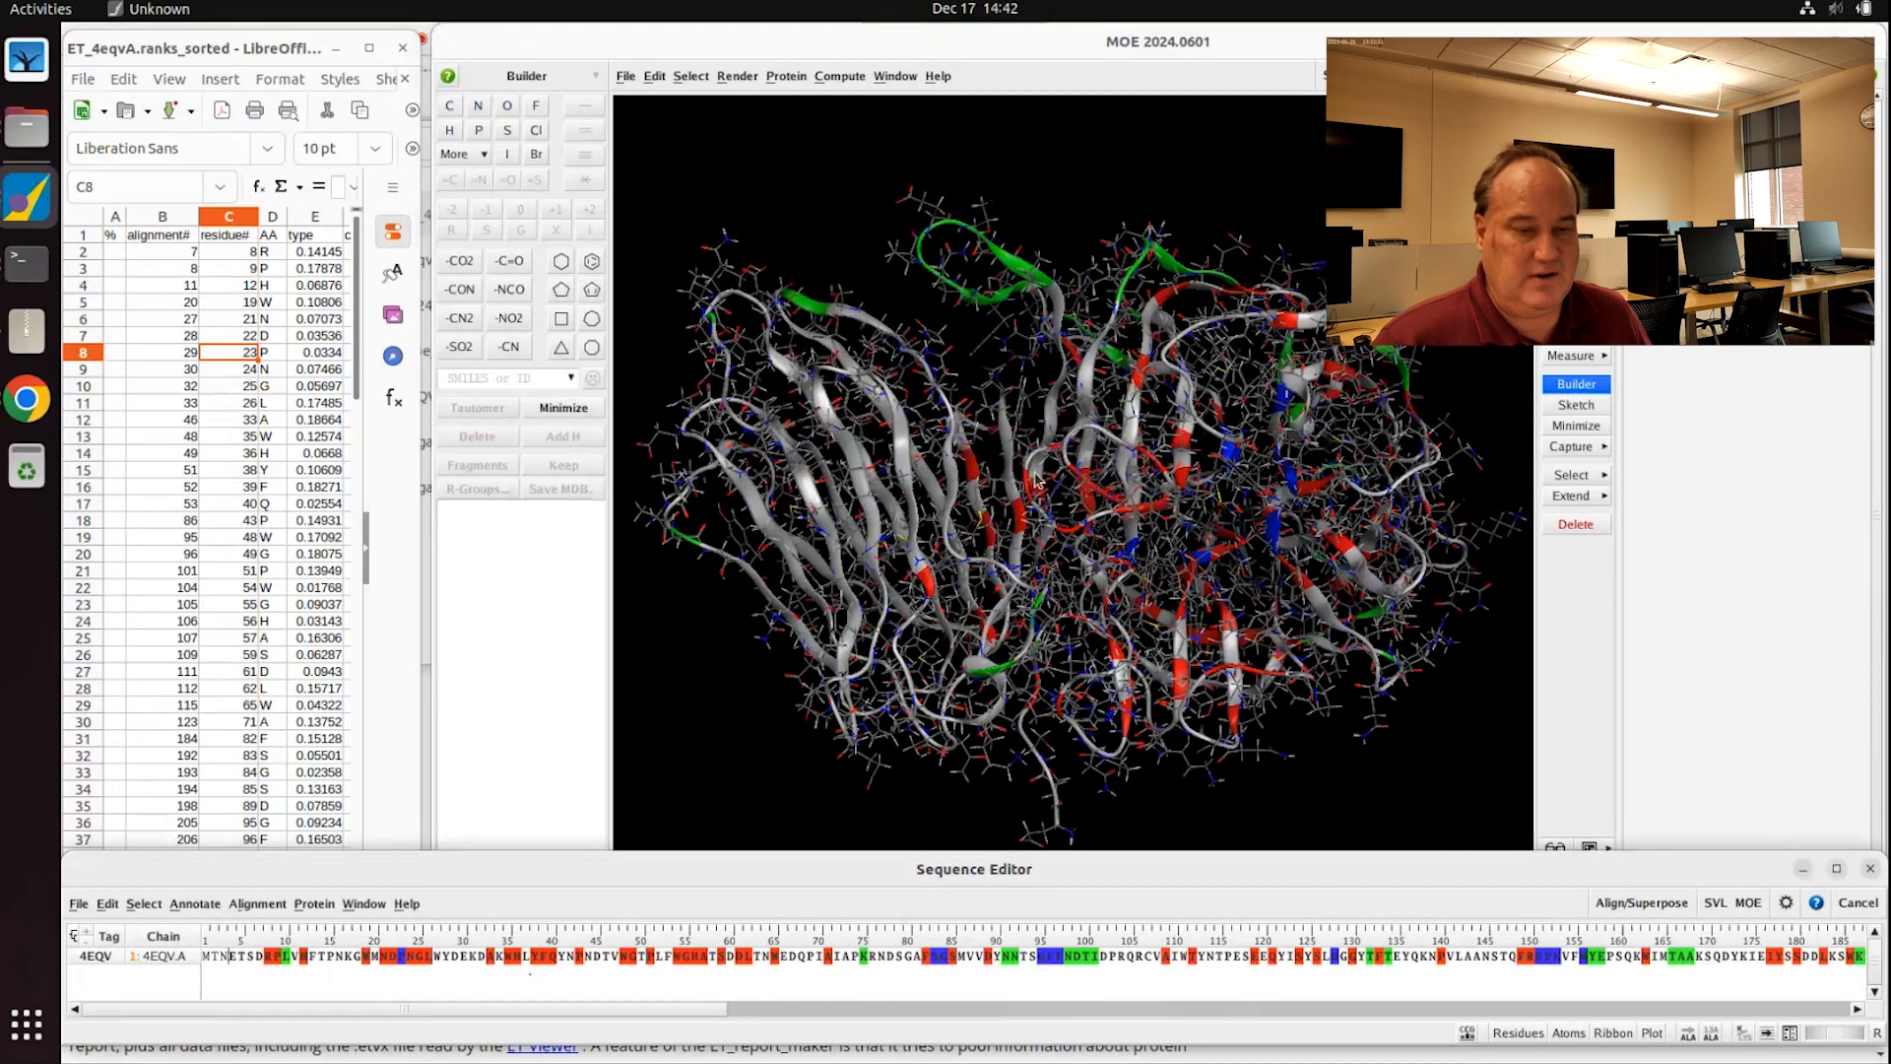
{"action": "mouse_move", "coordinate": [1124, 586]}
{"action": "middle_mouse_down"}
{"action": "mouse_move", "coordinate": [1167, 591]}
{"action": "mouse_move", "coordinate": [1103, 611]}
{"action": "mouse_move", "coordinate": [1147, 600]}
{"action": "mouse_move", "coordinate": [1133, 591]}
{"action": "middle_mouse_up"}
{"action": "left_click", "coordinate": [1609, 848]}
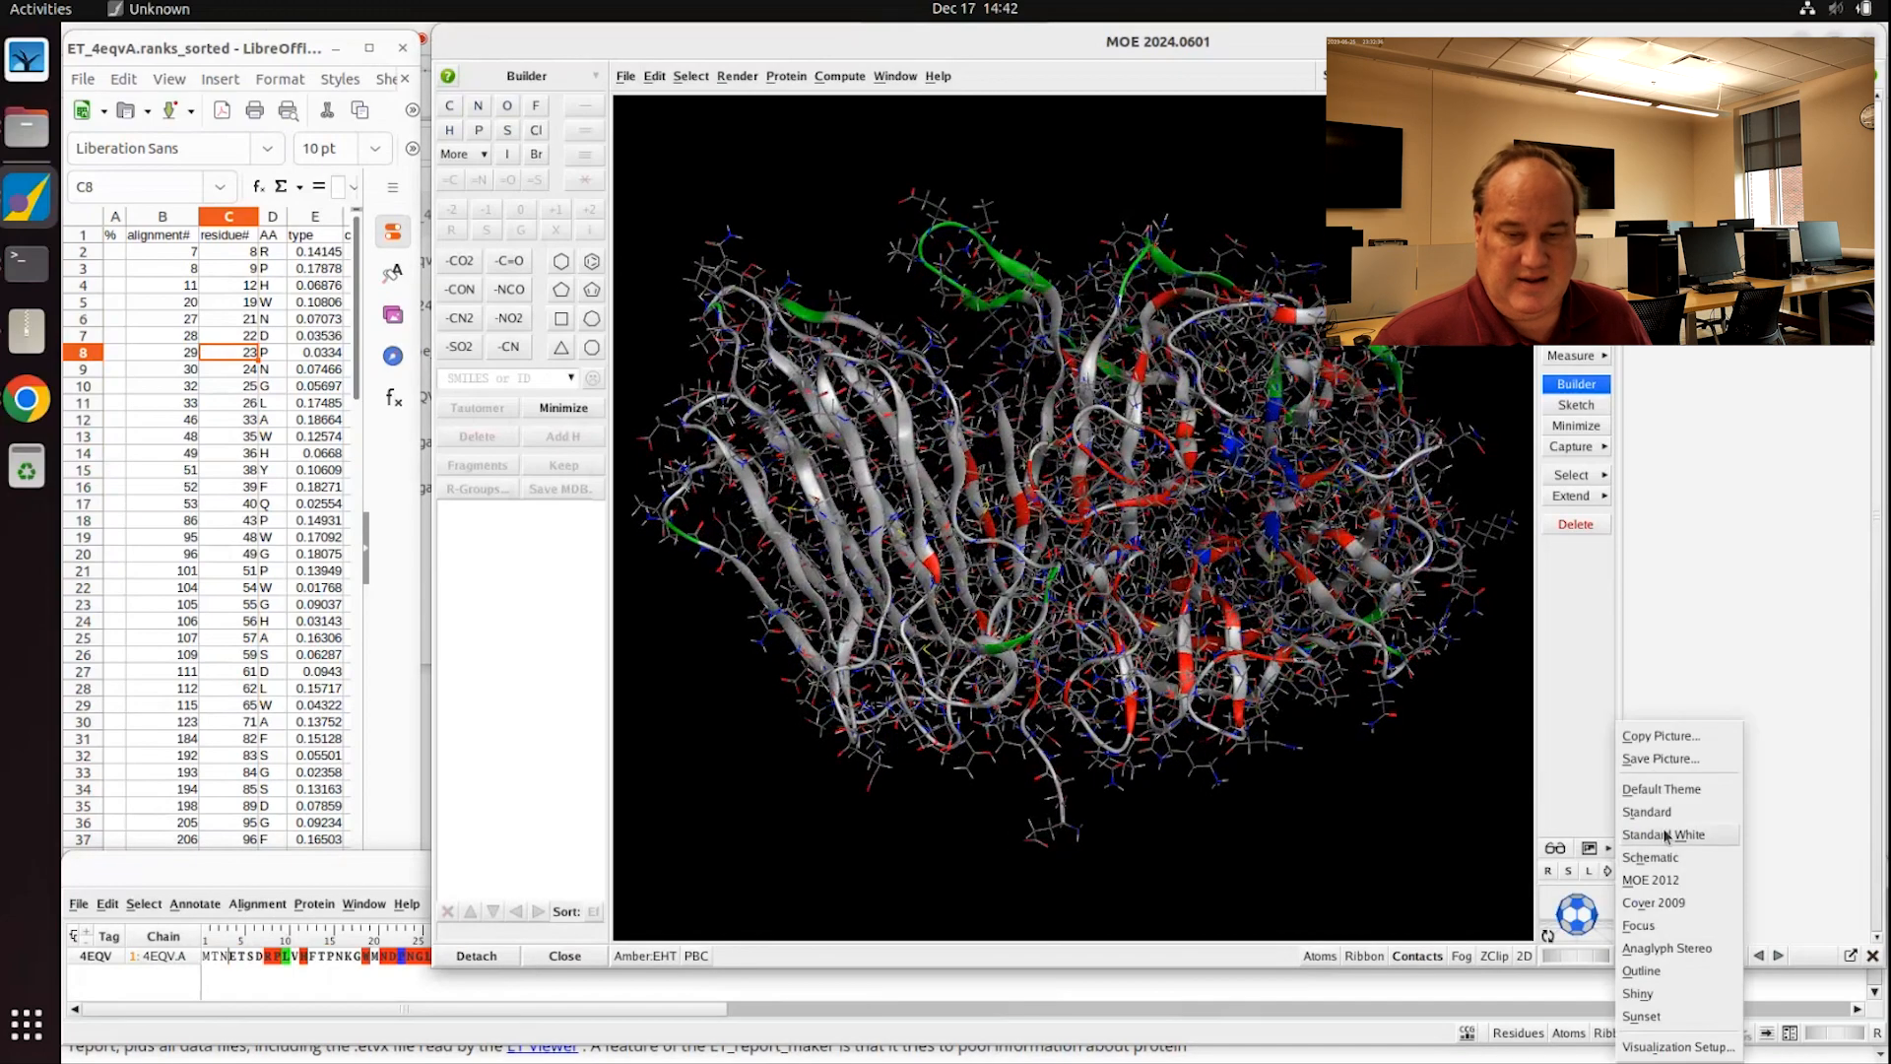
{"action": "left_click", "coordinate": [1663, 834]}
{"action": "middle_click_drag", "start_coordinate": [1270, 682], "coordinate": [1264, 635]}
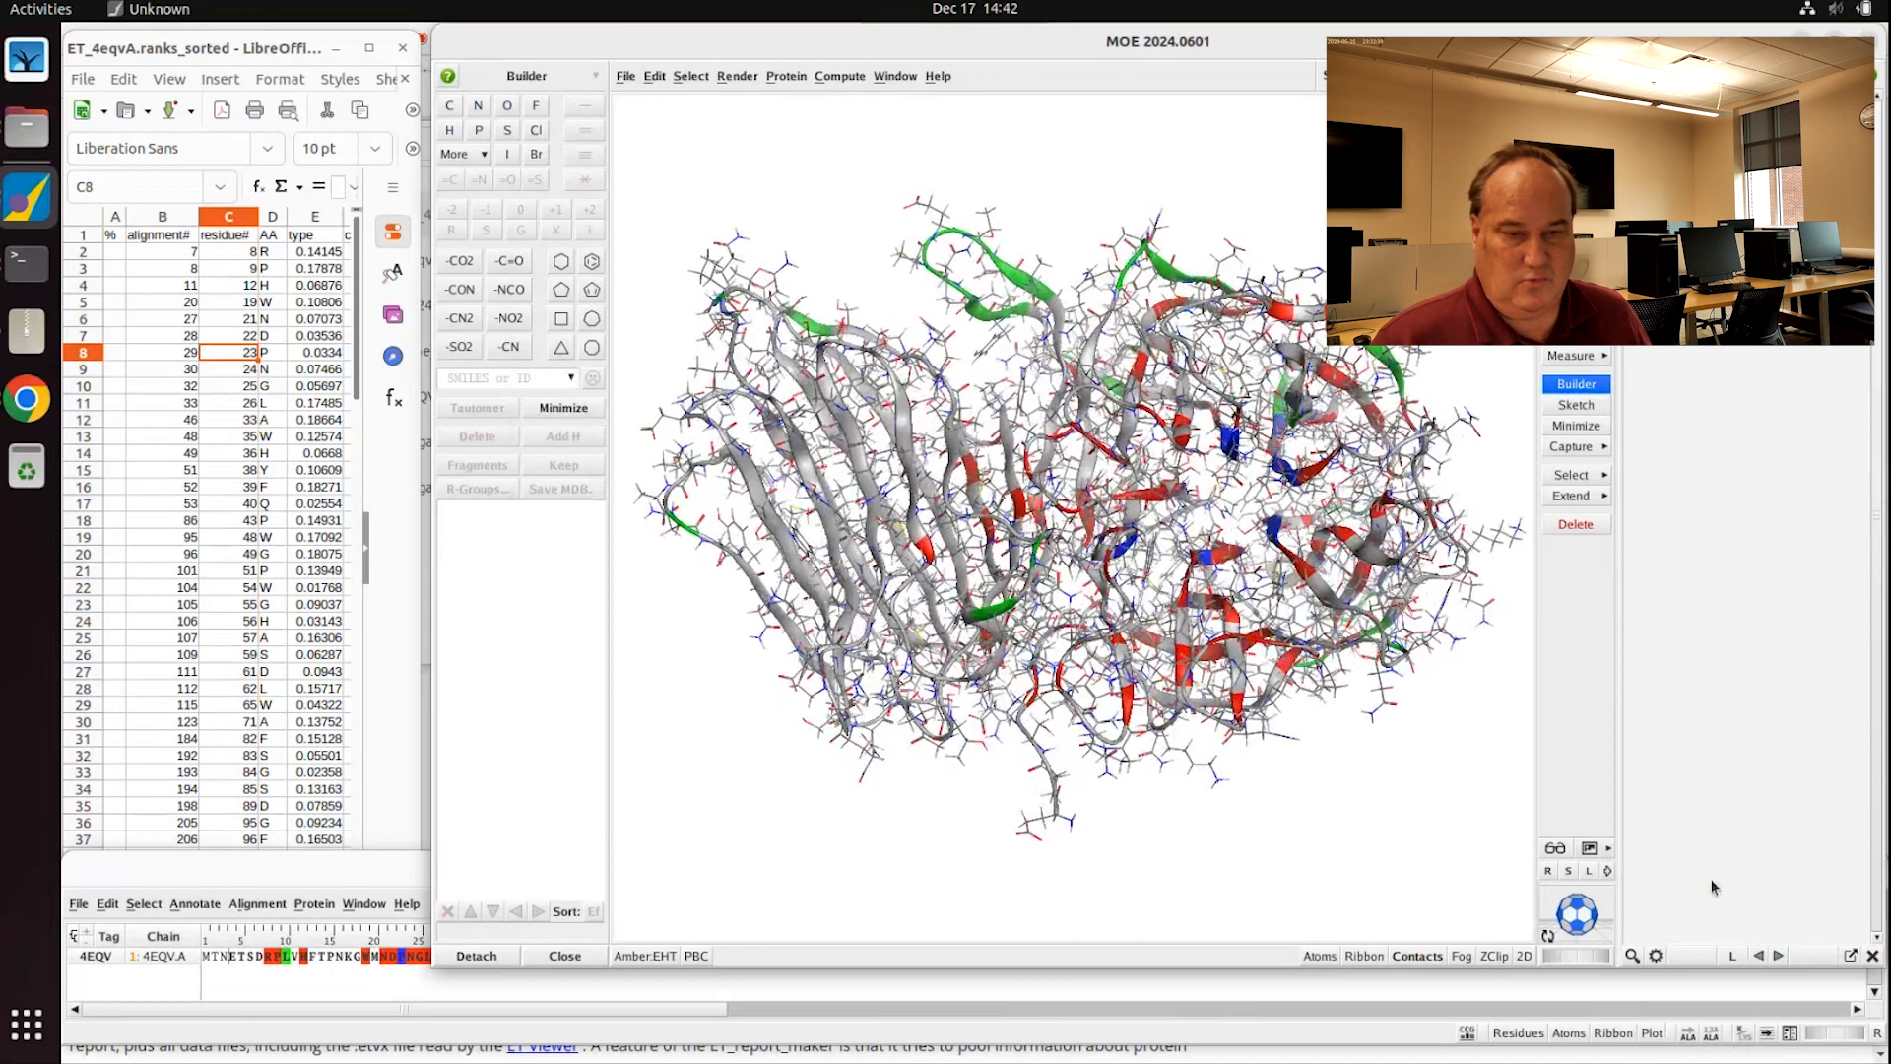
{"action": "left_click", "coordinate": [1608, 847]}
{"action": "left_click", "coordinate": [1657, 810]}
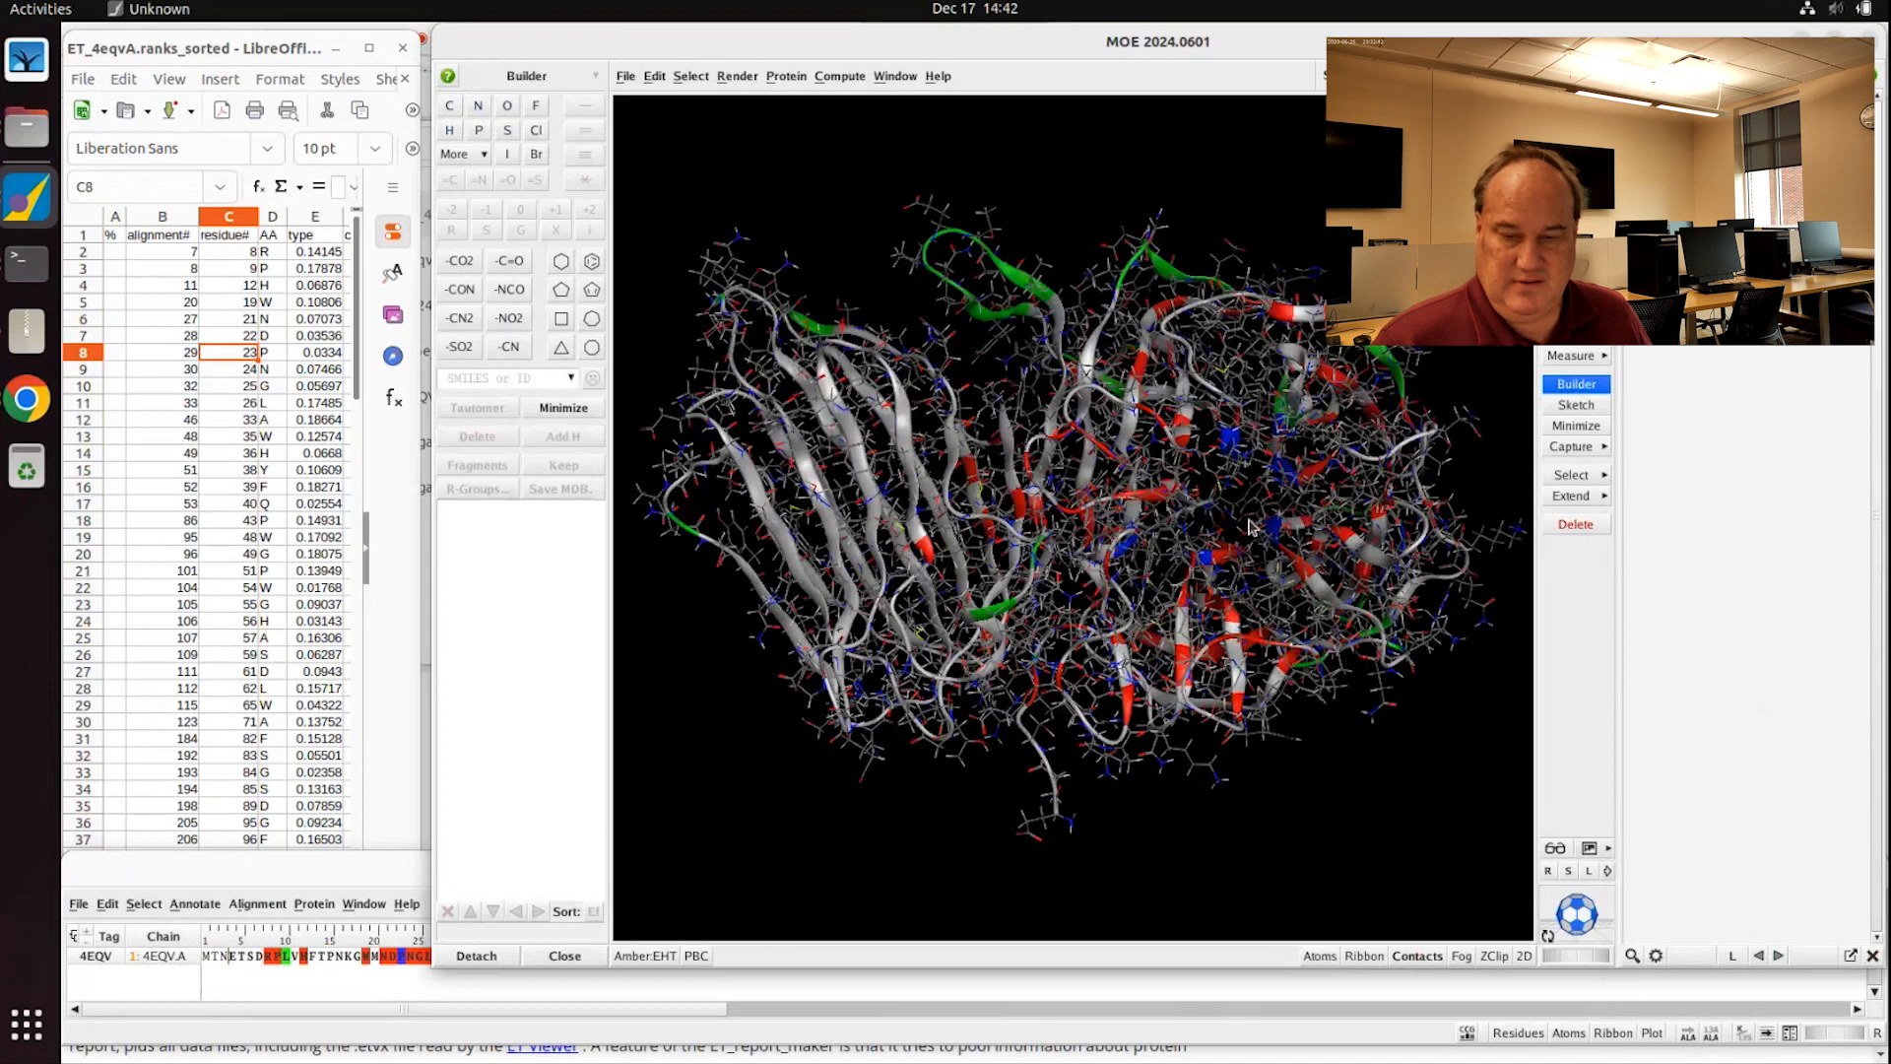
{"action": "middle_click_drag", "start_coordinate": [1231, 522], "coordinate": [1173, 502]}
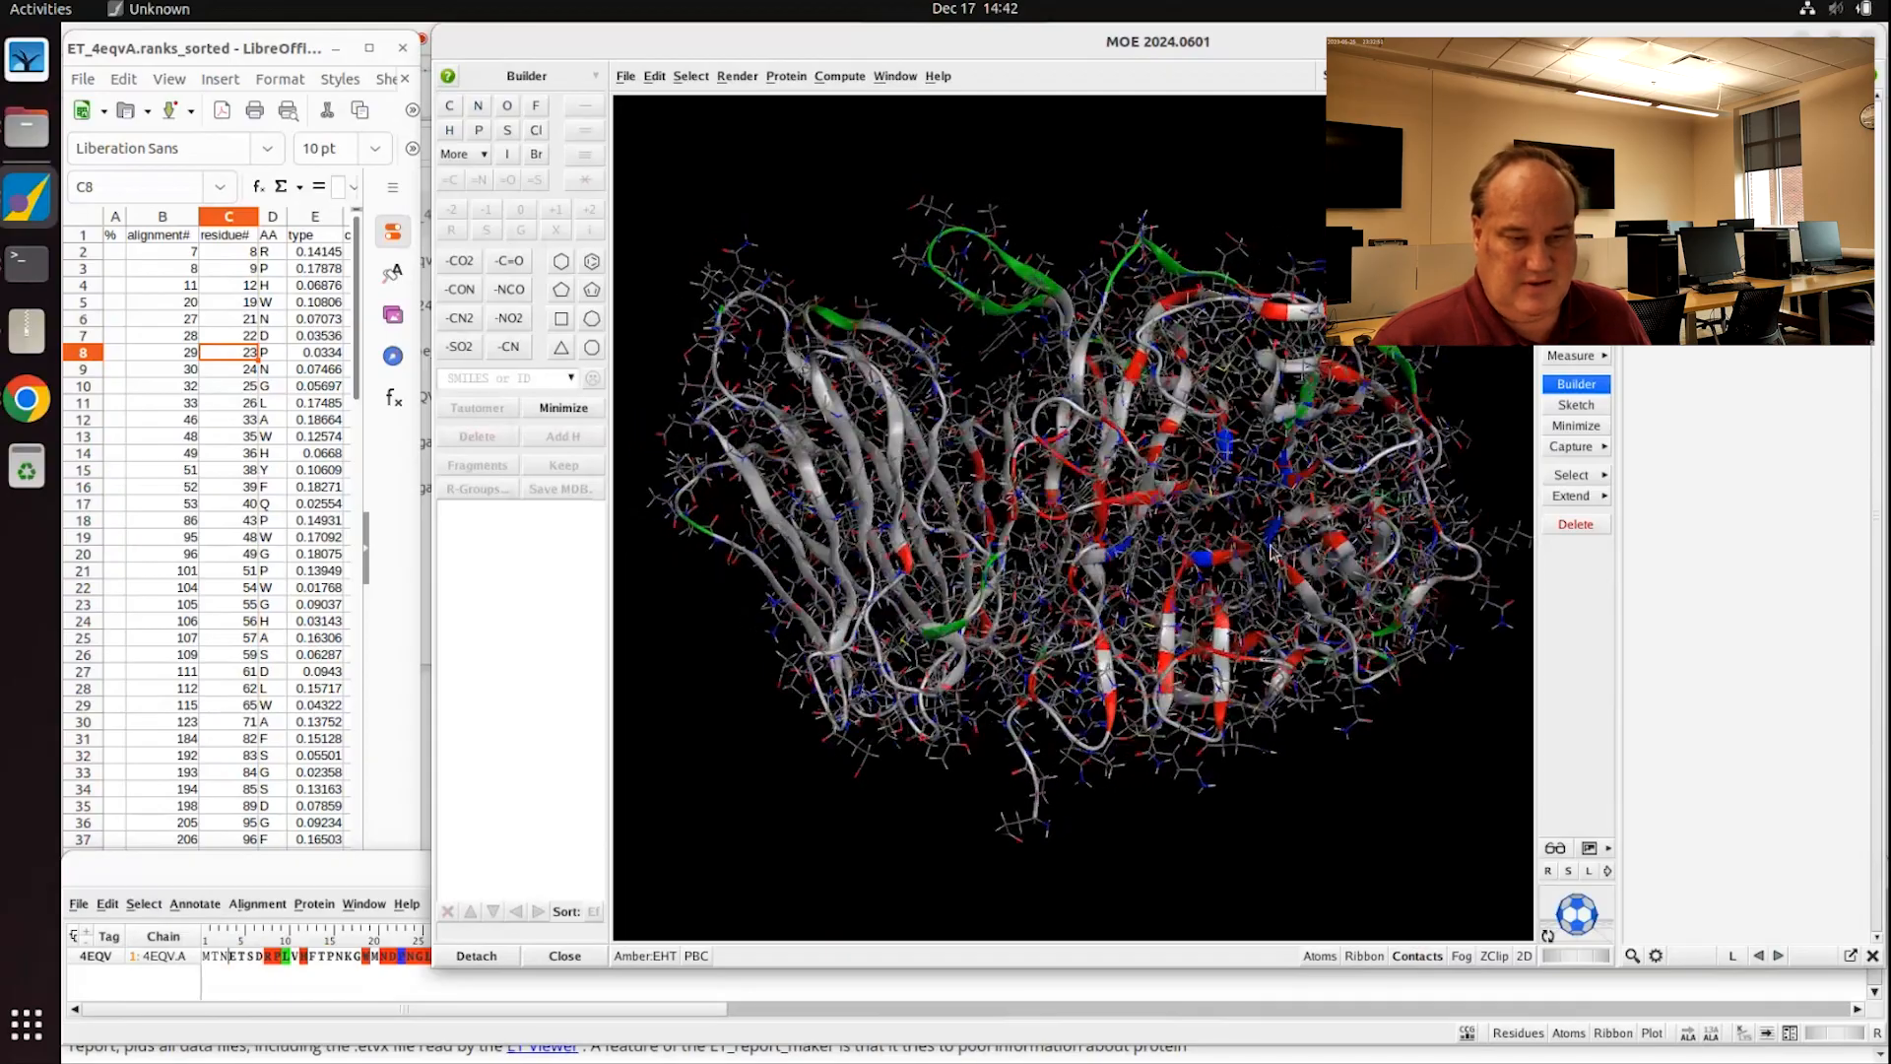
Step: Zoom and rotate the protein to inspect it, then bring up the Evolutionary Trace page in Chrome
{"action": "scroll", "coordinate": [1256, 557], "scroll_direction": "up", "scroll_amount": 10}
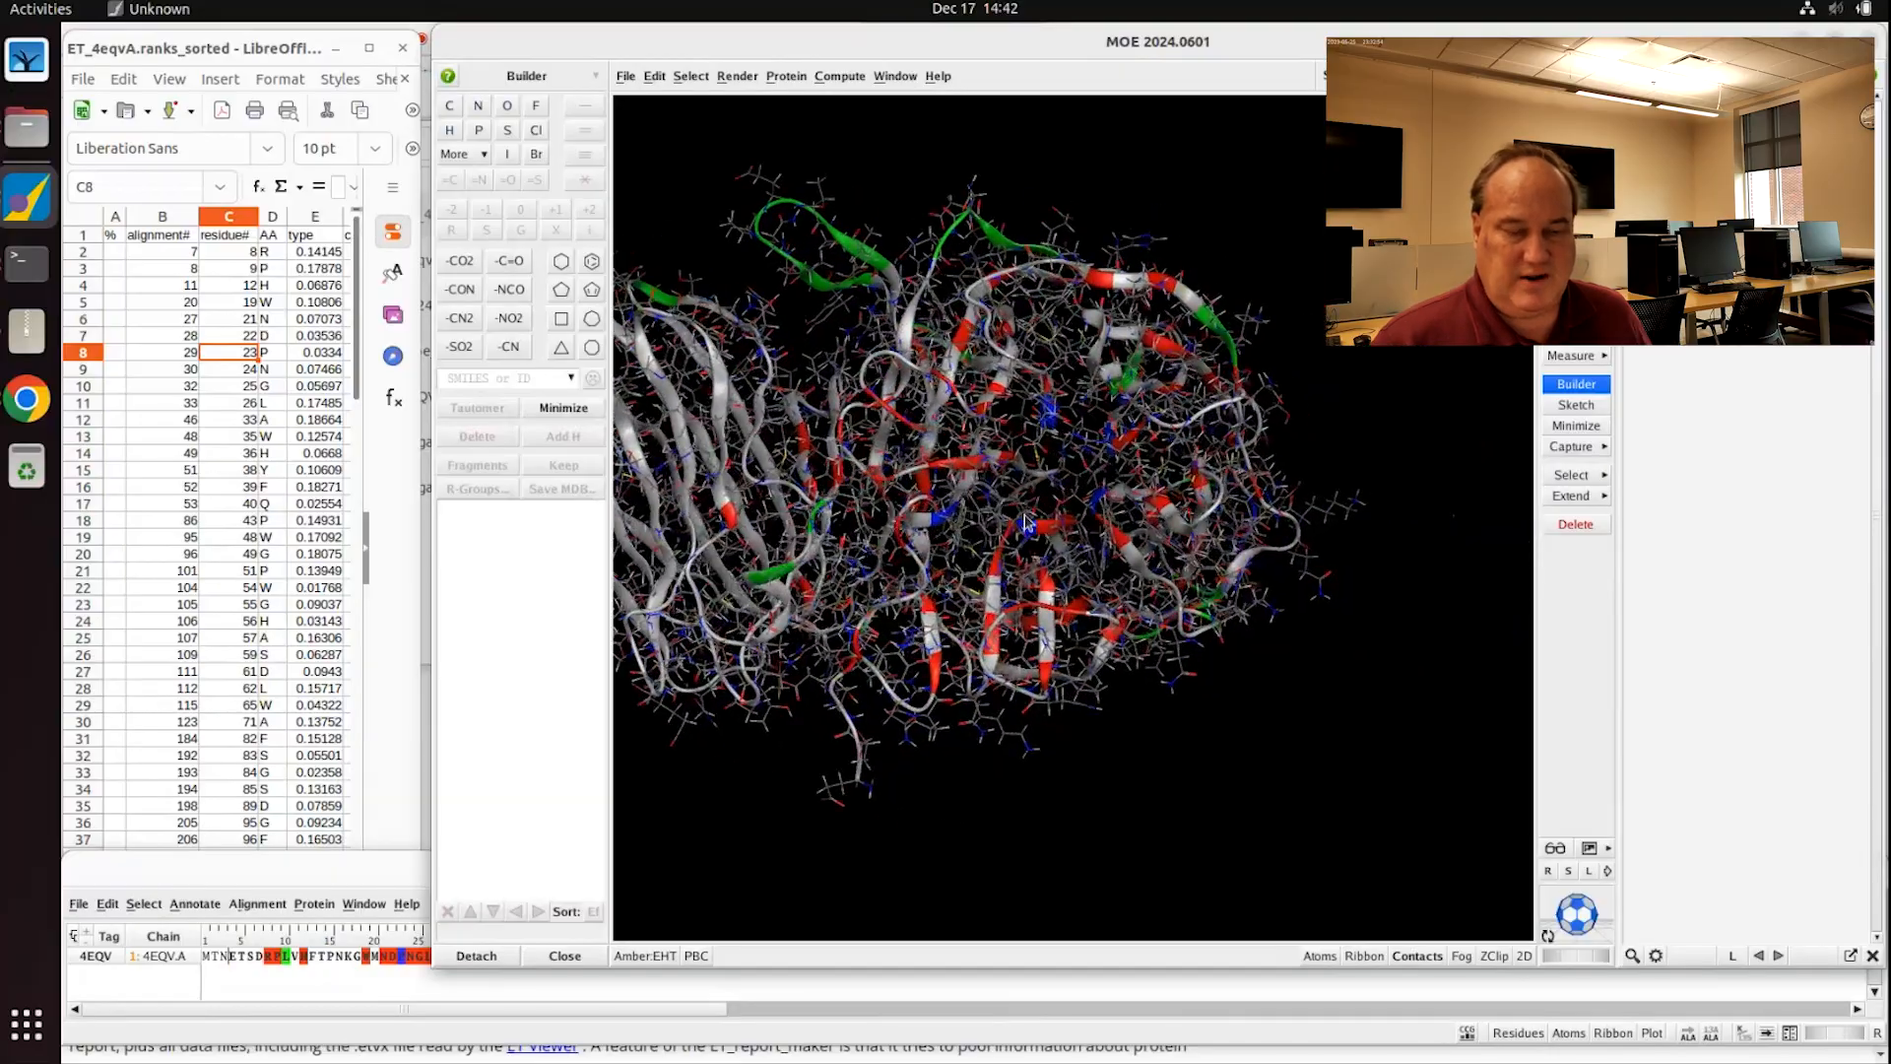
{"action": "scroll", "coordinate": [1093, 527], "scroll_direction": "down", "scroll_amount": 8}
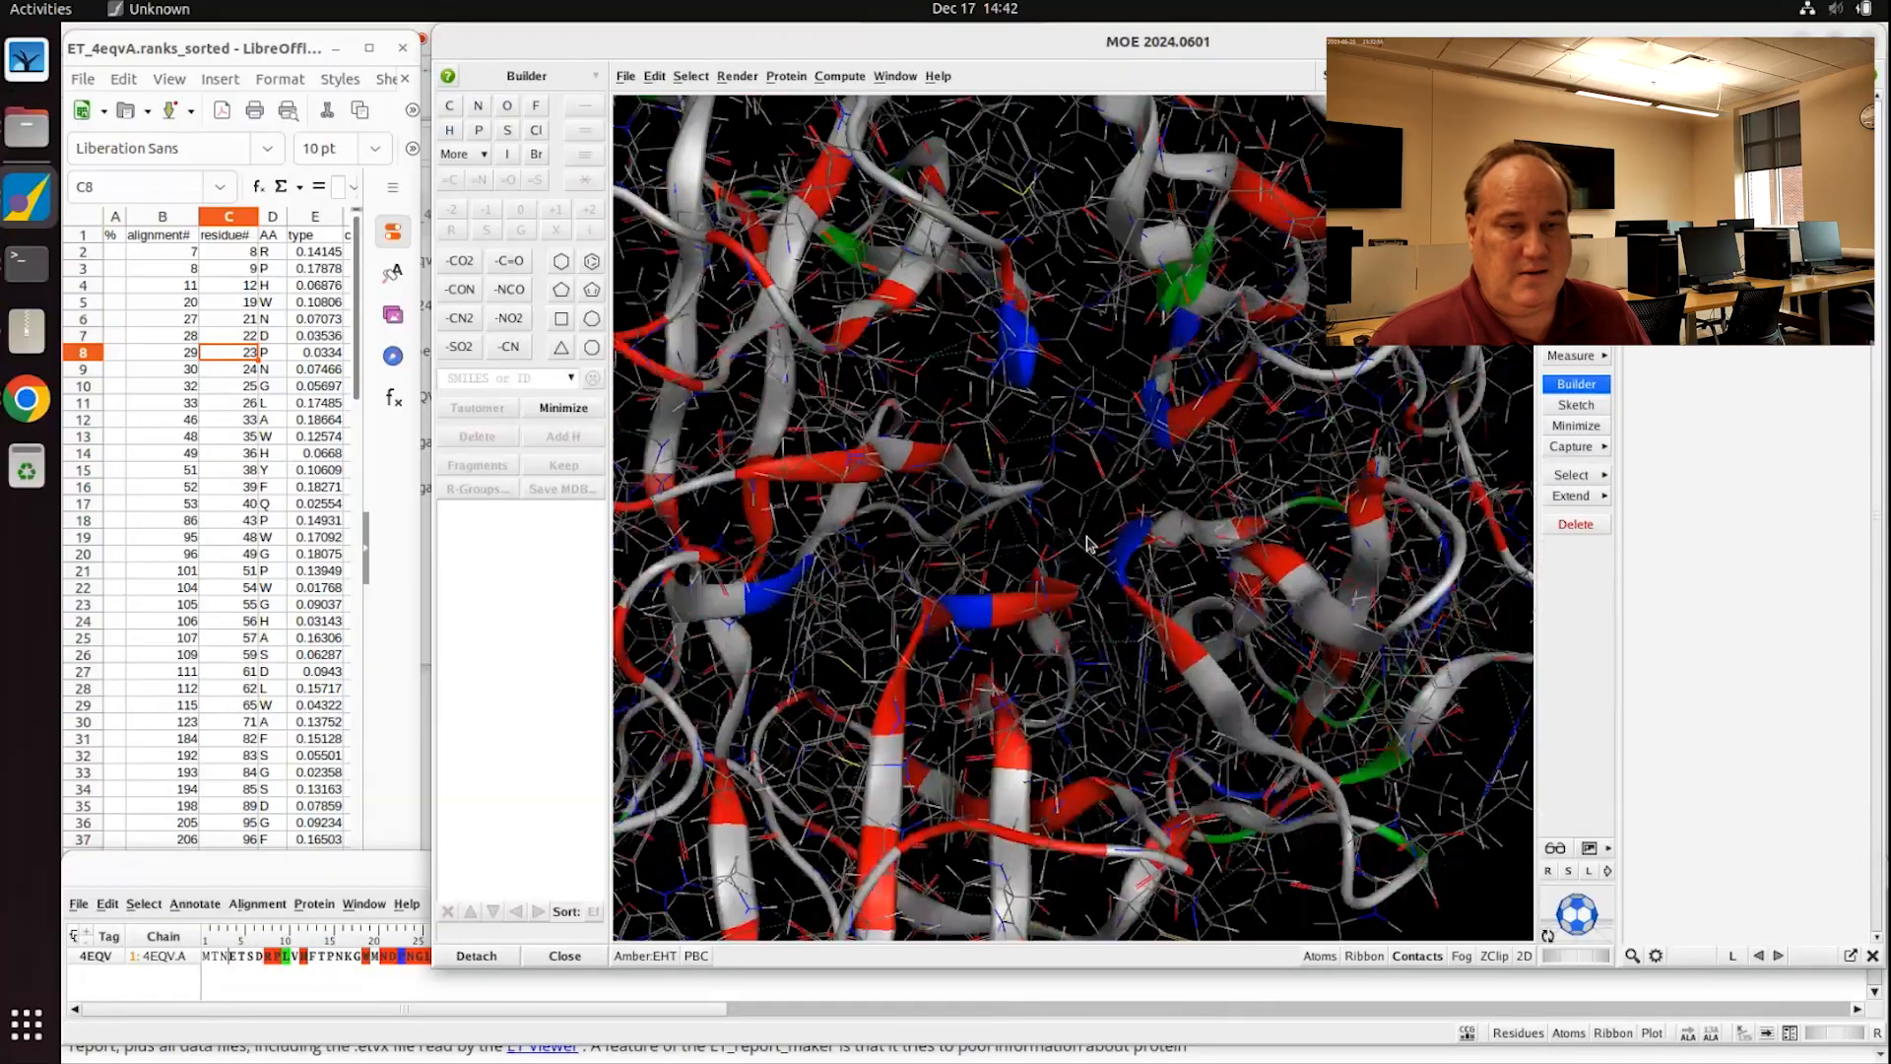
{"action": "scroll", "coordinate": [1128, 502], "scroll_direction": "up", "scroll_amount": 3}
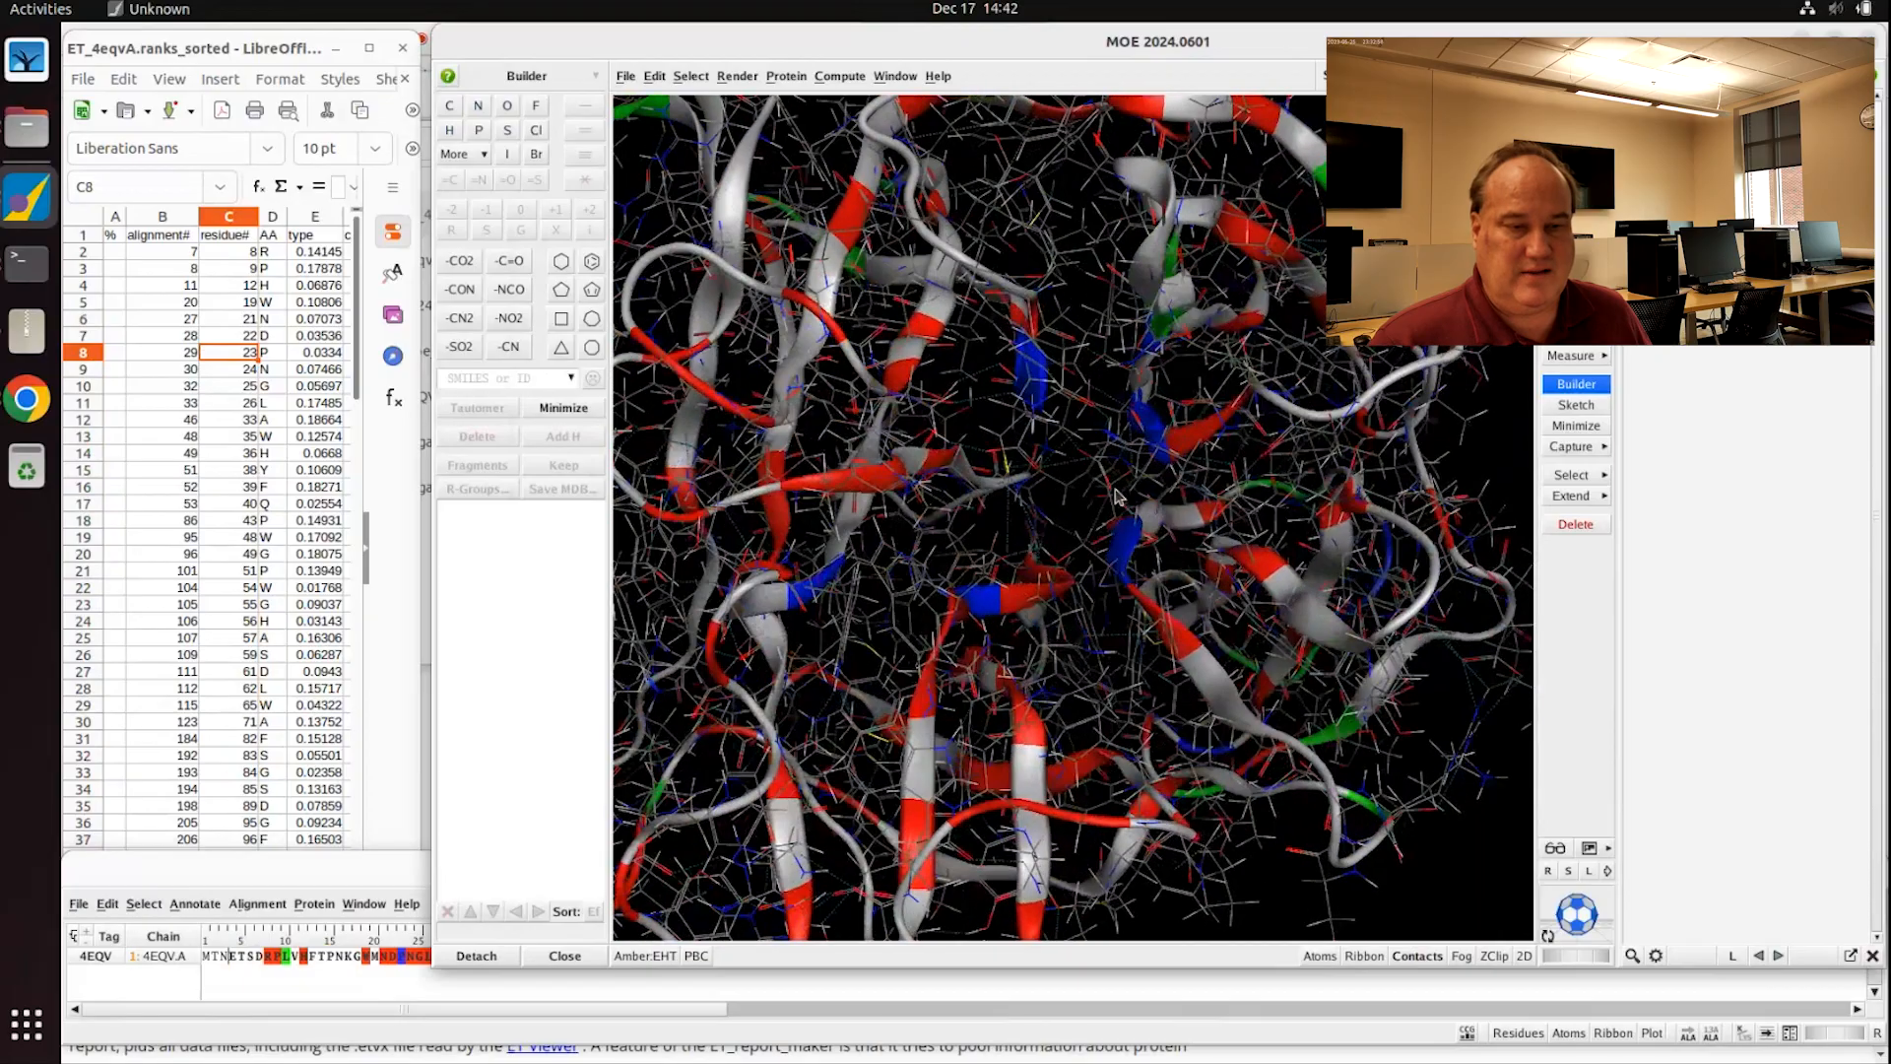
{"action": "mouse_move", "coordinate": [1101, 533]}
{"action": "middle_mouse_down"}
{"action": "mouse_move", "coordinate": [1142, 540]}
{"action": "mouse_move", "coordinate": [1069, 542]}
{"action": "mouse_move", "coordinate": [1126, 542]}
{"action": "mouse_move", "coordinate": [1104, 526]}
{"action": "middle_mouse_up"}
{"action": "scroll", "coordinate": [1104, 525], "scroll_direction": "down", "scroll_amount": 3}
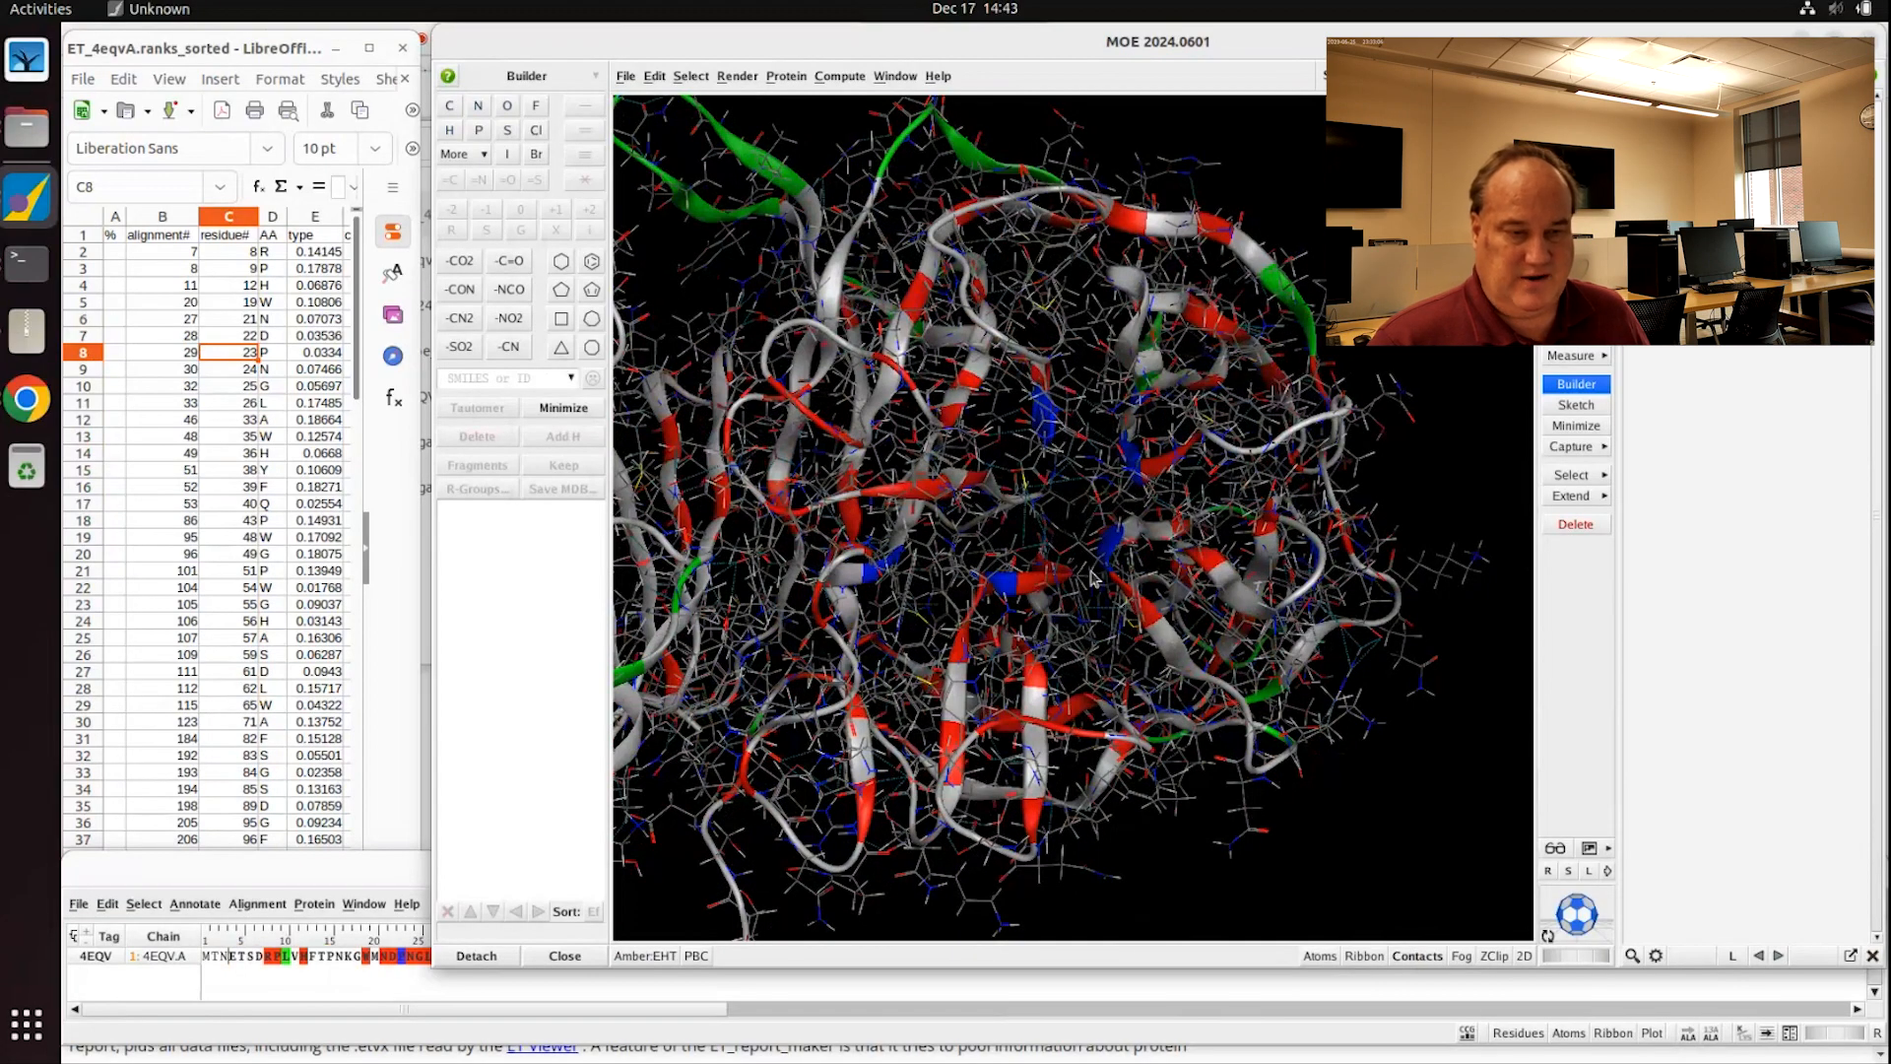
{"action": "mouse_move", "coordinate": [1162, 542]}
{"action": "middle_mouse_down"}
{"action": "mouse_move", "coordinate": [1177, 552]}
{"action": "mouse_move", "coordinate": [1160, 546]}
{"action": "middle_mouse_up"}
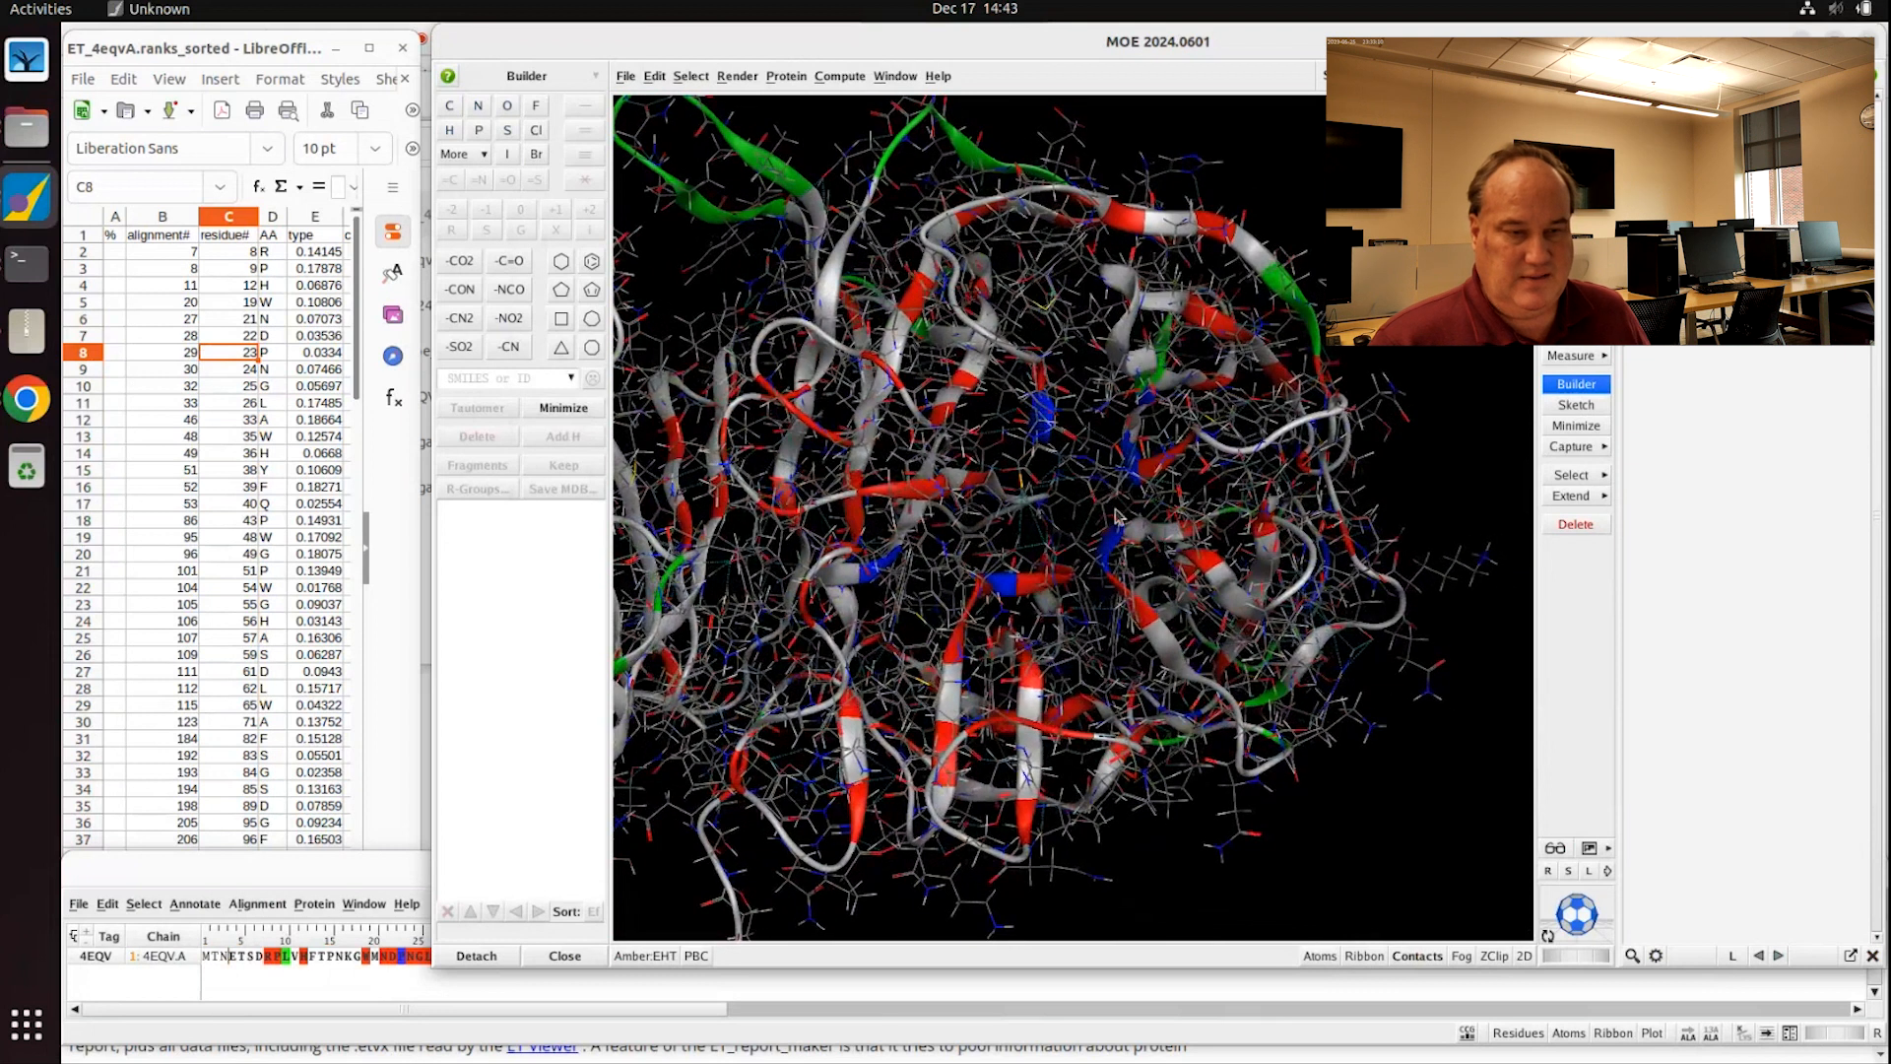
{"action": "left_click", "coordinate": [25, 409]}
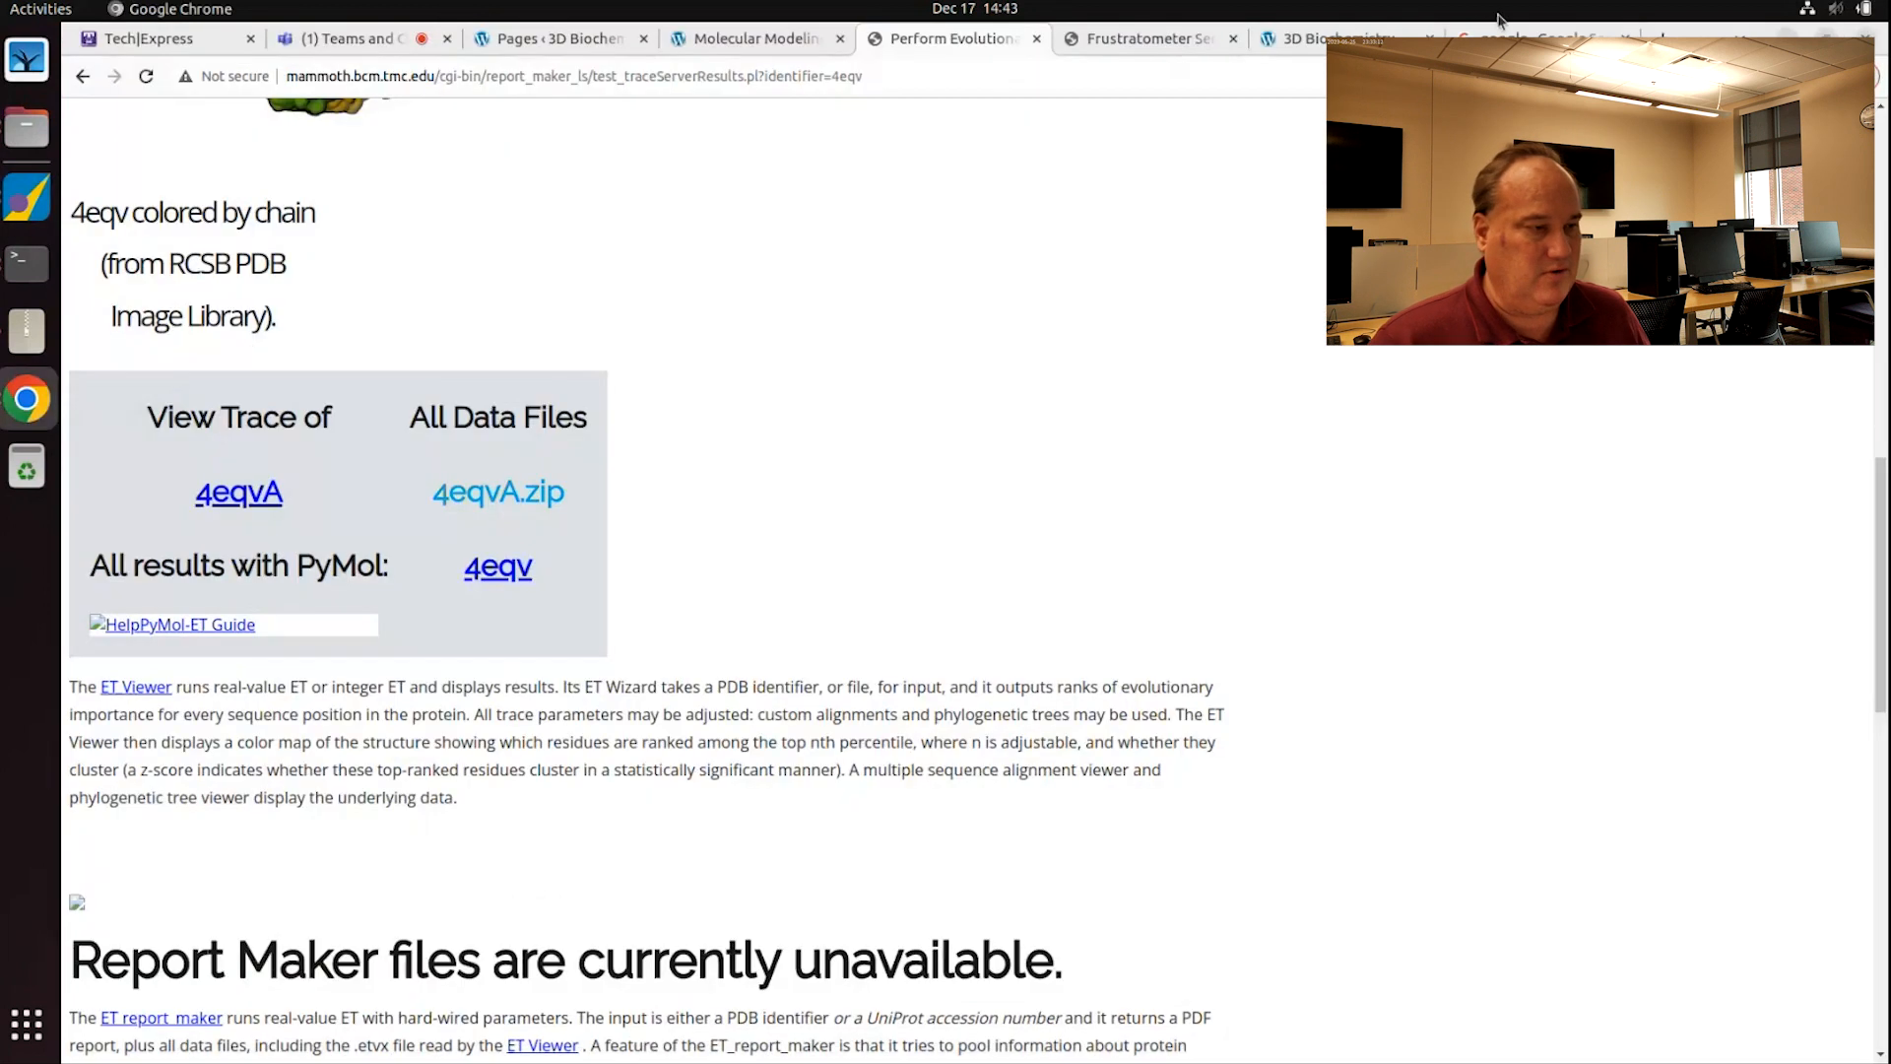
Step: Search Google for 'rcsb' and open the RCSB PDB homepage
{"action": "left_click", "coordinate": [1351, 42]}
{"action": "left_click", "coordinate": [1538, 42]}
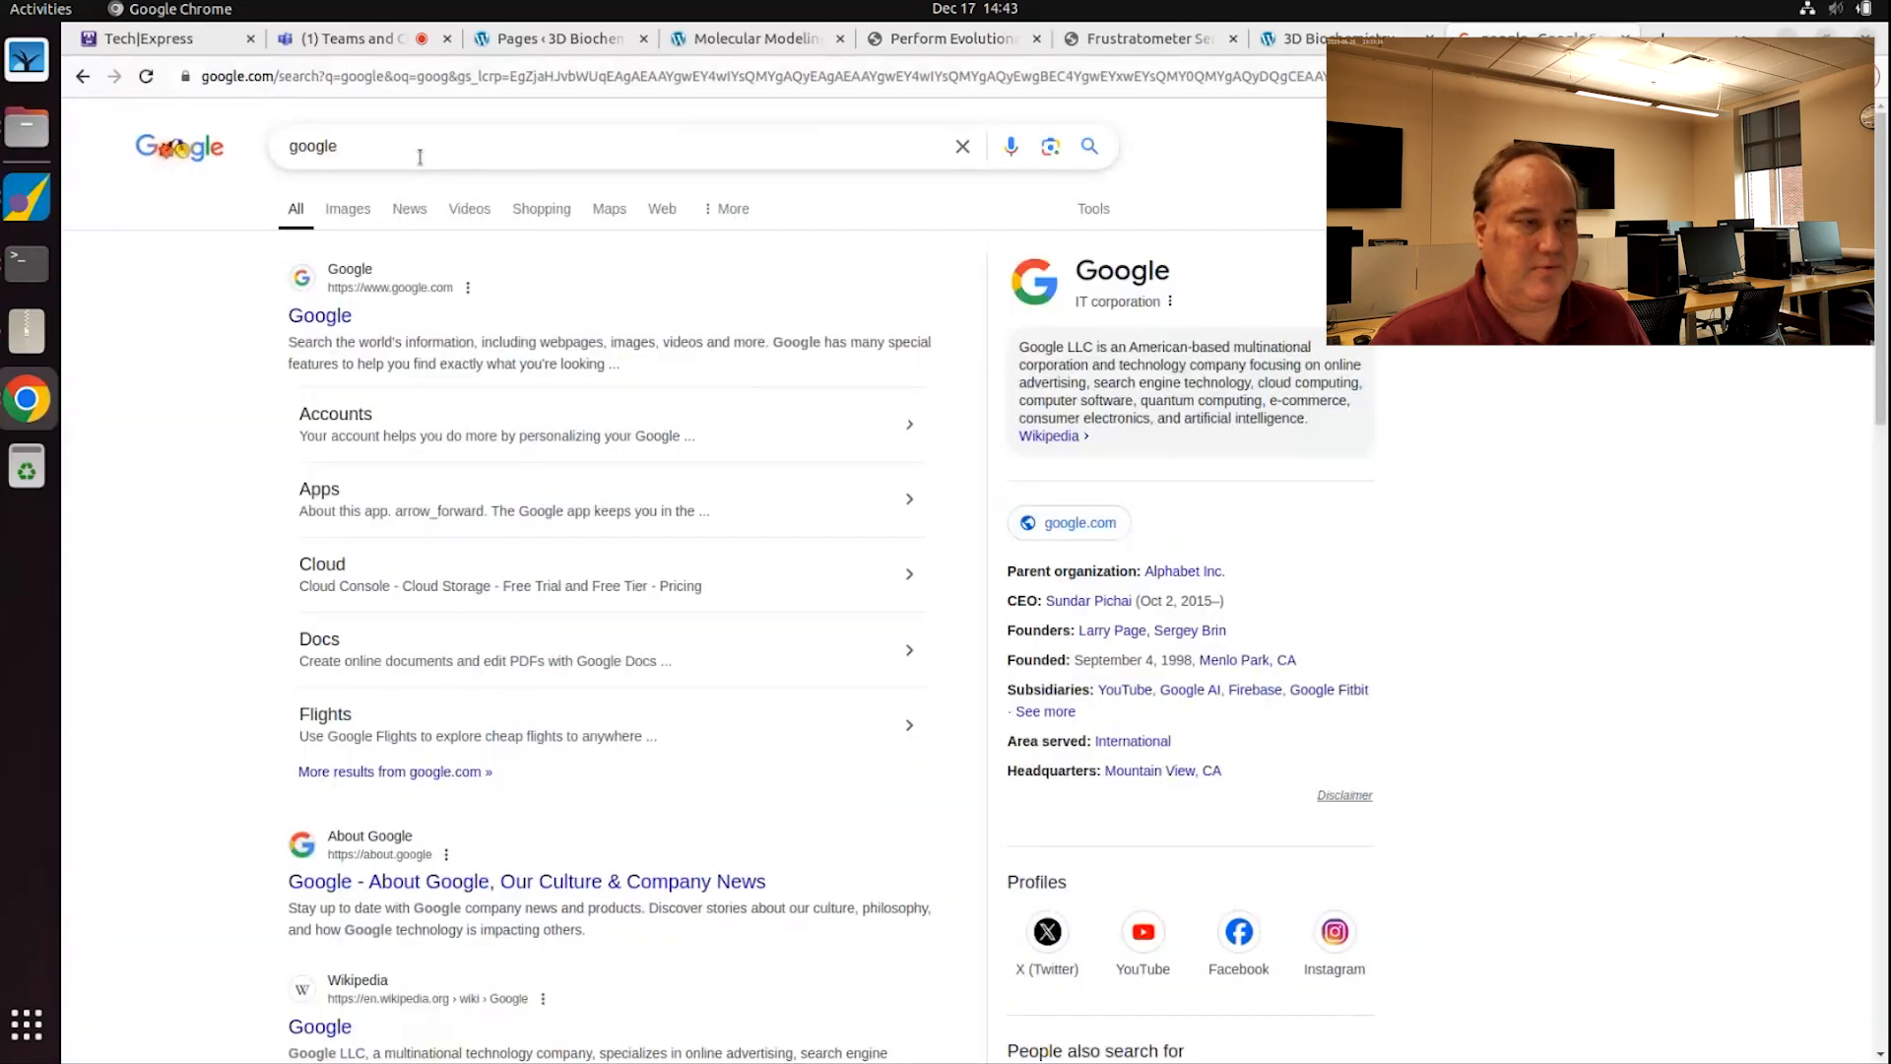
{"action": "left_click_drag", "start_coordinate": [417, 155], "coordinate": [190, 155]}
{"action": "type", "text": "rcsb"}
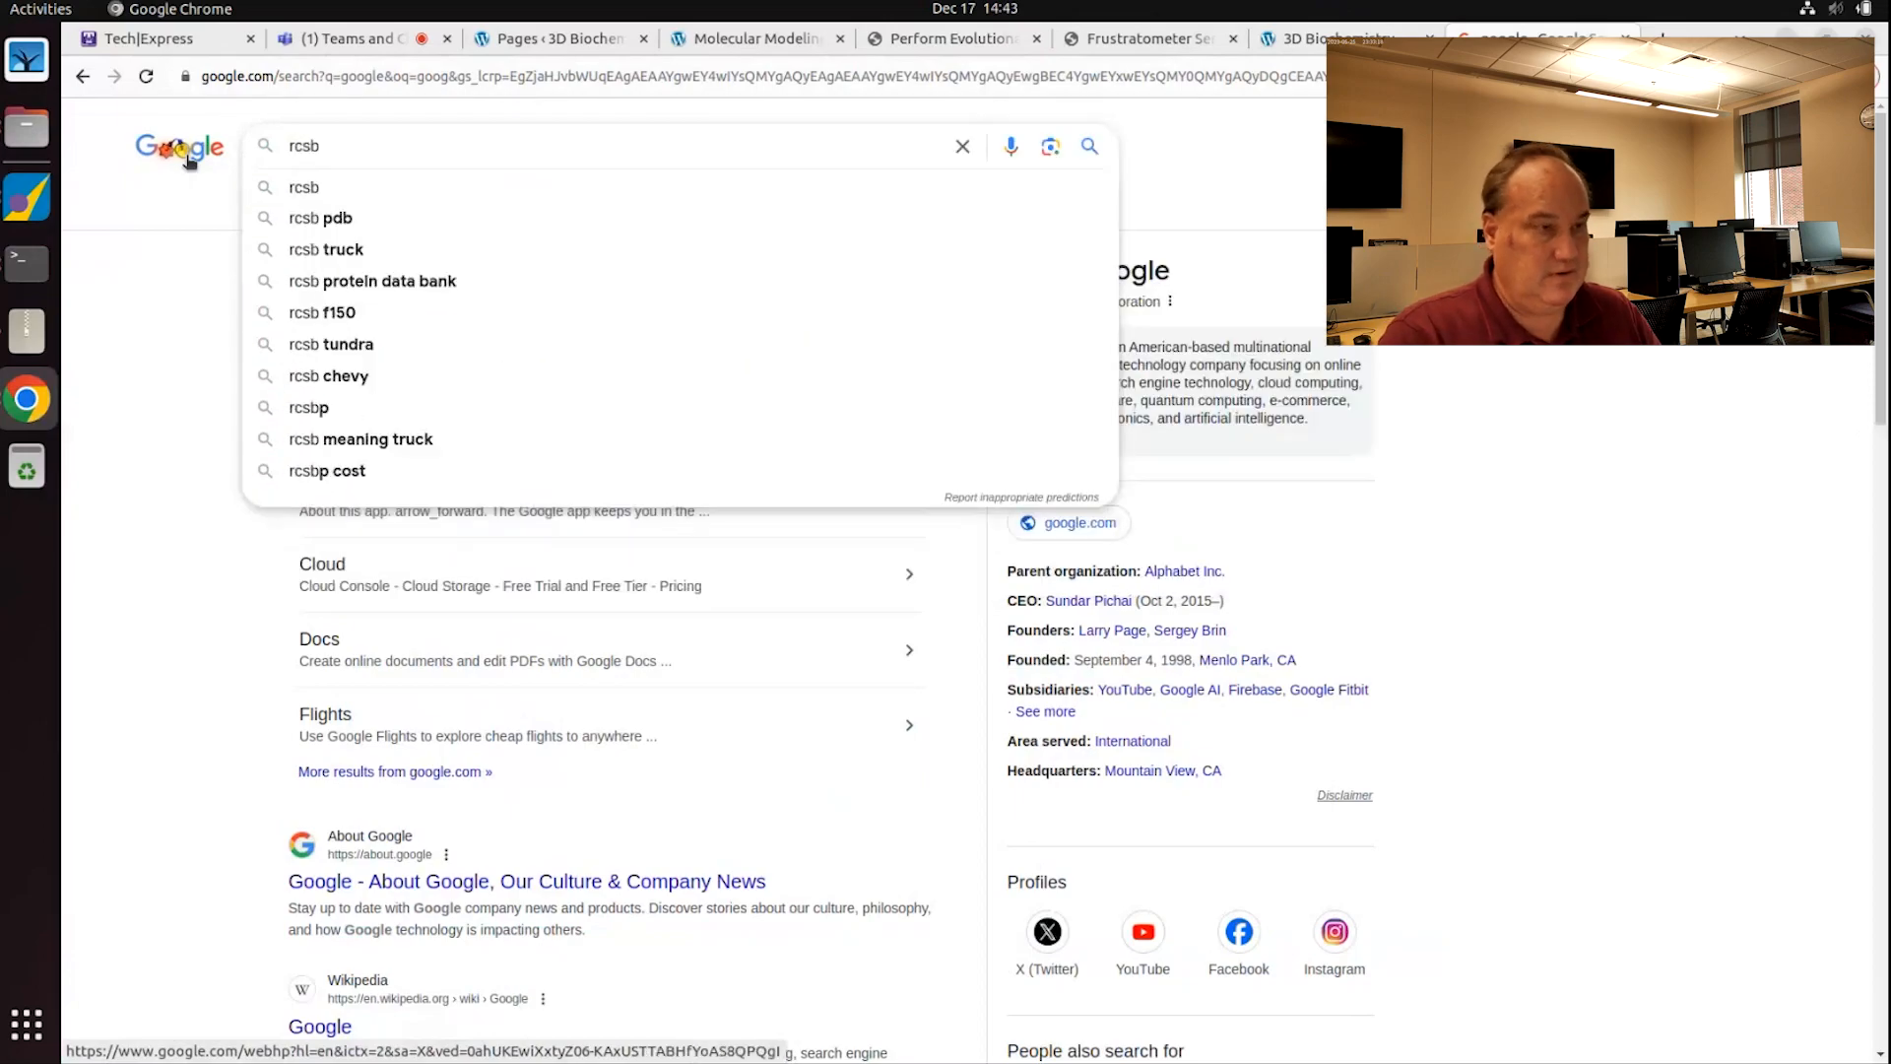
{"action": "key", "text": "Return"}
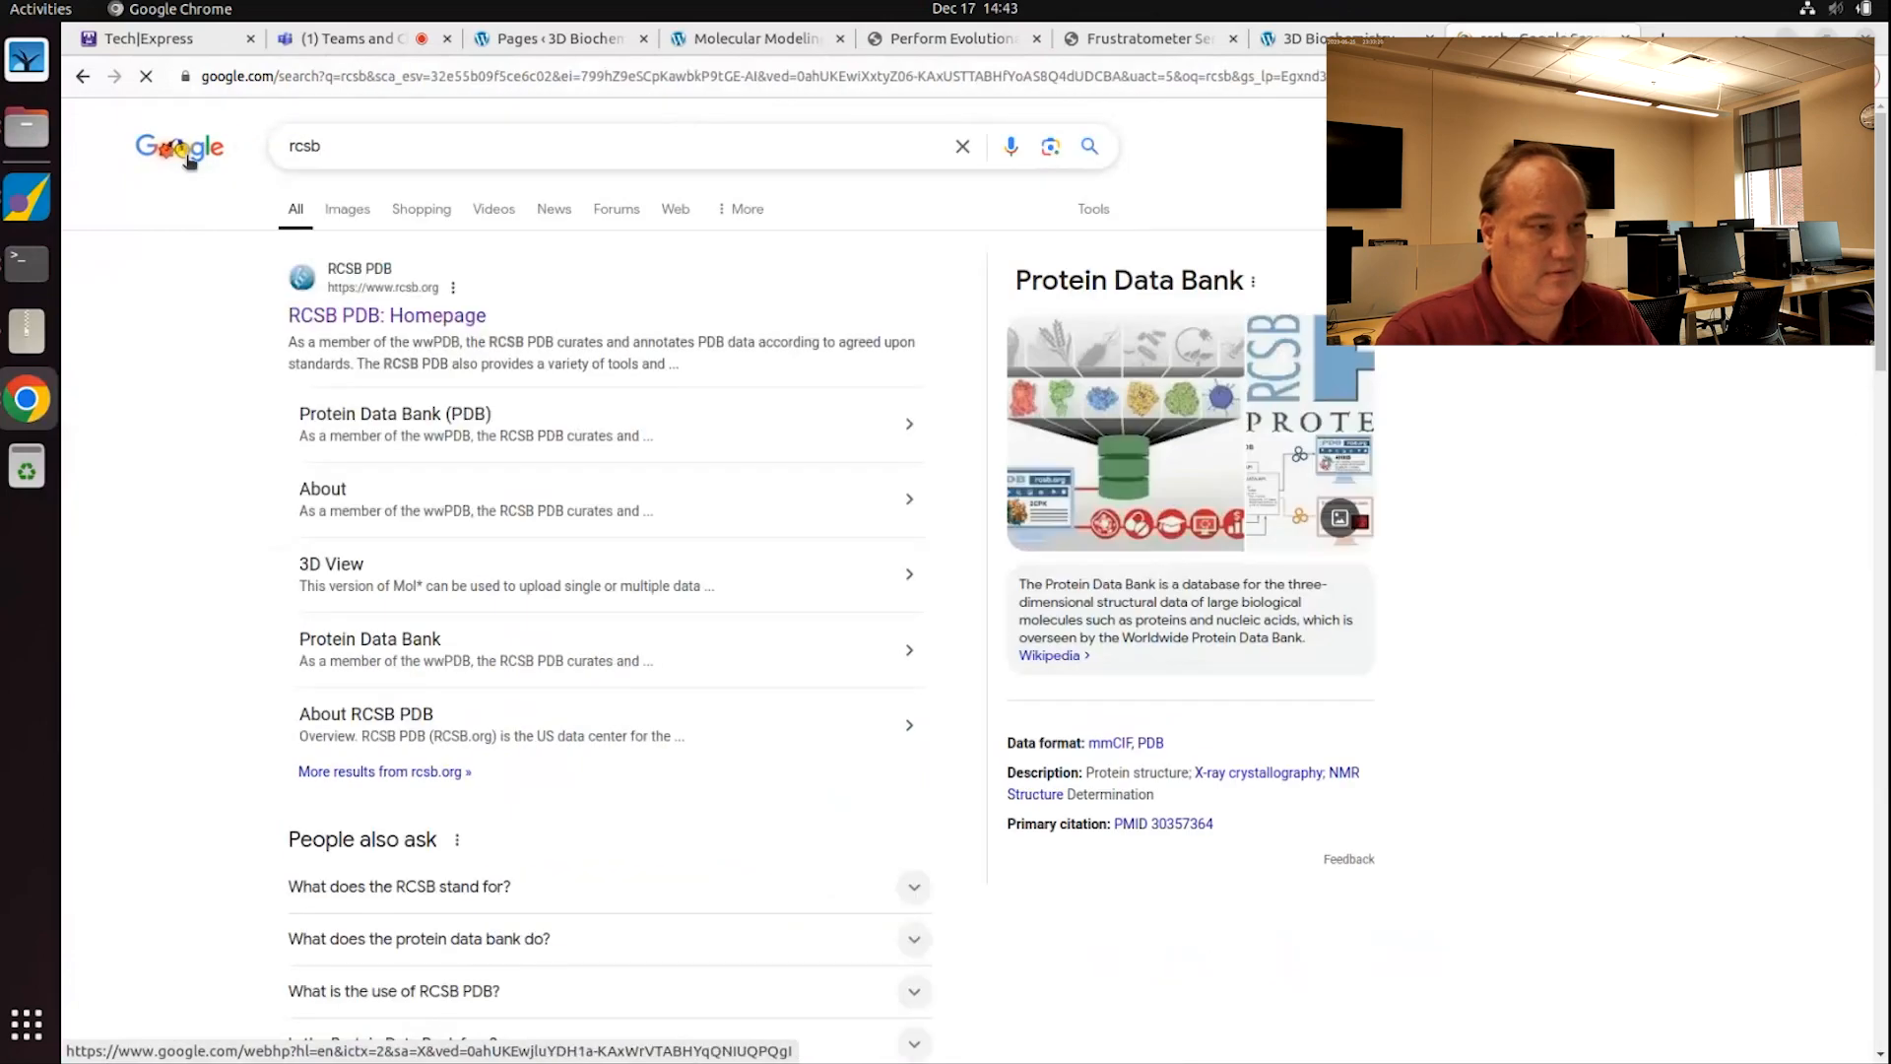
{"action": "left_click", "coordinate": [398, 316]}
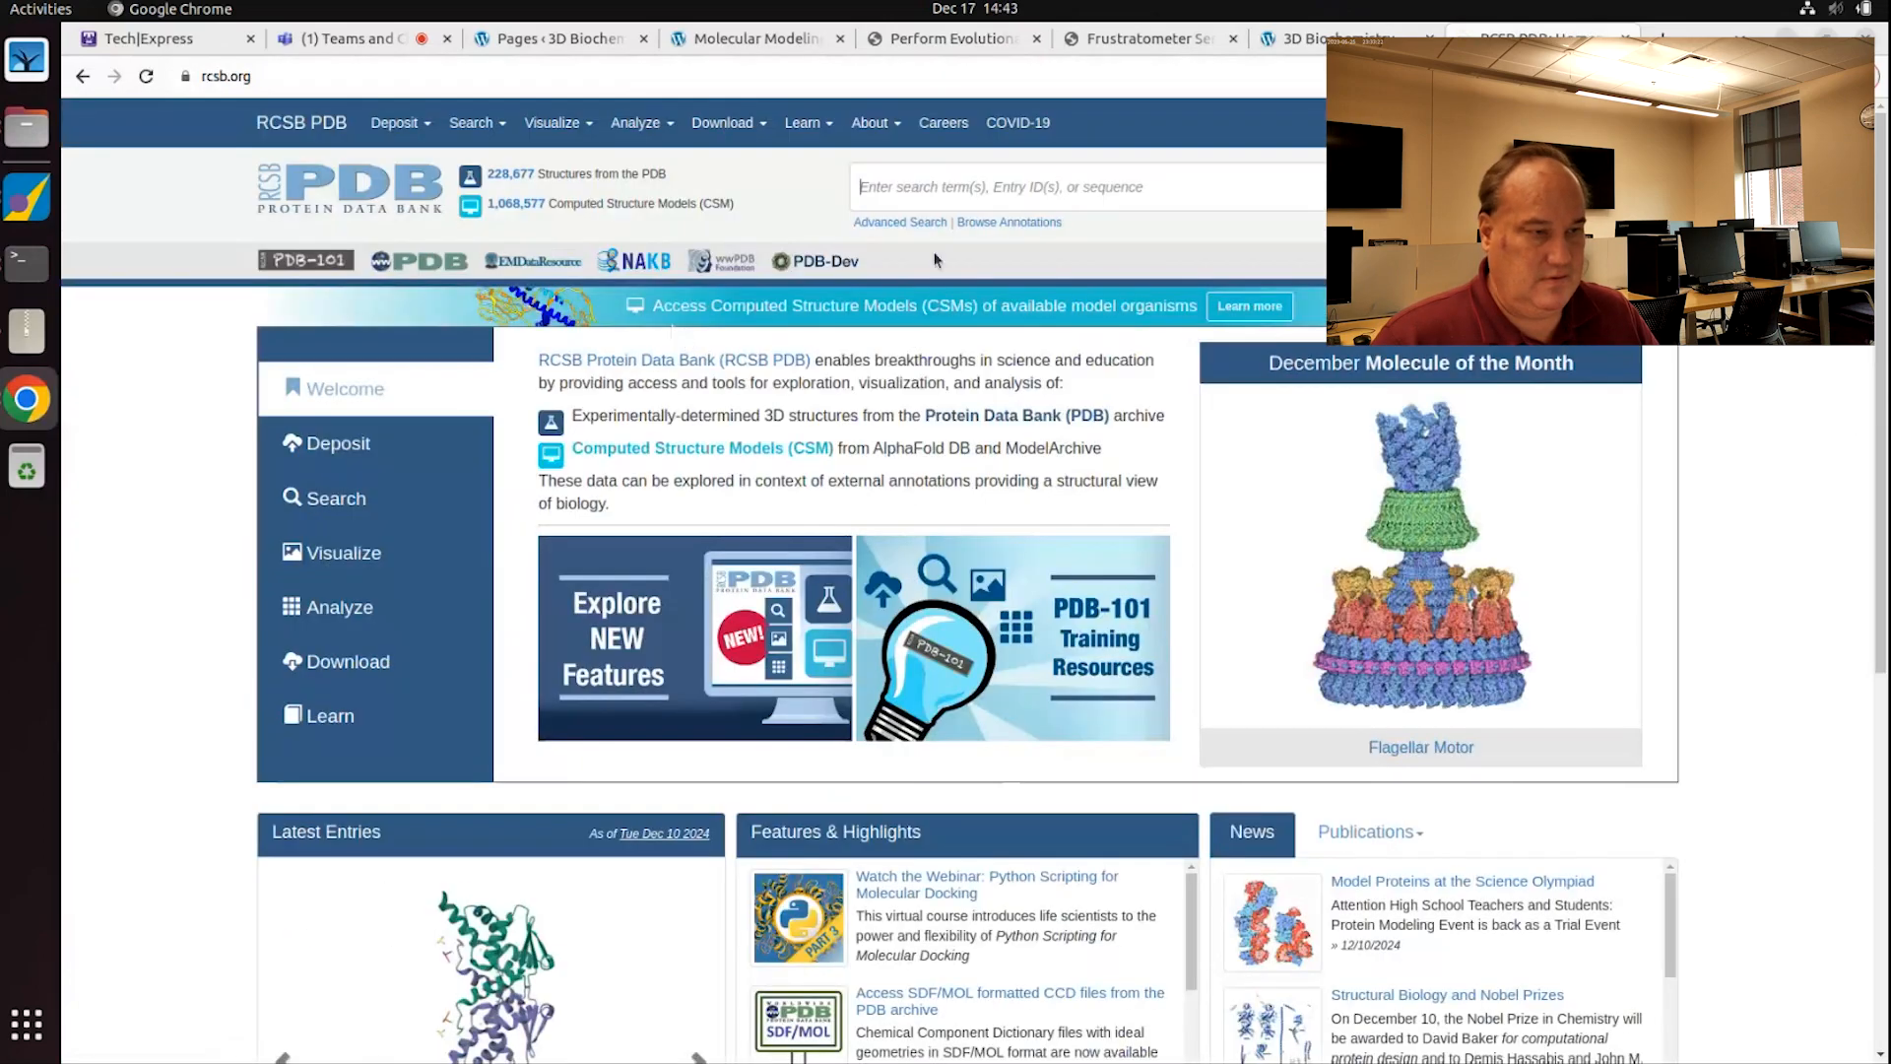
Step: Open the 4EQV structure entry and scroll down to its Literature section
{"action": "left_click", "coordinate": [962, 187]}
{"action": "type", "text": "4eqv"}
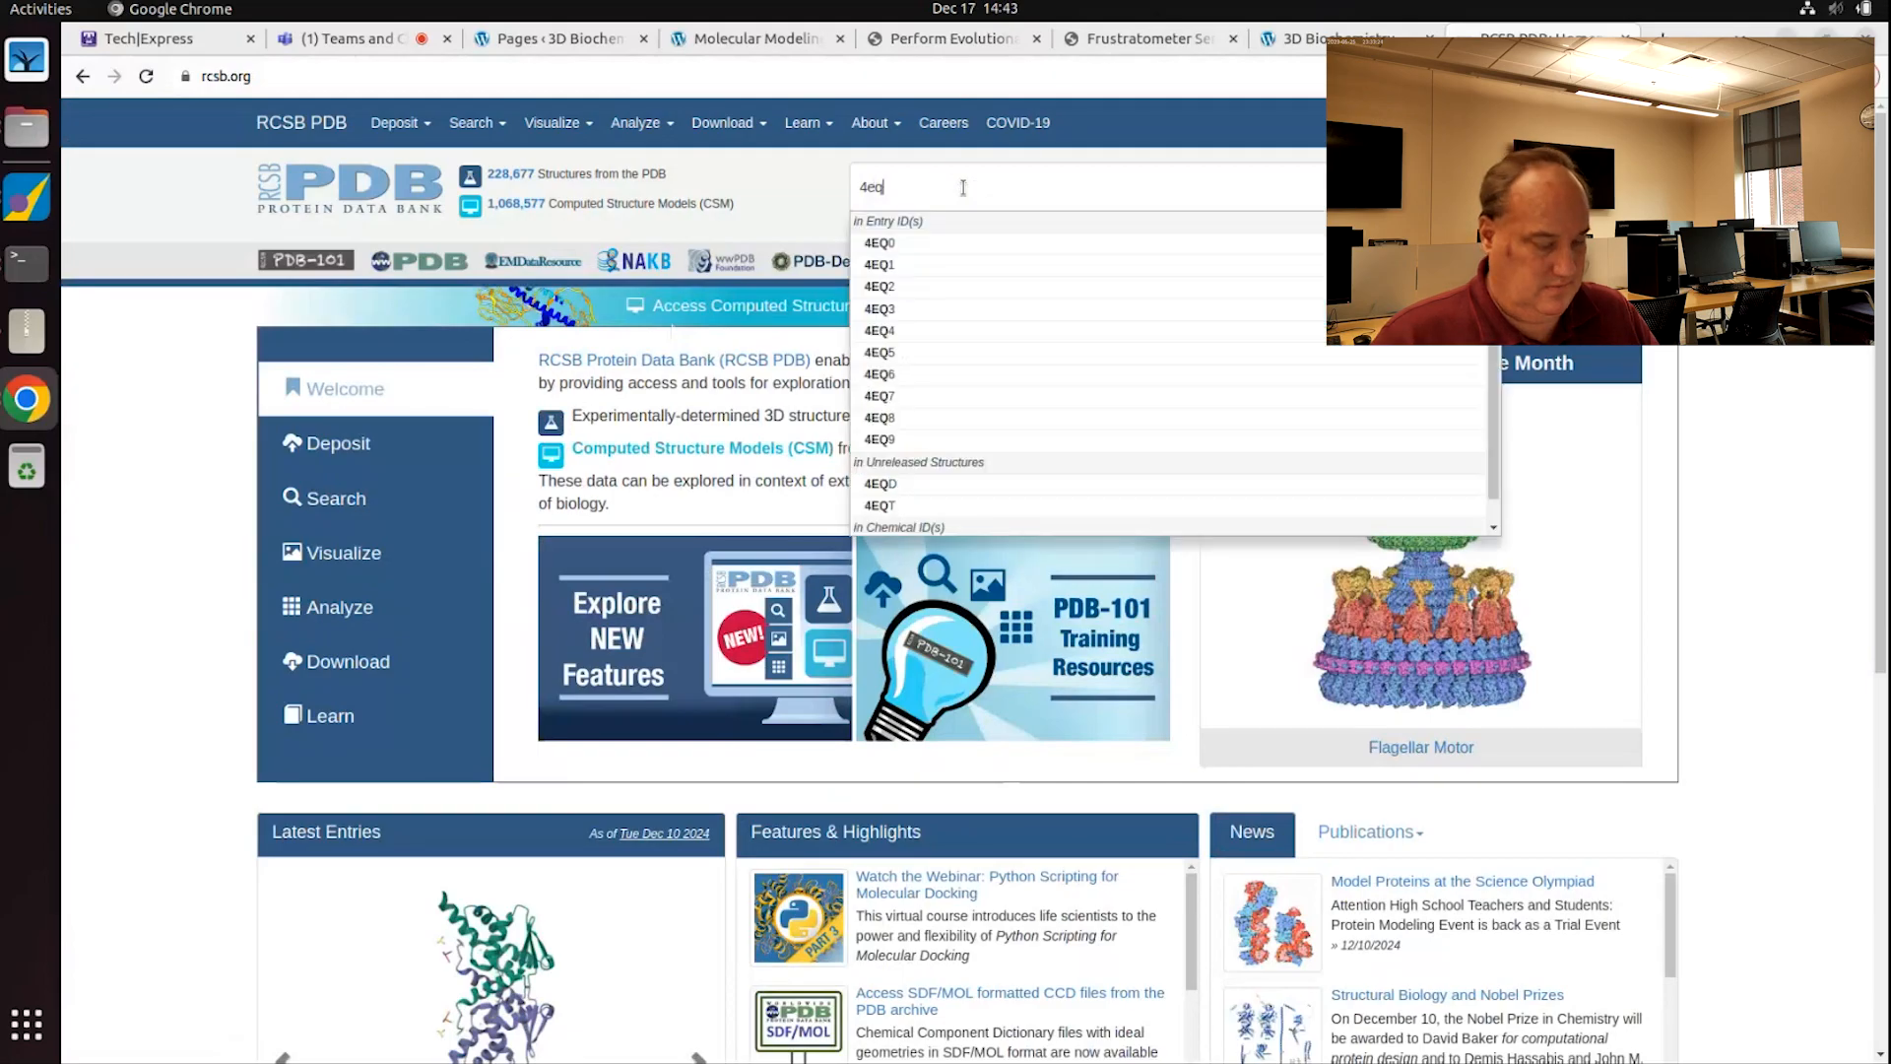
{"action": "key", "text": "Return"}
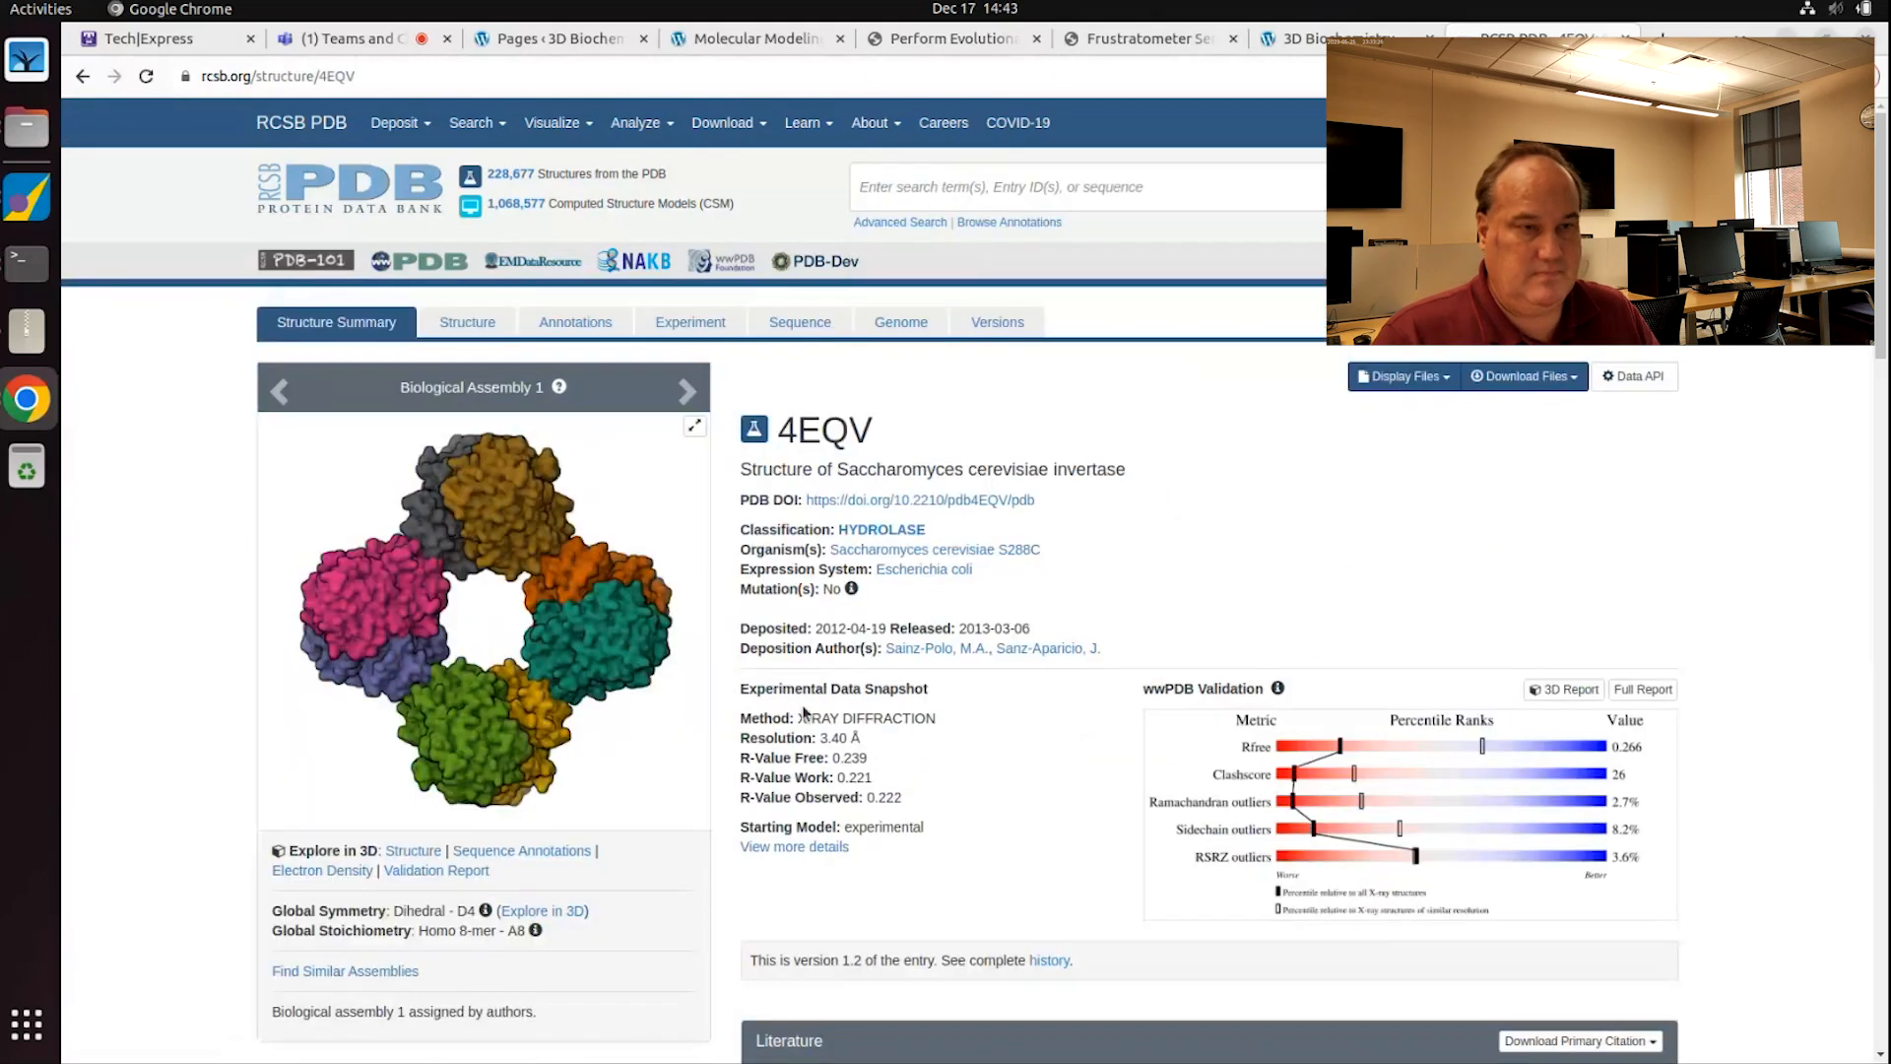
{"action": "scroll", "coordinate": [825, 686], "scroll_direction": "down", "scroll_amount": 3}
{"action": "scroll", "coordinate": [826, 687], "scroll_direction": "down", "scroll_amount": 3}
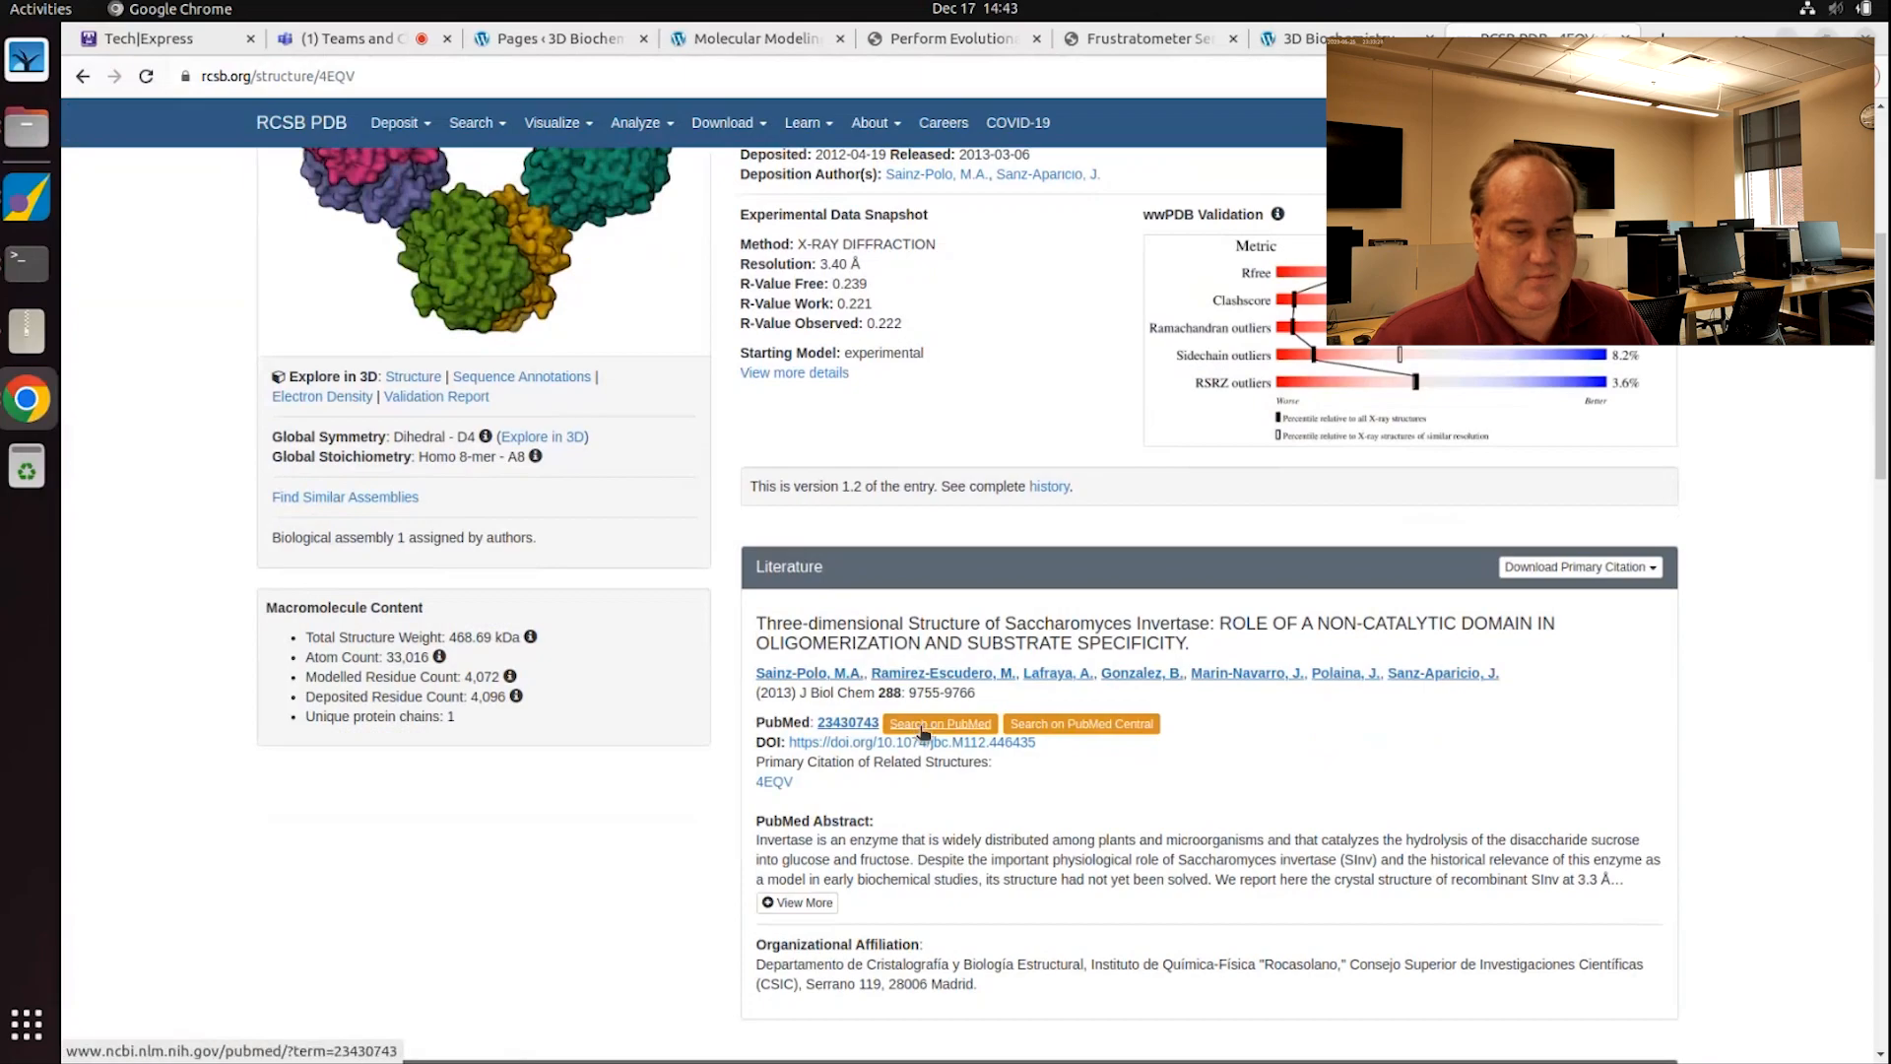
Step: Open the JBC invertase paper via its DOI link, skim it, and minimize Chrome
{"action": "left_click", "coordinate": [881, 745]}
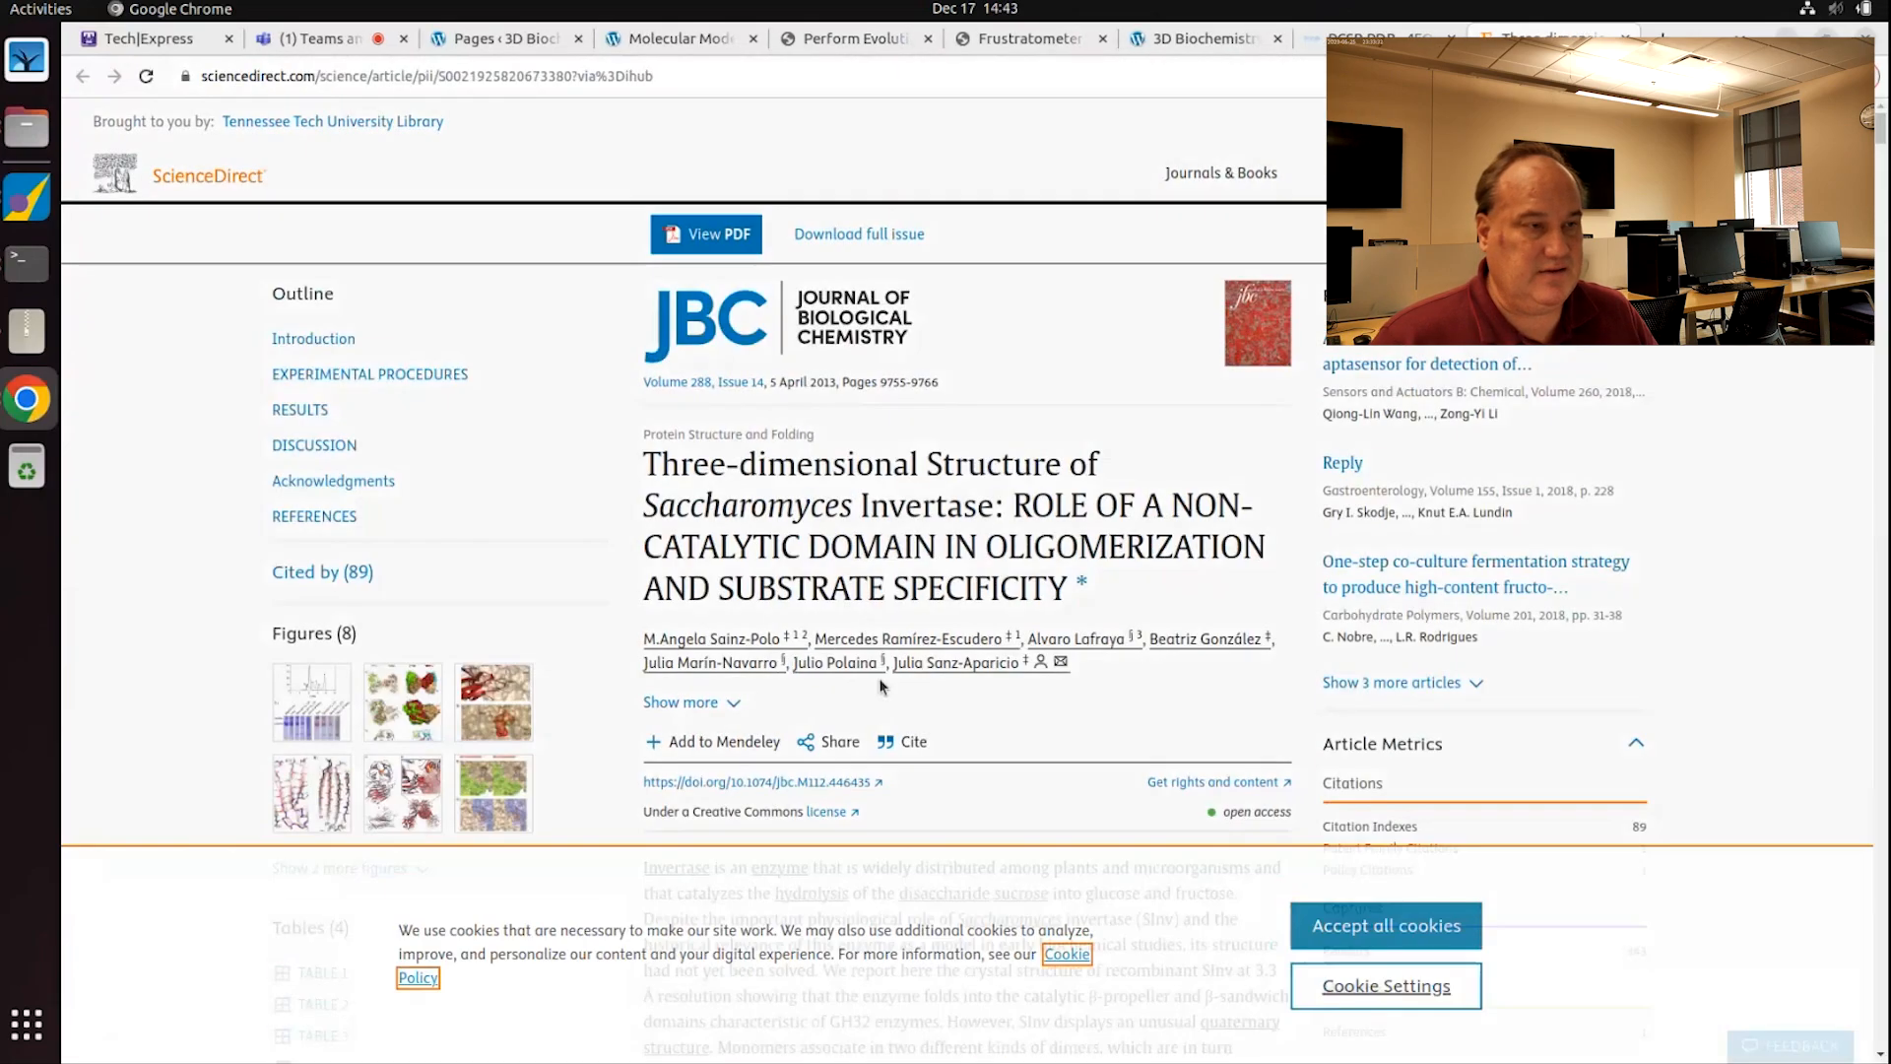
{"action": "scroll", "coordinate": [860, 677], "scroll_direction": "down", "scroll_amount": 3}
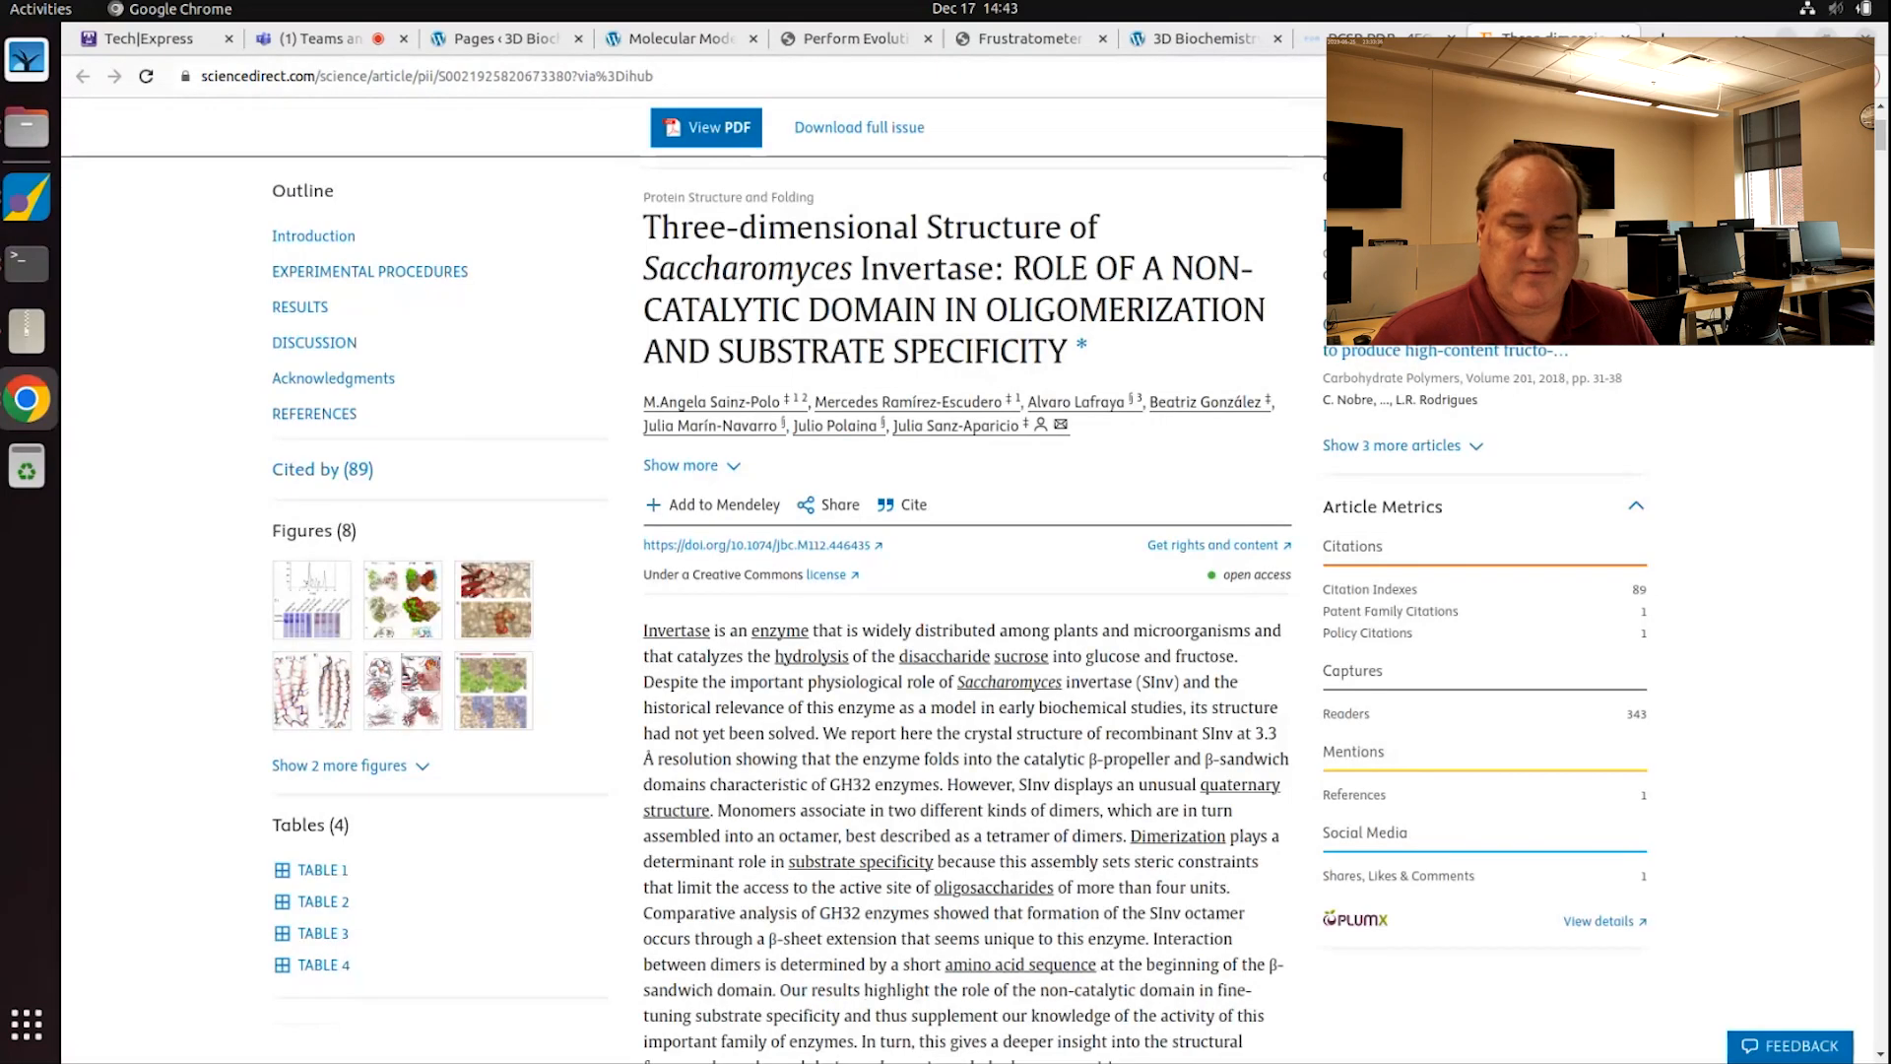
{"action": "left_click_drag", "start_coordinate": [1880, 140], "coordinate": [1841, 17]}
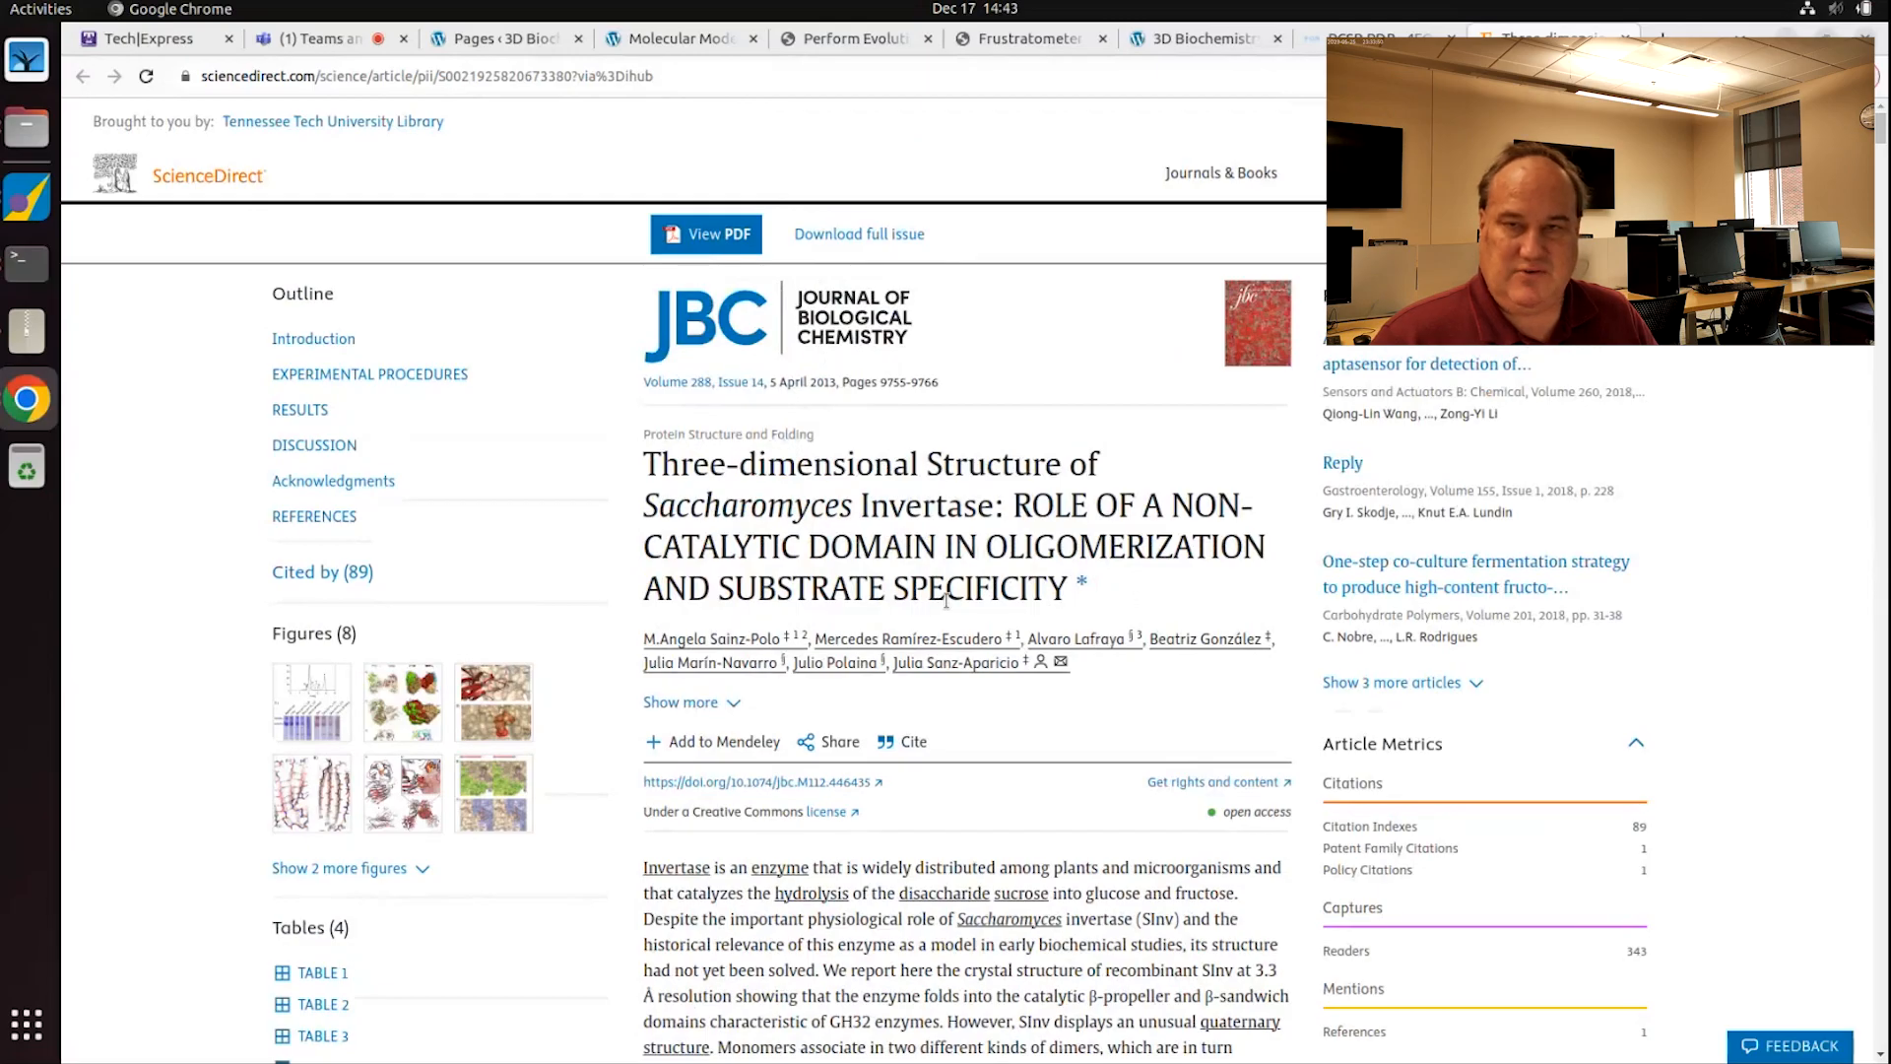
{"action": "left_click", "coordinate": [1790, 38]}
Step: Maximize the ET_4eqvA ranks sheet, select the row for residue 203 E, and return to MOE
{"action": "left_click", "coordinate": [246, 302]}
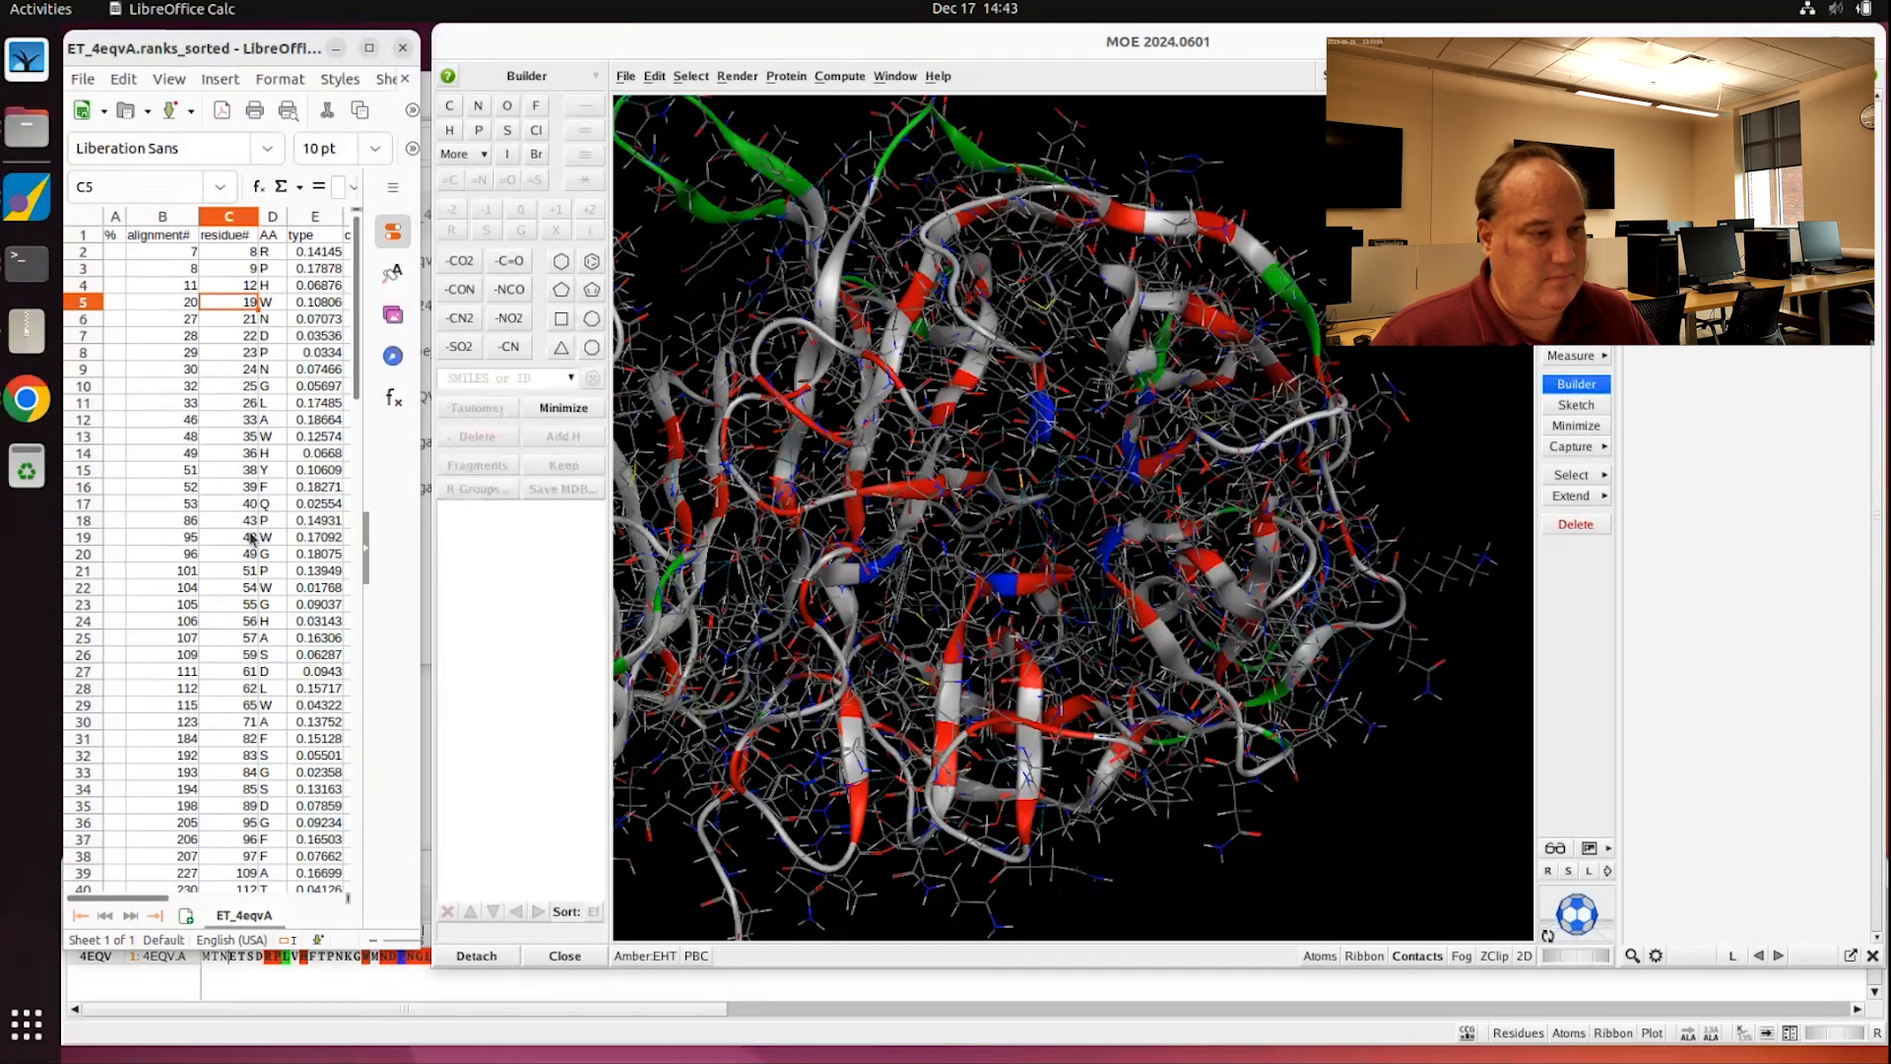
{"action": "scroll", "coordinate": [236, 803], "scroll_direction": "down", "scroll_amount": 6}
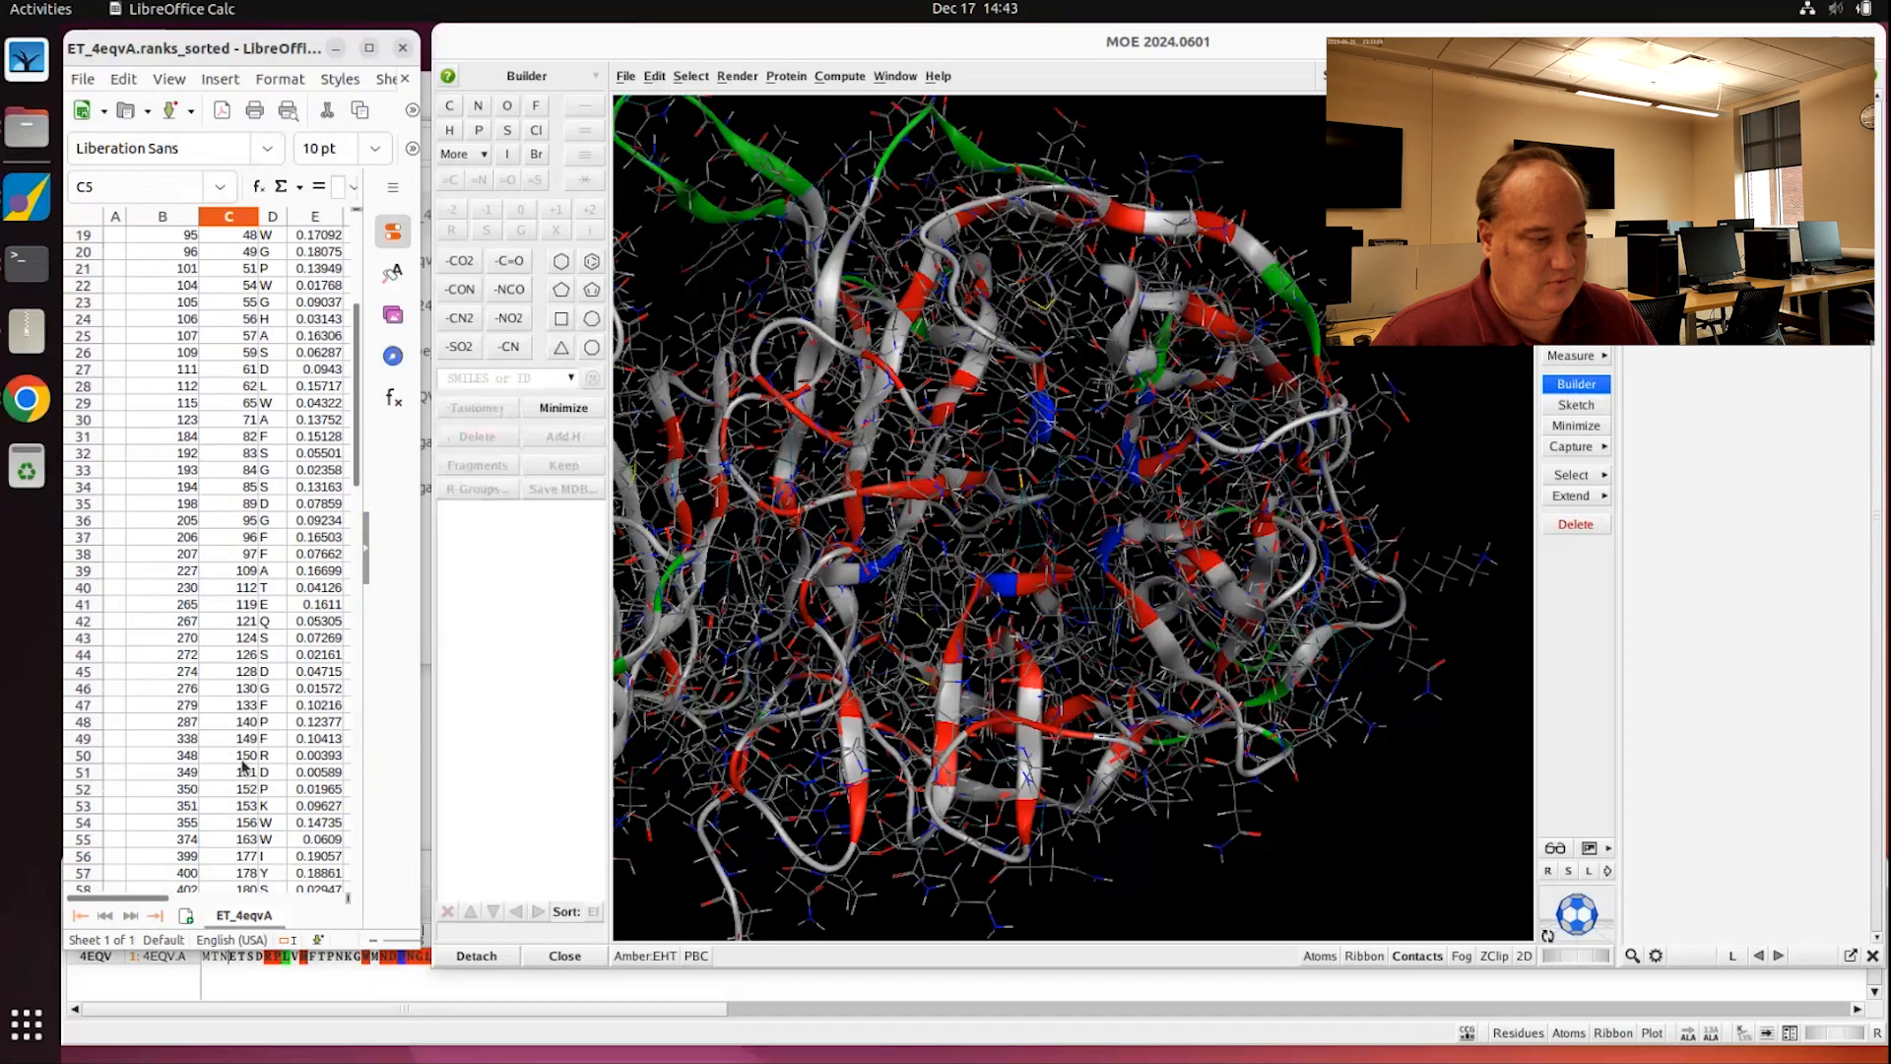
{"action": "scroll", "coordinate": [241, 768], "scroll_direction": "down", "scroll_amount": 6}
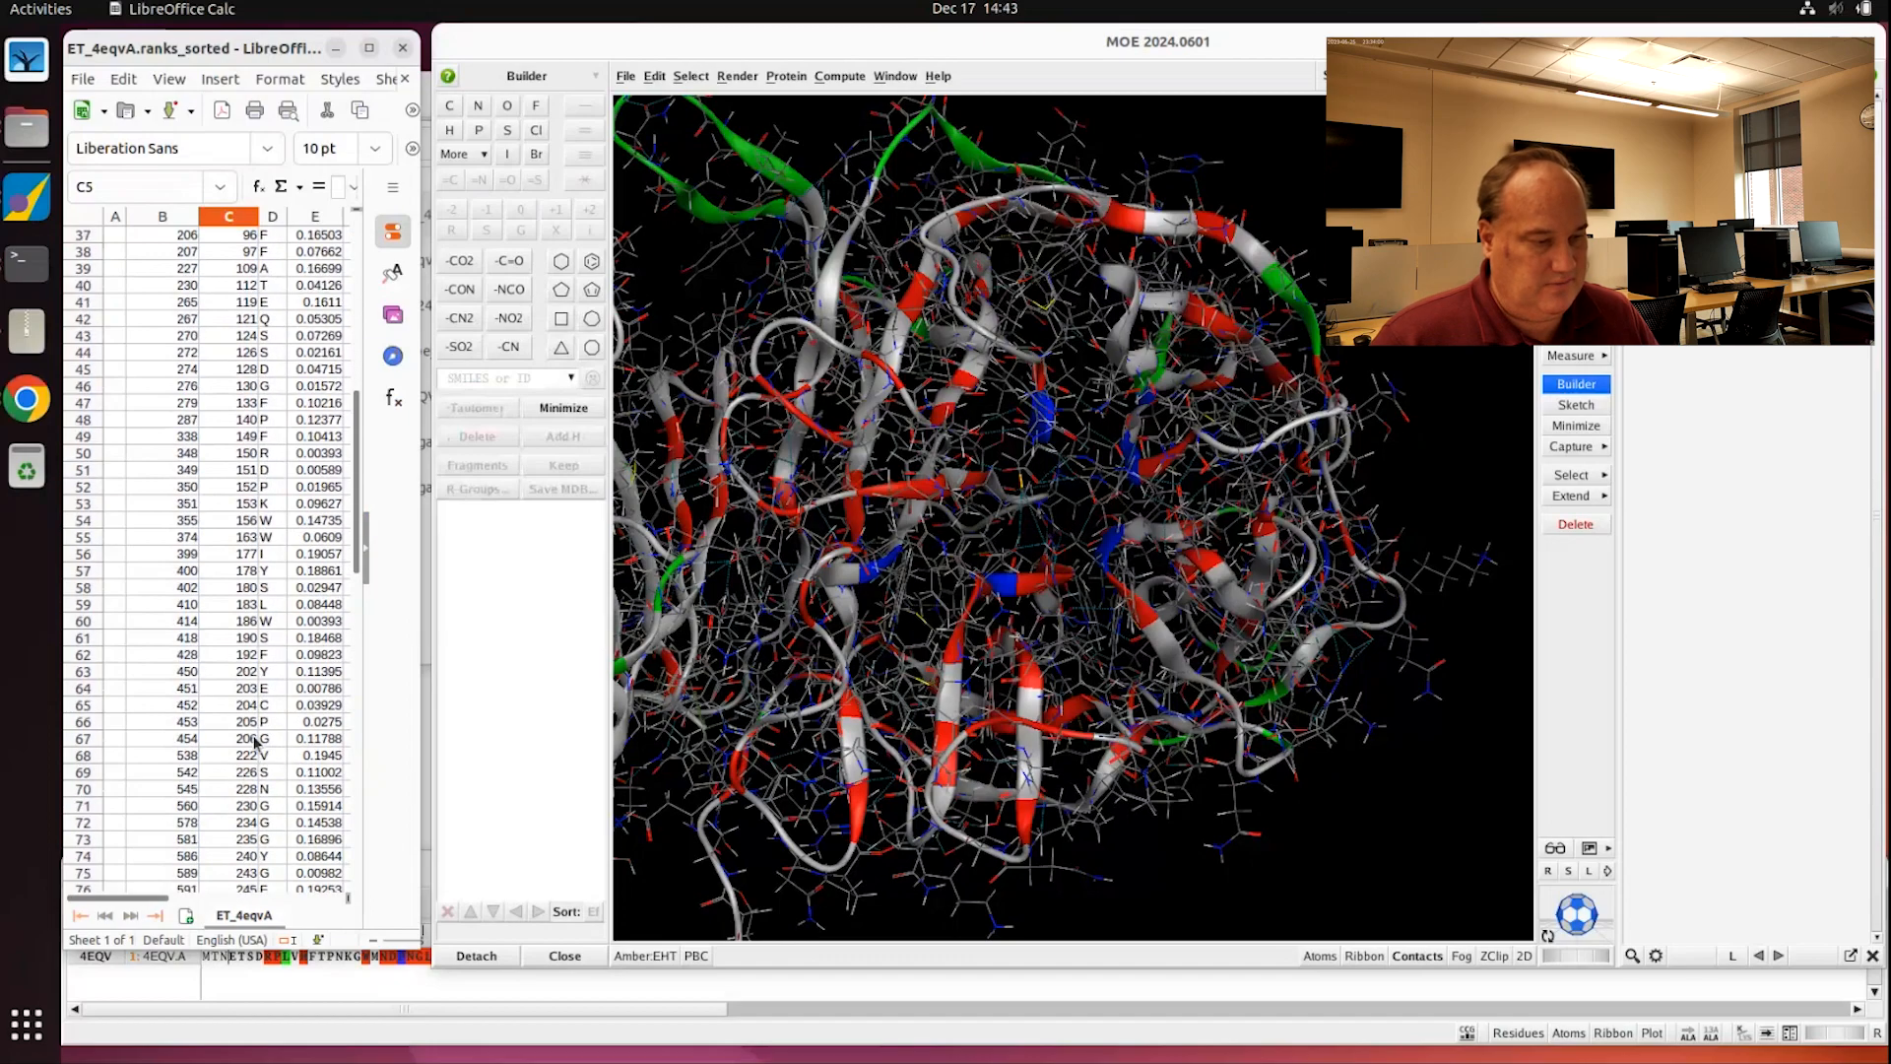
{"action": "left_click", "coordinate": [371, 48]}
{"action": "left_click", "coordinate": [313, 781]}
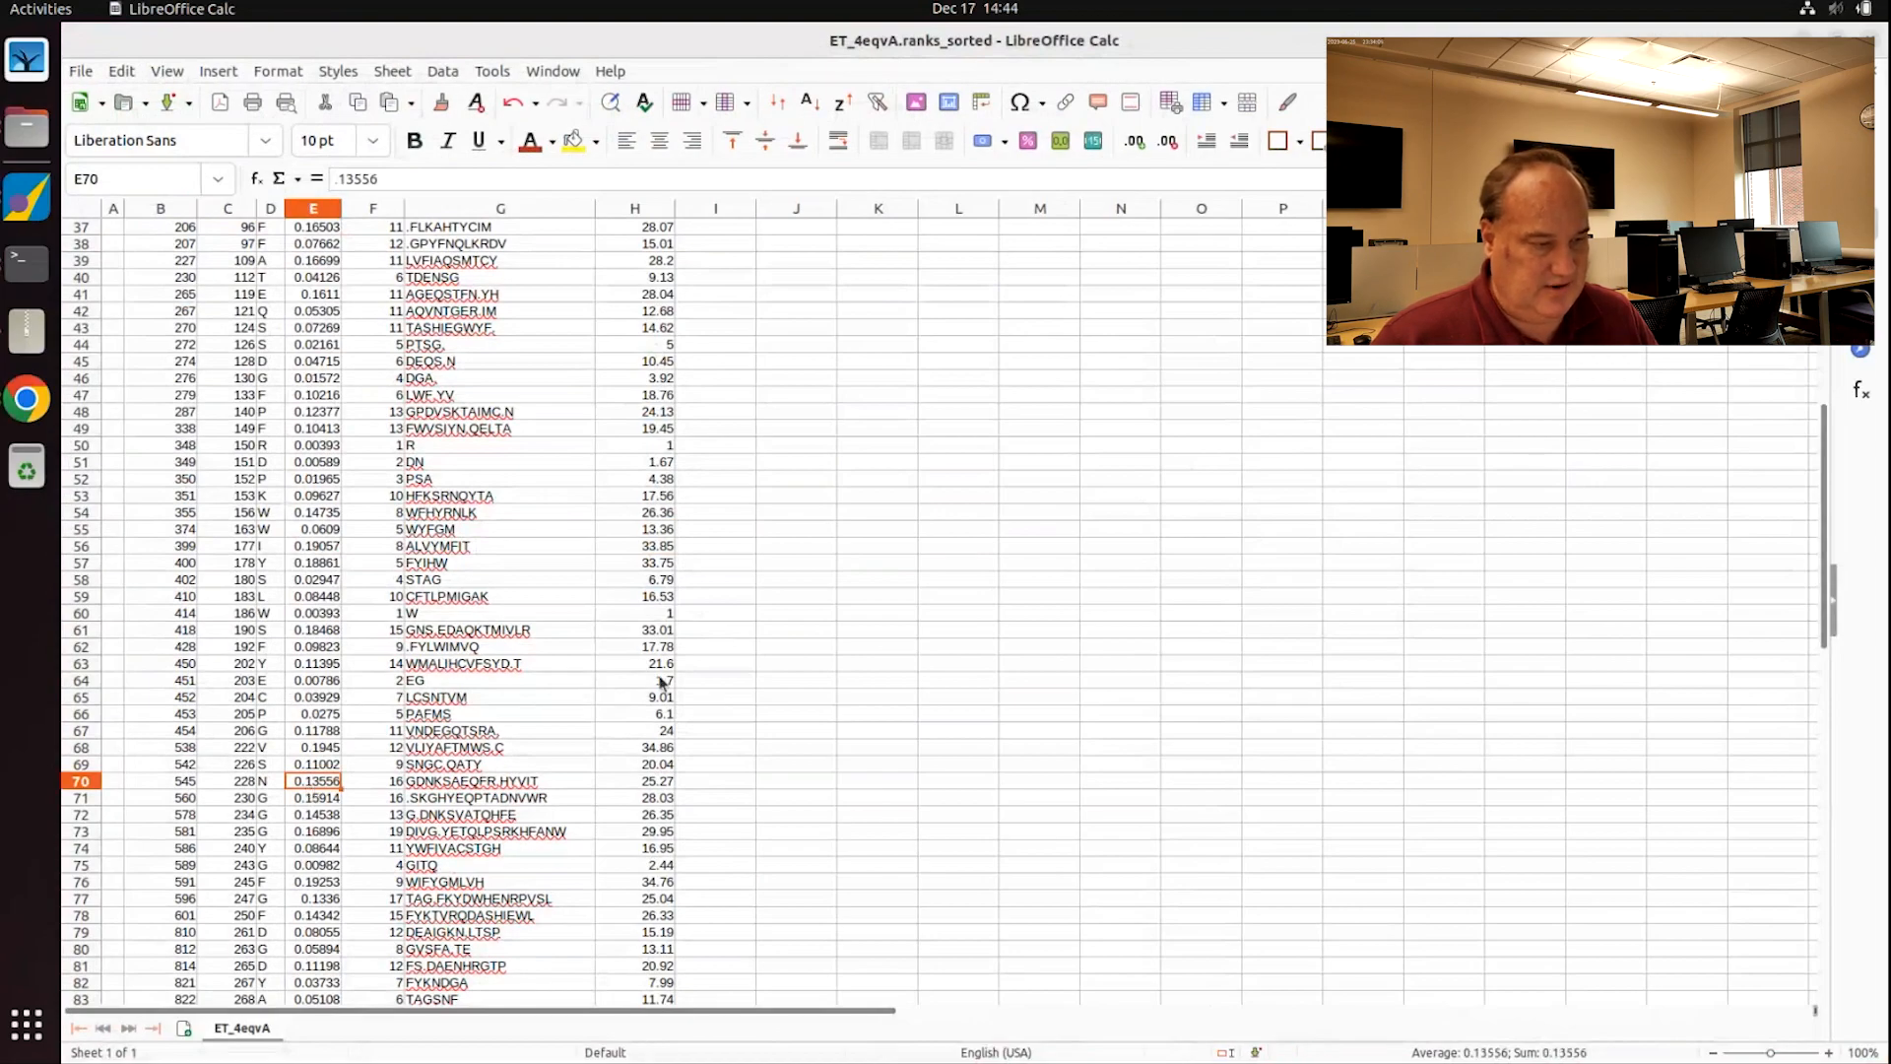
{"action": "left_click_drag", "start_coordinate": [659, 681], "coordinate": [91, 680]}
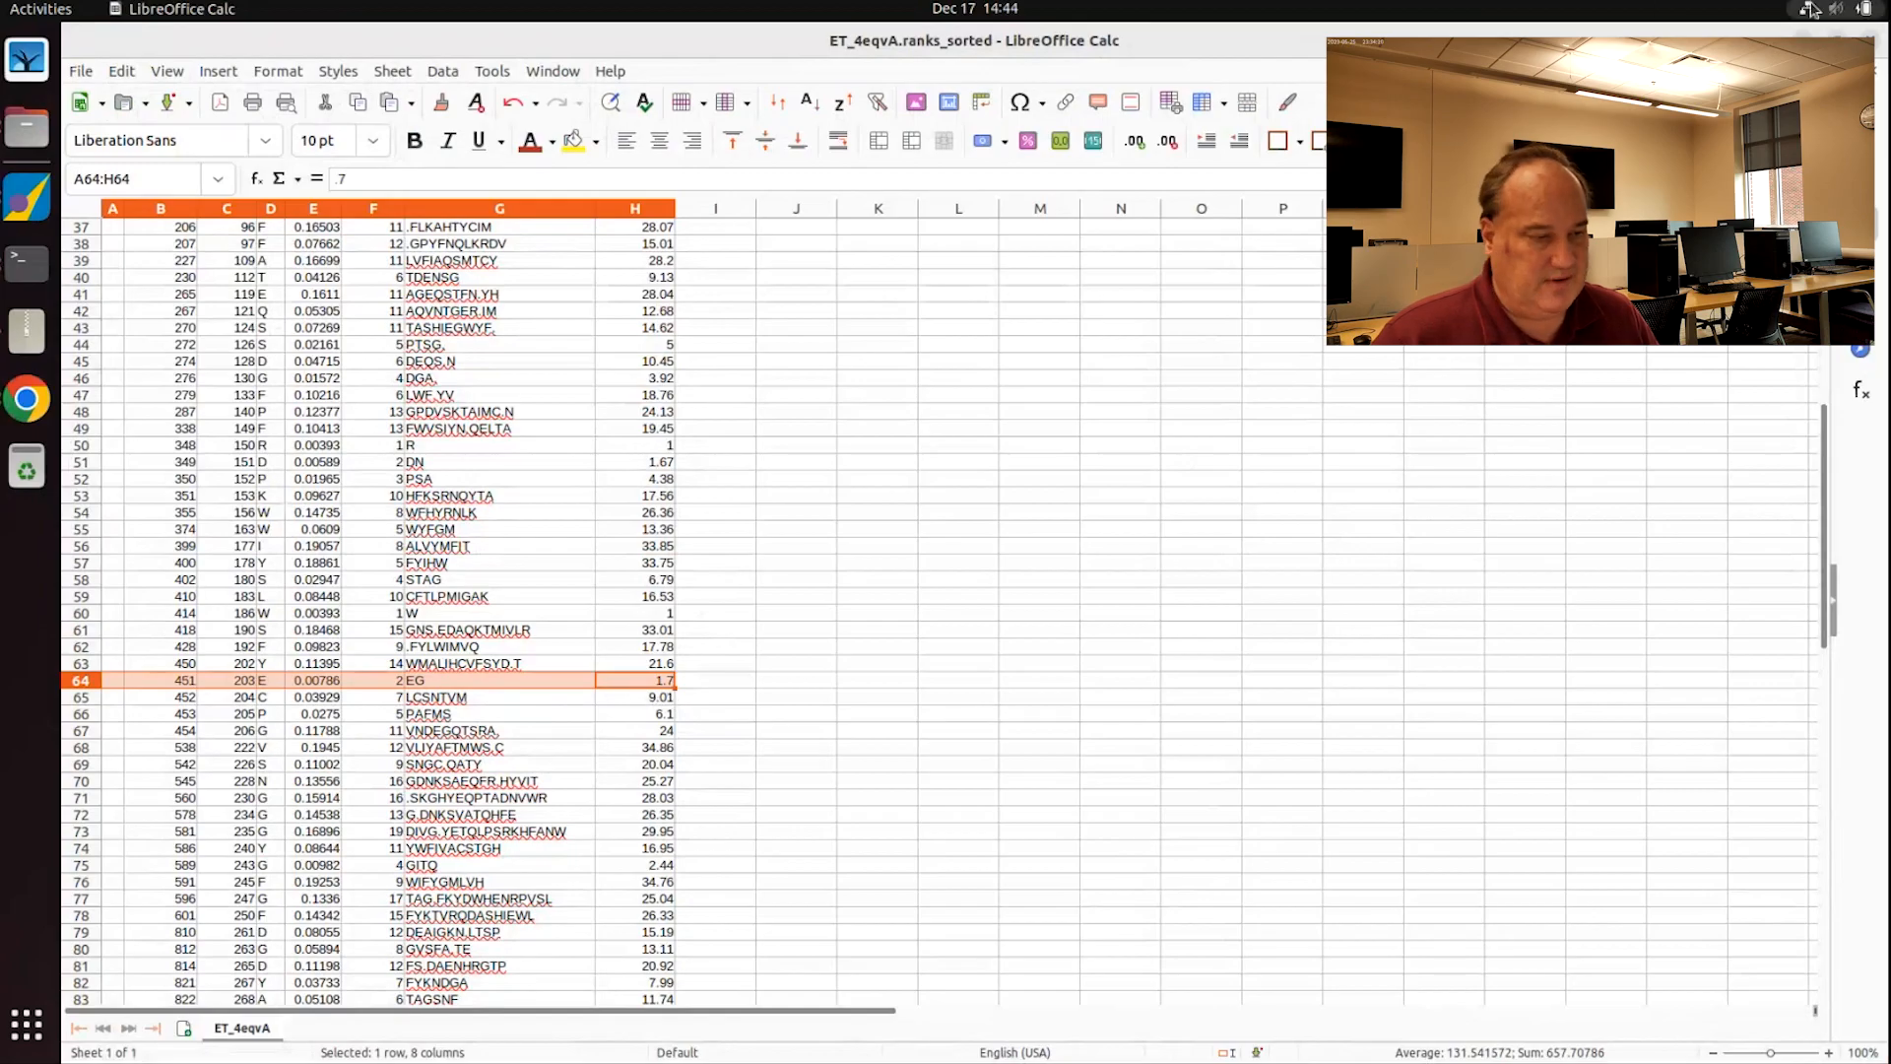
{"action": "key", "text": "alt+Tab"}
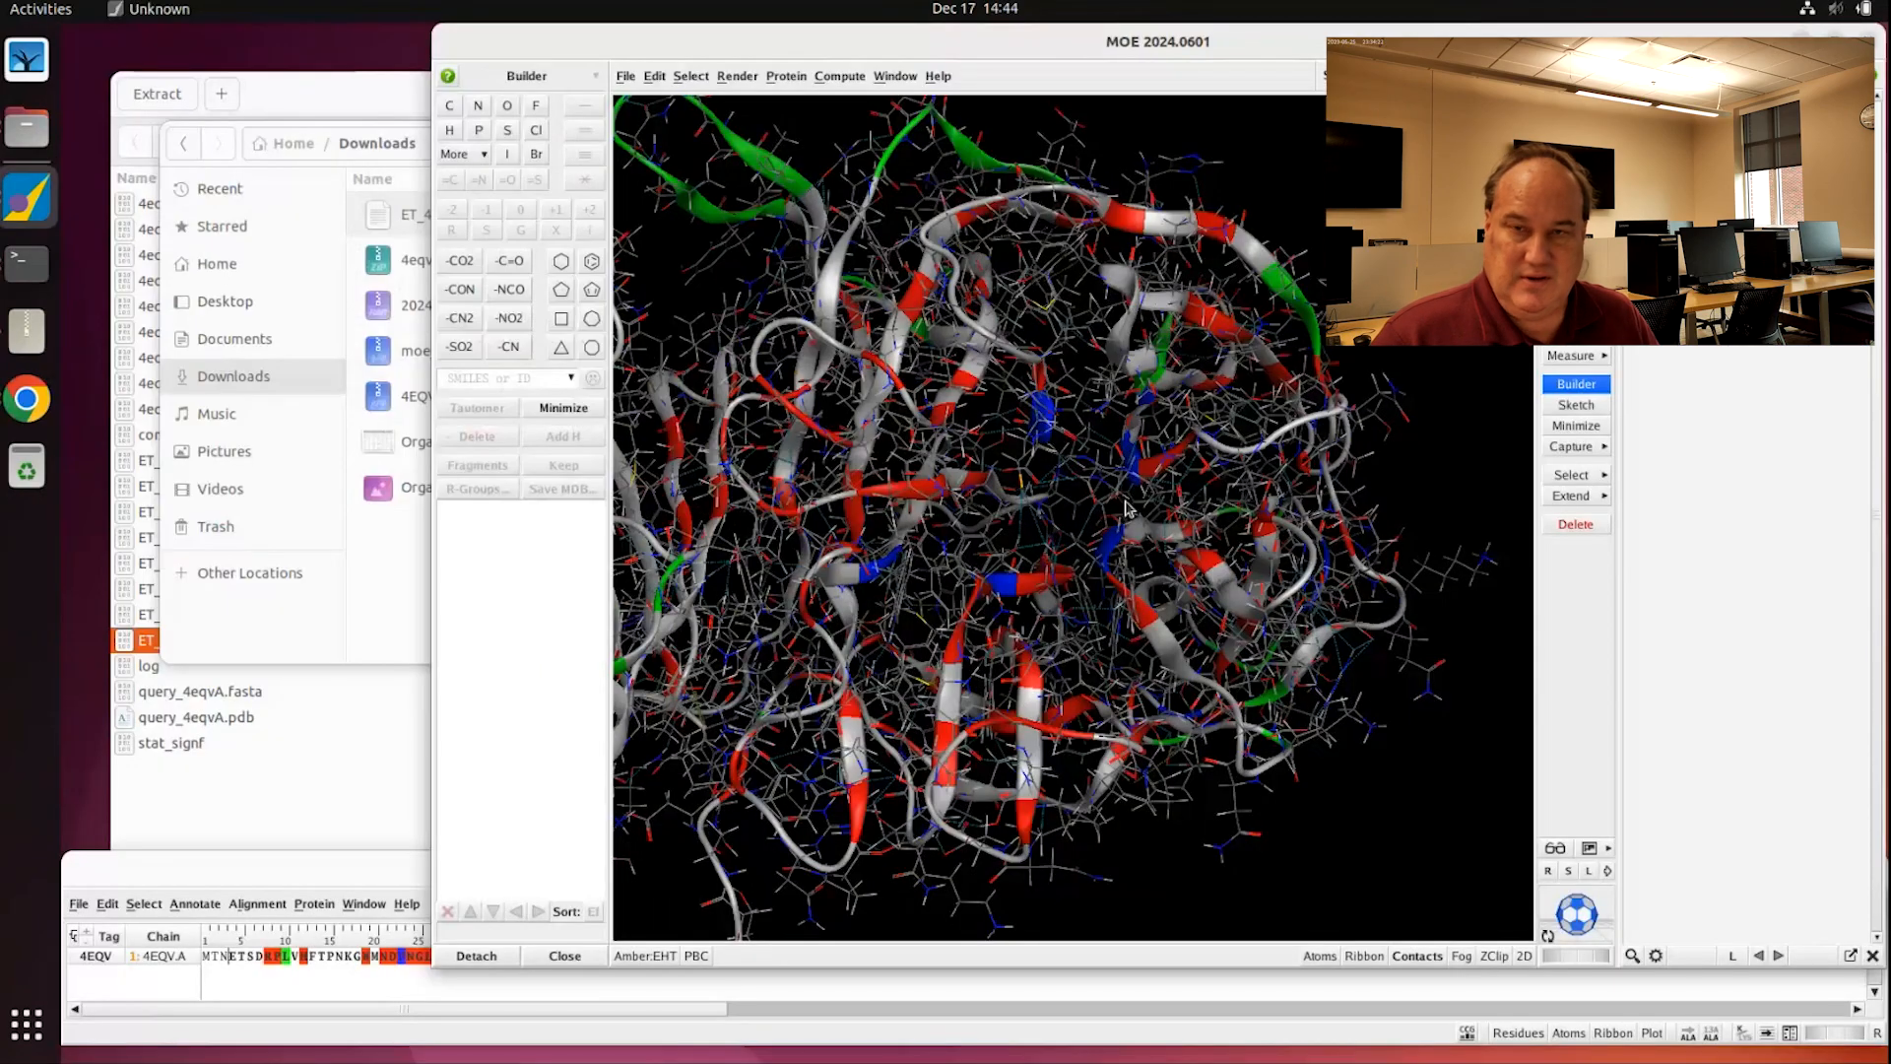
Step: Render residue GLU 203 as ball-and-stick from the Sequence Editor and check it in 3D
{"action": "left_click", "coordinate": [301, 989]}
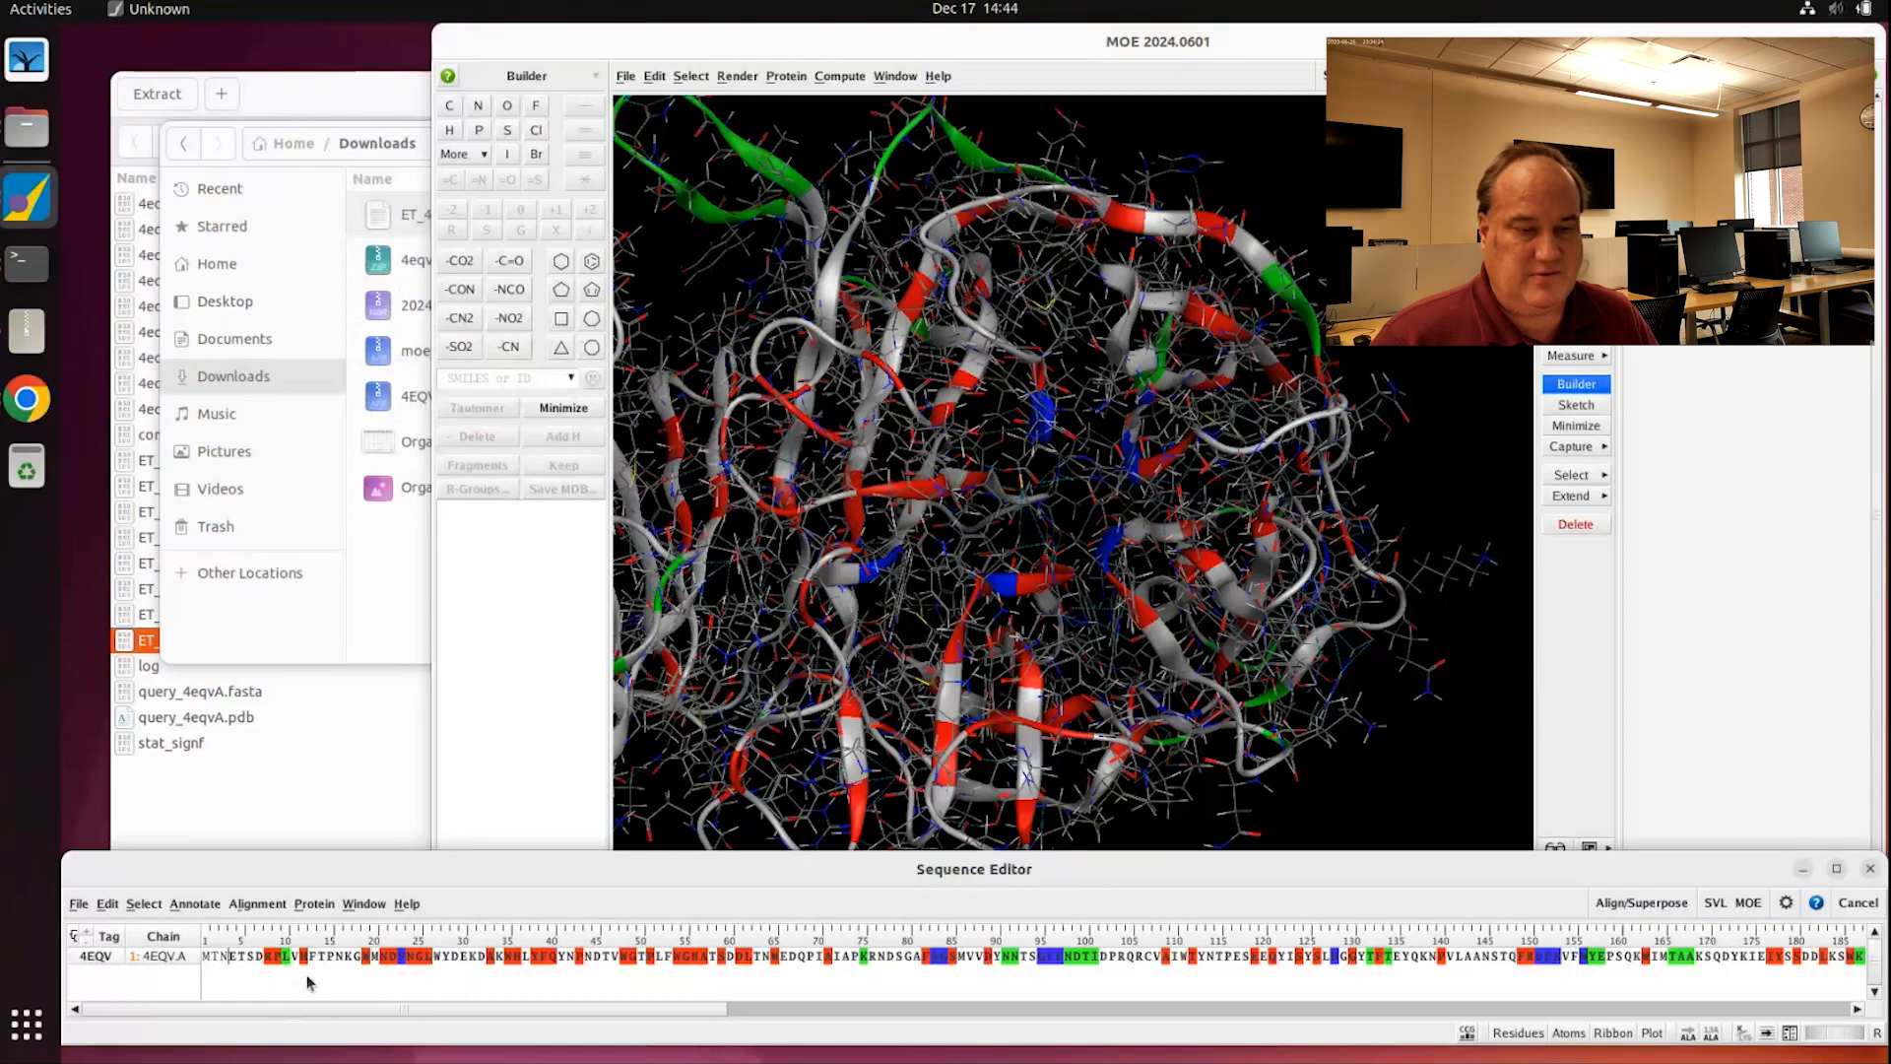
{"action": "left_click_drag", "start_coordinate": [585, 1011], "coordinate": [898, 1009]}
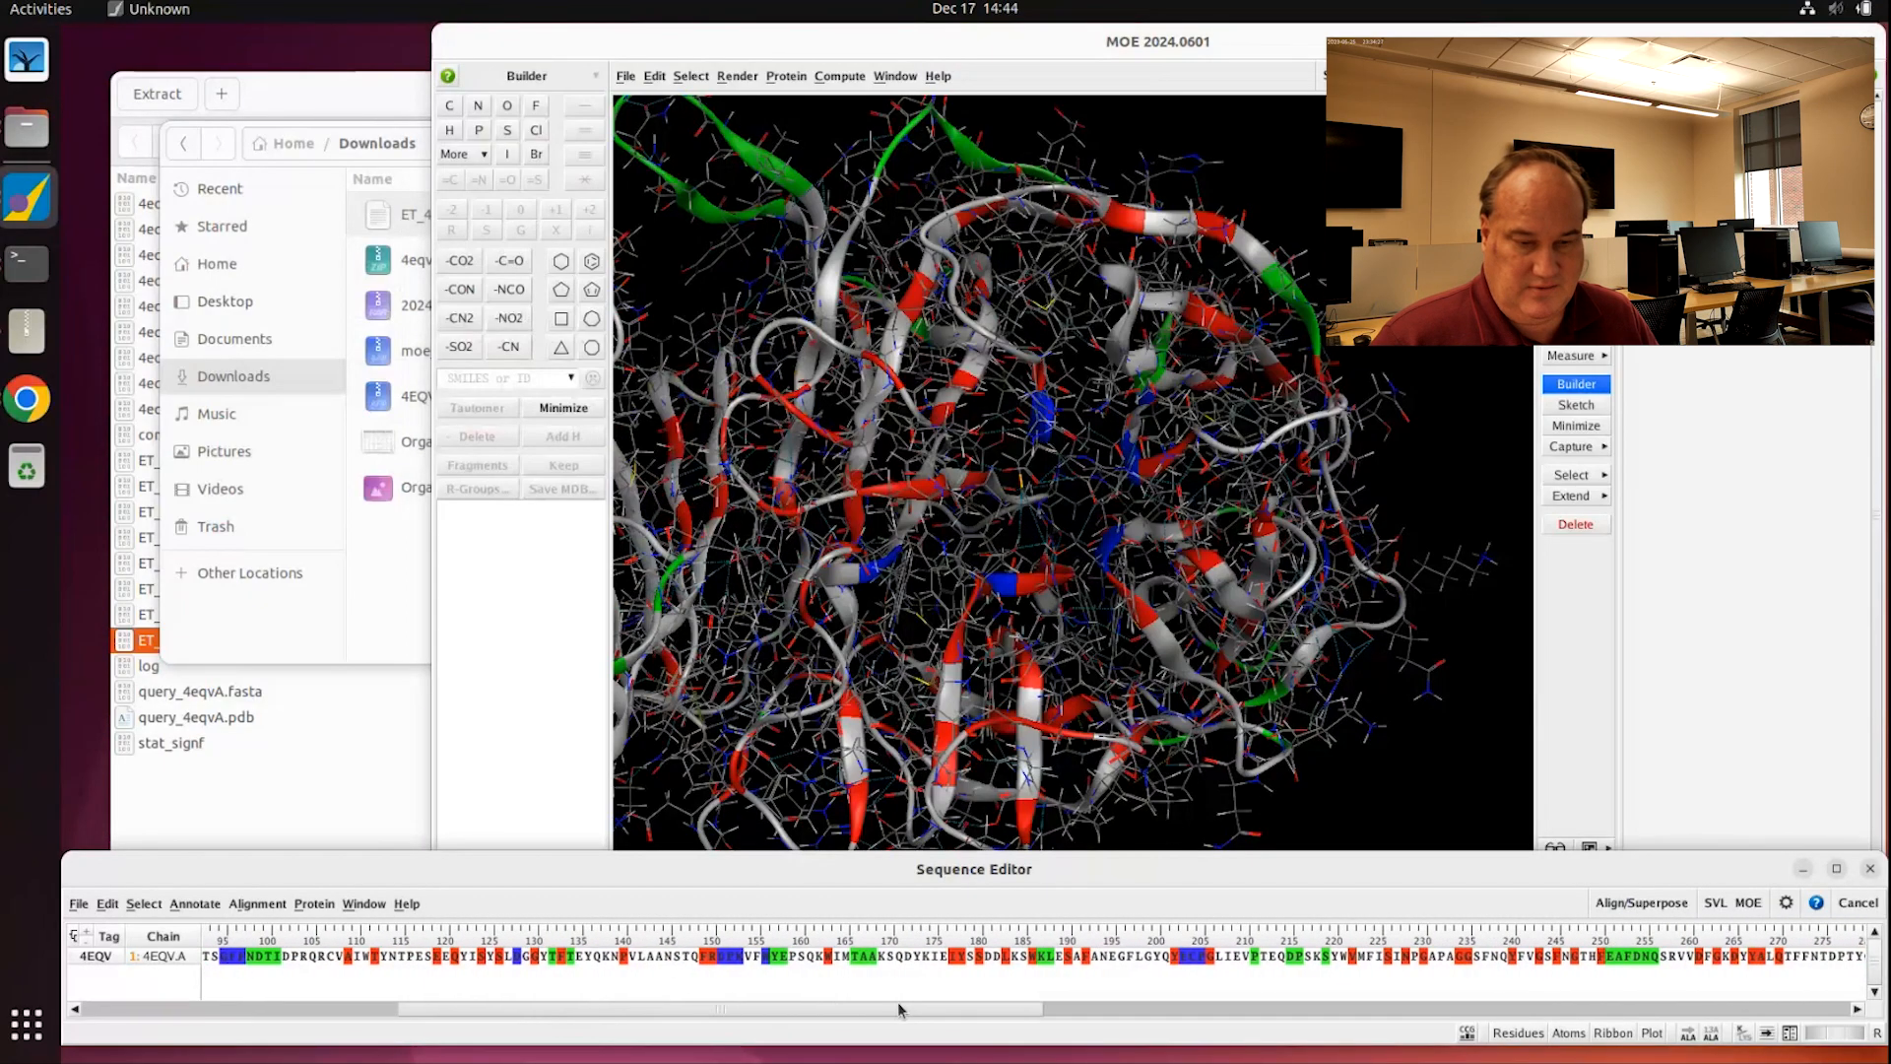
{"action": "left_click", "coordinate": [1187, 962]}
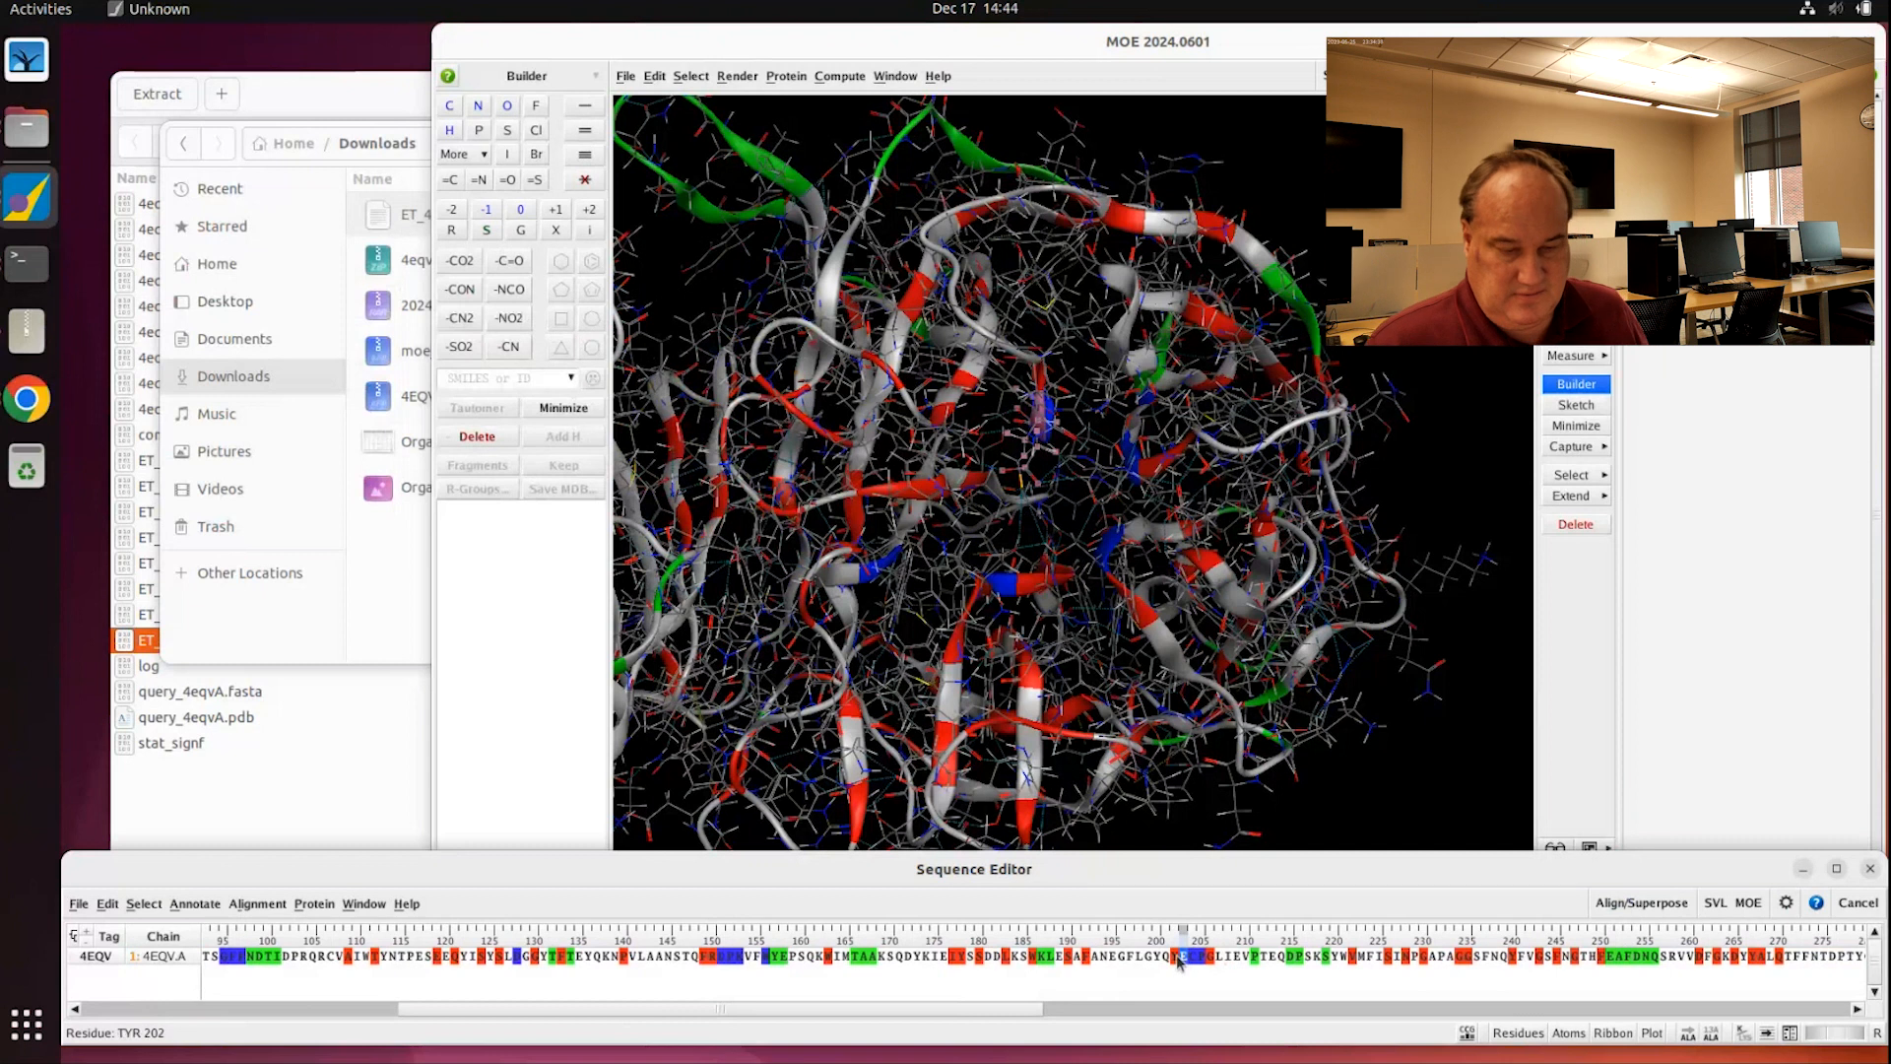
{"action": "right_click", "coordinate": [1182, 962]}
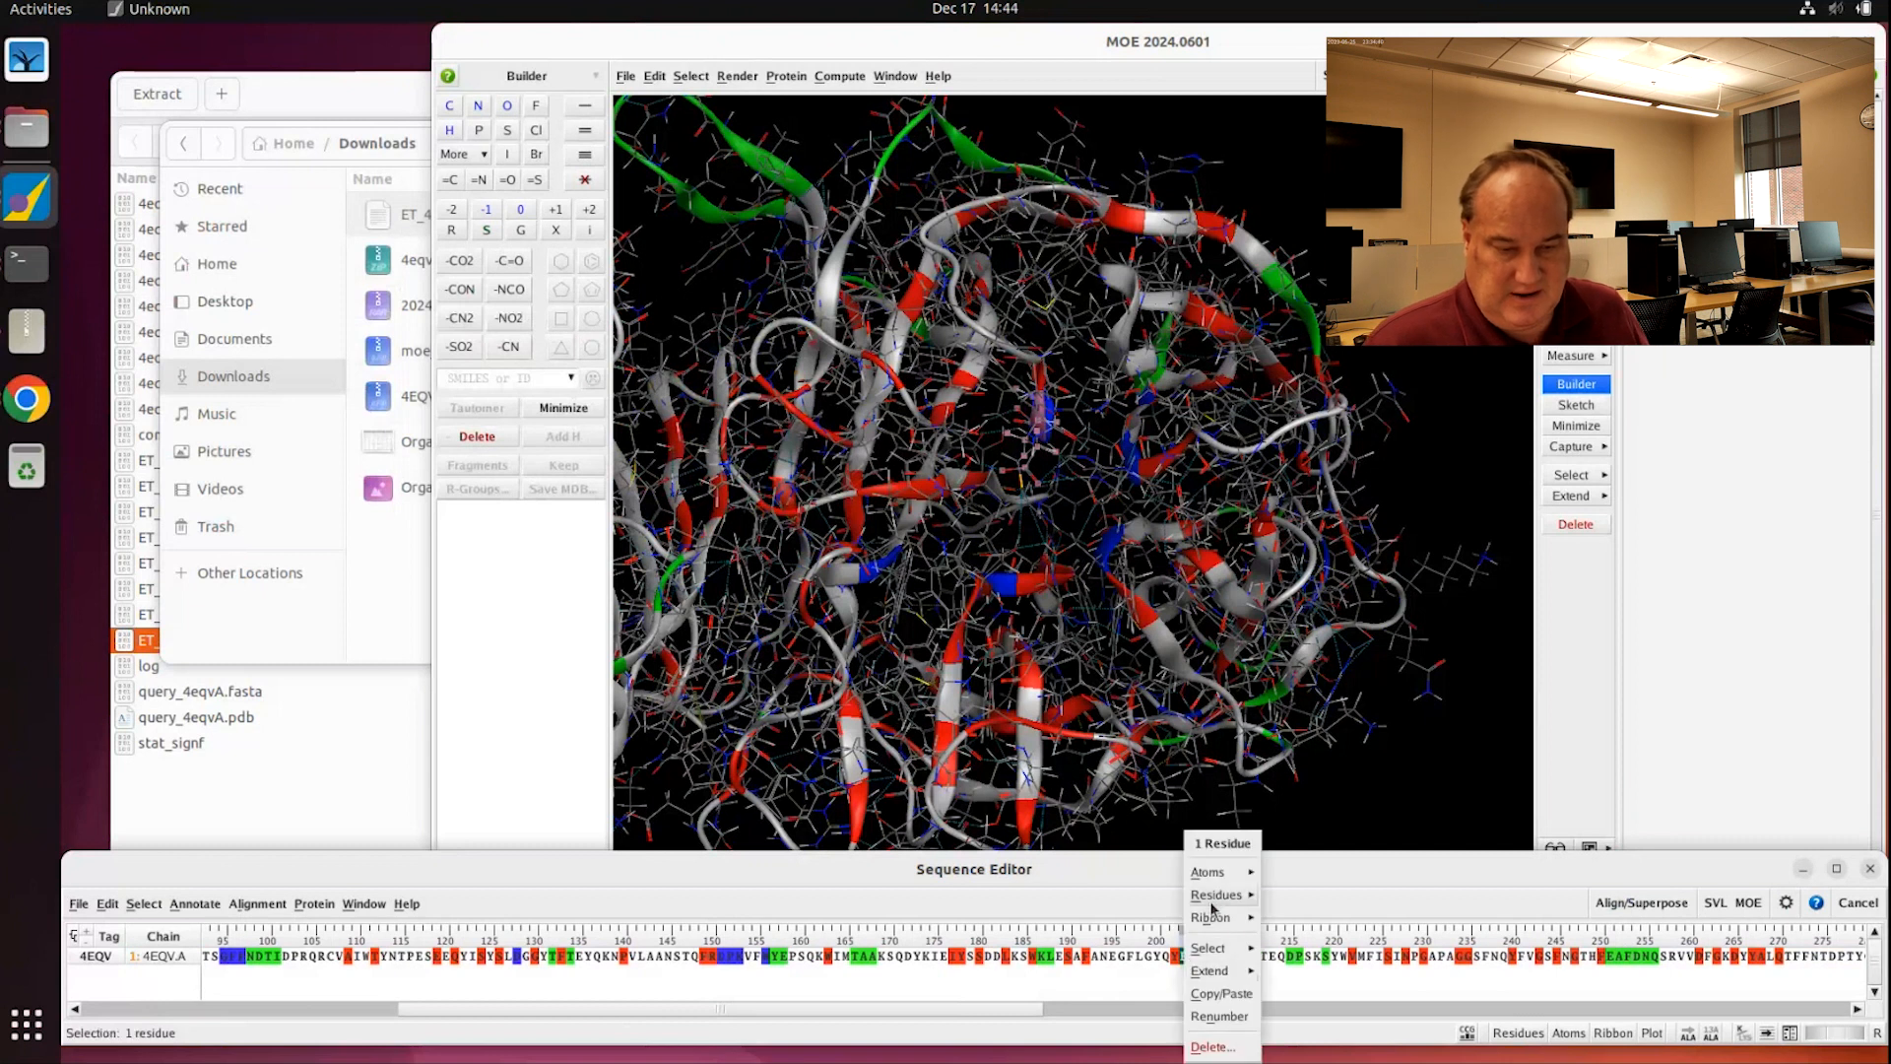
{"action": "mouse_move", "coordinate": [1220, 872]}
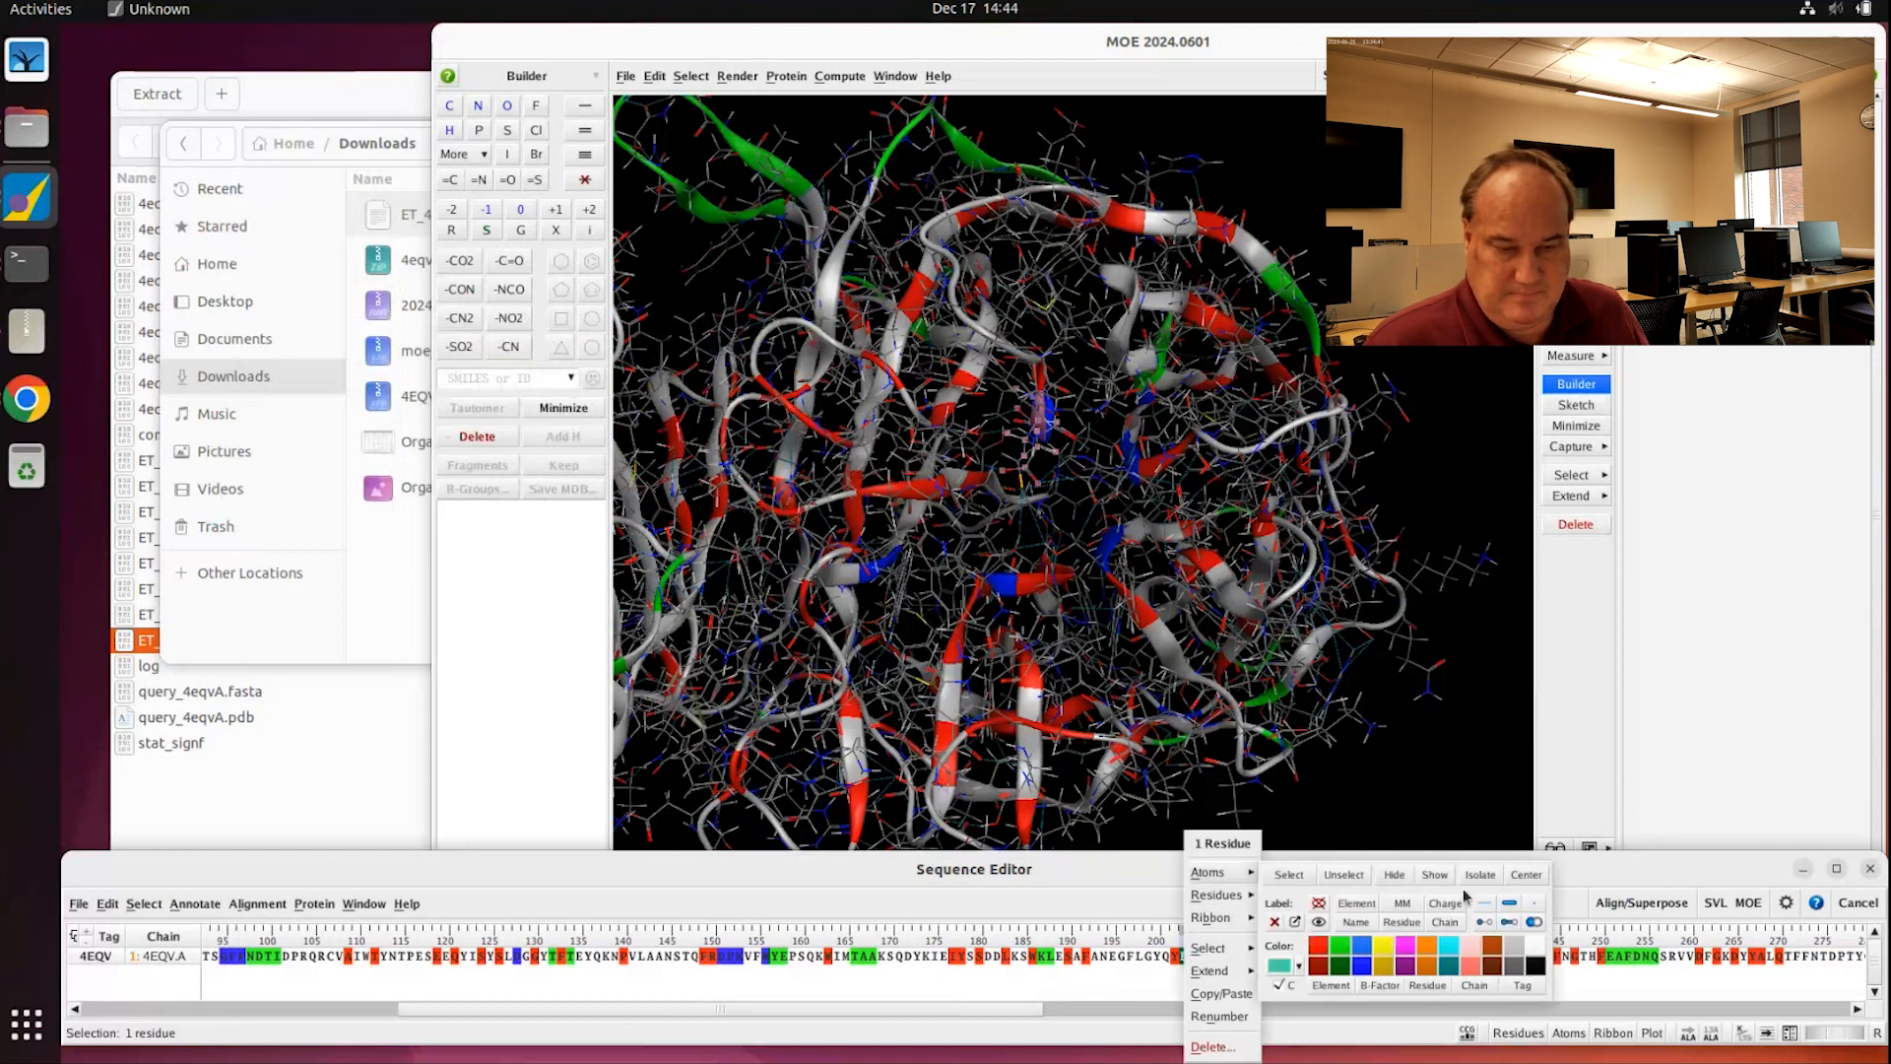
{"action": "left_click", "coordinate": [1508, 923]}
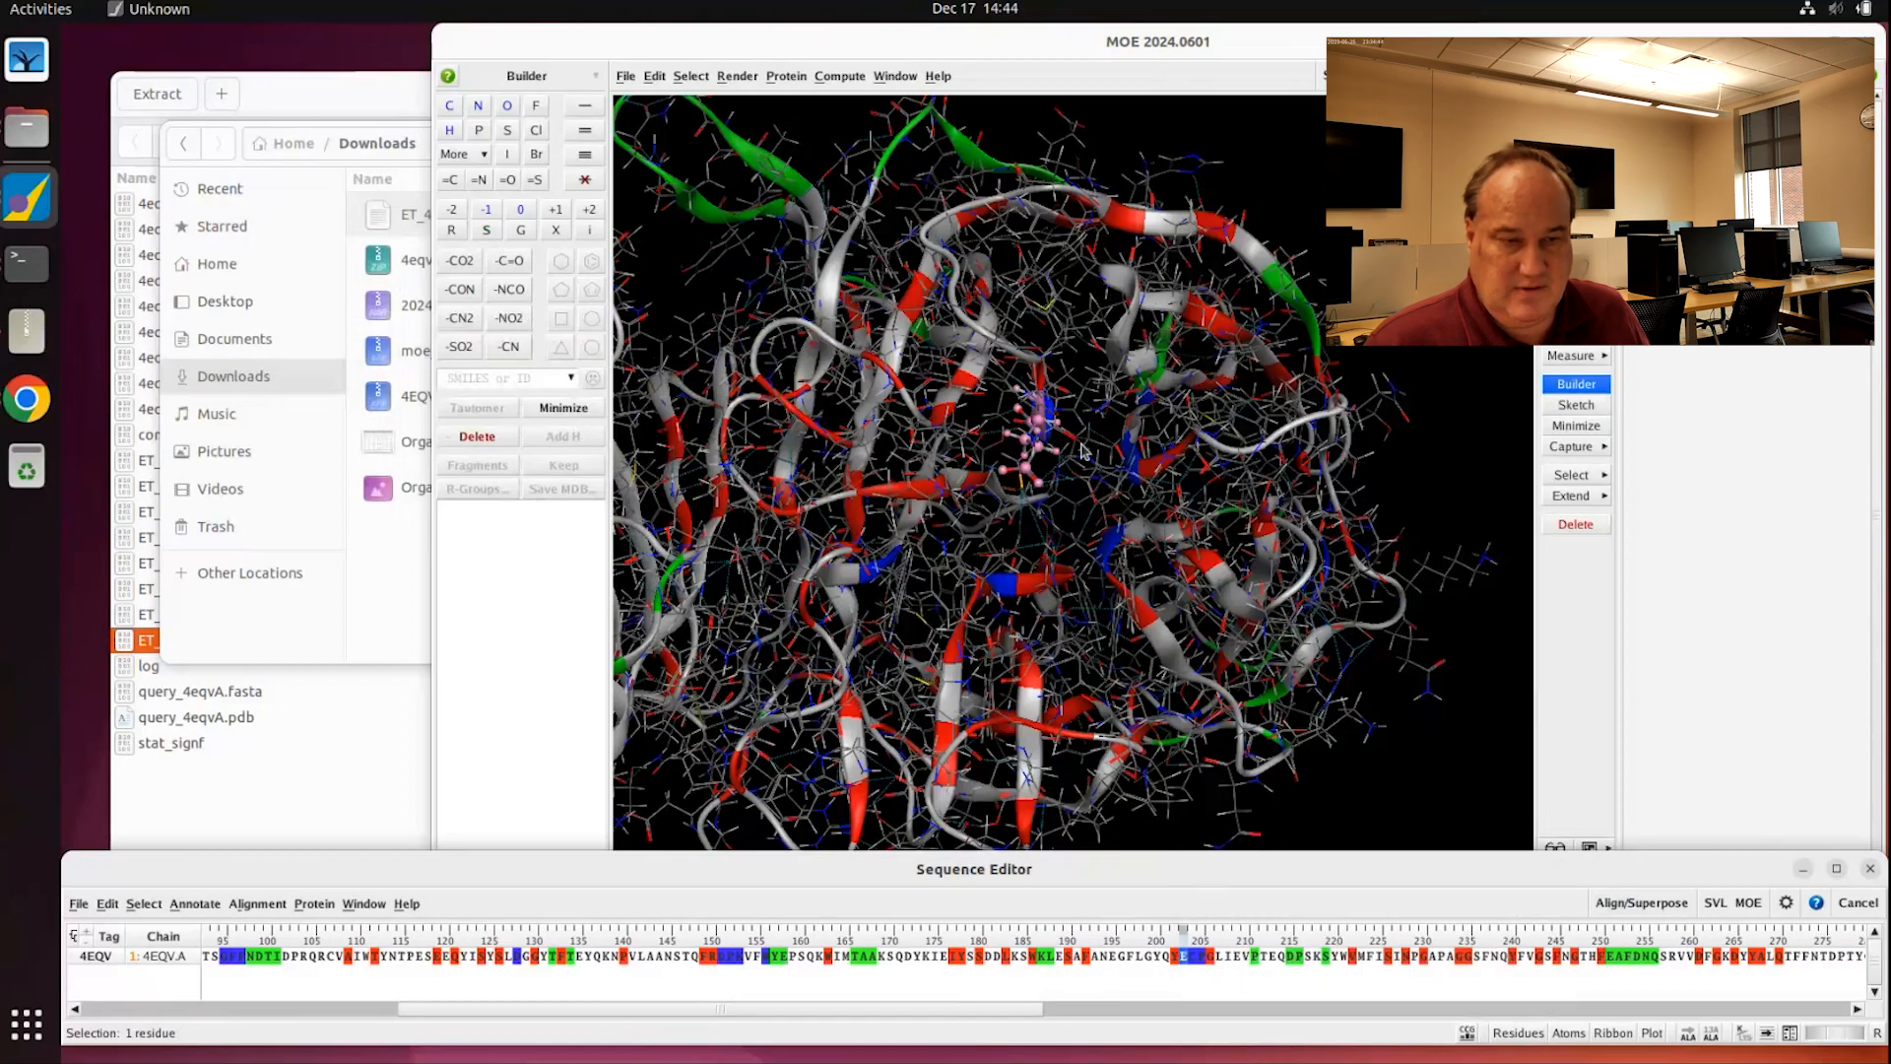
{"action": "scroll", "coordinate": [1090, 451], "scroll_direction": "up", "scroll_amount": 3}
{"action": "left_click", "coordinate": [1145, 432]}
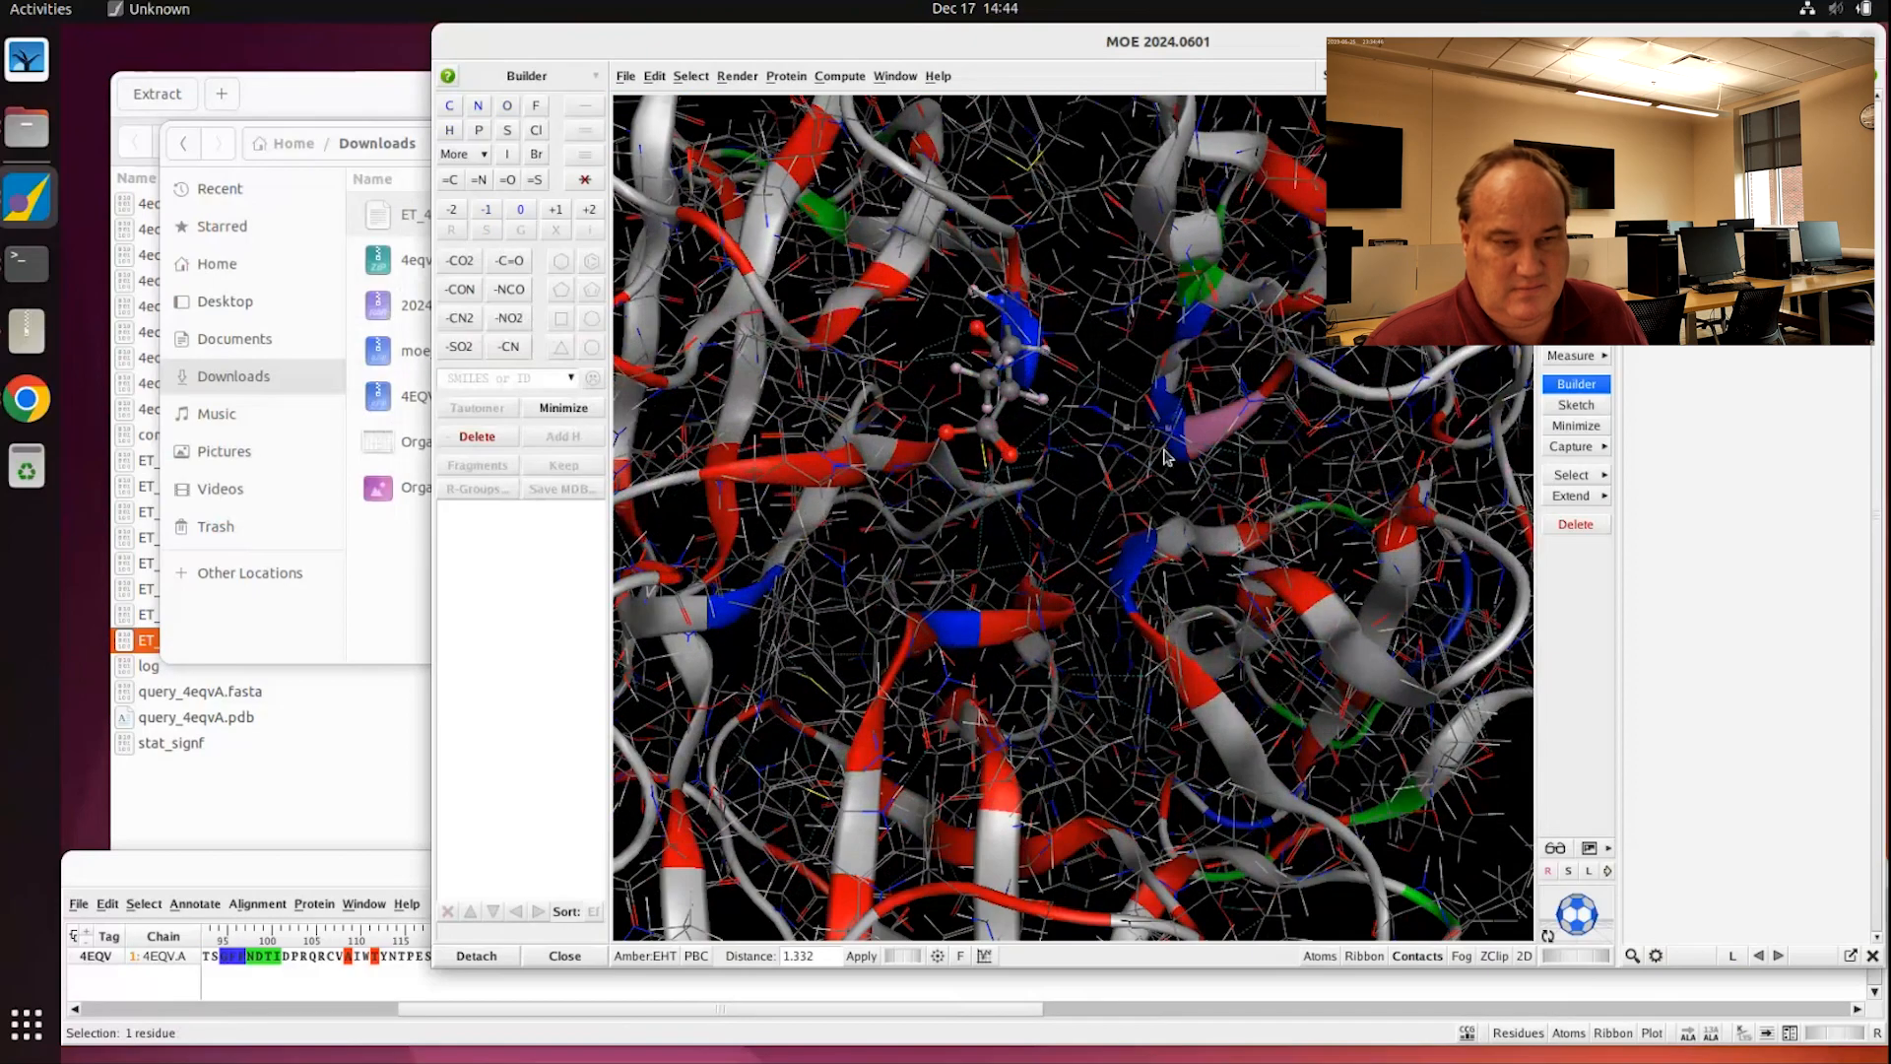
{"action": "middle_click_drag", "start_coordinate": [1029, 507], "coordinate": [1113, 557]}
{"action": "left_click", "coordinate": [1108, 574]}
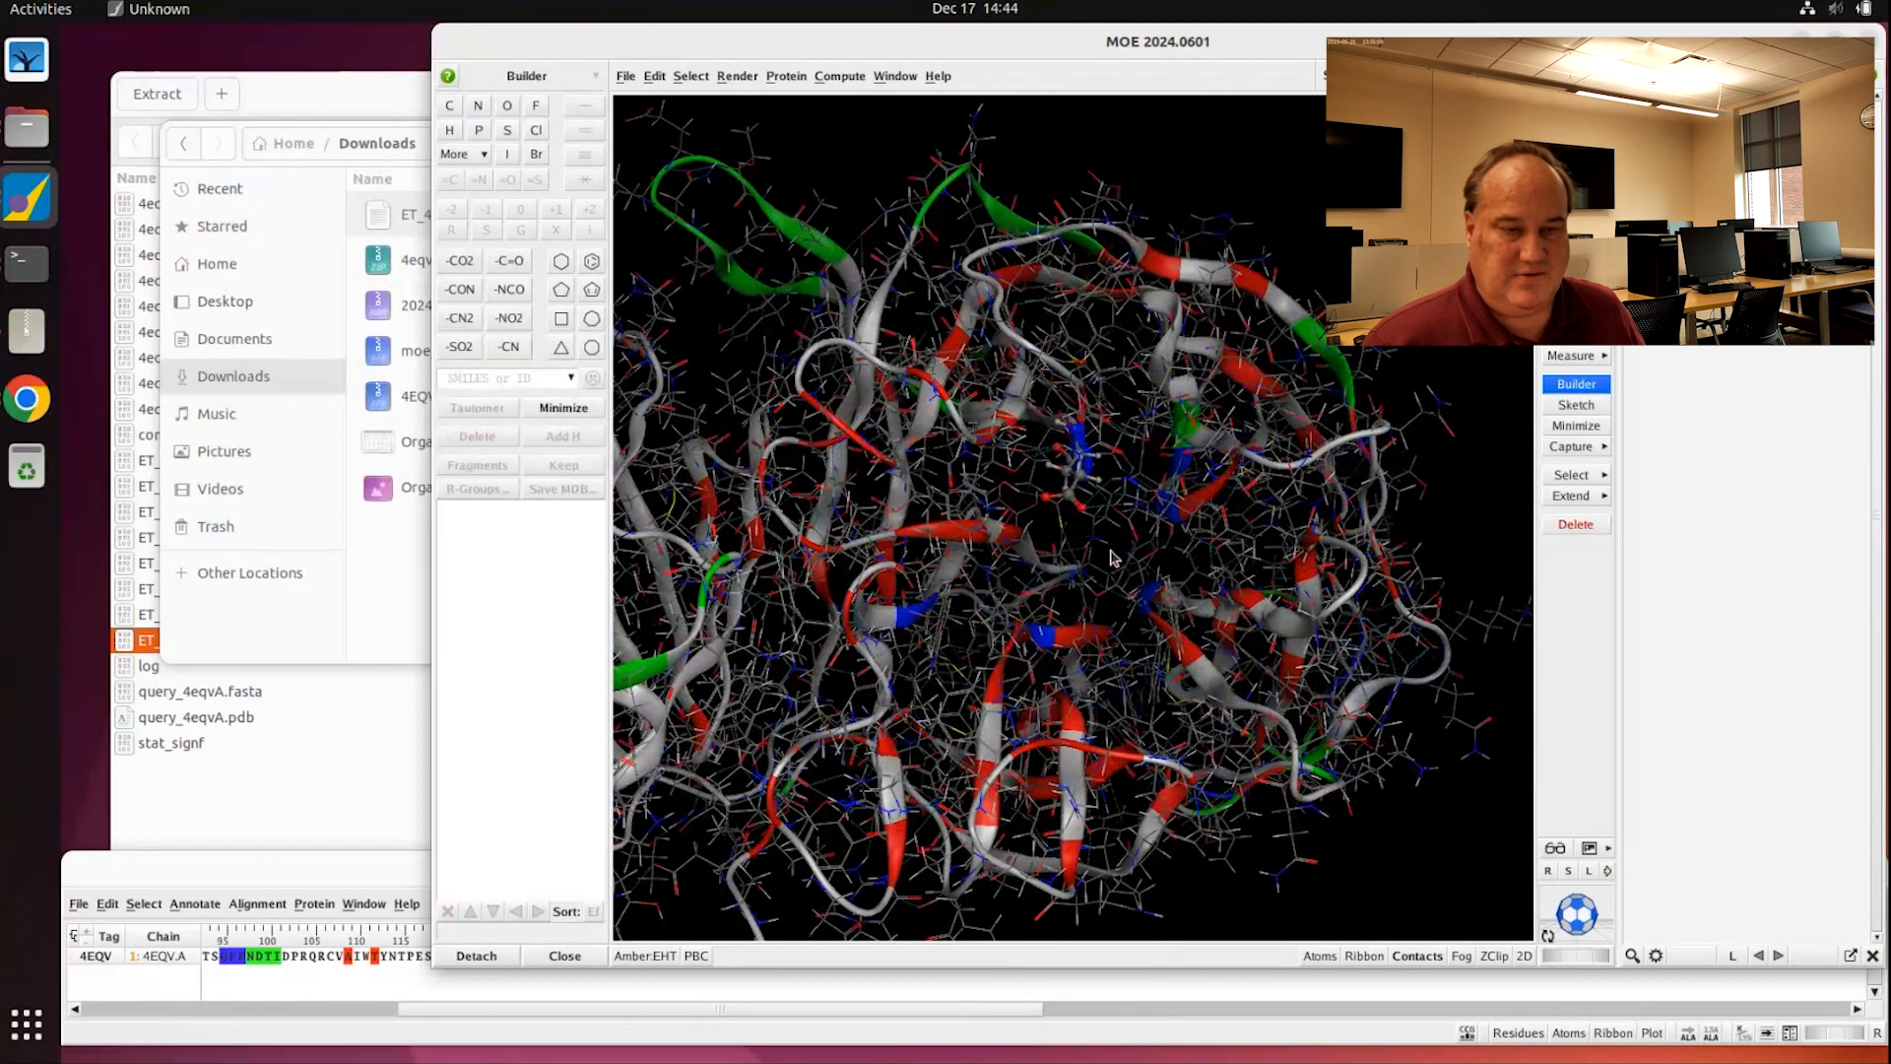
Step: Maximize the MOE window and start saving the system under a new file name
{"action": "double_click", "coordinate": [1290, 44]}
{"action": "scroll", "coordinate": [1067, 437], "scroll_direction": "down", "scroll_amount": 1}
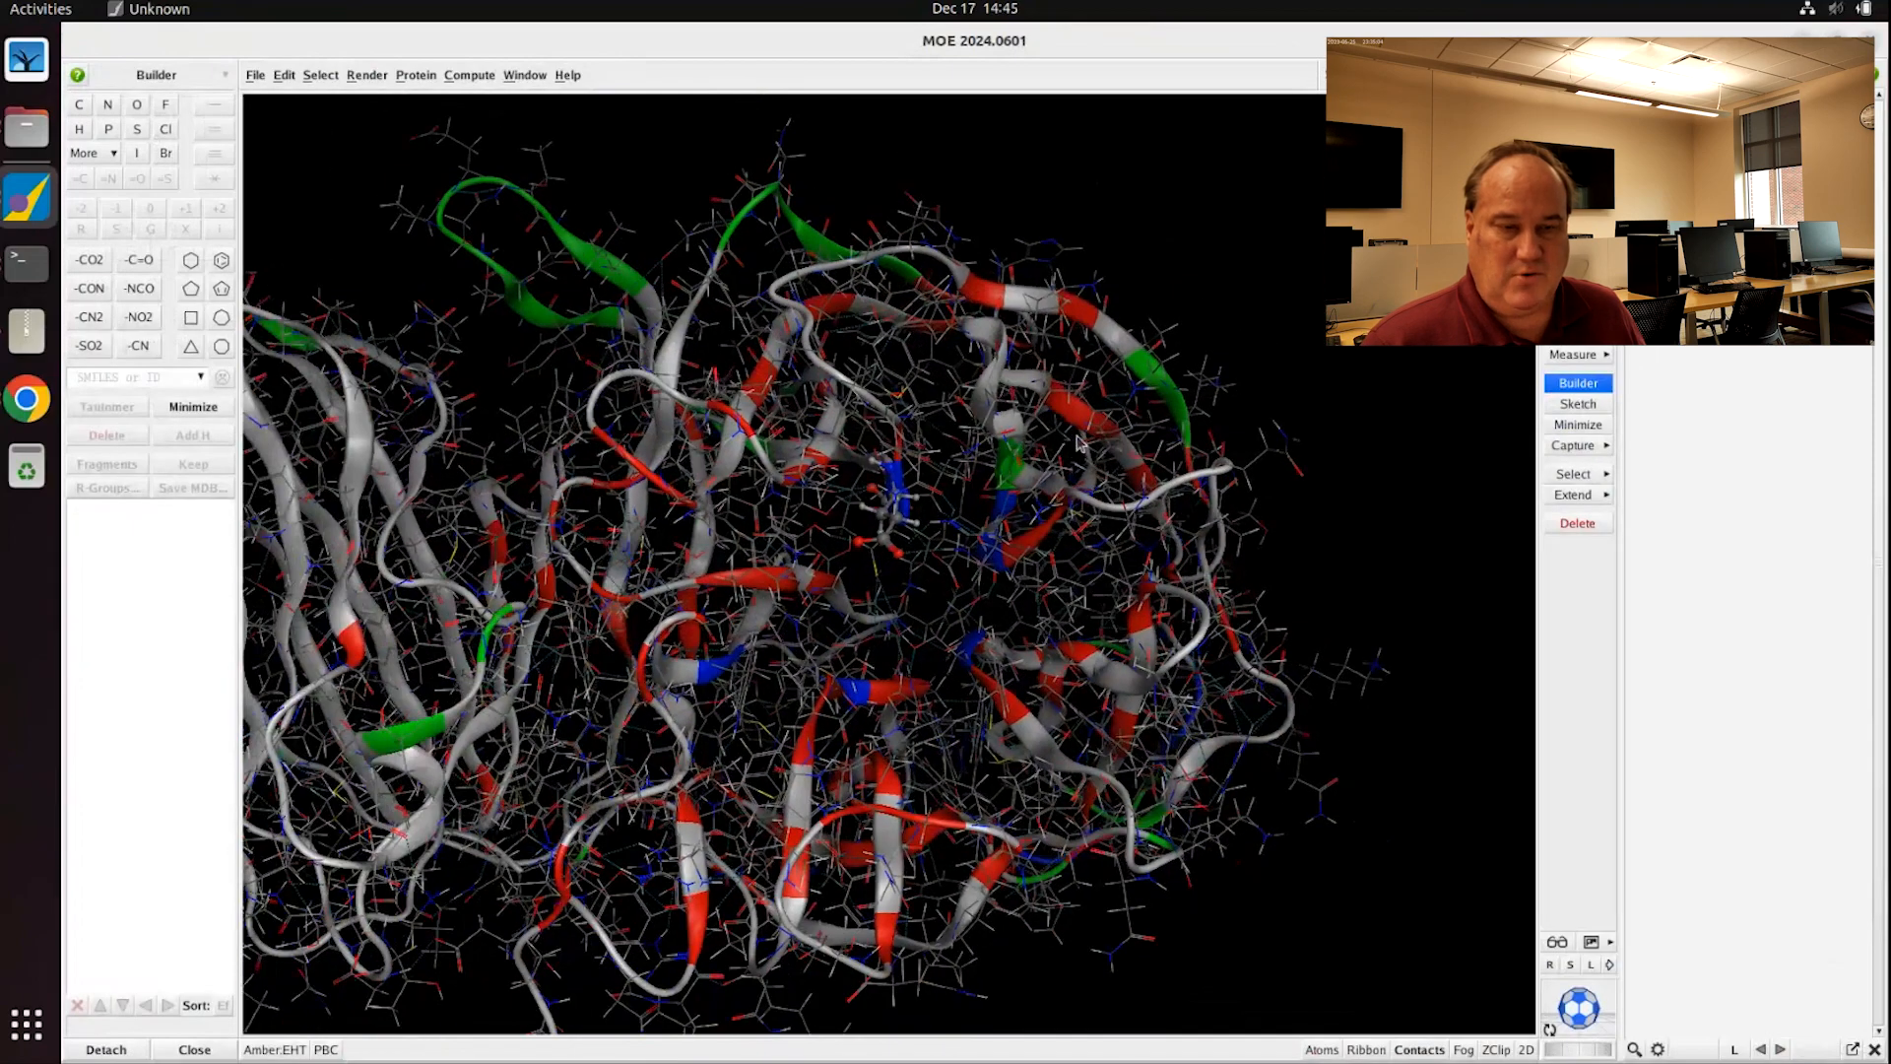
{"action": "scroll", "coordinate": [1062, 440], "scroll_direction": "up", "scroll_amount": 1}
{"action": "scroll", "coordinate": [1063, 446], "scroll_direction": "up", "scroll_amount": 1}
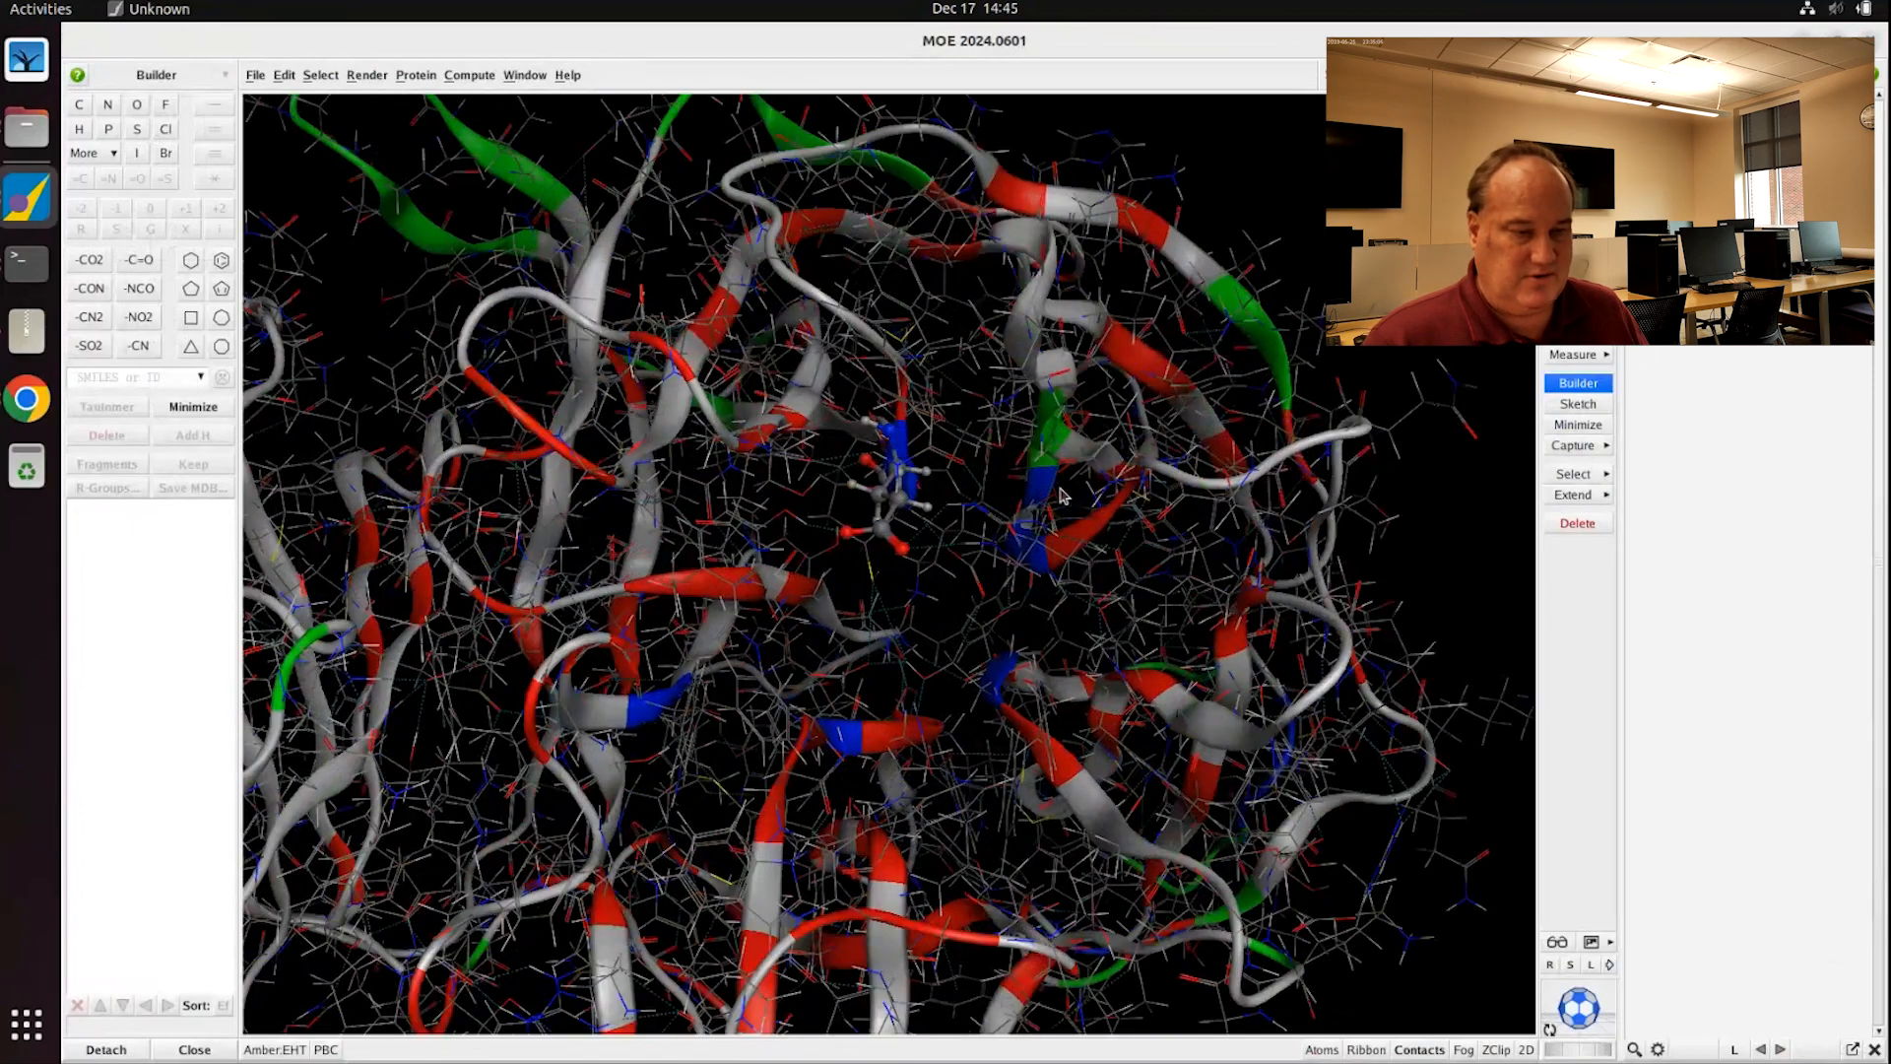
{"action": "scroll", "coordinate": [1062, 495], "scroll_direction": "down", "scroll_amount": 3}
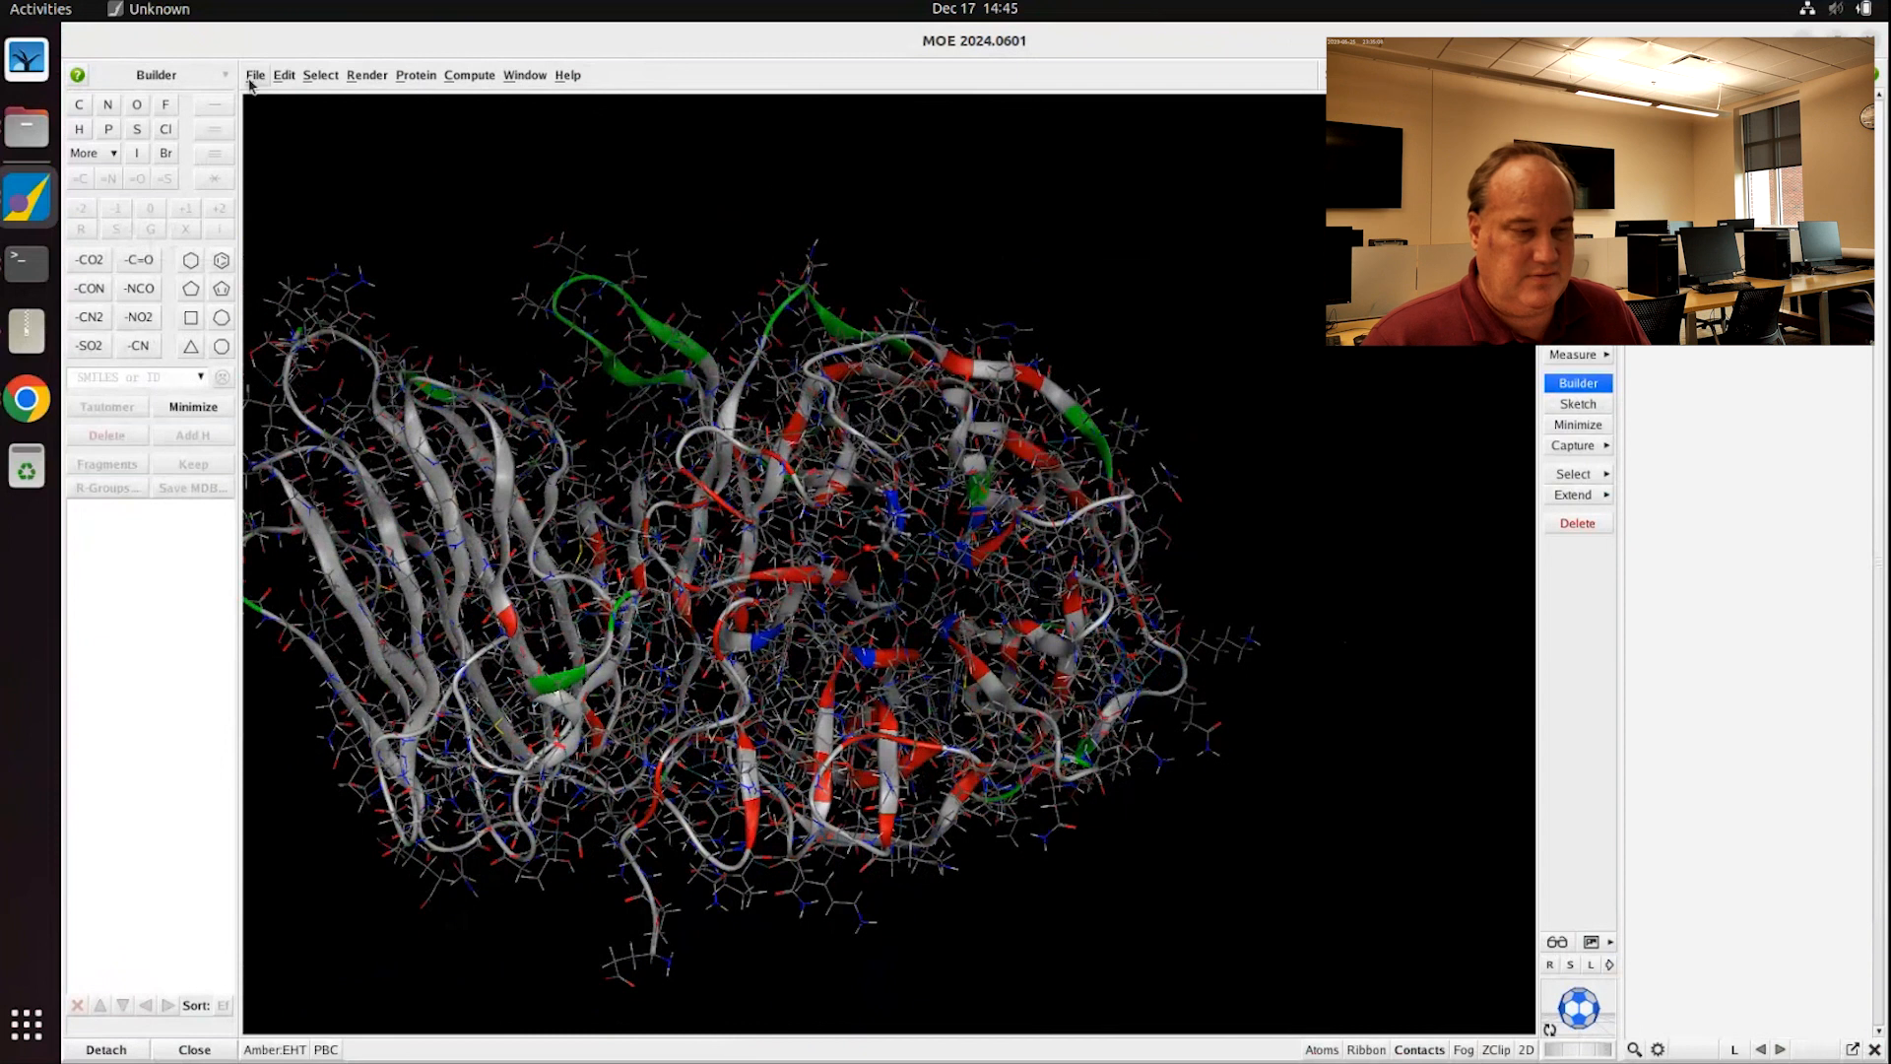
{"action": "left_click", "coordinate": [266, 74]}
{"action": "left_click", "coordinate": [279, 154]}
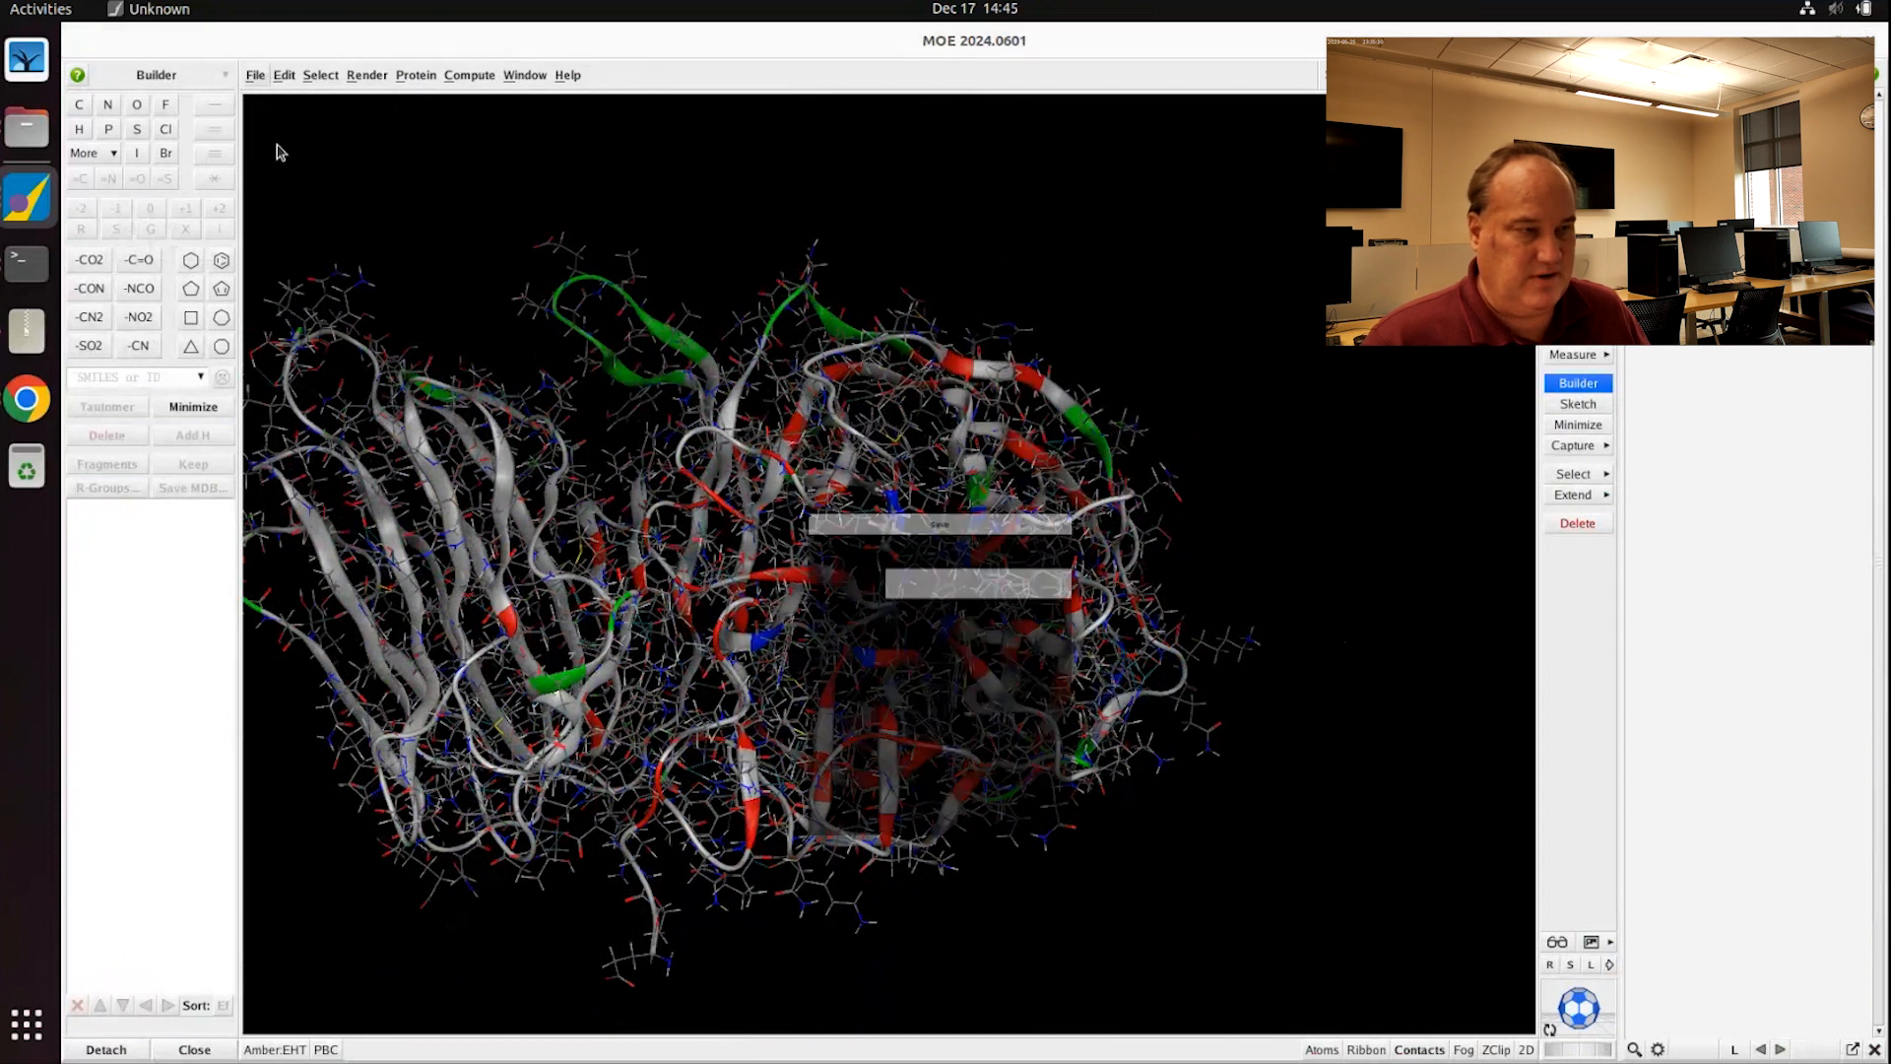
{"action": "type", "text": "inverts"}
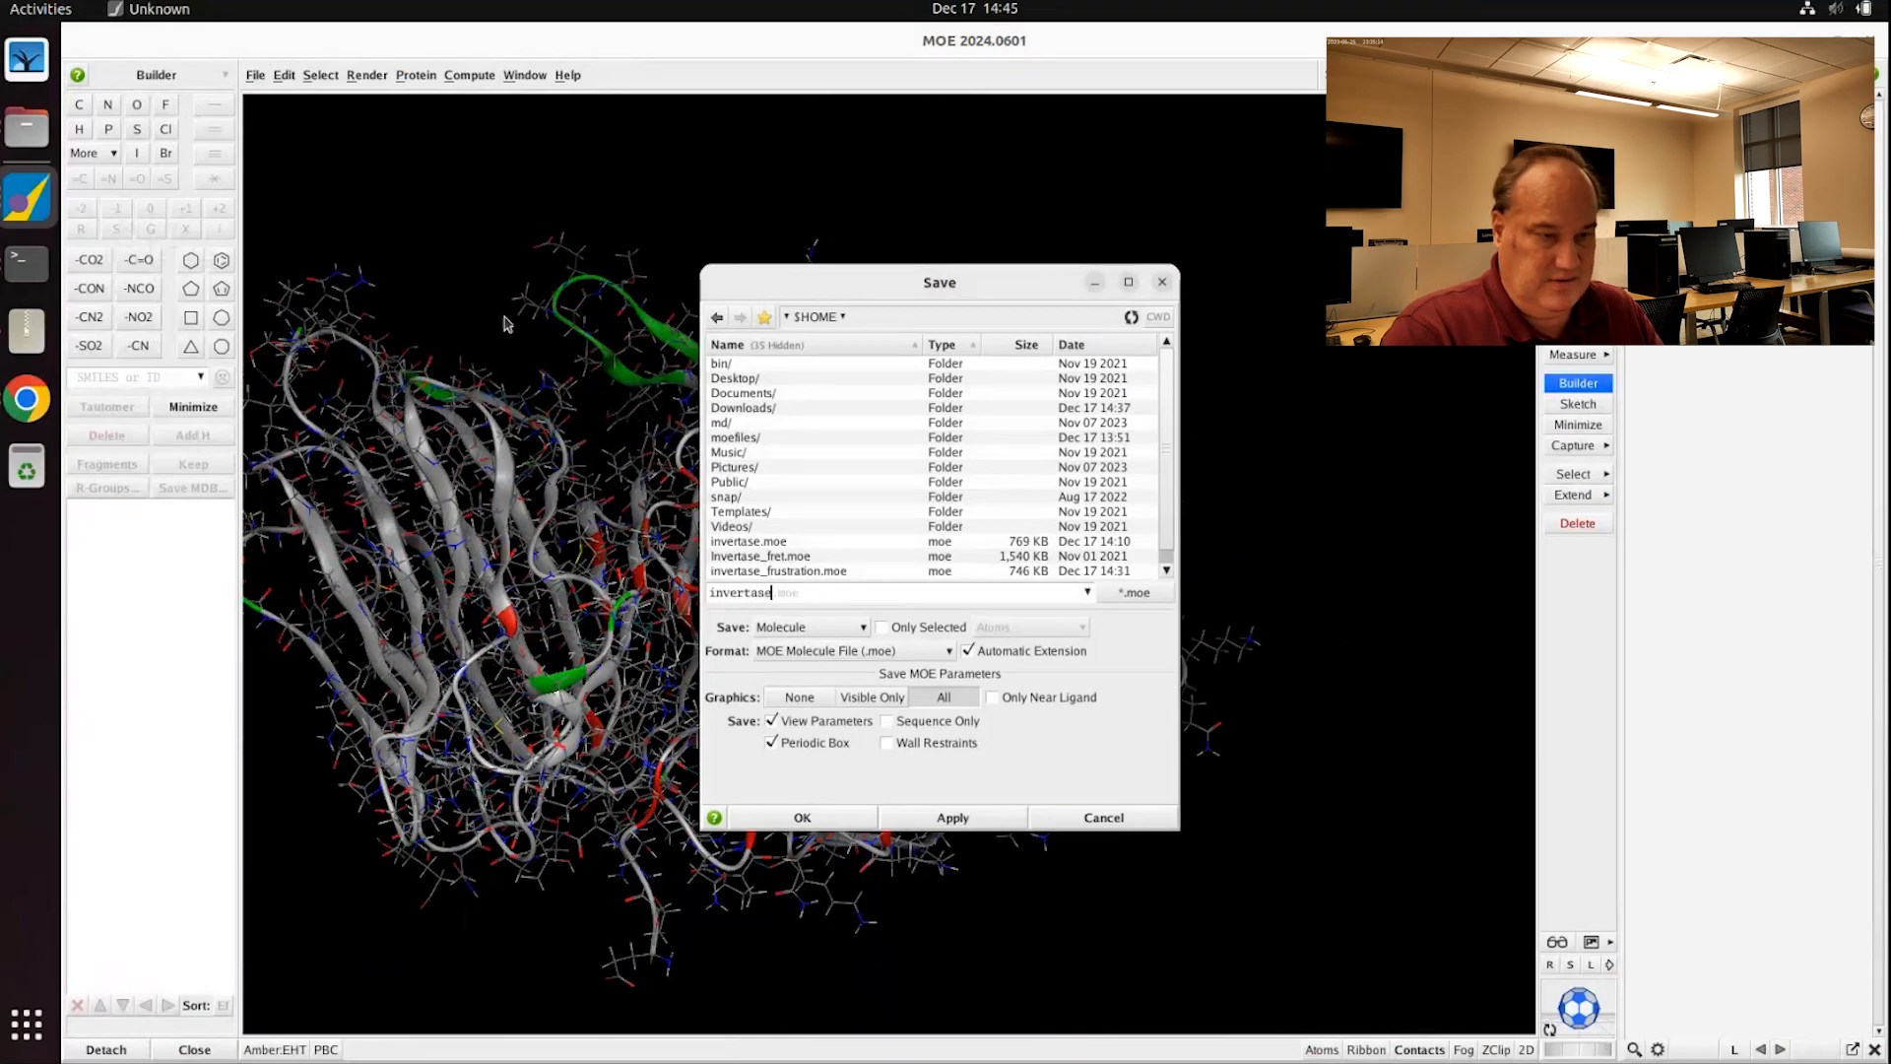
{"action": "type", "text": "se_frustra"}
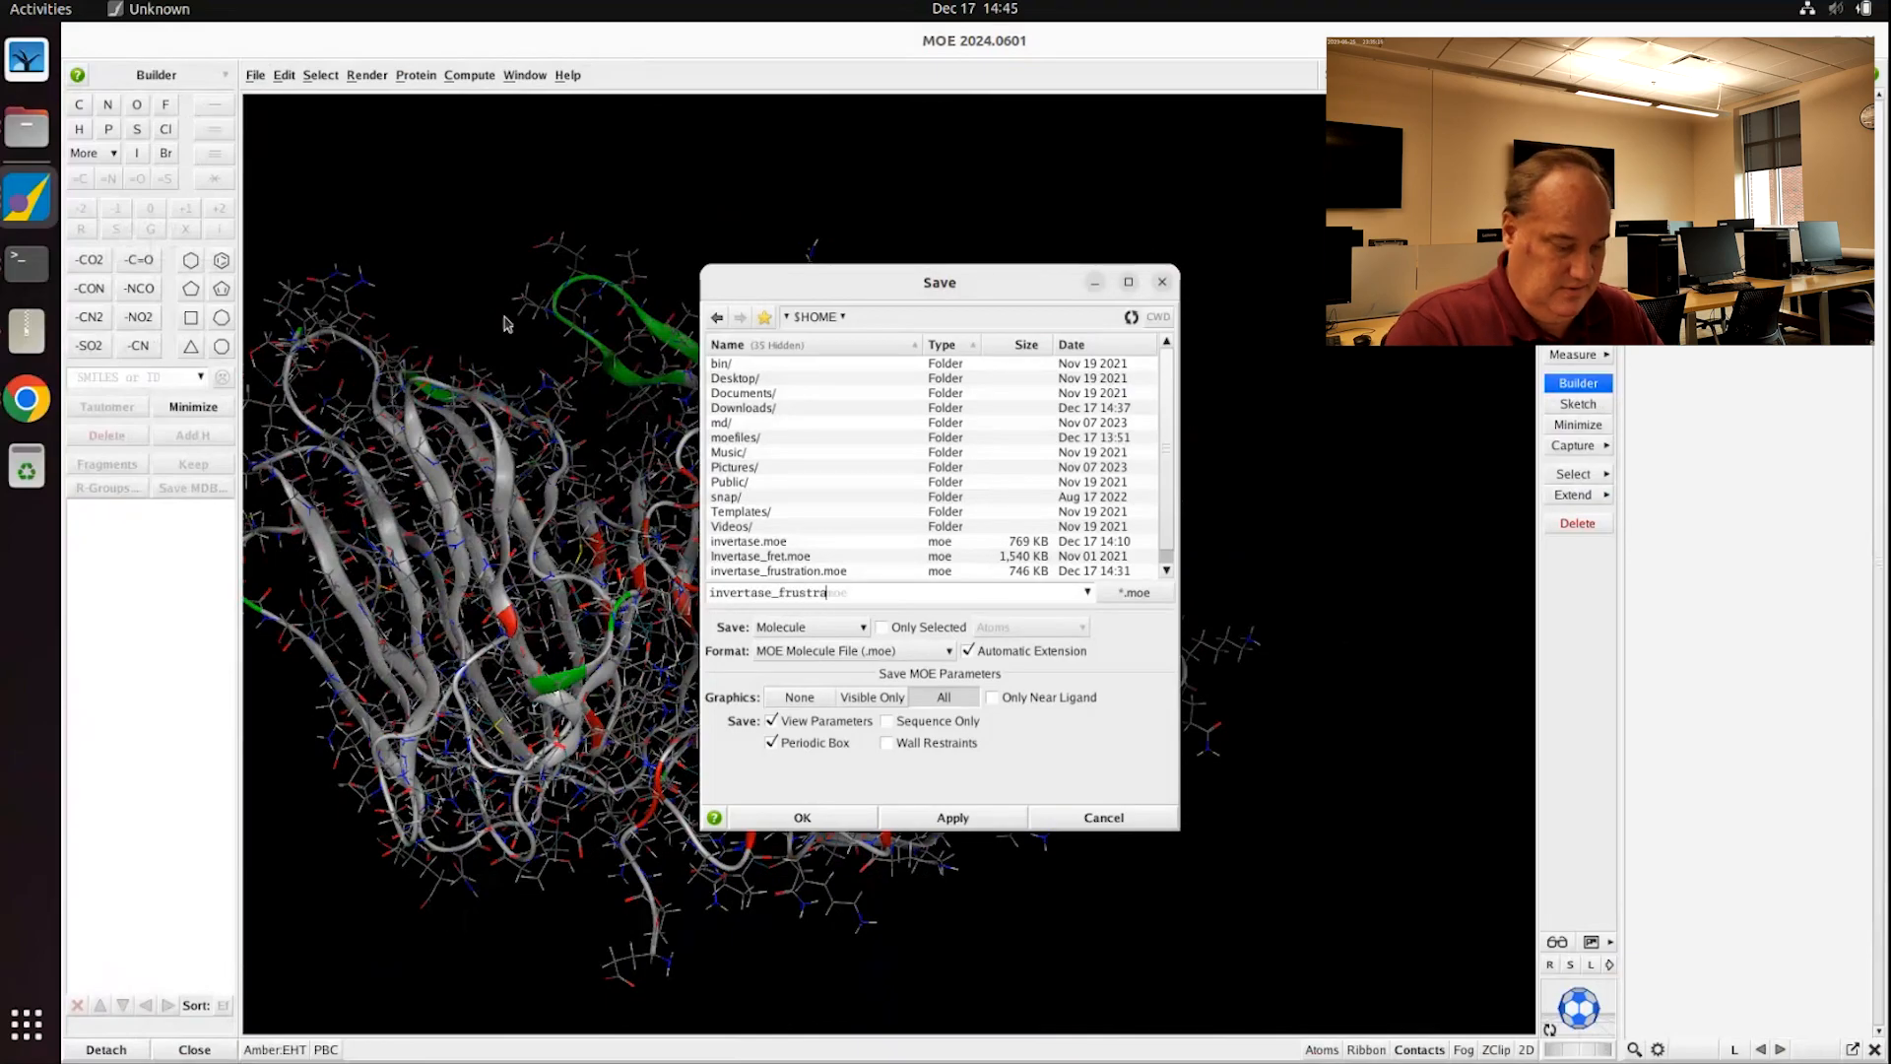
{"action": "type", "text": "tion_ET"}
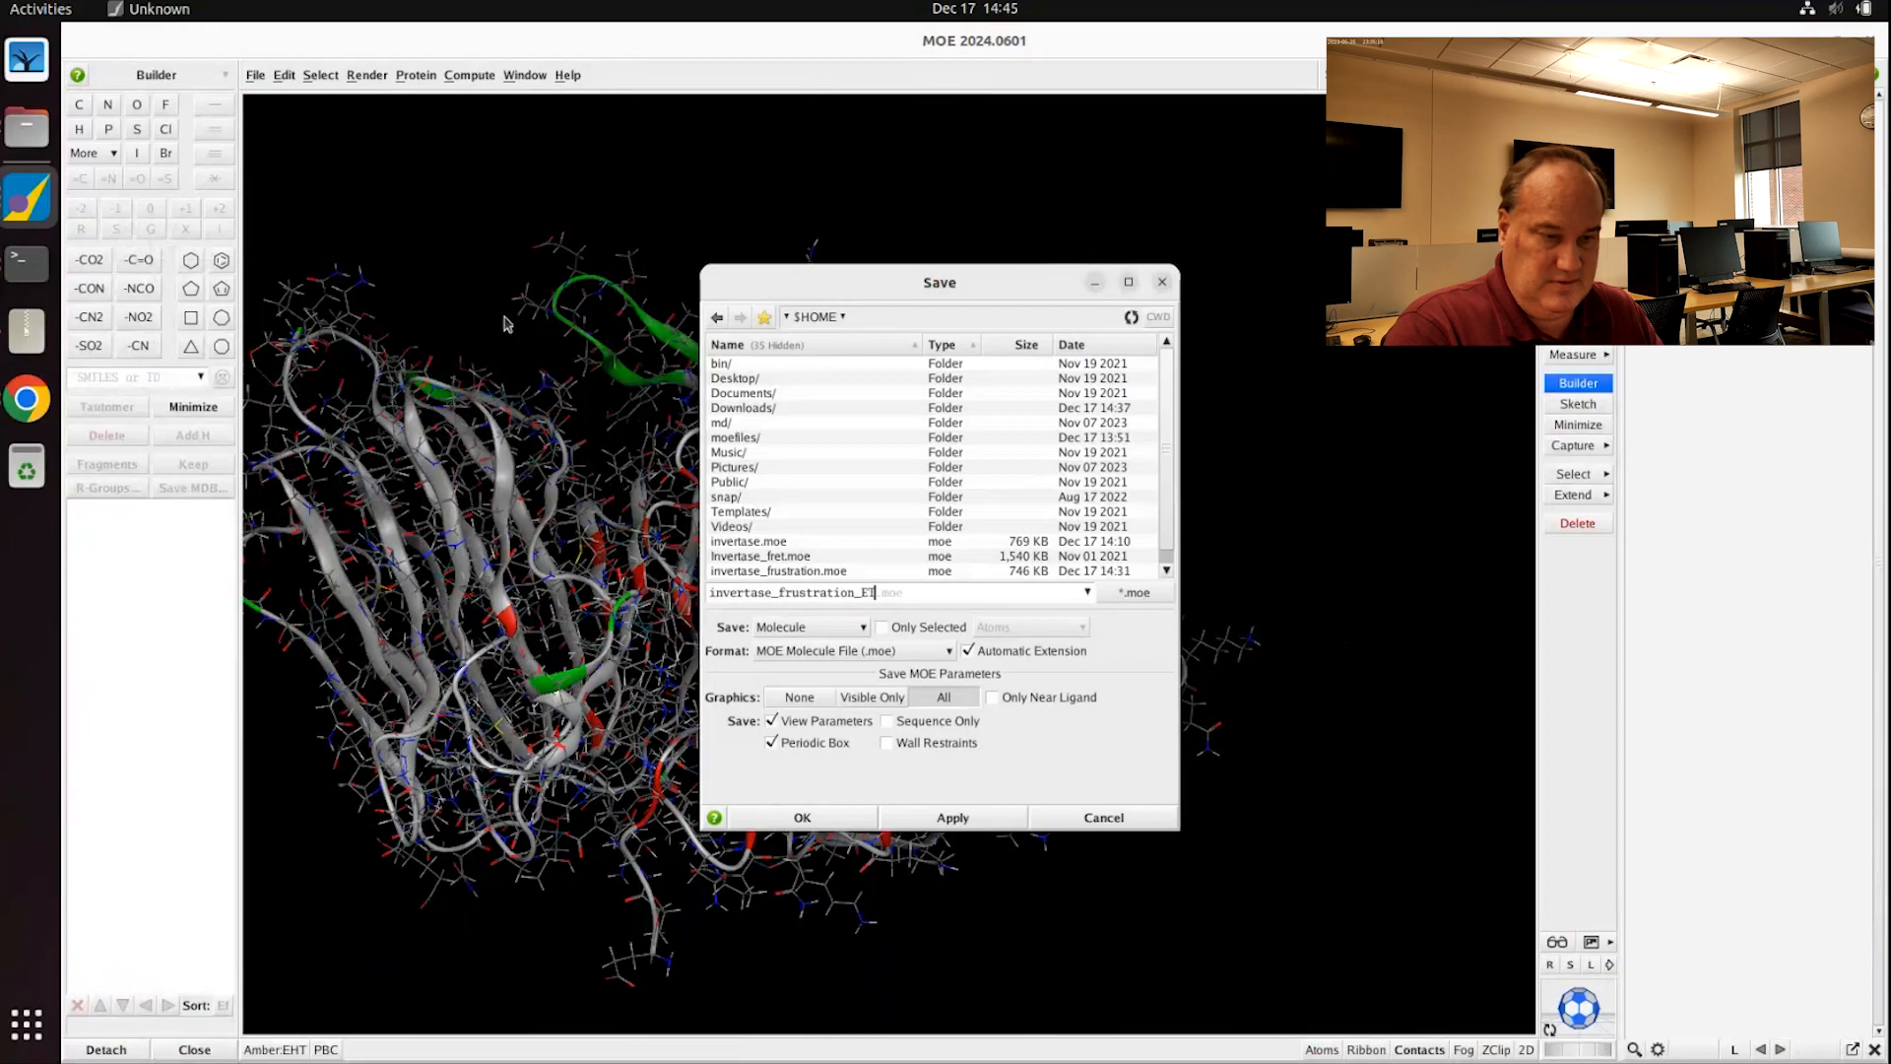
Step: Confirm saving the system as invertase_frustration_ET.moe
{"action": "left_click", "coordinate": [801, 817]}
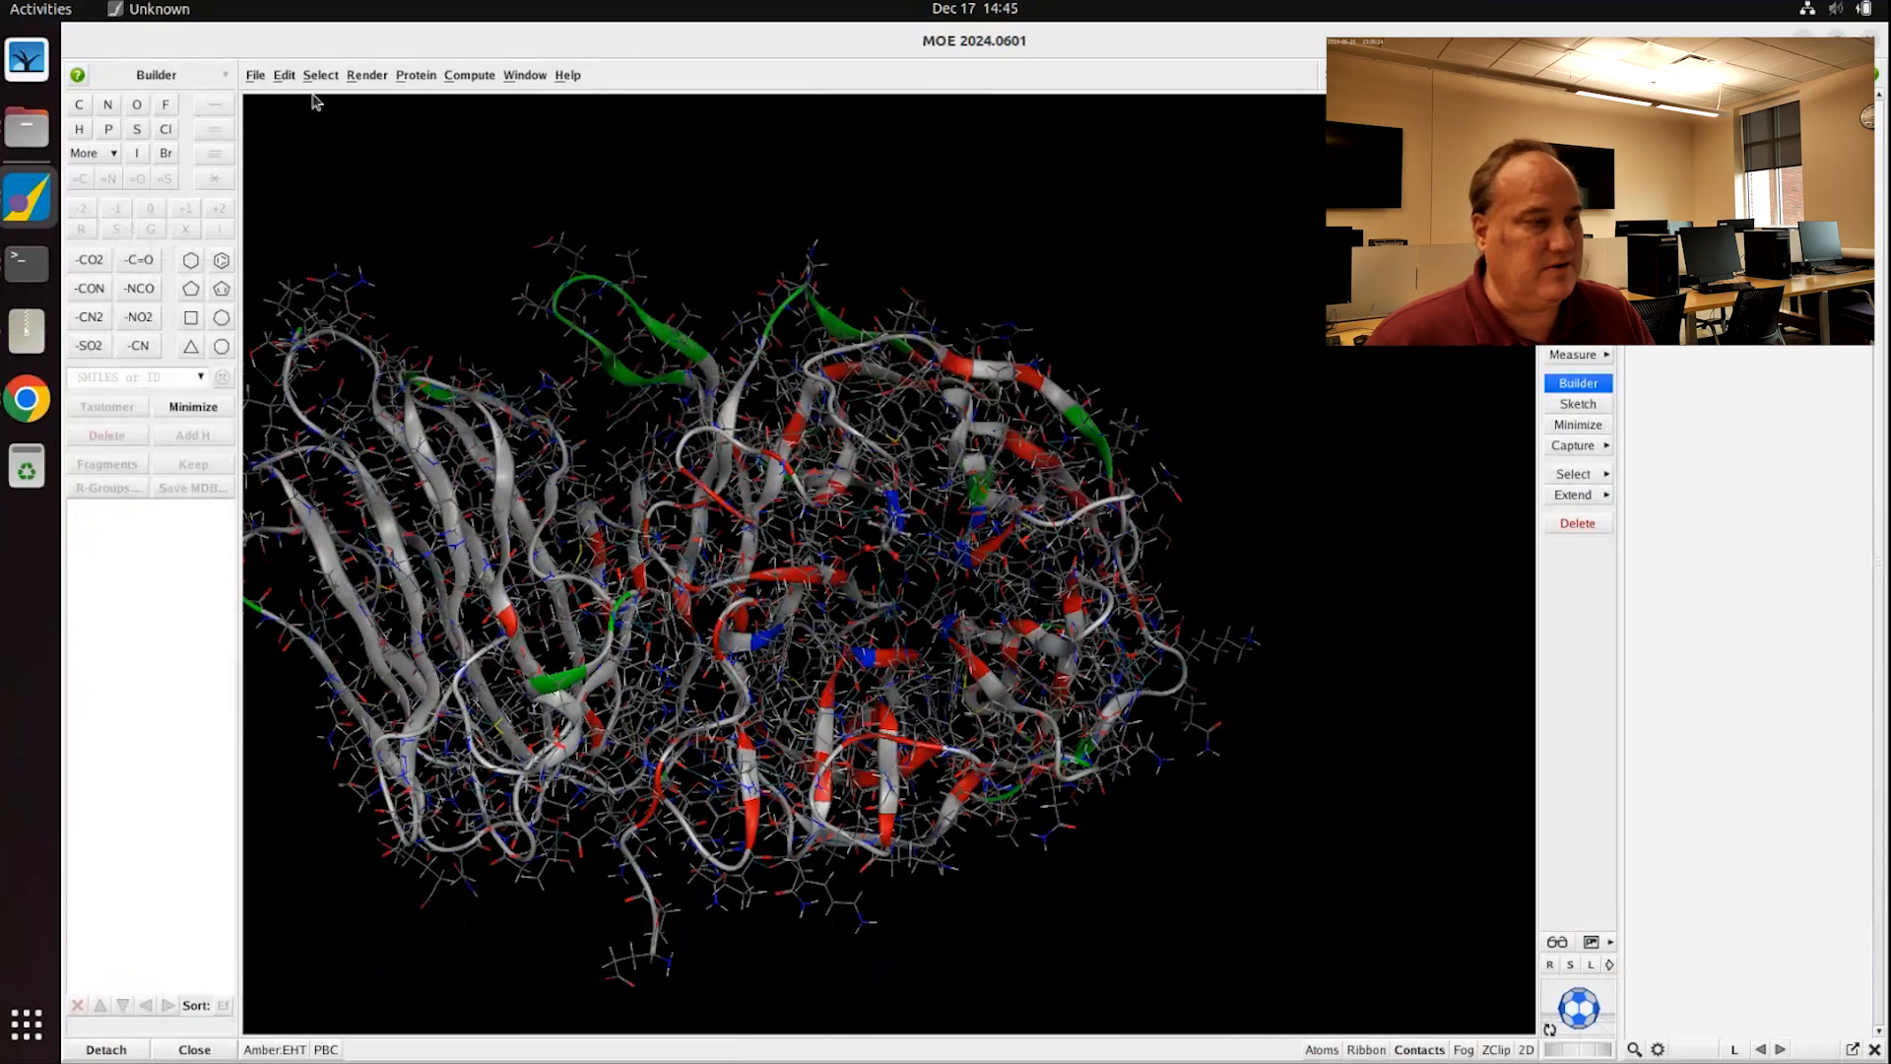
Step: Review the Amber:EHT potential setup unchanged, then open sucrose.moe into the workspace
{"action": "left_click", "coordinate": [274, 1049]}
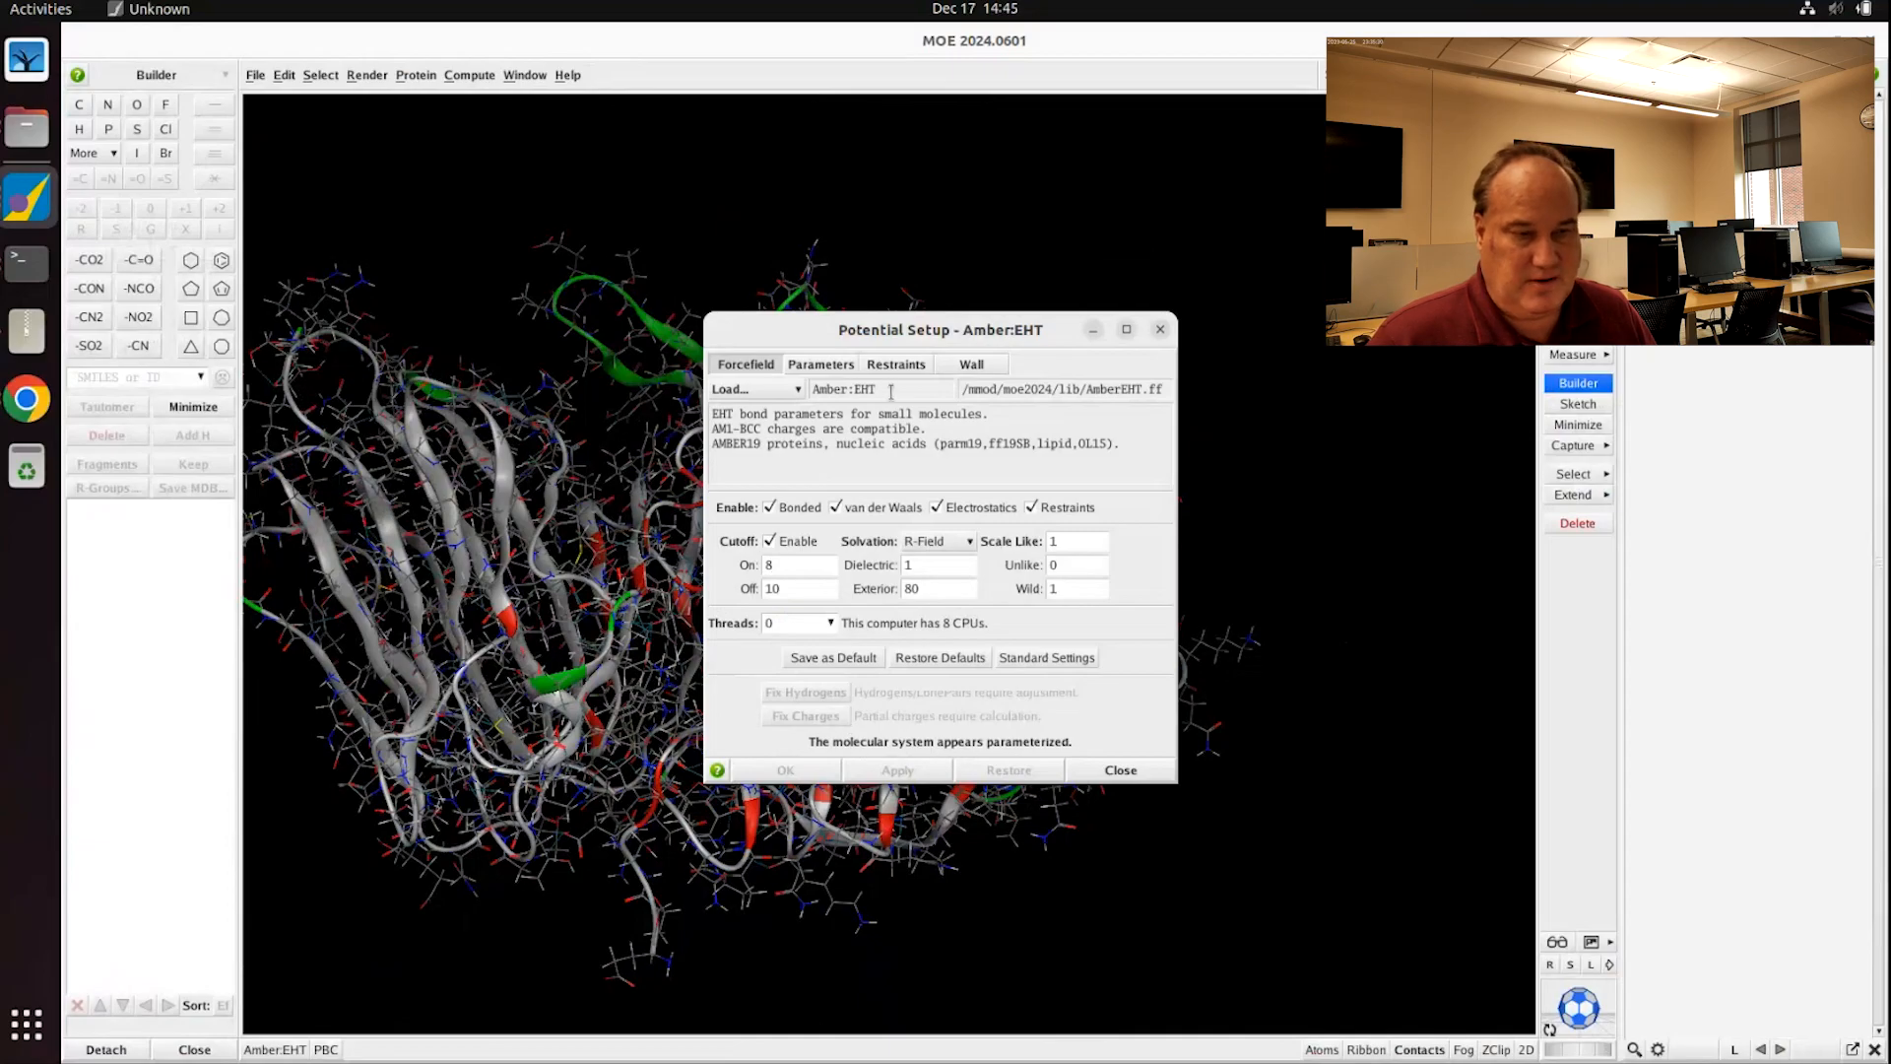
{"action": "left_click", "coordinate": [1127, 769]}
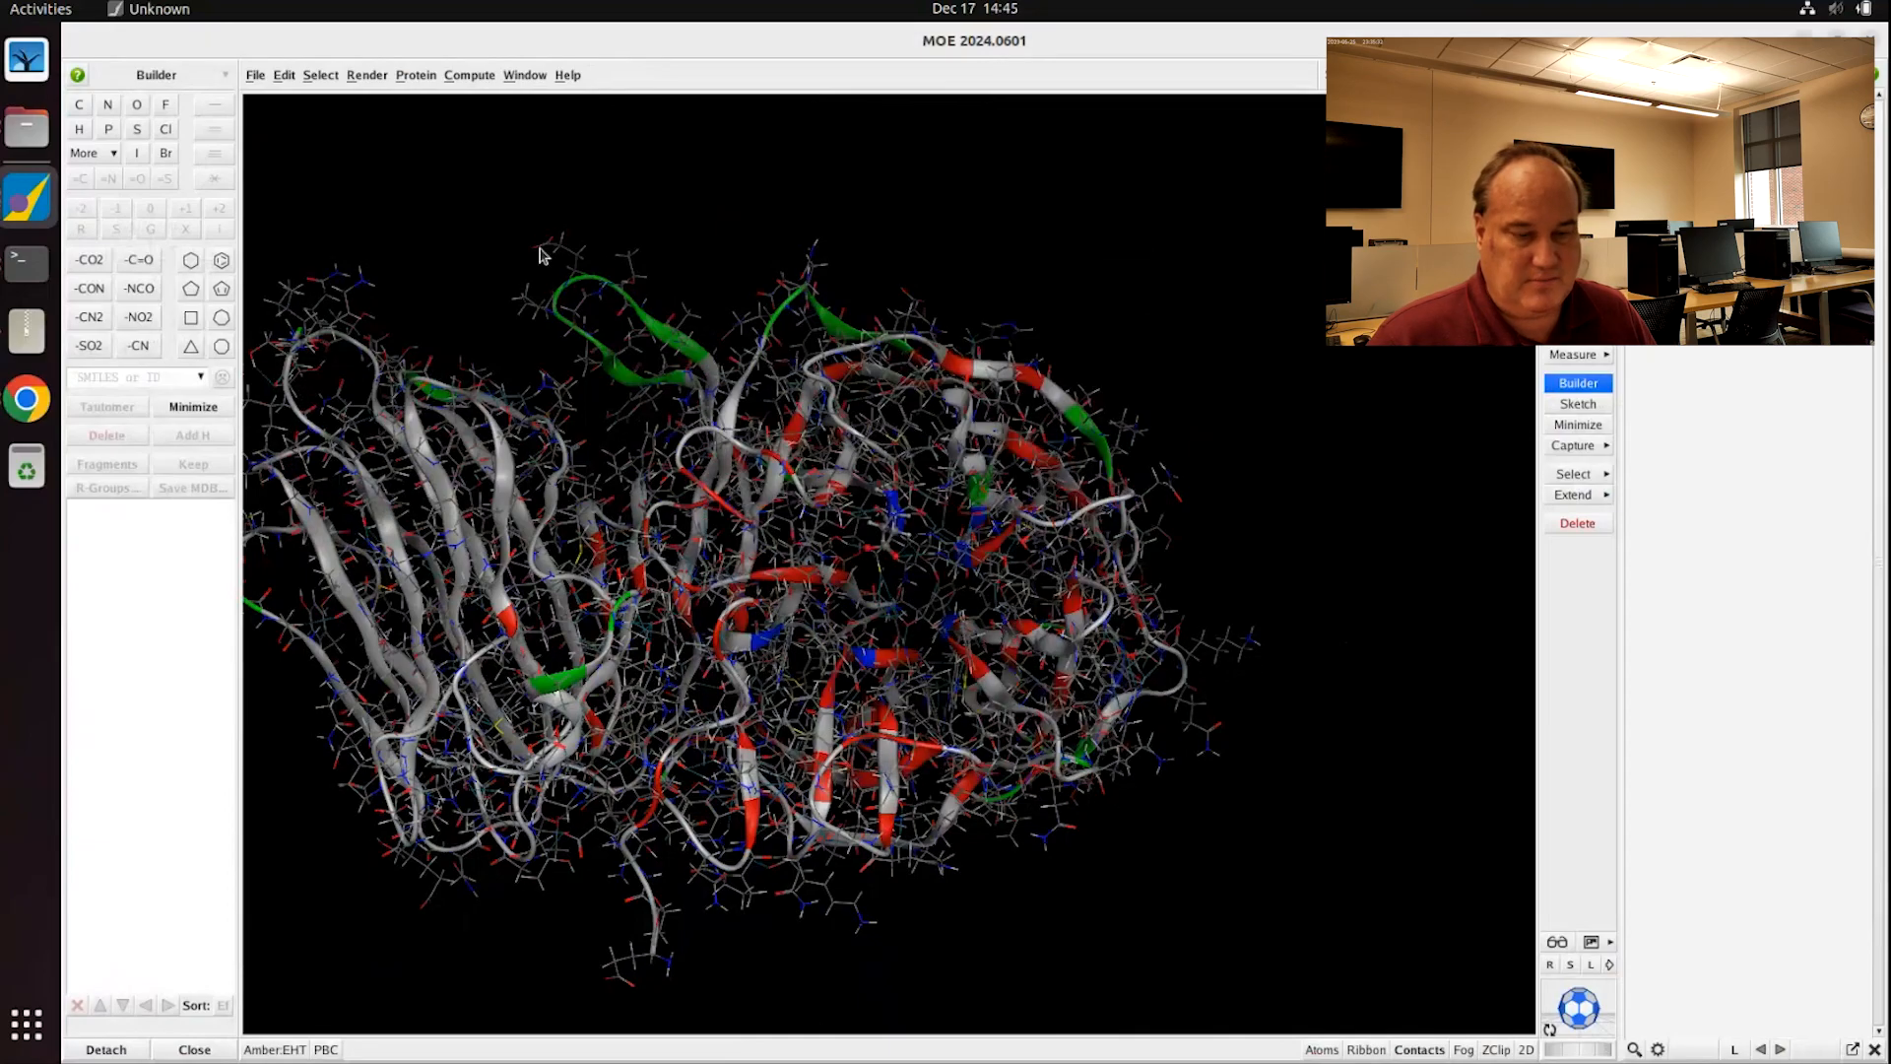
{"action": "left_click", "coordinate": [258, 81]}
{"action": "left_click", "coordinate": [268, 124]}
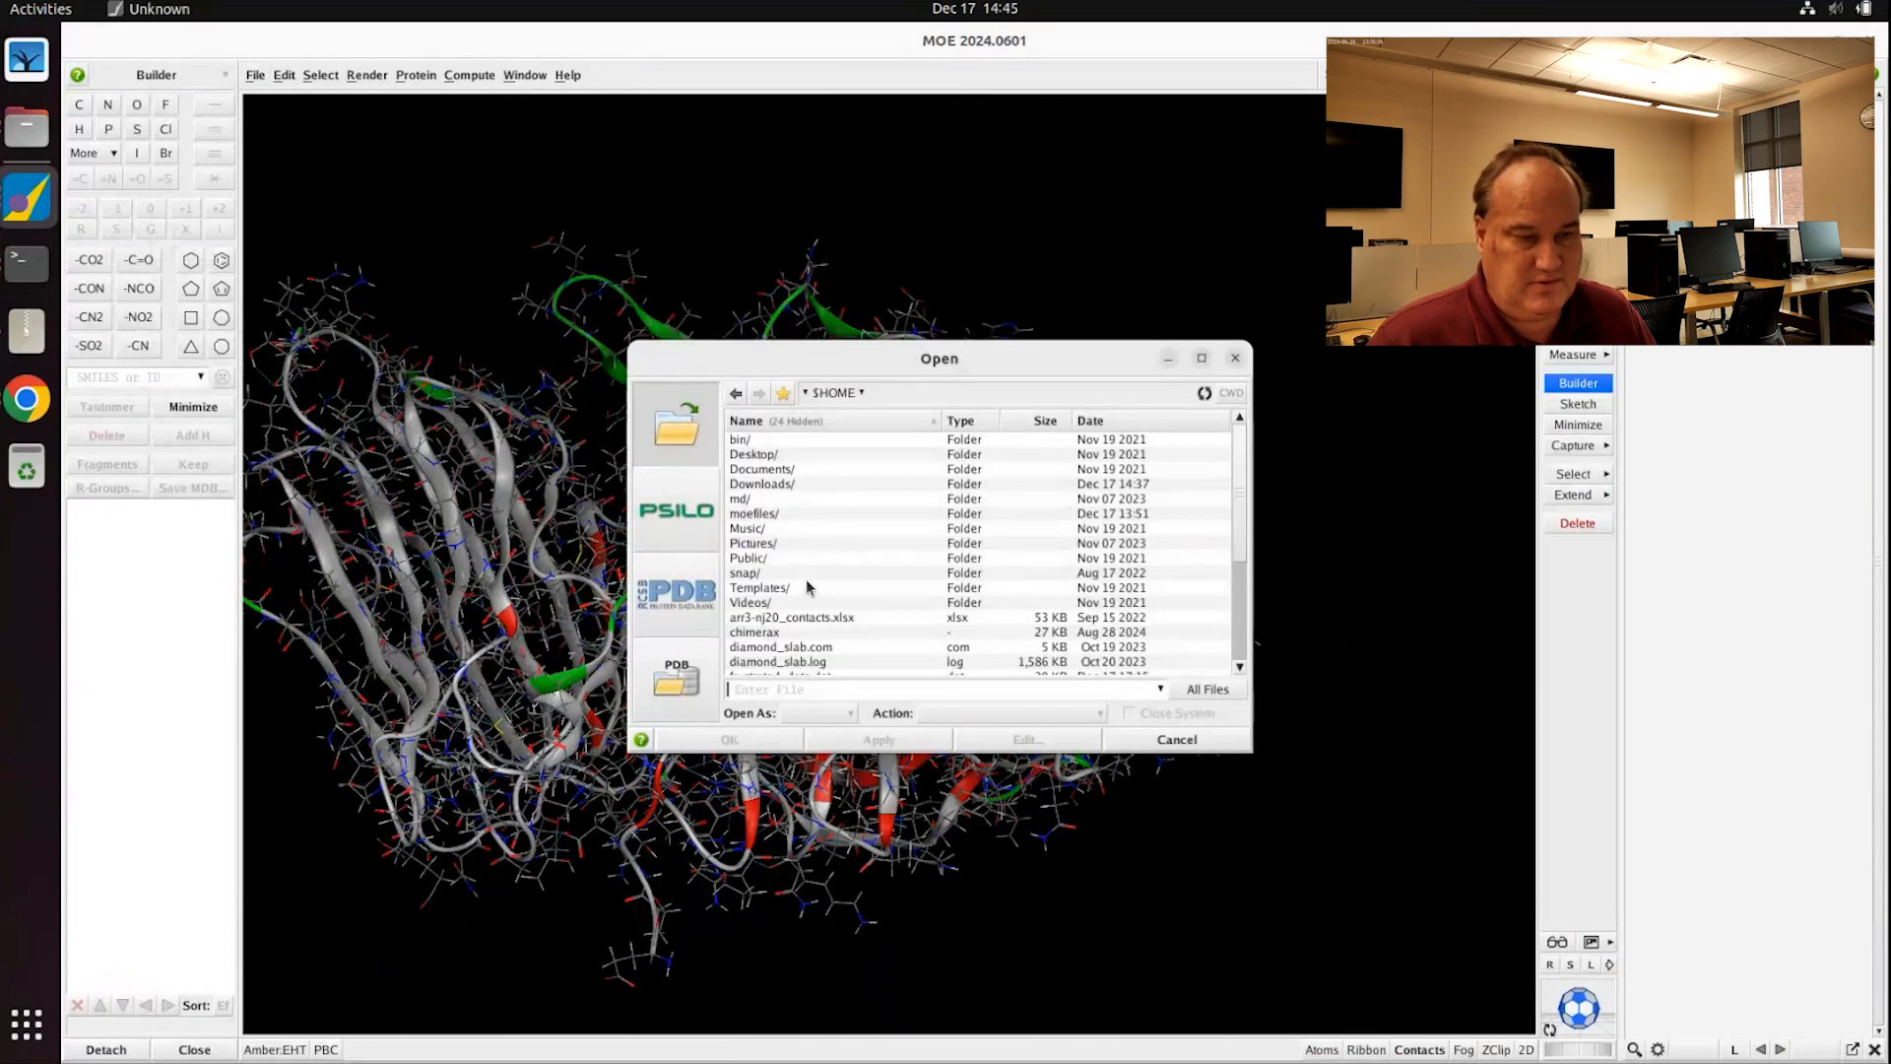
{"action": "scroll", "coordinate": [808, 587], "scroll_direction": "down", "scroll_amount": 4}
{"action": "double_click", "coordinate": [797, 640]}
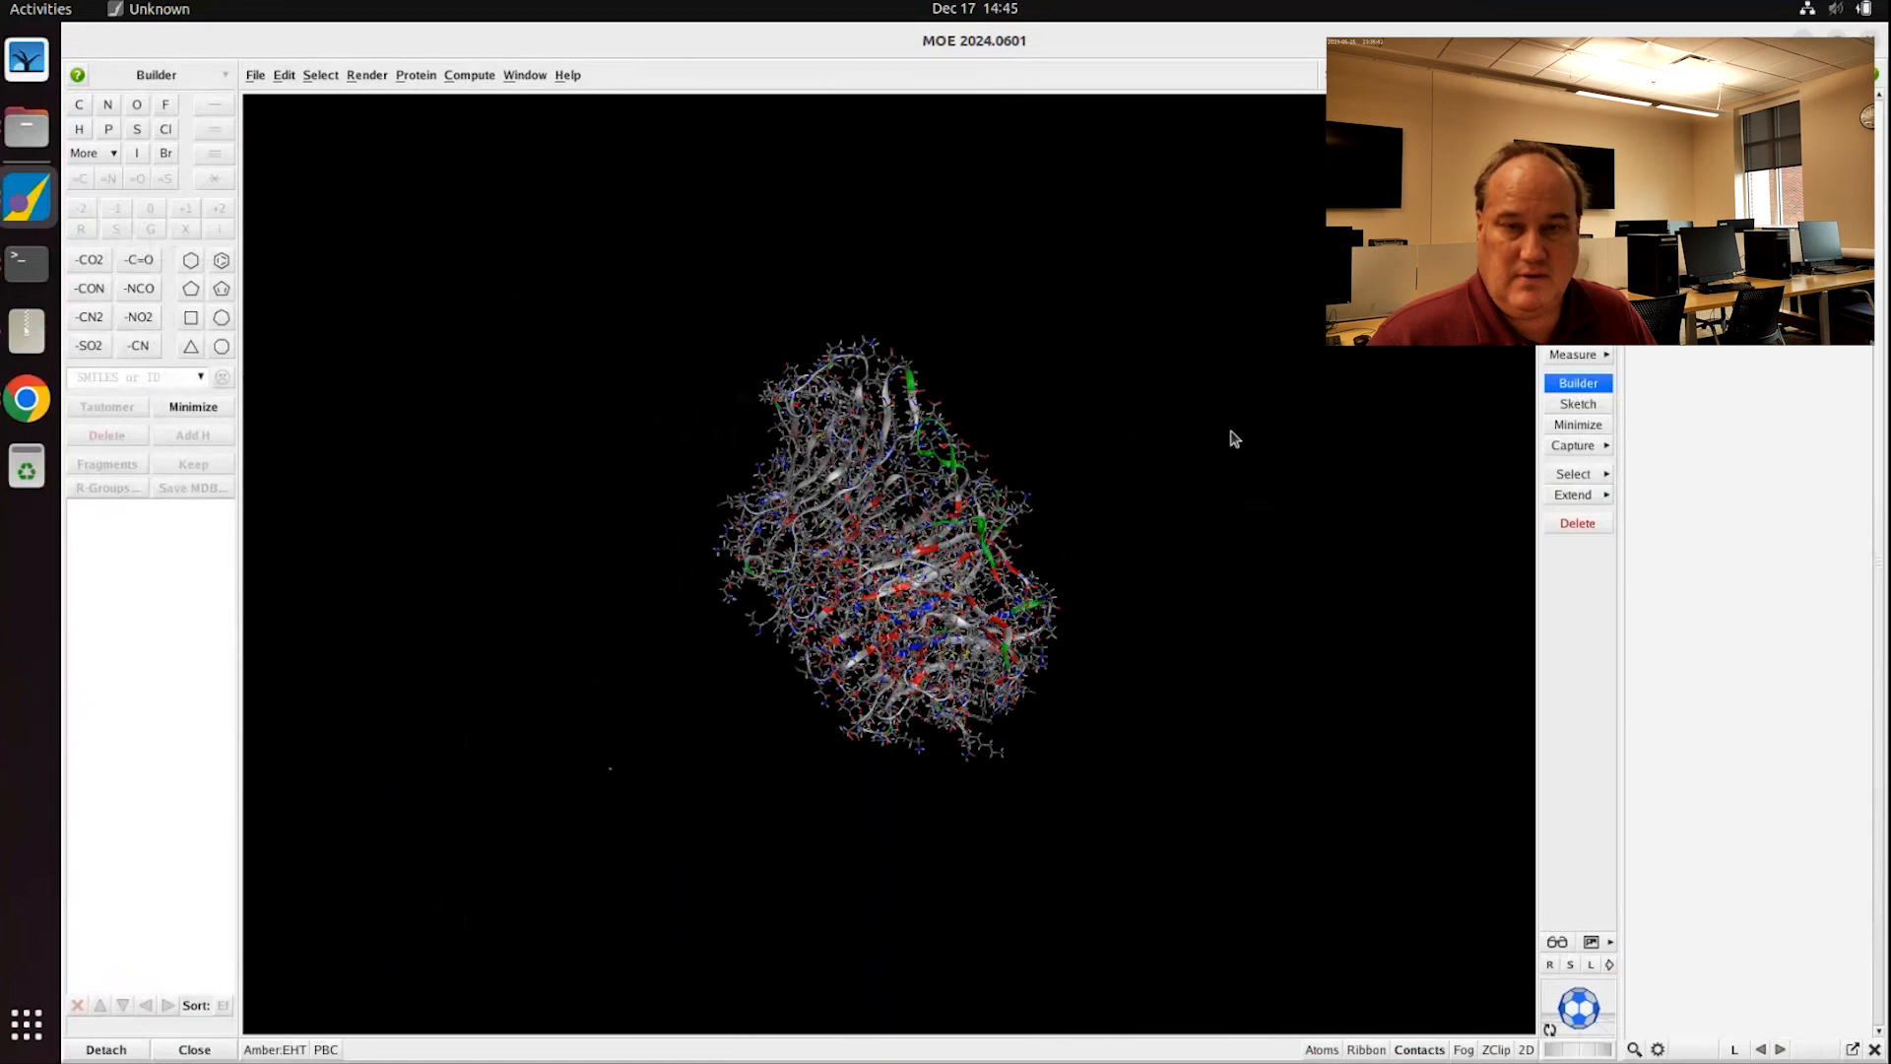
Step: Rotate the view and show the Sequence Editor listing chains 4EQVA and sucrose
{"action": "middle_click_drag", "start_coordinate": [1198, 446], "coordinate": [1169, 670]}
{"action": "scroll", "coordinate": [1089, 661], "scroll_direction": "up", "scroll_amount": 3}
{"action": "scroll", "coordinate": [1088, 662], "scroll_direction": "down", "scroll_amount": 5}
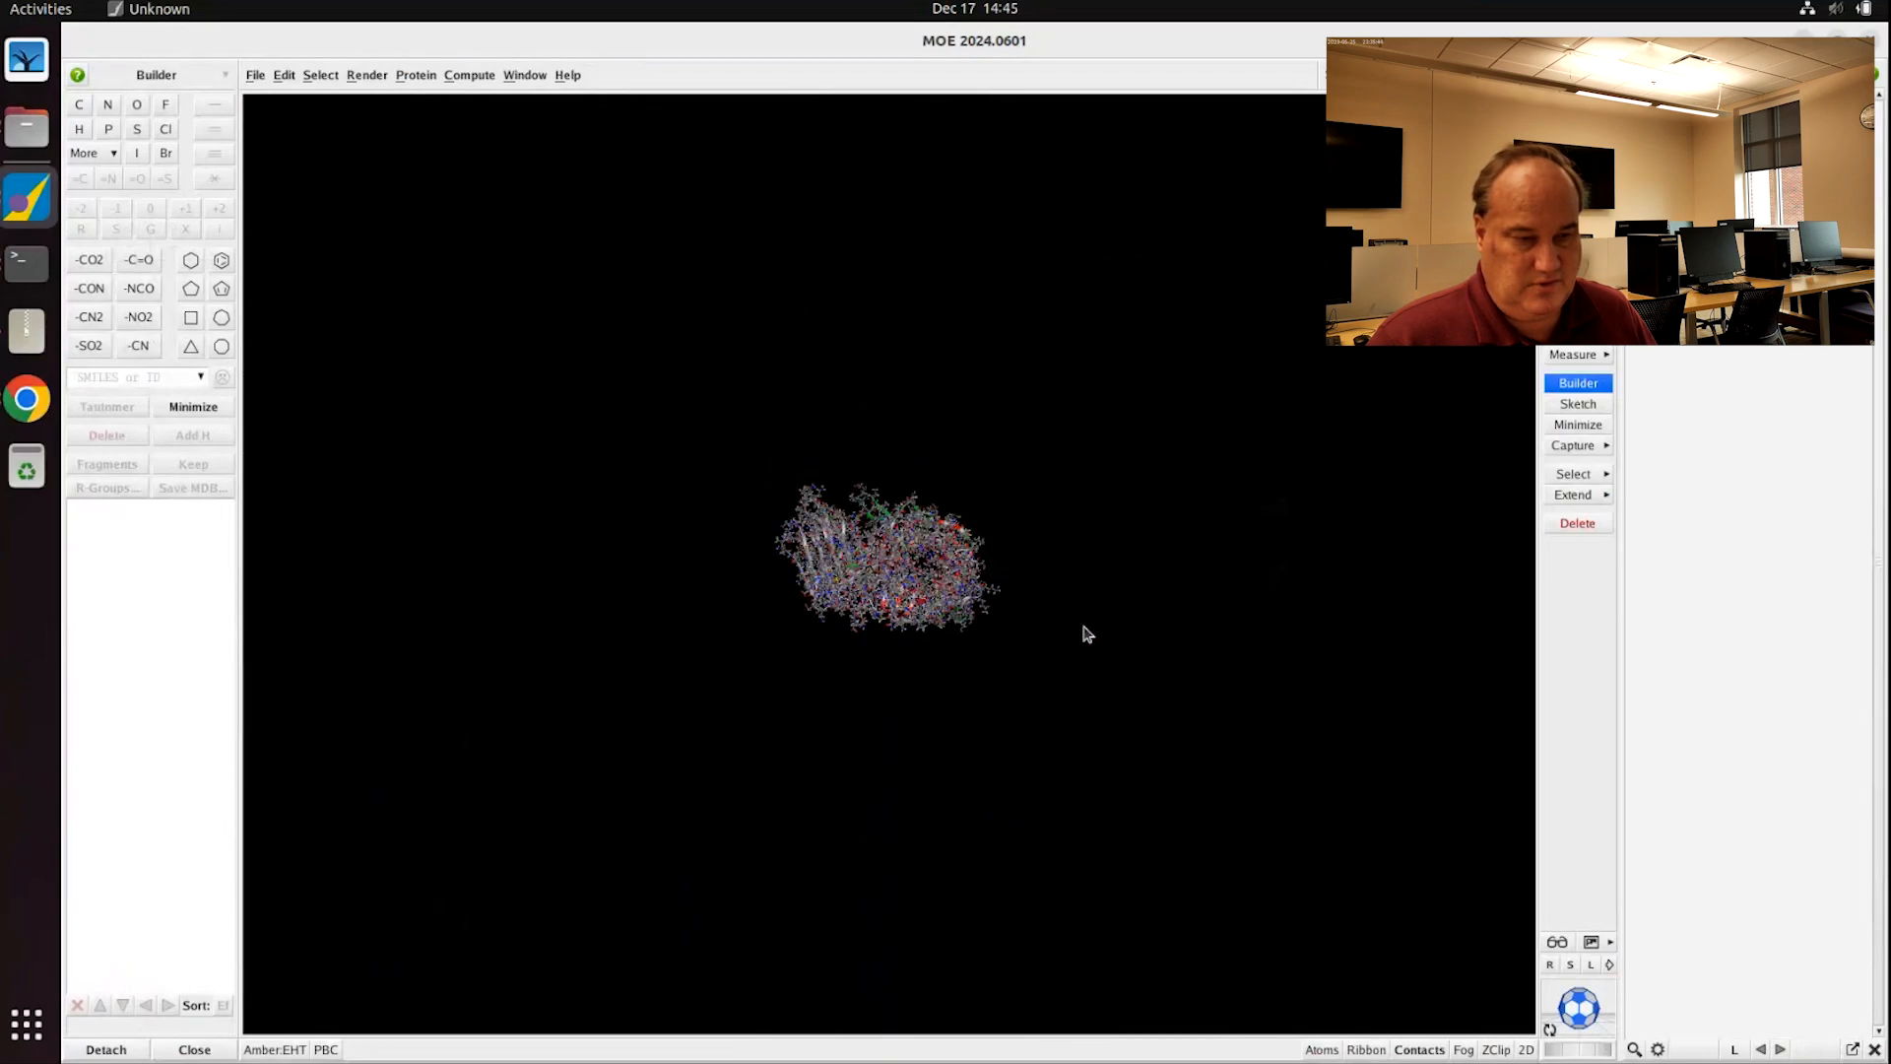
{"action": "left_click", "coordinate": [1477, 75]}
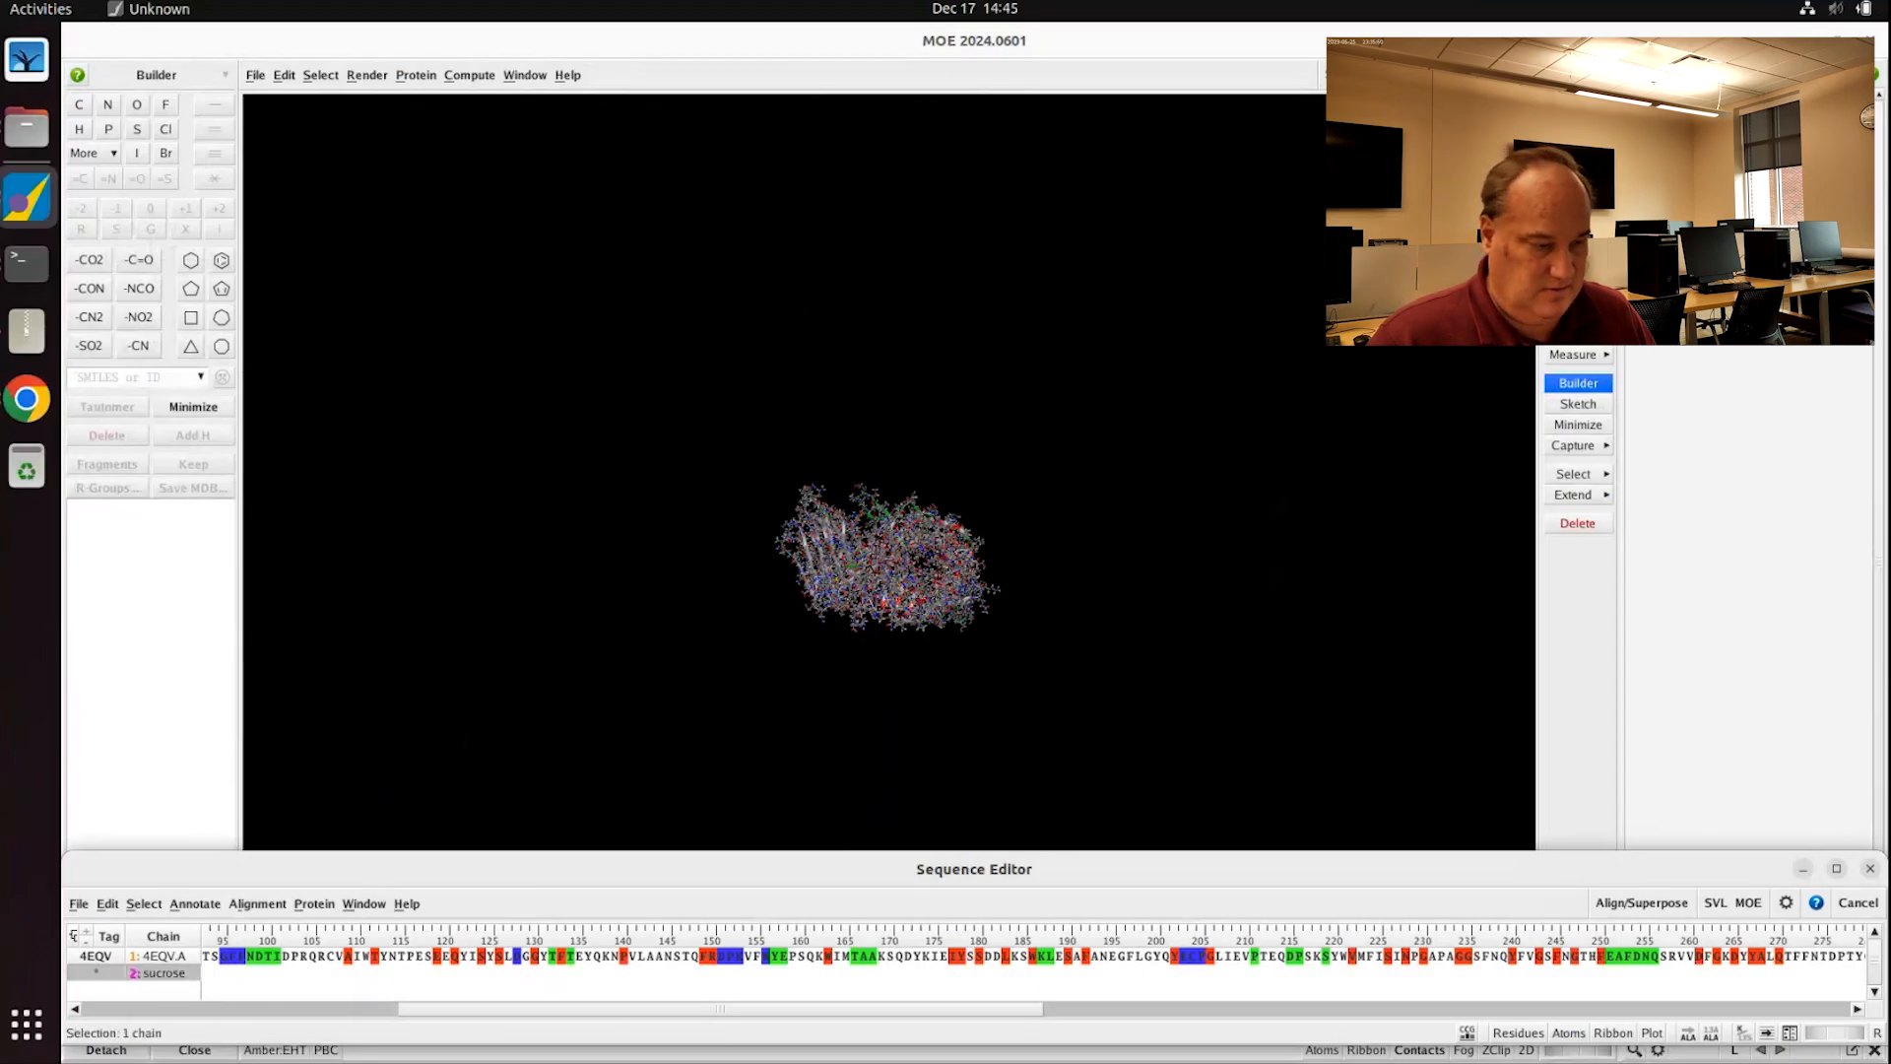
Step: Close the Sequence Editor and zoom the view in onto the sucrose molecule
{"action": "left_click", "coordinate": [1477, 74]}
{"action": "scroll", "coordinate": [1447, 246], "scroll_direction": "up", "scroll_amount": 4}
{"action": "mouse_move", "coordinate": [1062, 497]}
{"action": "middle_mouse_down"}
{"action": "mouse_move", "coordinate": [1113, 476]}
{"action": "mouse_move", "coordinate": [1077, 511]}
{"action": "middle_mouse_up"}
{"action": "scroll", "coordinate": [1063, 509], "scroll_direction": "up", "scroll_amount": 5}
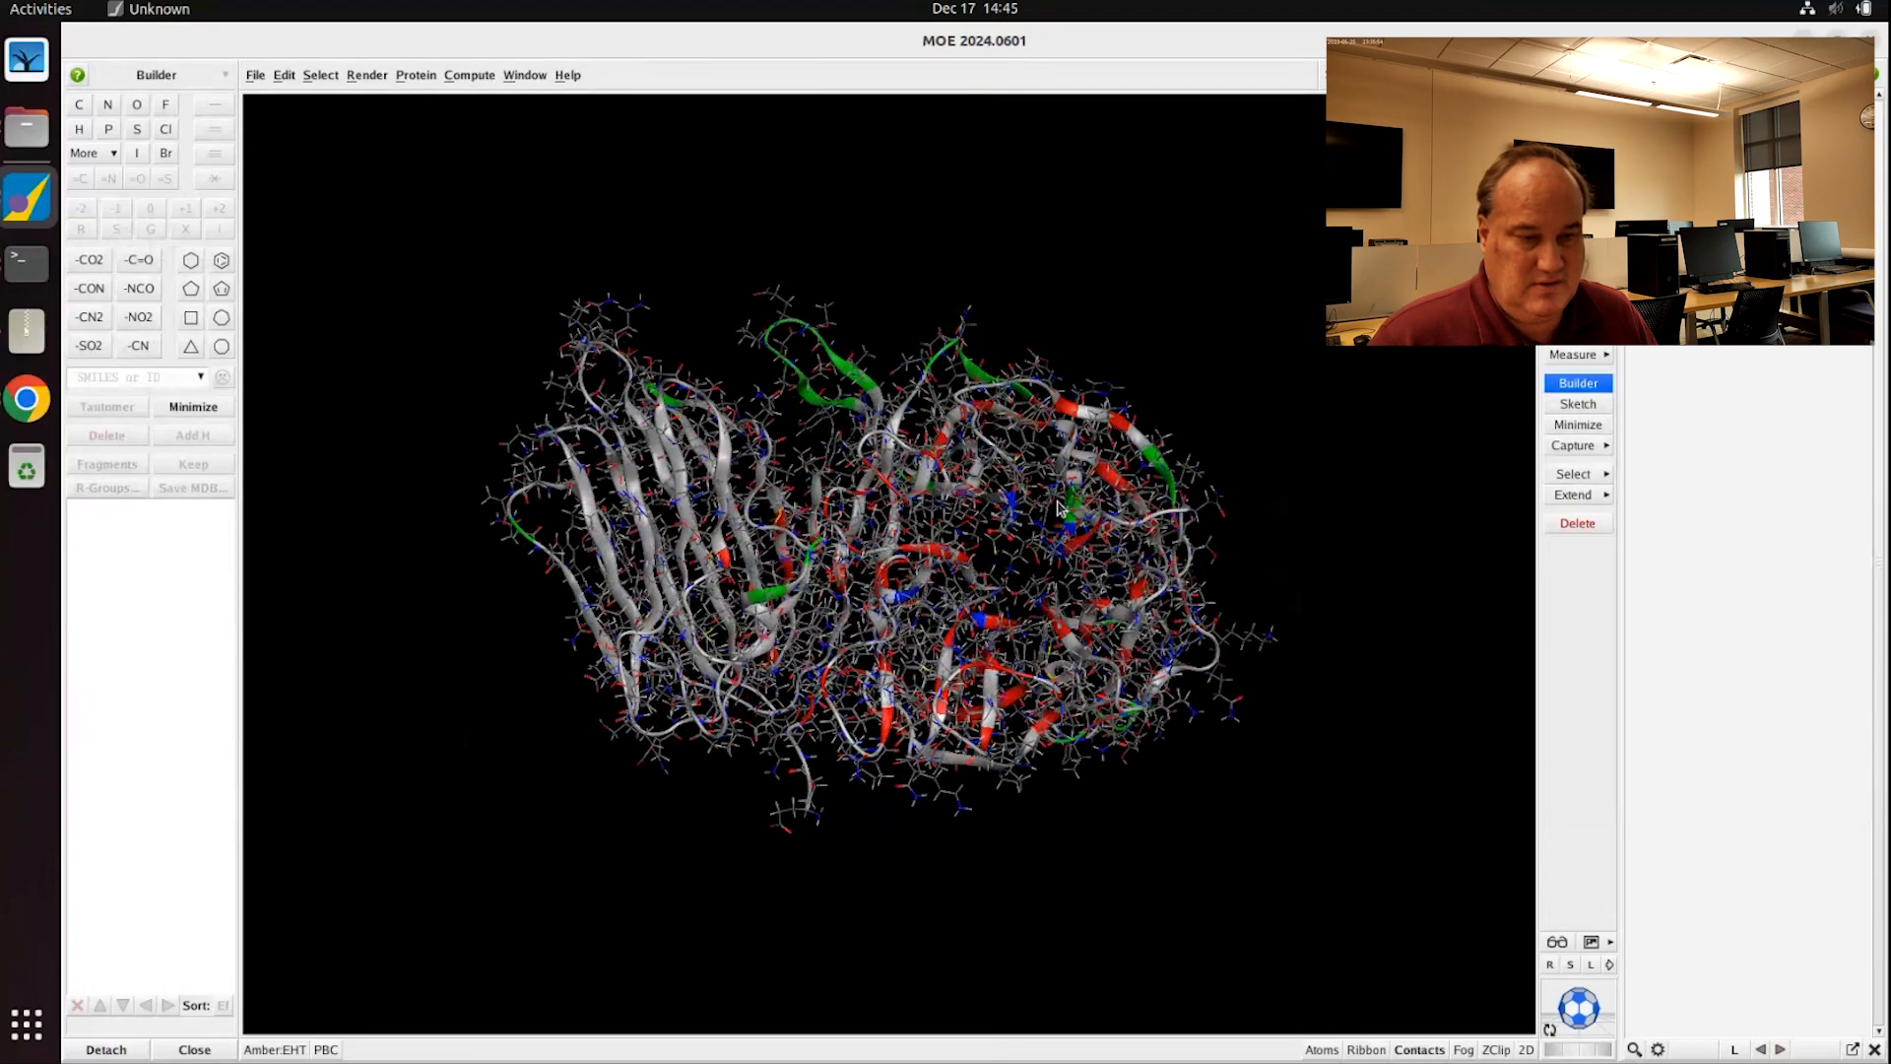
{"action": "middle_click_drag", "start_coordinate": [1020, 556], "coordinate": [736, 719]}
{"action": "scroll", "coordinate": [1017, 544], "scroll_direction": "down", "scroll_amount": 2}
{"action": "scroll", "coordinate": [1005, 539], "scroll_direction": "down", "scroll_amount": 4}
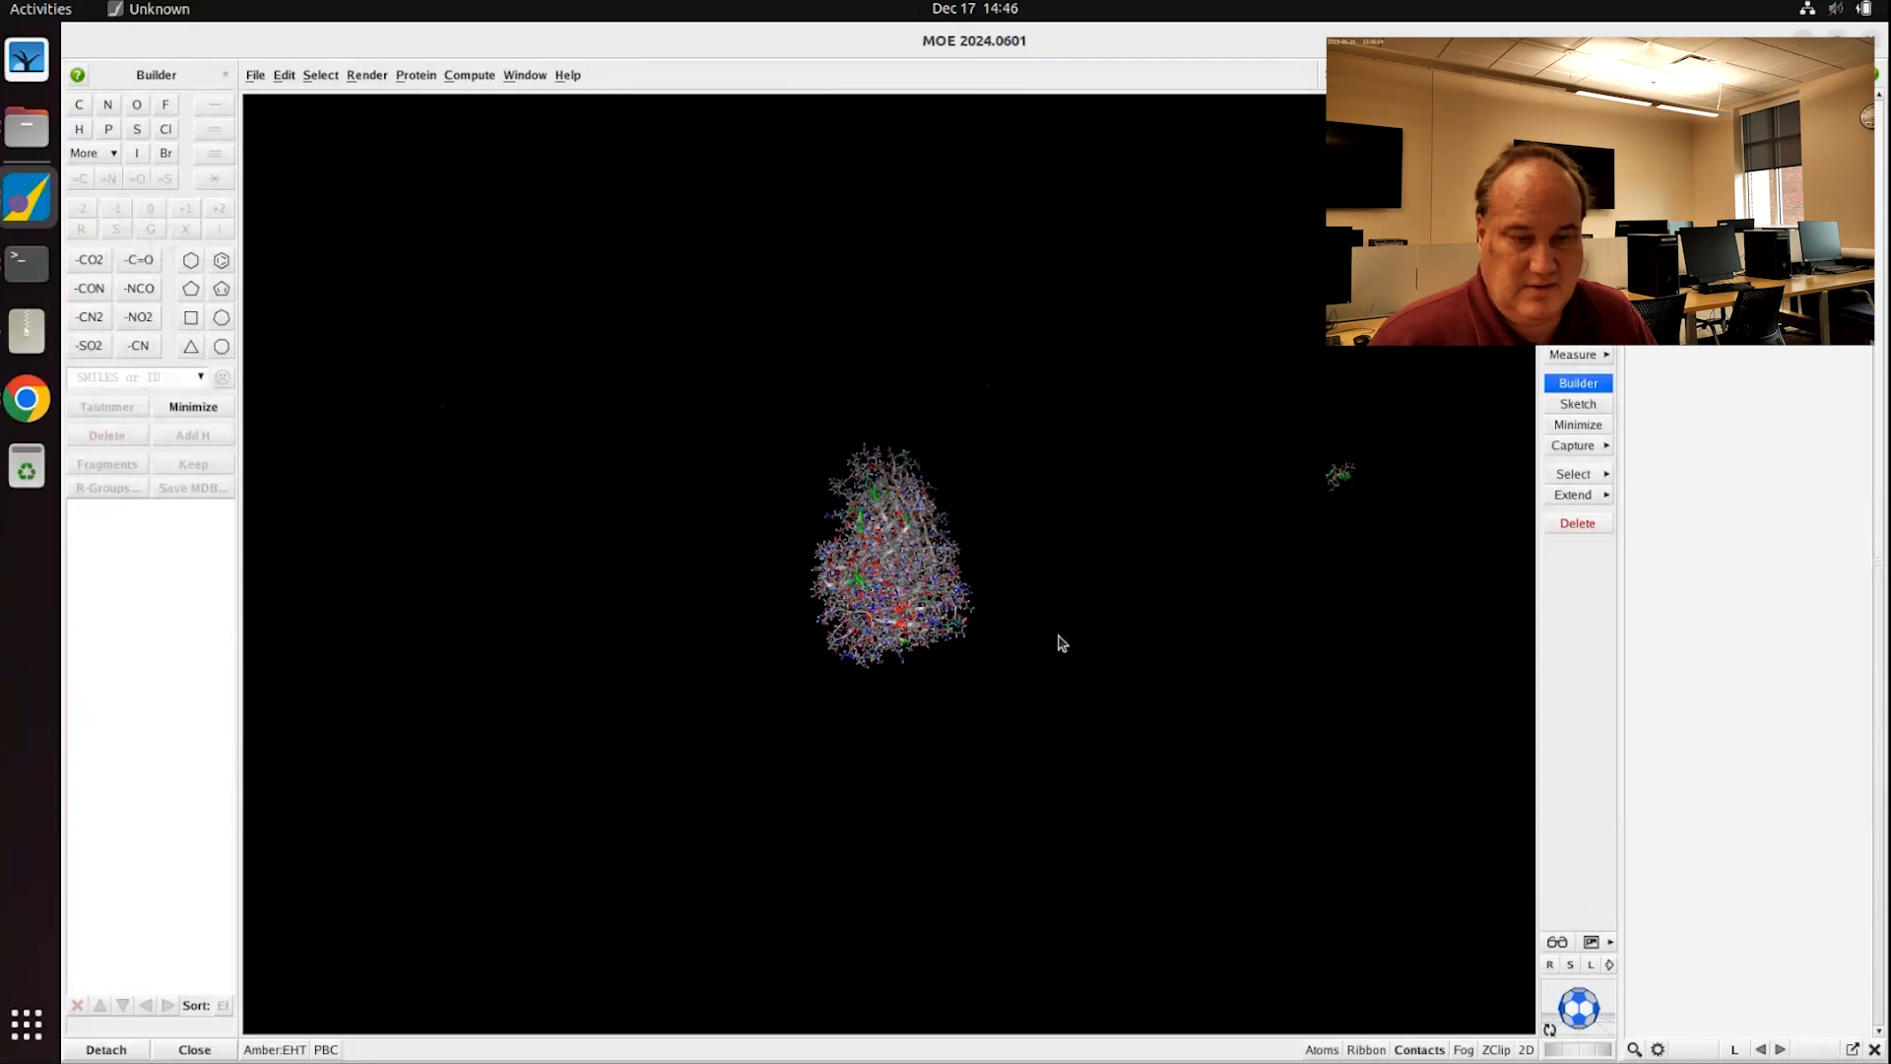
{"action": "middle_click_drag", "start_coordinate": [1057, 635], "coordinate": [865, 685], "text": "shift"}
{"action": "scroll", "coordinate": [1237, 536], "scroll_direction": "up", "scroll_amount": 3}
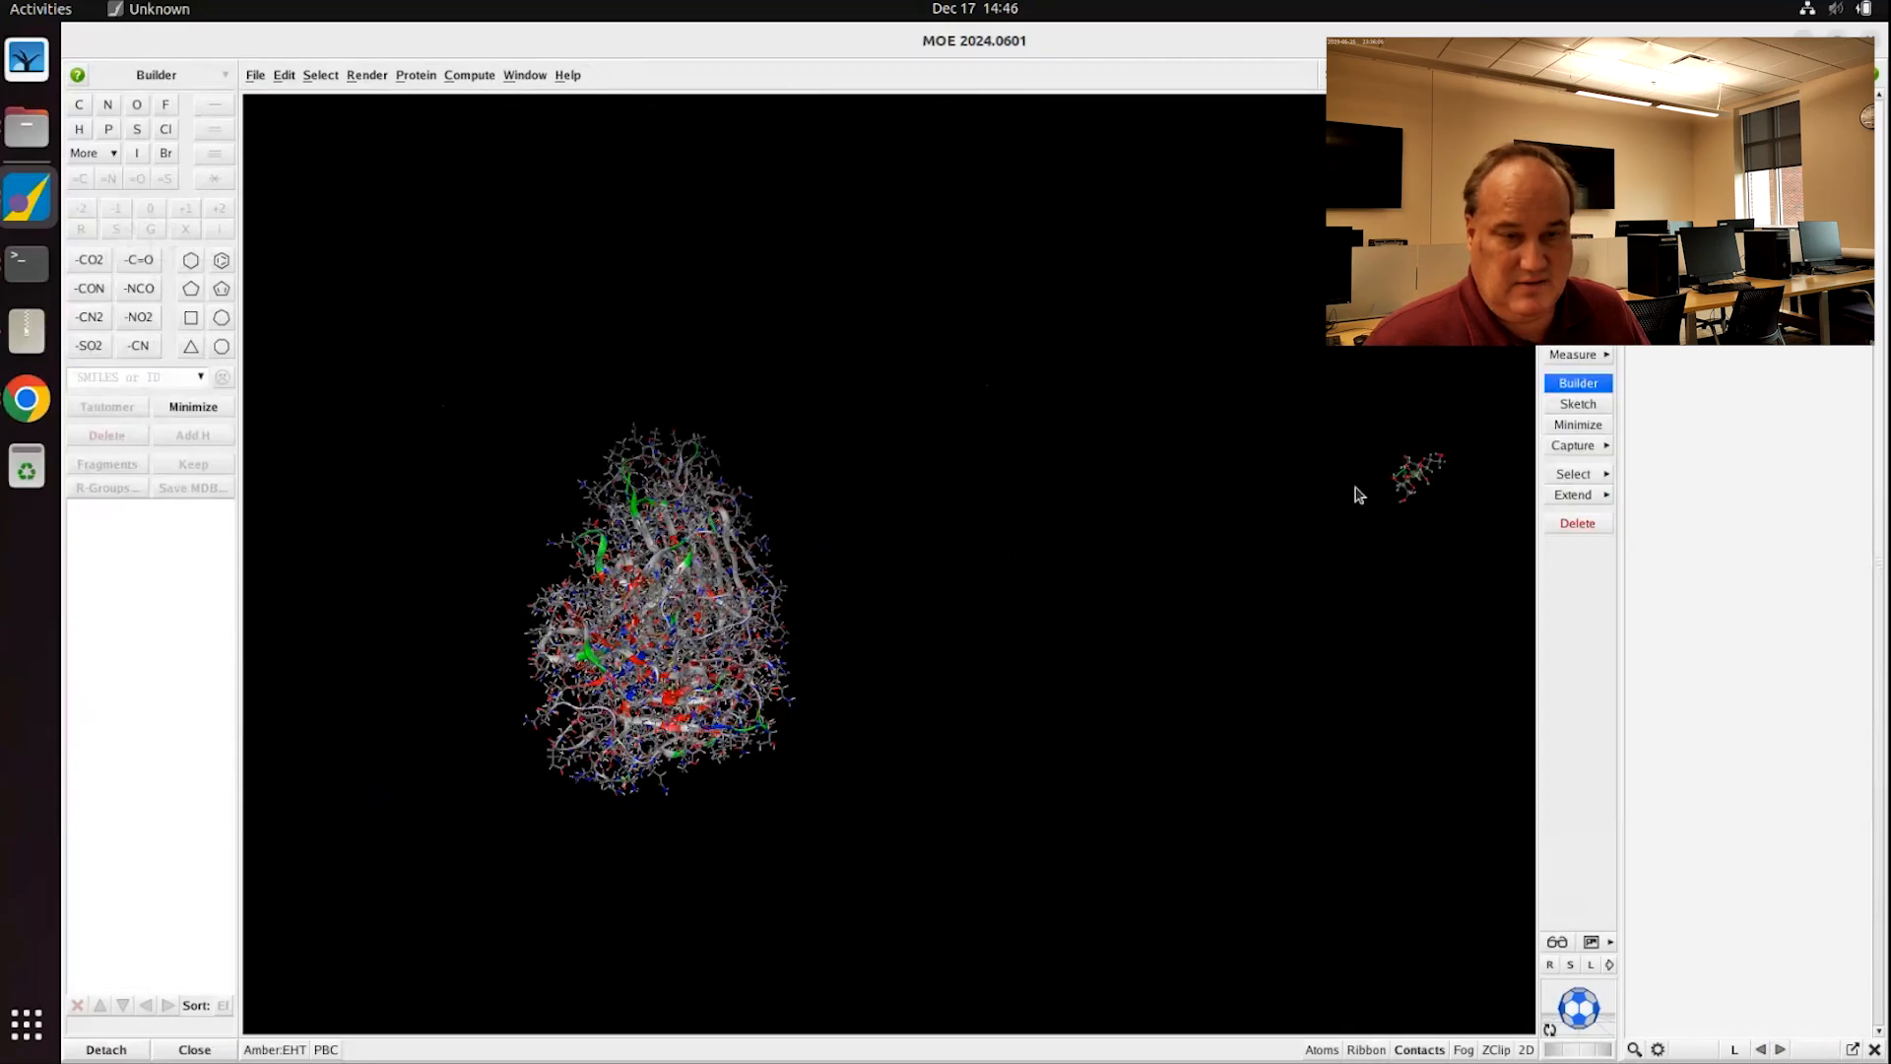
{"action": "middle_click_drag", "start_coordinate": [1359, 490], "coordinate": [1043, 587], "text": "shift"}
{"action": "scroll", "coordinate": [1246, 552], "scroll_direction": "up", "scroll_amount": 3}
{"action": "middle_click_drag", "start_coordinate": [1394, 525], "coordinate": [1046, 612], "text": "shift"}
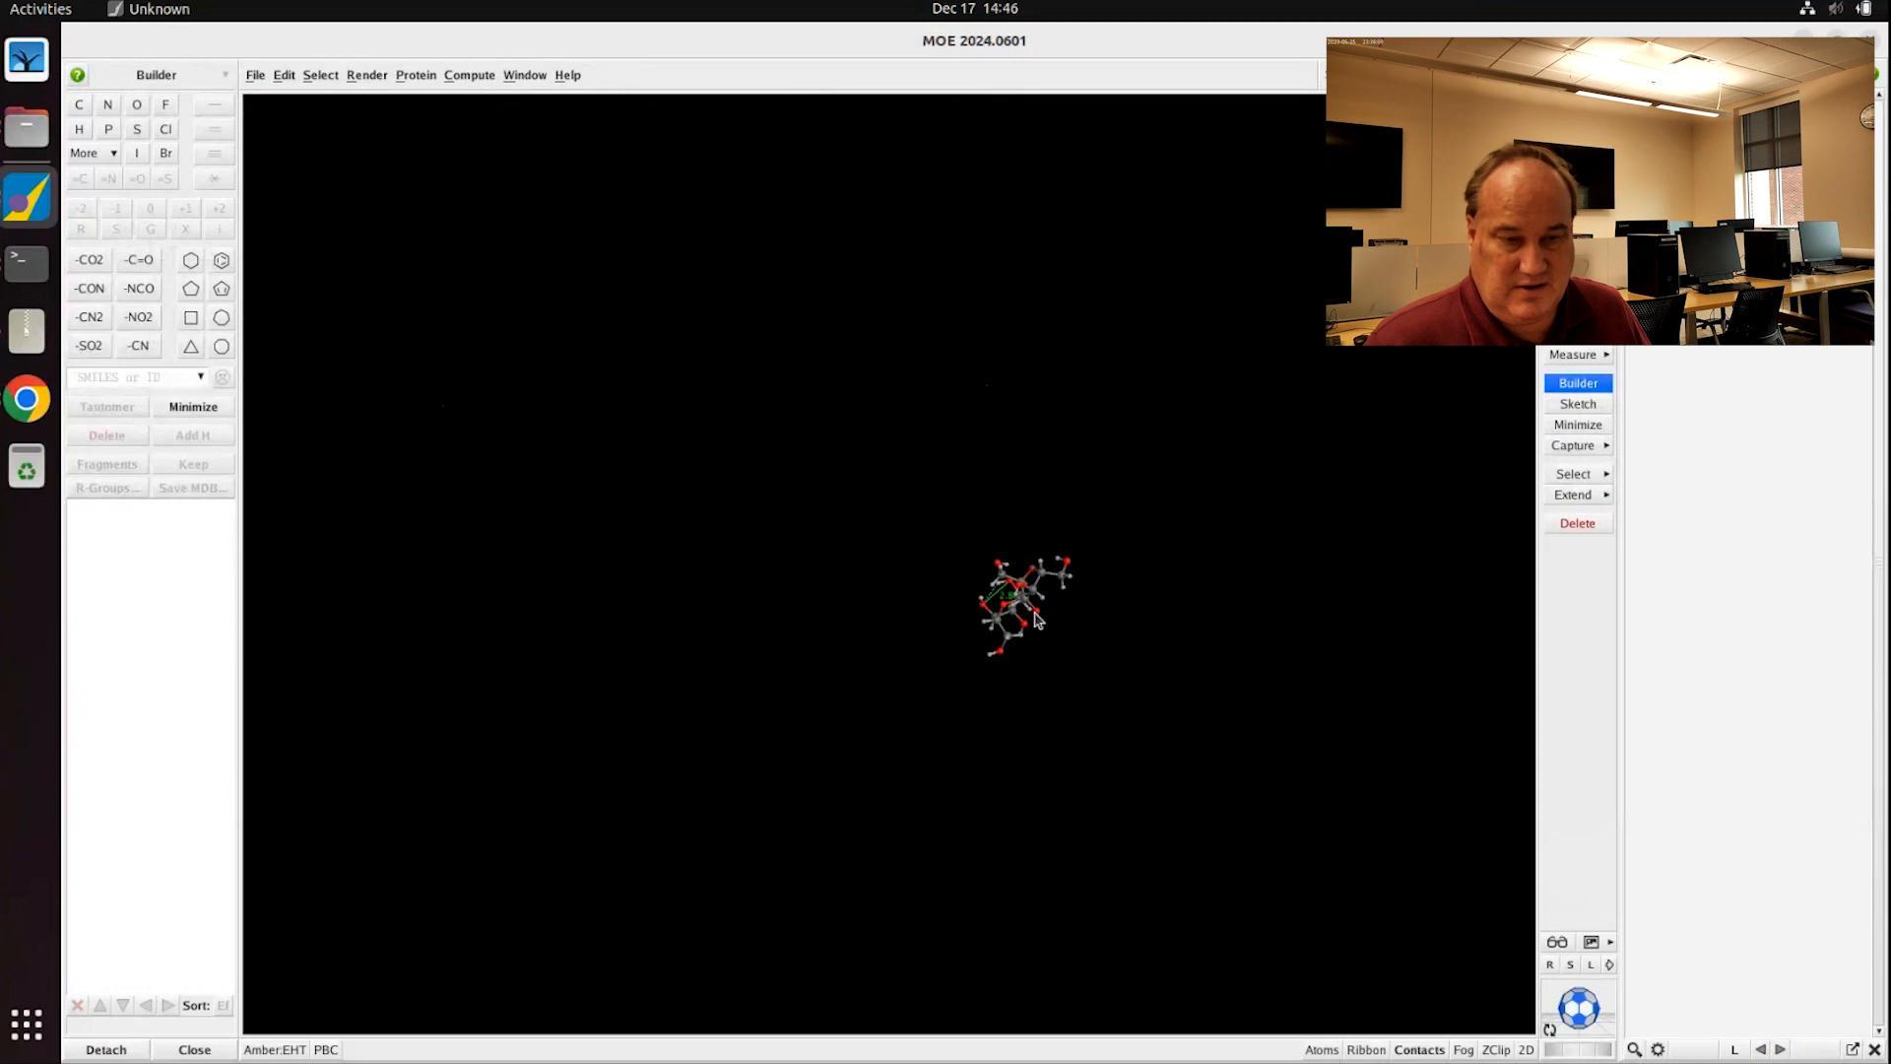
{"action": "scroll", "coordinate": [1045, 620], "scroll_direction": "up", "scroll_amount": 3}
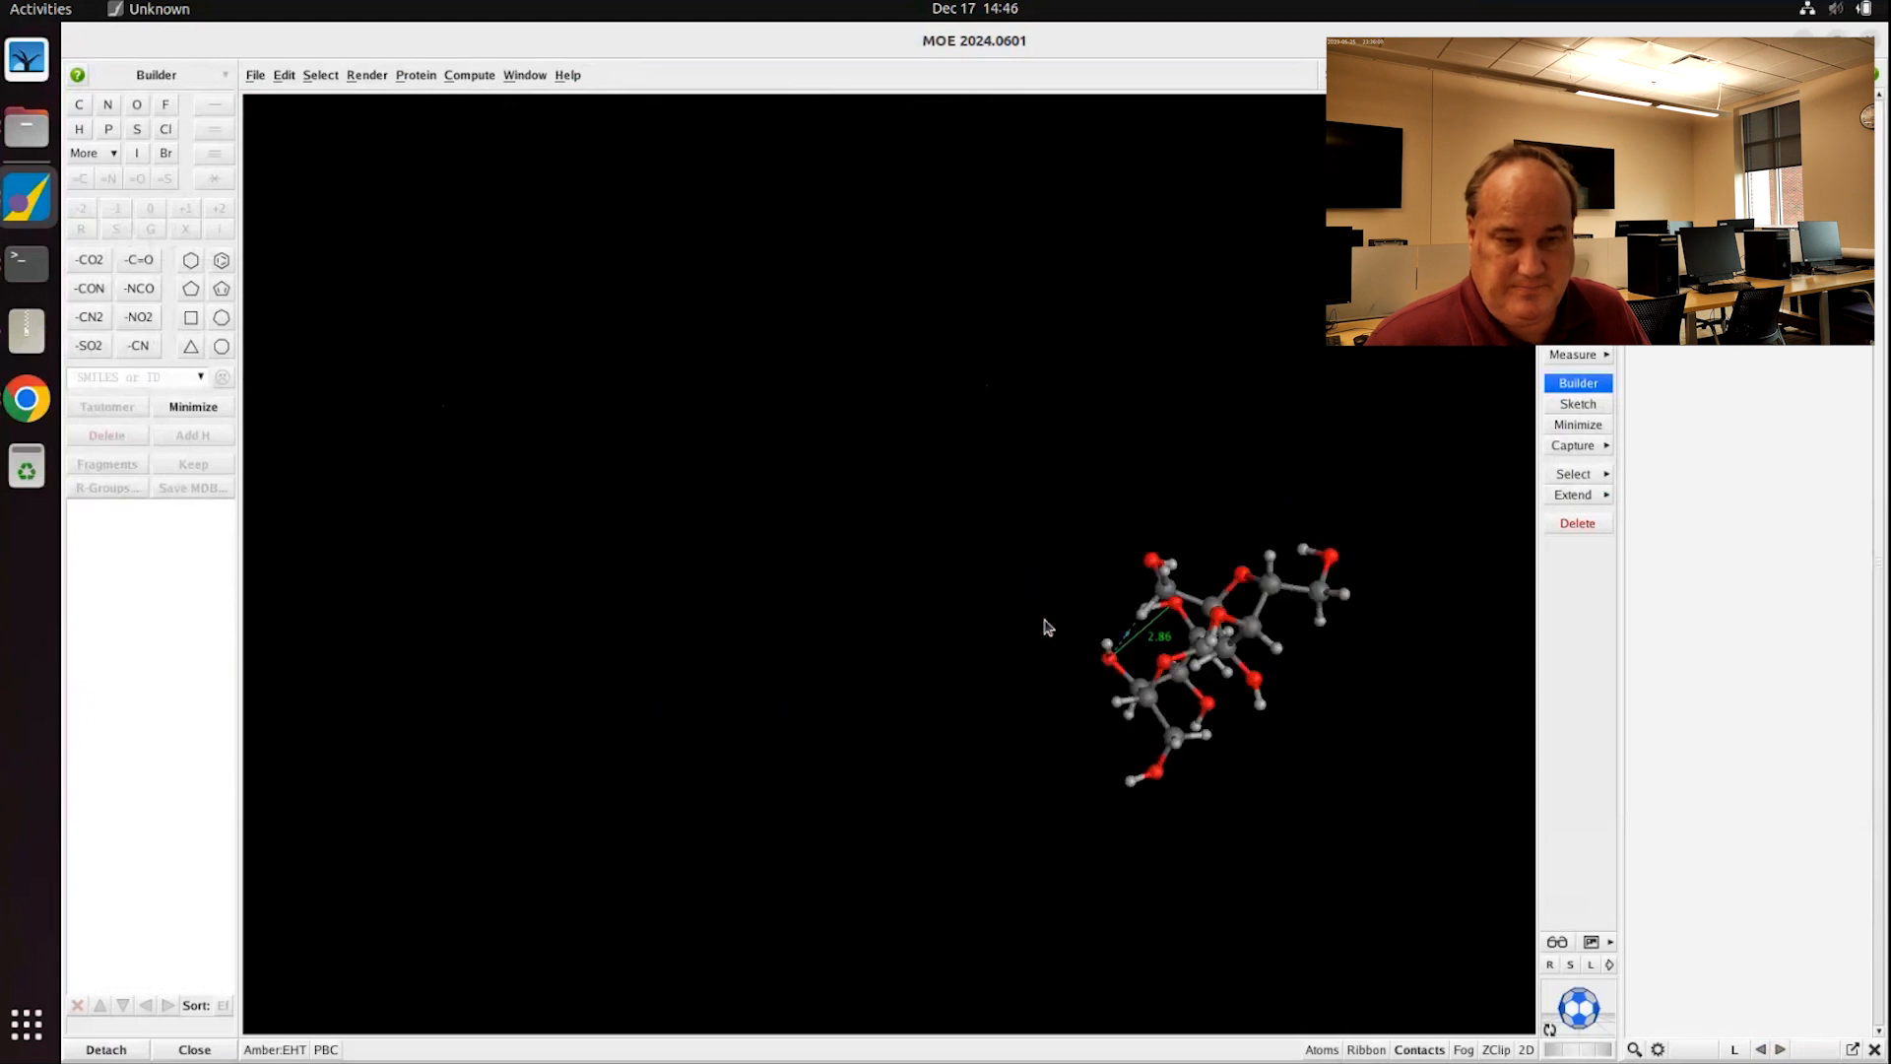
Step: Select two sucrose oxygens and remove the 2.86 distance measurement
{"action": "left_click", "coordinate": [1177, 610]}
{"action": "double_click", "coordinate": [1110, 664]}
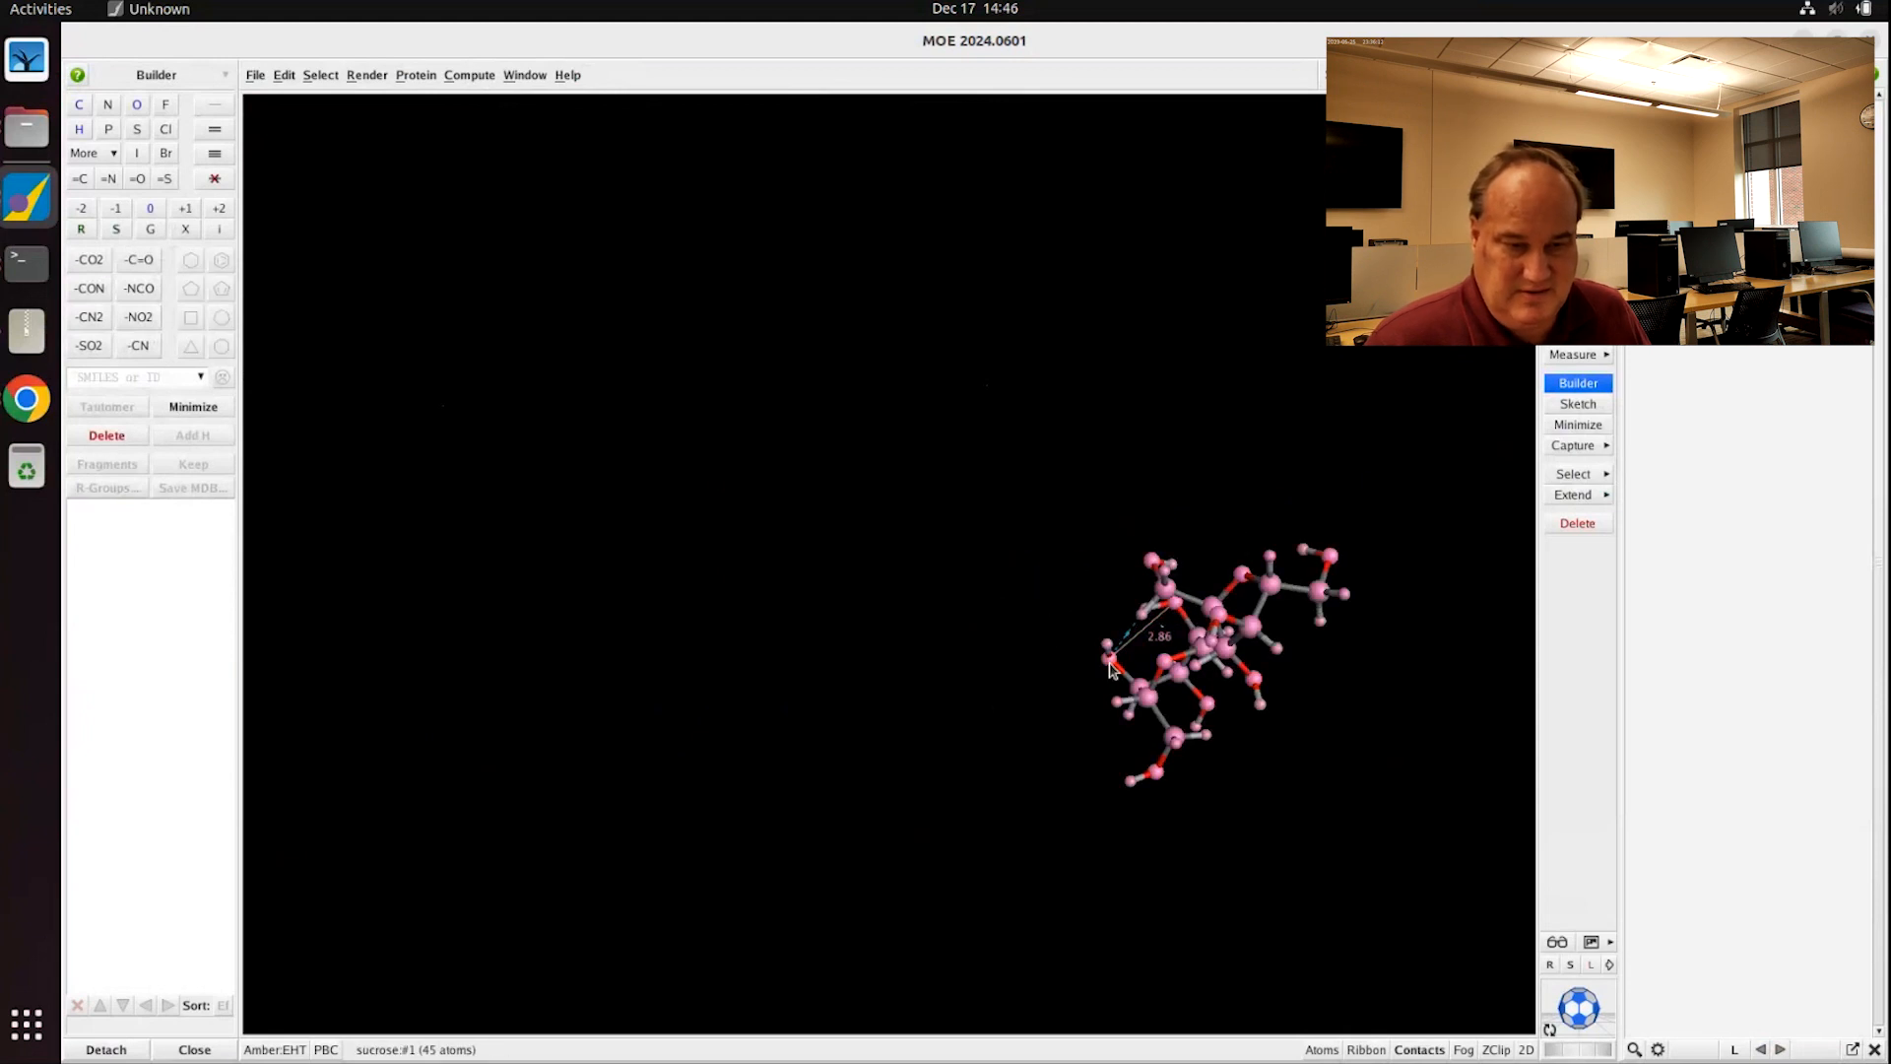
{"action": "left_click", "coordinate": [1110, 664]}
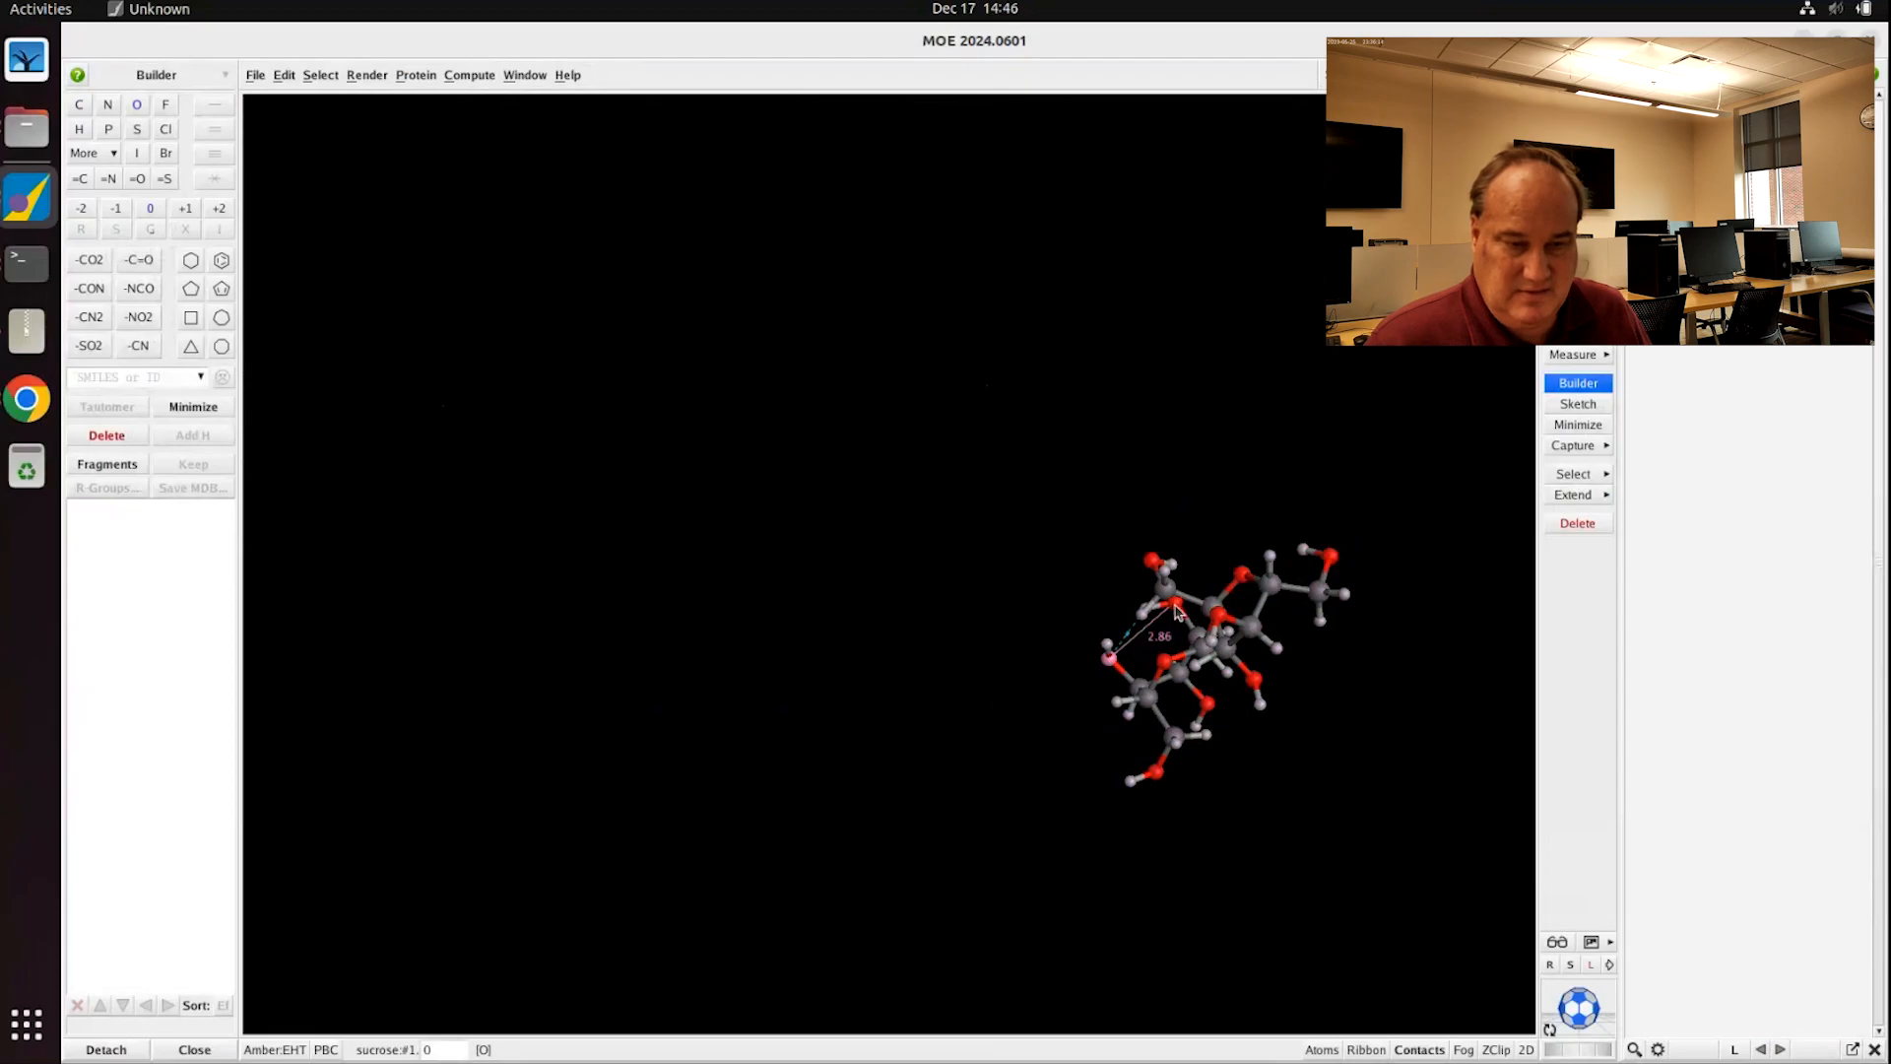
{"action": "left_click", "coordinate": [1176, 604], "text": "shift"}
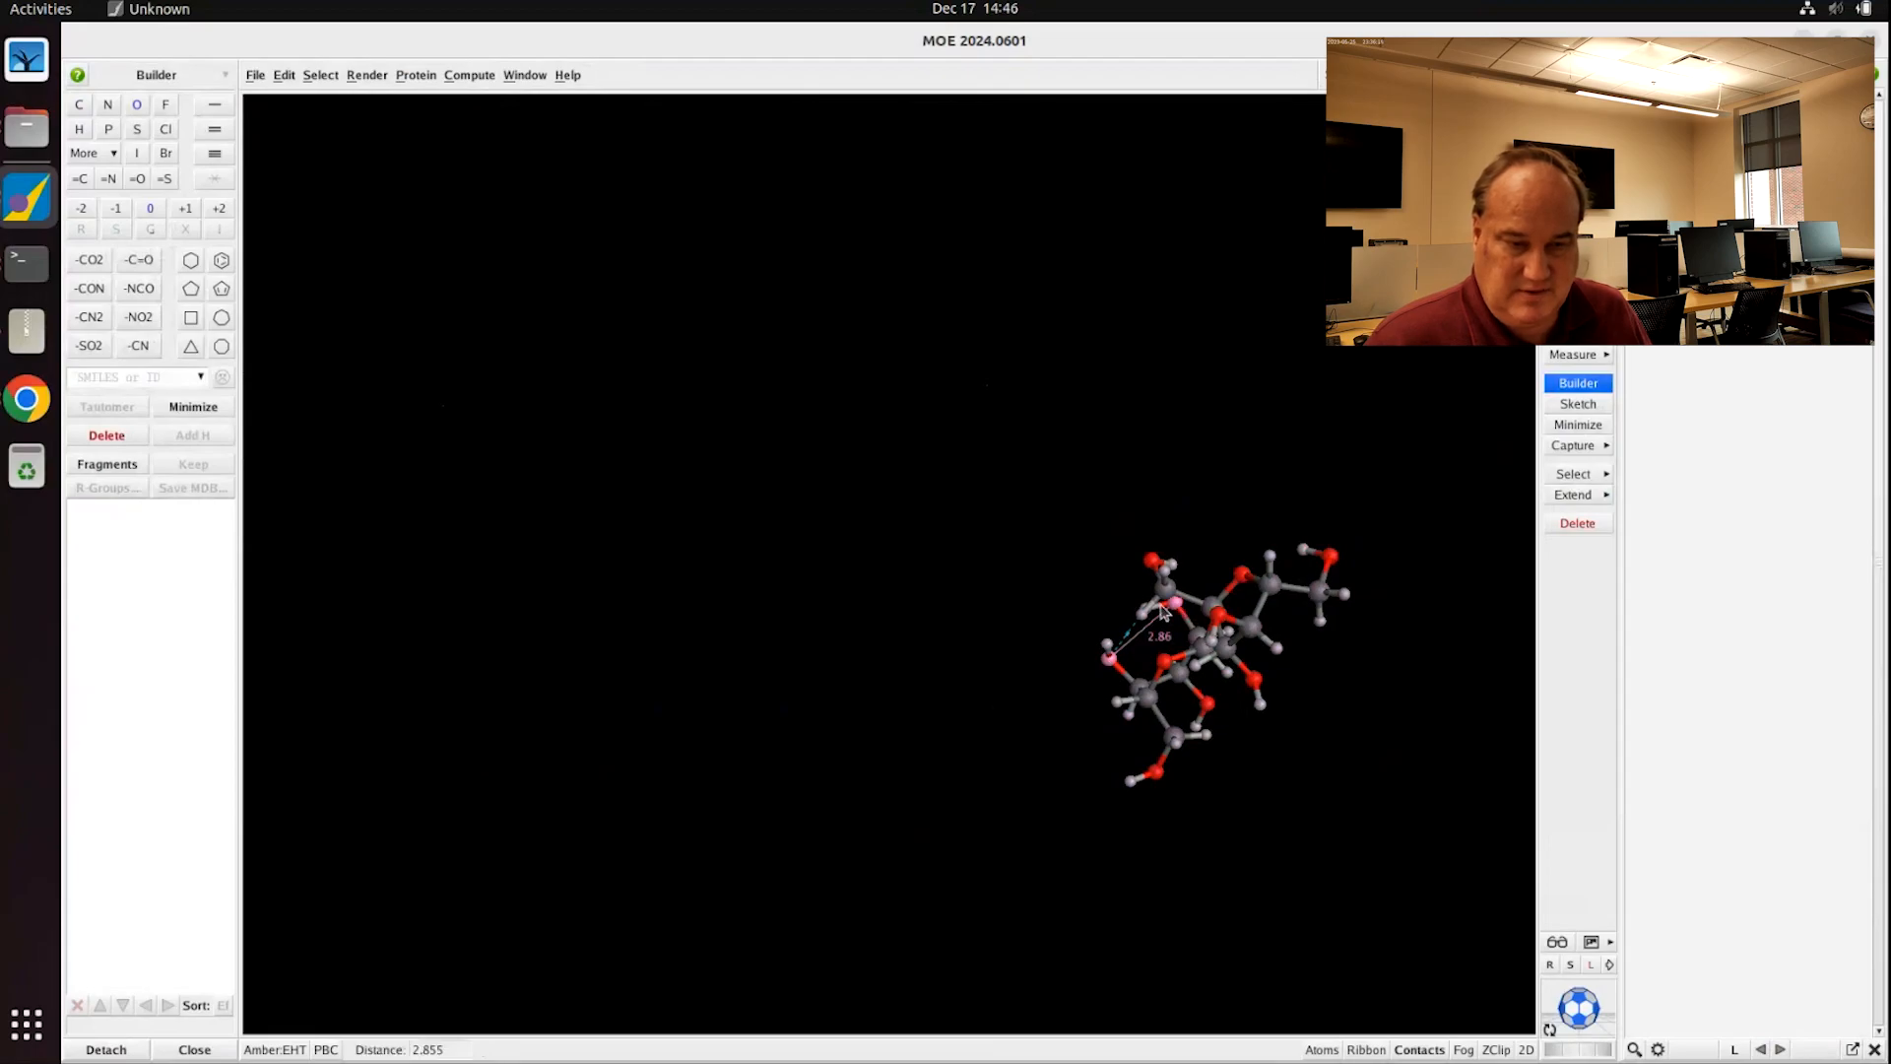
{"action": "left_click", "coordinate": [1582, 356]}
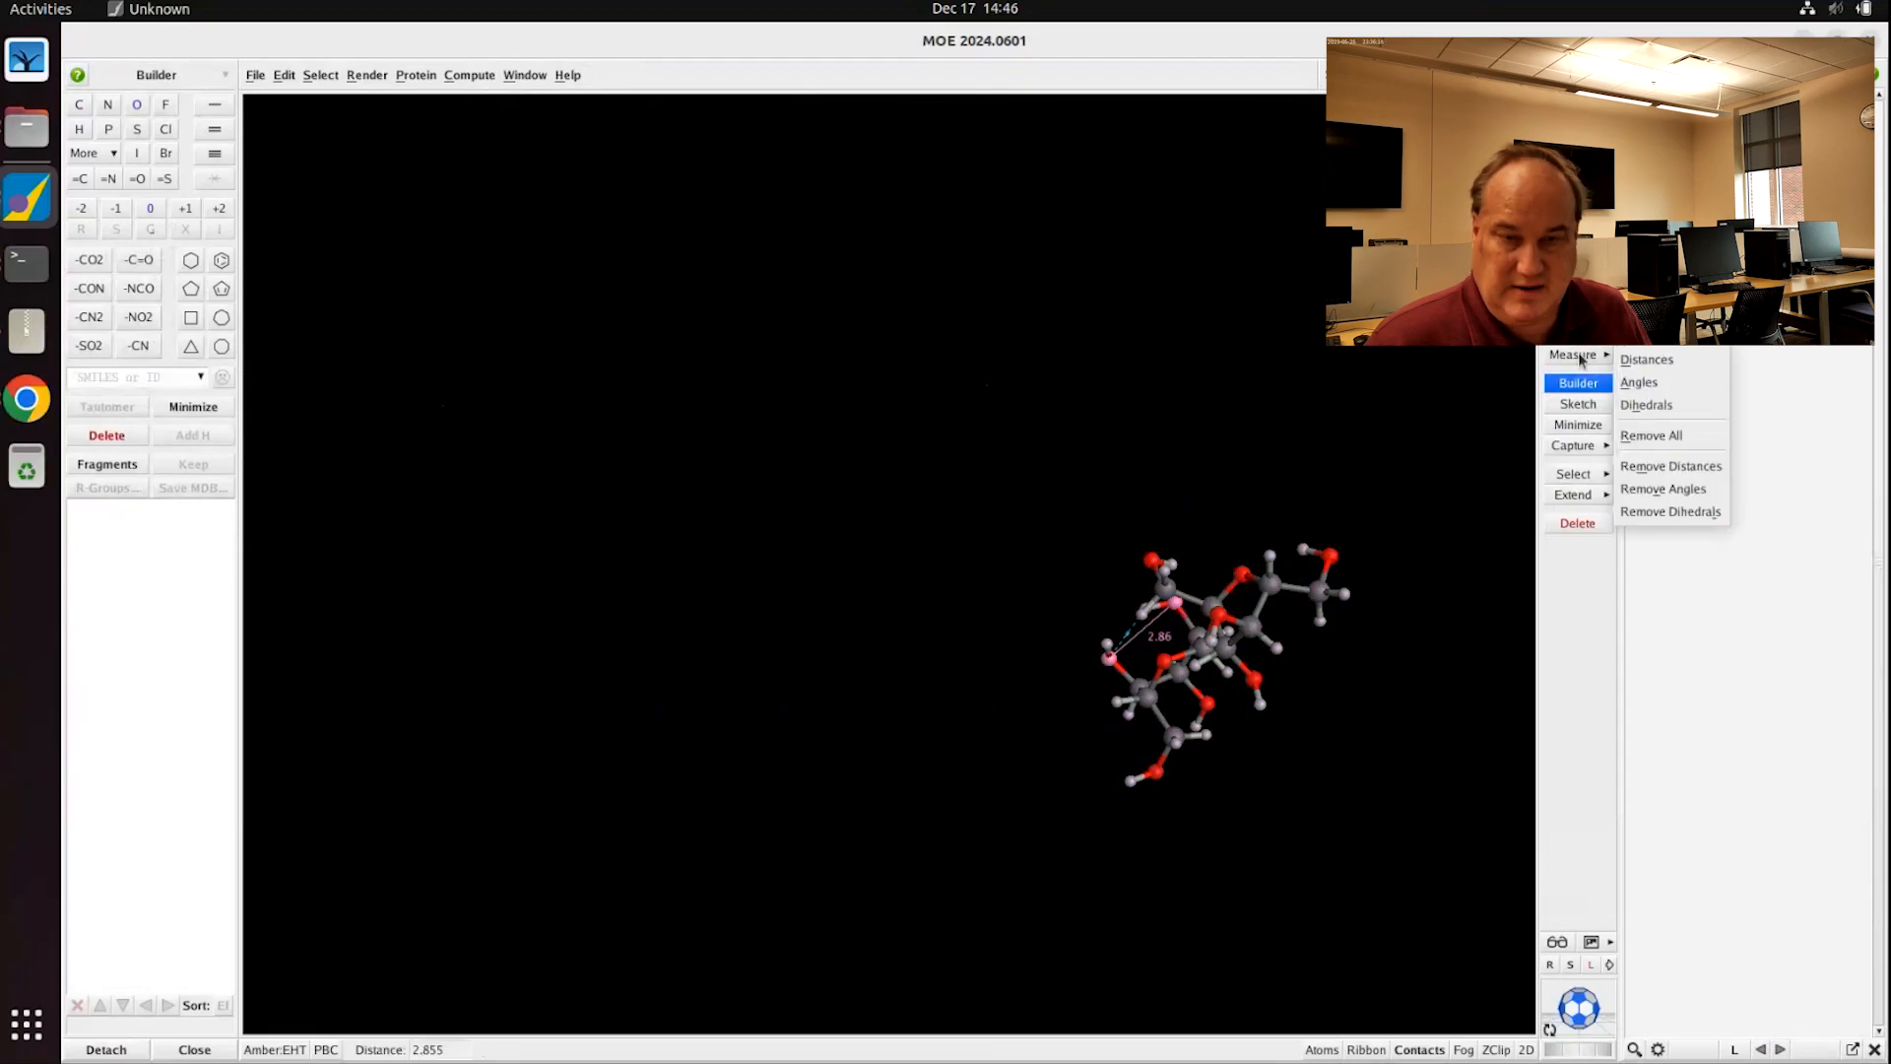
{"action": "left_click", "coordinate": [1673, 466]}
{"action": "left_click", "coordinate": [1272, 737]}
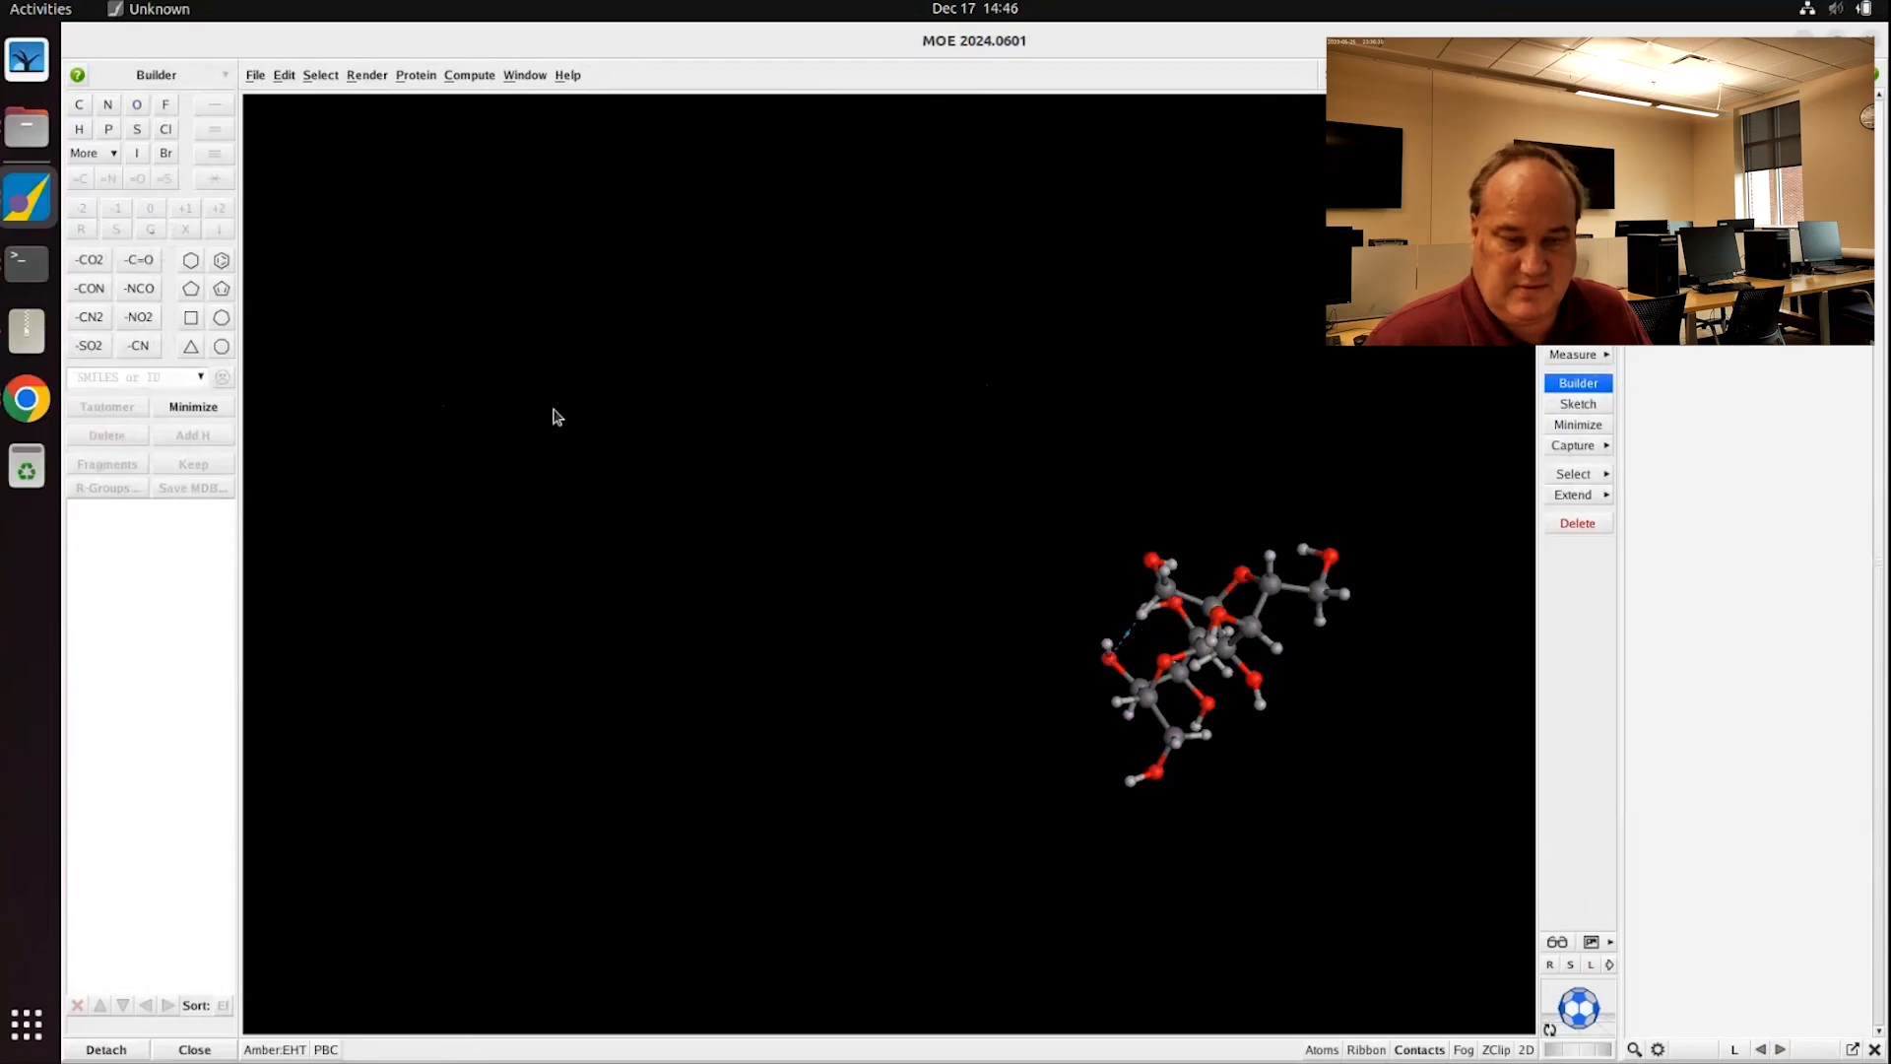
Step: Check the Amber:EHT potential setup and close it without changes
{"action": "left_click", "coordinate": [276, 1050]}
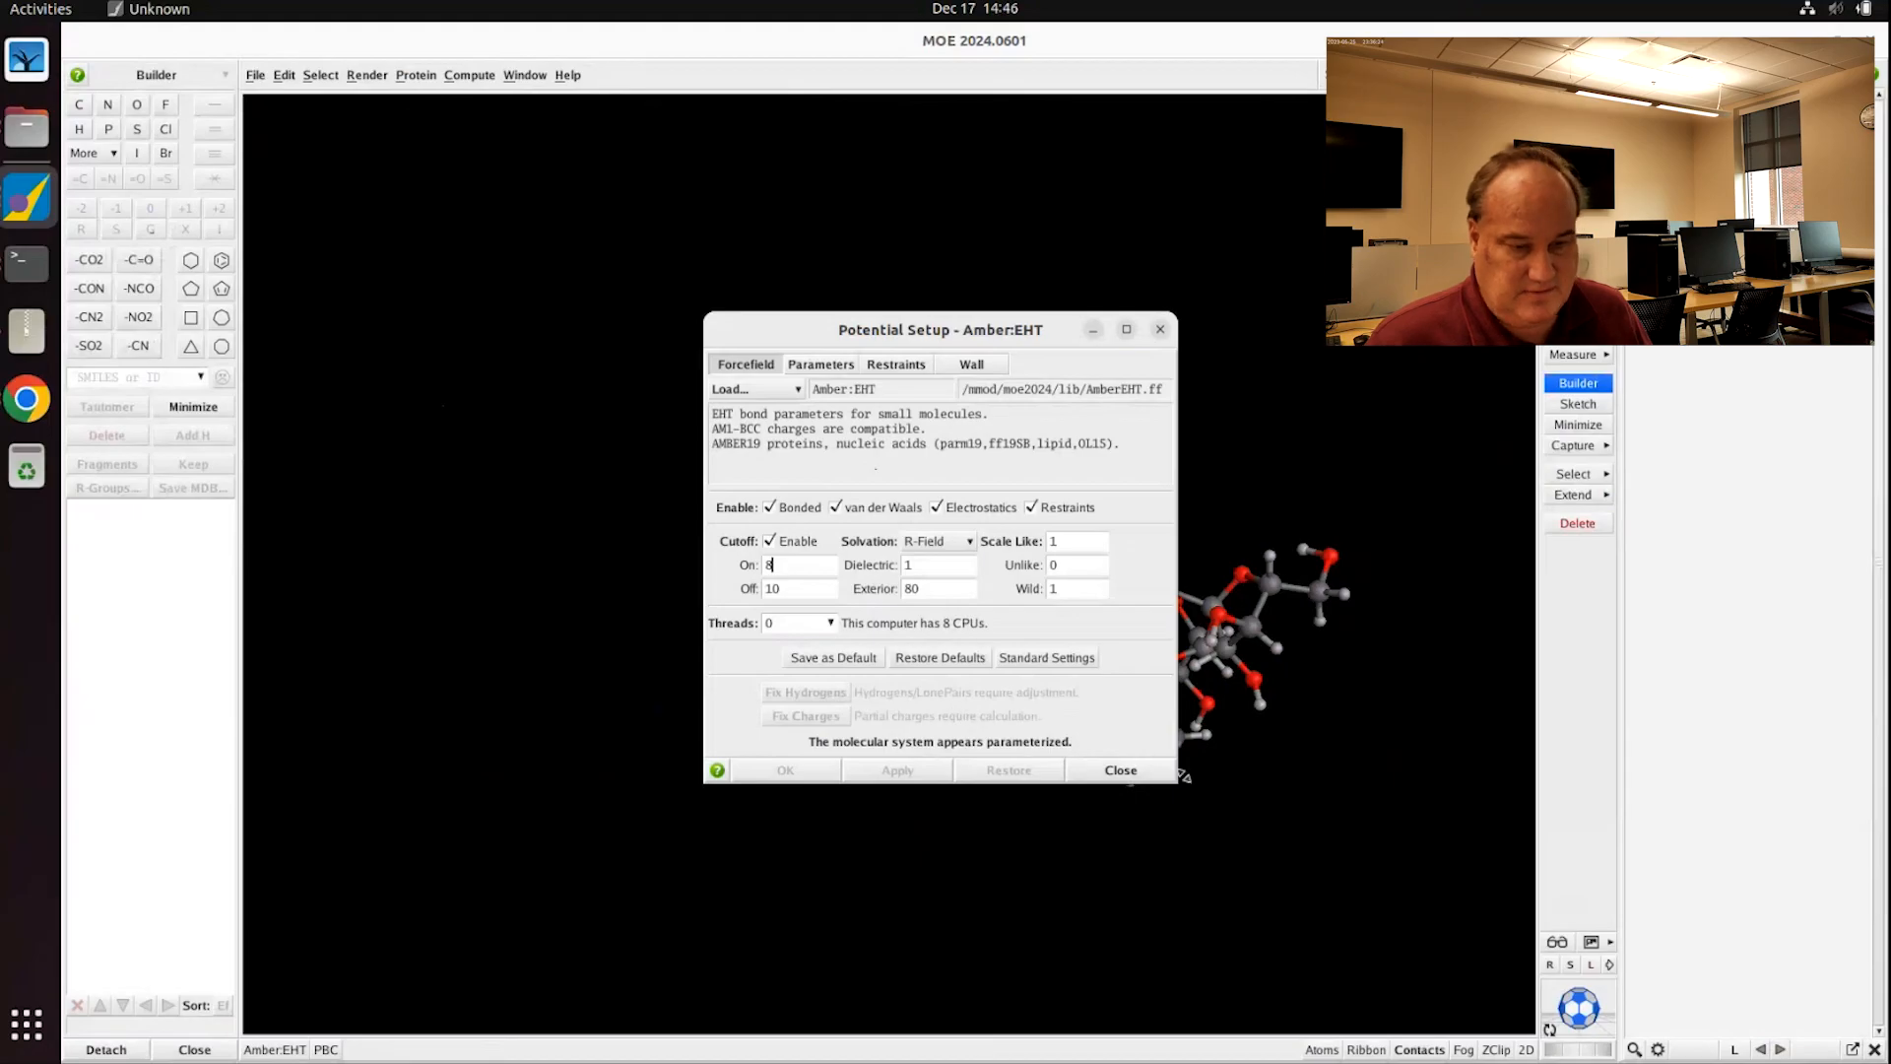
{"action": "left_click", "coordinate": [1145, 772]}
{"action": "scroll", "coordinate": [1261, 754], "scroll_direction": "down", "scroll_amount": 10}
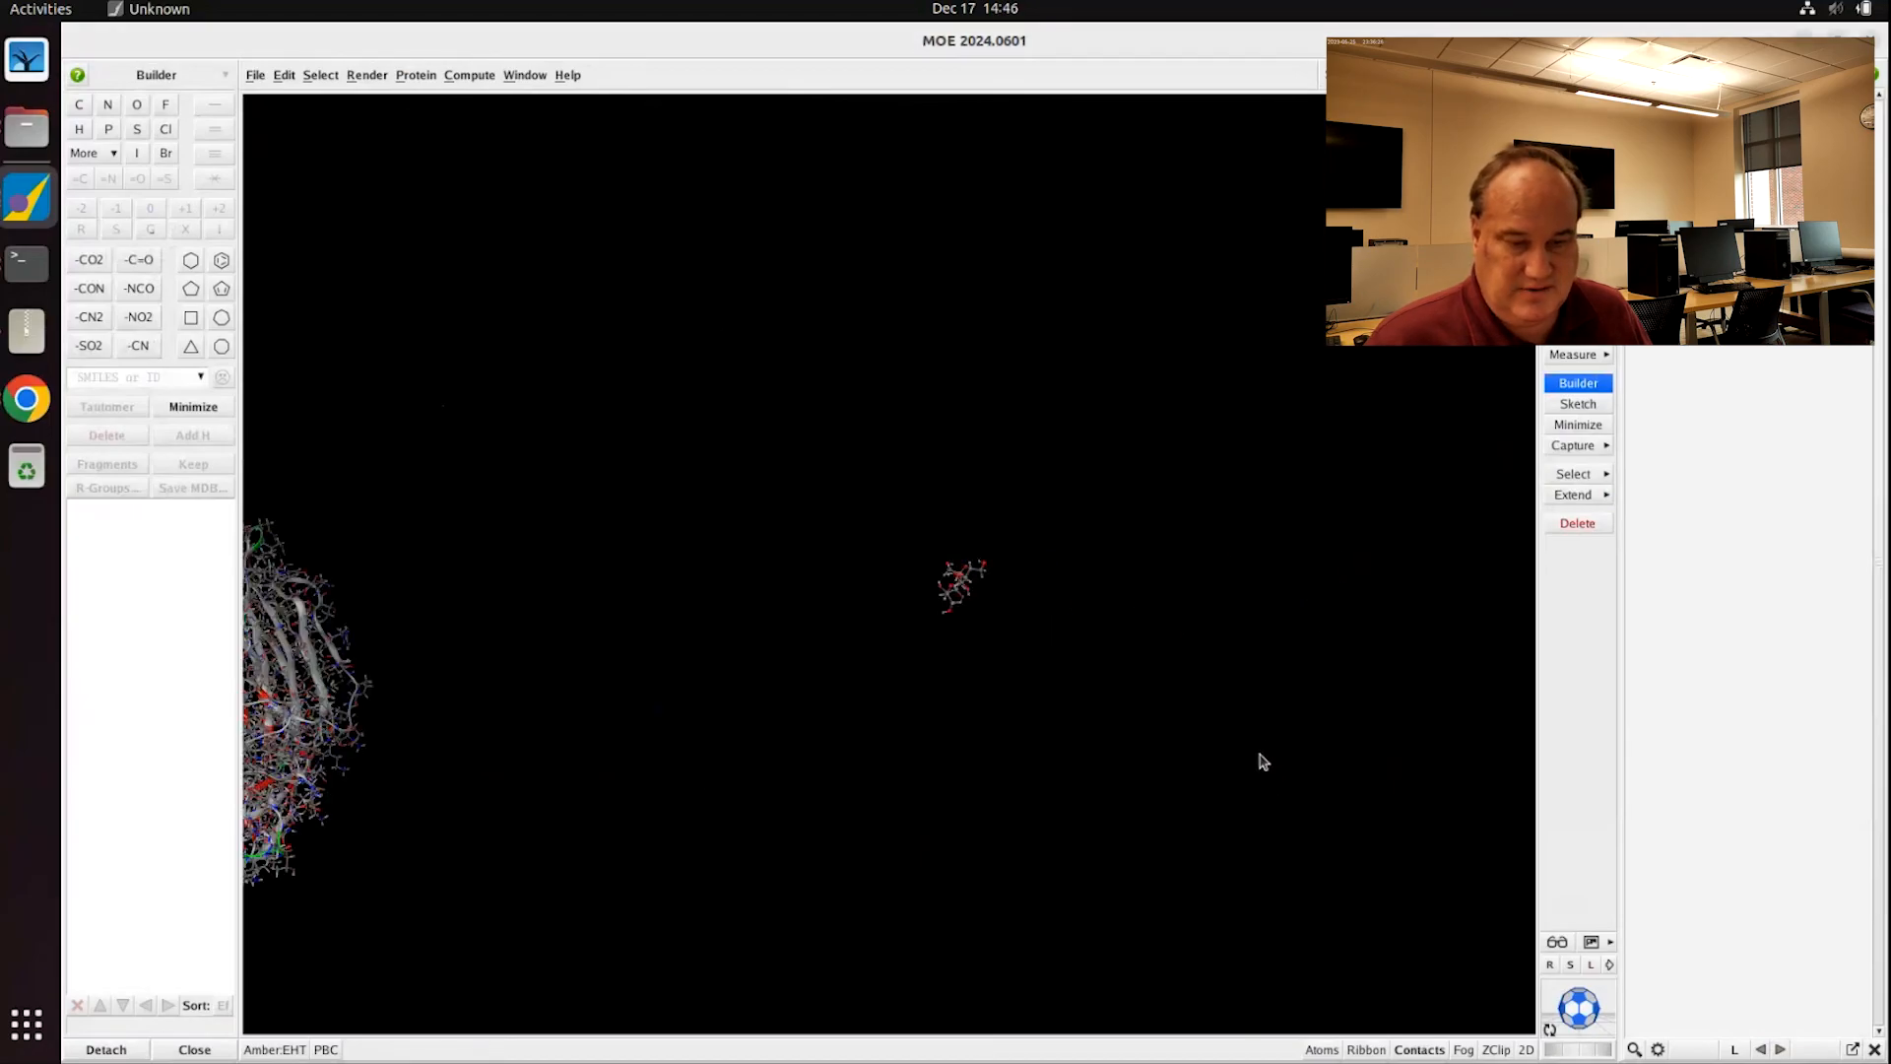
Step: Reposition and zoom the protein so the sucrose ligand pocket is in view
{"action": "middle_click_drag", "start_coordinate": [548, 726], "coordinate": [985, 611]}
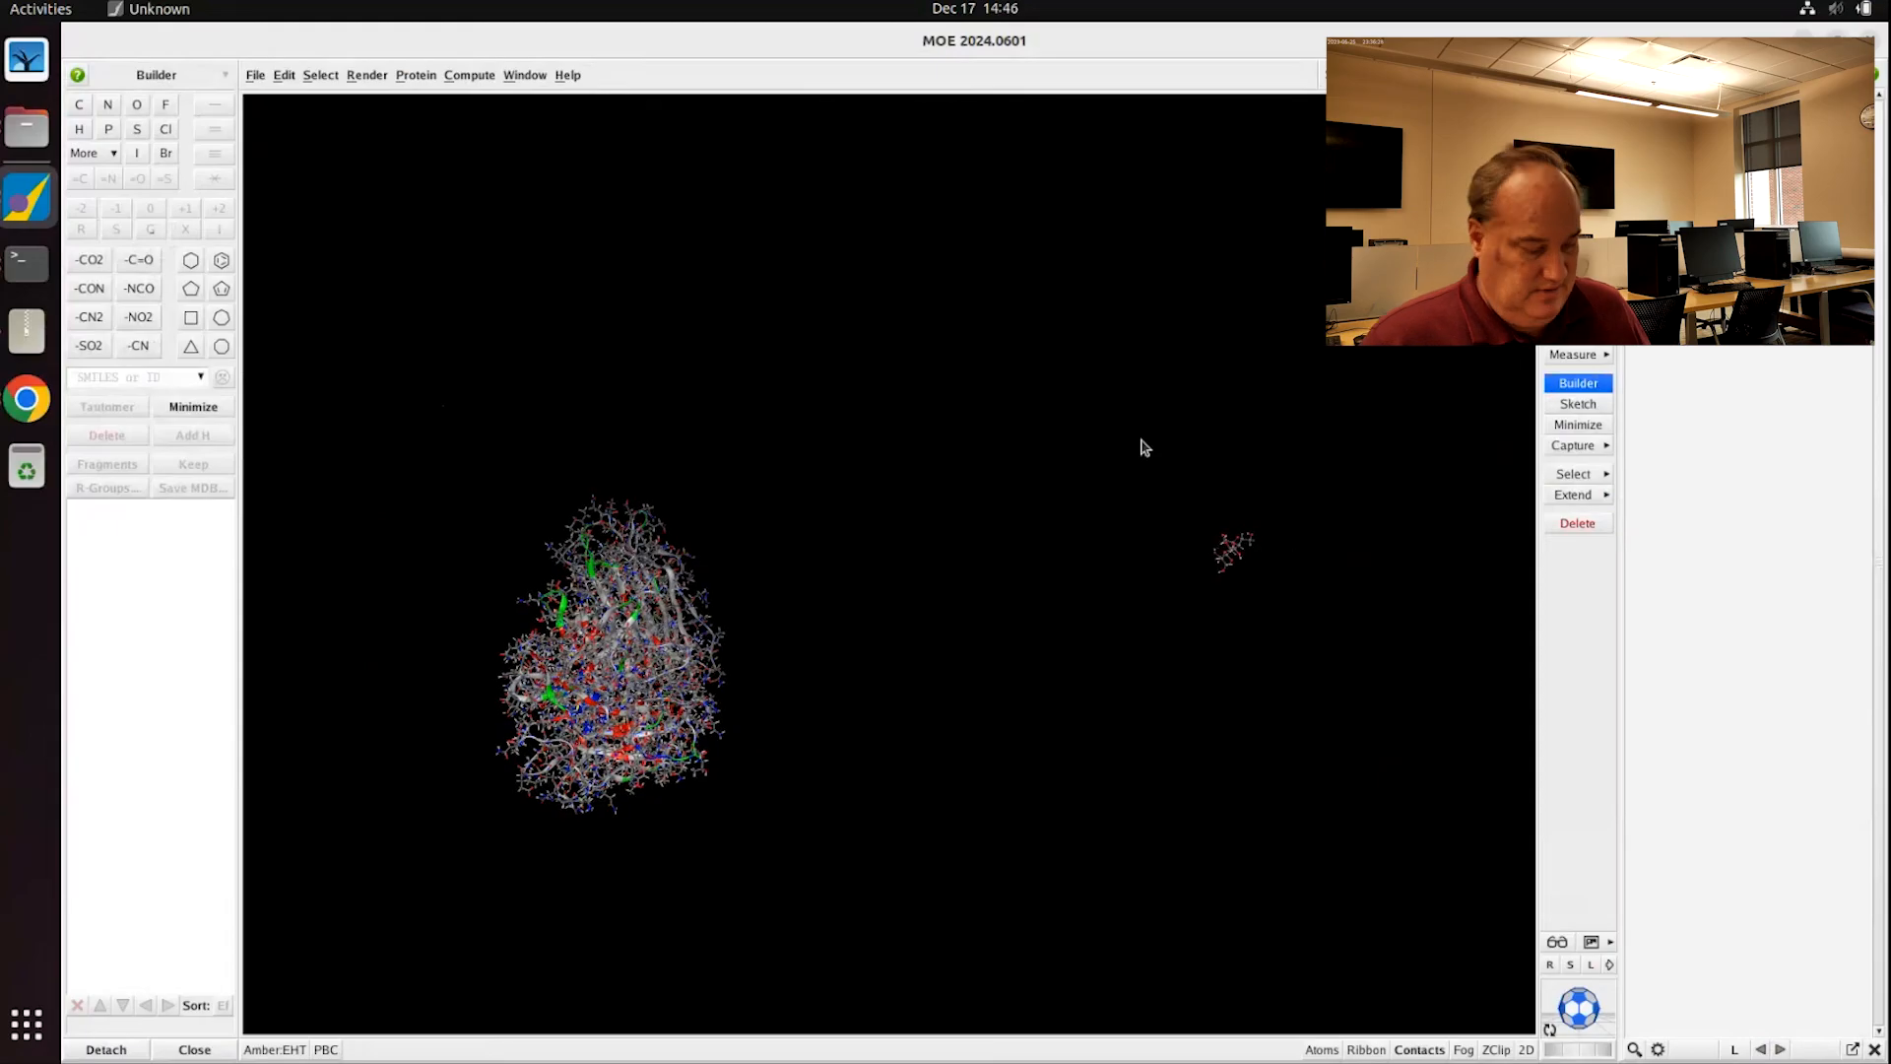
{"action": "left_click_drag", "start_coordinate": [1157, 448], "coordinate": [1292, 661]}
{"action": "left_click_drag", "start_coordinate": [427, 394], "coordinate": [857, 892]}
{"action": "left_click", "coordinate": [910, 788]}
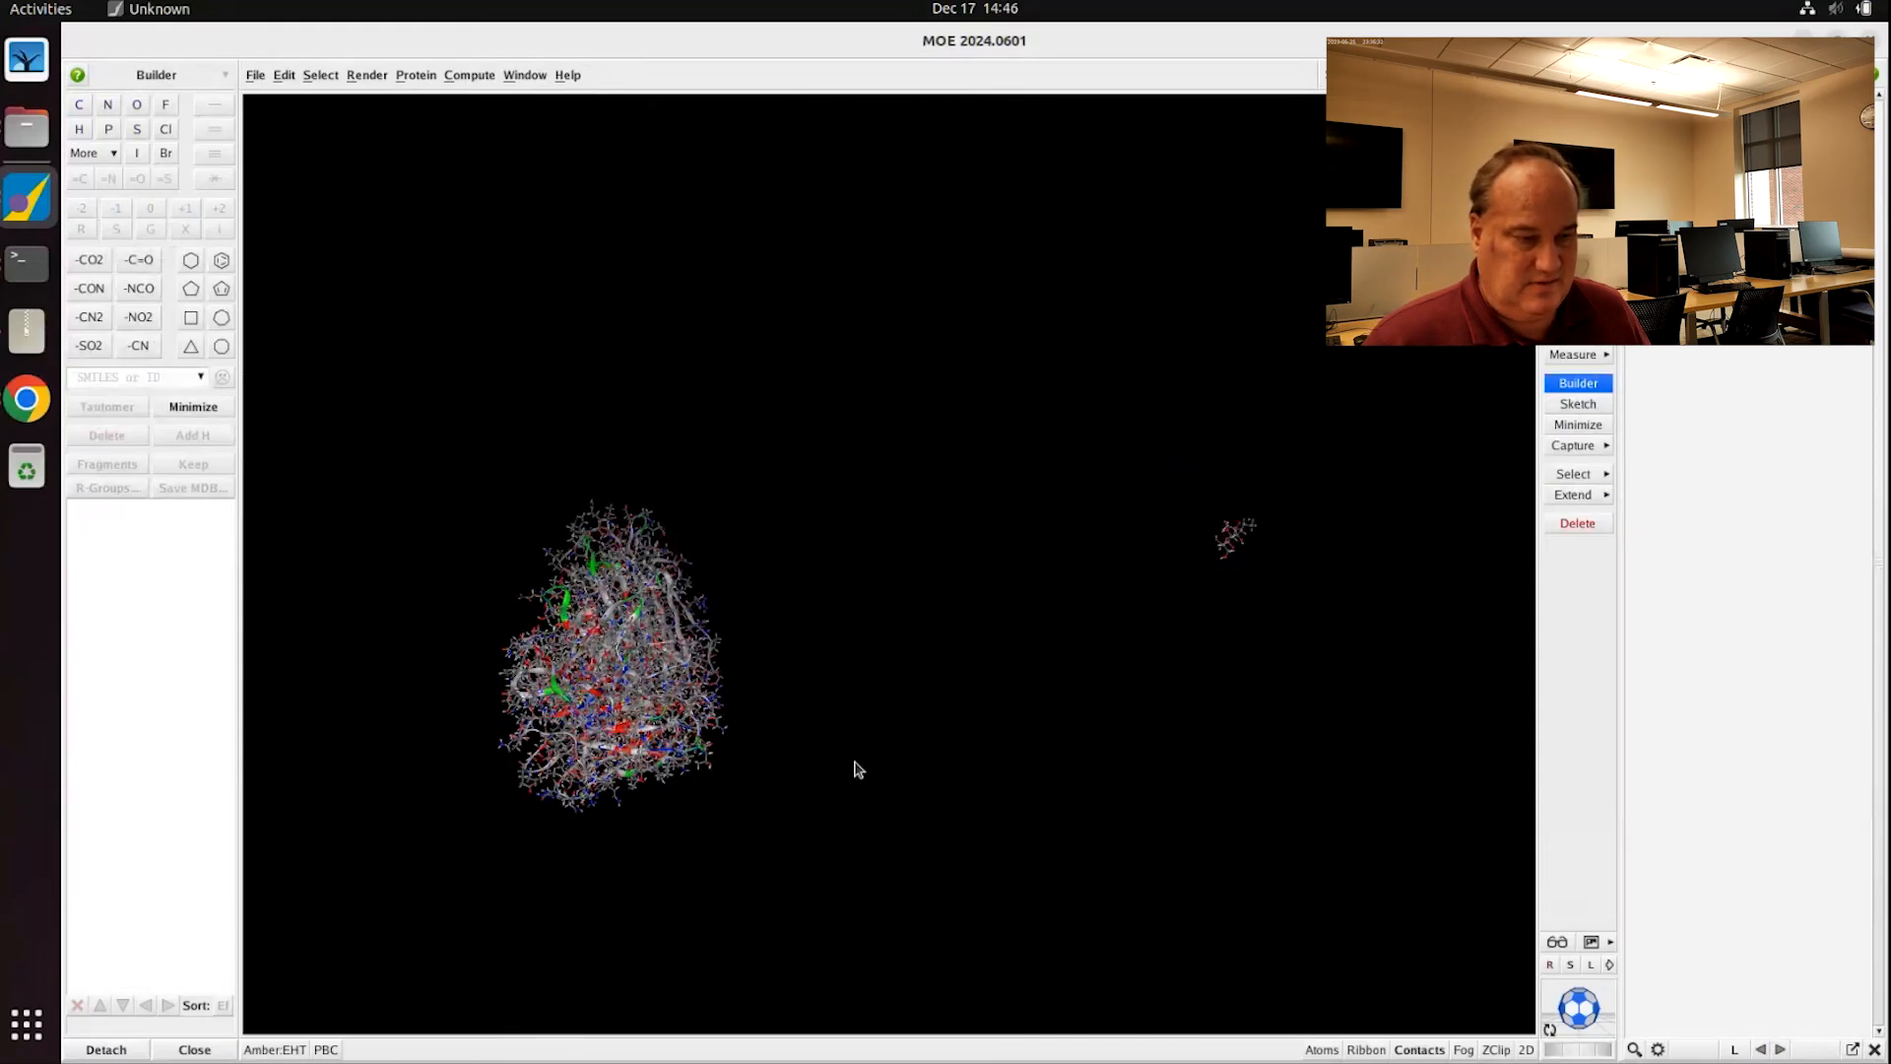
{"action": "middle_click_drag", "start_coordinate": [857, 765], "coordinate": [1157, 530]}
{"action": "middle_click_drag", "start_coordinate": [603, 766], "coordinate": [989, 598], "text": "shift"}
{"action": "scroll", "coordinate": [988, 596], "scroll_direction": "up", "scroll_amount": 10}
{"action": "scroll", "coordinate": [985, 577], "scroll_direction": "up", "scroll_amount": 10}
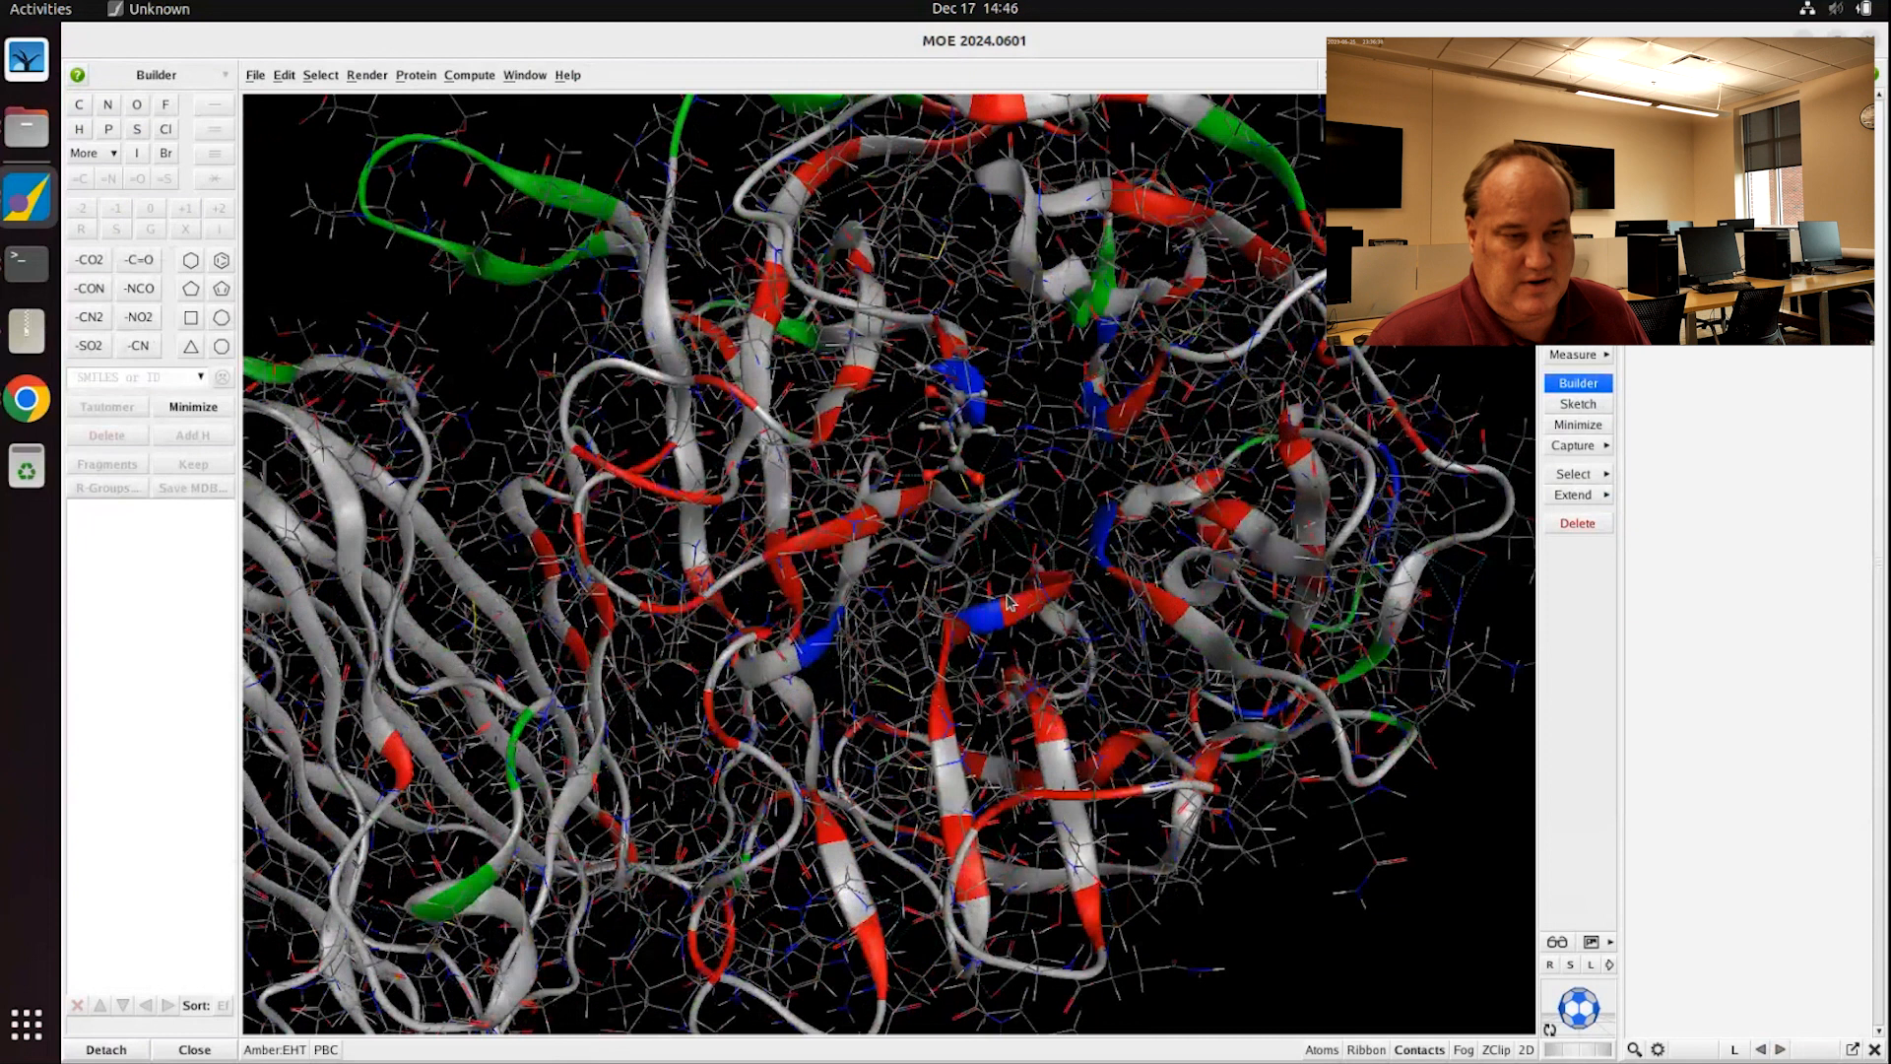
{"action": "middle_click_drag", "start_coordinate": [1008, 603], "coordinate": [1034, 467]}
Step: Select residue Glu203 of chain A next to the ligand
{"action": "left_click", "coordinate": [1034, 456]}
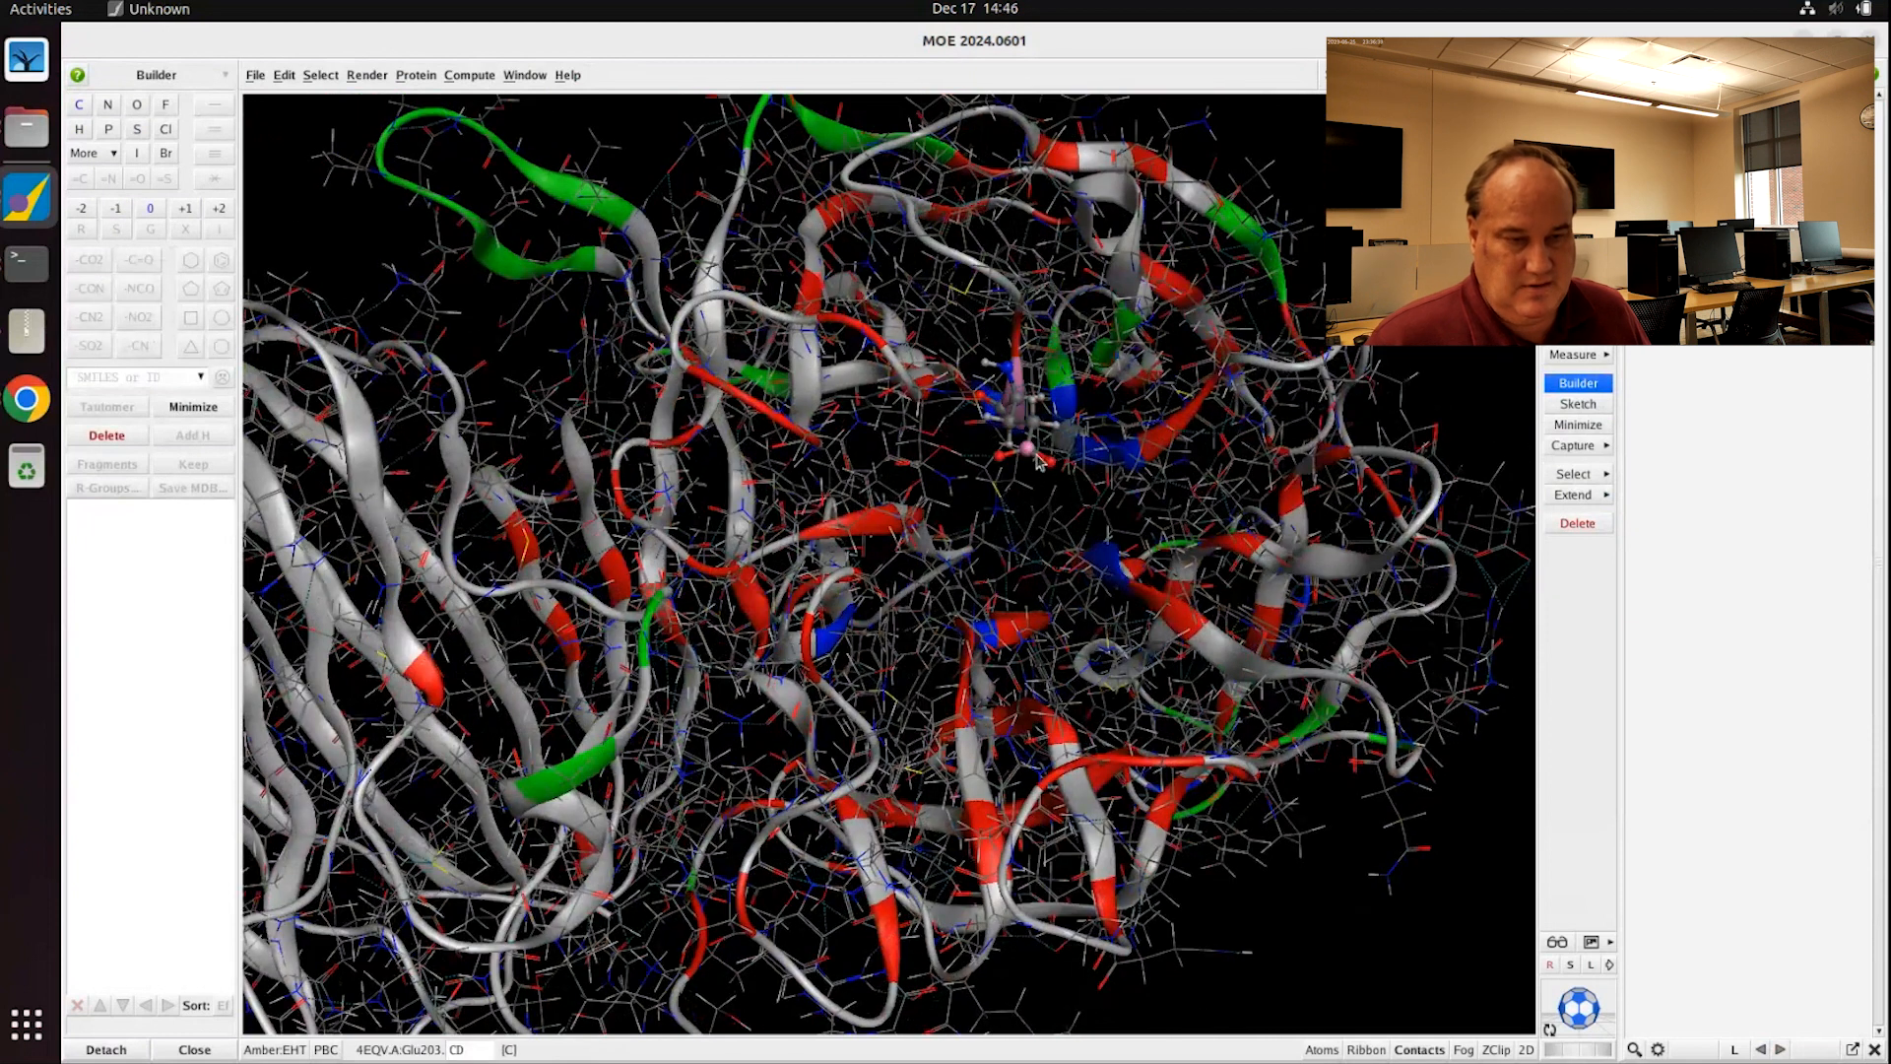
{"action": "double_click", "coordinate": [1071, 408]}
{"action": "left_click", "coordinate": [1057, 378]}
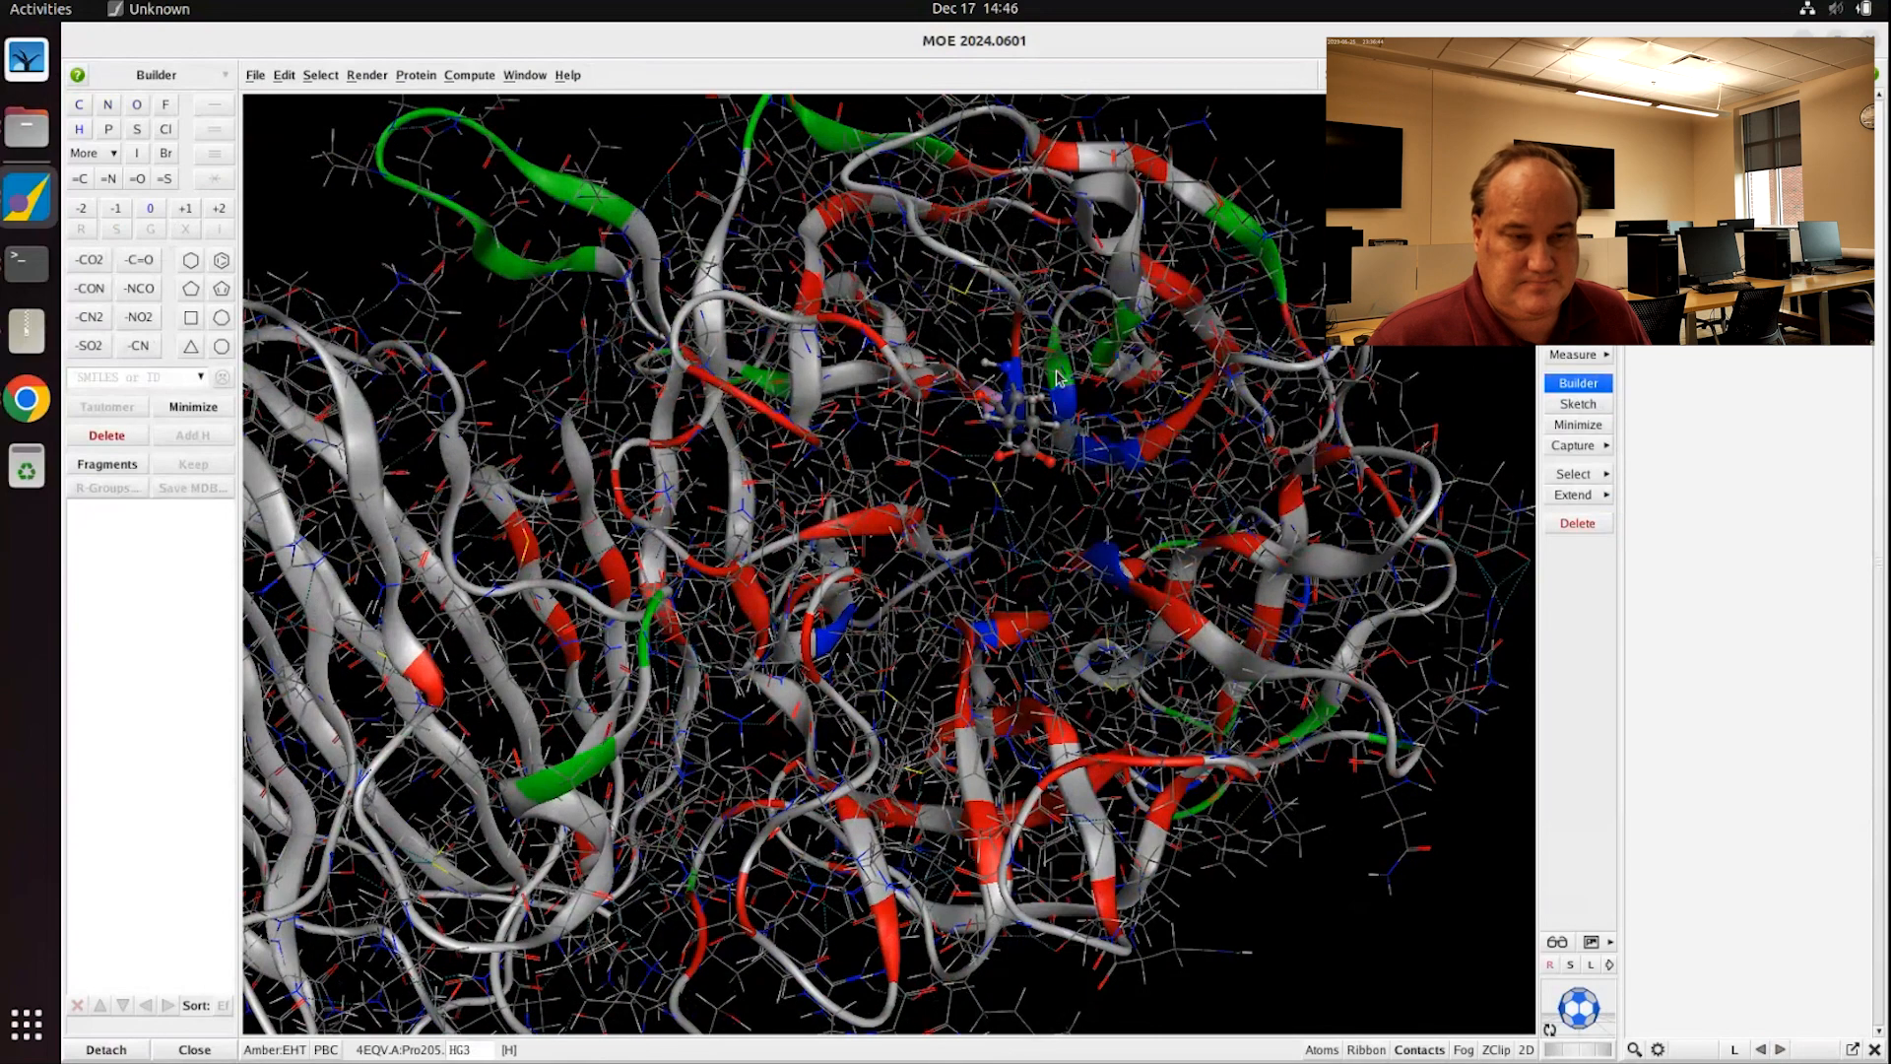
{"action": "triple_click", "coordinate": [1016, 393]}
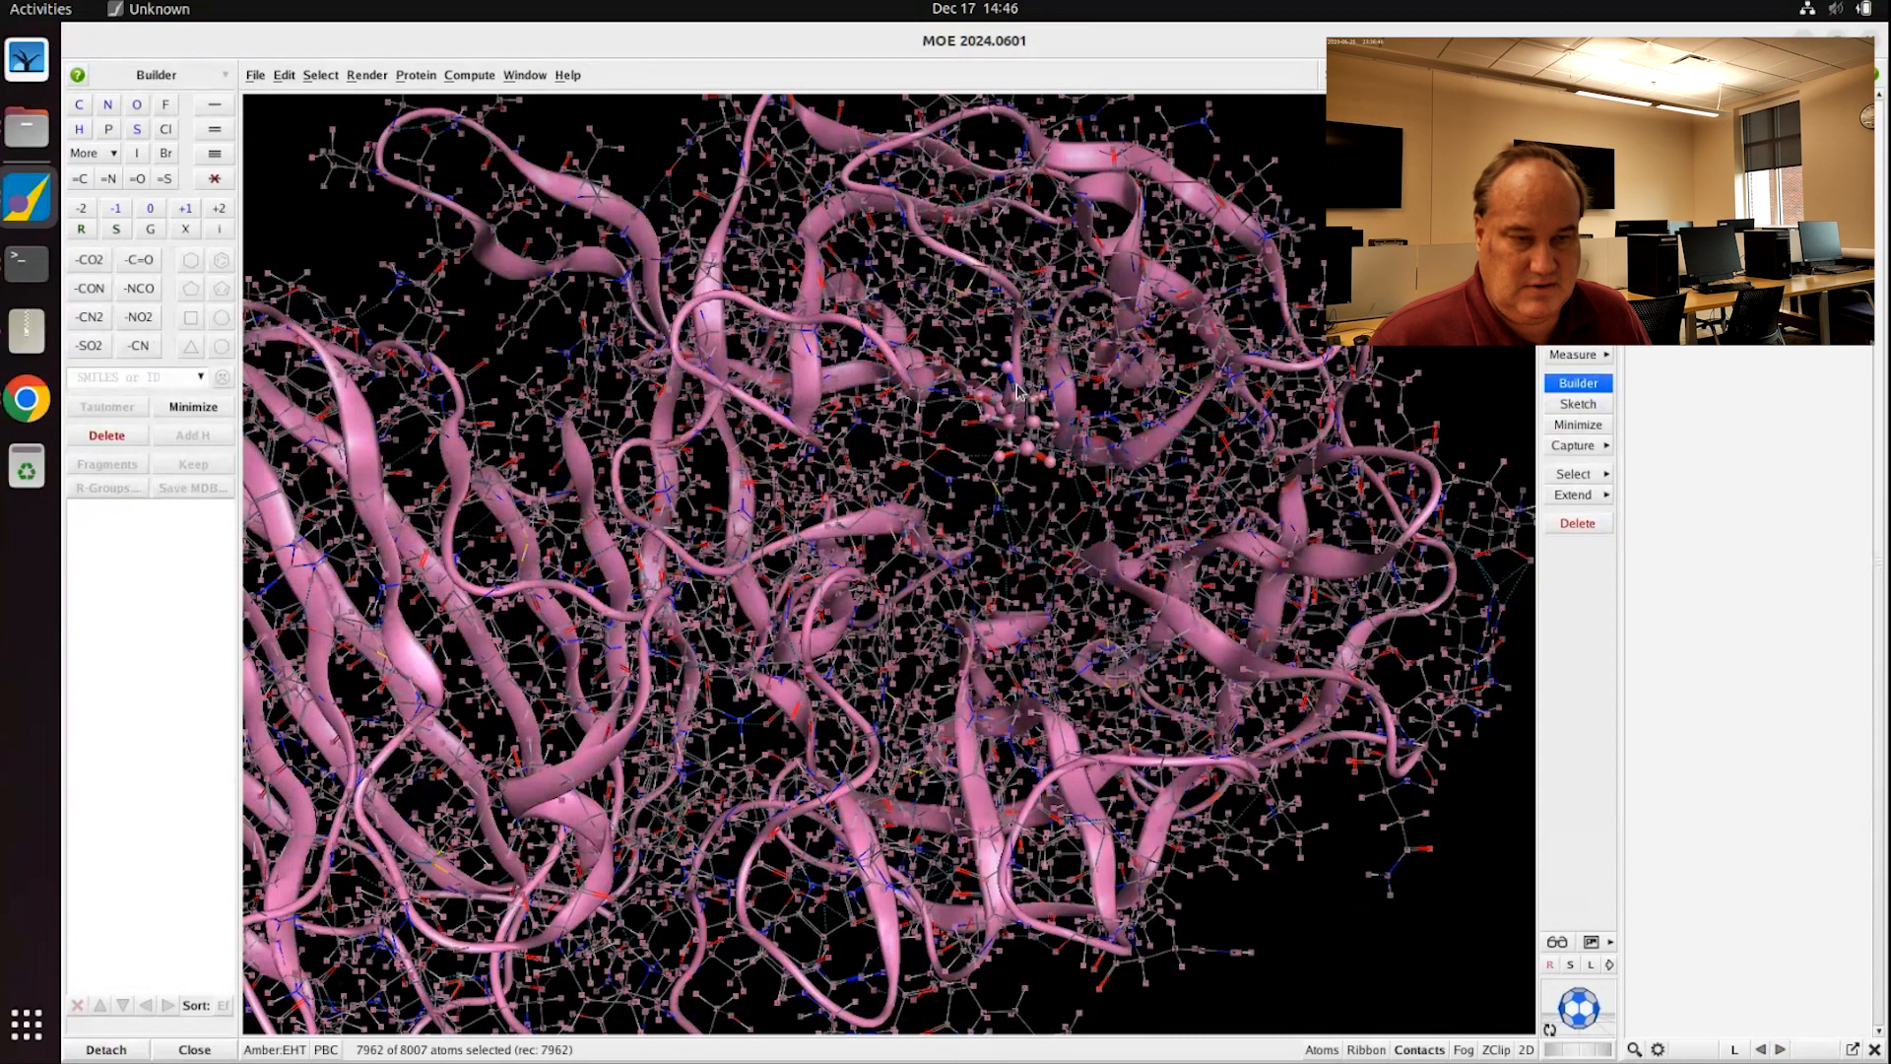
{"action": "double_click", "coordinate": [1017, 385]}
{"action": "middle_click_drag", "start_coordinate": [1053, 498], "coordinate": [1003, 500]}
{"action": "left_click", "coordinate": [1003, 484]}
{"action": "double_click", "coordinate": [972, 398]}
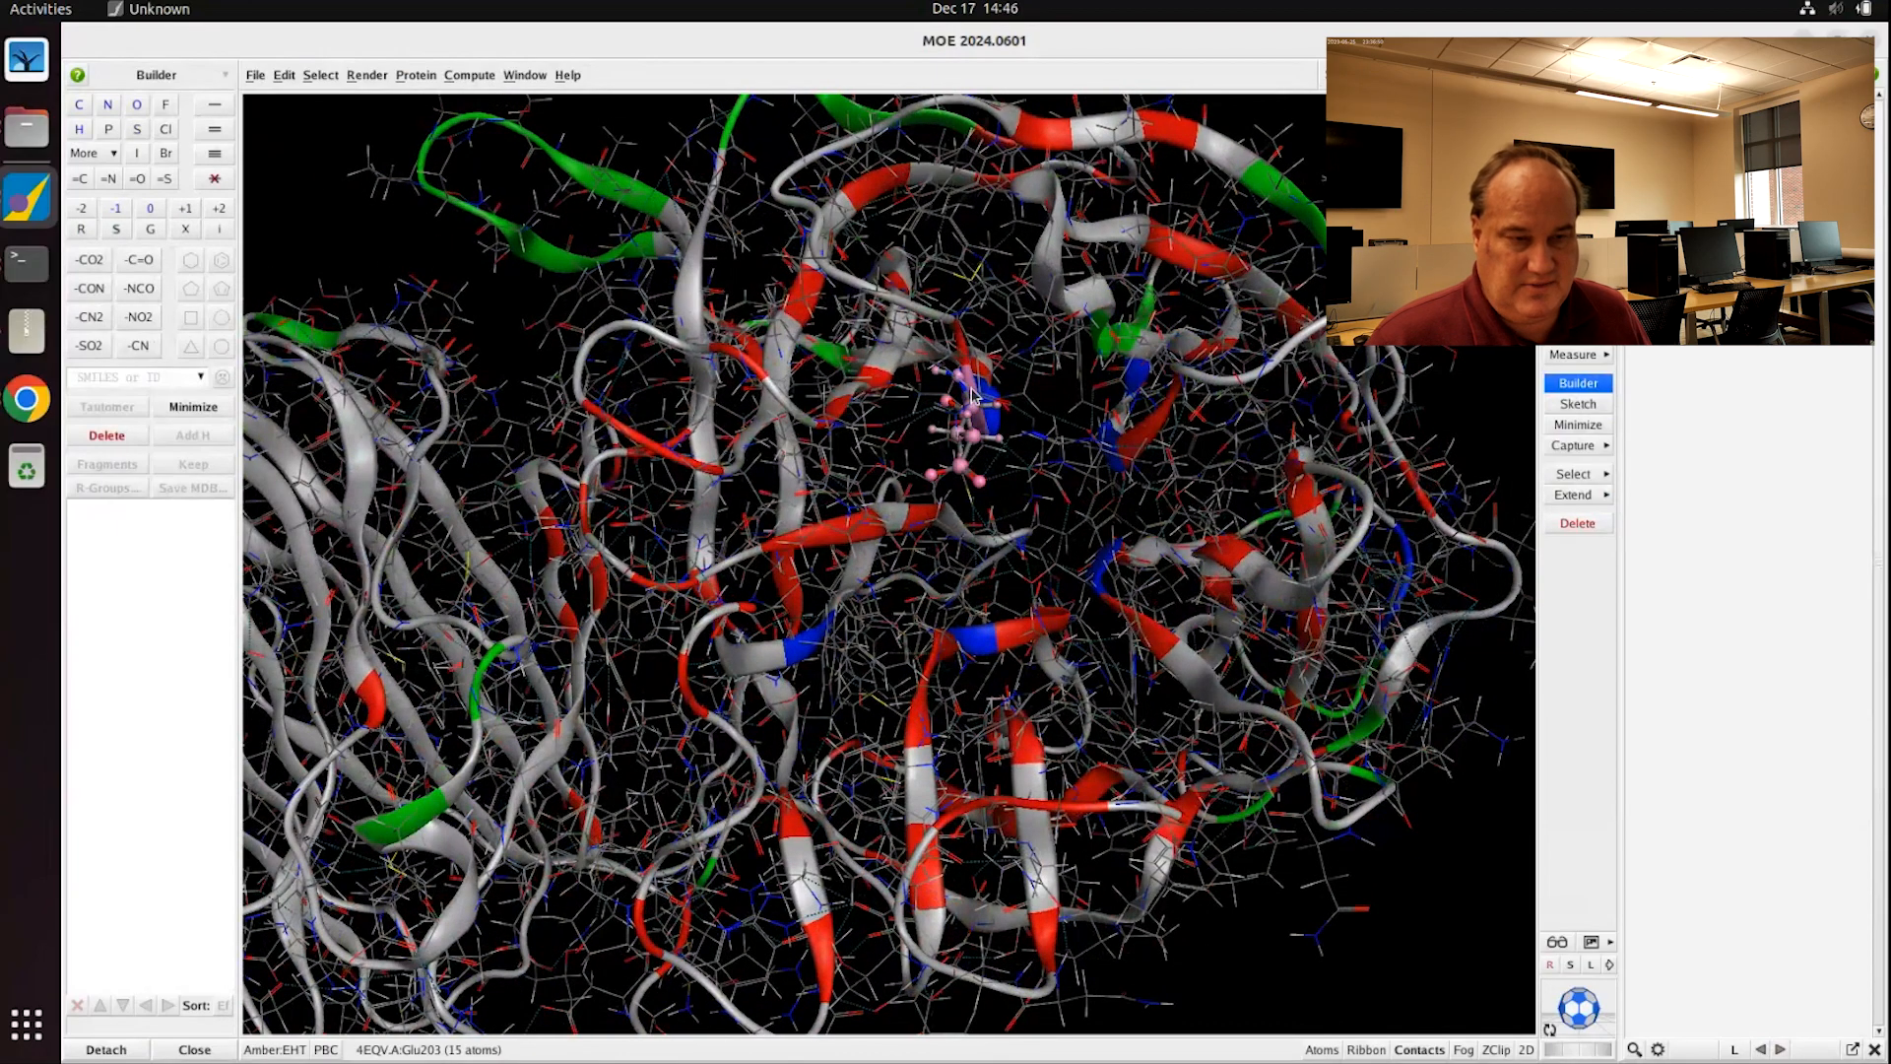
{"action": "middle_click_drag", "start_coordinate": [1017, 493], "coordinate": [1180, 513]}
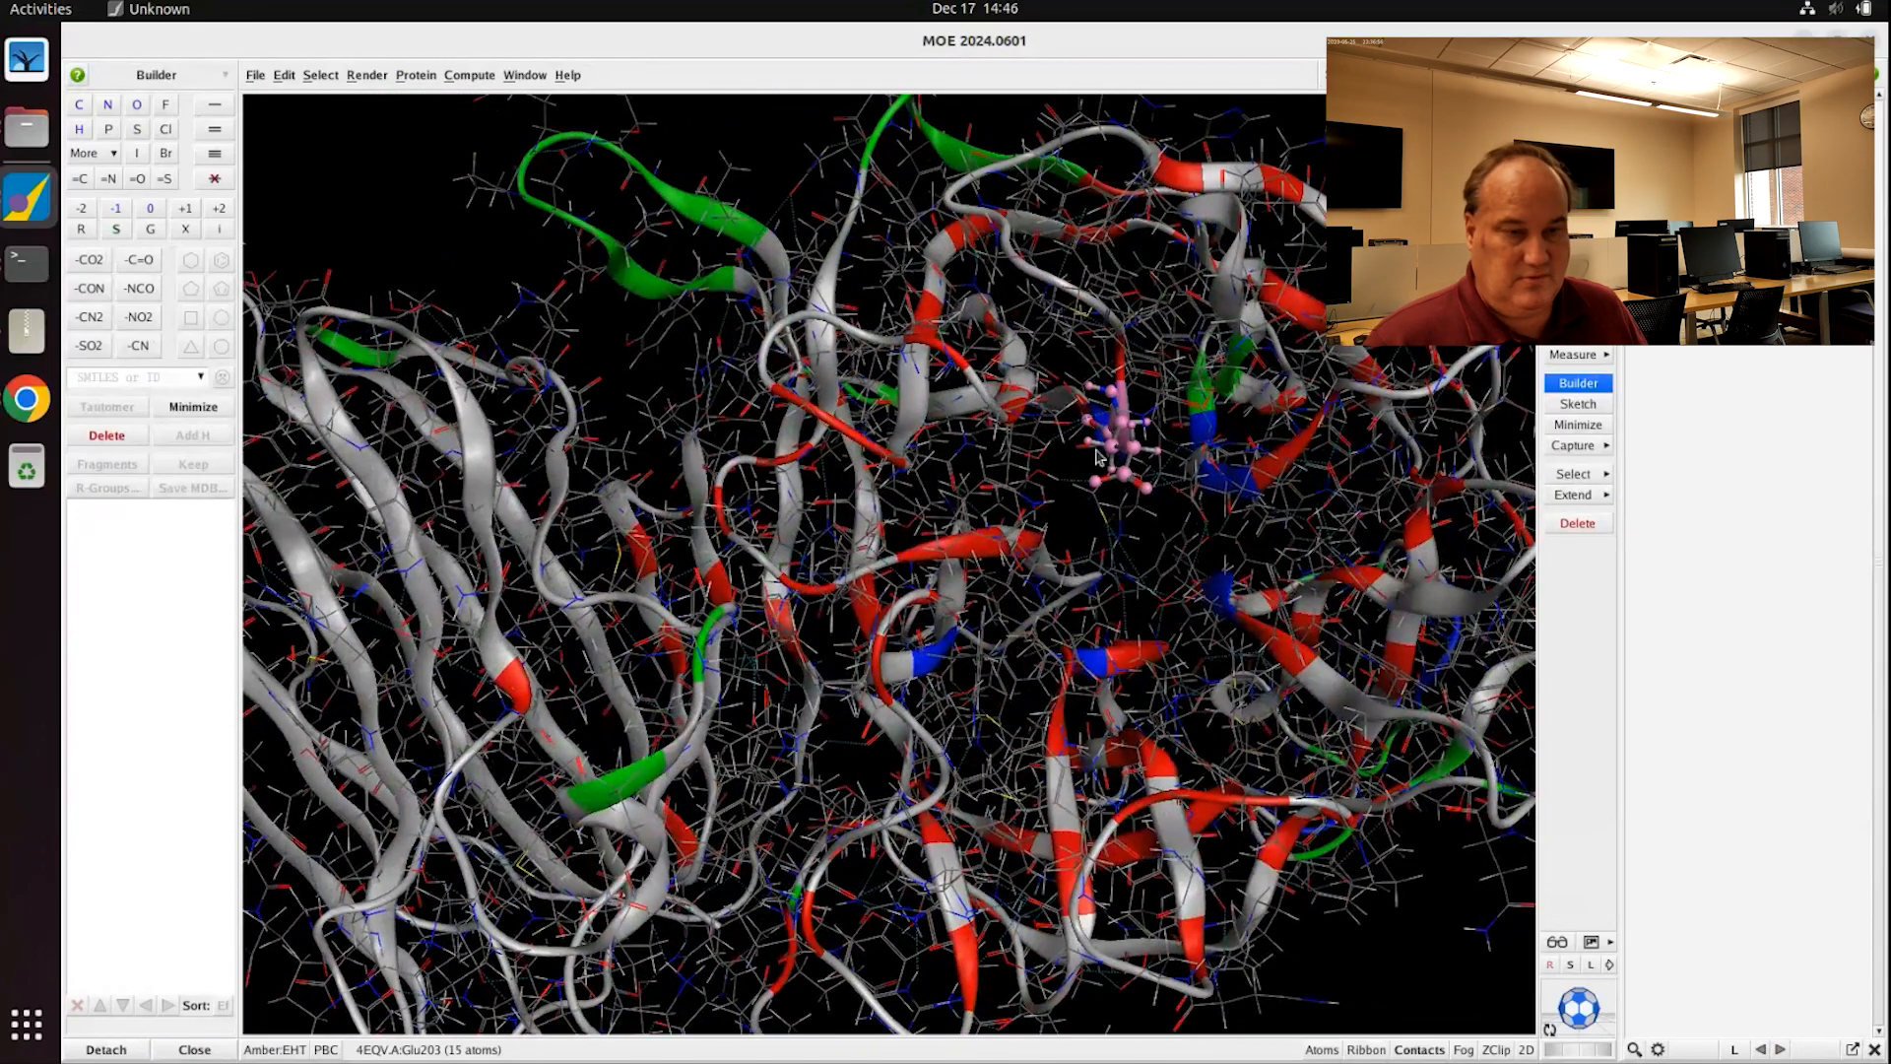
{"action": "middle_click_drag", "start_coordinate": [815, 396], "coordinate": [590, 196]}
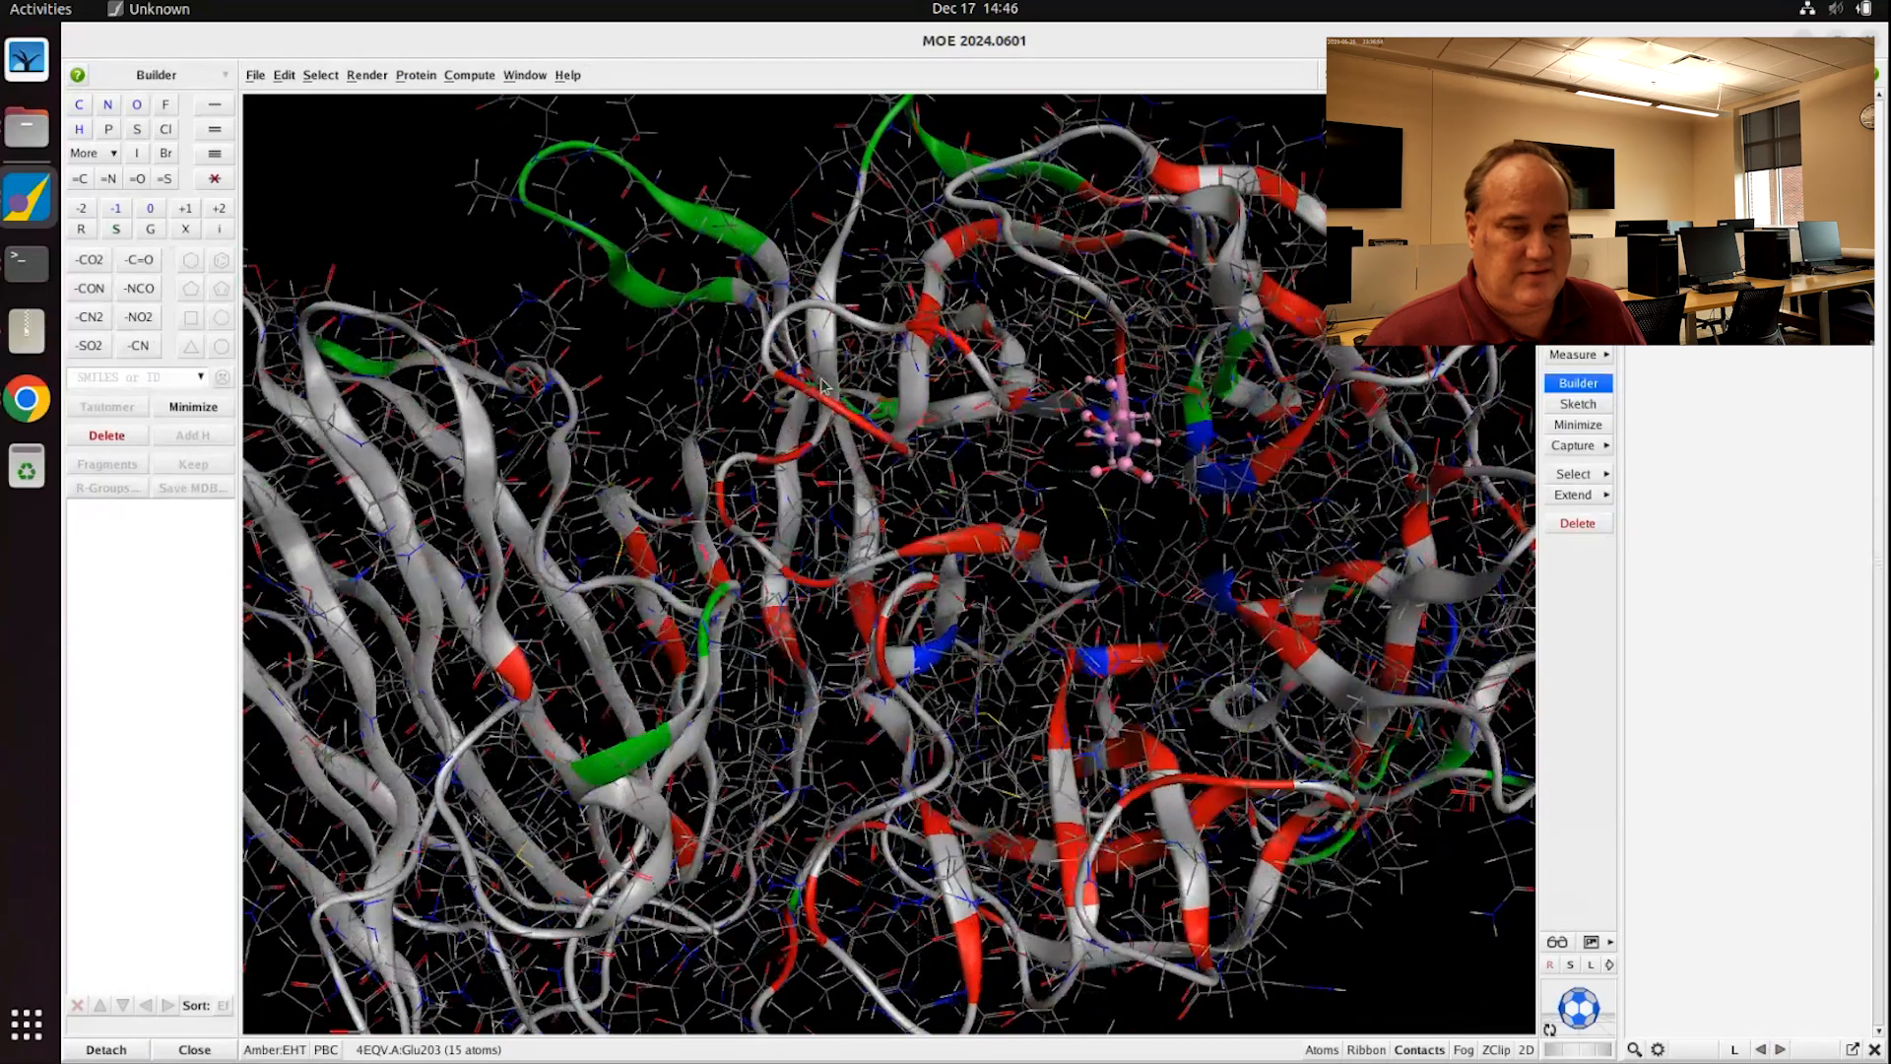
{"action": "left_click", "coordinate": [466, 77]}
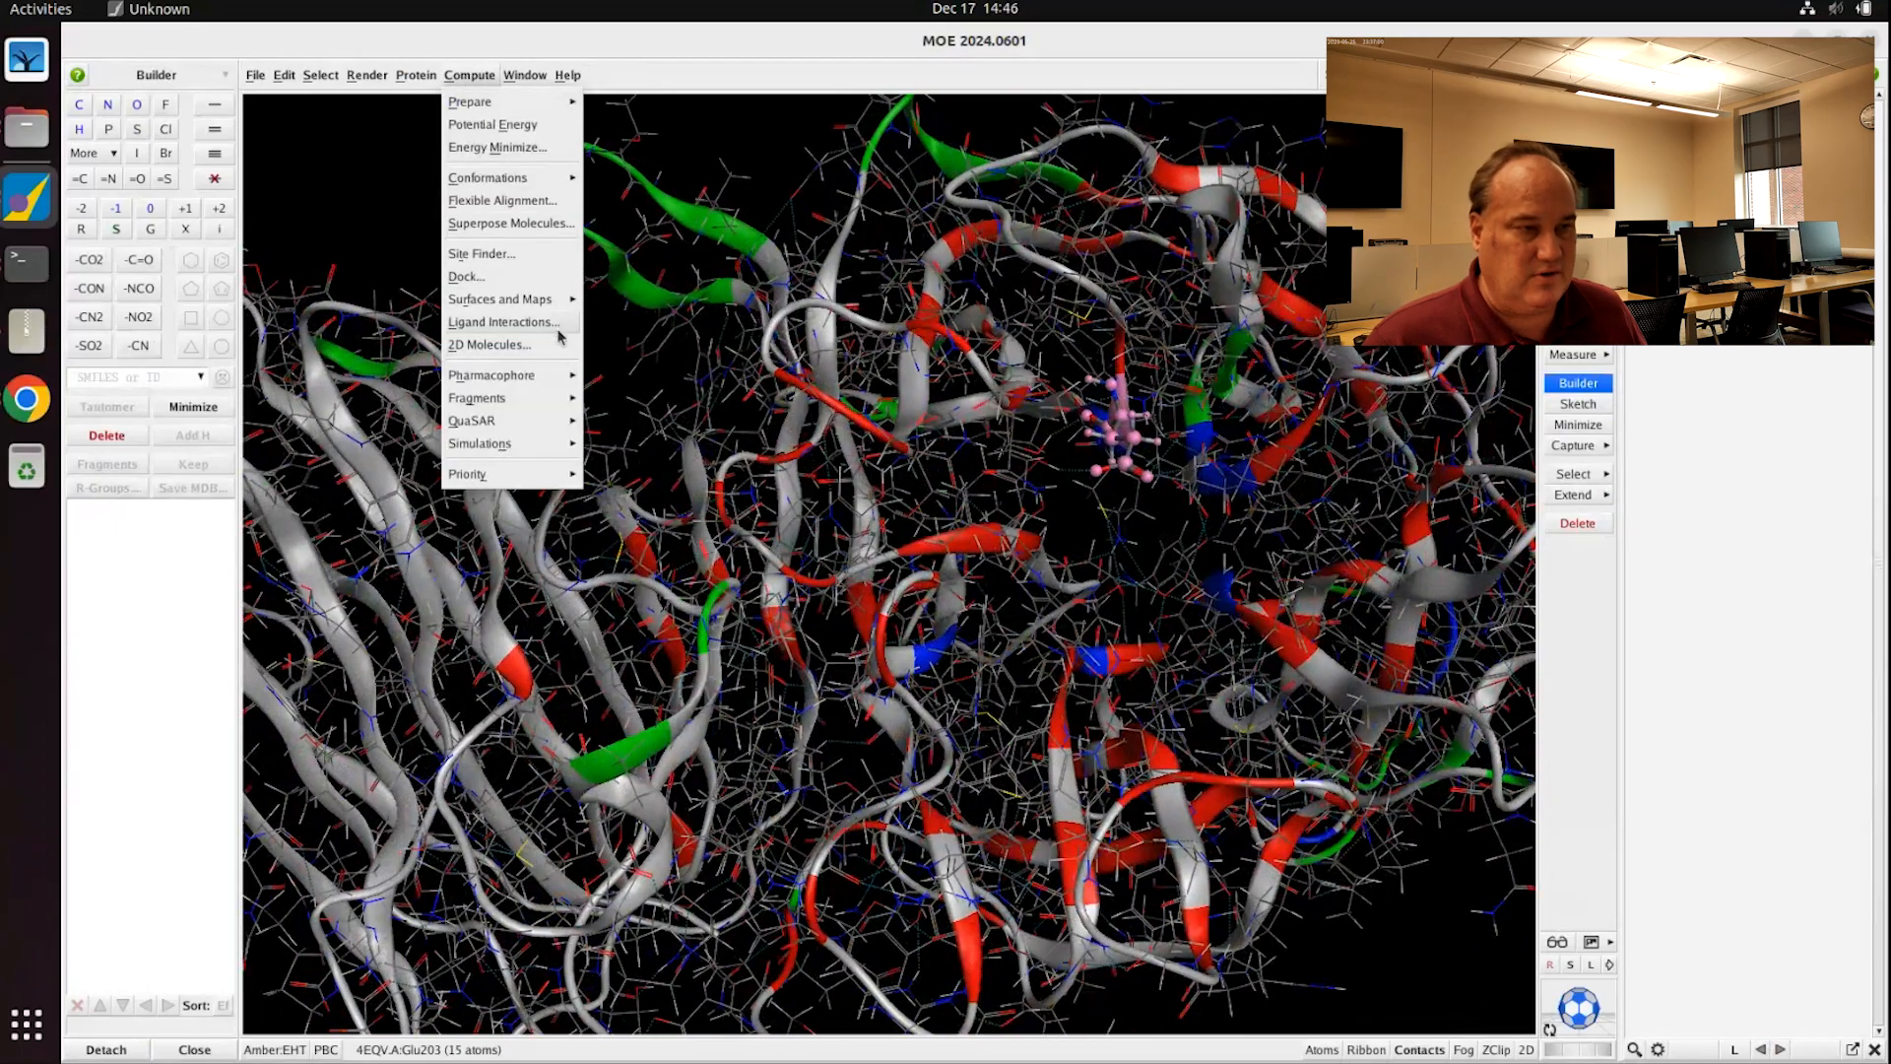
Step: Open the Dock setup for sucrose, first trying Selected Residues for receptor and site
{"action": "left_click", "coordinate": [467, 277]}
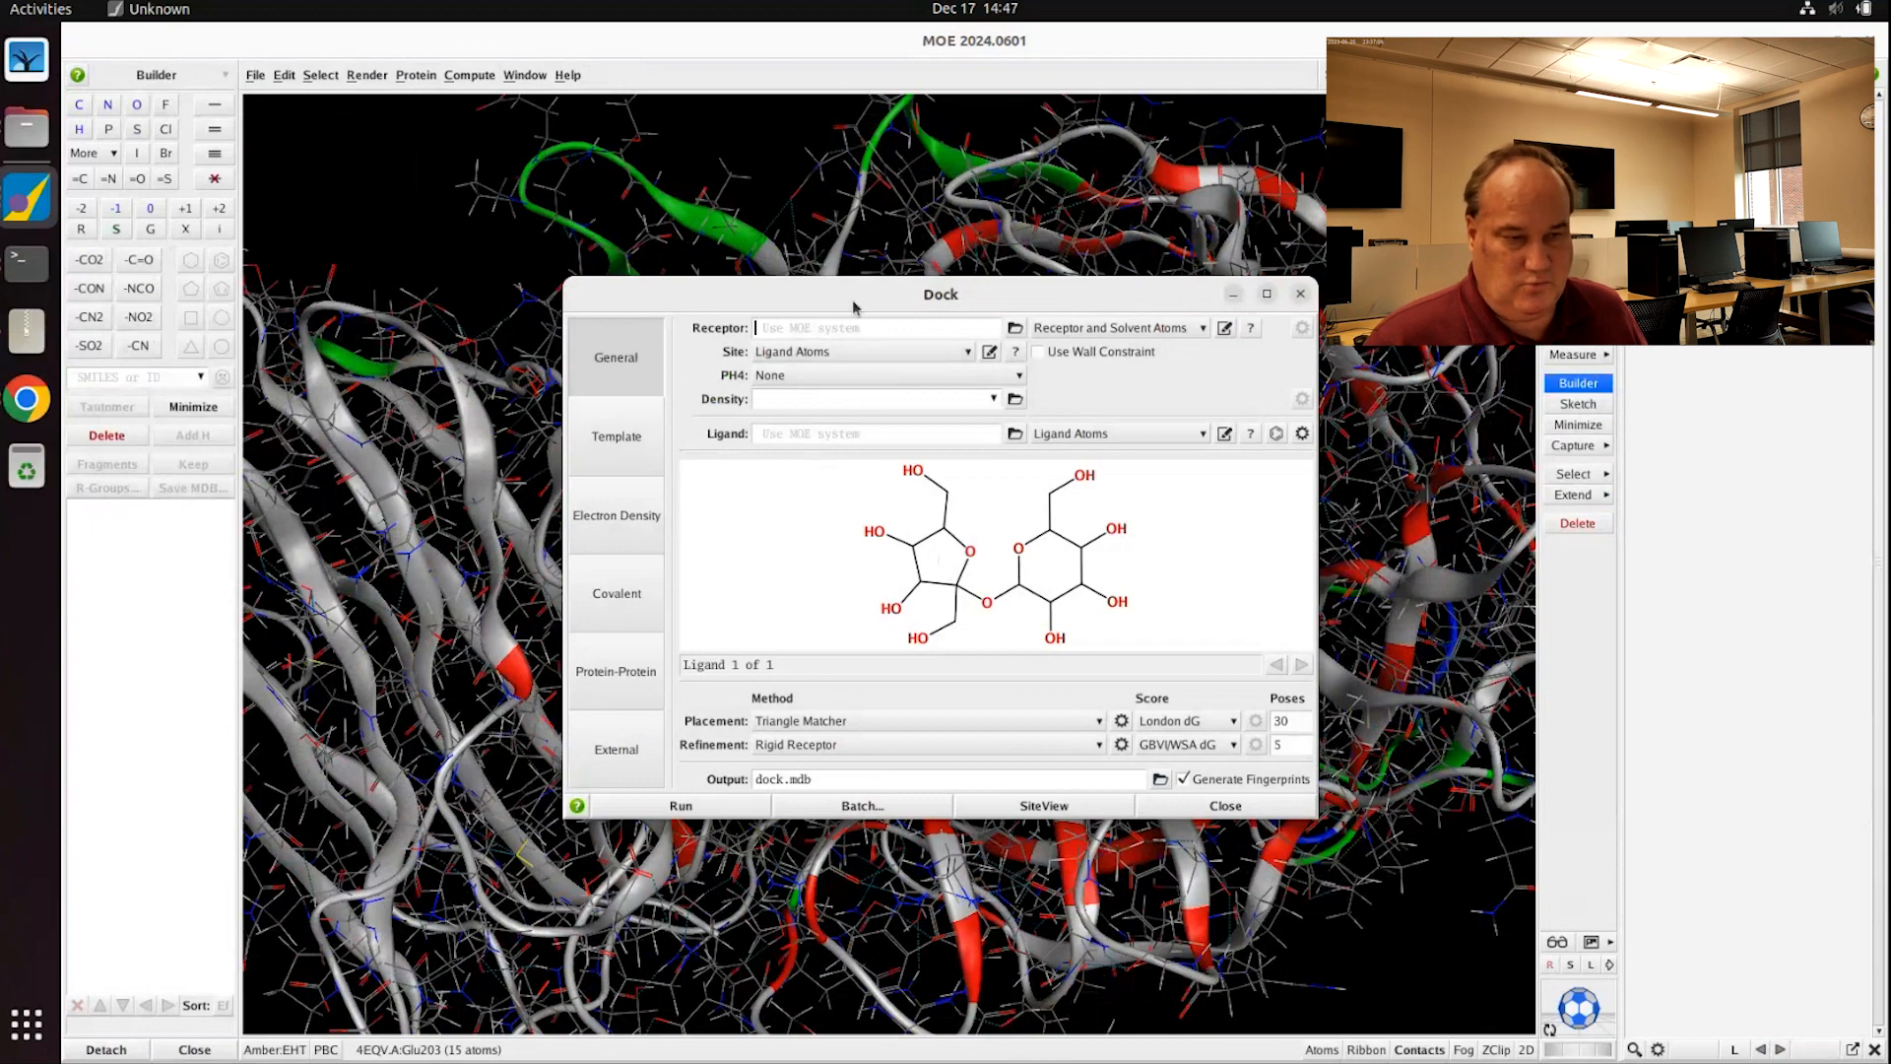
{"action": "left_click_drag", "start_coordinate": [813, 311], "coordinate": [878, 292]}
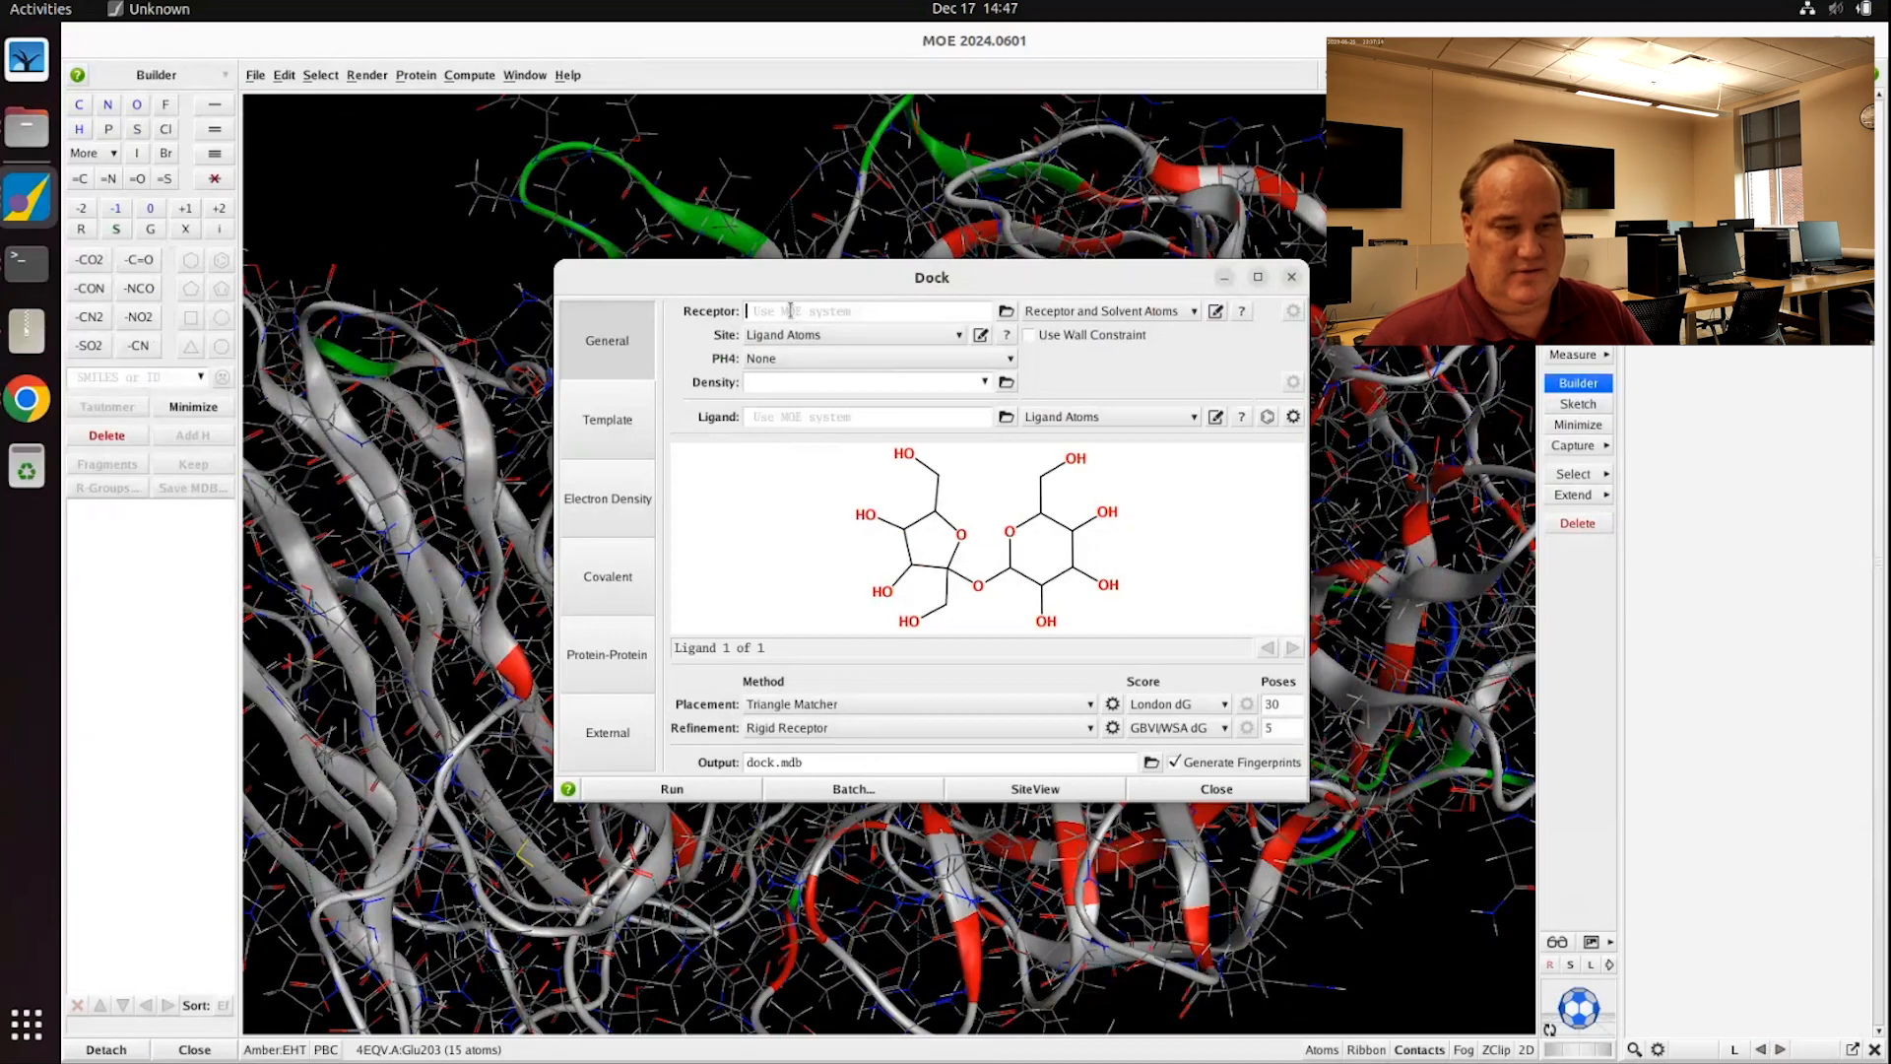
{"action": "left_click", "coordinate": [1090, 313]}
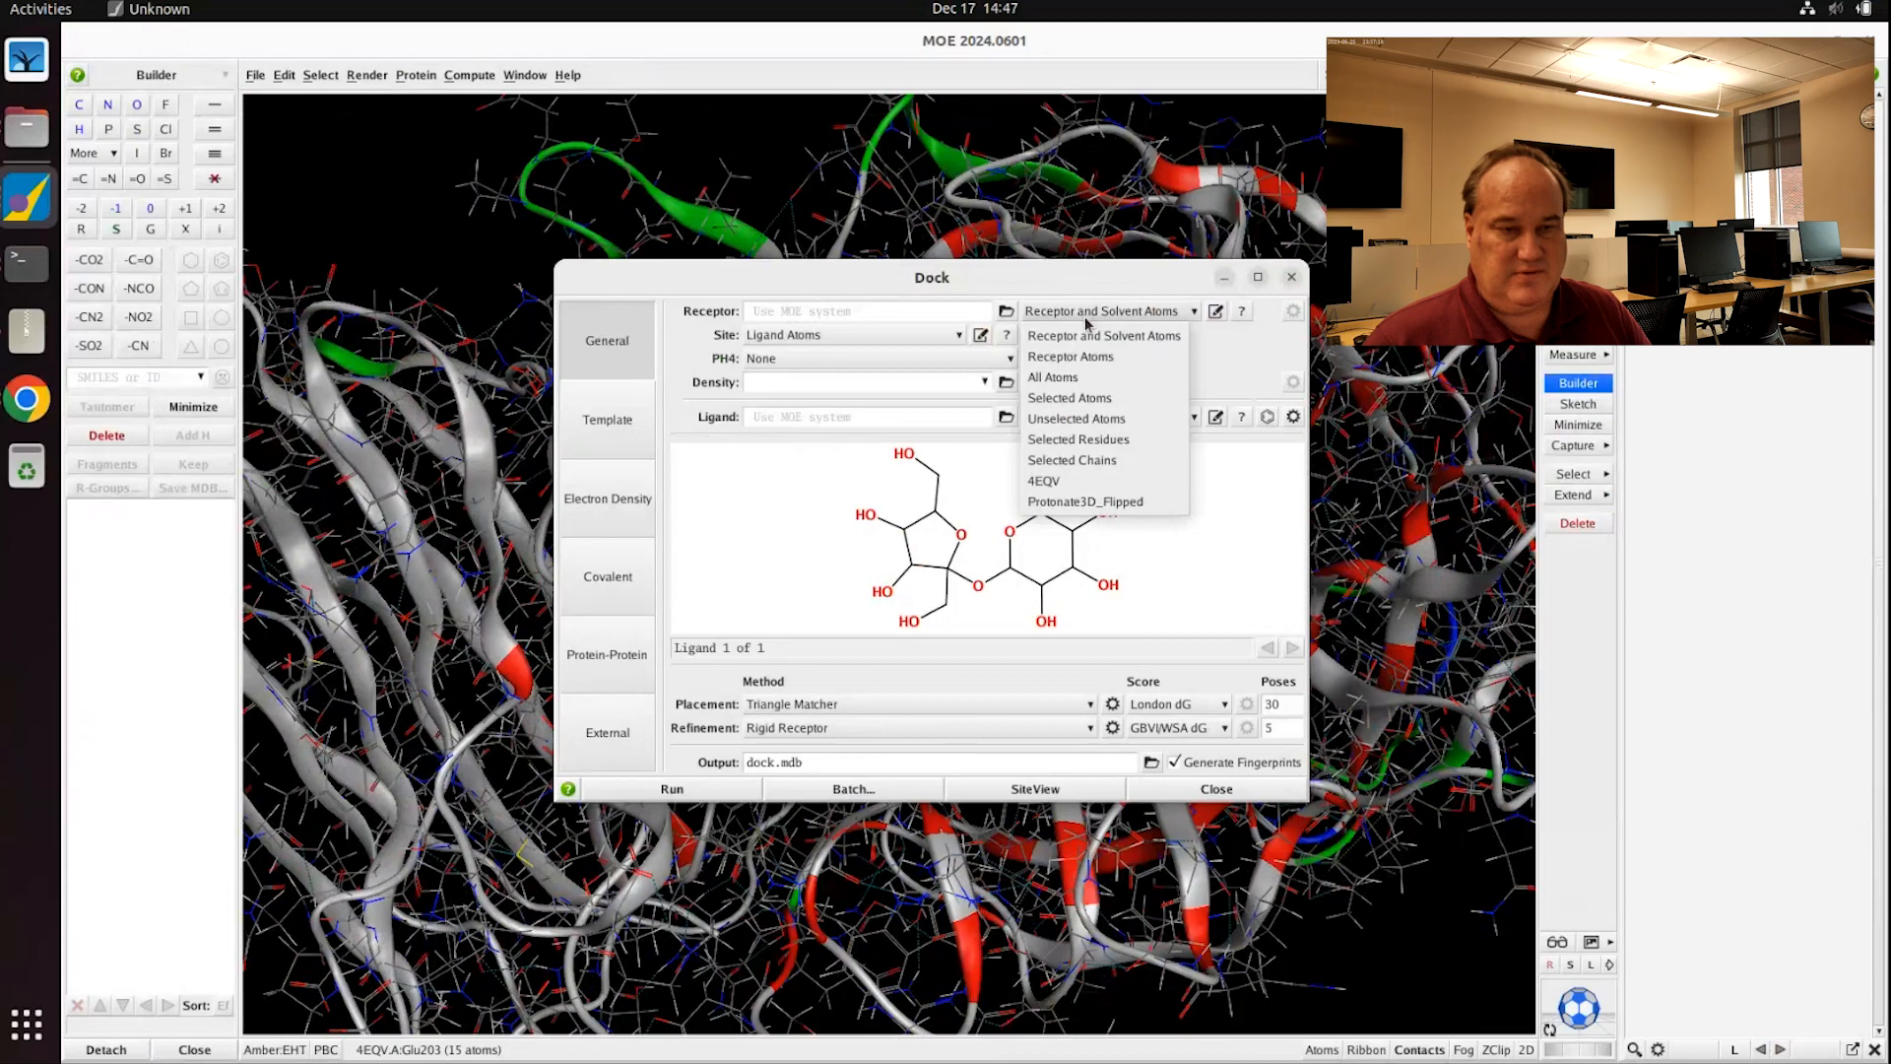
{"action": "left_click", "coordinate": [1092, 440]}
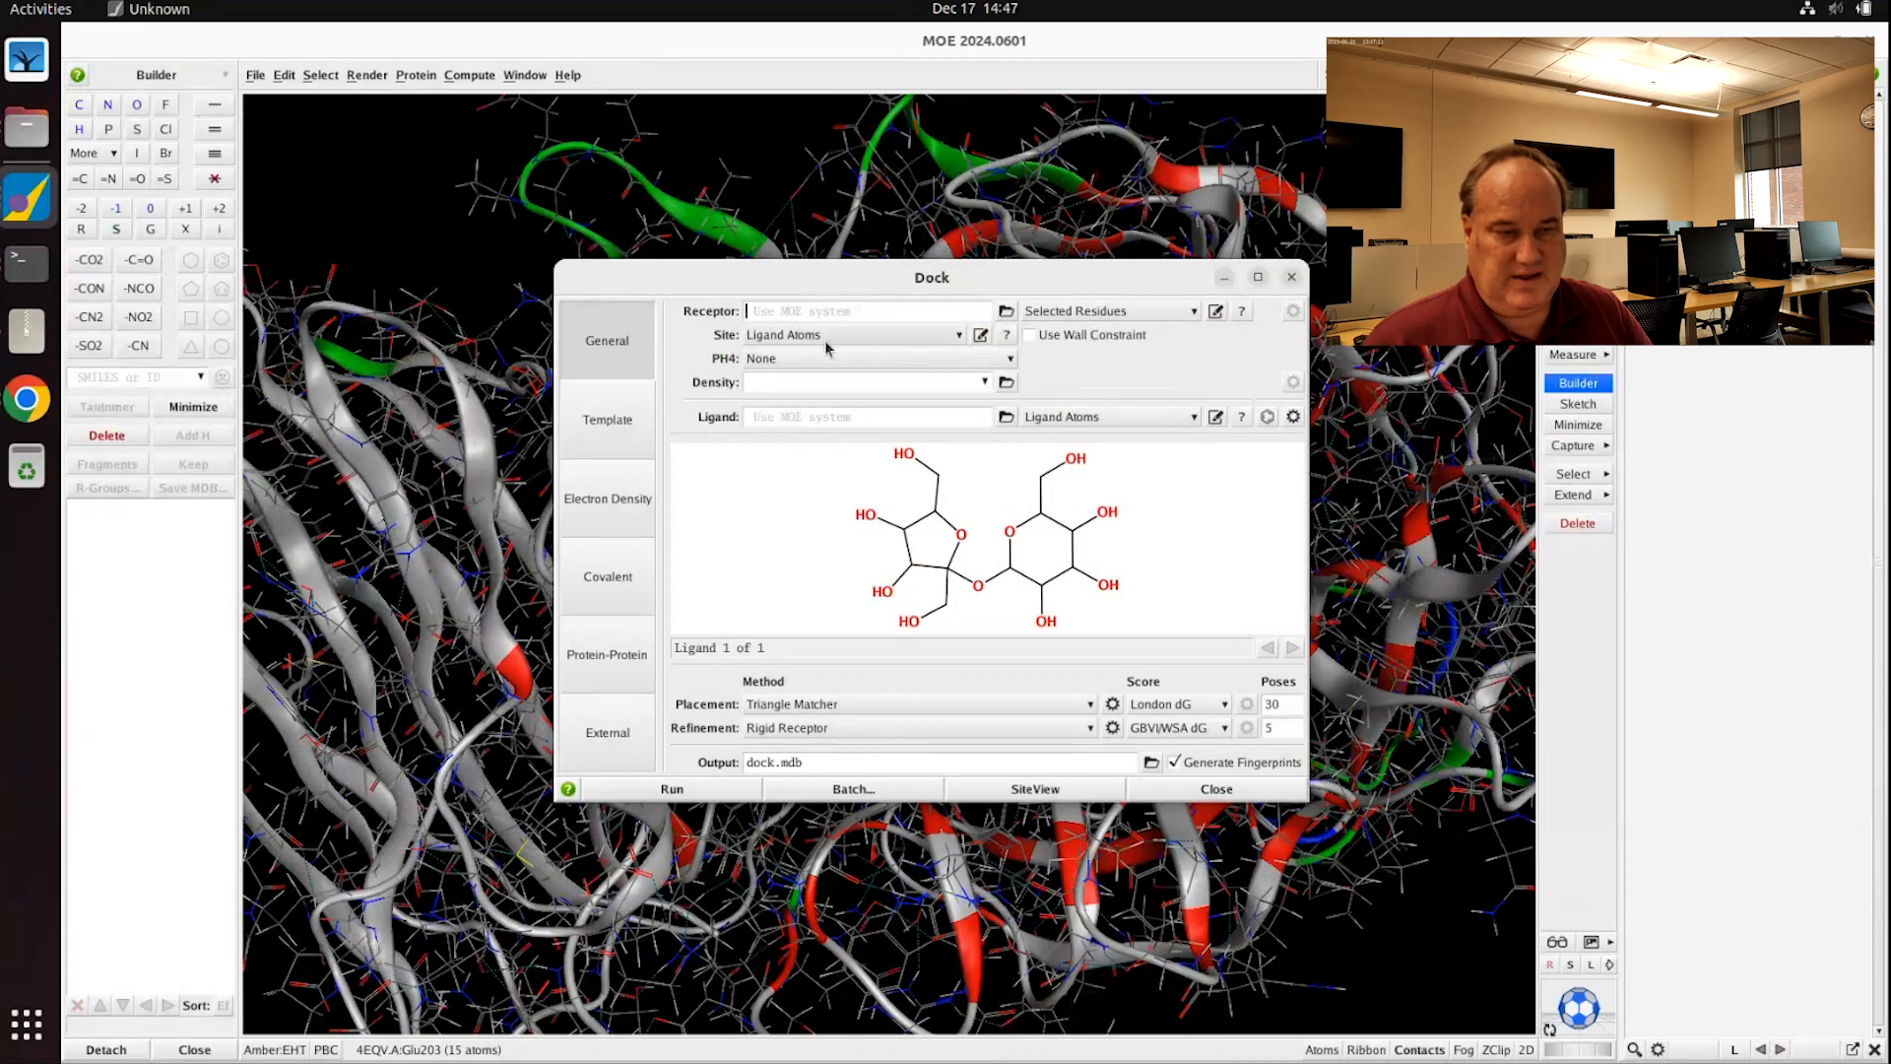
{"action": "left_click_drag", "start_coordinate": [1015, 280], "coordinate": [724, 458]}
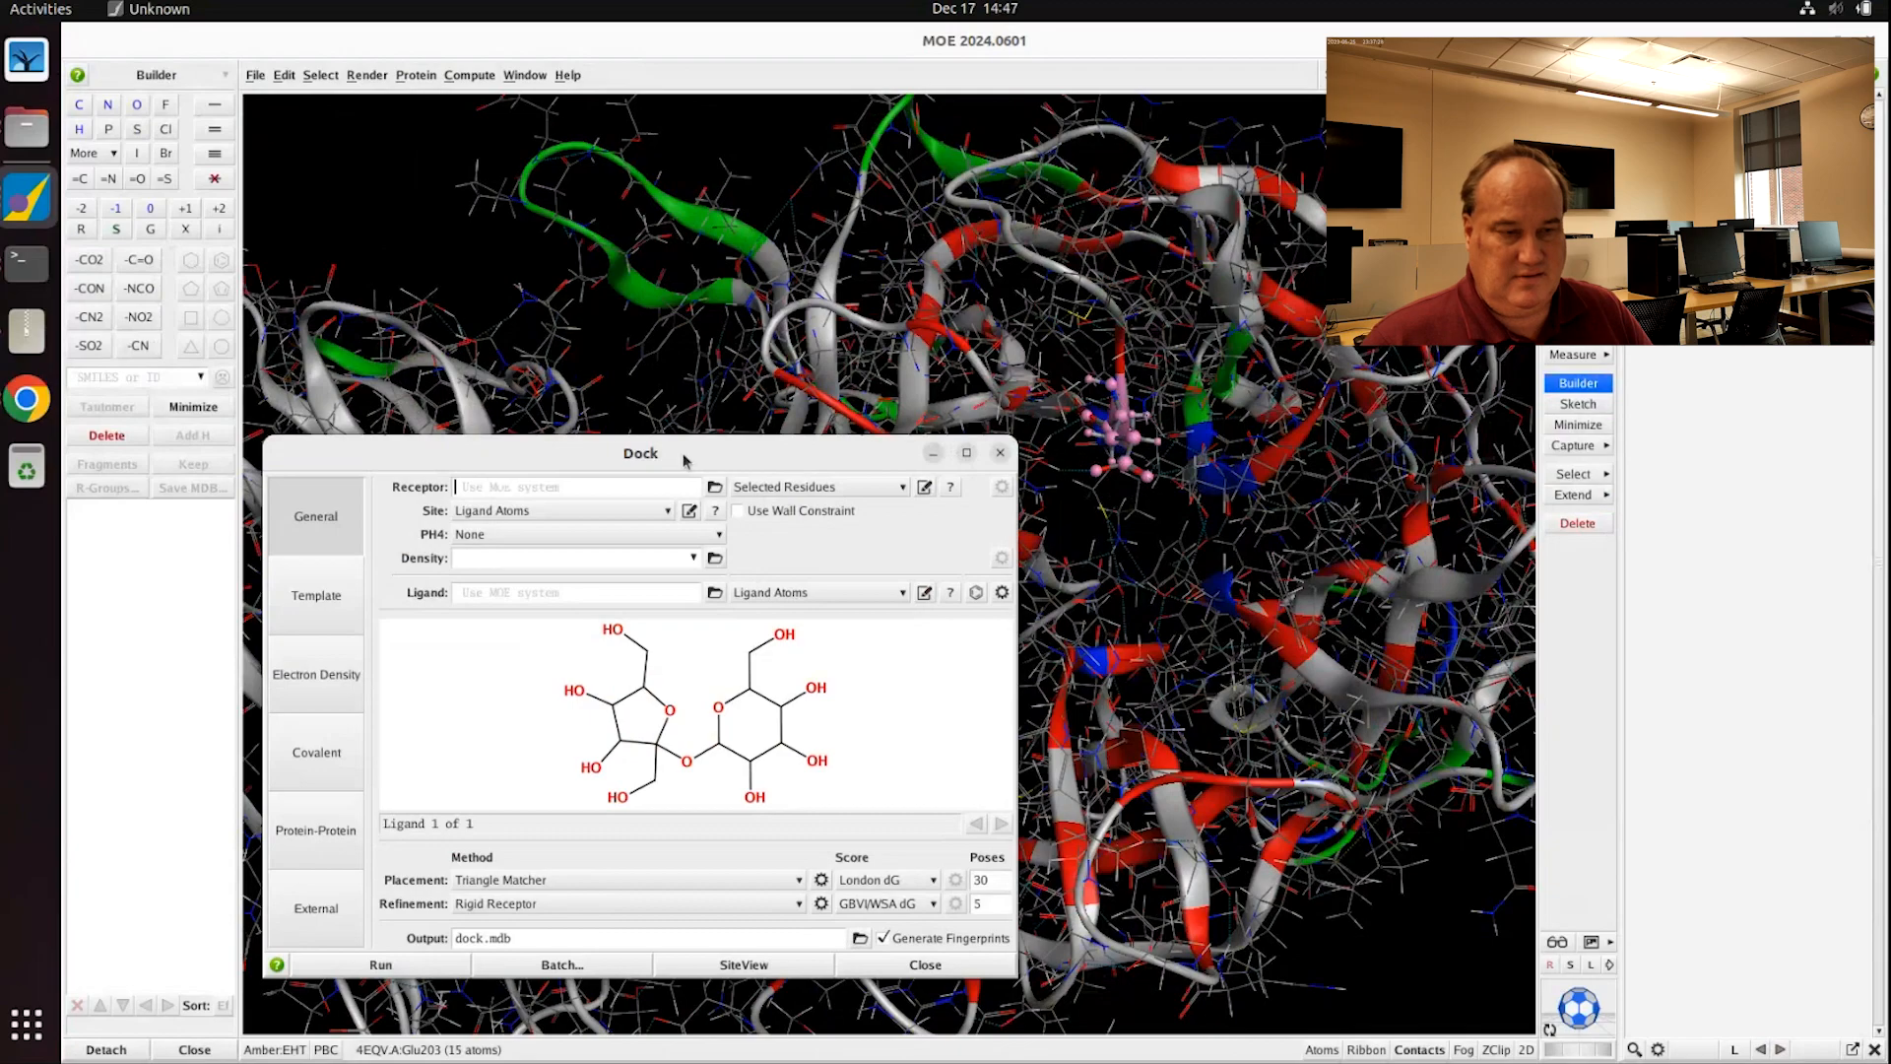
{"action": "left_click_drag", "start_coordinate": [687, 455], "coordinate": [899, 308]}
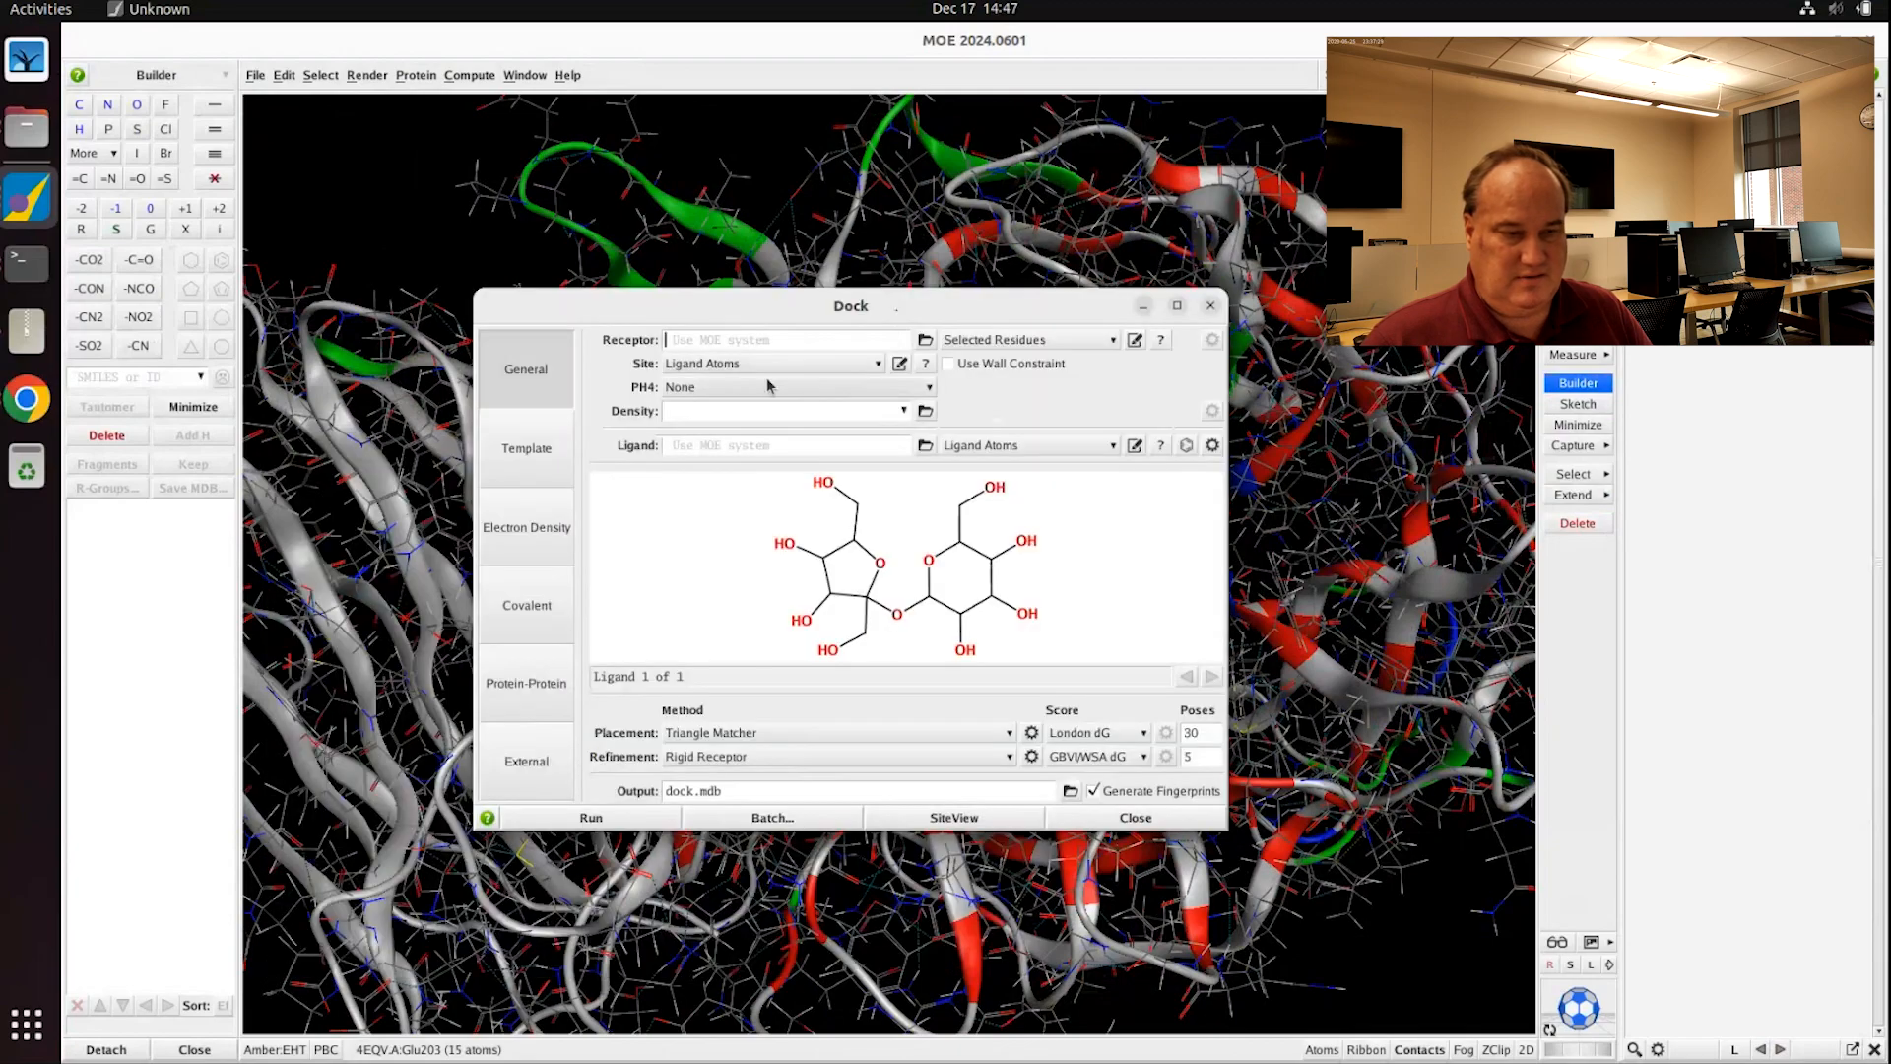
{"action": "left_click", "coordinate": [702, 366]}
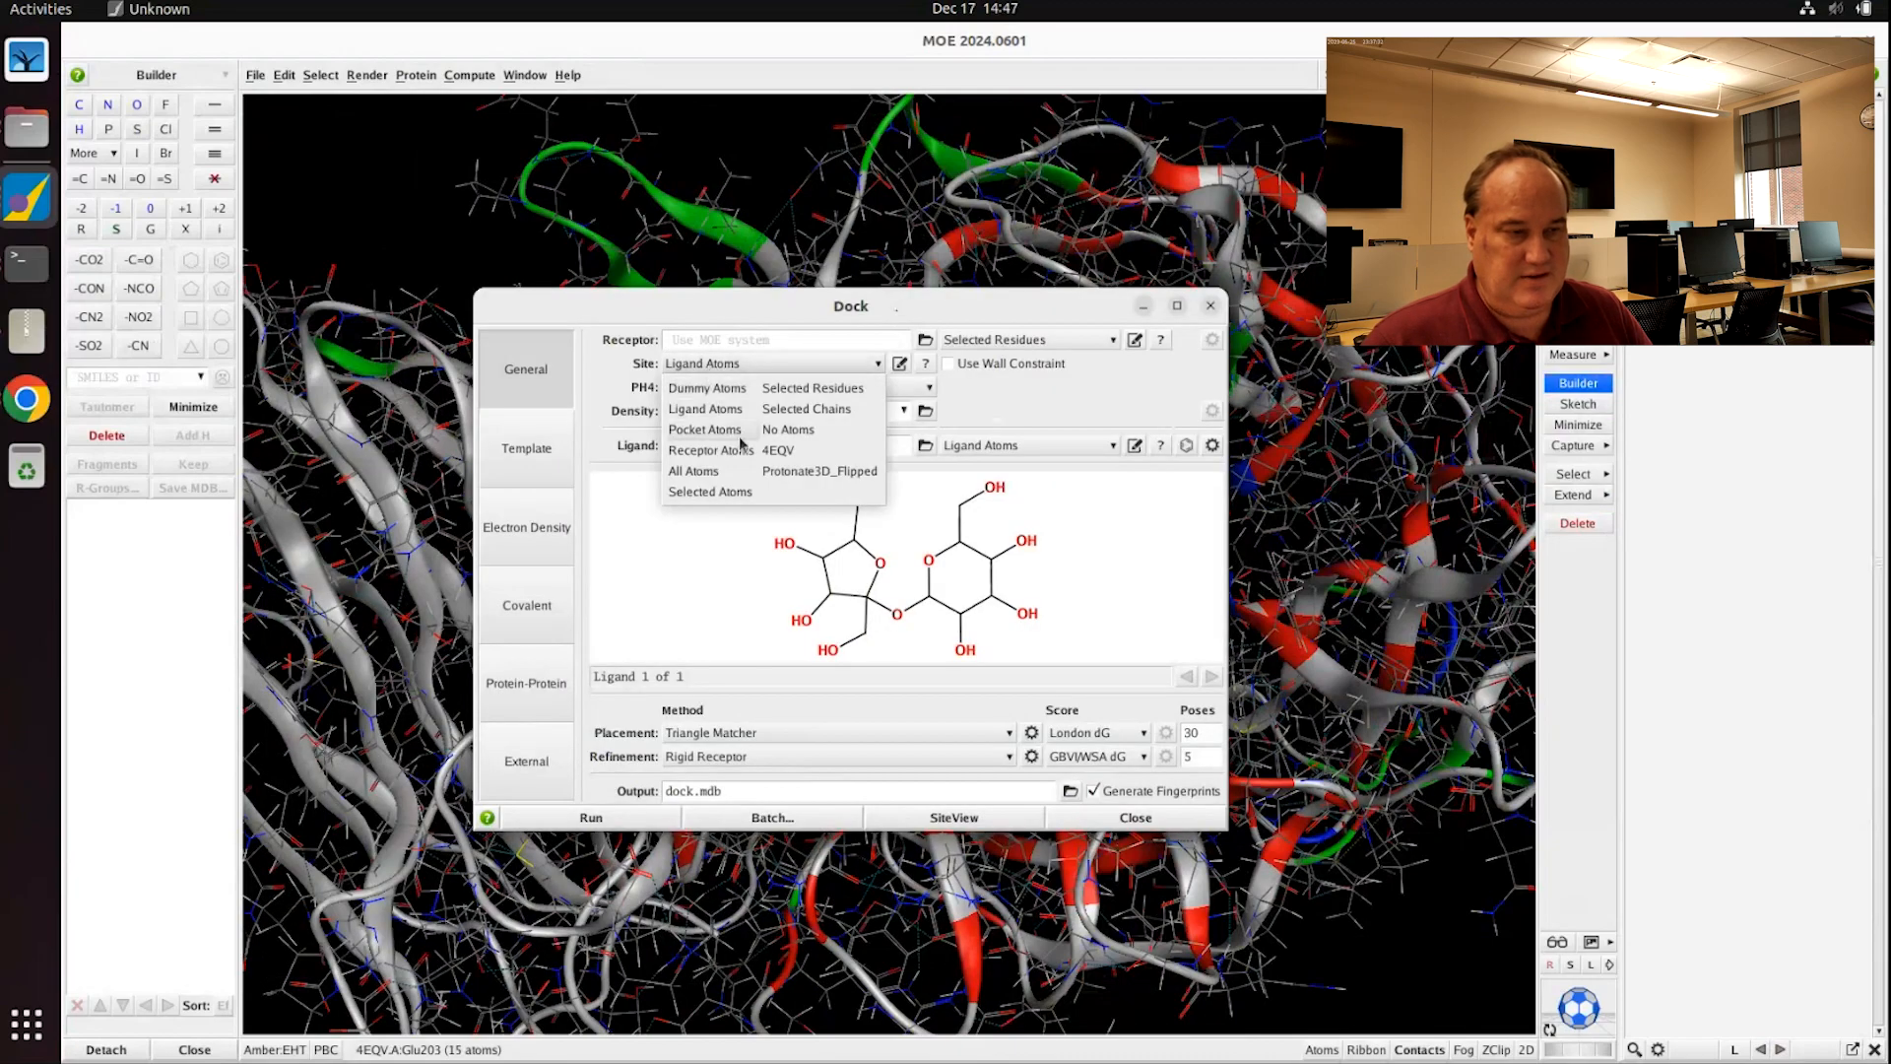
{"action": "left_click", "coordinate": [803, 390]}
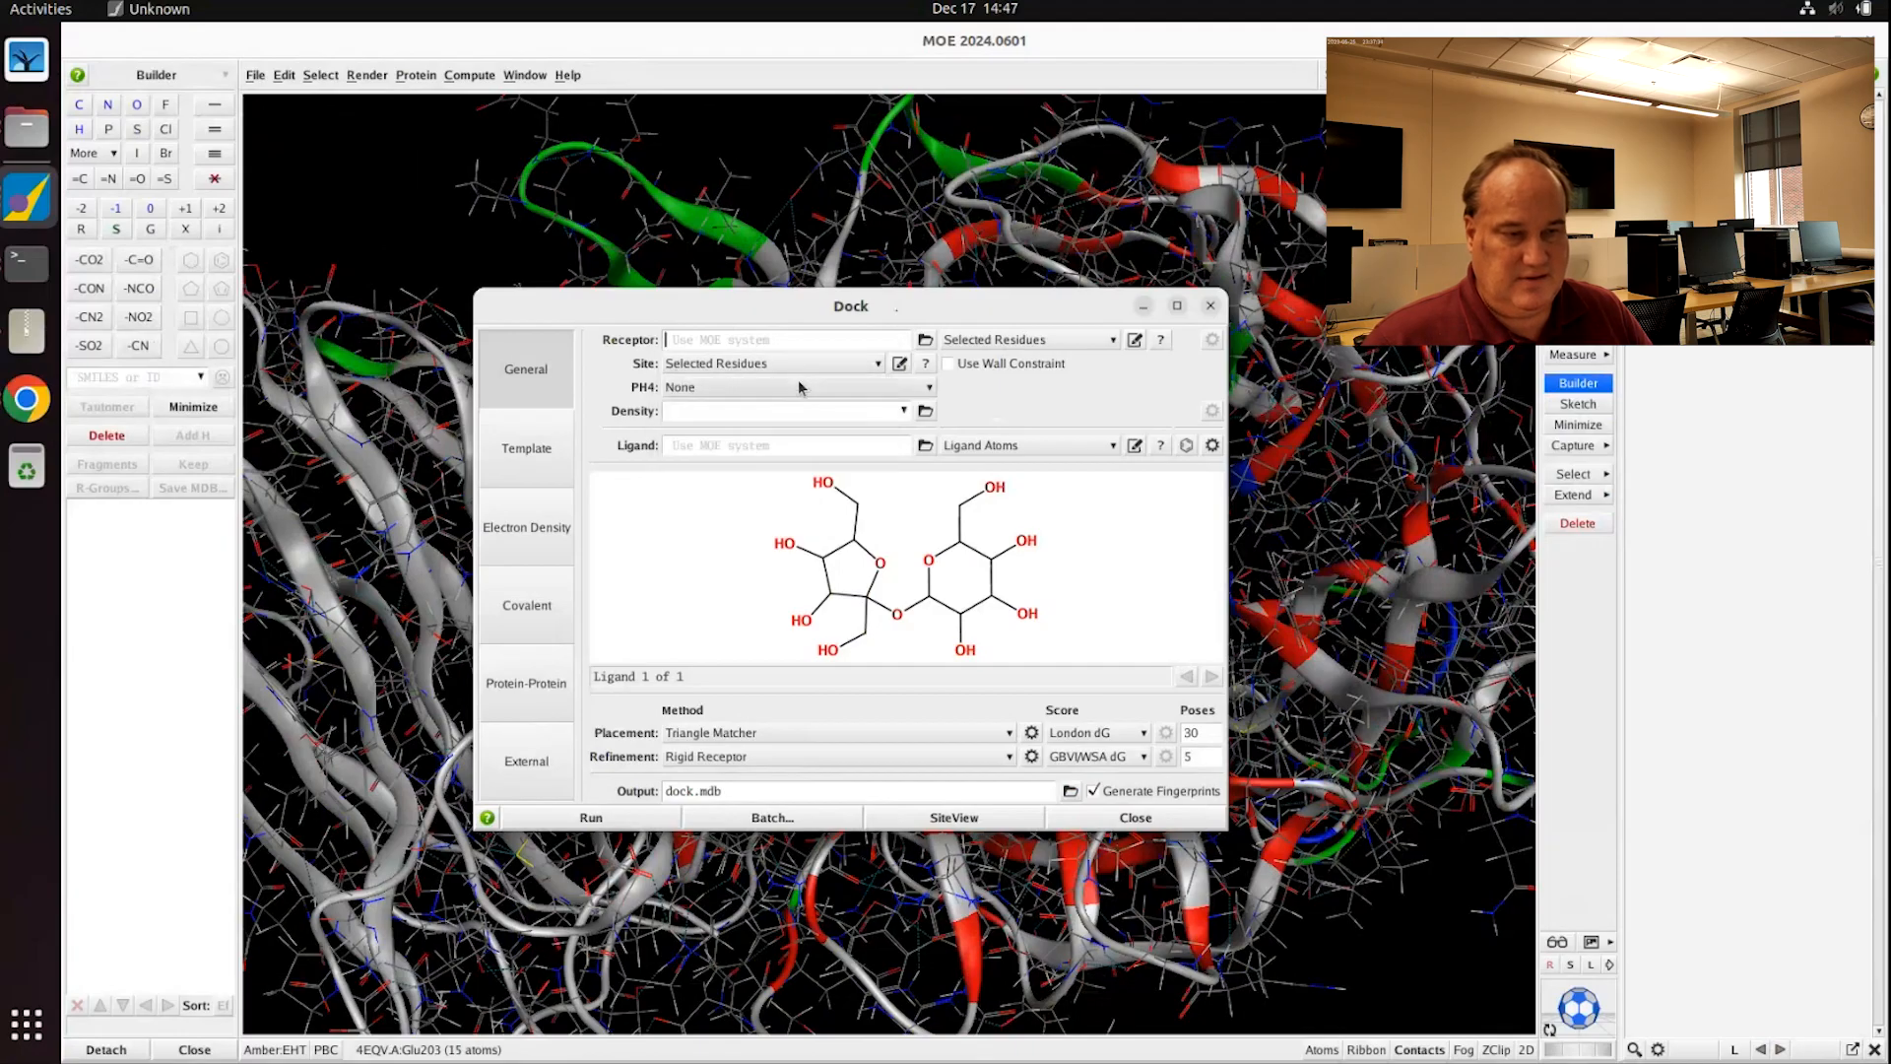
Step: Set the receptor to Receptor and Solvent Atoms and the site to Selected Atoms
{"action": "left_click", "coordinate": [974, 341]}
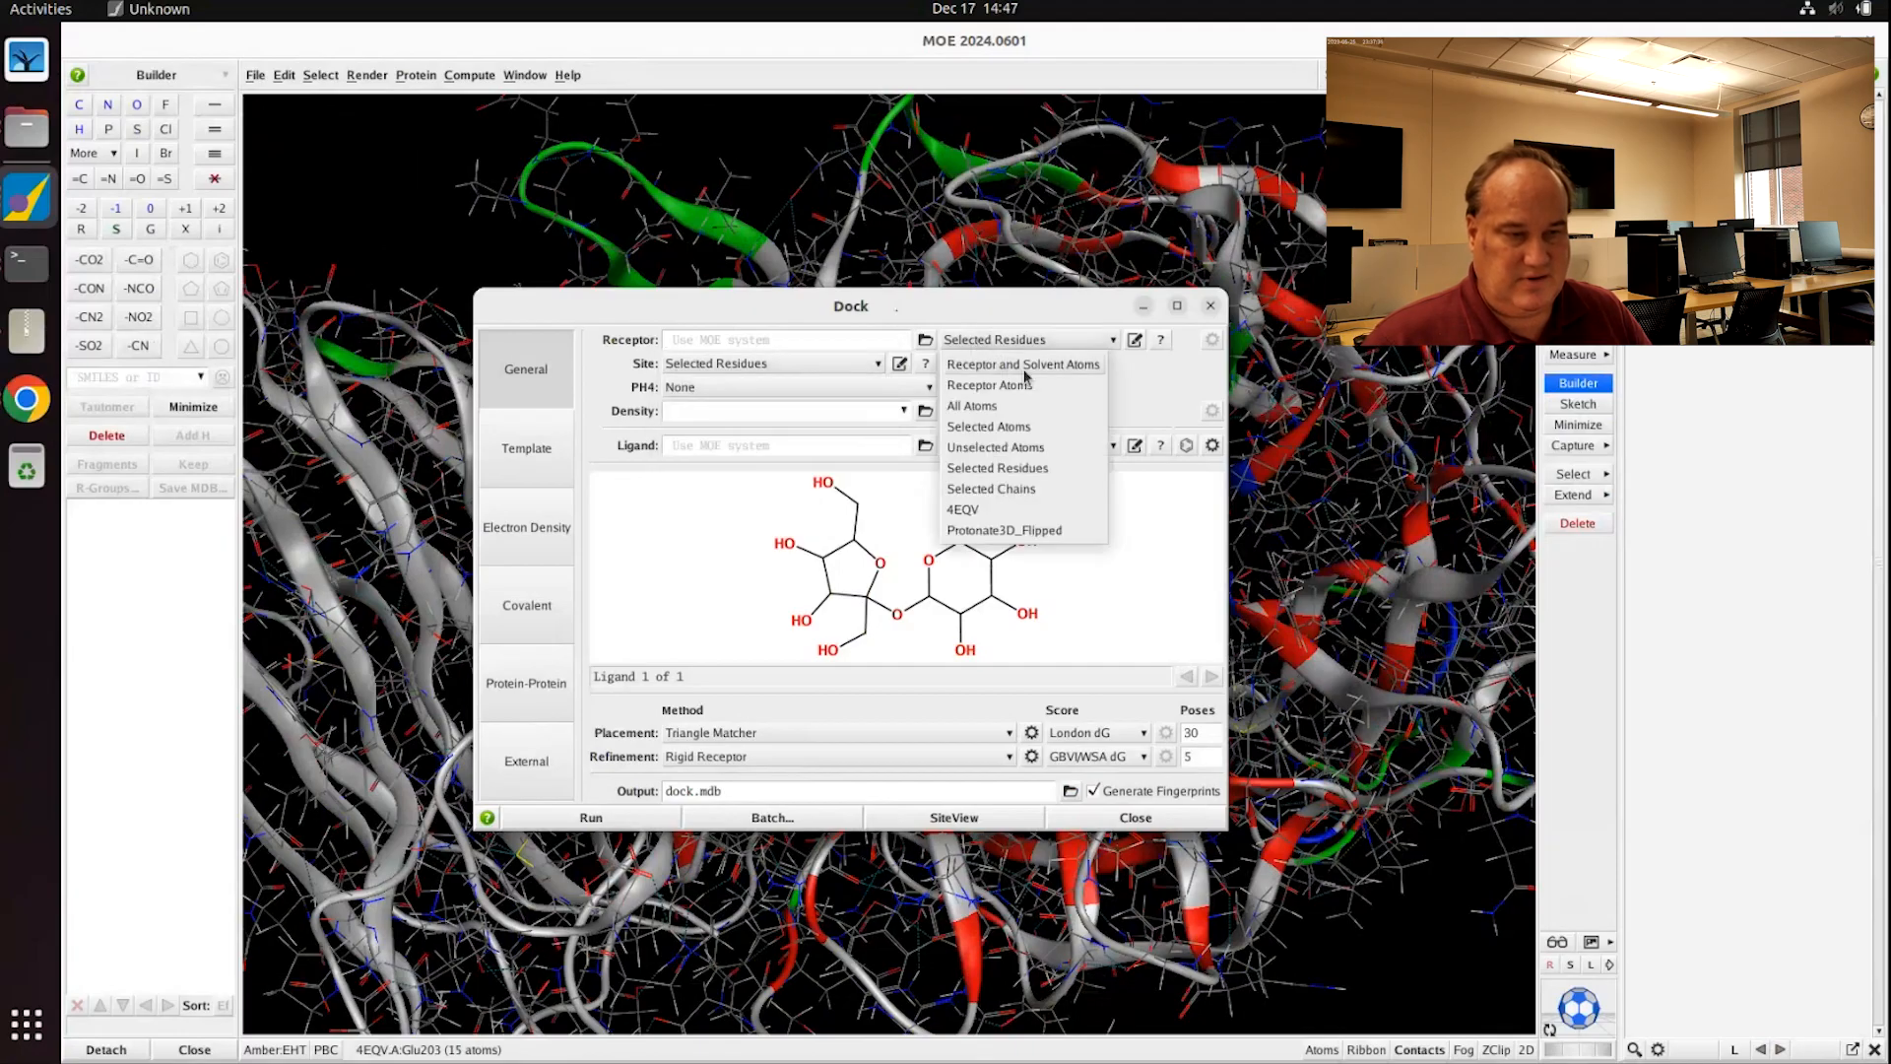
{"action": "left_click", "coordinate": [1011, 366]}
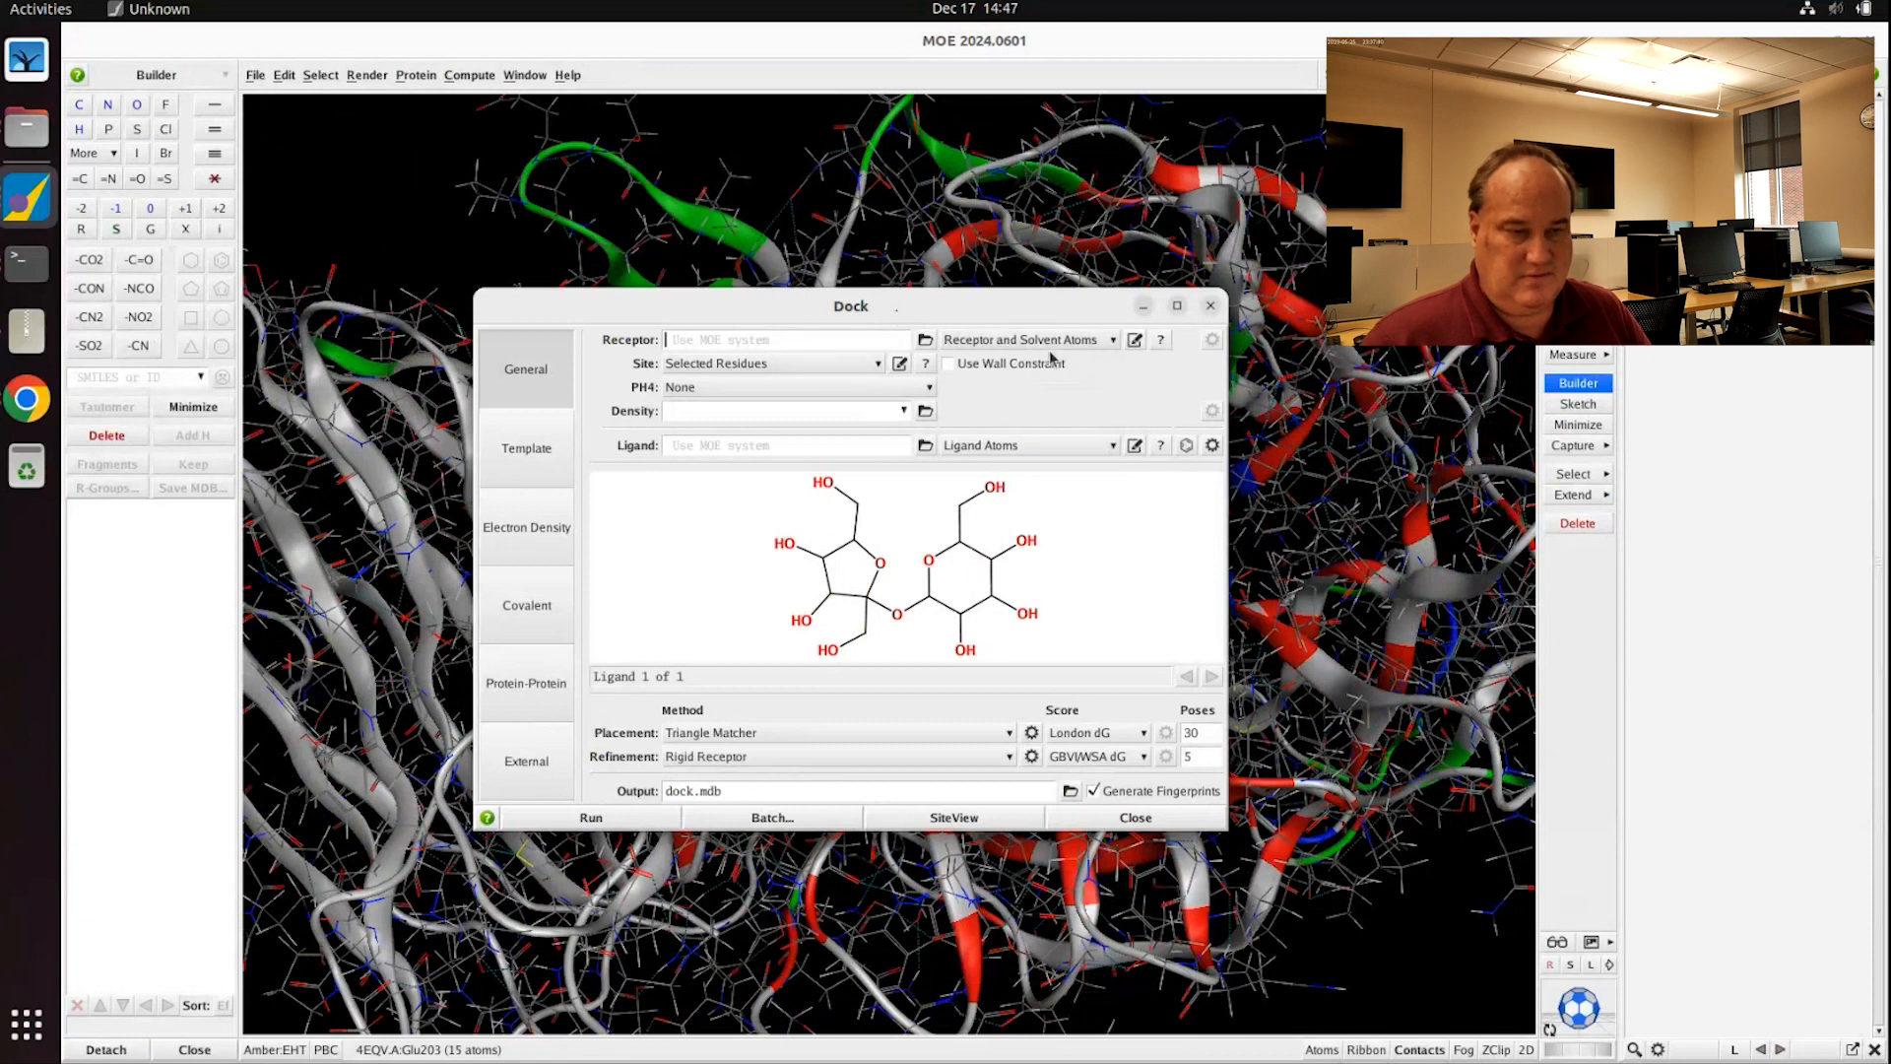
{"action": "left_click", "coordinate": [767, 365]}
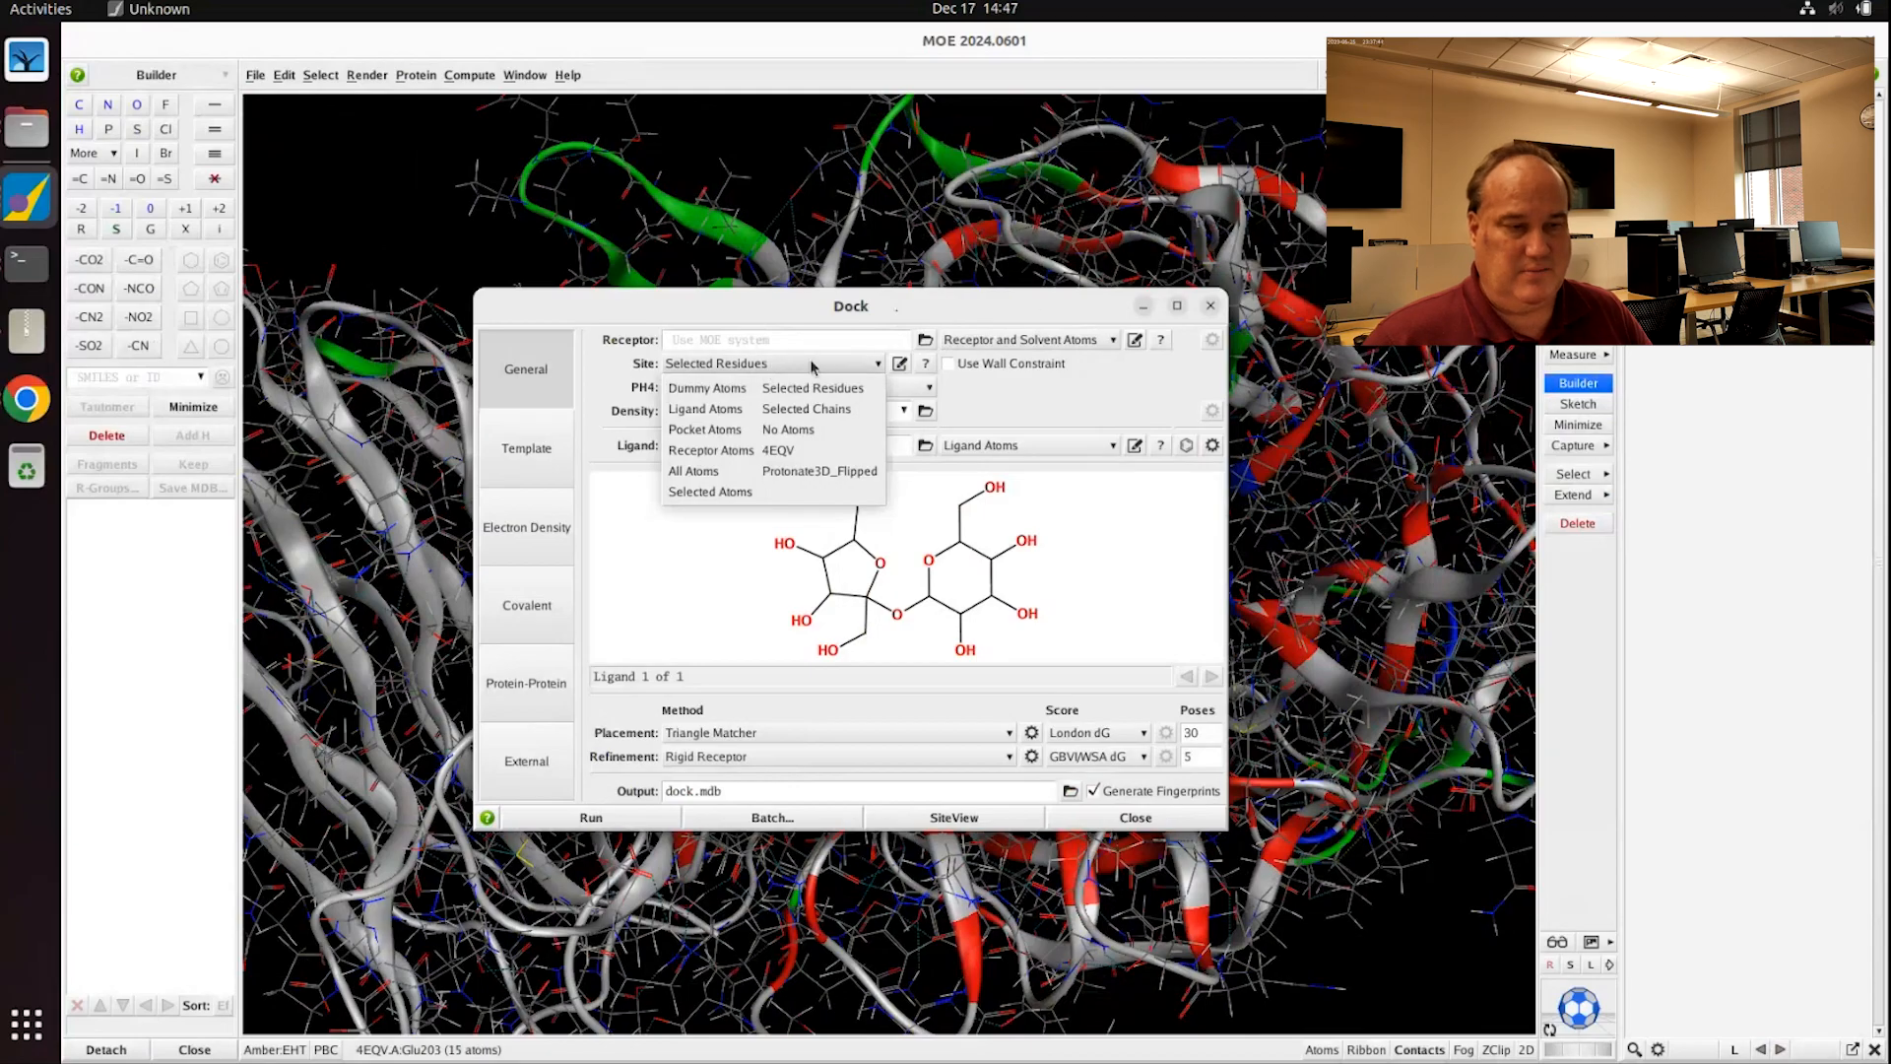
{"action": "left_click", "coordinate": [709, 491]}
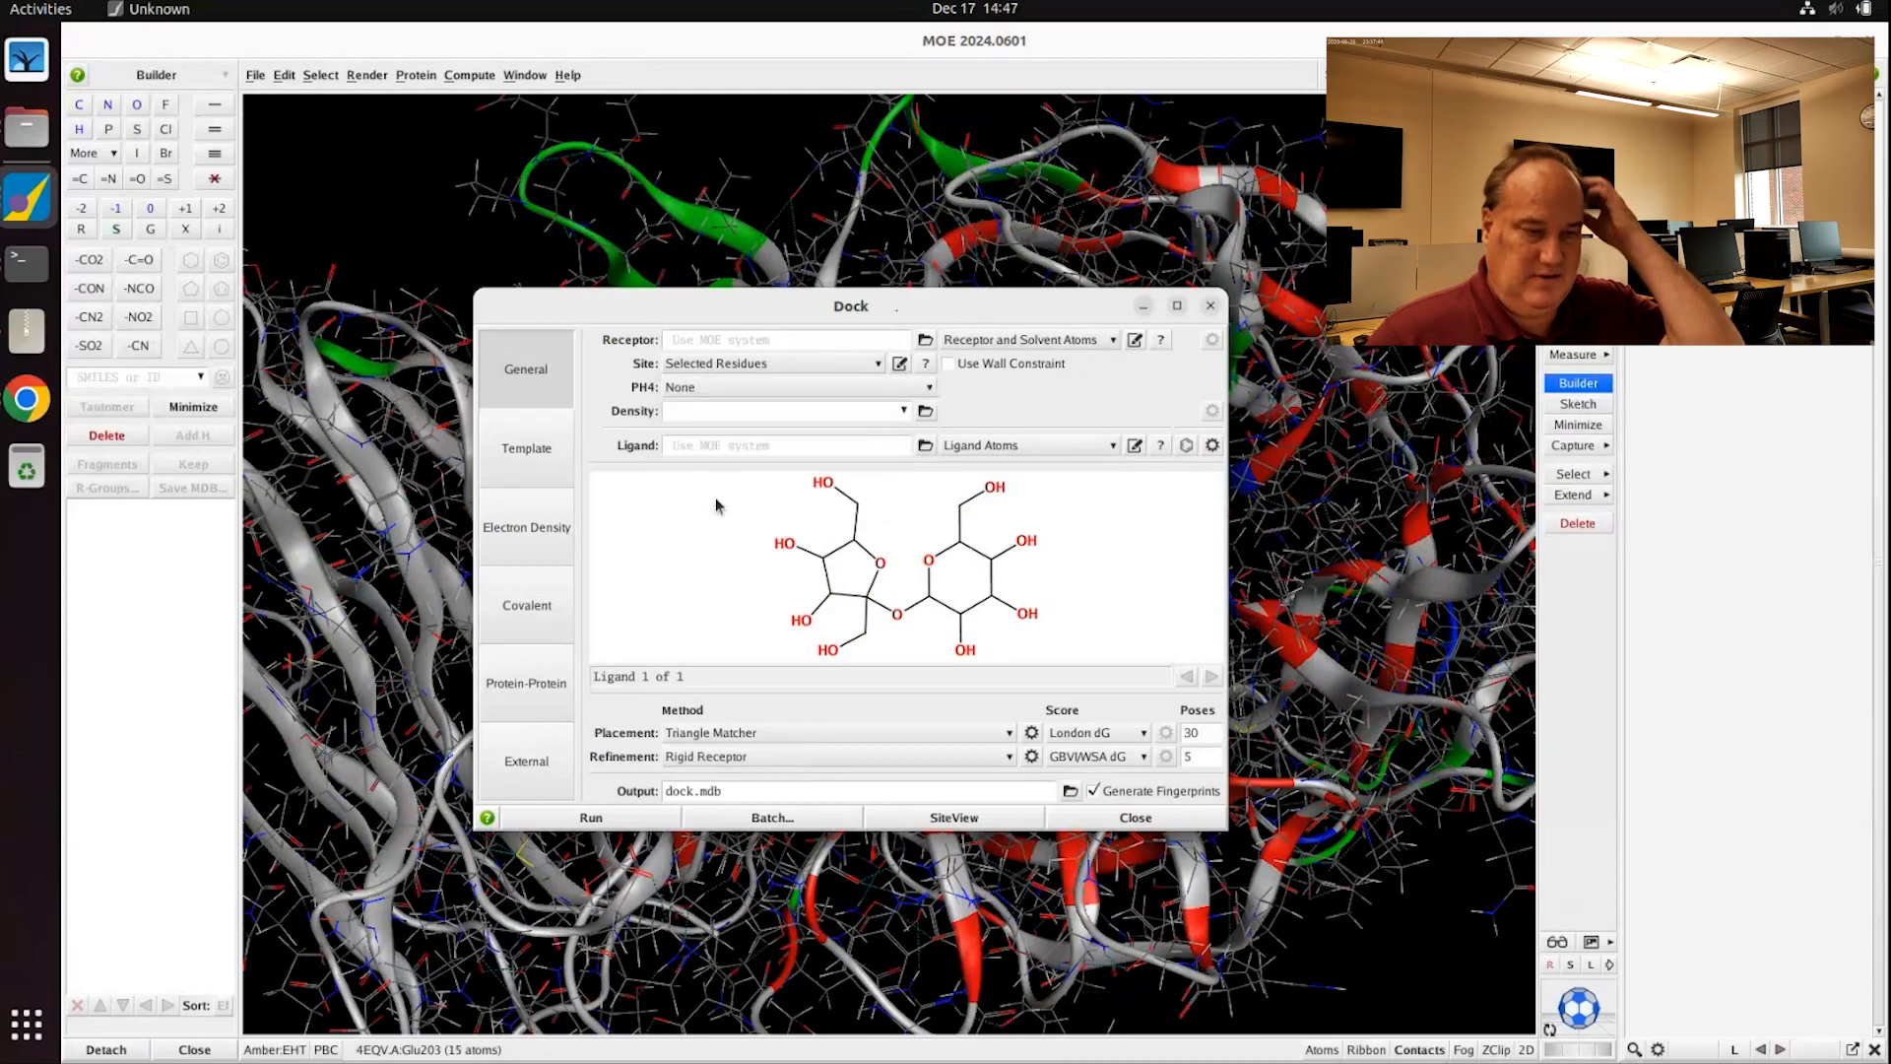
{"action": "left_click_drag", "start_coordinate": [1046, 306], "coordinate": [791, 238]}
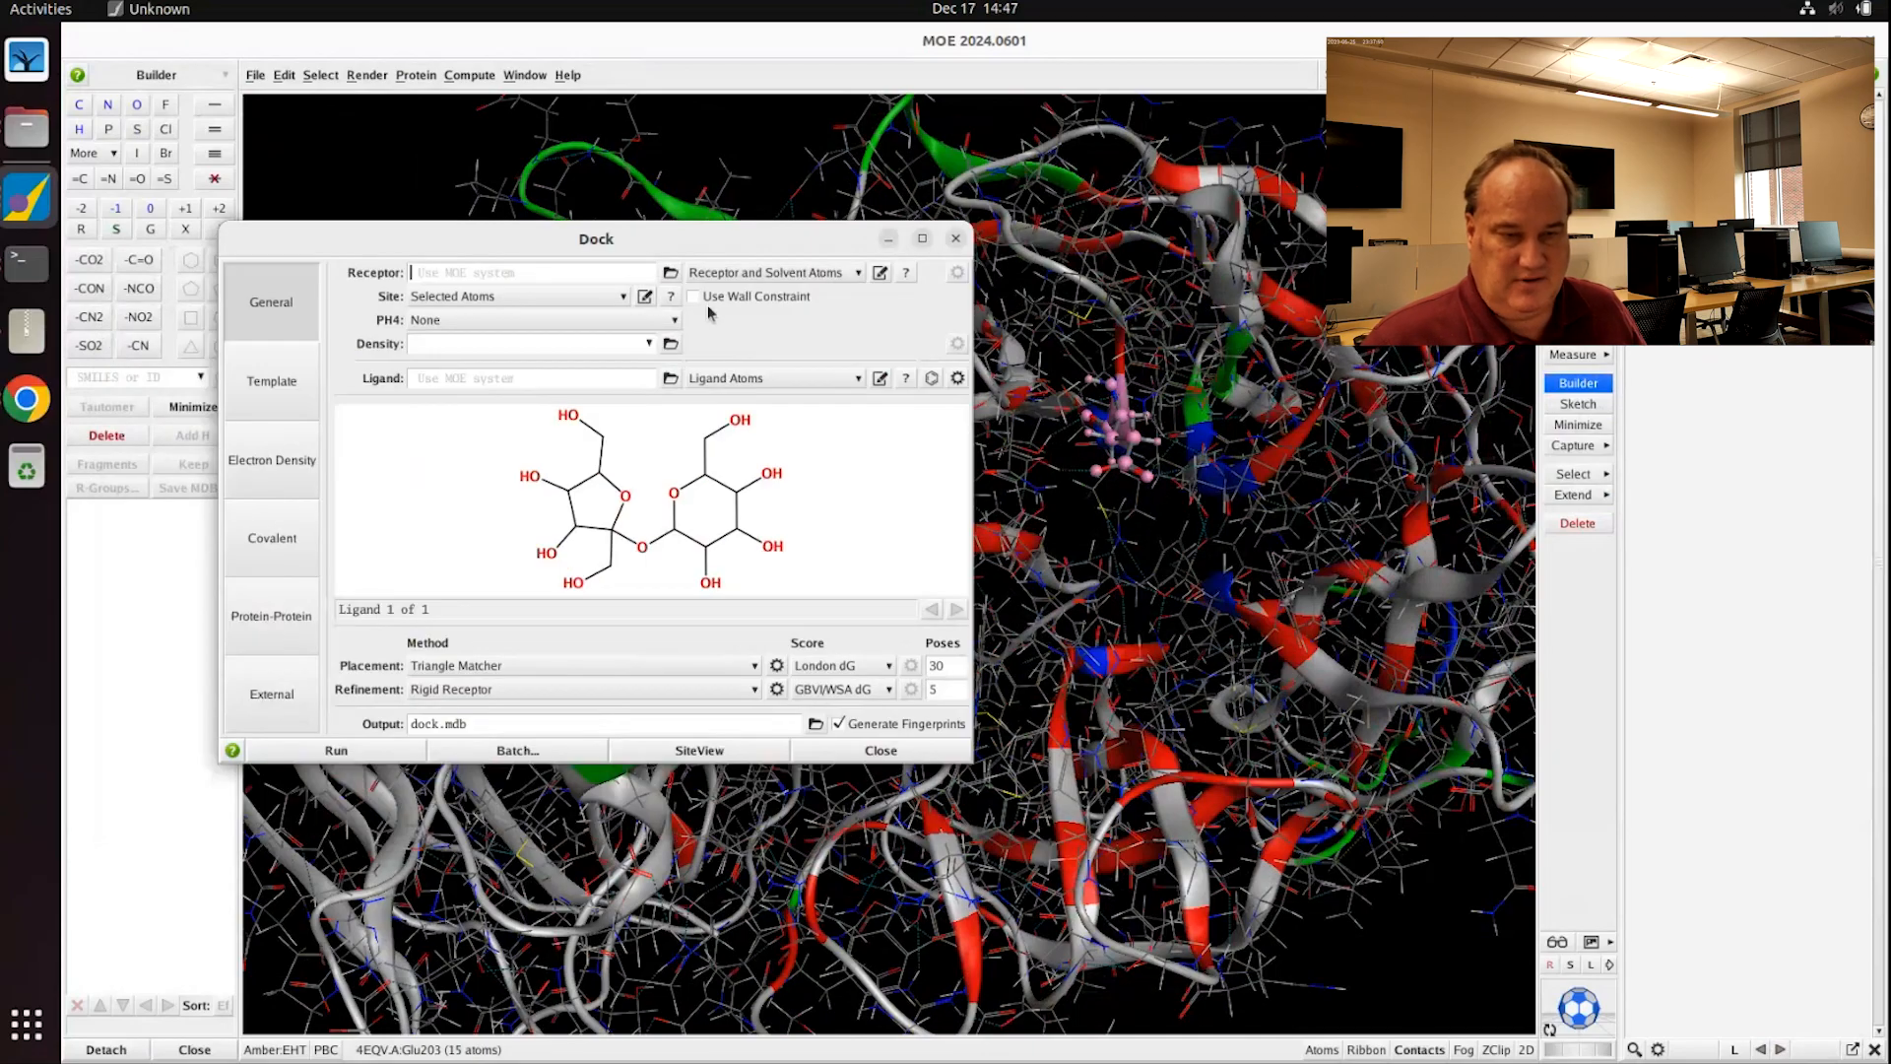
Step: Keep docking placement at PH4 None, Triangle Matcher, London dG scoring and 30 poses
{"action": "left_click_drag", "start_coordinate": [658, 241], "coordinate": [706, 178]}
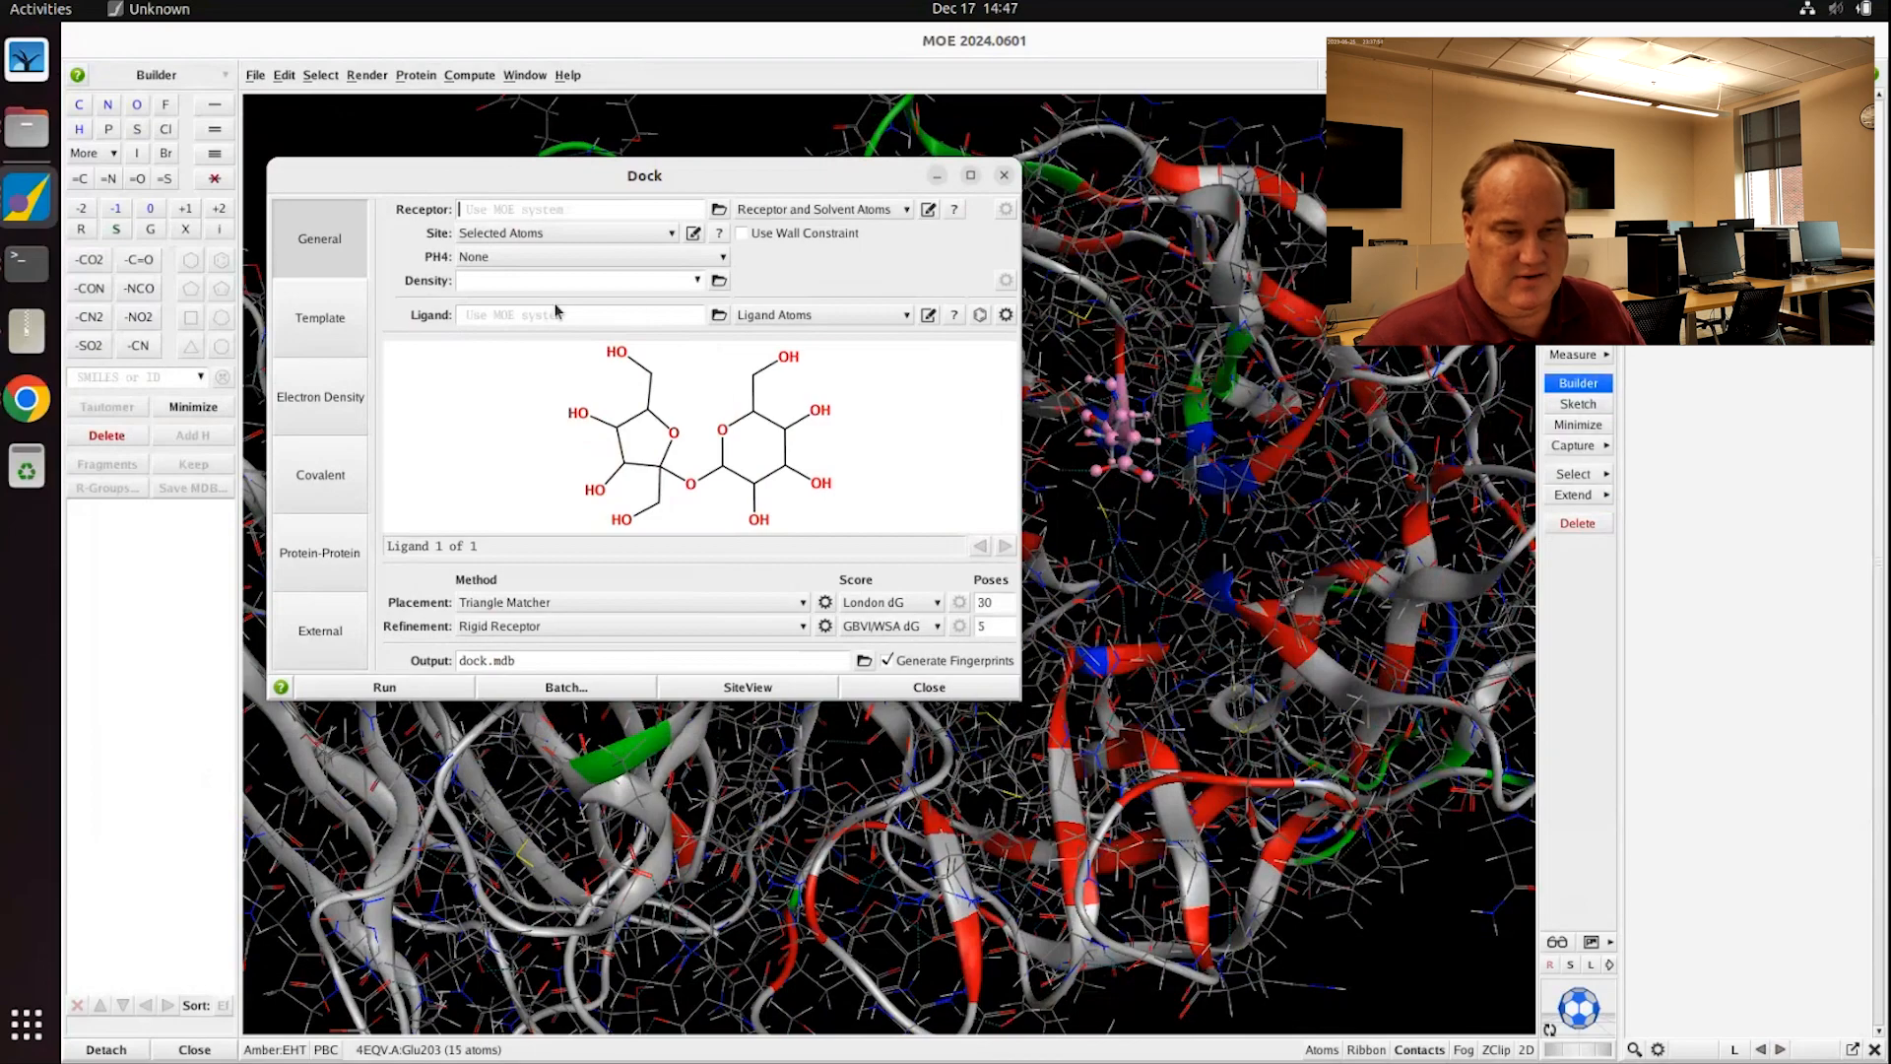
{"action": "left_click", "coordinate": [500, 260]}
{"action": "left_click", "coordinate": [501, 261]}
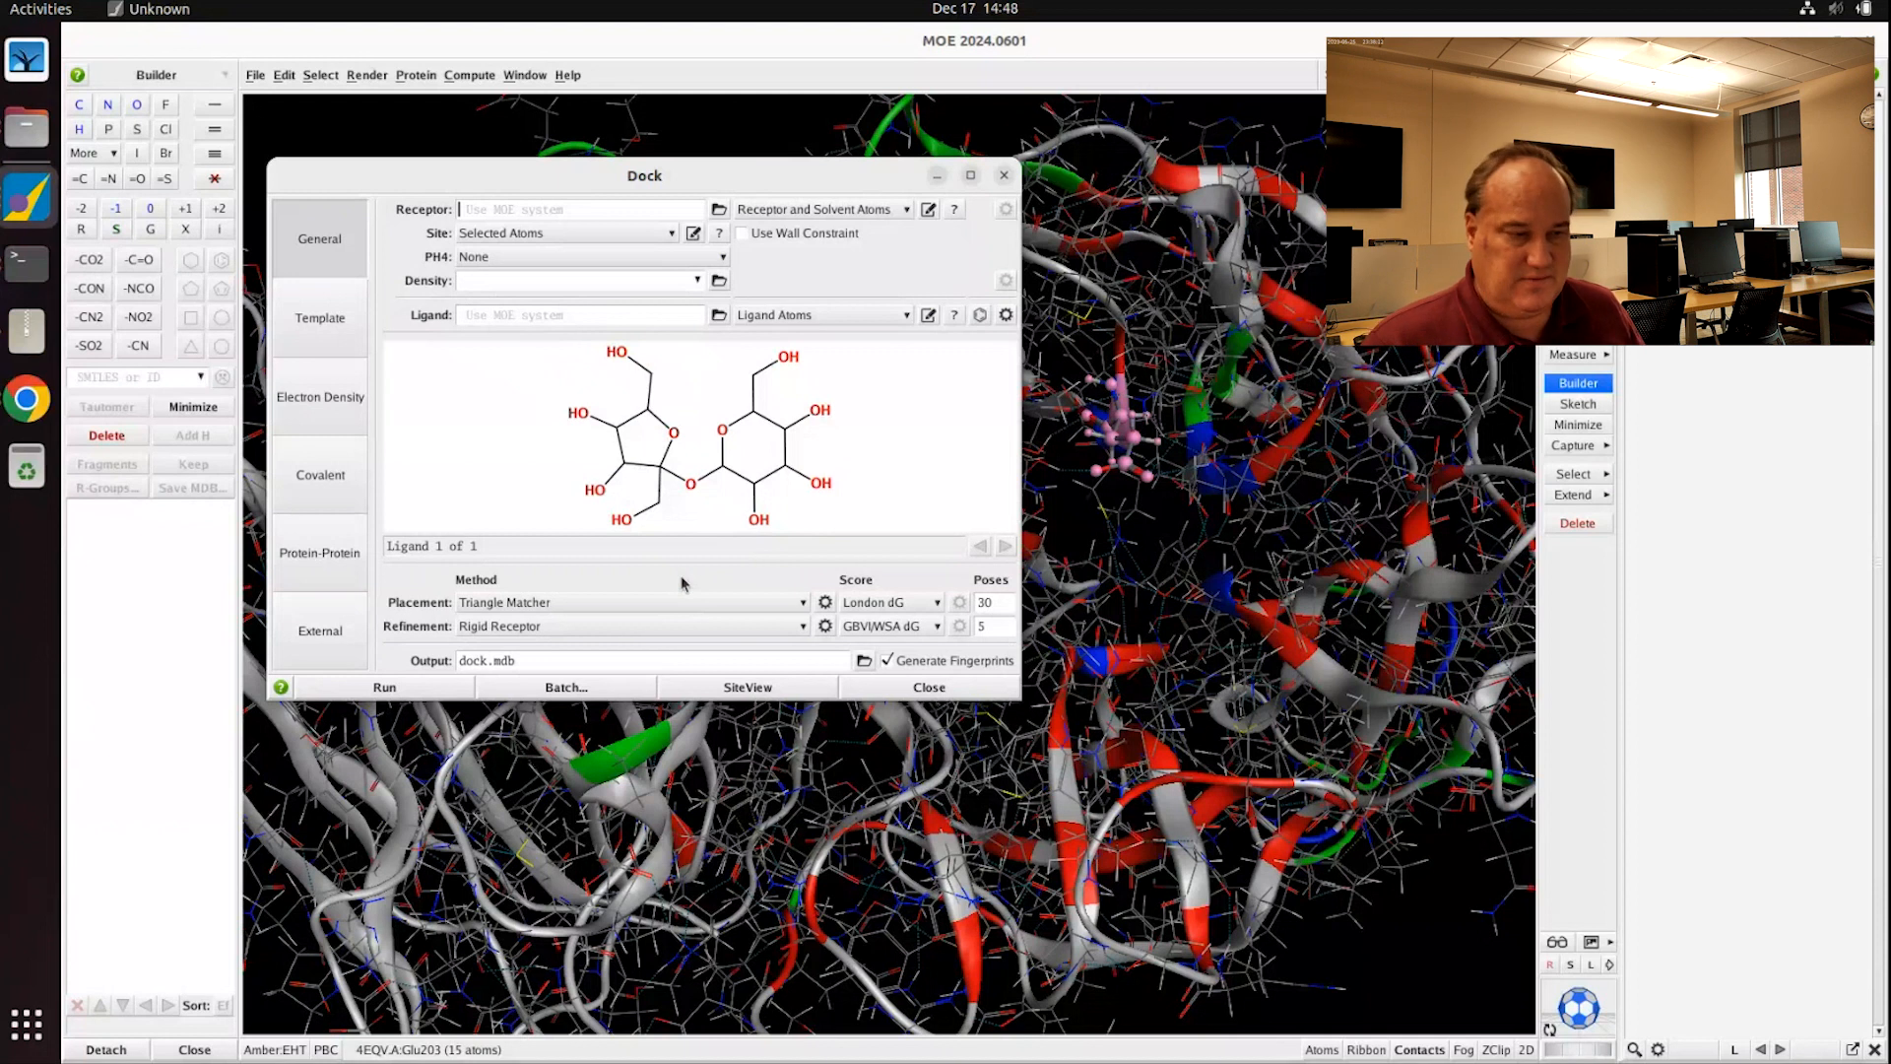
{"action": "left_click", "coordinate": [522, 605]}
{"action": "left_click", "coordinate": [522, 605]}
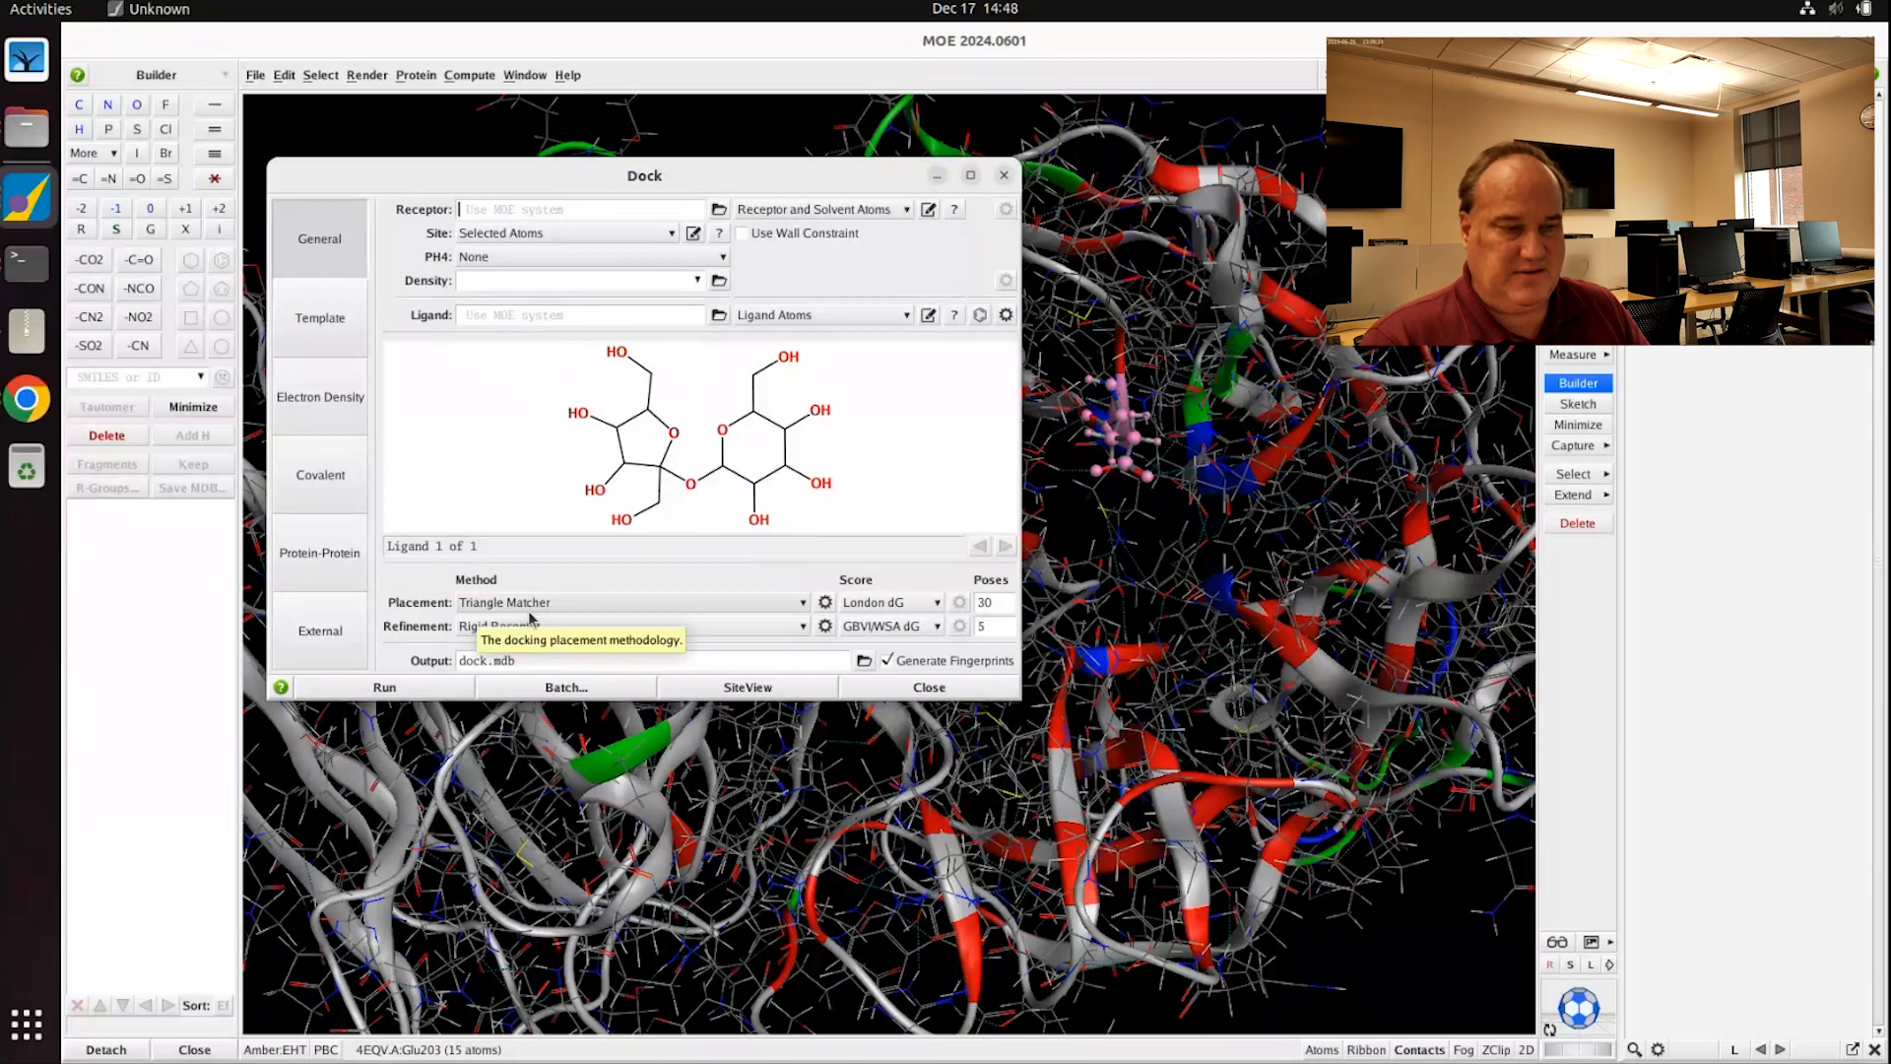
{"action": "left_click", "coordinate": [895, 604]}
{"action": "left_click", "coordinate": [905, 605]}
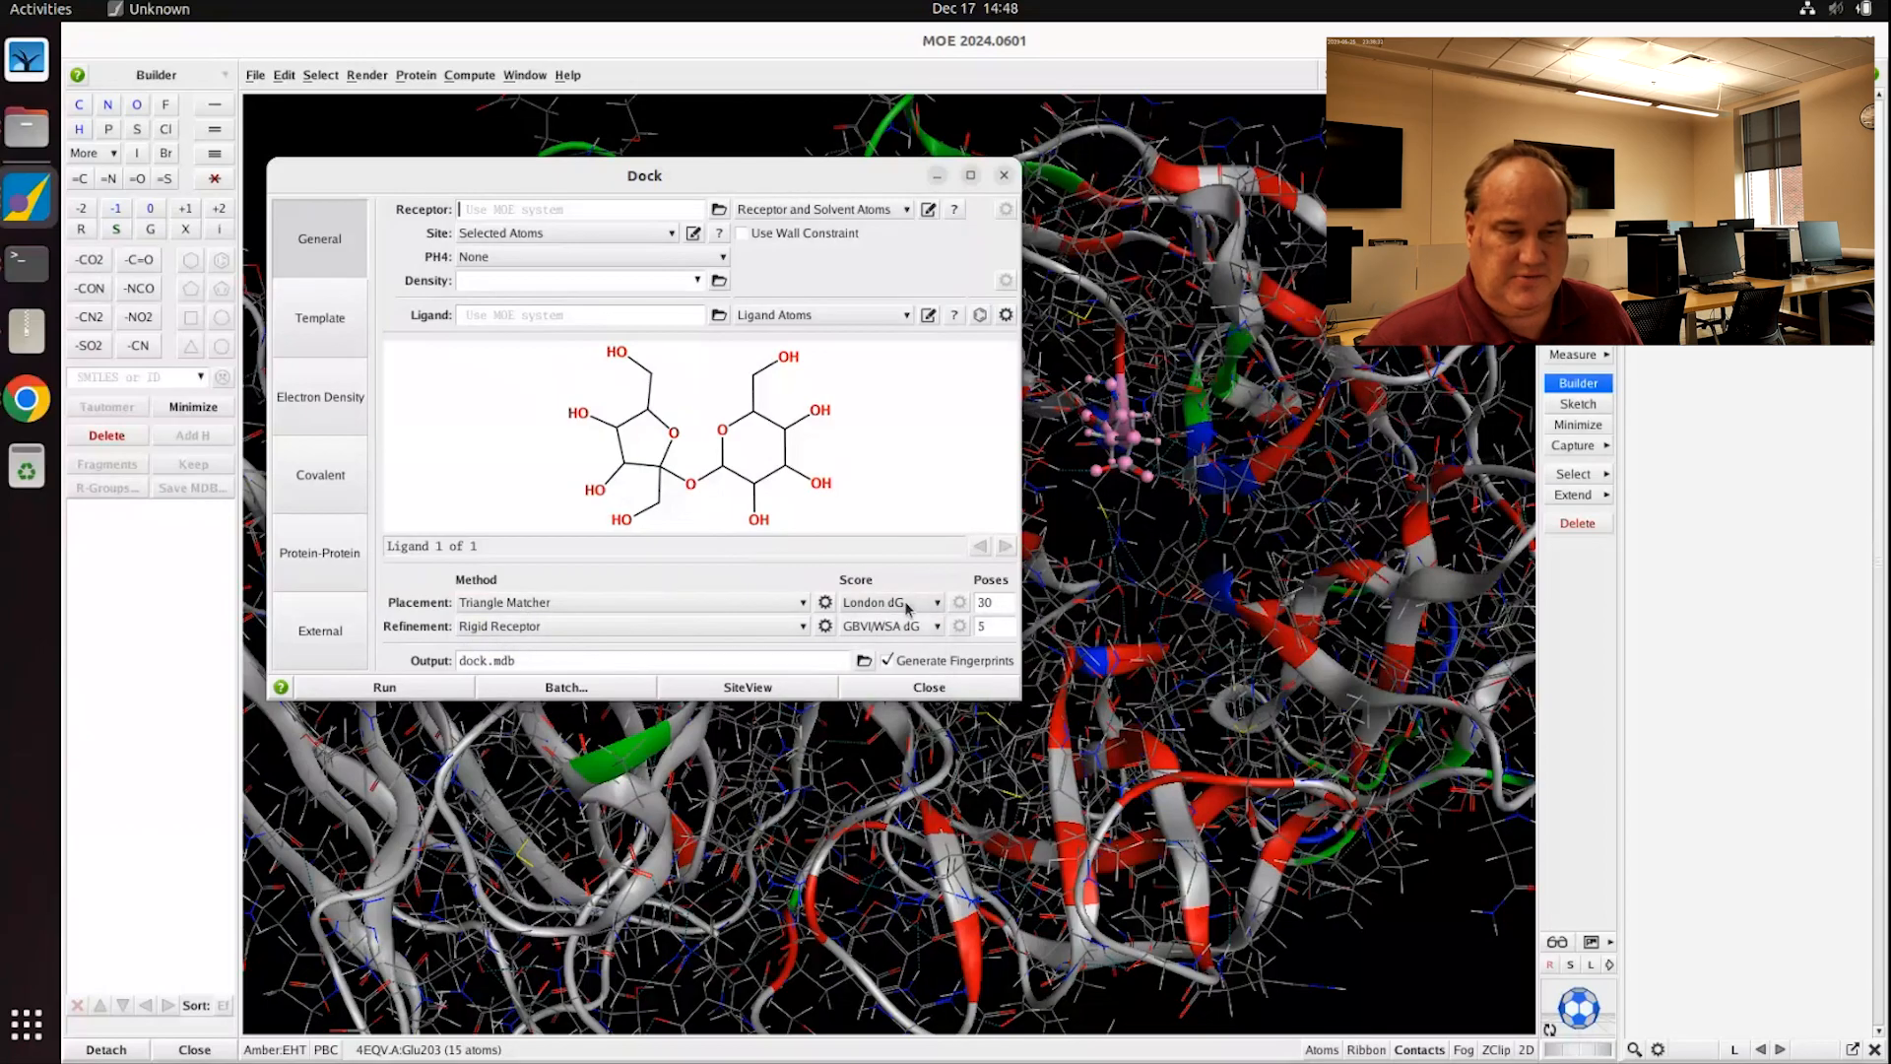
{"action": "left_click_drag", "start_coordinate": [998, 602], "coordinate": [957, 609]}
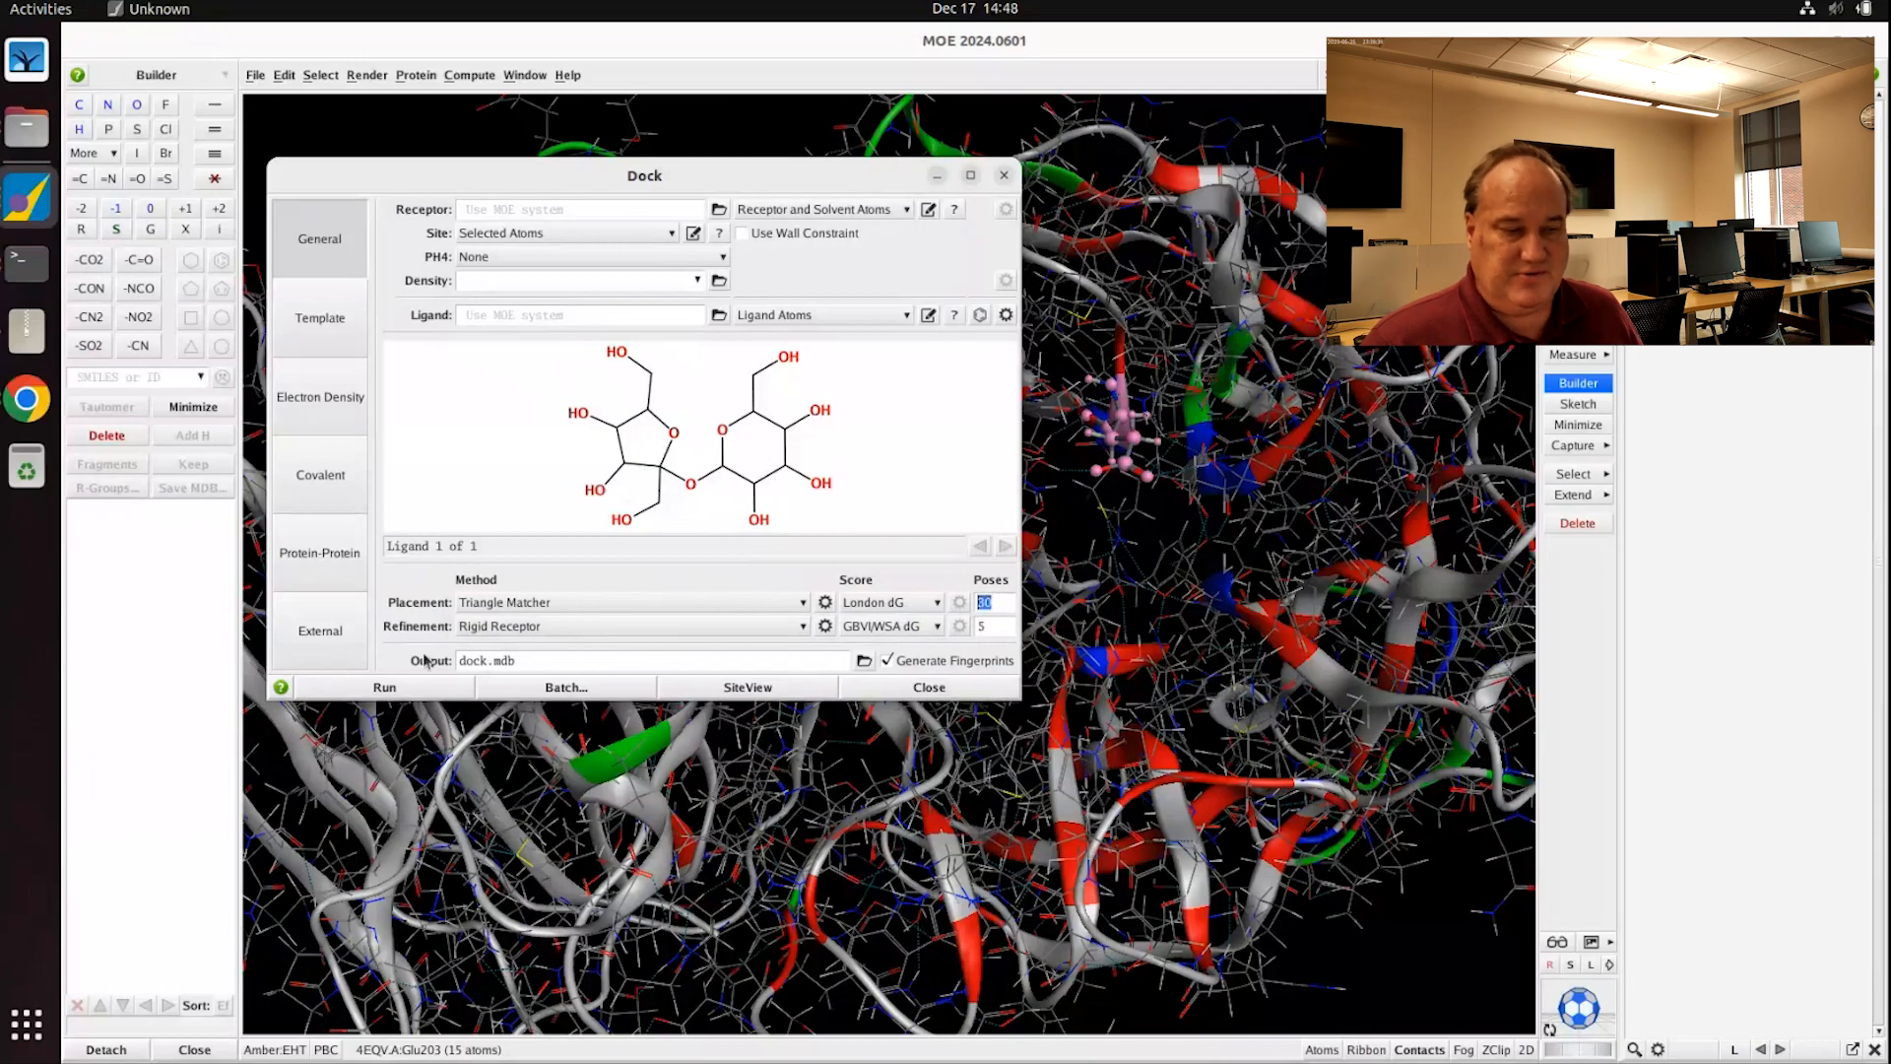
Step: Switch the docking refinement from rigid receptor to Induced Fit
{"action": "left_click", "coordinate": [523, 631]}
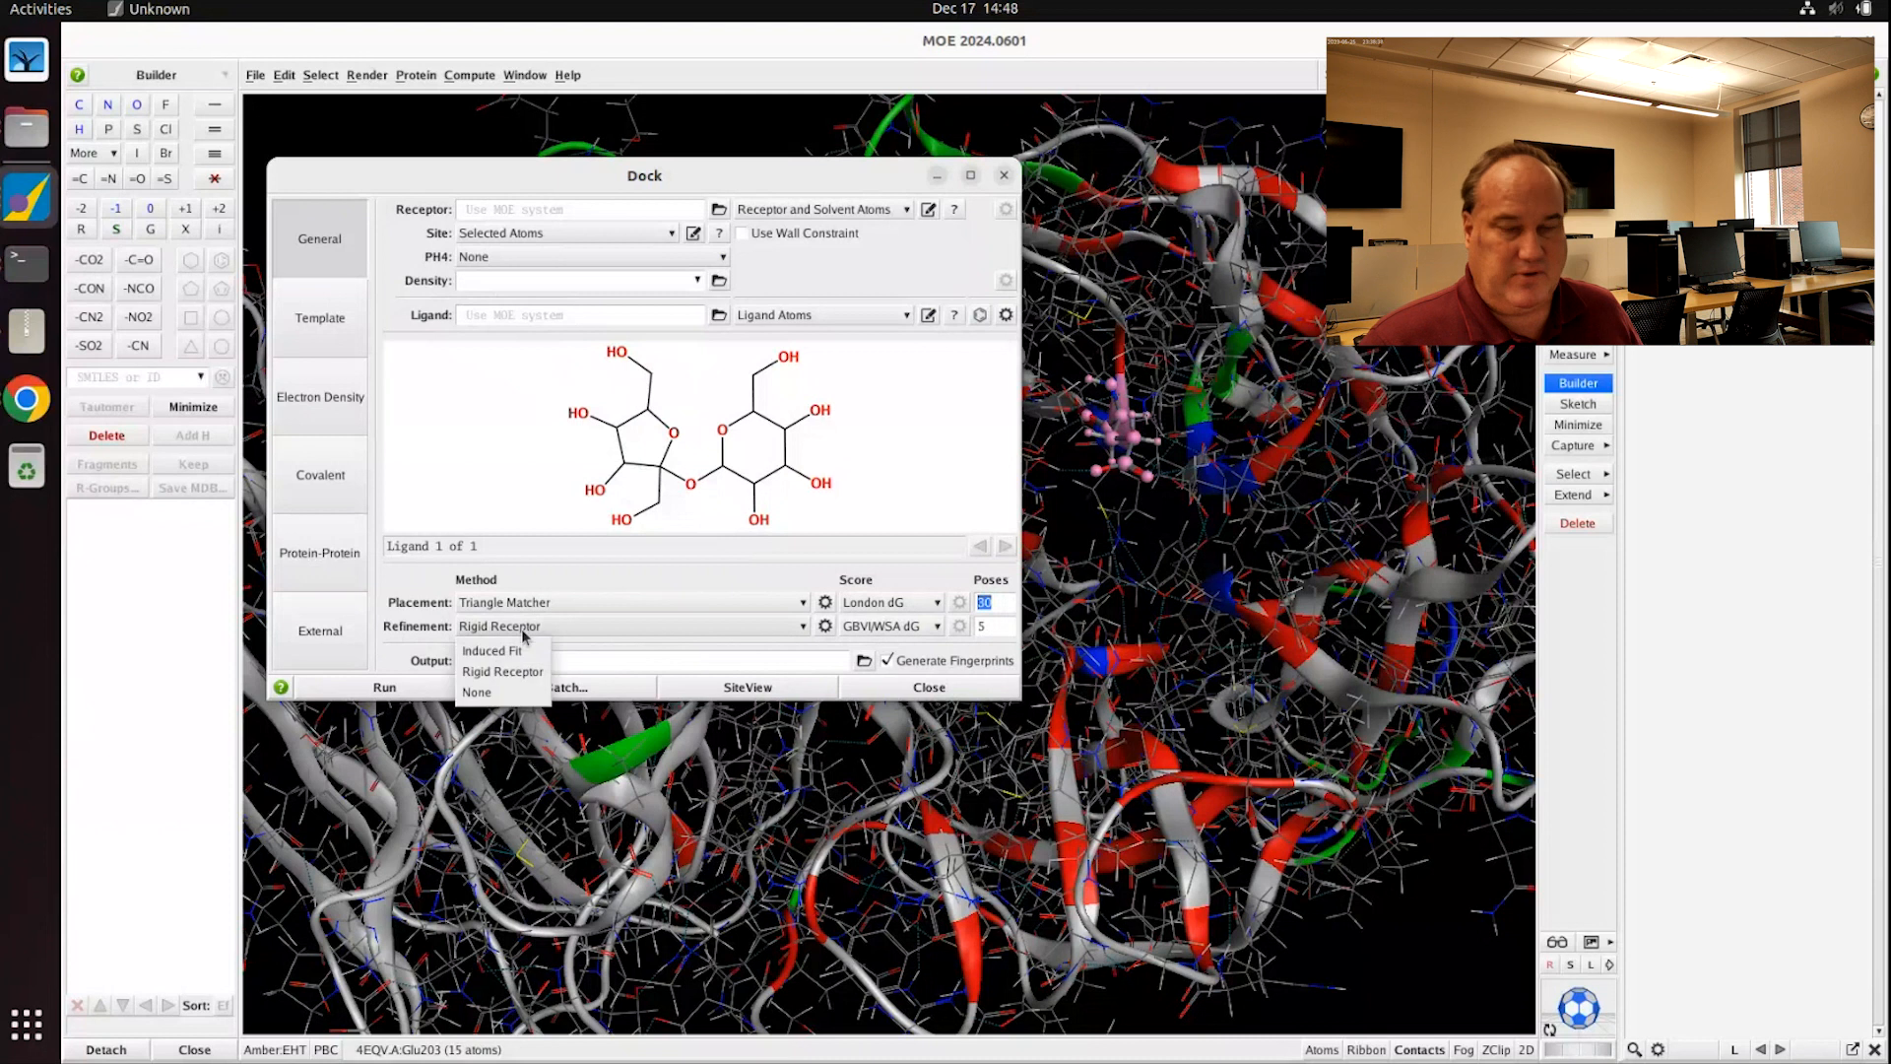
{"action": "left_click", "coordinate": [491, 651]}
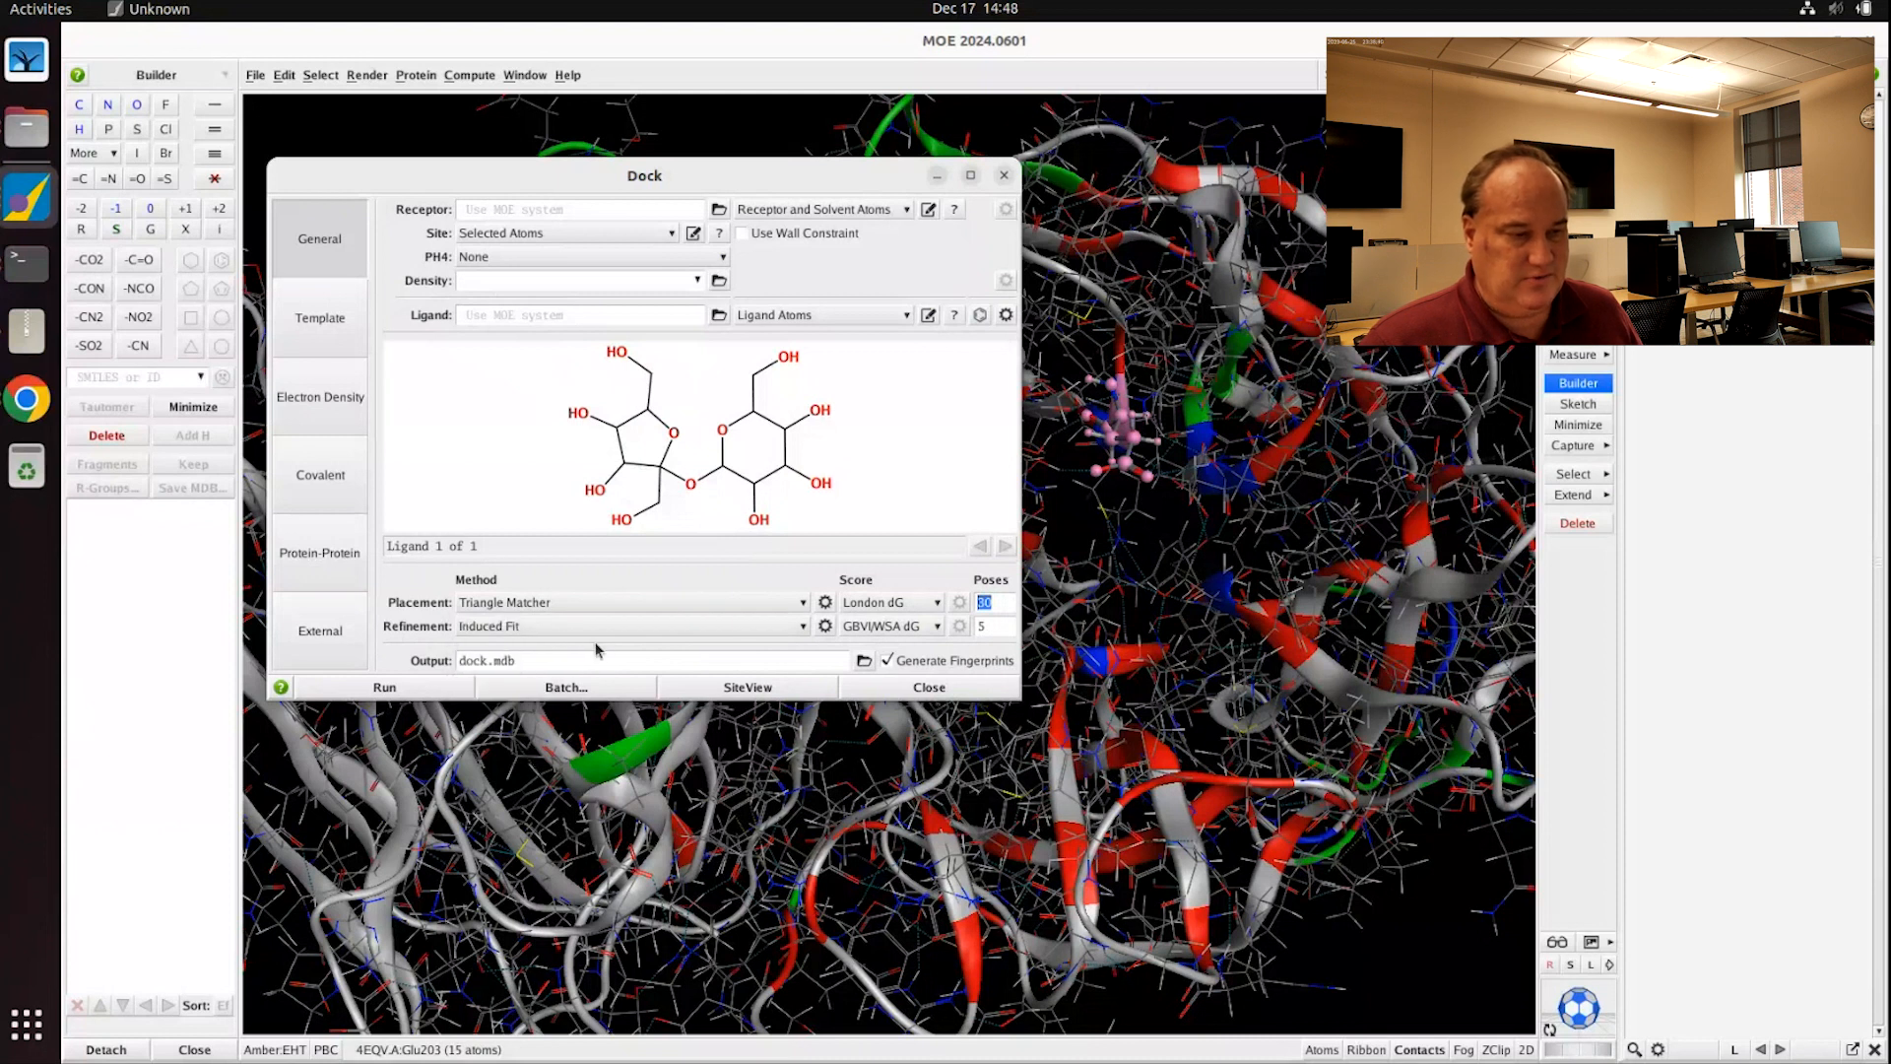
{"action": "left_click", "coordinate": [563, 626]}
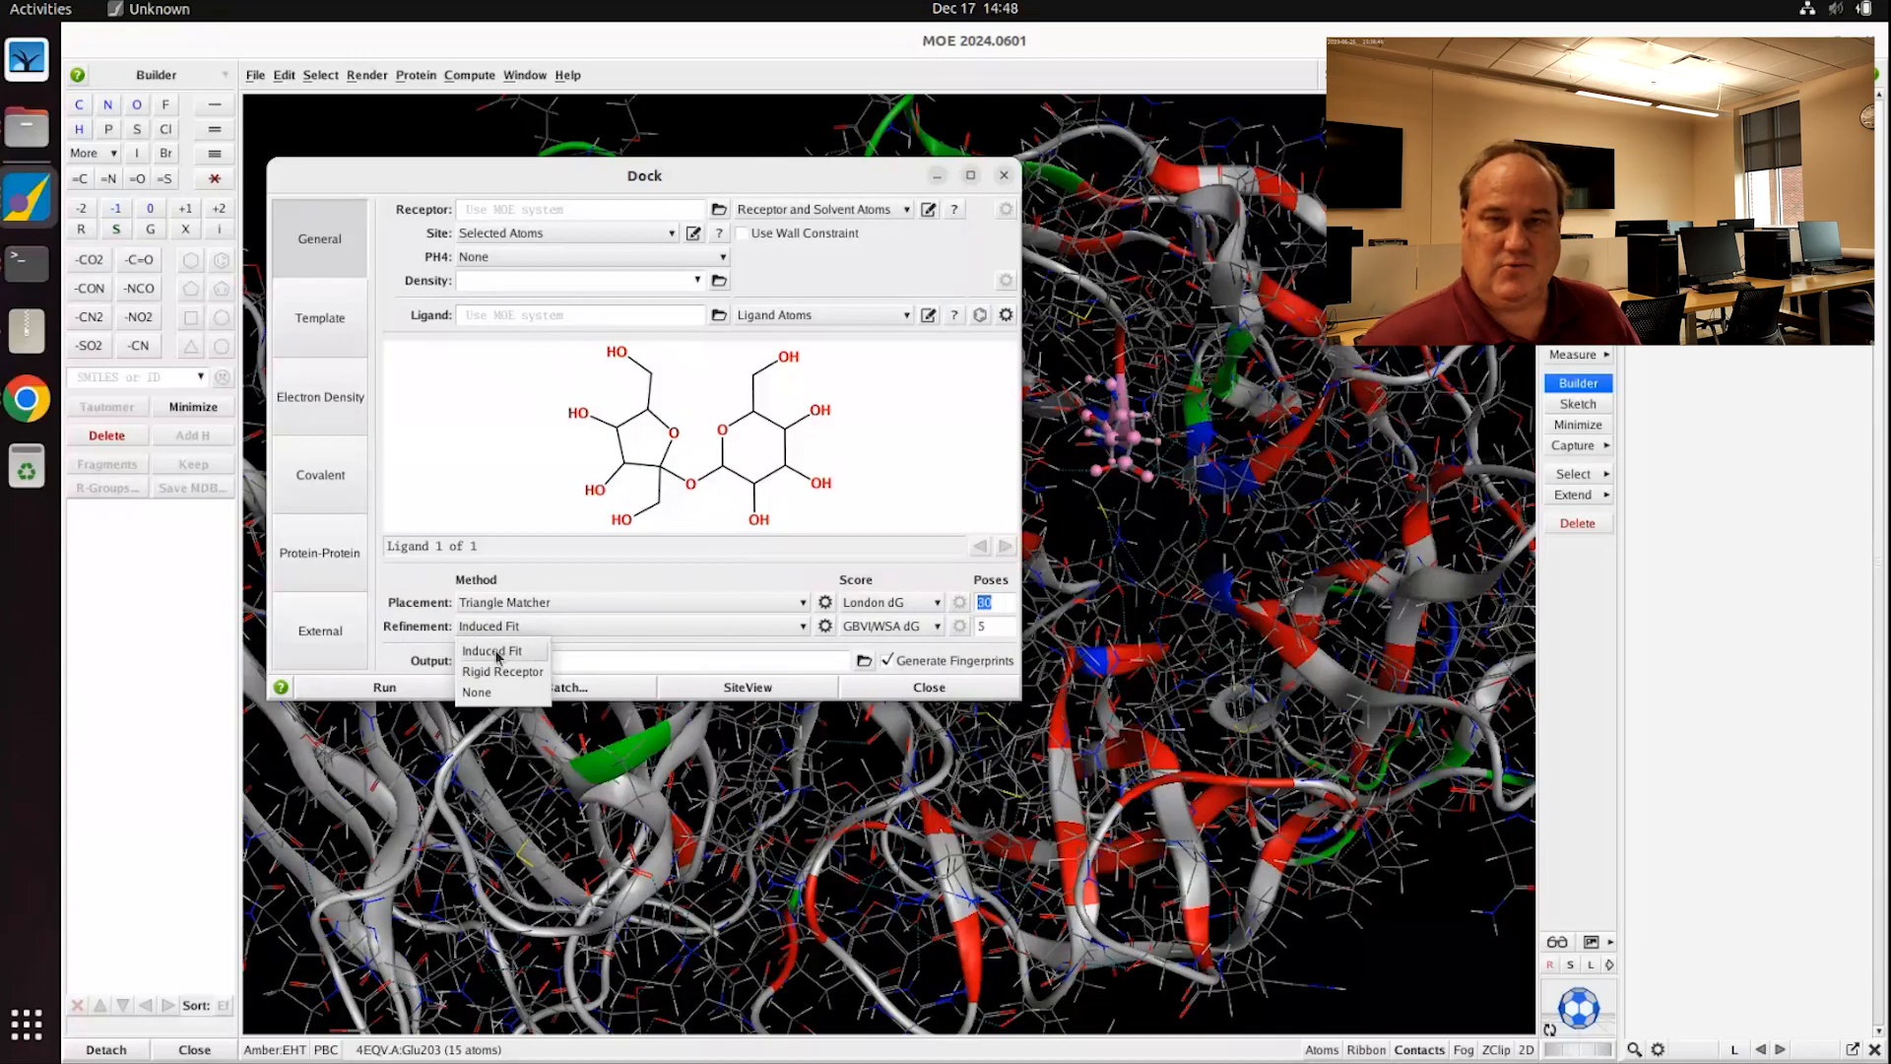
{"action": "left_click", "coordinate": [541, 651]}
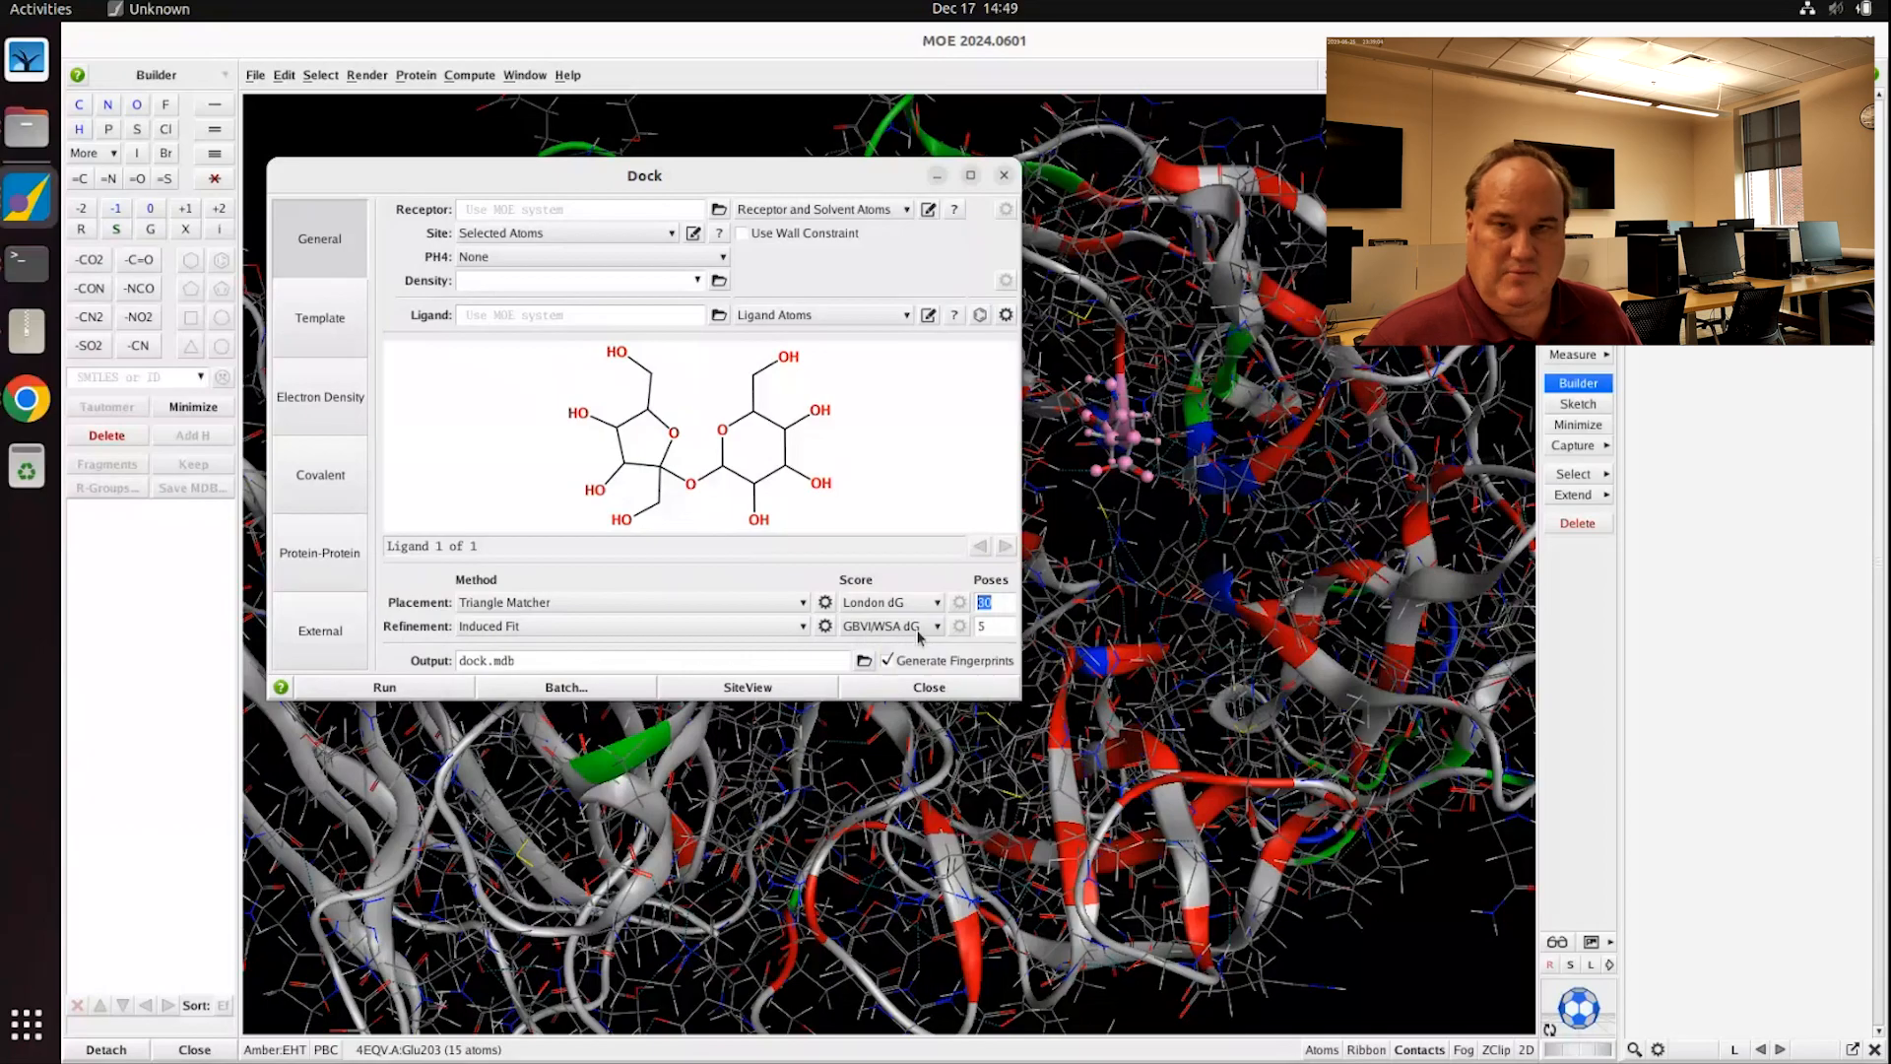
{"action": "key", "text": "Tab"}
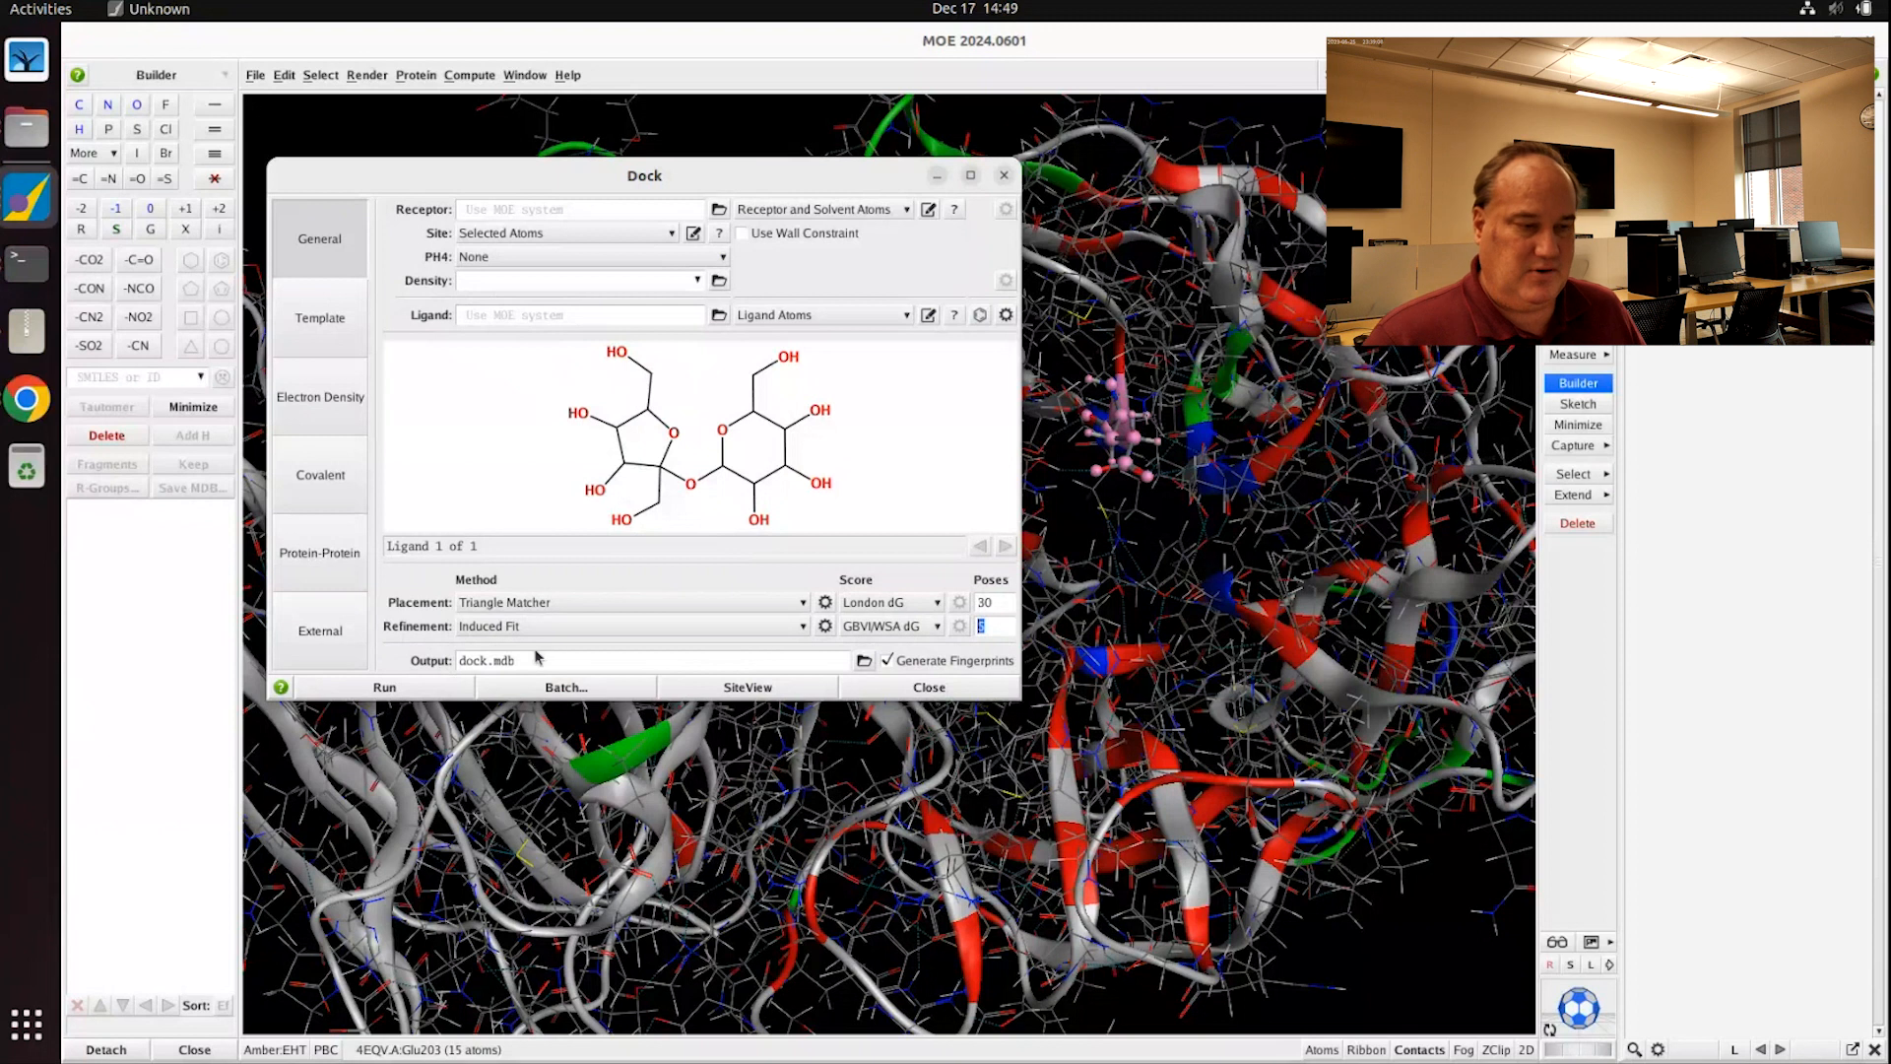
Step: Rename the docking output database to invertase_sucrose.mdb and move the Dock window aside
{"action": "left_click_drag", "start_coordinate": [487, 661], "coordinate": [410, 659]}
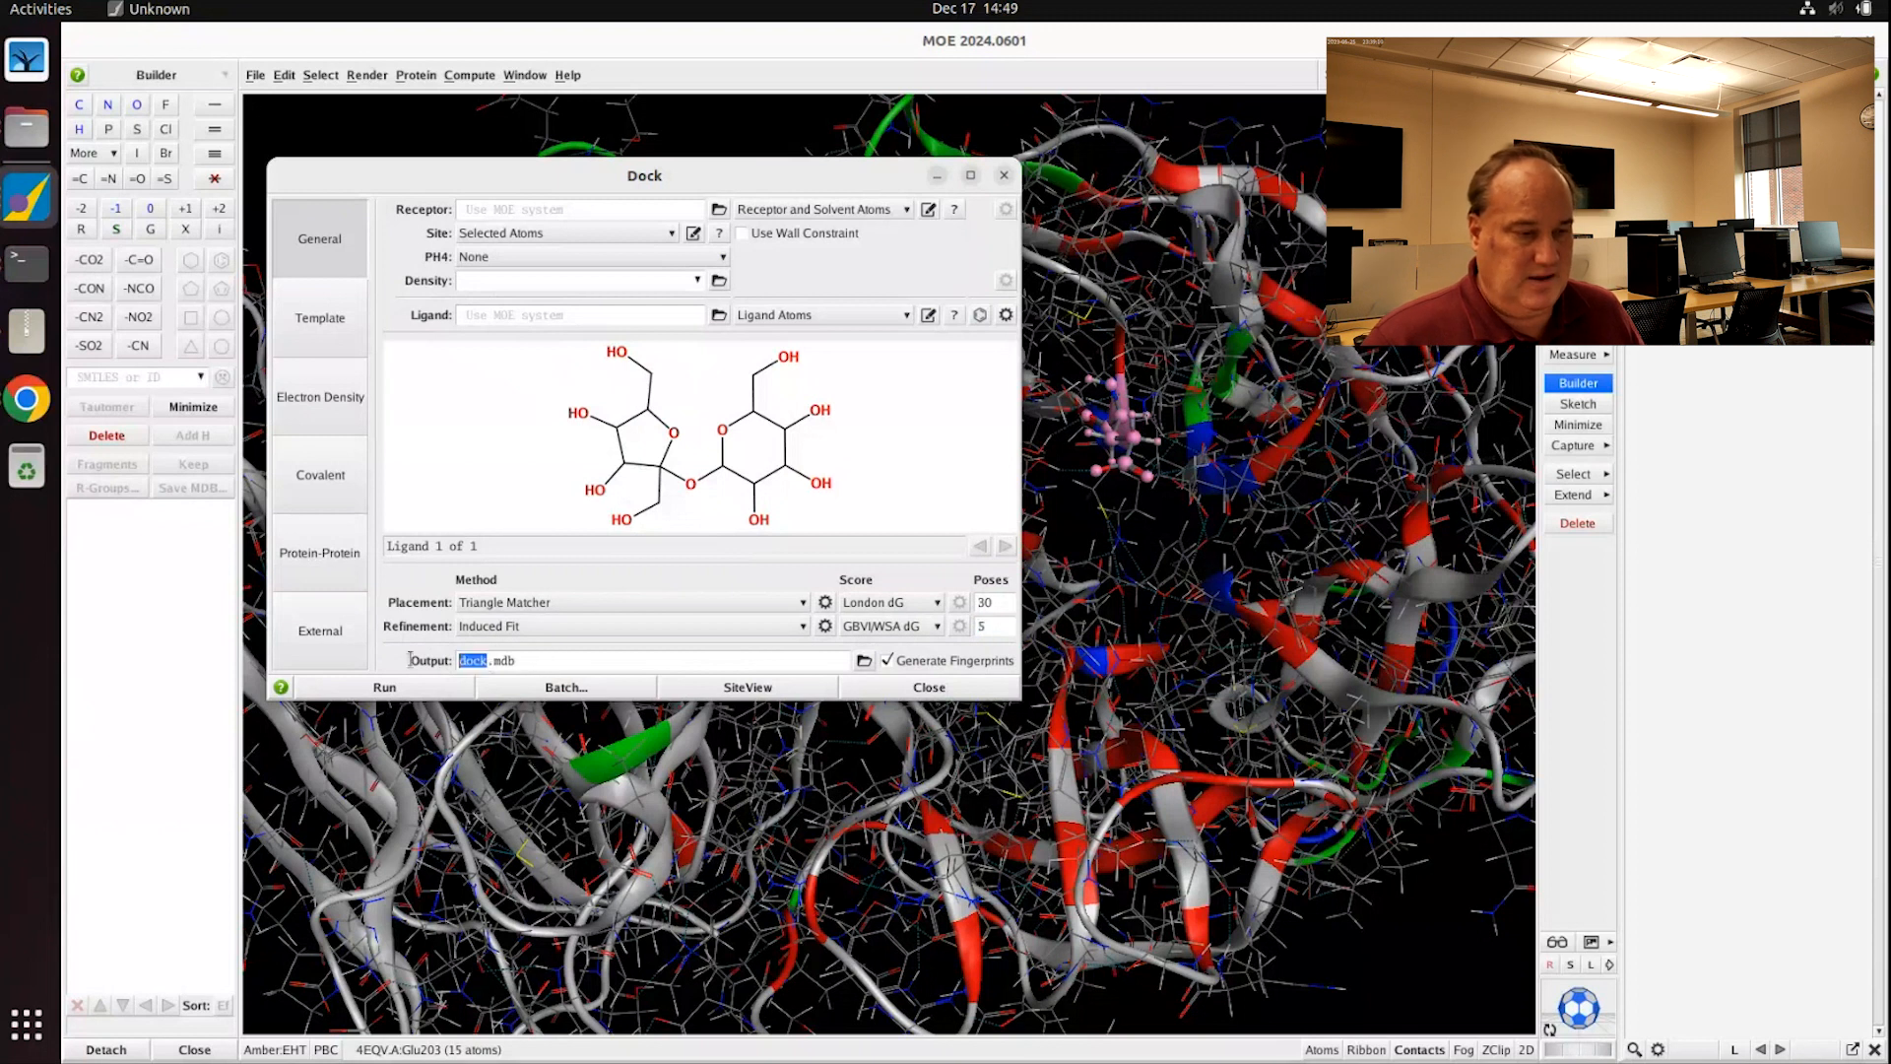
{"action": "type", "text": "invertase4"}
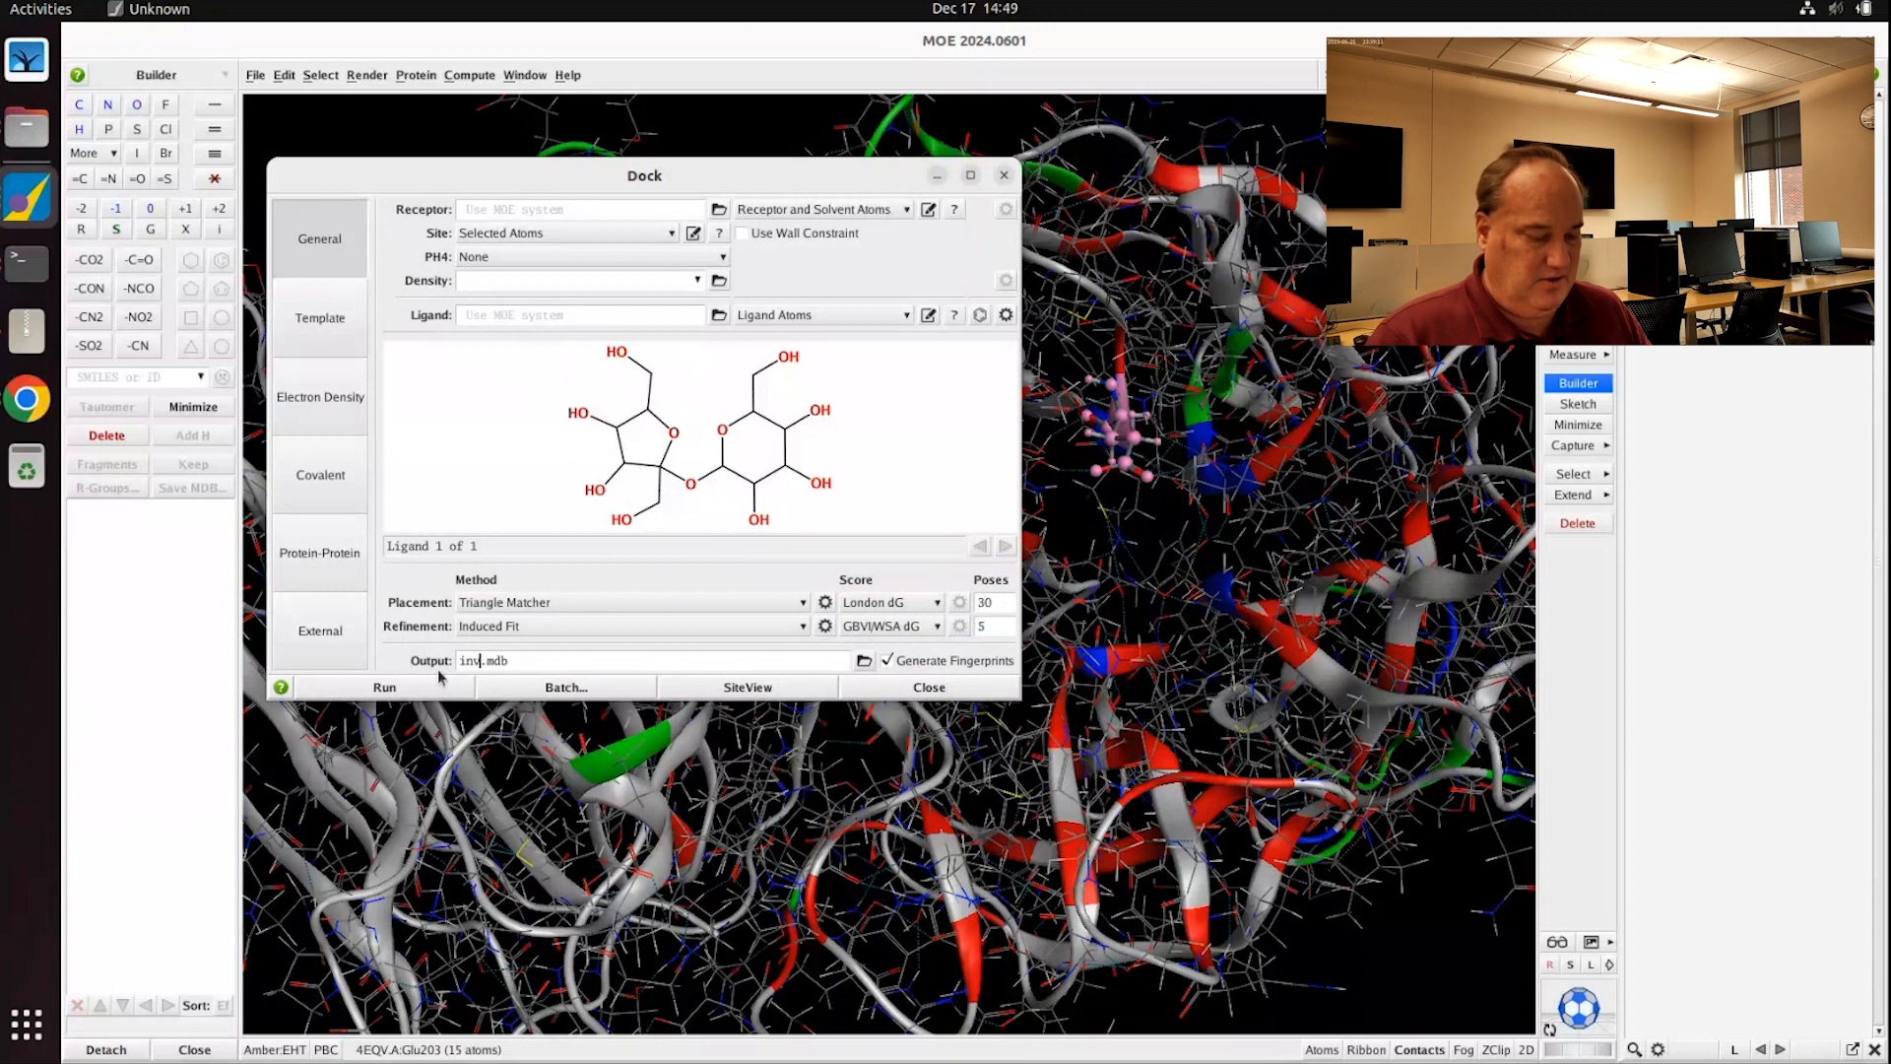
{"action": "key", "text": "BackSpace"}
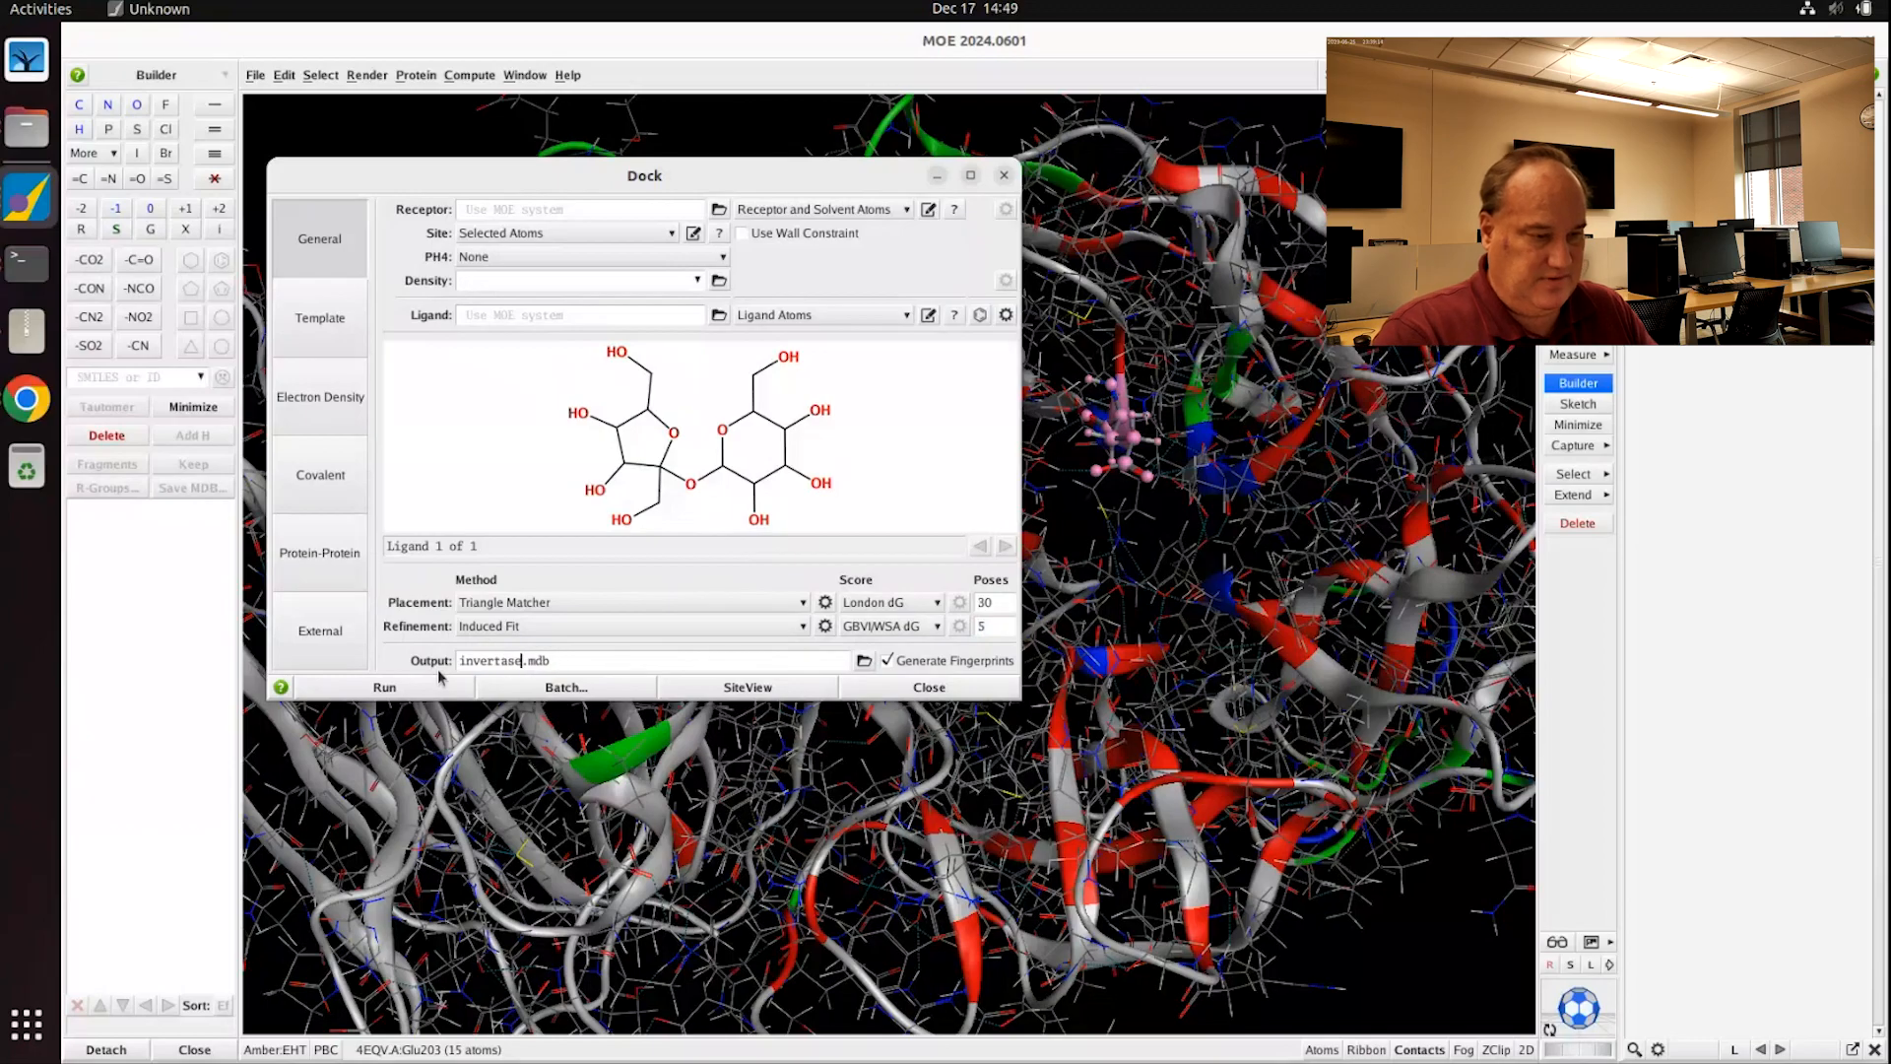
{"action": "type", "text": "_sucr"}
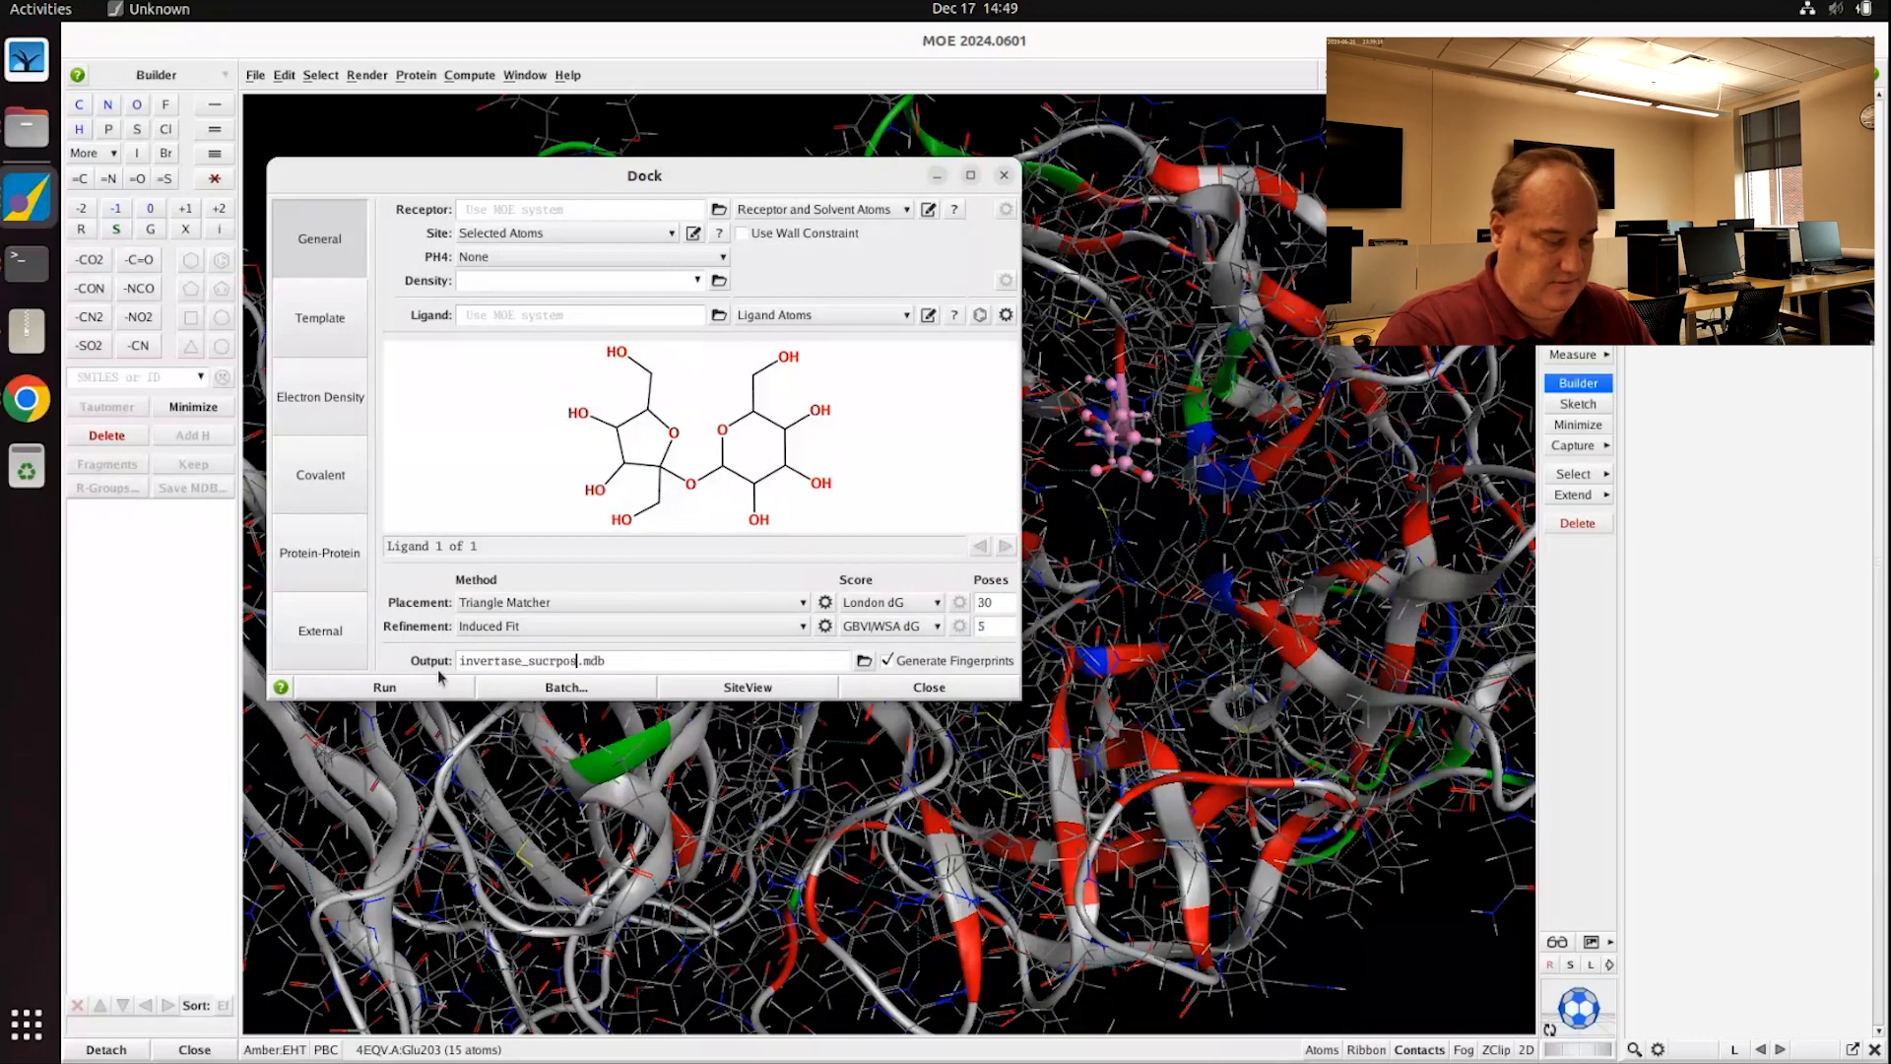
{"action": "type", "text": "ose"}
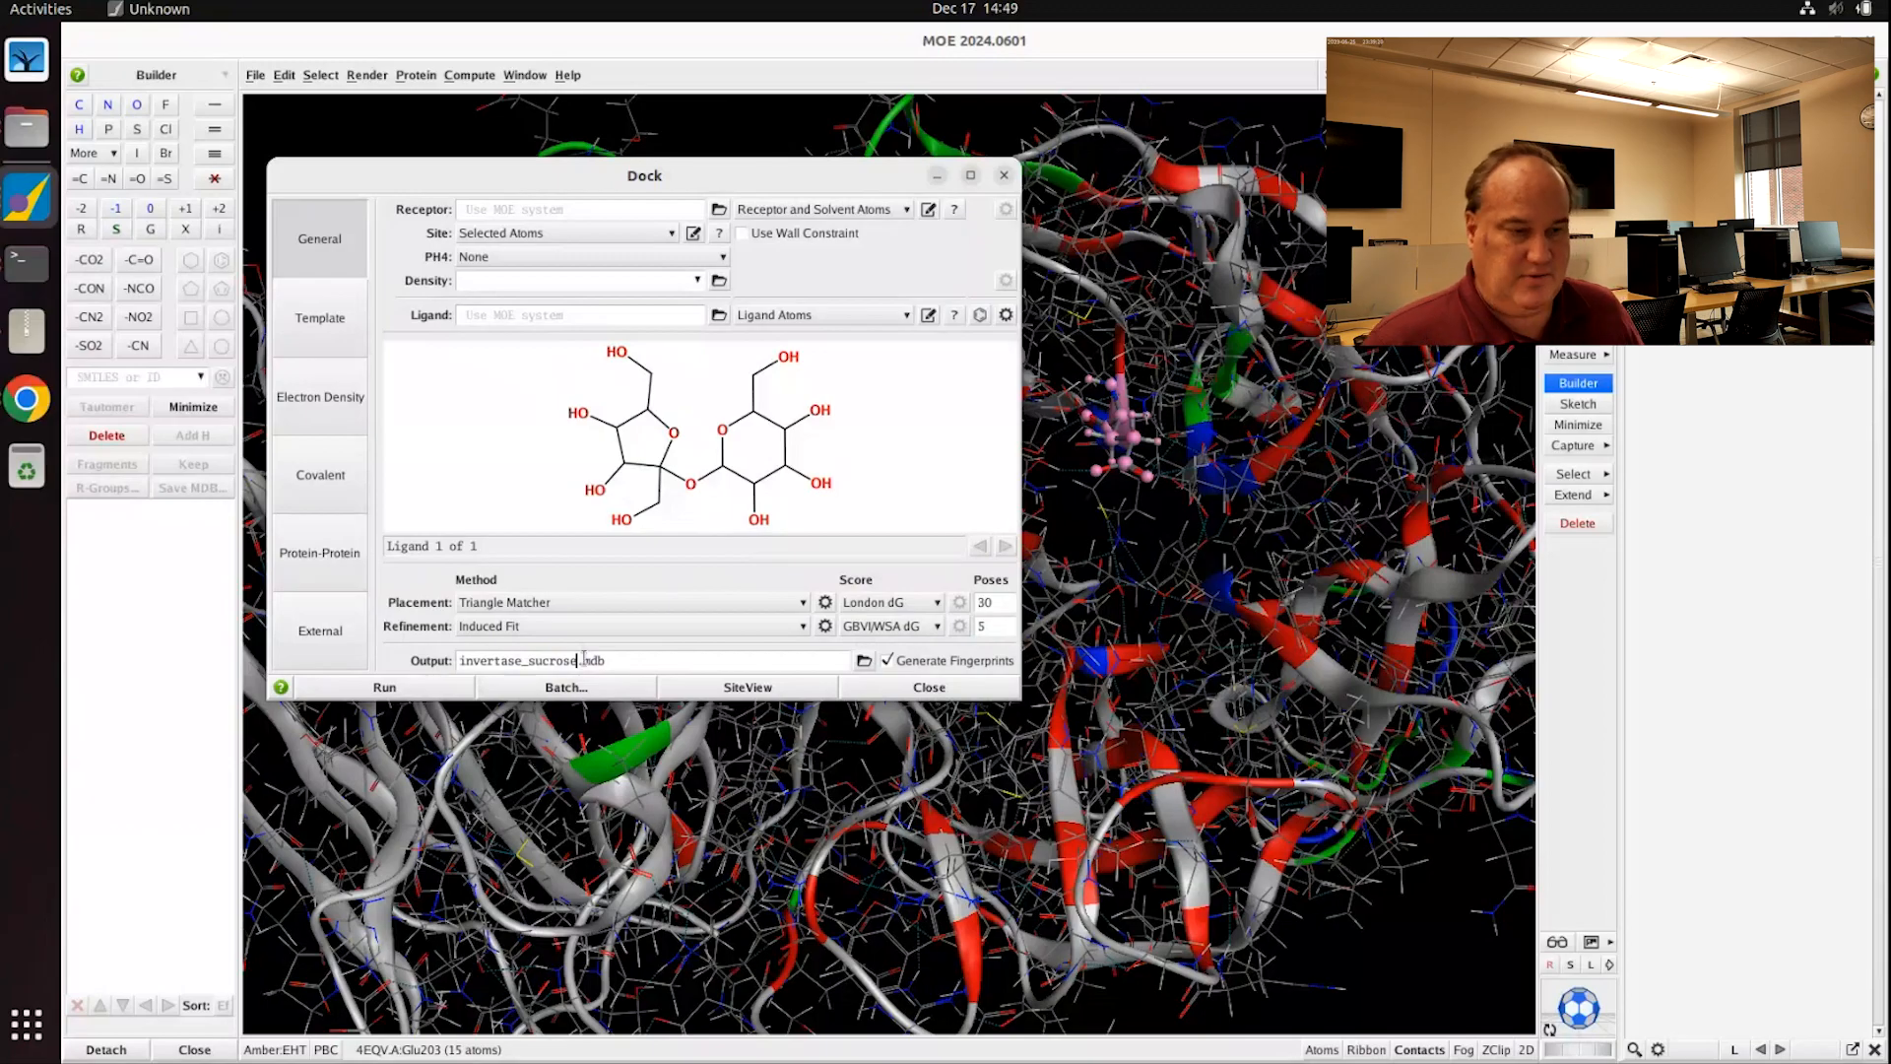
{"action": "left_click_drag", "start_coordinate": [583, 660], "coordinate": [642, 661]}
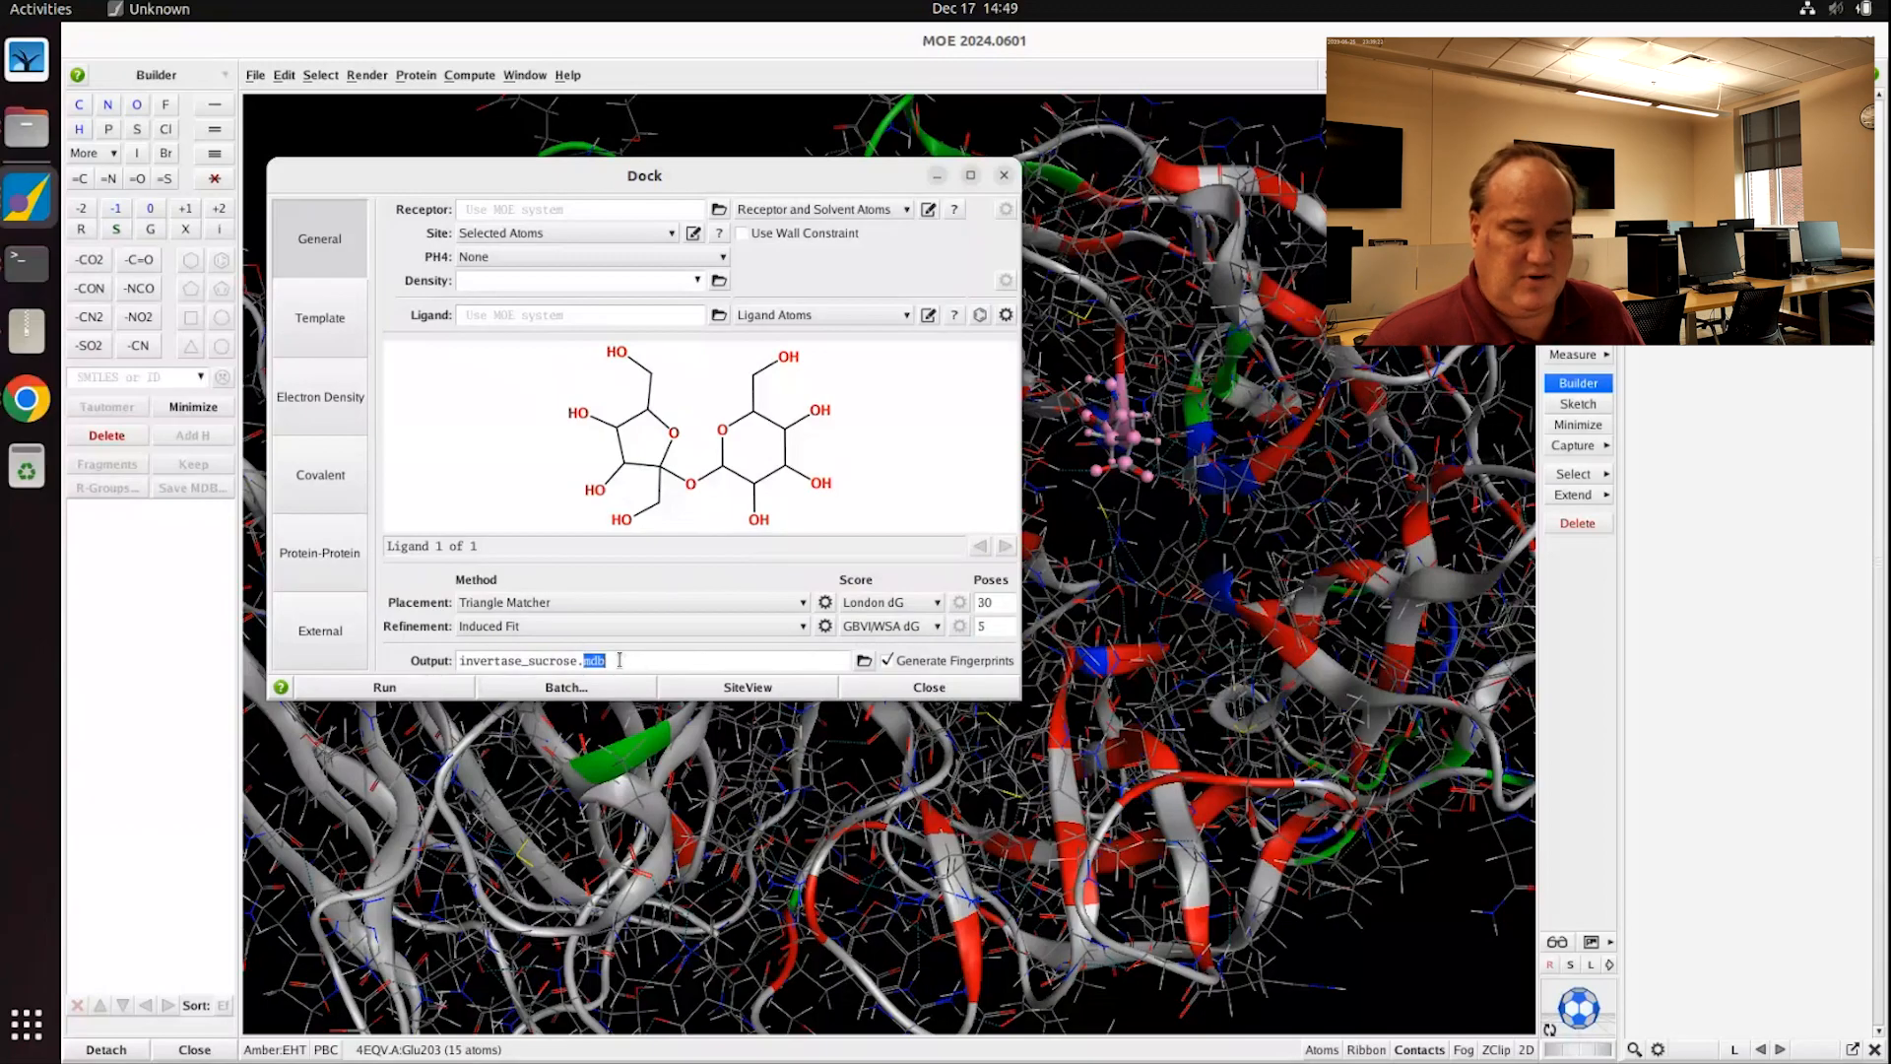
{"action": "left_click", "coordinate": [668, 660]}
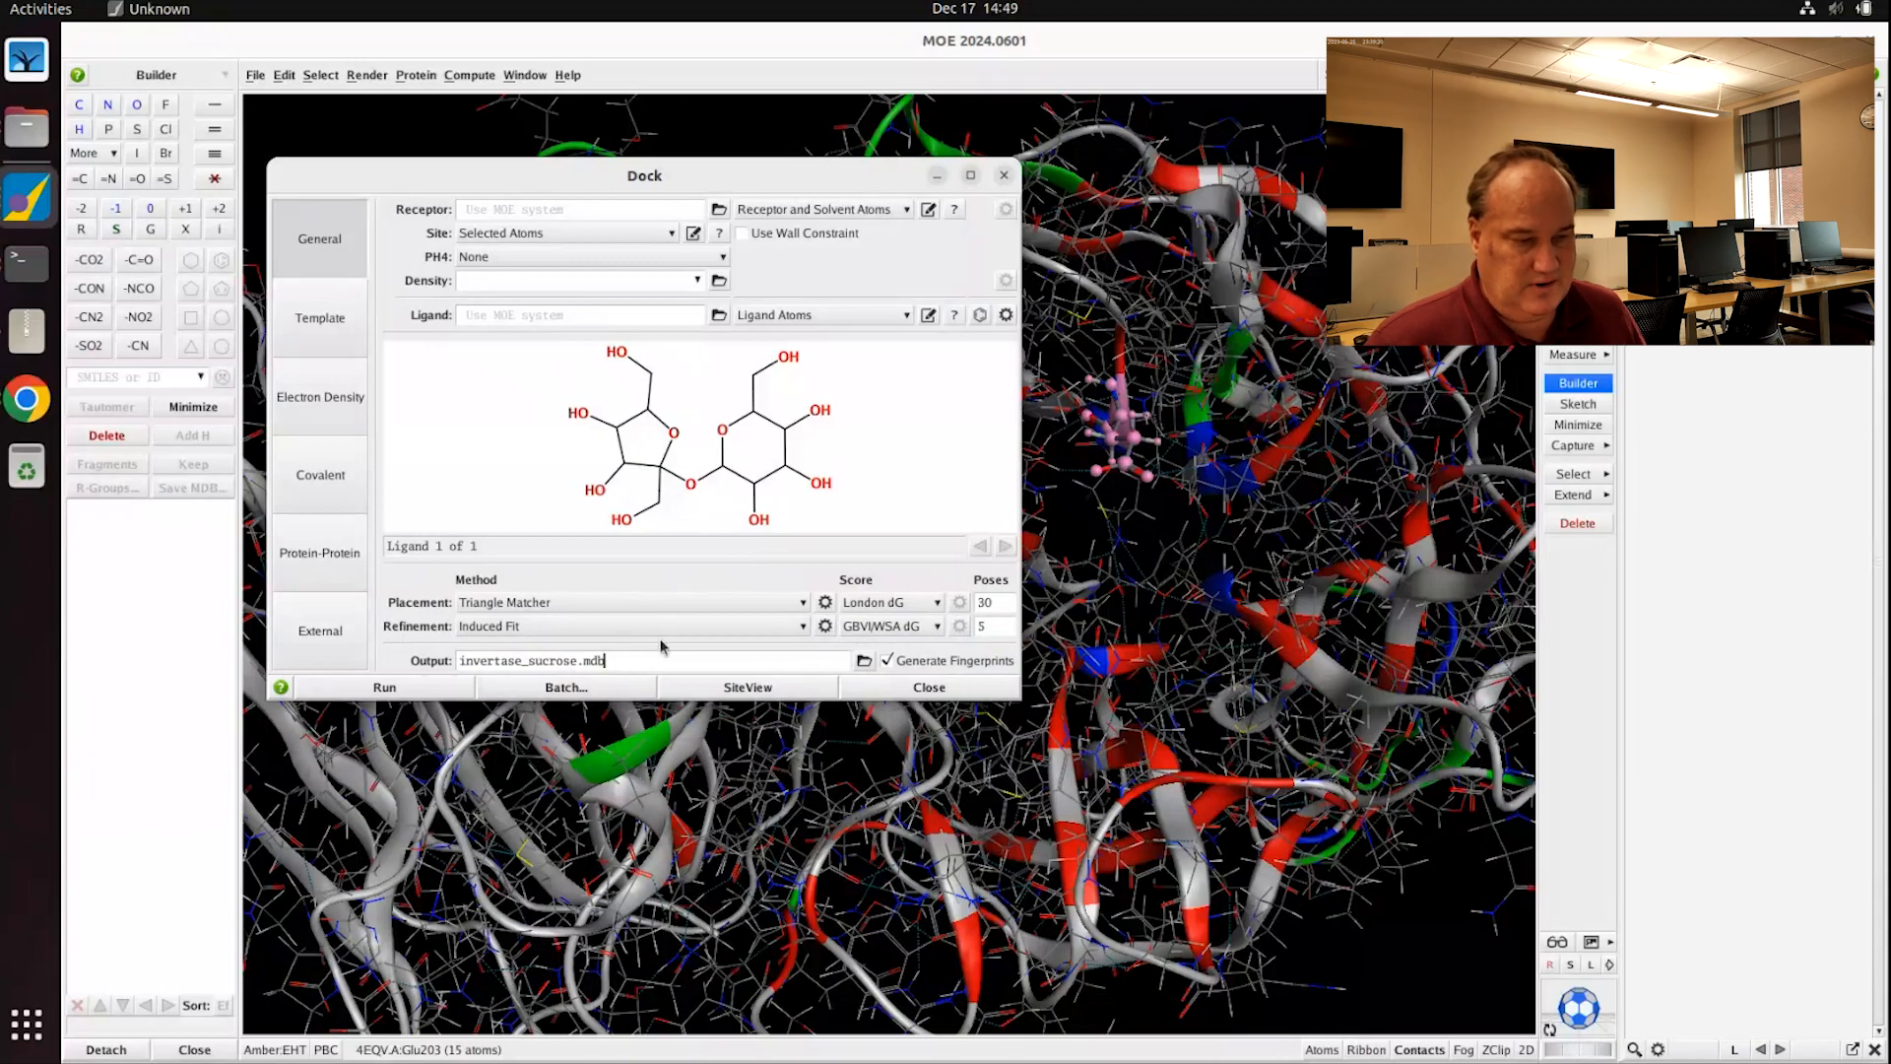
{"action": "left_click_drag", "start_coordinate": [485, 163], "coordinate": [1342, 382]}
{"action": "middle_click_drag", "start_coordinate": [650, 348], "coordinate": [523, 356], "text": "shift"}
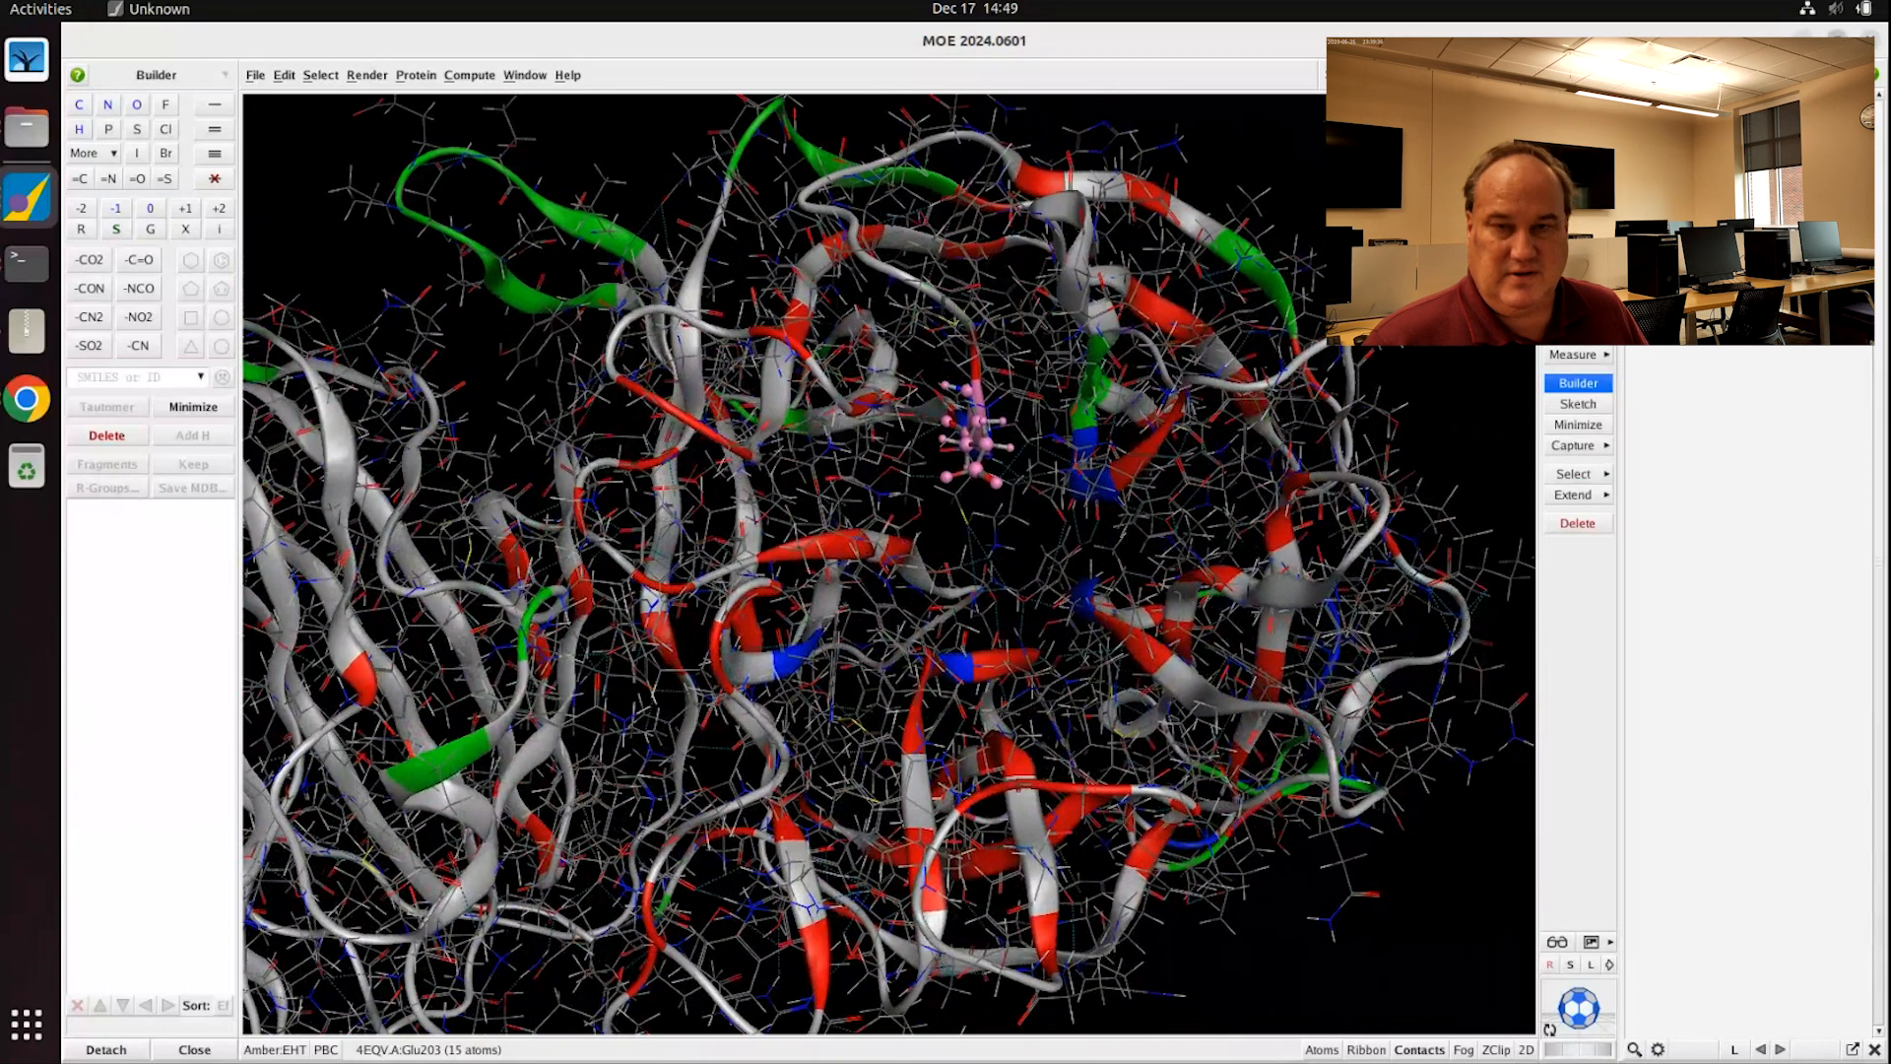
Step: Rearrange the MOE and Dock windows, run the sucrose docking, and bring up the results database
{"action": "left_click", "coordinate": [1836, 41]}
{"action": "left_click_drag", "start_coordinate": [1832, 42], "coordinate": [1471, 47]}
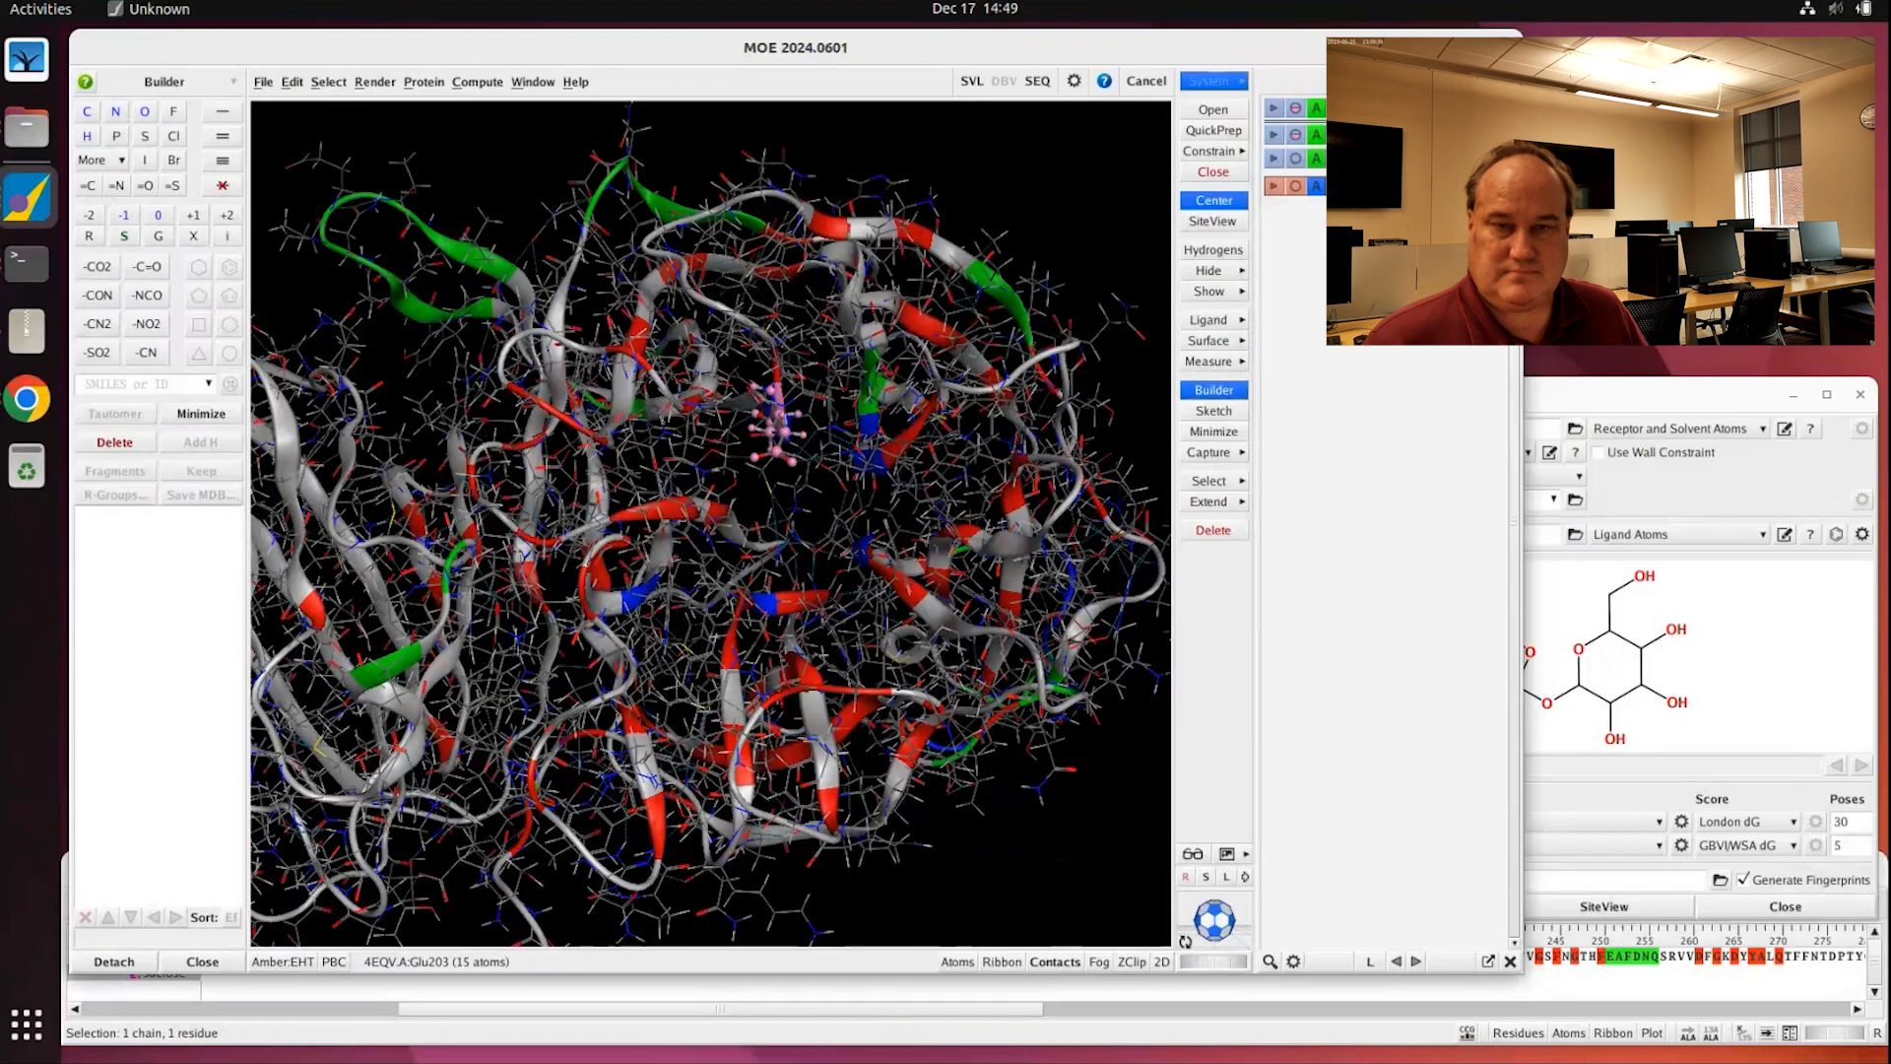
{"action": "left_click", "coordinate": [1652, 391]}
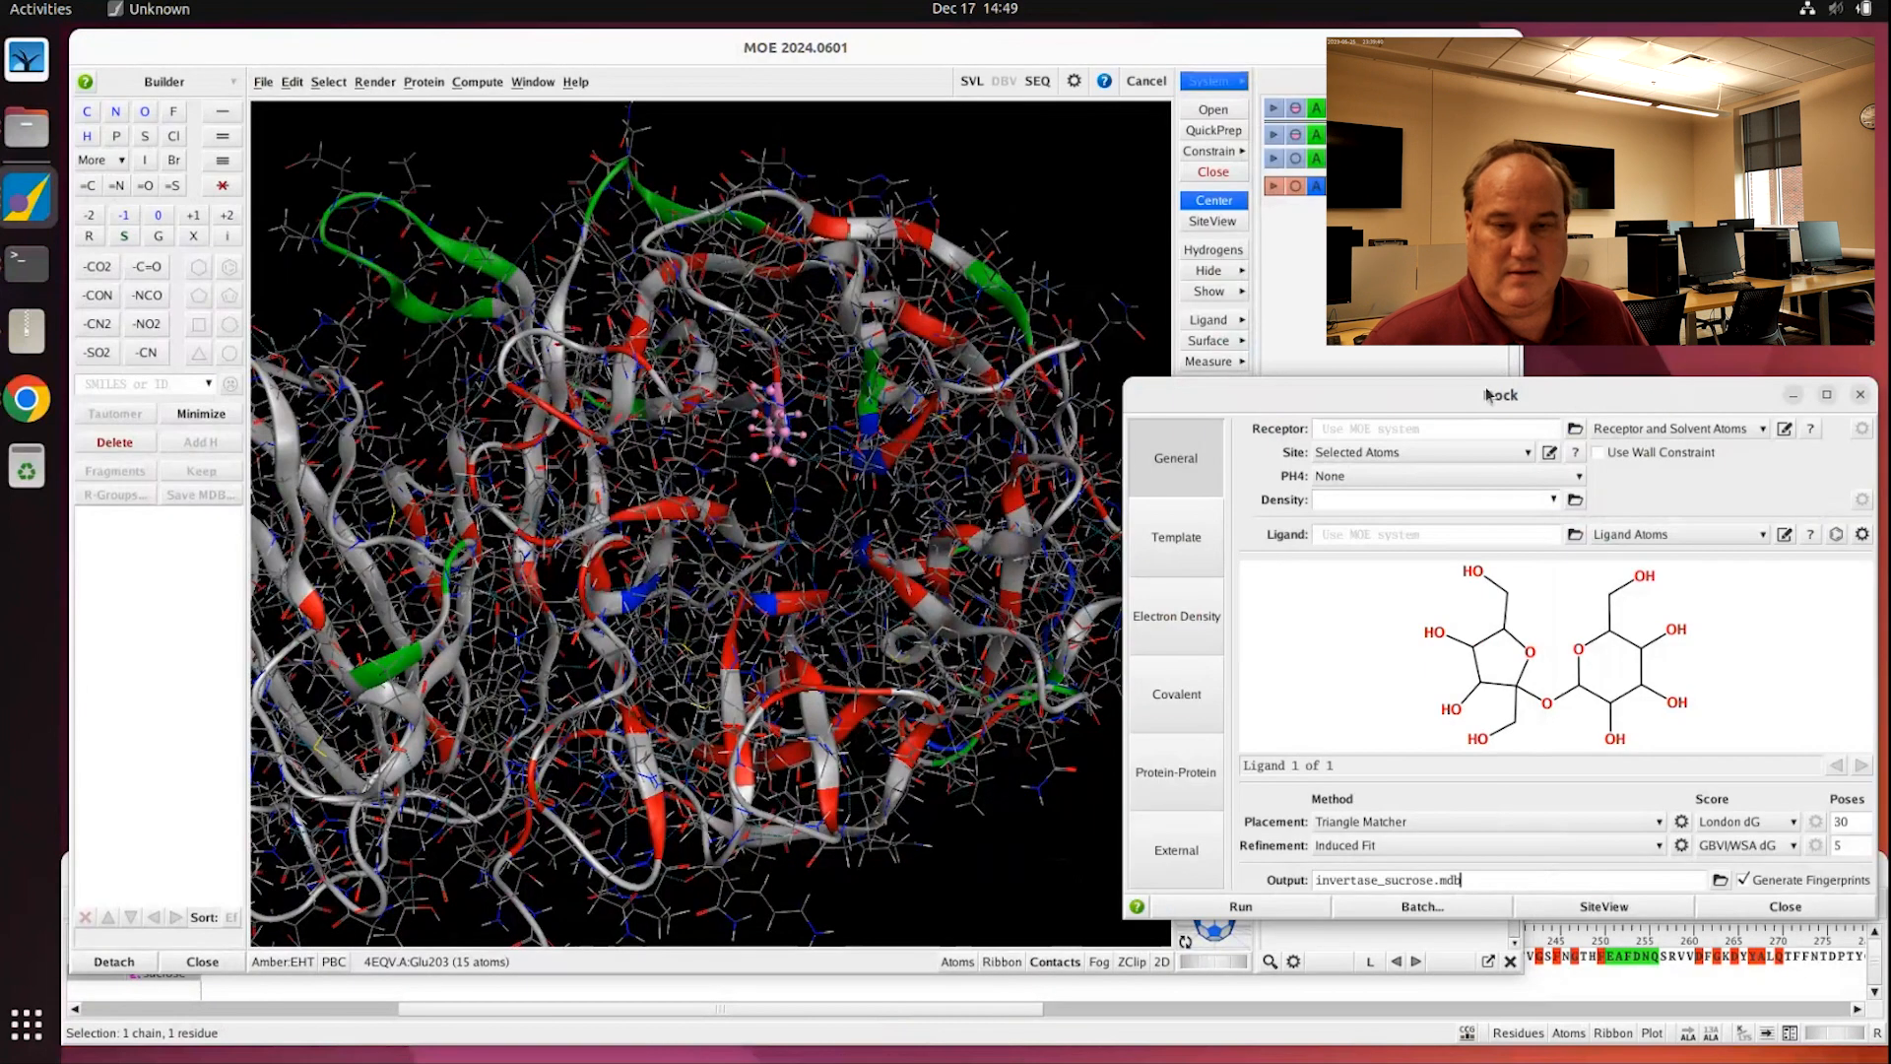
{"action": "left_click_drag", "start_coordinate": [1435, 405], "coordinate": [1362, 200]}
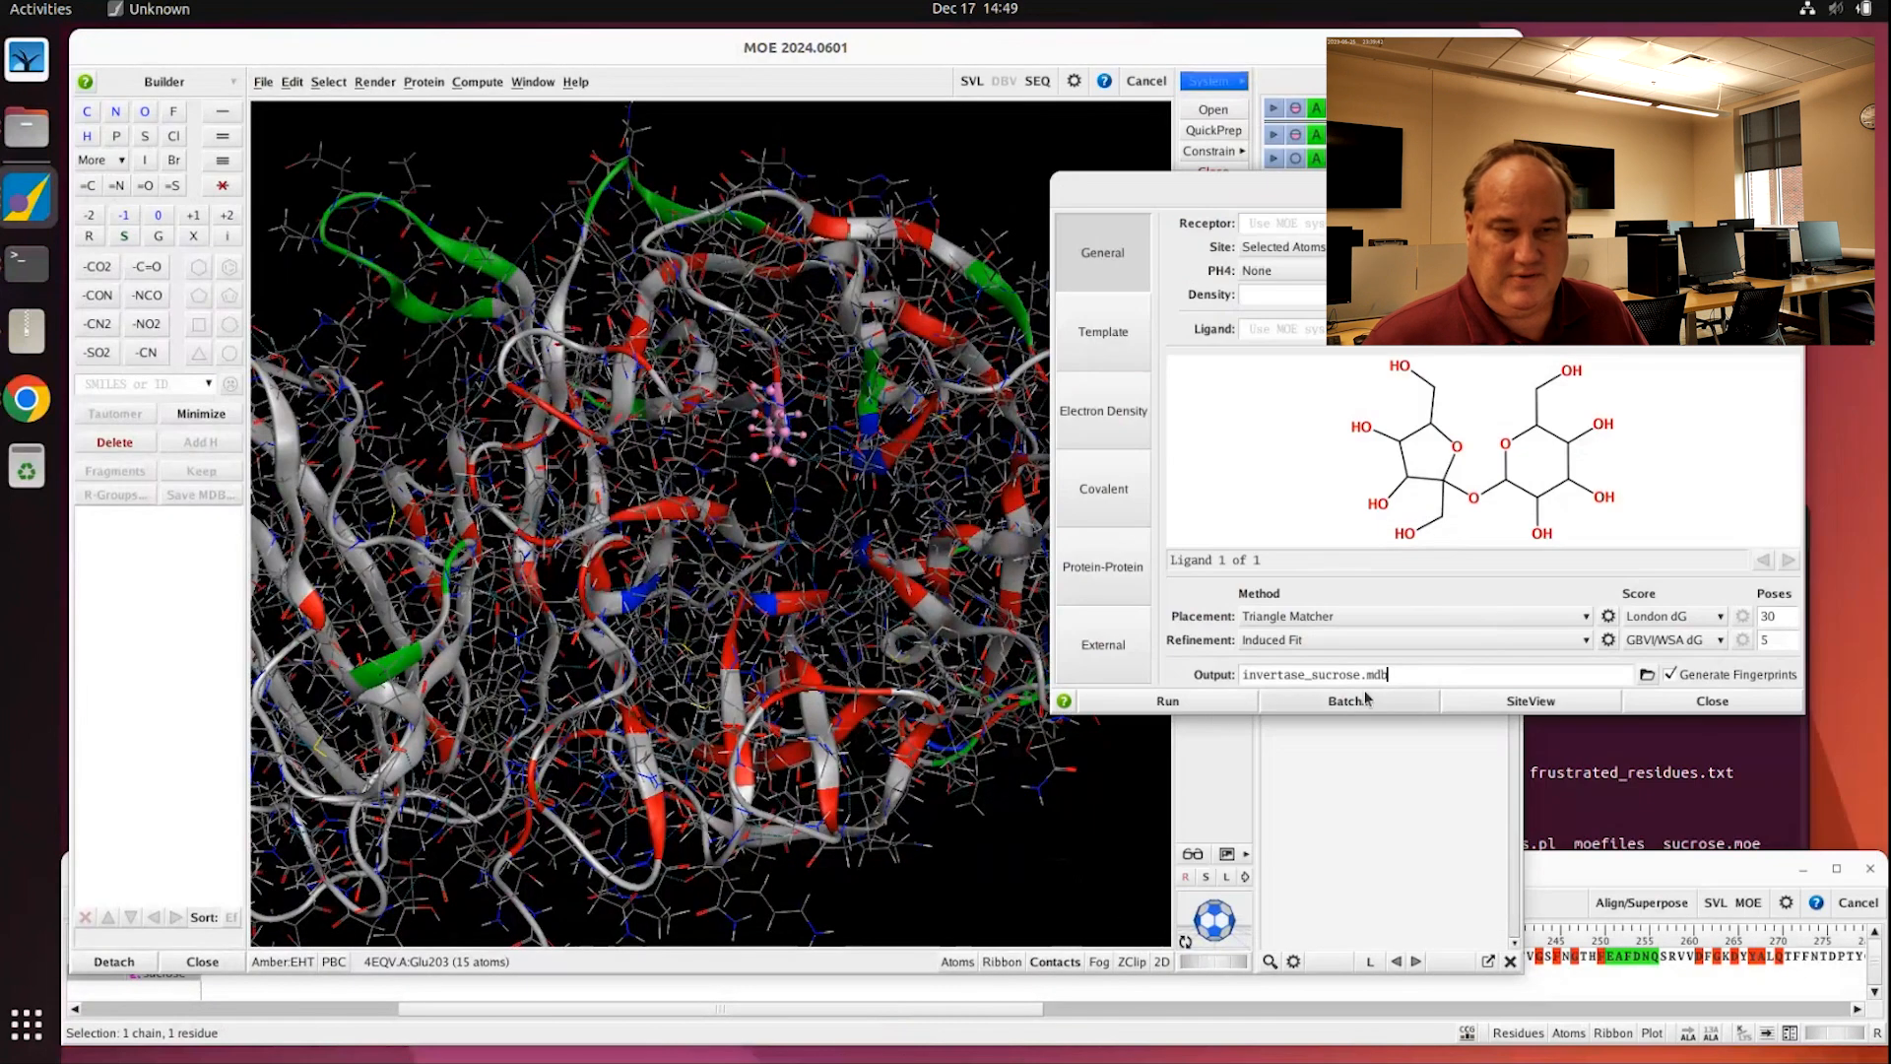
{"action": "left_click", "coordinate": [1166, 698]}
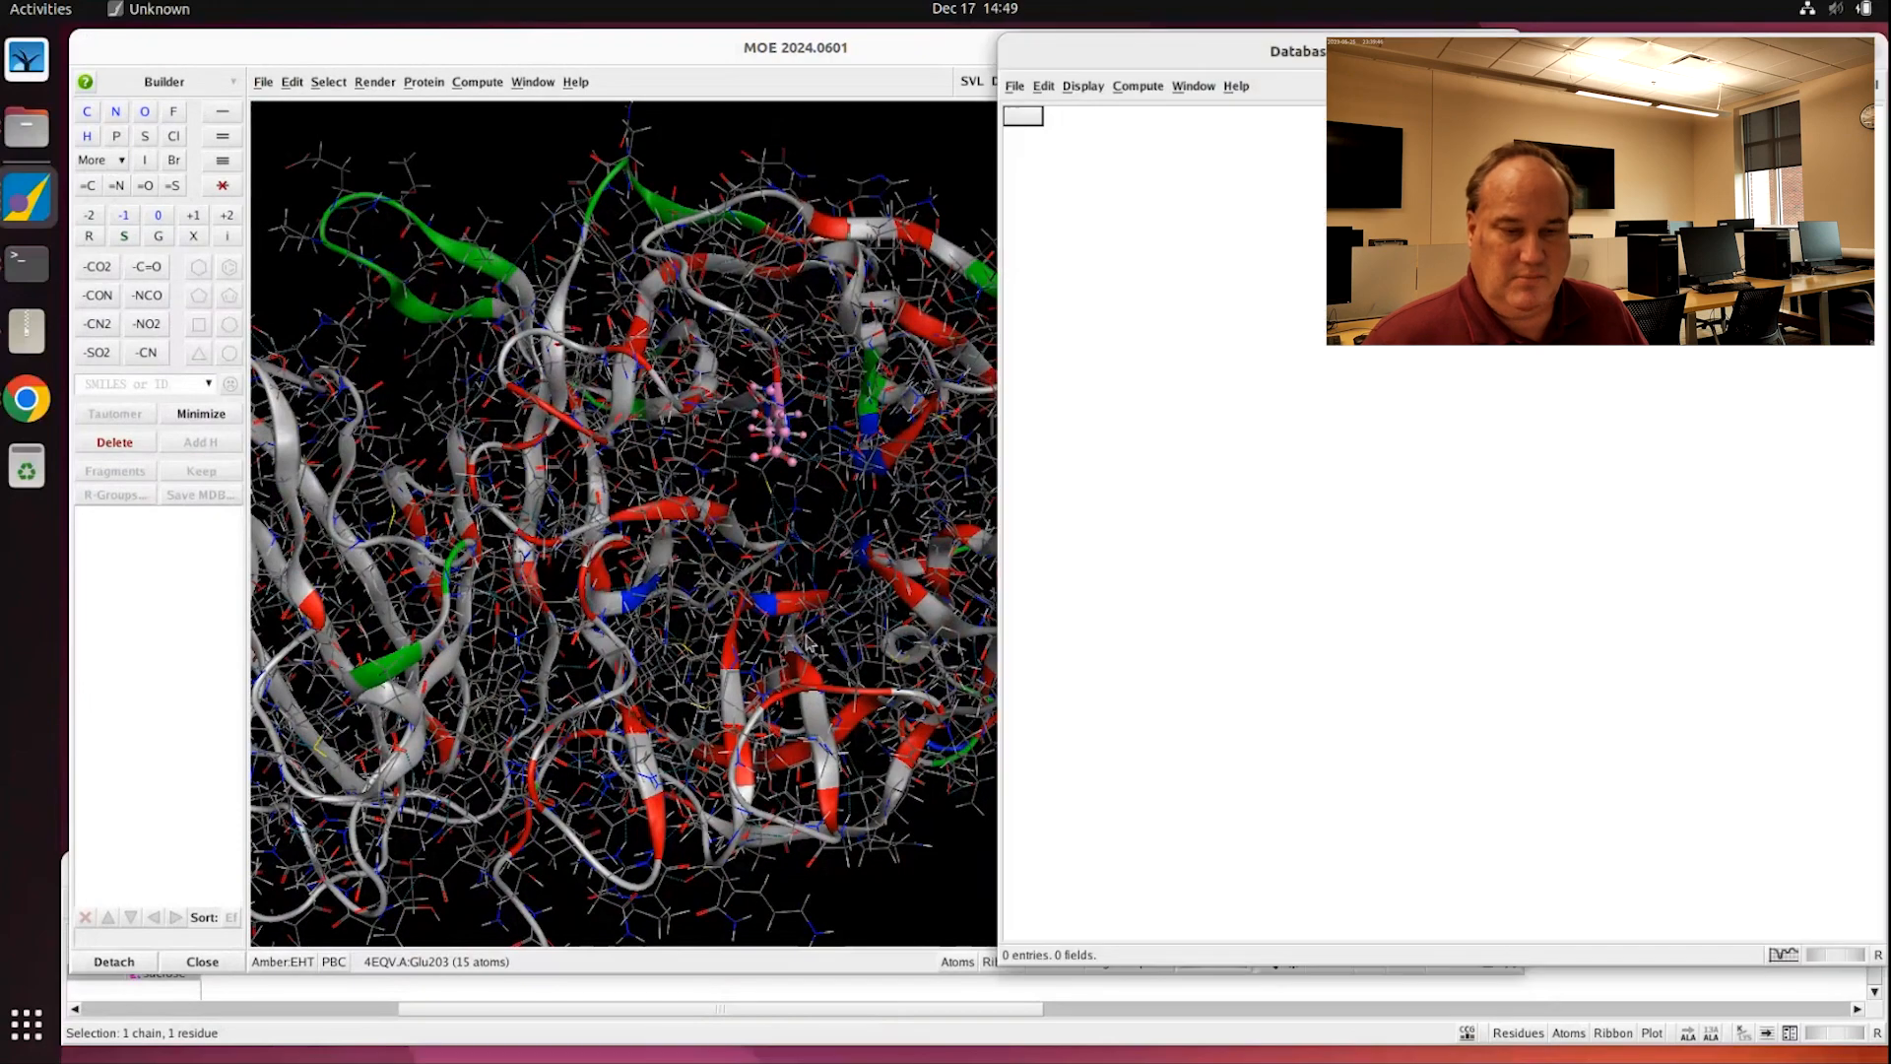
{"action": "scroll", "coordinate": [883, 419], "scroll_direction": "up", "scroll_amount": 3}
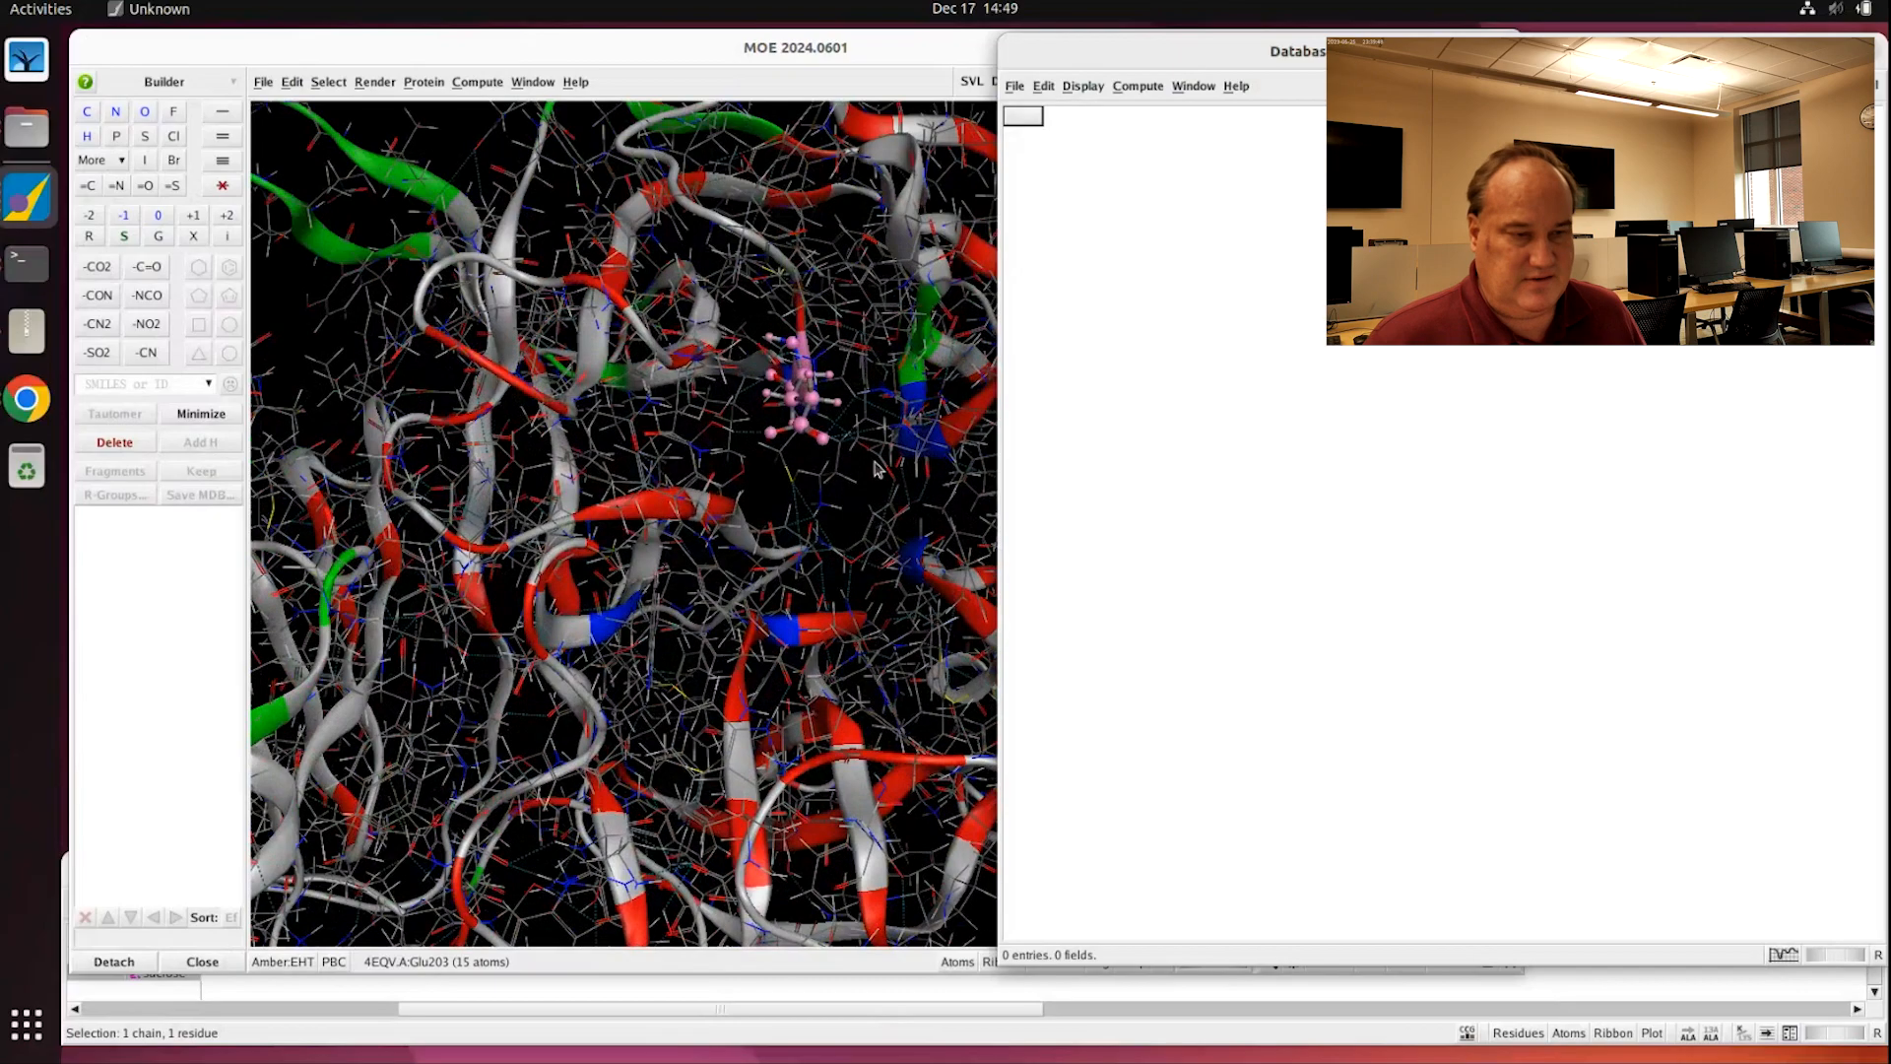
{"action": "middle_click_drag", "start_coordinate": [872, 461], "coordinate": [746, 496], "text": "shift"}
{"action": "left_click", "coordinate": [1665, 371]}
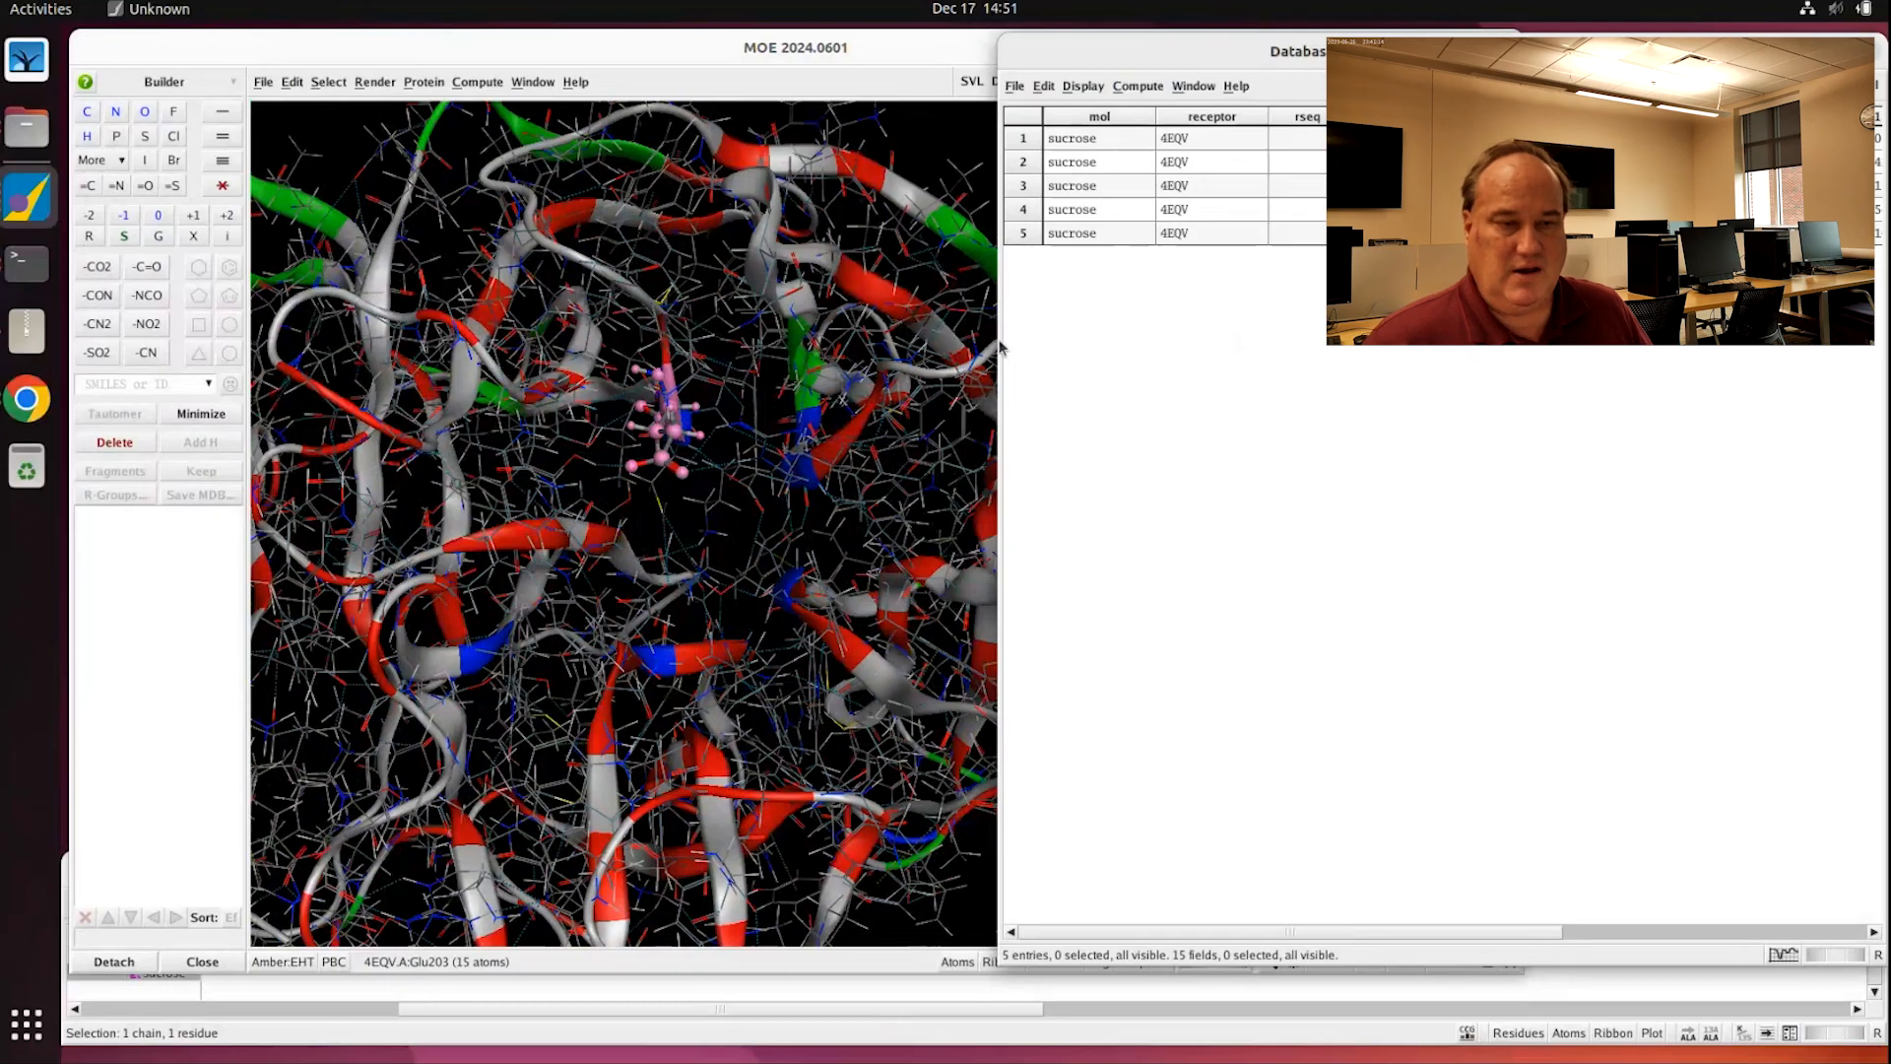
Step: Enlarge the Database Viewer to show the S, rmsd and energy columns and check the S description
{"action": "left_click_drag", "start_coordinate": [999, 342], "coordinate": [512, 385]}
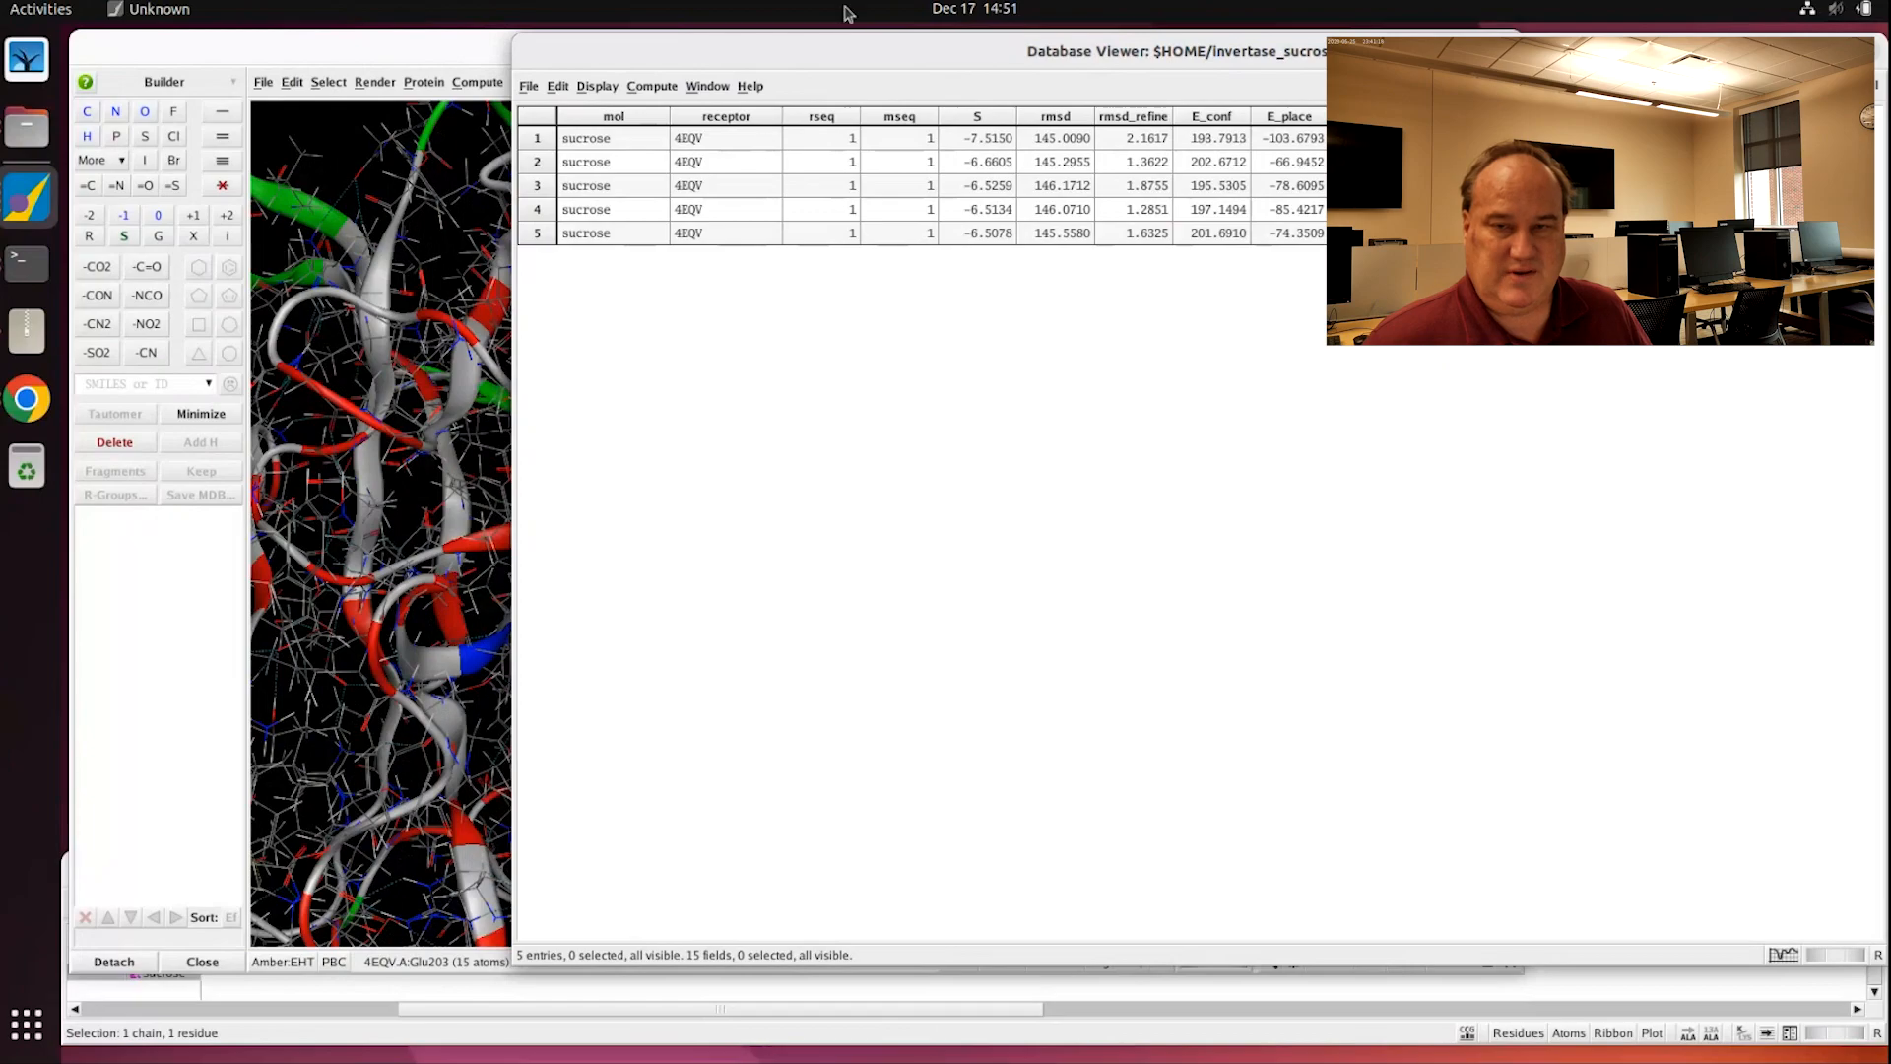
{"action": "mouse_move", "coordinate": [827, 36]}
{"action": "left_mouse_down"}
{"action": "mouse_move", "coordinate": [800, 724]}
{"action": "mouse_move", "coordinate": [729, 197]}
{"action": "mouse_move", "coordinate": [768, 153]}
{"action": "left_mouse_up"}
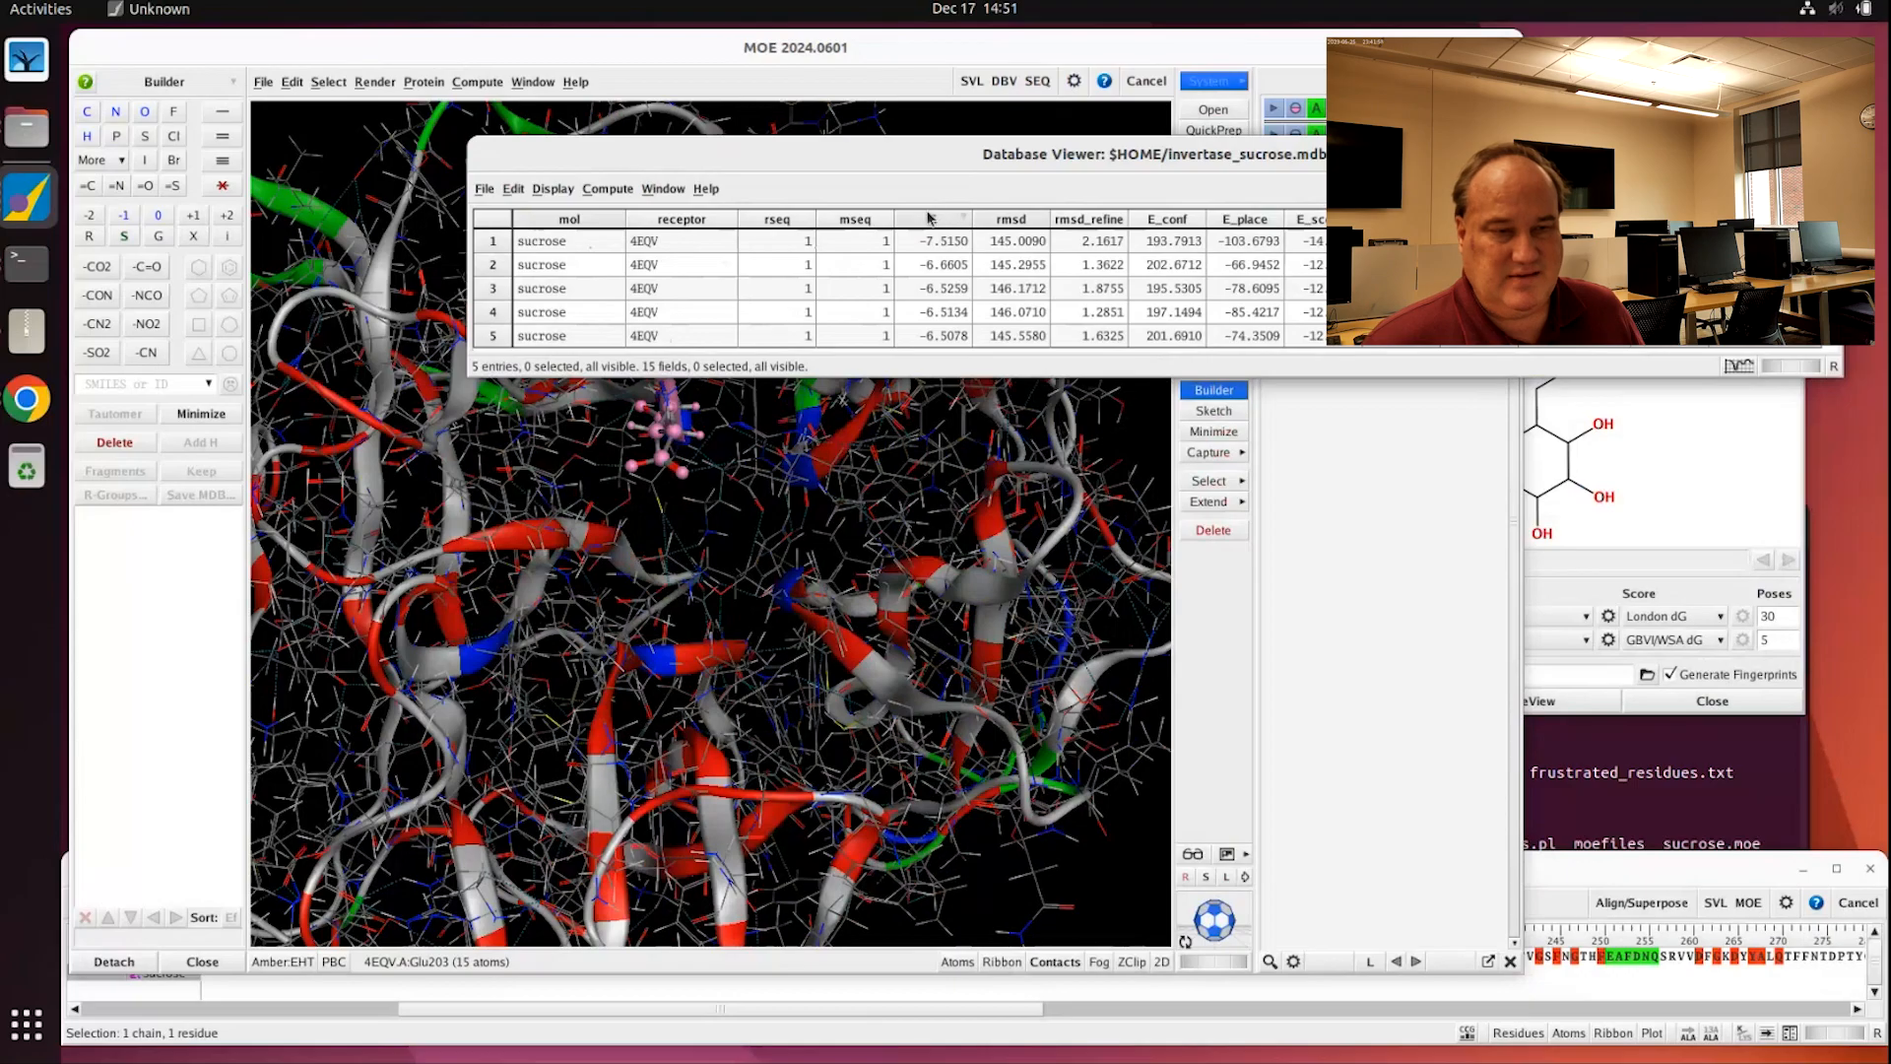
{"action": "mouse_move", "coordinate": [935, 225]}
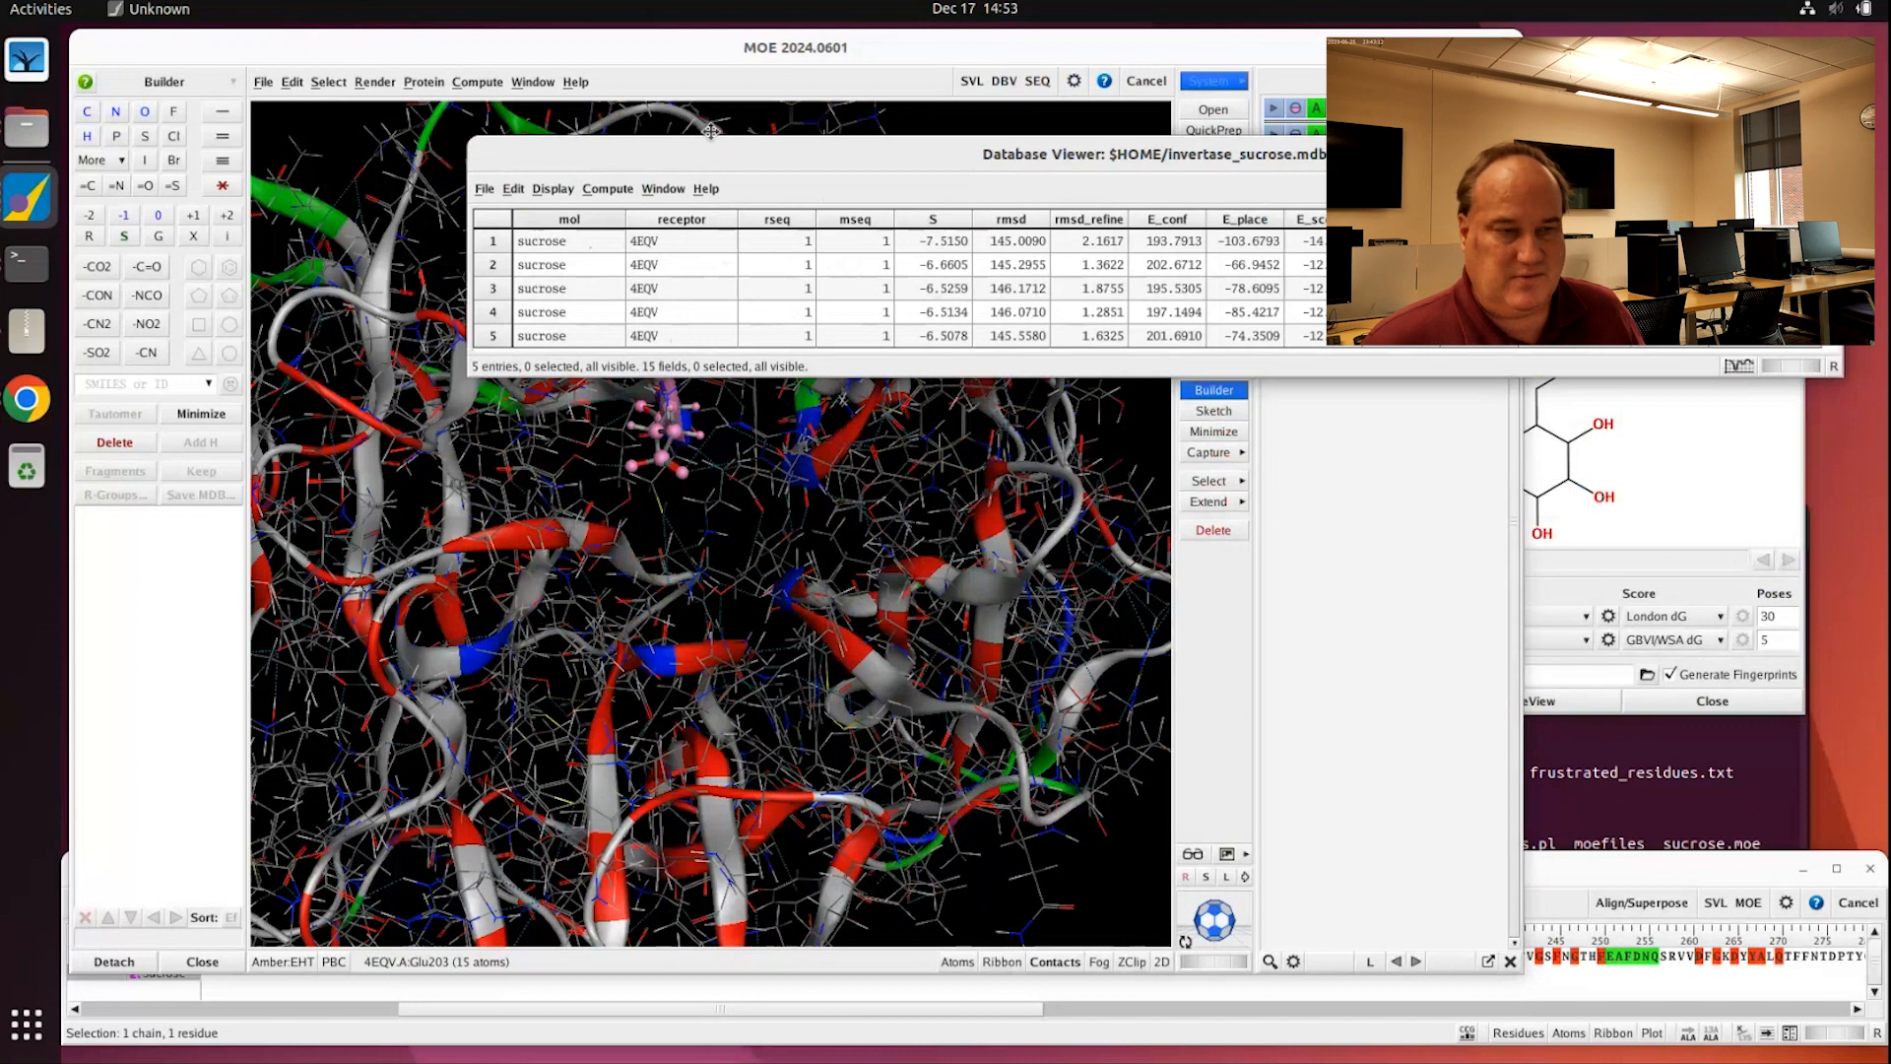
Step: Load the top-scoring sucrose pose into the scene, keeping the existing protein
{"action": "left_click_drag", "start_coordinate": [710, 131], "coordinate": [746, 105]}
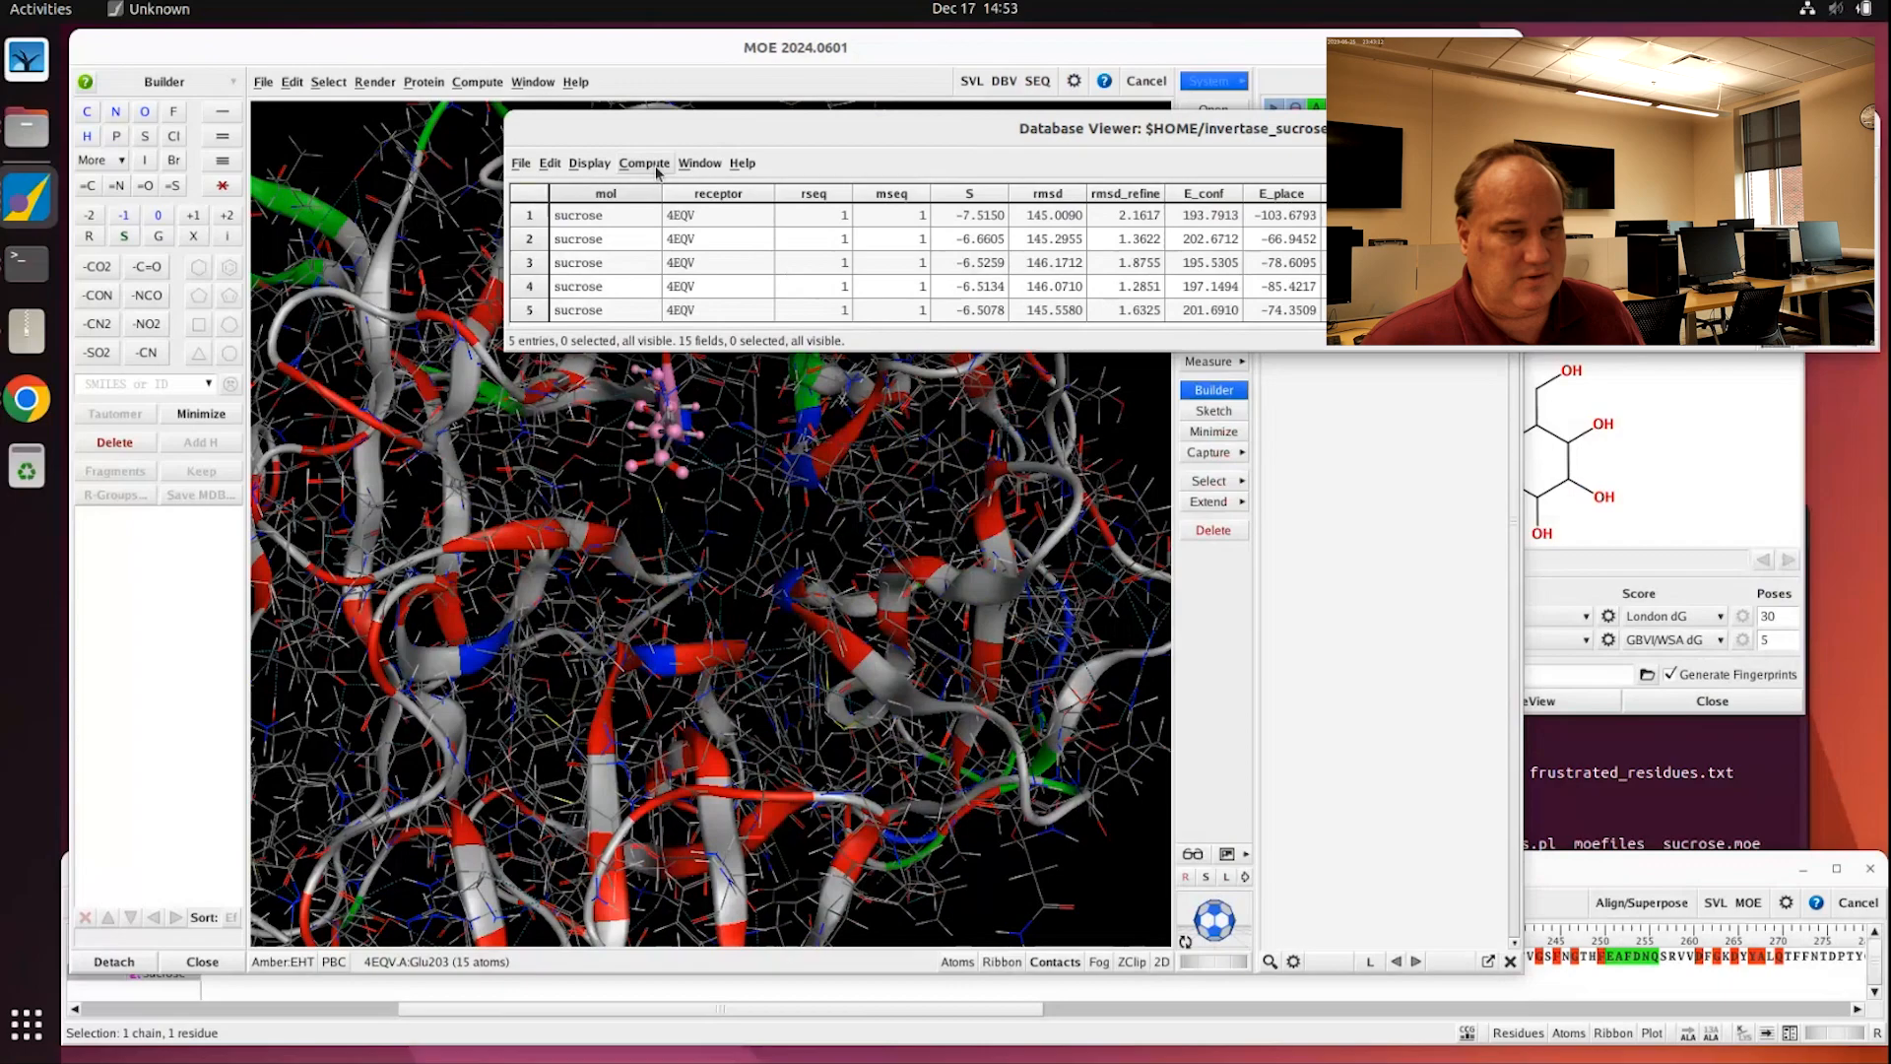
{"action": "right_click", "coordinate": [582, 219]}
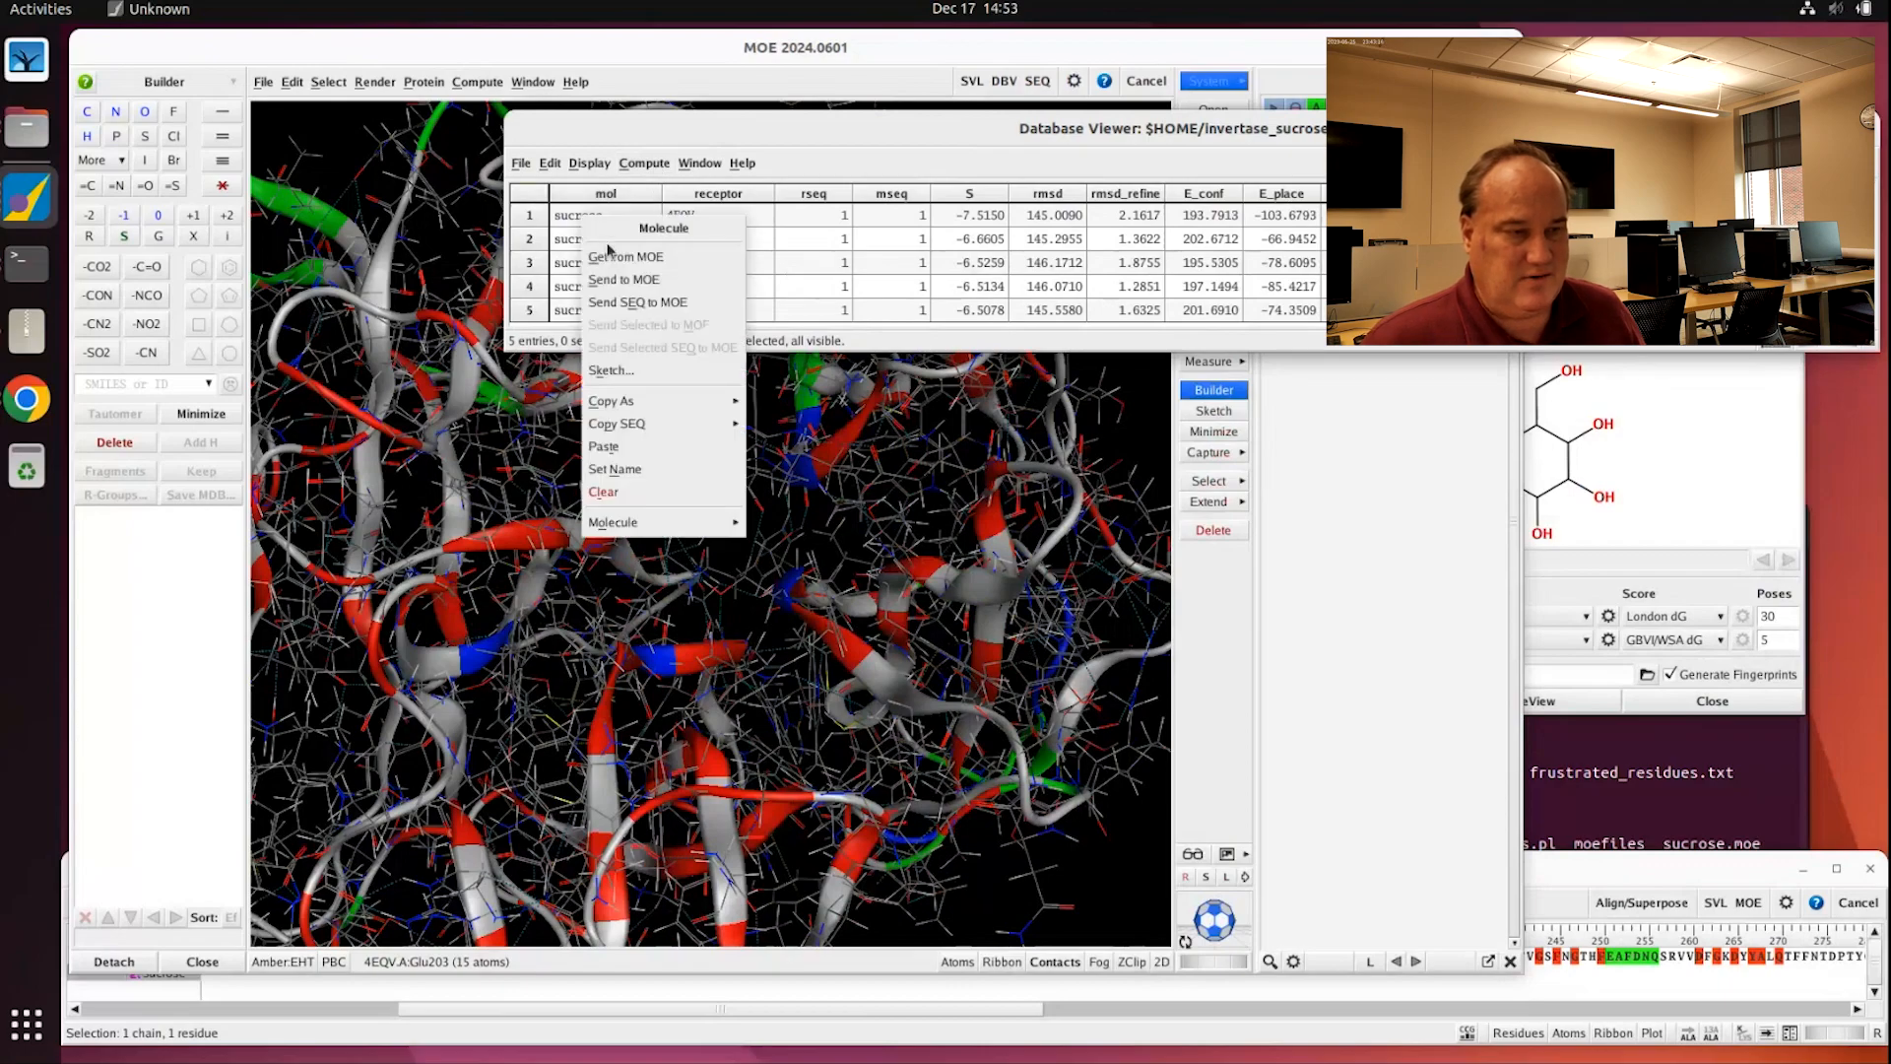
{"action": "left_click", "coordinate": [629, 282]}
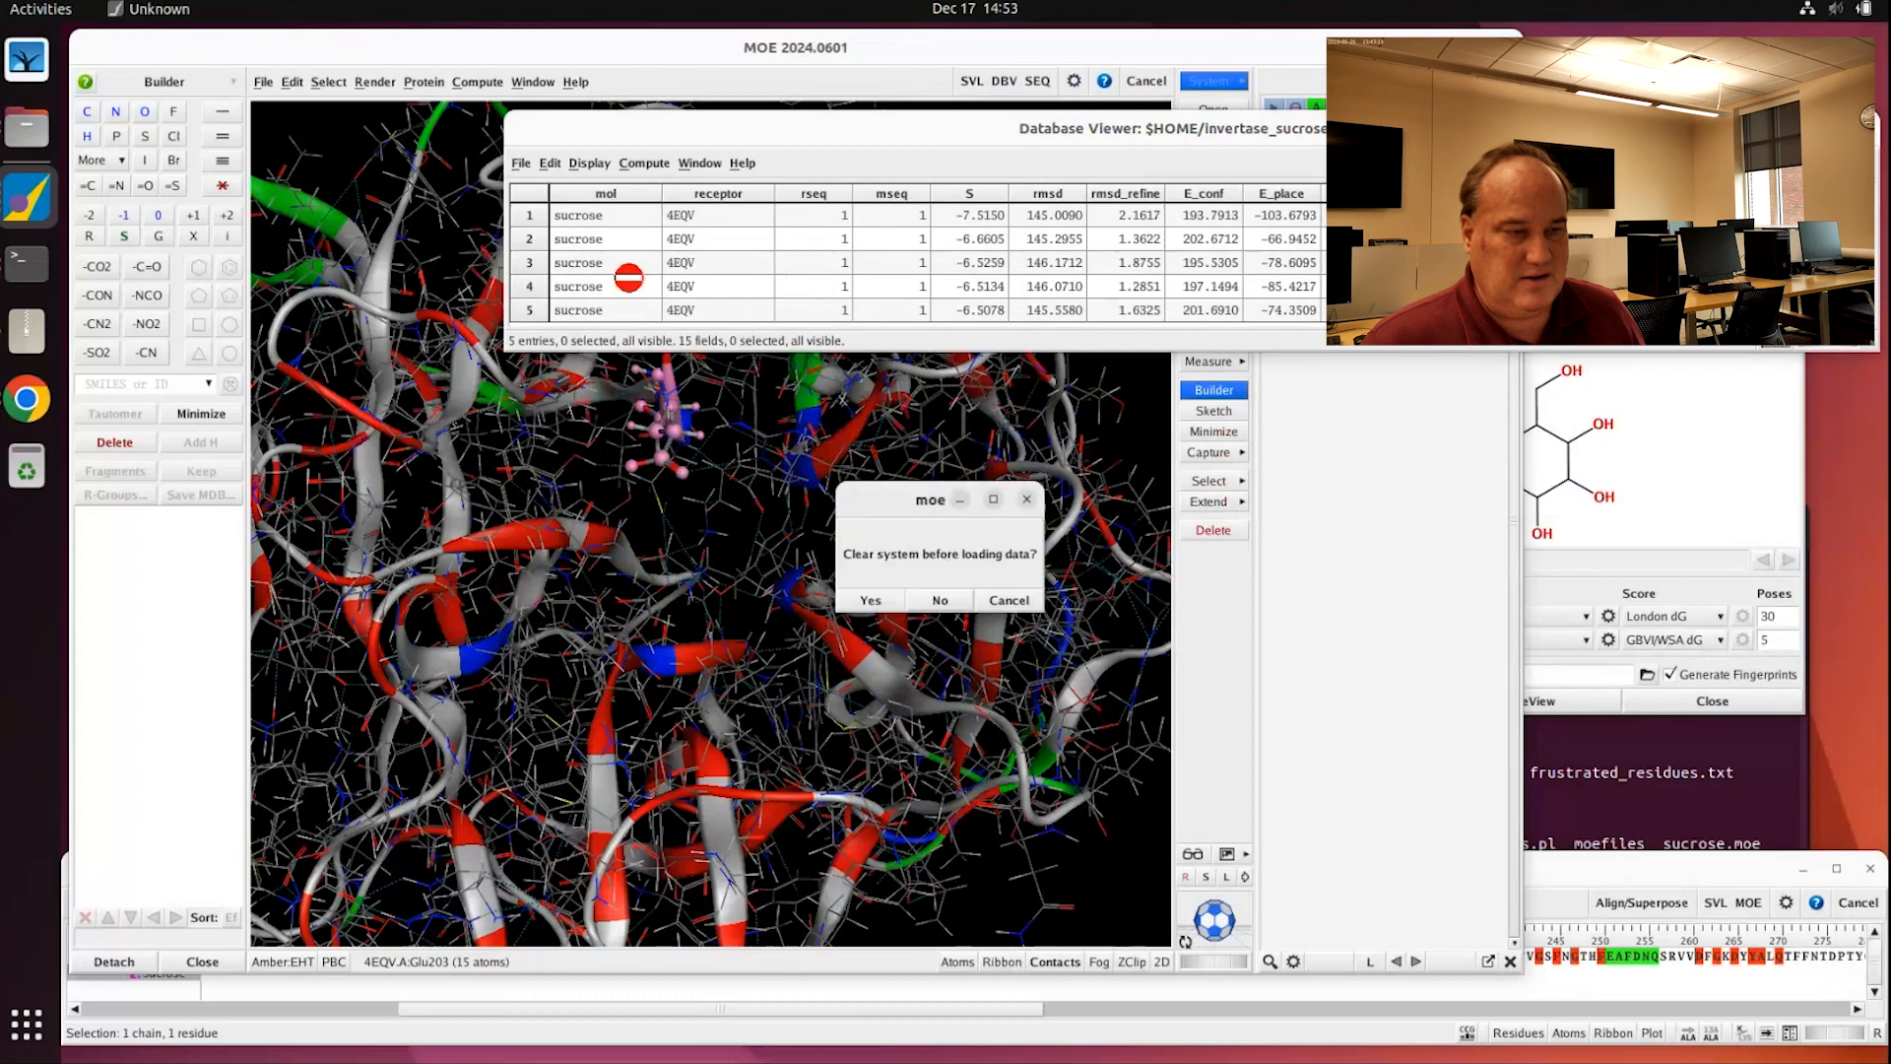
{"action": "left_click", "coordinate": [940, 601]}
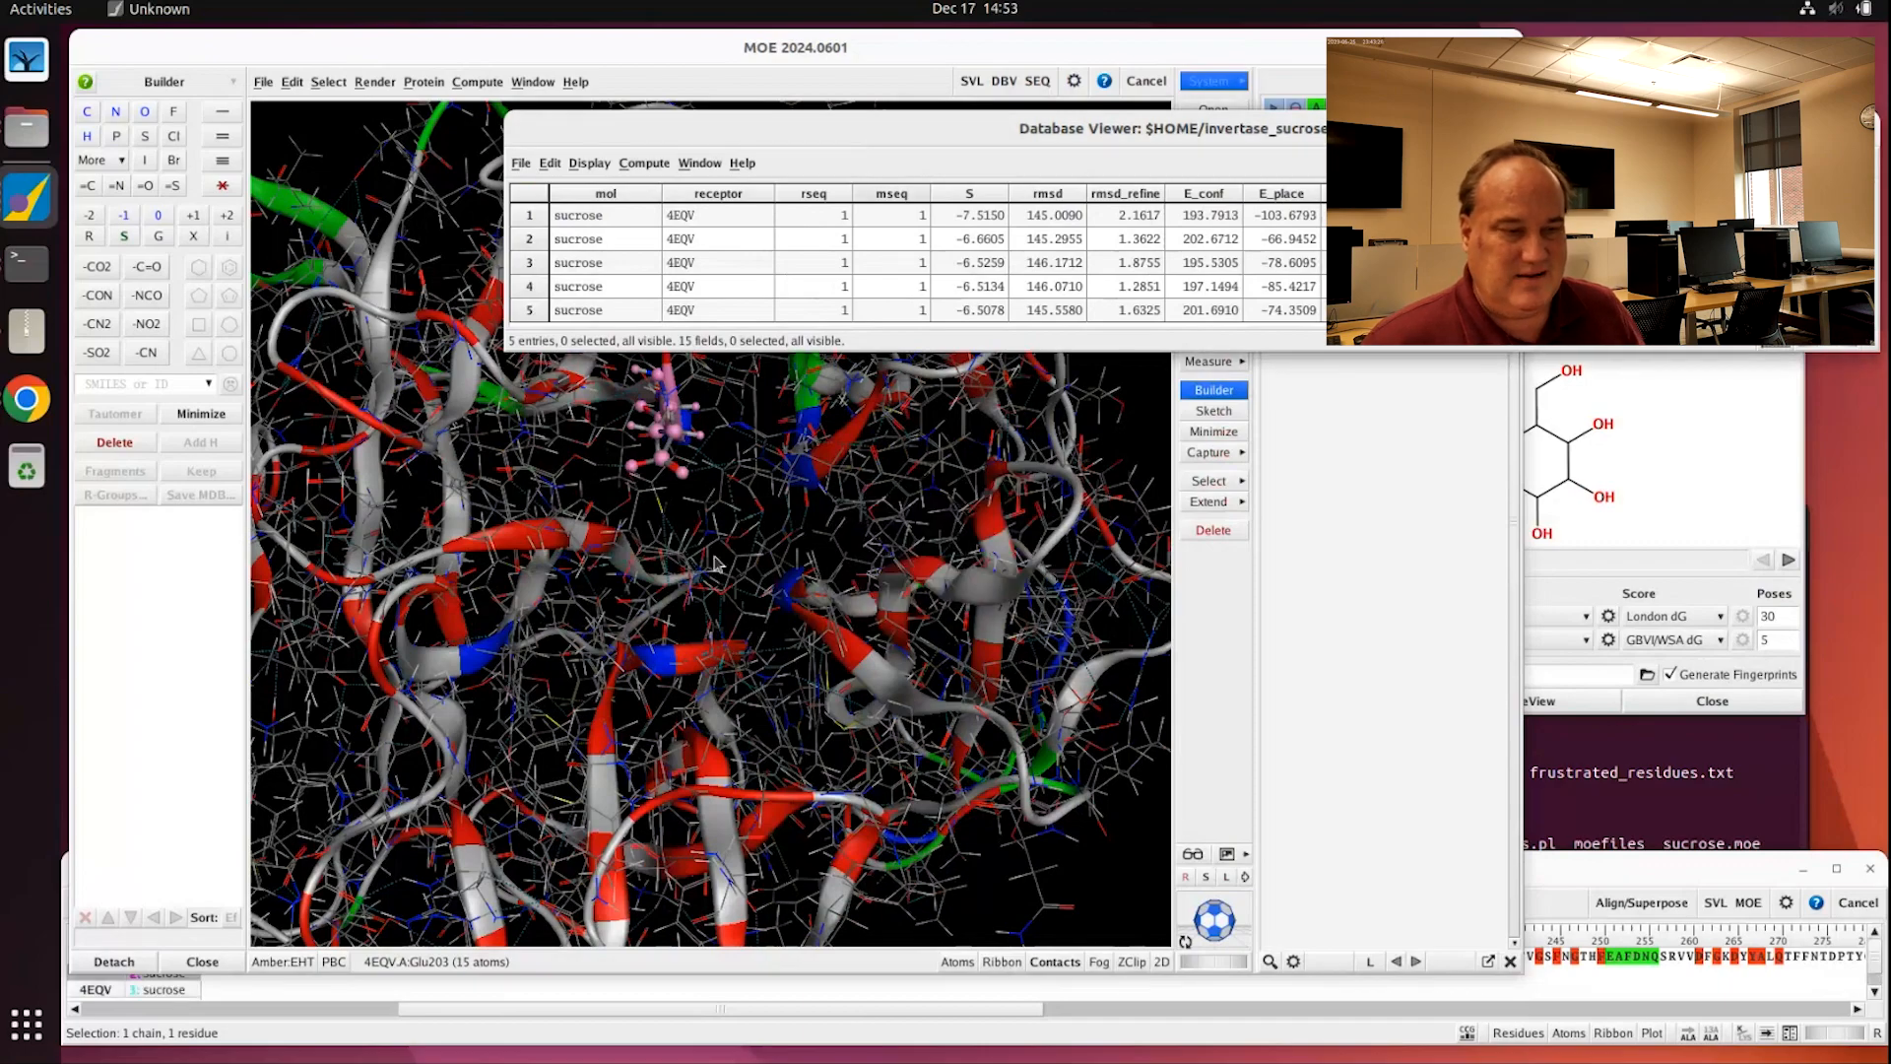
{"action": "left_click", "coordinate": [709, 518]}
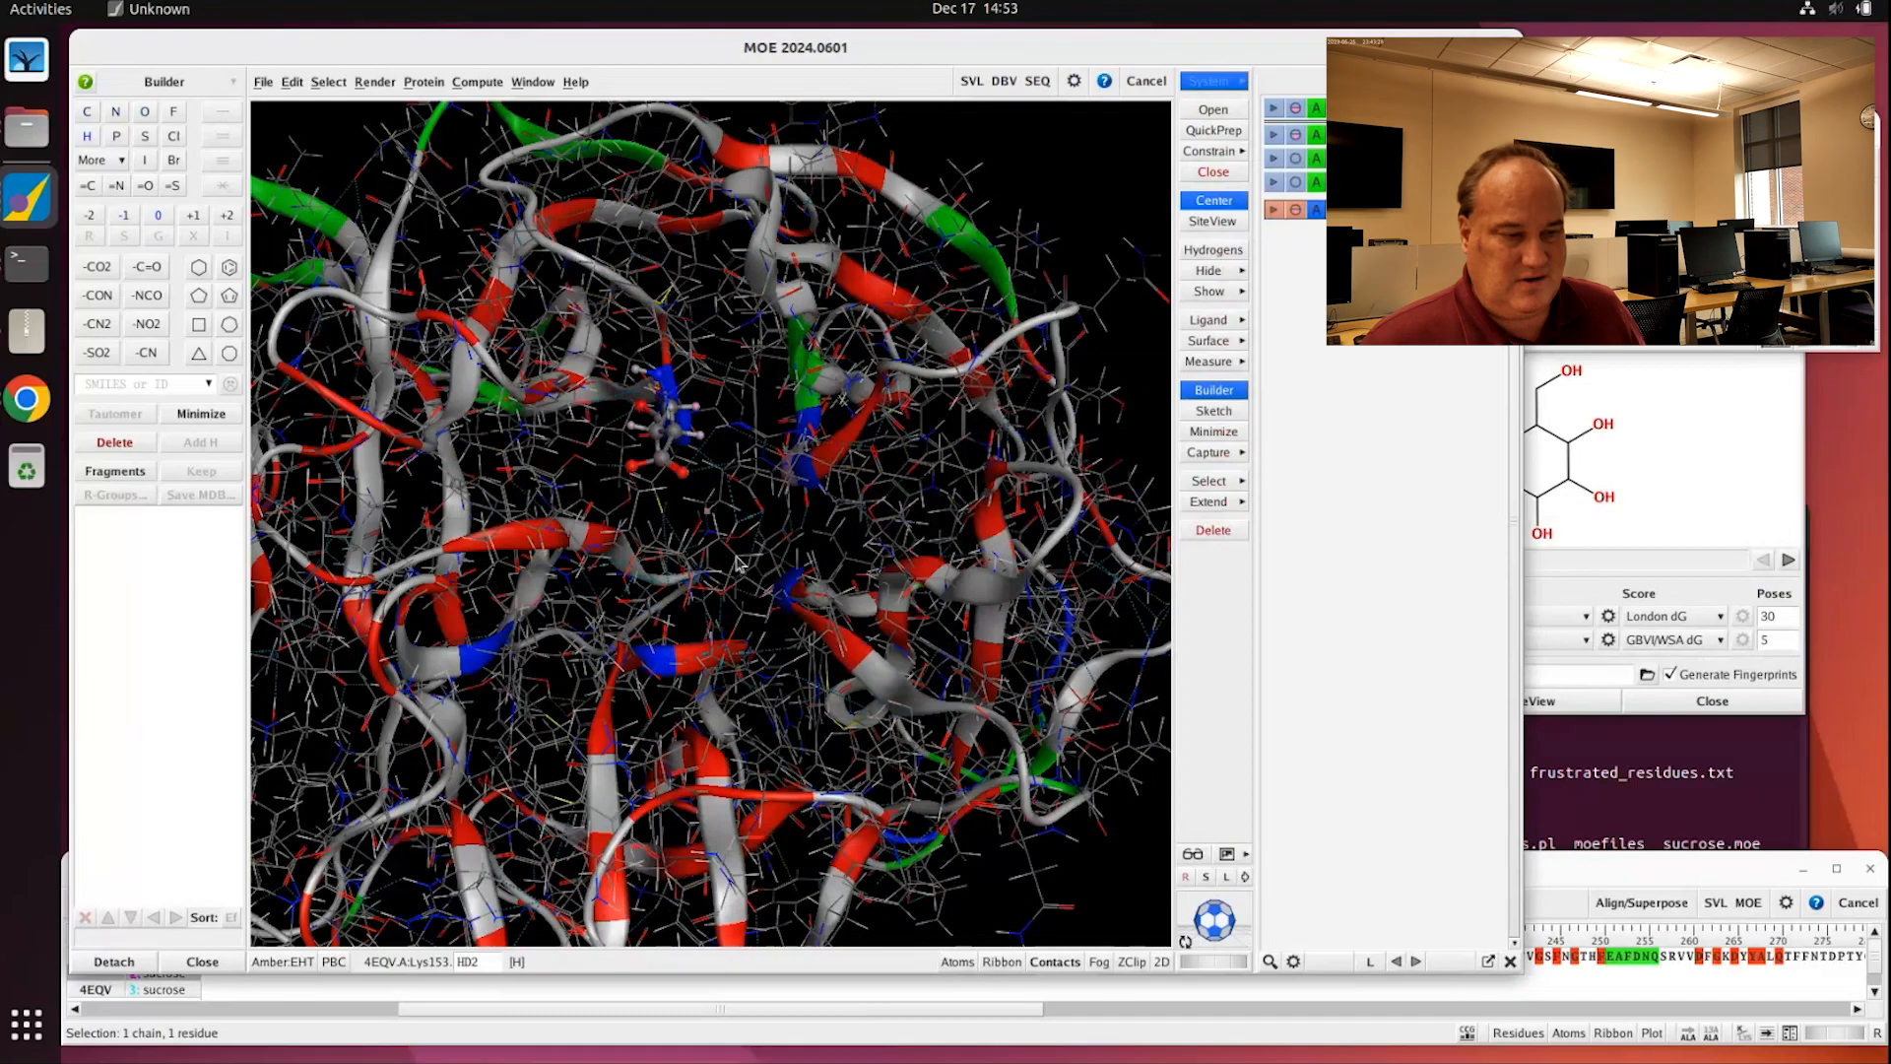
Step: Zoom in on the binding site, select the docked sucrose and colour its atoms by element
{"action": "scroll", "coordinate": [735, 551], "scroll_direction": "up", "scroll_amount": 3}
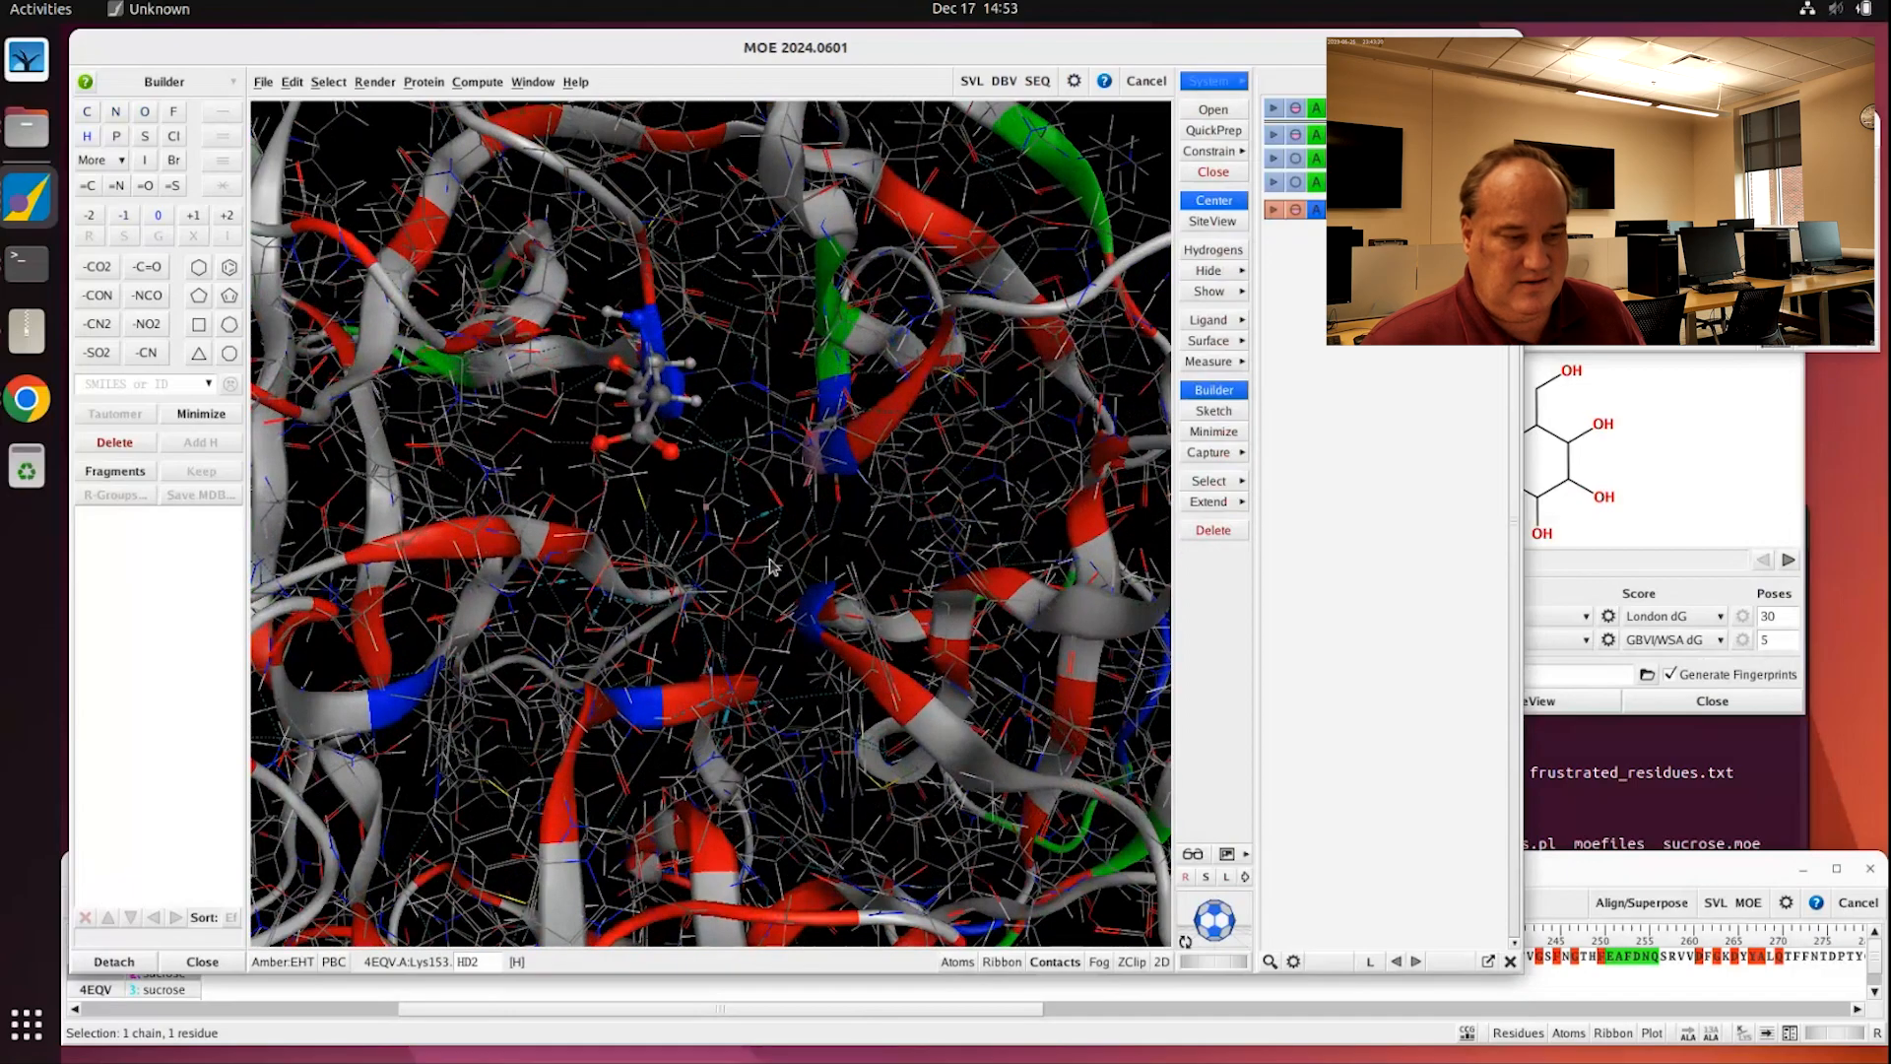
{"action": "middle_click_drag", "start_coordinate": [769, 556], "coordinate": [799, 481], "text": "shift"}
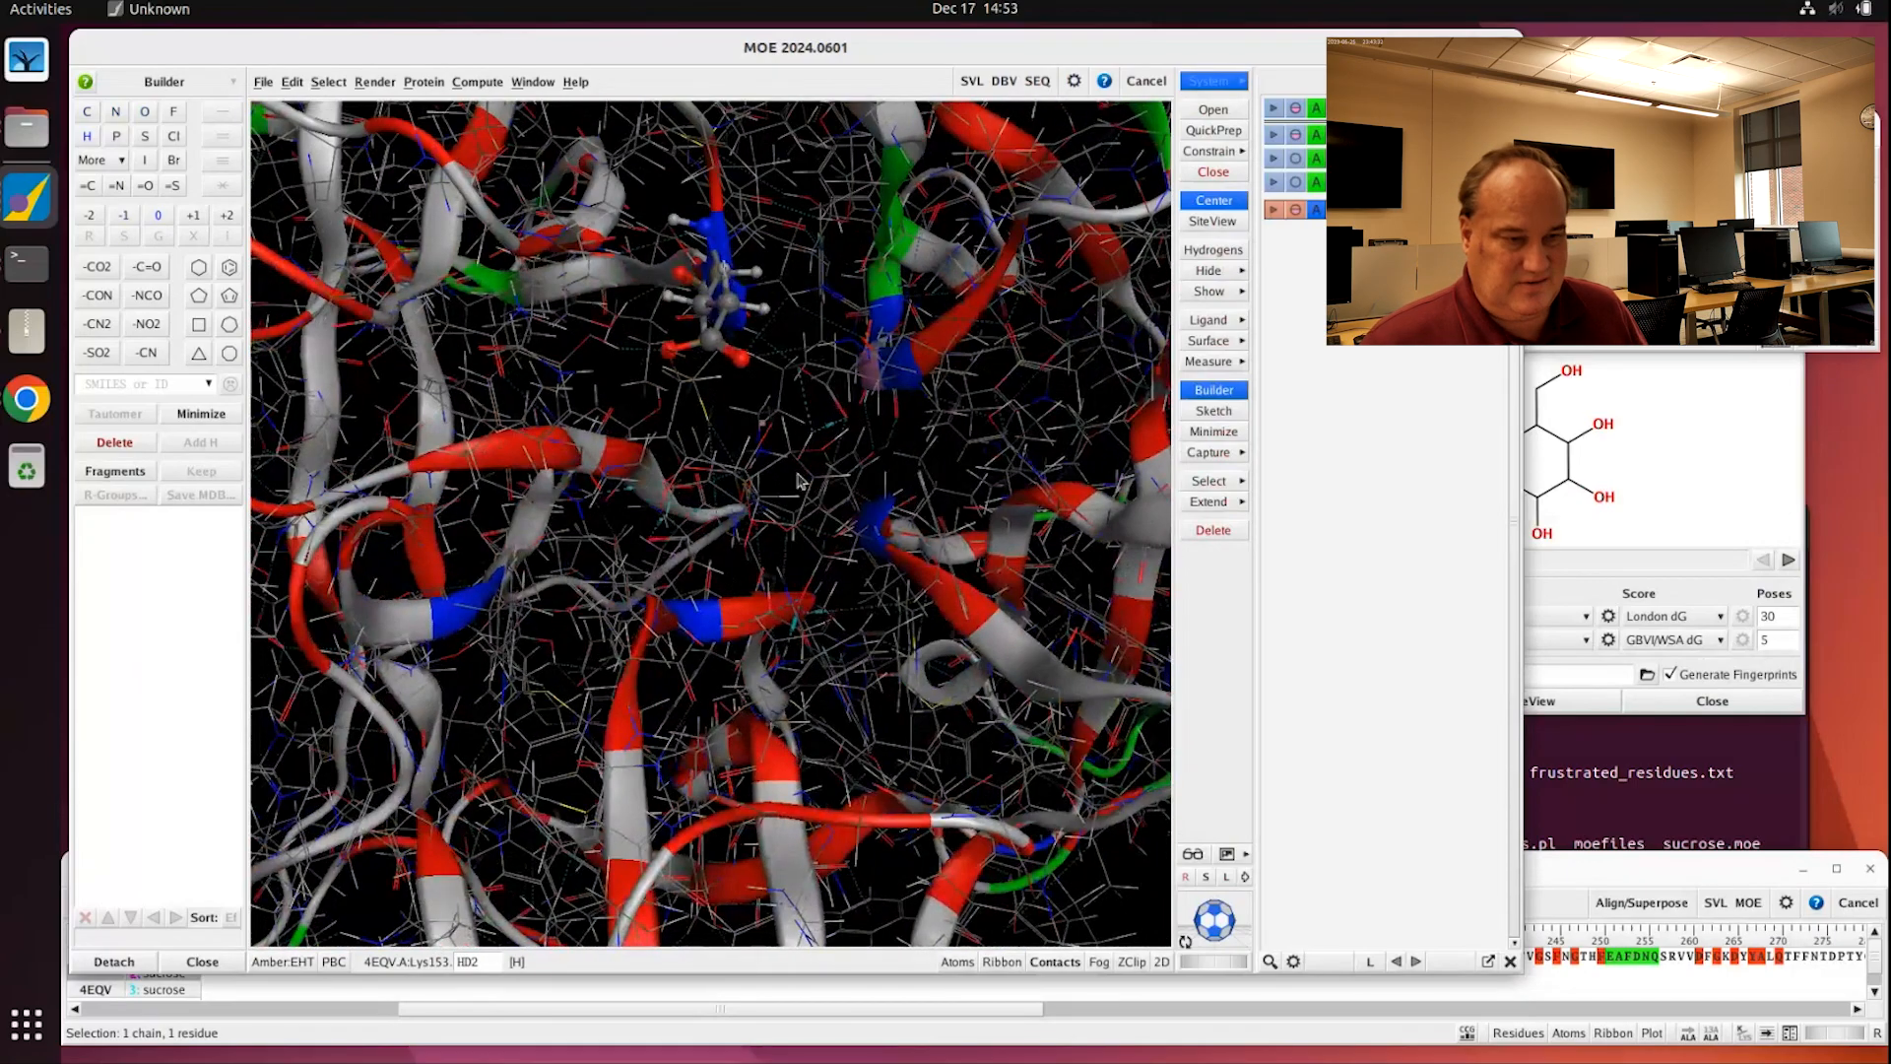
{"action": "double_click", "coordinate": [793, 465]}
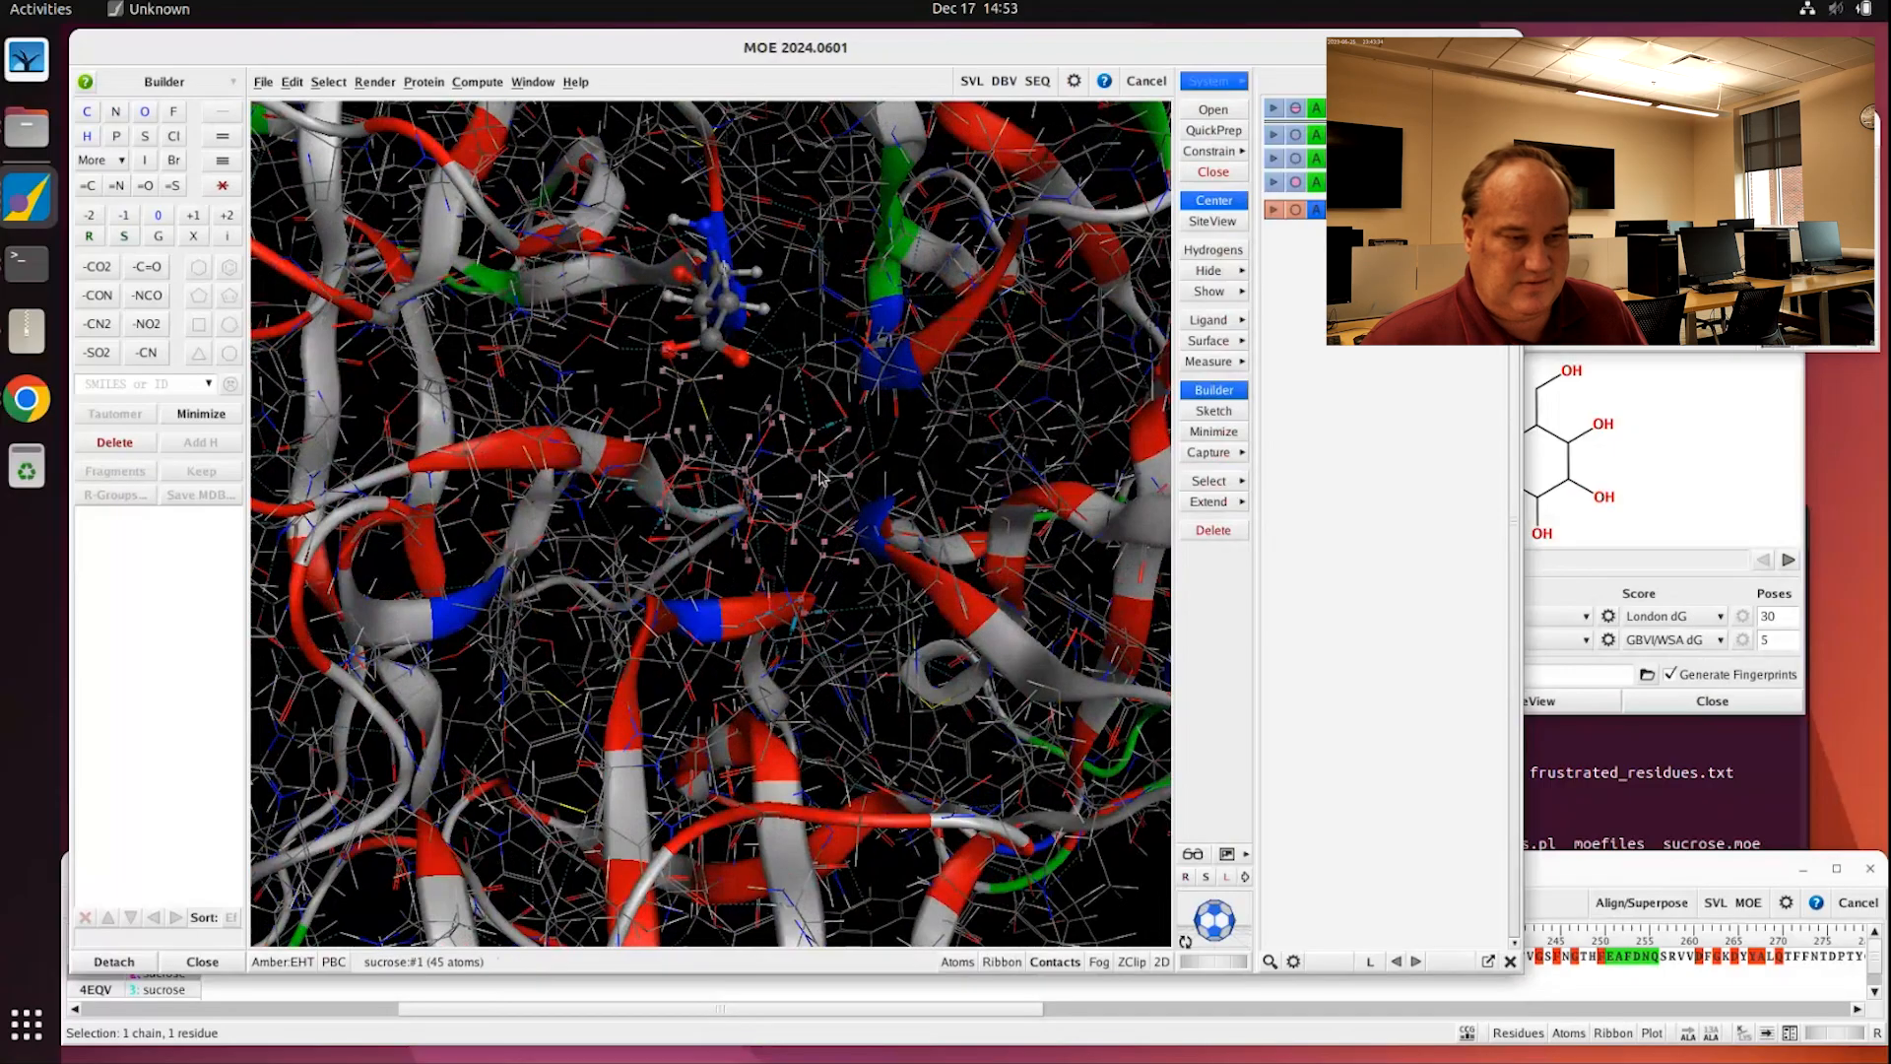
{"action": "right_click", "coordinate": [806, 489]}
{"action": "mouse_move", "coordinate": [832, 593]}
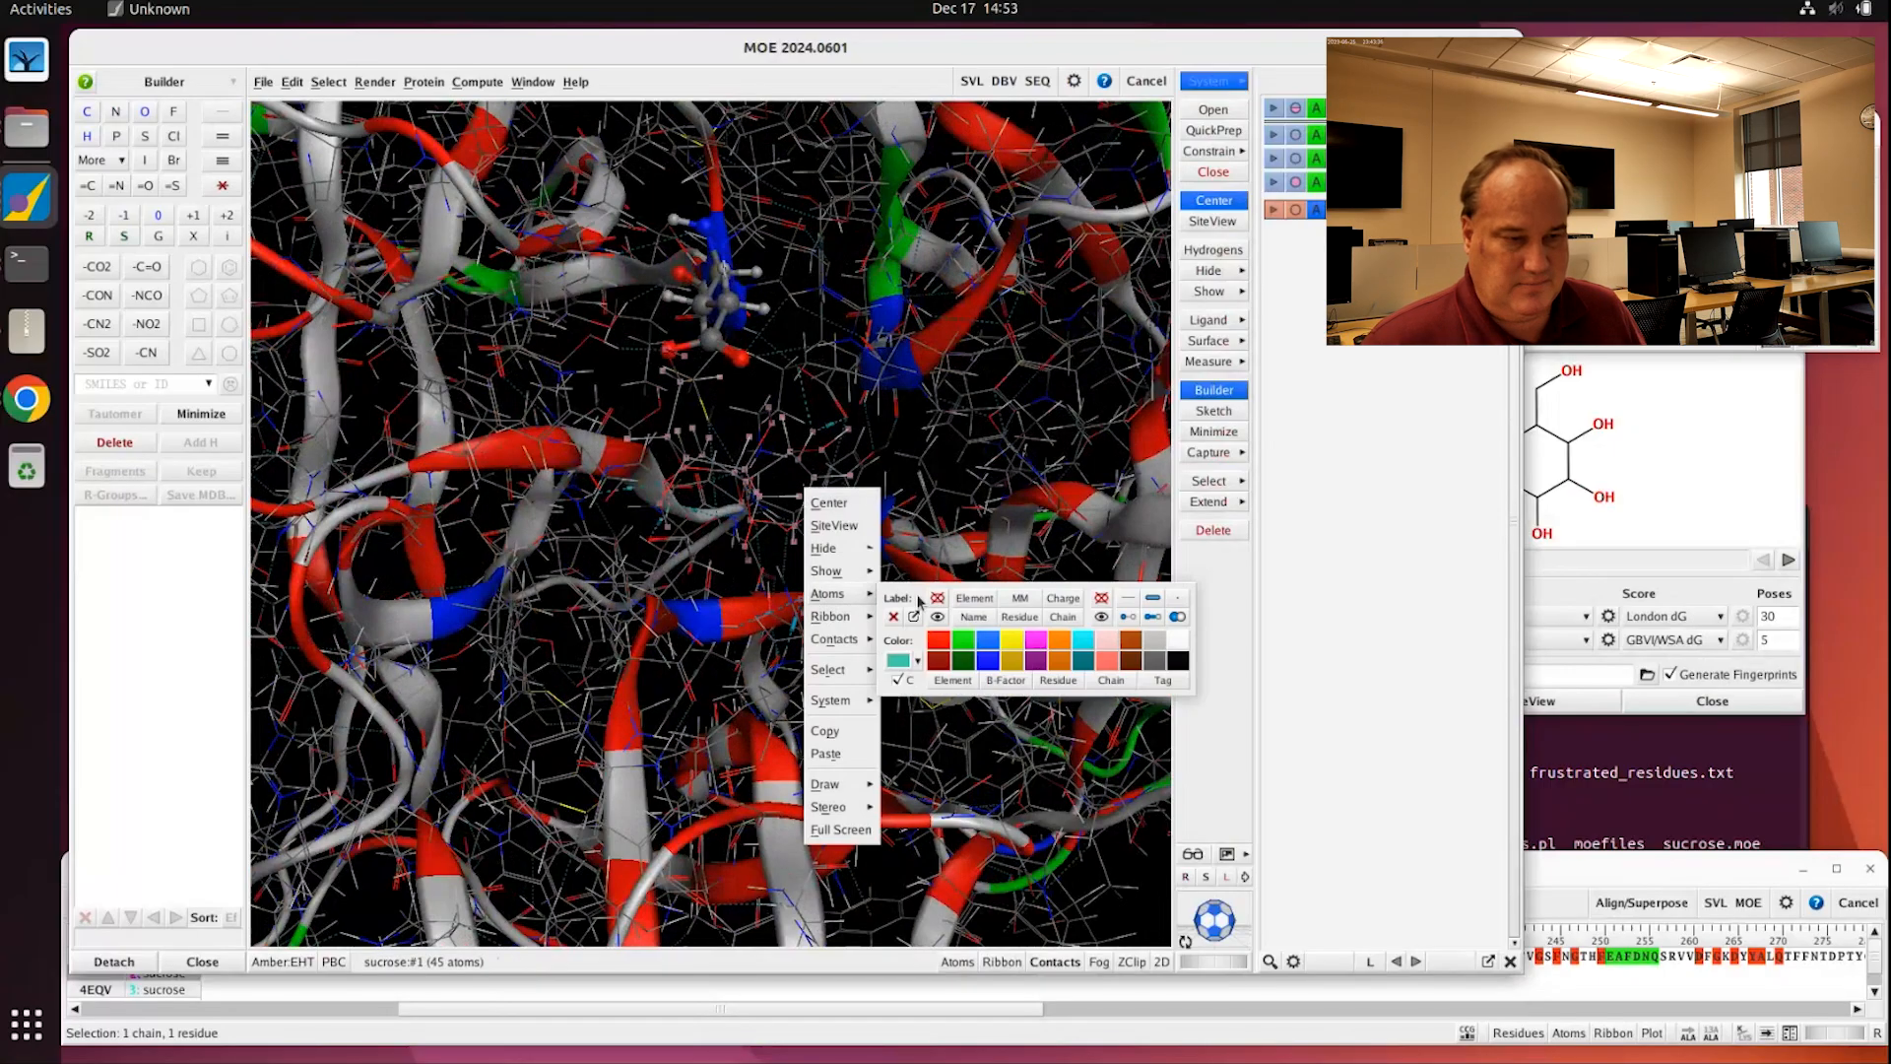
{"action": "left_click", "coordinate": [933, 472]}
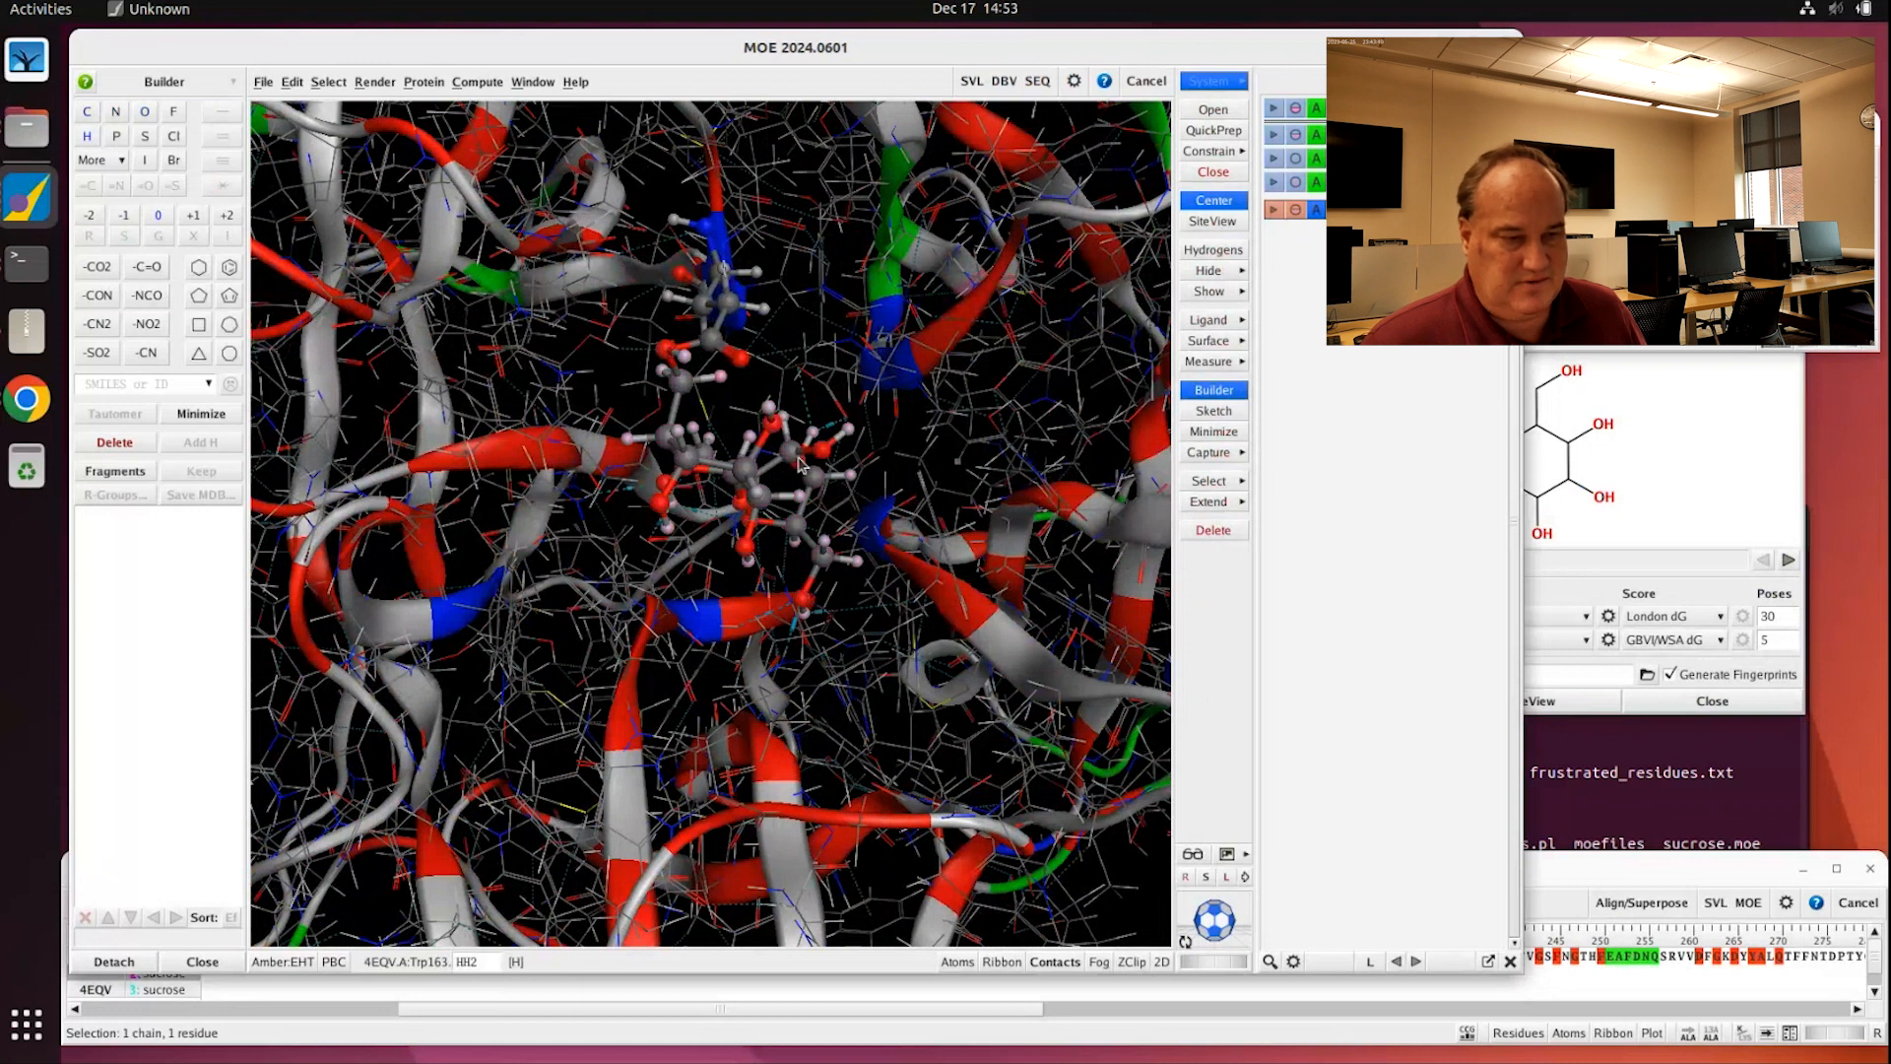
Step: Maximize the main window, inspect the binding pocket and reselect the 45-atom sucrose ligand
{"action": "mouse_move", "coordinate": [799, 465]}
{"action": "middle_mouse_down"}
{"action": "mouse_move", "coordinate": [754, 512]}
{"action": "mouse_move", "coordinate": [796, 492]}
{"action": "middle_mouse_up"}
{"action": "left_click_drag", "start_coordinate": [893, 44], "coordinate": [892, 44]}
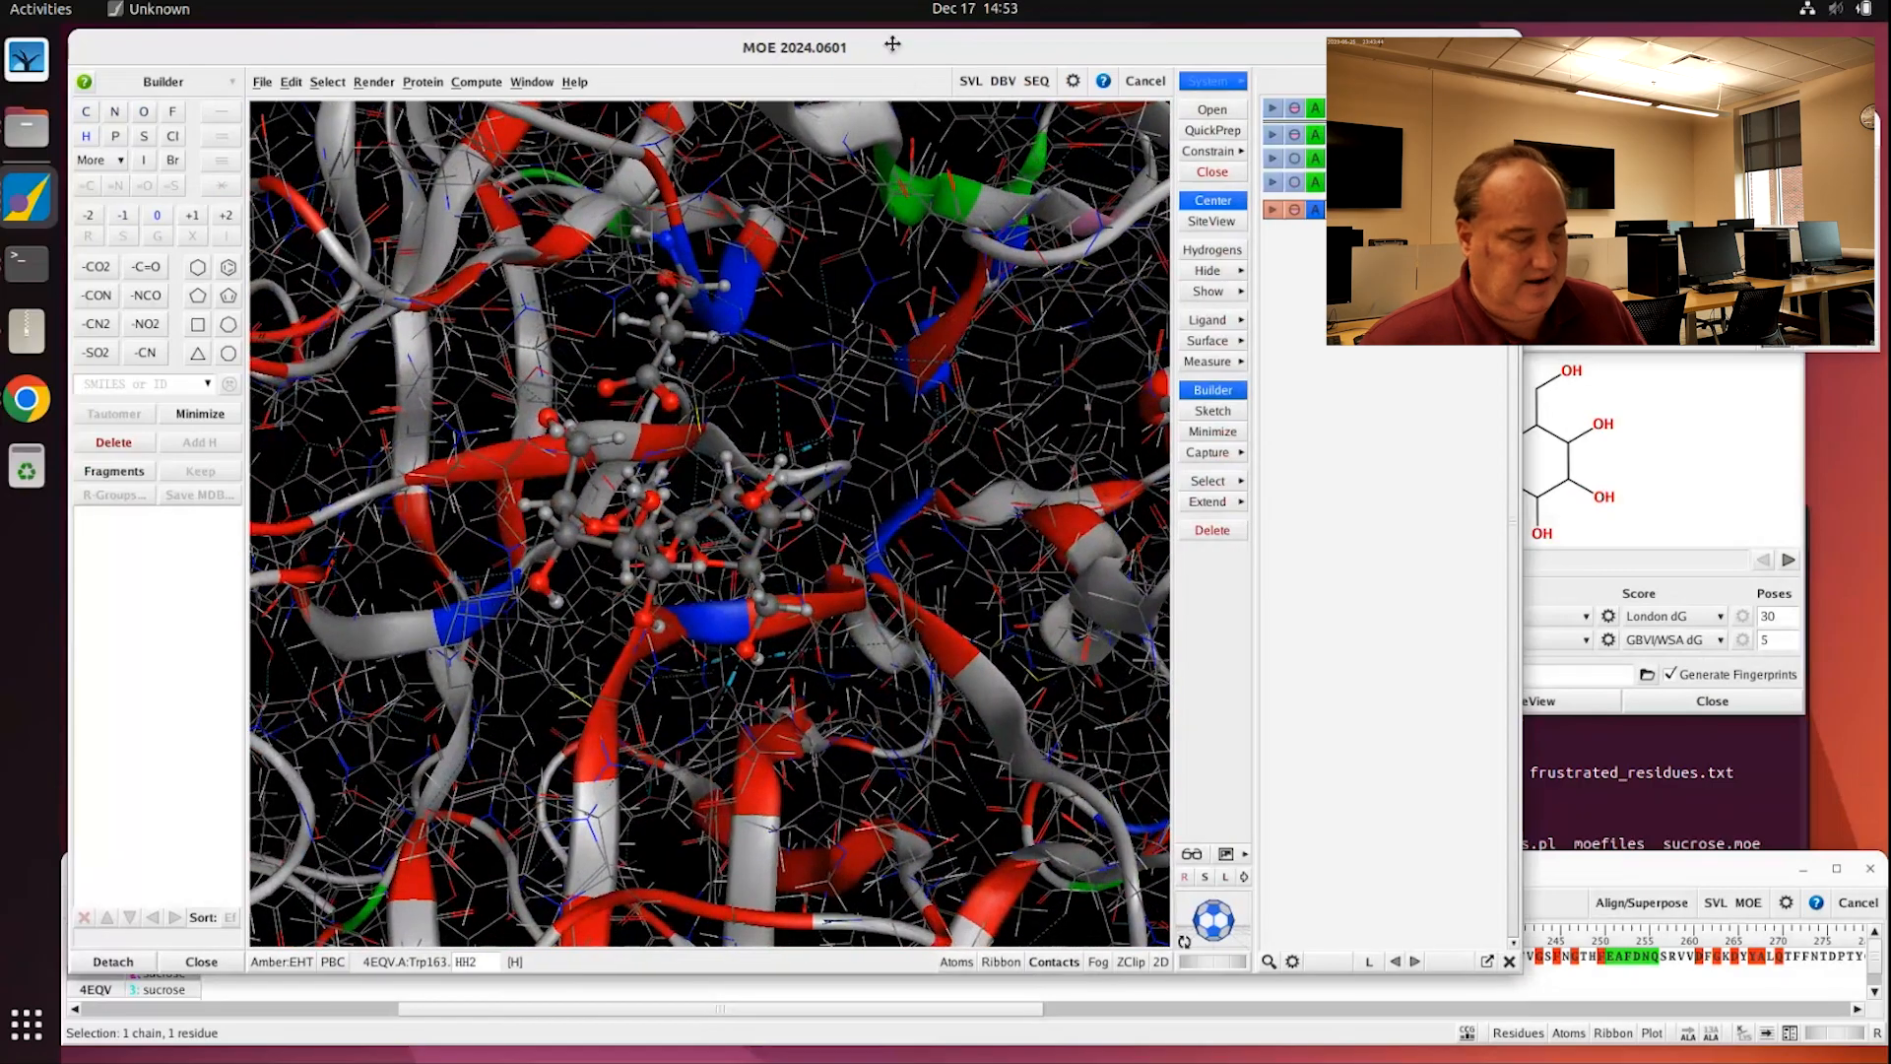
{"action": "double_click", "coordinate": [892, 43]}
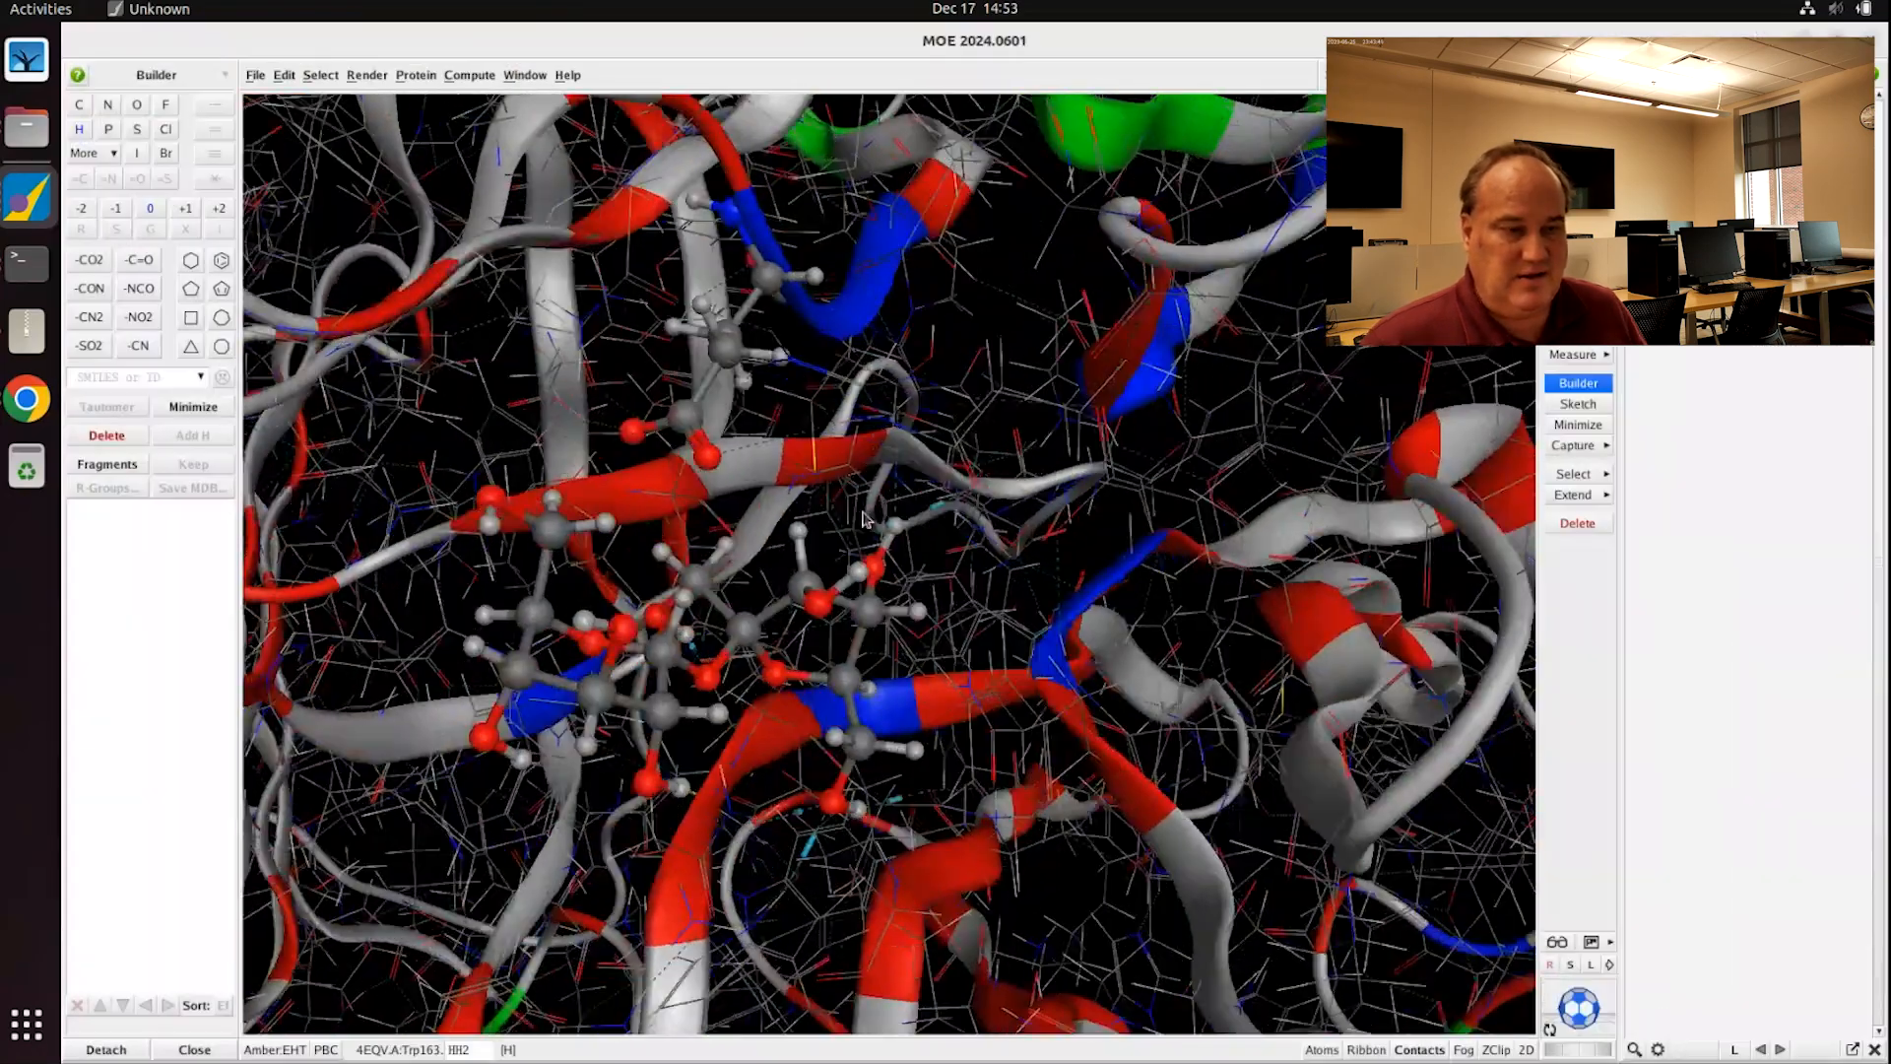
{"action": "middle_click_drag", "start_coordinate": [863, 519], "coordinate": [813, 466]}
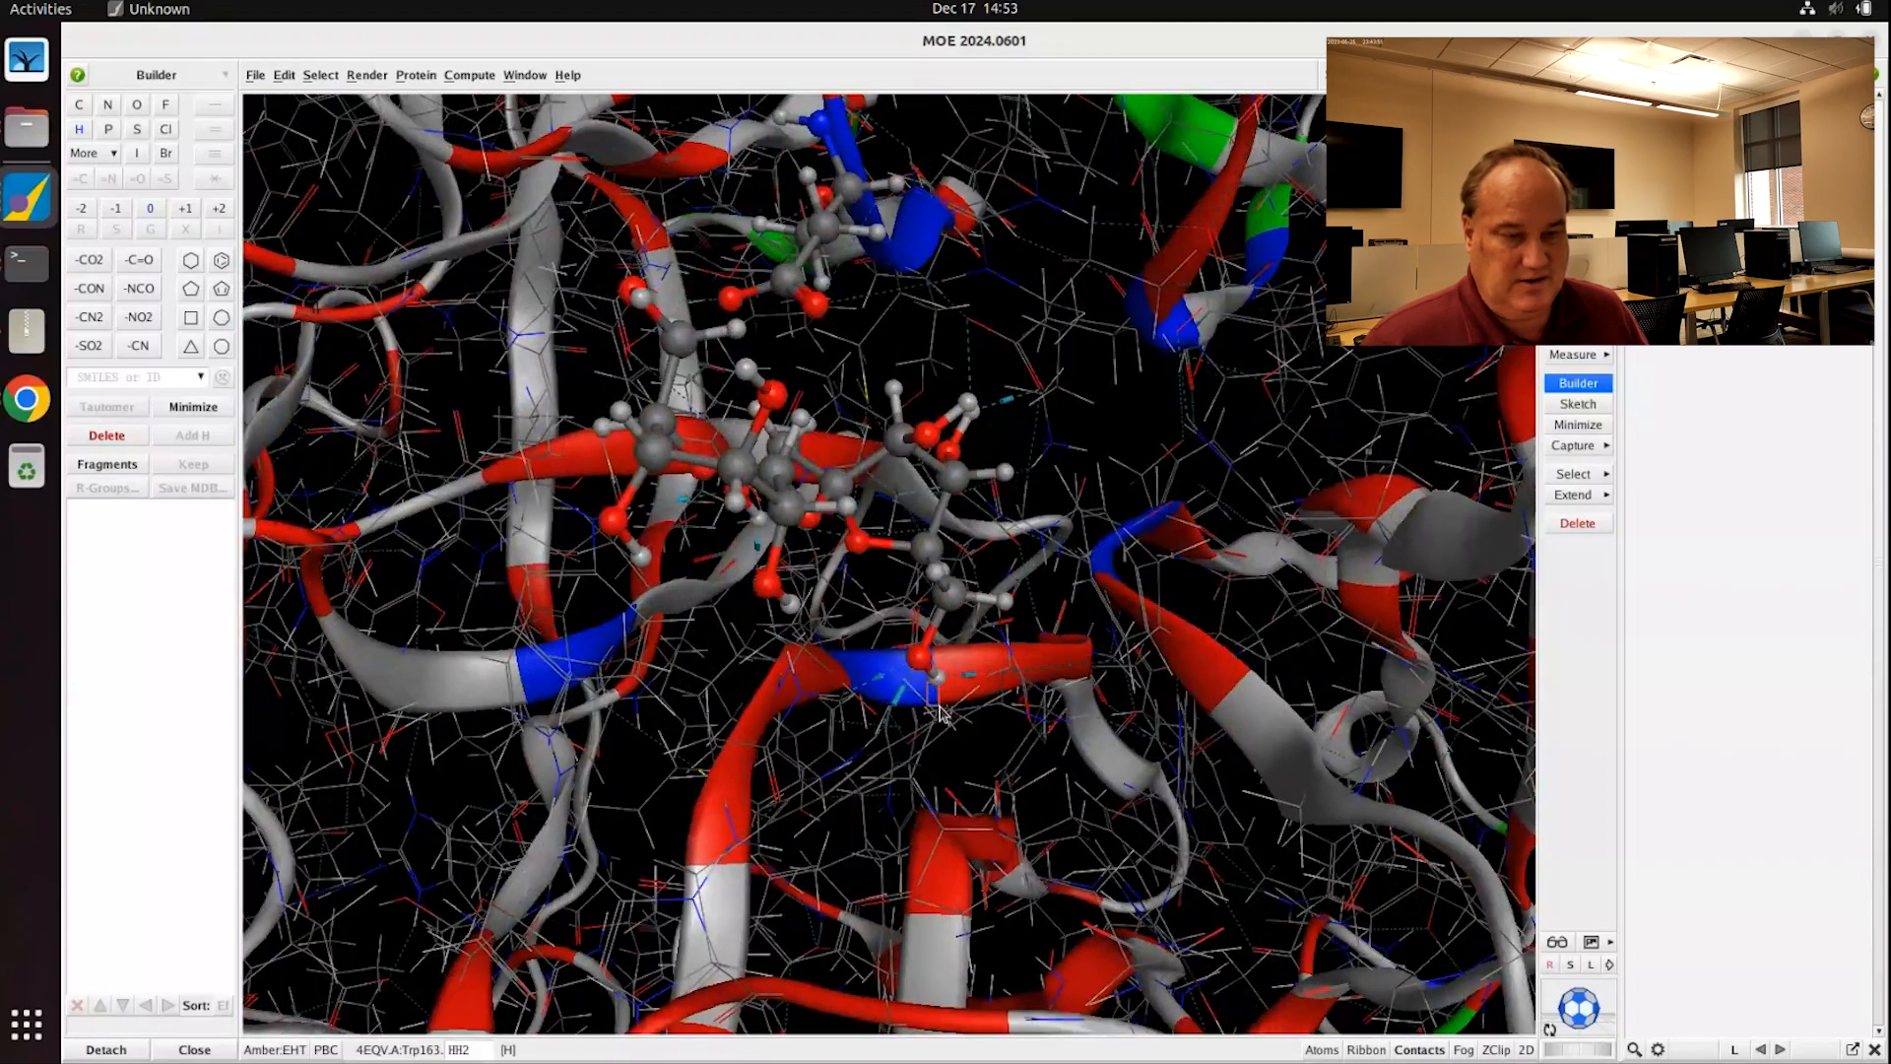
{"action": "left_click", "coordinate": [955, 682]}
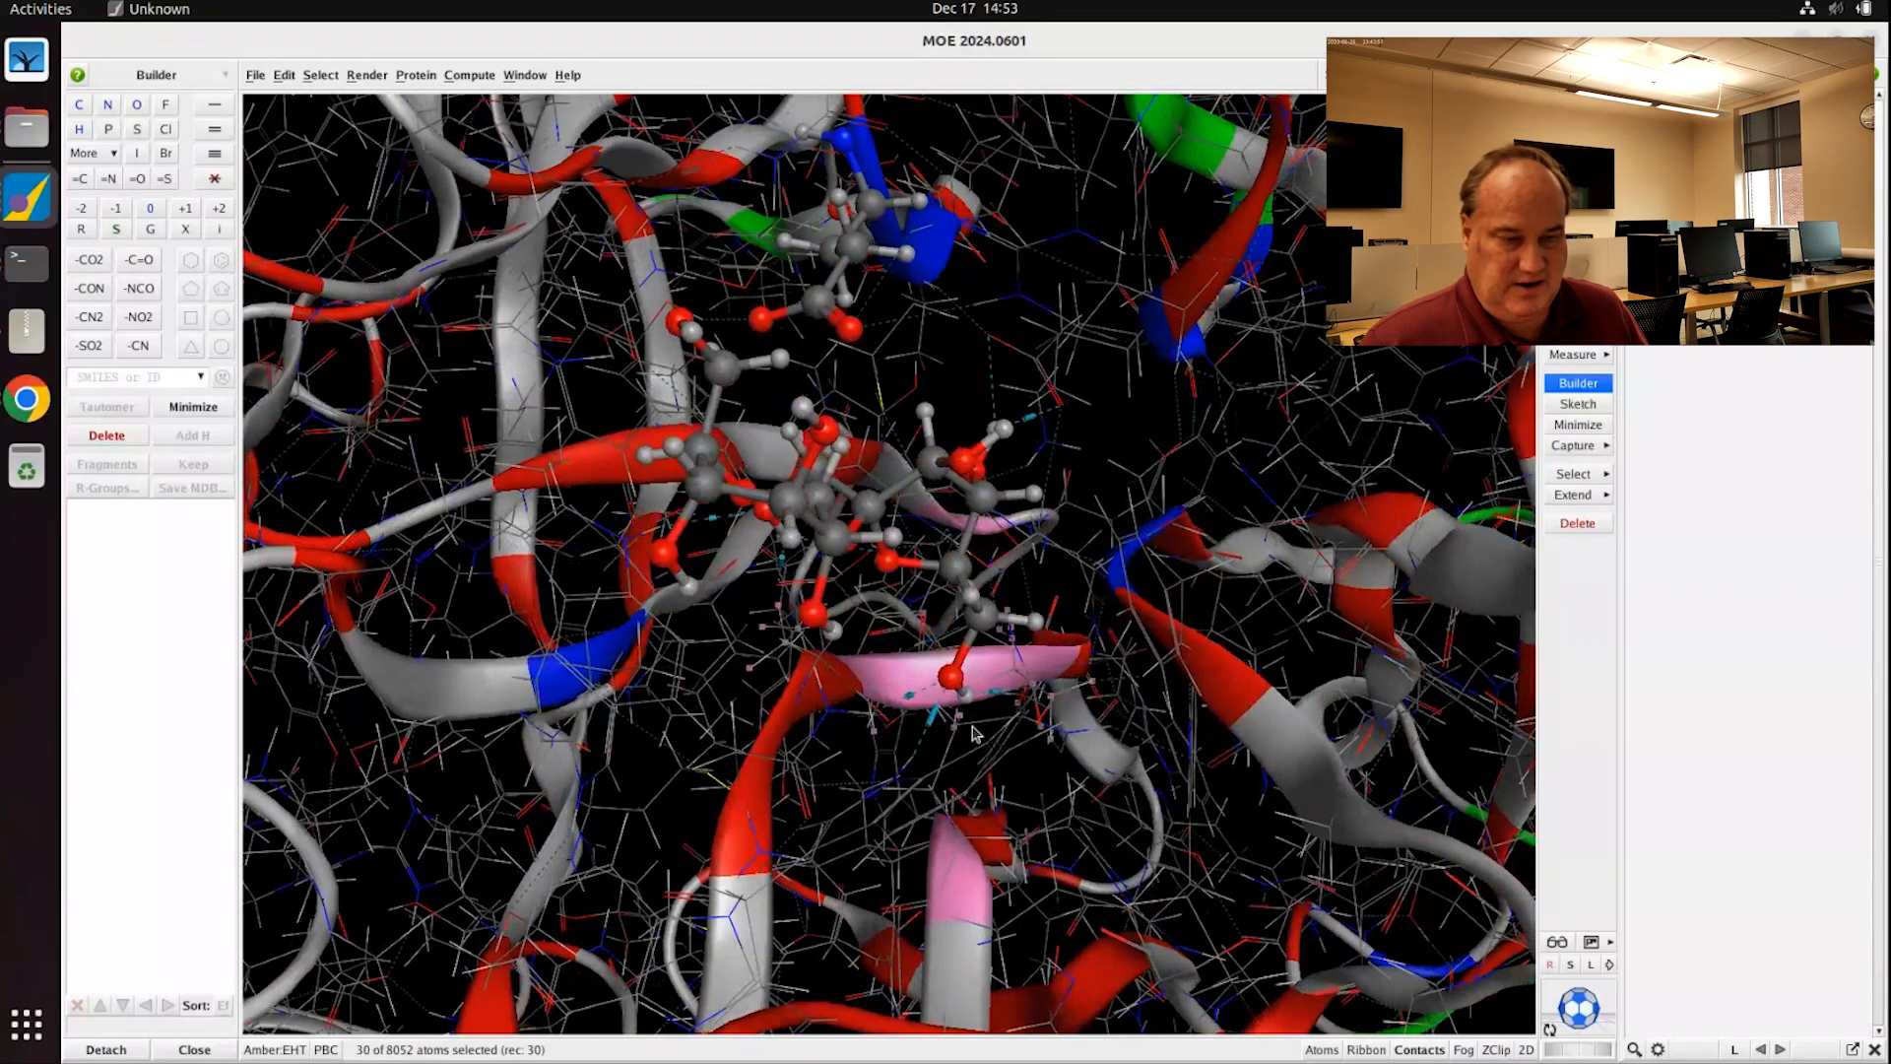
{"action": "left_click", "coordinate": [972, 729]}
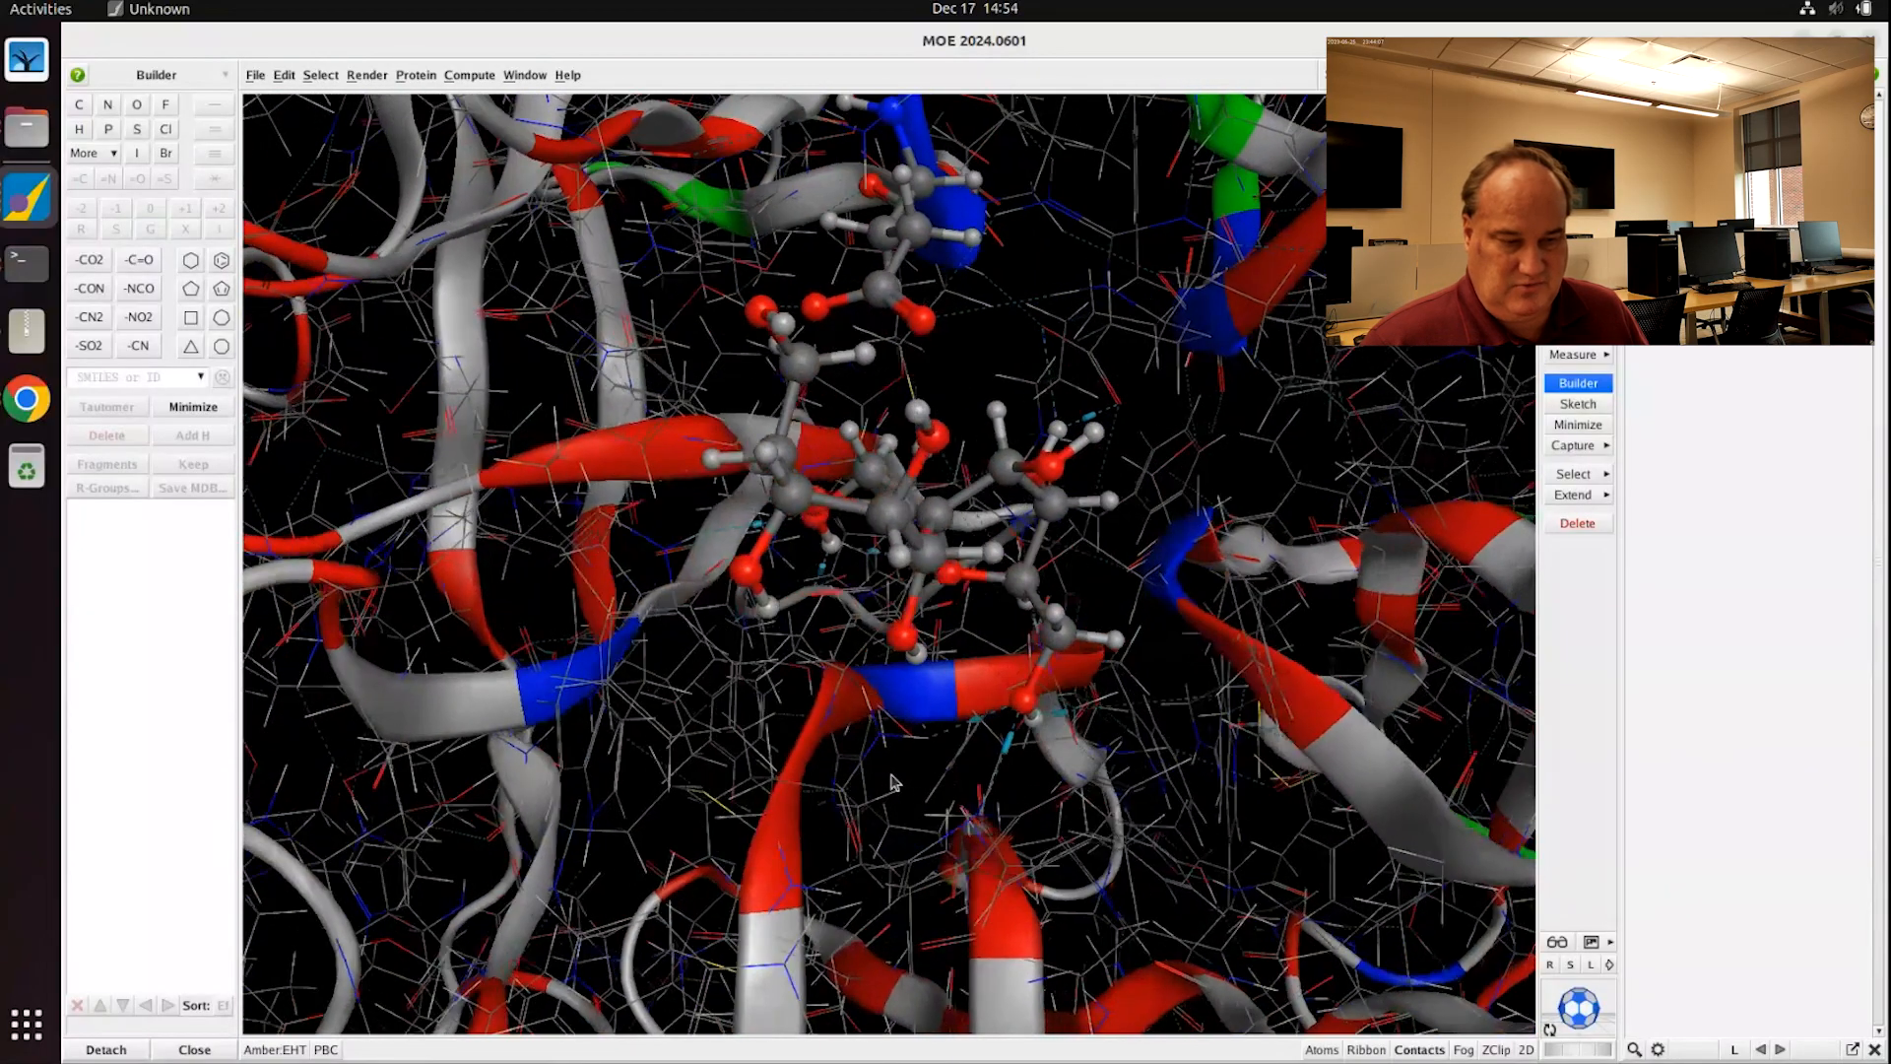
{"action": "middle_click_drag", "start_coordinate": [891, 783], "coordinate": [935, 756]}
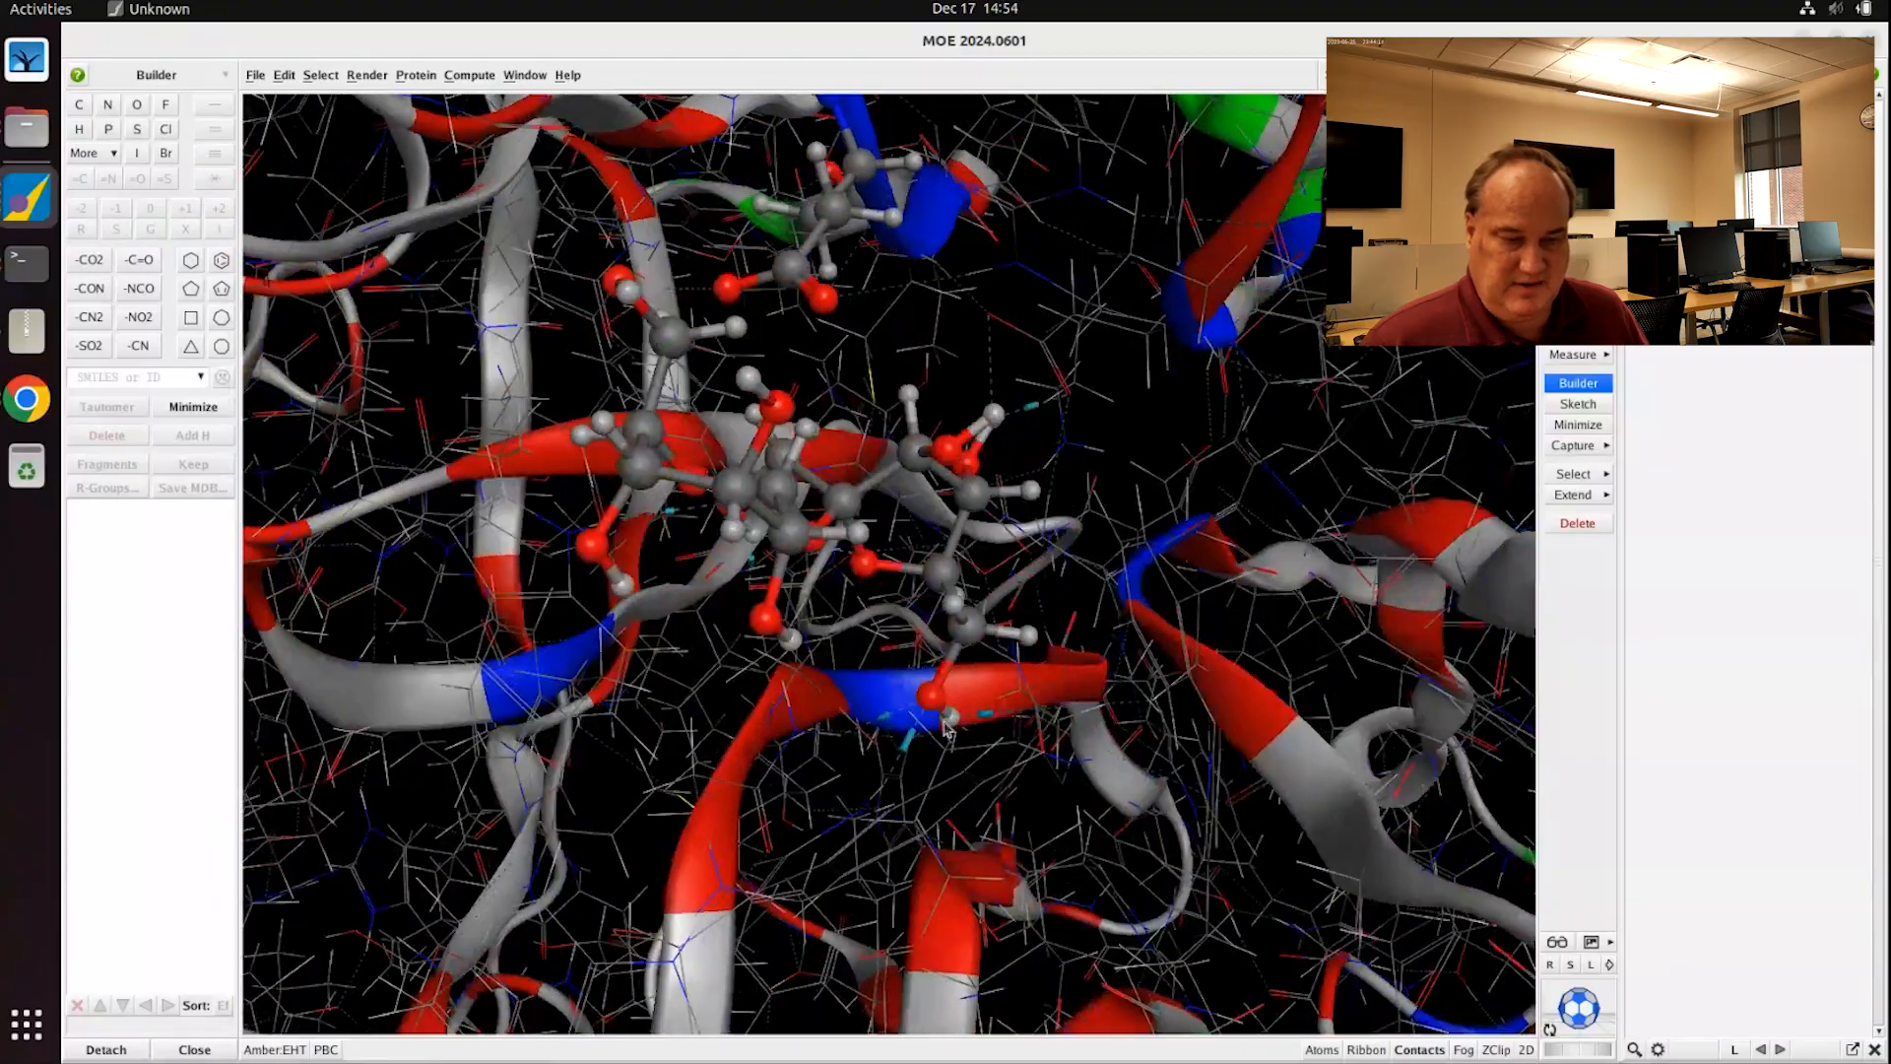
{"action": "scroll", "coordinate": [947, 727], "scroll_direction": "down", "scroll_amount": 3}
{"action": "mouse_move", "coordinate": [885, 543]}
{"action": "middle_mouse_down"}
{"action": "mouse_move", "coordinate": [865, 559]}
{"action": "mouse_move", "coordinate": [885, 545]}
{"action": "mouse_move", "coordinate": [916, 569]}
{"action": "mouse_move", "coordinate": [901, 543]}
{"action": "middle_mouse_up"}
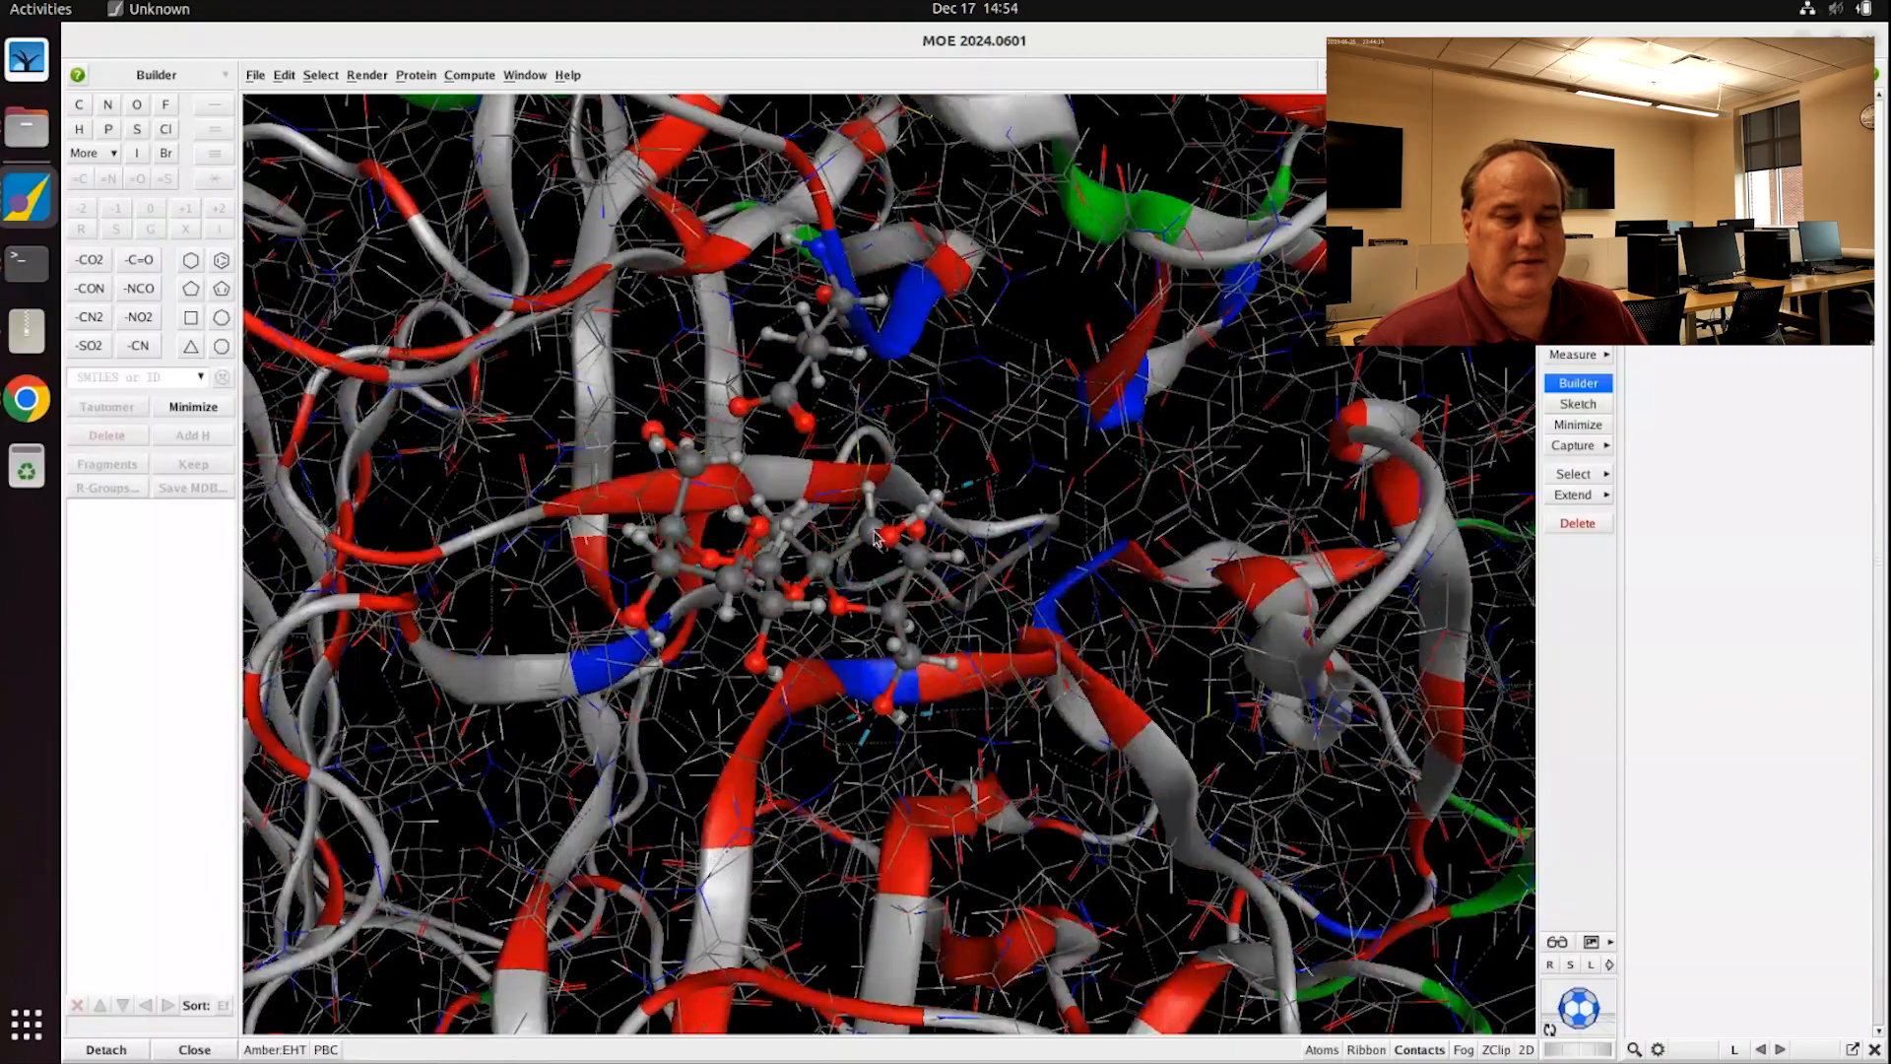
{"action": "double_click", "coordinate": [878, 541]}
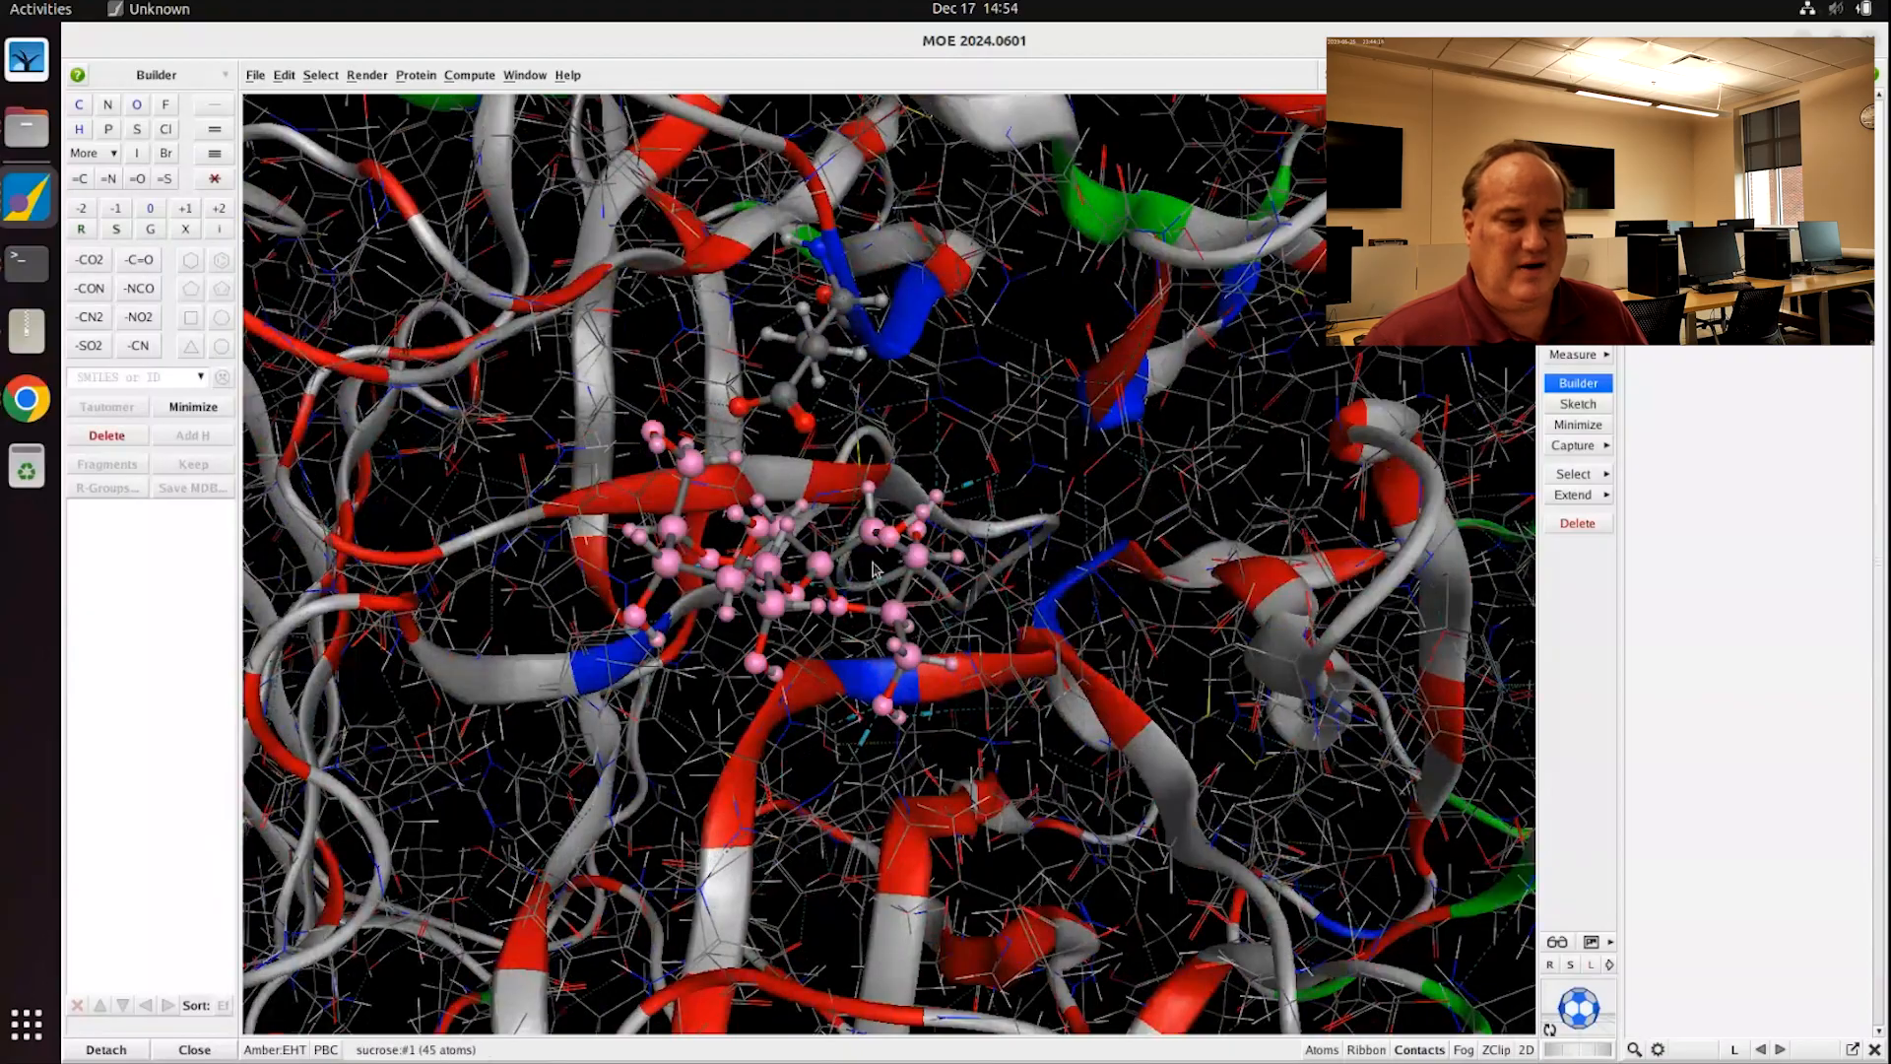
{"action": "left_click", "coordinate": [468, 76]}
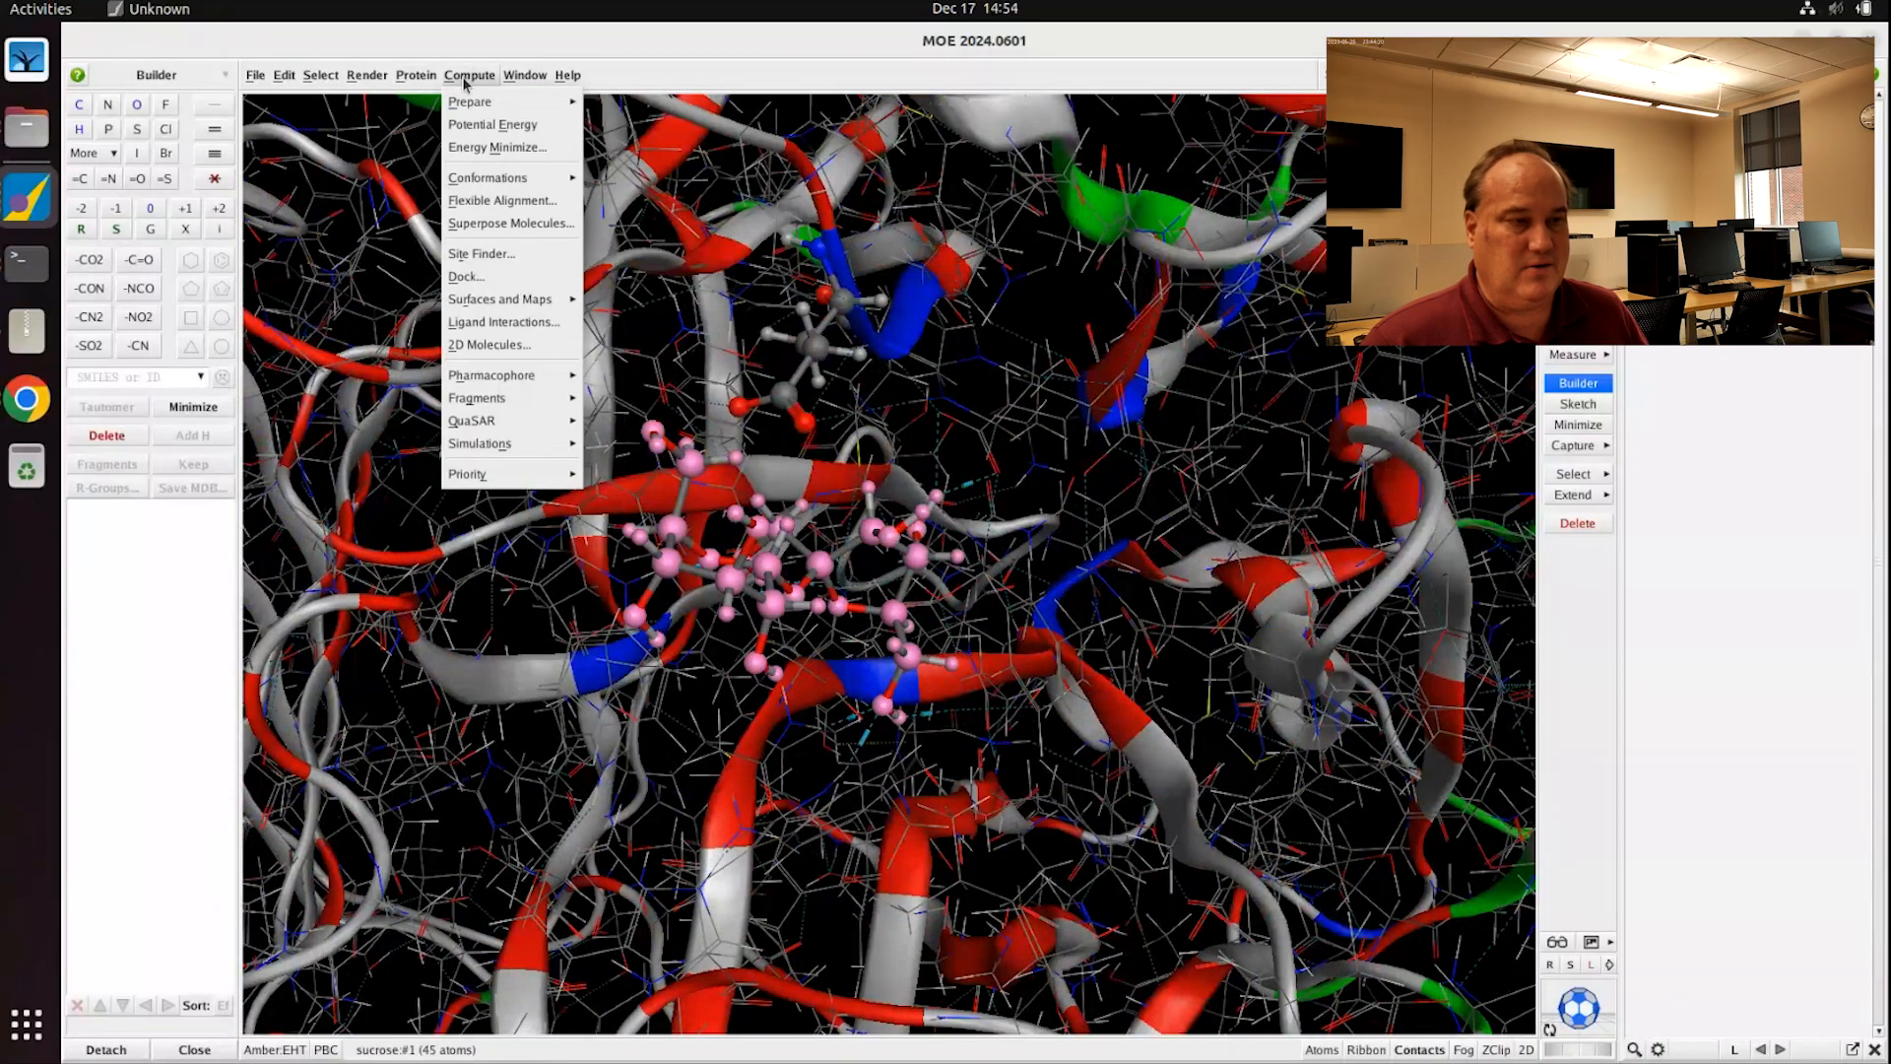
Step: Draw the Ligand Interactions diagram for Ligand #2 sucrose in an enlarged window
{"action": "left_click", "coordinate": [506, 322]}
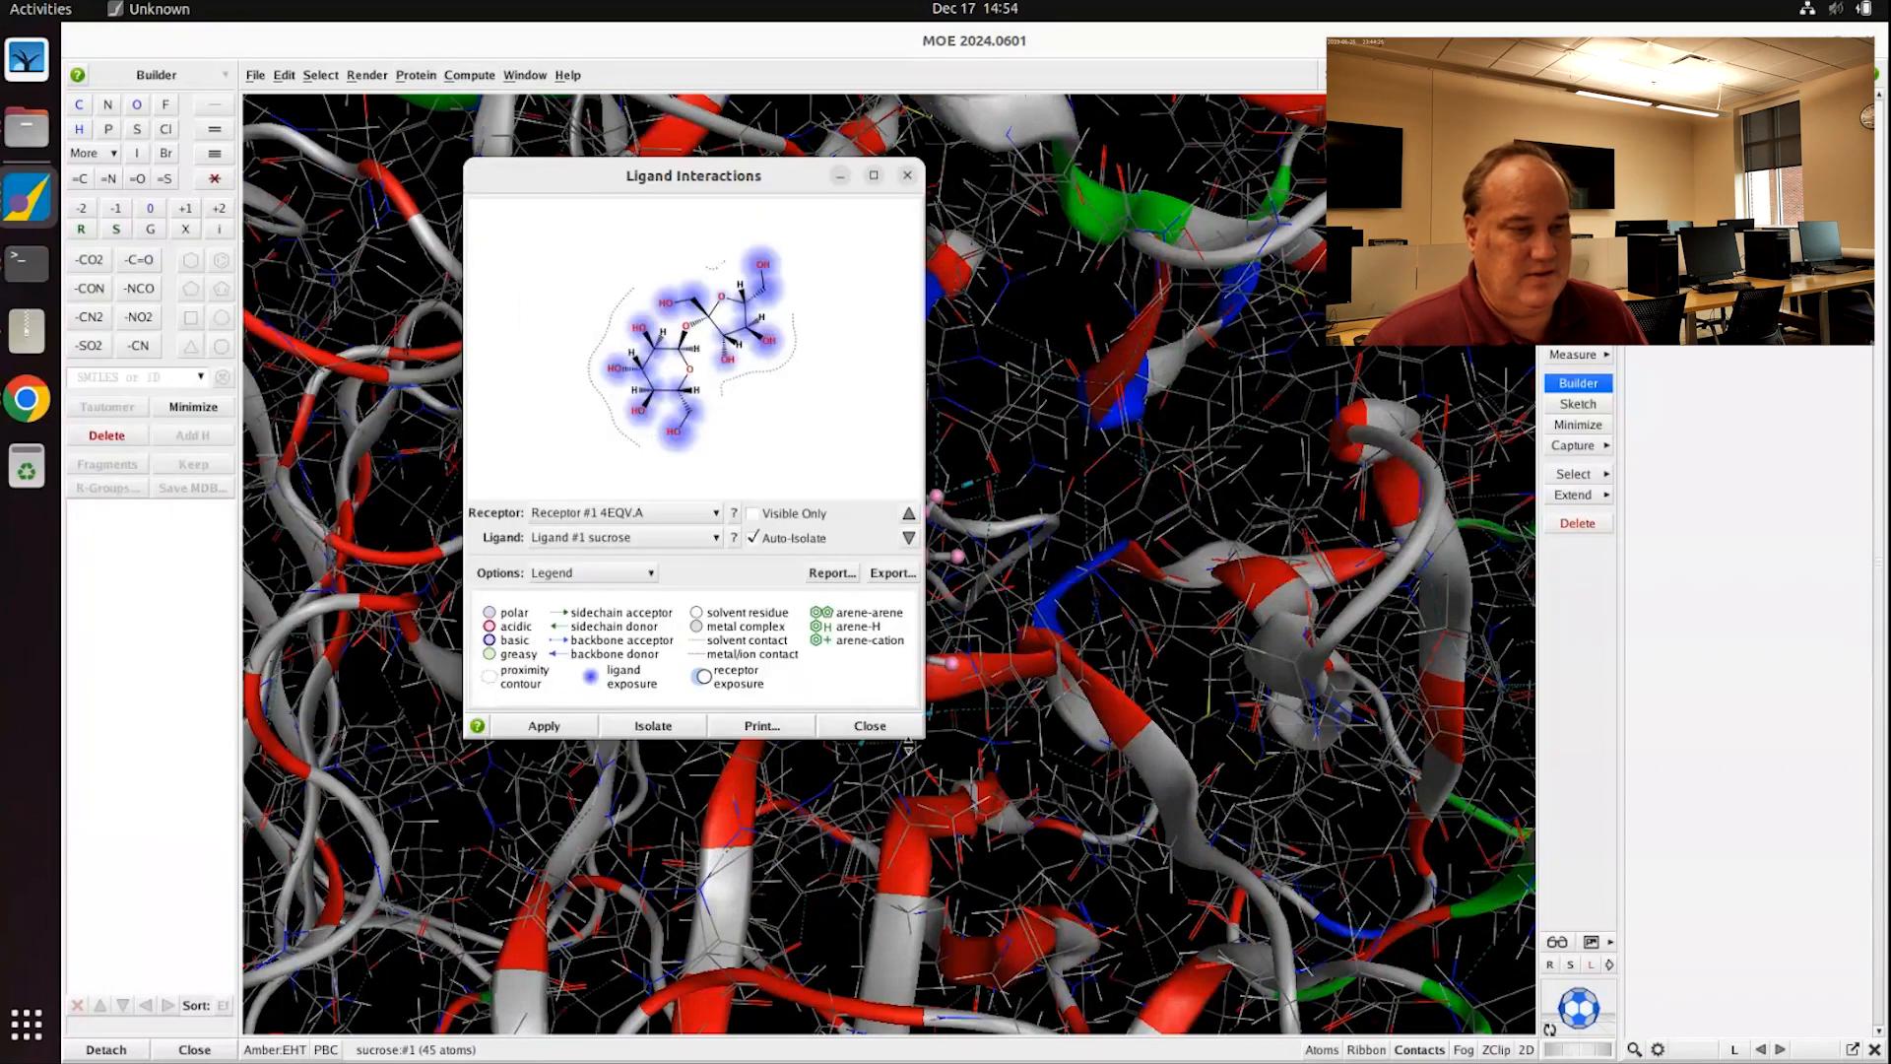
{"action": "left_click_drag", "start_coordinate": [926, 740], "coordinate": [1395, 978]}
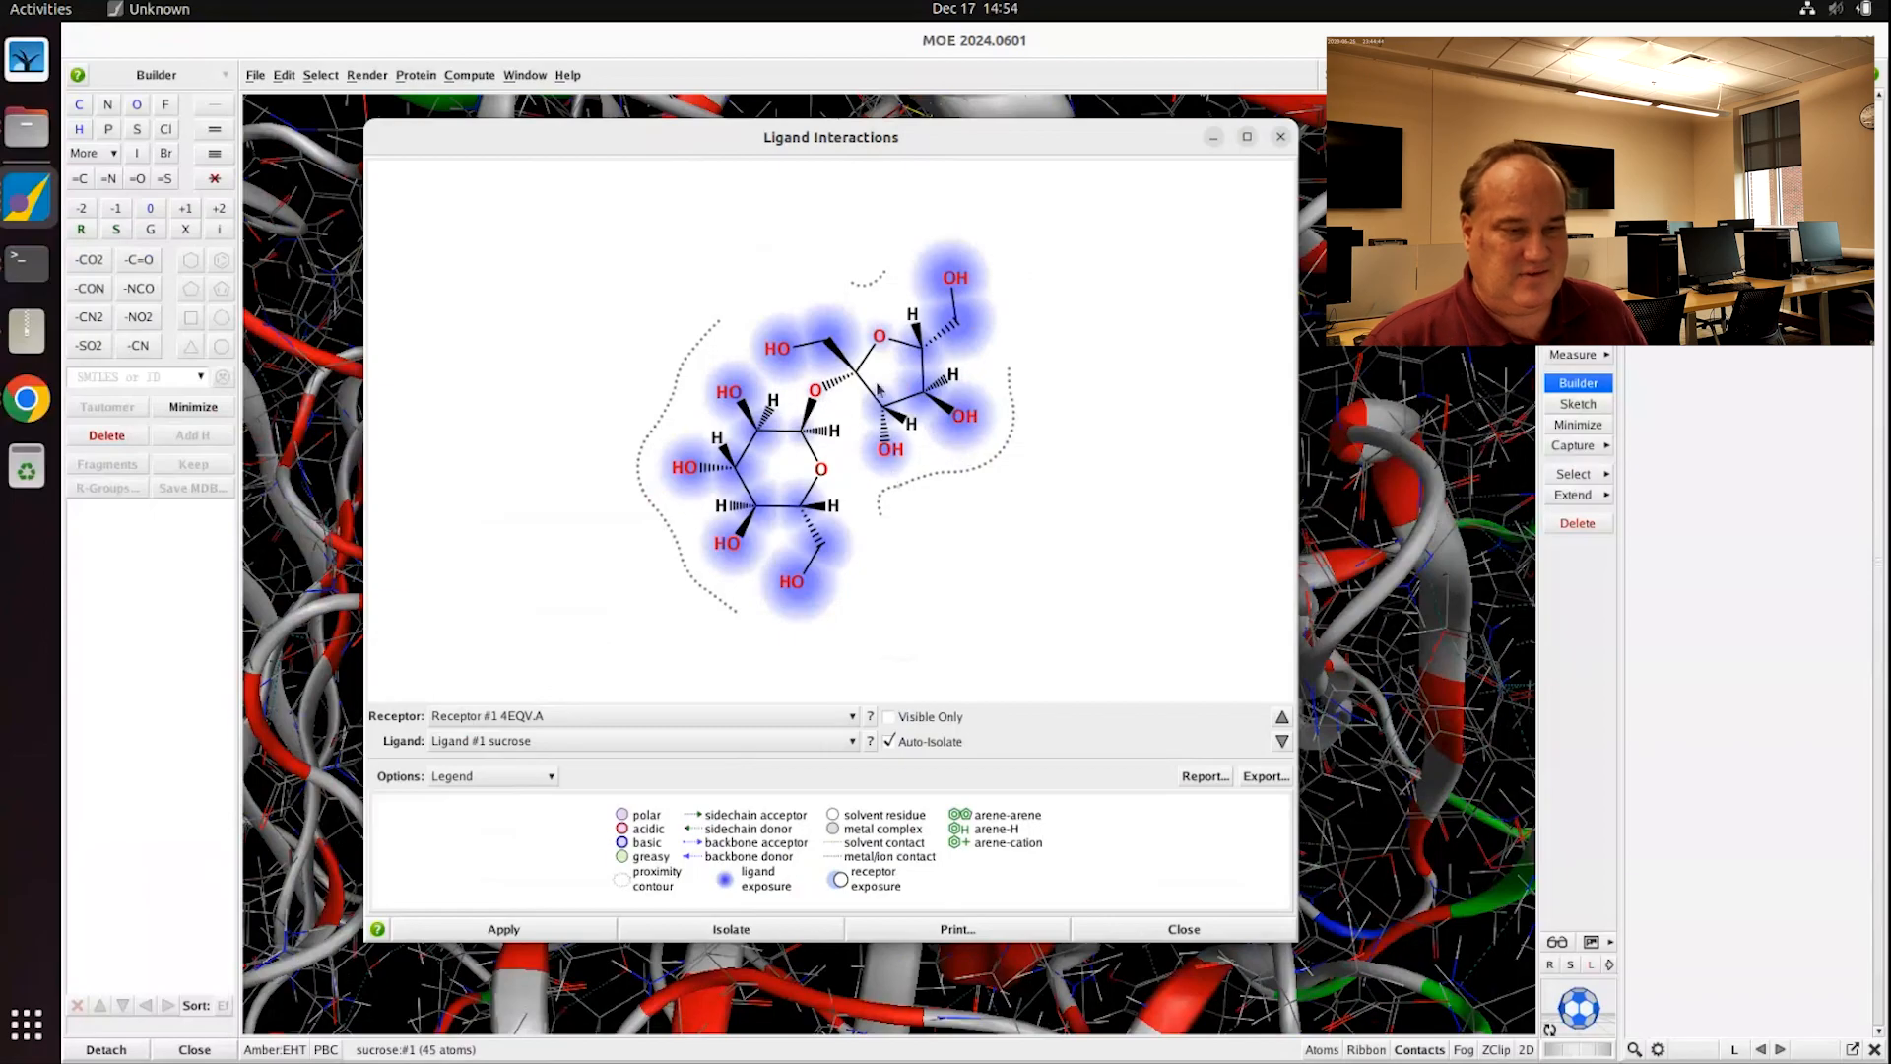
{"action": "left_click", "coordinate": [542, 740]}
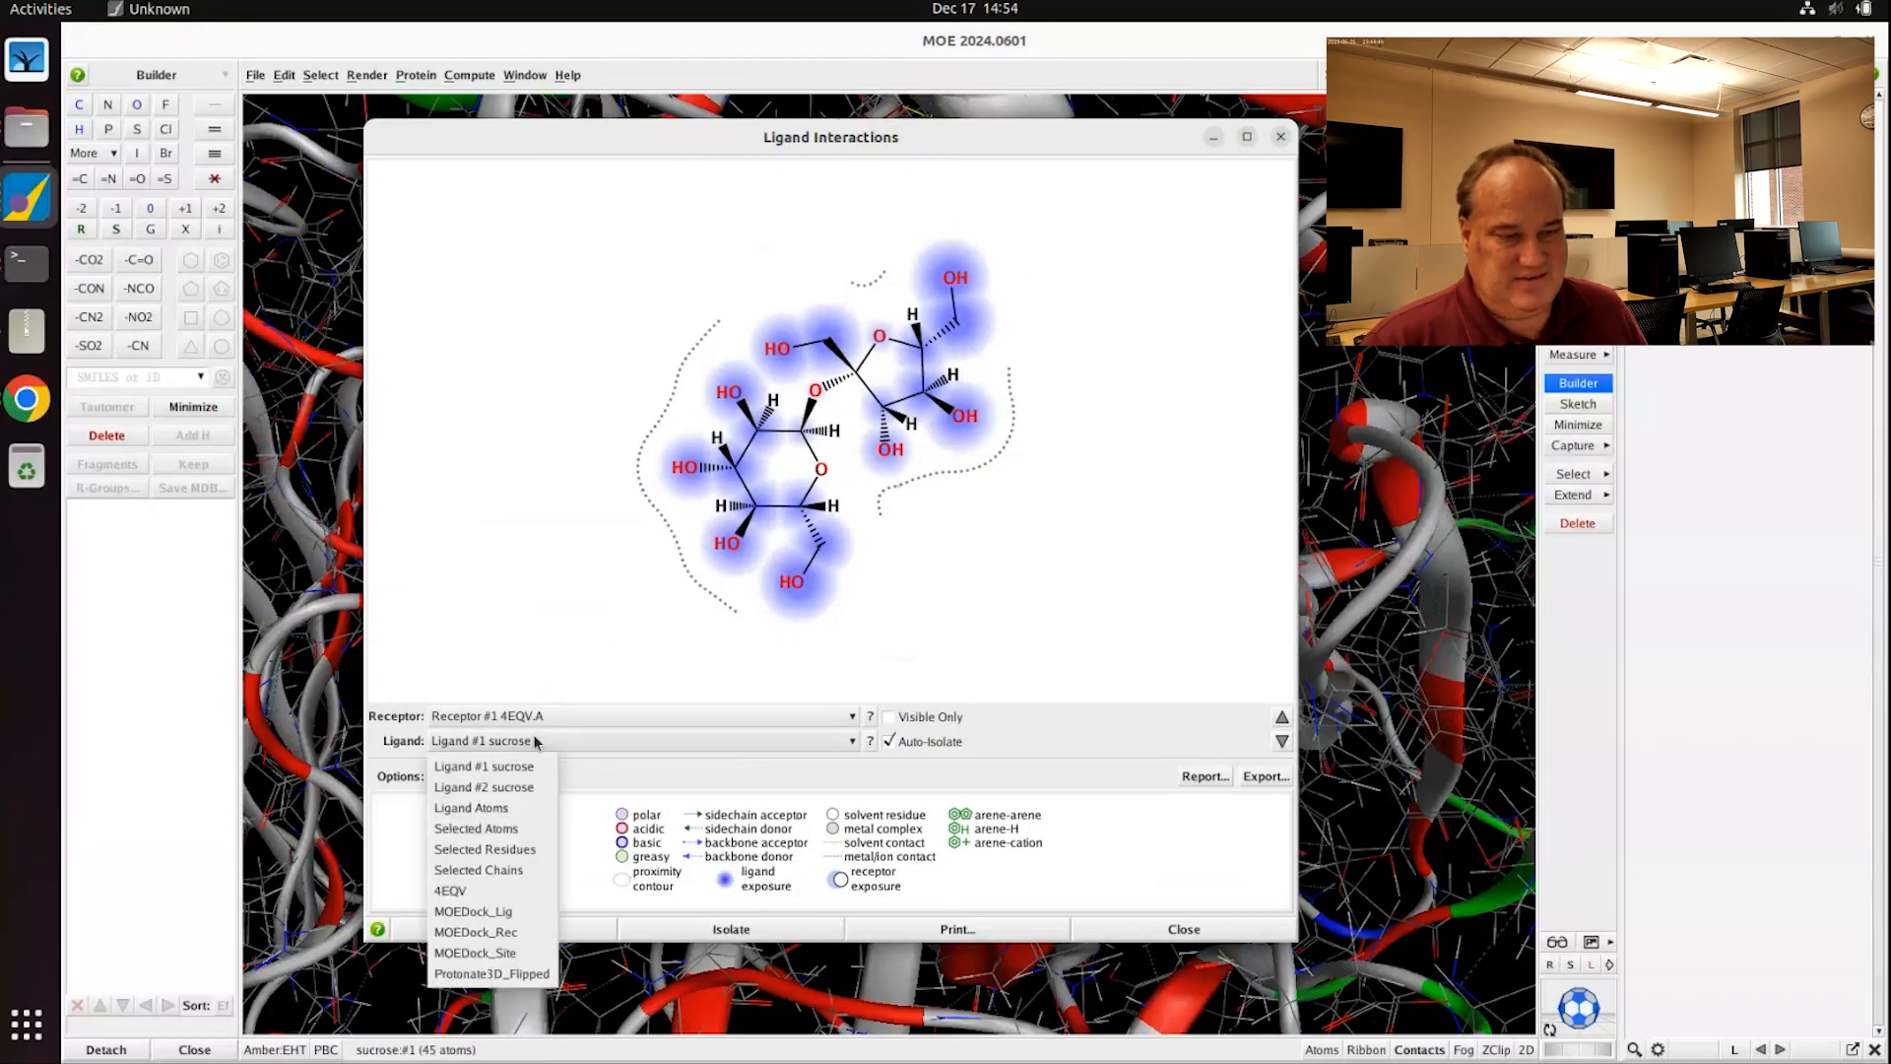
{"action": "left_click", "coordinate": [520, 786]}
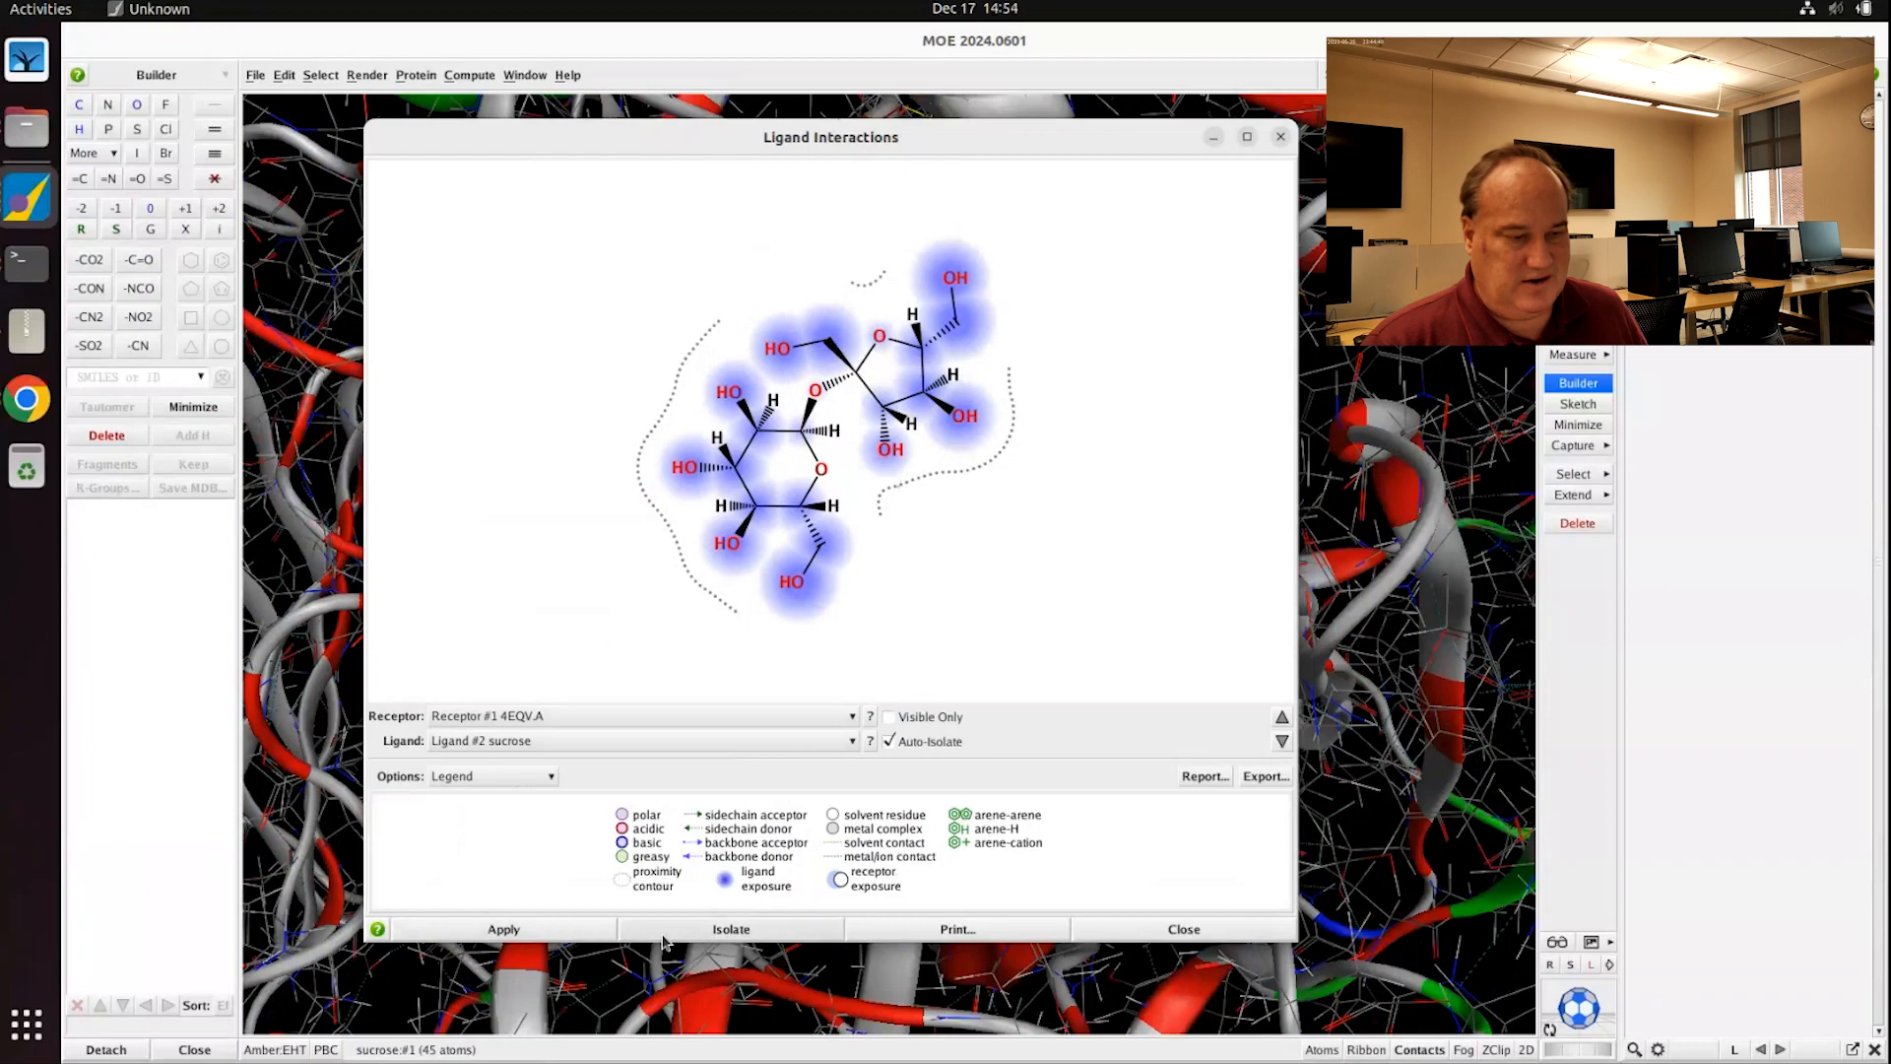
{"action": "left_click", "coordinate": [557, 931]}
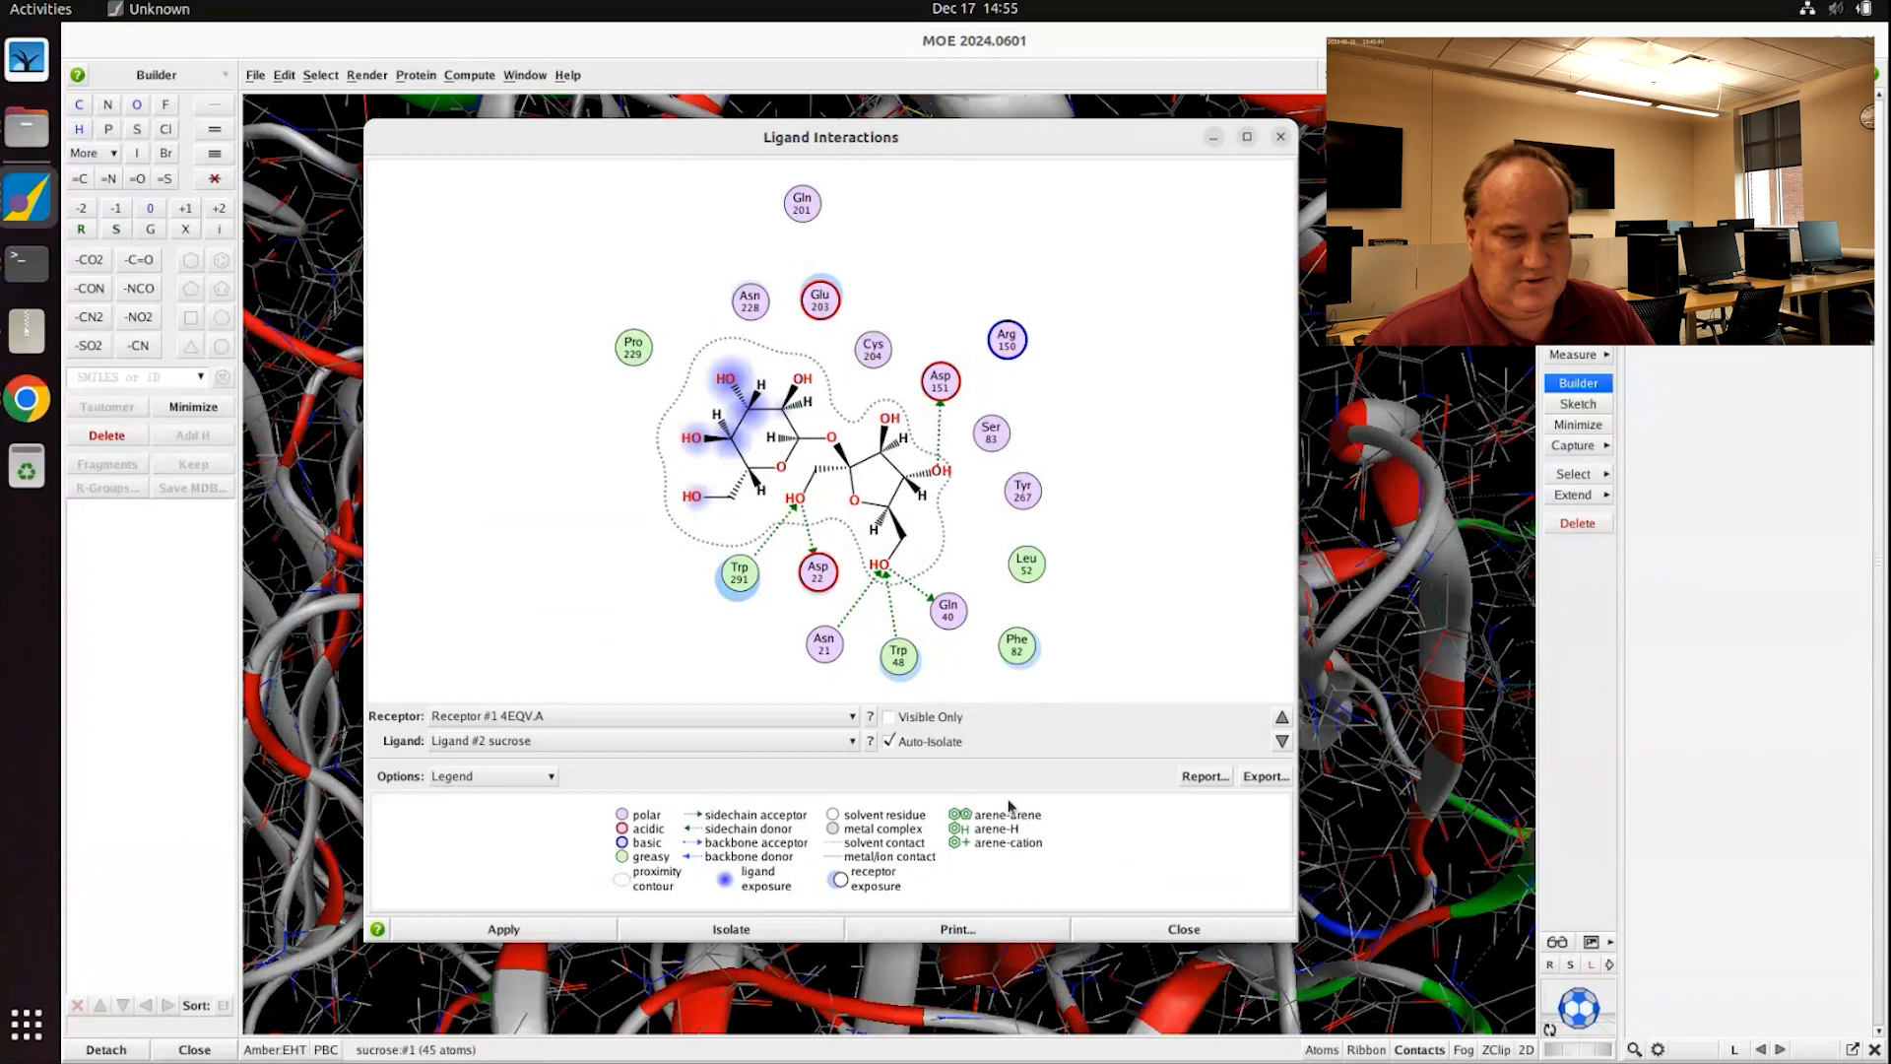
Step: Isolate and label the sucrose binding site in 3D, moving the diagram window to the right
{"action": "left_click", "coordinate": [1265, 776]}
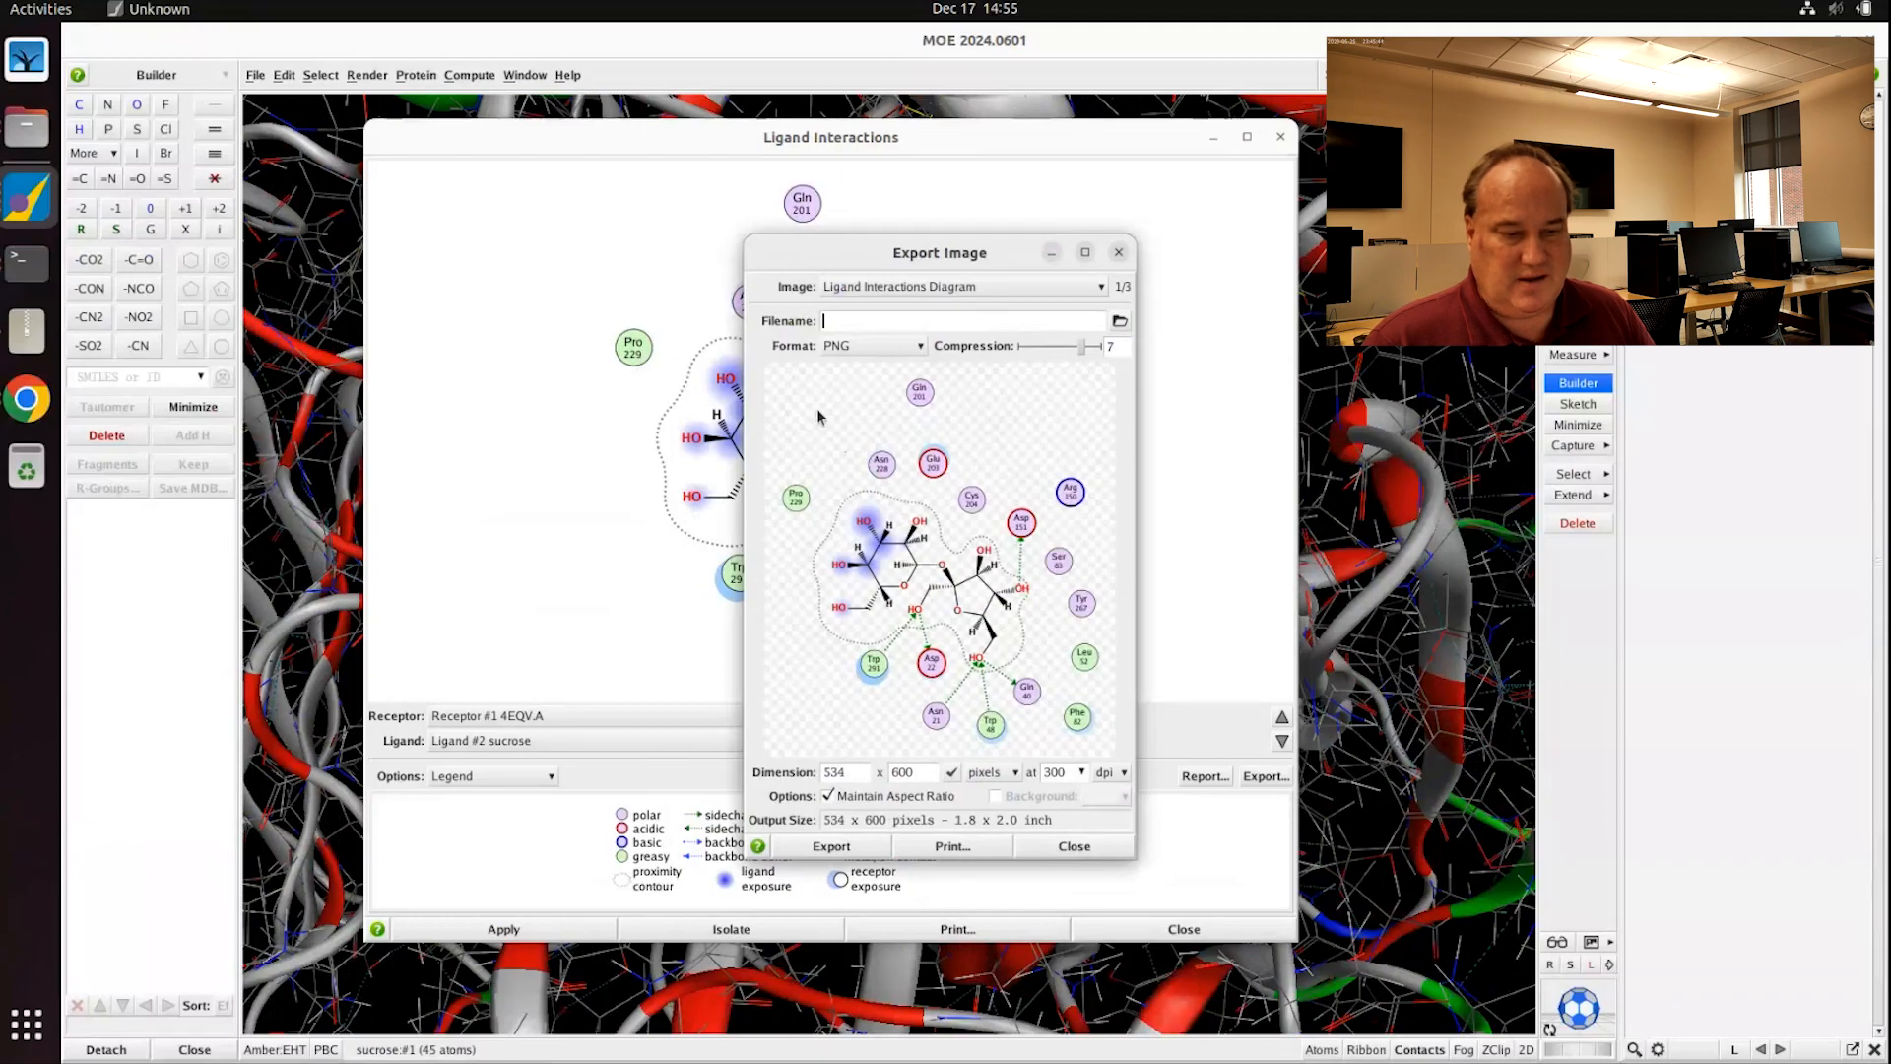
{"action": "left_click", "coordinate": [1075, 846]}
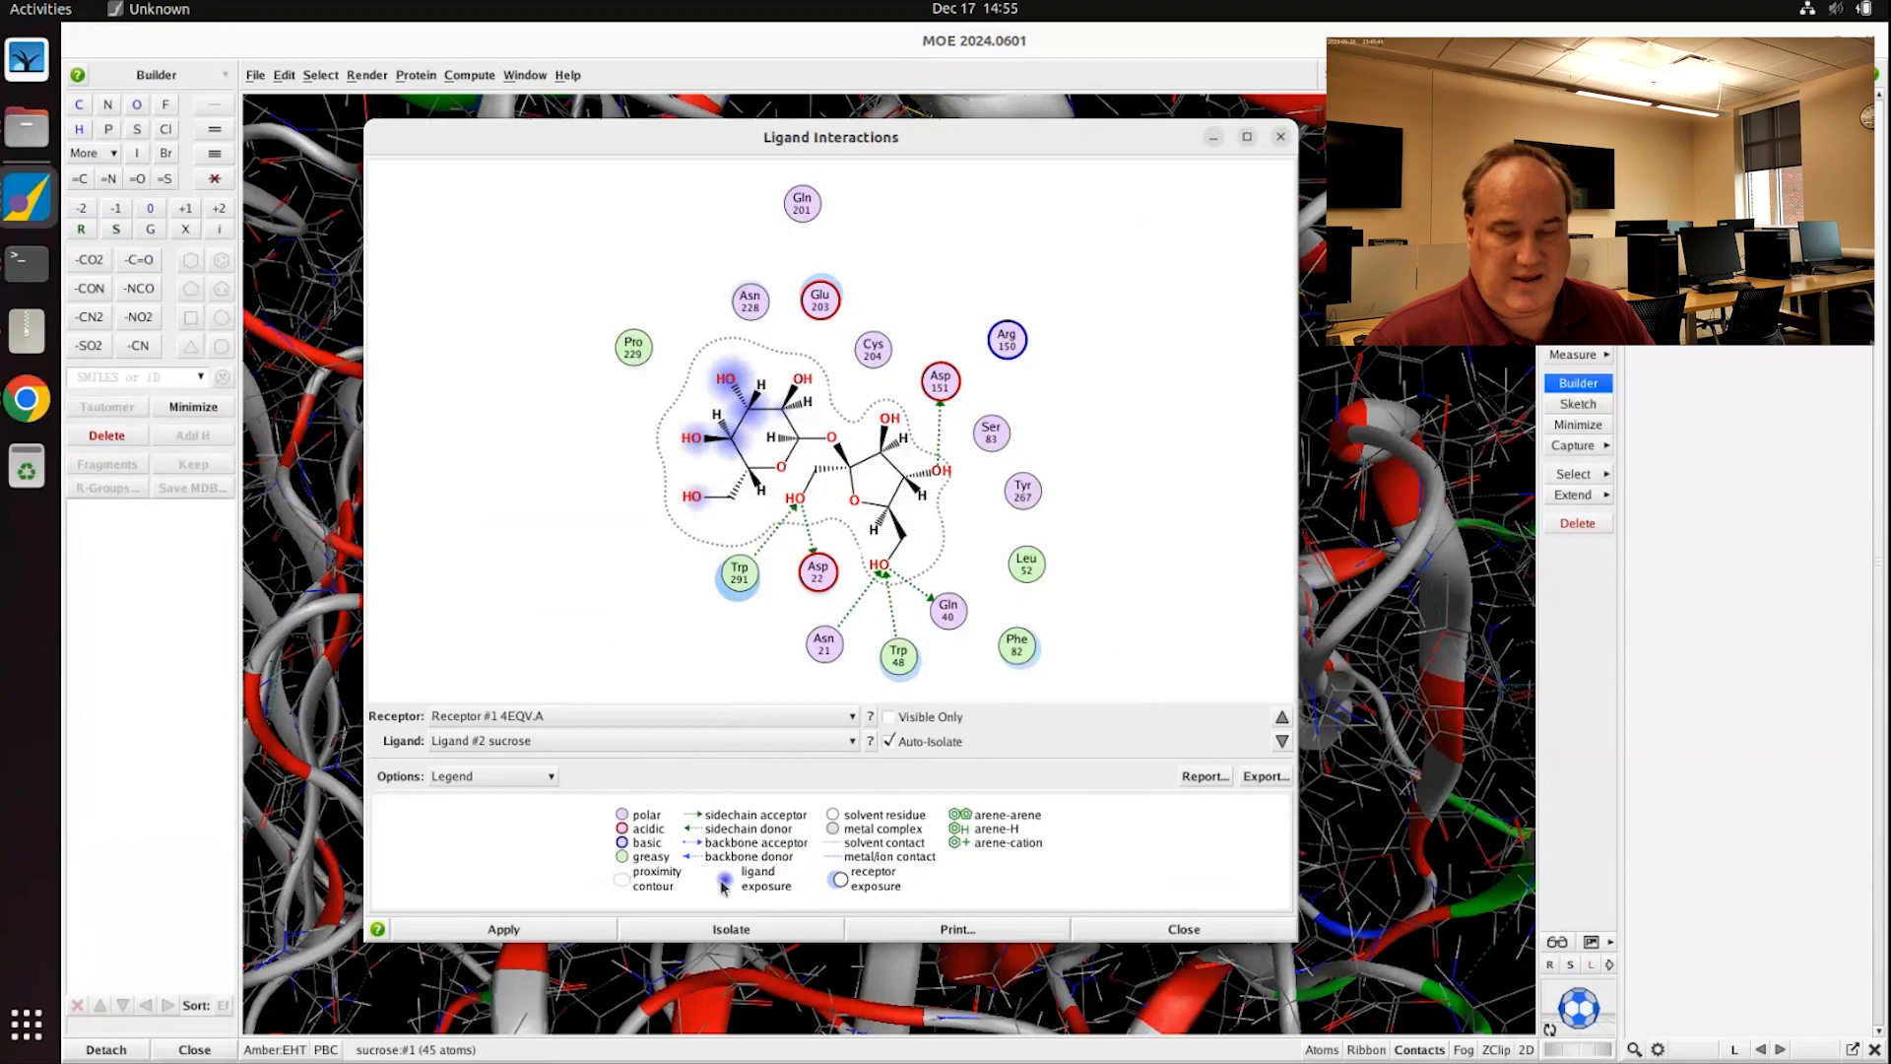
{"action": "left_click", "coordinate": [725, 929]}
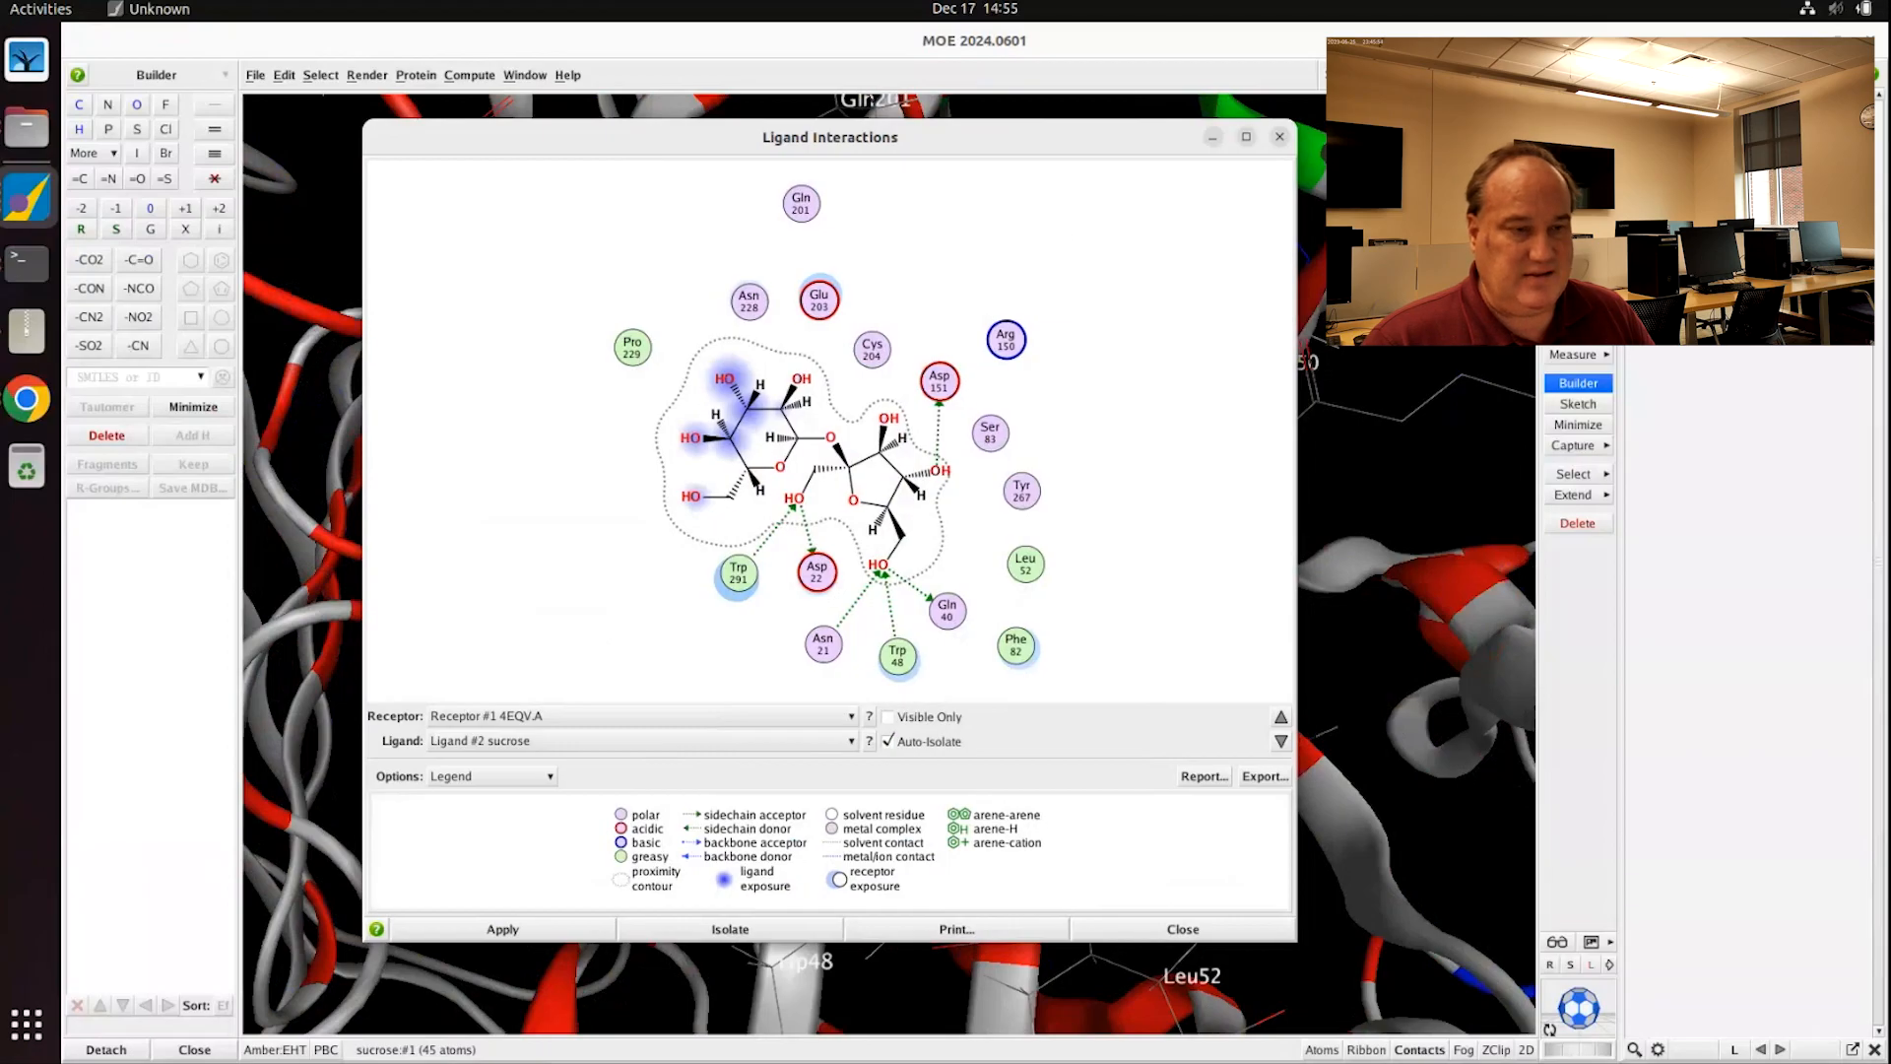
{"action": "left_click_drag", "start_coordinate": [945, 137], "coordinate": [1772, 179]}
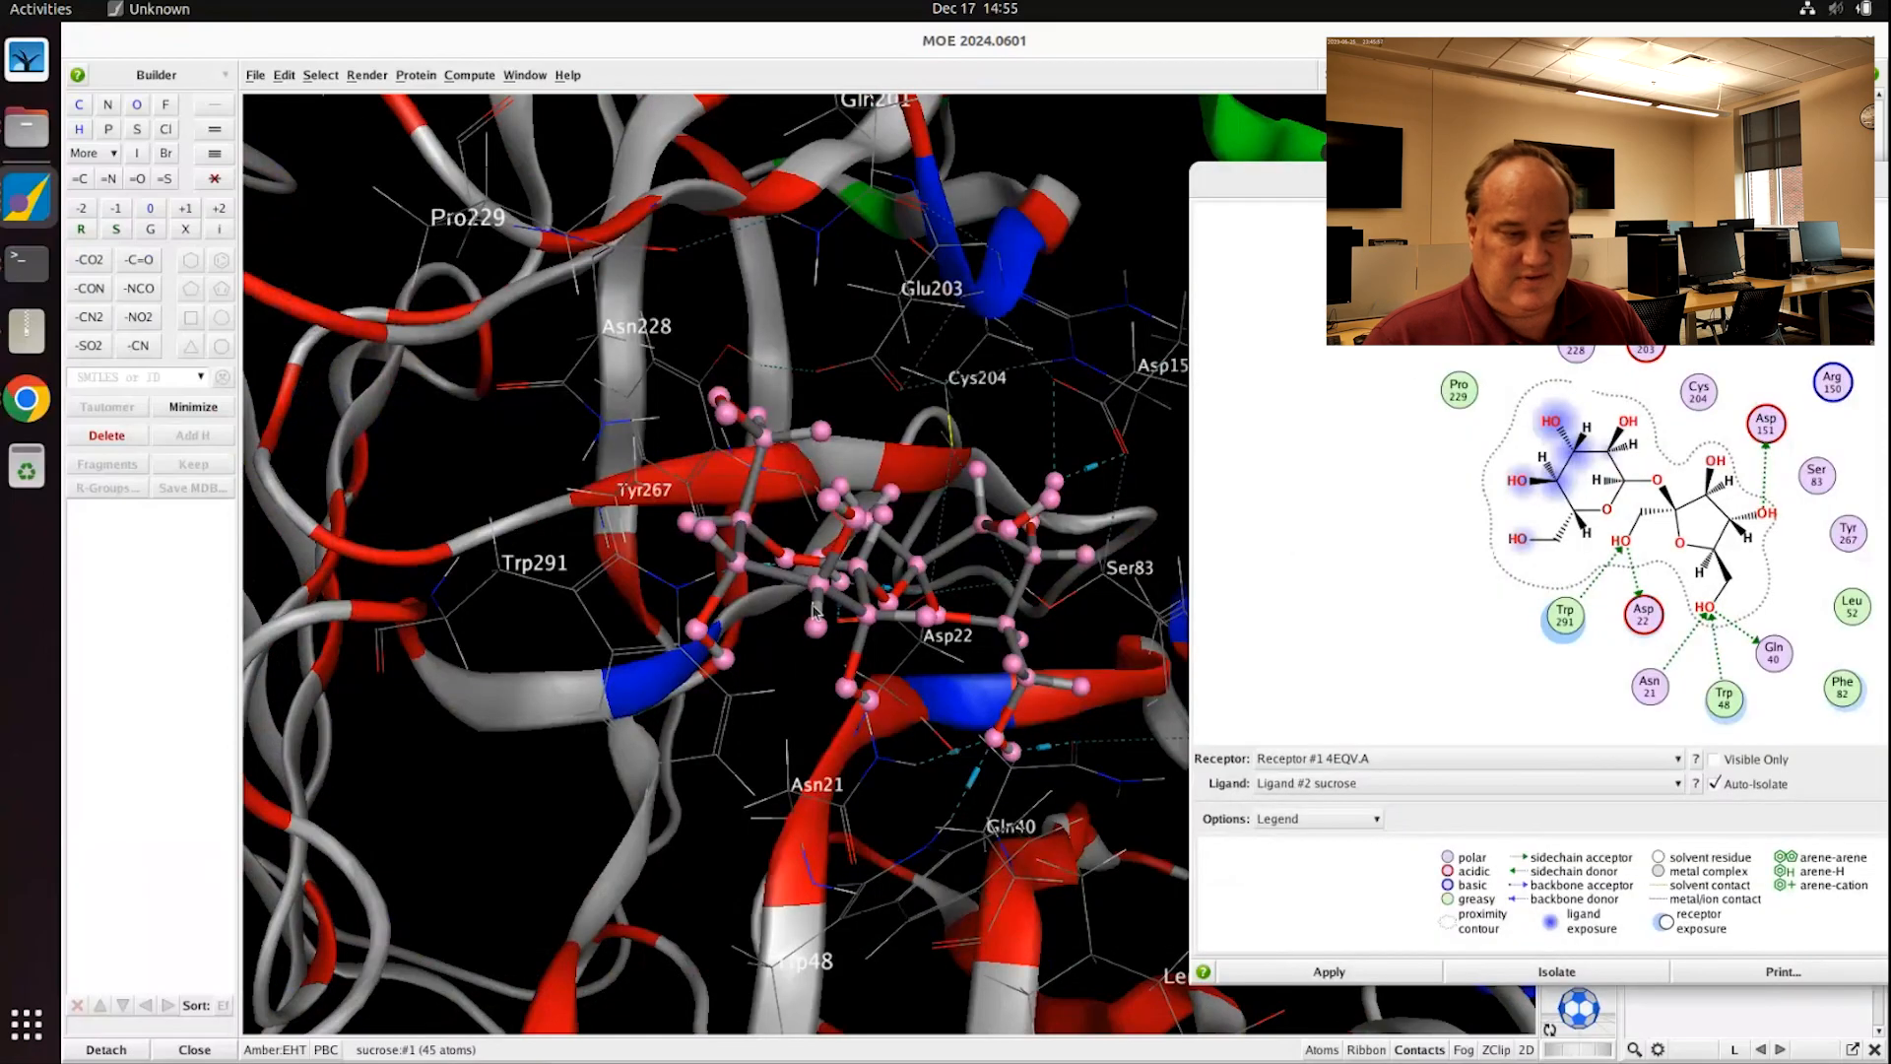
Step: Rotate, zoom and pan the 3D view close onto sucrose among labeled residues like Asp22, Gln40, Ser83
{"action": "left_click", "coordinate": [1031, 418]}
{"action": "middle_click_drag", "start_coordinate": [1066, 499], "coordinate": [1209, 527]}
{"action": "scroll", "coordinate": [1180, 530], "scroll_direction": "down", "scroll_amount": 4}
{"action": "scroll", "coordinate": [1182, 537], "scroll_direction": "down", "scroll_amount": 3}
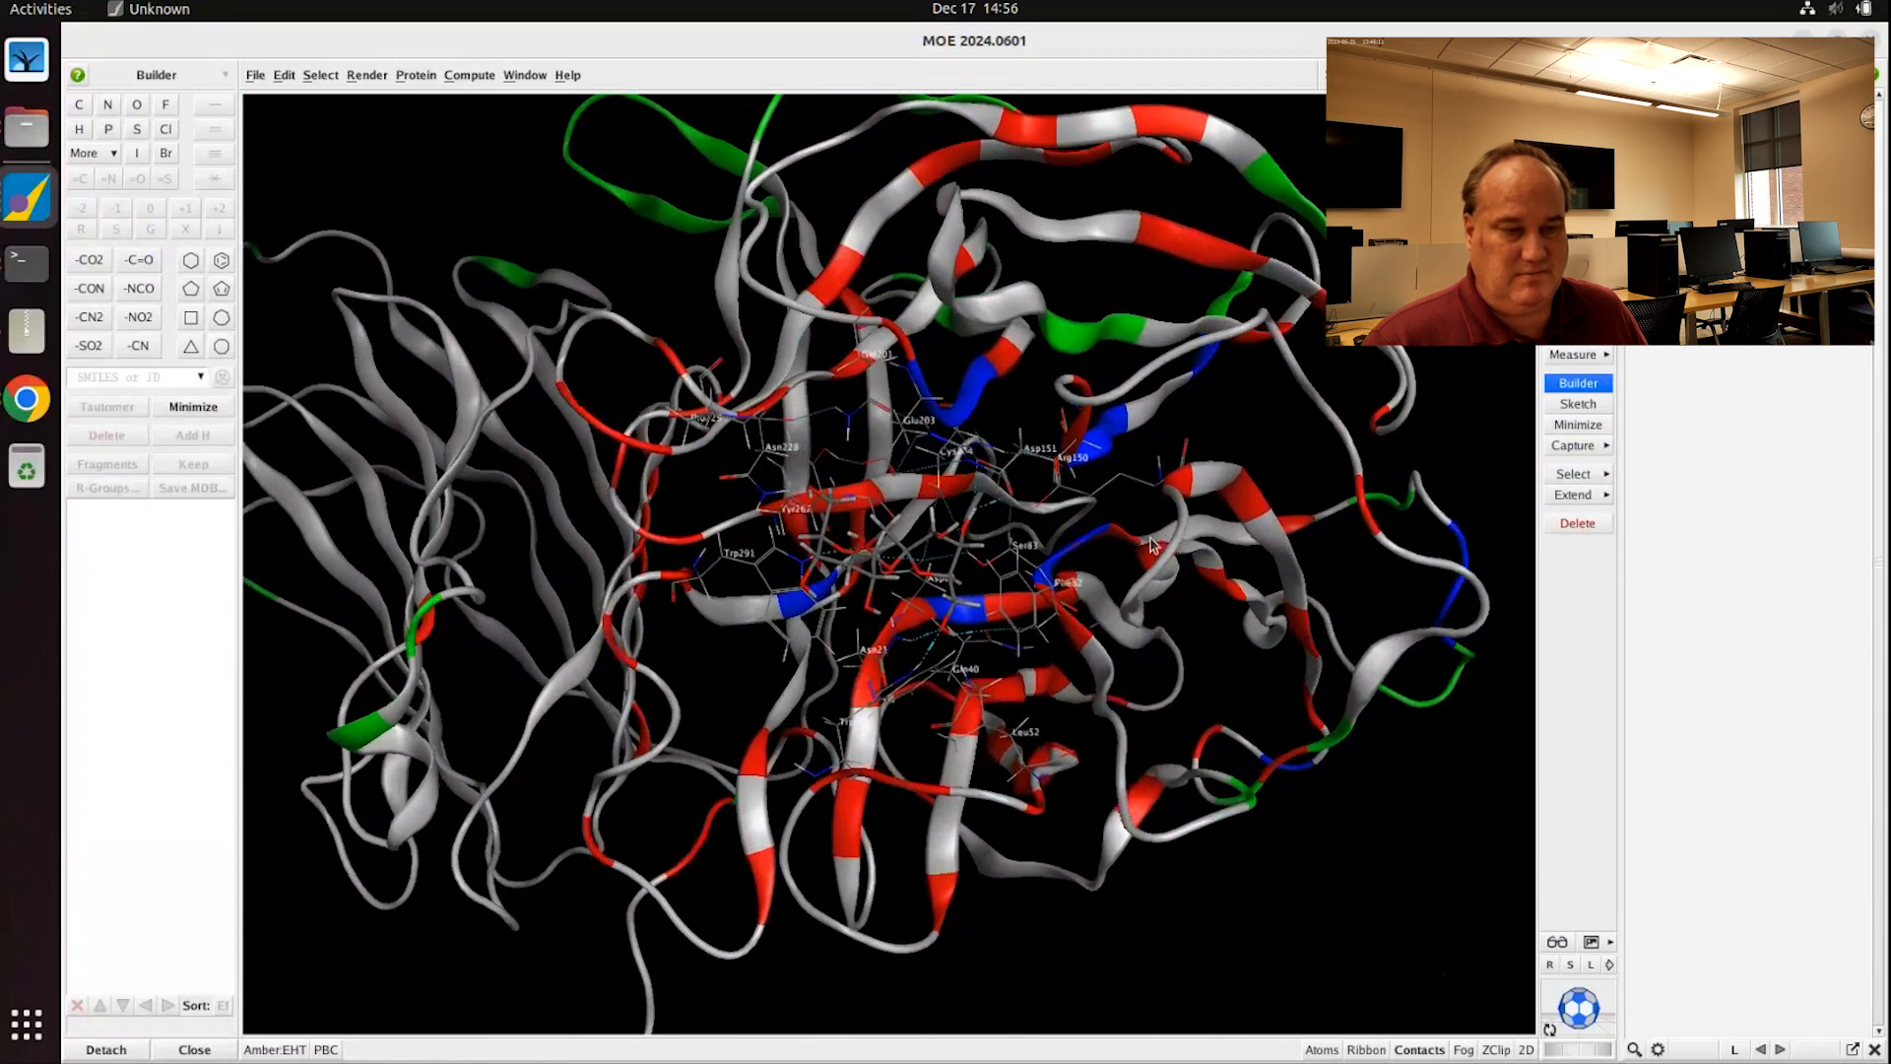
{"action": "scroll", "coordinate": [1143, 536], "scroll_direction": "up", "scroll_amount": 8}
{"action": "scroll", "coordinate": [1130, 524], "scroll_direction": "down", "scroll_amount": 3}
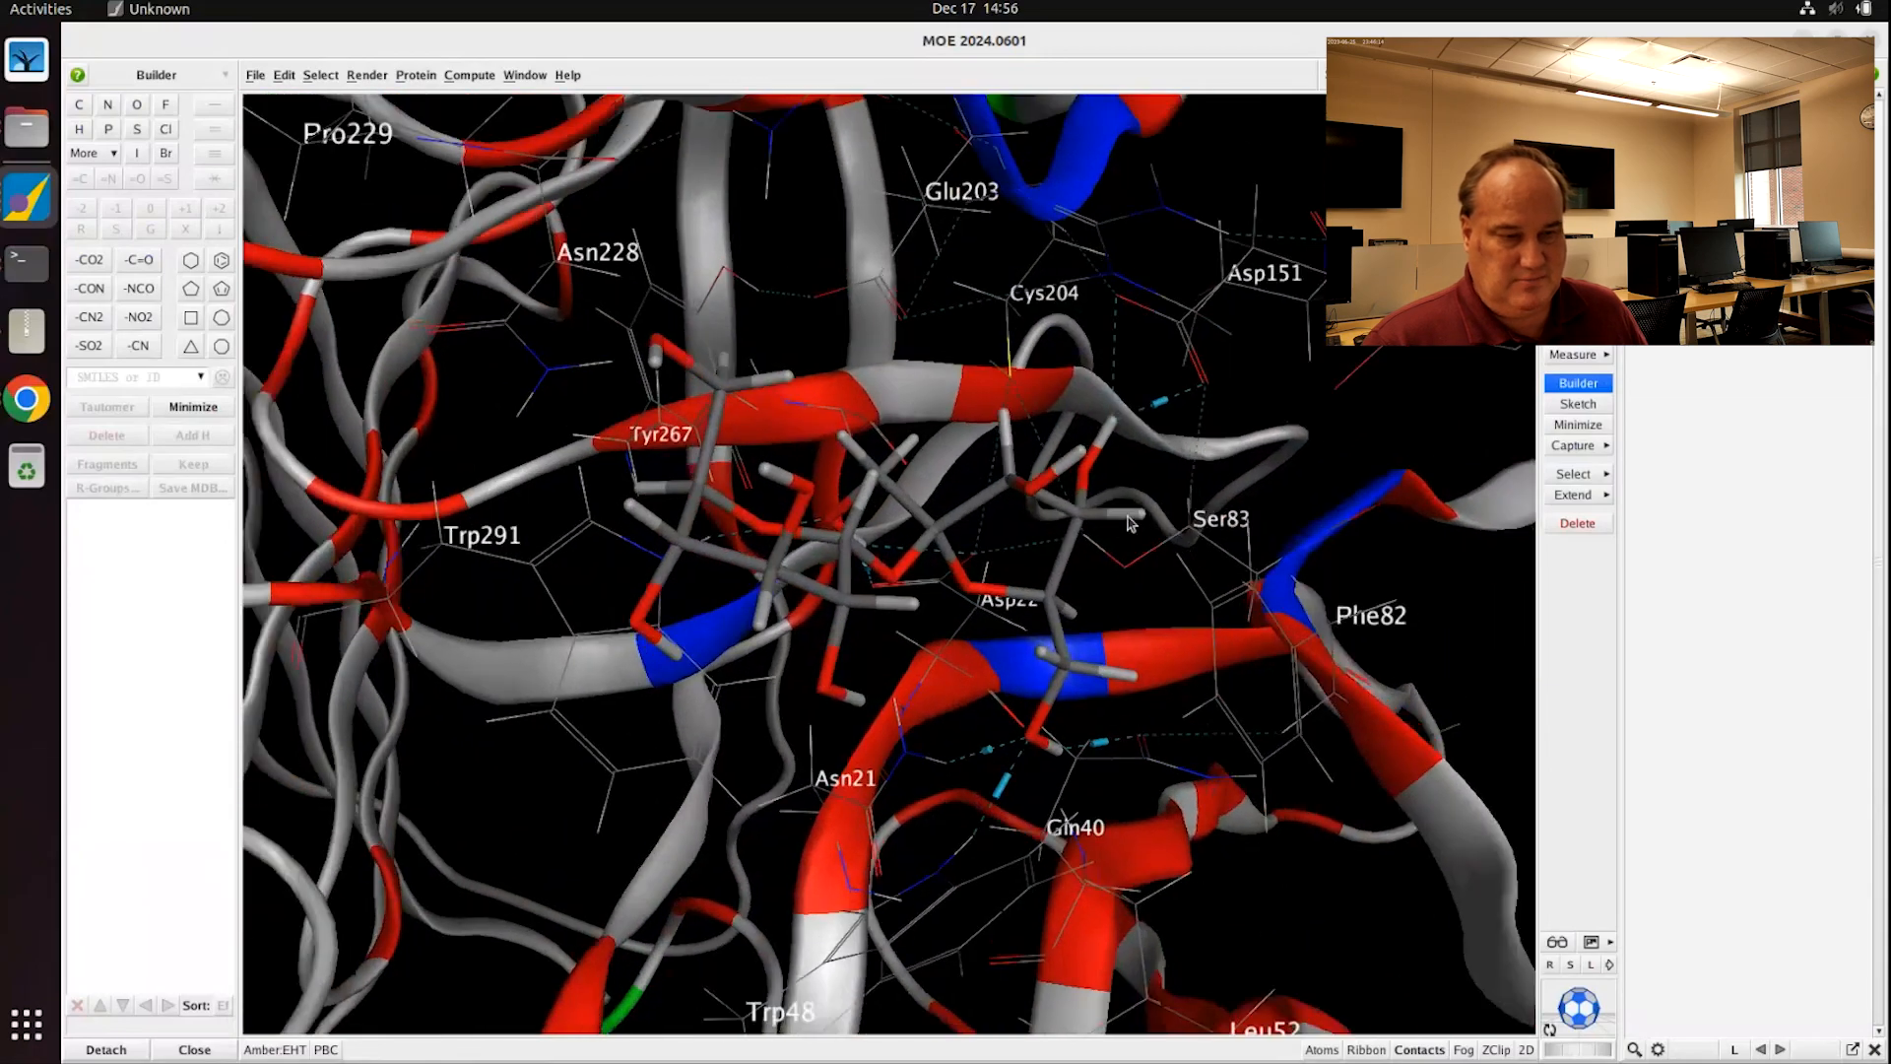
{"action": "mouse_move", "coordinate": [1141, 497]}
{"action": "middle_mouse_down"}
{"action": "mouse_move", "coordinate": [1106, 536]}
{"action": "mouse_move", "coordinate": [1135, 519]}
{"action": "middle_mouse_up"}
{"action": "scroll", "coordinate": [1141, 520], "scroll_direction": "down", "scroll_amount": 6}
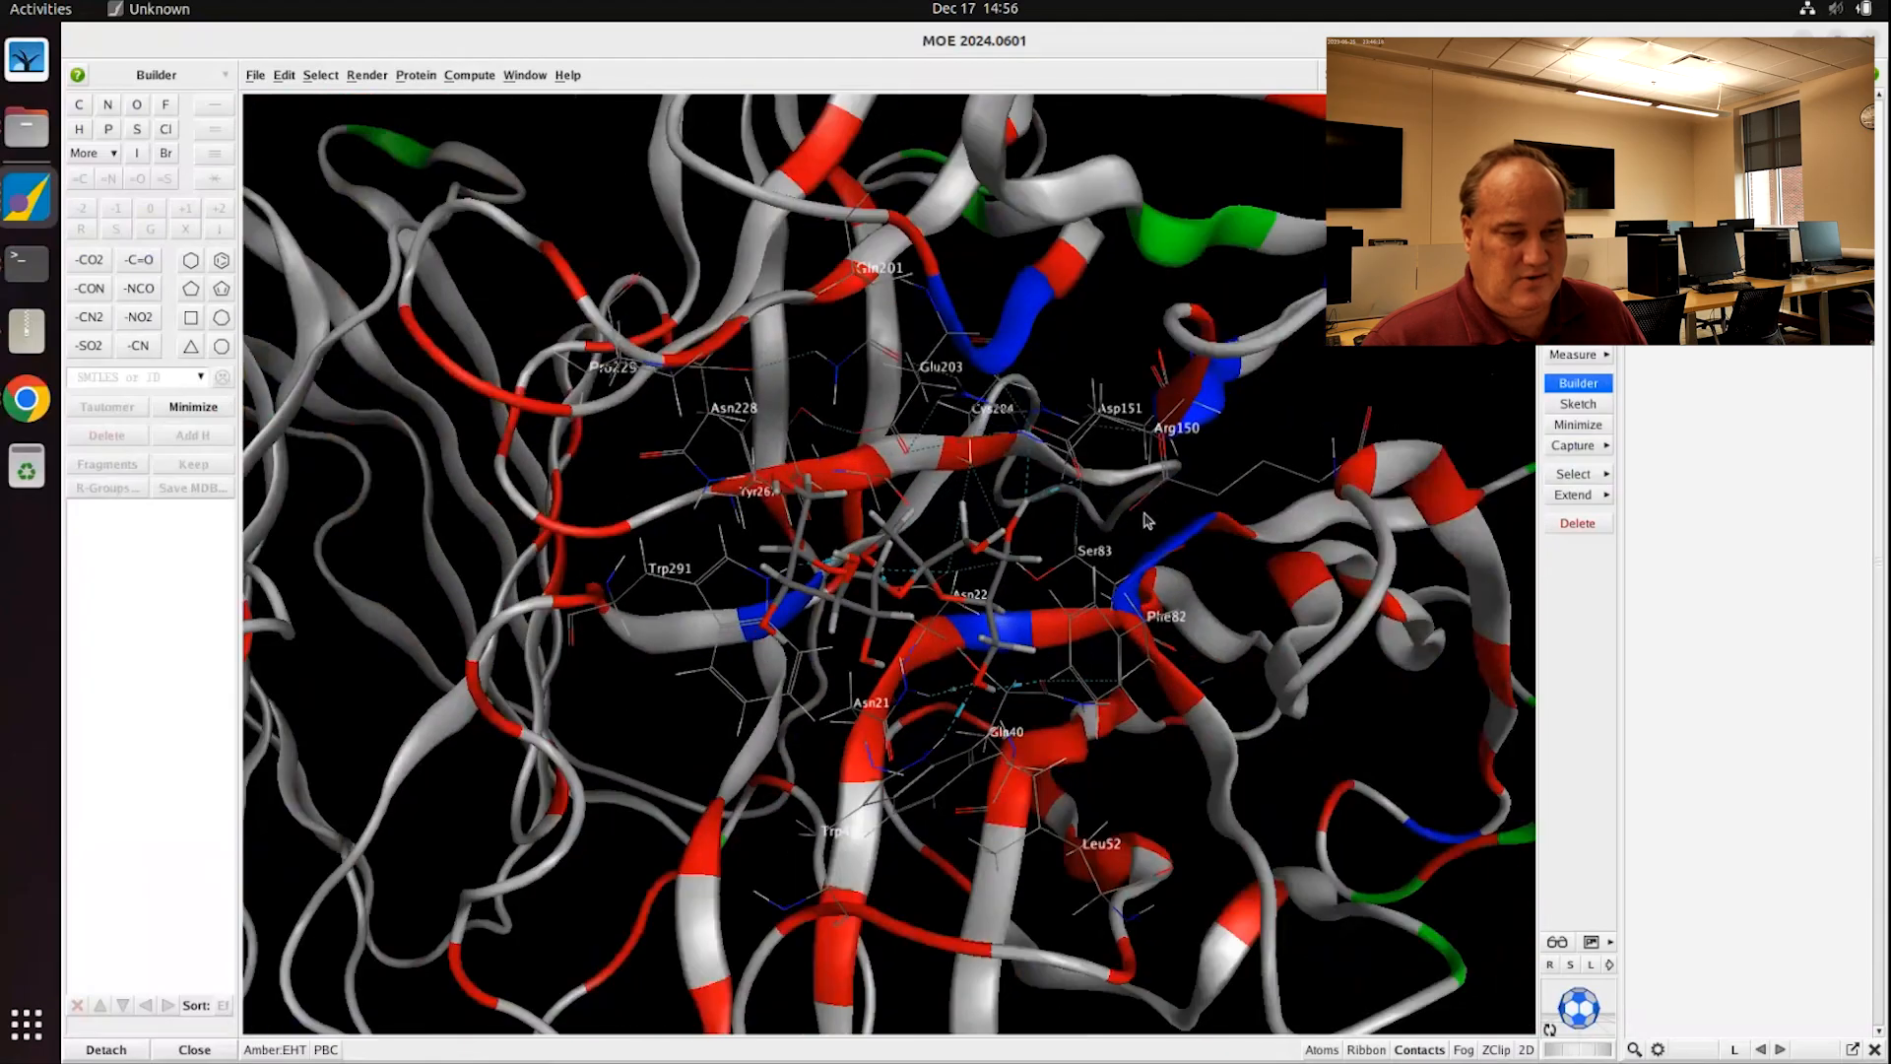
{"action": "middle_click_drag", "start_coordinate": [1159, 557], "coordinate": [1147, 595]}
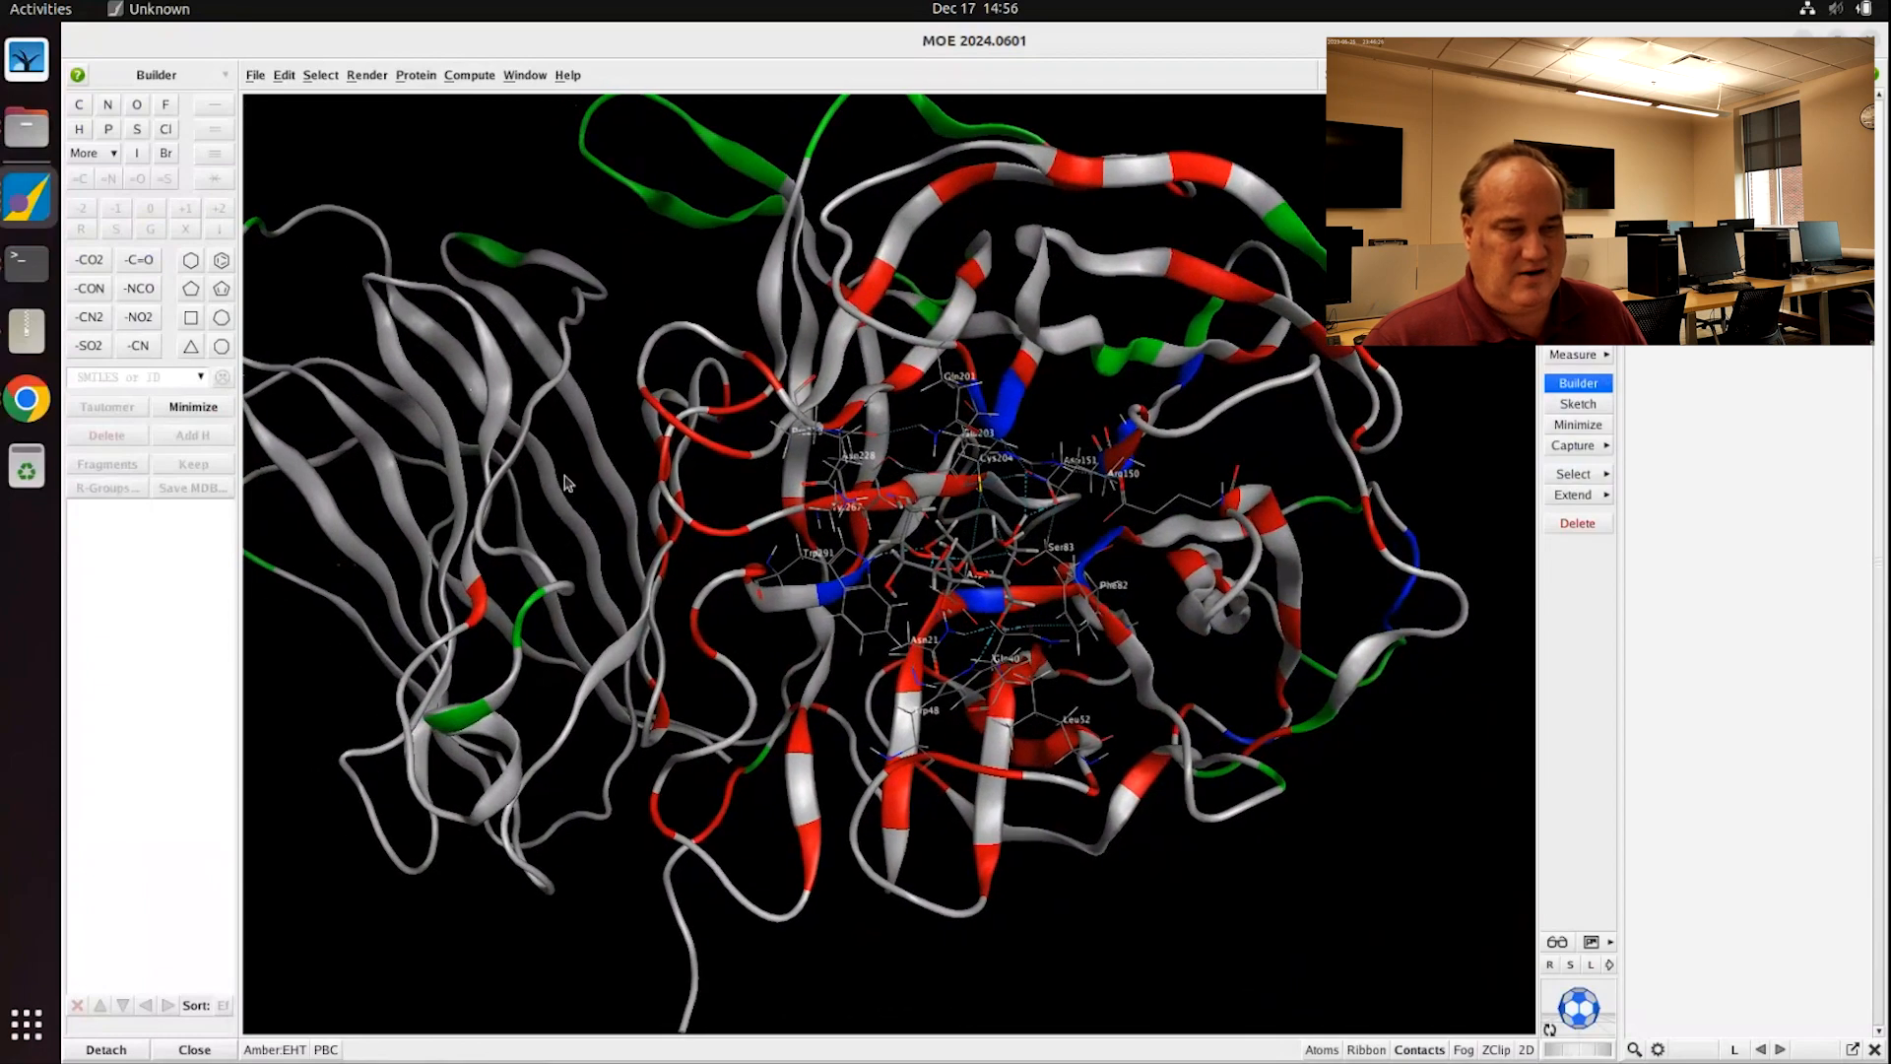
{"action": "scroll", "coordinate": [1024, 561], "scroll_direction": "up", "scroll_amount": 10}
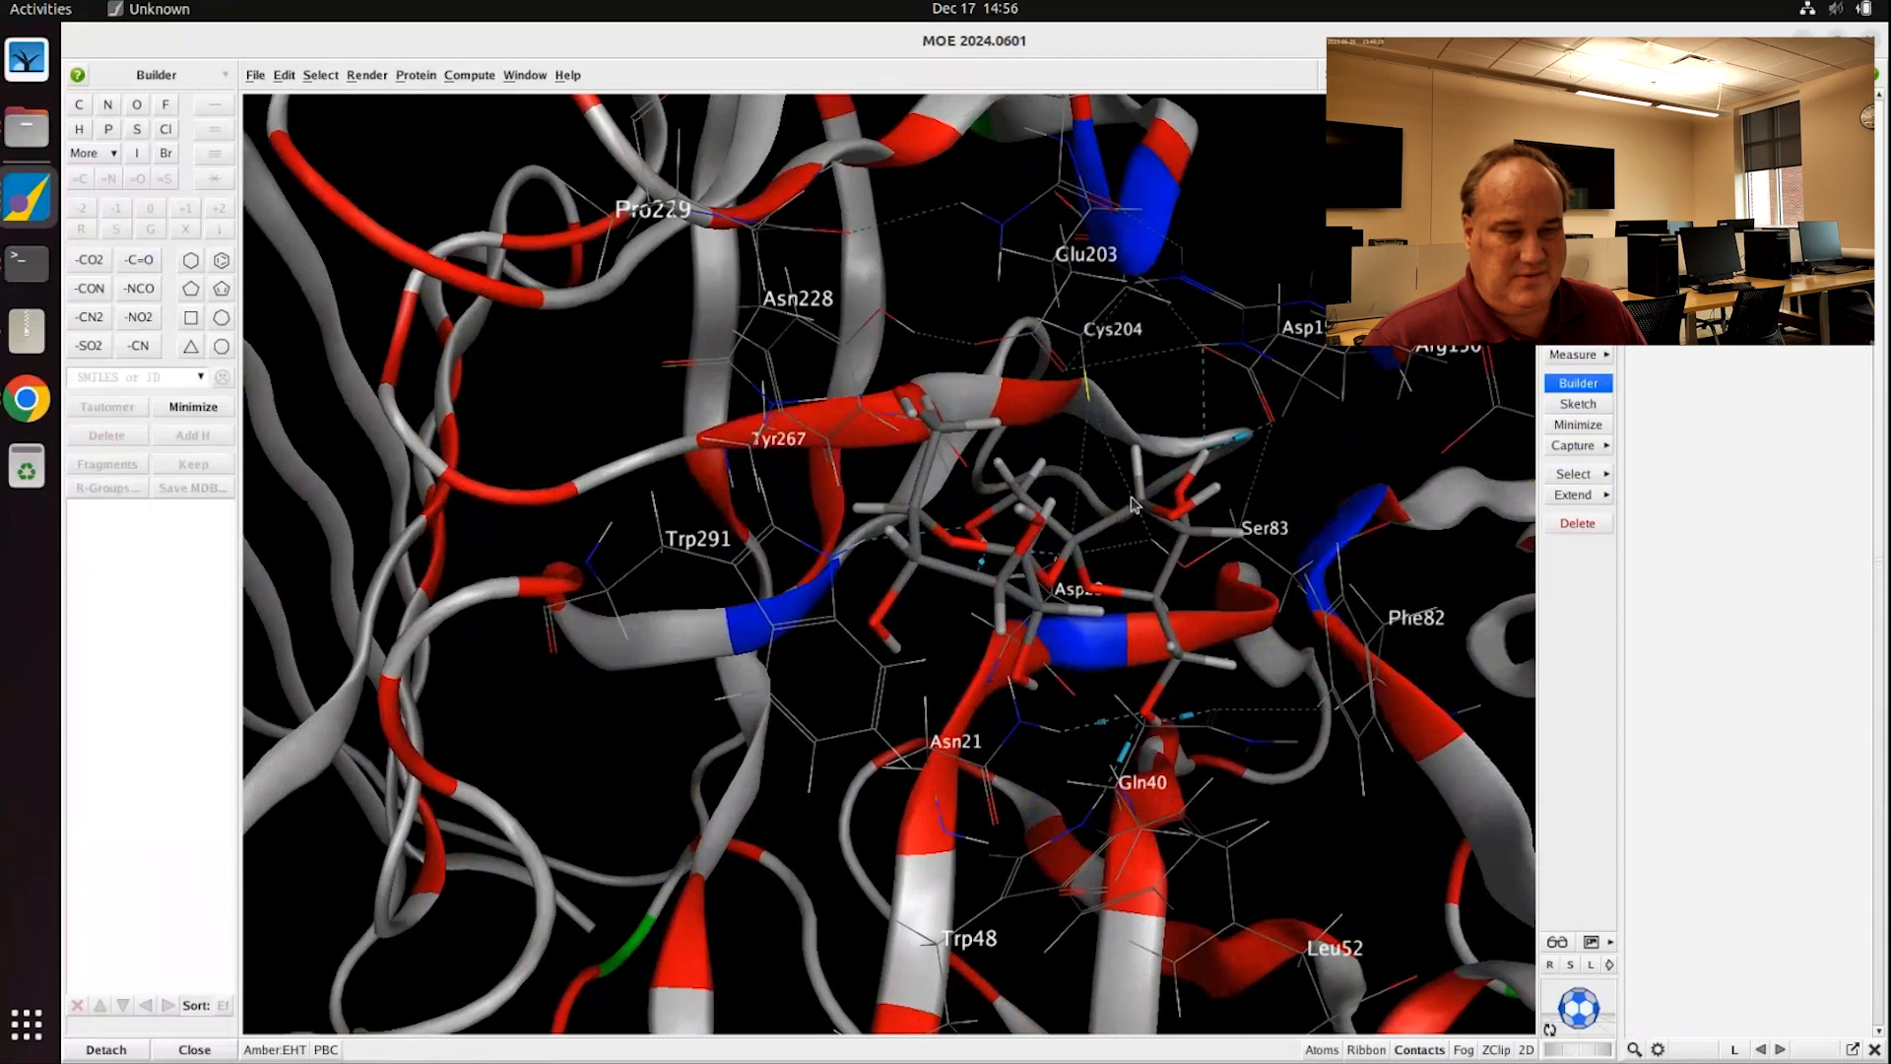
{"action": "scroll", "coordinate": [1003, 514], "scroll_direction": "up", "scroll_amount": 5}
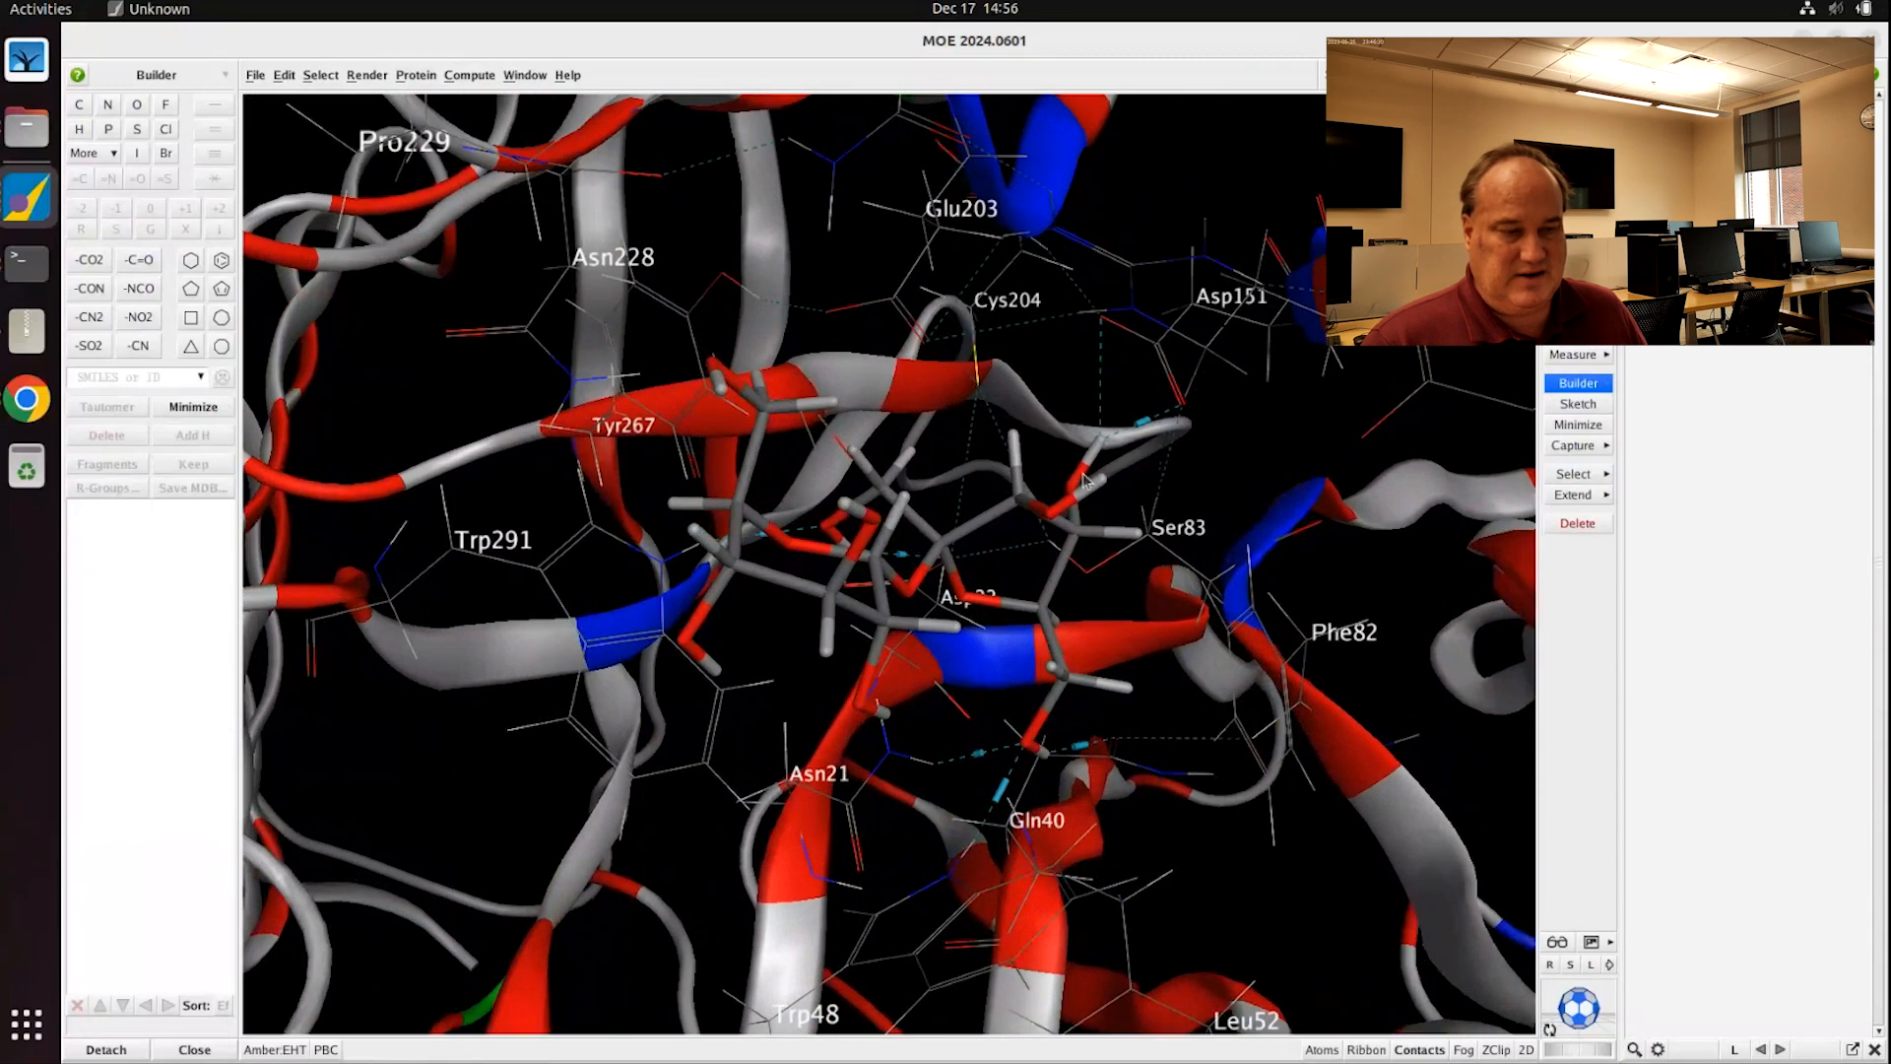
{"action": "scroll", "coordinate": [1072, 480], "scroll_direction": "up", "scroll_amount": 2}
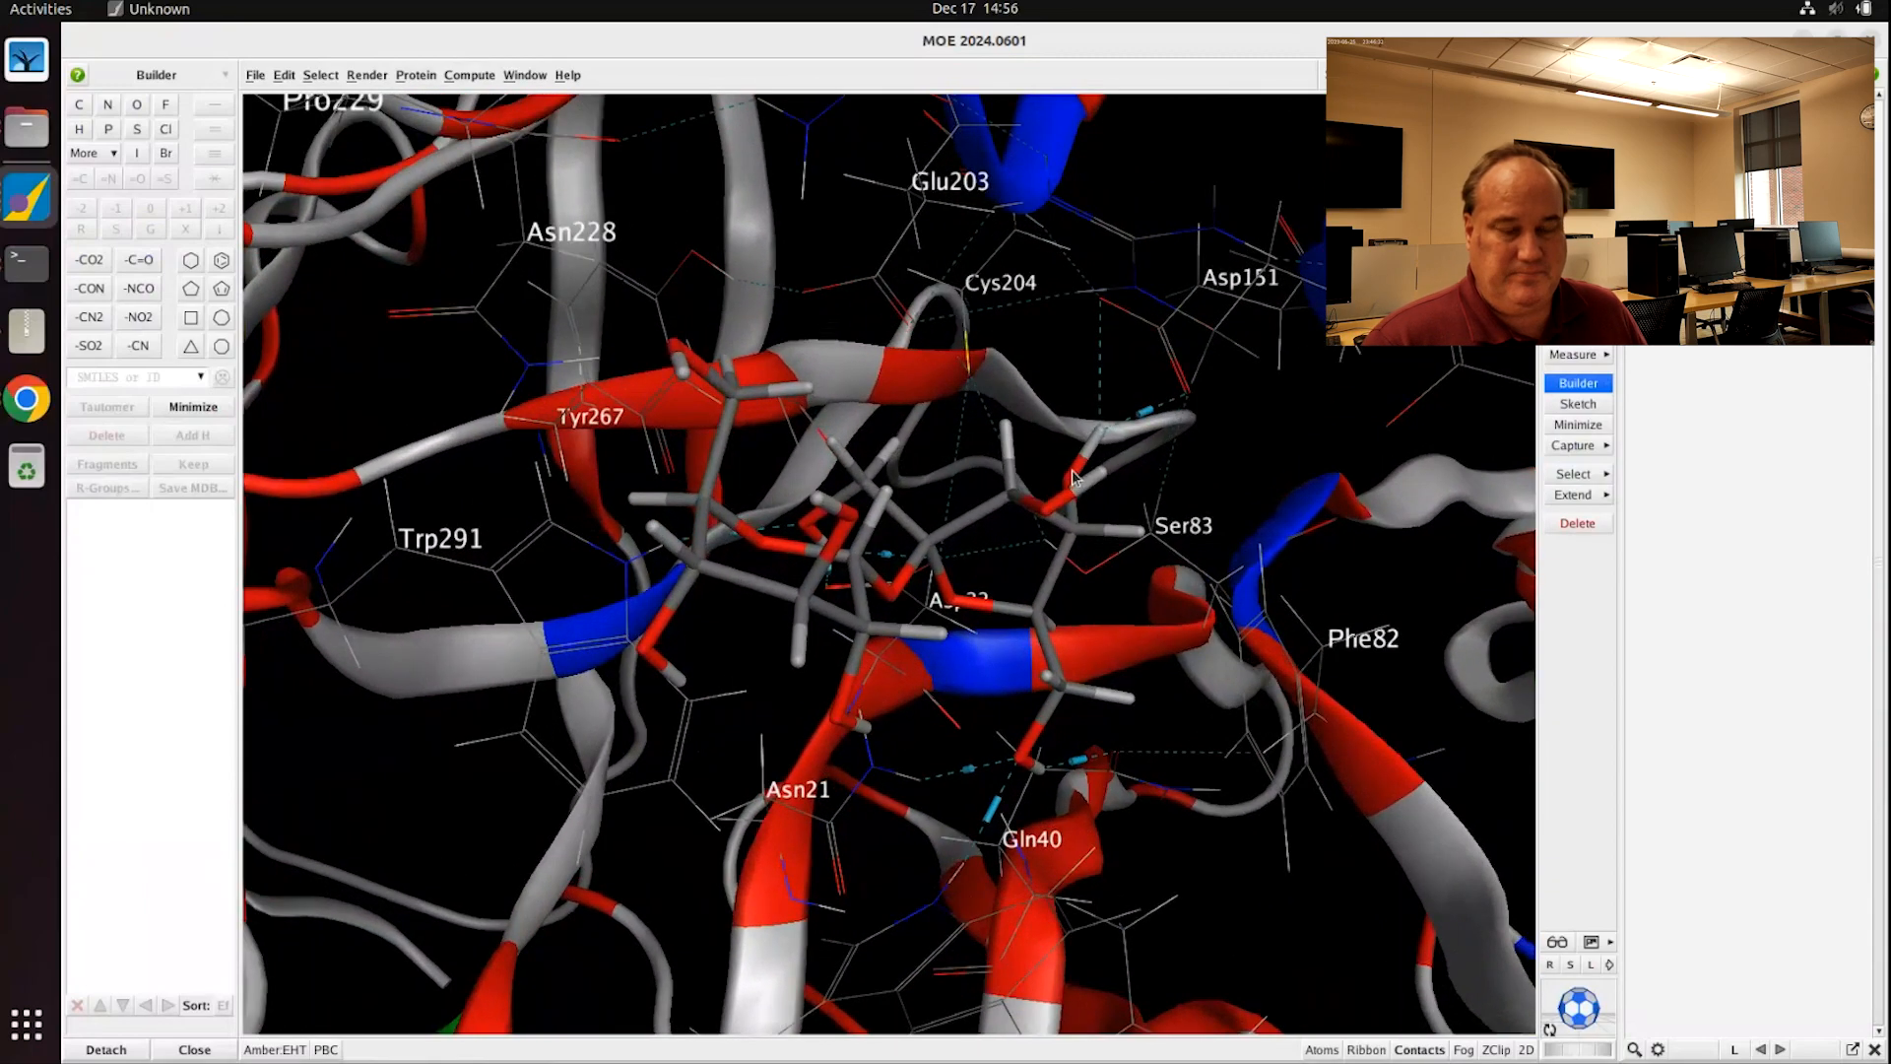
{"action": "middle_click_drag", "start_coordinate": [1074, 478], "coordinate": [1123, 621], "text": "shift"}
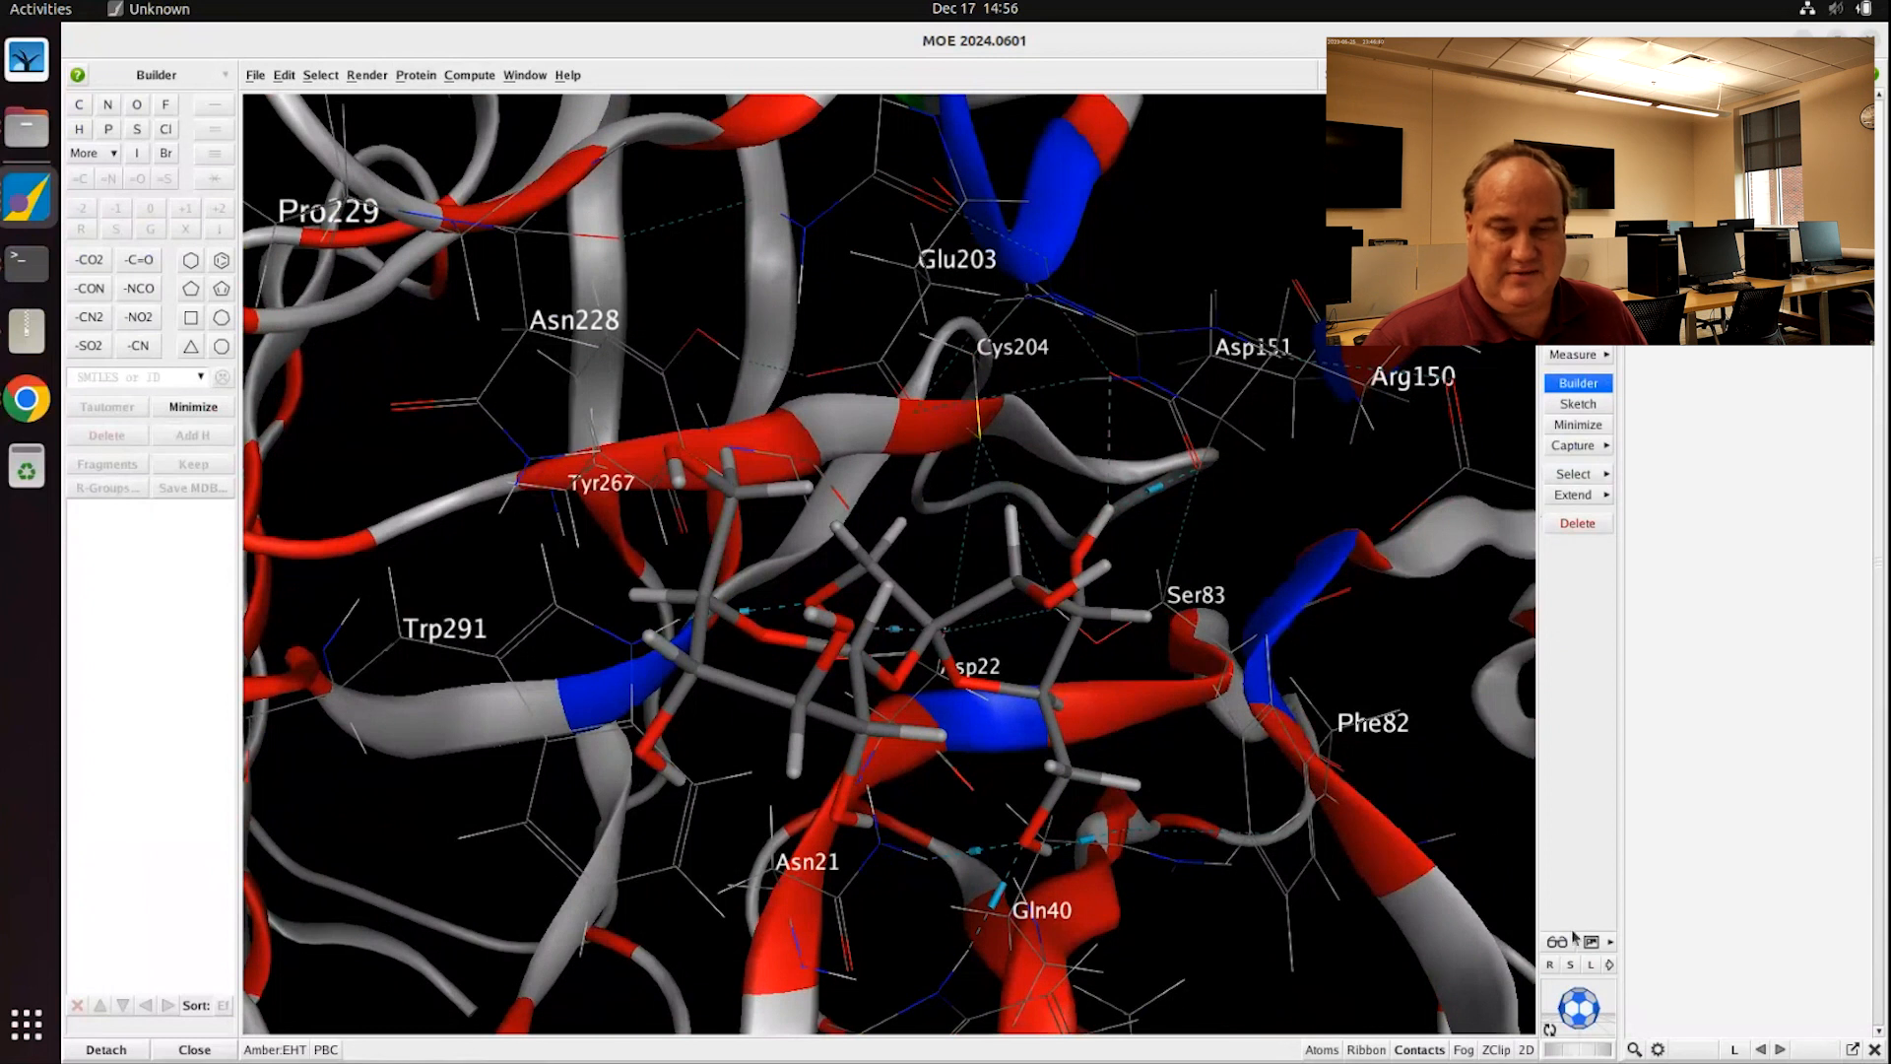
Step: Set the 3D viewer background to Standard White, then go back to the invertase article in Chrome
{"action": "left_click", "coordinate": [1610, 943]}
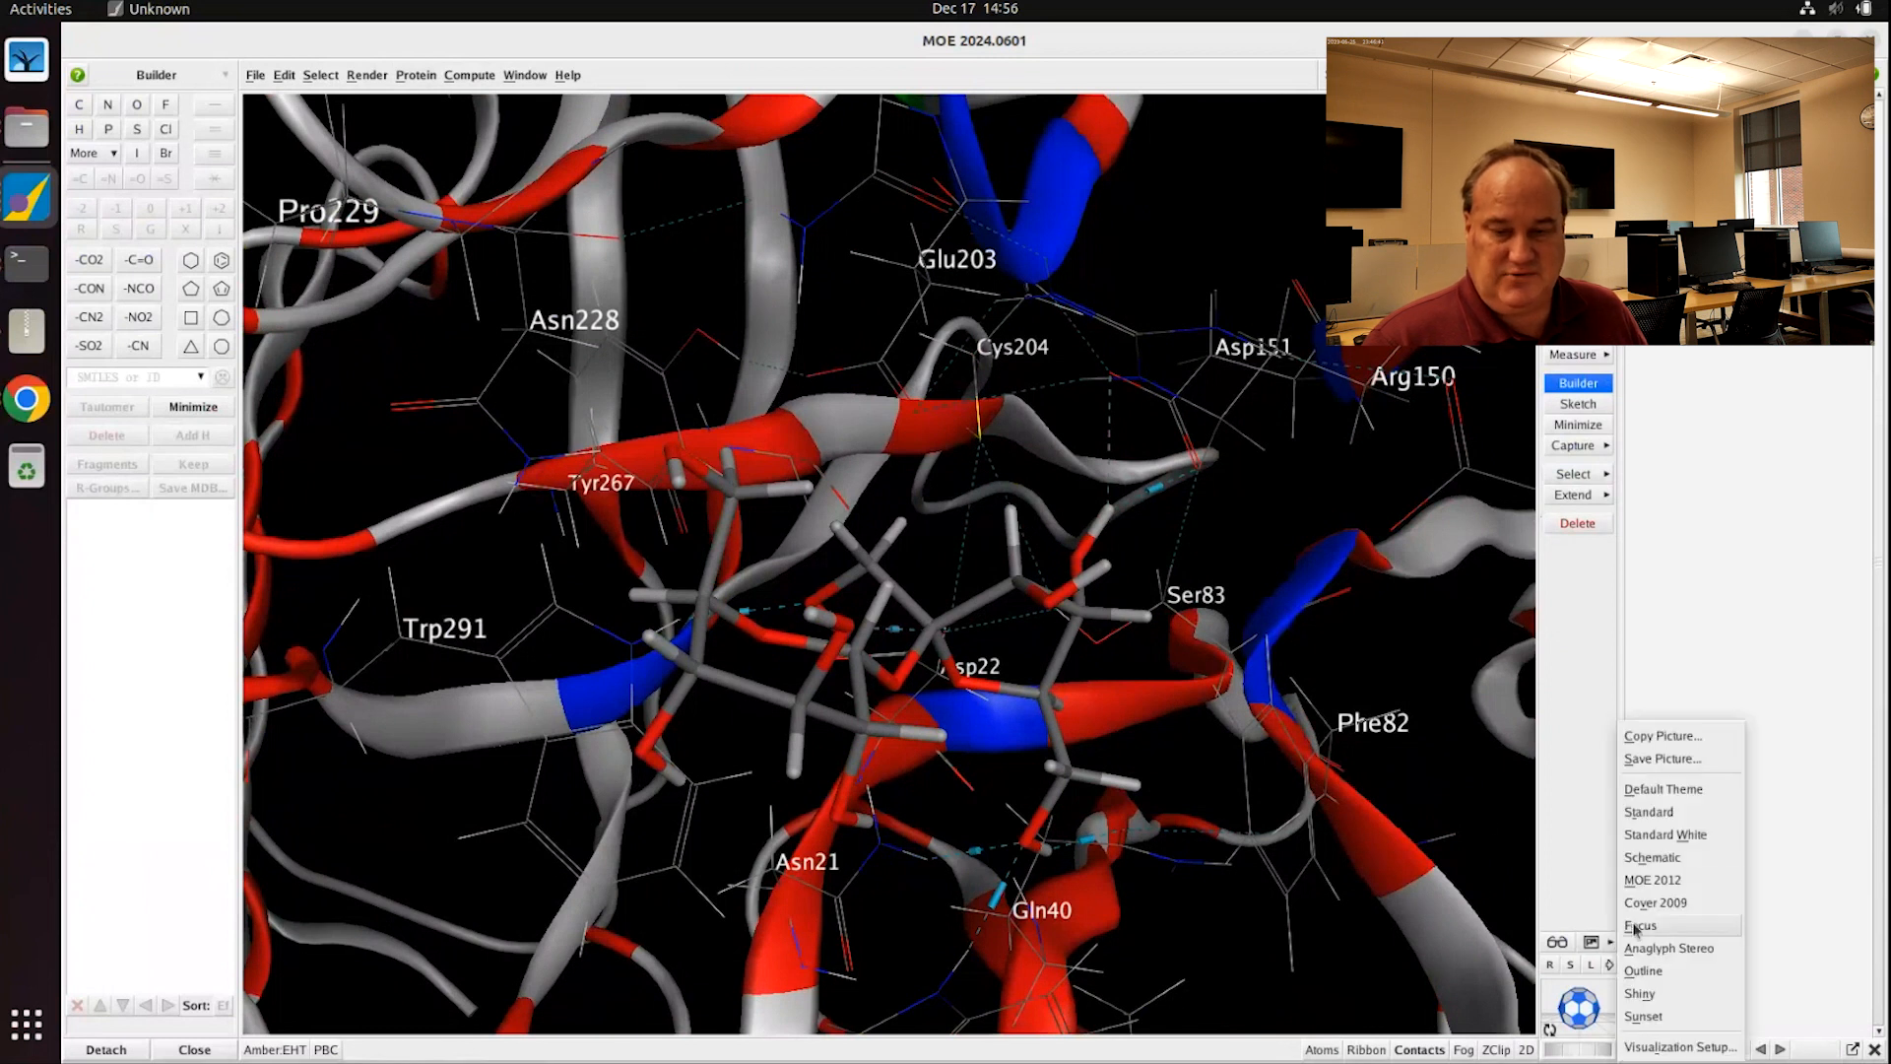
{"action": "left_click", "coordinate": [1680, 834]}
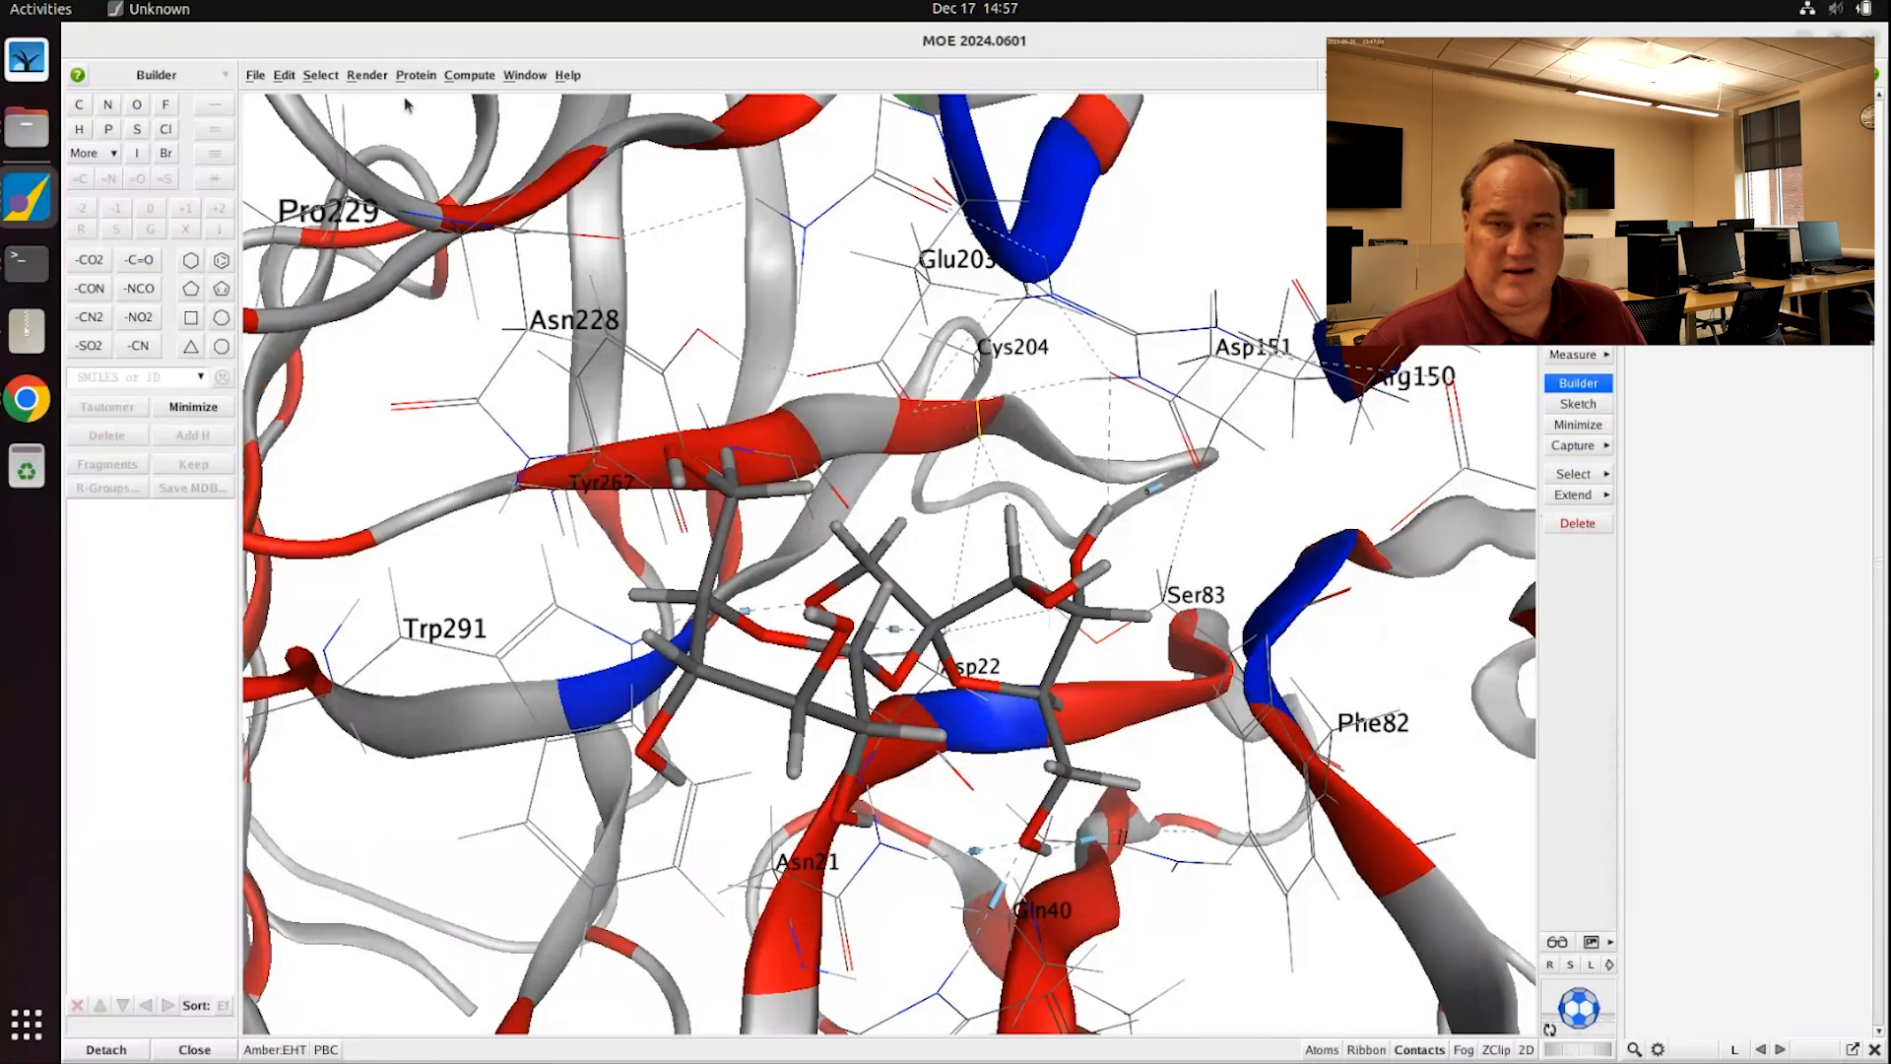
{"action": "left_click", "coordinate": [26, 398]}
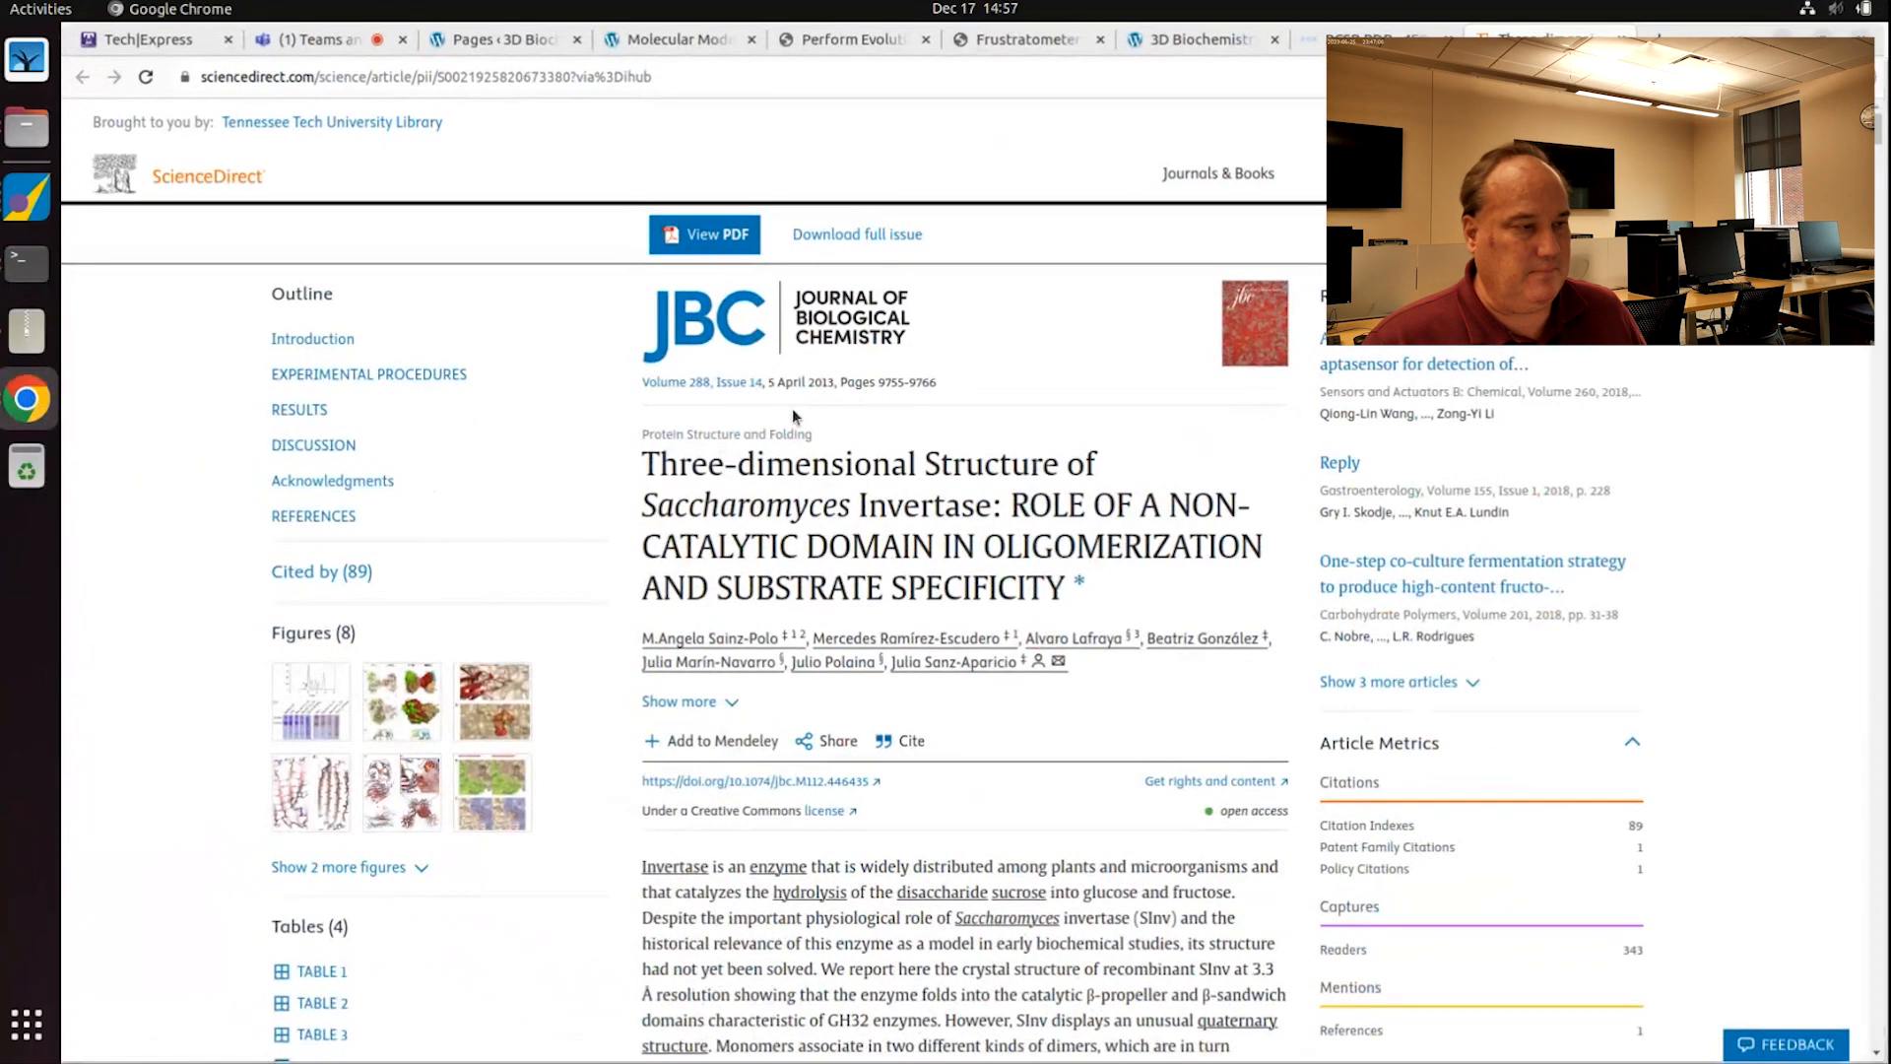
Step: Switch to the Molecular Modeling of β-Fructofuranosidase page and skim it down and back up
{"action": "left_click", "coordinate": [724, 38]}
{"action": "scroll", "coordinate": [892, 519], "scroll_direction": "down", "scroll_amount": 4}
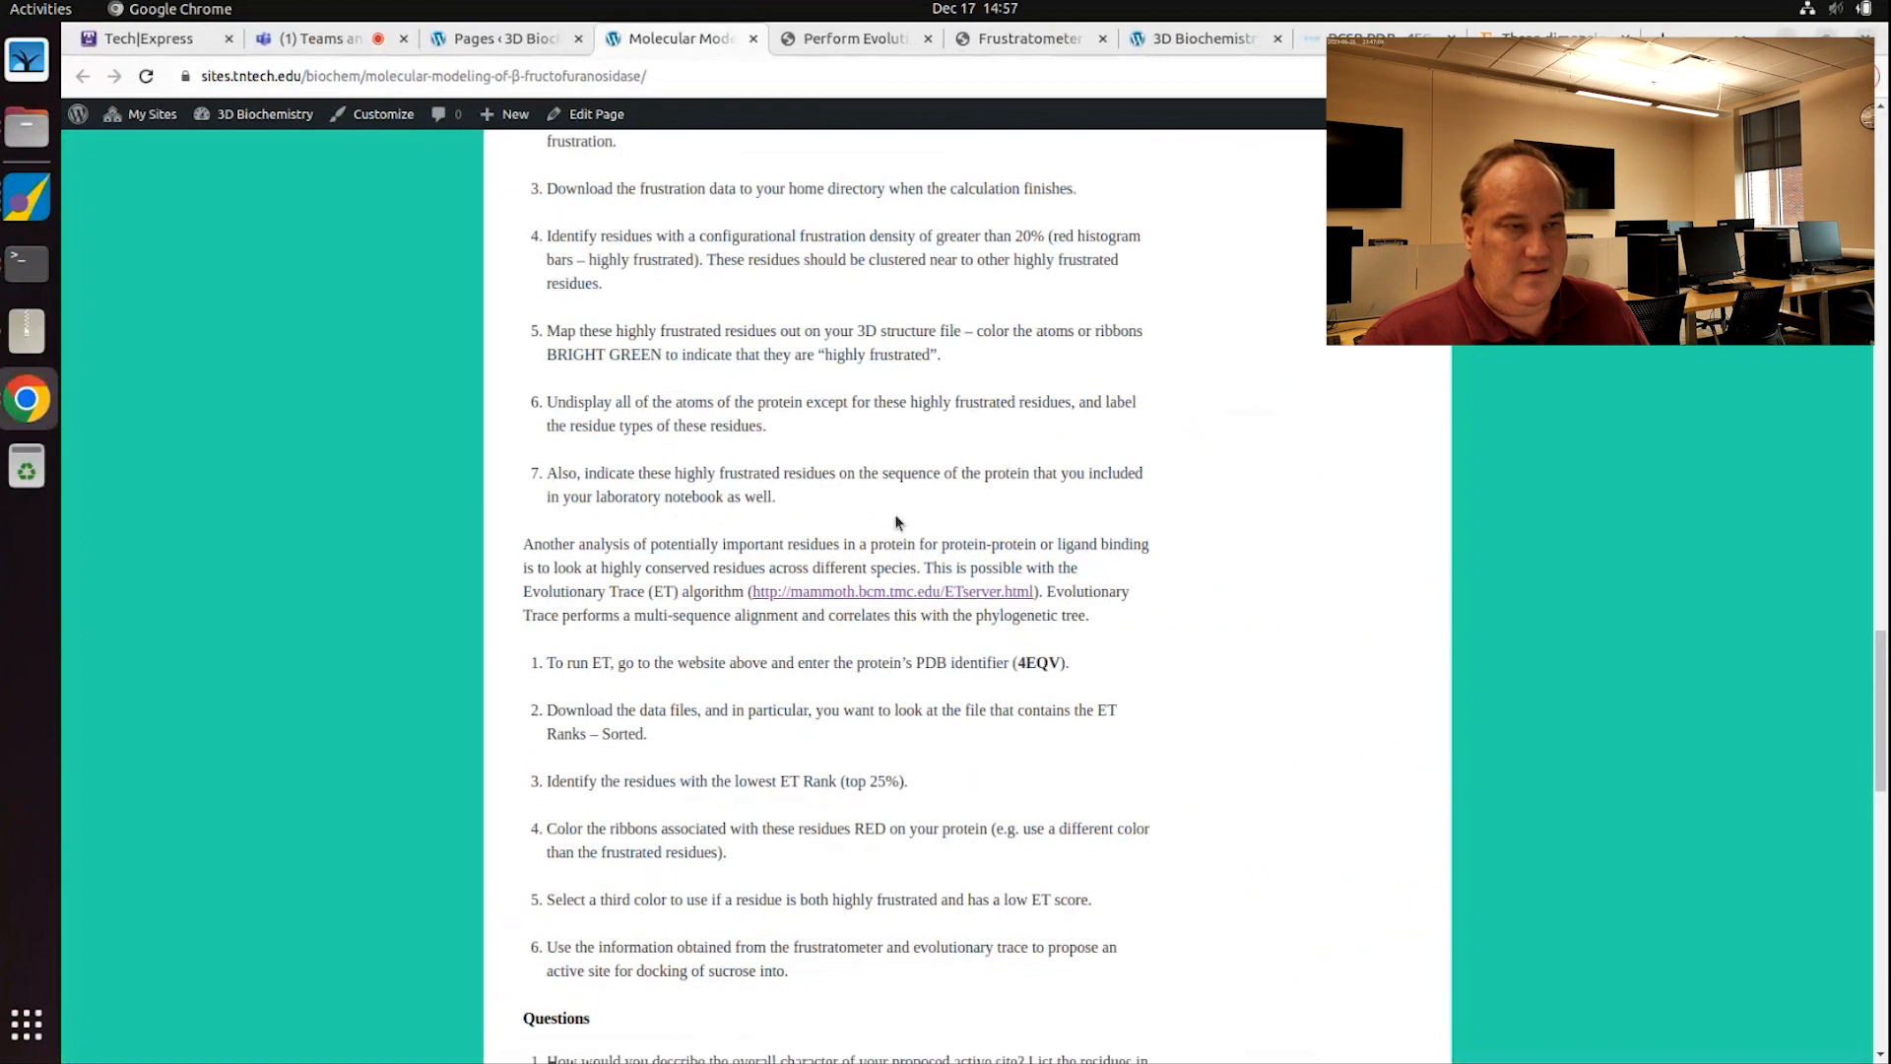
{"action": "scroll", "coordinate": [893, 519], "scroll_direction": "down", "scroll_amount": 6}
{"action": "scroll", "coordinate": [896, 527], "scroll_direction": "up", "scroll_amount": 5}
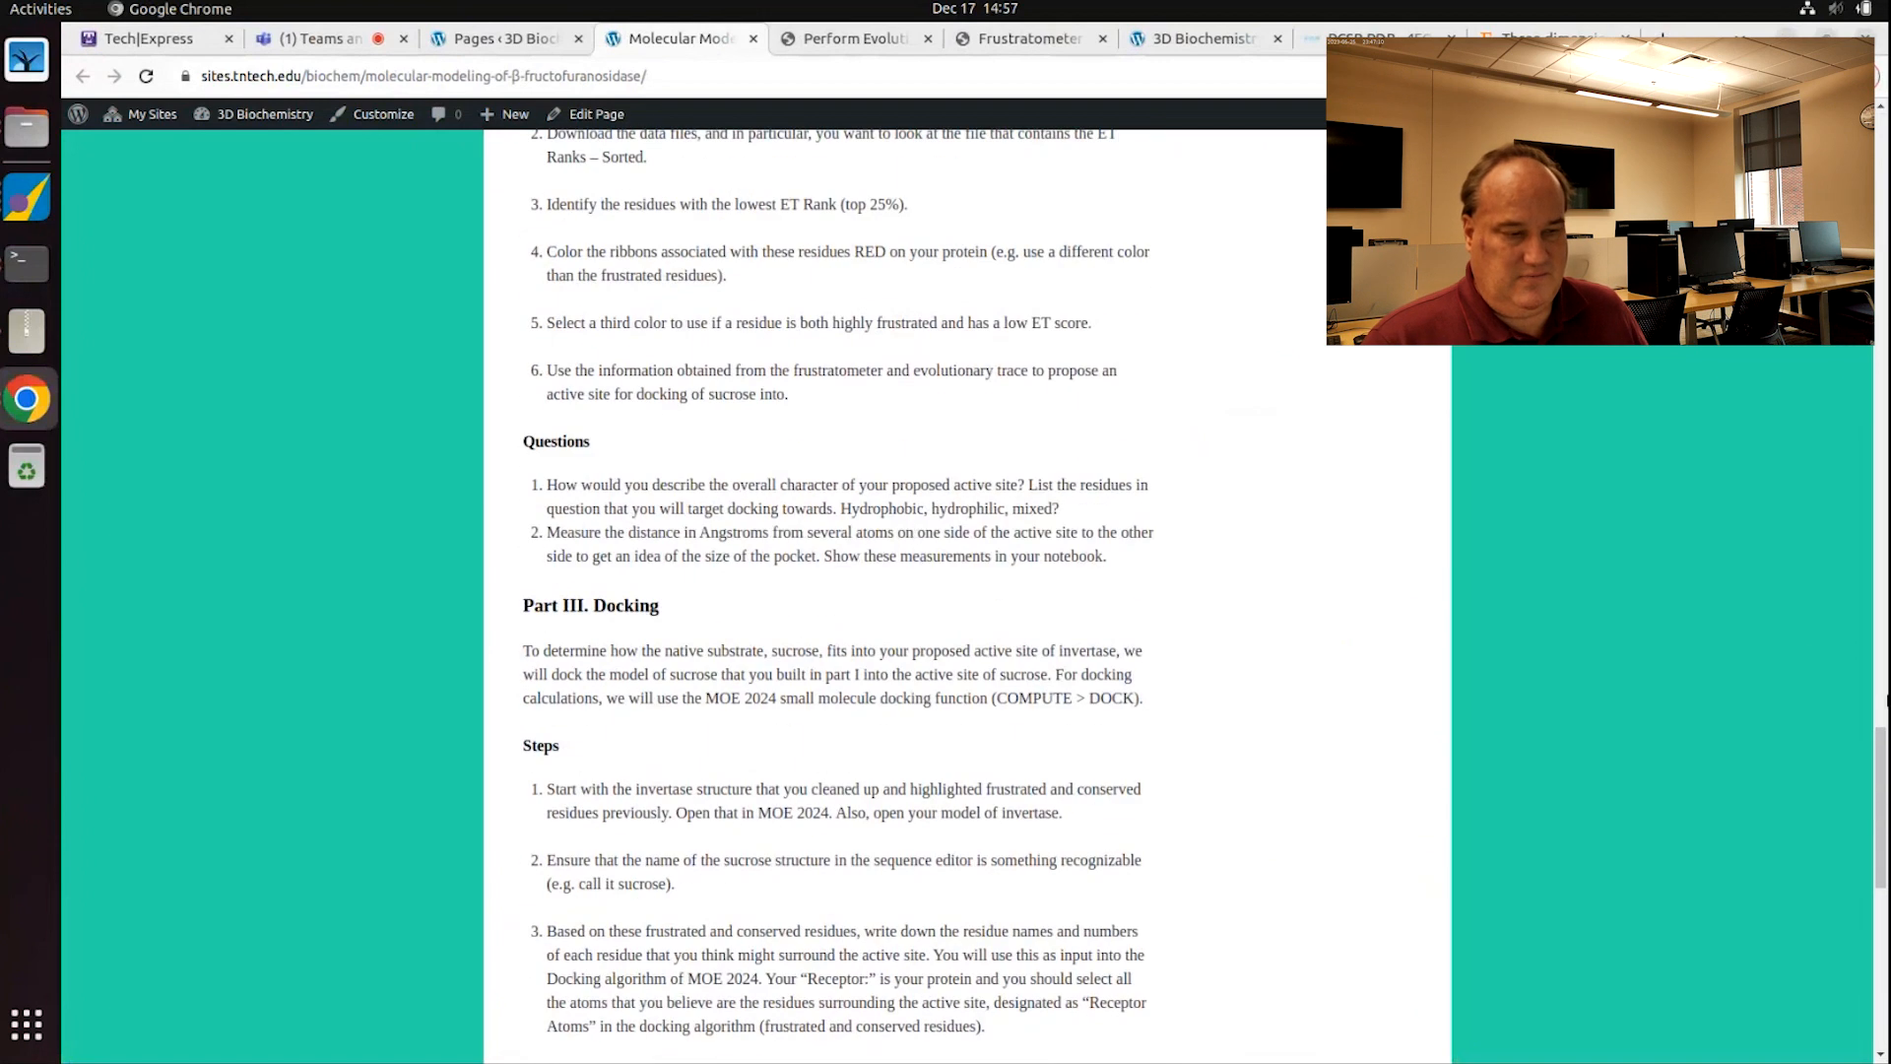
{"action": "left_click_drag", "start_coordinate": [1885, 814], "coordinate": [1885, 197]}
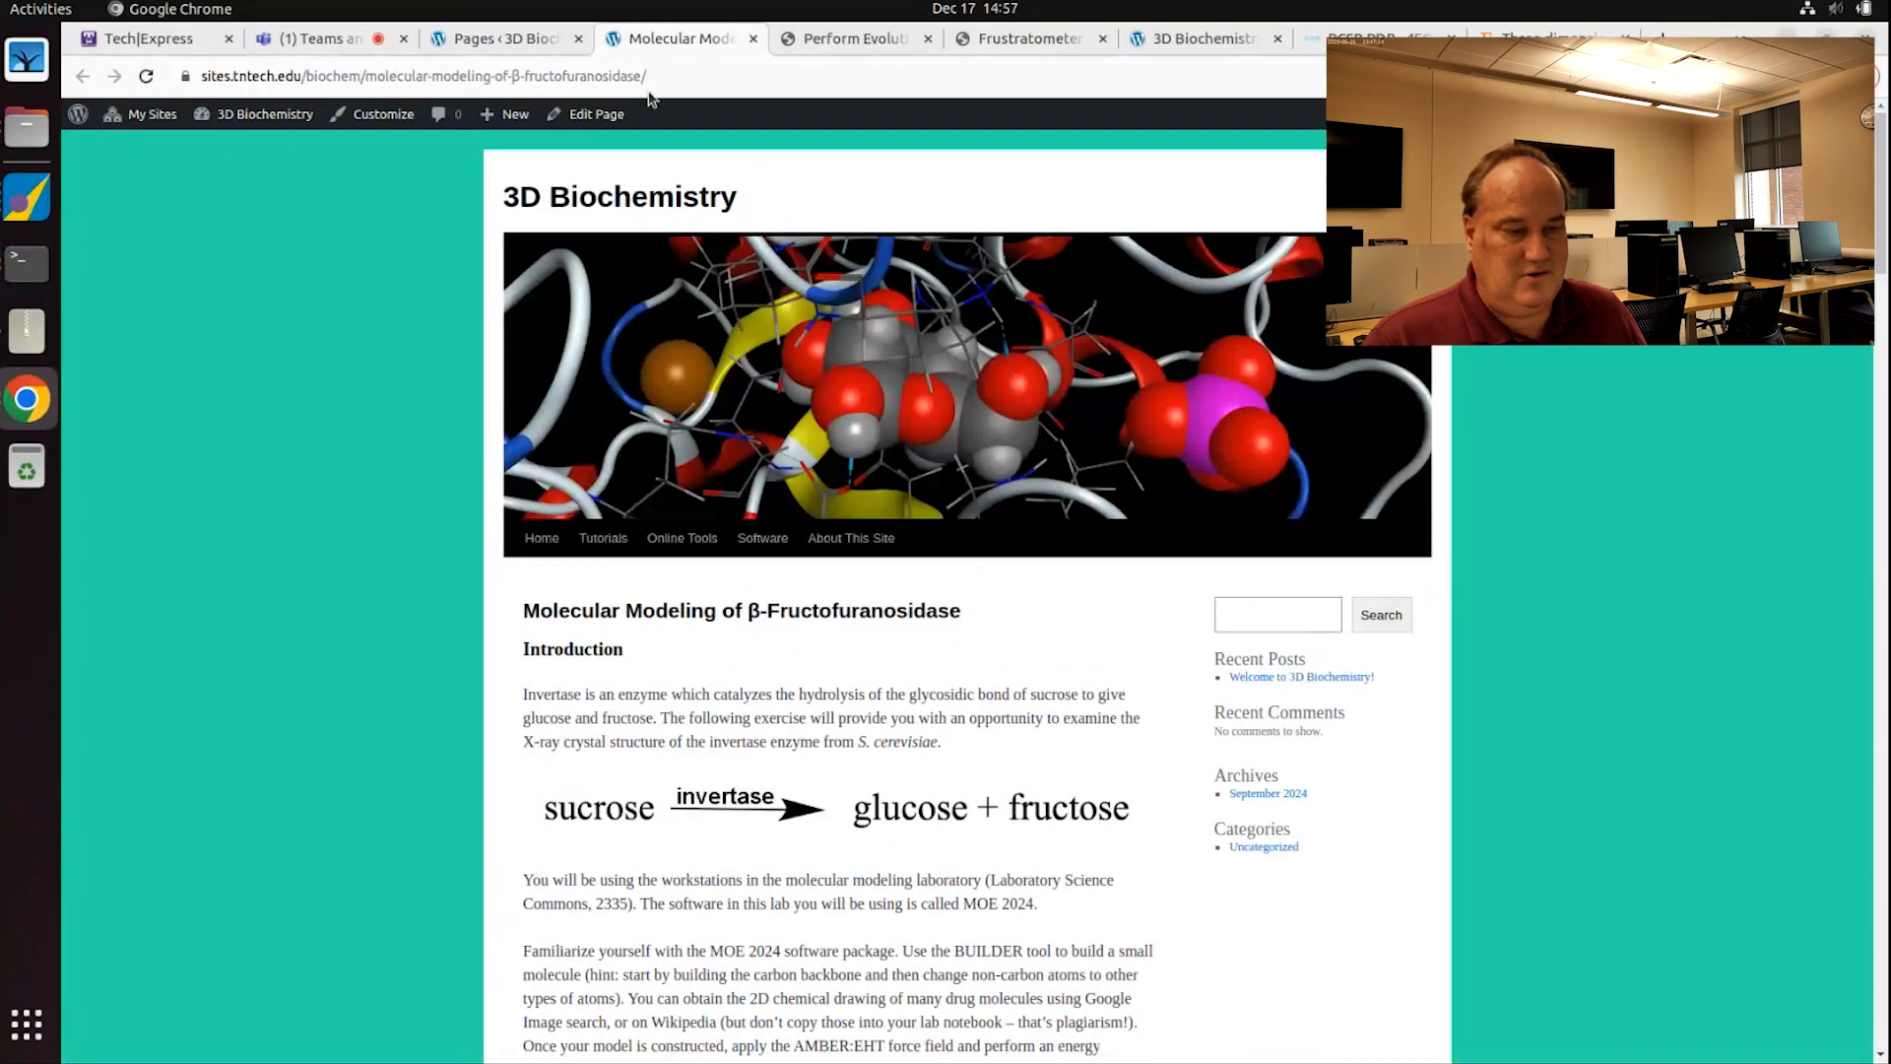
{"action": "left_click", "coordinate": [325, 74]}
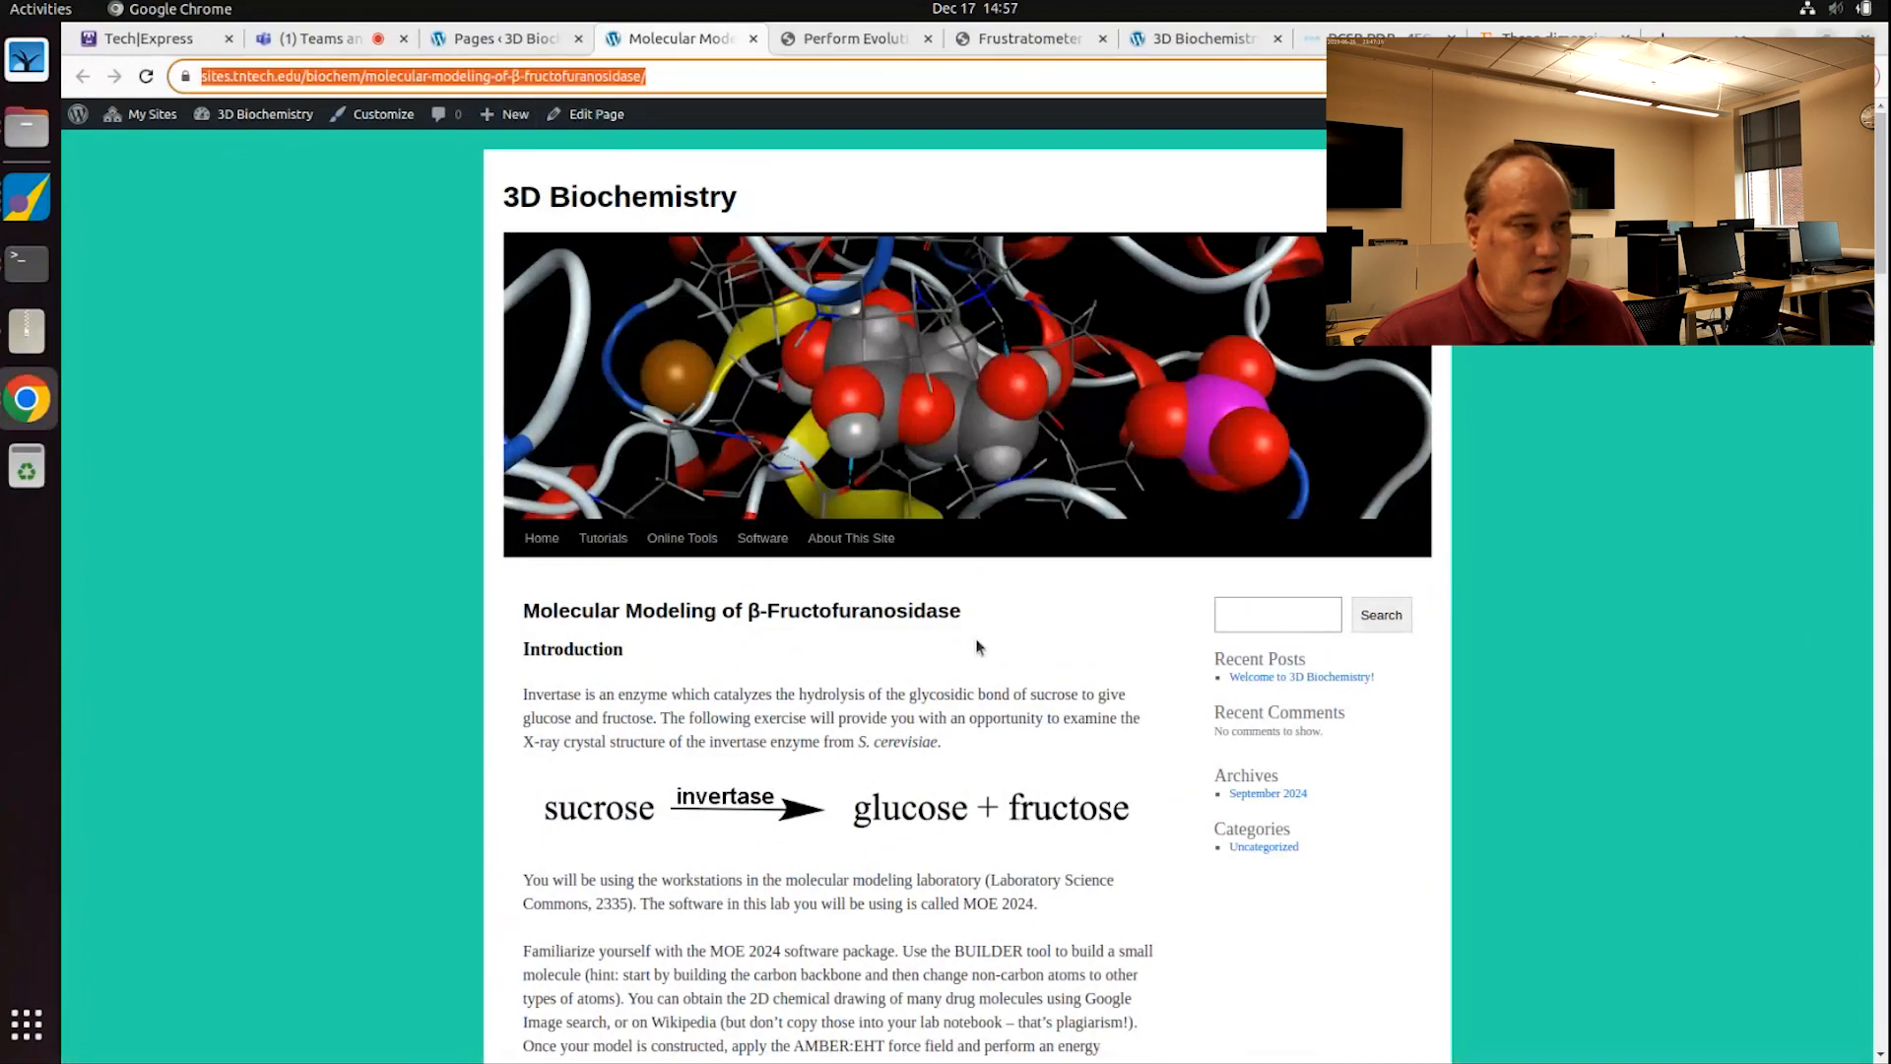
{"action": "left_click", "coordinate": [998, 691]}
Step: Read through the docking steps and Questions 1–3, then return to the page's introduction
{"action": "scroll", "coordinate": [997, 692], "scroll_direction": "down", "scroll_amount": 10}
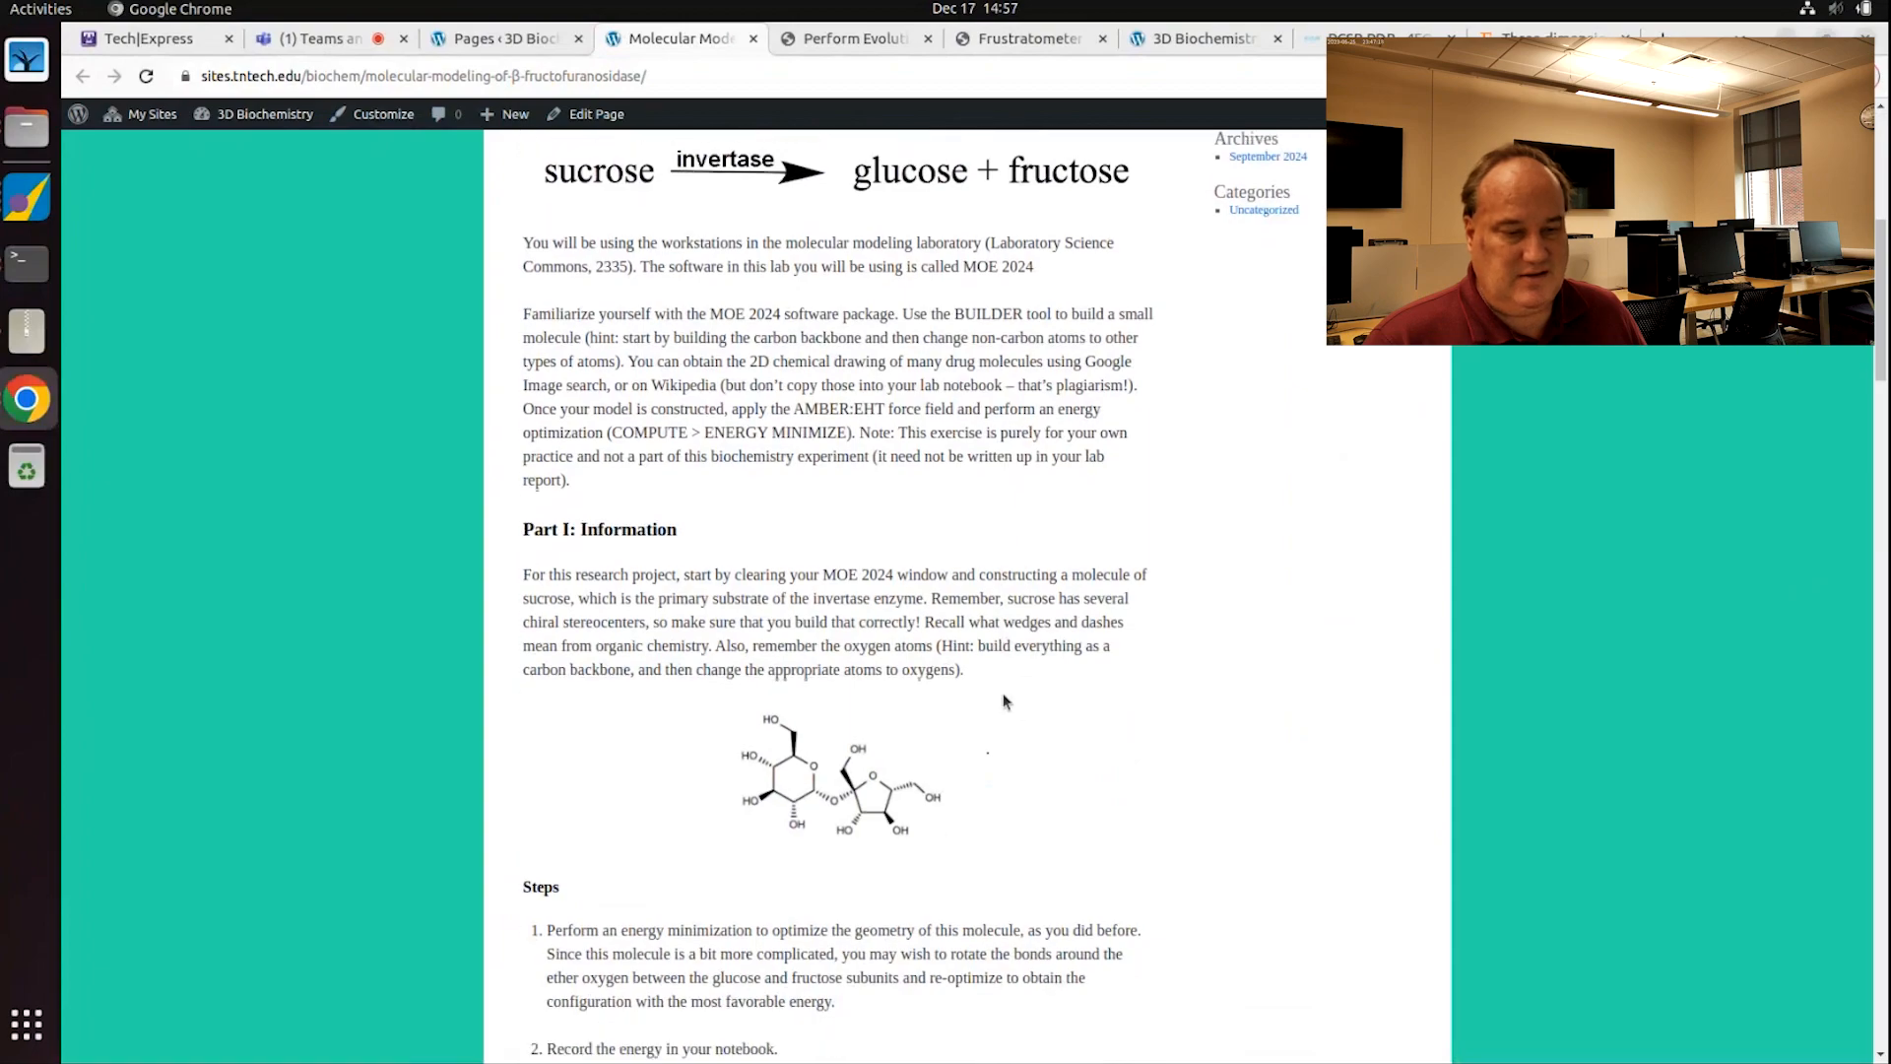
{"action": "scroll", "coordinate": [624, 548], "scroll_direction": "down", "scroll_amount": 8}
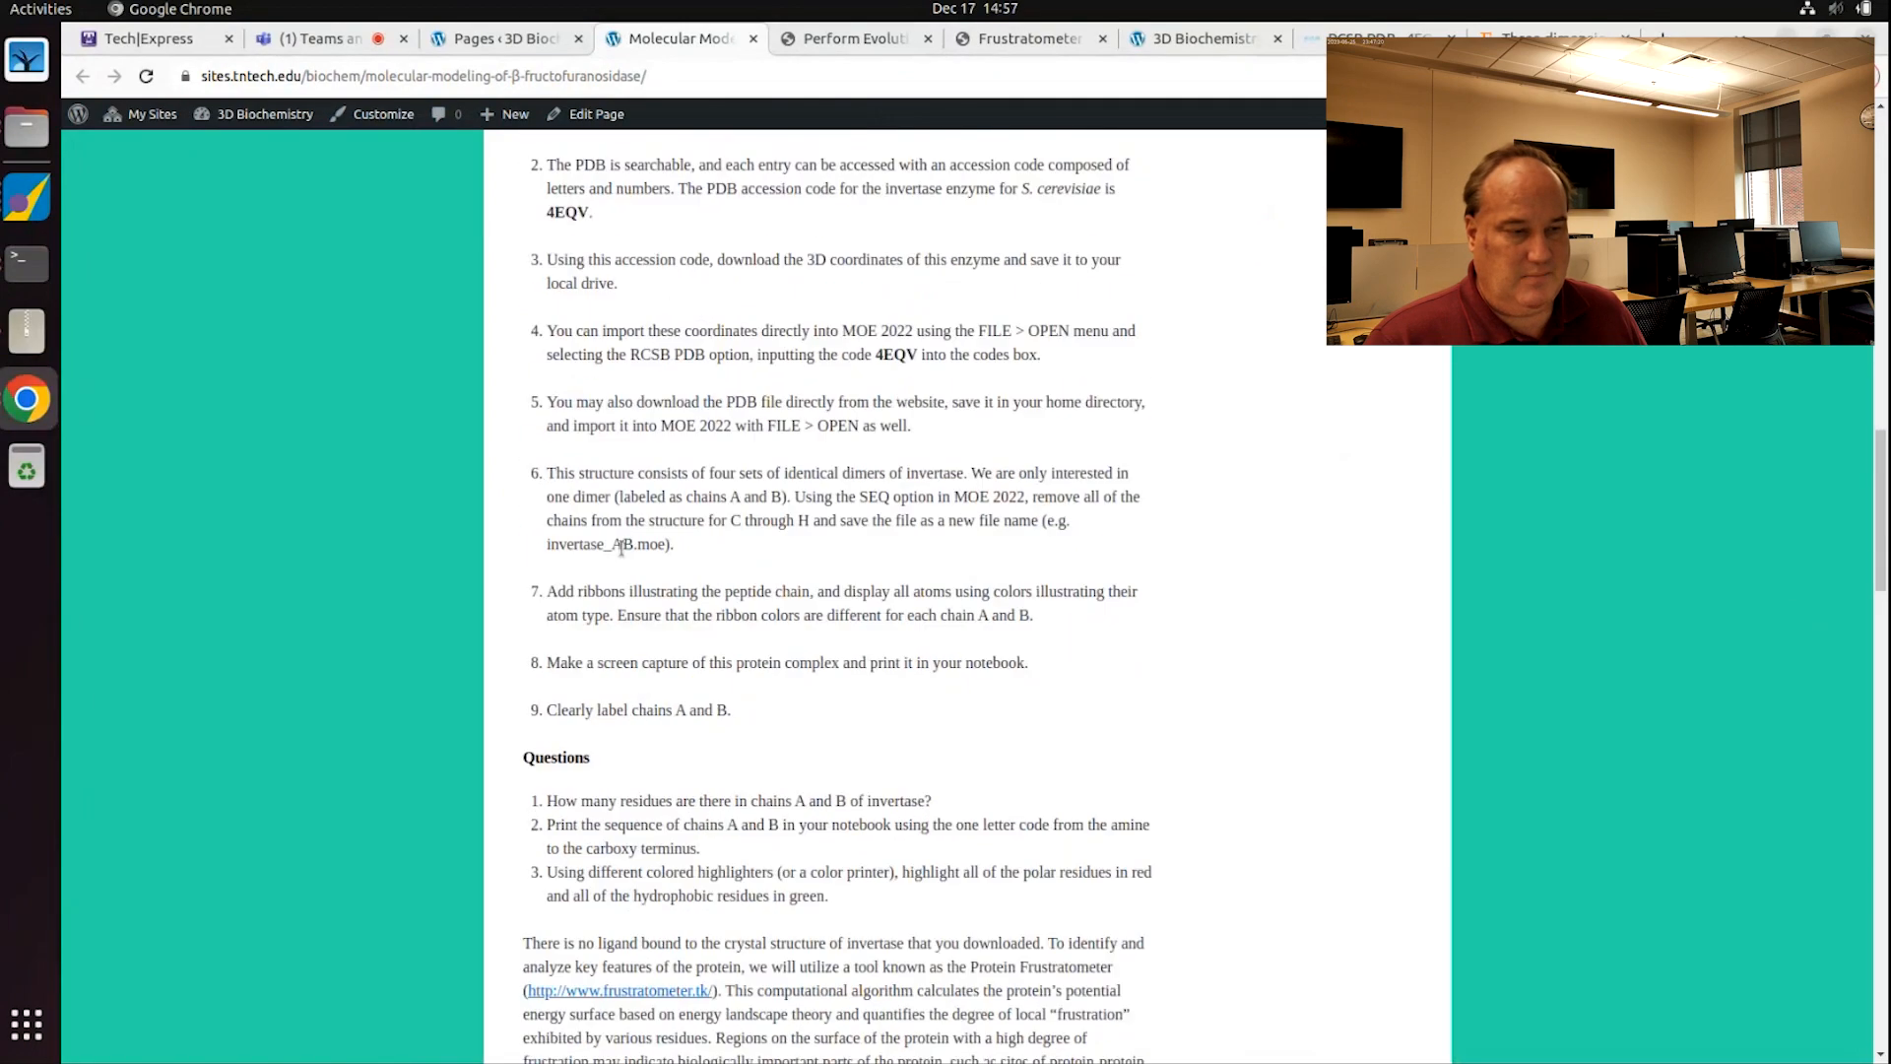
{"action": "left_click_drag", "start_coordinate": [539, 571], "coordinate": [840, 669]}
{"action": "left_click", "coordinate": [900, 642]}
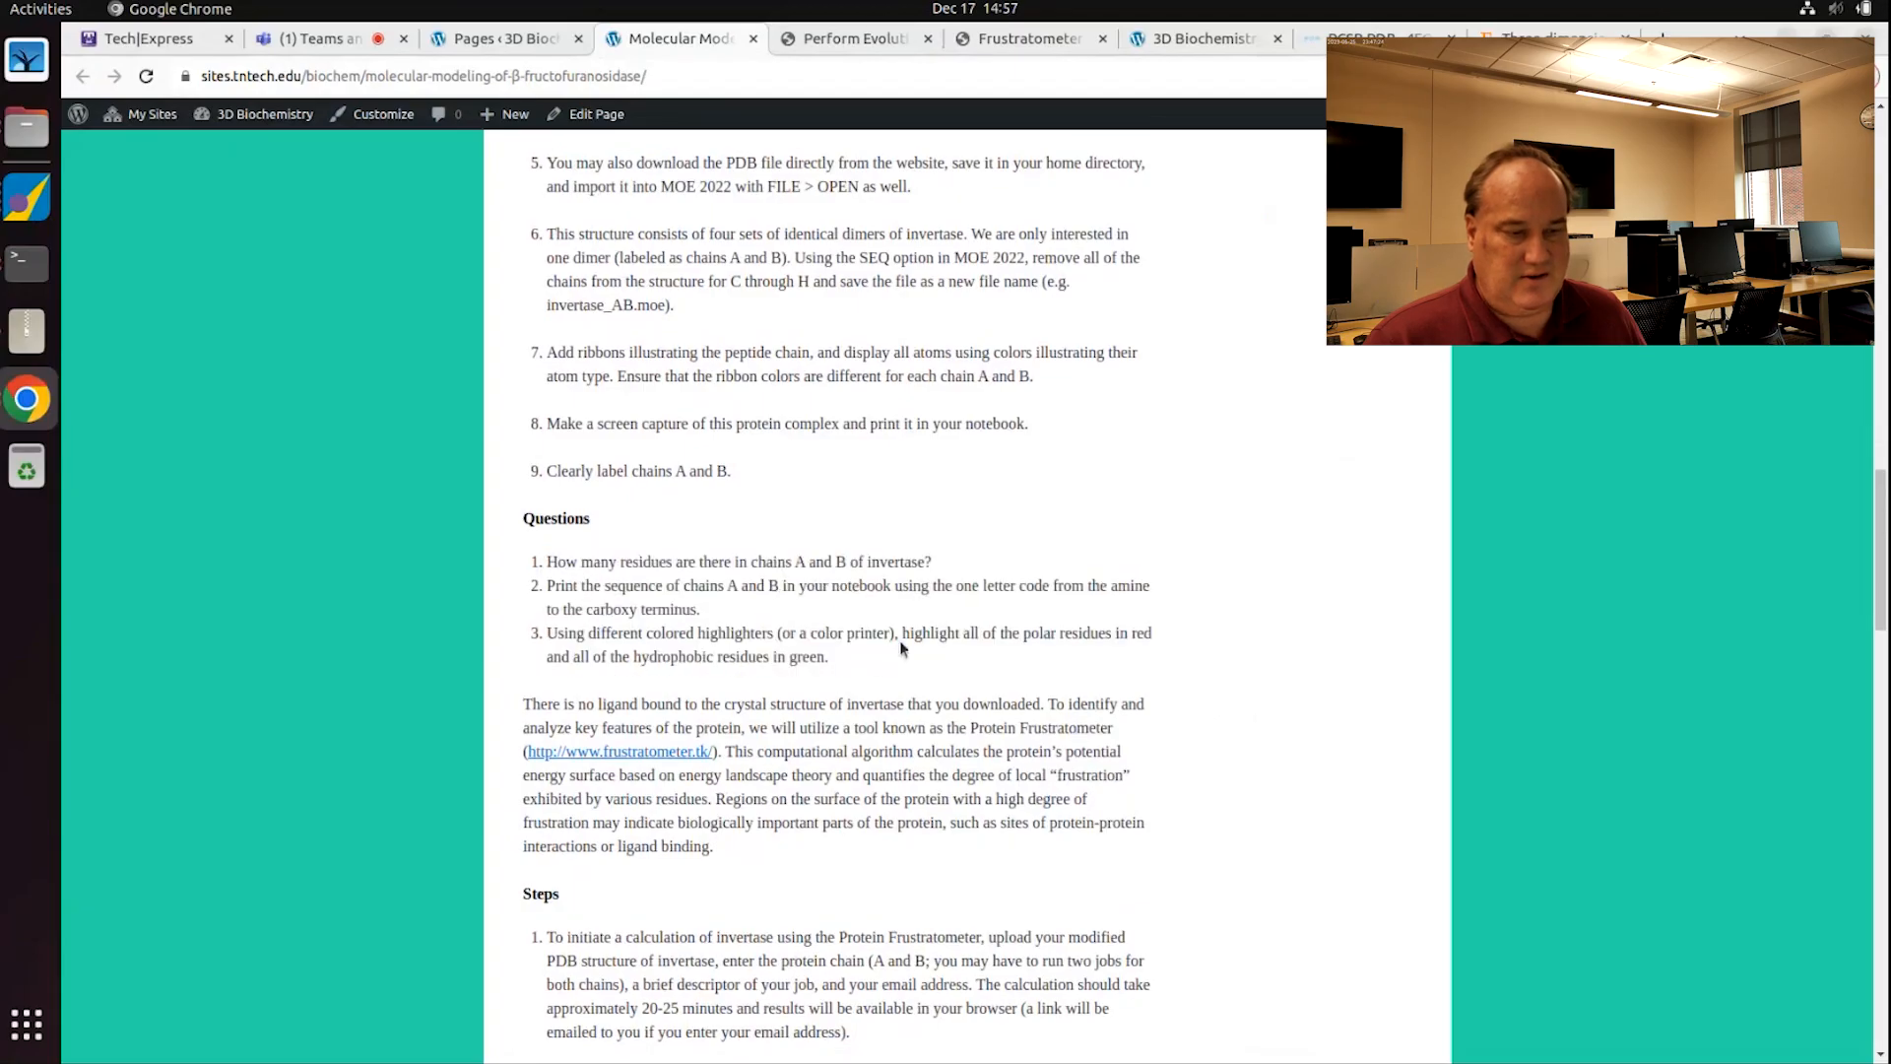
{"action": "scroll", "coordinate": [900, 640], "scroll_direction": "down", "scroll_amount": 16}
{"action": "scroll", "coordinate": [914, 643], "scroll_direction": "down", "scroll_amount": 8}
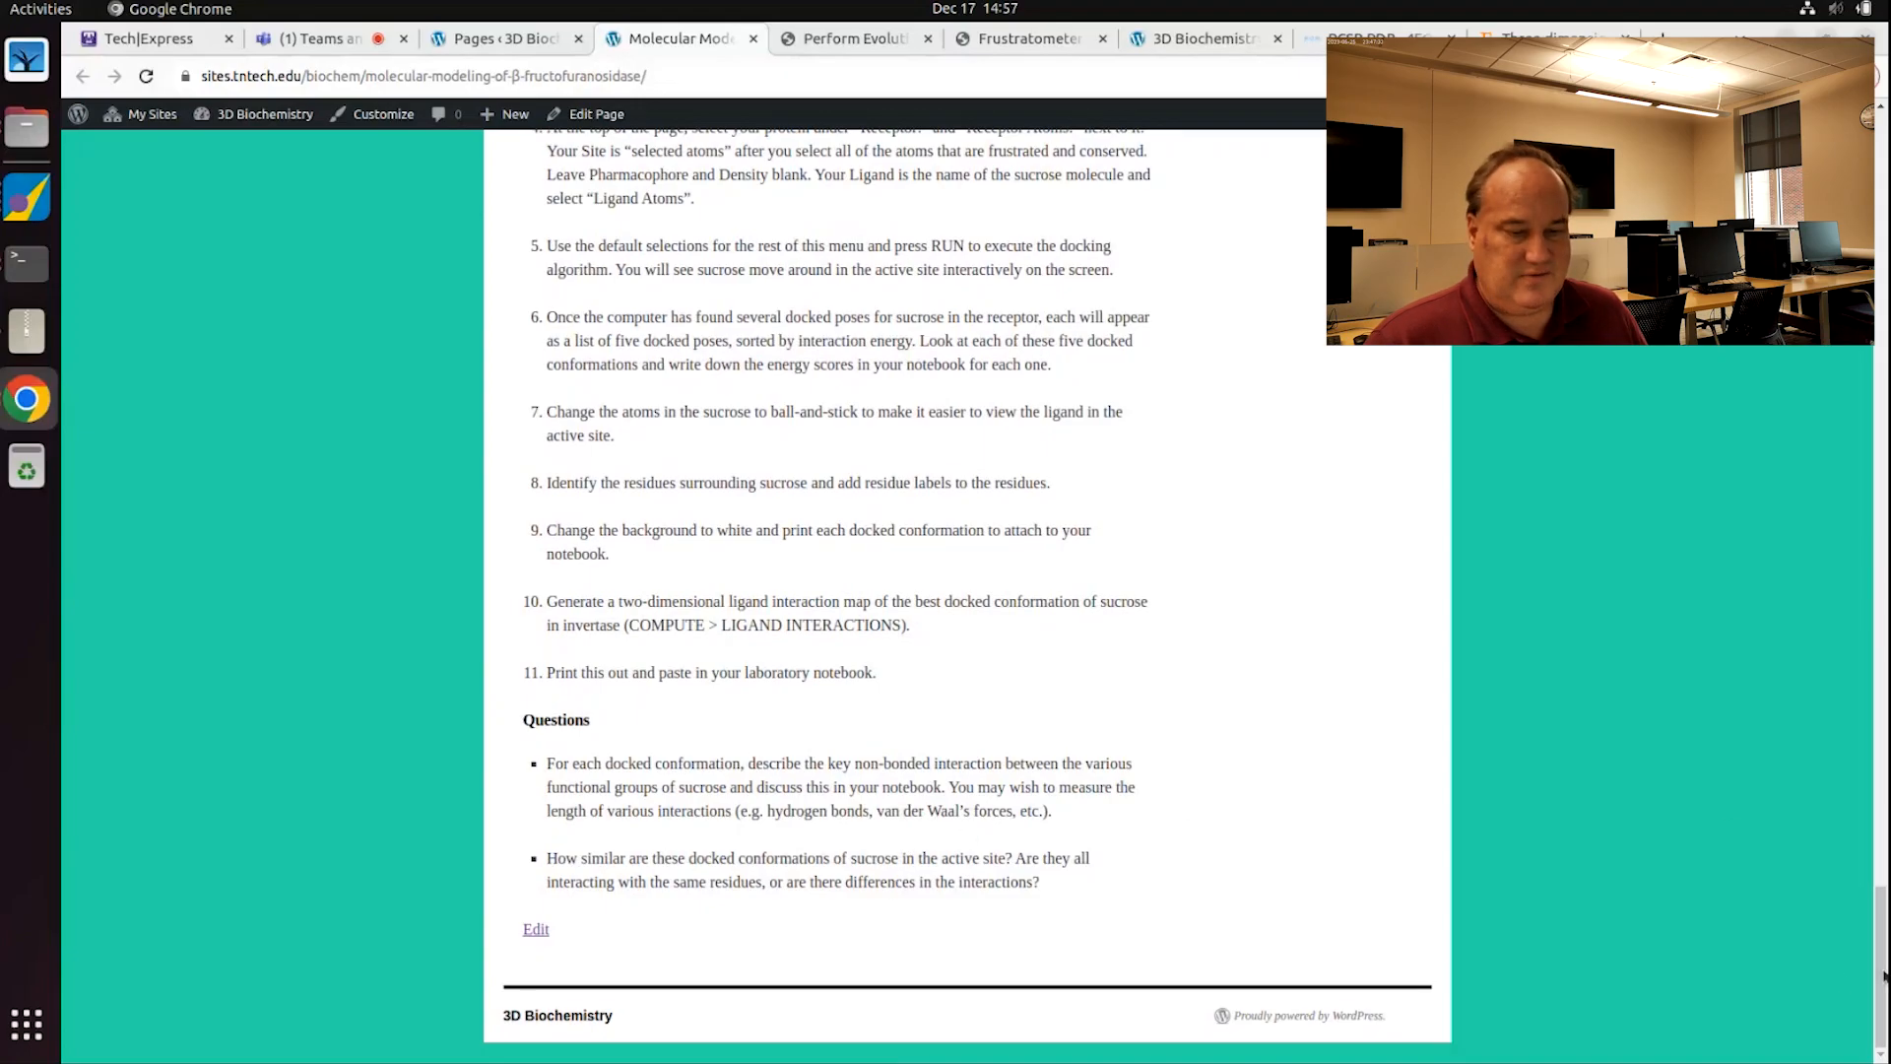
{"action": "left_click_drag", "start_coordinate": [1883, 975], "coordinate": [1883, 192]}
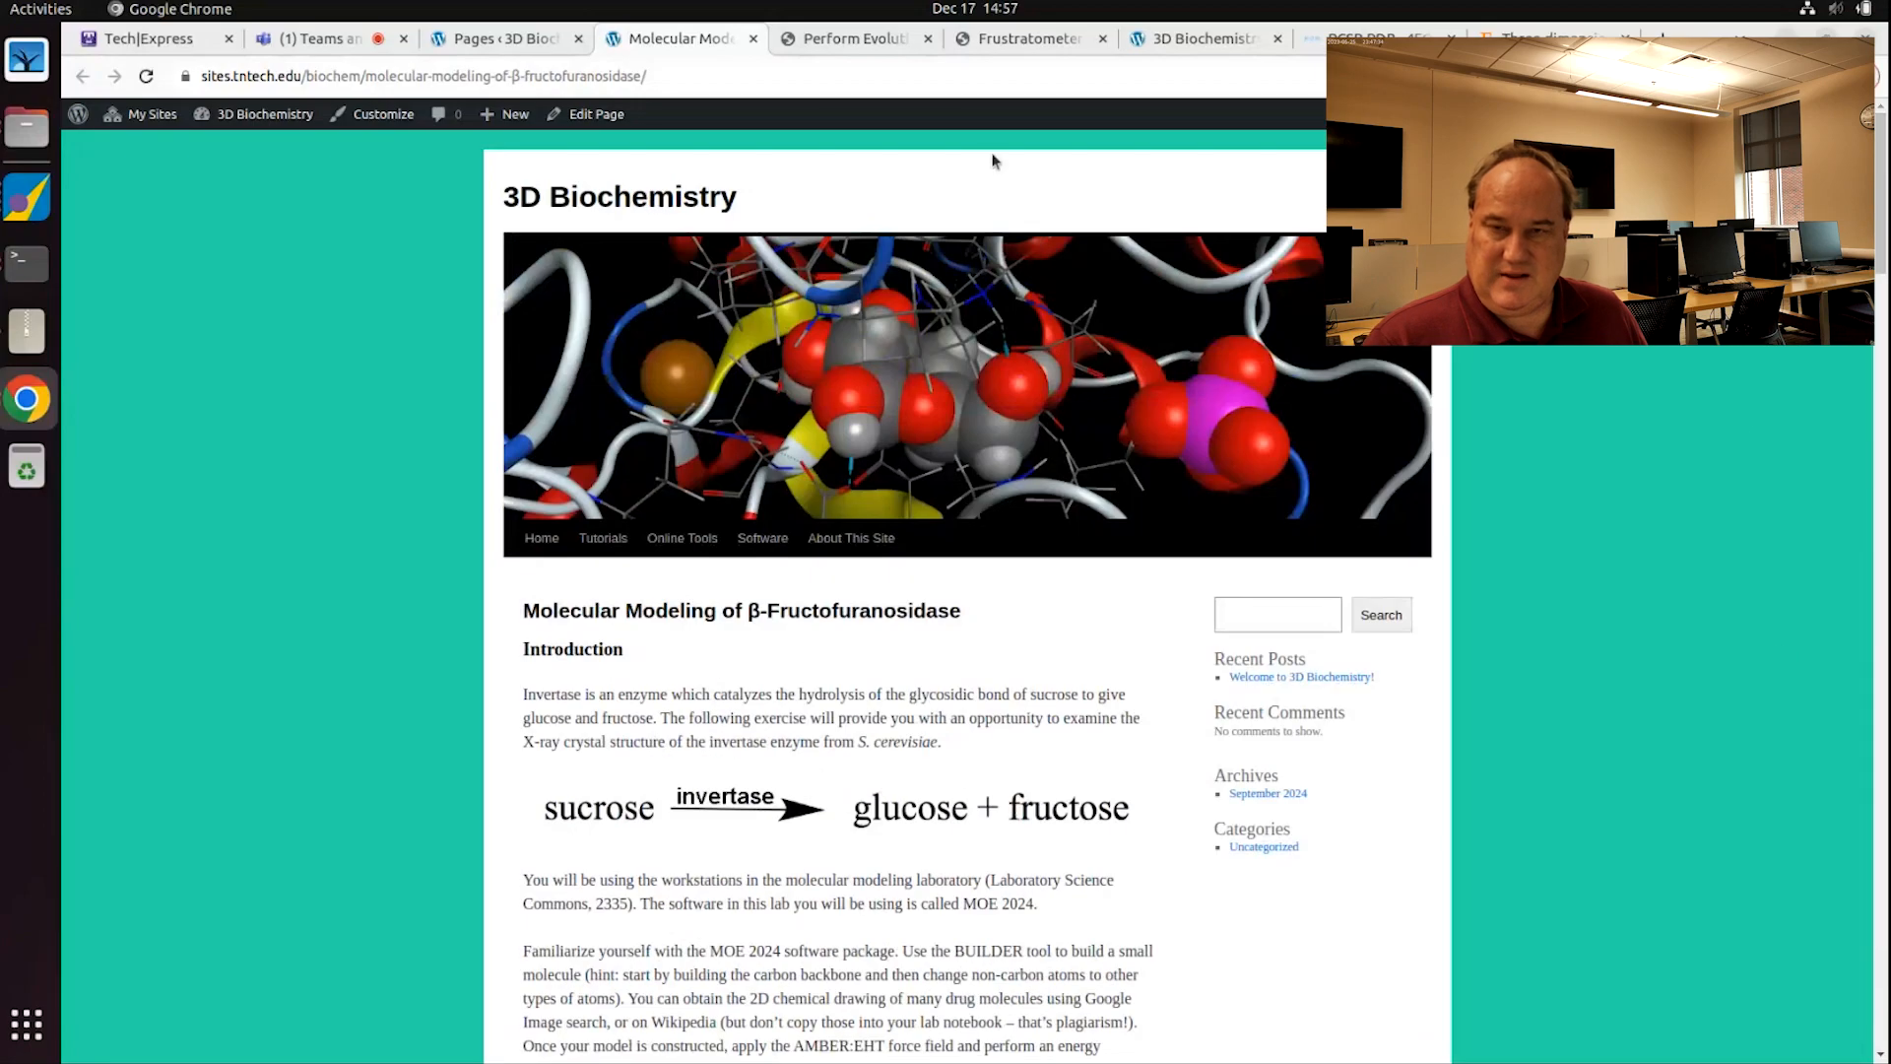